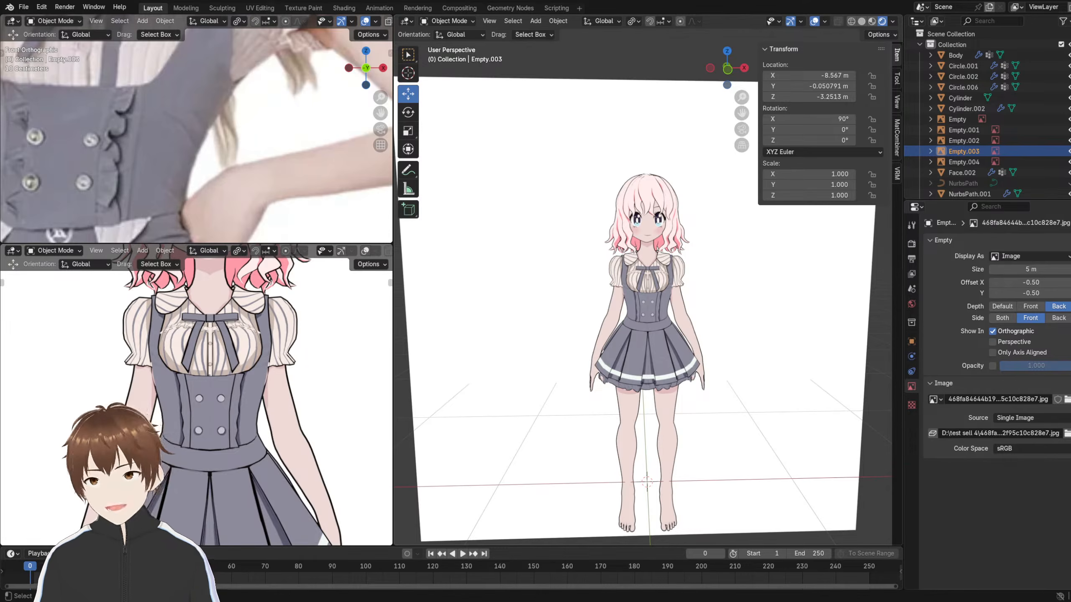
- Select the character's pleated skirt object
click(645, 151)
scroll(657, 236, up, 4)
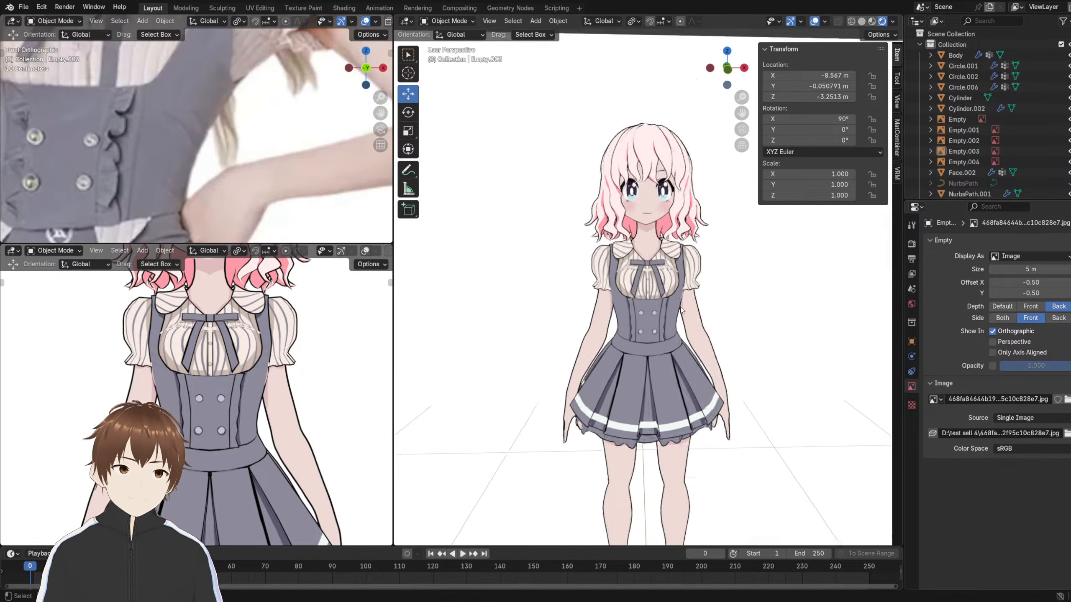
shift+middle_drag(677, 360, 686, 249)
scroll(674, 262, up, 3)
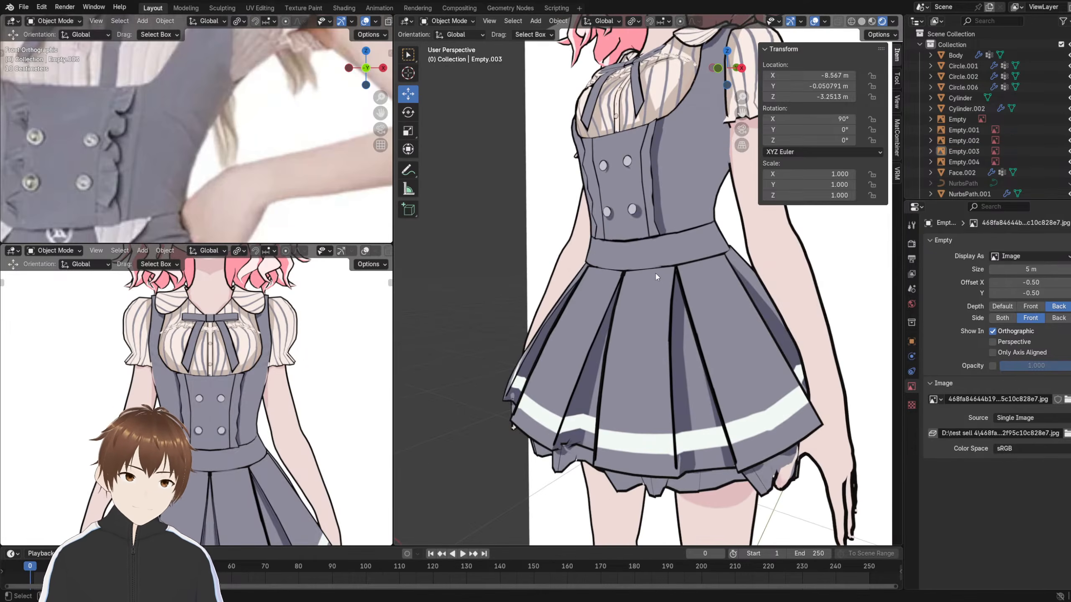
click(656, 275)
middle_drag(641, 287, 656, 288)
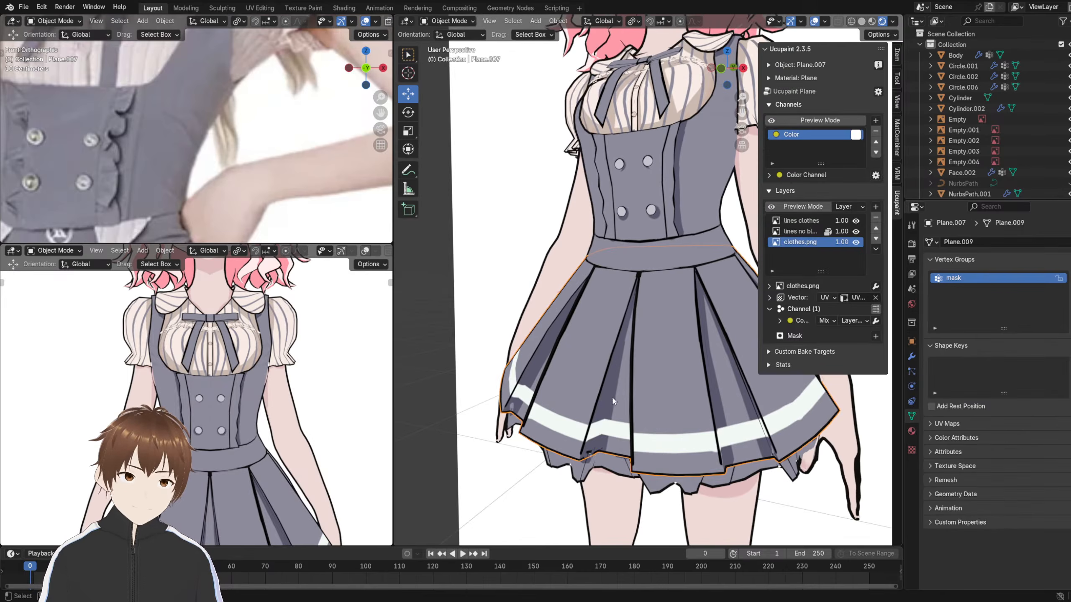
- Put the skirt in Texture Paint mode and turn off its face selection masking
click(453, 21)
click(454, 90)
shift+middle_drag(588, 290, 659, 244)
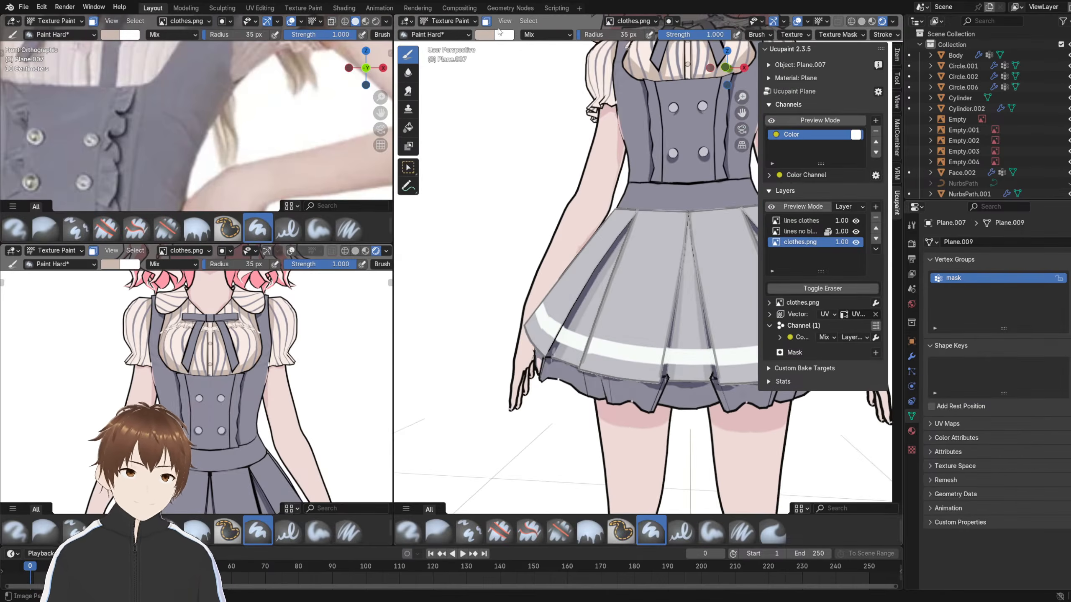
click(486, 21)
middle_drag(507, 116, 548, 85)
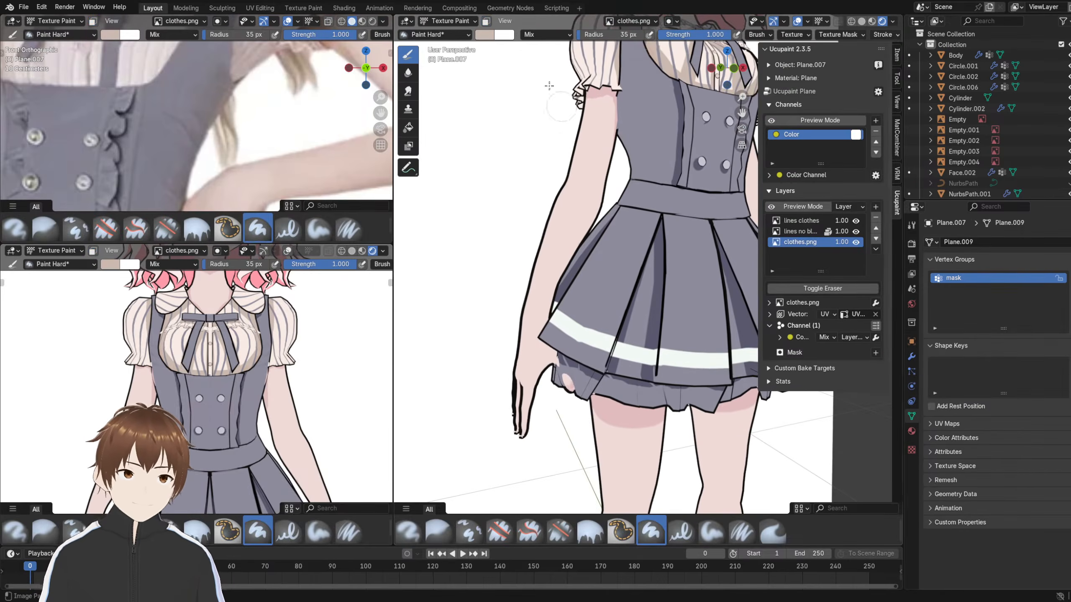
- Enter Edit Mode on the skirt and select linked front pleat faces in face select mode
click(449, 21)
click(441, 48)
middle_drag(618, 200, 573, 211)
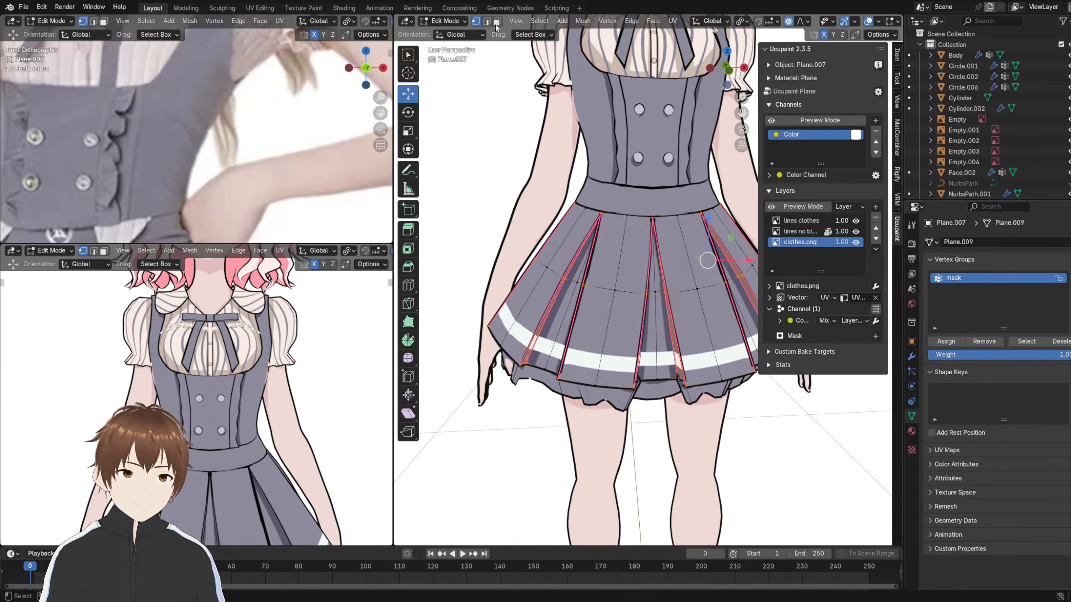
click(497, 21)
middle_drag(561, 272, 558, 314)
click(590, 317)
key(l)
key(l)
- Add a loop cut through the skirt's back pleat panels, leaving it centred without sliding
middle_drag(632, 329, 611, 310)
drag(648, 274, 660, 297)
middle_drag(660, 297, 624, 291)
shift+drag(626, 279, 638, 296)
middle_drag(641, 299, 623, 286)
key(ctrl+r)
click(627, 296)
right_click(627, 297)
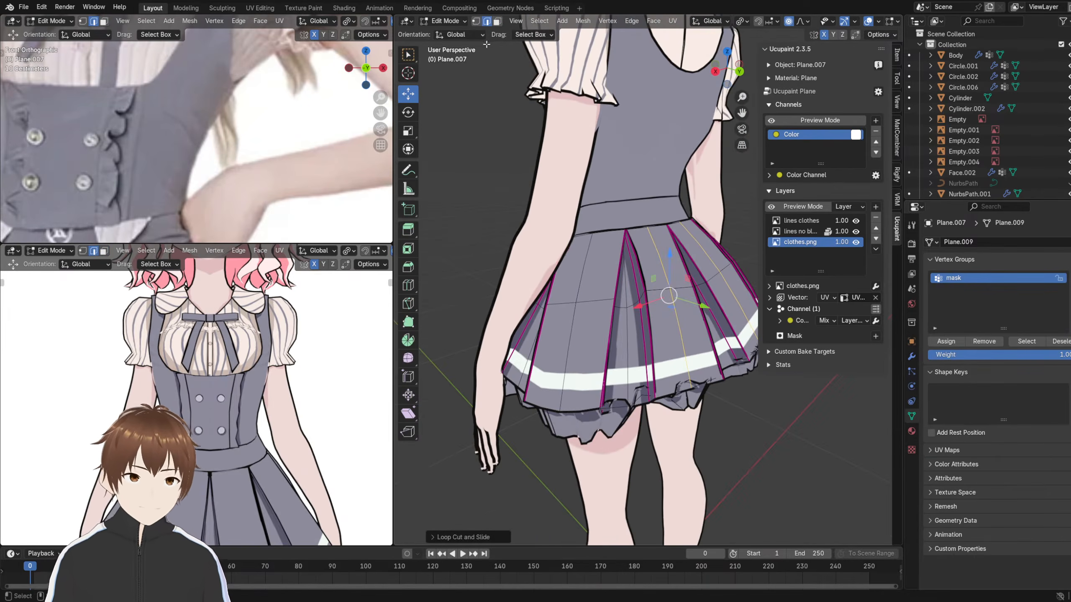
- Select all the outer pleat panels as linked faces, and invert the selection to the inner folds
key(3)
key(l)
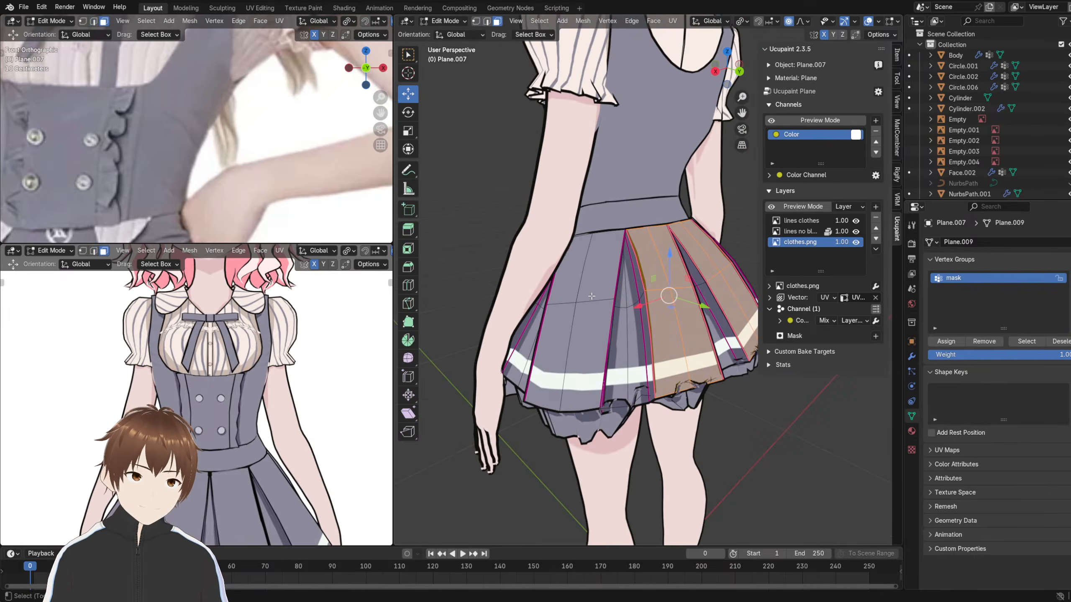
key(l)
key(l)
middle_drag(573, 325, 668, 312)
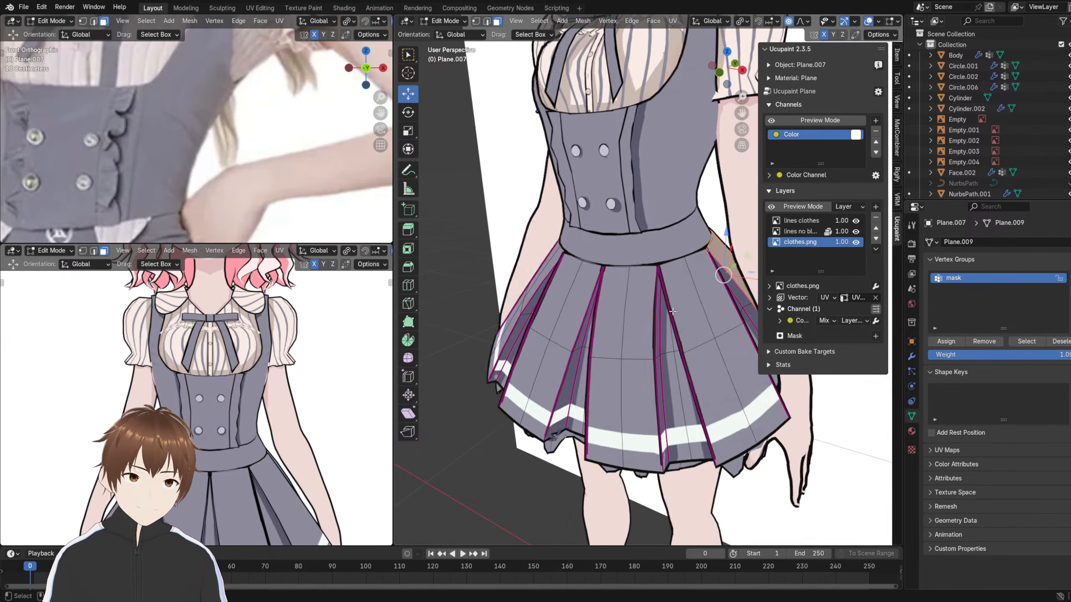
key(l)
key(l)
middle_drag(620, 365, 617, 317)
key(ctrl+i)
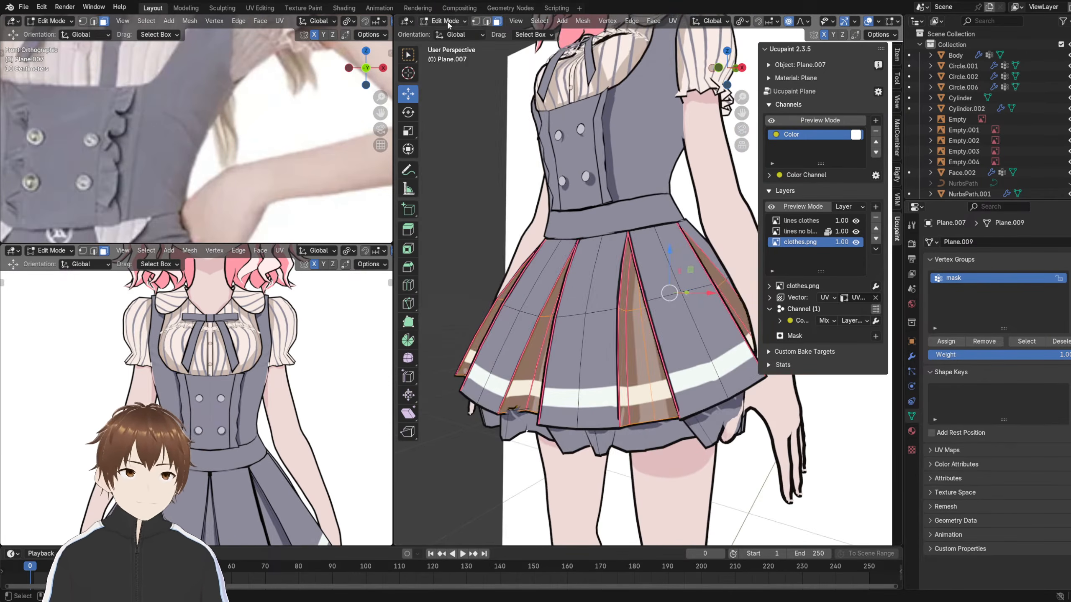
- In Texture Paint mode with face masking on, fill the inner folds on clothes.png with the sampled dark grey-purple
click(447, 21)
click(446, 85)
click(486, 21)
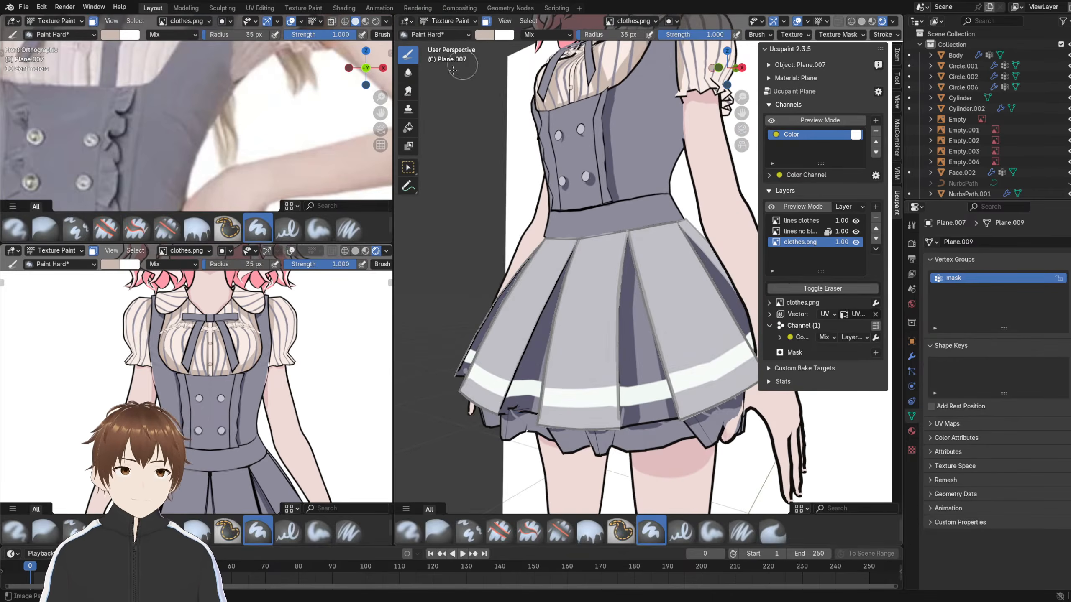
click(408, 128)
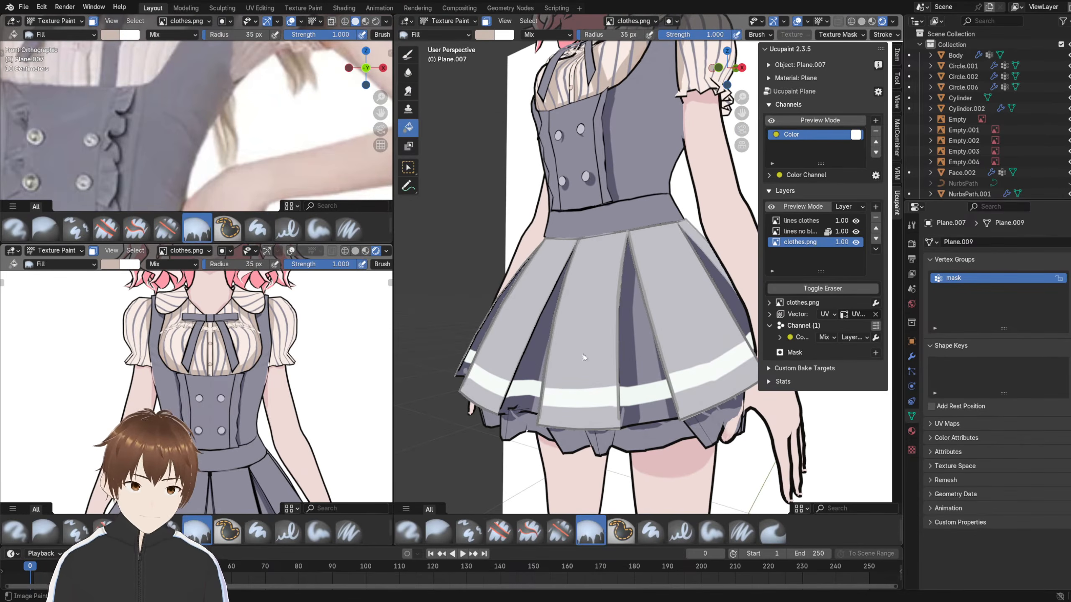
key(s)
mouse_move(622, 357)
middle_down()
mouse_move(645, 339)
mouse_move(676, 340)
mouse_move(611, 317)
mouse_move(603, 265)
mouse_move(588, 326)
mouse_move(613, 257)
mouse_move(590, 194)
mouse_move(577, 191)
mouse_move(625, 190)
mouse_move(577, 222)
mouse_move(477, 100)
middle_up()
scroll(573, 197, down, 5)
scroll(625, 190, up, 4)
scroll(564, 235, down, 5)
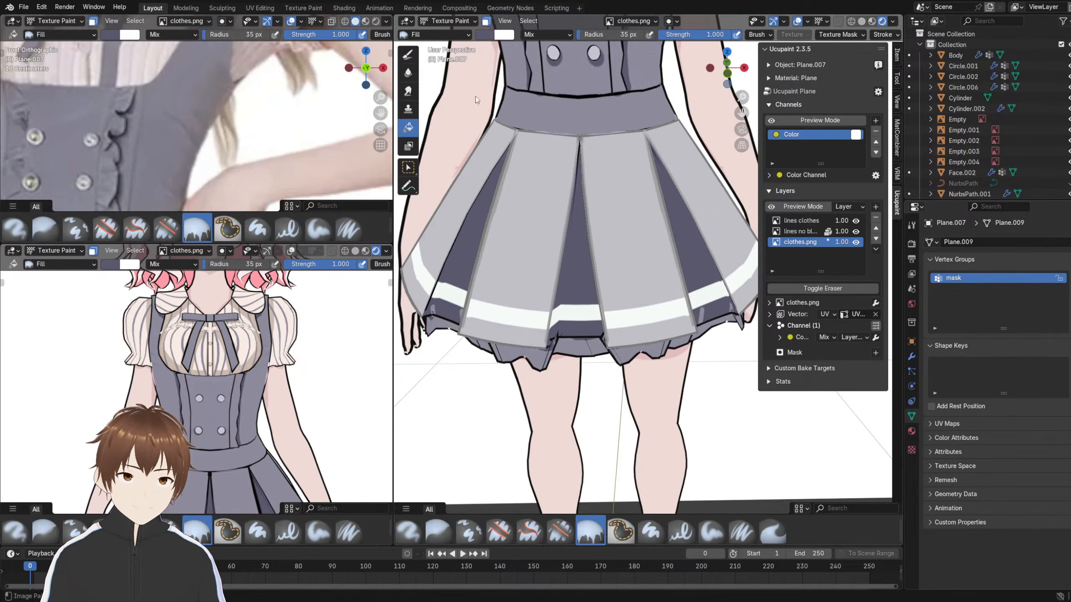
- Switch from Fill to the Paint Hard brush and open the Texture Paint workspace
click(408, 54)
scroll(611, 273, up, 3)
middle_drag(628, 270, 596, 277)
scroll(598, 276, up, 3)
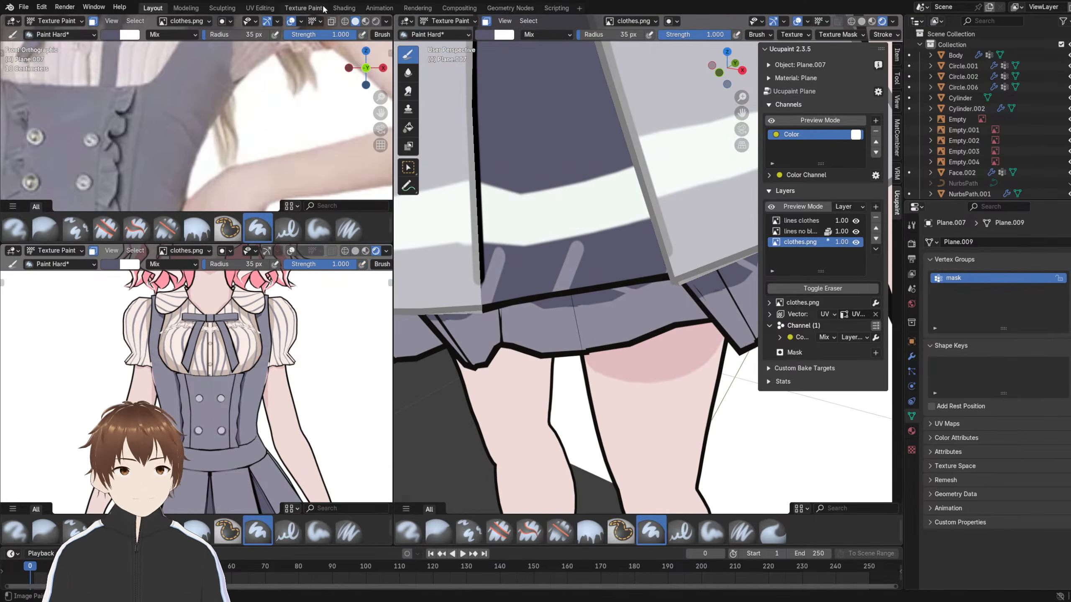
click(306, 9)
- Examine the skirt's pleats in the clothes.png texture and on the model, hiding the image editor's sidebar
scroll(230, 204, up, 5)
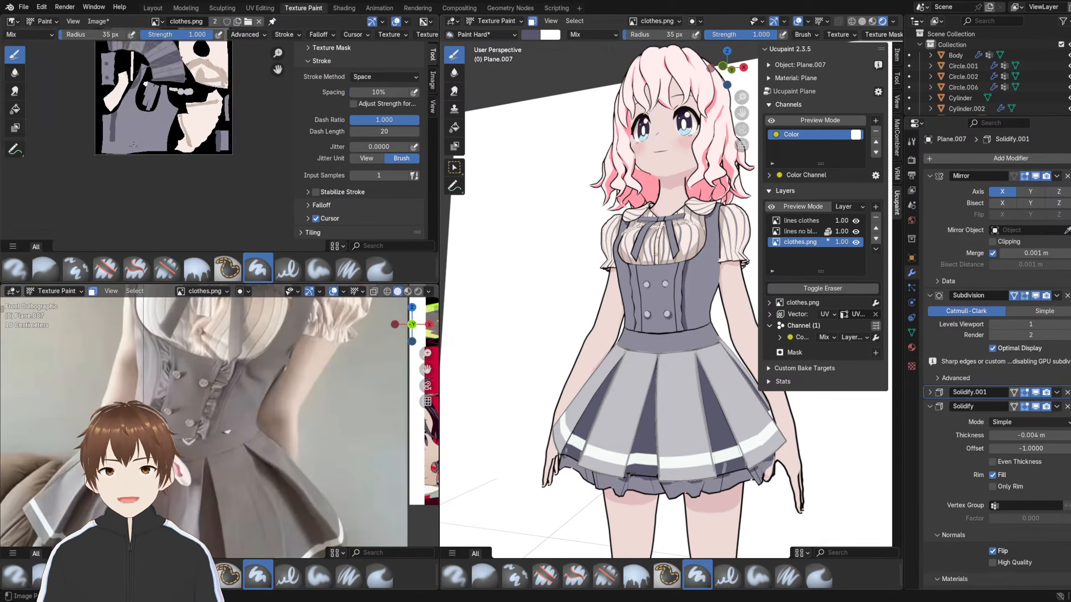
scroll(211, 161, up, 3)
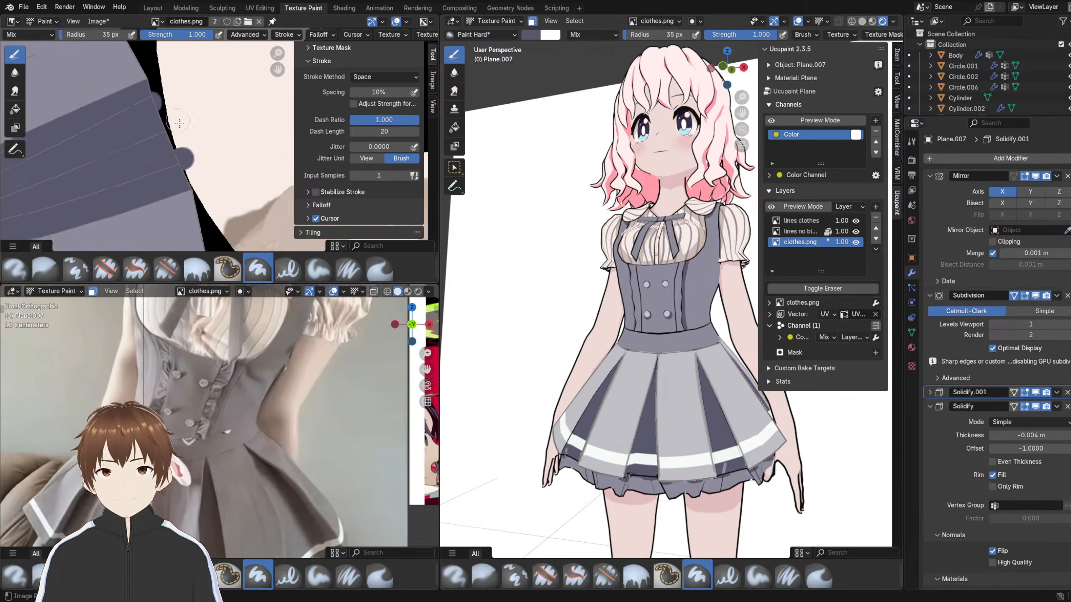
scroll(668, 323, up, 4)
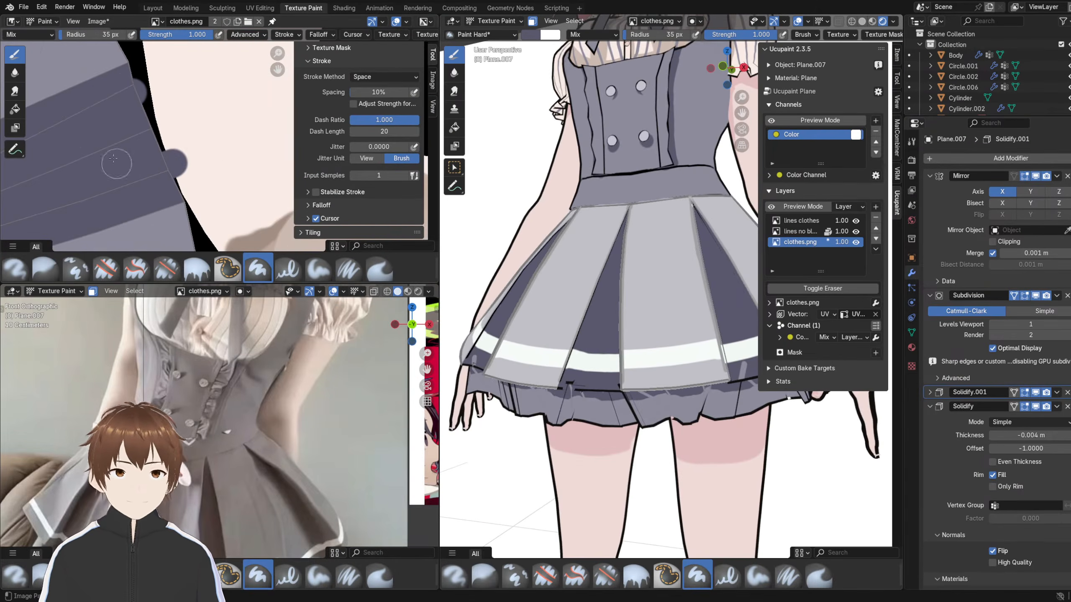
scroll(157, 142, down, 5)
scroll(157, 142, up, 4)
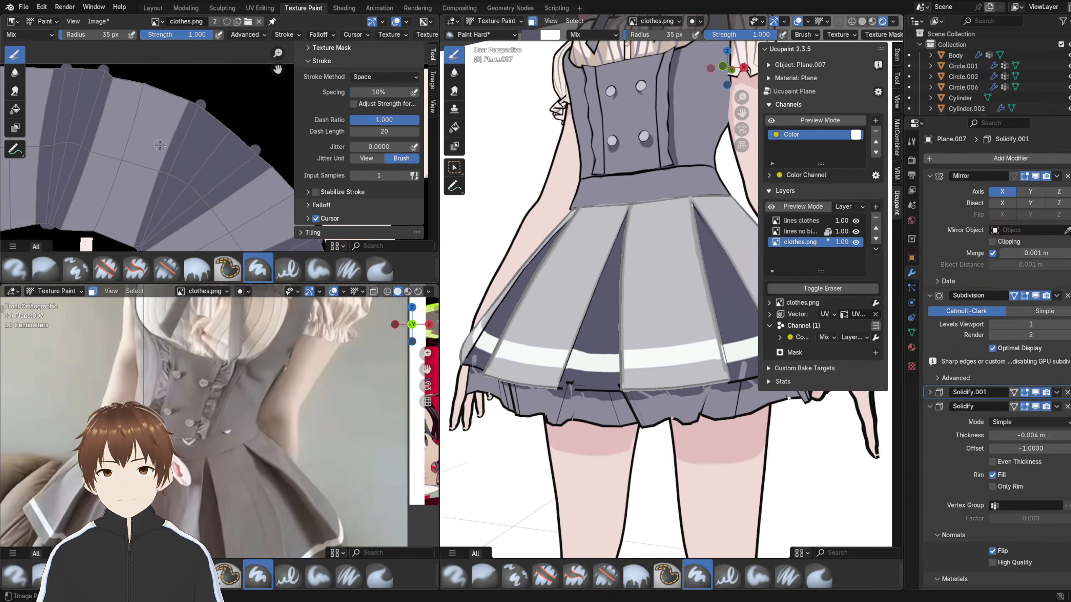
scroll(548, 273, up, 3)
scroll(549, 274, down, 3)
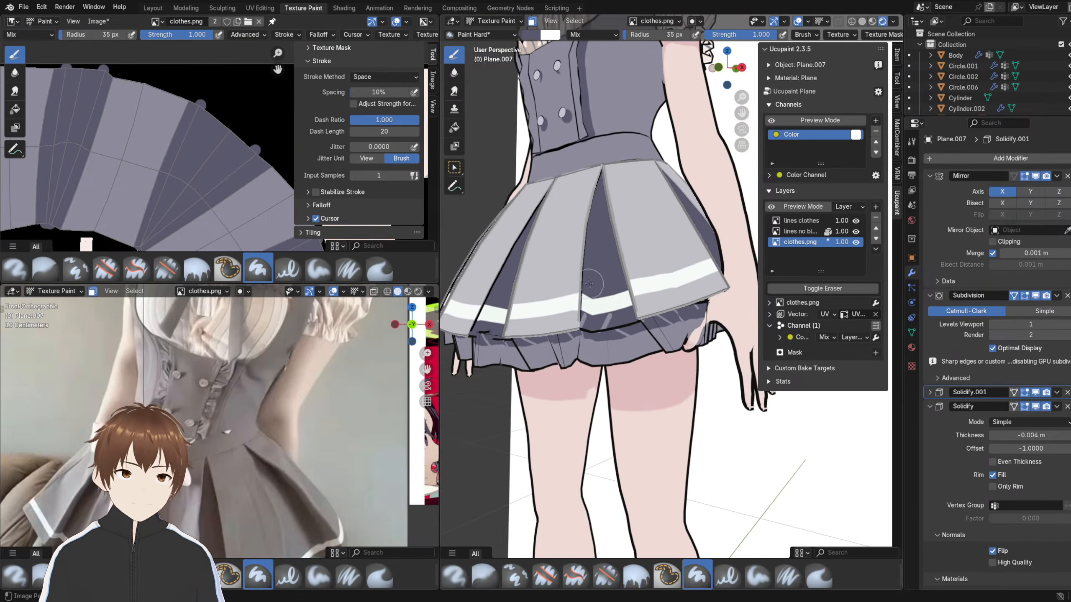
scroll(143, 141, down, 4)
scroll(143, 142, up, 6)
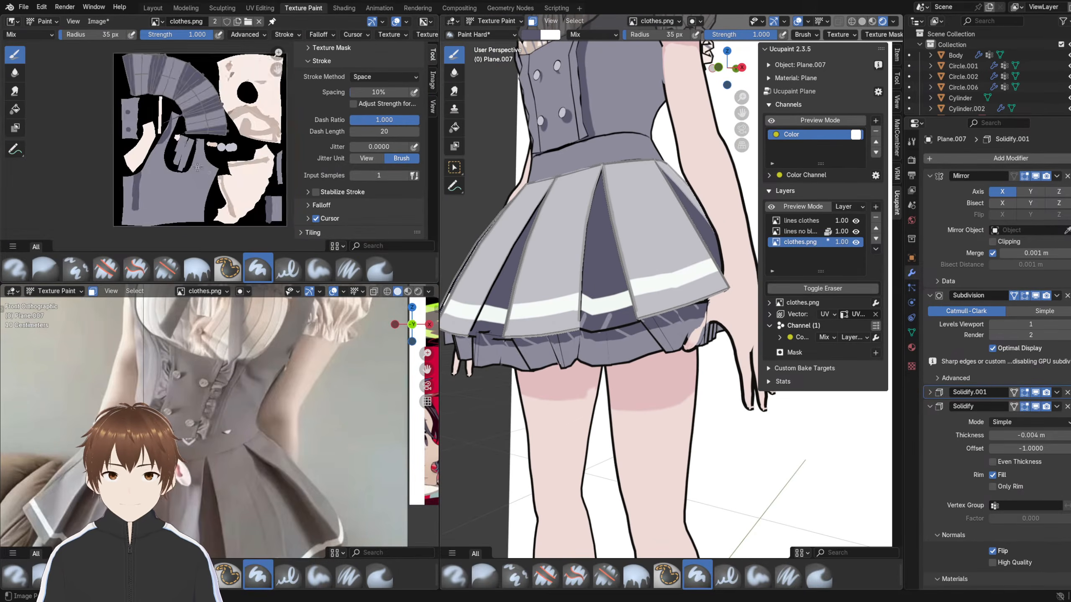
scroll(131, 126, down, 4)
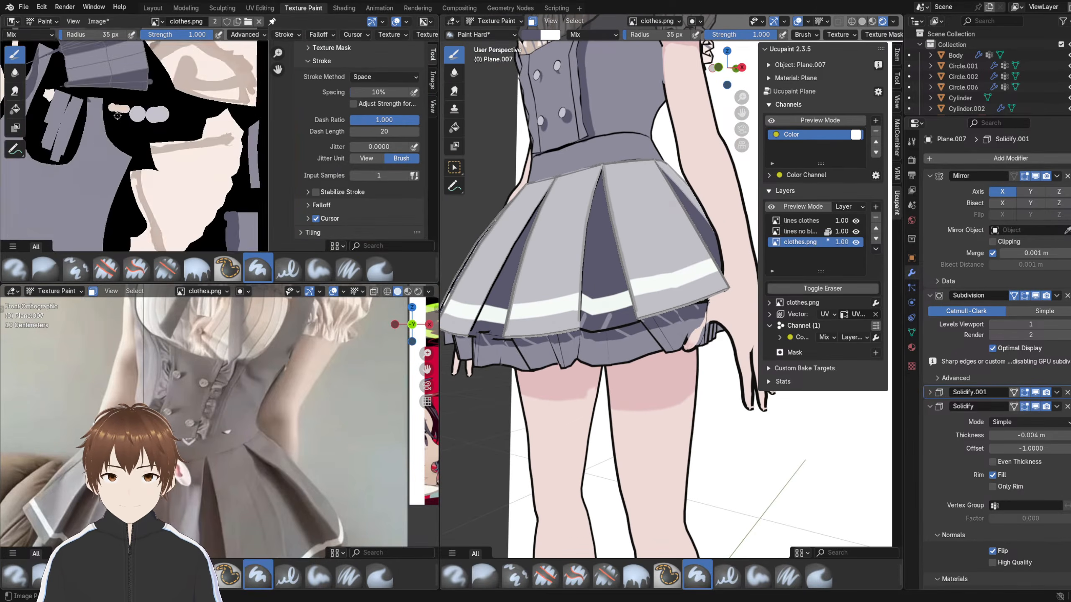
scroll(614, 308, up, 3)
middle_drag(615, 308, 580, 290)
scroll(578, 286, down, 4)
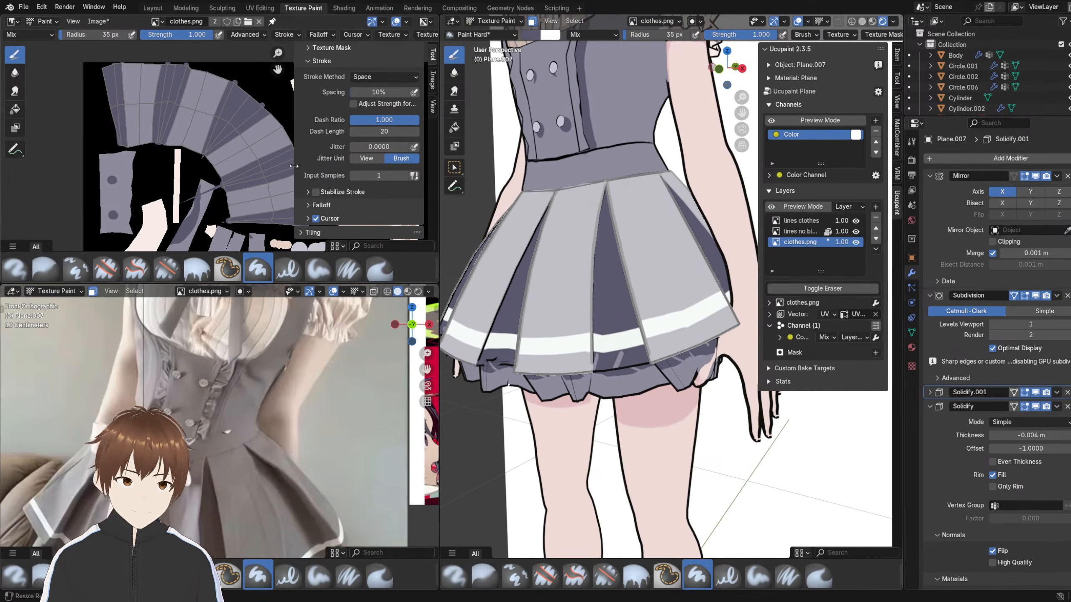
key(n)
mouse_move(572, 271)
middle_down()
mouse_move(613, 258)
mouse_move(583, 259)
middle_up()
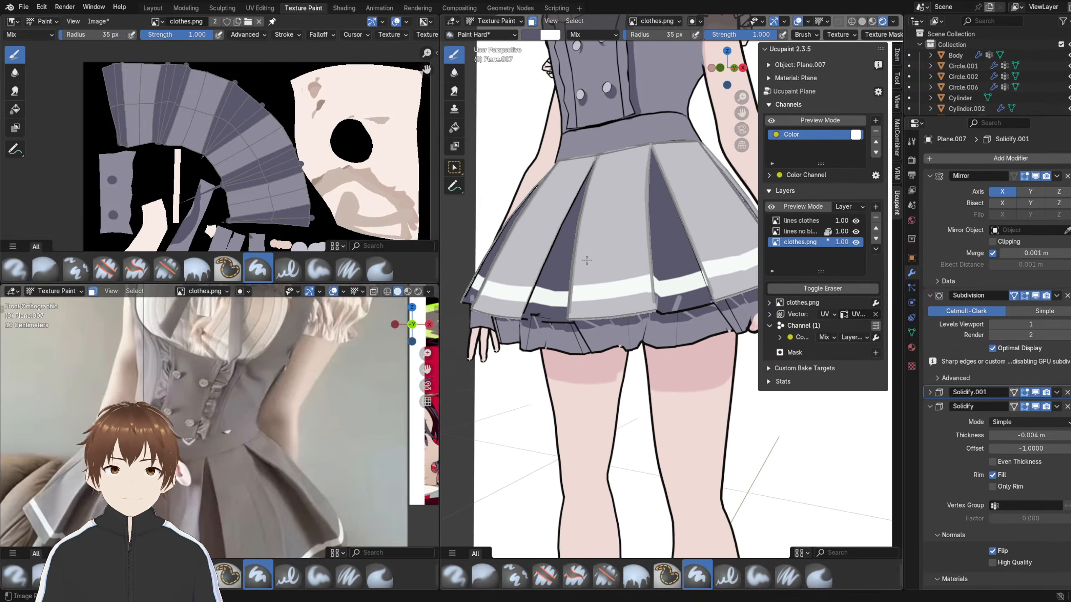
- Activate the lines no black and lines clothes layers in turn, ending on the clothes.png layer
click(795, 234)
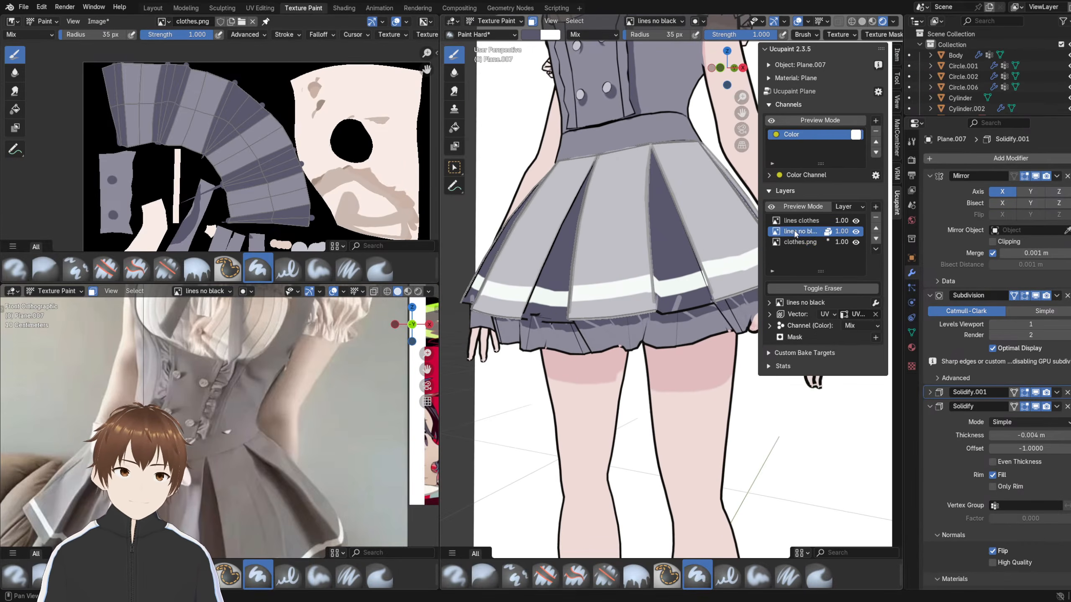
click(791, 224)
click(795, 235)
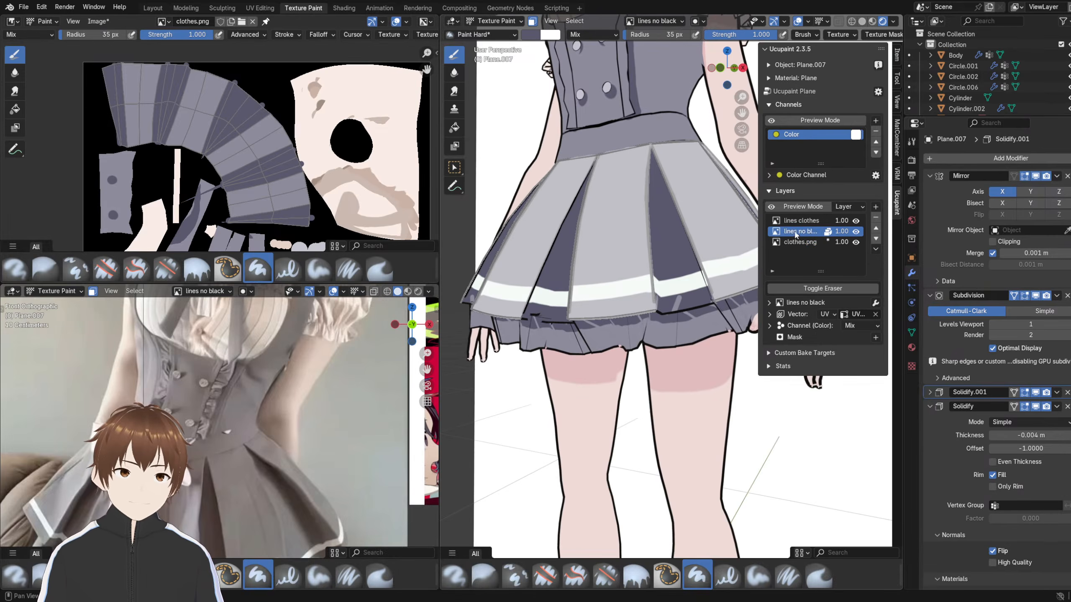
click(796, 221)
click(799, 243)
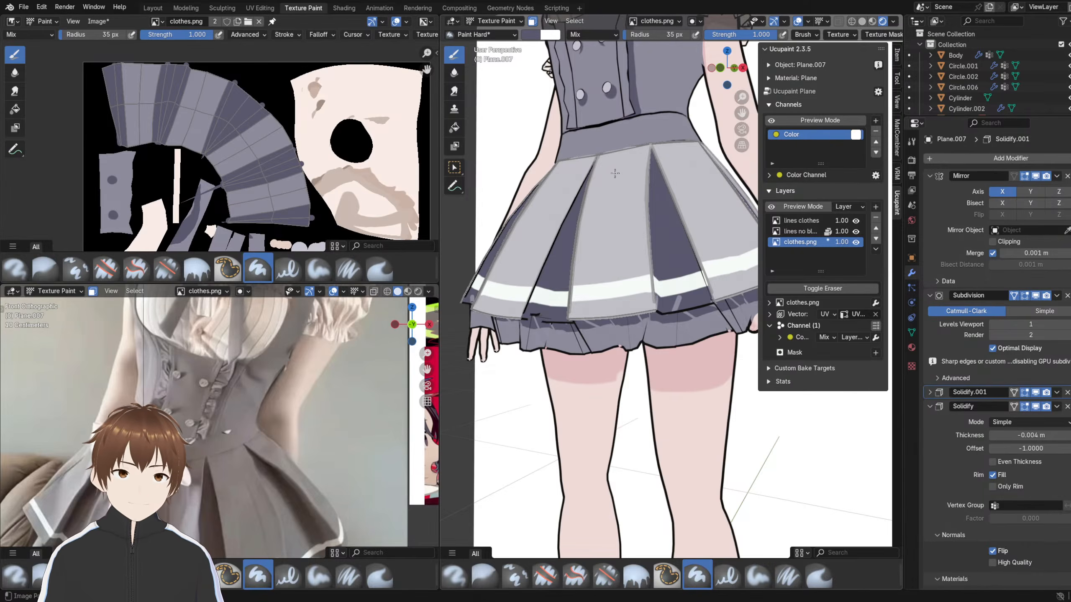
- With lines no black active, switch the skirt to Object Mode and back to Texture Paint, and reselect the clothes.png layer
click(792, 235)
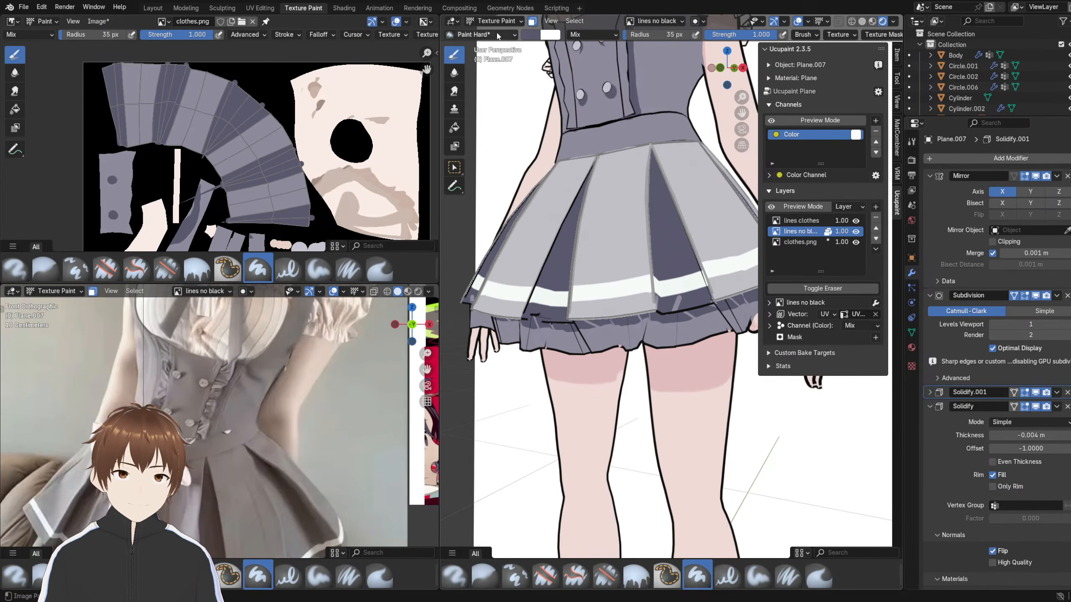
click(493, 21)
click(489, 38)
click(495, 21)
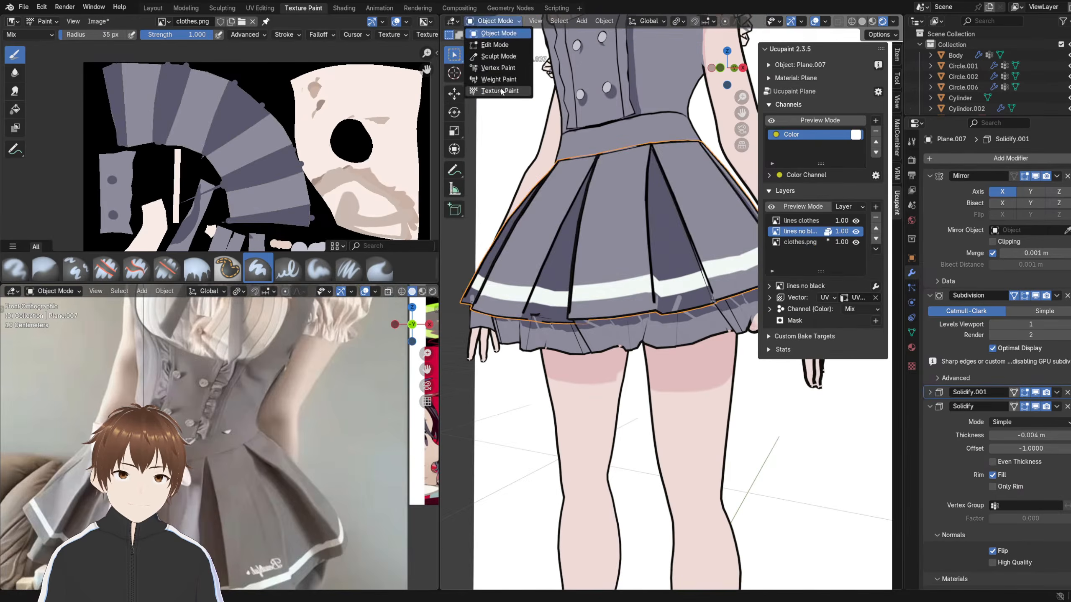
click(499, 90)
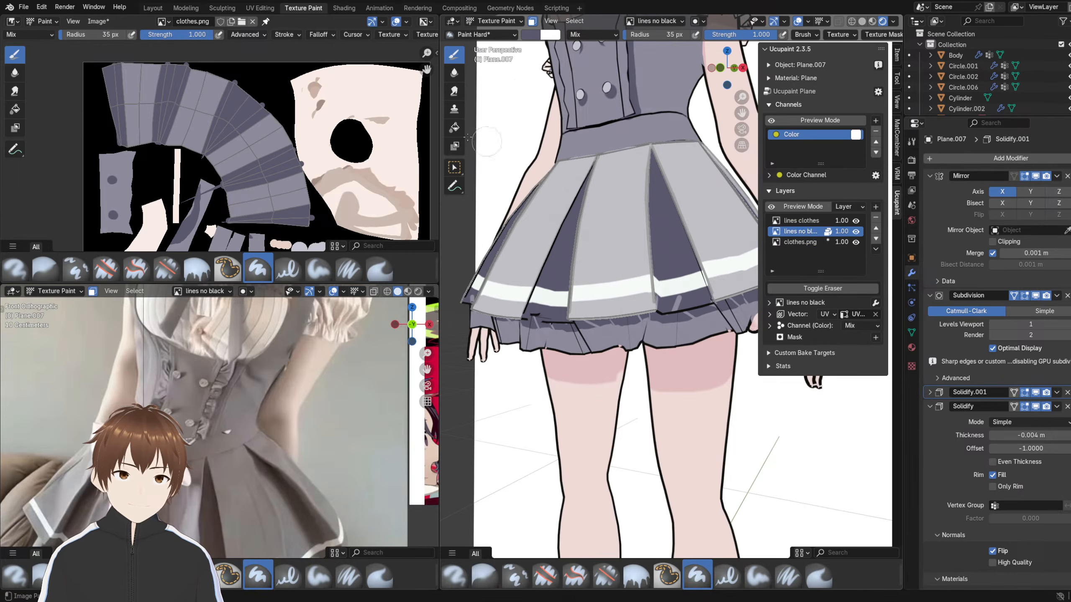
click(804, 244)
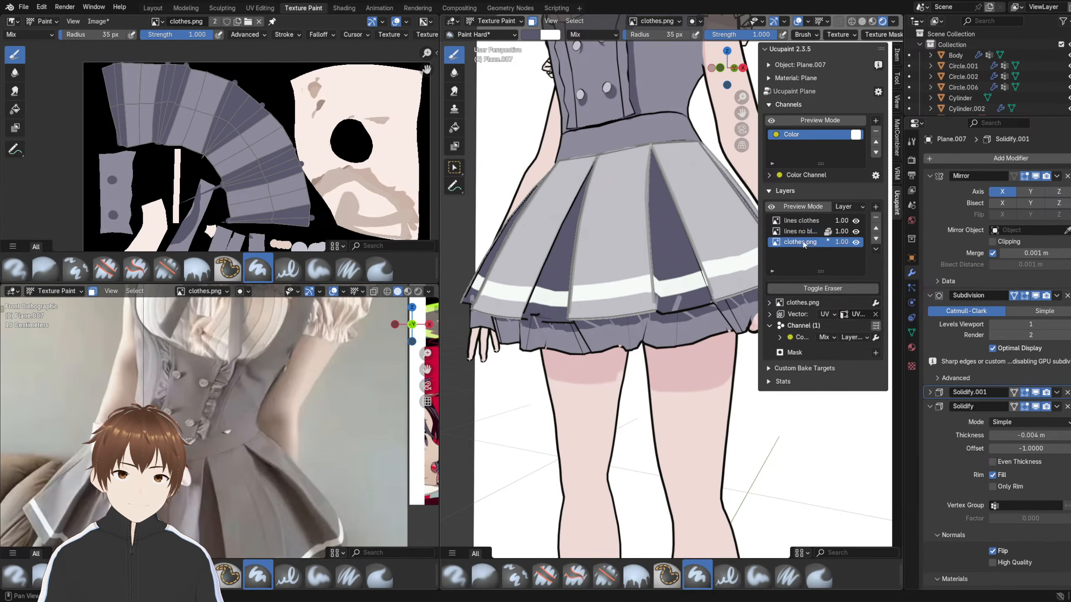
- Show the skirt's material properties and display the lines clothes image in the image editor
click(912, 347)
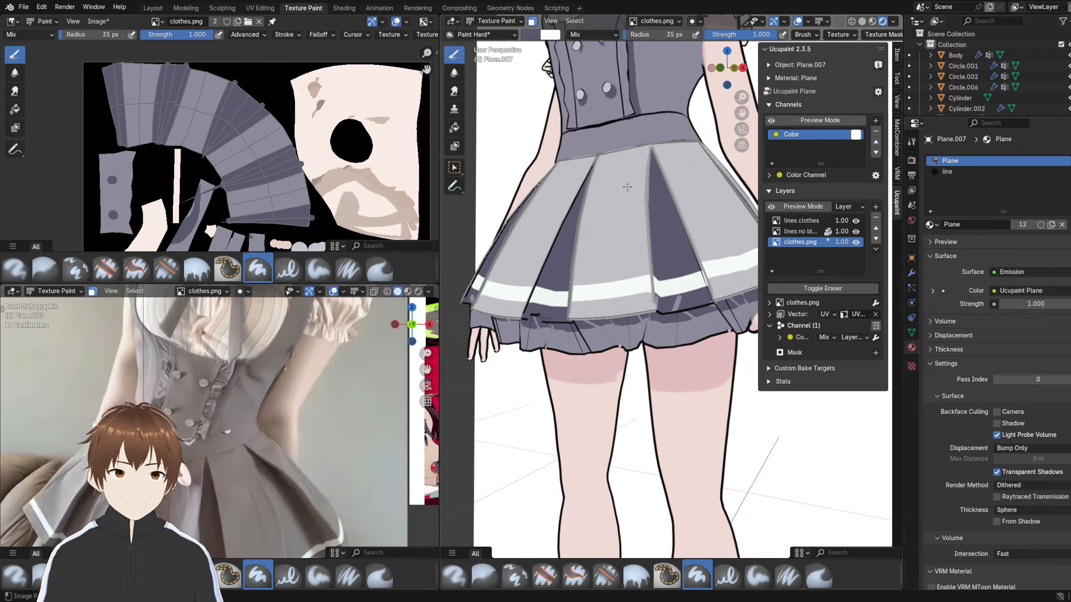
click(158, 21)
text(lines)
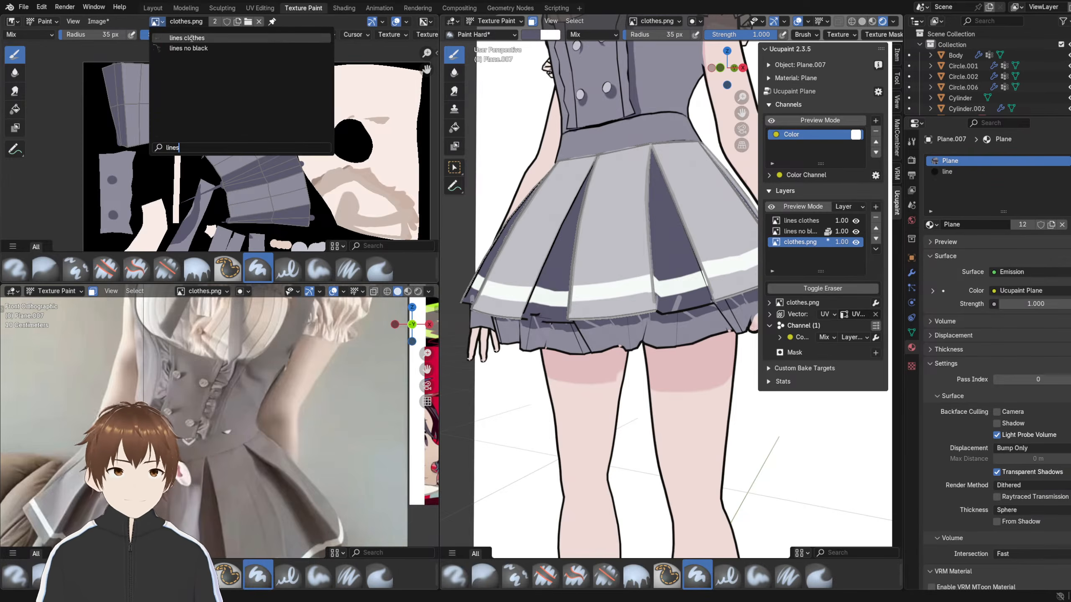
click(193, 38)
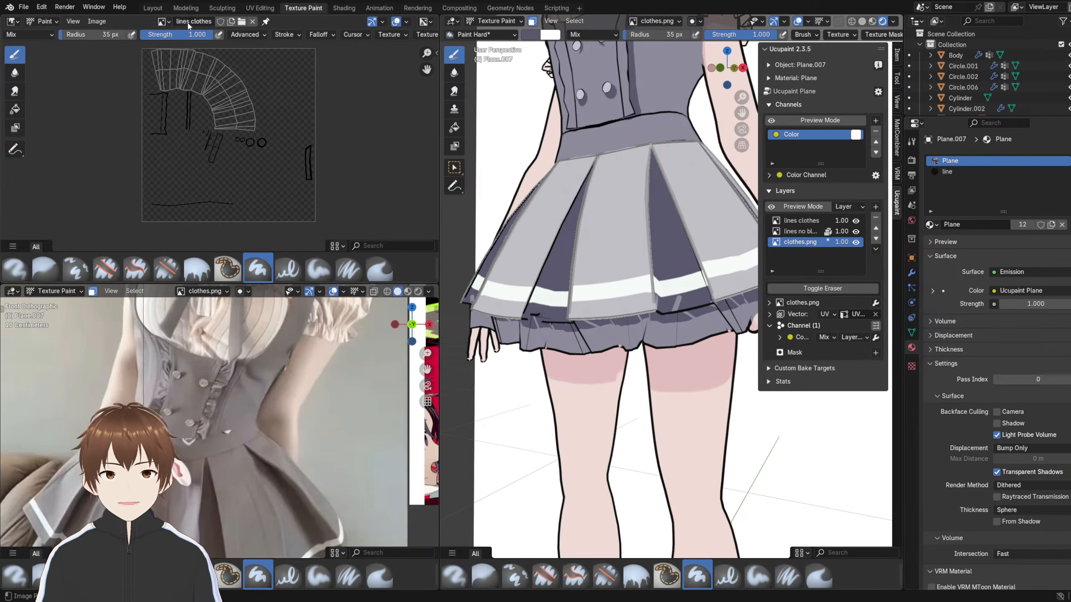
- Switch the image editor to the lines no black image, showing the skirt's UV area
click(169, 22)
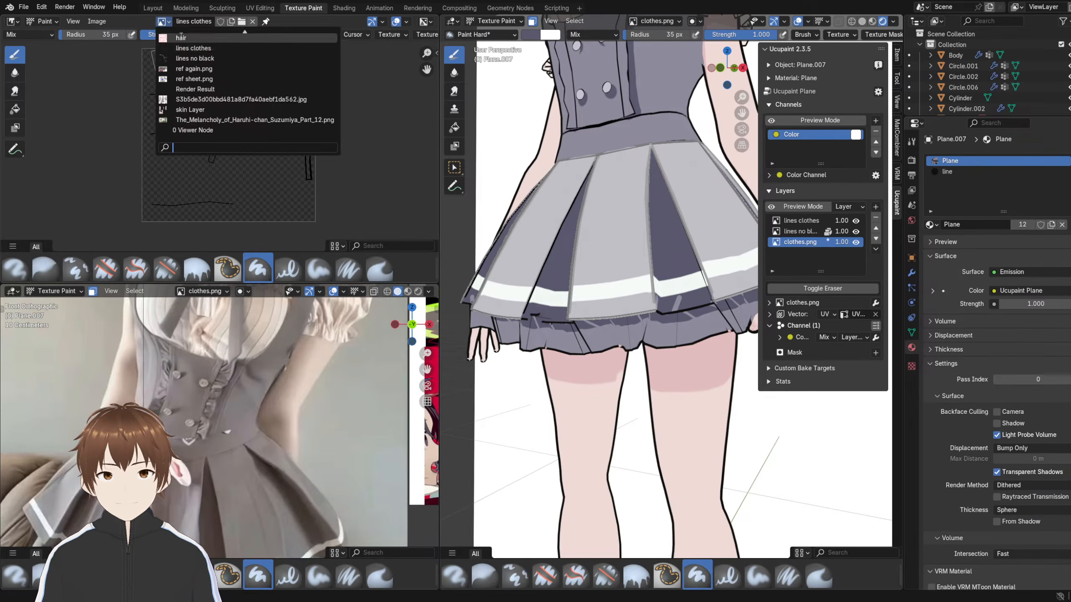
click(209, 54)
scroll(208, 56, up, 3)
middle_drag(208, 57, 251, 189)
middle_drag(220, 144, 232, 82)
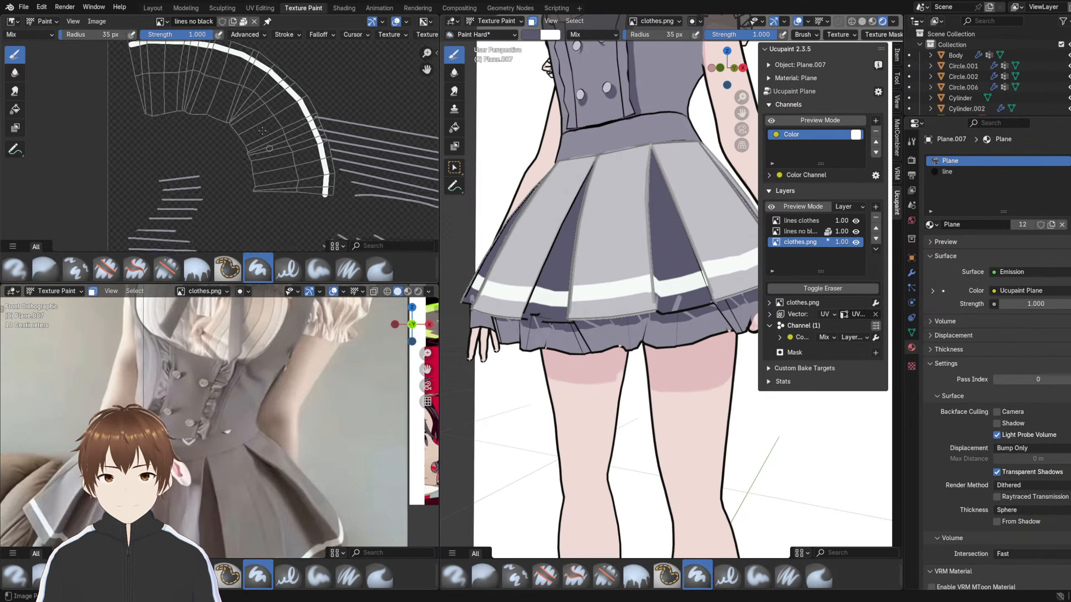
- Display the clothes image in the image editor and examine the skirt's UV area on it
middle_drag(269, 148, 214, 69)
scroll(260, 127, down, 2)
click(161, 22)
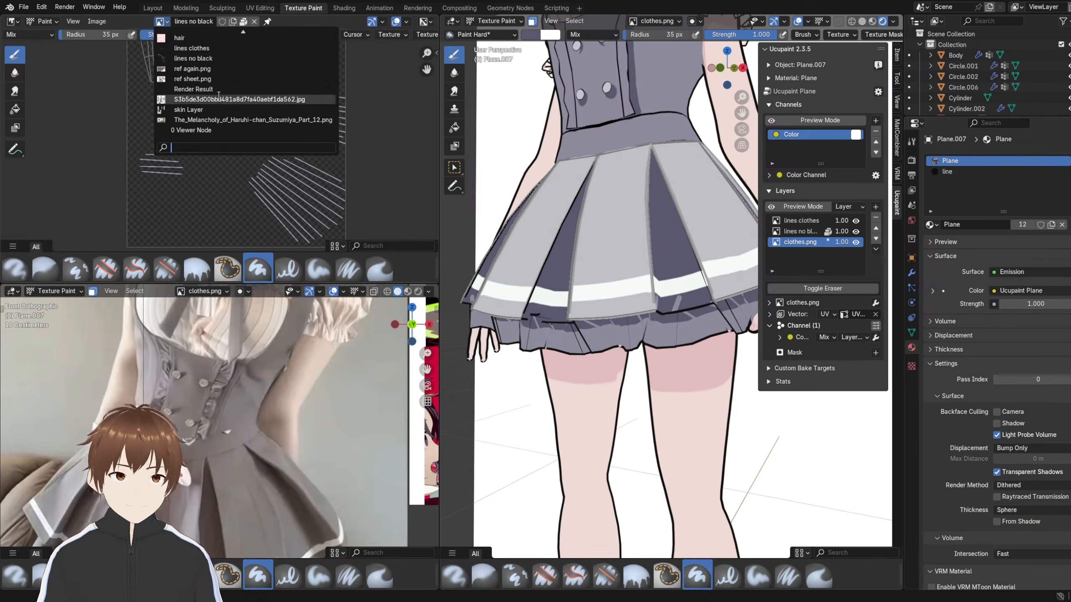
text(clo)
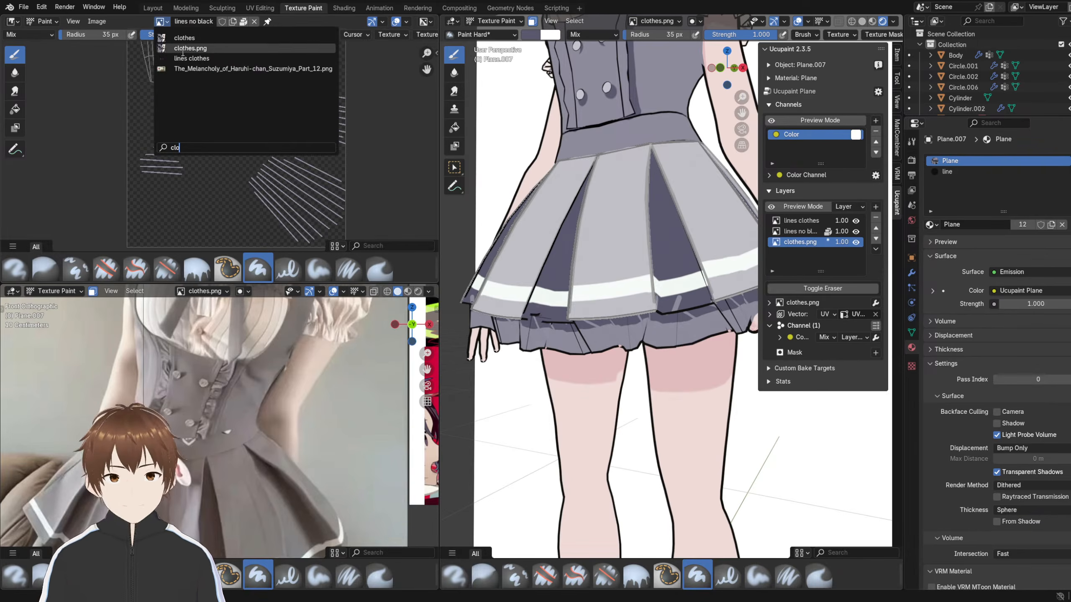
click(184, 40)
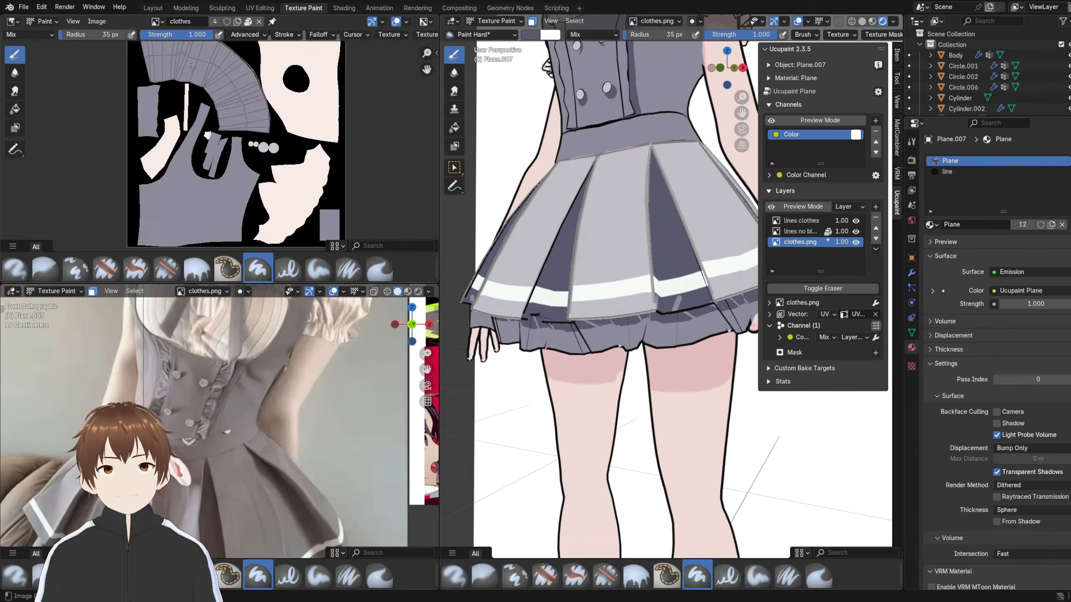
scroll(231, 106, up, 5)
middle_drag(224, 100, 237, 105)
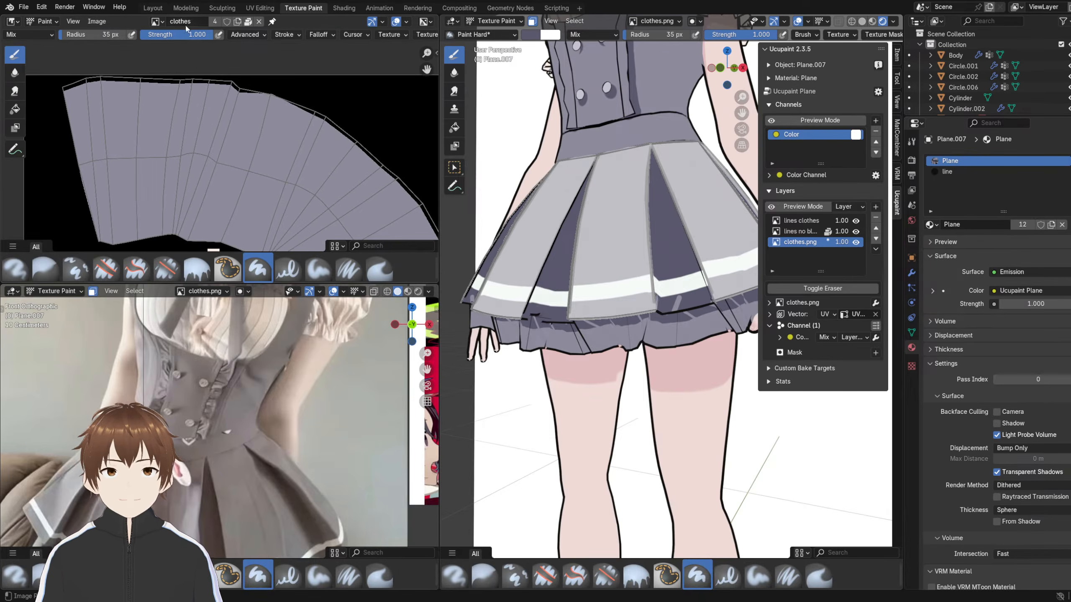
- Switch the image editor to the clothes.png image, showing the skirt's shaded UV panels
click(156, 21)
click(210, 129)
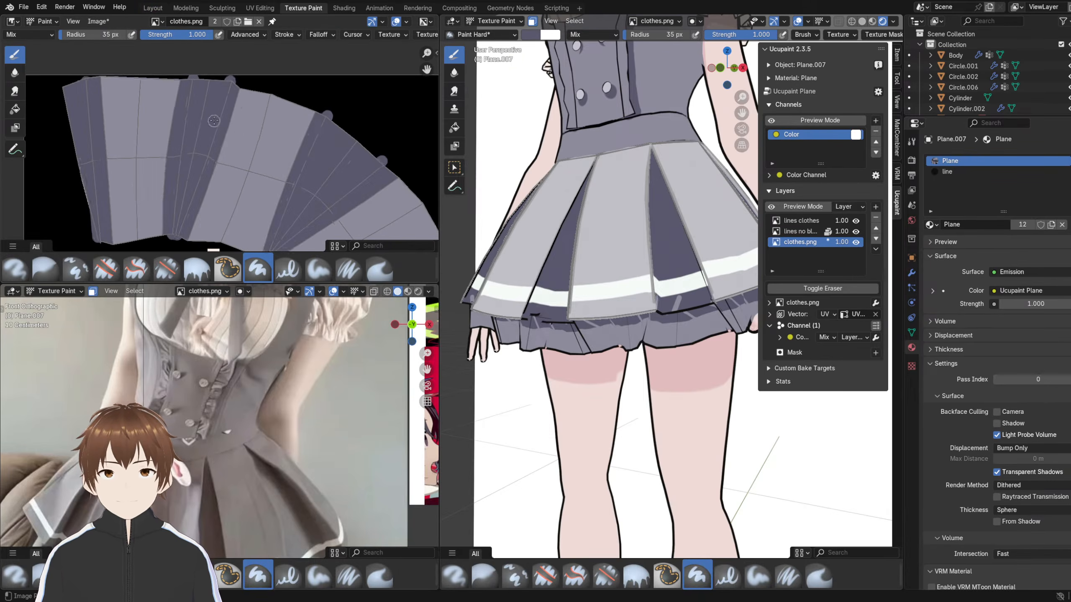
scroll(224, 123, down, 4)
middle_drag(240, 168, 224, 123)
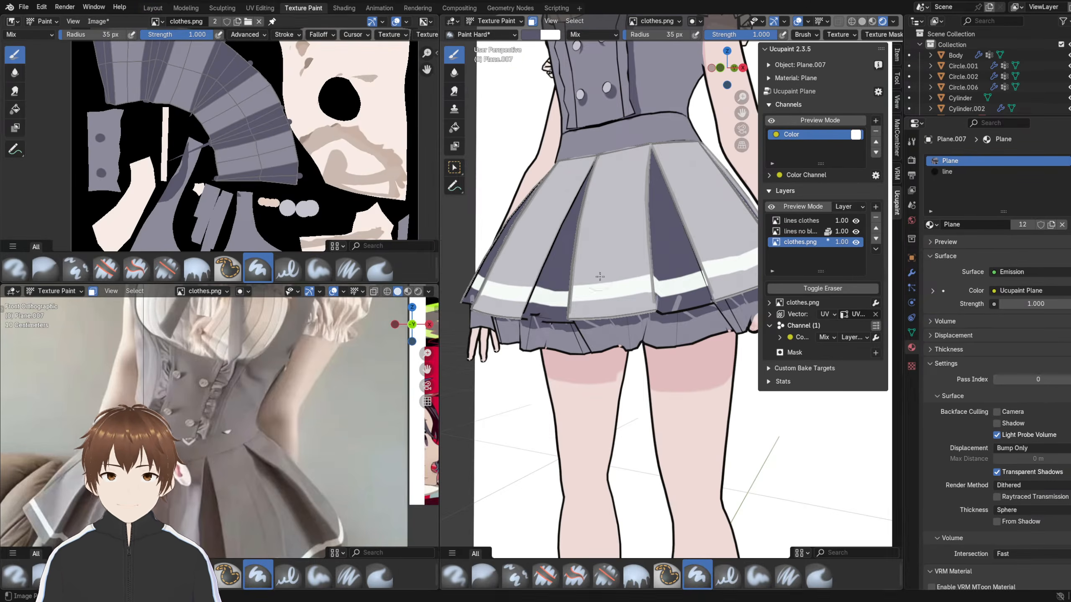
- Set the brush colour to black and dab a test mark near the skirt's hem on the clothes.png layer
mouse_move(631, 279)
middle_down()
mouse_move(664, 268)
mouse_move(675, 247)
mouse_move(624, 238)
middle_up()
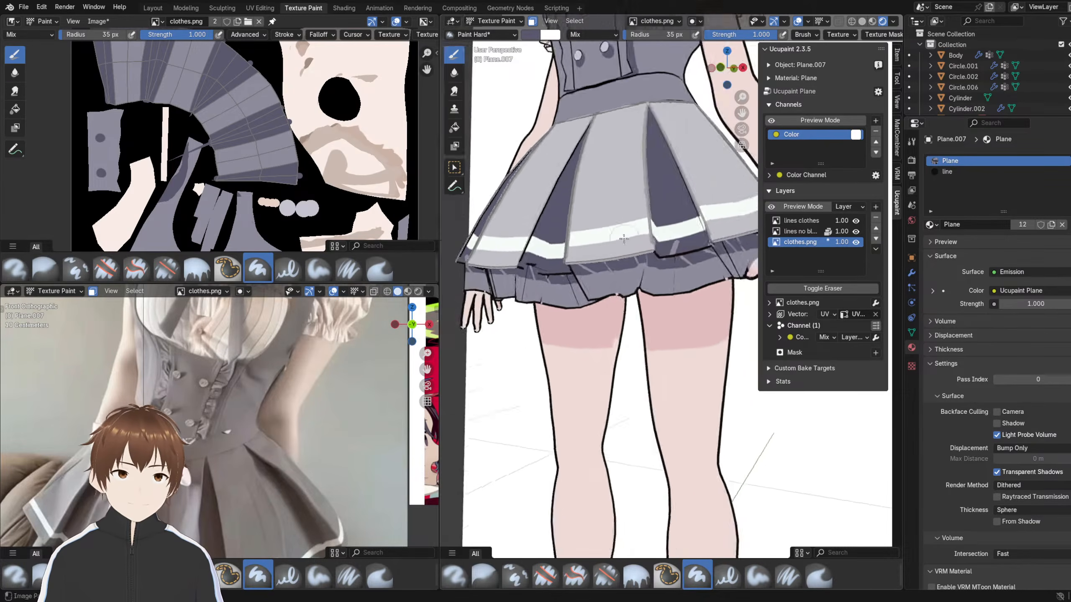
scroll(624, 239, up, 5)
scroll(256, 148, up, 2)
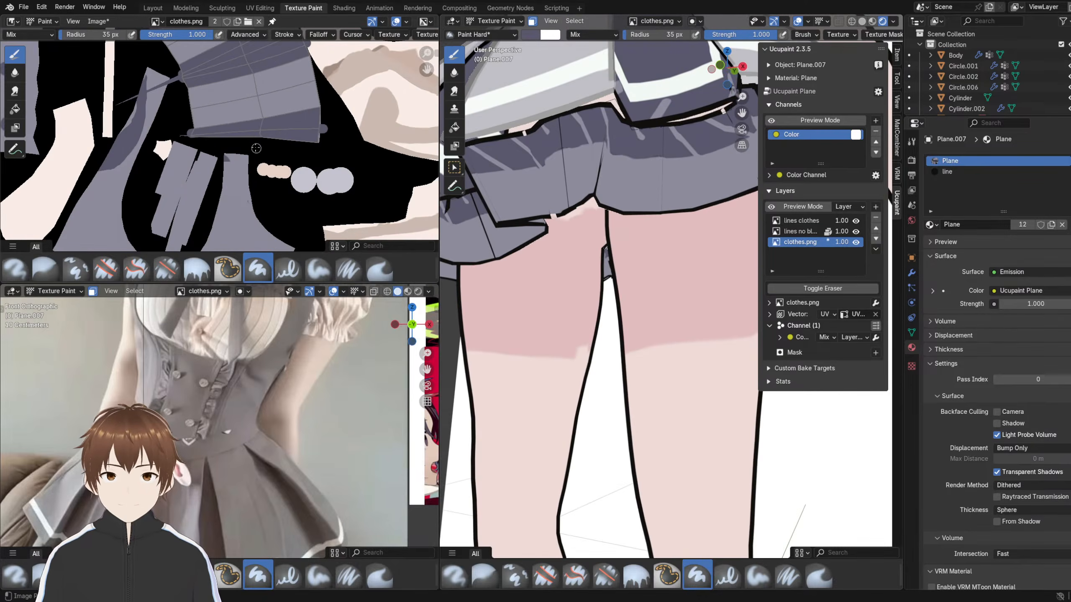
scroll(567, 268, down, 4)
middle_drag(567, 253, 594, 217)
scroll(576, 262, down, 2)
scroll(594, 217, up, 3)
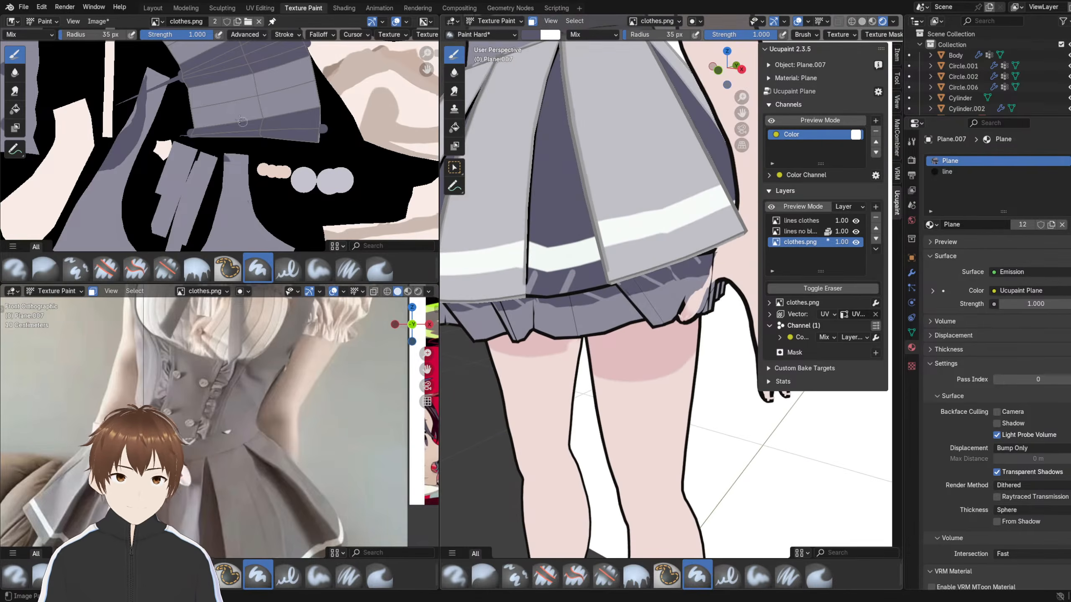
click(531, 35)
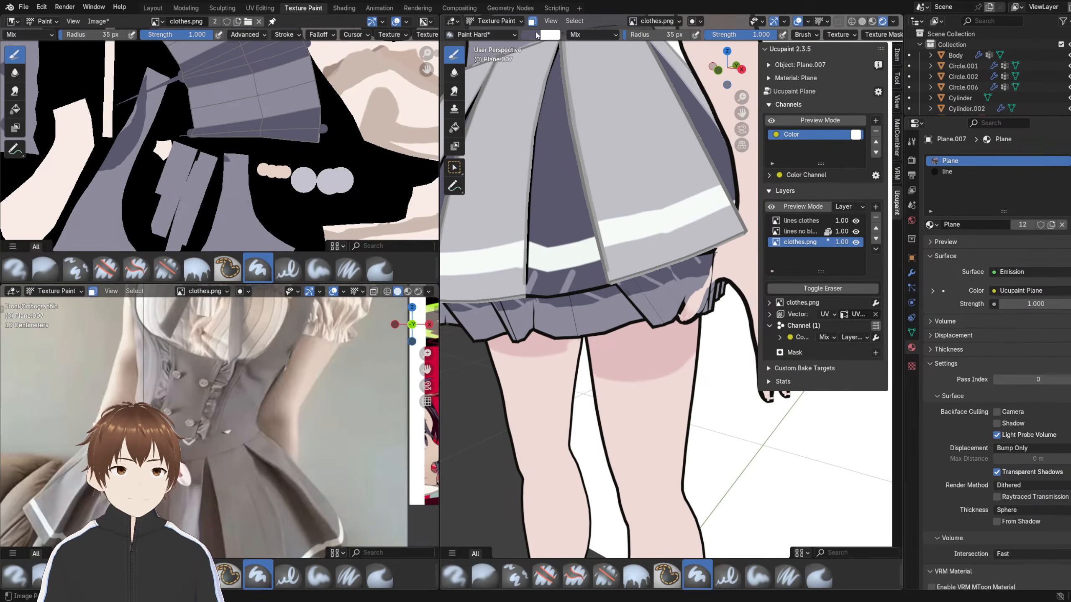
click(532, 36)
click(619, 123)
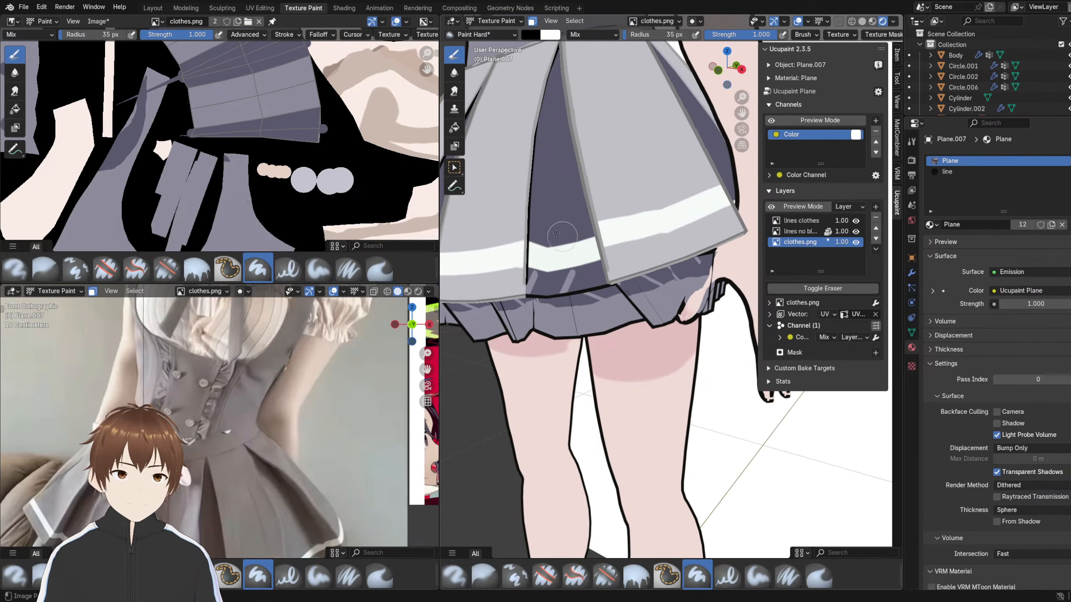
mouse_move(549, 240)
middle_down()
mouse_move(567, 222)
mouse_move(577, 235)
middle_up()
drag(633, 280, 632, 289)
- In Object Mode, hide the skirt's Solidify modifier in the viewport, and return the skirt to Texture Paint
mouse_move(557, 231)
middle_down()
mouse_move(587, 235)
mouse_move(584, 258)
middle_up()
click(495, 24)
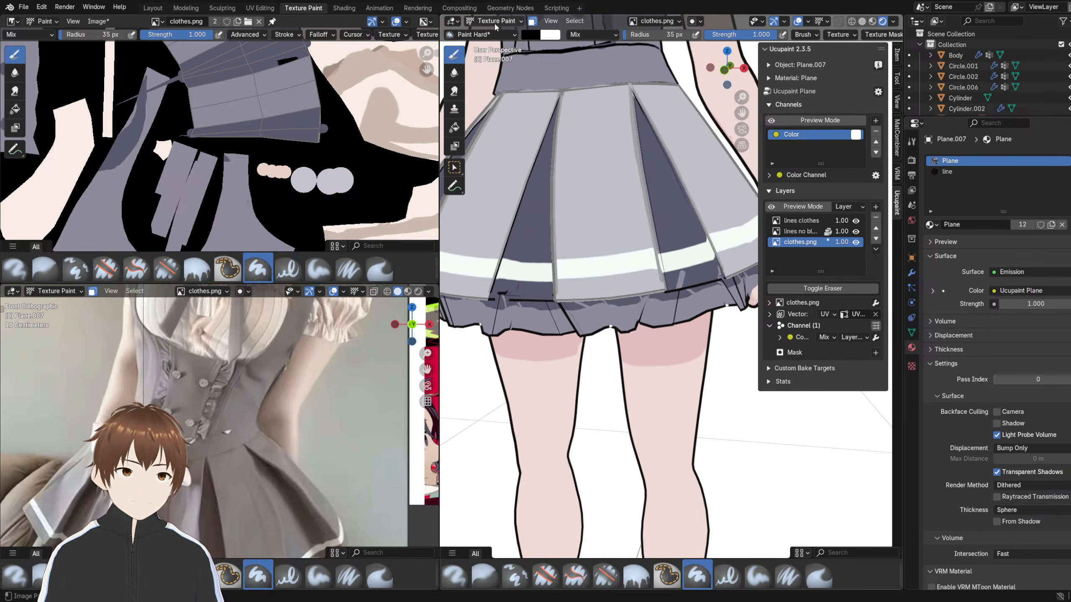
click(495, 24)
click(491, 32)
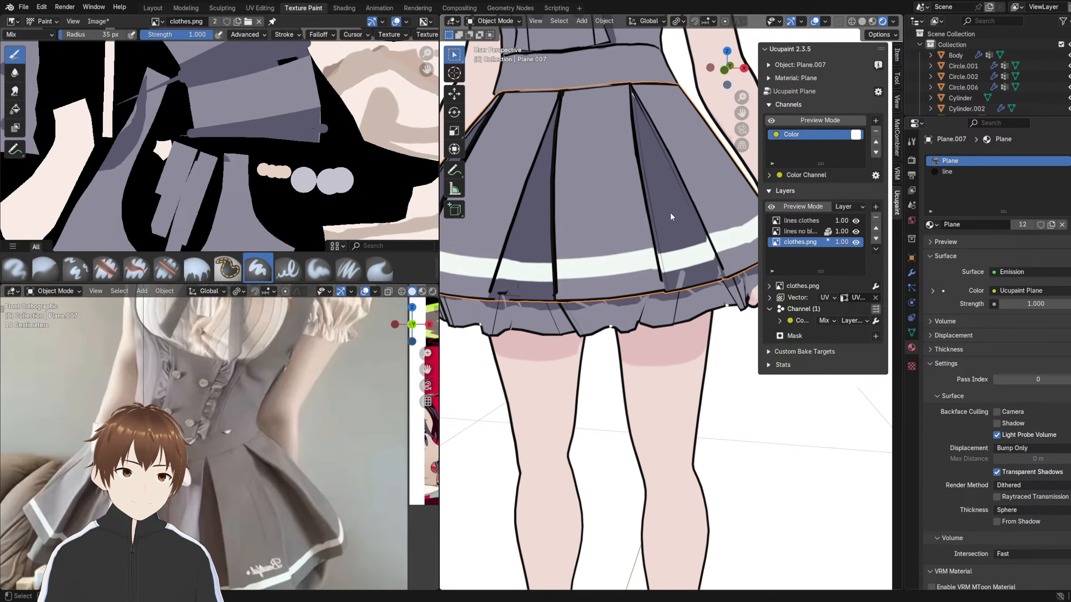
click(911, 272)
click(1035, 407)
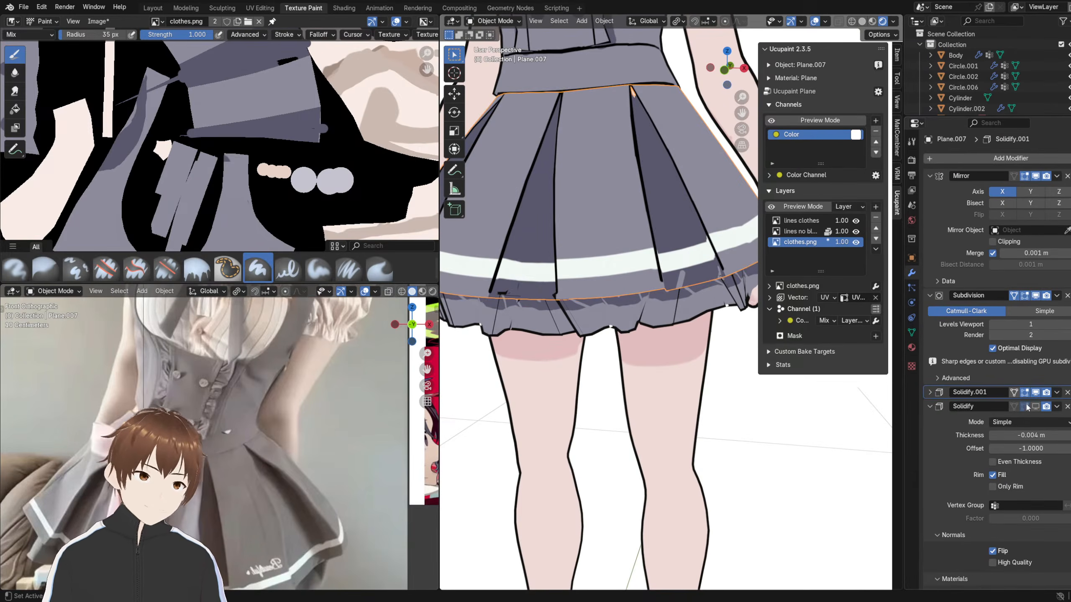
click(493, 21)
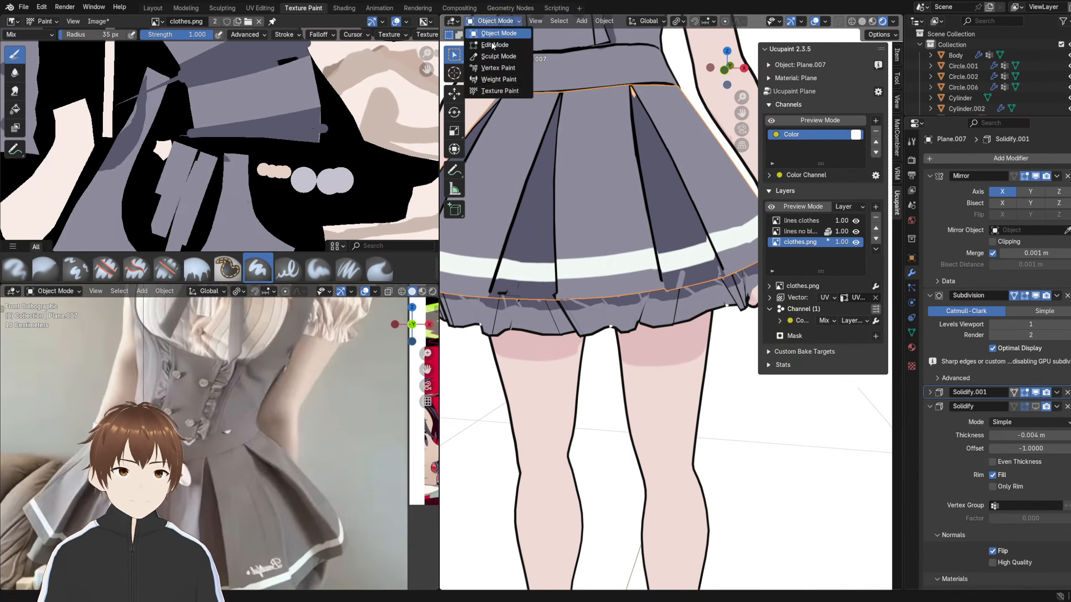
click(499, 90)
- Dab a black test mark across an inner fold's white stripe, locate it on the UV image, and undo it
scroll(685, 269, up, 5)
drag(685, 269, 674, 274)
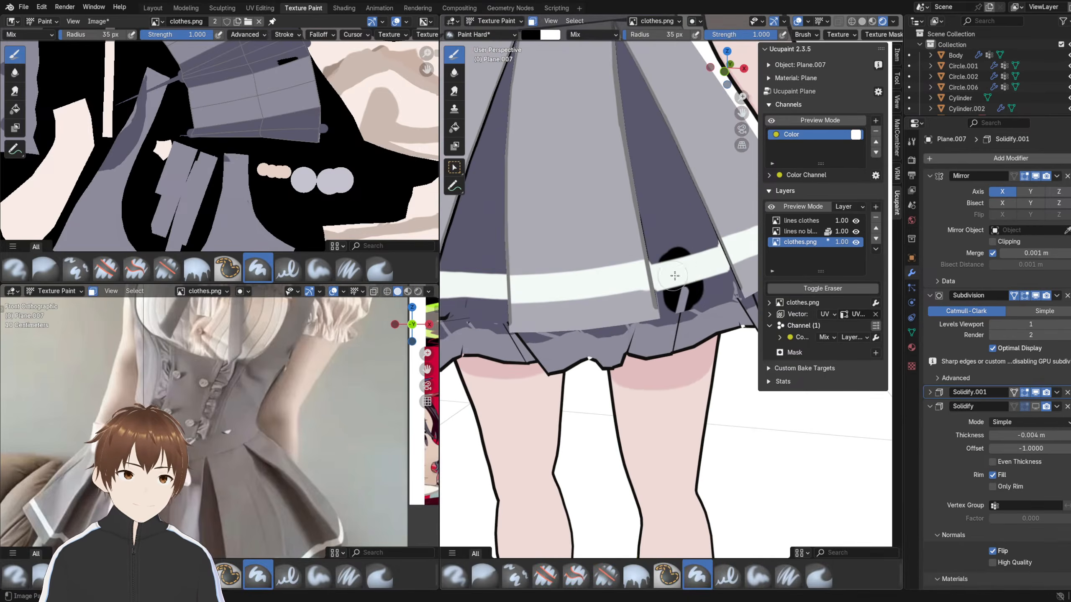
middle_drag(277, 133, 238, 222)
scroll(225, 122, up, 3)
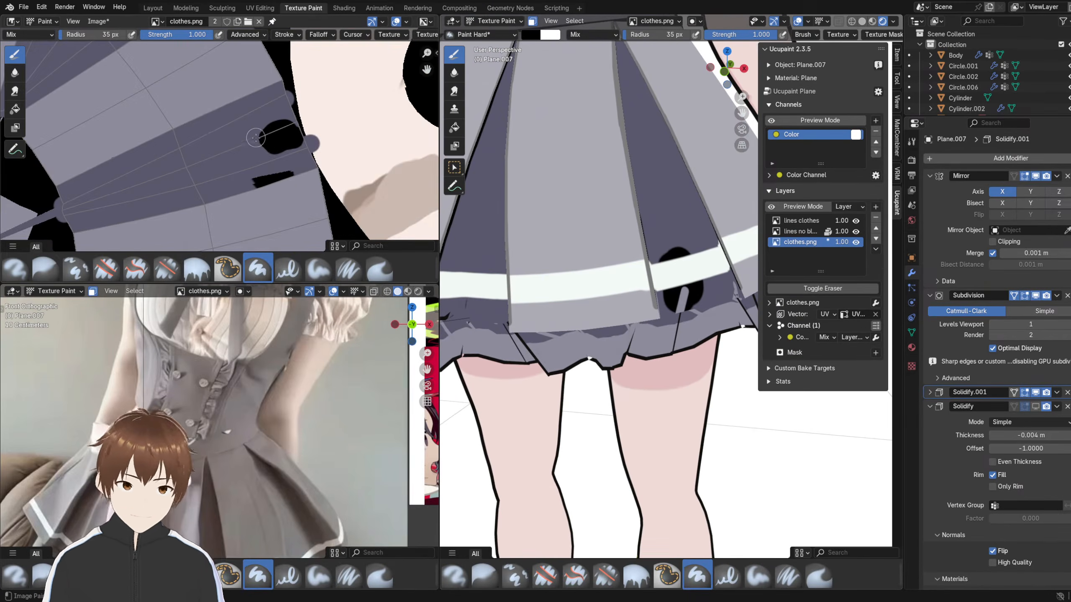
key(ctrl+z)
- Paint over the leftover black mark along the inner fold's edge on clothes.png with the fold's dark purple
middle_drag(270, 142, 251, 136)
scroll(251, 137, up, 2)
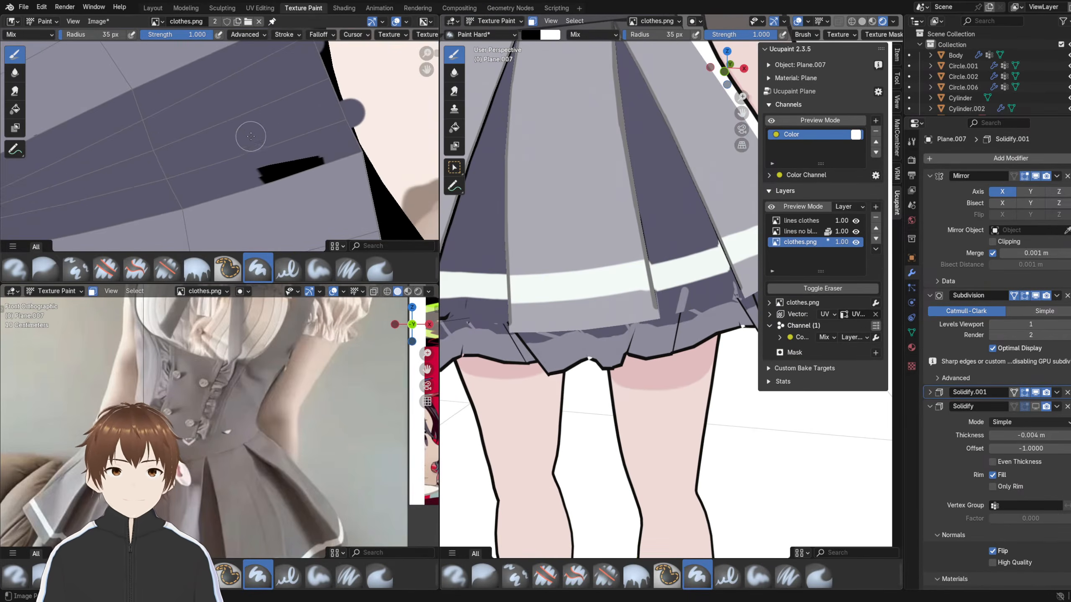
scroll(250, 136, up, 1)
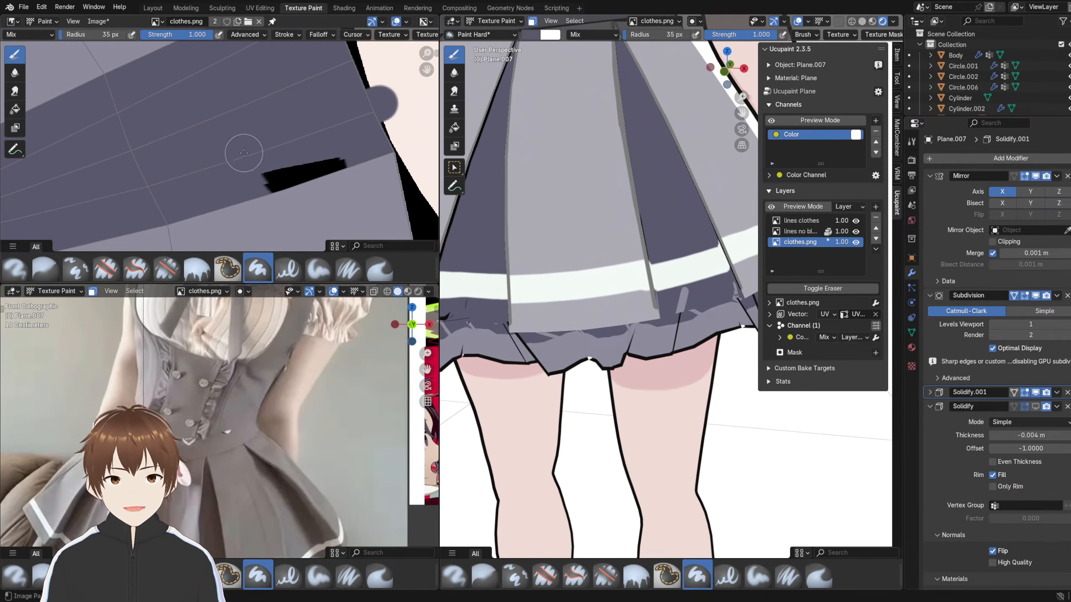
drag(249, 180, 354, 148)
middle_drag(248, 152, 258, 136)
scroll(258, 137, up, 2)
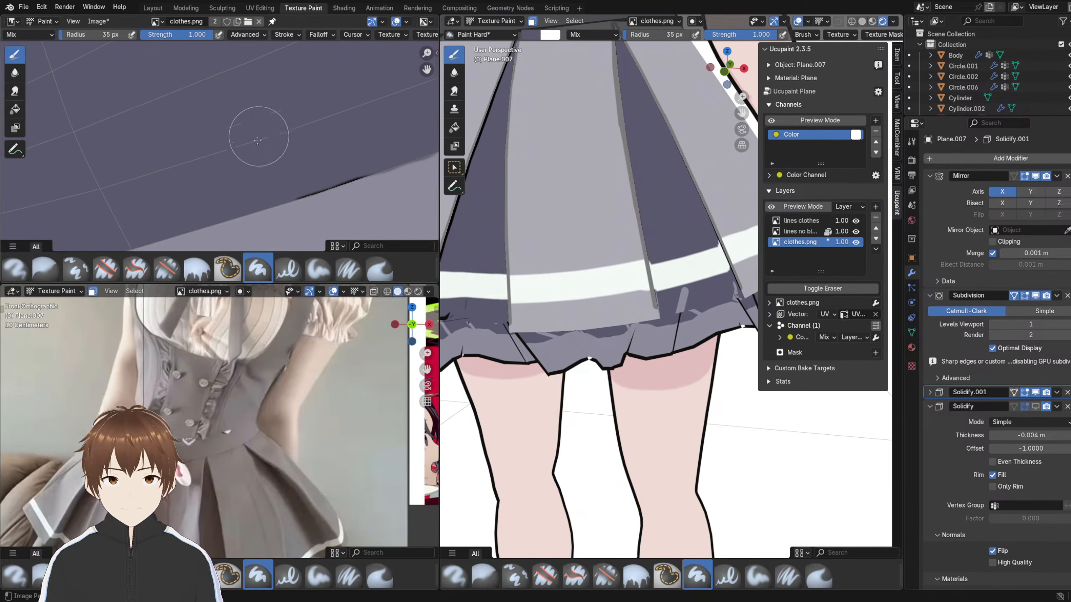
mouse_move(258, 141)
mouse_down()
mouse_move(270, 172)
mouse_move(405, 151)
mouse_up()
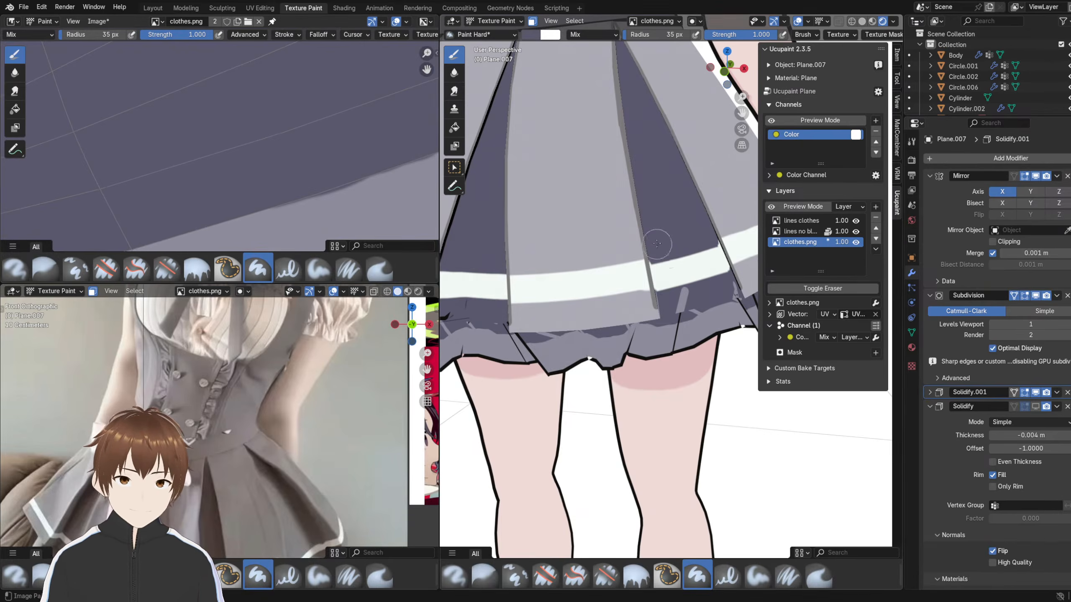
- Set the brush colour to black for marking the ruffle beneath the skirt
scroll(656, 243, down, 2)
middle_drag(657, 244, 598, 232)
scroll(295, 158, down, 4)
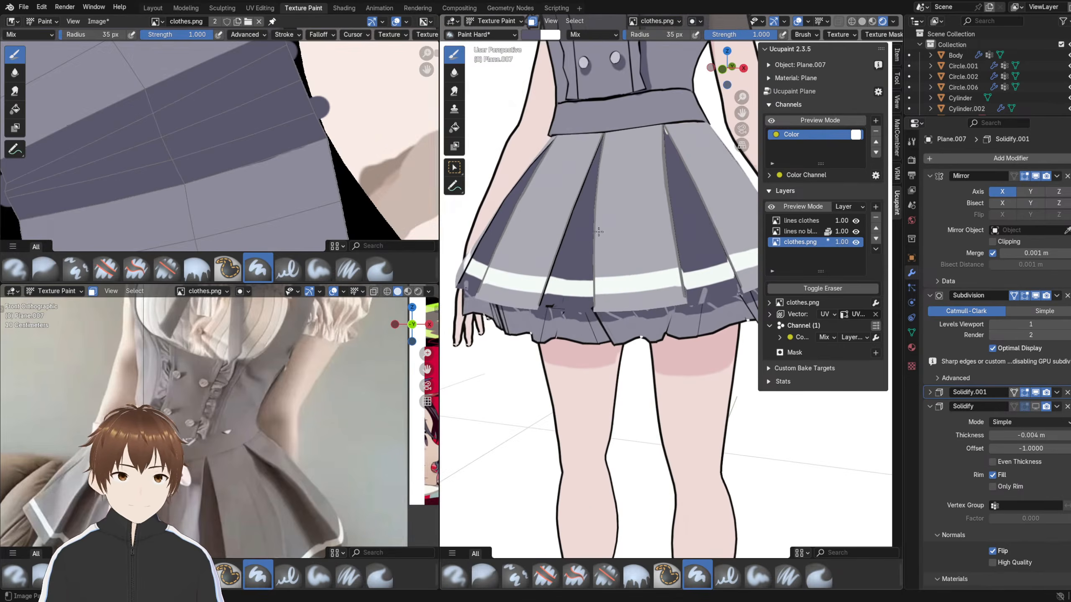
scroll(219, 109, down, 7)
middle_drag(169, 133, 247, 144)
scroll(546, 249, up, 7)
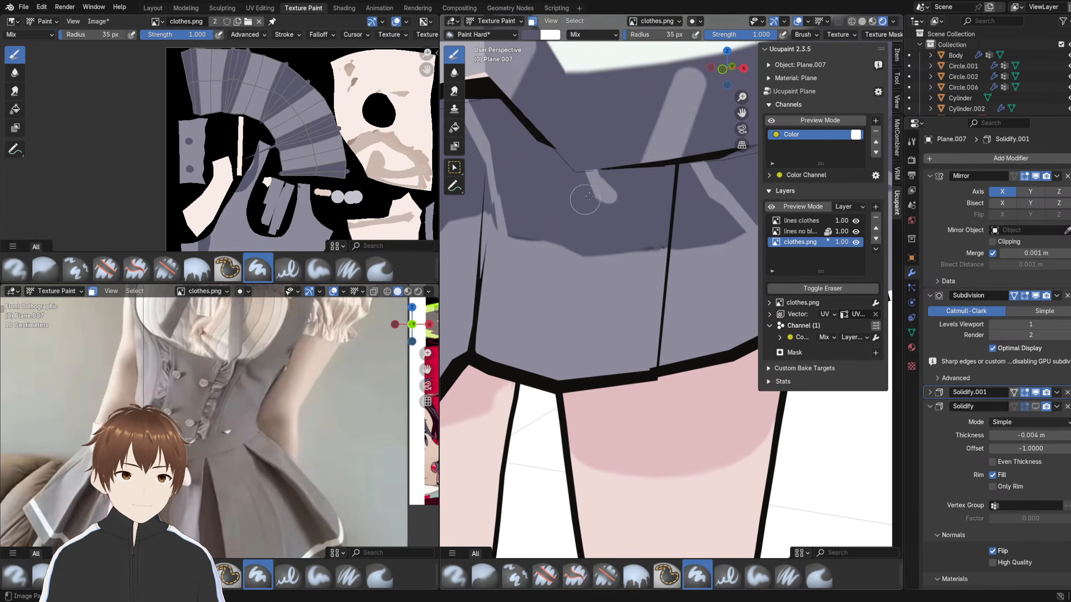
click(295, 70)
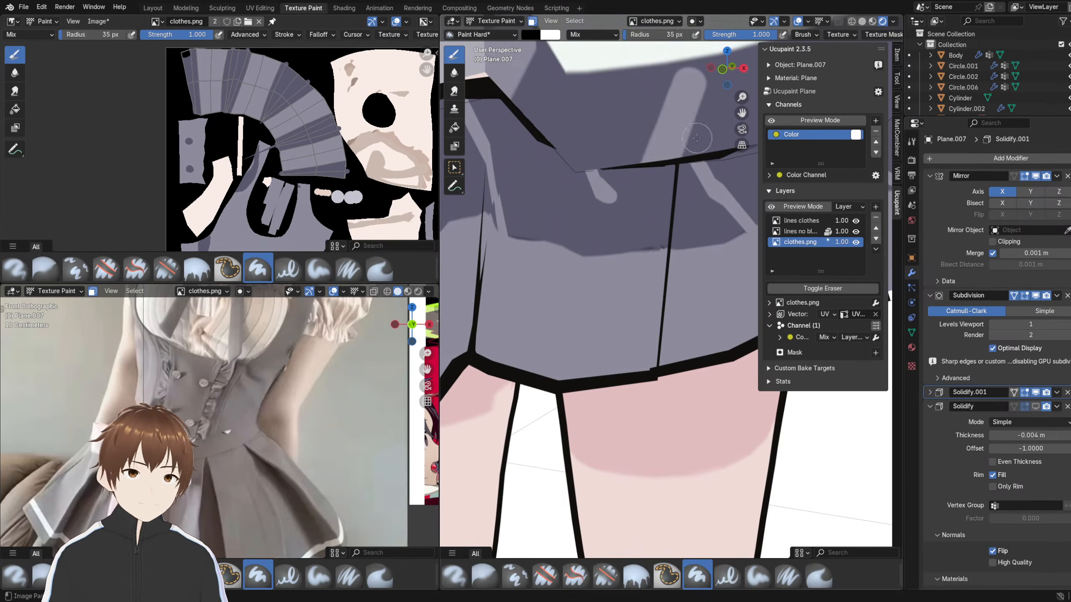
- In Object Mode, select the ruffle, hide its Solidify.001 modifier in the viewport, and put the ruffle in Texture Paint
click(492, 21)
click(489, 30)
click(659, 250)
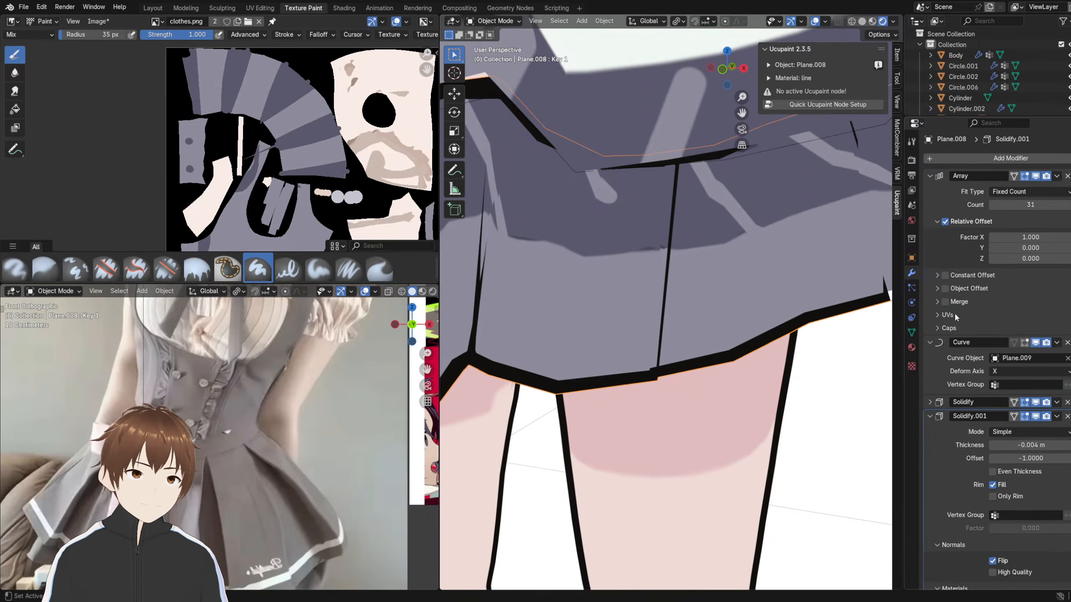
click(1035, 416)
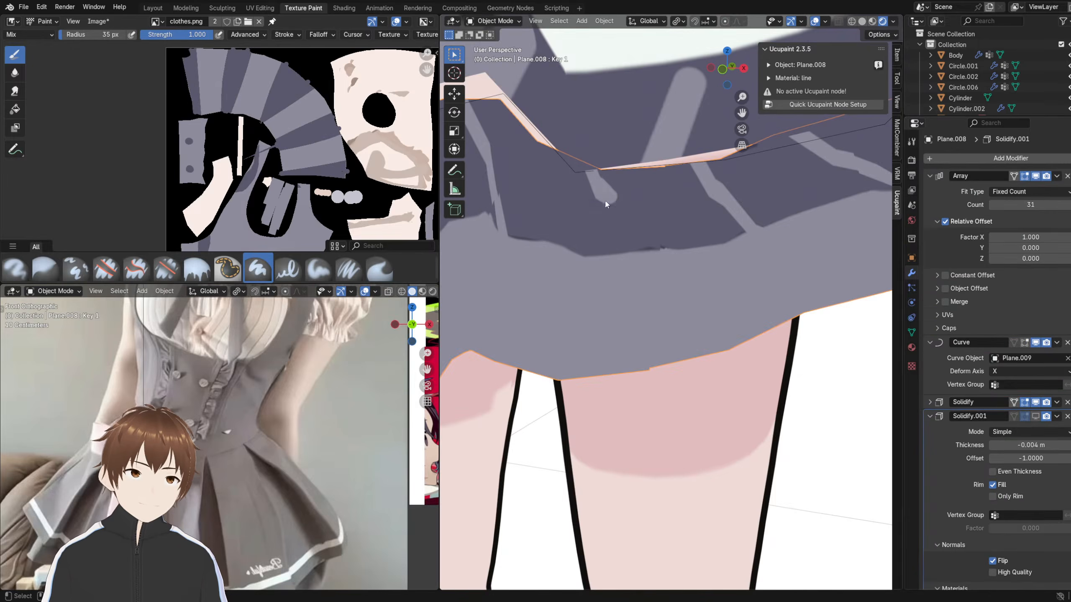
click(492, 20)
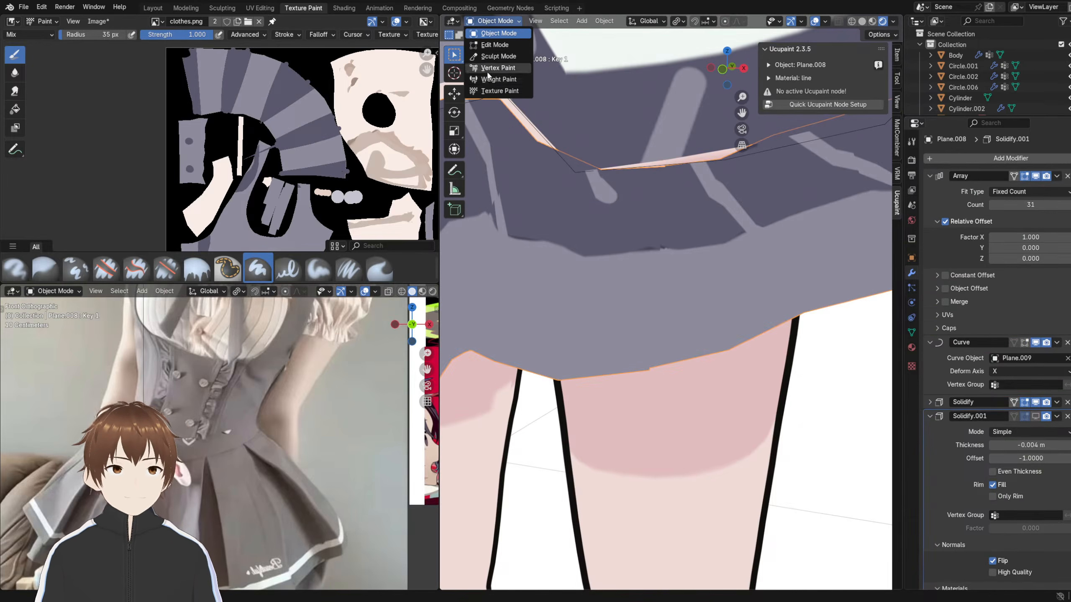
click(491, 88)
- Dab a black test mark on the ruffle and cover it with dark purple on the ruffle's UV strip
drag(607, 206, 622, 227)
scroll(286, 168, up, 5)
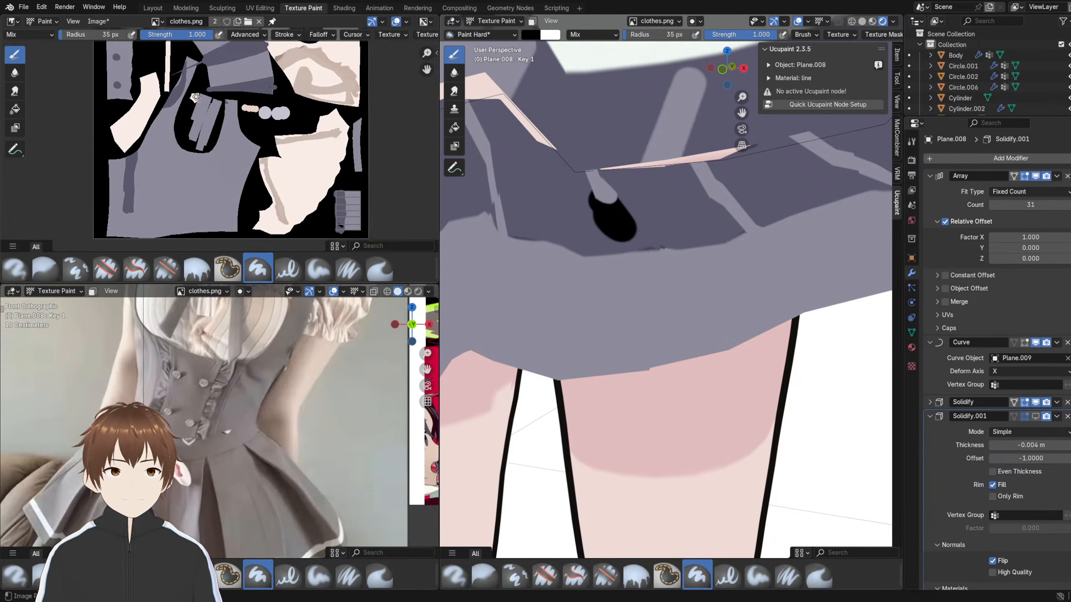
scroll(275, 153, up, 5)
middle_drag(408, 197, 258, 153)
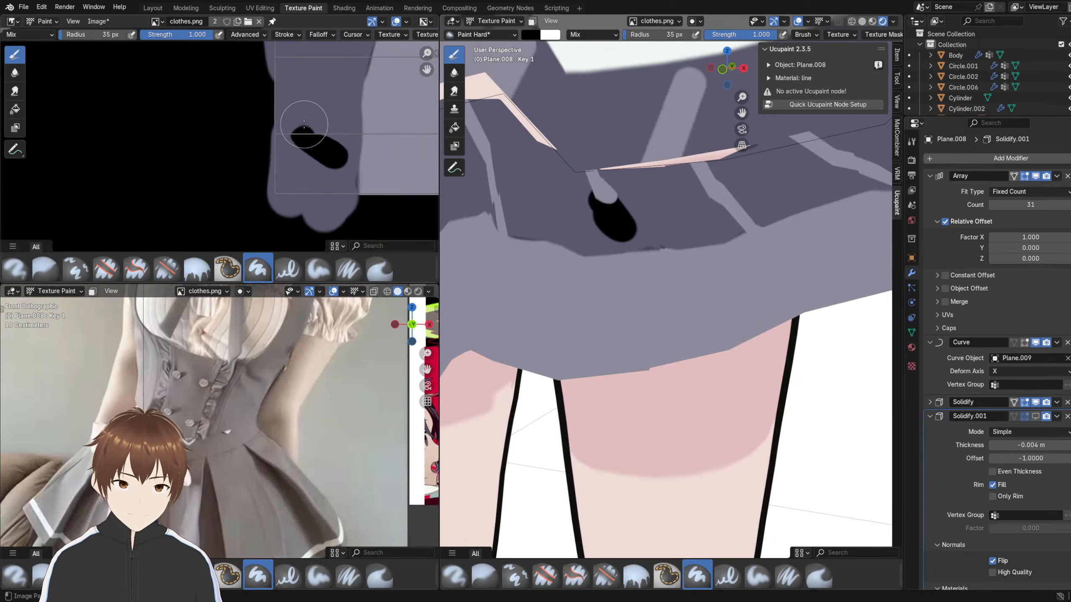
key(s)
mouse_move(298, 133)
mouse_down()
mouse_move(338, 171)
mouse_move(305, 150)
mouse_up()
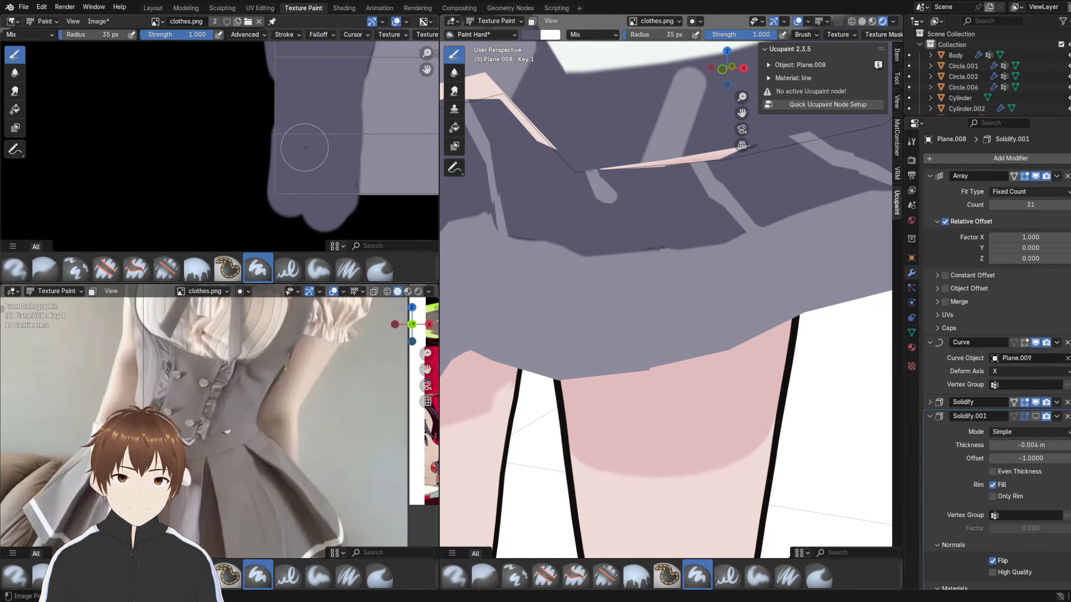
- Examine the ruffle around the skirt's hem and the clothes.png UV layout, and switch the ruffle to Object Mode
scroll(568, 157, down, 6)
scroll(573, 167, up, 3)
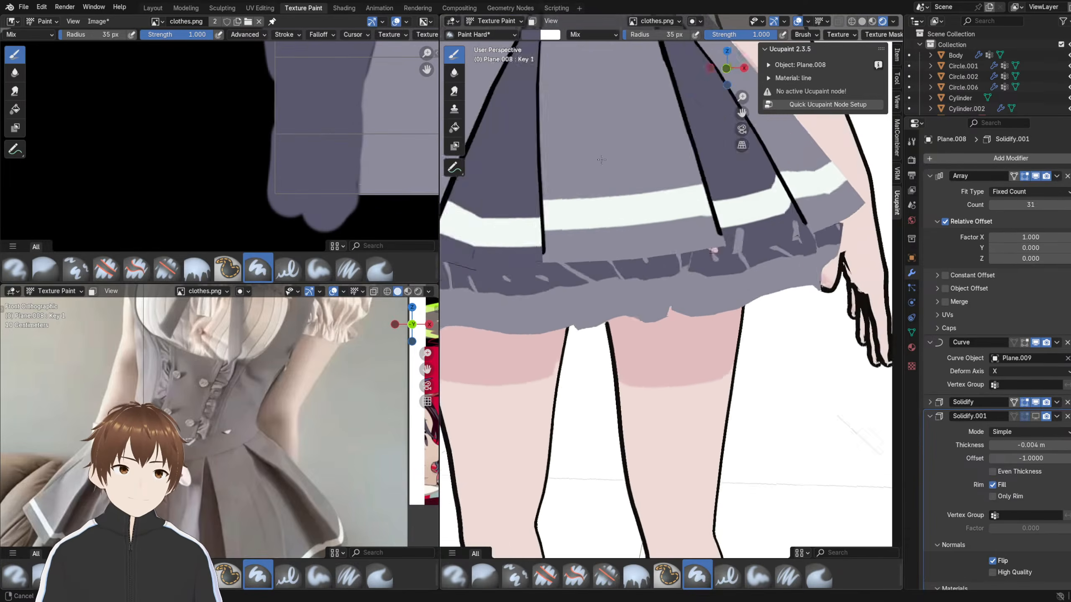
middle_drag(578, 167, 637, 189)
scroll(647, 190, up, 1)
scroll(294, 133, down, 3)
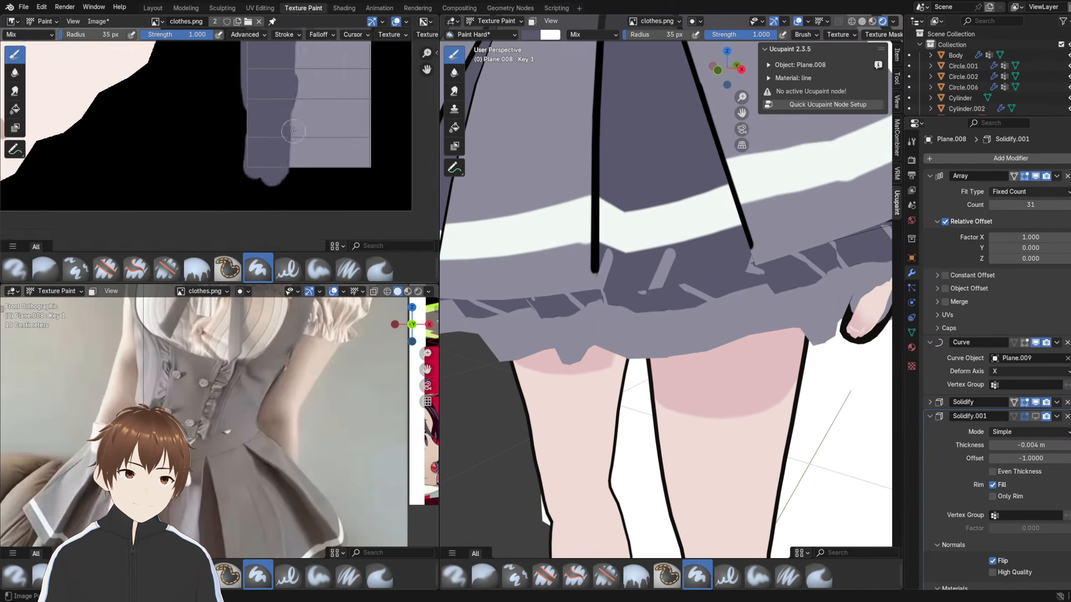
scroll(292, 130, down, 6)
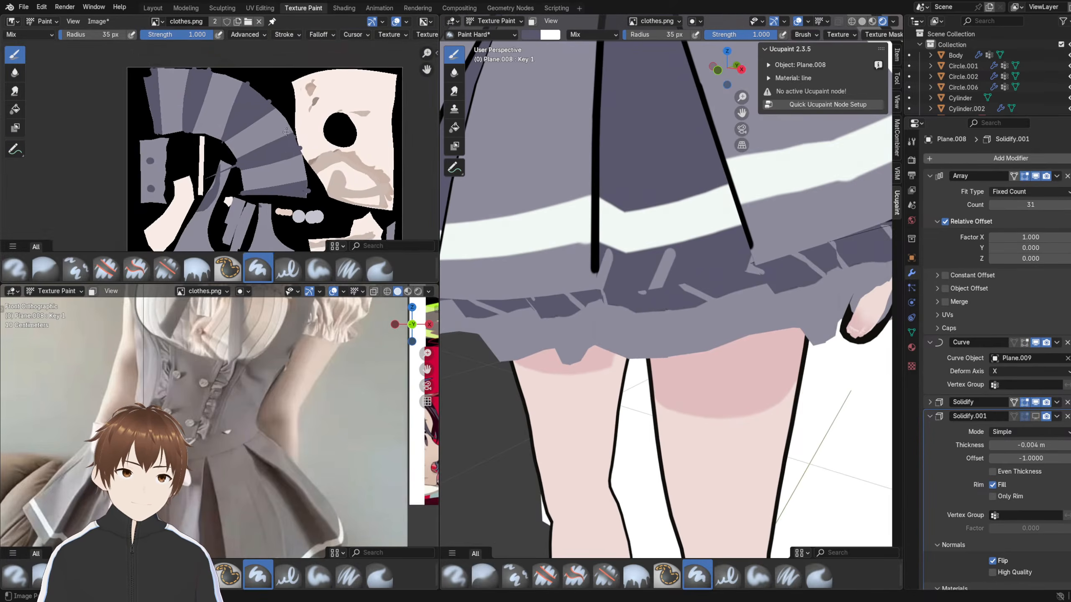
middle_drag(286, 133, 264, 109)
shift+middle_drag(663, 264, 645, 228)
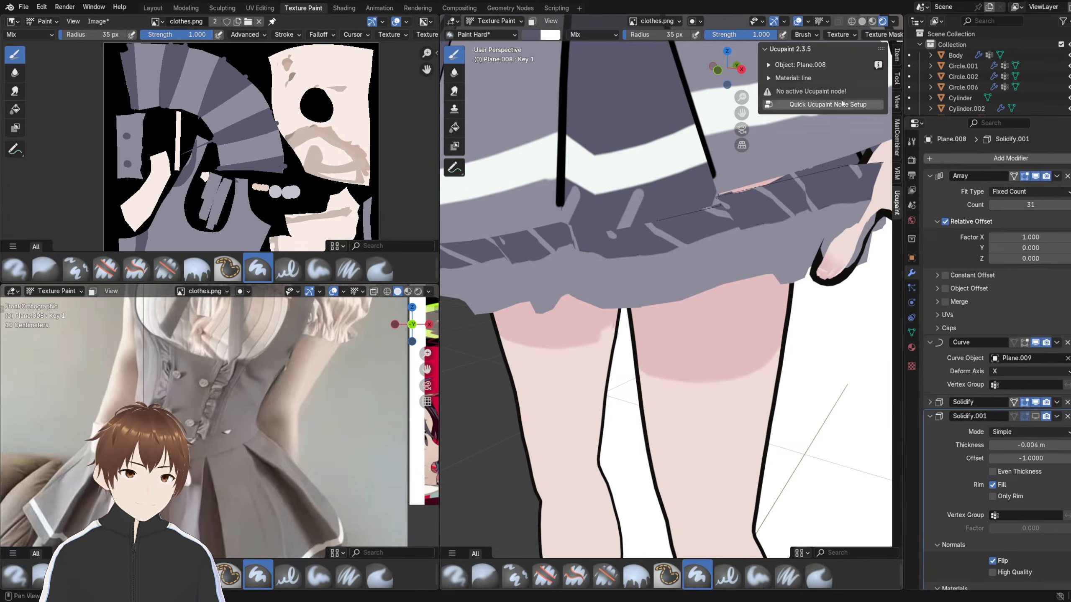
click(493, 20)
click(504, 34)
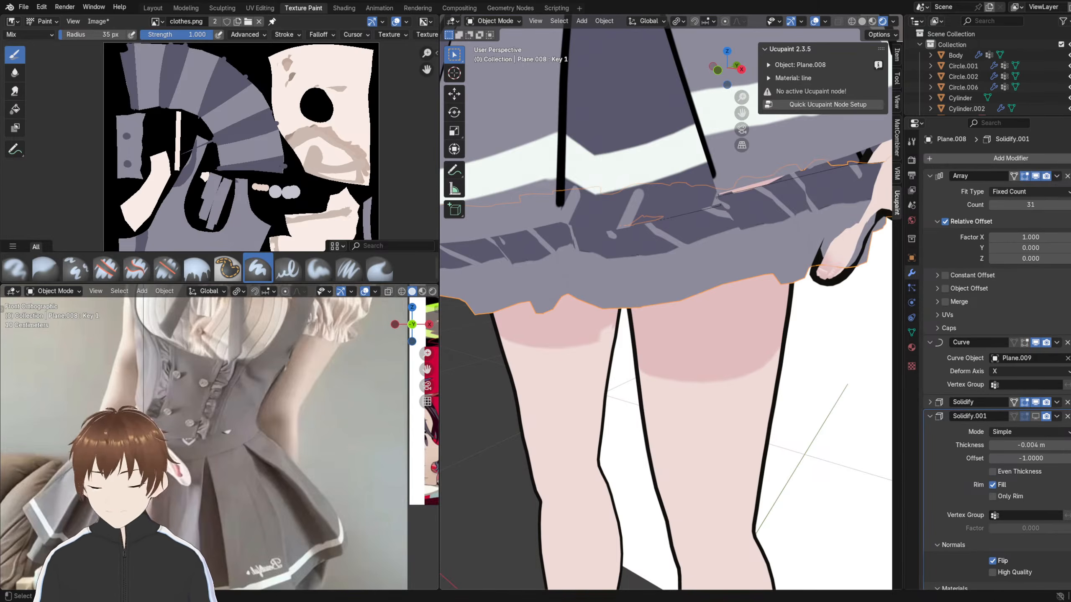
- Select the skirt and examine the light streaks along its hem and the ruffle beneath it
scroll(527, 337, down, 3)
scroll(527, 337, up, 3)
middle_drag(527, 337, 621, 268)
scroll(620, 268, down, 3)
scroll(639, 260, up, 4)
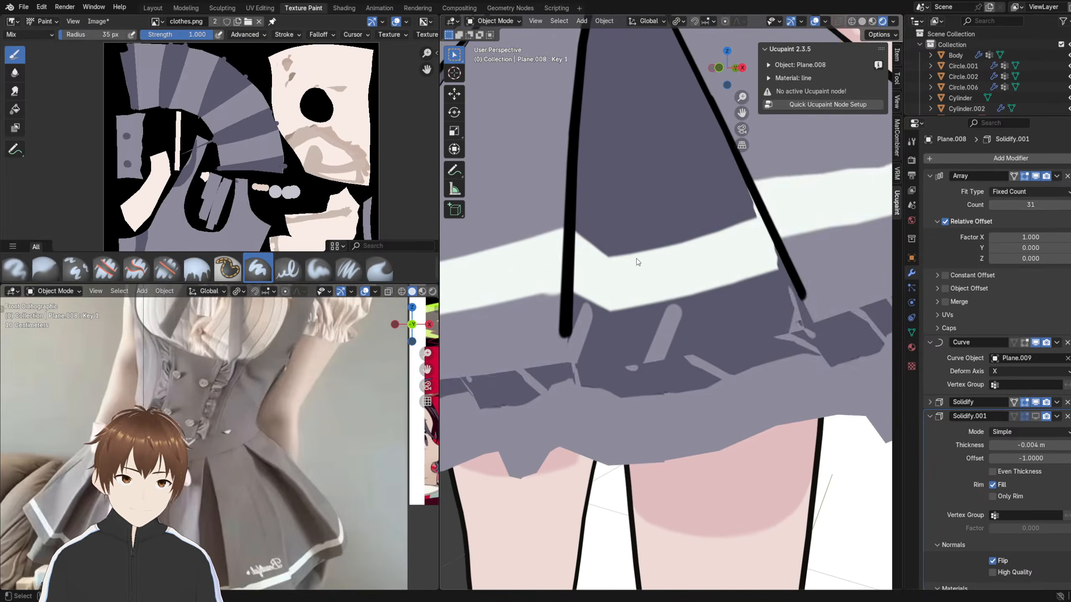
click(638, 261)
scroll(642, 261, down, 5)
scroll(645, 258, up, 4)
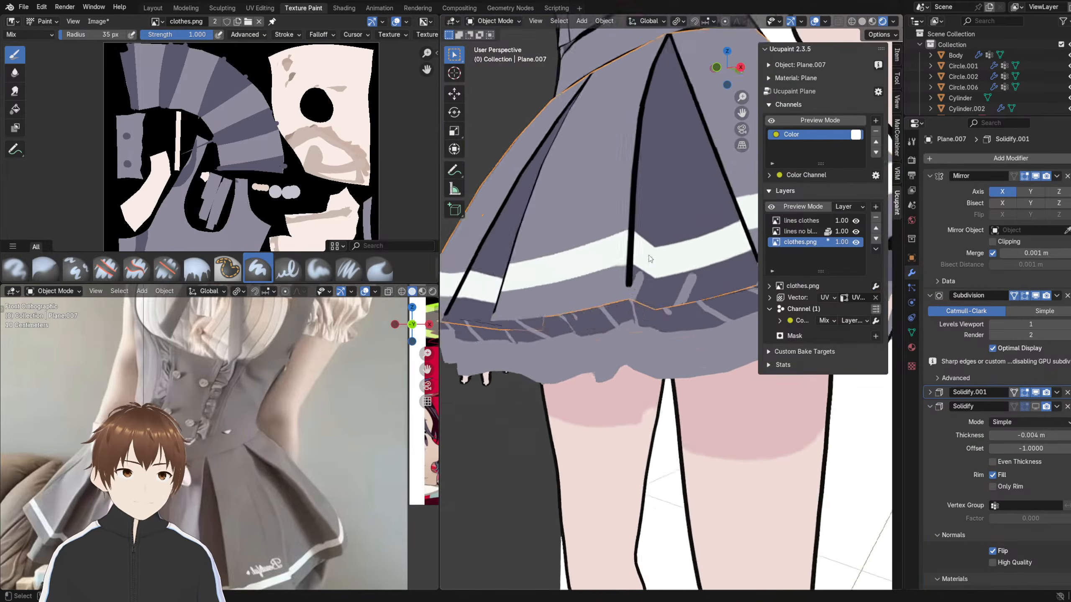
mouse_move(644, 258)
middle_down()
mouse_move(607, 255)
mouse_move(640, 260)
middle_up()
scroll(641, 263, up, 2)
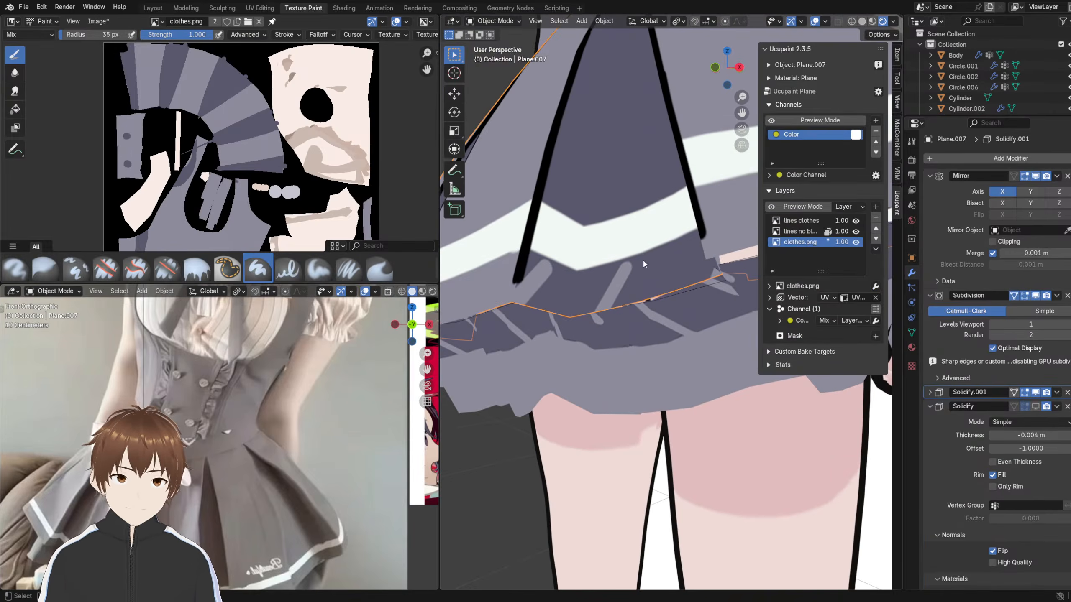
scroll(617, 280, down, 4)
scroll(607, 255, up, 6)
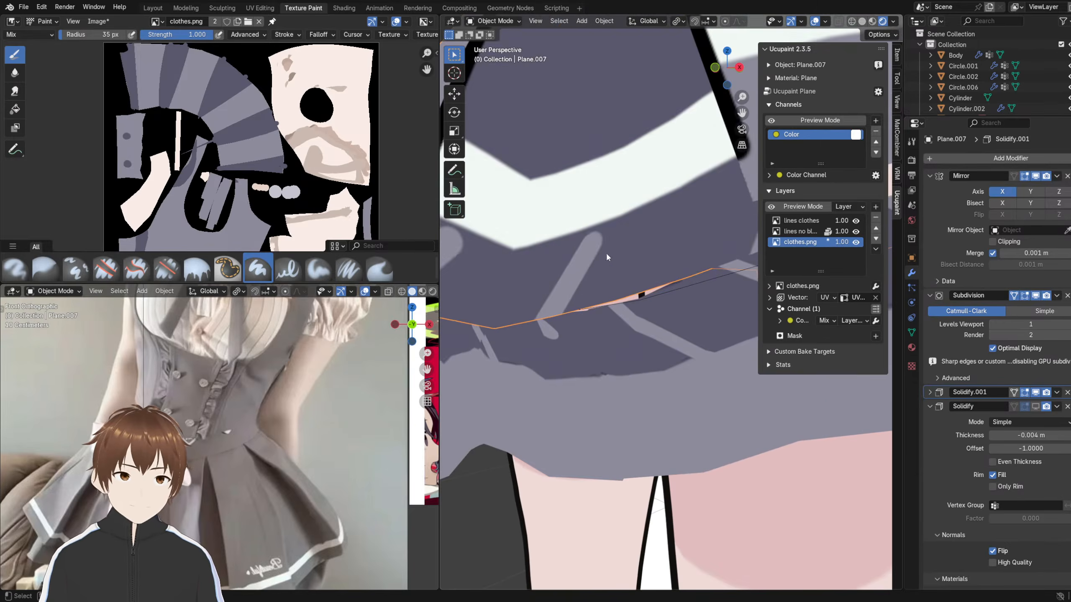
scroll(569, 280, down, 7)
mouse_move(605, 271)
middle_down()
mouse_move(590, 273)
mouse_move(620, 261)
middle_up()
scroll(267, 131, up, 8)
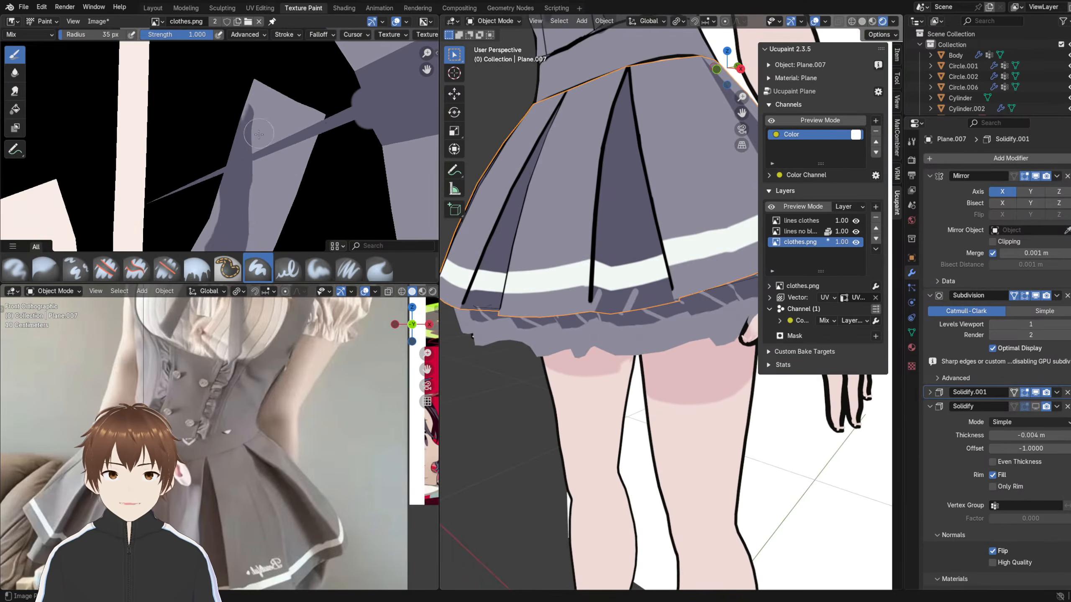
- Paint light purple over the dark spike crossing the shoulder strap's UV island on clothes.png
scroll(266, 132, down, 2)
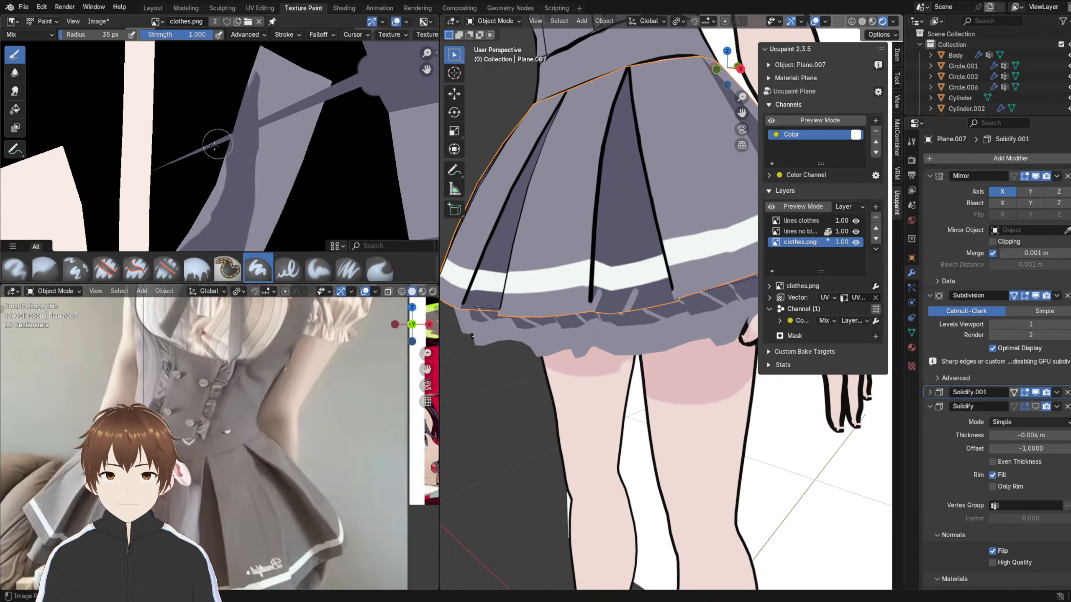
scroll(222, 139, down, 3)
scroll(222, 138, up, 5)
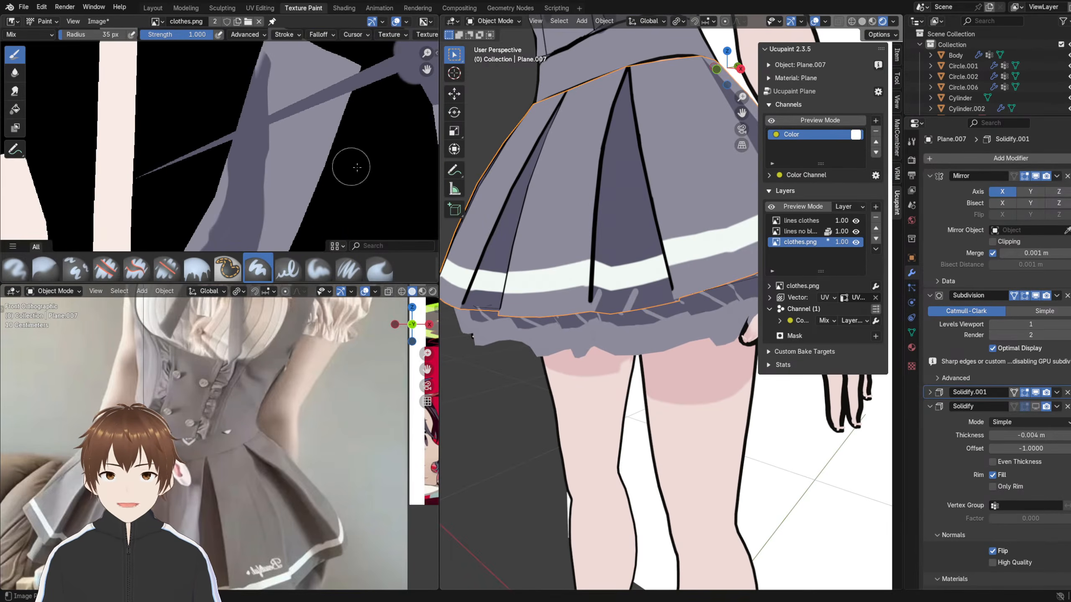
scroll(539, 195, down, 4)
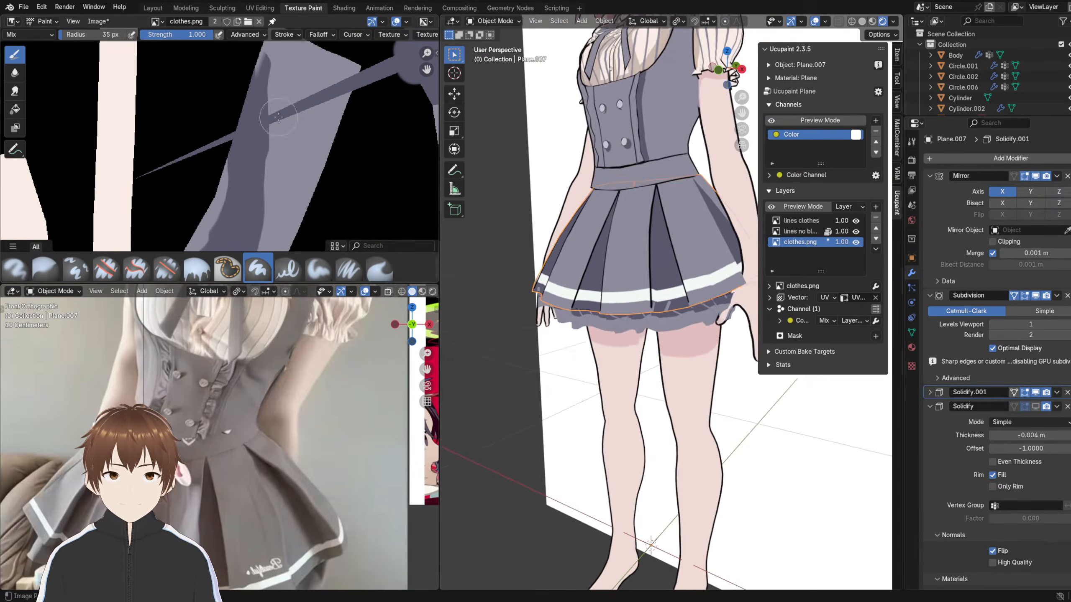
scroll(308, 155, down, 5)
shift+middle_drag(615, 76, 514, 240)
scroll(586, 266, up, 5)
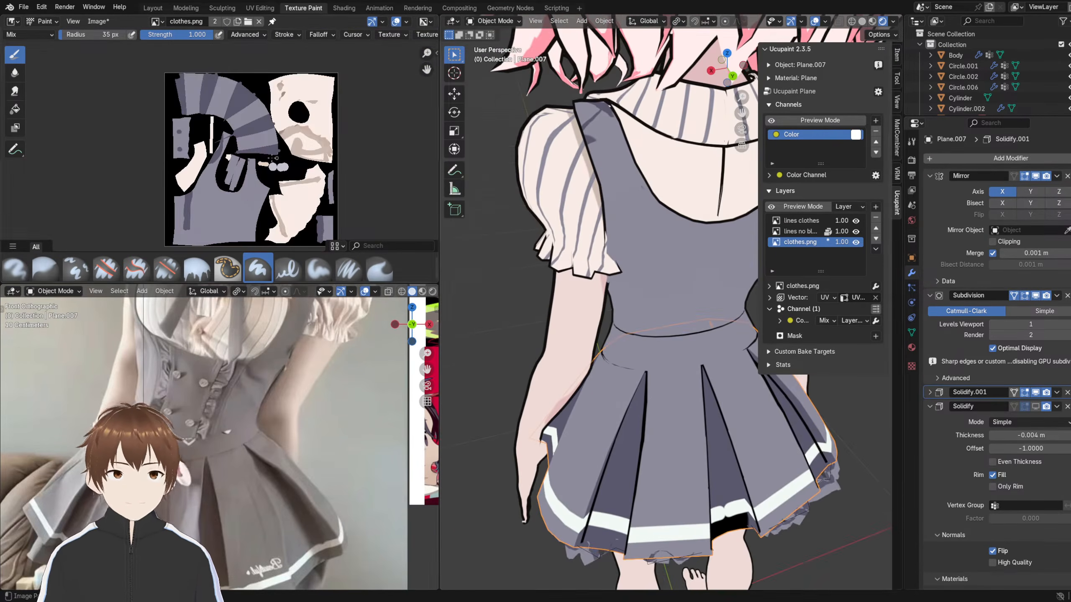
scroll(273, 158, up, 8)
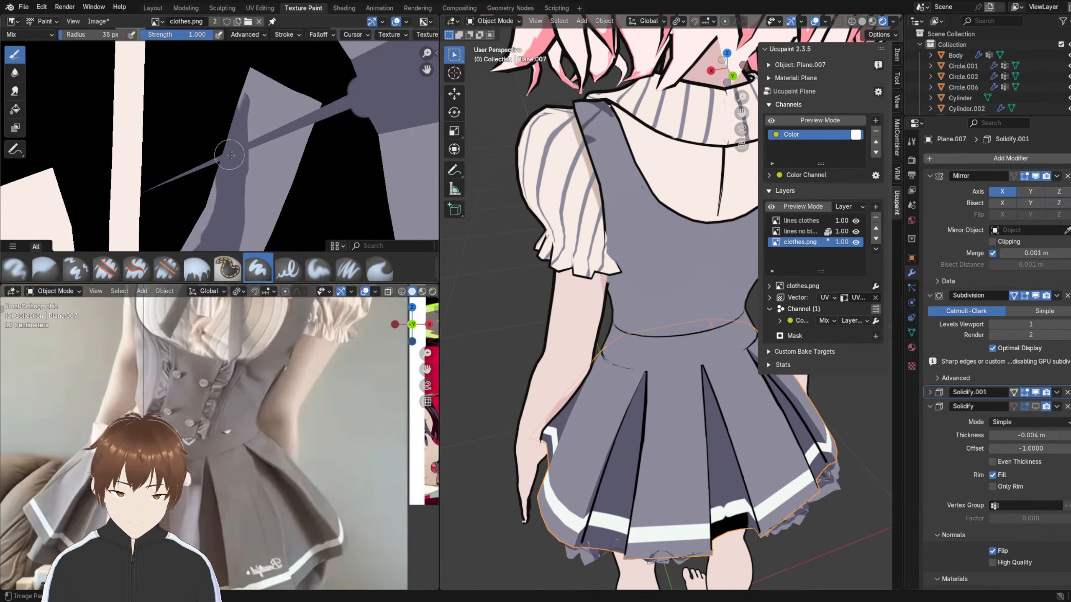
mouse_move(263, 182)
mouse_down()
mouse_move(277, 133)
mouse_move(314, 111)
mouse_move(307, 128)
mouse_up()
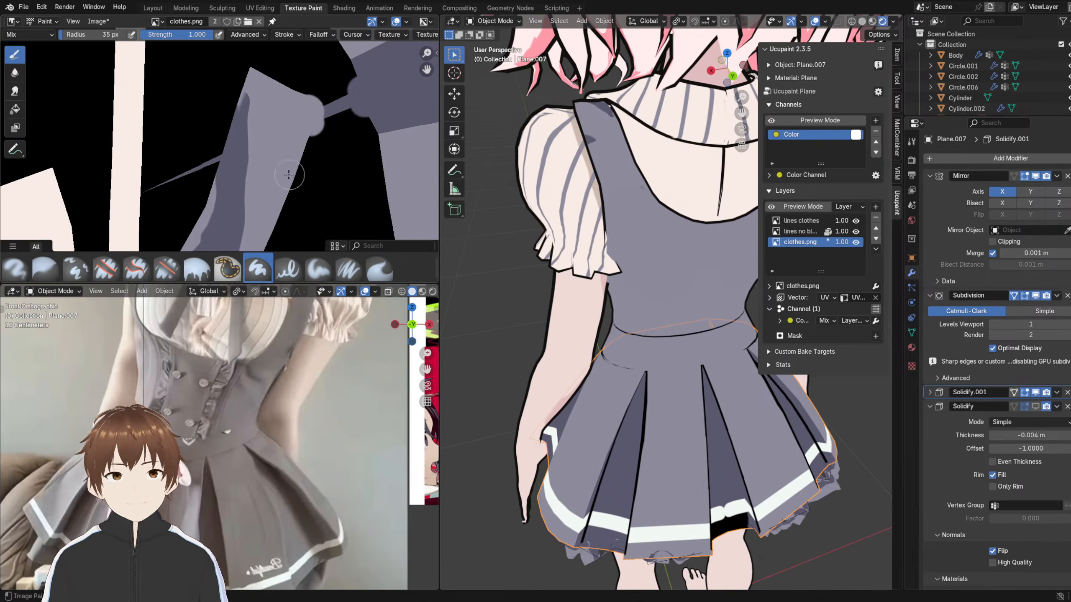
- Select the bodice, hide its Solidify.001 modifier in the viewport, and put the bodice in Texture Paint
scroll(597, 155, up, 2)
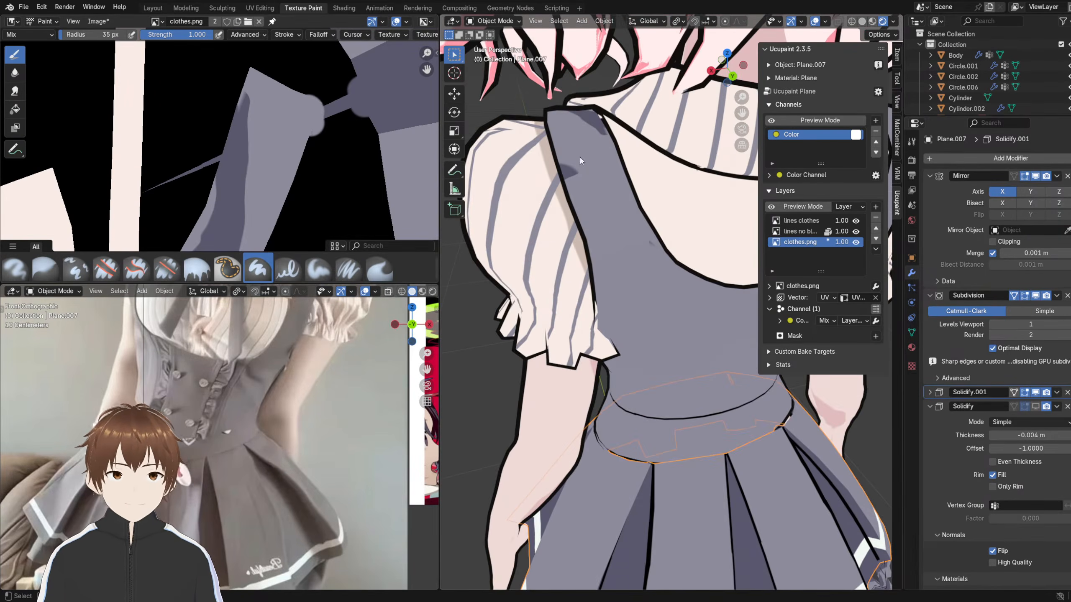
click(600, 150)
click(1035, 491)
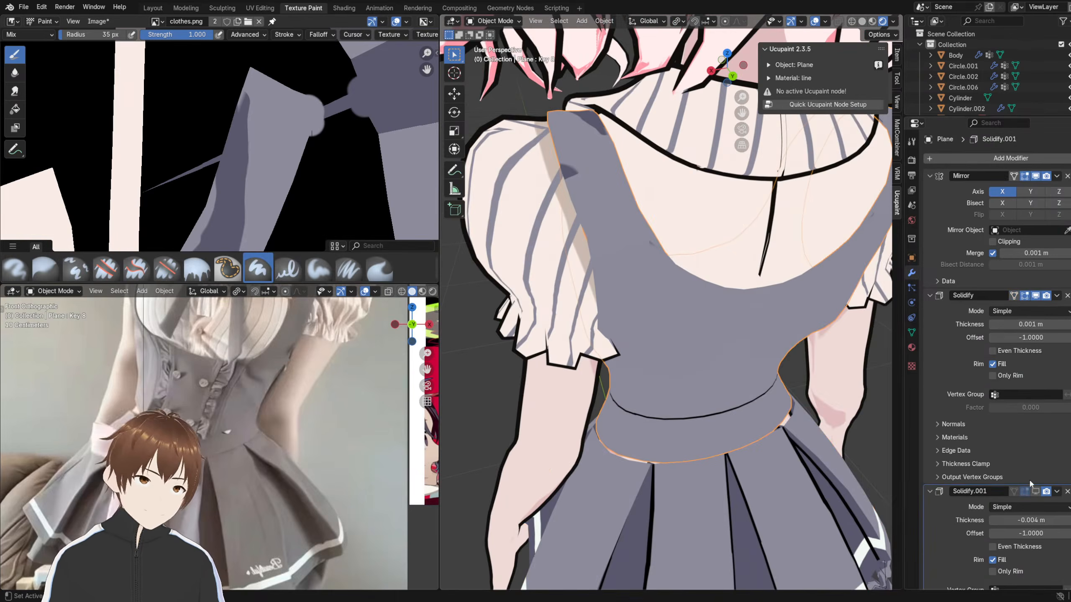
click(493, 21)
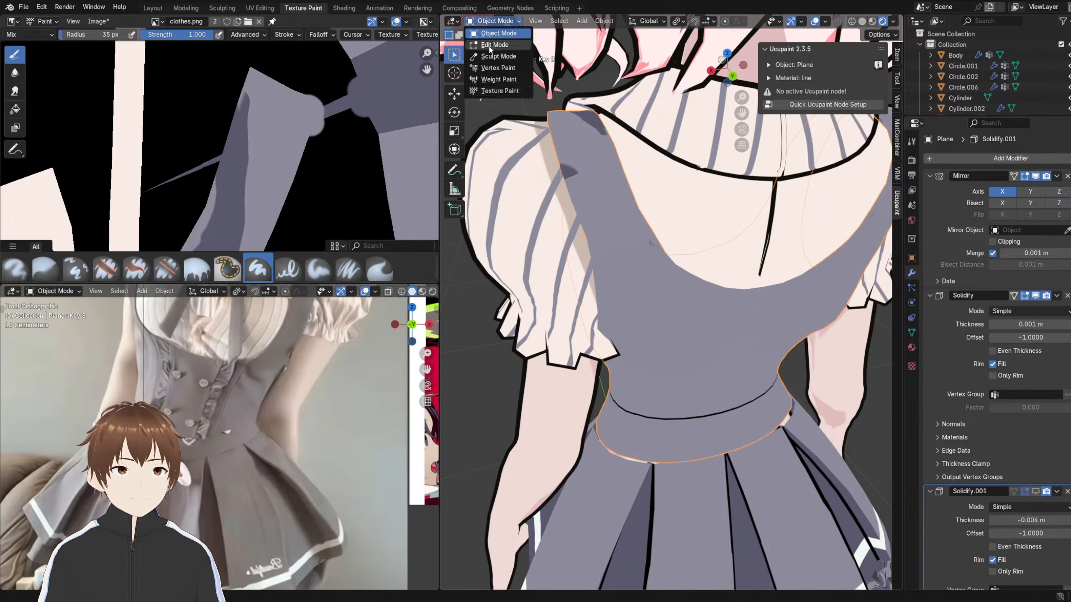
click(499, 90)
- Check the bodice and its UVs from the back and front, and return it to Object Mode
scroll(568, 164, down, 3)
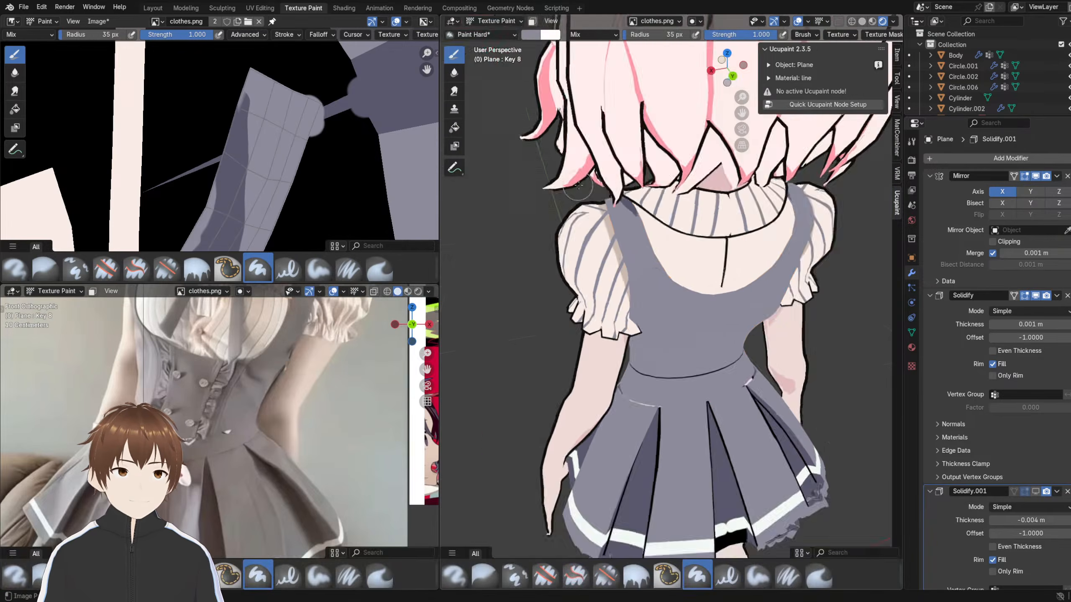
middle_drag(568, 165, 620, 51)
scroll(637, 174, down, 2)
scroll(620, 50, up, 3)
click(492, 20)
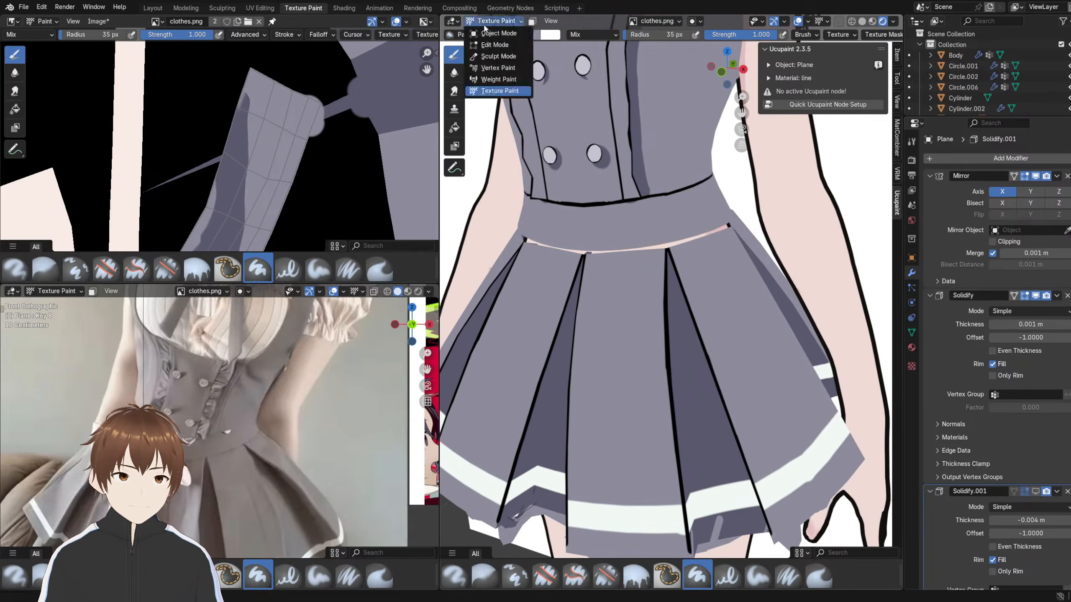
click(489, 35)
scroll(533, 273, down, 6)
scroll(622, 324, up, 6)
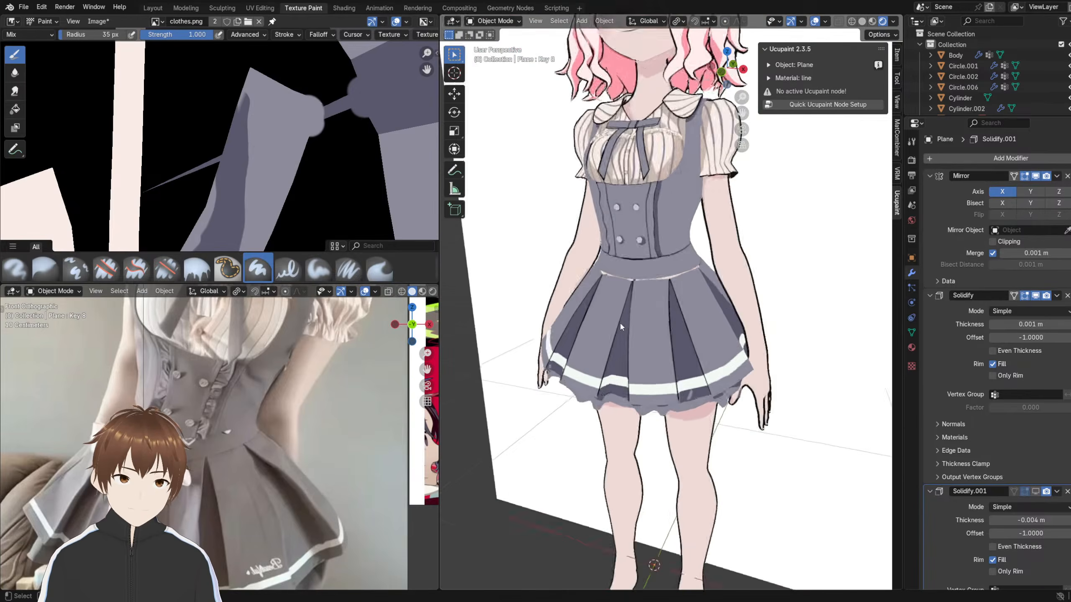
shift+middle_drag(623, 325, 610, 251)
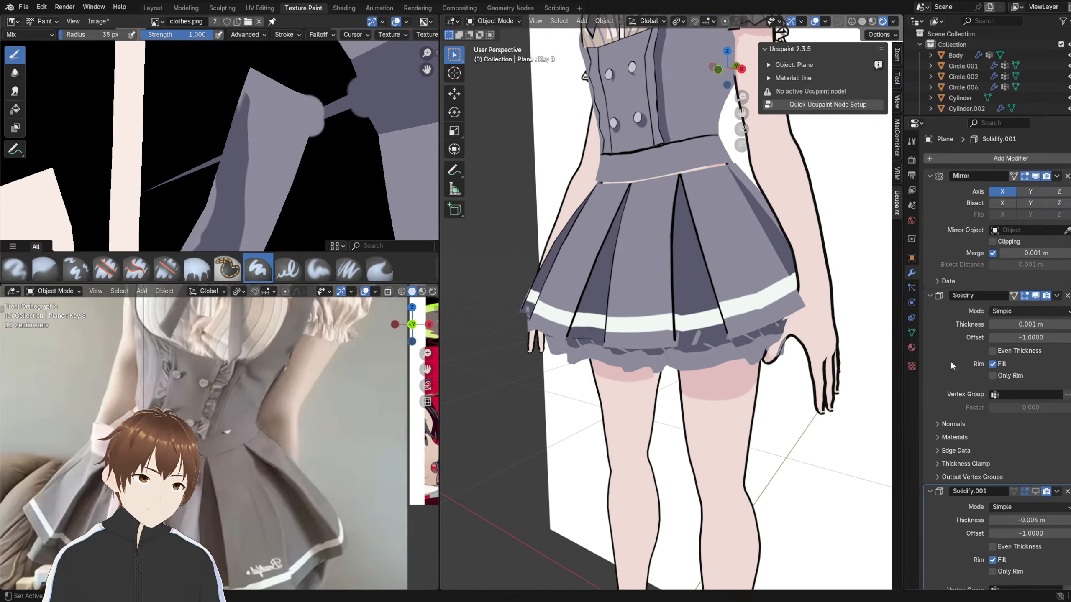
click(157, 22)
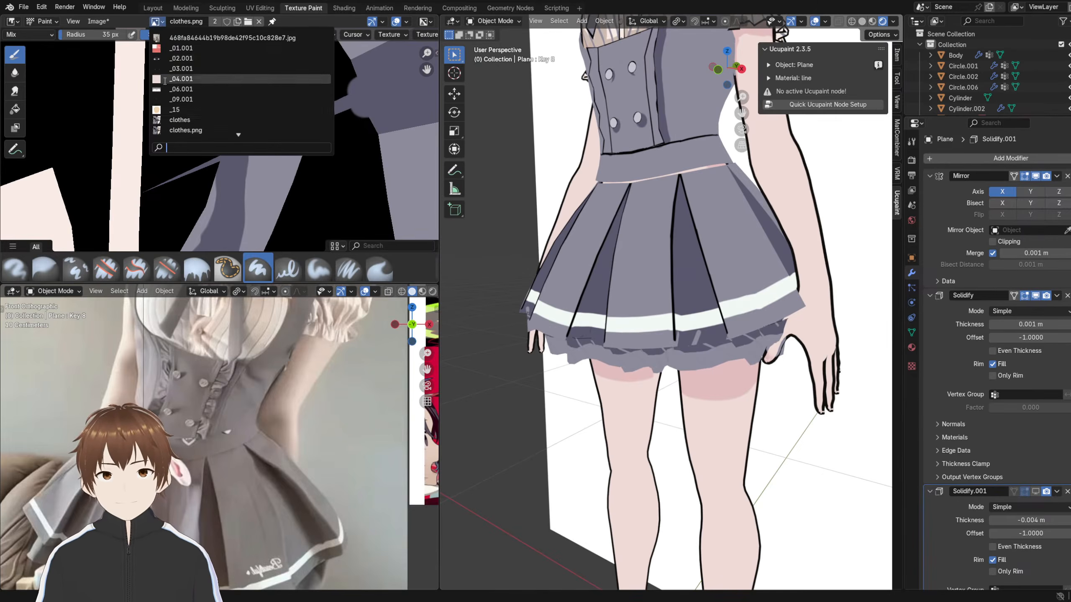
text(lin)
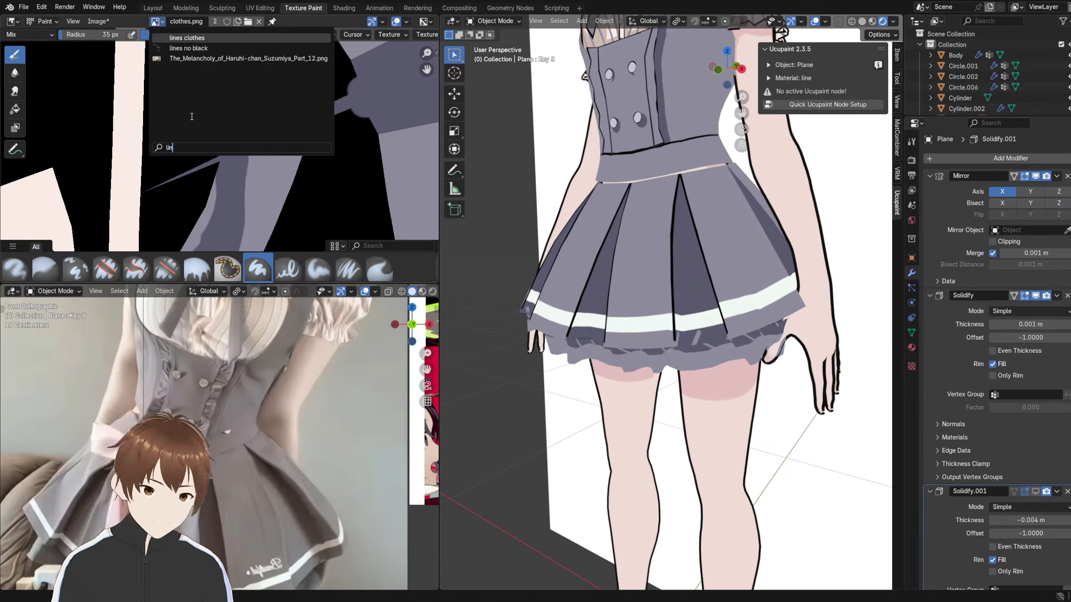
key(Return)
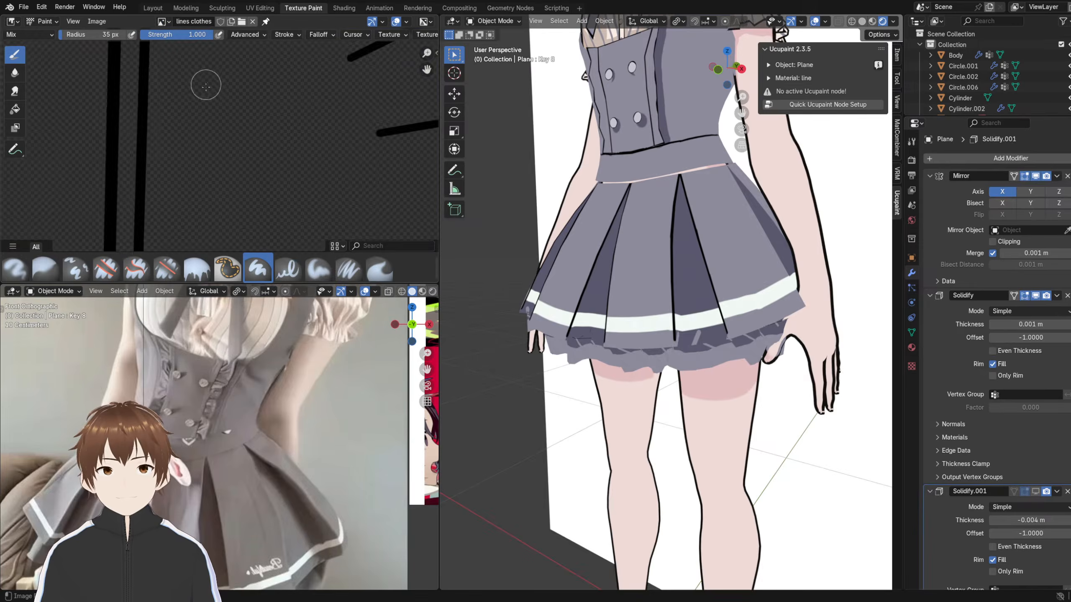
scroll(232, 176, down, 1)
- Display the lines no black image in the image editor and bring its line strokes into view
click(162, 20)
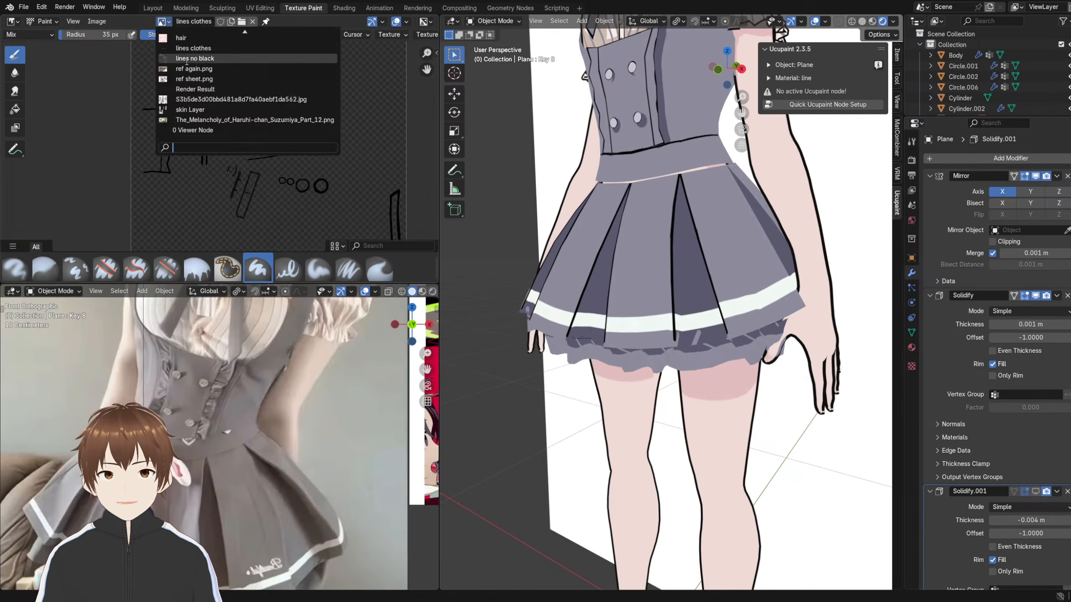
click(211, 58)
scroll(253, 126, up, 2)
middle_drag(283, 133, 243, 120)
scroll(220, 131, down, 4)
scroll(301, 141, up, 2)
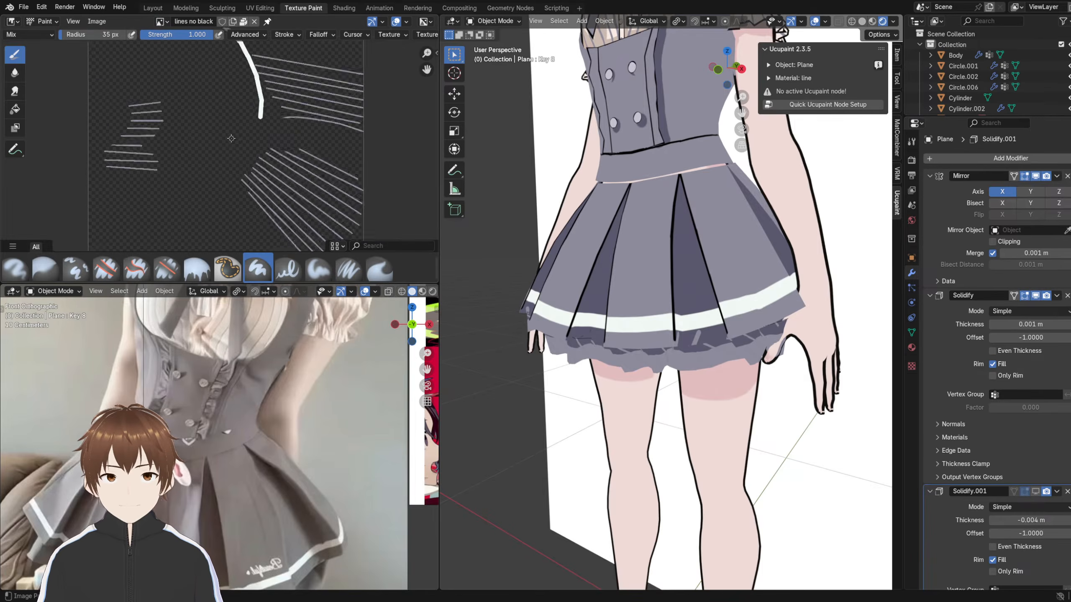
- Select the skirt on the model and put it in Texture Paint
scroll(233, 142, up, 3)
scroll(778, 309, up, 3)
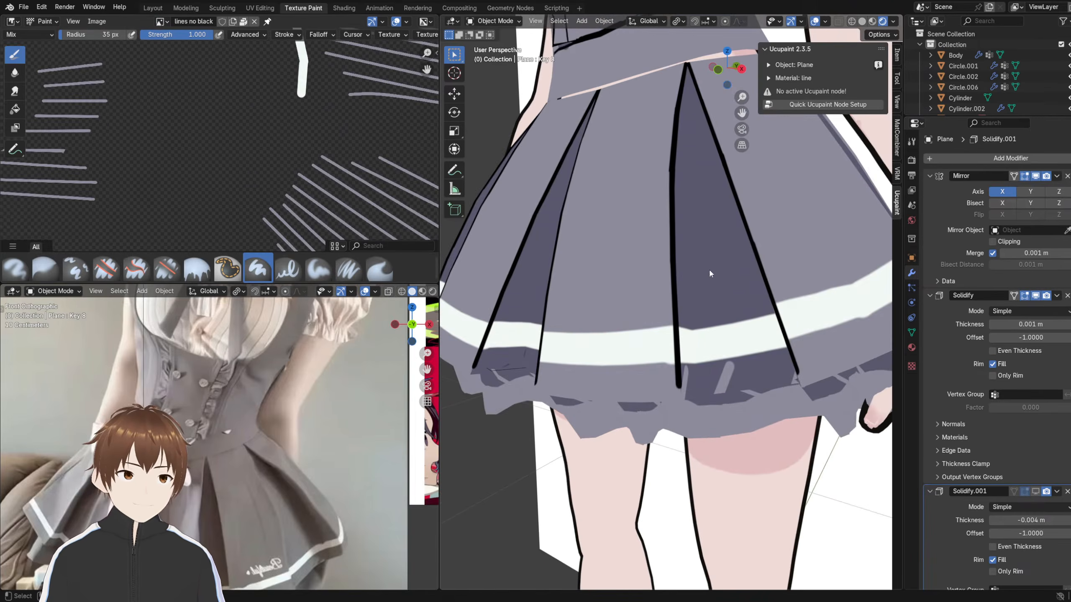
click(510, 20)
click(699, 311)
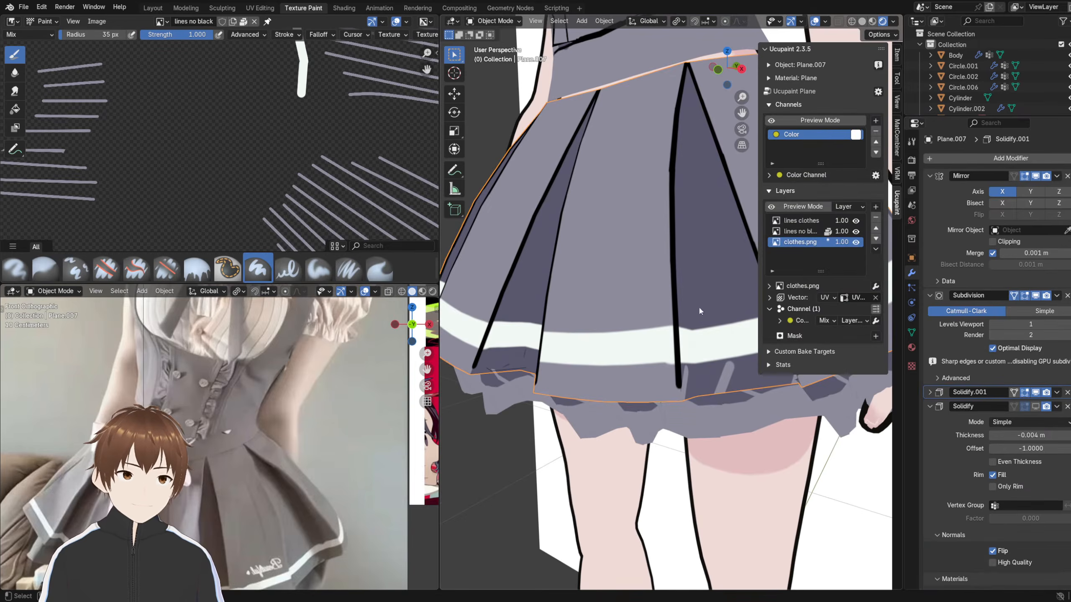
click(494, 21)
click(497, 92)
scroll(671, 310, up, 2)
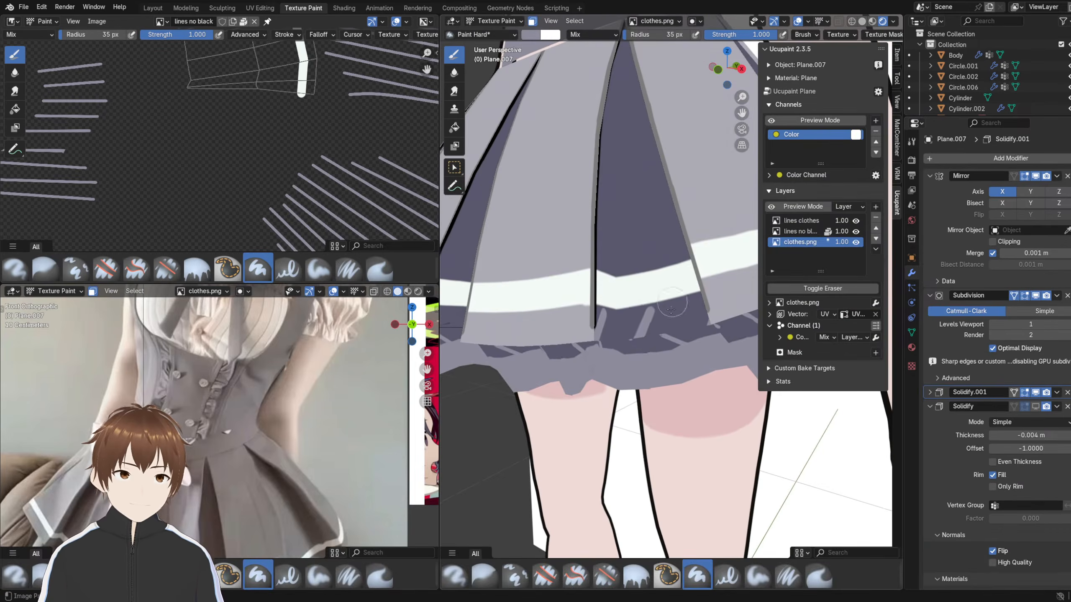
- With the Erase Hard brush, erase the purple line ends that overlap the skirt's hem UVs on lines no black
scroll(188, 123, down, 4)
middle_drag(188, 120, 204, 220)
scroll(204, 217, up, 3)
middle_drag(270, 122, 226, 104)
scroll(192, 76, down, 2)
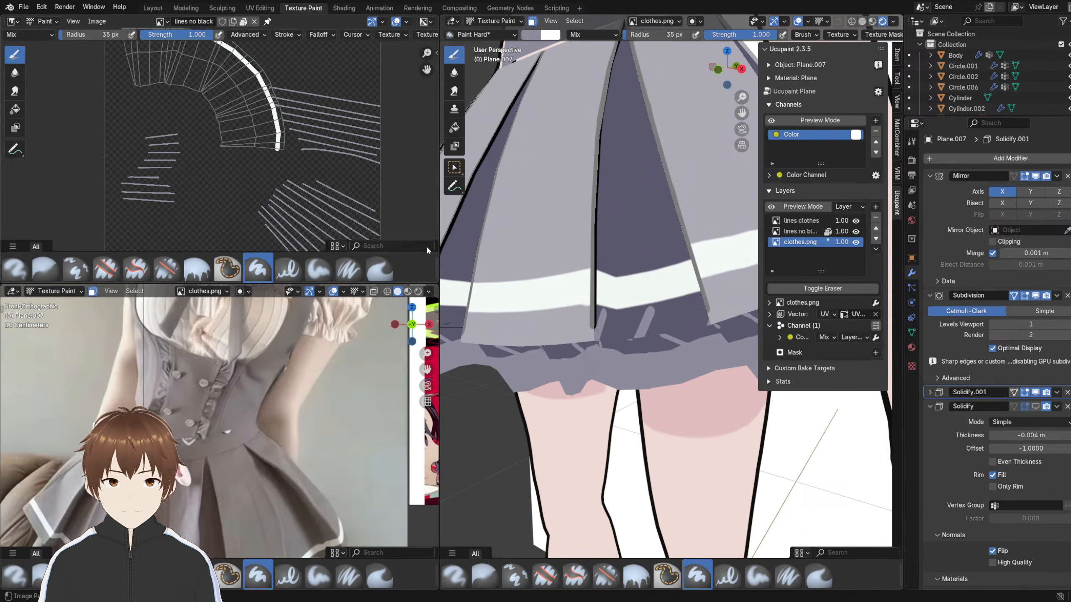
scroll(210, 151, up, 6)
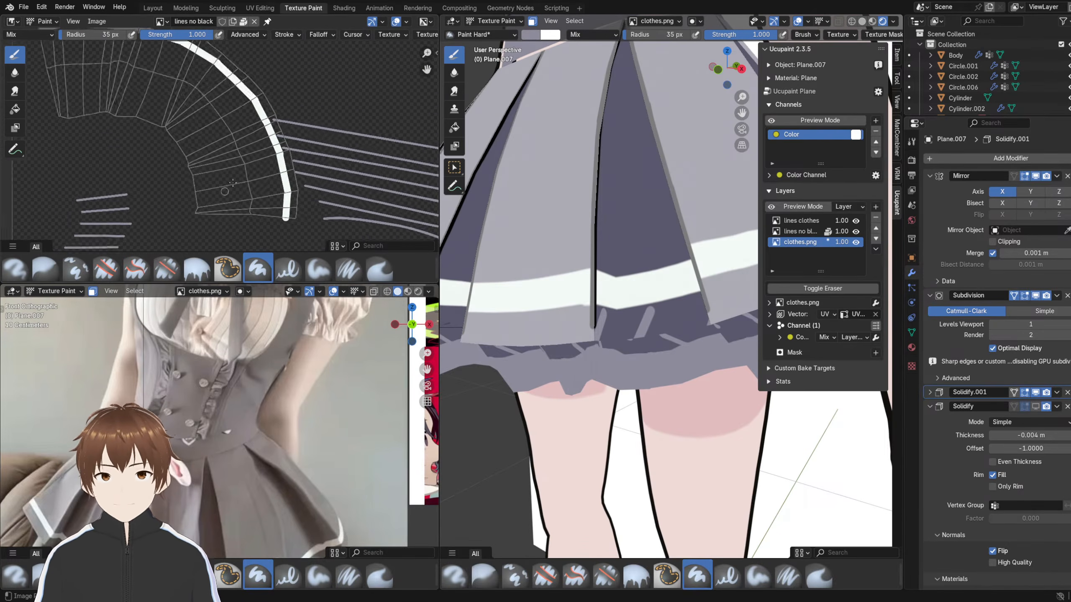
scroll(189, 132, up, 4)
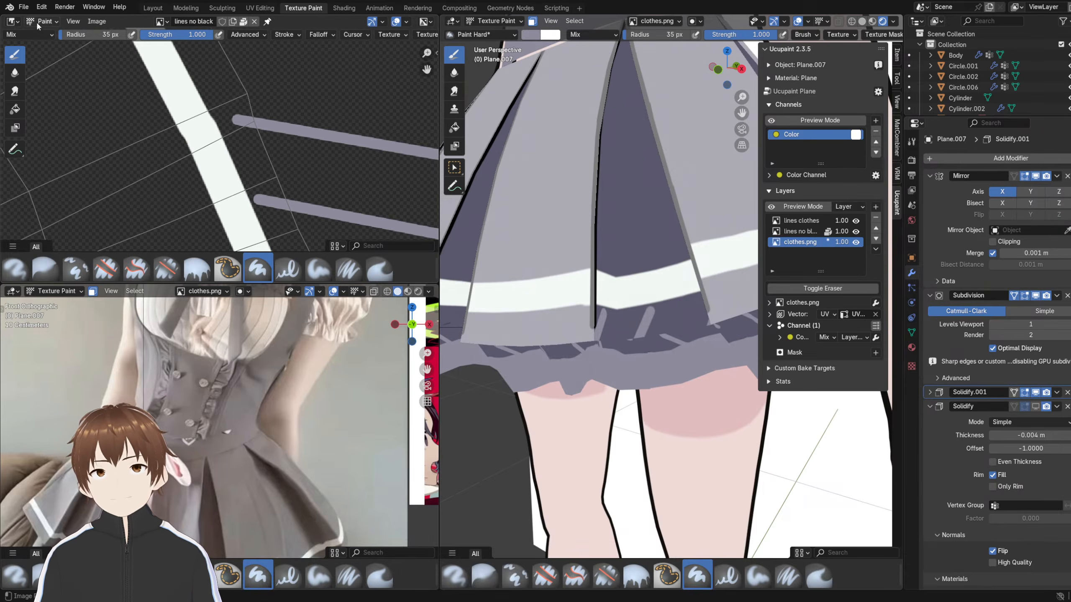
click(489, 35)
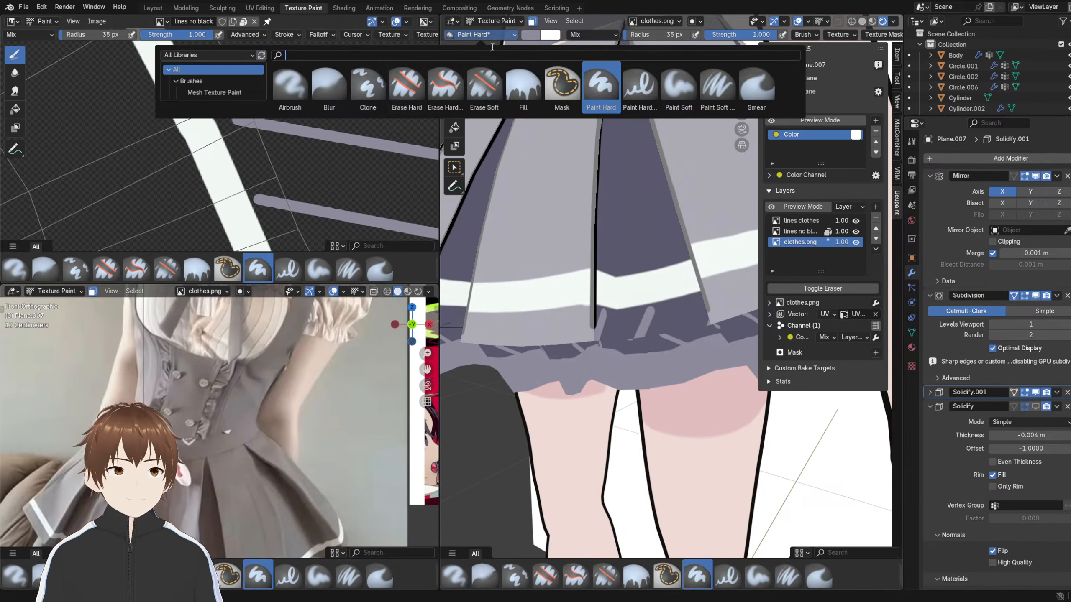
click(411, 84)
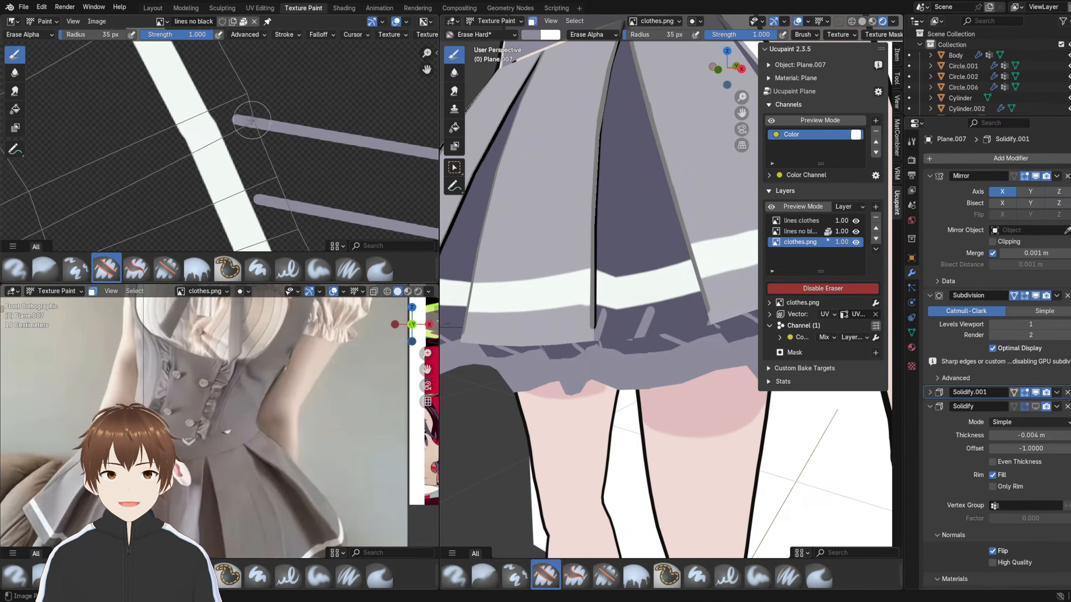
drag(251, 120, 249, 122)
middle_drag(269, 161, 257, 119)
drag(263, 161, 251, 147)
middle_drag(266, 165, 258, 117)
drag(274, 168, 285, 176)
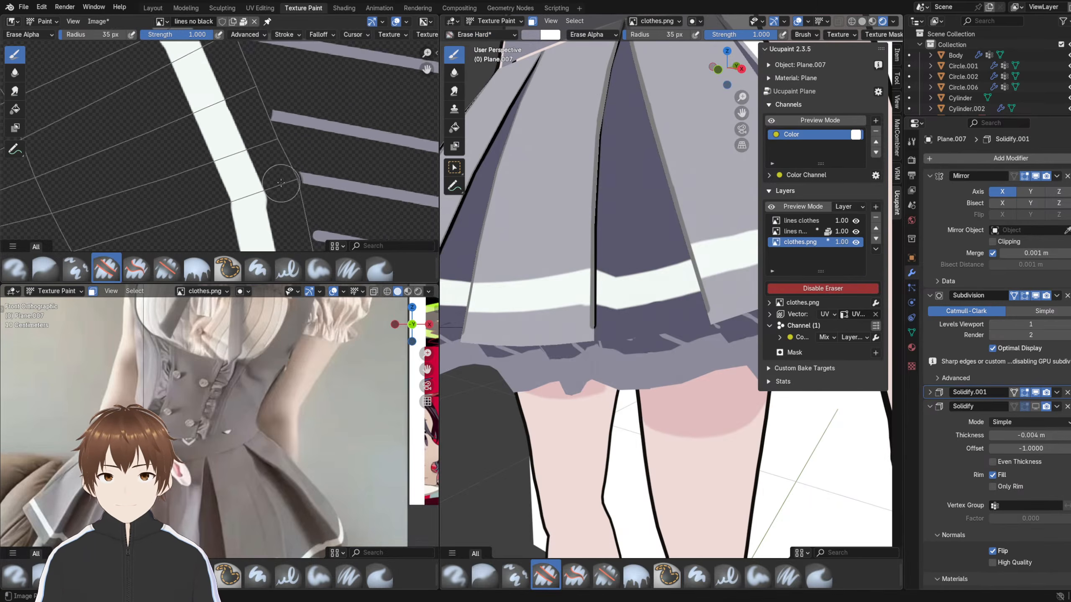
- Examine the remaining purple lines on lines no black and the skirt's hem on the model
middle_drag(276, 168, 257, 58)
scroll(271, 133, down, 7)
mouse_move(182, 145)
middle_down()
mouse_move(276, 111)
mouse_move(215, 77)
middle_up()
middle_drag(284, 107, 227, 92)
scroll(608, 249, down, 3)
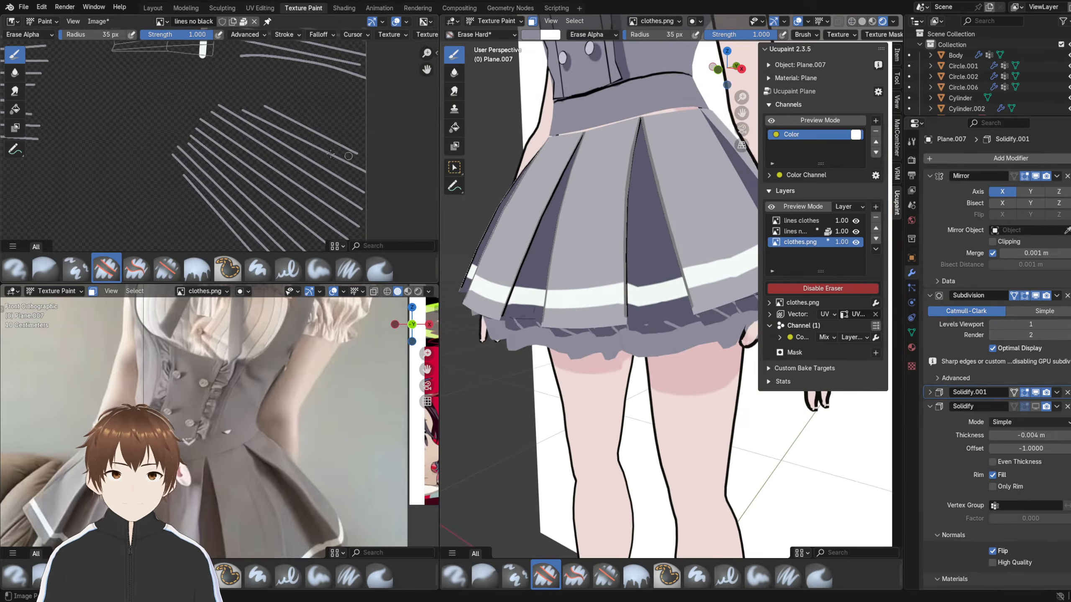
scroll(221, 159, down, 2)
middle_drag(223, 160, 195, 104)
scroll(224, 155, up, 3)
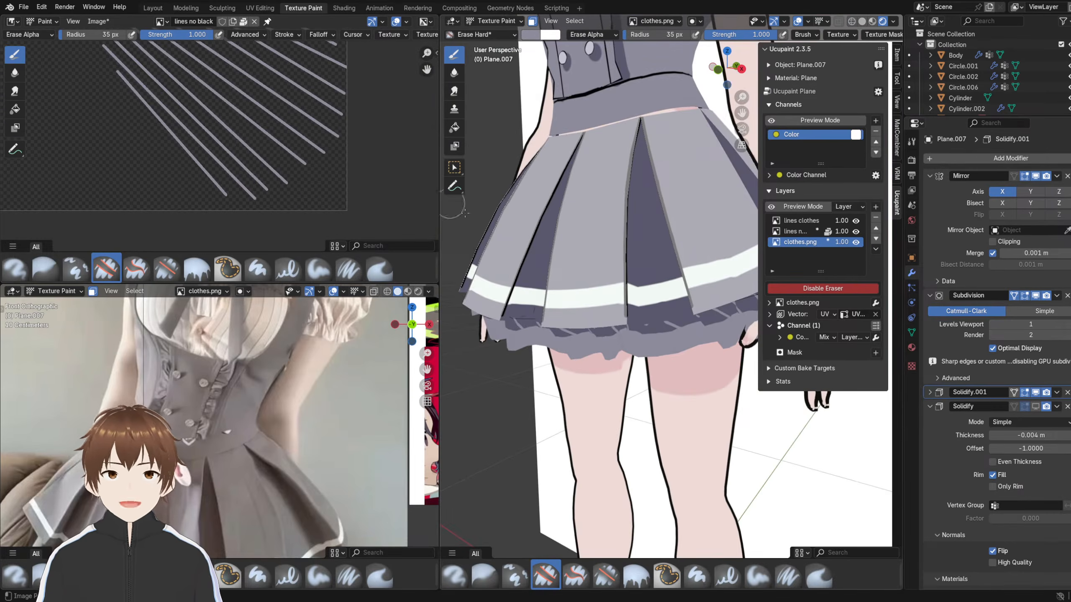
- Select the ruffle under the skirt on the model and put it in Texture Paint
click(482, 20)
click(493, 32)
click(648, 335)
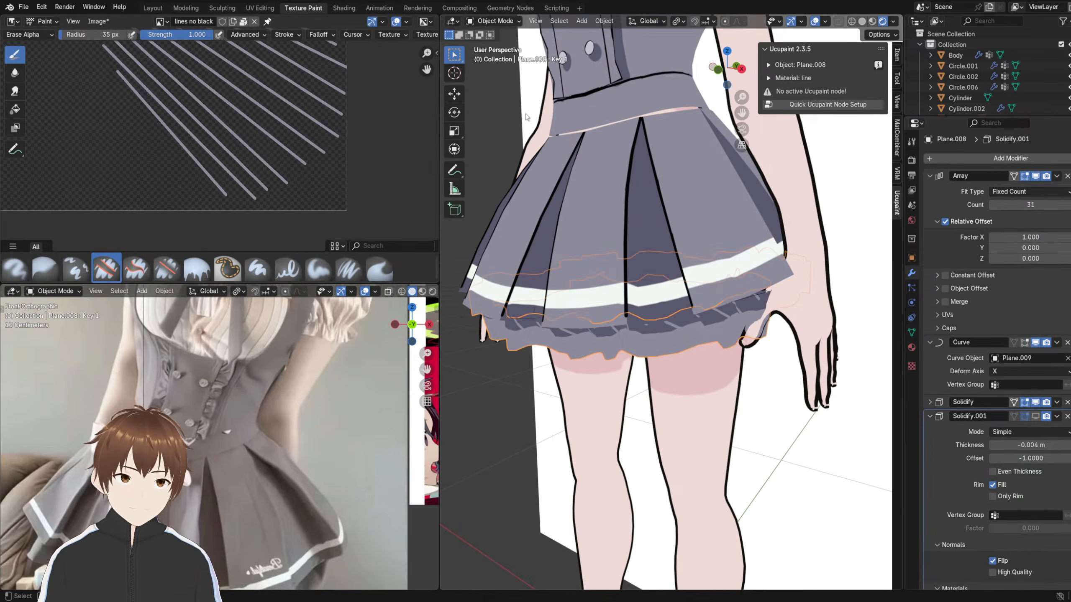
click(483, 23)
click(491, 97)
- With the Erase Hard brush, erase the purple line ends that overlap the ruffle's UVs on lines no black
scroll(257, 183, up, 3)
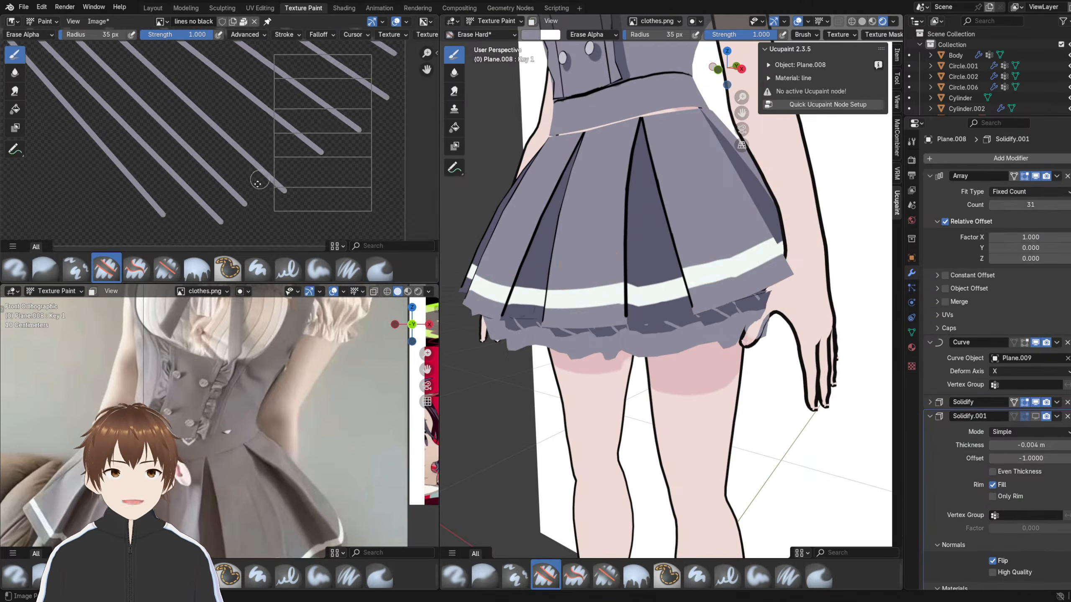
middle_drag(258, 184, 255, 188)
drag(290, 193, 288, 179)
middle_drag(296, 163, 303, 170)
drag(325, 164, 309, 153)
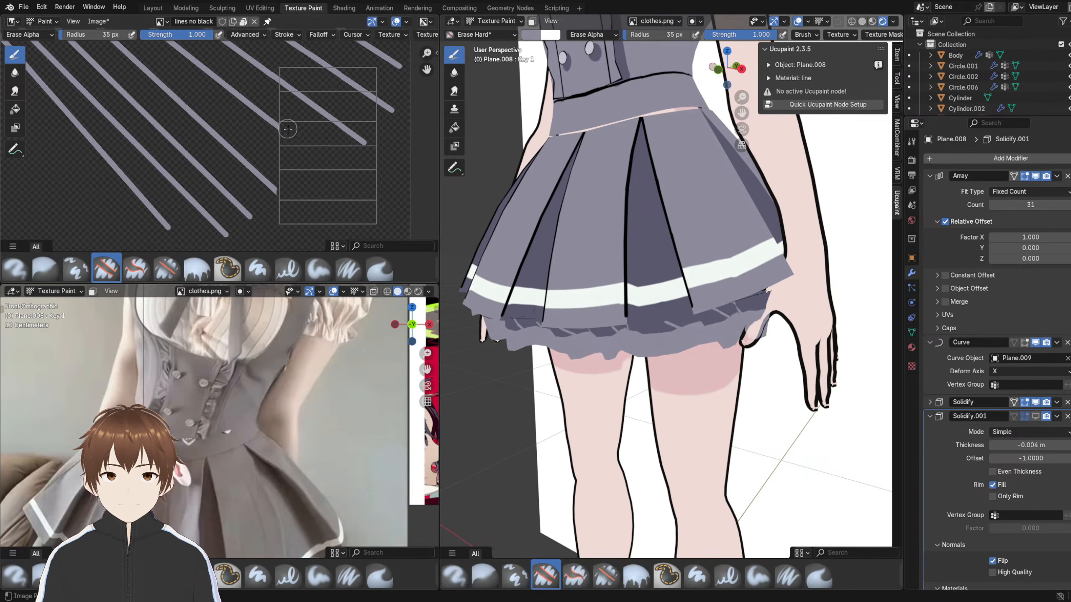
middle_drag(288, 130, 284, 168)
drag(357, 181, 284, 177)
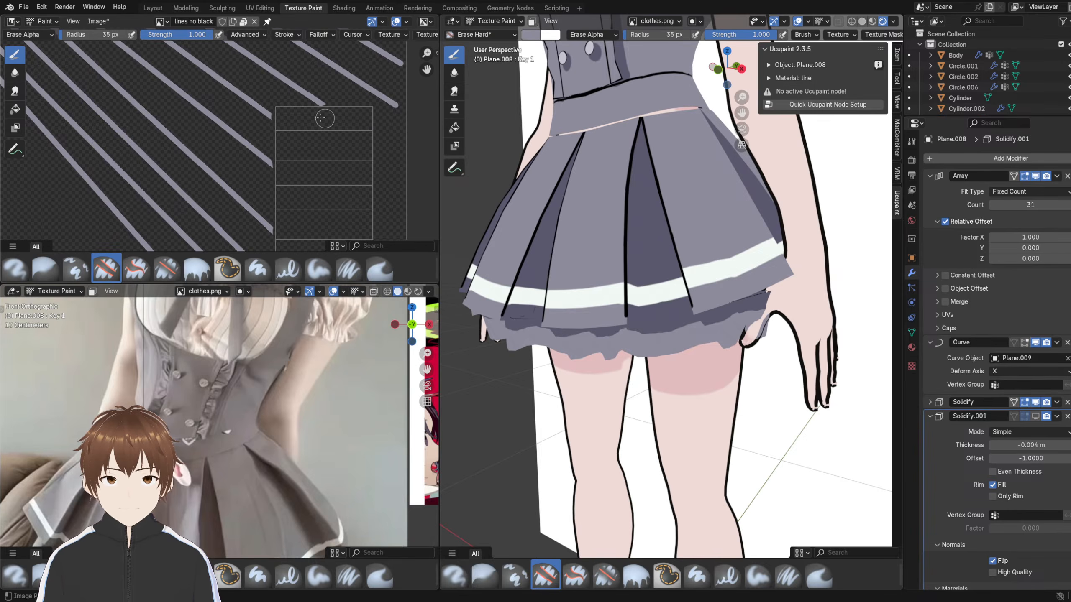
- Return to Object Mode and turn on viewport display of the outline Solidify modifiers on the skirt and the bodice
scroll(606, 219, down, 3)
mouse_move(607, 220)
middle_down()
mouse_move(655, 223)
mouse_move(590, 210)
mouse_move(602, 201)
middle_up()
scroll(590, 206, down, 2)
scroll(602, 202, up, 1)
click(493, 21)
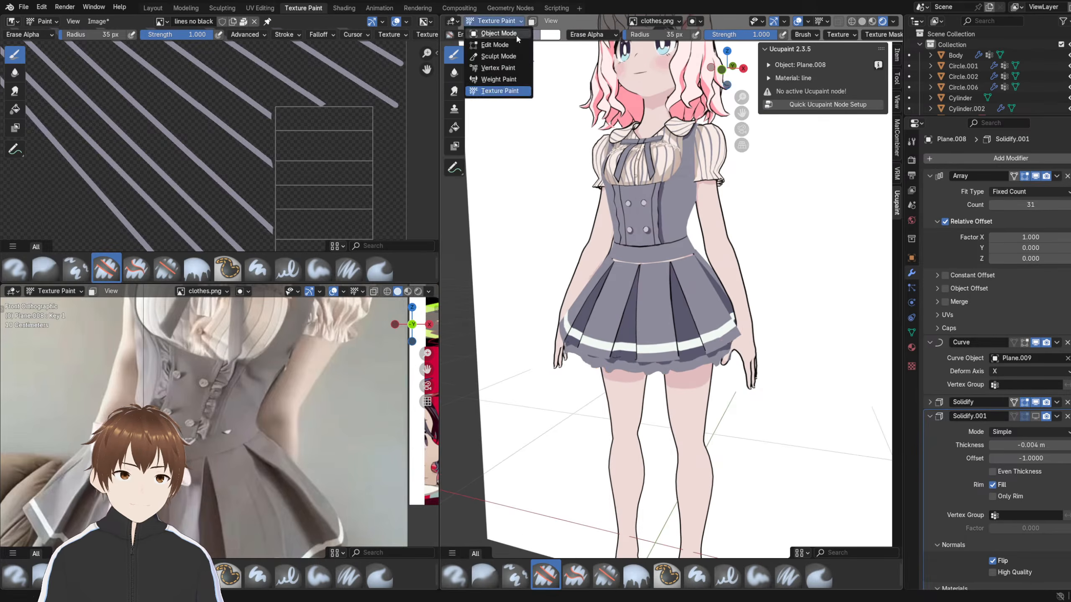
click(516, 36)
click(694, 287)
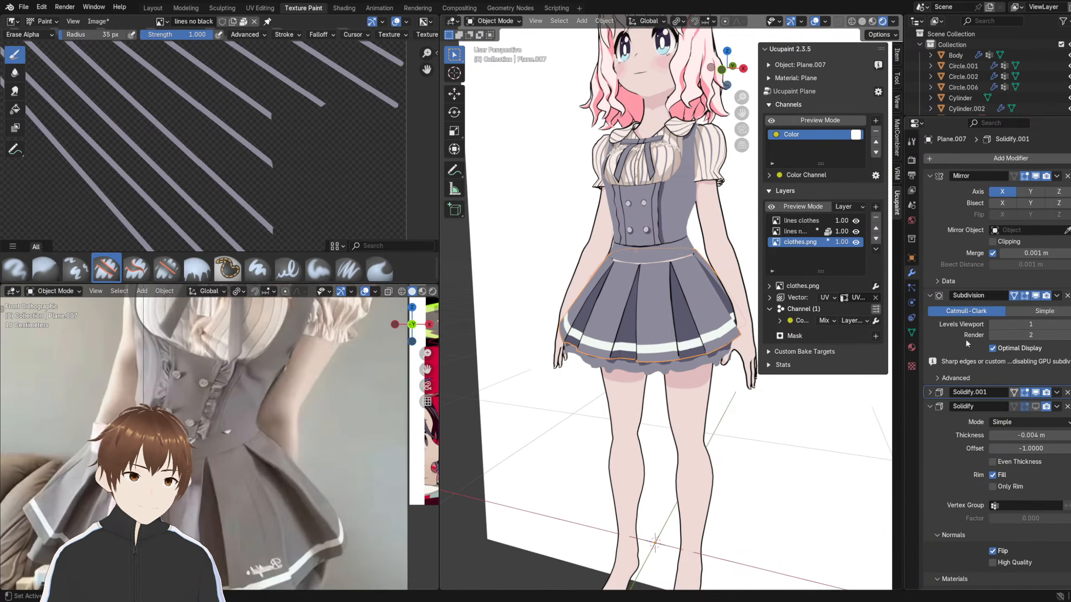
click(1025, 406)
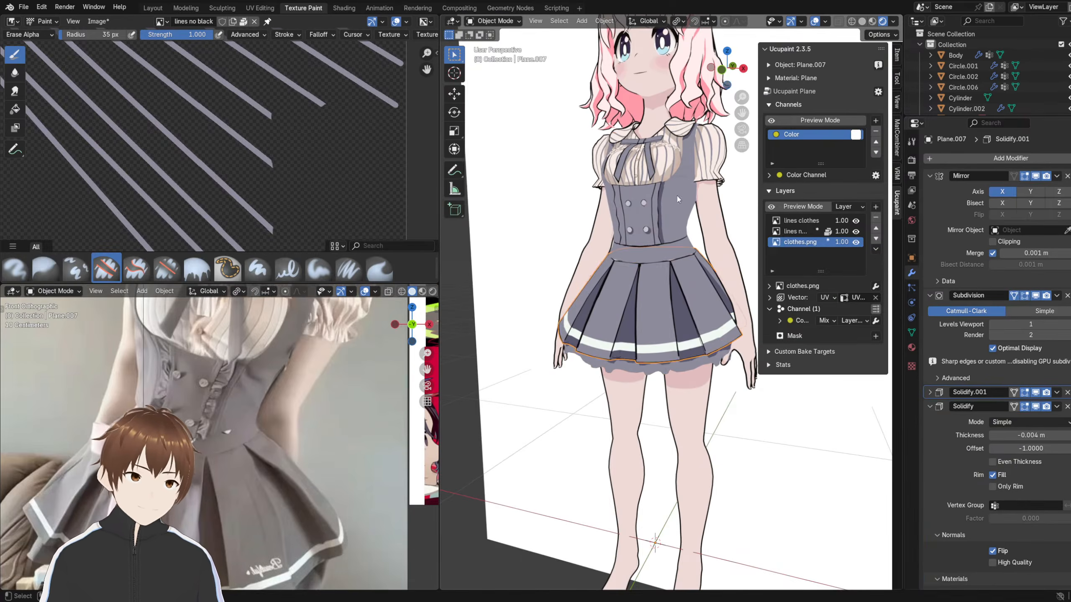
click(677, 197)
click(1035, 491)
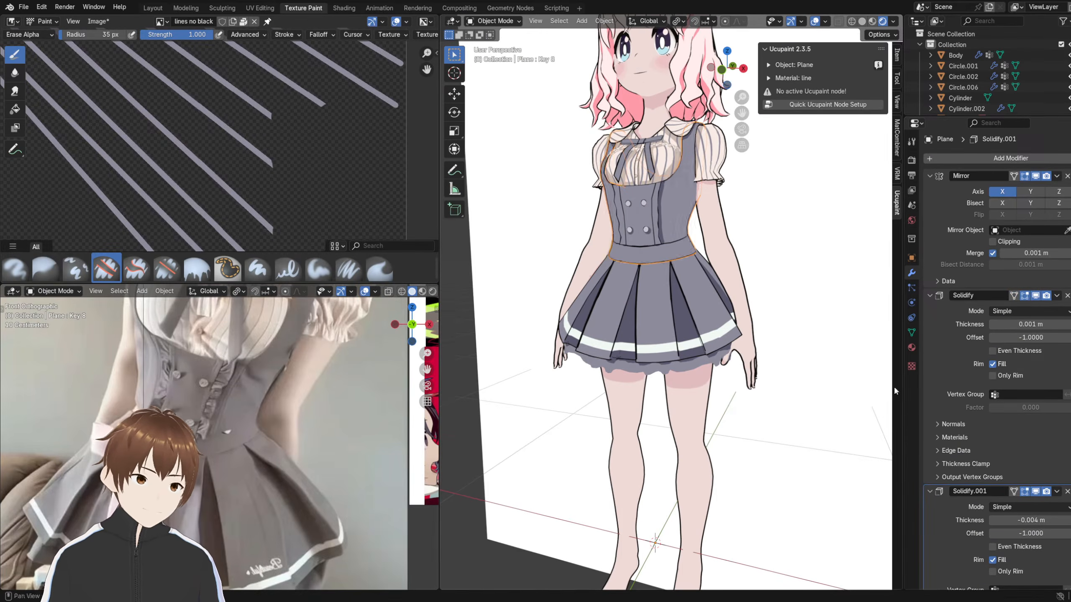
- Select the ruffle and turn on viewport display of its Solidify.001 outline modifier
scroll(643, 272, down, 5)
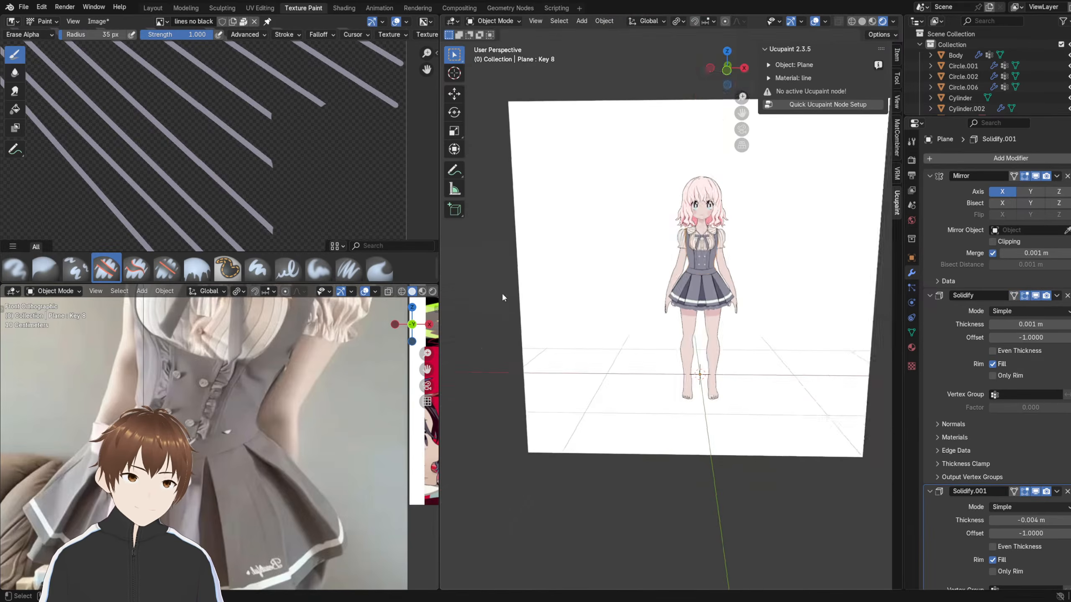
scroll(502, 294, up, 5)
middle_drag(702, 274, 657, 269)
scroll(647, 301, up, 1)
click(679, 346)
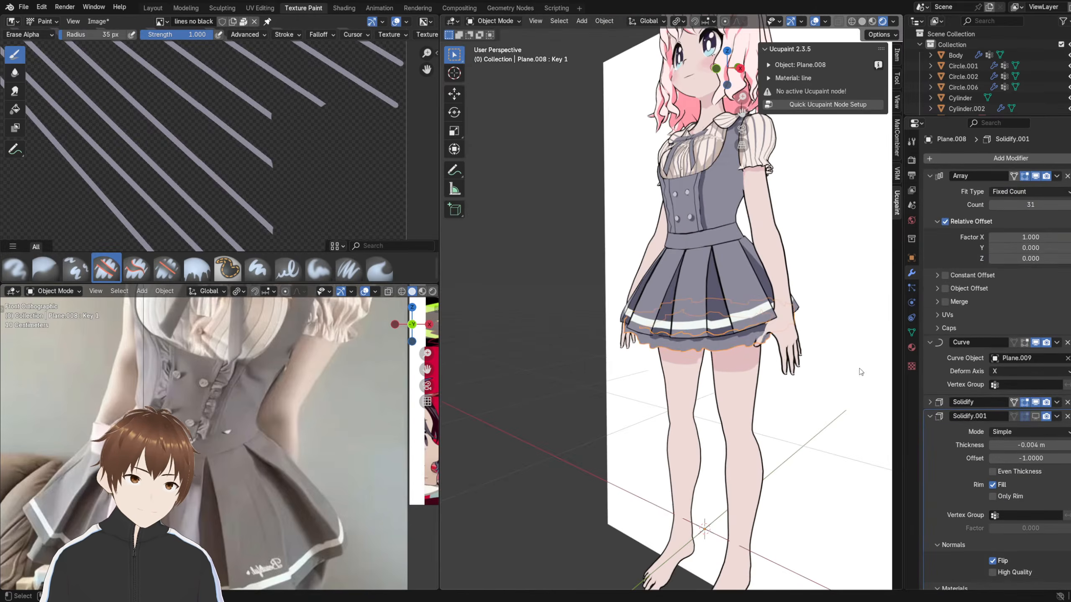
click(1035, 416)
- Deselect the ruffle and examine the outlined outfit on the full character
scroll(548, 314, down, 3)
click(540, 315)
scroll(541, 314, up, 2)
middle_drag(541, 315, 647, 262)
scroll(611, 337, up, 1)
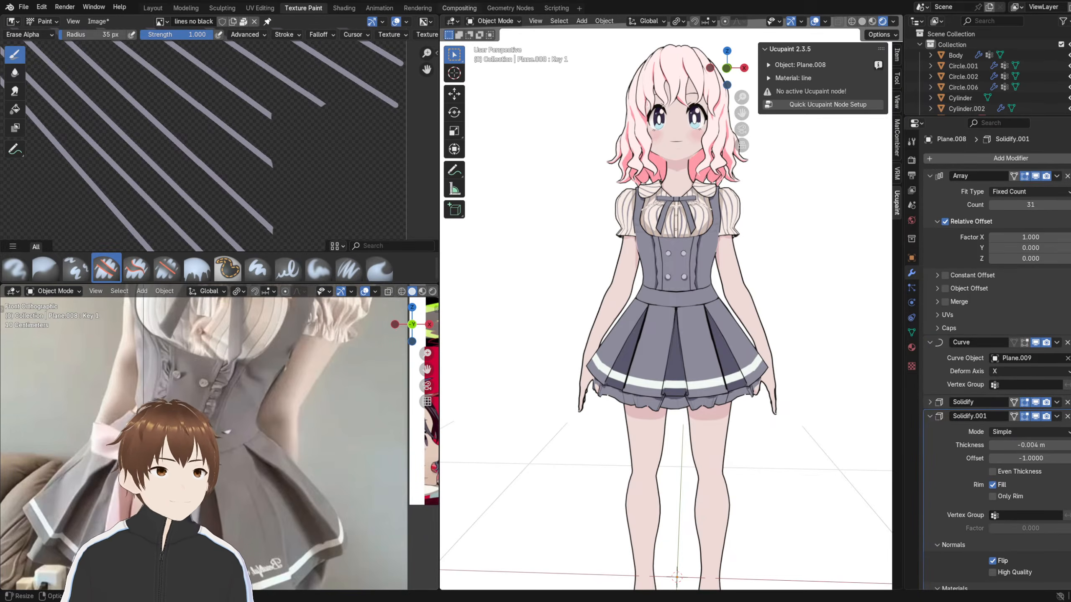
scroll(708, 236, down, 2)
mouse_move(708, 236)
middle_down()
mouse_move(685, 248)
mouse_move(693, 247)
middle_up()
- Move the light blue overalls reference image to just above the grey dress reference photos
scroll(219, 140, down, 6)
scroll(212, 311, down, 6)
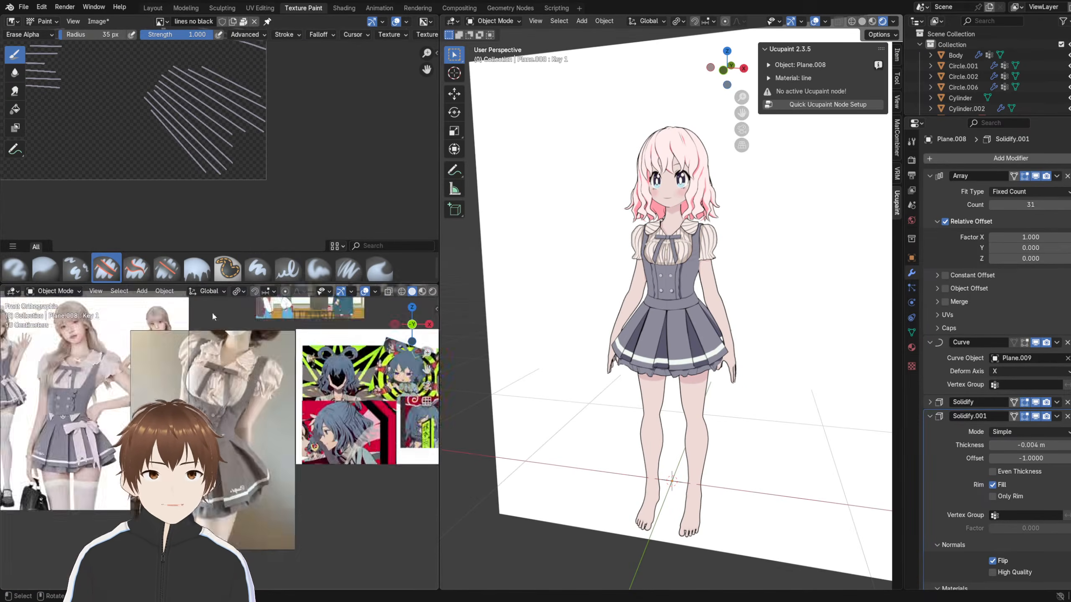
scroll(226, 351, up, 2)
shift+middle_drag(296, 465, 307, 498)
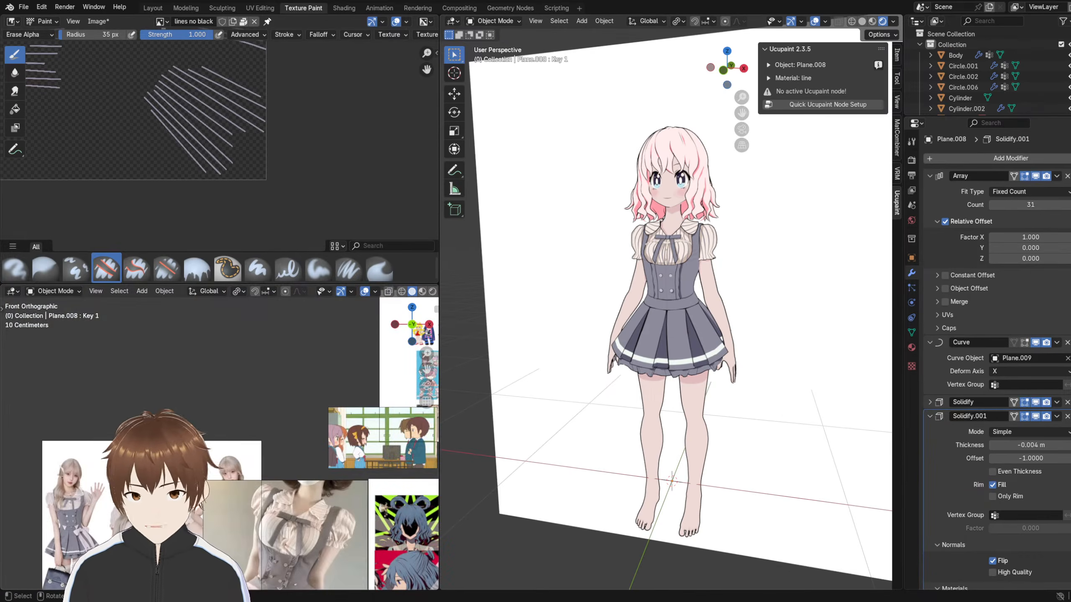
drag(1, 351, 164, 351)
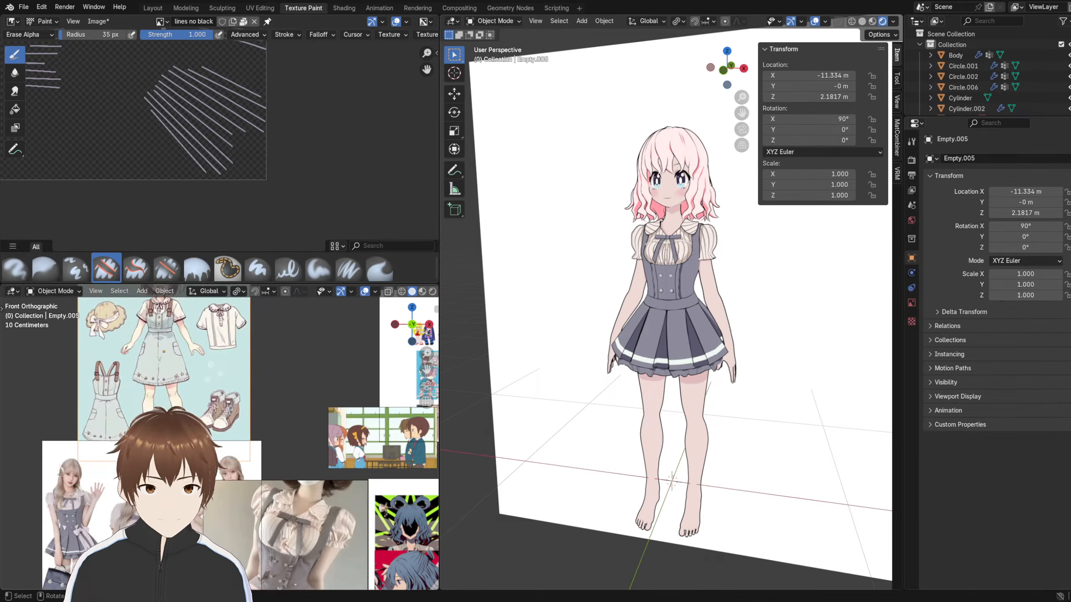
- Examine the shading and fold lines on the overalls reference and compare them with the model's bodice
scroll(175, 334, up, 3)
shift+middle_drag(175, 334, 291, 447)
scroll(291, 447, up, 3)
shift+middle_drag(265, 338, 261, 431)
scroll(262, 431, up, 3)
shift+middle_drag(263, 354, 258, 413)
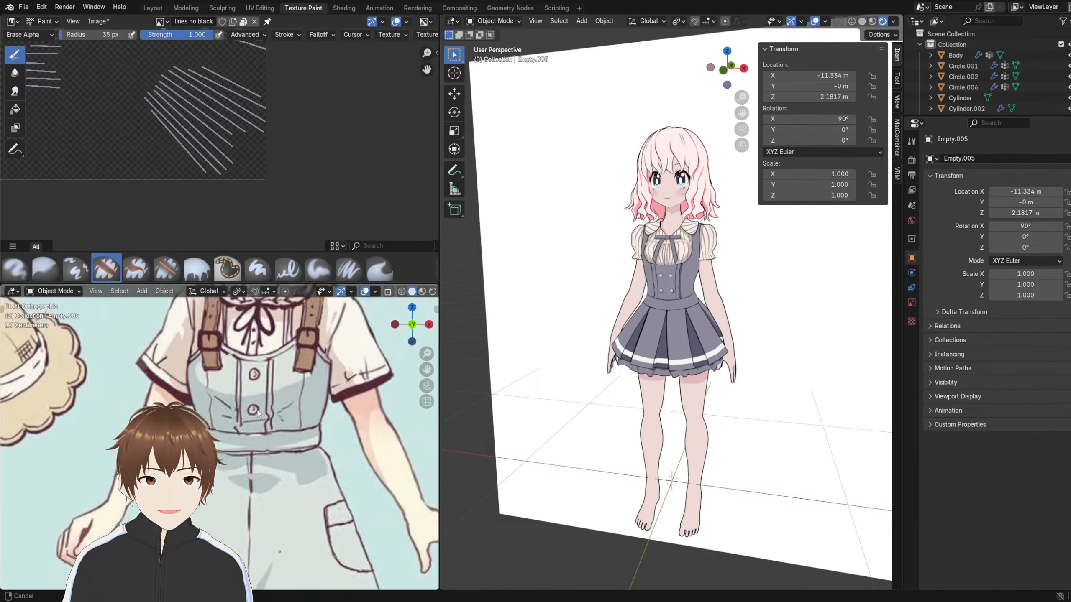
scroll(258, 412, up, 2)
scroll(258, 413, up, 2)
scroll(665, 295, up, 3)
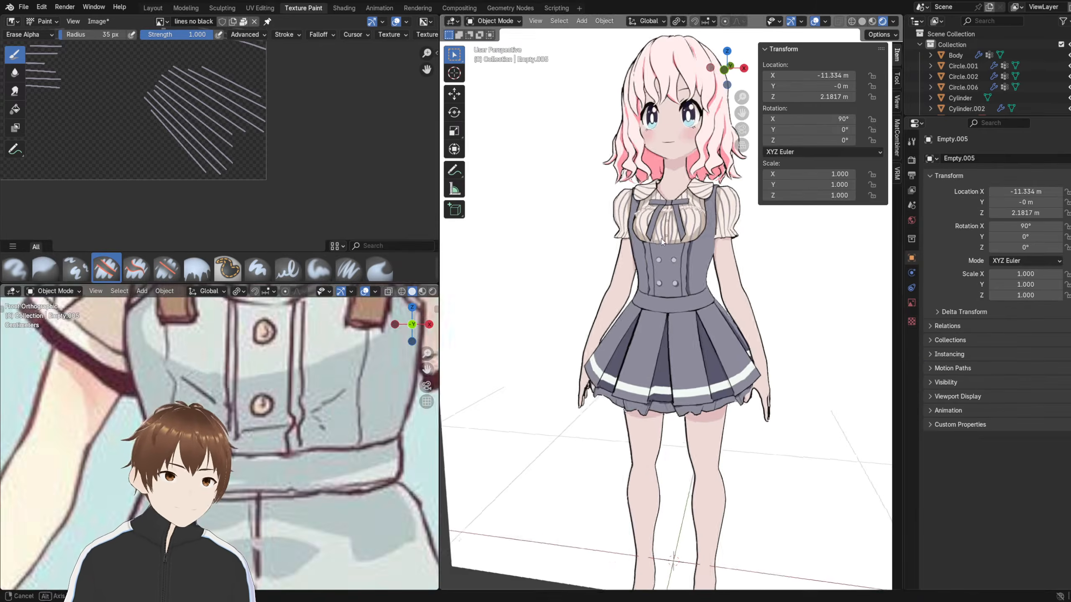
scroll(662, 241, down, 2)
scroll(260, 394, down, 5)
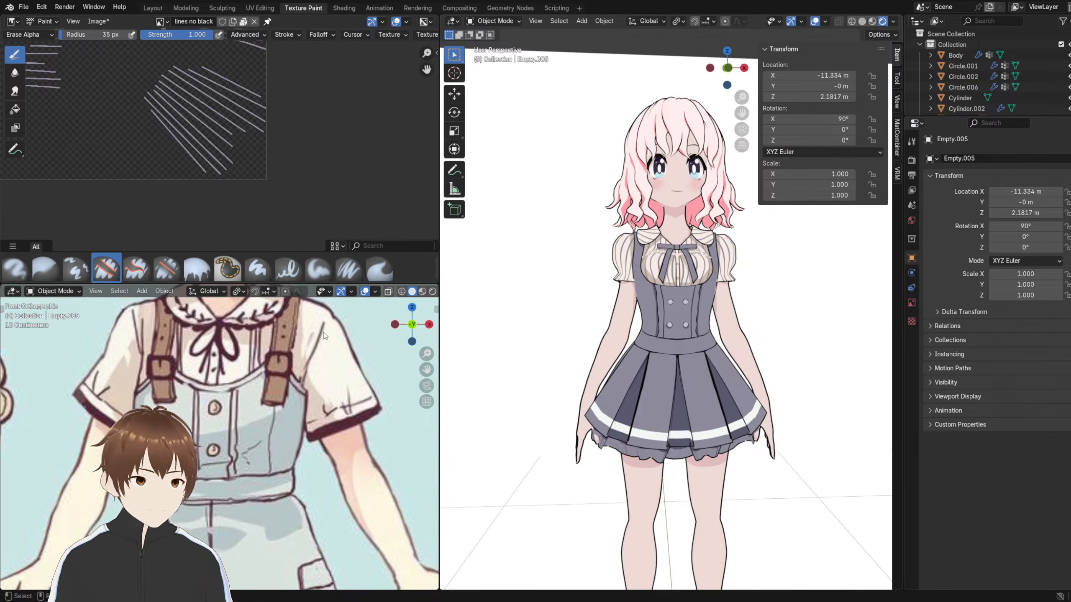
scroll(581, 324, up, 3)
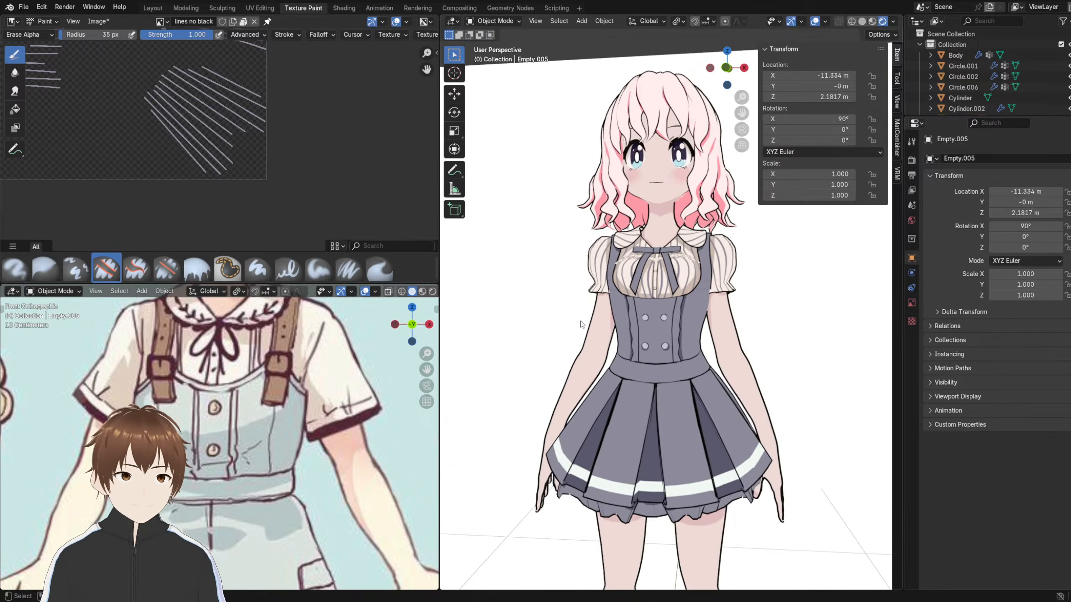
shift+middle_drag(581, 323, 645, 261)
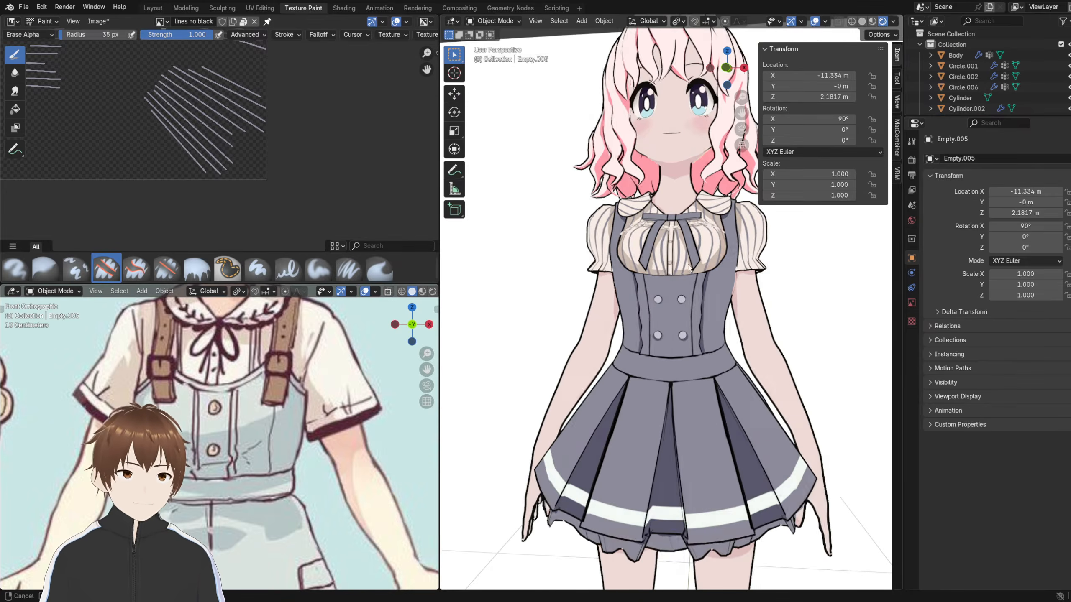
mouse_move(659, 285)
middle_down()
mouse_move(624, 279)
mouse_move(659, 285)
middle_up()
middle_drag(652, 244, 645, 242)
- Select the bodice, put it in Texture Paint and make its Plane material slot active
click(479, 21)
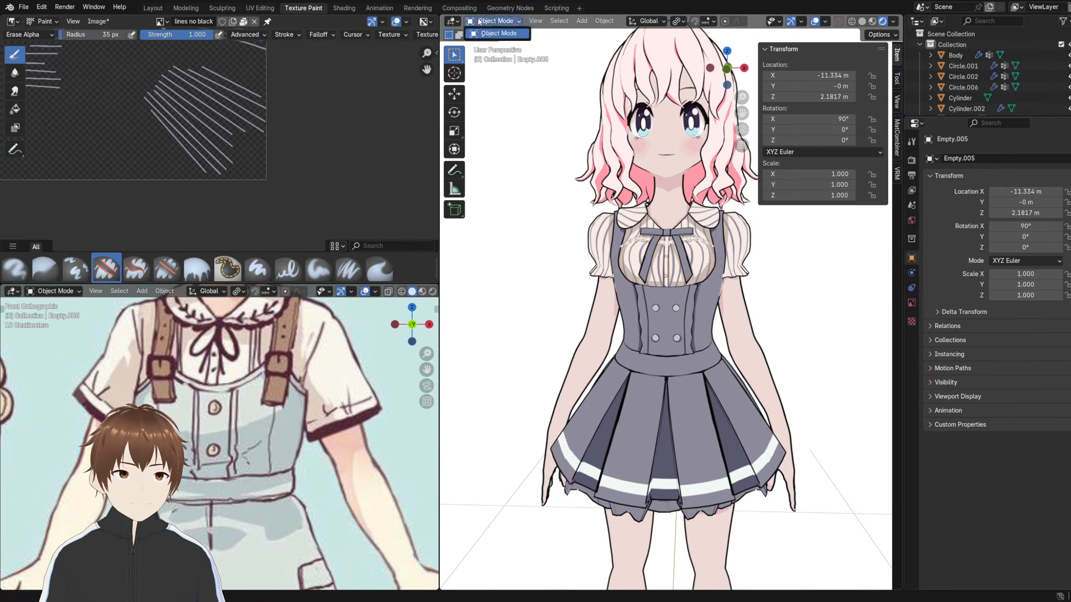
click(627, 296)
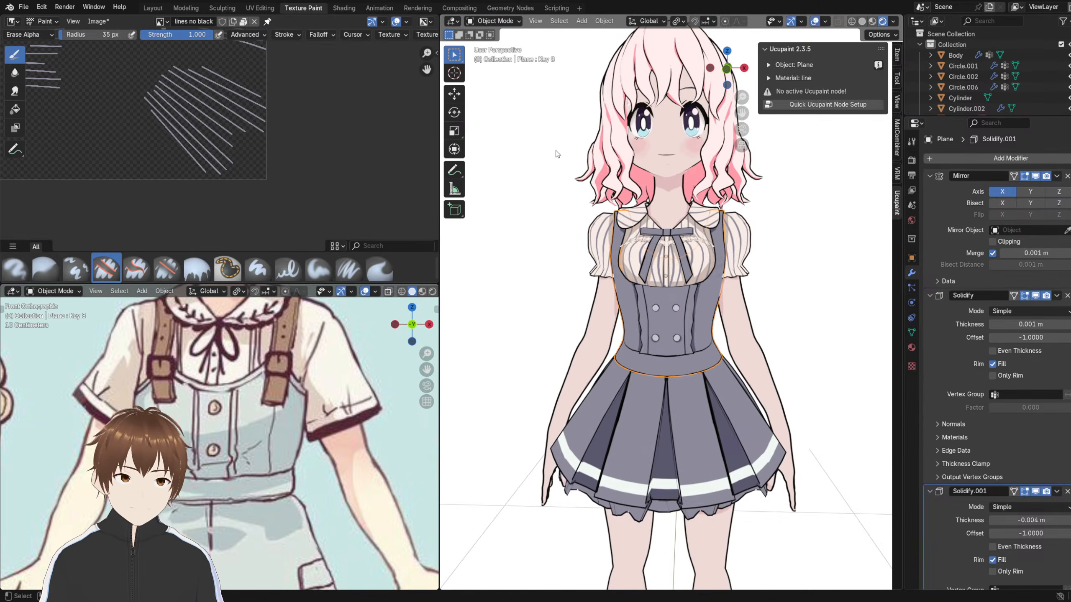
click(485, 21)
click(499, 91)
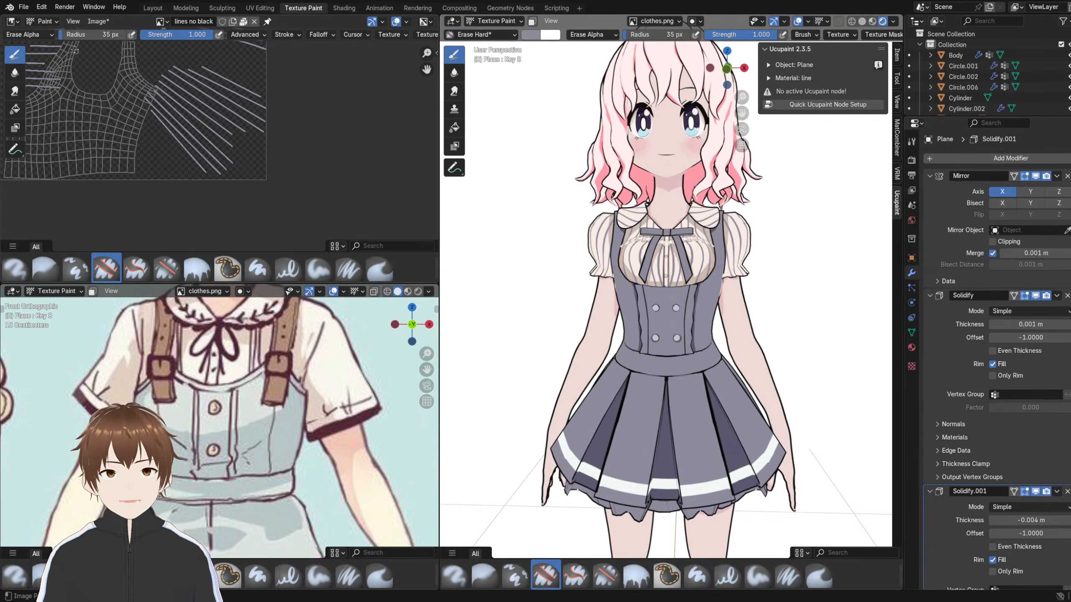
click(163, 24)
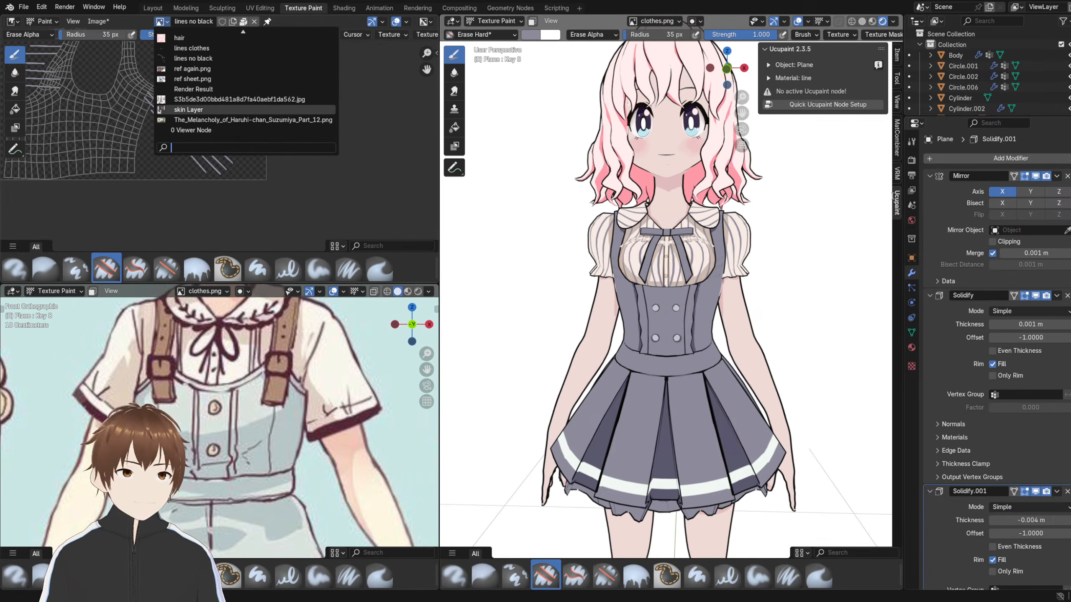
click(911, 347)
click(940, 162)
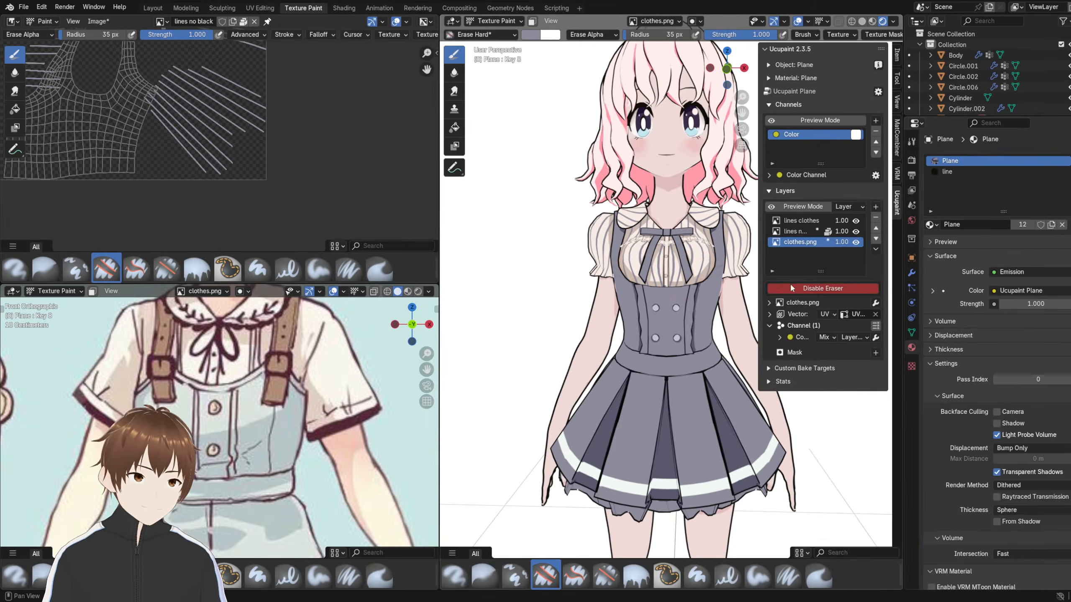
- Display the clothes.png image in the image editor and bring the bodice's UV area into view
scroll(640, 304, up, 4)
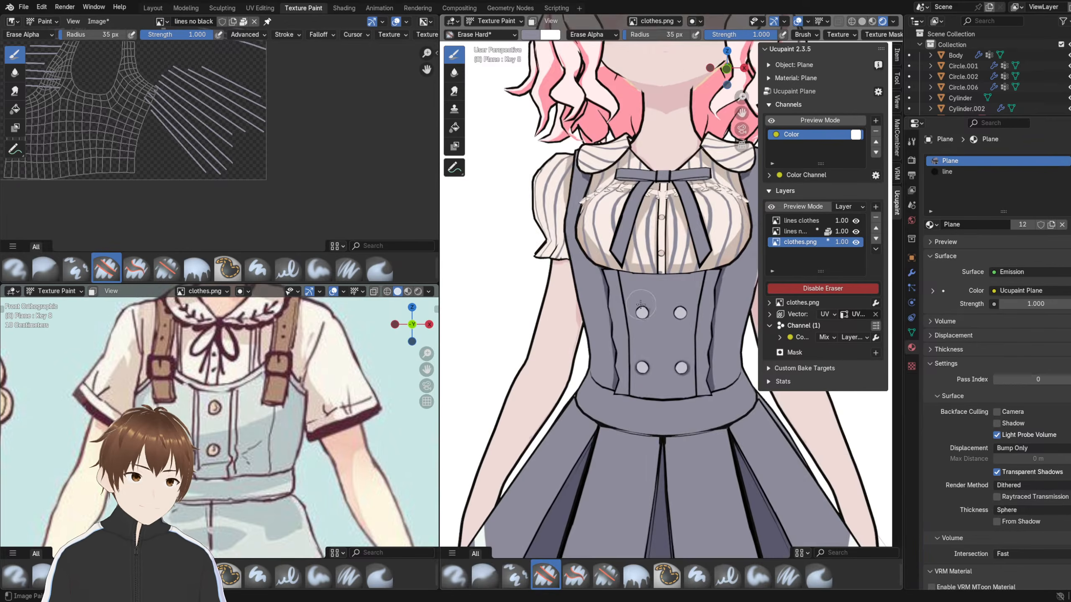
middle_drag(648, 319, 628, 314)
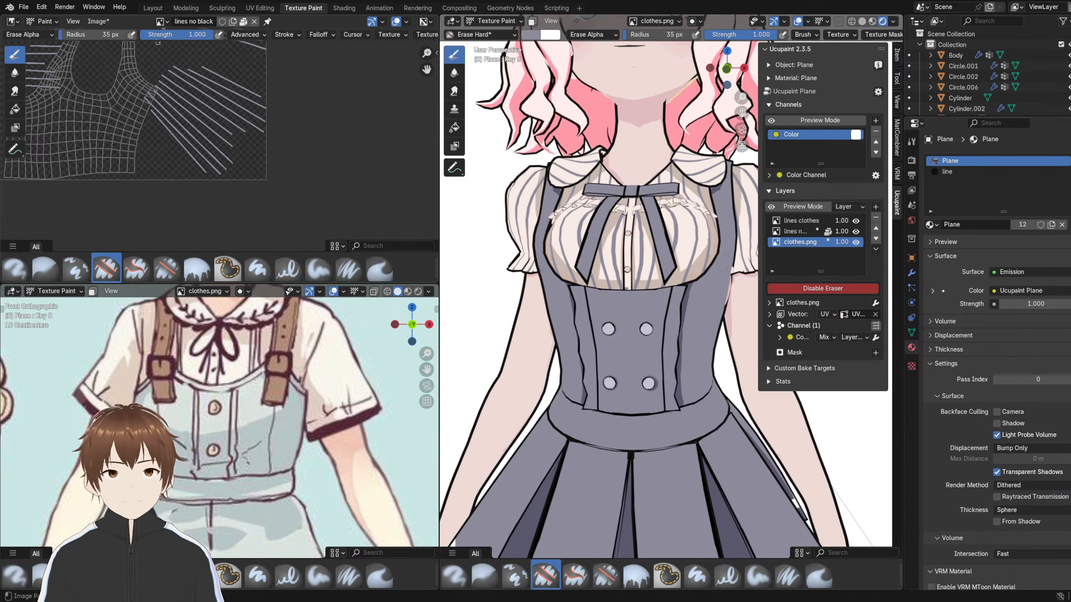
click(160, 21)
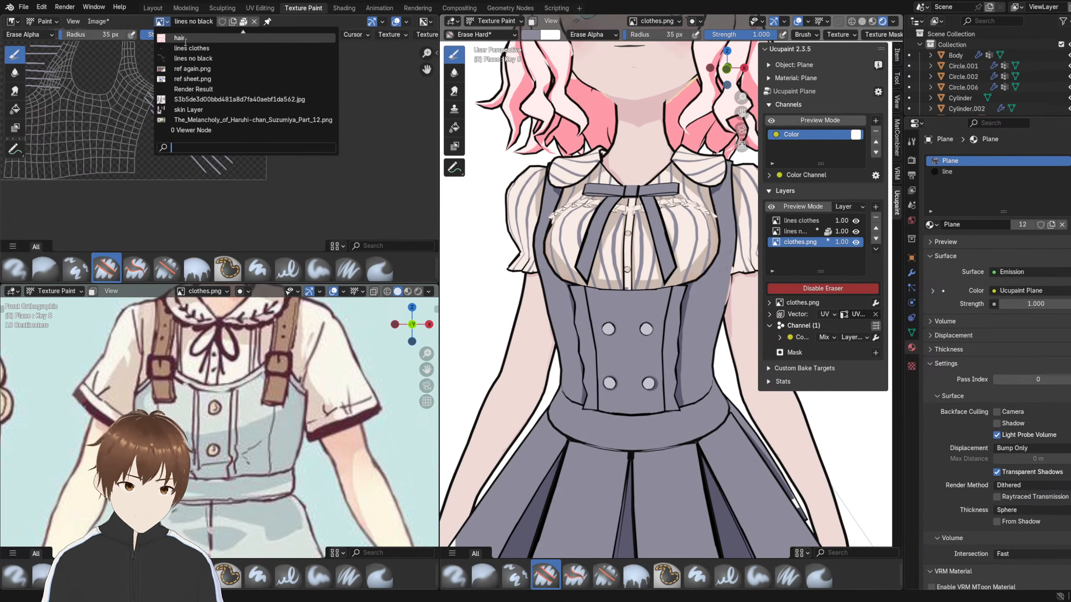
text(c)
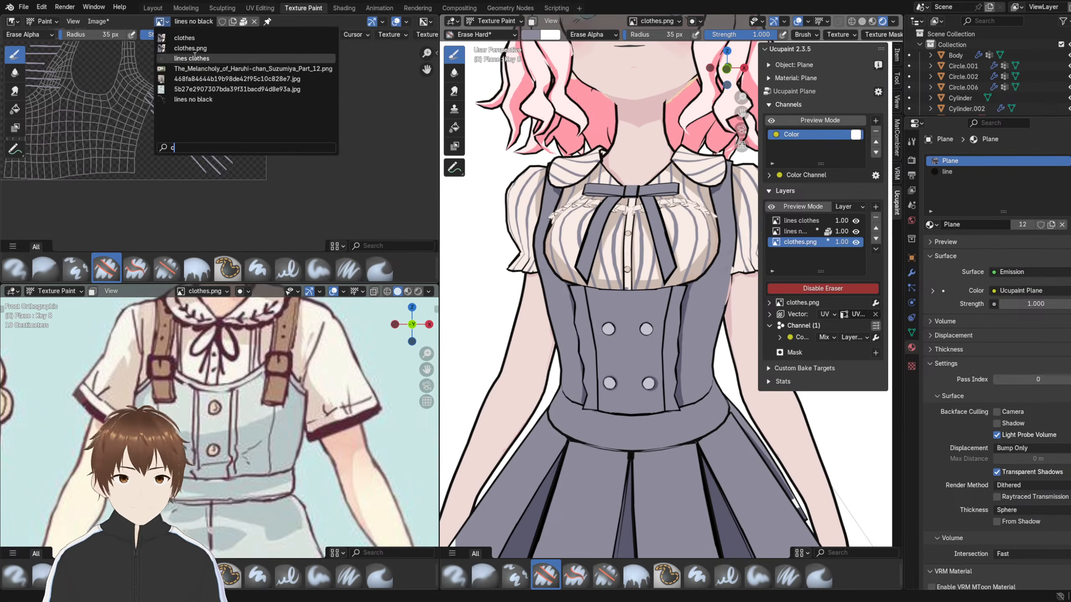
click(188, 49)
scroll(190, 122, down, 2)
middle_drag(190, 122, 231, 157)
scroll(231, 157, up, 2)
scroll(622, 337, up, 1)
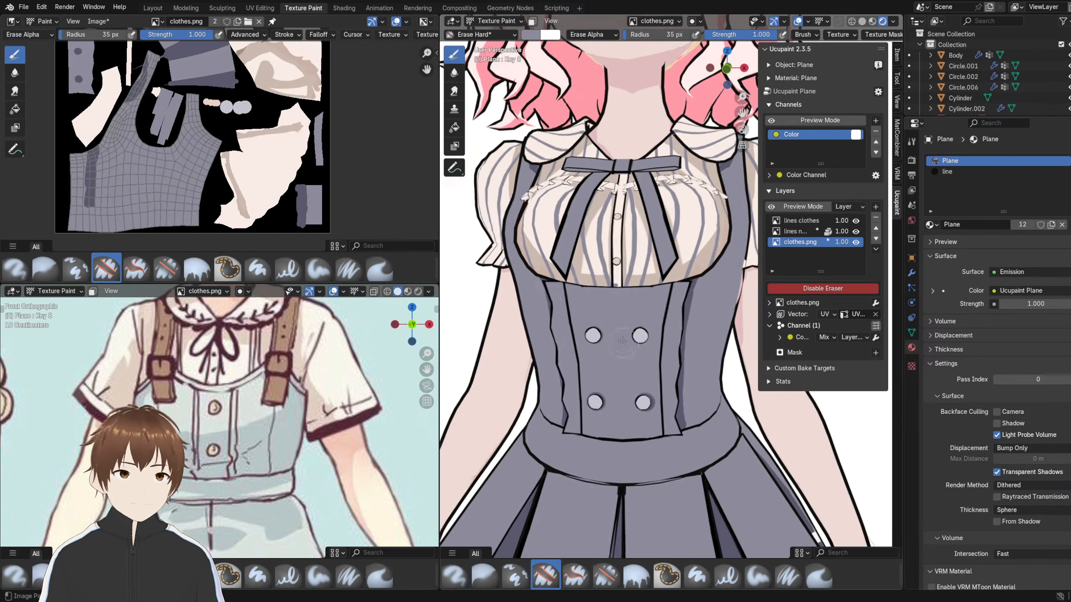
- Inspect the bodice shading from several angles and switch the brush to Paint Hard
middle_drag(592, 283, 641, 287)
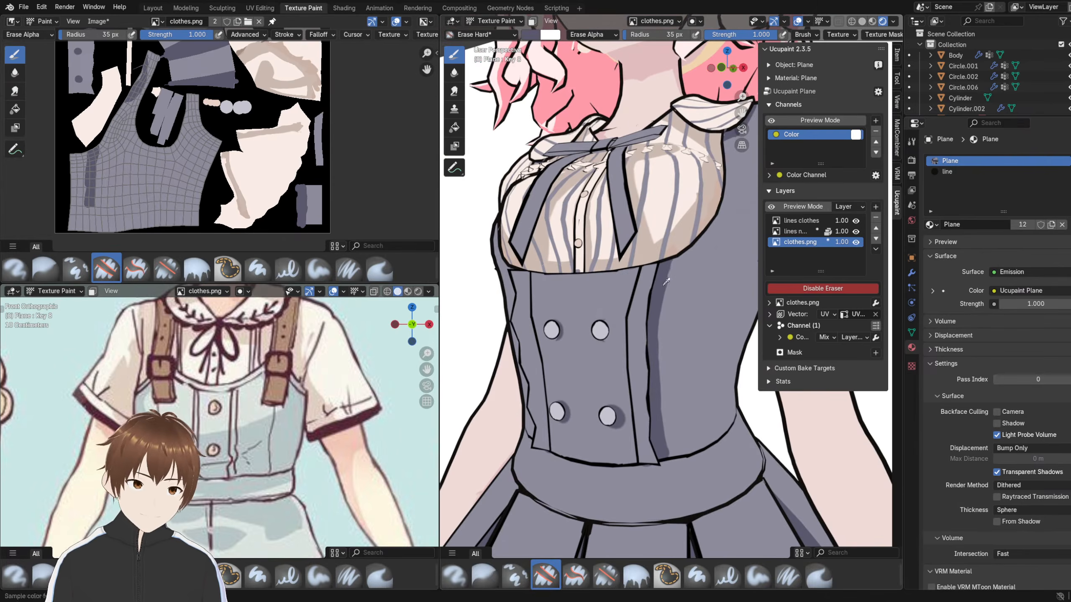
middle_drag(495, 316, 360, 318)
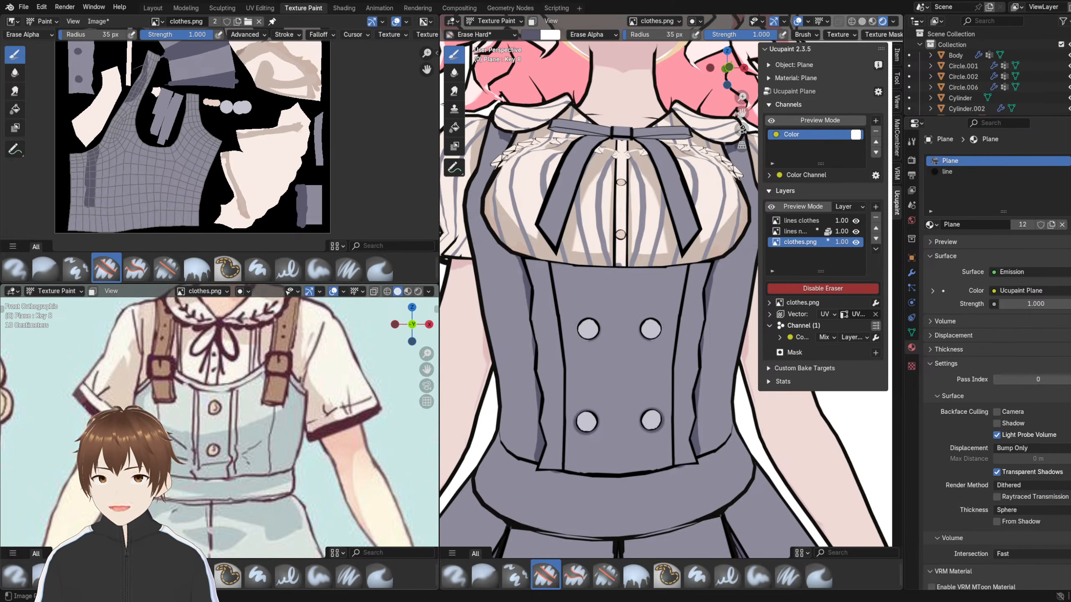
mouse_move(525, 287)
middle_down()
mouse_move(460, 287)
mouse_move(527, 263)
mouse_move(562, 296)
mouse_move(568, 240)
middle_up()
scroll(534, 291, down, 2)
click(494, 35)
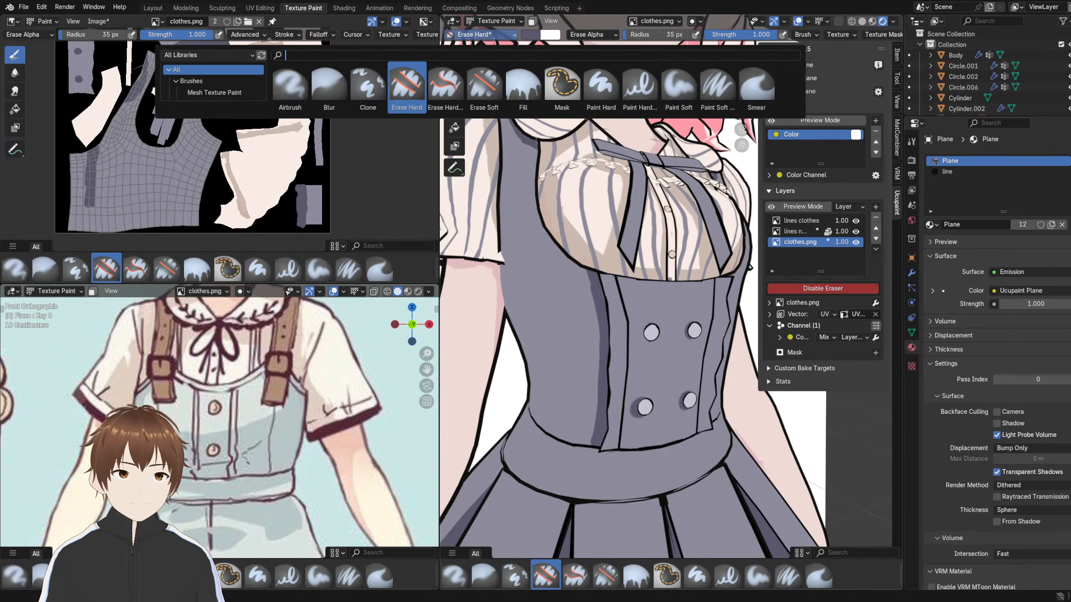
click(600, 87)
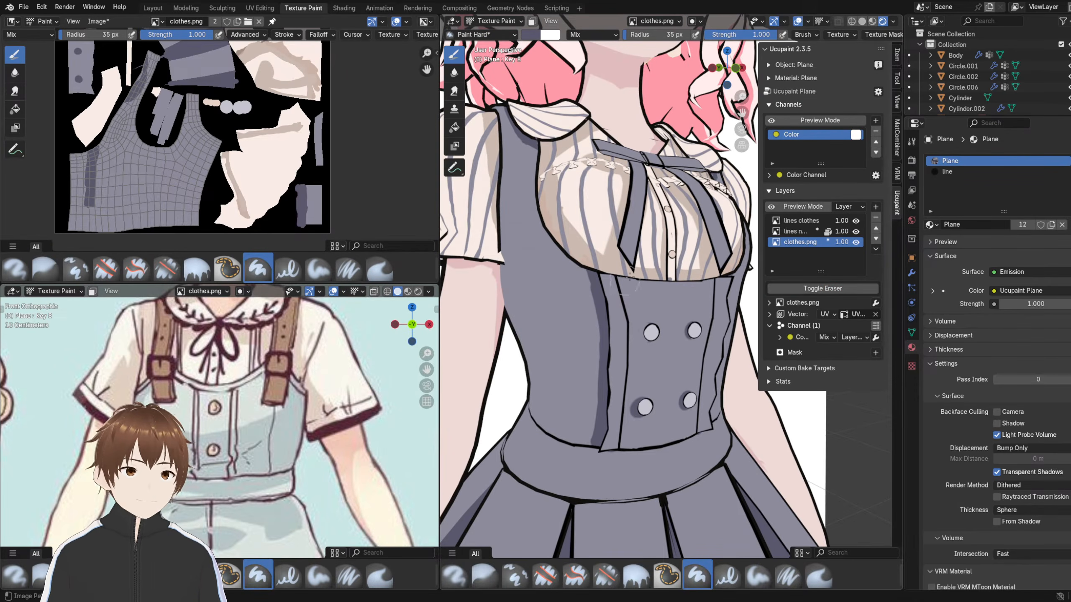
- Hide the bodice's Solidify.001 outline in the viewport and put the bodice back in Texture Paint
click(494, 21)
click(491, 32)
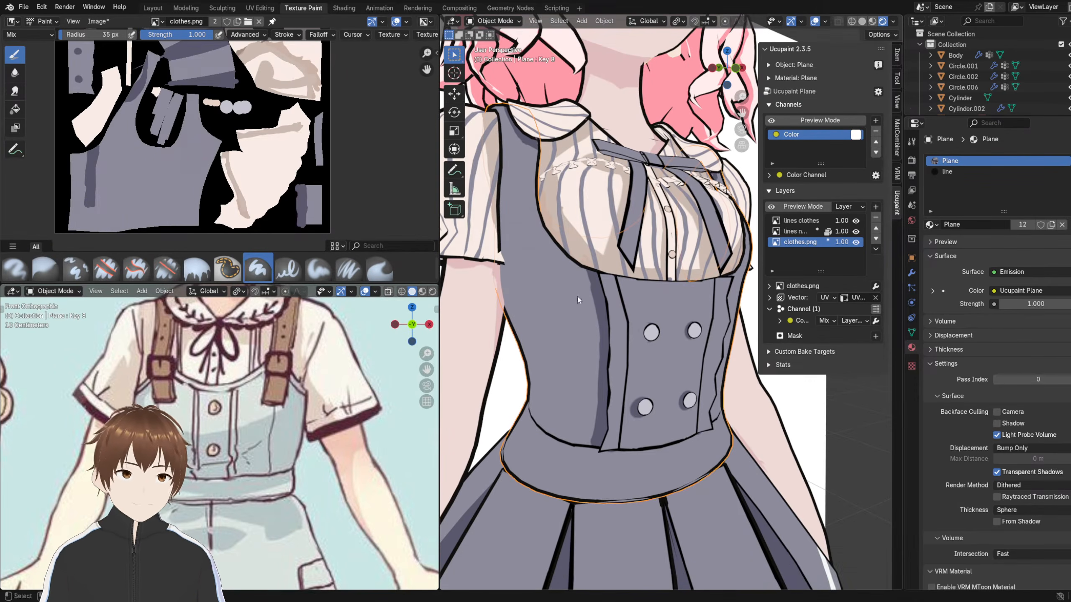
click(911, 273)
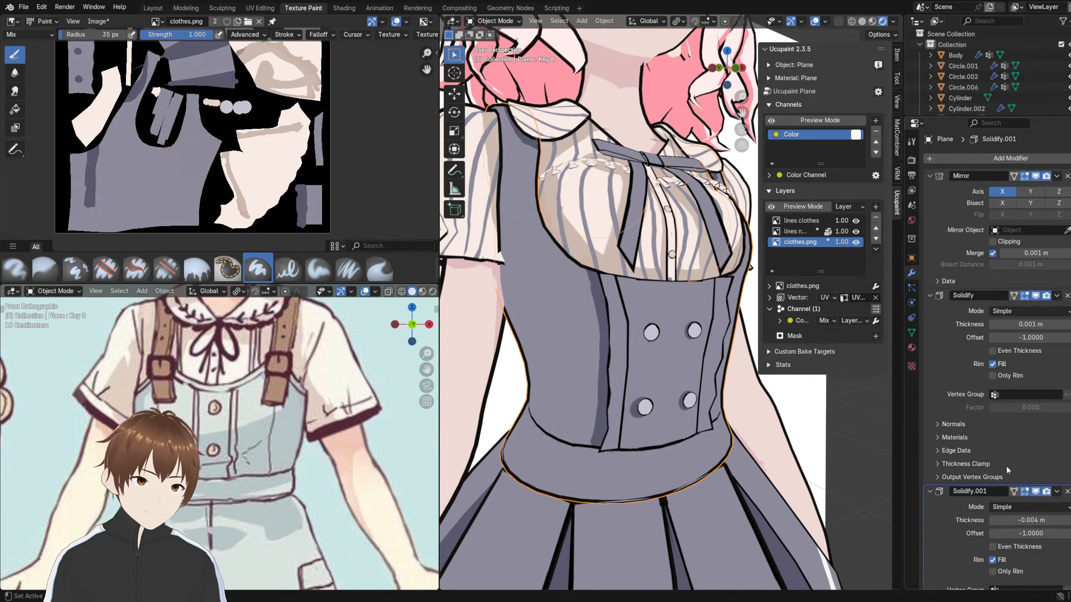
click(1035, 492)
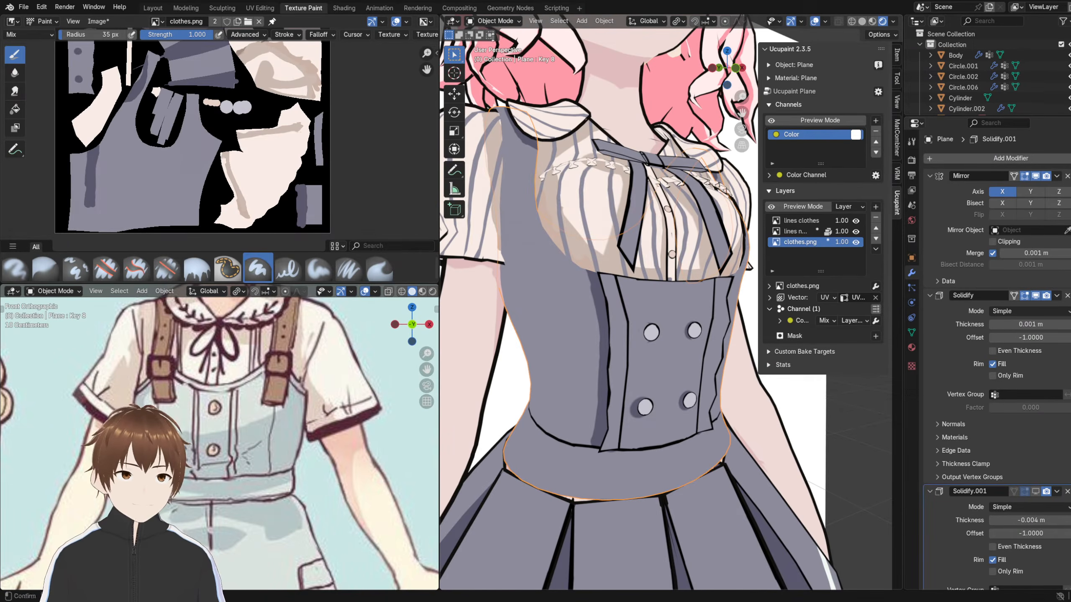
click(494, 20)
click(495, 86)
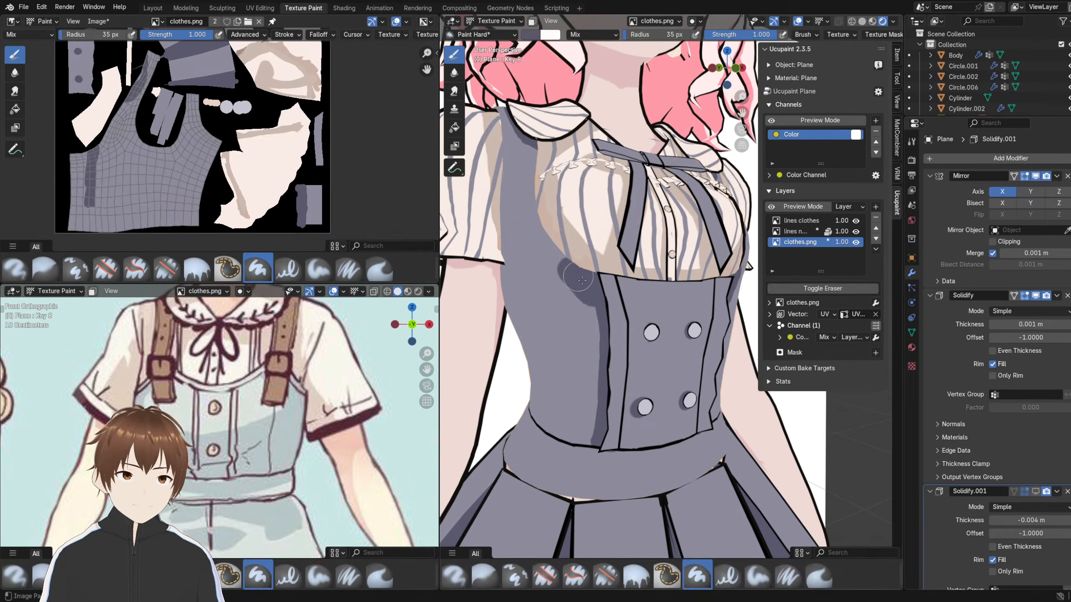
- Paint darker gray shading on the bodice beneath the bust and toward its side
drag(581, 281, 584, 283)
middle_drag(584, 283, 513, 293)
mouse_move(529, 295)
middle_down()
mouse_move(574, 272)
mouse_move(579, 284)
mouse_move(568, 259)
mouse_move(550, 300)
mouse_move(640, 308)
mouse_move(610, 321)
mouse_move(622, 289)
mouse_move(557, 268)
mouse_move(578, 260)
middle_up()
scroll(578, 261, down, 4)
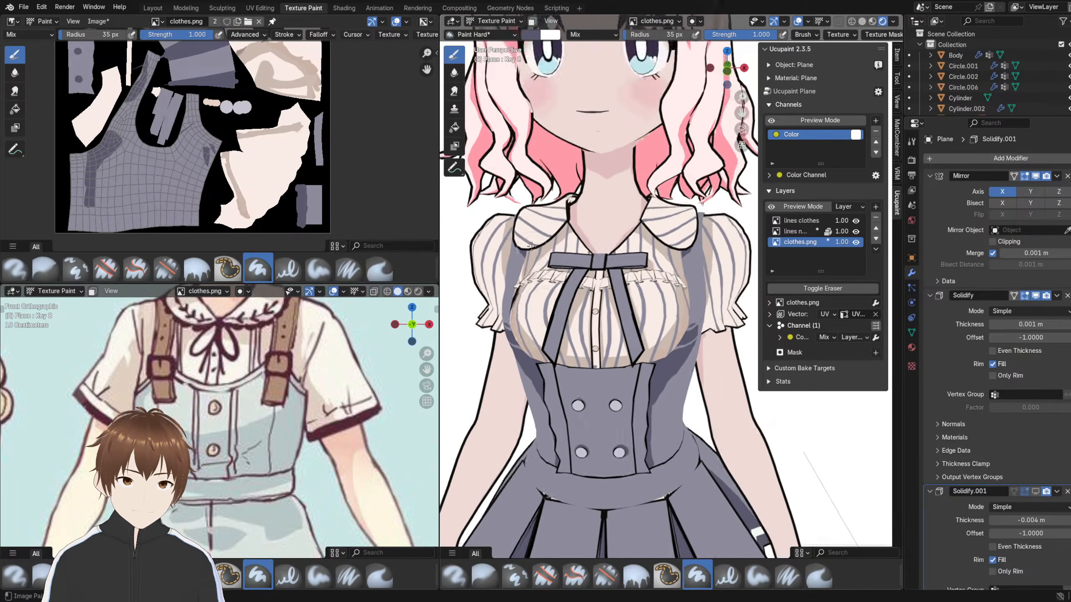
- Paint the shadow under the collar along the shoulder strap and add fold shadows on the bodice's side and back
scroll(501, 253, up, 8)
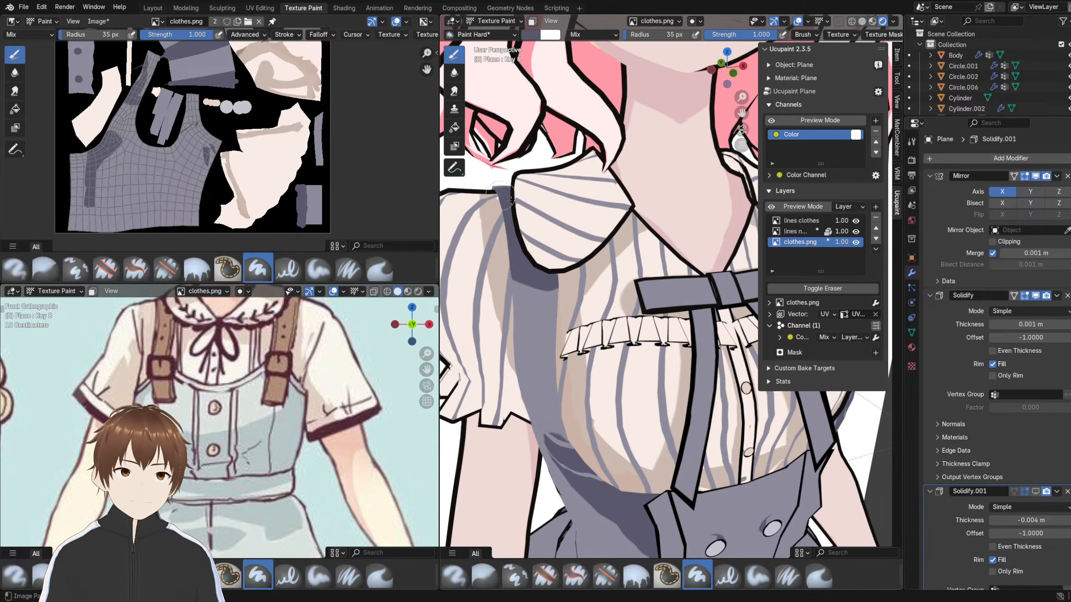
middle_drag(510, 198, 589, 251)
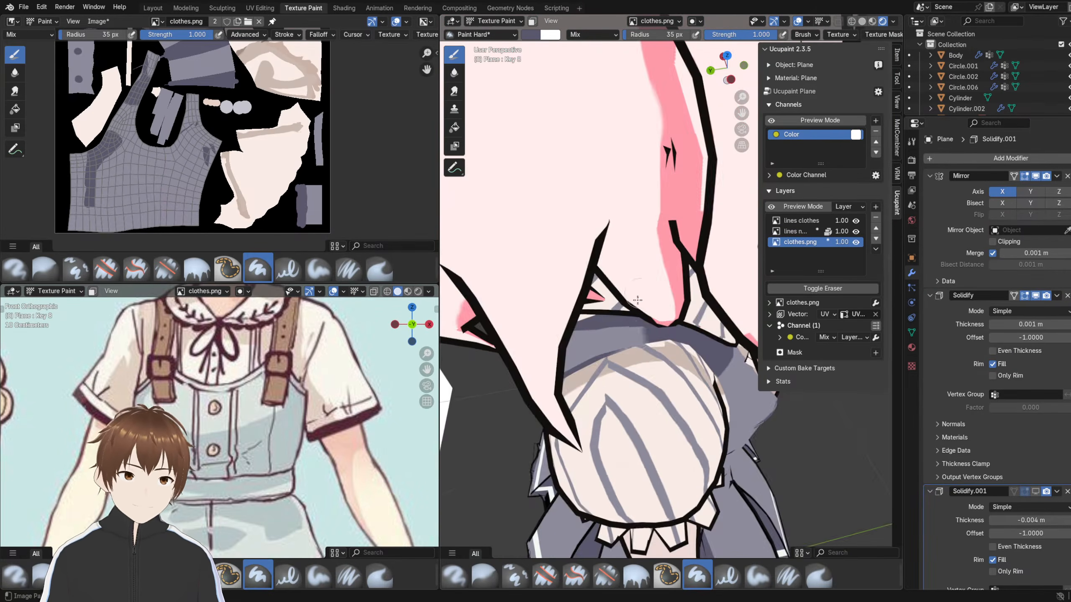
middle_drag(604, 350, 621, 280)
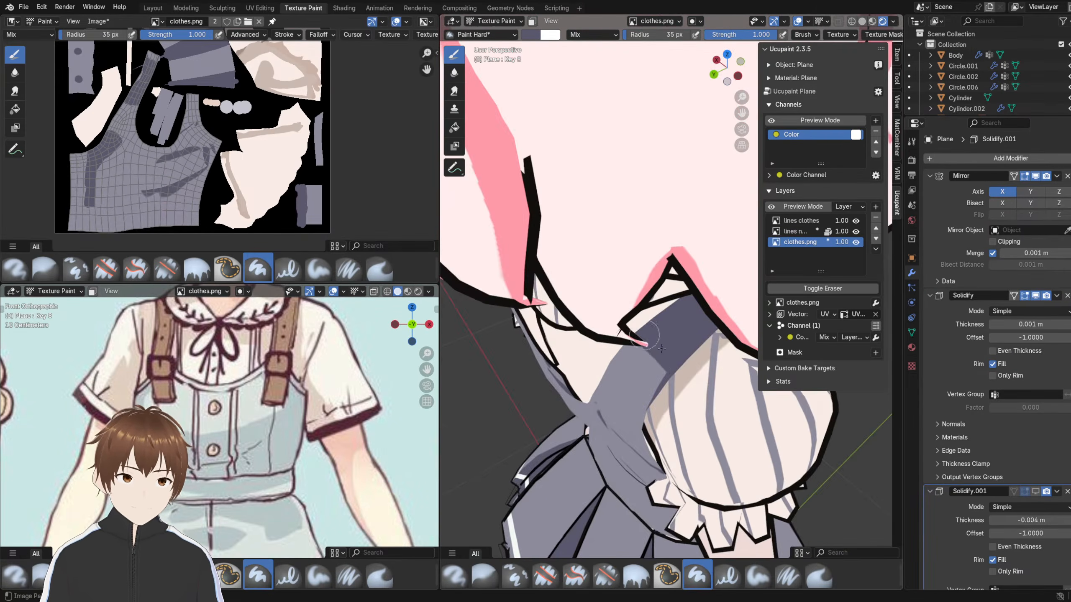
middle_drag(661, 348, 708, 254)
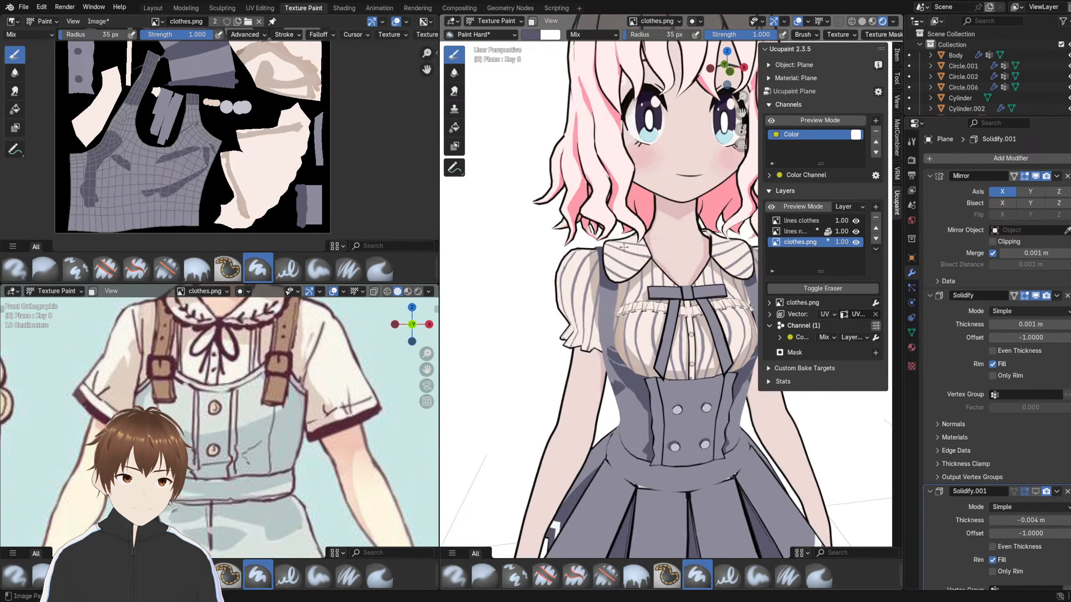
scroll(622, 213, down, 5)
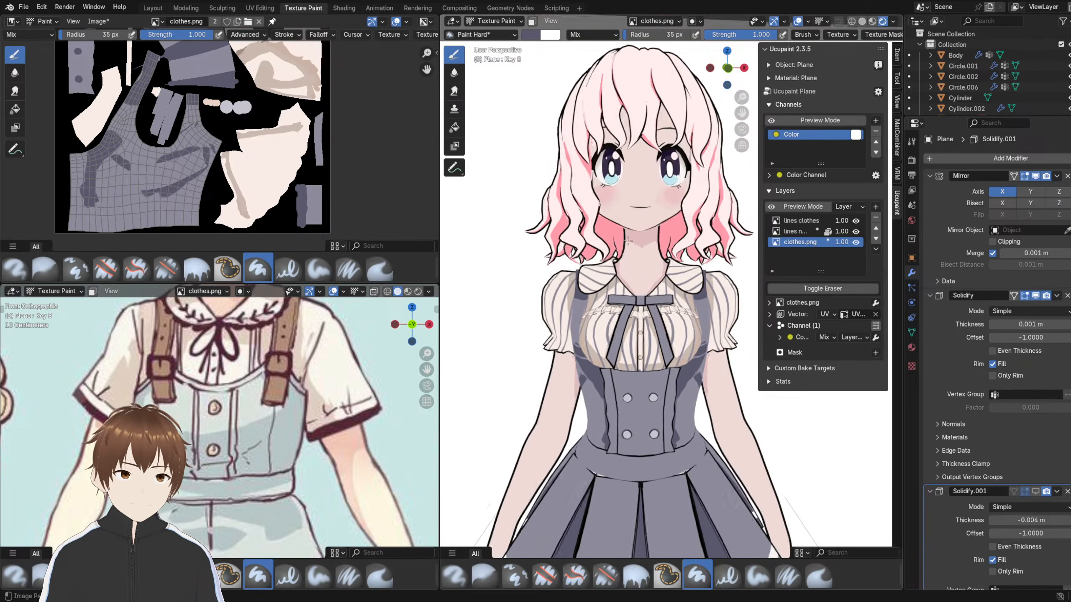
- Refine the collar's cast shadow on the shoulder strap and check the bodice shading from the front and sides
middle_drag(622, 213, 671, 272)
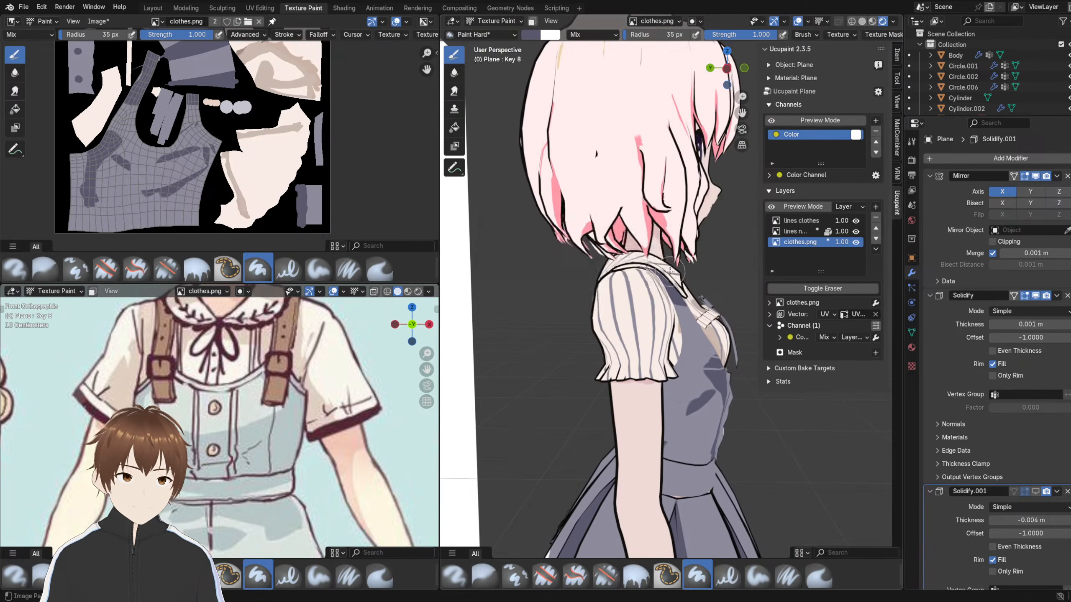
mouse_move(607, 297)
middle_down()
mouse_move(626, 344)
mouse_move(569, 312)
mouse_move(617, 300)
middle_up()
scroll(566, 309, up, 6)
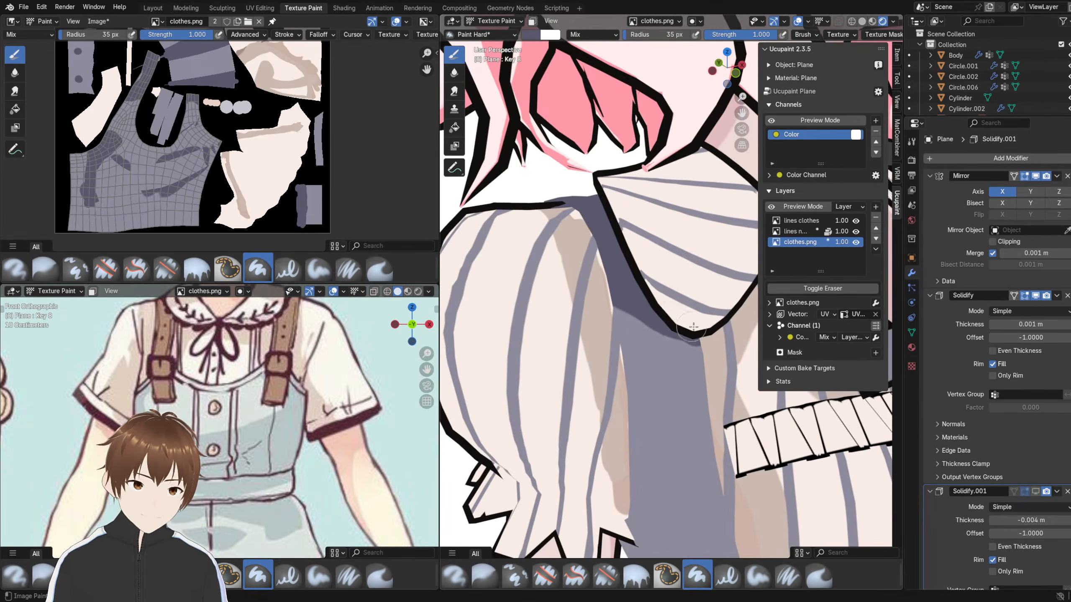
scroll(602, 288, down, 8)
scroll(576, 241, up, 8)
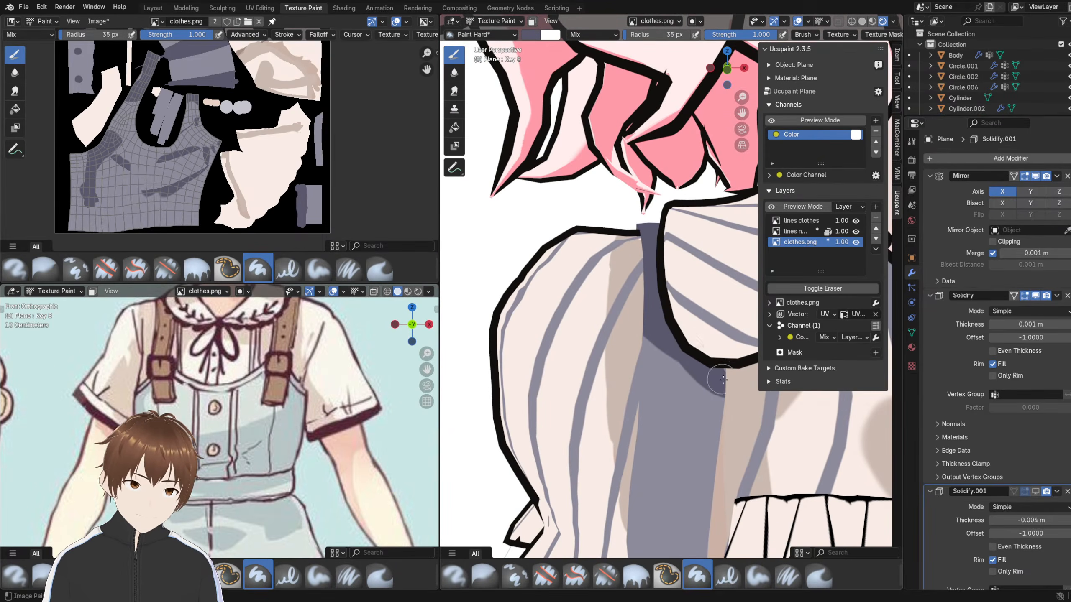
scroll(654, 287, down, 8)
mouse_move(645, 282)
middle_down()
mouse_move(574, 257)
mouse_move(599, 245)
mouse_move(600, 222)
middle_up()
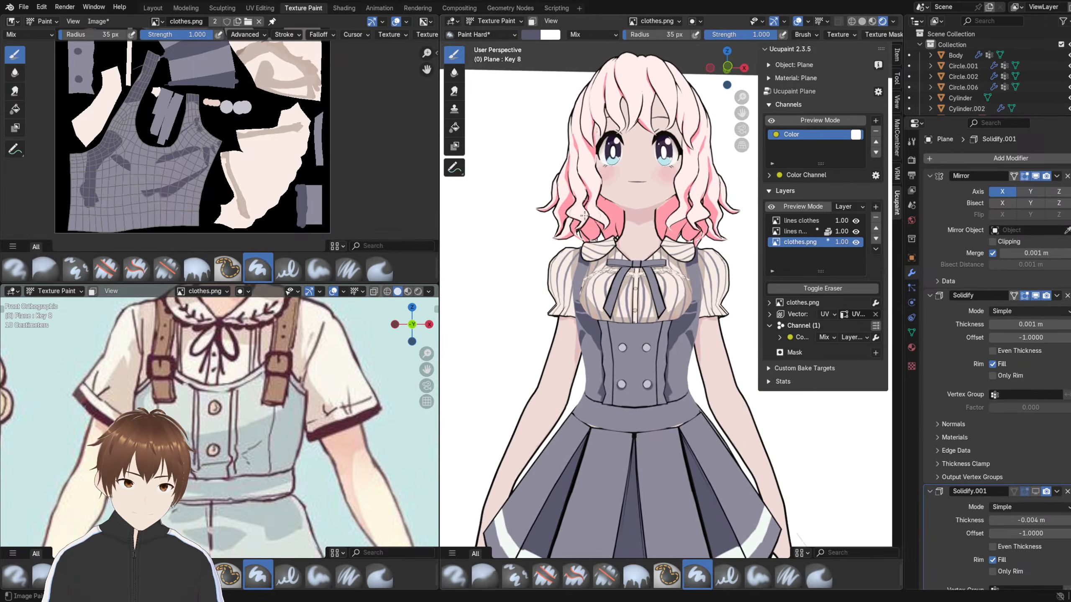
scroll(599, 221, up, 6)
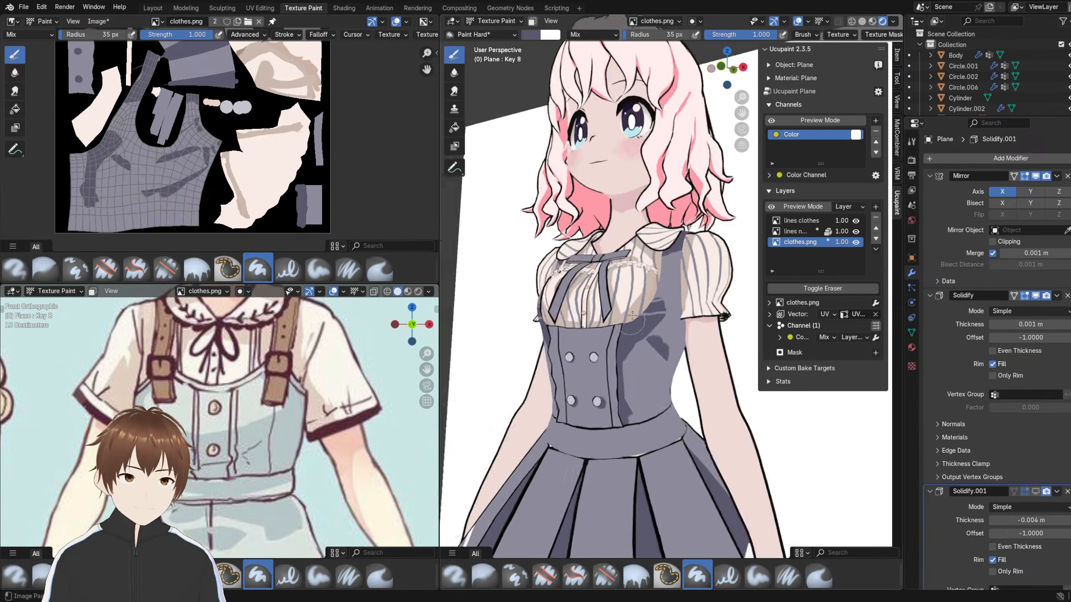
- Display the lines no black image in the image editor
click(158, 21)
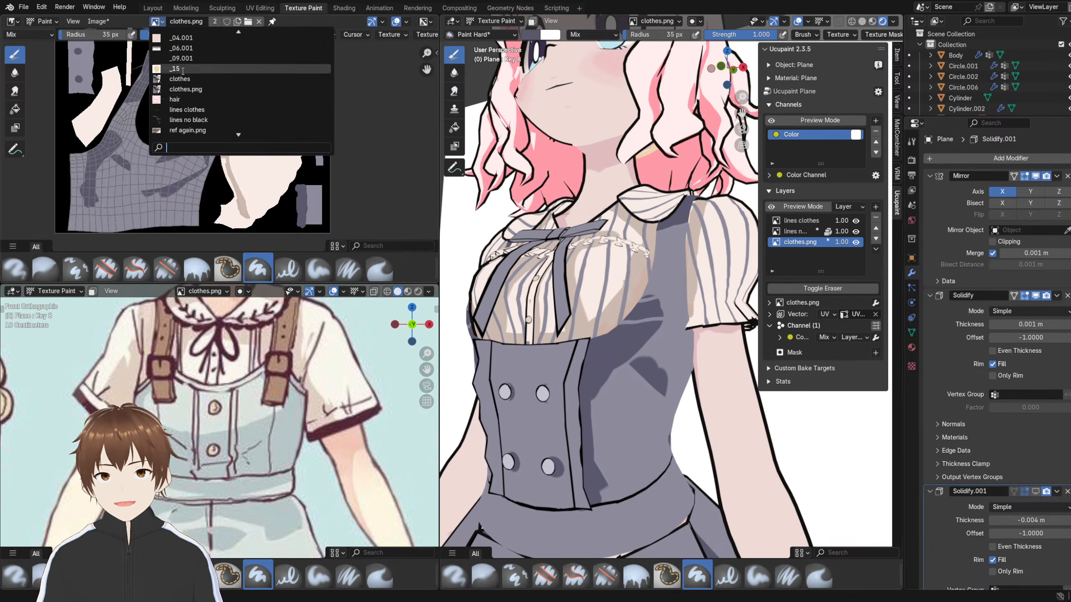
click(189, 110)
middle_drag(201, 124, 226, 172)
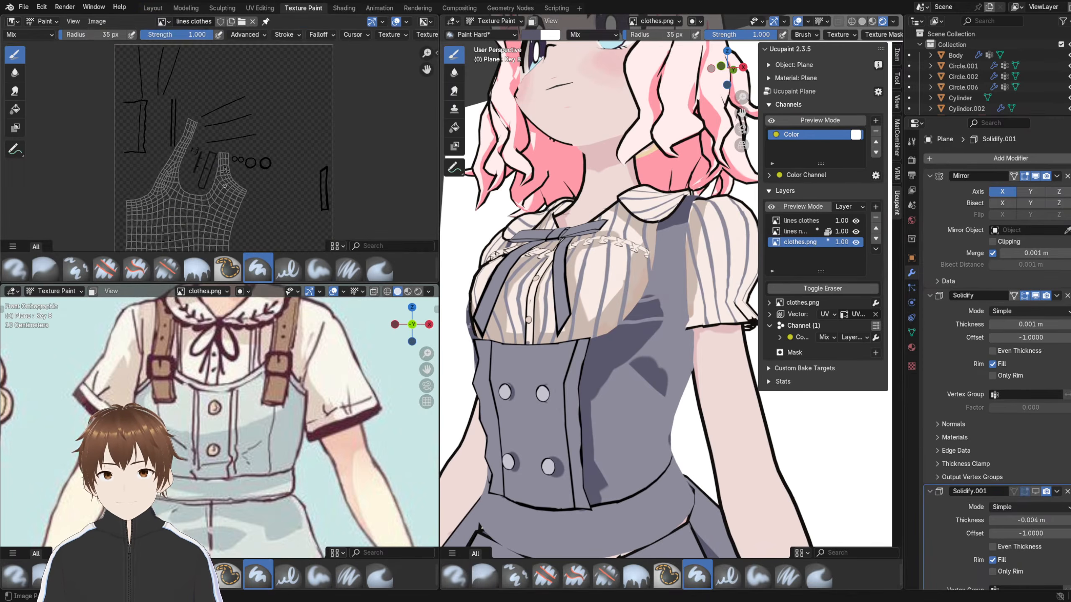
click(162, 21)
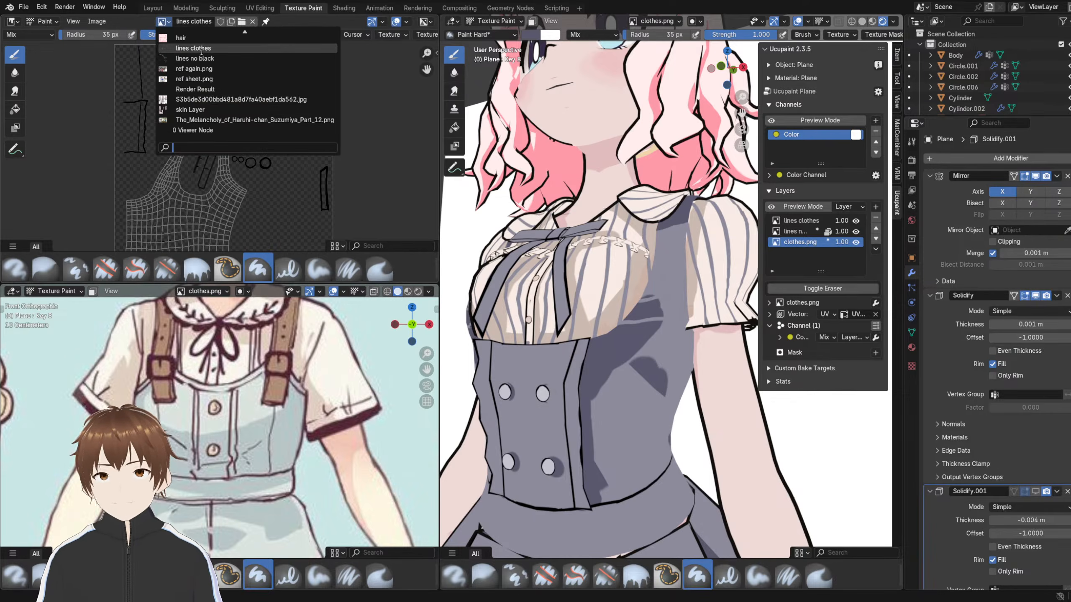
click(201, 49)
click(163, 21)
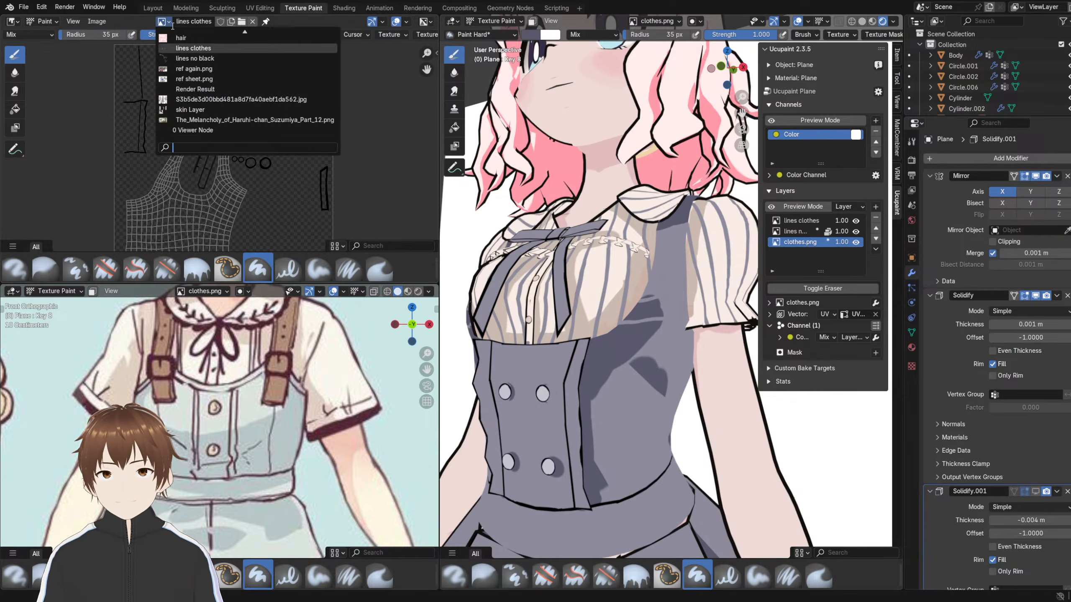
click(200, 54)
scroll(227, 140, up, 5)
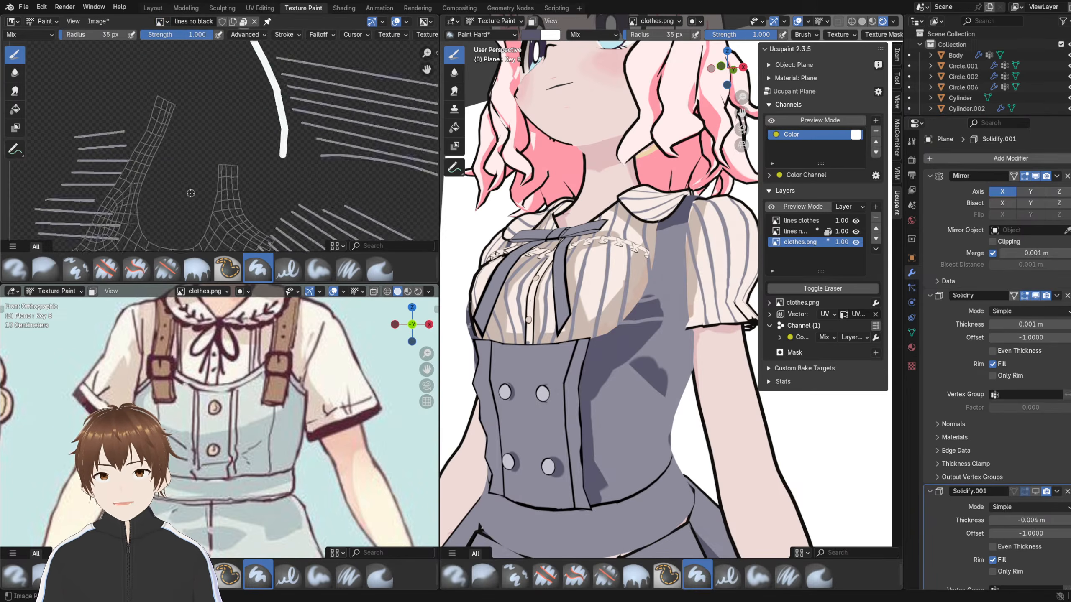
- Switch the brush to Erase Hard and erase the horizontal stripe ends that overlap the bodice's UV area
click(450, 35)
click(408, 71)
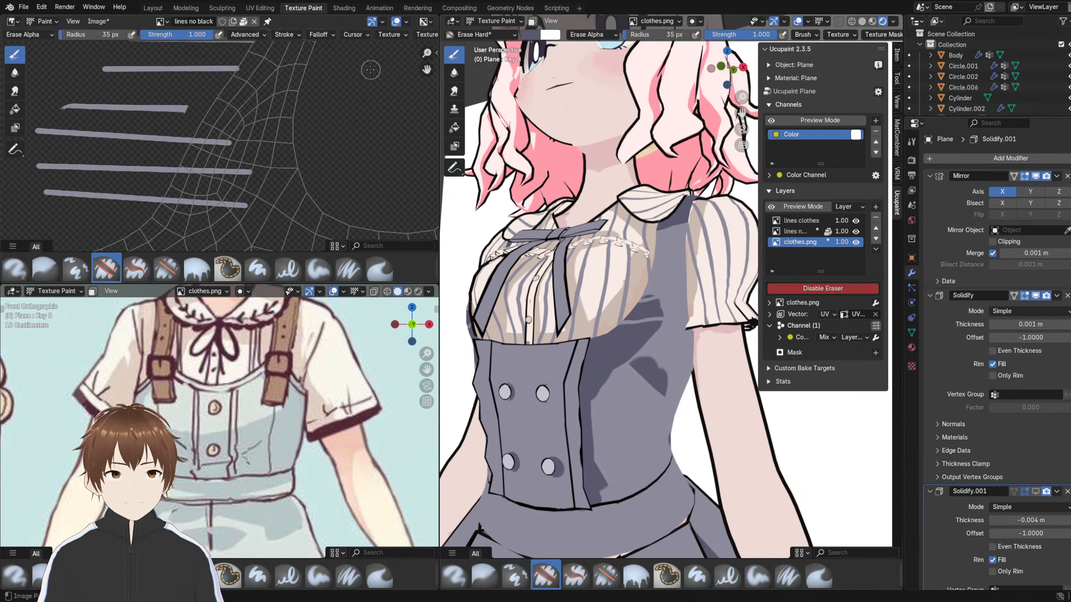
drag(225, 167, 243, 222)
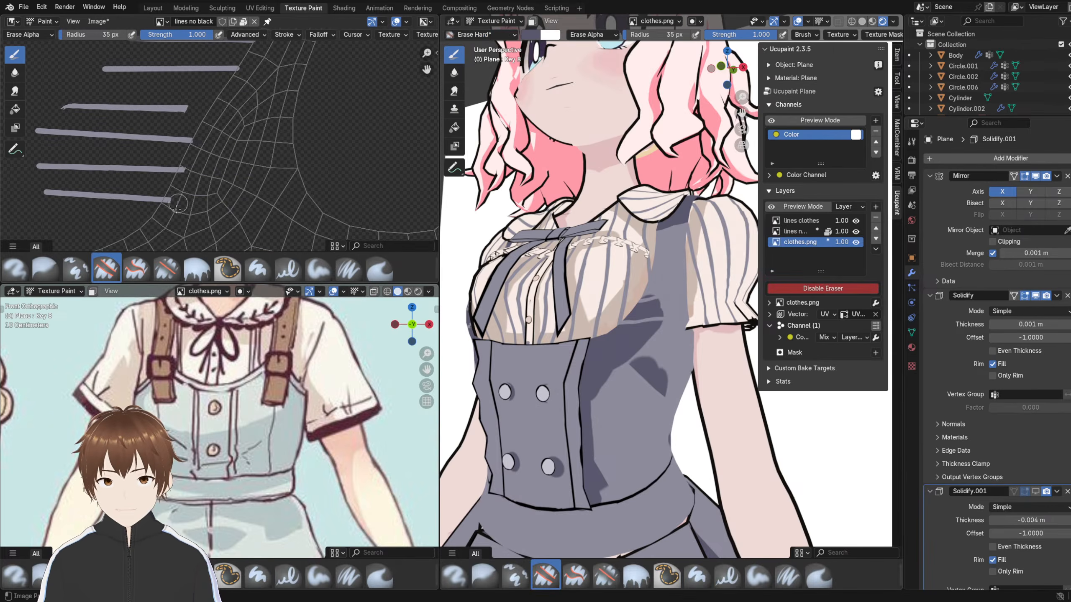
scroll(207, 218, down, 5)
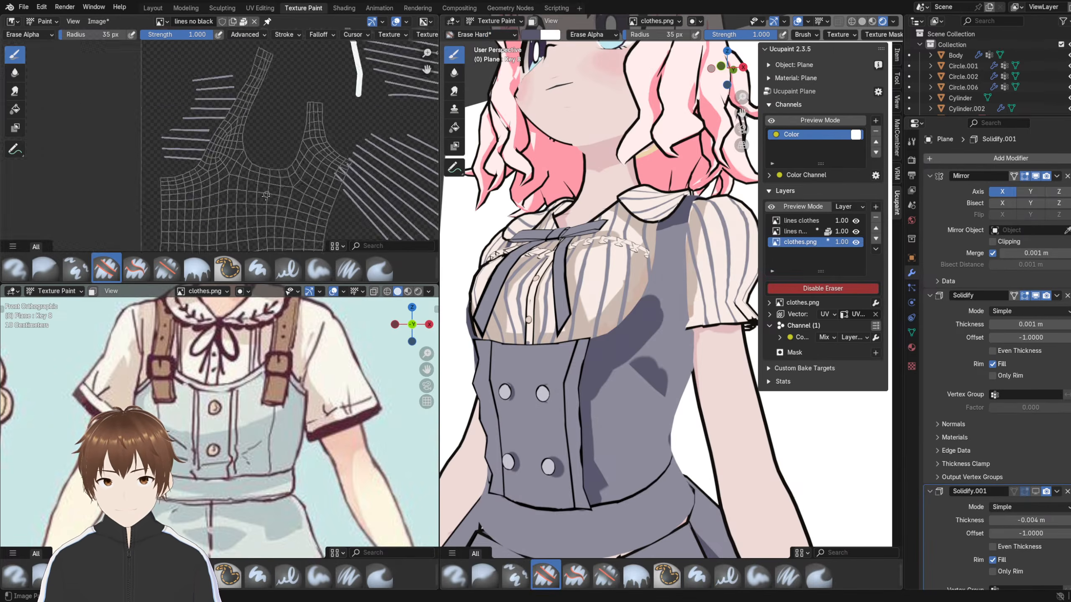
- Erase the diagonal stripe ends that overlap the opposite edge of the bodice's UV area
middle_drag(296, 139, 168, 160)
scroll(177, 140, up, 3)
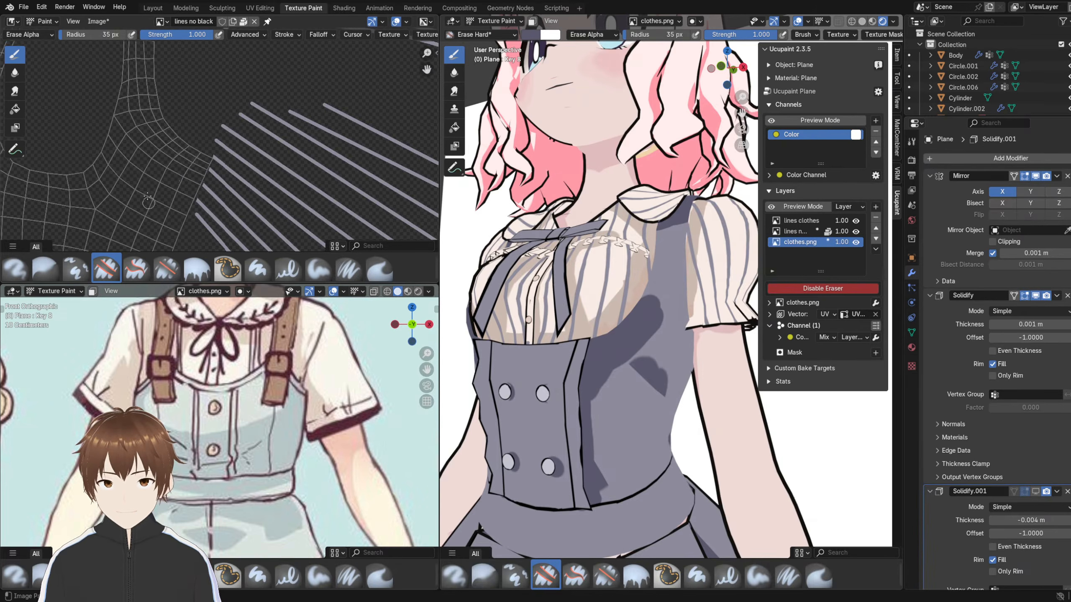
scroll(152, 185, down, 6)
middle_drag(165, 123, 160, 159)
scroll(215, 181, up, 2)
middle_drag(219, 186, 267, 122)
- Try to display clothes.png in the image editor from Object Mode and return the bodice to Texture Paint
middle_drag(577, 260, 543, 194)
click(470, 23)
click(481, 35)
shift+middle_drag(533, 278, 521, 187)
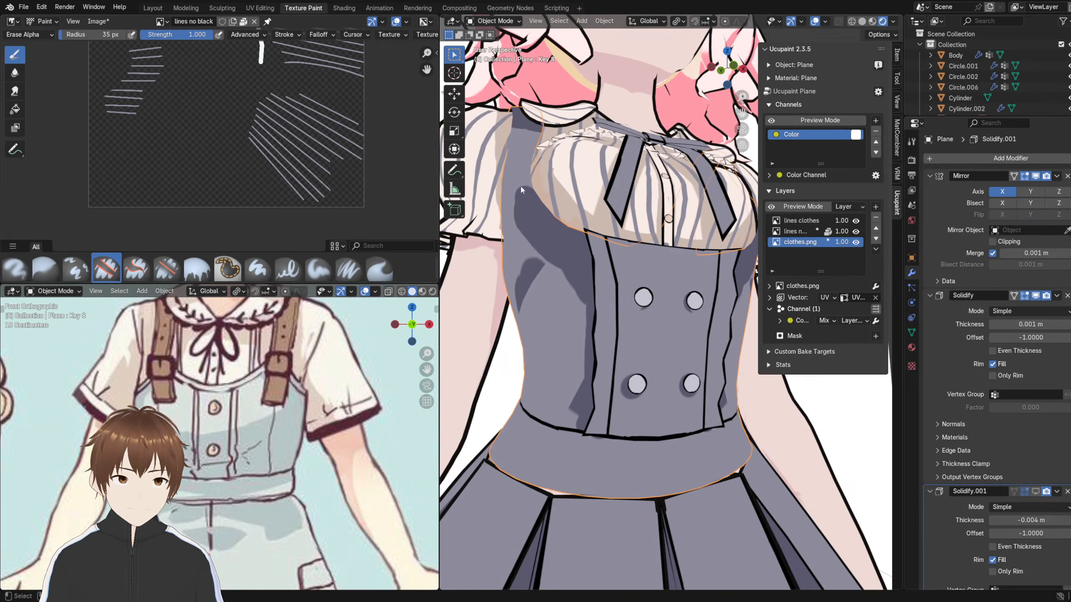
click(162, 20)
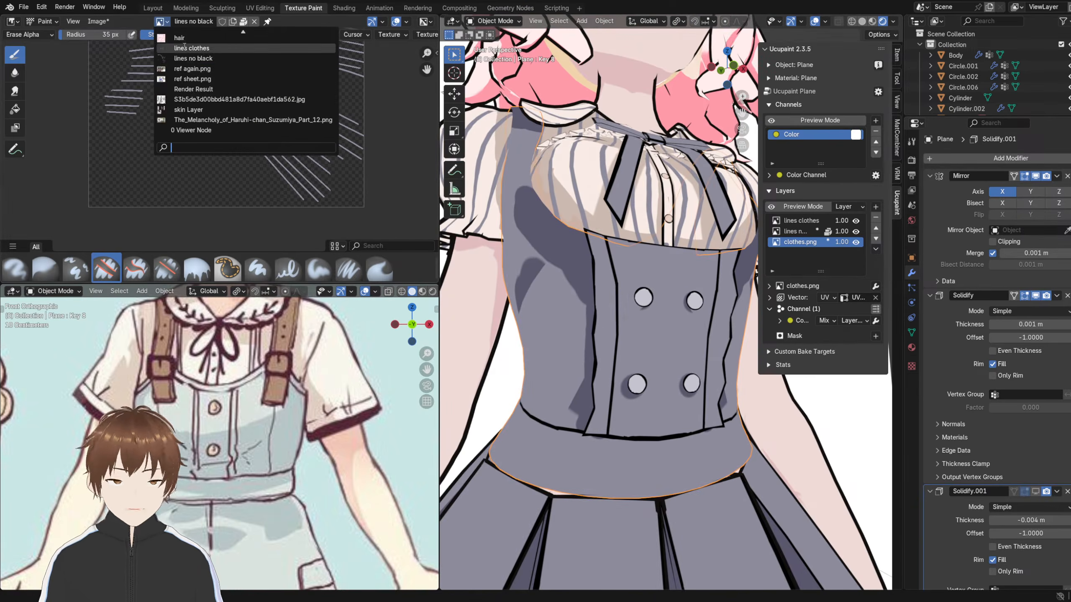
text(clo)
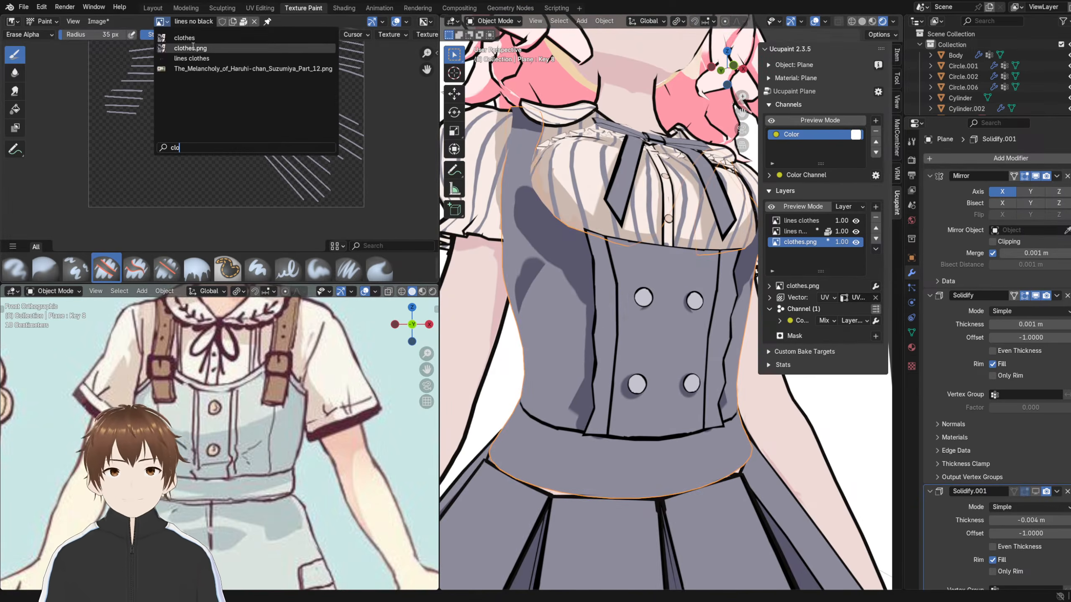
click(192, 48)
click(477, 23)
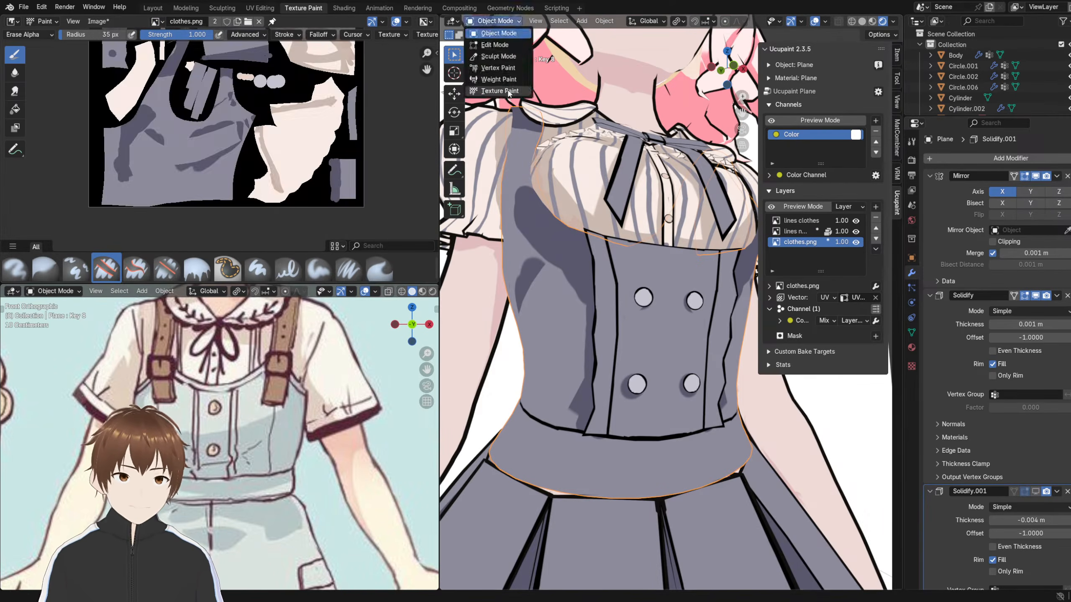
click(497, 94)
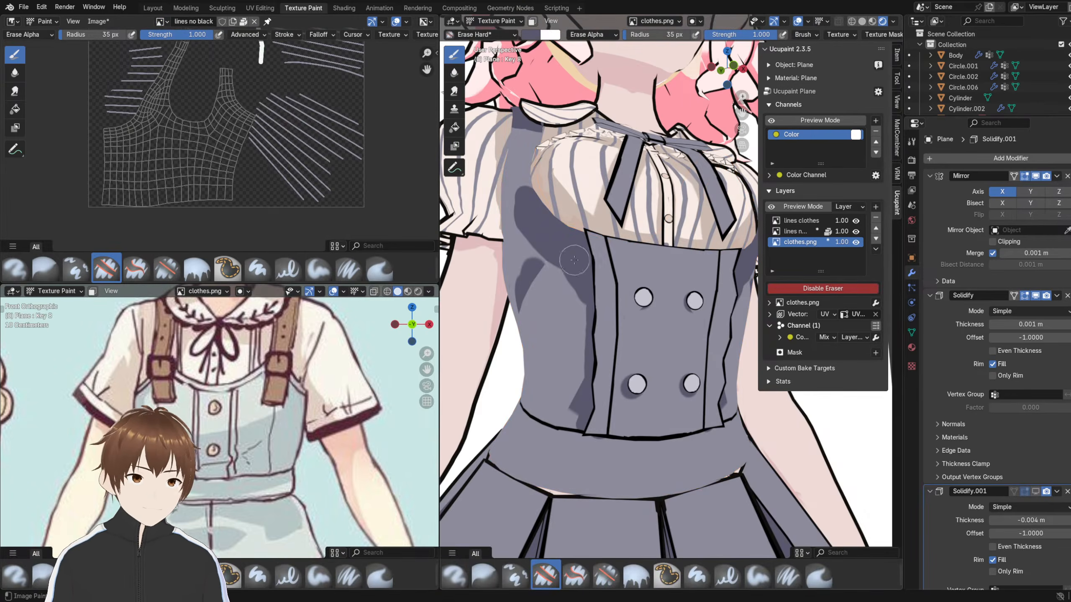
- Display clothes.png in the image editor while the bodice is in Texture Paint
click(161, 21)
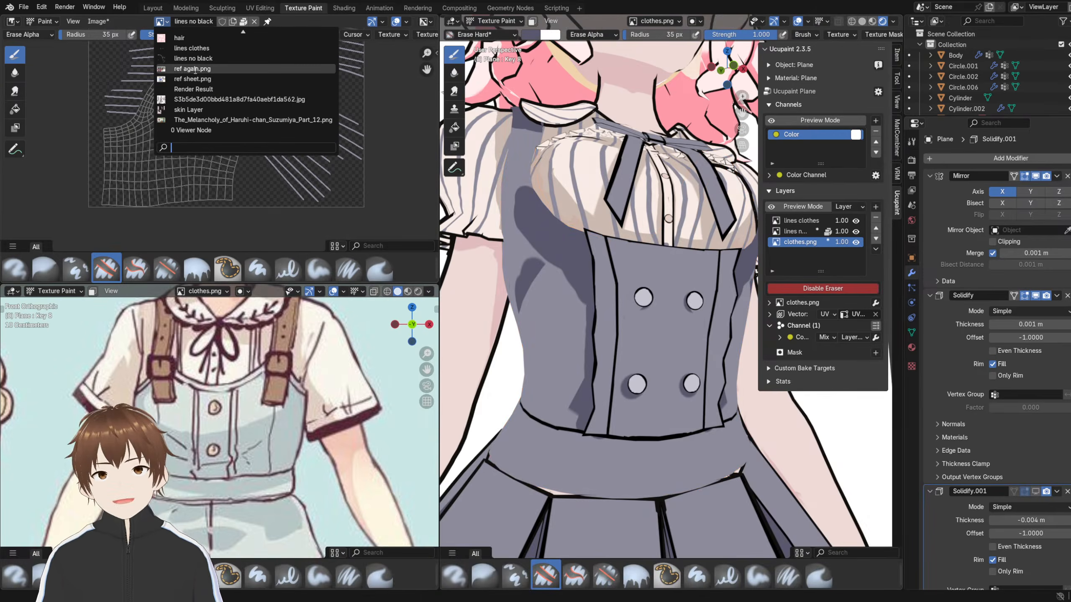
text(clo)
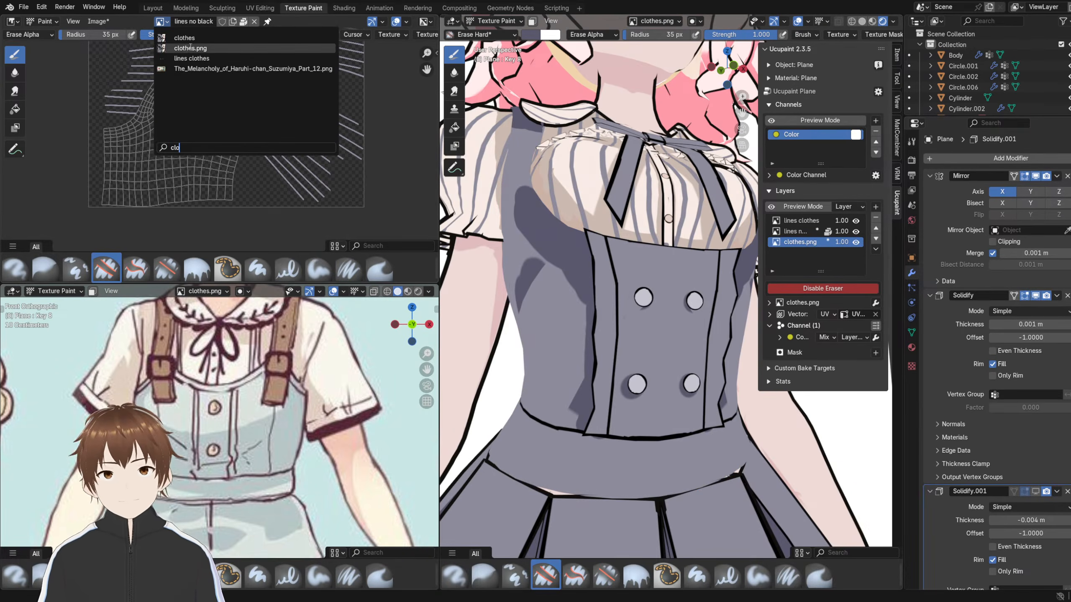
click(193, 51)
middle_drag(506, 275, 601, 303)
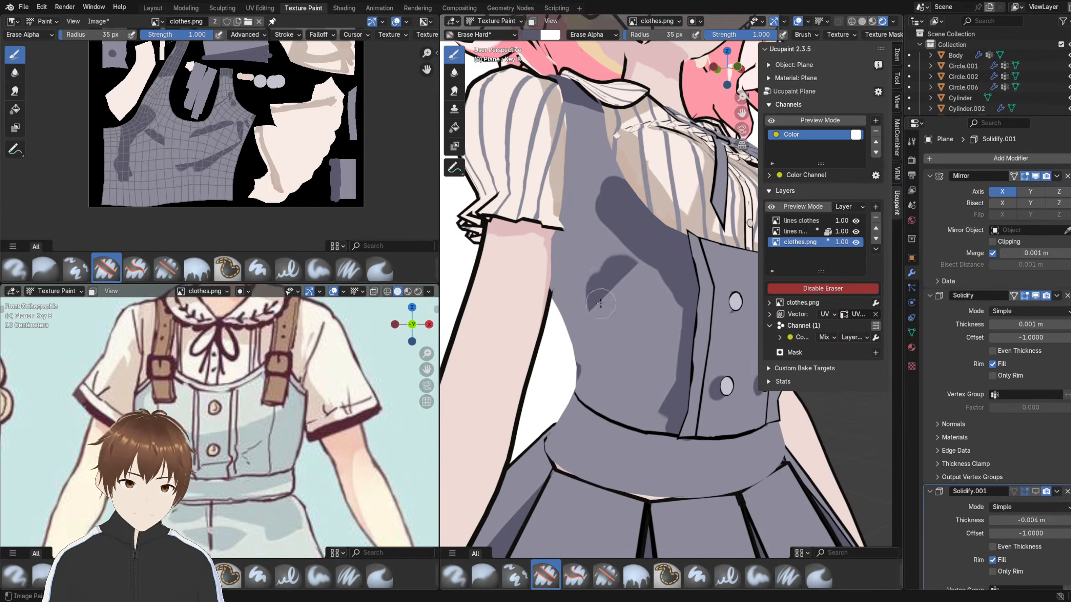
mouse_move(616, 292)
mouse_down()
mouse_move(594, 313)
mouse_move(604, 291)
mouse_move(590, 265)
mouse_up()
key(ctrl+z)
key(ctrl+z)
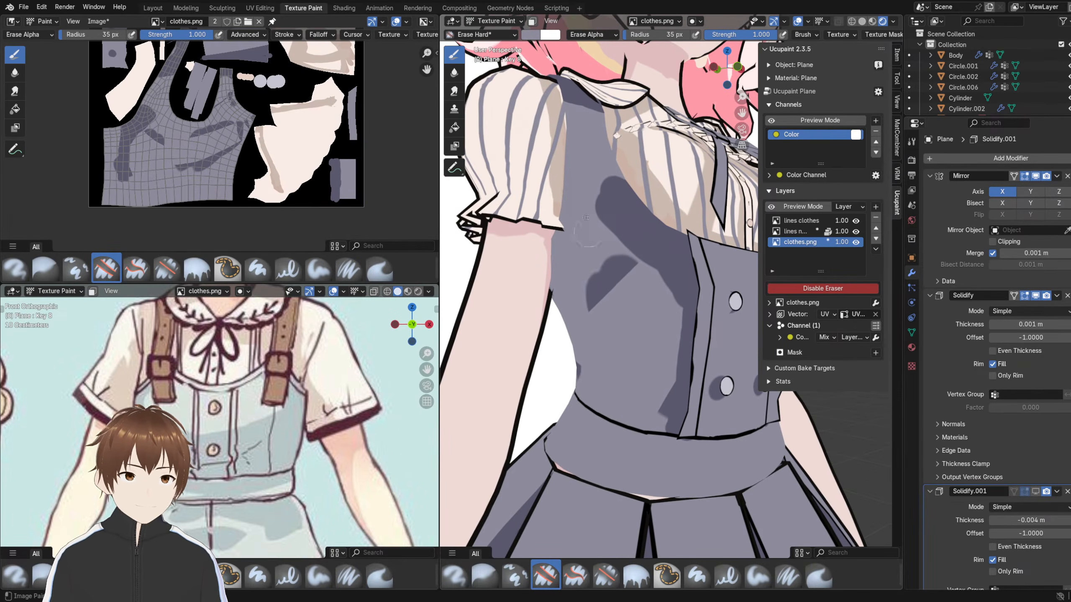
- Switch the brush to Paint Hard and cover the dark fold shadows on the bodice's back with the lighter base colour
click(483, 38)
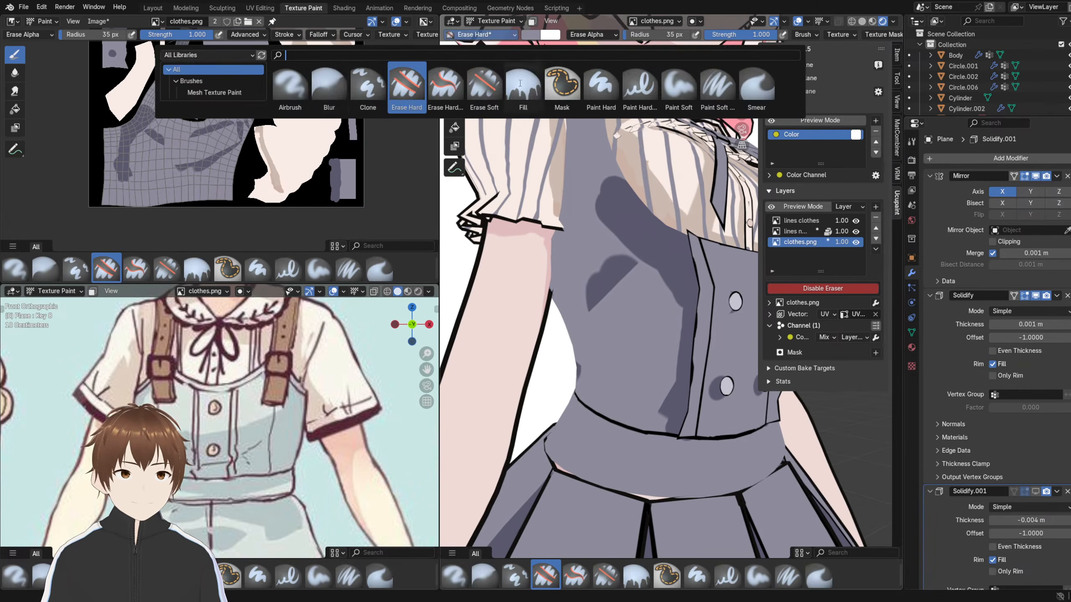
click(601, 85)
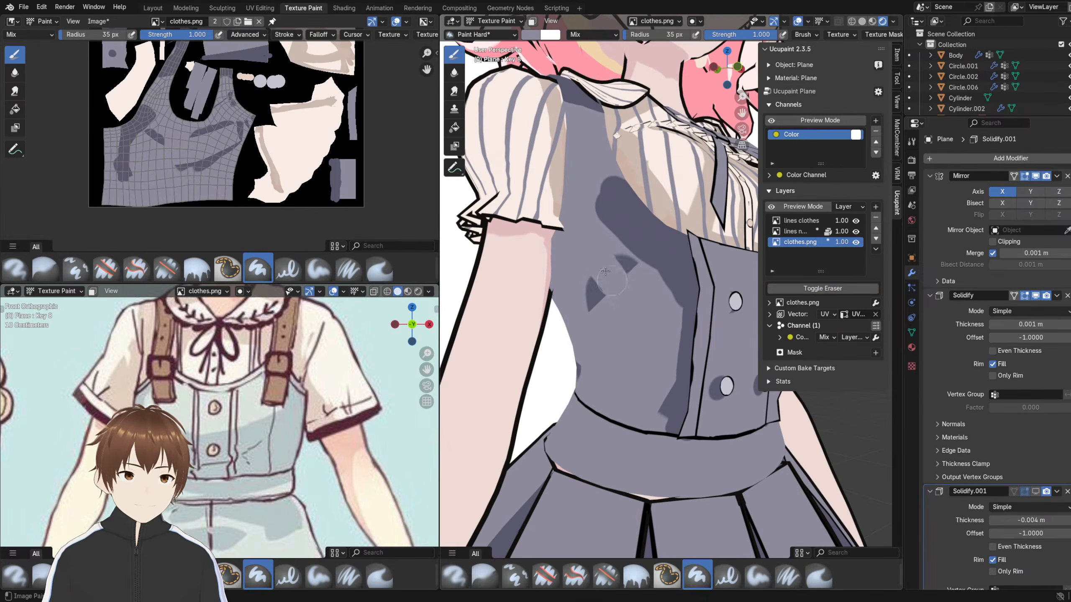
middle_drag(592, 310, 641, 303)
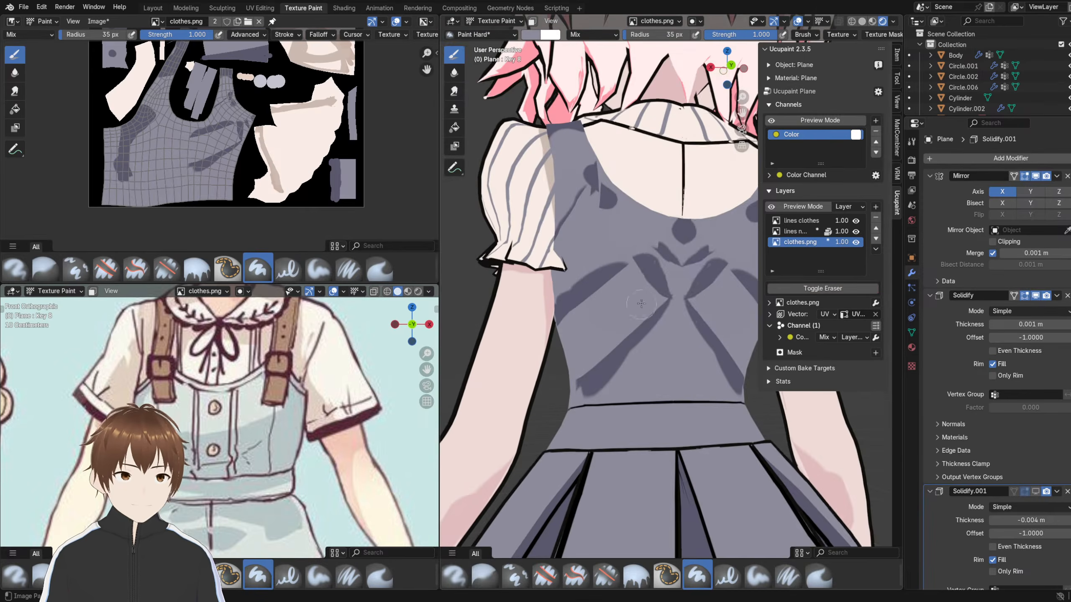
drag(640, 303, 684, 308)
drag(683, 226, 631, 251)
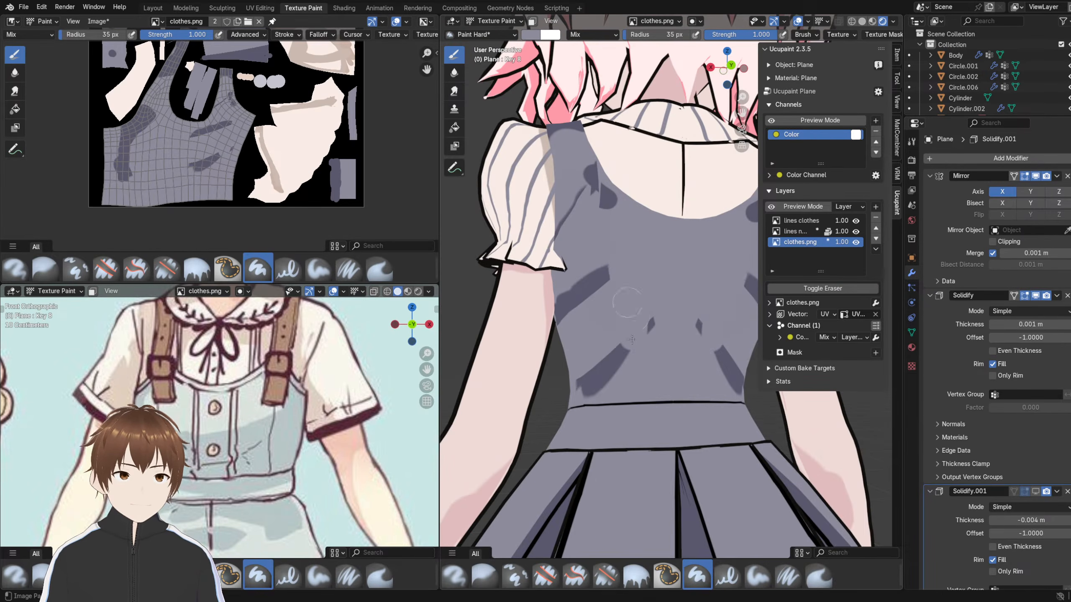
mouse_move(646, 338)
mouse_down()
mouse_move(592, 386)
mouse_move(591, 354)
mouse_up()
middle_drag(591, 354, 607, 338)
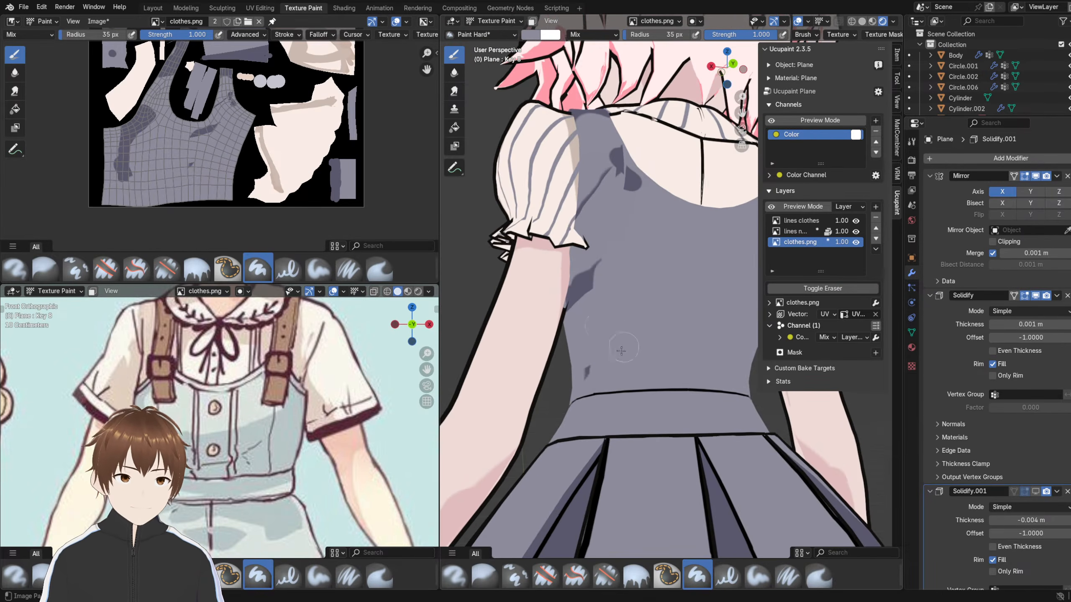
middle_drag(586, 303, 625, 296)
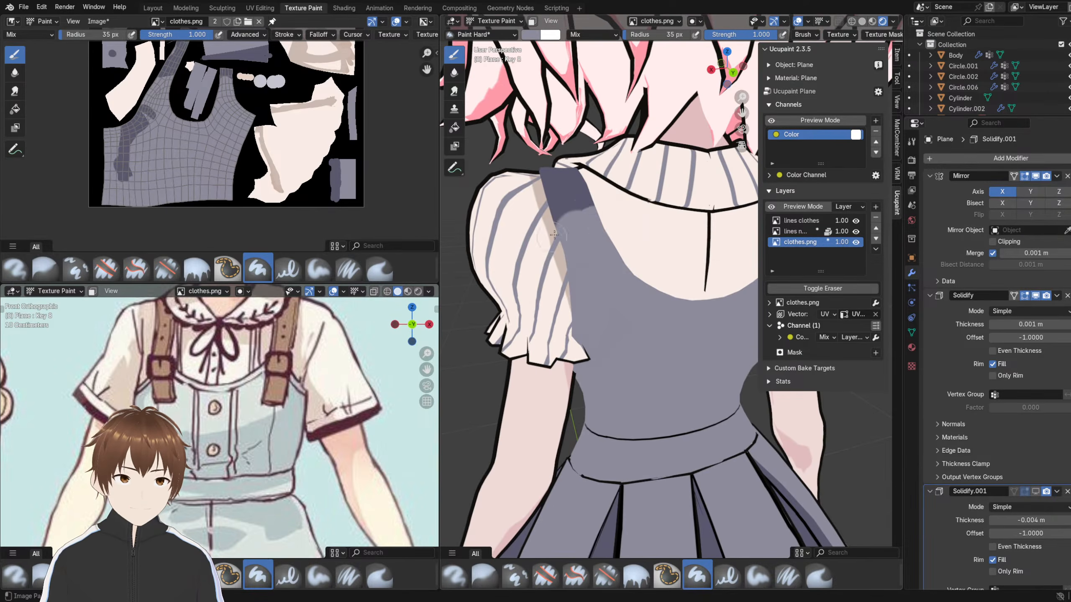
- Paint the lighter base colour over the remaining dark shading on the bodice's side and shoulder strap
scroll(559, 230, down, 3)
middle_drag(559, 229, 568, 210)
scroll(675, 270, down, 2)
mouse_move(716, 278)
middle_down()
mouse_move(563, 266)
mouse_move(599, 292)
mouse_move(589, 236)
mouse_move(613, 261)
mouse_move(590, 224)
mouse_move(604, 230)
mouse_move(505, 186)
middle_up()
scroll(568, 267, up, 3)
scroll(605, 242, down, 2)
scroll(573, 234, up, 3)
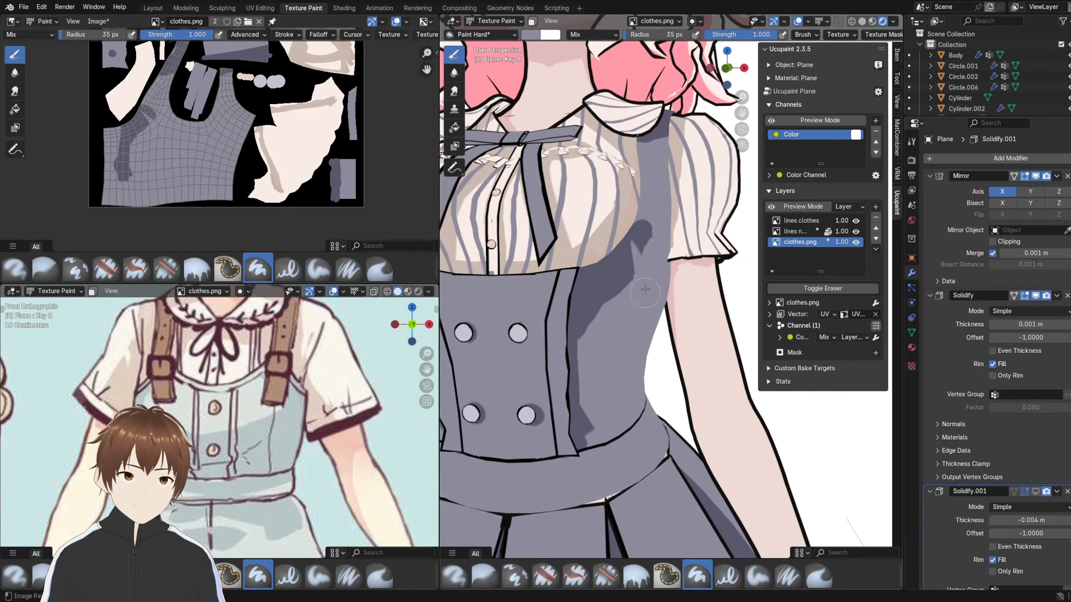
drag(625, 291, 577, 362)
scroll(595, 375, down, 1)
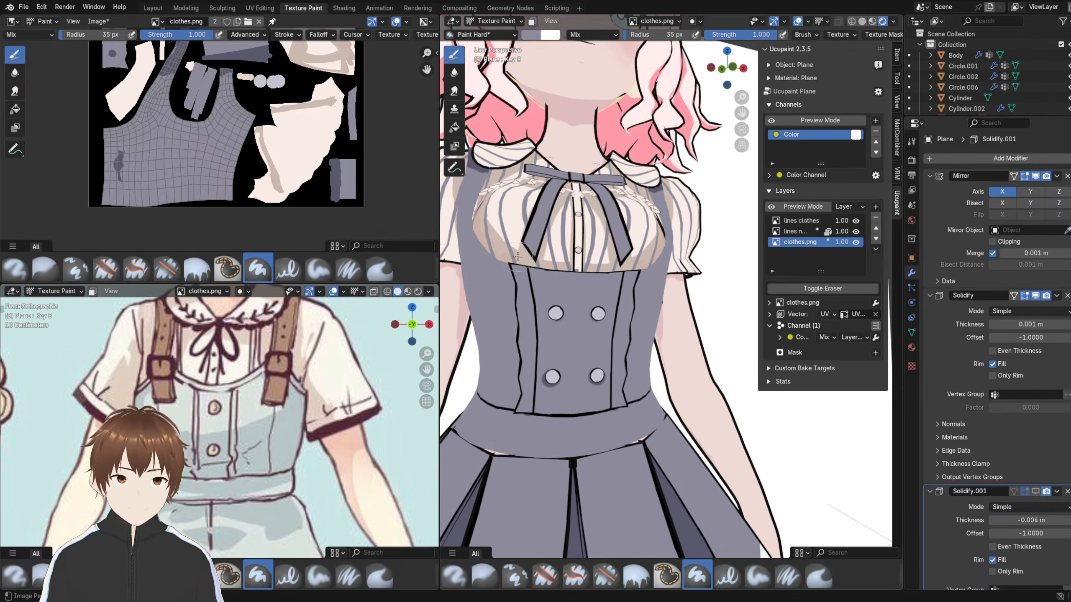
shift+middle_drag(498, 496, 557, 472)
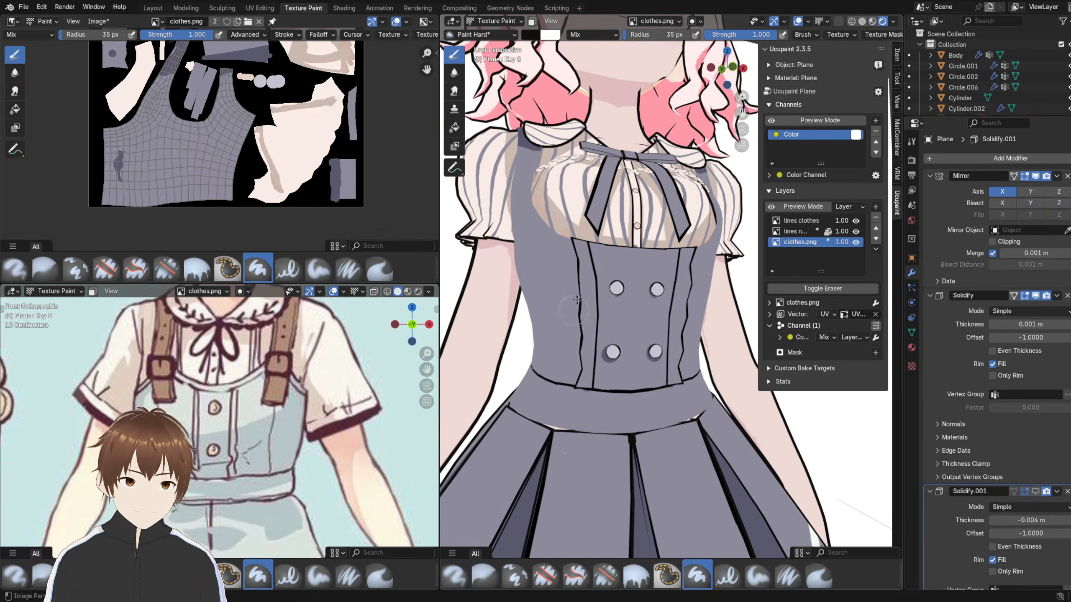
scroll(576, 300, down, 4)
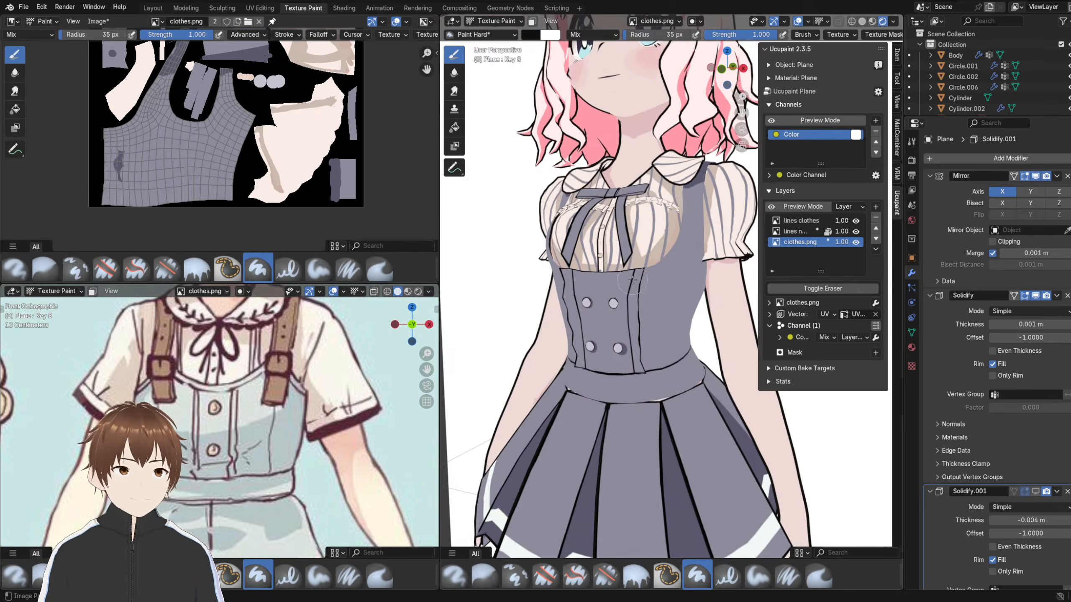
scroll(676, 271, up, 1)
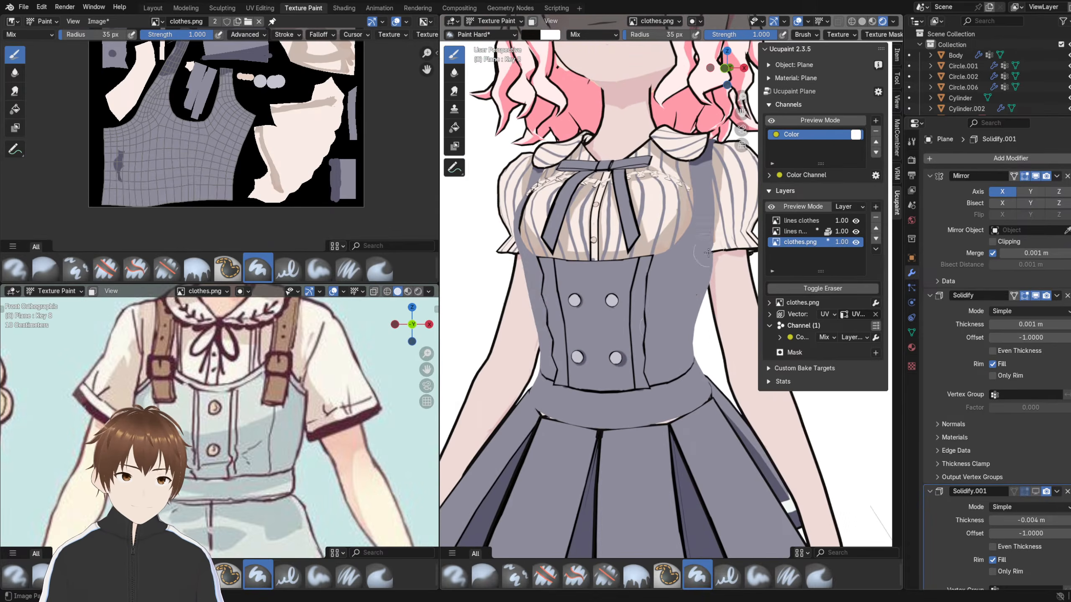
drag(709, 238, 656, 335)
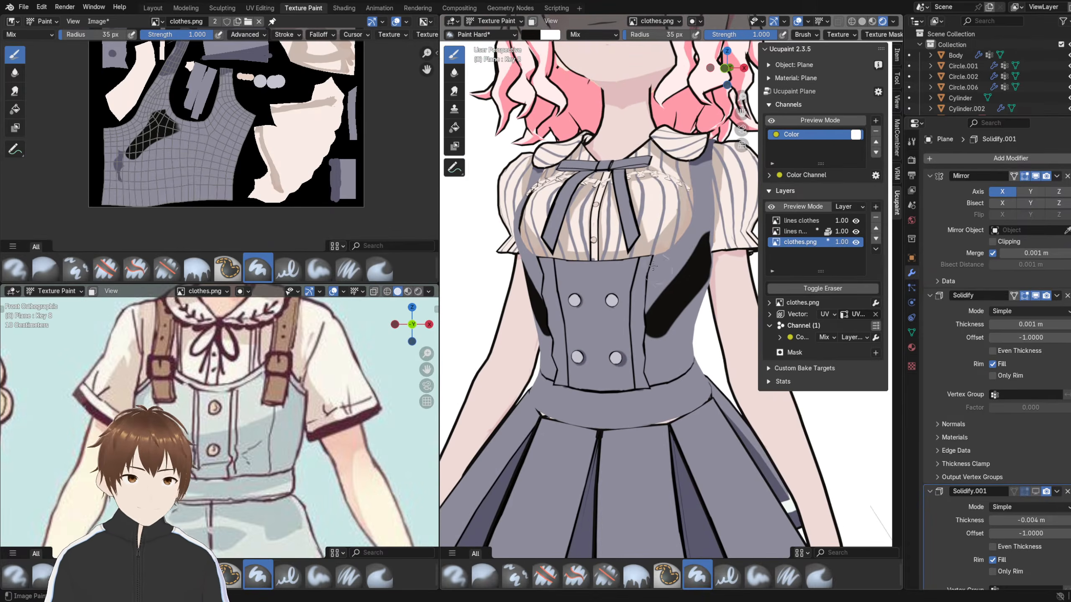
key(ctrl+z)
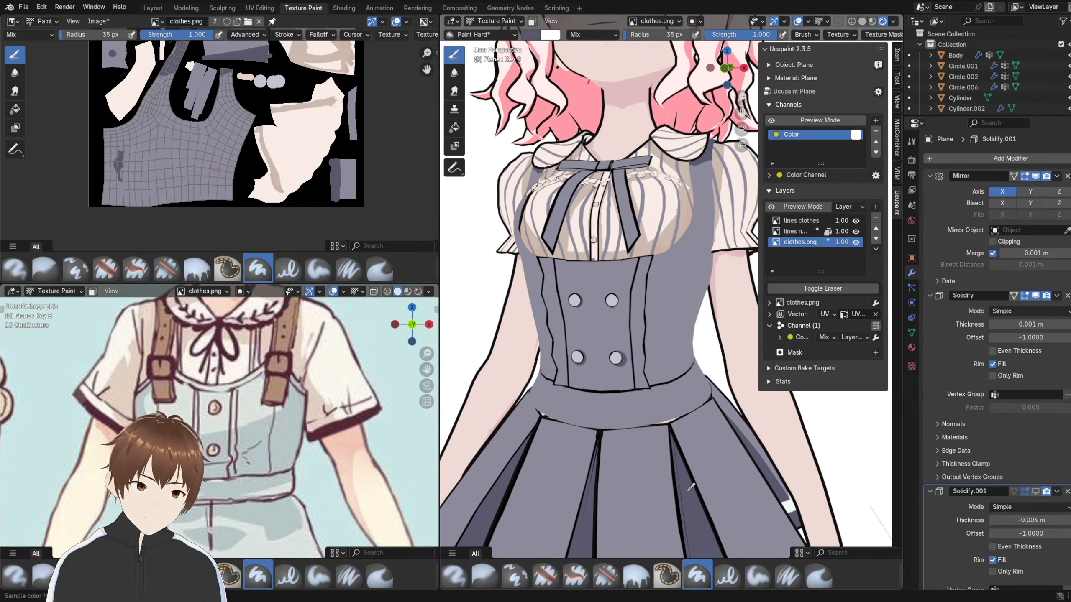
- Paint broad shadows down the bodice's front sides and along the front of the waistband in the skirt's dark pleat colour
mouse_move(704, 307)
mouse_down()
mouse_move(657, 329)
mouse_move(708, 270)
mouse_move(686, 351)
mouse_up()
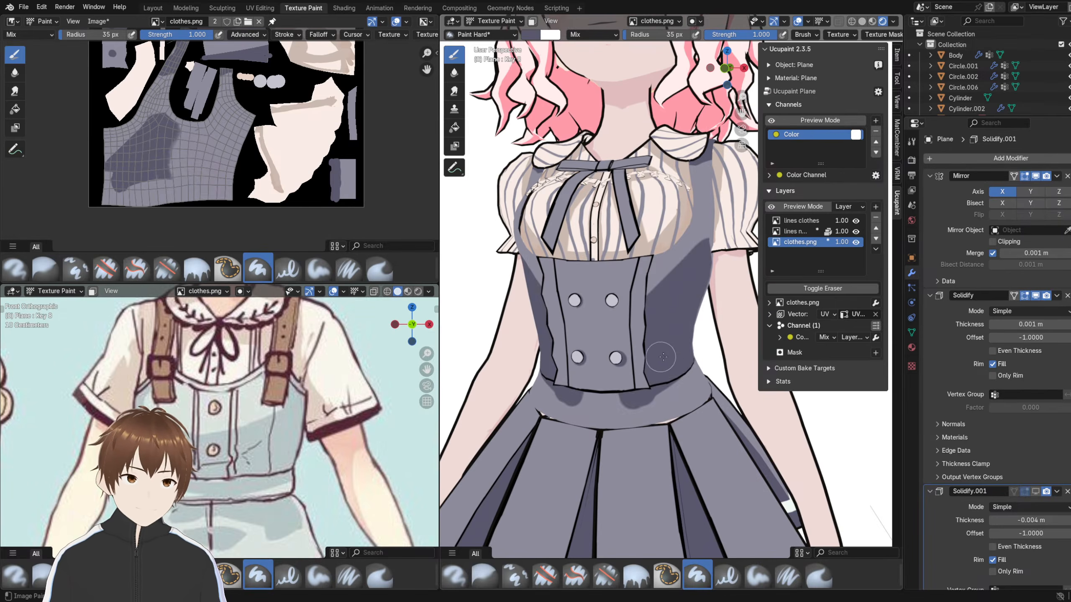
mouse_move(663, 357)
middle_down()
mouse_move(685, 355)
mouse_move(652, 327)
middle_up()
scroll(652, 329, up, 2)
drag(692, 331, 616, 338)
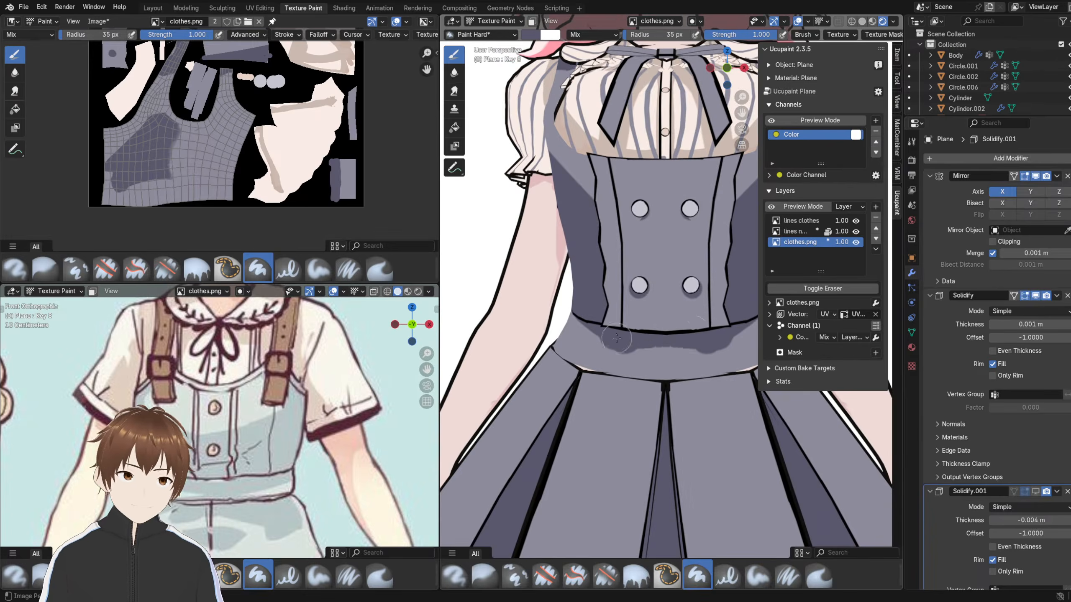
middle_drag(630, 328, 662, 330)
drag(643, 337, 567, 317)
- Extend the dark shadow under the waist seam around the waistband's side to the back
middle_drag(633, 322, 665, 325)
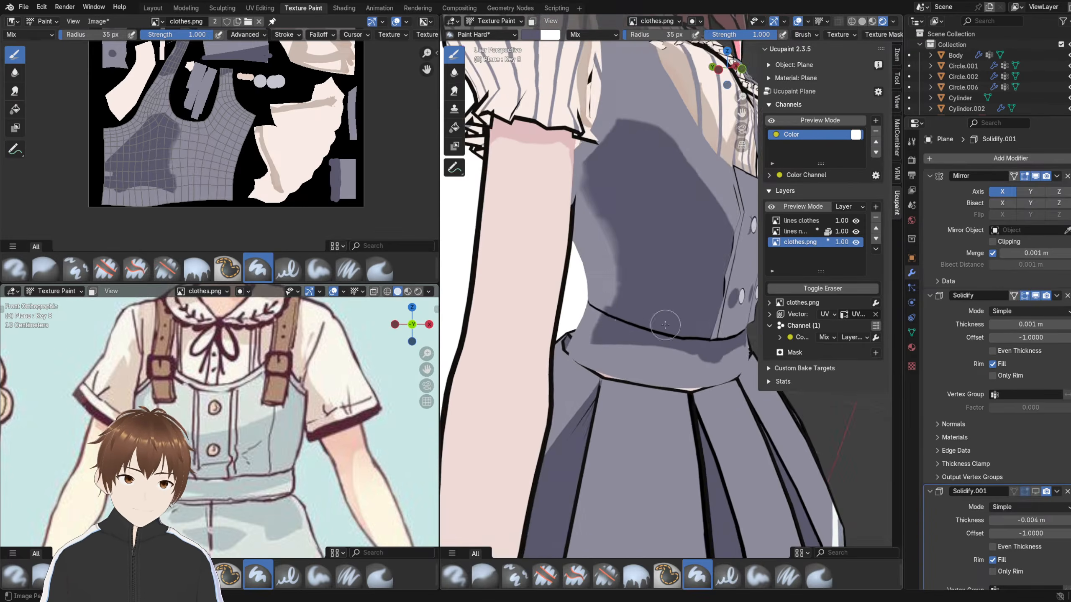
drag(621, 318, 583, 308)
mouse_move(602, 310)
middle_down()
mouse_move(691, 314)
mouse_move(645, 299)
mouse_move(708, 318)
middle_up()
drag(701, 322, 536, 305)
drag(536, 316, 608, 326)
- Fill the lower half of the bodice's back with the dark shadow colour, from below the armholes to the waist seam
scroll(563, 317, down, 2)
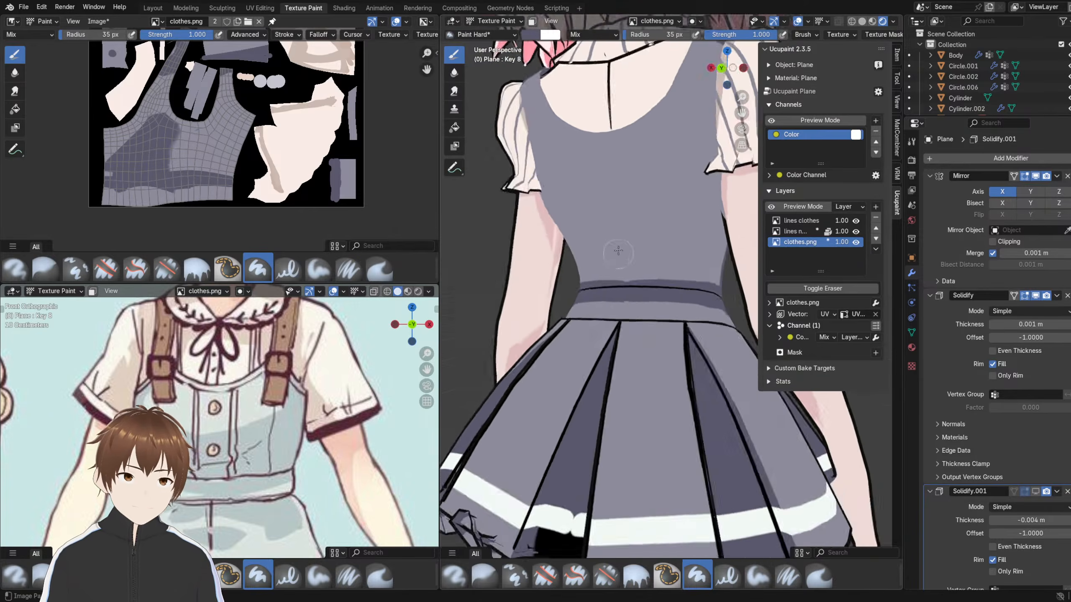
mouse_move(617, 249)
middle_down()
mouse_move(673, 210)
mouse_move(632, 230)
mouse_move(662, 225)
middle_up()
mouse_move(688, 181)
mouse_down()
mouse_move(613, 240)
mouse_move(561, 258)
mouse_up()
middle_drag(621, 240, 659, 237)
mouse_move(664, 243)
mouse_down()
mouse_move(671, 269)
mouse_move(701, 223)
mouse_move(696, 245)
mouse_up()
middle_drag(691, 249, 670, 253)
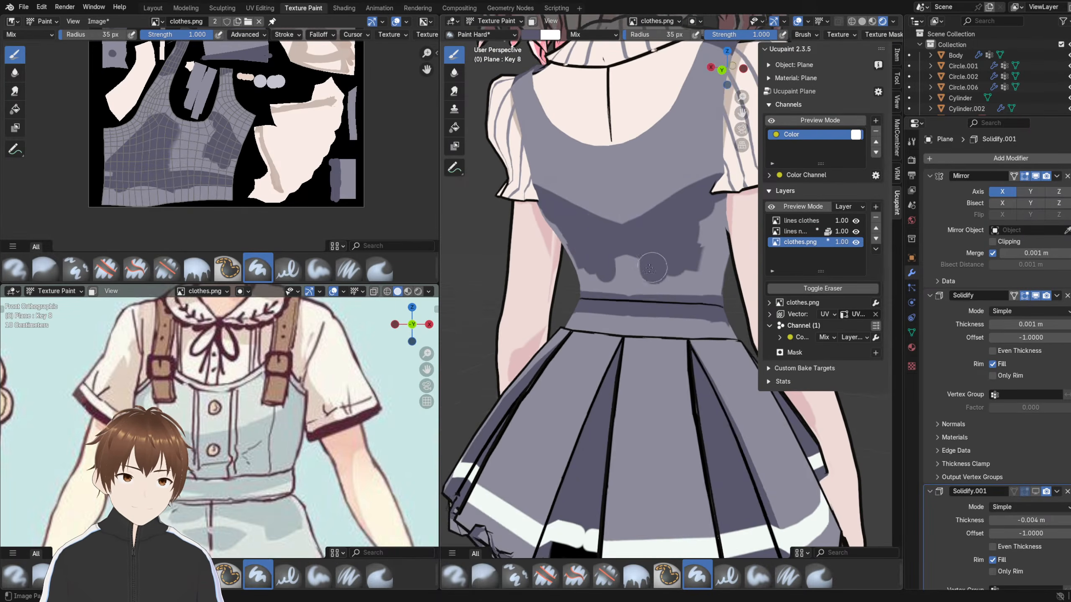
drag(651, 268, 633, 280)
middle_drag(642, 288, 636, 271)
mouse_move(639, 269)
mouse_down()
mouse_move(659, 295)
mouse_move(686, 280)
mouse_move(689, 231)
mouse_up()
- Round the pointed upper edge of the back shadow into a smooth curve with the lighter base colour
middle_drag(703, 296, 599, 228)
scroll(675, 286, down, 2)
scroll(649, 262, up, 2)
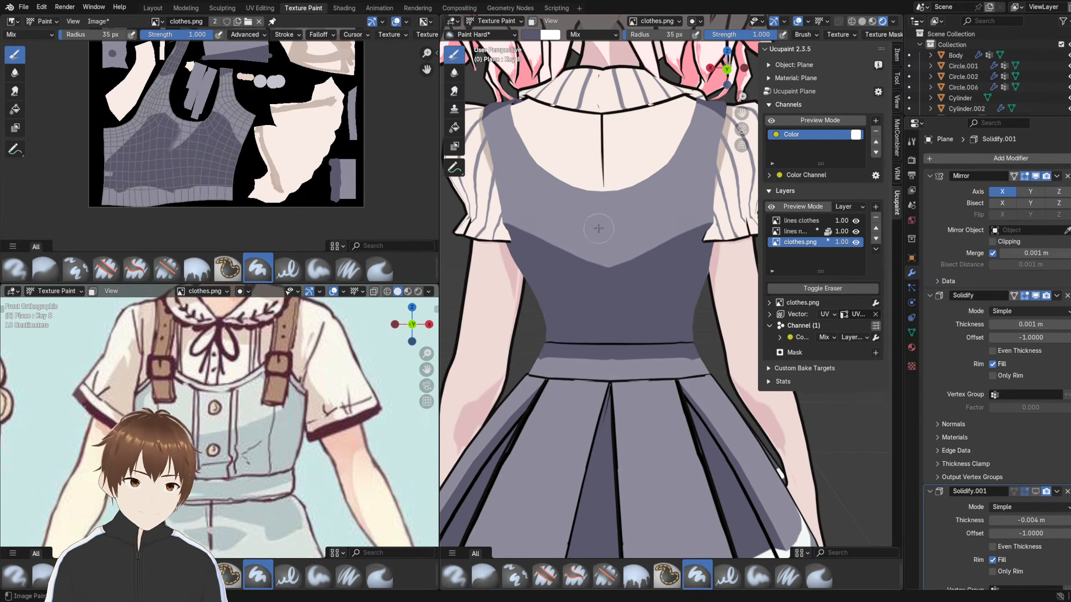
drag(622, 248, 712, 210)
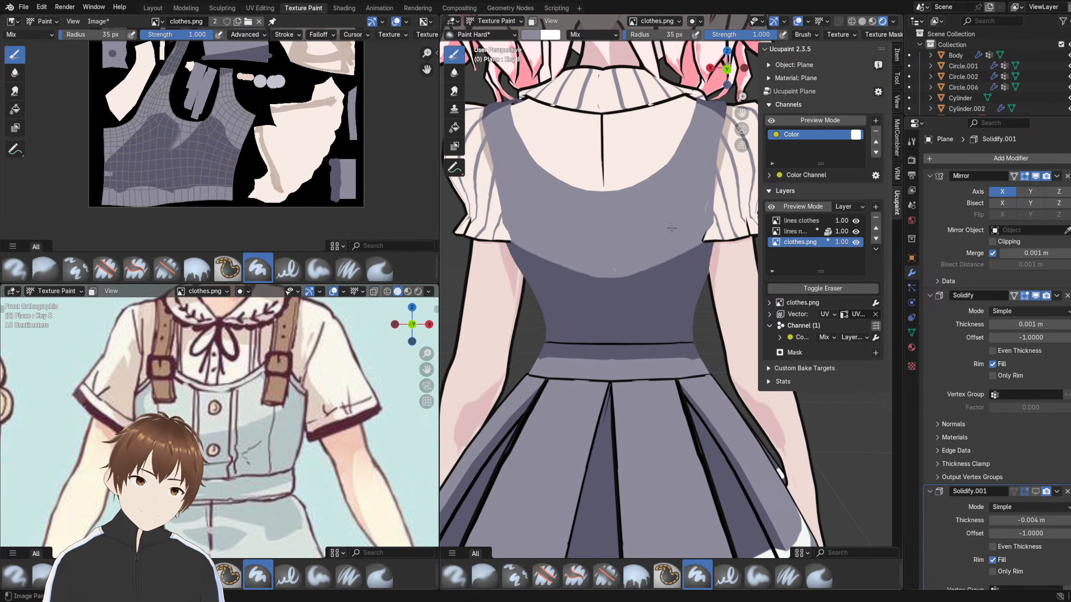
middle_drag(722, 192, 622, 261)
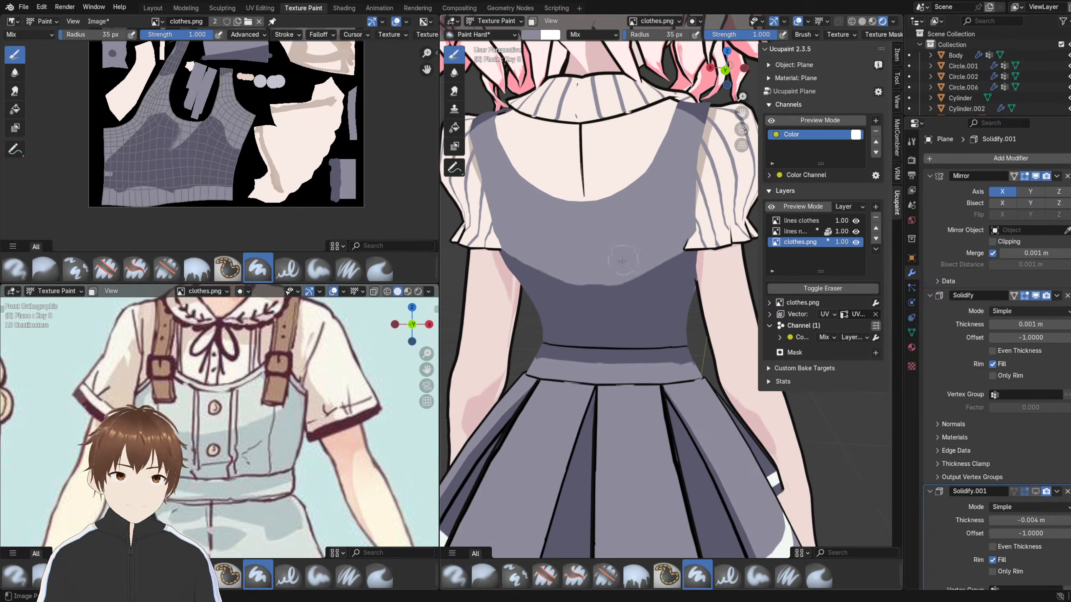
- Trim the front edge of the bodice's side shadow with the base colour, clearing the area beside the button panel
scroll(650, 241, up, 4)
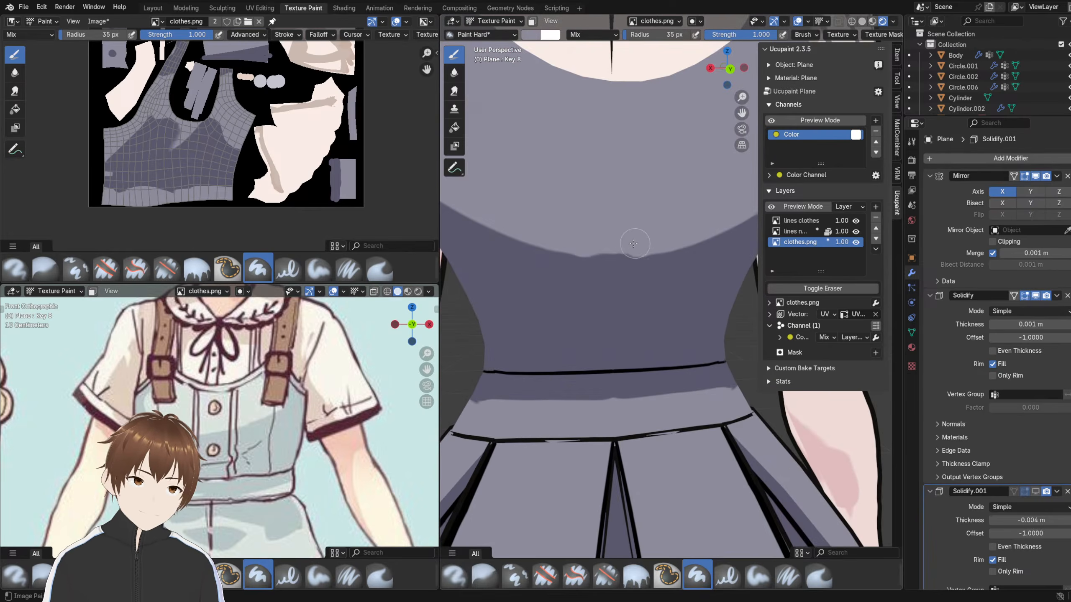
scroll(616, 244, down, 5)
middle_drag(616, 244, 641, 268)
scroll(640, 268, up, 6)
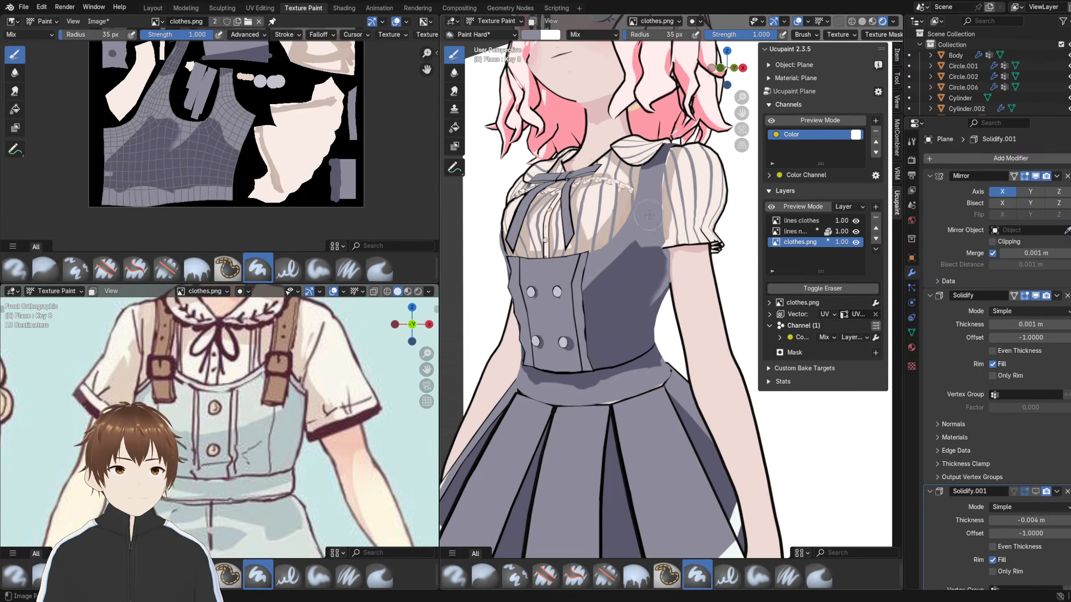
middle_drag(649, 215, 717, 253)
shift+middle_drag(590, 261, 700, 229)
scroll(700, 230, up, 2)
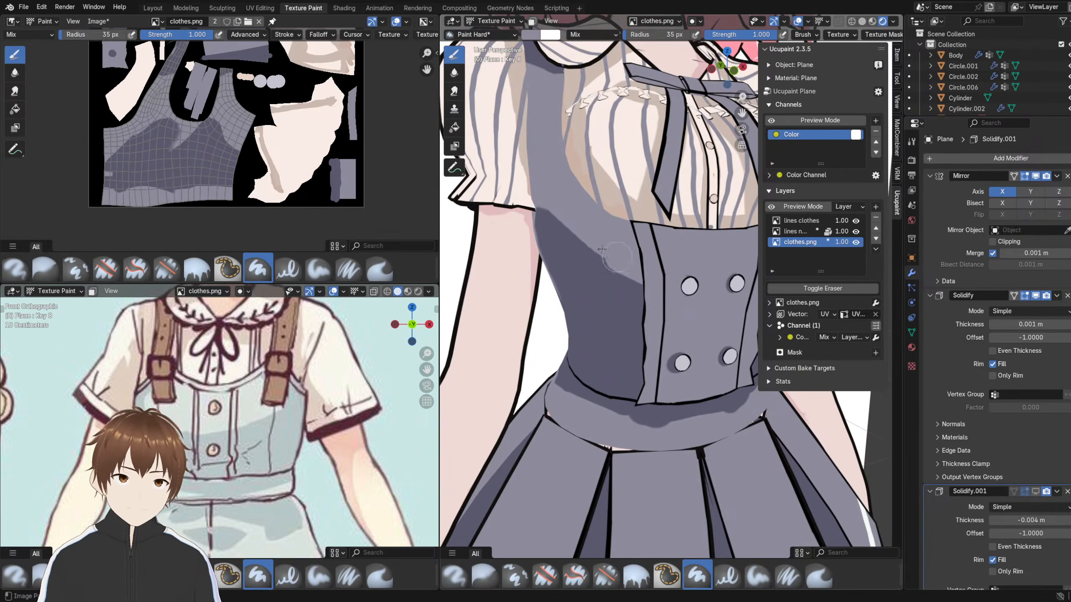
scroll(610, 249, down, 4)
mouse_move(610, 248)
middle_down()
mouse_move(543, 188)
mouse_move(558, 190)
middle_up()
scroll(590, 228, up, 1)
drag(624, 252, 631, 322)
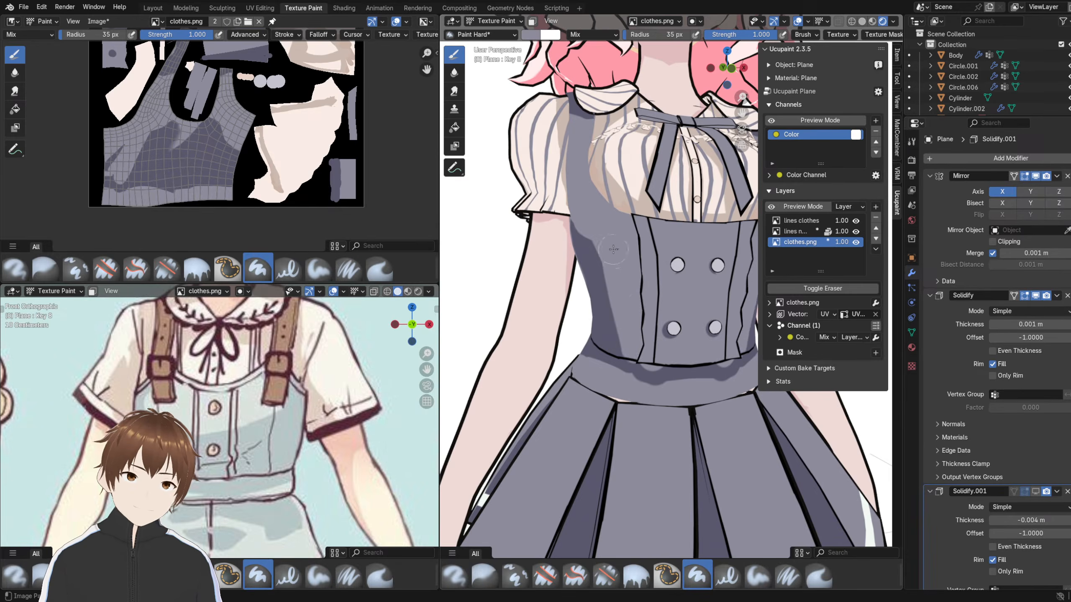
- Sample the waistband's shadow colour and paint a dark shadow along the armhole and outer strap edge of the bodice
middle_drag(613, 249, 611, 240)
scroll(625, 270, up, 3)
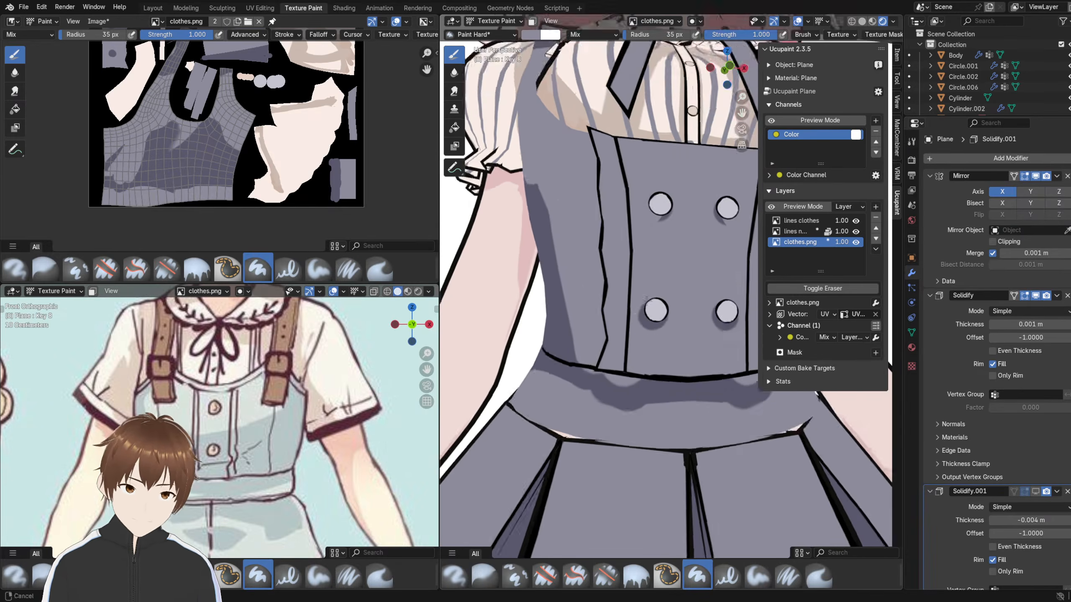
key(s)
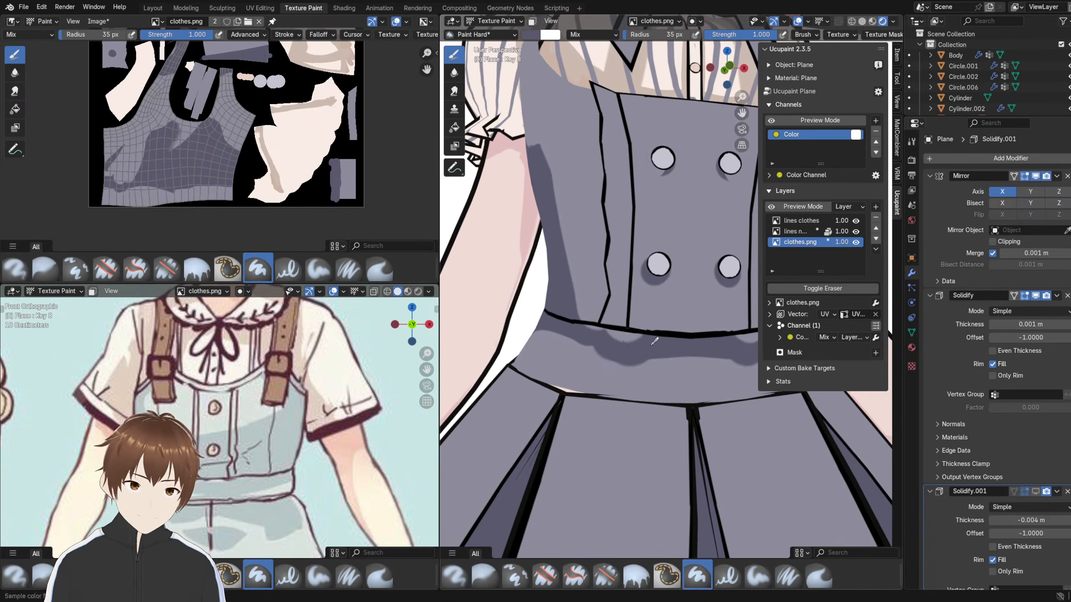
scroll(638, 342, down, 5)
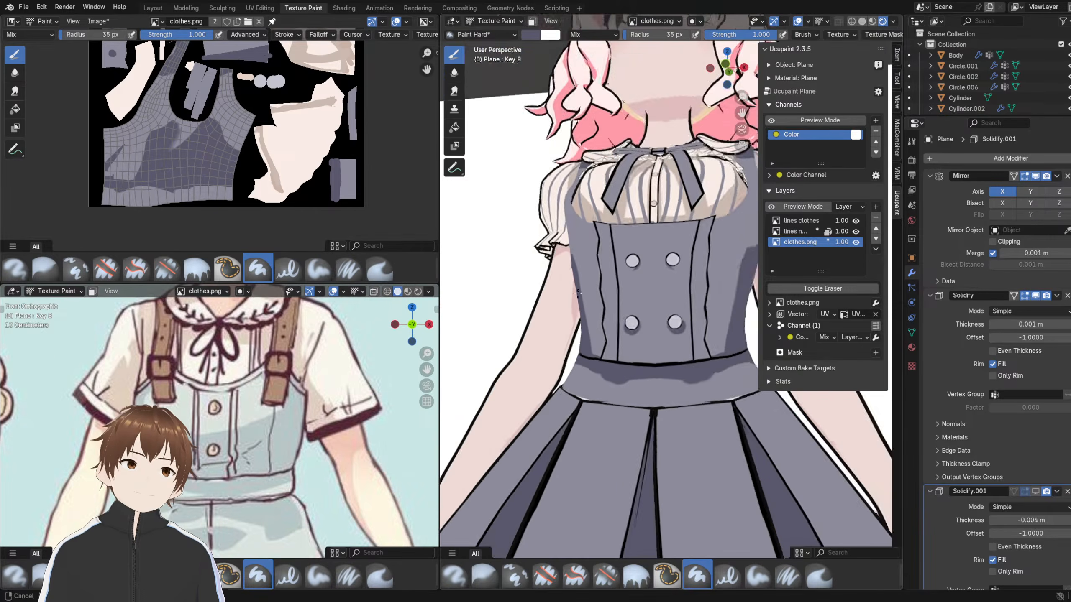
scroll(605, 265, up, 1)
middle_drag(606, 265, 590, 203)
drag(589, 150, 585, 180)
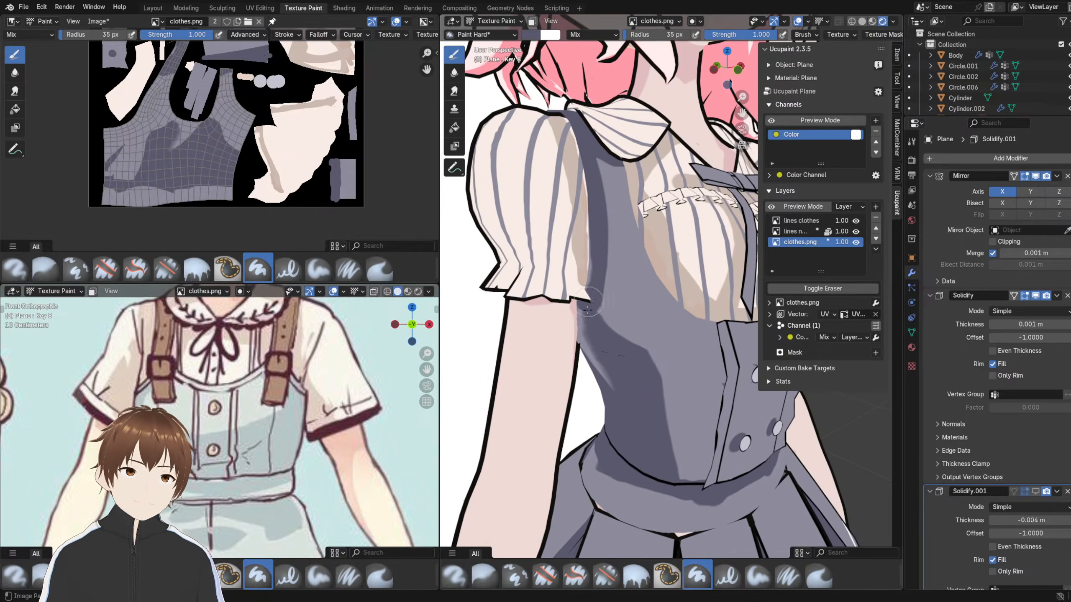
mouse_move(582, 194)
middle_down()
mouse_move(570, 213)
mouse_move(515, 214)
mouse_move(585, 219)
middle_up()
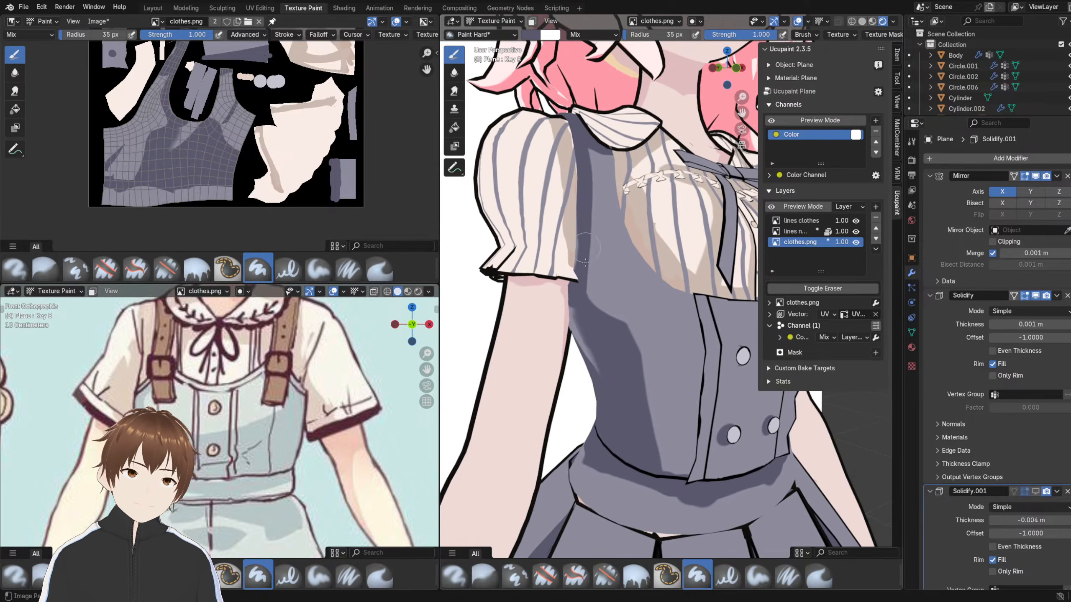
drag(599, 365, 602, 370)
mouse_move(602, 367)
middle_down()
mouse_move(544, 366)
mouse_move(599, 358)
middle_up()
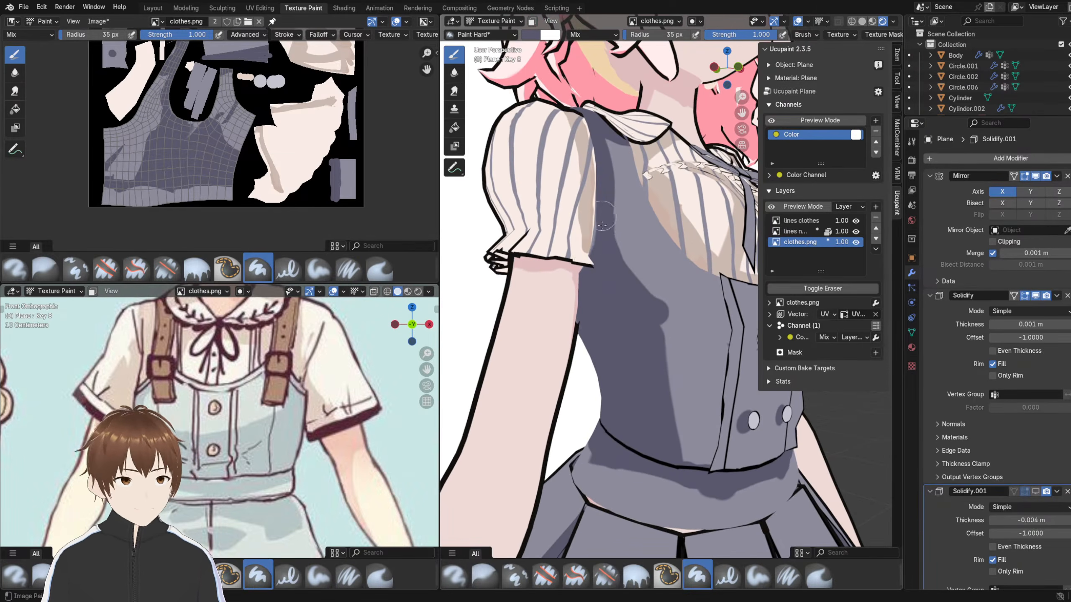
- Switch to the lighter base colour and cut back the front edge of the bodice's side shadow
scroll(663, 417, down, 3)
middle_drag(649, 401, 504, 369)
scroll(642, 318, up, 1)
scroll(643, 318, up, 1)
shift+middle_drag(643, 312, 633, 296)
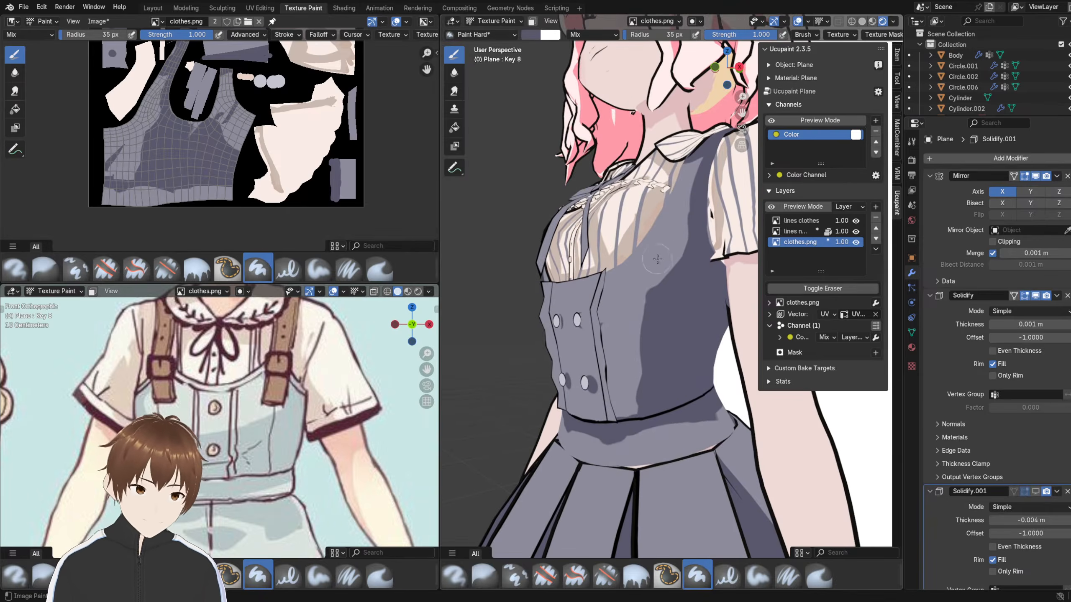
key(shift+x)
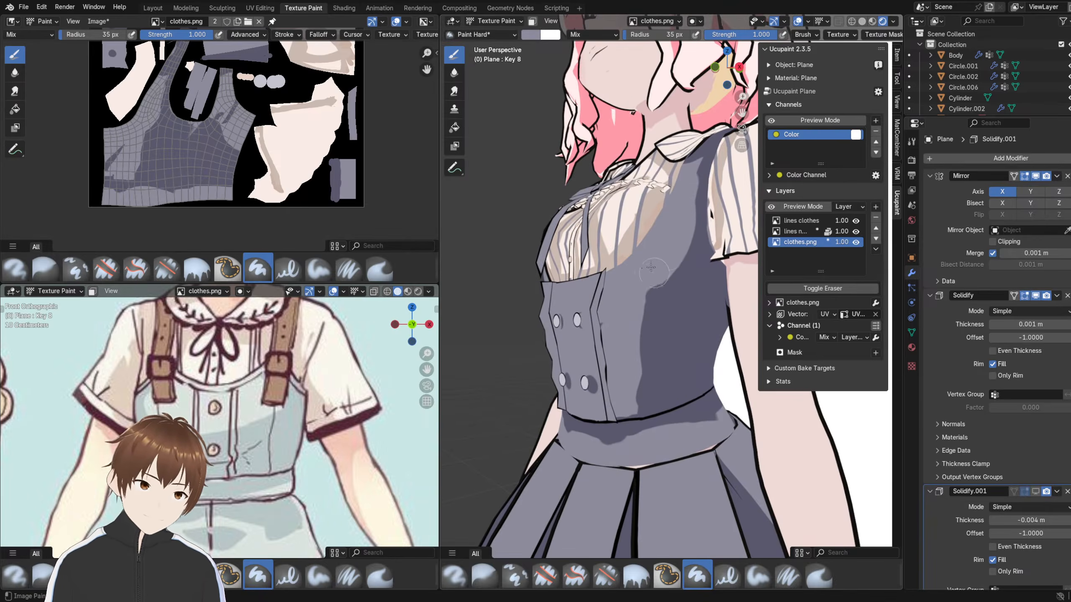
mouse_move(641, 355)
mouse_down()
mouse_move(667, 291)
mouse_move(641, 397)
mouse_up()
- Narrow the side shadow beneath the armhole and down to the waist seam with the base colour
mouse_move(636, 354)
middle_down()
mouse_move(697, 329)
mouse_move(636, 321)
middle_up()
scroll(691, 337, down, 4)
scroll(667, 277, up, 2)
drag(668, 307, 666, 366)
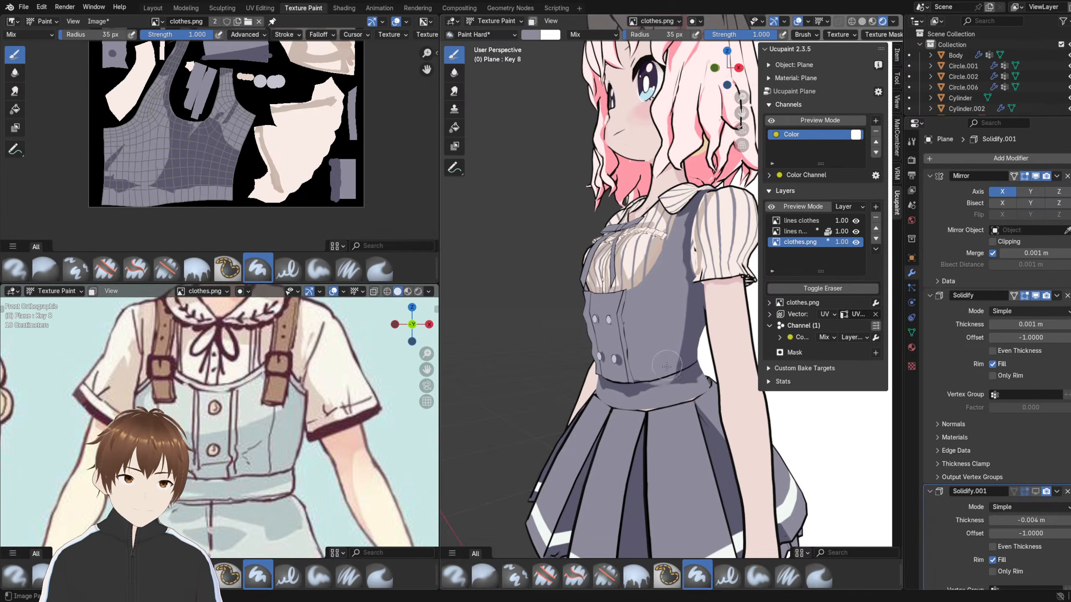
shift+middle_drag(667, 199, 646, 261)
scroll(645, 260, up, 5)
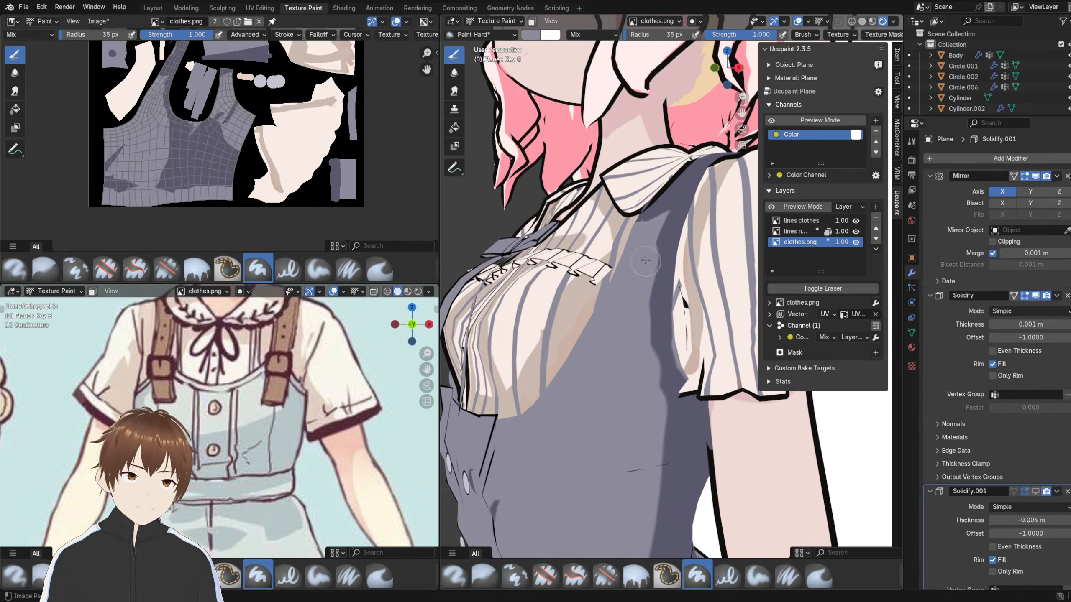
scroll(648, 333, down, 6)
middle_drag(648, 329, 685, 236)
scroll(641, 306, up, 6)
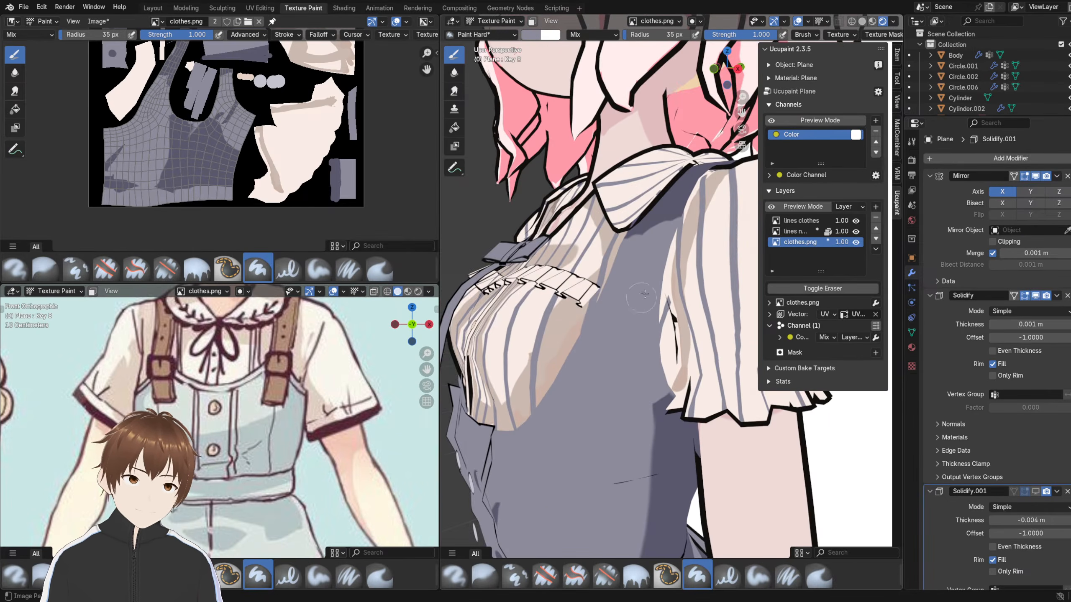
middle_drag(644, 294, 642, 292)
scroll(688, 275, down, 5)
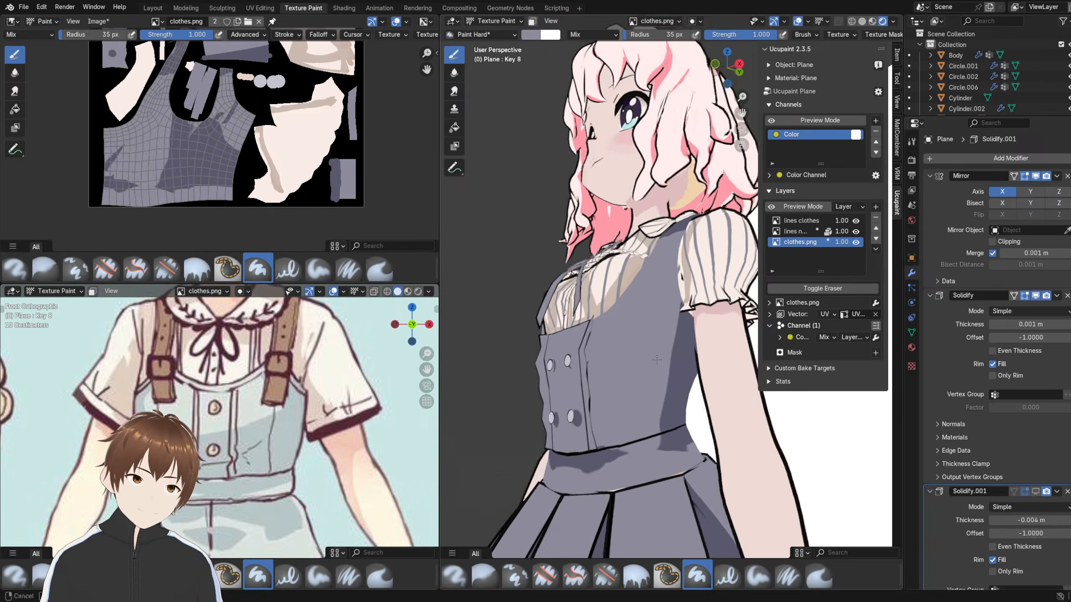
- Sample the waistband's shadow colour and paint a dark strip down the outer edge of the bodice's button panel
scroll(702, 410, up, 4)
middle_drag(702, 410, 708, 316)
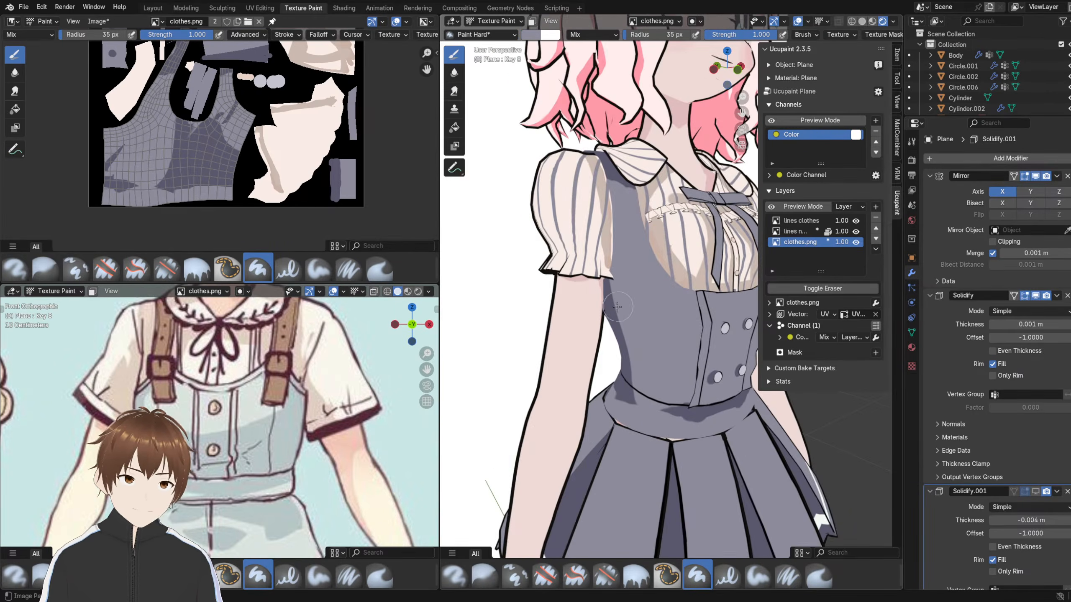
shift+middle_drag(617, 307, 588, 223)
scroll(606, 242, up, 3)
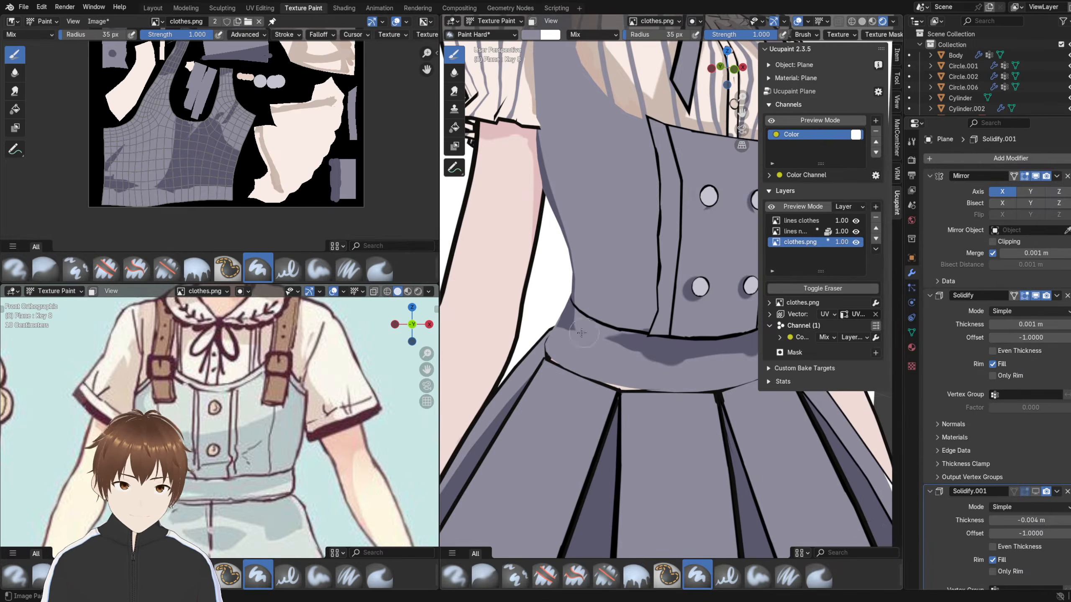
key(s)
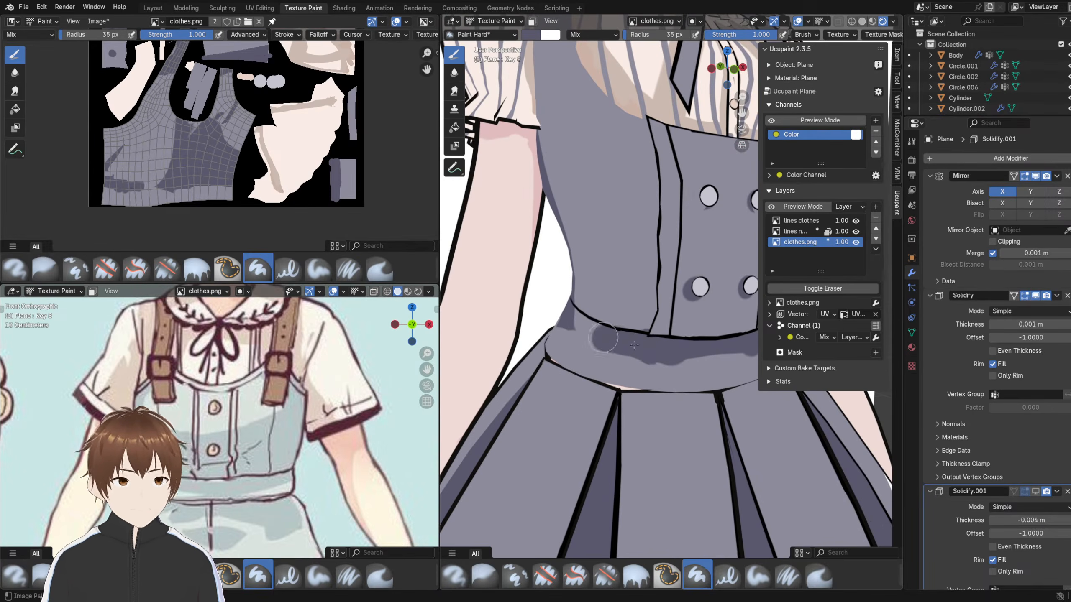
middle_drag(635, 345, 582, 214)
drag(605, 158, 587, 350)
drag(594, 245, 596, 367)
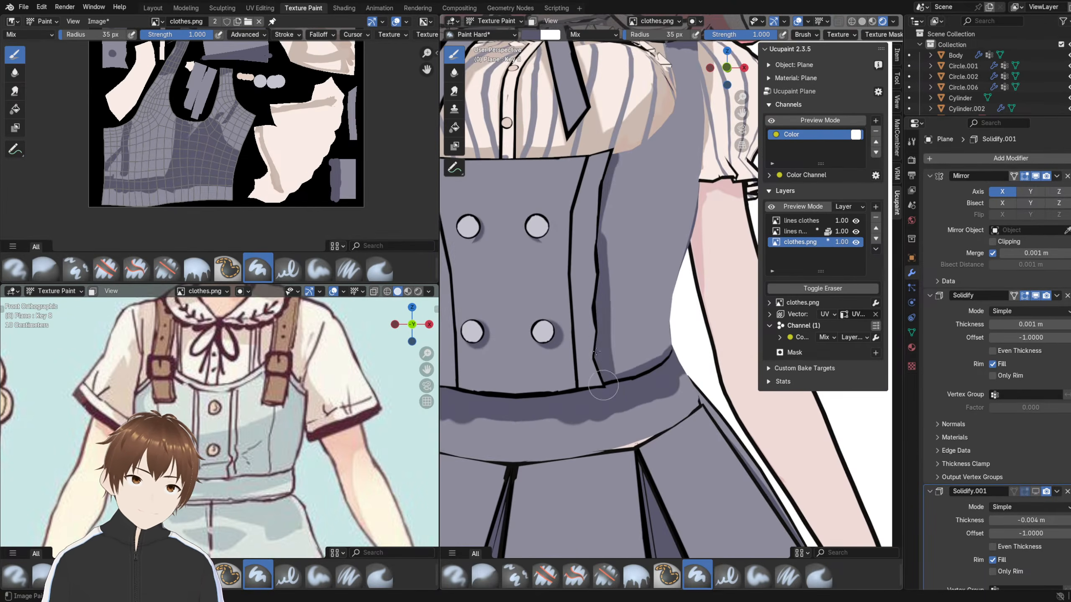
shift+middle_drag(591, 203, 647, 172)
drag(648, 172, 641, 240)
- Paint a thin dark shadow along the bodice's bottom seam, from the button panel to the side above the waistband
middle_drag(565, 217, 608, 216)
scroll(635, 136, down, 3)
mouse_move(635, 137)
shift+middle_down()
mouse_move(664, 209)
mouse_move(578, 237)
shift+middle_up()
scroll(663, 209, down, 5)
scroll(578, 237, up, 8)
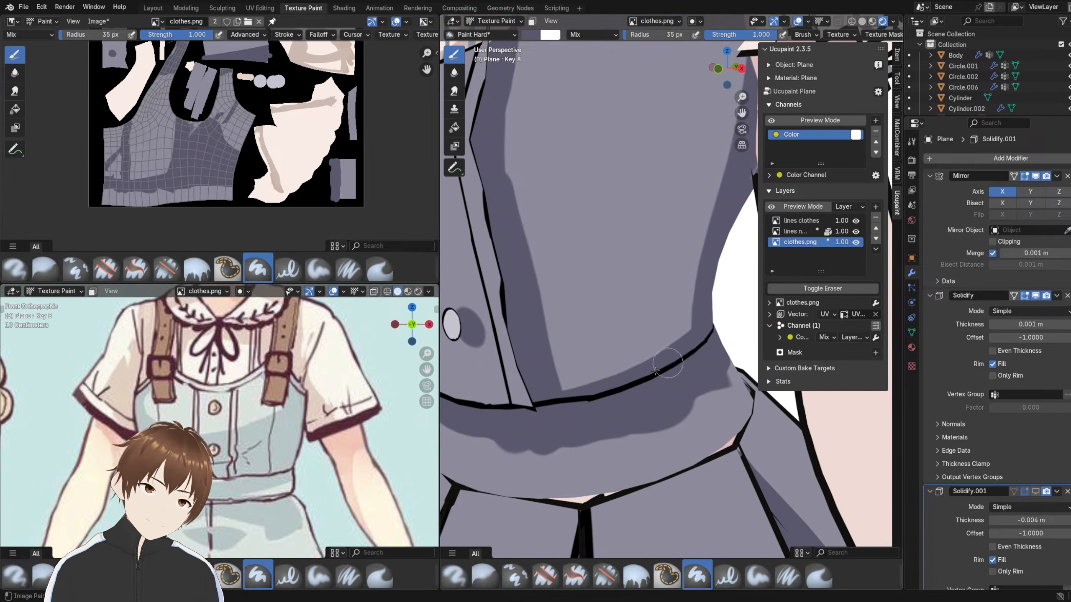
scroll(614, 388, down, 5)
middle_drag(614, 388, 640, 381)
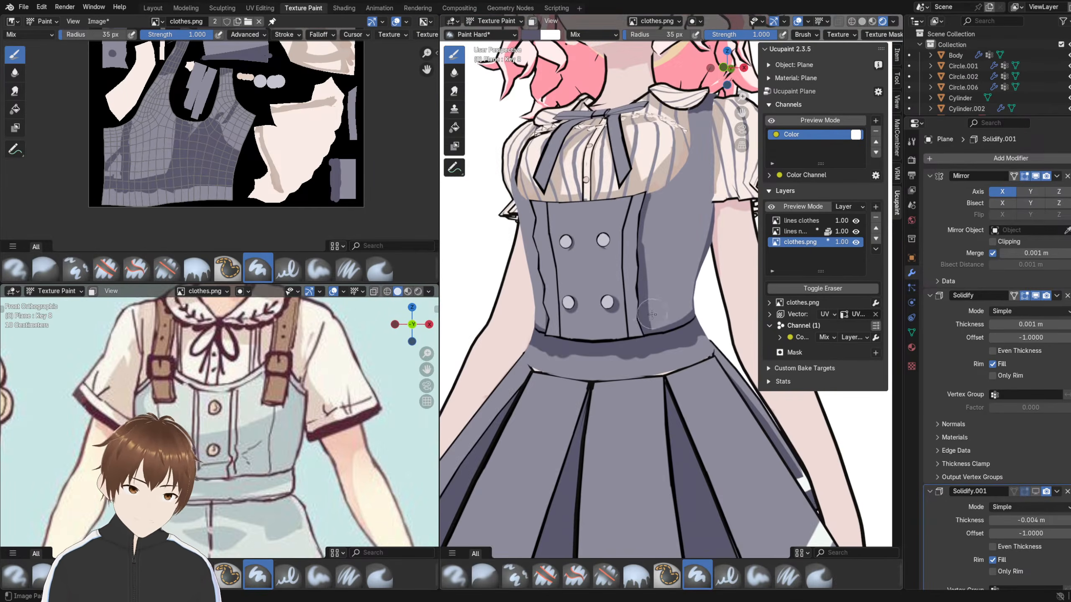
- Trim the wavy shadow on the front of the waistband into a narrower strip with the base colour
scroll(623, 362, up, 5)
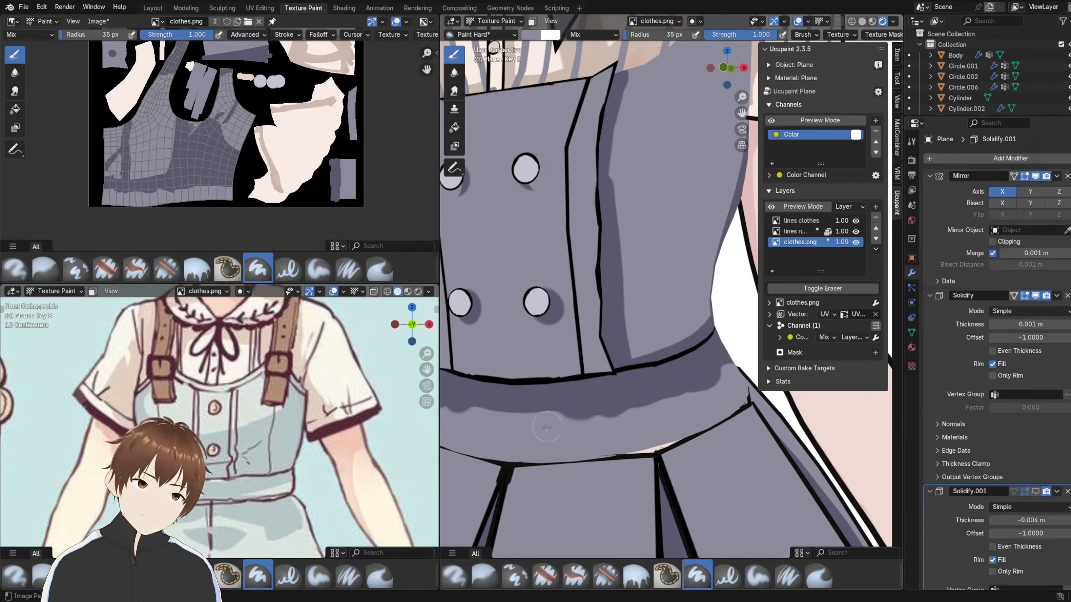
middle_drag(708, 390, 572, 337)
scroll(594, 346, down, 8)
scroll(572, 337, up, 2)
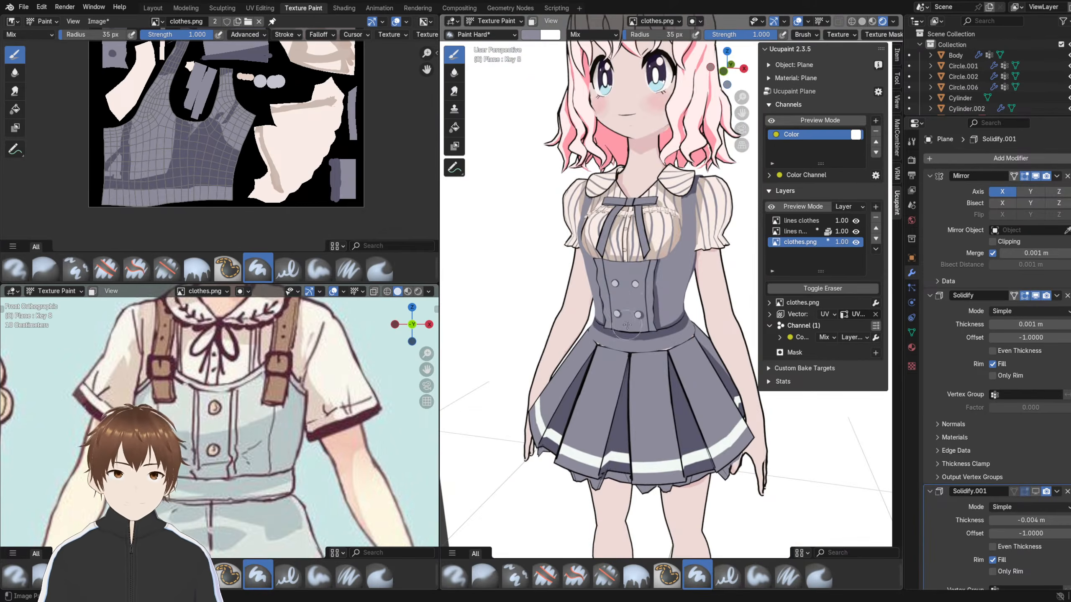
middle_drag(650, 317, 663, 272)
scroll(640, 311, up, 7)
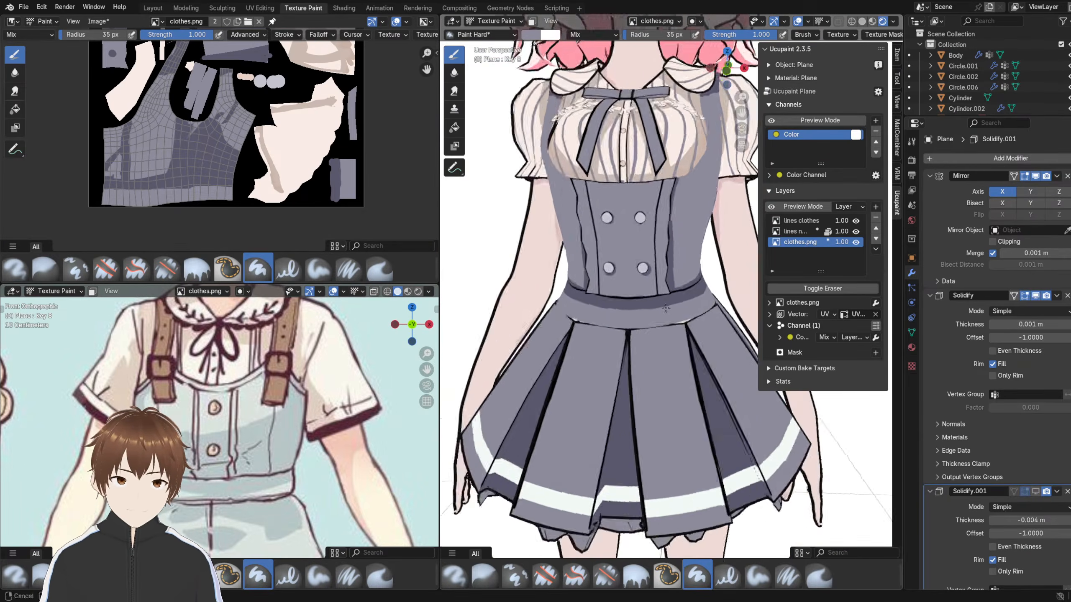
shift+middle_drag(686, 316, 673, 360)
mouse_move(567, 369)
mouse_down()
mouse_move(492, 355)
mouse_move(472, 335)
mouse_up()
middle_drag(710, 333, 650, 342)
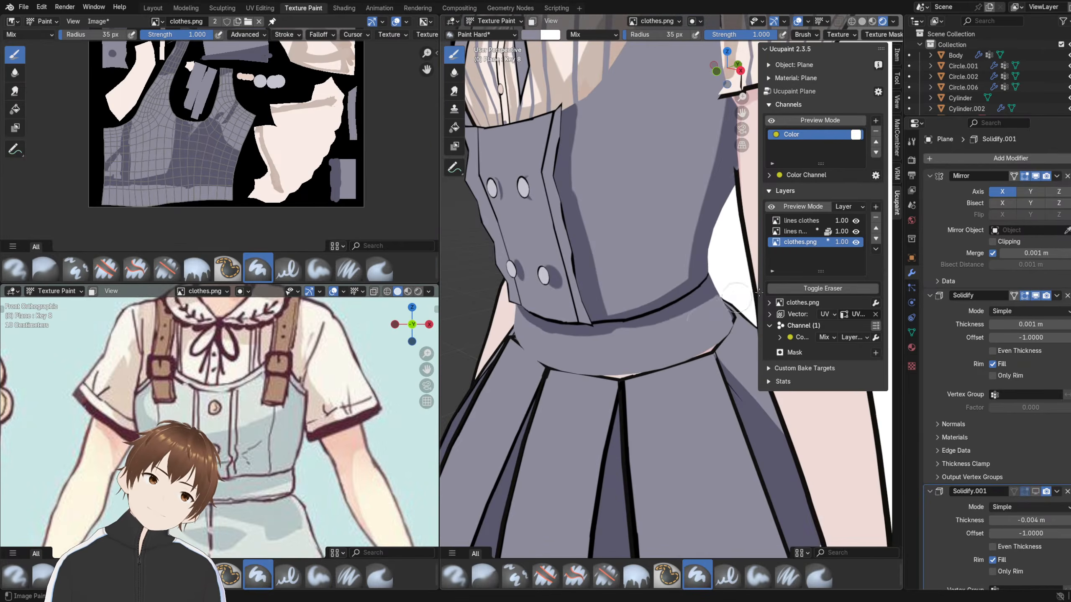
- Slim the waistband's shadow around the side and back to match the front
middle_drag(759, 291, 657, 333)
middle_drag(736, 307, 586, 314)
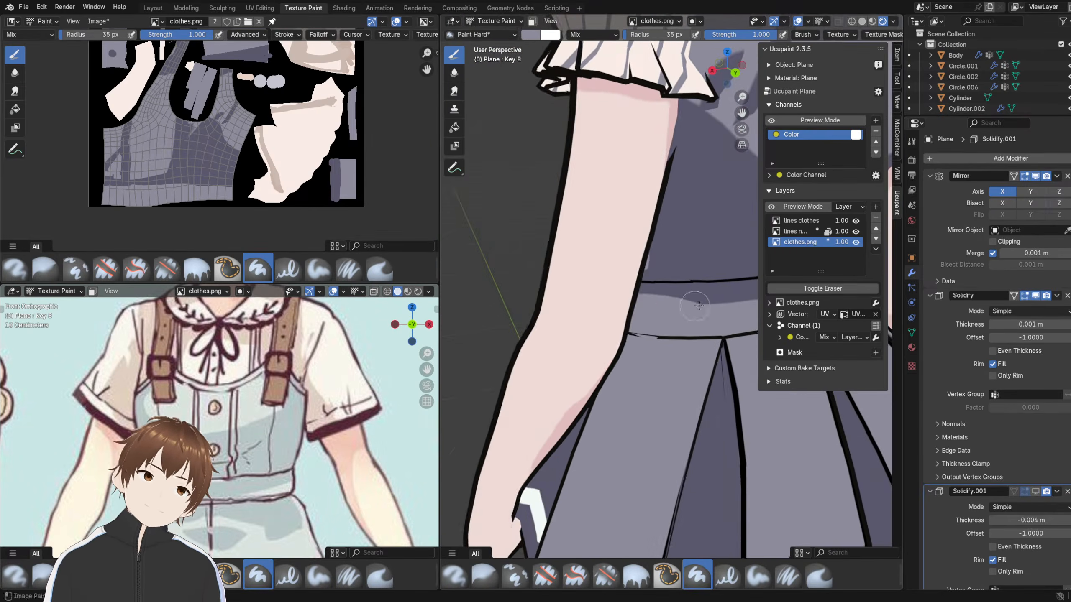
shift+middle_drag(681, 295, 780, 291)
scroll(683, 308, down, 10)
scroll(648, 324, up, 8)
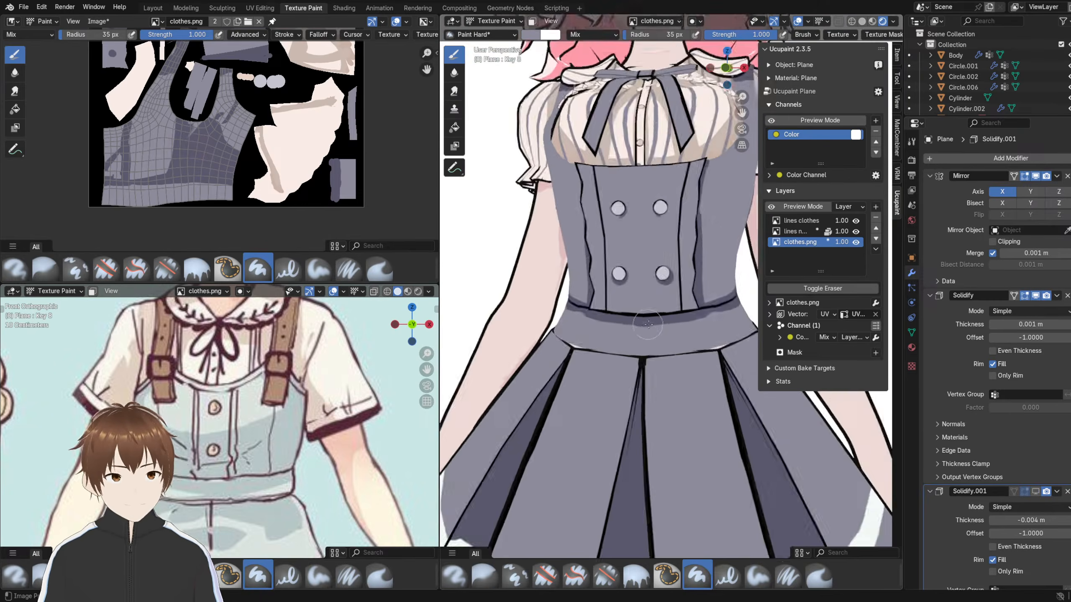
- Refine the waistband's shadow directly beneath the button panel into a slim band along the seam
scroll(649, 324, up, 3)
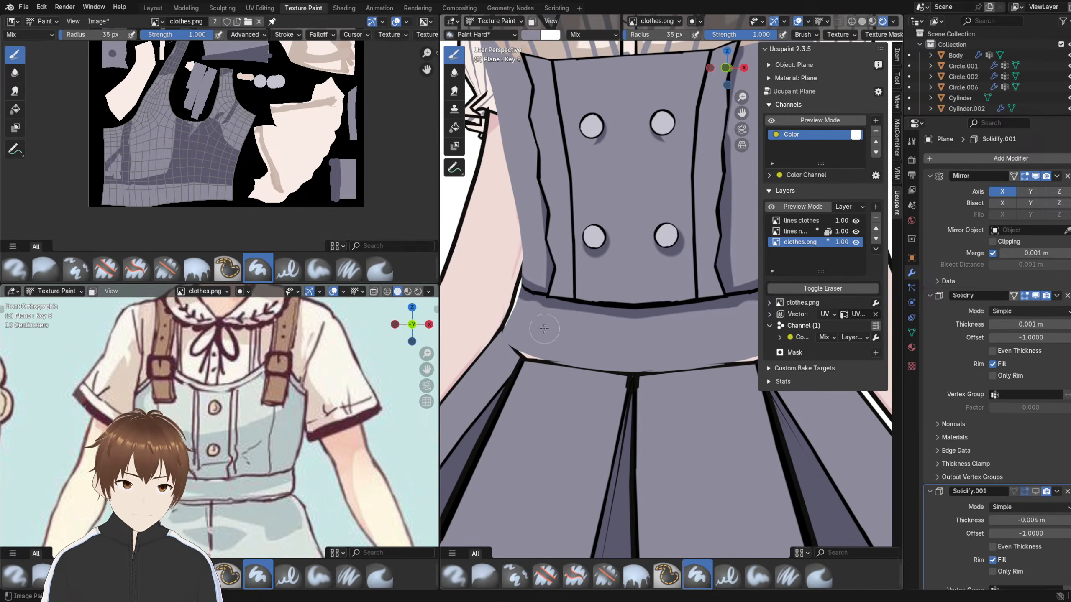
scroll(543, 329, down, 8)
scroll(724, 305, up, 3)
scroll(628, 310, up, 4)
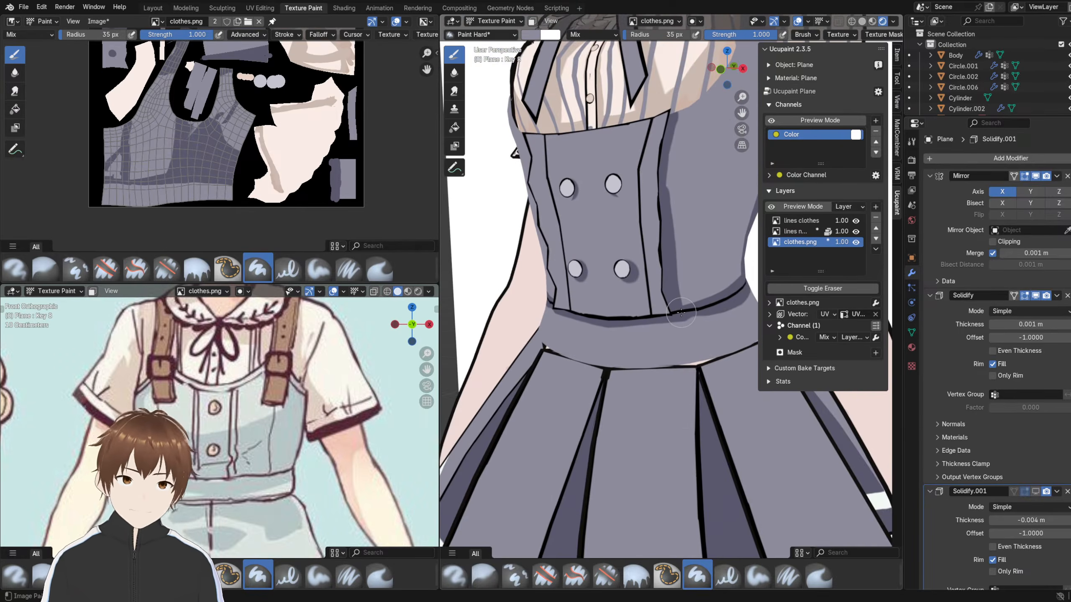
scroll(644, 307, up, 4)
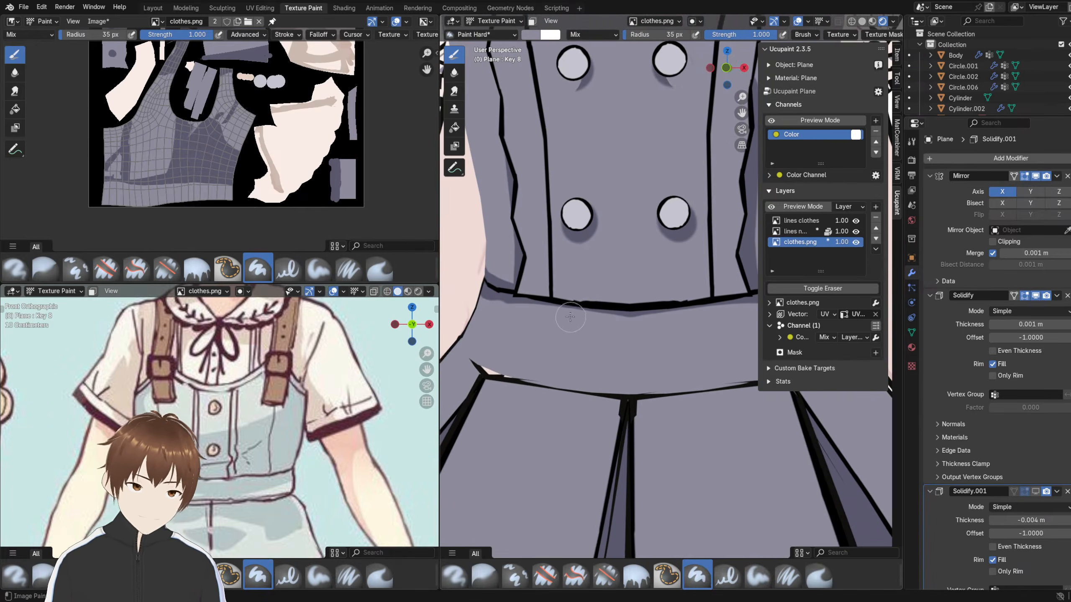
scroll(566, 322, up, 5)
scroll(556, 327, down, 2)
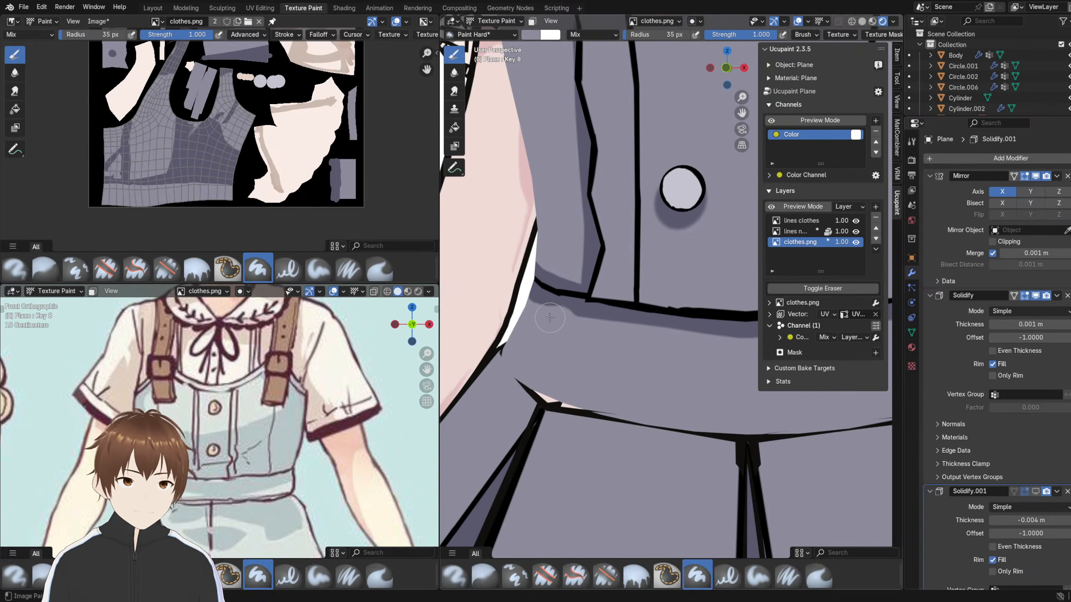
- Smooth the lower edge of the waistband shadow near the side with the dark shadow colour
scroll(598, 309, up, 6)
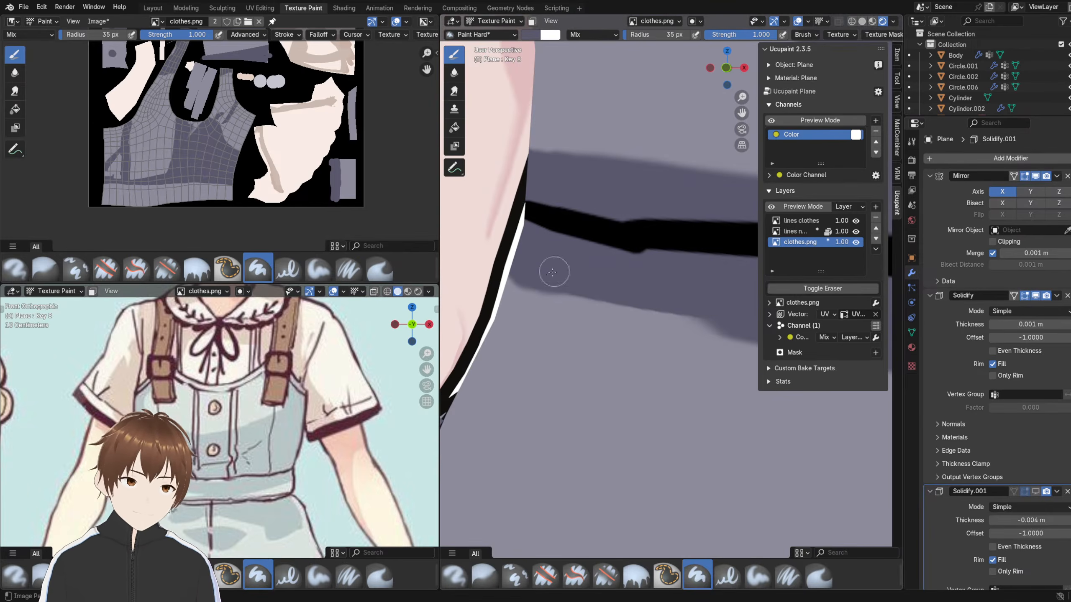
scroll(657, 291, down, 5)
scroll(581, 278, up, 3)
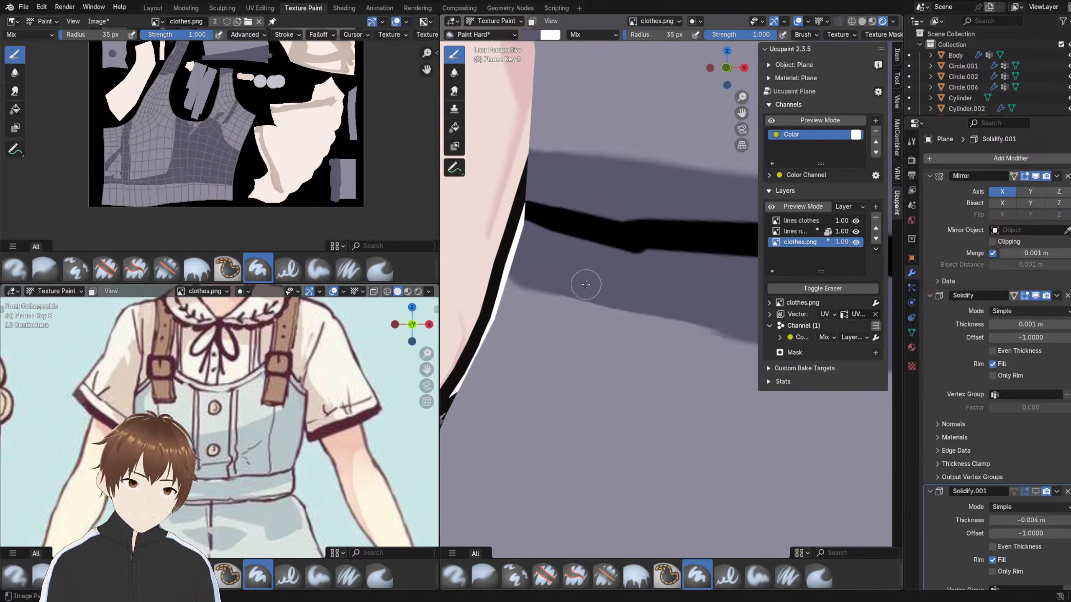
scroll(545, 276, up, 3)
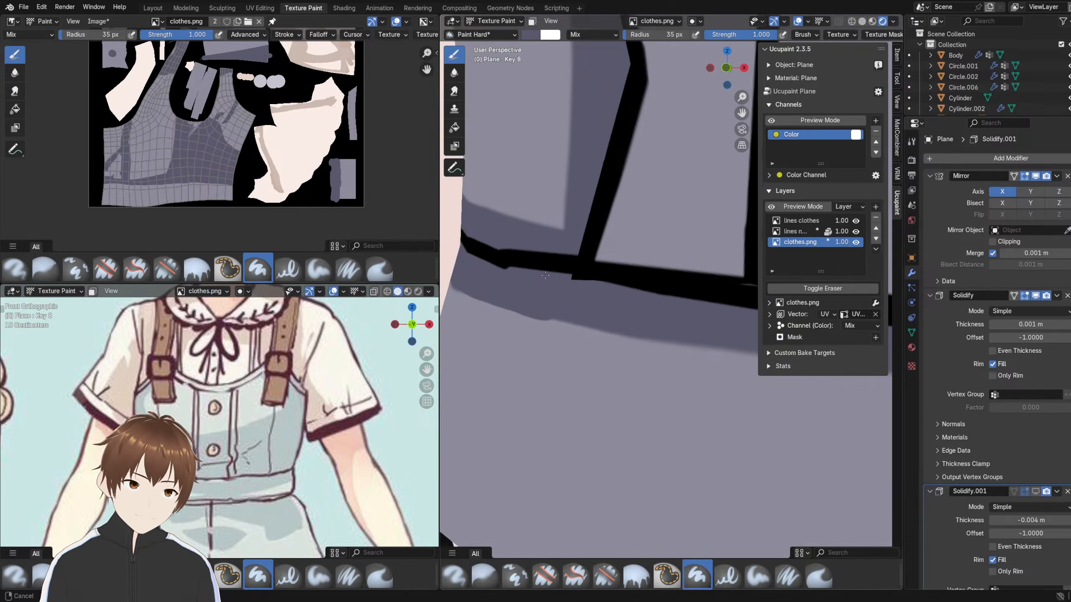
scroll(576, 299, down, 7)
shift+drag(613, 282, 516, 291)
right_click(516, 291)
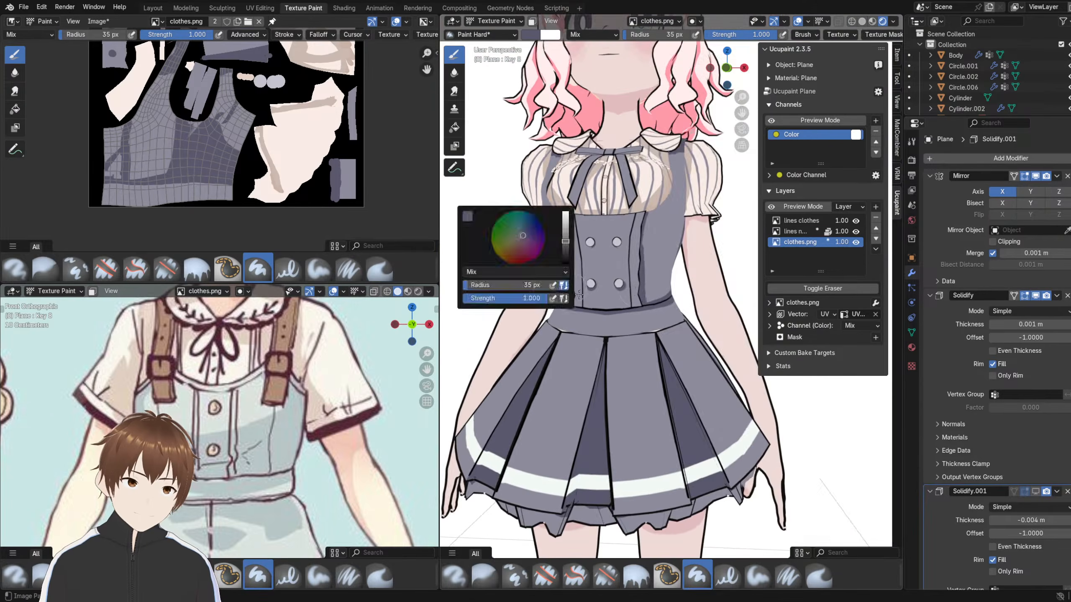
- Try to extend the waistband's dark shadow in one smooth stroke from beneath the button panel toward the side
scroll(628, 300, up, 8)
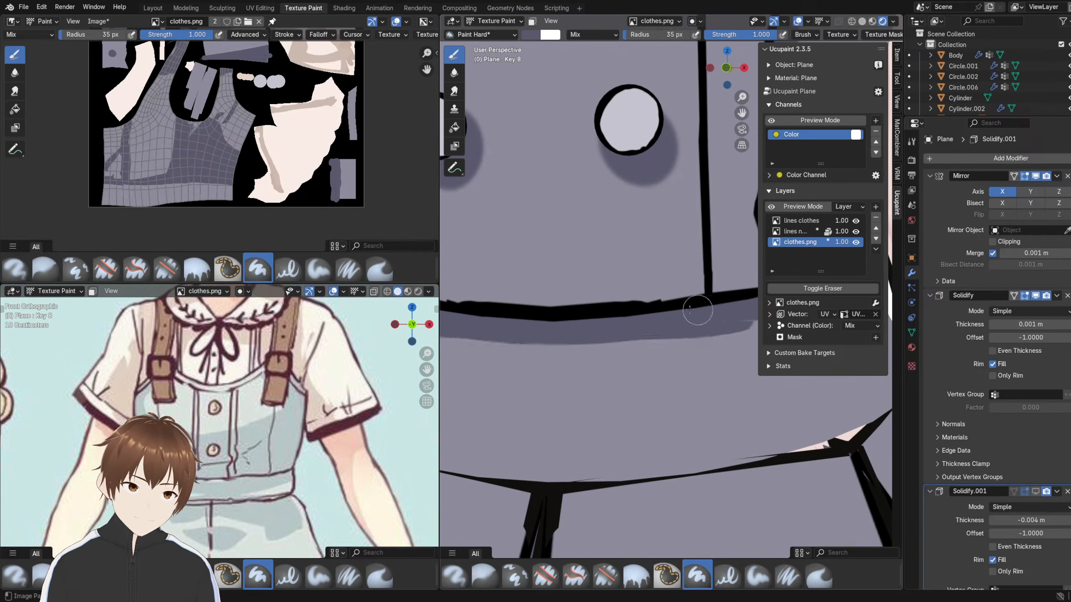
mouse_move(695, 307)
shift+middle_down()
mouse_move(504, 320)
mouse_move(744, 334)
mouse_move(567, 318)
shift+middle_up()
key(ctrl+z)
drag(550, 292, 723, 271)
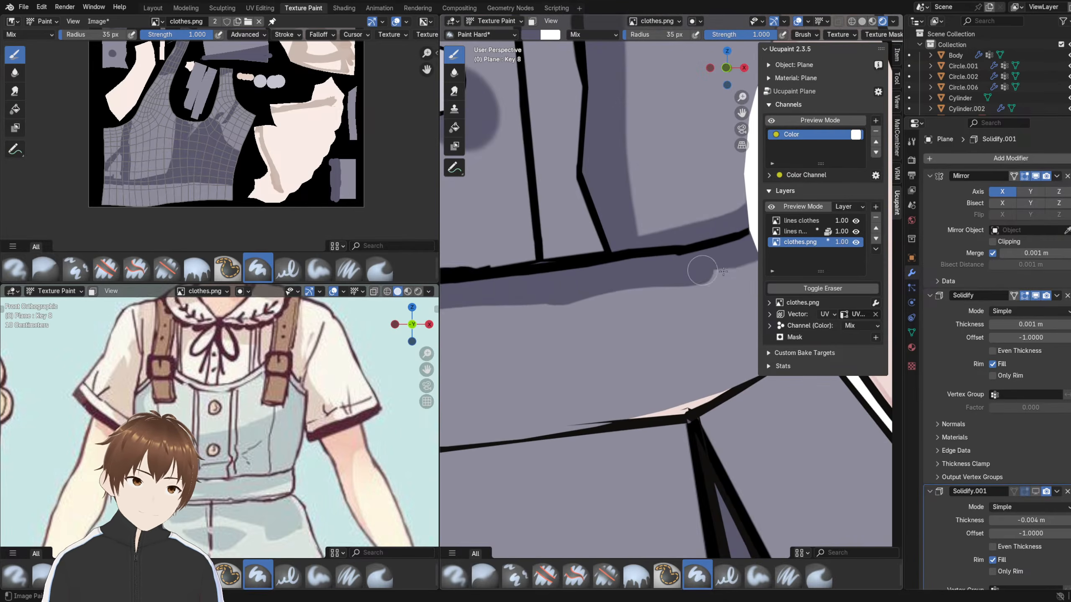
key(ctrl+z)
drag(542, 286, 698, 268)
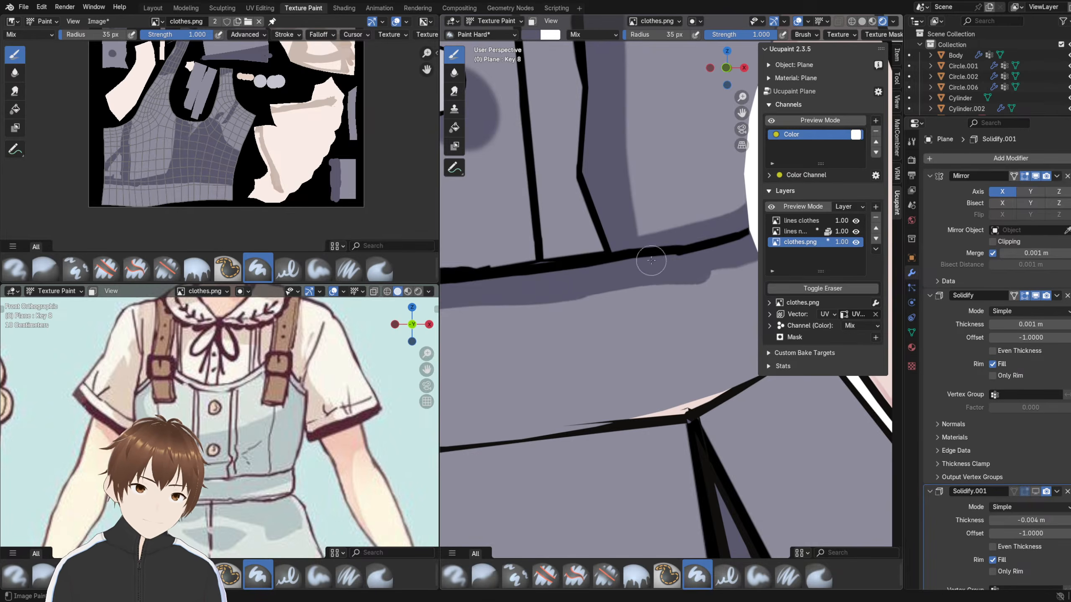
key(ctrl+z)
- Examine the bodice and waistband shadows on the full figure from the front and the side
scroll(634, 254, down, 12)
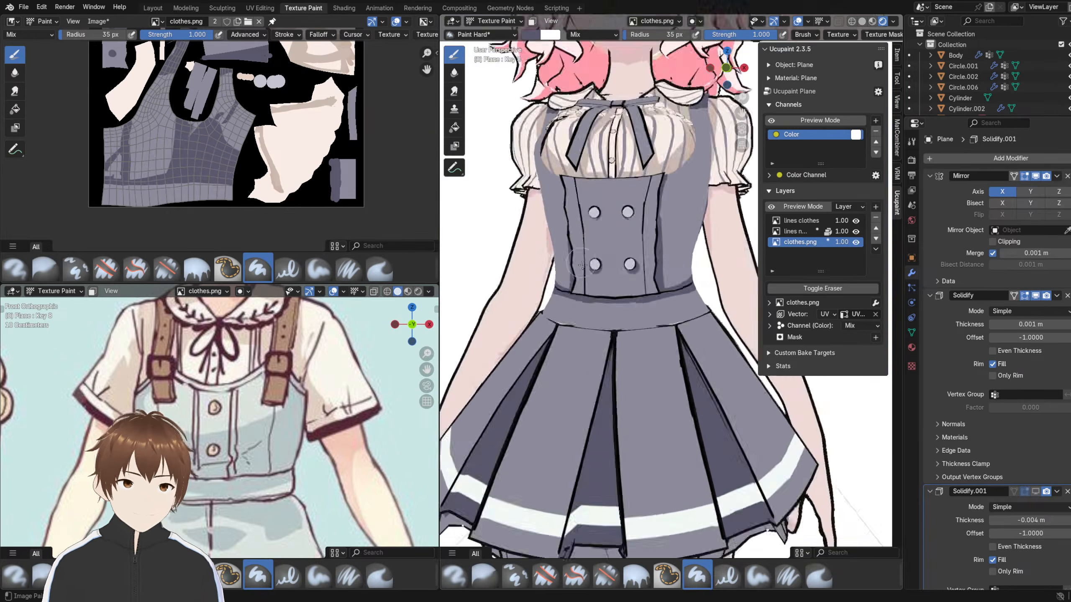
middle_drag(634, 253, 622, 252)
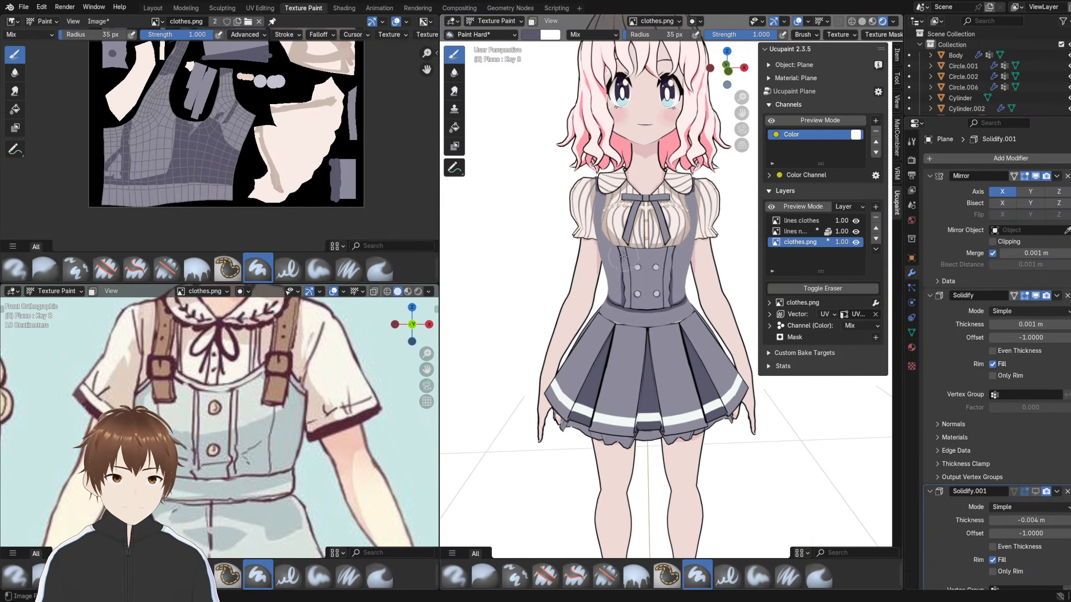
scroll(625, 268, down, 6)
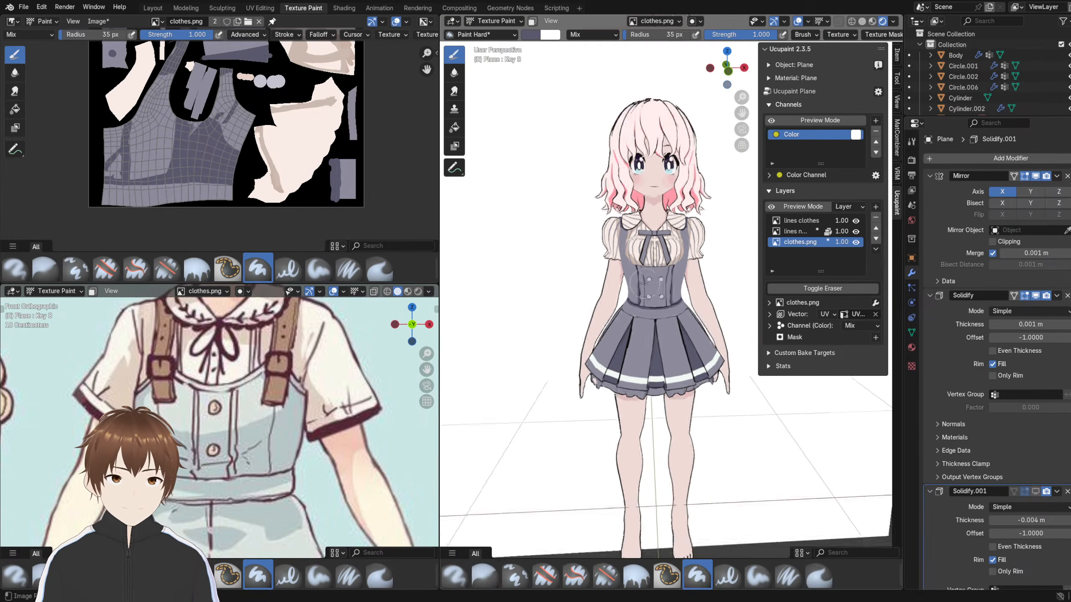
scroll(619, 273, up, 10)
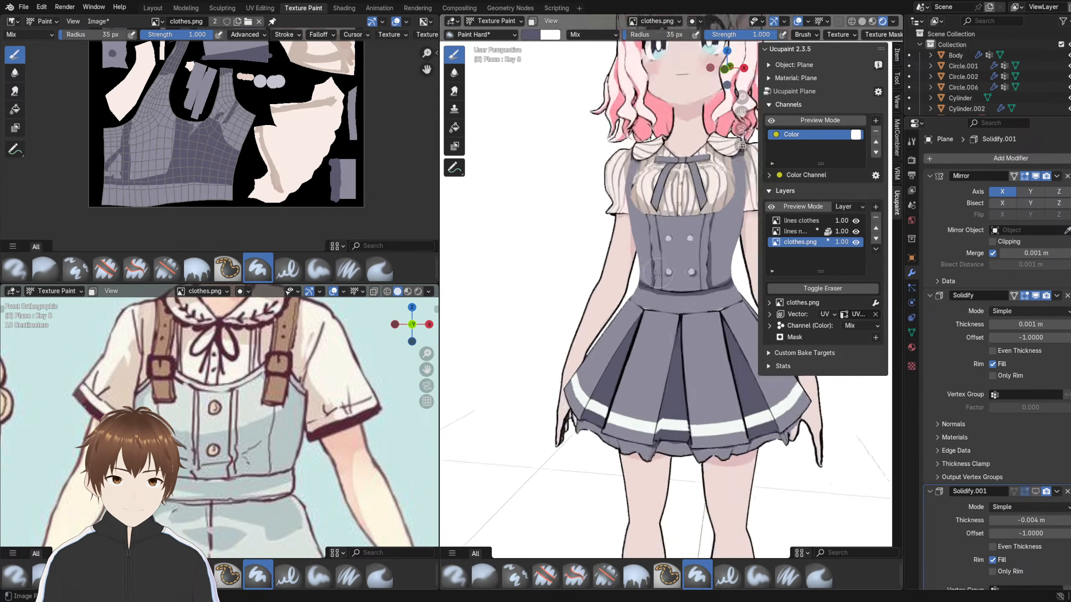
drag(605, 326, 751, 343)
scroll(716, 329, down, 6)
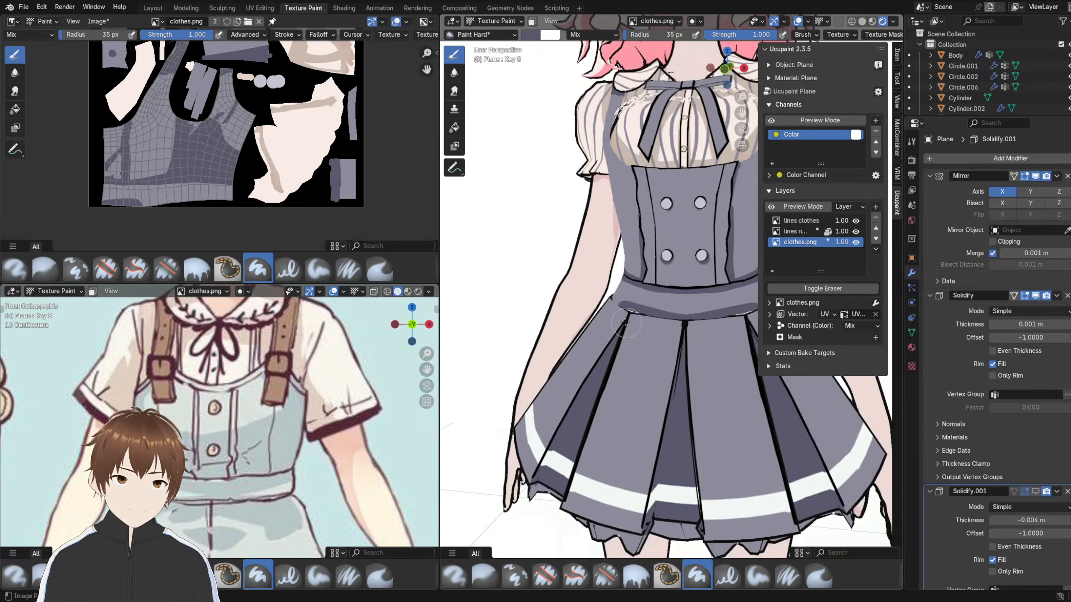
middle_drag(691, 314, 632, 311)
drag(577, 322, 685, 306)
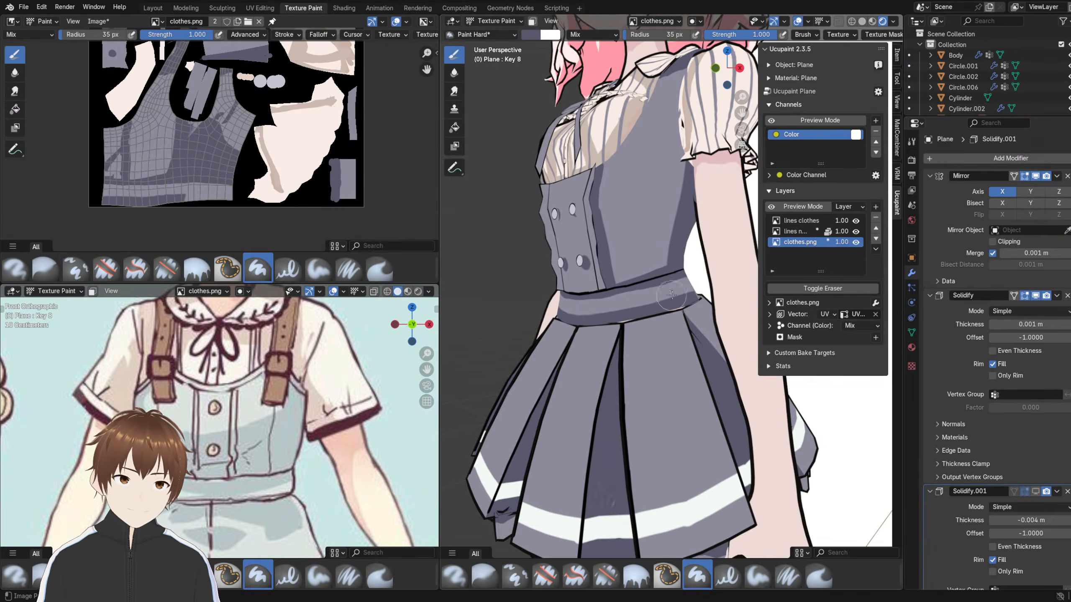
- Refine the waistband shadow's lower edge from the side to beneath the button panel with smooth paint strokes
middle_drag(672, 294, 605, 308)
middle_drag(726, 303, 741, 286)
middle_drag(651, 309, 631, 293)
scroll(620, 281, up, 4)
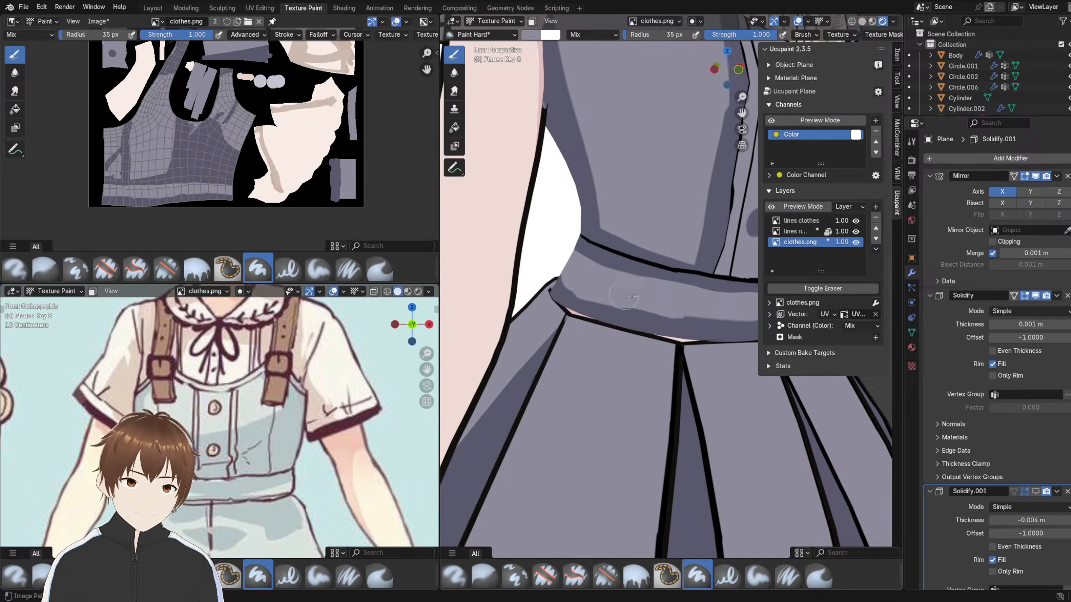
middle_drag(663, 284, 681, 284)
drag(628, 314, 707, 324)
scroll(691, 314, down, 4)
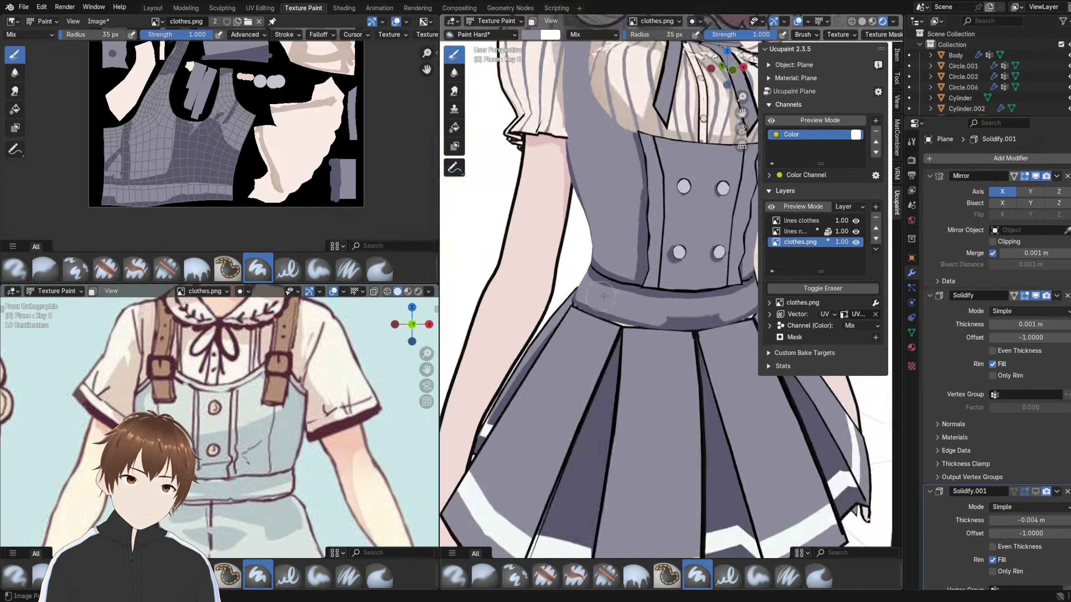
middle_drag(599, 304, 548, 300)
scroll(546, 301, up, 3)
drag(560, 317, 695, 320)
scroll(612, 319, down, 8)
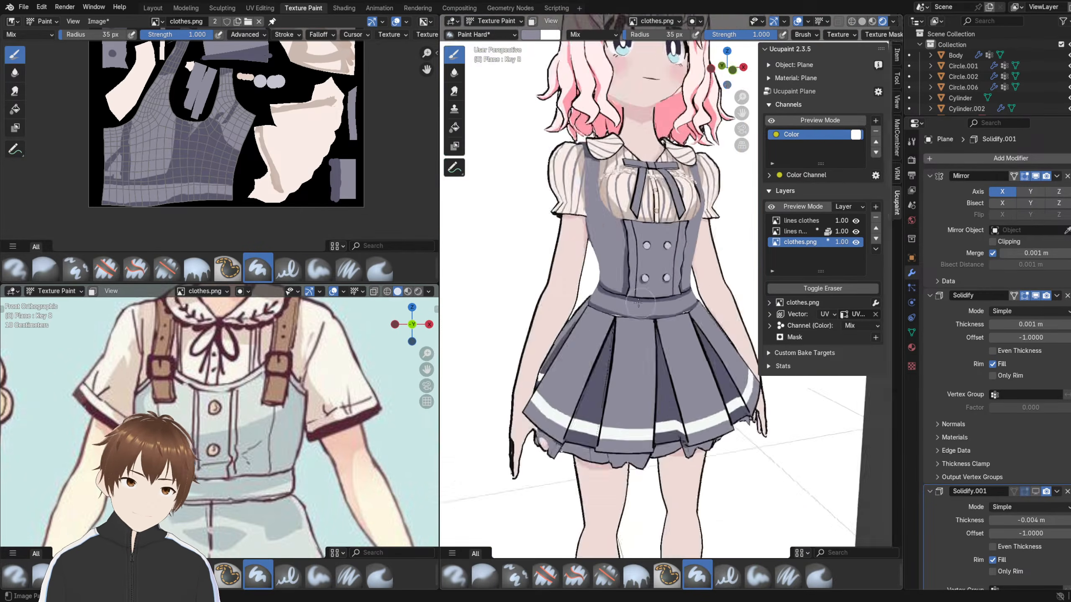
- Switch the bodice to Object Mode and turn on the viewport display of its Solidify.001 modifier
middle_drag(579, 280, 583, 273)
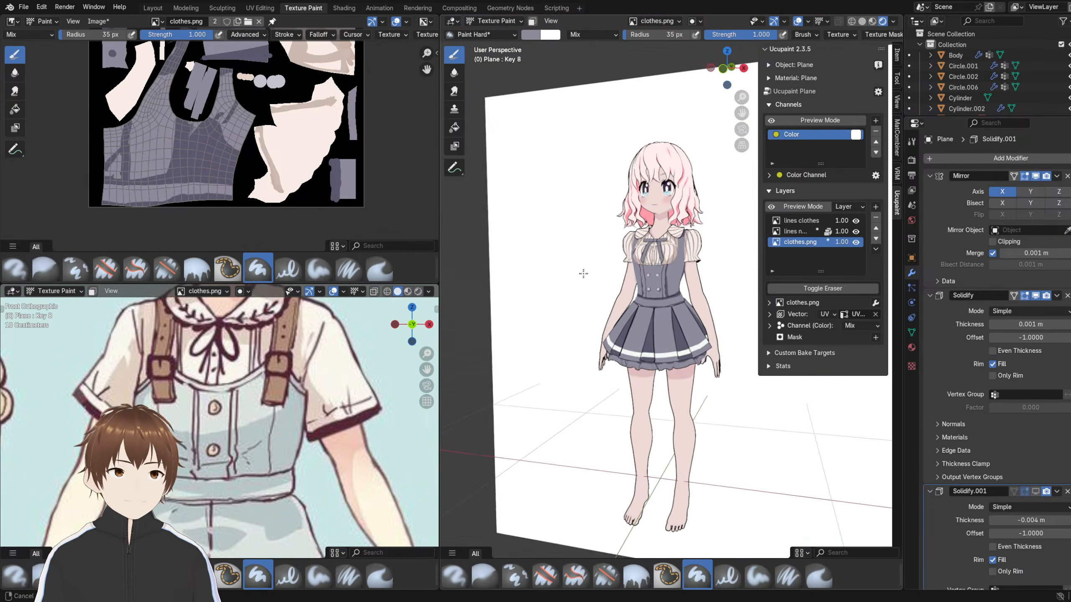
scroll(583, 271, up, 3)
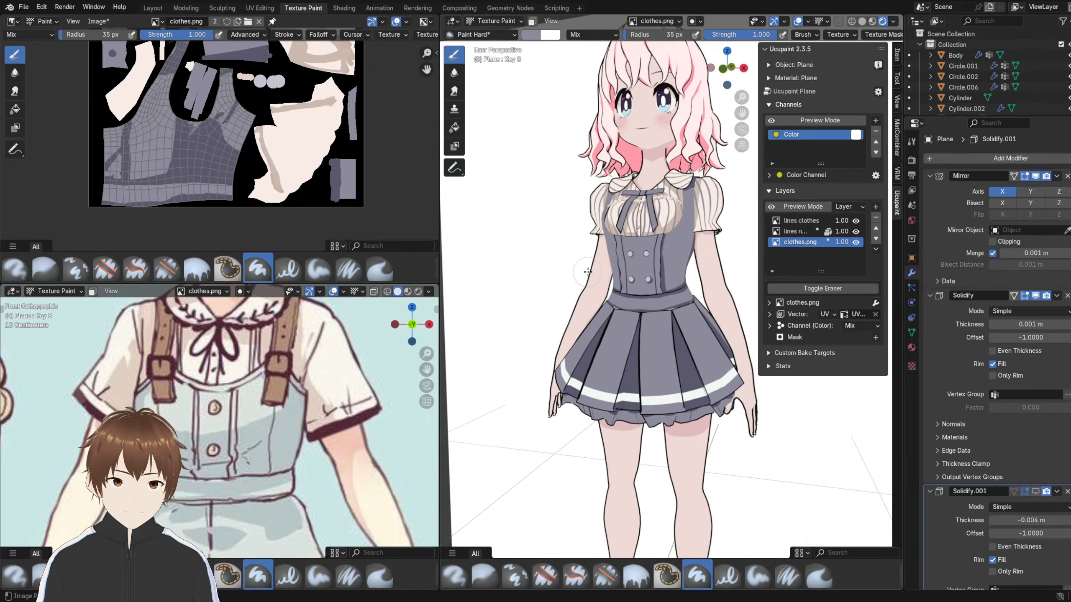
scroll(674, 267, up, 3)
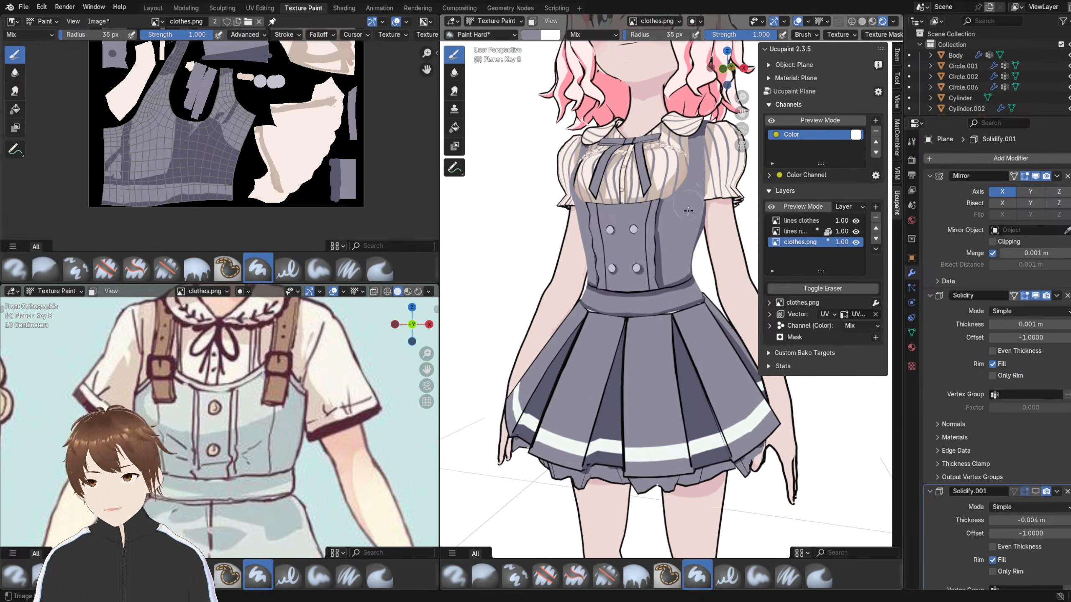
shift+middle_drag(688, 211, 674, 228)
click(493, 21)
click(491, 31)
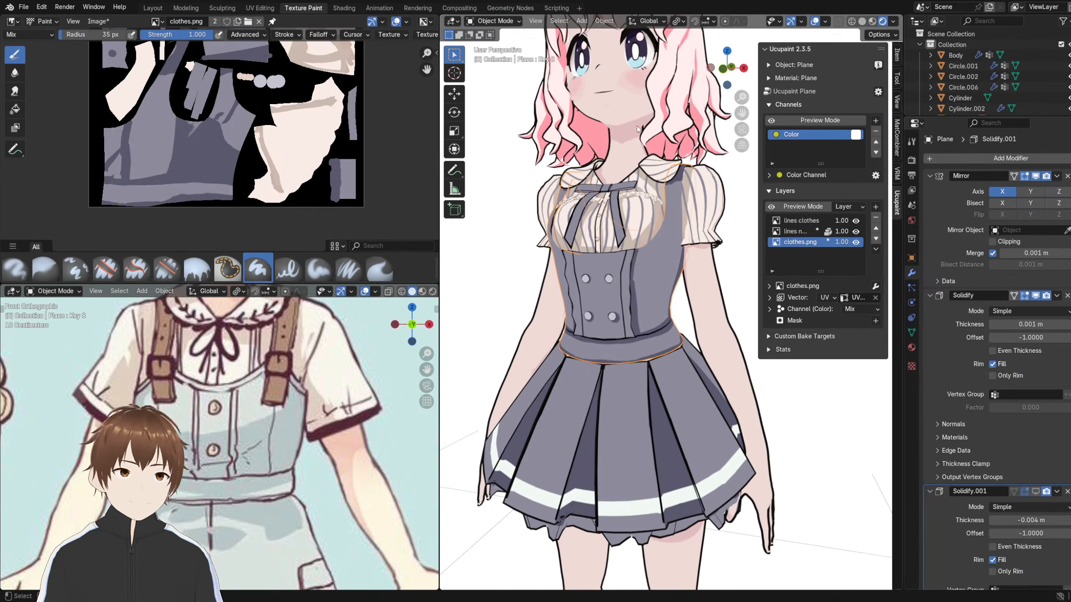
click(1025, 492)
scroll(796, 406, down, 6)
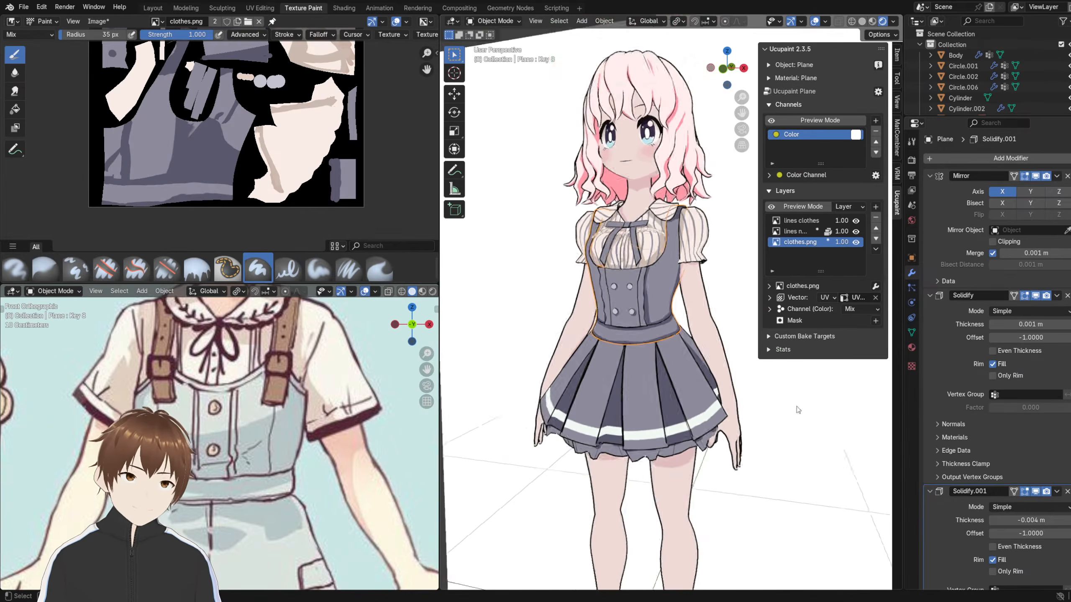
- Deselect the bodice and hide the middle line layer above clothes.png in the layer list
click(576, 108)
scroll(591, 131, up, 4)
middle_drag(605, 148, 624, 186)
scroll(635, 238, up, 2)
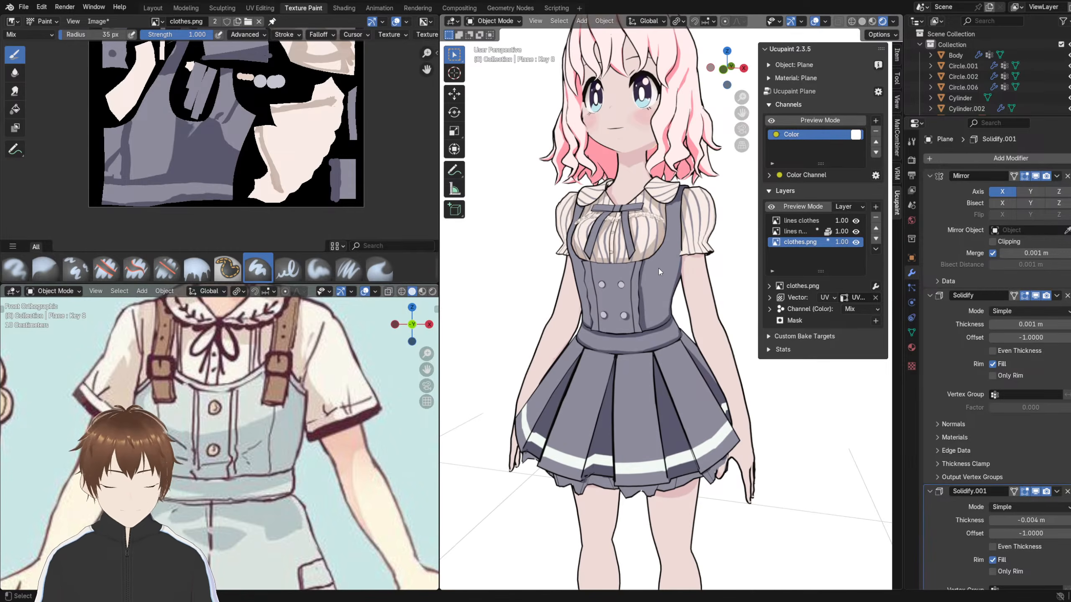
click(856, 232)
scroll(686, 247, down, 3)
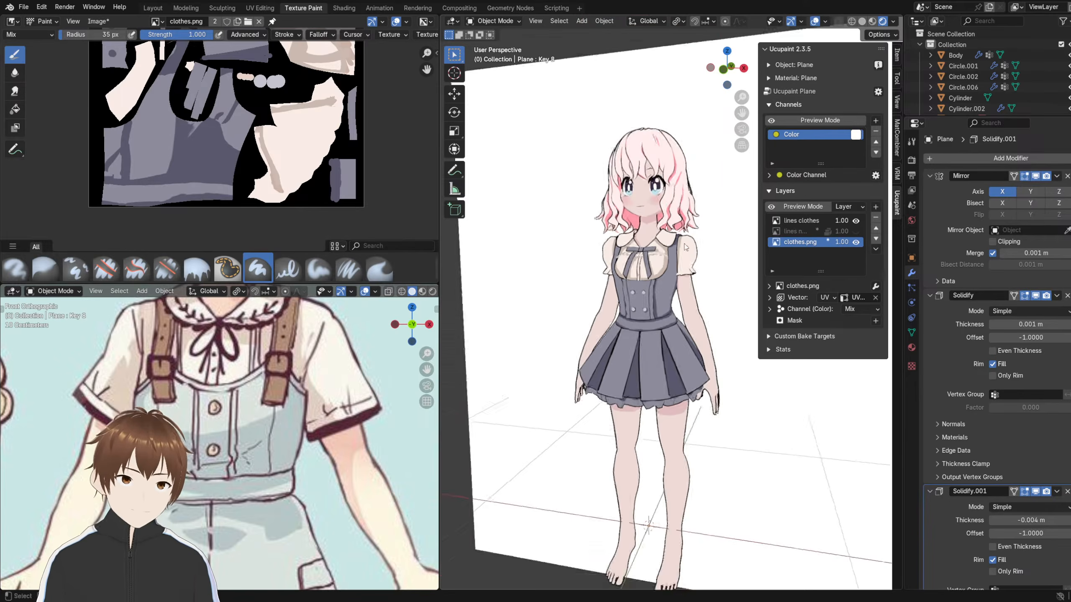
scroll(693, 227, up, 3)
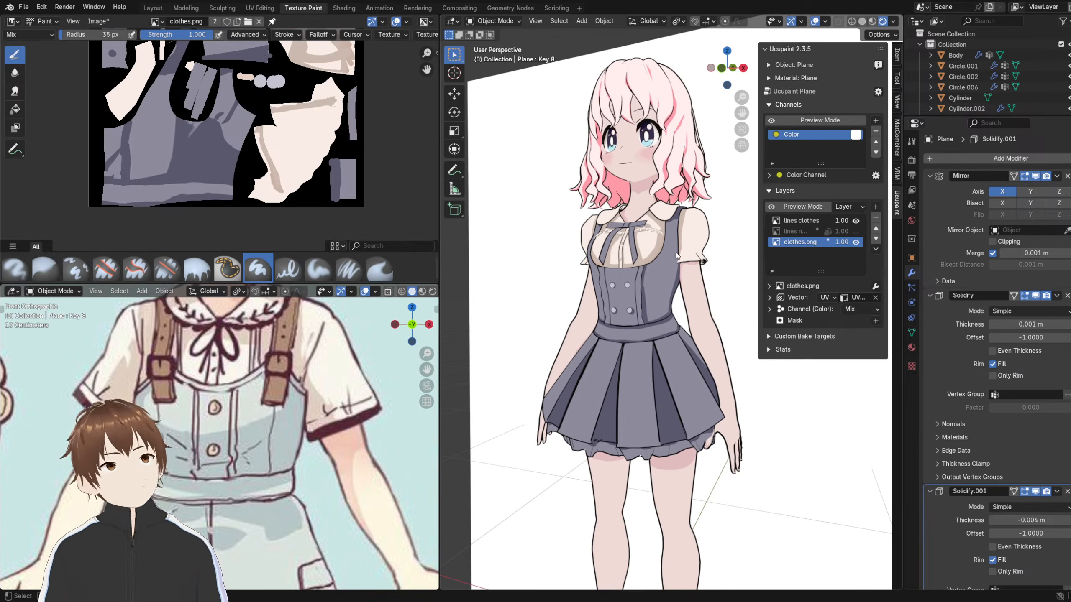
- Hide the viewport's sidebar, then compare the outfit with the reference drawing and examine the bodice from the side
mouse_move(653, 240)
middle_down()
mouse_move(646, 248)
mouse_move(669, 247)
mouse_move(656, 239)
middle_up()
key(n)
mouse_move(632, 300)
middle_down()
mouse_move(636, 275)
mouse_move(650, 296)
mouse_move(632, 314)
middle_up()
scroll(145, 402, up, 3)
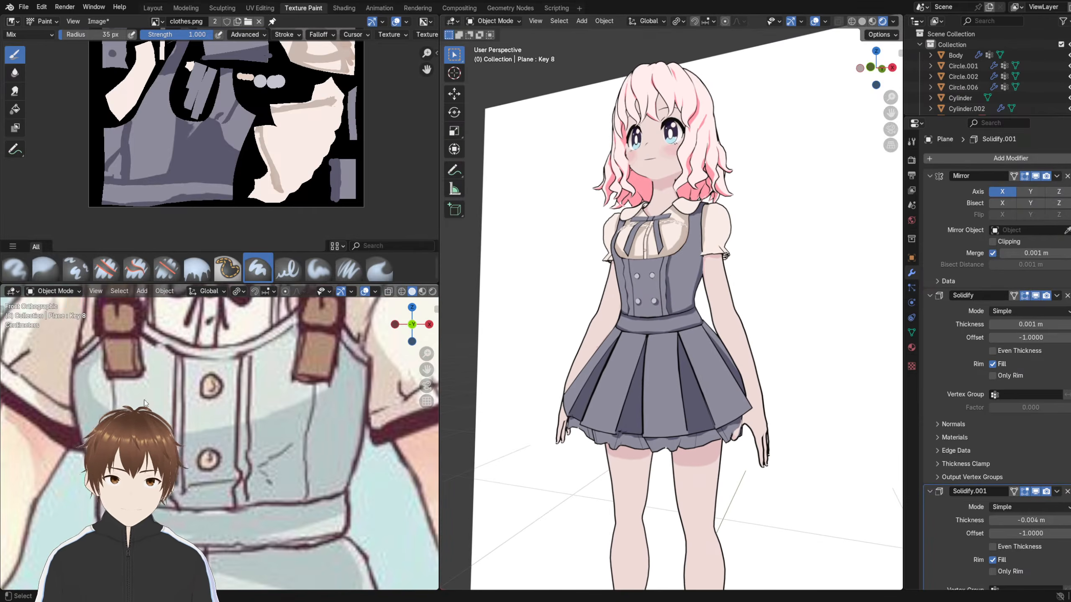
scroll(290, 380, down, 2)
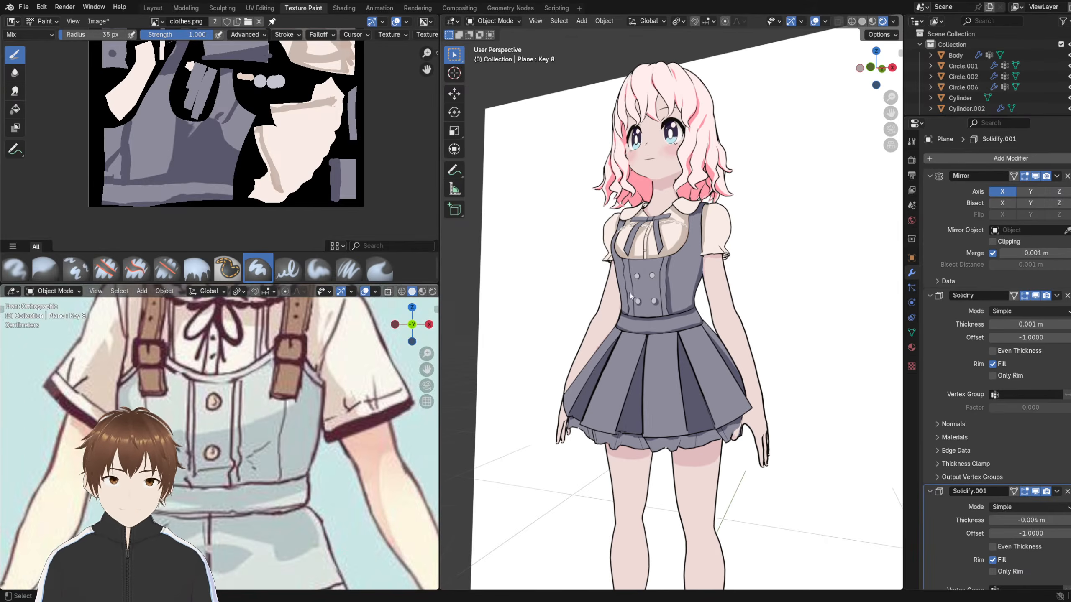
middle_drag(631, 295, 564, 337)
scroll(546, 321, up, 5)
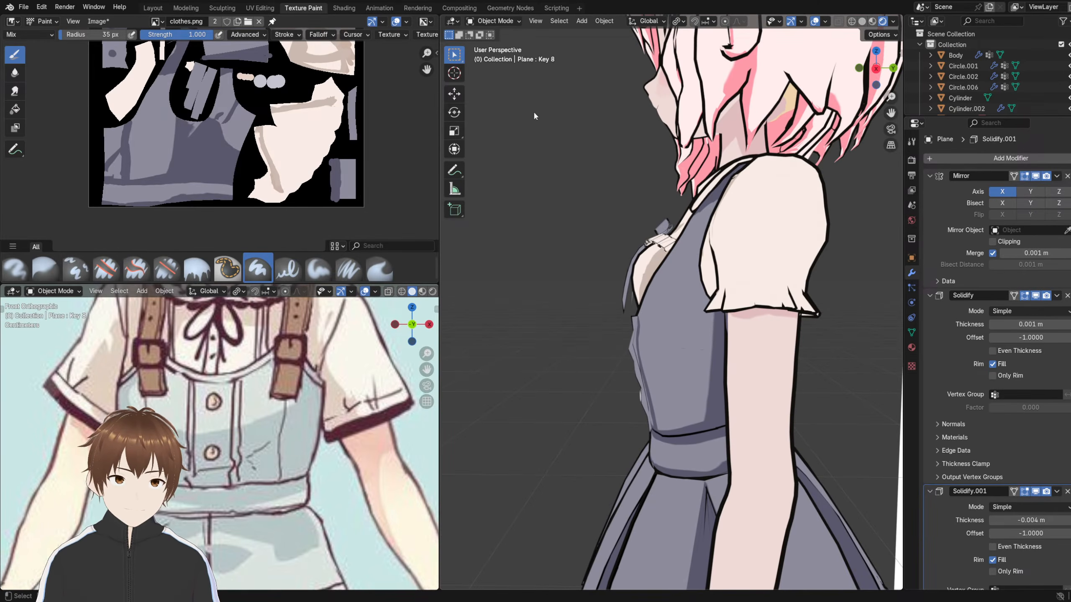
middle_drag(638, 240, 577, 184)
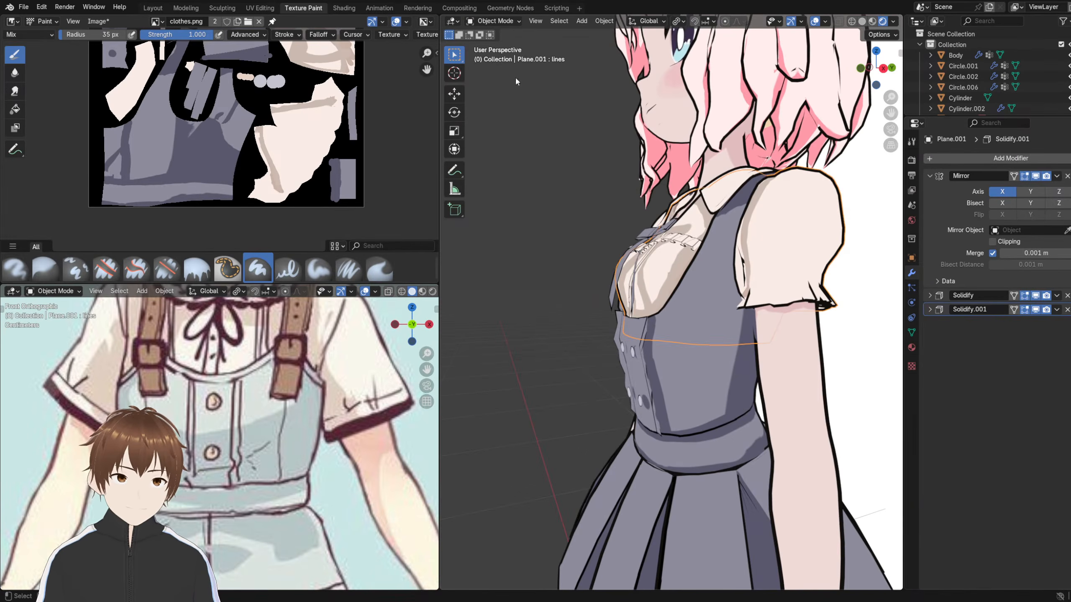
- Add a new shape key to the blouse mesh Plane.001 and set its value to 1
click(493, 20)
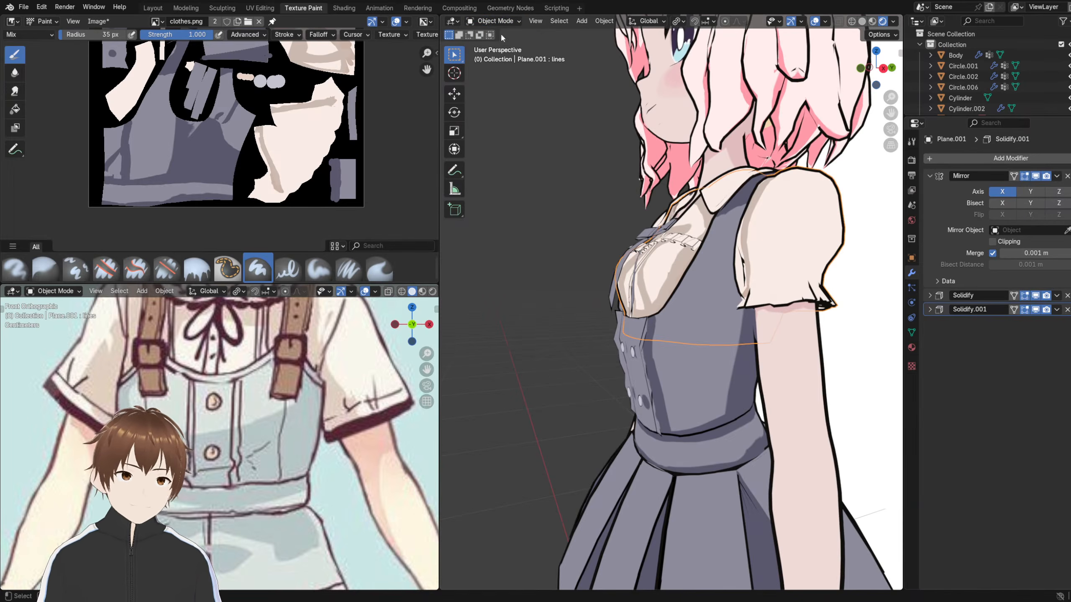
click(912, 333)
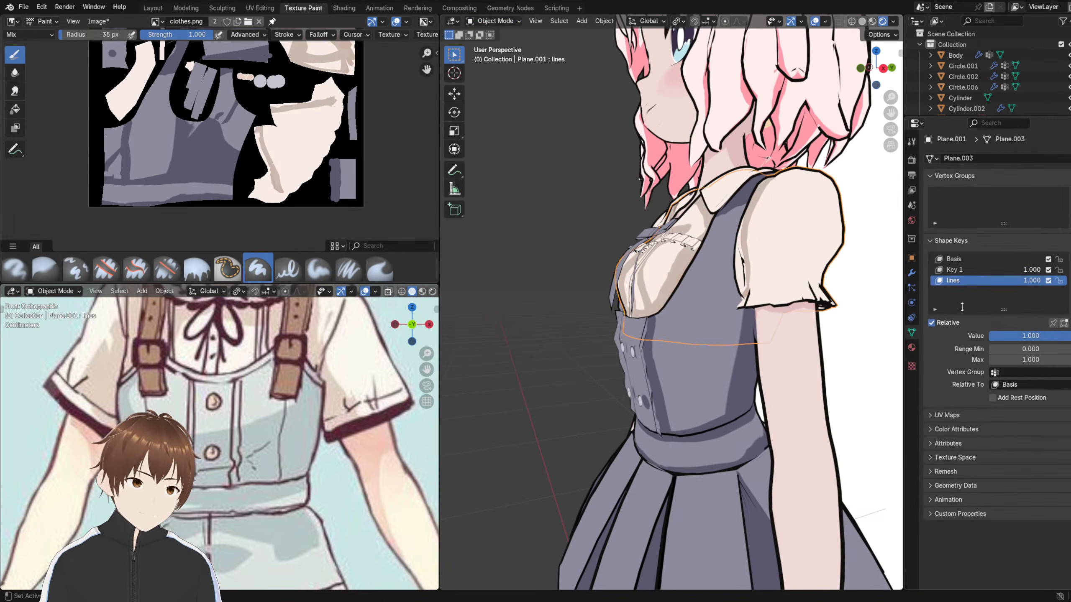
click(1070, 259)
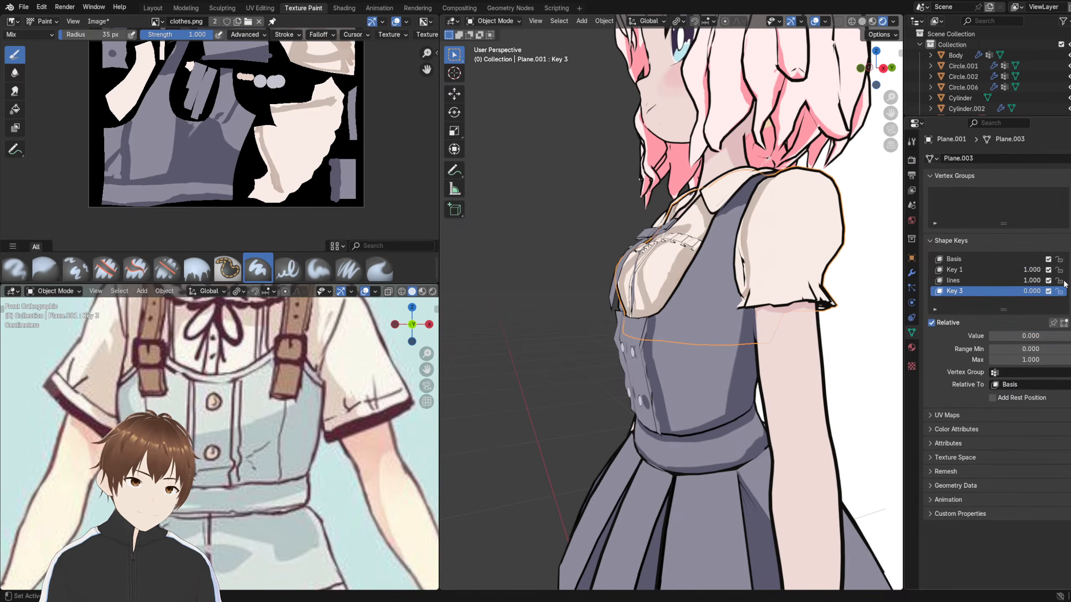
drag(1029, 337, 1070, 337)
- Sculpt the blouse's chest front downward with the Elastic Grab brush at a 75 px radius, ending in Object Mode
click(496, 20)
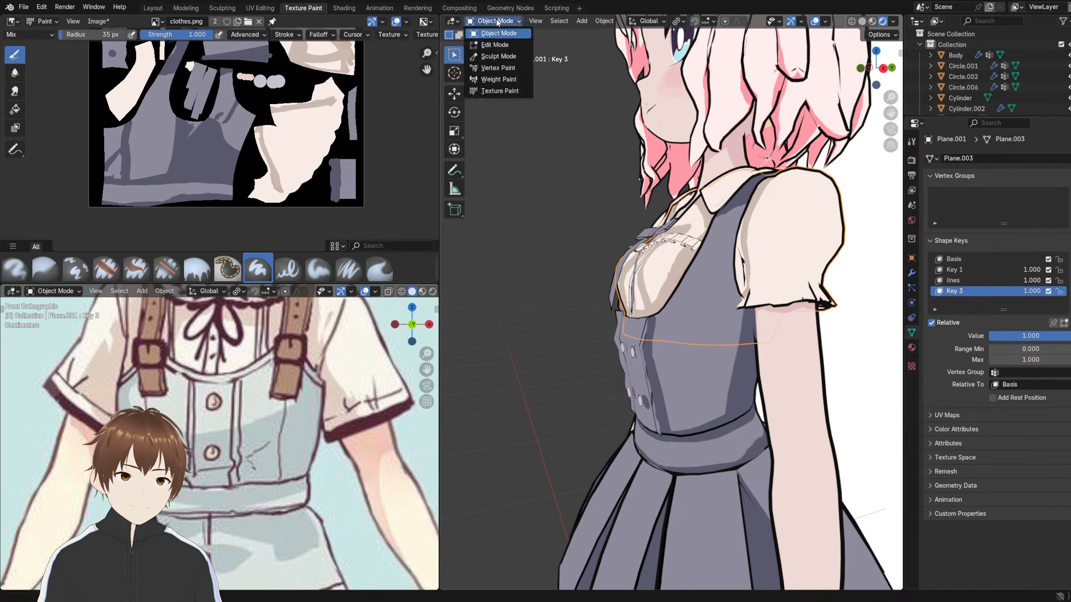
click(491, 55)
mouse_move(653, 253)
middle_down()
mouse_move(699, 251)
mouse_move(688, 268)
mouse_move(614, 263)
mouse_move(655, 255)
mouse_move(636, 249)
middle_up()
key(f)
click(638, 261)
scroll(653, 253, up, 1)
scroll(651, 252, up, 1)
drag(631, 254, 623, 297)
mouse_move(624, 300)
middle_down()
mouse_move(681, 277)
mouse_move(675, 259)
mouse_move(611, 255)
middle_up()
scroll(611, 254, down, 8)
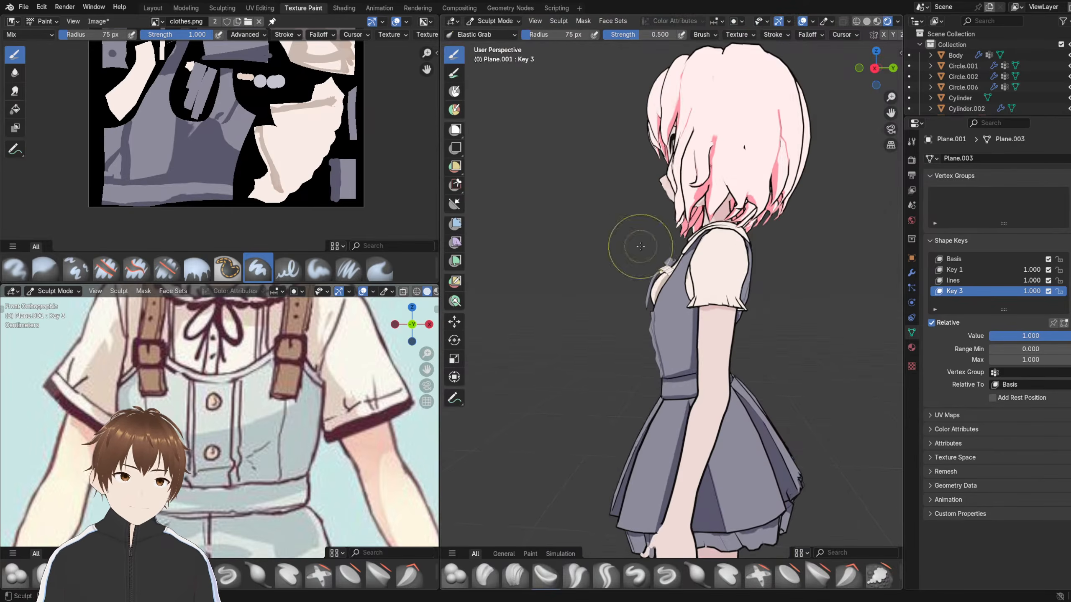
scroll(631, 241, up, 3)
click(492, 20)
click(489, 33)
- Select the bodice mesh and switch it to Sculpt Mode
scroll(584, 206, up, 2)
scroll(582, 253, up, 3)
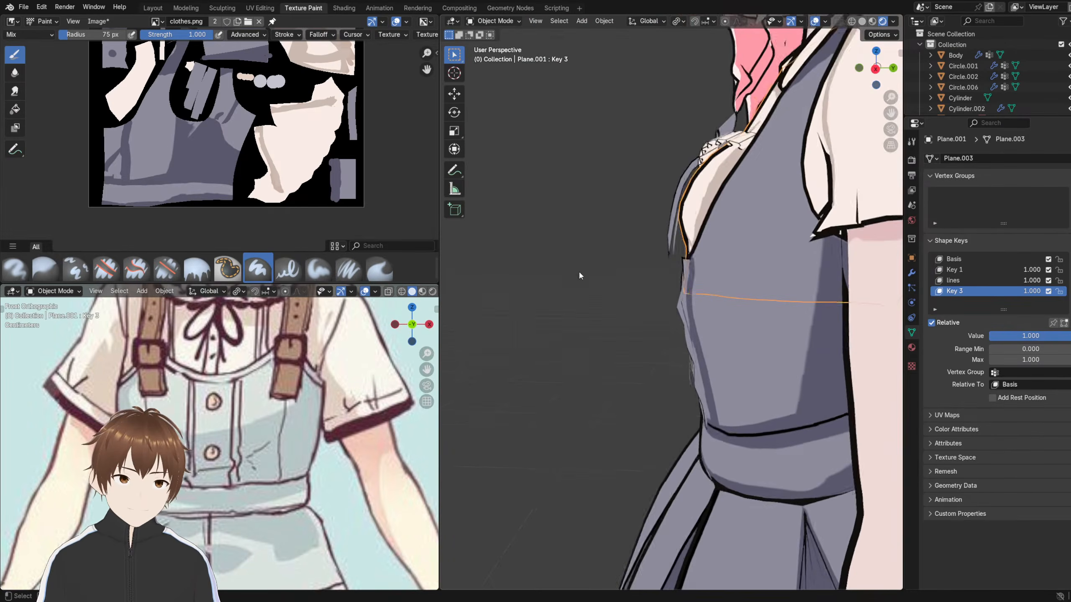
click(579, 271)
middle_drag(666, 271, 674, 295)
scroll(661, 310, up, 2)
click(660, 310)
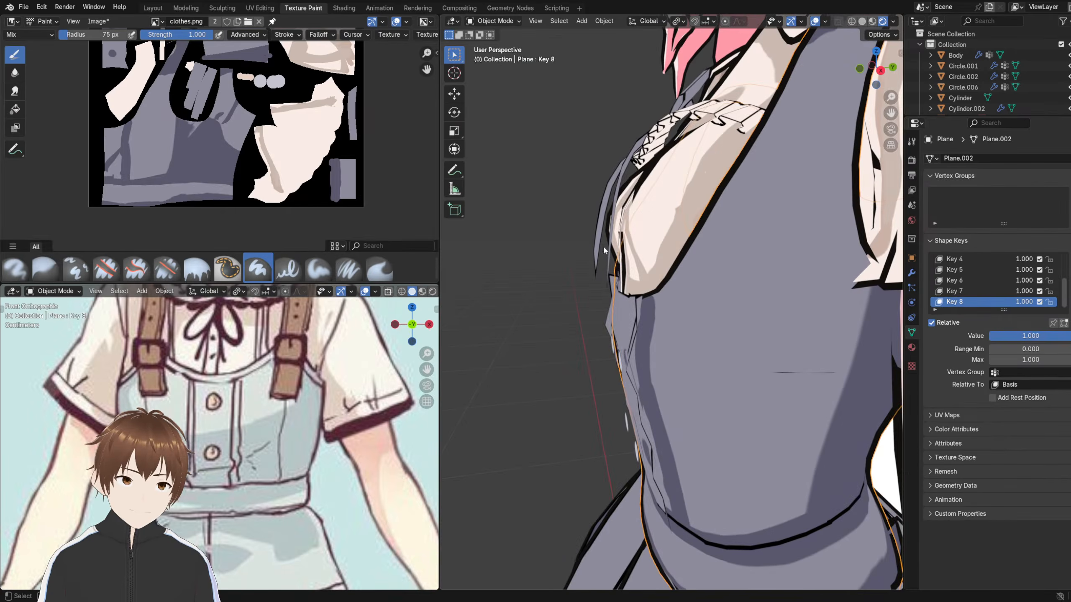
click(494, 21)
click(489, 54)
mouse_move(611, 274)
middle_down()
mouse_move(617, 251)
mouse_move(627, 298)
middle_up()
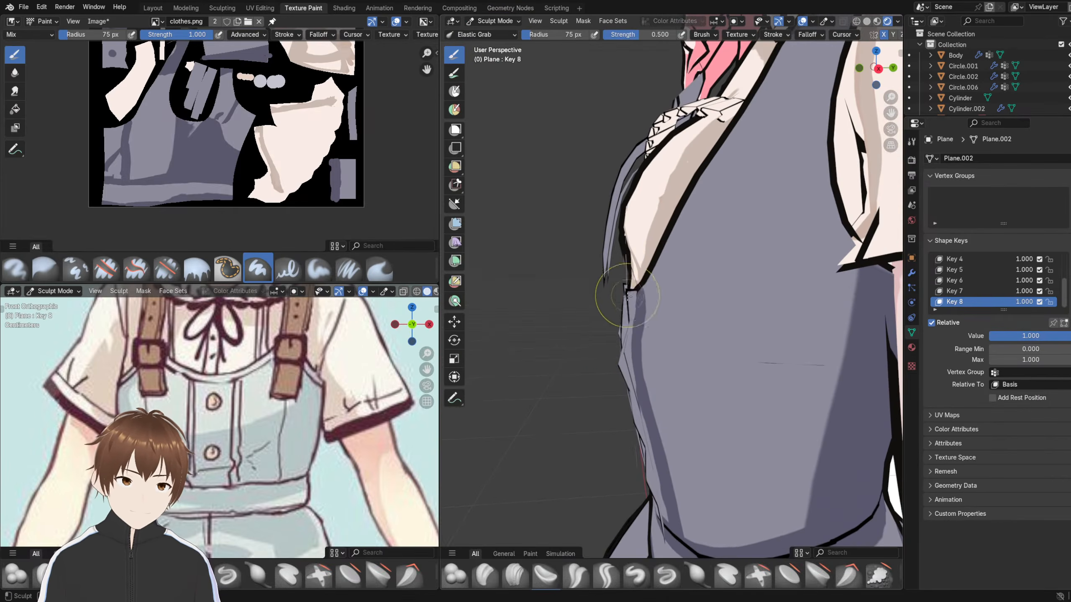
- Examine how the blouse and bodice fit around the chest from the side and the front
scroll(631, 288, down, 3)
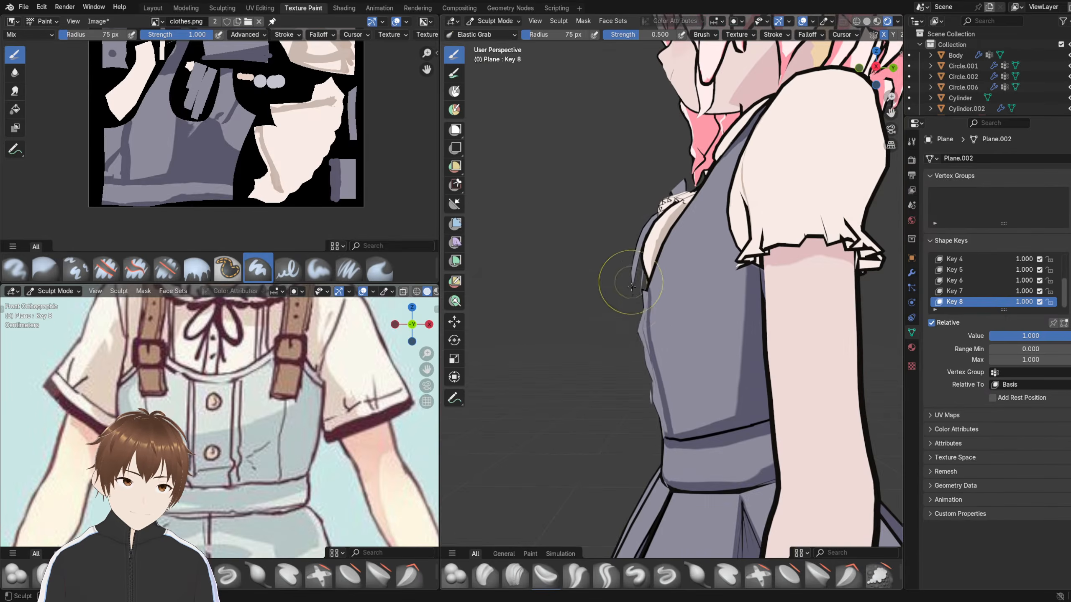
mouse_move(631, 287)
middle_down()
mouse_move(680, 327)
mouse_move(721, 330)
middle_up()
scroll(680, 291, down, 2)
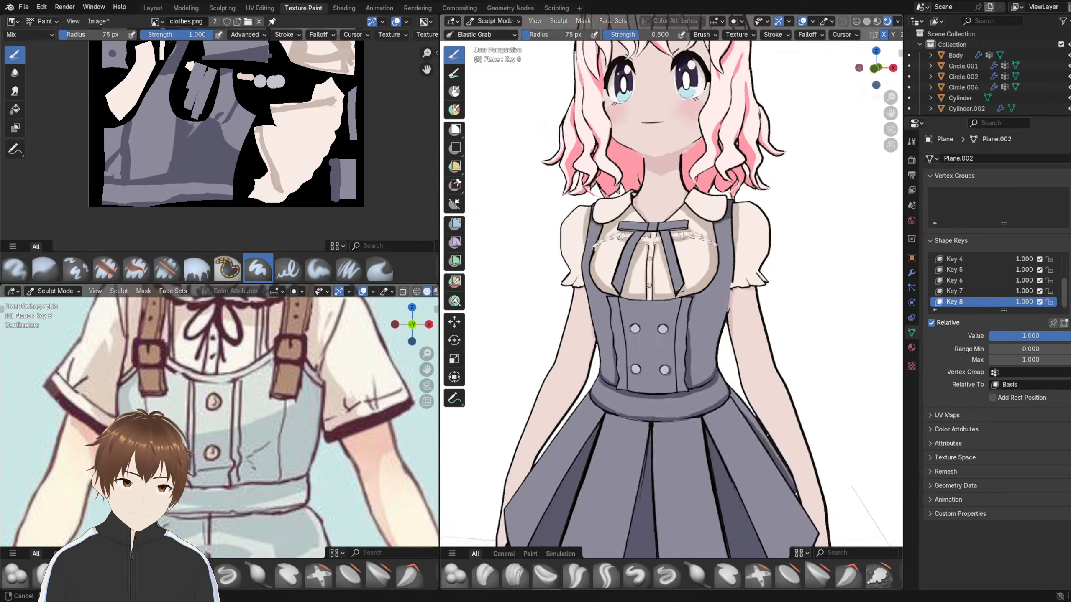
mouse_move(680, 291)
middle_down()
mouse_move(662, 300)
mouse_move(706, 295)
mouse_move(644, 290)
mouse_move(693, 292)
middle_up()
scroll(691, 293, down, 2)
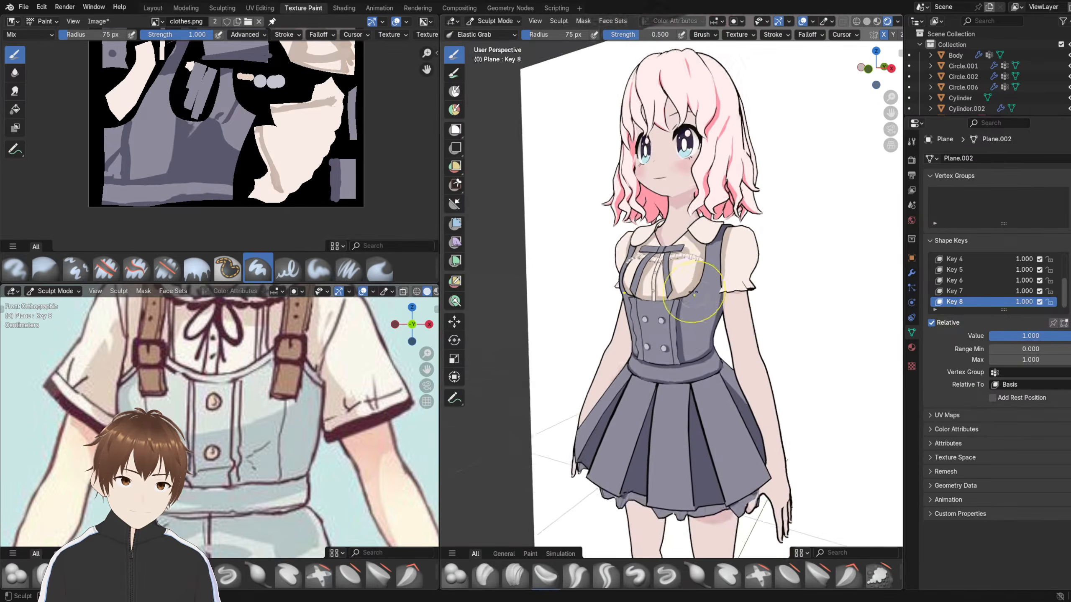
scroll(694, 291, up, 2)
- Return to Object Mode and examine the button panel and chest profile from the front and side
click(492, 20)
click(488, 34)
click(507, 251)
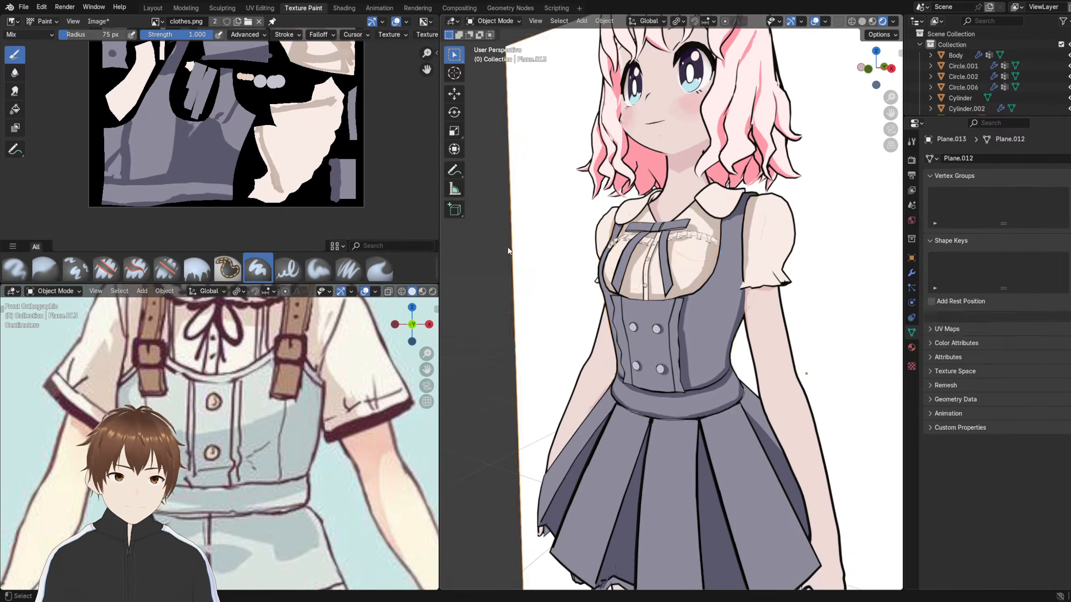
middle_drag(508, 248, 538, 252)
scroll(607, 256, up, 2)
mouse_move(616, 256)
middle_down()
mouse_move(573, 261)
mouse_move(619, 265)
middle_up()
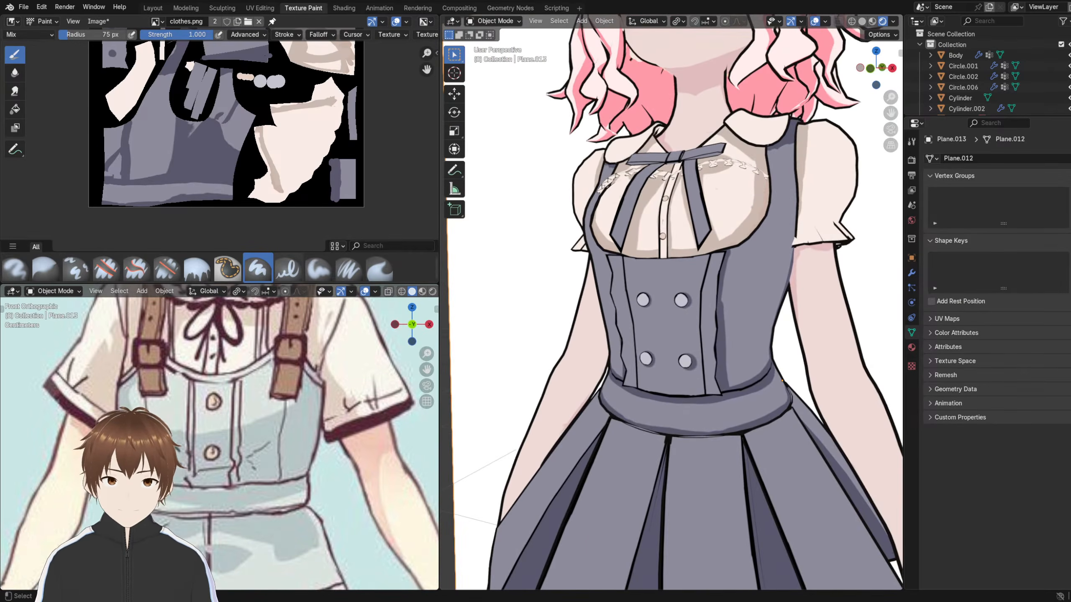
middle_drag(675, 298, 640, 307)
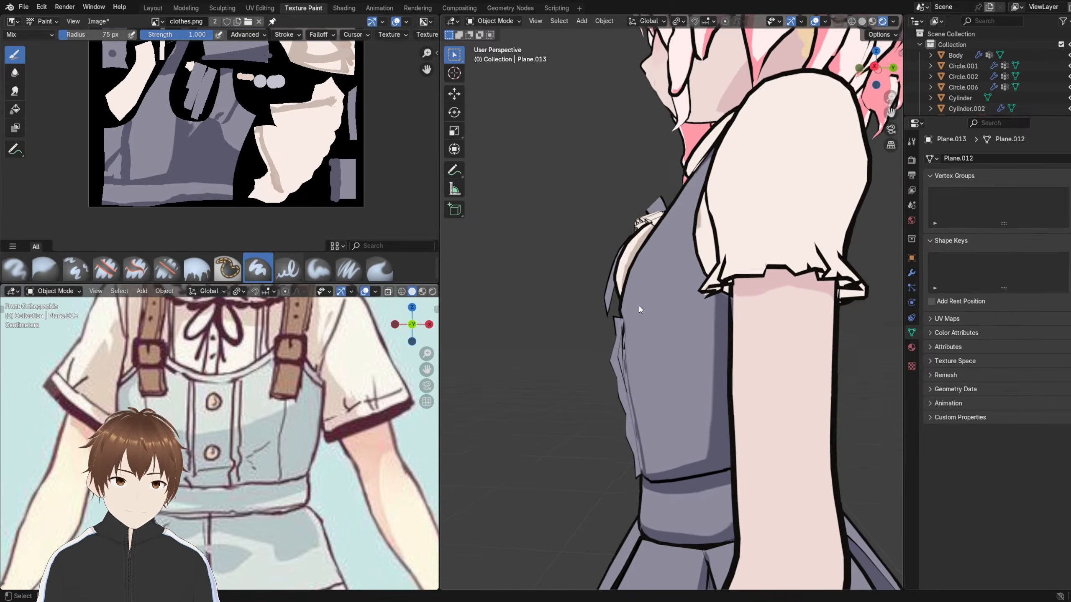
scroll(639, 307, up, 2)
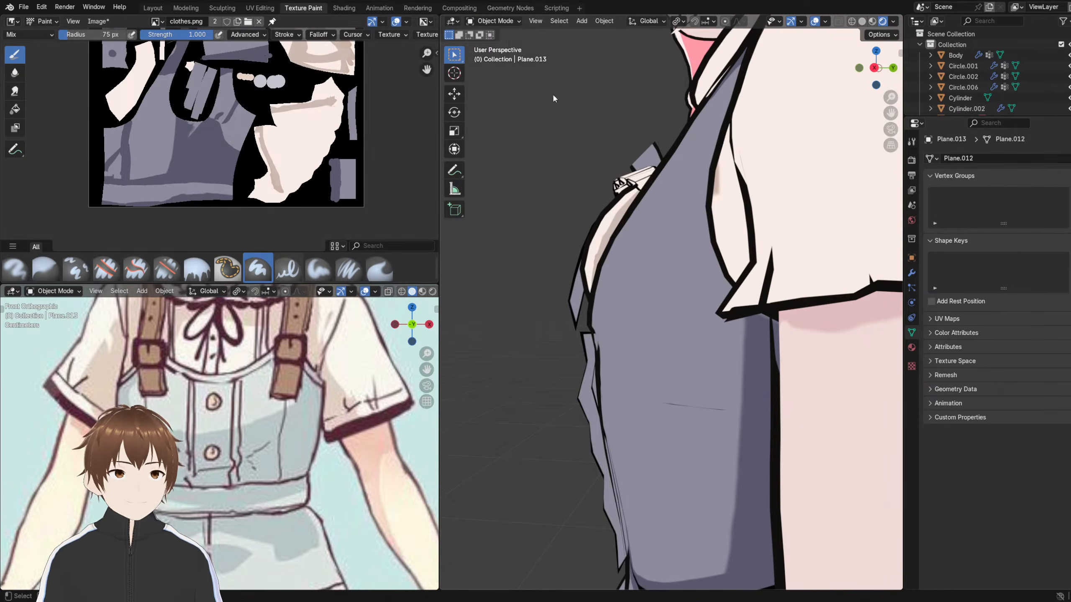
- Select the bodice, switch the viewport to Solid shading and inspect its front profile below the chest
click(654, 311)
middle_drag(598, 323, 623, 284)
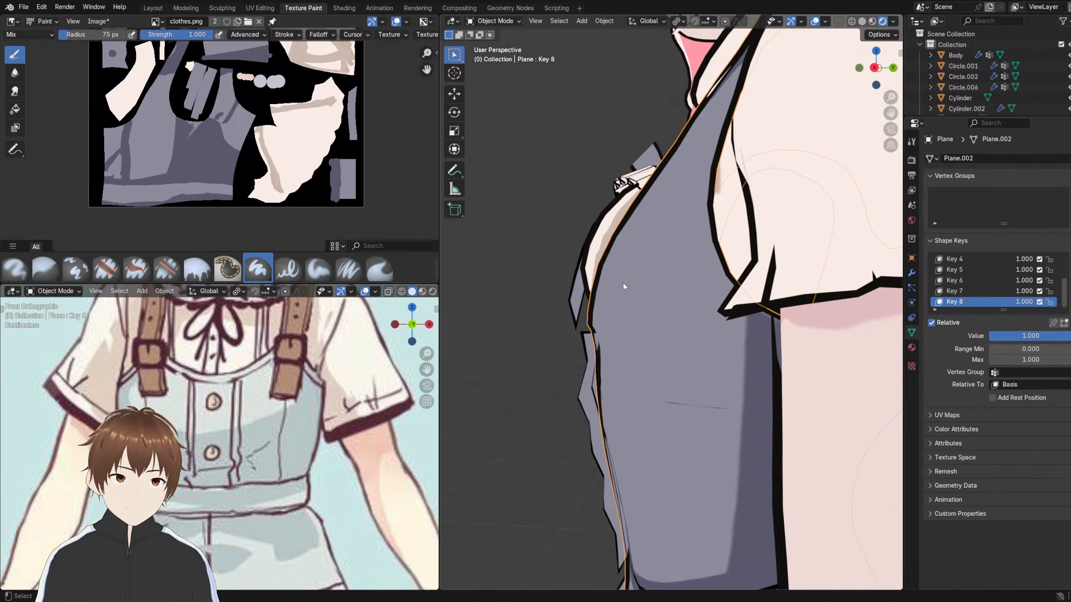
click(861, 21)
mouse_move(661, 228)
middle_down()
mouse_move(773, 230)
mouse_move(677, 232)
mouse_move(649, 219)
mouse_move(666, 234)
mouse_move(615, 273)
middle_up()
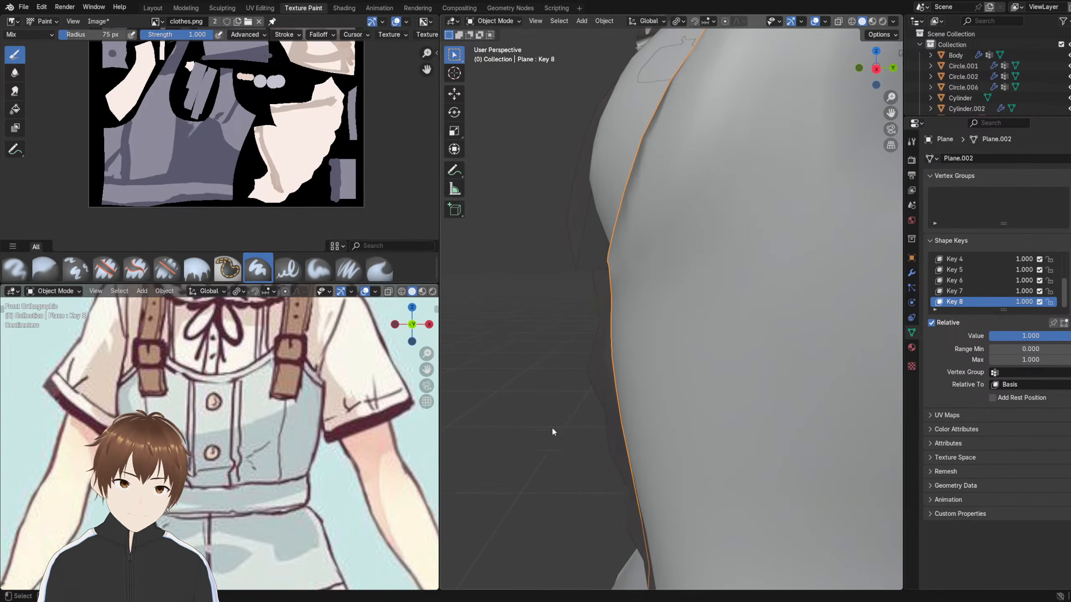
scroll(628, 268, up, 4)
middle_drag(639, 270, 619, 277)
mouse_move(530, 252)
middle_down()
mouse_move(565, 239)
mouse_move(549, 250)
middle_up()
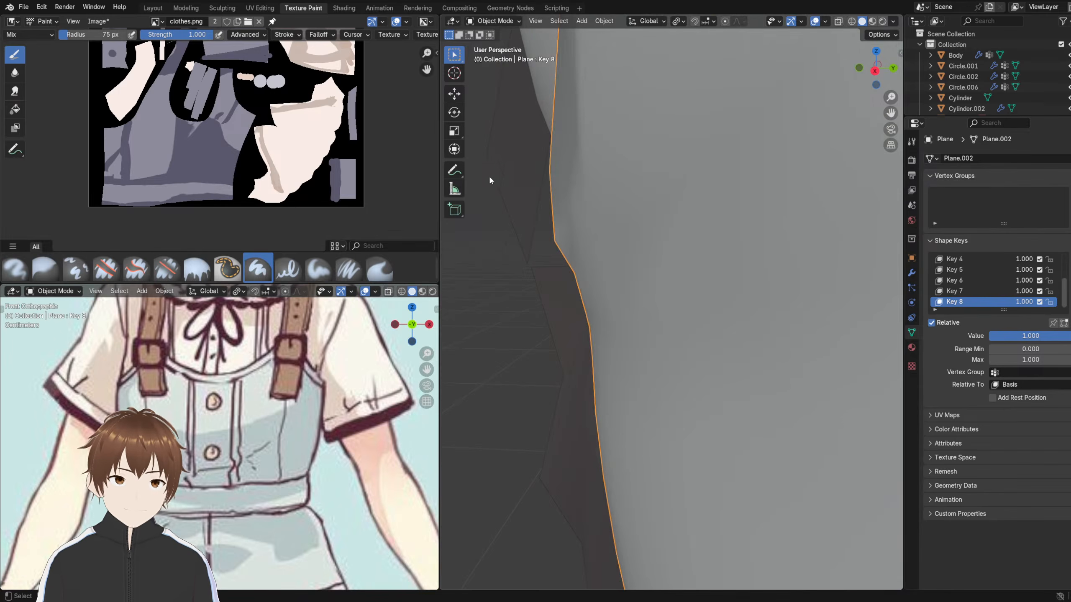
- Switch the bodice back to Texture Paint mode for work in the solid-shaded view
middle_drag(520, 222, 668, 255)
scroll(641, 247, down, 8)
scroll(668, 256, up, 3)
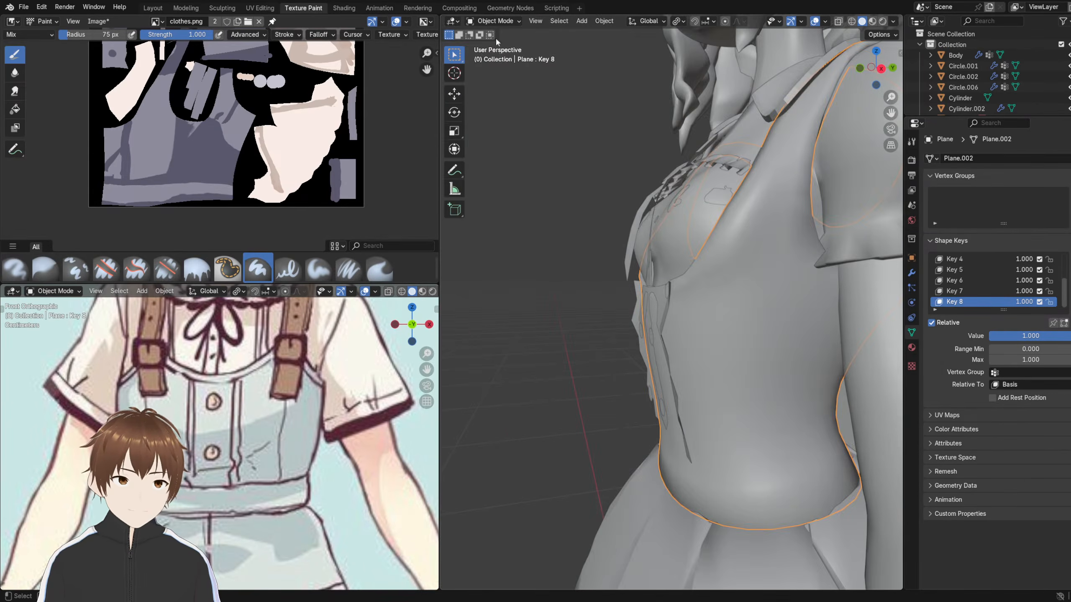
click(492, 20)
click(491, 91)
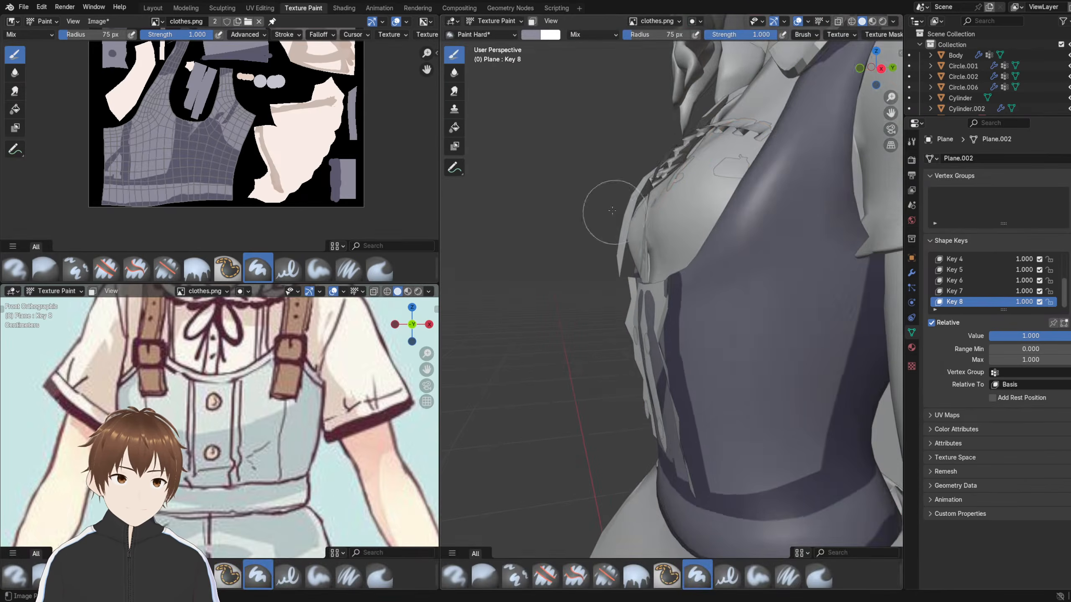
- Switch the 3D viewport to Rendered shading and set the brush radius to 43 px at the bodice edge below the chest
click(877, 21)
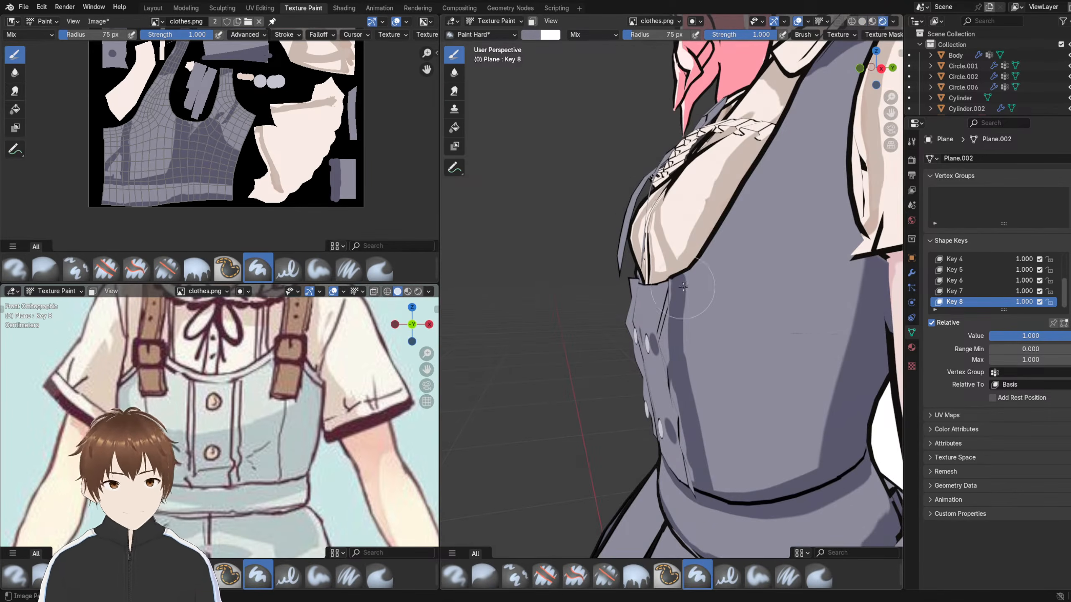
scroll(683, 287, up, 5)
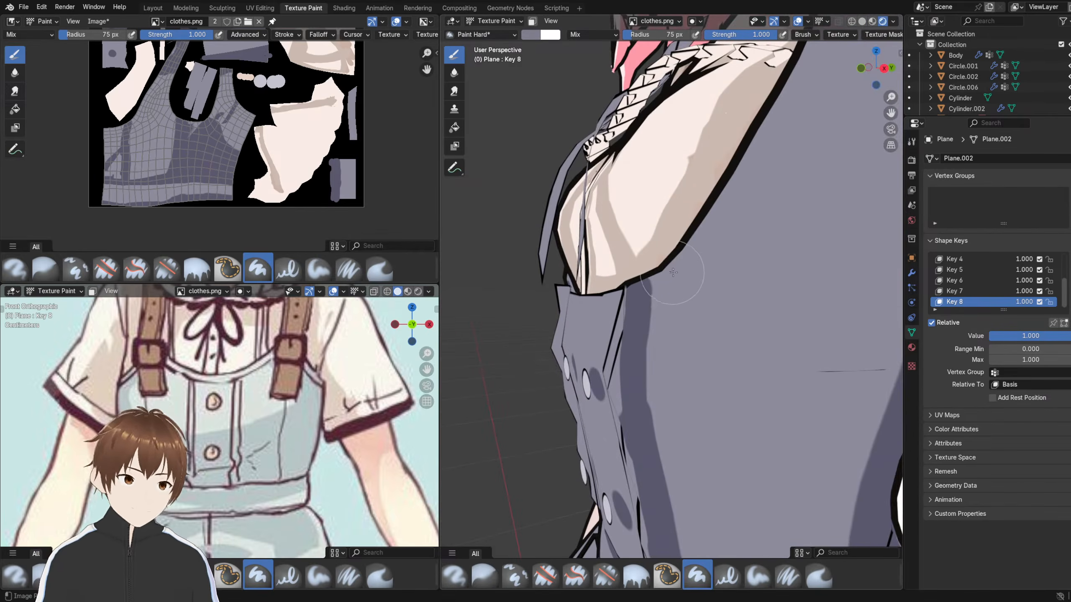
mouse_move(678, 271)
middle_down()
mouse_move(736, 263)
mouse_move(668, 257)
middle_up()
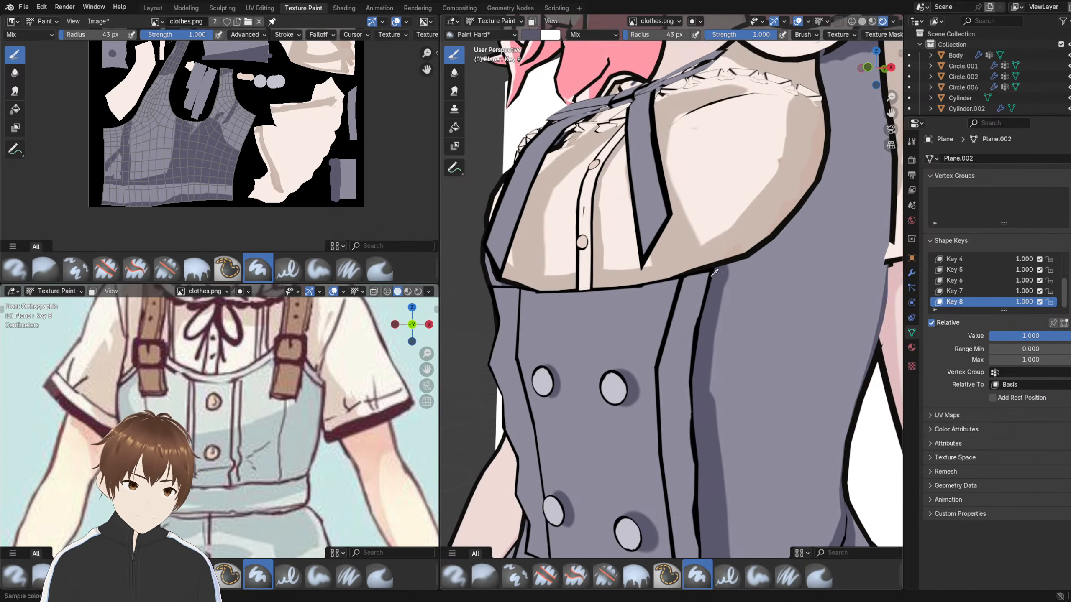
- Return to Object Mode and hide the bodice's Solidify.001 outline modifier in the viewport
key(n)
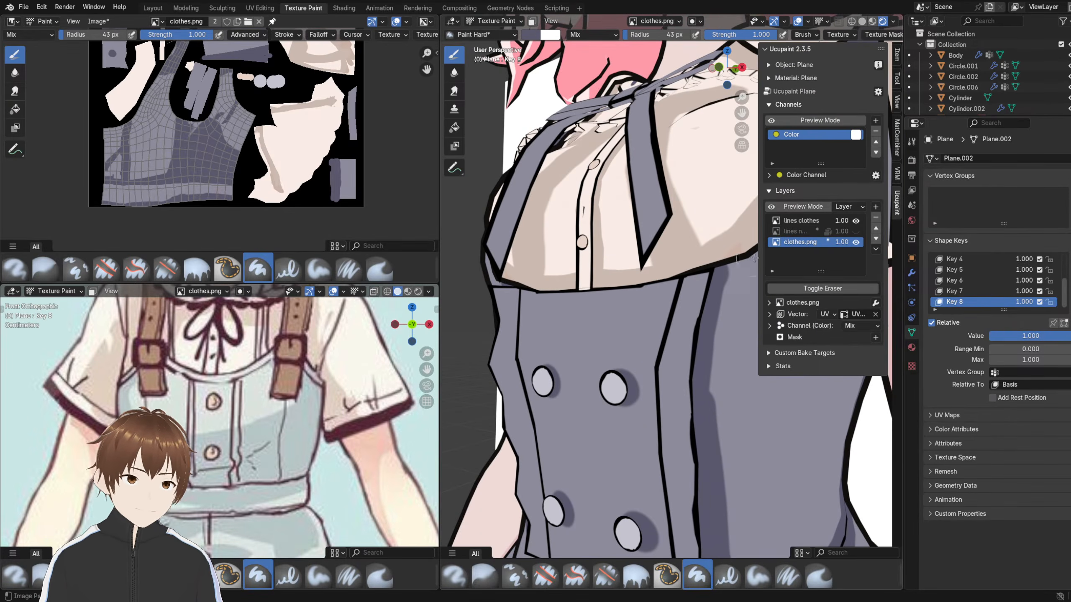
click(506, 21)
click(502, 33)
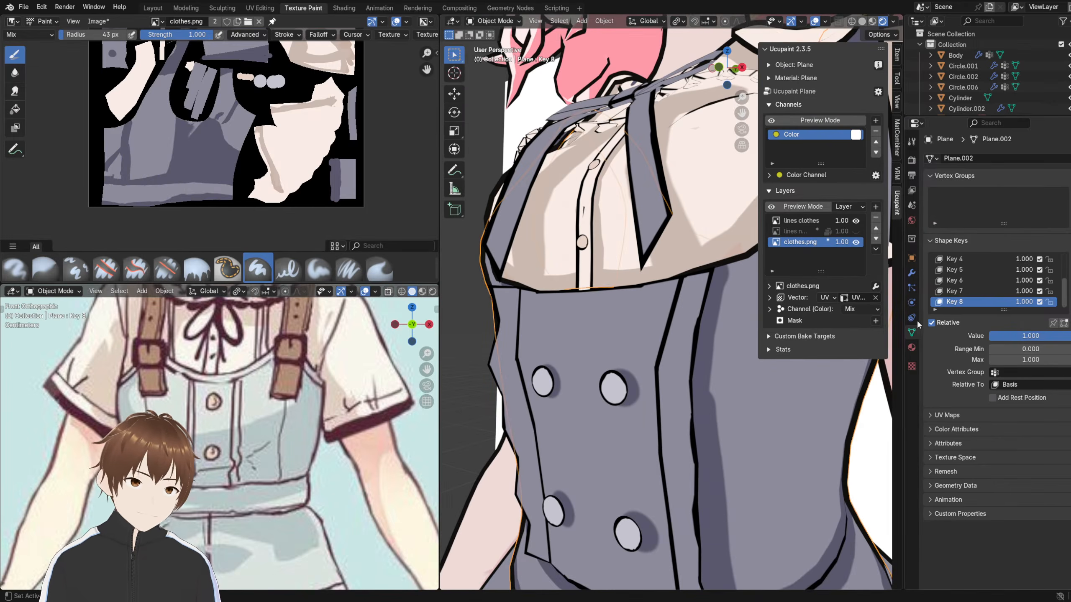
click(911, 273)
click(1035, 492)
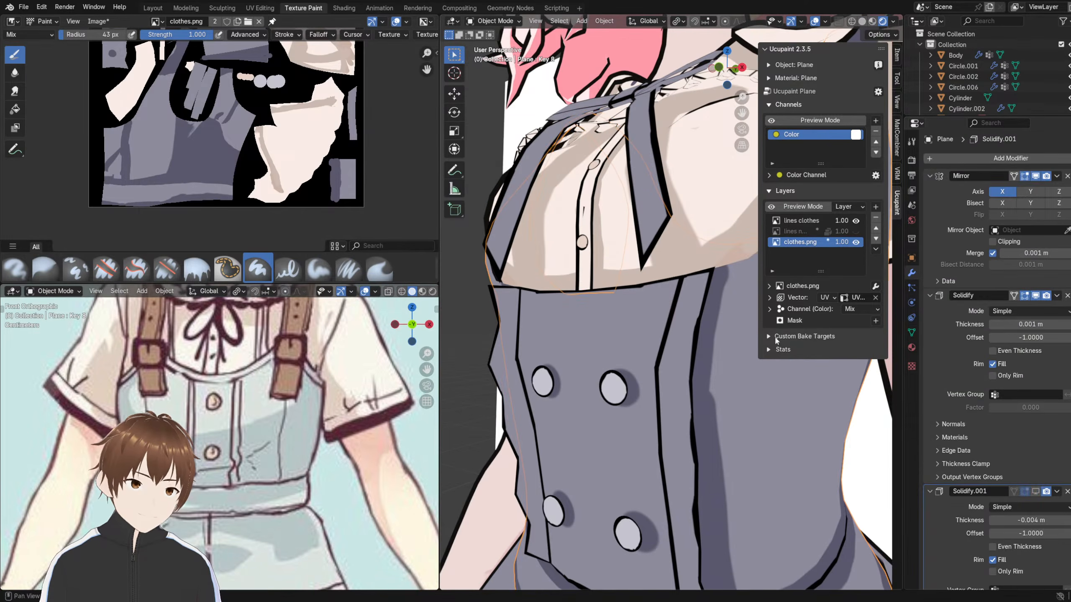
key(n)
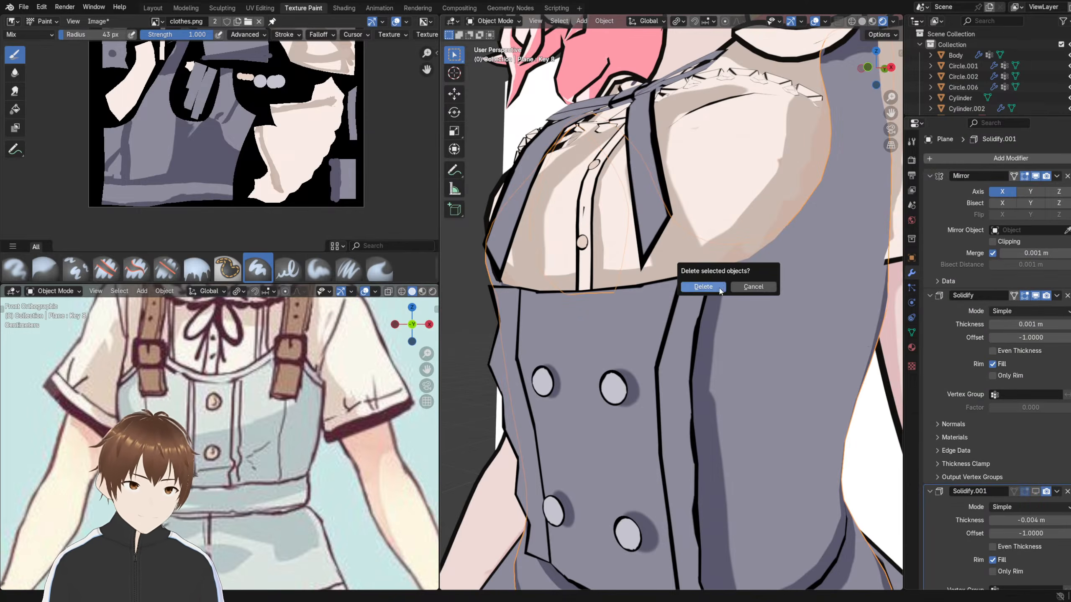
- Return the bodice to Texture Paint mode and paint a dark shadow along its edge beneath and beside the chest
click(494, 21)
click(489, 95)
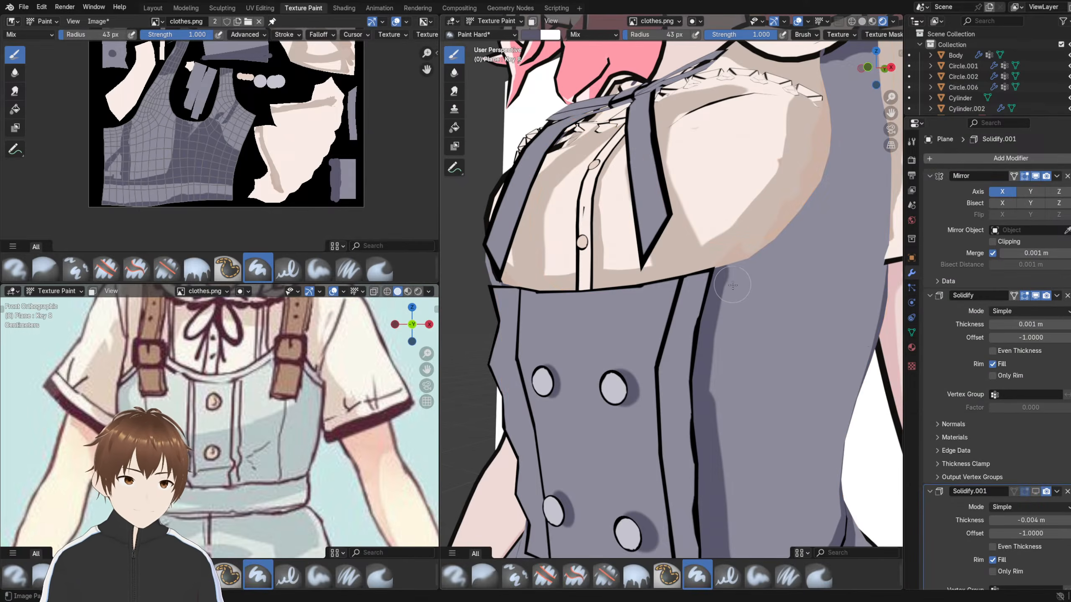
drag(718, 279, 789, 235)
mouse_move(792, 228)
middle_down()
mouse_move(813, 210)
mouse_move(773, 247)
mouse_move(730, 245)
middle_up()
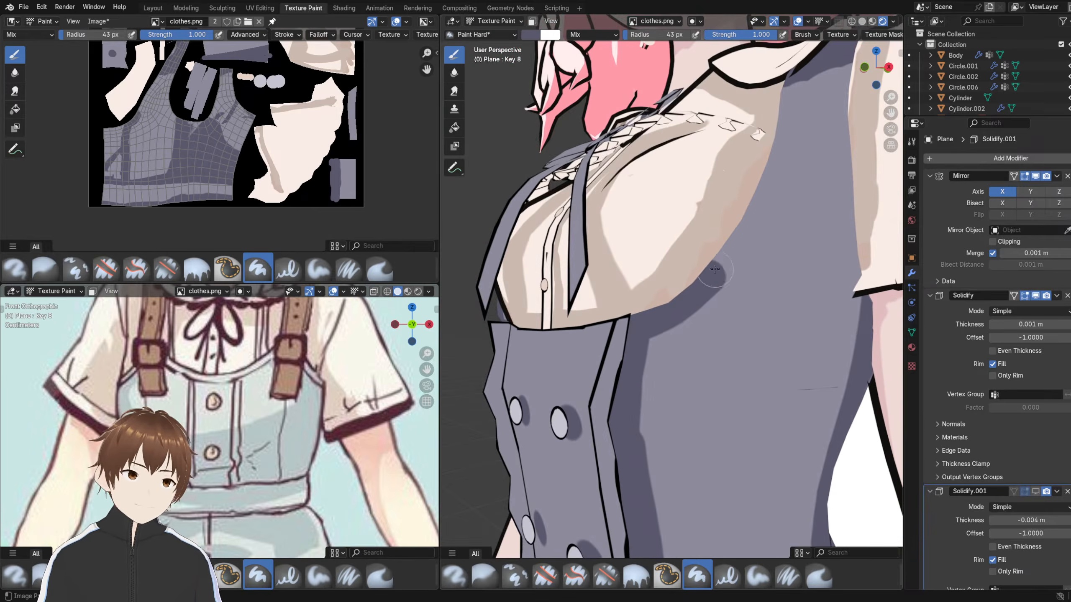
drag(711, 270, 754, 206)
- Examine the full outfit on the Mori Girl reference sheet and its neighbouring reference images
scroll(311, 380, down, 6)
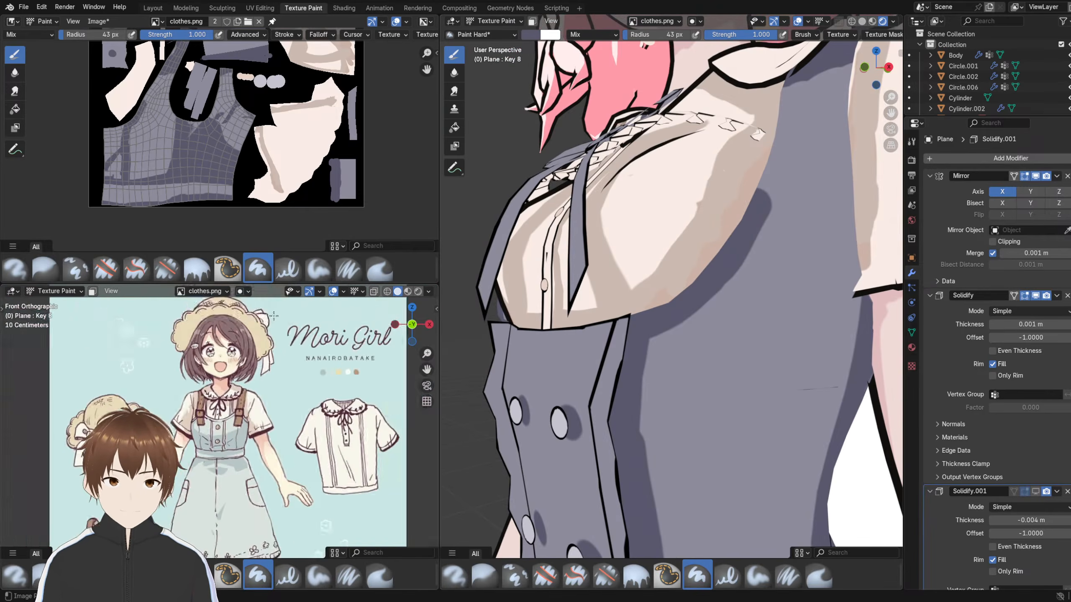
shift+middle_drag(311, 401, 303, 384)
shift+middle_drag(225, 372, 260, 372)
scroll(258, 443, up, 2)
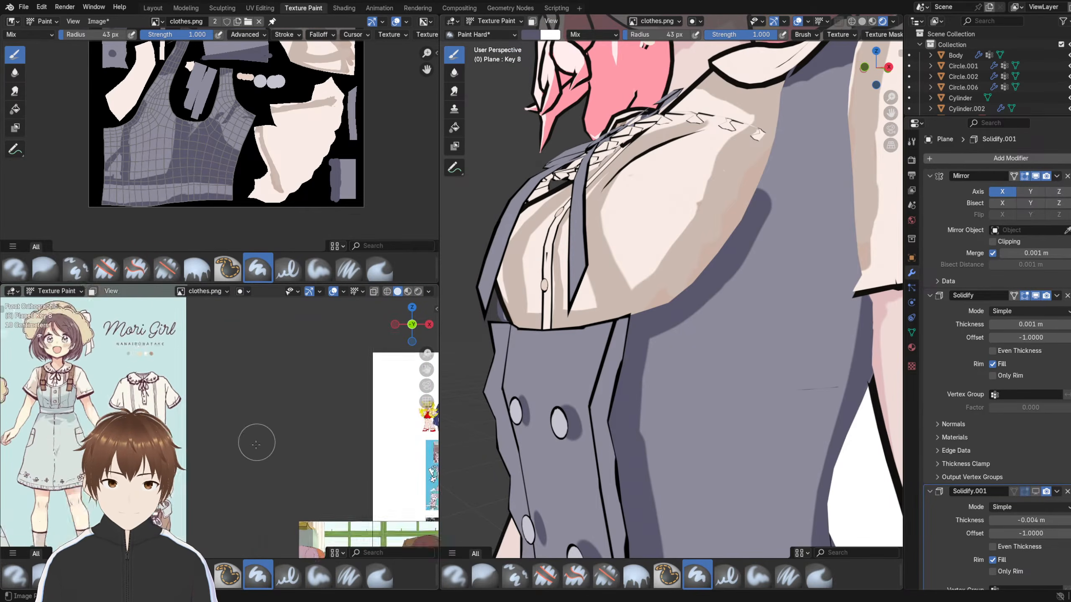
shift+middle_drag(199, 402, 255, 406)
scroll(260, 434, up, 1)
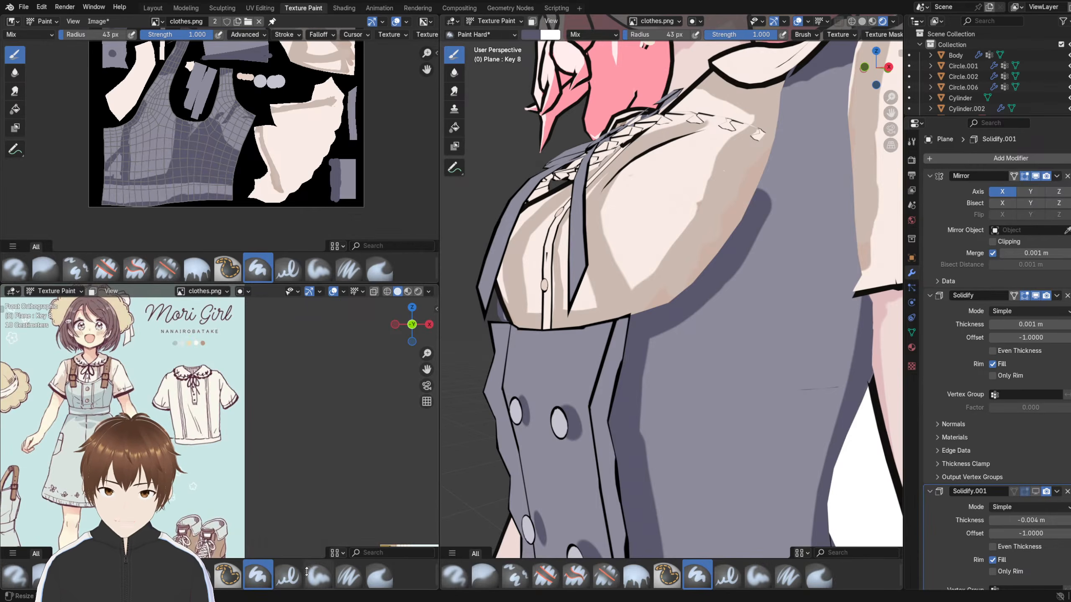
drag(314, 559, 314, 586)
drag(289, 252, 295, 282)
- Switch to the Layout workspace and frame the Mori Girl reference's upper outfit beside the model
click(152, 8)
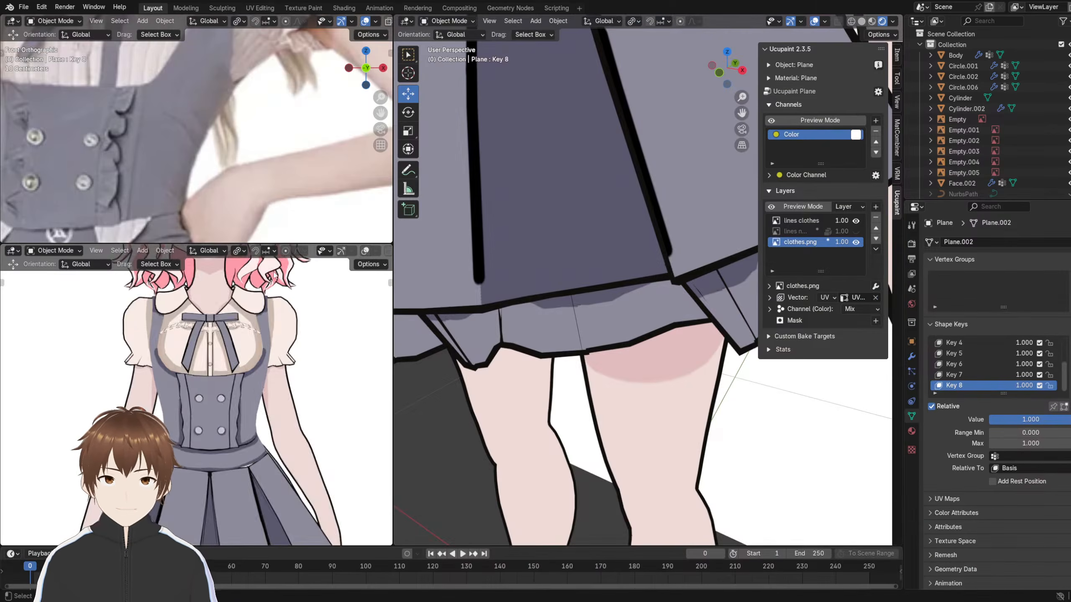
scroll(211, 156, down, 8)
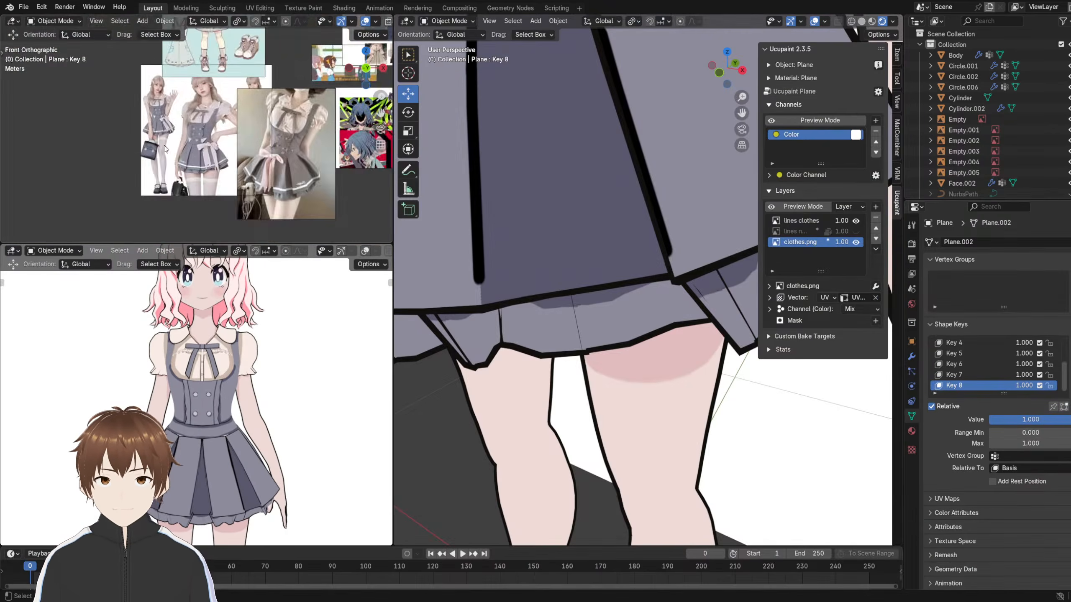
scroll(189, 89, up, 7)
shift+middle_drag(189, 88, 160, 224)
shift+middle_drag(223, 99, 167, 149)
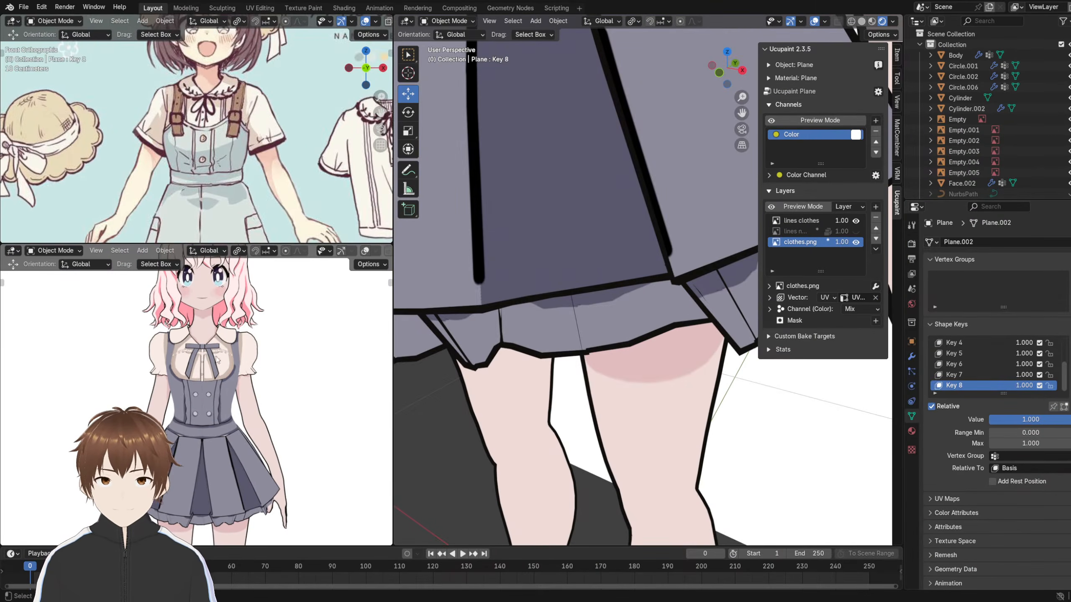
- Frame the character's torso in the Layout workspace and set the bodice to Texture Paint mode
middle_drag(300, 338, 261, 334)
scroll(586, 202, down, 11)
scroll(587, 203, up, 6)
shift+middle_drag(588, 161, 582, 295)
scroll(599, 228, up, 2)
click(468, 21)
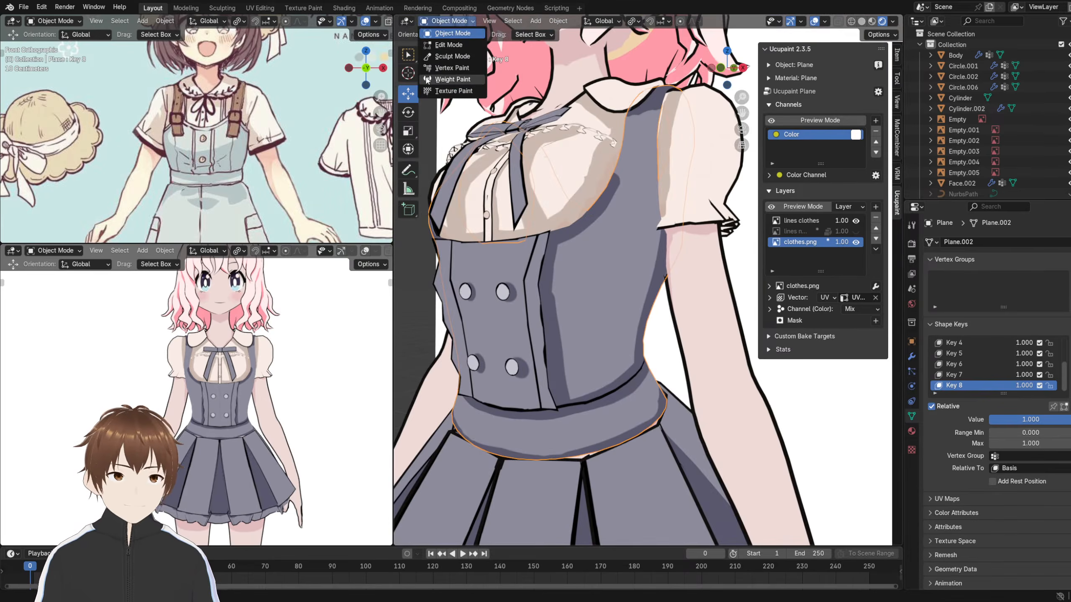
click(462, 84)
click(438, 21)
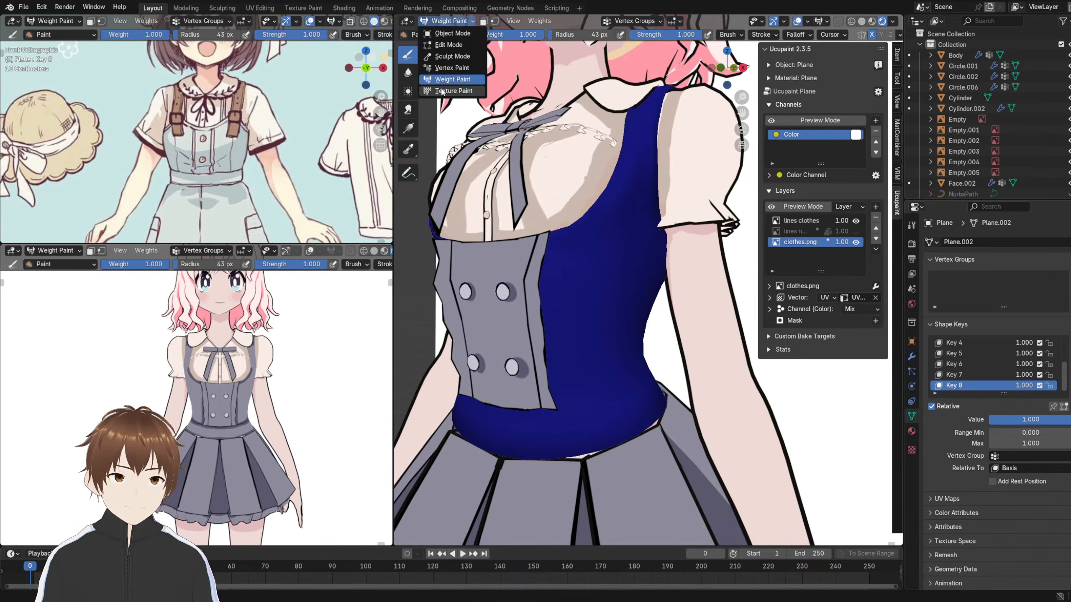
click(456, 85)
- Widen the dark shadow on the bodice along the lower side curve of the chest
scroll(607, 242, up, 4)
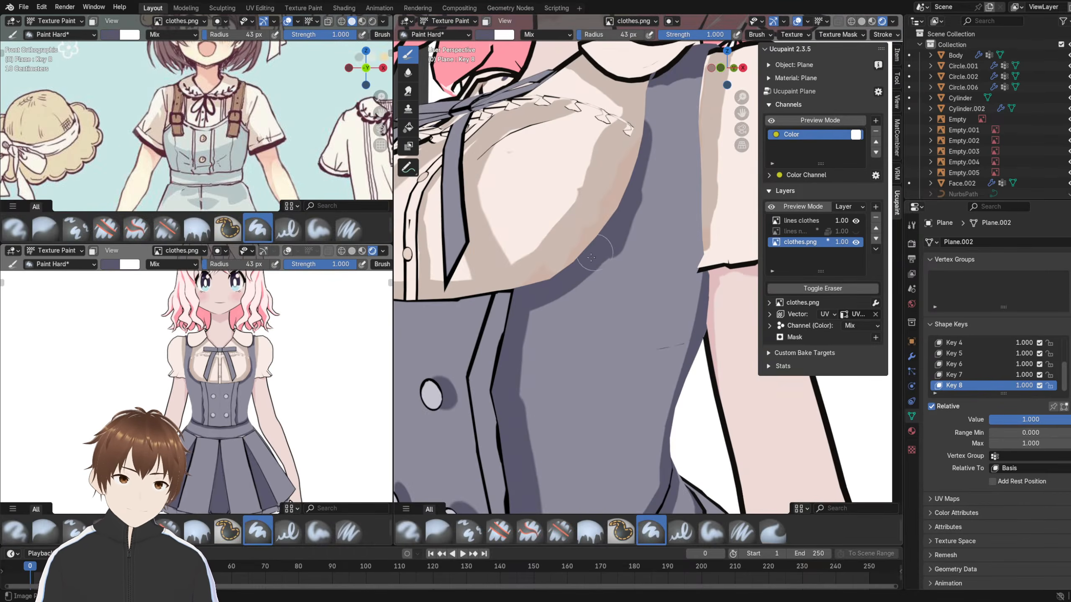
drag(592, 257, 551, 300)
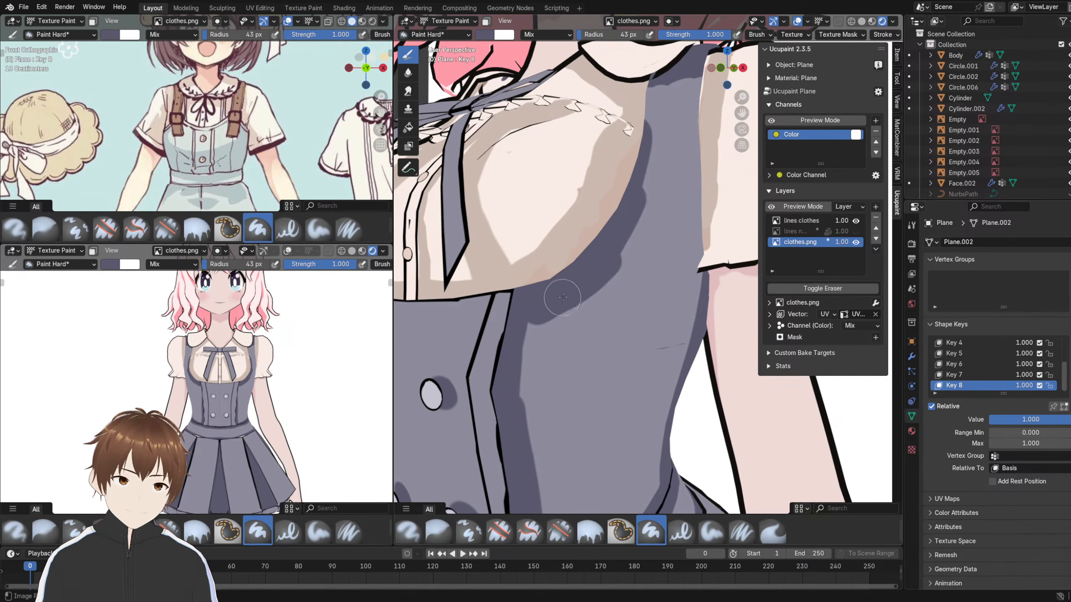
mouse_move(575, 273)
shift+middle_down()
mouse_move(636, 243)
mouse_move(618, 250)
shift+middle_up()
shift+middle_drag(698, 133, 582, 244)
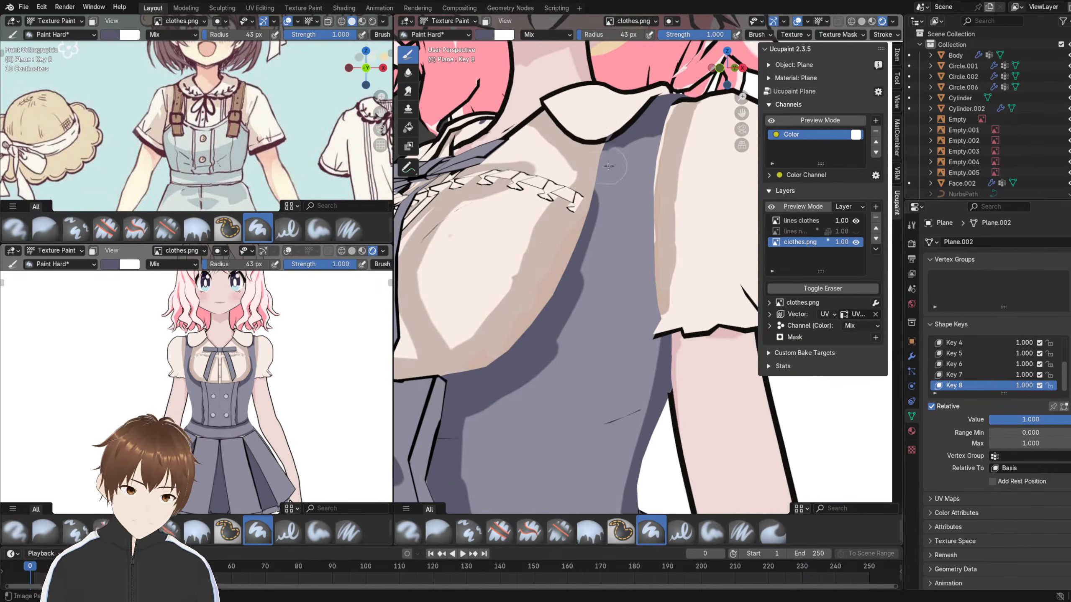
- Sample the lighter bodice colour and trim the outer edge of the shadow beside the chest
mouse_move(592, 166)
middle_down()
mouse_move(570, 149)
mouse_move(580, 153)
middle_up()
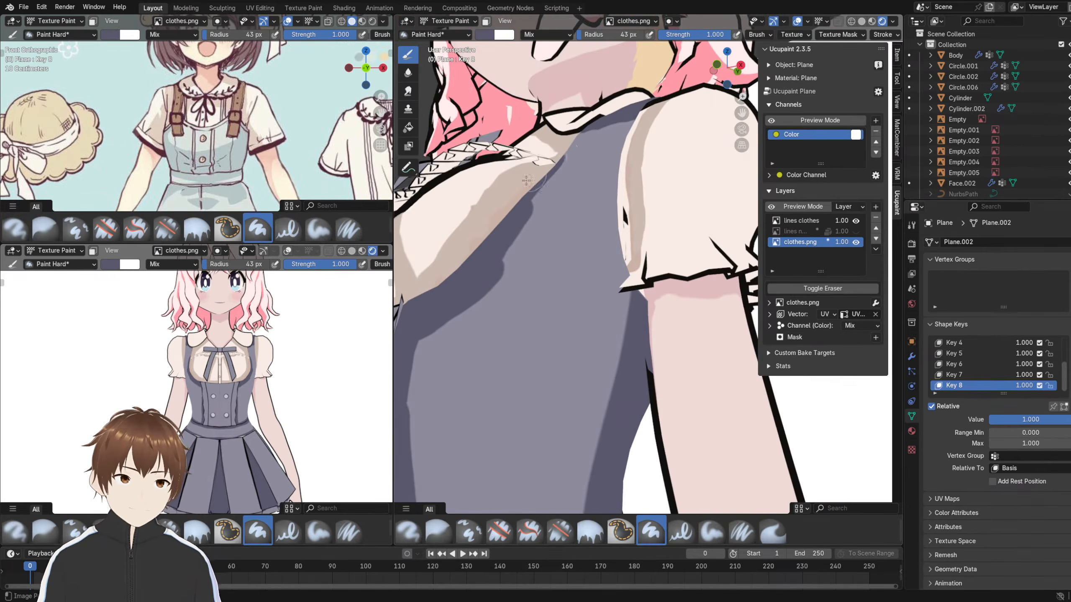
middle_drag(527, 194, 581, 198)
key(shift+x)
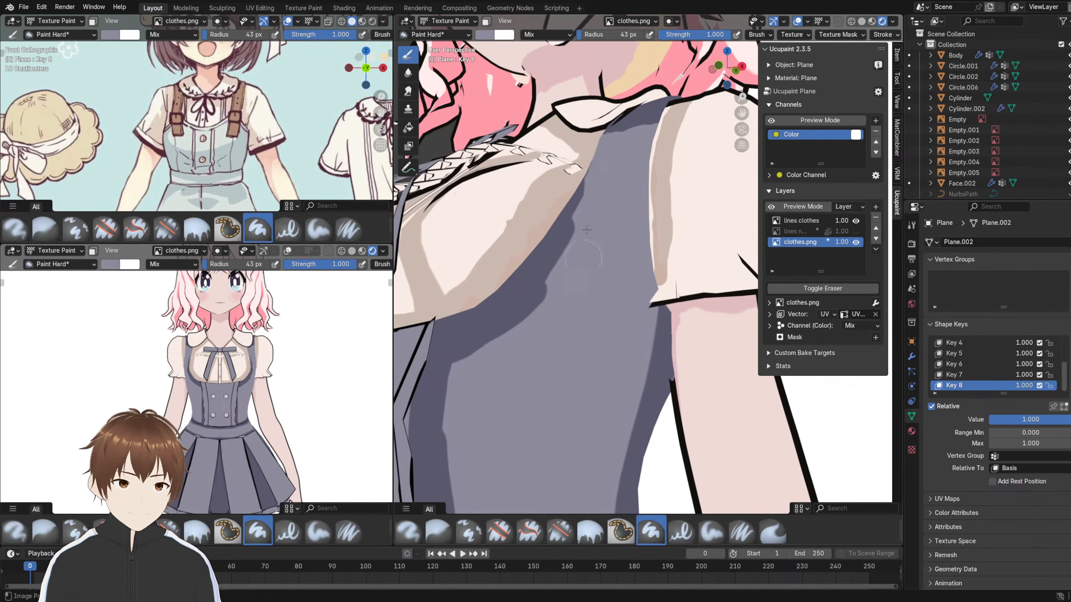
mouse_move(586, 230)
mouse_down()
mouse_move(580, 208)
mouse_move(540, 323)
mouse_up()
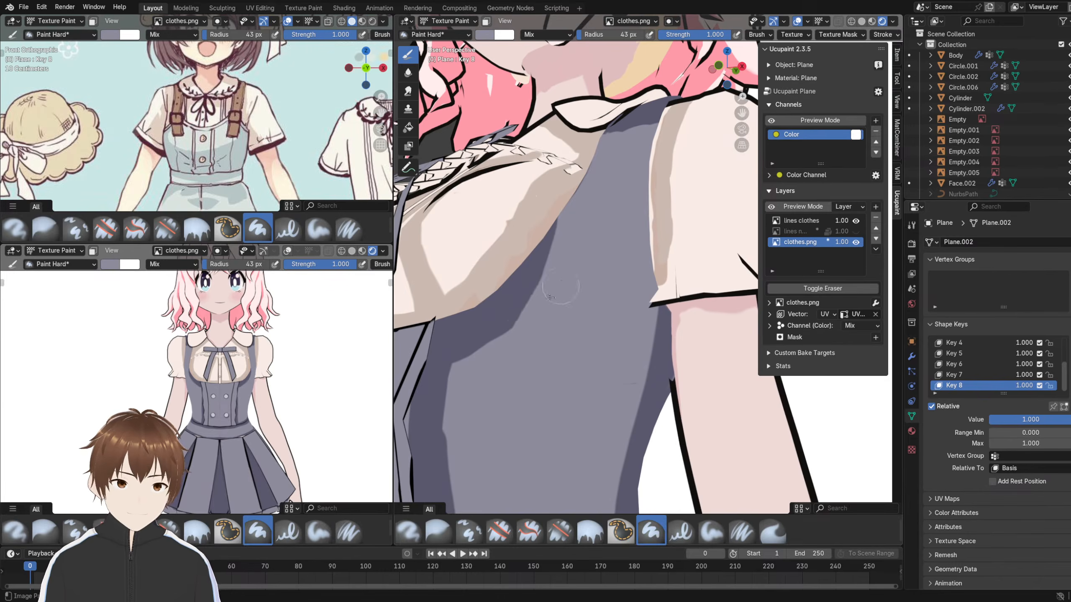
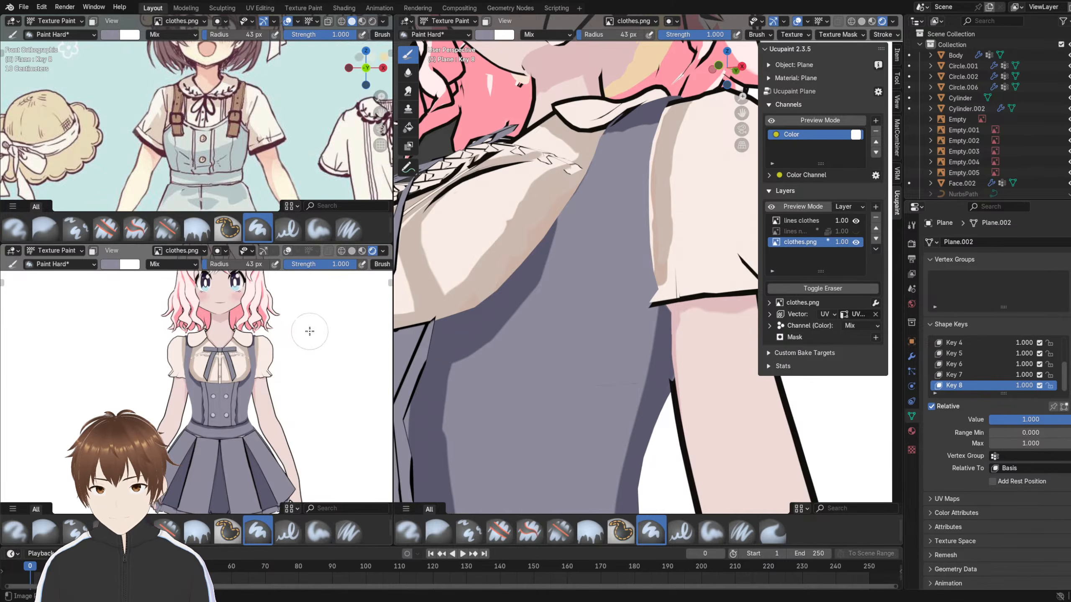
- Sample the dark shadow colour and widen the bodice's side shadow from under the arm down to the waist
mouse_move(309, 332)
middle_down()
mouse_move(270, 337)
mouse_move(306, 342)
mouse_move(278, 337)
mouse_move(301, 334)
middle_up()
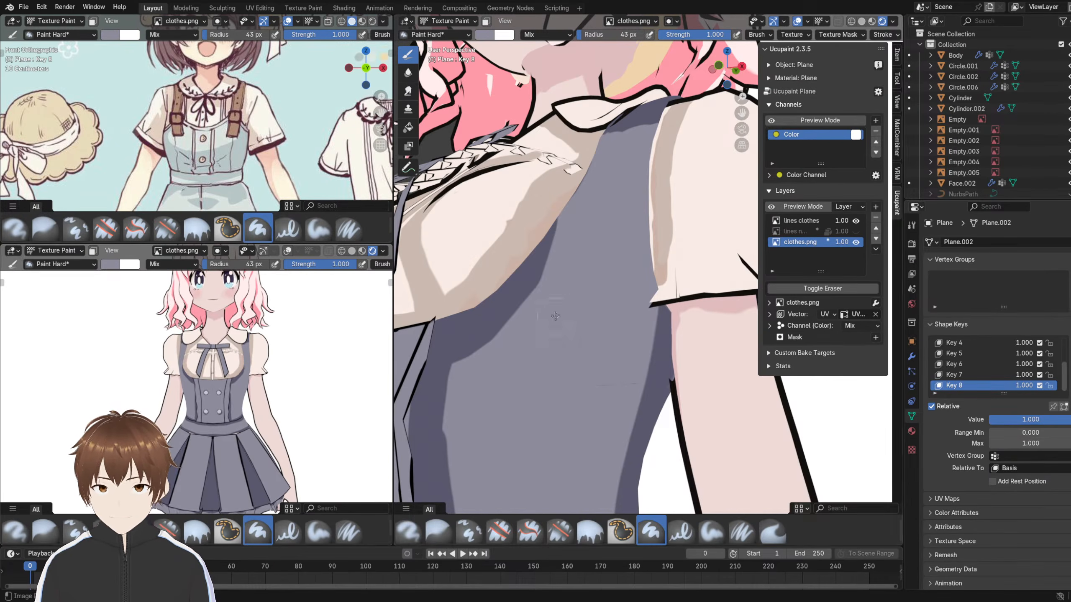
scroll(555, 316, down, 5)
scroll(590, 310, up, 5)
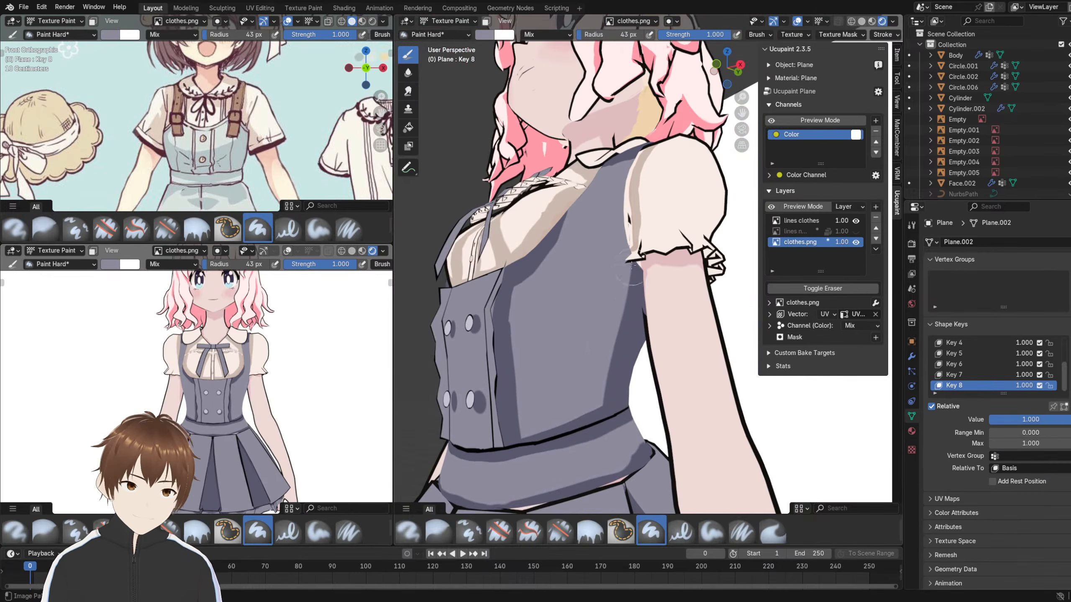
key(shift+x)
drag(621, 259, 587, 390)
drag(608, 303, 574, 396)
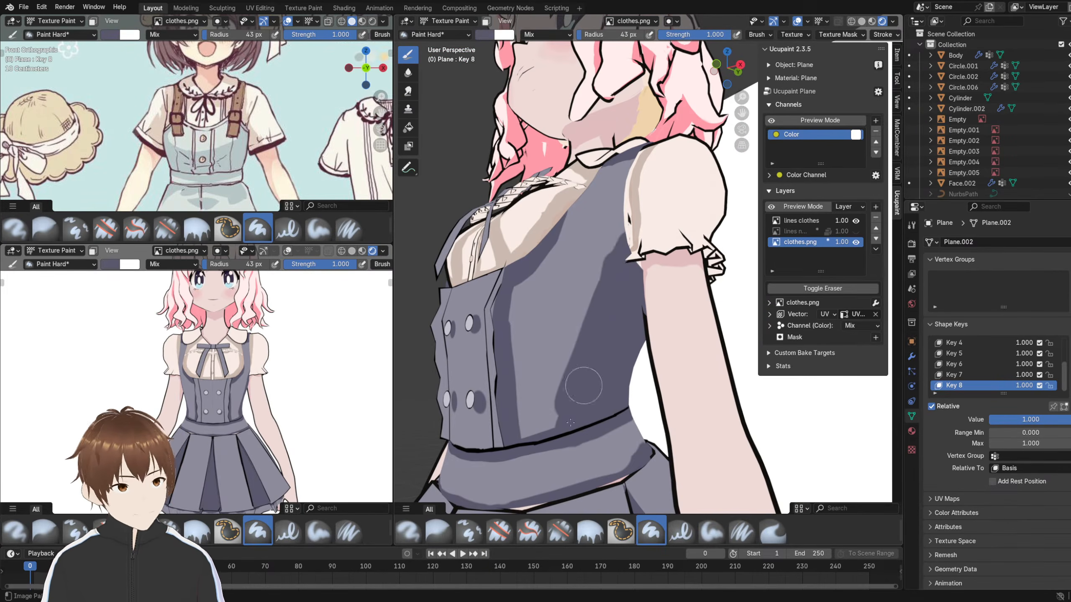
middle_drag(564, 443, 645, 457)
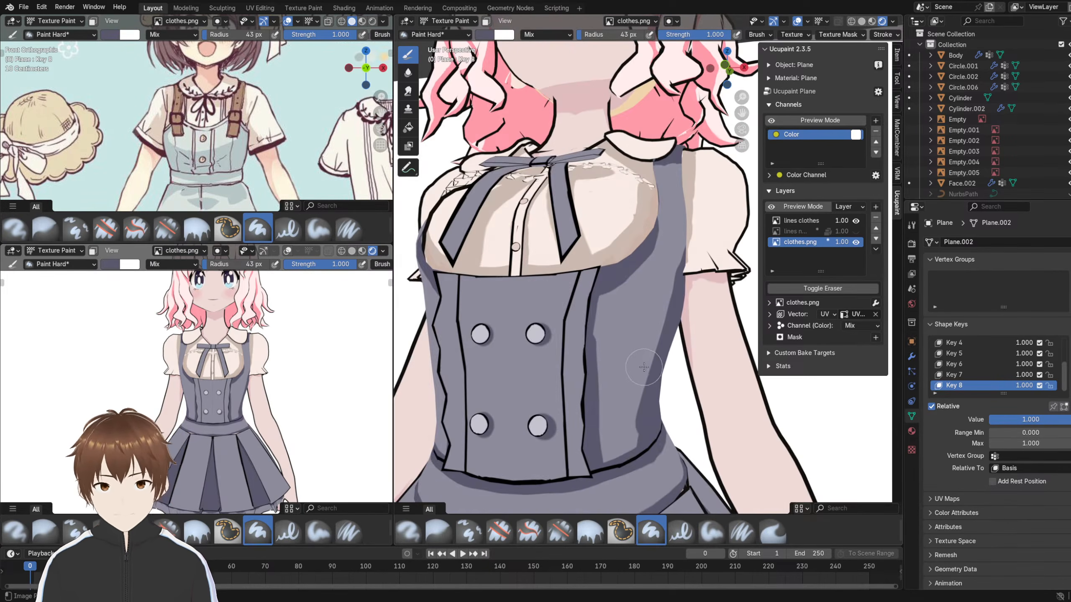
- Extend the dark side shadow from the armhole towards the waist on the opposite side of the bodice
middle_drag(437, 389, 518, 371)
drag(566, 137, 607, 346)
drag(589, 225, 613, 361)
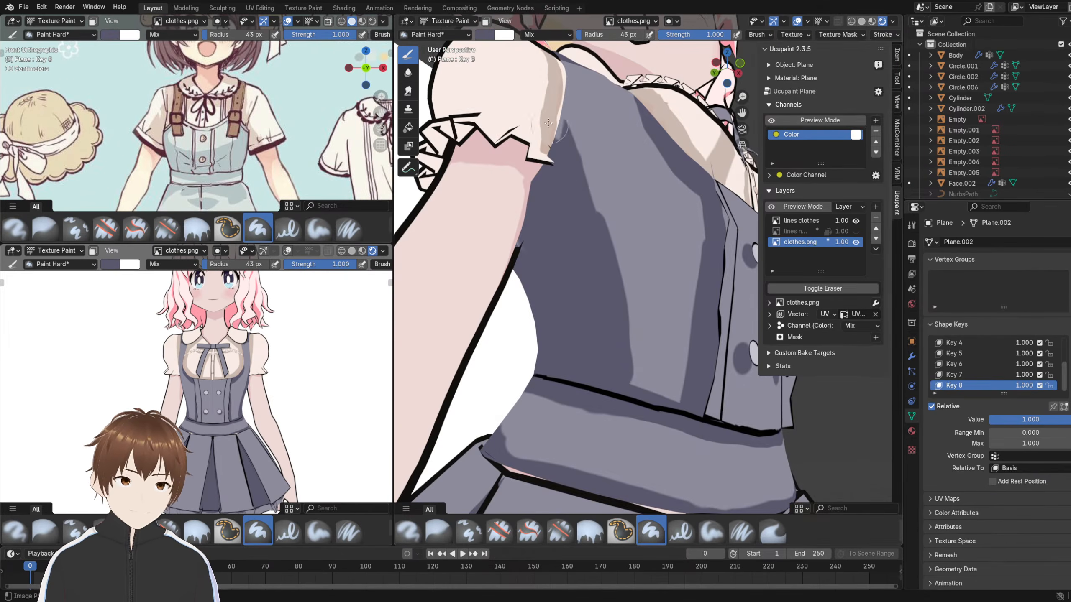
middle_drag(554, 134, 545, 278)
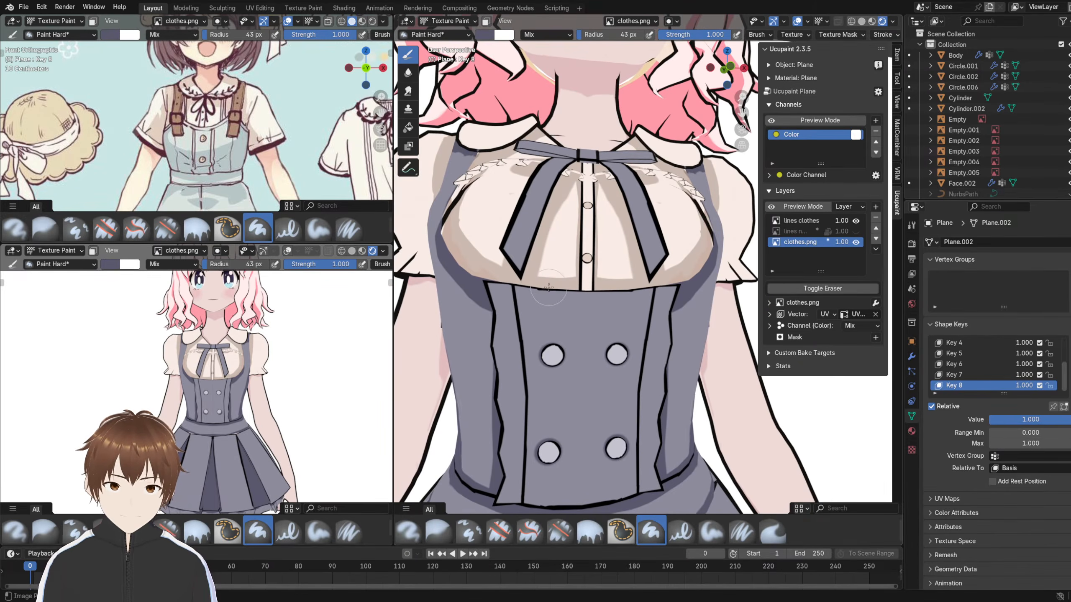
- Smooth and fill the side shadow's front edge below the sleeve from a front three-quarter view
mouse_move(490, 287)
shift+middle_down()
mouse_move(563, 258)
mouse_move(578, 264)
shift+middle_up()
drag(572, 216, 605, 383)
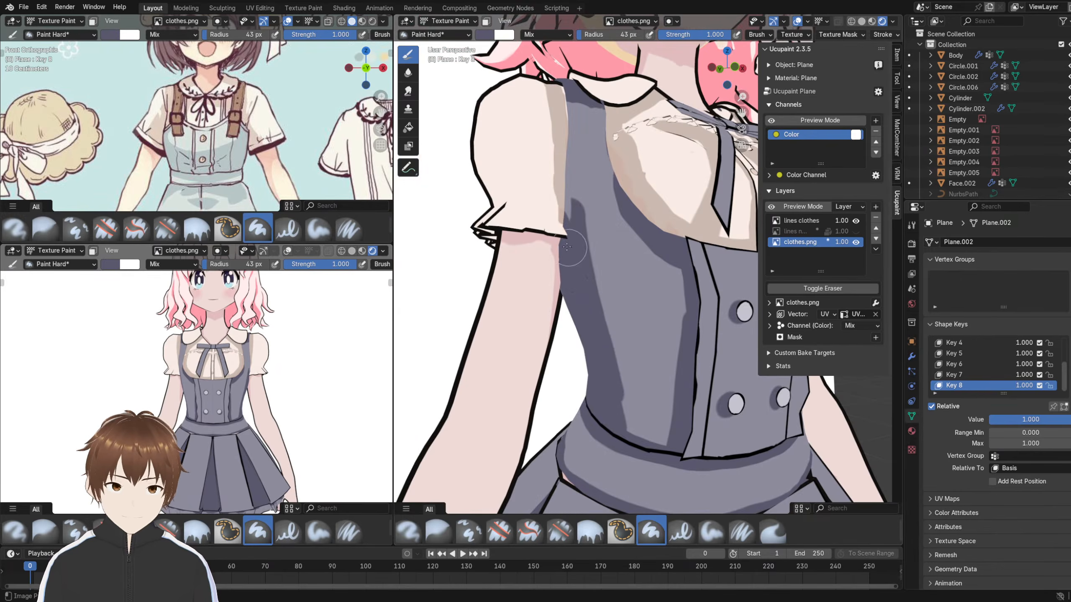
drag(569, 214, 624, 411)
- Sample the lighter bodice colour and trim back the front edge of the side shadow from chest height to the waist
middle_drag(270, 358, 203, 357)
mouse_move(628, 310)
middle_down()
mouse_move(511, 291)
mouse_move(541, 291)
middle_up()
mouse_move(542, 285)
mouse_down()
mouse_move(522, 329)
mouse_move(527, 349)
mouse_up()
key(ctrl+z)
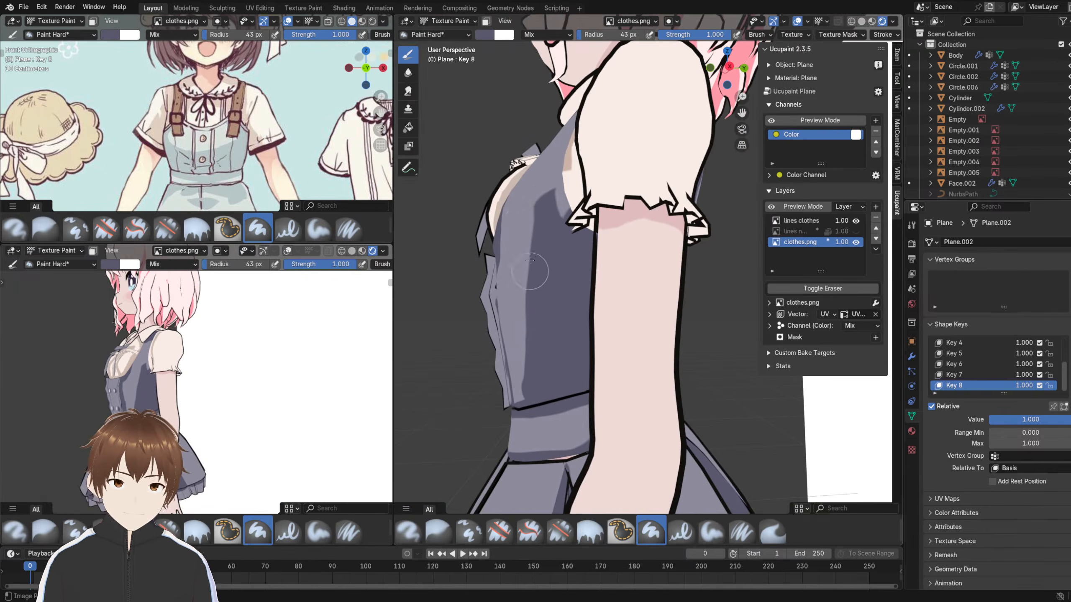
key(shift+x)
drag(536, 217, 522, 382)
middle_drag(201, 328, 249, 331)
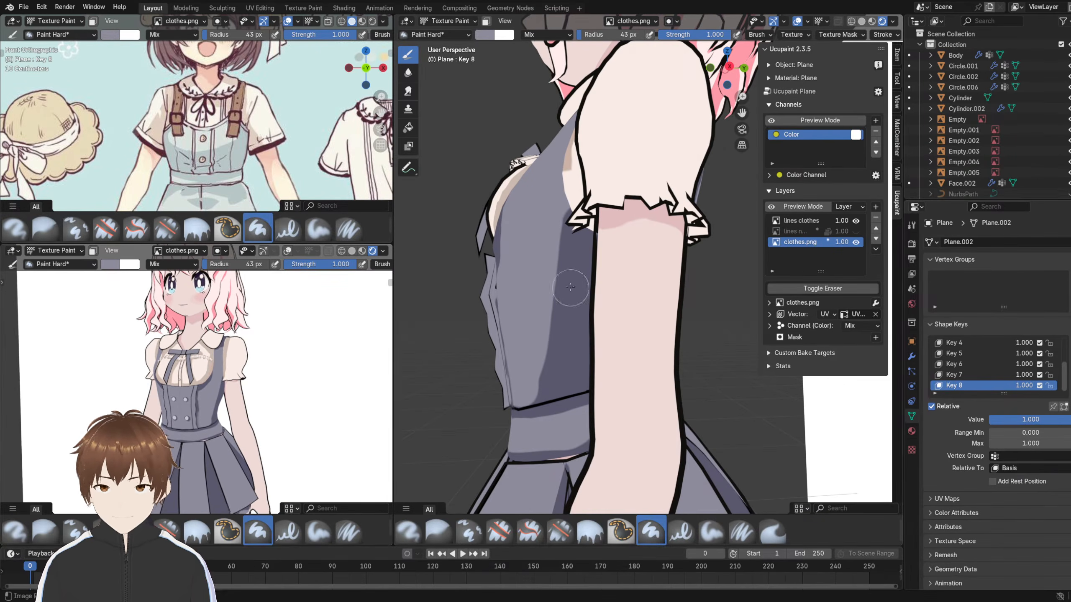
middle_drag(570, 287, 549, 273)
key(s)
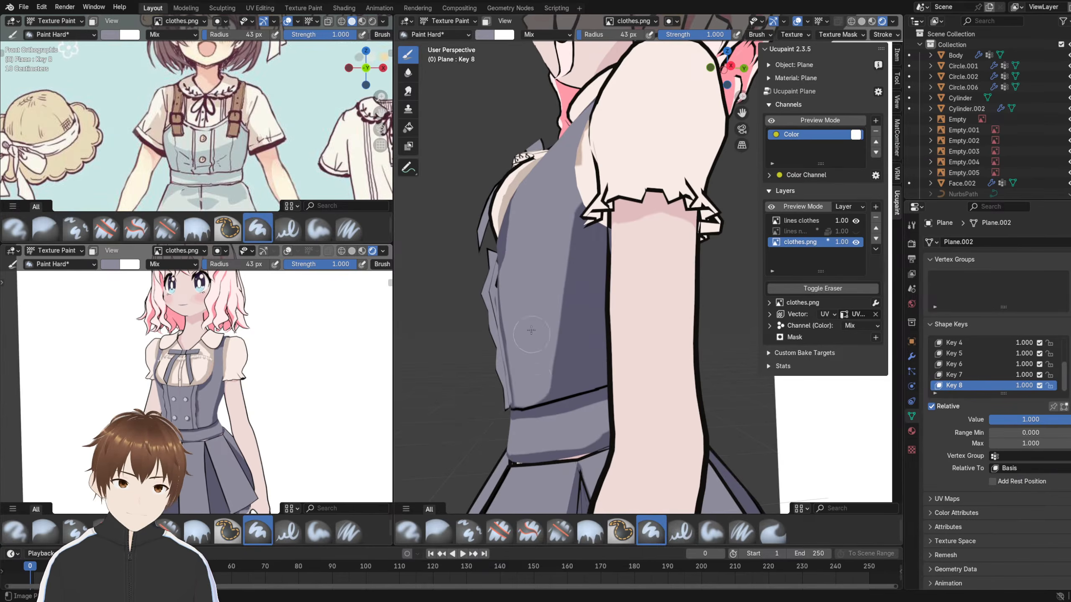
mouse_move(531, 330)
middle_down()
mouse_move(638, 317)
mouse_move(611, 356)
middle_up()
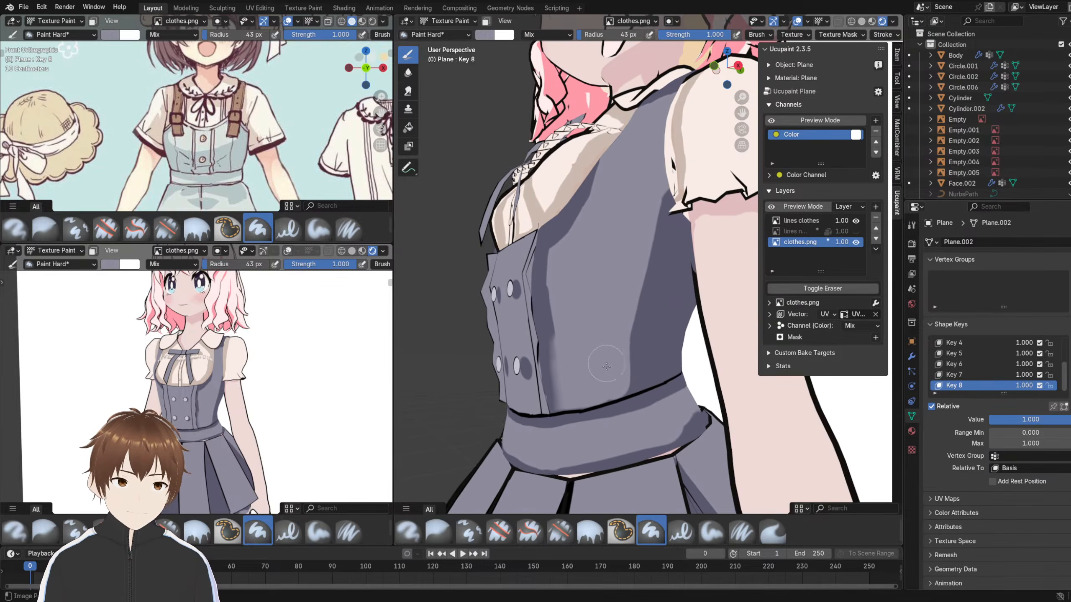
- Reshape the side shadow's front edge between the armhole and waist, alternating the dark shadow colour with the lighter bodice colour
mouse_move(593, 301)
middle_down()
mouse_move(658, 306)
mouse_move(601, 307)
middle_up()
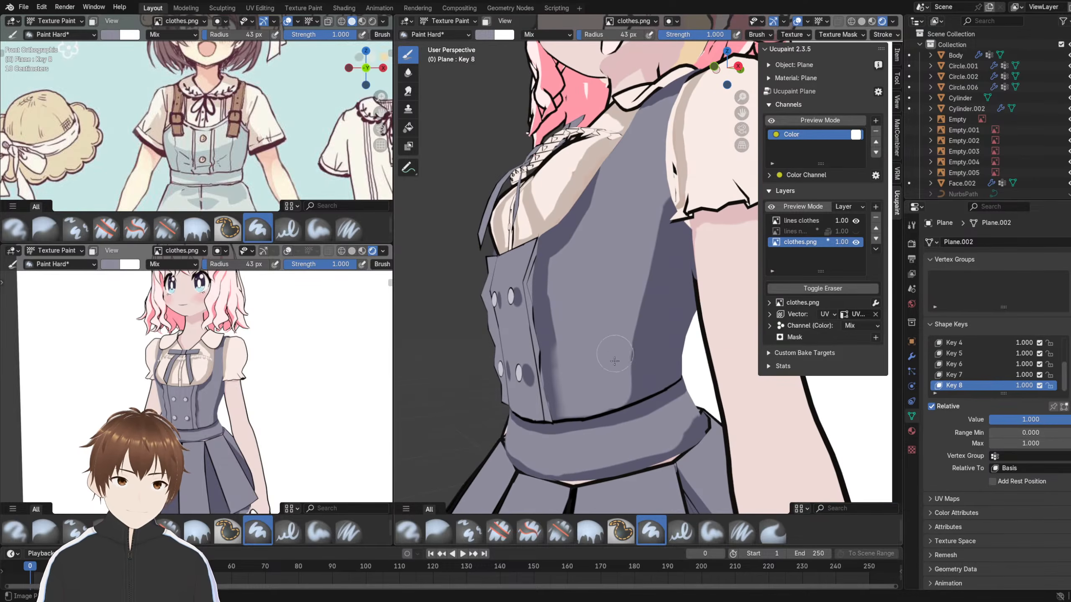
mouse_move(616, 391)
middle_down()
mouse_move(625, 382)
mouse_move(610, 379)
middle_up()
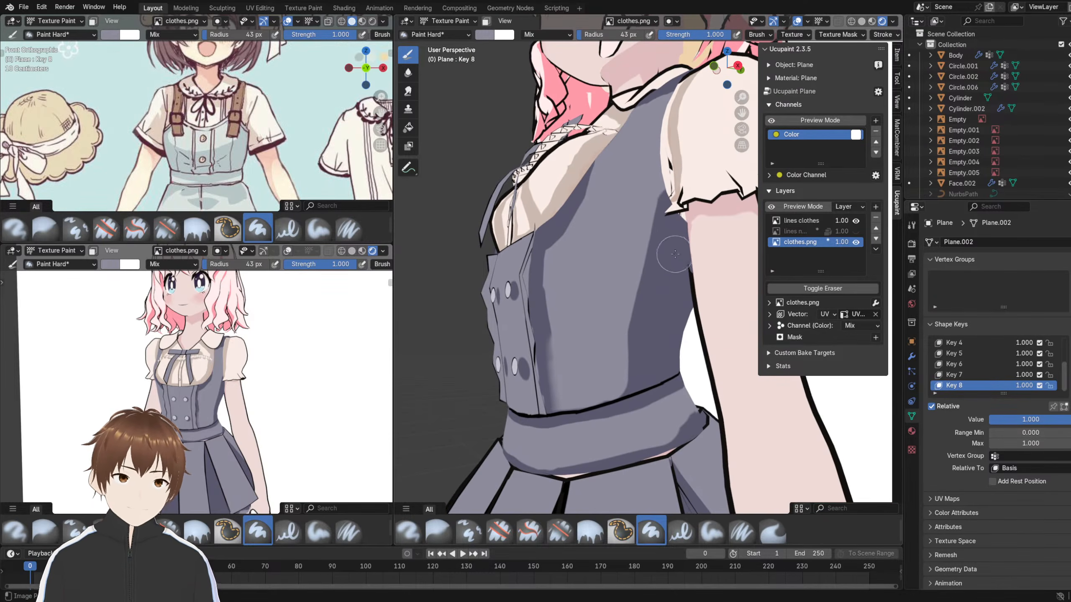
key(shift+x)
drag(670, 206, 648, 297)
drag(661, 188, 638, 312)
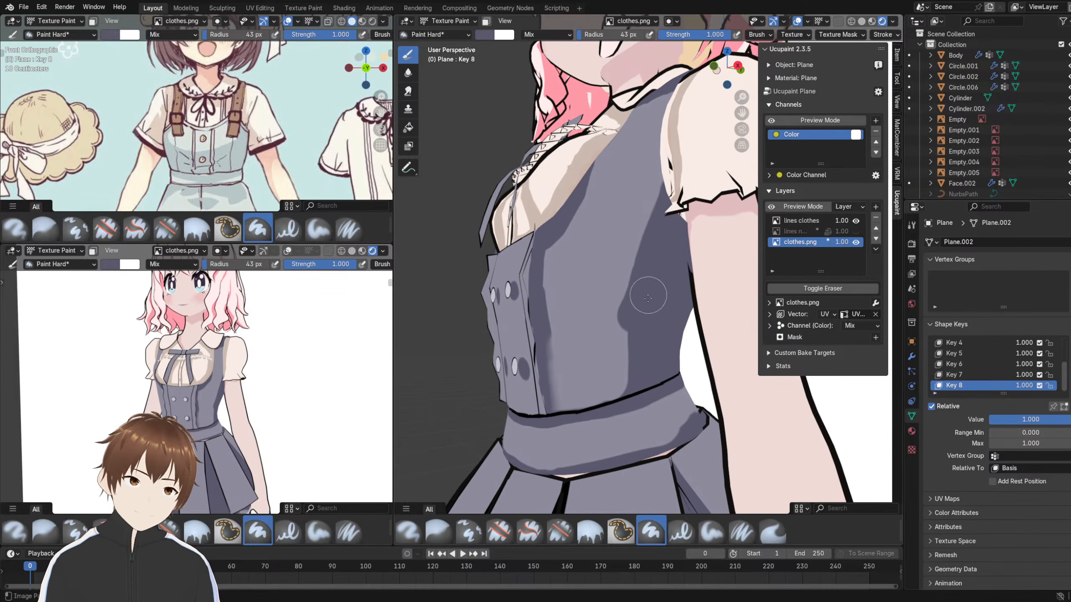
key(shift+x)
mouse_move(647, 190)
mouse_down()
mouse_move(607, 291)
mouse_move(638, 333)
mouse_up()
key(shift+x)
key(shift+x)
drag(599, 300, 609, 359)
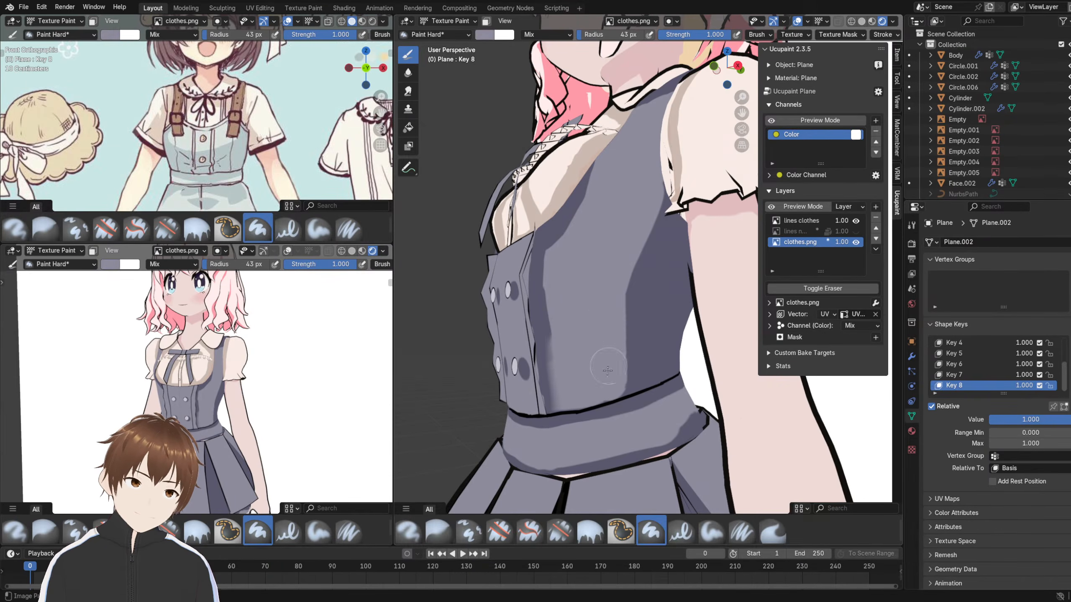
- Examine the bodice's side and under-chest shadows from three-quarter and front views, at full-outfit and close-up distance
scroll(607, 371, down, 8)
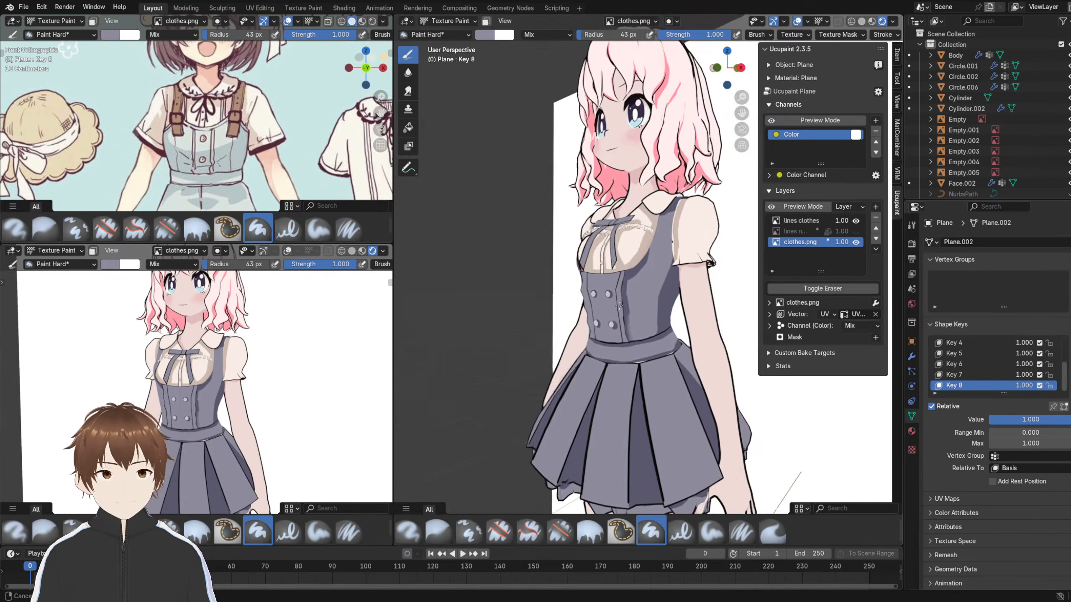
middle_drag(619, 305, 622, 306)
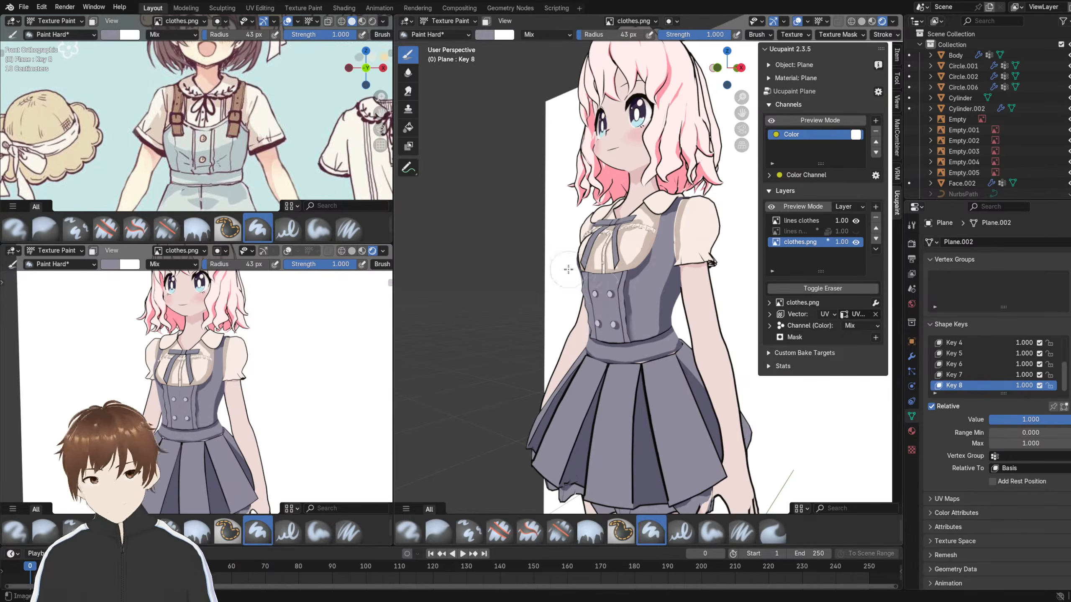
scroll(561, 274, up, 4)
middle_drag(603, 265, 569, 273)
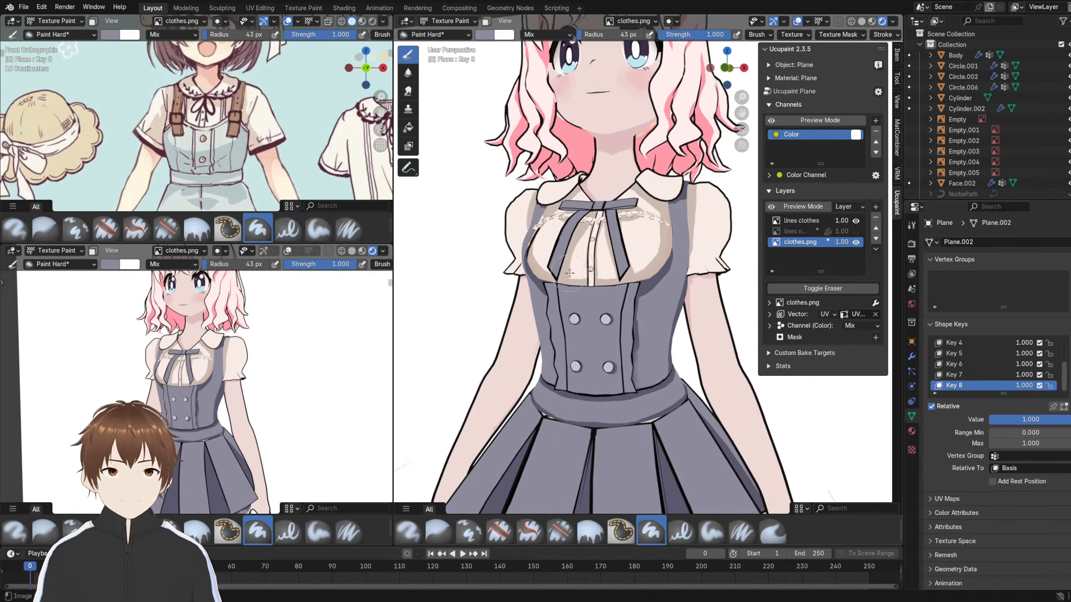
scroll(578, 270, up, 1)
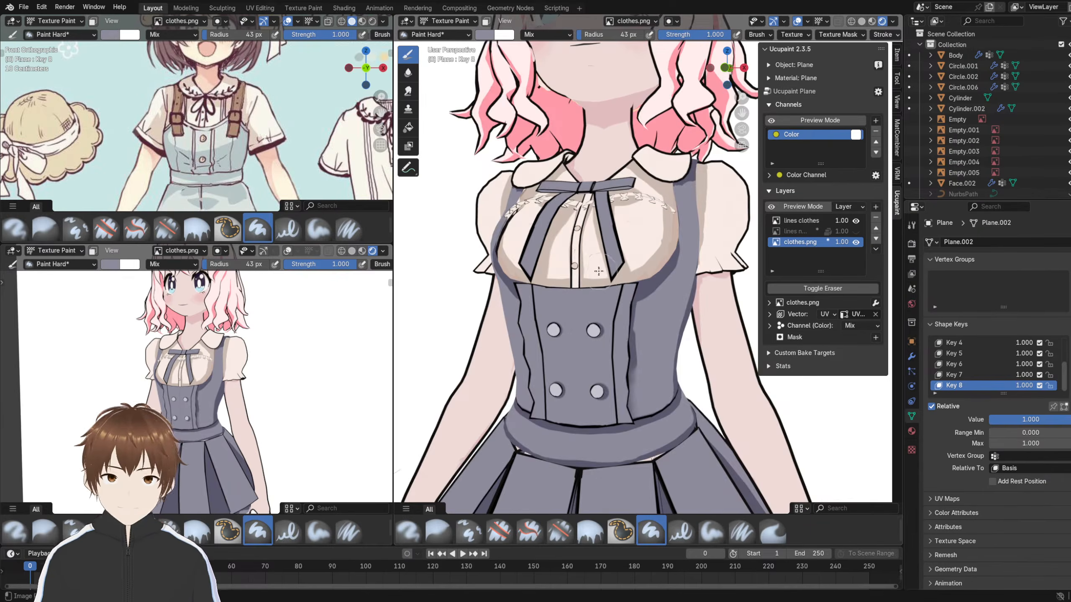
scroll(608, 272, up, 3)
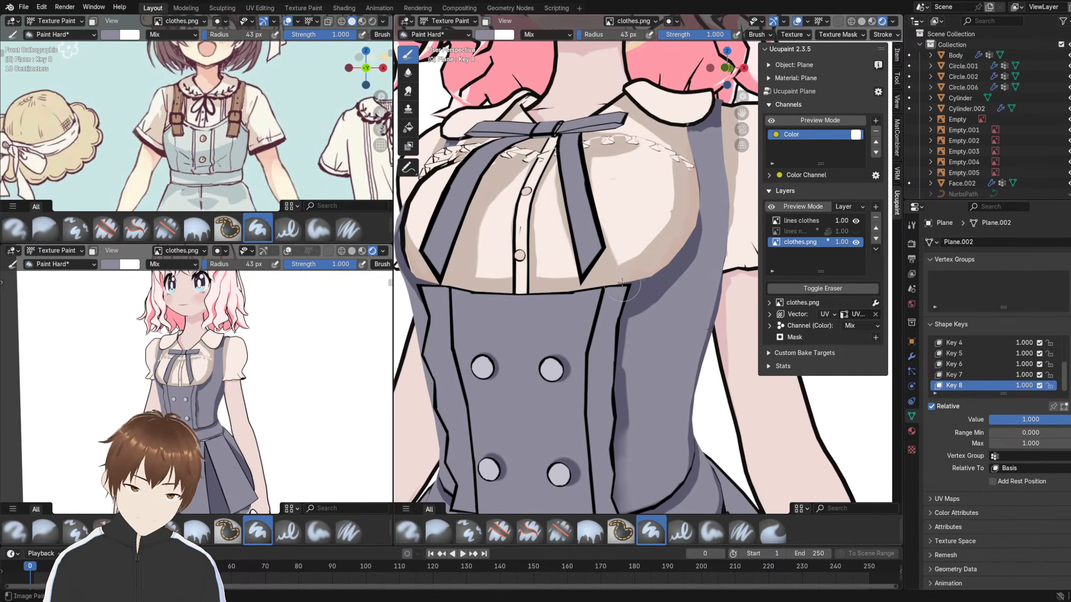
scroll(561, 257, down, 3)
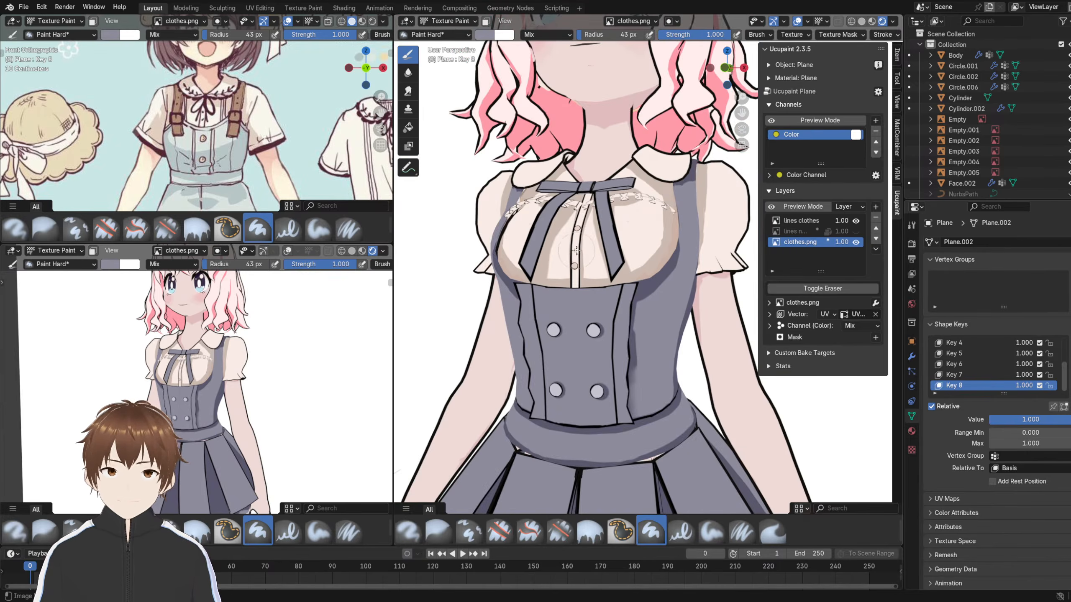
- Sample the dark shadow colour and extend the narrow shadow beside the button placket's outer edge down to the waist, redoing the first stroke
key(s)
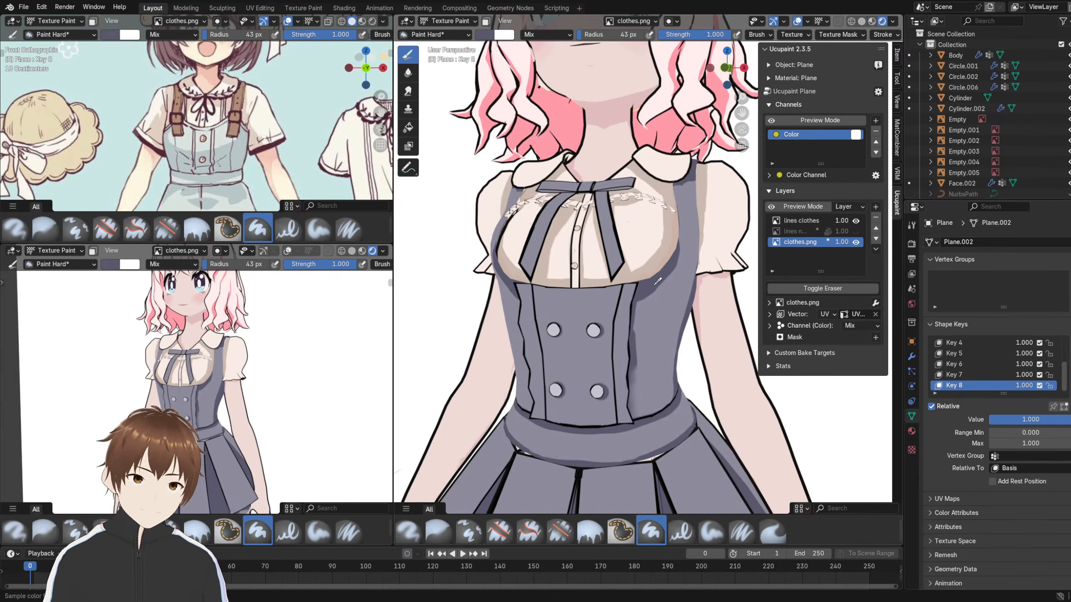
mouse_move(490, 349)
middle_down()
mouse_move(605, 311)
mouse_move(598, 319)
middle_up()
scroll(598, 323, up, 3)
mouse_move(596, 397)
shift+middle_down()
mouse_move(638, 369)
mouse_move(628, 331)
shift+middle_up()
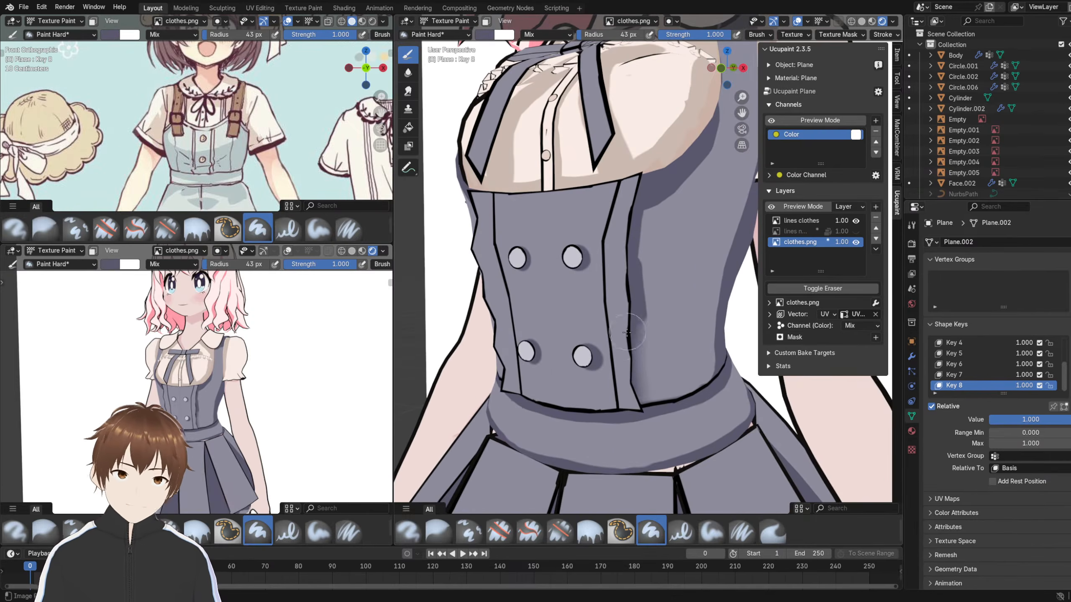
drag(632, 334, 639, 401)
key(ctrl+z)
key(ctrl+z)
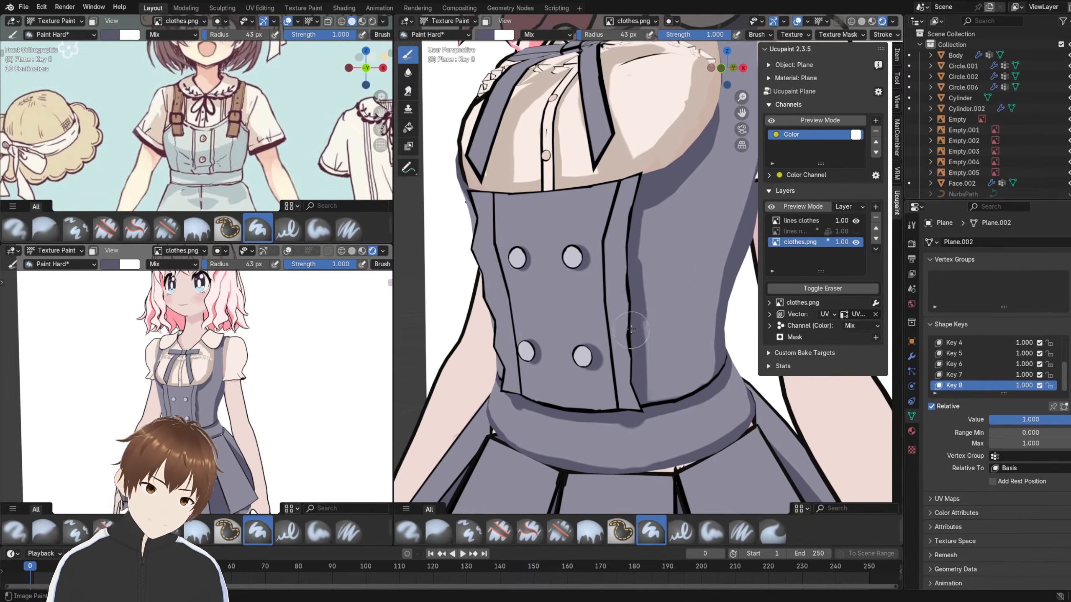
drag(630, 320, 639, 393)
mouse_move(628, 372)
middle_down()
mouse_move(647, 369)
mouse_move(640, 378)
mouse_move(598, 362)
middle_up()
mouse_move(586, 232)
mouse_down()
mouse_move(573, 312)
mouse_move(556, 337)
mouse_up()
middle_drag(557, 342, 586, 338)
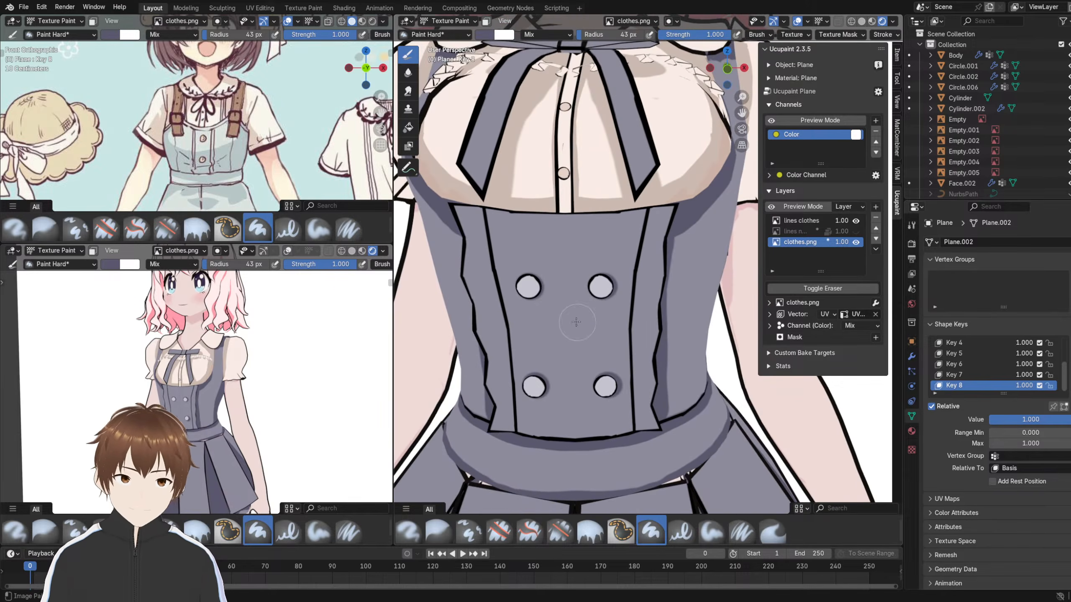
- Examine the bodice and blouse shading from side, three-quarter and front angles in both the preview and painting views
mouse_move(253, 362)
middle_down()
mouse_move(271, 352)
mouse_move(267, 333)
middle_up()
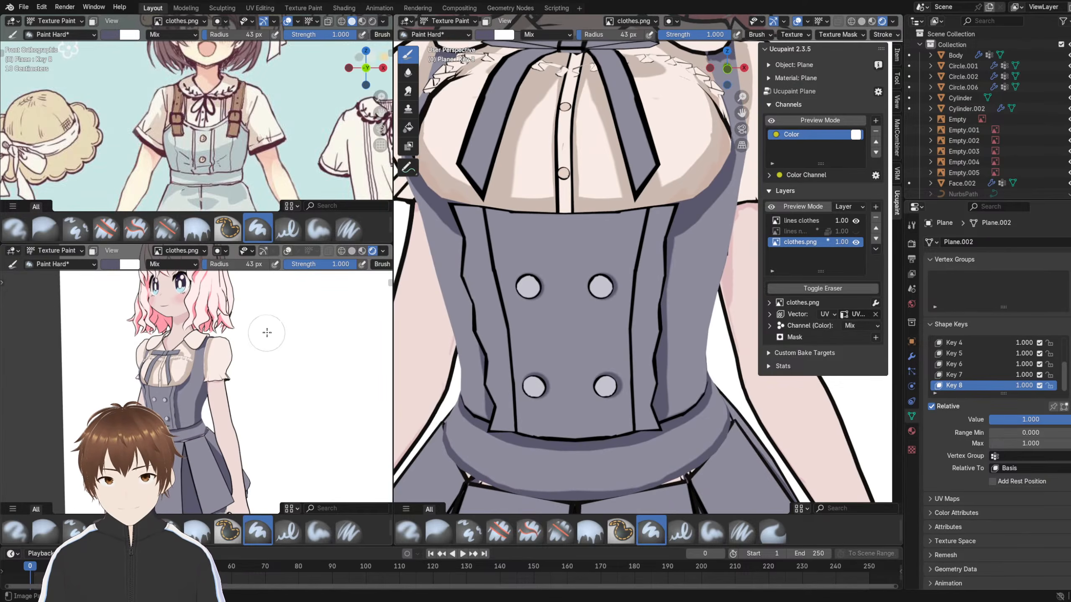
middle_drag(581, 295, 603, 261)
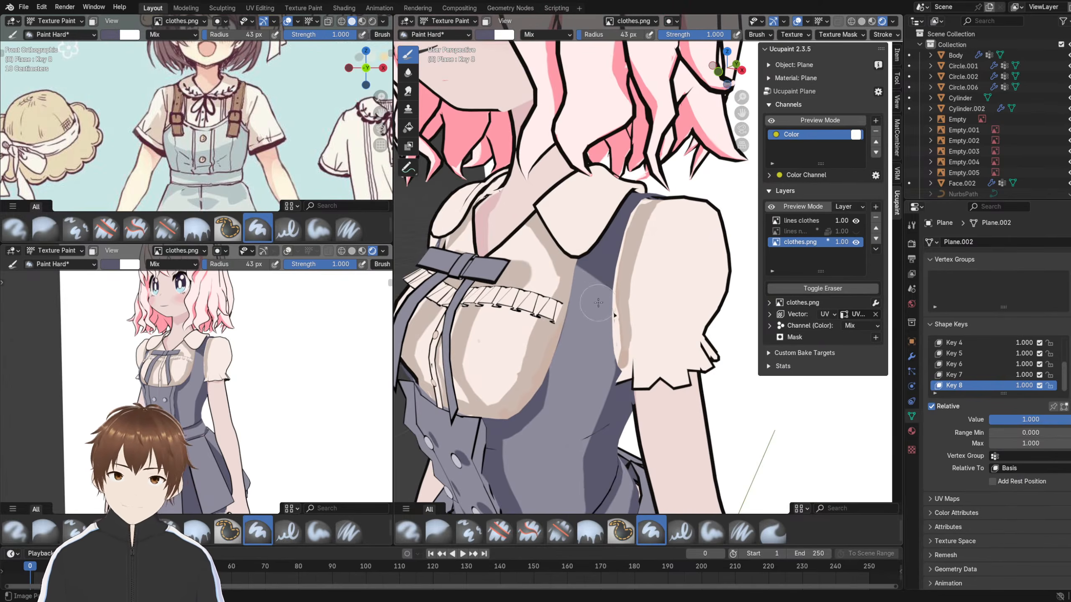
key(s)
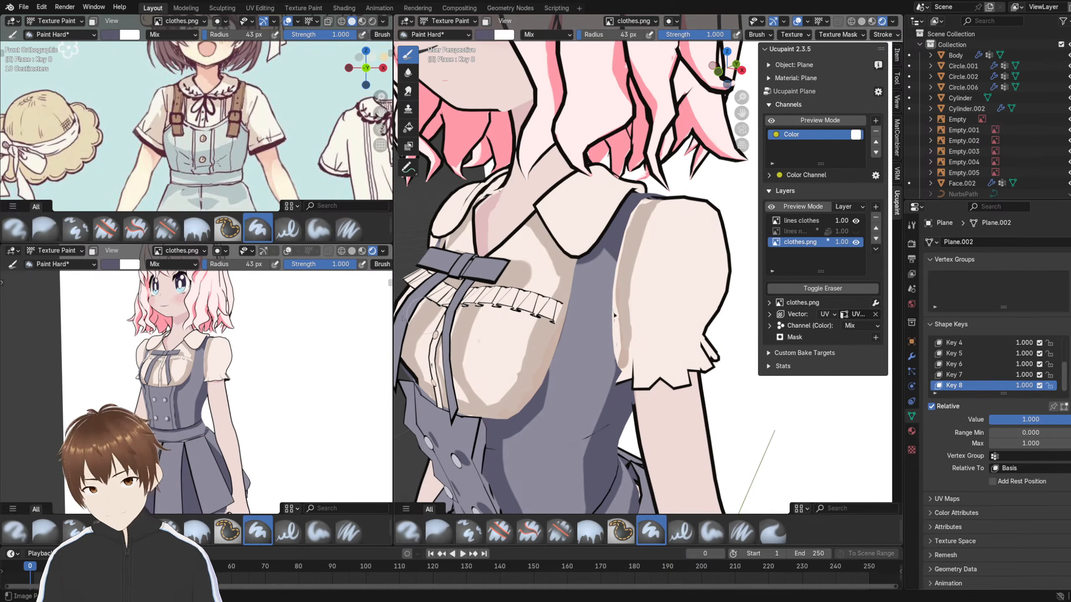
mouse_move(346, 358)
middle_down()
mouse_move(296, 377)
mouse_move(344, 327)
mouse_move(316, 333)
middle_up()
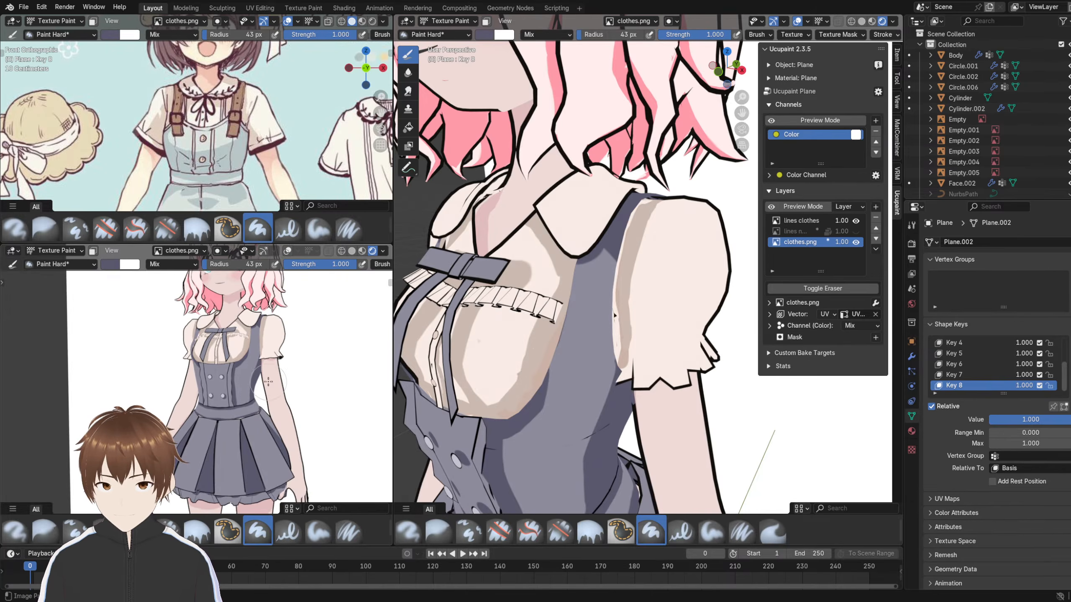
middle_drag(504, 380, 529, 357)
mouse_move(529, 356)
shift+middle_down()
mouse_move(557, 266)
mouse_move(564, 274)
shift+middle_up()
middle_drag(515, 324, 541, 312)
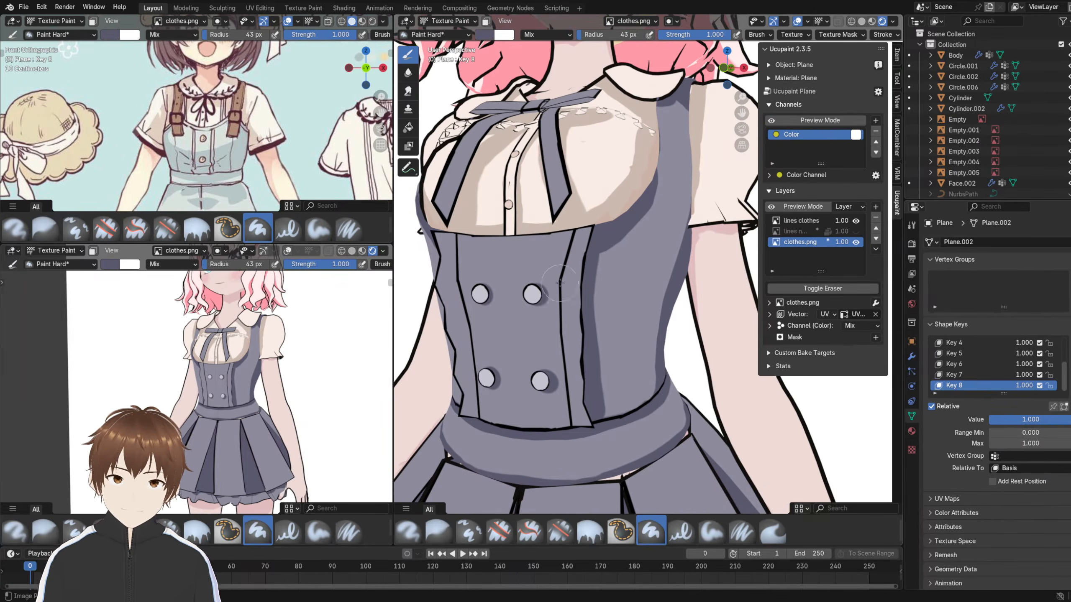
scroll(548, 312, down, 1)
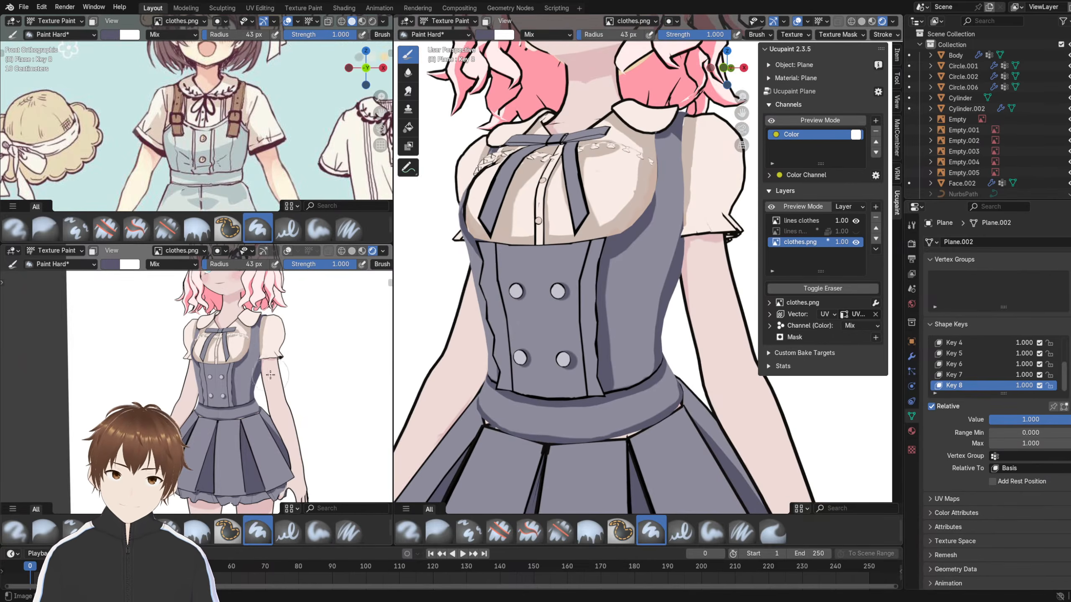
scroll(289, 380, down, 1)
middle_drag(290, 380, 304, 382)
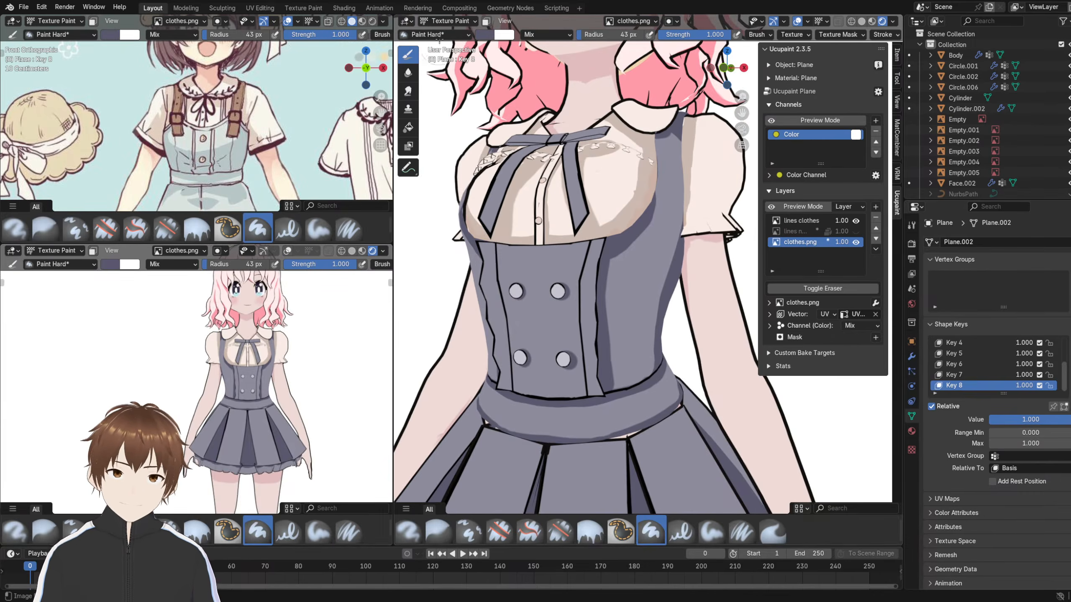
- Switch the clothing to Object Mode and enable the Solidify.001 modifier's viewport display
click(447, 21)
click(451, 32)
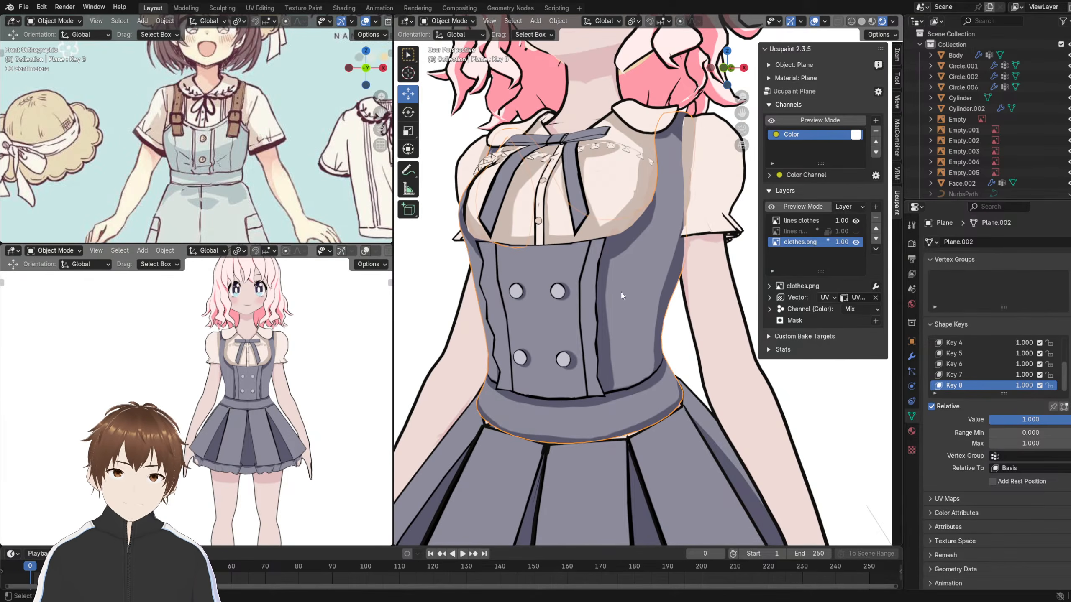
click(911, 356)
scroll(1023, 504, down, 3)
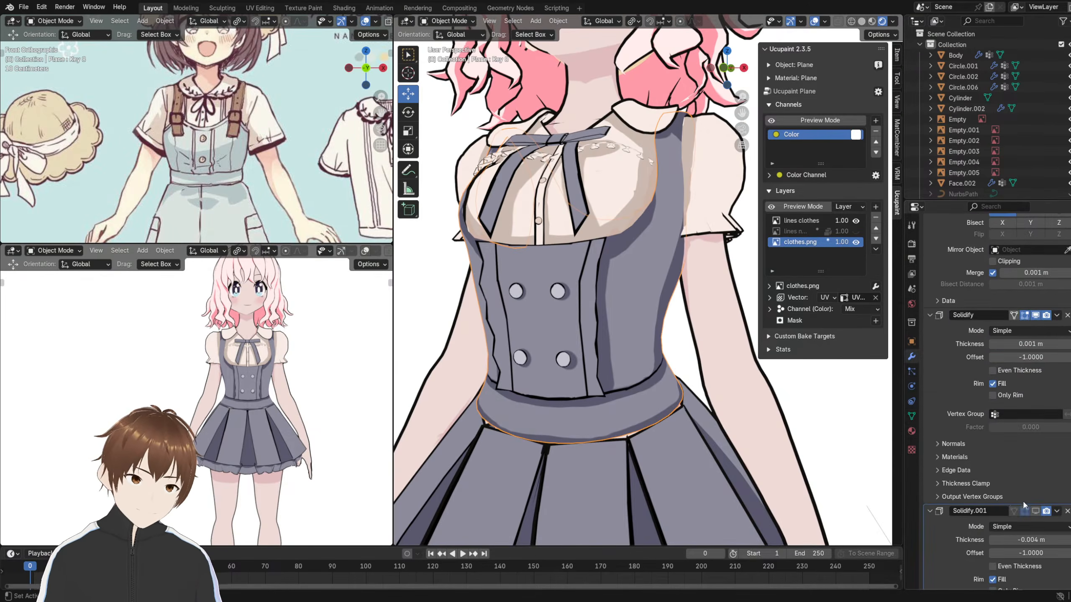
scroll(650, 262, down, 6)
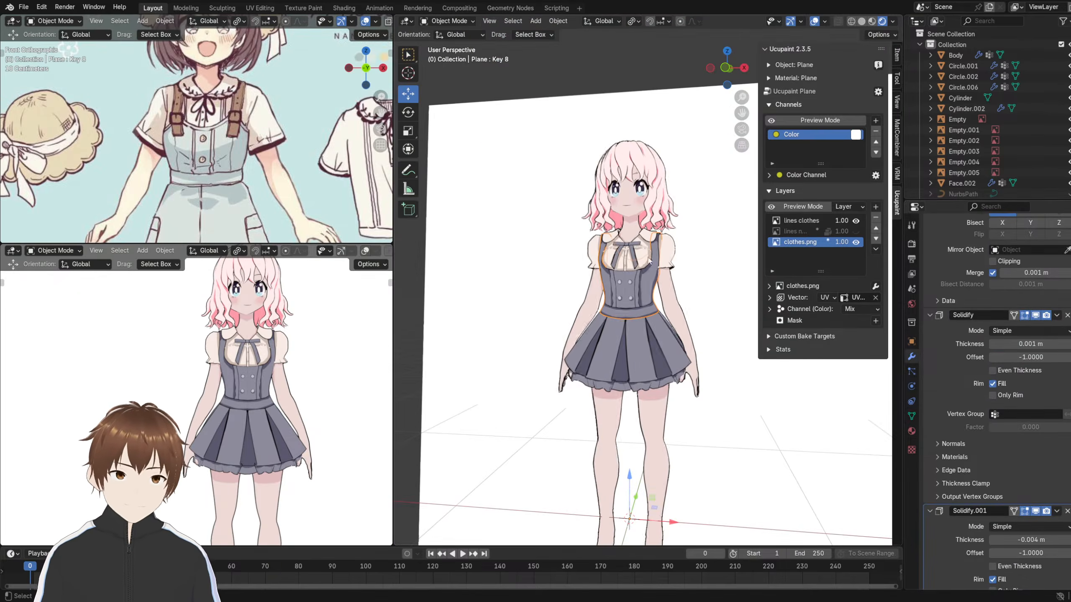
- Deselect the clothing and examine the outlined outfit's shading from the front and three-quarter views, both whole and close up
click(567, 73)
scroll(614, 153, up, 3)
middle_drag(614, 153, 611, 160)
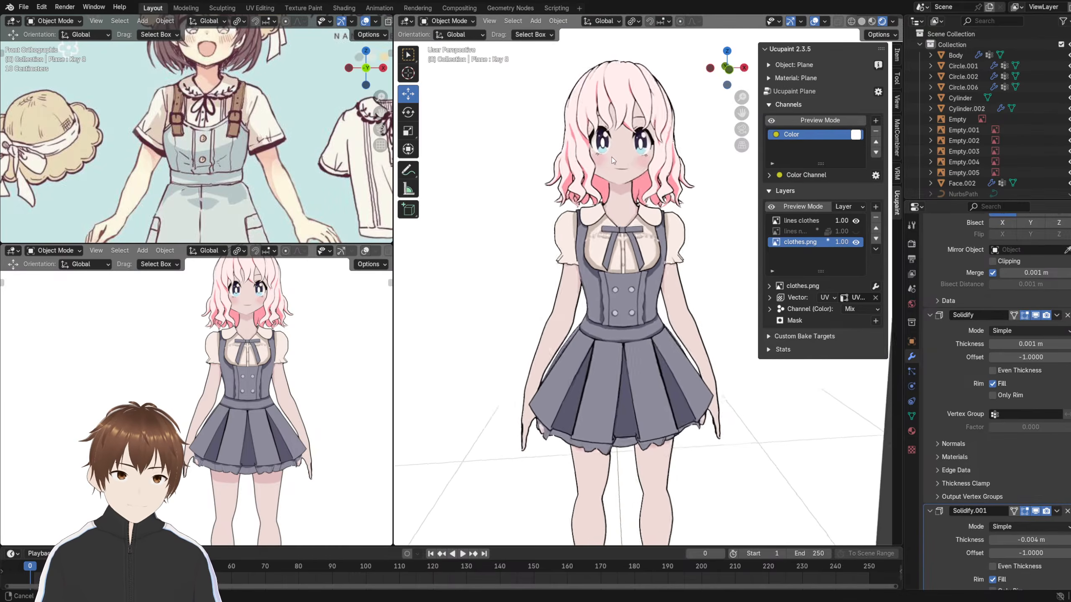
scroll(611, 157, up, 8)
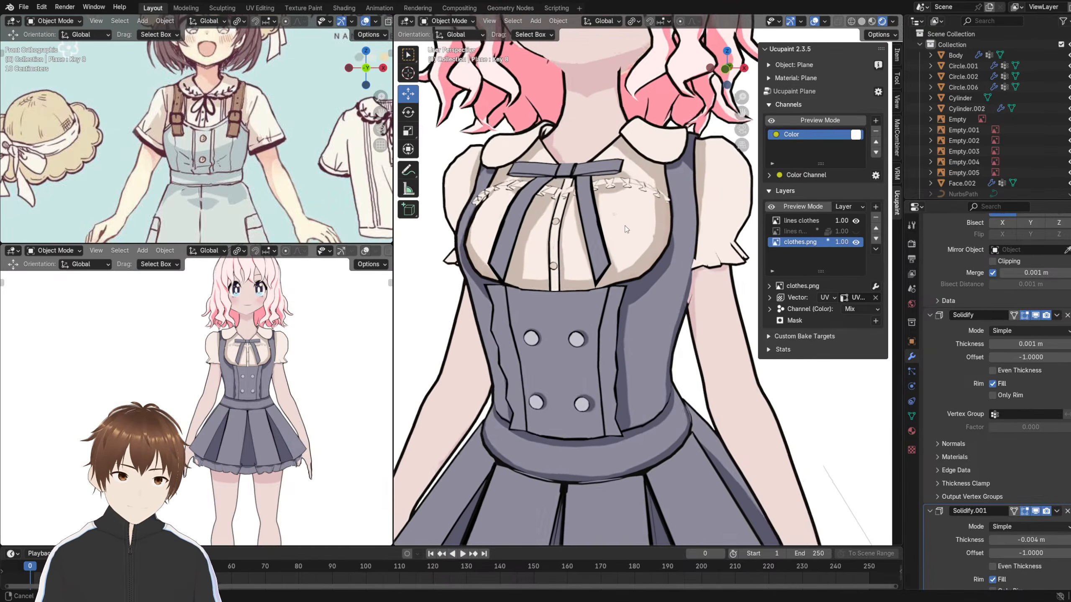
mouse_move(626, 229)
middle_down()
mouse_move(524, 207)
mouse_move(638, 217)
mouse_move(636, 247)
middle_up()
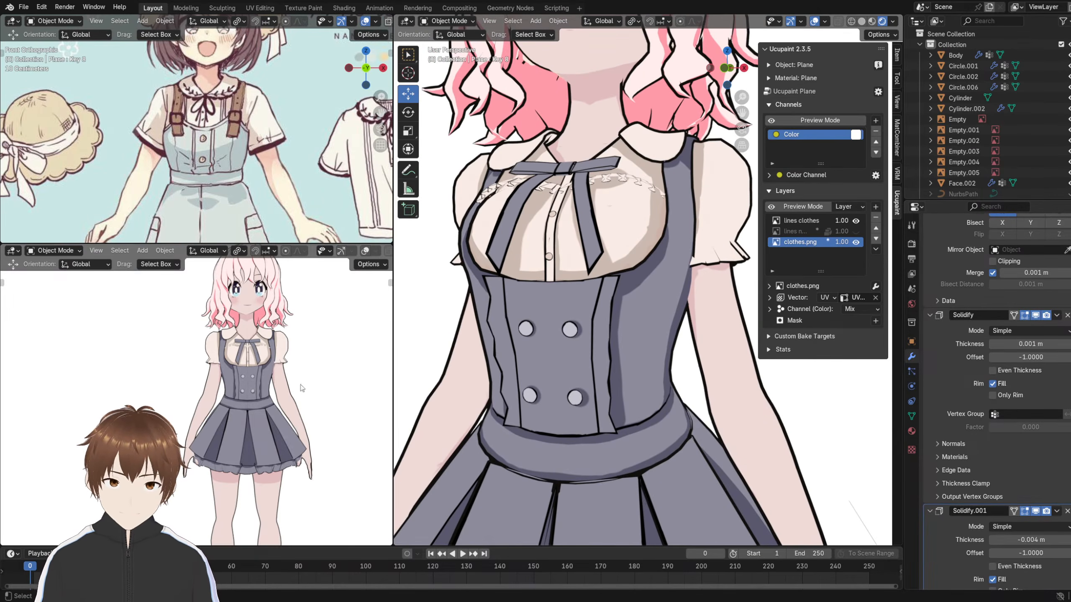
scroll(300, 385, up, 4)
scroll(301, 383, down, 3)
middle_drag(323, 376, 304, 378)
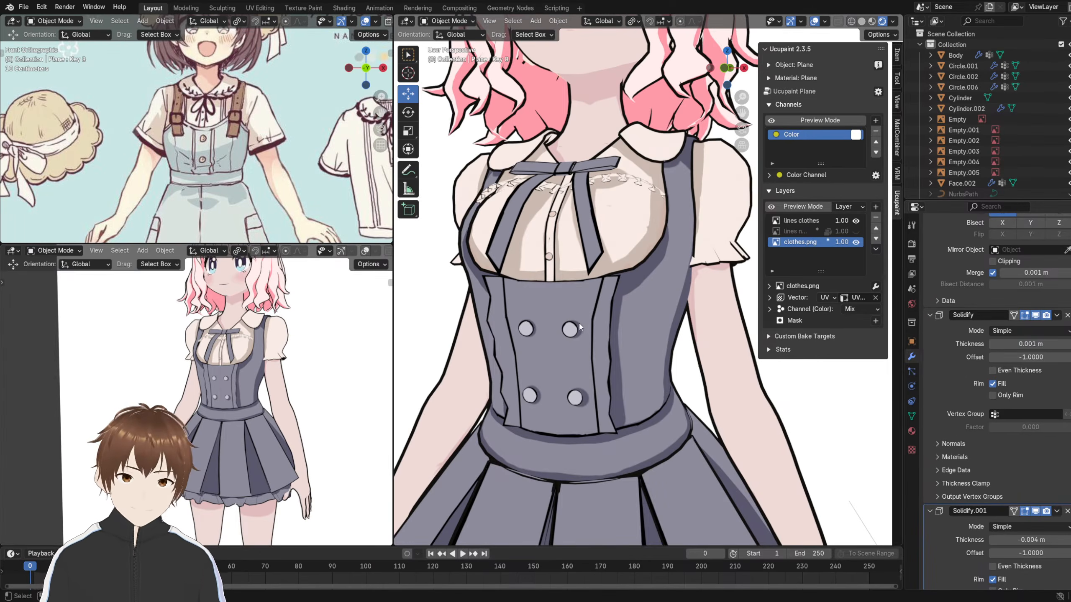
scroll(587, 309, down, 2)
scroll(587, 310, up, 2)
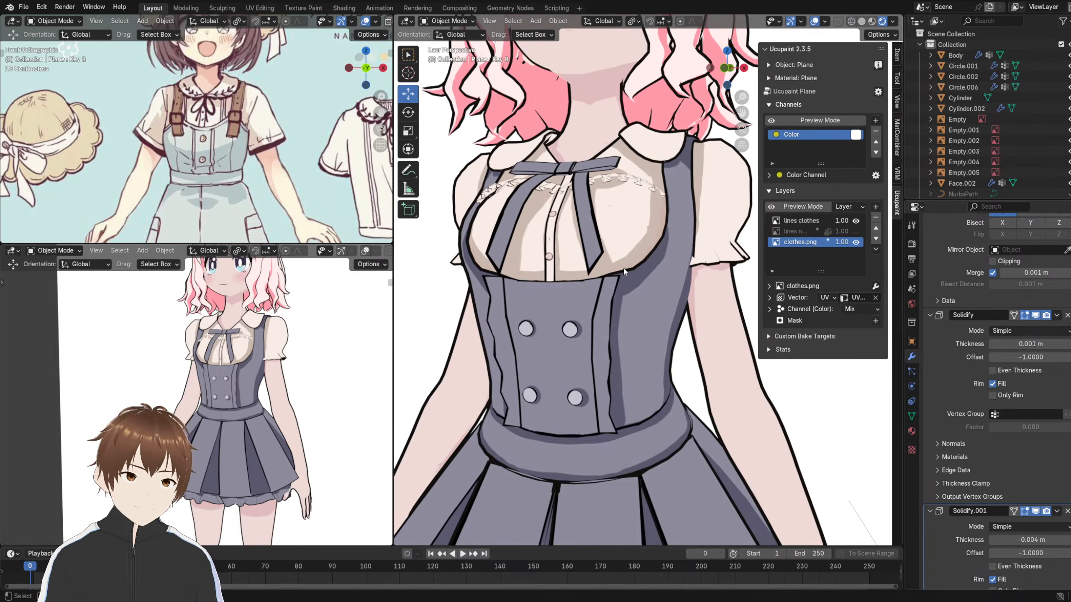
- Return to Texture Paint, hide Solidify.001 in the viewport, and trim the shadow beneath the chest with the lighter bodice colour
click(448, 21)
click(453, 91)
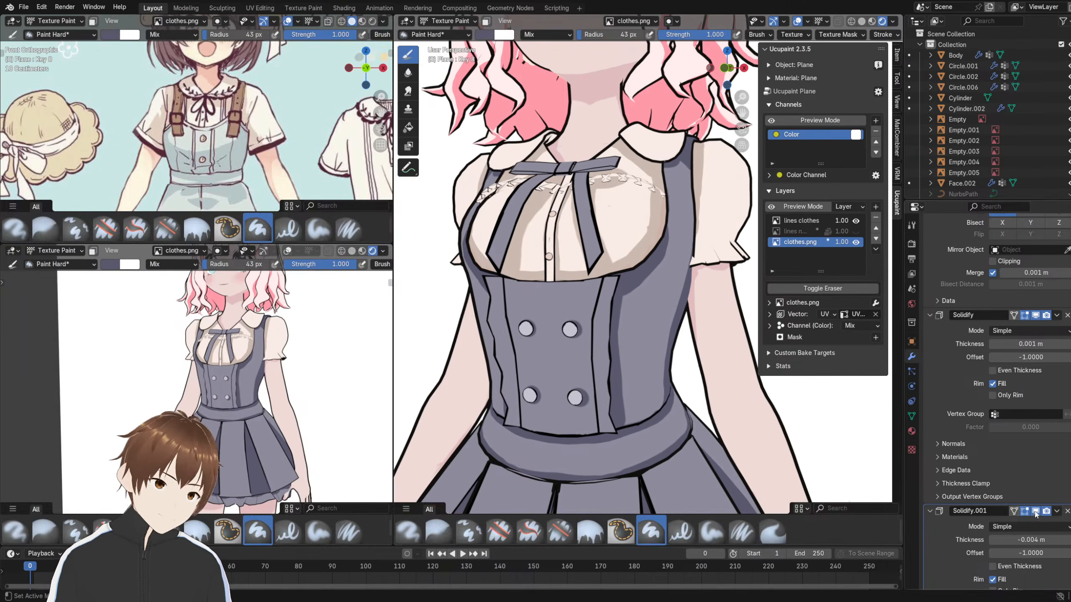
key(shift+x)
mouse_move(650, 282)
mouse_down()
mouse_move(664, 249)
mouse_move(640, 287)
mouse_up()
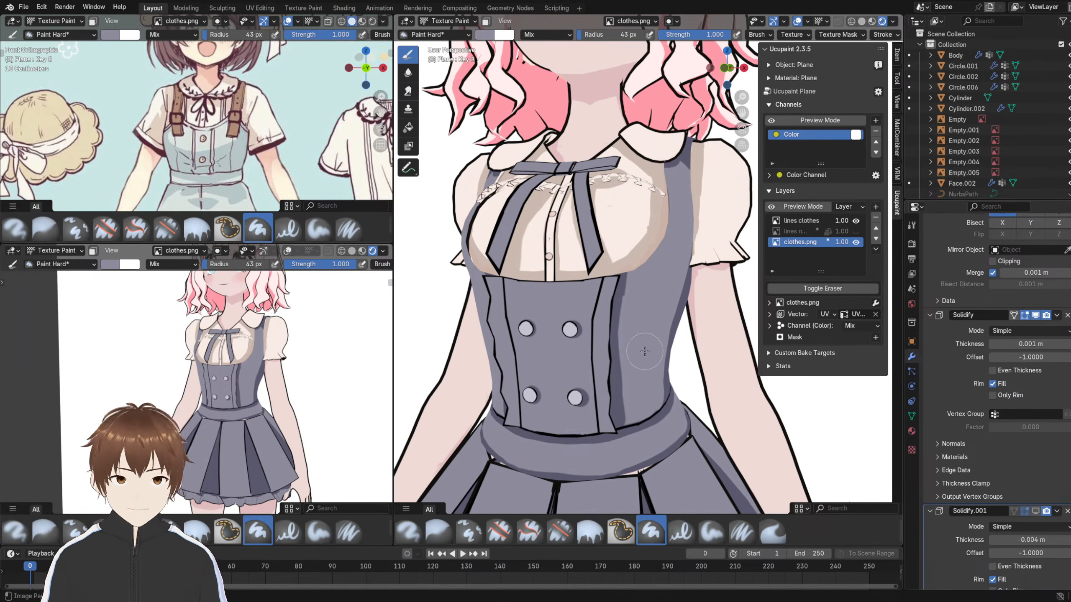
- Show Solidify.001 in the viewport to check the trimmed shadow from front and three-quarter views, and hide the modifier again
click(1026, 511)
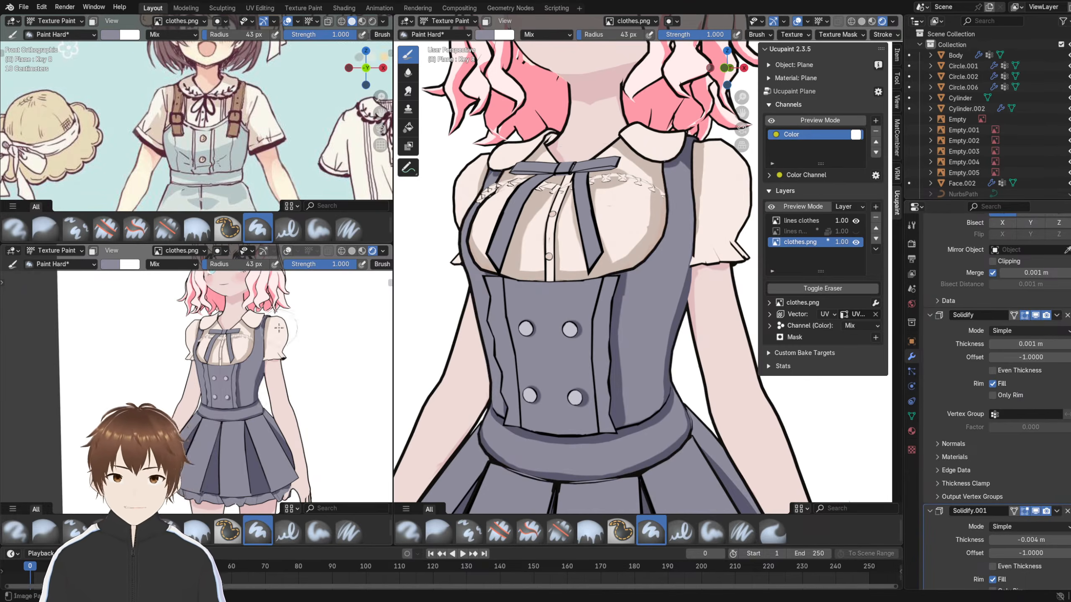
middle_drag(279, 328, 317, 328)
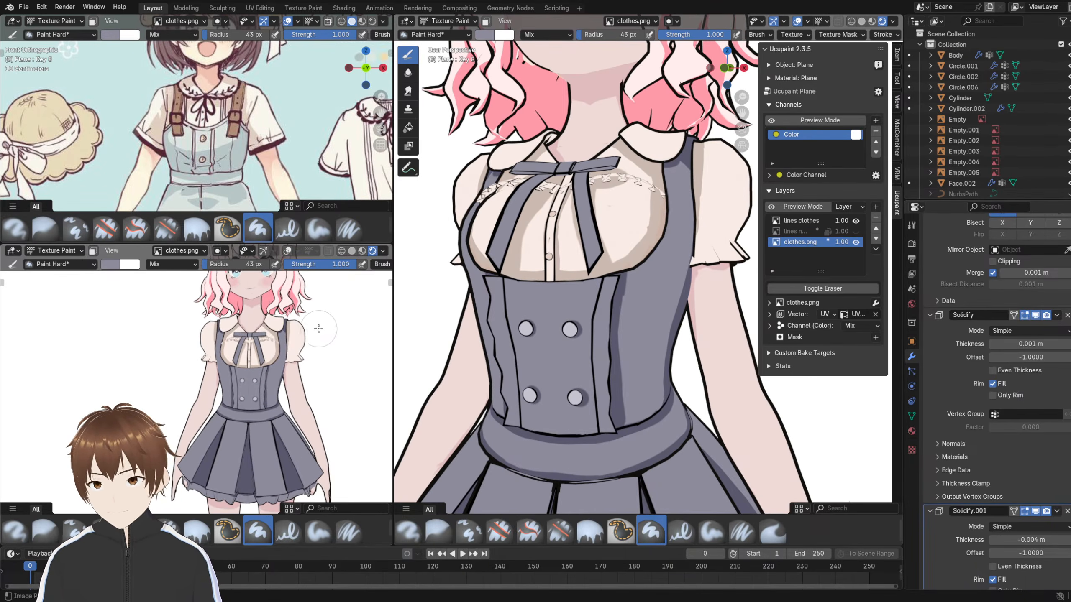
middle_drag(311, 345, 293, 346)
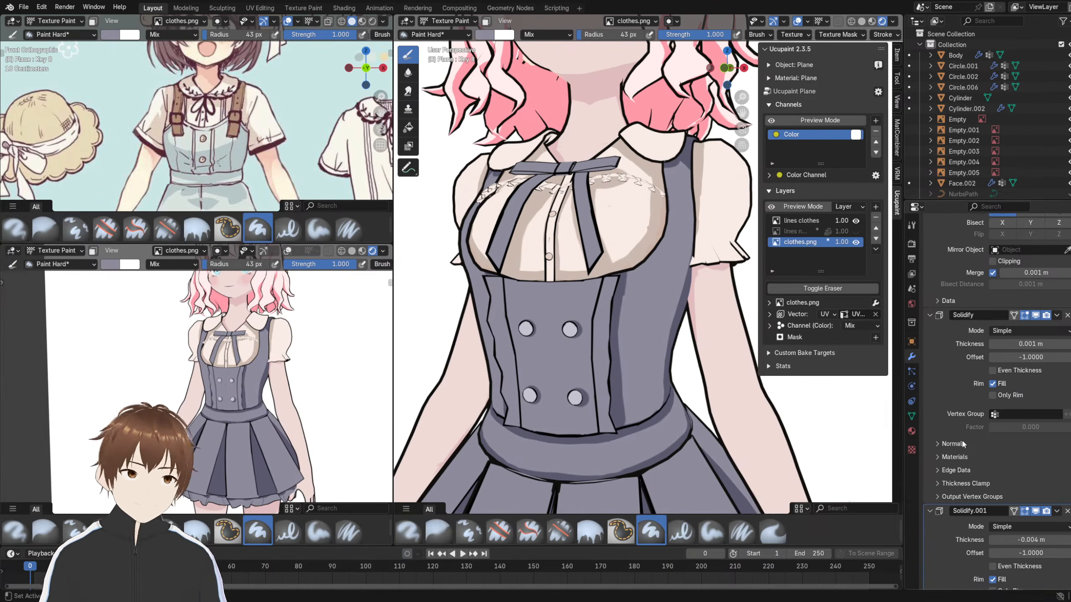
click(1027, 512)
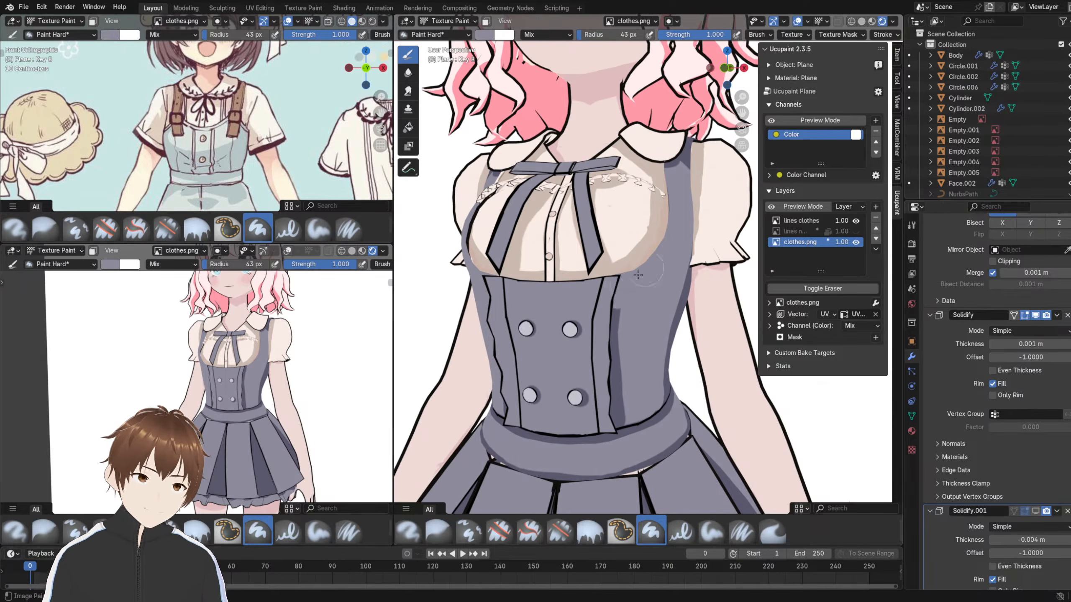
- Sample the bodice's shadow colour and check the side shading from profile and three-quarter views
key(shift+x)
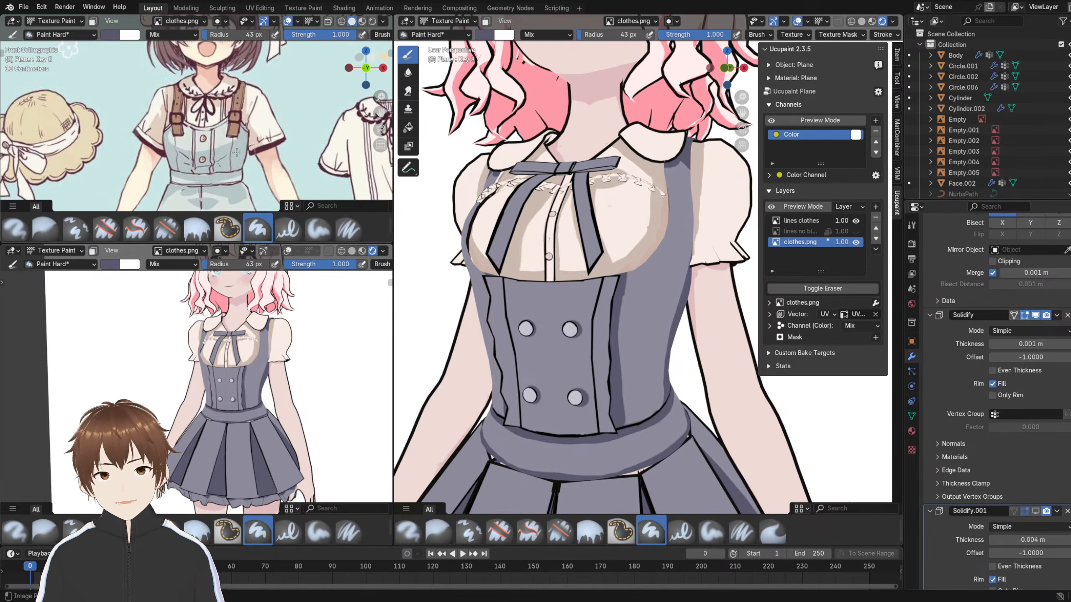
middle_drag(574, 253, 461, 246)
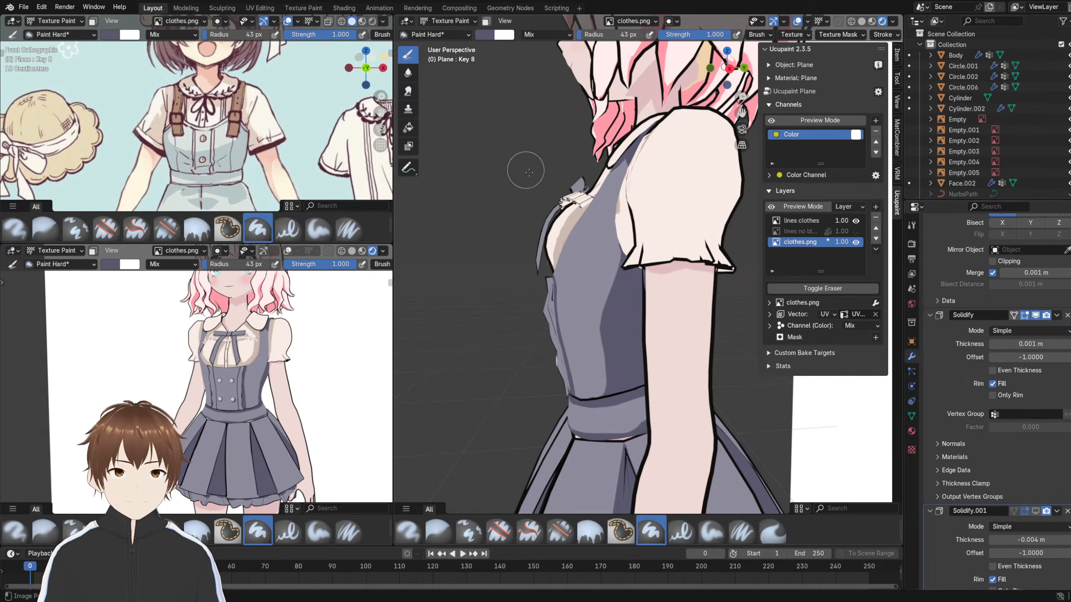
shift+middle_drag(516, 137, 541, 164)
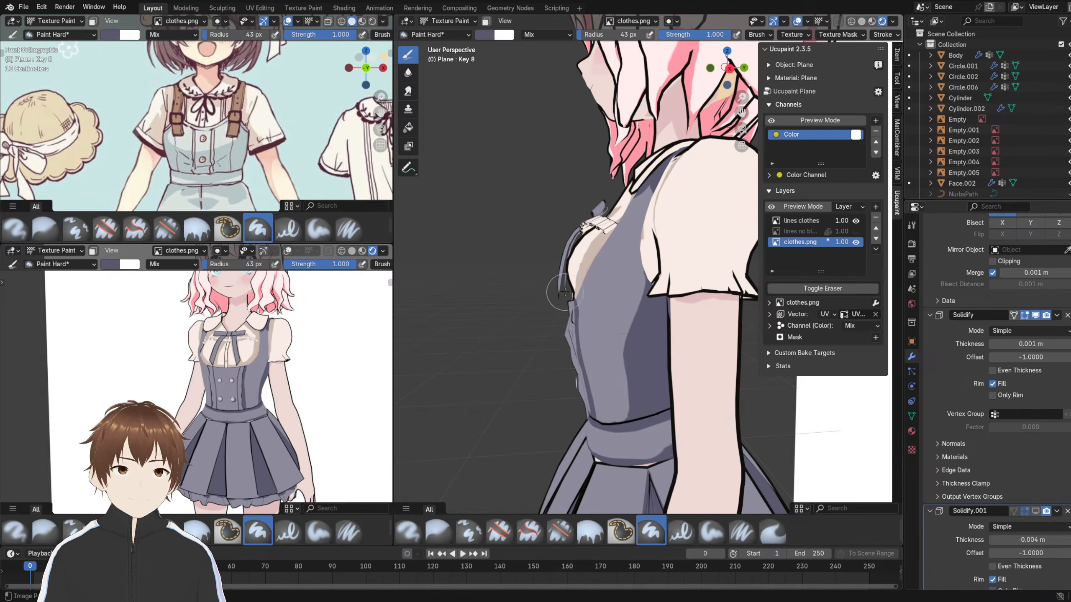
mouse_move(555, 265)
middle_down()
mouse_move(660, 275)
mouse_move(564, 277)
mouse_move(657, 274)
mouse_move(569, 273)
mouse_move(633, 272)
mouse_move(622, 258)
middle_up()
- Select the blouse, hide its Solidify.001 modifier in the viewport, and return to Texture Paint with a colour sampled from the blouse
click(451, 21)
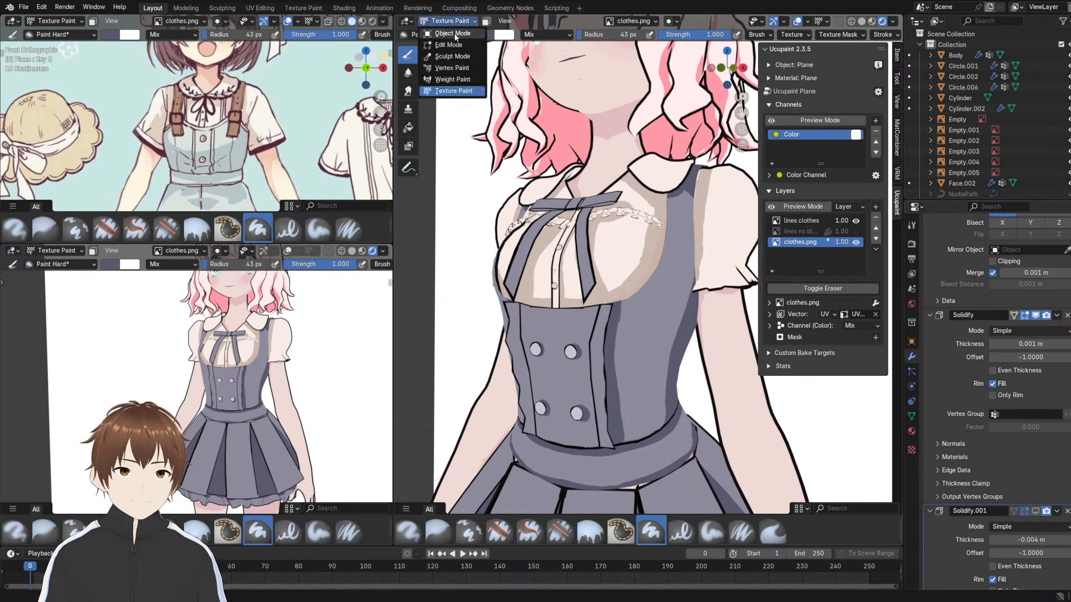
click(447, 44)
click(574, 204)
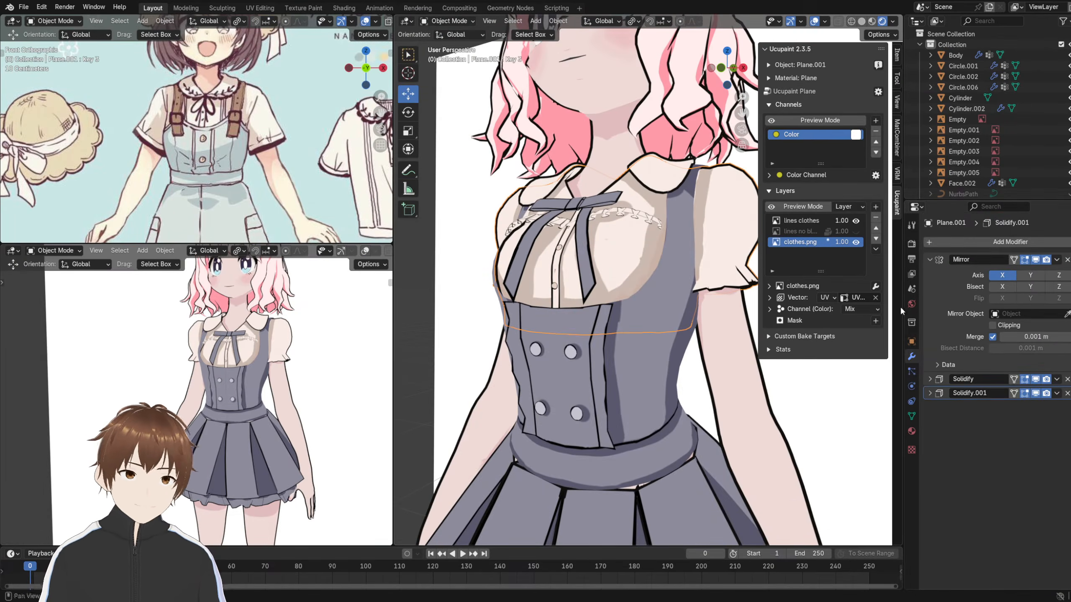
click(1035, 392)
click(446, 21)
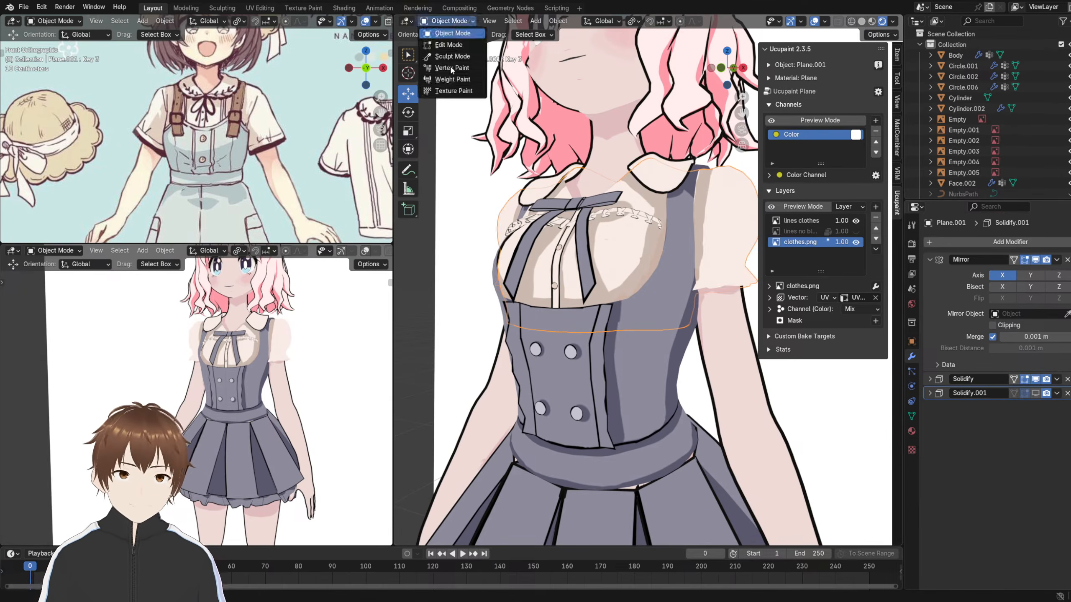
click(449, 100)
key(s)
middle_drag(635, 281, 599, 279)
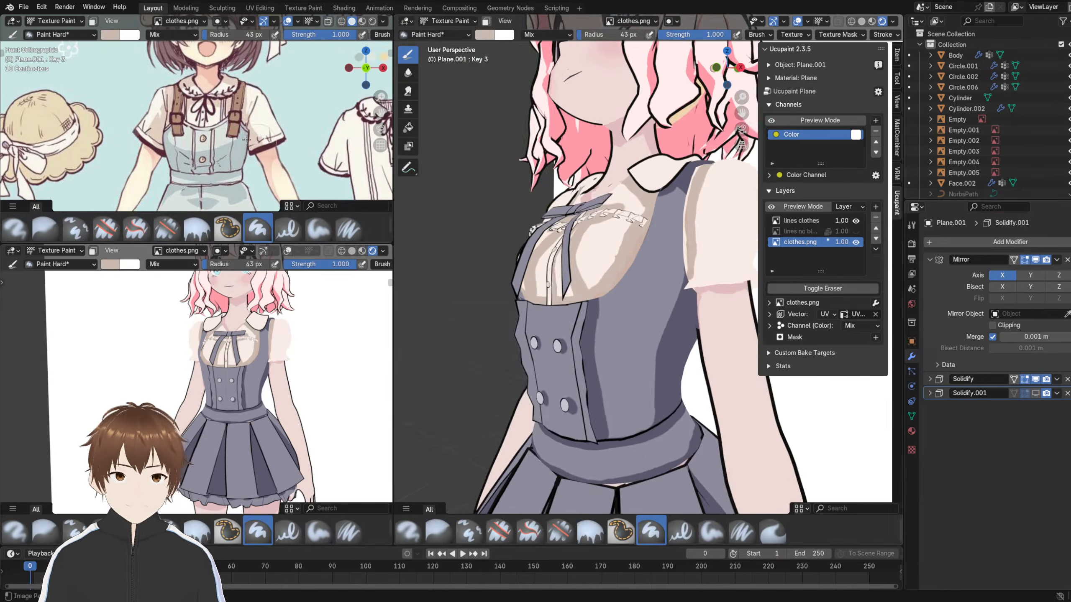
middle_drag(588, 242, 626, 245)
- In Object Mode, add the collage of clothing reference images to the reference view and move it beside the existing references
scroll(139, 145, down, 5)
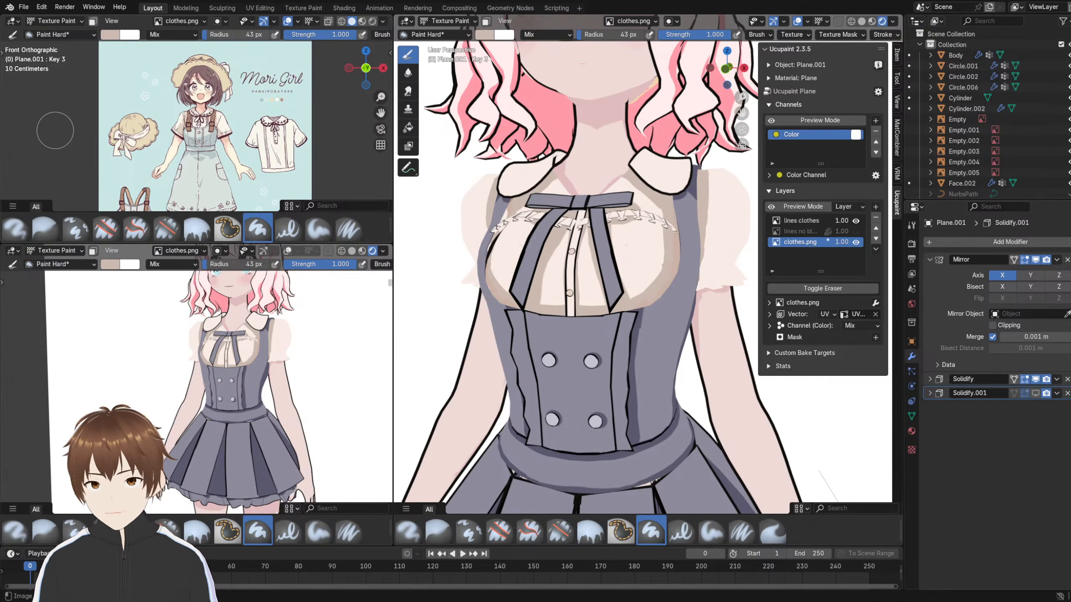
click(55, 21)
click(59, 38)
scroll(252, 163, down, 6)
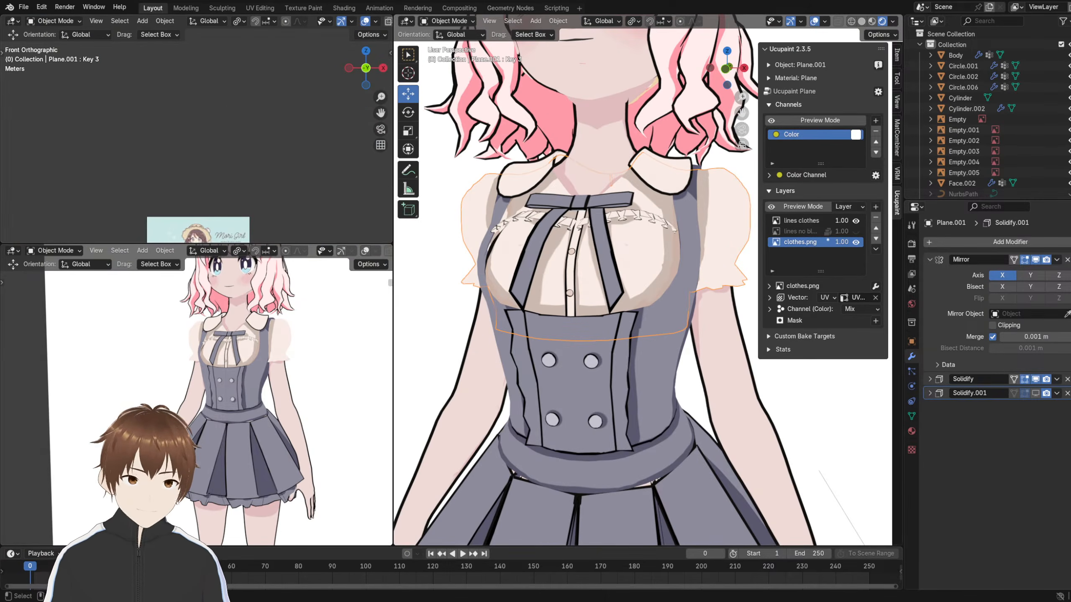
drag(0, 90, 238, 193)
click(173, 113)
scroll(230, 198, up, 7)
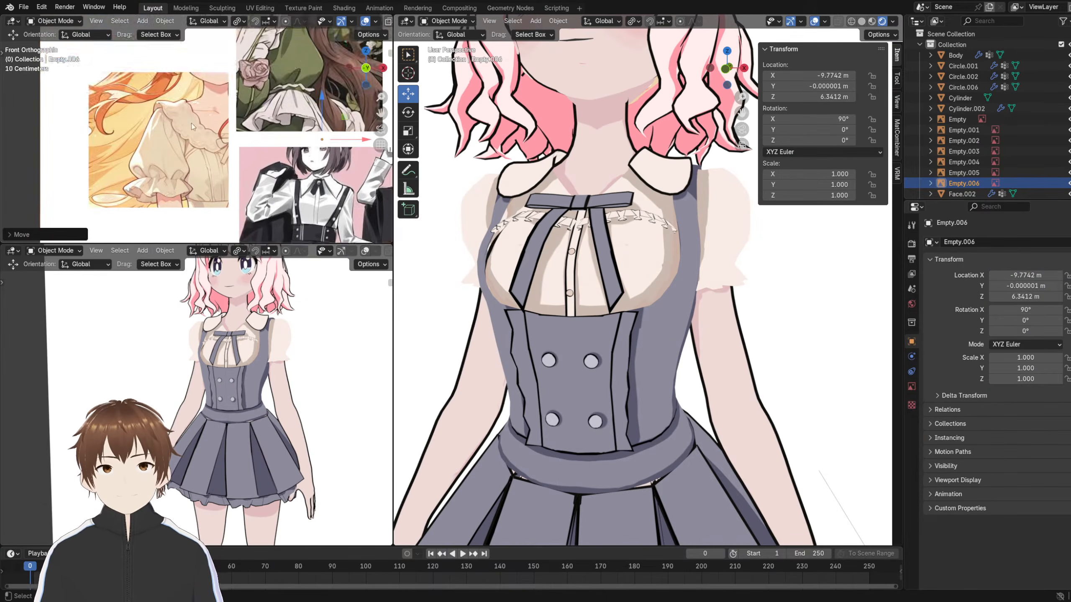
- Examine the fabric shading on the reference collage, especially the white shirt with suspenders and the puffed sleeve
shift+middle_drag(215, 128, 191, 109)
scroll(217, 153, up, 5)
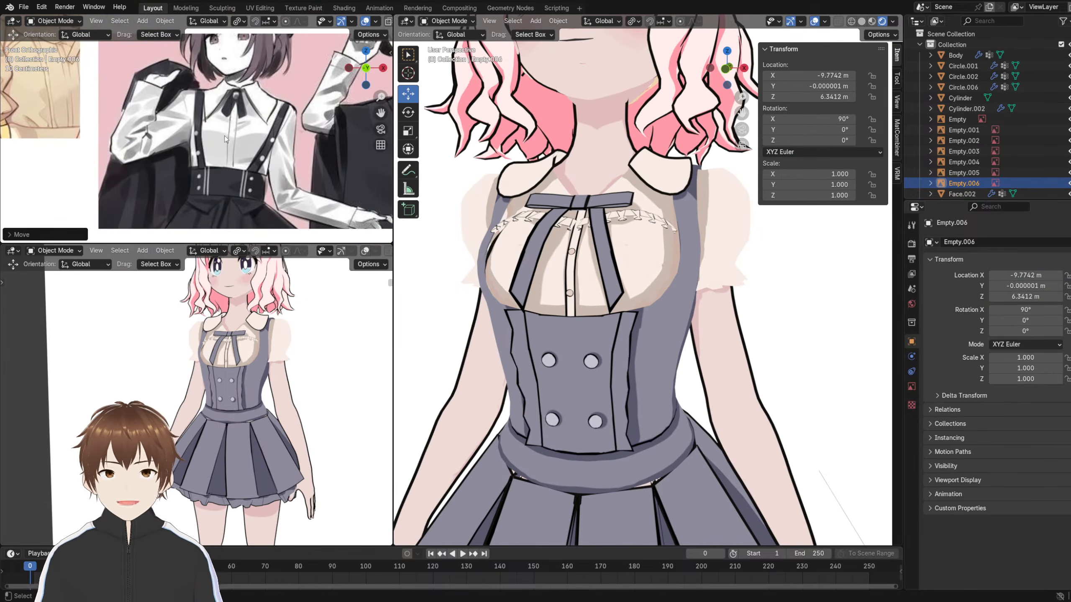
scroll(195, 159, down, 6)
shift+middle_drag(185, 202, 204, 85)
scroll(193, 194, up, 6)
shift+middle_drag(192, 193, 169, 227)
scroll(175, 186, down, 7)
scroll(278, 127, up, 4)
shift+middle_drag(337, 95, 305, 29)
scroll(253, 84, up, 1)
middle_drag(628, 209, 650, 212)
click(649, 211)
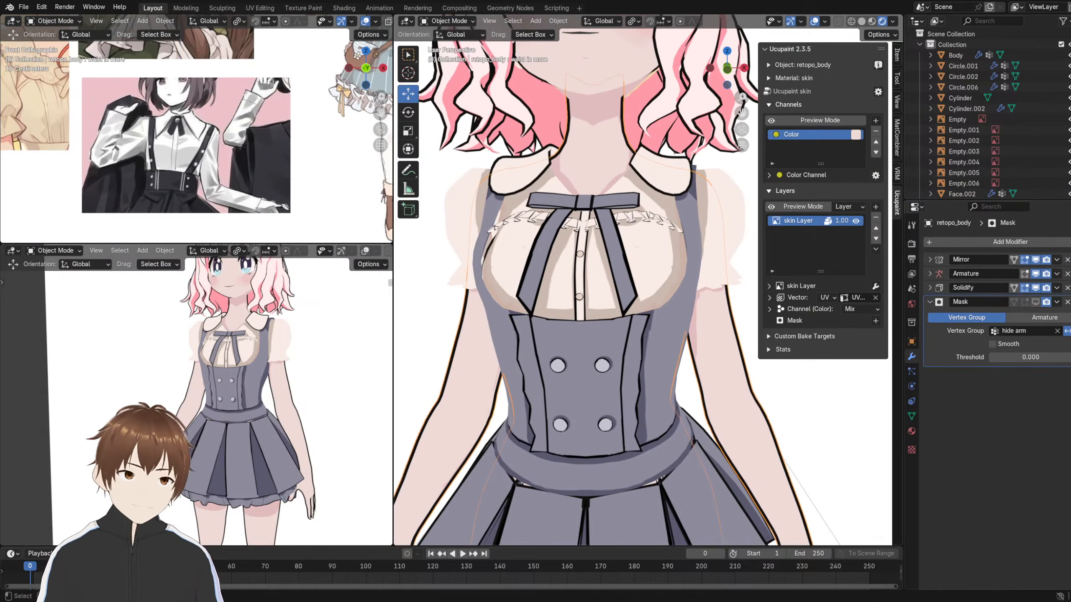
click(444, 22)
click(451, 92)
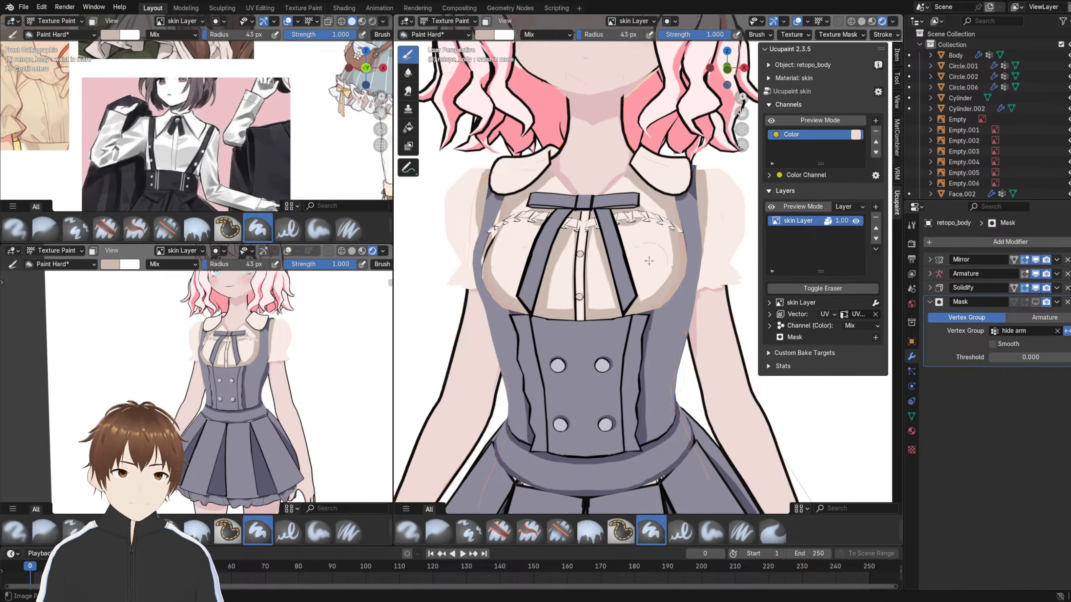
scroll(644, 263, up, 5)
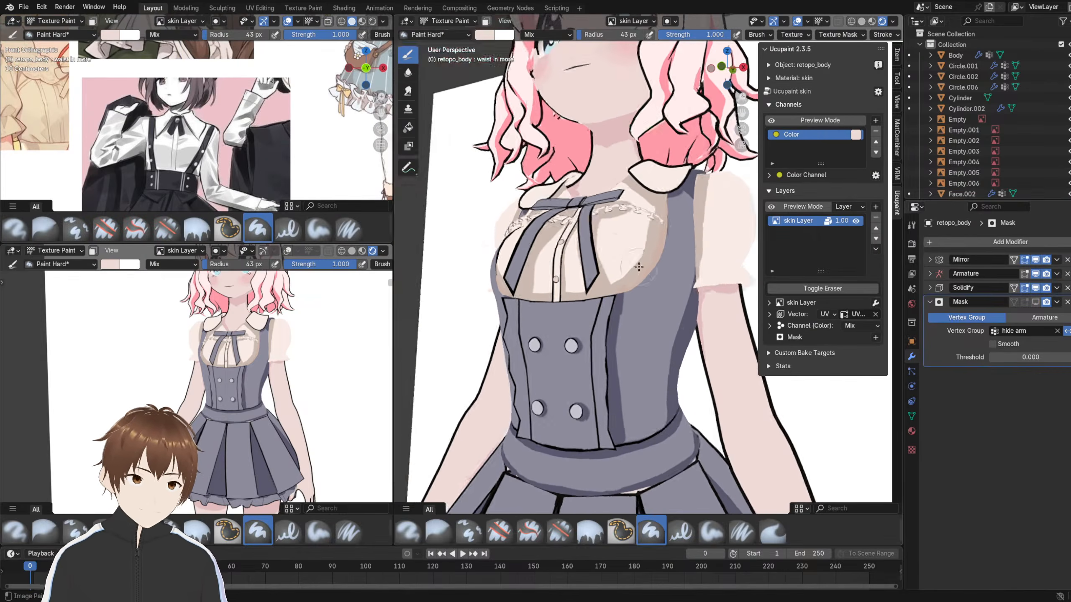
scroll(569, 284, down, 4)
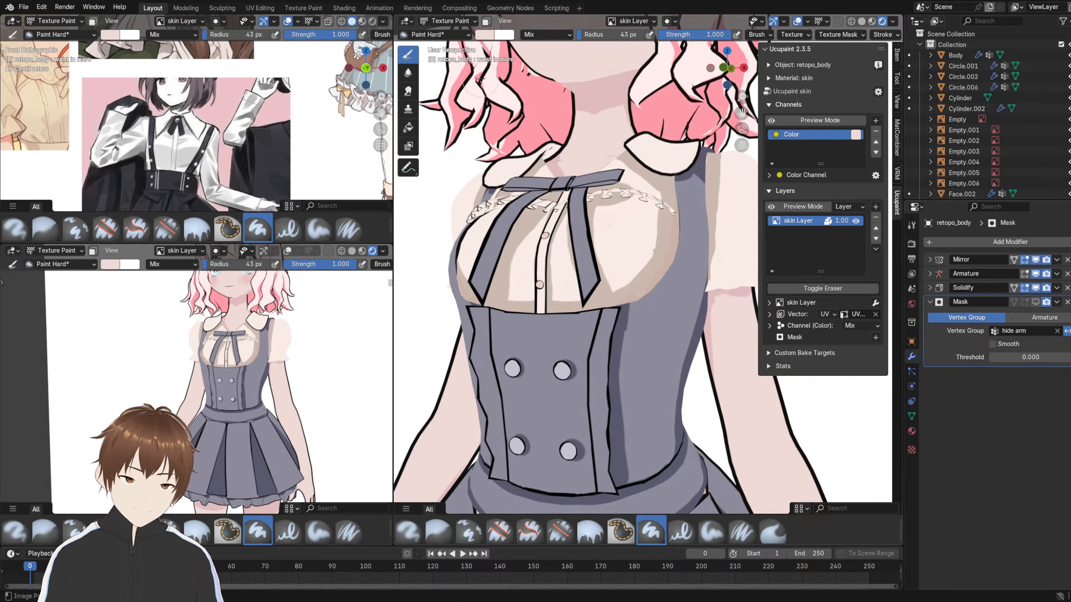
click(451, 21)
click(449, 32)
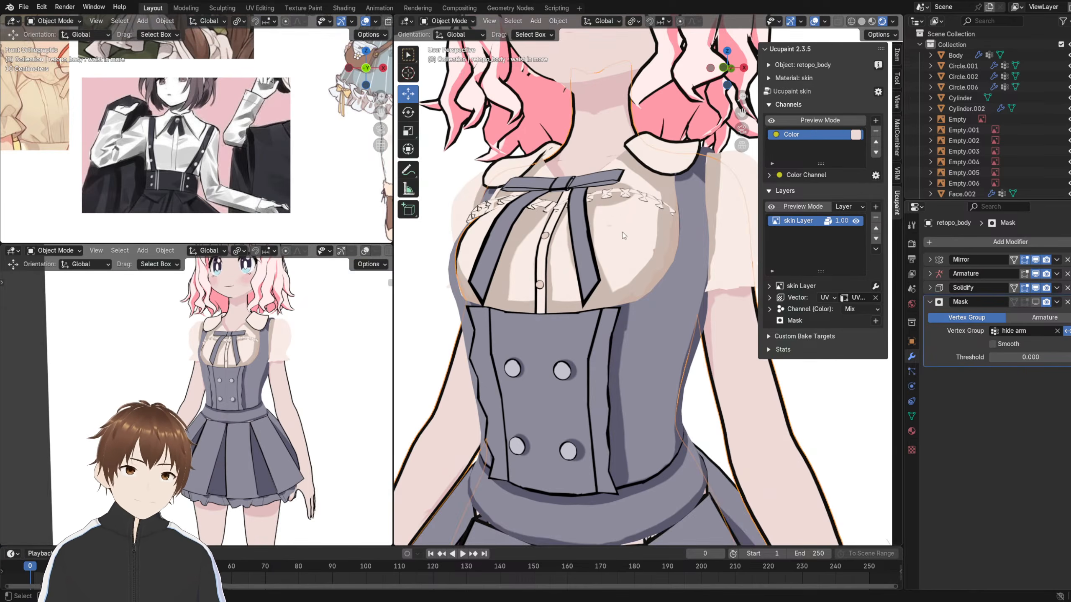
- Return the blouse to Texture Paint, undo the last stroke, and paint a broader beige shadow beneath the chest around the ribbon tails
click(446, 20)
click(451, 90)
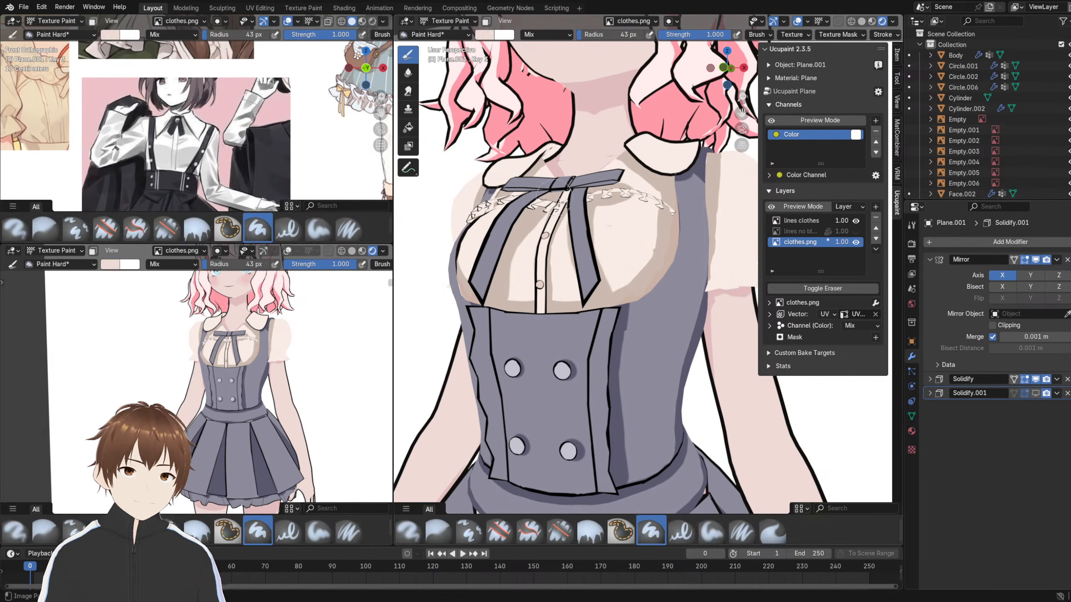
key(ctrl+z)
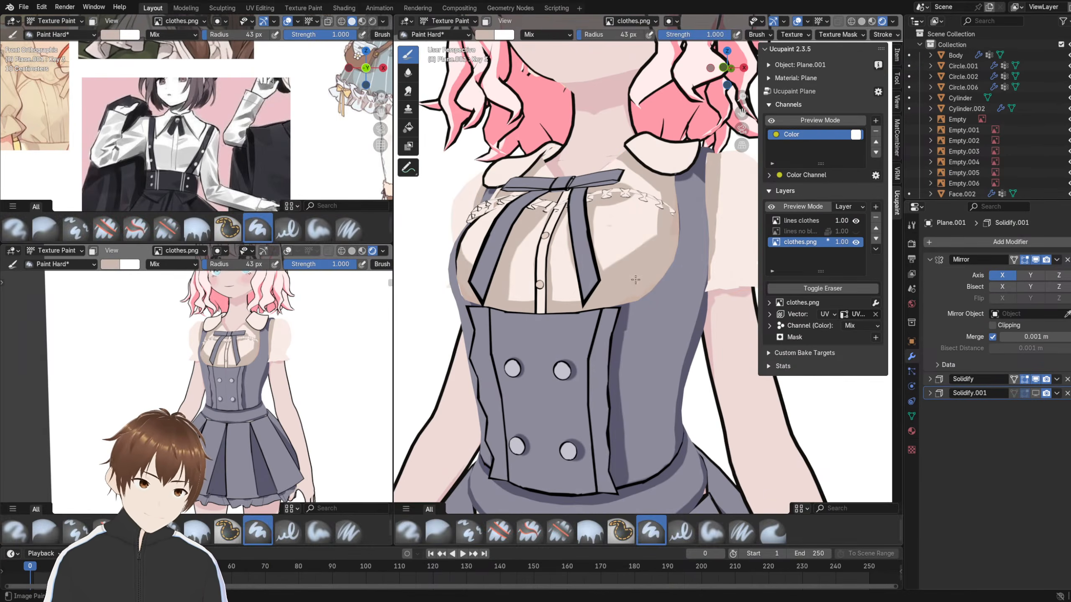
middle_drag(616, 292, 590, 282)
scroll(633, 289, up, 4)
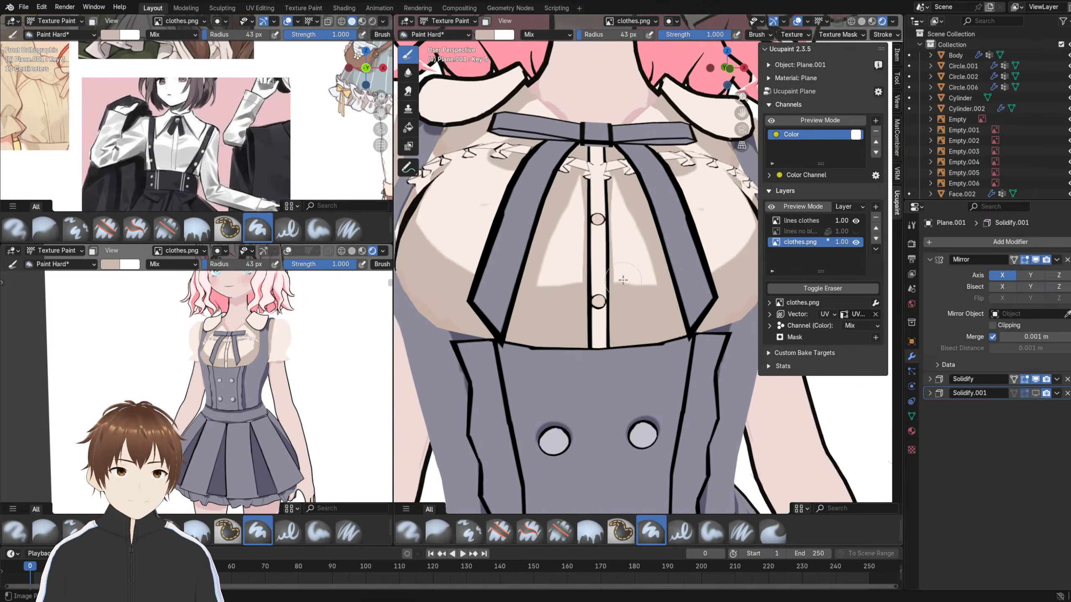
drag(635, 290, 648, 296)
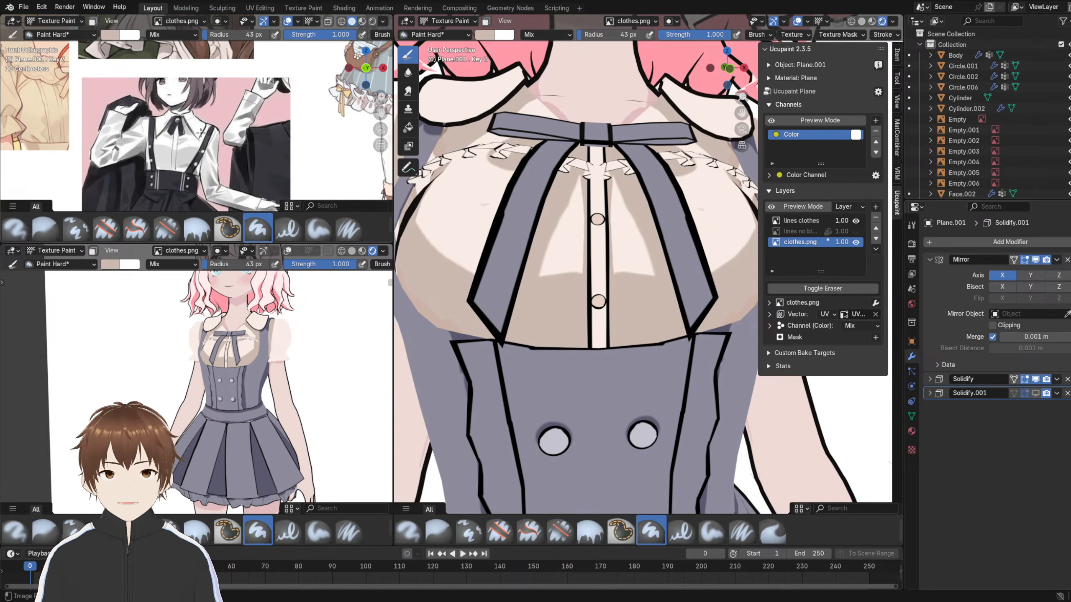
- Compare the shirt shading in the references and extend the beige shadow across and up the underside of the chest
scroll(201, 134, up, 3)
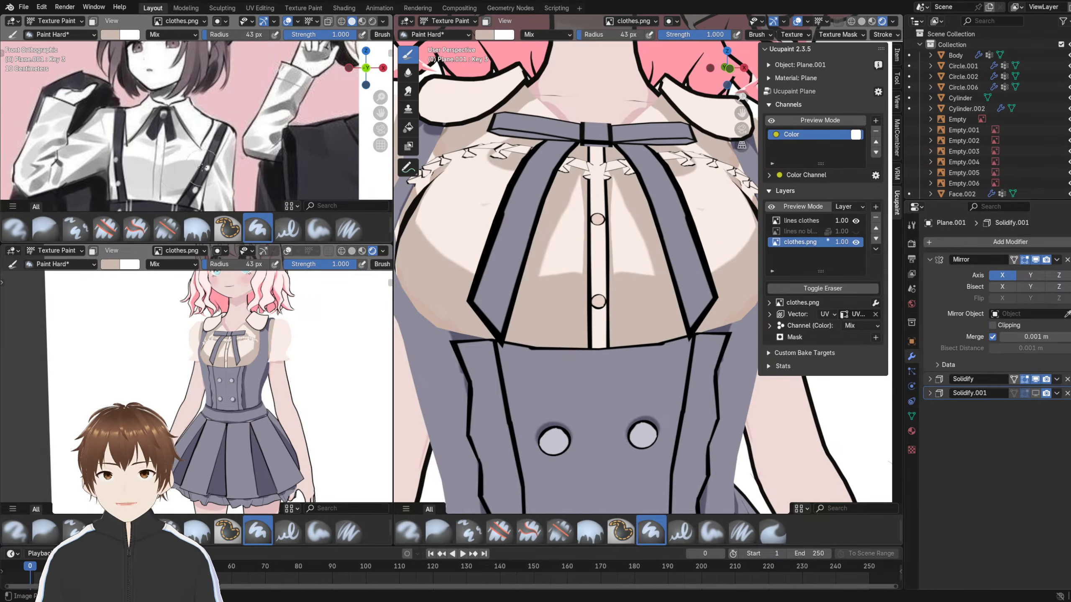
scroll(202, 167, down, 5)
scroll(156, 150, up, 6)
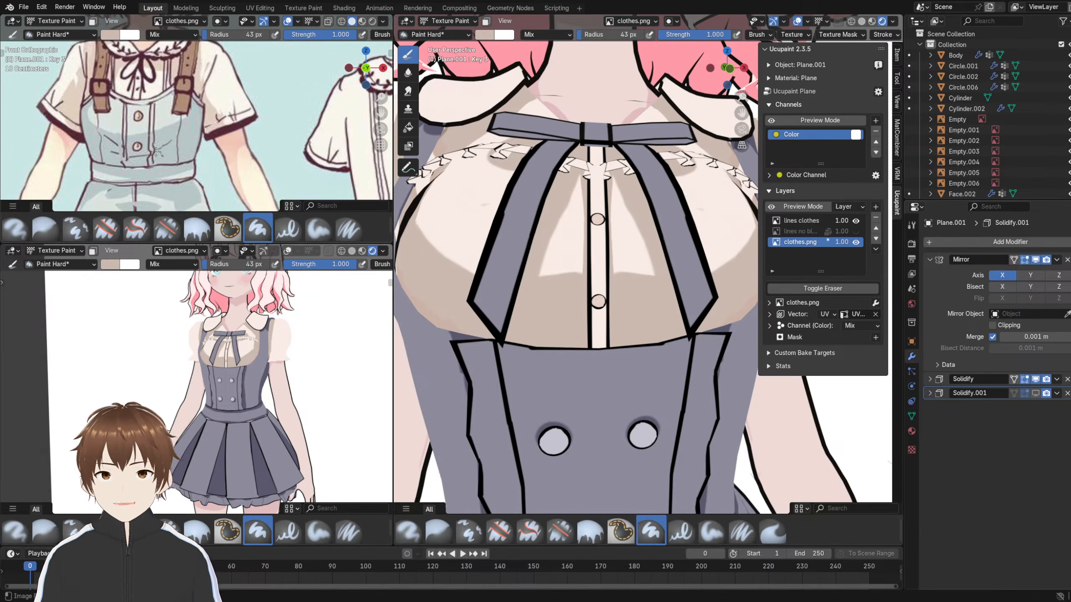
scroll(663, 245, down, 3)
middle_drag(615, 278, 588, 288)
drag(631, 269, 688, 269)
middle_drag(641, 265, 590, 290)
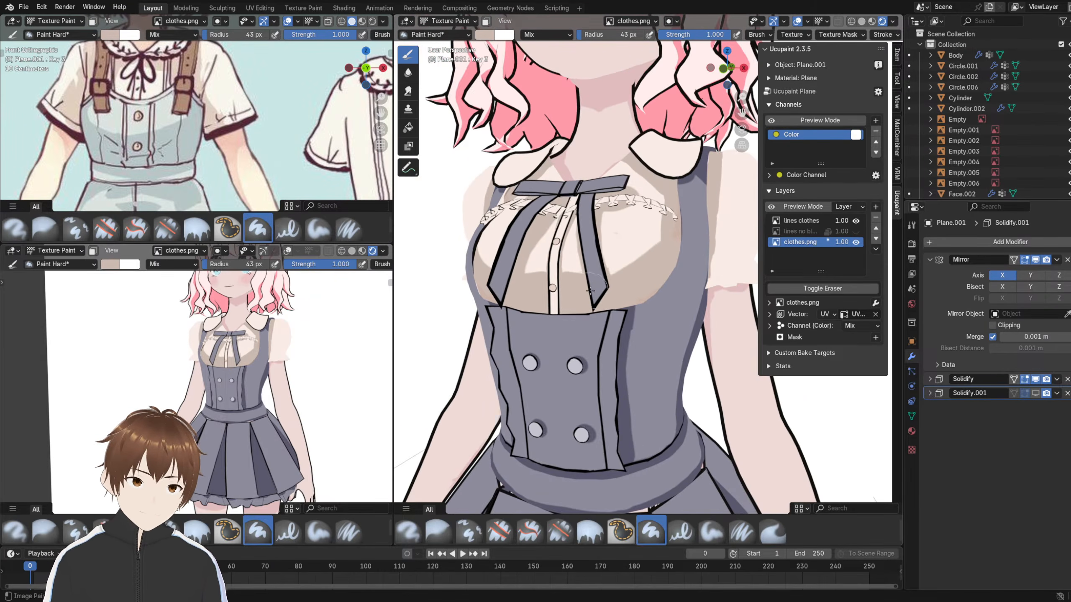
drag(615, 270, 637, 254)
- Trim the chest shadow's upper edge with the sampled lighter blouse colour and check it from front and three-quarter views
key(s)
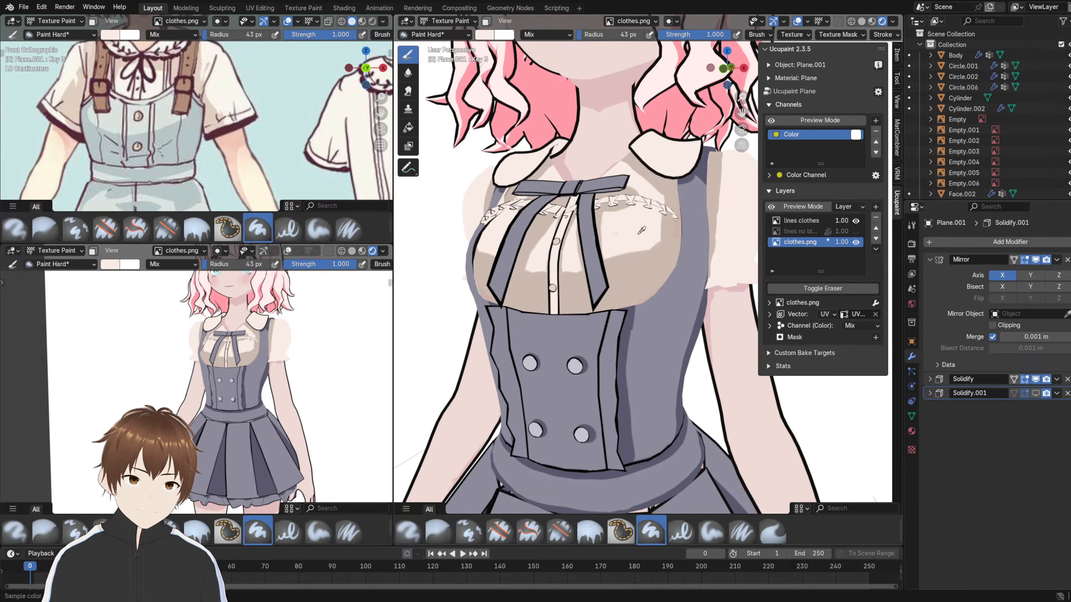
drag(642, 234, 644, 240)
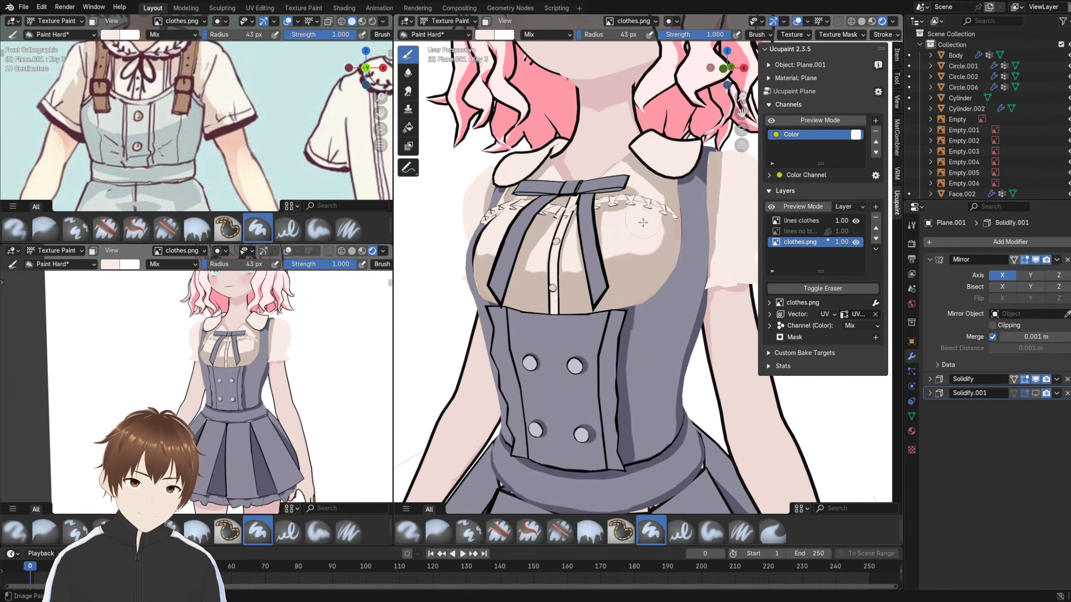
mouse_move(634, 242)
mouse_down()
mouse_move(579, 253)
mouse_move(618, 242)
mouse_up()
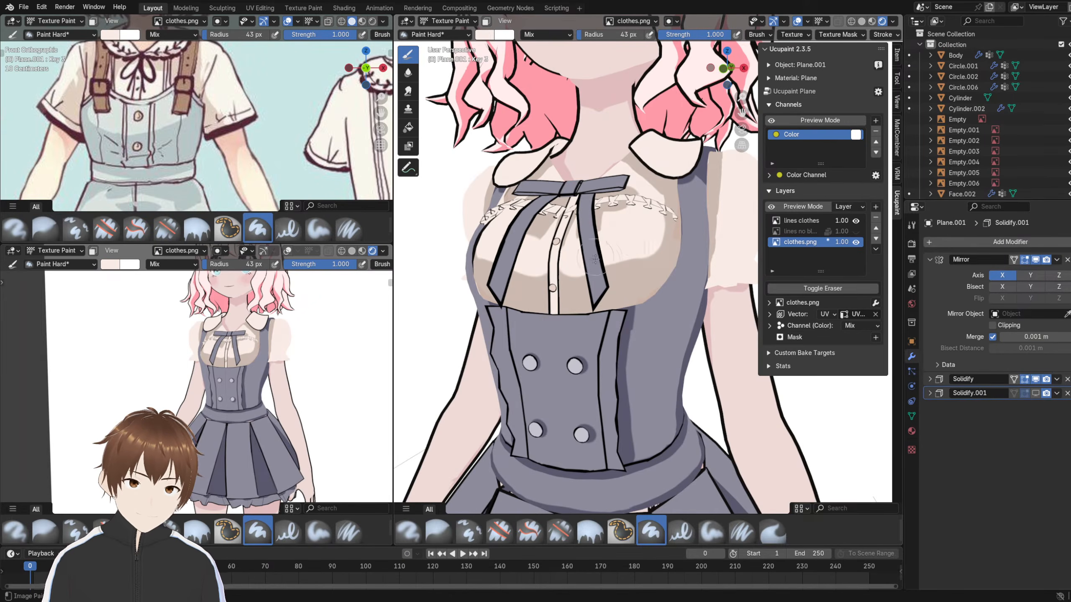
middle_drag(594, 259, 603, 258)
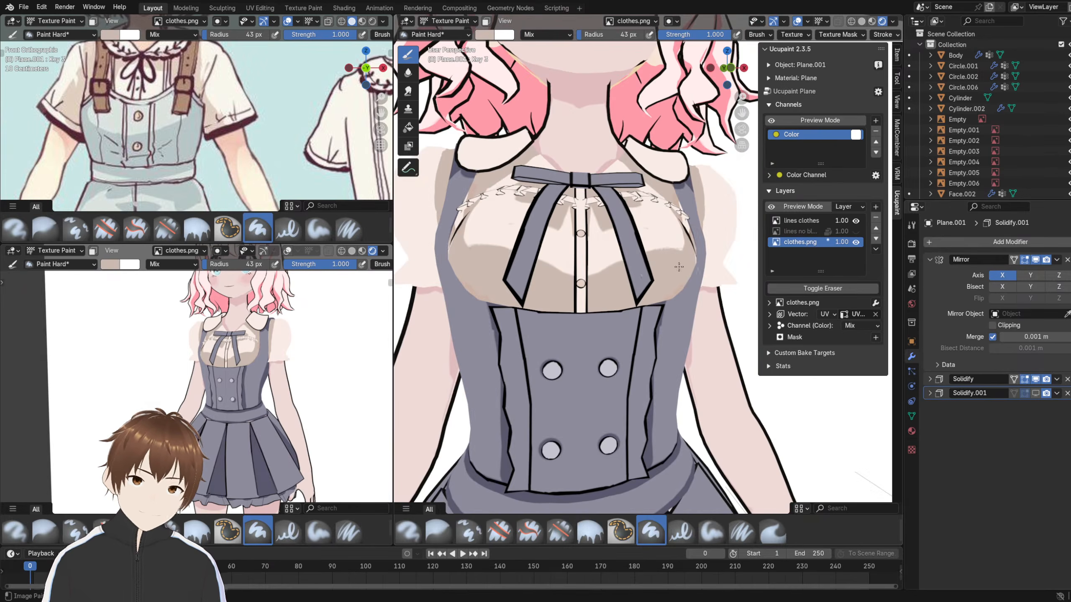
middle_drag(476, 249, 622, 275)
scroll(596, 265, down, 6)
scroll(649, 260, up, 6)
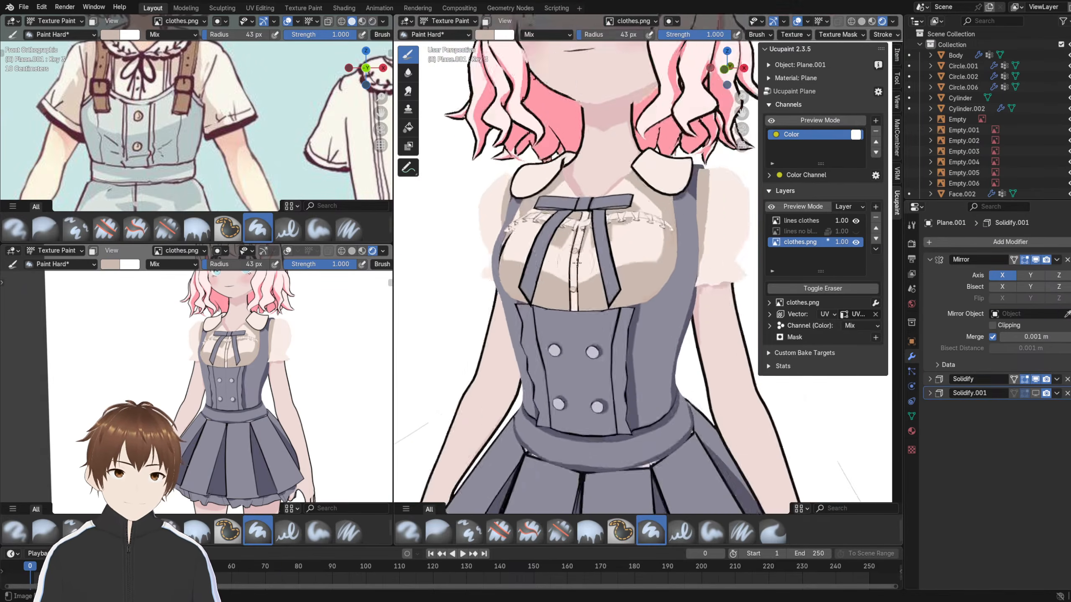
- Lower and smooth the chest shadow's edge with the light blouse colour, and check the result on the whole figure
scroll(623, 275, up, 5)
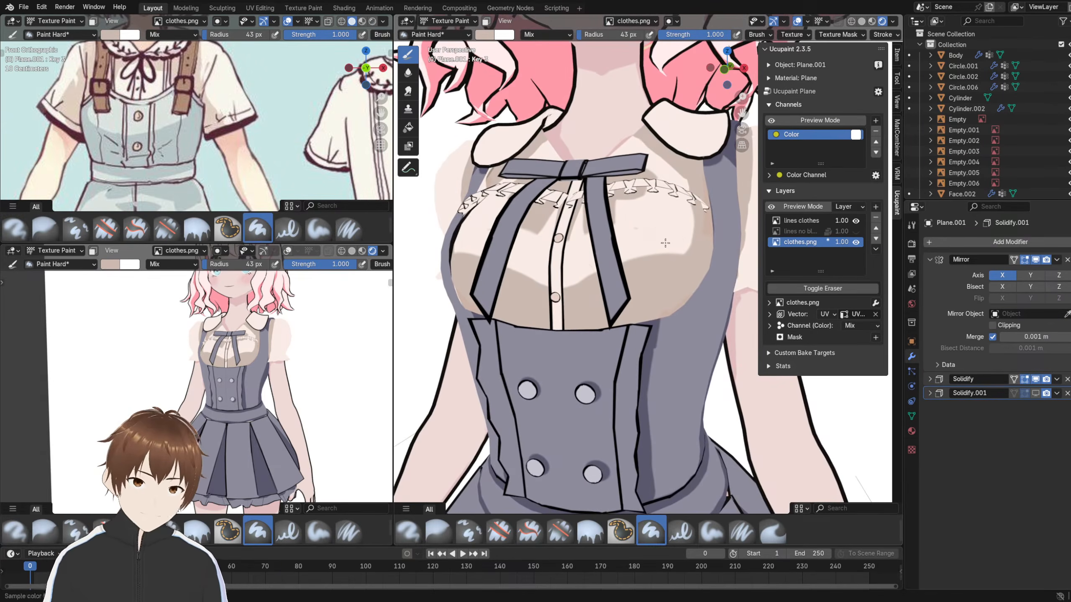
key(shift+x)
drag(636, 262, 674, 261)
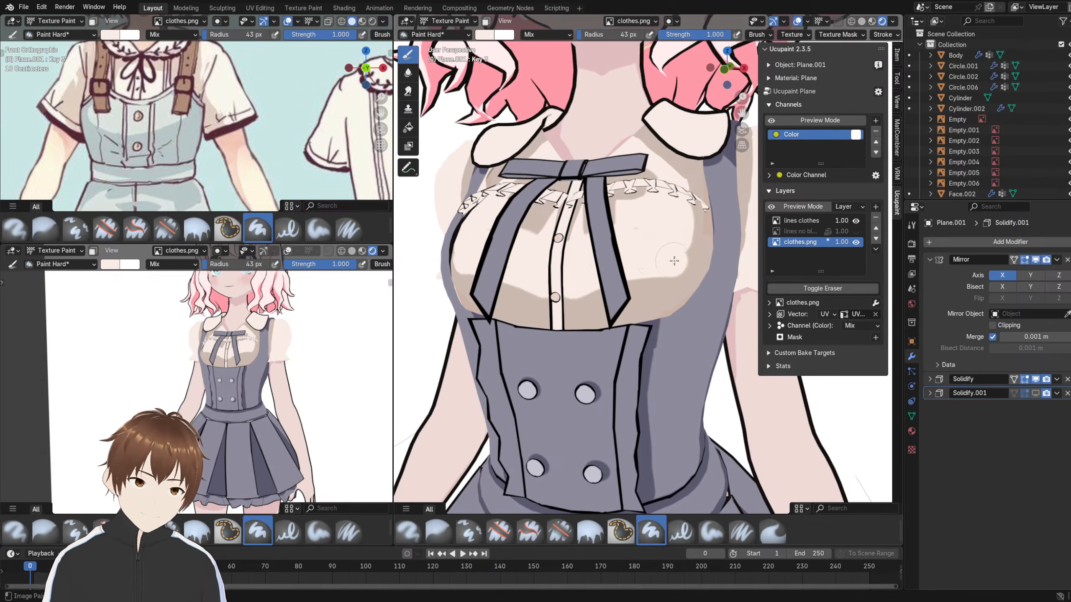
middle_drag(615, 264, 624, 245)
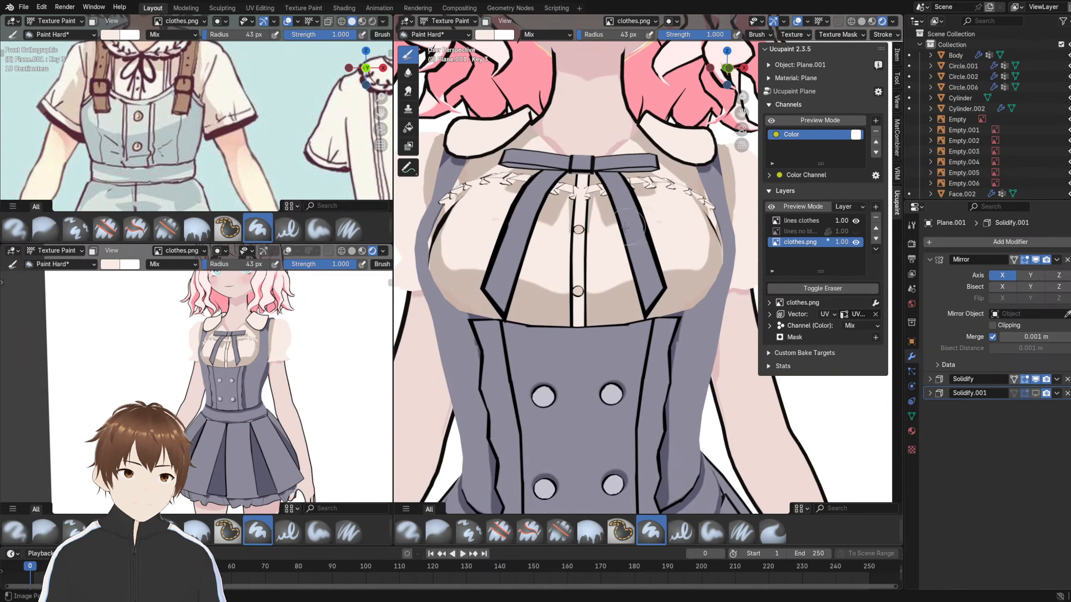
scroll(598, 262, down, 6)
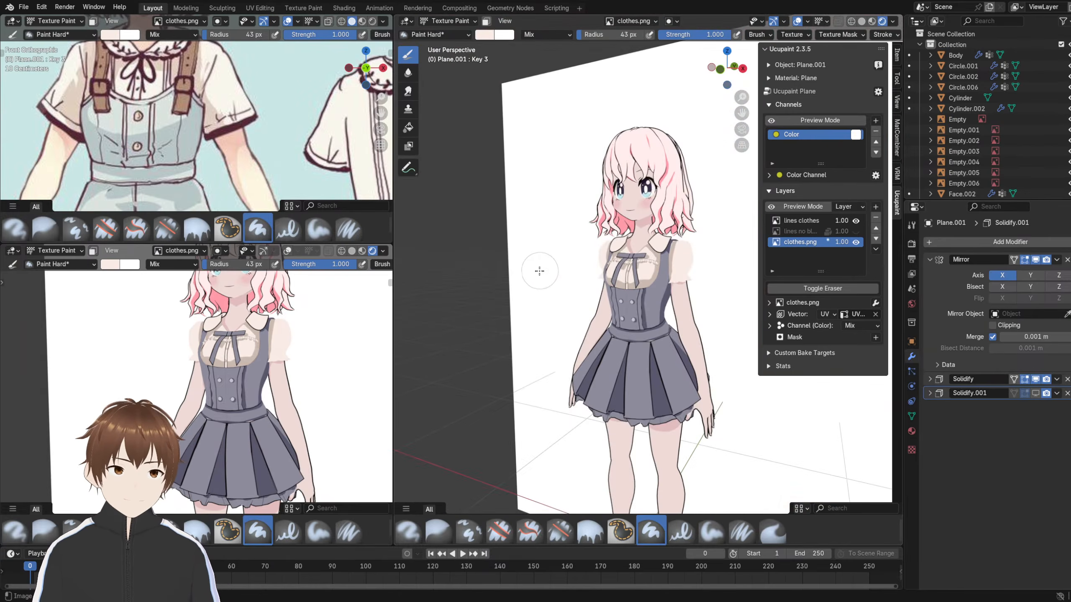
scroll(545, 279, up, 1)
scroll(550, 285, up, 5)
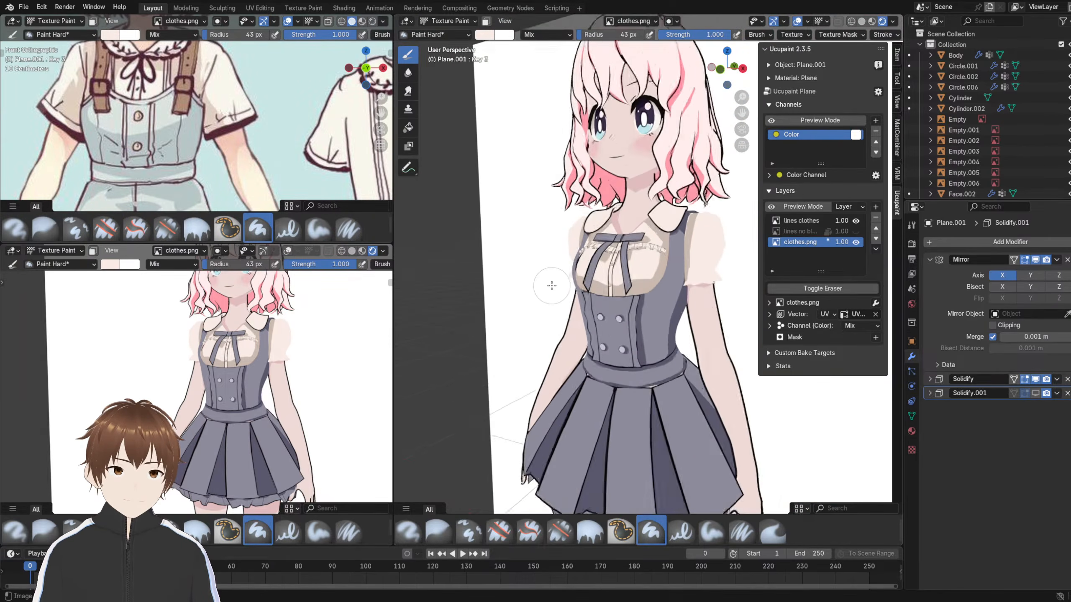
- Sample the beige shadow colour and refine the chest shadow's upper edge beside the placket and ribbon tail
middle_drag(611, 273, 593, 266)
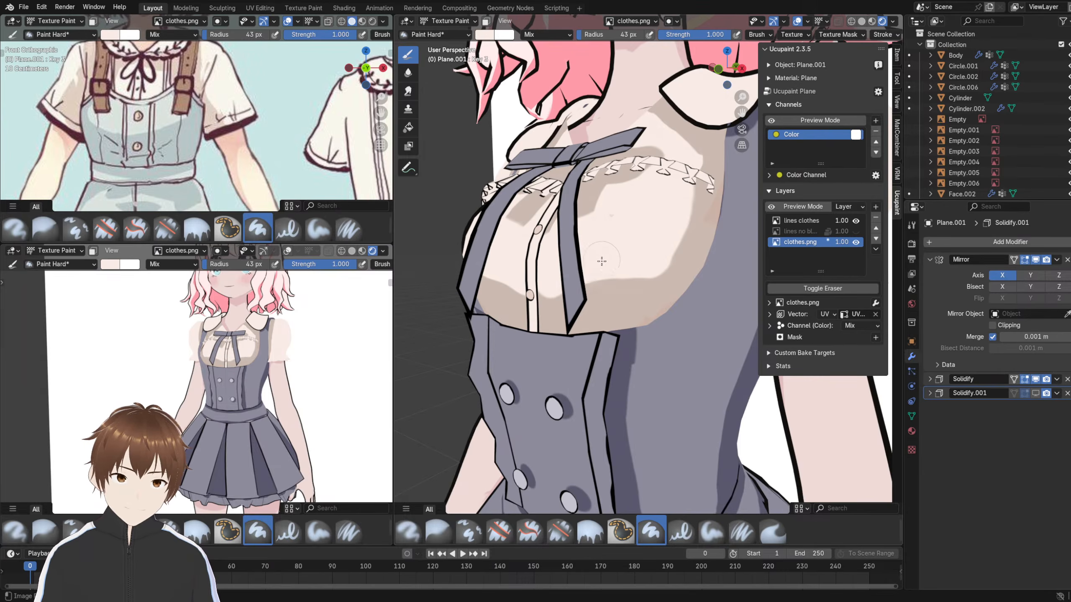
key(shift+x)
drag(550, 314, 589, 297)
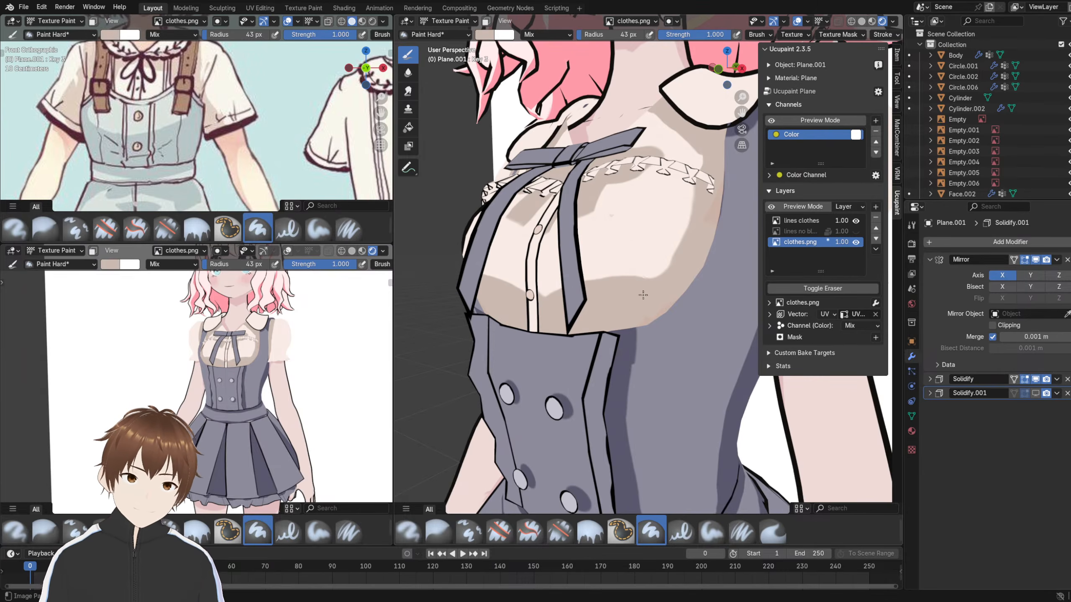
key(x)
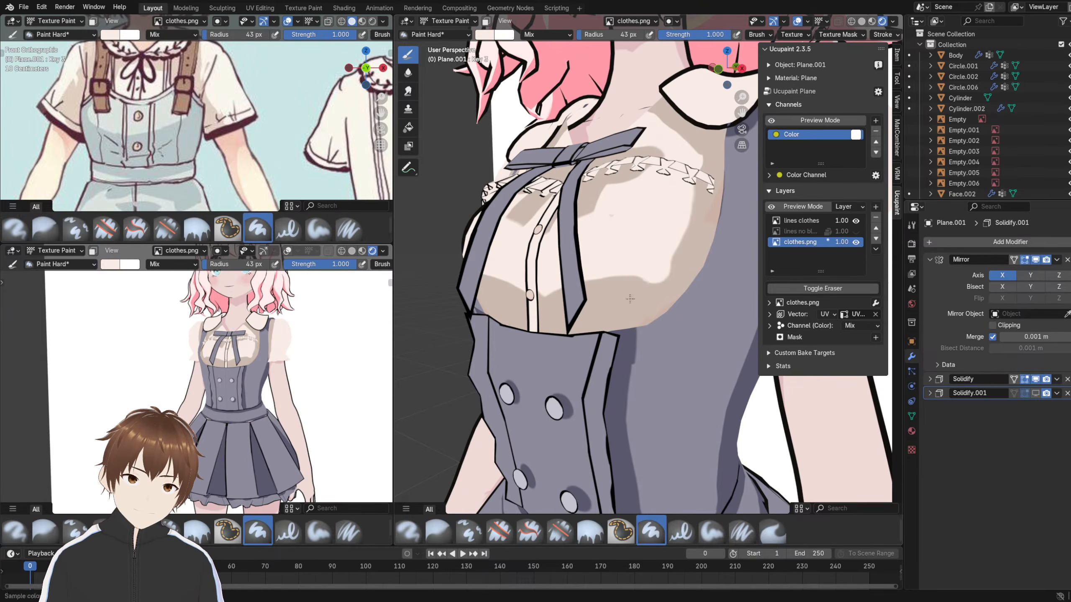
key(x)
mouse_move(696, 250)
mouse_down()
mouse_move(679, 297)
mouse_move(694, 235)
mouse_up()
key(ctrl+z)
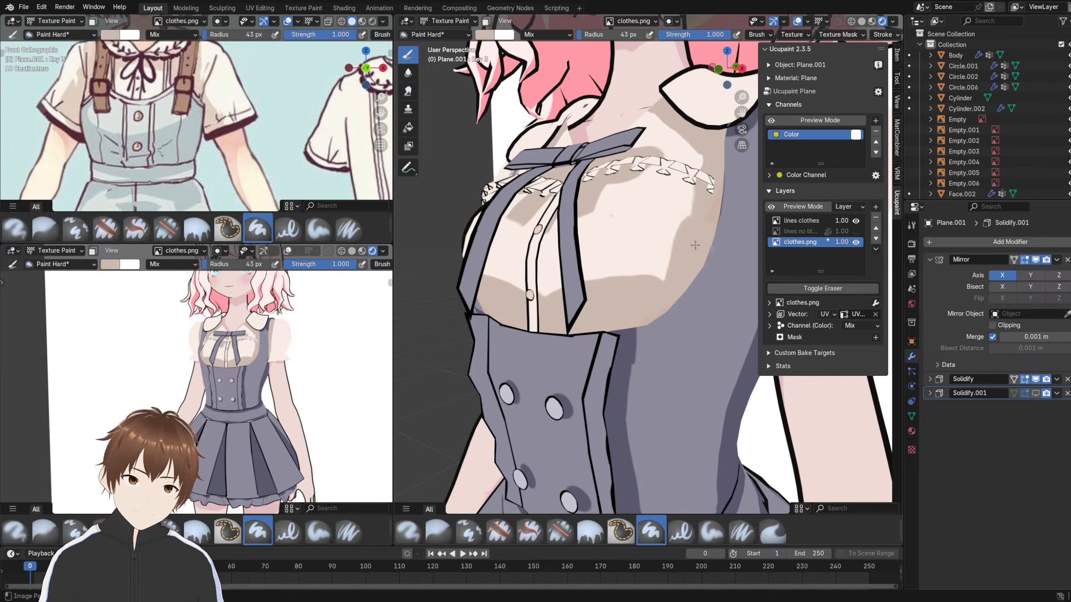
- Paint the beige shadow along the outer side of the chest up towards the ruffle, working from a side angle
middle_drag(700, 212, 664, 222)
key(shift+x)
drag(611, 251, 652, 187)
middle_drag(654, 148, 654, 154)
drag(658, 179, 621, 266)
key(s)
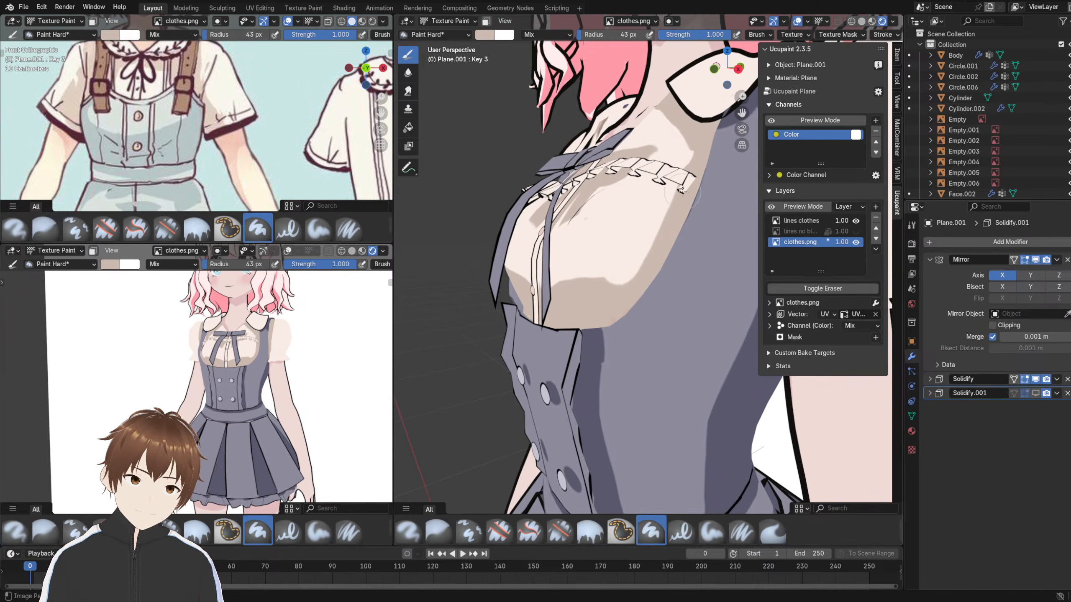
drag(689, 177, 606, 301)
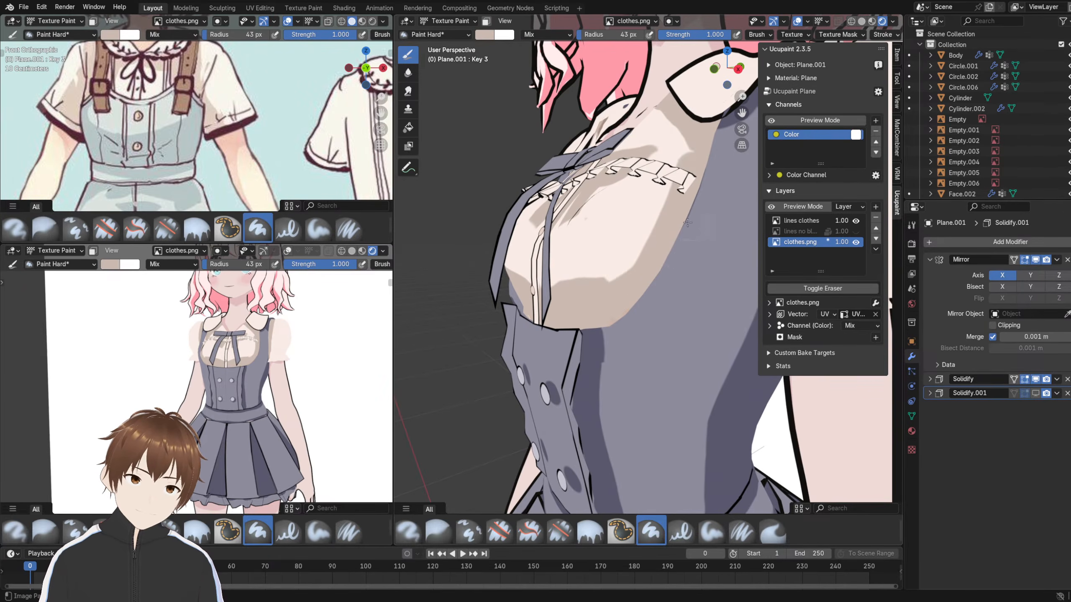
drag(694, 140, 690, 161)
- Sample the beige shadow colour and smooth the underside shadow's upper edge from the ribbon tail to the chest's outer side
middle_drag(644, 268, 691, 268)
shift+middle_drag(679, 155, 649, 205)
key(s)
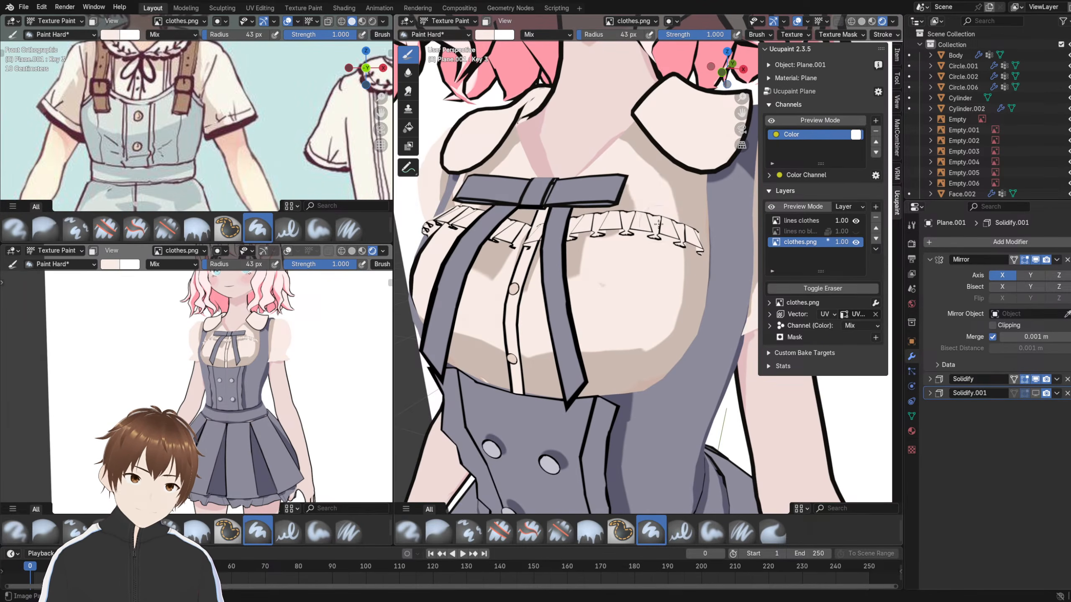
middle_drag(633, 279, 630, 258)
key(s)
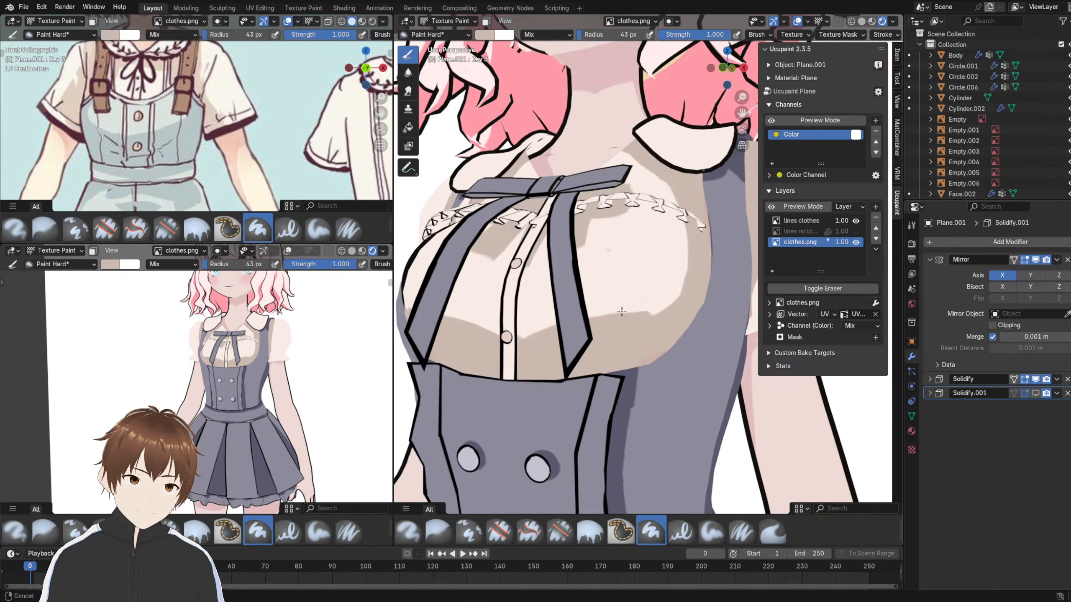
shift+middle_drag(597, 343, 593, 299)
scroll(593, 299, up, 5)
drag(646, 278, 706, 283)
scroll(609, 295, down, 8)
middle_drag(609, 294, 624, 294)
scroll(632, 292, up, 7)
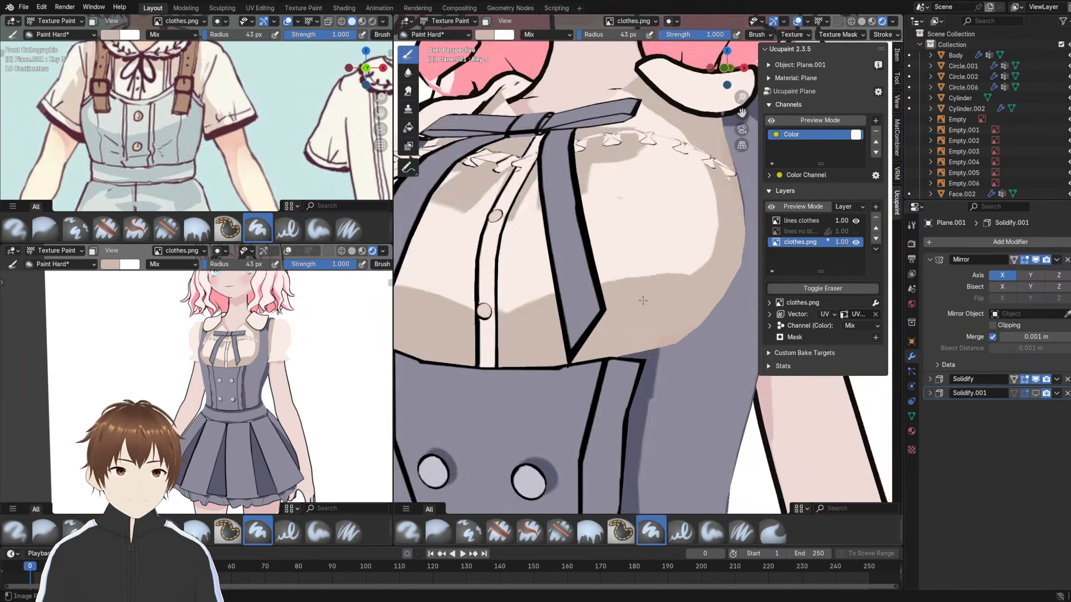
mouse_move(717, 283)
mouse_down()
mouse_move(644, 274)
mouse_move(553, 298)
mouse_up()
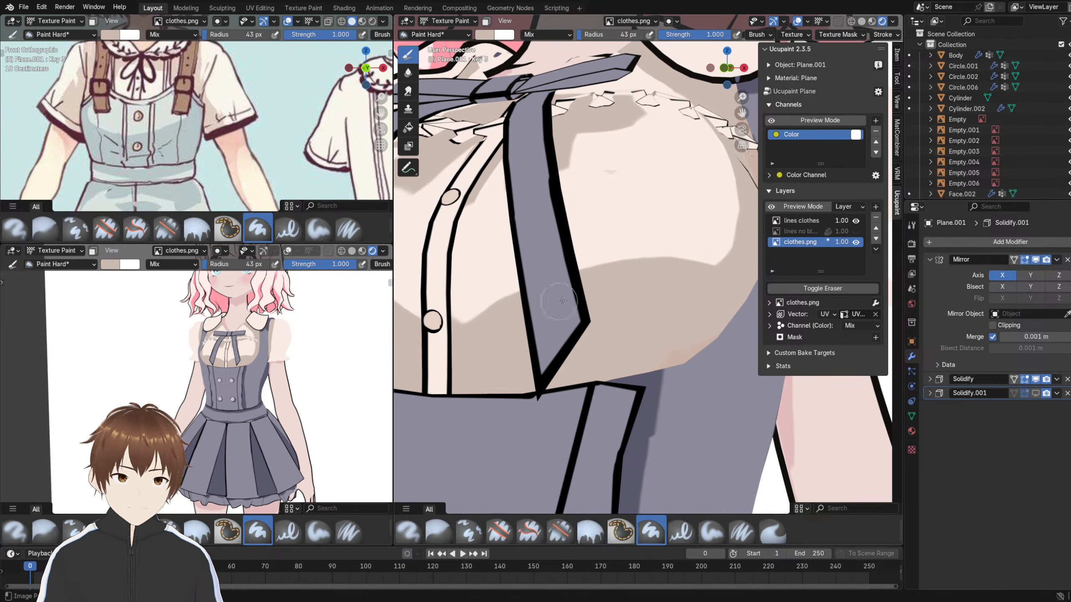
- Sample the light blouse colour and extend the lit area outward into the shadow at the chest's lower outer corner
scroll(690, 300, up, 4)
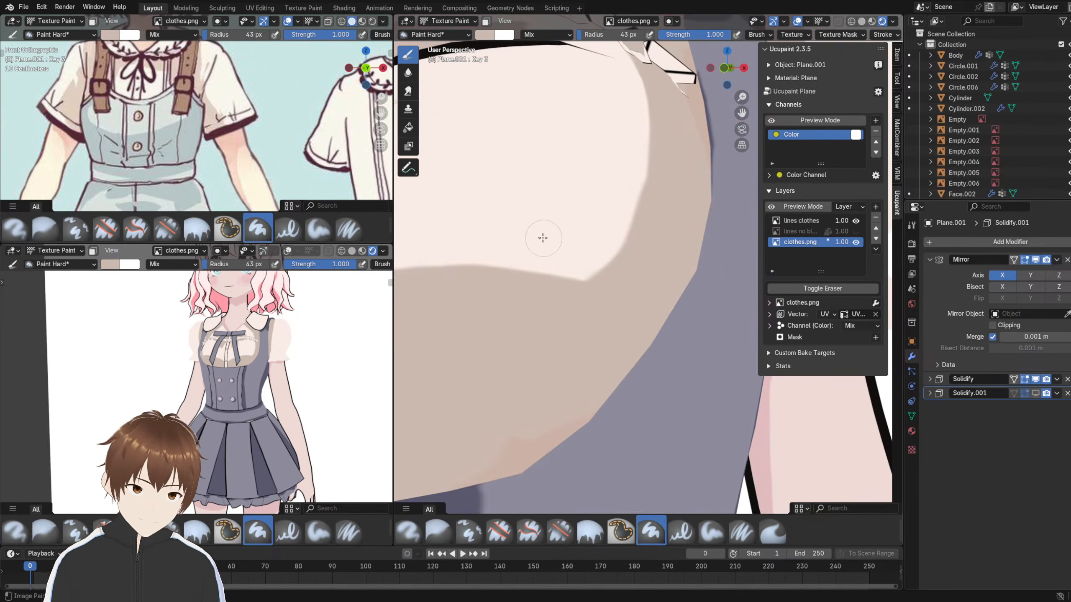
key(s)
mouse_move(586, 266)
mouse_down()
mouse_move(626, 282)
mouse_move(624, 292)
mouse_move(634, 99)
mouse_move(640, 194)
mouse_up()
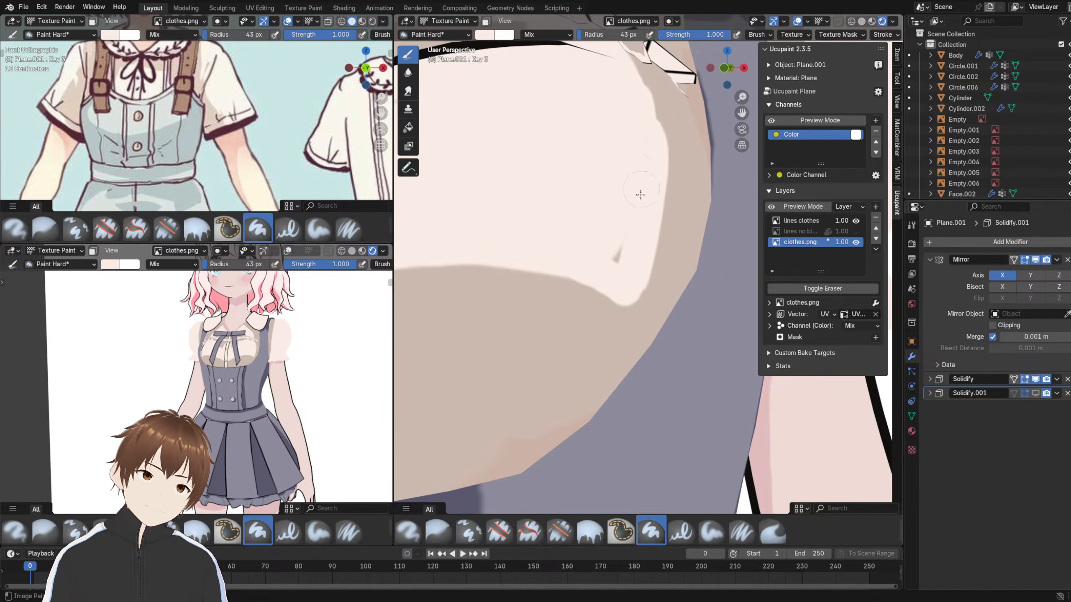
mouse_move(624, 239)
middle_down()
mouse_move(607, 251)
mouse_move(588, 244)
middle_up()
drag(572, 157, 586, 170)
mouse_move(586, 169)
middle_down()
mouse_move(593, 220)
mouse_move(597, 201)
mouse_move(614, 229)
middle_up()
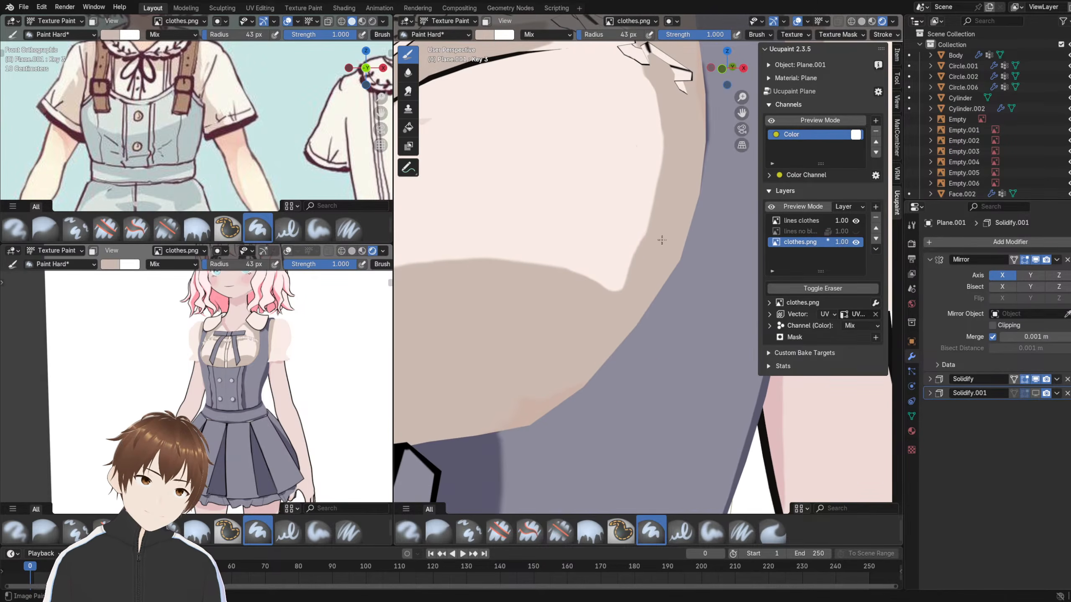
- Undo the last brush stroke on the blouse's chest shading and check the shading over the whole outfit
key(ctrl+z)
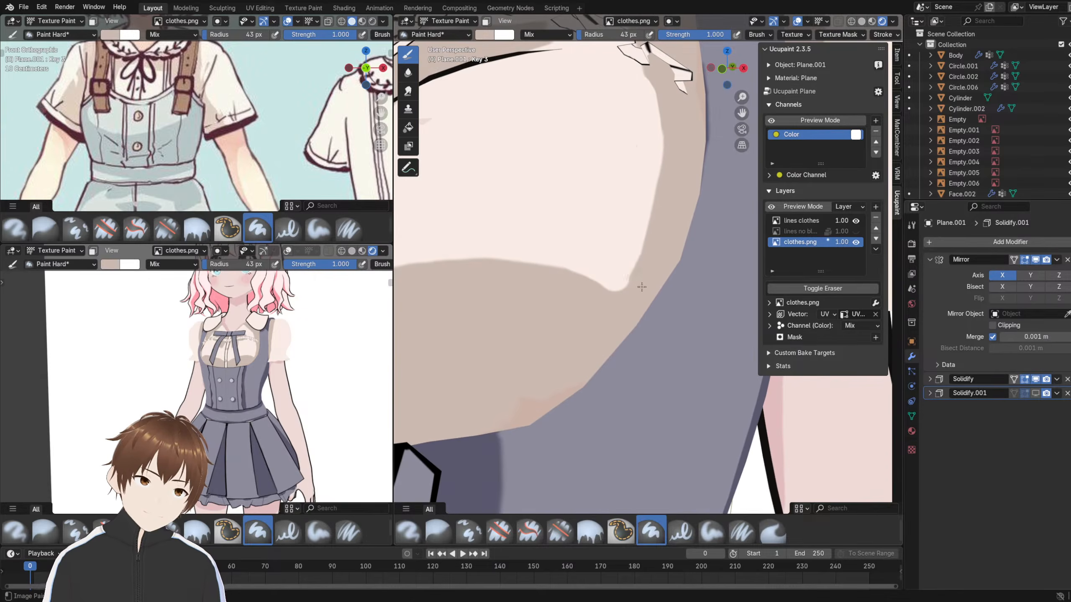
scroll(627, 315, down, 10)
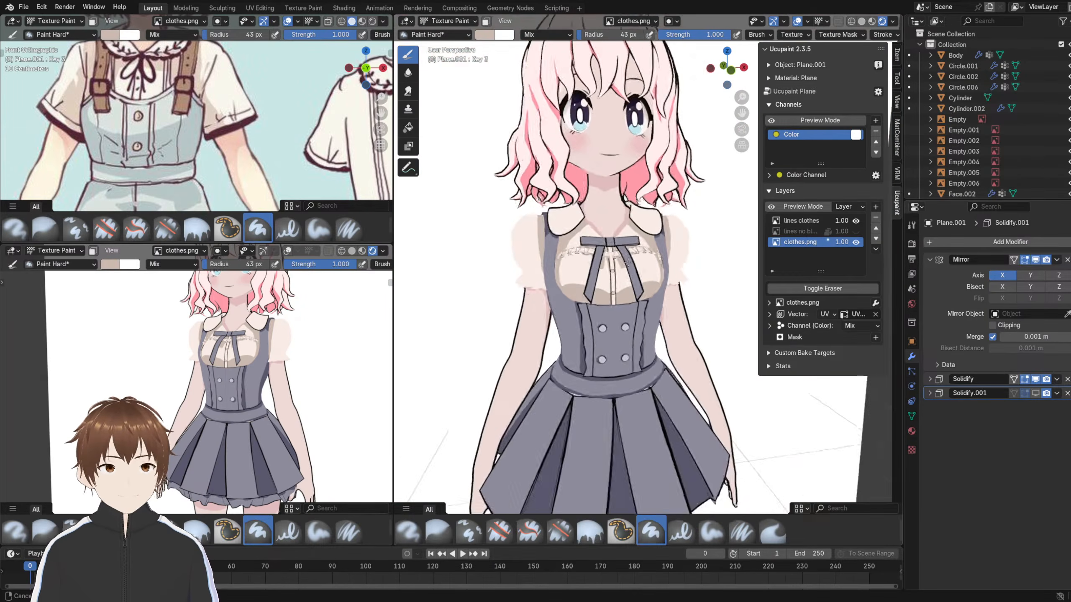
scroll(604, 261, up, 4)
scroll(607, 259, down, 4)
mouse_move(608, 258)
middle_down()
mouse_move(538, 249)
mouse_move(594, 253)
mouse_move(609, 266)
mouse_move(626, 252)
middle_up()
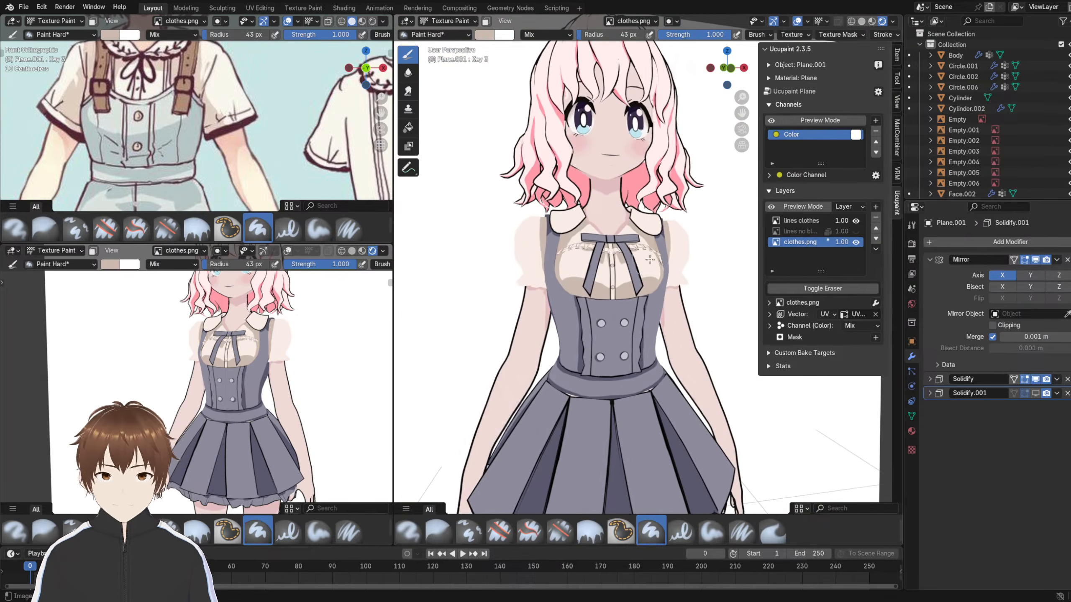
middle_drag(237, 361, 270, 343)
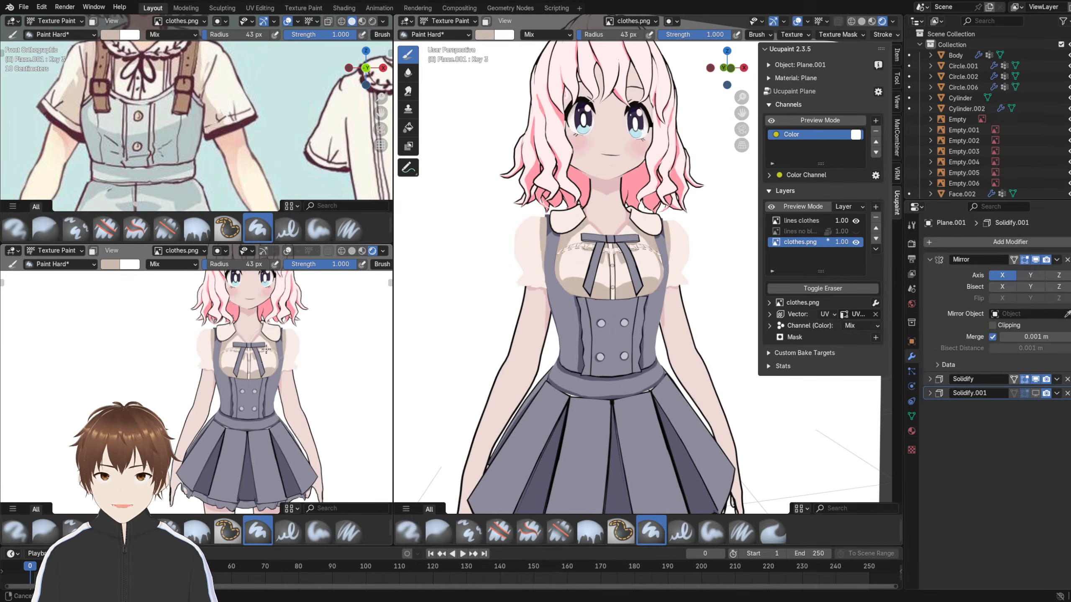
scroll(660, 227, up, 6)
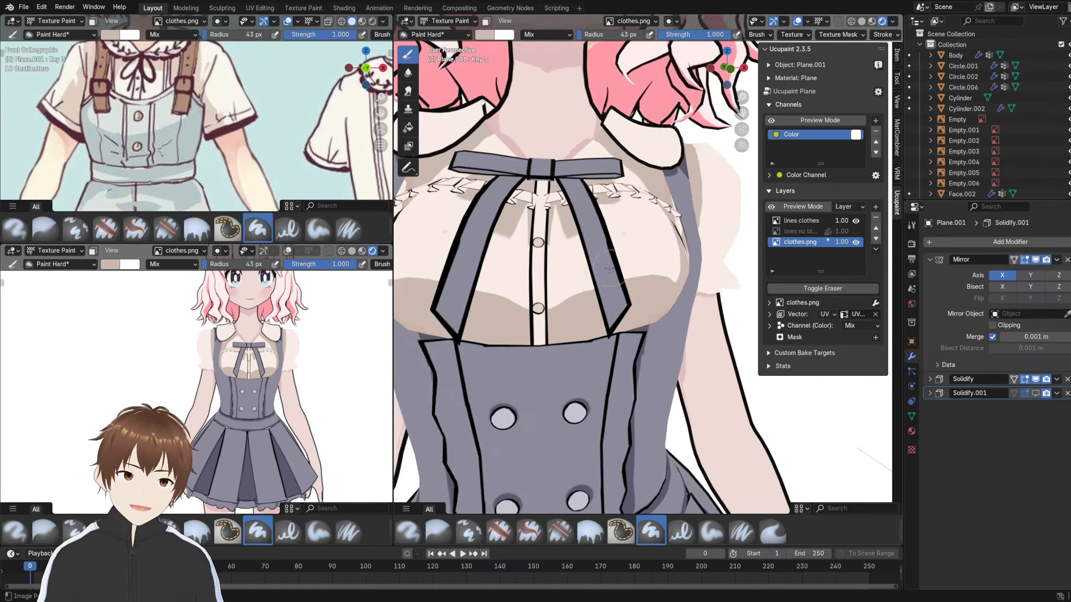
middle_drag(592, 296, 609, 253)
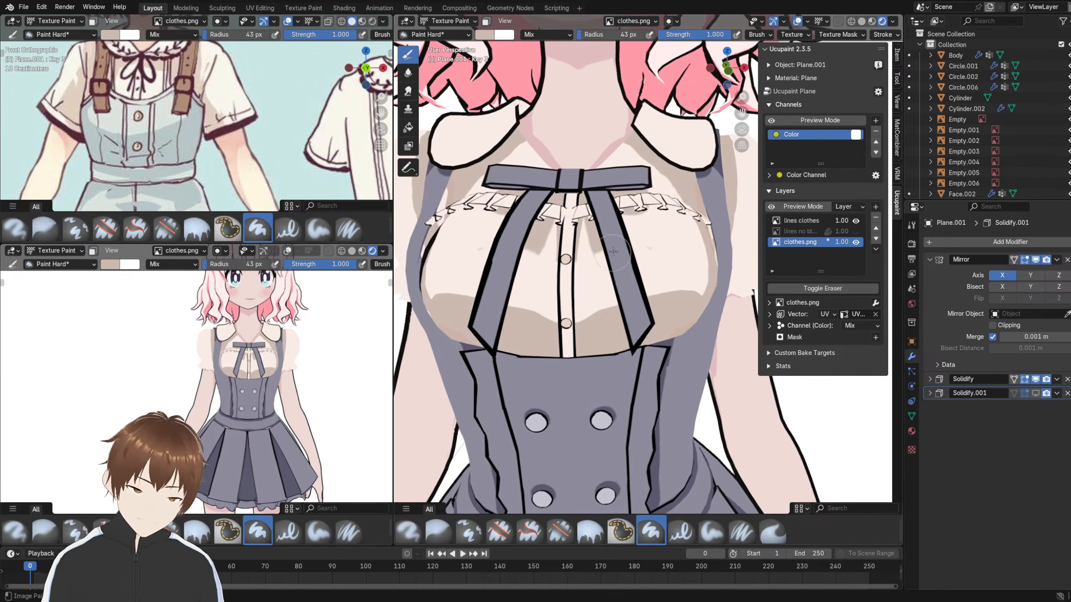
key(shift+x)
drag(611, 246, 623, 327)
key(ctrl+z)
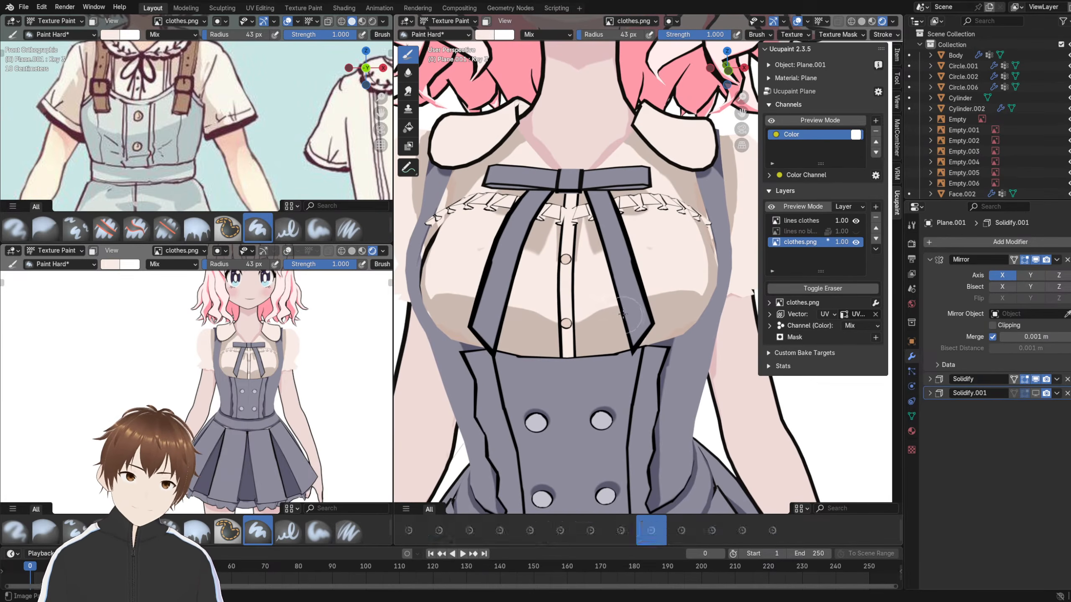
- Sample the blouse's shadow colour and paint a shading stroke beside the bow's hanging ribbon tail
key(shift+x)
middle_drag(643, 305, 632, 303)
drag(598, 249, 609, 313)
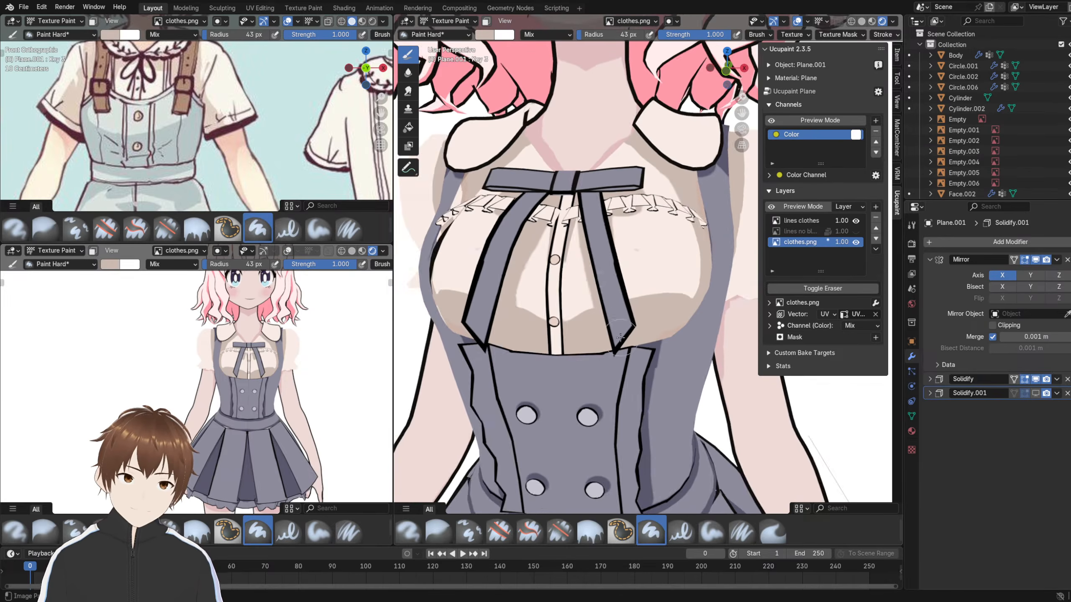
mouse_move(609, 315)
middle_down()
mouse_move(586, 323)
mouse_move(596, 323)
mouse_move(560, 268)
mouse_move(599, 228)
middle_up()
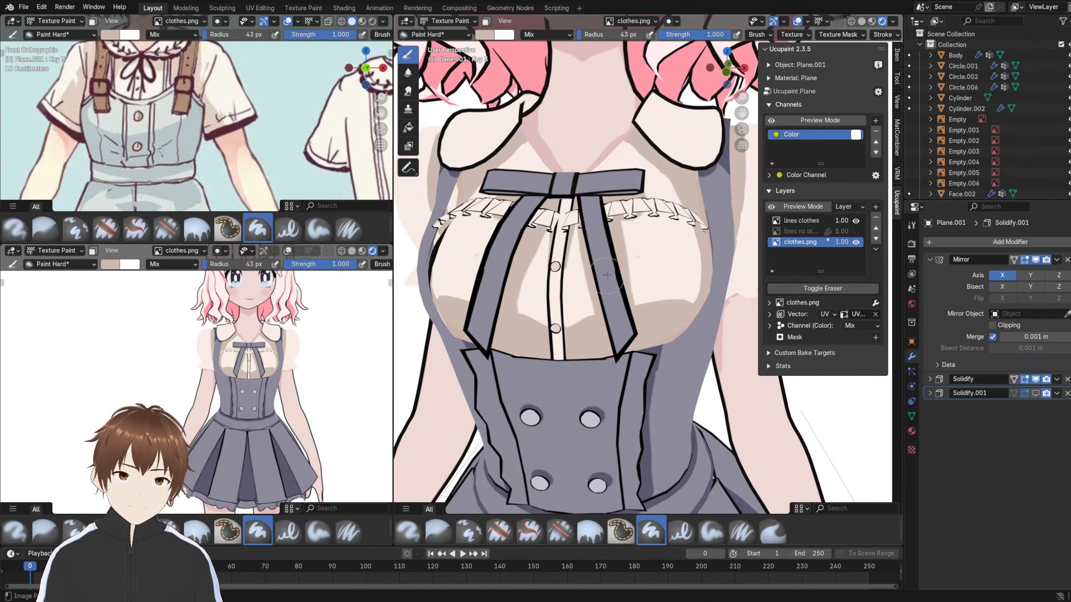
middle_drag(601, 237, 631, 234)
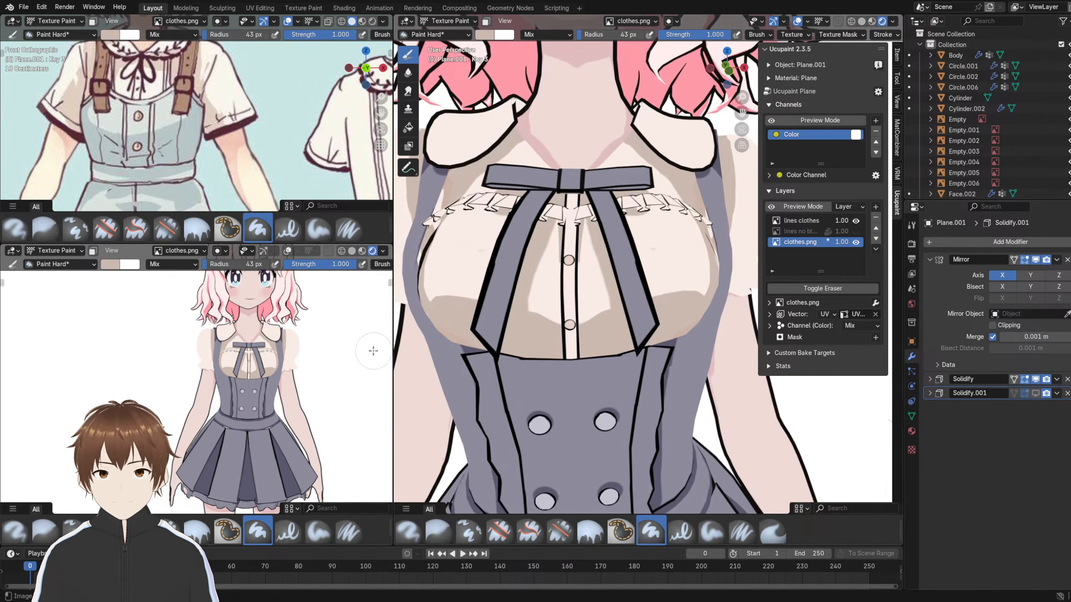
- Sample the blouse's light cream colour and paint over the shadow above the neck bow
scroll(347, 348, up, 3)
middle_drag(346, 349, 331, 322)
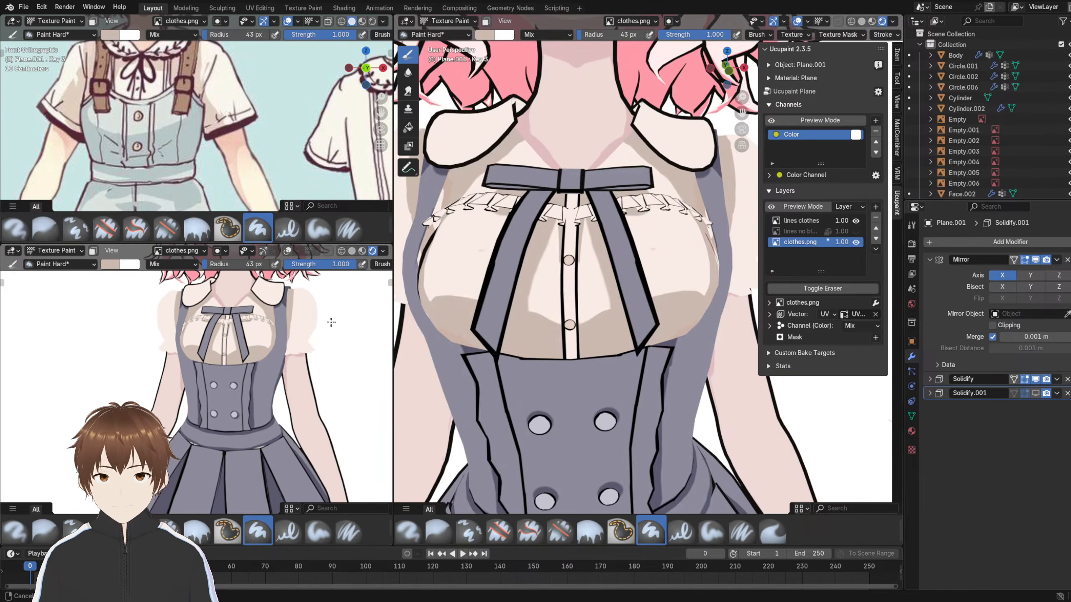
scroll(619, 231, up, 5)
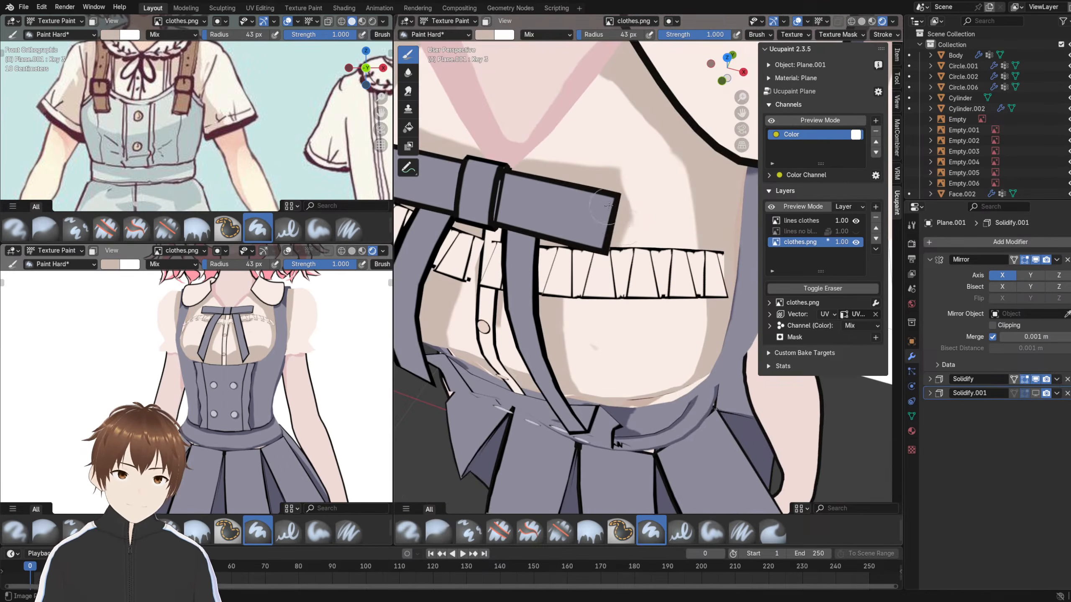
scroll(619, 219, down, 5)
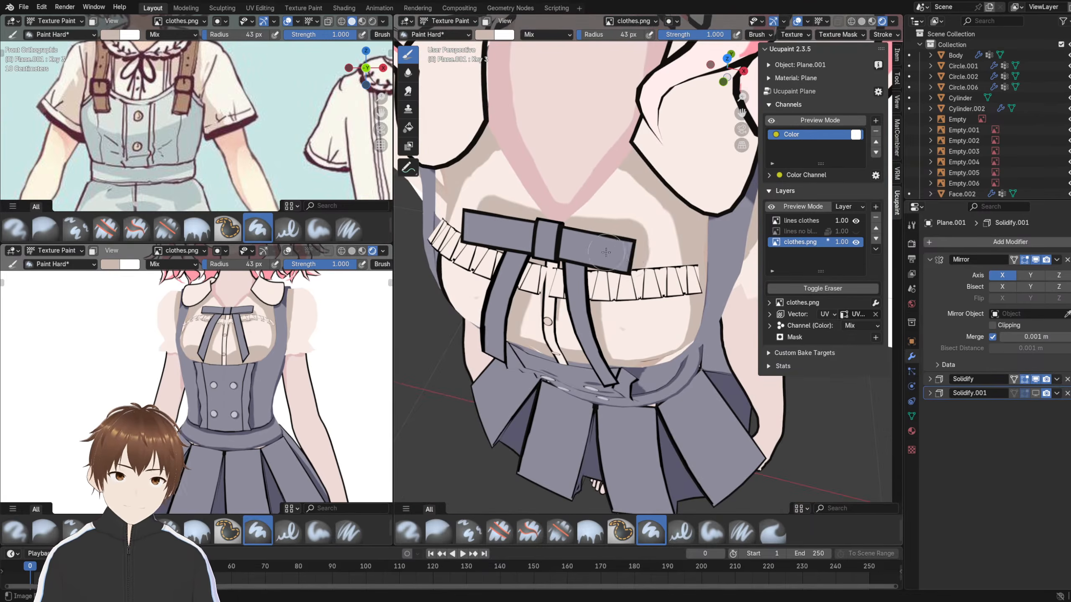
mouse_move(605, 252)
middle_down()
mouse_move(615, 224)
mouse_move(565, 203)
middle_up()
key(shift+x)
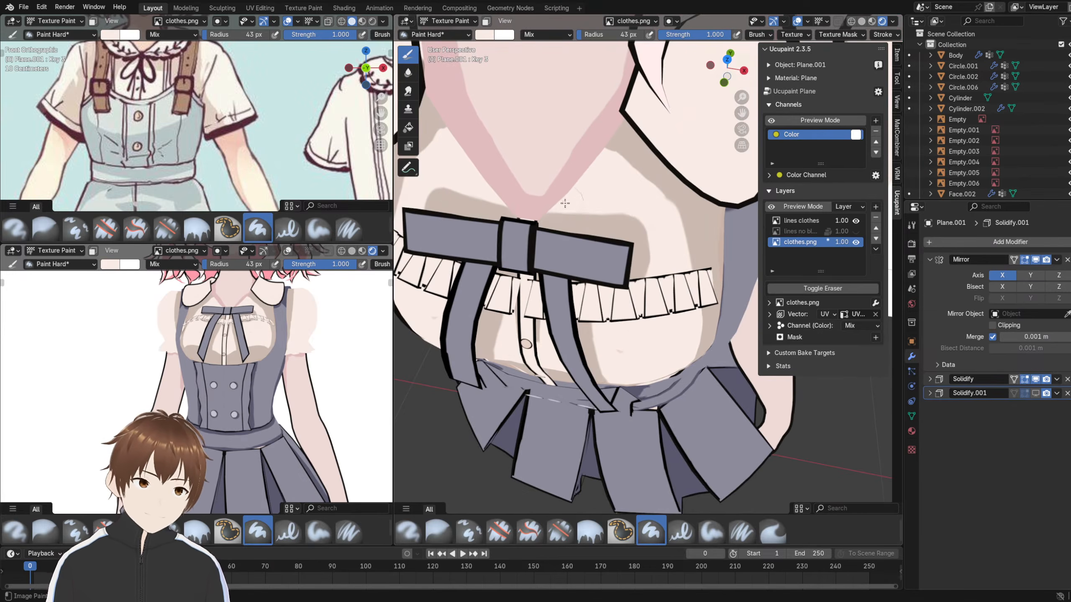
drag(547, 206, 641, 213)
scroll(588, 216, up, 6)
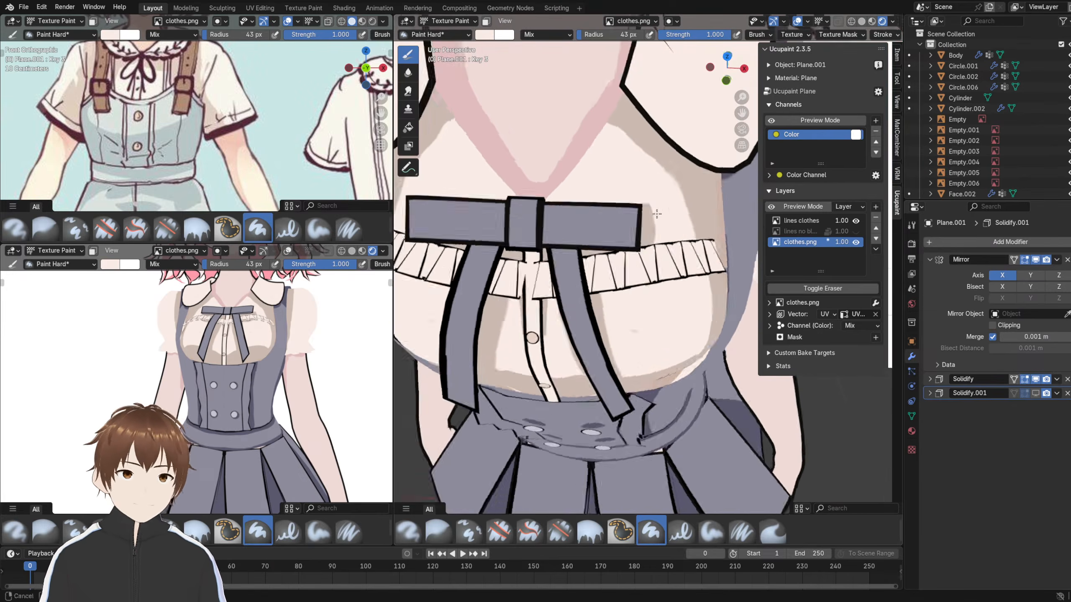
mouse_move(524, 304)
mouse_down()
mouse_move(510, 232)
mouse_move(508, 296)
mouse_move(488, 359)
mouse_up()
scroll(488, 360, down, 7)
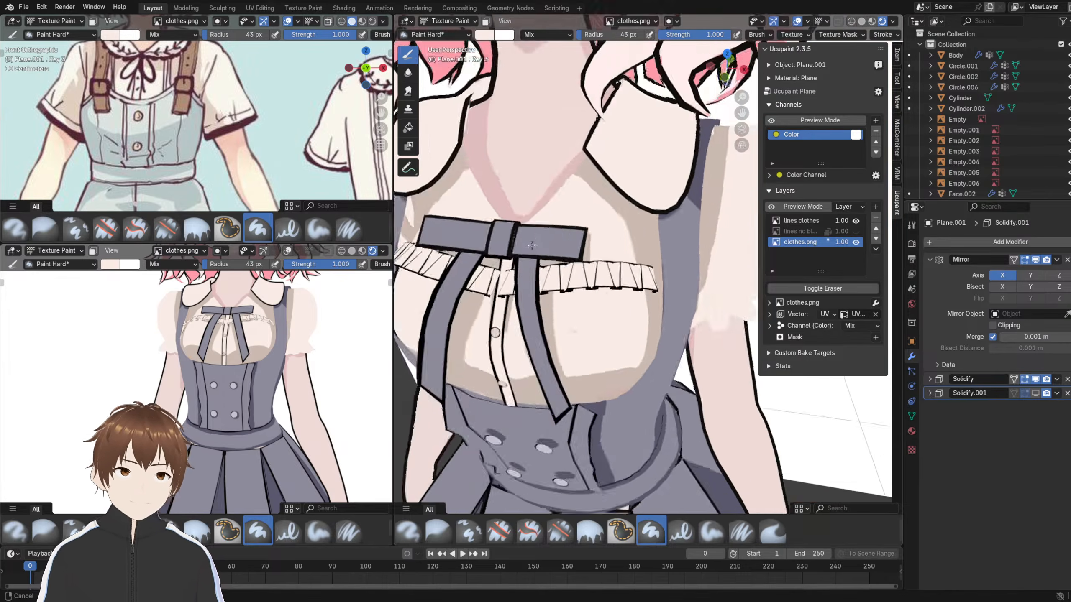
middle_drag(551, 200, 565, 200)
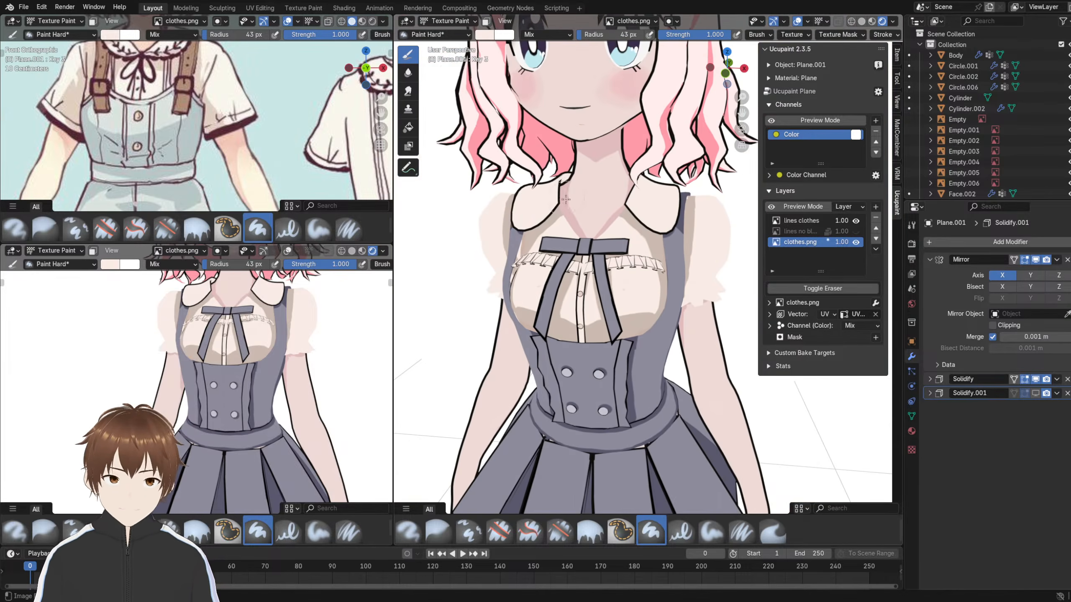
- Switch to Object Mode, select the blouse and turn on the viewport display of its Solidify.001 outline modifier
click(448, 20)
click(442, 32)
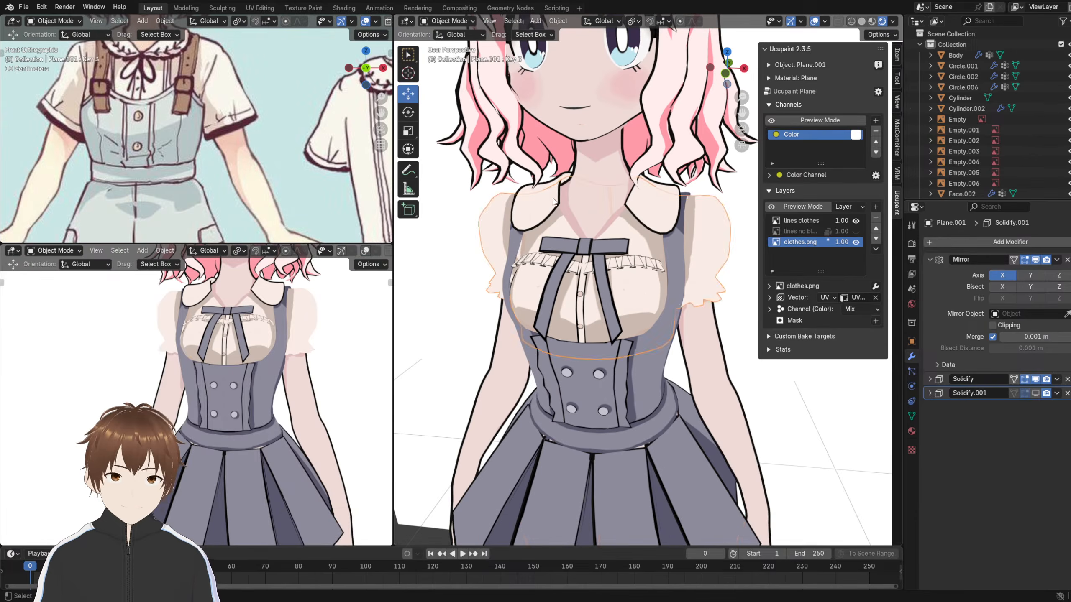
click(645, 300)
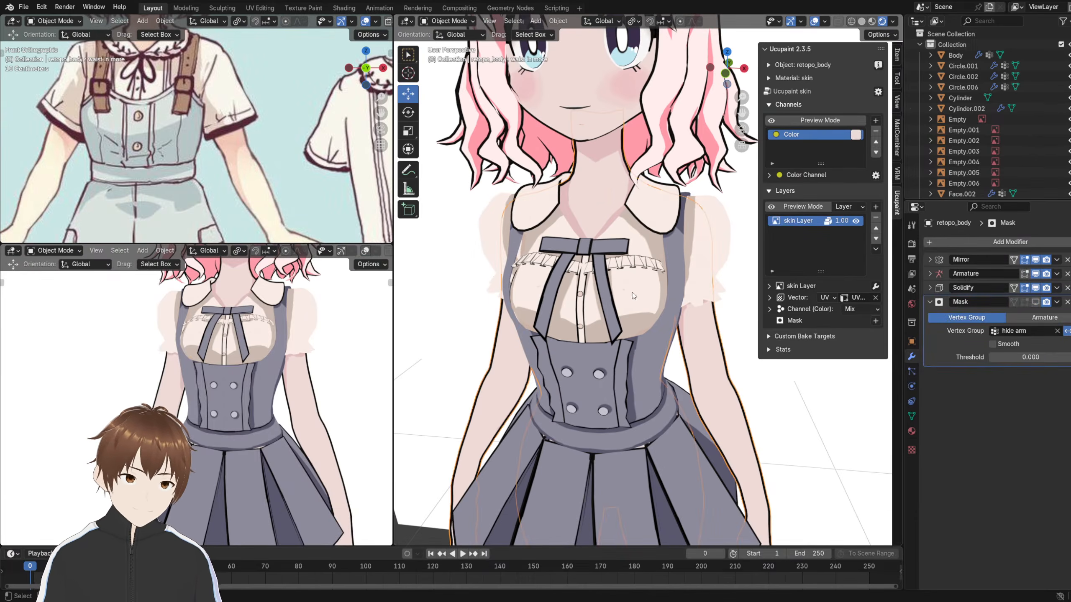
click(711, 246)
mouse_move(645, 308)
middle_down()
mouse_move(641, 277)
mouse_move(647, 291)
middle_up()
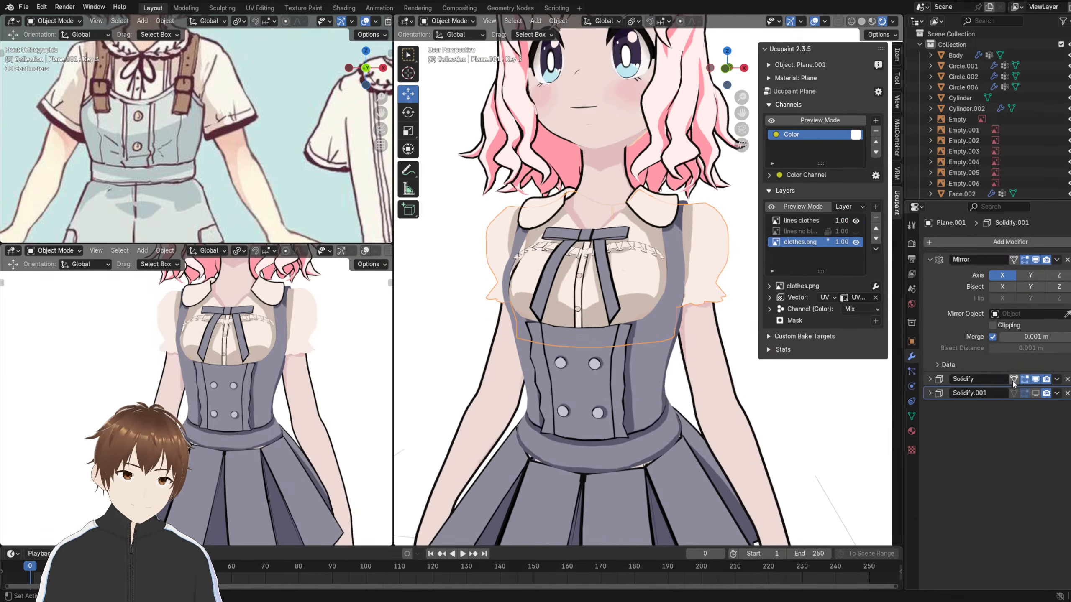
click(1035, 393)
scroll(559, 128, down, 7)
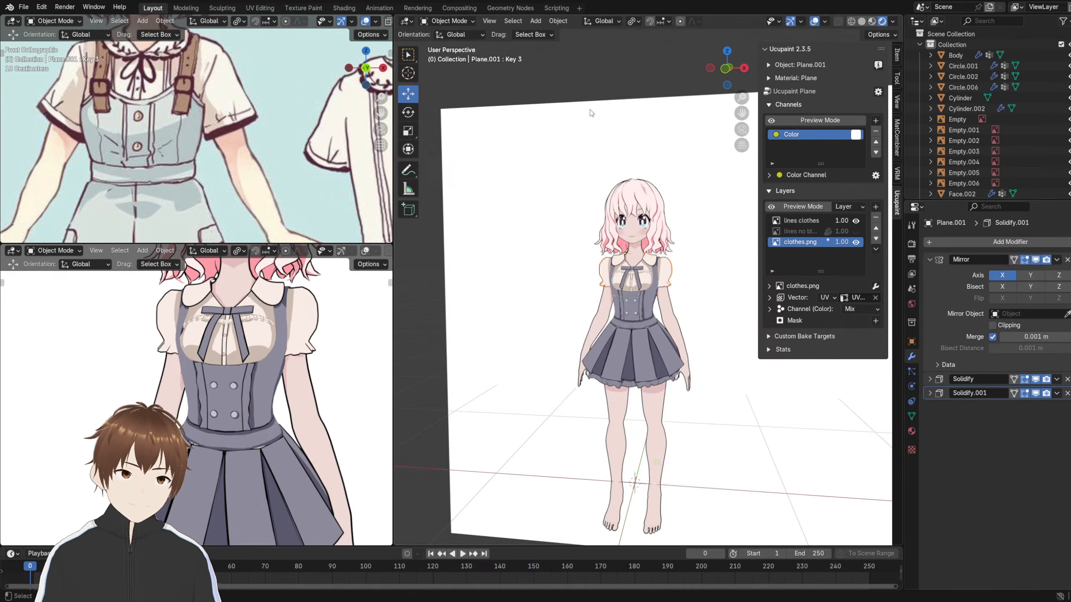
scroll(613, 175, up, 4)
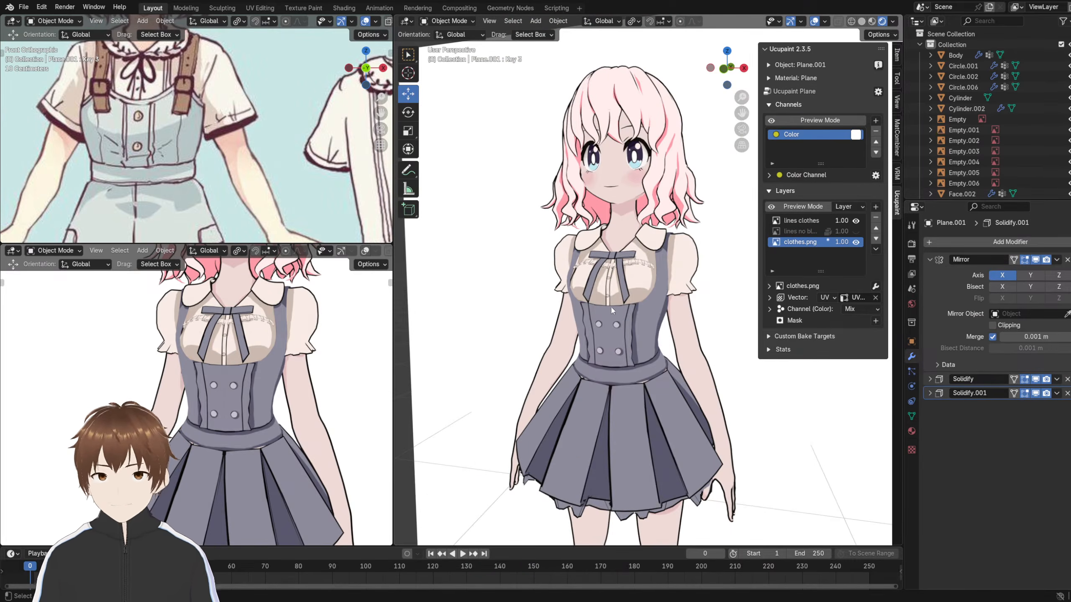
- Examine the collar and shirt shading in the Mori Girl illustration and the black-and-white suspender outfit reference
shift+middle_drag(182, 109, 158, 192)
shift+middle_drag(224, 61, 140, 147)
shift+middle_drag(164, 99, 264, 31)
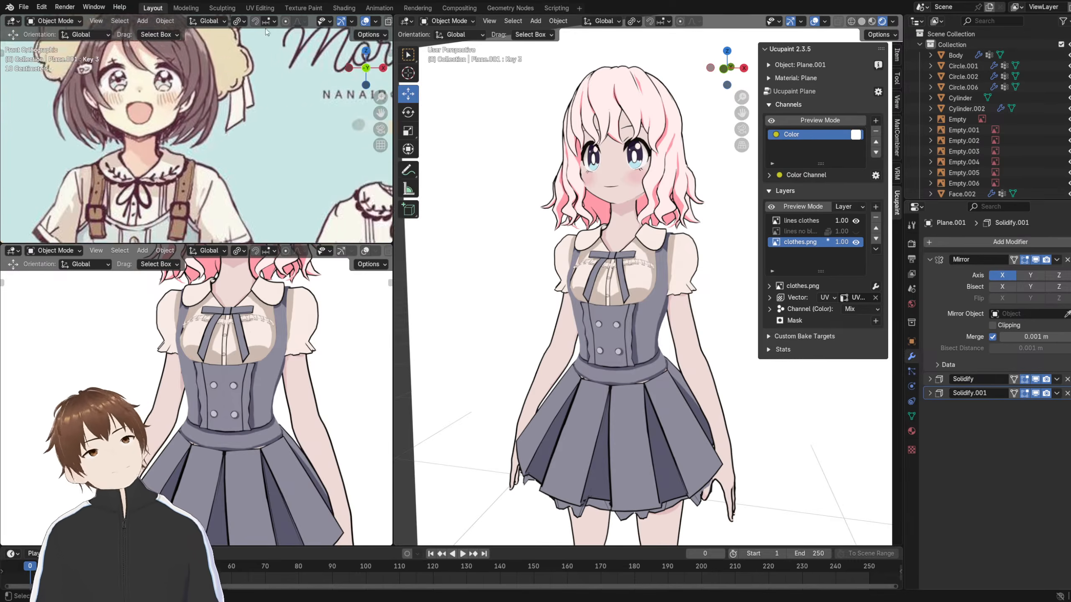
shift+middle_drag(200, 143, 227, 132)
scroll(220, 153, down, 8)
shift+middle_drag(224, 80, 217, 177)
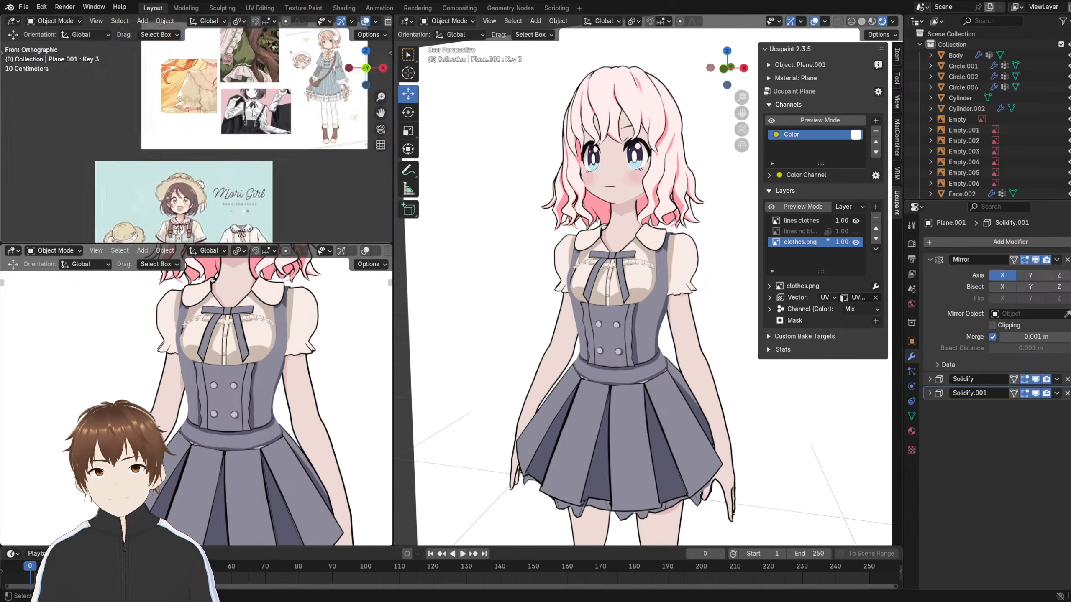
scroll(223, 179, down, 2)
shift+middle_drag(194, 91, 182, 34)
scroll(293, 126, up, 5)
scroll(236, 127, up, 5)
shift+middle_drag(295, 182, 188, 142)
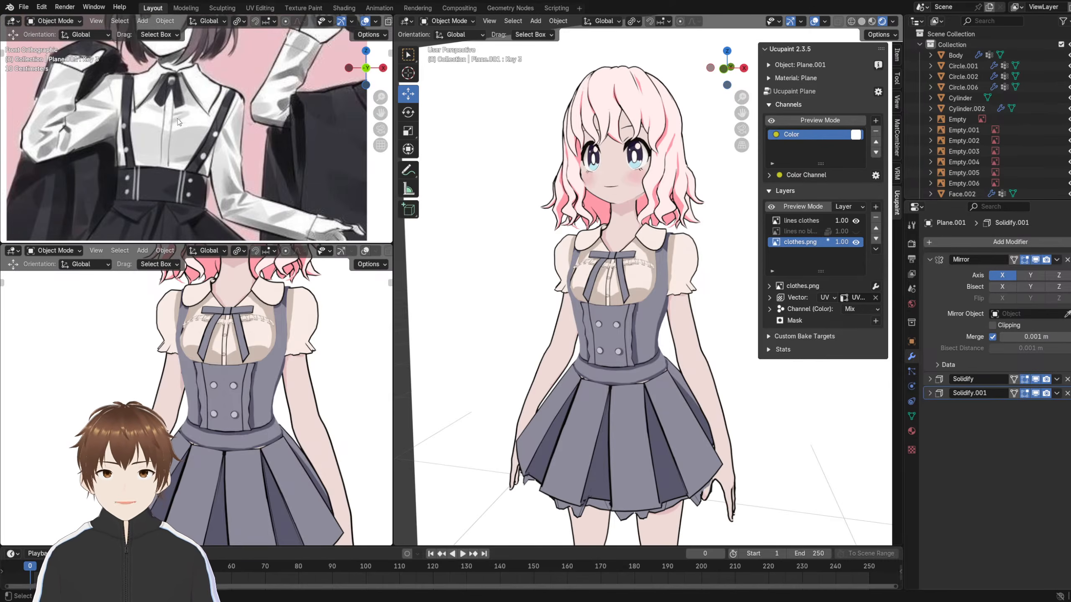
scroll(179, 122, up, 4)
scroll(182, 89, down, 10)
- Move the grey frilled dress photo away from the other reference images, to X -20.56 m and Z 0.29594 m
right_click(195, 87)
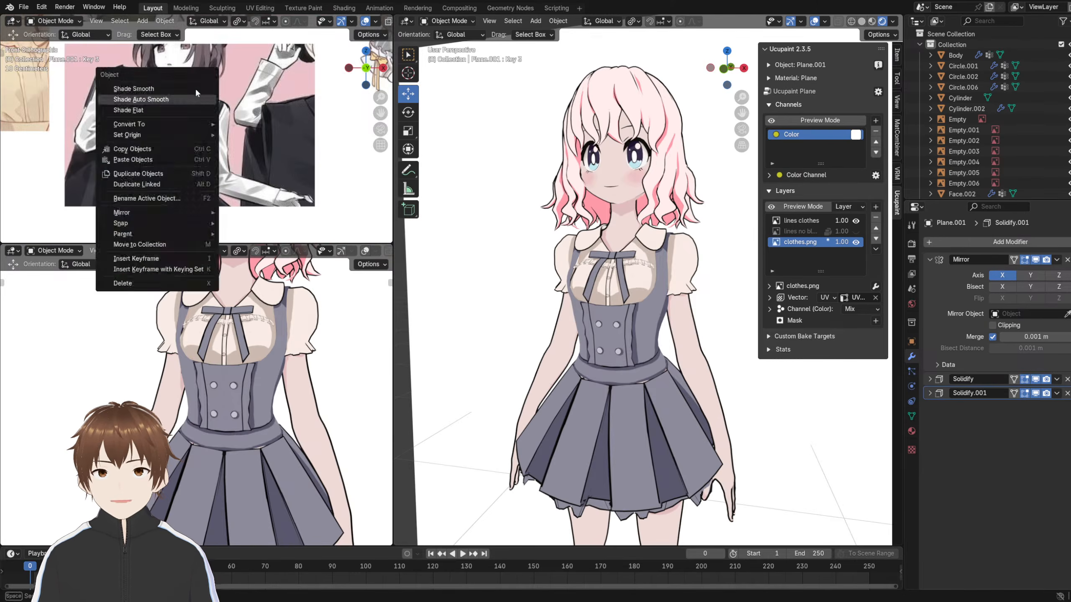
click(334, 84)
scroll(270, 118, down, 14)
shift+middle_drag(190, 147, 226, 87)
scroll(219, 130, up, 1)
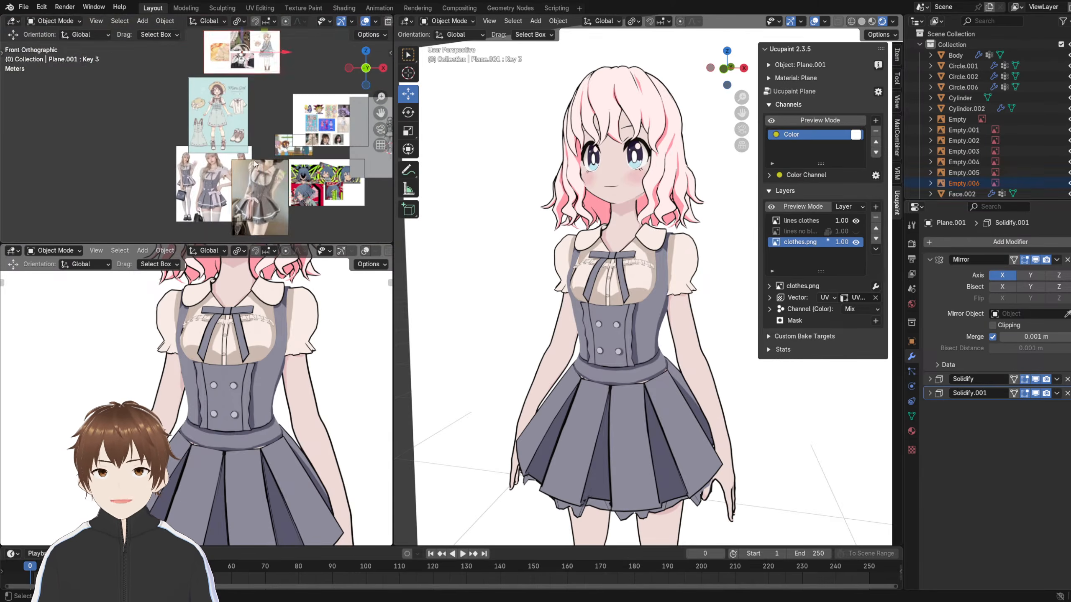
click(270, 186)
drag(266, 183, 127, 109)
scroll(158, 150, up, 12)
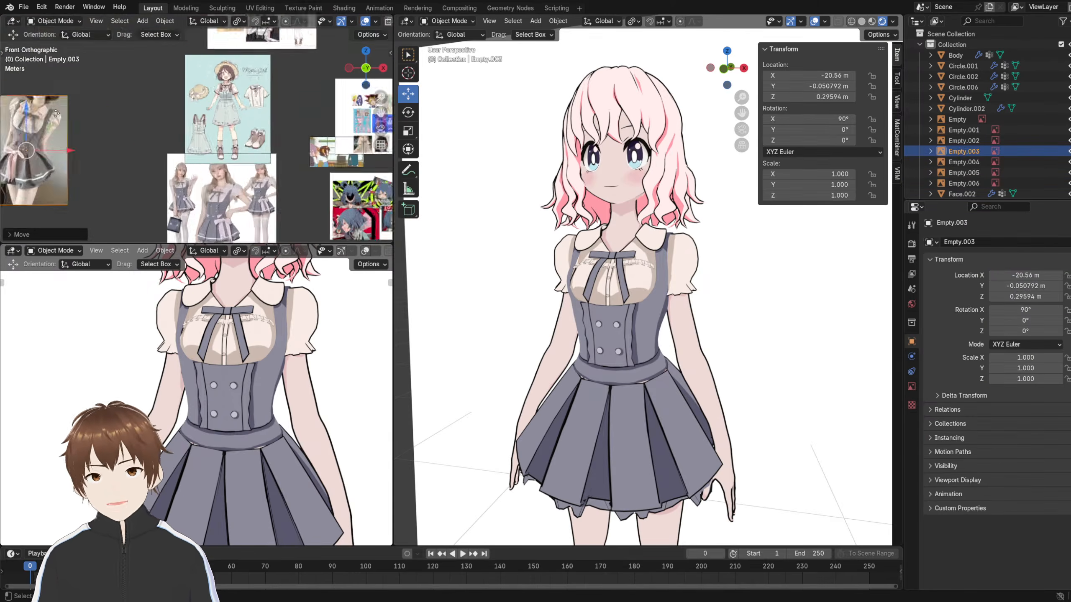
- Compare the model's blouse with the dress photo's fabric folds and the white shirt in the suspender reference
scroll(158, 151, up, 6)
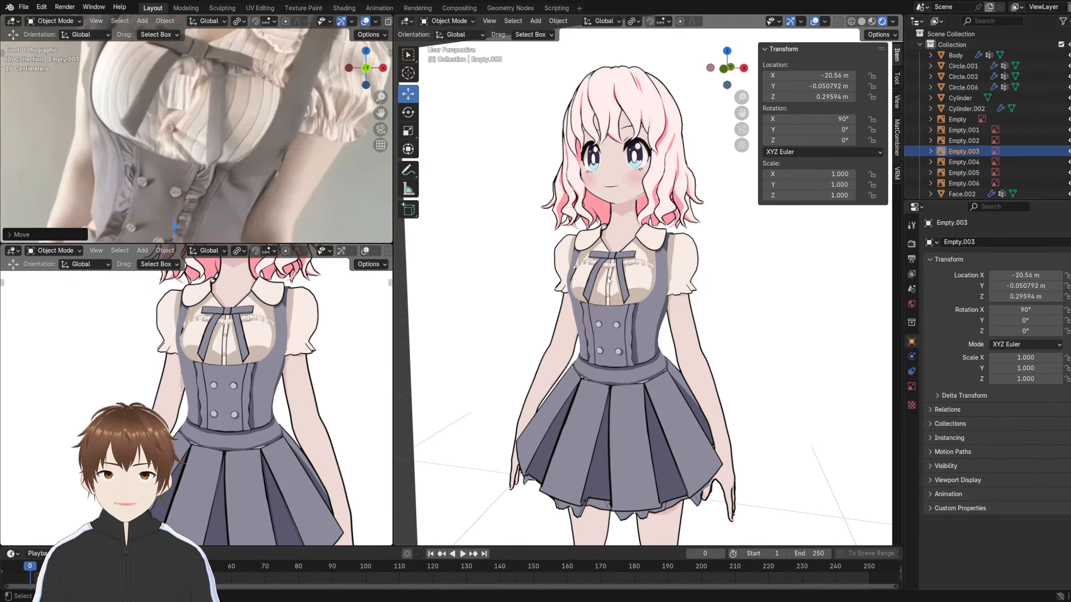
scroll(634, 273, up, 5)
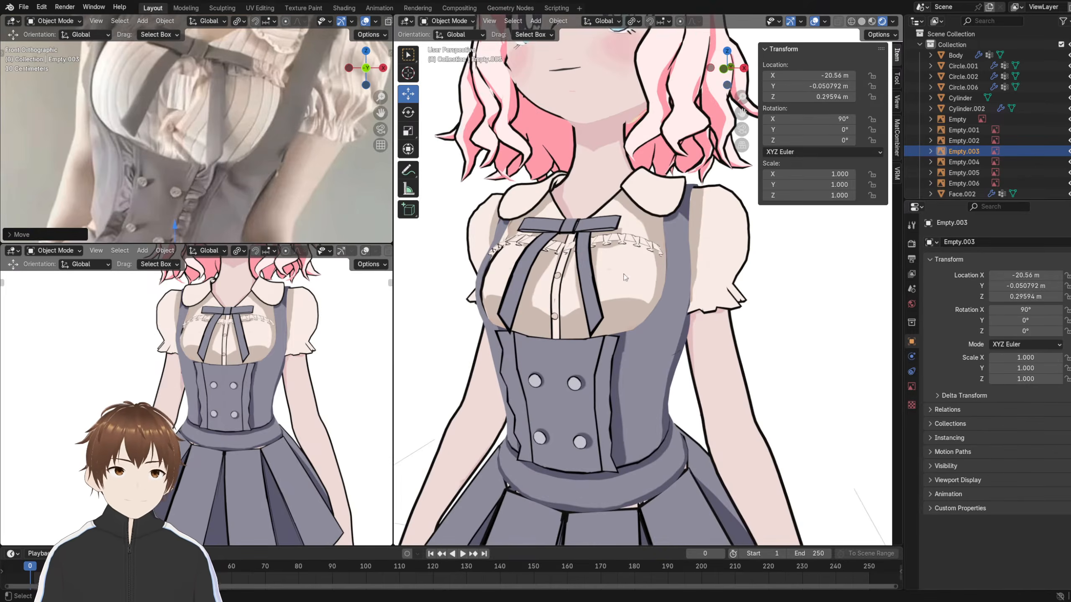
middle_drag(571, 278, 605, 264)
right_click(219, 147)
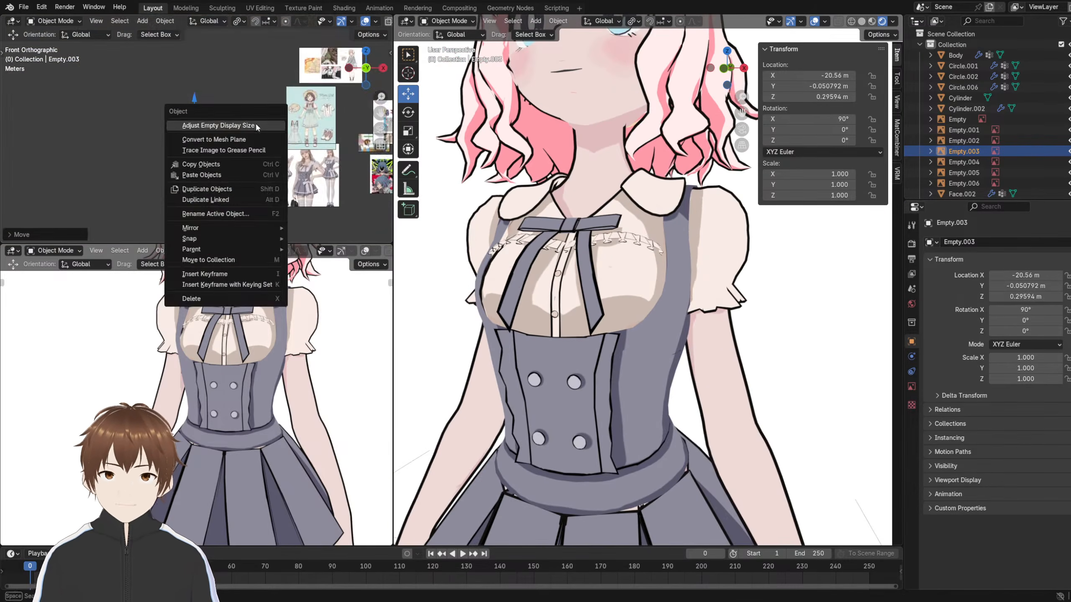
scroll(148, 197, down, 6)
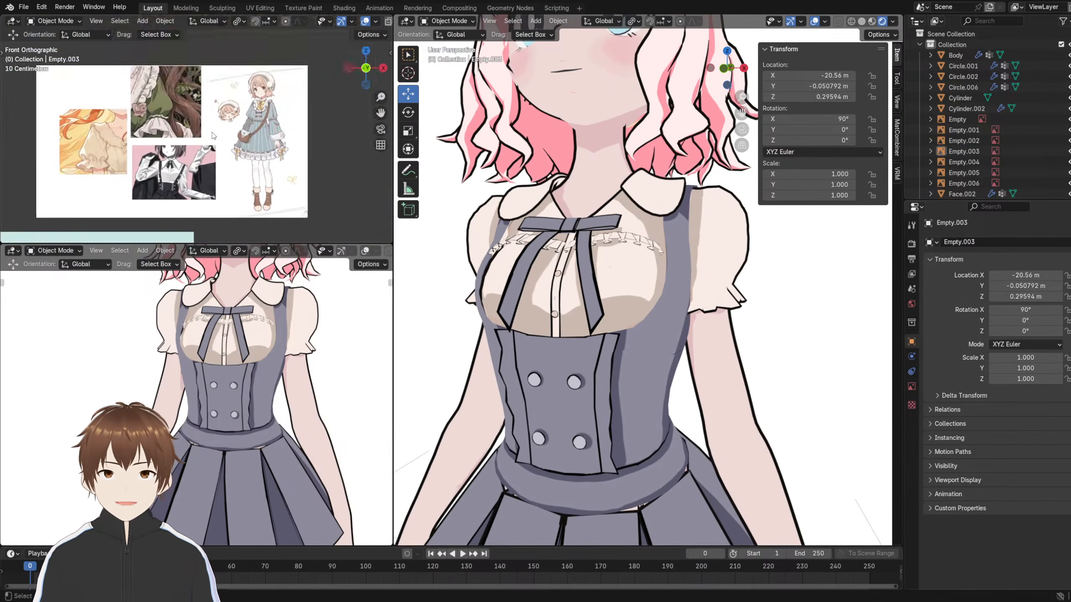
scroll(227, 127, up, 8)
middle_drag(563, 233, 603, 357)
scroll(603, 359, up, 2)
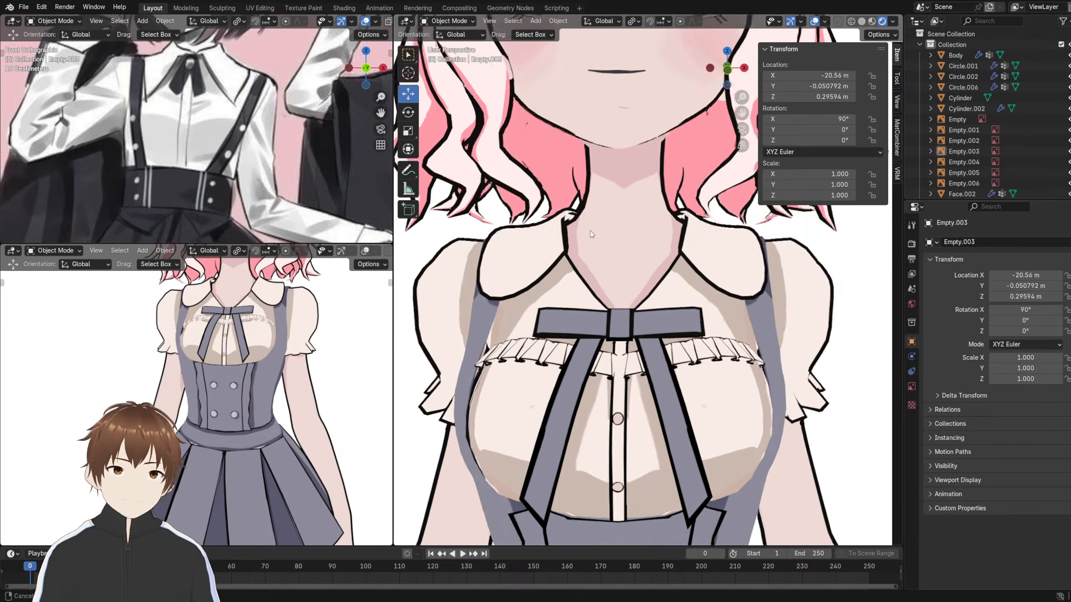
- Select the blouse and put it back into Texture Paint mode
click(592, 280)
click(447, 22)
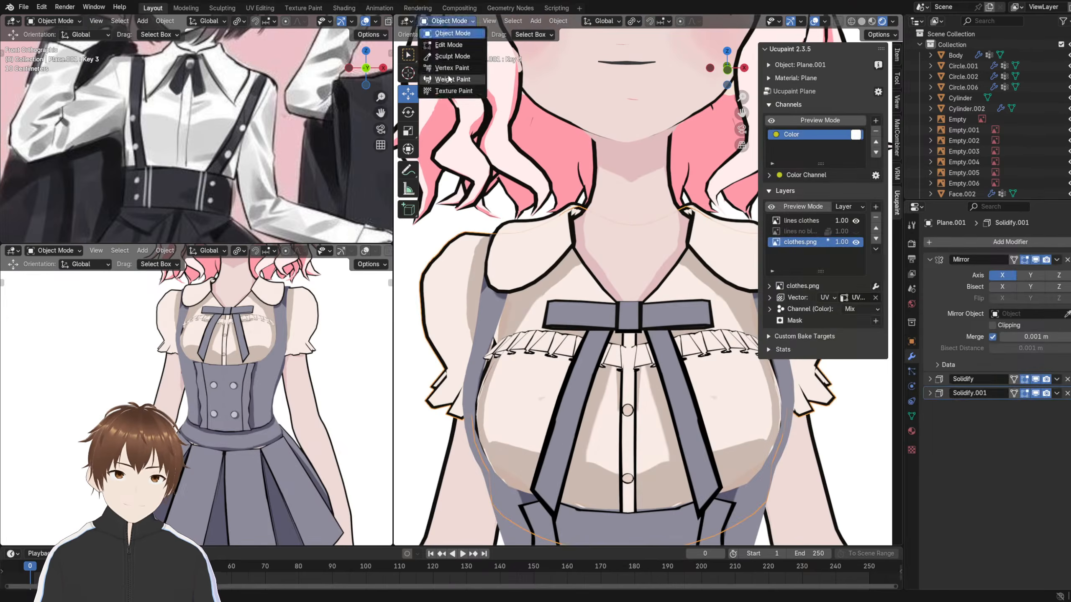
click(453, 91)
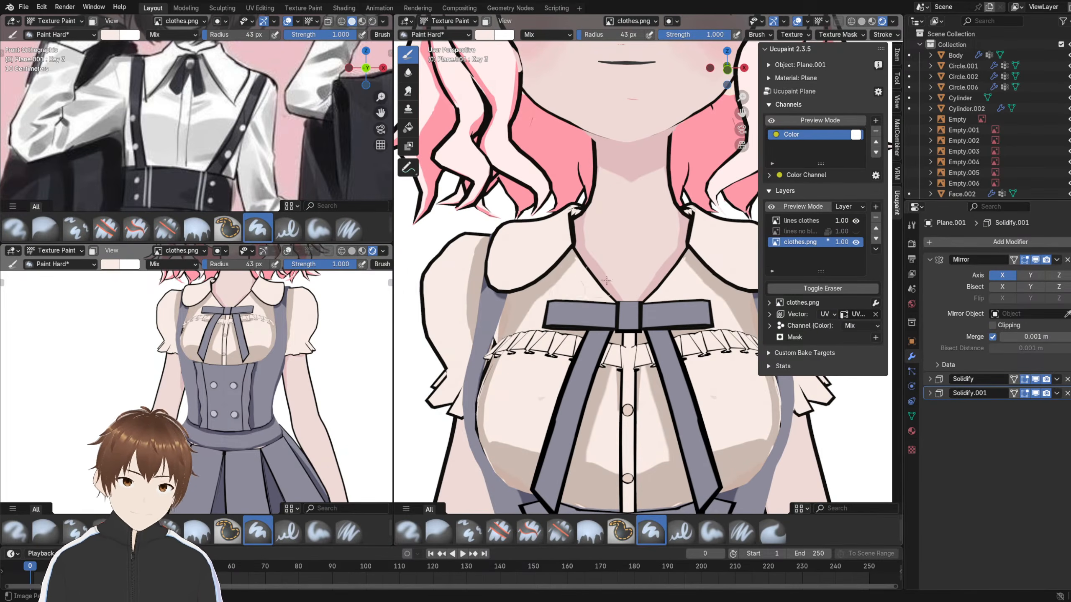
- Reshape the blouse shadow between the collar, pinafore strap and chest frill, alternating the sampled shade and light fabric colours
scroll(607, 282, down, 4)
scroll(566, 280, up, 8)
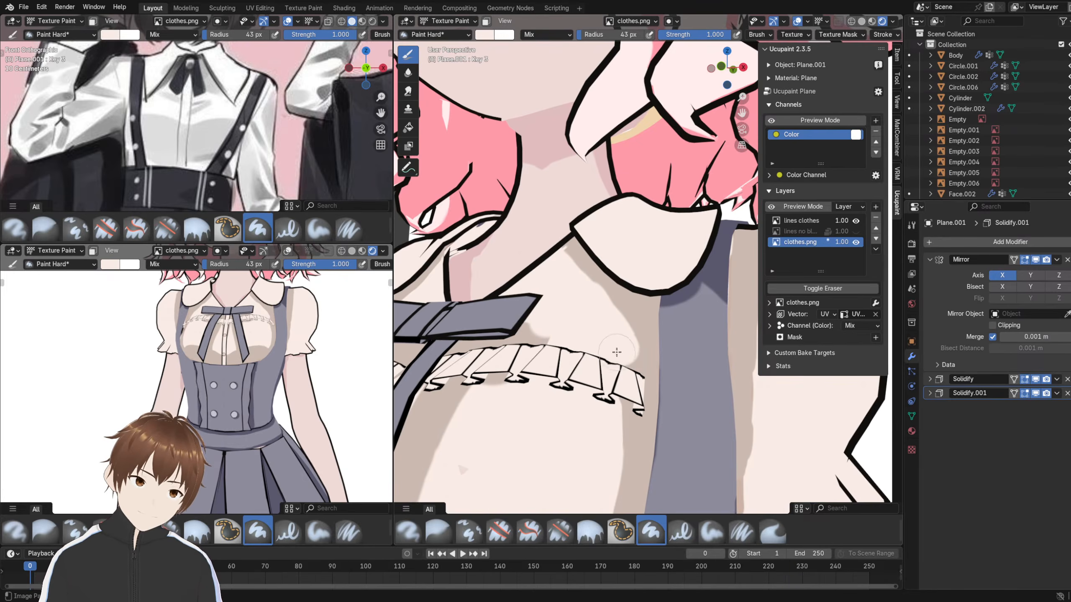
middle_drag(616, 351, 601, 362)
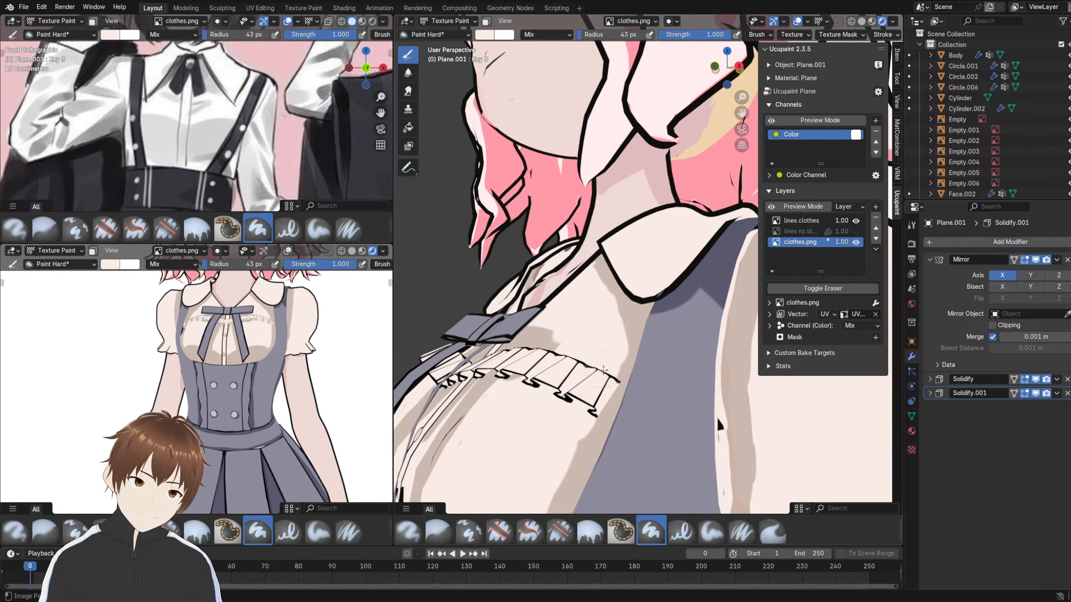
key(shift+x)
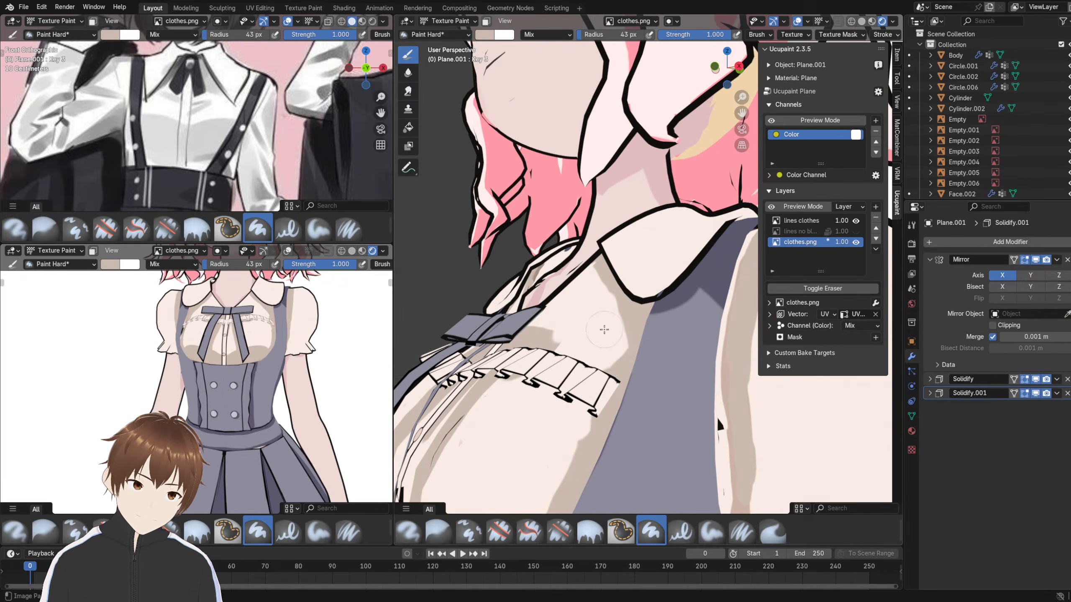
key(s)
key(s)
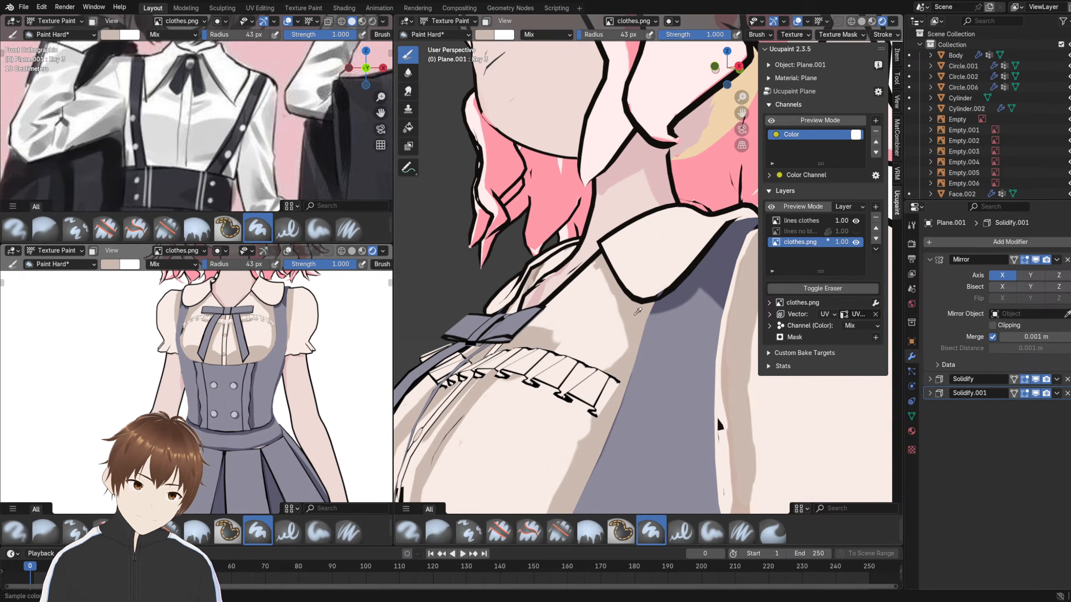
mouse_move(630, 303)
middle_down()
mouse_move(601, 255)
mouse_move(656, 317)
mouse_move(606, 310)
mouse_move(653, 313)
mouse_move(645, 324)
middle_up()
key(s)
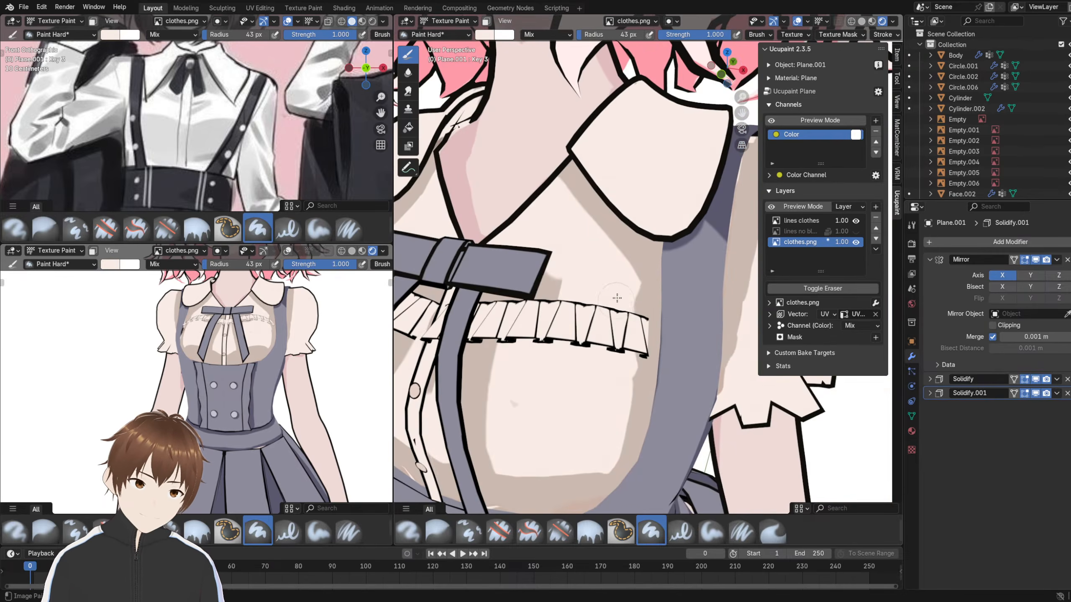
middle_drag(618, 319, 593, 282)
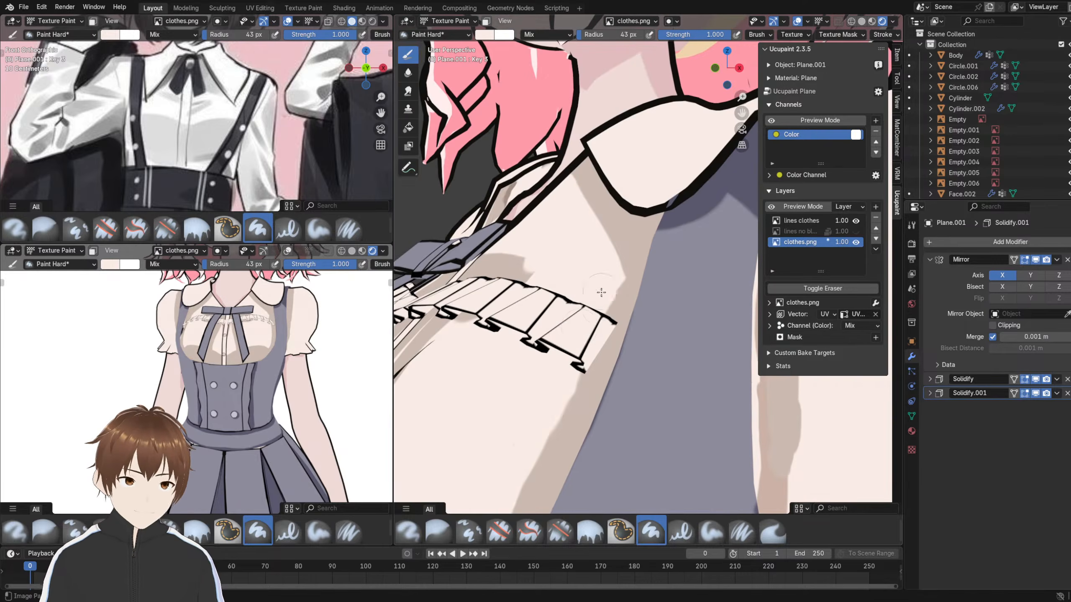
- Extend the light blouse colour beside the button placket between the ribbon tails, using the 43 px brush
scroll(553, 384, down, 10)
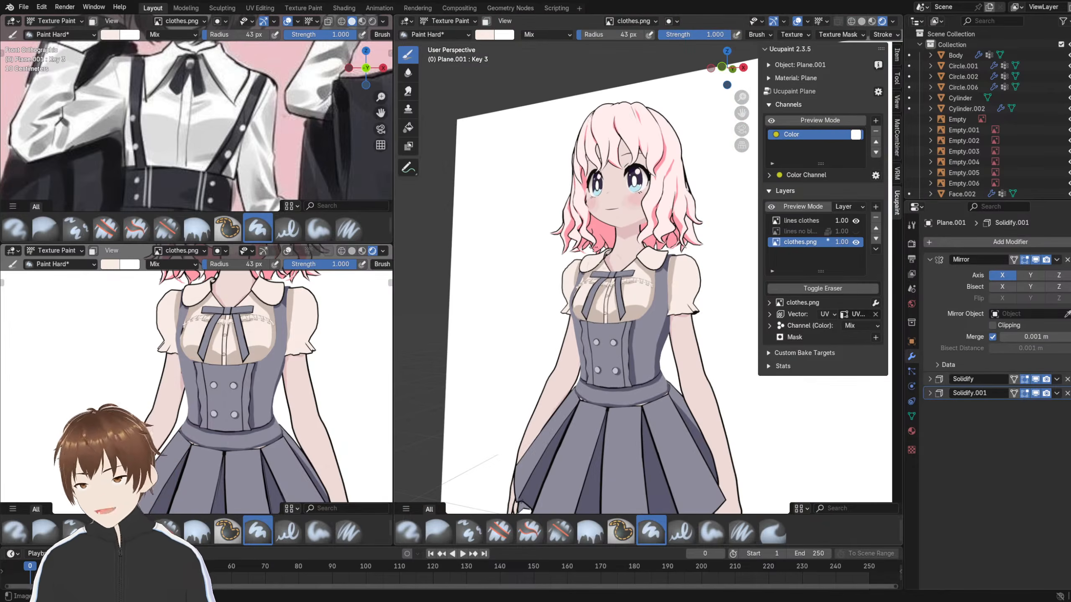
scroll(600, 274, up, 2)
scroll(600, 273, up, 3)
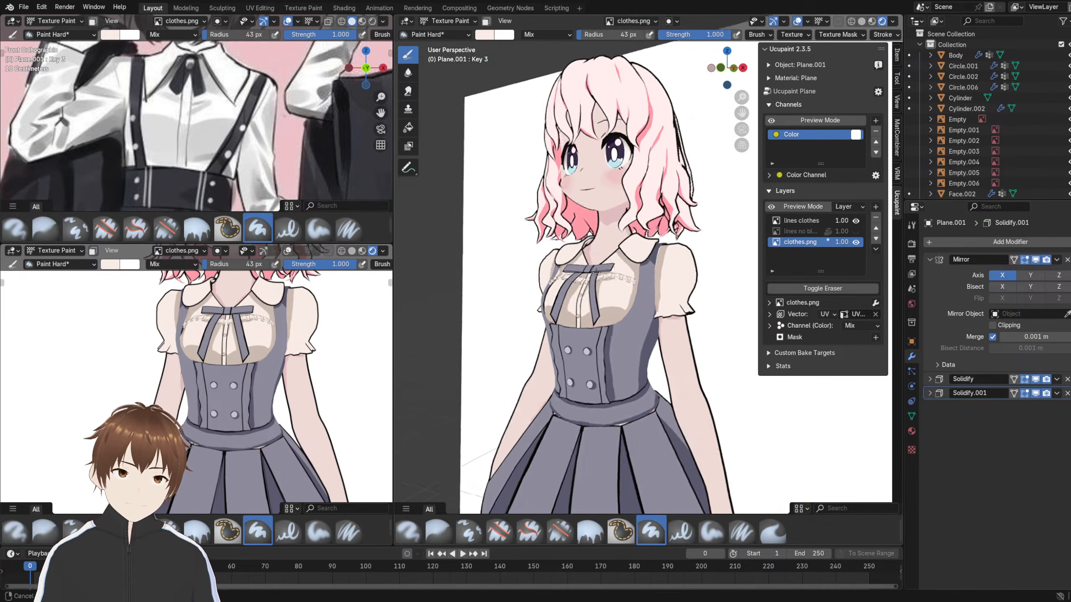
scroll(595, 266, up, 5)
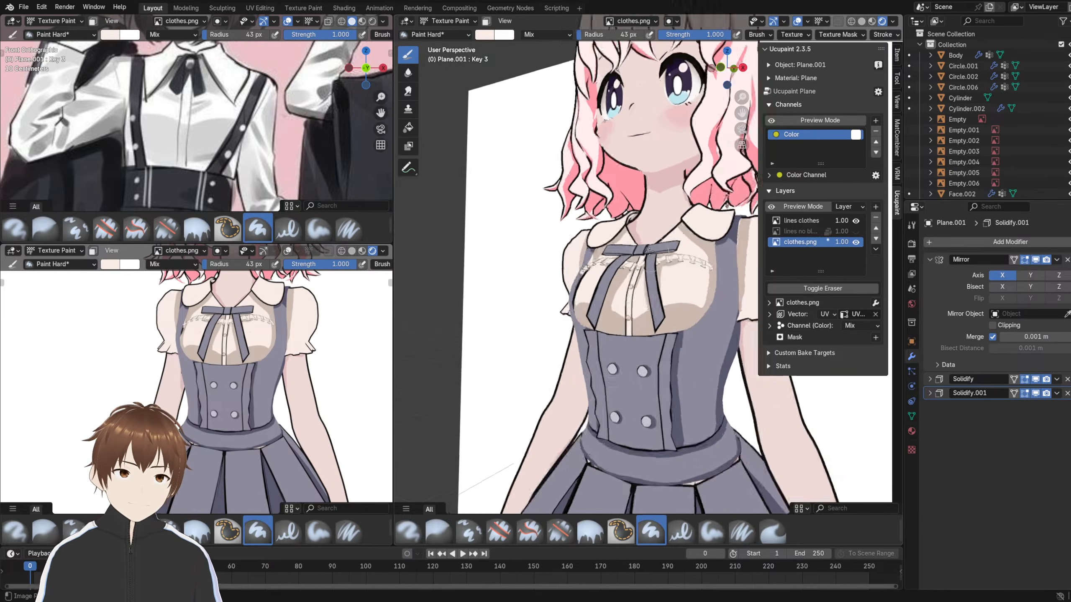
scroll(601, 265, up, 2)
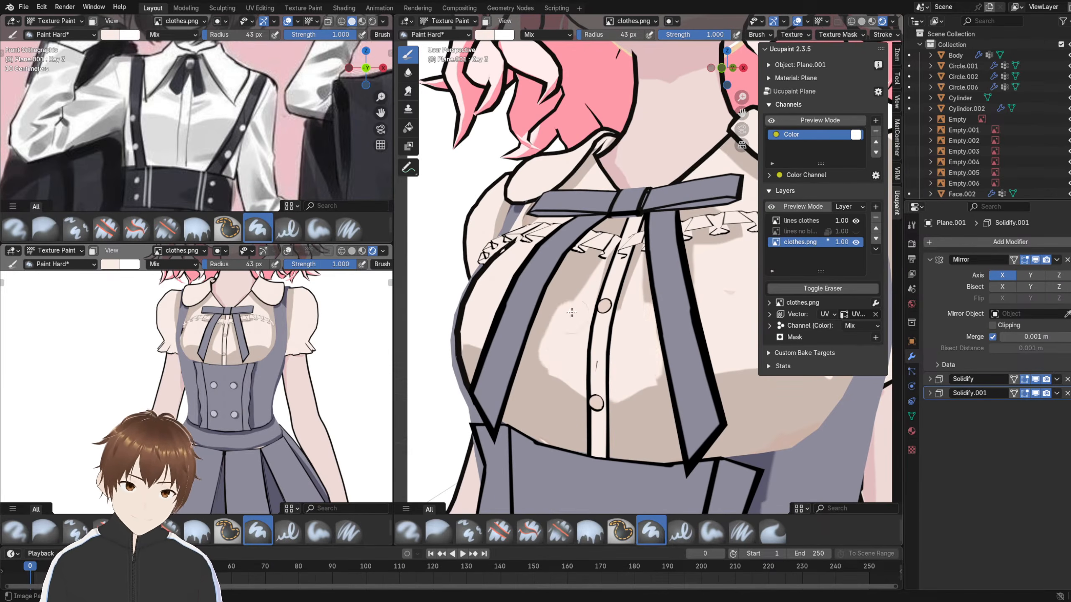
mouse_move(558, 360)
mouse_down()
mouse_move(582, 287)
mouse_move(602, 266)
mouse_up()
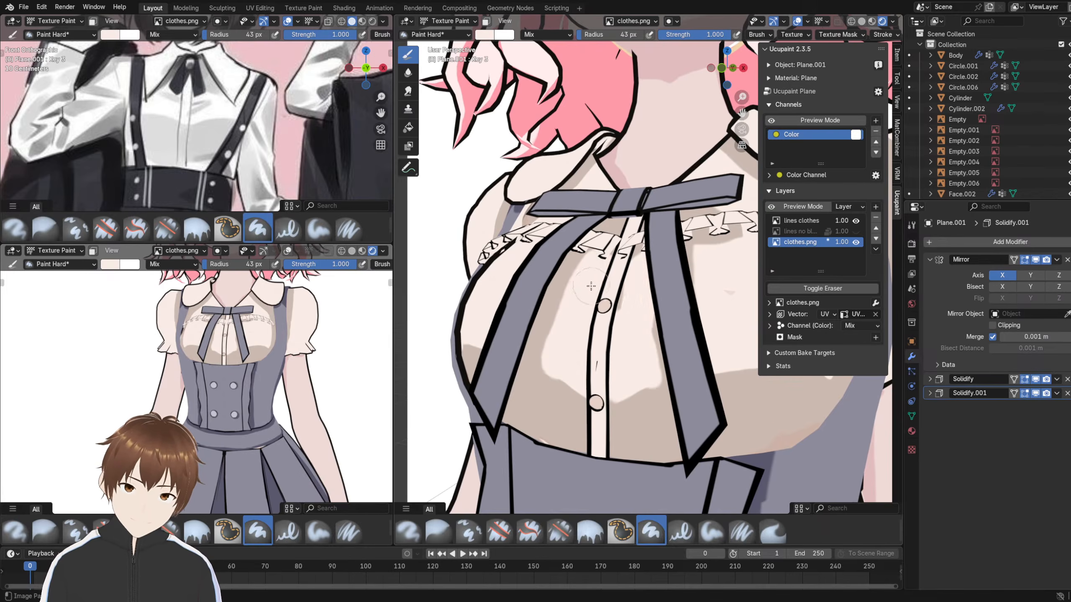
mouse_move(603, 283)
middle_down()
mouse_move(613, 329)
mouse_move(607, 304)
mouse_move(632, 274)
mouse_move(602, 254)
middle_up()
drag(599, 246, 561, 330)
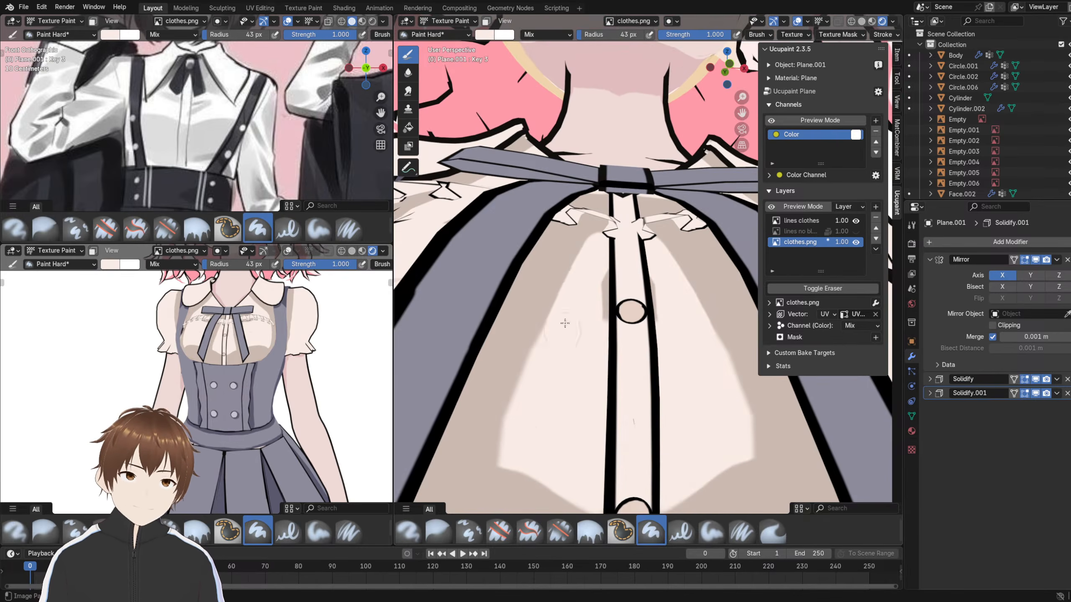
drag(581, 286, 524, 420)
drag(557, 330, 509, 447)
mouse_move(530, 395)
mouse_down()
mouse_move(506, 449)
mouse_move(507, 423)
mouse_up()
- Undo the last stroke and refine the outer edge of the light area beside the ribbon tail, reducing the brush to 18 px
scroll(548, 310, down, 6)
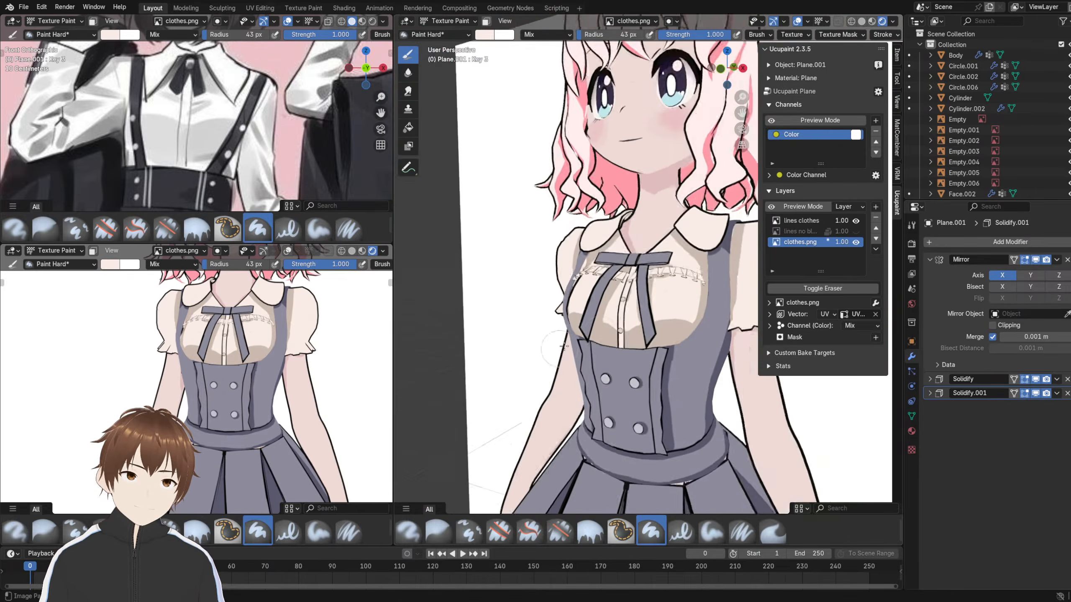
scroll(638, 324, up, 8)
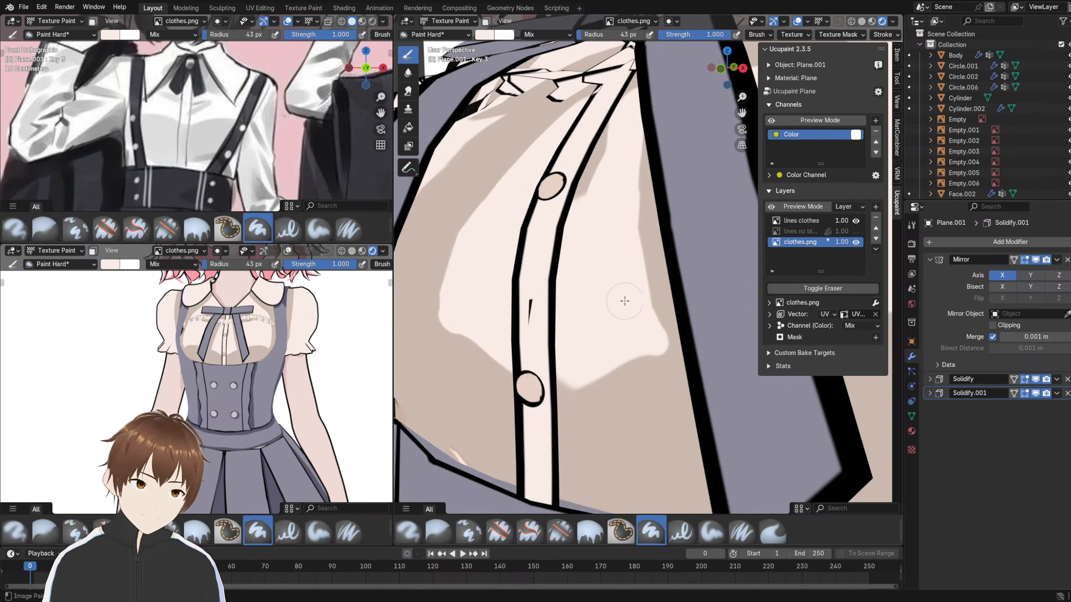
key(ctrl+z)
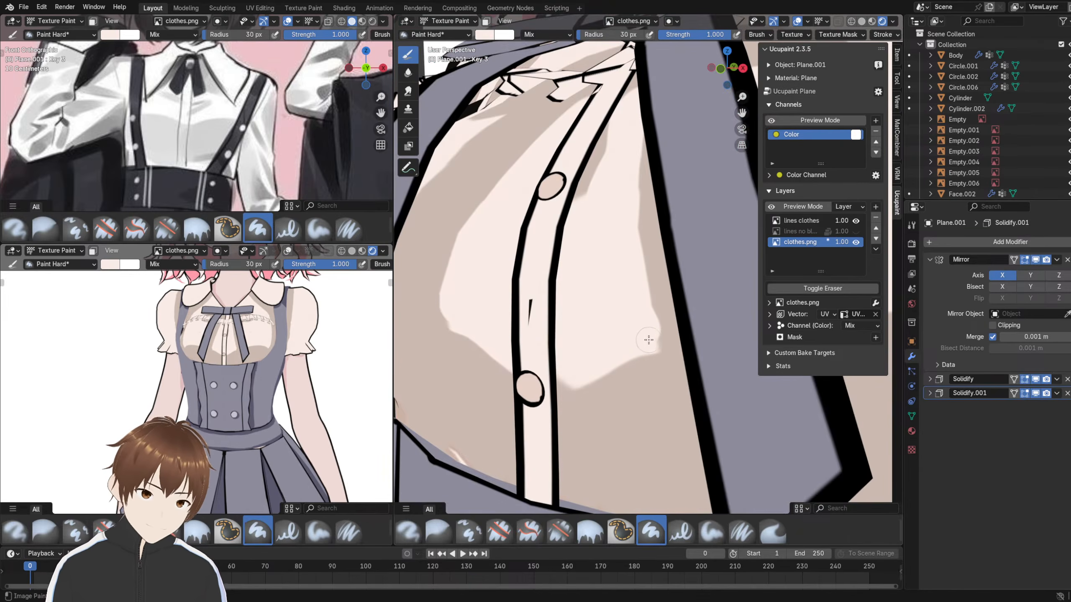
drag(655, 345, 644, 268)
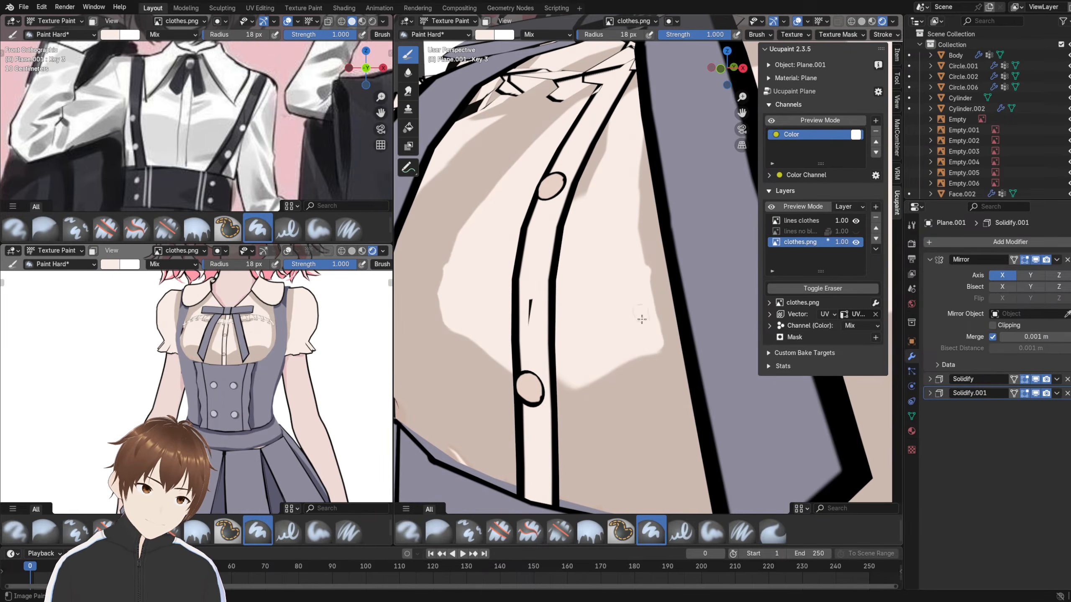
key(ctrl+z)
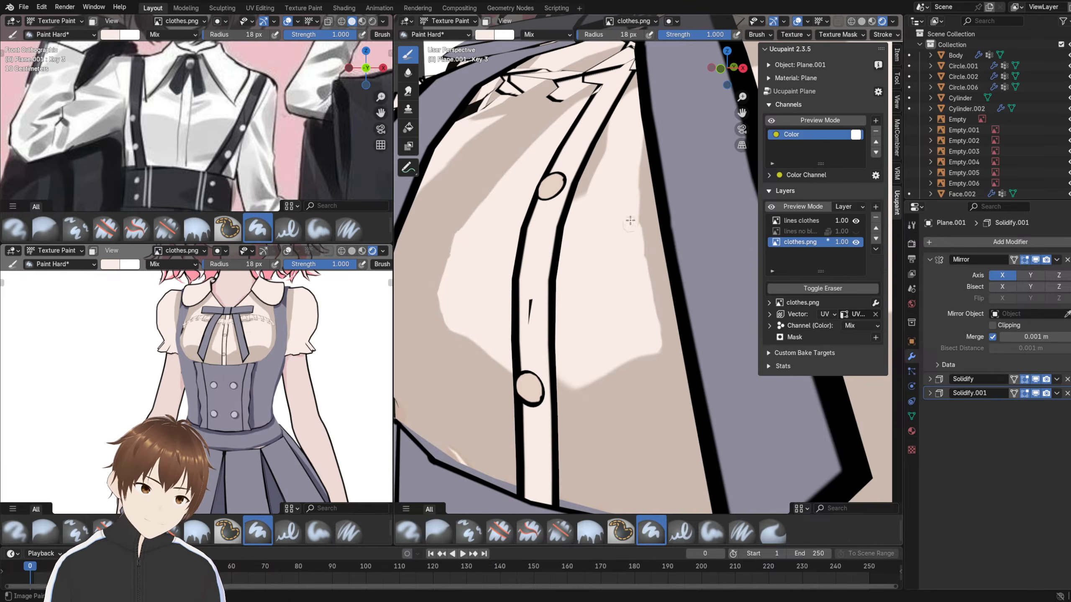
key(ctrl+z)
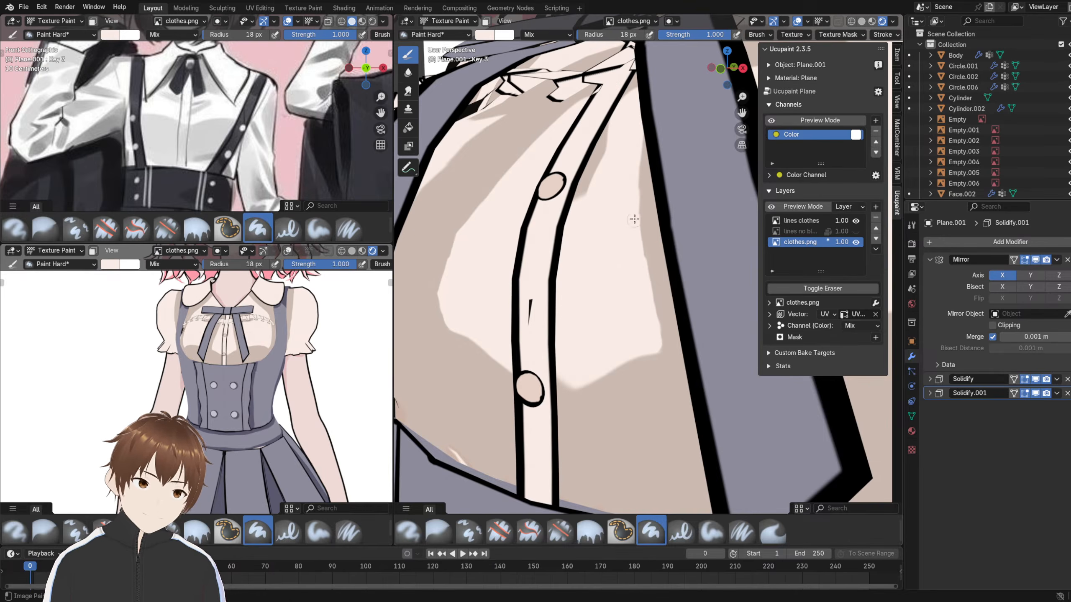
drag(634, 212, 643, 274)
middle_drag(632, 229, 640, 208)
scroll(651, 217, down, 6)
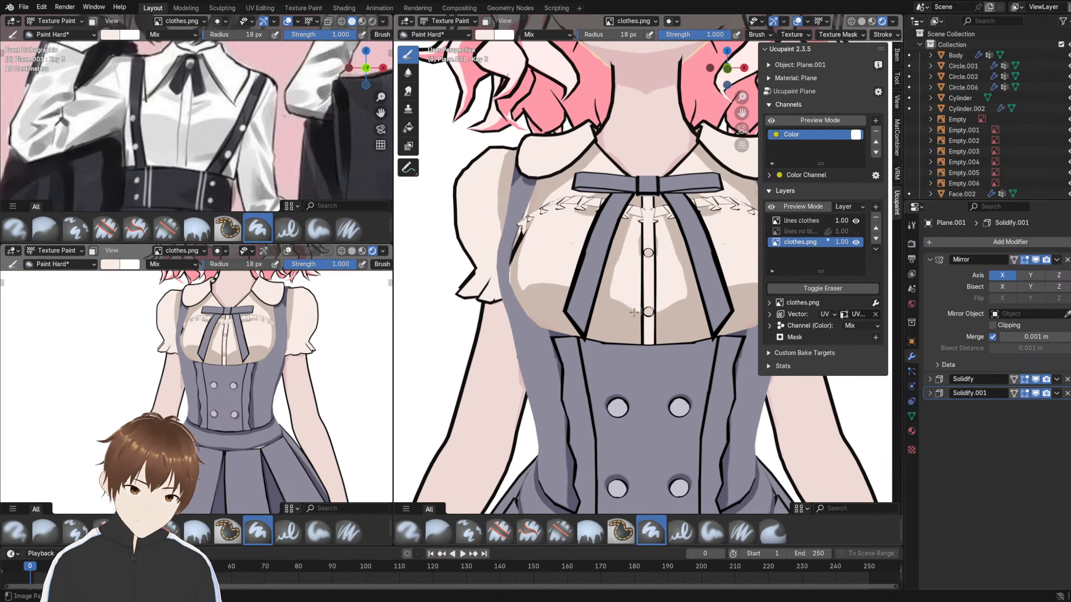
- Sample the blouse's shade colour and paint it along the button placket up to the bow with a 26 px brush
key(s)
shift+middle_drag(653, 293, 634, 295)
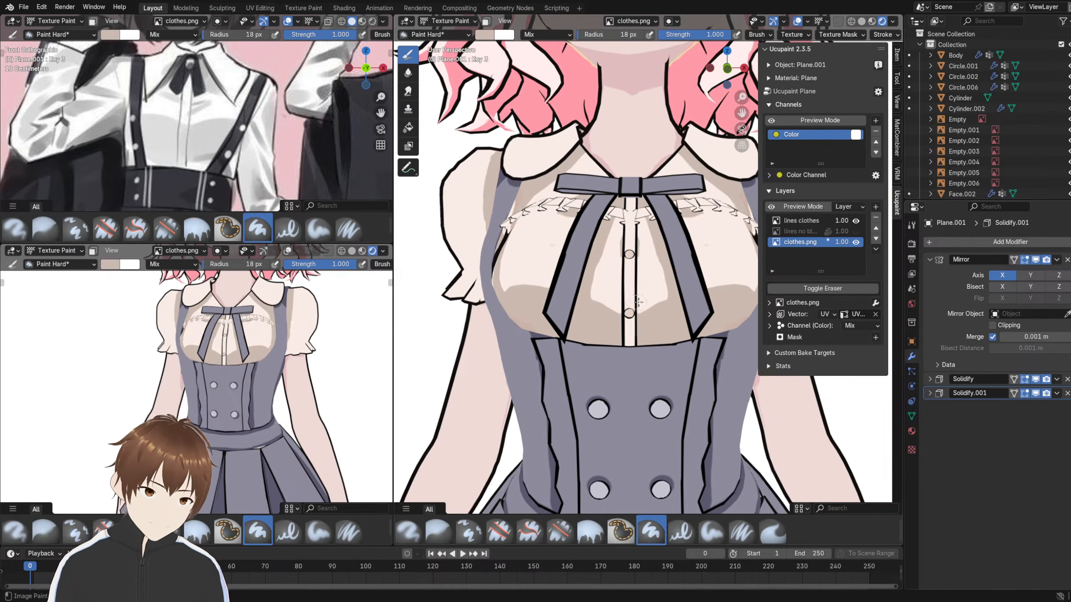
key(bracketright)
key(bracketright)
drag(628, 313, 629, 262)
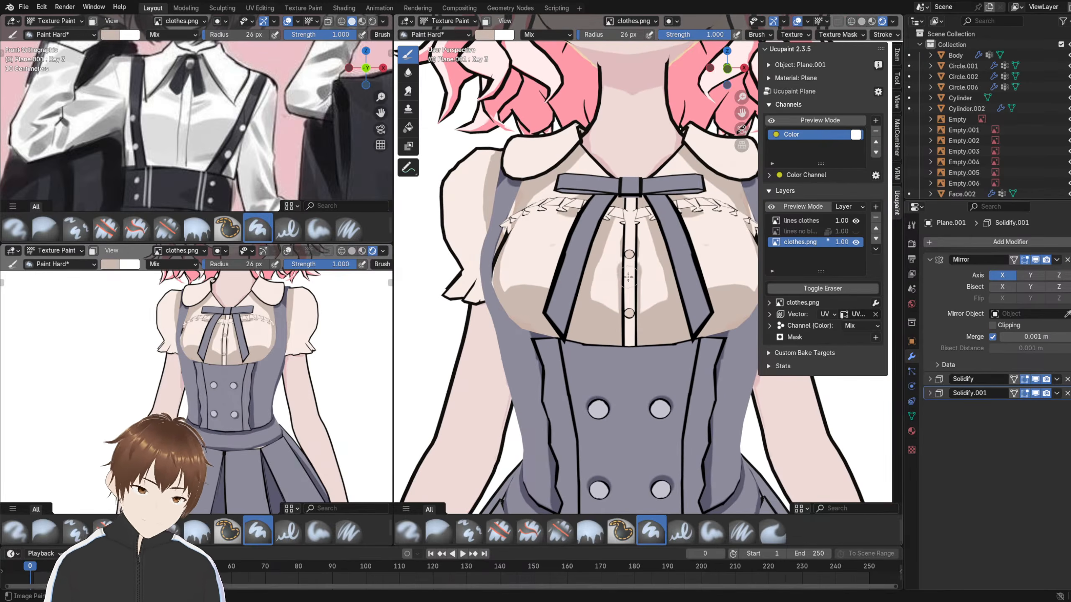
key(ctrl+z)
scroll(640, 273, up, 4)
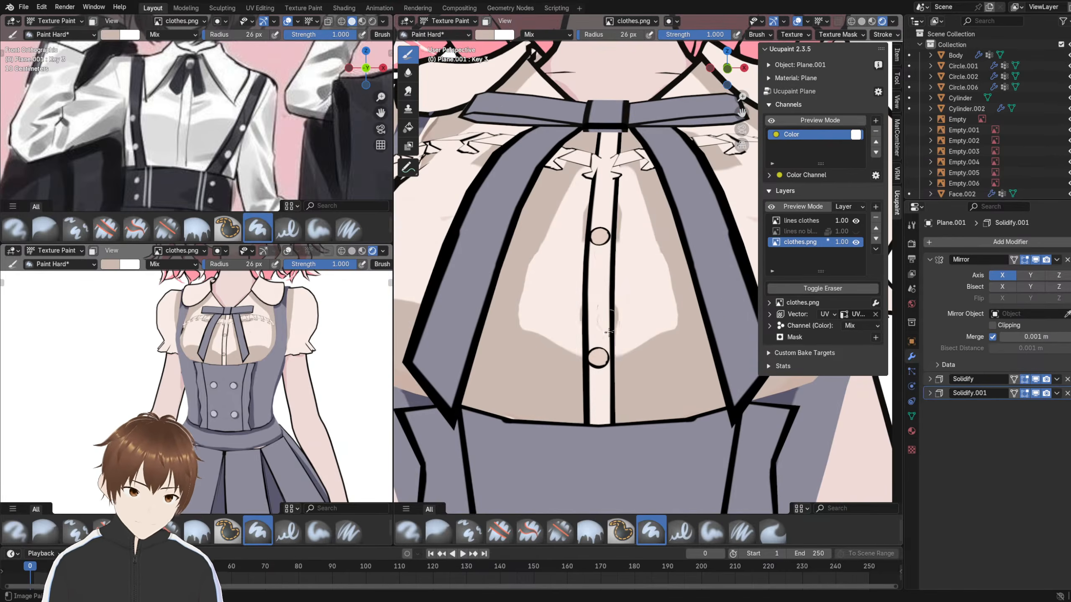
mouse_move(608, 333)
mouse_down()
mouse_move(608, 347)
mouse_move(606, 254)
mouse_up()
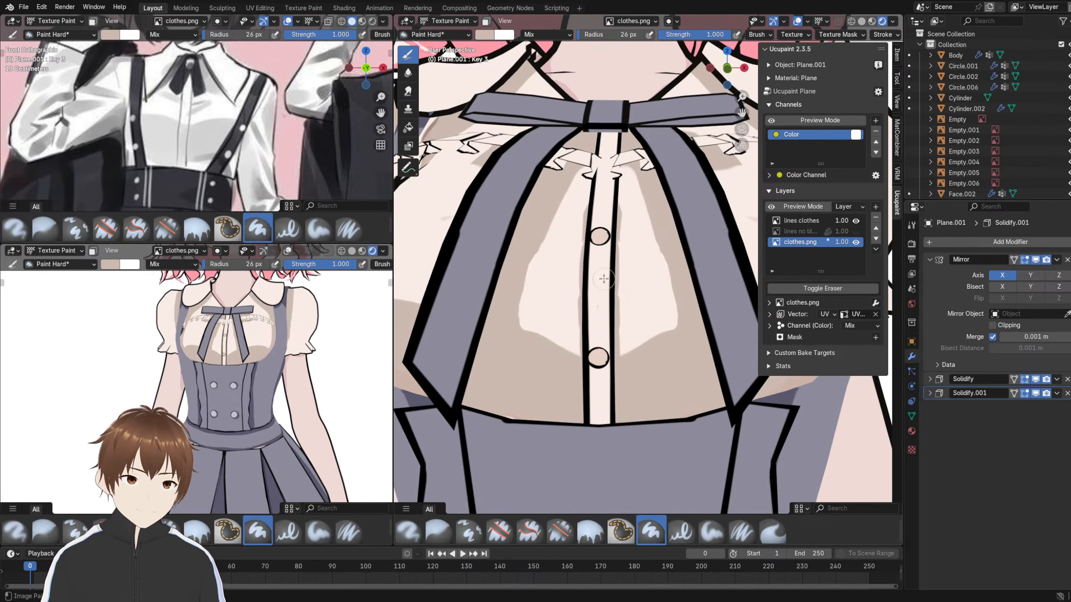
shift+middle_drag(603, 279, 608, 349)
drag(608, 267, 610, 209)
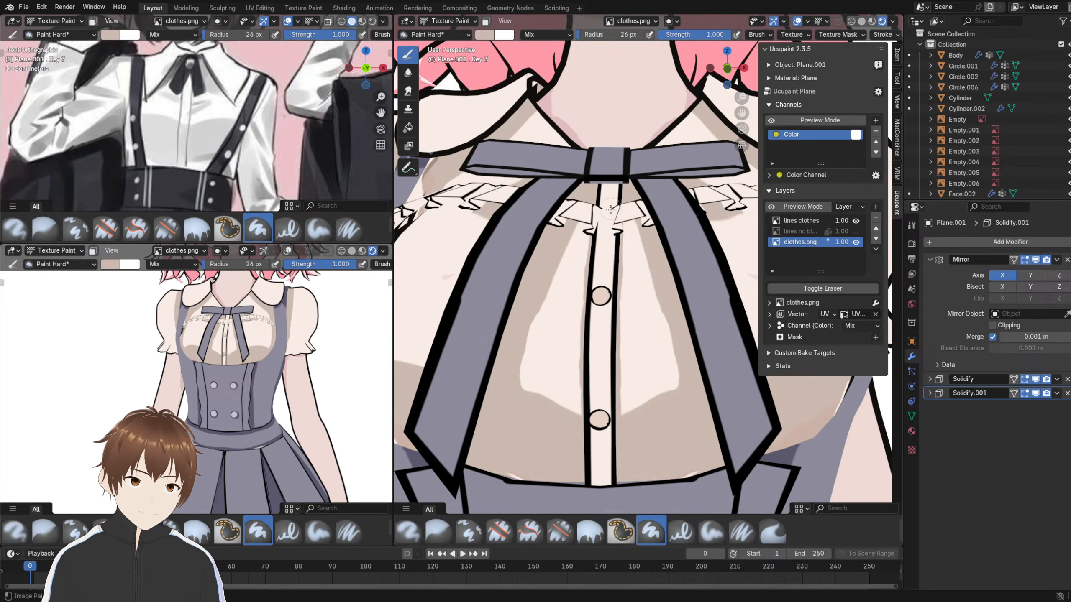
- Check the whole figure and switch the blouse from Texture Paint to Object Mode
scroll(607, 224, down, 7)
middle_drag(607, 224, 595, 254)
scroll(592, 232, down, 3)
scroll(578, 254, down, 2)
scroll(573, 191, up, 1)
middle_drag(589, 193, 580, 197)
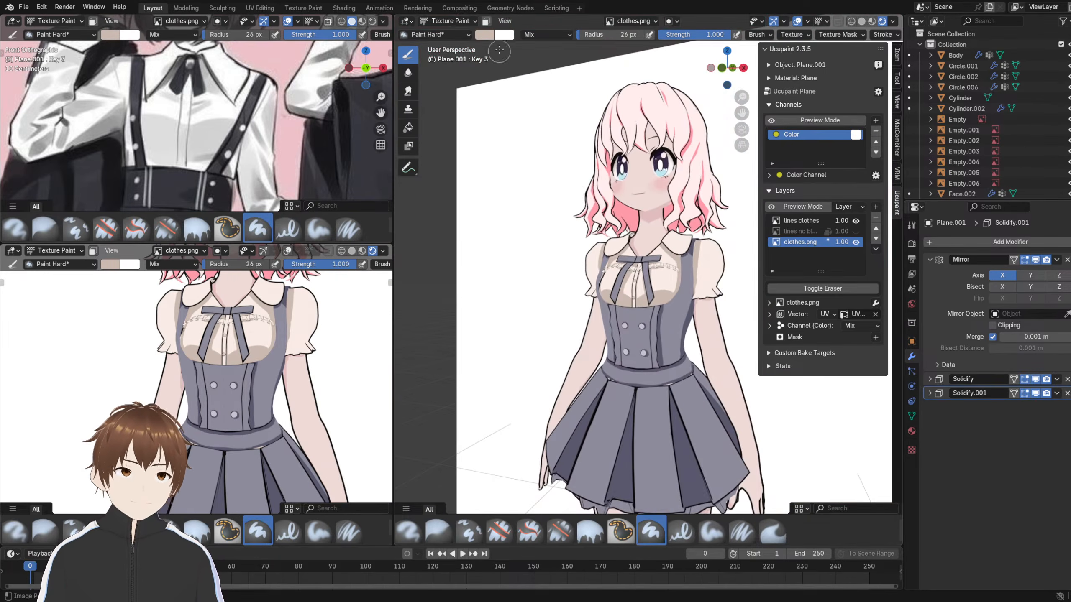
click(447, 21)
click(444, 27)
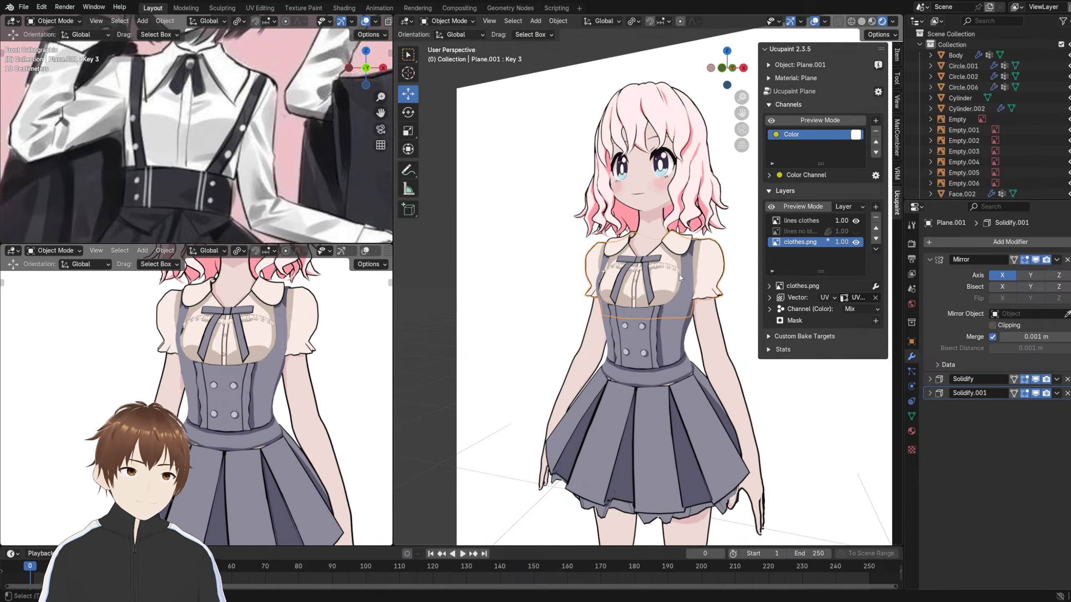
- Find the yellow-toned puff-sleeve illustration among the reference images and examine its gathered cuff up close
scroll(679, 274, up, 4)
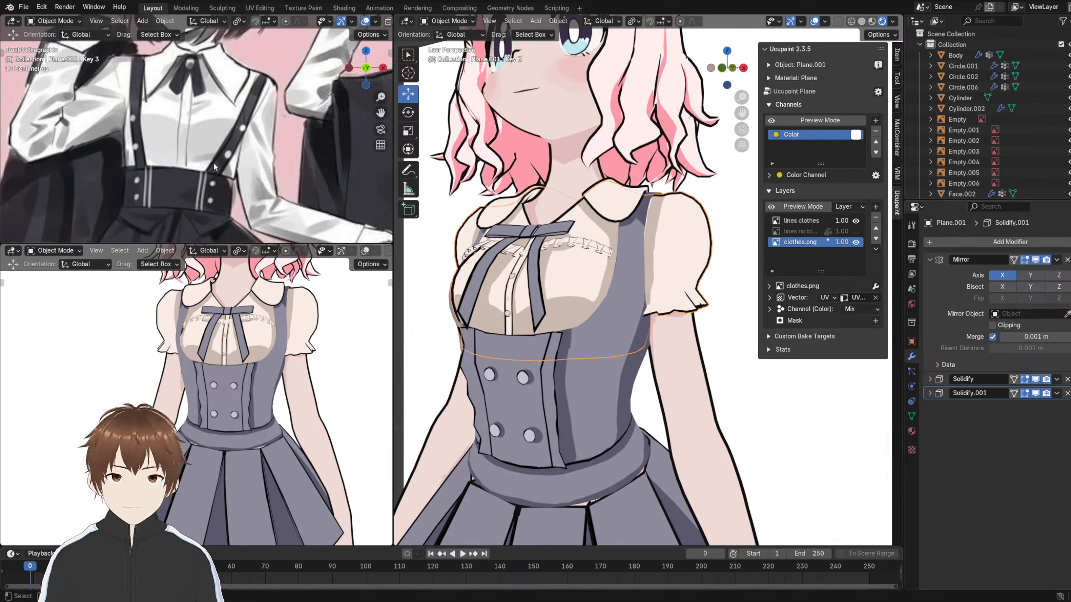
shift+middle_drag(214, 167, 97, 169)
scroll(126, 164, down, 7)
shift+middle_drag(262, 145, 304, 203)
scroll(202, 141, up, 2)
scroll(202, 141, up, 3)
scroll(201, 141, down, 7)
scroll(111, 208, up, 2)
shift+middle_drag(111, 208, 119, 173)
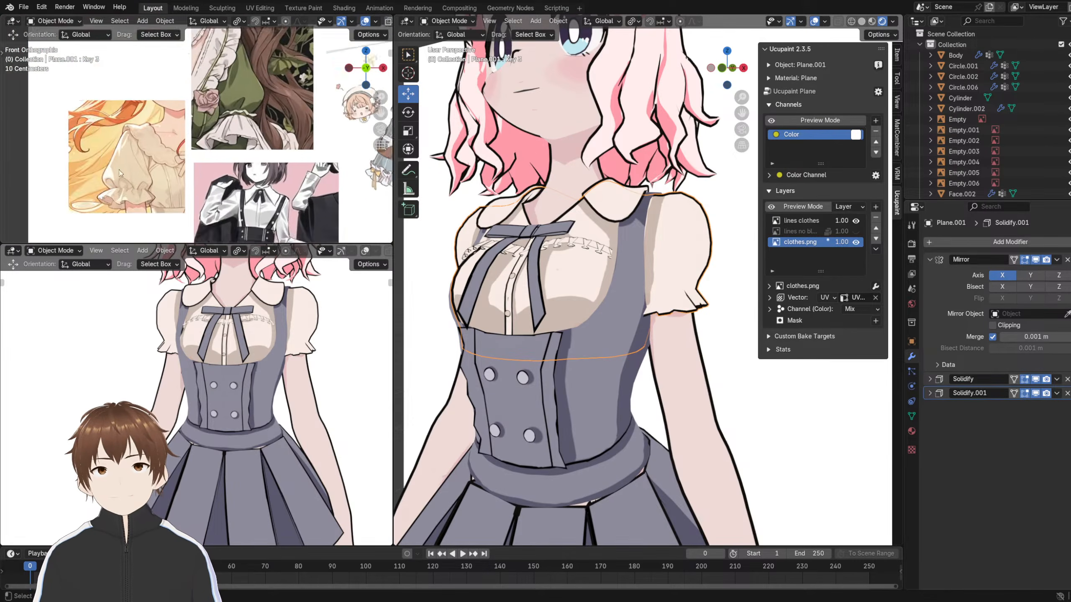
scroll(120, 173, up, 4)
scroll(582, 294, up, 4)
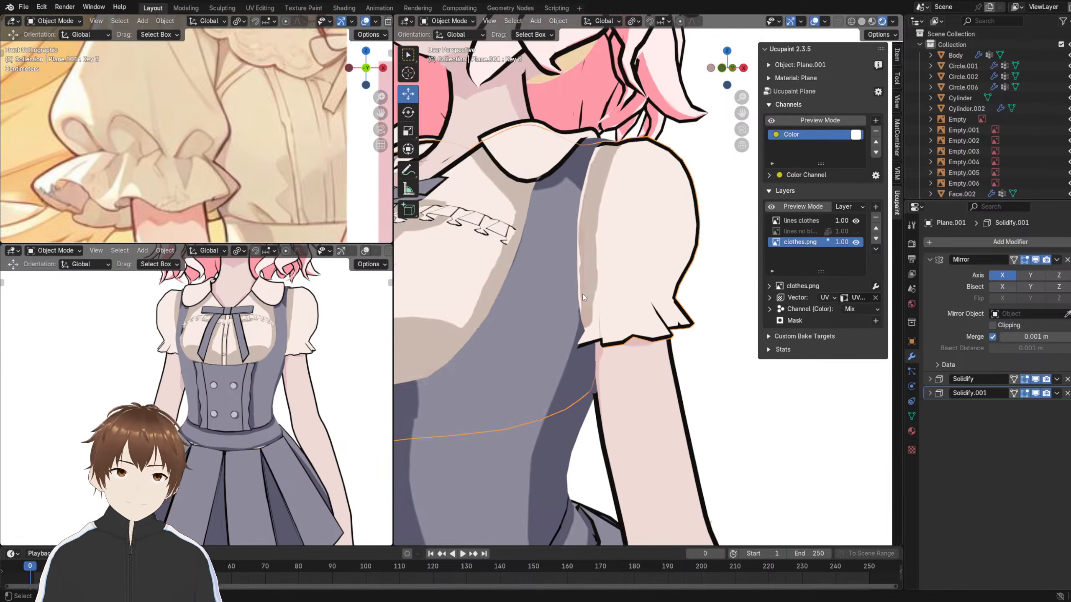
- Compare the model's sleeve hem and underside with the gathered cuff in the puff-sleeve illustration
scroll(616, 324, up, 2)
scroll(616, 320, up, 4)
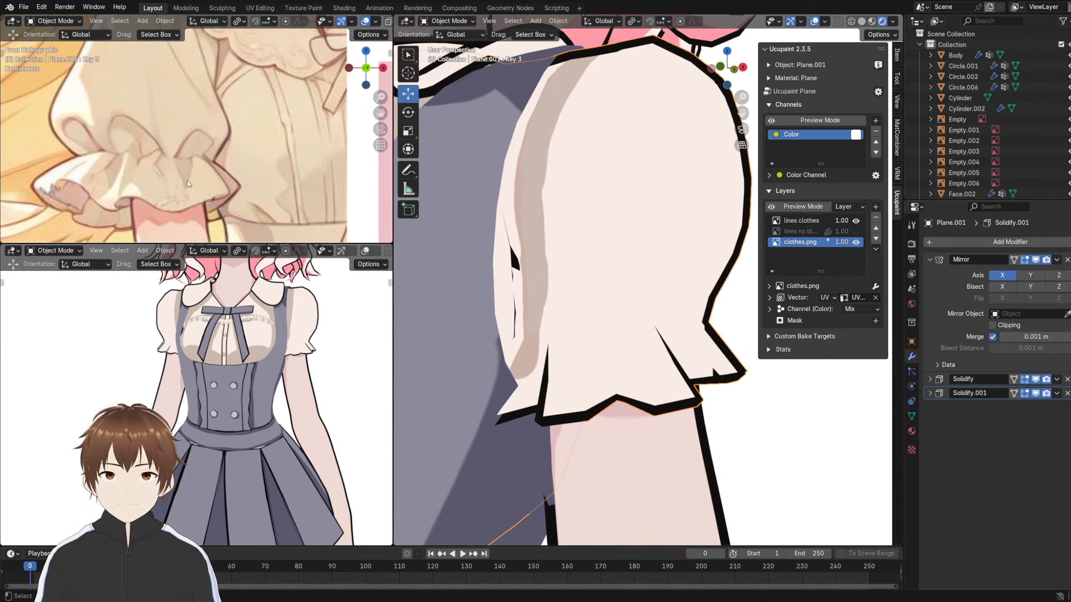
scroll(596, 384, down, 3)
middle_drag(596, 384, 624, 394)
scroll(632, 335, up, 3)
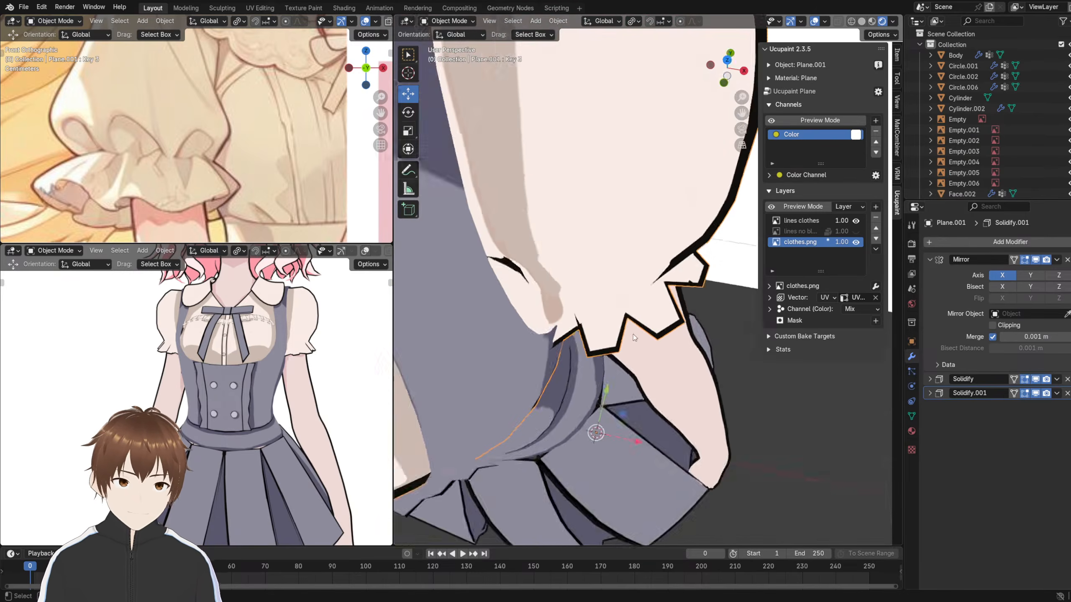
middle_drag(633, 335, 644, 304)
scroll(620, 292, down, 4)
scroll(621, 295, down, 1)
key(Tab)
scroll(647, 299, down, 2)
scroll(651, 287, up, 5)
scroll(643, 301, up, 3)
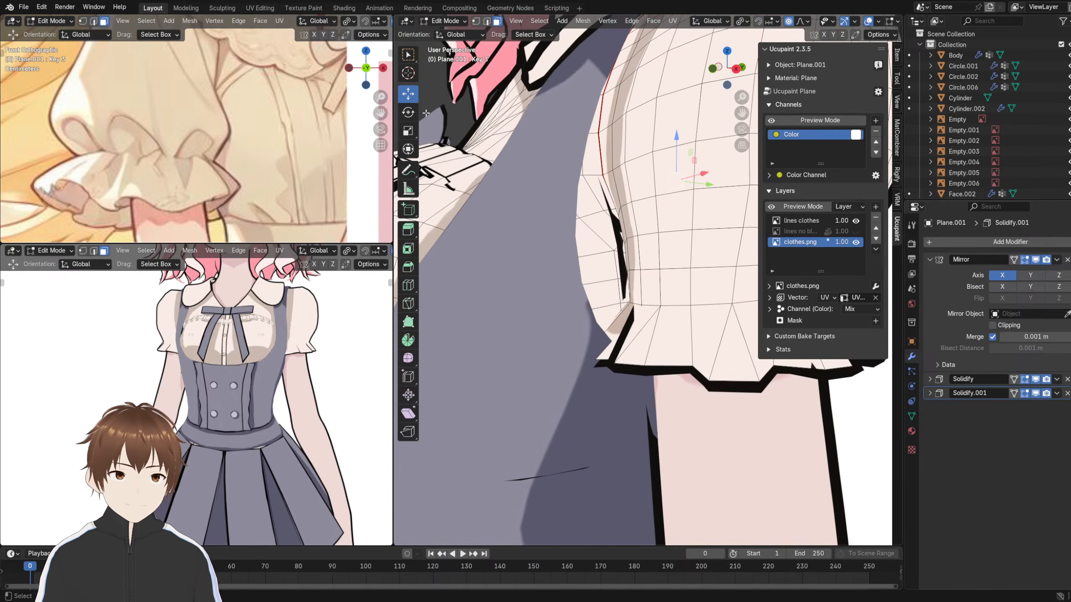
click(407, 302)
scroll(666, 314, up, 2)
click(667, 313)
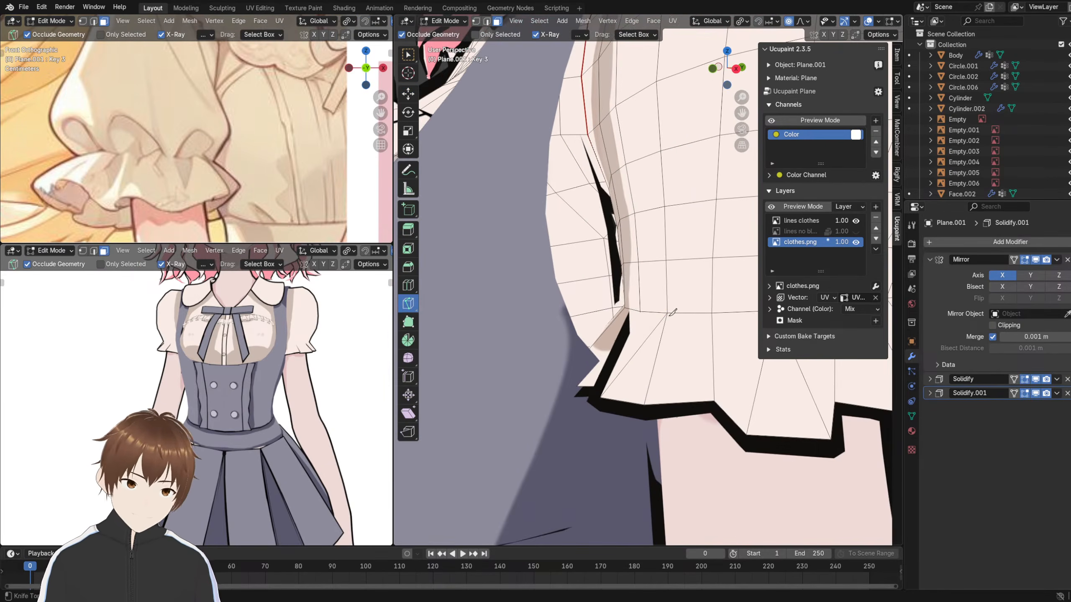
key(Escape)
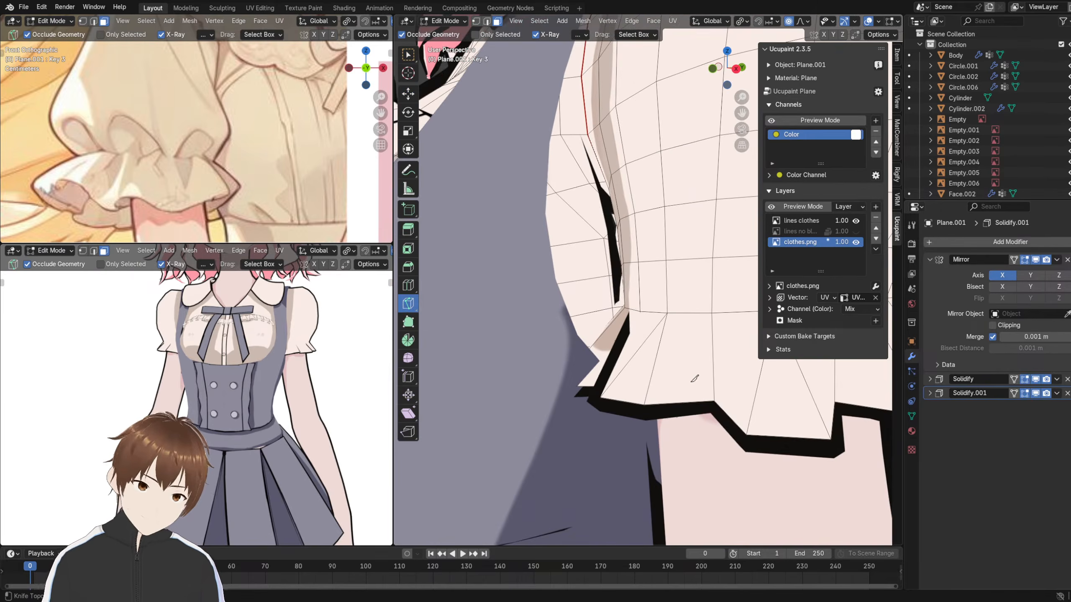
click(449, 21)
click(452, 33)
scroll(657, 295, down, 7)
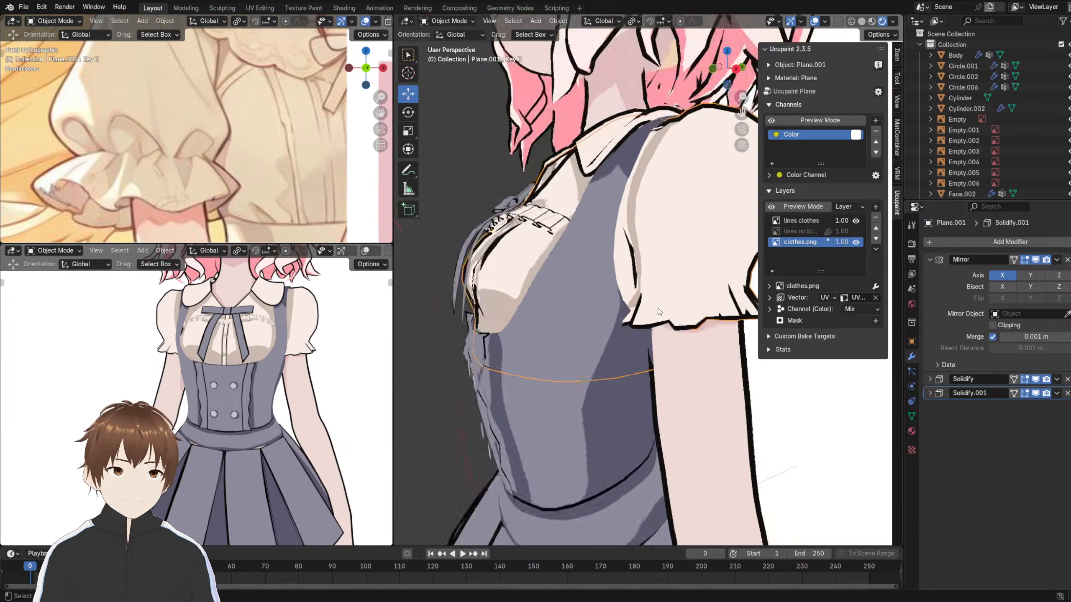
- Turn off the viewport display of both Solidify modifiers on the blouse and isolate the blouse in local view
middle_drag(663, 258, 675, 302)
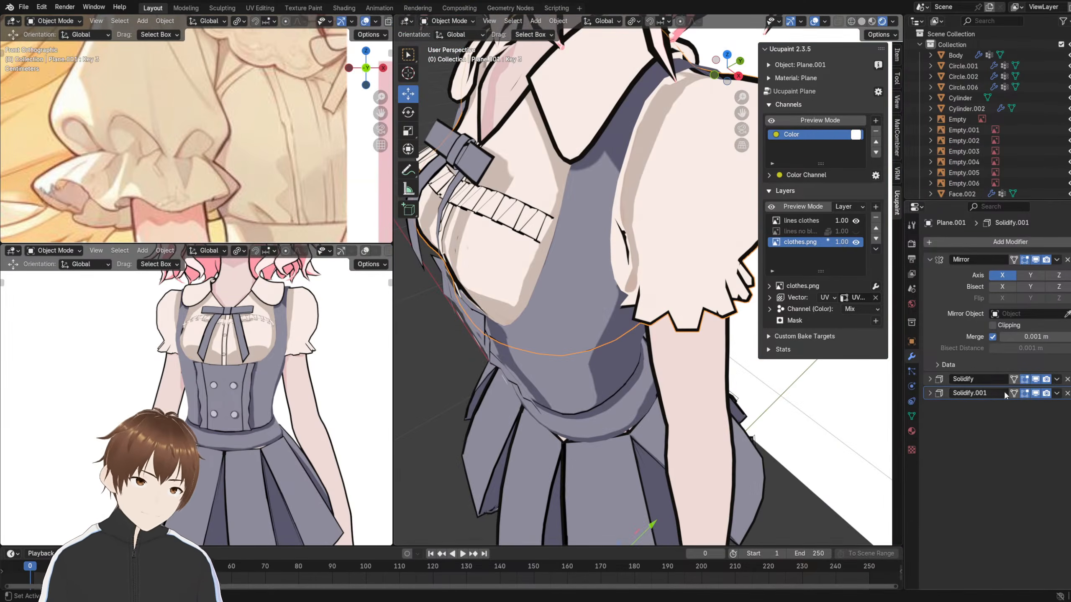
click(1035, 394)
scroll(555, 294, up, 3)
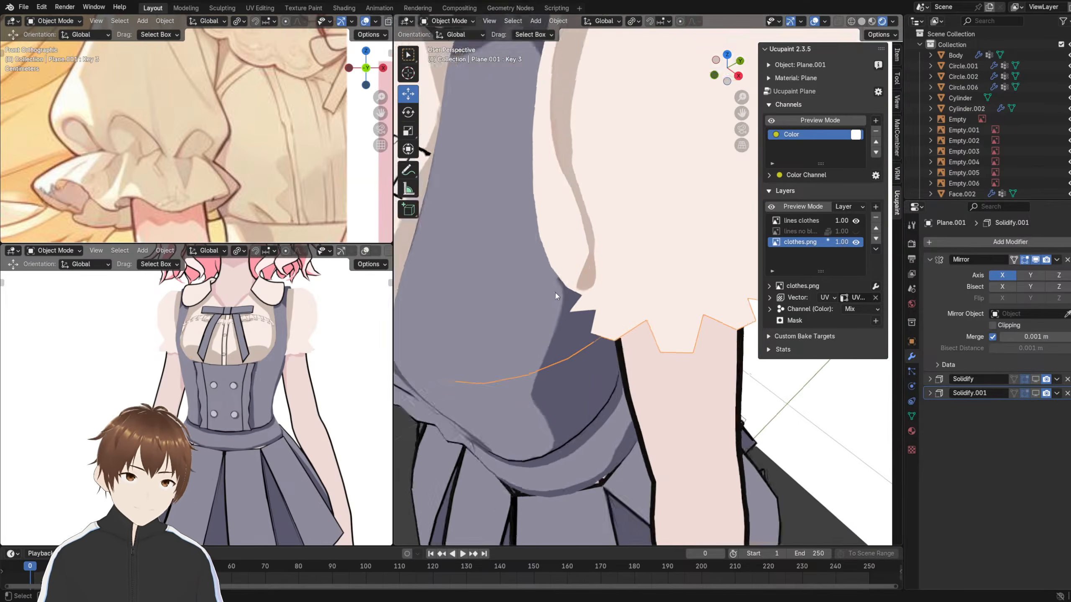
middle_drag(555, 293, 587, 219)
key(KP_Divide)
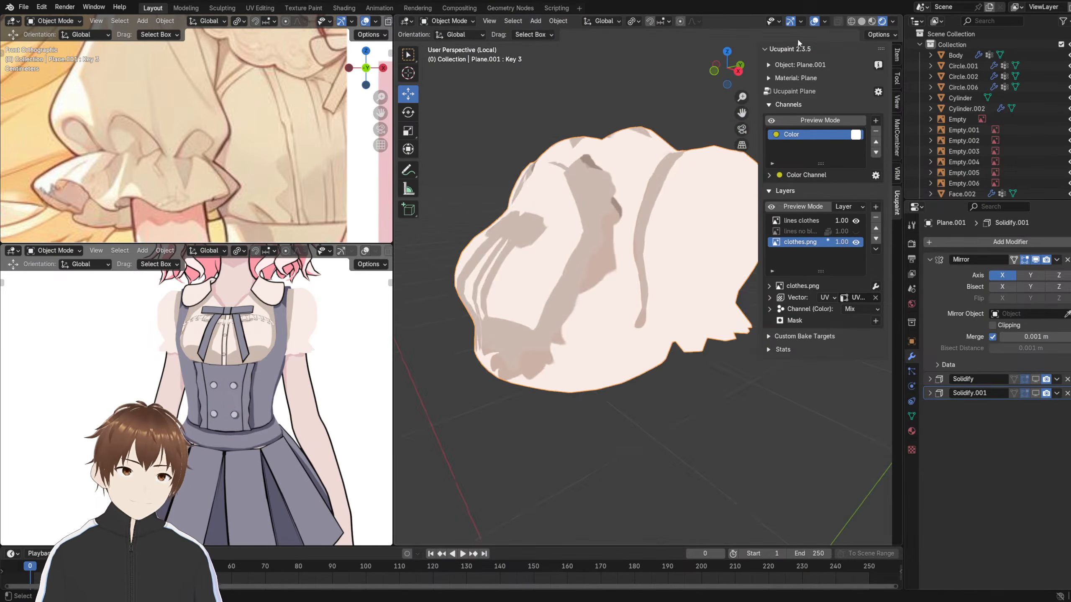
- Show the isolated blouse in Solid shading and enter Edit Mode on it
click(861, 21)
scroll(505, 289, up, 6)
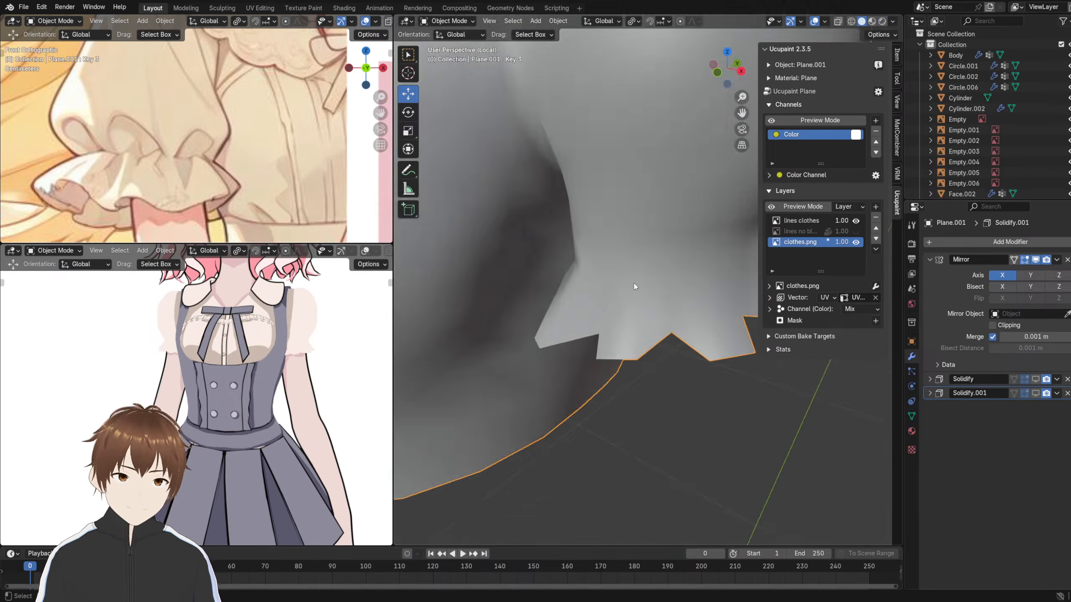
scroll(619, 320, down, 6)
scroll(547, 311, up, 4)
middle_drag(607, 328, 553, 295)
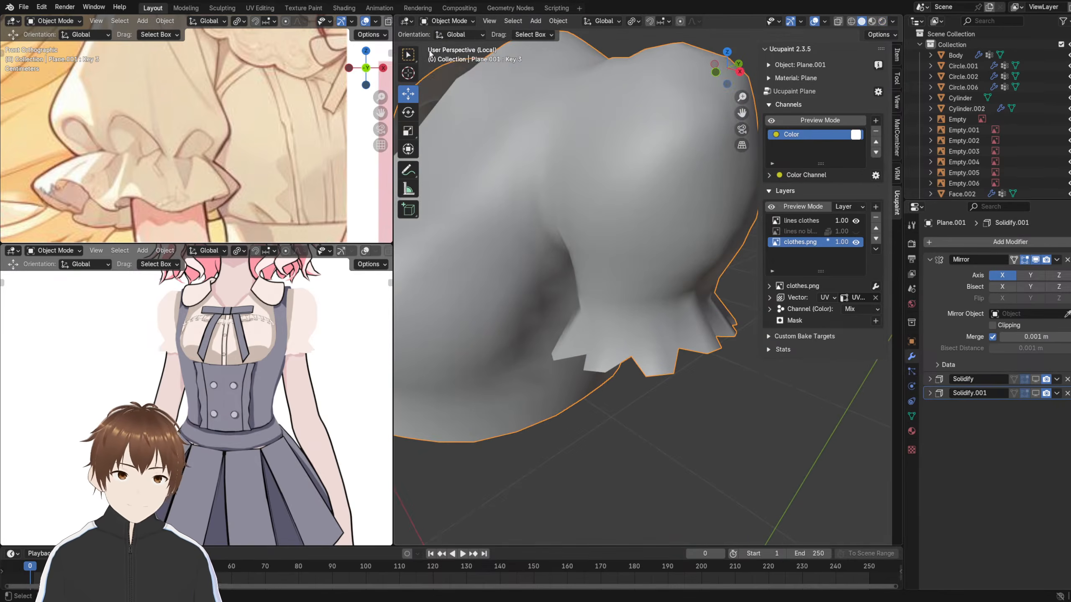
click(450, 21)
click(449, 44)
- Knife-cut three edges on the front ruffle folds, each from a fold's gathering point down to the hem
scroll(594, 325, up, 4)
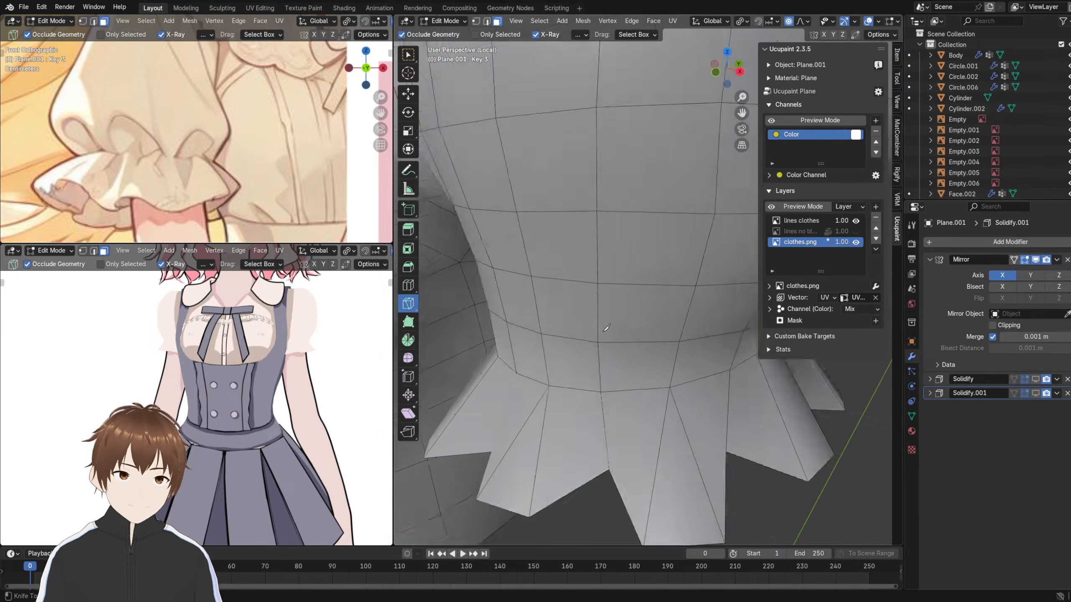
key(k)
click(590, 304)
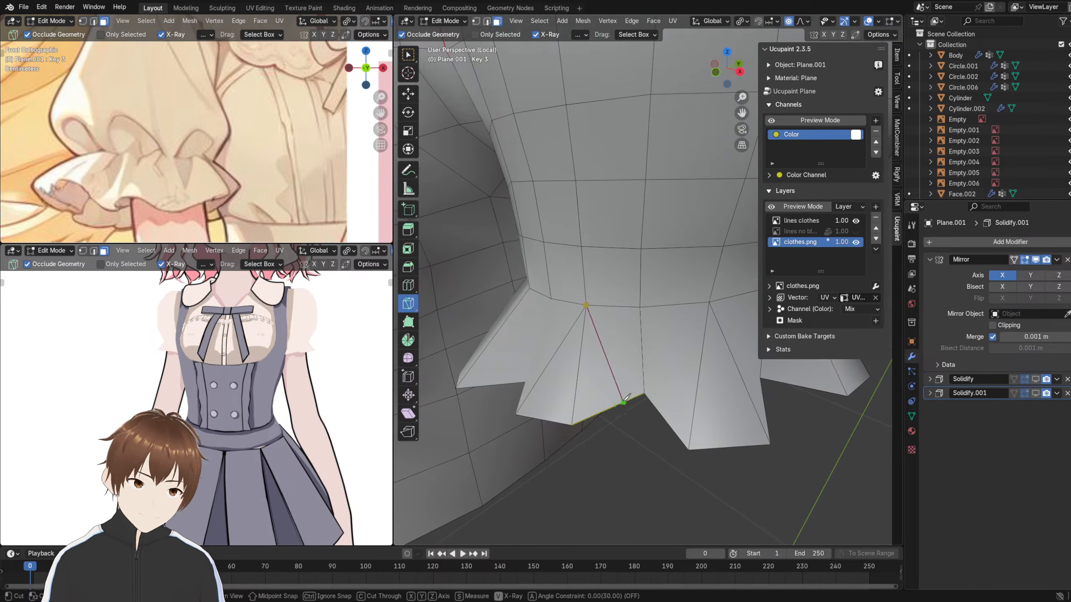
key(Return)
middle_drag(621, 402, 698, 298)
click(715, 267)
click(675, 363)
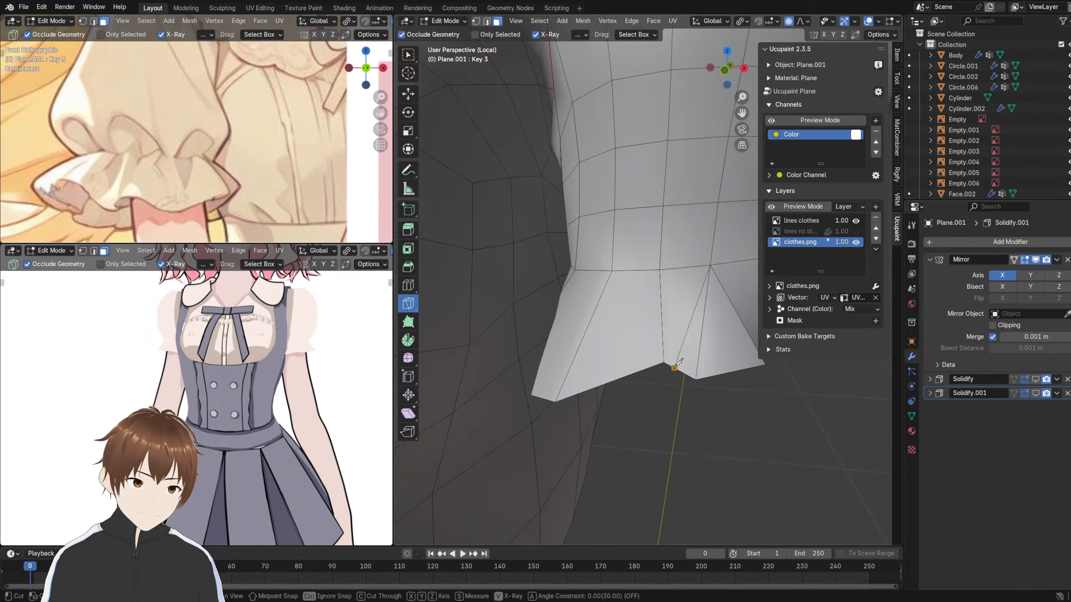
key(Return)
click(611, 270)
click(635, 372)
key(Return)
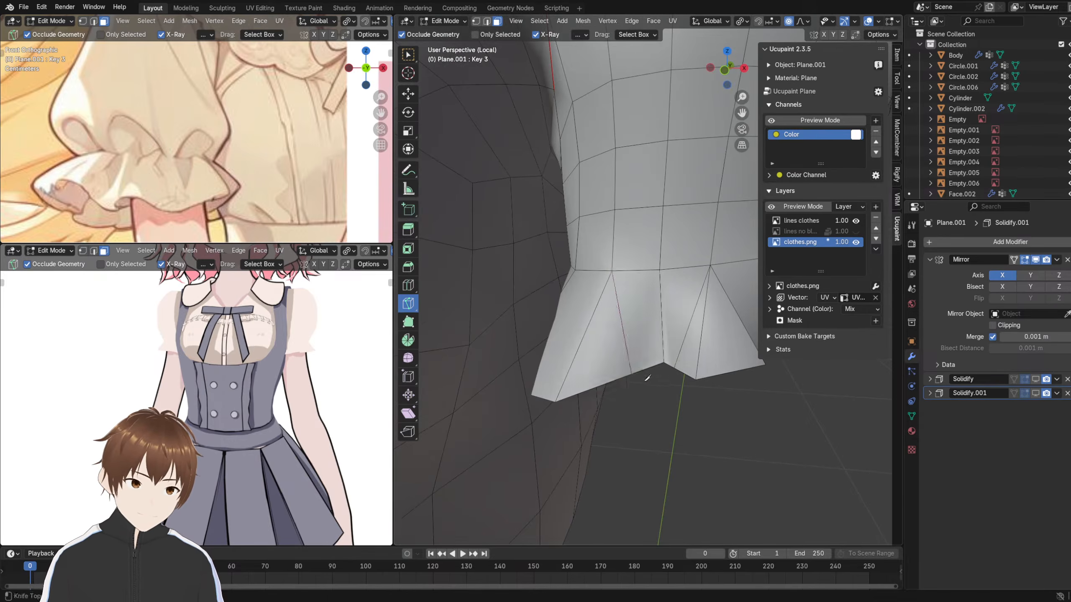
- Continue the knife cuts from gathering line to hem on the ruffle folds between the sleeve's front and outer side
middle_drag(649, 374, 641, 263)
click(639, 260)
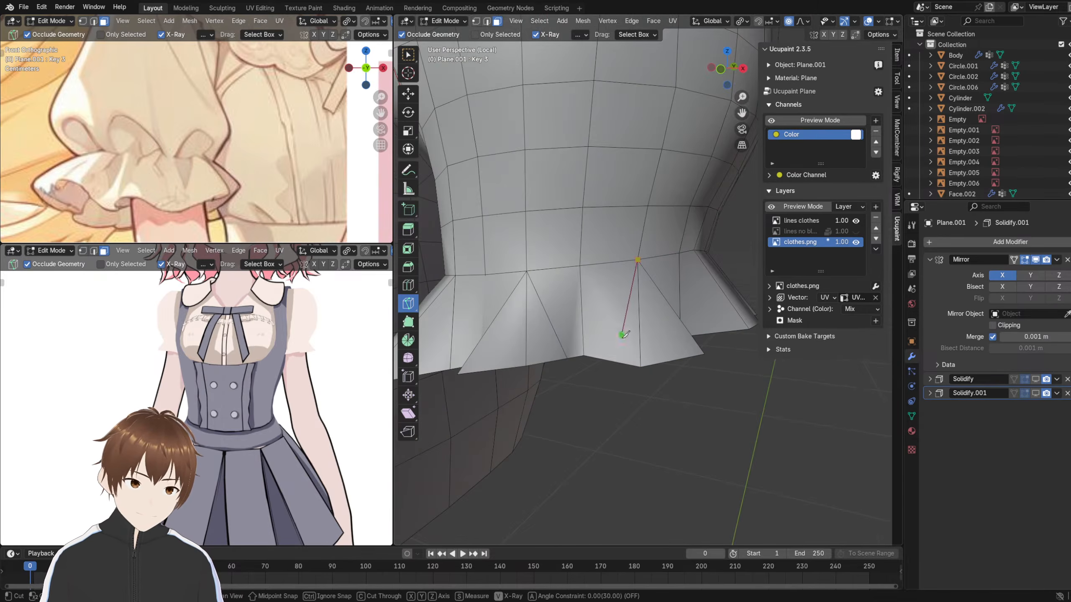
click(615, 361)
key(Return)
middle_drag(628, 346, 587, 354)
click(500, 292)
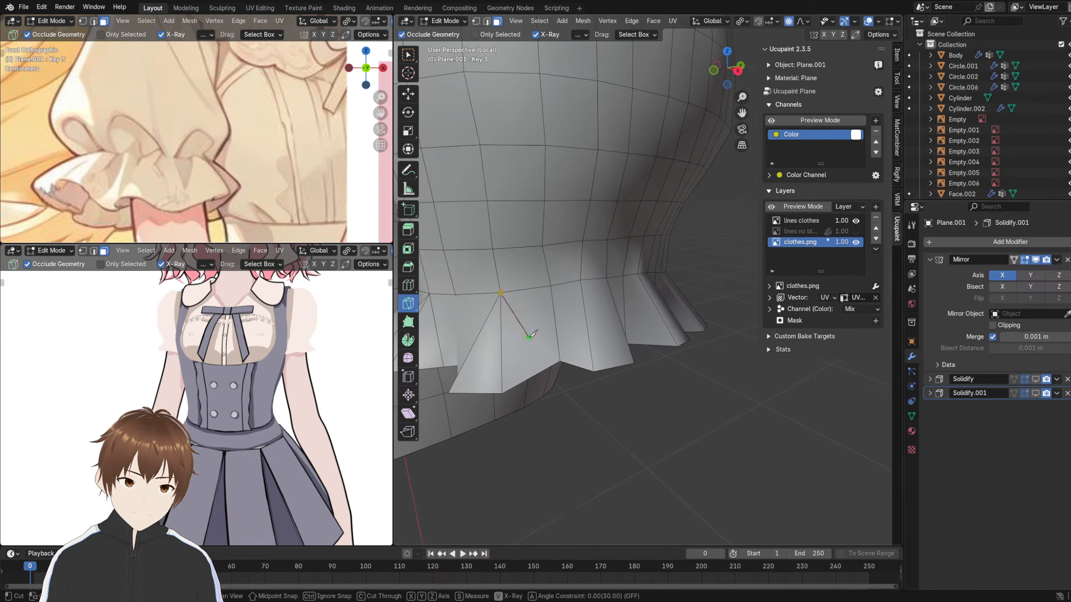
click(539, 371)
key(Return)
click(582, 281)
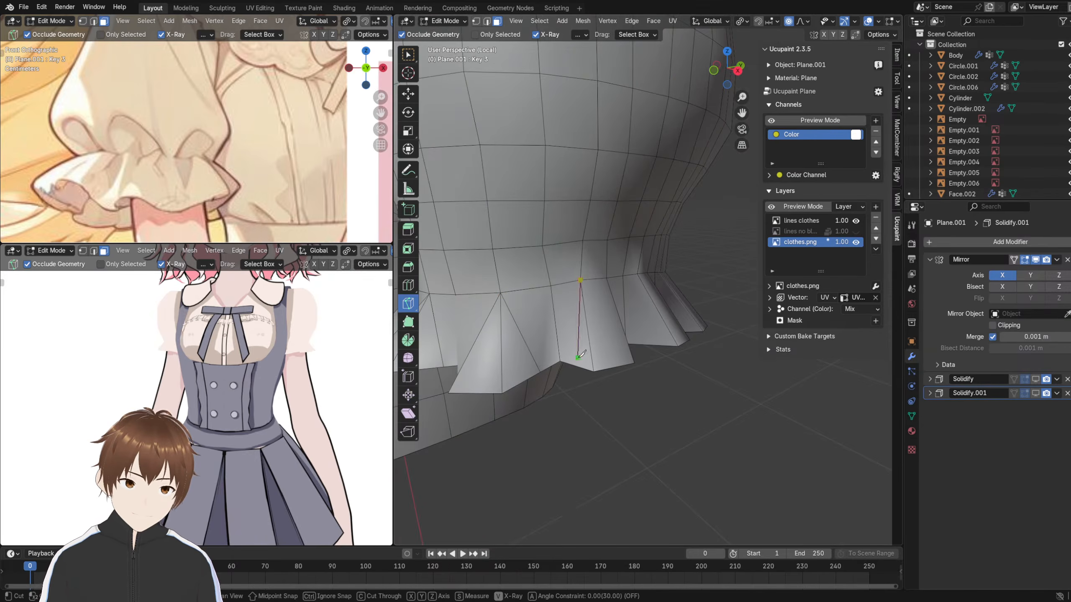
click(580, 364)
key(Return)
- Knife-cut the remaining ruffle folds around the sleeve's outer side and back, from the gathering line to the hem
middle_drag(581, 364, 523, 315)
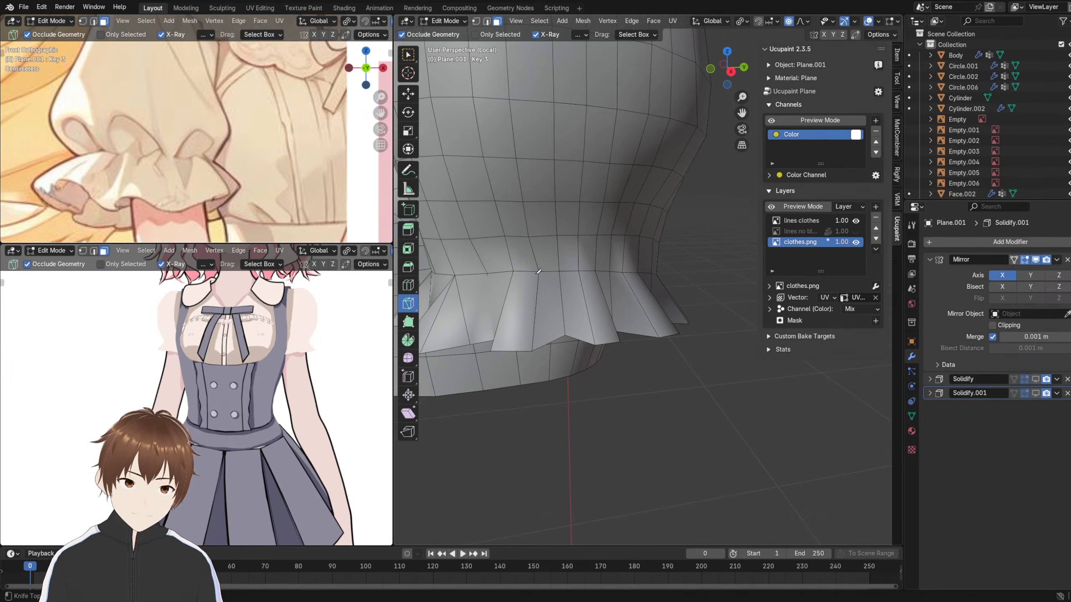
click(539, 272)
click(555, 336)
key(Return)
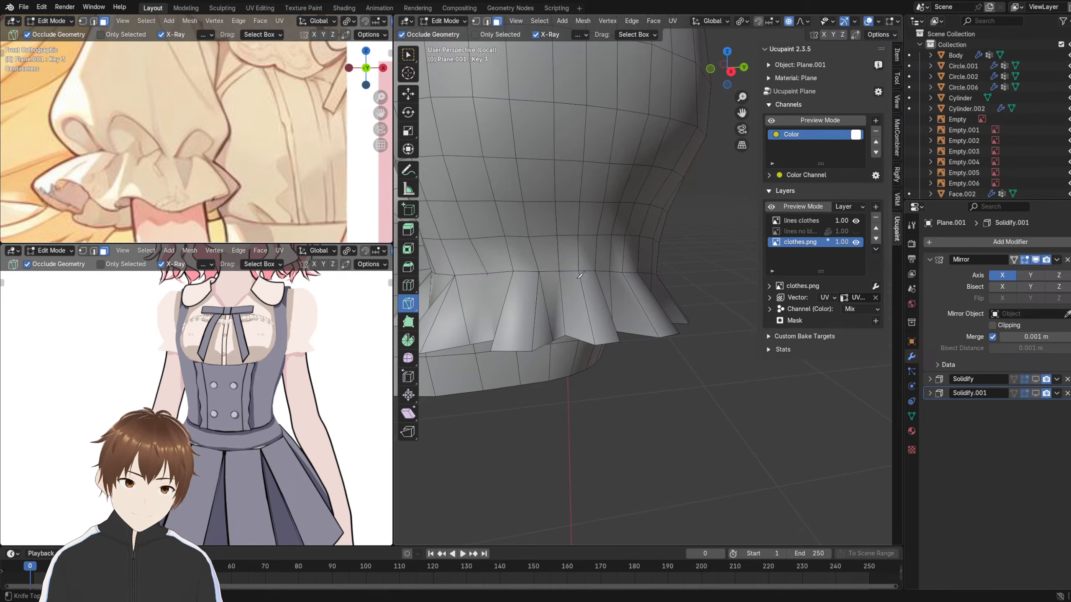
click(578, 272)
middle_drag(583, 333, 685, 287)
click(567, 322)
key(Return)
click(595, 266)
click(613, 320)
key(Return)
click(687, 283)
click(682, 331)
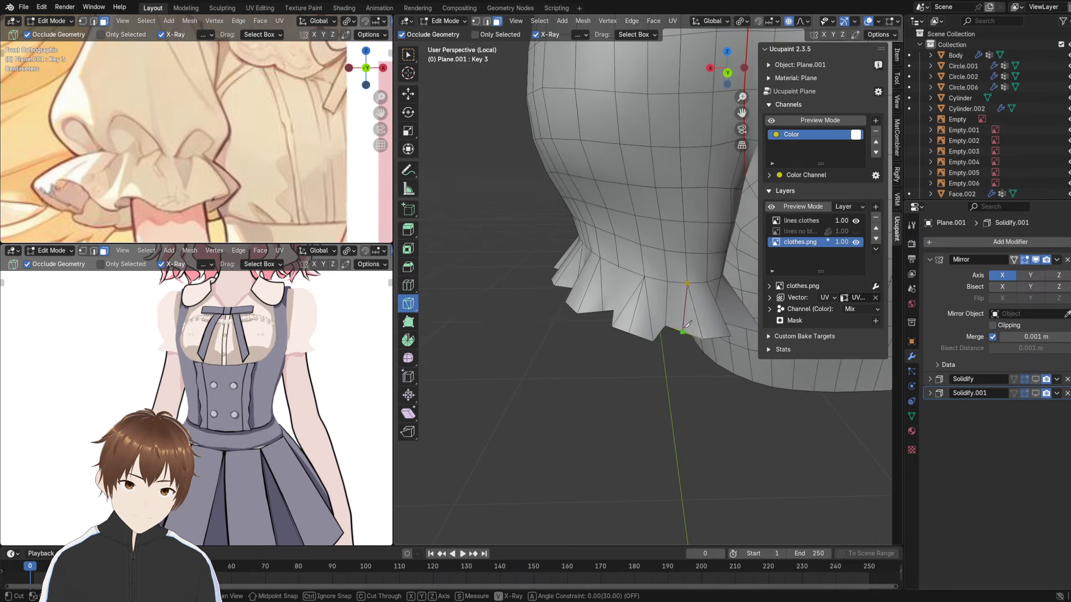
key(Return)
middle_drag(727, 322, 698, 291)
click(698, 290)
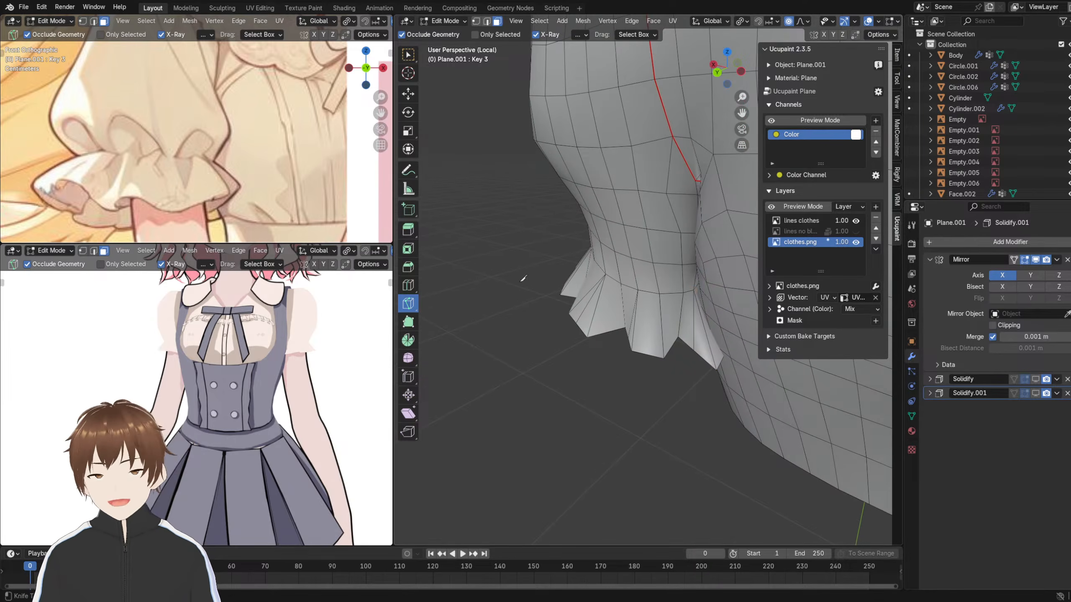
- Select the sleeve's hem edge loop with the Select Box tool active and grow the selection over the whole ruffle
middle_drag(522, 279, 556, 211)
click(487, 21)
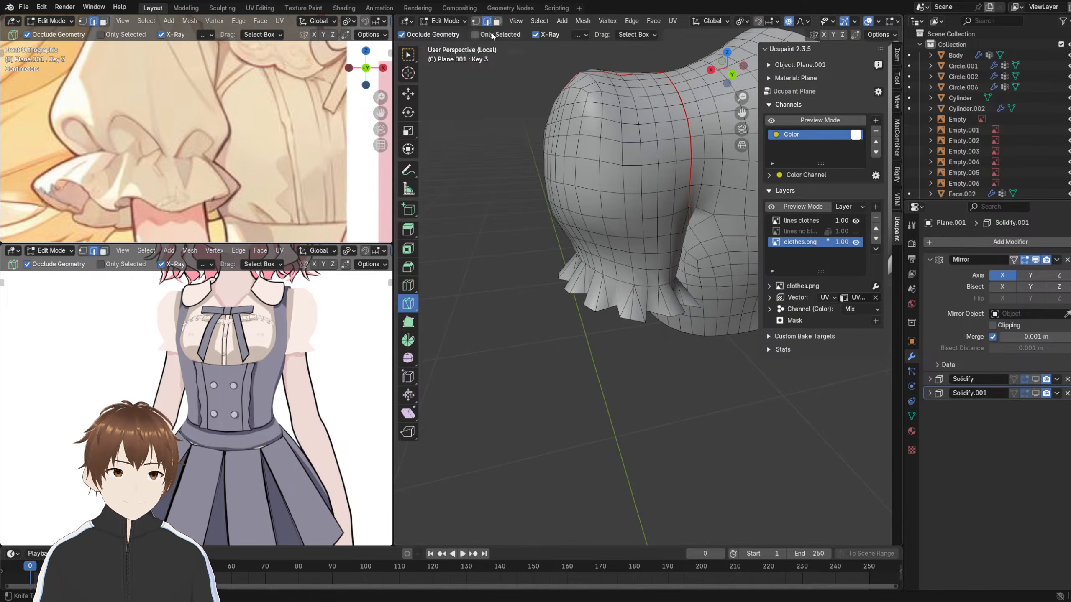
scroll(552, 295, up, 2)
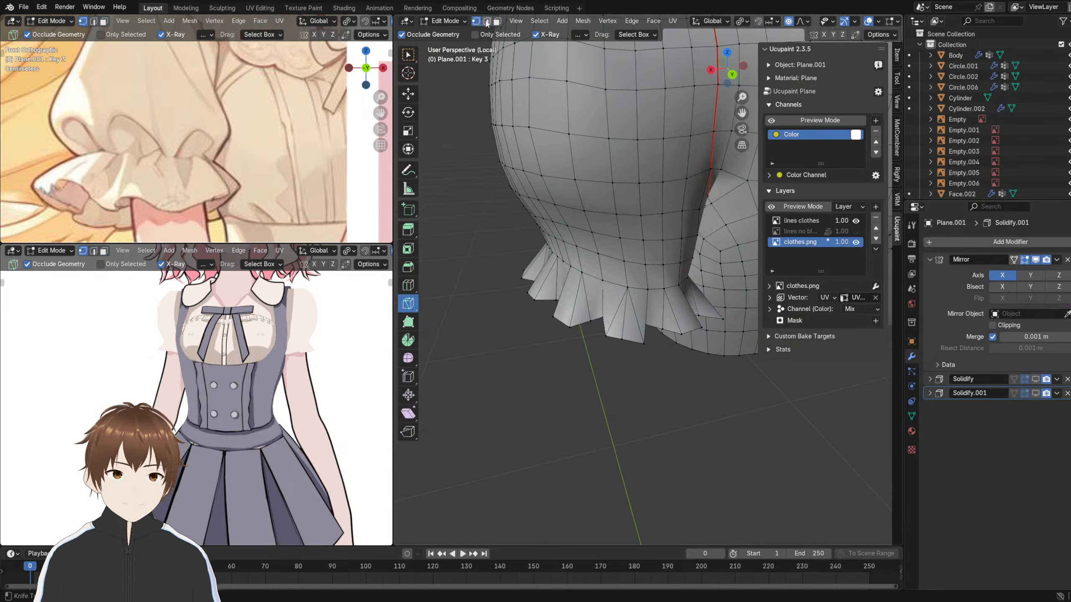
click(409, 54)
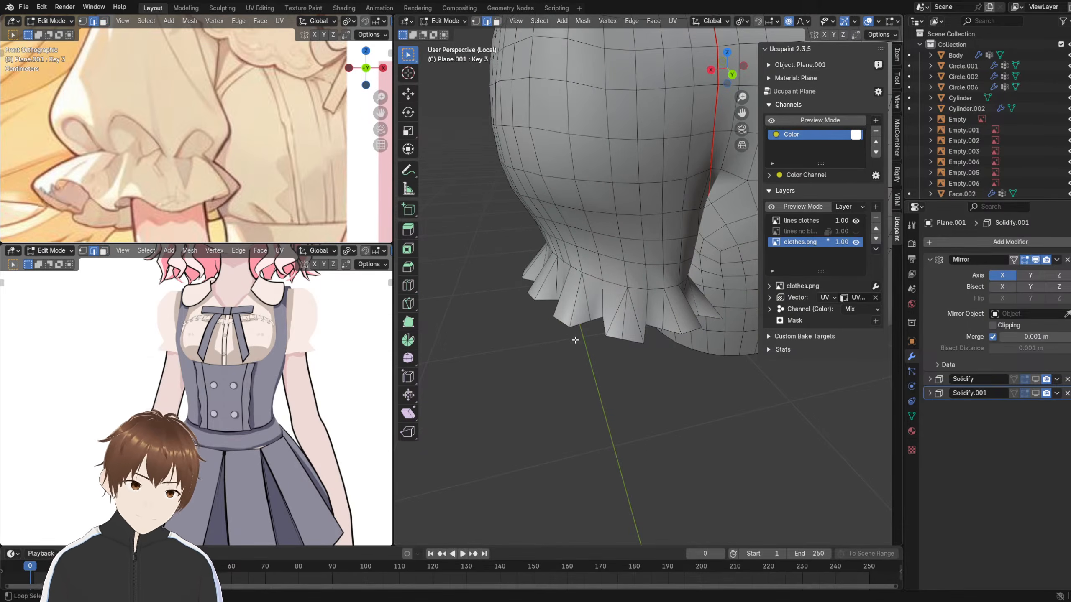
alt+click(576, 327)
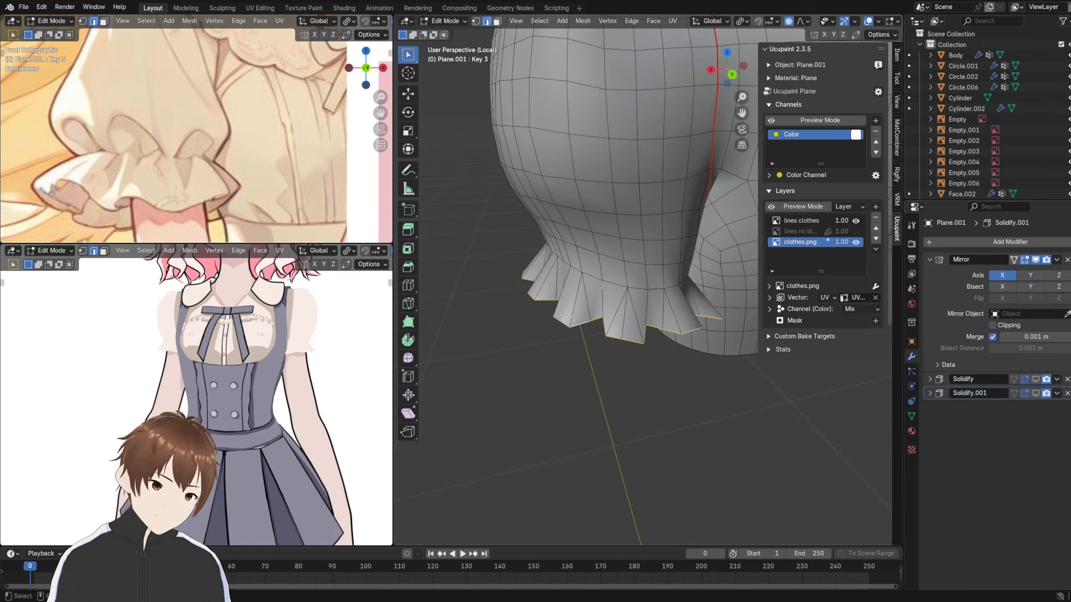
key(ctrl+KP_Add)
key(ctrl+KP_Add)
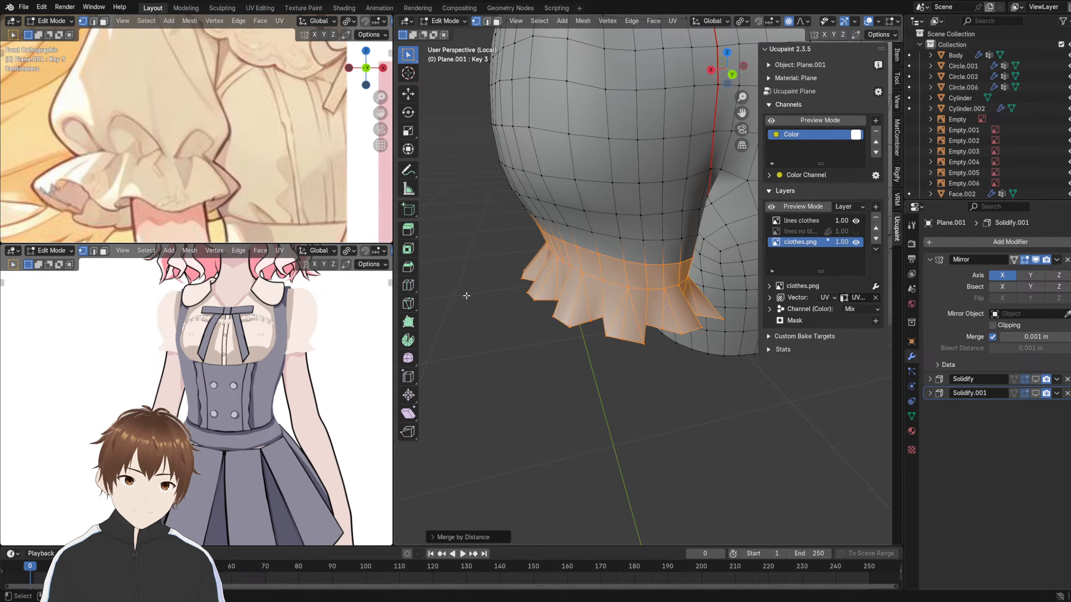
- Try merging the selected ruffle vertices by distance at 0.01 m and undo the merge
middle_drag(503, 344, 723, 266)
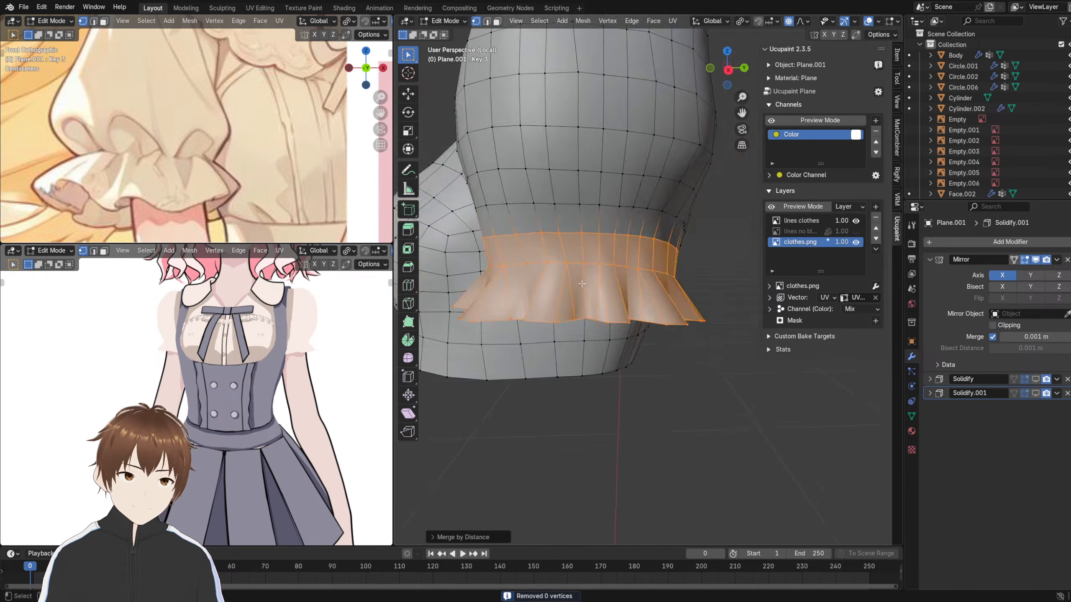
scroll(618, 291, up, 4)
scroll(618, 292, up, 2)
click(438, 535)
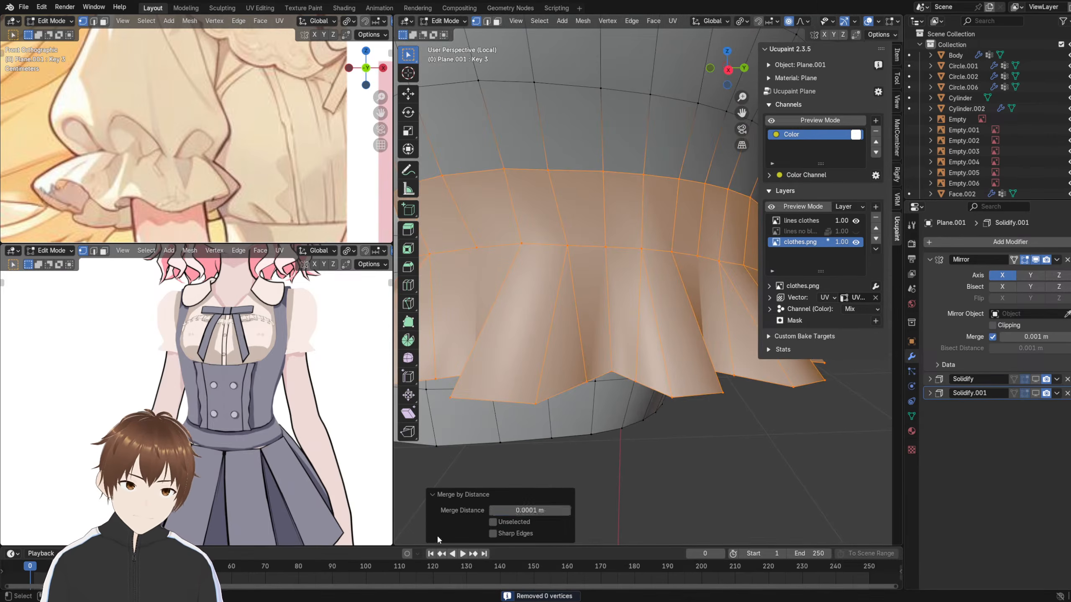
click(519, 510)
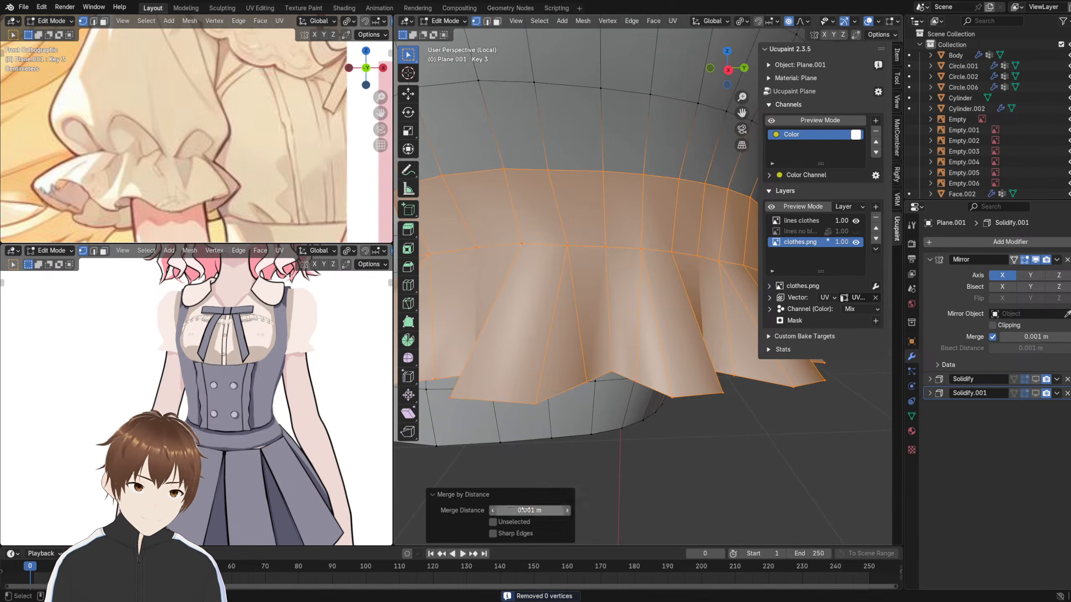
key(BackSpace)
key(Return)
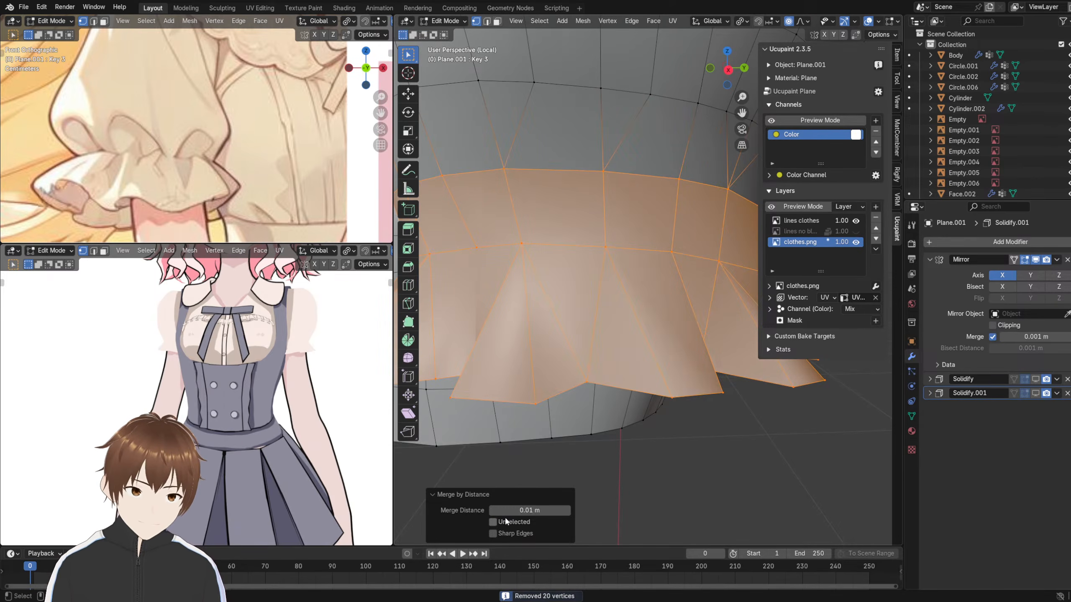
key(ctrl+z)
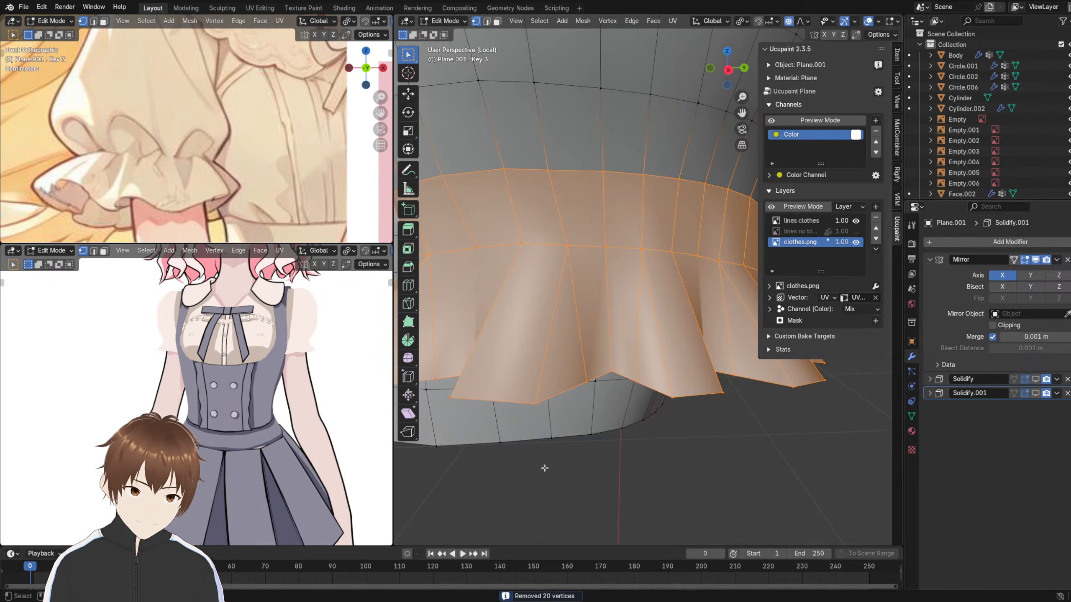
- Move the new hem vertex on the innermost front ruffle fold outward so the fold's edge becomes rounder
middle_drag(631, 391, 653, 454)
click(653, 454)
scroll(653, 454, down, 3)
middle_drag(632, 392, 636, 315)
scroll(682, 383, up, 4)
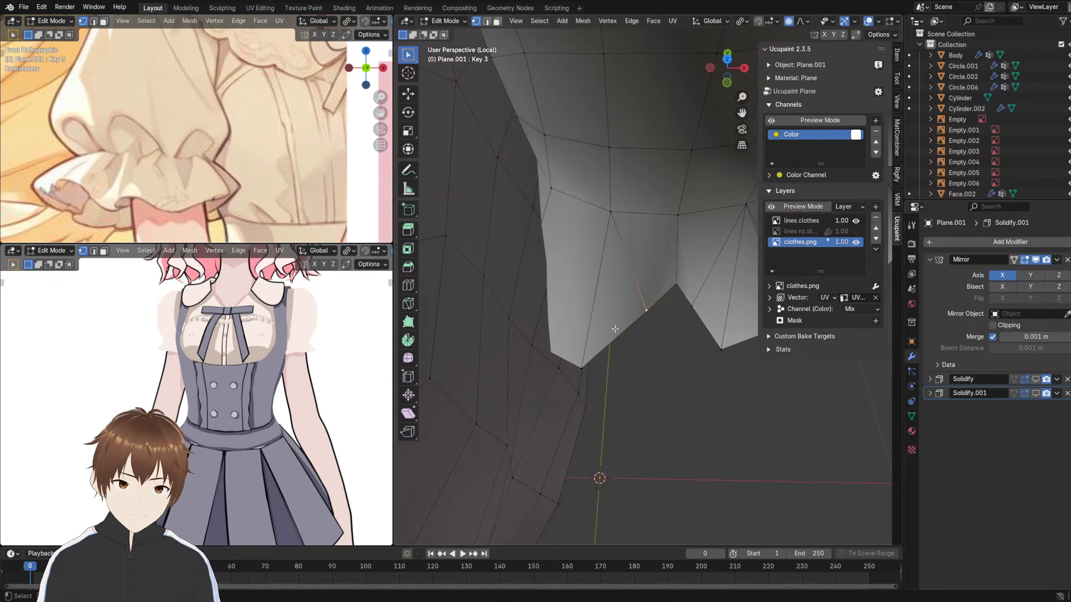
key(g)
click(640, 365)
key(ctrl+z)
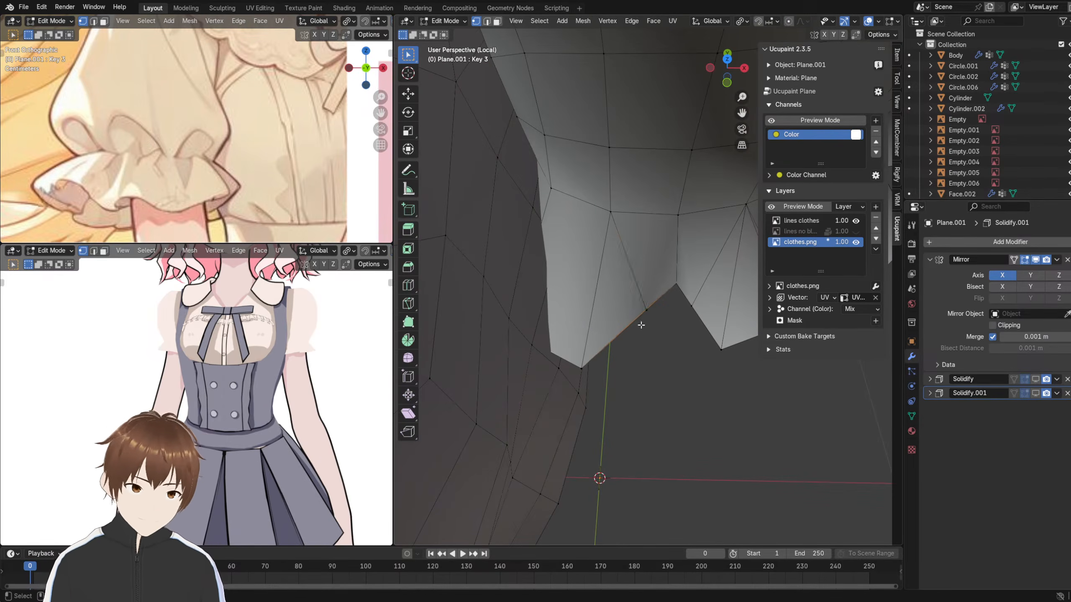
key(g)
click(649, 336)
- Reposition three hem vertices on the adjacent front ruffle folds to round off their pointed edges
middle_drag(650, 336, 596, 382)
click(621, 395)
key(g)
click(638, 369)
click(591, 362)
key(g)
click(614, 366)
click(570, 346)
key(g)
click(561, 350)
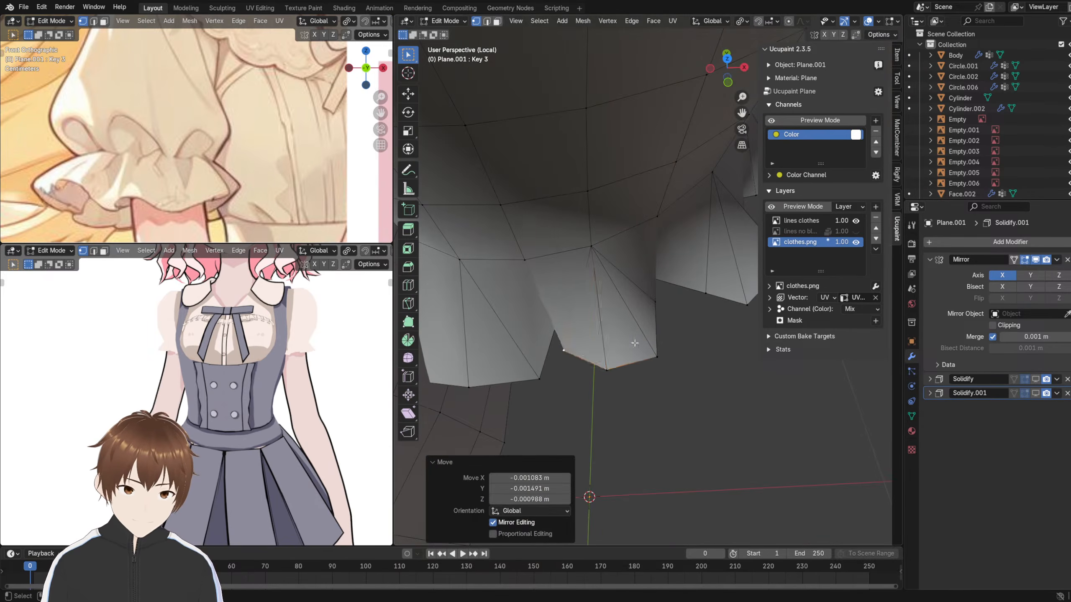
- Adjust the hem vertices of the following front ruffle folds so their lower edges curve more smoothly
middle_drag(647, 333, 630, 359)
click(630, 310)
key(g)
click(640, 329)
click(608, 360)
key(g)
click(603, 357)
click(629, 347)
key(g)
click(621, 354)
click(657, 367)
key(g)
click(663, 344)
key(g)
click(661, 354)
- Shift four hem vertices on the ruffle folds towards the sleeve's outer side into rounded fold shapes
click(675, 366)
key(g)
click(679, 364)
click(673, 315)
key(g)
click(677, 322)
click(667, 324)
key(g)
click(667, 334)
click(649, 365)
key(g)
click(653, 355)
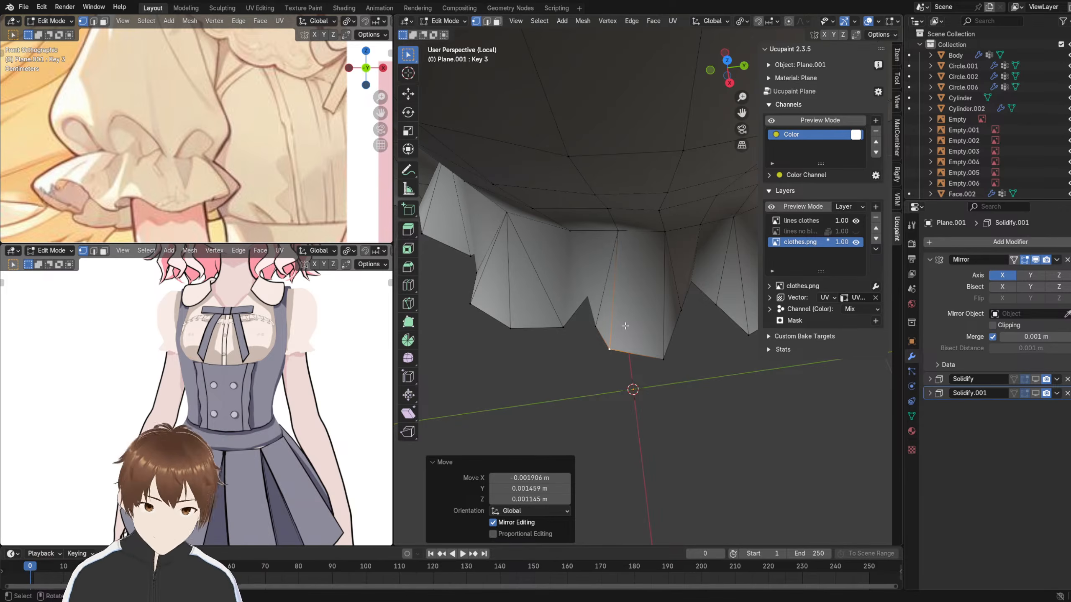
- Centre the view on an outer-side hem vertex and move it and its neighbours to round those ruffle folds
click(660, 356)
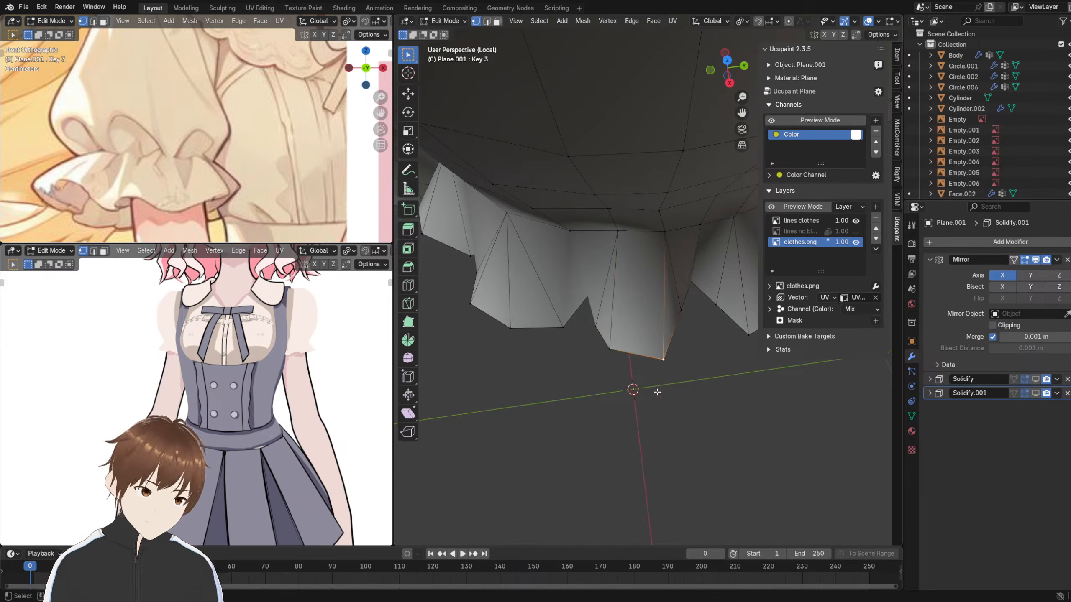
key(KP_Decimal)
middle_drag(638, 378, 620, 347)
scroll(624, 337, down, 6)
key(g)
click(678, 298)
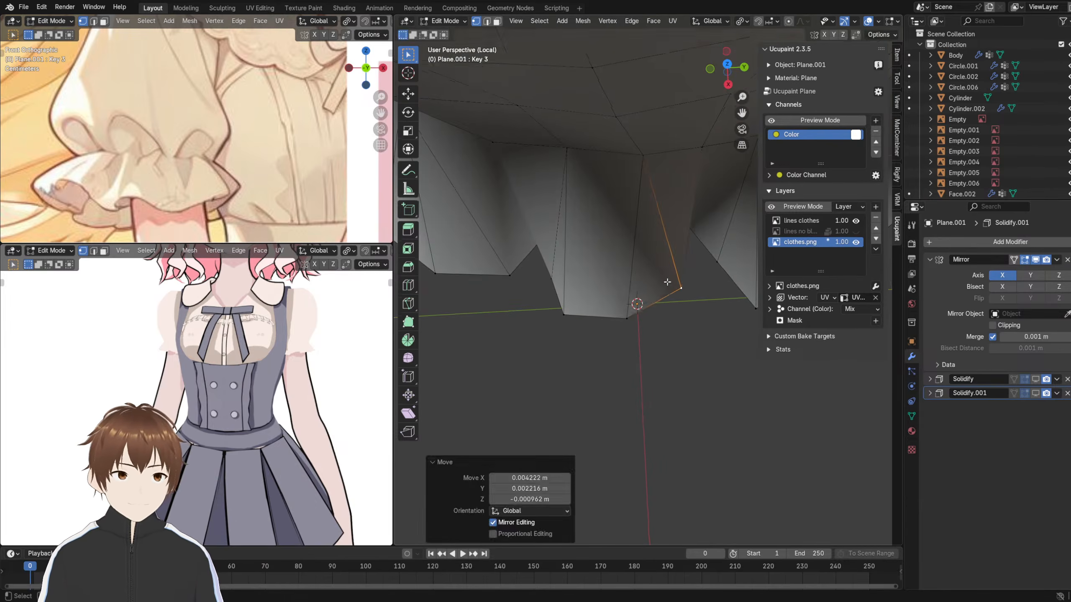
middle_drag(678, 298, 629, 292)
key(g)
click(635, 330)
click(651, 342)
key(g)
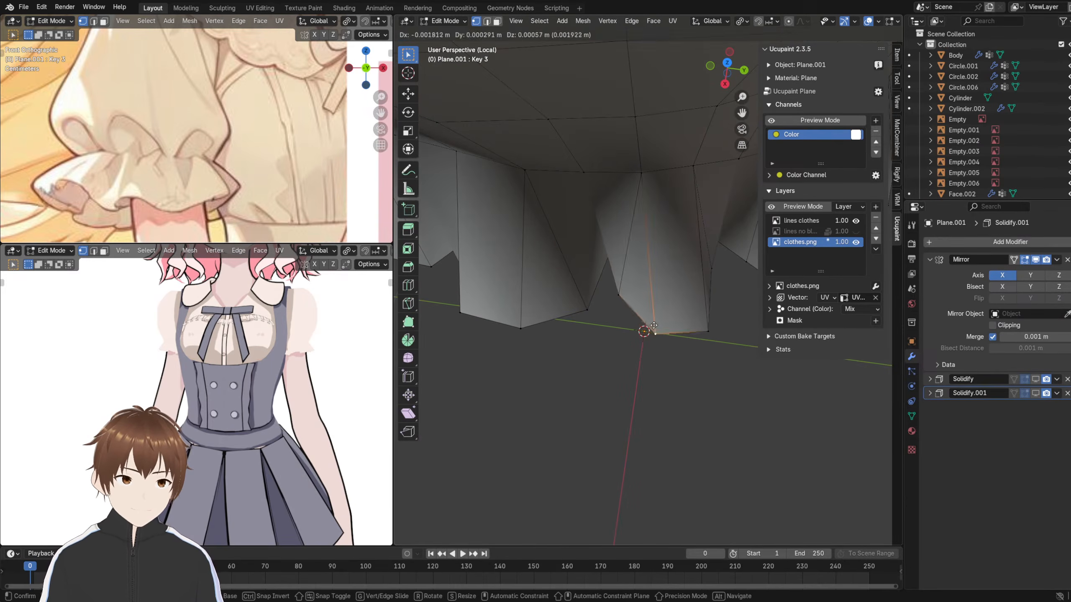
click(634, 331)
- Move three more hem vertices along the sleeve's outer side to soften the corners of the ruffle folds
middle_drag(635, 332, 602, 316)
click(680, 347)
key(g)
click(693, 328)
shift+middle_drag(693, 328, 636, 344)
click(662, 328)
key(g)
click(676, 344)
click(696, 331)
key(g)
click(696, 338)
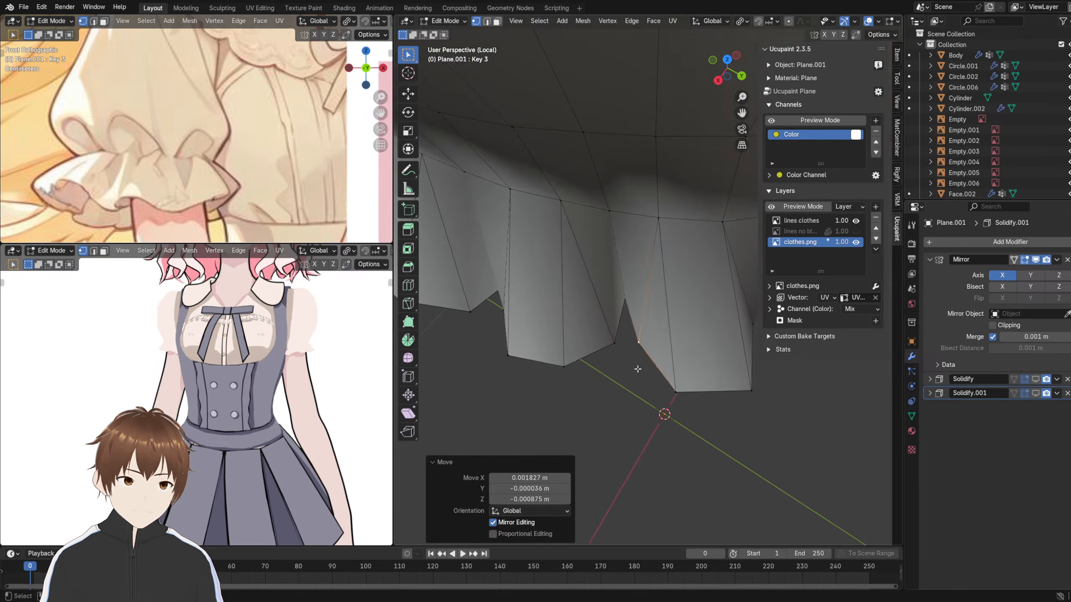
- Reshape the ruffle folds from the outer side towards the back of the sleeve by repositioning their hem vertices
click(677, 388)
key(g)
click(671, 374)
shift+middle_drag(671, 375, 686, 419)
click(693, 390)
key(g)
click(662, 358)
click(698, 340)
click(698, 350)
scroll(649, 291, up, 3)
click(703, 404)
key(g)
click(650, 365)
middle_drag(650, 366, 575, 300)
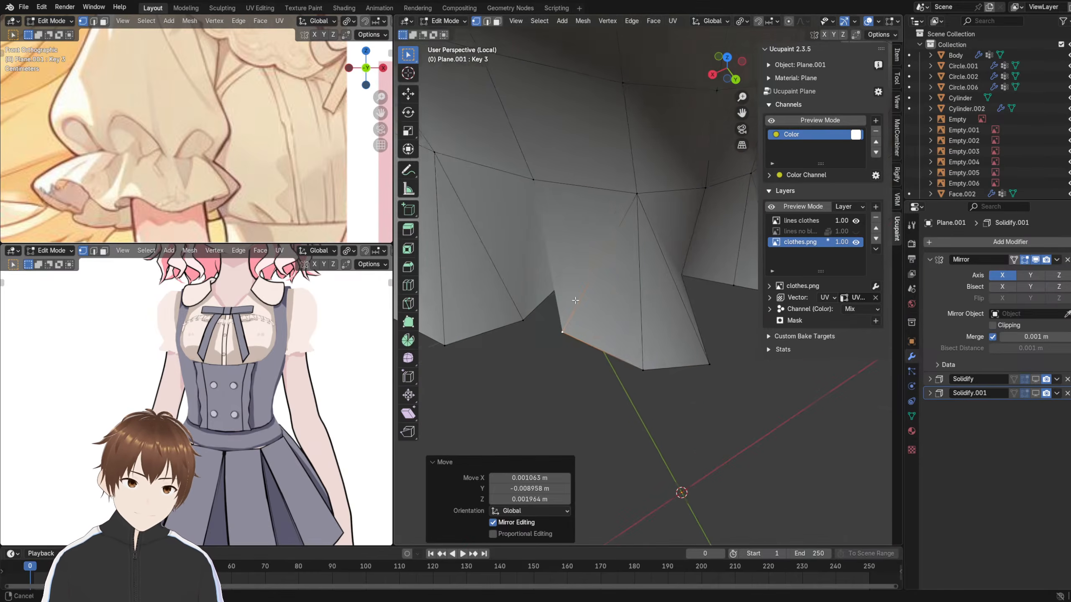
- Move two hem vertices of the ruffle fold at the back of the sleeve to round its lower edge
click(644, 368)
key(g)
click(636, 356)
middle_drag(638, 354, 611, 386)
click(676, 357)
key(g)
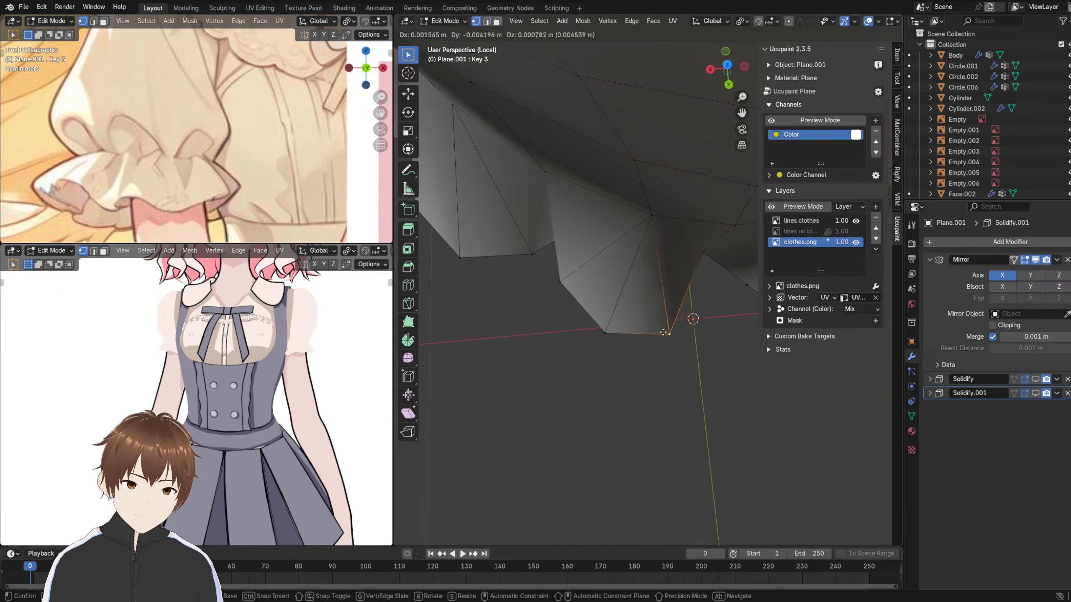
click(663, 333)
middle_drag(663, 333, 423, 209)
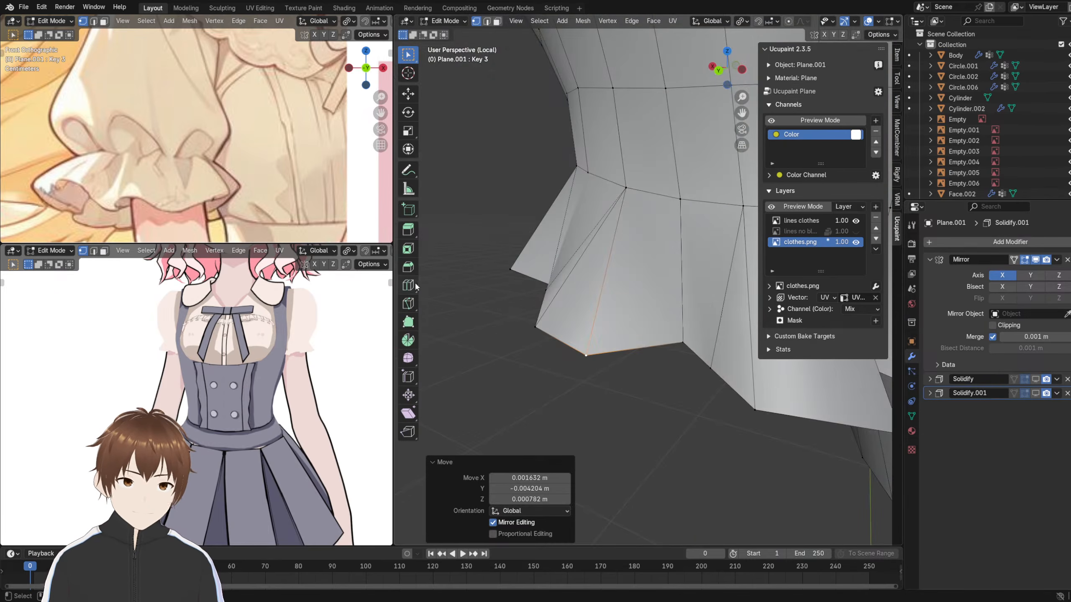
- Knife-cut an edge from the gather line to the hem on the back ruffle fold and move its new hem vertex outwards
click(408, 303)
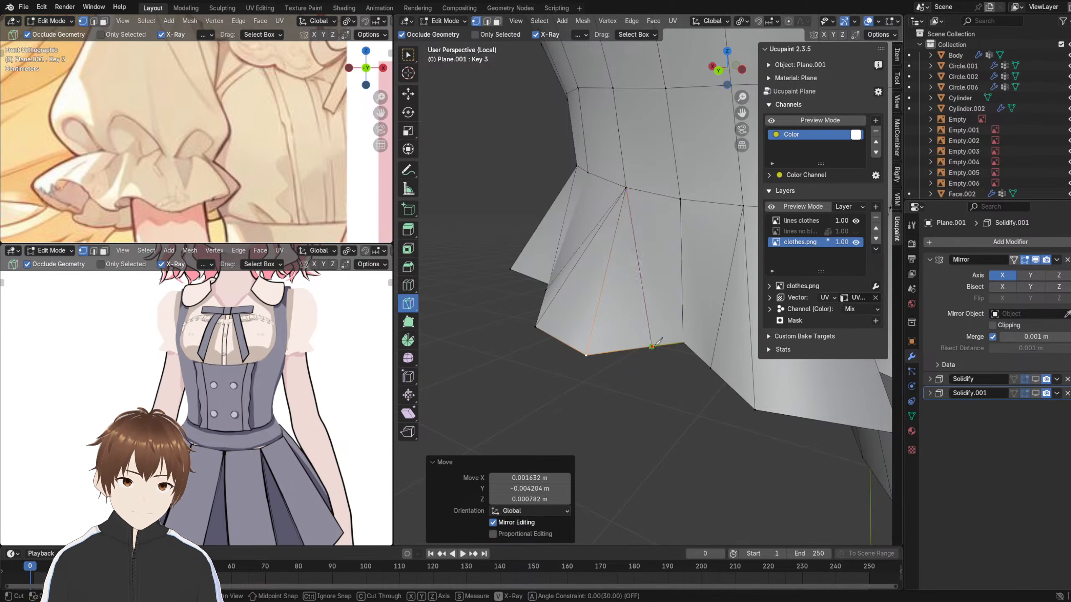
click(652, 346)
key(Return)
click(410, 58)
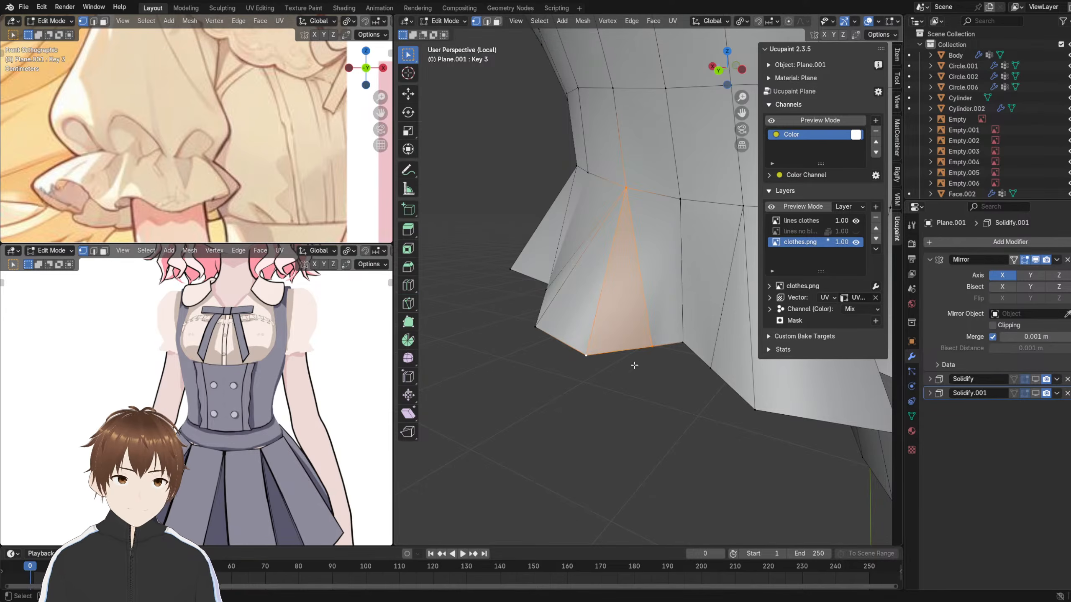
middle_drag(650, 367, 654, 418)
key(g)
click(662, 363)
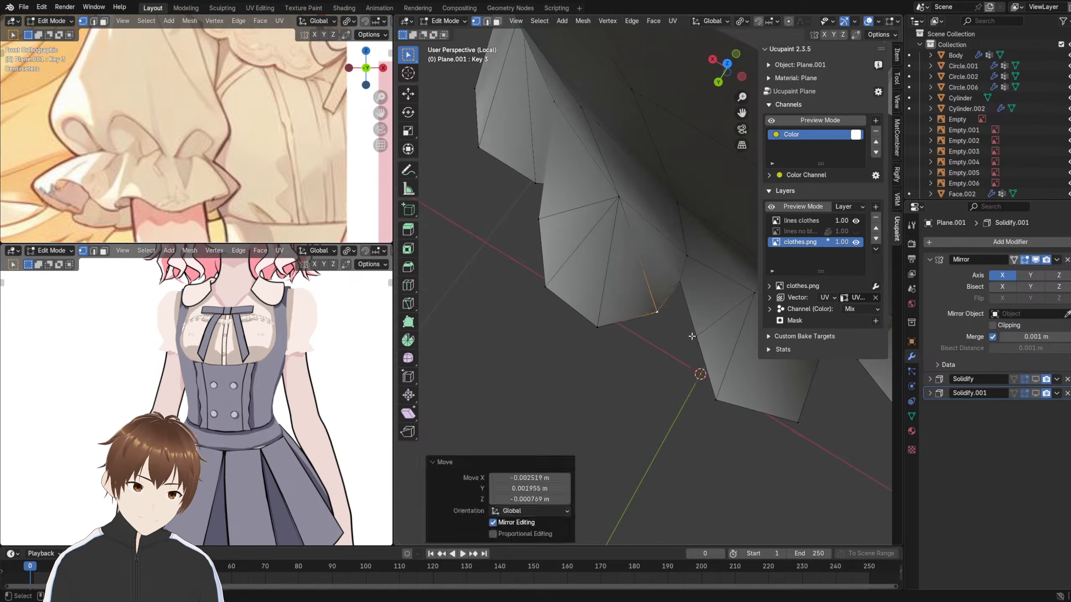
- Reposition the hem corners of the neighbouring back fold to widen and round its outline
click(690, 335)
key(g)
click(676, 335)
shift+middle_drag(676, 335, 602, 302)
click(617, 349)
key(g)
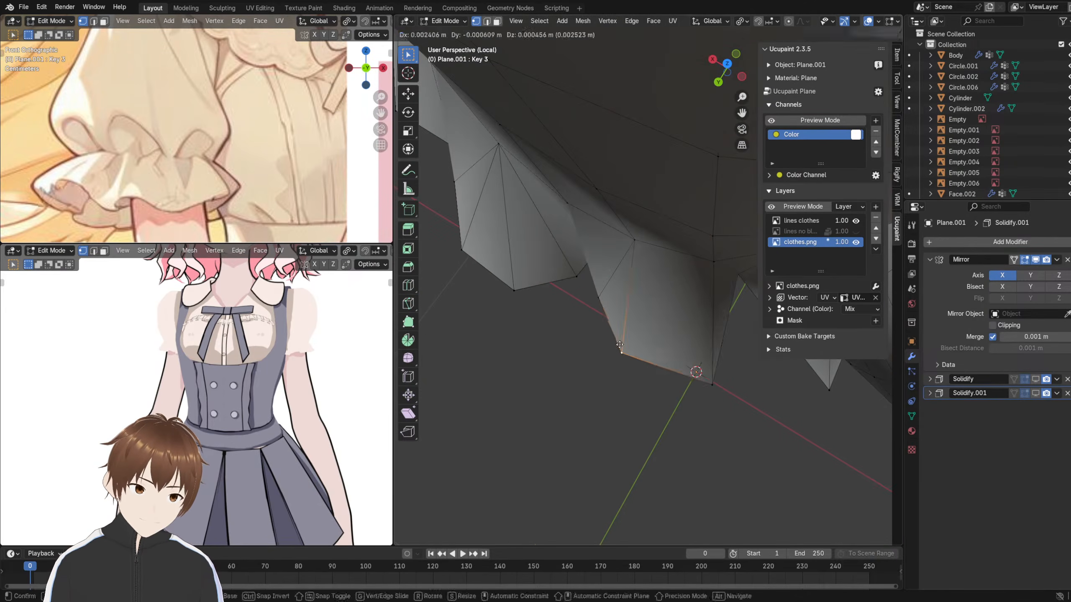
click(617, 351)
click(706, 383)
key(g)
click(688, 371)
middle_drag(689, 371, 661, 290)
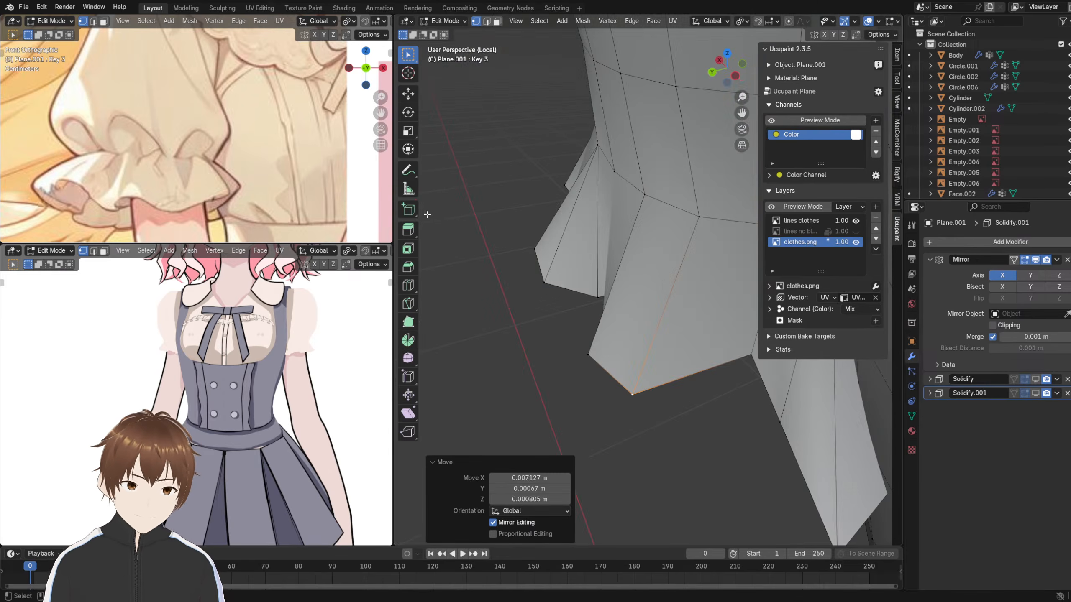
- Knife-cut the neighbouring back fold from its gather vertex to the hem and pull the new hem vertex into a curve
click(409, 304)
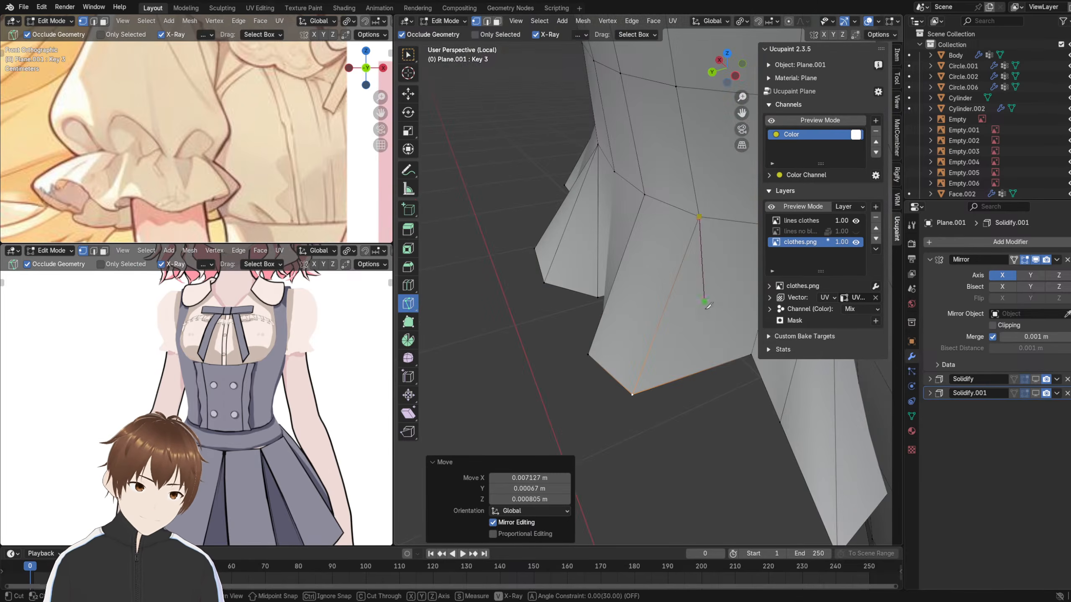
click(715, 365)
key(Return)
middle_drag(691, 323, 712, 332)
click(408, 54)
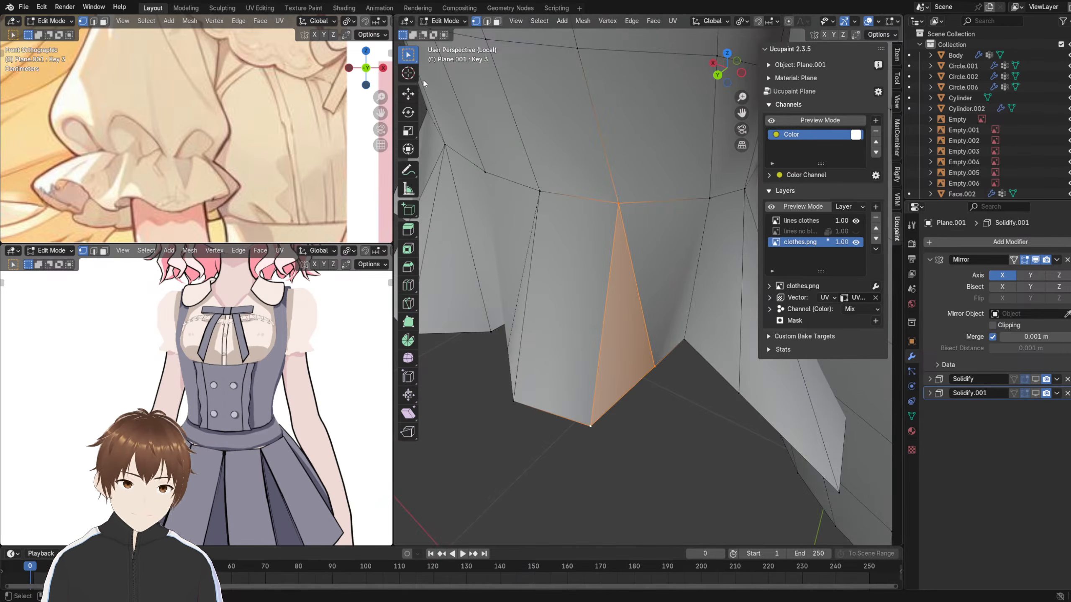
click(654, 366)
middle_drag(654, 366, 623, 362)
key(g)
click(662, 404)
- Move three more hem vertices on this fold and the adjacent one to even out their rounded corners
click(624, 431)
key(g)
click(635, 420)
click(732, 370)
key(g)
click(713, 383)
click(713, 405)
key(g)
click(679, 358)
scroll(632, 359, down, 7)
middle_drag(657, 320, 701, 268)
scroll(702, 268, up, 5)
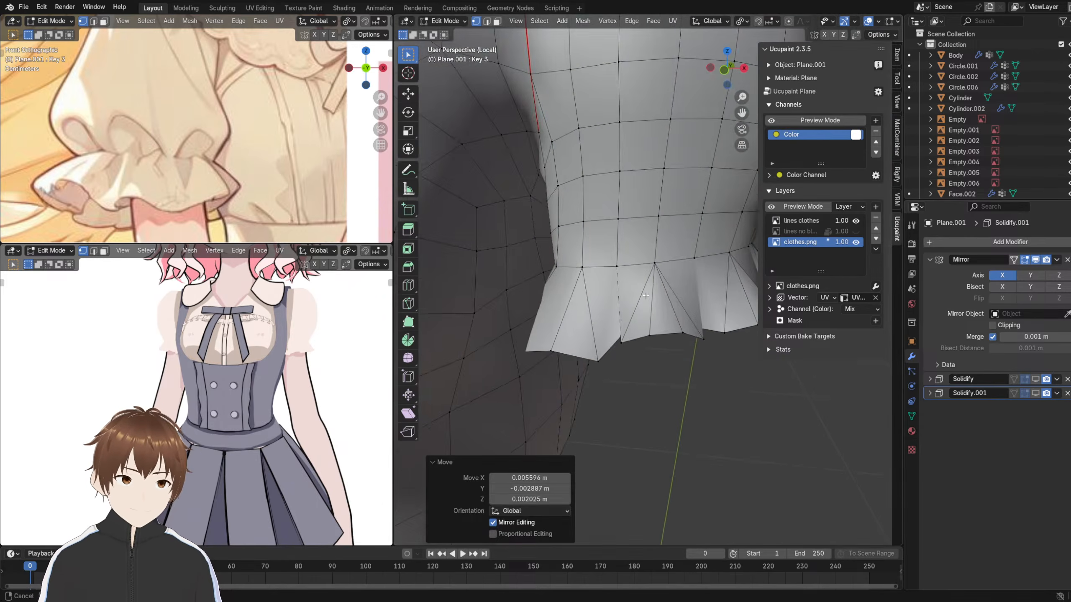
- Reshape the ruffle folds on the sleeve's body-facing end by moving their hem vertices
click(656, 316)
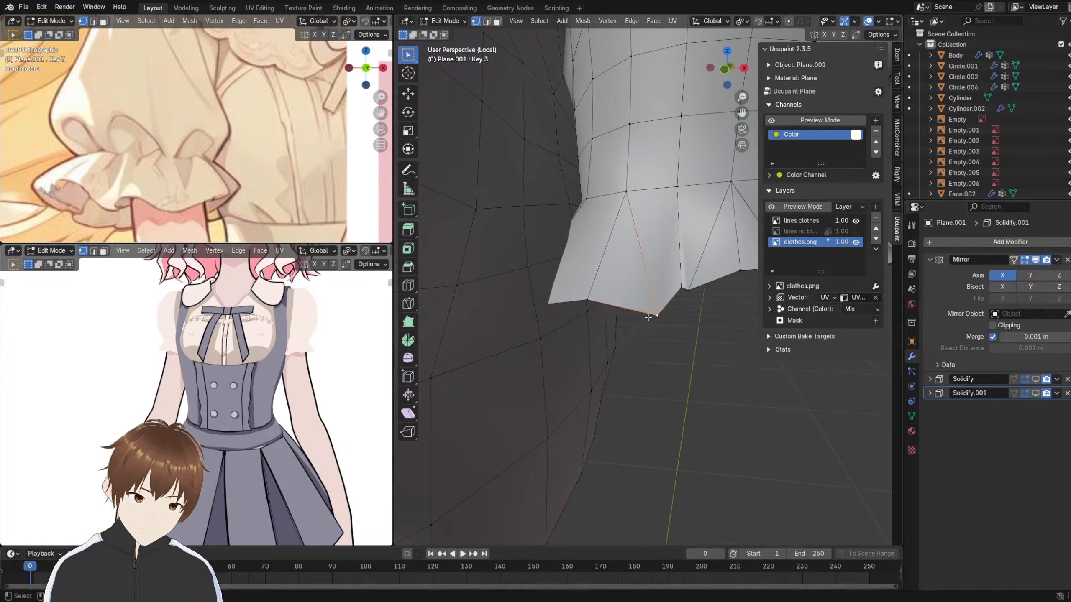
click(644, 298)
middle_drag(644, 297, 706, 284)
key(g)
click(637, 347)
click(640, 281)
scroll(632, 287, up, 3)
key(g)
click(627, 305)
key(g)
click(644, 305)
- Adjust the hem vertices across neighbouring ruffle folds by moving and rotating them to level the lower edge
scroll(633, 280, down, 5)
scroll(631, 302, up, 3)
click(703, 322)
shift+click(652, 319)
click(666, 302)
click(574, 330)
click(630, 314)
click(651, 326)
key(r)
click(626, 307)
click(617, 303)
click(645, 289)
click(651, 298)
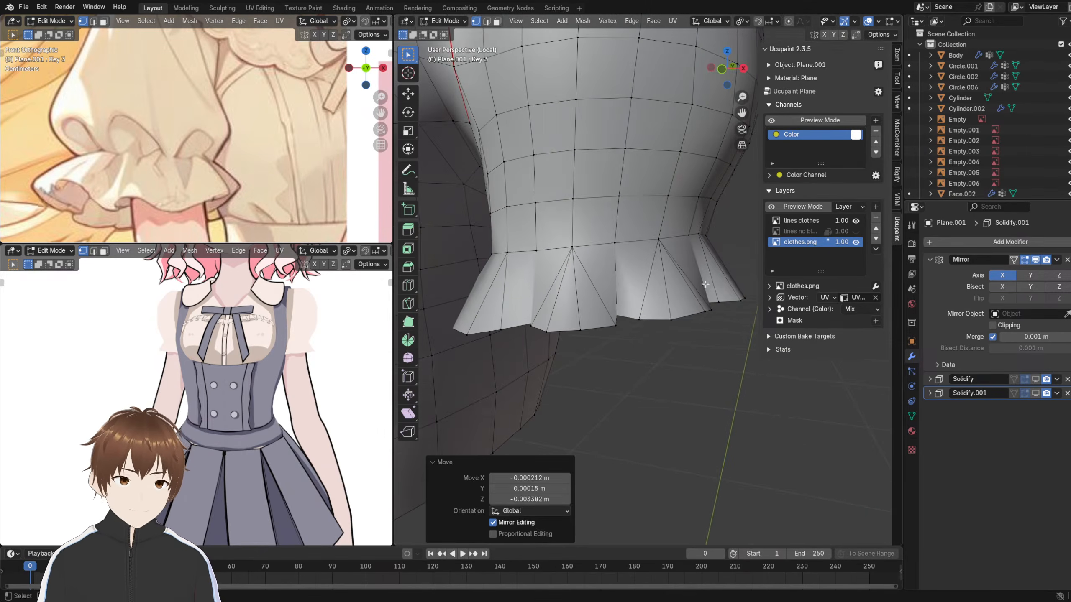
- Undo the last hem vertex move and shift a hem vertex on the fold nearest the torso slightly upwards
key(ctrl+z)
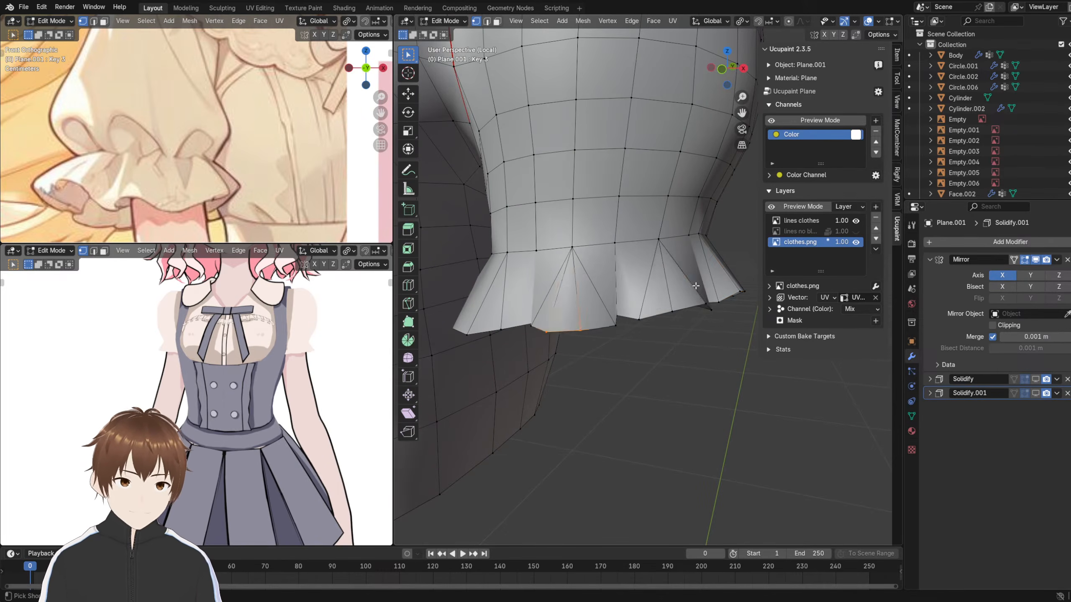
middle_drag(646, 279, 611, 264)
scroll(589, 301, up, 2)
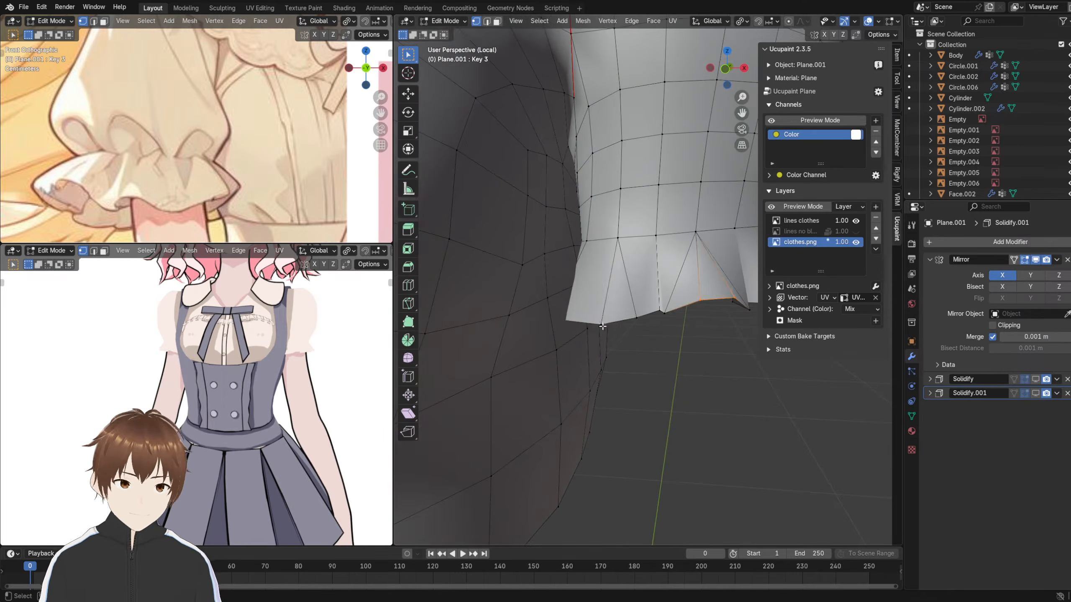
key(g)
click(596, 314)
middle_drag(595, 314, 633, 264)
click(676, 333)
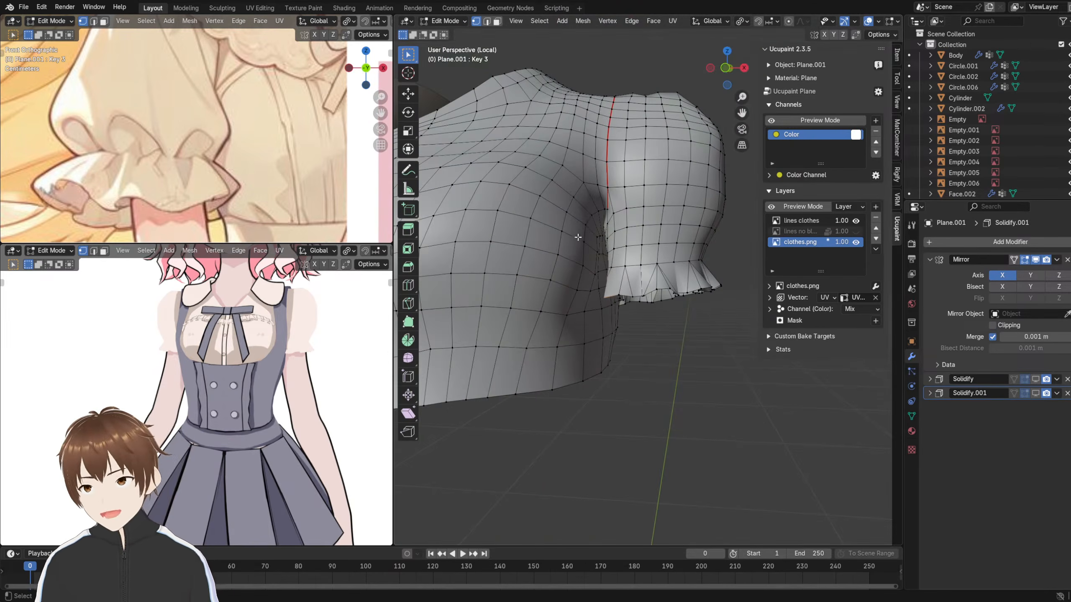
- Select the face column along the blouse's front centre, grow the selection five times across the front panel and hide it
scroll(493, 274, down, 5)
scroll(649, 274, up, 6)
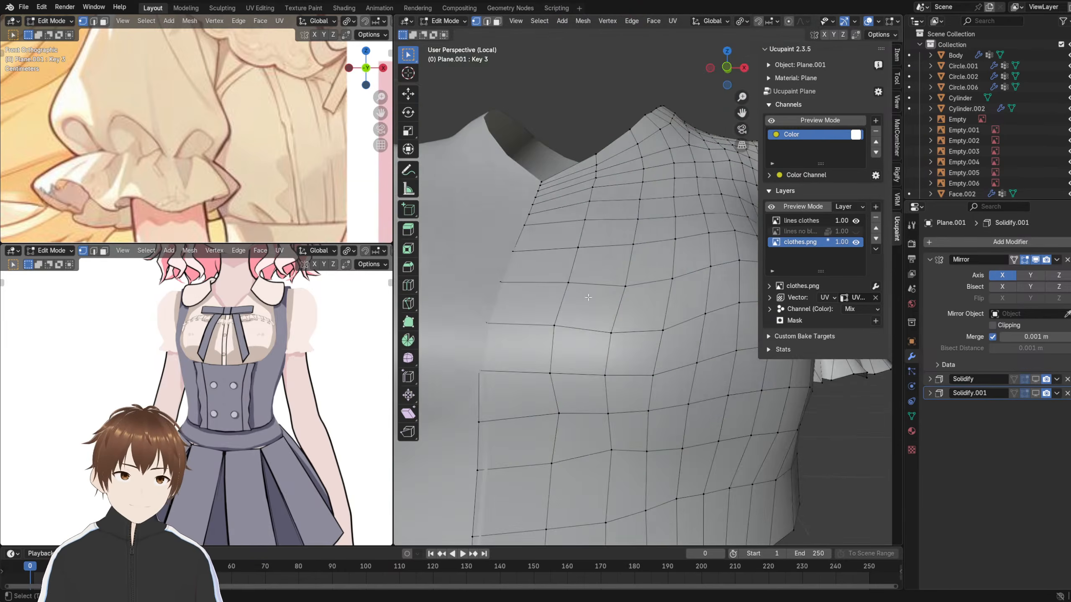
shift+middle_drag(751, 307, 653, 339)
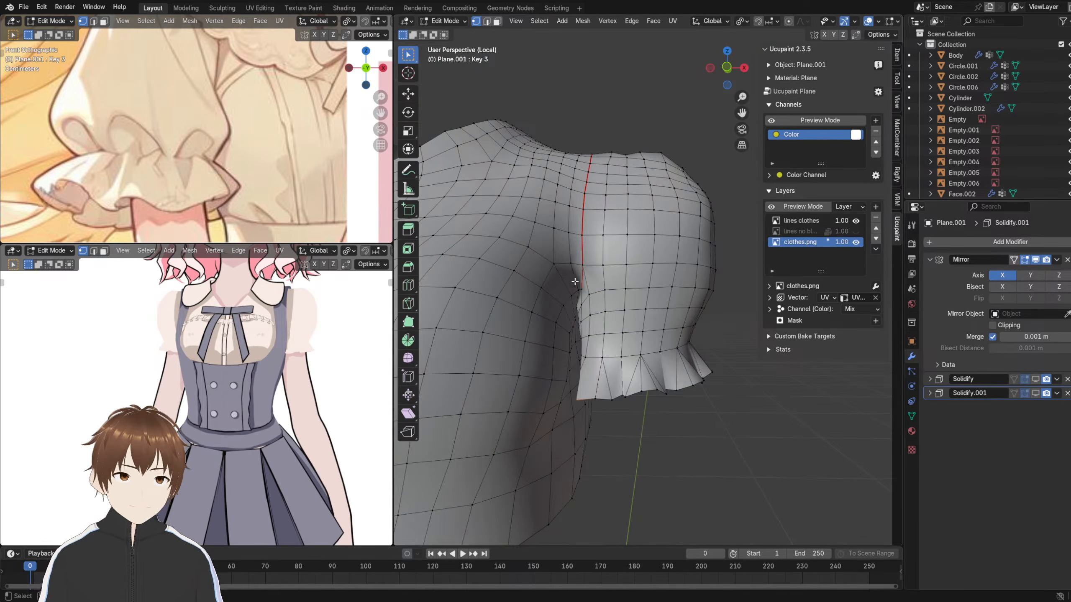
shift+middle_drag(574, 282, 620, 295)
scroll(649, 270, down, 3)
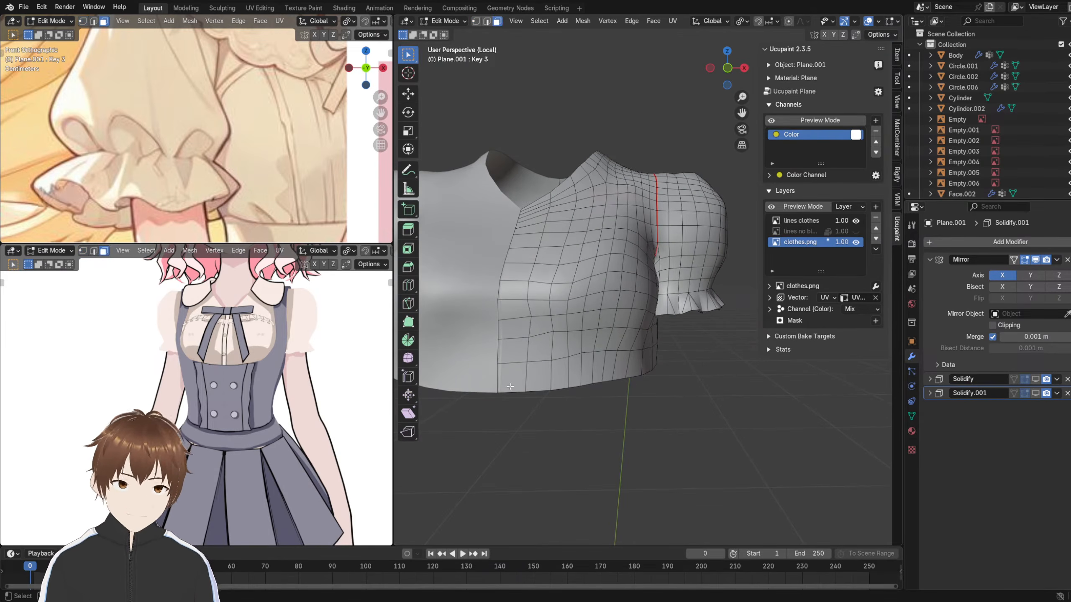
ctrl+click(534, 213)
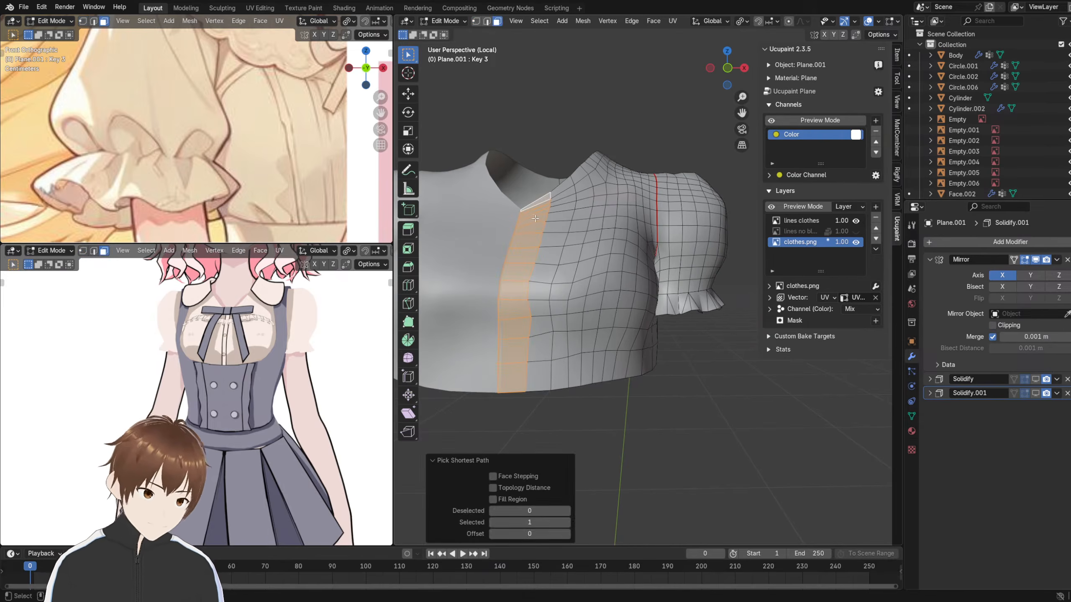
key(ctrl+KP_Add)
key(ctrl+KP_Add)
key(ctrl+KP_Add)
key(ctrl+KP_Add)
key(ctrl+KP_Add)
middle_drag(556, 235, 620, 275)
key(h)
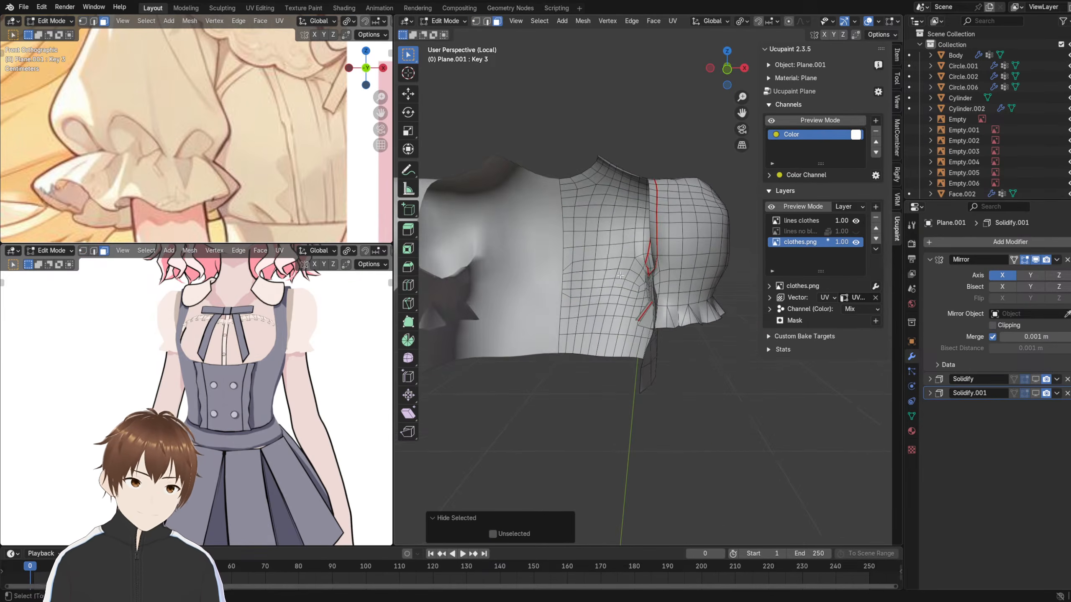
- Select the face column along the blouse's back centre, grow the selection five times and hide it
drag(566, 373, 567, 375)
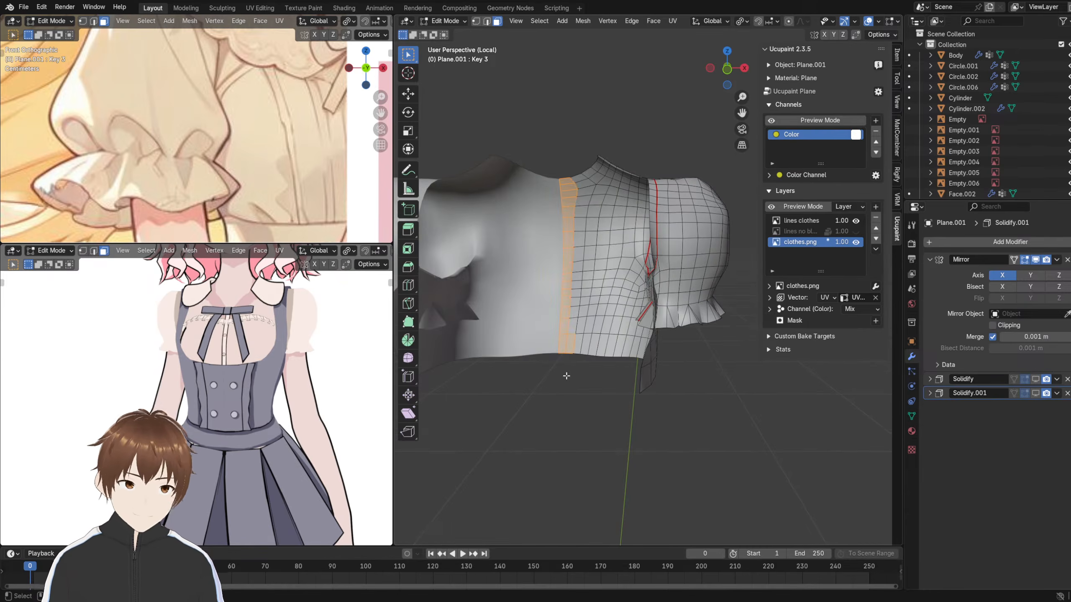
key(ctrl+KP_Add)
key(ctrl+KP_Add)
key(ctrl+KP_Add)
key(ctrl+KP_Add)
key(ctrl+KP_Add)
middle_drag(574, 371, 651, 259)
key(h)
- Select the faces along the armhole and the linked torso side panel, and hide them to expose the sleeve's underarm ruffle
scroll(731, 258, up, 6)
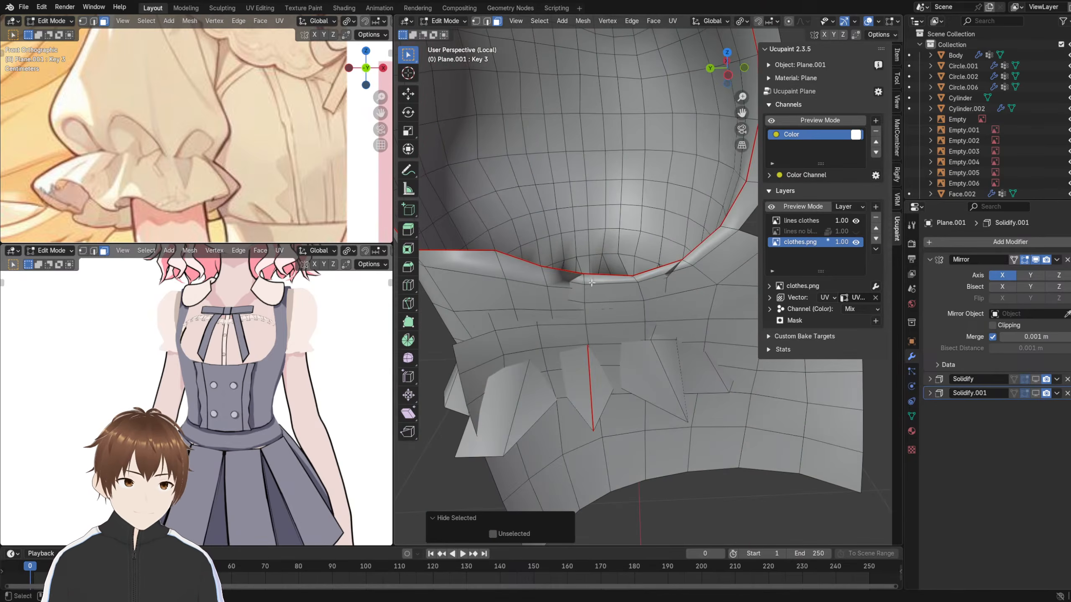
middle_drag(591, 283, 567, 310)
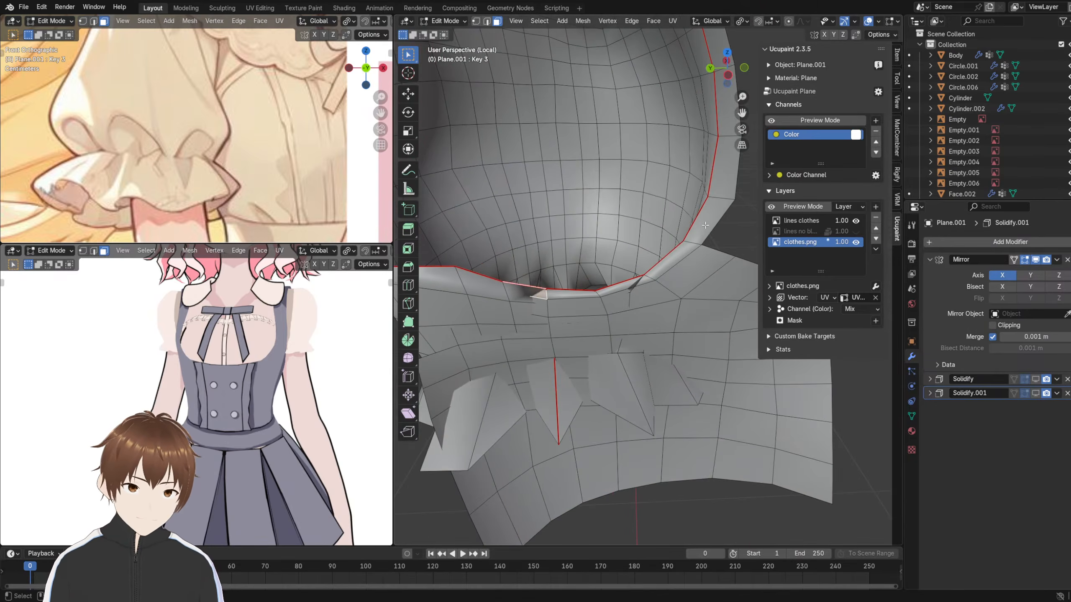
middle_drag(705, 225, 695, 206)
ctrl+click(684, 281)
middle_drag(680, 257, 640, 80)
middle_drag(660, 141, 549, 310)
key(l)
key(h)
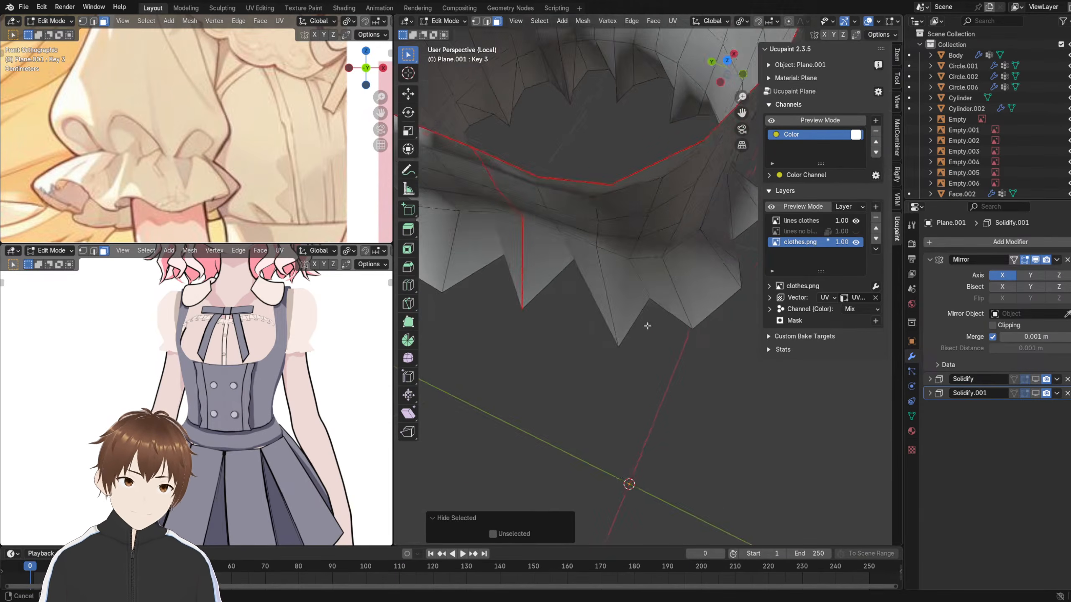
- Knife-cut two edges fanning from the gather vertex to the hem on the underarm ruffle fold beside the seam
middle_drag(614, 292, 597, 199)
click(409, 304)
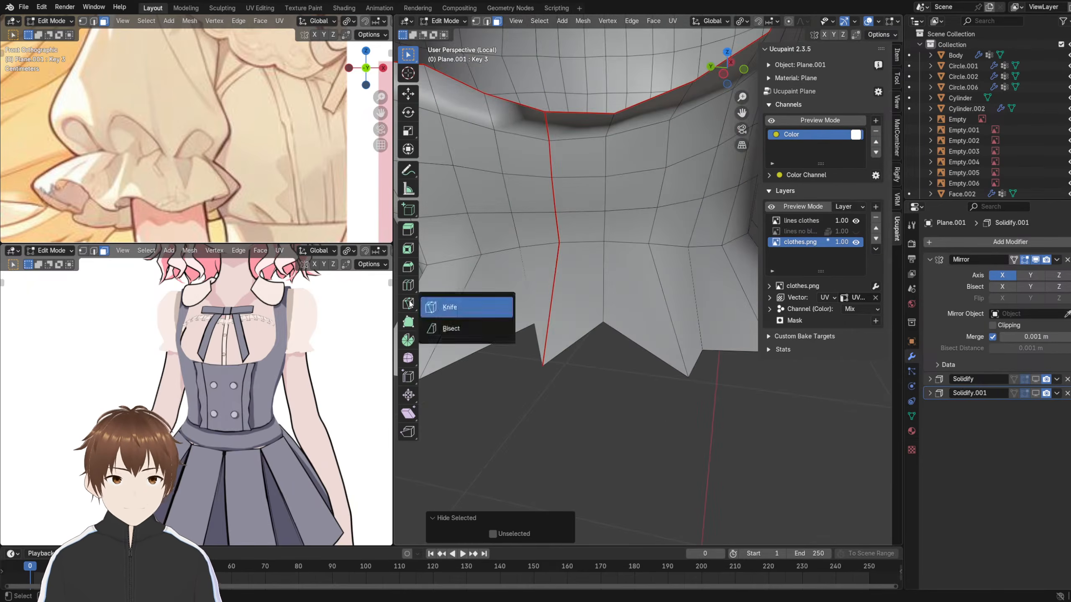
shift+middle_drag(544, 285, 553, 290)
click(408, 303)
middle_drag(679, 249, 695, 255)
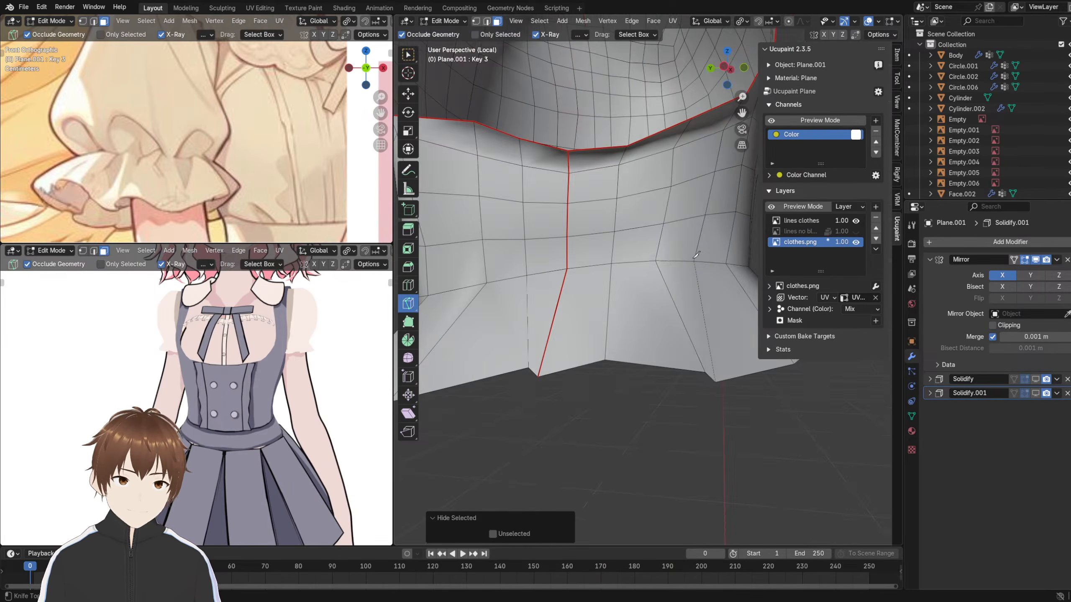
click(656, 260)
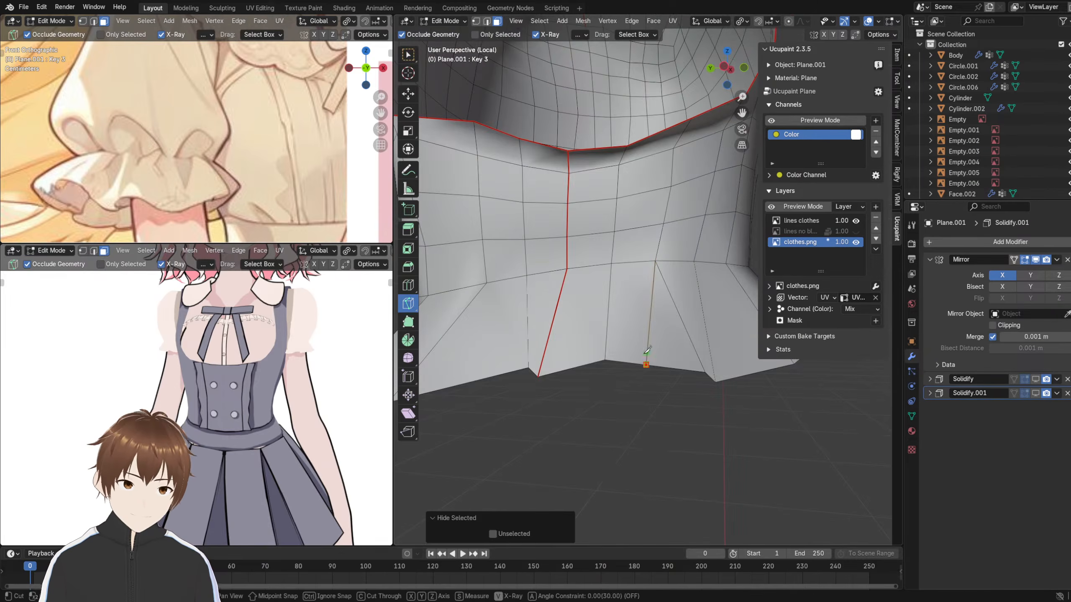
click(647, 351)
key(Return)
click(660, 256)
click(636, 339)
key(Return)
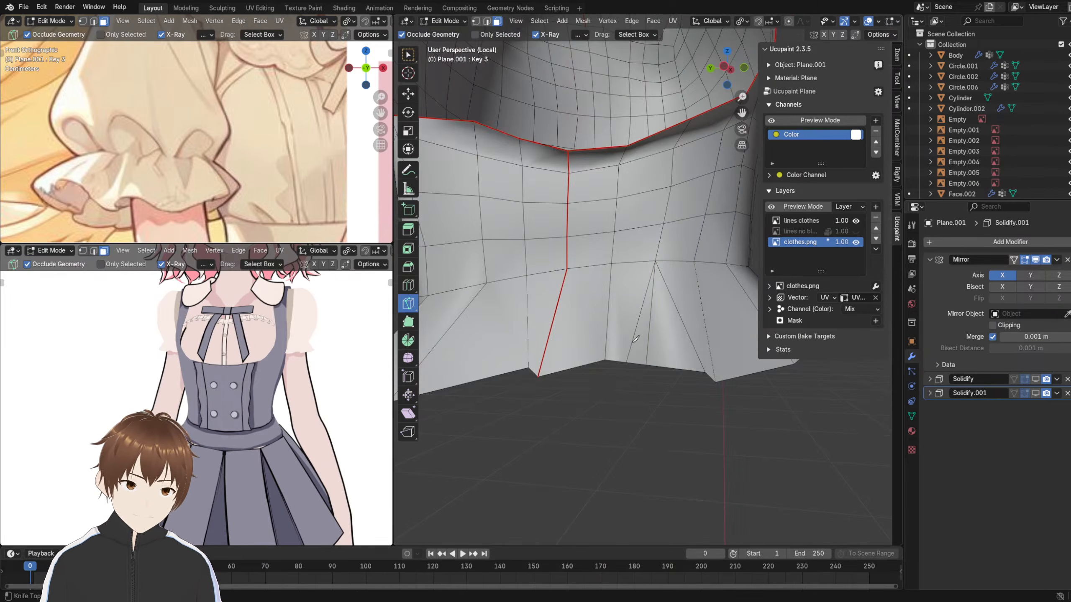
- Knife-cut extra edges from the seam's gather vertex down to the hem of the underarm ruffle
click(568, 267)
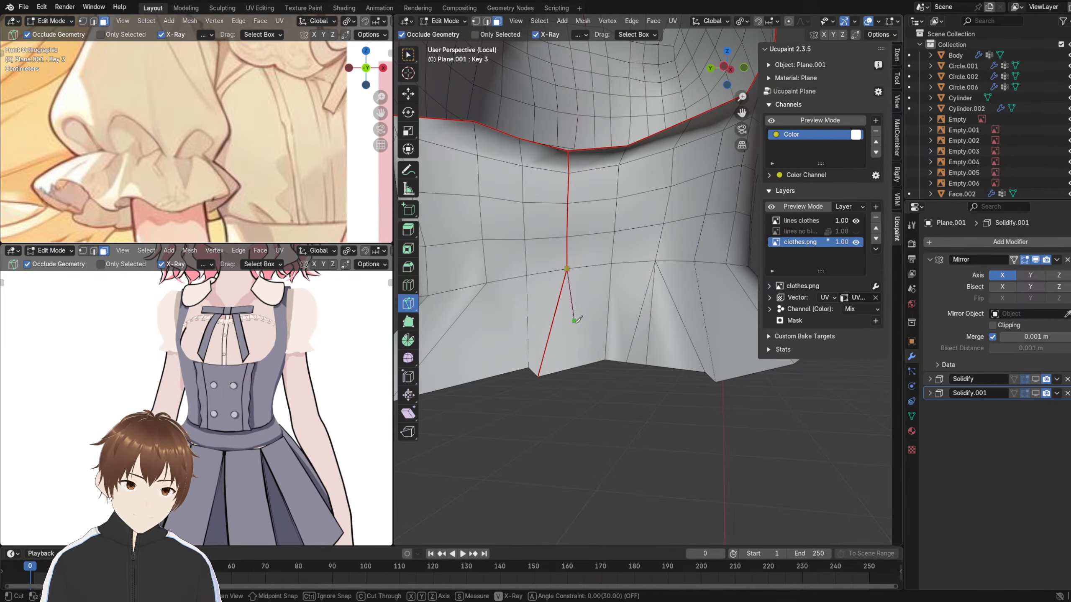
click(567, 268)
key(Return)
middle_drag(566, 369, 646, 257)
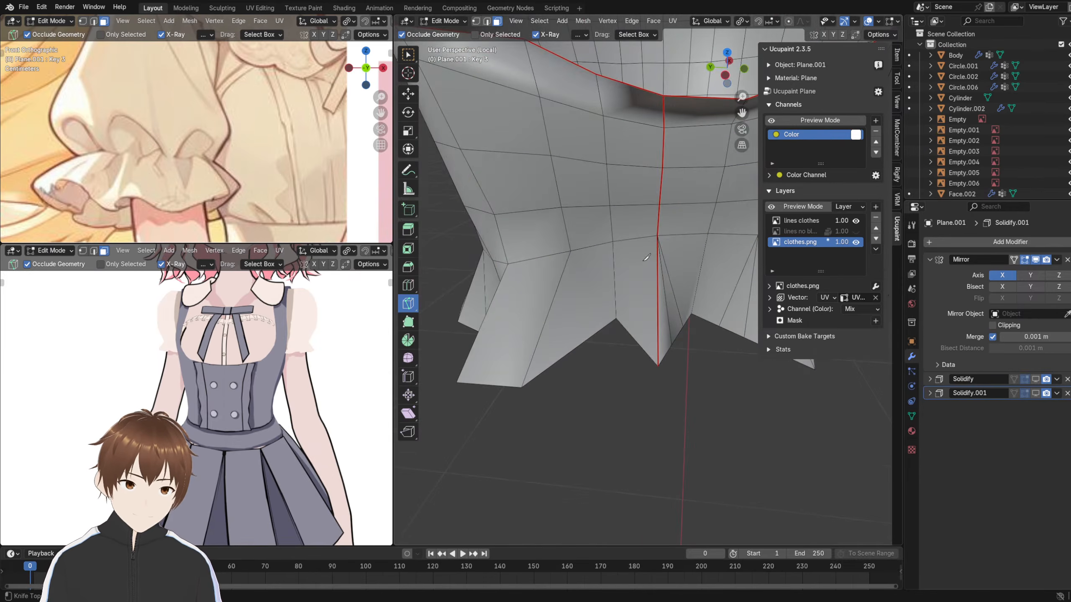
click(659, 235)
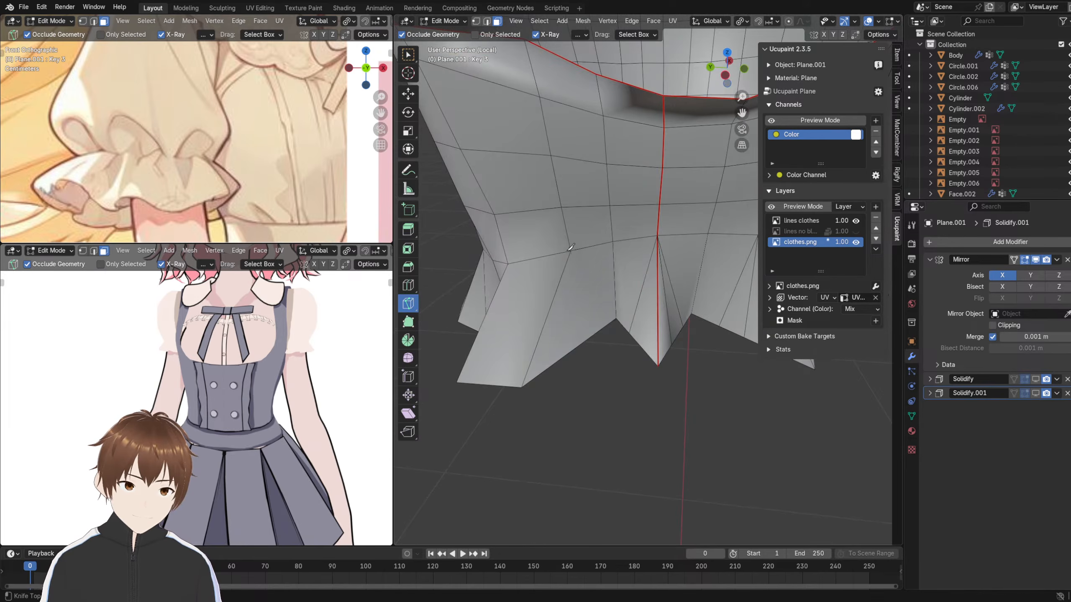
key(Return)
- Knife-cut a vertical edge down the middle of the wide fold near the seam and inspect the ruffle around the sleeve
middle_drag(586, 340, 592, 258)
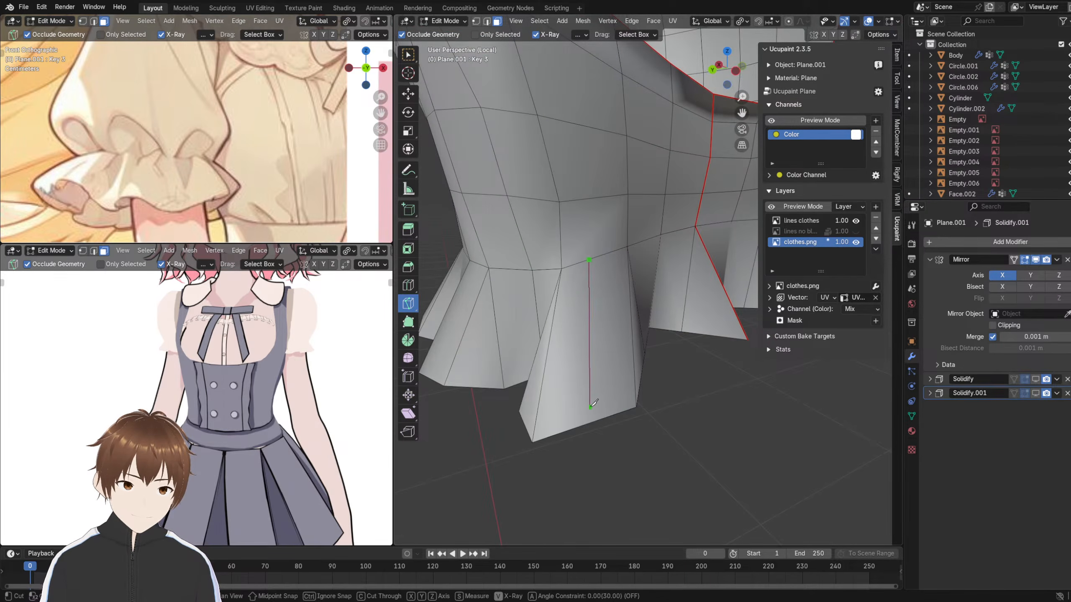
scroll(606, 391, down, 6)
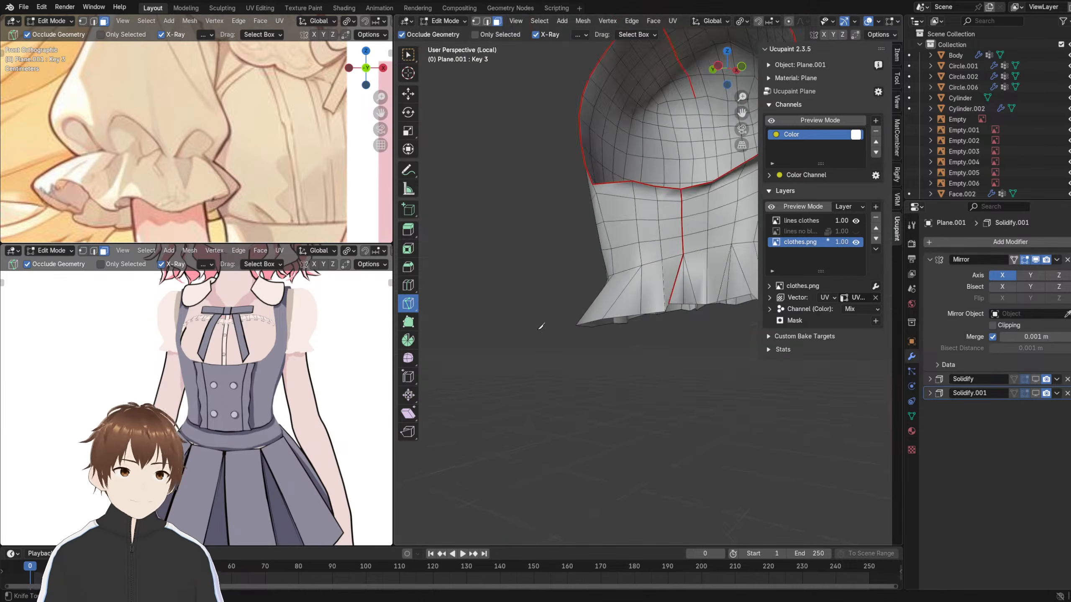
middle_drag(630, 280, 577, 302)
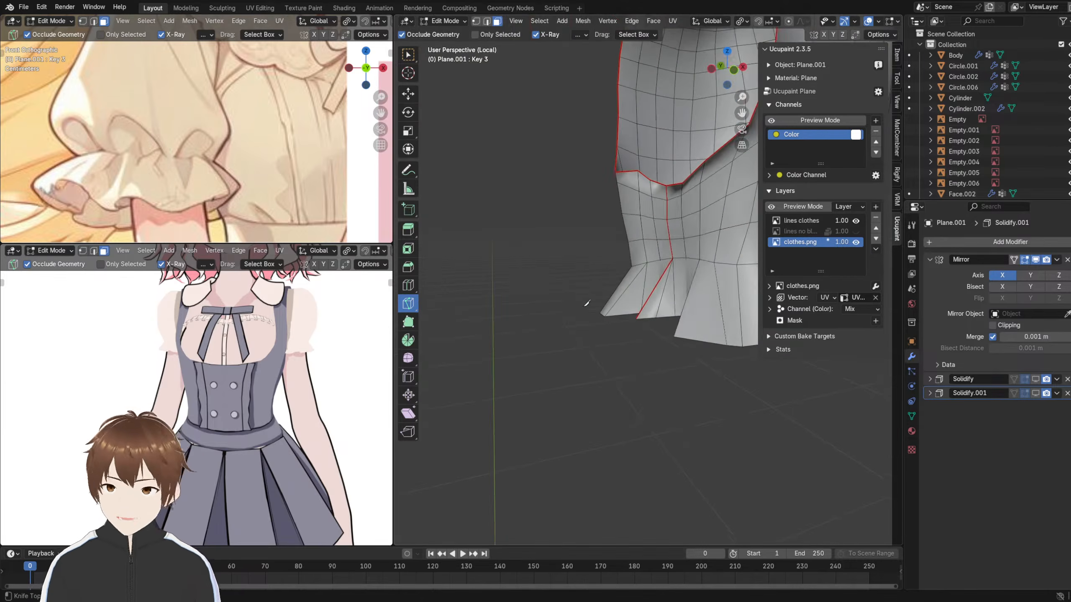
middle_drag(600, 240, 567, 257)
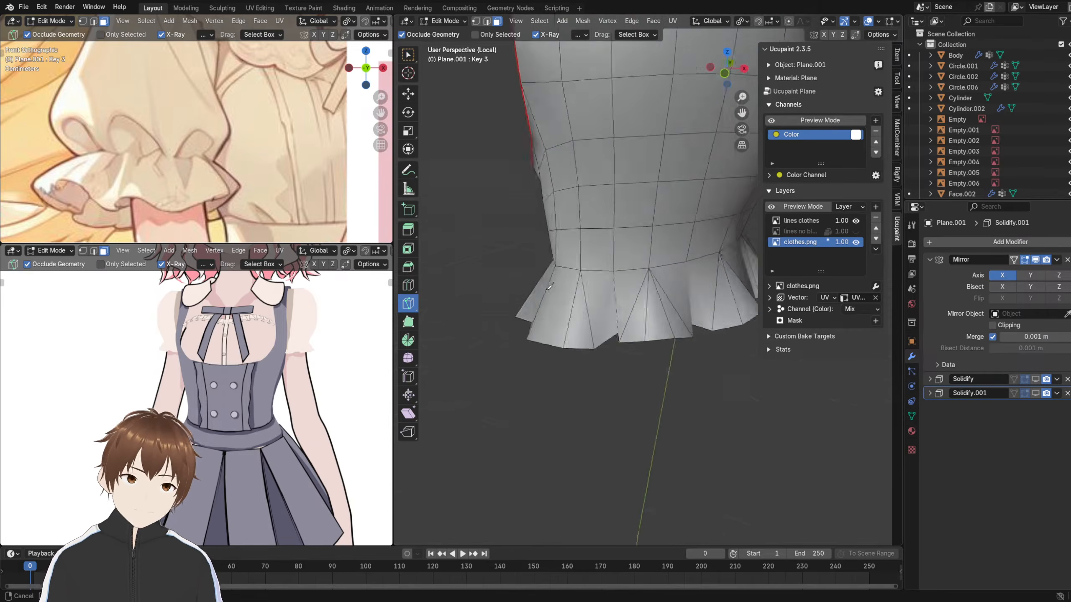
- Select the hem vertices of the wide underarm ruffle fold and move them inward to start rounding its edge
middle_drag(549, 286, 616, 233)
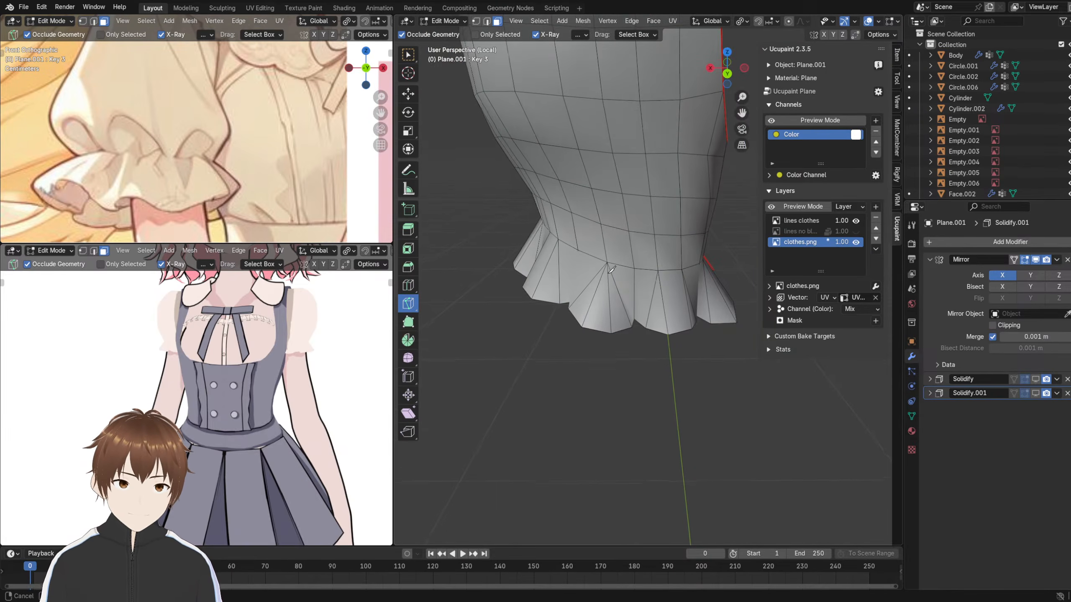
middle_drag(613, 271, 656, 274)
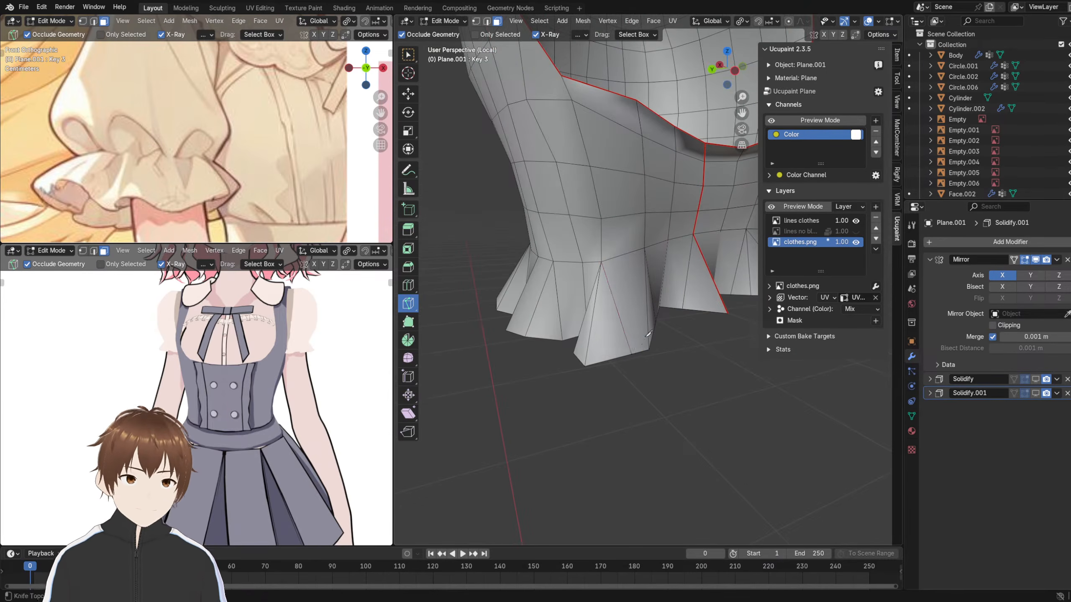
middle_drag(648, 333, 532, 170)
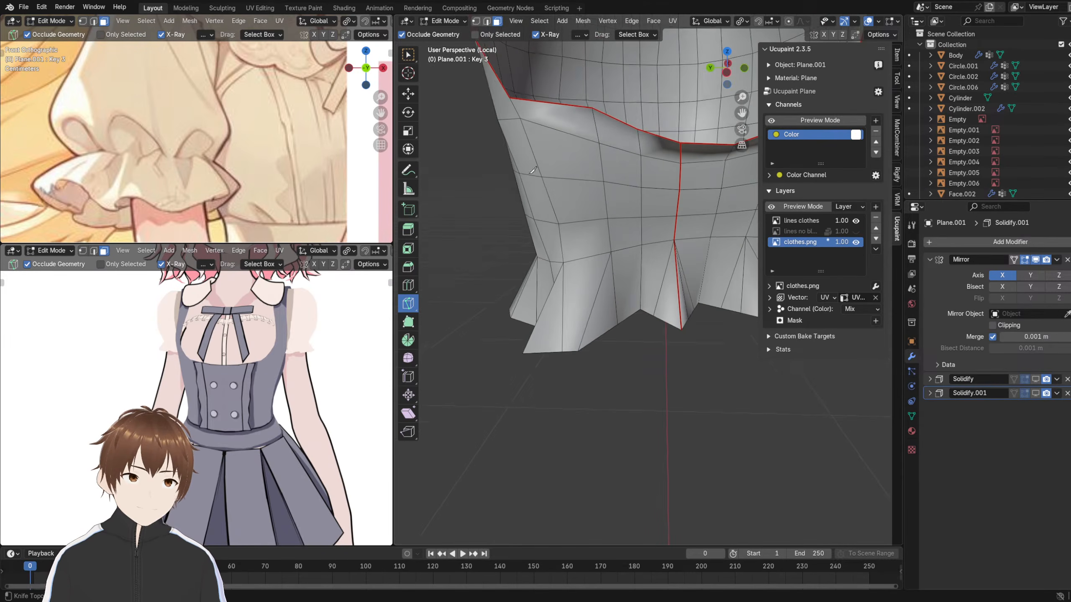
middle_drag(537, 221, 646, 257)
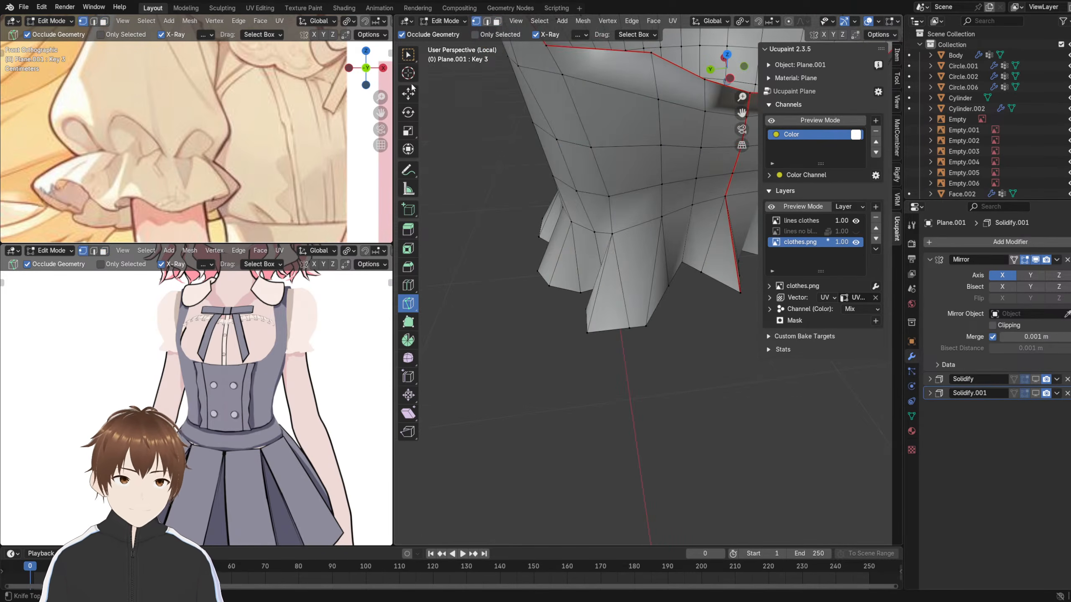
click(408, 55)
middle_drag(590, 296, 619, 358)
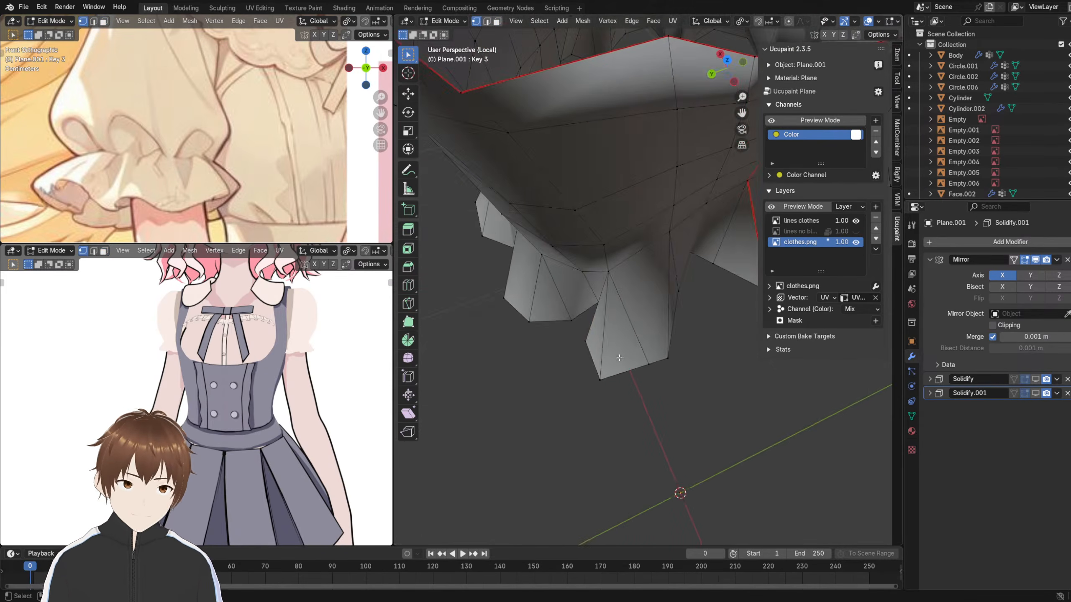
drag(577, 330, 673, 394)
middle_drag(657, 383, 639, 393)
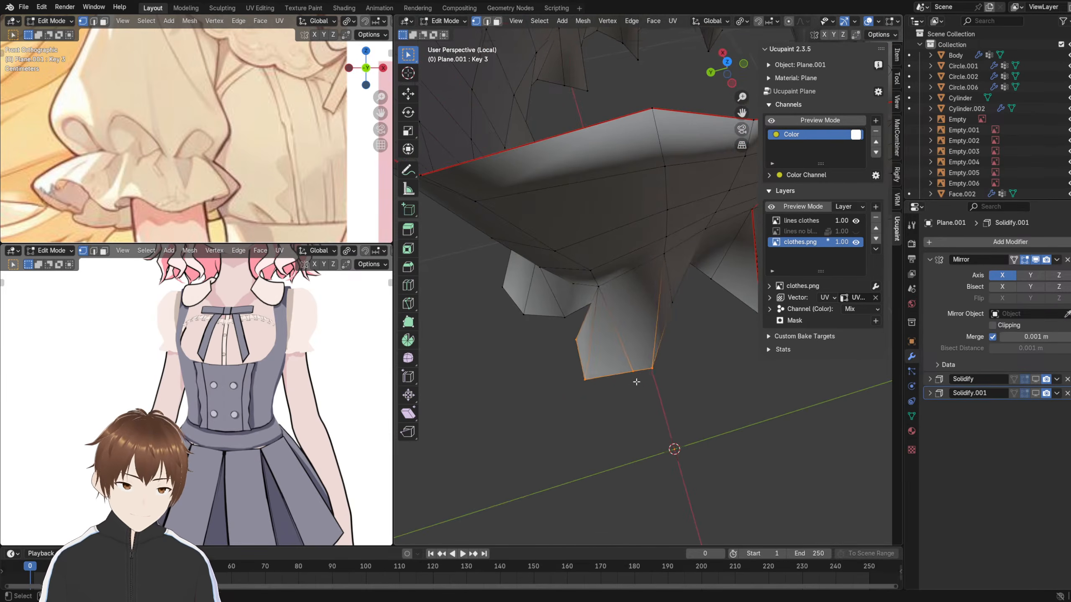
key(g)
click(647, 365)
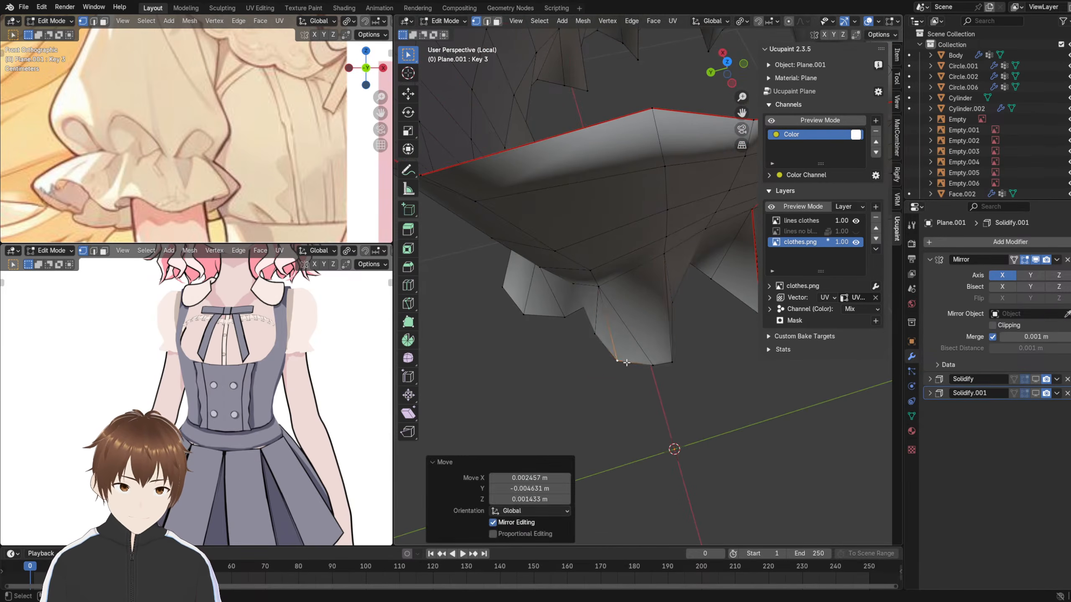
key(g)
click(642, 358)
- Move the side, middle and tip hem vertices of the same underarm fold to curve its pointed bottom edge
middle_drag(642, 358, 655, 316)
click(656, 317)
key(g)
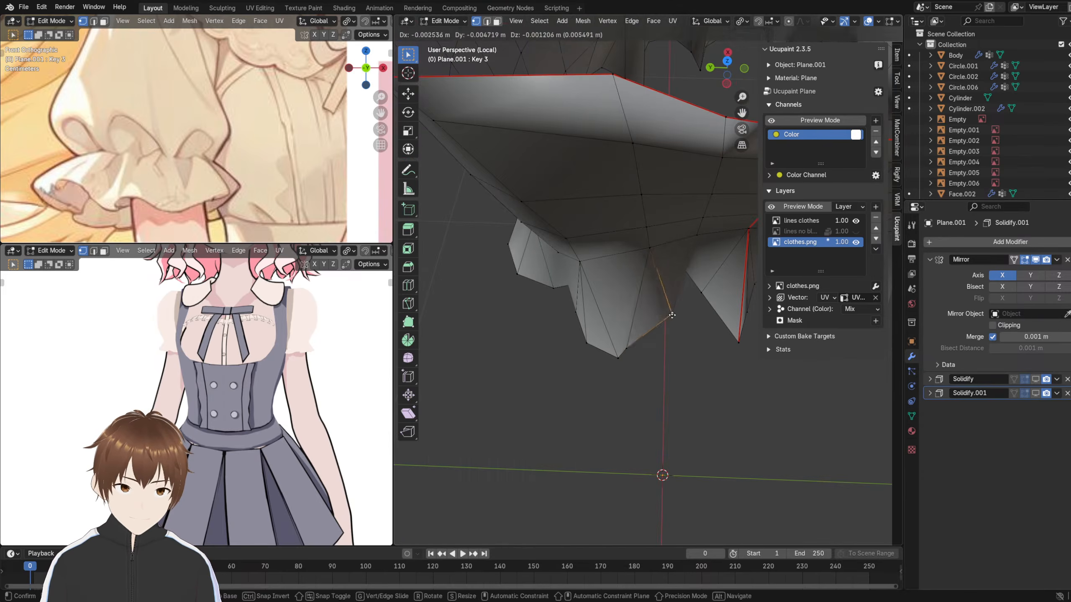
click(673, 312)
click(629, 350)
key(g)
click(655, 336)
click(619, 359)
key(g)
click(628, 340)
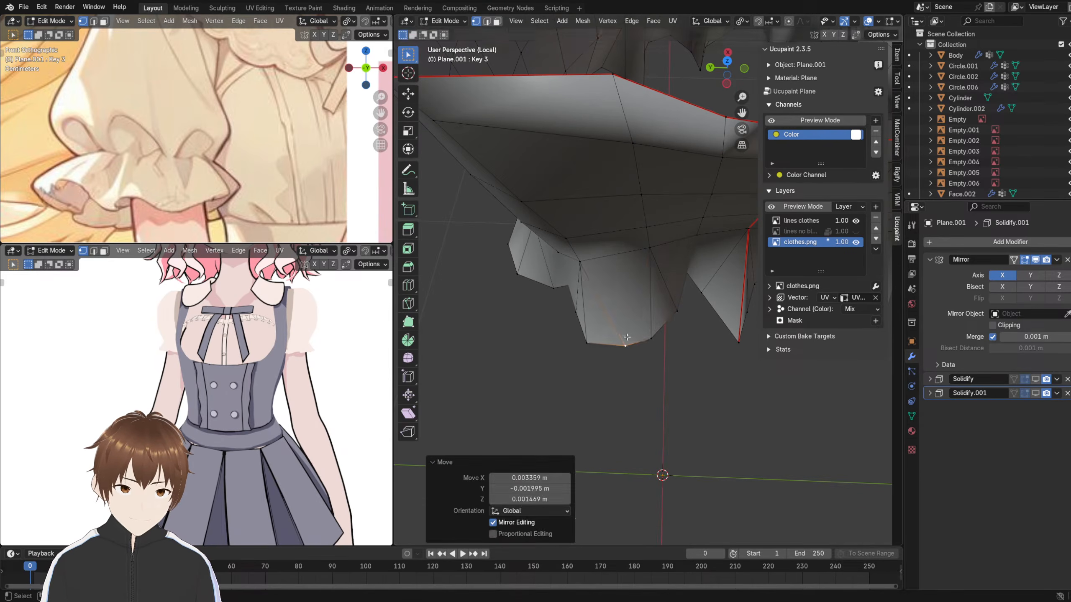
- Pull the two hem vertices on one side of the seam fold outward and down to widen it
middle_drag(655, 304, 591, 338)
click(636, 302)
key(g)
click(654, 319)
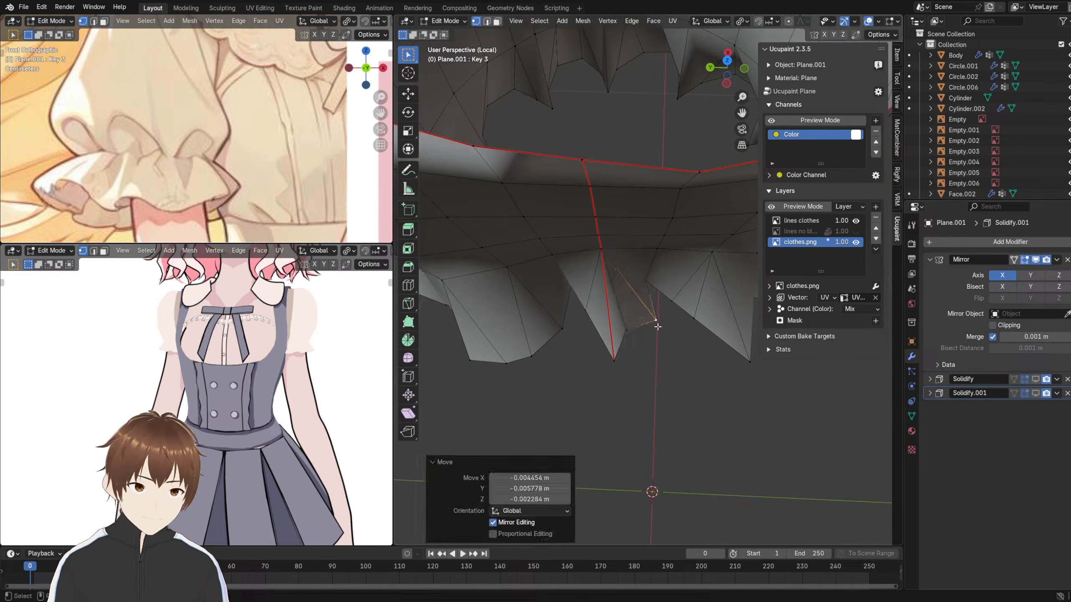
click(628, 331)
key(g)
click(642, 342)
- Reposition the seam's hem vertex and the vertices on both sides of it to turn the seam fold's point into a rounded edge
click(592, 320)
key(g)
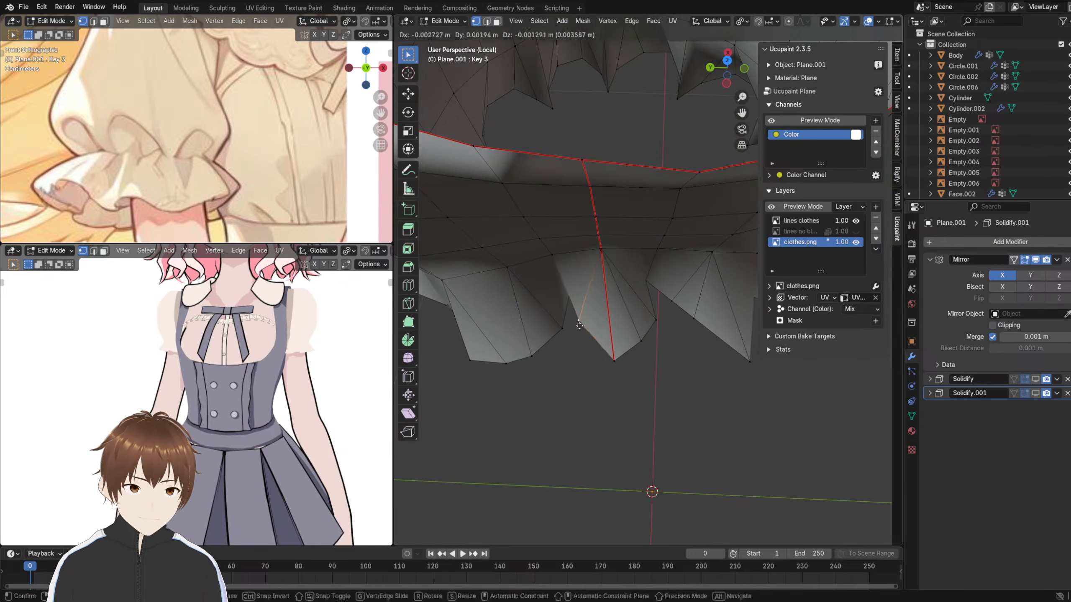
click(586, 332)
click(611, 358)
key(g)
click(594, 345)
click(634, 339)
key(g)
click(624, 341)
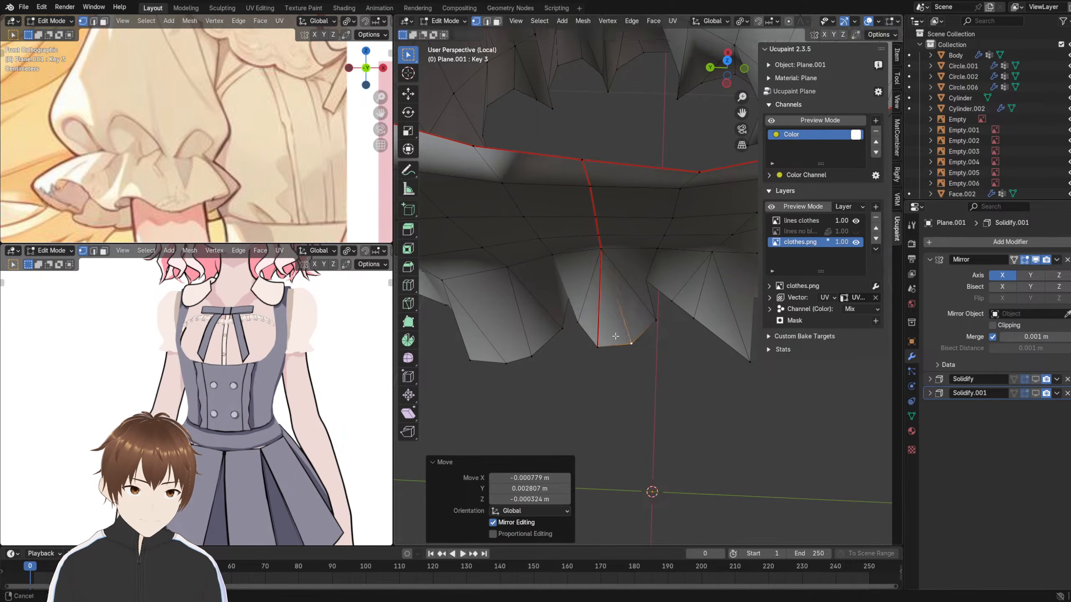
- Move the tip and side hem vertices of the next fold past the seam to begin reshaping its pointed edge
middle_drag(624, 341, 601, 315)
click(673, 354)
key(g)
click(655, 342)
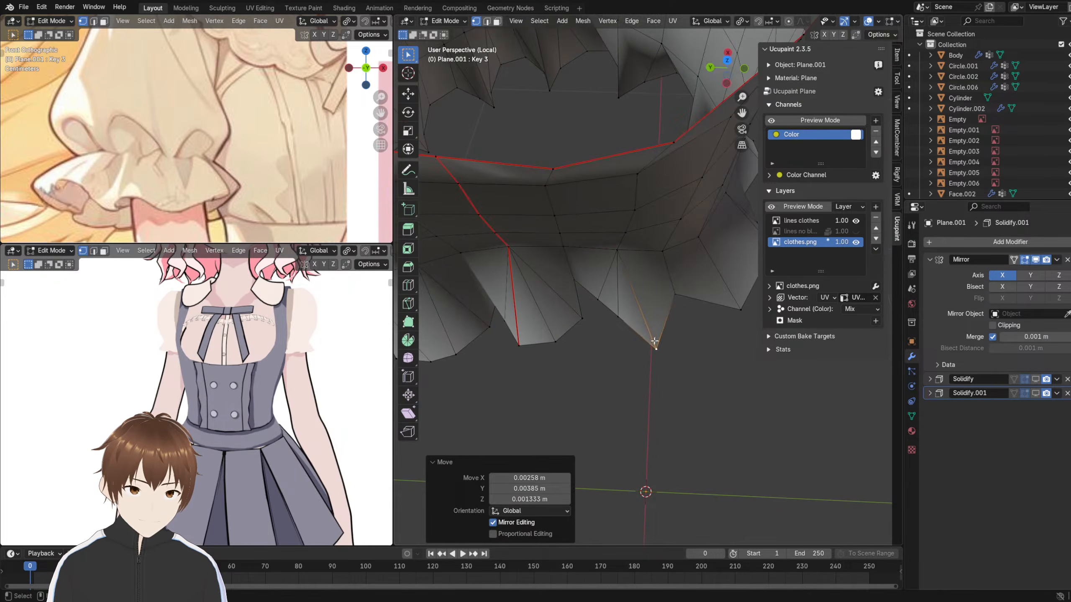
click(619, 317)
key(g)
click(618, 338)
key(g)
click(602, 306)
middle_drag(602, 306, 611, 346)
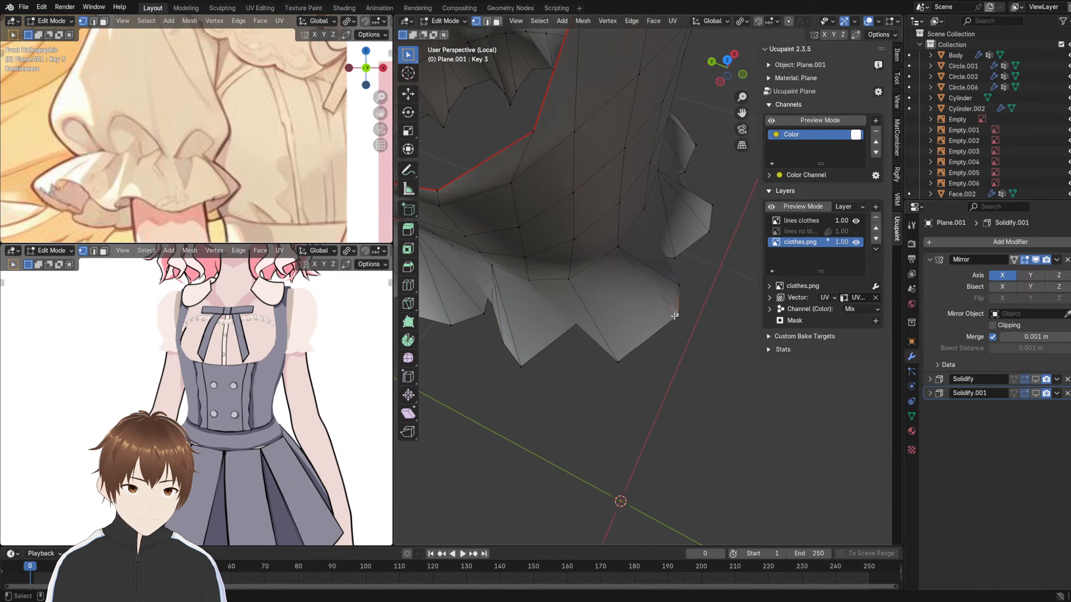
- Raise the pointed tip of the outer ruffle fold and adjust the neighbouring hem vertices to flatten the spike
click(618, 361)
key(g)
click(623, 325)
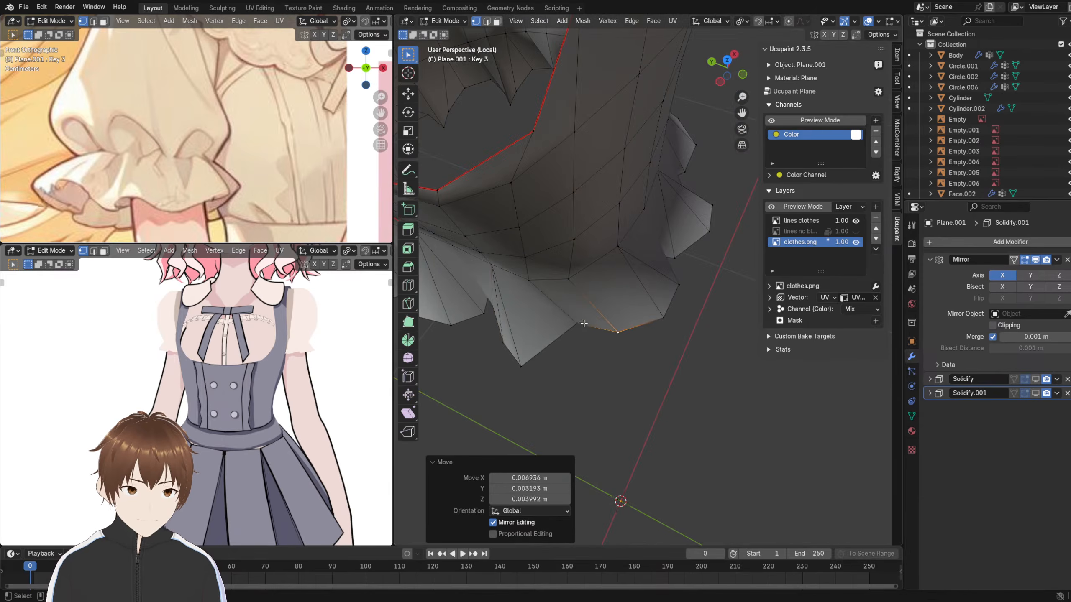
middle_drag(579, 326, 632, 329)
key(g)
click(590, 287)
key(g)
click(588, 251)
key(g)
click(623, 253)
key(g)
click(638, 296)
- Spread the hem vertices of the fold beside the seam fold to give it a rounded bottom edge
click(648, 291)
key(g)
click(659, 313)
key(g)
click(624, 338)
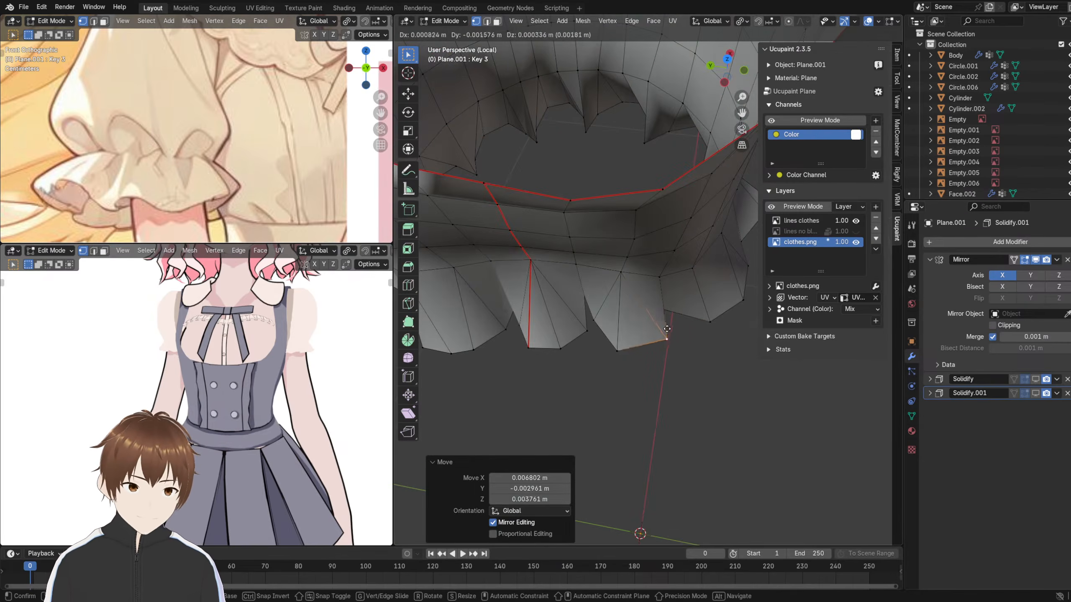
key(g)
click(627, 334)
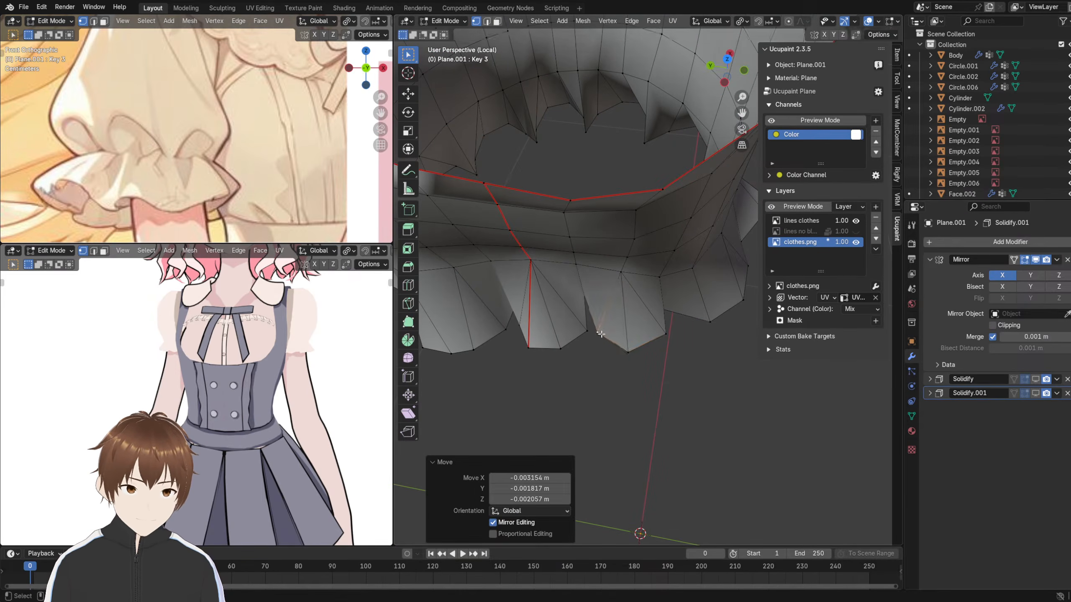
- Shift three hem vertices along the underarm fold's bottom edge to even out its curve from below
middle_drag(628, 334, 655, 349)
click(645, 364)
key(g)
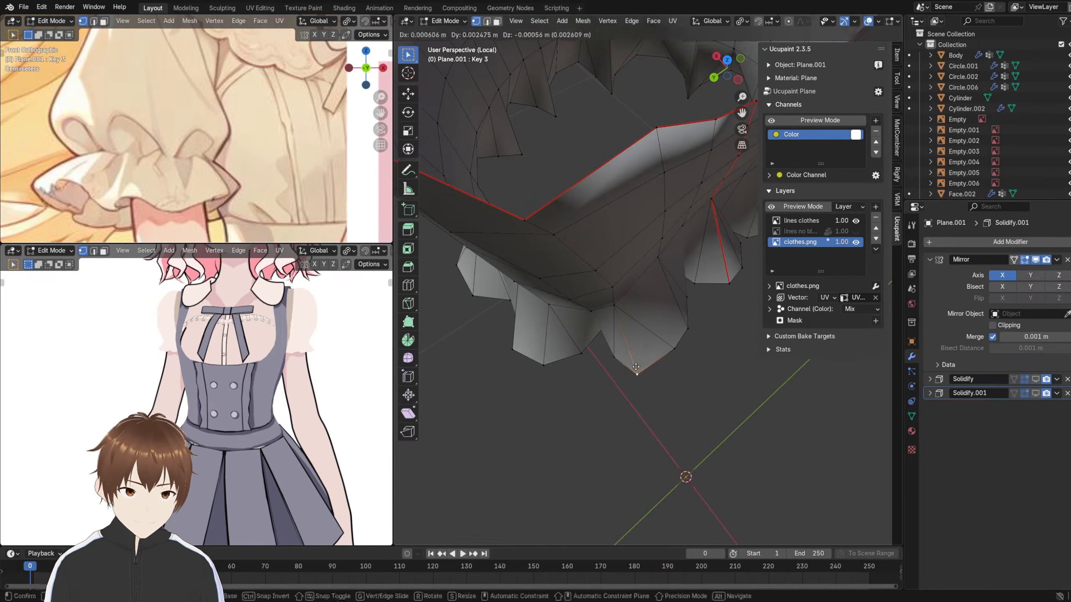
click(641, 365)
click(668, 349)
key(g)
click(659, 355)
click(681, 330)
key(g)
click(676, 338)
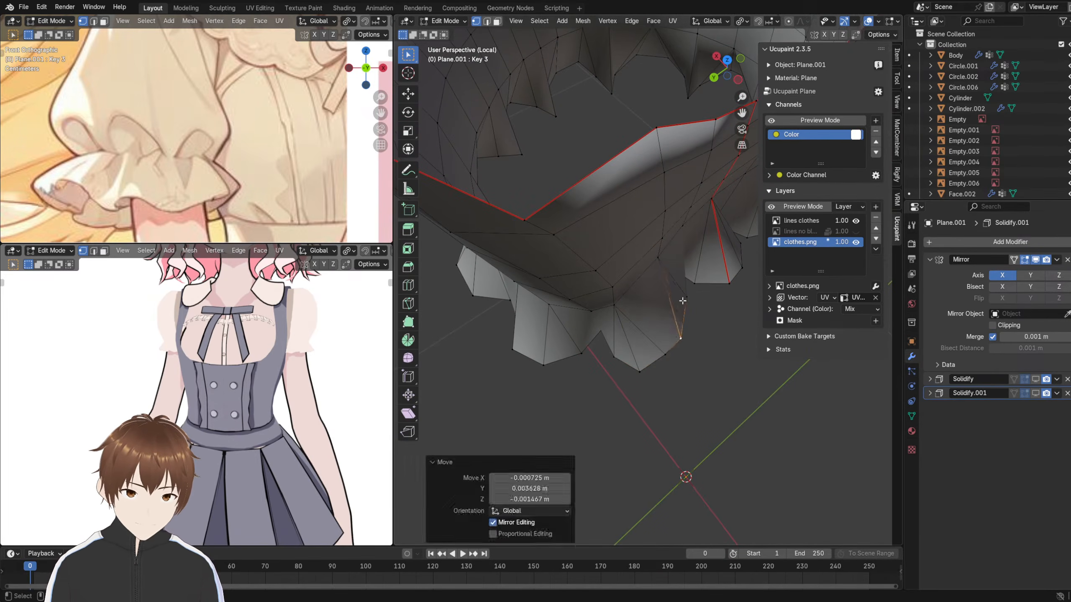
- Adjust the valley vertices between the underarm folds and shift the seam fold's whole hem sideways between its neighbours
click(682, 301)
middle_drag(679, 301, 631, 284)
key(g)
click(649, 305)
click(631, 236)
middle_drag(610, 240, 617, 287)
key(g)
click(601, 258)
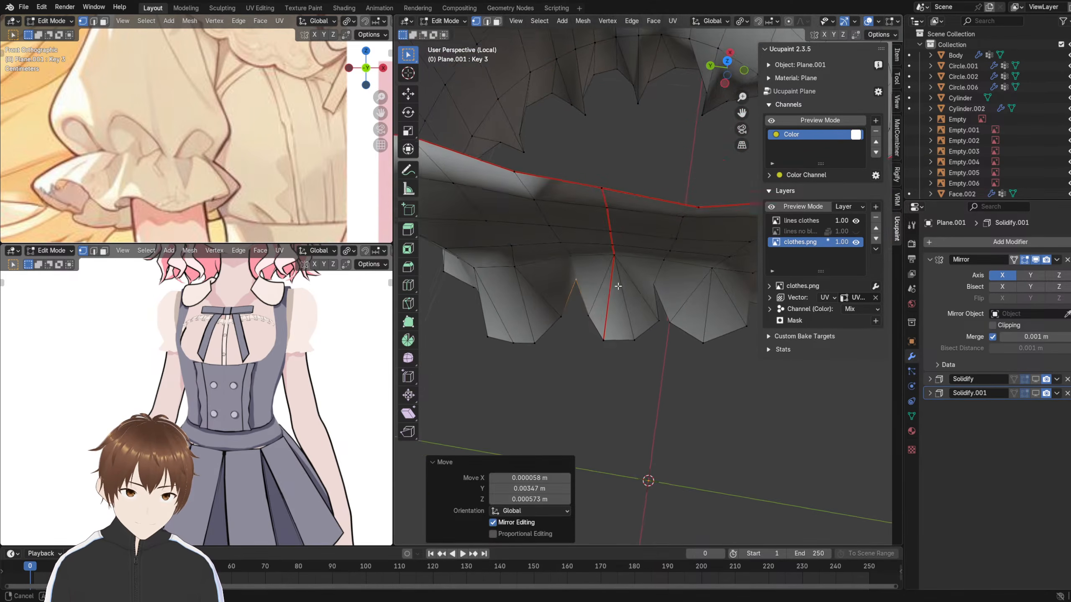
drag(577, 305, 665, 351)
key(g)
click(616, 361)
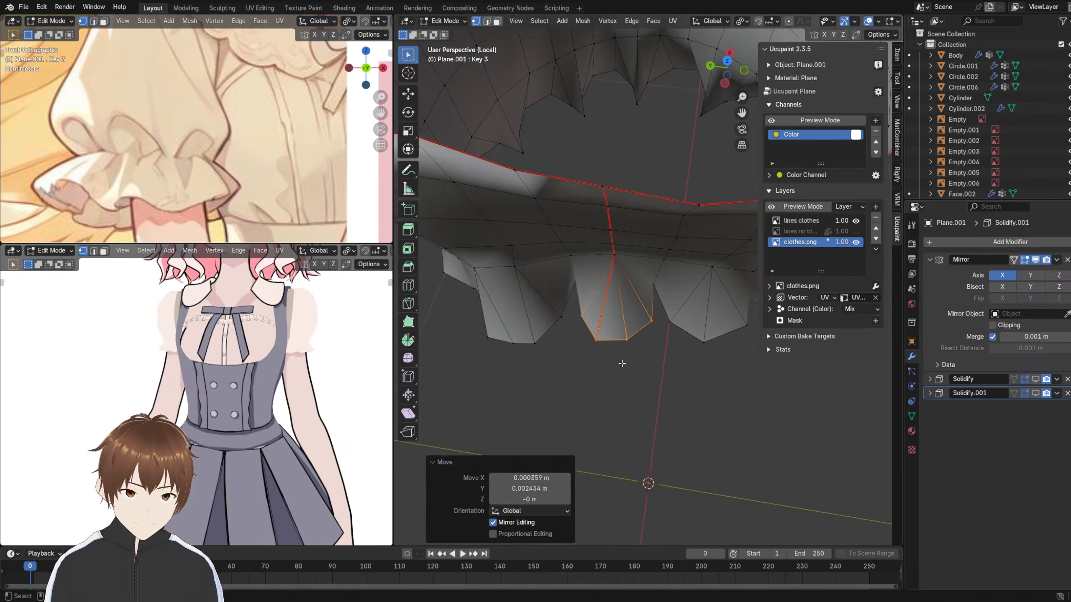
- Move the hem vertices at the notch between the two folds past the seam to soften the step
middle_drag(627, 358, 583, 284)
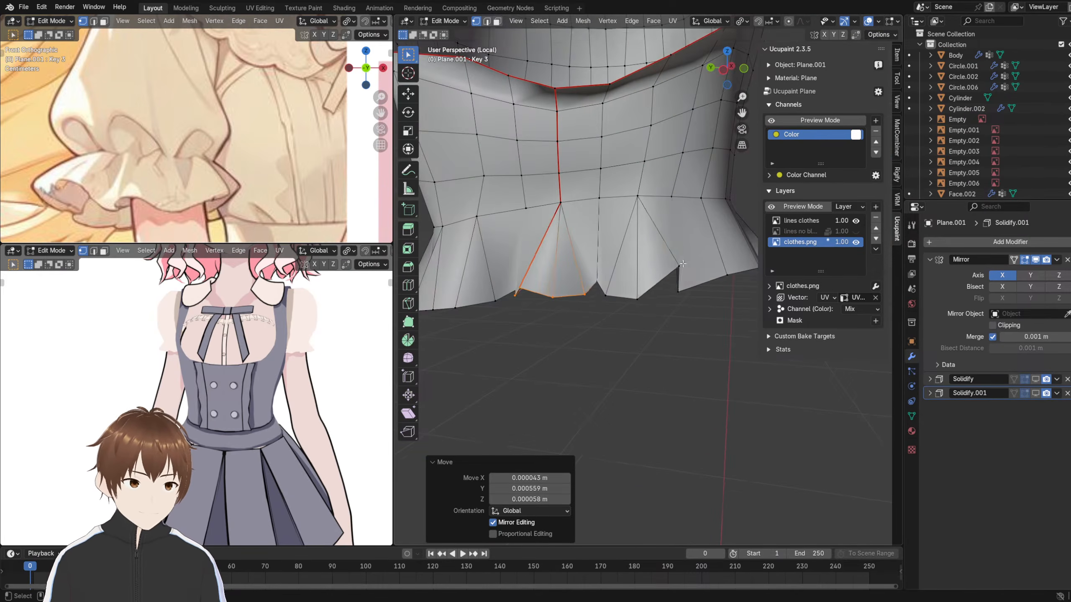
click(682, 264)
key(g)
click(669, 293)
click(683, 292)
key(g)
click(690, 275)
- Fine-tune individual hem vertices along the neighbouring folds to even out the ruffle's lower edge
mouse_move(690, 275)
middle_down()
mouse_move(686, 358)
mouse_move(697, 350)
mouse_move(633, 325)
mouse_move(571, 287)
mouse_move(569, 272)
mouse_move(638, 389)
mouse_move(595, 270)
mouse_move(624, 282)
mouse_move(584, 291)
mouse_move(641, 345)
mouse_move(632, 287)
mouse_move(610, 273)
mouse_move(576, 290)
mouse_move(589, 307)
mouse_move(547, 304)
mouse_move(583, 289)
mouse_move(677, 303)
mouse_move(700, 283)
middle_up()
click(569, 285)
key(g)
click(567, 289)
click(599, 295)
key(g)
click(638, 388)
click(658, 292)
key(g)
click(652, 284)
click(624, 292)
key(g)
click(627, 286)
- Switch the blouse to Texture Paint mode with rendered viewport shading to check the reshaped sleeve
scroll(586, 293, down, 3)
key(Tab)
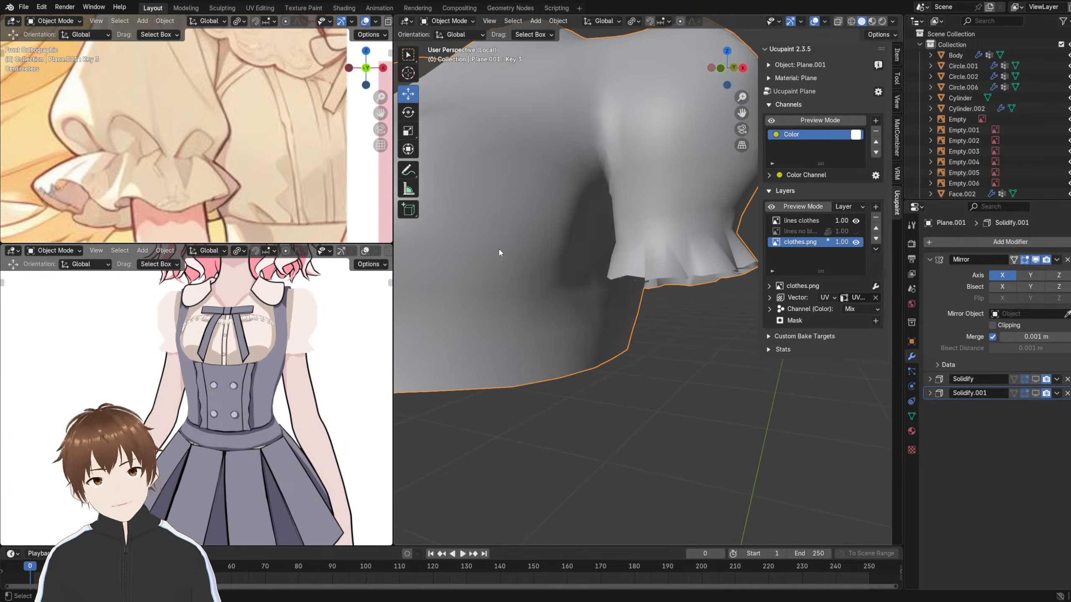
mouse_move(630, 273)
middle_down()
mouse_move(621, 283)
mouse_move(638, 278)
mouse_move(631, 254)
mouse_move(612, 264)
middle_up()
scroll(638, 279, up, 2)
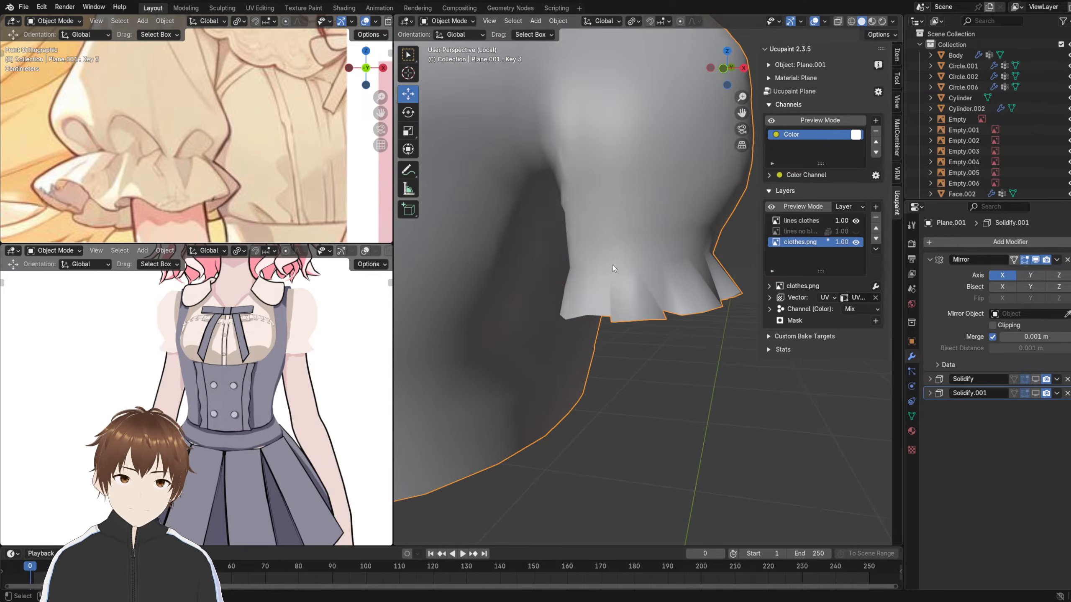
click(448, 21)
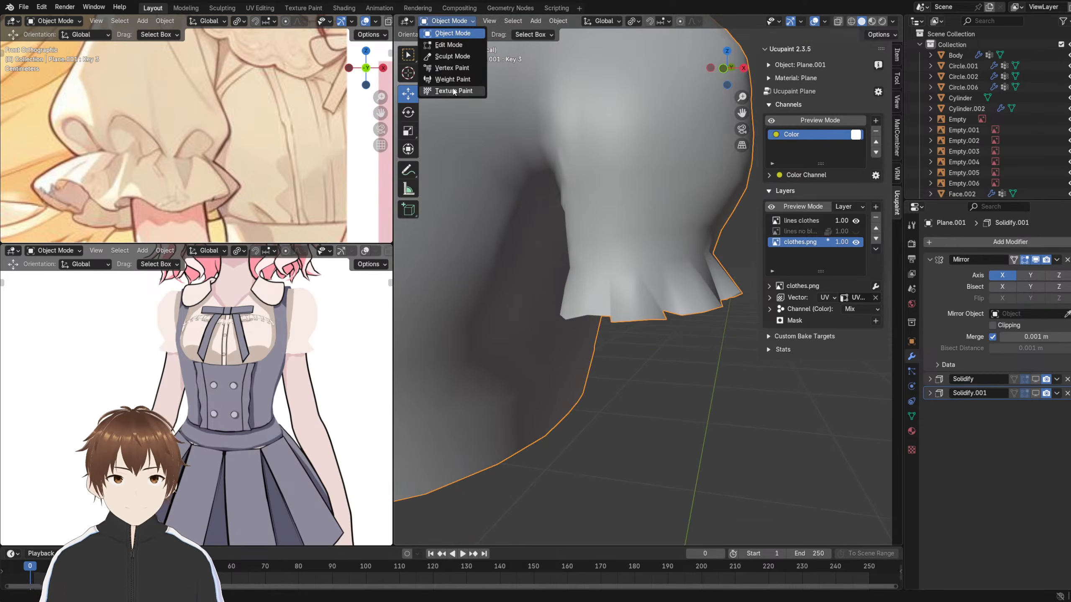
click(453, 91)
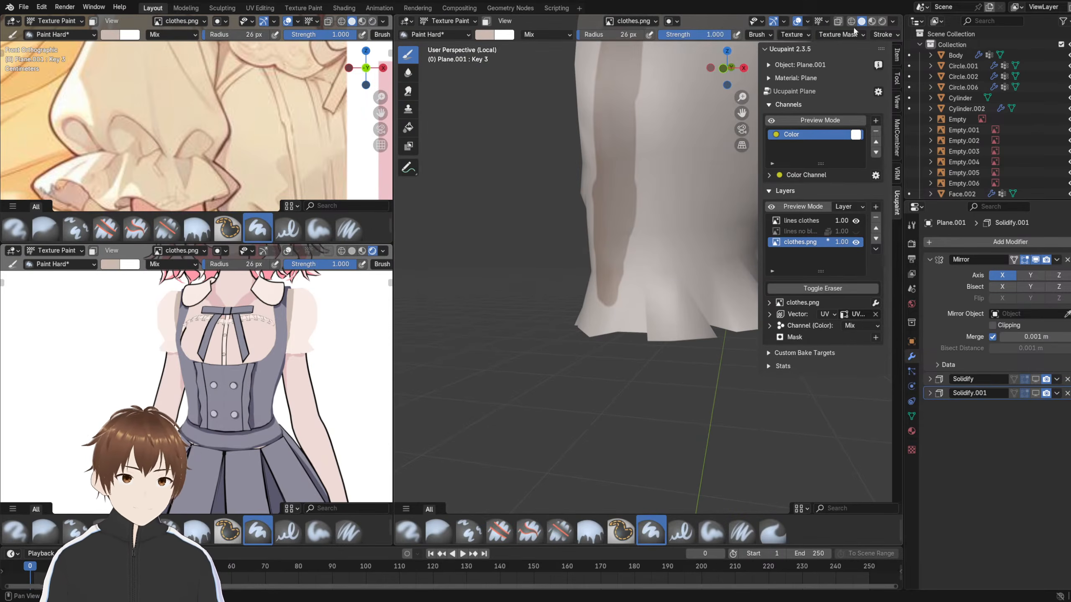
click(882, 22)
scroll(576, 263, down, 2)
mouse_move(576, 263)
middle_down()
mouse_move(628, 264)
mouse_move(618, 264)
middle_up()
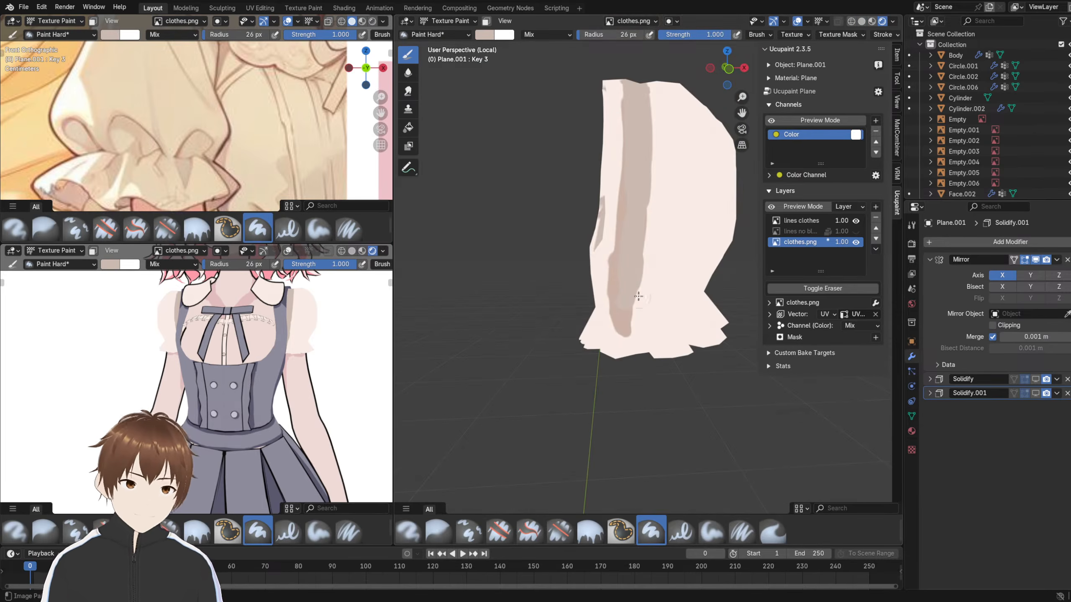
- Reveal the blouse's hidden faces in Edit Mode, and return to Object Mode with the full character shown
key(Tab)
key(a)
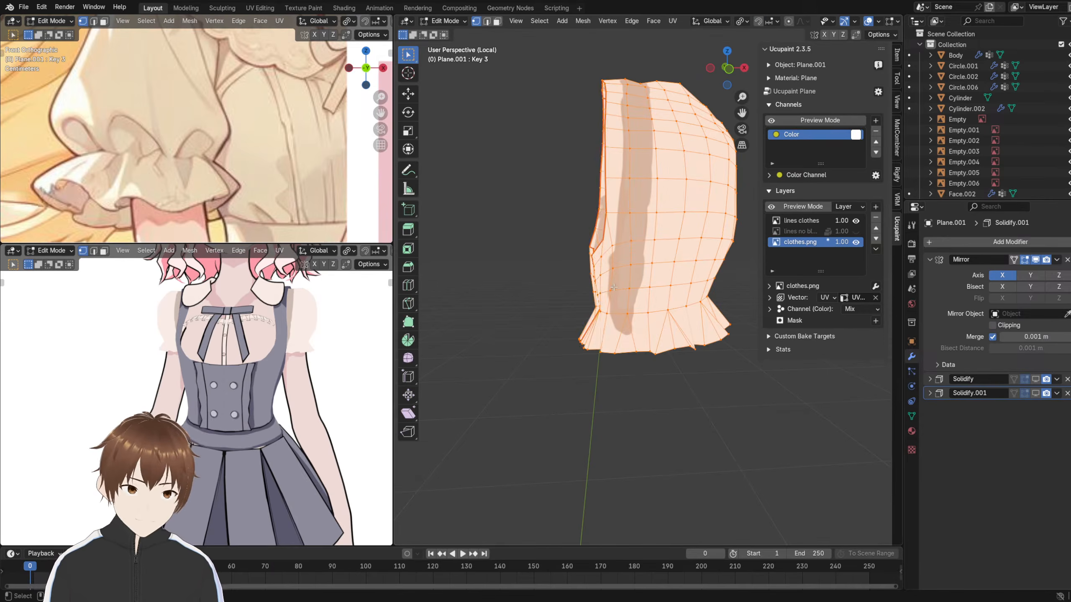
key(alt+h)
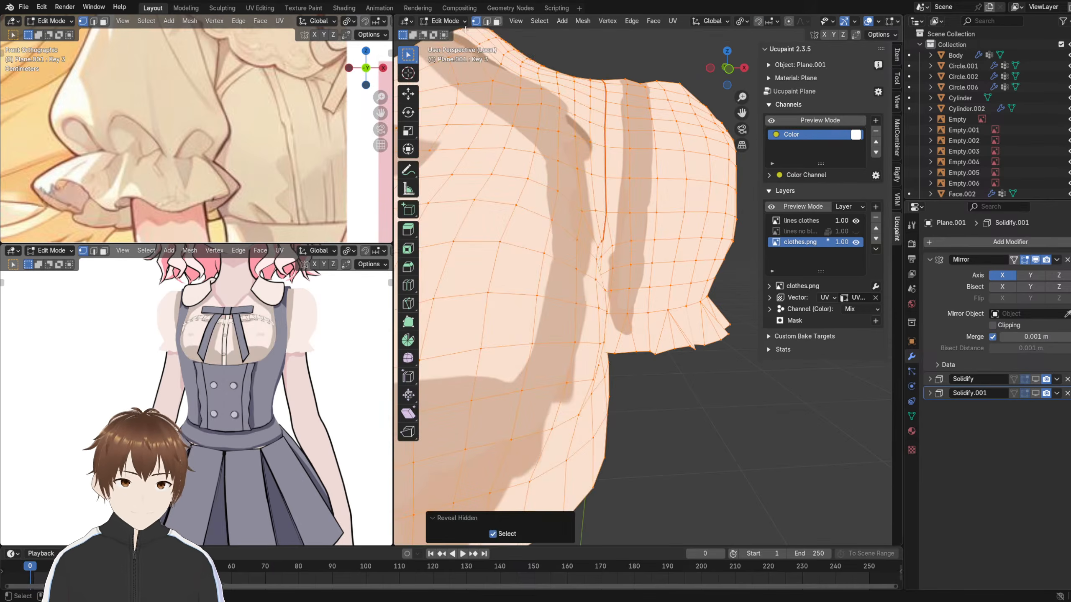
click(454, 22)
click(453, 33)
scroll(627, 300, down, 5)
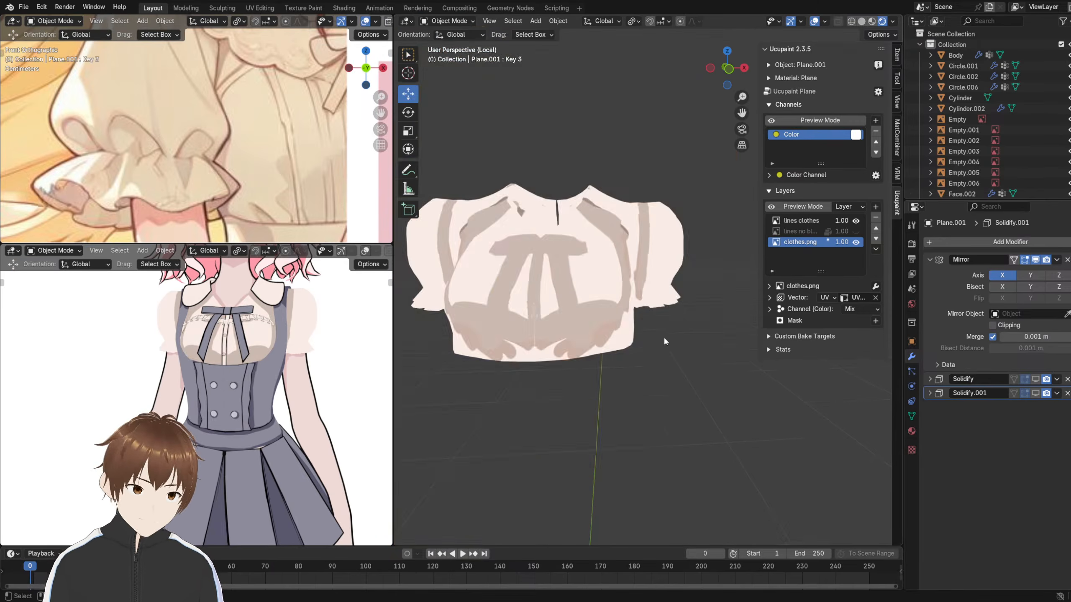
key(KP_Divide)
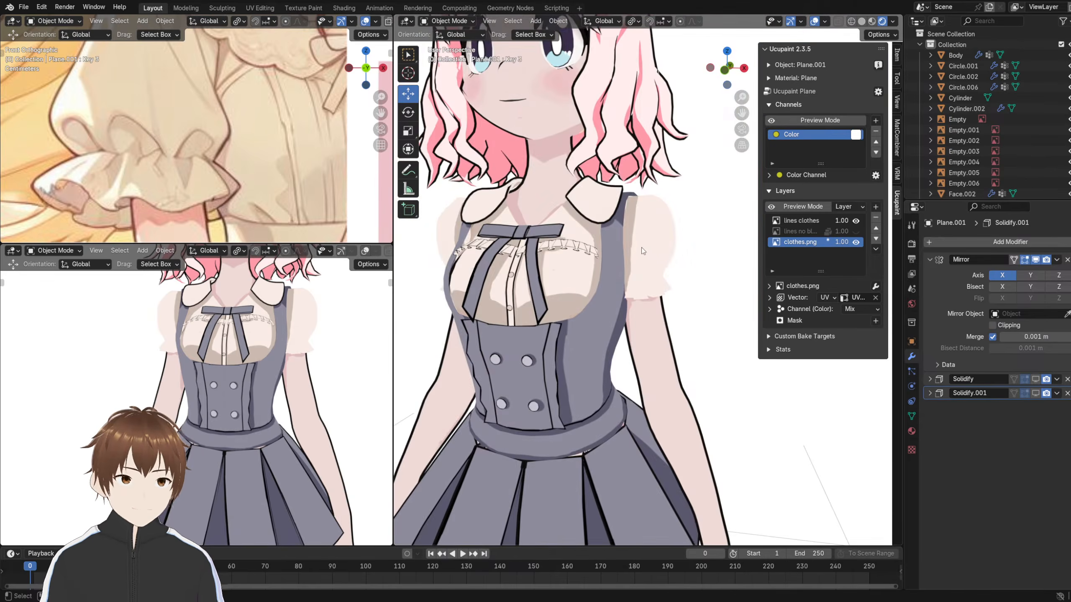
- Isolate the blouse mesh in Edit Mode with the sleeve selected, and add a new vertex group to it
click(641, 253)
key(Tab)
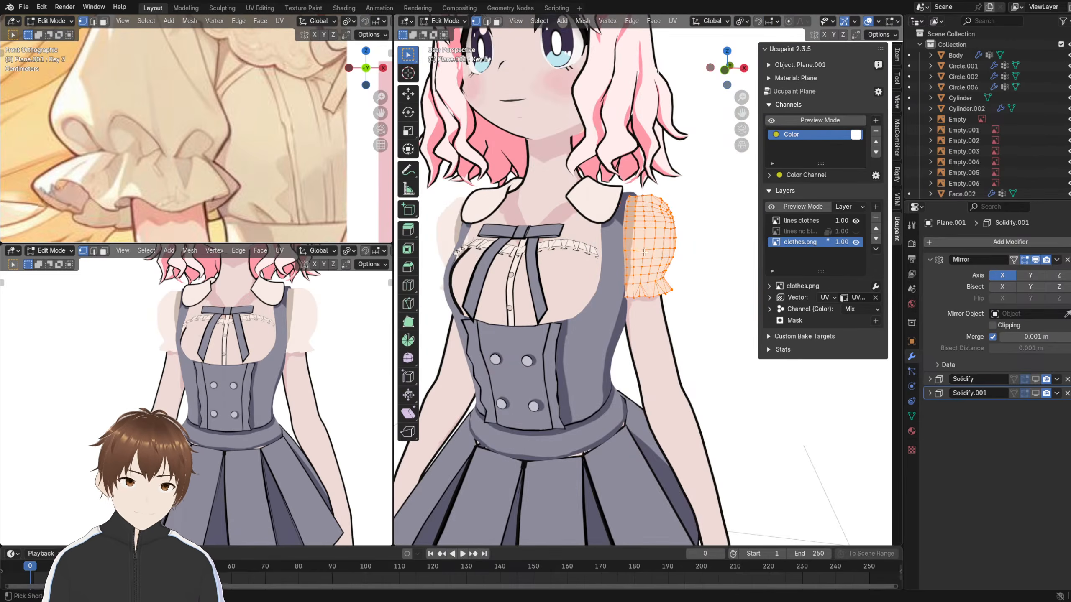
key(KP_Divide)
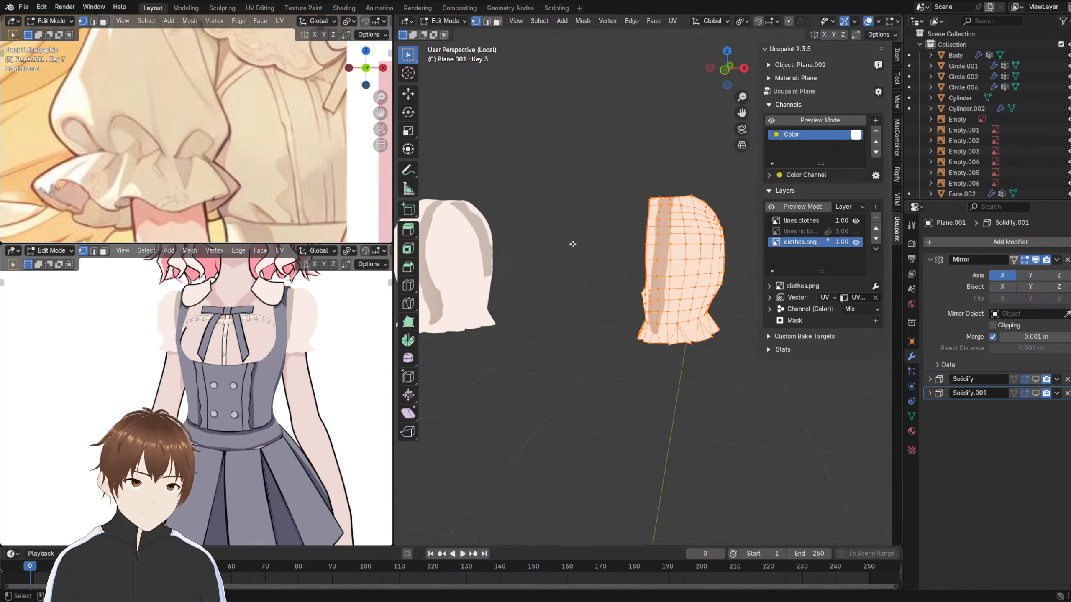
click(912, 416)
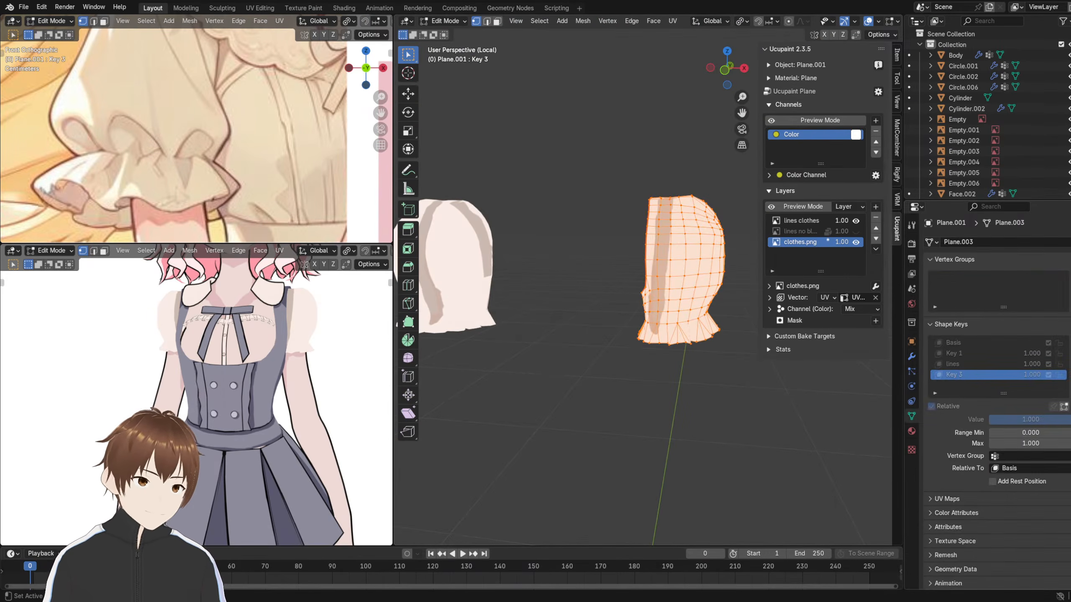
click(1070, 276)
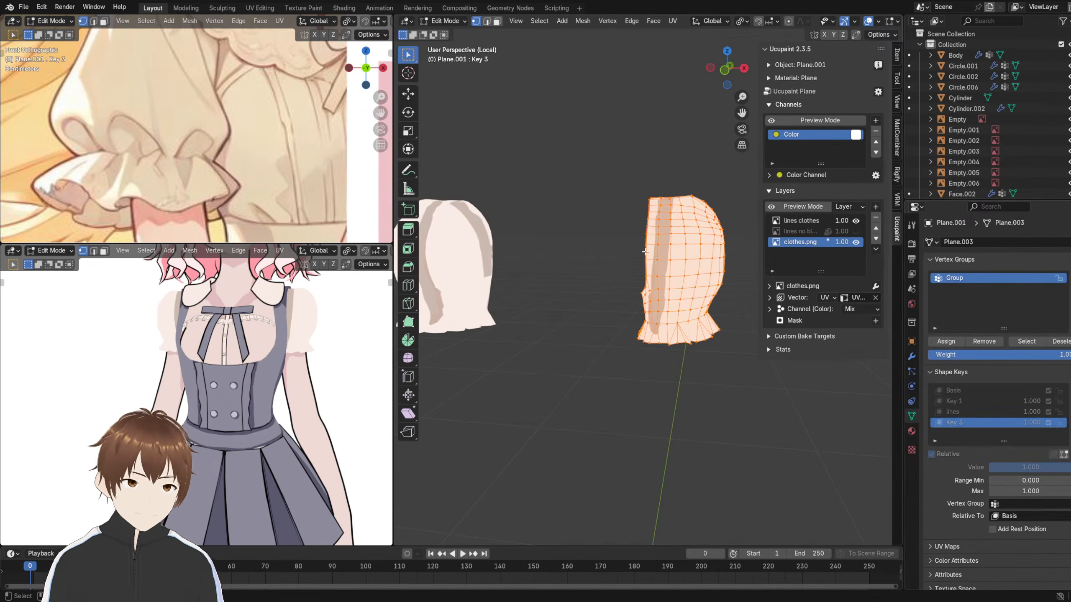
- Undo the reveal of the blouse's hidden faces and reselect the isolated sleeve's linked geometry
key(alt+h)
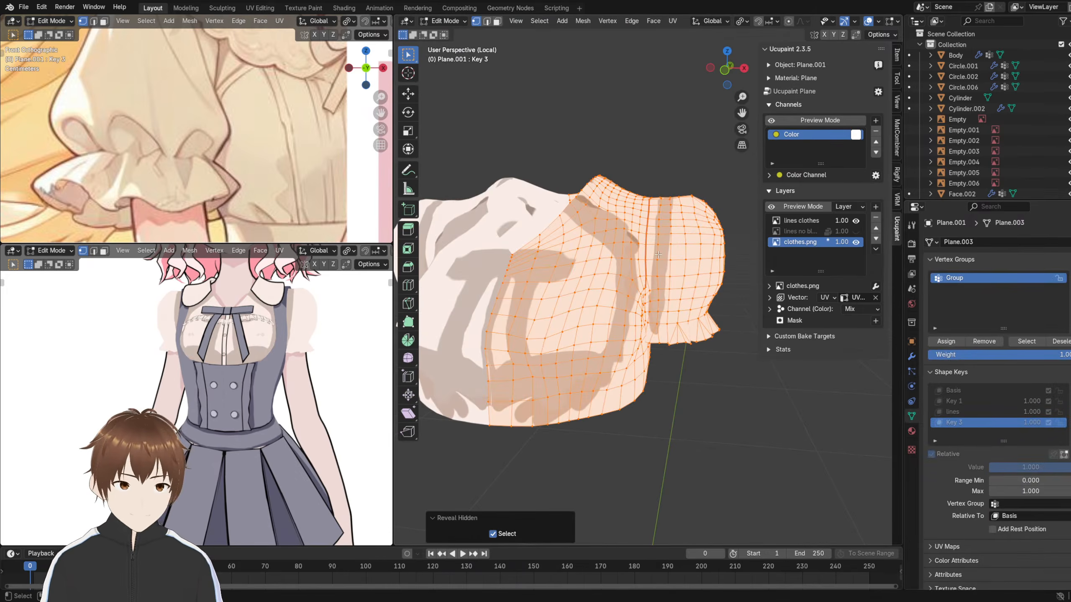
key(ctrl+z)
key(alt+a)
key(l)
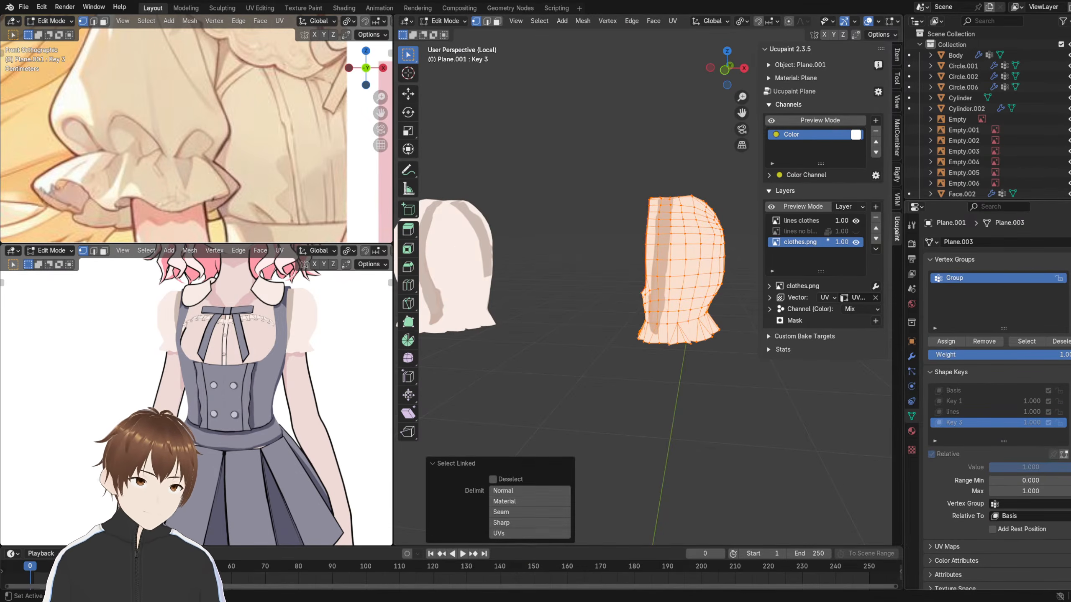
click(1070, 289)
click(1070, 278)
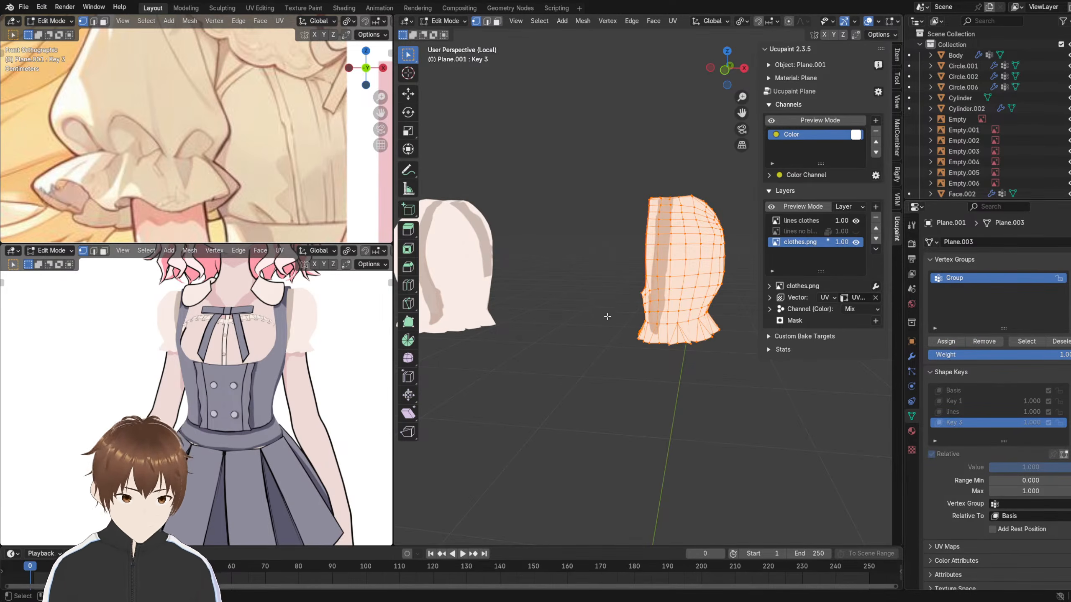
- Reveal the blouse's hidden faces, return to Object Mode and leave local view to show the full character
key(alt+h)
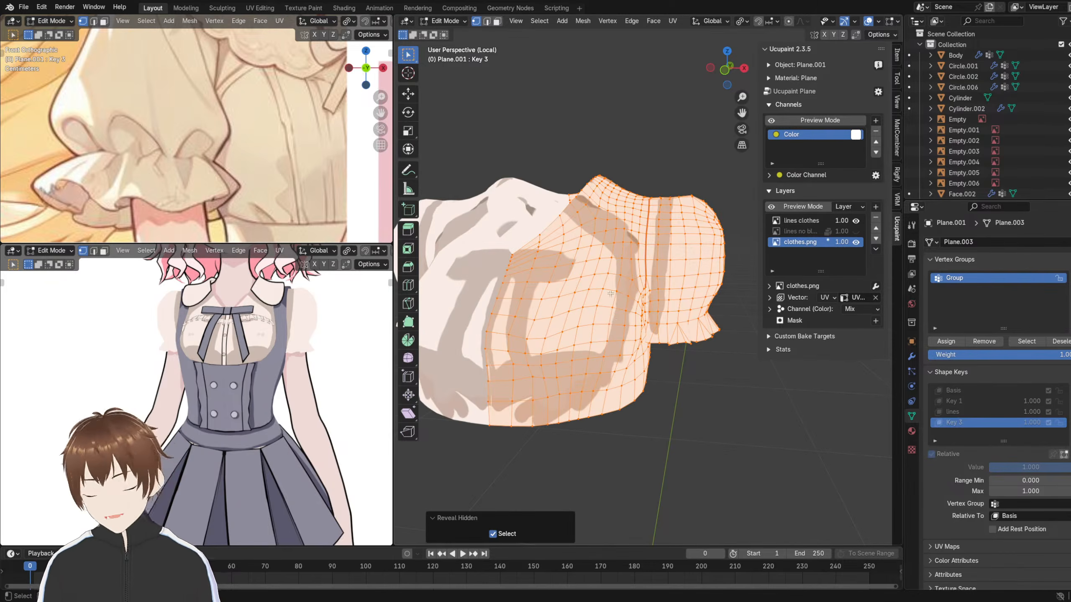
middle_drag(665, 232, 697, 210)
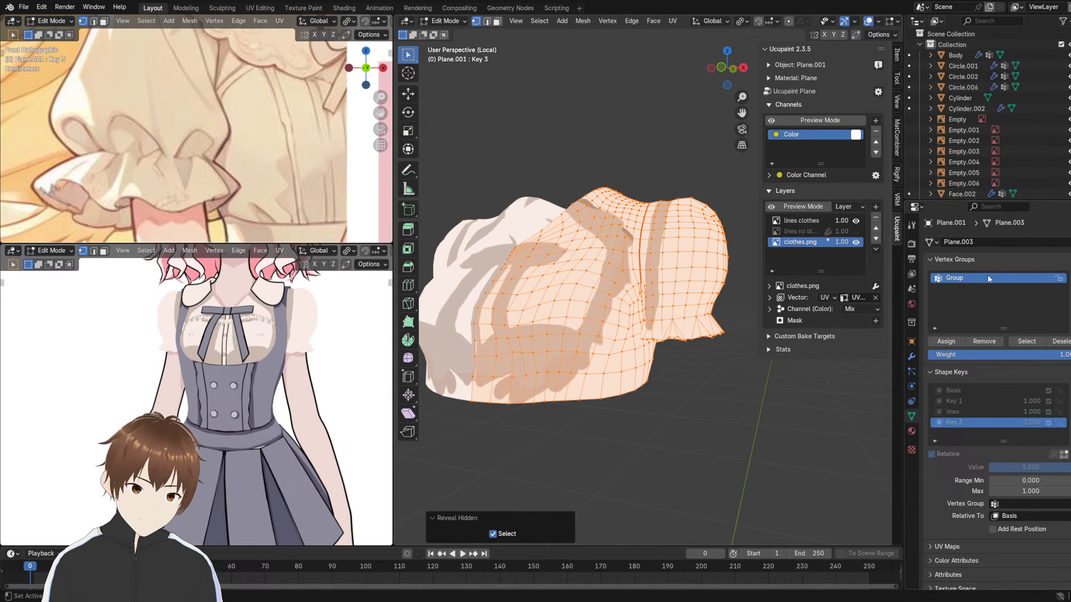
key(Tab)
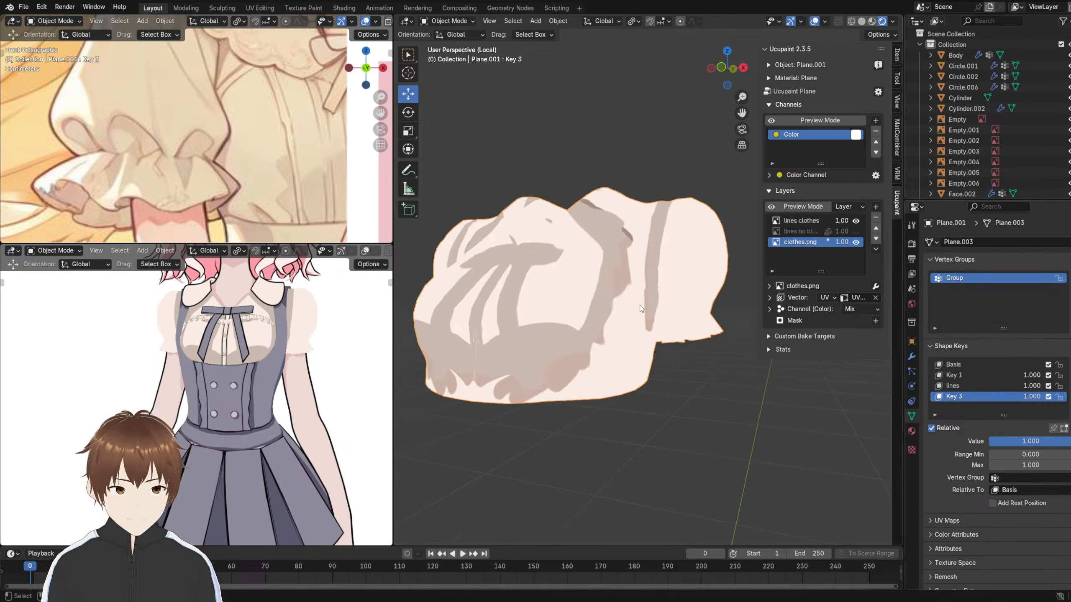
scroll(673, 324, up, 2)
middle_drag(550, 276, 700, 379)
scroll(626, 291, up, 4)
scroll(604, 286, down, 5)
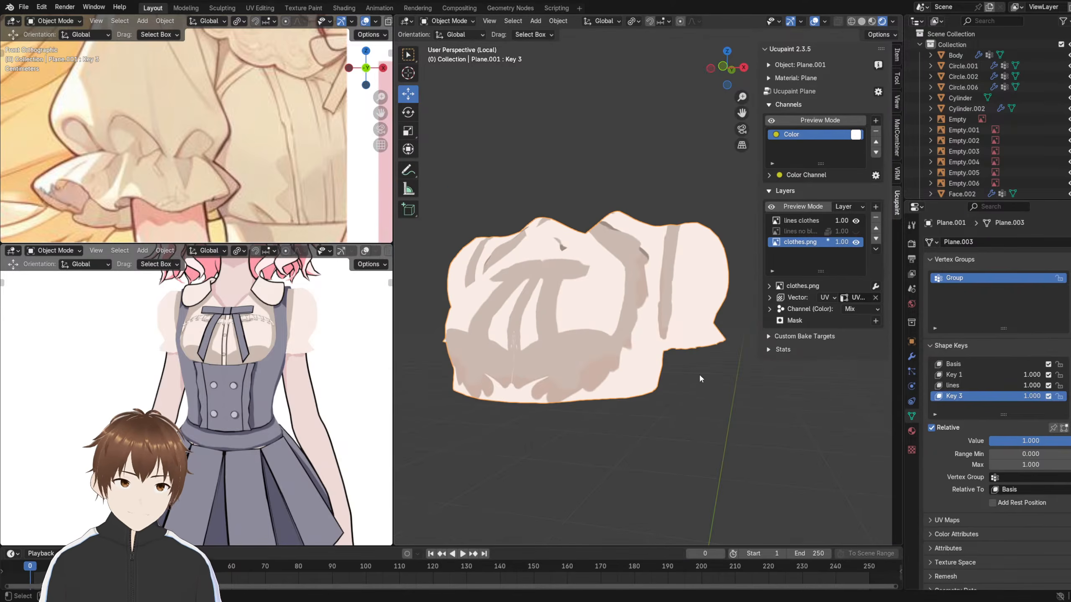
key(KP_Divide)
scroll(681, 267, down, 6)
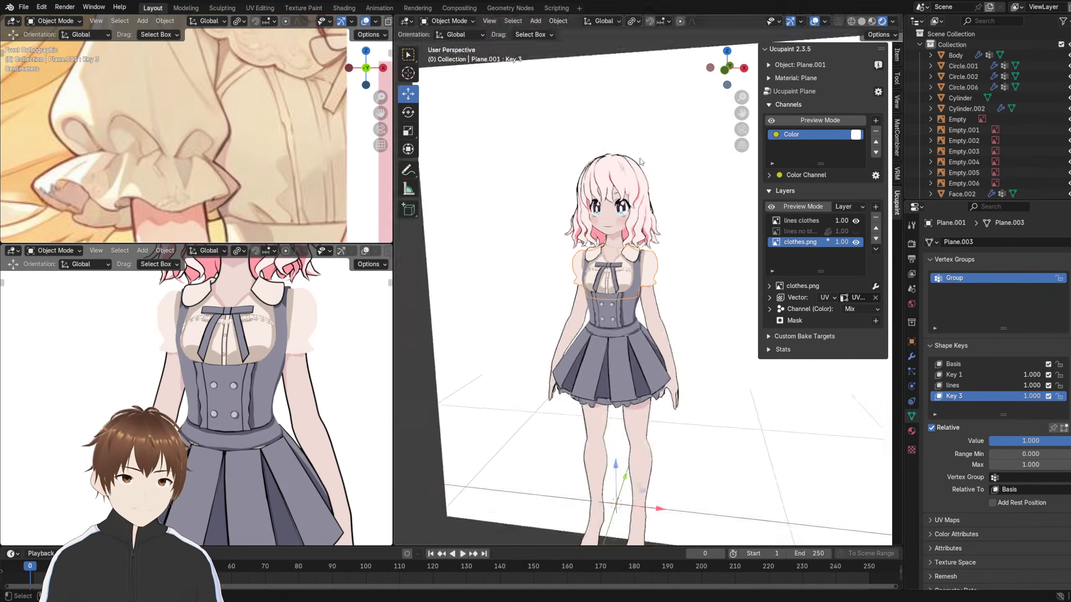
- Mirror the puff-sleeve reference image horizontally by scaling it -1 along X
scroll(547, 274, up, 4)
mouse_move(487, 277)
middle_down()
mouse_move(447, 281)
mouse_move(479, 279)
middle_up()
scroll(480, 279, down, 2)
scroll(628, 305, up, 8)
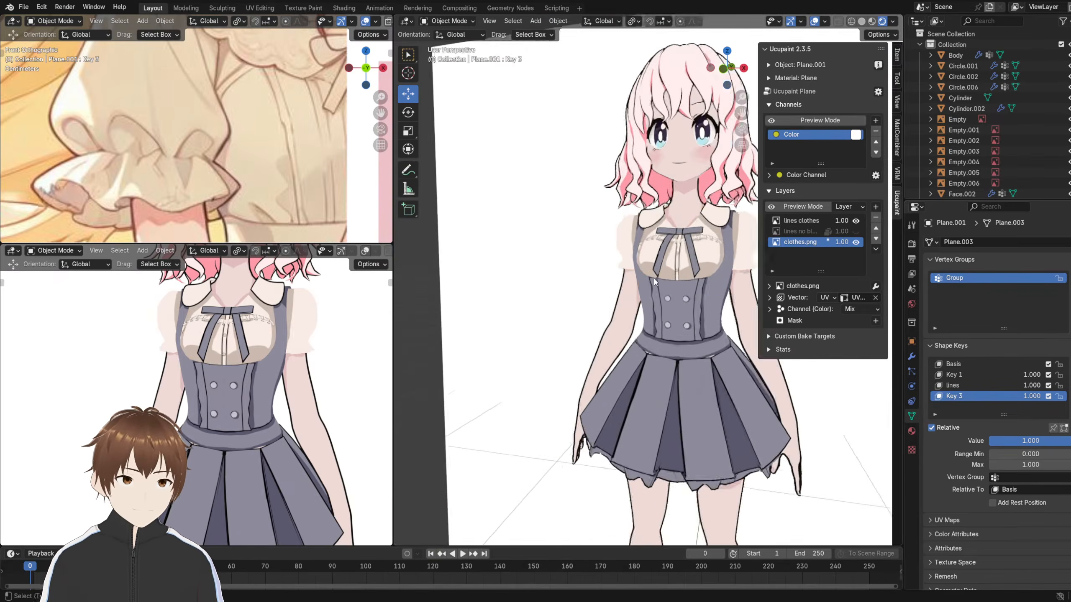
middle_drag(628, 304, 555, 311)
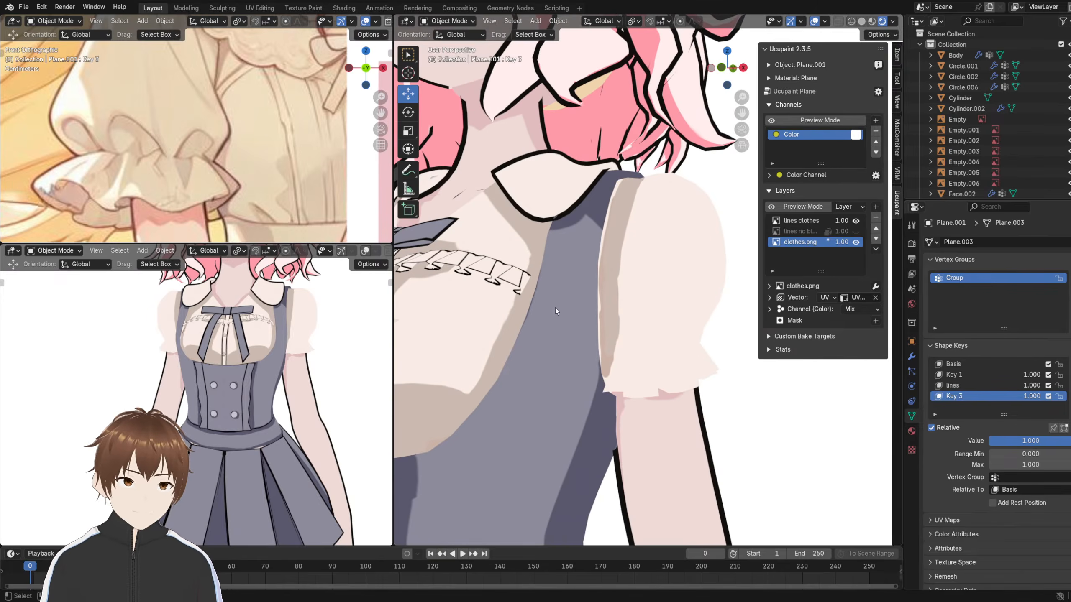
scroll(213, 145, down, 8)
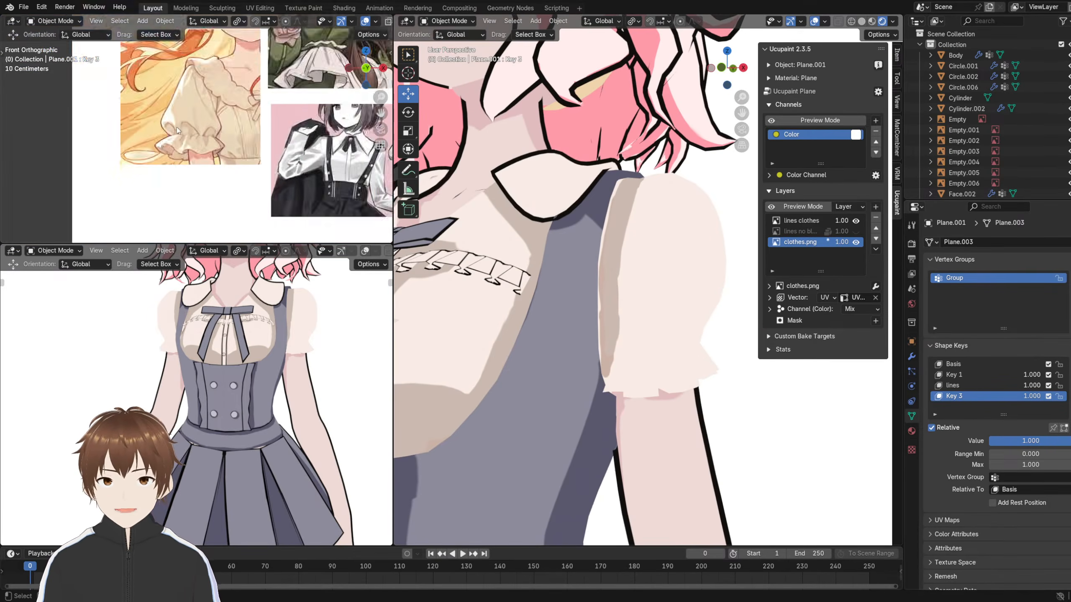
click(197, 135)
key(s)
key(x)
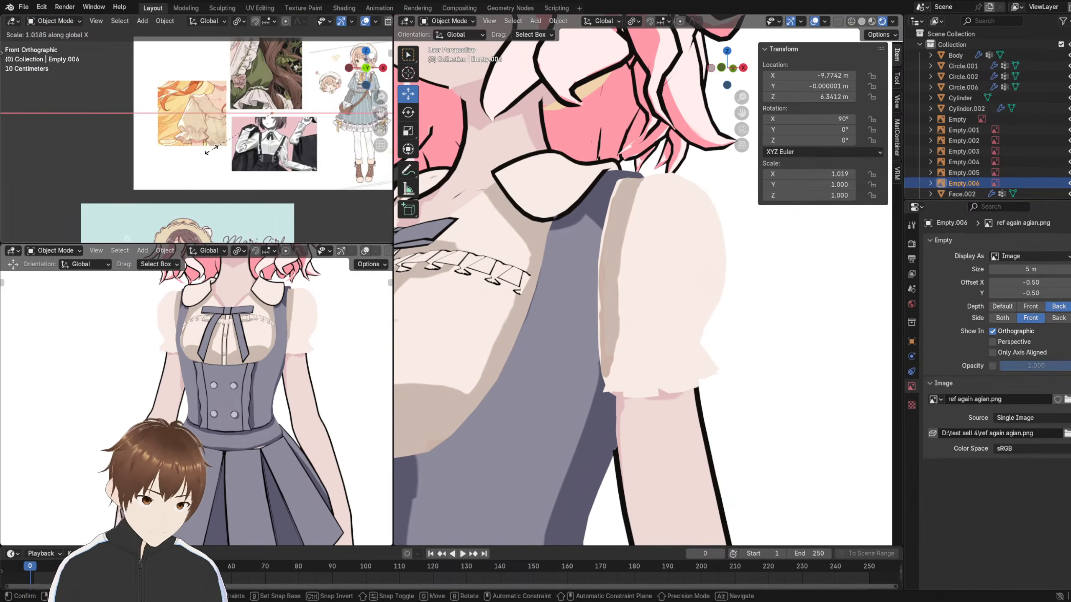
key(minus)
key(1)
key(Return)
scroll(202, 148, up, 10)
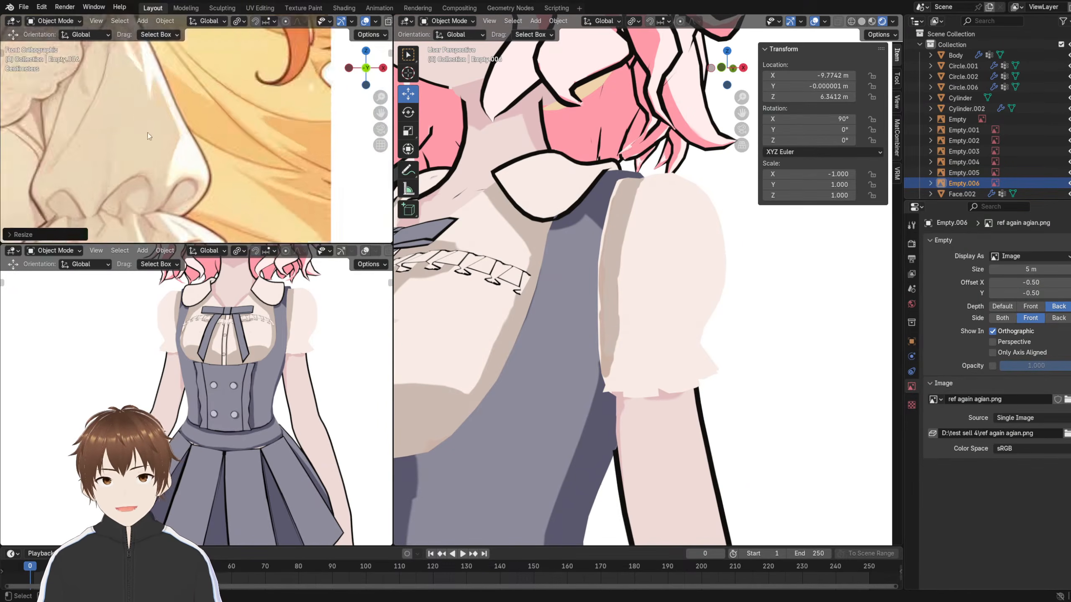
shift+middle_drag(201, 149, 236, 143)
- Select the blouse and use solid viewport shading to compare its sleeve ruffle with the mirrored reference
middle_drag(681, 273, 653, 251)
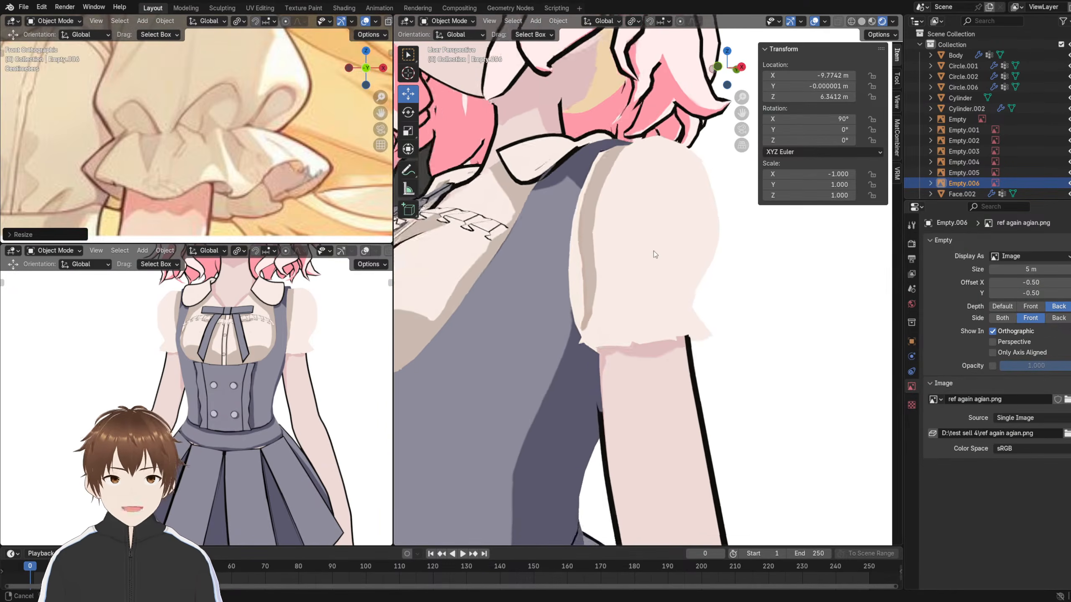
scroll(653, 251, up, 2)
click(601, 245)
click(862, 22)
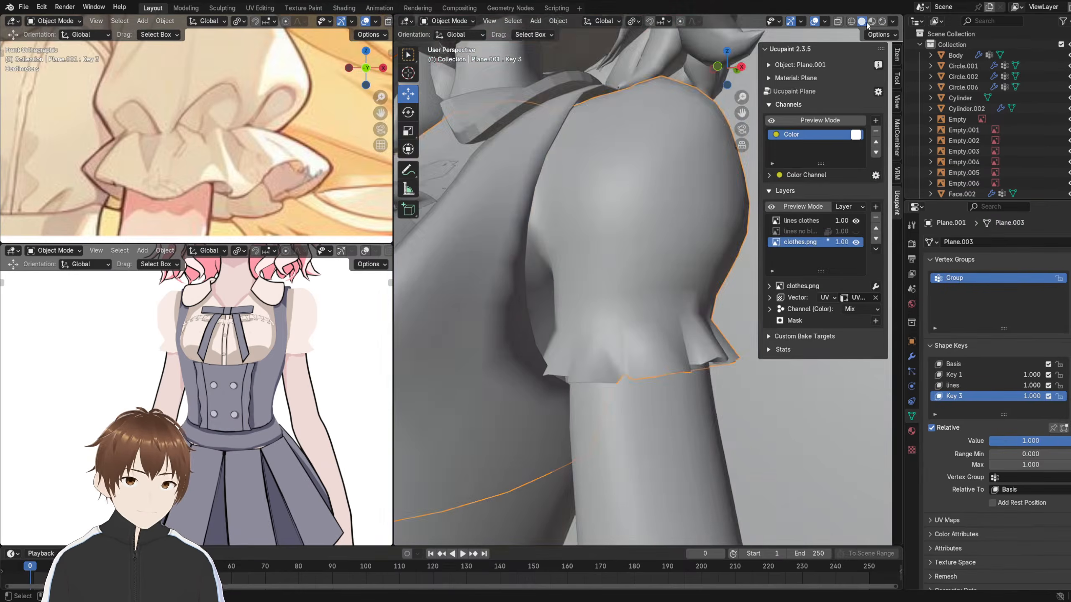
scroll(619, 264, up, 3)
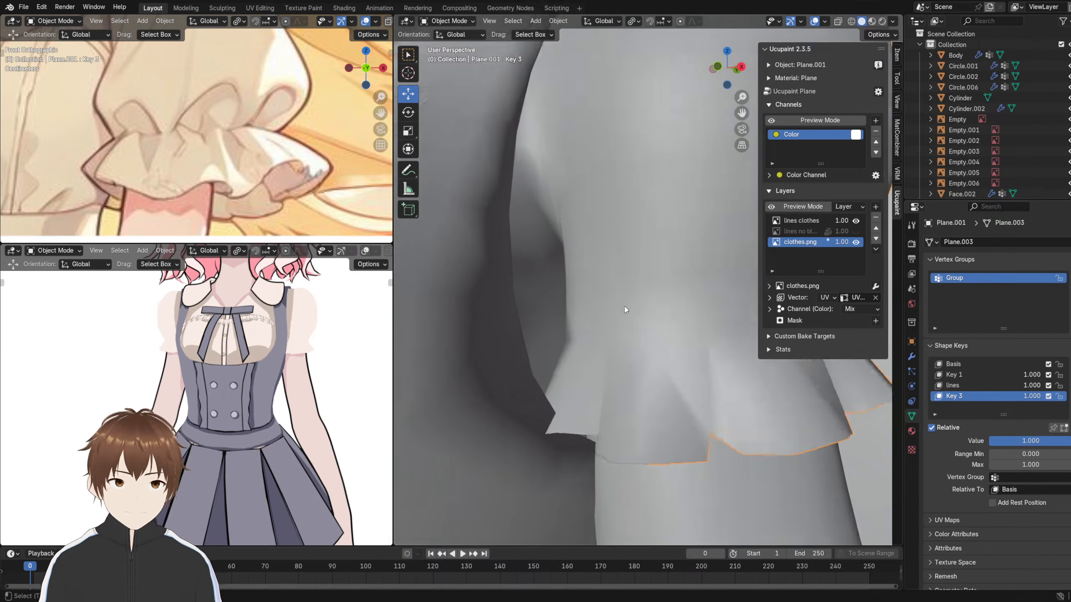
shift+middle_drag(624, 307, 623, 259)
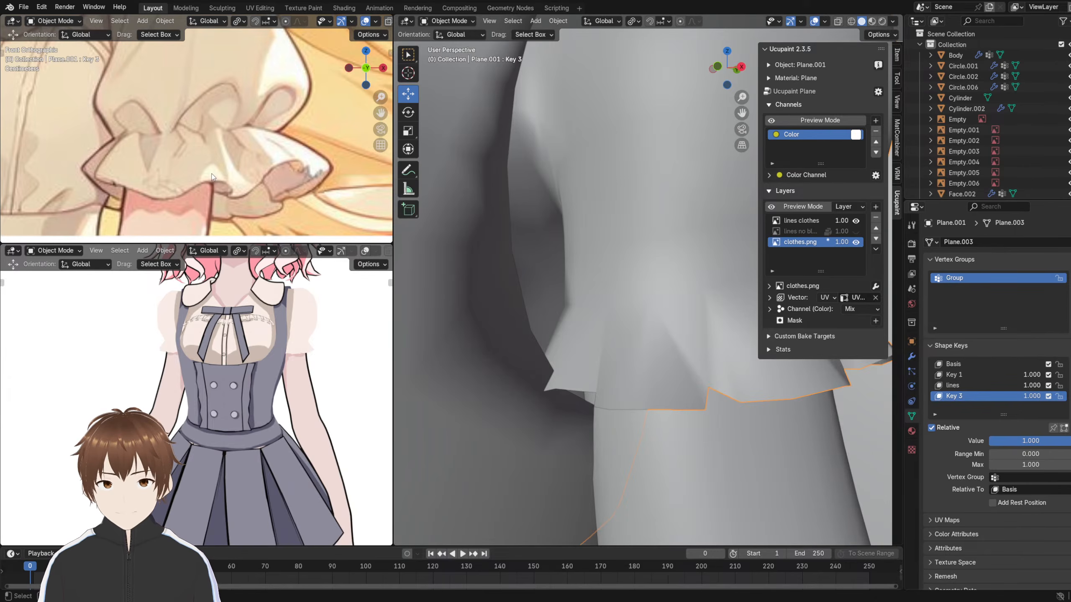
scroll(211, 173, down, 3)
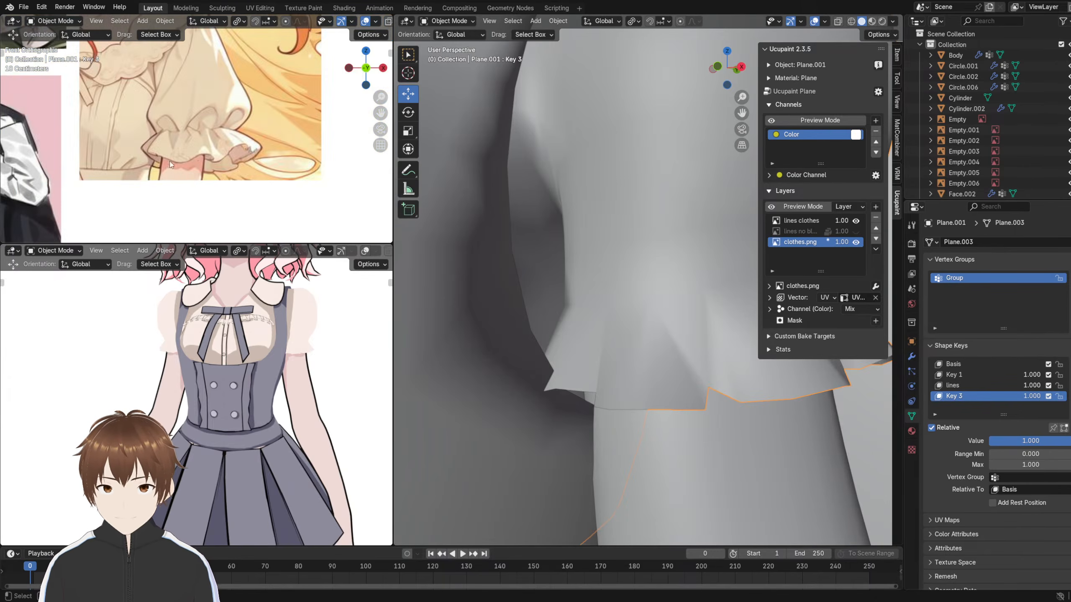
scroll(202, 151, up, 3)
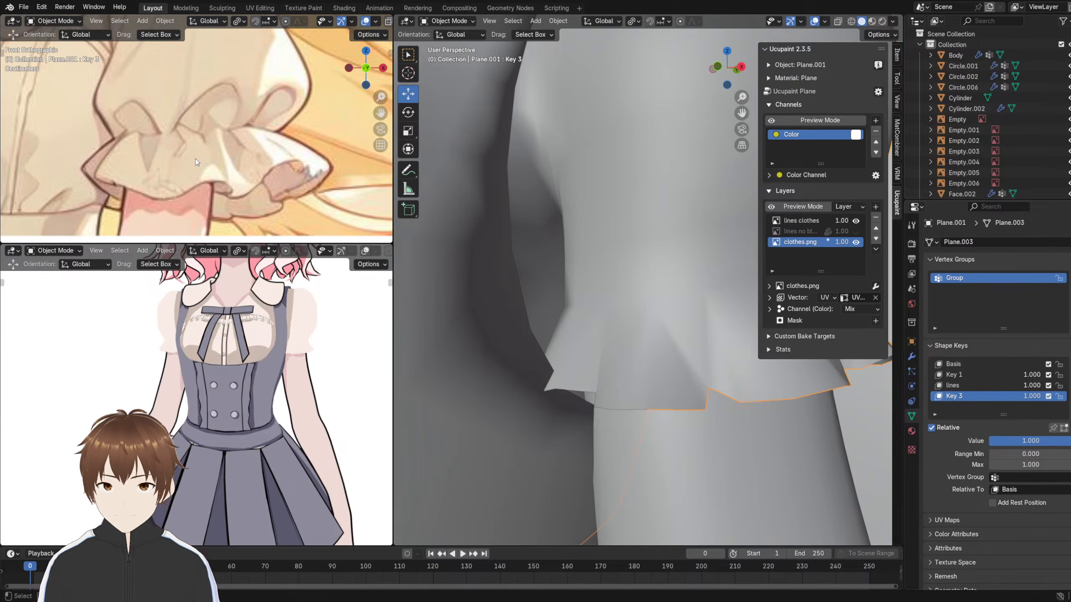
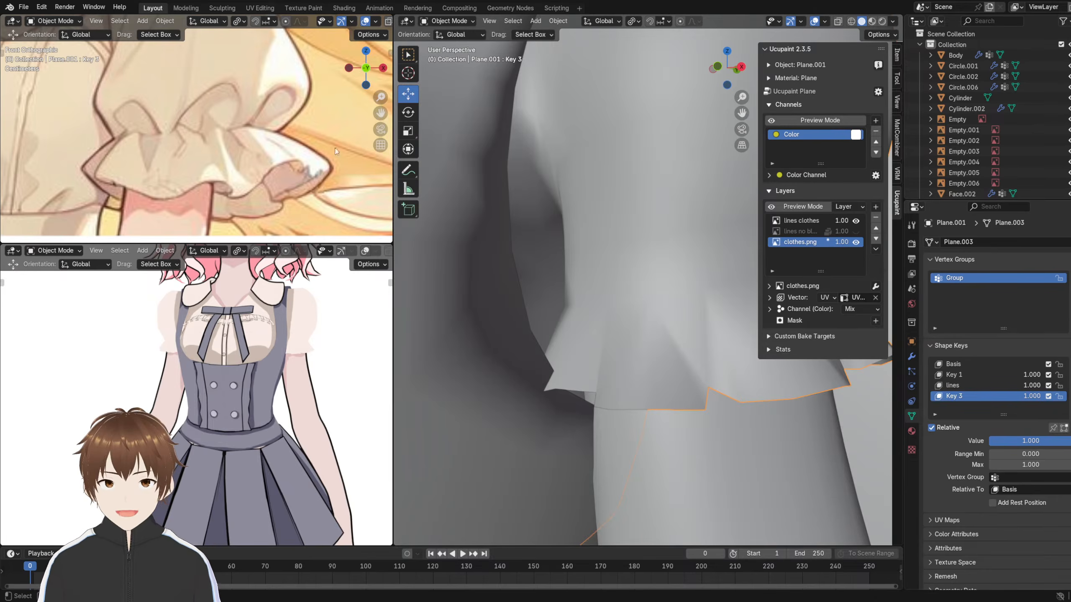
- Switch the blouse to Texture Paint mode and set the main viewport to solid shading
middle_drag(586, 253, 611, 222)
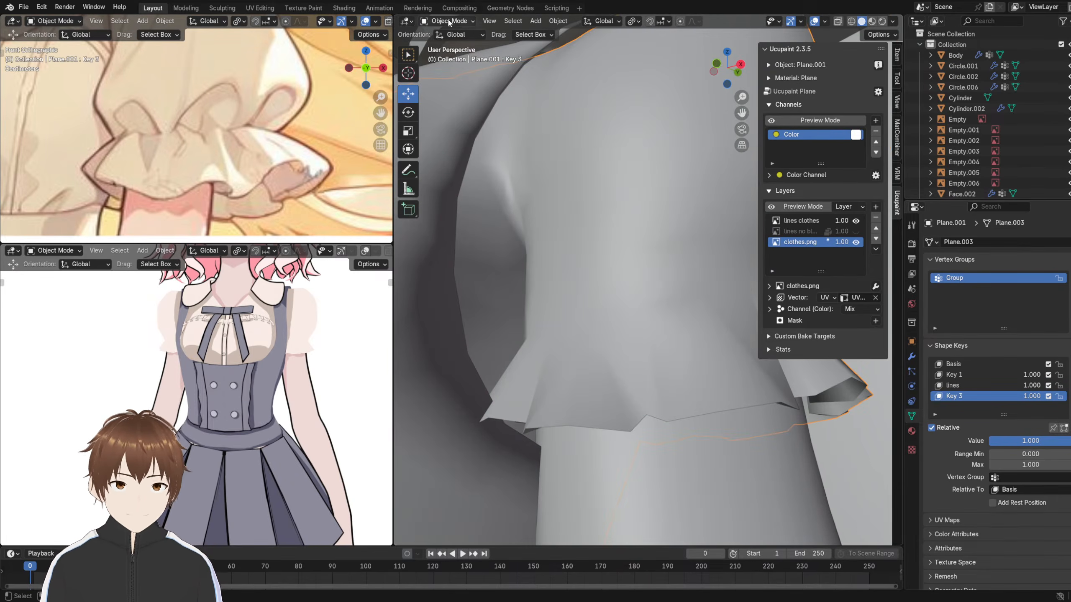
click(458, 34)
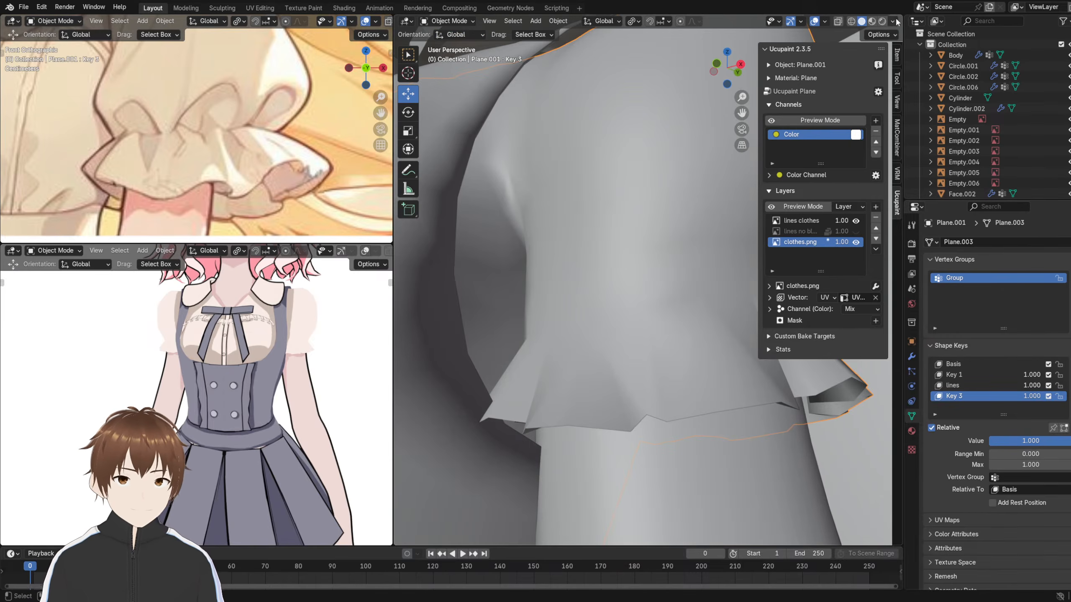
click(882, 22)
click(447, 21)
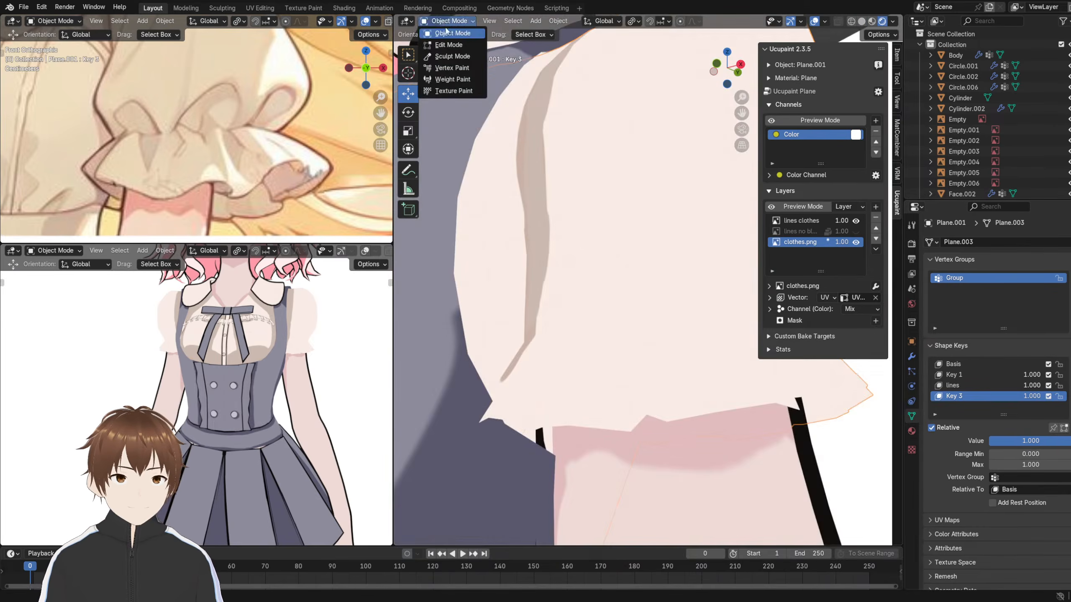
click(453, 91)
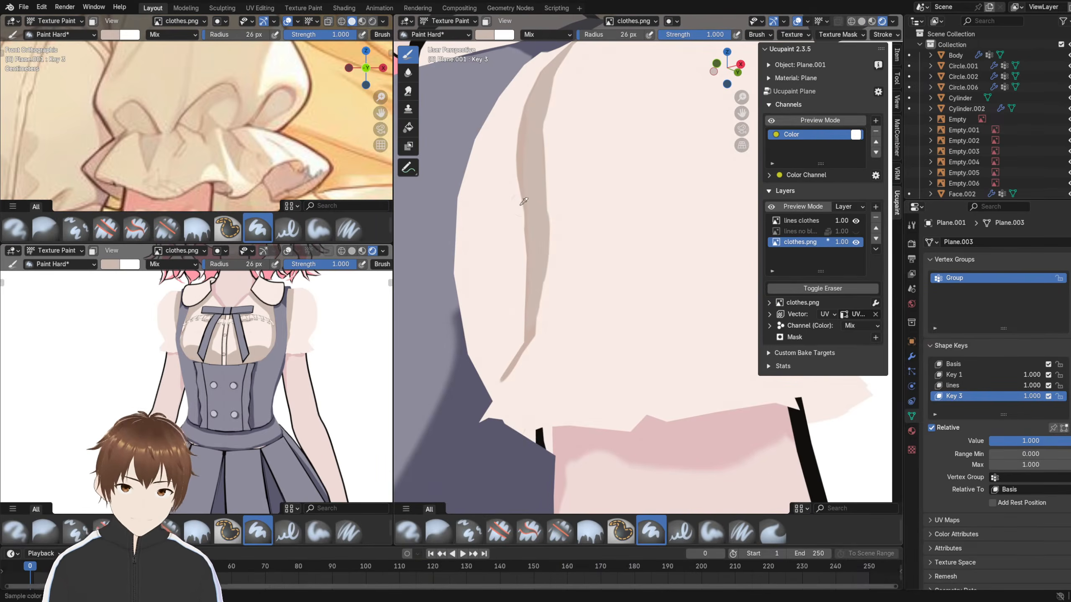
middle_drag(605, 270, 626, 255)
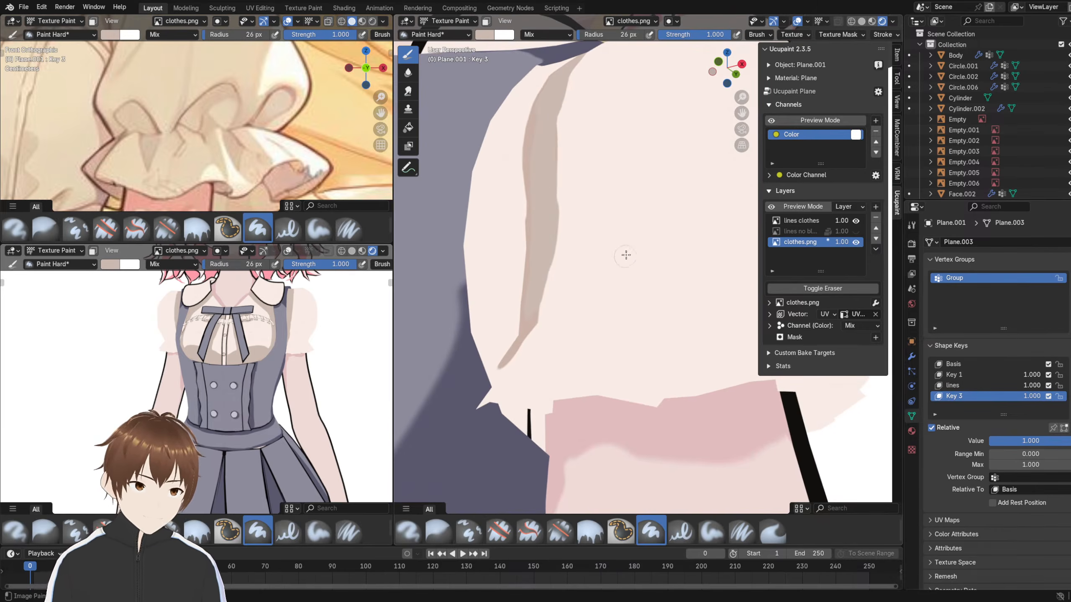
click(862, 21)
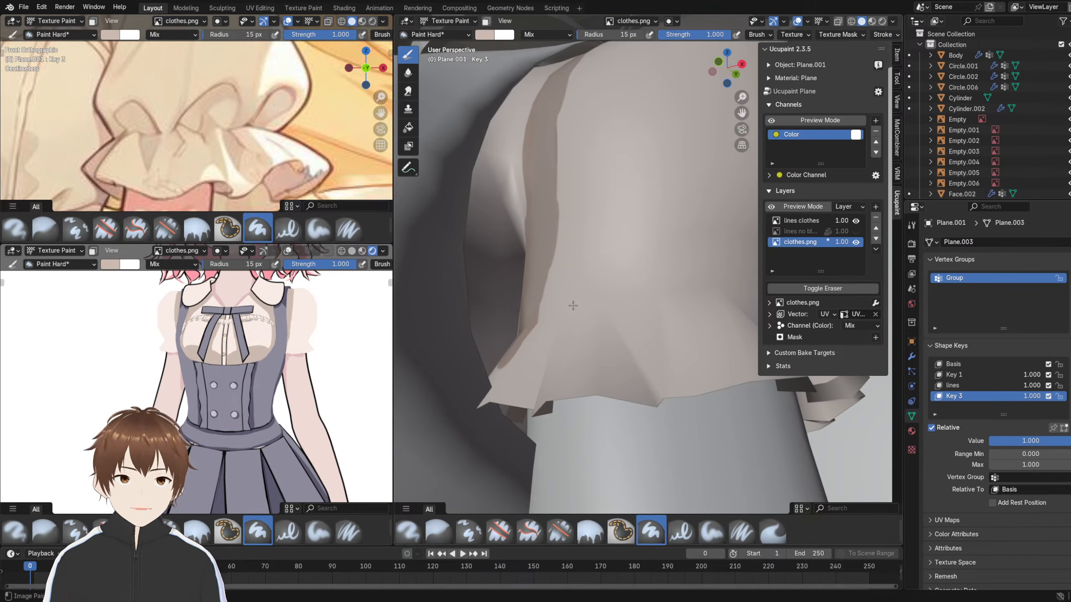
- Paint two arched fold marks in the shadow colour just above the sleeve's ruffle with a 15 px brush
mouse_move(567, 307)
mouse_down()
mouse_move(584, 240)
mouse_move(607, 239)
mouse_move(646, 301)
mouse_up()
mouse_move(629, 299)
middle_down()
mouse_move(562, 317)
mouse_move(586, 287)
middle_up()
mouse_move(586, 319)
mouse_down()
mouse_move(617, 243)
mouse_move(667, 261)
mouse_move(671, 291)
mouse_up()
mouse_move(671, 292)
middle_down()
mouse_move(636, 289)
mouse_move(645, 296)
mouse_move(653, 281)
middle_up()
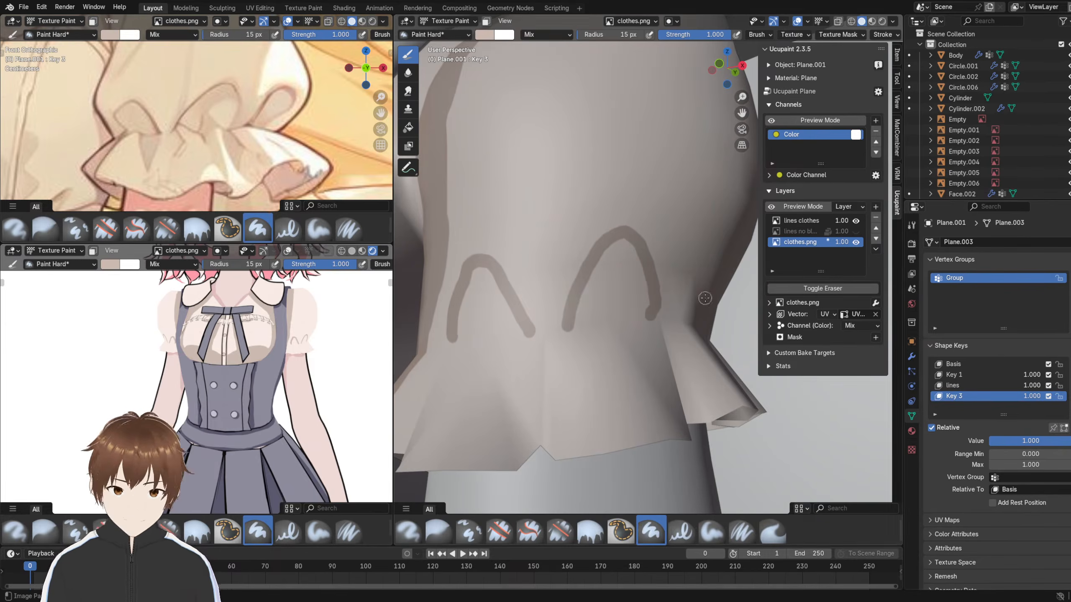
- Examine the gathered ruffle on the green dress reference and compare it with the sleeve's painted folds
scroll(216, 101, down, 10)
shift+middle_drag(157, 136, 214, 151)
shift+middle_drag(124, 89, 224, 146)
scroll(287, 109, up, 8)
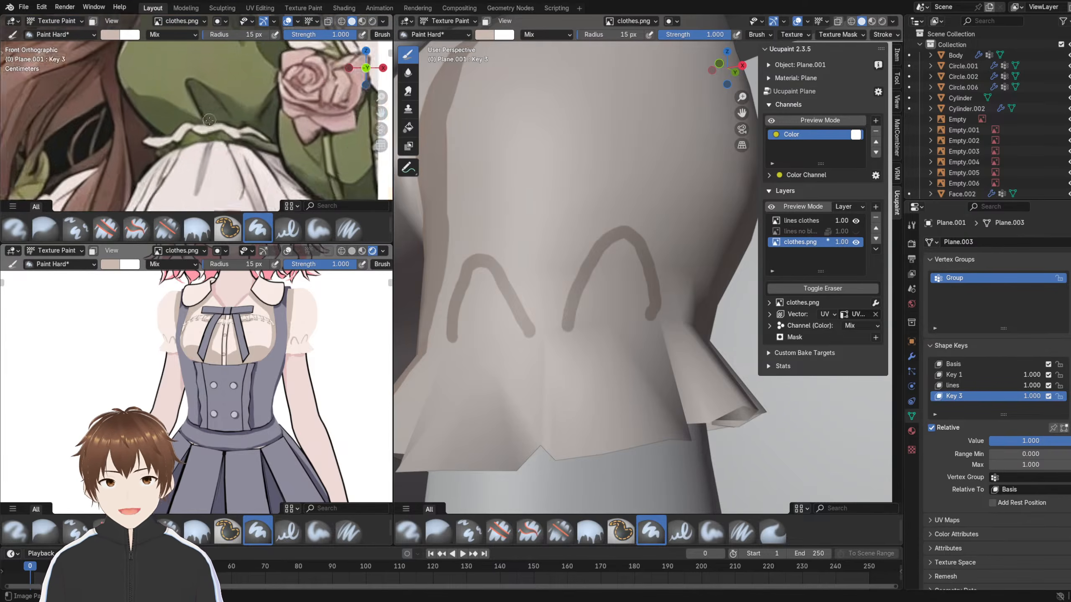
scroll(203, 110, up, 1)
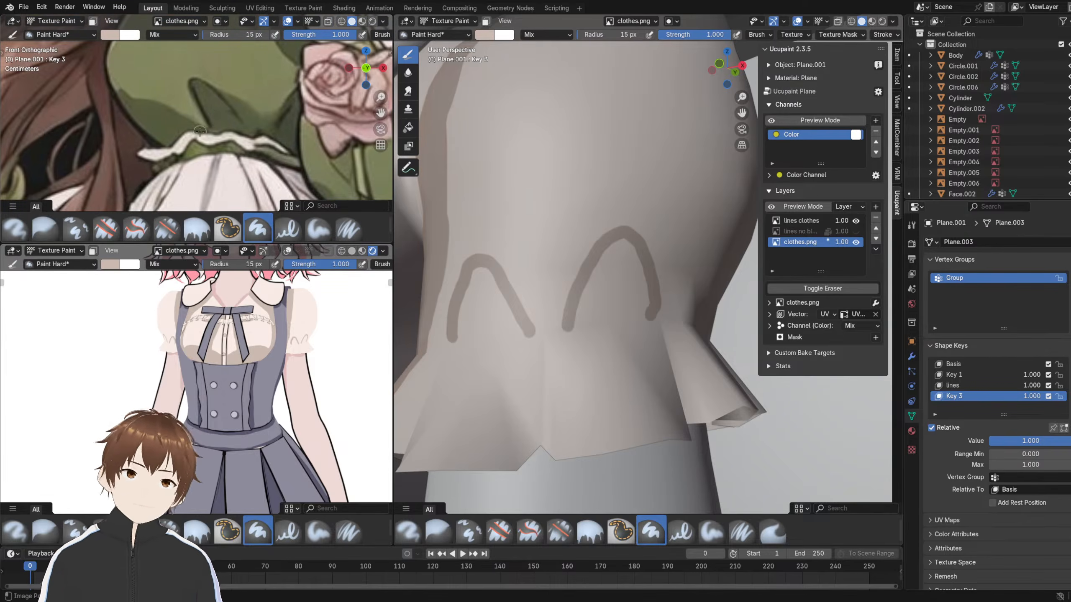
mouse_move(632, 245)
middle_down()
mouse_move(660, 248)
mouse_move(628, 258)
middle_up()
scroll(660, 248, down, 3)
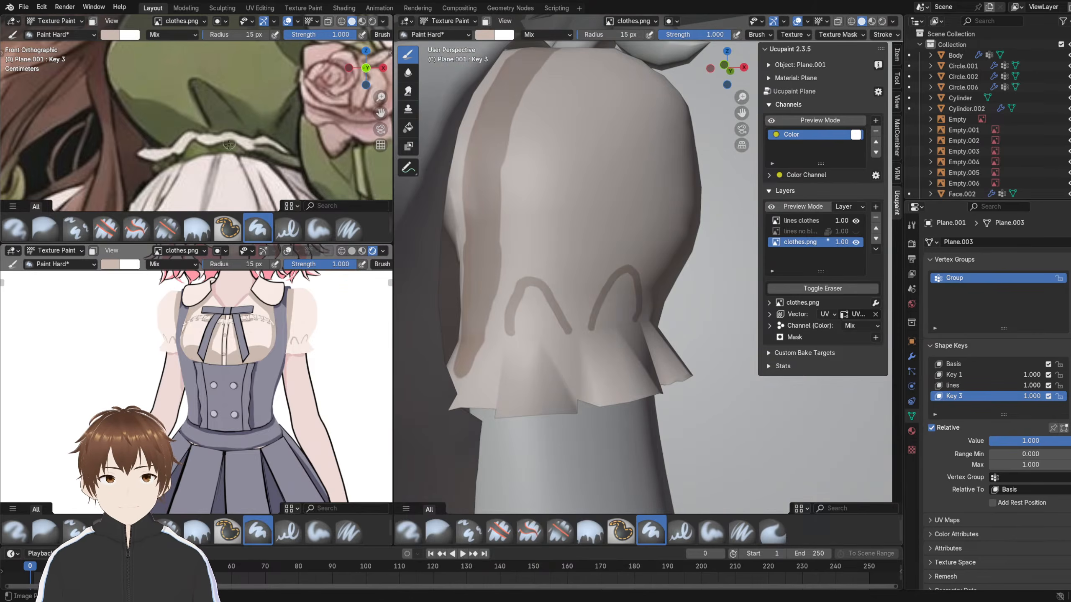
shift+middle_drag(229, 145, 223, 119)
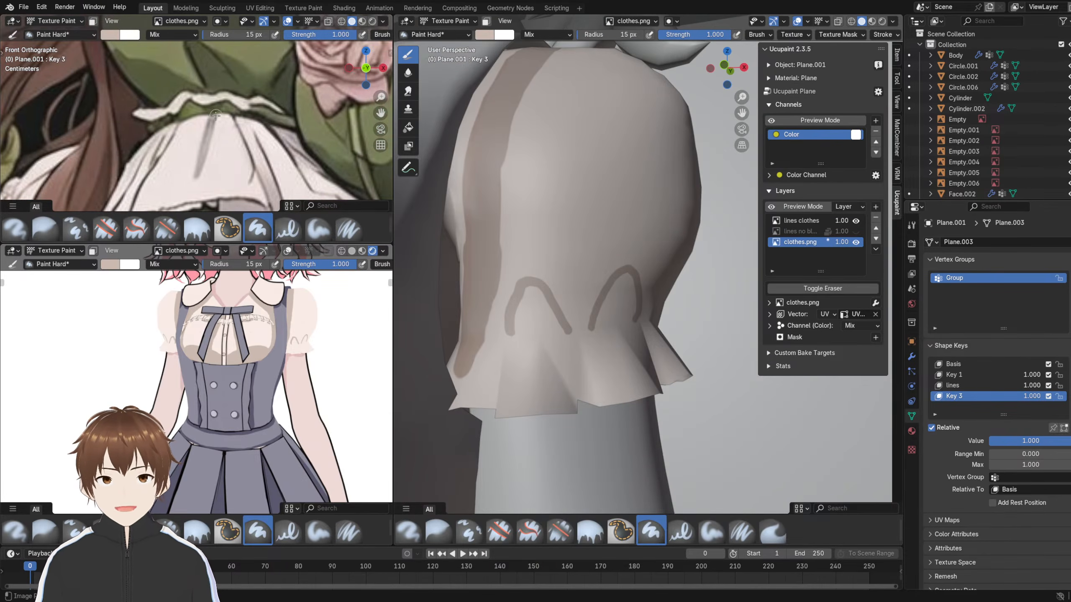
shift+middle_drag(199, 78, 211, 97)
shift+middle_drag(553, 310, 575, 271)
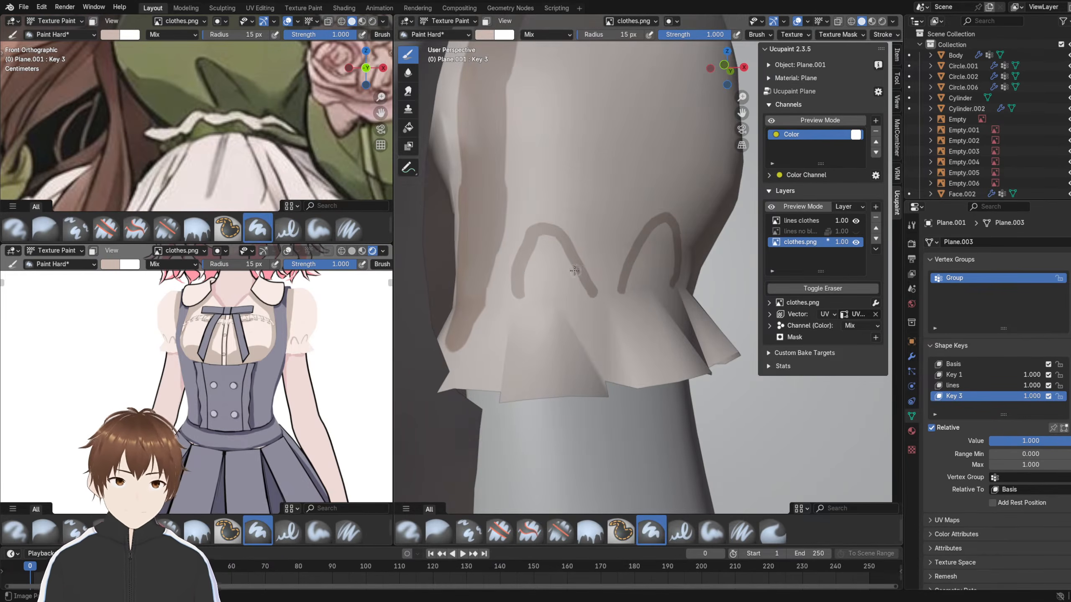
- Paint over both fold arches with the sampled light sleeve colour at 37 px in rendered shading, and return to solid shading
click(881, 23)
key(s)
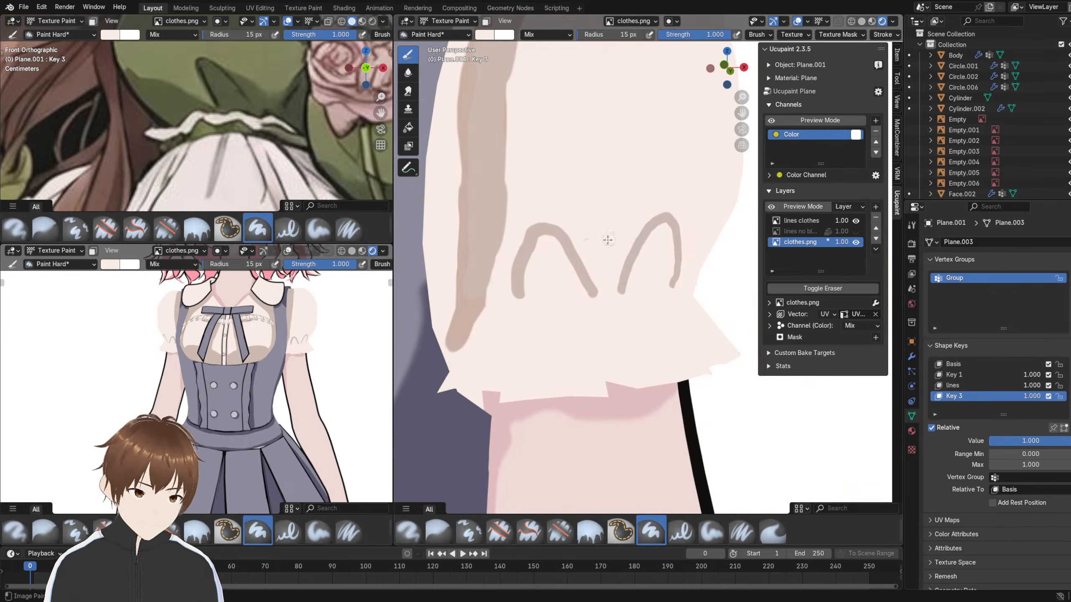
key(bracketright)
key(bracketright)
key(bracketright)
key(bracketright)
key(bracketright)
mouse_move(597, 298)
mouse_down()
mouse_move(538, 231)
mouse_move(514, 280)
mouse_up()
mouse_move(648, 230)
mouse_down()
mouse_move(651, 276)
mouse_move(681, 296)
mouse_move(612, 255)
mouse_up()
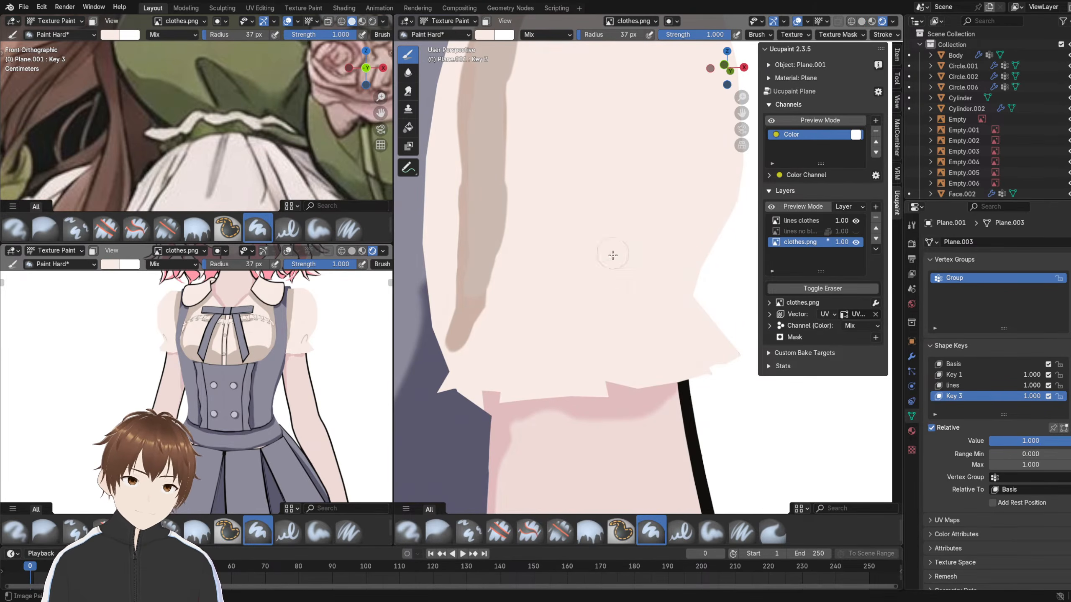
click(864, 22)
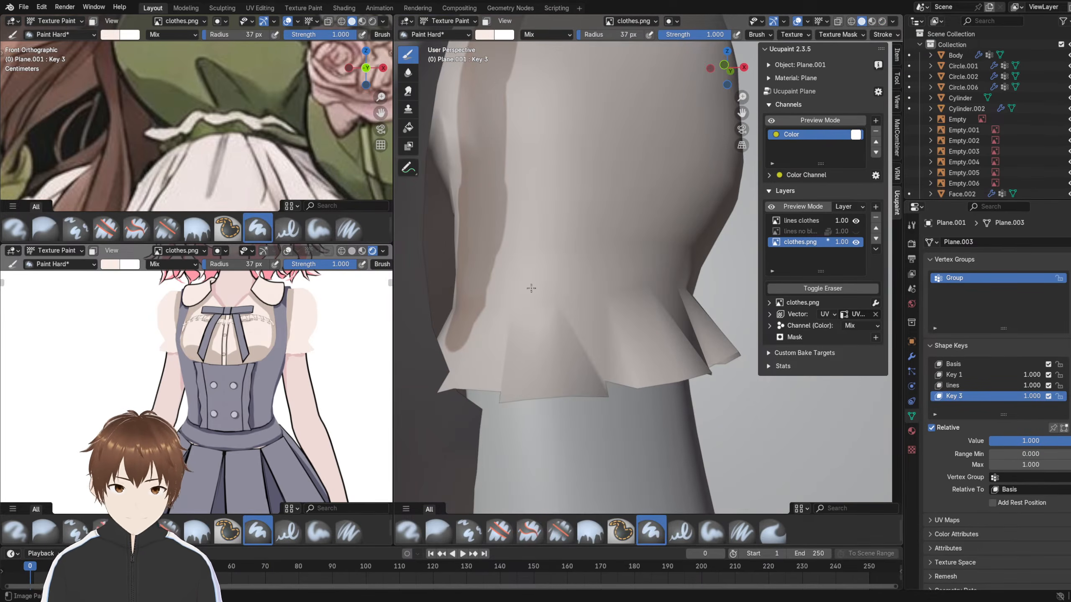
- Check the sleeve ruffle's wireframe against the green dress reference and try a diagonal 37 px fold stroke from the inner shadow band
click(881, 21)
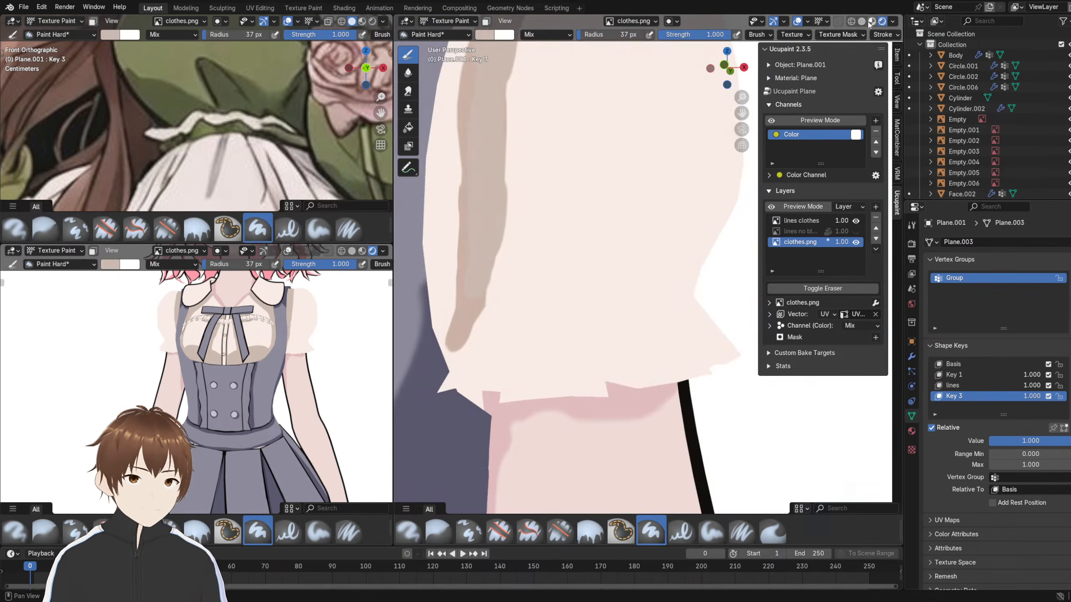
click(851, 21)
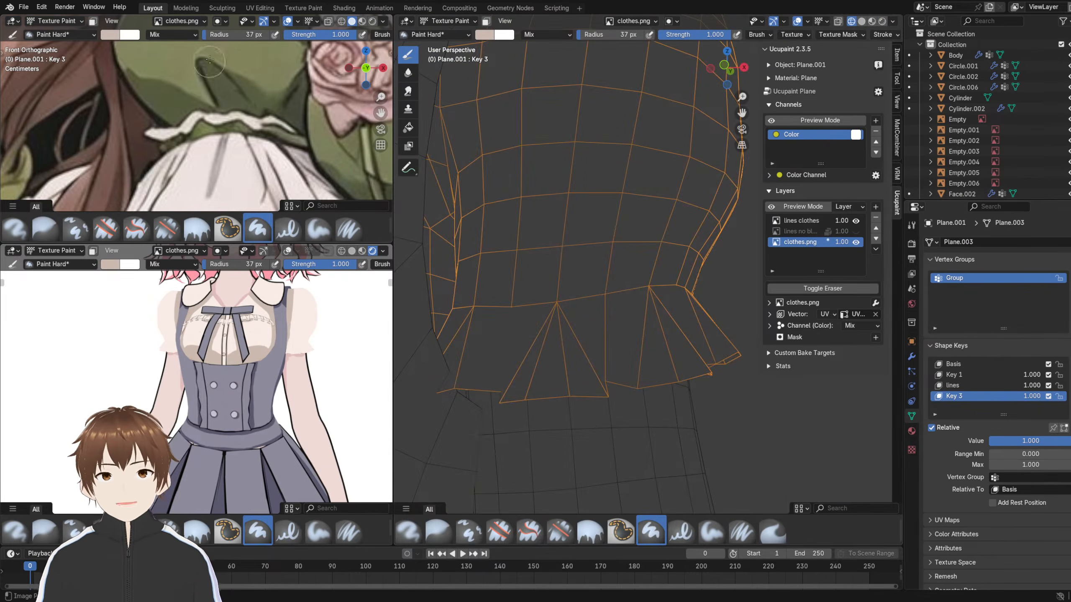
mouse_move(273, 134)
shift+middle_down()
mouse_move(271, 57)
mouse_move(271, 121)
mouse_move(268, 71)
mouse_move(261, 104)
shift+middle_up()
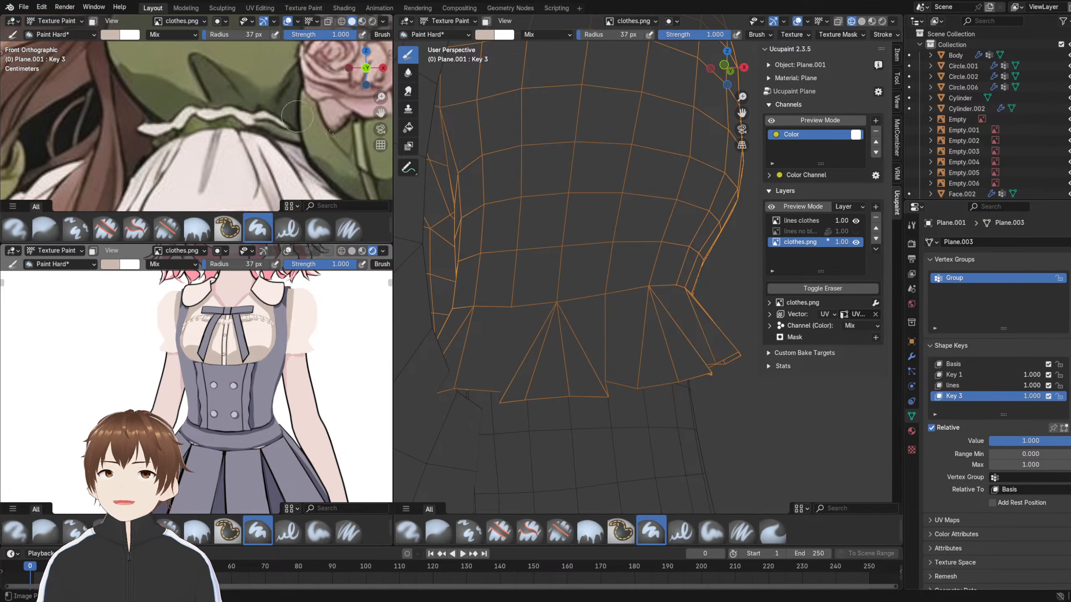
click(882, 22)
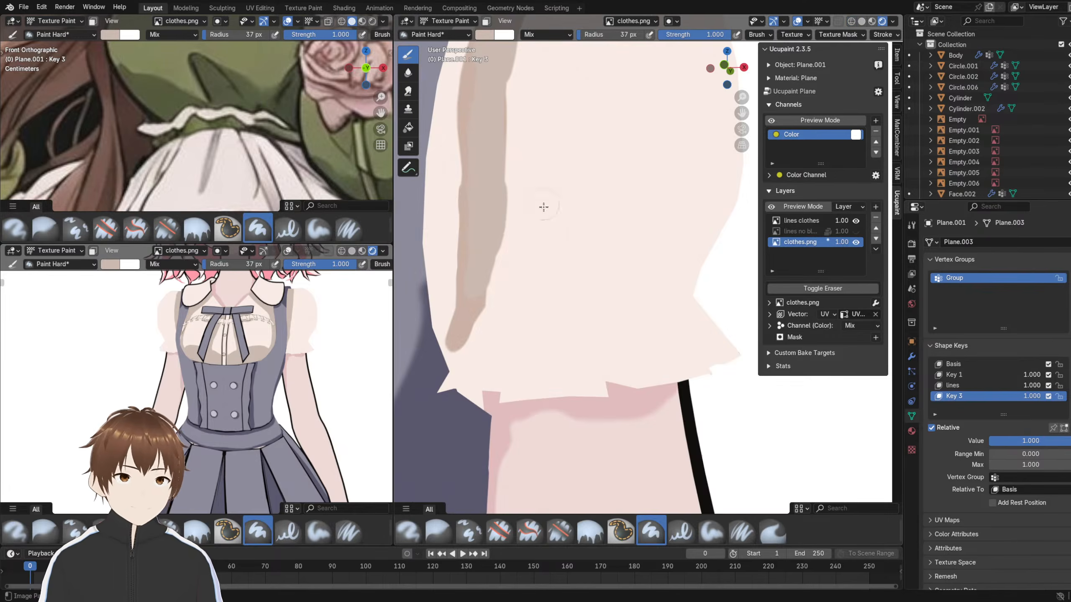
mouse_move(501, 199)
mouse_down()
mouse_move(554, 266)
mouse_move(565, 264)
mouse_up()
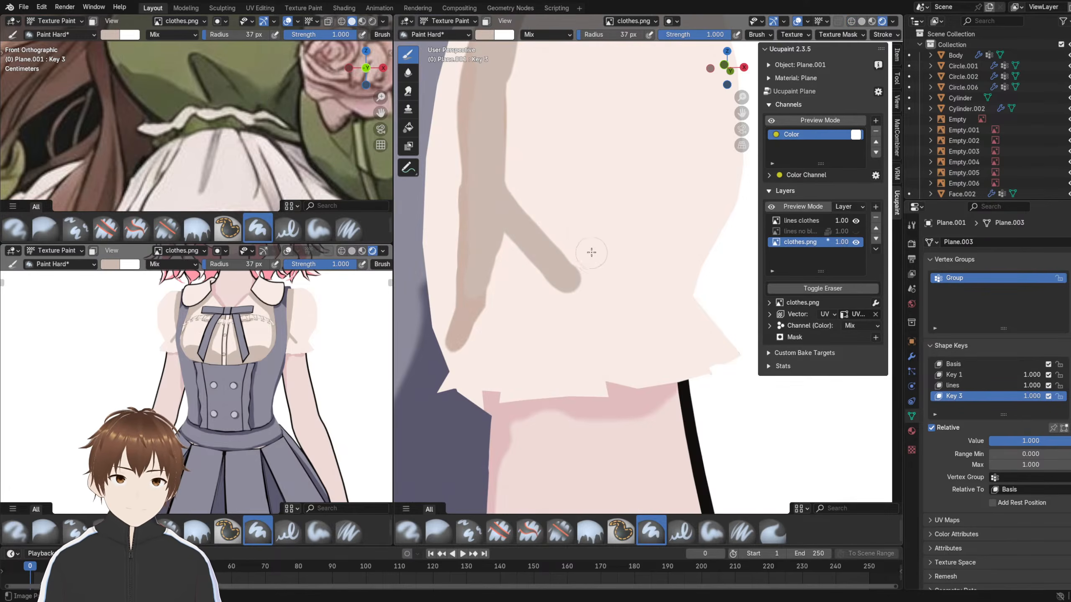
key(ctrl+z)
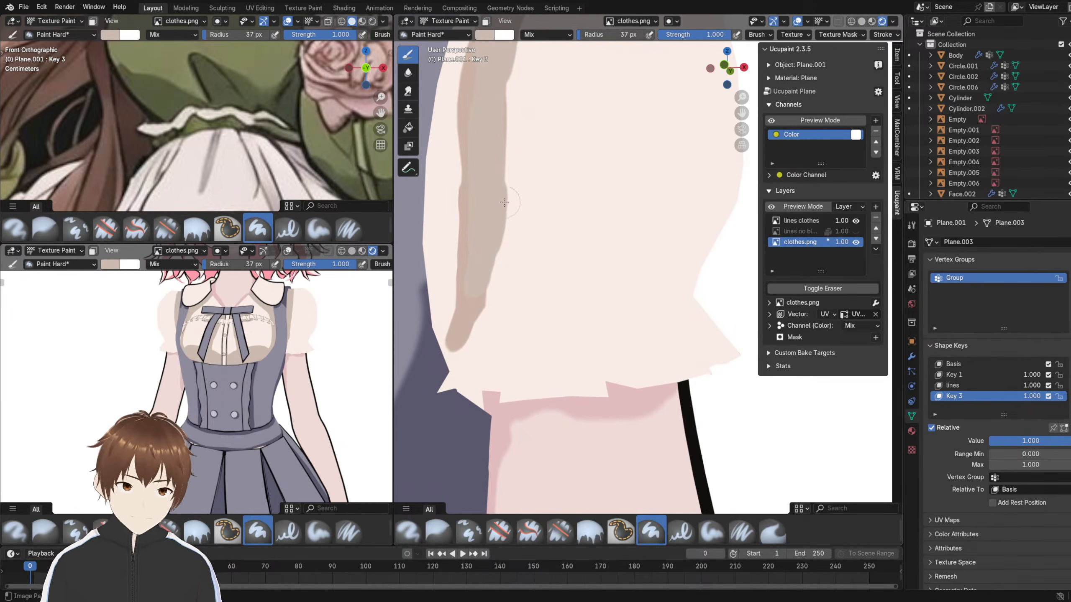
- Try slanted and triangular fold shadows above the sleeve's ruffle with a 23 px brush in solid shading
click(861, 20)
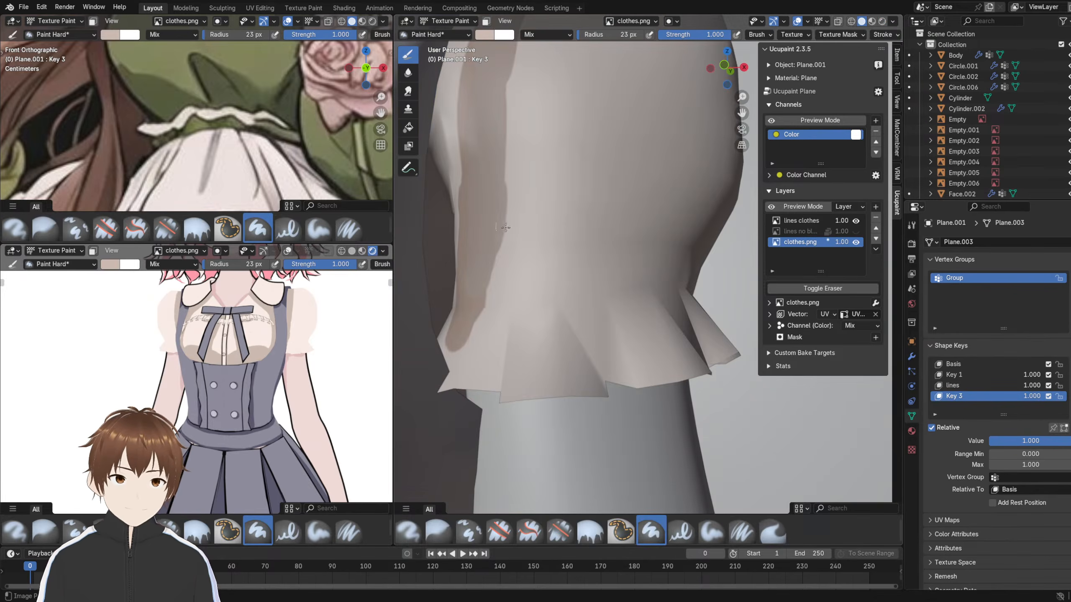
mouse_move(495, 229)
mouse_down()
mouse_move(521, 296)
mouse_move(636, 208)
mouse_up()
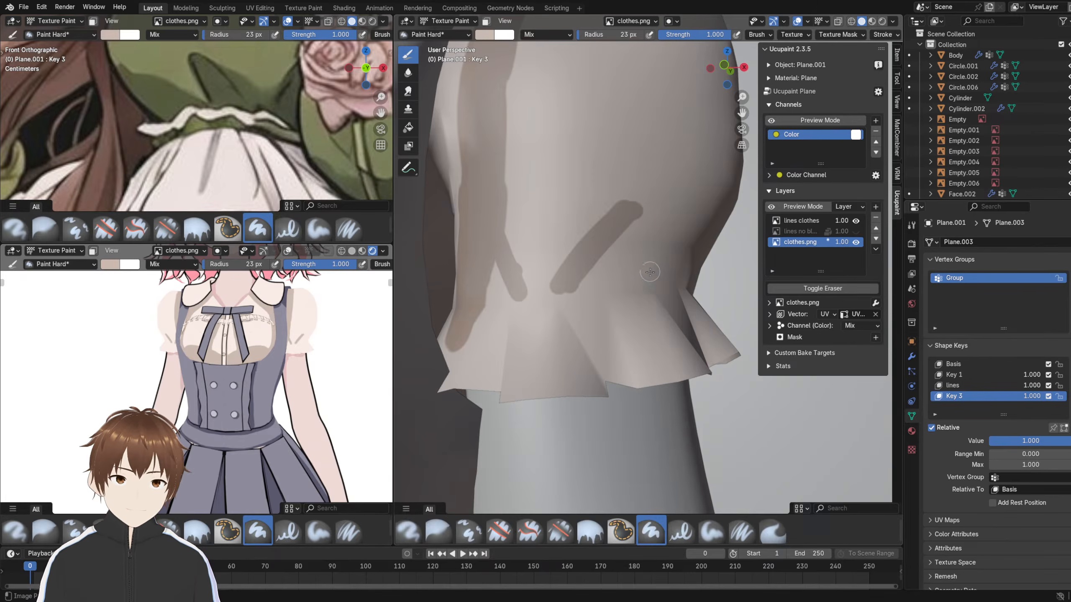
mouse_move(647, 281)
mouse_down()
mouse_move(623, 211)
mouse_move(610, 240)
mouse_move(633, 291)
mouse_move(603, 265)
mouse_move(578, 291)
mouse_move(612, 264)
mouse_up()
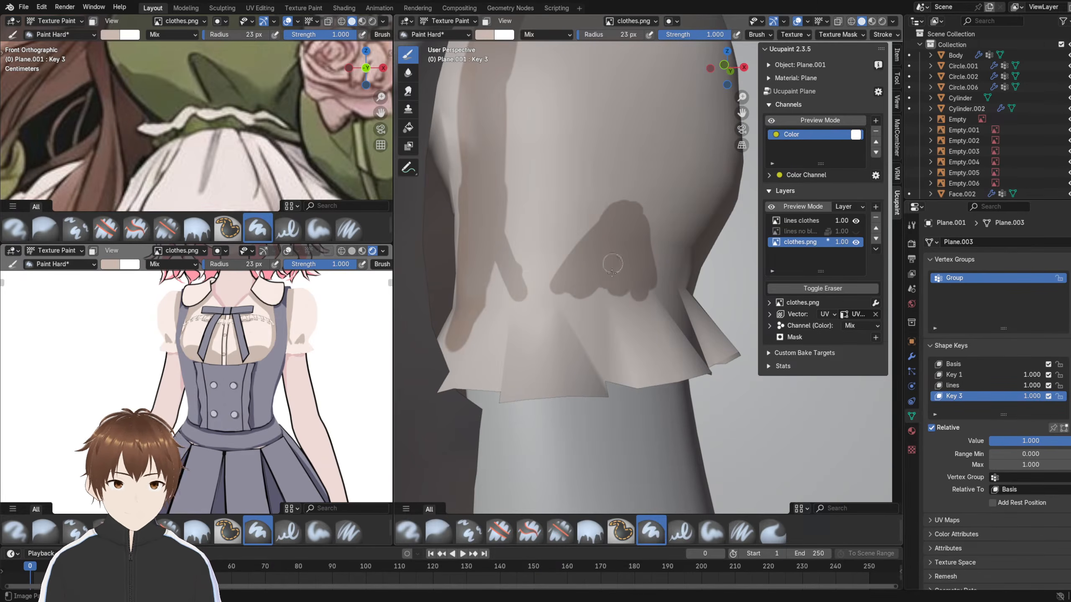
key(ctrl+z)
key(ctrl+z)
key(ctrl+z)
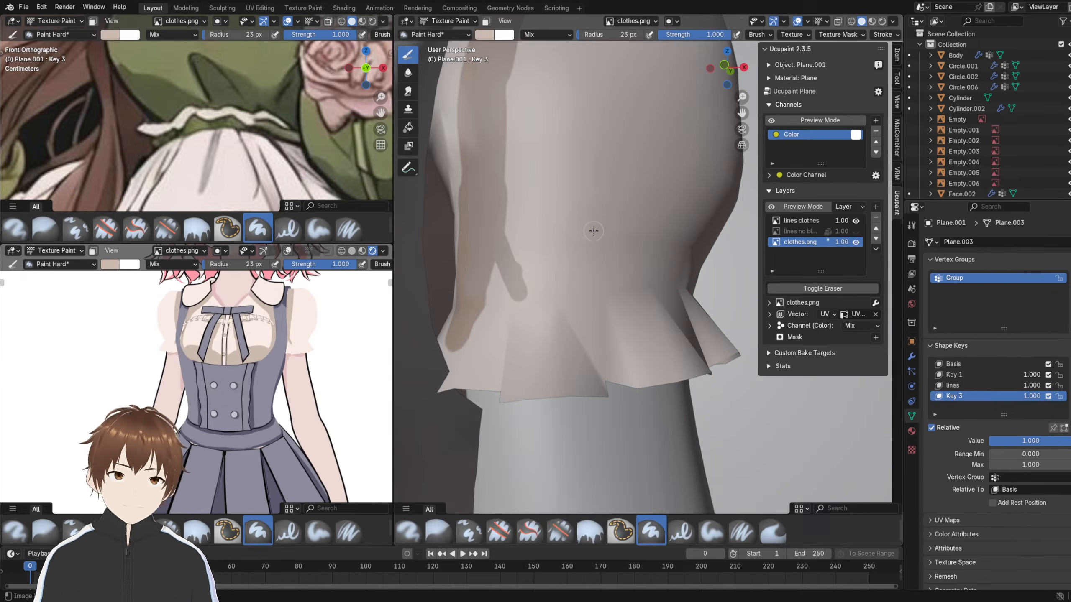
key(ctrl+z)
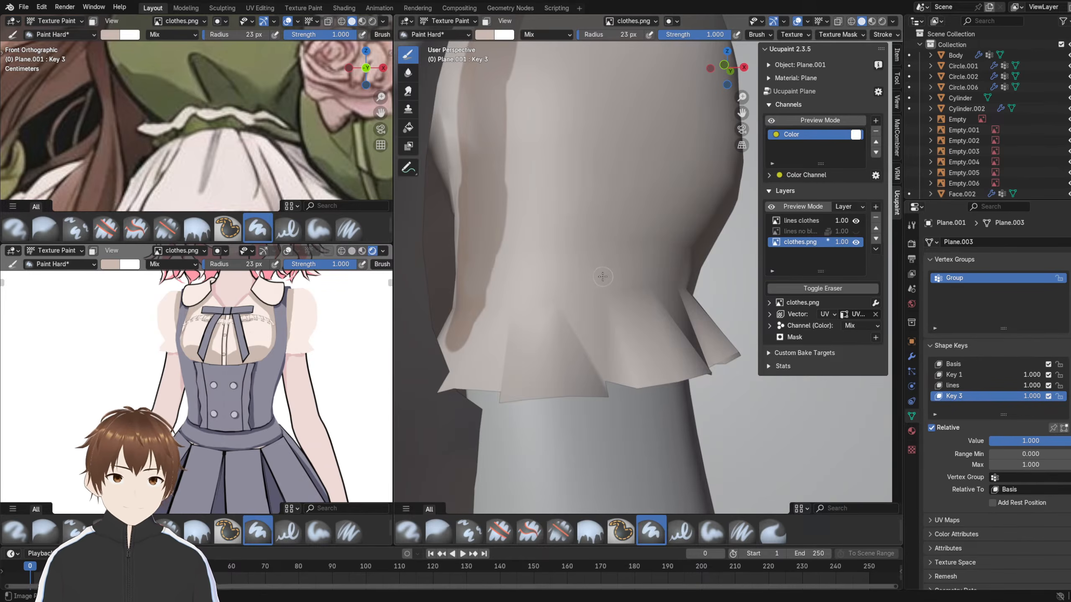
- Paint a wedge-shaped fold shadow just above the front of the sleeve's ruffle with the 23 px brush
mouse_move(603, 277)
mouse_down()
mouse_move(532, 203)
mouse_move(543, 294)
mouse_up()
key(ctrl+z)
mouse_move(617, 294)
mouse_down()
mouse_move(593, 234)
mouse_move(561, 282)
mouse_move(569, 286)
mouse_move(552, 221)
mouse_move(563, 306)
mouse_move(571, 251)
mouse_move(609, 290)
mouse_up()
key(ctrl+z)
middle_drag(665, 267, 657, 268)
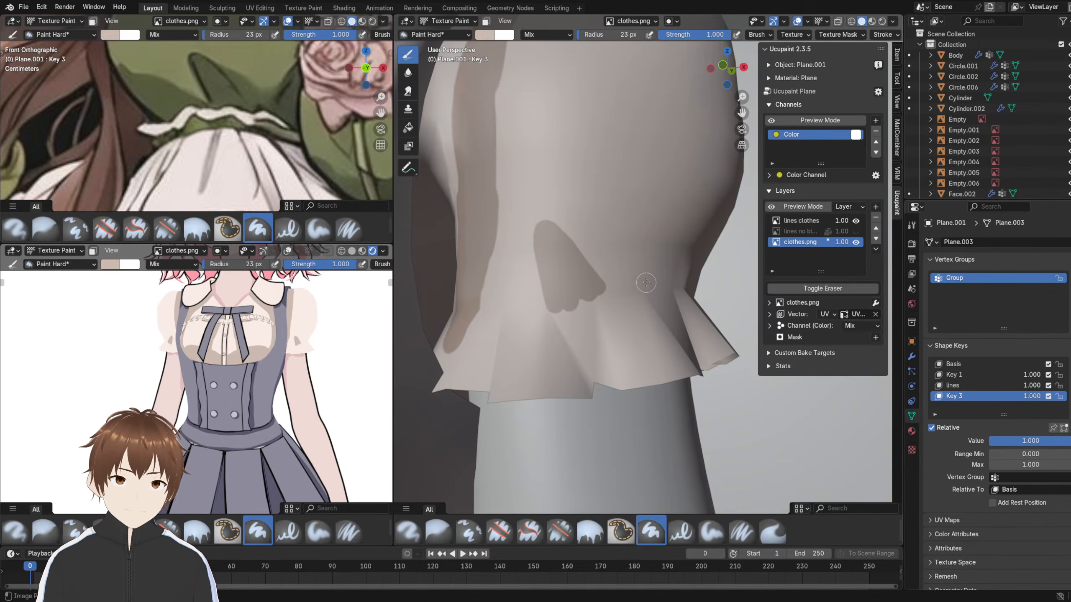
- Paint a diagonal fold shadow rising from the ruffle towards the outer side of the puff sleeve
drag(643, 284, 682, 237)
shift+middle_drag(691, 208, 645, 245)
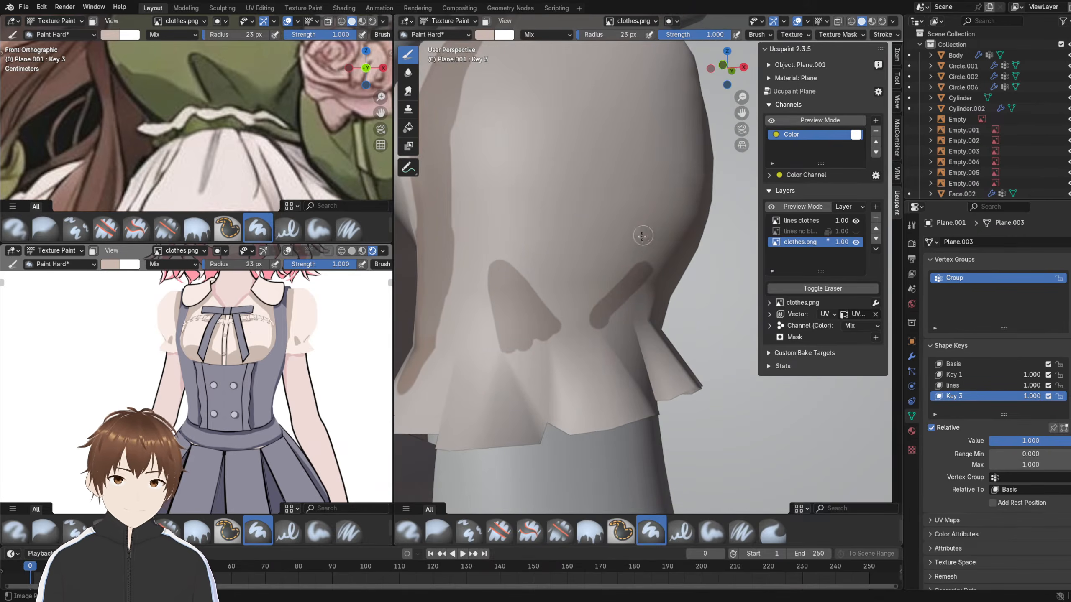
mouse_move(611, 289)
mouse_down()
mouse_move(665, 238)
mouse_move(703, 177)
mouse_up()
mouse_move(684, 220)
middle_down()
mouse_move(641, 220)
mouse_move(672, 217)
mouse_move(647, 210)
middle_up()
key(ctrl+z)
drag(582, 298, 667, 213)
middle_drag(667, 214, 612, 246)
mouse_move(600, 230)
mouse_down()
mouse_move(676, 278)
mouse_move(669, 258)
mouse_move(713, 272)
mouse_up()
mouse_move(676, 264)
middle_down()
mouse_move(750, 278)
mouse_move(609, 265)
mouse_move(497, 146)
middle_up()
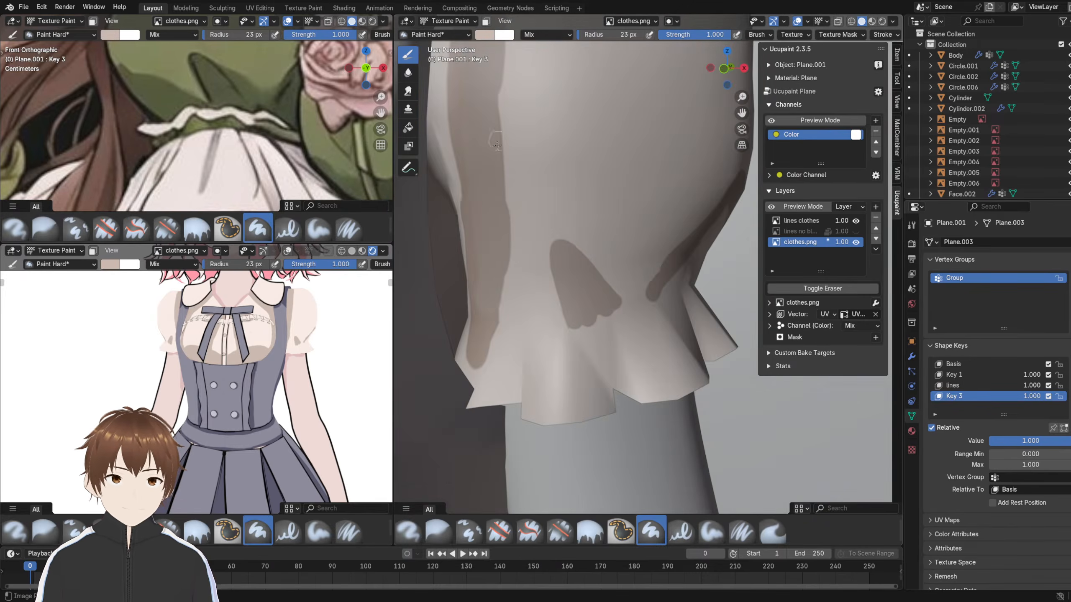
- Paint a slanted shadow joining the sleeve's inner shadow band to the wedge-shaped fold, and switch to rendered shading
mouse_move(544, 214)
middle_down()
mouse_move(561, 217)
mouse_move(560, 250)
mouse_move(556, 239)
middle_up()
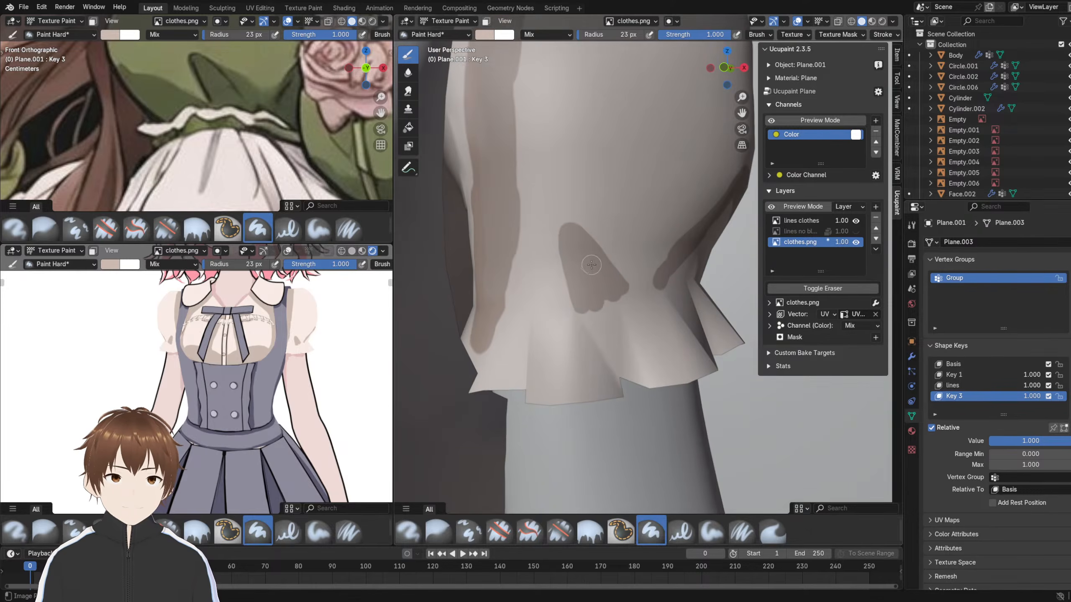
mouse_move(591, 265)
mouse_down()
mouse_move(560, 297)
mouse_move(509, 278)
mouse_move(553, 298)
mouse_move(516, 293)
mouse_move(563, 291)
mouse_up()
key(ctrl+z)
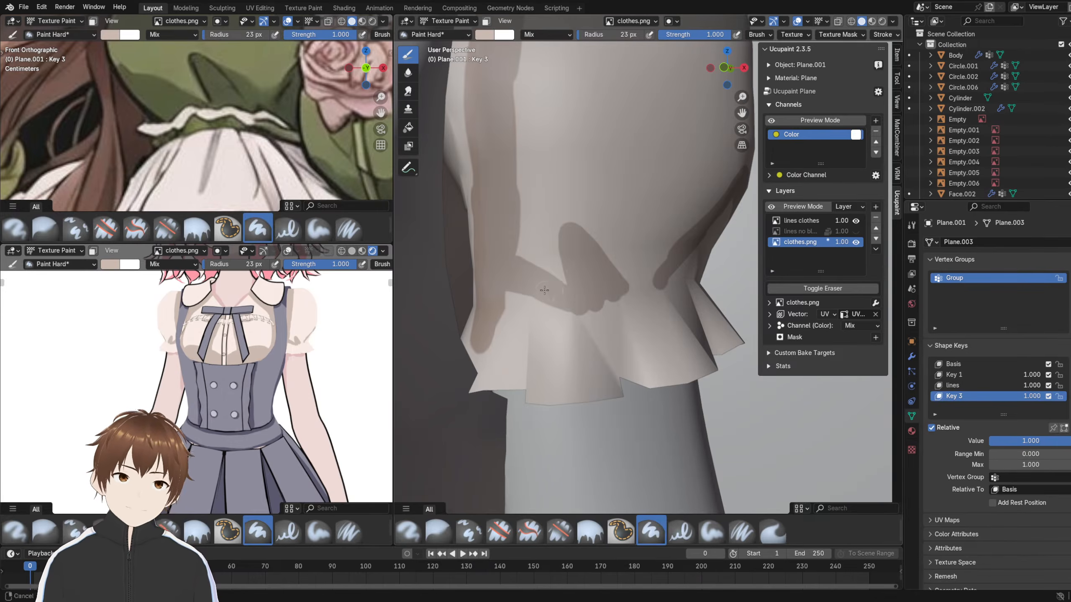
middle_drag(544, 290, 527, 292)
scroll(527, 291, down, 6)
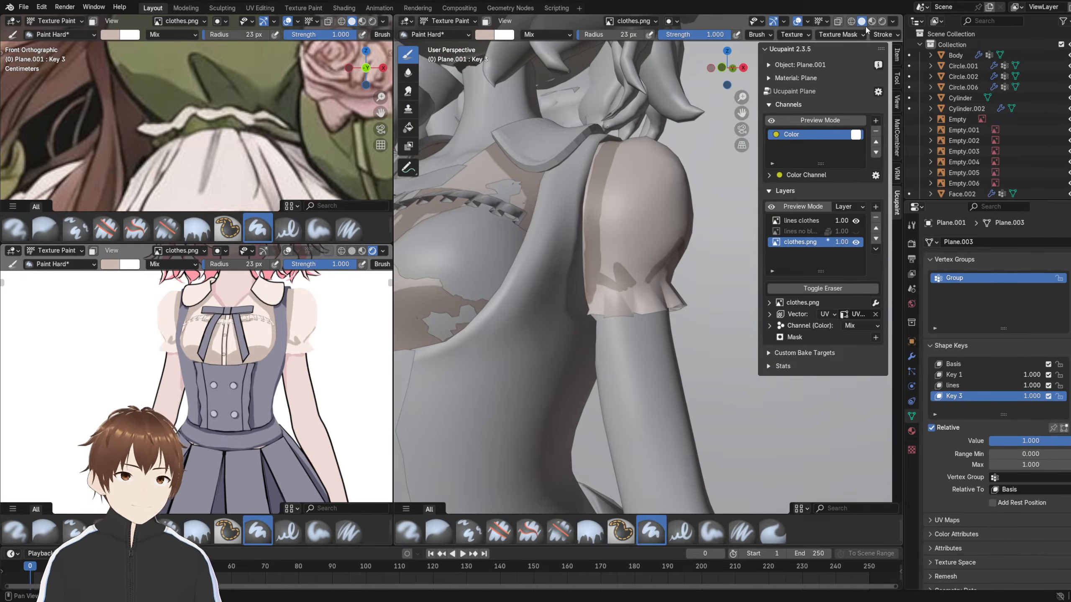
click(882, 21)
- Enlarge the brush to 45 px and fill out the fold shadow around the sleeve's outer side above the ruffle
scroll(674, 217, up, 4)
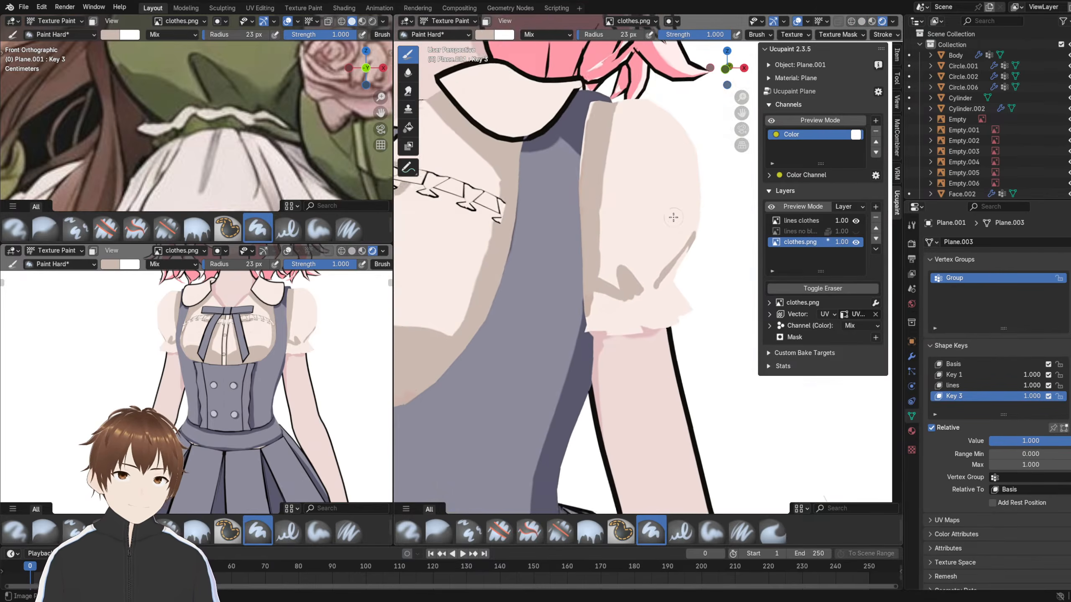
scroll(673, 217, up, 1)
mouse_move(671, 222)
middle_down()
mouse_move(642, 217)
mouse_move(662, 233)
mouse_move(651, 237)
middle_up()
scroll(669, 220, up, 1)
scroll(675, 237, up, 2)
key(bracketright)
key(bracketright)
key(bracketright)
key(bracketright)
key(bracketright)
key(bracketright)
key(bracketright)
key(bracketright)
key(bracketright)
key(bracketright)
key(bracketright)
key(bracketright)
mouse_move(662, 230)
mouse_down()
mouse_move(619, 283)
mouse_move(676, 258)
mouse_up()
mouse_move(677, 258)
middle_down()
mouse_move(693, 280)
mouse_move(649, 265)
middle_up()
drag(588, 221, 646, 253)
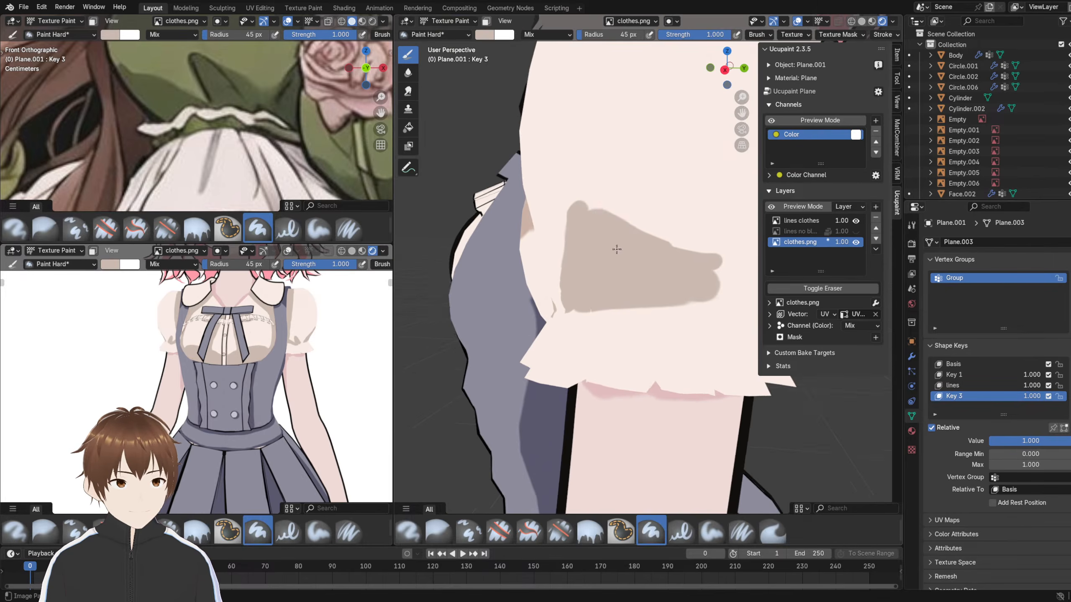
middle_drag(682, 269, 754, 257)
scroll(716, 236, down, 10)
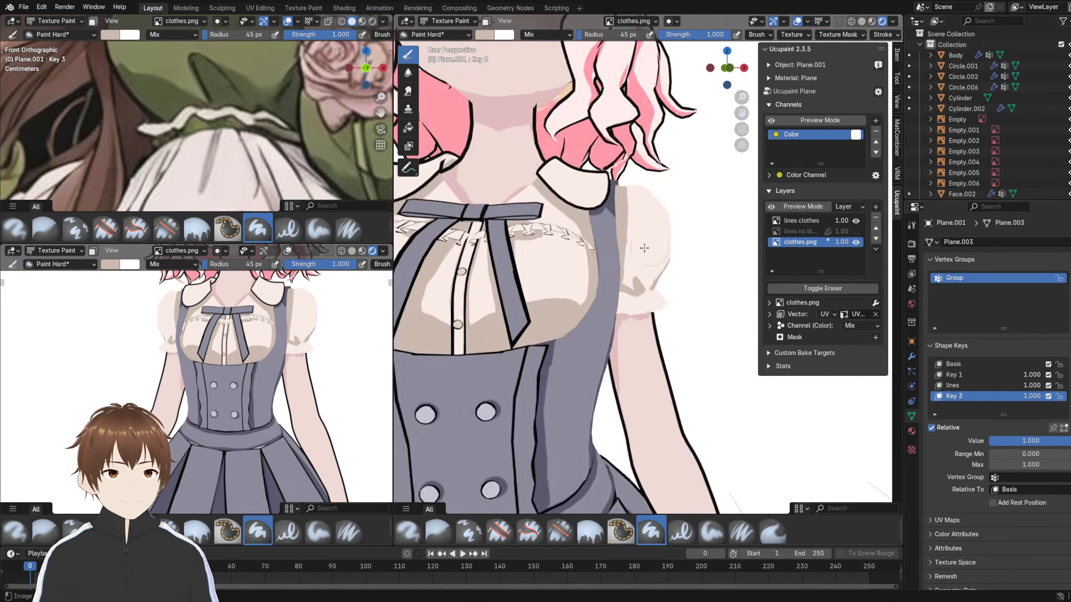
- Refine the wedge-shaped fold's edges with a 13 px brush, swapping to the light sleeve colour
scroll(588, 255, up, 10)
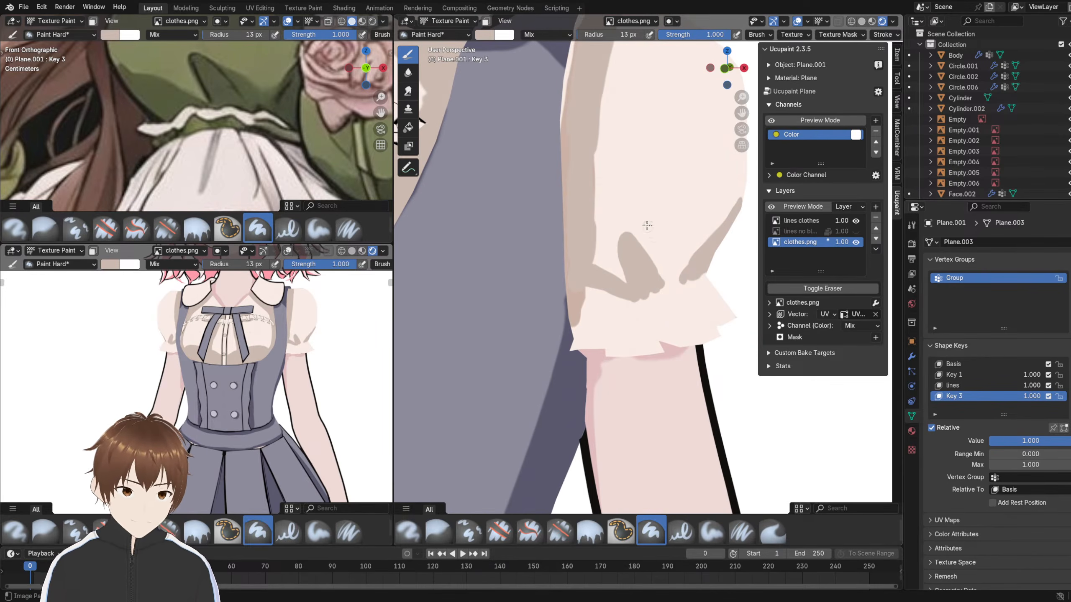
drag(646, 226, 666, 275)
key(ctrl+z)
key(shift+x)
middle_drag(657, 239, 660, 203)
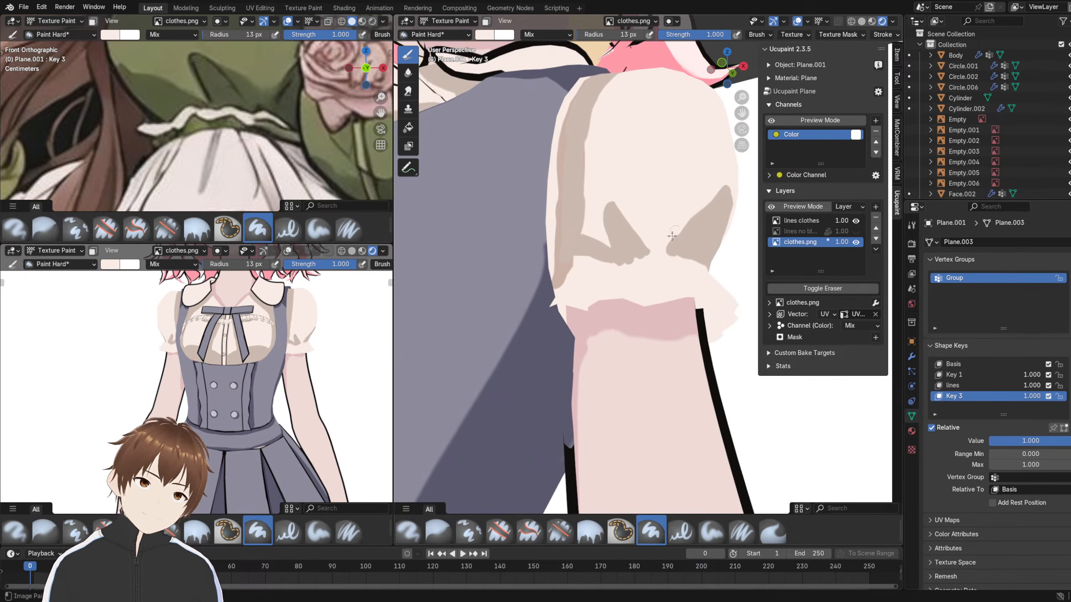
mouse_move(716, 180)
middle_down()
mouse_move(694, 204)
mouse_move(707, 189)
mouse_move(662, 181)
mouse_move(738, 203)
mouse_move(612, 212)
mouse_move(758, 218)
middle_up()
- Review the whole outfit from the front and compare the sleeve shading with the puff-sleeve and green dress references
scroll(612, 239, down, 8)
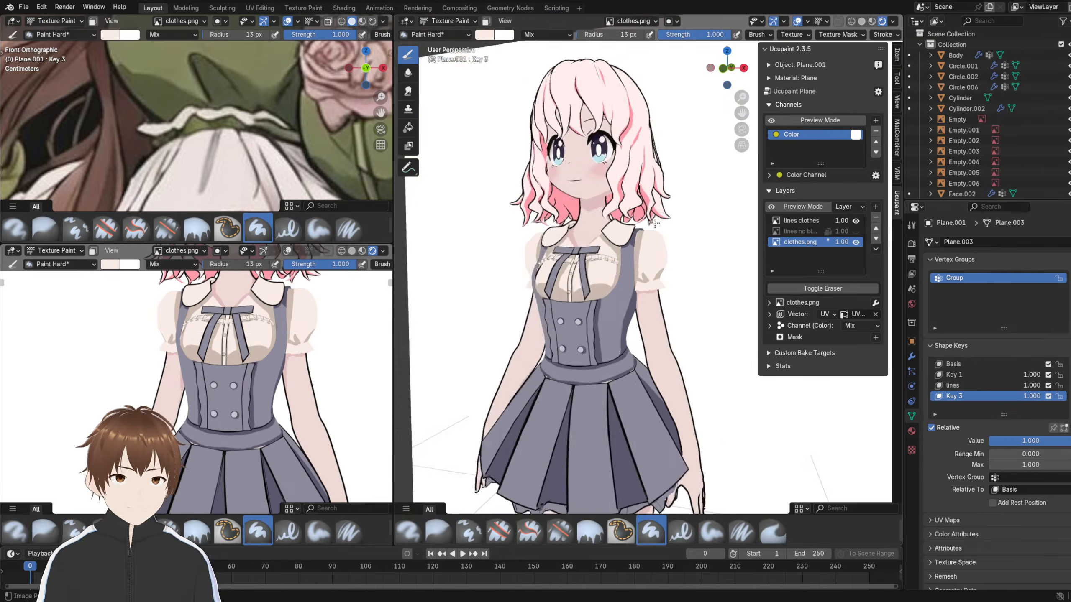
middle_drag(597, 237, 644, 238)
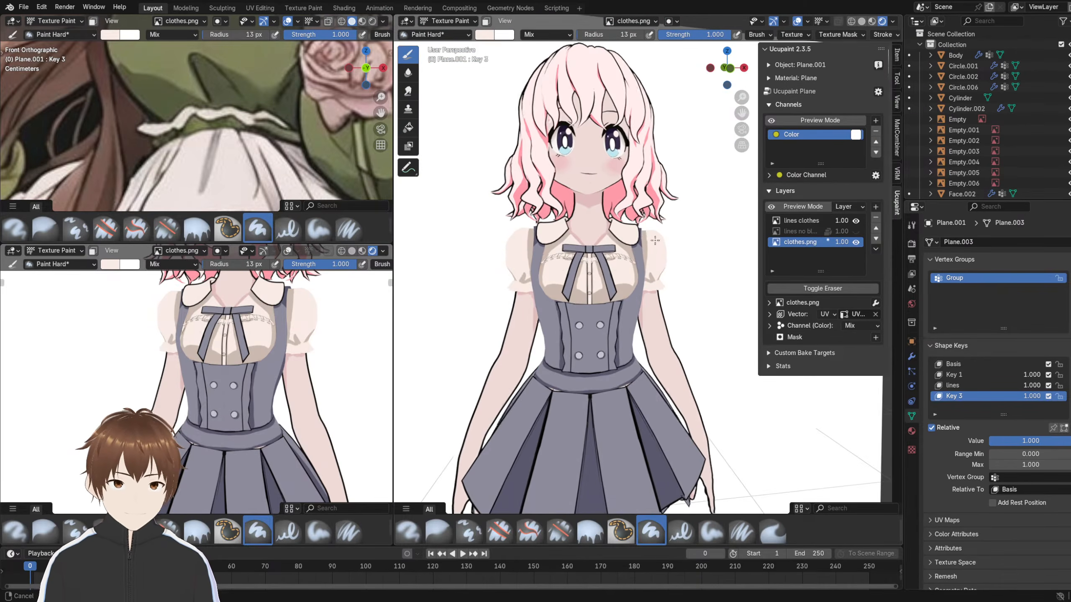
scroll(363, 168, down, 3)
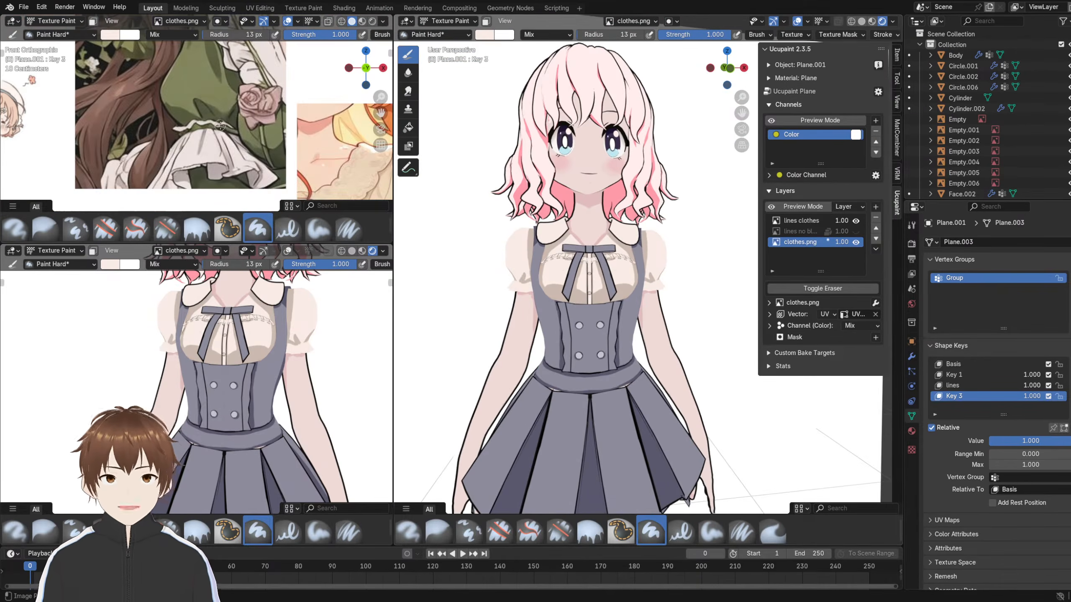
scroll(633, 238, up, 3)
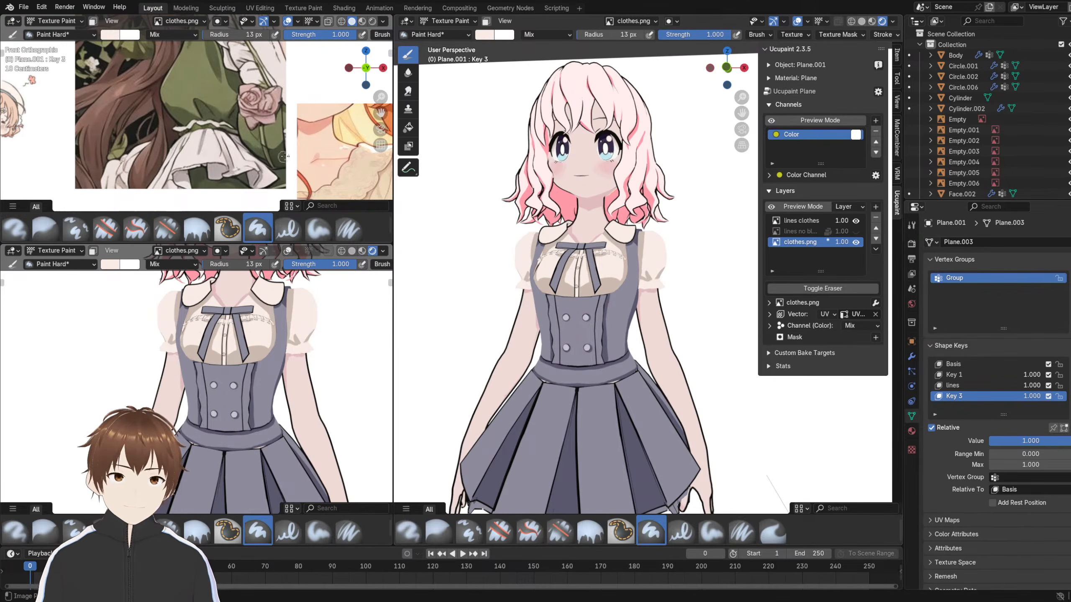
scroll(283, 156, down, 2)
scroll(295, 160, up, 3)
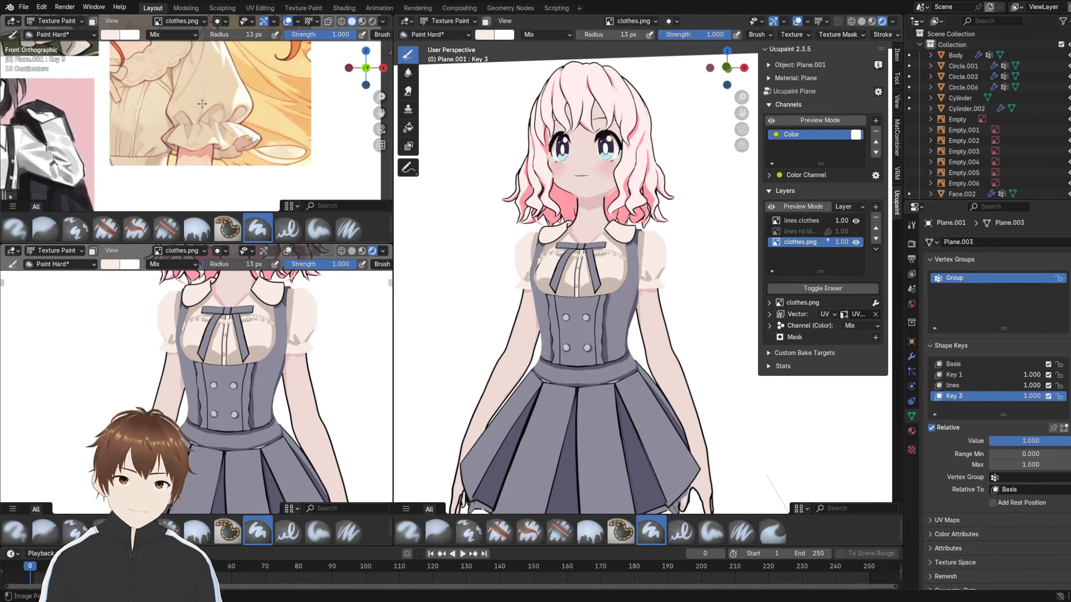
shift+middle_drag(202, 103, 227, 122)
scroll(626, 251, up, 5)
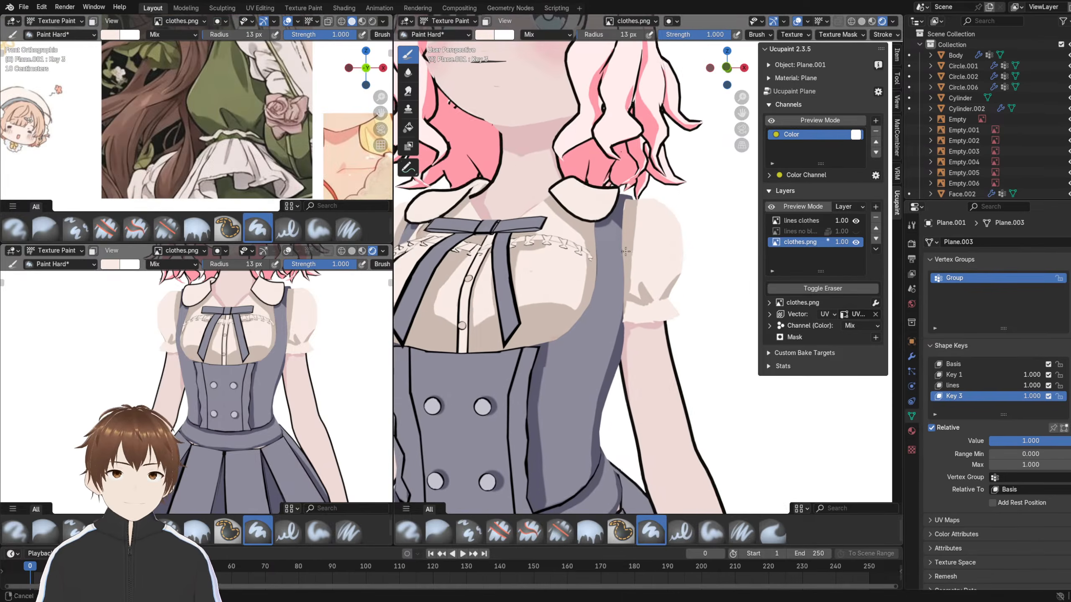
scroll(247, 94, down, 2)
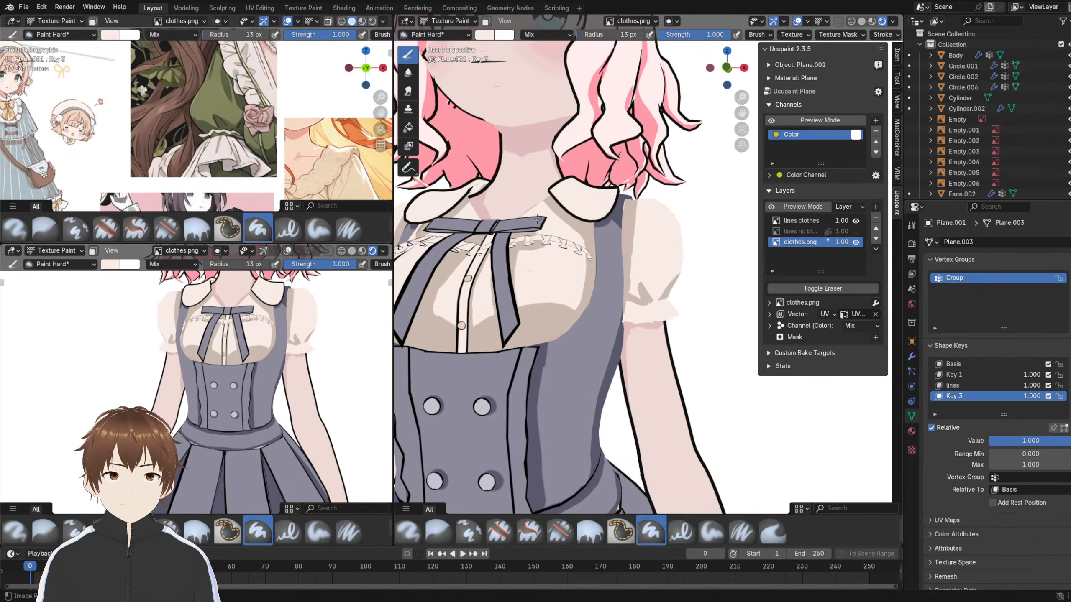
scroll(653, 254, up, 3)
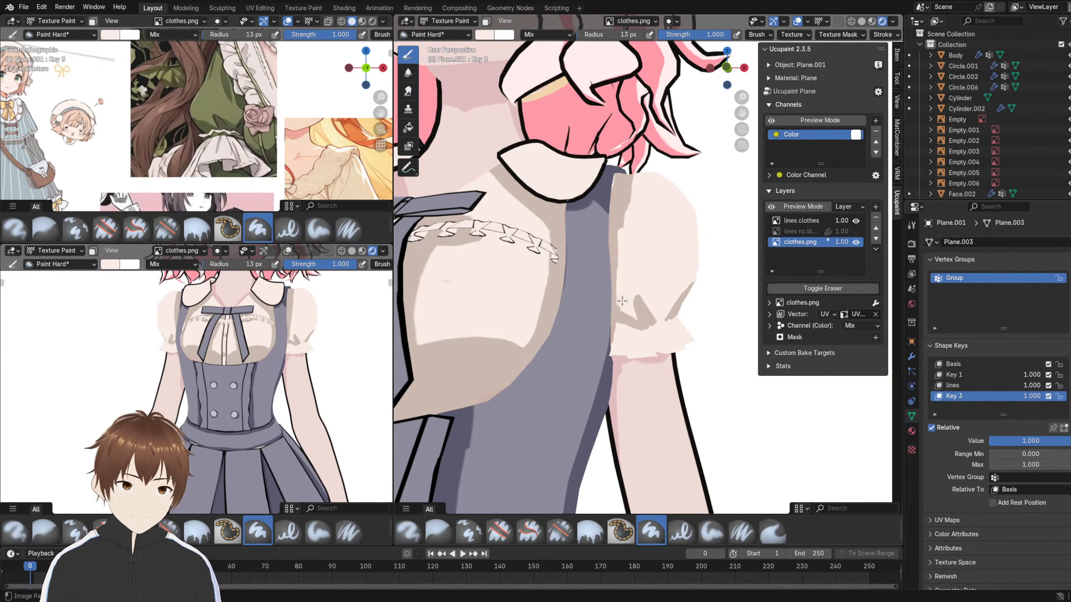
scroll(627, 230, up, 3)
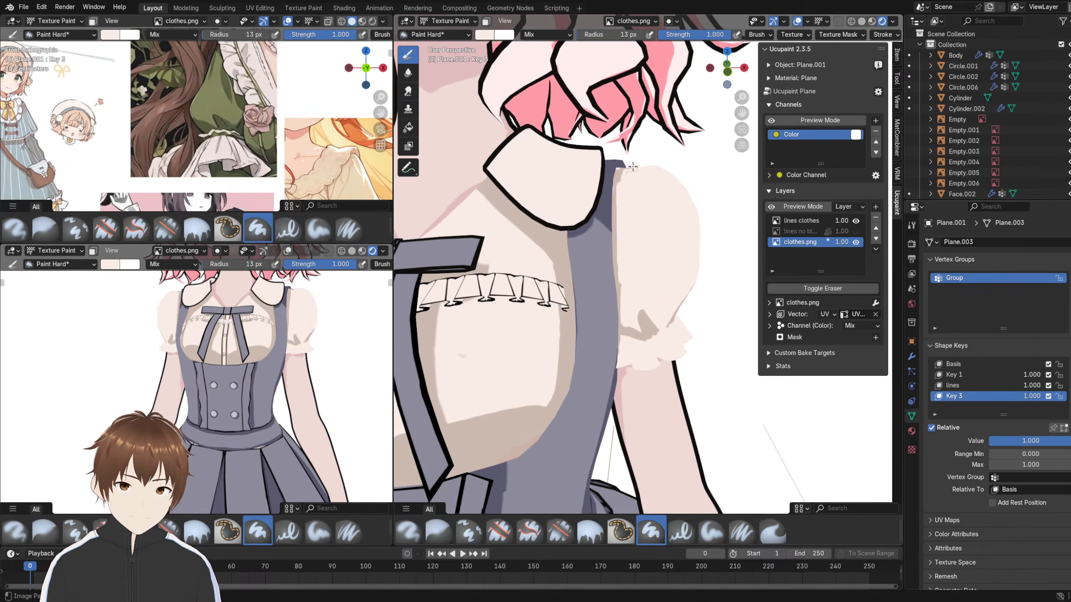
- Fill the light gap along the sleeve's inner edge beside the armhole with the beige shadow colour
mouse_move(617, 238)
middle_down()
mouse_move(619, 259)
mouse_move(596, 242)
mouse_move(591, 275)
mouse_move(570, 294)
middle_up()
scroll(570, 298, up, 2)
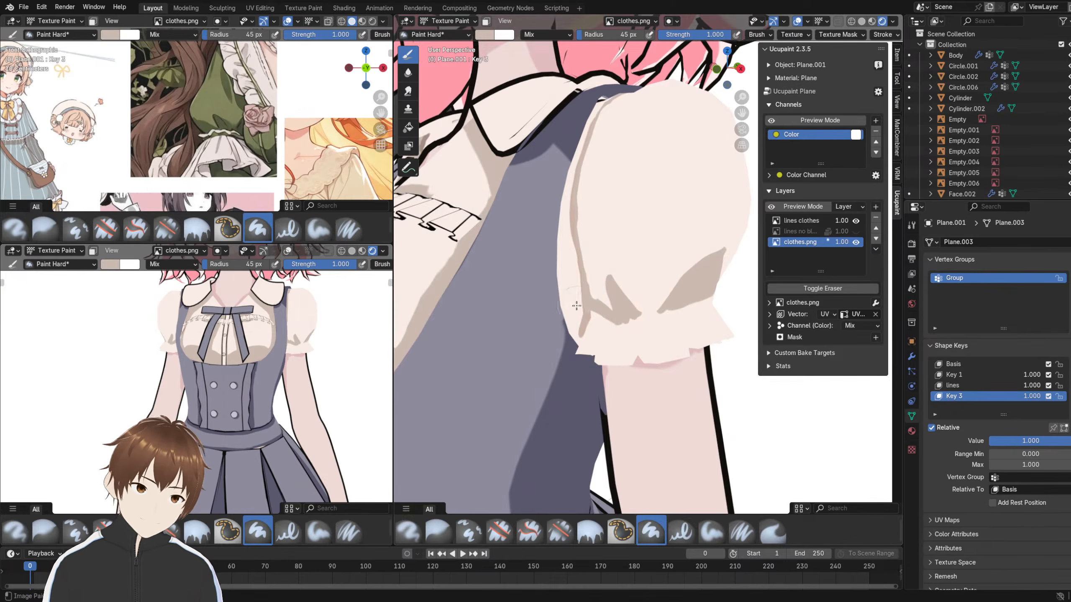
drag(577, 306, 567, 274)
middle_drag(573, 325, 555, 299)
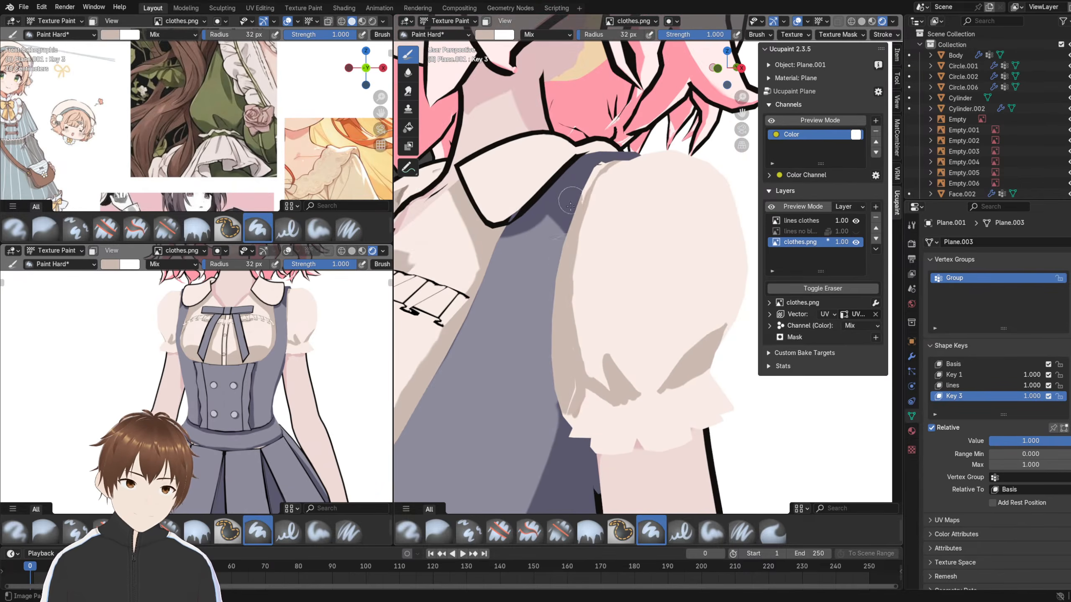
- Inspect the sleeve's inner shadow band from above, behind and the front, and up close near the ruffle
mouse_move(570, 206)
middle_down()
mouse_move(584, 175)
mouse_move(564, 204)
middle_up()
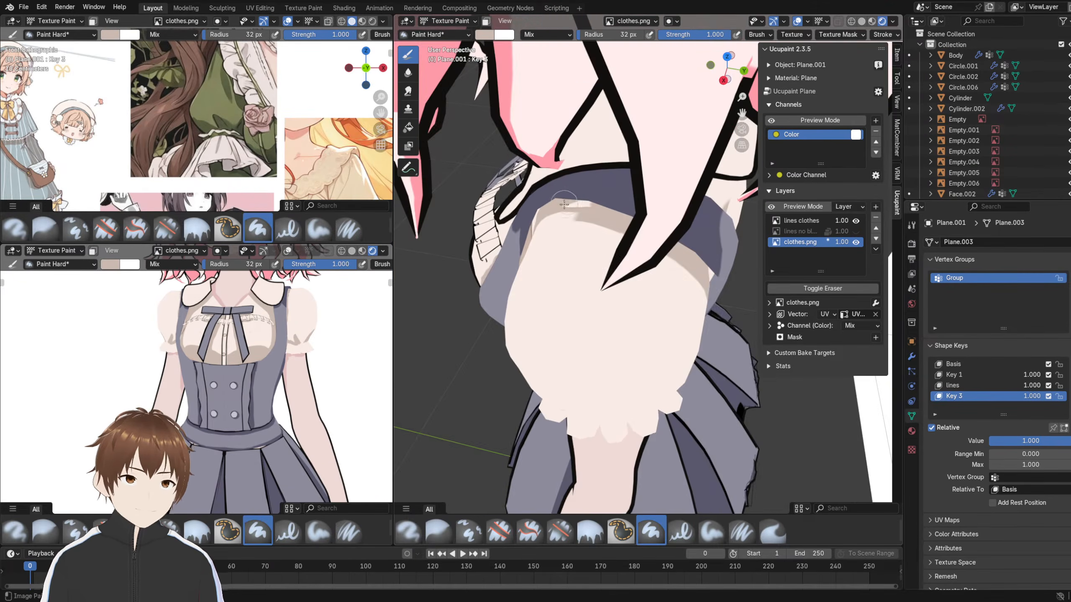
middle_drag(631, 214, 632, 180)
middle_drag(682, 291, 699, 256)
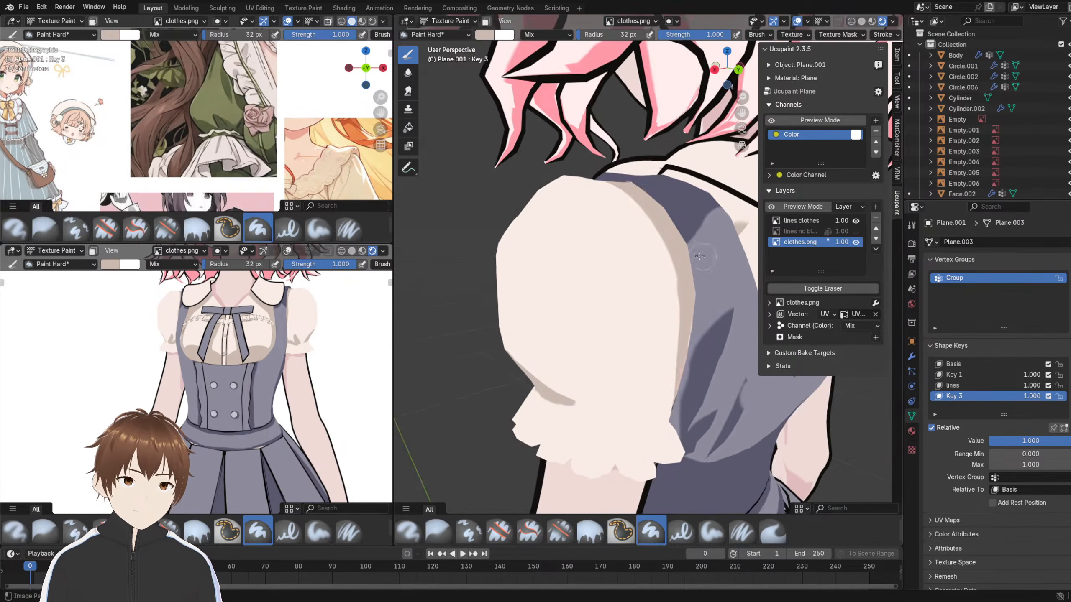
middle_drag(687, 295, 633, 265)
scroll(633, 265, down, 3)
scroll(624, 253, up, 4)
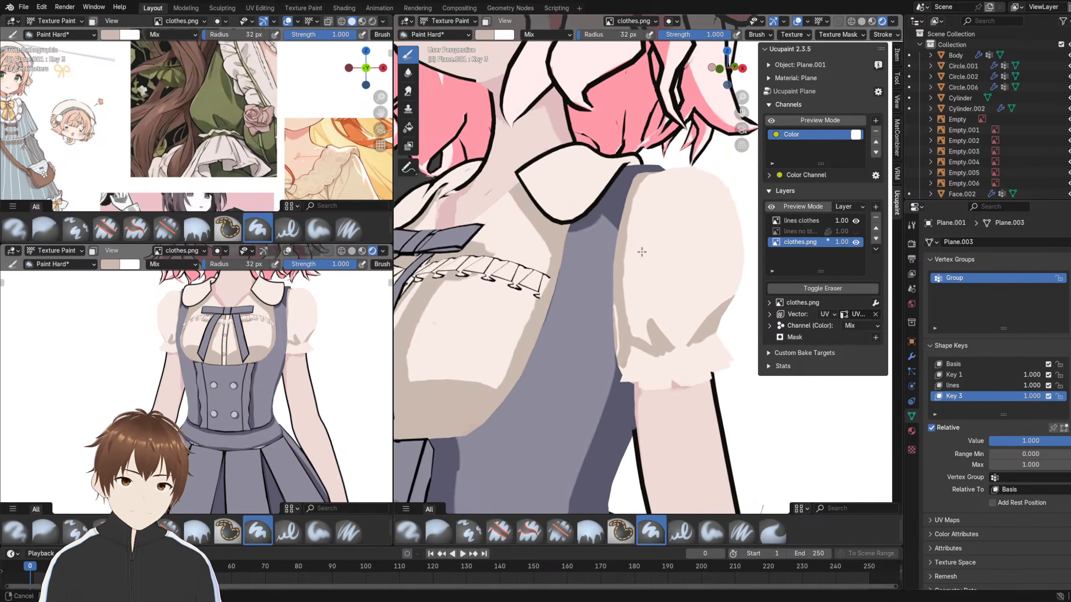
scroll(622, 249, up, 3)
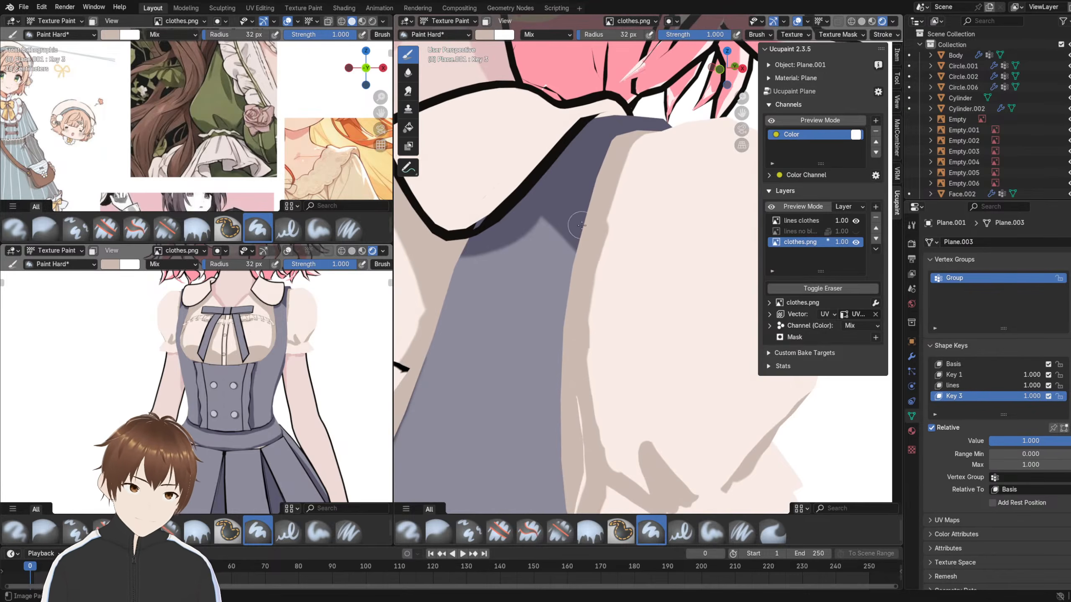
scroll(575, 291, down, 6)
middle_drag(575, 290, 632, 343)
scroll(594, 274, up, 3)
scroll(594, 266, up, 2)
scroll(609, 277, up, 3)
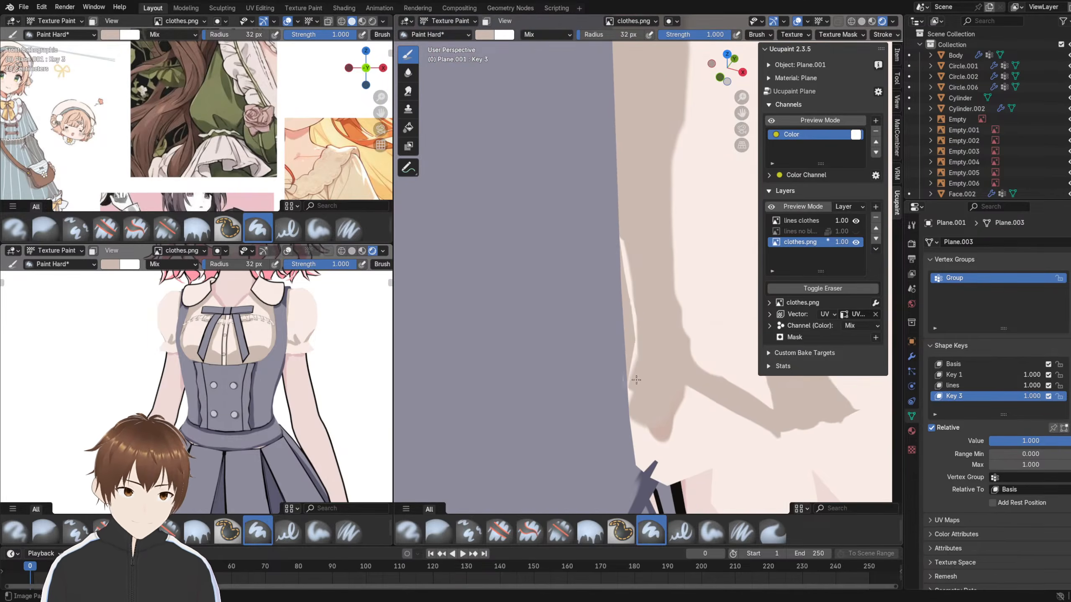
- Switch to the Texture Paint workspace and locate the sleeve and blouse islands on the clothes.png texture
click(303, 8)
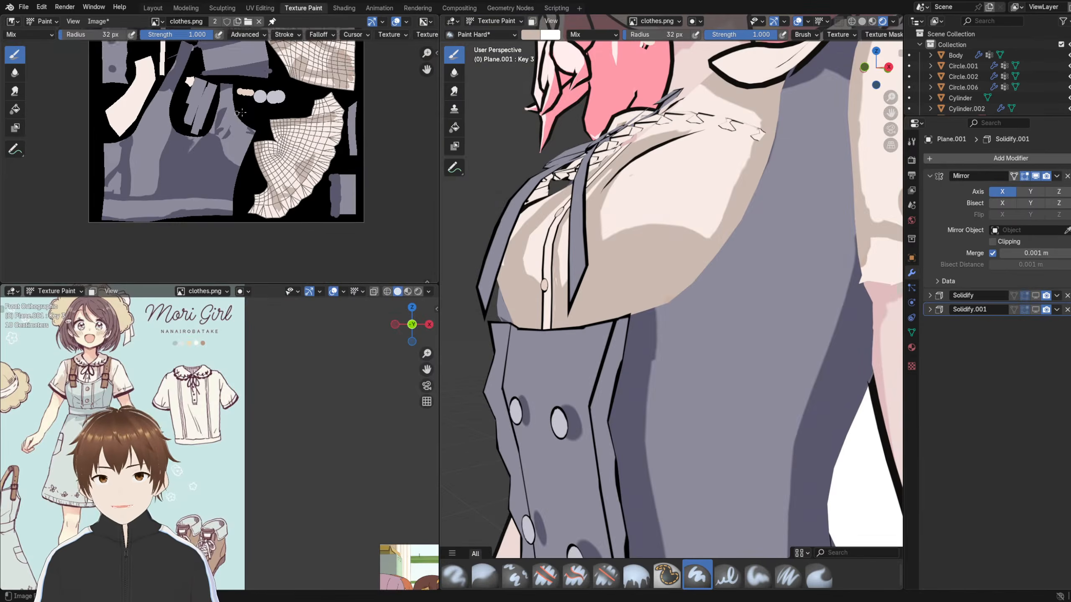
scroll(241, 112, up, 5)
scroll(574, 270, down, 5)
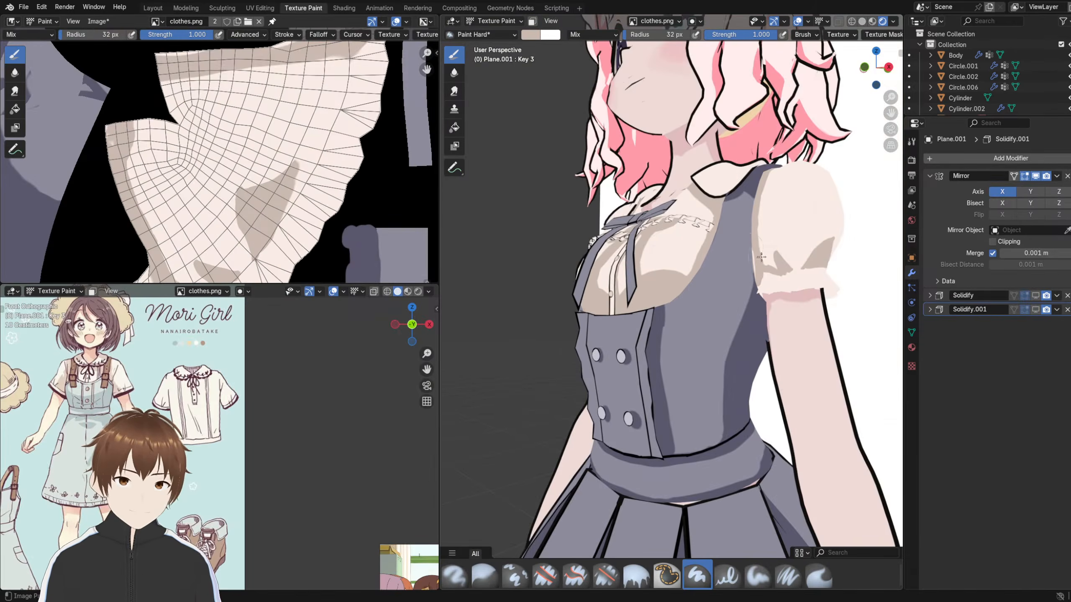
scroll(573, 269, up, 3)
middle_drag(254, 162, 227, 282)
scroll(258, 173, up, 1)
scroll(259, 173, up, 1)
middle_drag(245, 218, 233, 175)
scroll(278, 139, down, 6)
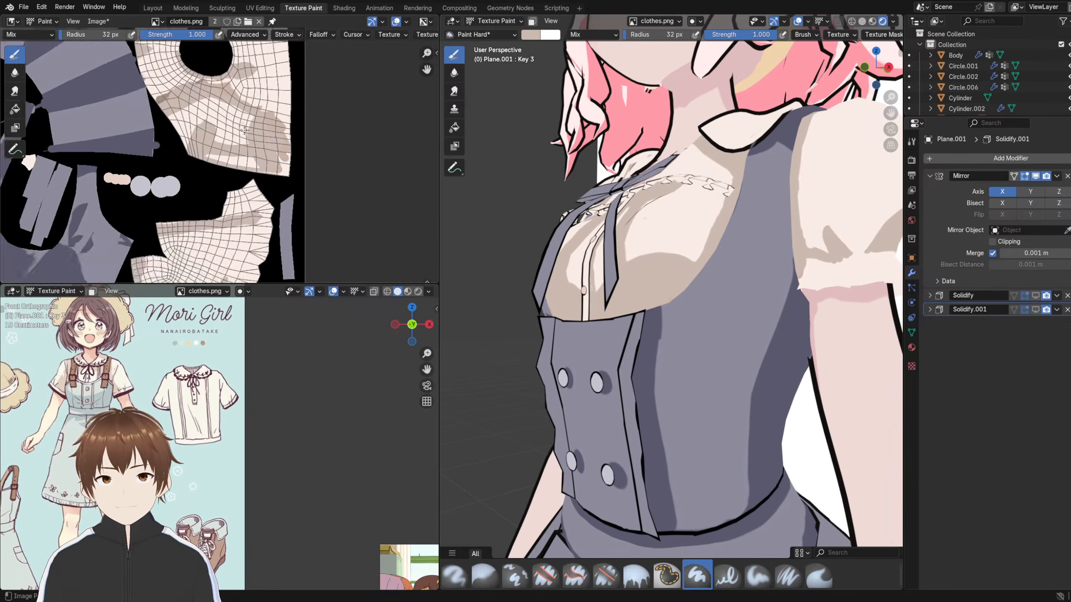
scroll(233, 175, up, 6)
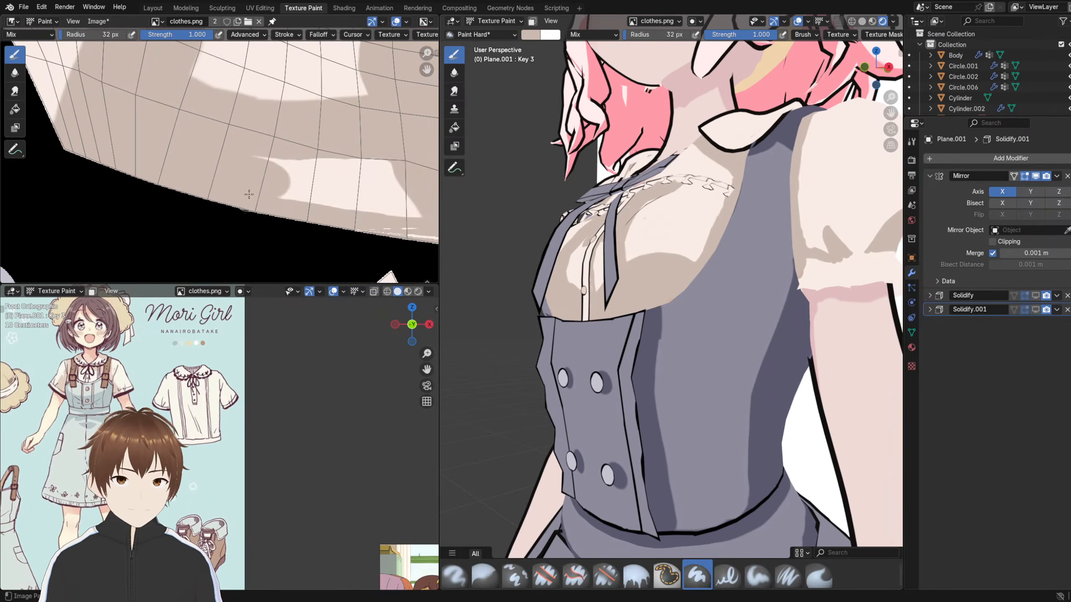
scroll(247, 181, down, 8)
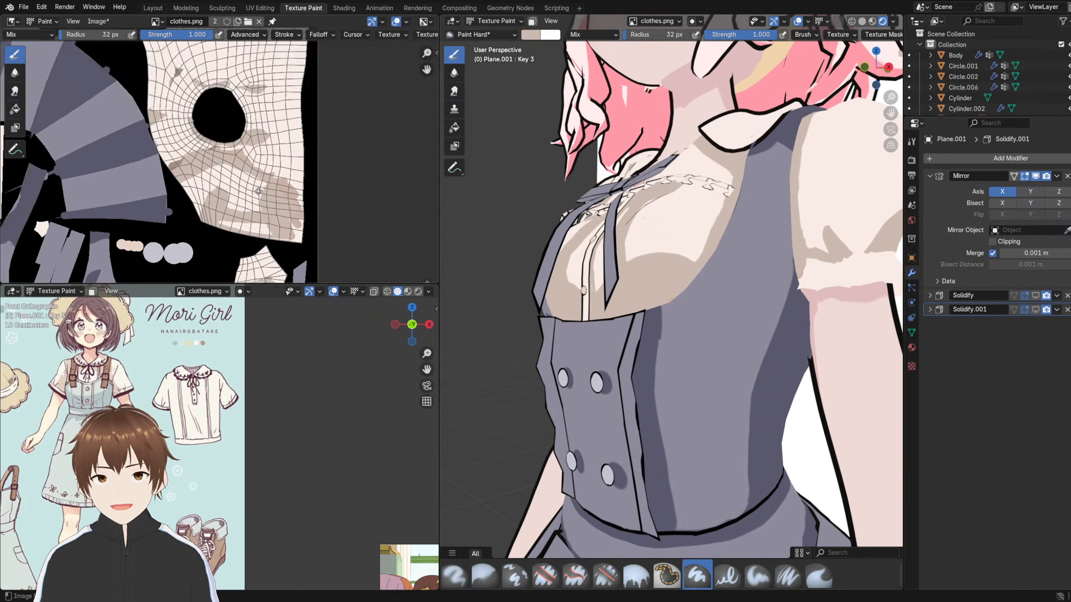
- Paint the beige shadow over the corner edge of the sleeve's UV island with the 32 px brush
scroll(209, 223, up, 6)
middle_drag(235, 206, 238, 115)
scroll(153, 116, up, 4)
middle_drag(152, 116, 179, 164)
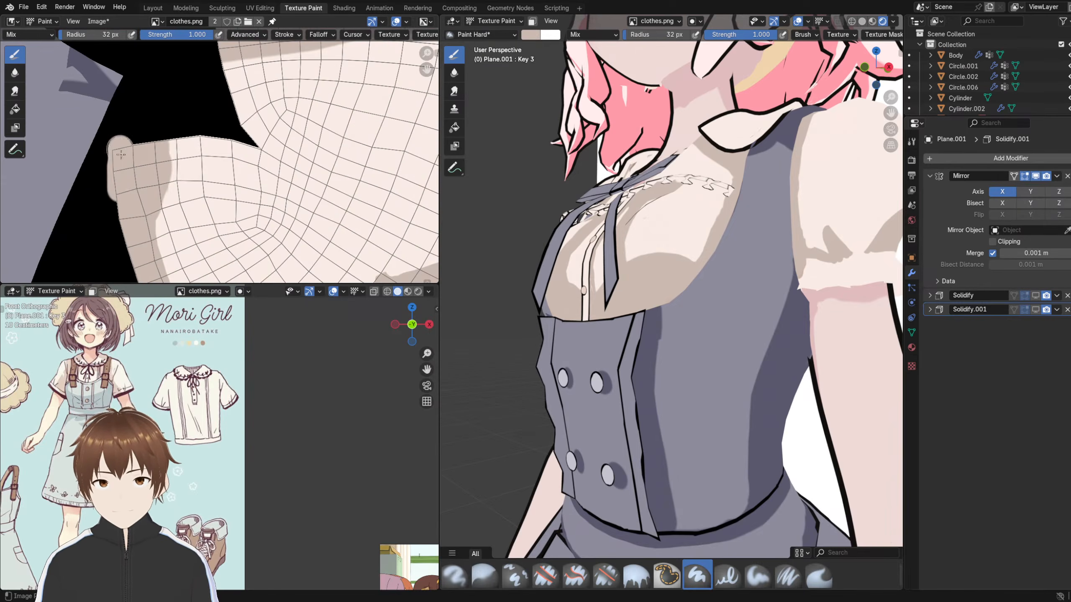
- Paint a test spot on the sleeve's front to locate it on the texture, and undo it
scroll(169, 196, down, 4)
middle_drag(210, 226, 208, 145)
scroll(230, 154, up, 4)
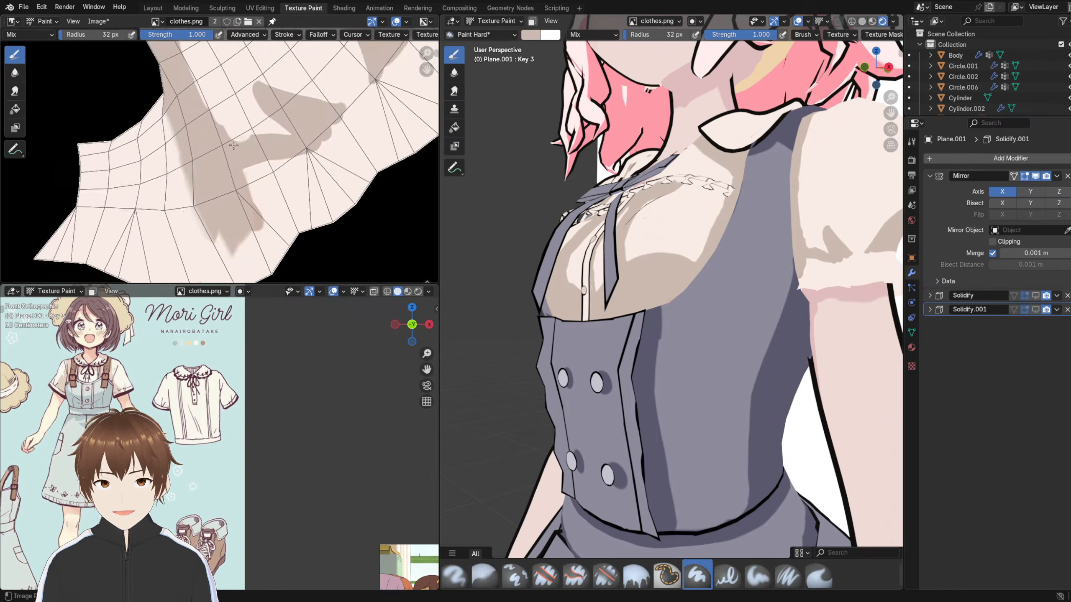
scroll(233, 146, down, 4)
scroll(712, 279, up, 4)
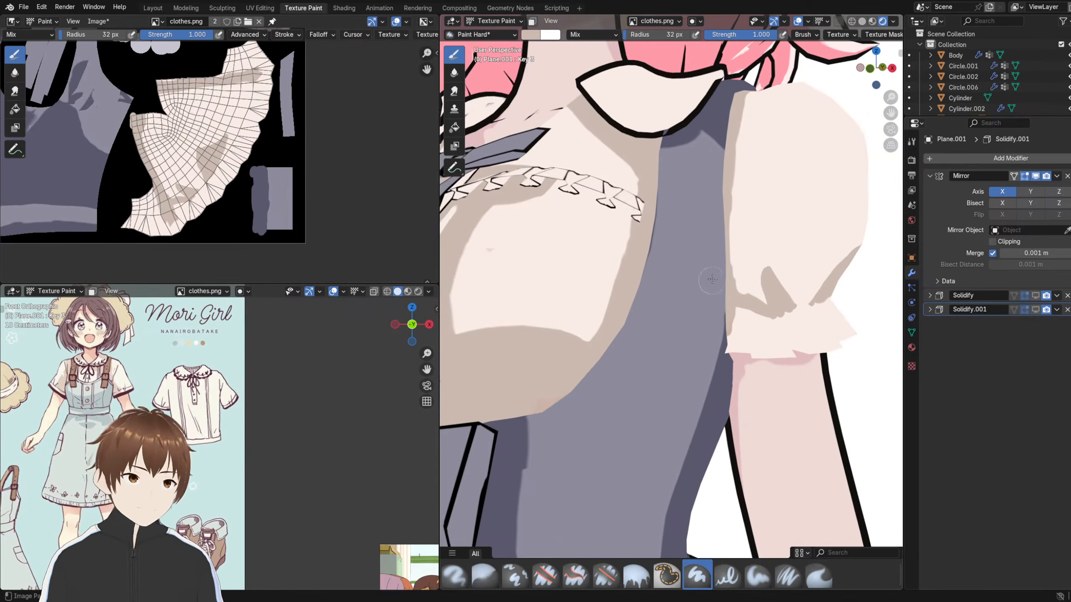
drag(778, 205, 733, 209)
scroll(229, 152, up, 4)
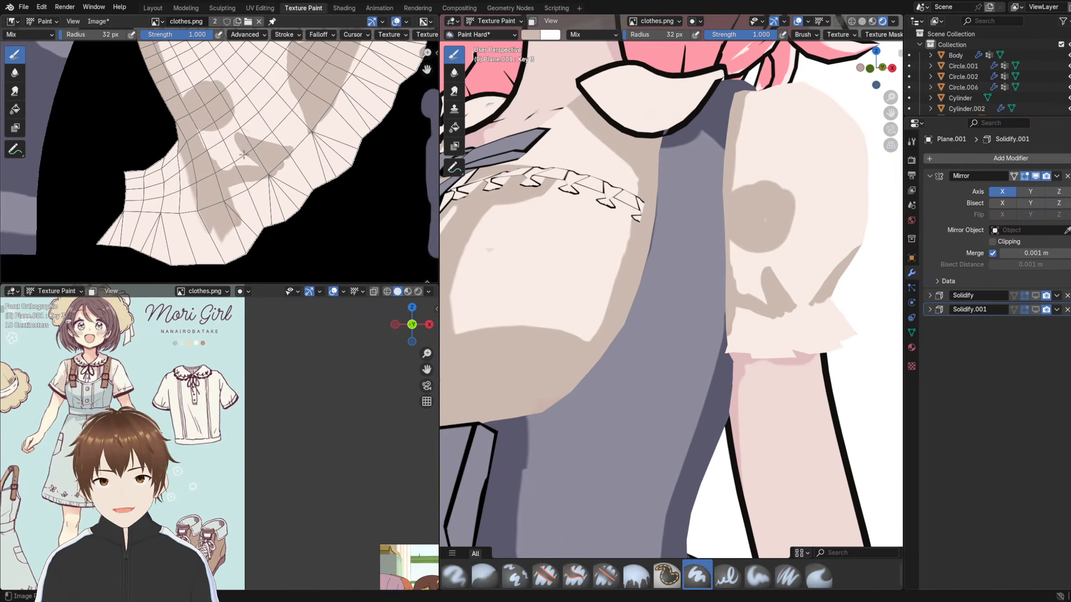
key(ctrl+z)
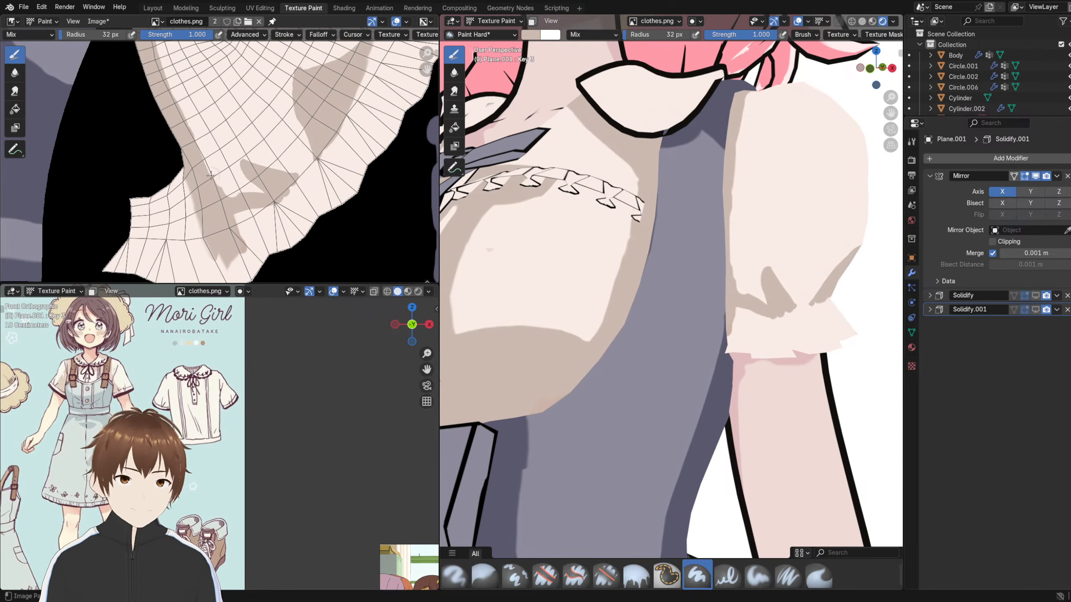
- Shade the inner end of the sleeve's UV island above the ruffle edge, undoing the first stroke and repainting it
mouse_move(196, 245)
mouse_down()
mouse_move(170, 182)
mouse_move(150, 245)
mouse_move(135, 233)
mouse_up()
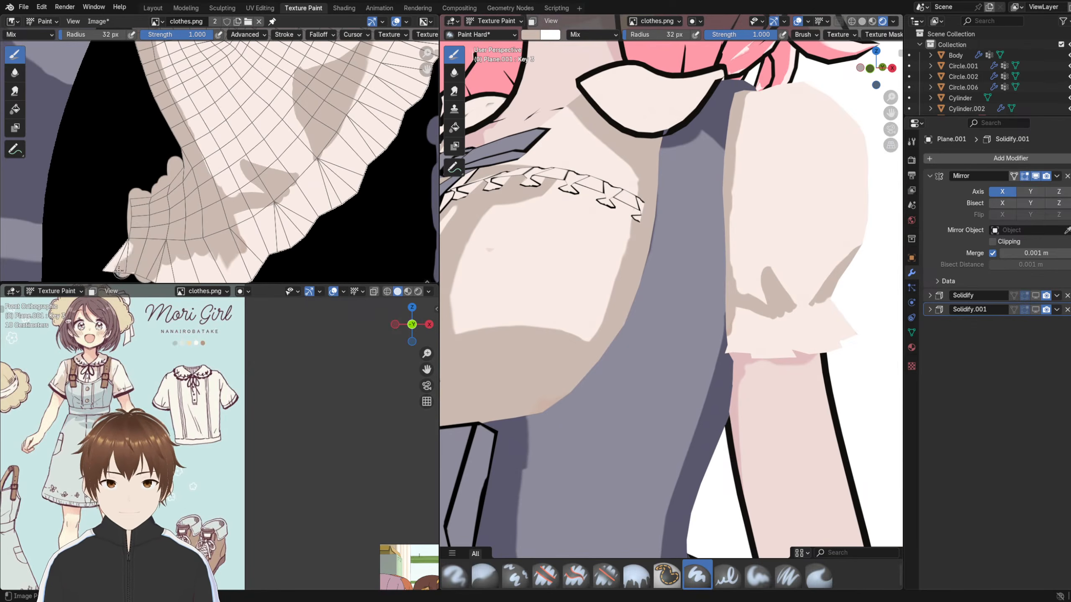
key(ctrl+z)
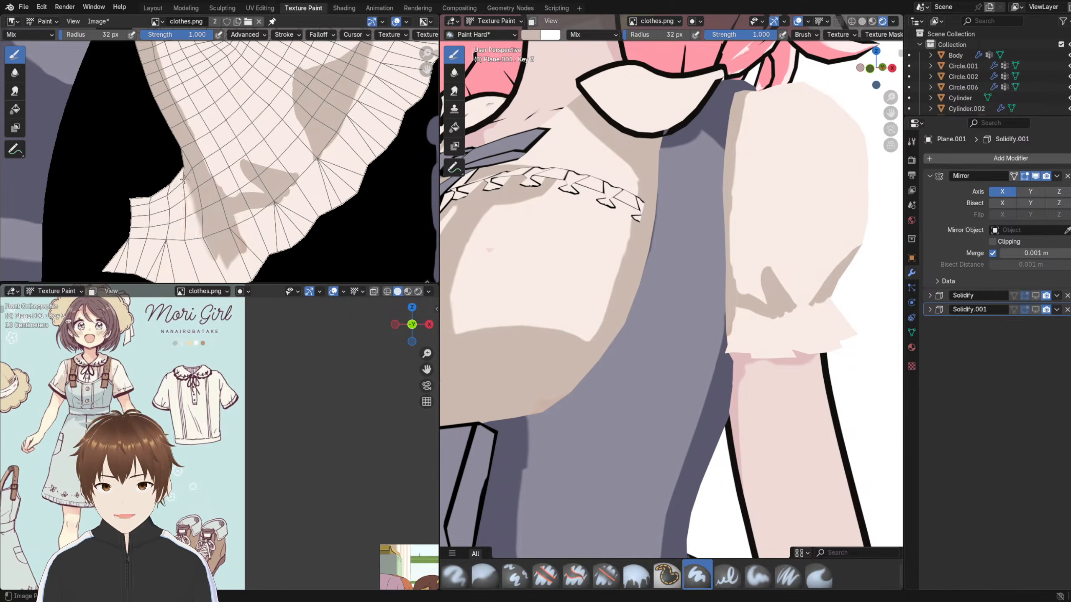
drag(195, 233, 123, 231)
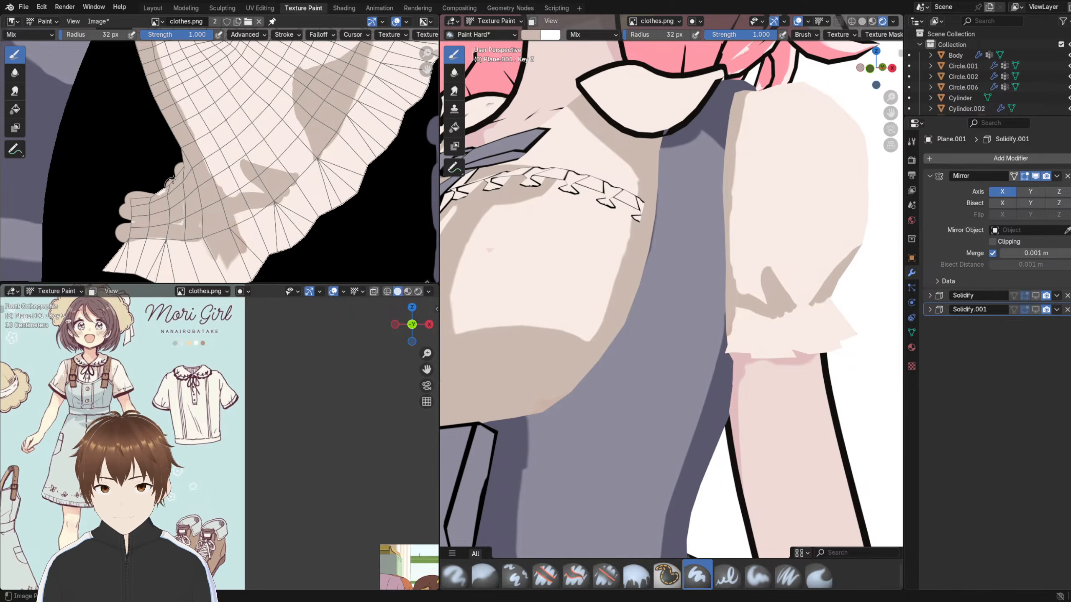
middle_drag(691, 269, 668, 280)
scroll(668, 280, up, 3)
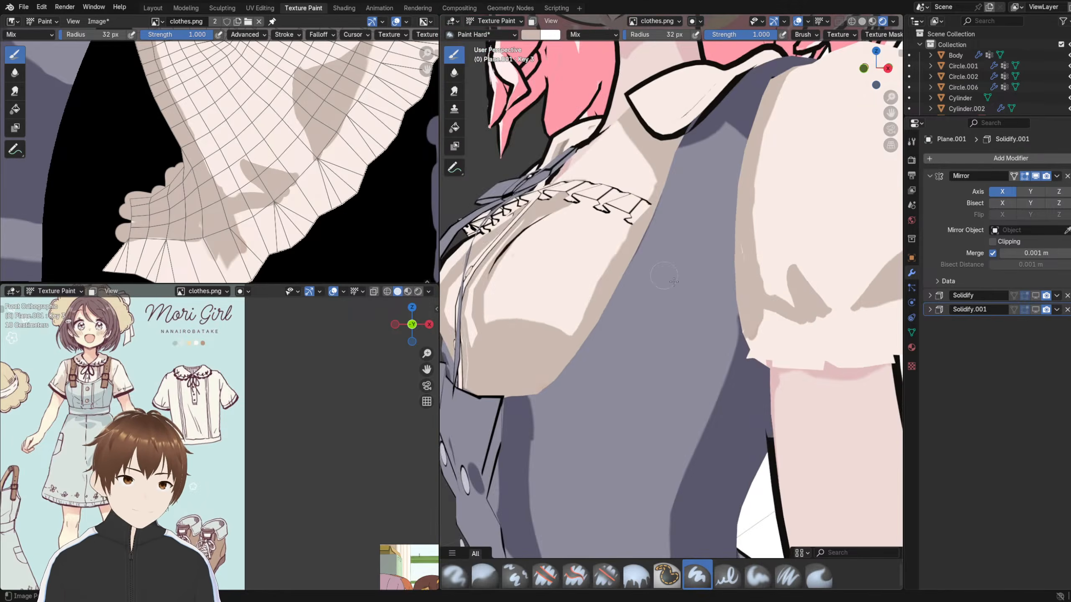
- Shade the opposite end of the sleeve's UV island above the ruffle, undoing the stray stroke
shift+middle_drag(771, 237, 603, 256)
scroll(261, 143, down, 3)
middle_drag(312, 101, 273, 159)
scroll(290, 127, up, 3)
mouse_move(273, 160)
mouse_down()
mouse_move(270, 126)
mouse_move(238, 101)
mouse_move(210, 167)
mouse_move(264, 153)
mouse_move(250, 105)
mouse_move(232, 157)
mouse_move(222, 105)
mouse_up()
key(ctrl+z)
- Examine the sleeve's underside and front shading against the full texture layout, and review the outfit from the front
mouse_move(598, 237)
middle_down()
mouse_move(583, 238)
mouse_move(603, 235)
mouse_move(574, 218)
mouse_move(600, 232)
mouse_move(624, 217)
mouse_move(740, 211)
mouse_move(660, 180)
mouse_move(674, 222)
mouse_move(712, 270)
mouse_move(721, 177)
mouse_move(659, 217)
mouse_move(595, 222)
mouse_move(679, 239)
mouse_move(624, 258)
mouse_move(645, 247)
mouse_move(664, 258)
mouse_move(657, 278)
mouse_move(743, 261)
mouse_move(640, 268)
mouse_move(672, 269)
middle_up()
scroll(603, 237, down, 3)
scroll(600, 232, up, 7)
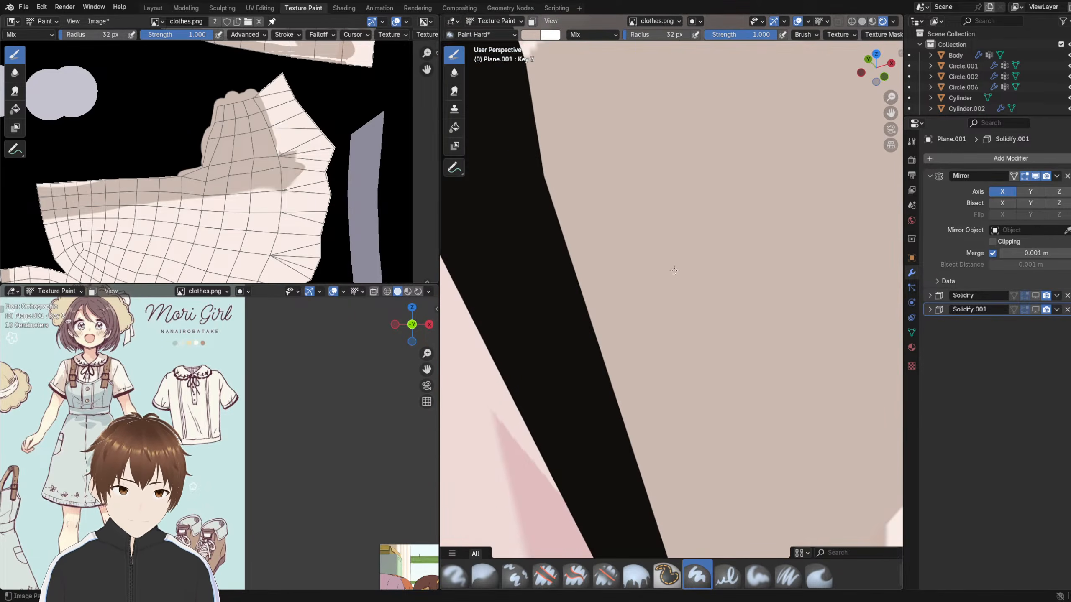
scroll(236, 129, down, 3)
middle_drag(236, 127, 238, 169)
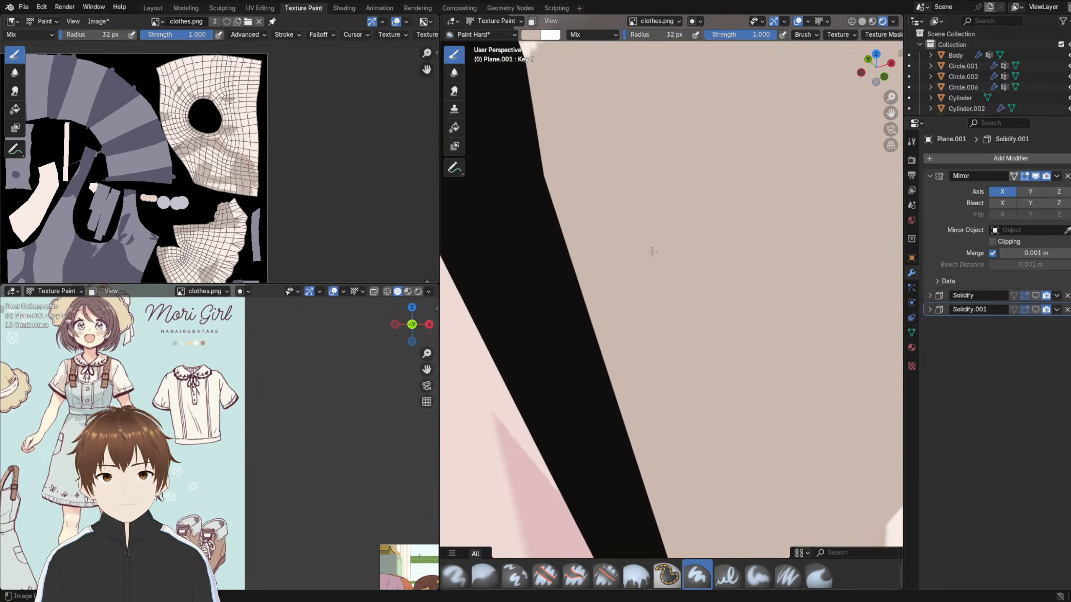
mouse_move(652, 251)
middle_down()
mouse_move(619, 232)
mouse_move(647, 254)
mouse_move(656, 247)
middle_up()
scroll(629, 283, up, 1)
middle_drag(248, 124, 253, 141)
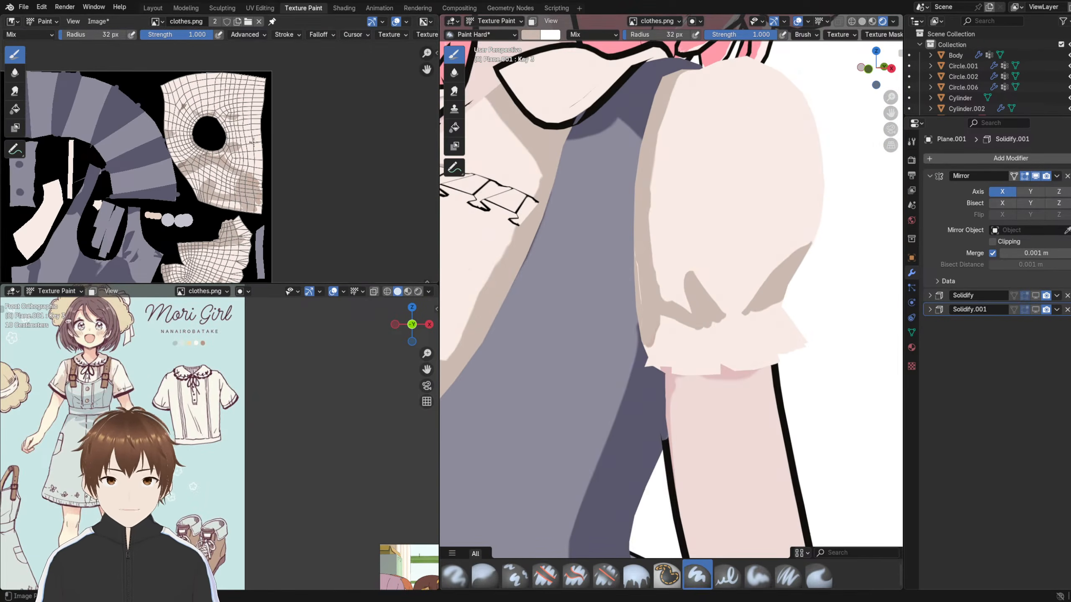
scroll(649, 252, up, 4)
scroll(237, 162, up, 4)
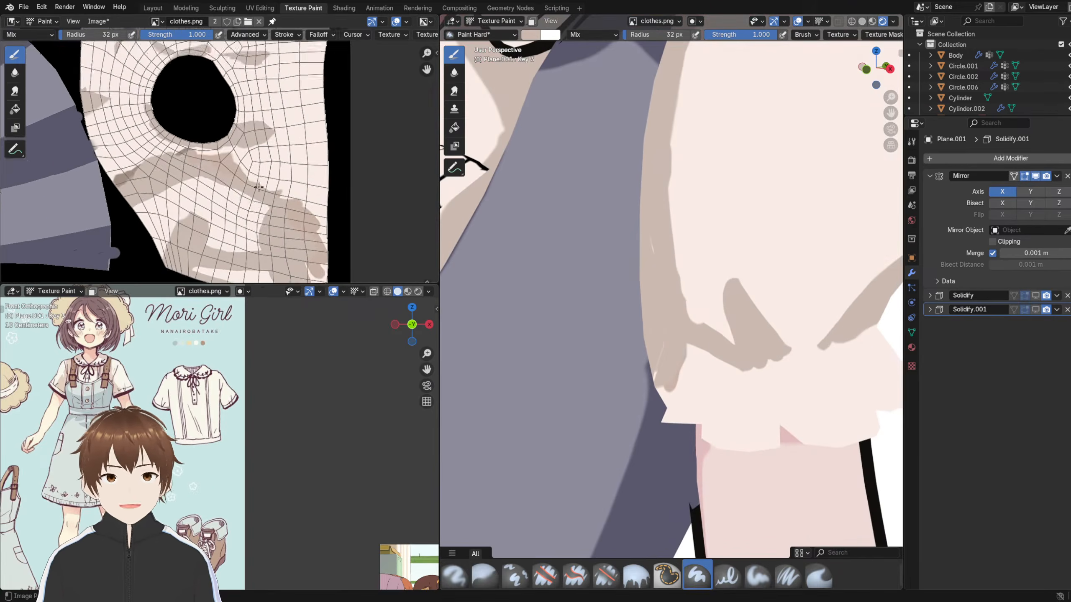
scroll(237, 162, down, 6)
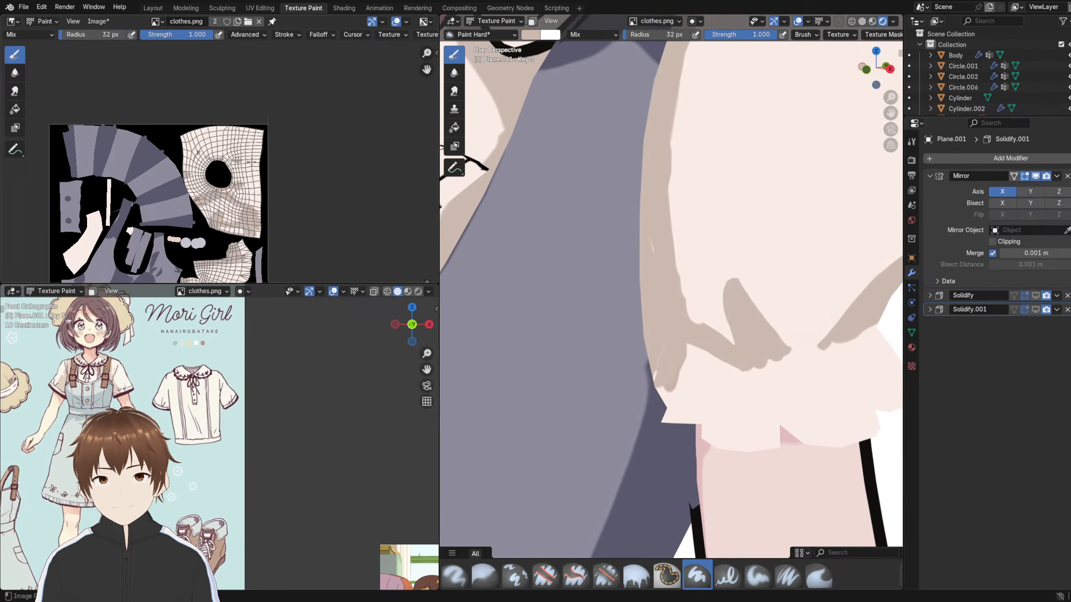
middle_drag(270, 167, 262, 145)
scroll(651, 219, down, 9)
middle_drag(651, 217, 700, 215)
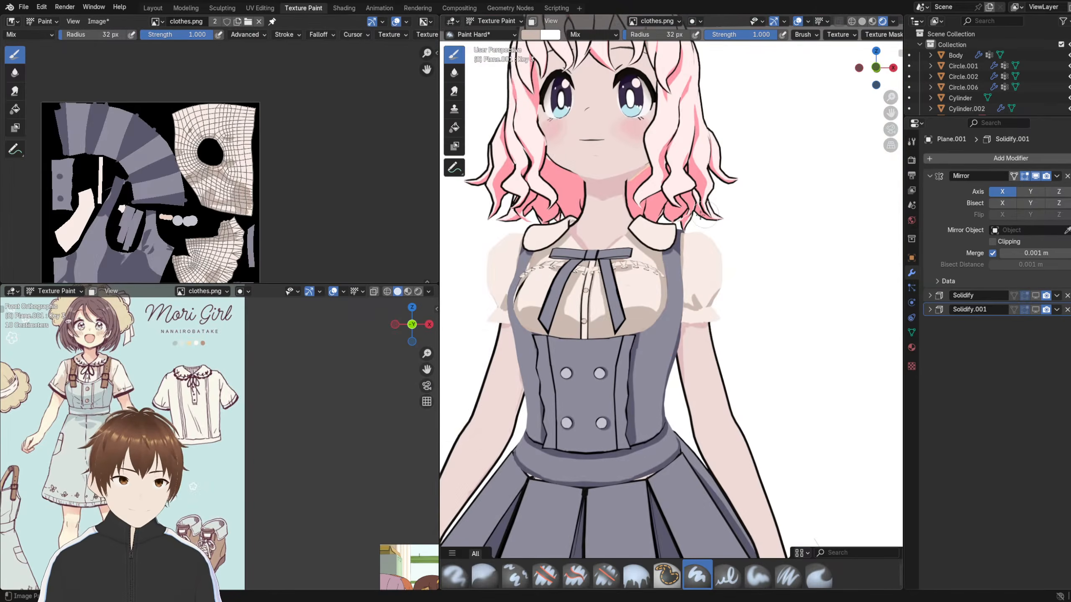
- In Edit Mode, select the sleeve vertices through the vertex group named Group and hide them
click(493, 20)
click(505, 45)
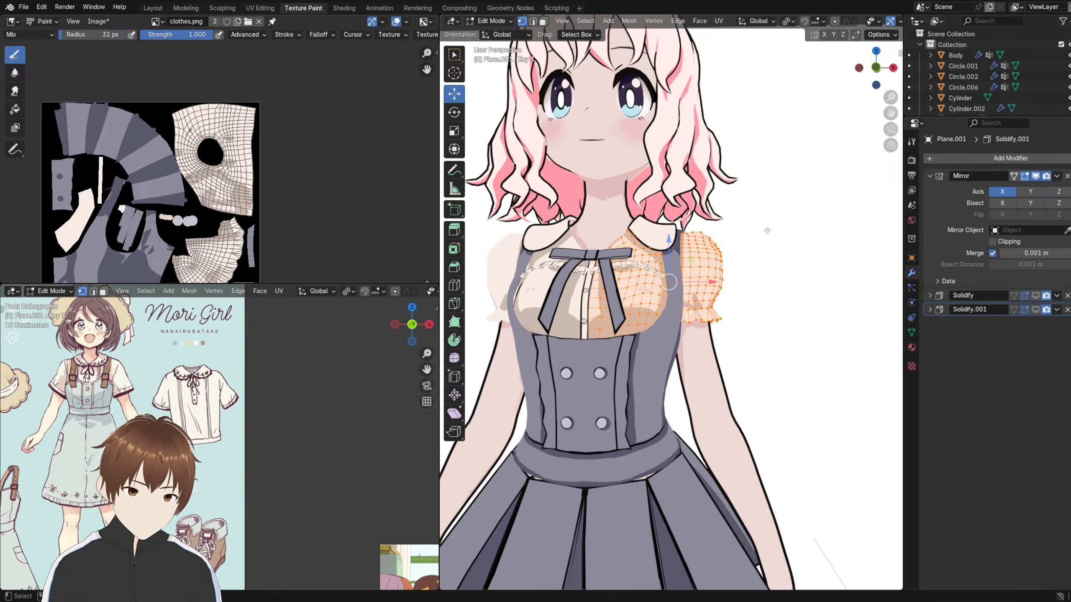
click(801, 304)
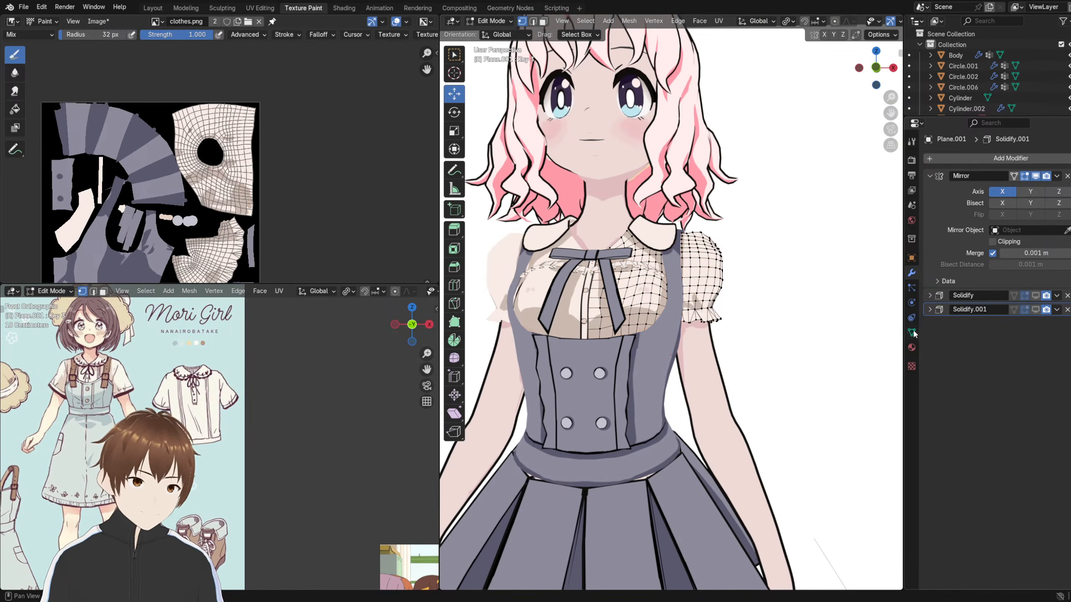
click(912, 333)
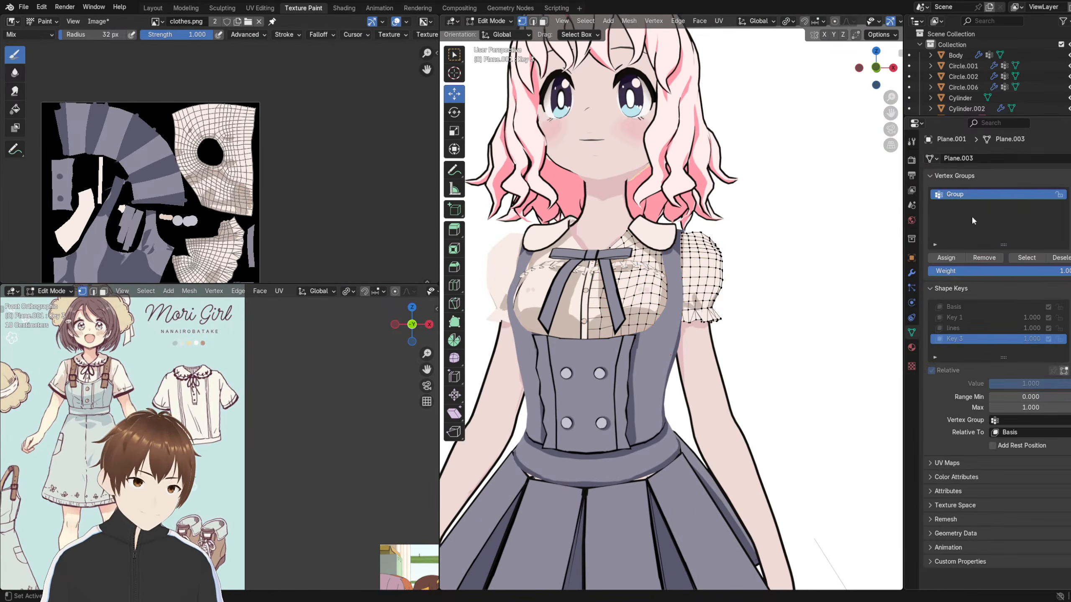
click(1029, 257)
key(h)
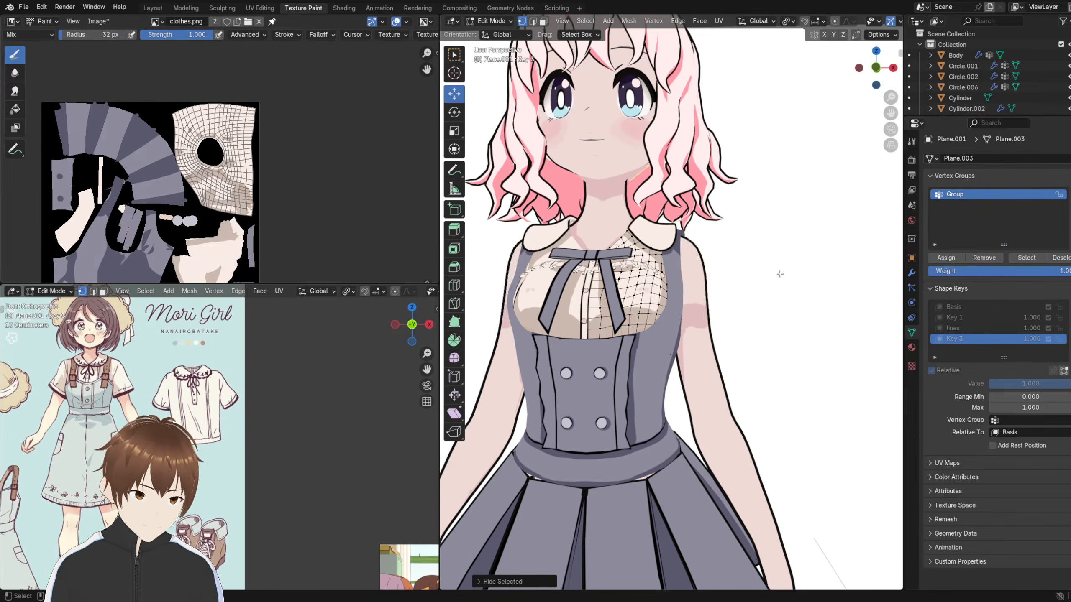
- Isolate the blouse in local view and return it to Texture Paint mode
middle_drag(779, 272, 659, 286)
scroll(685, 295, up, 2)
key(KP_Divide)
scroll(659, 287, up, 2)
middle_drag(660, 287, 655, 293)
click(491, 21)
click(499, 91)
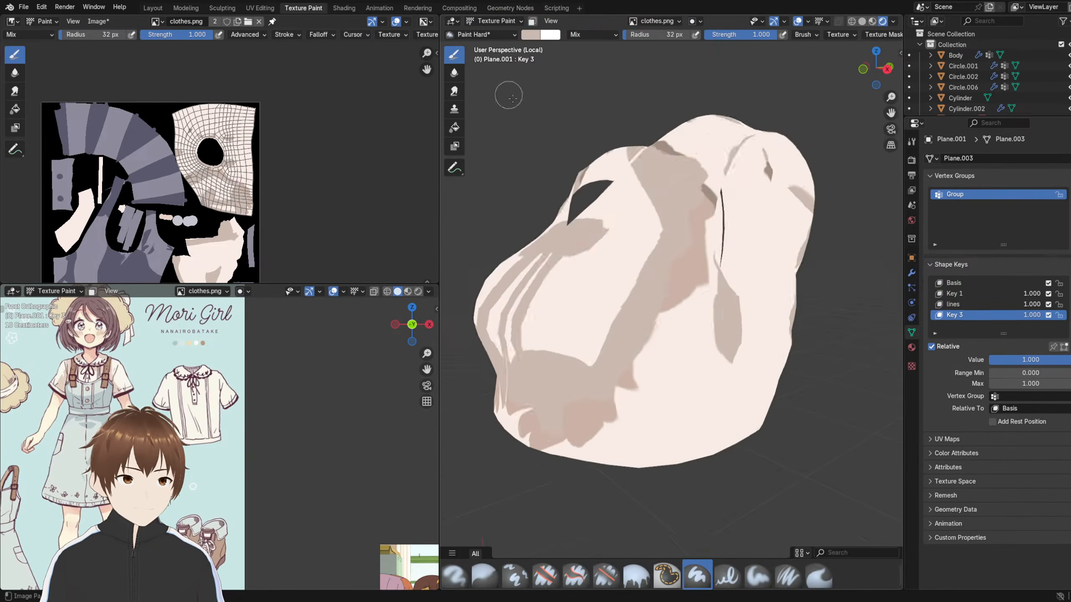
- Paint a broad beige shadow below the armhole and down the blouse's side
mouse_move(506, 96)
middle_down()
mouse_move(687, 311)
mouse_move(638, 317)
mouse_move(664, 373)
middle_up()
scroll(634, 322, up, 2)
scroll(306, 182, up, 3)
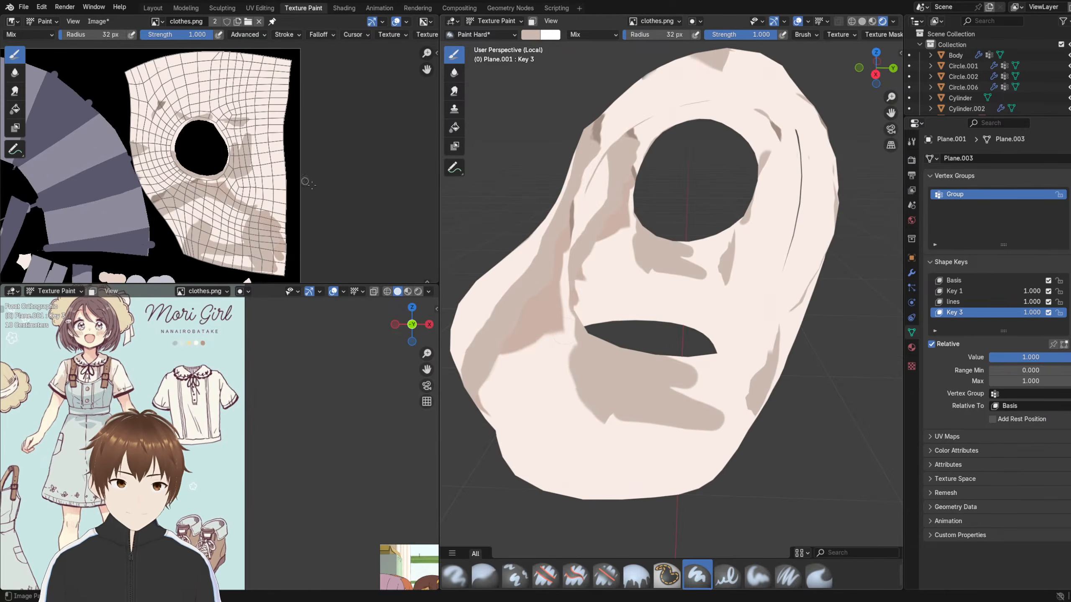
middle_drag(669, 395, 645, 391)
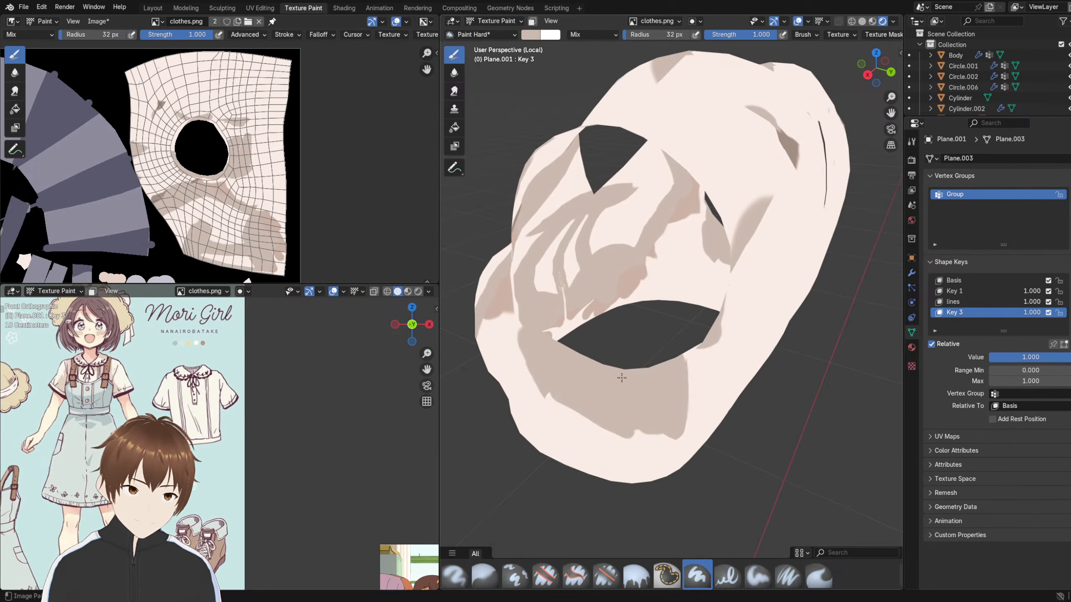
middle_drag(622, 377, 654, 348)
scroll(624, 410, down, 4)
middle_drag(664, 409, 697, 345)
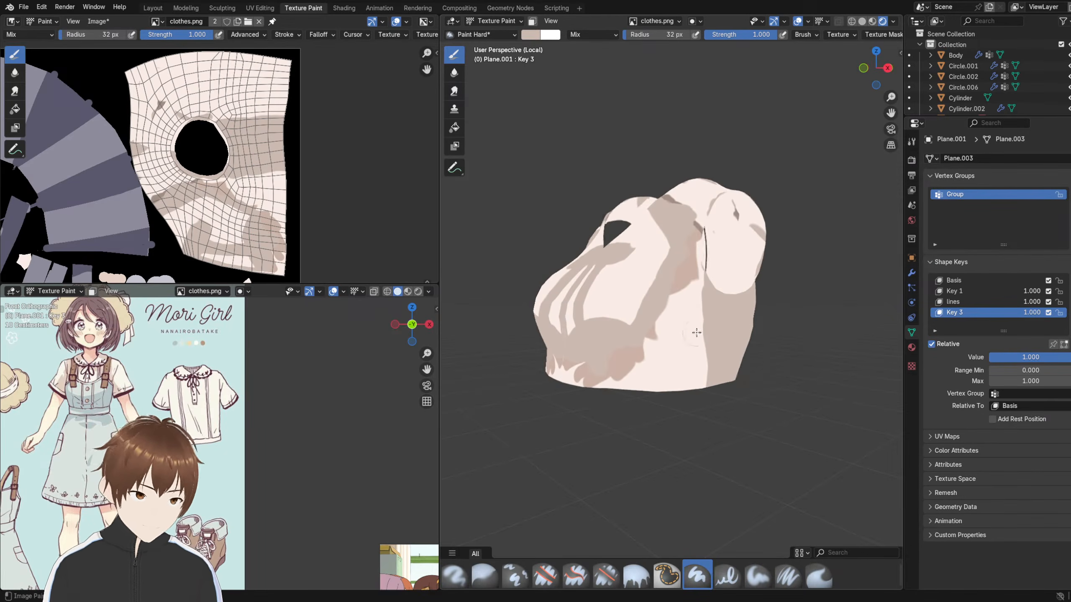
- Exit local view and switch the blouse to Object Mode to check its sleeve and side shadows on the full character
key(KP_Divide)
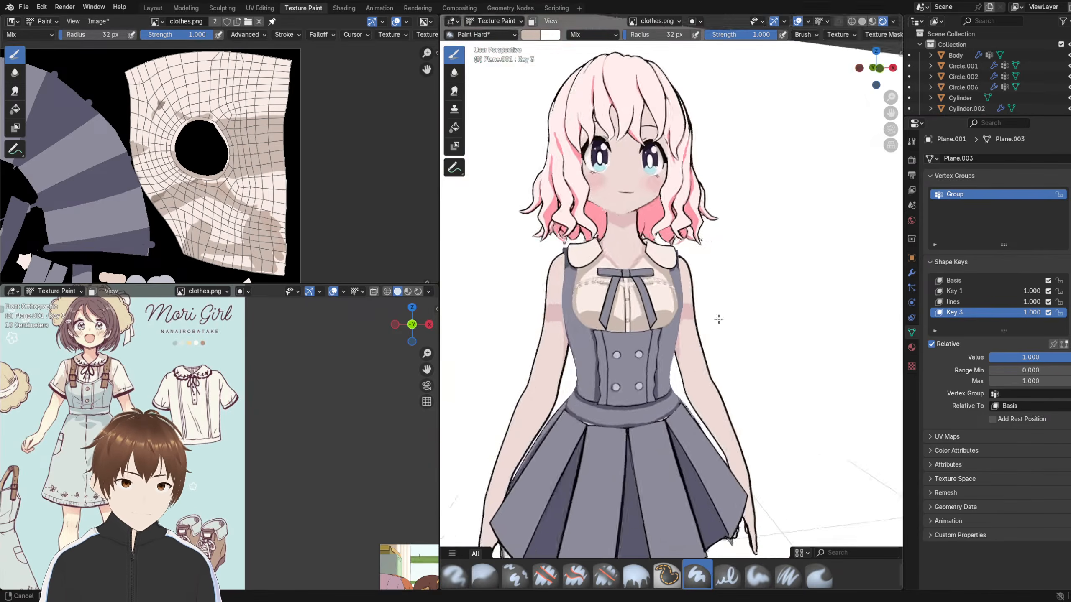
middle_drag(719, 319, 652, 341)
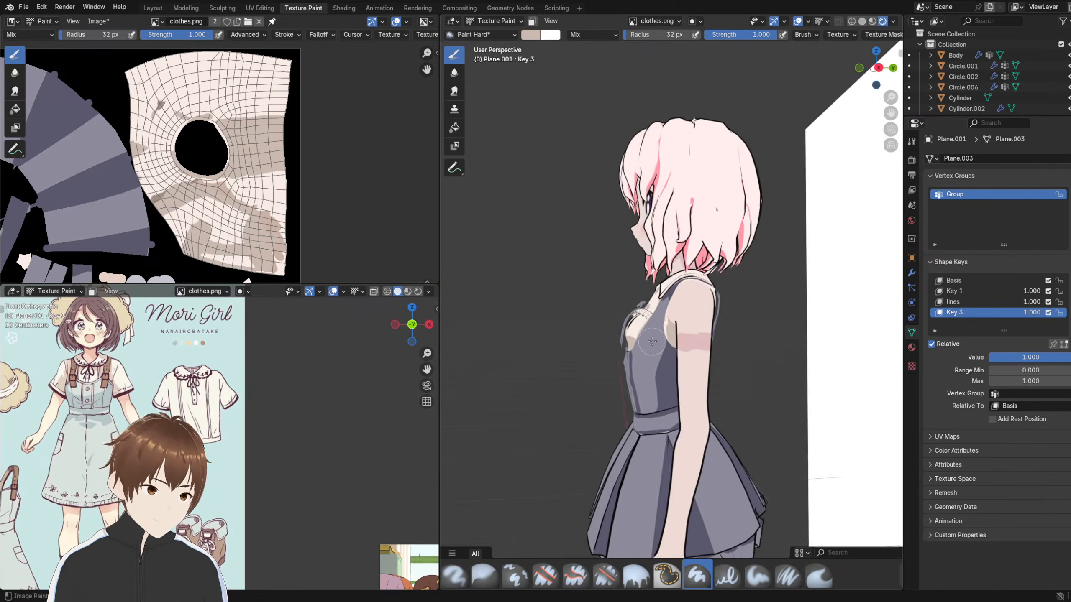
scroll(652, 341, up, 8)
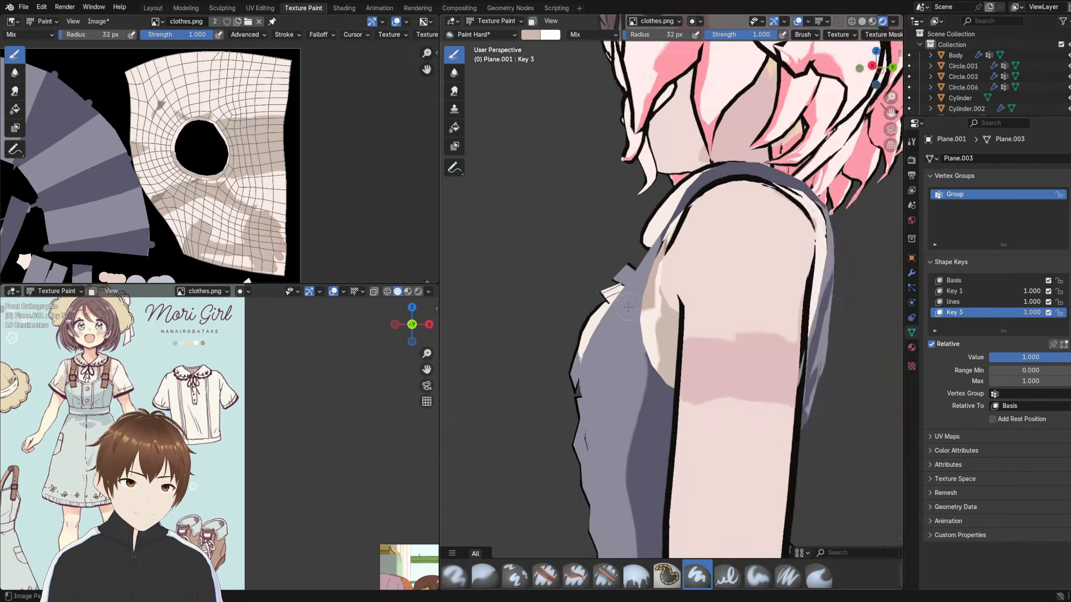
middle_drag(629, 307, 668, 345)
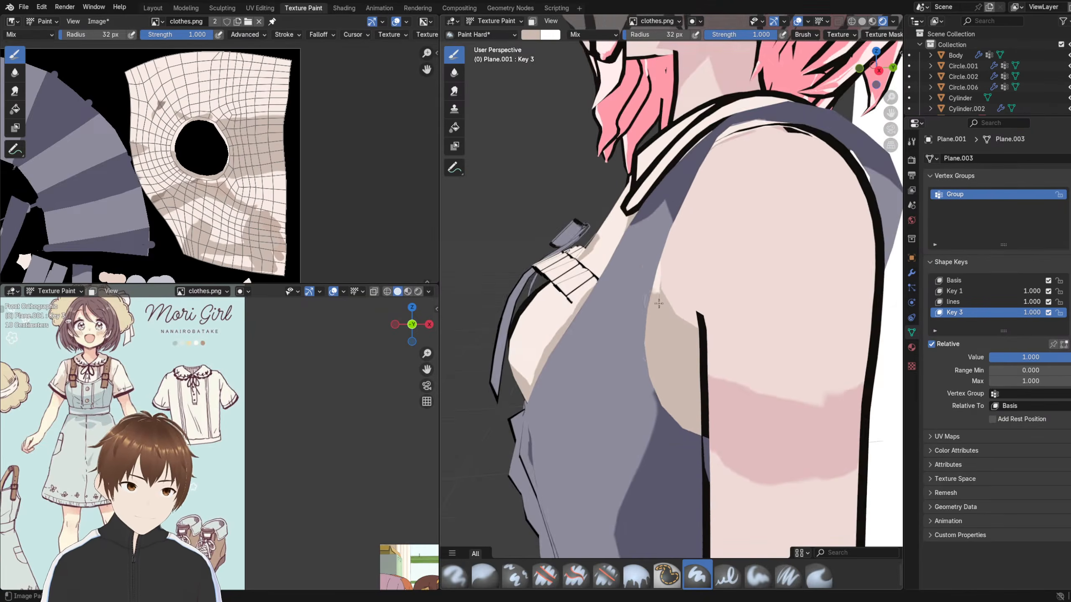
mouse_move(659, 304)
middle_down()
mouse_move(661, 290)
mouse_move(690, 304)
mouse_move(692, 283)
mouse_move(733, 323)
mouse_move(590, 304)
mouse_move(659, 289)
mouse_move(656, 268)
mouse_move(493, 74)
middle_up()
scroll(691, 286, down, 5)
scroll(732, 323, up, 1)
scroll(659, 285, down, 4)
click(485, 21)
click(497, 44)
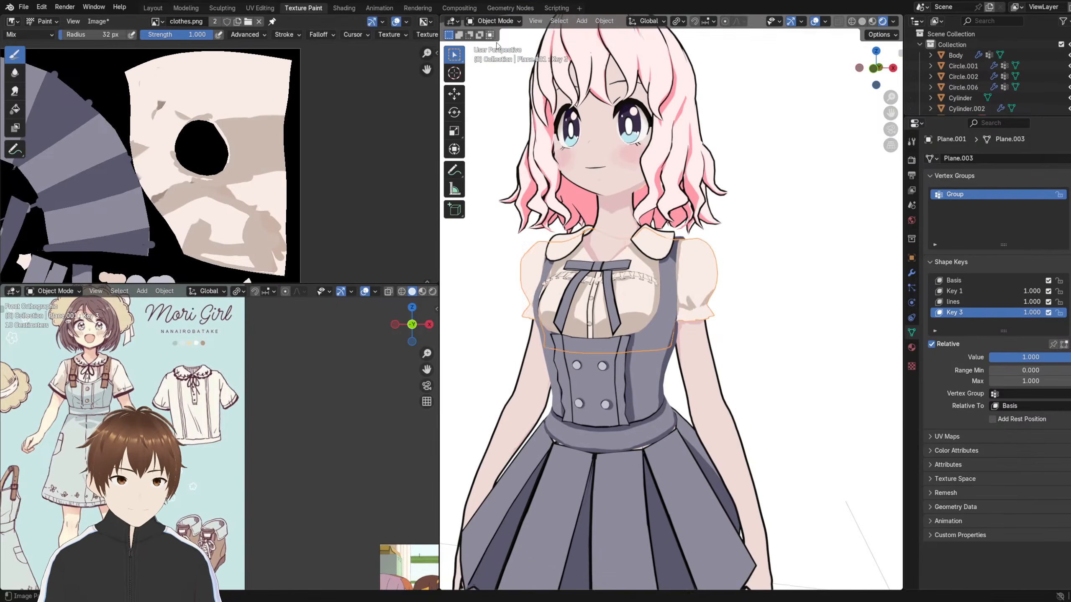
scroll(706, 290, down, 3)
scroll(691, 270, up, 6)
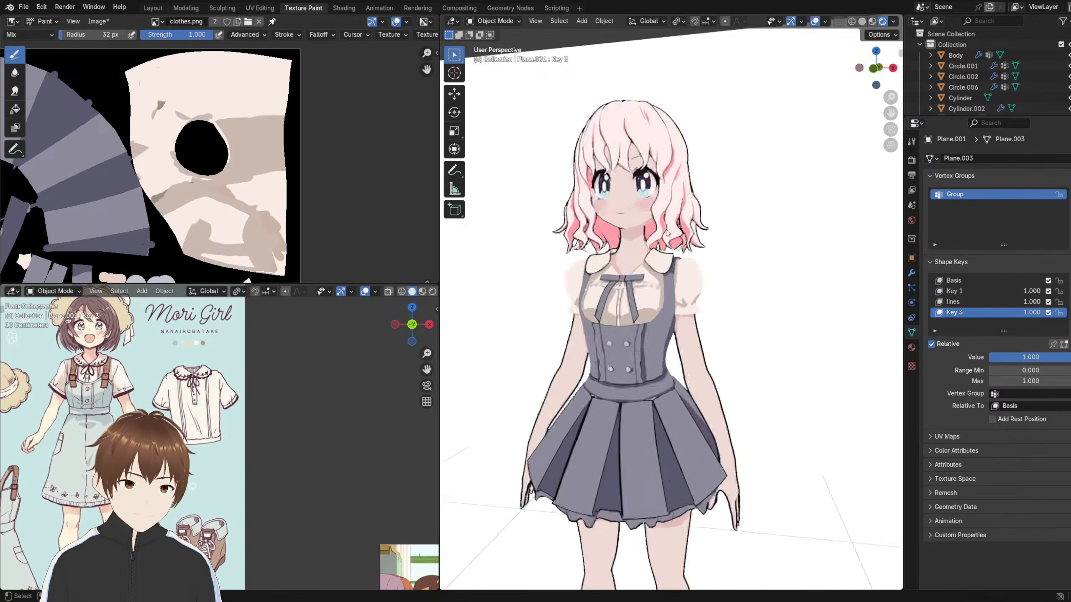
scroll(690, 266, up, 4)
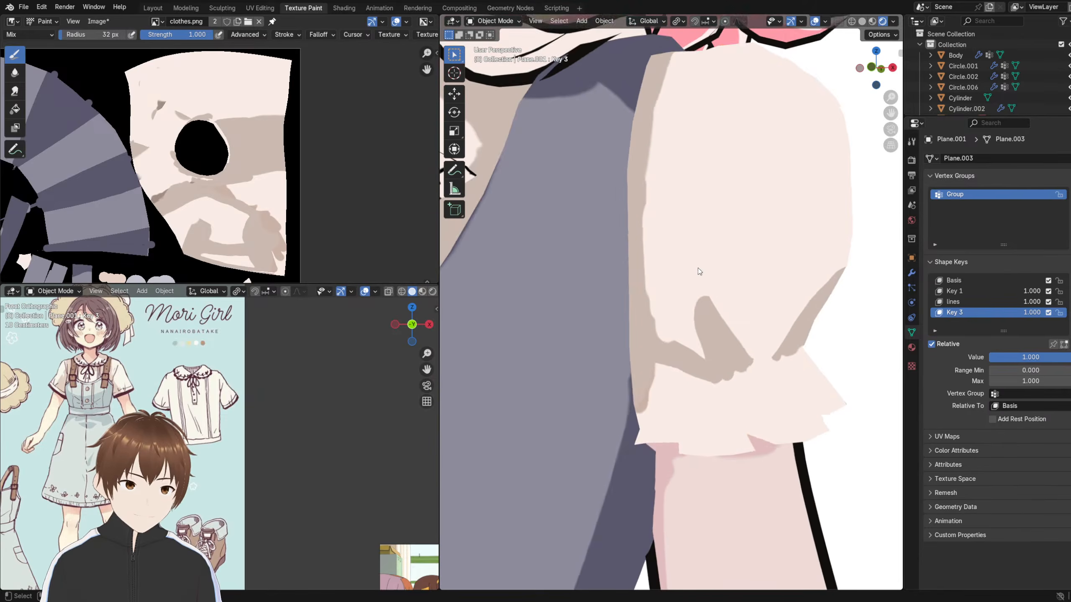
scroll(700, 268, down, 3)
scroll(696, 274, up, 5)
click(492, 21)
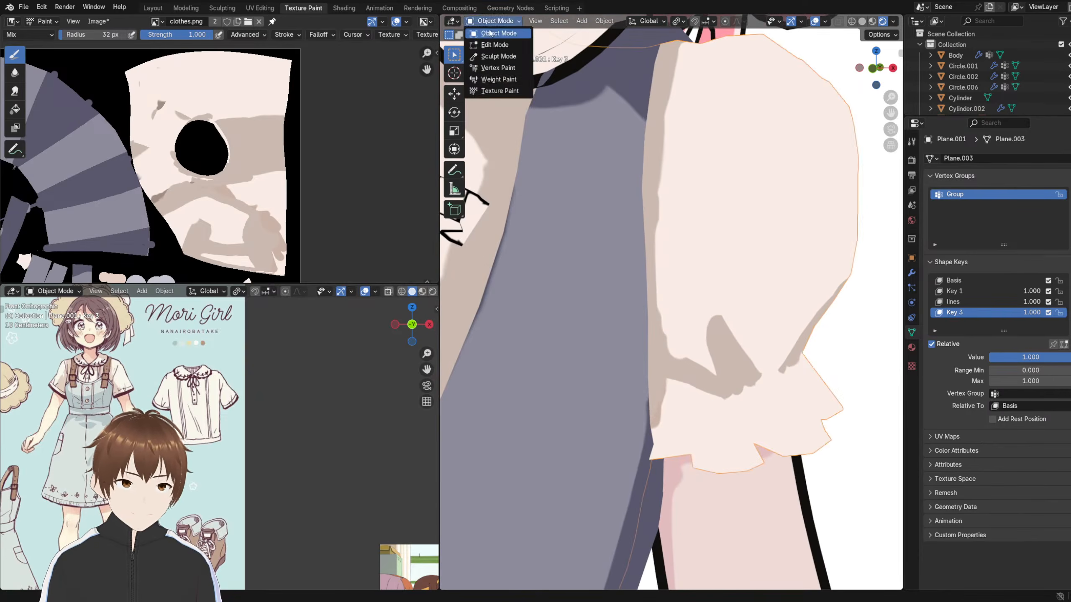
click(489, 90)
scroll(640, 196, down, 3)
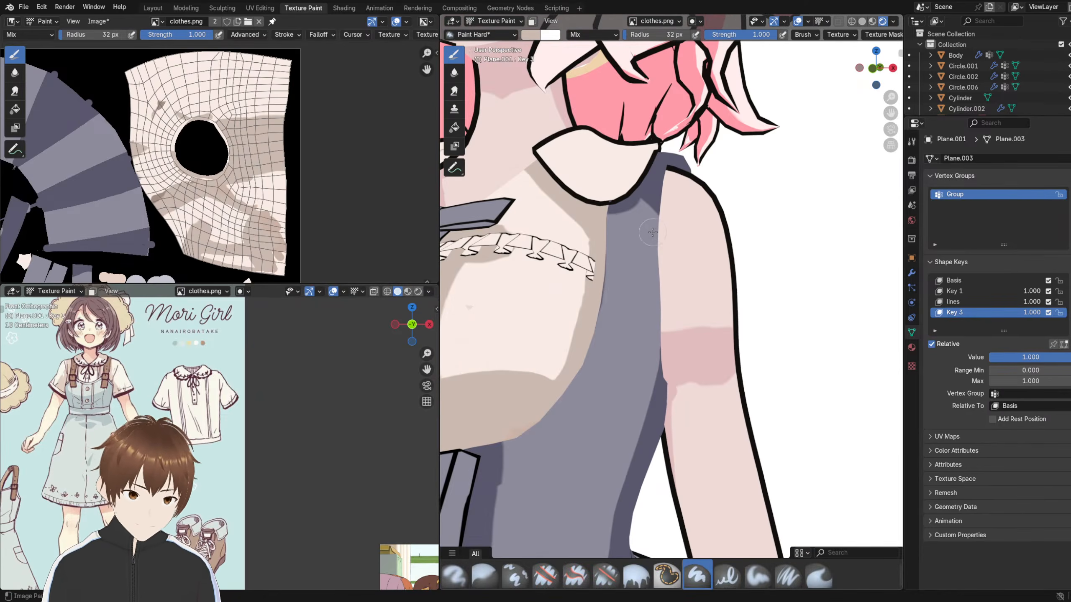
key(space)
key(space)
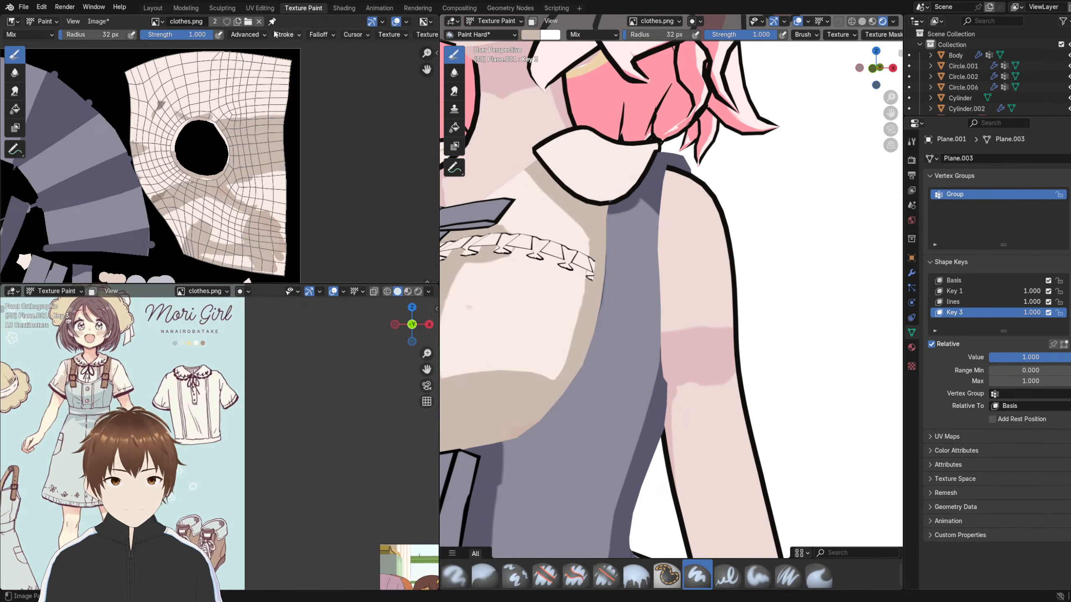
click(152, 8)
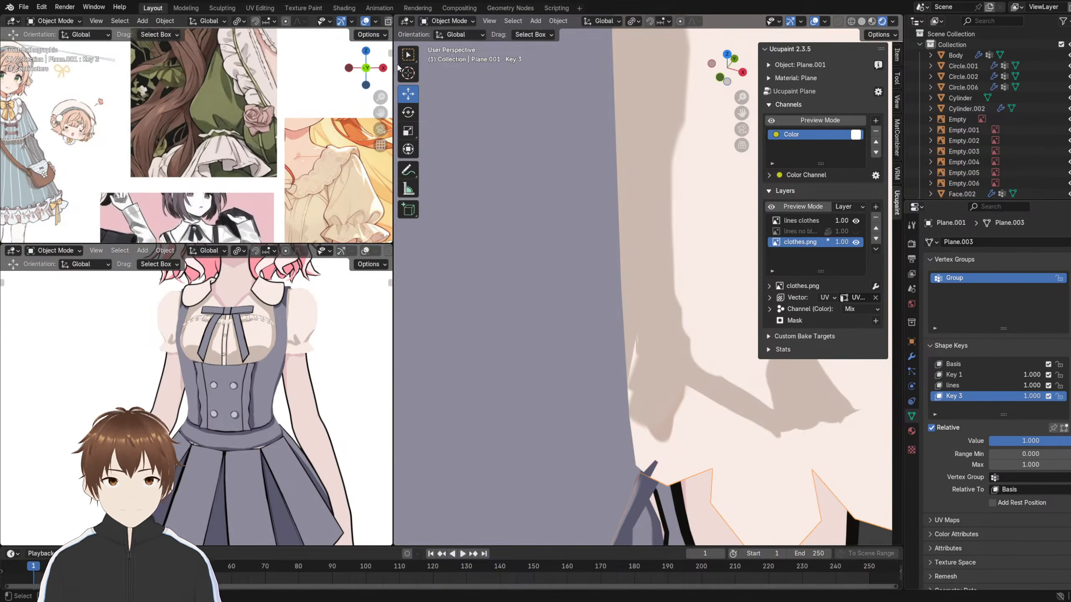
click(337, 8)
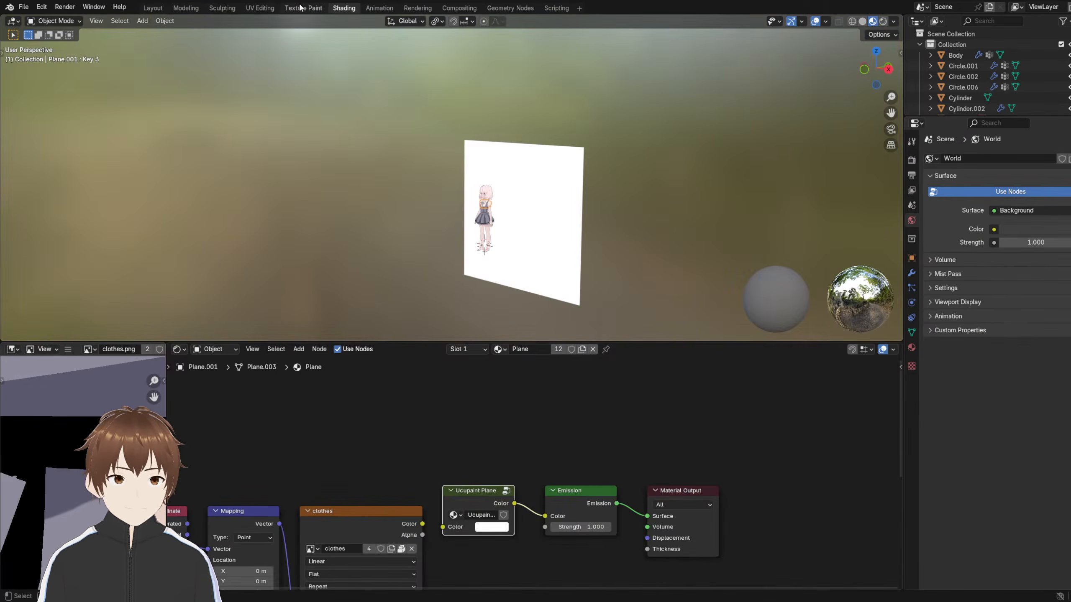
click(301, 8)
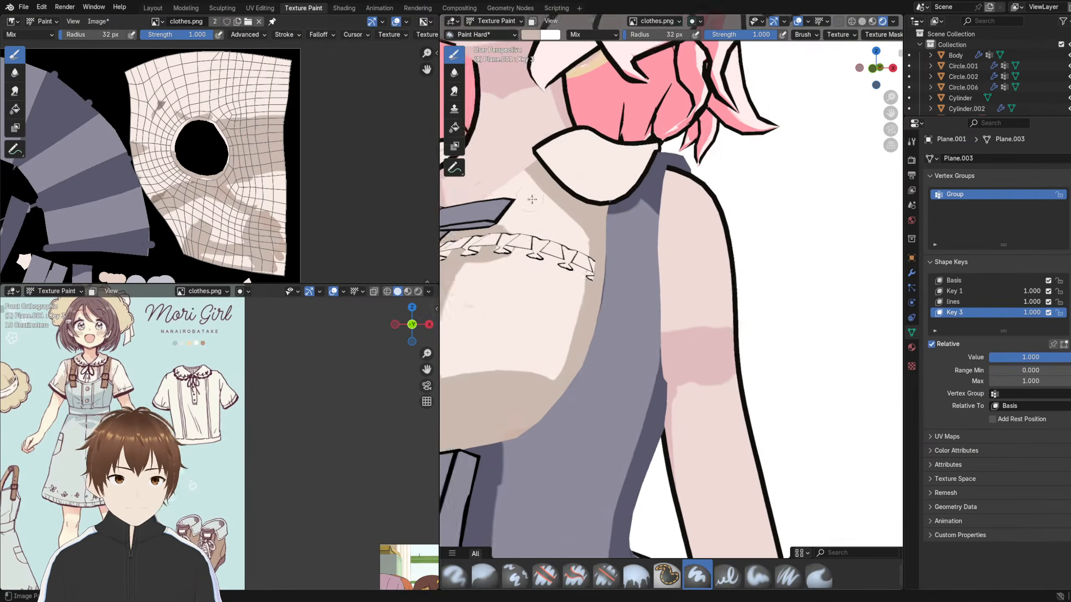
click(486, 20)
click(494, 35)
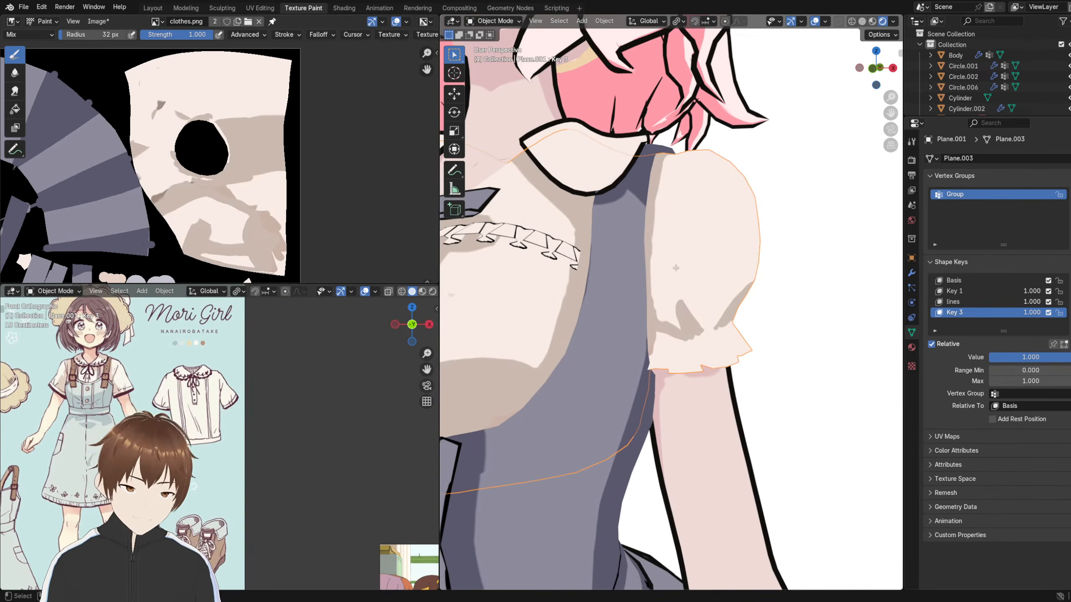
- Reveal the blouse's hidden sleeve geometry in Edit Mode and return to Texture Paint mode
key(Tab)
key(a)
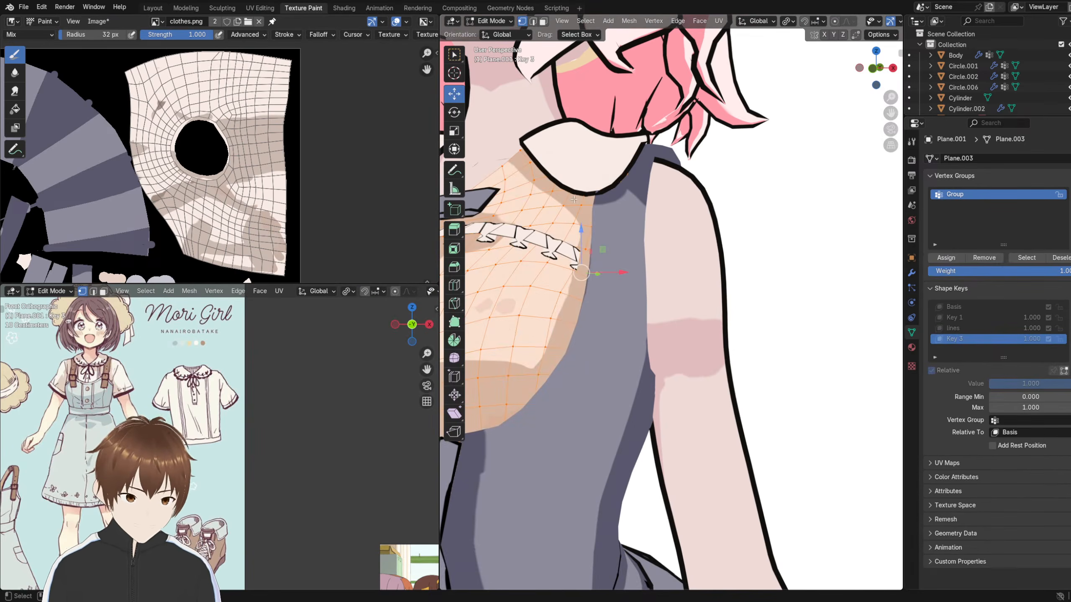
key(alt+h)
click(491, 21)
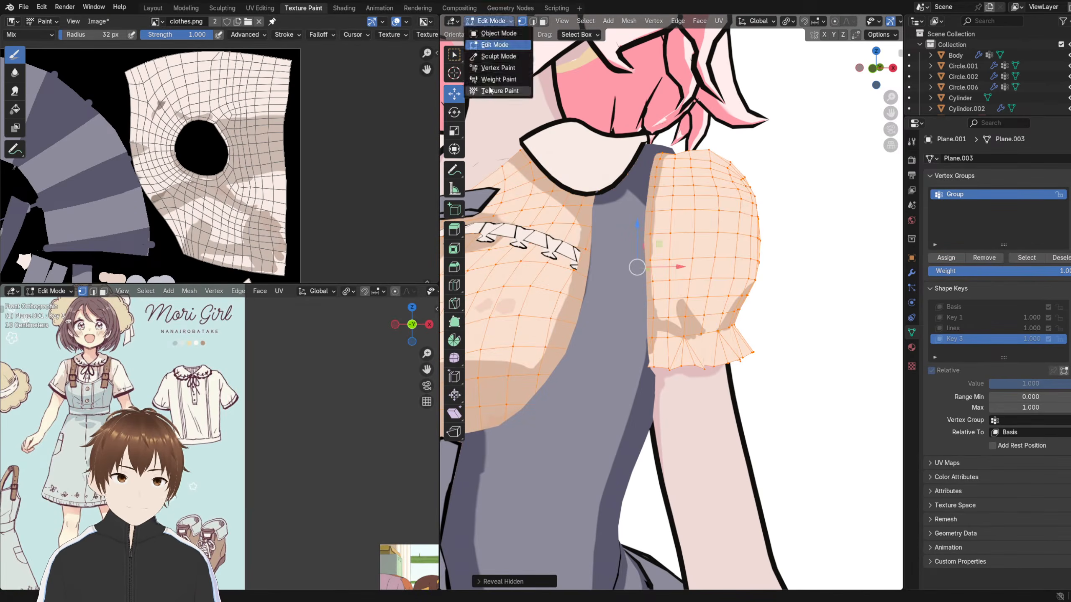
click(493, 92)
- Examine the shading along the puff sleeve's inner edge and cuff from the front and side
scroll(656, 292, up, 2)
mouse_move(648, 282)
middle_down()
mouse_move(638, 299)
mouse_move(667, 286)
mouse_move(654, 337)
mouse_move(645, 268)
middle_up()
scroll(667, 285, up, 1)
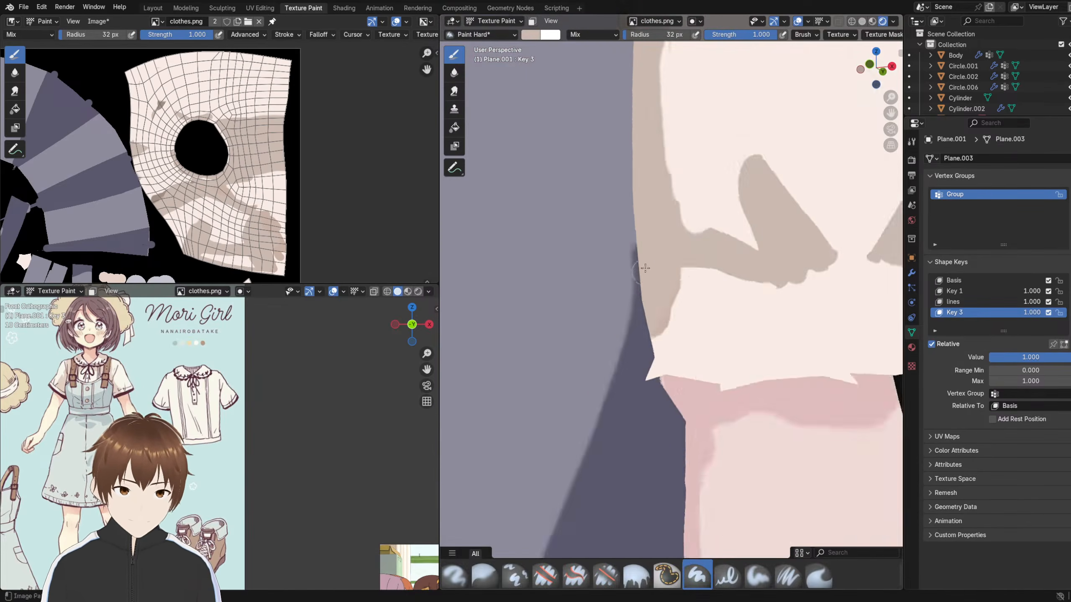
scroll(644, 268, down, 5)
mouse_move(653, 323)
middle_down()
mouse_move(628, 330)
mouse_move(626, 320)
middle_up()
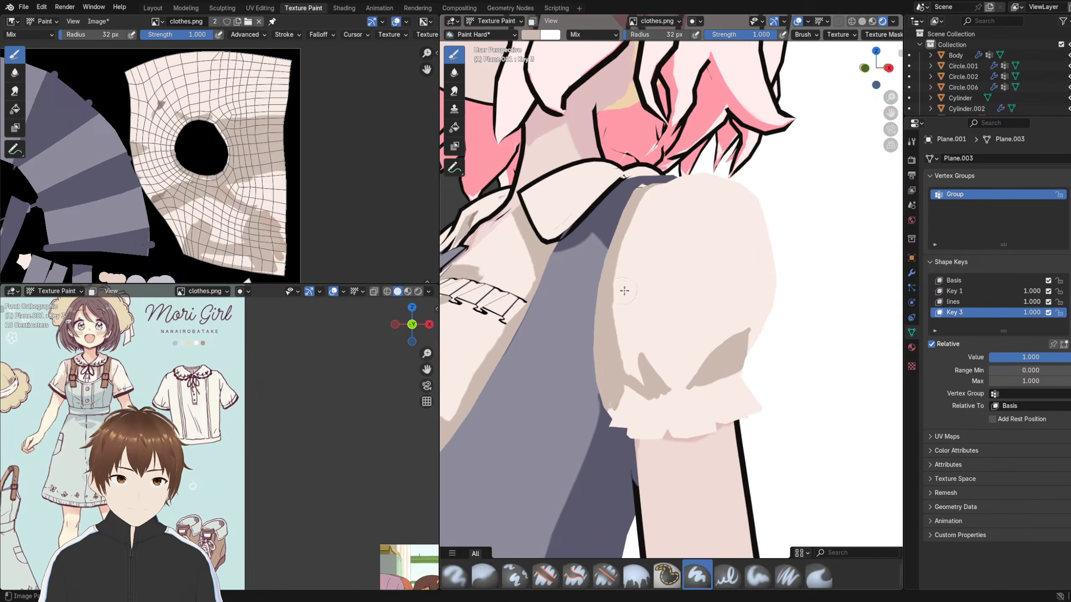
middle_drag(610, 443, 626, 395)
scroll(634, 394, up, 4)
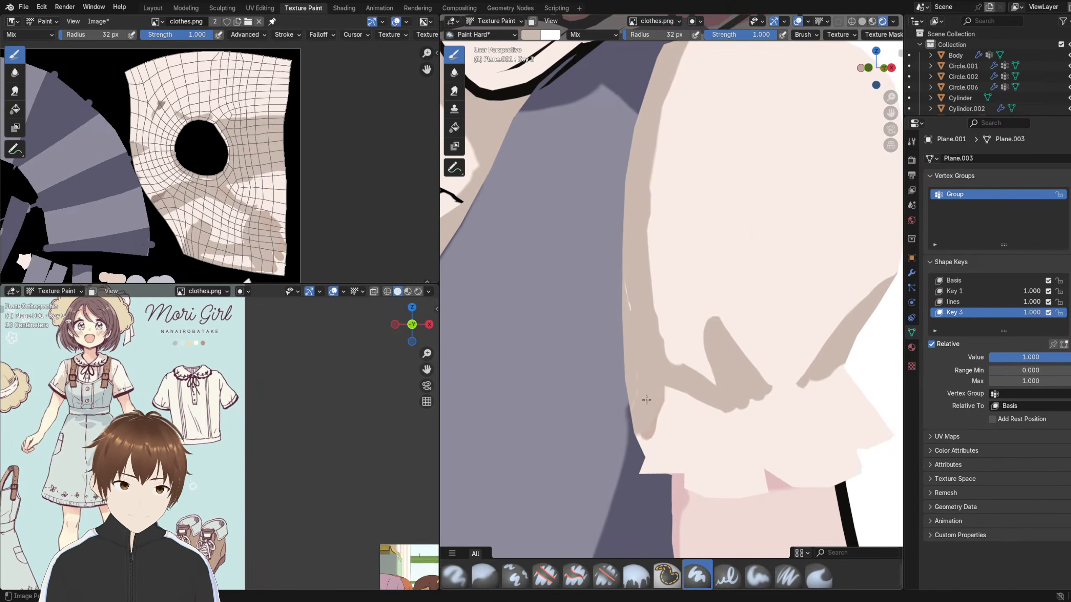
scroll(624, 433, down, 3)
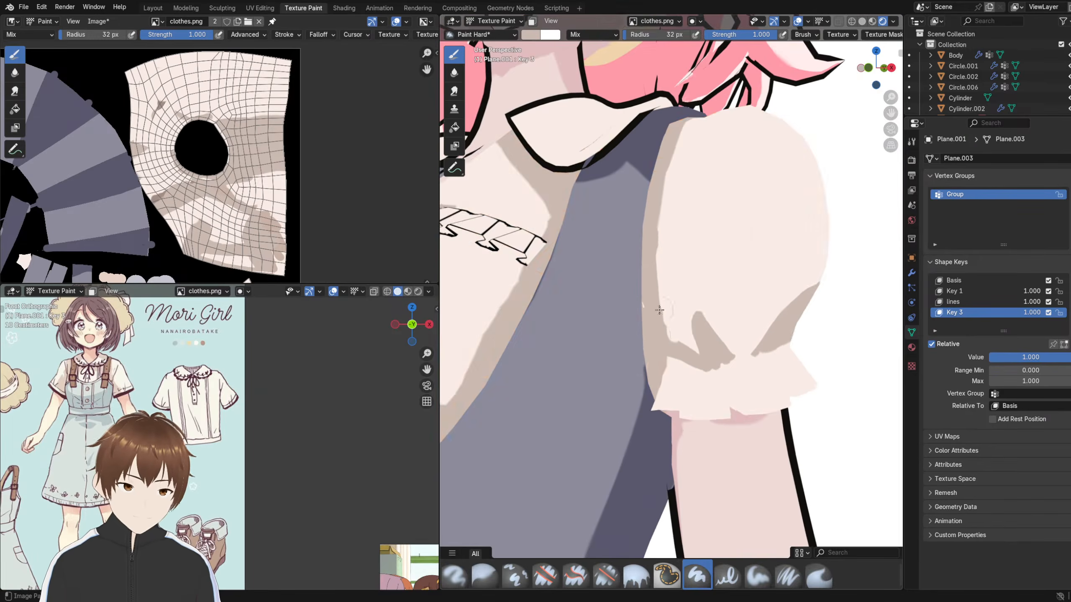
- In Edit Mode, select the sleeves through the vertex group named Group, hide the rest of the blouse, and return to Texture Paint mode
key(Tab)
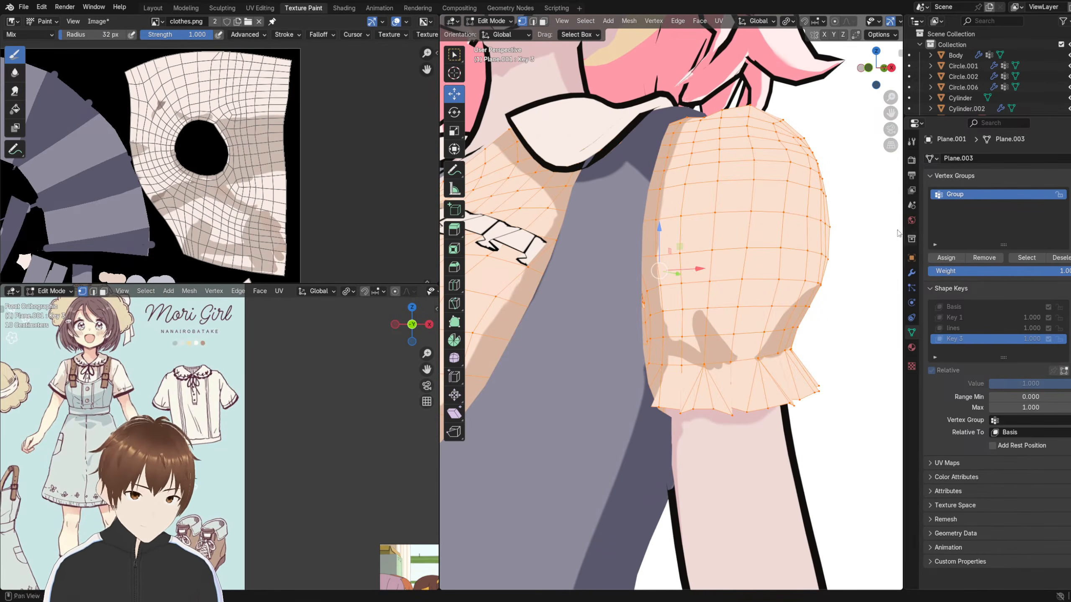
click(870, 206)
click(1026, 258)
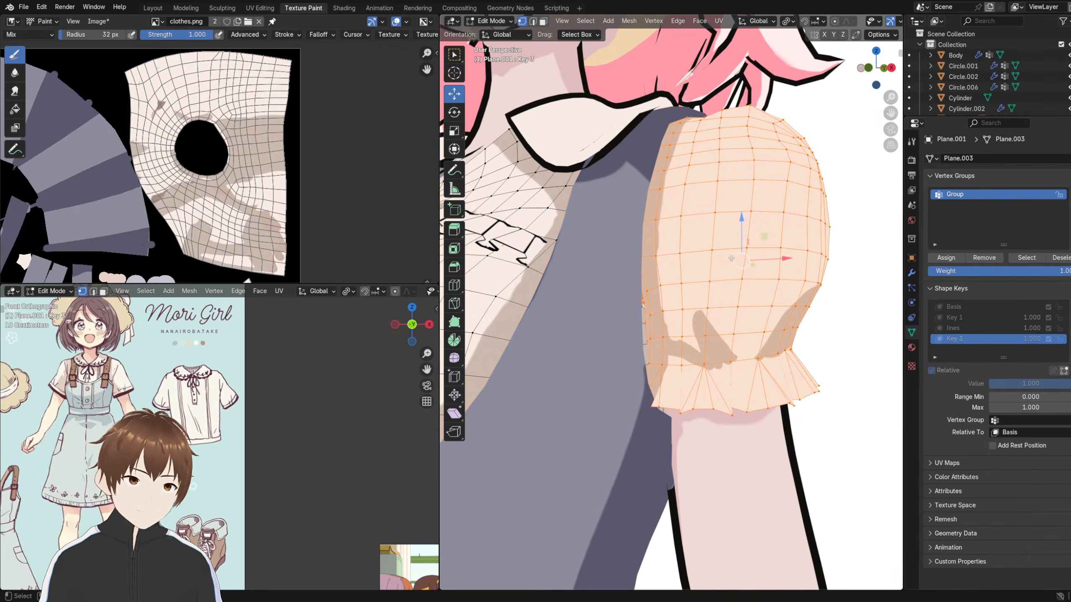
key(ctrl+i)
key(h)
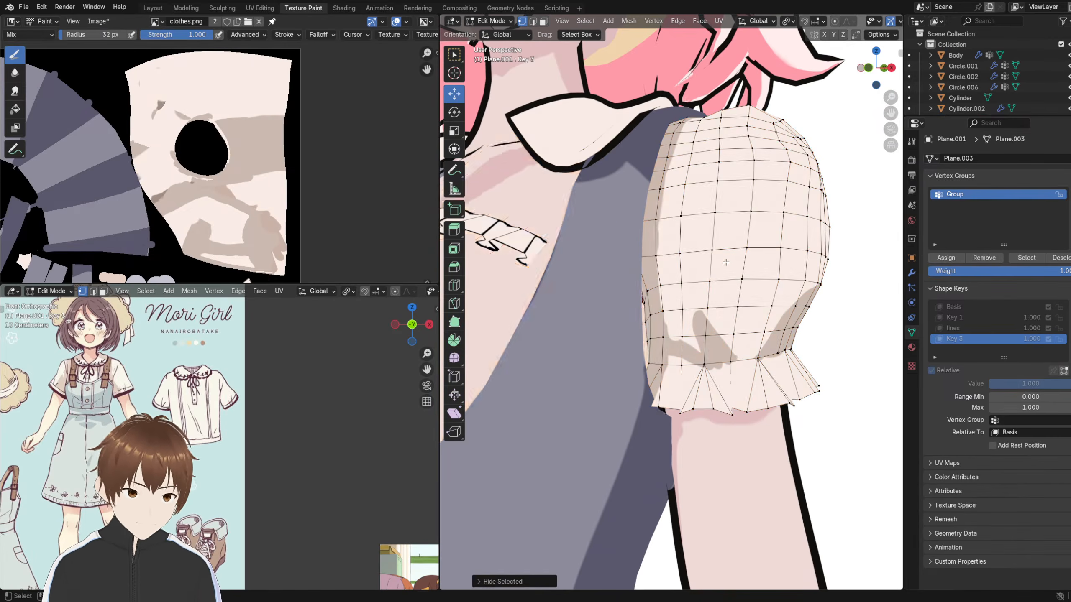
middle_drag(725, 262, 666, 175)
click(493, 22)
click(495, 112)
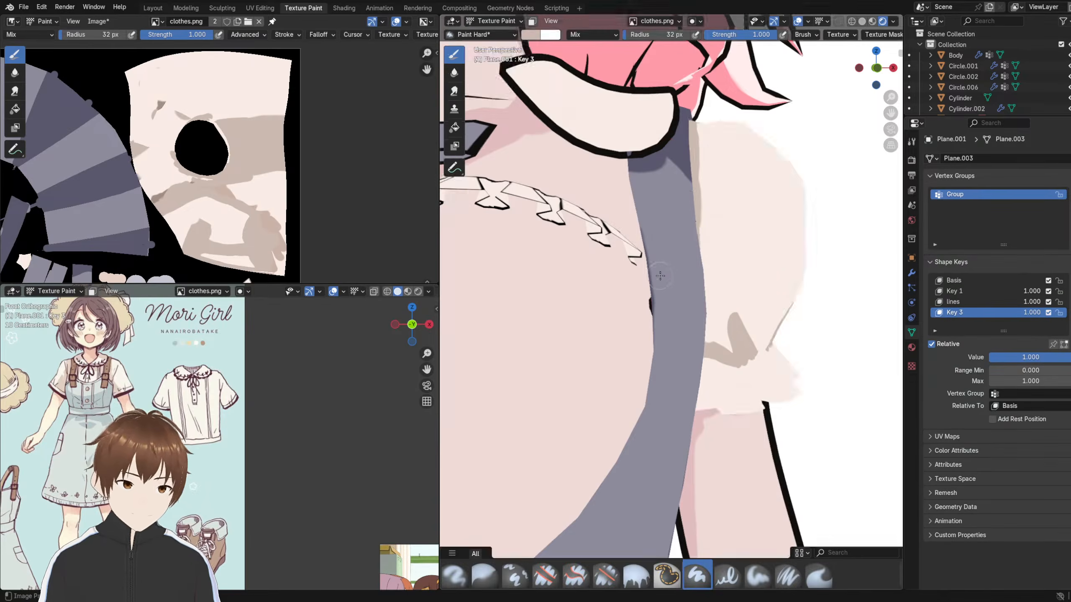
- Isolate the sleeves in local view and extend the beige shadow down over the ruffle scallops on the cuff's inner underside
key(KP_Divide)
scroll(734, 279, up, 4)
middle_drag(734, 280, 674, 274)
mouse_move(780, 270)
shift+middle_down()
mouse_move(636, 264)
mouse_move(714, 248)
mouse_move(690, 175)
shift+middle_up()
scroll(635, 264, down, 3)
scroll(691, 175, up, 4)
middle_drag(670, 293, 679, 320)
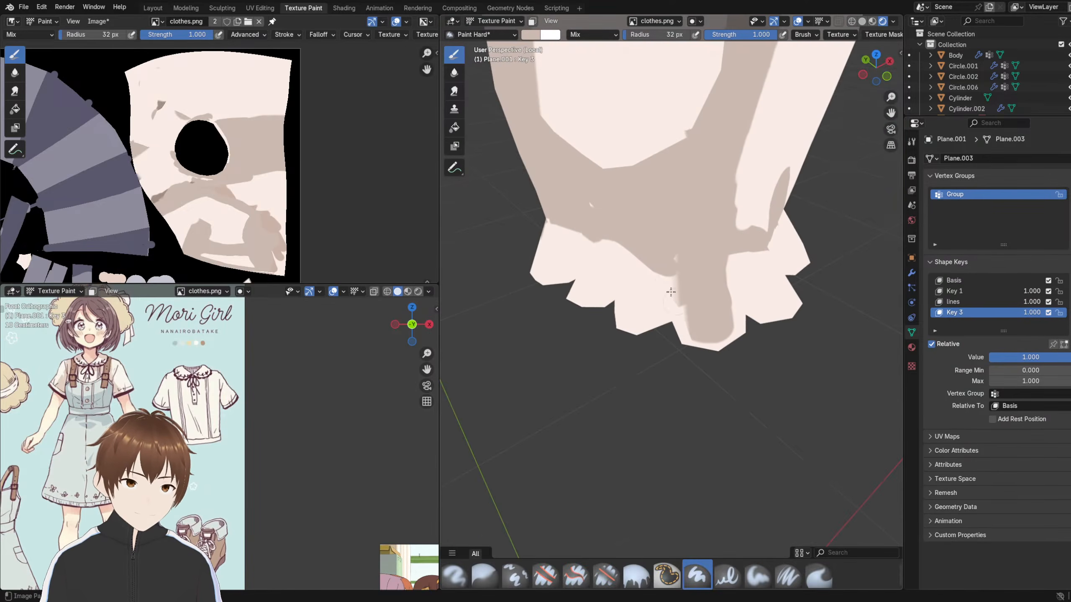
mouse_move(676, 288)
mouse_down()
mouse_move(678, 332)
mouse_move(645, 301)
mouse_move(619, 331)
mouse_up()
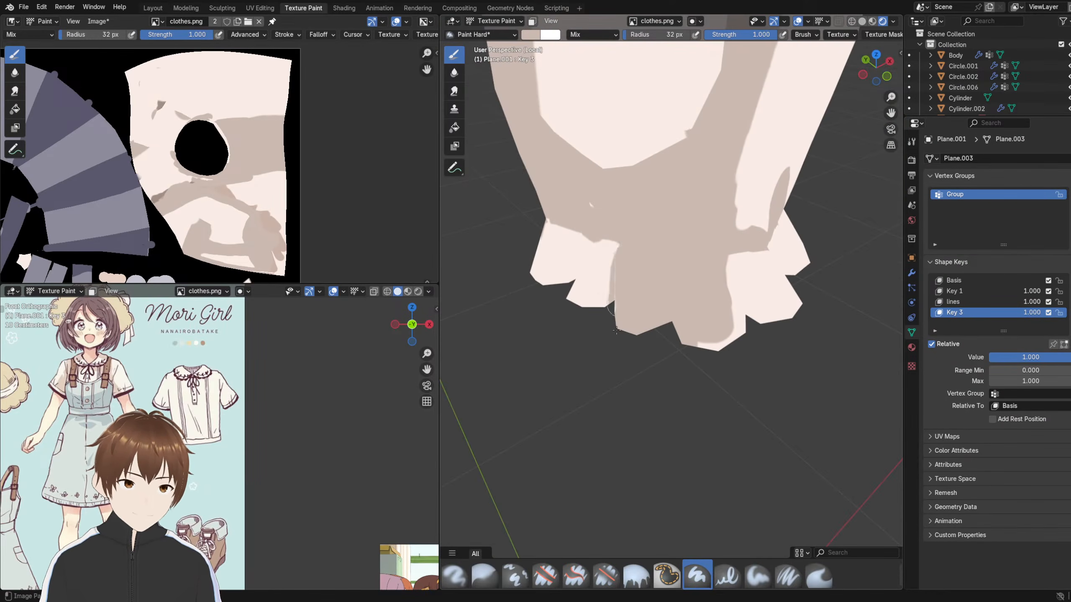
drag(613, 291, 611, 258)
mouse_move(614, 335)
middle_down()
mouse_move(617, 317)
mouse_move(645, 325)
mouse_move(628, 335)
middle_up()
drag(584, 312, 587, 372)
middle_drag(526, 263, 536, 251)
drag(540, 250, 574, 295)
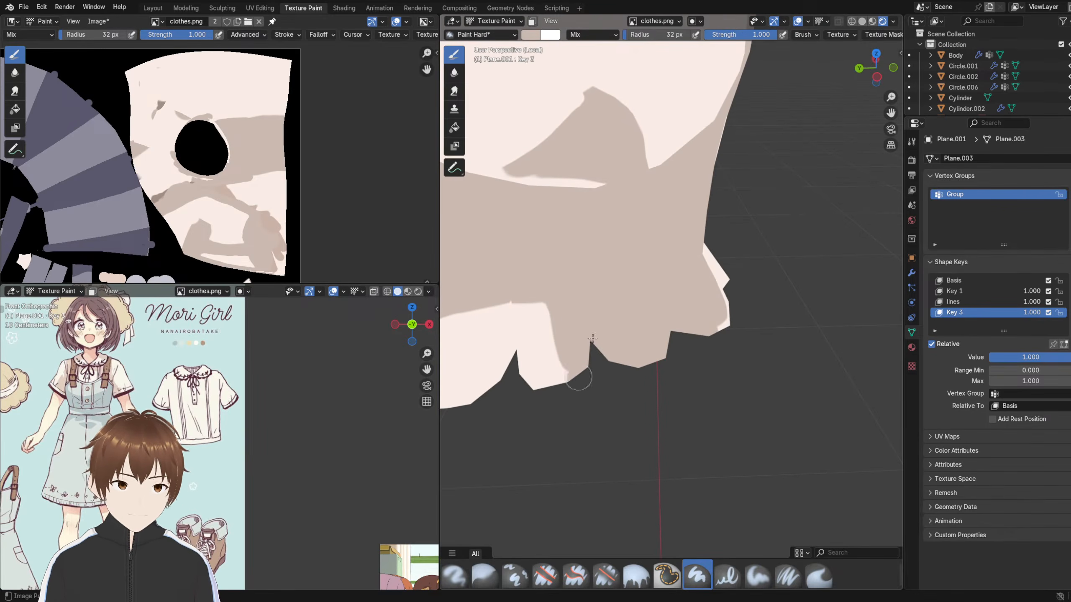
- Continue the beige cuff shadow around the ruffle, filling the next scallops and cleaning up the shadow's edge
middle_drag(578, 379, 591, 377)
mouse_move(585, 375)
mouse_down()
mouse_move(568, 305)
mouse_move(594, 386)
mouse_move(566, 400)
mouse_move(552, 322)
mouse_up()
middle_drag(567, 327, 619, 332)
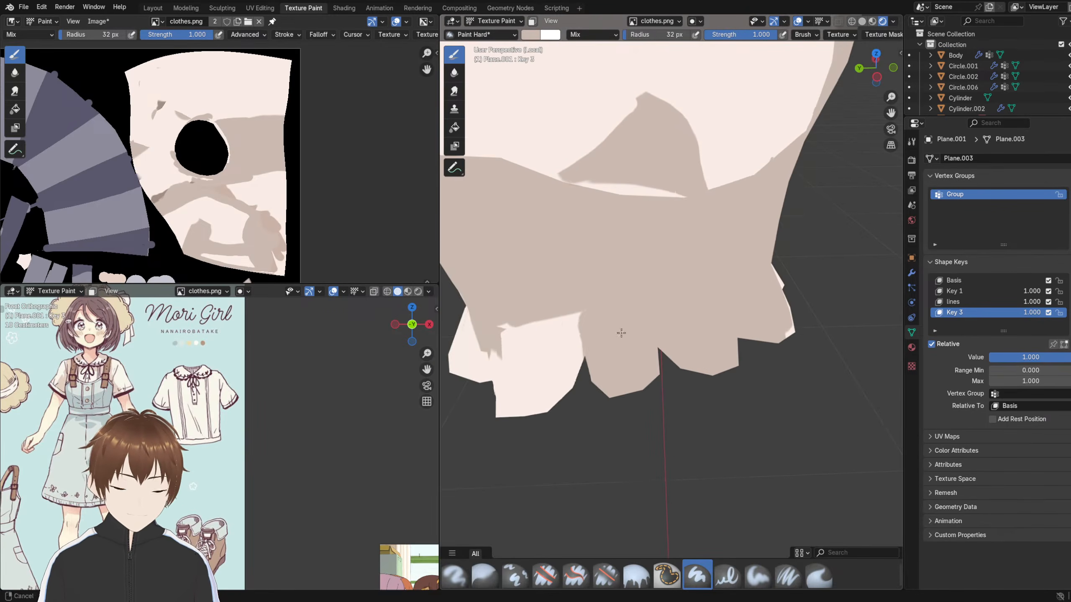
mouse_move(583, 373)
mouse_down()
mouse_move(581, 343)
mouse_move(551, 338)
mouse_move(551, 418)
mouse_up()
middle_drag(551, 417, 580, 411)
mouse_move(590, 363)
mouse_down()
mouse_move(579, 408)
mouse_move(568, 342)
mouse_up()
mouse_move(568, 342)
middle_down()
mouse_move(582, 350)
mouse_move(589, 338)
middle_up()
drag(586, 333, 568, 416)
middle_drag(568, 415, 639, 340)
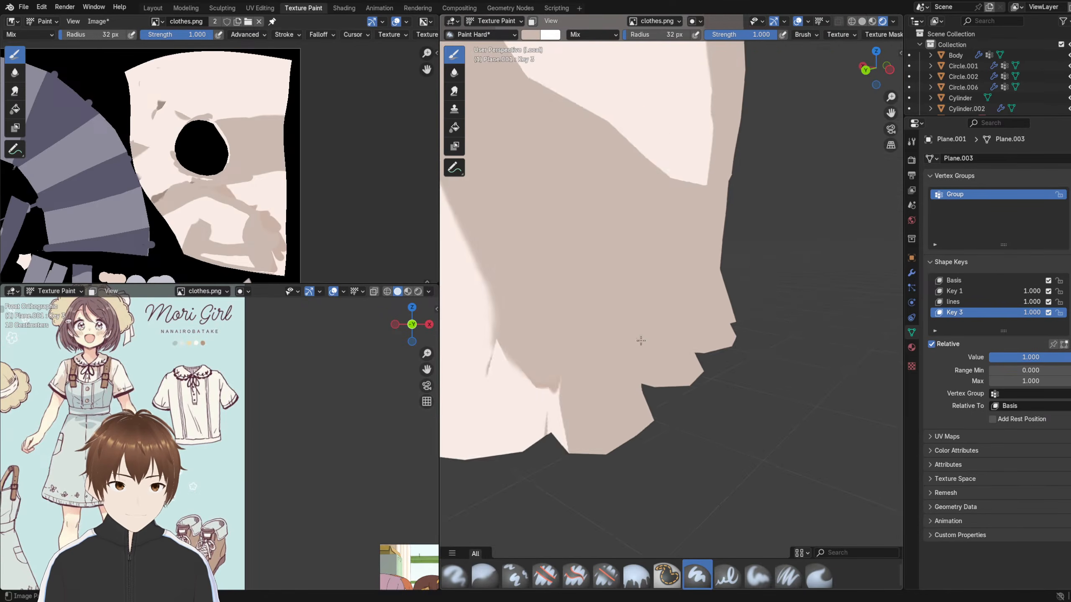
middle_drag(610, 400, 614, 368)
mouse_move(614, 368)
mouse_down()
mouse_move(588, 387)
mouse_move(597, 343)
mouse_up()
scroll(598, 342, down, 3)
mouse_move(597, 342)
middle_down()
mouse_move(633, 287)
mouse_move(561, 284)
mouse_move(692, 317)
mouse_move(601, 258)
mouse_move(665, 286)
middle_up()
scroll(561, 285, down, 2)
- Reveal the hidden blouse geometry, then exit local view in Object Mode to review the shaded sleeve on the character
click(493, 20)
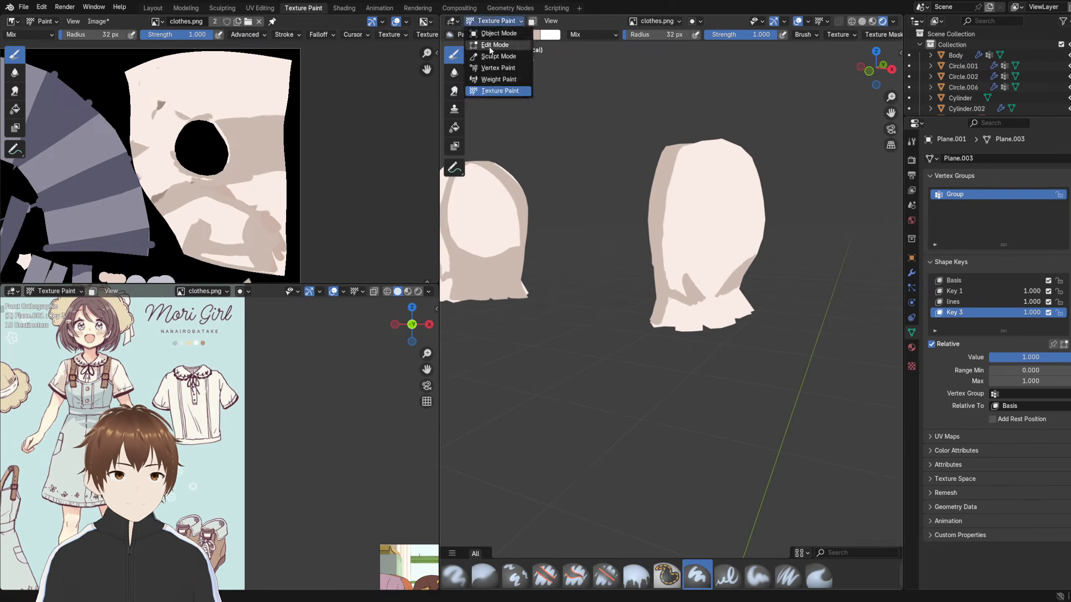
click(492, 45)
key(a)
key(alt+h)
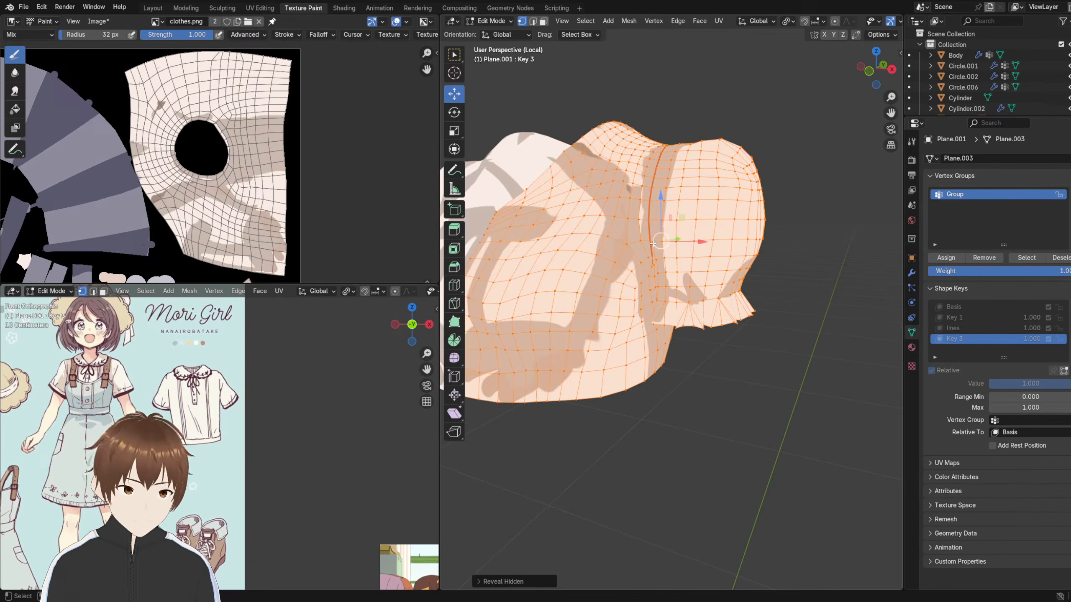
click(491, 20)
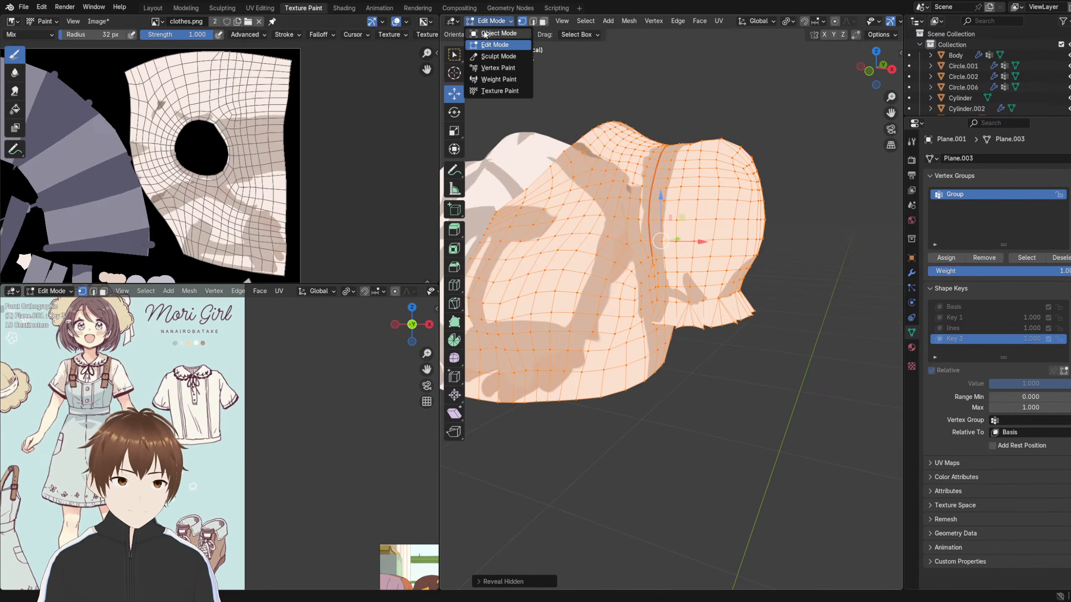
click(489, 38)
key(KP_Divide)
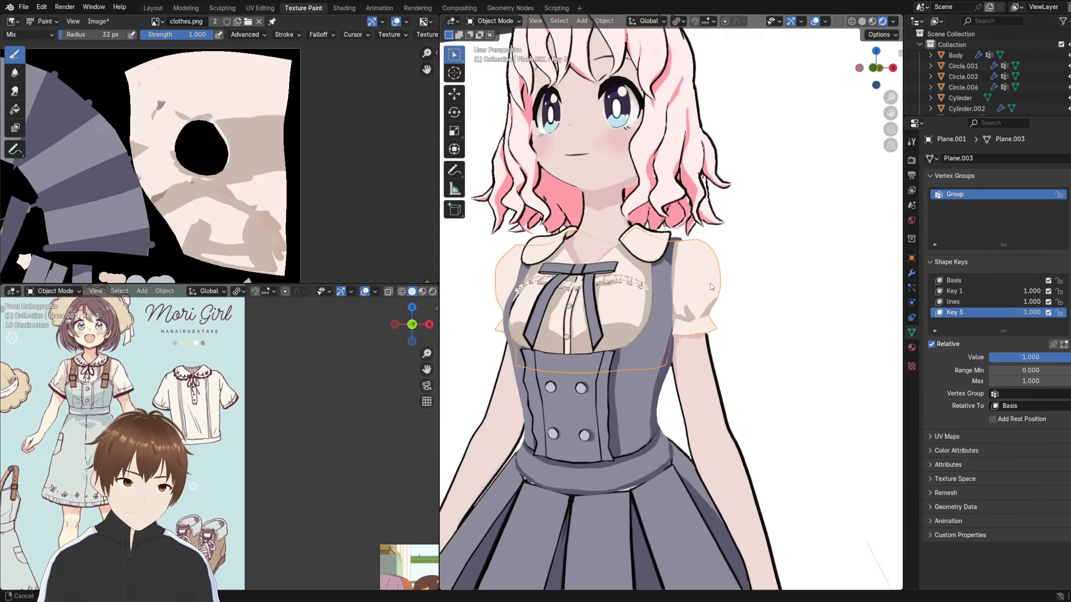
click(629, 104)
scroll(691, 228, up, 5)
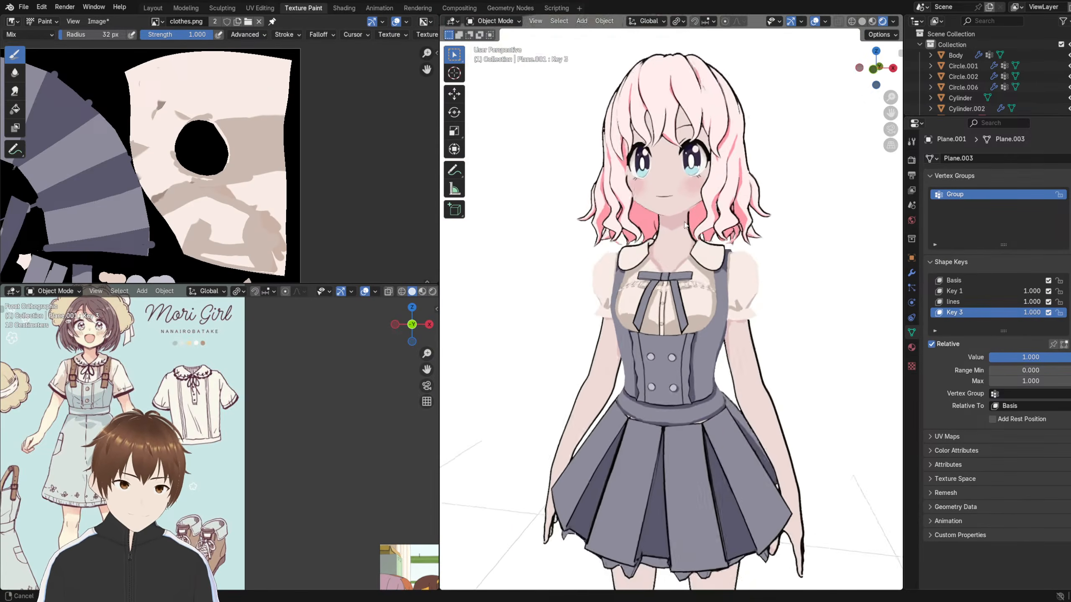
scroll(699, 254, up, 6)
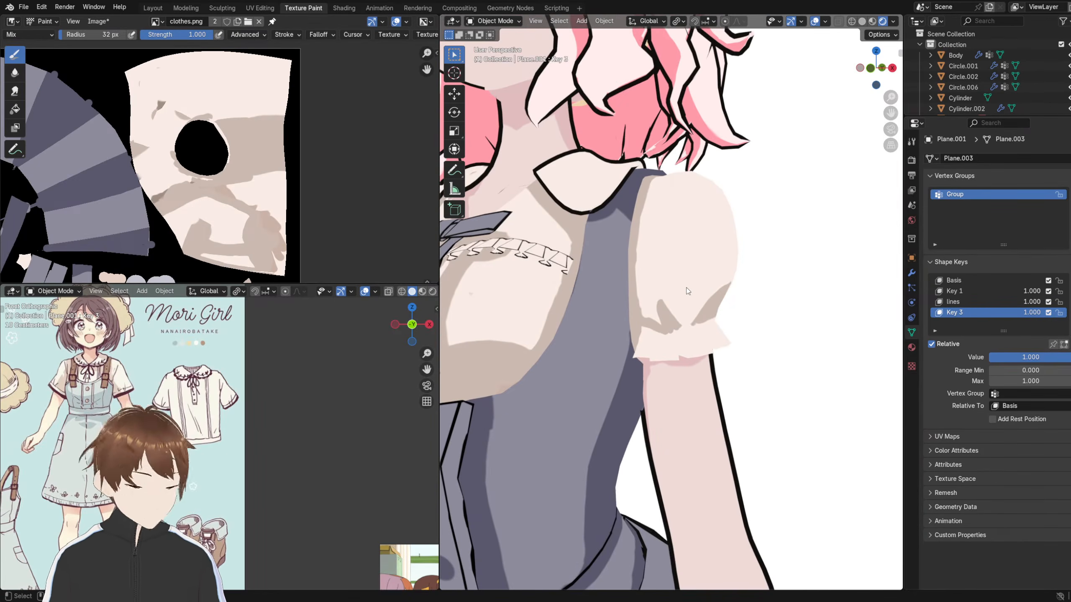
- Examine the shaded sleeve cuff and compare it with the ruffled cuffs and gathered fabric in the reference illustrations
scroll(676, 304, down, 1)
scroll(679, 288, up, 2)
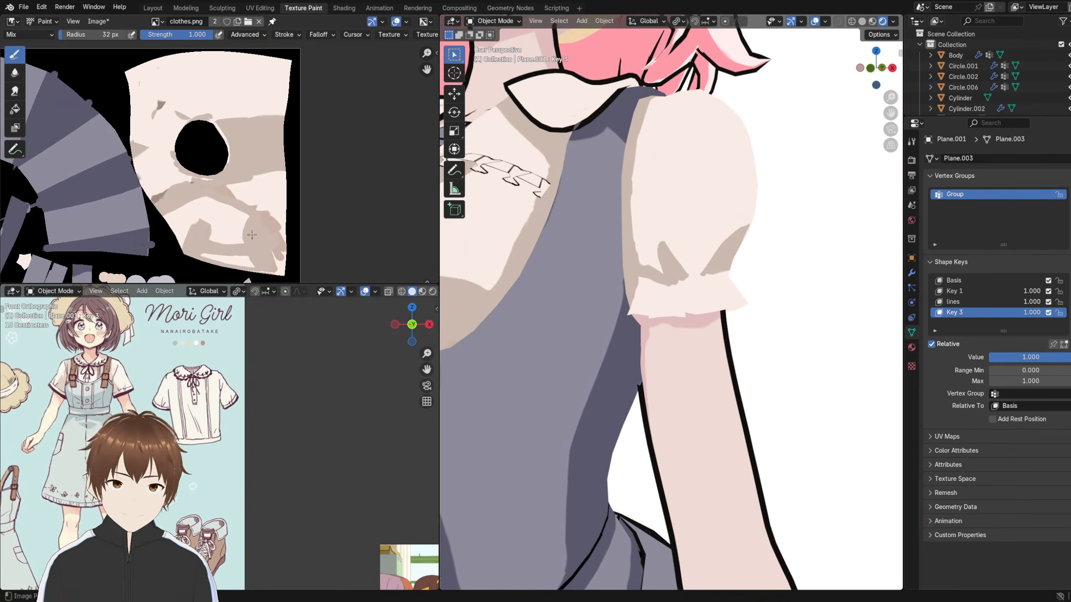
scroll(191, 384, down, 4)
scroll(191, 383, up, 2)
scroll(310, 468, down, 2)
scroll(324, 421, up, 5)
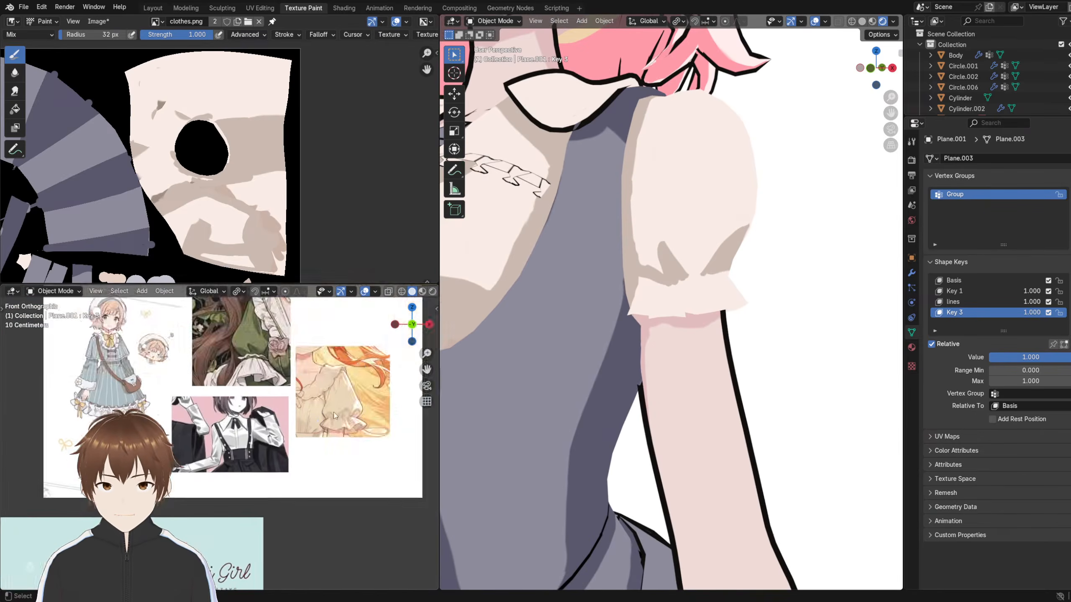
shift+middle_drag(310, 430, 329, 601)
scroll(193, 430, up, 1)
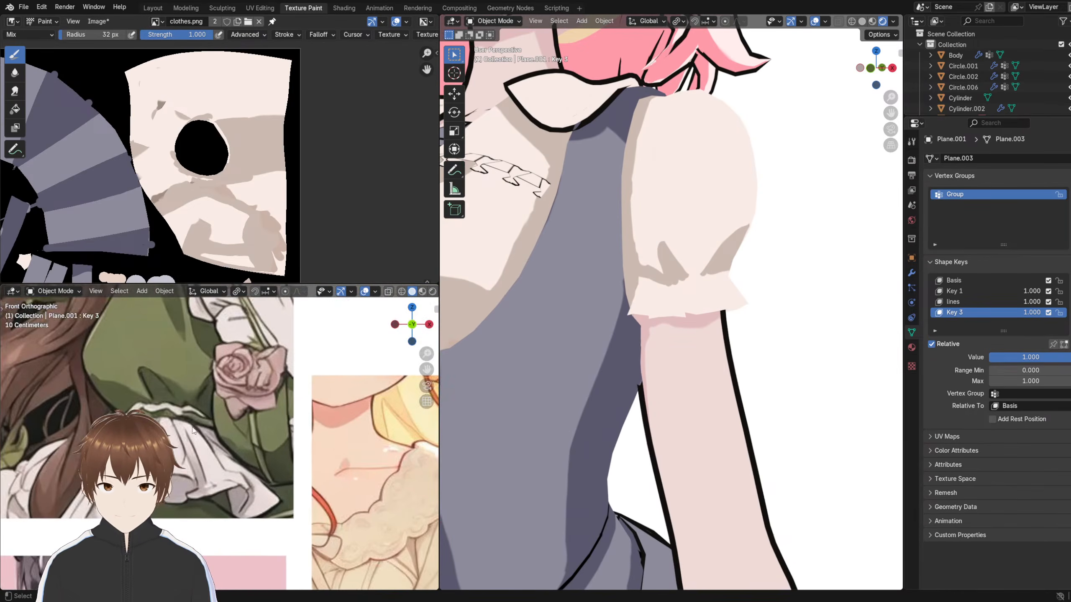
shift+middle_drag(358, 497, 160, 319)
scroll(162, 325, up, 1)
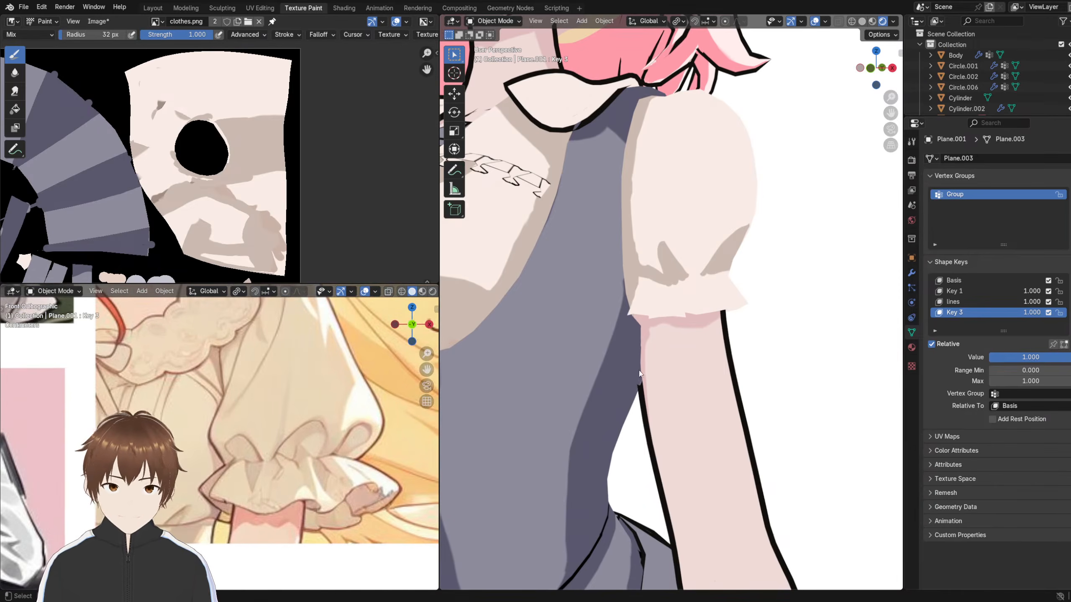
scroll(634, 312, up, 2)
scroll(652, 269, up, 2)
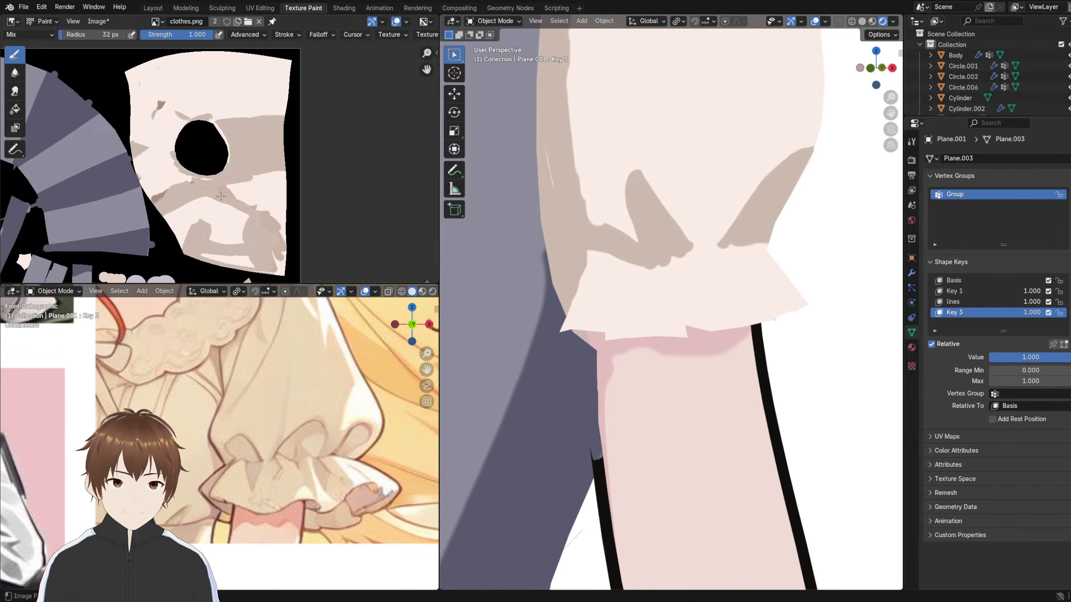
scroll(220, 197, down, 5)
scroll(227, 397, down, 7)
shift+middle_drag(190, 346, 272, 391)
scroll(257, 362, up, 6)
shift+middle_drag(192, 365, 234, 389)
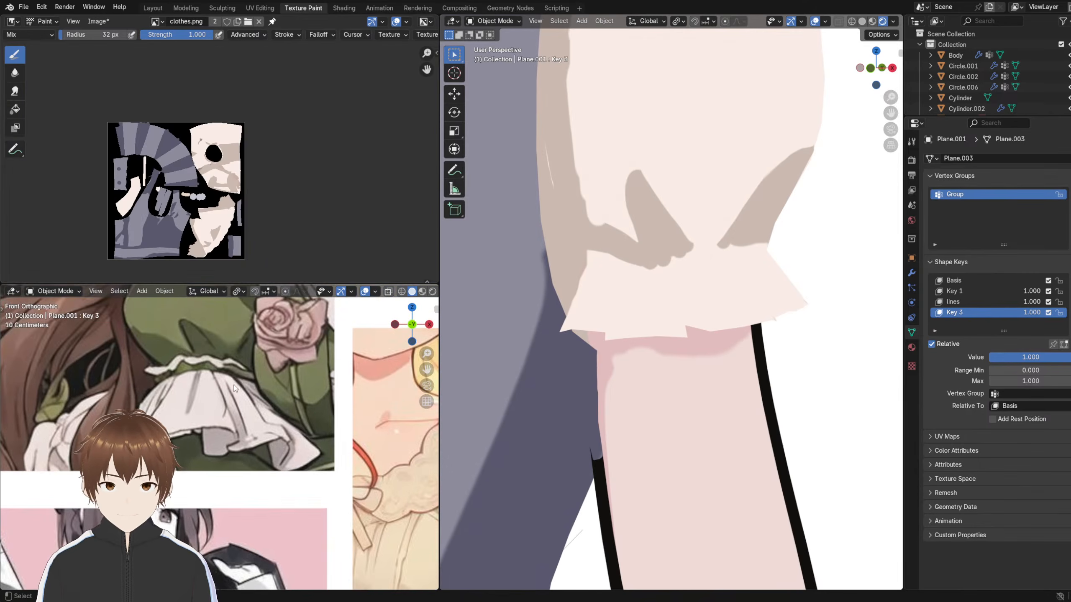
- Return the blouse to Texture Paint mode and display the viewport in Solid shading so the ruffle folds can be seen
middle_drag(608, 265, 514, 78)
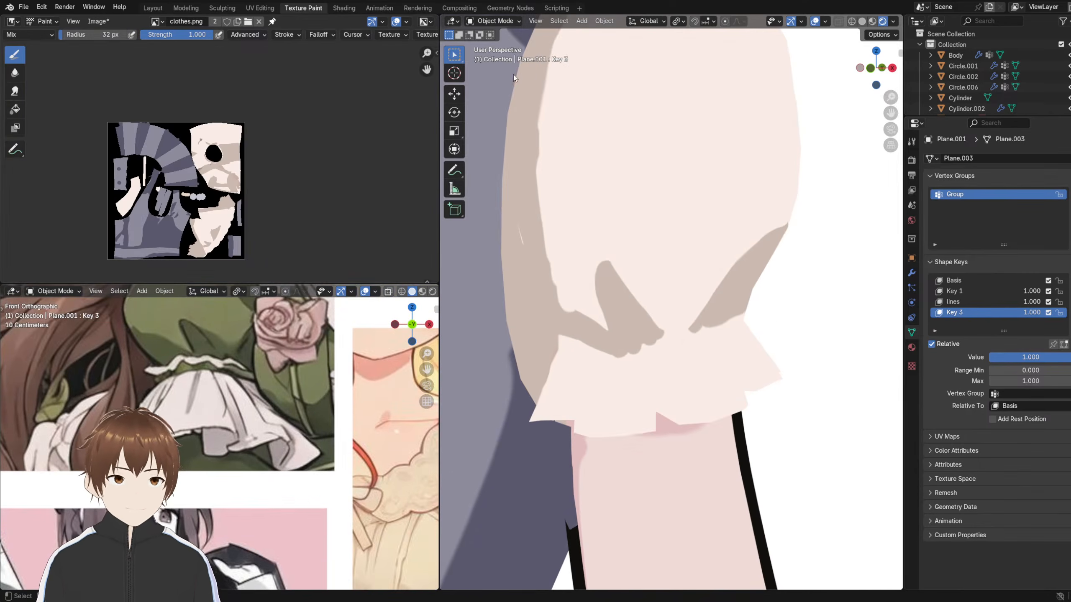
click(497, 22)
click(491, 46)
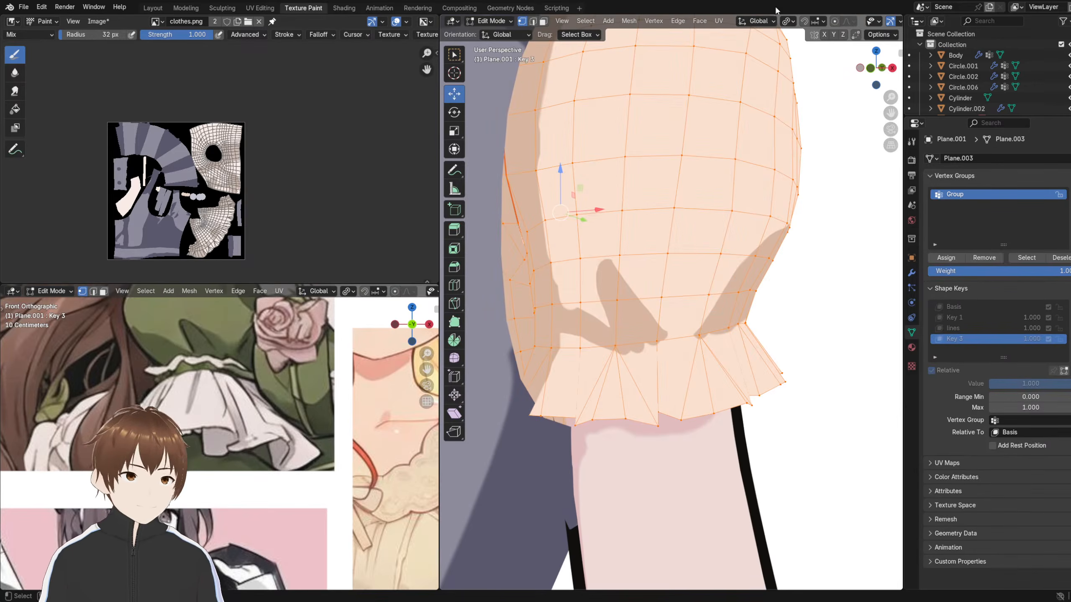
key(Tab)
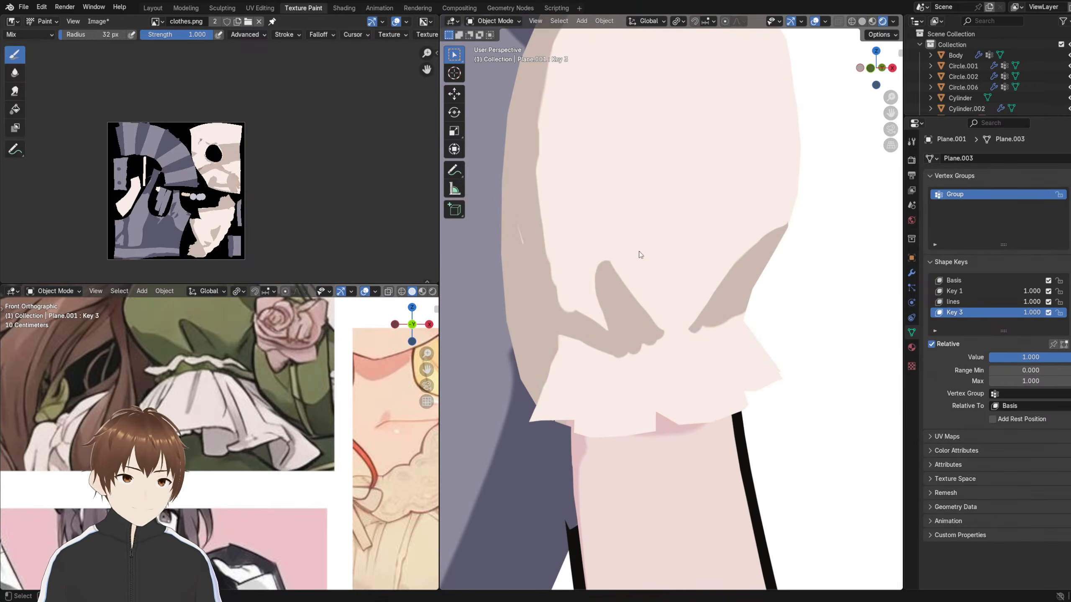
click(492, 20)
click(489, 88)
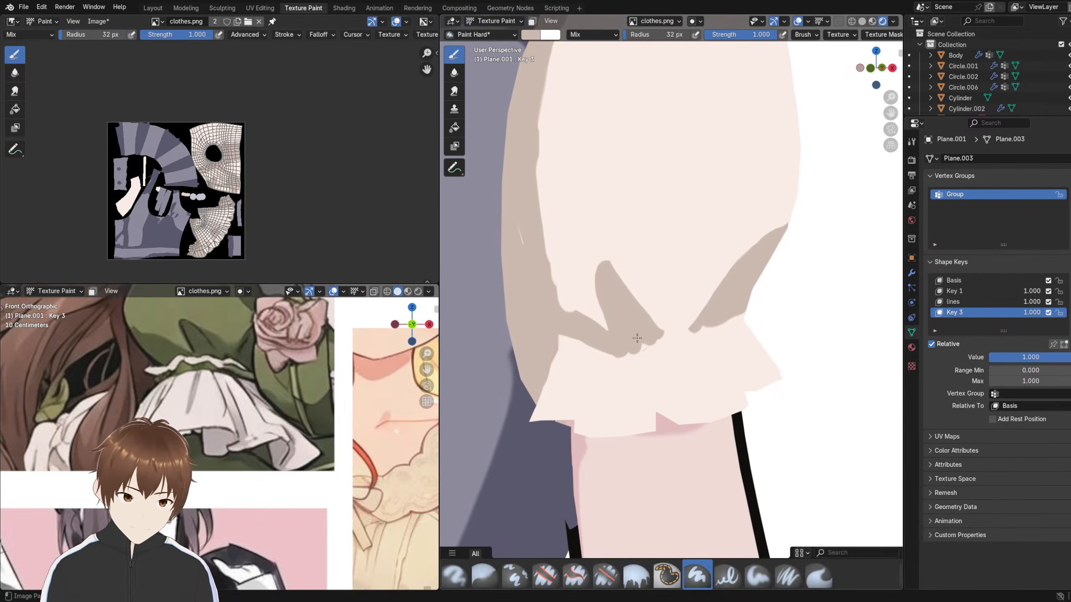
click(862, 22)
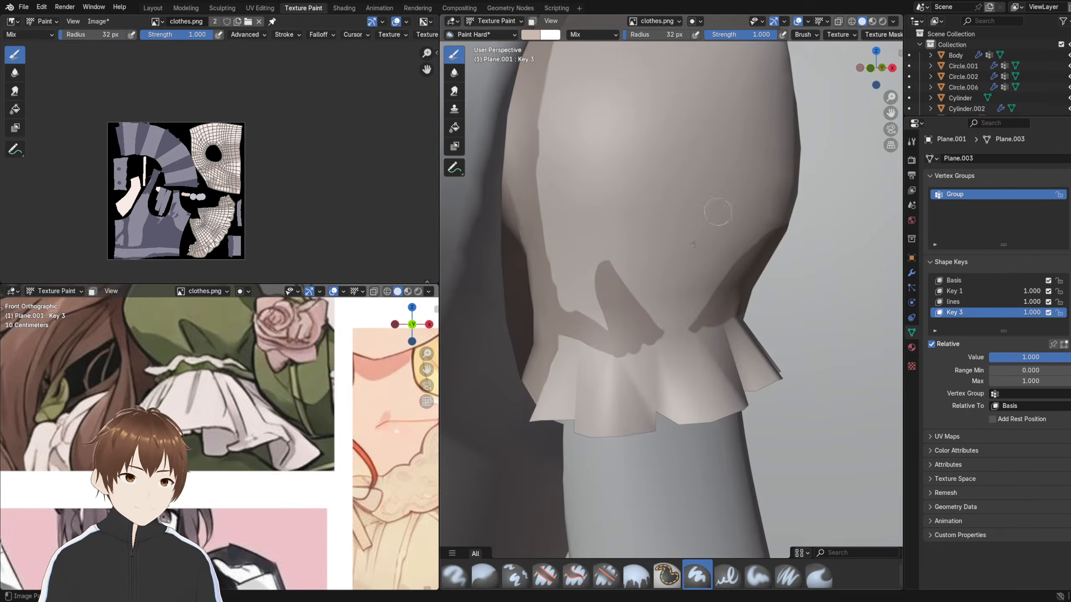
- Reduce the brush radius to 17 px and paint a narrow beige shadow down the ruffle fold nearest the body
shift+middle_drag(590, 375, 627, 309)
scroll(628, 309, up, 2)
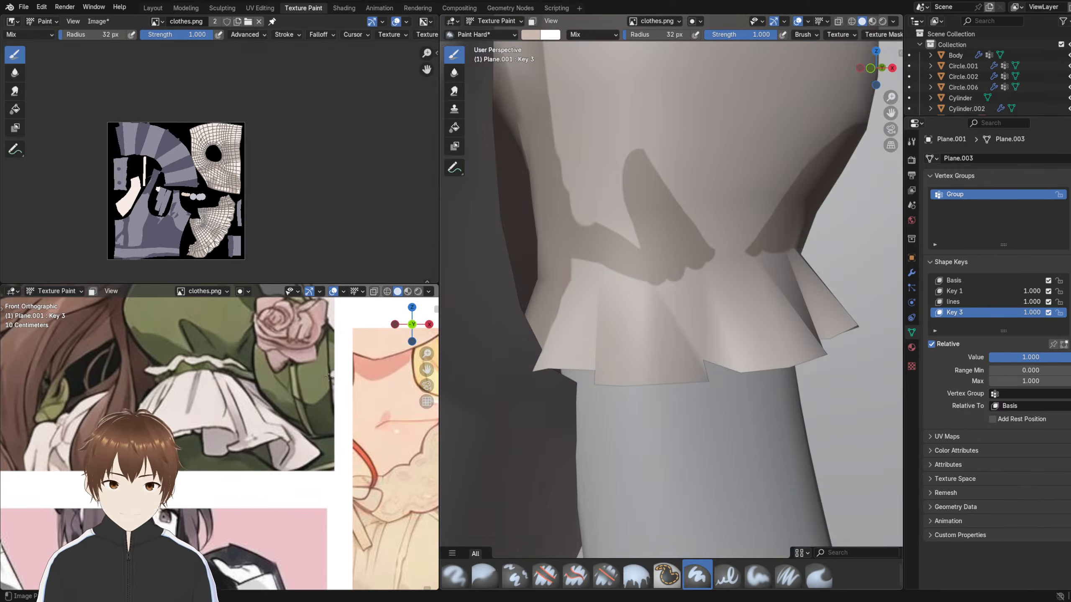
middle_drag(606, 285, 634, 290)
scroll(719, 300, up, 2)
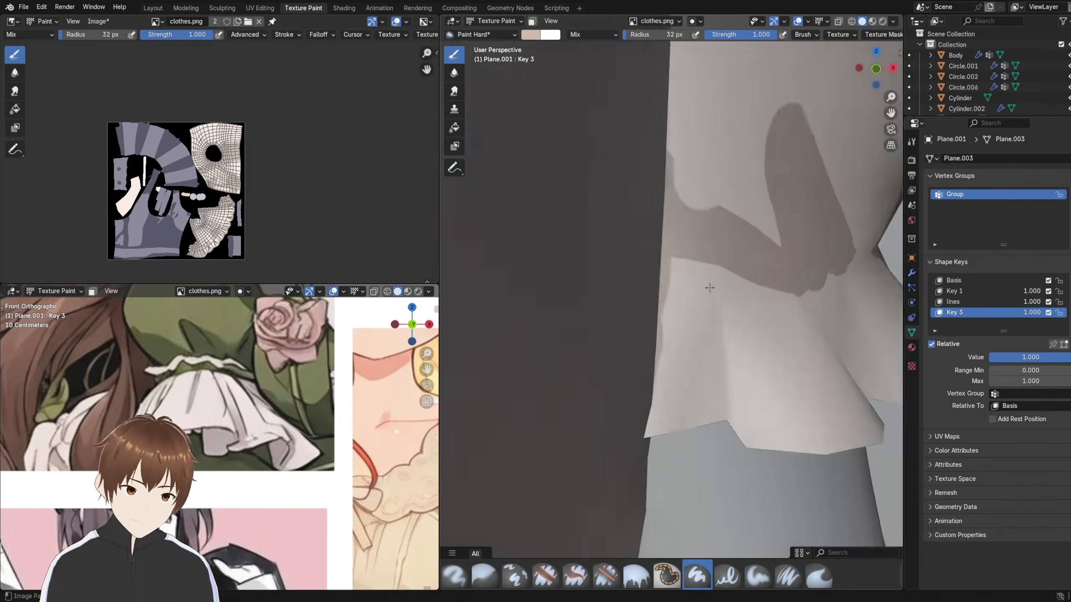
middle_drag(709, 290, 701, 279)
key(bracketleft)
key(bracketleft)
mouse_move(627, 221)
mouse_down()
mouse_move(649, 294)
mouse_move(662, 233)
mouse_move(645, 239)
mouse_up()
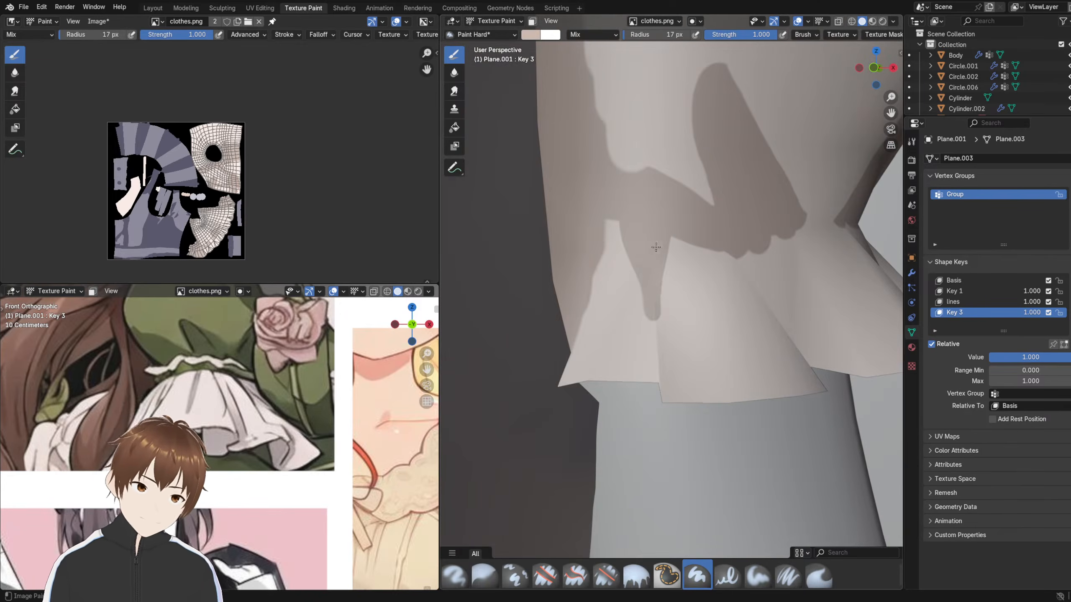
- Reduce the brush radius to 11 px, try a thin shadow strip joining the two sleeve shadows above the ruffle, and undo it
scroll(651, 263, down, 3)
mouse_move(651, 263)
middle_down()
mouse_move(615, 253)
mouse_move(626, 269)
middle_up()
scroll(626, 269, up, 3)
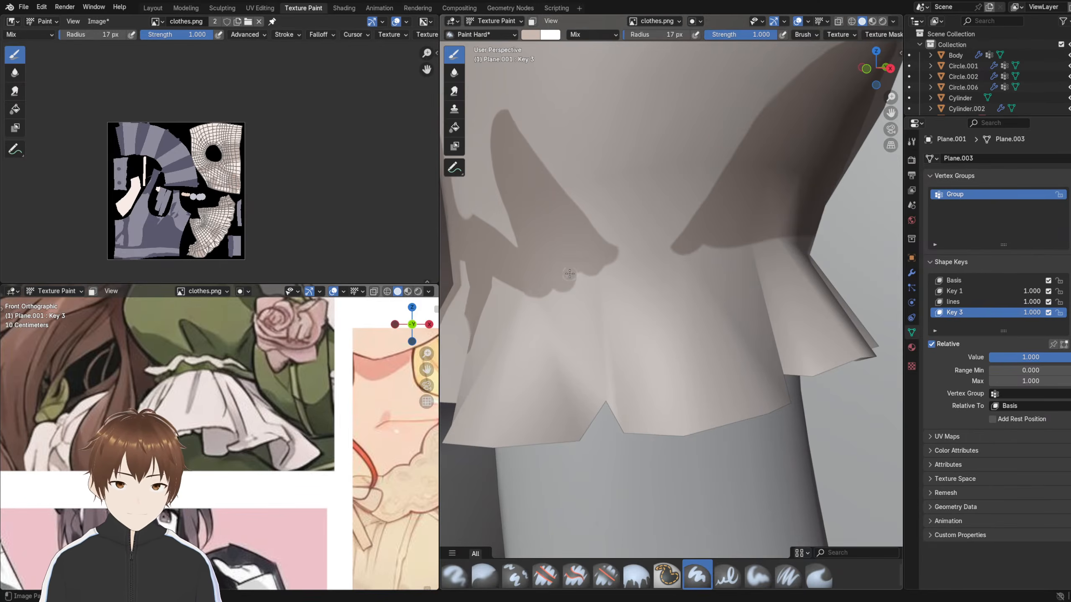
key(bracketleft)
drag(608, 253, 675, 246)
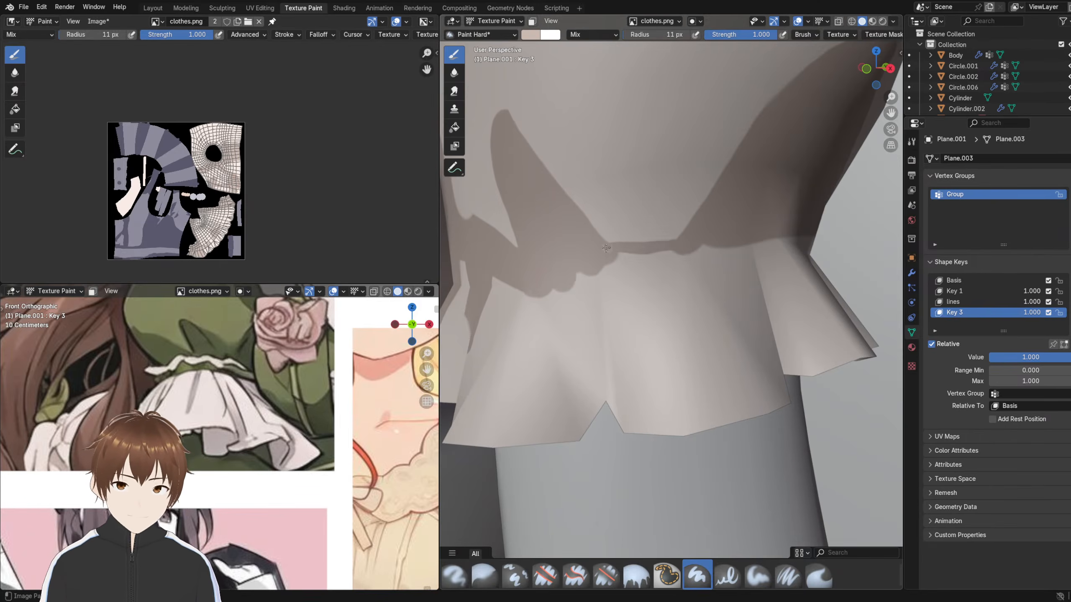
key(ctrl+z)
- Check the reference ruffles and paint a wide wedge-shaped shadow down the front ruffle fold, from the sleeve shadow to the hem
middle_drag(577, 274, 590, 262)
scroll(225, 379, up, 1)
scroll(224, 375, up, 1)
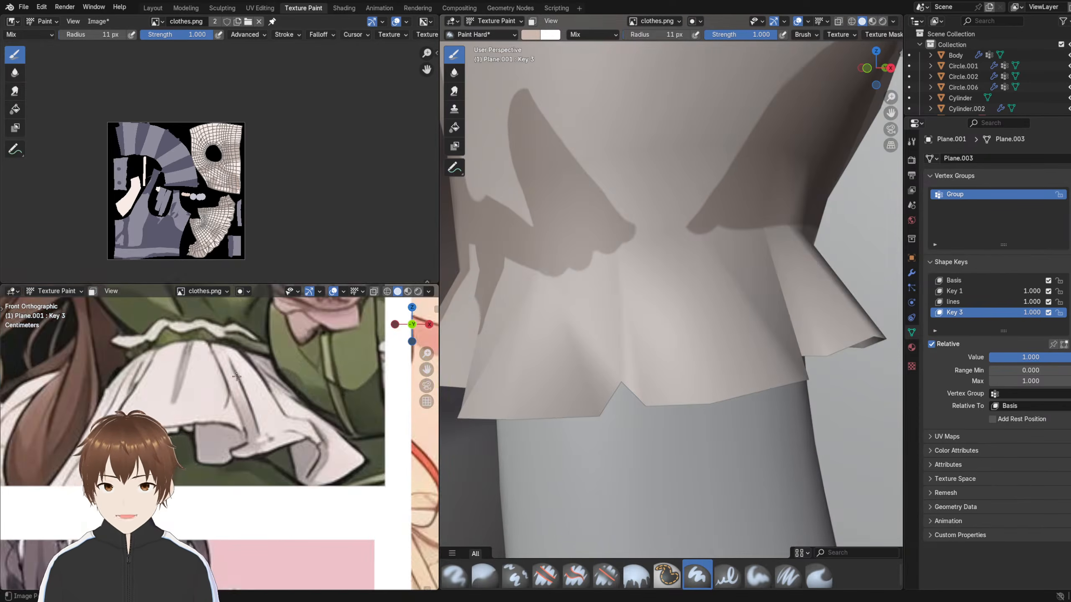
scroll(236, 376, down, 4)
scroll(261, 438, up, 2)
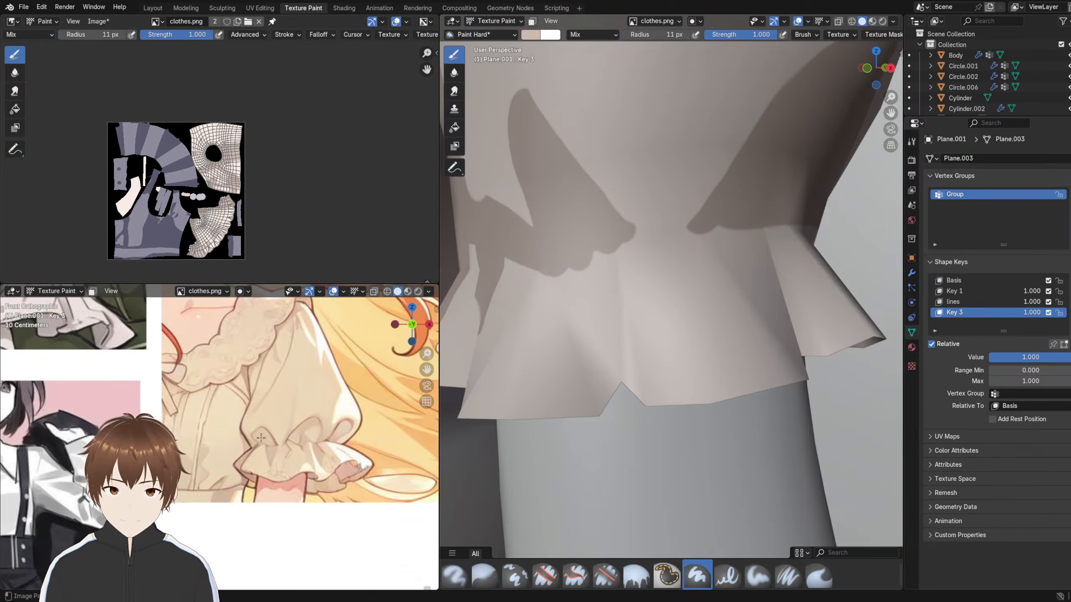
middle_drag(534, 304, 632, 272)
drag(591, 243, 653, 339)
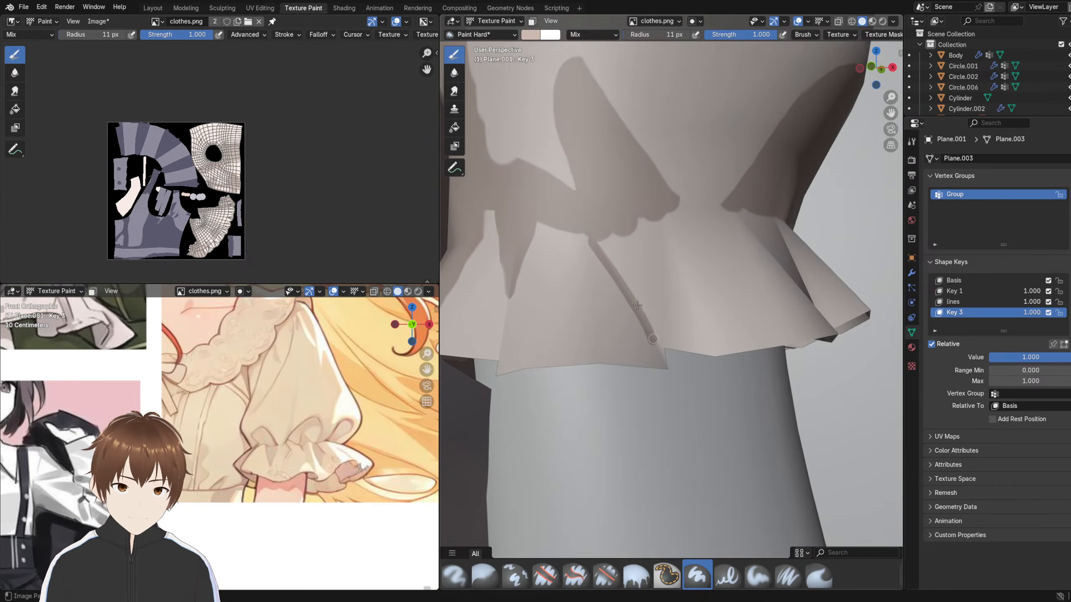
mouse_move(658, 218)
mouse_down()
mouse_move(666, 330)
mouse_move(652, 218)
mouse_move(624, 242)
mouse_move(642, 289)
mouse_up()
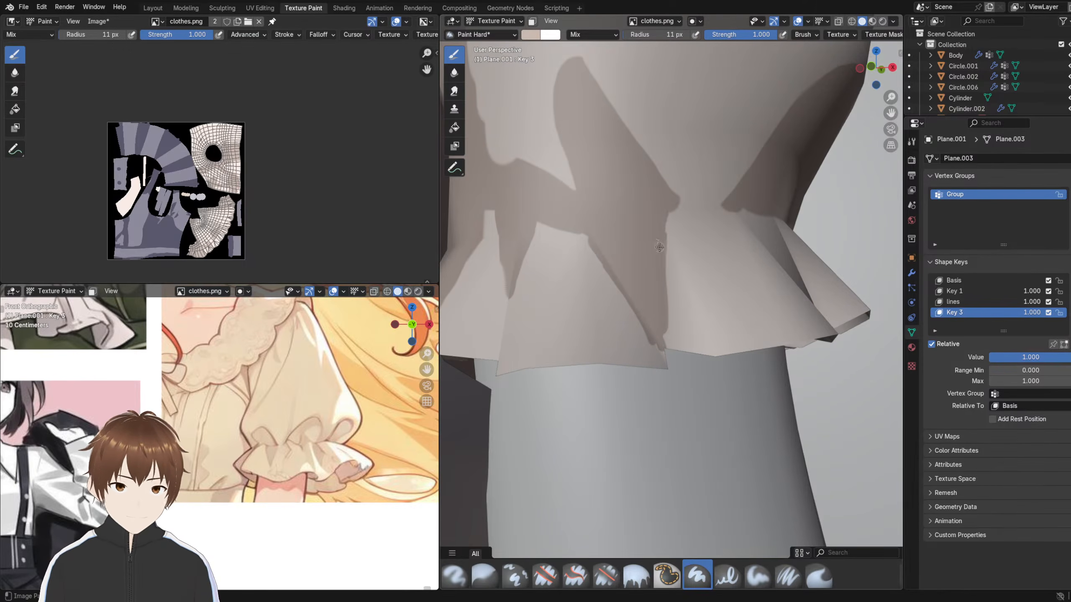
- Paint a narrow triangular shadow in the next ruffle fold on the sleeve's outer side, widening down to the hem
mouse_move(665, 233)
middle_down()
mouse_move(636, 227)
mouse_move(681, 240)
mouse_move(704, 274)
mouse_move(678, 265)
mouse_move(636, 296)
mouse_move(575, 230)
middle_up()
mouse_move(574, 223)
mouse_down()
mouse_move(552, 295)
mouse_move(549, 362)
mouse_up()
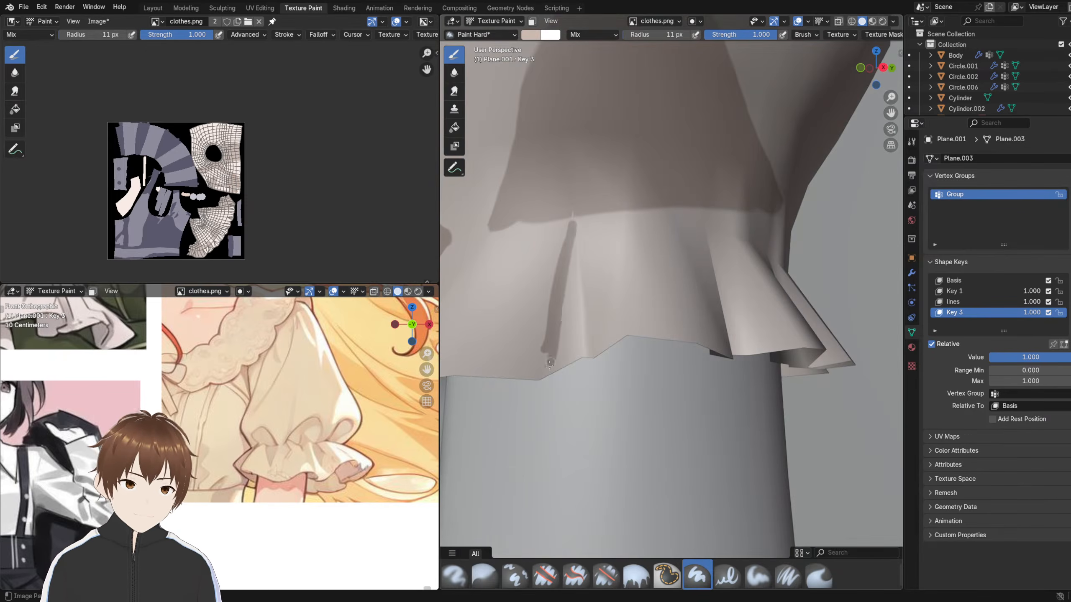
mouse_move(572, 232)
mouse_down()
mouse_move(589, 356)
mouse_move(573, 277)
mouse_move(569, 289)
mouse_up()
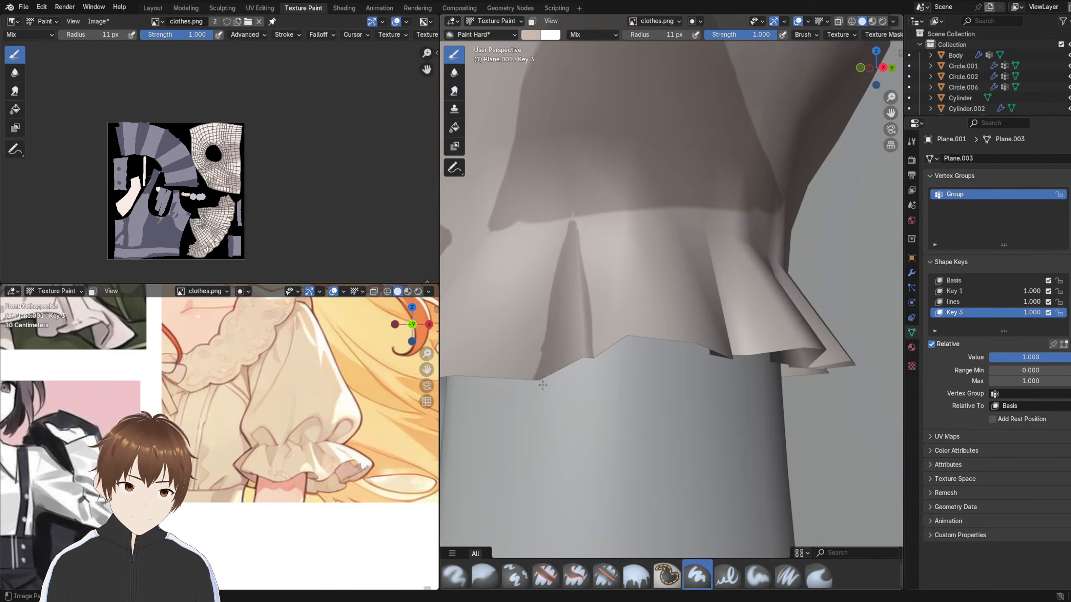
- Paint another tapered shadow in the following ruffle fold further around the cuff, from the gather to the hem
scroll(543, 370, down, 5)
mouse_move(658, 295)
middle_down()
mouse_move(641, 321)
mouse_move(665, 312)
middle_up()
scroll(676, 318, up, 5)
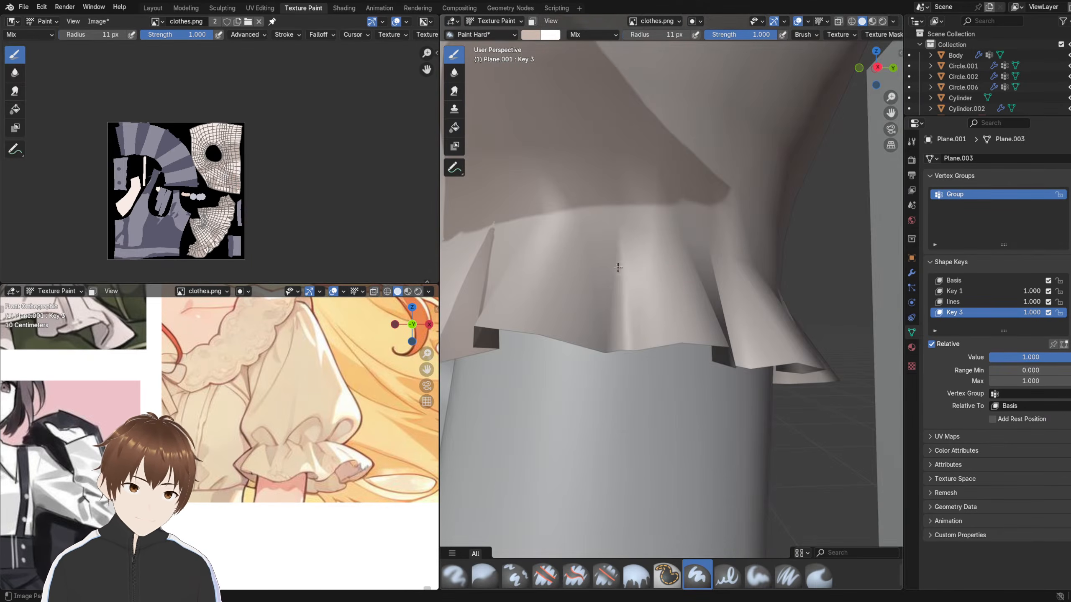
mouse_move(621, 232)
mouse_down()
mouse_move(593, 353)
mouse_move(608, 278)
mouse_up()
mouse_move(618, 215)
mouse_down()
mouse_move(628, 346)
mouse_move(612, 253)
mouse_move(604, 337)
mouse_up()
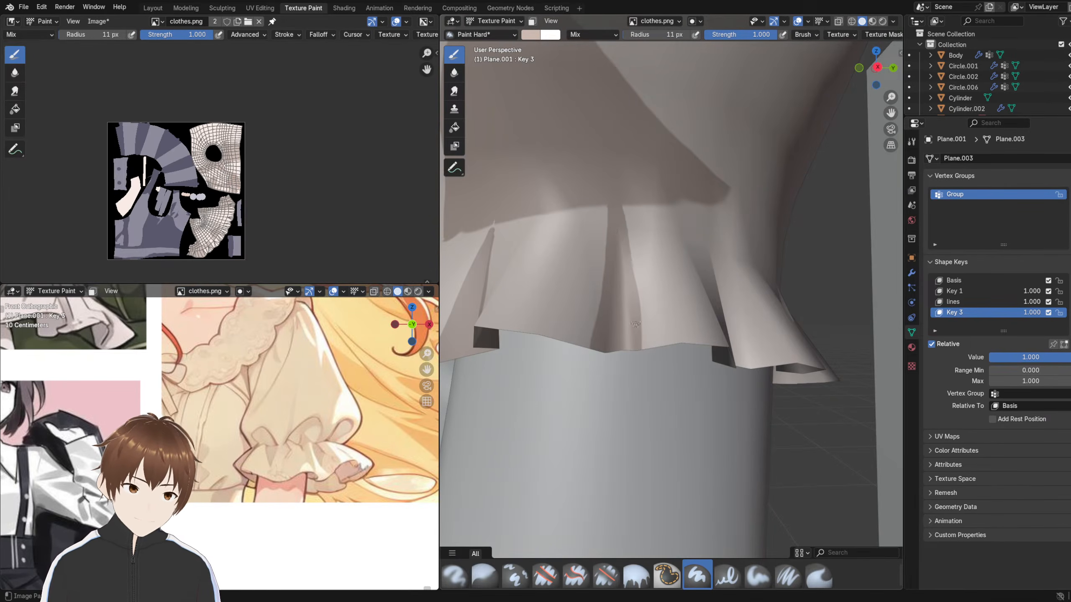
- Switch the viewport back to Rendered shading and inspect the new ruffle shadows on the sleeve
scroll(609, 300, down, 4)
middle_drag(609, 300, 662, 295)
scroll(675, 274, down, 2)
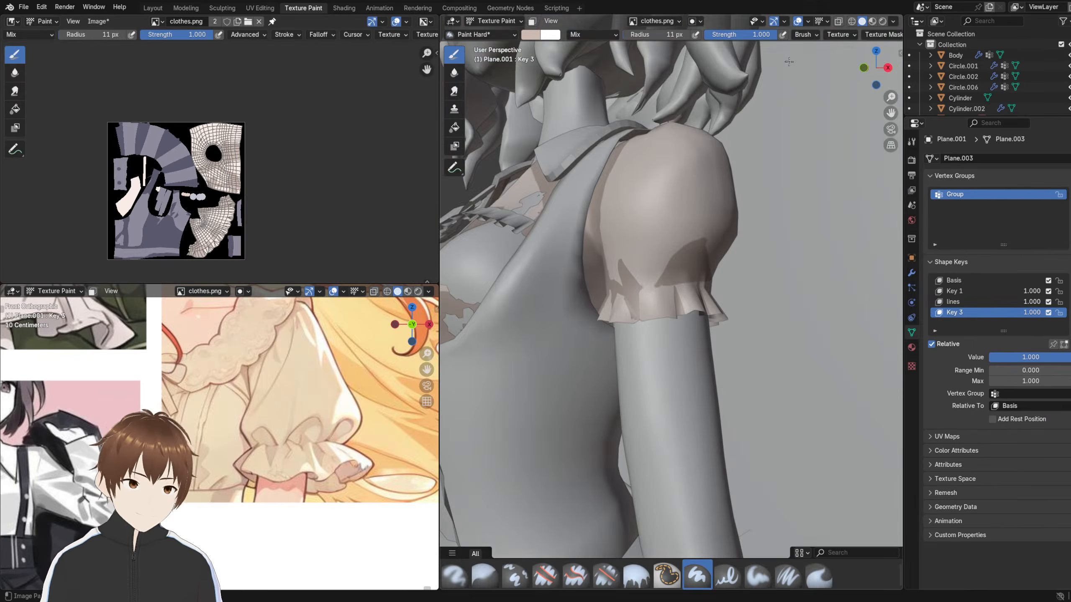
click(882, 21)
mouse_move(675, 211)
middle_down()
mouse_move(698, 217)
mouse_move(689, 237)
middle_up()
scroll(698, 221, down, 2)
scroll(690, 233, up, 2)
scroll(690, 288, up, 2)
middle_drag(706, 294, 628, 299)
scroll(628, 299, up, 2)
scroll(620, 307, up, 3)
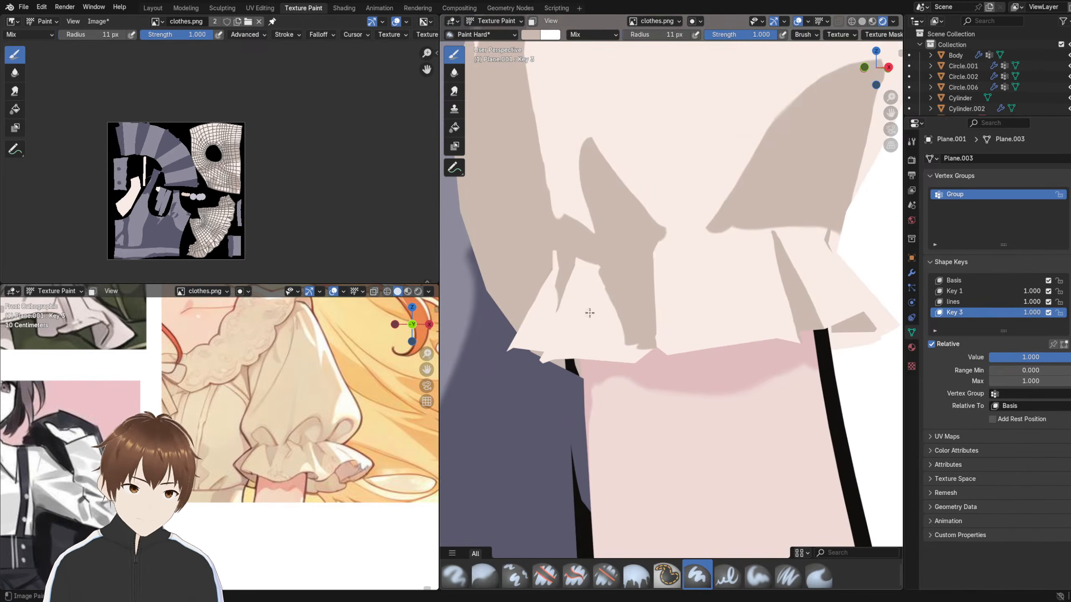
- Sample the pale blouse colour and trim the front ruffle shadow's edge into a clean taper toward the hem
key(s)
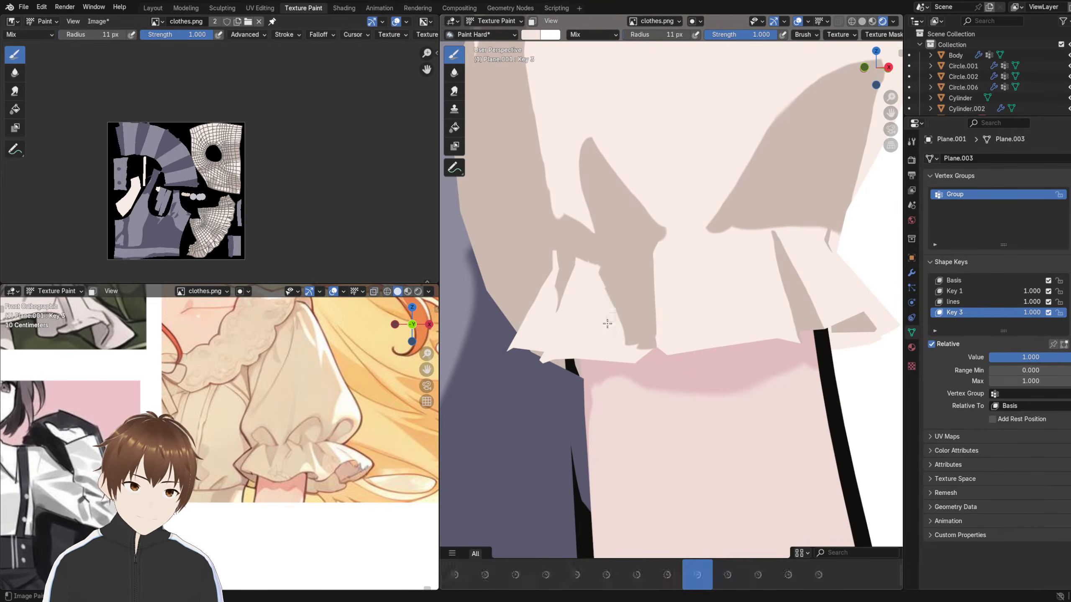
drag(606, 289, 630, 342)
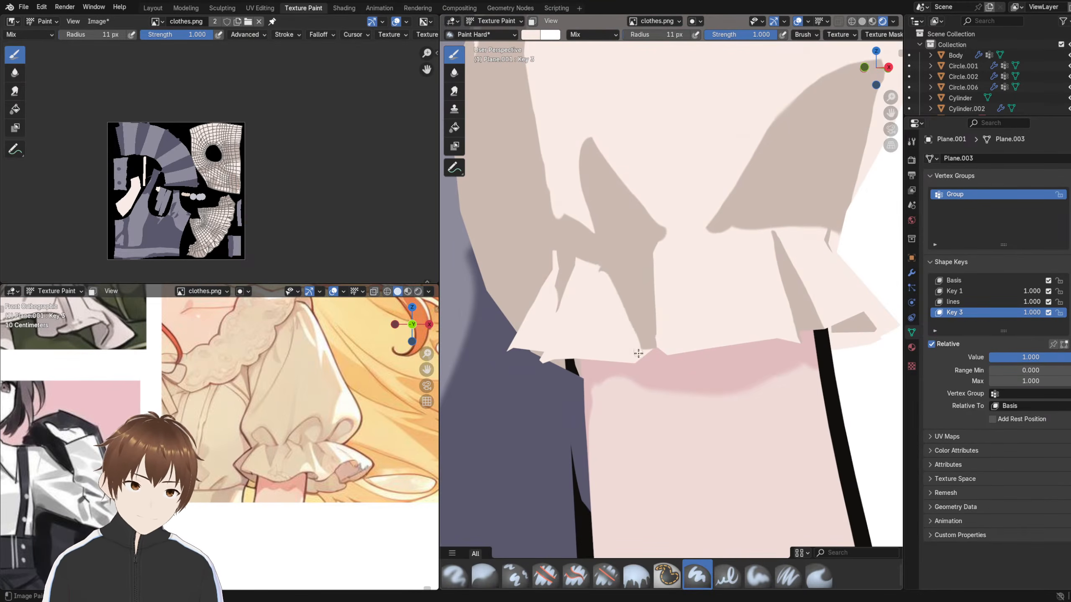
middle_drag(631, 311, 625, 319)
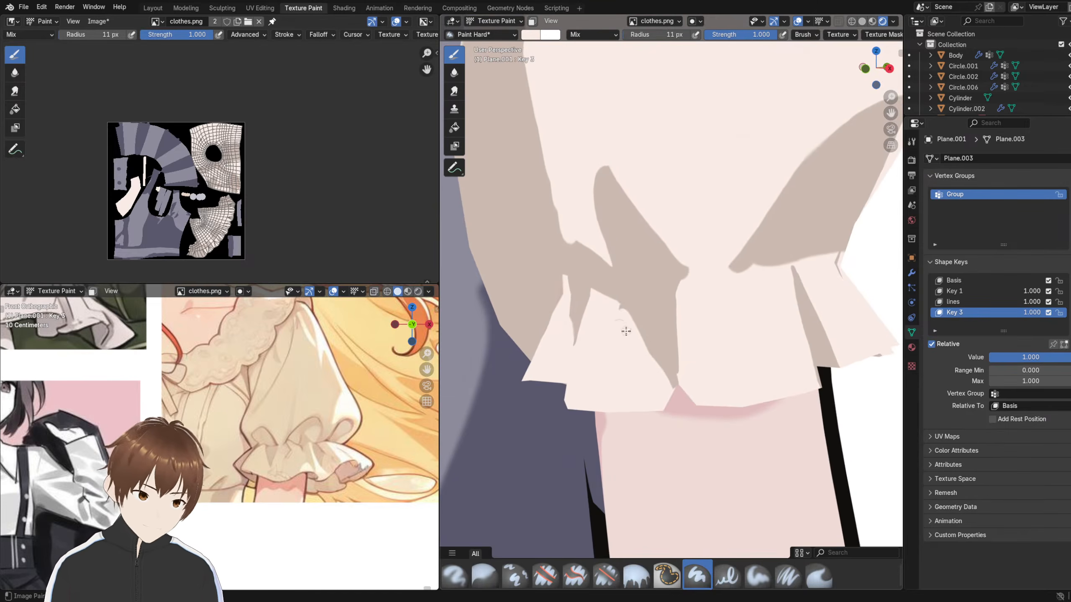
drag(632, 326, 673, 388)
- Enlarge the brush radius to 20 px and round off the notch between the sleeve shadows above the ruffle, undoing the last stroke
mouse_move(656, 358)
middle_down()
mouse_move(699, 323)
mouse_move(704, 289)
mouse_move(686, 263)
middle_up()
scroll(681, 333, down, 7)
scroll(704, 296, up, 6)
scroll(695, 270, up, 2)
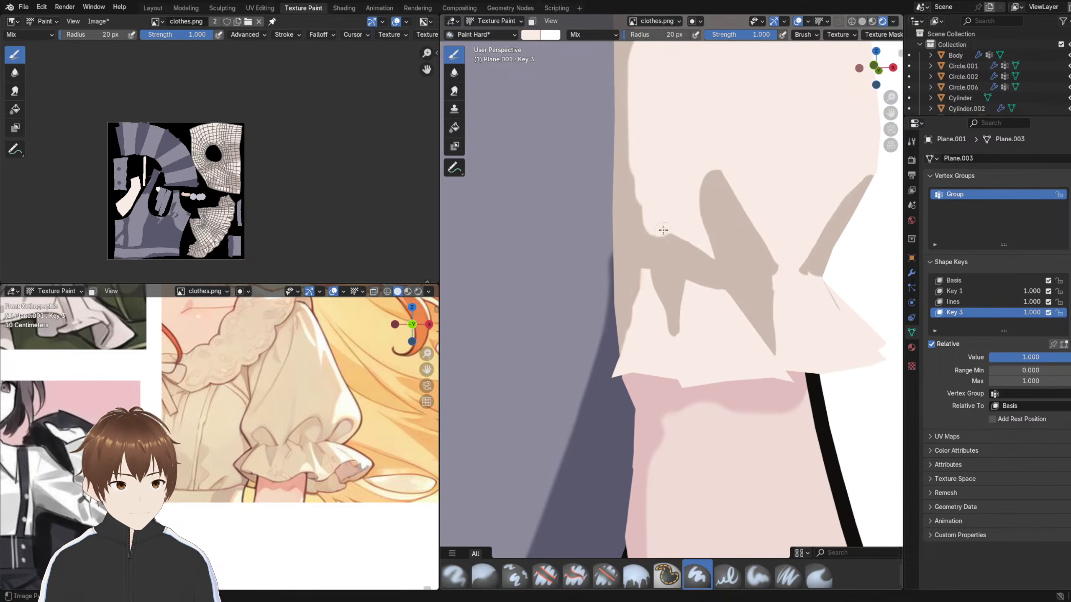
drag(662, 230, 671, 232)
middle_drag(690, 241, 702, 253)
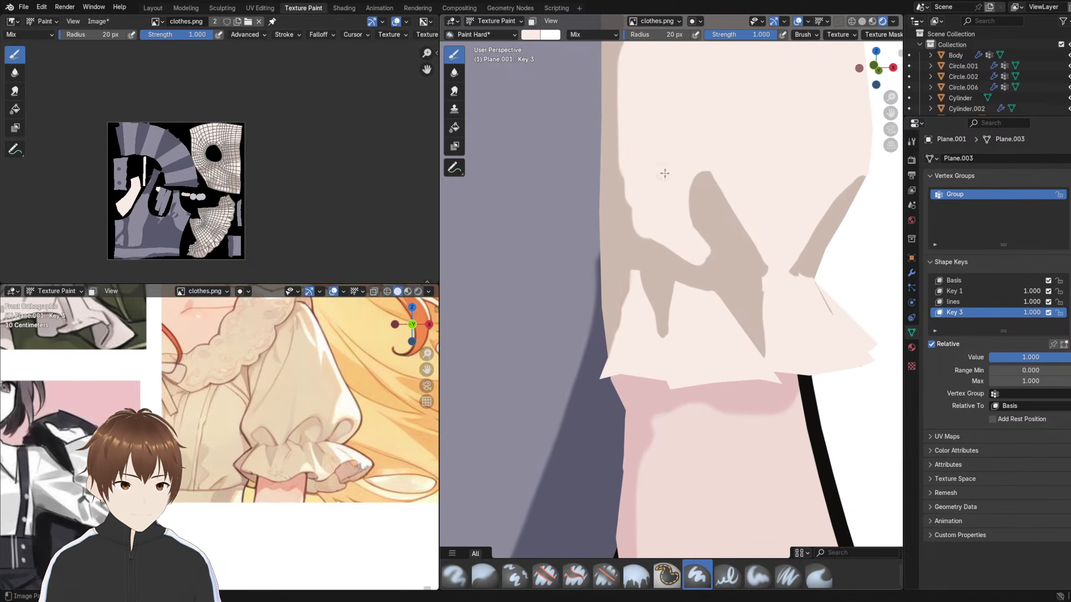
key(ctrl+z)
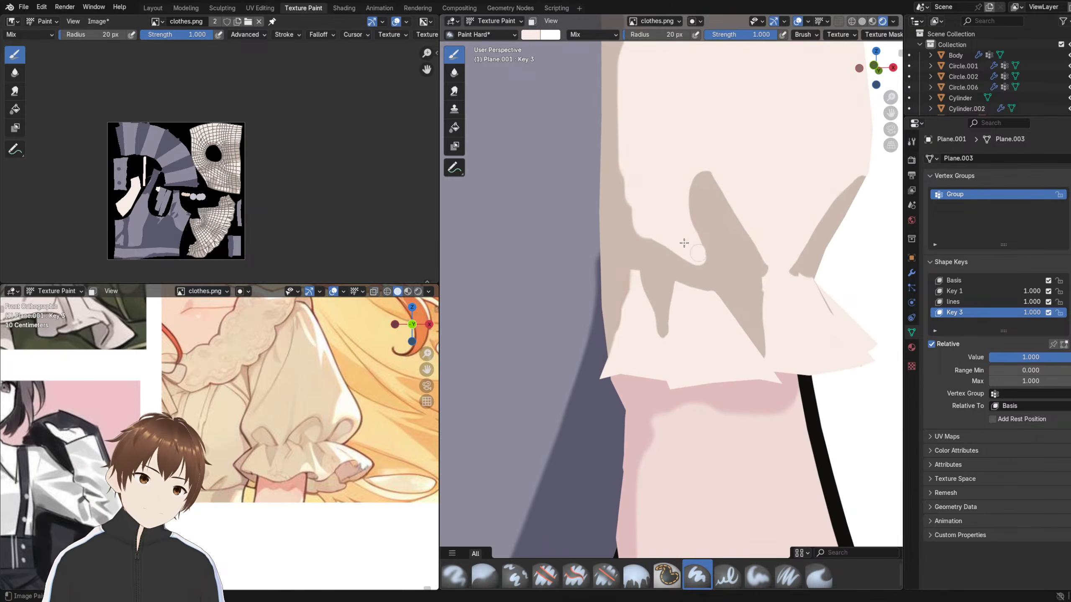
- Trim both sides of the narrow inner ruffle shadow with the pale colour so it tapers to a sharp point
scroll(660, 241, down, 8)
mouse_move(661, 240)
middle_down()
mouse_move(668, 257)
mouse_move(655, 260)
middle_up()
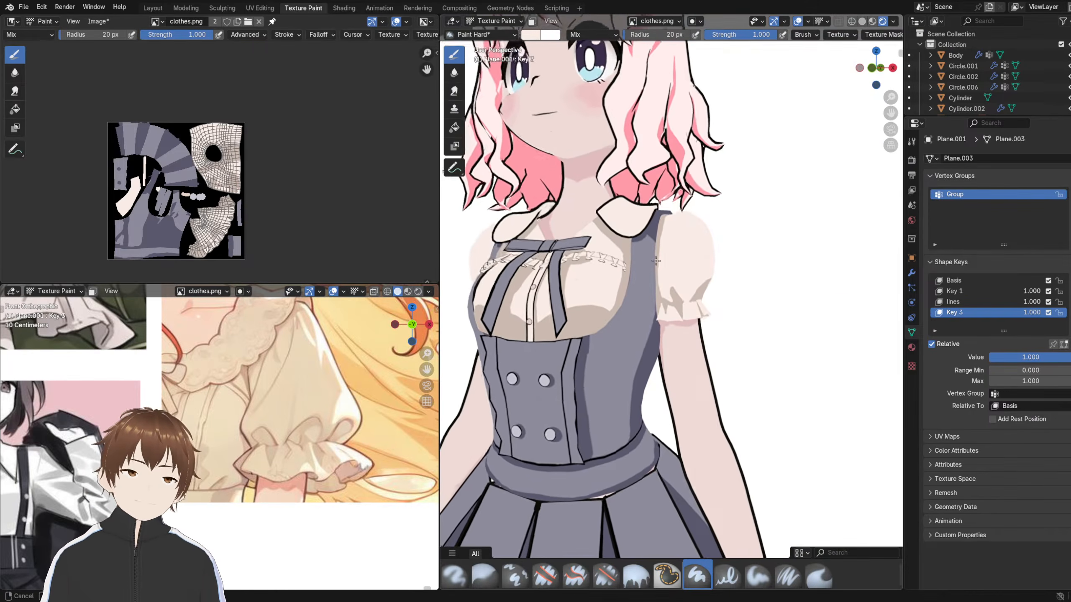
scroll(655, 261, up, 10)
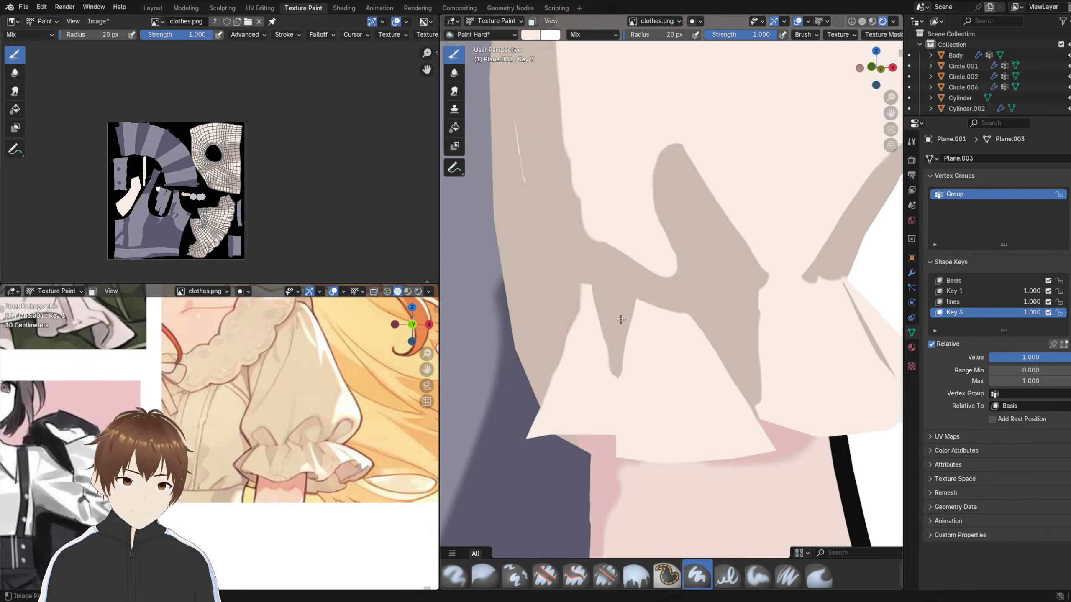
scroll(621, 320, up, 2)
shift+middle_drag(573, 304, 620, 324)
drag(620, 301, 660, 425)
drag(632, 332, 672, 408)
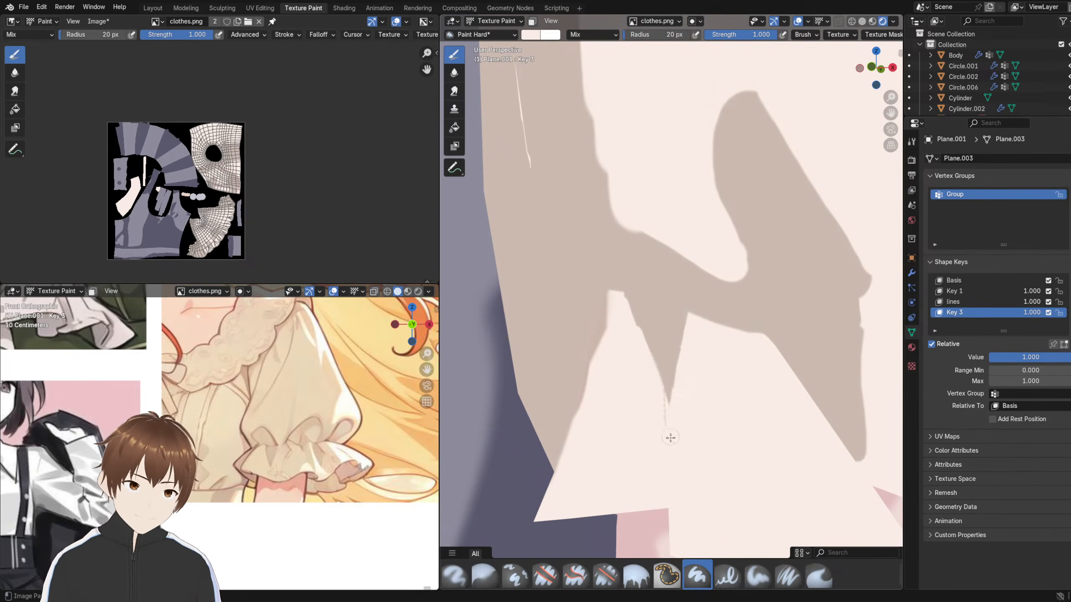
scroll(660, 426, down, 3)
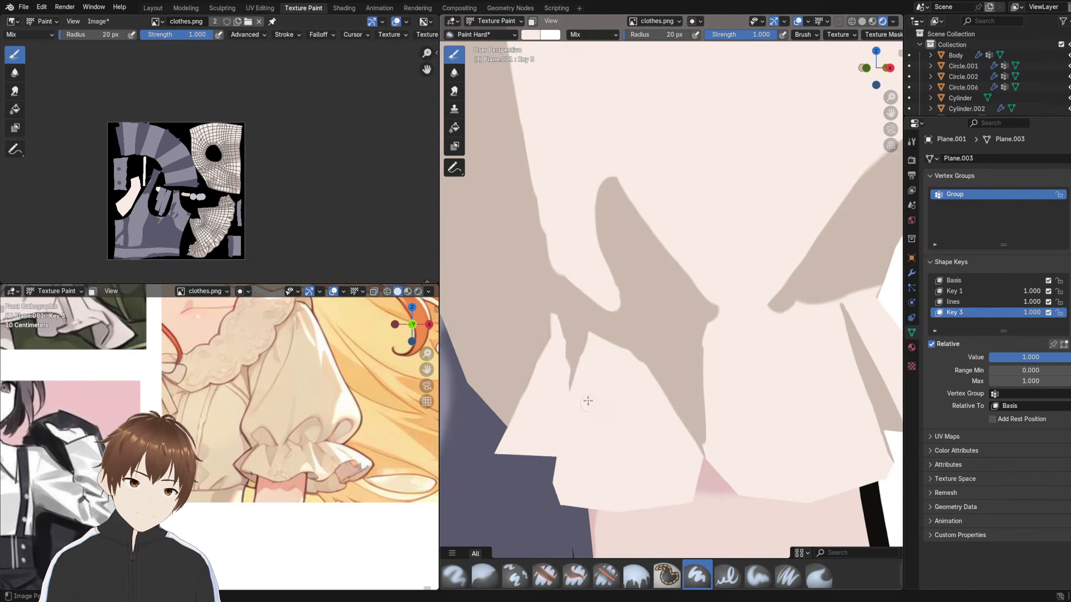
scroll(610, 384, up, 3)
scroll(649, 425, down, 6)
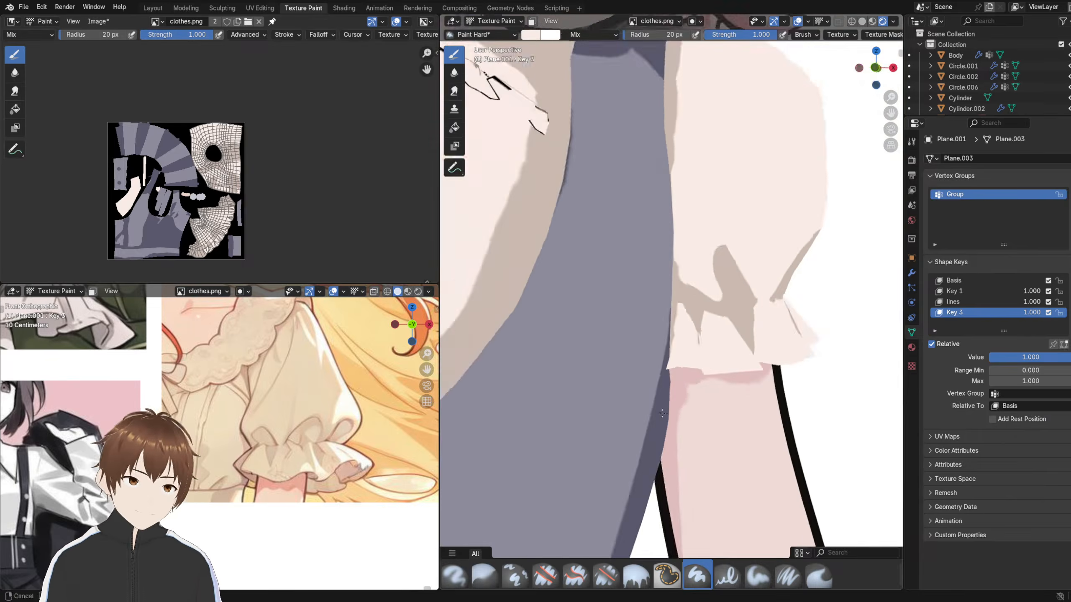
scroll(711, 358, up, 8)
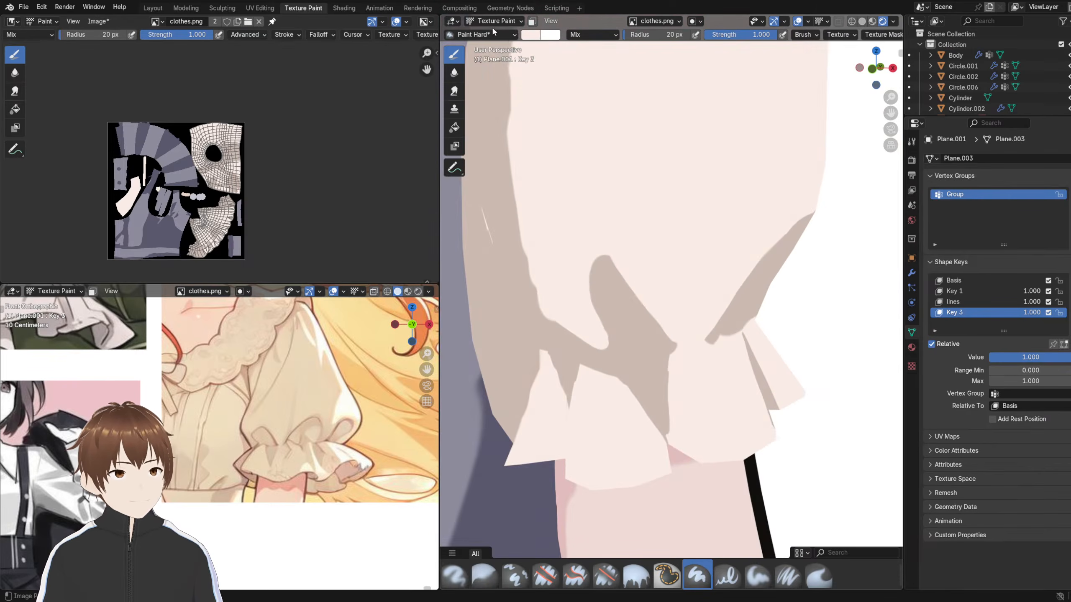
click(493, 21)
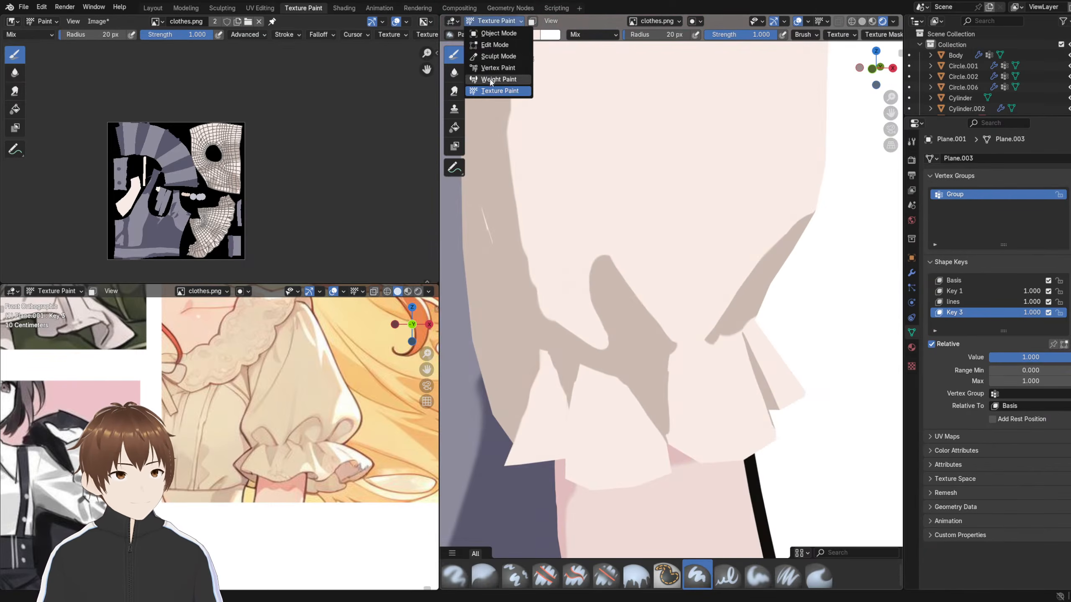
click(499, 90)
click(501, 23)
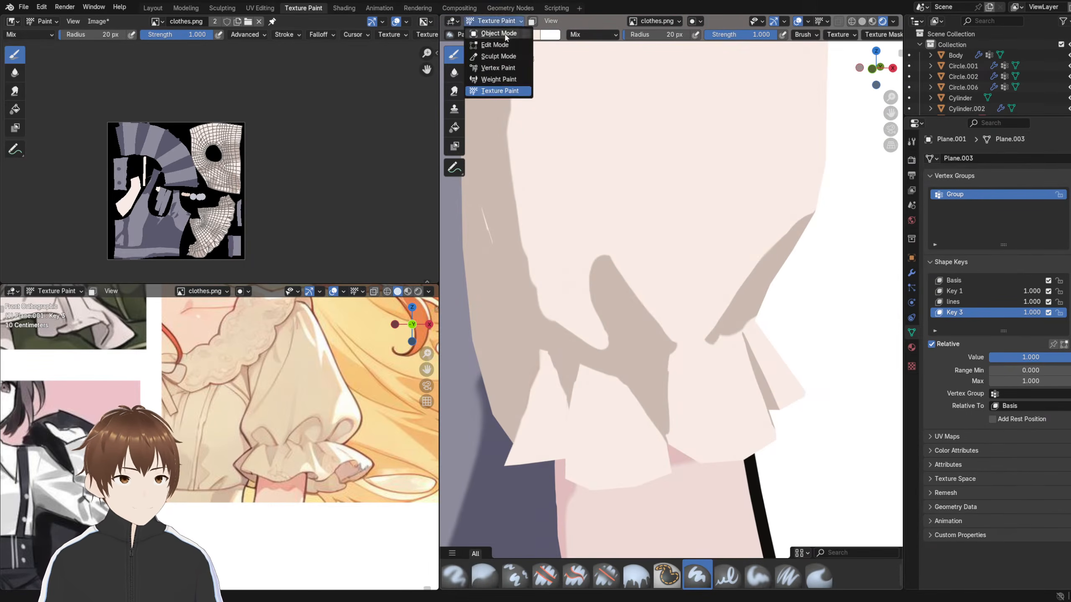
click(498, 33)
click(491, 22)
click(499, 90)
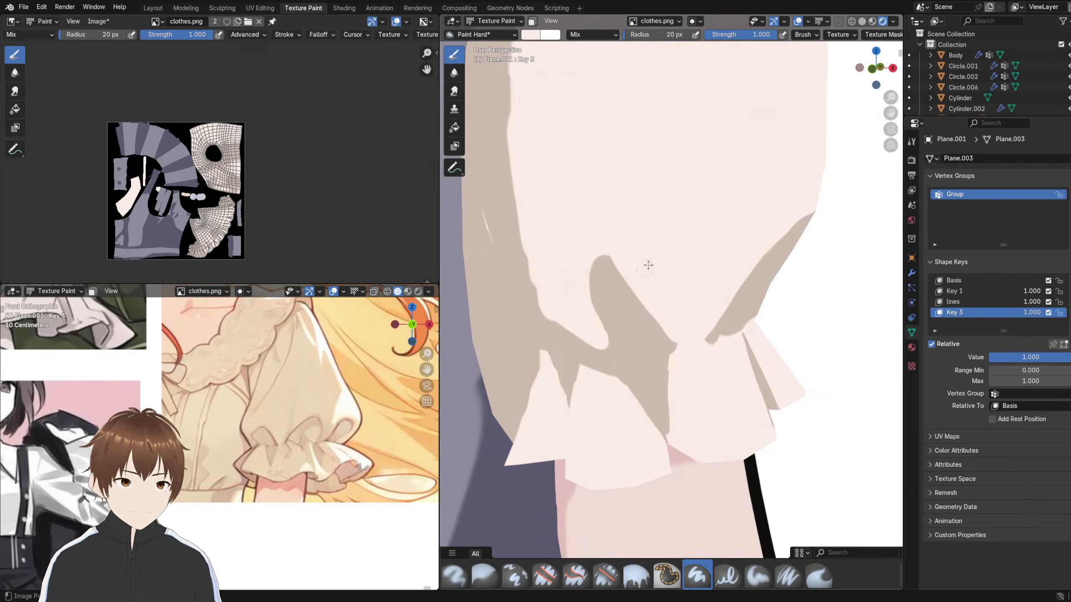
- Paint a shadow band above the ruffle that joins the front sleeve shadow to the outer sleeve shadow
middle_drag(648, 265, 681, 248)
scroll(702, 283, up, 2)
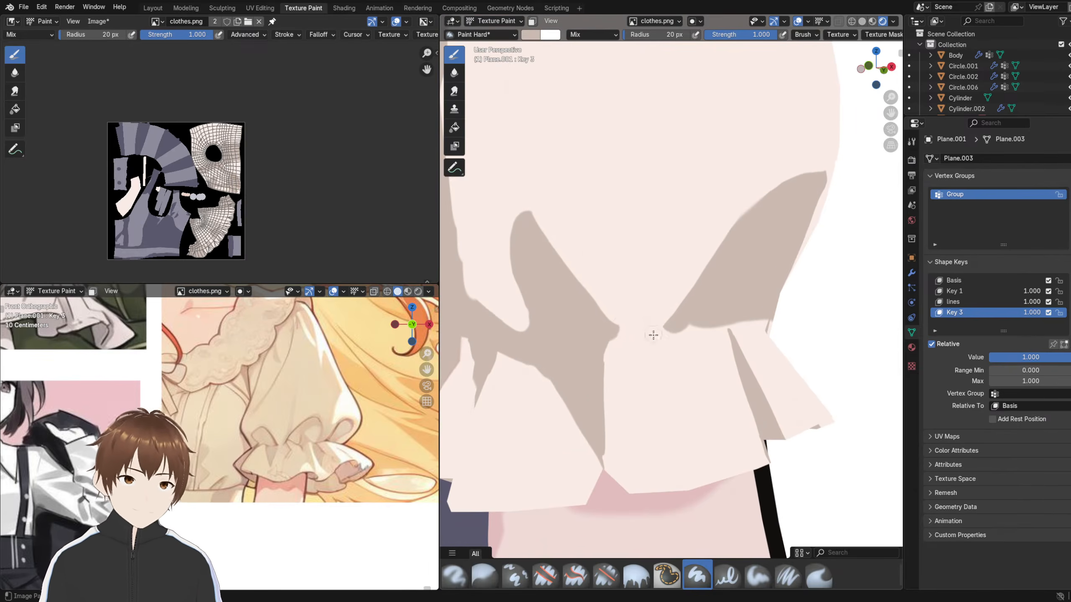
drag(674, 322, 610, 327)
middle_drag(627, 324, 684, 269)
scroll(695, 329, down, 4)
scroll(688, 351, up, 6)
scroll(707, 367, down, 1)
scroll(720, 382, up, 1)
- Sample the pale blouse colour and round the band's upper edge into a smooth curve up the outer sleeve shadow
key(s)
scroll(737, 333, down, 6)
scroll(736, 313, up, 4)
scroll(716, 294, up, 4)
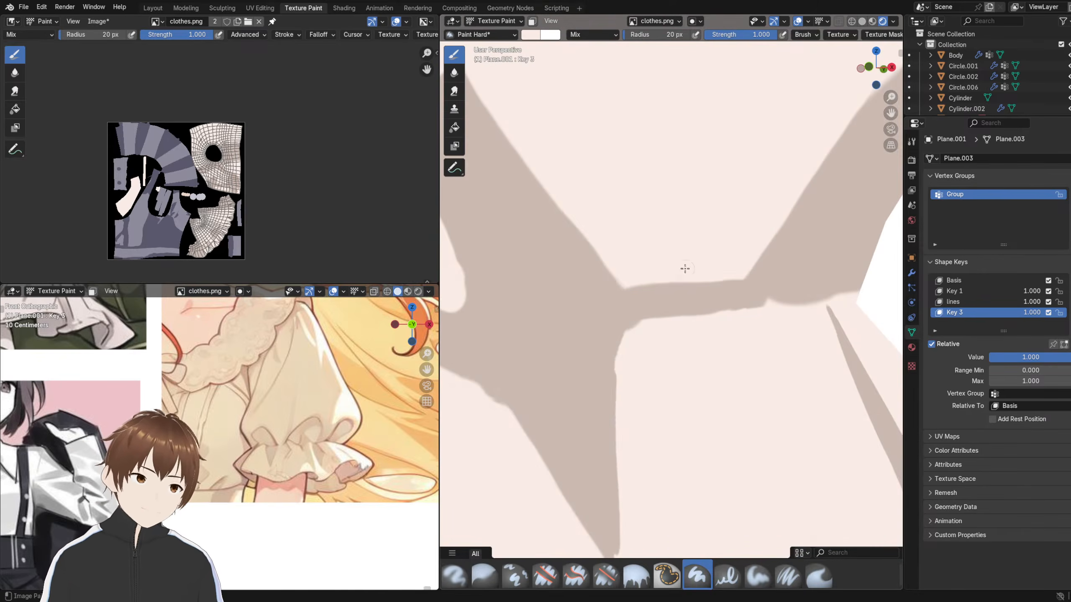
mouse_move(705, 282)
mouse_down()
mouse_move(777, 229)
mouse_move(809, 186)
mouse_up()
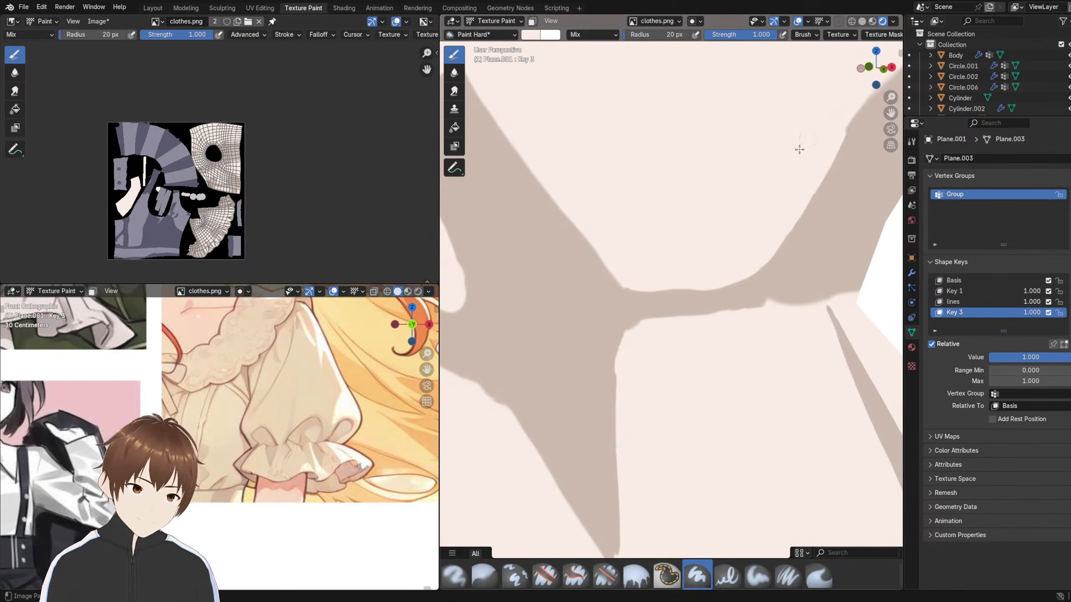
scroll(799, 149, down, 6)
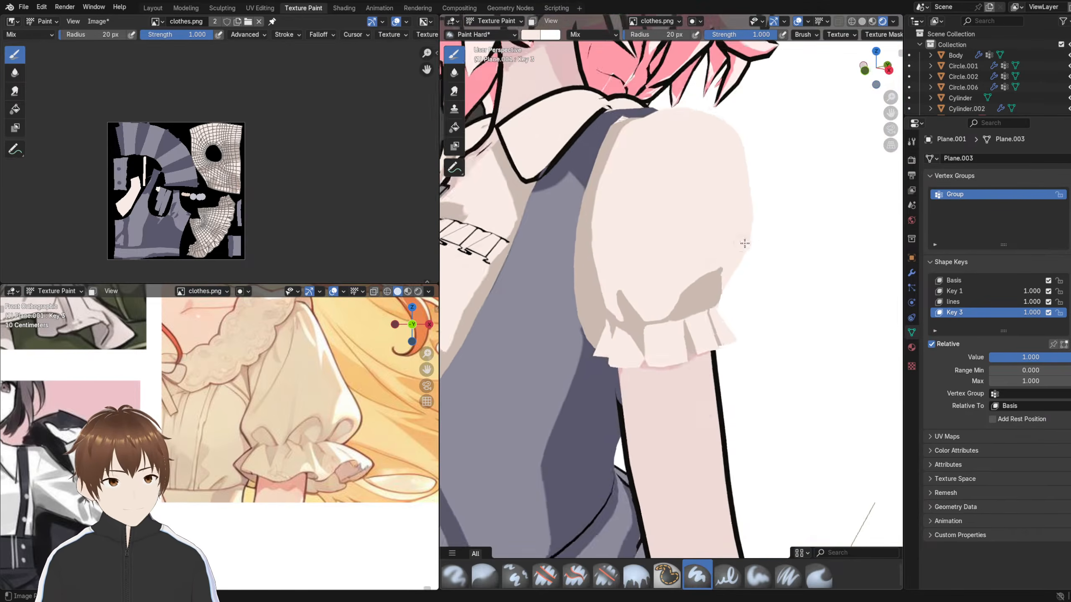
- Trim the peak of the outer sleeve shadow lower with the pale blouse colour
middle_drag(745, 243, 725, 262)
scroll(700, 216, up, 3)
middle_drag(700, 215, 717, 192)
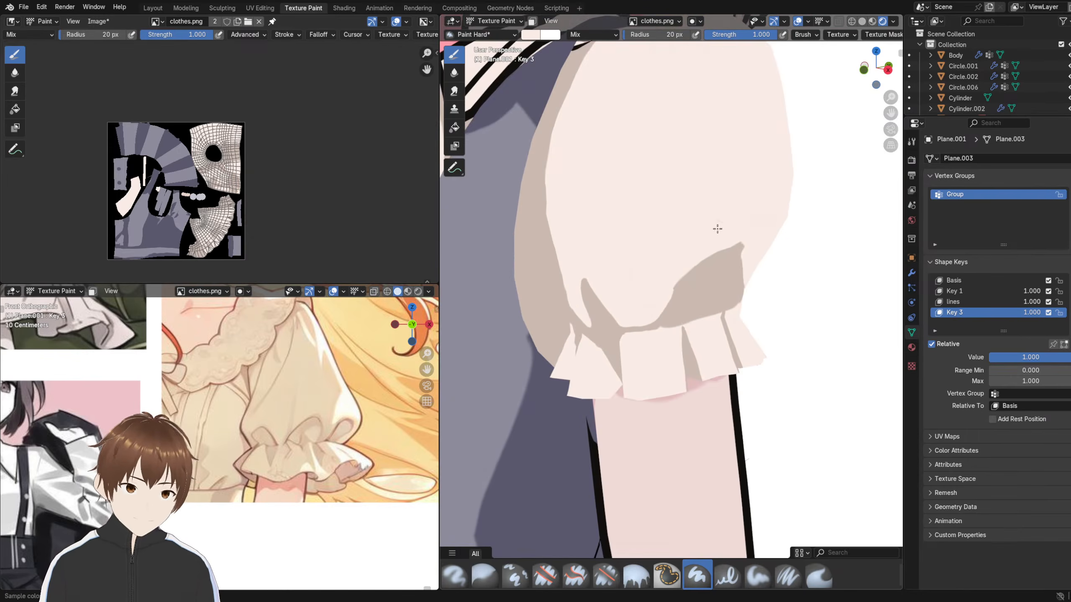
drag(742, 233, 721, 250)
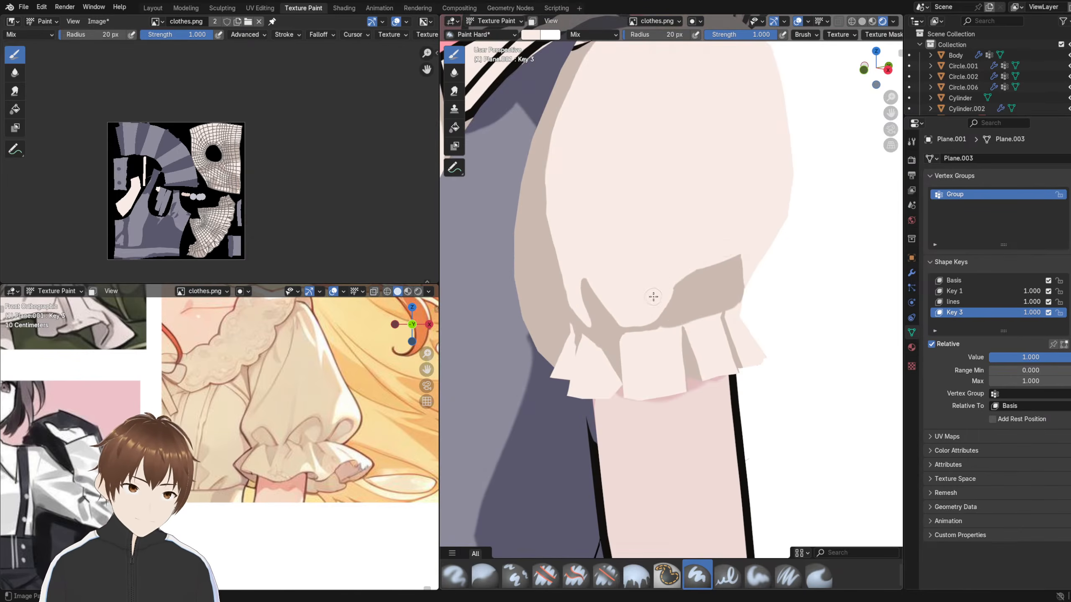
- Sample the shadow colour and extend the outer sleeve shadow toward the back of the sleeve above the ruffle
middle_drag(733, 237, 634, 255)
middle_drag(576, 111, 635, 119)
key(shift+x)
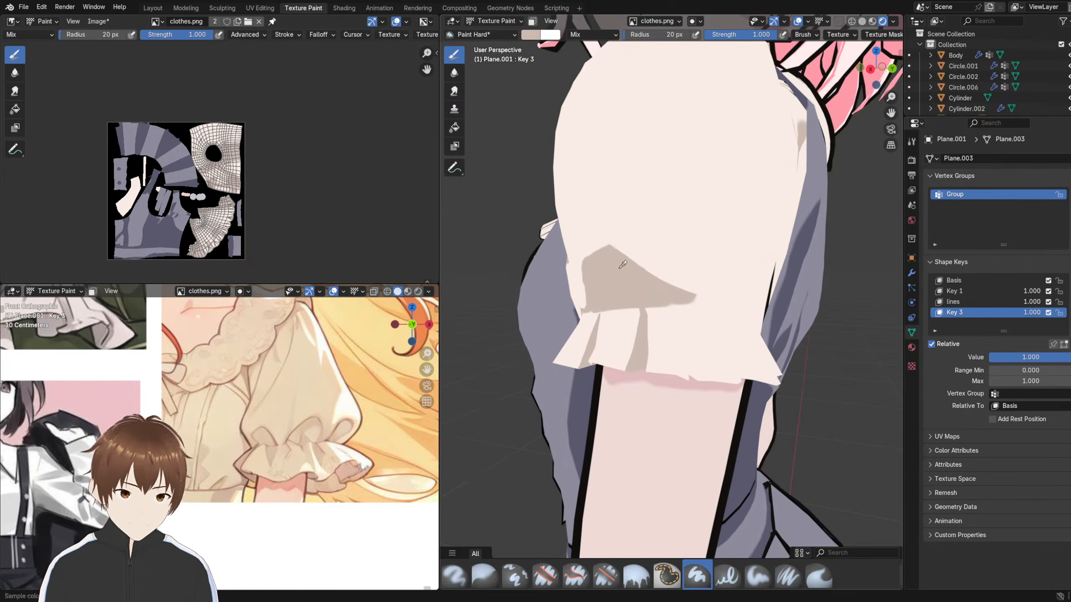
drag(620, 255, 693, 269)
middle_drag(694, 269, 595, 271)
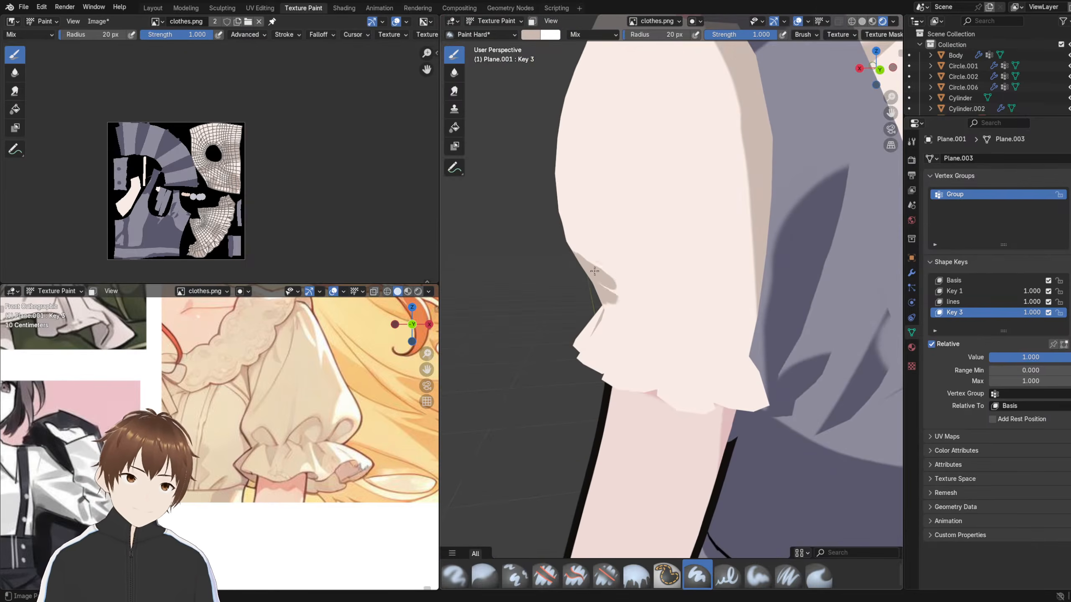
mouse_move(649, 310)
middle_down()
mouse_move(652, 270)
mouse_move(650, 300)
mouse_move(653, 285)
mouse_move(600, 269)
middle_up()
middle_drag(659, 303, 714, 292)
scroll(748, 277, down, 4)
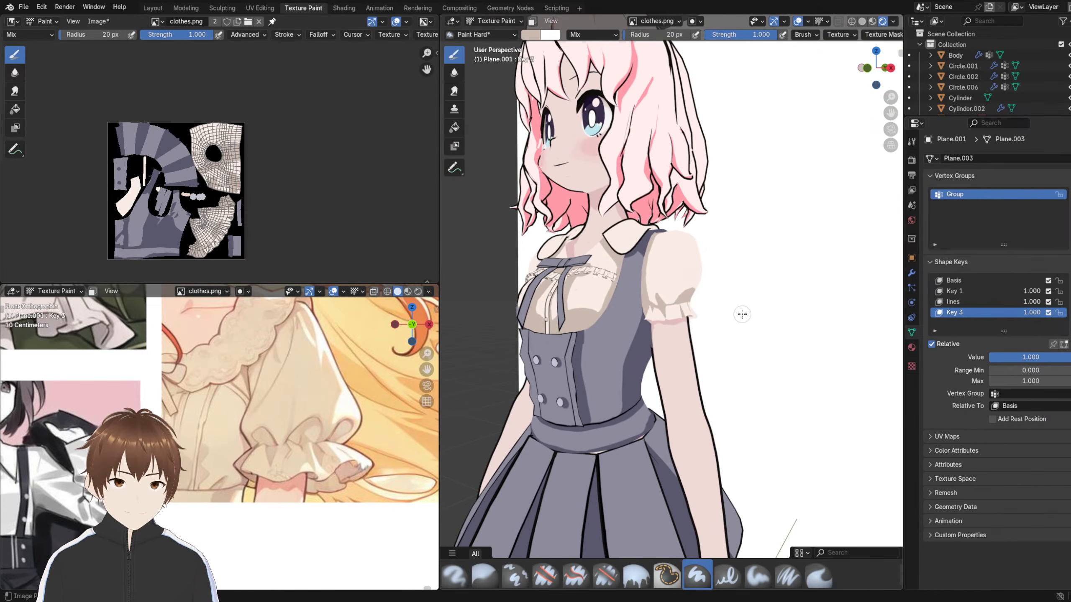
- Check the sleeve references and trim the rounded back end of the sleeve shadow into a taper with the pale colour
scroll(295, 381, down, 4)
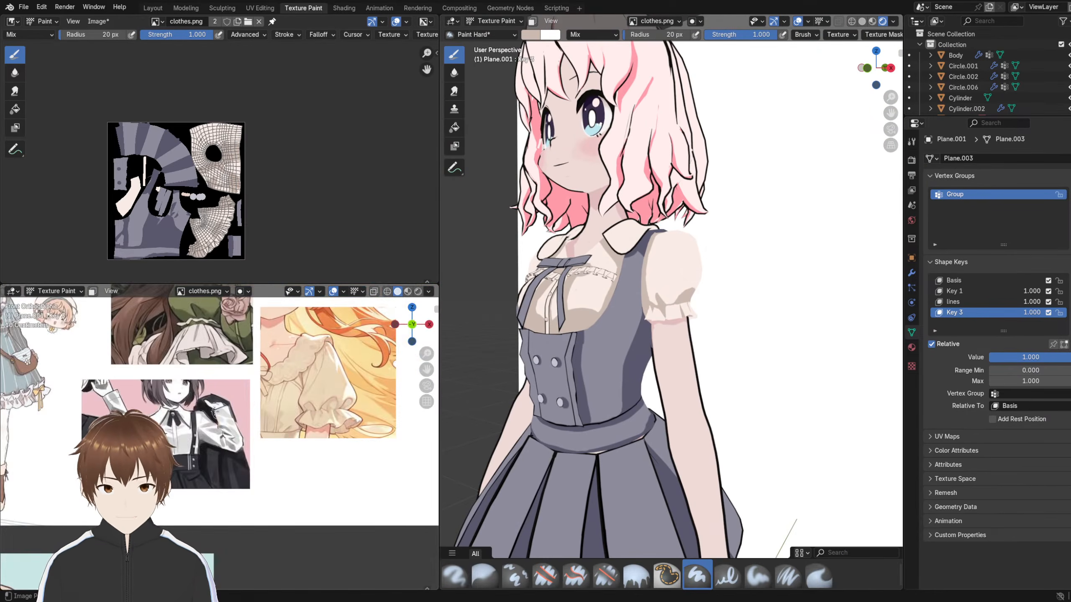
scroll(171, 365, up, 4)
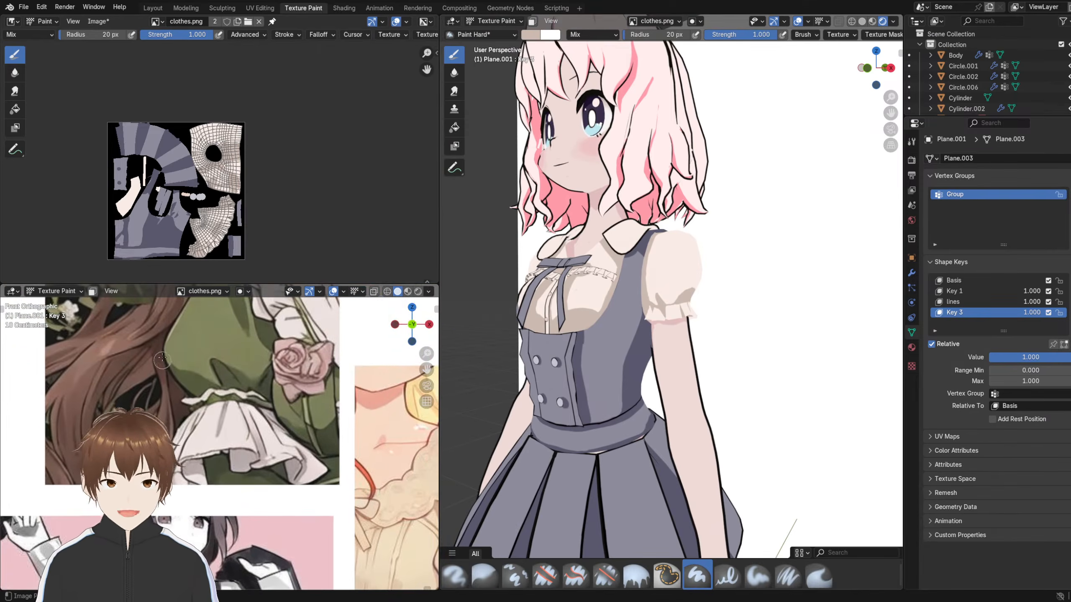
middle_drag(630, 280, 590, 277)
scroll(675, 291, up, 6)
middle_drag(668, 273, 648, 269)
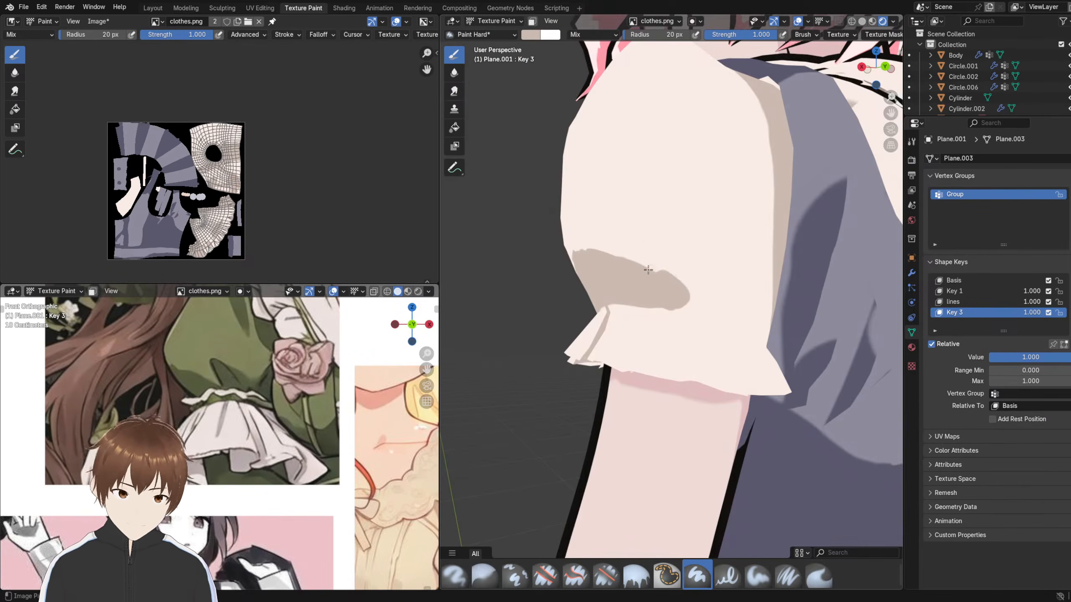
key(s)
drag(659, 272, 693, 292)
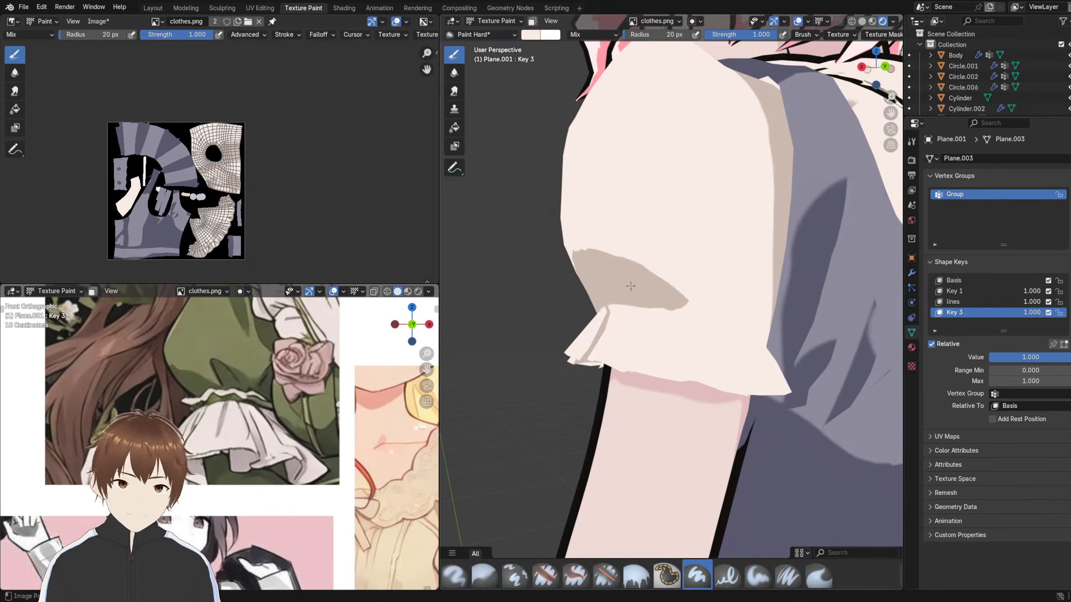
middle_drag(686, 273, 675, 283)
- Reduce the brush radius to 16 px and paint a thin shadow band along the ruffle seam to the sleeve's back edge, blending it into the existing shadow
scroll(672, 285, up, 1)
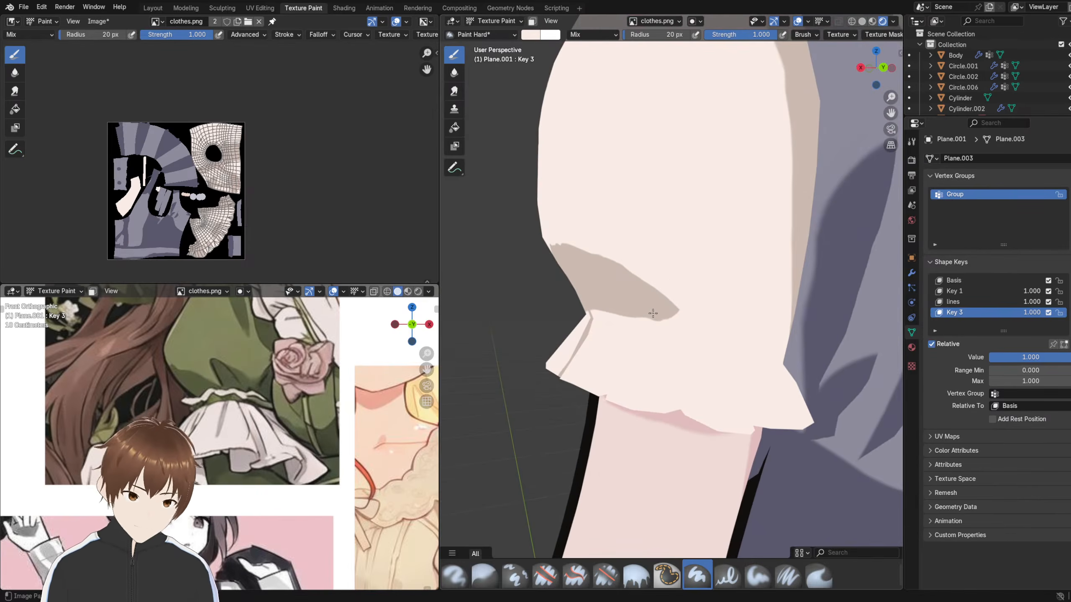
scroll(645, 306, up, 2)
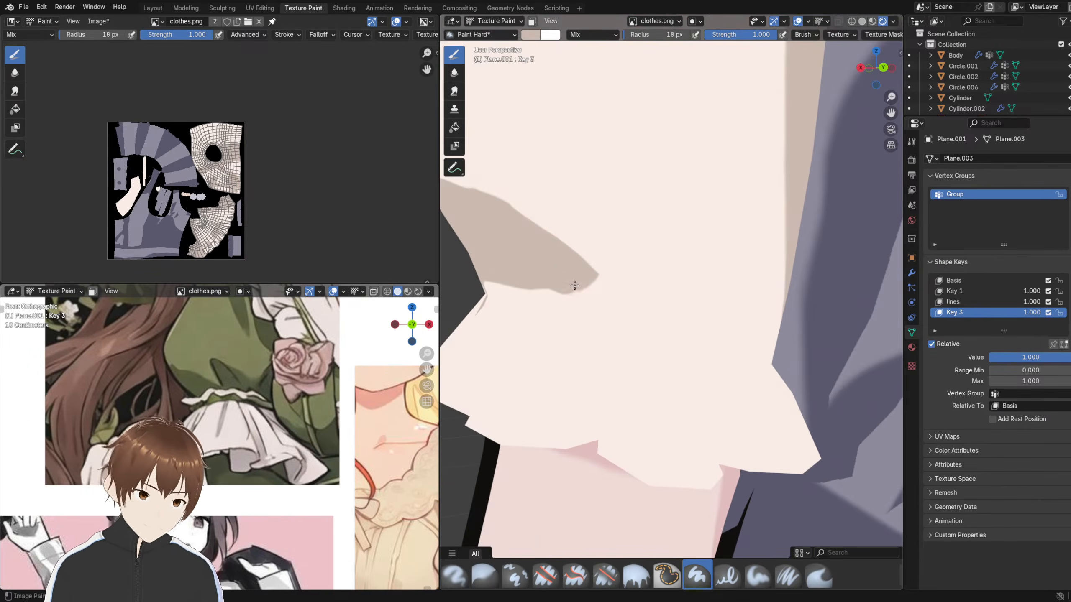
drag(580, 293, 721, 322)
middle_drag(599, 294, 545, 288)
key(ctrl+z)
key(bracketleft)
drag(532, 295, 718, 360)
mouse_move(718, 359)
middle_down()
mouse_move(650, 346)
mouse_move(717, 337)
mouse_move(638, 337)
middle_up()
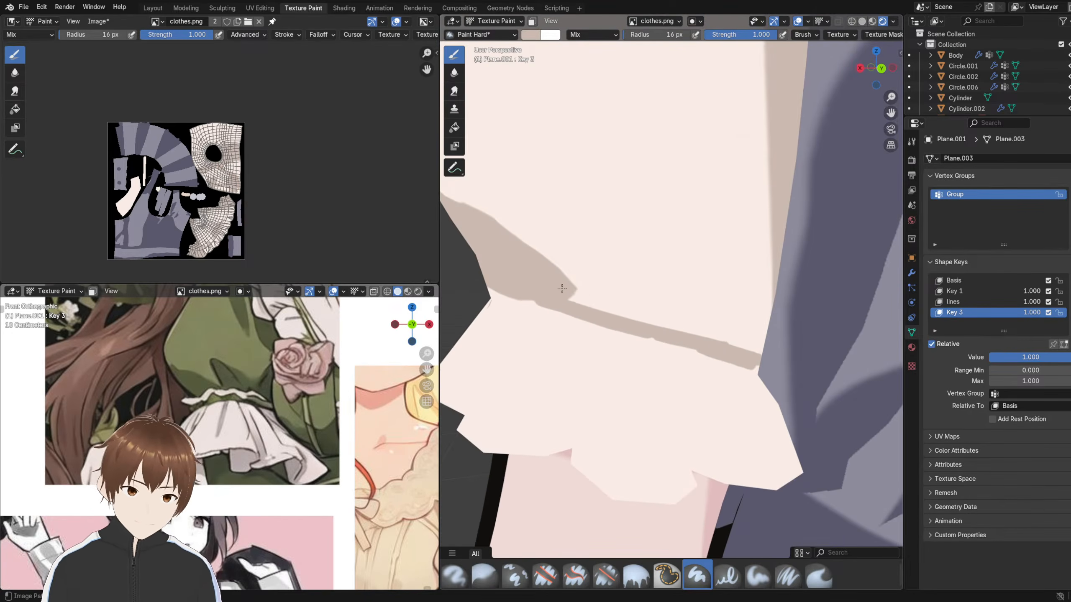
drag(562, 289, 600, 316)
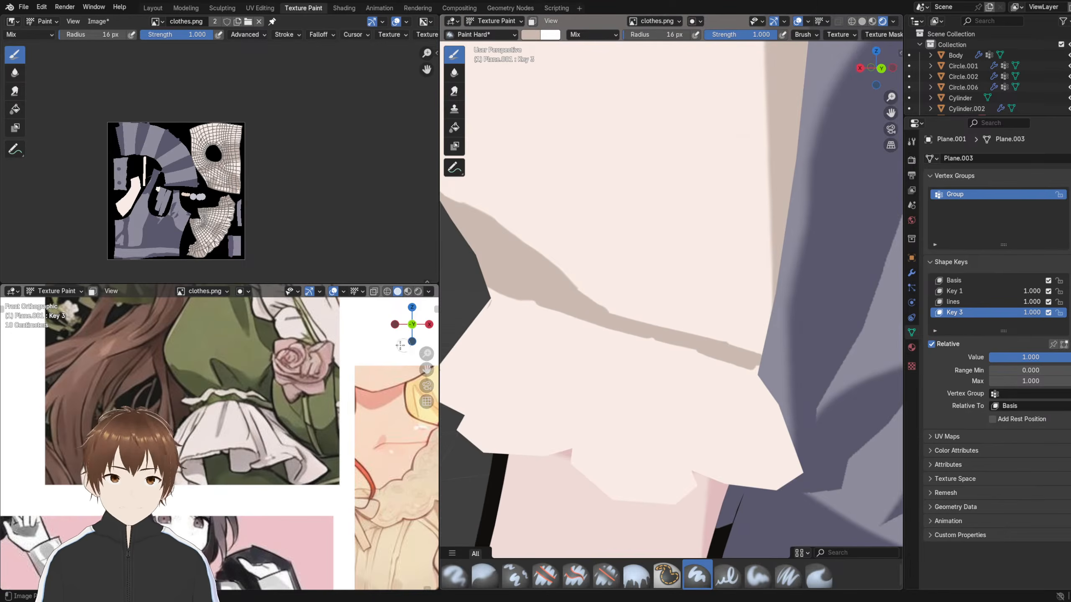
scroll(687, 289, down, 2)
- Switch the viewport to Solid shading and try a looped fold shadow above the thin band, comparing it with the puff-sleeve reference
click(862, 21)
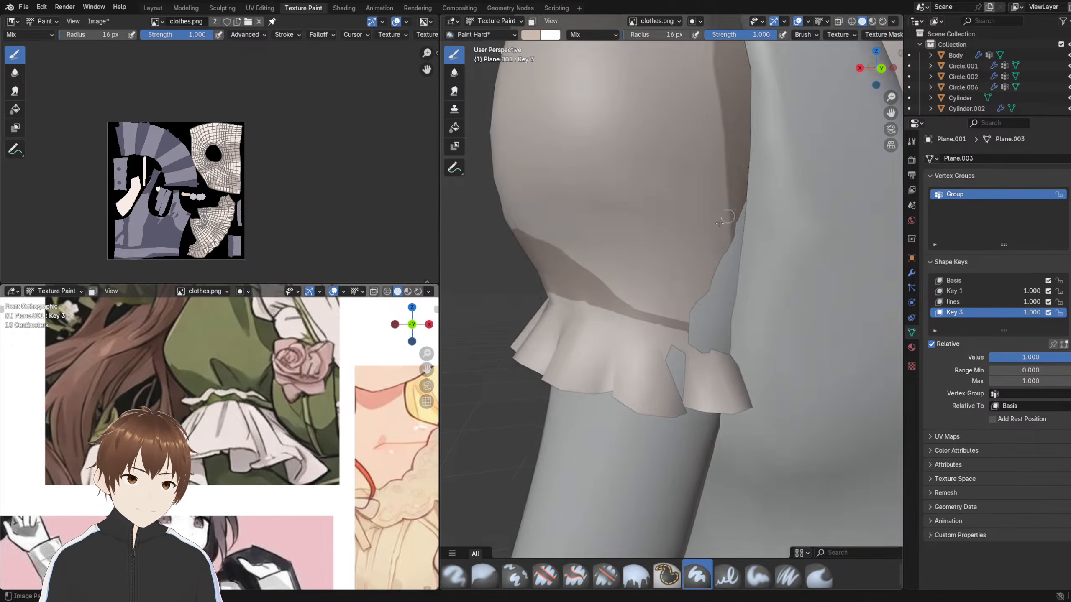
scroll(664, 287, up, 2)
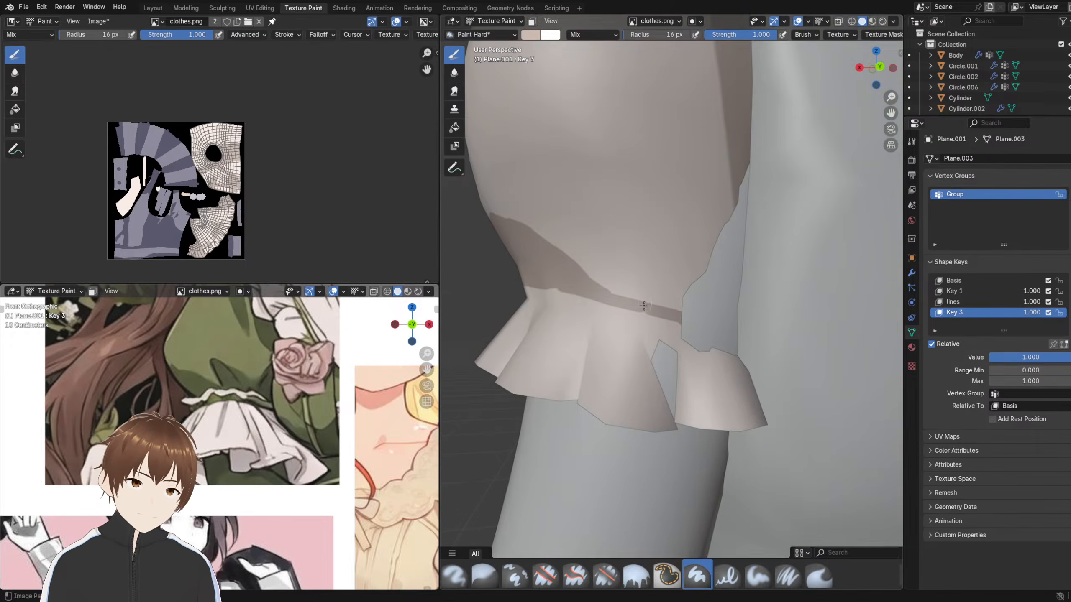
mouse_move(644, 303)
mouse_down()
mouse_move(627, 274)
mouse_move(674, 259)
mouse_move(661, 306)
mouse_move(642, 258)
mouse_up()
scroll(220, 435, down, 5)
shift+middle_drag(326, 498, 246, 420)
scroll(246, 420, up, 7)
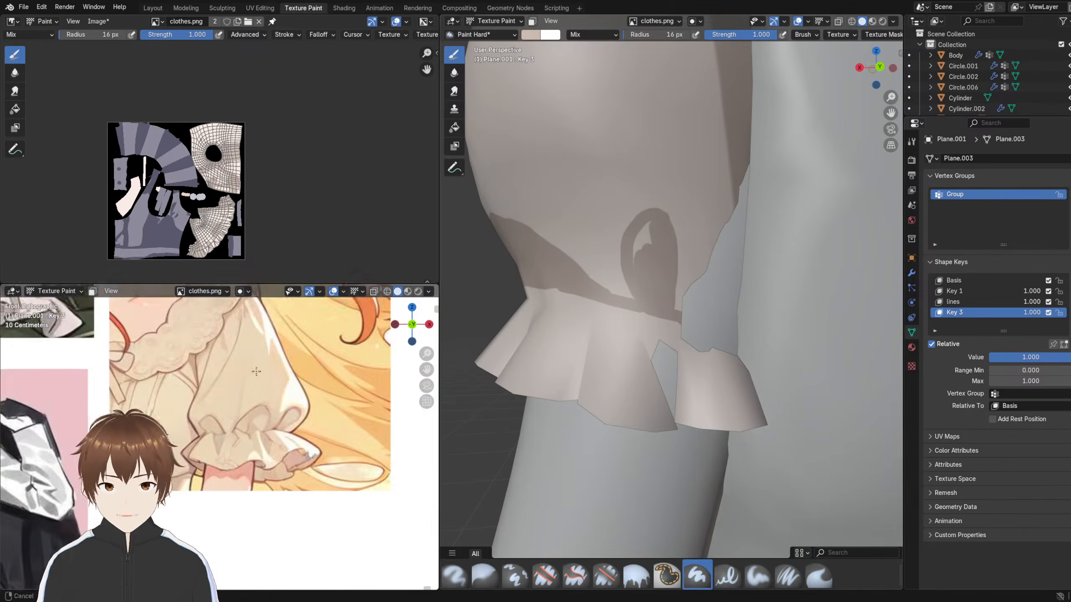
key(ctrl+z)
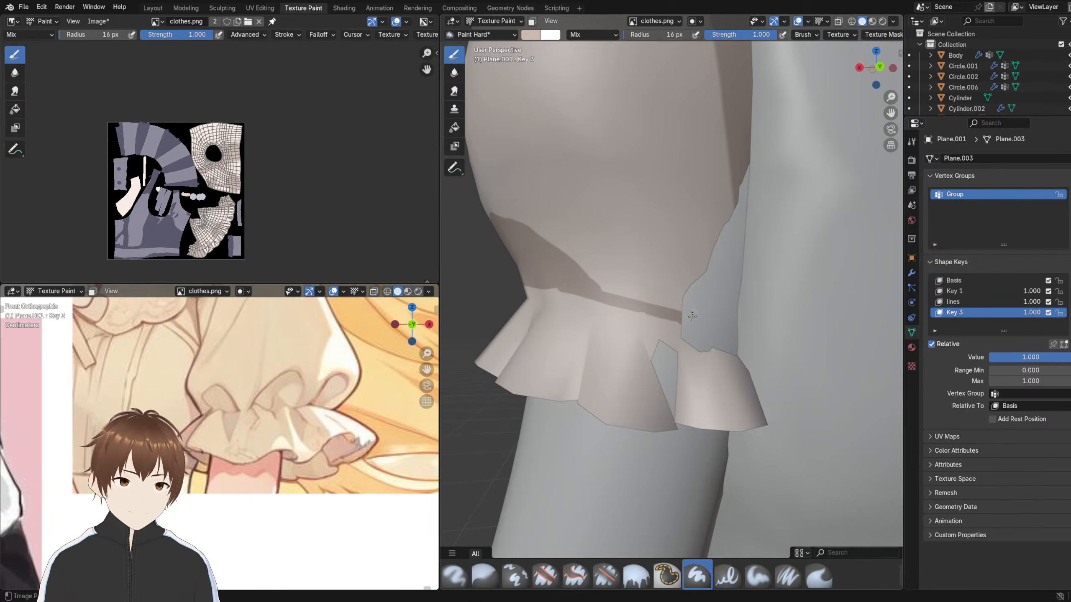
- Try arched fold shadows rising from the thin band near the sleeve's inner back edge, undoing each stroke
mouse_move(692, 316)
mouse_down()
mouse_move(655, 245)
mouse_move(638, 287)
mouse_move(635, 274)
mouse_move(704, 288)
mouse_up()
key(ctrl+z)
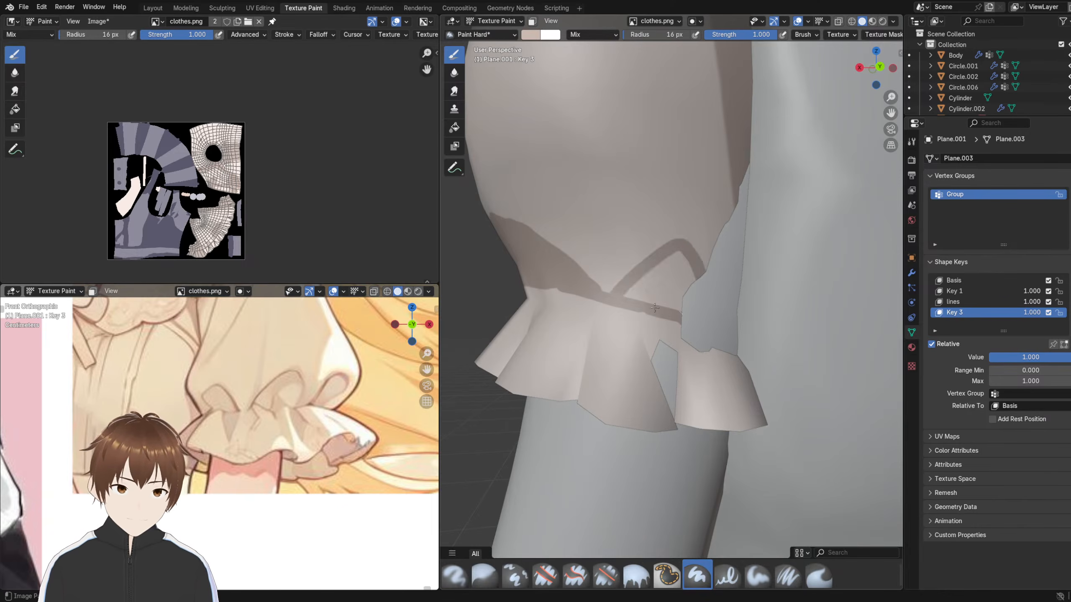
key(ctrl+z)
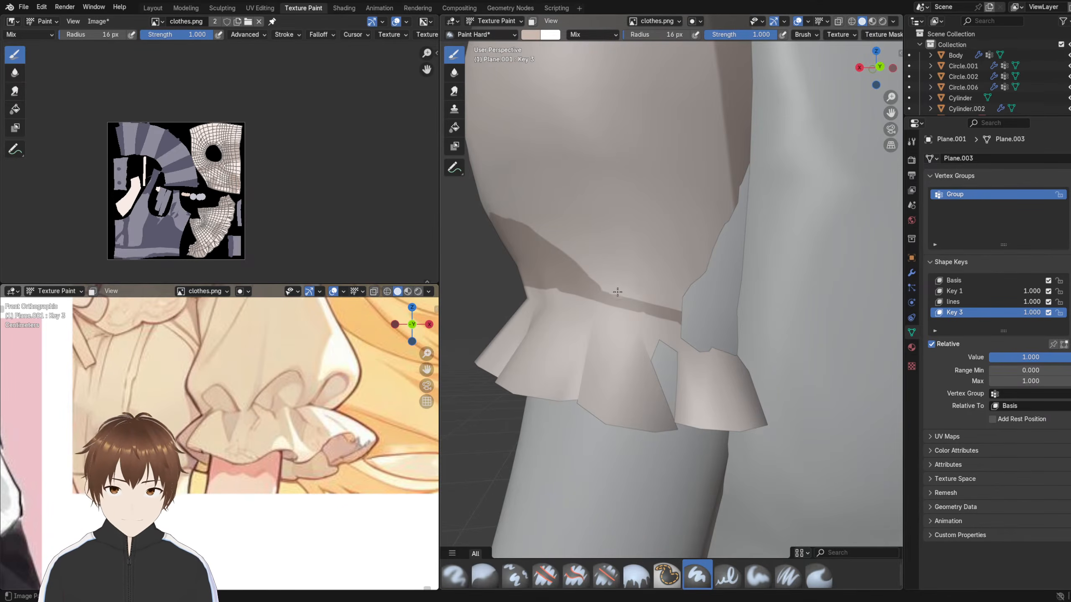
mouse_move(609, 295)
mouse_down()
mouse_move(628, 274)
mouse_move(671, 259)
mouse_move(707, 301)
mouse_up()
key(ctrl+z)
key(ctrl+z)
- Paint and fill a peaked fold shadow above the band at the inner back edge, returning the viewport to Rendered shading
mouse_move(633, 297)
mouse_down()
mouse_move(694, 243)
mouse_move(708, 270)
mouse_up()
middle_drag(704, 298, 664, 256)
click(882, 21)
mouse_move(664, 272)
mouse_down()
mouse_move(658, 293)
mouse_move(618, 289)
mouse_move(654, 315)
mouse_up()
middle_drag(634, 280, 705, 292)
- Trim the new fold shadow's peak lower with the pale colour, and round off its top with the shadow colour
scroll(709, 286, down, 6)
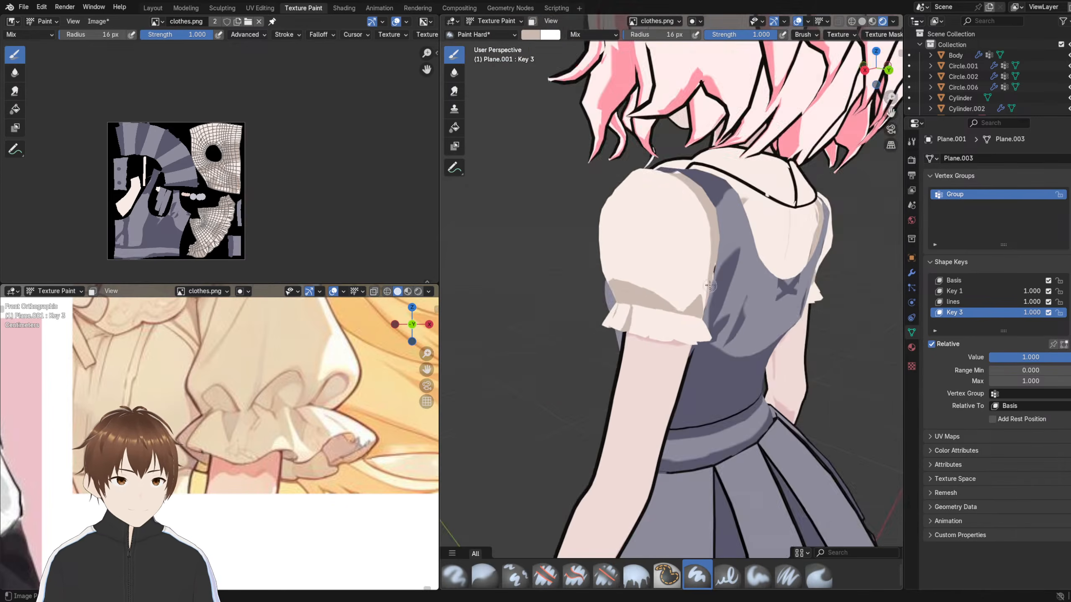
scroll(692, 279, up, 6)
key(s)
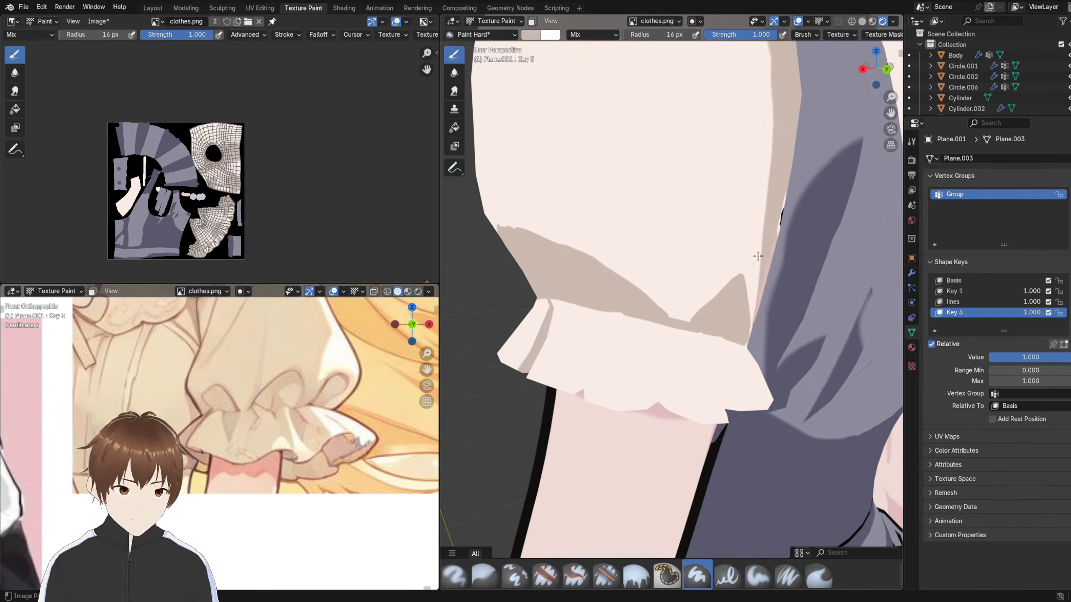
drag(739, 271, 743, 275)
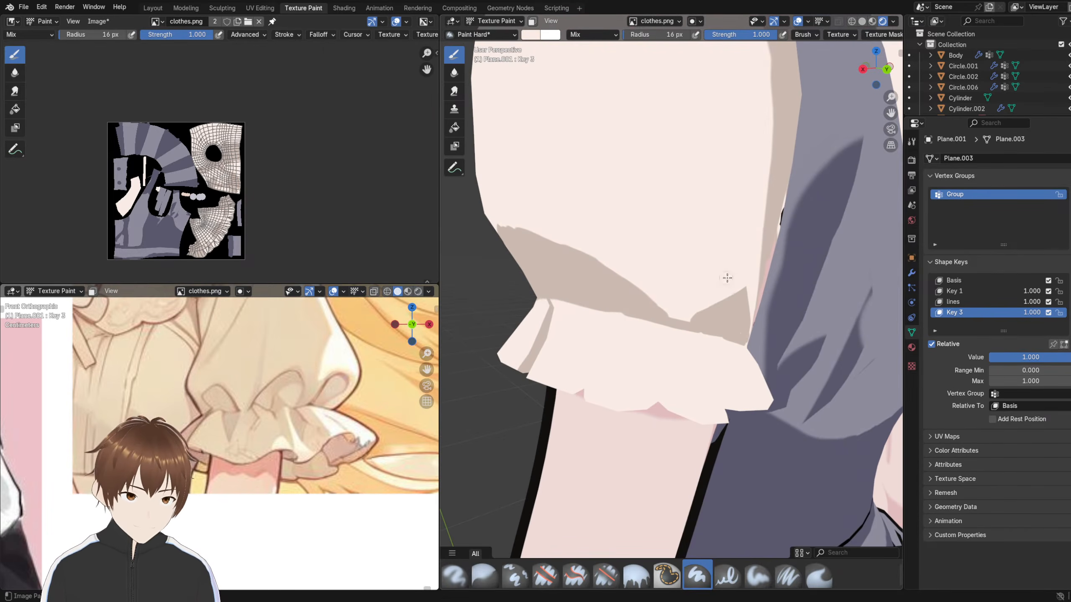
key(s)
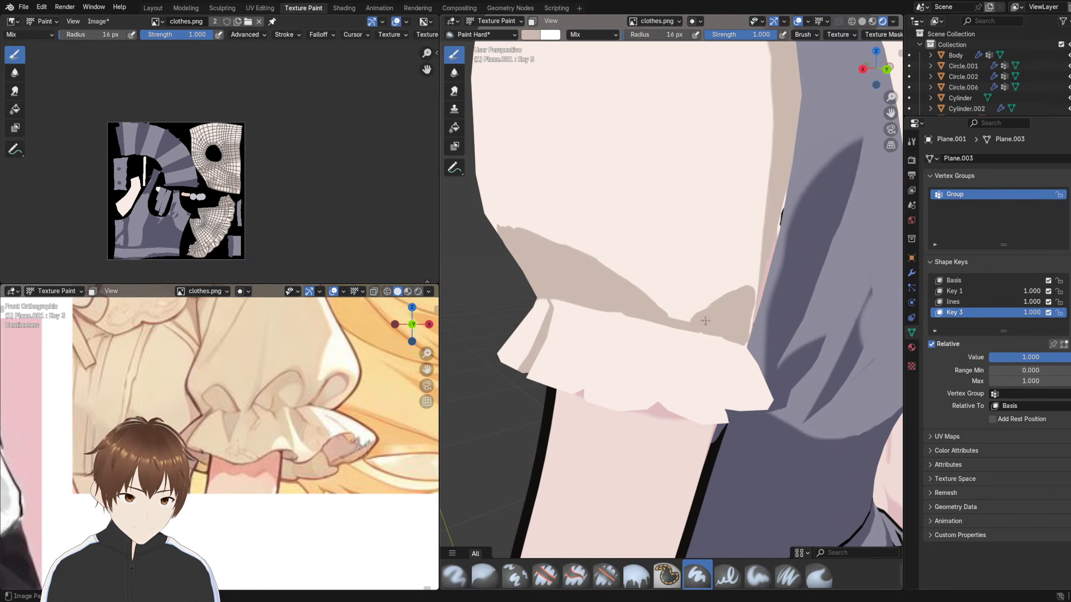
- Paint a second rounded fold shadow rising from the middle of the back sleeve shadow
middle_drag(702, 321, 643, 283)
scroll(650, 303, down, 7)
scroll(643, 250, up, 1)
scroll(642, 285, up, 4)
scroll(645, 282, up, 3)
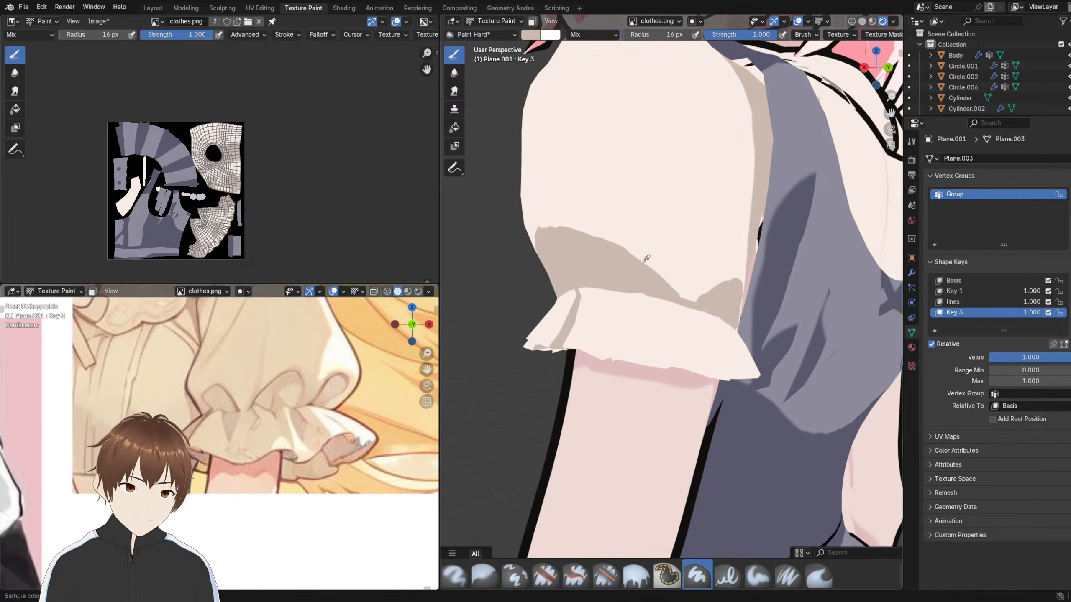
mouse_move(622, 272)
mouse_down()
mouse_move(661, 245)
mouse_move(676, 294)
mouse_move(643, 268)
mouse_up()
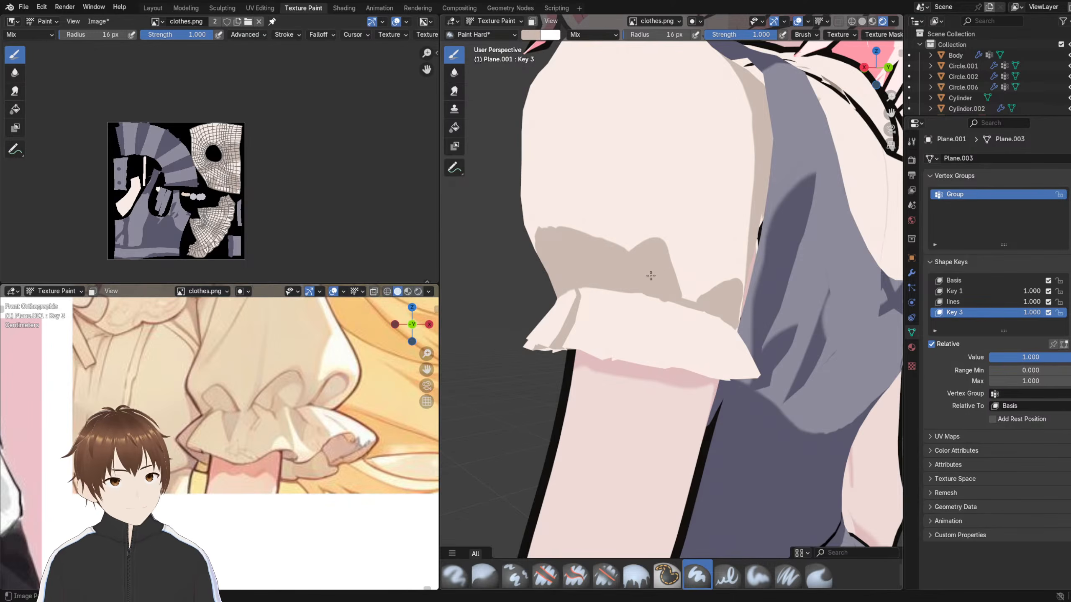
- Trim the upper edge of the back sleeve shadow with the pale colour, deepening the dip between its wide fold and the rounded fold beside it
middle_drag(650, 276, 575, 226)
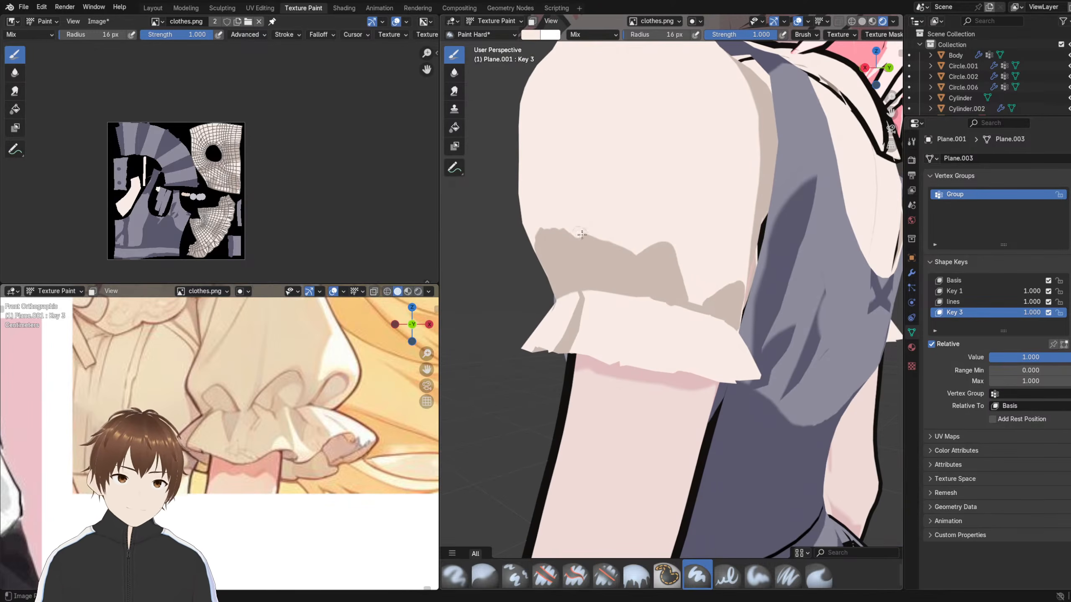
drag(582, 234, 601, 245)
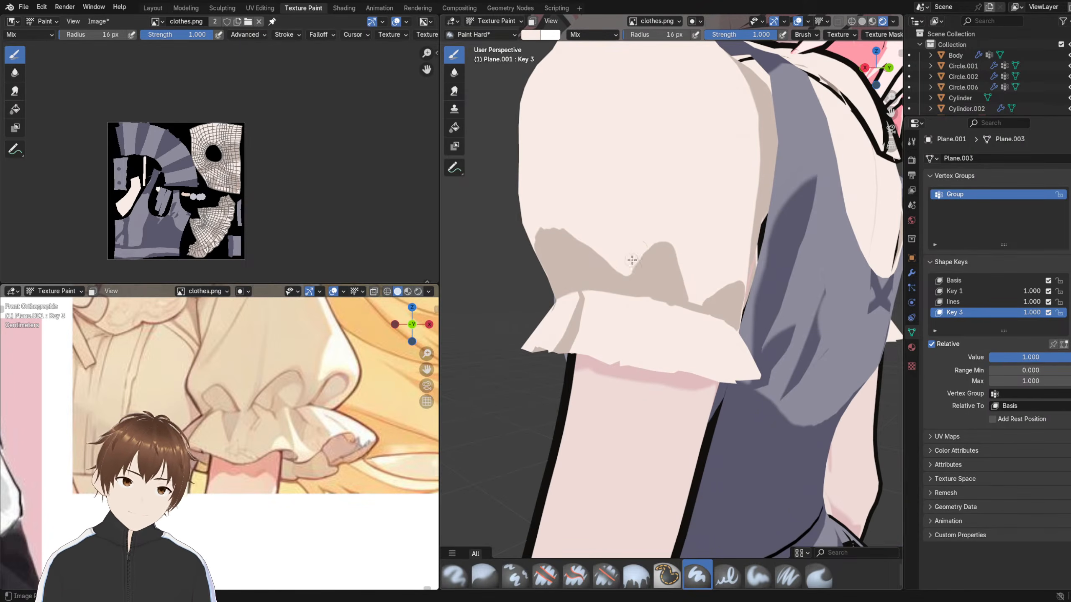
middle_drag(632, 260, 630, 202)
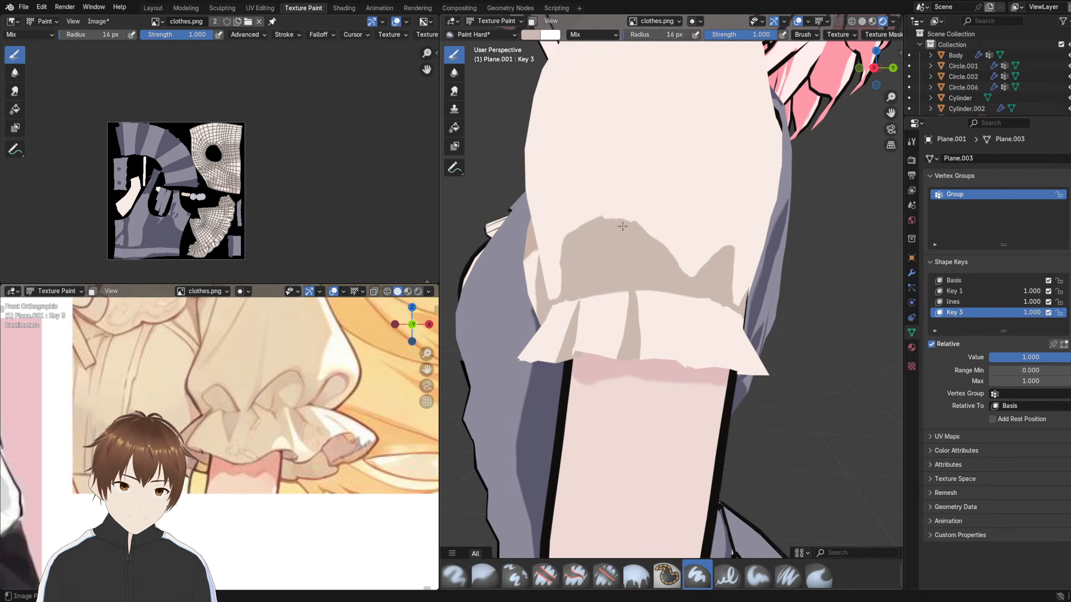
- Examine the sleeve's fold shadows and ruffled cuff from the back and the outer side, both from afar and close up
middle_drag(684, 278, 565, 222)
scroll(719, 265, down, 6)
scroll(564, 223, down, 2)
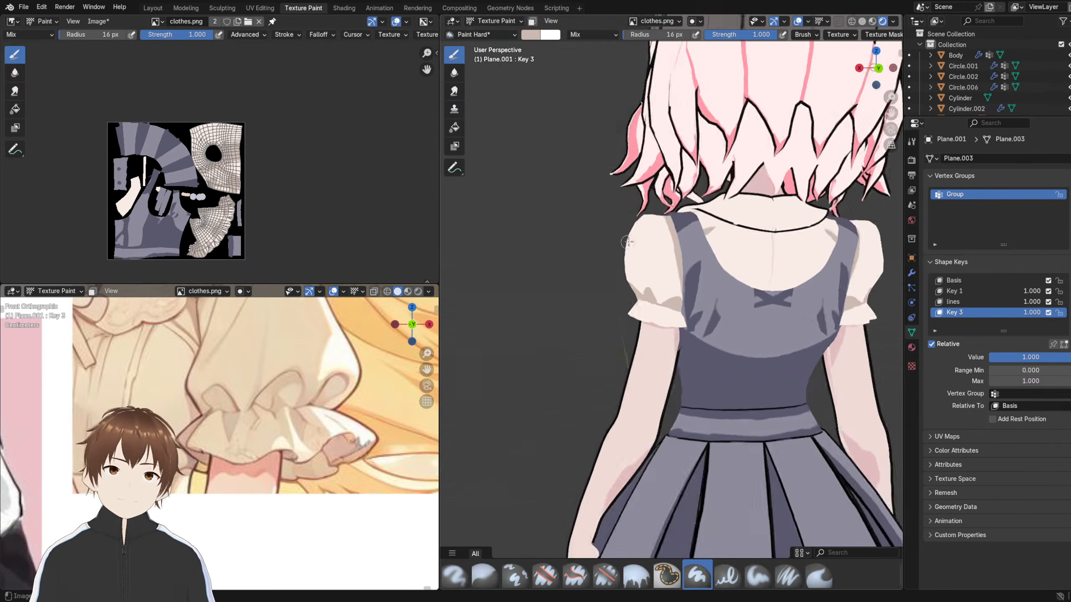
middle_drag(627, 242, 672, 304)
scroll(636, 306, up, 5)
scroll(728, 298, down, 3)
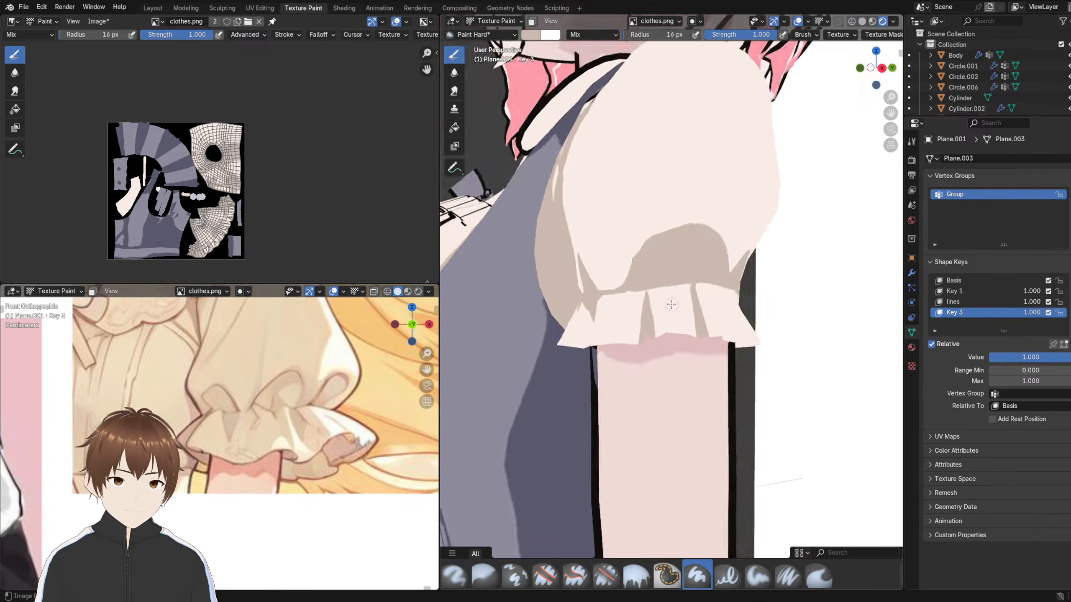
scroll(672, 304, up, 4)
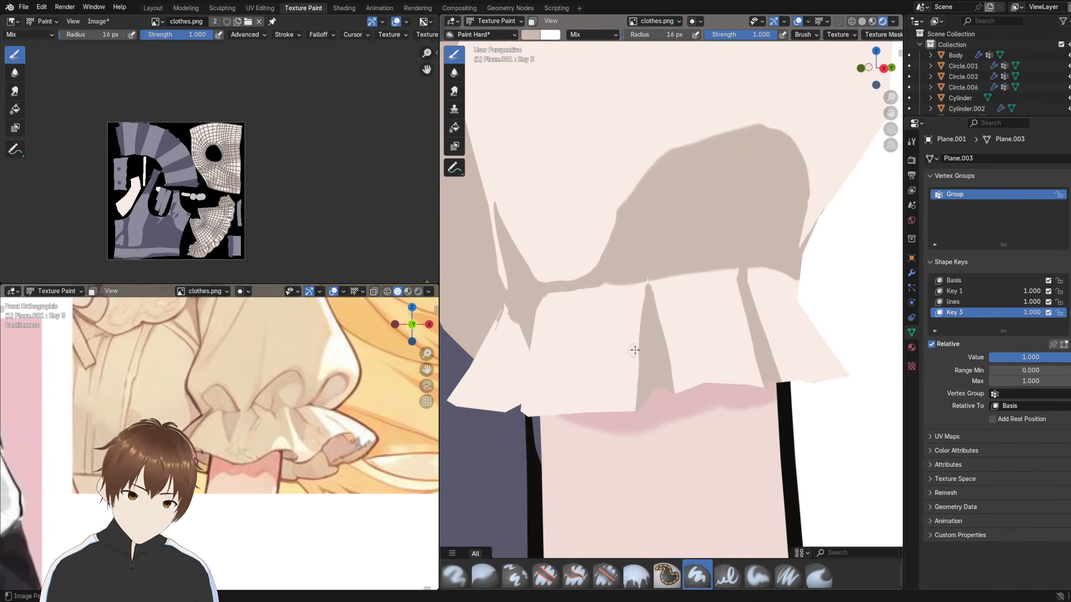
- Trim the edge of the middle fold shadow on the sleeve ruffle with the light cream colour, narrowing it towards the gather
key(shift+z)
key(shift+z)
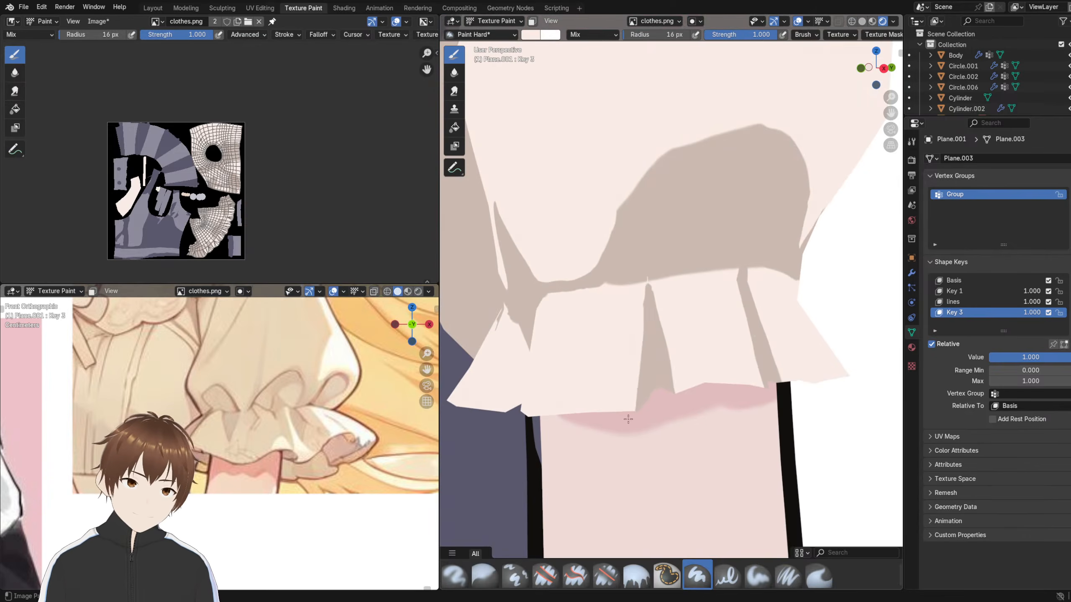
drag(627, 419, 636, 331)
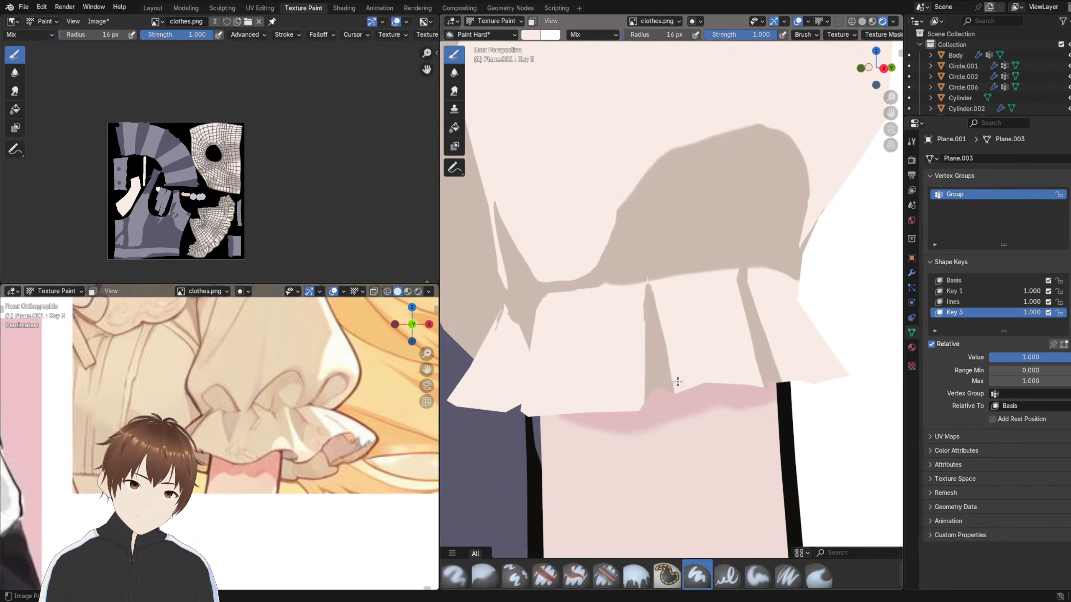
mouse_move(678, 372)
mouse_down()
mouse_move(664, 402)
mouse_move(651, 350)
mouse_move(645, 398)
mouse_up()
drag(636, 343, 642, 292)
mouse_move(644, 314)
middle_down()
mouse_move(672, 318)
mouse_move(643, 283)
mouse_move(702, 297)
middle_up()
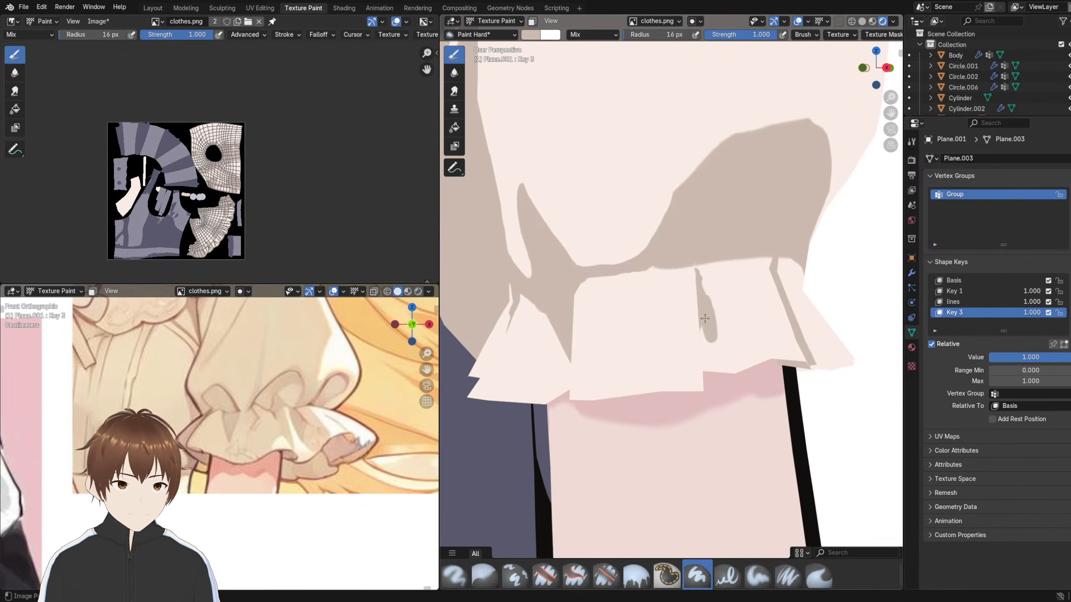
- Sample the light cream and taper the lower end of the middle fold shadow to a point
key(s)
mouse_move(711, 342)
mouse_down()
mouse_move(688, 314)
mouse_move(719, 334)
mouse_up()
mouse_move(719, 334)
middle_down()
mouse_move(726, 311)
mouse_move(698, 315)
mouse_move(693, 232)
middle_up()
drag(694, 221, 738, 324)
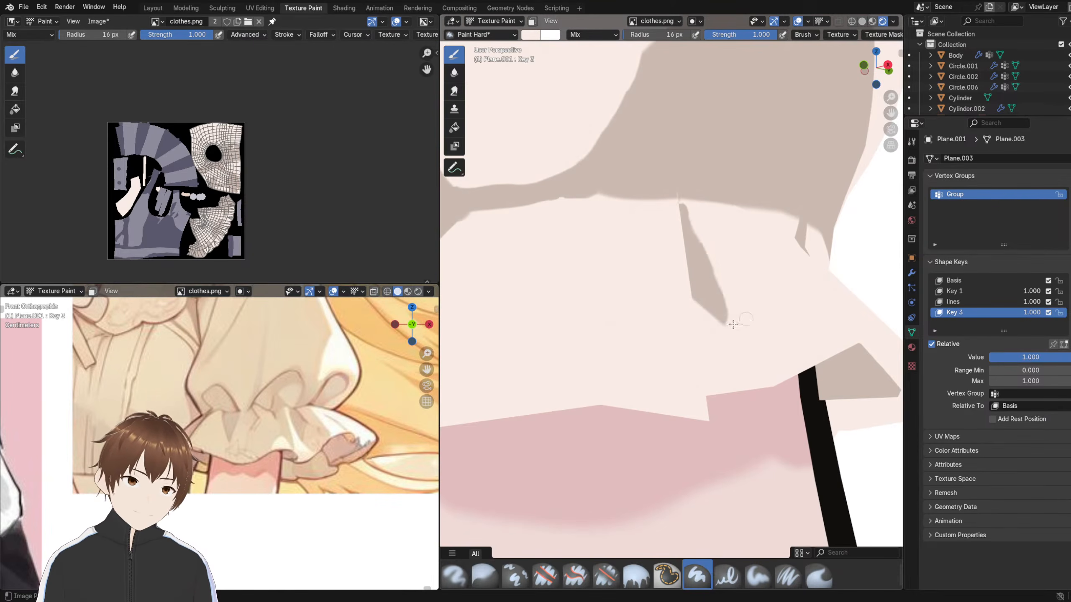
middle_drag(733, 324, 685, 320)
drag(615, 331, 632, 353)
- Swap to the brown shadow colour and extend the middle fold shadow down to the ruffle's hem
scroll(622, 356, down, 7)
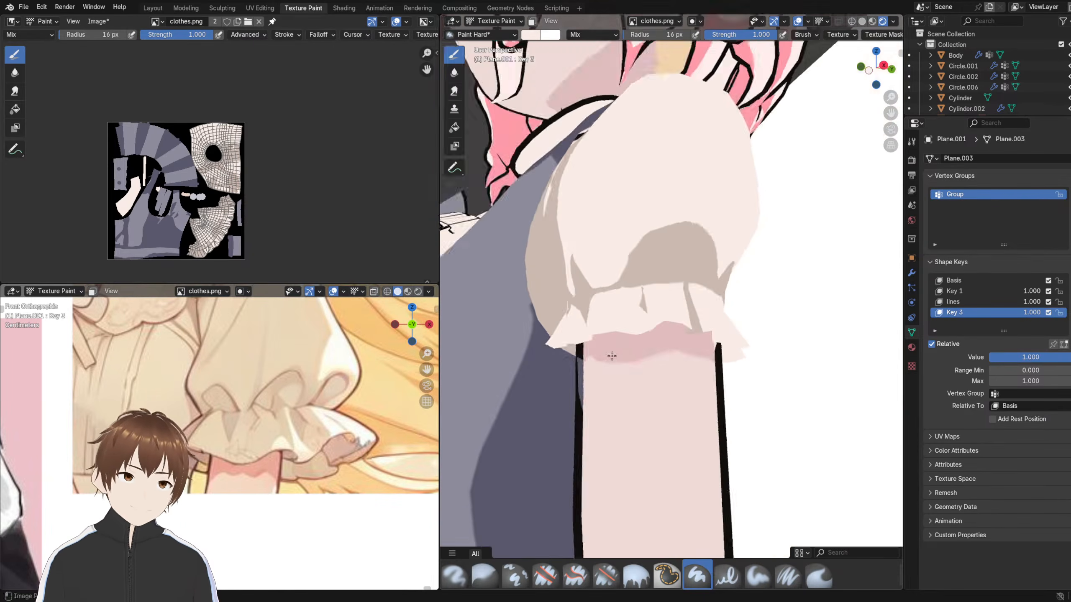
mouse_move(622, 356)
middle_down()
mouse_move(664, 359)
mouse_move(653, 367)
mouse_move(621, 275)
middle_up()
scroll(654, 366, down, 4)
scroll(655, 368, up, 7)
shift+middle_drag(653, 311, 634, 309)
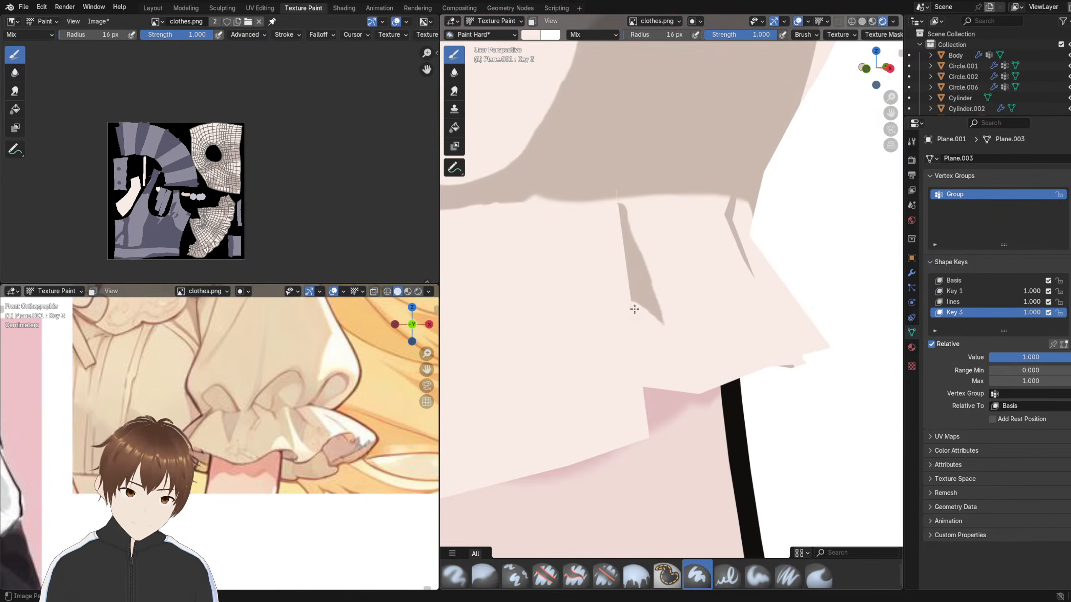
key(shift+x)
mouse_move(654, 315)
mouse_down()
mouse_move(653, 376)
mouse_move(655, 364)
mouse_up()
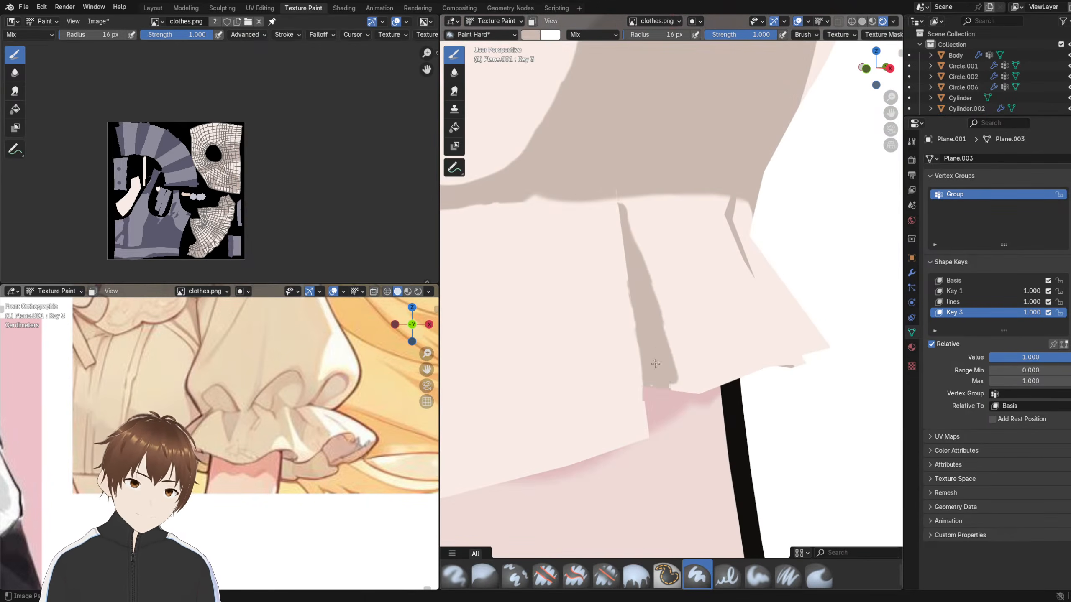
- Widen the neighbouring side of the ruffle fold with shadow colour, and clean up its edge with light cream
middle_drag(659, 368, 633, 329)
middle_drag(567, 314, 637, 314)
mouse_move(624, 268)
mouse_down()
mouse_move(610, 360)
mouse_move(636, 358)
mouse_up()
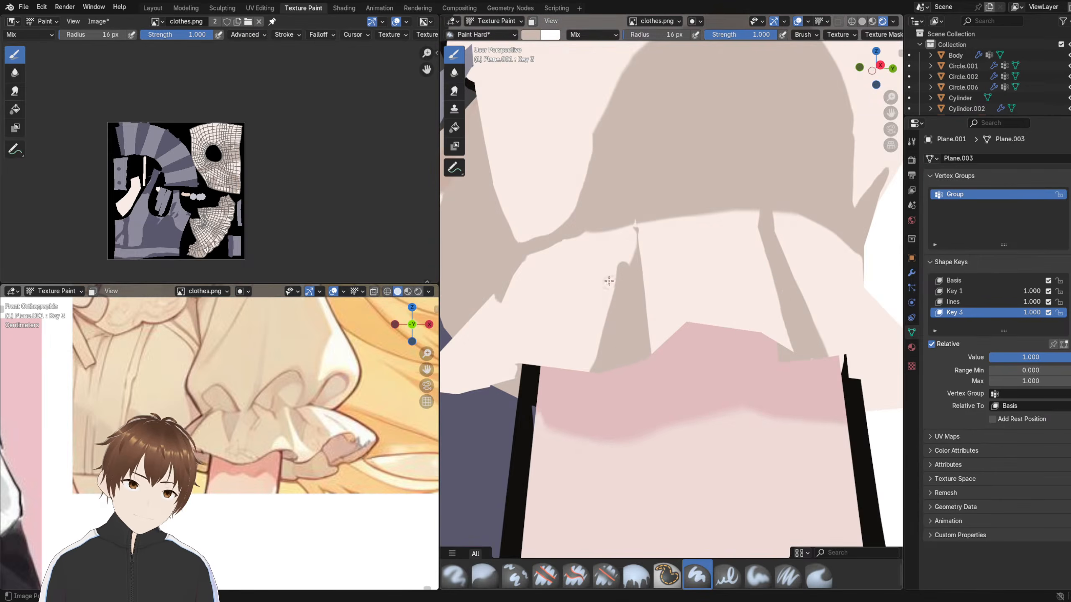
key(shift+x)
drag(621, 244, 598, 327)
- Paint out the large triangular fold shadow at the front of the ruffle with light cream
scroll(597, 308, down, 3)
middle_drag(596, 308, 671, 313)
scroll(641, 330, down, 5)
scroll(671, 345, up, 4)
scroll(672, 313, down, 6)
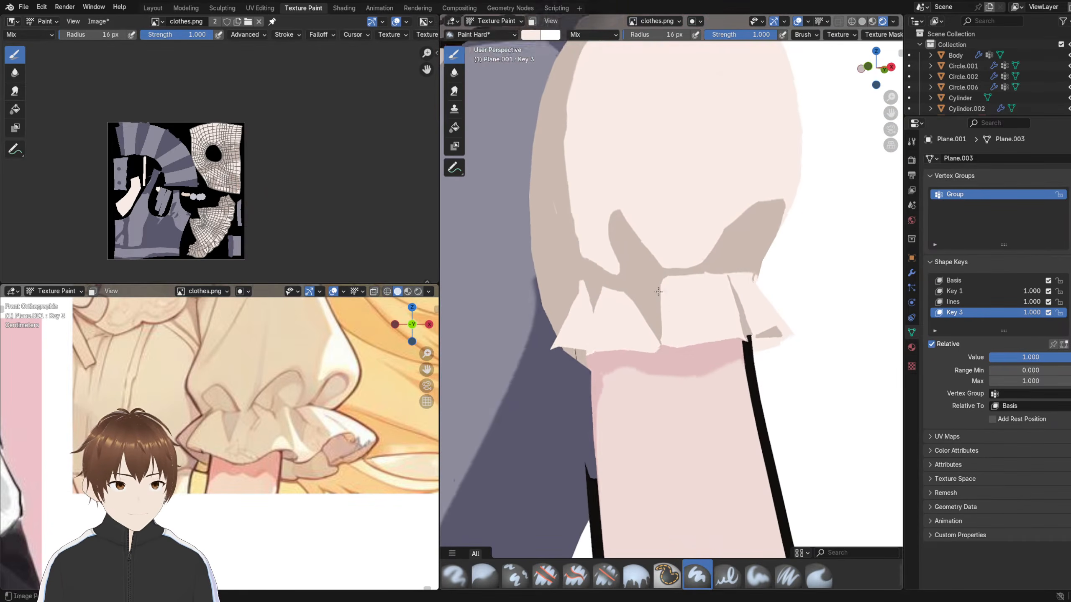
scroll(657, 292, up, 7)
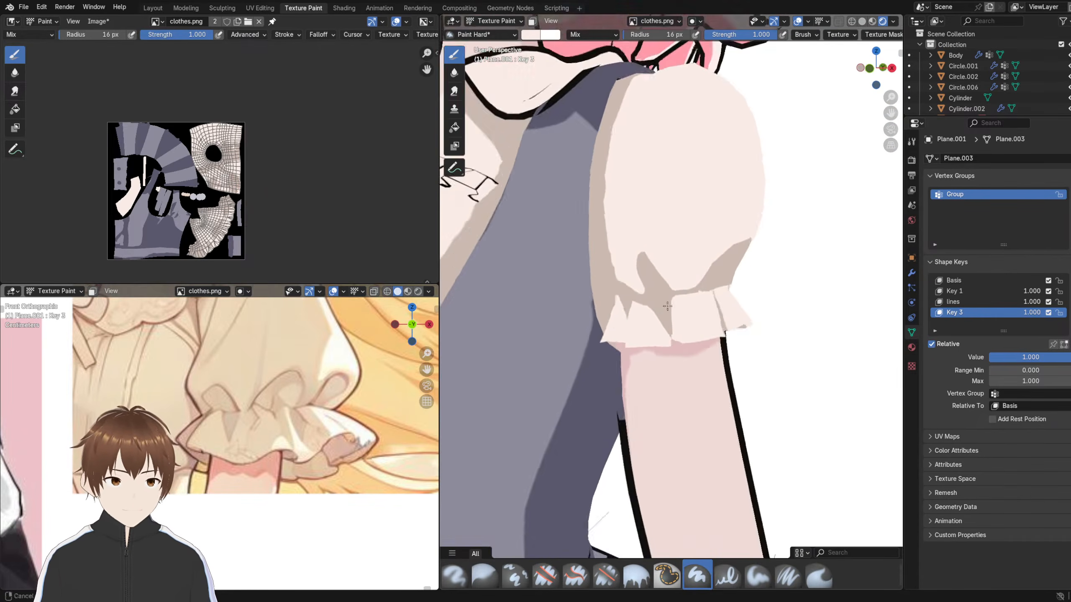
mouse_move(680, 332)
mouse_down()
mouse_move(657, 388)
mouse_move(656, 328)
mouse_move(609, 318)
mouse_up()
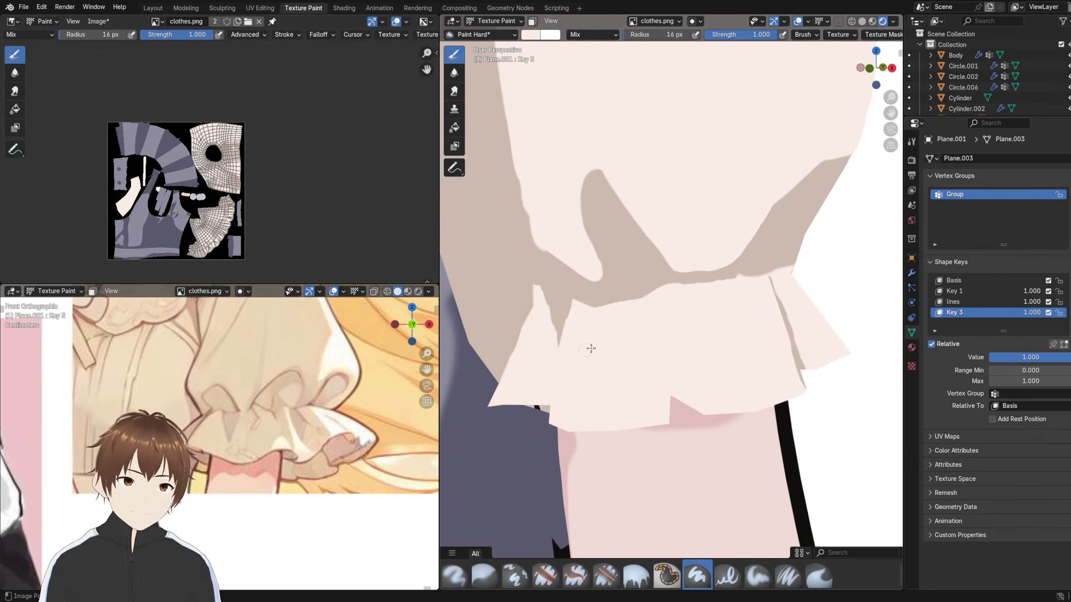
- Check the ruffle's folds in solid shading, then sample the shadow colour and paint a short pointed shadow beneath the gather
scroll(590, 349, down, 5)
scroll(668, 332, up, 4)
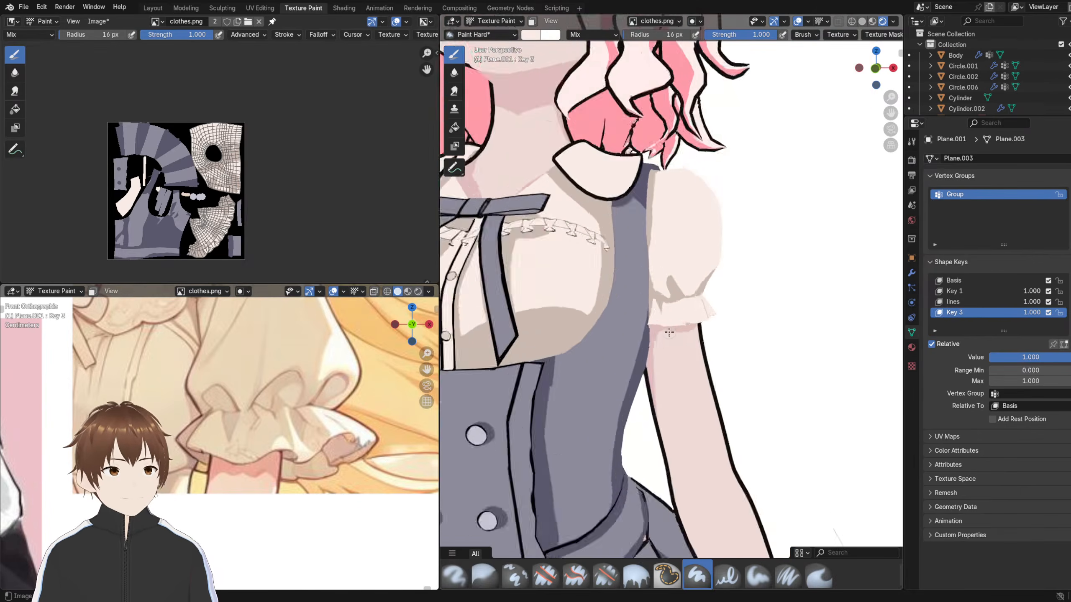
scroll(668, 332, up, 3)
click(862, 21)
scroll(679, 290, up, 4)
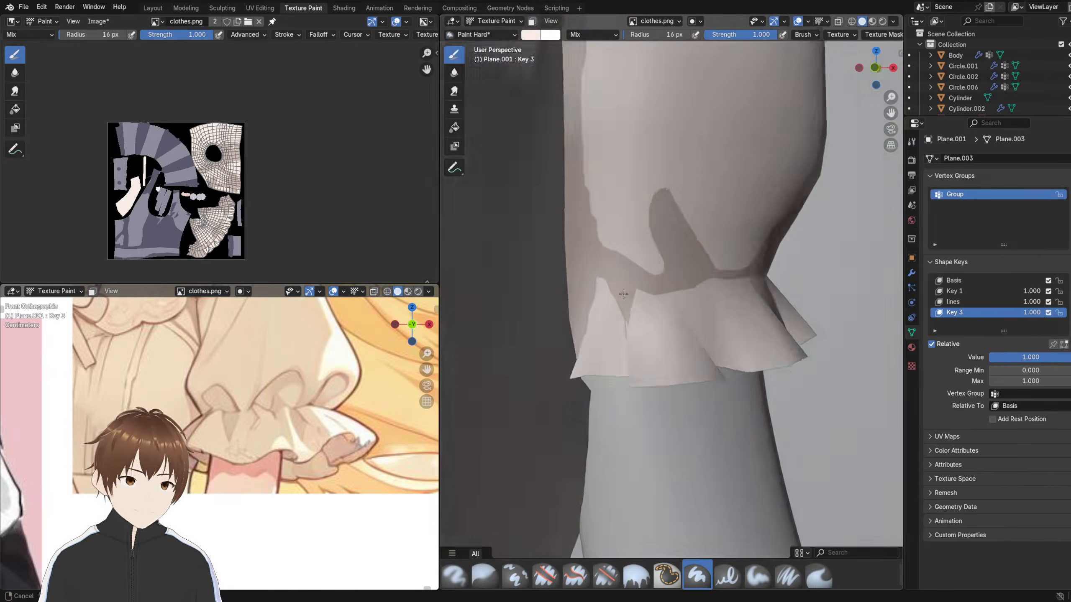
middle_drag(676, 288, 613, 291)
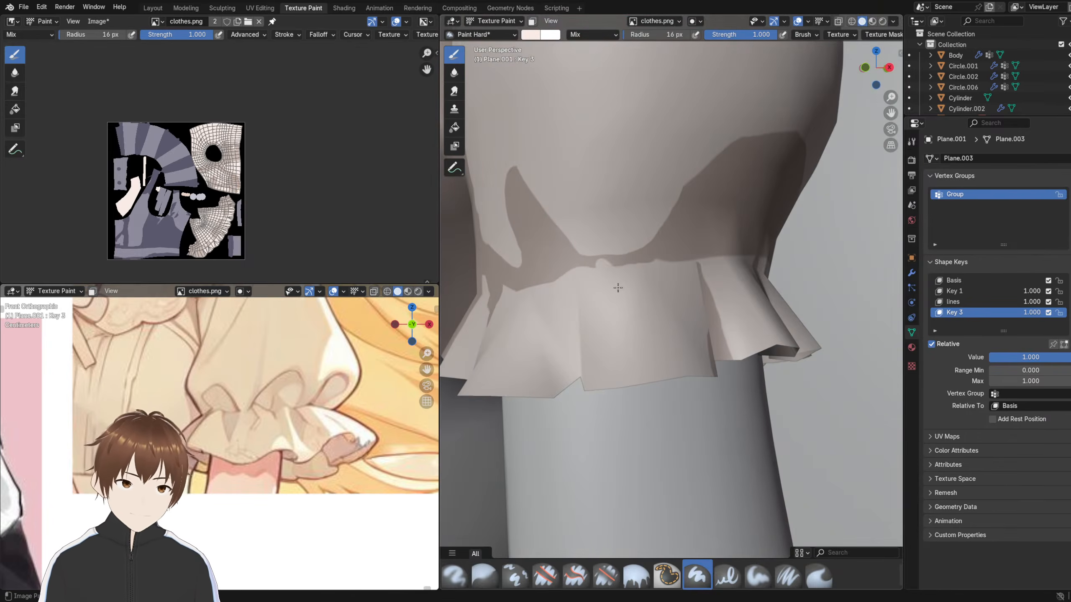
click(882, 21)
key(s)
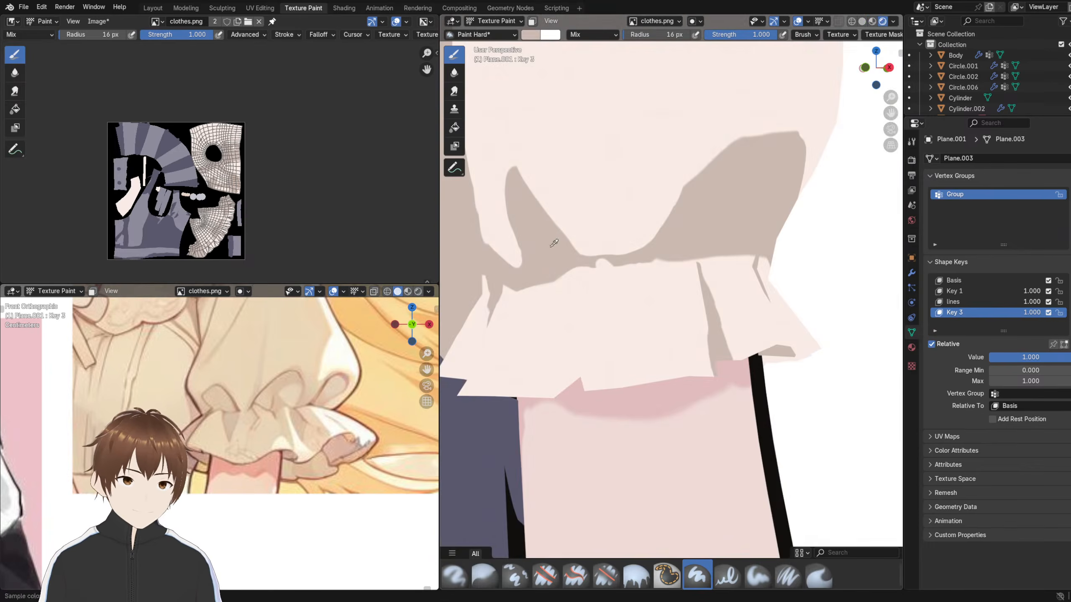
mouse_move(609, 266)
mouse_down()
mouse_move(638, 298)
mouse_move(661, 262)
mouse_move(628, 270)
mouse_up()
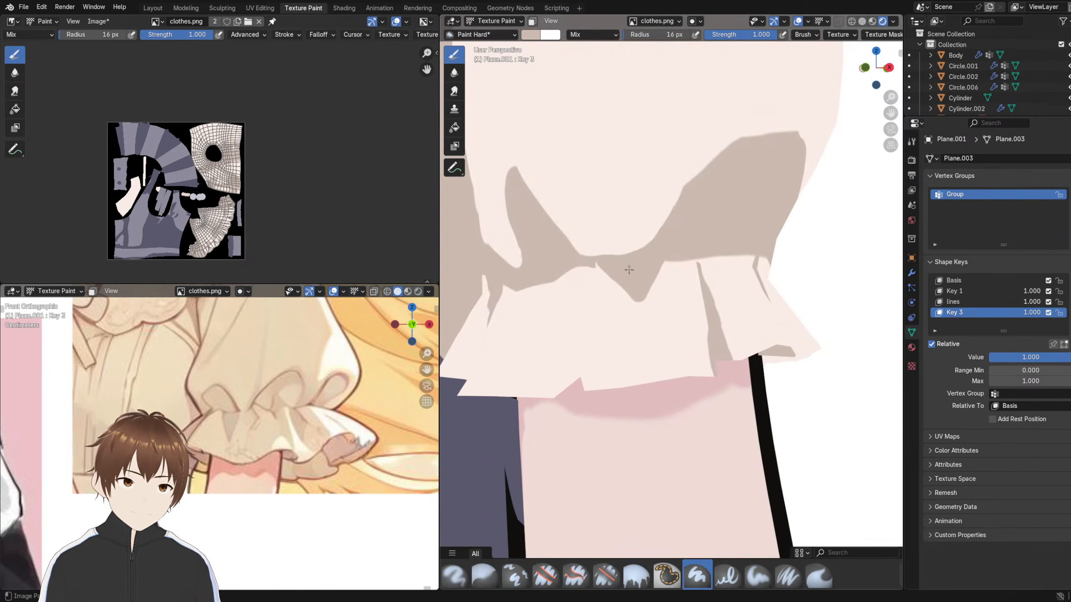
- Inspect the folds in solid shading and trim the new pointed shadow into a sharper V with sampled cream
middle_drag(713, 204, 741, 205)
click(862, 21)
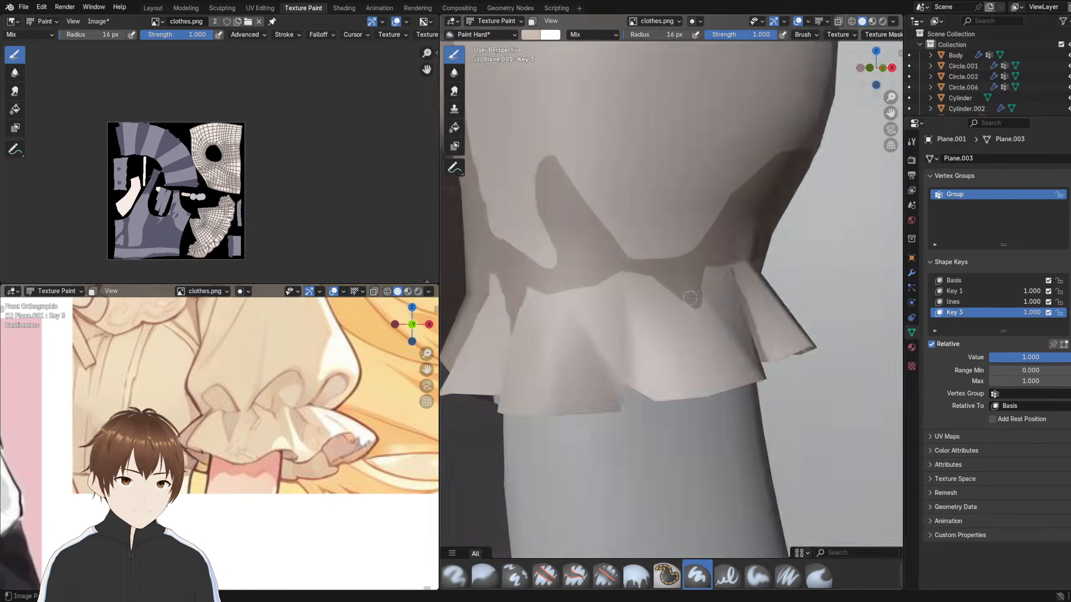
mouse_move(674, 253)
middle_down()
mouse_move(641, 309)
mouse_move(566, 267)
middle_up()
middle_drag(675, 248, 697, 322)
scroll(655, 330, up, 3)
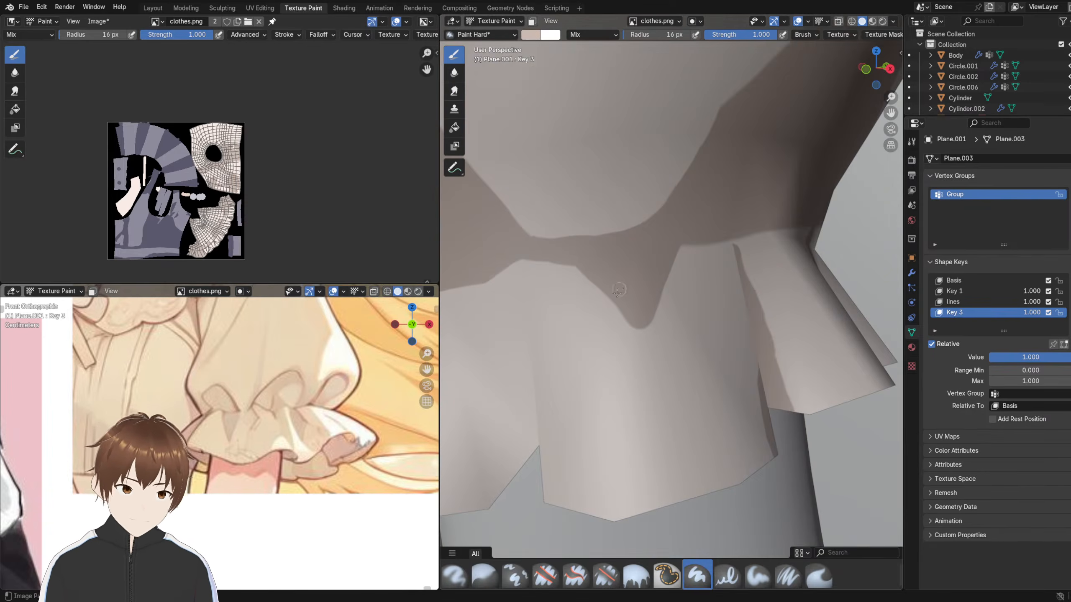
key(s)
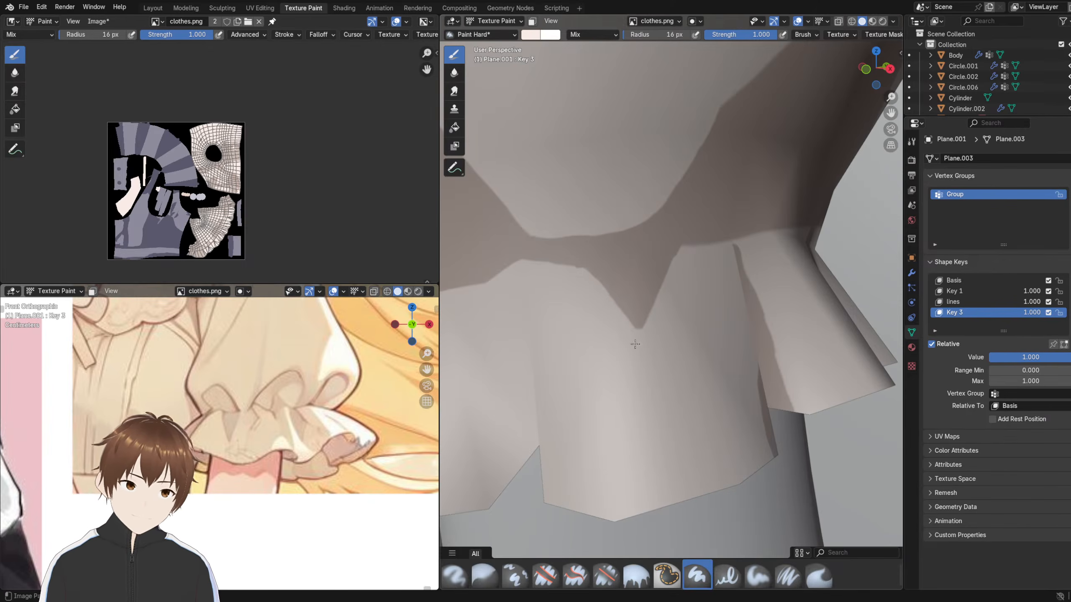
- Return to rendered shading and lengthen the V-shaped shadow down the ruffle using the shadow colour and an 8 px brush
click(632, 287)
click(882, 21)
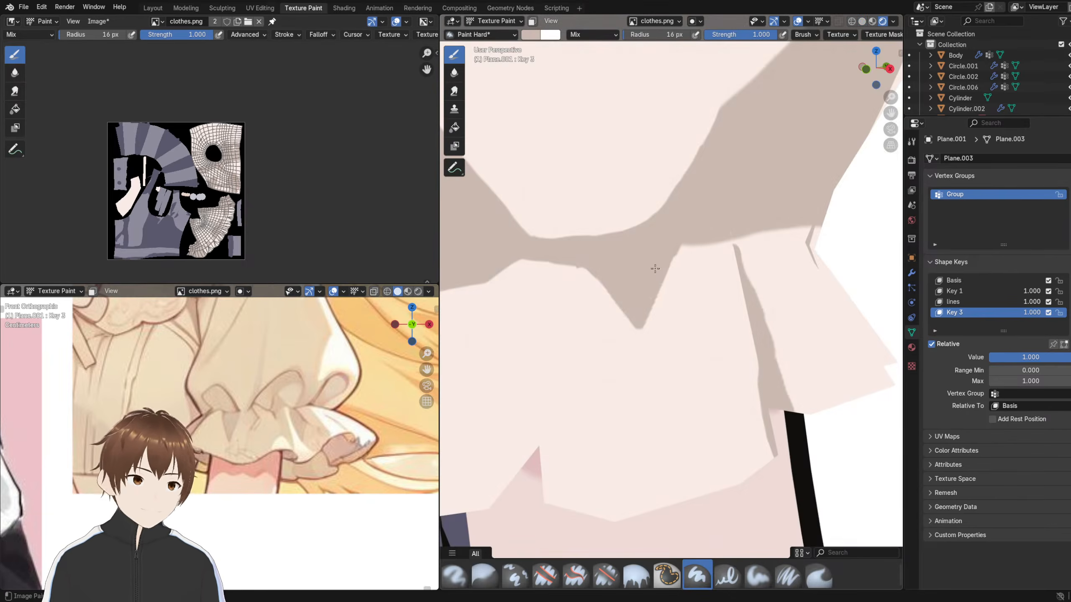
mouse_move(607, 285)
mouse_down()
mouse_move(642, 368)
mouse_move(624, 310)
mouse_move(647, 329)
mouse_move(643, 340)
mouse_up()
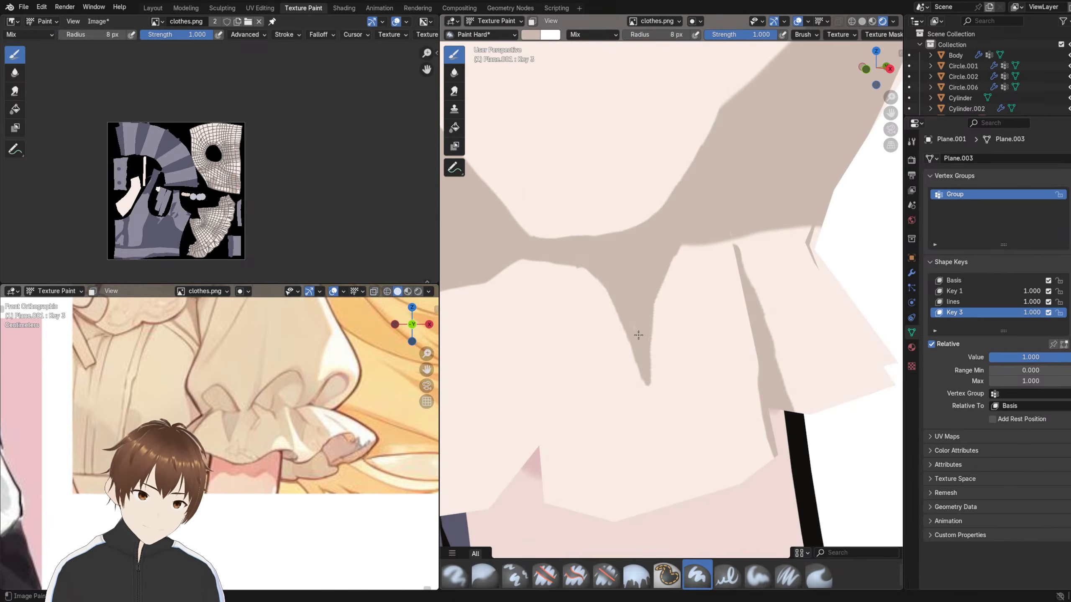
- Swap to light cream and refine both edges of the lengthened V shadow so it tapers to a fine tip
scroll(686, 291, down, 6)
mouse_move(687, 291)
middle_down()
mouse_move(664, 295)
mouse_move(640, 324)
middle_up()
scroll(654, 297, up, 3)
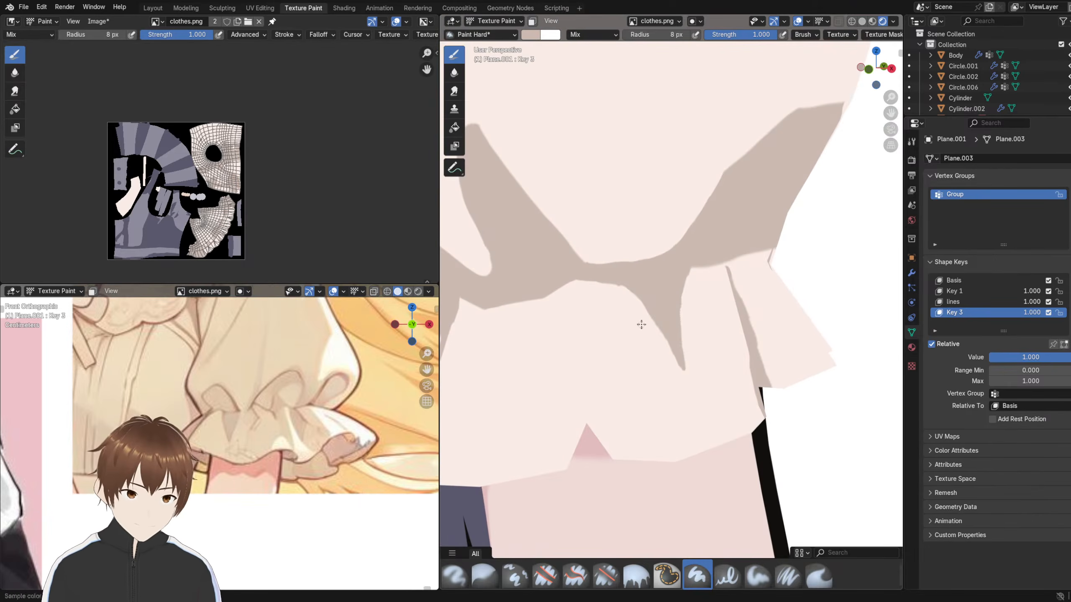
key(shift+x)
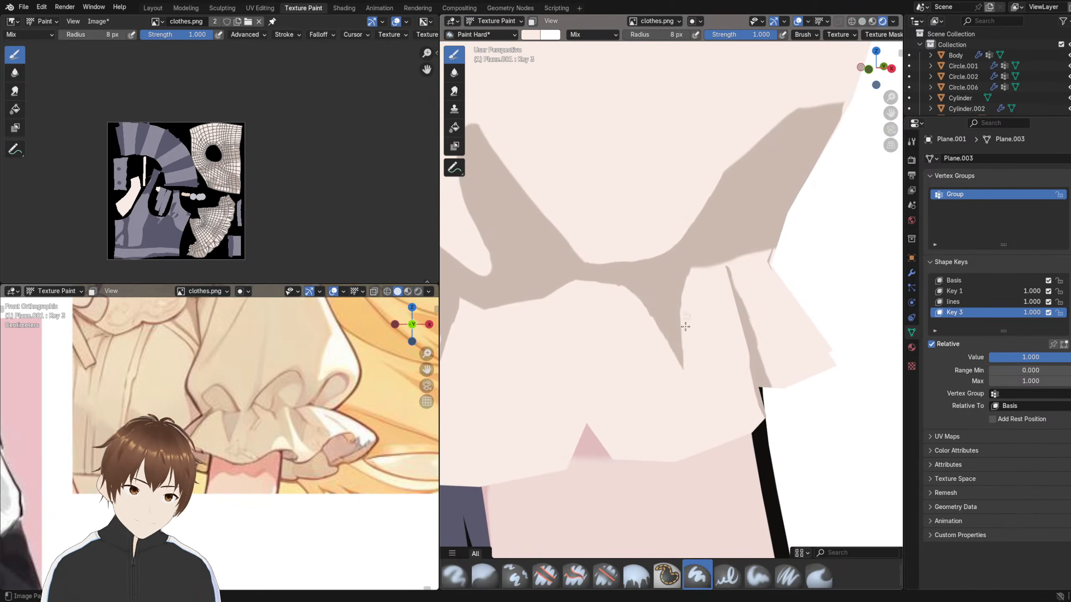
middle_drag(690, 337, 582, 366)
scroll(711, 310, down, 6)
scroll(652, 327, up, 6)
scroll(649, 328, up, 2)
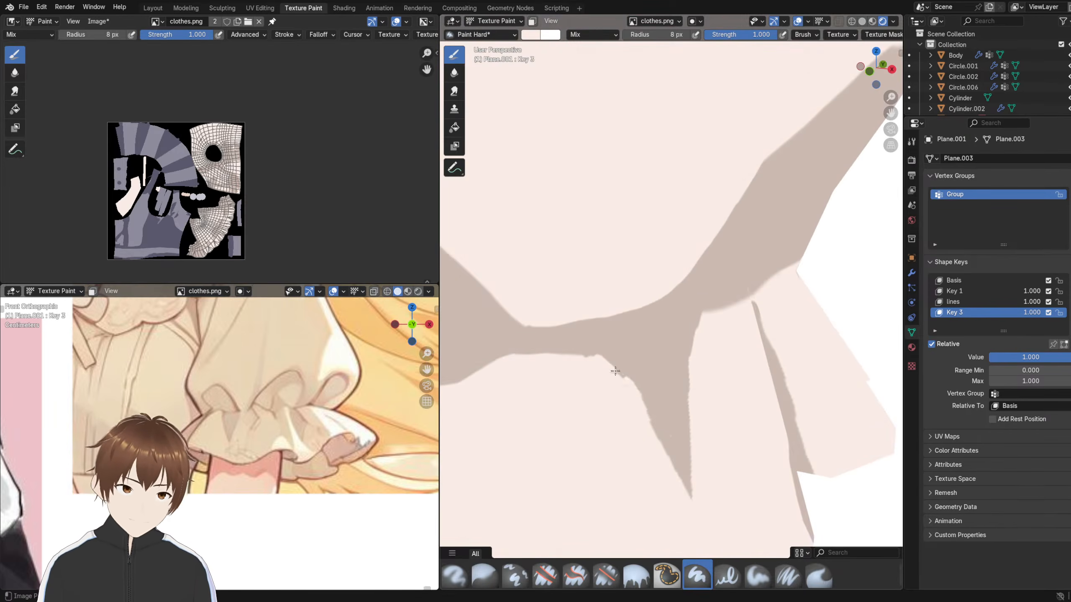
- Examine the sleeve from farther away and compare the ruffle's folds in solid and rendered shading
scroll(631, 390, down, 6)
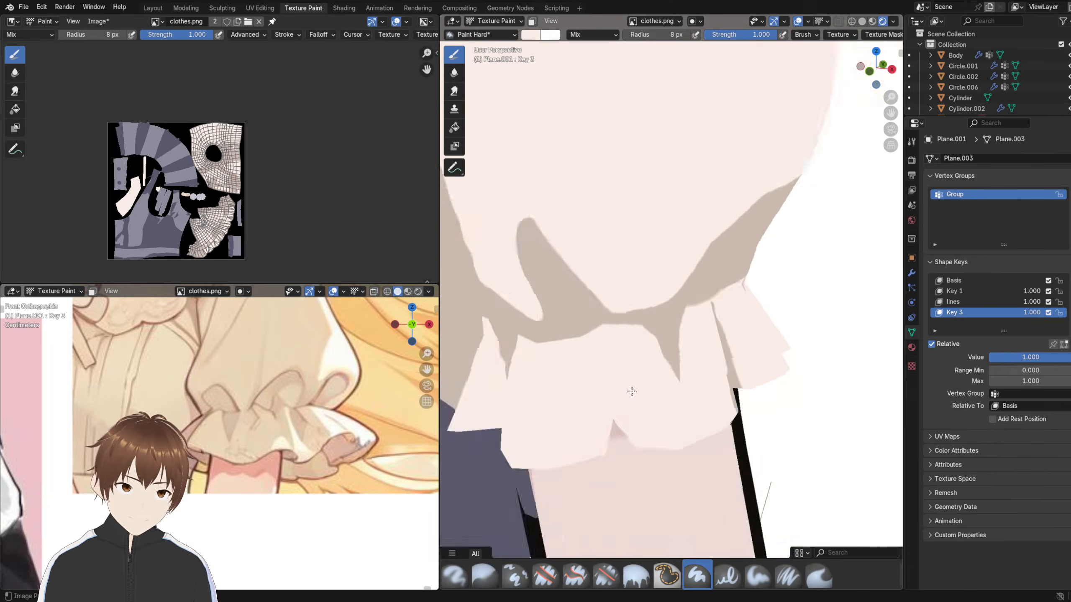
scroll(678, 346, down, 9)
middle_drag(631, 390, 662, 334)
scroll(660, 333, up, 5)
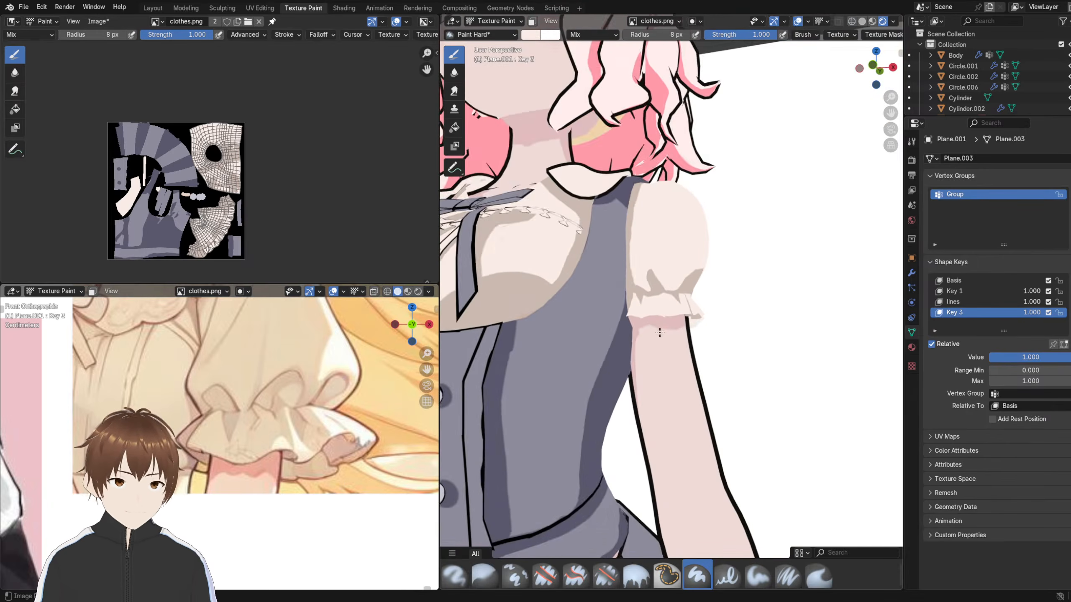
click(861, 21)
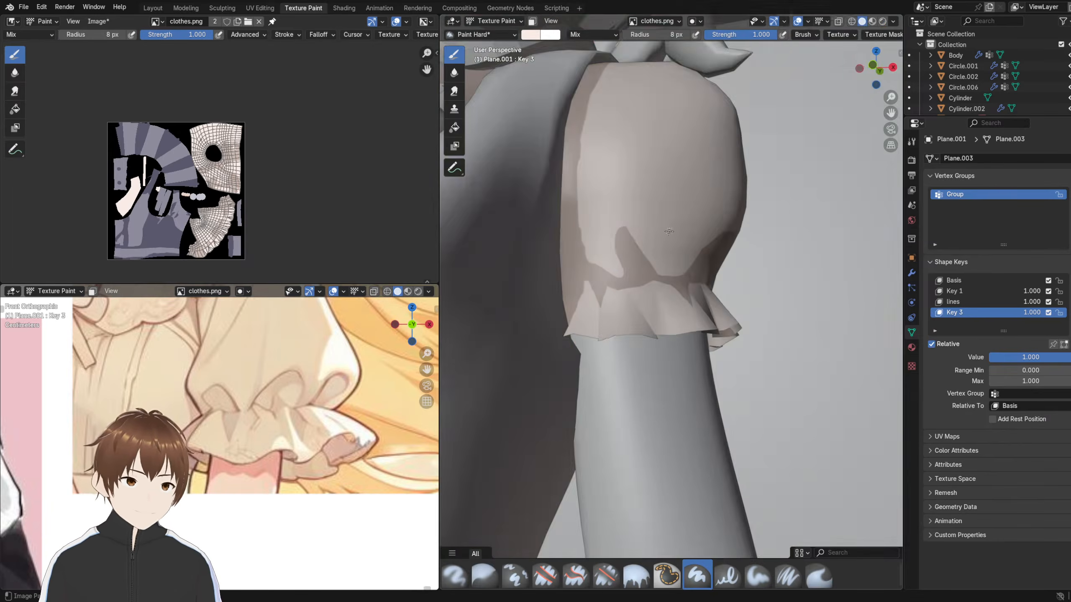
scroll(621, 298, up, 6)
middle_drag(621, 297, 674, 327)
mouse_move(655, 293)
middle_down()
mouse_move(638, 292)
mouse_move(673, 289)
middle_up()
scroll(673, 289, up, 3)
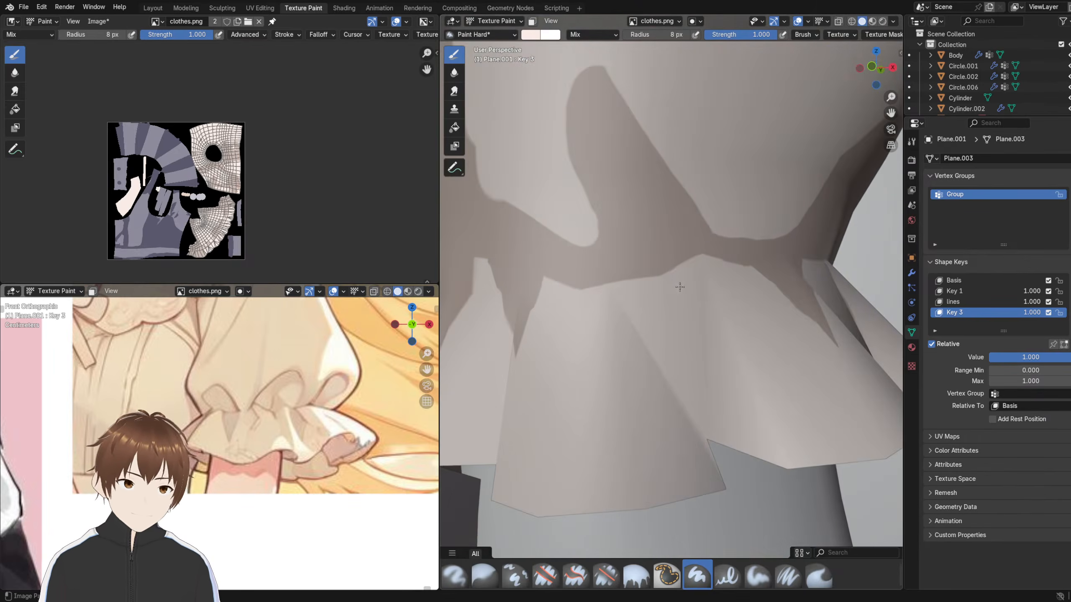
click(882, 21)
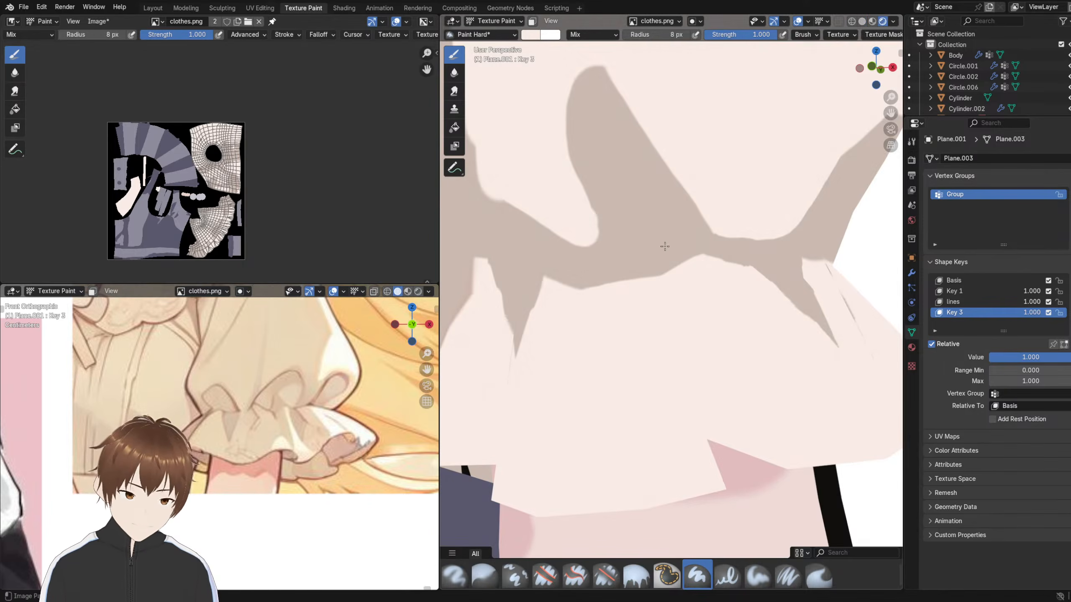
click(861, 21)
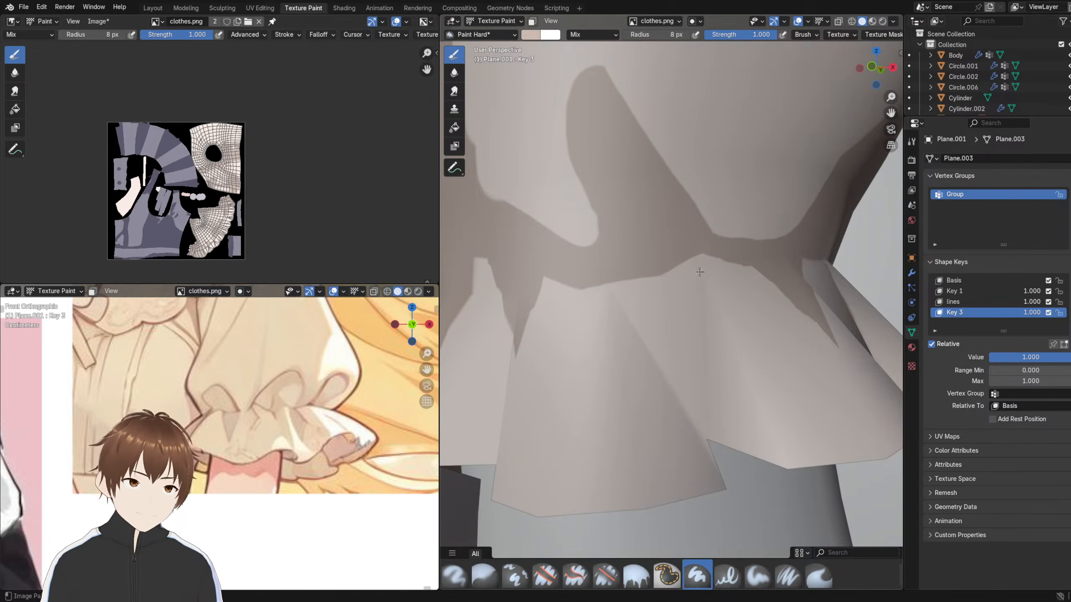
drag(713, 258, 752, 438)
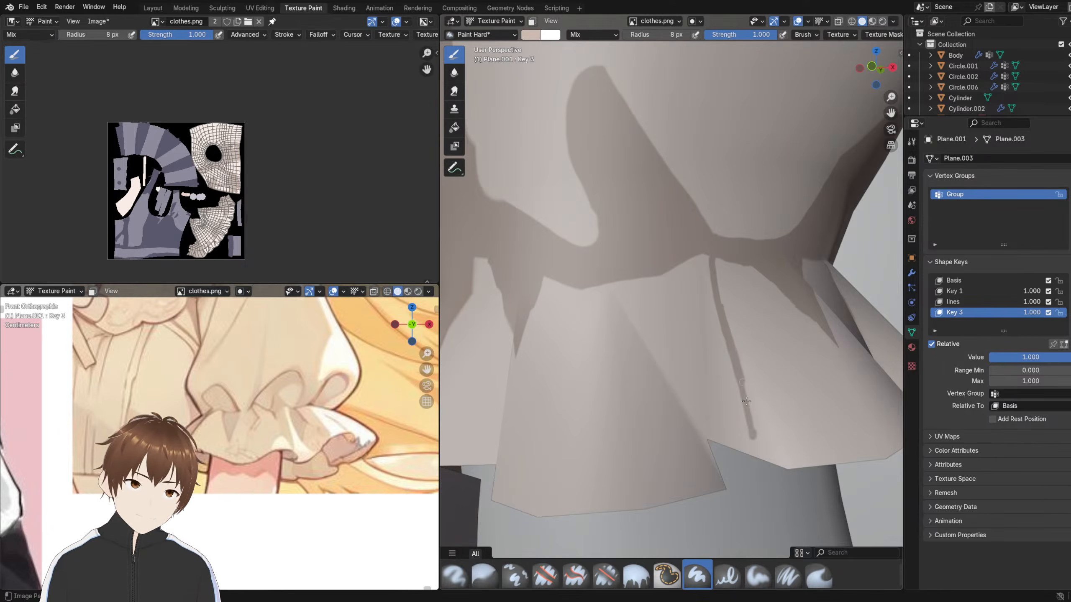
drag(703, 272, 713, 424)
scroll(702, 337, down, 6)
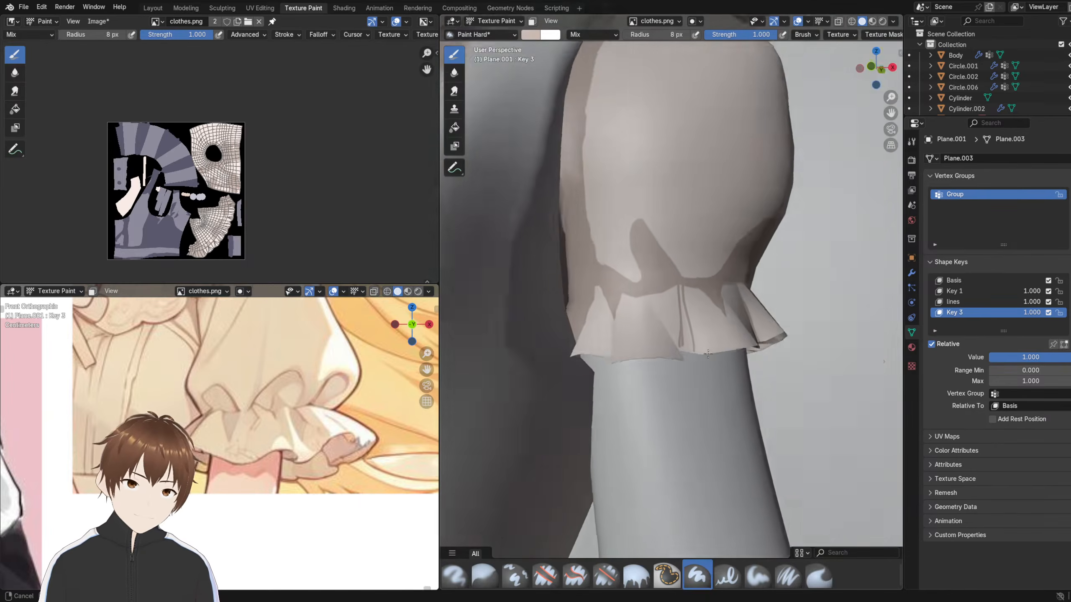
scroll(695, 312, up, 4)
key(ctrl+z)
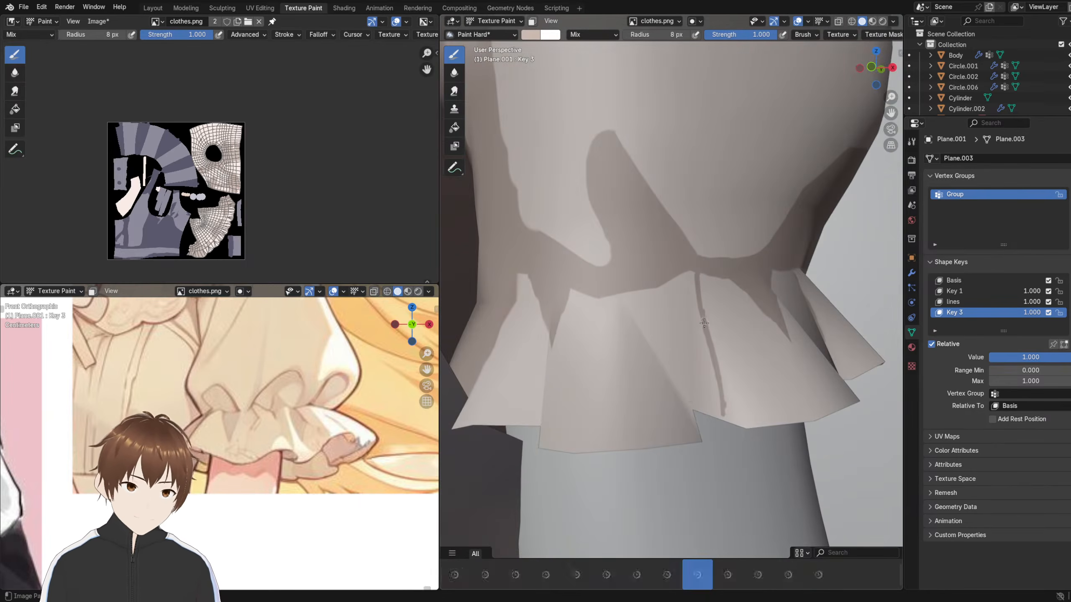
key(ctrl+z)
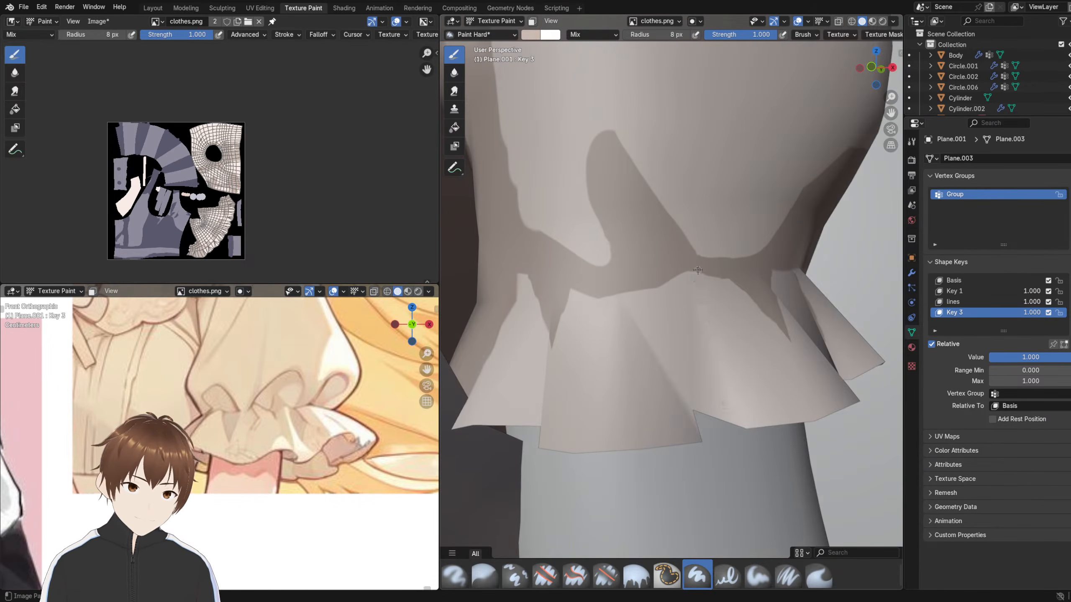
- Paint a long shadow down the ruffle's deep front fold from the gathered band to the hem, widening it and filling the gaps
drag(697, 272, 731, 420)
drag(701, 277, 739, 424)
drag(698, 284, 706, 409)
mouse_move(696, 277)
mouse_down()
mouse_move(701, 405)
mouse_move(695, 338)
mouse_up()
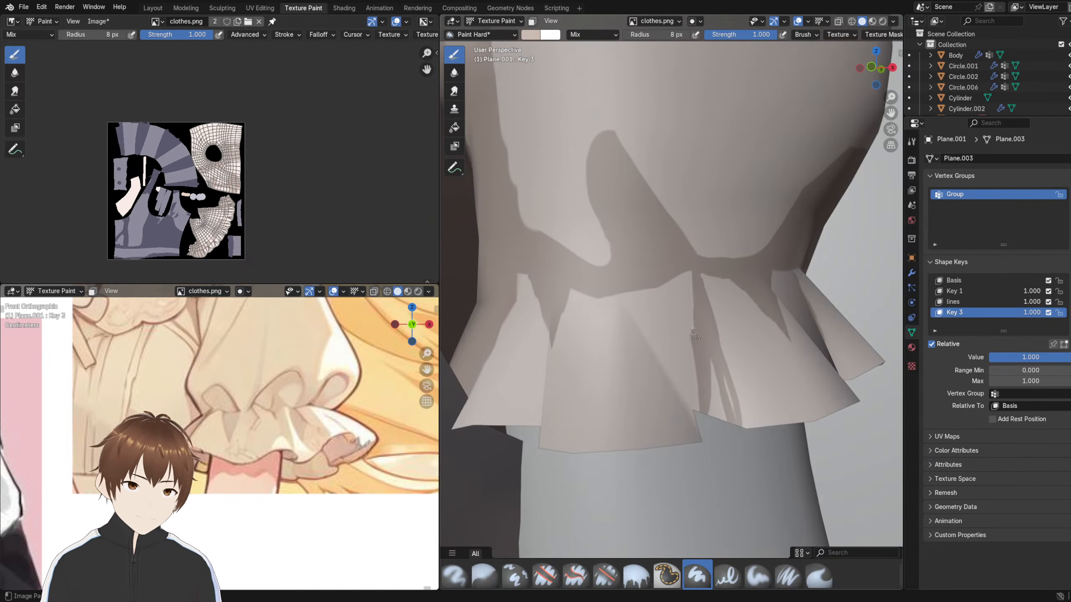
drag(726, 414, 721, 378)
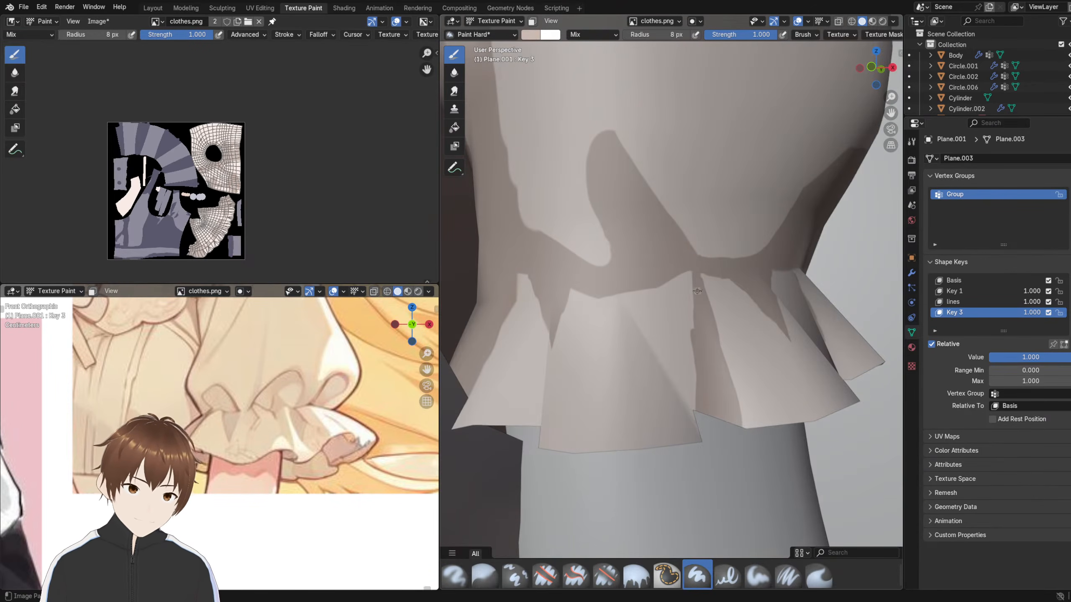
- Switch to rendered shading and paint a pointed shadow hanging from the gathered band between the two existing front fold shadows
middle_drag(694, 285, 826, 38)
click(882, 22)
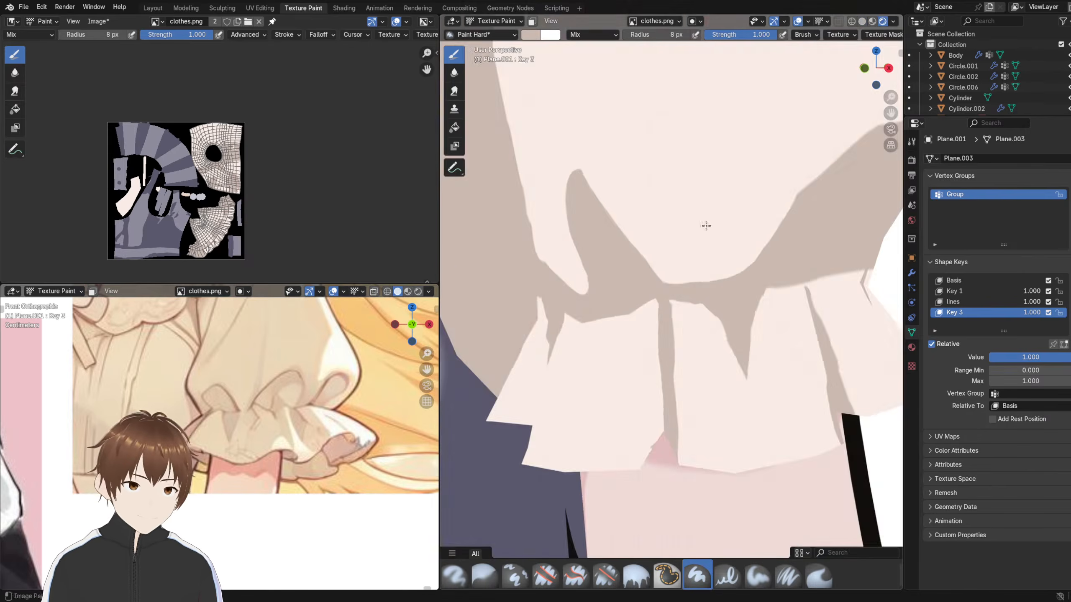
mouse_move(704, 224)
middle_down()
mouse_move(753, 227)
mouse_move(746, 255)
mouse_move(719, 272)
mouse_move(672, 274)
middle_up()
scroll(728, 251, down, 8)
scroll(671, 274, up, 1)
scroll(670, 274, up, 5)
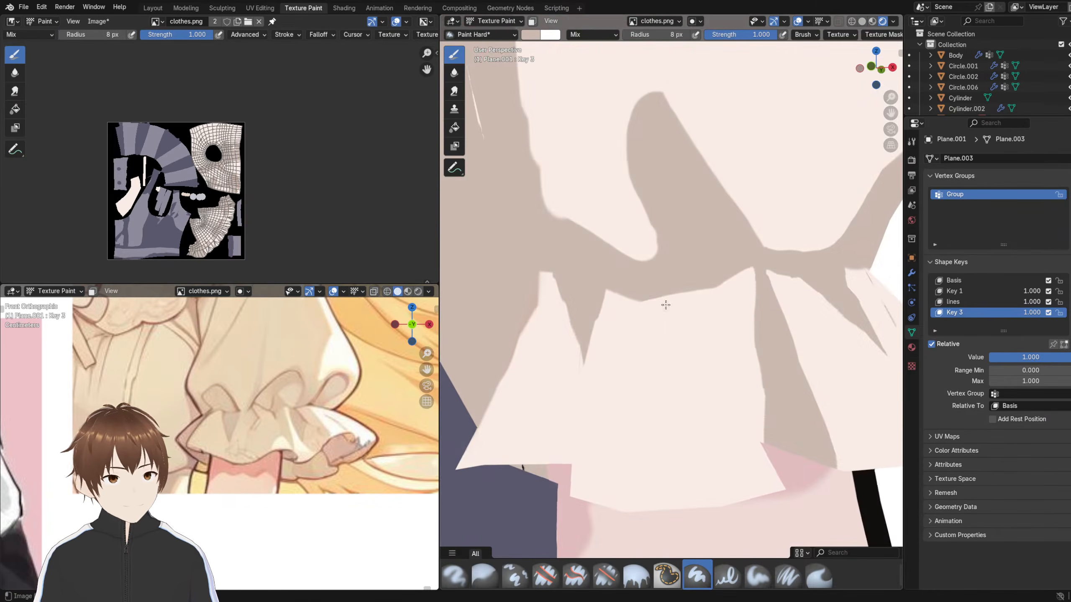
mouse_move(647, 291)
mouse_down()
mouse_move(676, 405)
mouse_move(698, 287)
mouse_move(657, 304)
mouse_move(664, 347)
mouse_up()
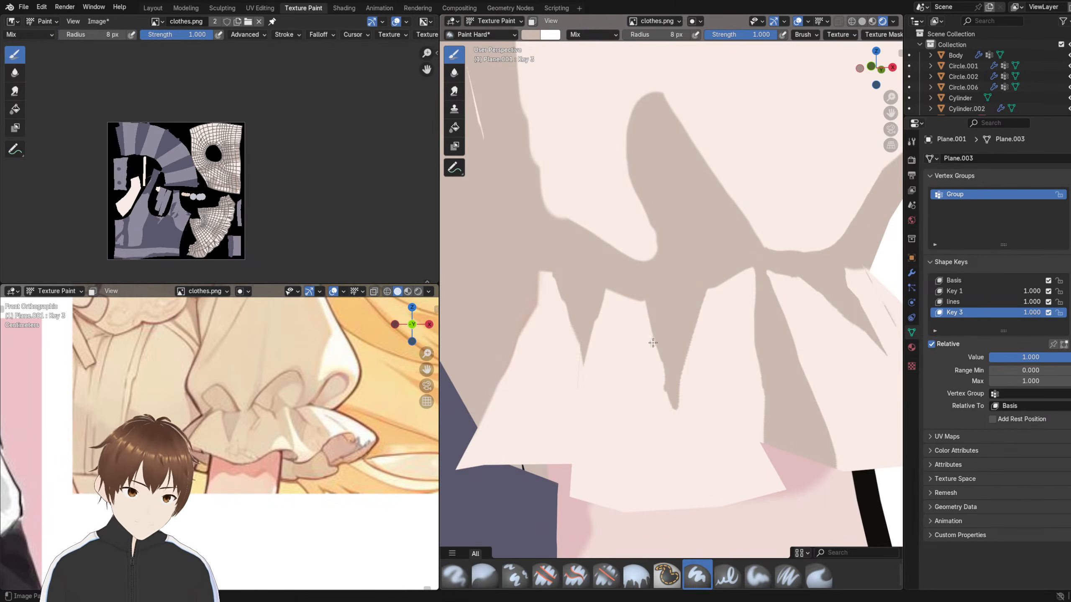
- Sample the light cream and trim both edges of the new pointed shadow into a sharp V, undoing a poor stroke
key(s)
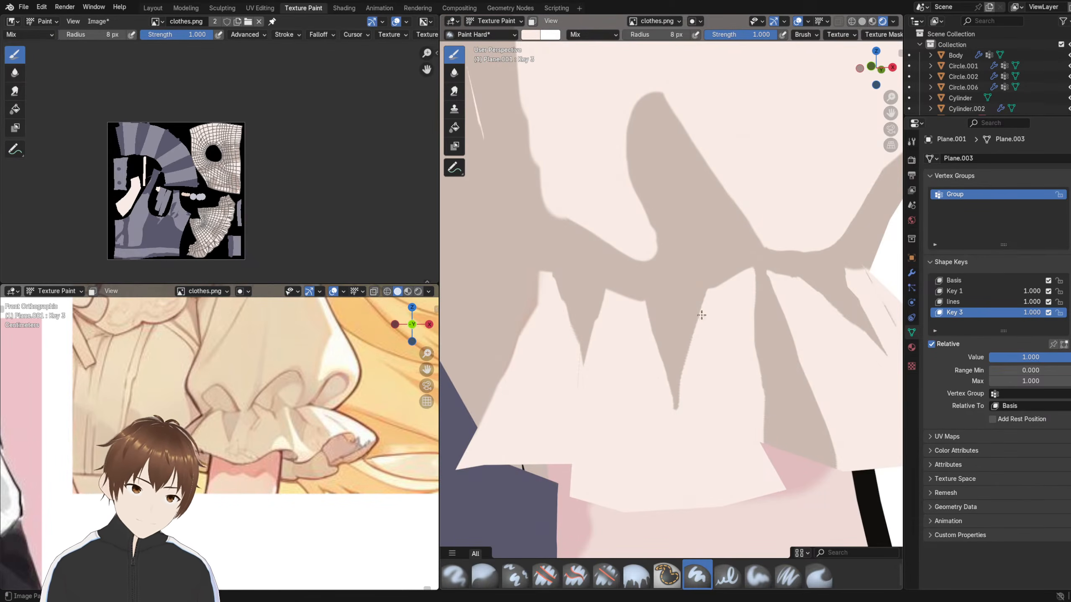
drag(701, 315, 683, 353)
key(ctrl+z)
drag(682, 403, 699, 321)
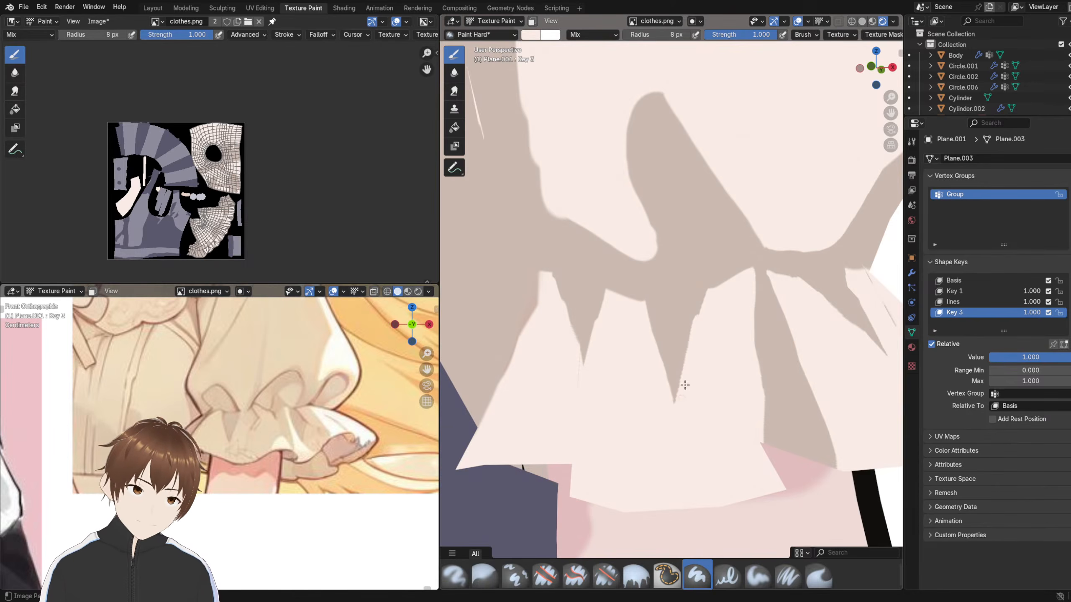
scroll(696, 336, down, 6)
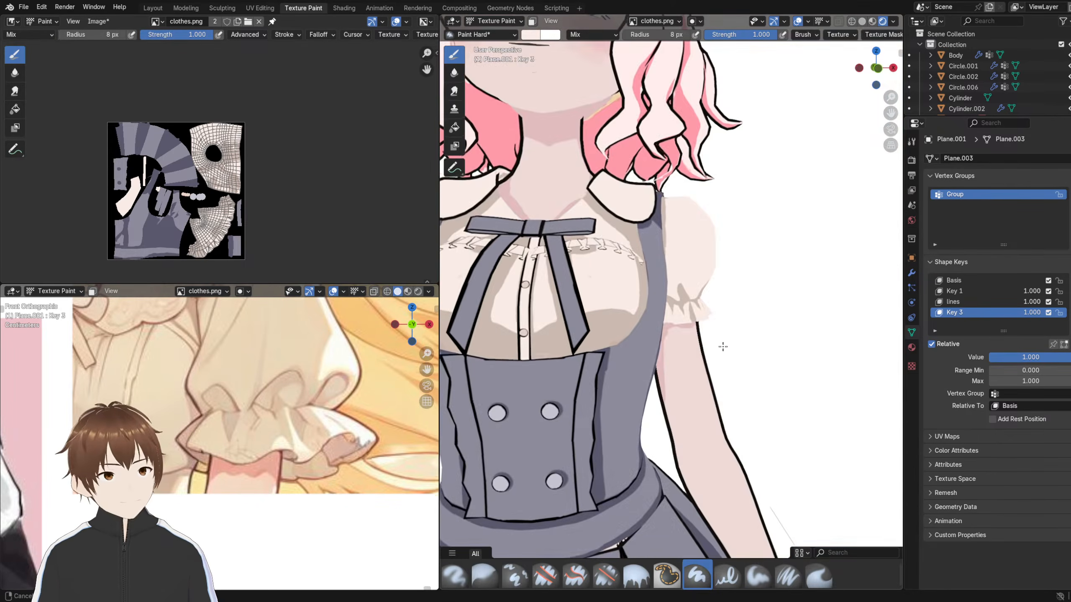
scroll(698, 345, up, 4)
scroll(698, 345, up, 3)
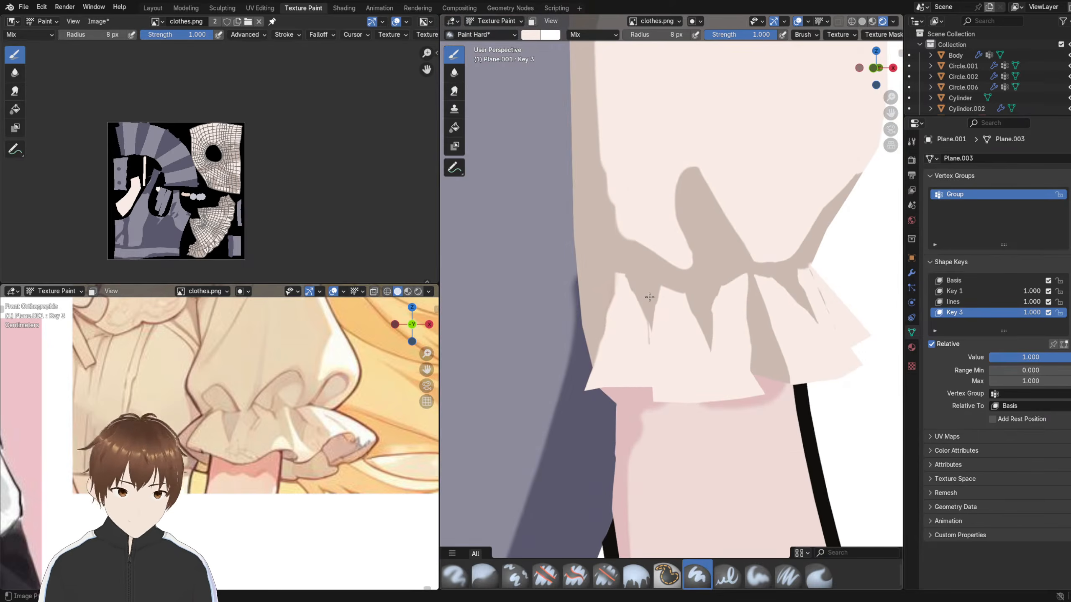
- In solid shading, extend the inner V shadow along its fold down to the hem and fill it with the shadow colour
click(862, 22)
middle_drag(625, 339, 683, 278)
click(884, 21)
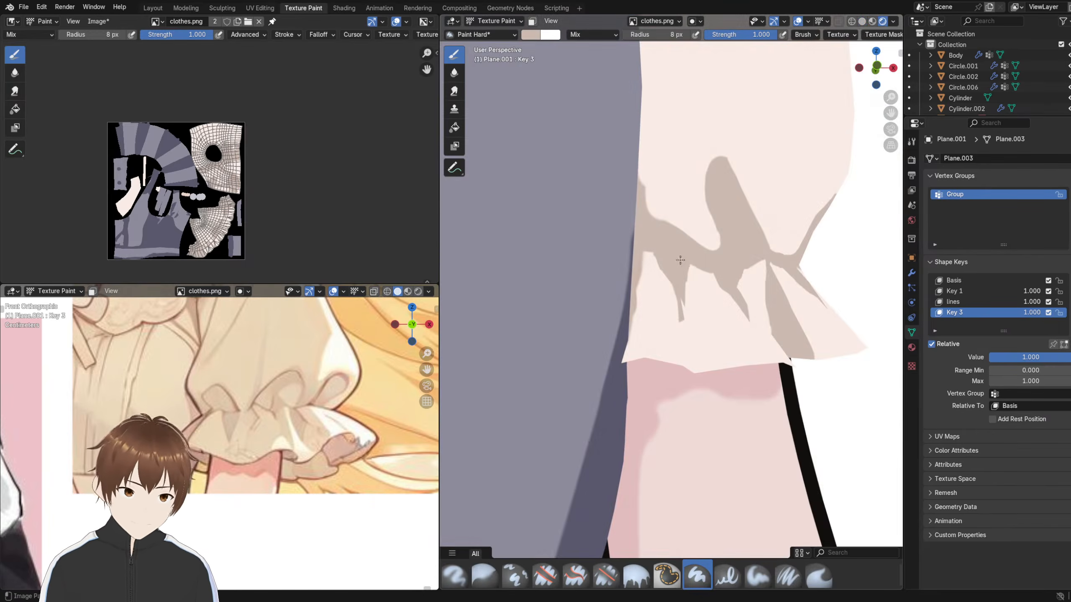
click(864, 22)
scroll(717, 291, up, 3)
mouse_move(712, 301)
middle_down()
mouse_move(746, 279)
mouse_move(738, 262)
middle_up()
mouse_move(738, 261)
mouse_down()
mouse_move(748, 390)
mouse_move(716, 304)
mouse_move(724, 353)
mouse_up()
drag(709, 301, 723, 391)
mouse_move(716, 321)
middle_down()
mouse_move(659, 363)
mouse_move(633, 351)
mouse_move(652, 318)
middle_up()
mouse_move(652, 319)
mouse_down()
mouse_move(635, 421)
mouse_move(649, 321)
mouse_move(662, 391)
mouse_up()
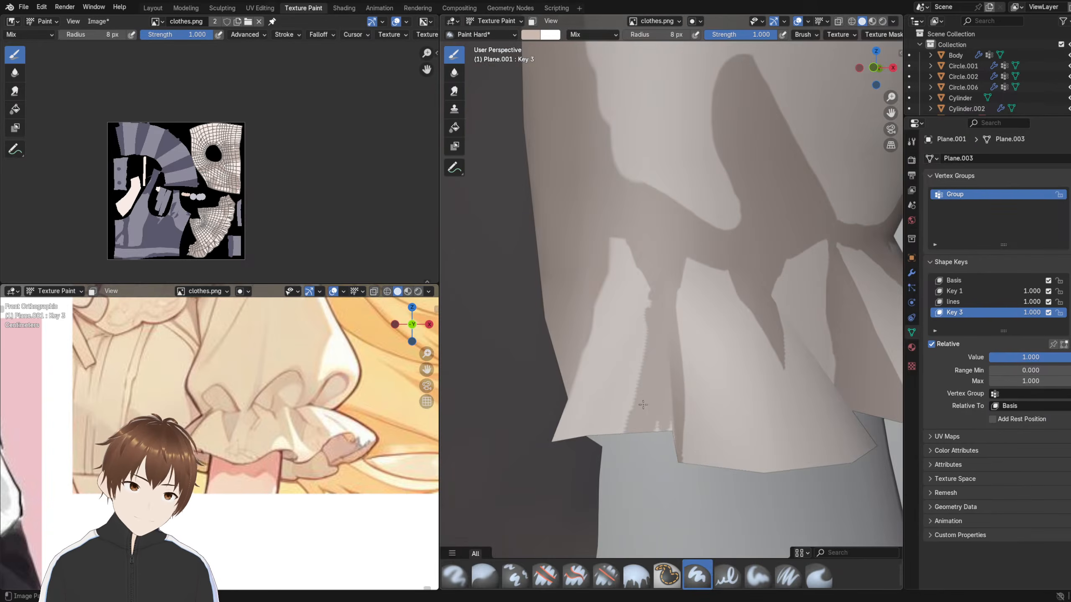
mouse_move(656, 311)
mouse_down()
mouse_move(656, 286)
mouse_move(639, 395)
mouse_up()
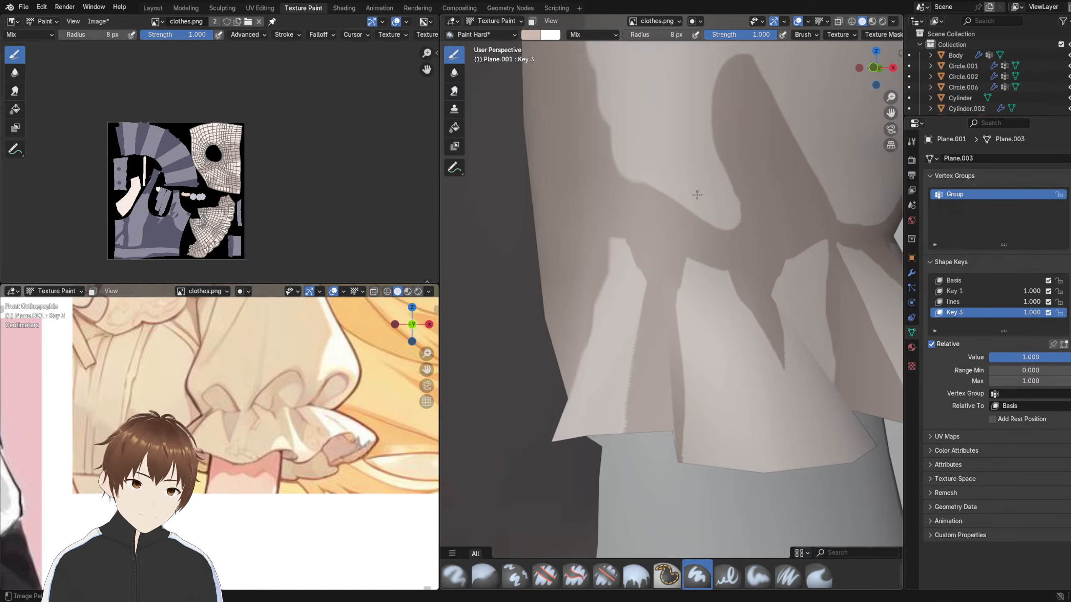
- Return to rendered shading, clean the edge of the extended inner fold shadow and fill its small gap at the hem
click(882, 21)
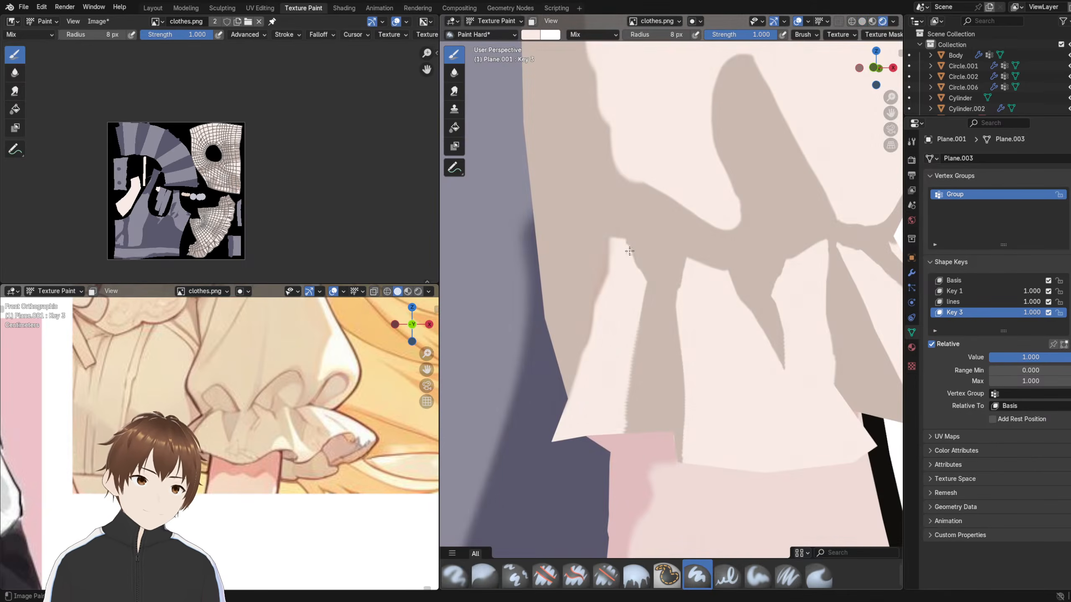
middle_drag(641, 282, 665, 304)
scroll(658, 286, down, 8)
scroll(696, 305, up, 6)
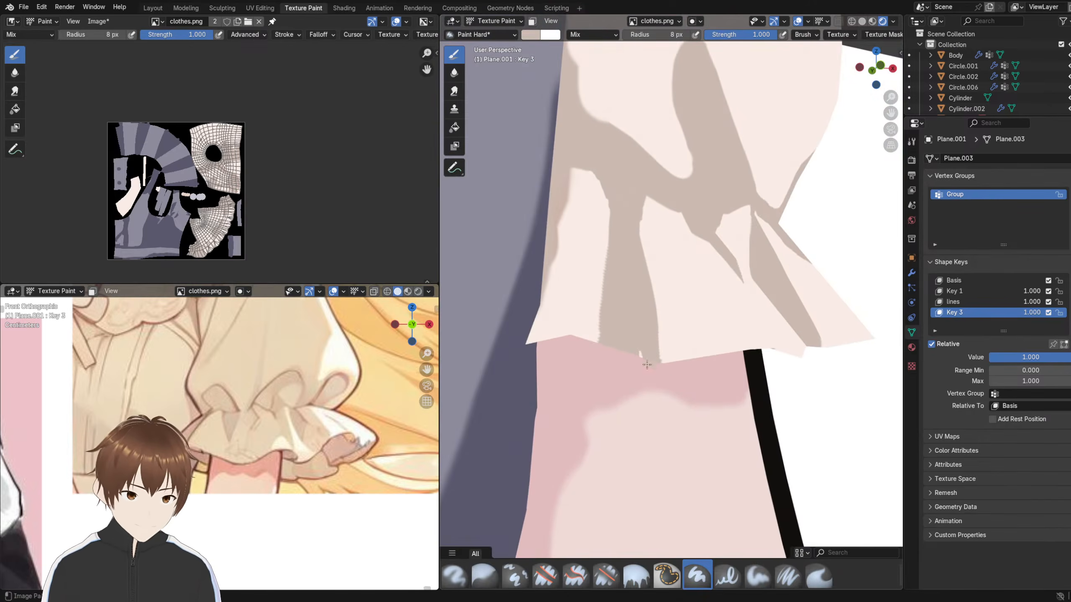
key(shift+x)
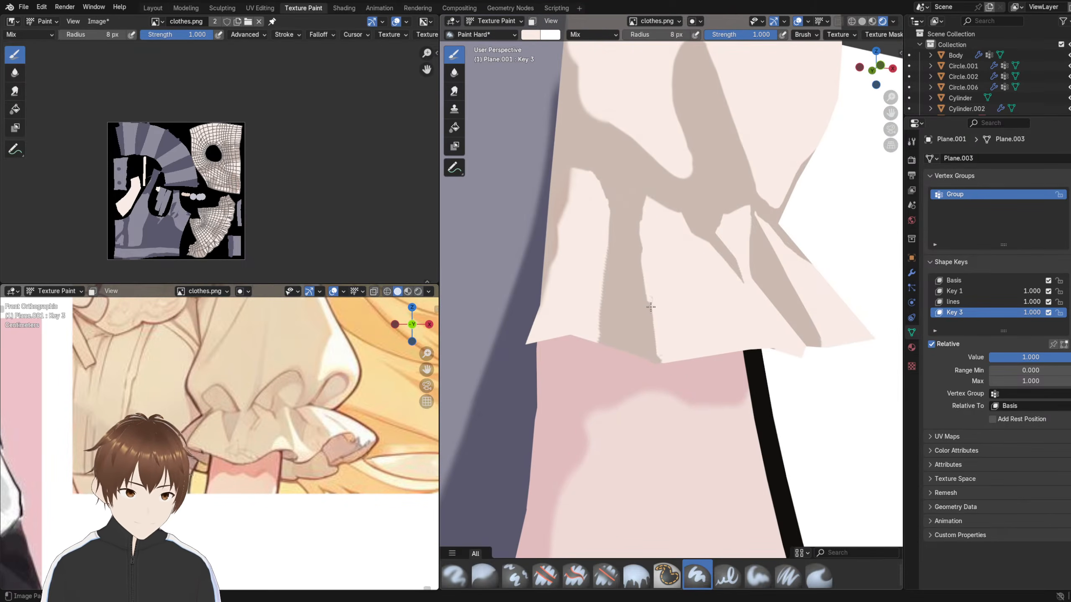
- Examine the finished front ruffle shadows from farther away and from below the sleeve
scroll(618, 302, down, 13)
middle_drag(644, 271, 632, 312)
scroll(671, 283, up, 3)
scroll(670, 285, down, 1)
scroll(650, 309, down, 1)
scroll(677, 315, up, 2)
middle_drag(690, 333, 675, 266)
scroll(705, 338, up, 8)
scroll(674, 263, up, 3)
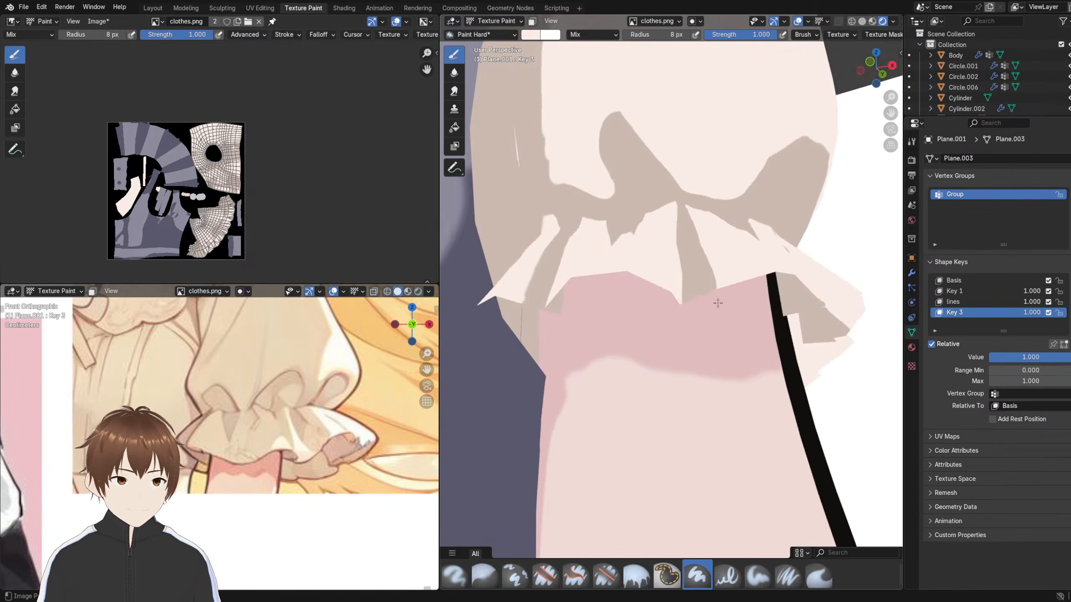
- Compare the sleeve in solid and rendered shading, check it on the whole character and inspect the ruffle's outer side
mouse_move(684, 217)
middle_down()
mouse_move(681, 172)
mouse_move(634, 248)
mouse_move(641, 274)
mouse_move(677, 244)
mouse_move(736, 238)
mouse_move(732, 228)
middle_up()
click(862, 20)
scroll(745, 231, down, 5)
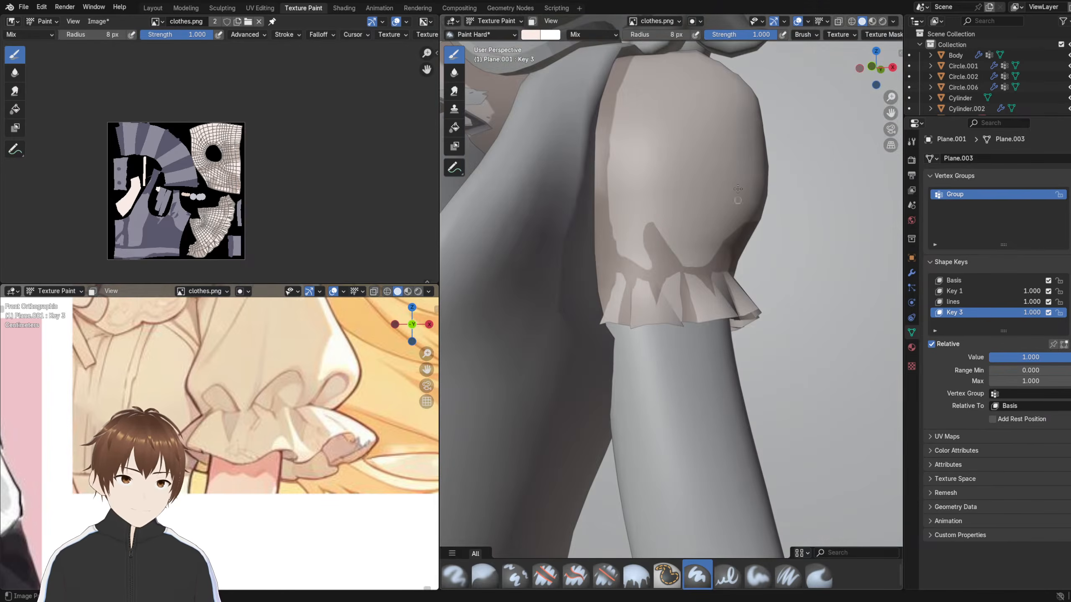
click(882, 21)
scroll(740, 232, down, 8)
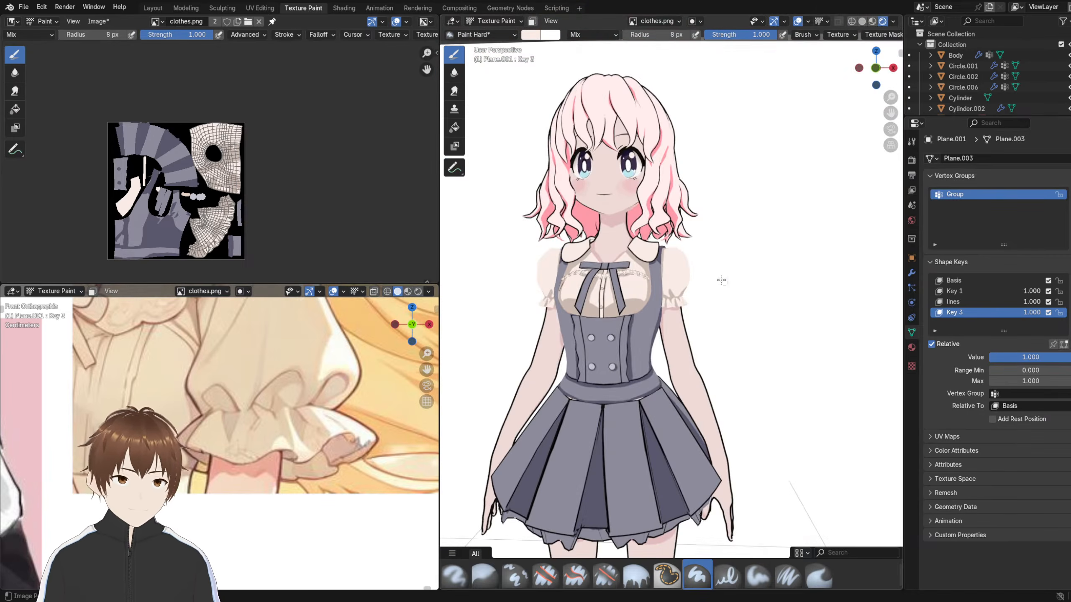
middle_drag(721, 281, 706, 256)
scroll(680, 277, up, 1)
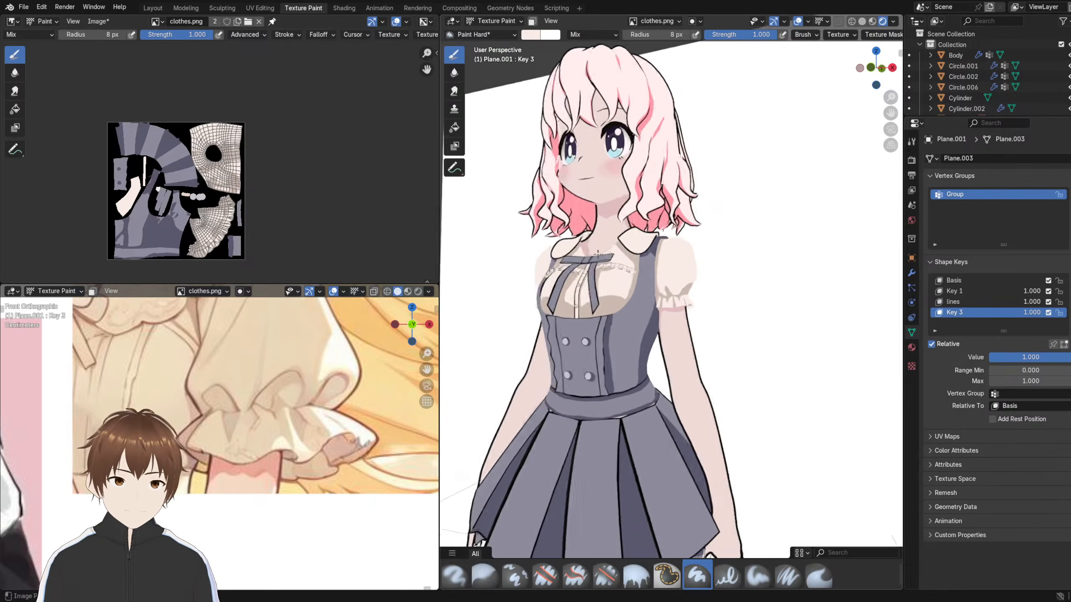
scroll(598, 253, up, 1)
middle_drag(598, 254, 651, 239)
scroll(671, 267, up, 6)
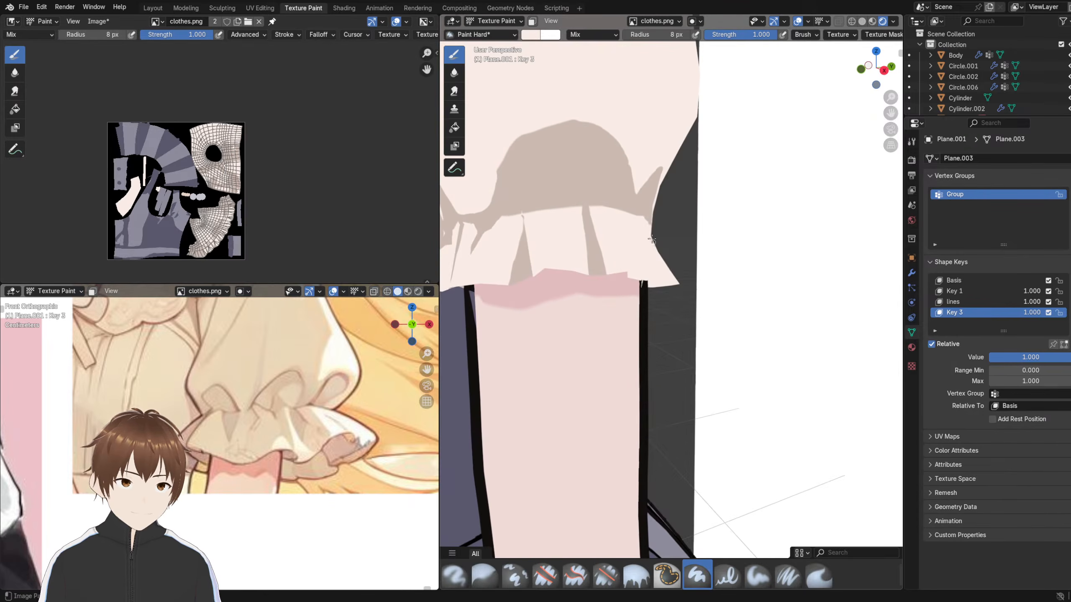
- Sample the shadow colour in rendered shading, then paint a shadow along the unpainted outer ruffle fold in solid shading
click(861, 21)
mouse_move(656, 250)
middle_down()
mouse_move(656, 278)
mouse_move(603, 275)
middle_up()
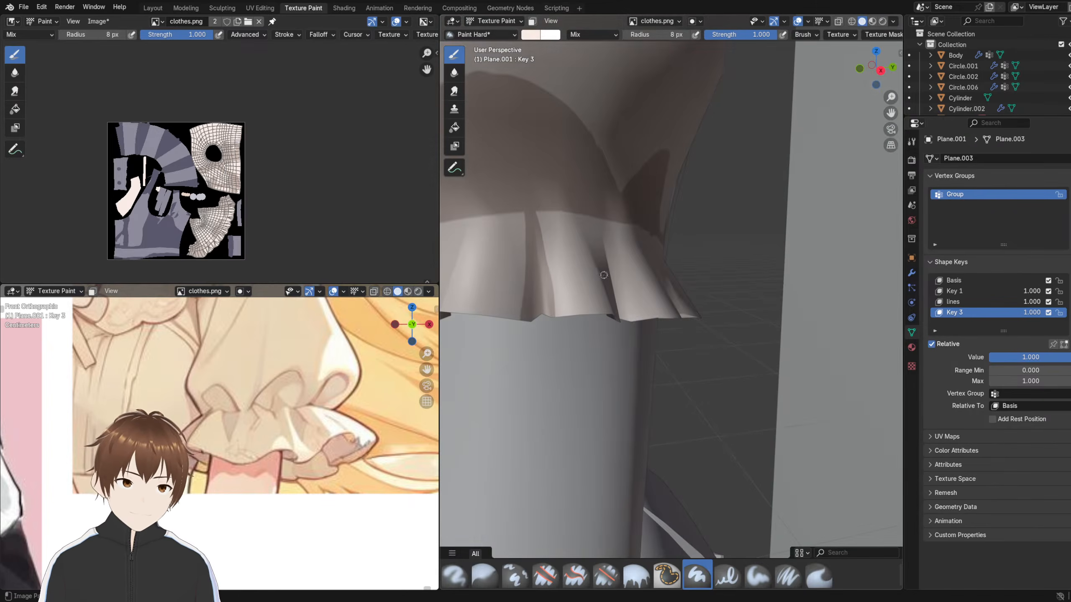
click(493, 25)
click(499, 91)
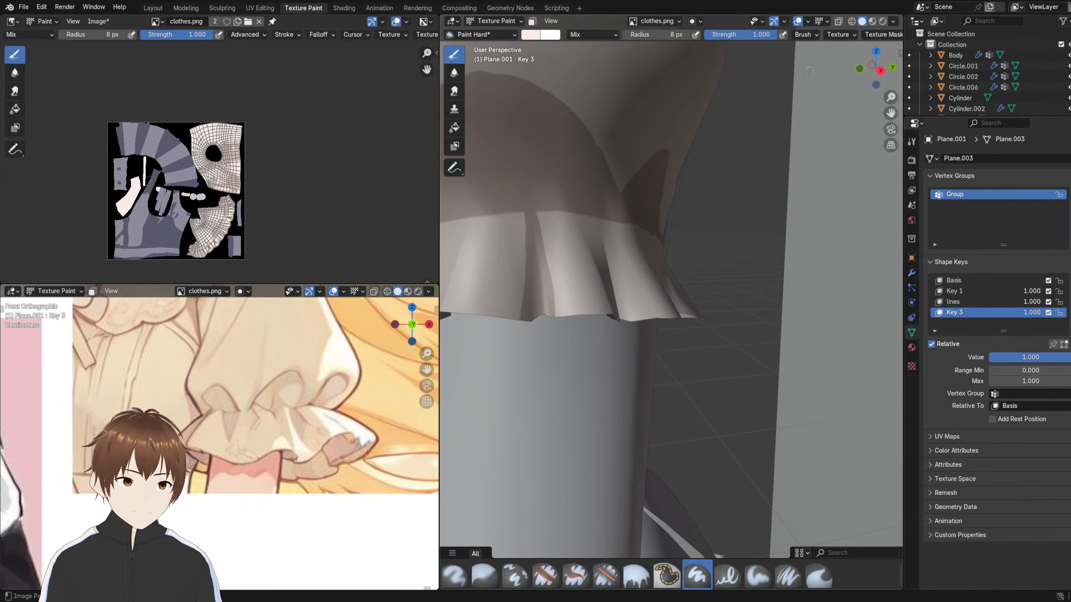
click(882, 21)
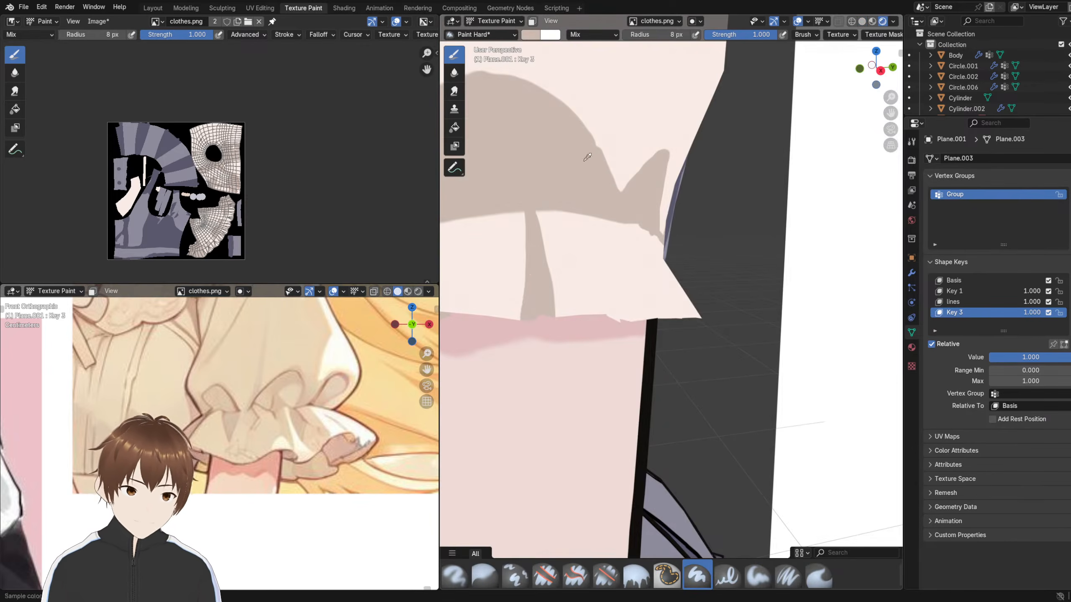
click(862, 21)
middle_drag(581, 237, 556, 207)
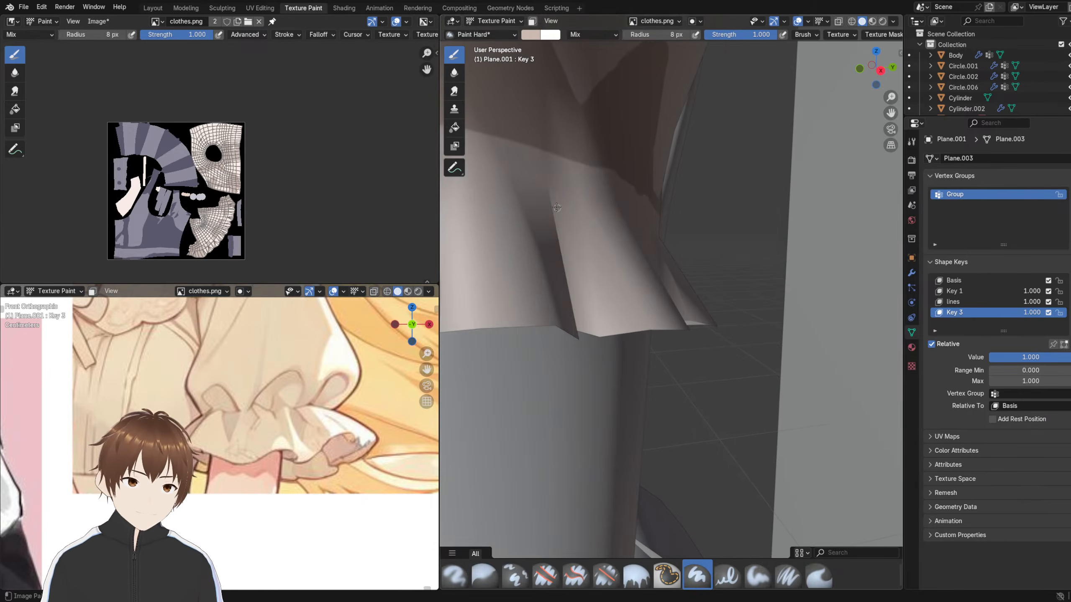
drag(548, 180, 579, 308)
mouse_move(563, 190)
mouse_down()
mouse_move(607, 335)
mouse_move(549, 153)
mouse_up()
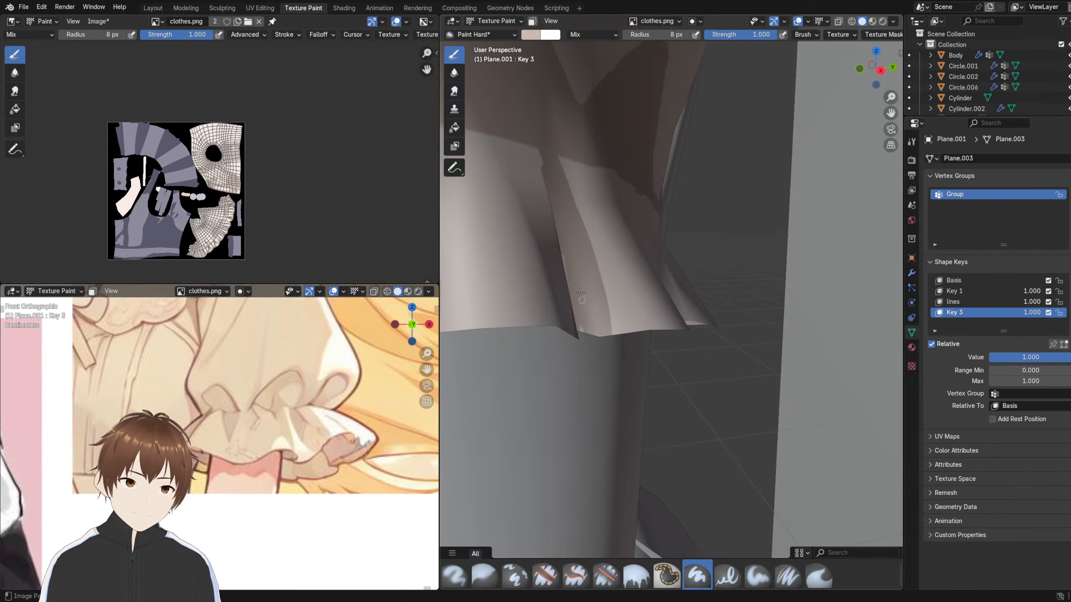
- Fill the light gaps inside the outer fold shadow up to the gathered band, working from both sides of the fold
mouse_move(602, 301)
middle_down()
mouse_move(718, 324)
mouse_move(700, 300)
middle_up()
mouse_move(576, 297)
mouse_down()
mouse_move(585, 272)
mouse_move(559, 208)
mouse_up()
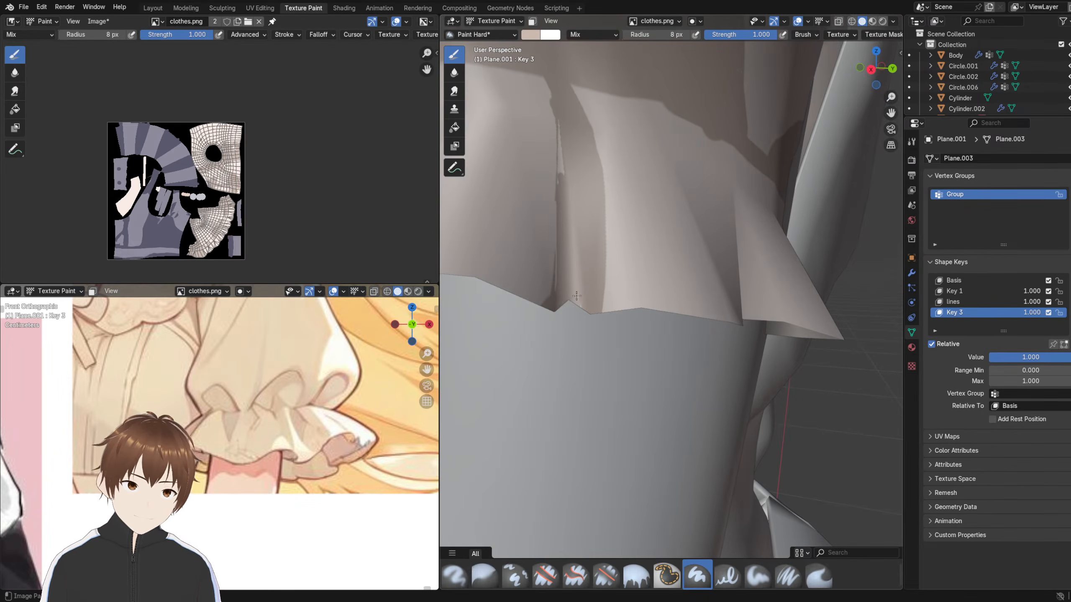
scroll(575, 254, down, 8)
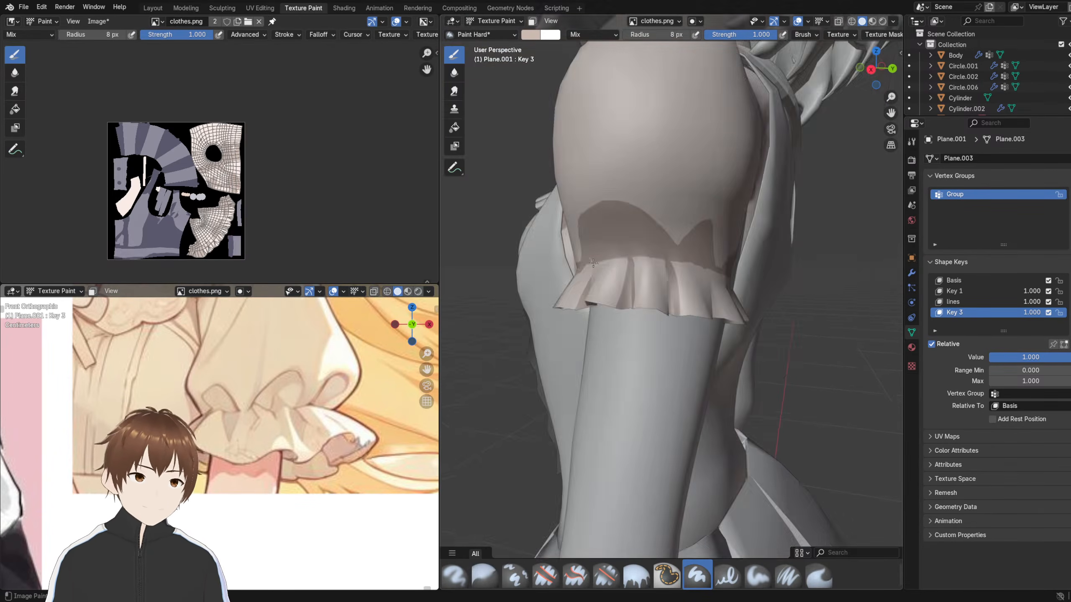
scroll(674, 253, up, 3)
middle_drag(725, 253, 654, 241)
scroll(650, 236, up, 4)
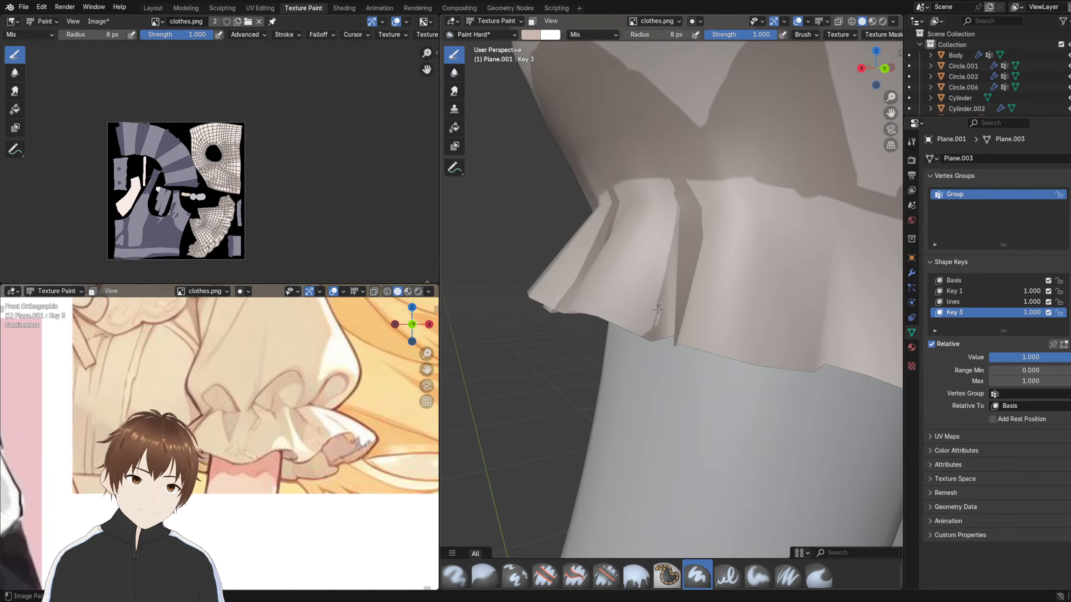
mouse_move(677, 232)
mouse_down()
mouse_move(641, 332)
mouse_move(676, 179)
mouse_up()
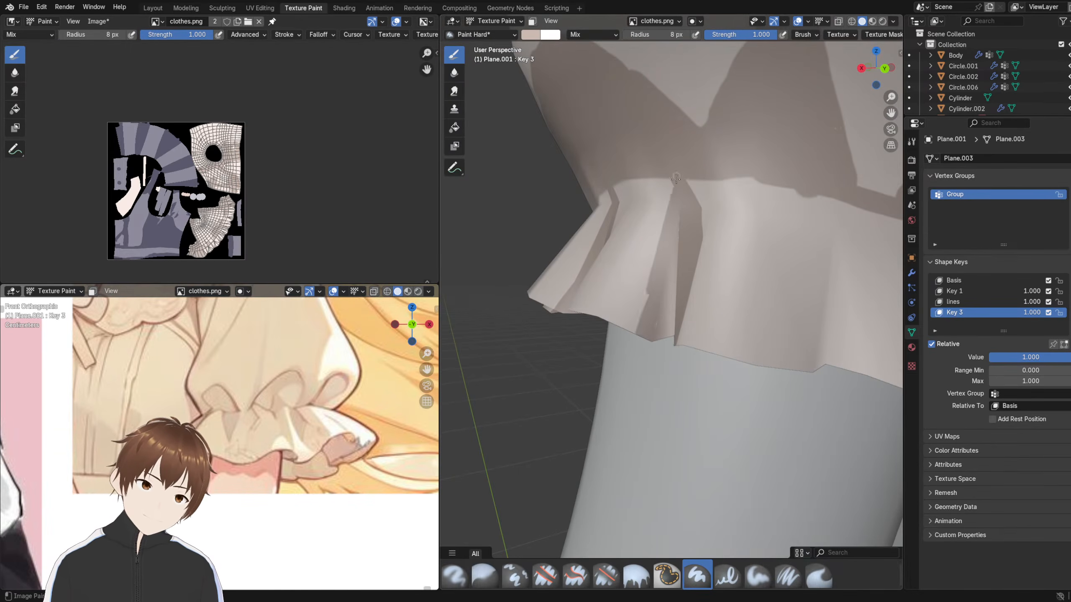
middle_drag(662, 307, 659, 305)
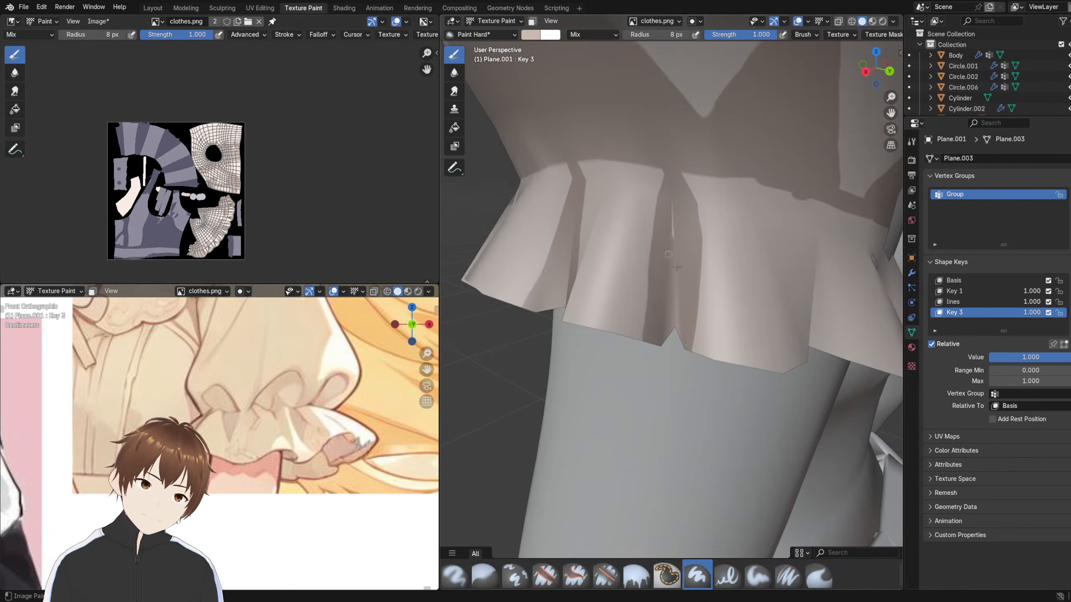
- Examine the outer fold shadows in rendered shading and check how the sleeve reads on the whole character
middle_drag(670, 202, 752, 204)
scroll(759, 194, down, 4)
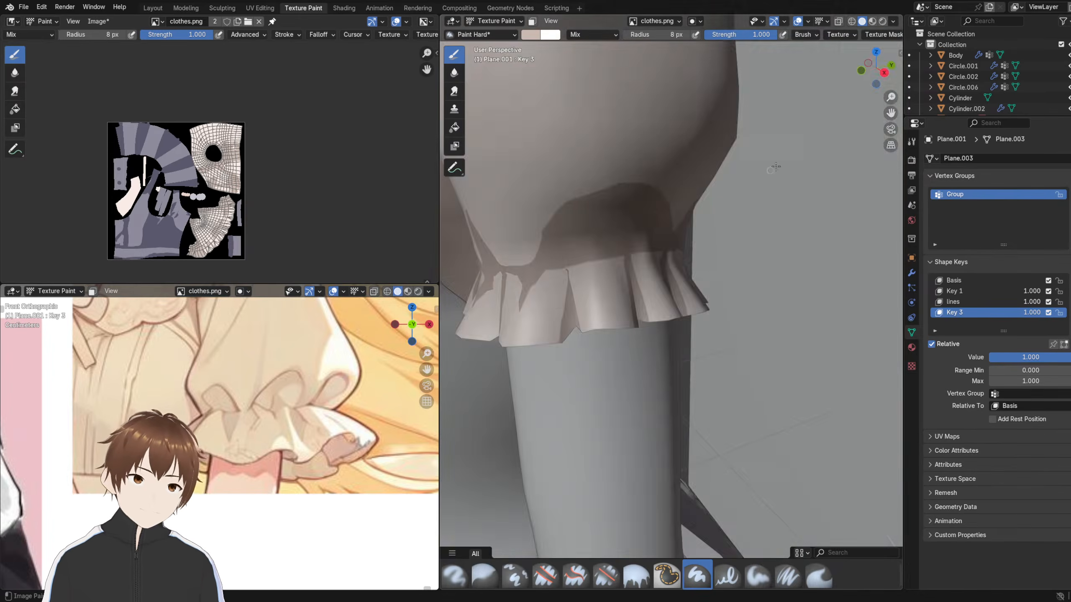
click(884, 21)
scroll(683, 194, down, 6)
mouse_move(629, 199)
middle_down()
mouse_move(533, 174)
mouse_move(647, 198)
mouse_move(617, 210)
mouse_move(643, 220)
mouse_move(617, 210)
mouse_move(645, 217)
mouse_move(700, 203)
mouse_move(618, 215)
mouse_move(673, 214)
mouse_move(635, 217)
middle_up()
scroll(631, 204, down, 3)
scroll(627, 215, up, 4)
scroll(693, 204, down, 6)
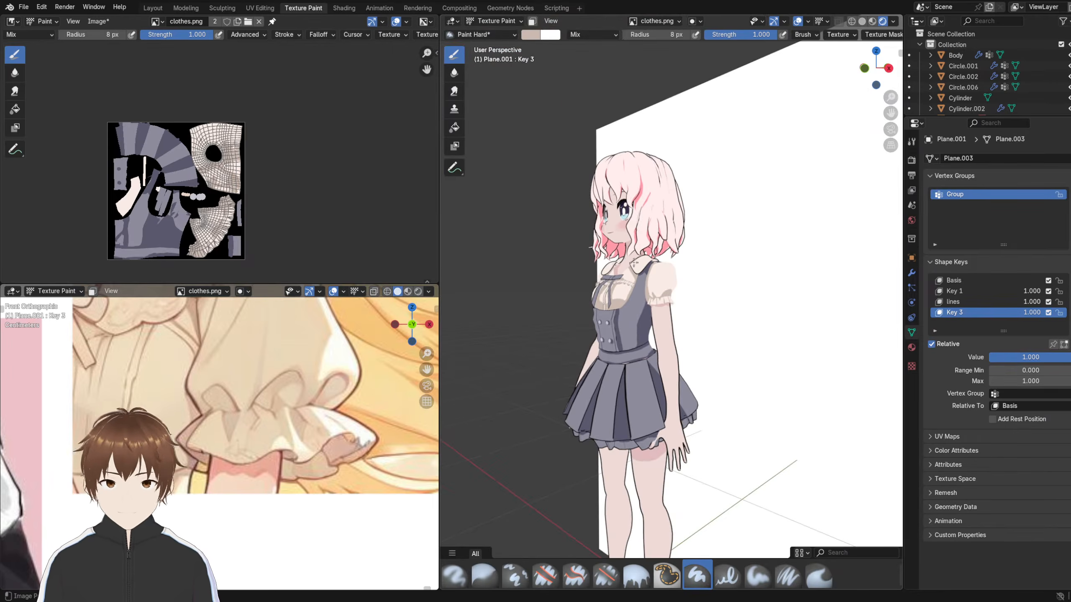
- Refine the edges of the ruffle's middle fold shadows with sampled shadow and light colours, widening the central fold toward the hem
scroll(633, 263, up, 5)
middle_drag(620, 259, 644, 270)
scroll(644, 279, up, 5)
scroll(624, 280, up, 5)
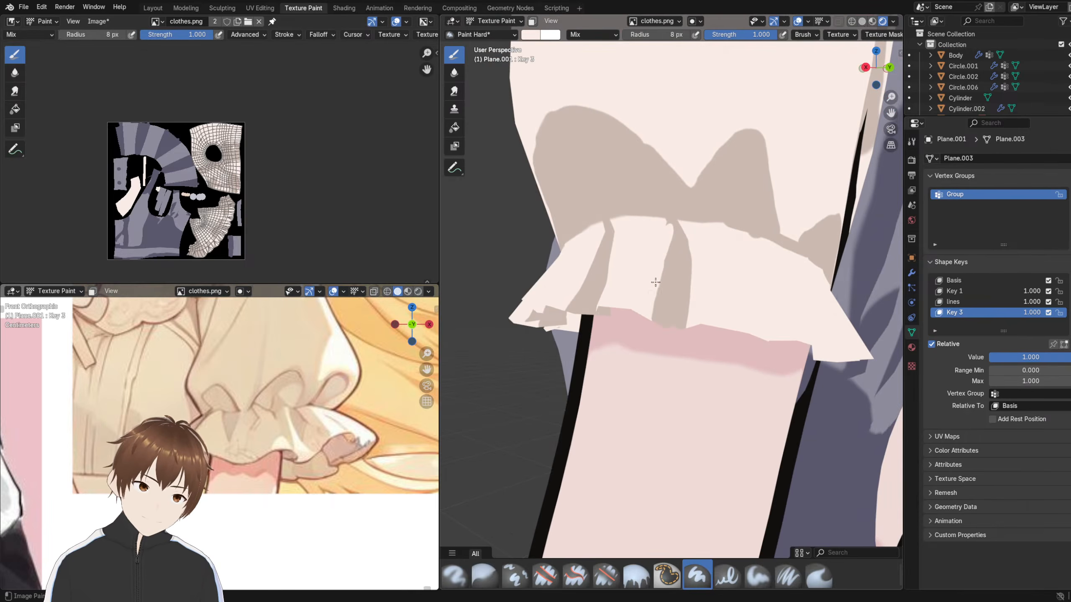
middle_drag(697, 308, 694, 313)
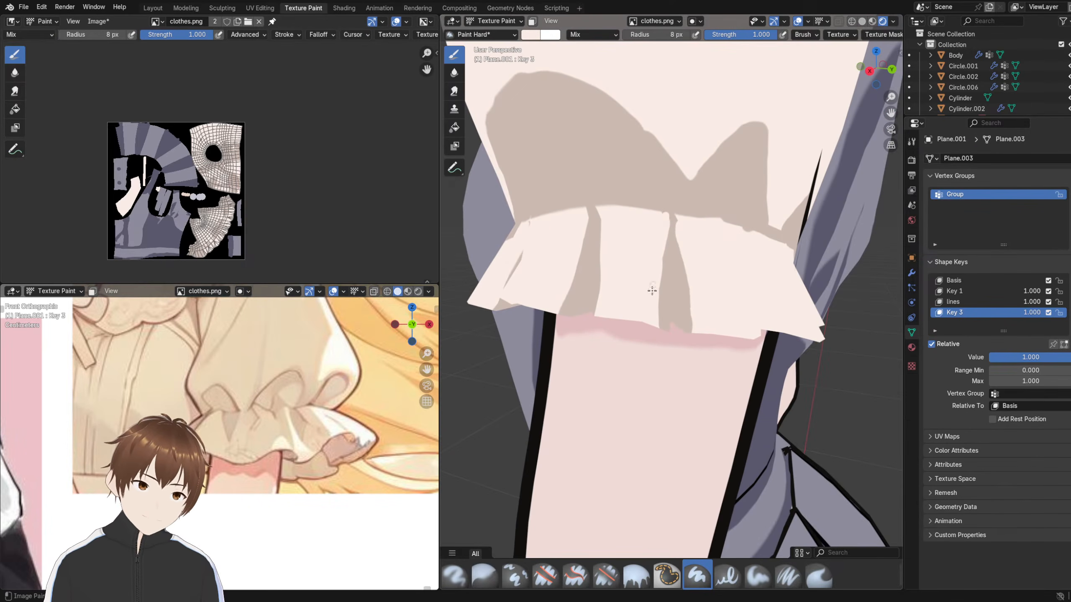
key(s)
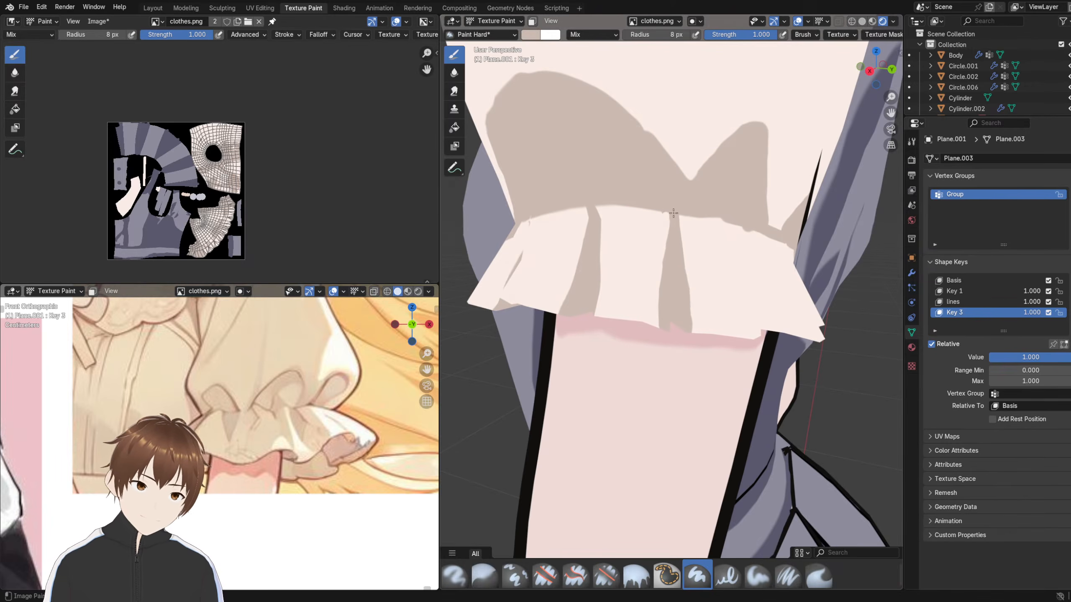
middle_drag(665, 319, 641, 256)
key(s)
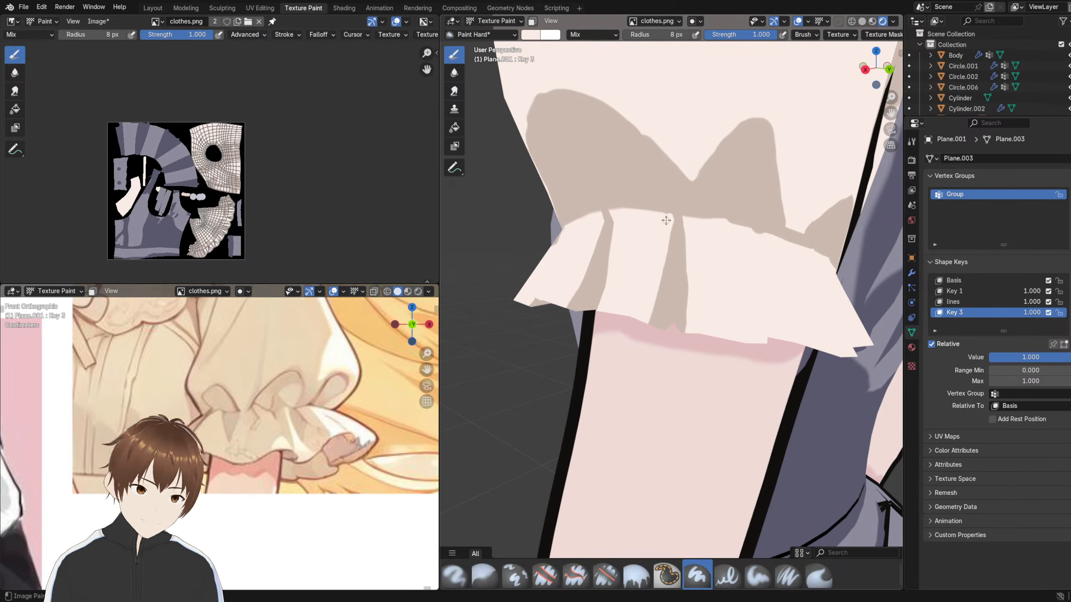
- Examine how the ruffle fold shadows read on the whole character from the side and front
middle_drag(654, 230, 663, 255)
scroll(720, 248, down, 5)
scroll(716, 246, down, 4)
scroll(586, 236, up, 4)
scroll(679, 262, up, 4)
scroll(663, 255, down, 7)
middle_drag(598, 255, 683, 261)
scroll(688, 239, up, 3)
scroll(685, 228, down, 3)
scroll(692, 248, down, 3)
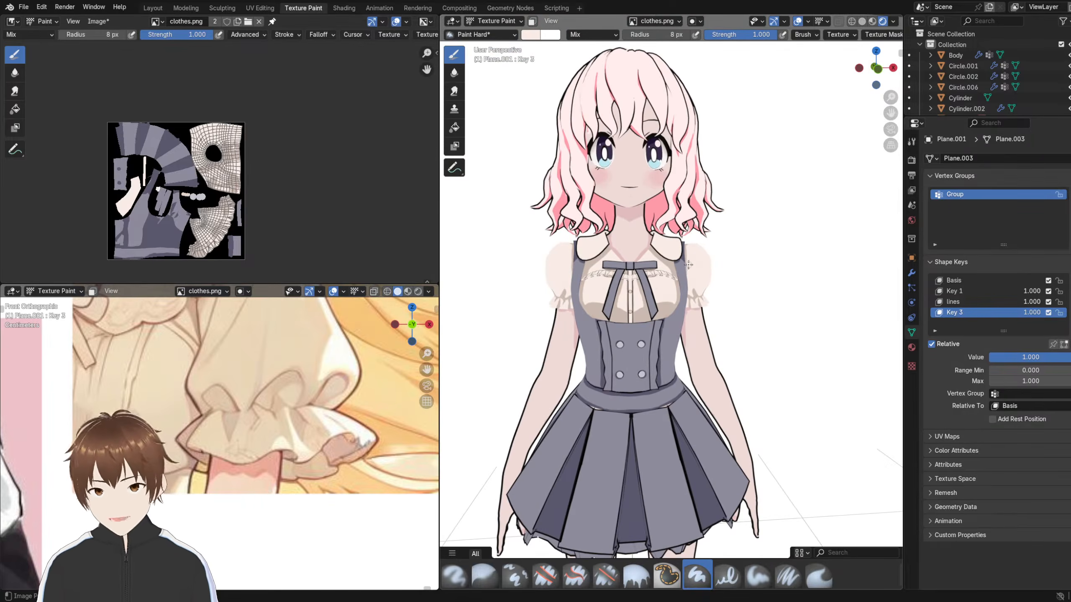
middle_drag(694, 277, 674, 277)
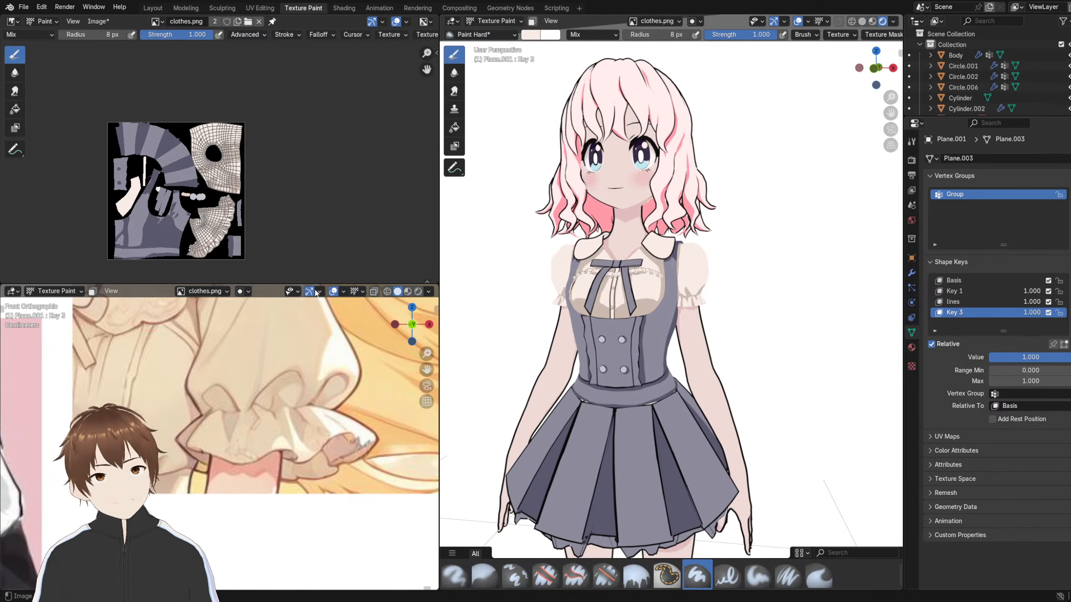
- Browse the illustrated clothing references around the blouse sleeve for other examples of sleeve shading
scroll(254, 391, down, 3)
scroll(659, 281, up, 3)
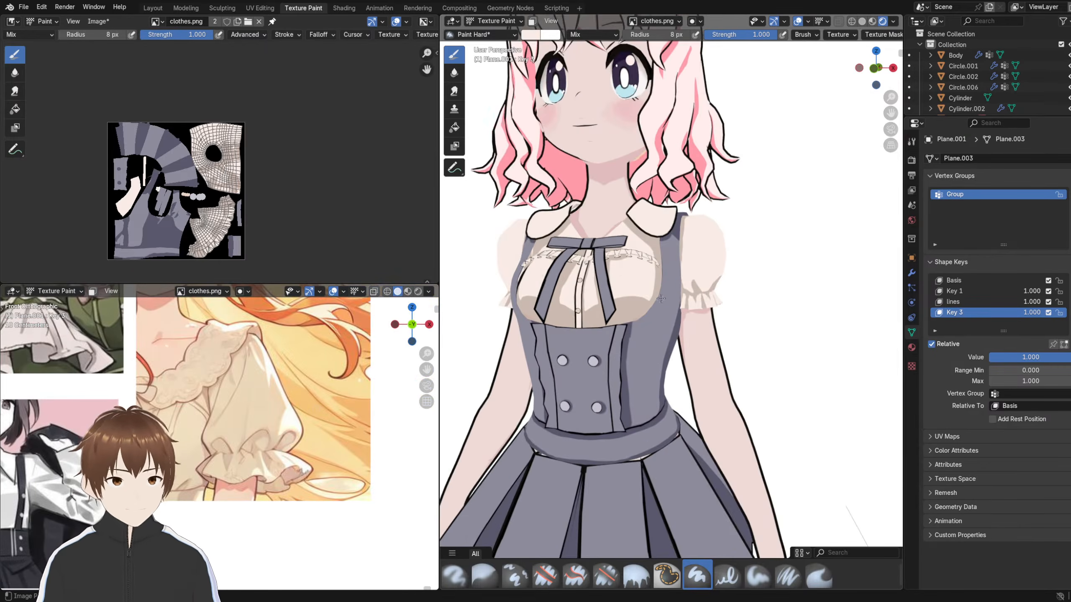
scroll(221, 392, down, 3)
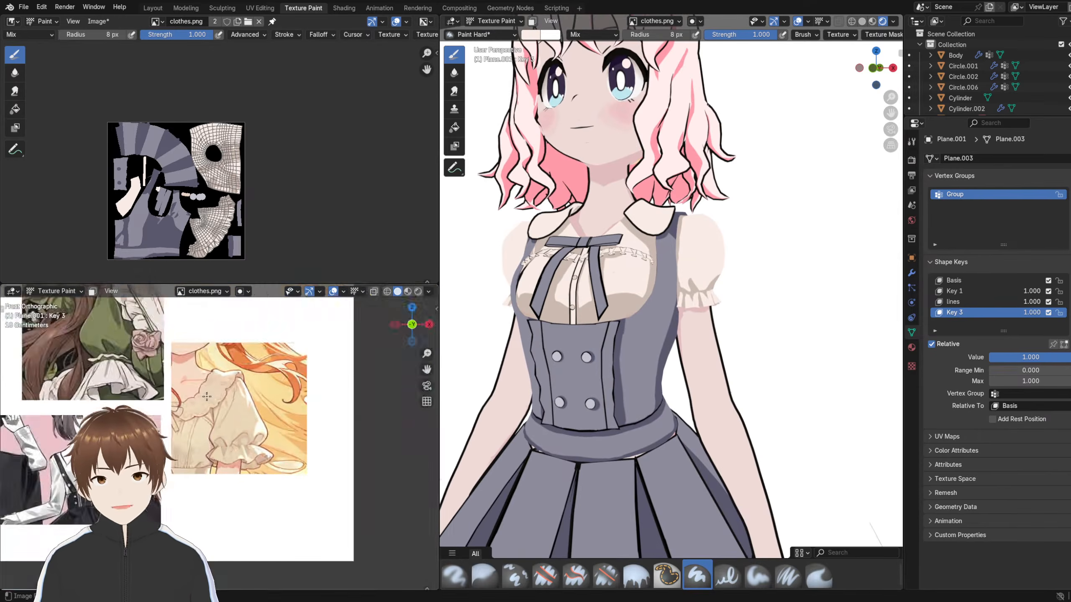
shift+middle_drag(185, 371, 289, 370)
shift+middle_drag(25, 367, 241, 415)
shift+middle_drag(296, 395, 136, 458)
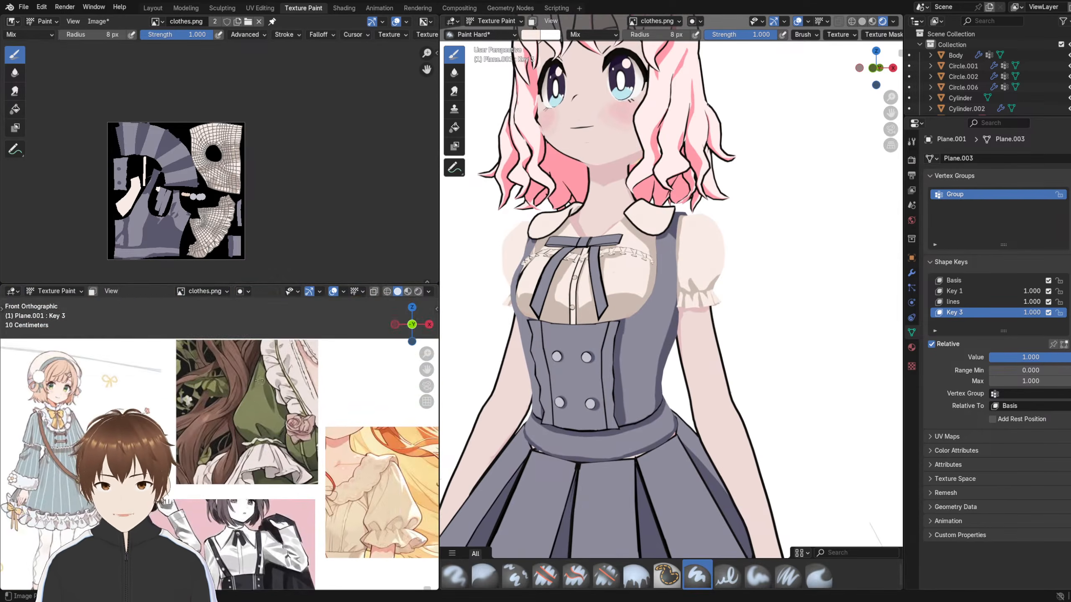
mouse_move(251, 392)
shift+middle_down()
mouse_move(287, 322)
mouse_move(257, 374)
shift+middle_up()
scroll(258, 375, up, 3)
scroll(276, 352, down, 2)
shift+middle_drag(348, 371, 230, 366)
shift+middle_drag(163, 312, 195, 367)
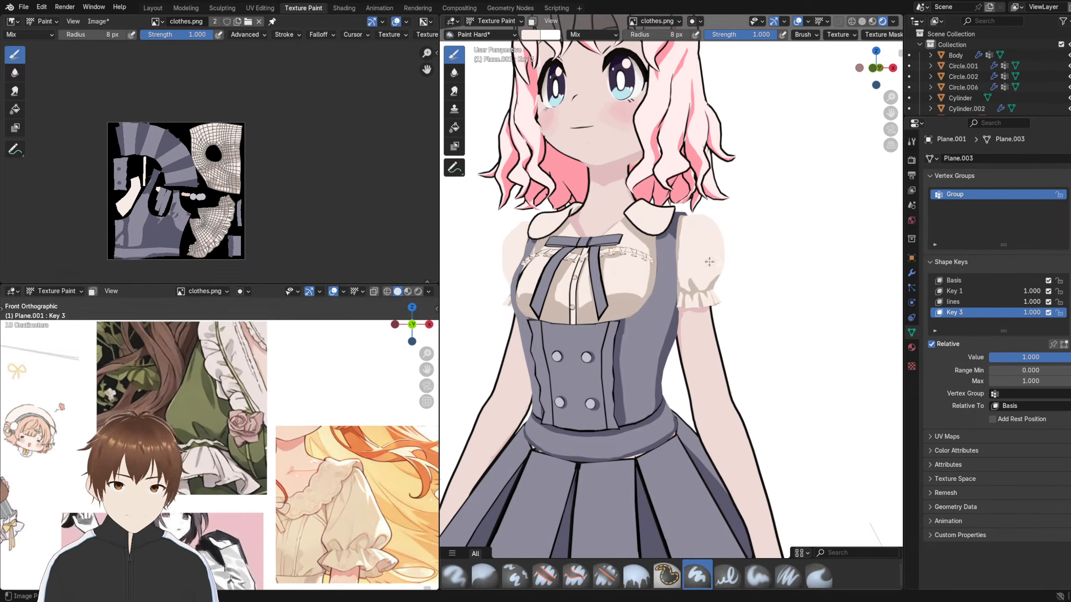
- Find the outfit photo in the reference board and examine its puffed sleeve up close
scroll(310, 434, down, 7)
shift+middle_drag(270, 463, 411, 309)
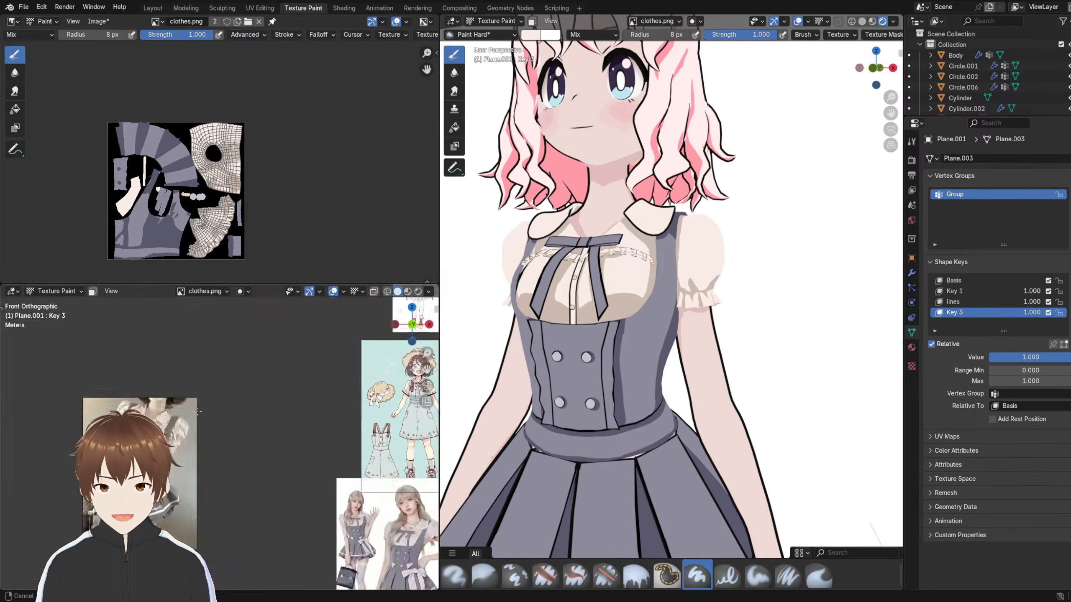
scroll(156, 425, up, 7)
shift+middle_drag(158, 425, 163, 467)
scroll(266, 410, up, 2)
shift+middle_drag(346, 376, 278, 384)
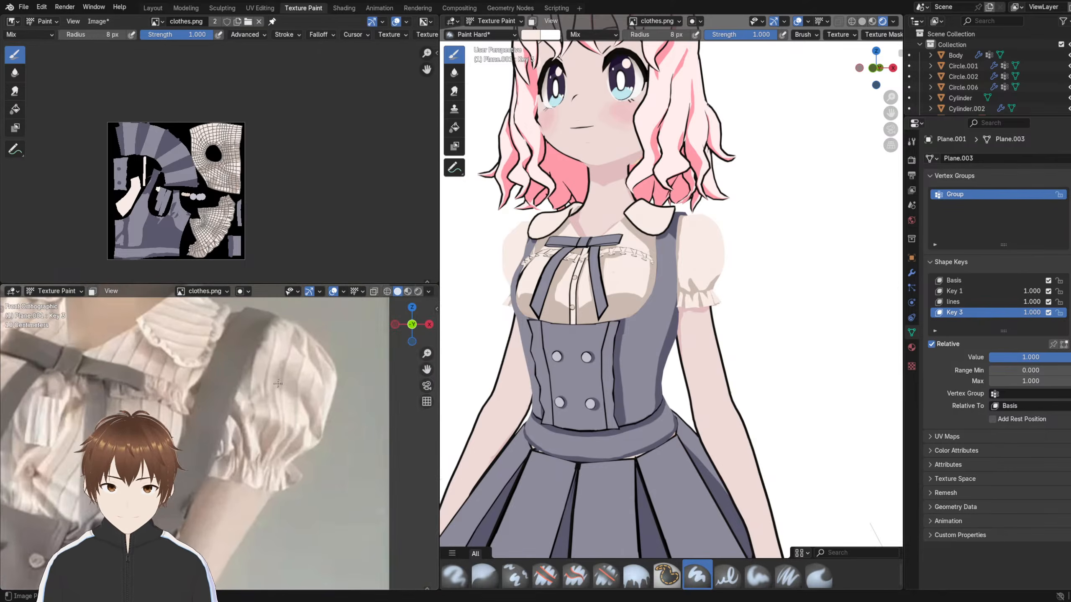
- Reshape the inner gather shadow above the ruffle into a sharper peak using sampled shadow and light colours
scroll(677, 302, up, 5)
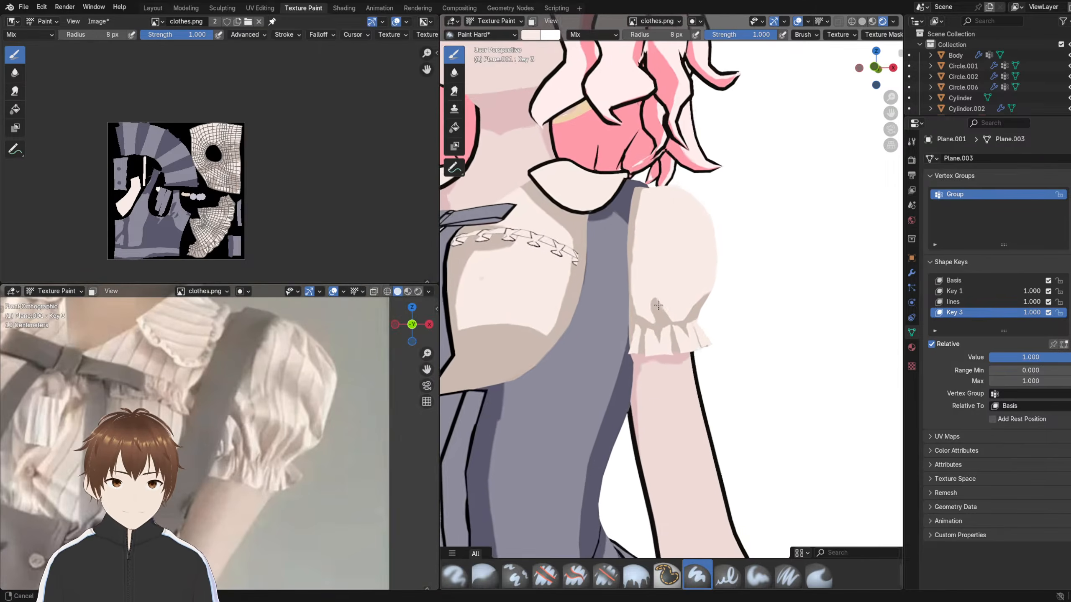
scroll(660, 305, up, 2)
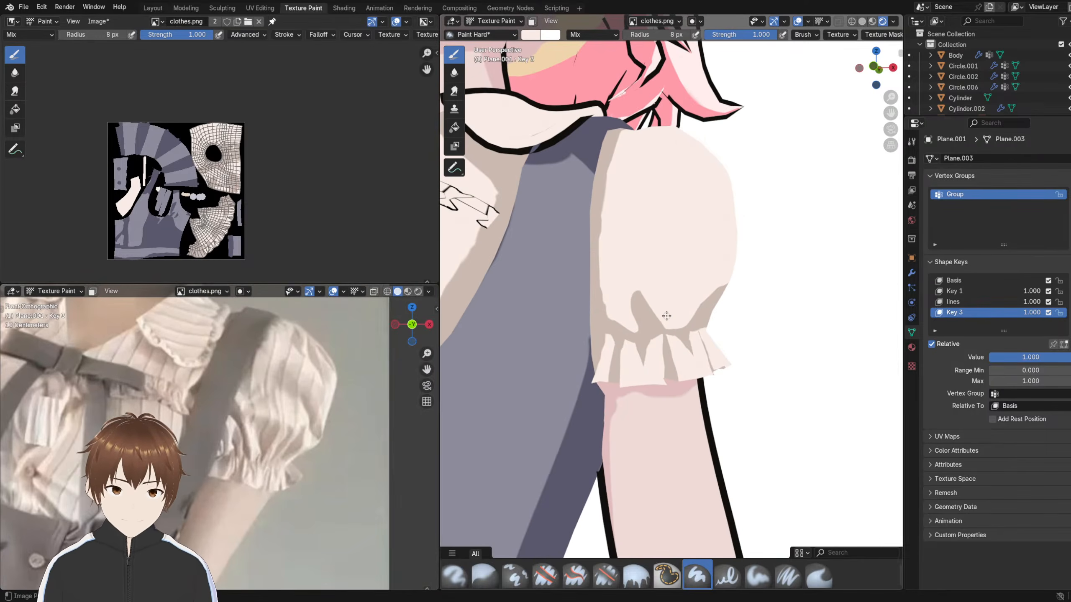
middle_drag(664, 291, 679, 291)
scroll(680, 294, up, 1)
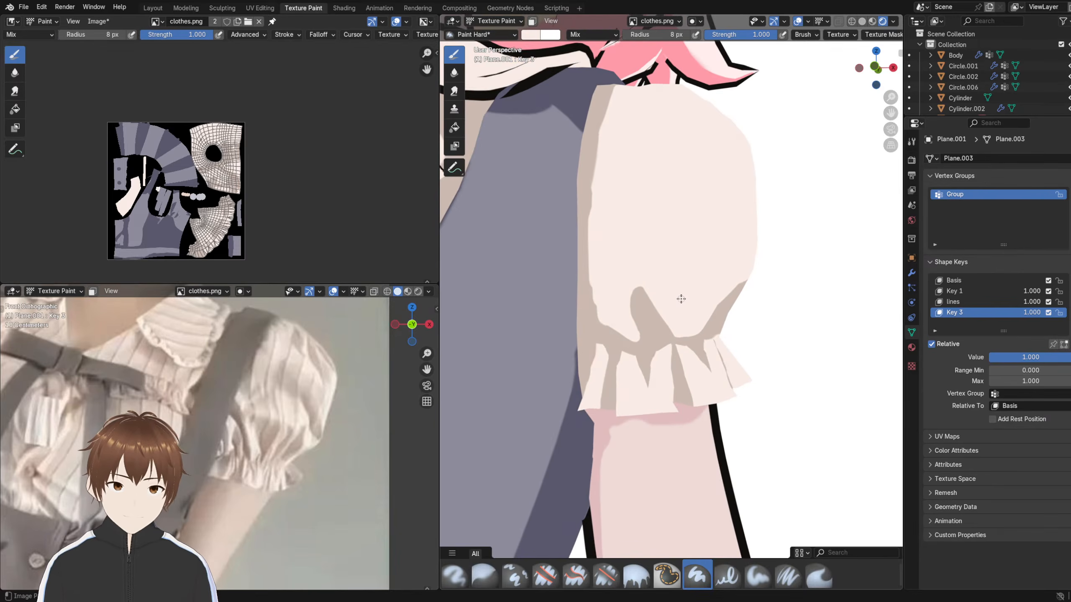
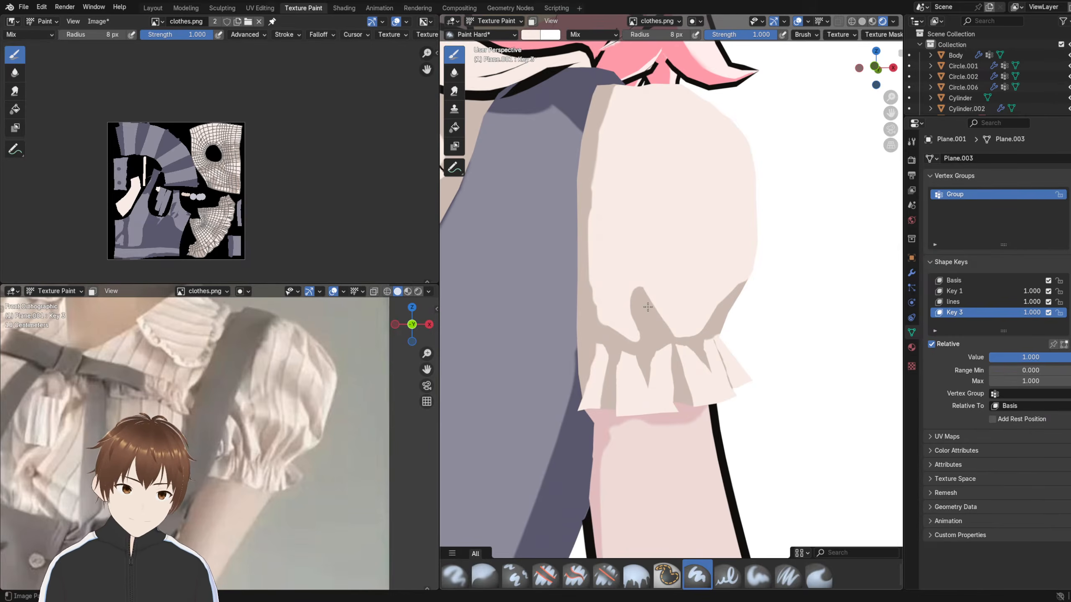
key(s)
mouse_move(634, 286)
mouse_down()
mouse_move(638, 311)
mouse_move(631, 296)
mouse_up()
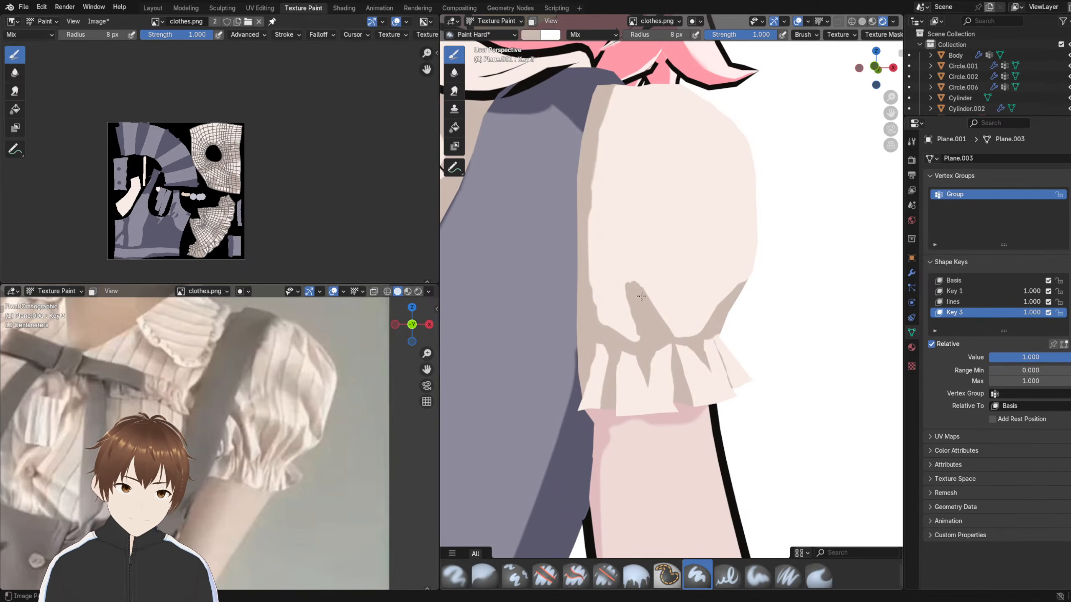
key(s)
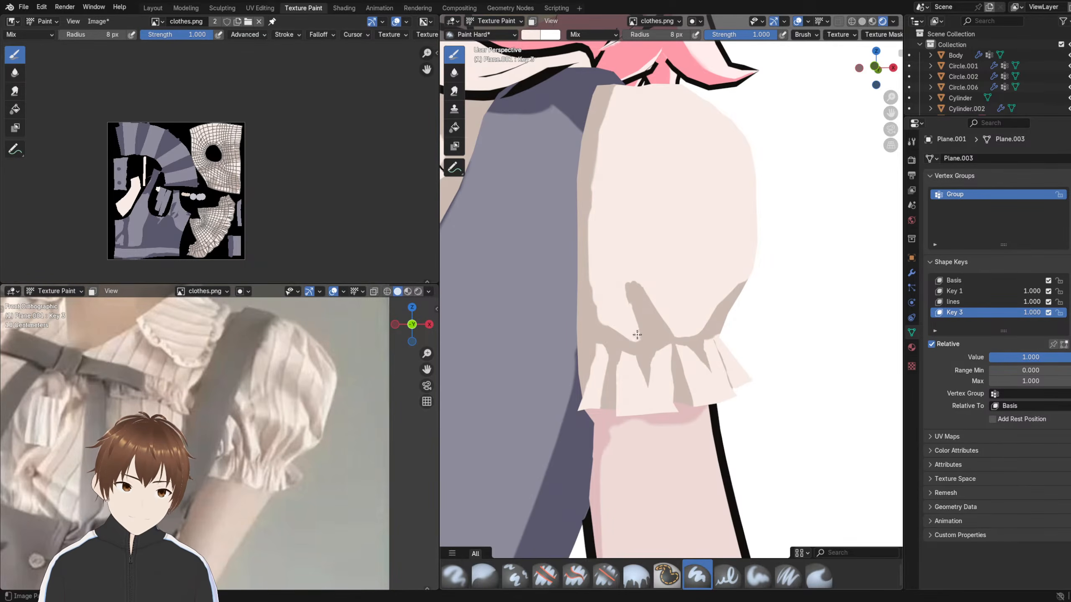
mouse_move(633, 326)
mouse_down()
mouse_move(630, 281)
mouse_move(650, 262)
mouse_up()
middle_drag(650, 262, 655, 265)
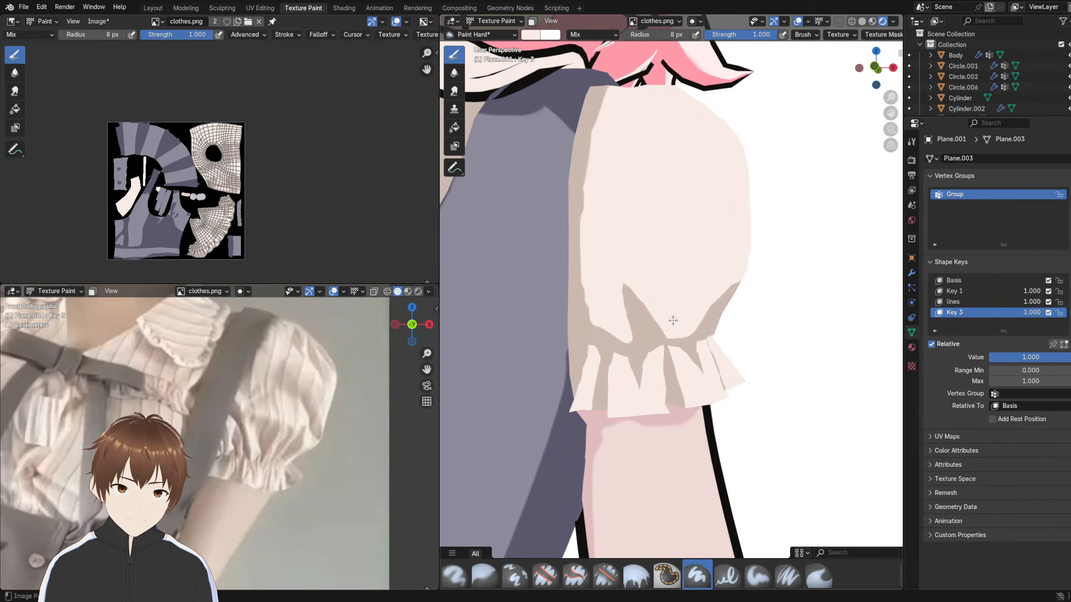
- Paint an additional pointed gather shadow rising from the ruffle band between the two existing sleeve shadows
click(681, 337)
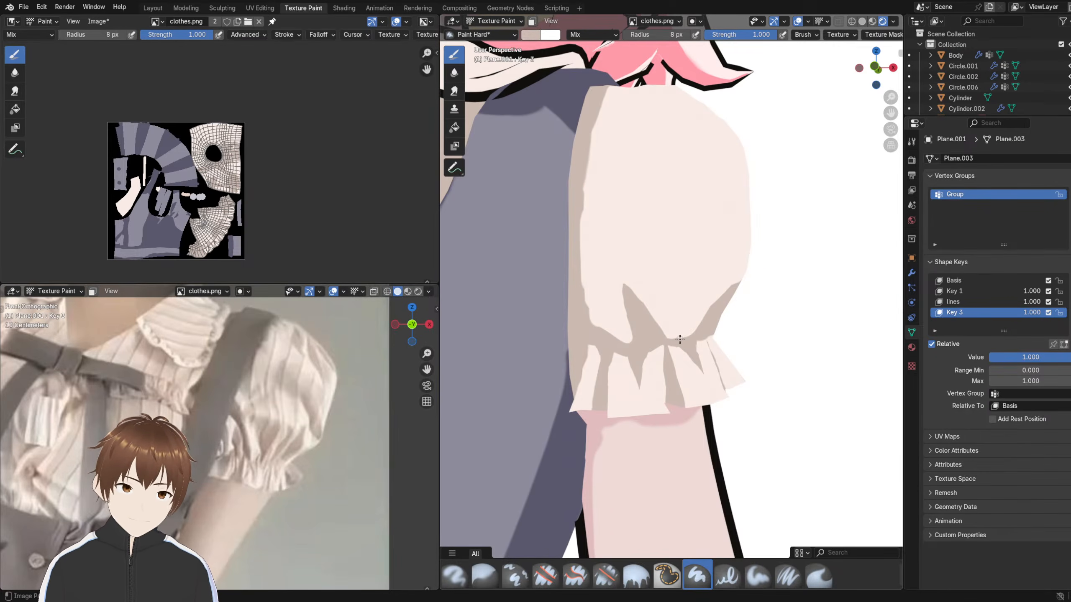
mouse_move(679, 341)
mouse_down()
mouse_move(680, 280)
mouse_move(679, 337)
mouse_up()
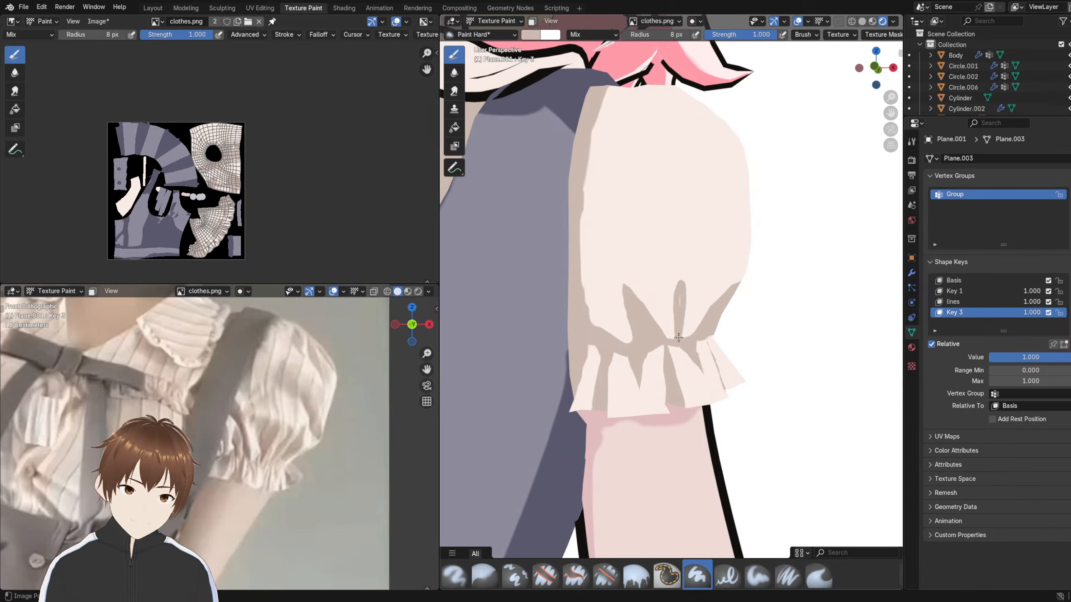
mouse_move(661, 311)
middle_down()
mouse_move(727, 310)
mouse_move(648, 302)
mouse_move(675, 317)
mouse_move(648, 314)
middle_up()
key(ctrl+z)
scroll(675, 315, up, 1)
mouse_move(634, 338)
mouse_down()
mouse_move(652, 324)
mouse_move(649, 312)
mouse_move(643, 324)
mouse_up()
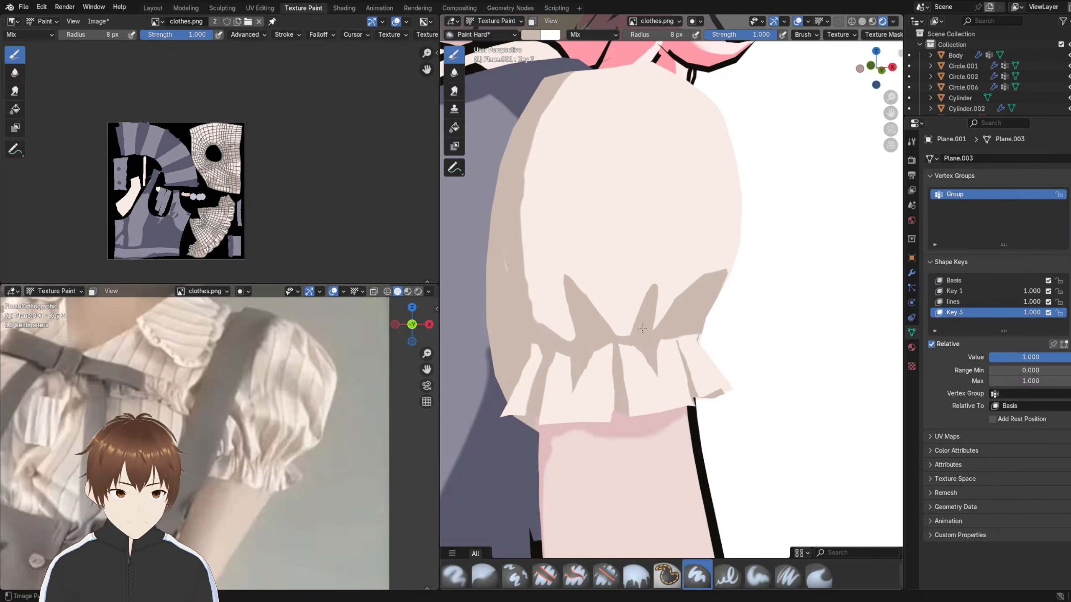
- Check the gather shadows from farther away and compare the sleeve with the outfit photo
middle_drag(643, 321, 651, 291)
scroll(679, 327, down, 7)
scroll(695, 296, down, 3)
scroll(651, 291, down, 3)
scroll(656, 290, up, 8)
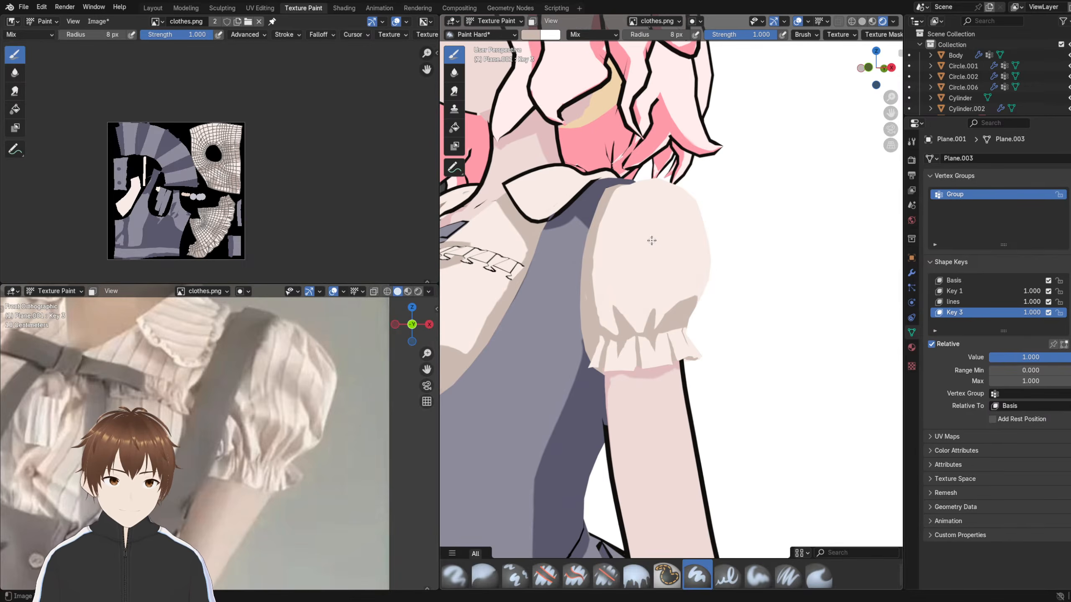
shift+middle_drag(632, 223, 643, 231)
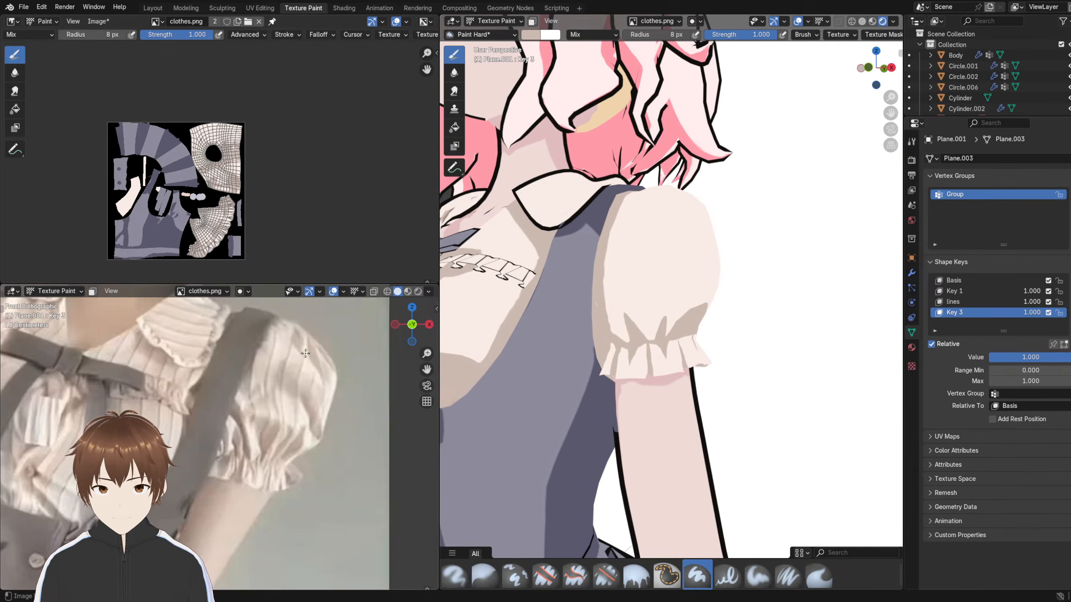
middle_drag(678, 227, 669, 217)
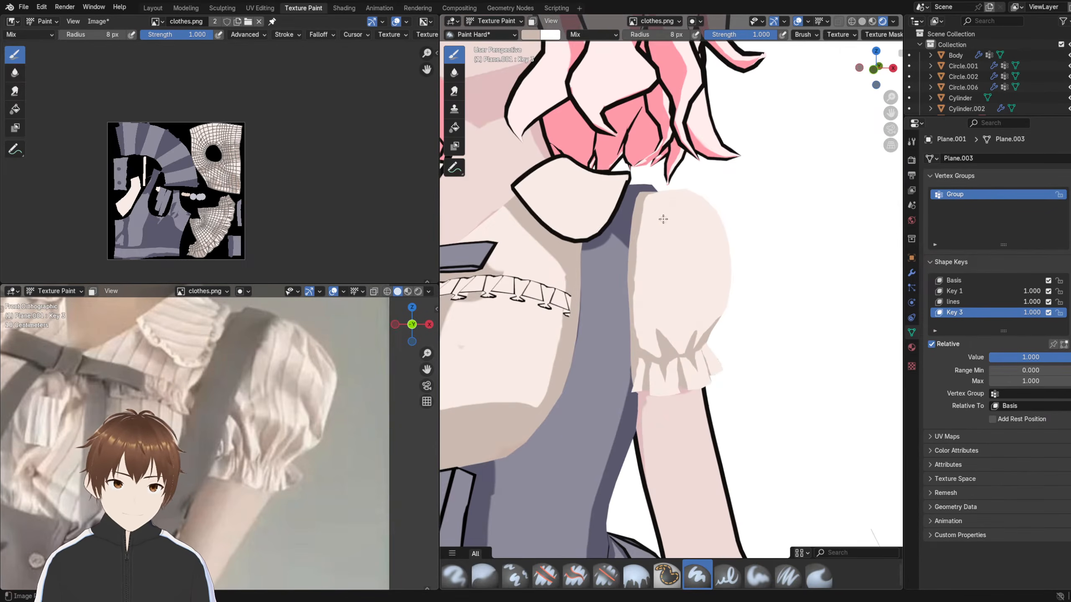
drag(663, 219, 711, 295)
key(ctrl+z)
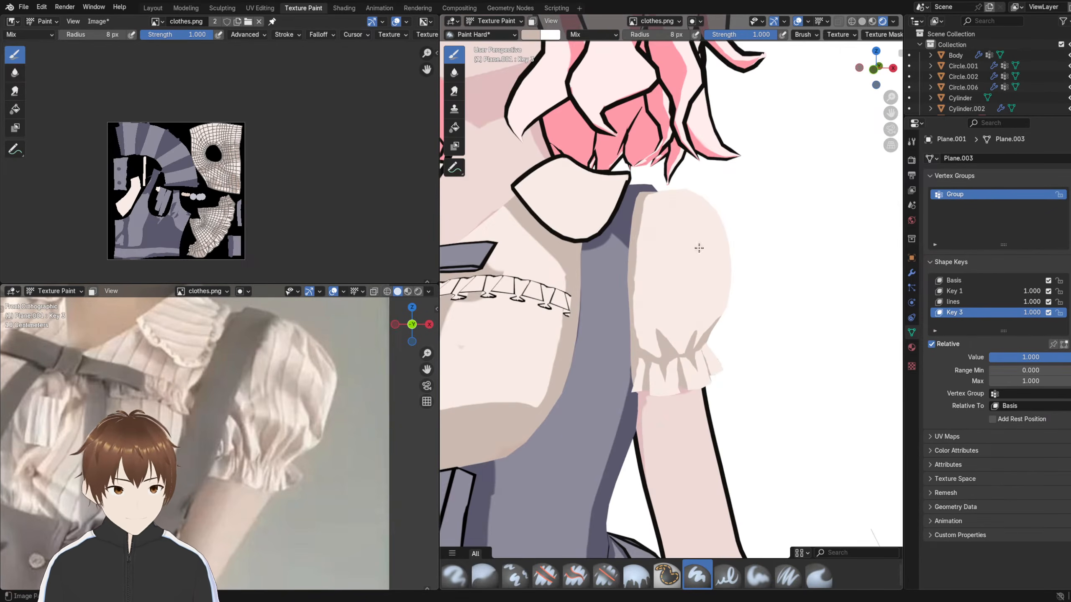
- Check the sleeve on the whole character and compare it with the full-outfit photo in the references
mouse_move(693, 257)
middle_down()
mouse_move(617, 259)
mouse_move(667, 210)
middle_up()
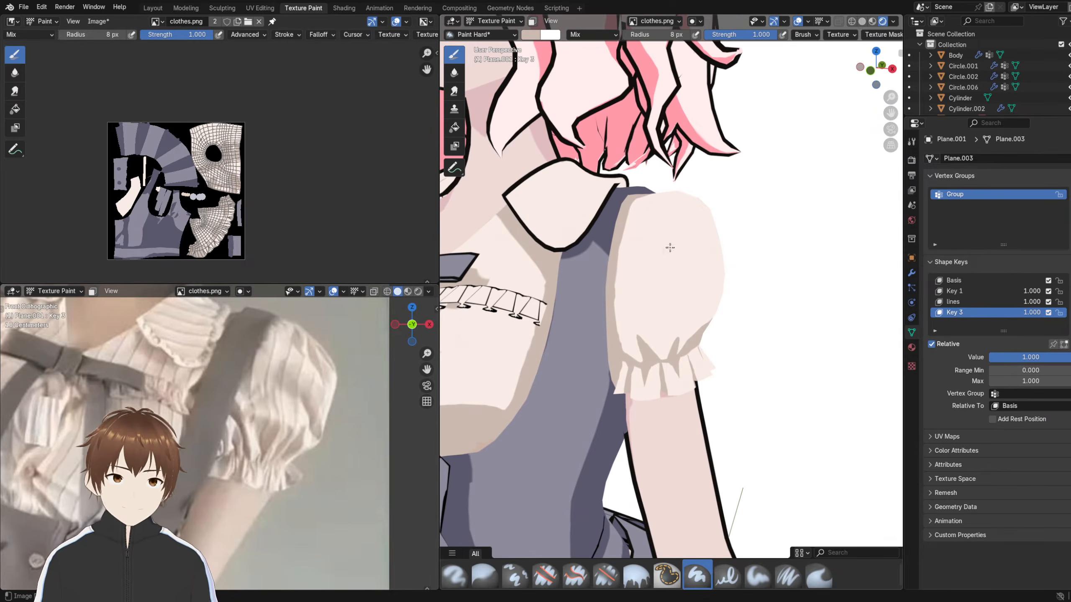
mouse_move(670, 248)
middle_down()
mouse_move(719, 244)
mouse_move(595, 221)
mouse_move(693, 231)
mouse_move(670, 240)
middle_up()
scroll(684, 230, down, 6)
scroll(656, 228, up, 1)
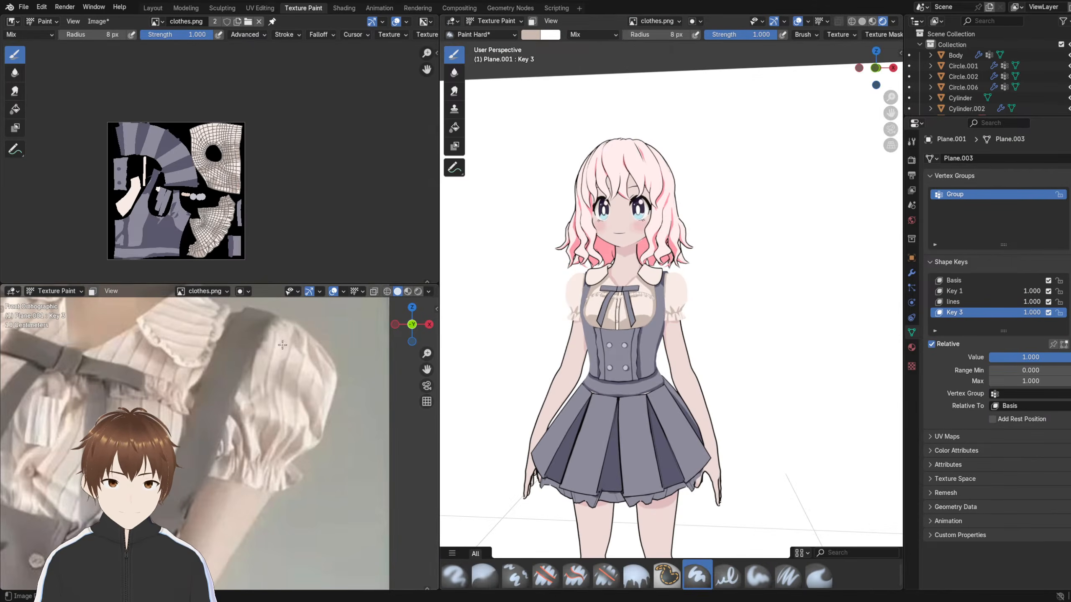
scroll(186, 398, down, 8)
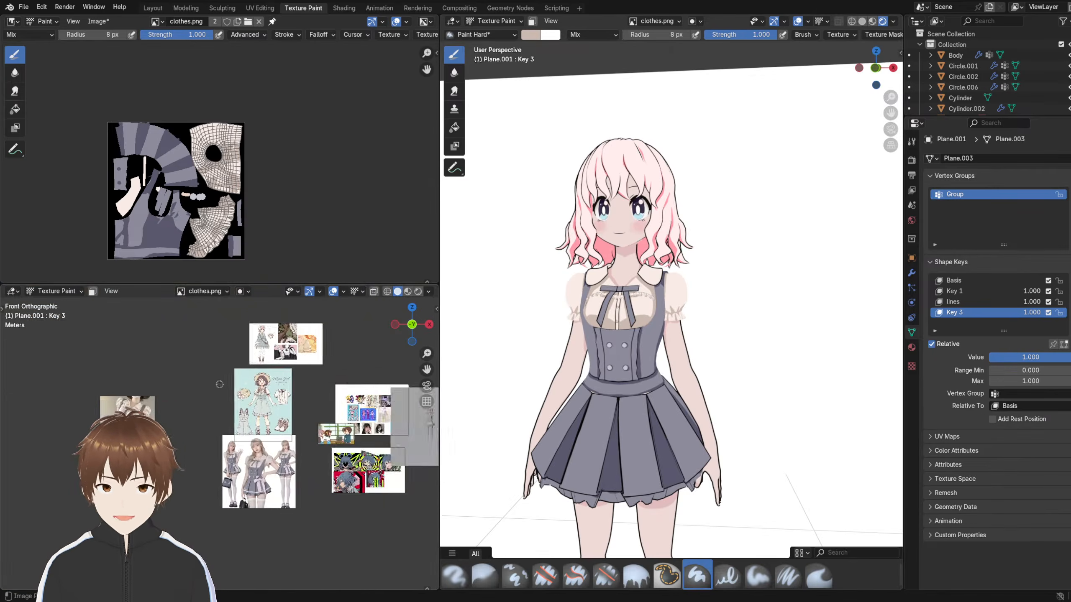
scroll(252, 438, up, 6)
shift+middle_drag(251, 437, 337, 388)
scroll(298, 380, up, 1)
scroll(303, 379, down, 4)
scroll(236, 393, up, 5)
shift+middle_drag(223, 390, 321, 427)
scroll(202, 403, up, 1)
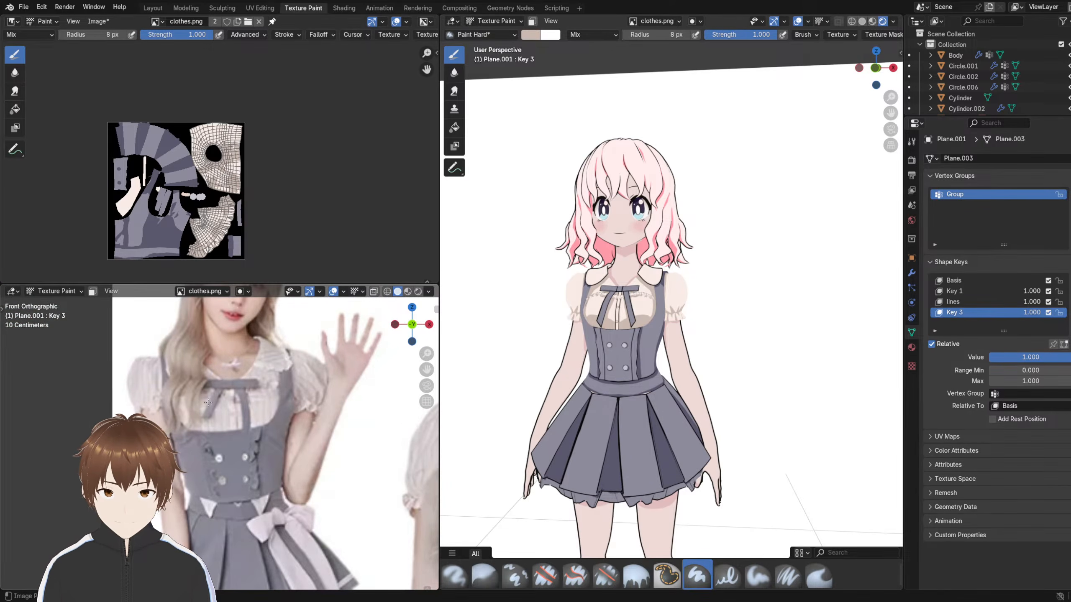
scroll(625, 294, up, 8)
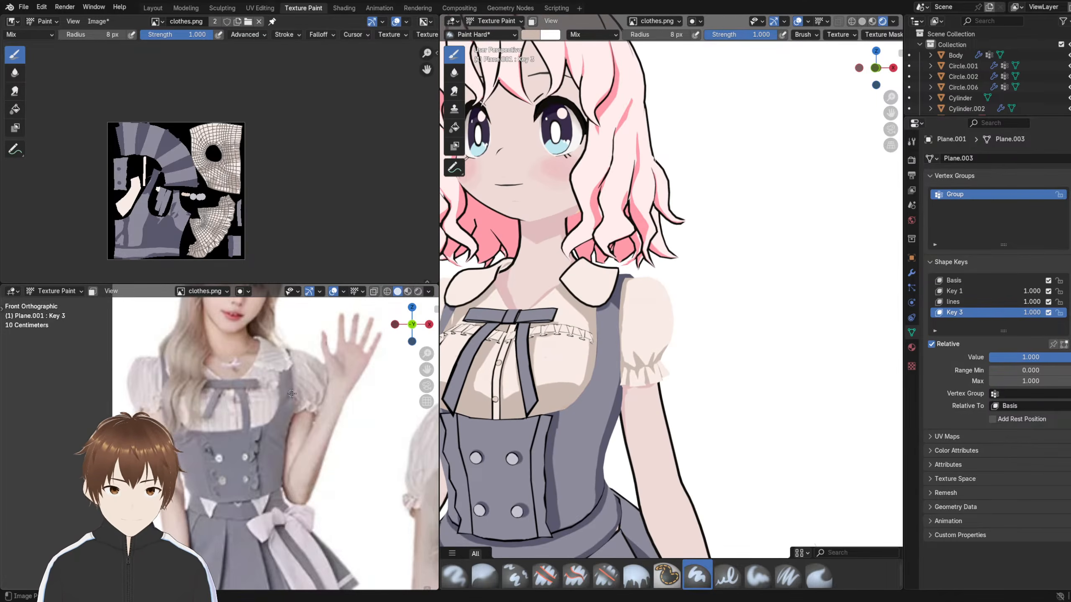
- Look through the illustrated outfit references and return to the frilled blouse sleeve illustration
scroll(296, 392, down, 8)
scroll(309, 387, up, 8)
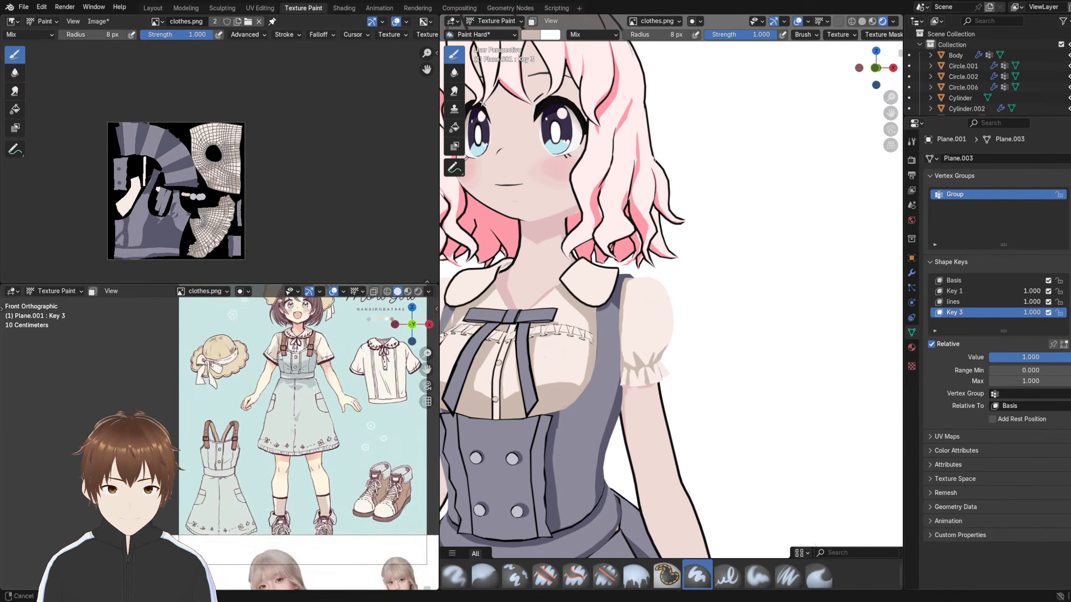
scroll(267, 344, up, 4)
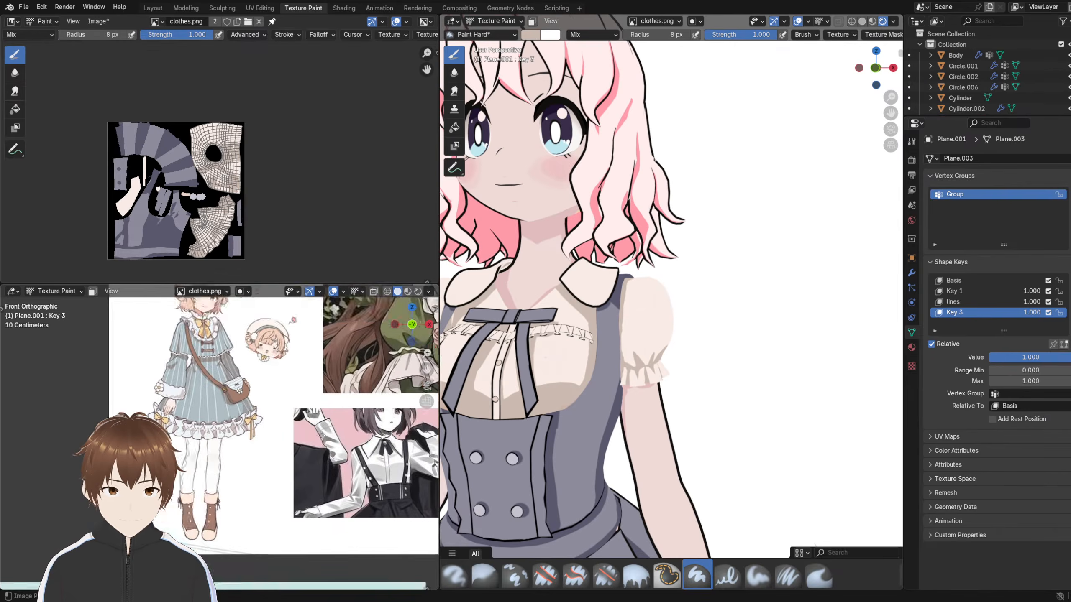
shift+middle_drag(254, 371, 315, 488)
shift+middle_drag(317, 406, 120, 423)
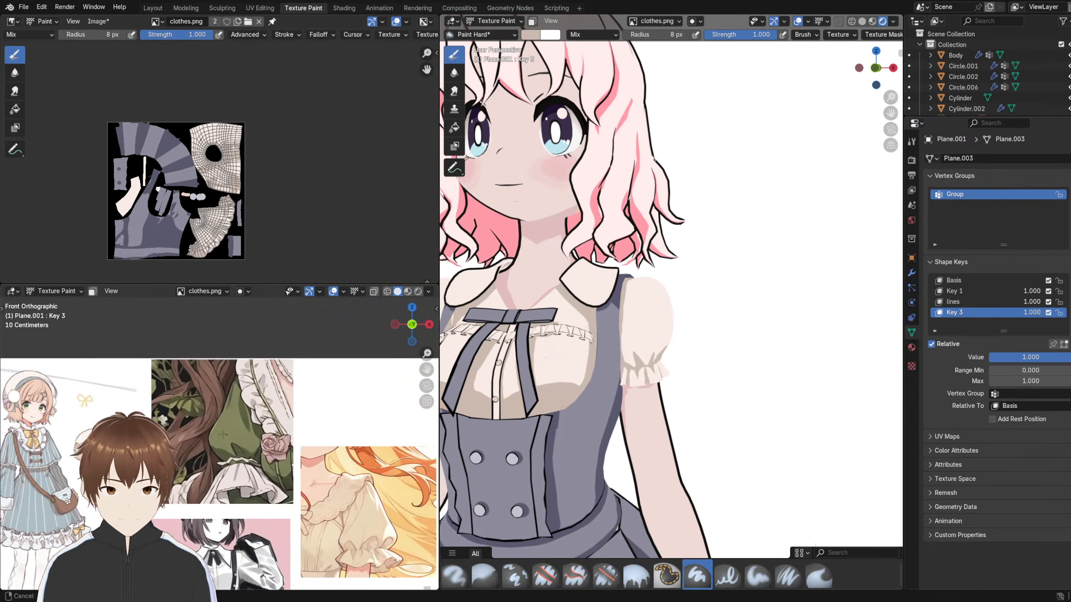
shift+middle_drag(291, 437, 250, 435)
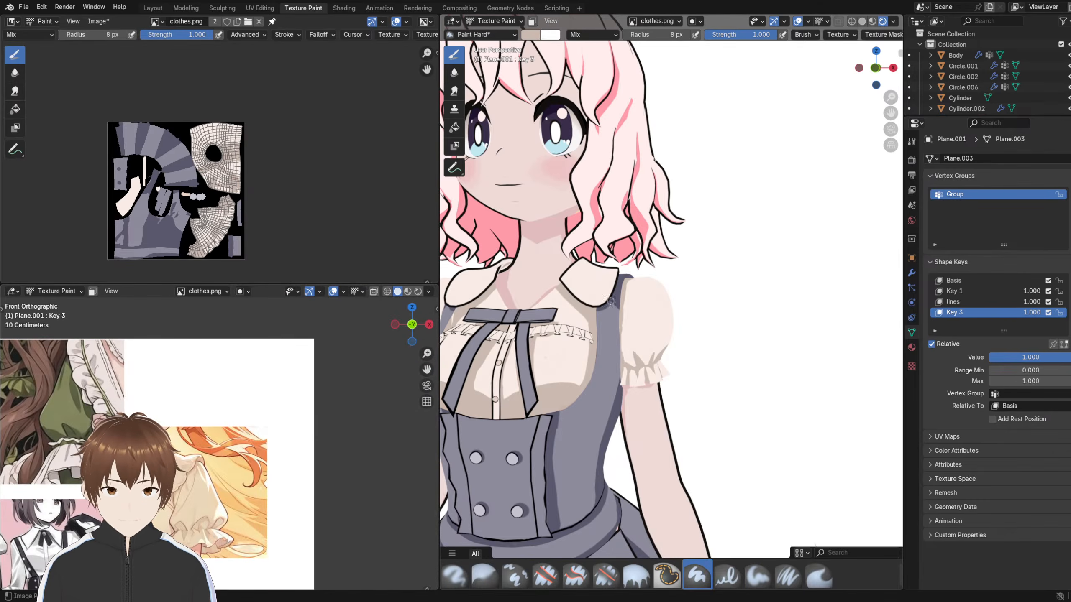
- Switch to Object Mode, select the blouse, and enable viewport display for its Solidify and Solidify.001 modifiers
scroll(644, 304, up, 4)
middle_drag(644, 294, 645, 272)
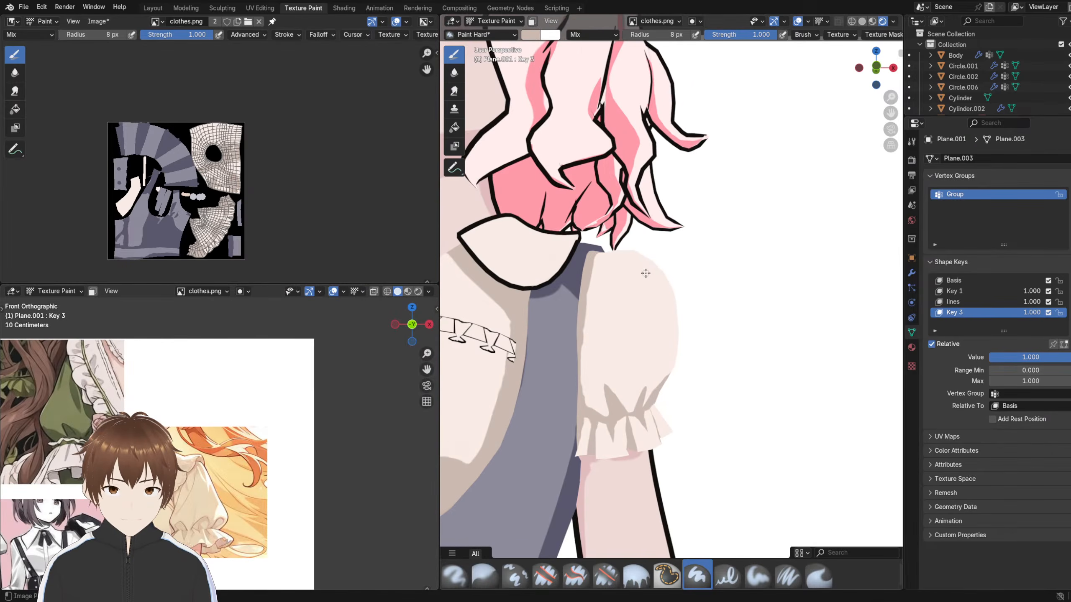
scroll(587, 297, down, 8)
mouse_move(586, 296)
middle_down()
mouse_move(515, 293)
mouse_move(712, 299)
mouse_move(700, 280)
middle_up()
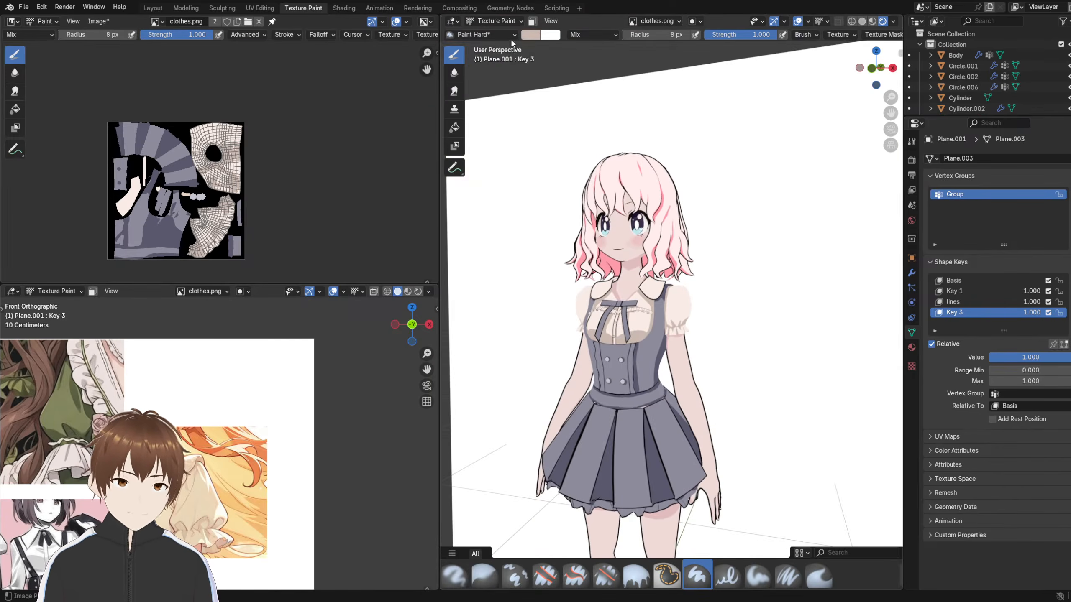
click(500, 22)
click(501, 34)
click(673, 321)
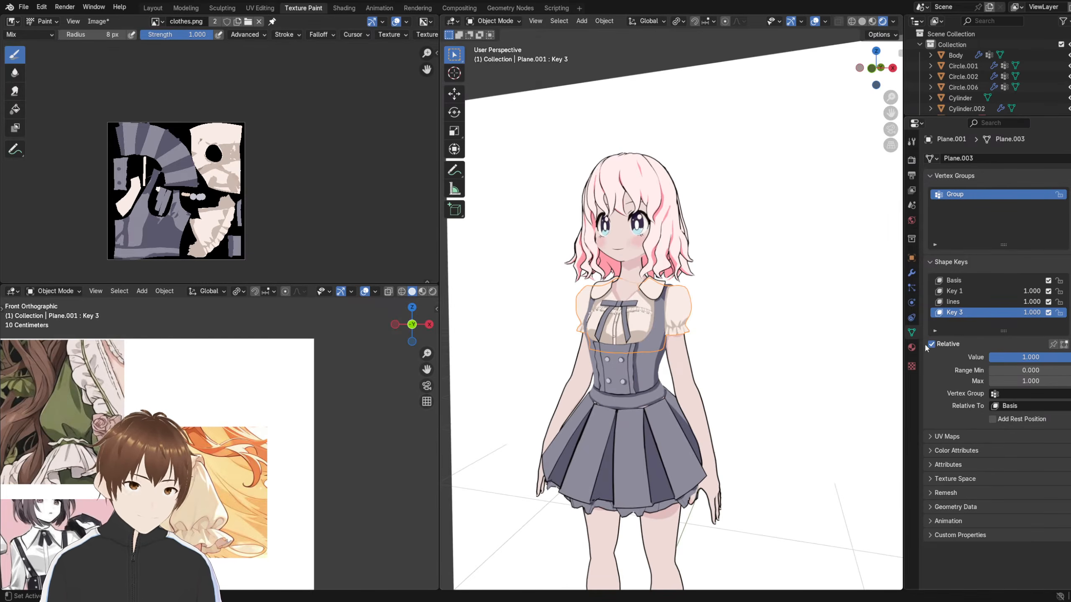
click(910, 277)
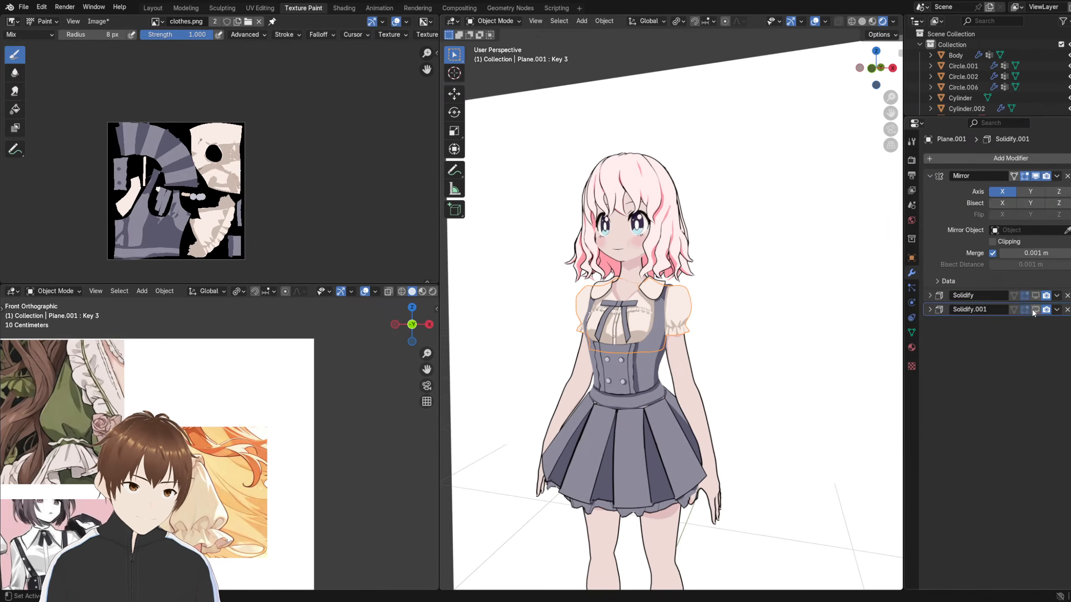
click(656, 48)
- Select the frilled trim across the blouse's chest and hide it from the viewport
mouse_move(661, 236)
middle_down()
mouse_move(706, 243)
mouse_move(676, 246)
middle_up()
scroll(675, 245, down, 2)
scroll(675, 246, up, 2)
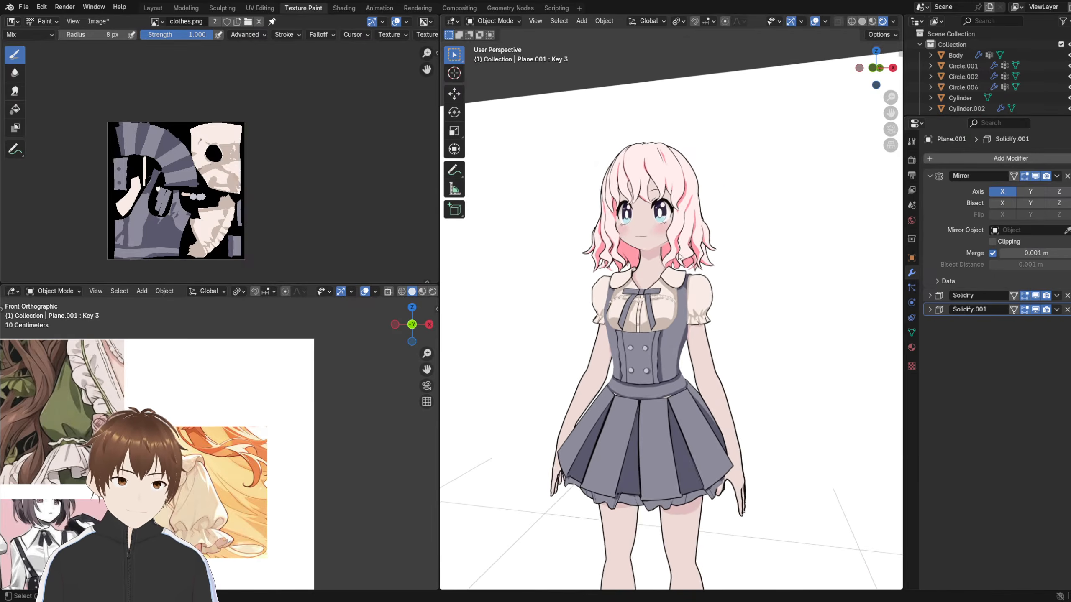
scroll(684, 255, up, 1)
scroll(692, 266, up, 1)
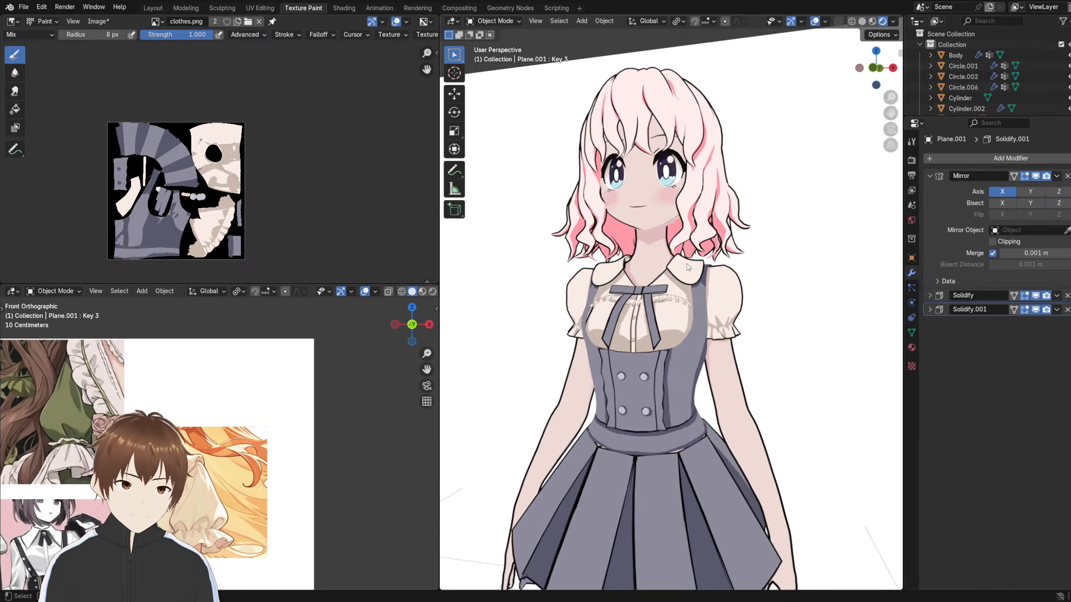
scroll(690, 268, up, 2)
click(676, 313)
mouse_move(676, 313)
middle_down()
mouse_move(691, 308)
mouse_move(682, 297)
middle_up()
scroll(682, 298, down, 6)
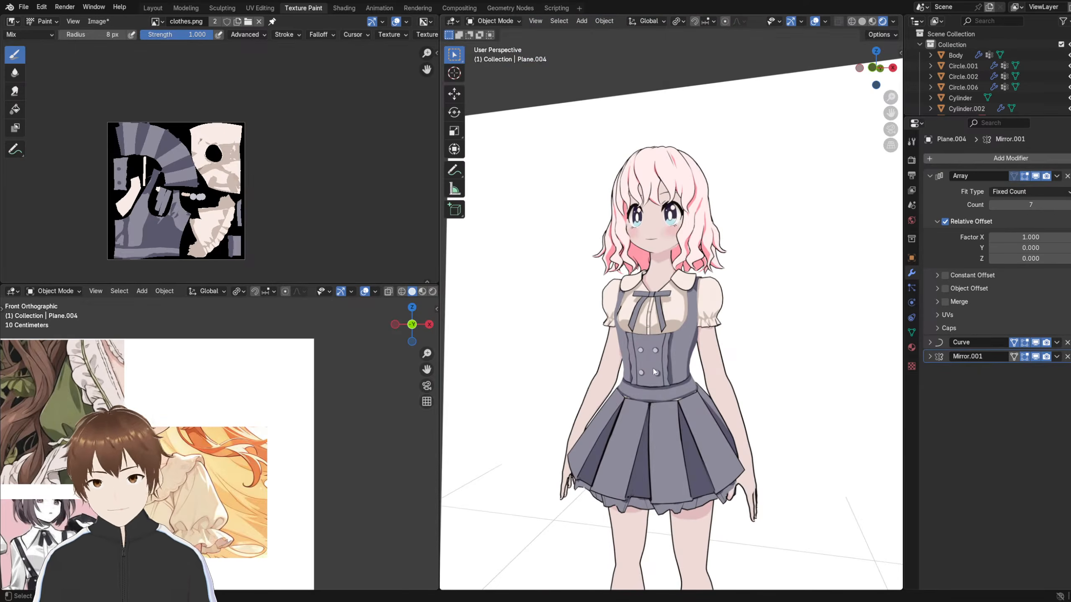
key(alt+h)
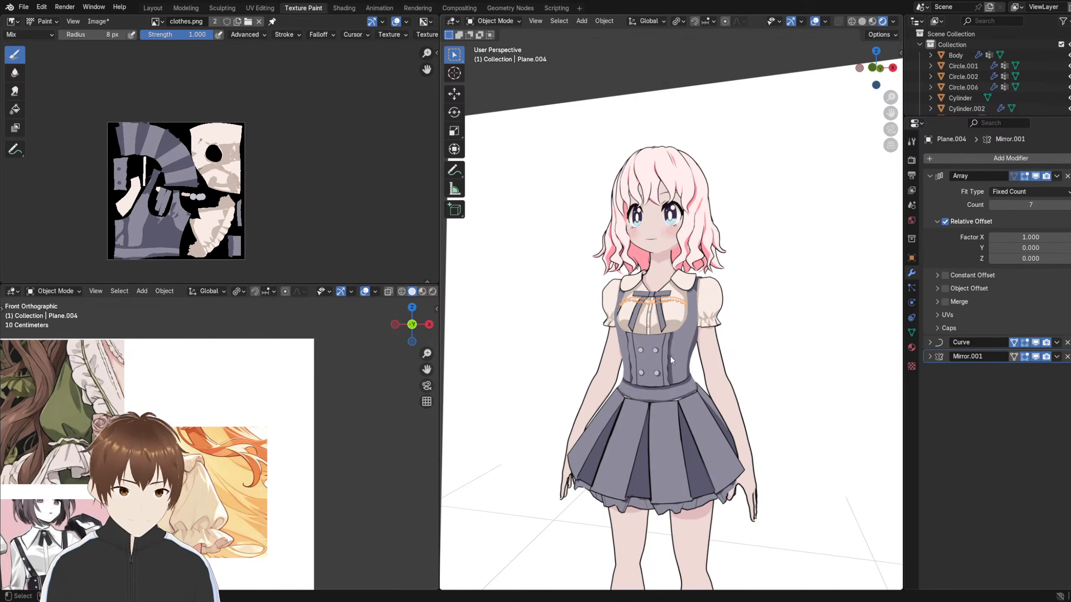
key(h)
- Select the blouse collar and switch it to Texture Paint mode
middle_drag(672, 357, 661, 295)
scroll(698, 328, down, 1)
scroll(657, 296, down, 2)
scroll(588, 164, up, 3)
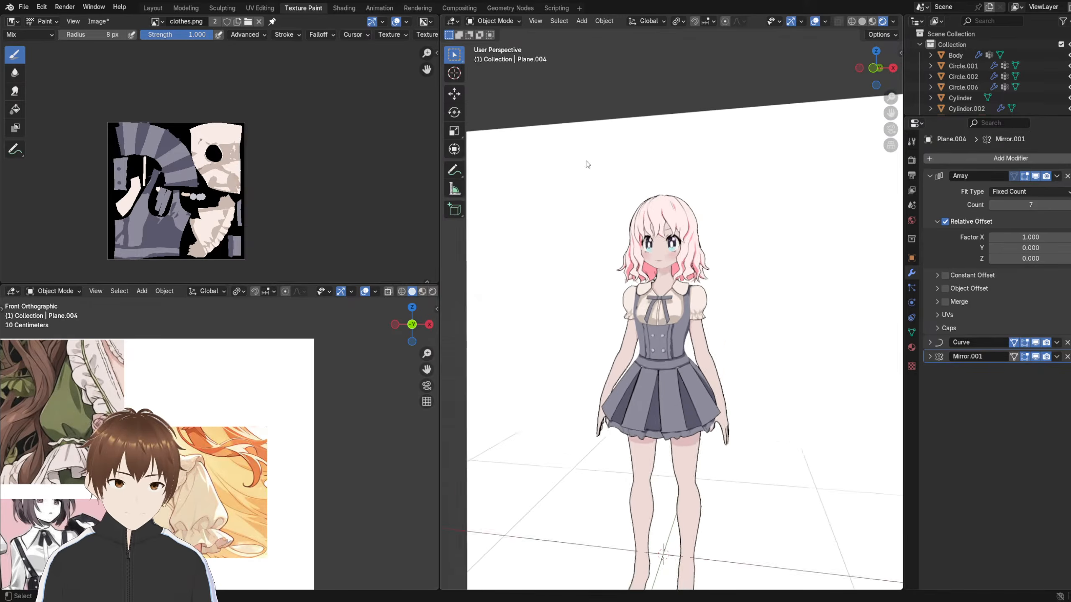
mouse_move(598, 207)
middle_down()
mouse_move(615, 212)
mouse_move(610, 244)
mouse_move(662, 291)
middle_up()
scroll(609, 243, up, 3)
click(635, 253)
click(503, 21)
click(500, 92)
scroll(666, 295, up, 3)
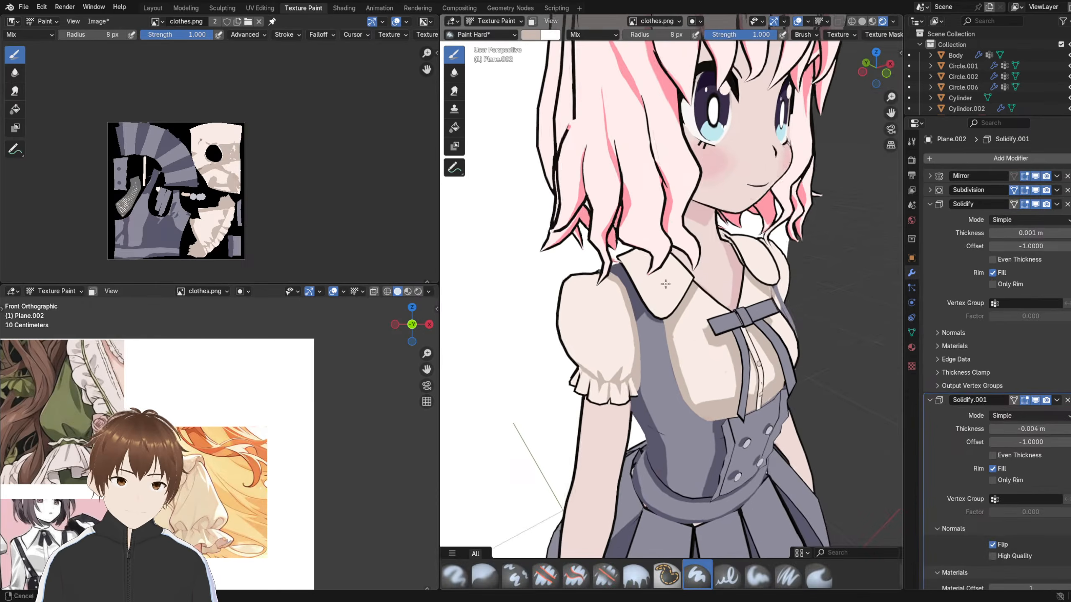
- Set the brush radius to 24 px and paint a beige shadow on the side of the collar beneath the hair
middle_drag(684, 340, 675, 275)
key(s)
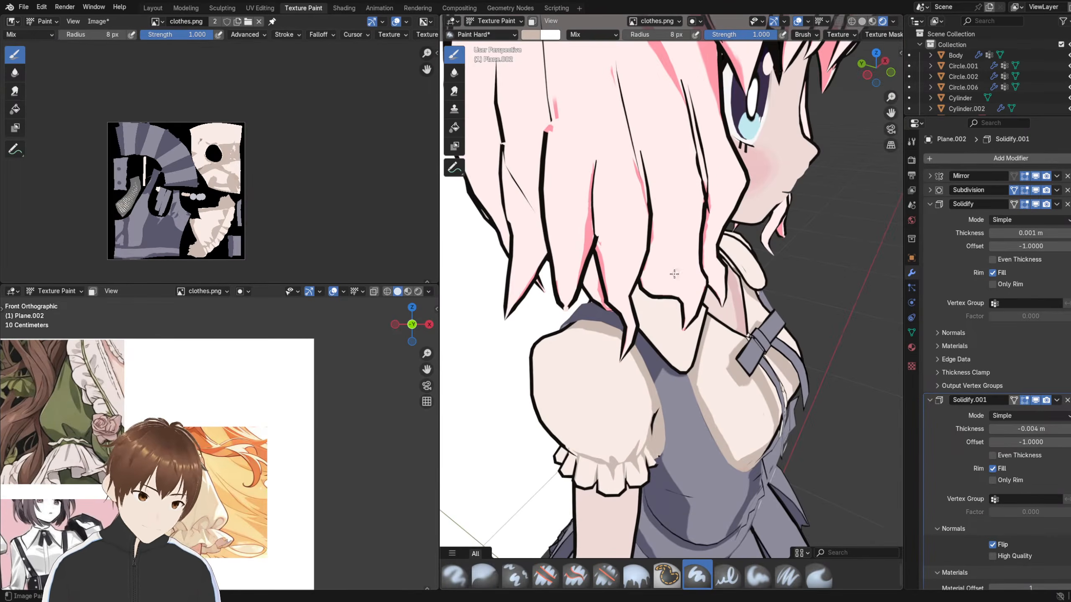
key(f)
click(667, 311)
drag(663, 300, 642, 319)
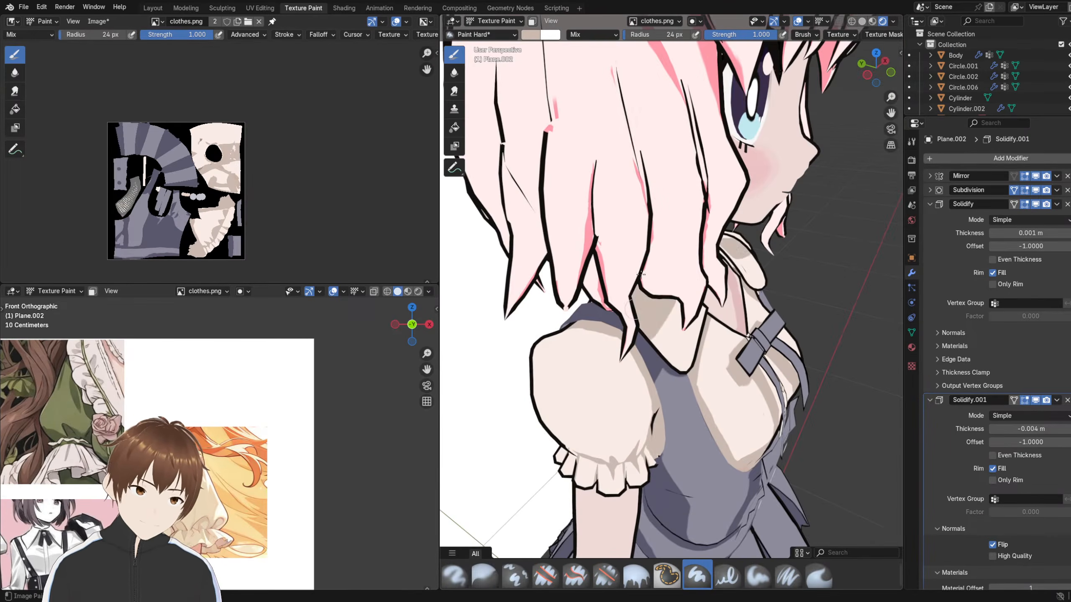
middle_drag(640, 274, 620, 255)
scroll(644, 259, down, 3)
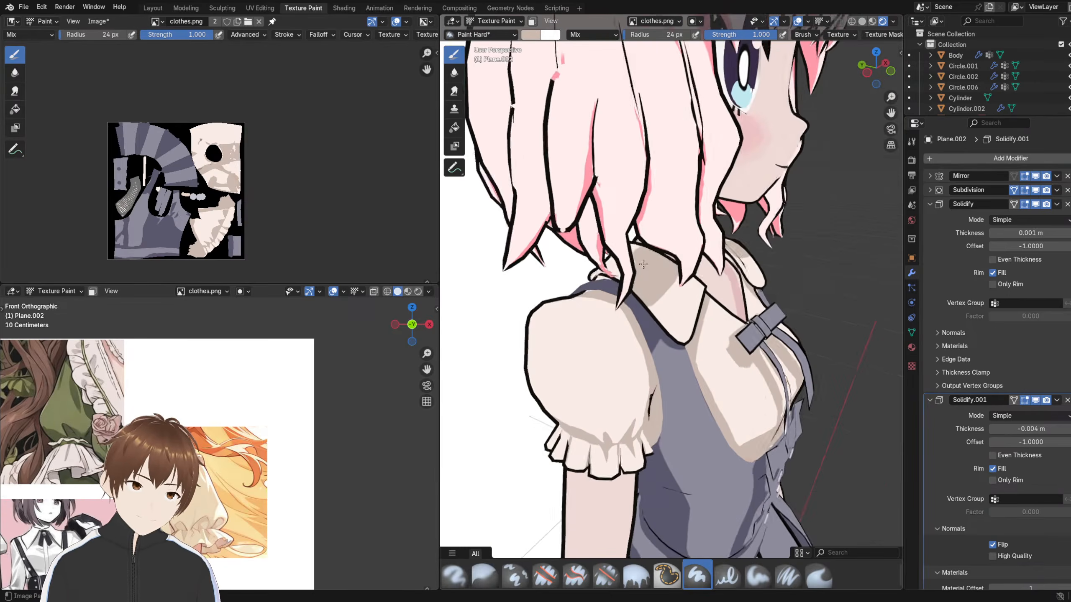
- Switch texture painting to the blouse and sharpen the small back shadow beside the shoulder strap with the sampled pale fabric colour
middle_drag(619, 274, 694, 294)
scroll(677, 296, up, 6)
key(s)
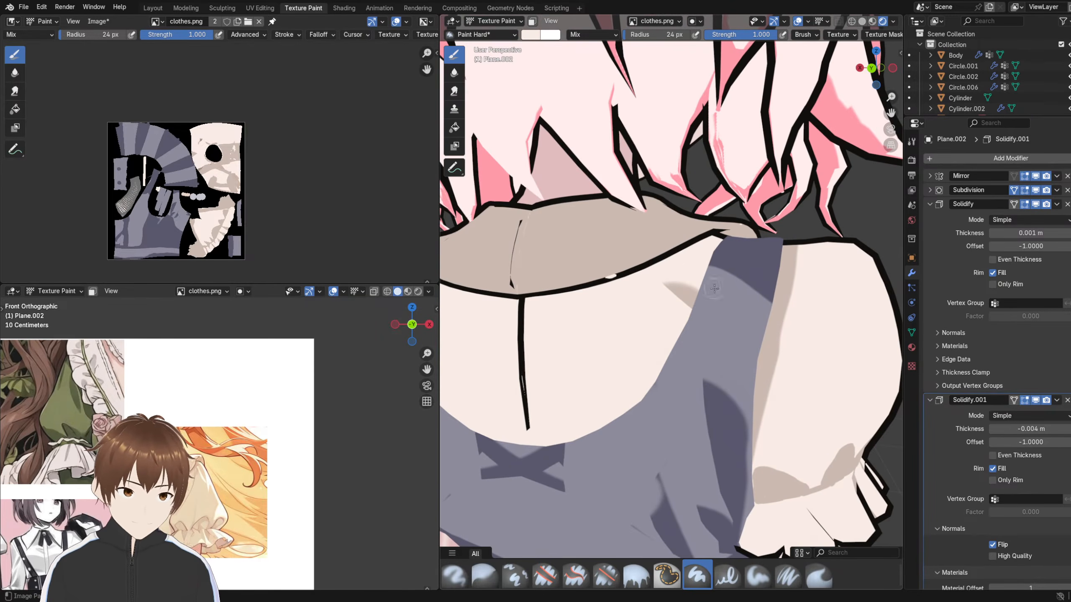
click(506, 20)
click(501, 34)
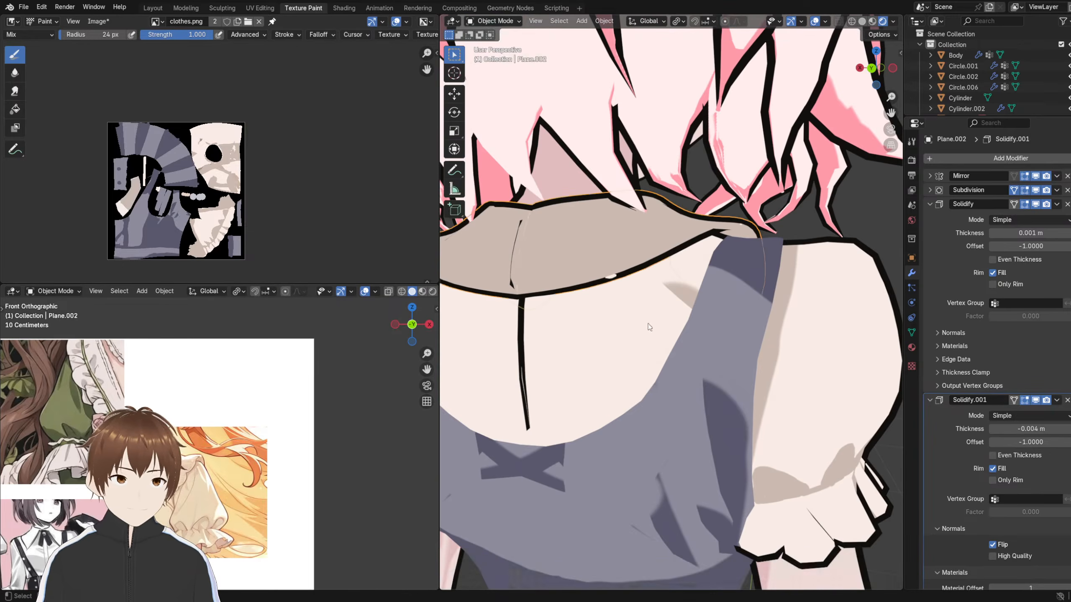
click(647, 303)
click(495, 20)
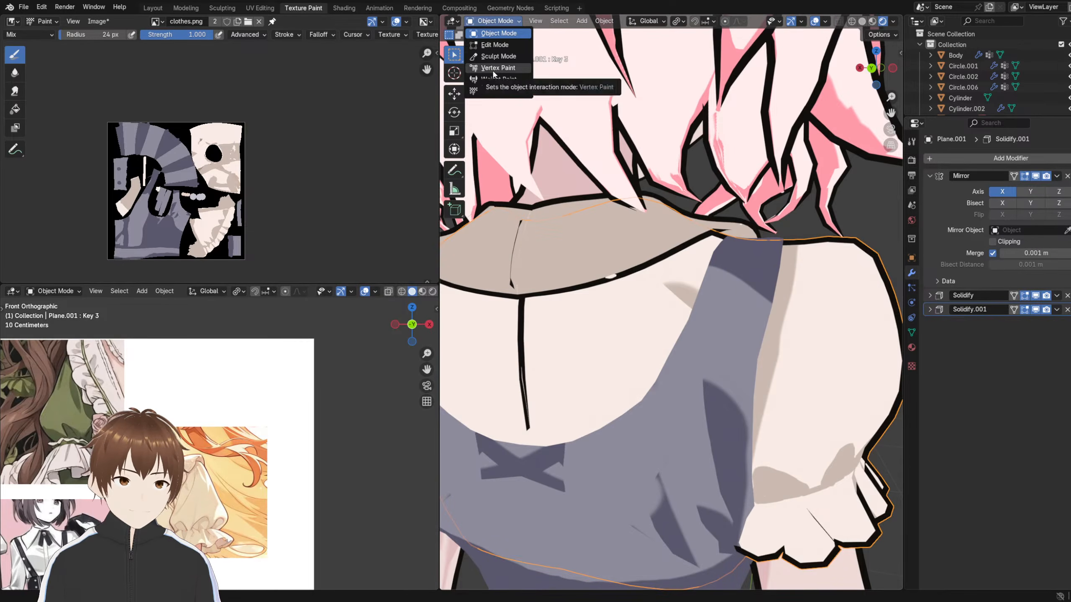
click(499, 91)
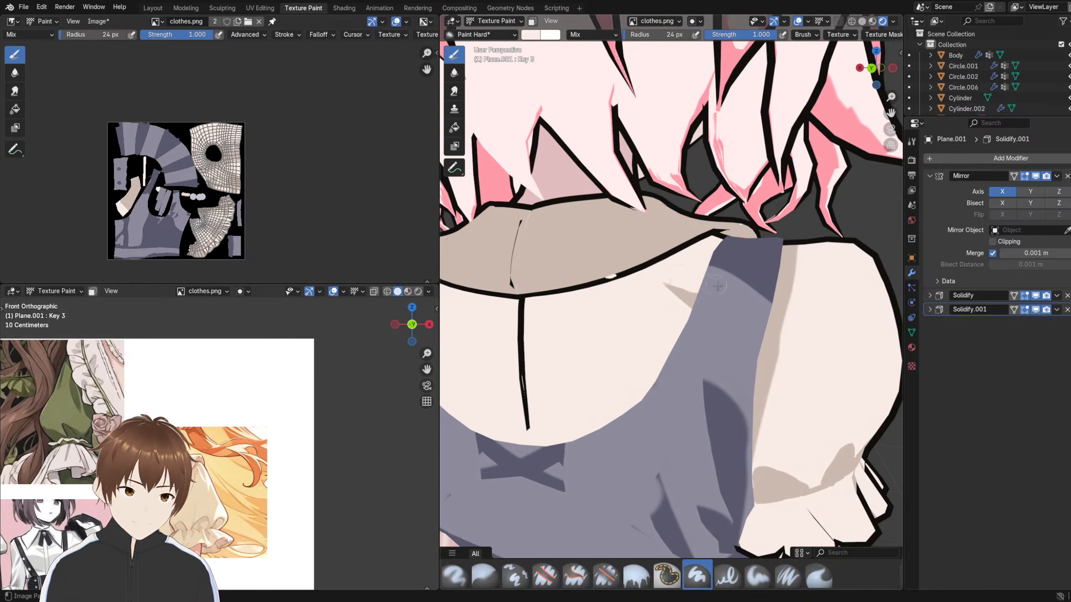
middle_drag(665, 294, 503, 45)
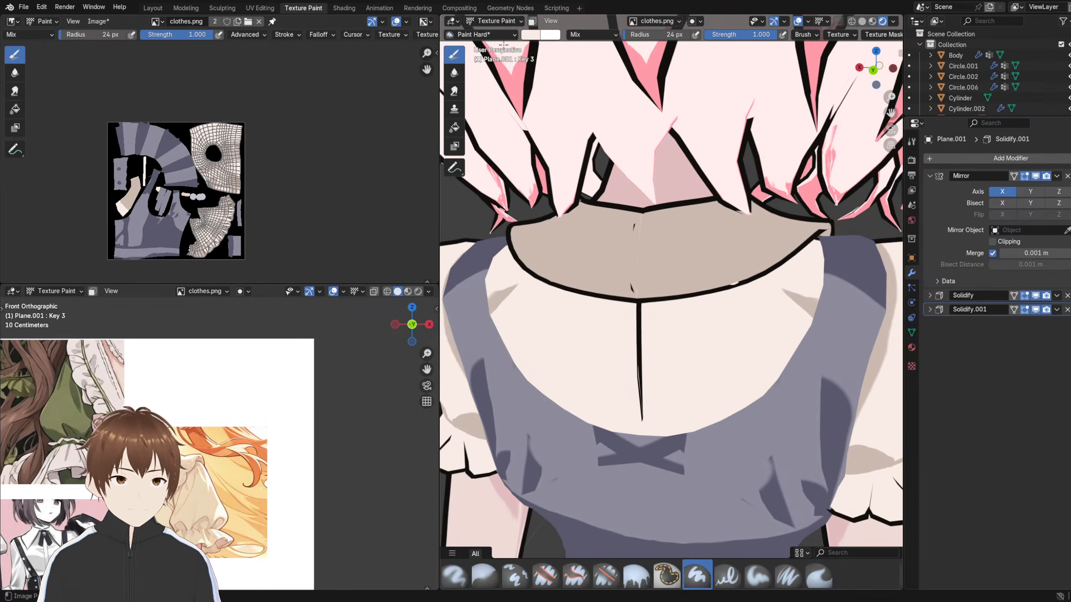
- Switch texture painting back to the collar and paint its lower back area pale, leaving the shadow only near the neck
click(493, 20)
click(498, 33)
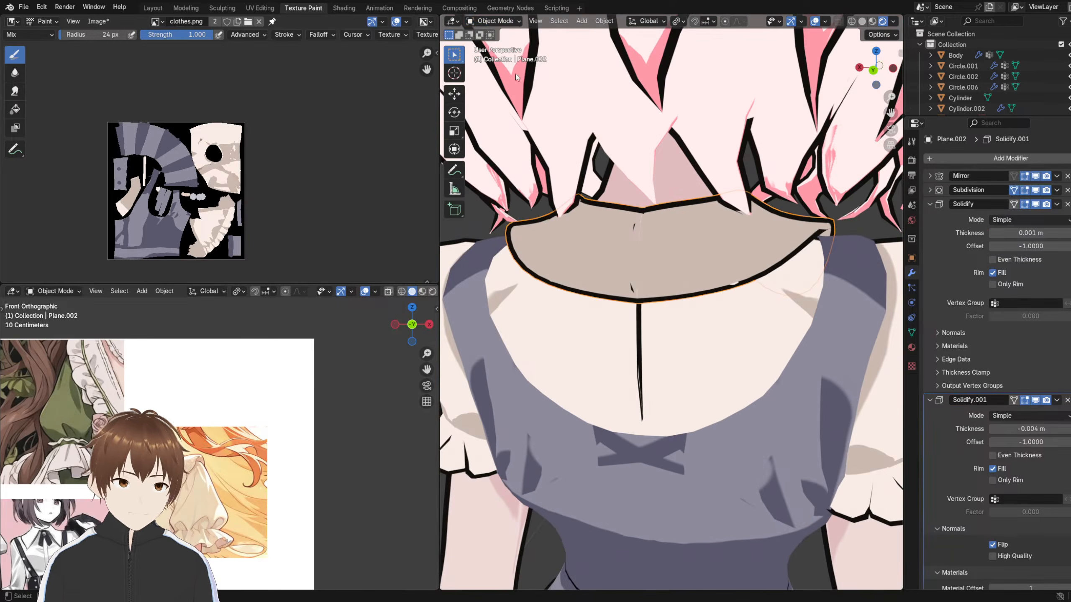
click(495, 21)
click(491, 91)
mouse_move(542, 237)
middle_down()
mouse_move(552, 242)
mouse_move(507, 256)
mouse_move(497, 246)
mouse_move(511, 248)
middle_up()
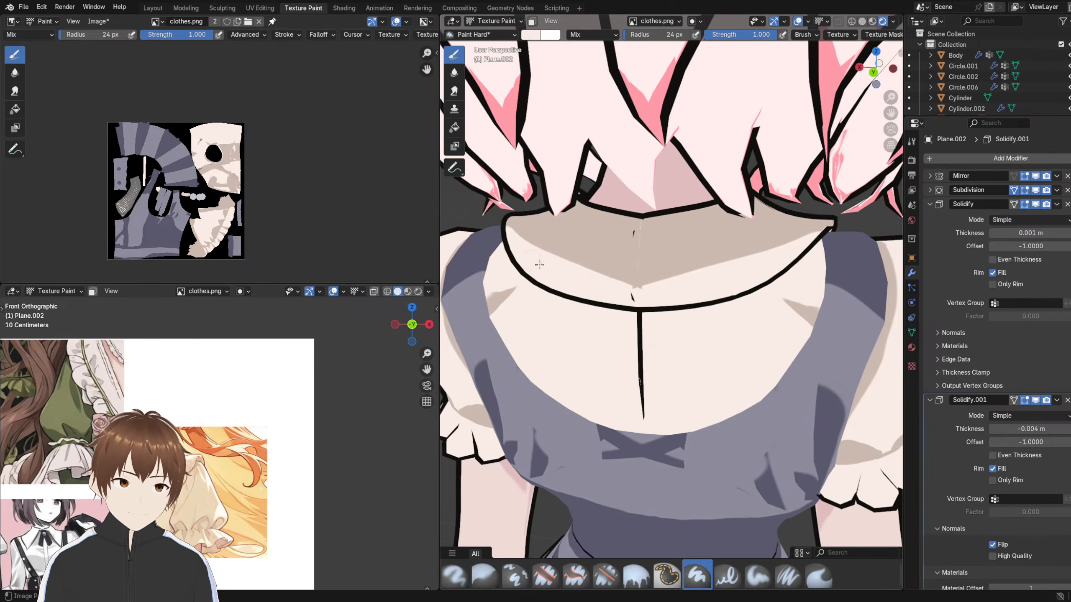
drag(625, 281, 512, 239)
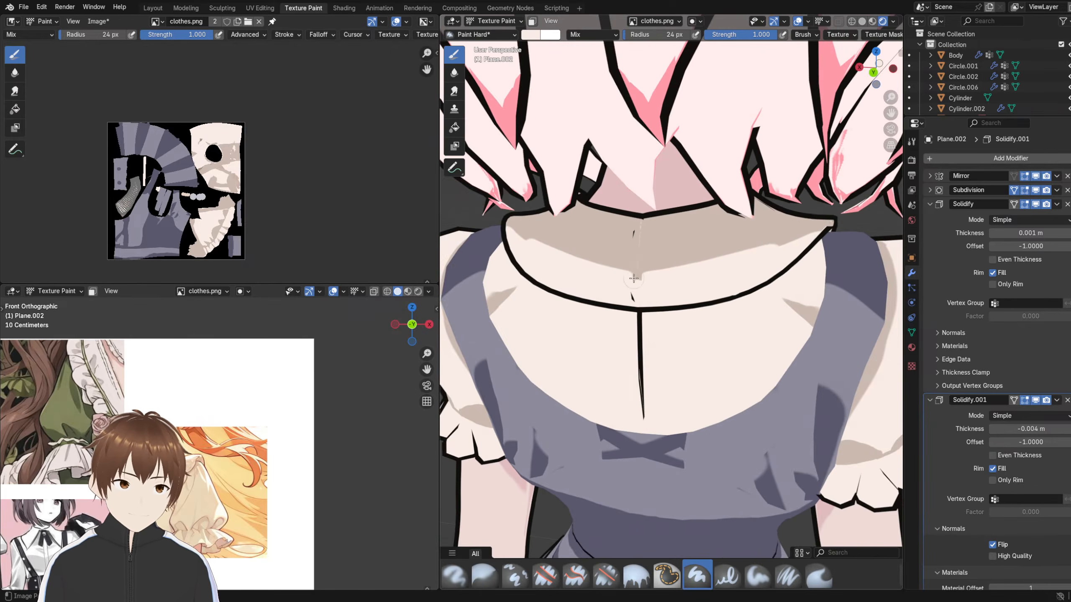
- Paint the beige shadow across the upper part of the front collar flap beside the neck
middle_drag(497, 237, 548, 245)
scroll(612, 258, down, 7)
middle_drag(671, 282, 645, 256)
scroll(638, 289, up, 4)
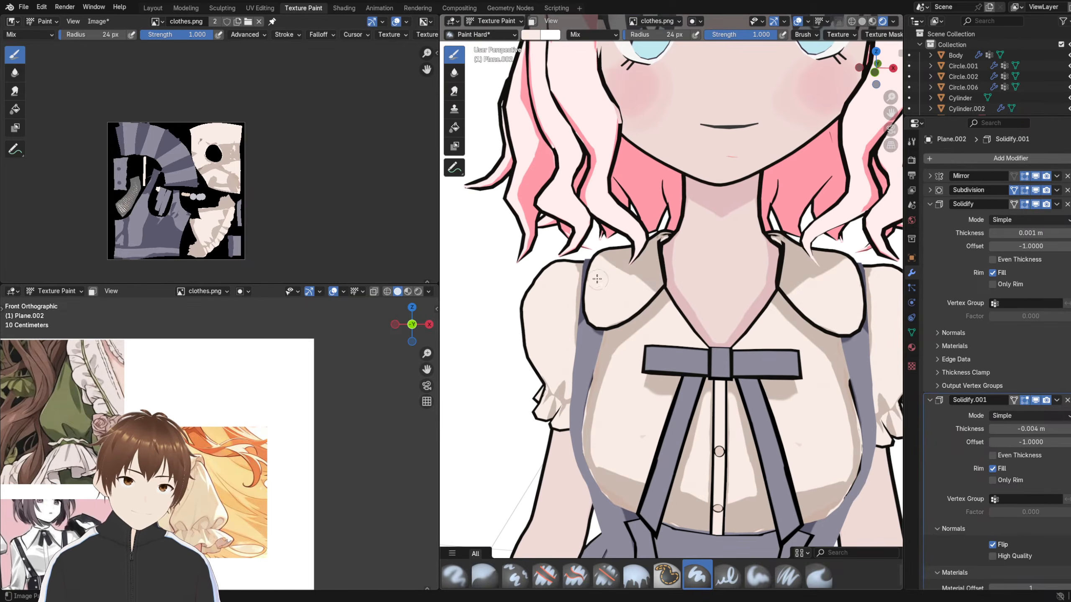
drag(601, 257, 664, 291)
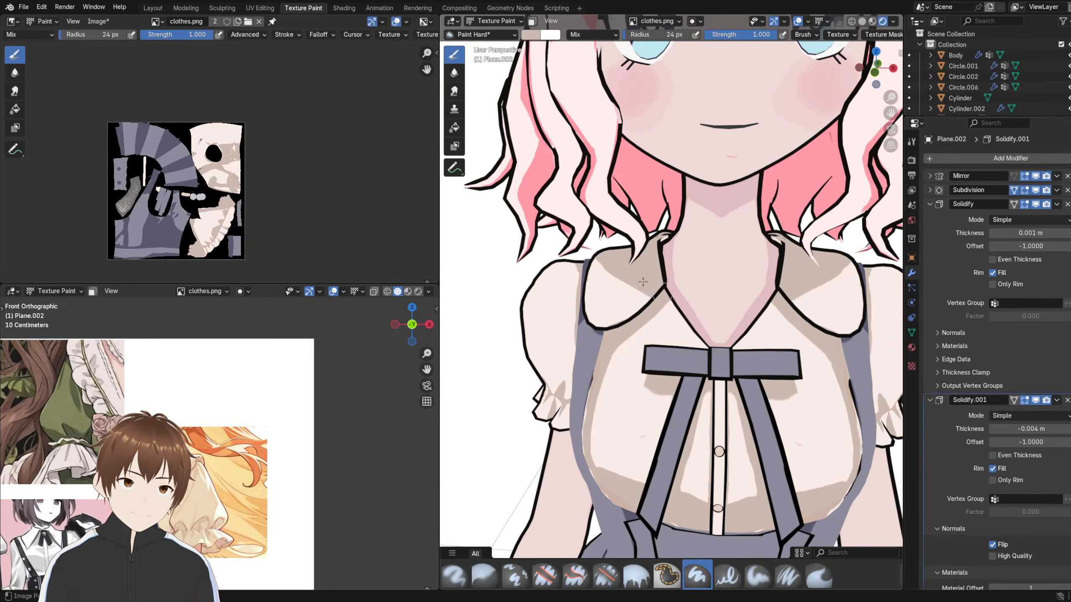
- Examine the collar shadow on the whole character from near and far and from slightly different angles
scroll(643, 282, down, 8)
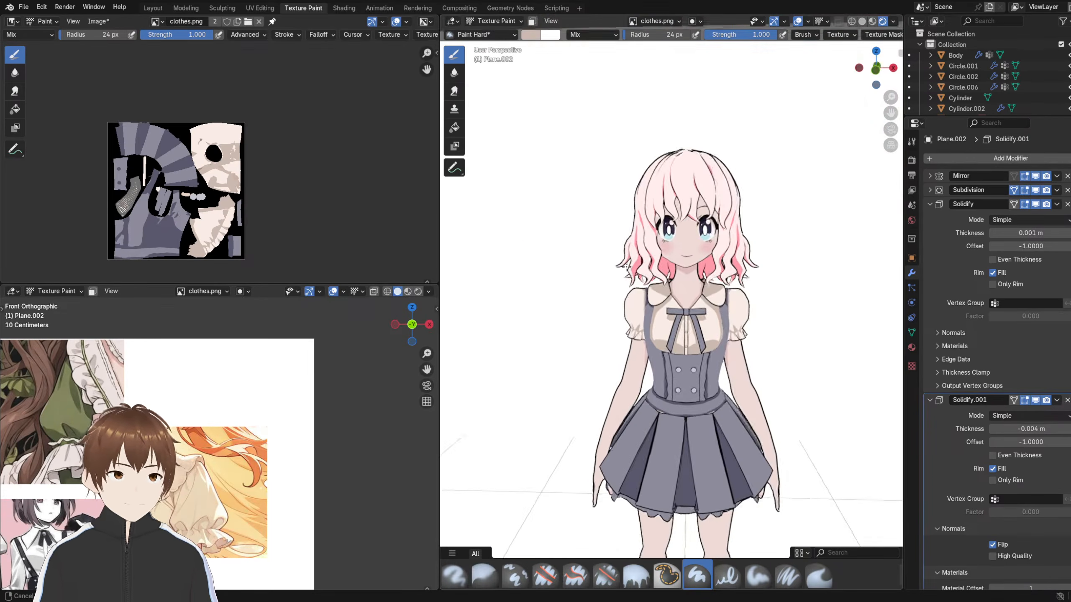
scroll(628, 271, up, 8)
scroll(630, 280, down, 2)
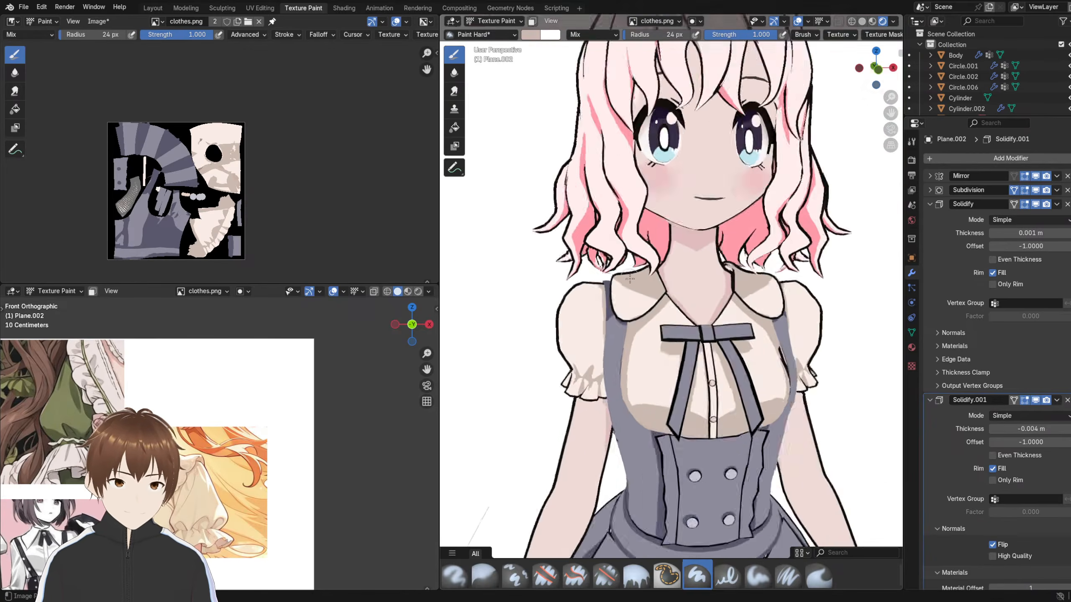
scroll(630, 279, up, 5)
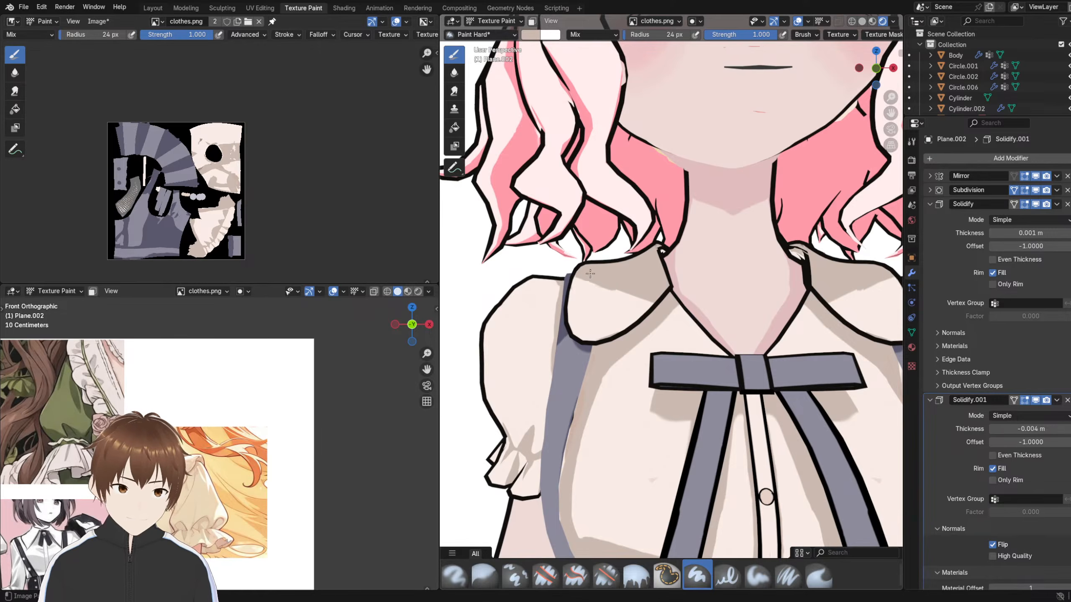
scroll(560, 245, down, 10)
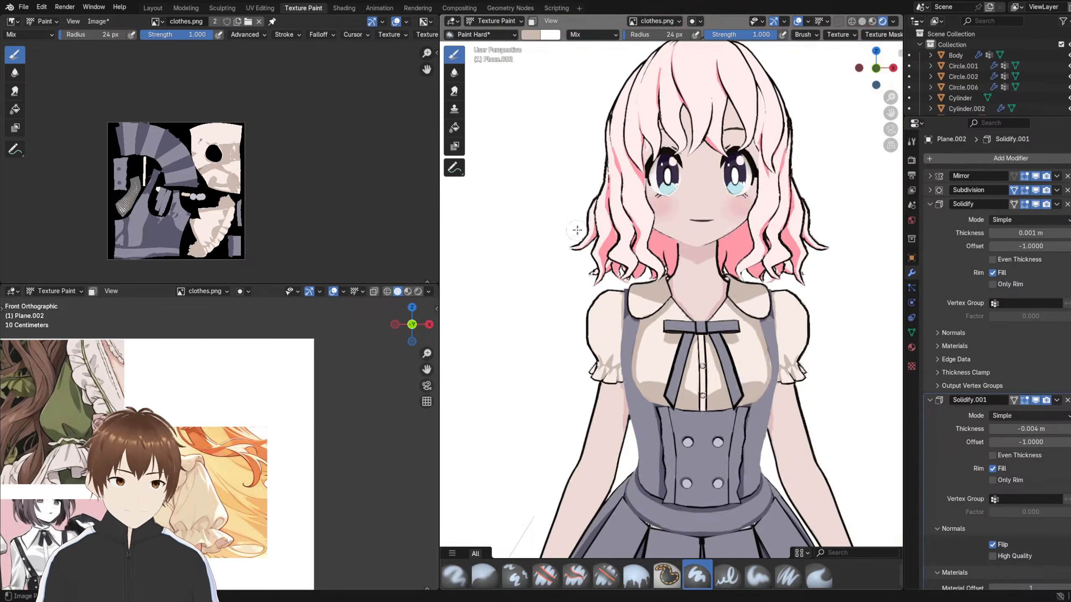
mouse_move(583, 245)
middle_down()
mouse_move(549, 239)
mouse_move(590, 251)
middle_up()
scroll(613, 270, up, 4)
scroll(614, 270, up, 4)
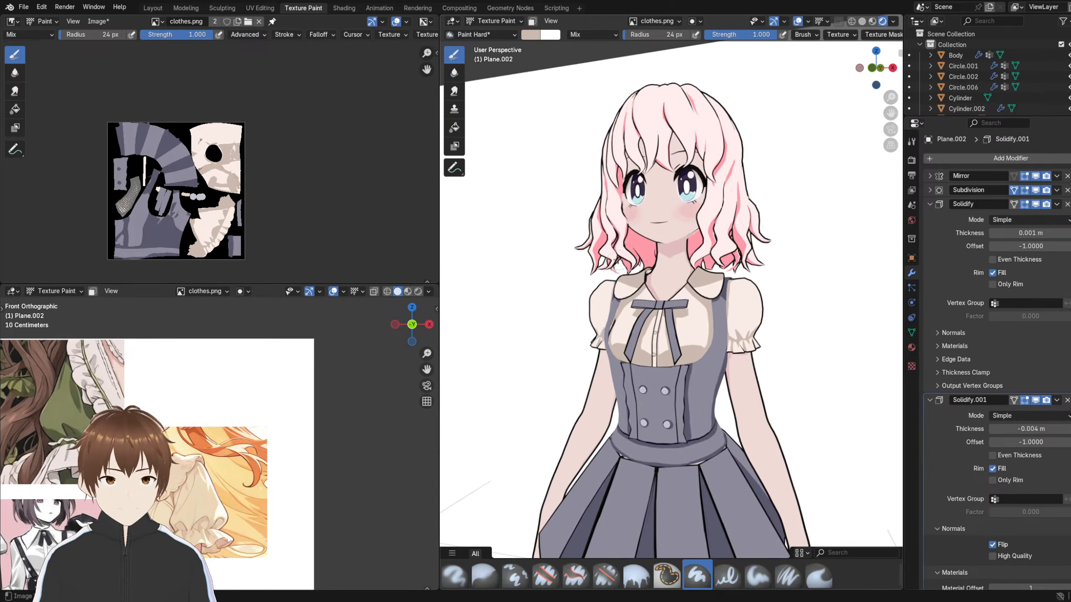
mouse_move(601, 271)
middle_down()
mouse_move(616, 273)
mouse_move(602, 274)
middle_up()
scroll(640, 312, down, 8)
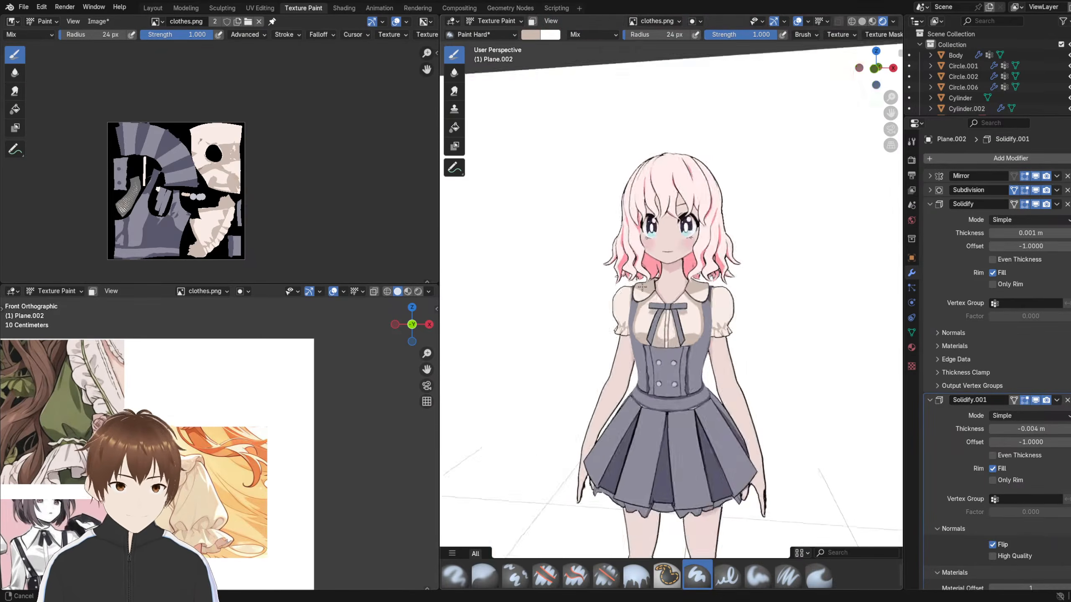
- Trim the lower edge of the front collar flap's shadow with the pale collar colour and check it on the full figure
scroll(640, 283, up, 8)
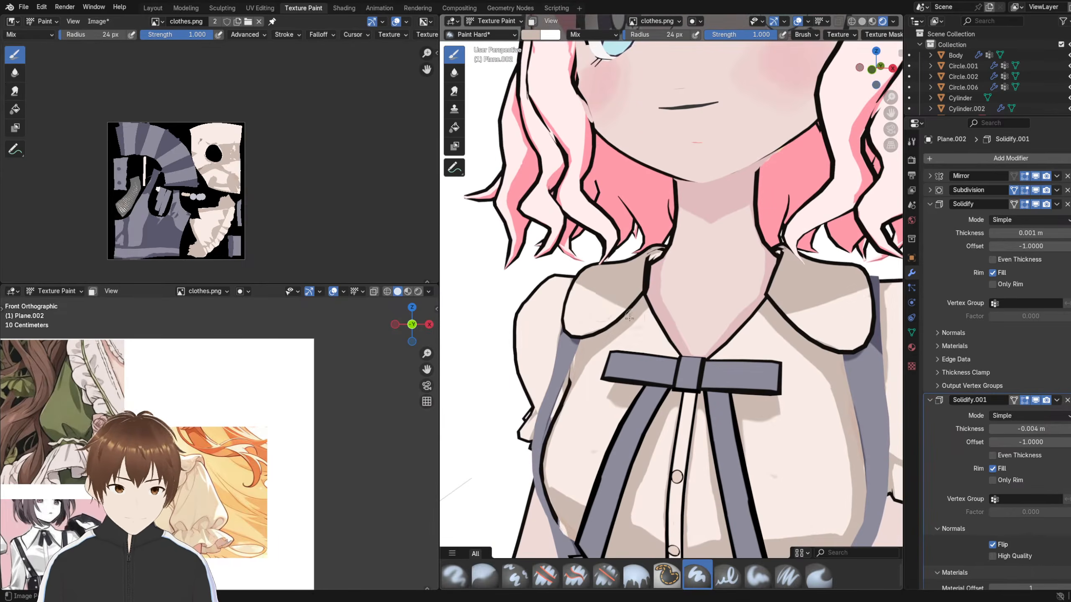
drag(572, 289, 632, 311)
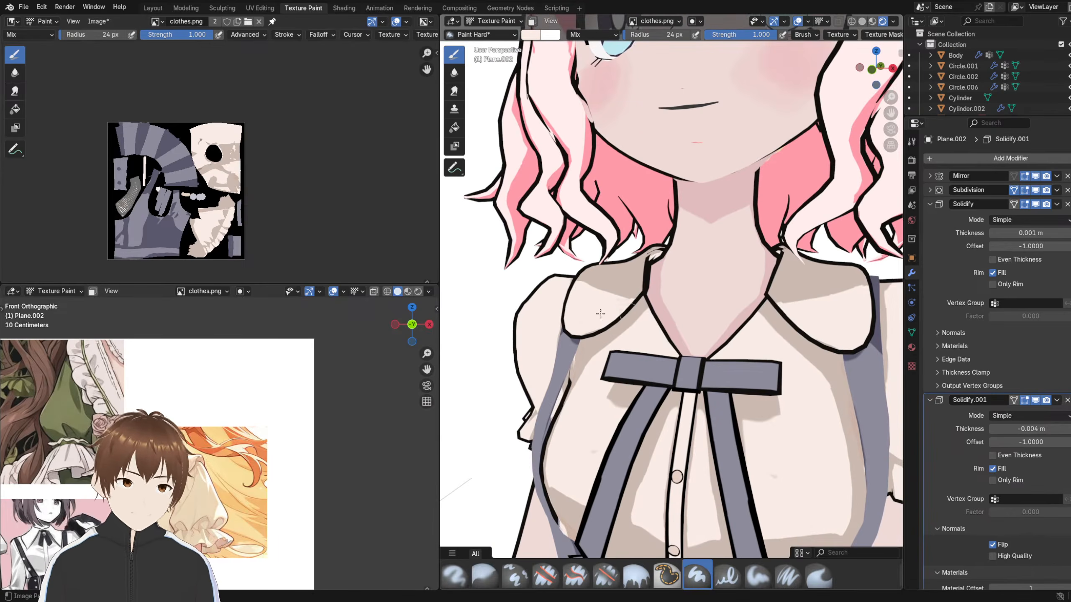
scroll(600, 314, down, 8)
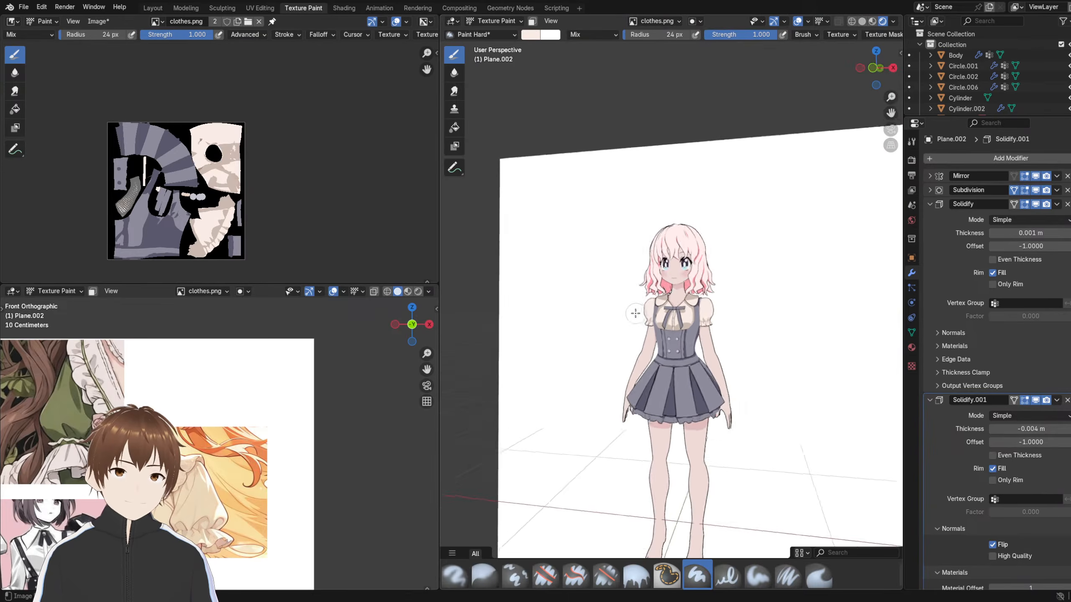
scroll(635, 316, up, 1)
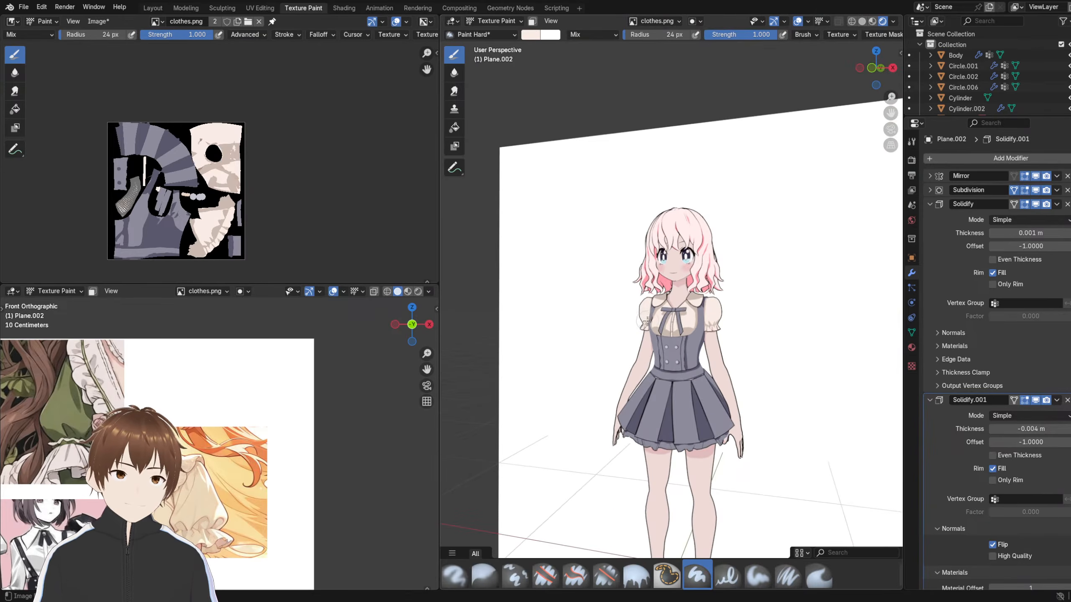
scroll(696, 305, up, 3)
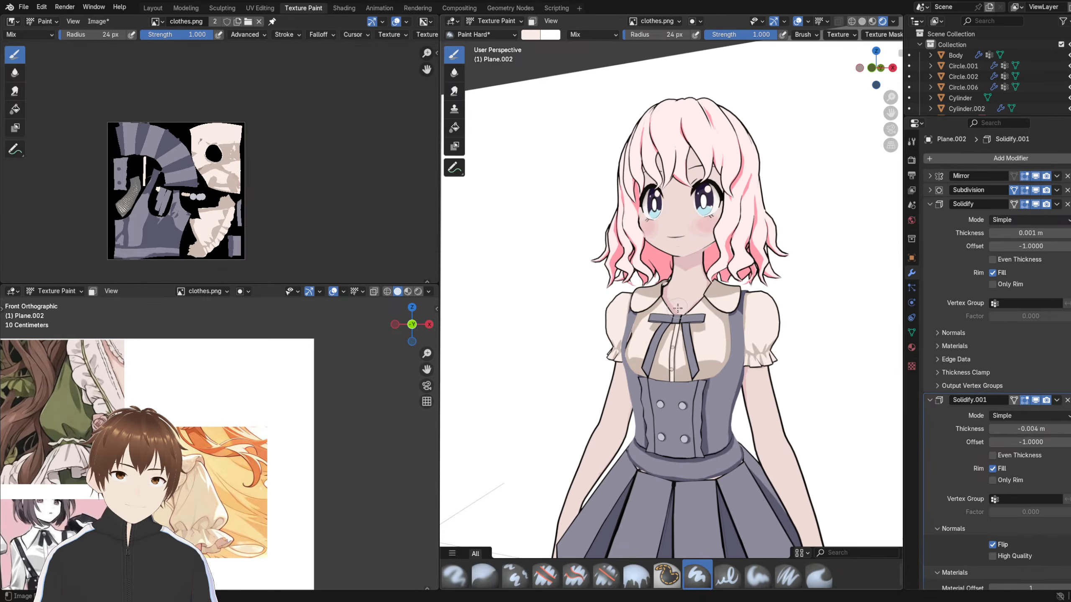
middle_drag(678, 308, 647, 300)
scroll(670, 304, down, 5)
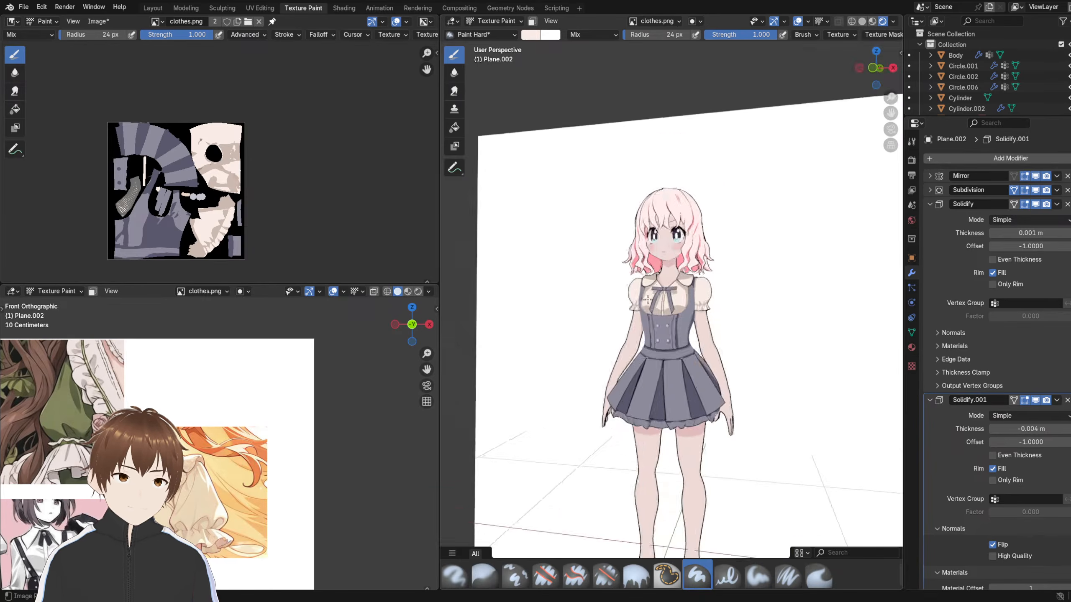
- Return to Object Mode, select the pinafore's bodice and show its Solidify.001 outline in the viewport
scroll(648, 299, up, 3)
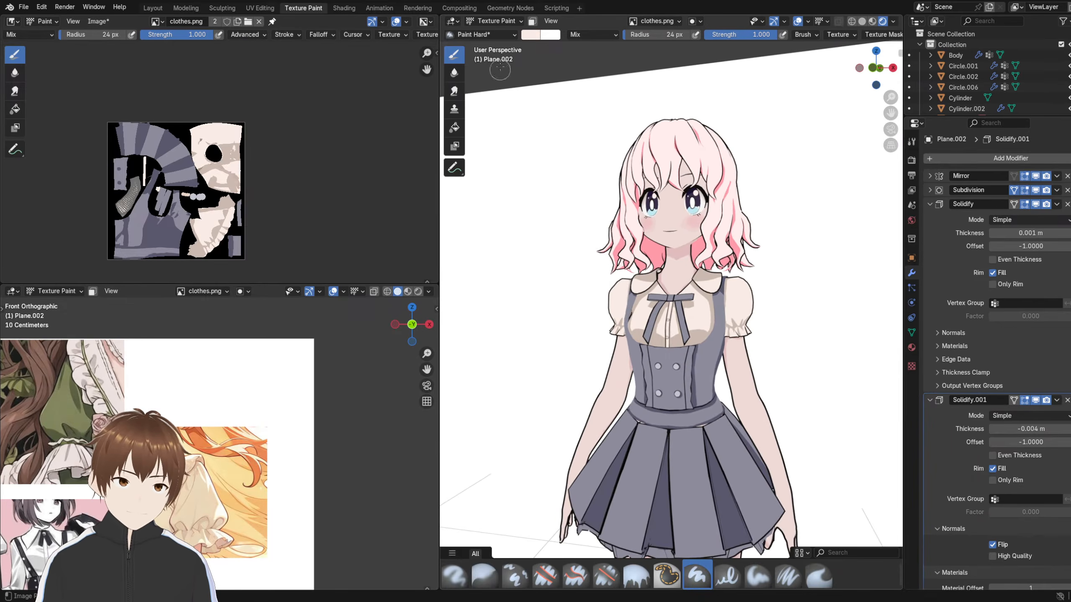
click(491, 21)
click(489, 23)
click(704, 361)
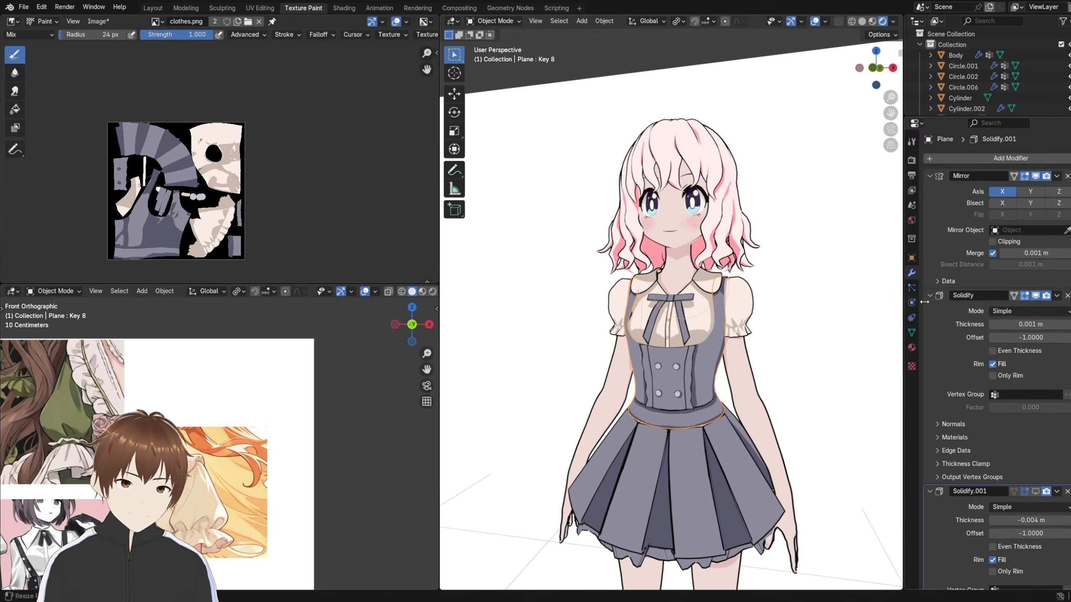
click(1037, 492)
scroll(1029, 487, down, 2)
scroll(752, 352, down, 4)
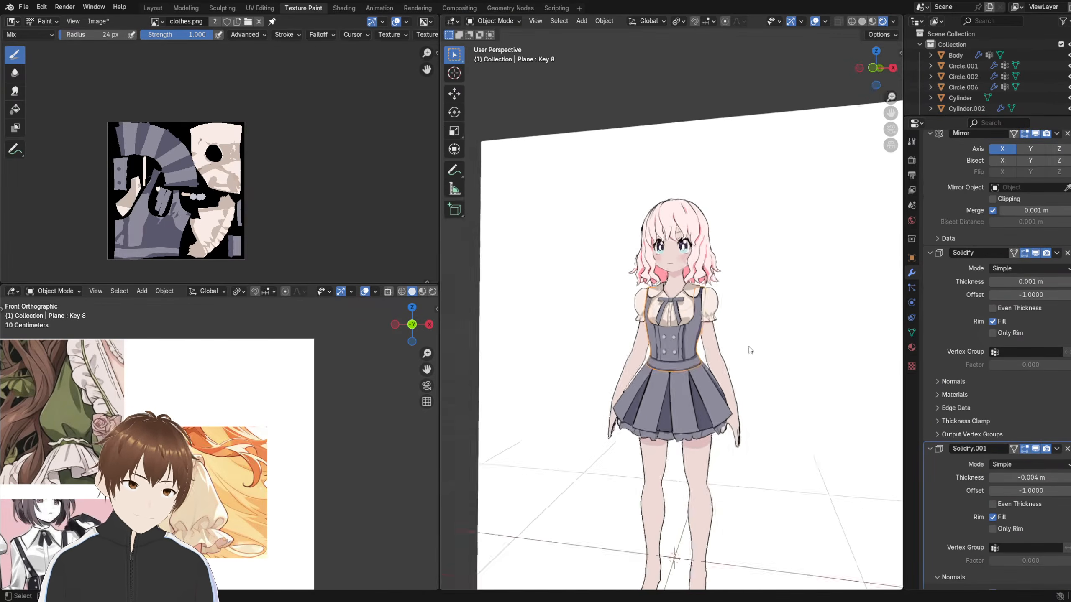
- Deselect the bodice and examine the outlined blouse and pinafore on the figure from near, far and slightly different angles
click(608, 98)
scroll(657, 203, up, 3)
middle_drag(662, 215, 654, 207)
scroll(653, 270, up, 3)
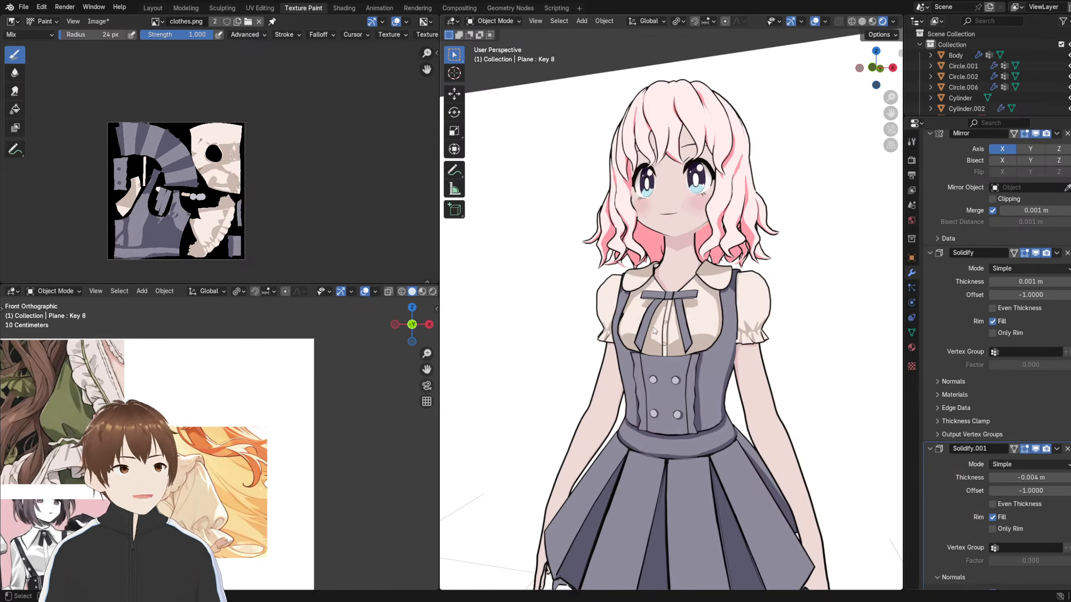
middle_drag(653, 331, 658, 298)
shift+middle_drag(655, 291, 649, 331)
scroll(653, 341, up, 5)
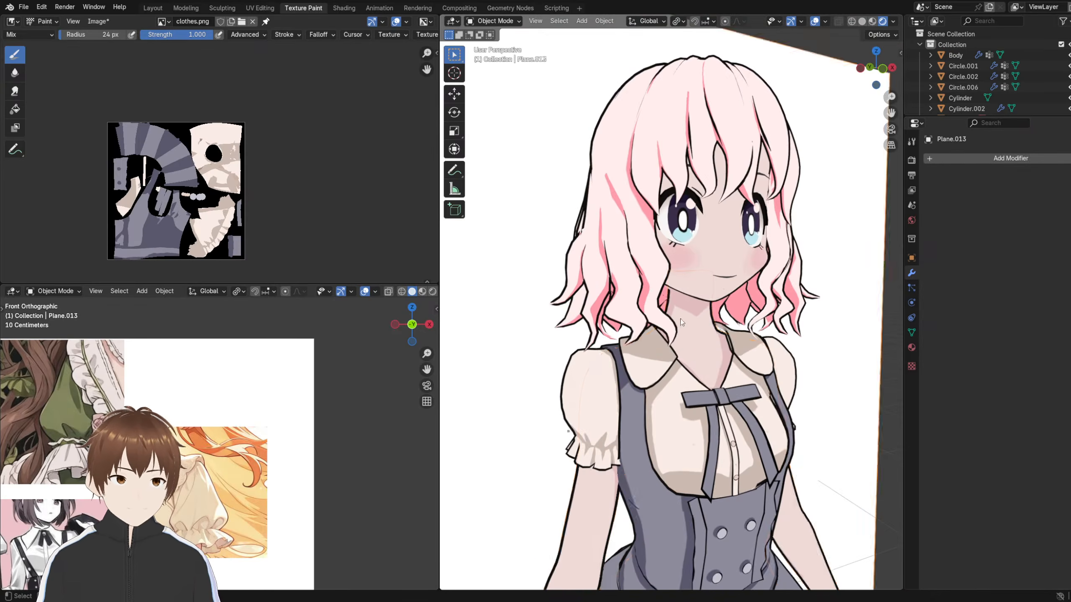
- Switch texture painting to the body and paint the pink shadow down the sides of the neck, hiding the outline only while painting
click(680, 319)
click(493, 21)
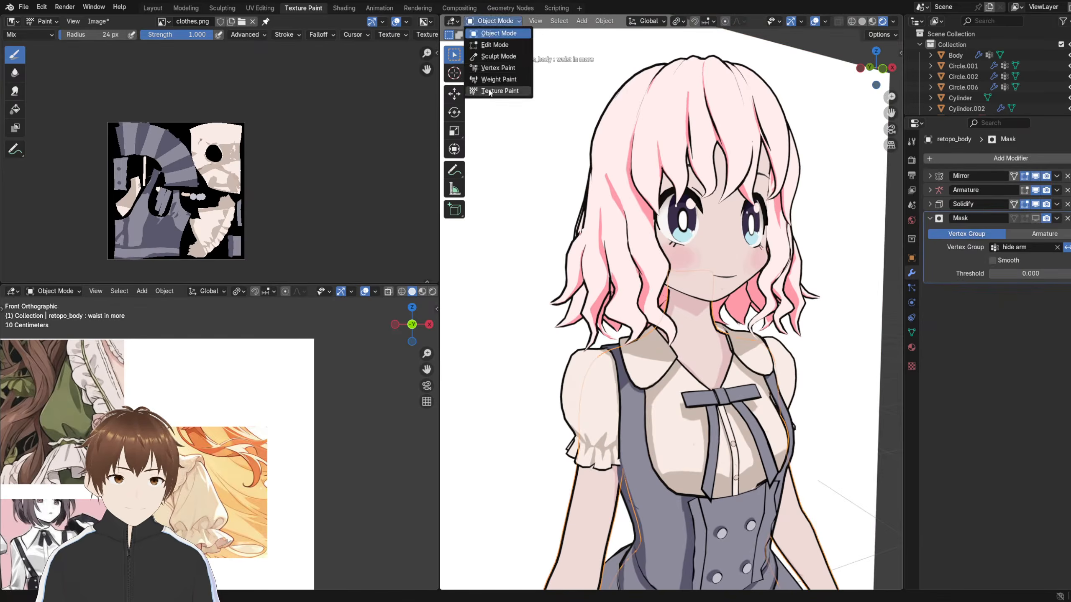
click(493, 91)
scroll(692, 302, up, 5)
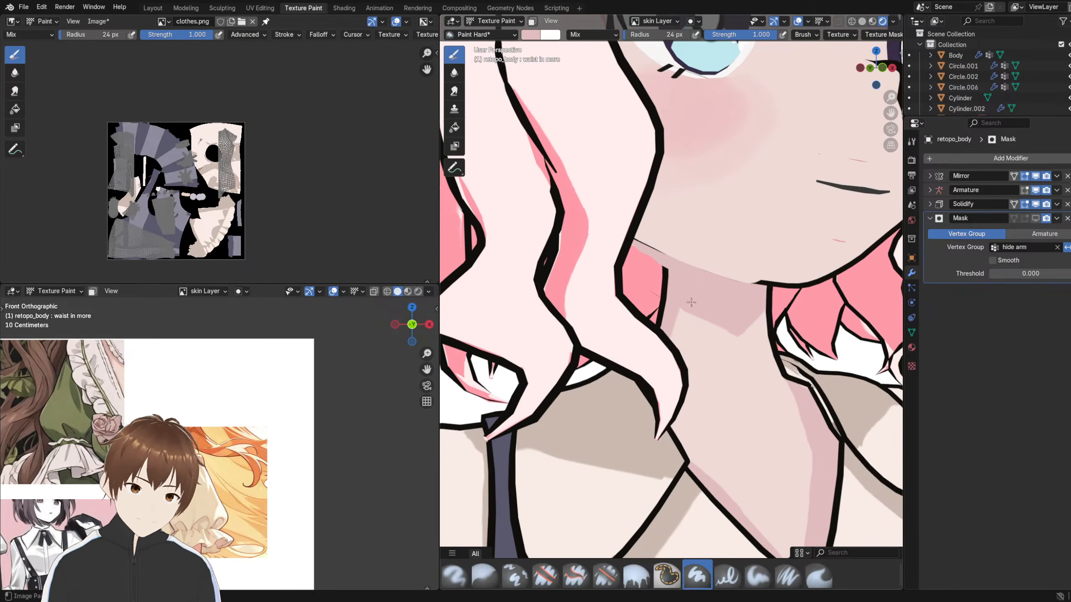
mouse_move(667, 369)
middle_down()
mouse_move(685, 301)
mouse_move(659, 376)
middle_up()
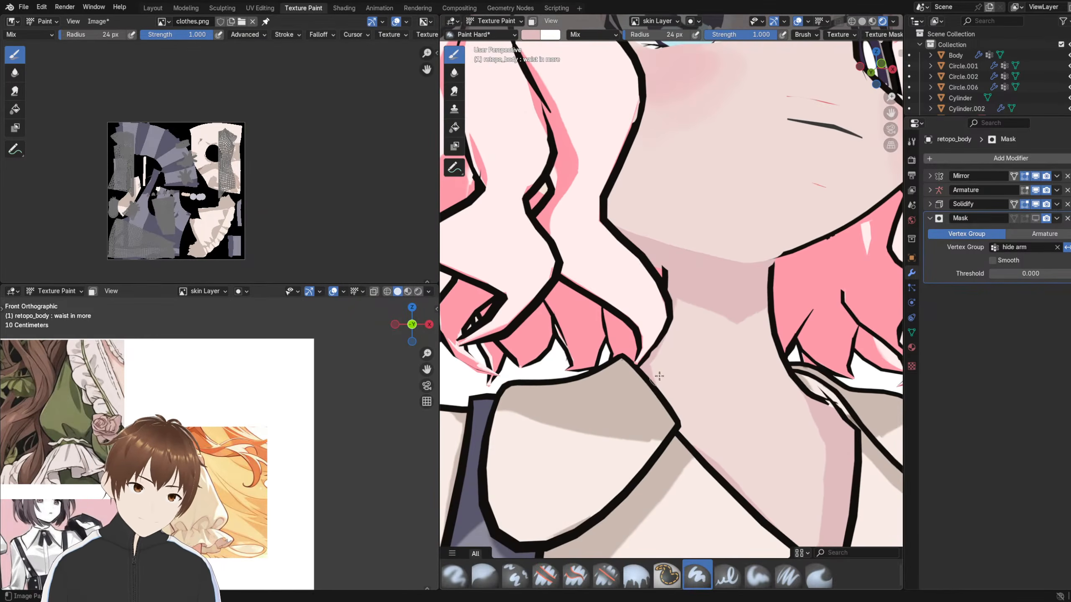
click(1035, 204)
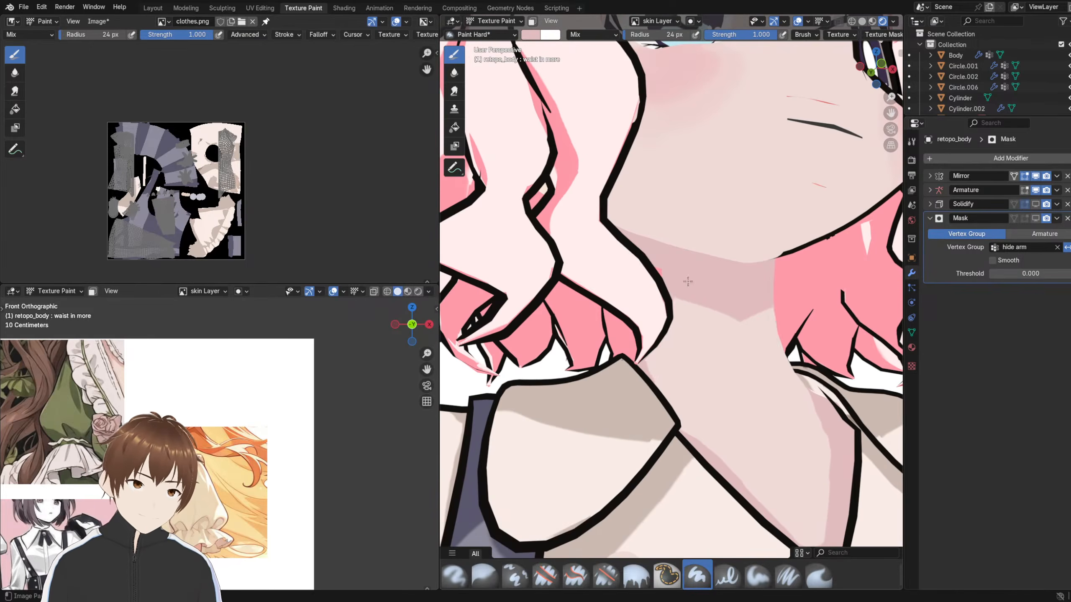
middle_drag(688, 281, 642, 388)
click(1036, 204)
scroll(636, 288, down, 3)
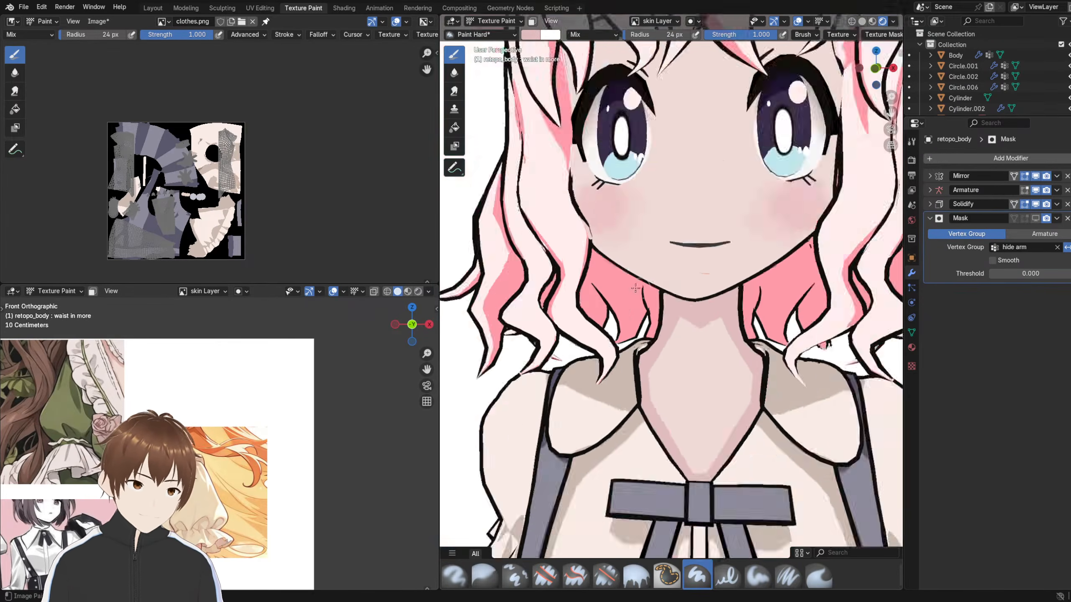
scroll(635, 288, down, 8)
middle_drag(635, 289, 663, 297)
scroll(665, 320, up, 12)
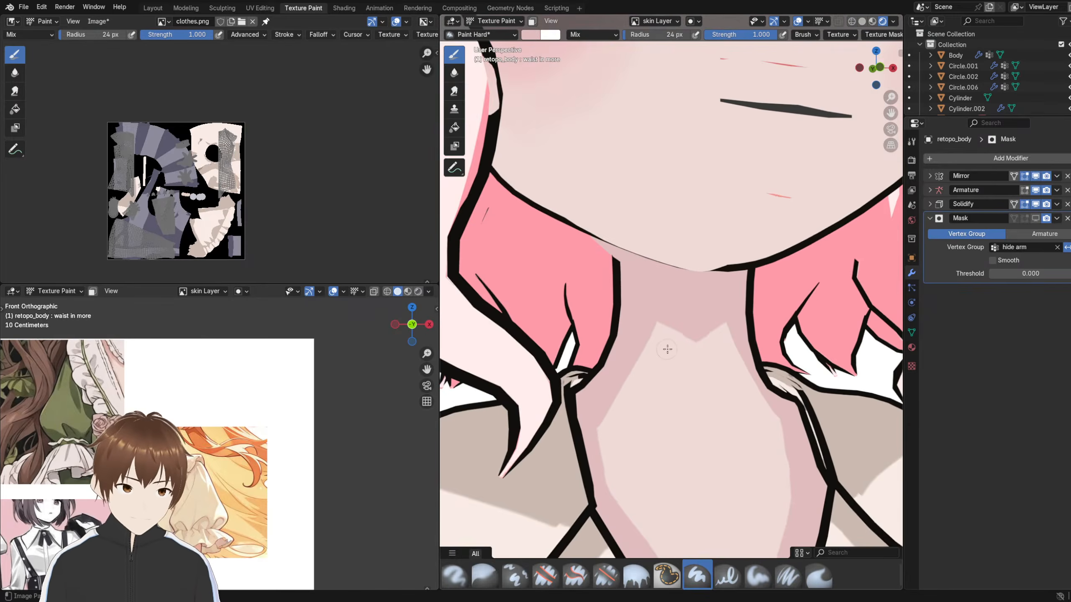
- Hide the body's Solidify outline and reshape the lower edge of the chin shadow on the neck with the sampled pale skin colour
middle_drag(667, 349, 647, 340)
key(s)
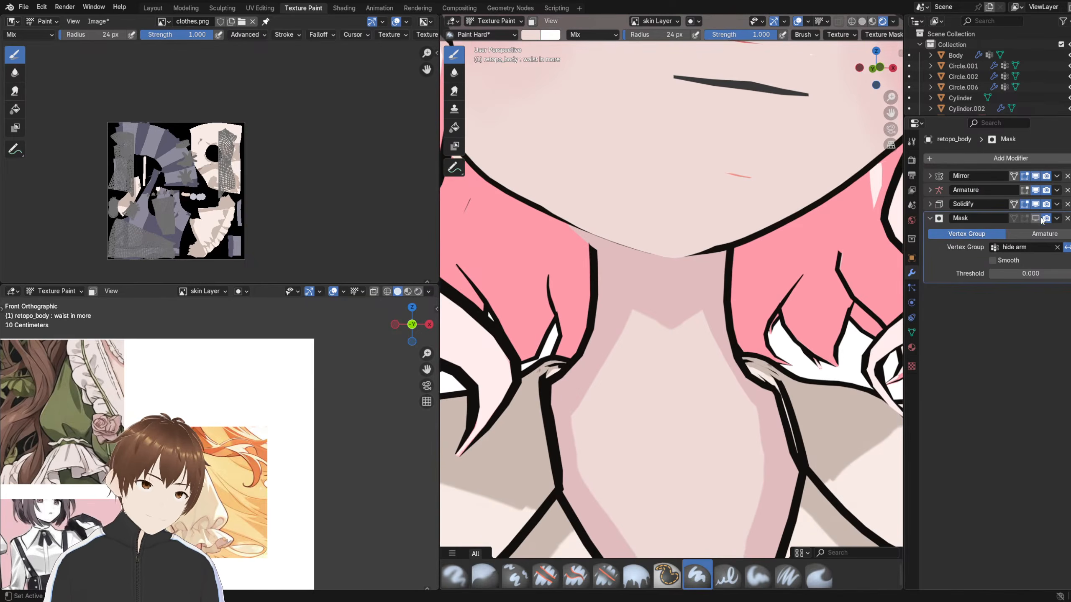
drag(1037, 222, 1038, 208)
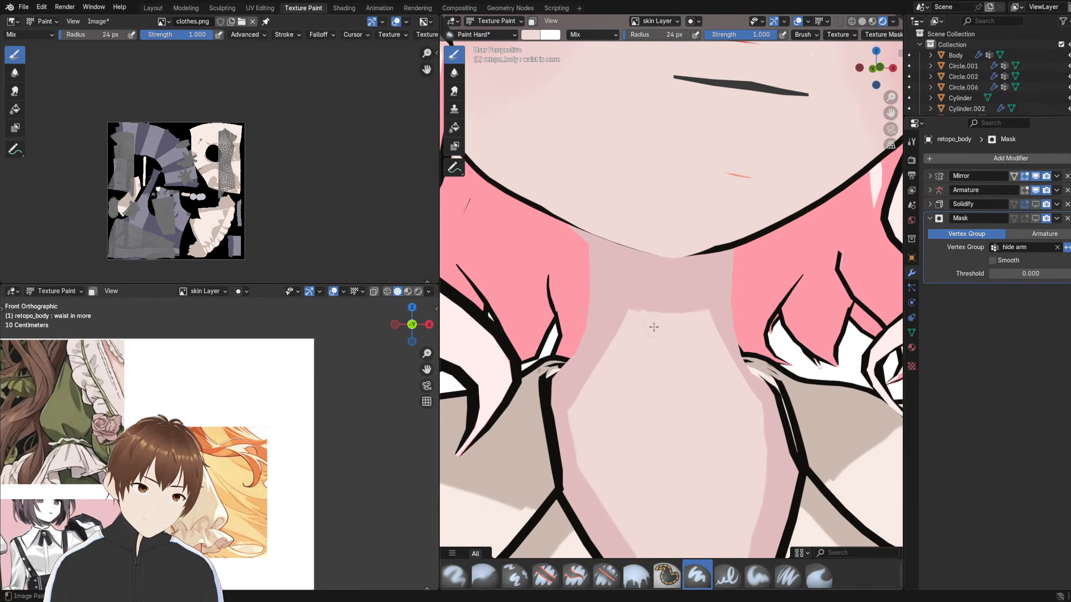
middle_drag(648, 333, 602, 312)
scroll(667, 351, down, 7)
scroll(602, 308, down, 4)
scroll(650, 314, up, 12)
scroll(631, 309, down, 10)
scroll(602, 312, up, 10)
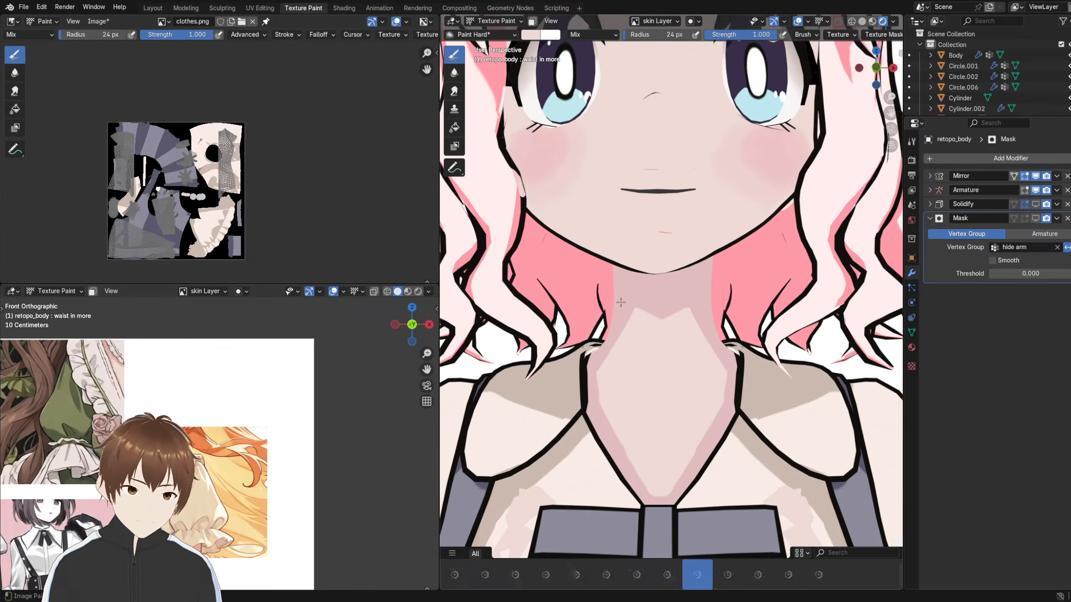
middle_drag(572, 273, 640, 253)
scroll(624, 286, down, 10)
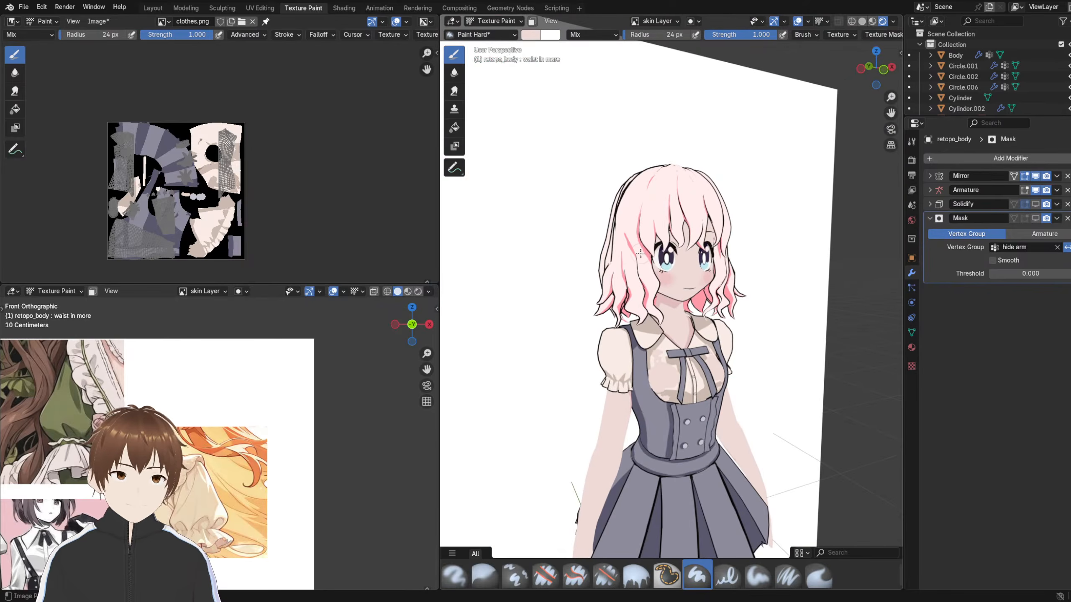
- Return to Object Mode, check the neck shadow on the whole figure and show the body's Solidify outline again
click(489, 21)
click(494, 35)
scroll(708, 223, down, 5)
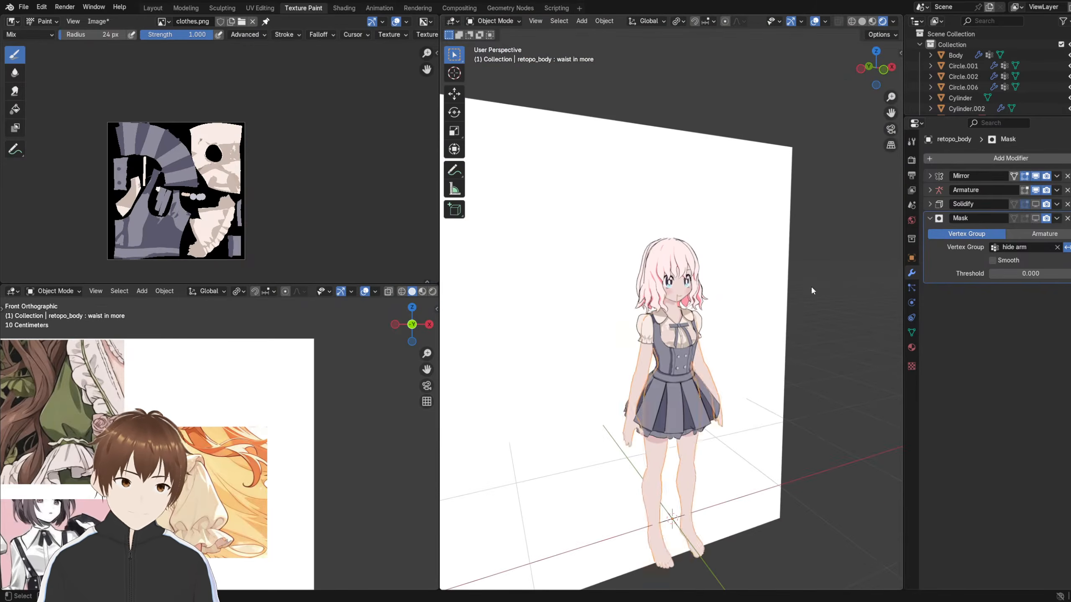
middle_drag(813, 291, 700, 321)
scroll(694, 322, up, 4)
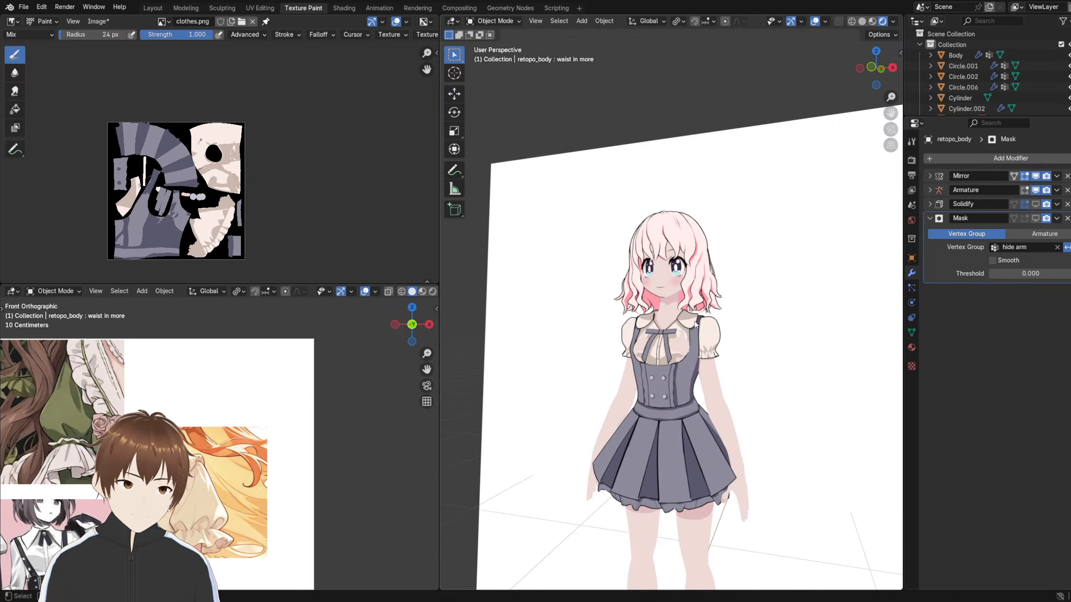
scroll(696, 323, up, 6)
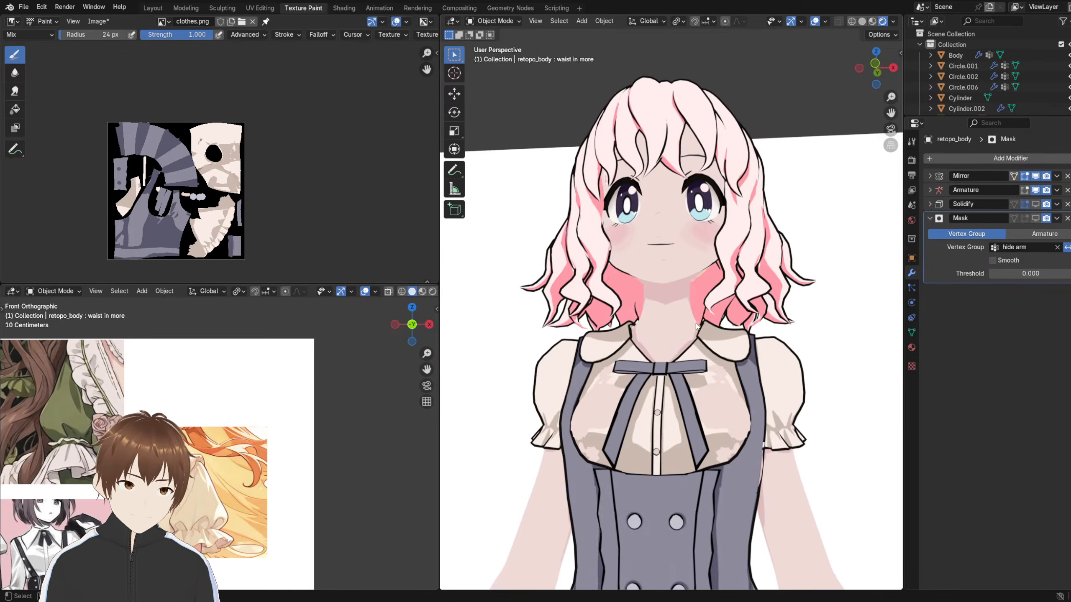
middle_drag(696, 326, 695, 336)
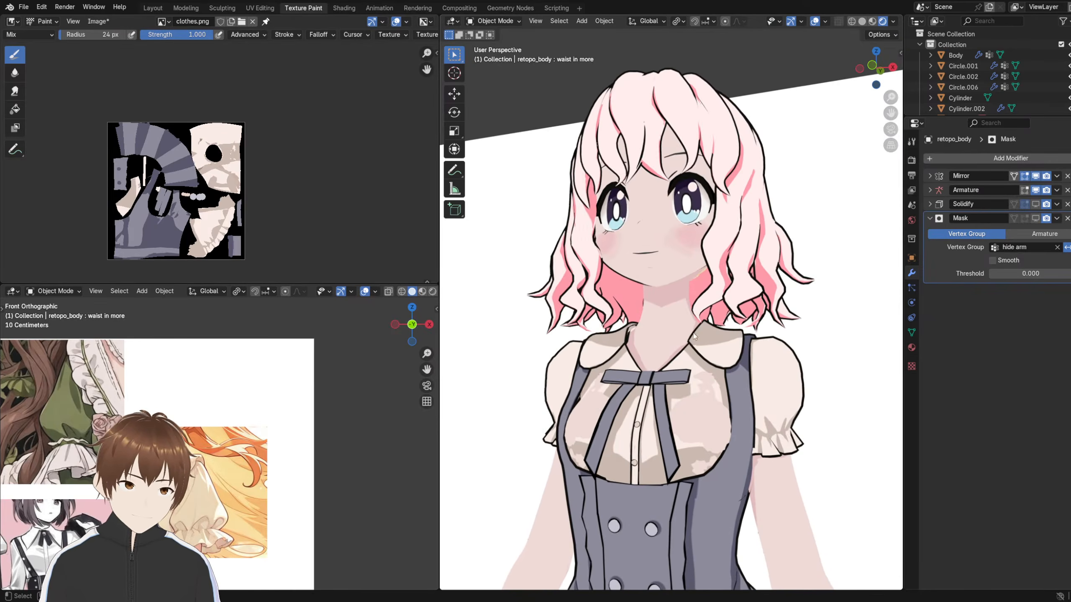
click(1036, 204)
scroll(824, 299, down, 8)
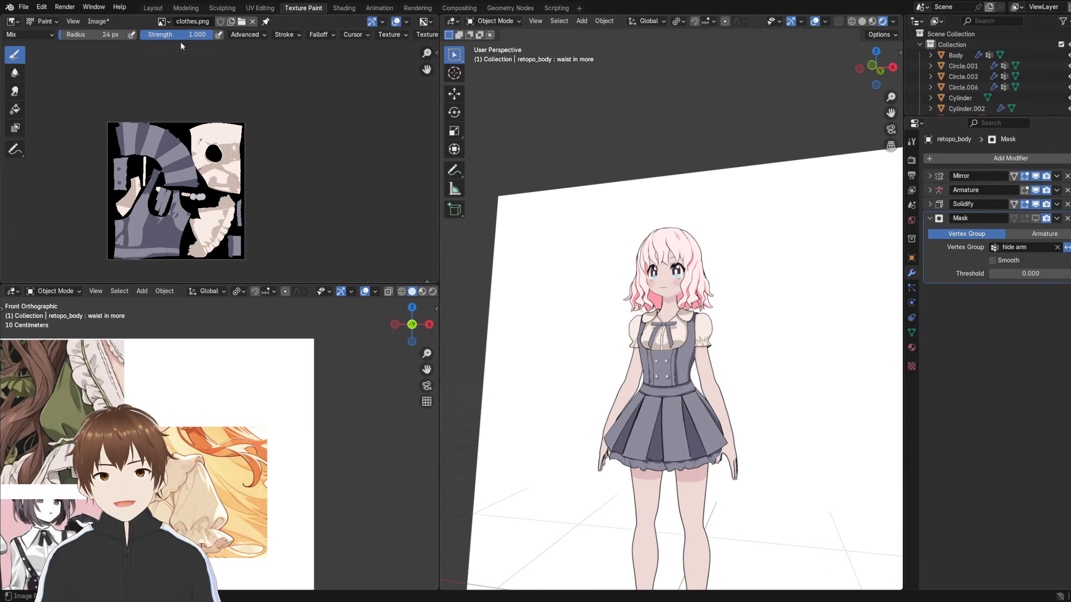
- Save all the painted texture images from the Texture Paint workspace
click(151, 9)
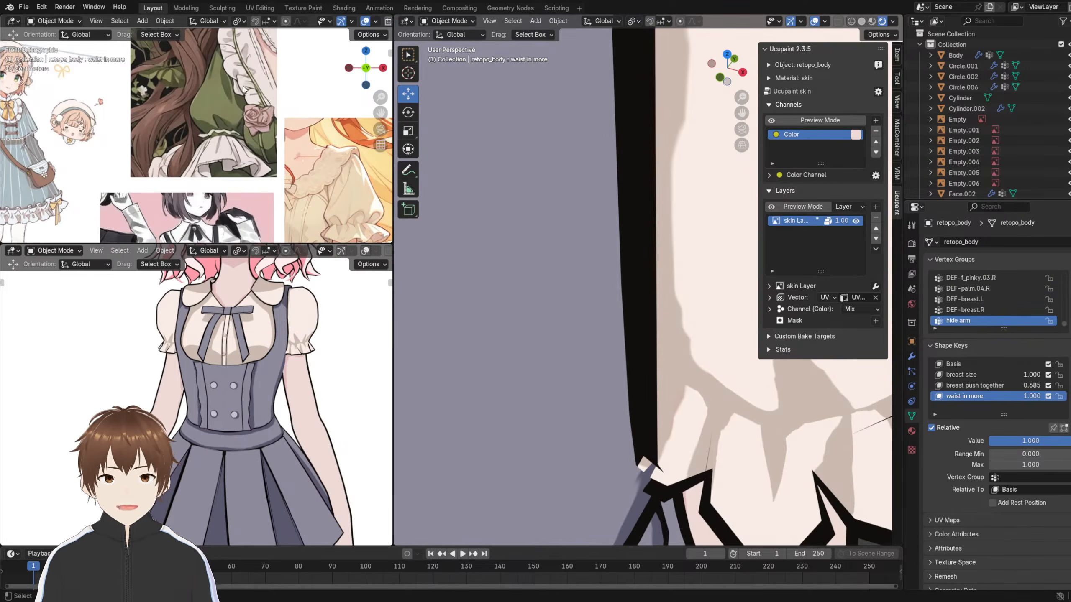
click(298, 9)
click(654, 21)
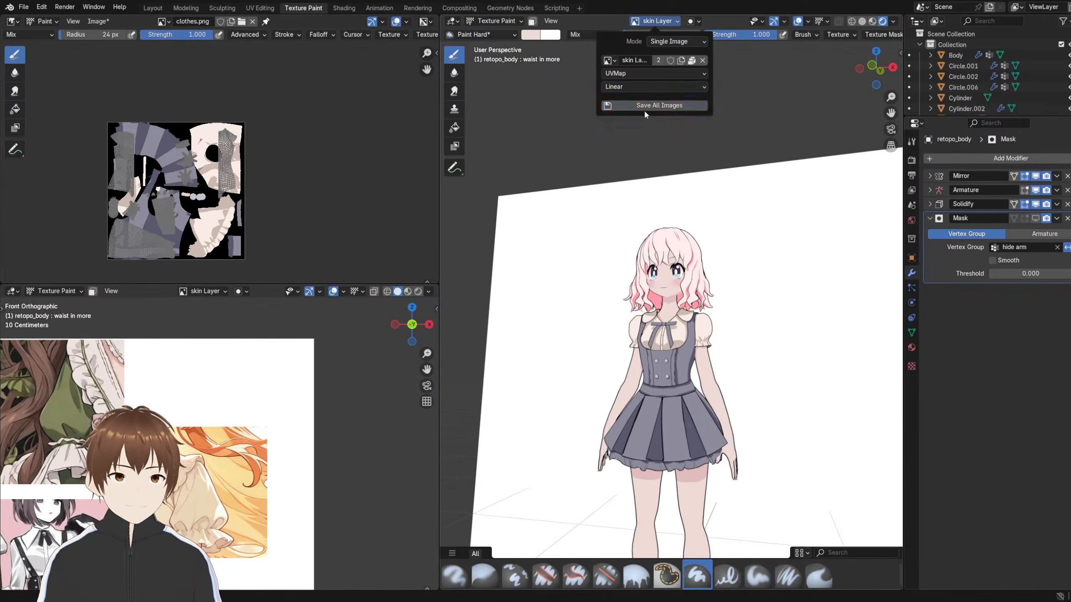
click(647, 105)
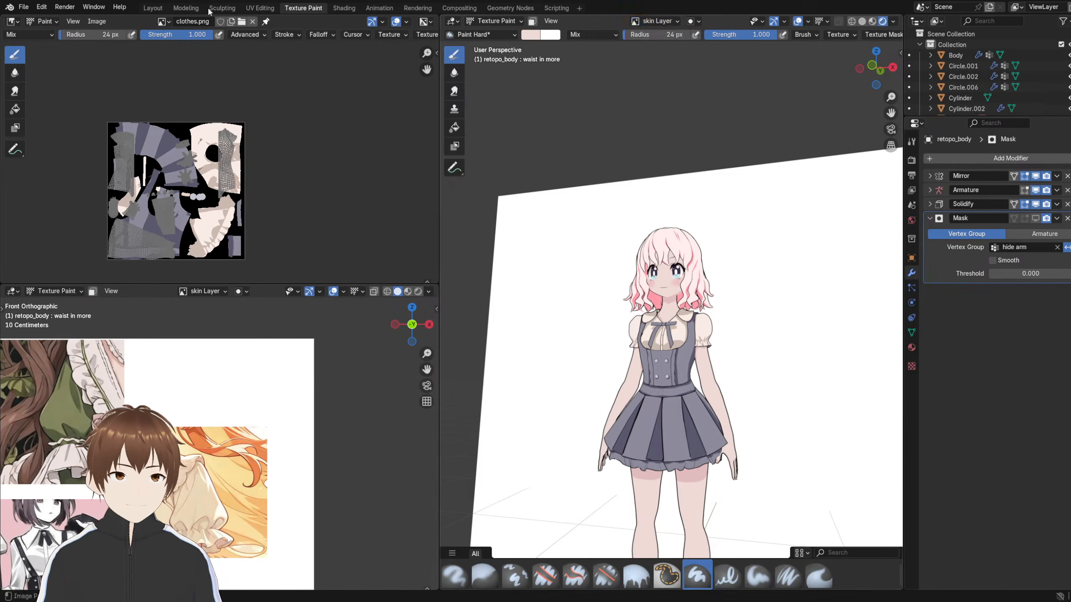
- Switch to the Layout workspace and examine the shaded outfit on the character from near, far and different angles
click(153, 8)
scroll(559, 219, down, 6)
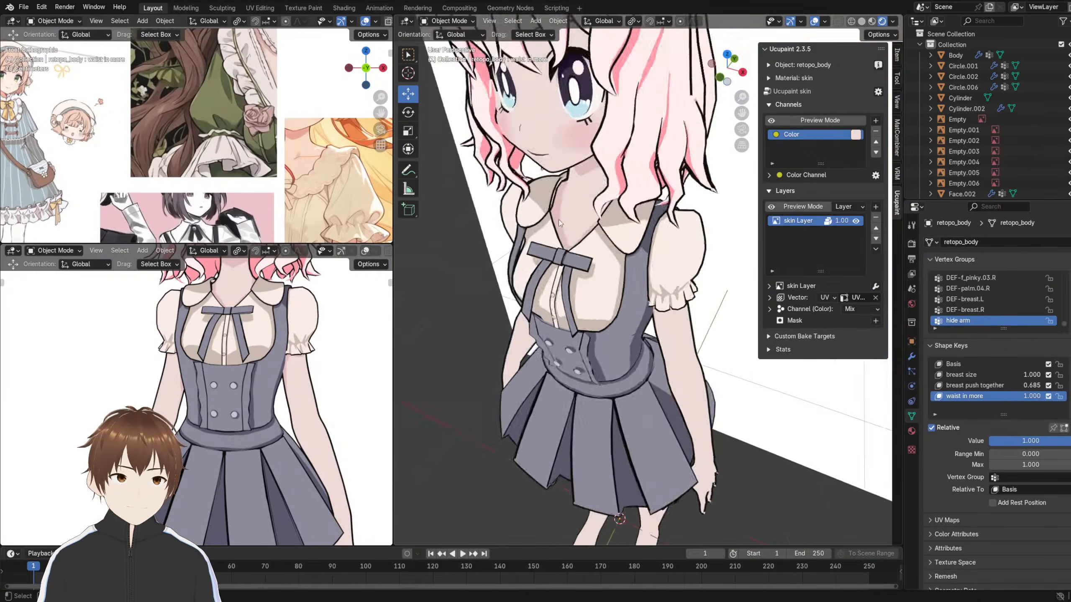
scroll(576, 168, down, 2)
scroll(622, 270, up, 6)
mouse_move(751, 283)
middle_down()
mouse_move(725, 285)
mouse_move(762, 291)
middle_up()
scroll(687, 290, up, 2)
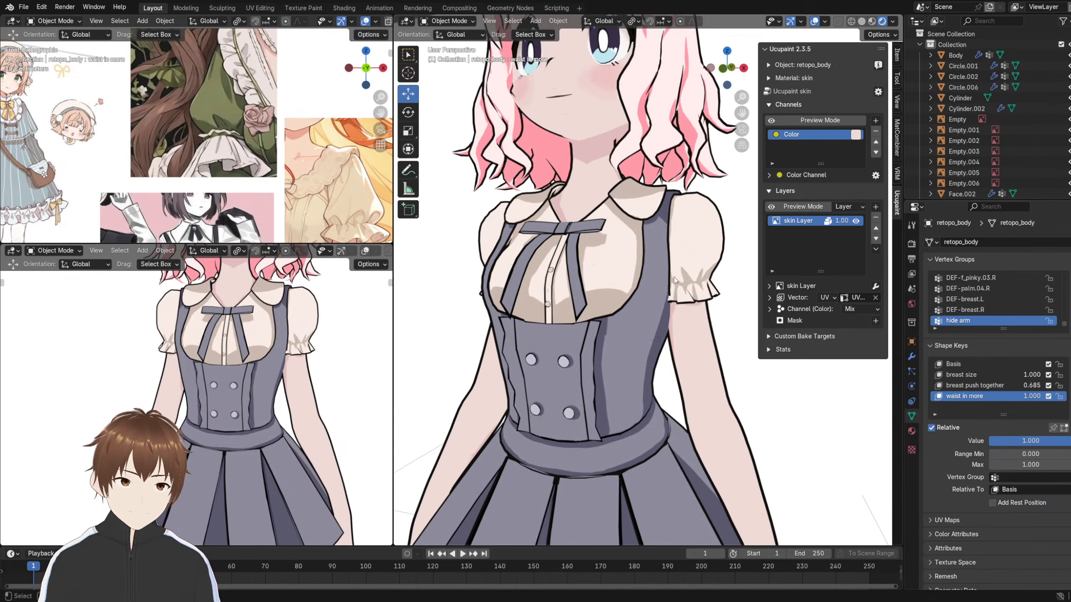
mouse_move(609, 230)
middle_down()
mouse_move(637, 234)
mouse_move(611, 230)
middle_up()
scroll(612, 234, down, 8)
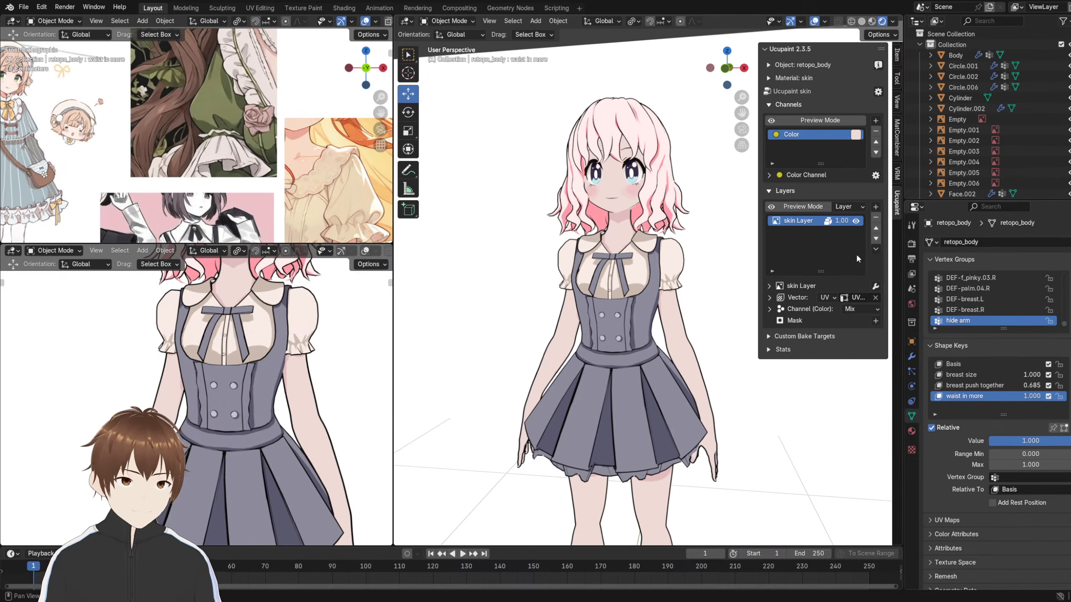
- Select the blouse and preview its hidden stripe layer above clothes.png, hiding that layer again
click(639, 266)
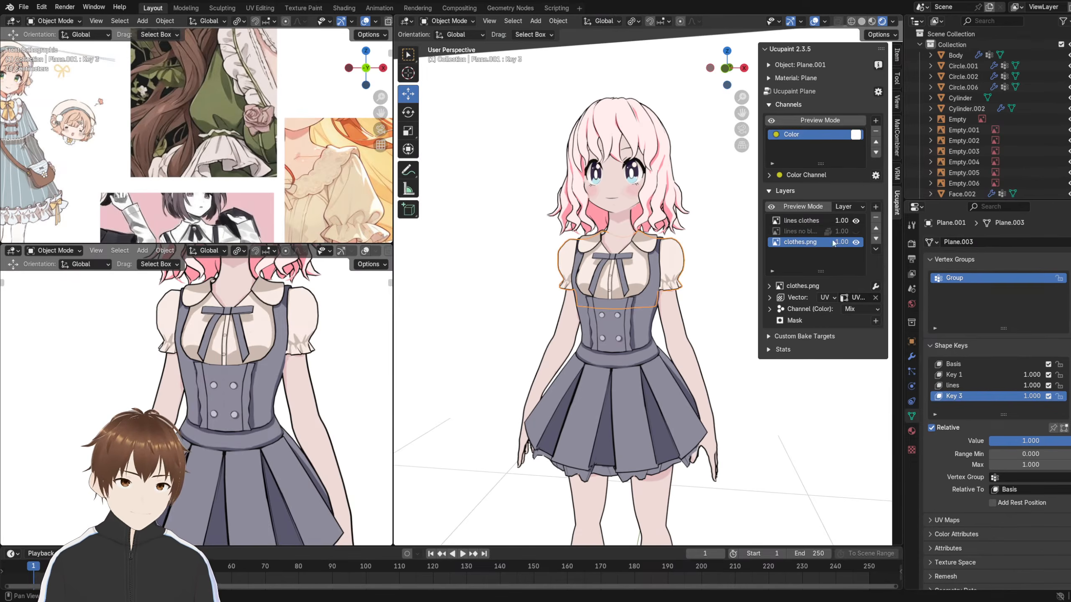
click(855, 242)
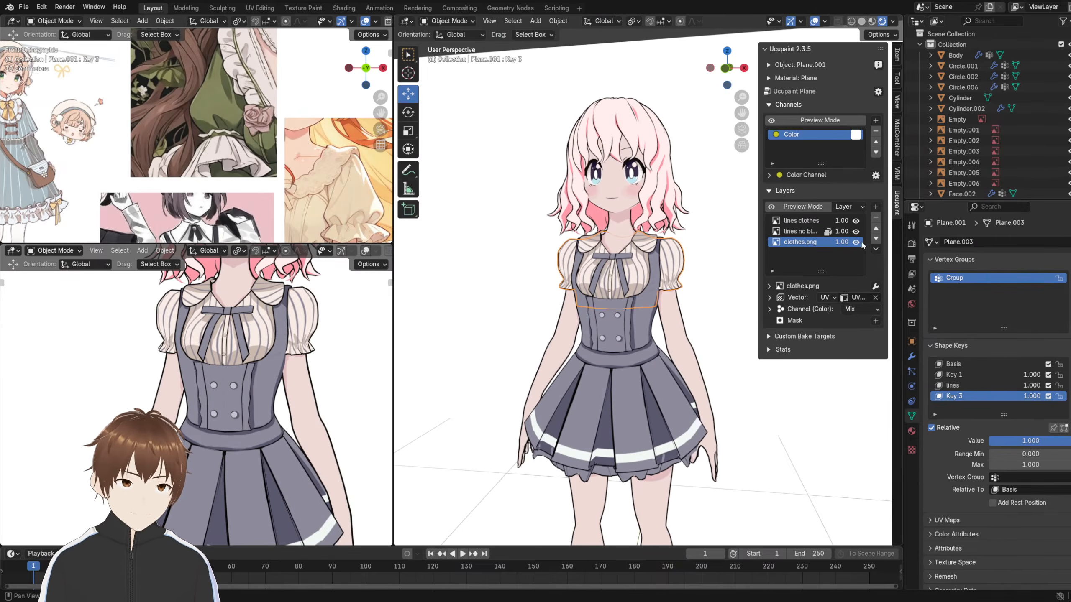
click(856, 231)
scroll(603, 169, down, 6)
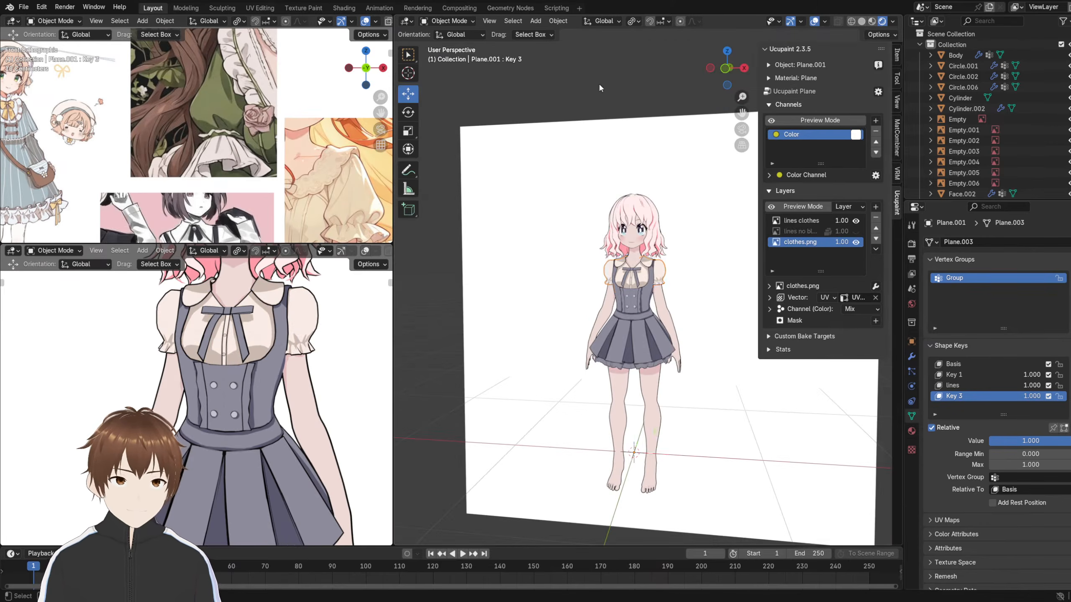
- Examine the blouse and sleeve-ruffle shadows close up and on the whole figure, comparing them with the reference images
scroll(601, 149, up, 5)
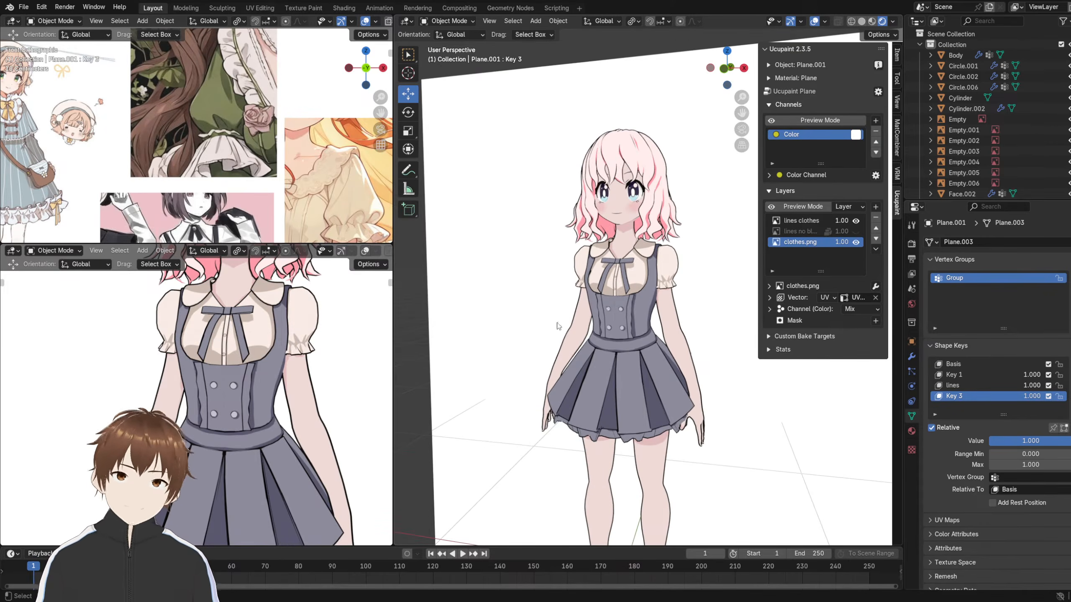
scroll(556, 325, up, 3)
middle_drag(657, 315, 679, 303)
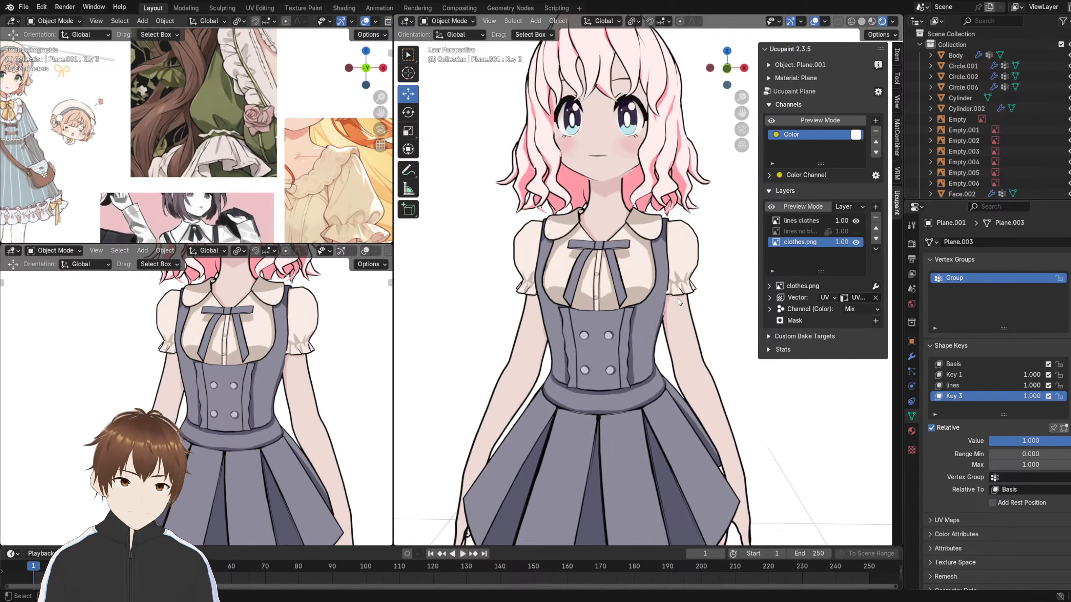
scroll(679, 290, up, 3)
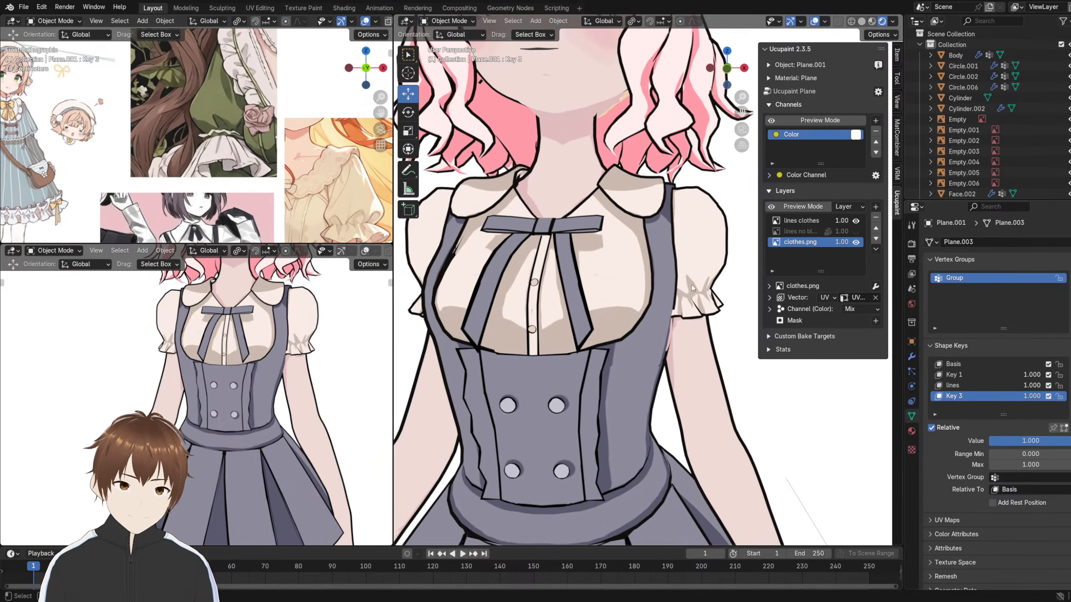
shift+middle_drag(189, 122, 229, 122)
middle_drag(688, 299, 680, 288)
scroll(679, 287, up, 6)
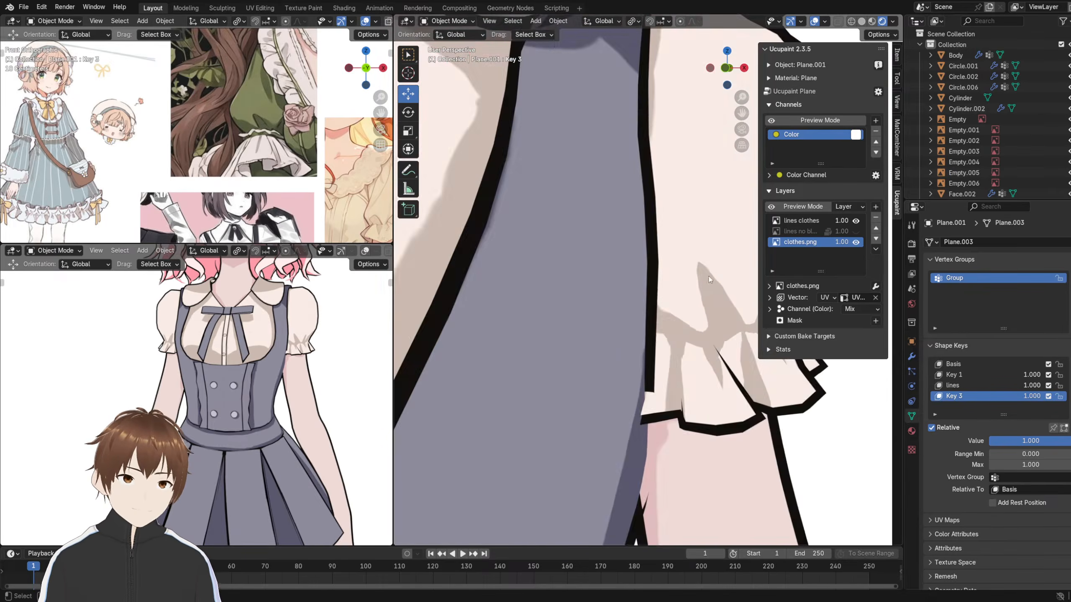
scroll(647, 295, down, 6)
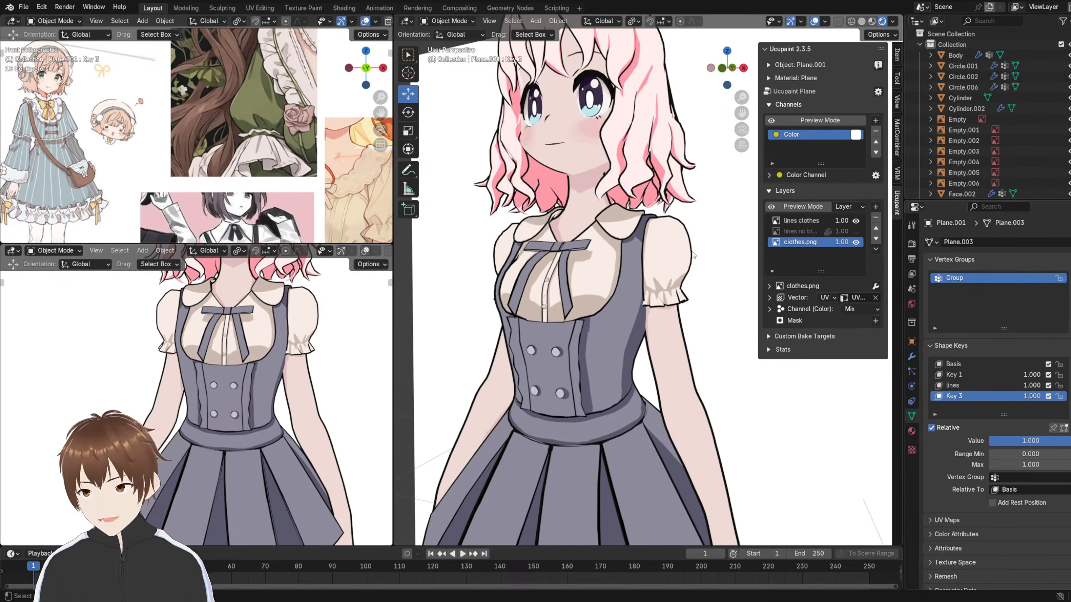
scroll(644, 256, up, 4)
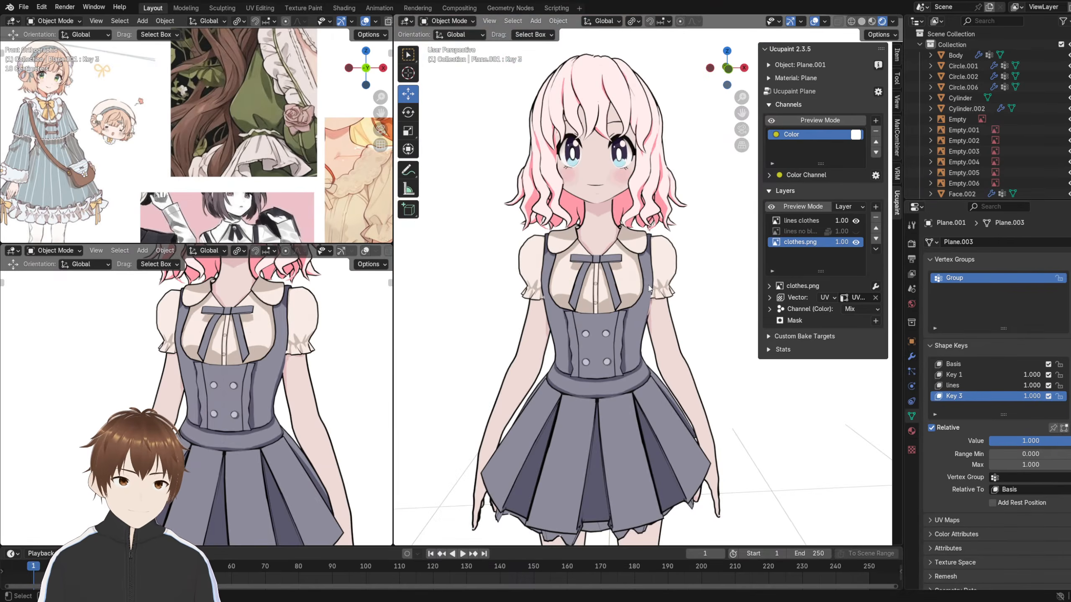
- Examine the blouse, collar and puff sleeve shading close up and from several angles, including how the face and hair sit above them
middle_drag(652, 290, 652, 273)
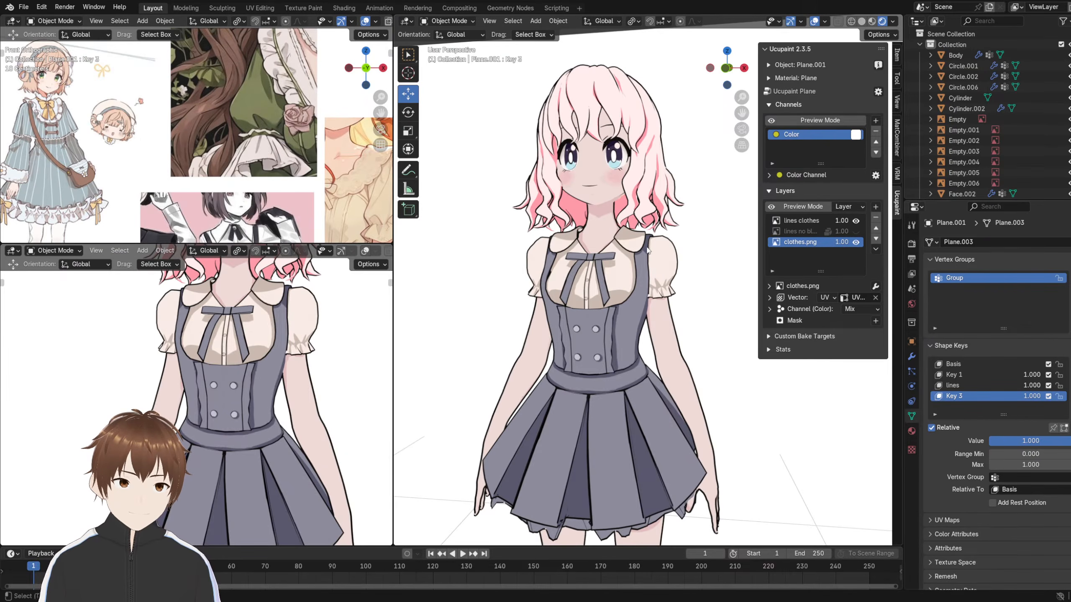
scroll(655, 266, up, 2)
right_click(655, 259)
scroll(650, 262, up, 6)
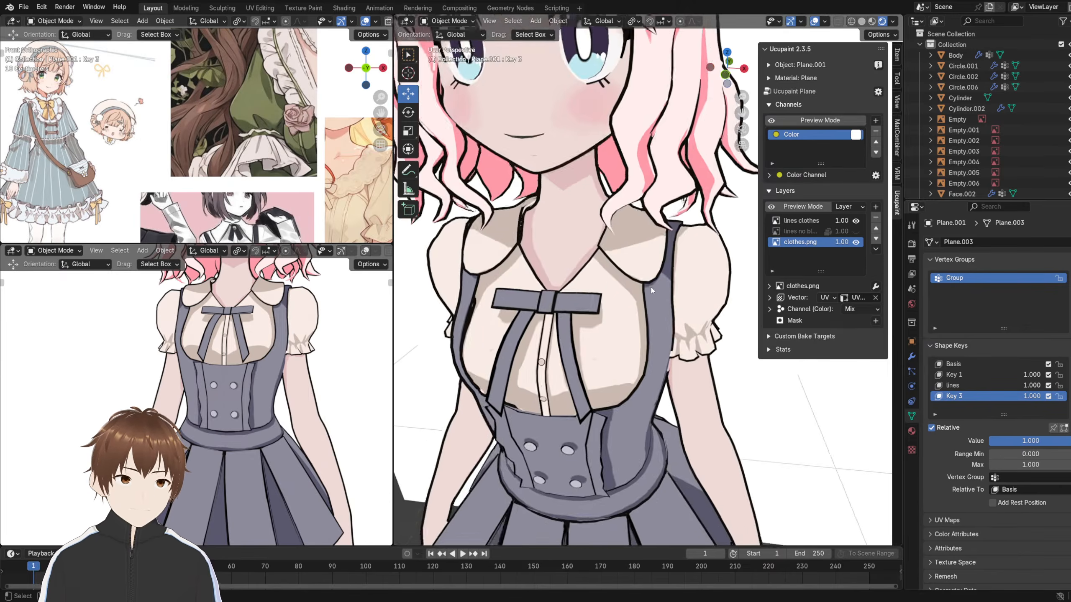
scroll(685, 312, down, 5)
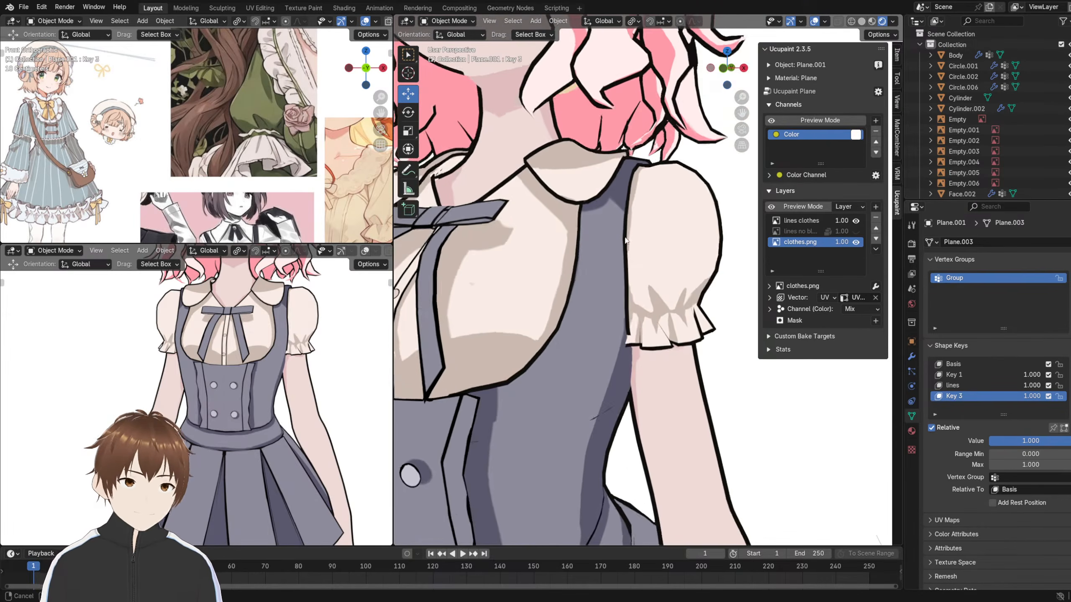
scroll(561, 266, up, 4)
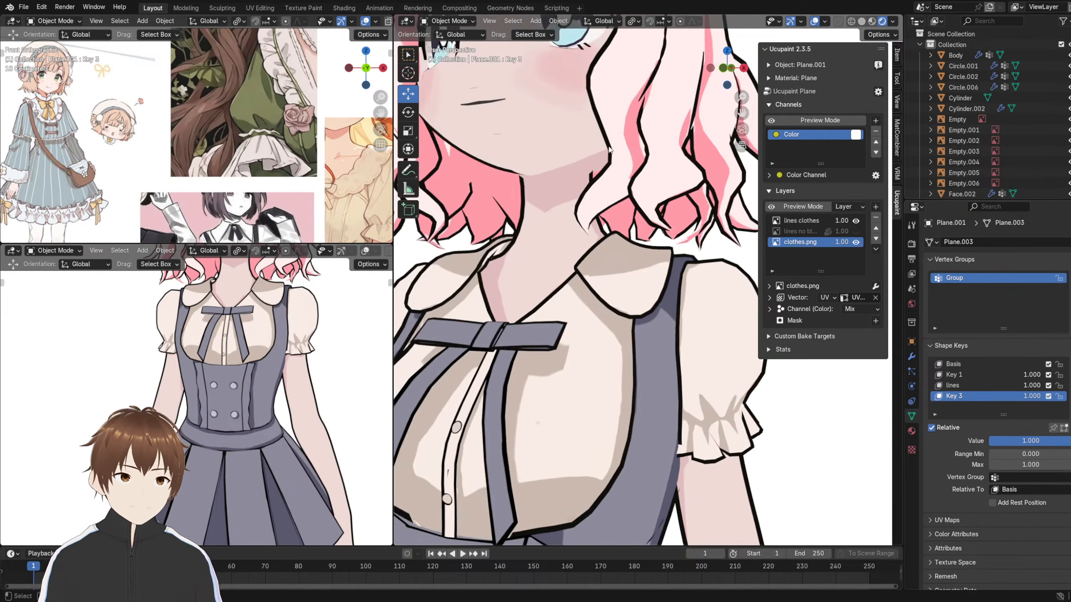
scroll(647, 97, down, 5)
scroll(569, 149, up, 2)
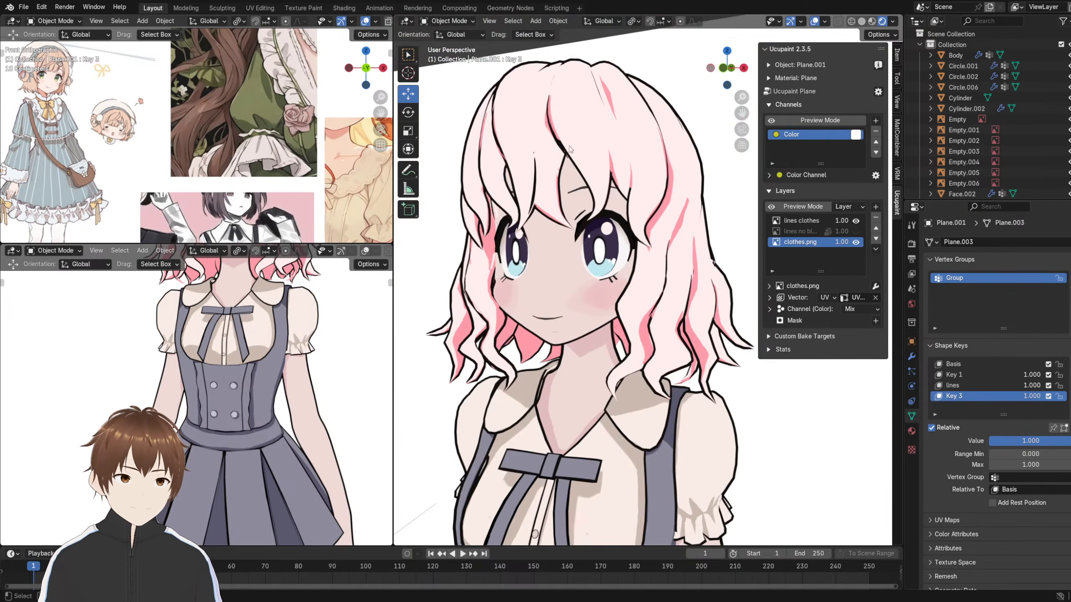
- Duplicate a single line strand from the hair outline object on the bangs and place the copy beside the shoulder
click(555, 141)
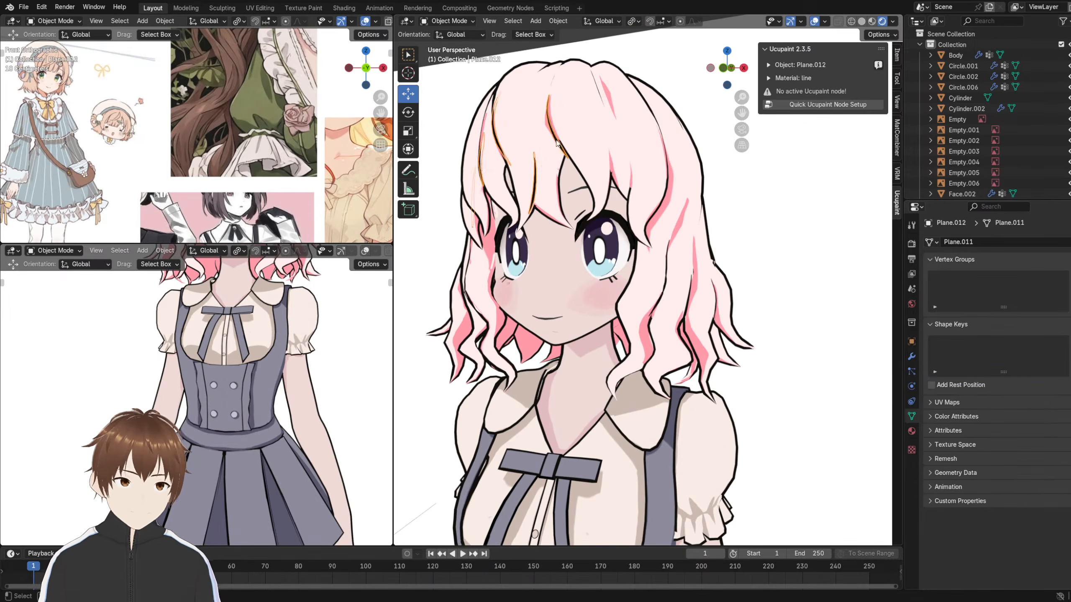
key(Tab)
key(l)
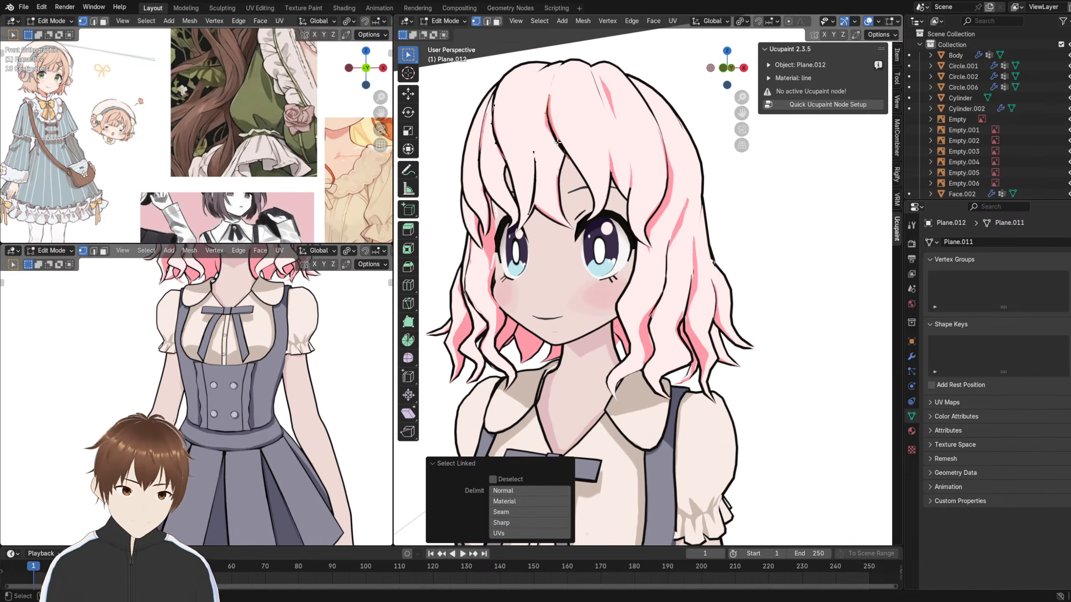
mouse_move(561, 149)
middle_down()
mouse_move(586, 192)
mouse_move(579, 157)
middle_up()
key(shift+d)
click(697, 432)
shift+middle_drag(697, 435, 646, 307)
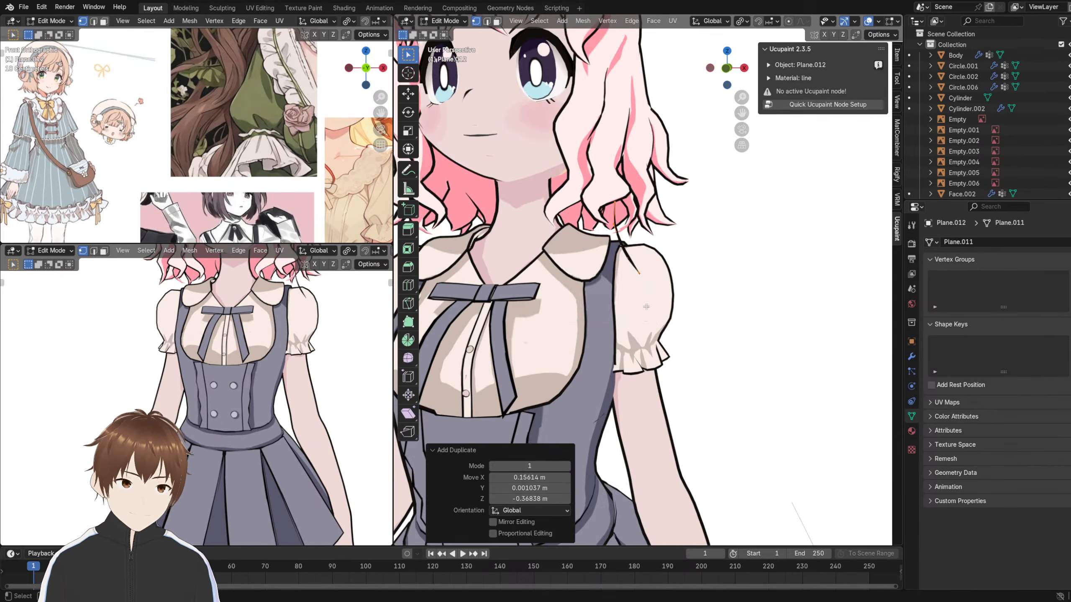
- Separate the duplicated strand into its own object and open that object's mesh for editing
key(p)
click(630, 295)
key(Tab)
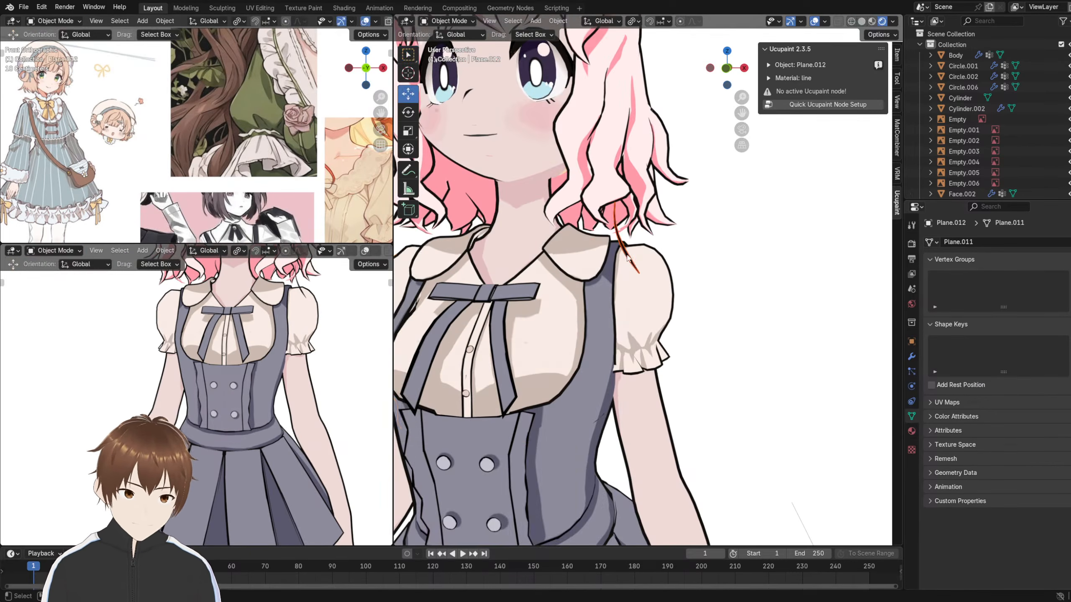
click(623, 252)
click(628, 255)
key(Tab)
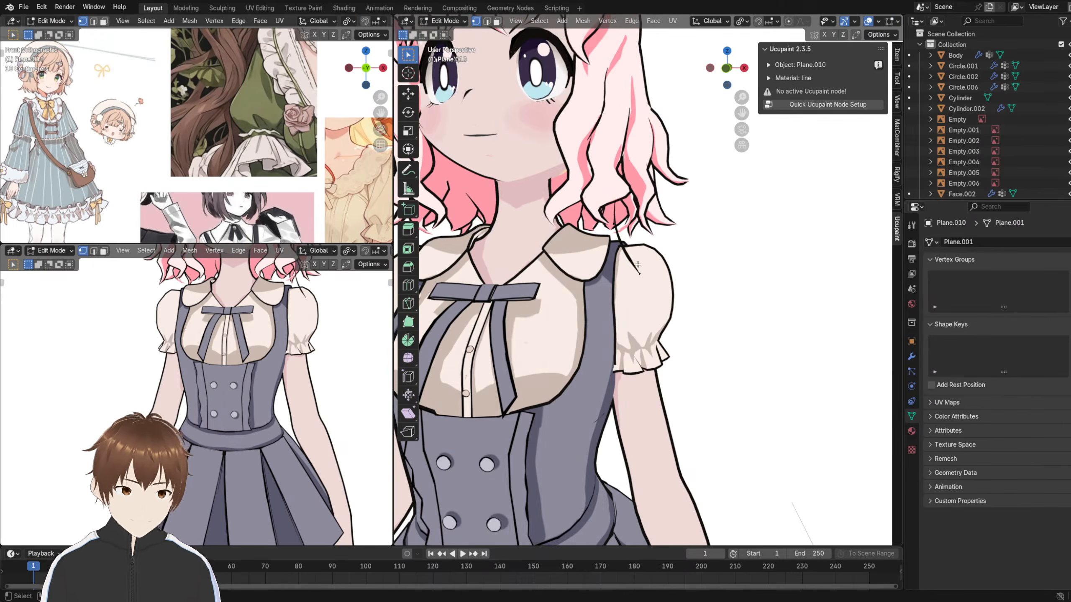
- Add a Mirror modifier to the separated line object, after its existing Subdivision and Skin modifiers
scroll(635, 264, up, 4)
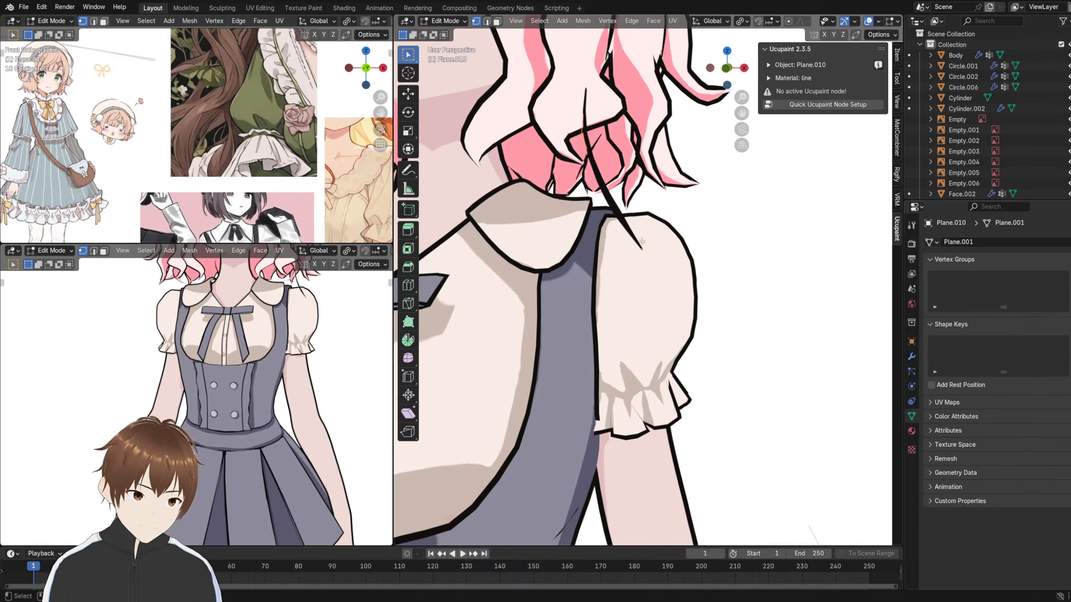
click(911, 357)
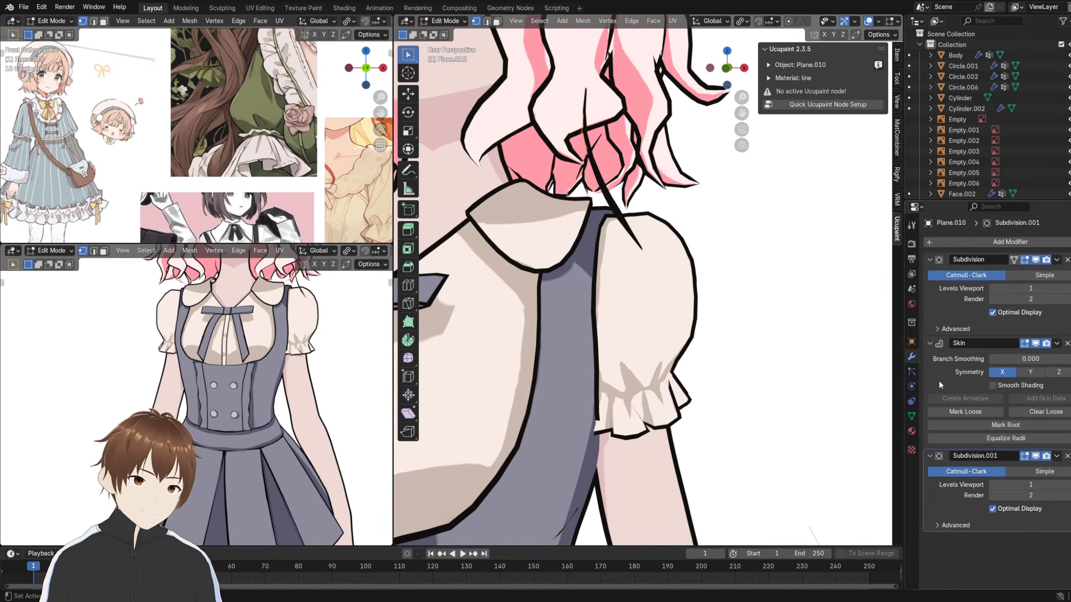
click(936, 241)
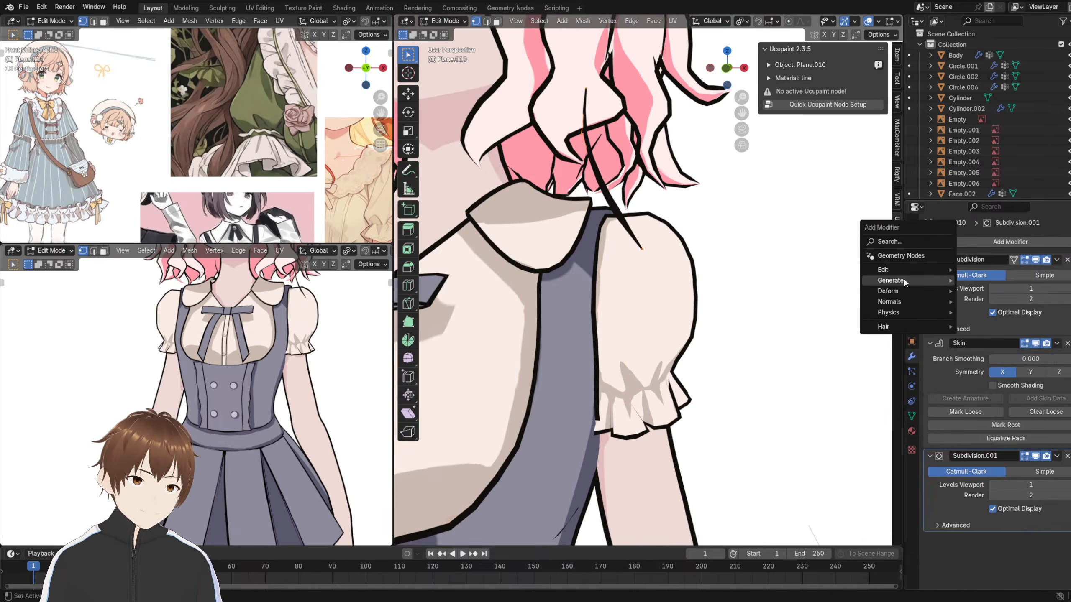
mouse_move(903, 280)
click(980, 359)
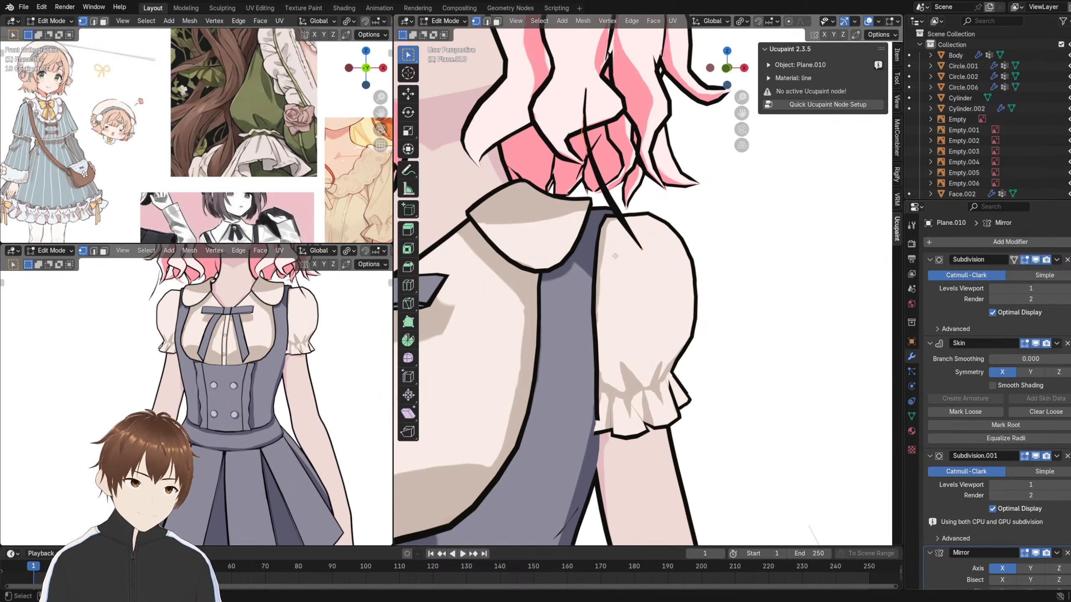
- Turn on snapping with Face as the snap target
click(771, 21)
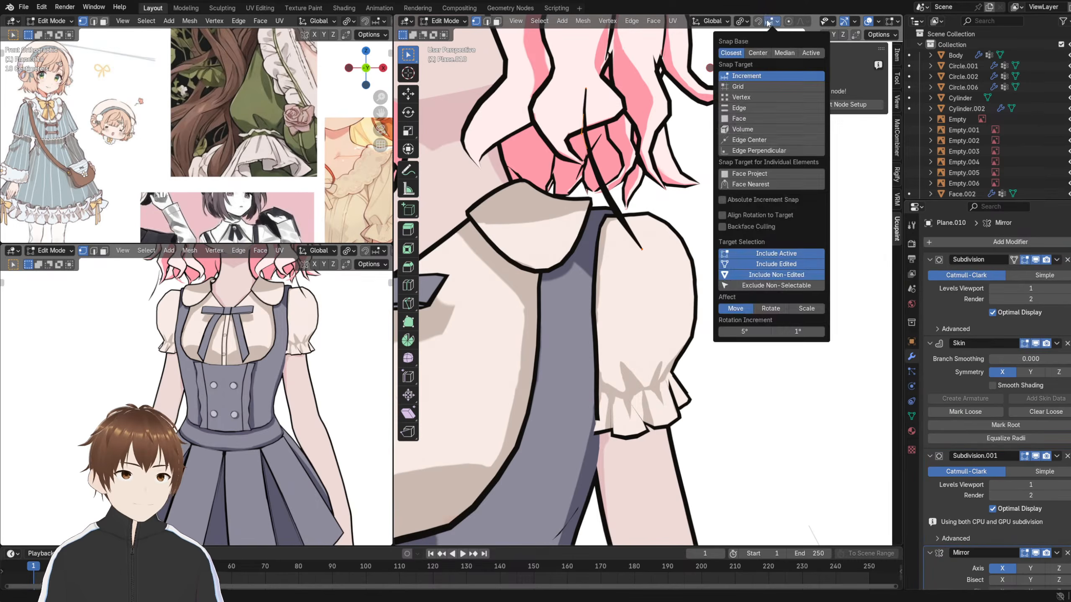
click(743, 129)
click(758, 22)
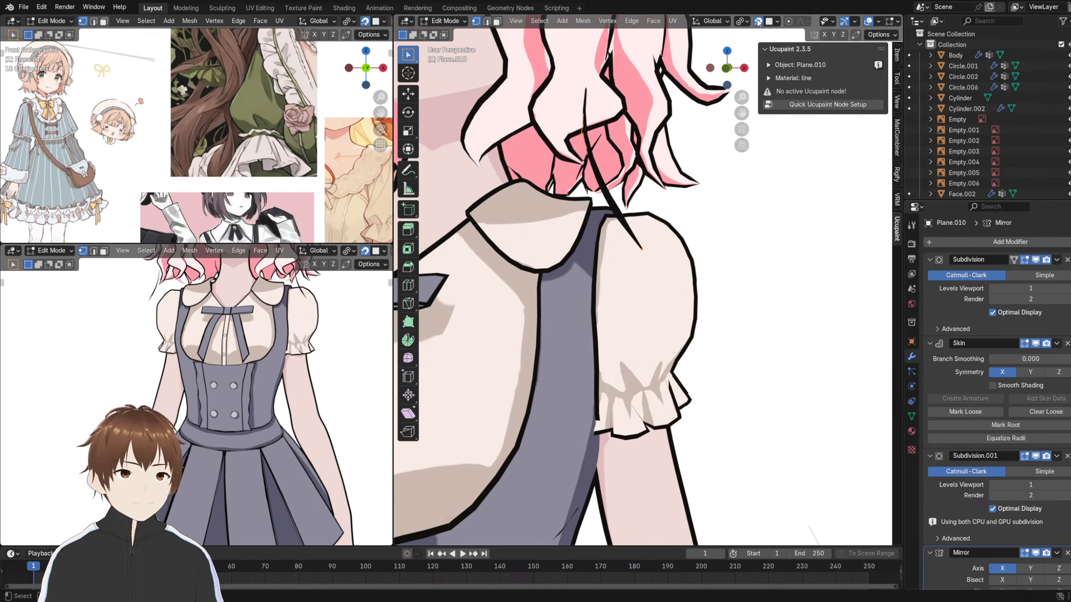
- Snap the lower vertices of the line onto the puff sleeve, starting a fold line just above the ruffle
shift+middle_drag(634, 321, 633, 292)
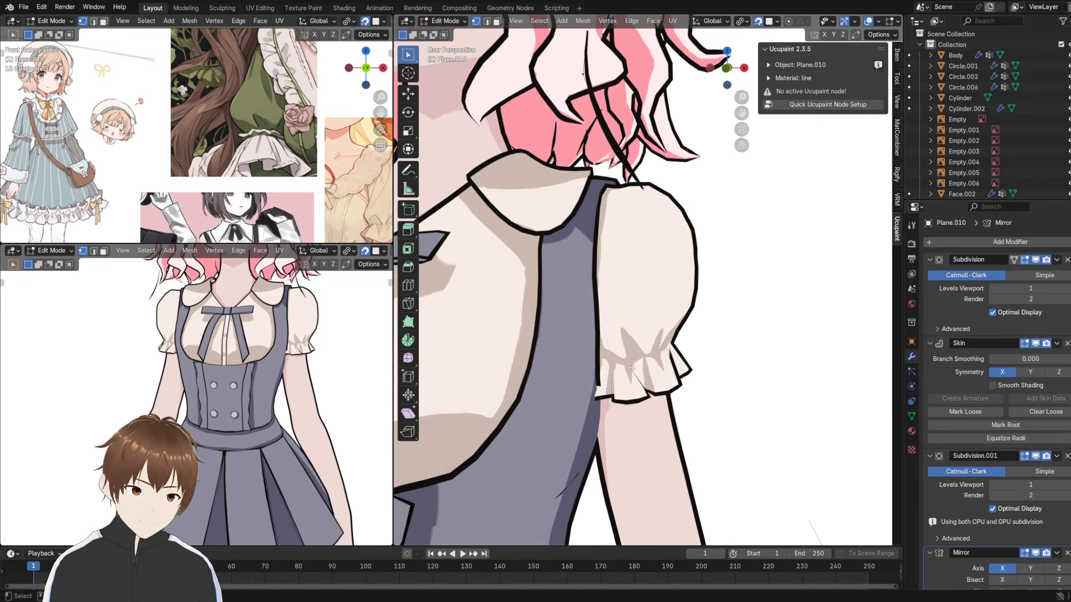
key(g)
click(627, 356)
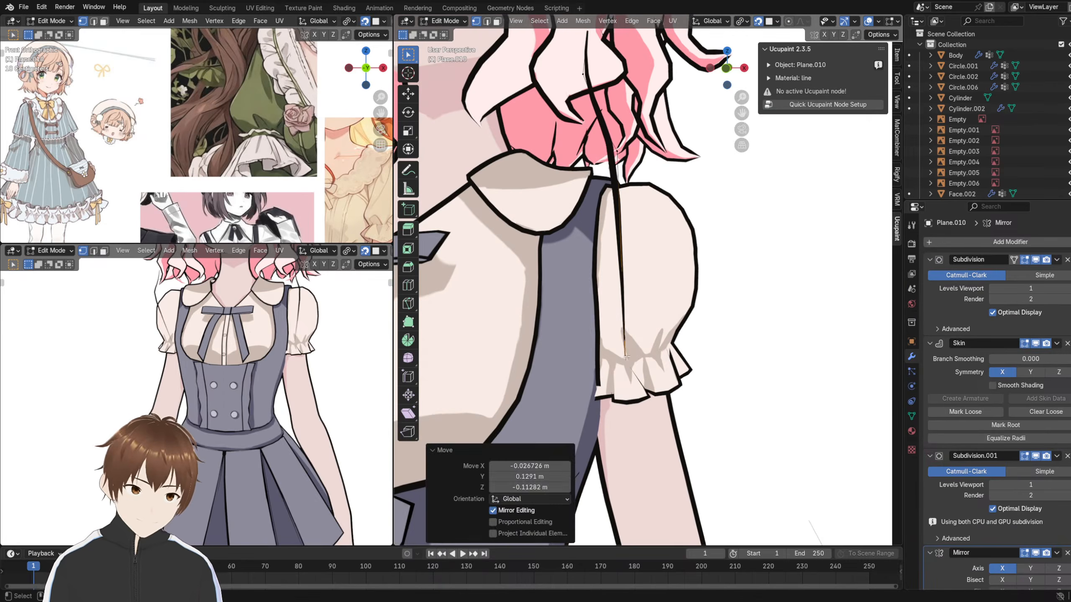
click(611, 155)
key(g)
click(585, 116)
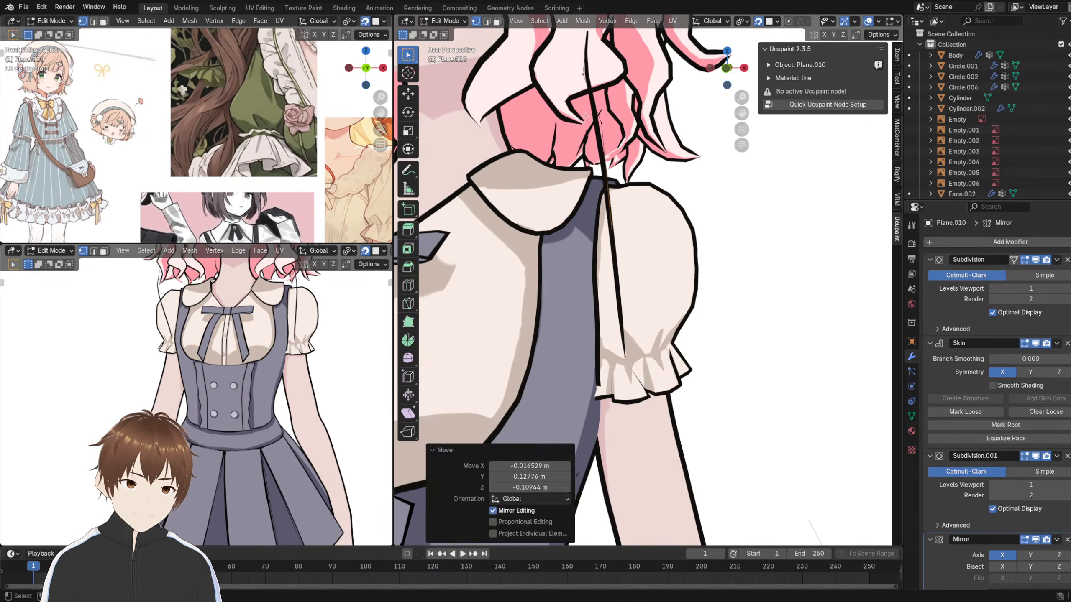
click(601, 123)
key(g)
click(623, 325)
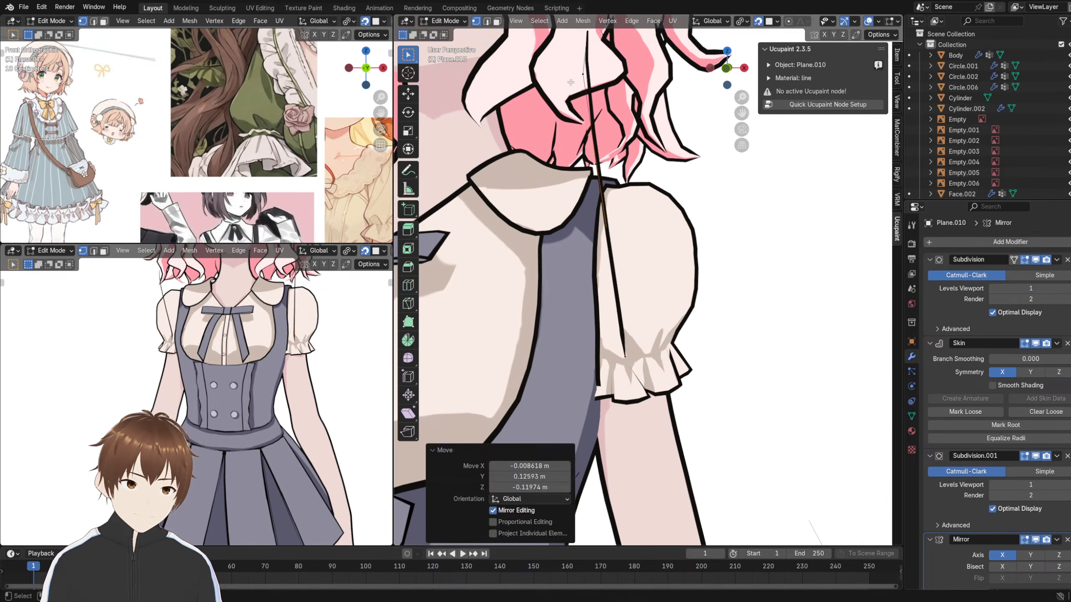
- Bring the line's remaining upper vertices down onto the sleeve to form a pointed fold around the gather shadow
click(577, 67)
key(g)
click(635, 341)
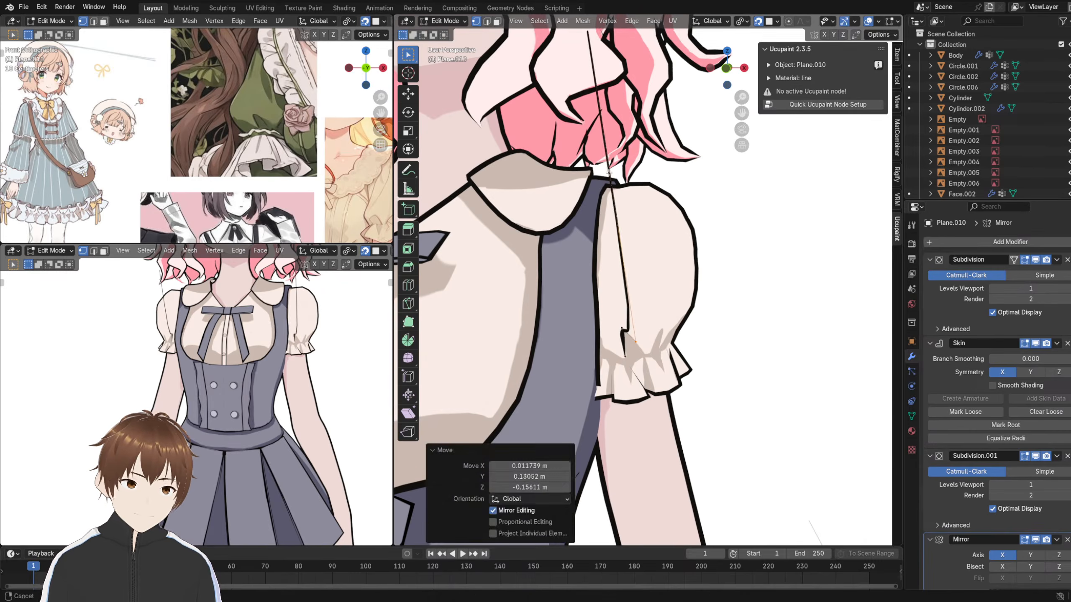
shift+middle_drag(608, 172, 634, 153)
click(596, 58)
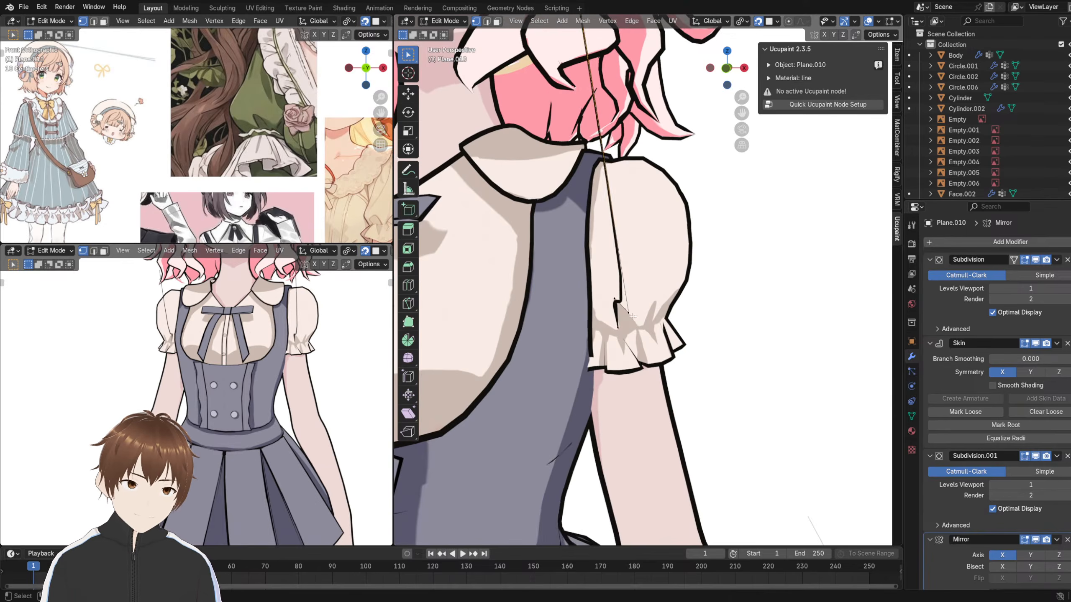
key(g)
click(636, 327)
middle_drag(635, 302, 631, 272)
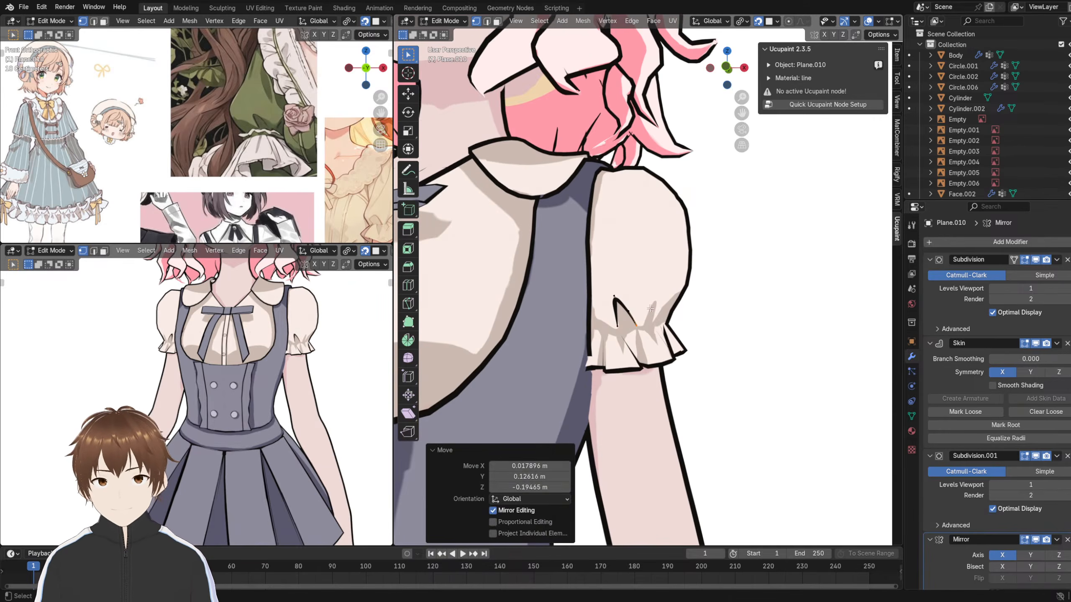
- Adjust the fold line's skin thickness, shrinking its vertices first and then enlarging the selection by a factor of 1.646
scroll(612, 325, up, 4)
shift+middle_drag(611, 325, 621, 257)
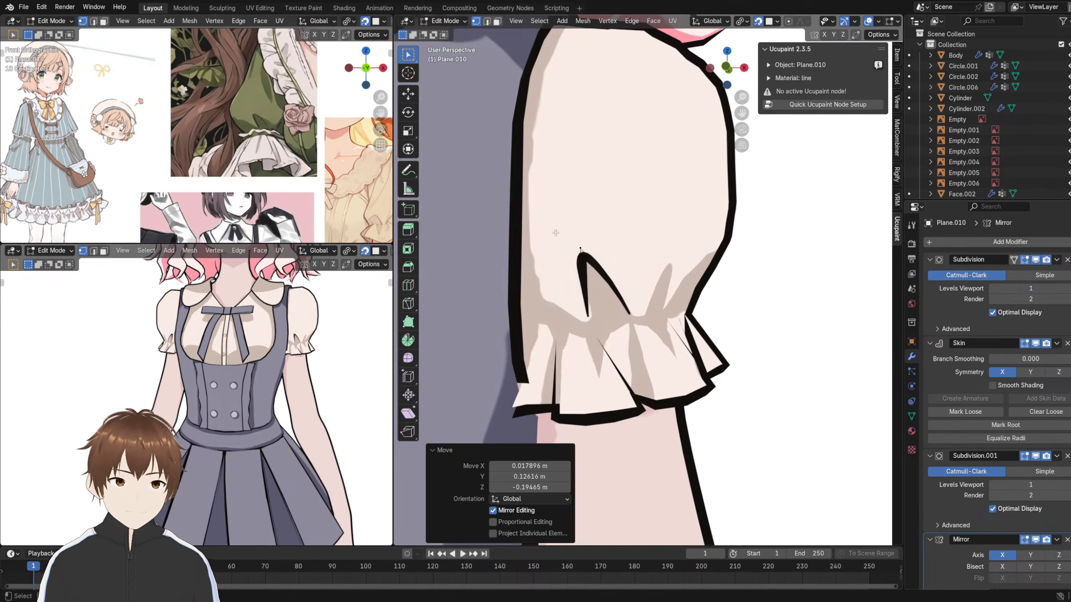
drag(556, 233, 639, 338)
key(ctrl+a)
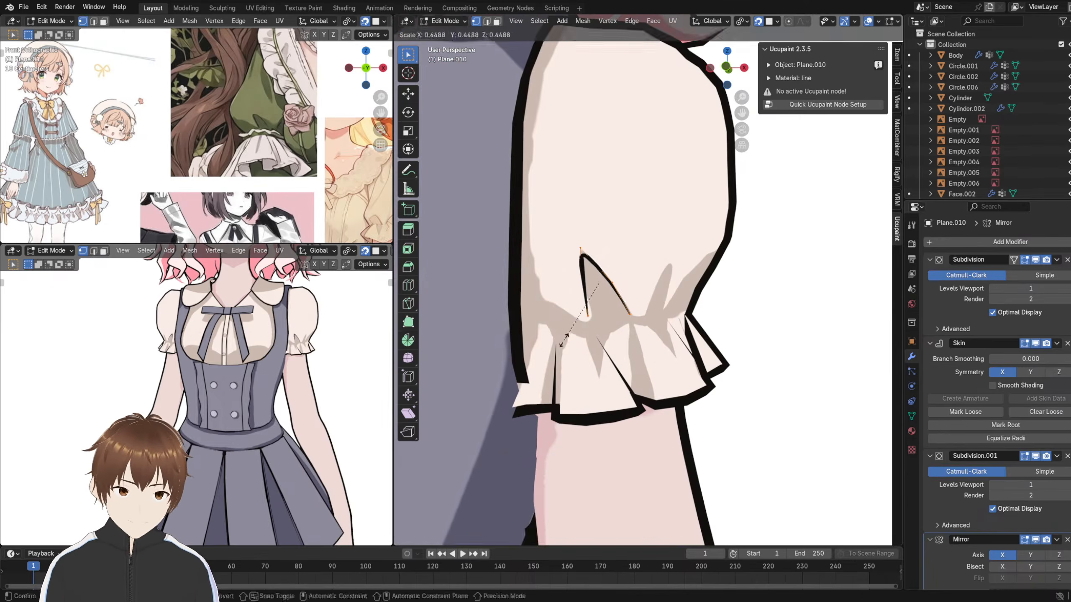
click(565, 332)
click(612, 207)
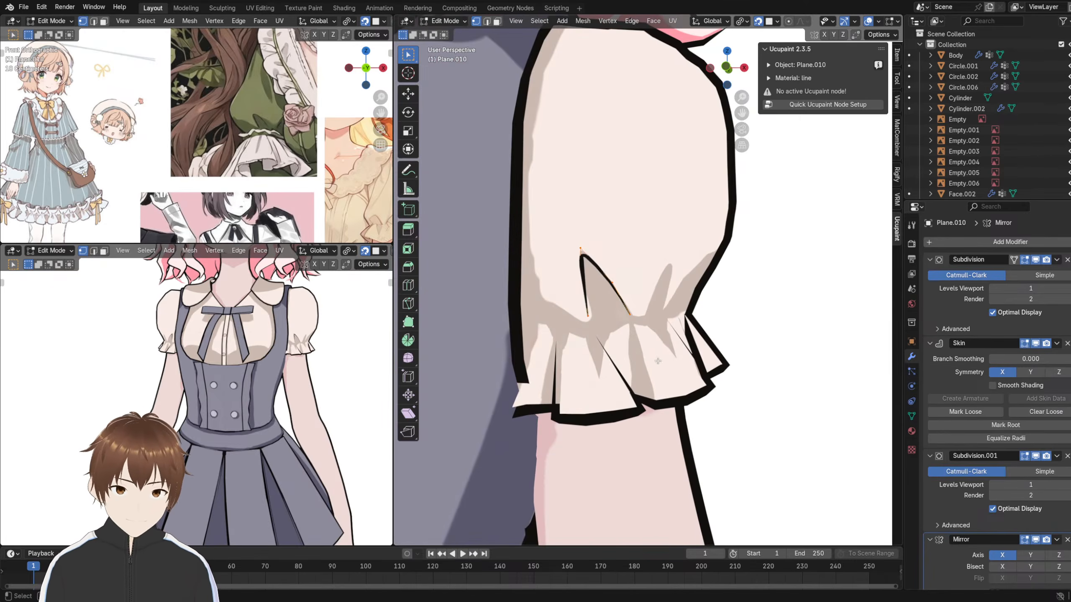
key(ctrl+a)
click(571, 340)
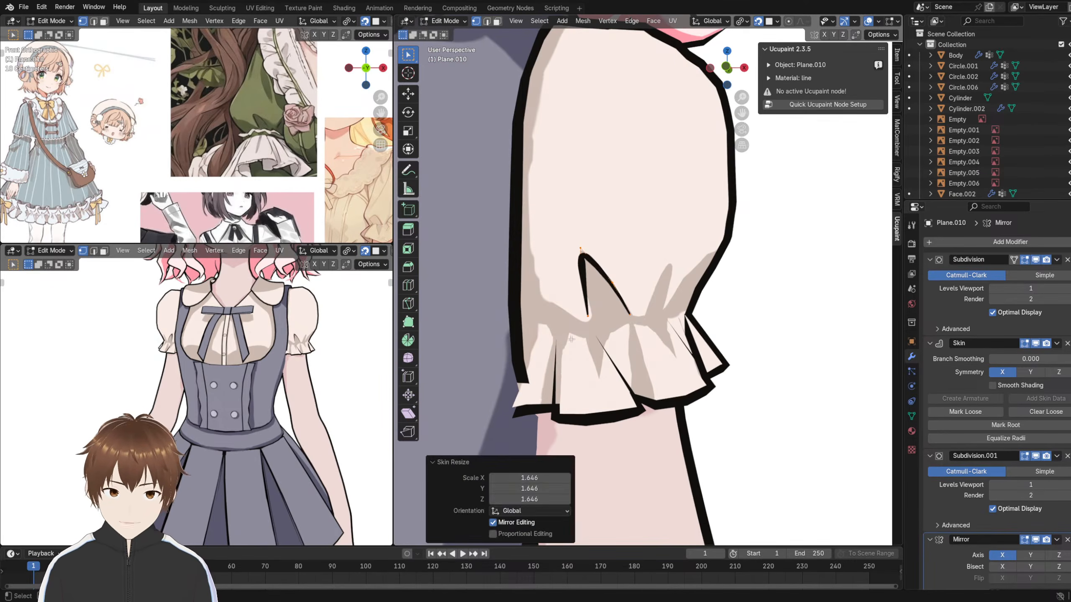
- Move the lower left end vertex of the fold line slightly down onto the sleeve's gather shadow
middle_drag(572, 340, 584, 296)
click(580, 312)
scroll(586, 312, up, 3)
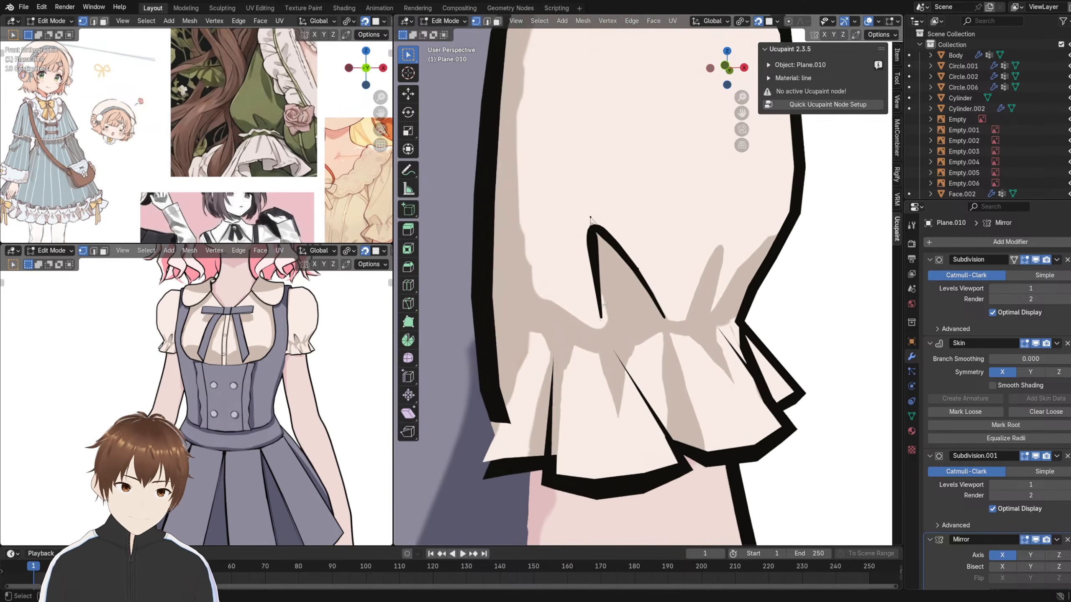
key(h)
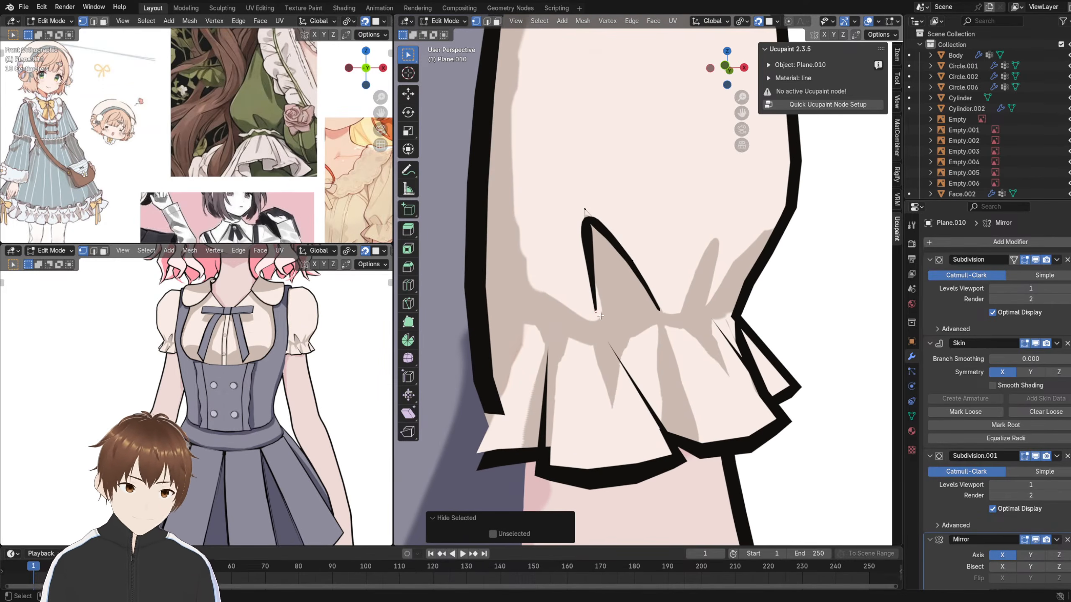
key(ctrl+z)
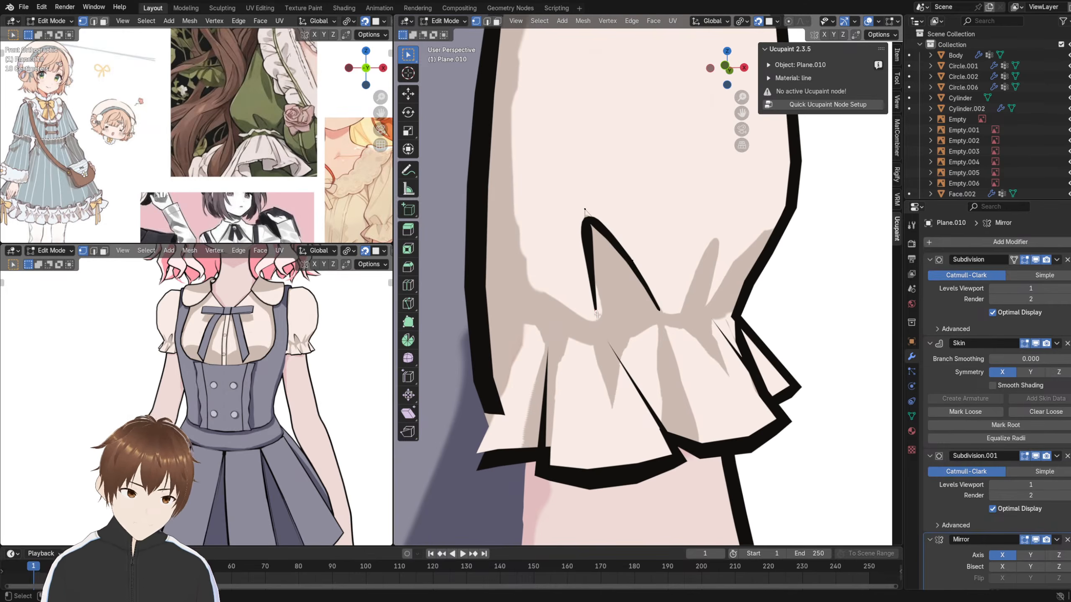
key(g)
click(600, 320)
click(586, 273)
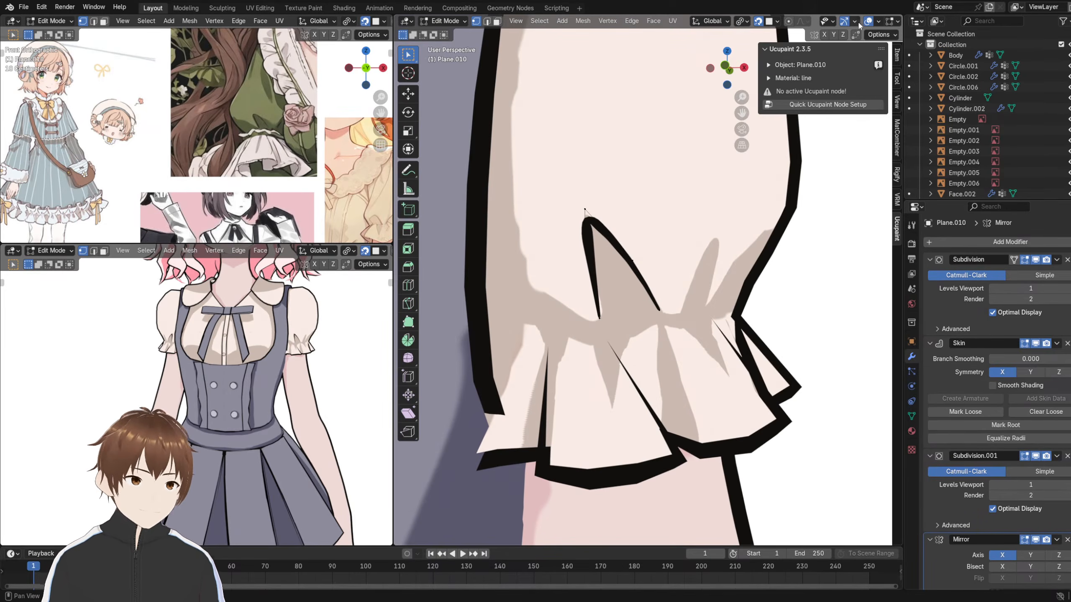
- Reposition the fold line's left middle vertex and upper tip vertex so the curve follows the gather shadow's peak
scroll(835, 23, down, 3)
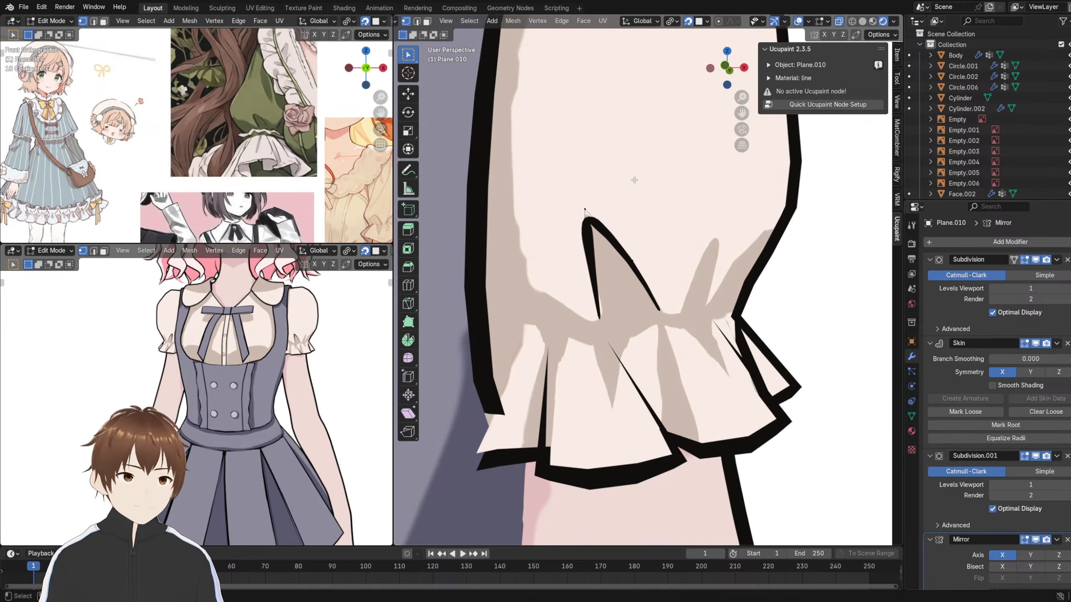
scroll(634, 180, up, 2)
middle_drag(614, 208, 636, 208)
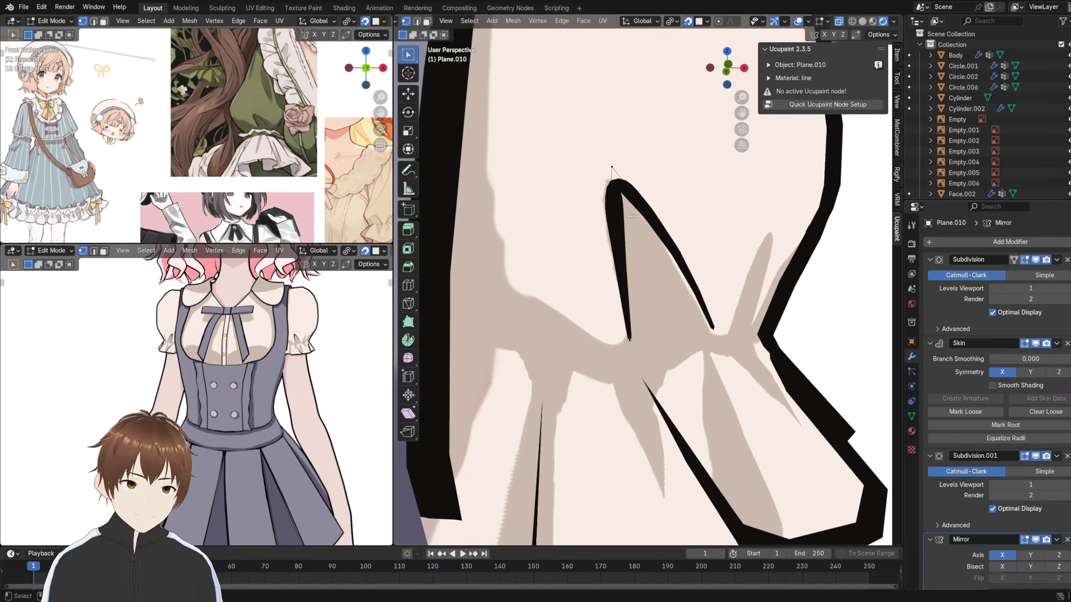
drag(636, 209, 630, 296)
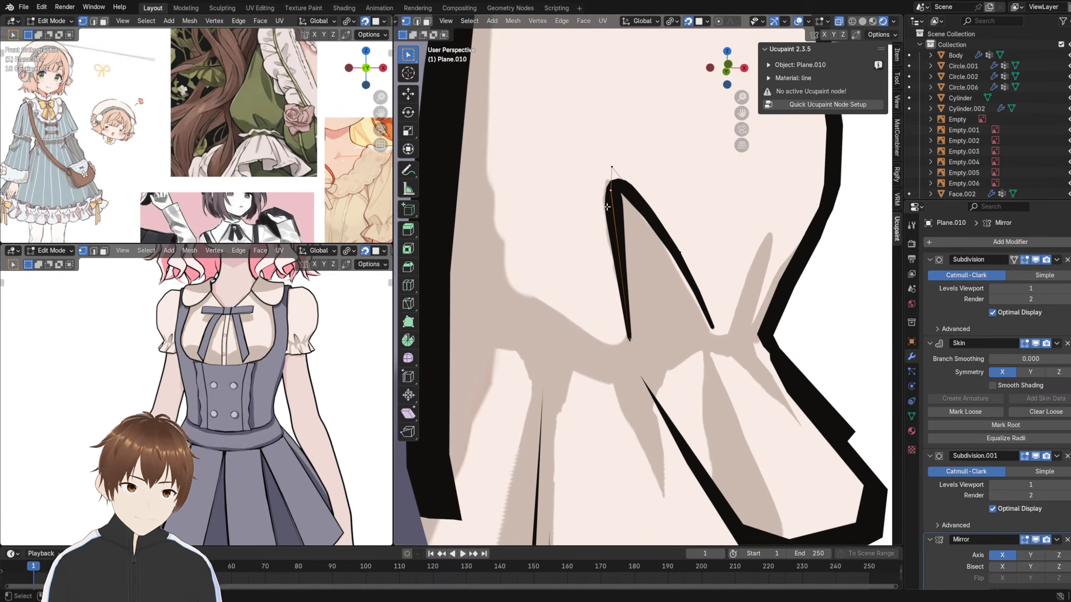
key(g)
click(619, 263)
drag(648, 209, 593, 148)
key(g)
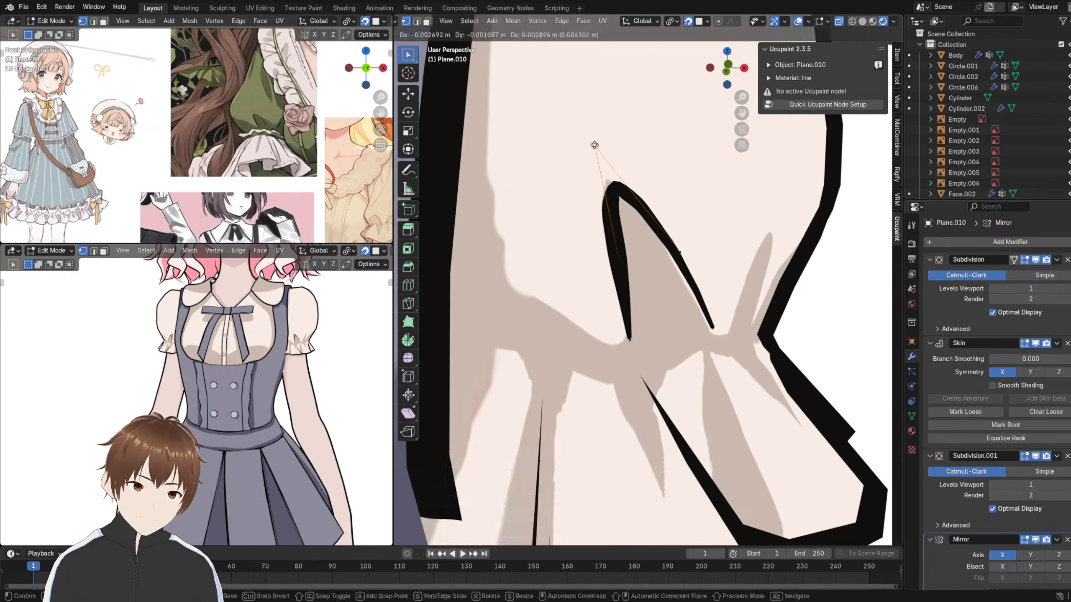
click(591, 143)
- Thin the skin at the fold line's left middle vertex and thicken it at the tip vertex by about 1.34
drag(626, 276, 601, 258)
key(ctrl+a)
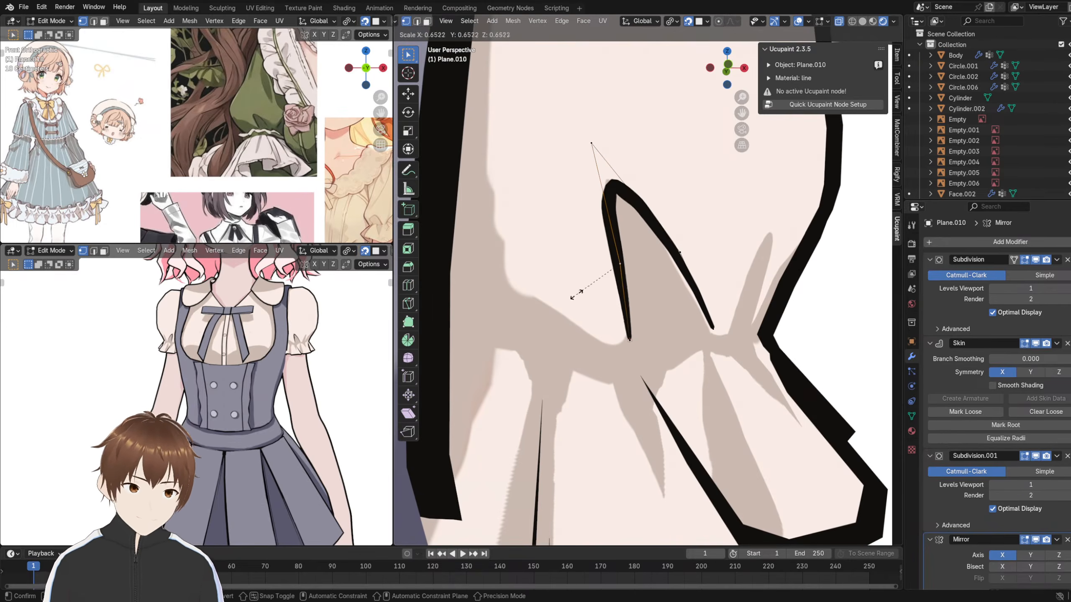
click(588, 280)
click(591, 143)
key(ctrl+a)
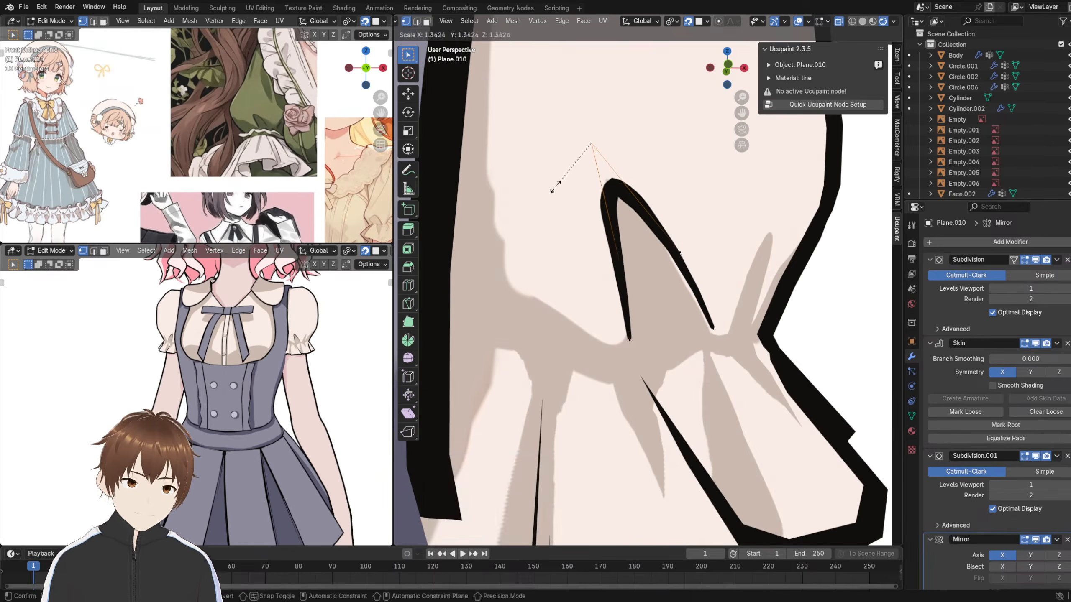
click(555, 189)
middle_drag(567, 200, 559, 190)
- Taper both lower ends of the fold line, scaling the right end's skin by 0.382 and shrinking the left end's too
click(659, 262)
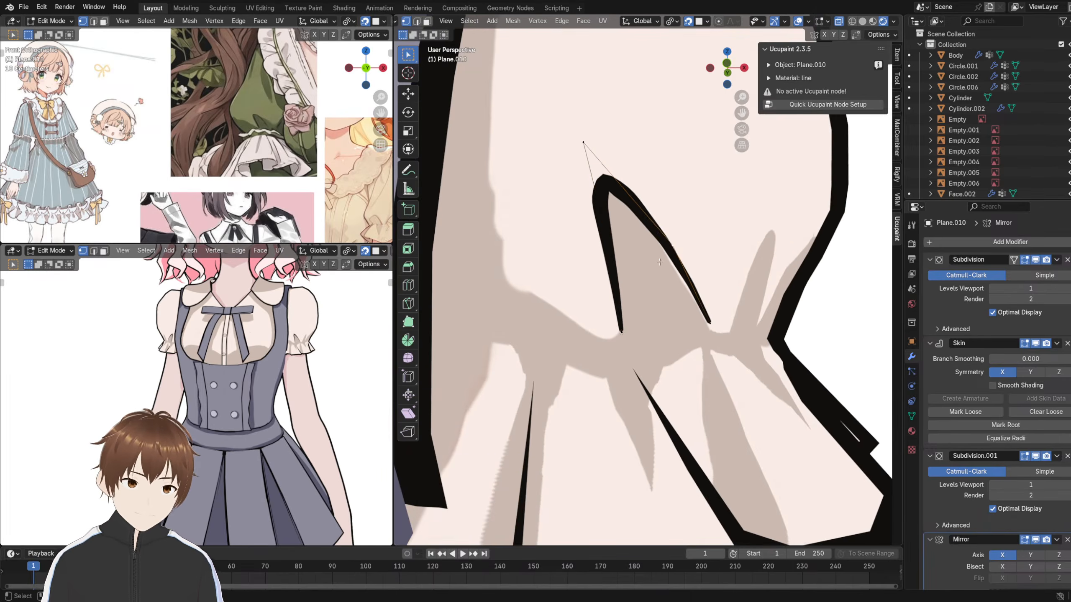
click(716, 315)
key(ctrl+a)
click(709, 331)
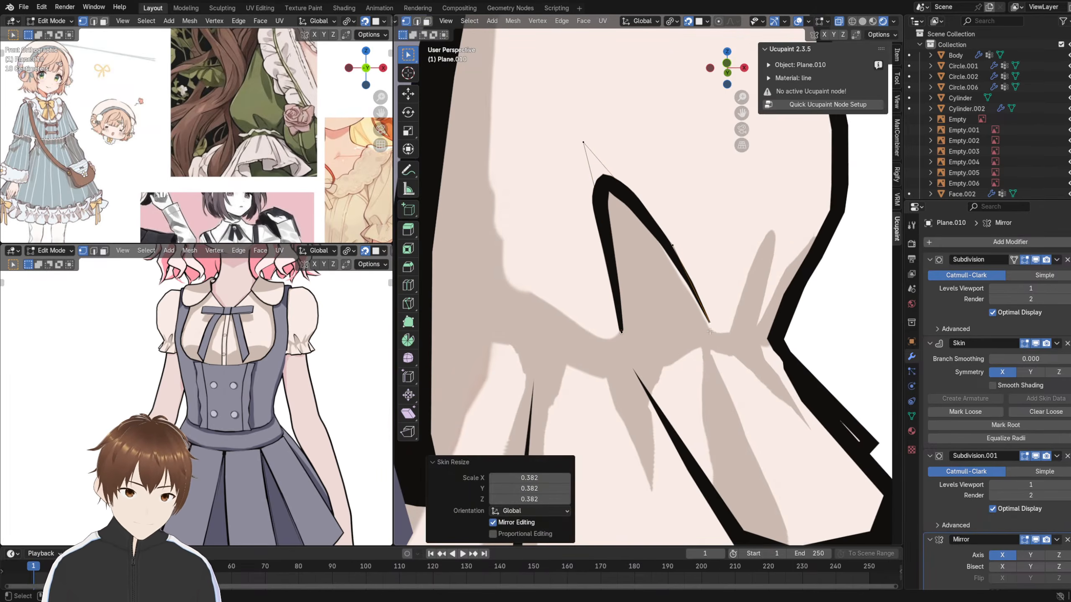
click(625, 345)
key(ctrl+a)
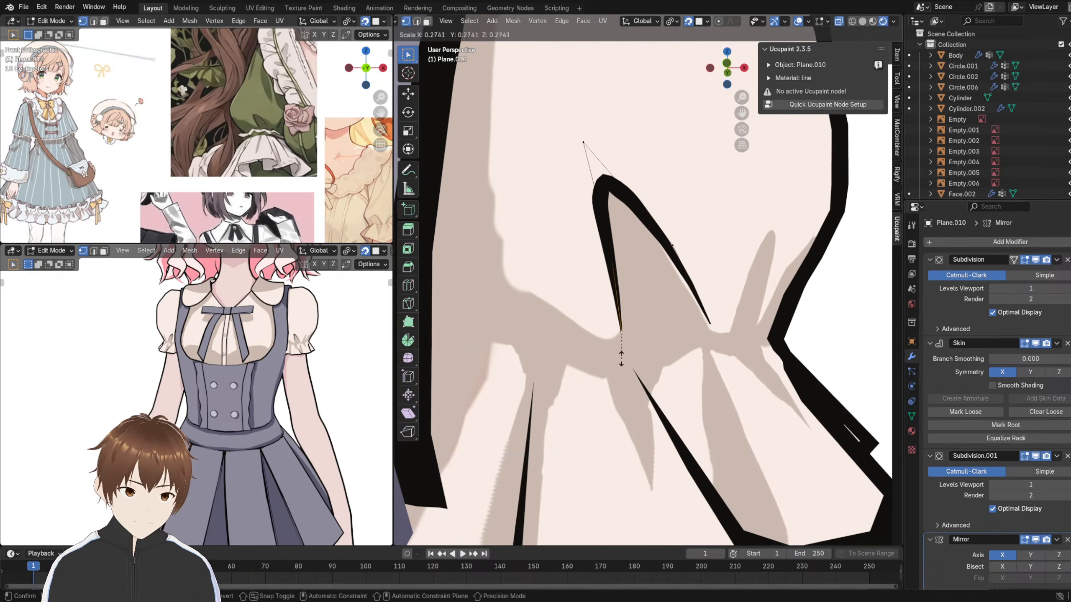
click(622, 356)
- Nudge the fold line's left and right end vertices onto the lower corners of the gather shadow
key(g)
click(621, 334)
key(g)
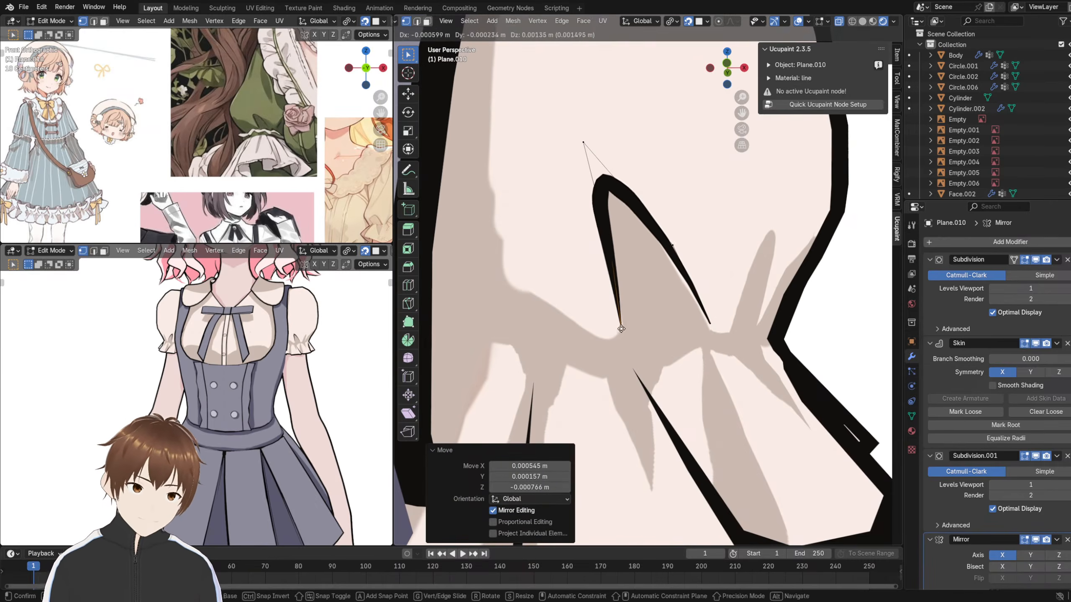
click(618, 326)
click(713, 327)
key(g)
click(708, 328)
- Shift the fold line's two middle vertices and its tip vertex so both legs follow the shadow edges
middle_drag(693, 296, 662, 260)
key(g)
click(663, 267)
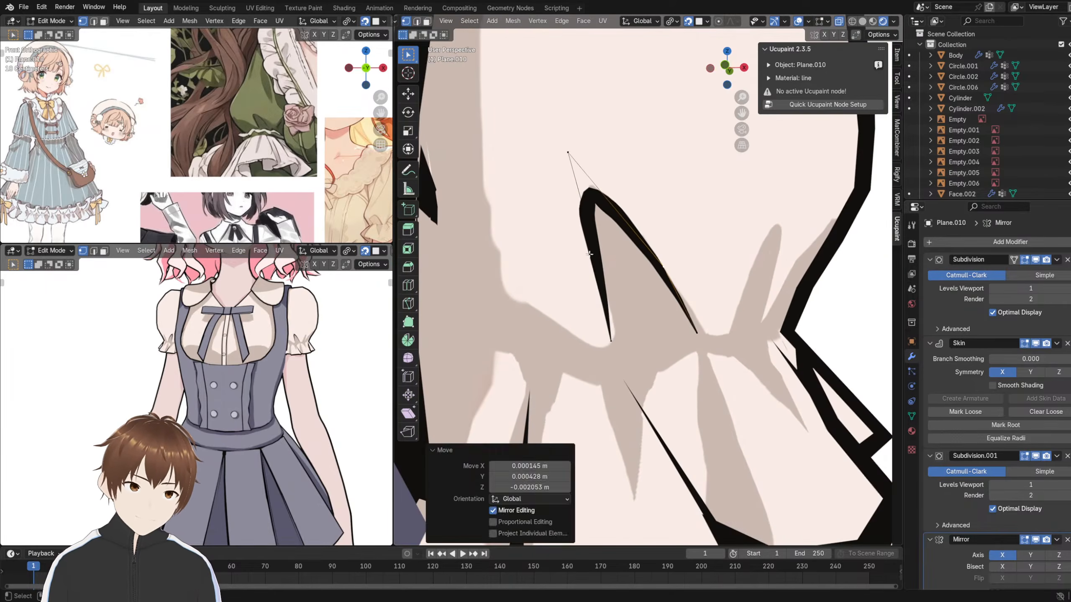
click(583, 251)
key(g)
click(569, 155)
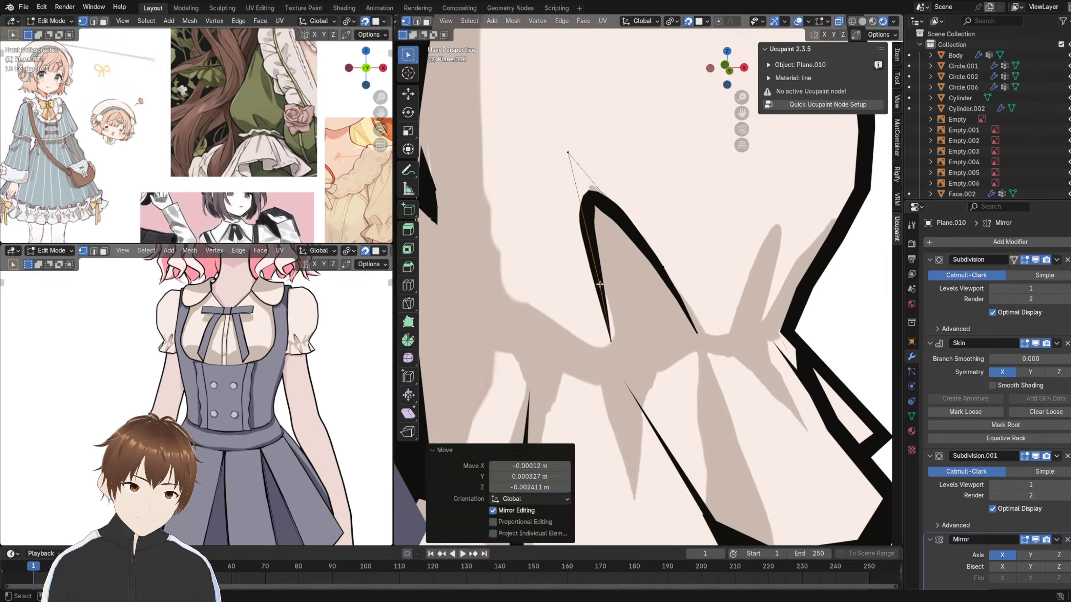
click(569, 154)
key(g)
middle_drag(570, 155, 600, 175)
click(583, 134)
- Turn off snapping and move the whole fold line 0.003956 m along Y out from the sleeve surface
click(687, 21)
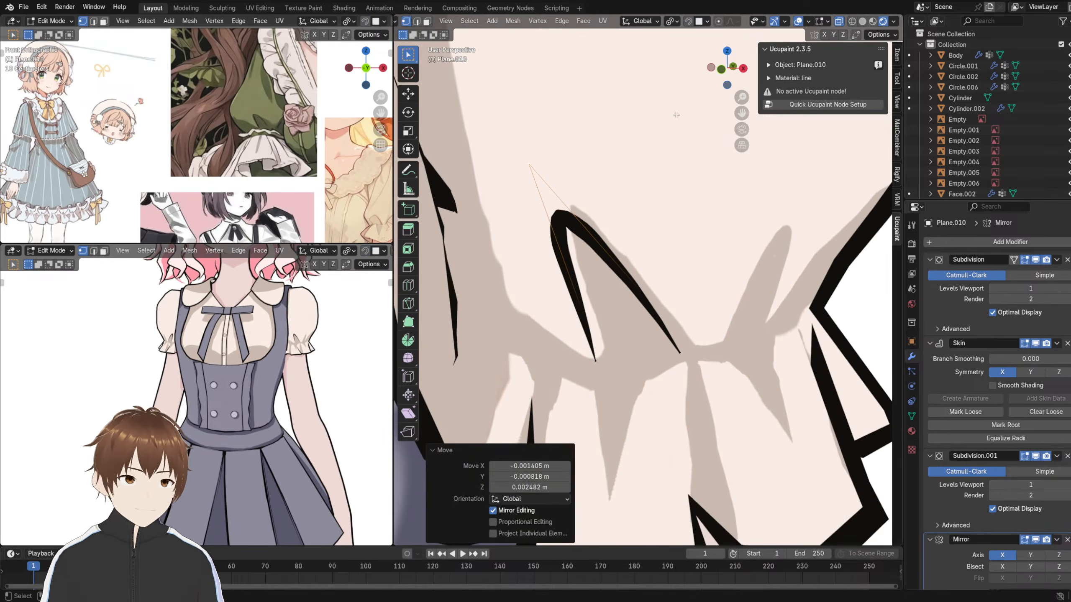
middle_drag(675, 116, 488, 173)
mouse_move(411, 94)
mouse_down()
mouse_move(573, 93)
mouse_move(418, 94)
mouse_up()
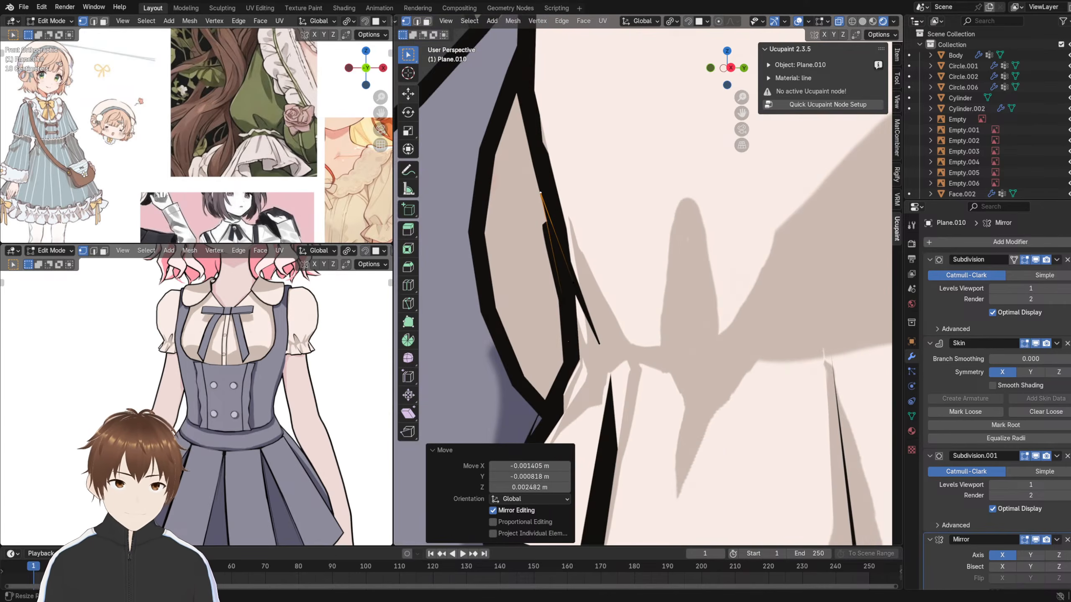
click(412, 102)
drag(587, 193, 600, 194)
key(ctrl+z)
key(a)
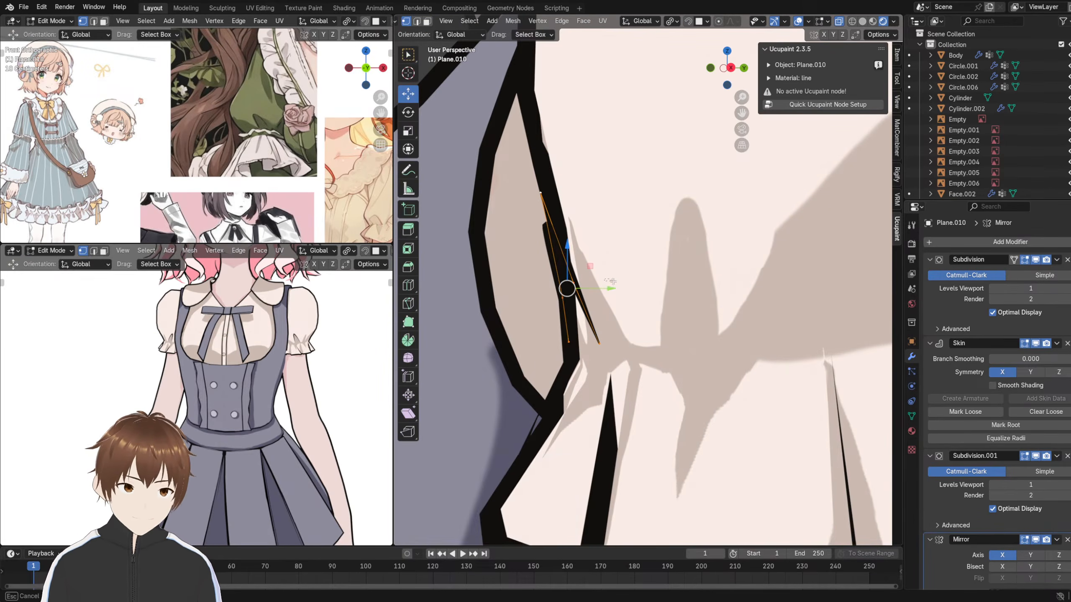
drag(609, 289, 635, 289)
middle_drag(635, 289, 692, 287)
scroll(694, 261, down, 11)
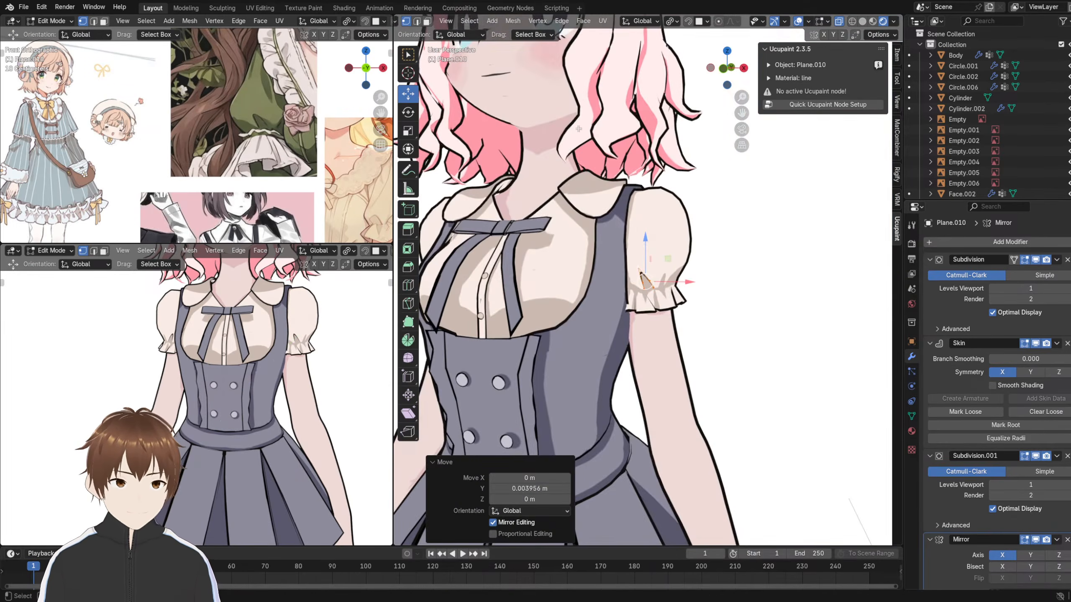
- Leave Edit Mode and examine the fold line on the full character and the green puff sleeve in the reference
scroll(460, 24, up, 3)
click(459, 24)
click(446, 33)
scroll(603, 93, down, 5)
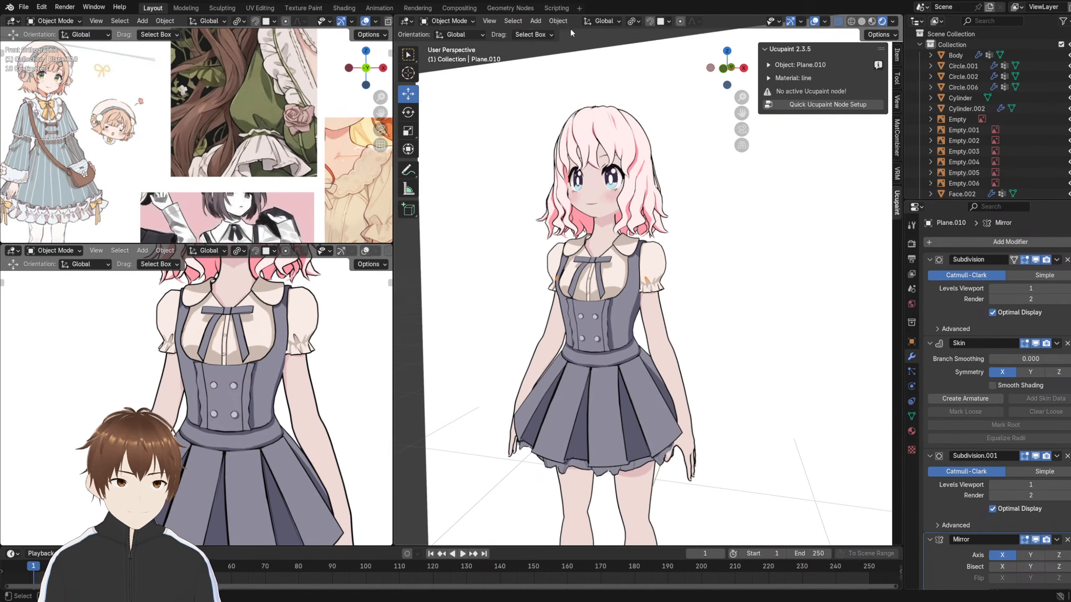
middle_drag(350, 354, 361, 352)
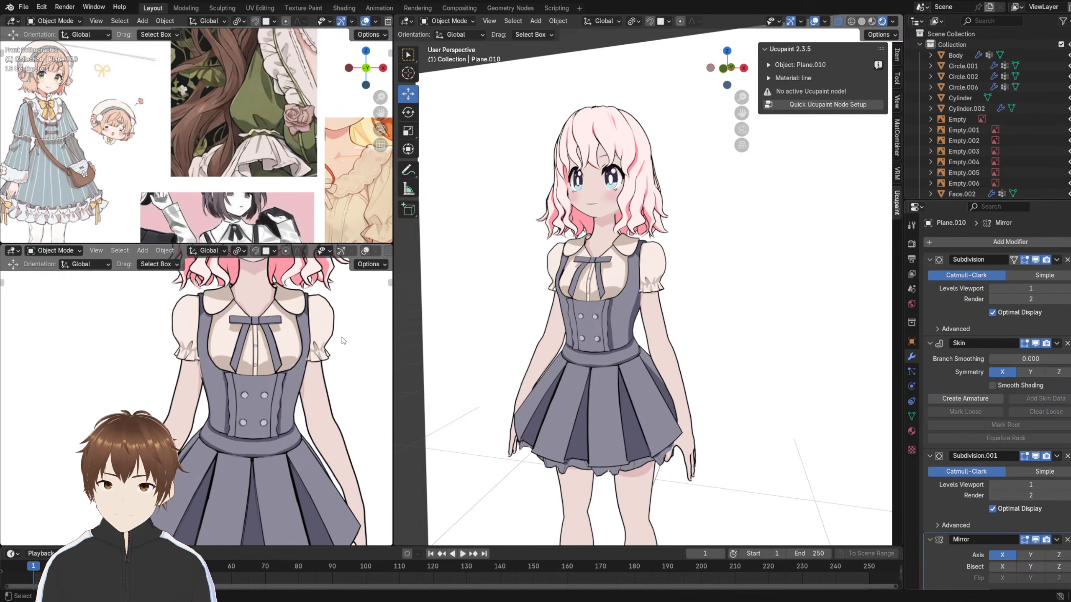
mouse_move(347, 342)
middle_down()
mouse_move(324, 335)
mouse_move(343, 335)
middle_up()
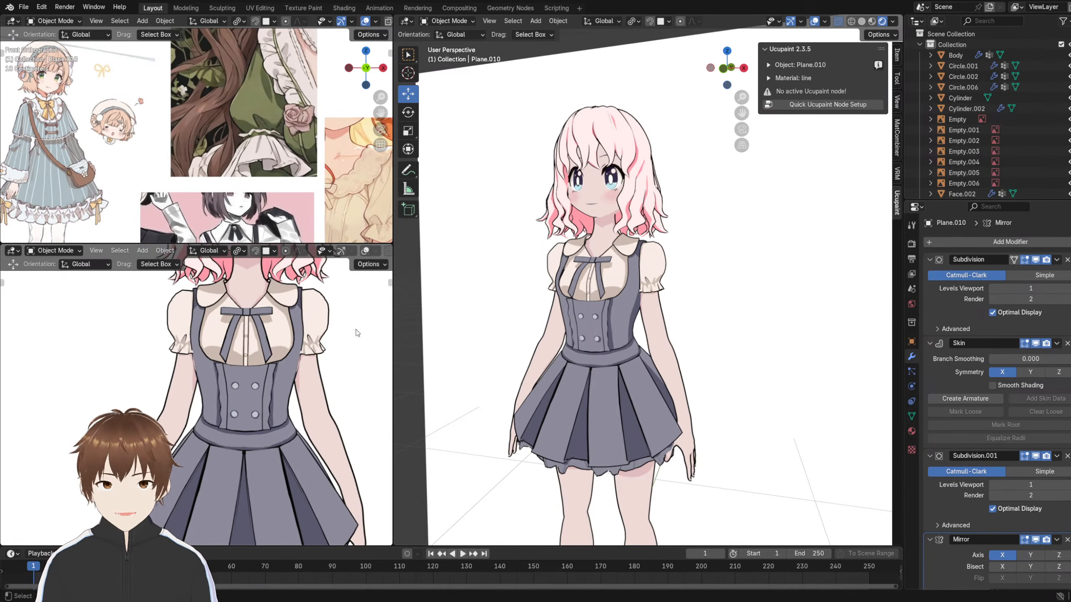
middle_drag(556, 337, 517, 337)
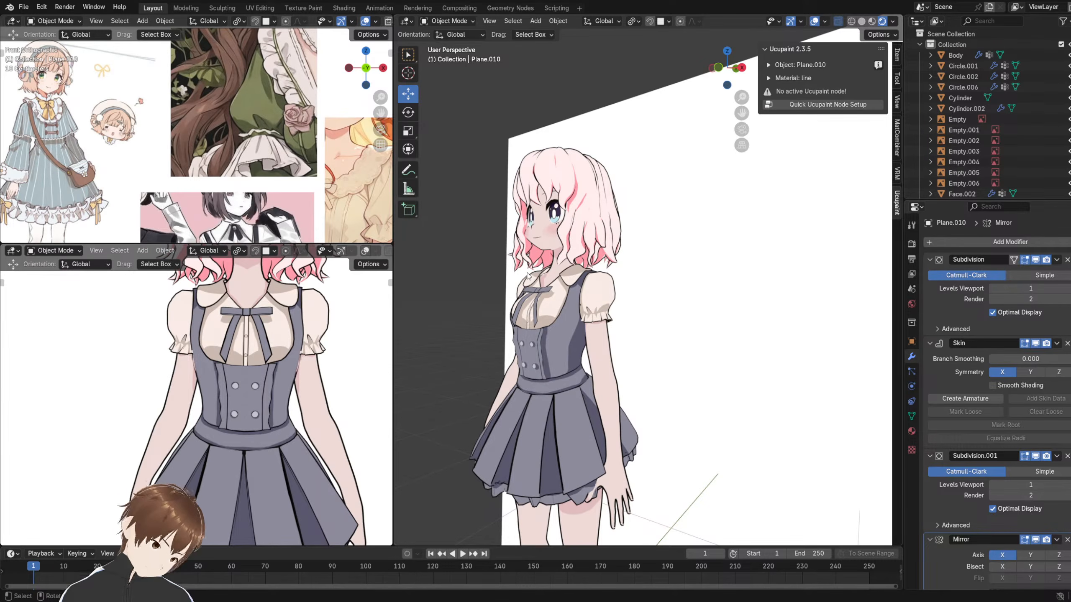
scroll(224, 121, down, 3)
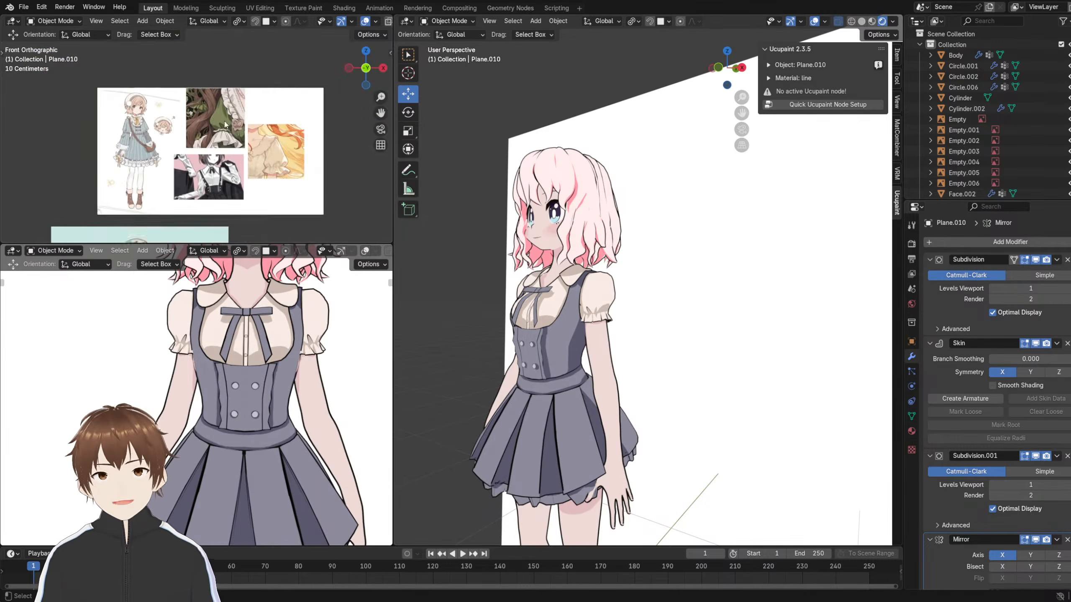
scroll(234, 131, up, 10)
shift+middle_drag(234, 154, 161, 116)
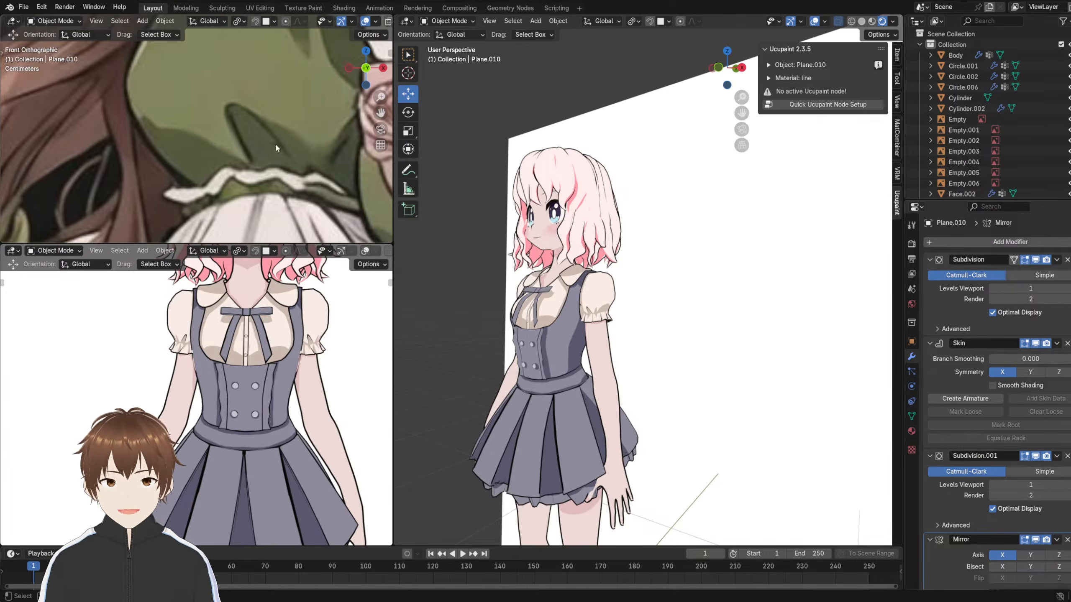
scroll(568, 293, up, 10)
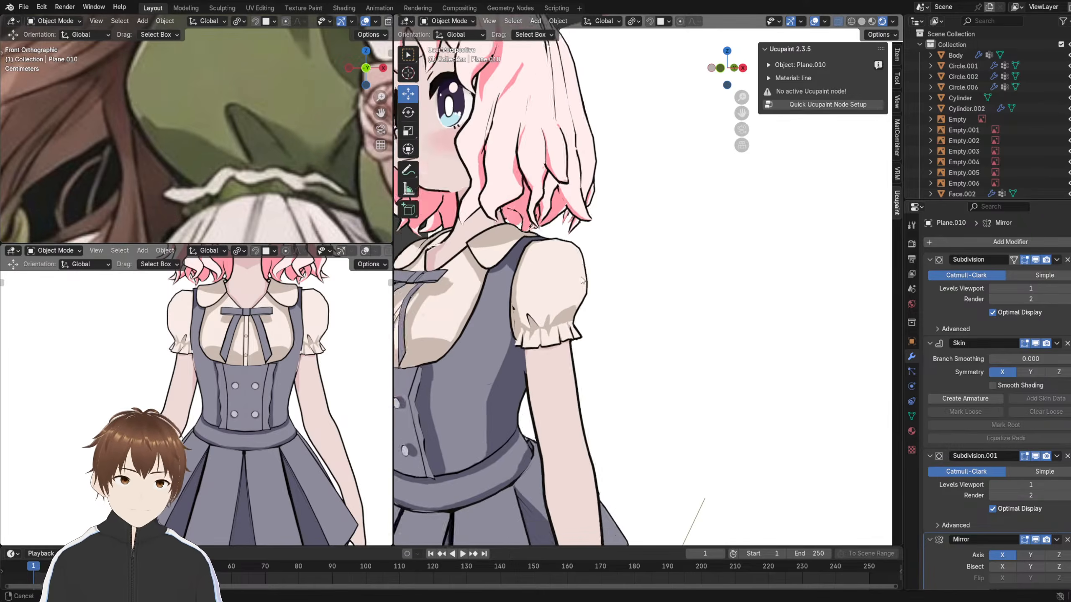
- Duplicate the fold line in Edit Mode and place the copy about 0.019 m along X toward the neighbouring gather shadow
scroll(611, 279, up, 4)
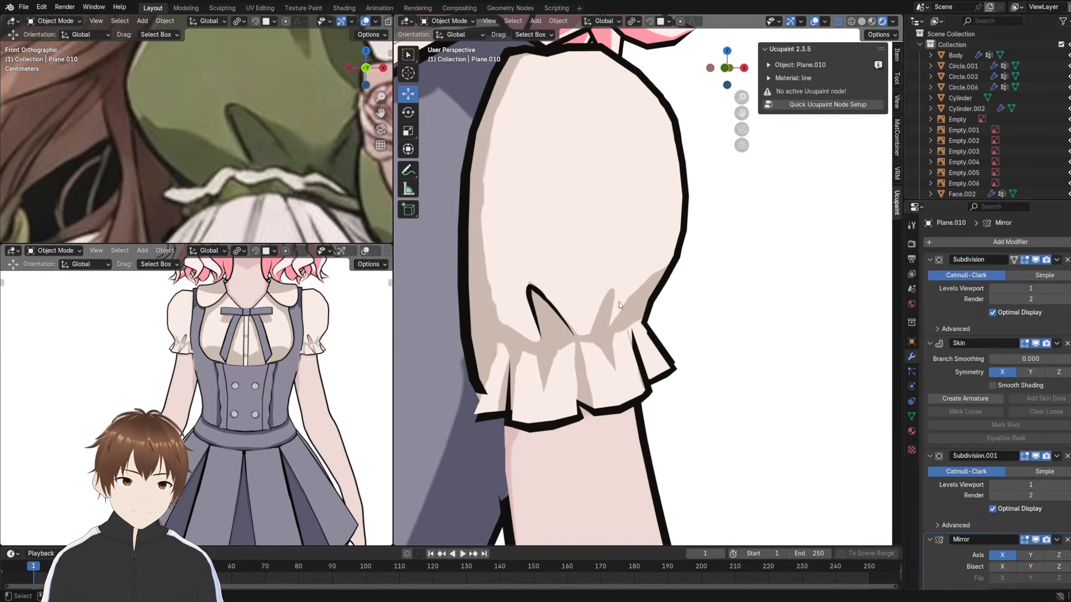
click(531, 297)
click(530, 296)
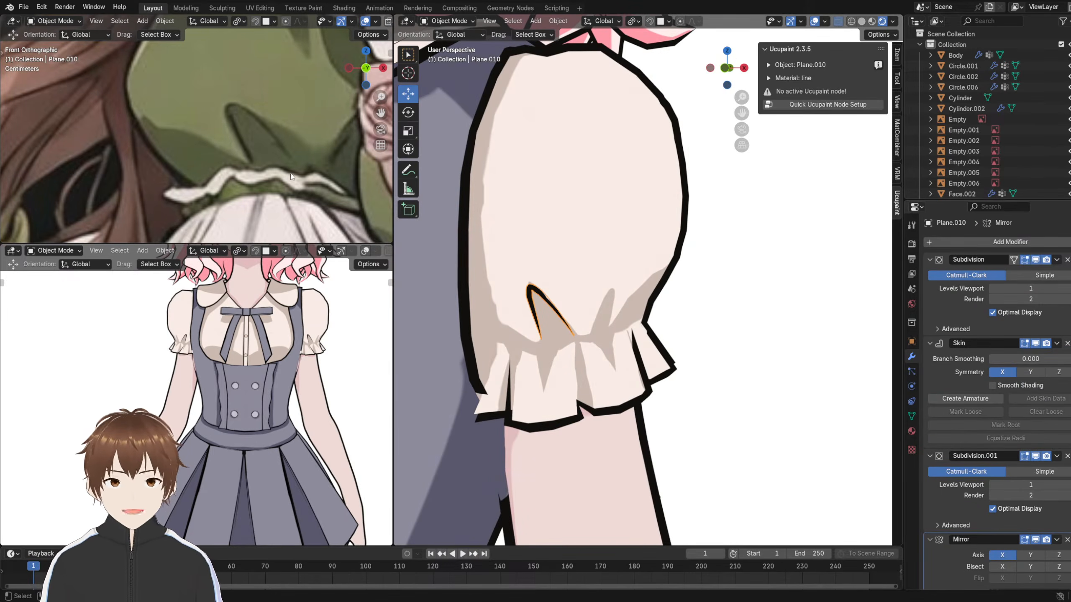
middle_drag(468, 279, 527, 272)
key(Tab)
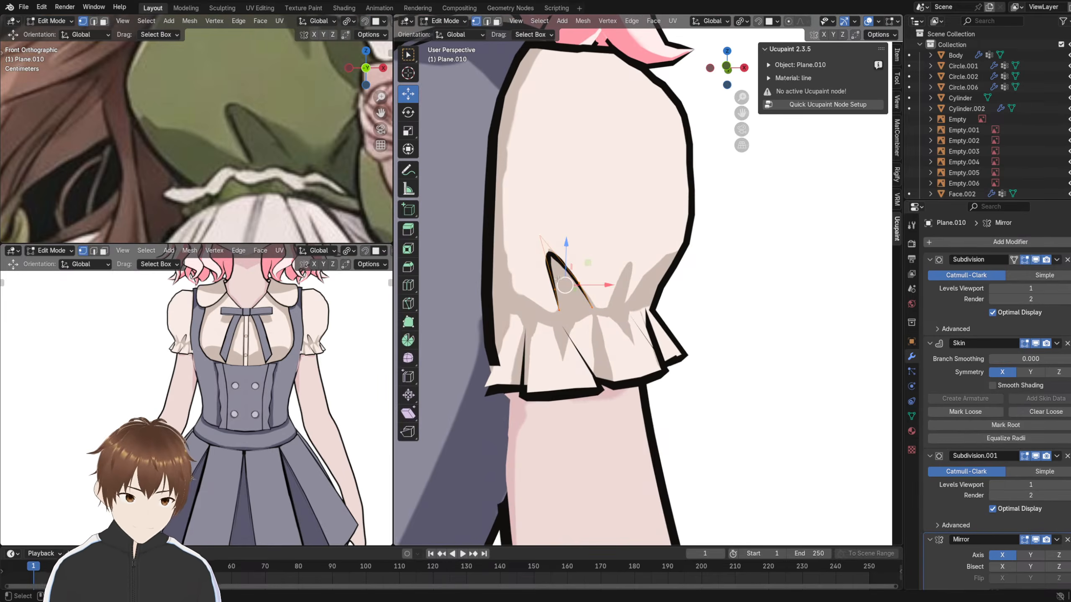
key(h)
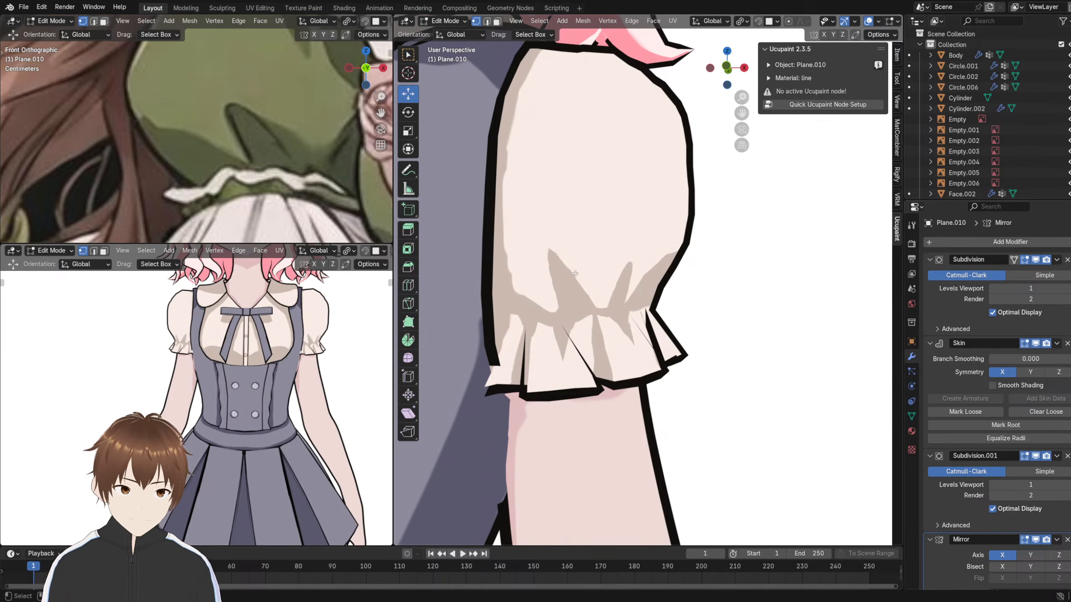
key(alt+h)
key(shift+d)
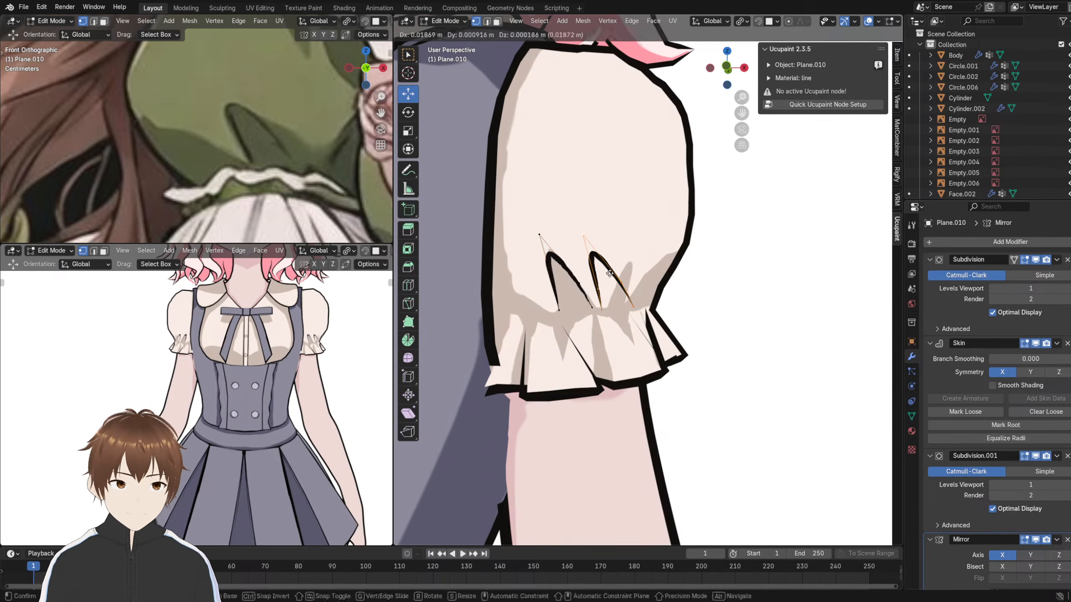
click(602, 261)
- Rotate the duplicated fold line about 38 degrees and move it over the second gather shadow
scroll(621, 256, up, 5)
middle_drag(621, 257, 599, 254)
key(r)
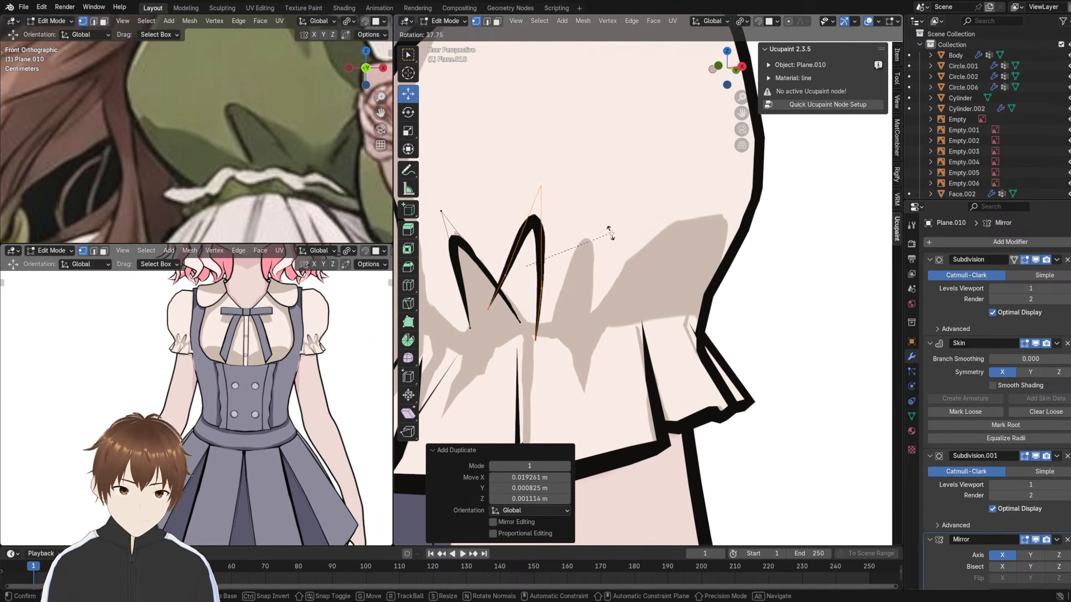
click(610, 232)
key(g)
click(645, 227)
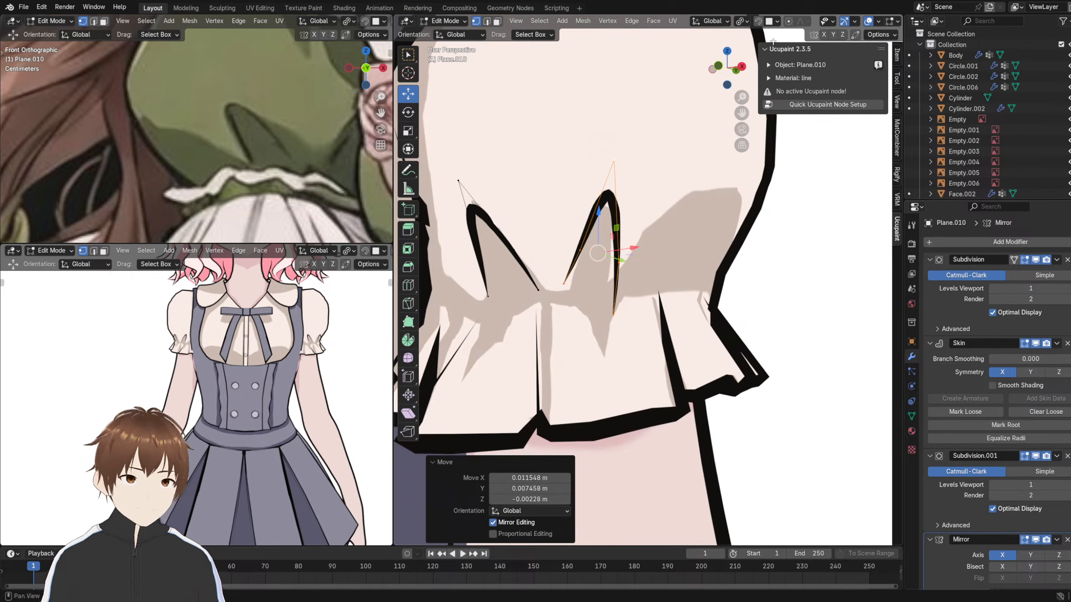
- Turn snapping on and fit the copied fold line's left end and left middle vertices to the second shadow's edge
click(758, 21)
click(613, 310)
click(571, 282)
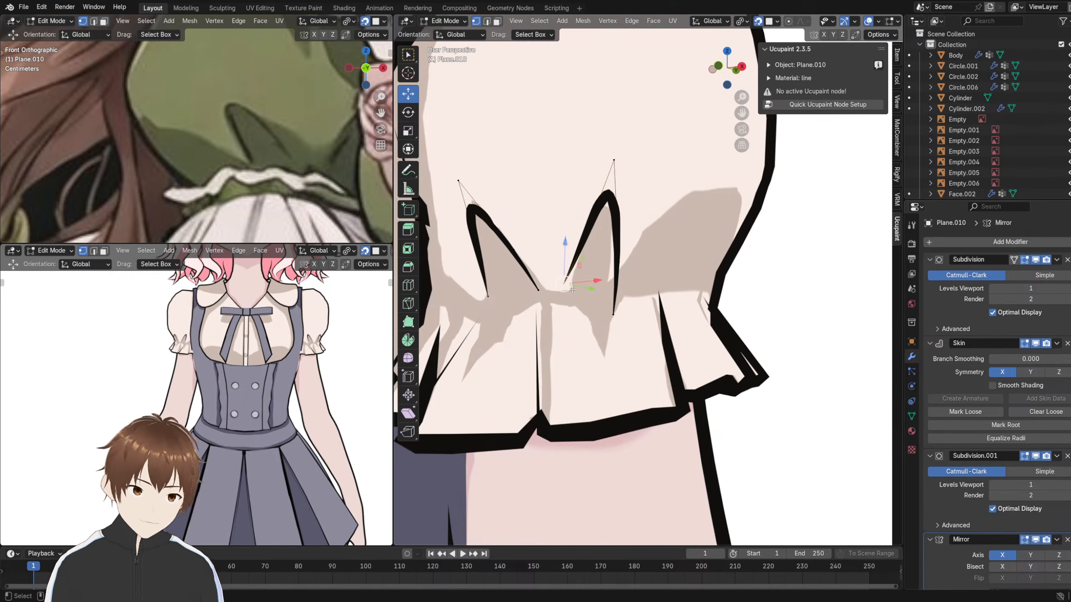
key(h)
click(573, 282)
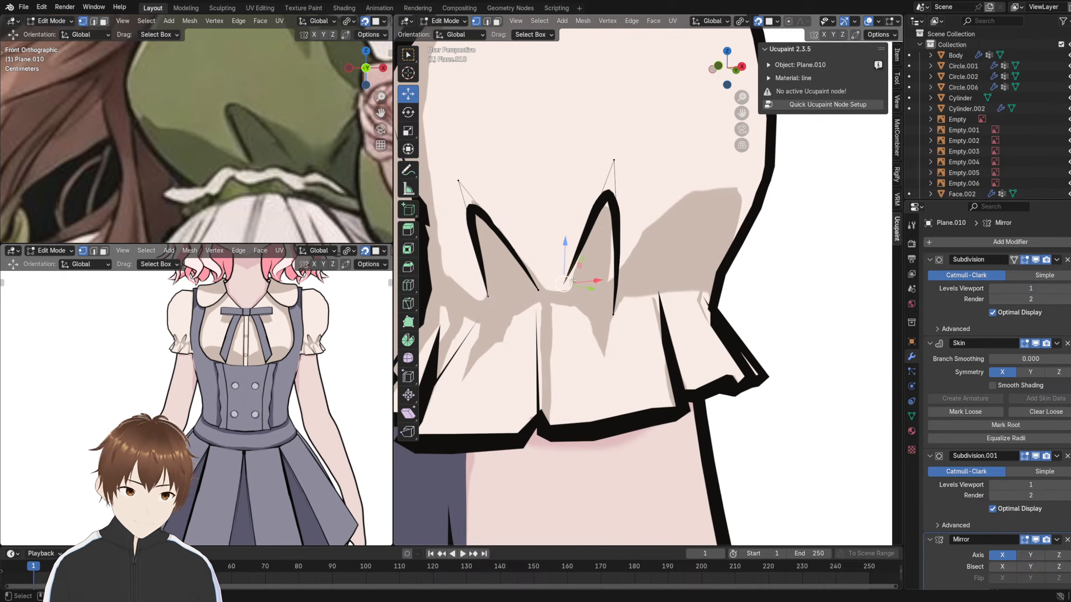
key(g)
click(577, 291)
click(581, 250)
key(g)
click(582, 233)
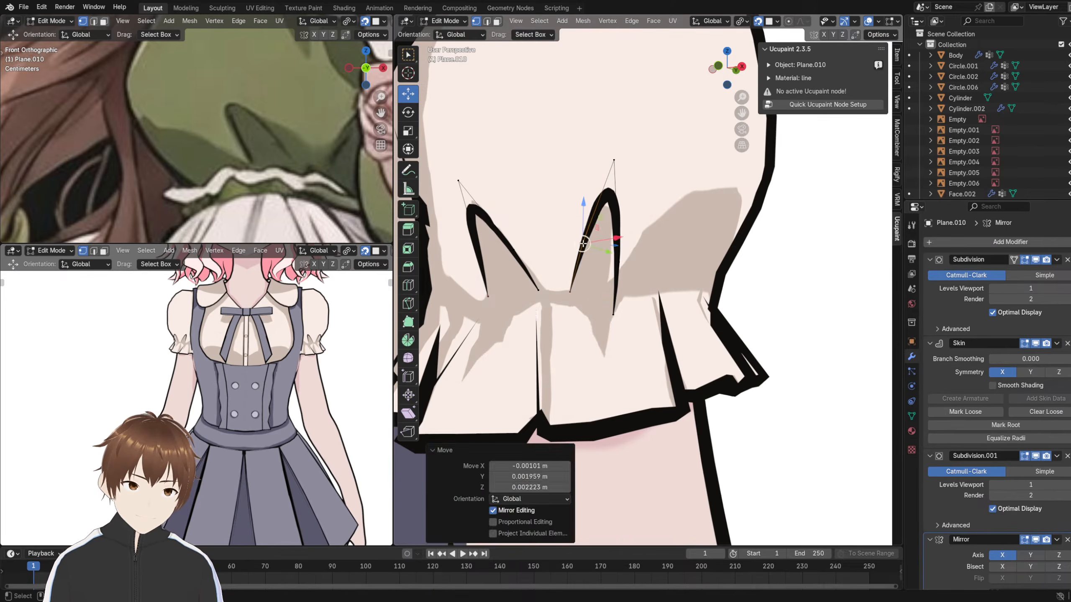
- Raise the copied fold line's right end and right middle vertices to shorten that leg along the narrow shadow
click(613, 313)
key(g)
click(609, 287)
click(619, 263)
key(g)
click(609, 225)
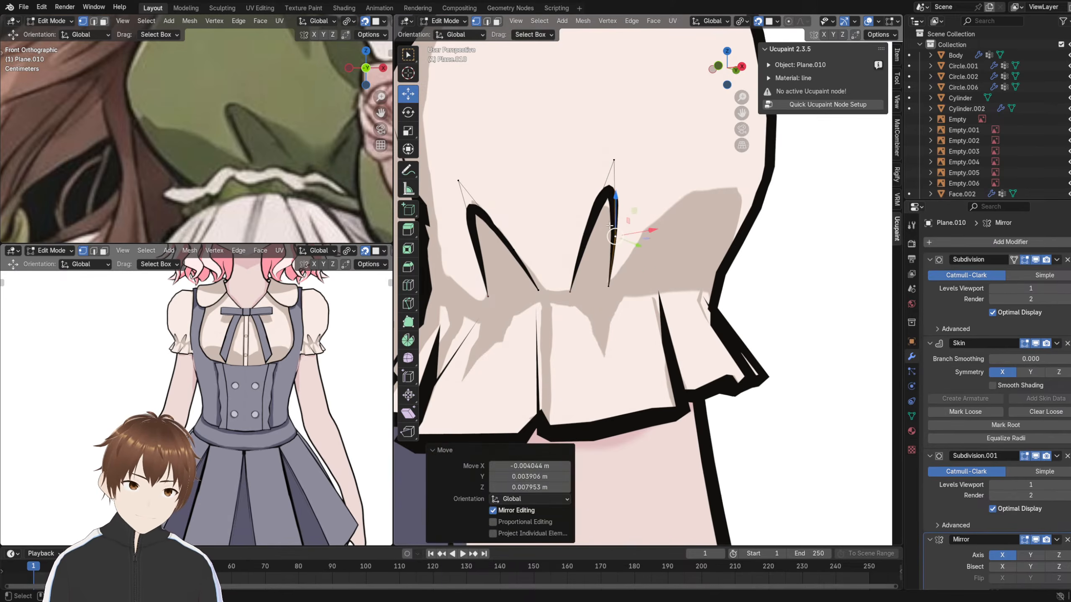
- Lower the copied fold line's tip vertex to match the peak of the second gather shadow
click(612, 166)
key(g)
click(610, 184)
middle_drag(610, 185, 638, 224)
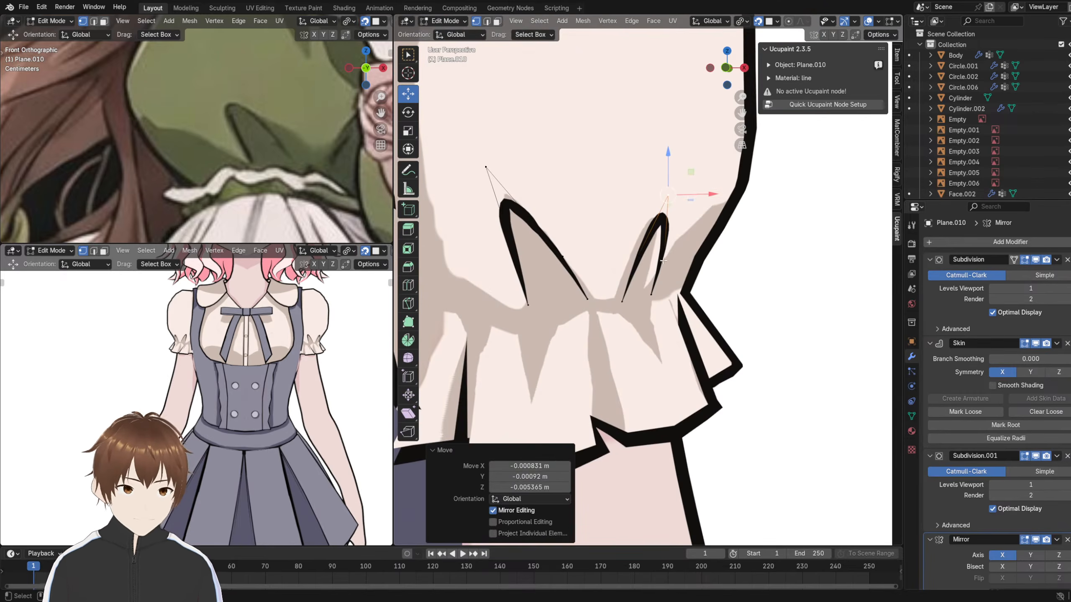
- Select the whole second fold line, turn snapping off and move it about 3 mm inward toward the sleeve surface
key(a)
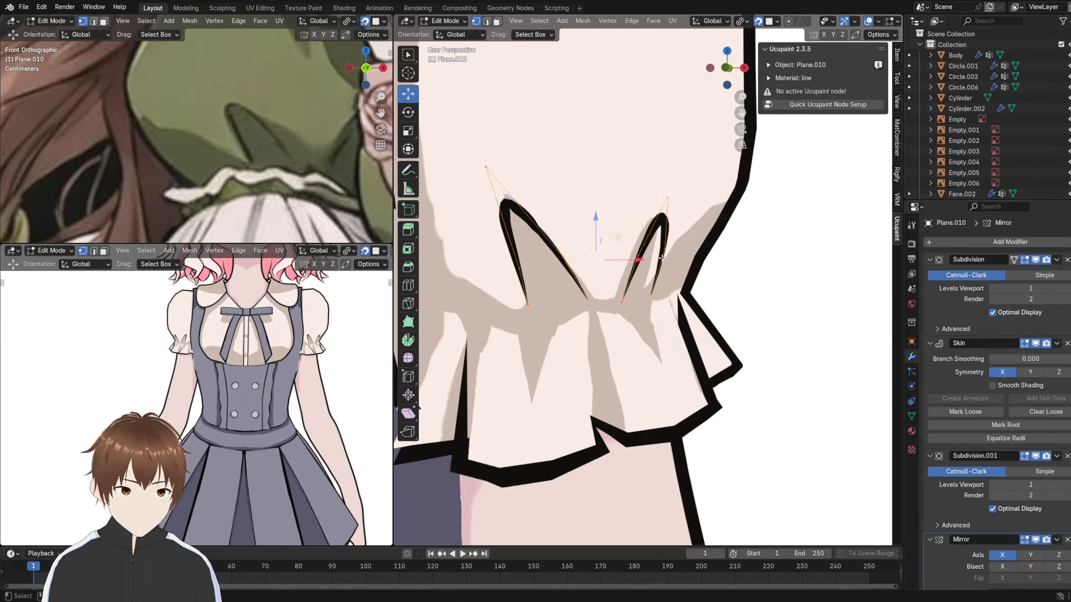
mouse_move(662, 257)
middle_down()
mouse_move(650, 257)
mouse_move(679, 258)
middle_up()
click(691, 231)
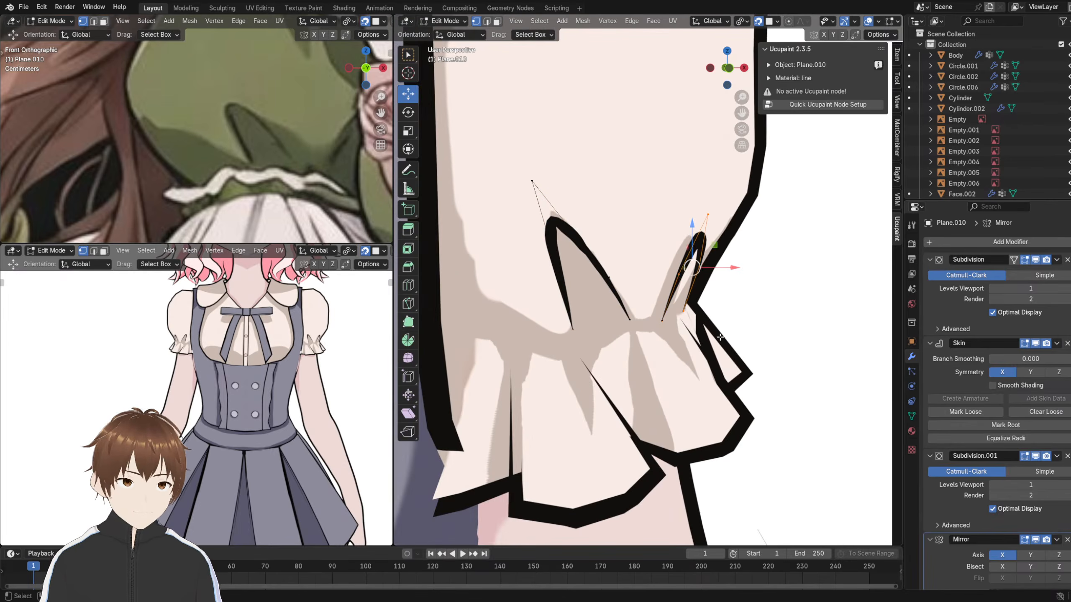
key(ctrl+l)
click(759, 21)
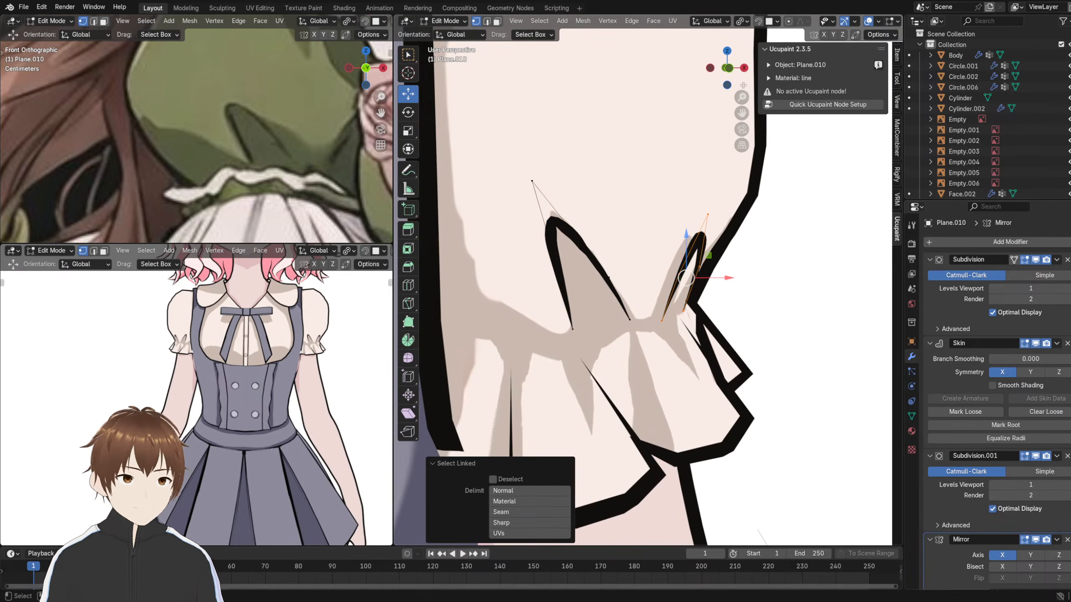
scroll(711, 189, up, 7)
middle_drag(696, 206, 743, 213)
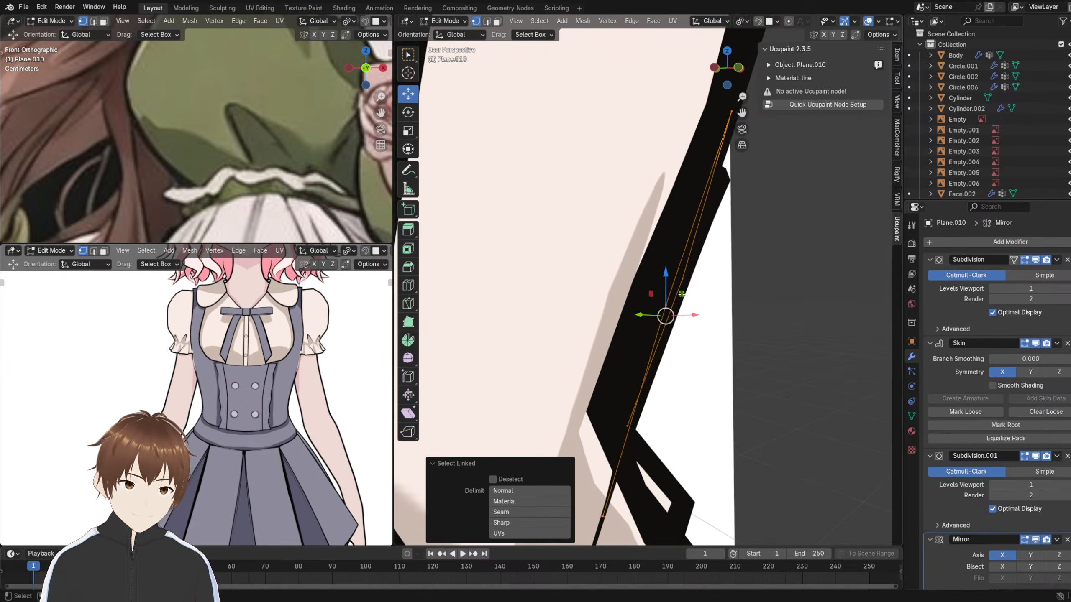
drag(666, 315, 624, 307)
middle_drag(624, 306, 561, 322)
scroll(561, 322, down, 14)
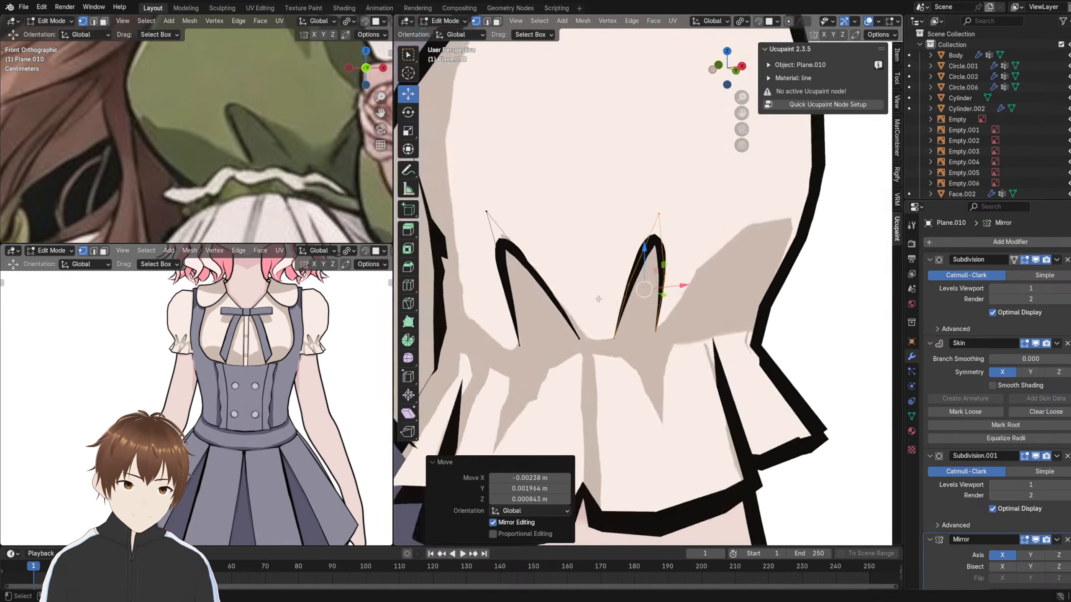
middle_drag(632, 270, 563, 131)
scroll(649, 268, up, 6)
scroll(649, 240, down, 4)
- Switch to texture painting the outfit mesh, sample the sleeve's shadow colour and paint along the shadow beside the second fold
click(446, 20)
click(446, 41)
scroll(644, 246, down, 3)
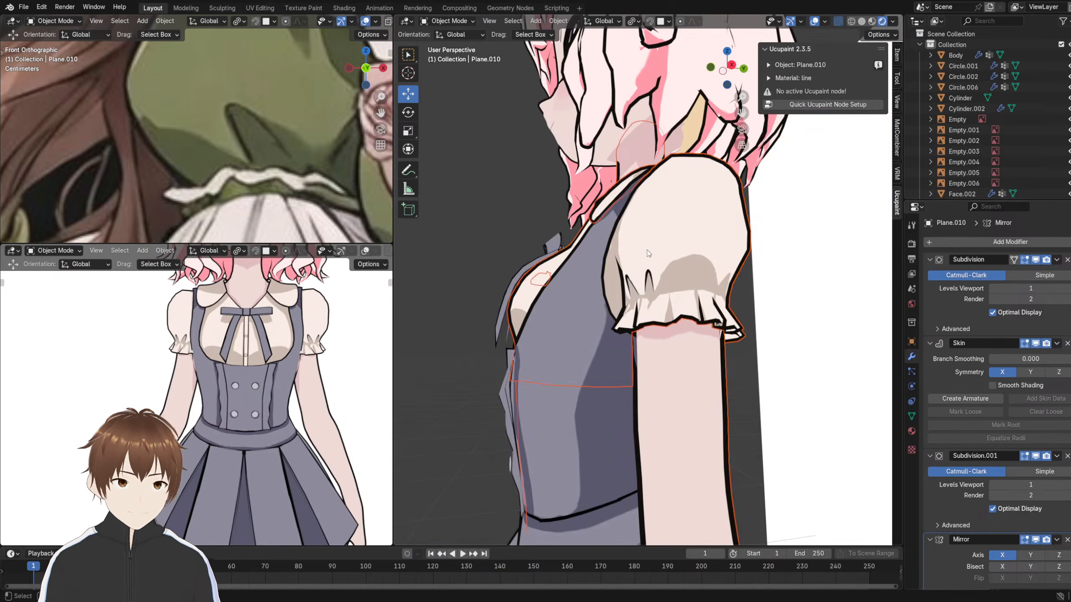
click(648, 253)
middle_drag(648, 253, 689, 252)
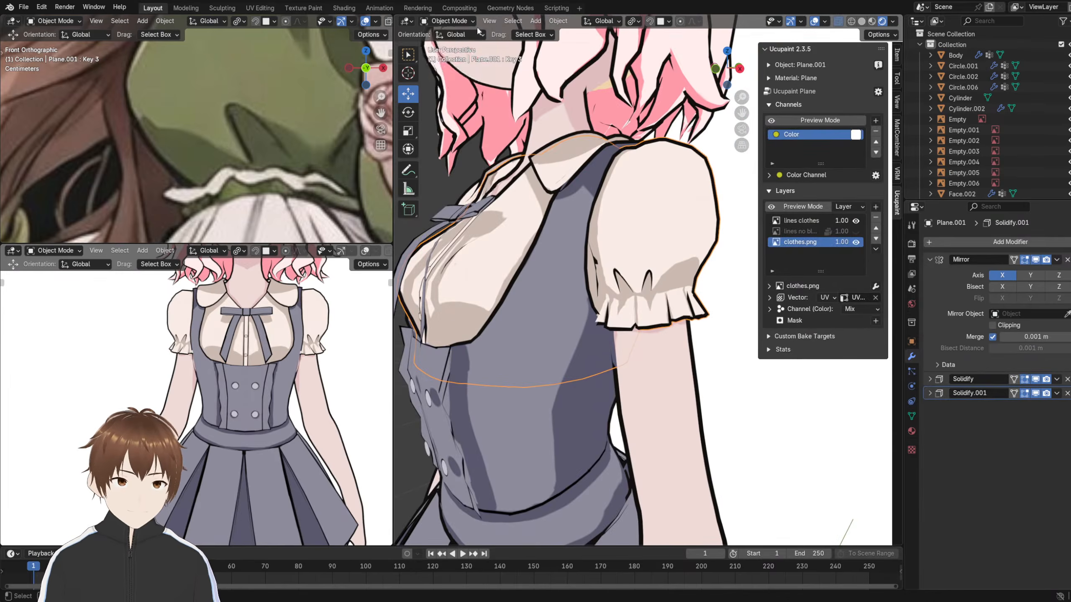
click(464, 21)
click(448, 87)
scroll(628, 244, up, 3)
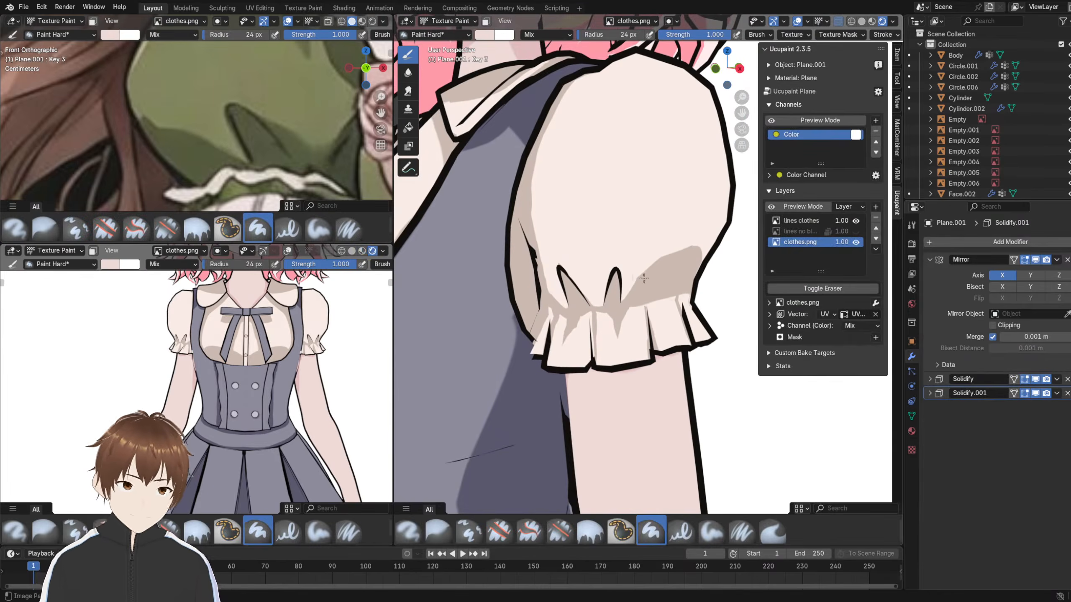
key(shift+x)
mouse_move(666, 268)
mouse_down()
mouse_move(692, 243)
mouse_move(670, 252)
mouse_move(690, 249)
mouse_up()
mouse_move(680, 254)
middle_down()
mouse_move(645, 230)
mouse_move(603, 252)
mouse_move(631, 245)
mouse_move(509, 211)
mouse_move(652, 208)
middle_up()
- Hide the sidebar and examine the sleeve's fold lines and shading against the whole outfit
scroll(508, 194, down, 7)
scroll(652, 208, down, 4)
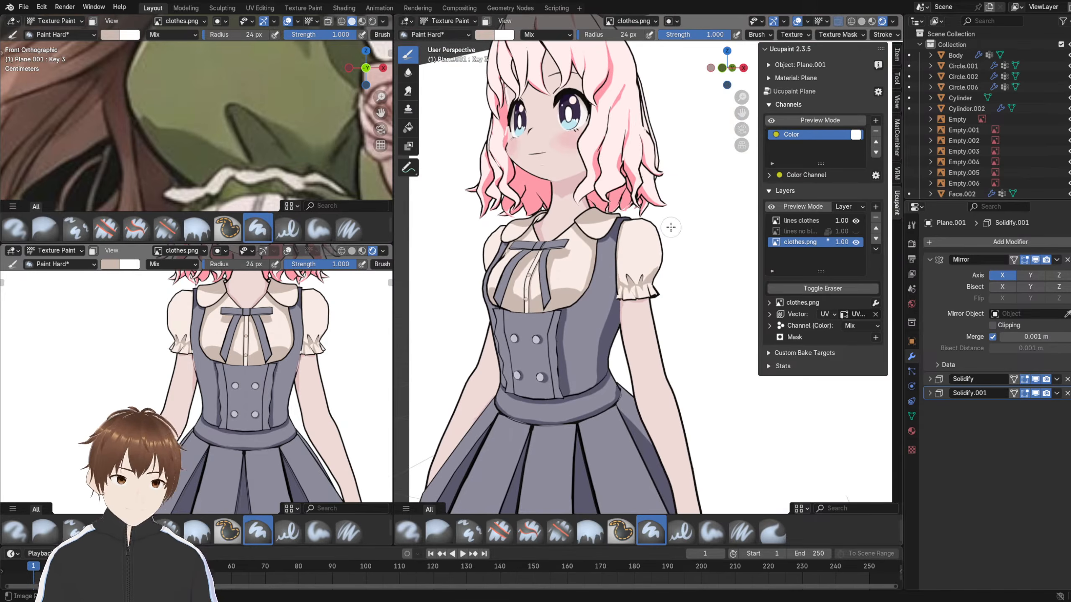
key(n)
middle_drag(569, 162, 584, 169)
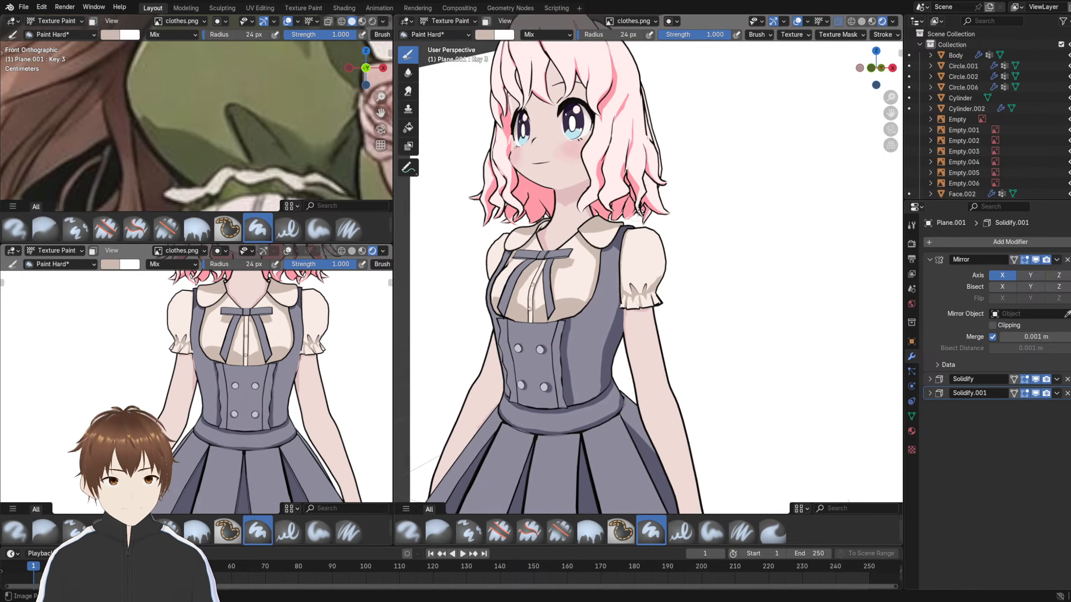
scroll(628, 220, up, 4)
mouse_move(629, 220)
middle_down()
mouse_move(620, 217)
mouse_move(632, 211)
middle_up()
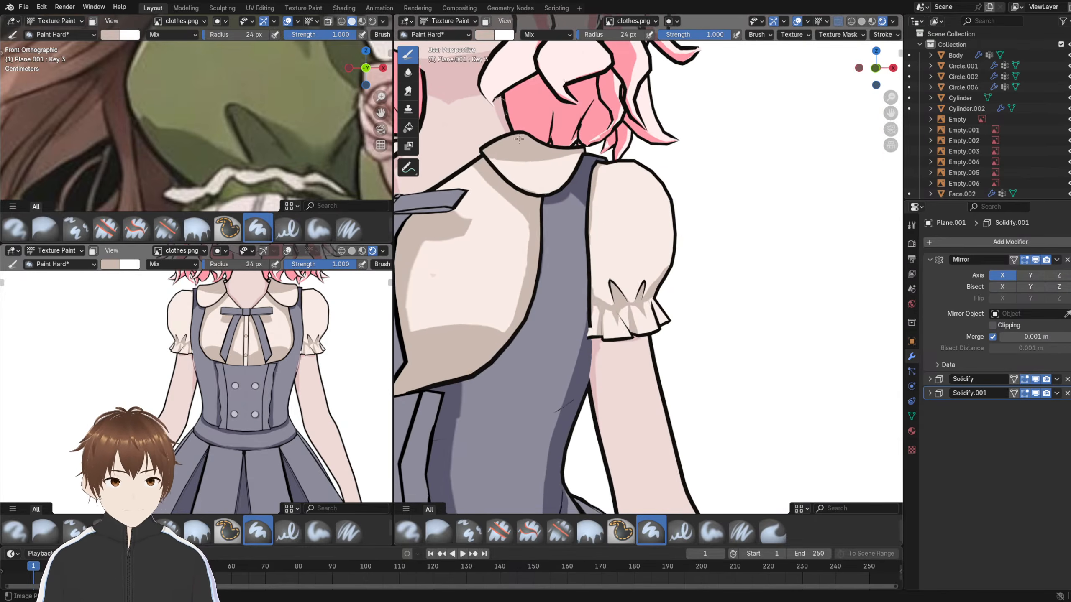
shift+middle_drag(519, 139, 558, 124)
scroll(559, 124, up, 1)
- Leave texture painting and reopen the fold line object for mesh editing near the sleeve cuff
click(445, 24)
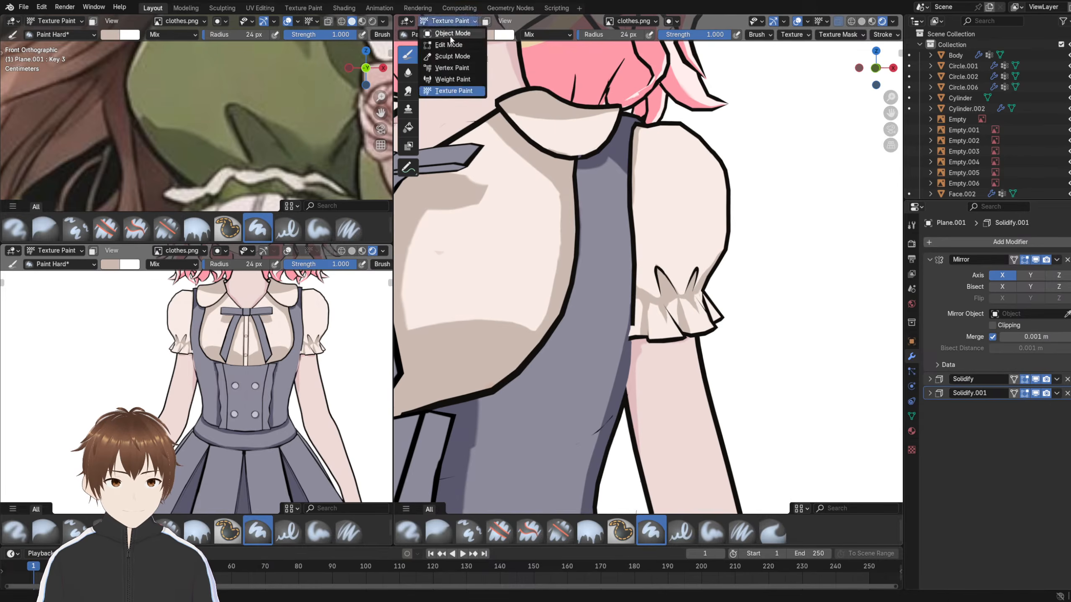
click(443, 33)
scroll(616, 285, up, 1)
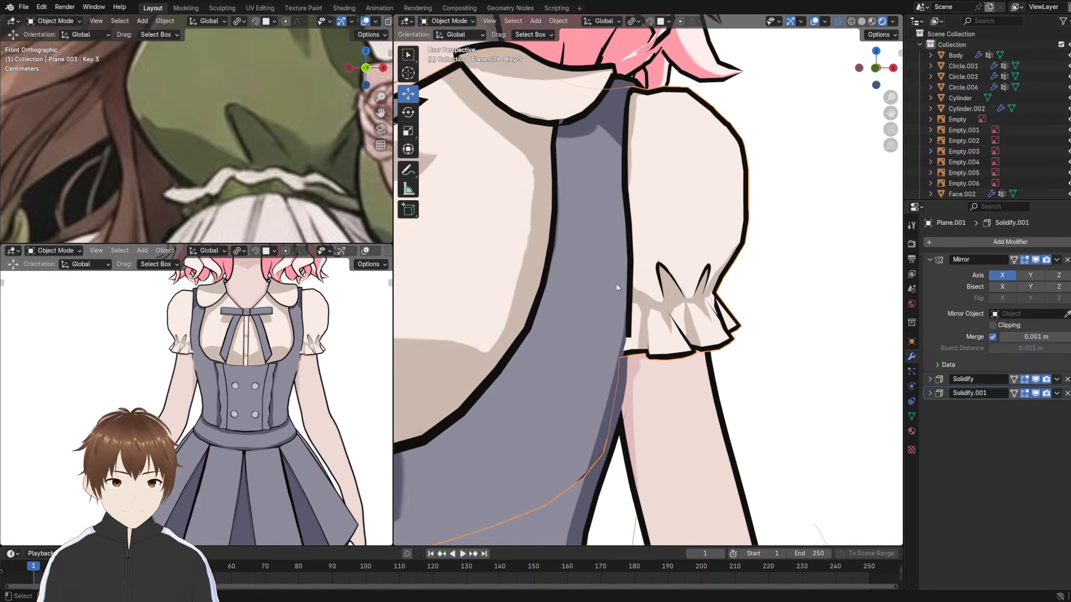
click(660, 271)
click(661, 271)
click(661, 271)
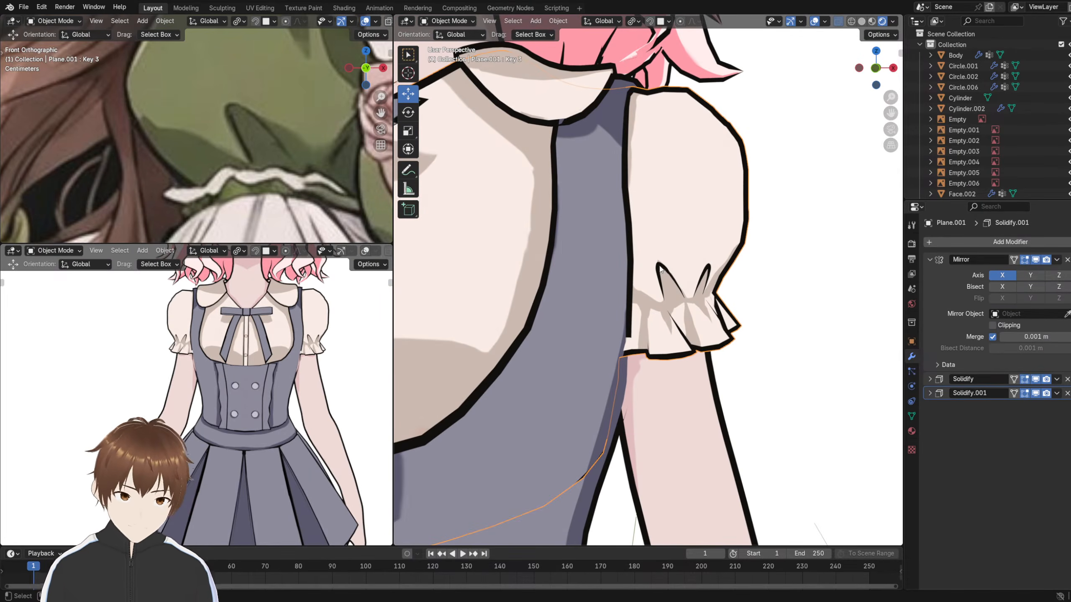
click(659, 269)
key(Tab)
scroll(660, 271, up, 5)
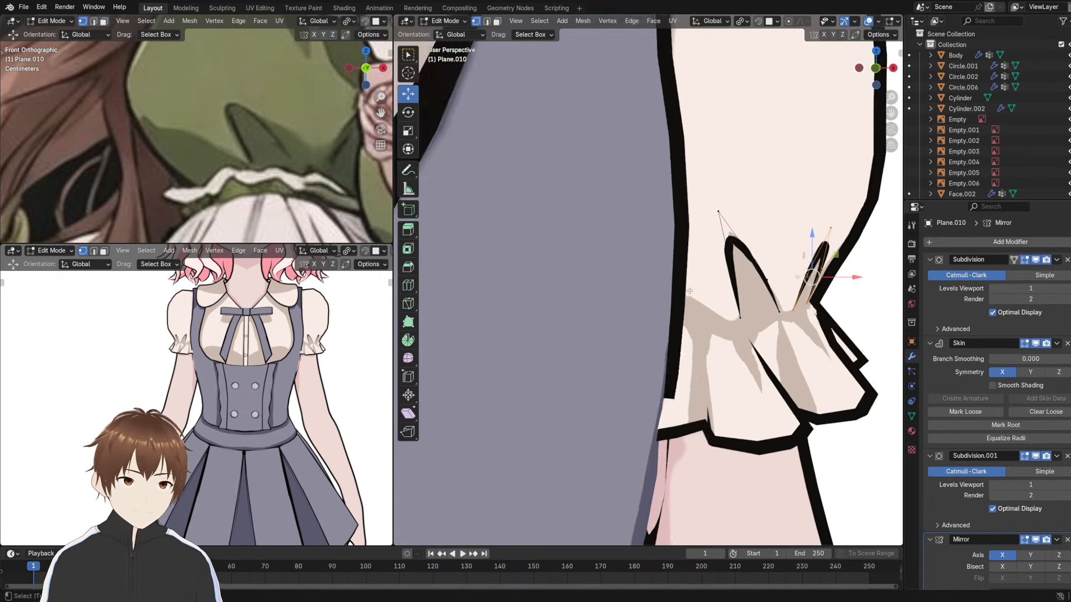
- Duplicate the entire first fold line and place the copy beside it on the sleeve's bodice side
click(703, 286)
key(l)
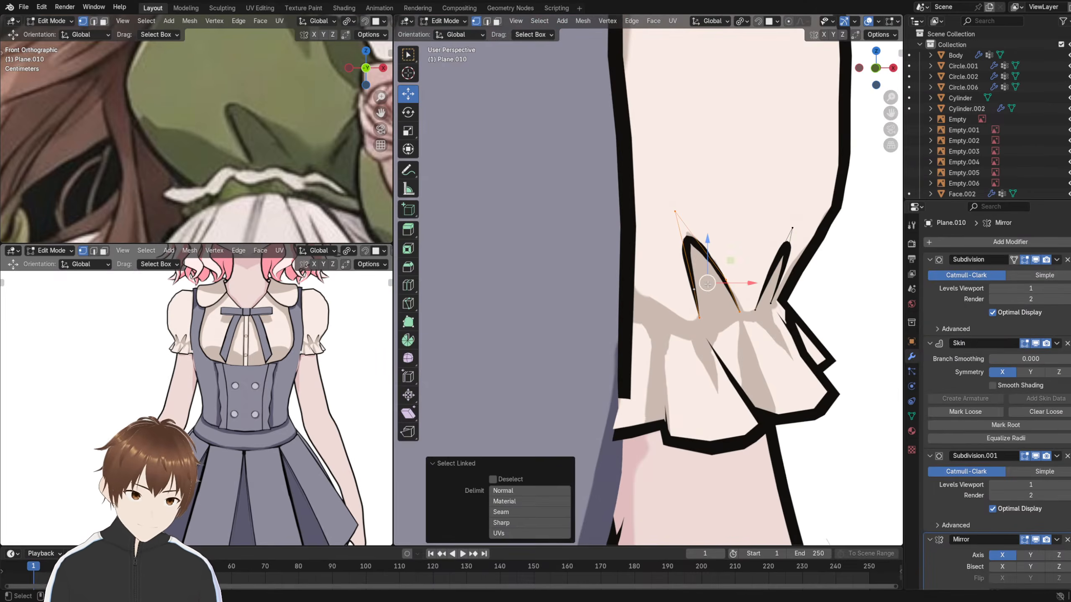
middle_drag(707, 284, 658, 279)
key(shift+d)
click(612, 277)
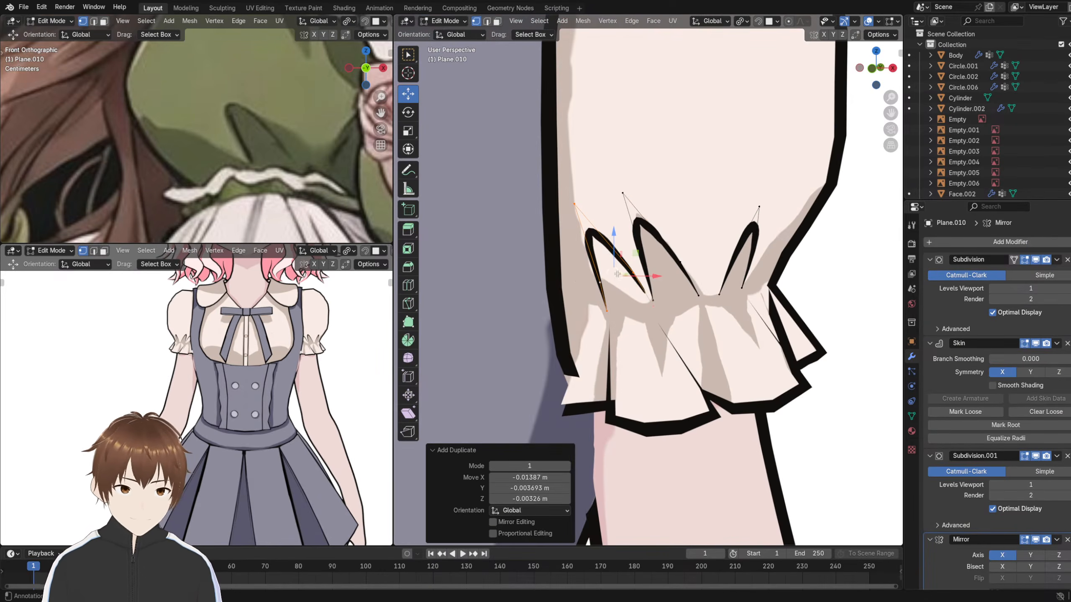
- Dissolve the new copy's tip vertex and left middle vertex to simplify it into a short curve
click(573, 204)
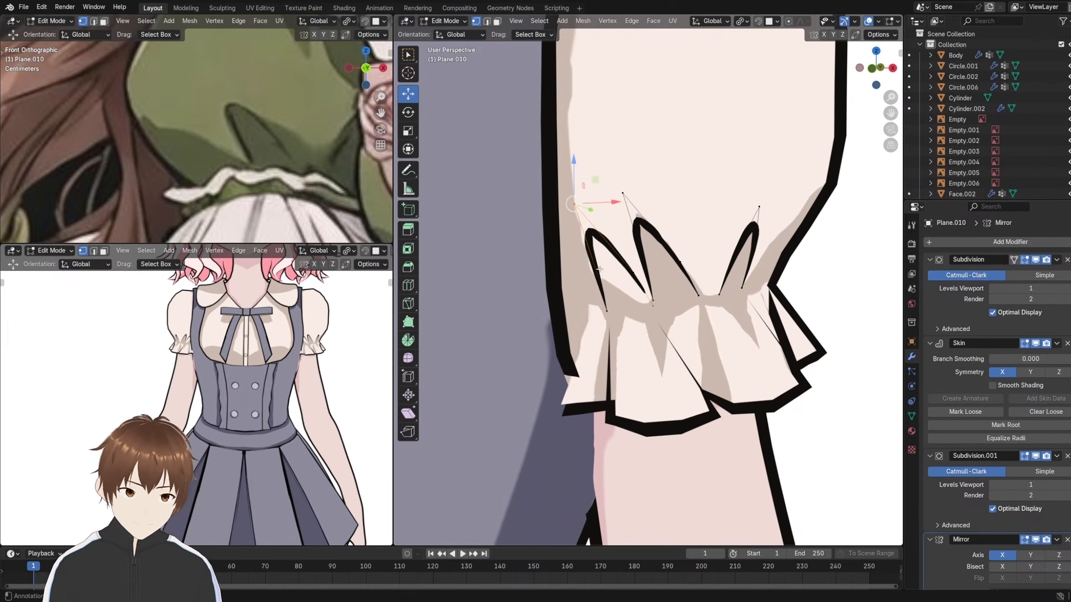
shift+click(599, 271)
key(x)
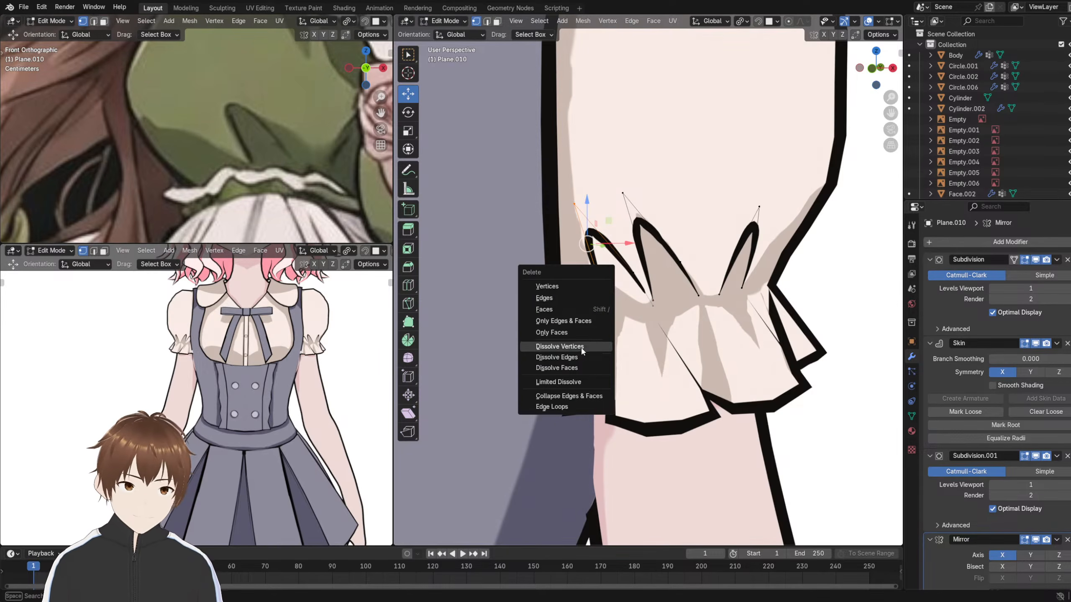
click(559, 346)
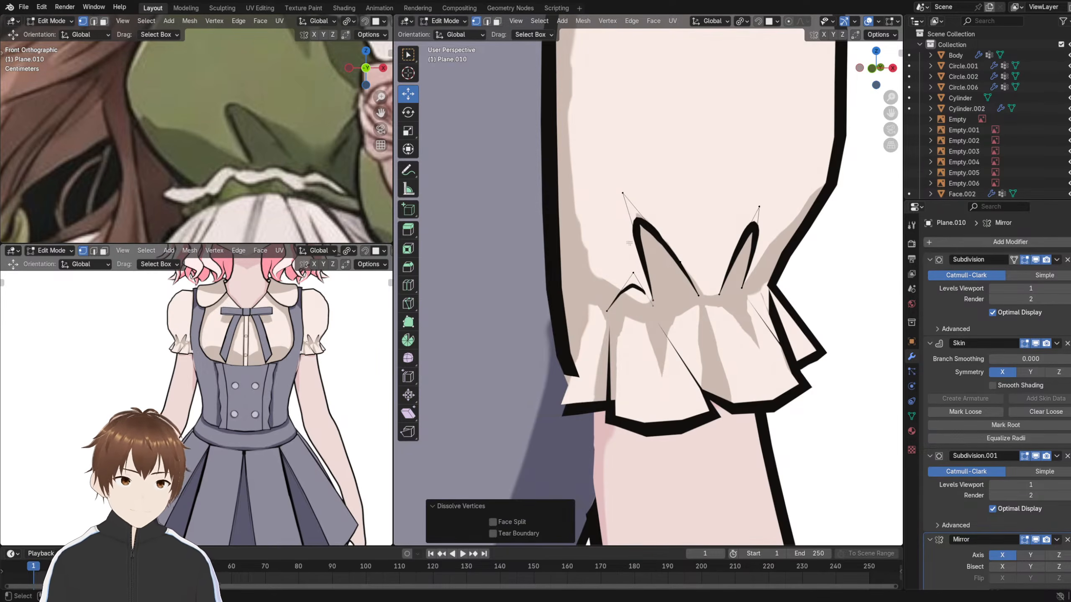
- Turn snapping on and reposition the simplified line's right end, middle and left end vertices along the inner shadow's edge
click(758, 21)
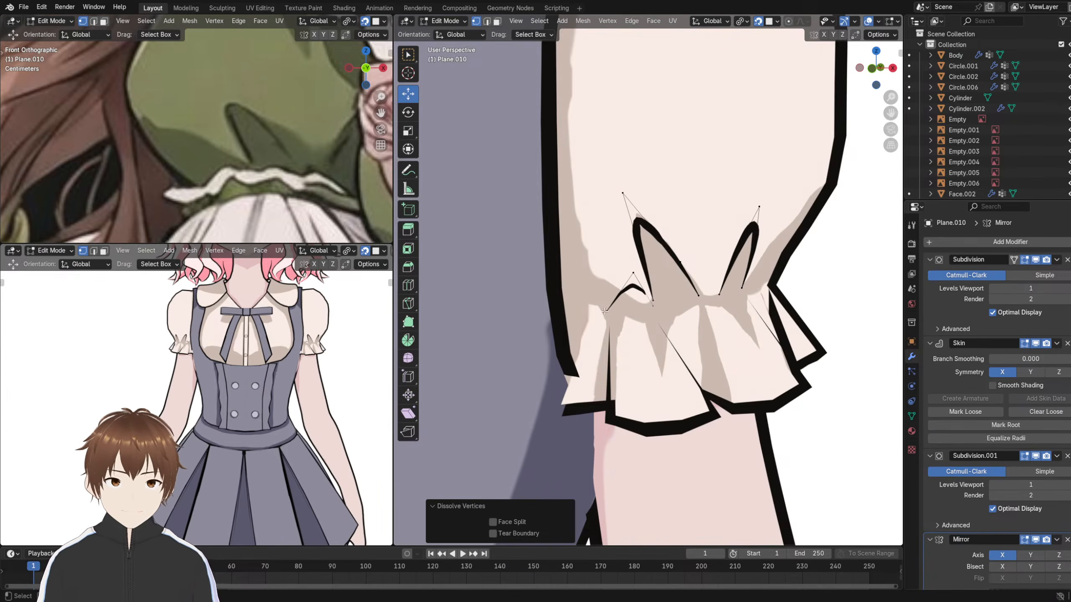
click(654, 305)
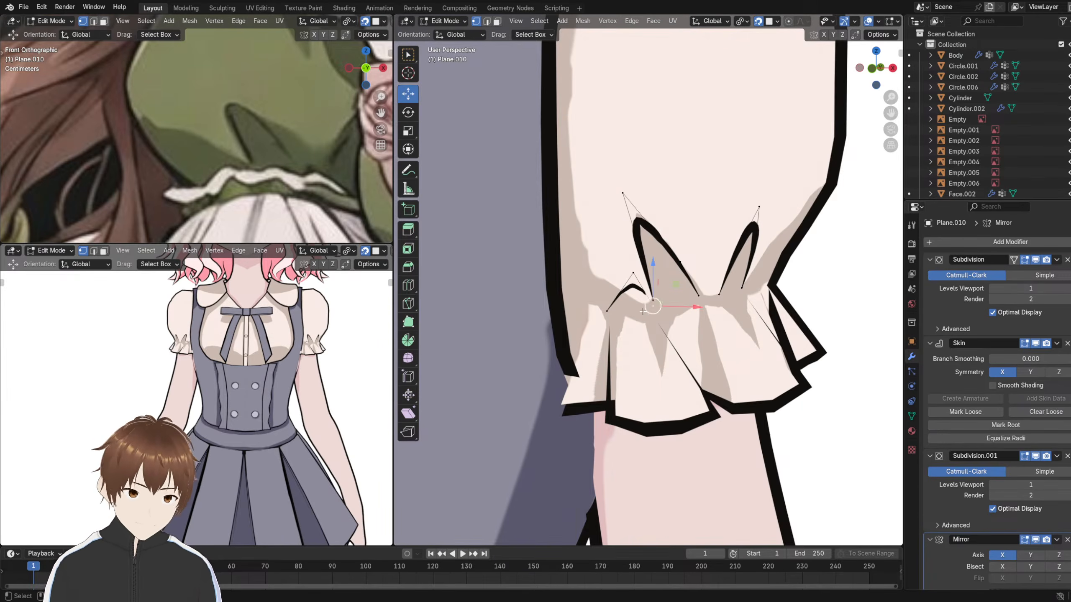
key(g)
click(637, 301)
click(633, 273)
key(g)
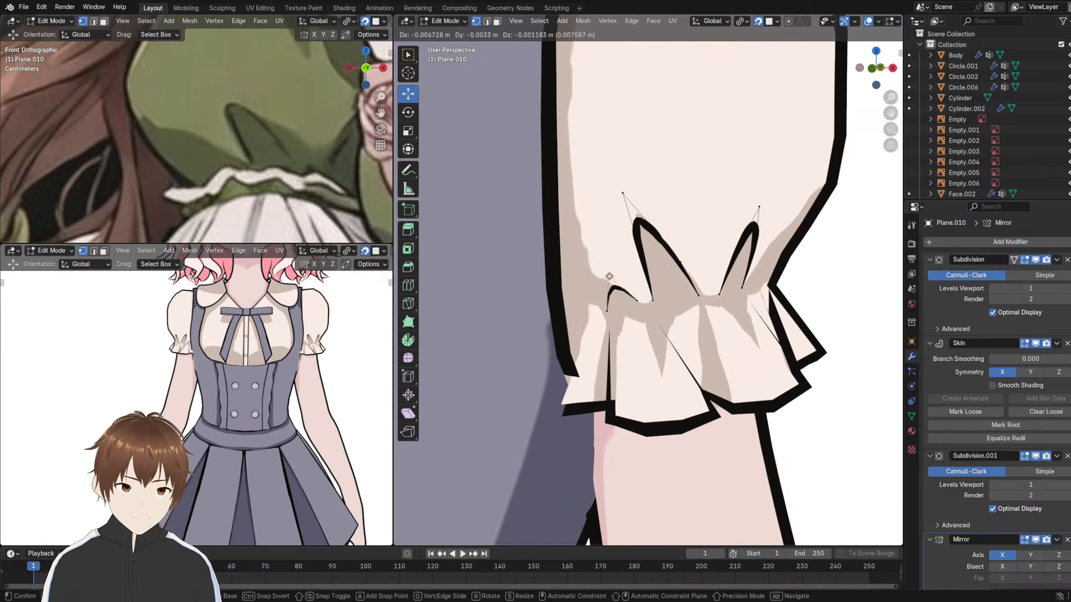
click(609, 276)
key(g)
click(583, 266)
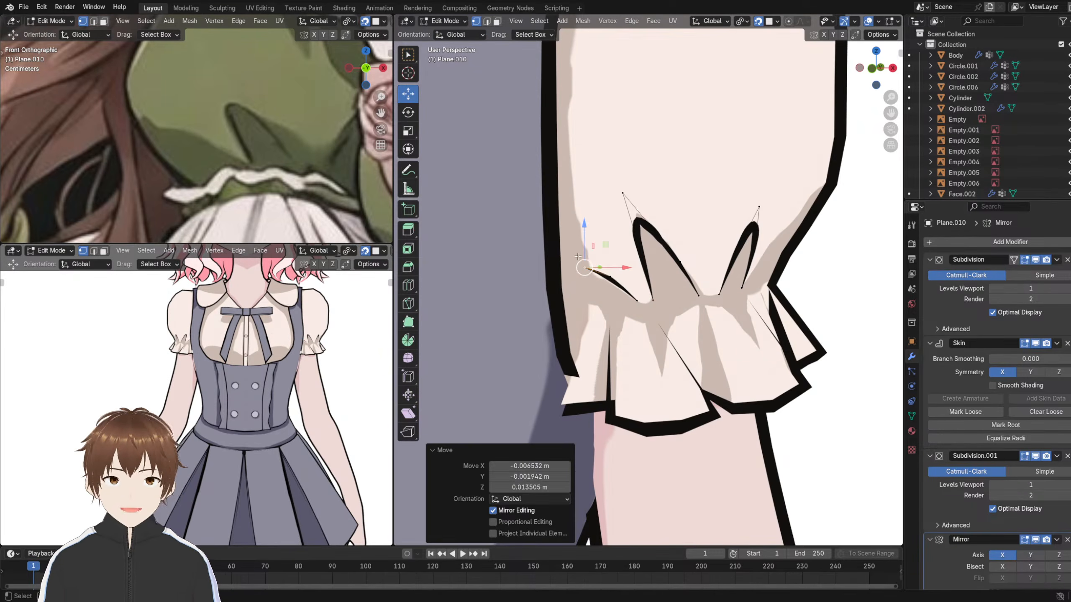
- Raise the line's left end up the sleeve's inner shadow and pull its middle vertex into the bend
middle_drag(573, 237, 583, 263)
key(g)
click(588, 203)
click(625, 271)
key(g)
click(595, 265)
key(g)
click(577, 259)
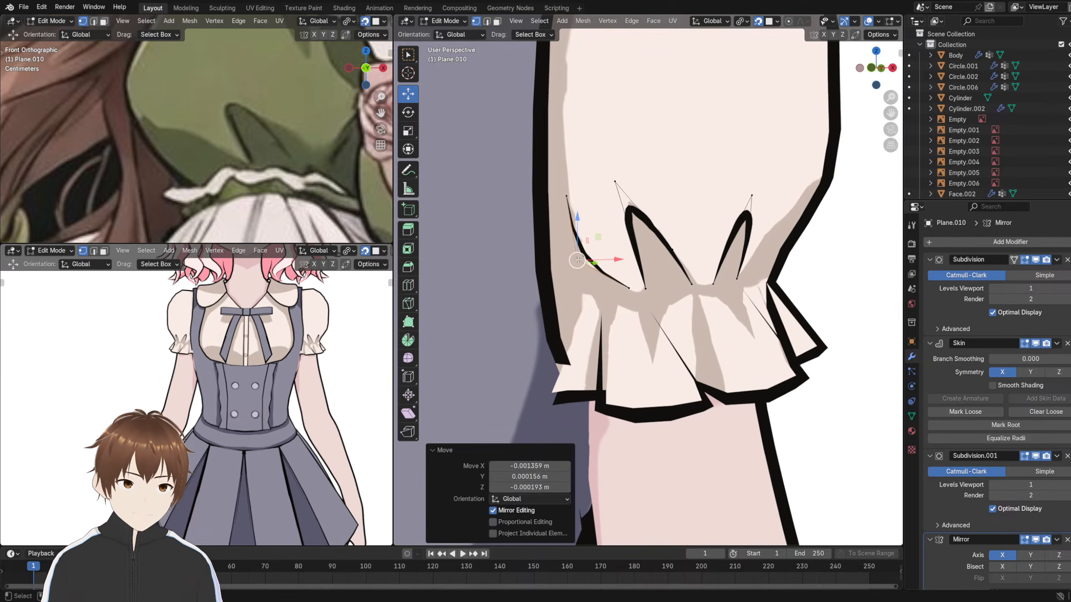
- Extend the inner line's top end further up the shadow edge and raise its middle vertex slightly to match
click(565, 196)
key(g)
click(566, 196)
key(g)
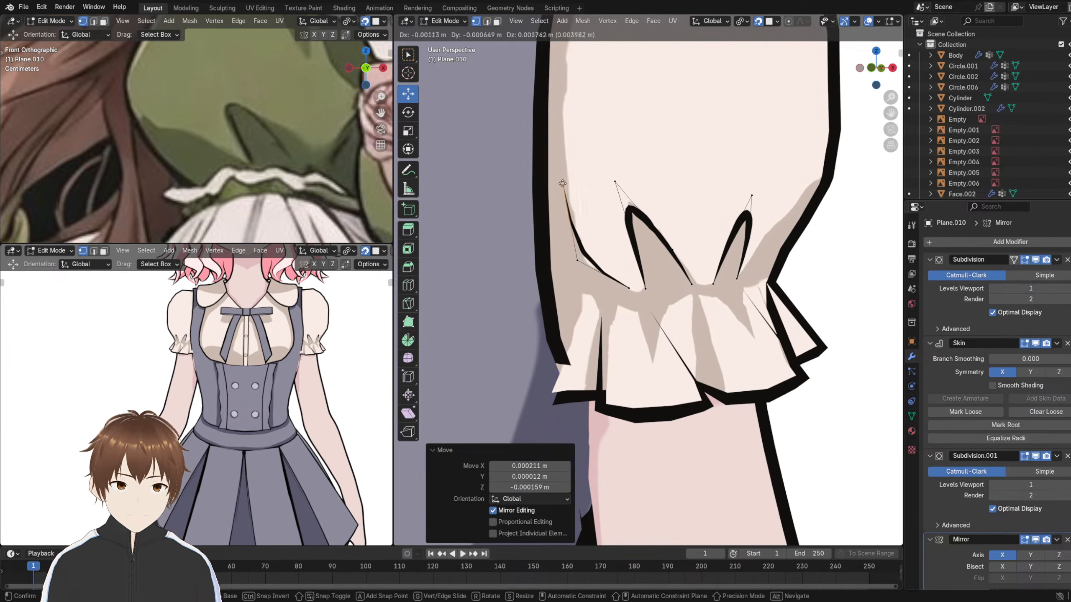
click(565, 177)
click(577, 258)
key(g)
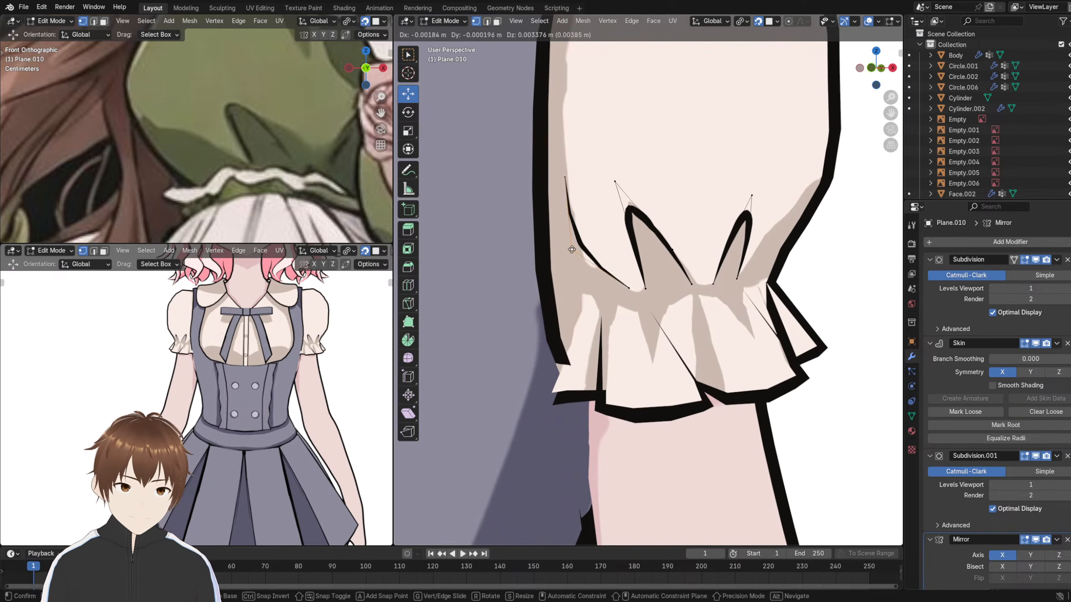
click(575, 253)
middle_drag(576, 253, 569, 252)
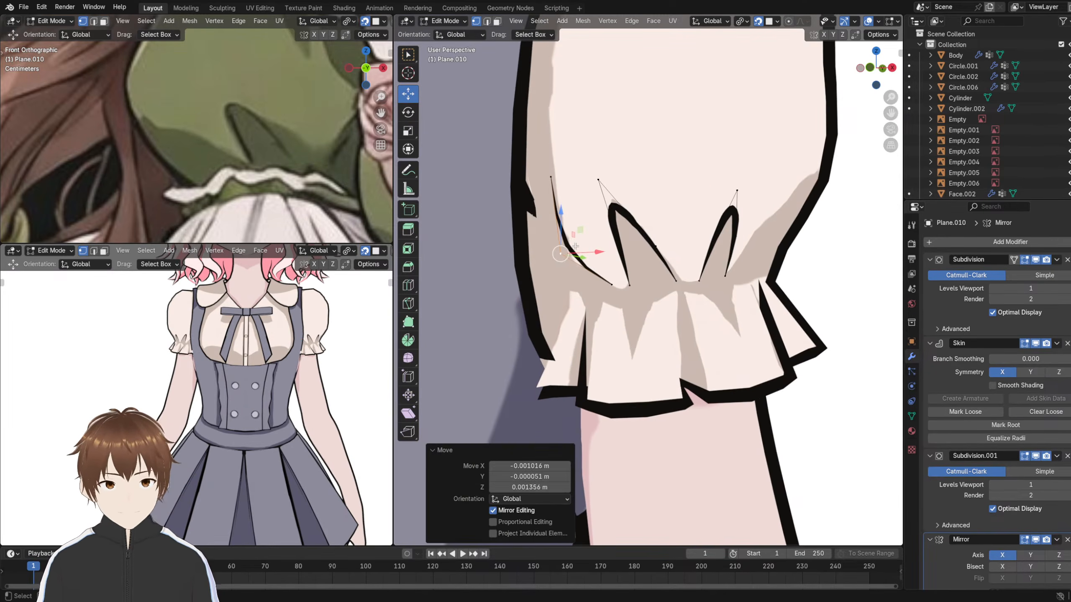
- Lower the inner line's right end to the gather and raise its middle vertex along the shadow
scroll(355, 328, up, 4)
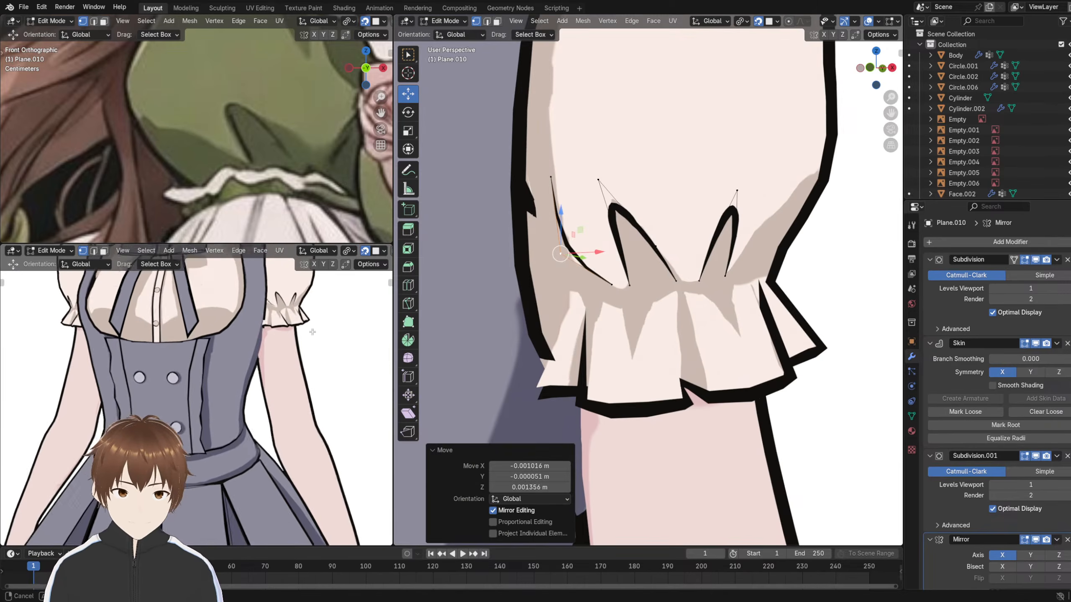
middle_drag(594, 295, 612, 286)
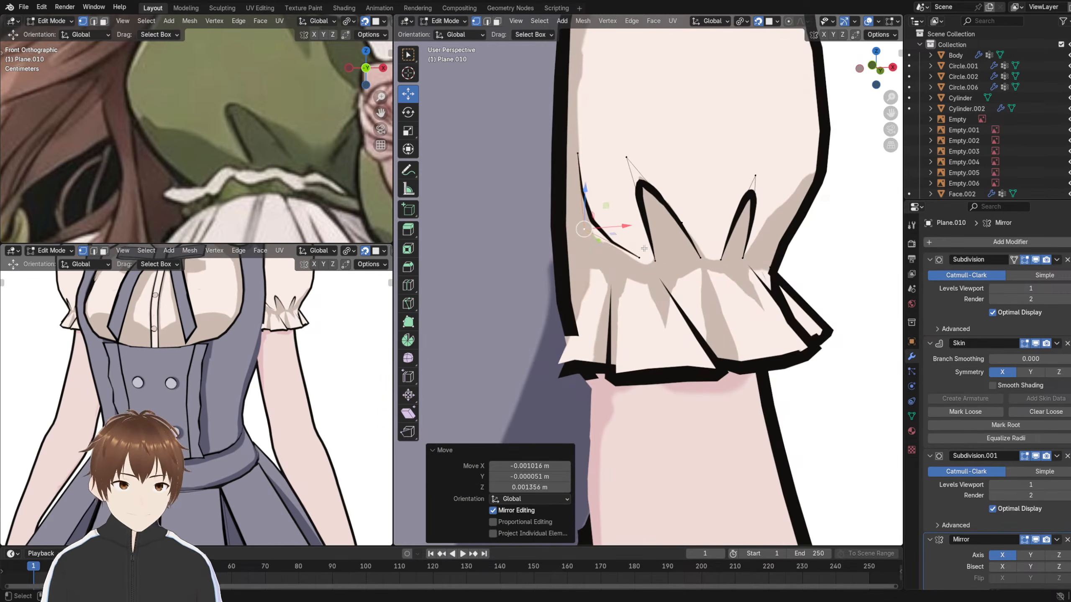
click(637, 258)
drag(639, 262, 644, 268)
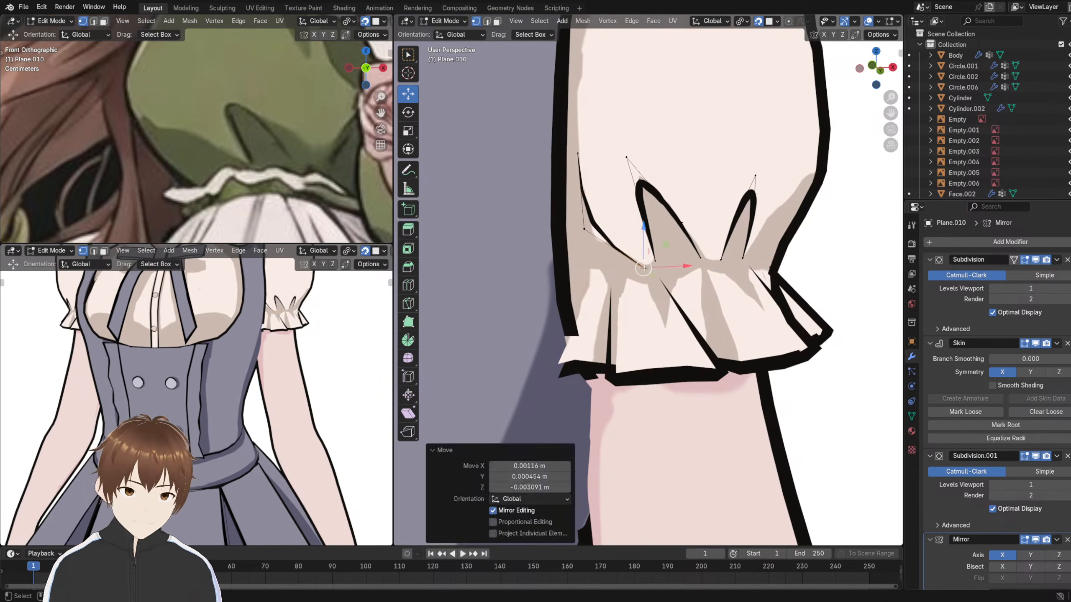
click(583, 230)
drag(582, 230, 576, 216)
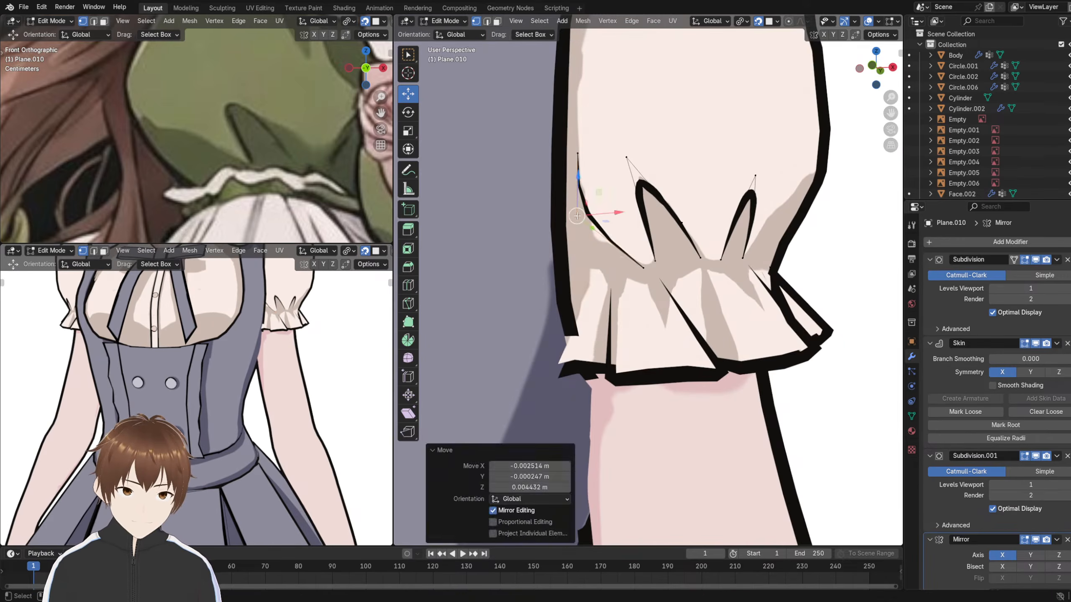
- Subdivide the inner line's lower segment with one cut and lower the new vertex to round the curve
shift+click(634, 268)
right_click(597, 210)
click(596, 210)
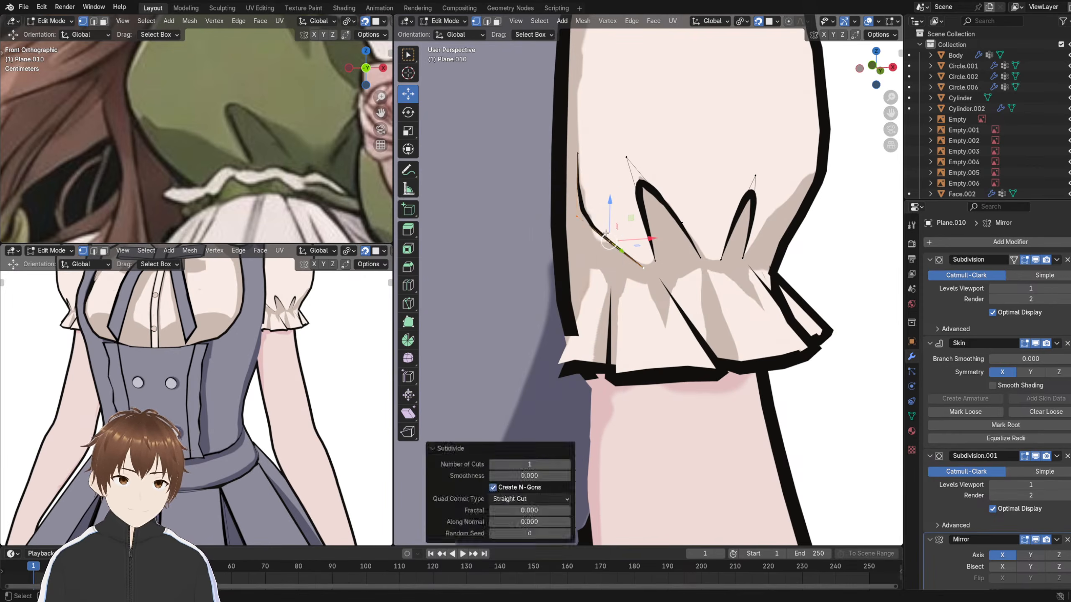
click(608, 247)
drag(608, 247, 611, 250)
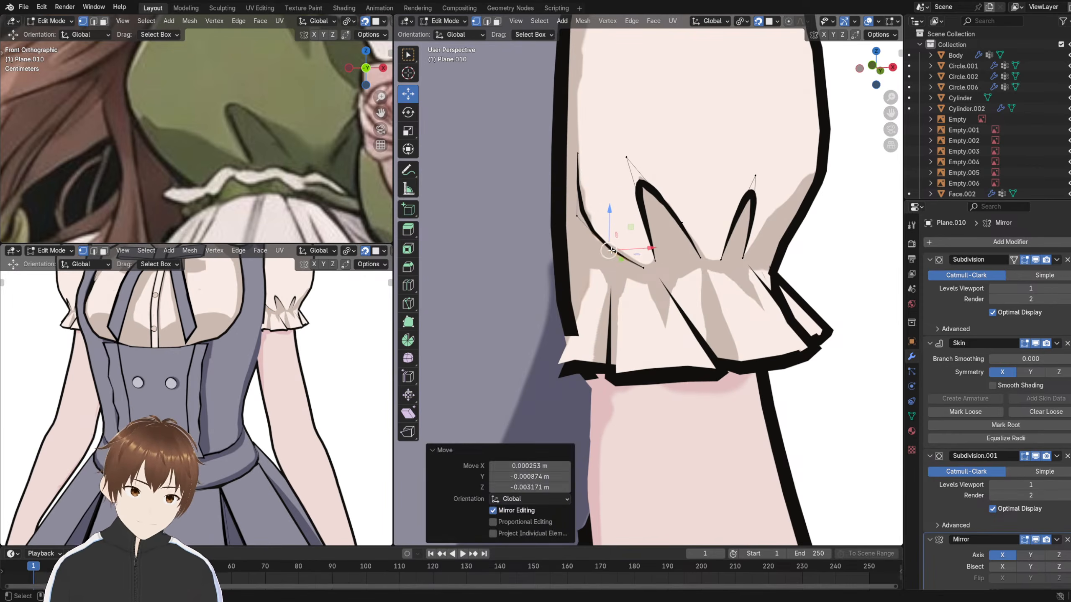
- Nudge the inner line's upper middle vertex inward and down to smooth the bend, and check the sleeve from the front
click(578, 216)
drag(578, 216, 583, 221)
mouse_move(269, 280)
middle_down()
mouse_move(290, 271)
mouse_move(280, 279)
middle_up()
scroll(290, 282, down, 4)
scroll(292, 281, up, 4)
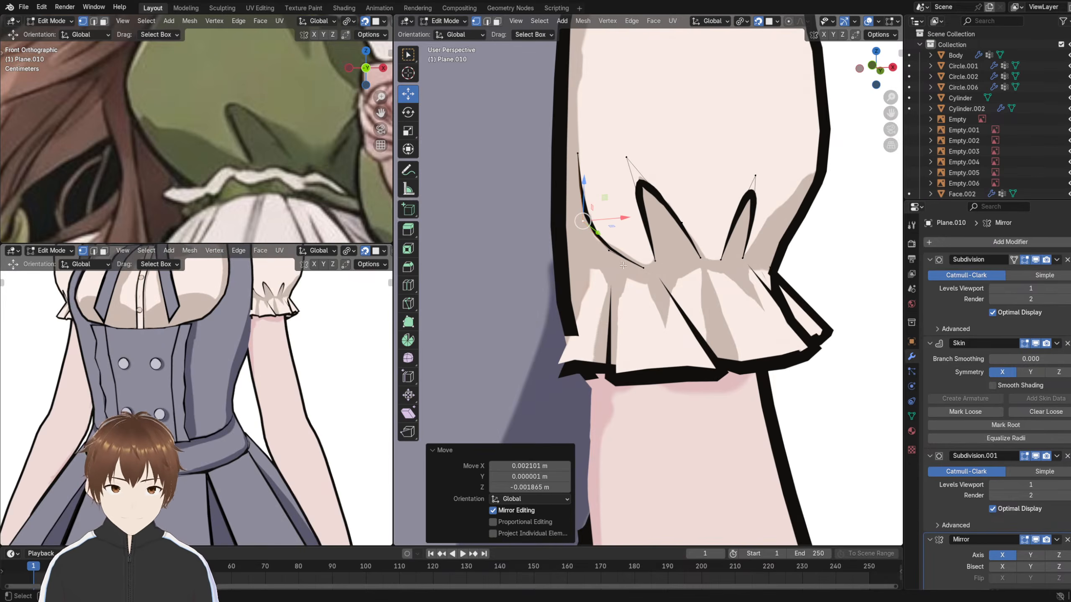
- Thicken the inner line's lower vertex to a skin scale of 1.988, and check the sleeve within the whole figure
click(616, 249)
key(ctrl+a)
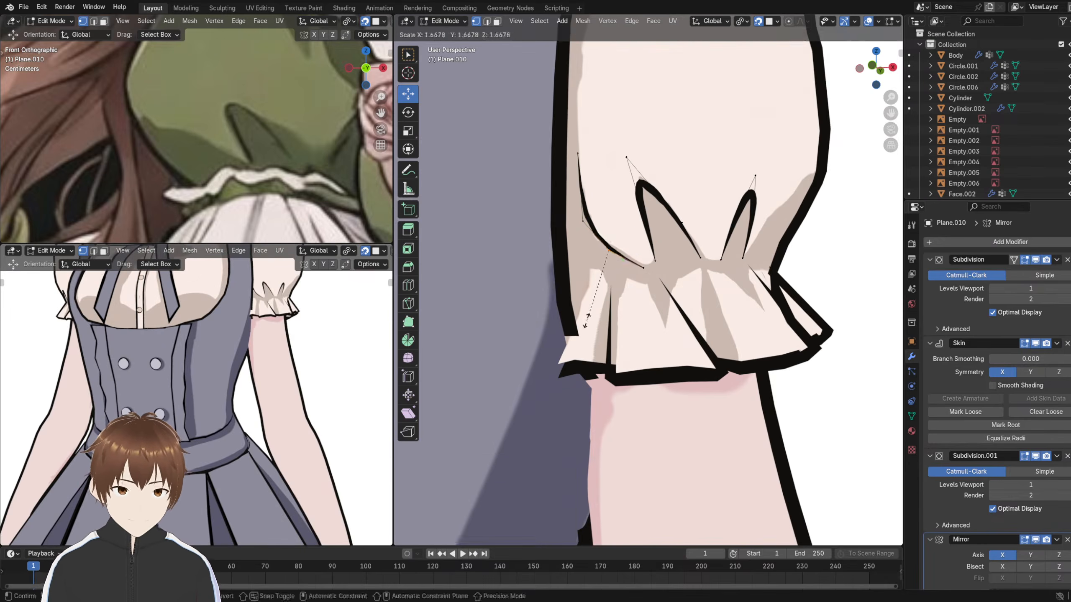
click(566, 244)
scroll(311, 293, down, 4)
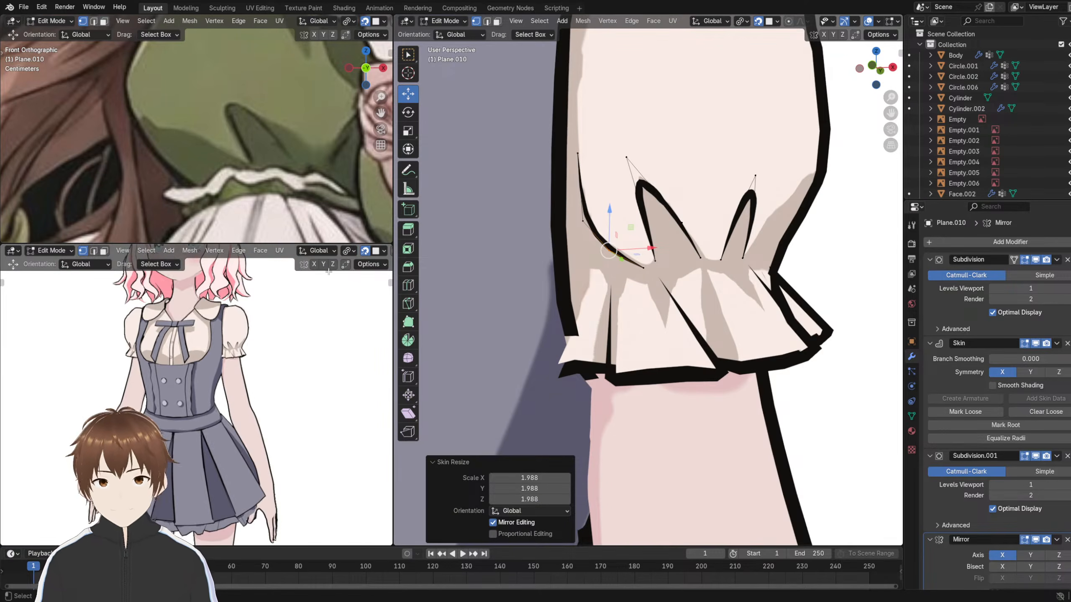
middle_drag(333, 274, 250, 324)
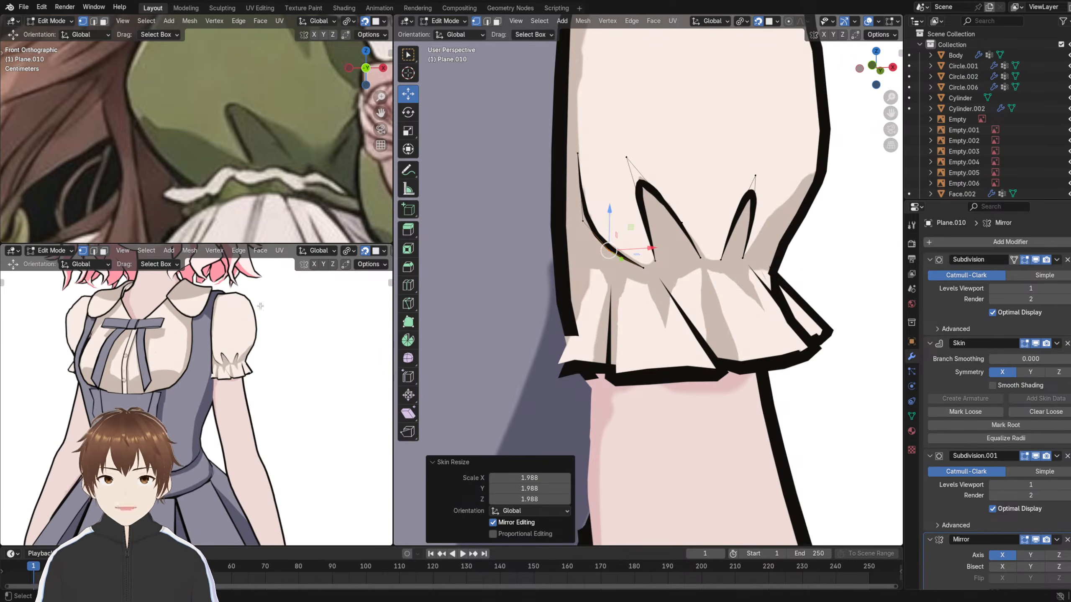
middle_drag(645, 273, 627, 291)
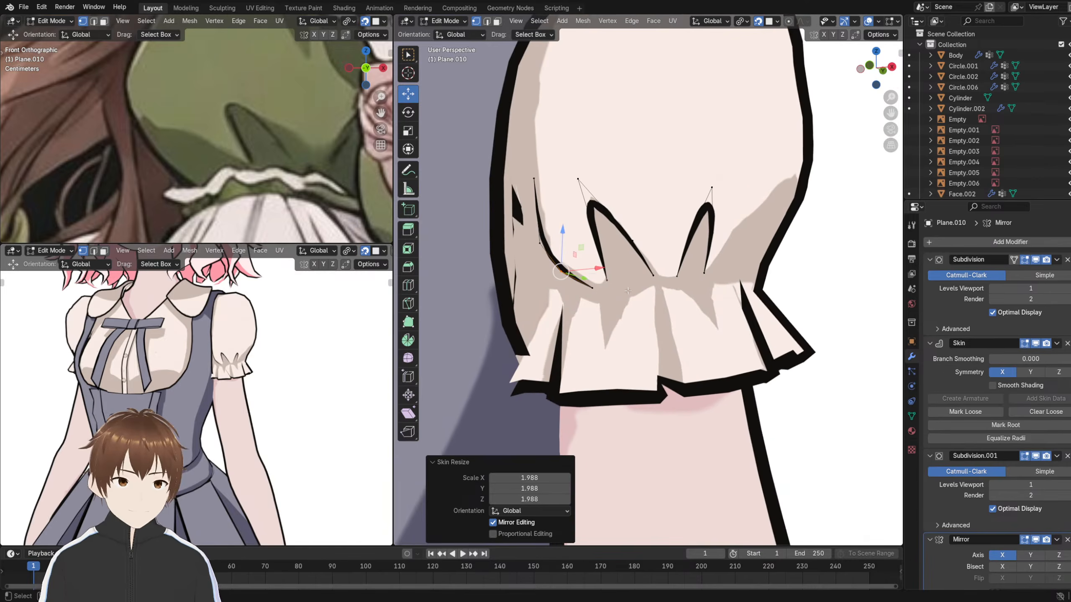
scroll(309, 302, down, 5)
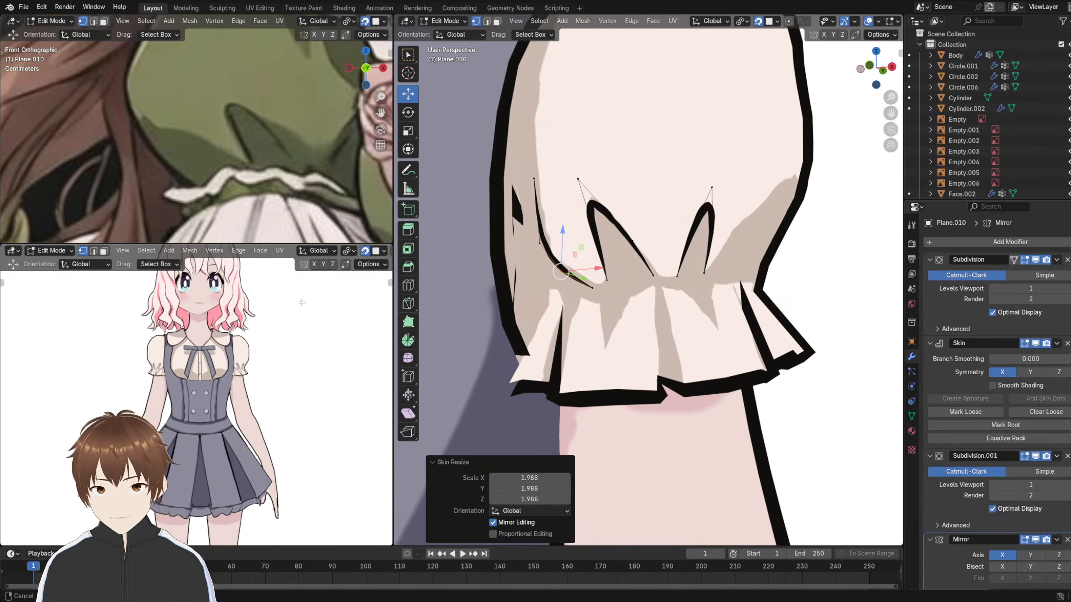
middle_drag(309, 302, 284, 315)
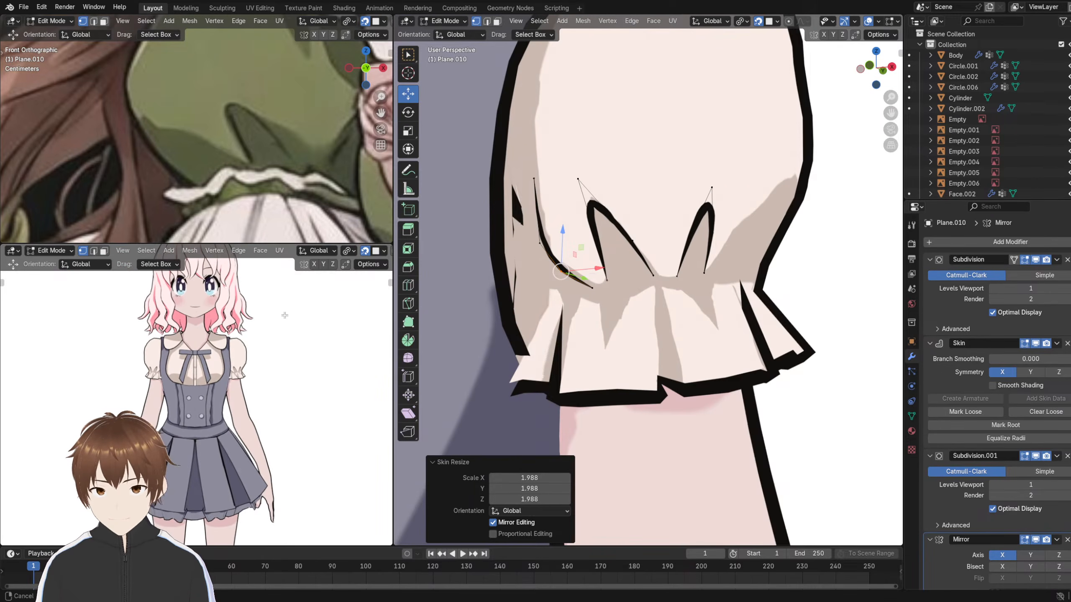
scroll(676, 223, down, 3)
- Try thinning all the sleeve fold lines with a skin scale of 0.868, and judge the weight from the front
drag(738, 192, 547, 327)
key(Tab)
key(Tab)
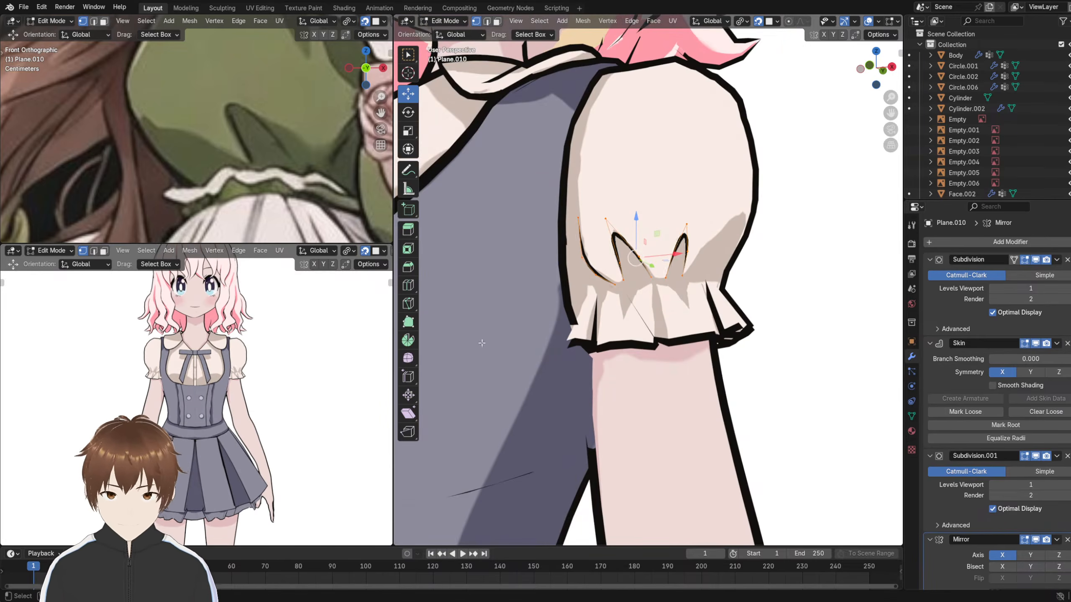
key(s)
click(466, 349)
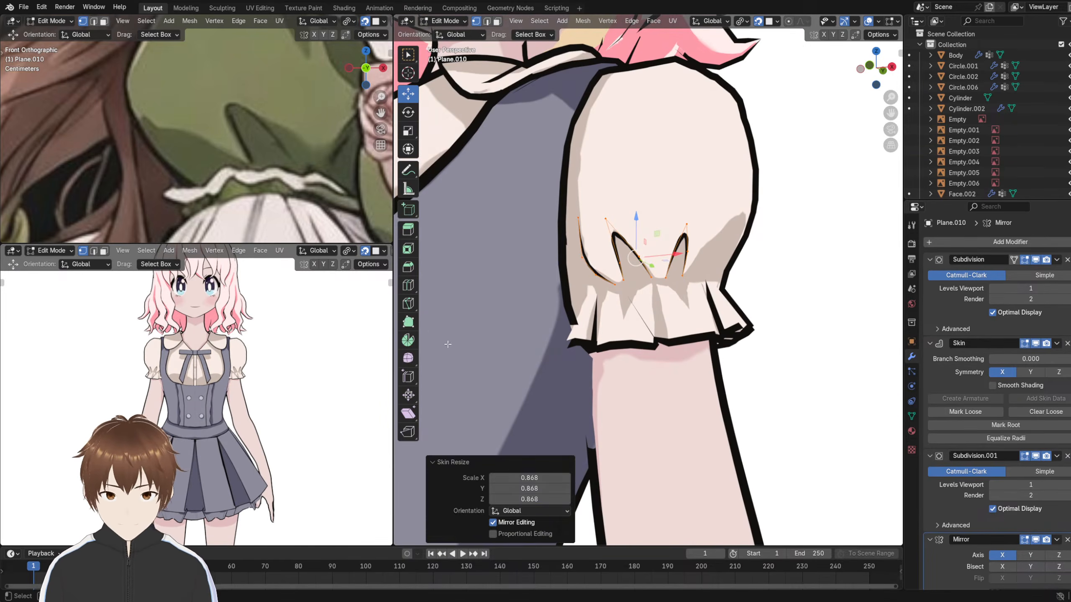
middle_drag(264, 332, 259, 306)
scroll(248, 312, up, 4)
scroll(249, 309, down, 5)
scroll(259, 306, up, 4)
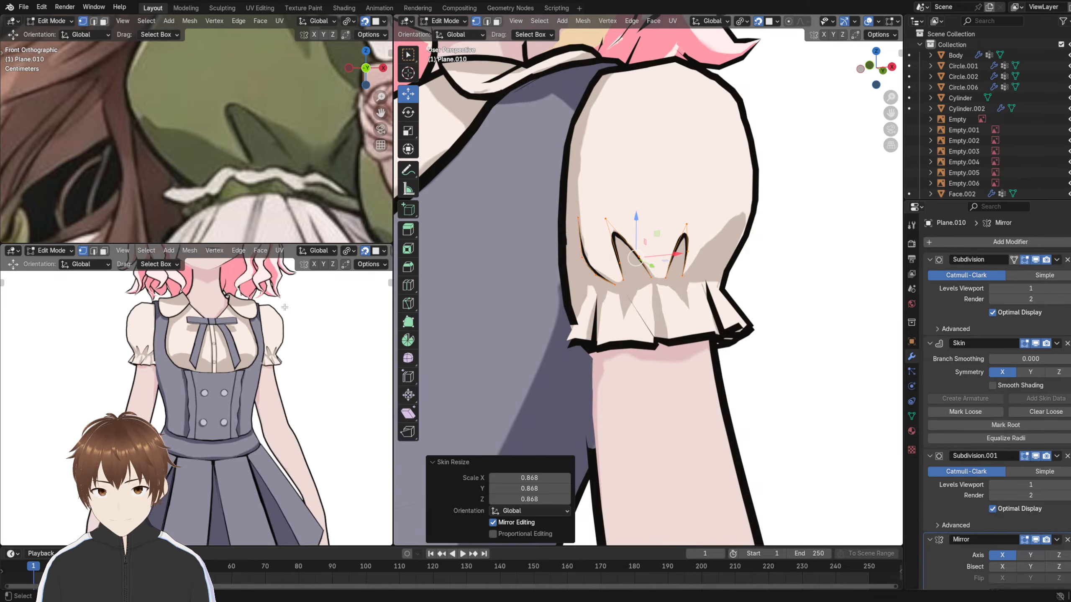
middle_drag(285, 308, 196, 307)
scroll(156, 314, down, 3)
scroll(210, 314, up, 4)
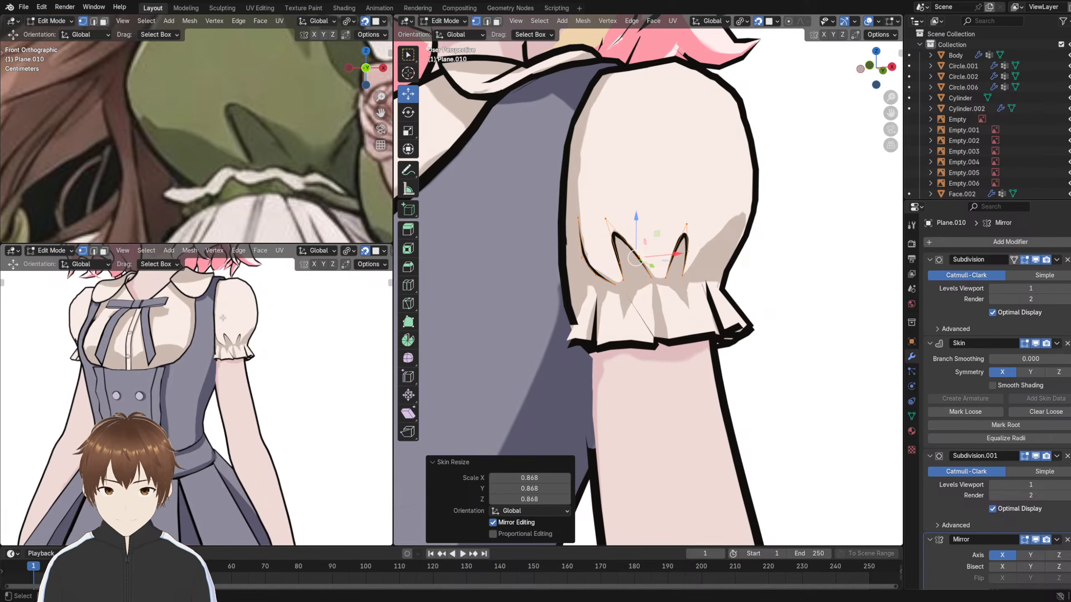
- Undo the skin resize on all the fold lines, and view the sleeves from further away
key(ctrl+z)
key(ctrl+z)
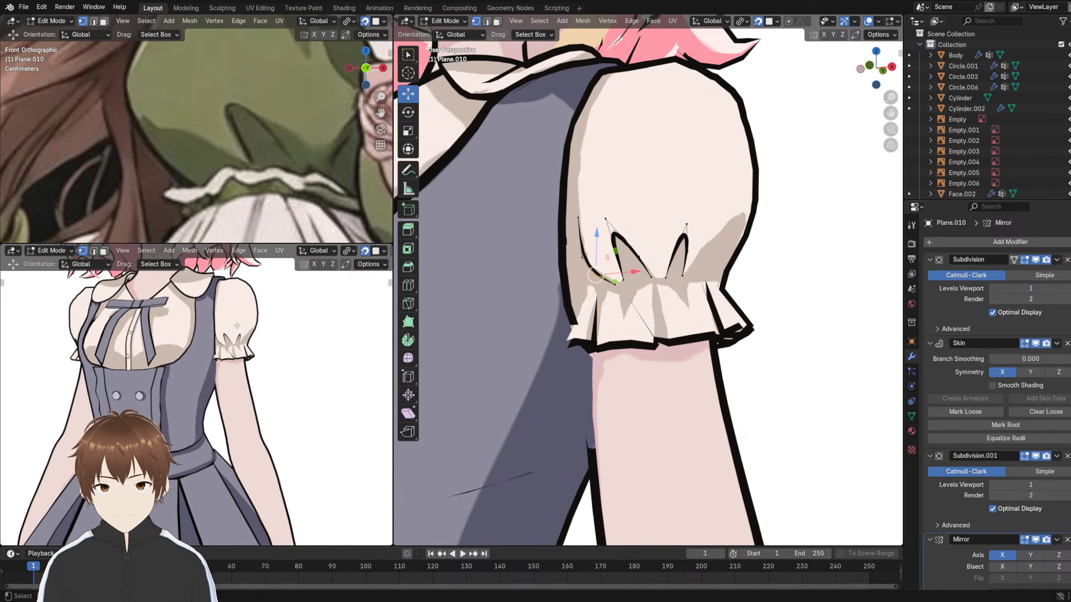
scroll(236, 325, down, 3)
scroll(249, 322, up, 4)
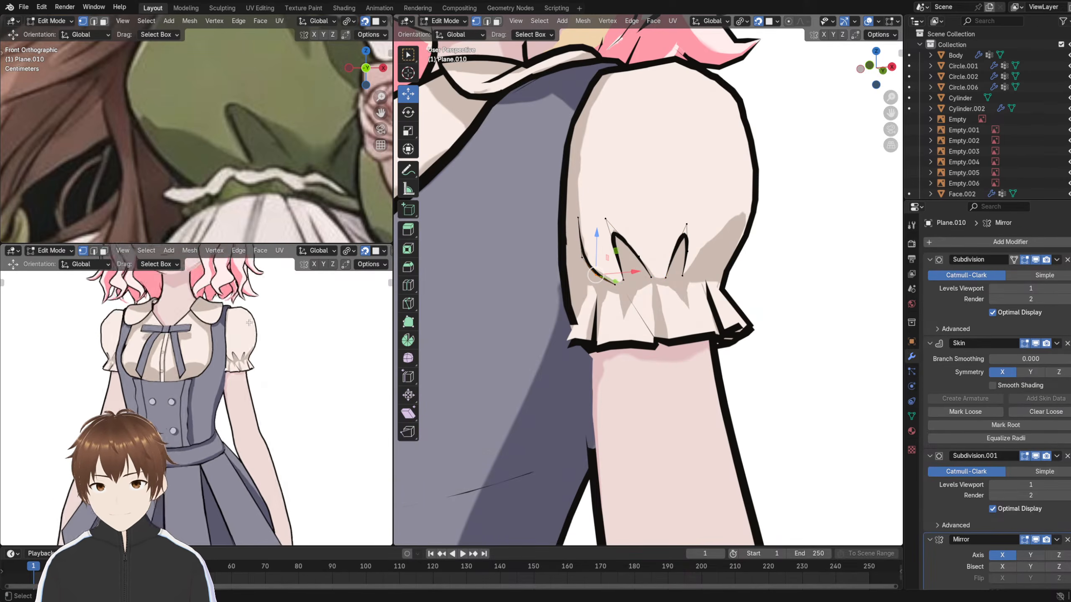
scroll(249, 323, down, 2)
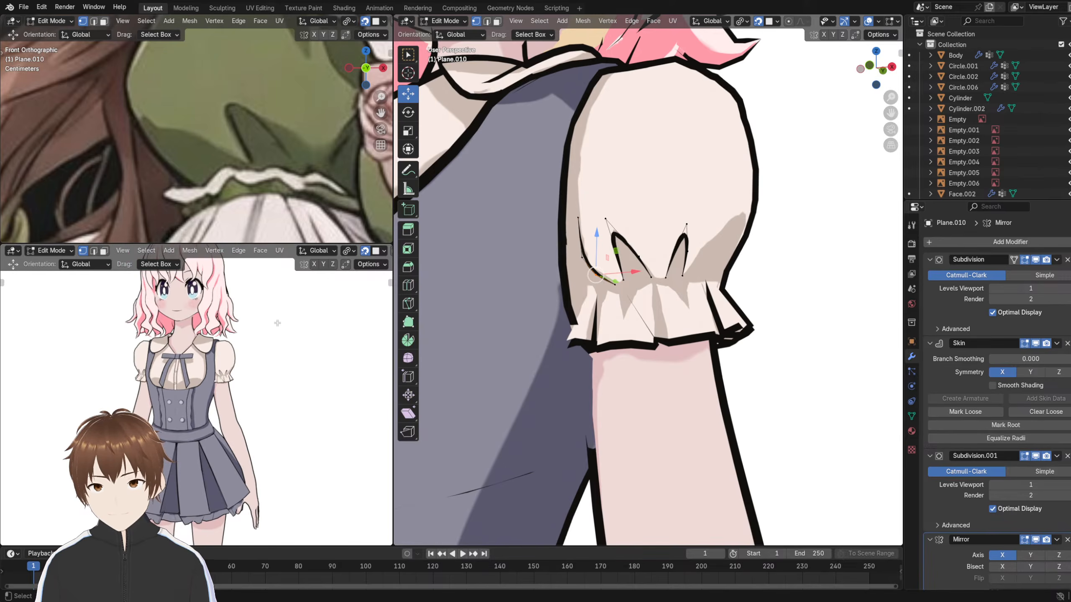
scroll(584, 216, up, 3)
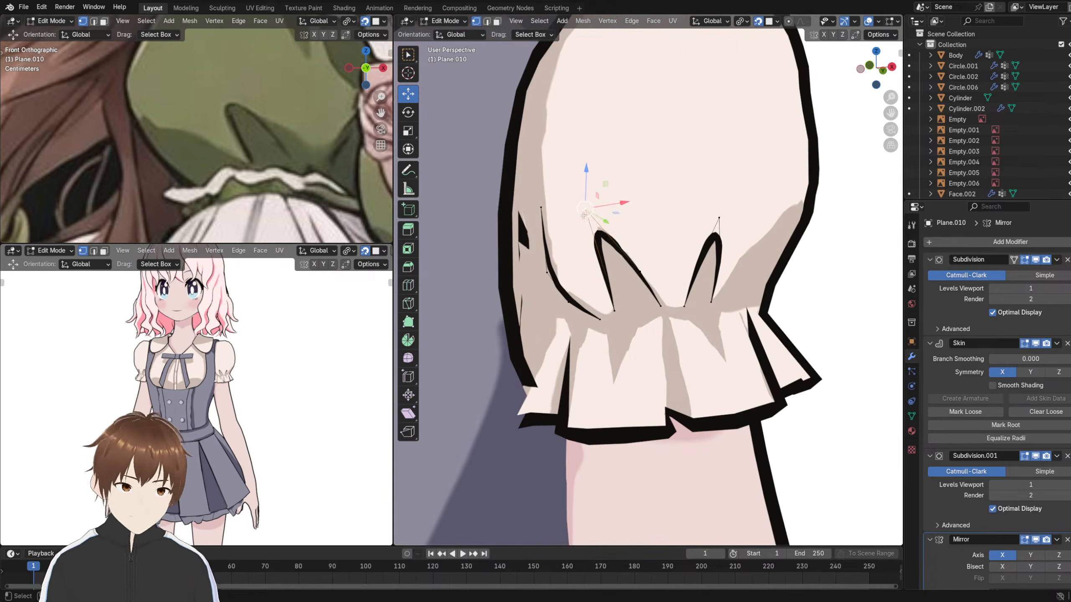
- Raise the tip of the middle pointed fold line and nudge its side vertex inward to keep the edge slender
drag(584, 215, 566, 145)
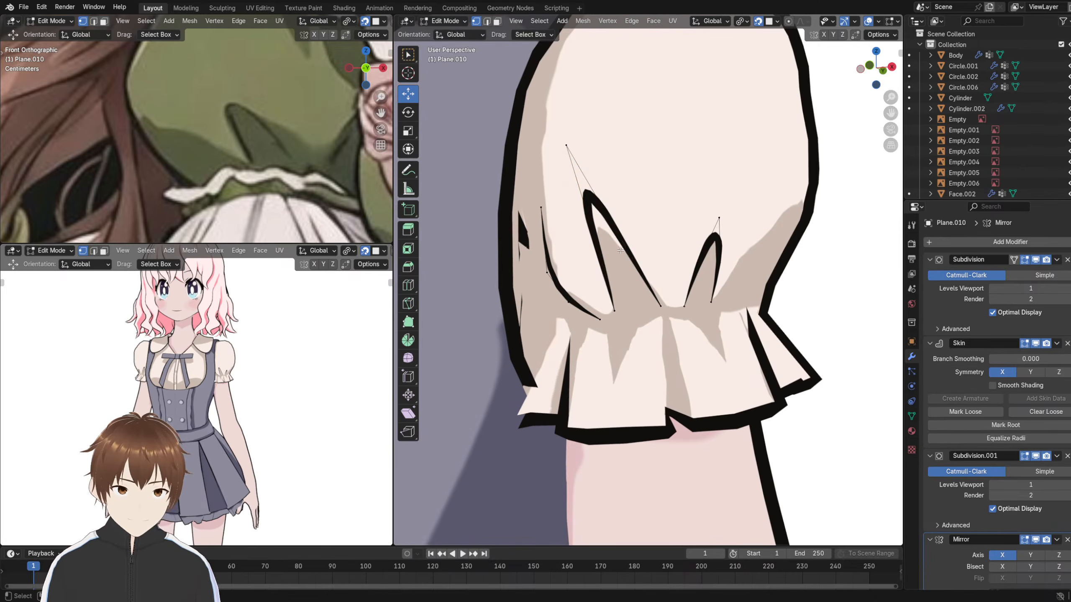
click(606, 279)
drag(606, 279, 630, 271)
click(638, 277)
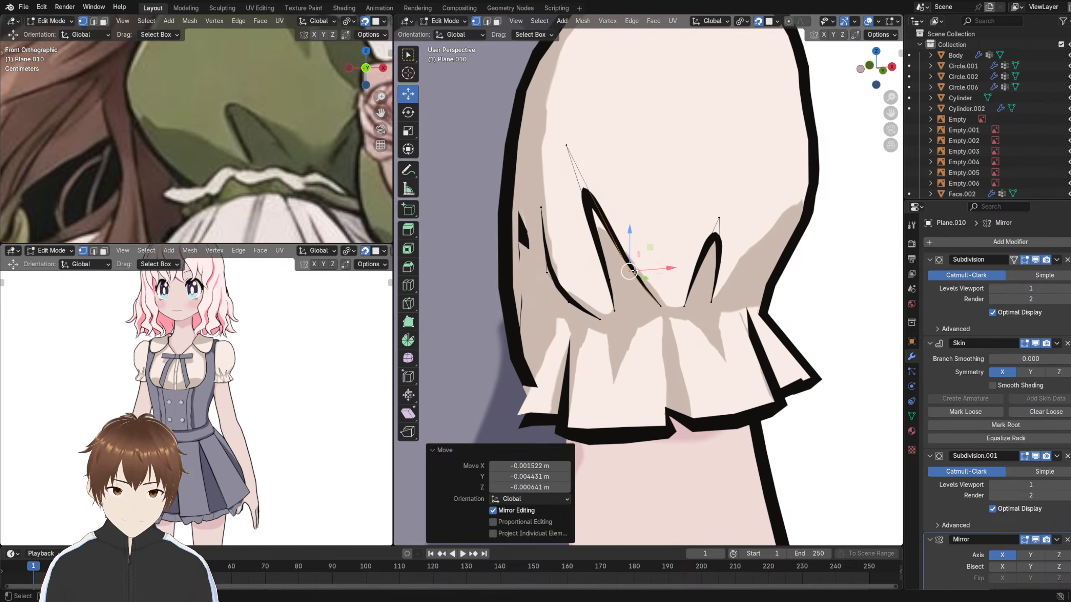
- Raise the tip of the outer pointed fold line, shift its inner-side middle vertex to fit, and view the sleeves from the front
click(718, 219)
drag(719, 218, 741, 160)
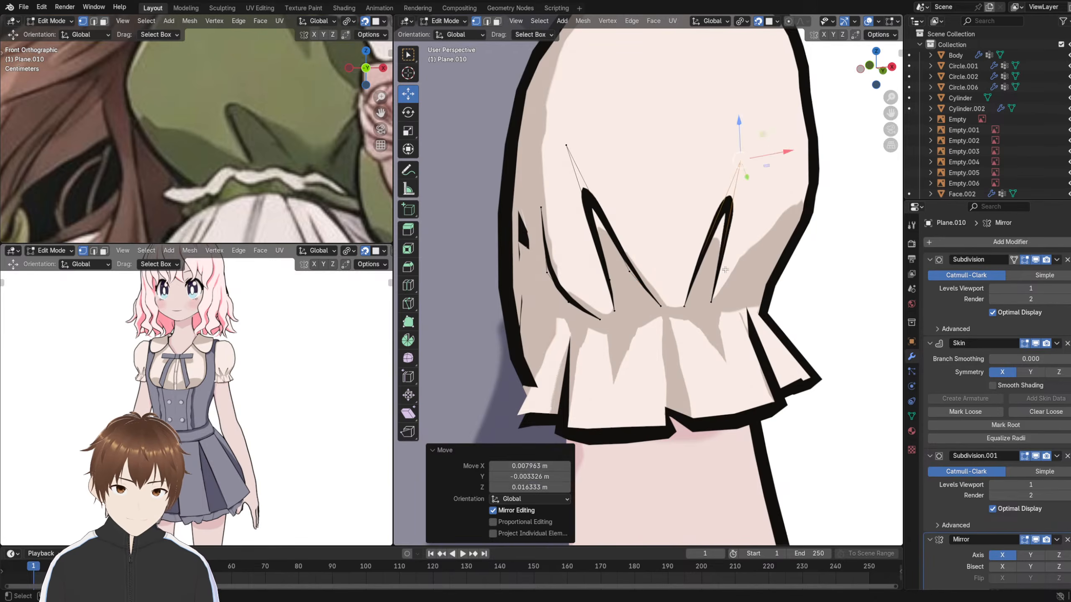
click(721, 272)
drag(721, 263, 698, 267)
click(695, 270)
middle_drag(265, 321, 298, 321)
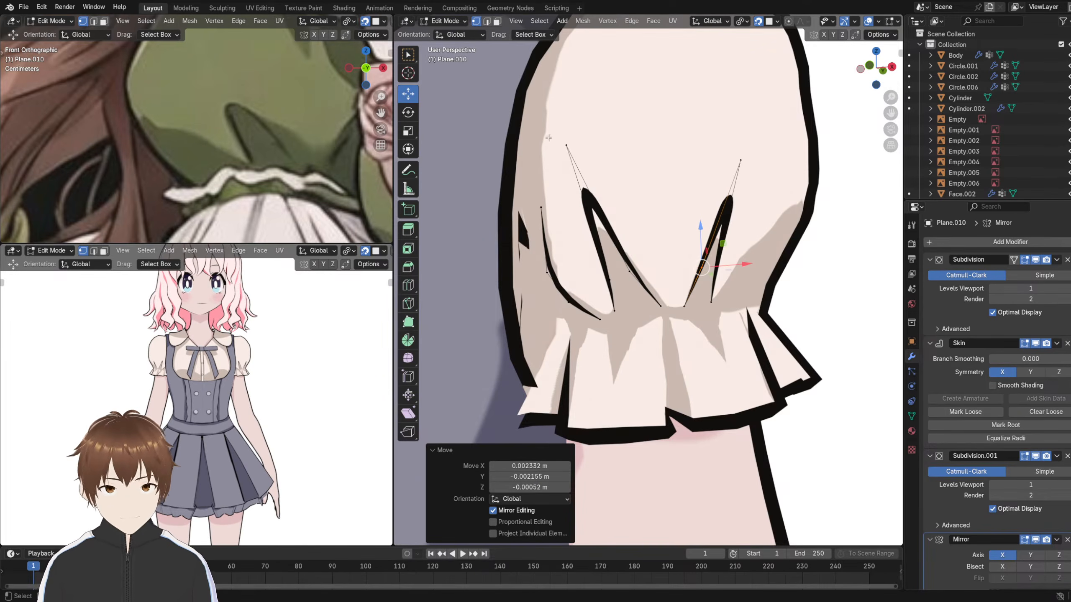
- Lower the tips of both pointed fold lines slightly and turn off snapping
click(574, 165)
key(g)
click(578, 173)
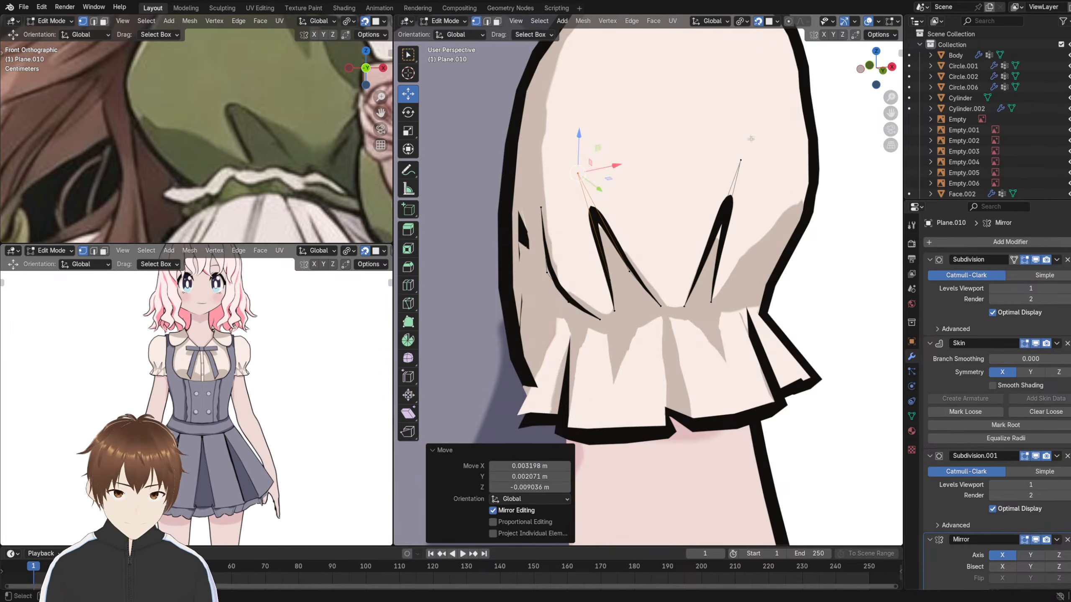
click(740, 162)
key(g)
click(736, 166)
click(758, 21)
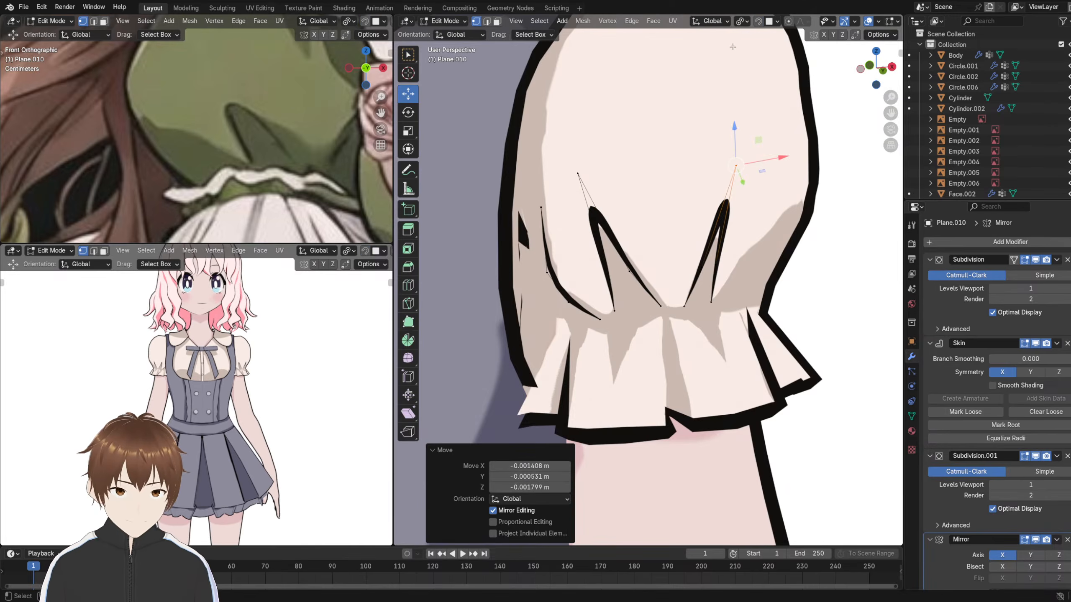
middle_drag(651, 154, 712, 207)
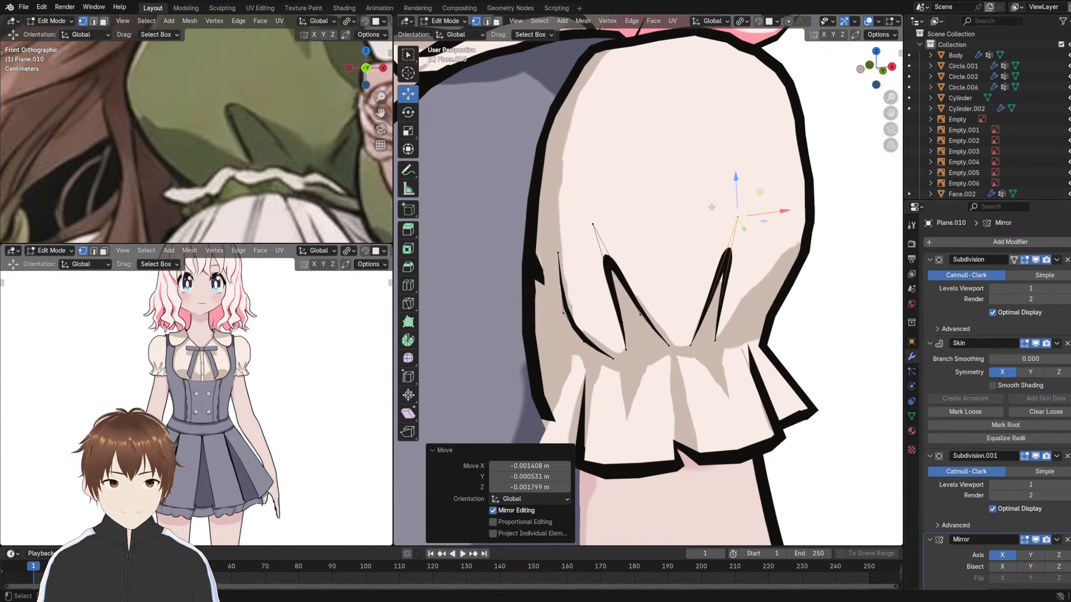
middle_drag(312, 340, 333, 342)
scroll(319, 331, up, 3)
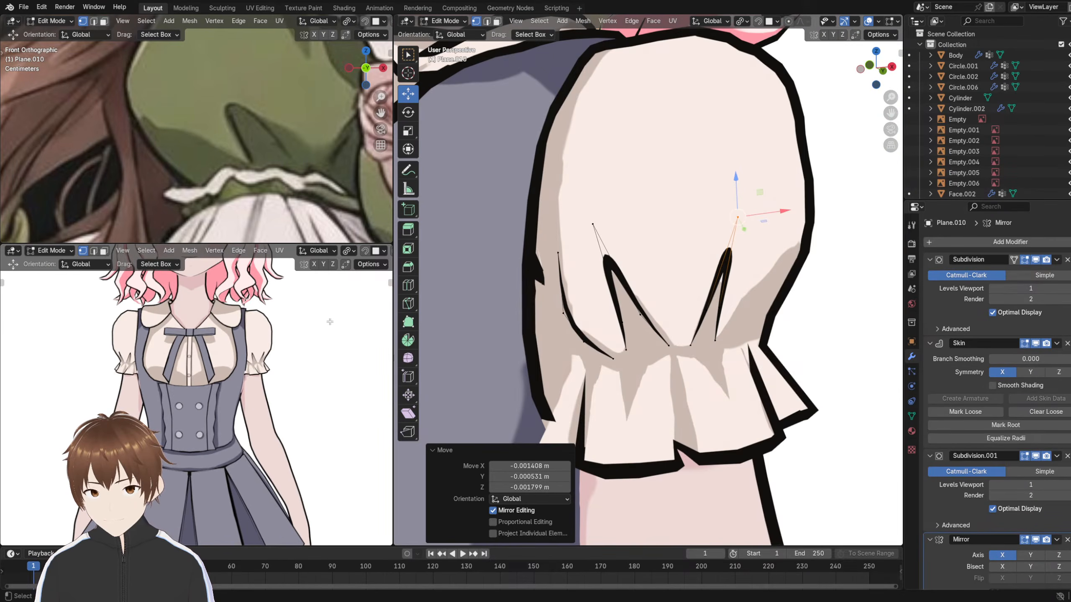
- Leave mesh editing for Object Mode and create a new collection named "maybe"
right_click(330, 321)
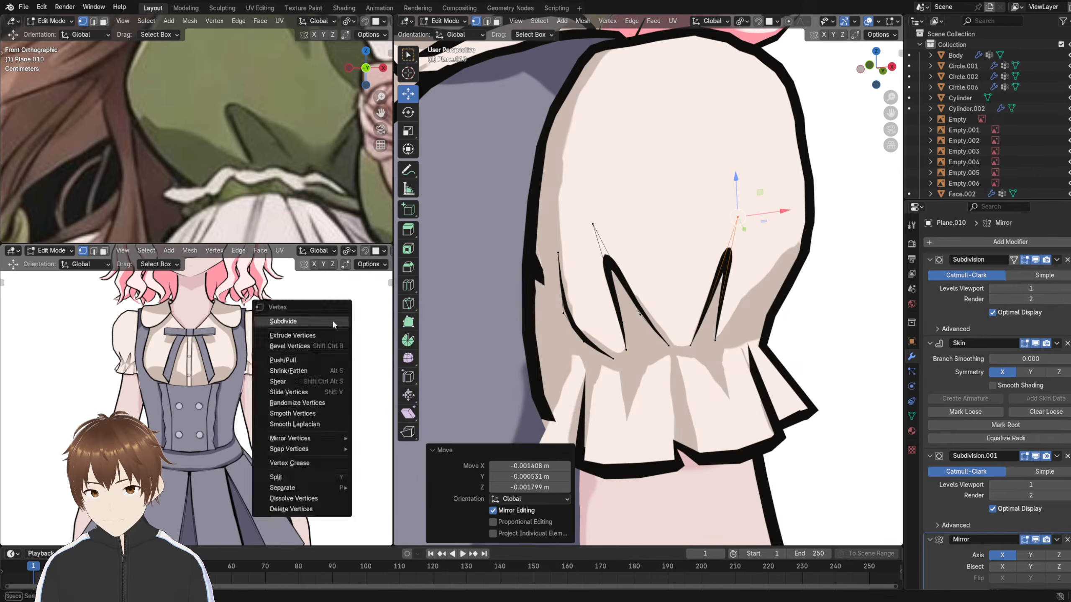
click(443, 22)
click(453, 34)
scroll(969, 137, down, 12)
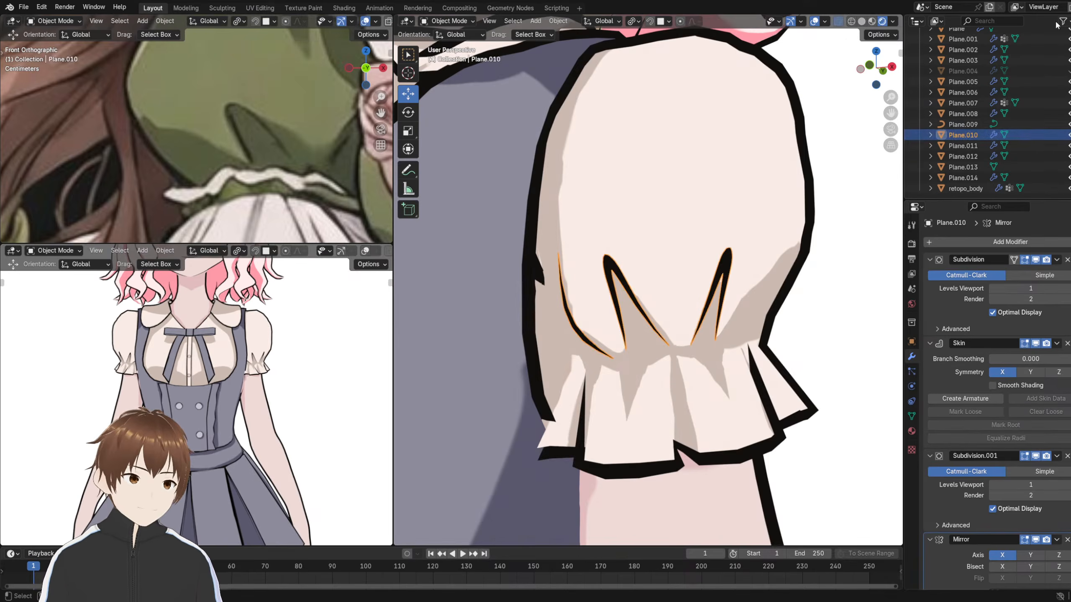
click(1069, 21)
scroll(963, 184, down, 1)
double_click(952, 188)
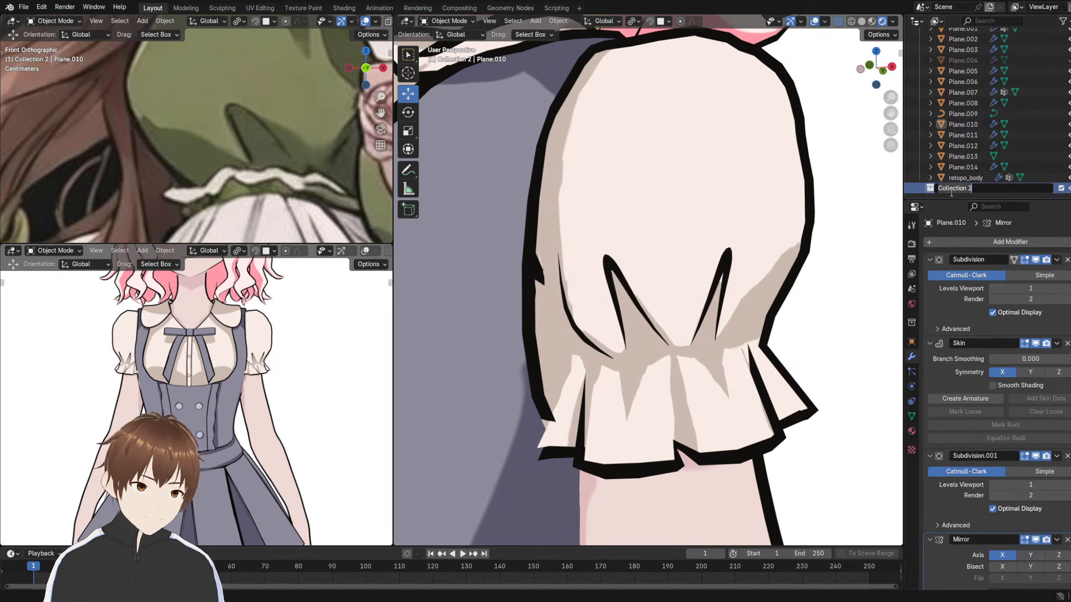
text(maybe)
key(Return)
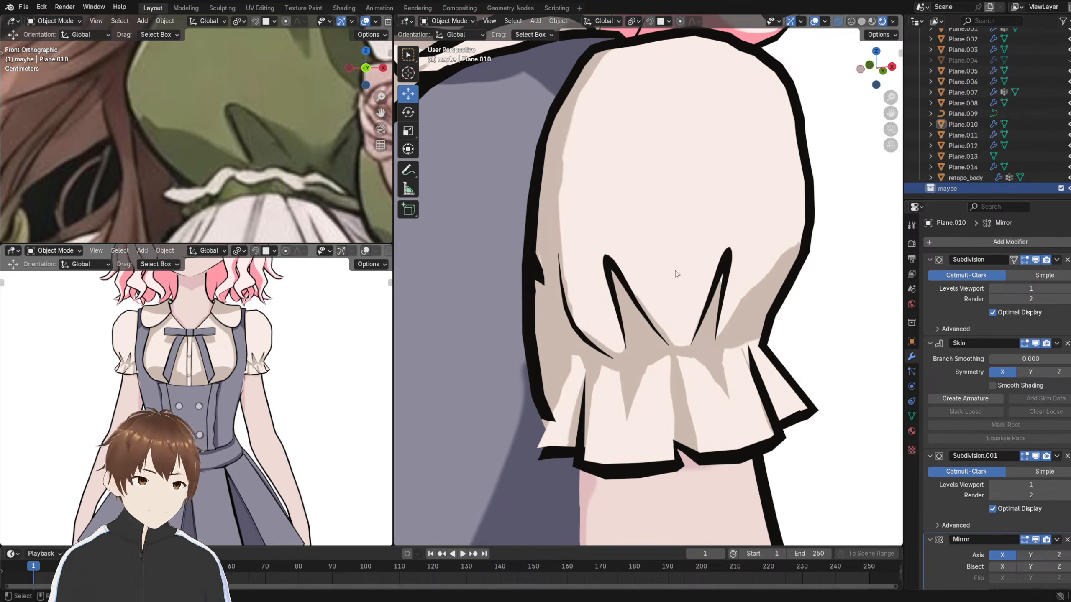
- Move the sleeve fold line object Plane.010 into the "maybe" collection and exclude that collection from the view layer
click(605, 269)
drag(958, 124, 966, 193)
click(1060, 189)
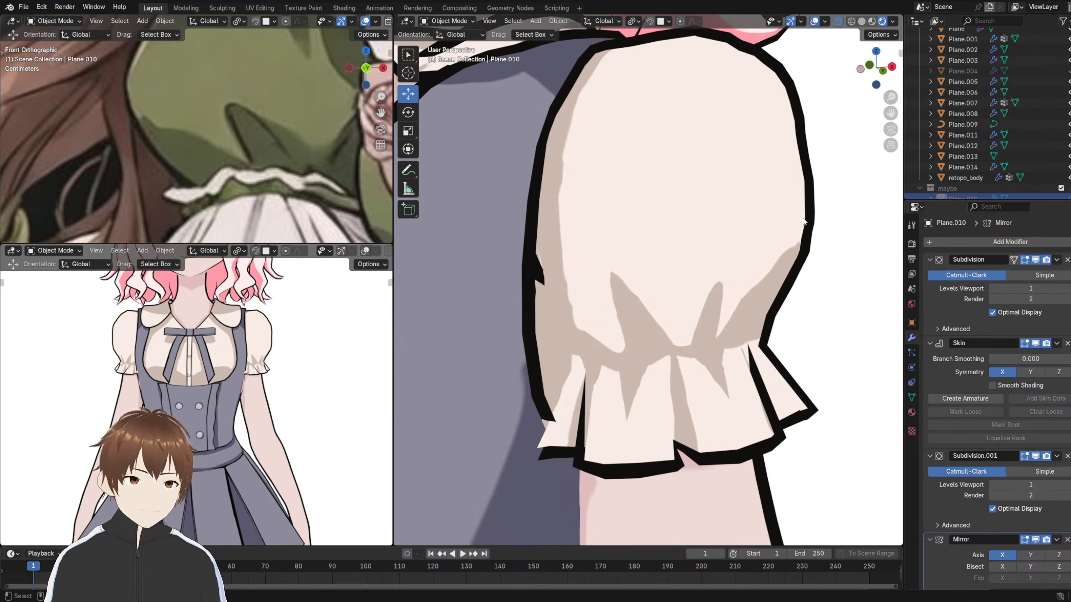
scroll(242, 326, down, 4)
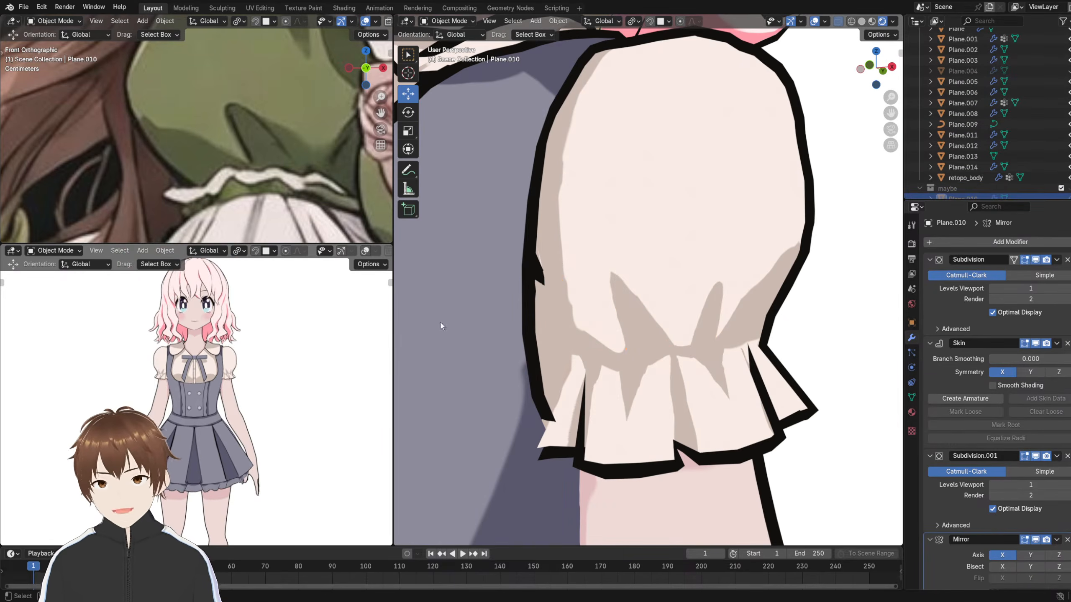
scroll(631, 340, down, 11)
click(691, 295)
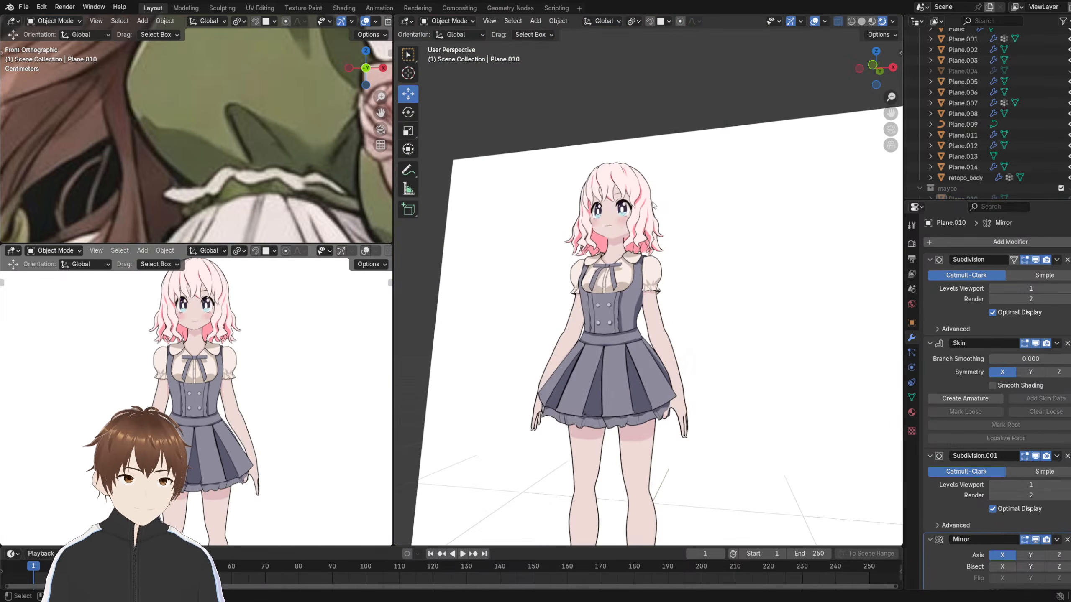
scroll(663, 297, up, 3)
middle_drag(662, 296, 674, 321)
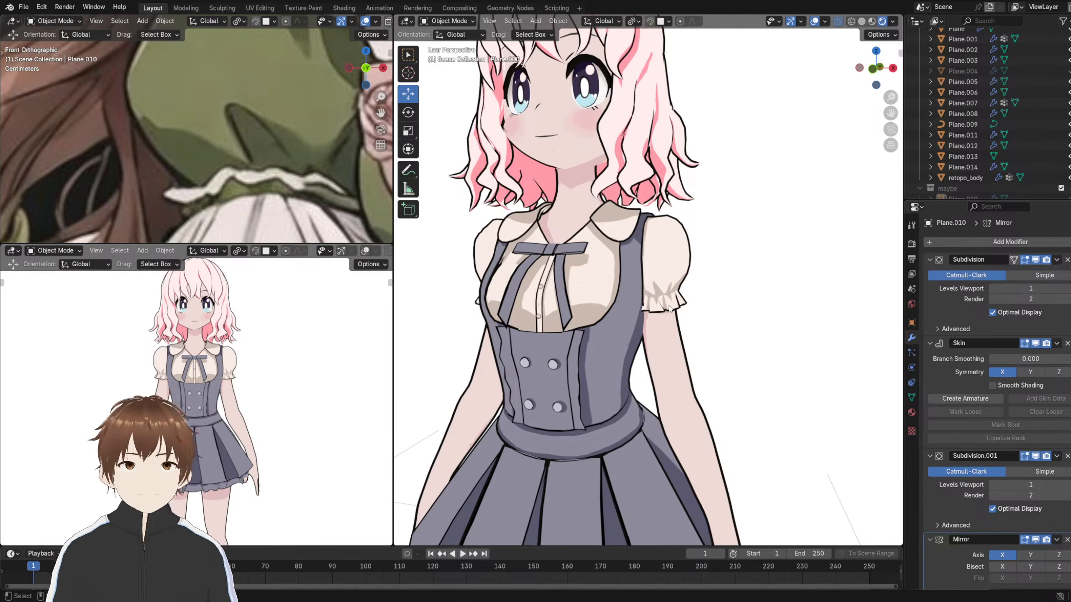
- Examine the blouse reference photo's frilled collar and compare it with the model's plain collar
scroll(208, 144, down, 5)
scroll(153, 203, up, 8)
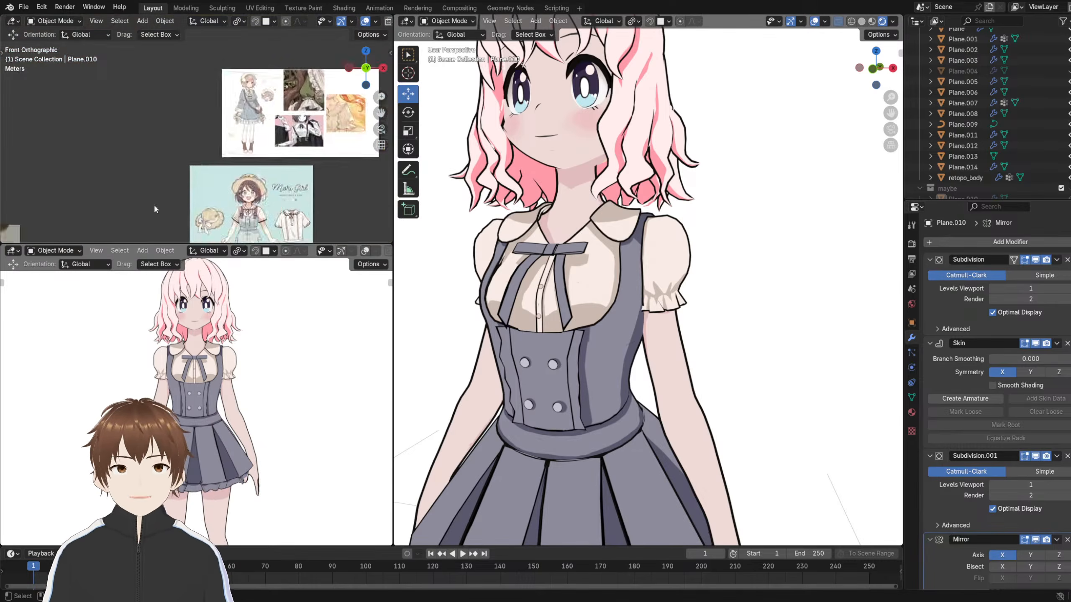
scroll(267, 106, up, 1)
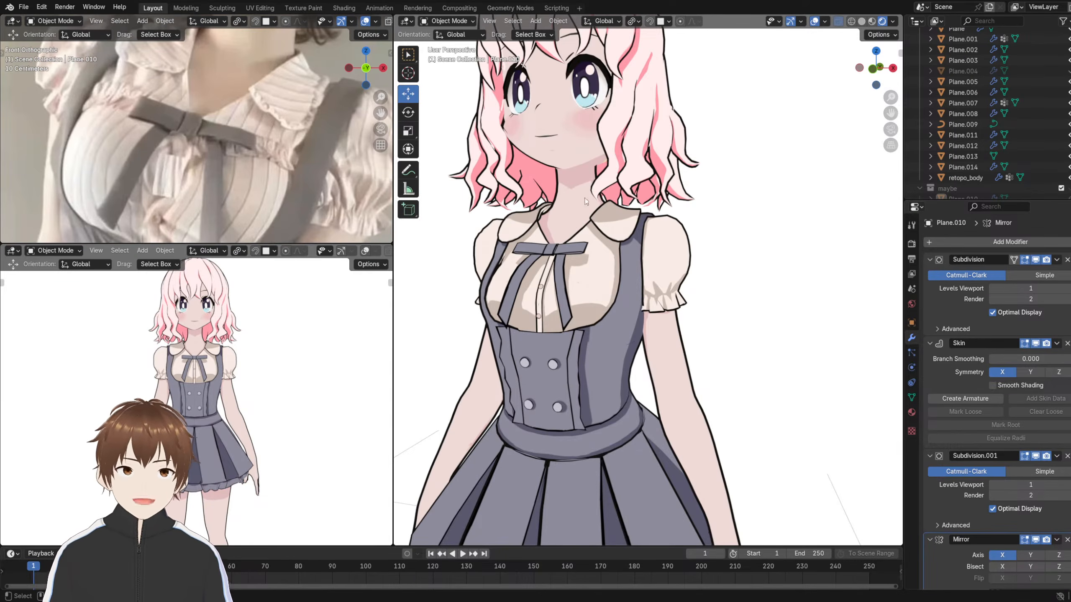
scroll(585, 201, up, 8)
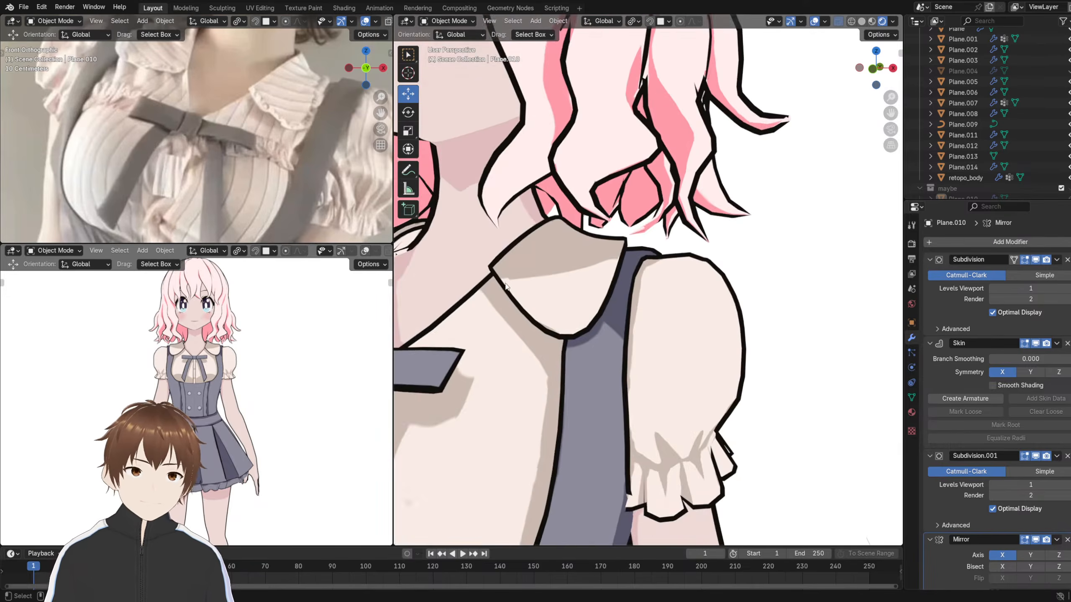
scroll(507, 281, up, 3)
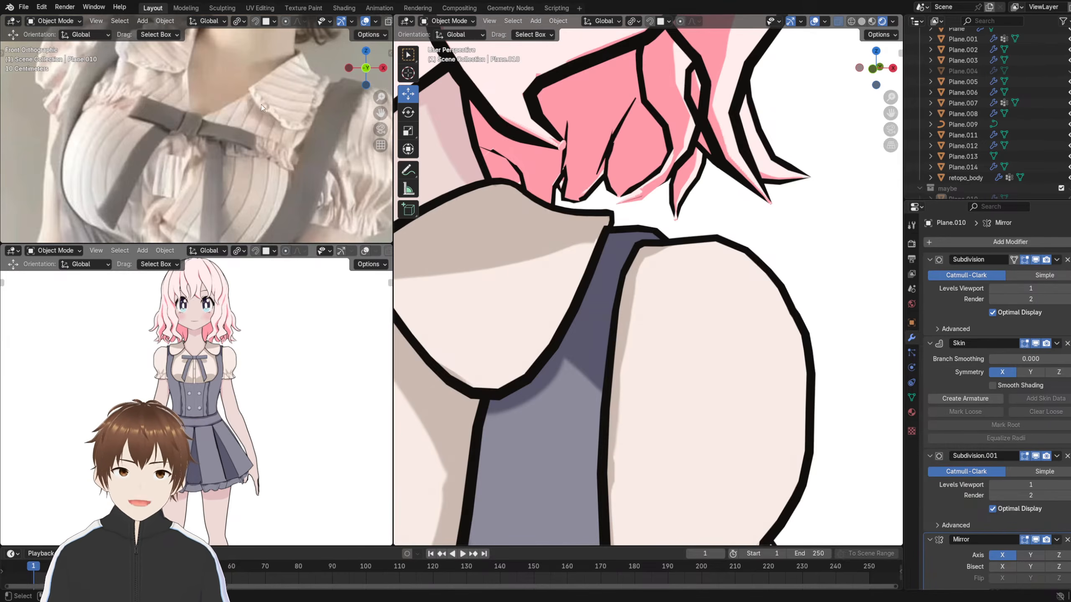
shift+middle_drag(548, 290, 571, 268)
scroll(558, 258, down, 3)
scroll(557, 261, up, 2)
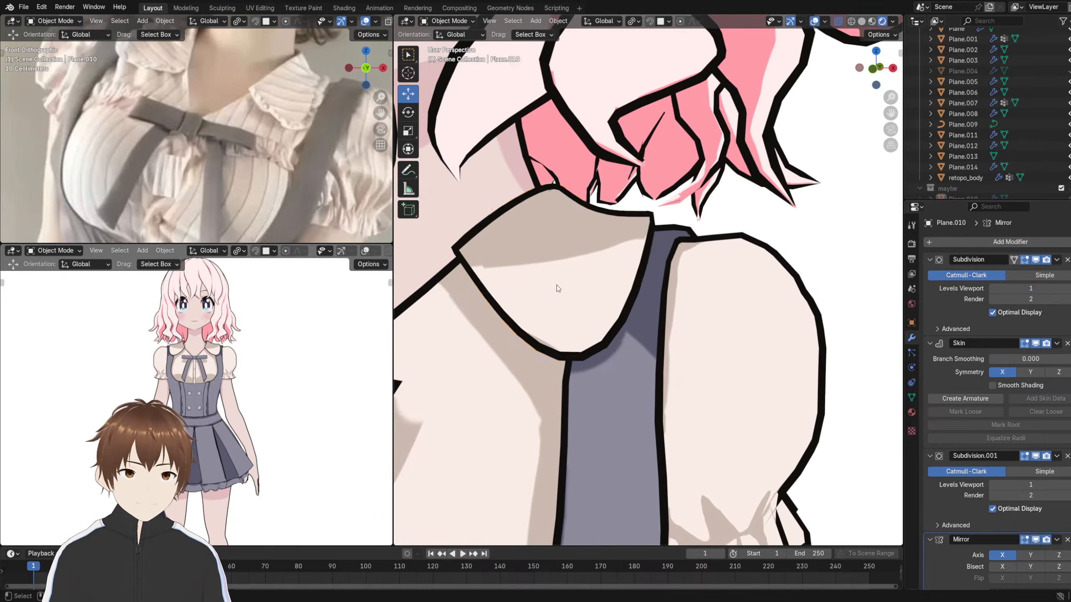
- Open the collar object for mesh editing and isolate it in local view
click(557, 288)
key(Tab)
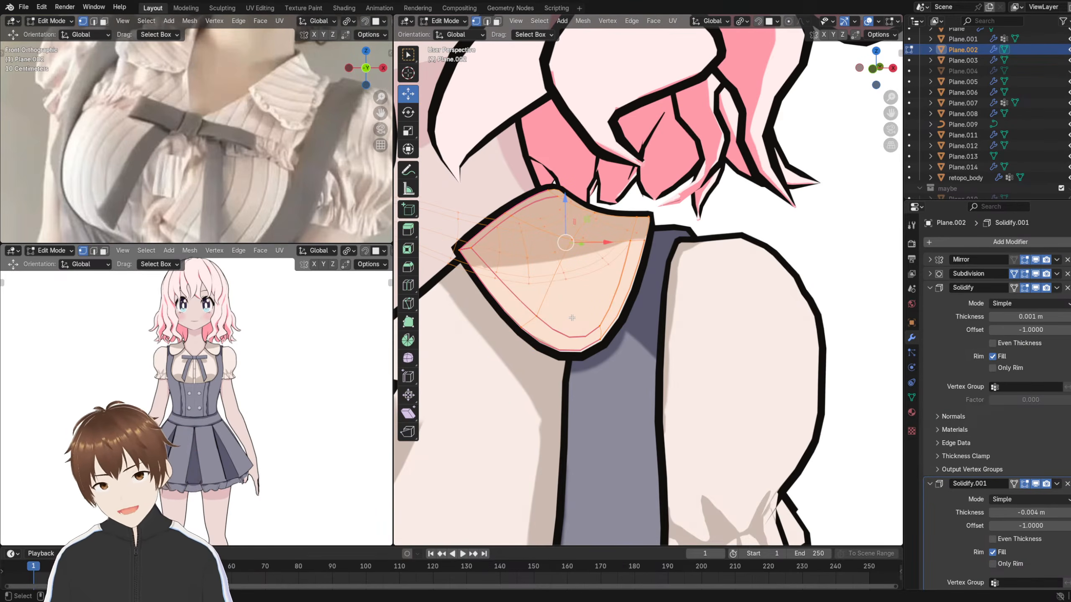
key(KP_Divide)
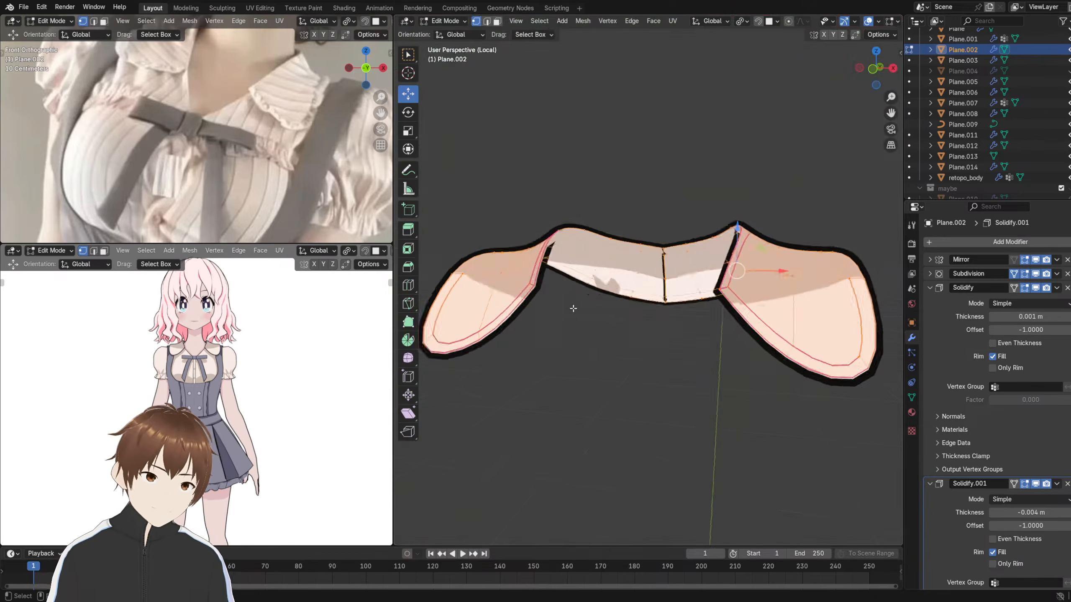
mouse_move(574, 307)
middle_down()
mouse_move(605, 302)
mouse_move(572, 299)
middle_up()
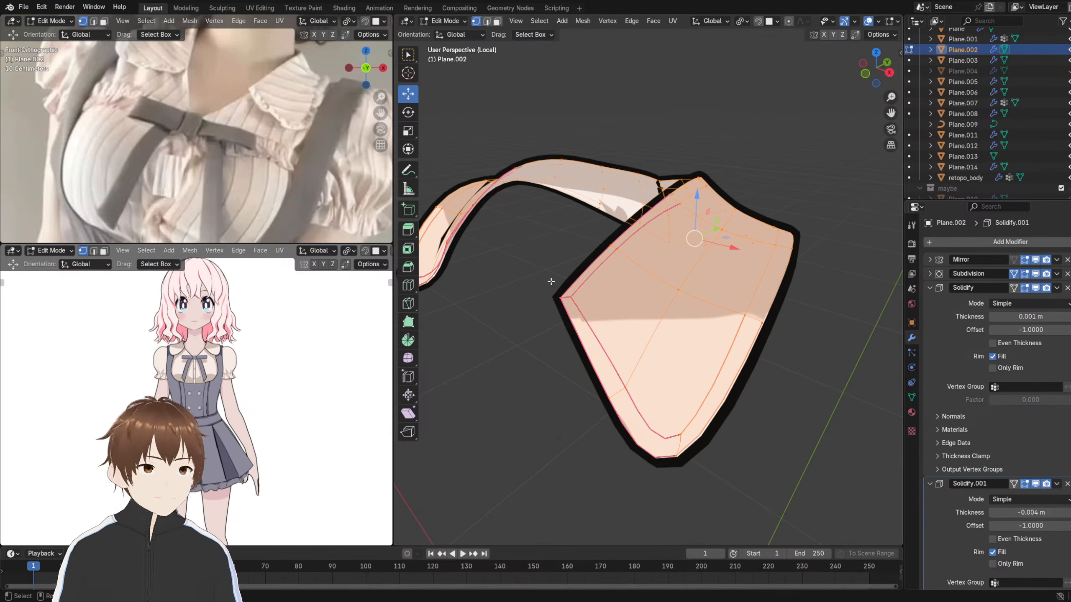
middle_drag(523, 335, 593, 261)
- Duplicate the strip of faces along the collar's outer edge in place and separate it into its own object
key(alt+a)
click(498, 22)
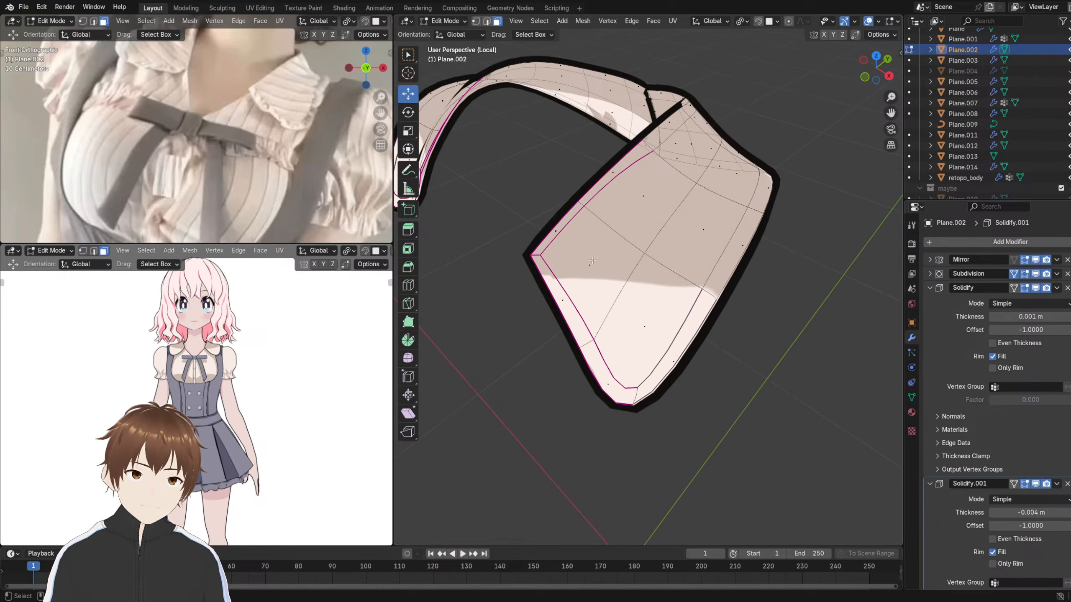
click(555, 308)
middle_drag(612, 387, 676, 292)
shift+click(712, 324)
key(shift+d)
right_click(559, 286)
key(p)
click(542, 289)
middle_drag(603, 297, 690, 312)
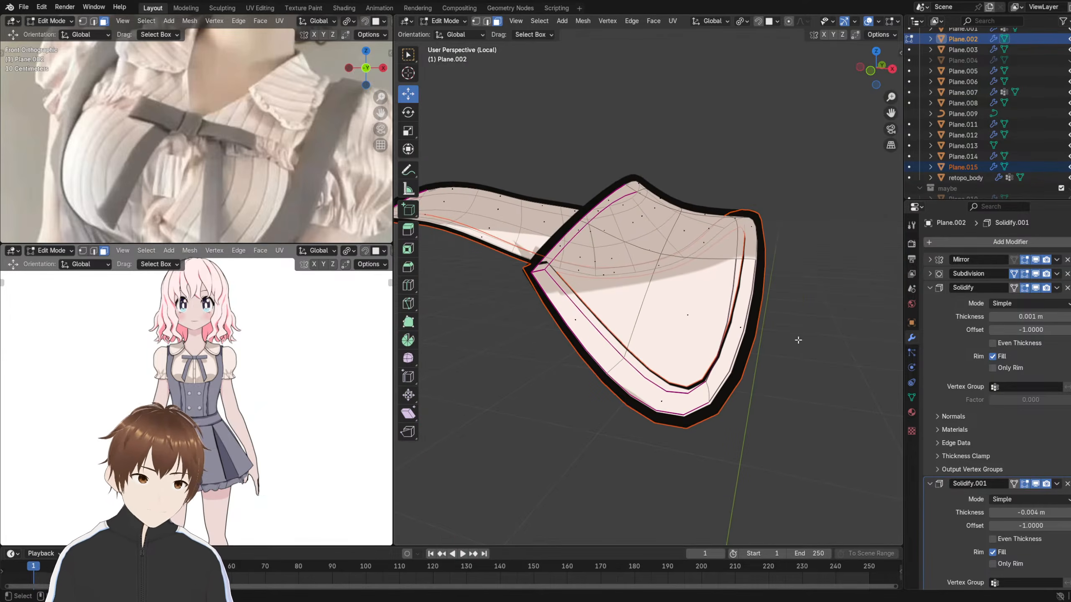
- Return to Object Mode, select the main collar and keep only its first Solidify modifier's settings expanded
alt+click(738, 364)
key(Tab)
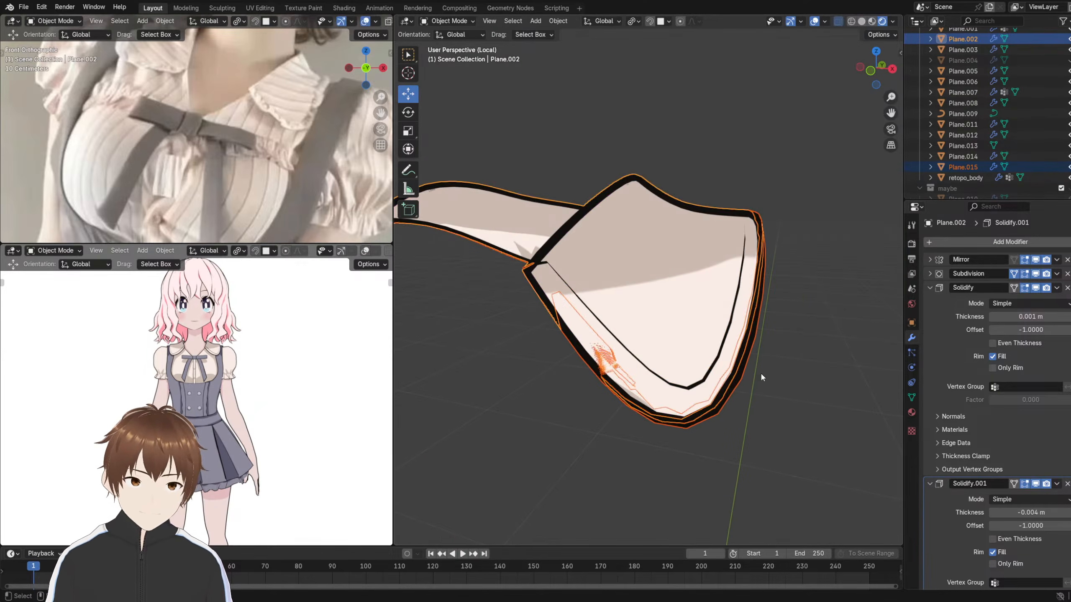
click(721, 361)
middle_drag(720, 365, 918, 347)
click(930, 287)
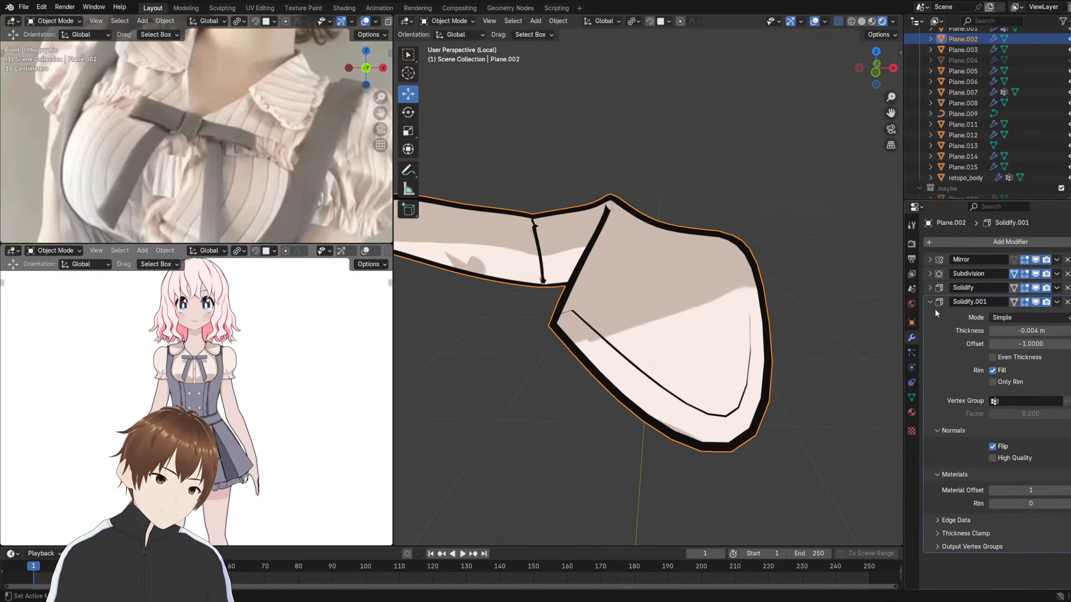
click(929, 301)
middle_drag(822, 269, 762, 272)
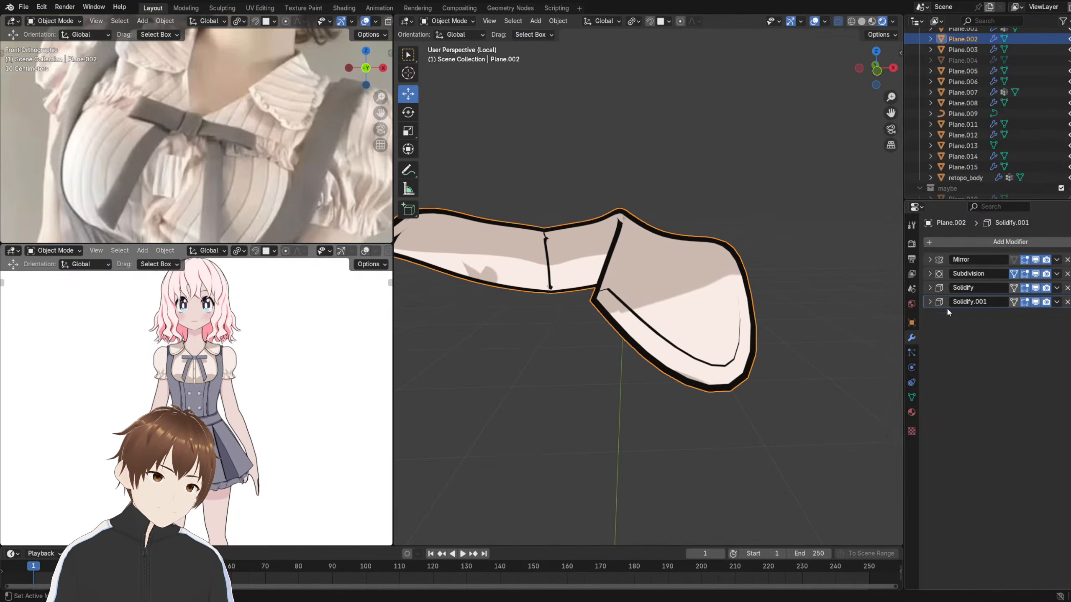
click(930, 288)
middle_drag(649, 298, 682, 278)
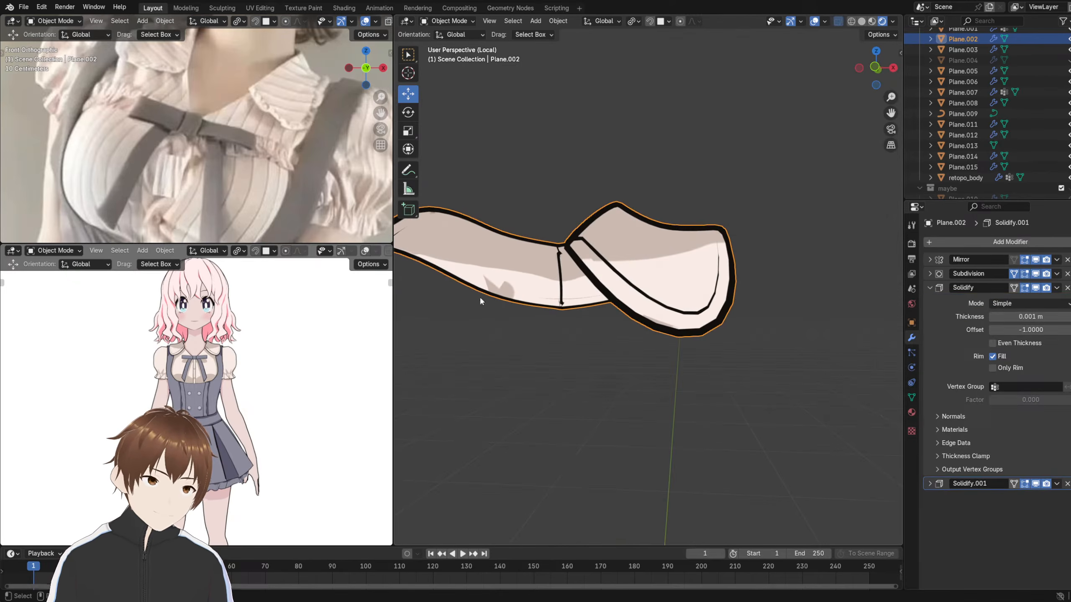
- Open the separated edge strip for mesh editing and try first Solidify thicknesses of 0.01 m and -0.01 m
click(649, 288)
key(Tab)
middle_drag(648, 287, 500, 79)
middle_drag(533, 218, 650, 300)
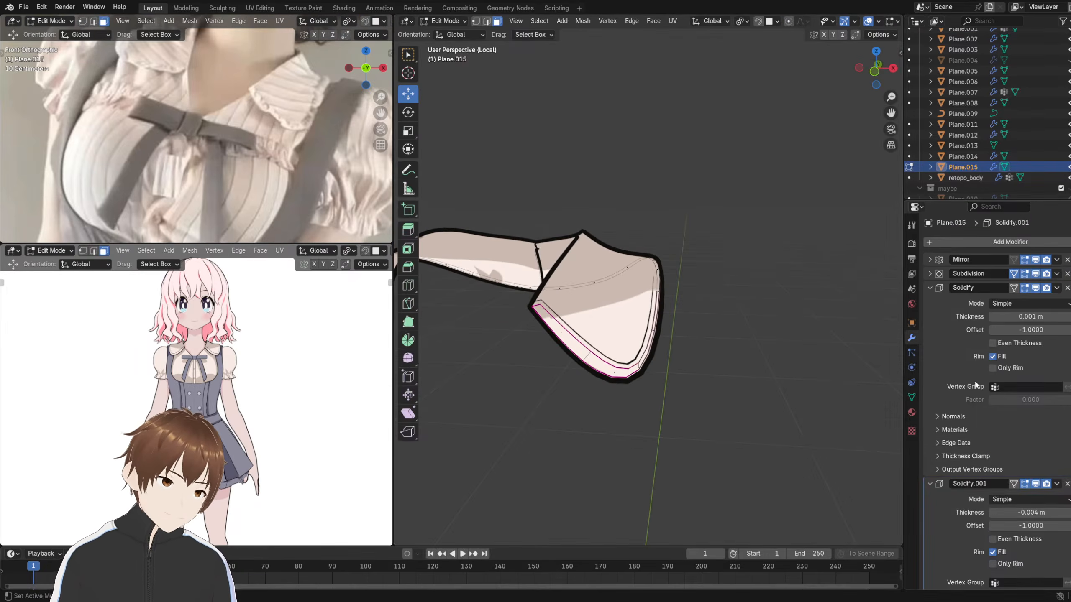
scroll(974, 414, down, 2)
scroll(974, 366, up, 2)
double_click(1023, 316)
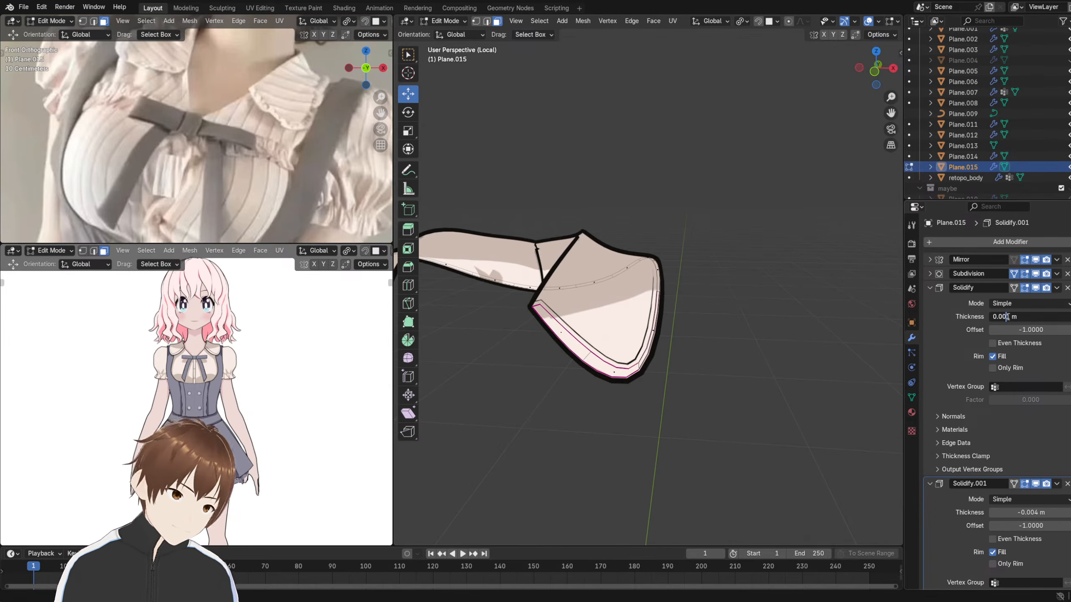
key(Return)
double_click(1018, 322)
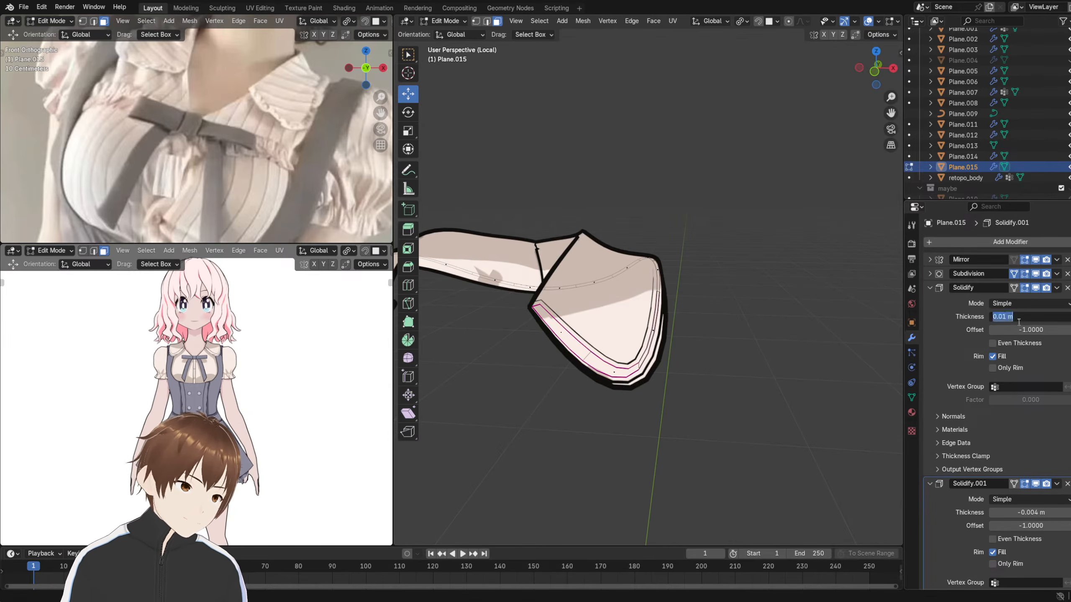
text(-)
key(Return)
- Switch the viewport to solid shading without X-ray and inspect the strip's thickness from several sides
middle_drag(864, 296, 644, 216)
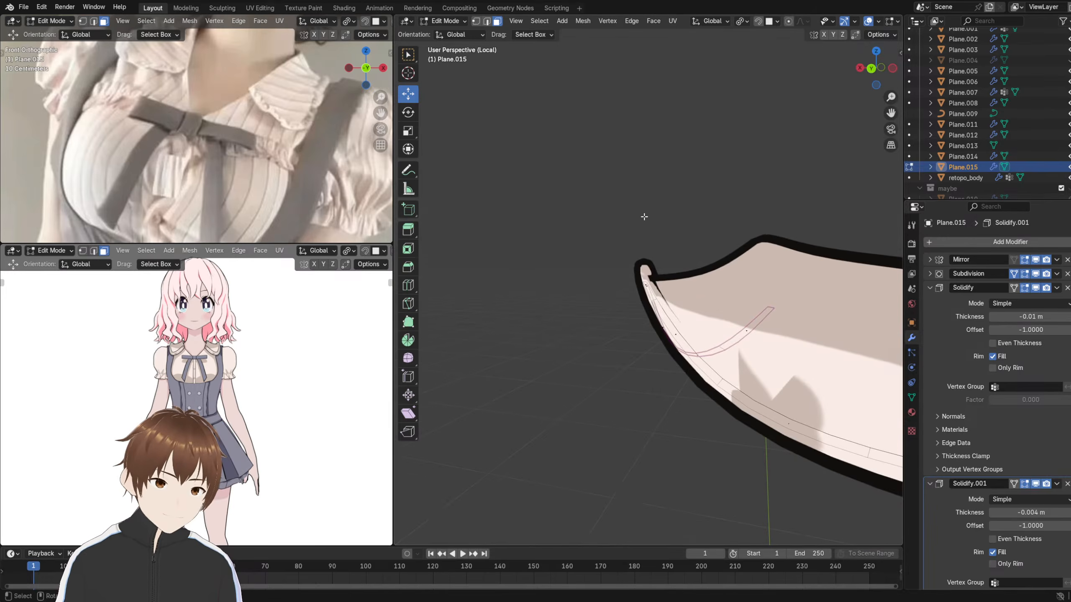
scroll(844, 21, down, 4)
click(863, 21)
mouse_move(759, 168)
middle_down()
mouse_move(581, 254)
mouse_move(513, 257)
mouse_move(574, 235)
mouse_move(745, 67)
middle_up()
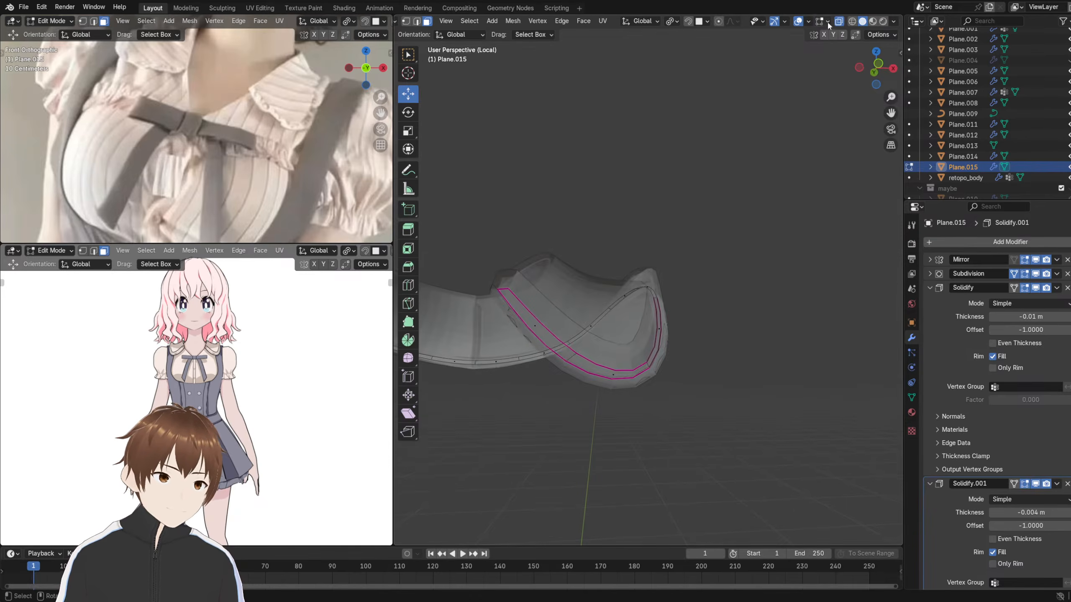
click(839, 21)
mouse_move(687, 207)
middle_down()
mouse_move(716, 195)
mouse_move(746, 218)
mouse_move(982, 298)
middle_up()
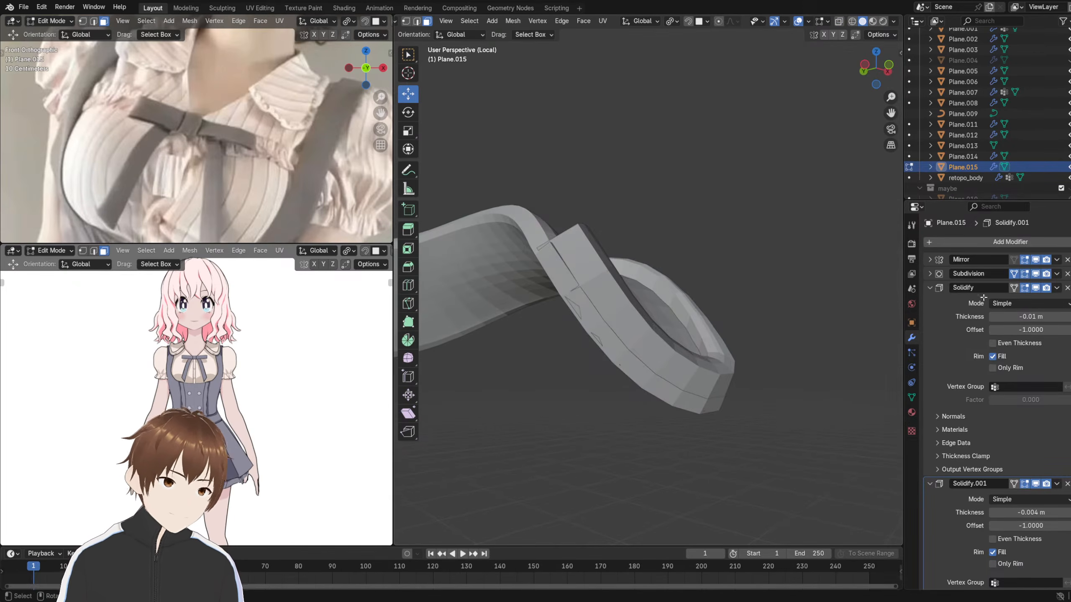
- Try -0.001 m and -0.003 m, settle the strip's first Solidify thickness at -0.004 m, and restore rendered shading
click(1020, 316)
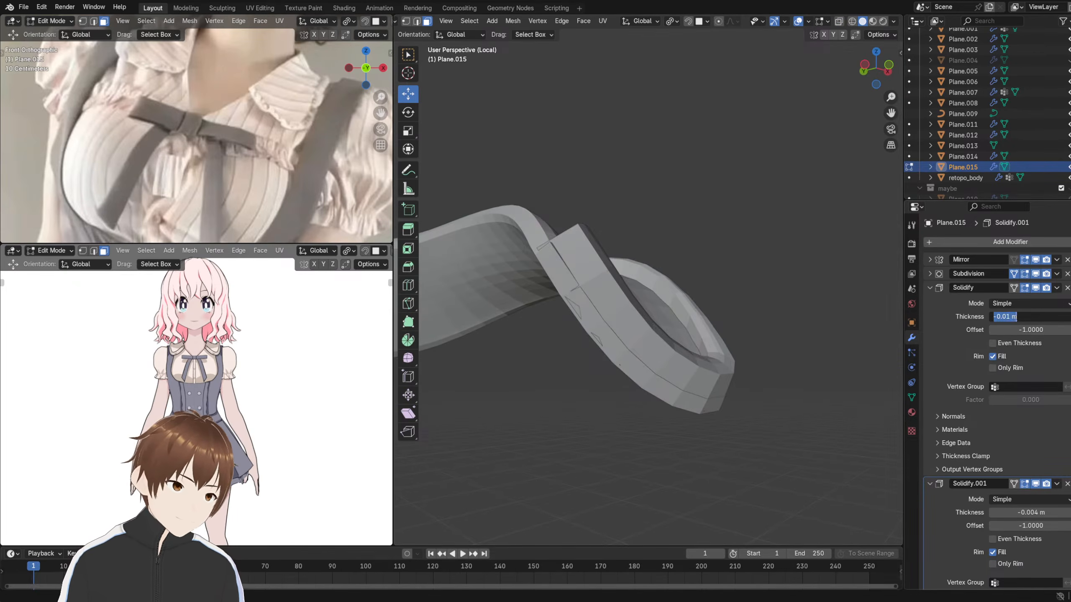
key(Return)
click(1017, 316)
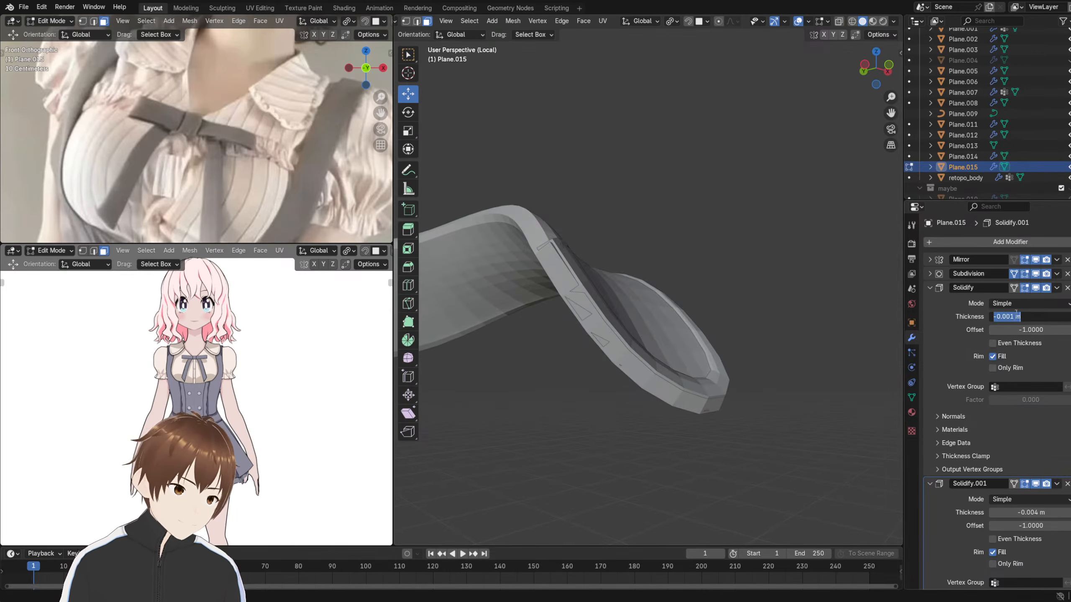
text(3)
key(Return)
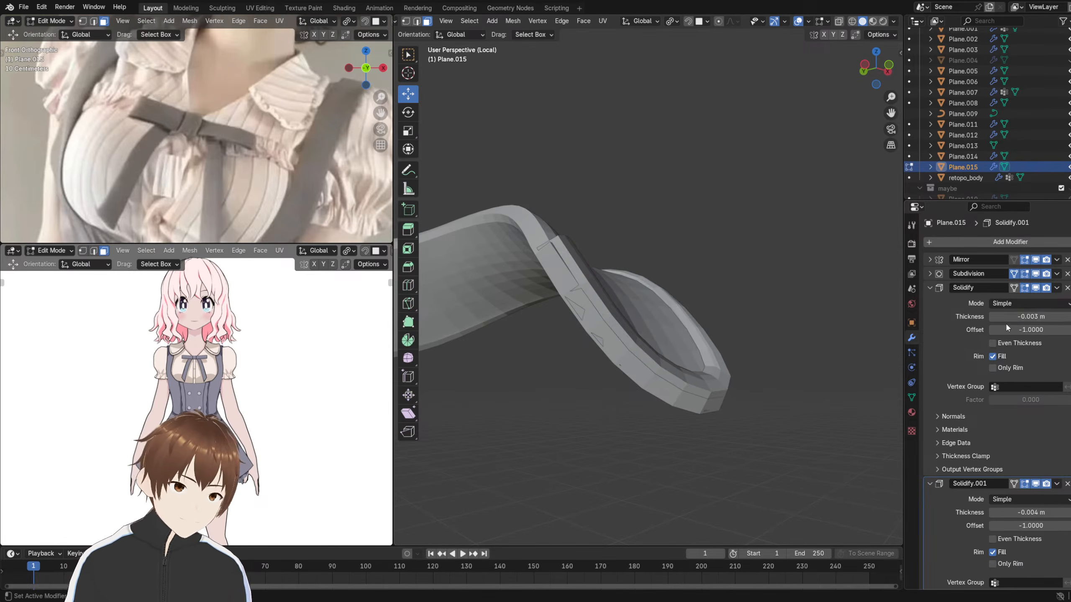
click(1011, 317)
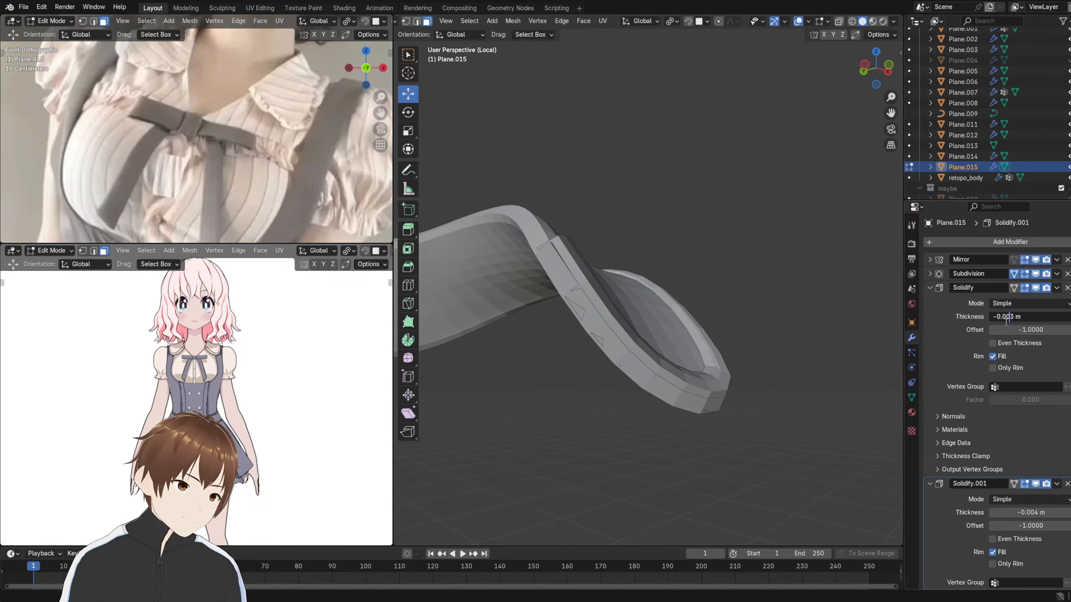
key(BackSpace)
text(4)
key(Return)
middle_drag(780, 320, 701, 348)
click(882, 22)
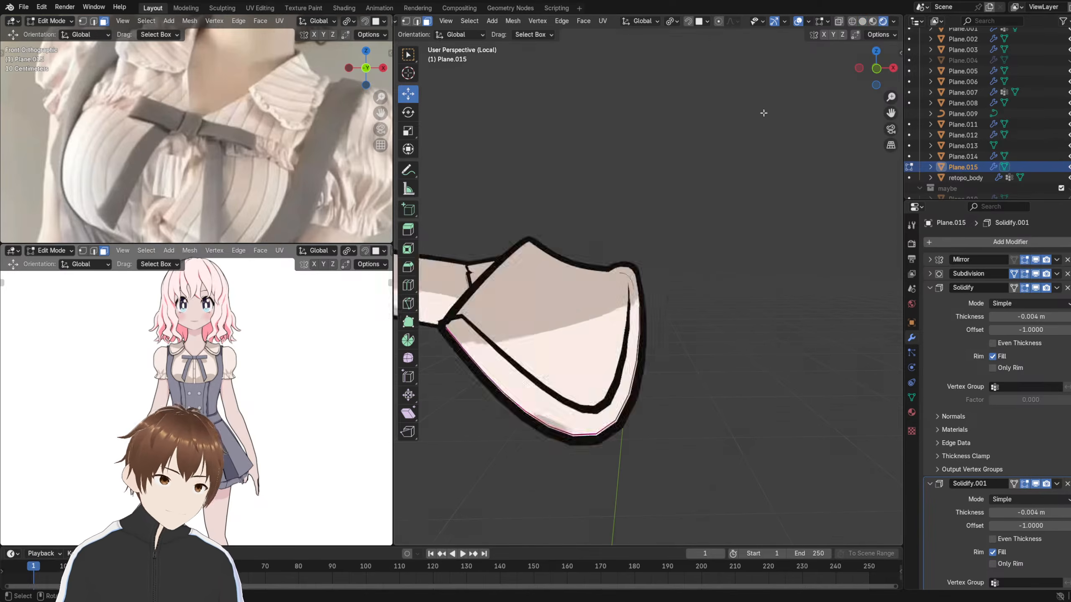
- Examine how the collar's raised edge strip reads on the full character and in the isolated view
scroll(585, 260, down, 6)
mouse_move(586, 261)
middle_down()
mouse_move(595, 248)
mouse_move(633, 262)
mouse_move(592, 239)
mouse_move(593, 249)
middle_up()
scroll(595, 249, up, 5)
scroll(270, 368, up, 4)
scroll(269, 368, down, 2)
shift+middle_drag(269, 368, 189, 298)
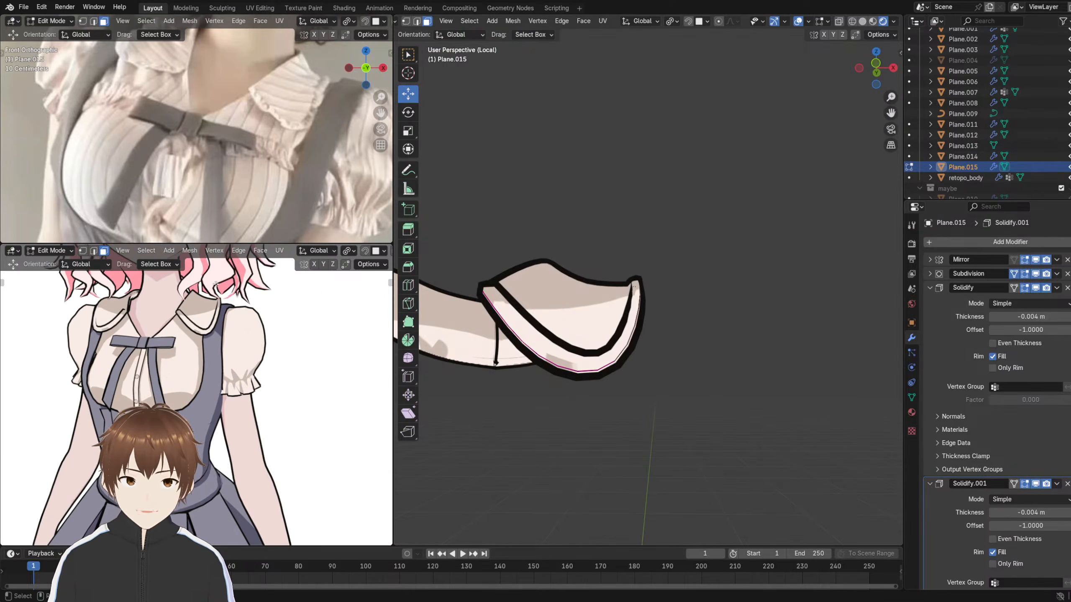
middle_drag(632, 292, 624, 237)
- In Edit Mode with X-ray and vertex selection on, move the strip's inner vertex on the shoulder side inward to widen the trim
key(Tab)
click(447, 21)
click(446, 44)
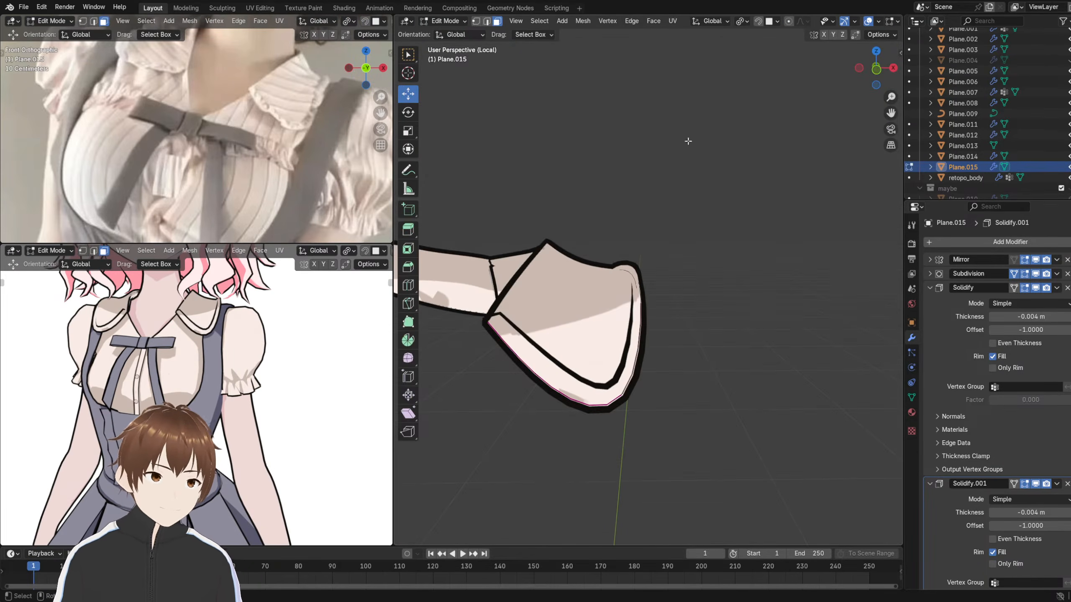
click(841, 22)
middle_drag(649, 304, 571, 328)
scroll(607, 329, up, 4)
click(408, 23)
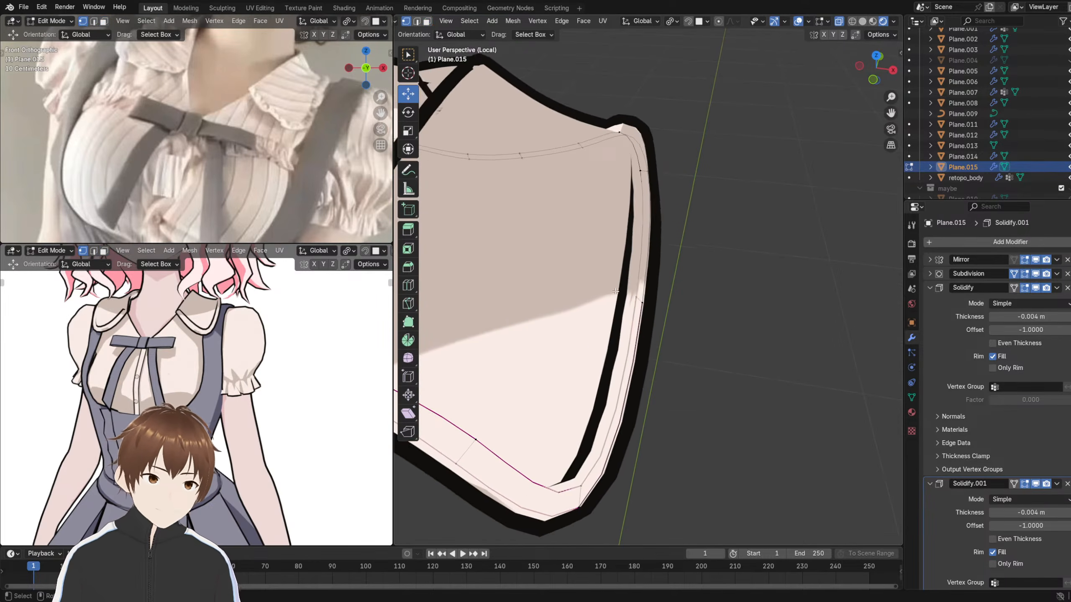
click(623, 296)
middle_drag(625, 300, 596, 304)
scroll(606, 306, up, 3)
key(g)
click(574, 230)
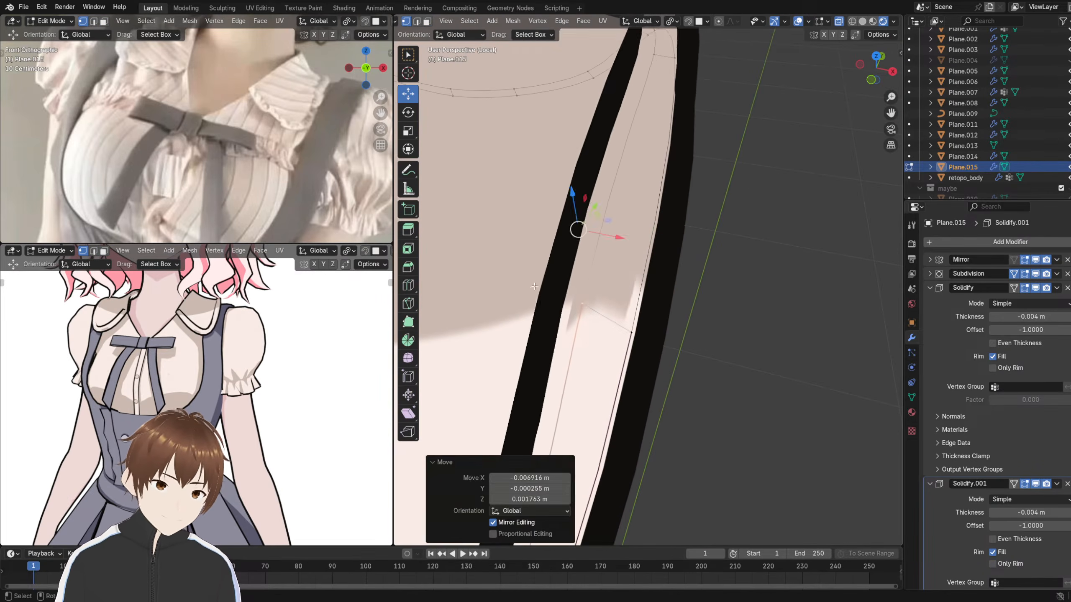
- Move two more inner-edge vertices on the strip's shoulder side inward to even out its width
middle_drag(574, 230, 636, 220)
click(661, 148)
middle_drag(660, 148, 603, 279)
key(g)
click(588, 225)
click(640, 420)
shift+middle_drag(639, 418, 647, 125)
key(g)
click(602, 239)
- Examine the widened collar trim on the full character and from different angles on the isolated collar
scroll(640, 146, down, 9)
scroll(661, 306, up, 3)
mouse_move(645, 333)
shift+middle_down()
mouse_move(660, 307)
mouse_move(625, 331)
shift+middle_up()
scroll(334, 337, down, 3)
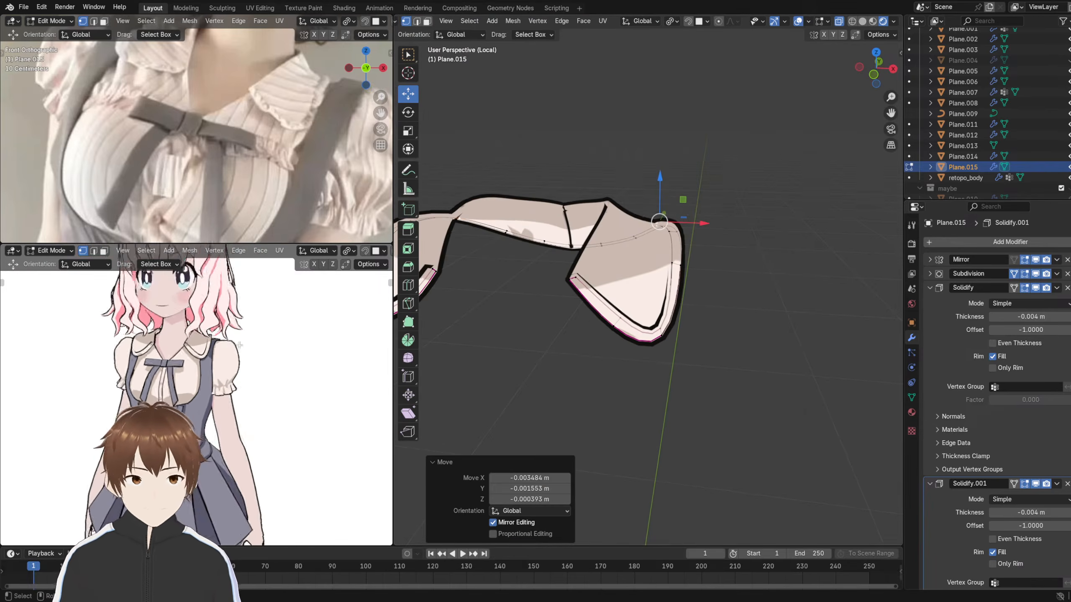
middle_drag(333, 337, 255, 317)
middle_drag(620, 281, 643, 226)
scroll(636, 247, up, 3)
scroll(451, 24, up, 4)
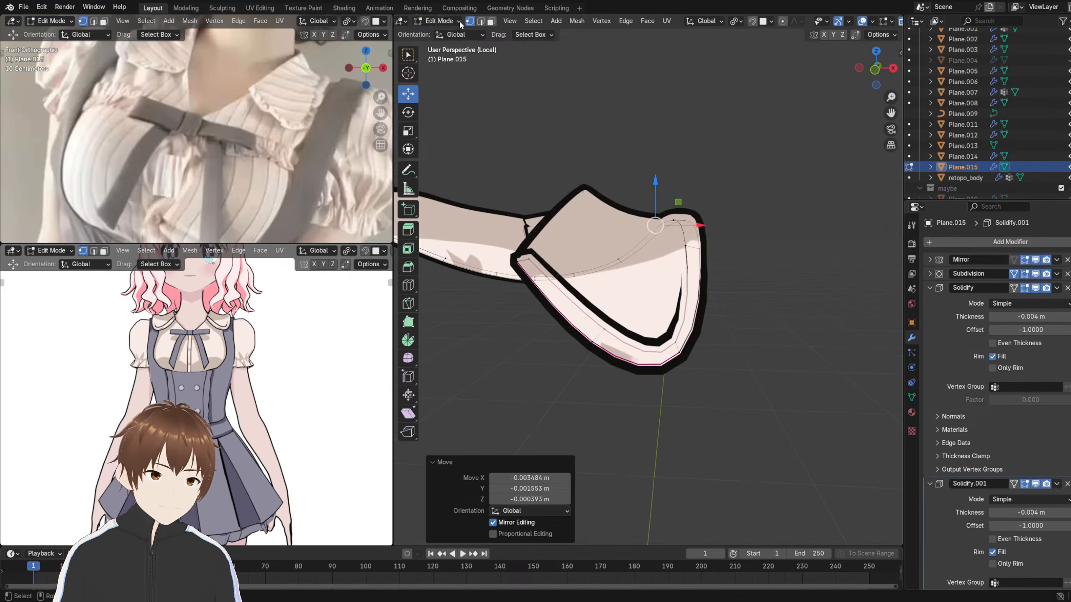
- Leave Edit Mode and set the main collar's first Solidify thickness to 0.0001 m
click(459, 22)
click(460, 35)
click(603, 224)
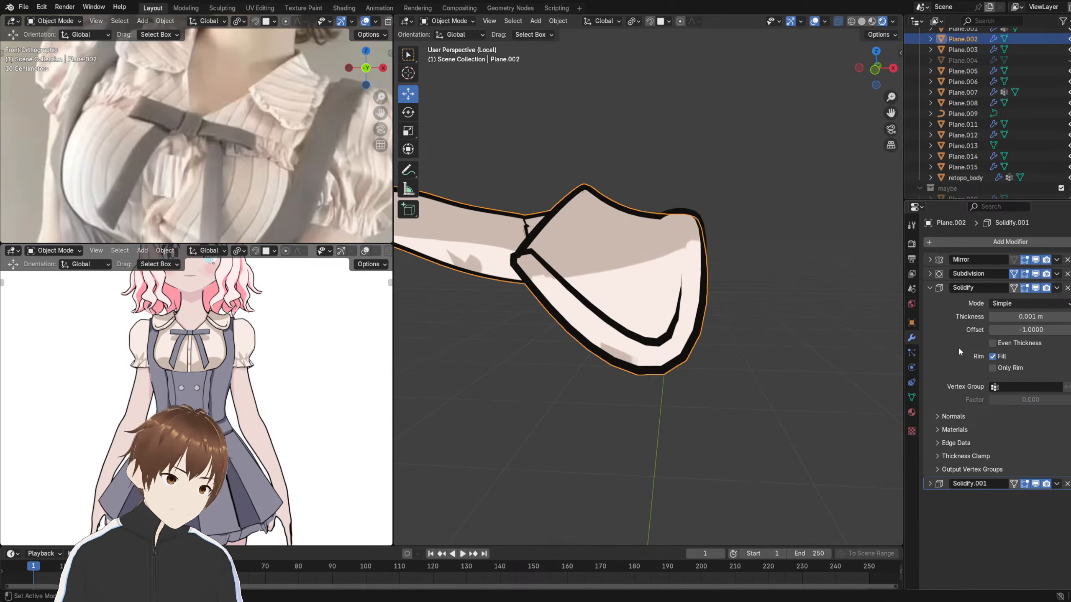
double_click(1028, 317)
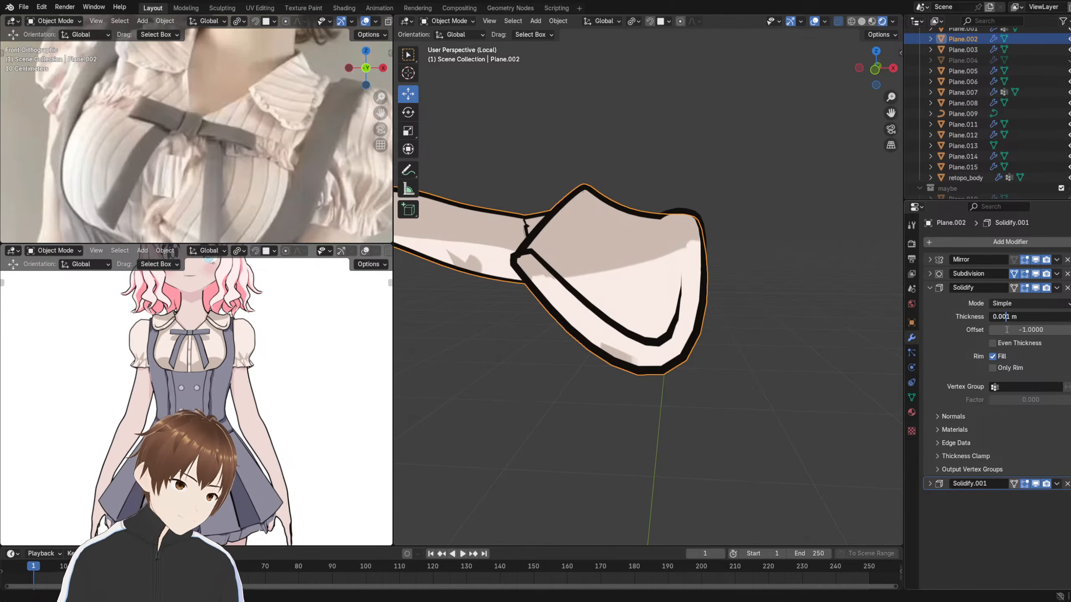
key(Return)
scroll(679, 251, down, 5)
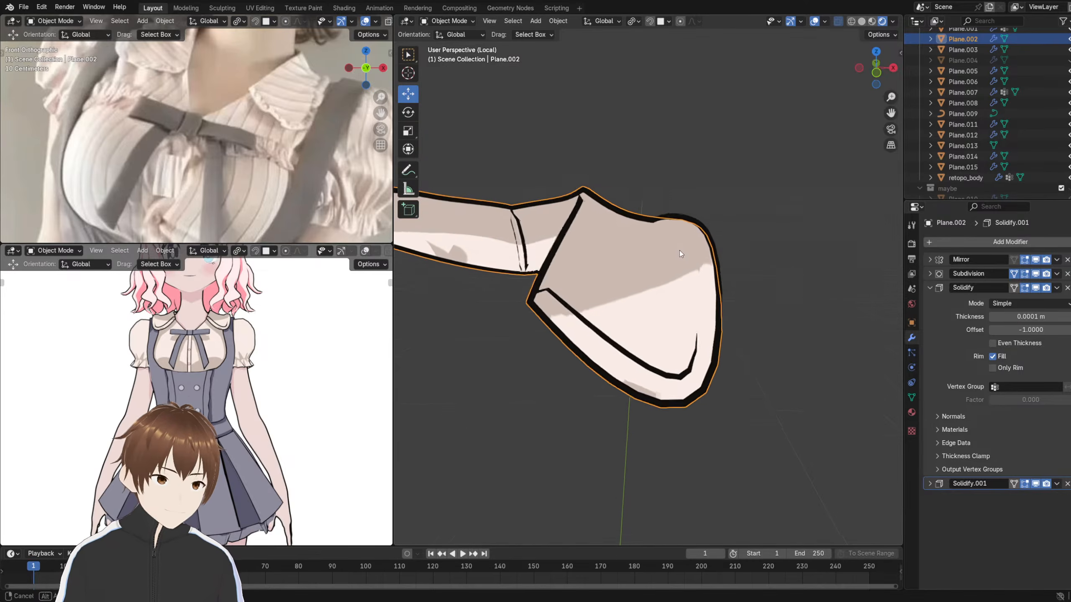
scroll(542, 263, up, 2)
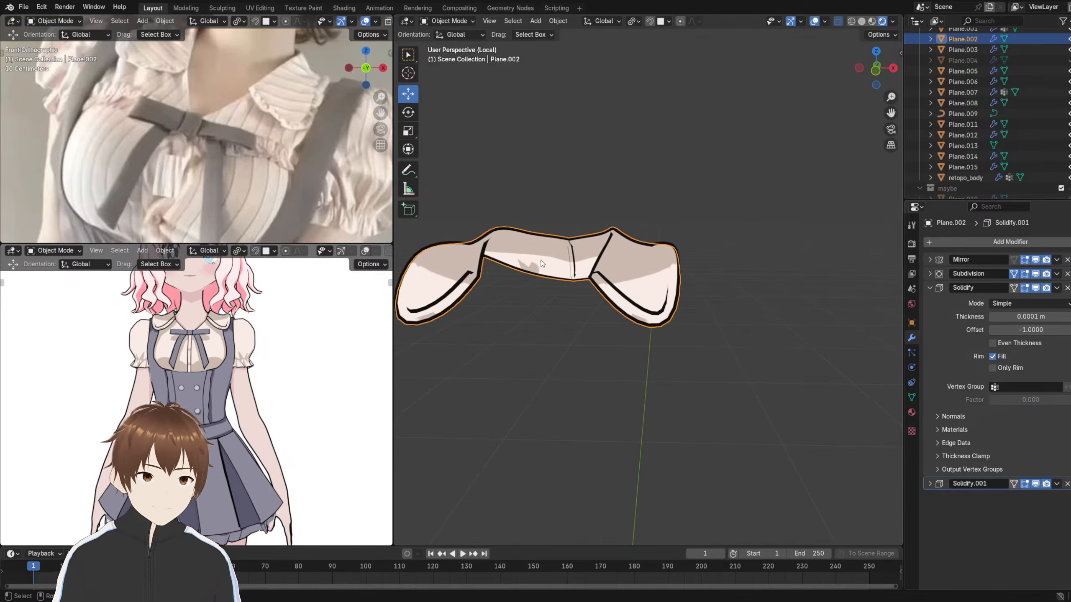
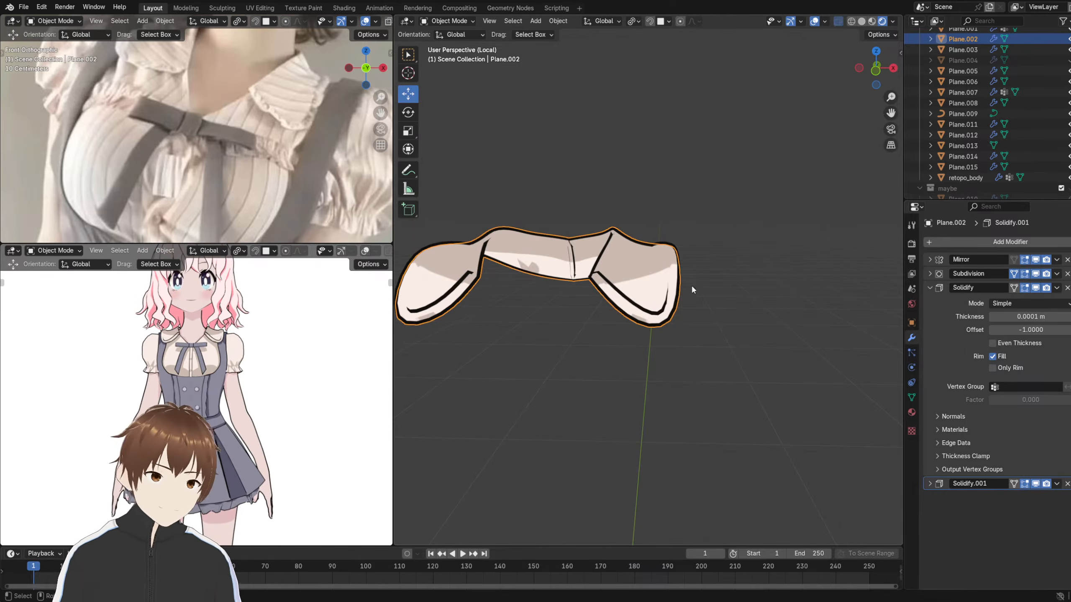
- Reopen the collar's edge strip for mesh editing and reposition the vertex at its upper shoulder-side end
click(676, 293)
scroll(680, 290, up, 3)
middle_drag(680, 289, 678, 299)
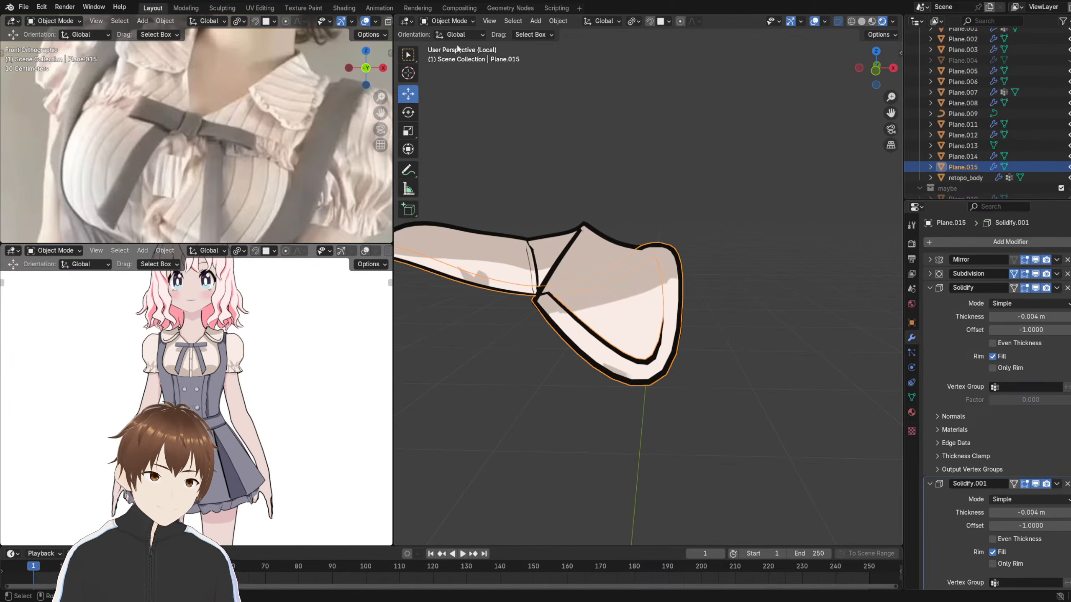
click(448, 21)
click(450, 46)
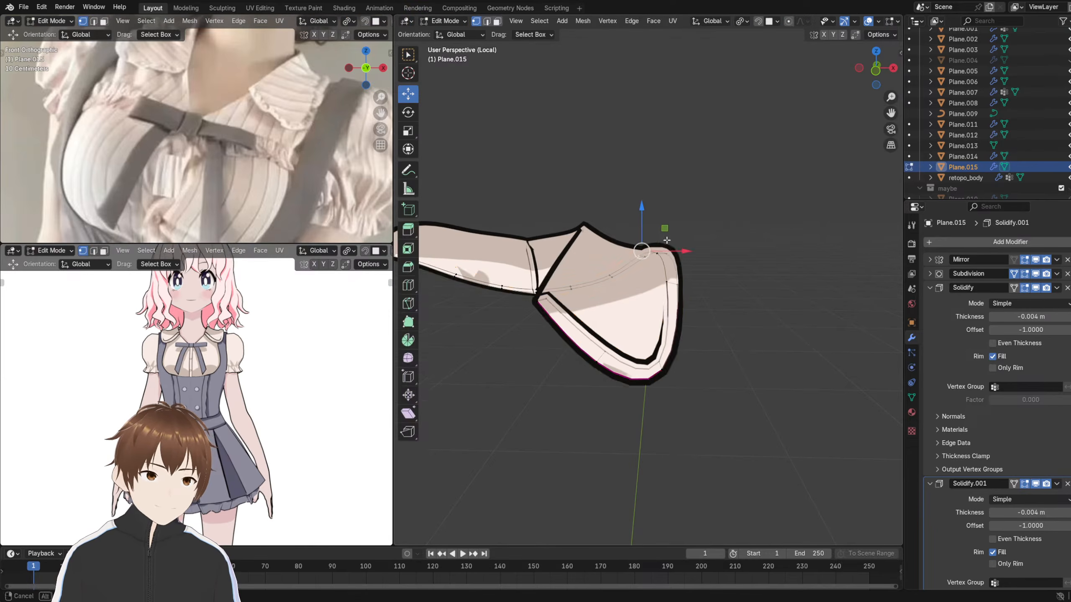
middle_drag(666, 240, 670, 239)
scroll(681, 287, up, 3)
click(694, 285)
mouse_move(694, 285)
middle_down()
mouse_move(701, 258)
mouse_move(681, 239)
mouse_move(690, 246)
mouse_move(685, 281)
middle_up()
key(g)
click(700, 251)
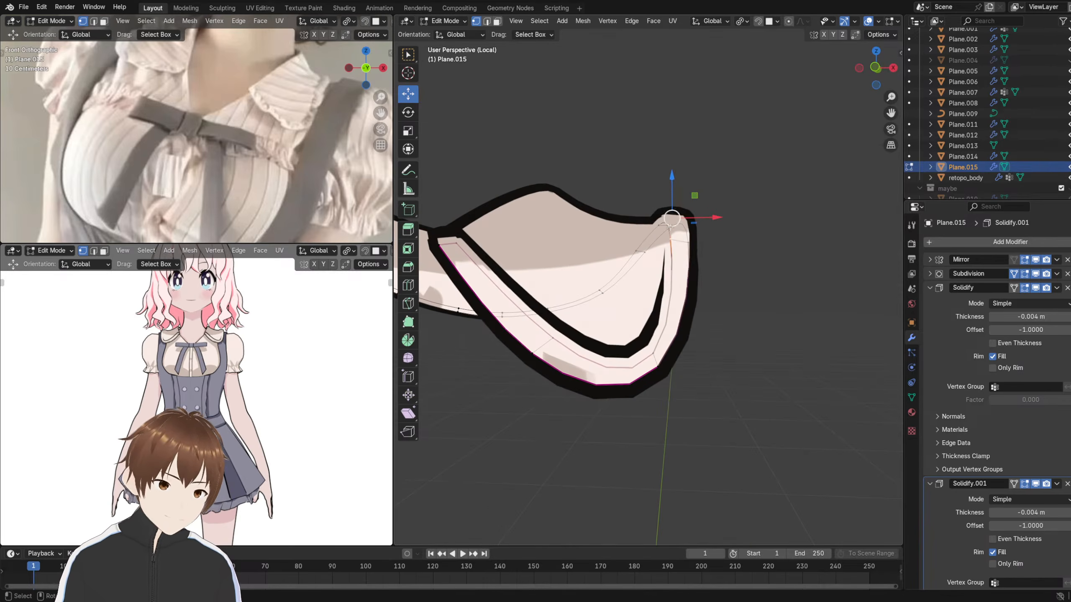
- Raise the collar's whole edge strip by about 0.003 m along Z and leave Edit Mode
middle_drag(671, 226, 672, 211)
key(ctrl+l)
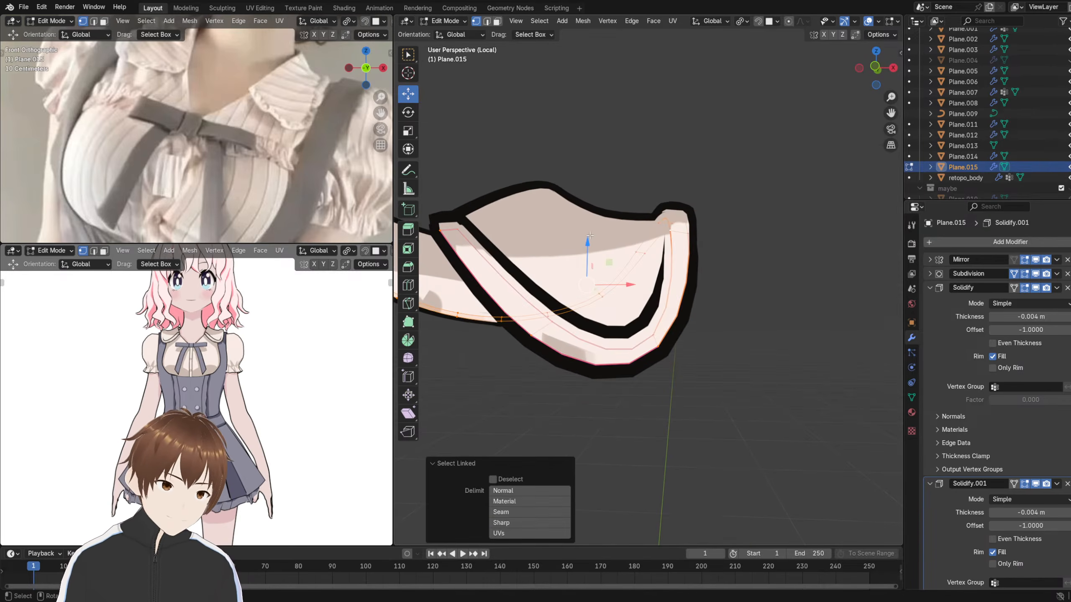
key(g)
key(z)
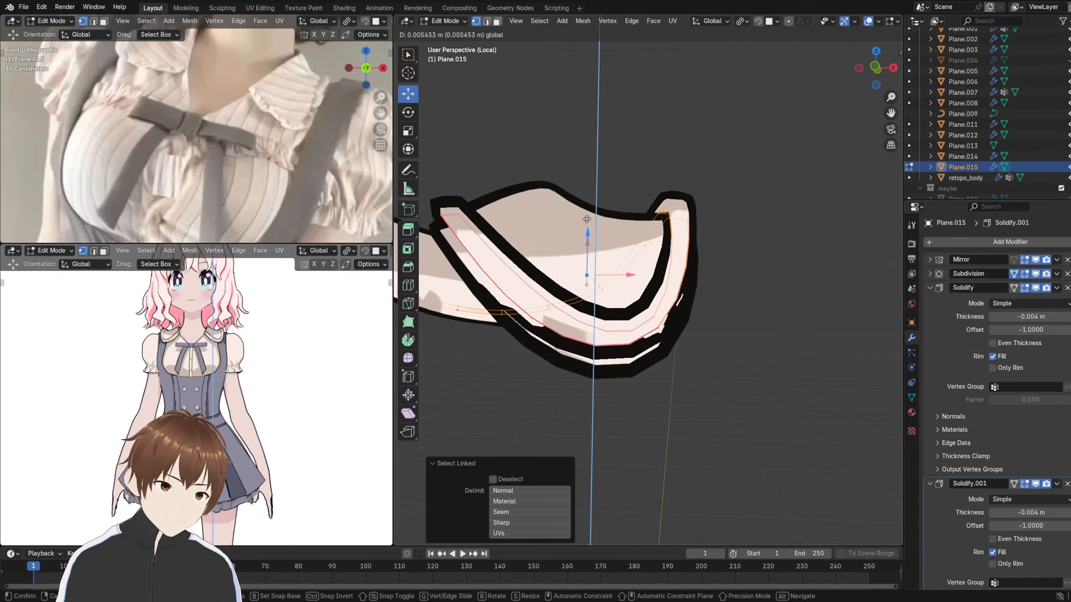
drag(588, 222, 588, 223)
middle_drag(594, 224, 610, 253)
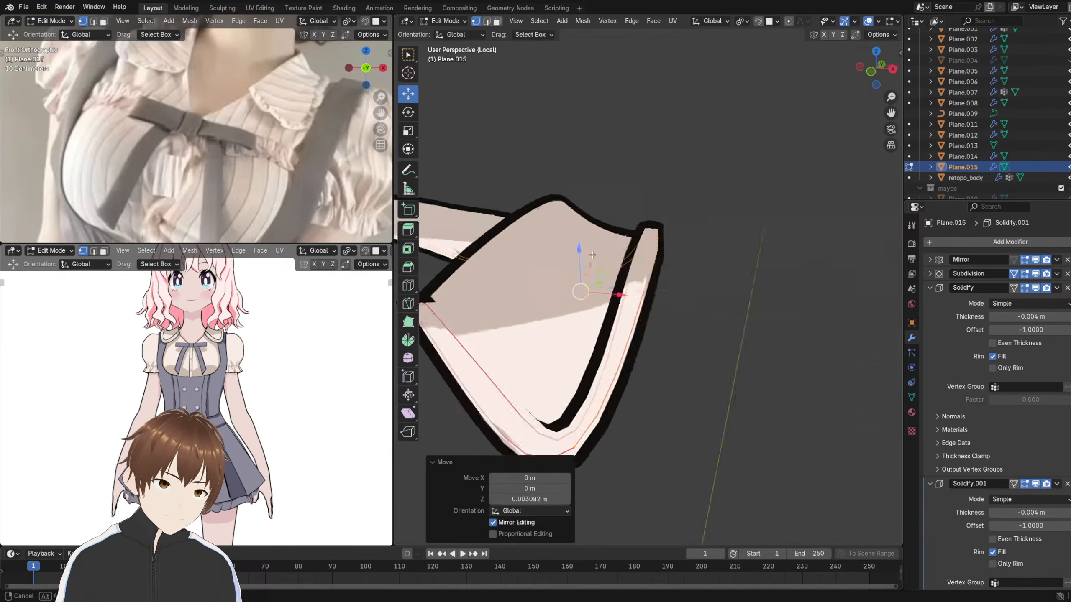
scroll(609, 254, down, 5)
key(Tab)
scroll(635, 208, down, 6)
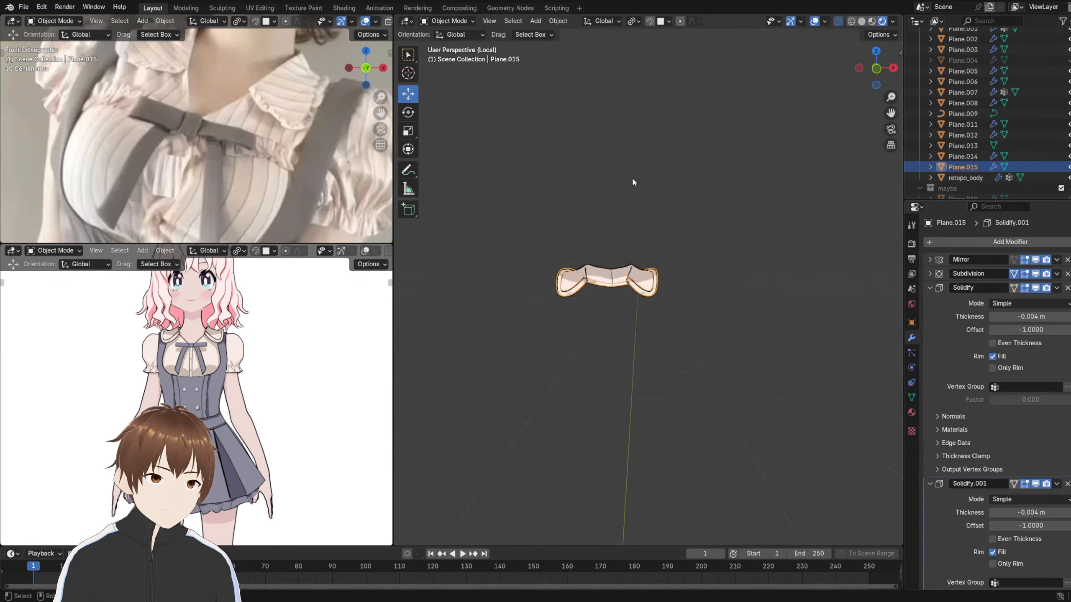
- Examine the collar trim on the isolated collar and on the character, close up and at full figure, against the blouse reference
middle_drag(590, 211, 620, 214)
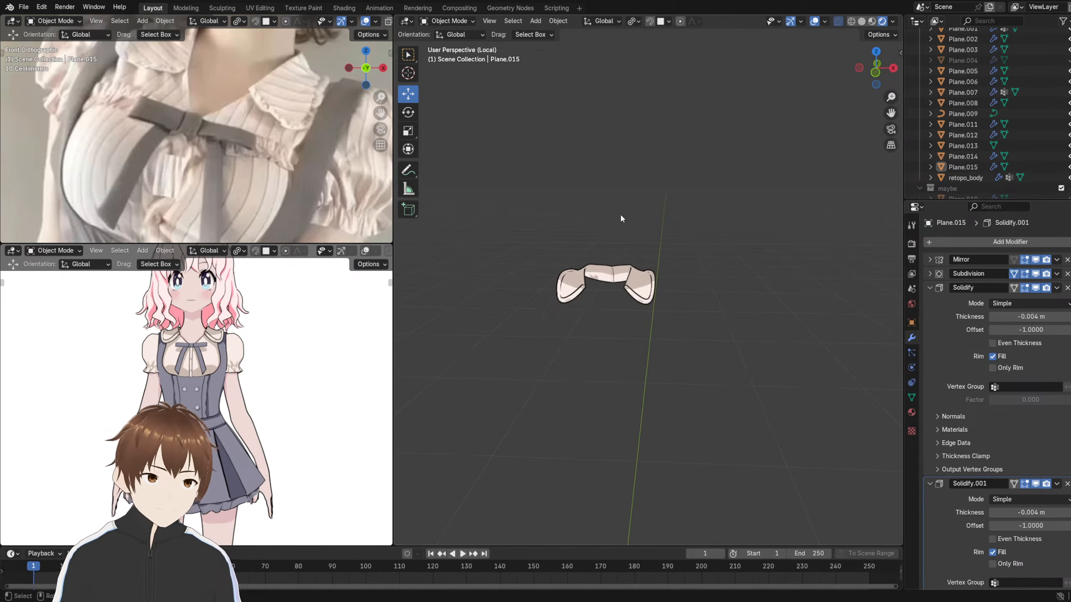
scroll(224, 333, down, 2)
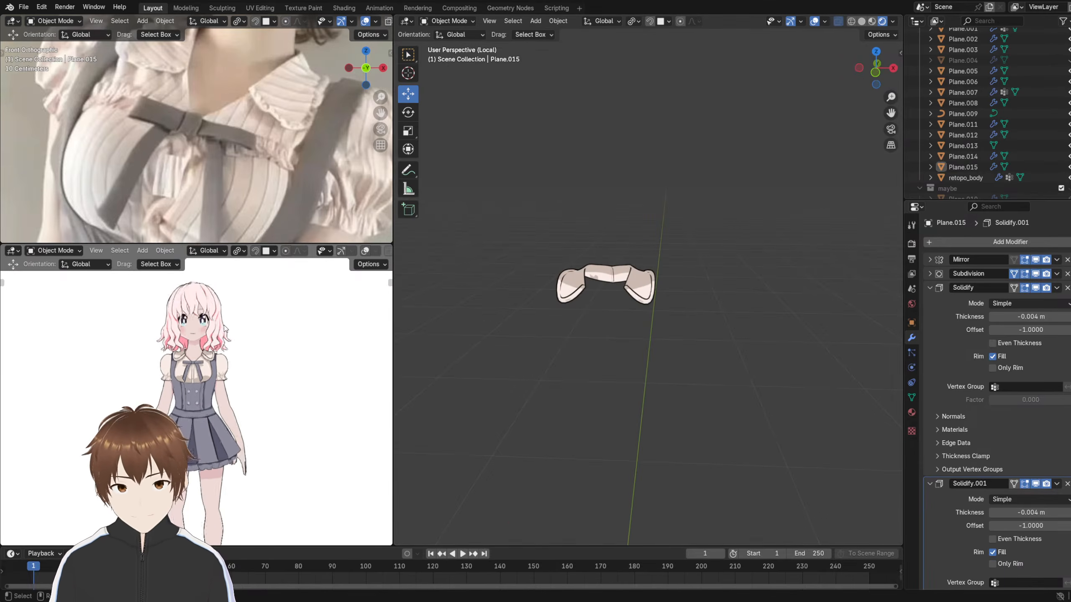
scroll(242, 364, up, 4)
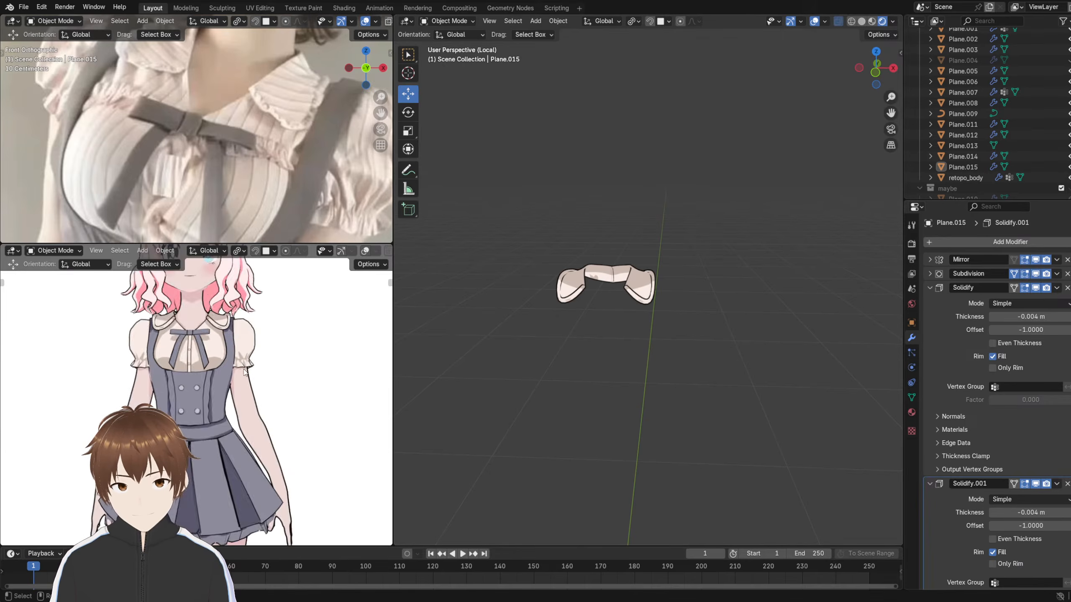
scroll(245, 352, up, 5)
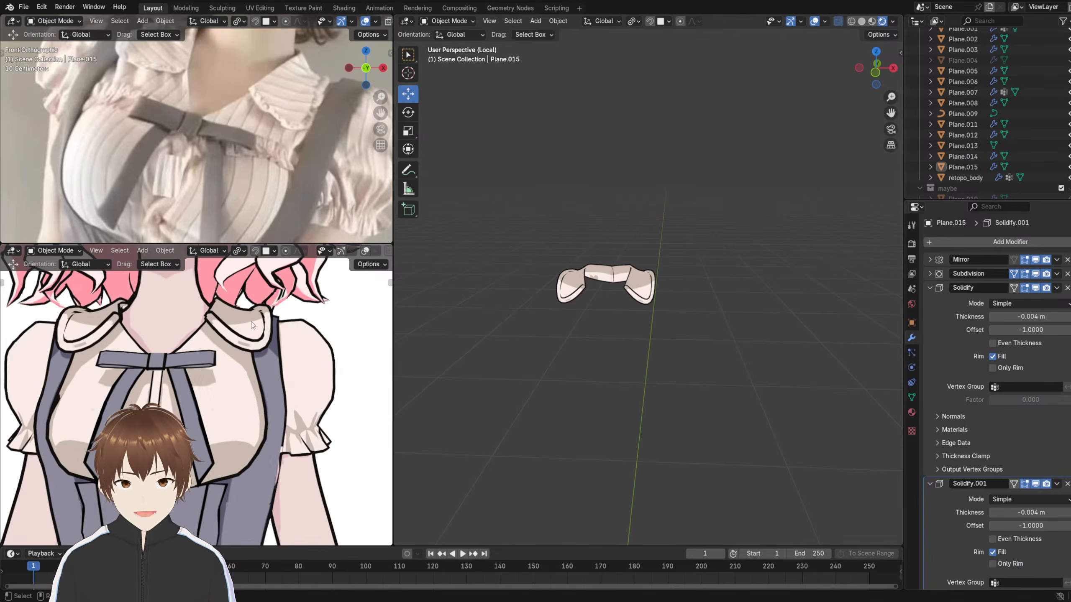
shift+middle_drag(248, 354, 244, 303)
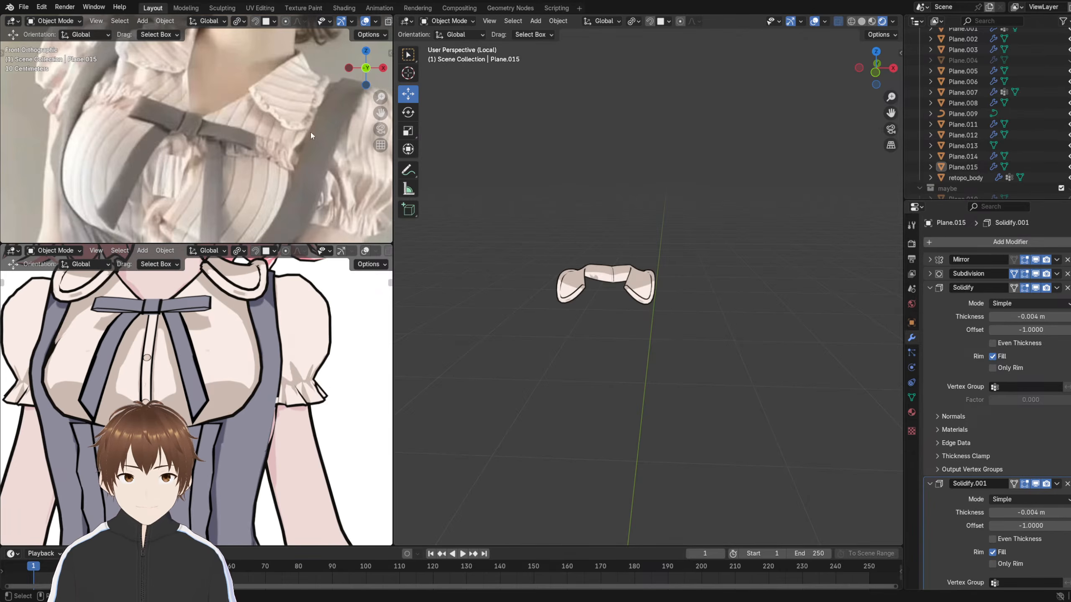
scroll(253, 366, down, 4)
mouse_move(224, 337)
middle_down()
mouse_move(220, 327)
mouse_move(235, 340)
middle_up()
scroll(236, 340, down, 5)
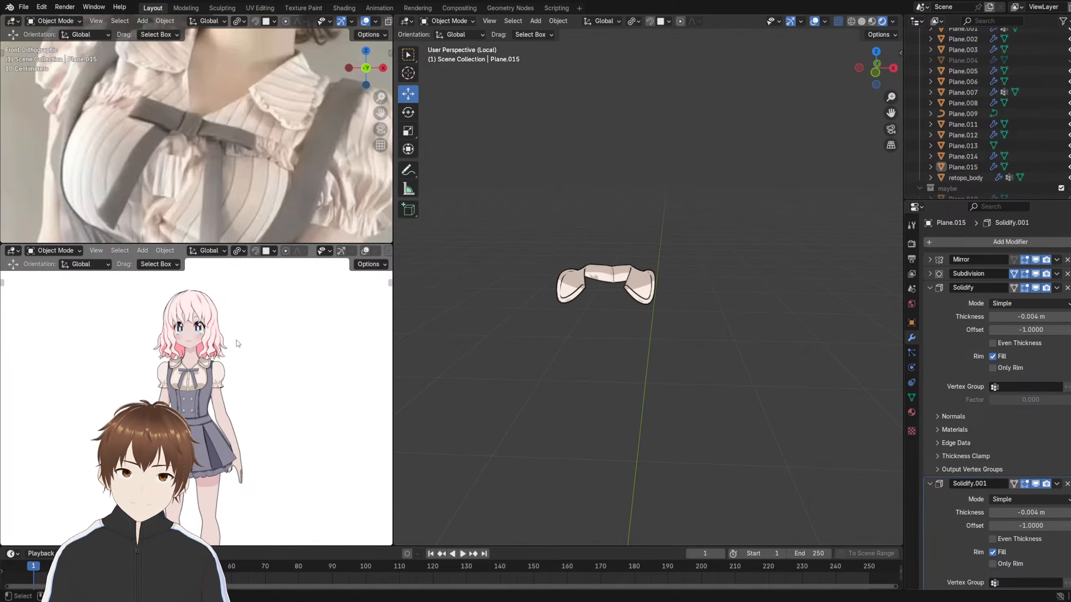
- Undo the last change to the collar's edge strip and delete the strip object
click(594, 270)
key(Tab)
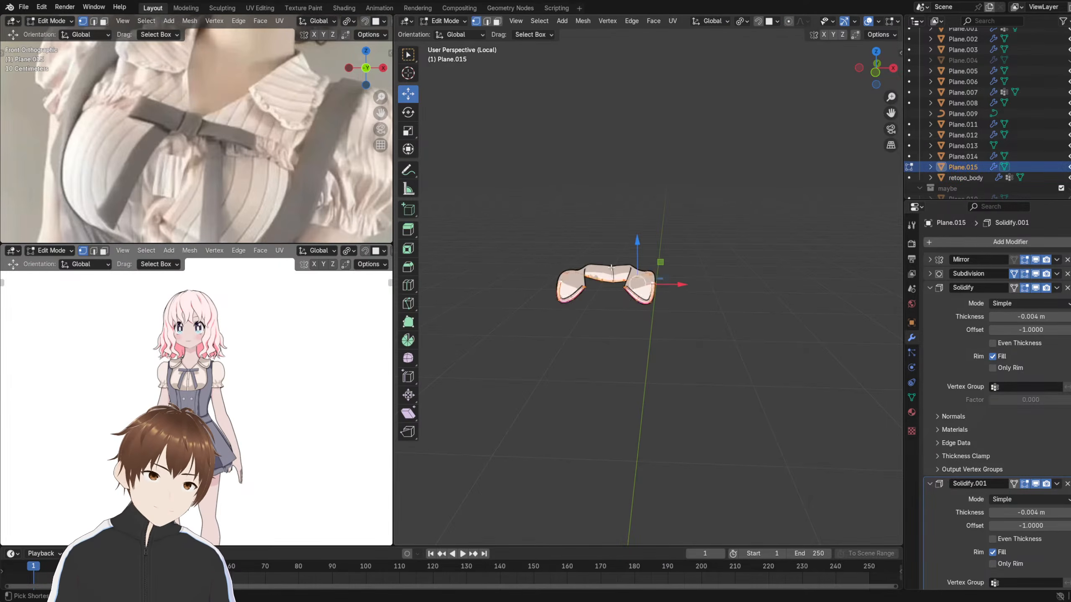
key(ctrl+z)
mouse_move(650, 276)
shift+middle_down()
mouse_move(628, 300)
mouse_move(640, 275)
shift+middle_up()
scroll(628, 299, up, 6)
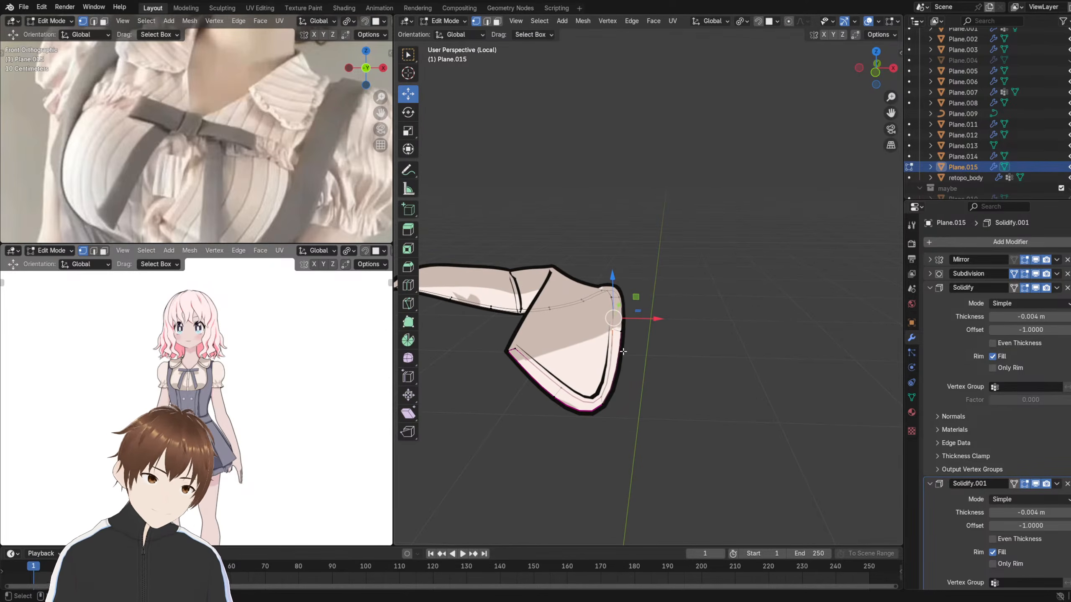
key(ctrl+l)
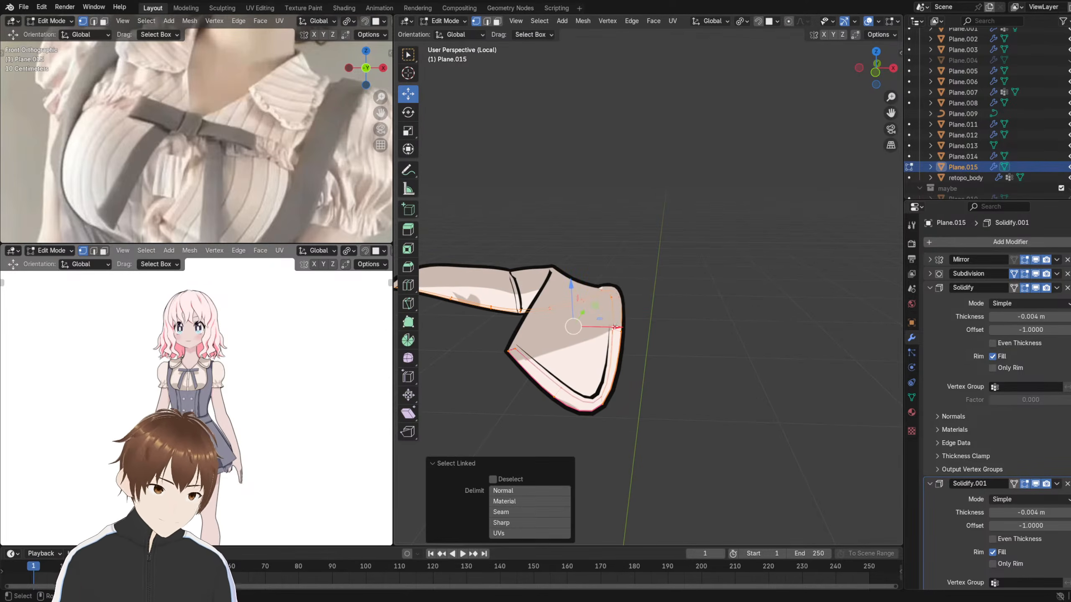
key(Tab)
key(Delete)
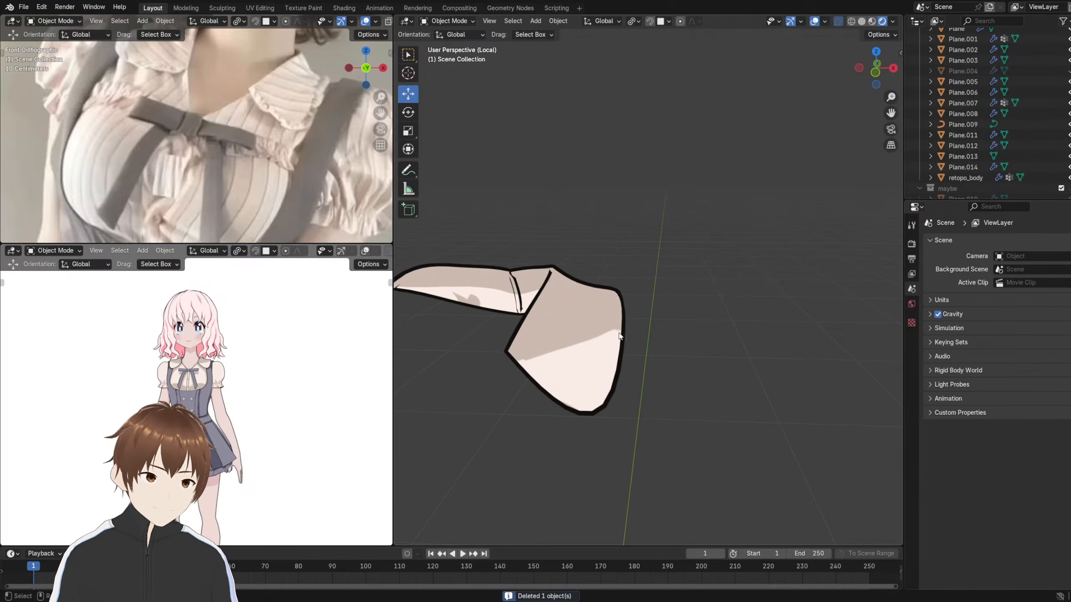
- Select the main collar, examine its front flap mesh in Edit Mode and return to Object Mode
click(570, 346)
key(Tab)
middle_drag(575, 363, 595, 321)
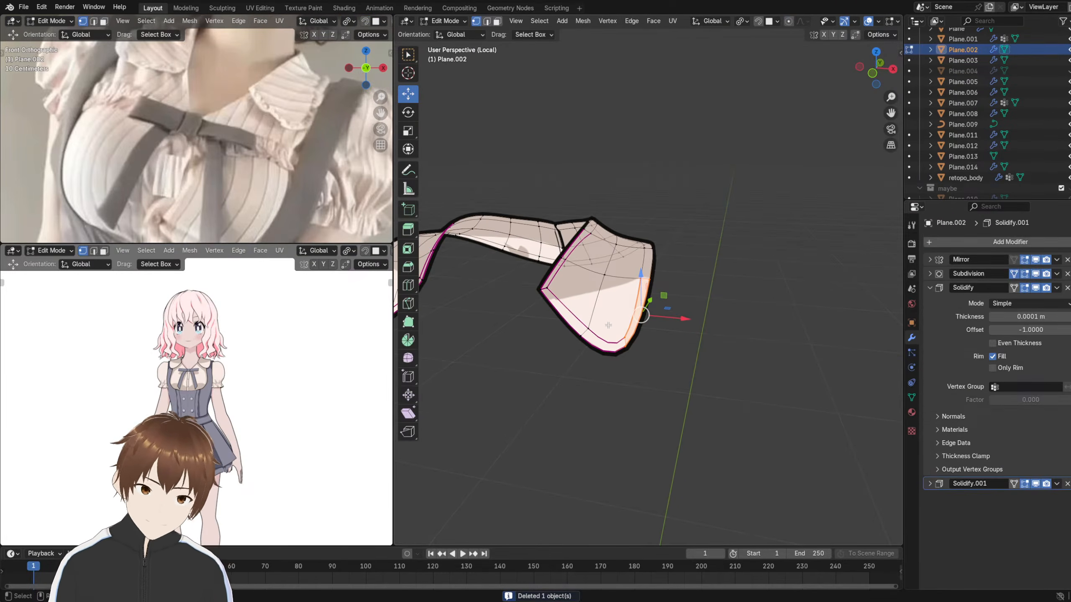
shift+middle_drag(595, 302, 633, 315)
scroll(600, 289, up, 3)
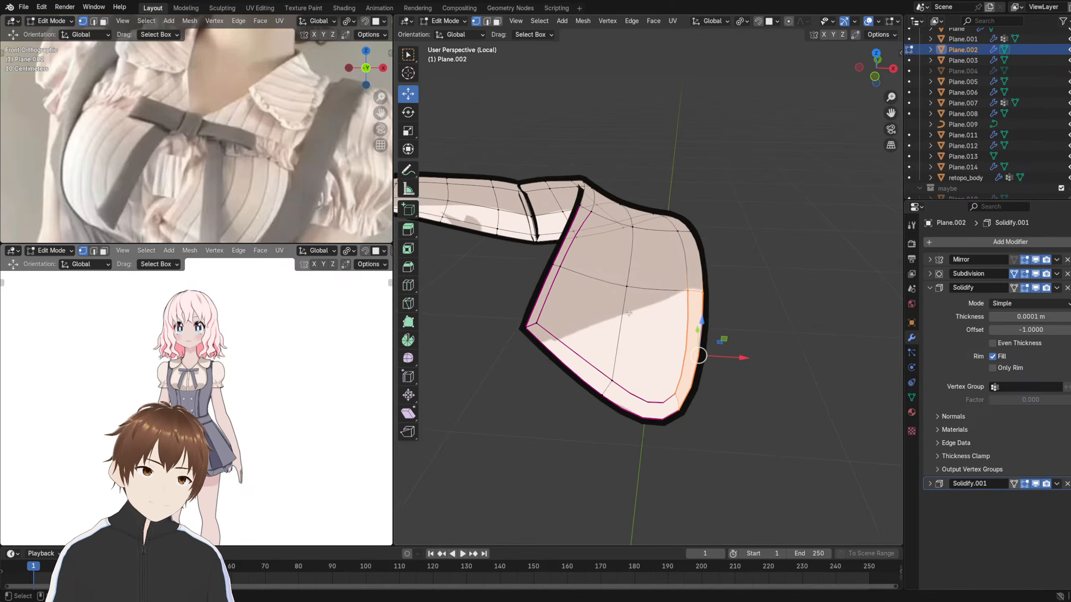
scroll(628, 313, down, 2)
click(458, 22)
click(451, 36)
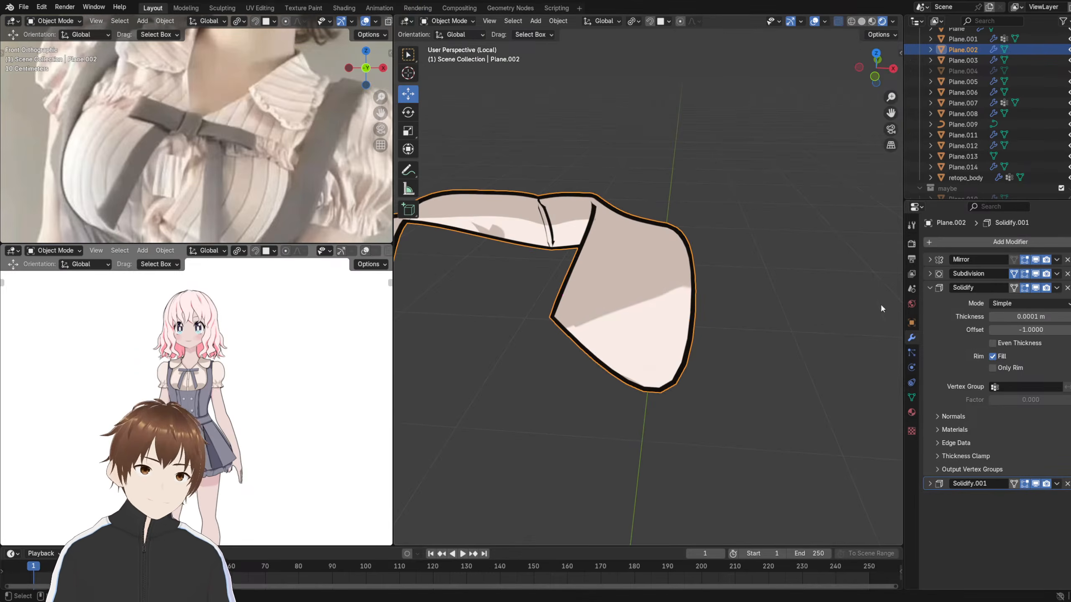
- Try applying the main collar's Subdivision modifier, and undo it
click(1057, 274)
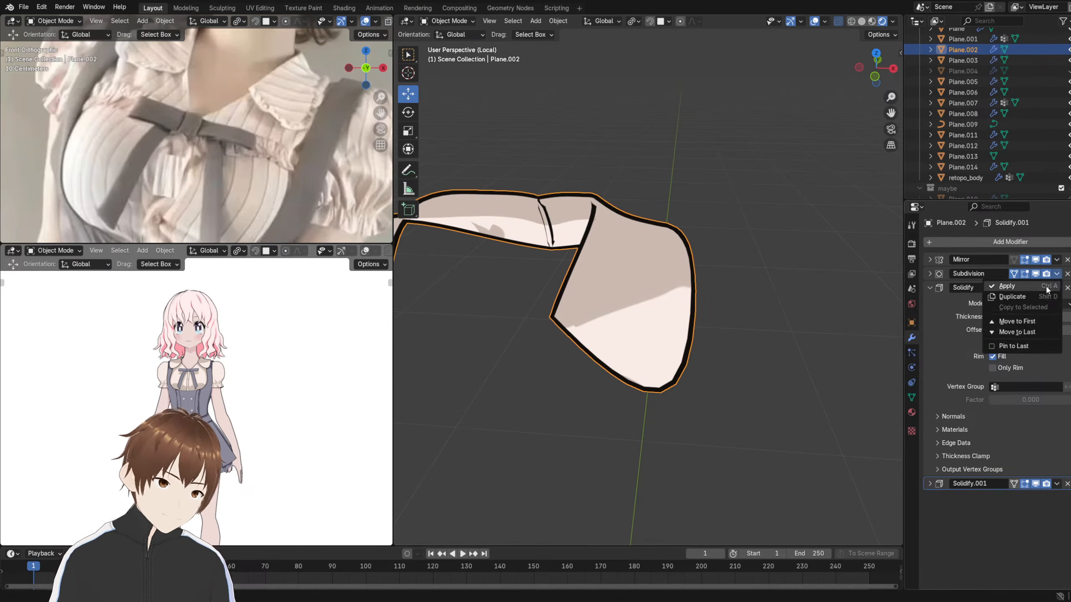
click(1041, 284)
key(ctrl+z)
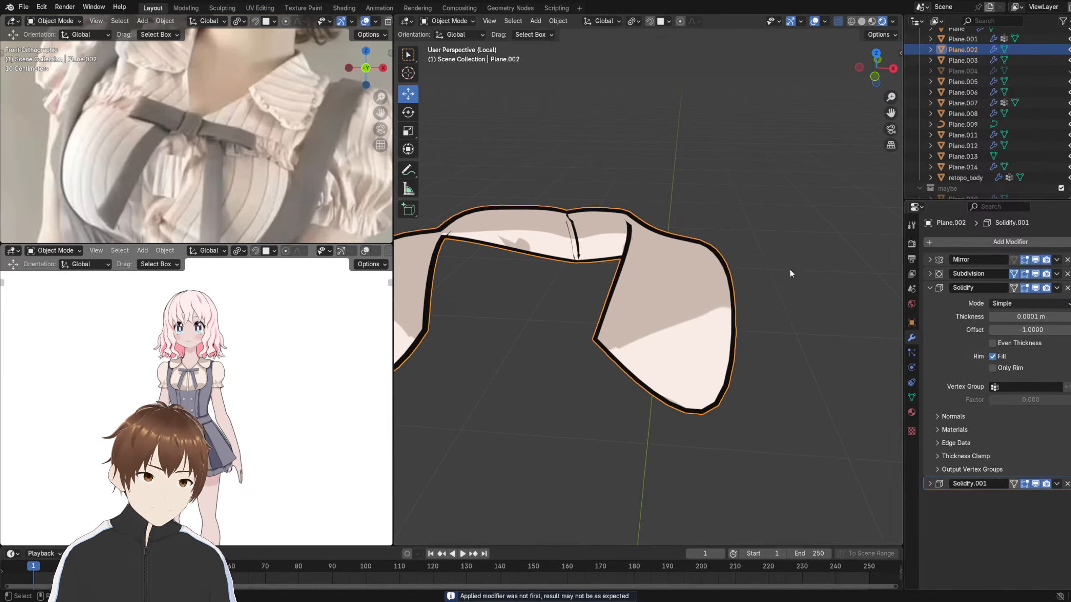
- Nudge the centre vertex on the collar's back neckline by -0.000799 m along X and check the lower centre vertices
middle_drag(742, 246, 626, 280)
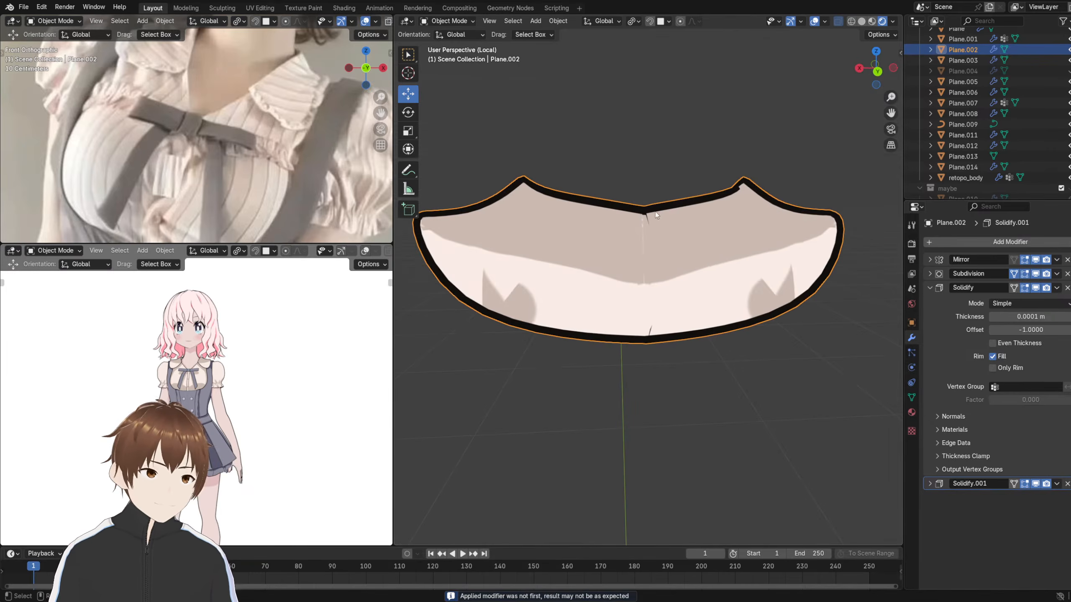
click(441, 22)
click(446, 43)
scroll(632, 206, up, 1)
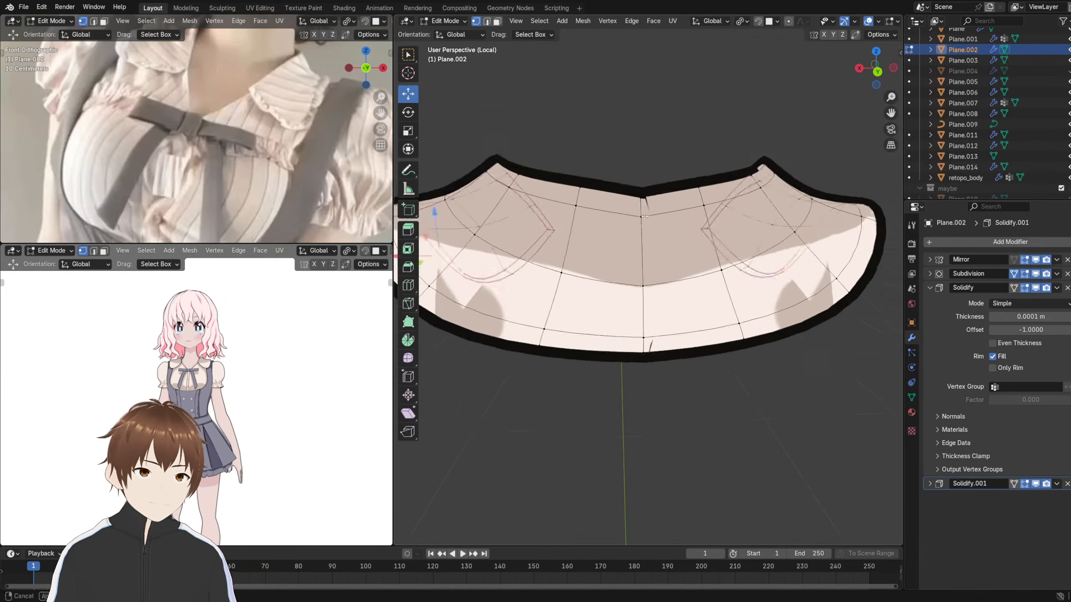
middle_drag(640, 209, 665, 252)
scroll(638, 231, up, 1)
click(665, 250)
mouse_move(618, 255)
mouse_down()
mouse_move(590, 258)
mouse_move(630, 263)
mouse_move(621, 266)
mouse_up()
click(666, 279)
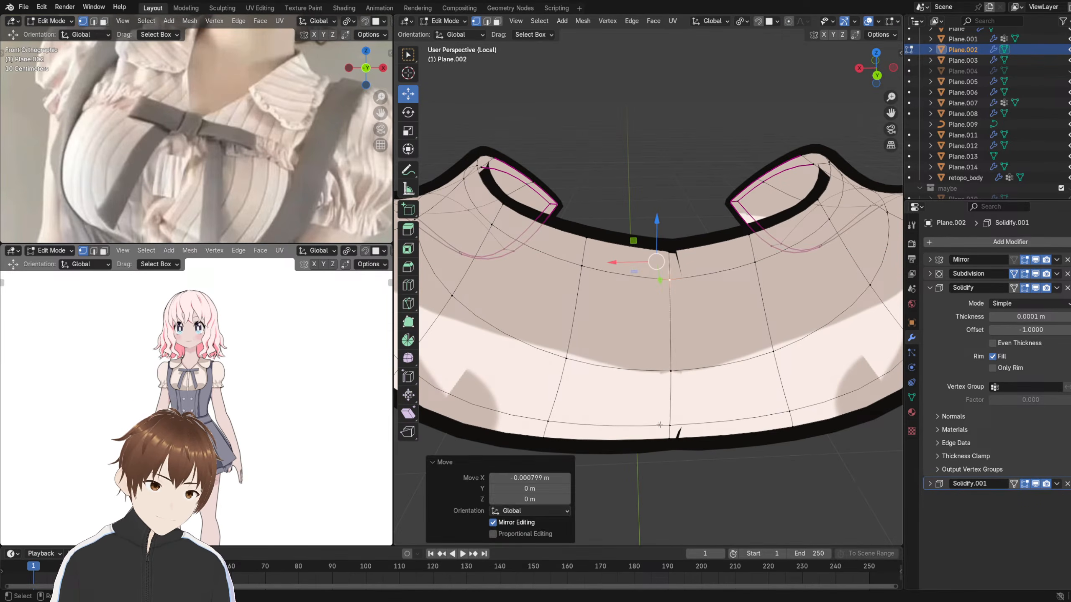
click(660, 425)
middle_drag(660, 425, 645, 427)
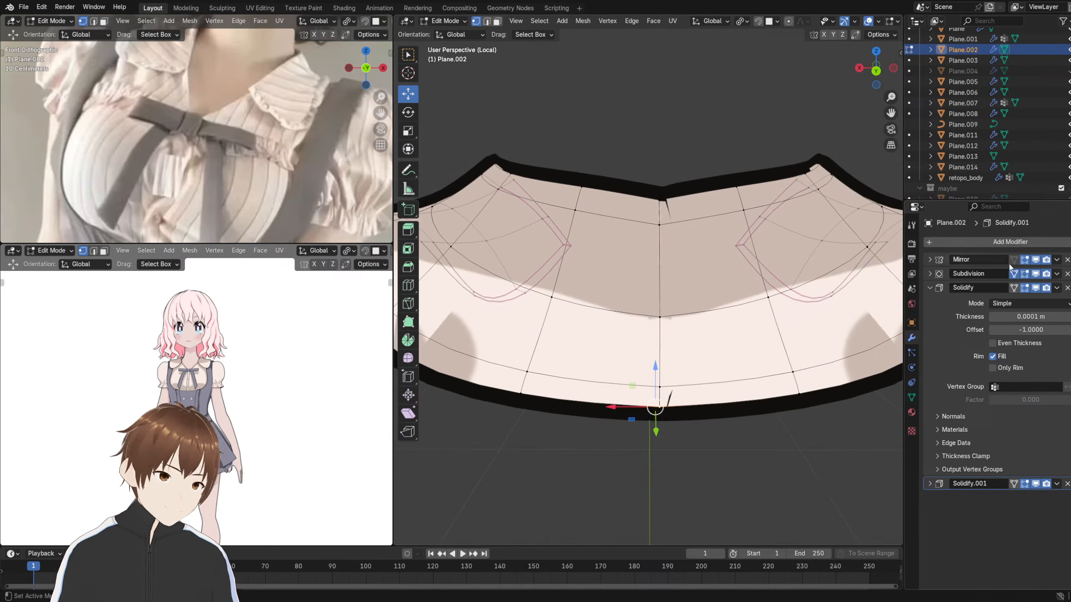
- Apply the main collar's Mirror and Subdivision modifiers in Object Mode
click(1055, 261)
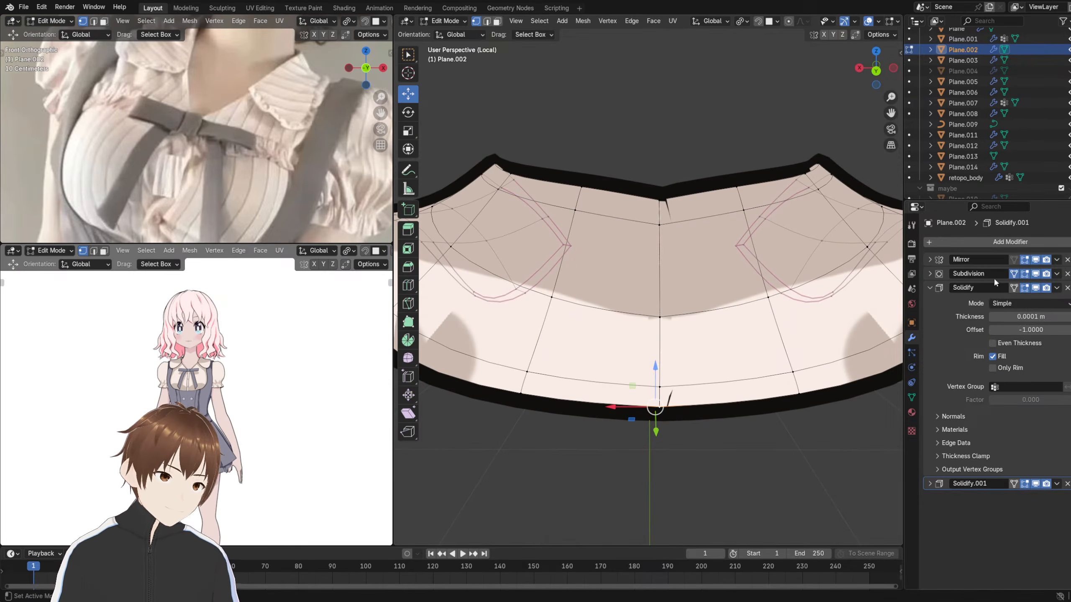
key(Tab)
middle_drag(683, 270, 688, 246)
click(1057, 260)
click(1040, 270)
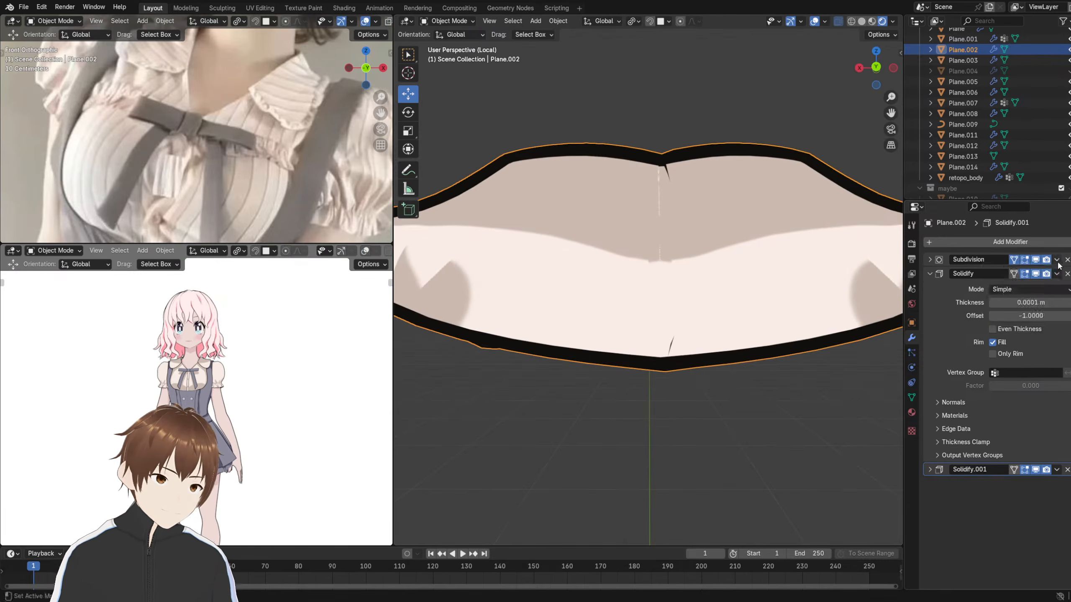
click(1057, 260)
click(1039, 270)
middle_drag(836, 277, 634, 319)
scroll(634, 320, up, 2)
click(446, 21)
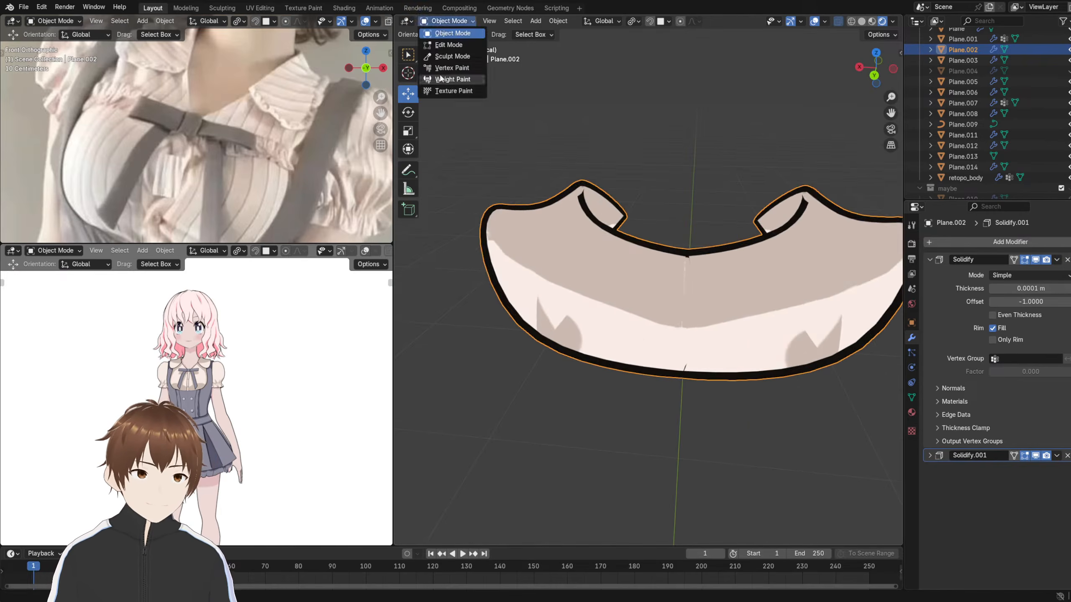
click(447, 79)
click(446, 21)
click(451, 31)
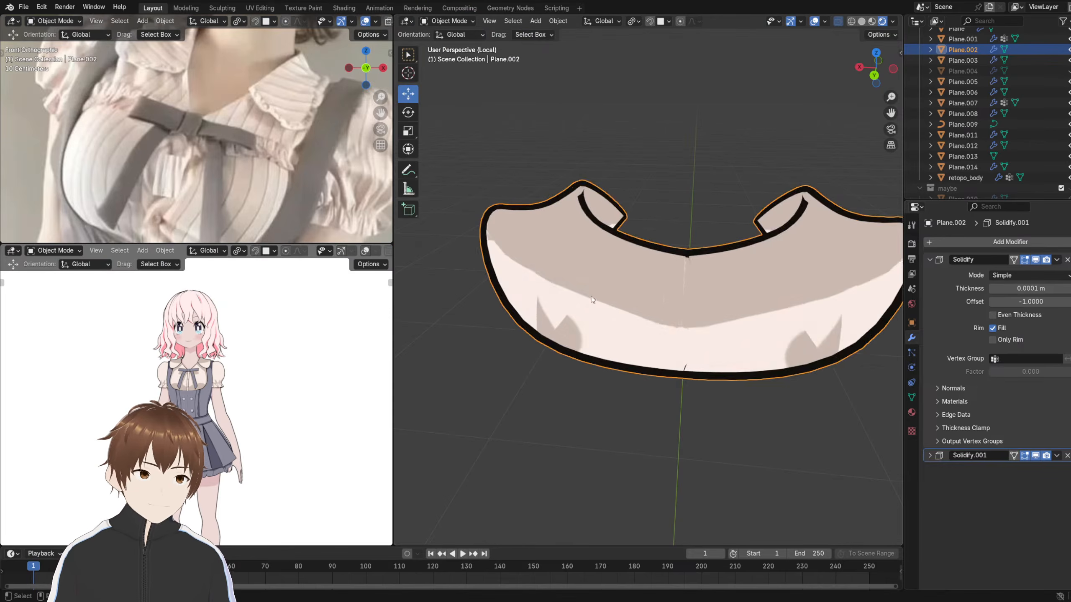
scroll(533, 215, down, 2)
- Switch to the UV Editing workspace and examine the collar's UV layout and its subdivided mesh from the back and the front flap
click(259, 8)
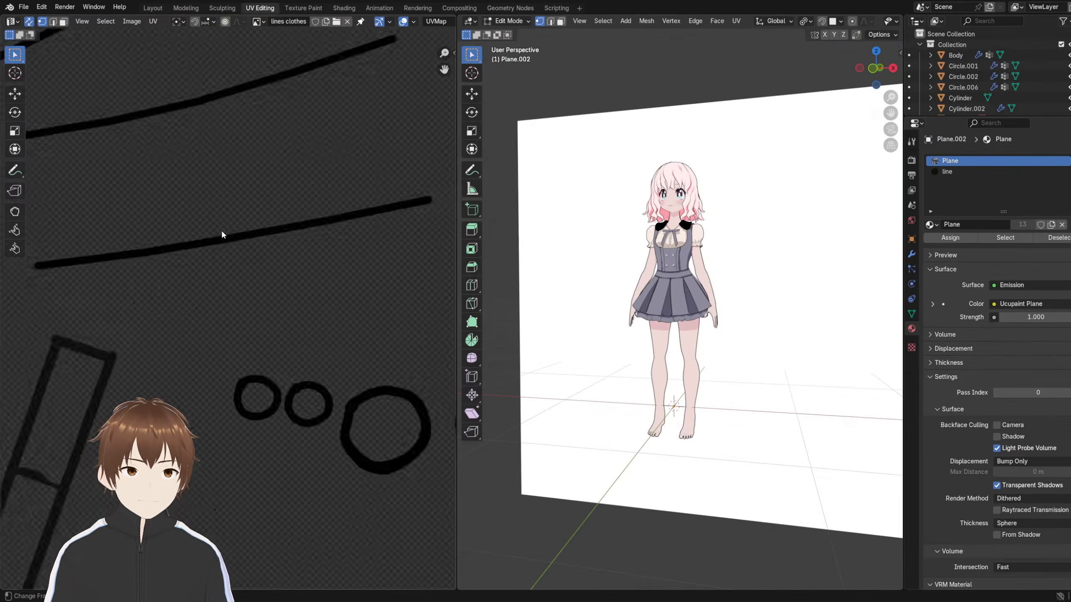
scroll(216, 247, down, 3)
scroll(179, 248, up, 5)
middle_drag(240, 243, 307, 169)
scroll(291, 217, down, 1)
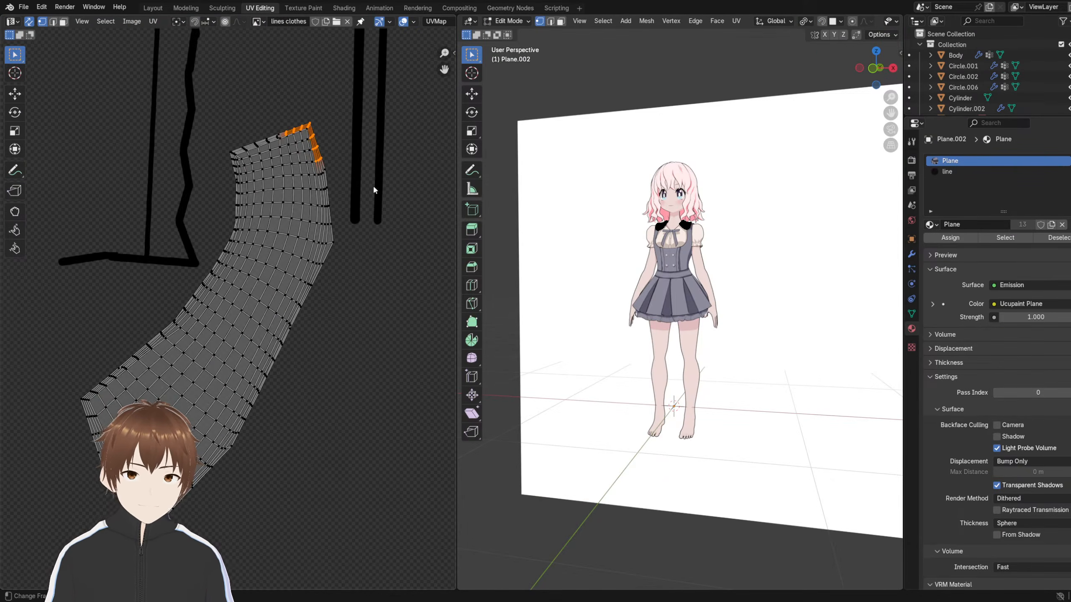
middle_drag(710, 222, 538, 227)
scroll(548, 230, up, 6)
shift+middle_drag(598, 203, 611, 287)
scroll(633, 279, up, 3)
middle_drag(675, 277, 622, 285)
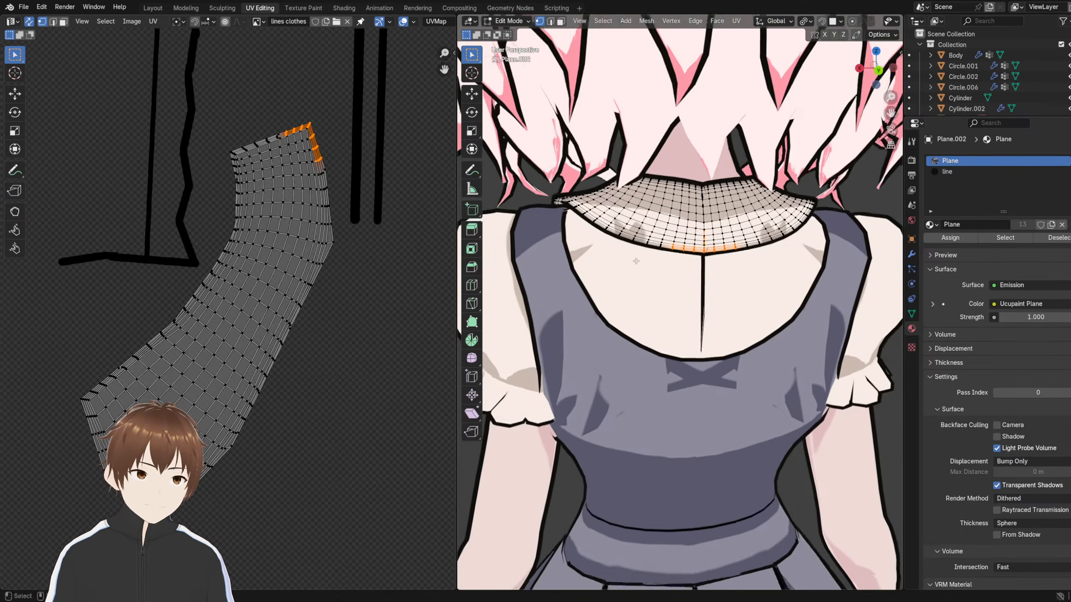
scroll(624, 270, up, 3)
shift+middle_drag(624, 237, 711, 291)
scroll(704, 300, up, 3)
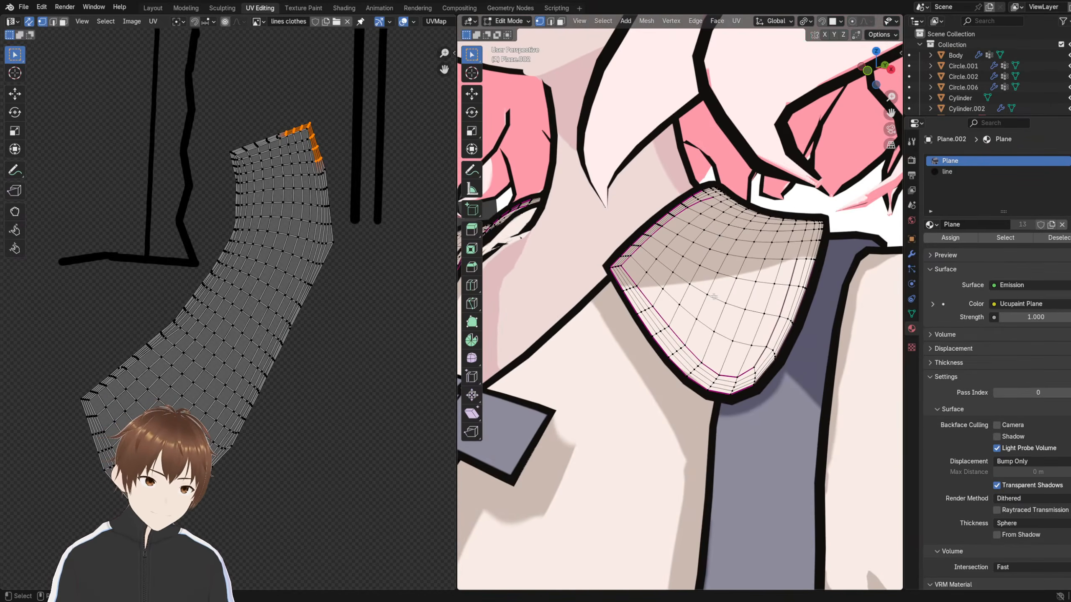
- Undo applying the collar's Mirror and Subdivision modifiers, and reopen its base mesh in Edit Mode
key(Tab)
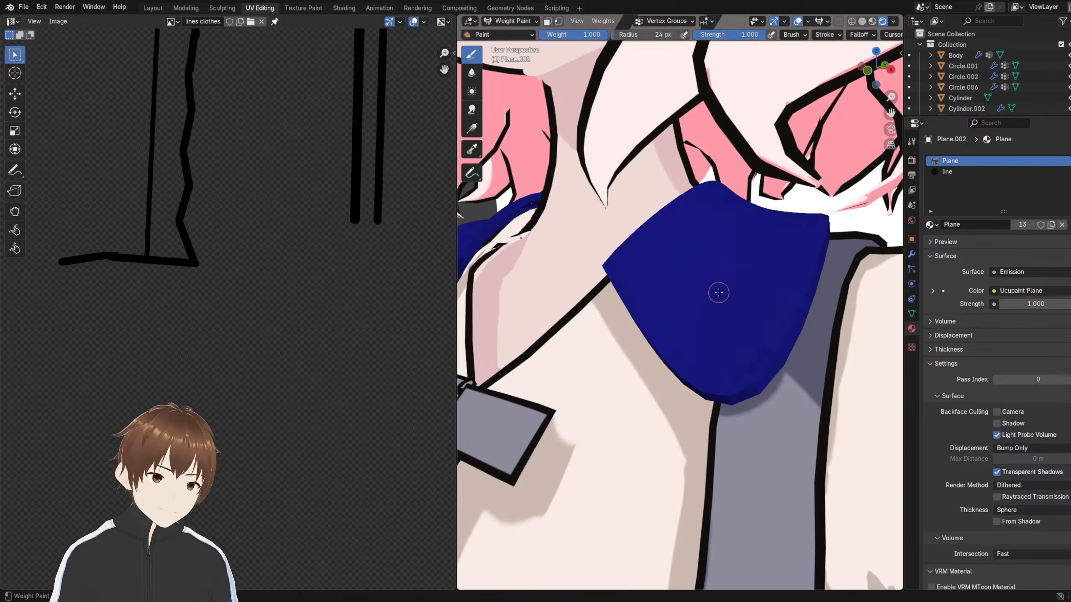
click(911, 253)
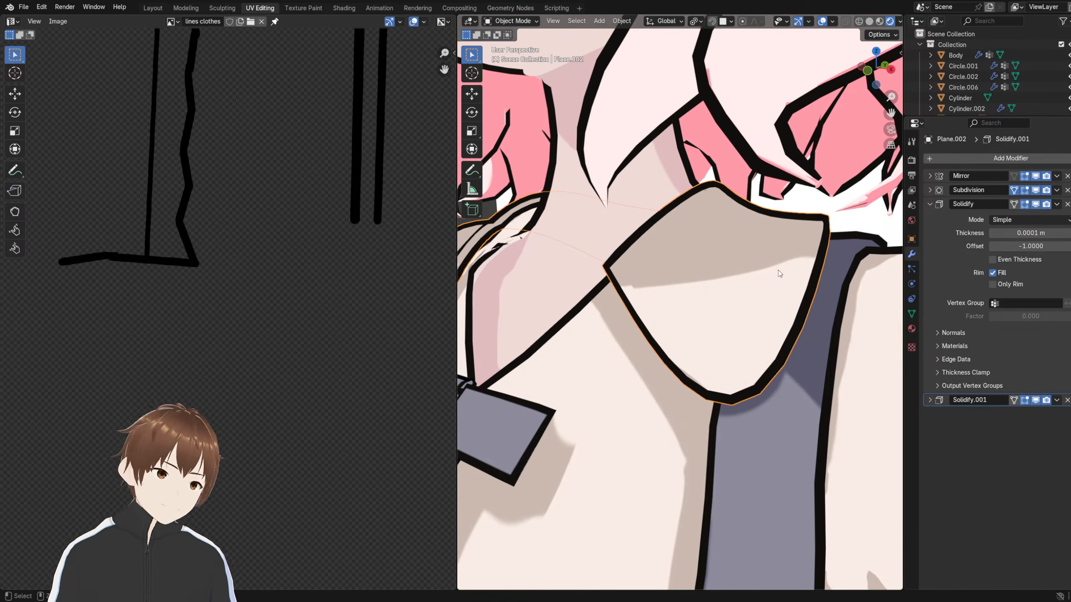
key(Tab)
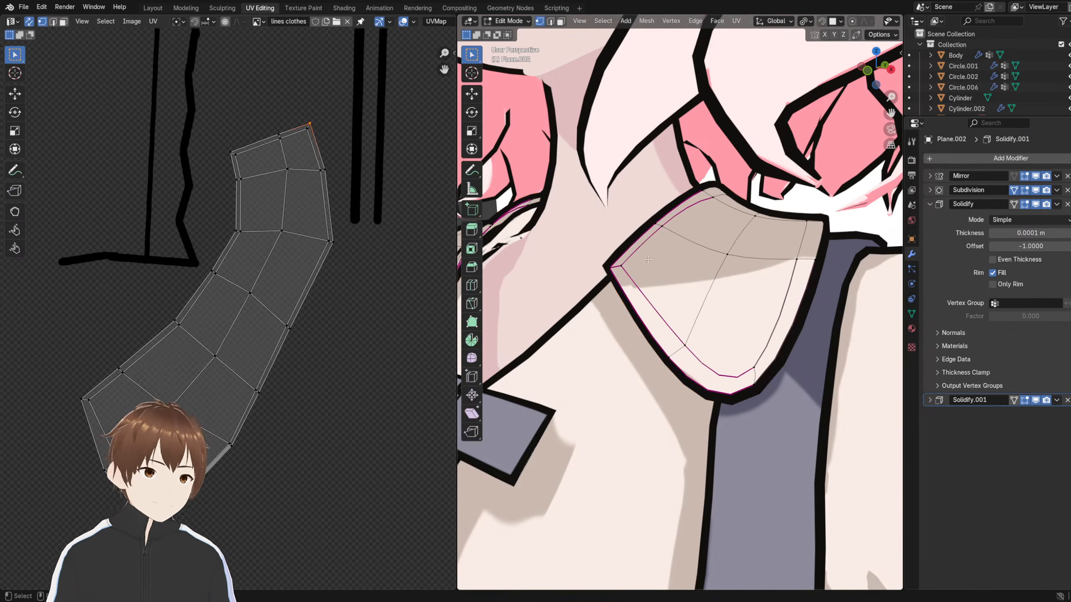
- Set the collar's Subdivision modifier to viewport level 1 and check the collar's shape from the front
middle_drag(741, 212, 746, 217)
click(927, 191)
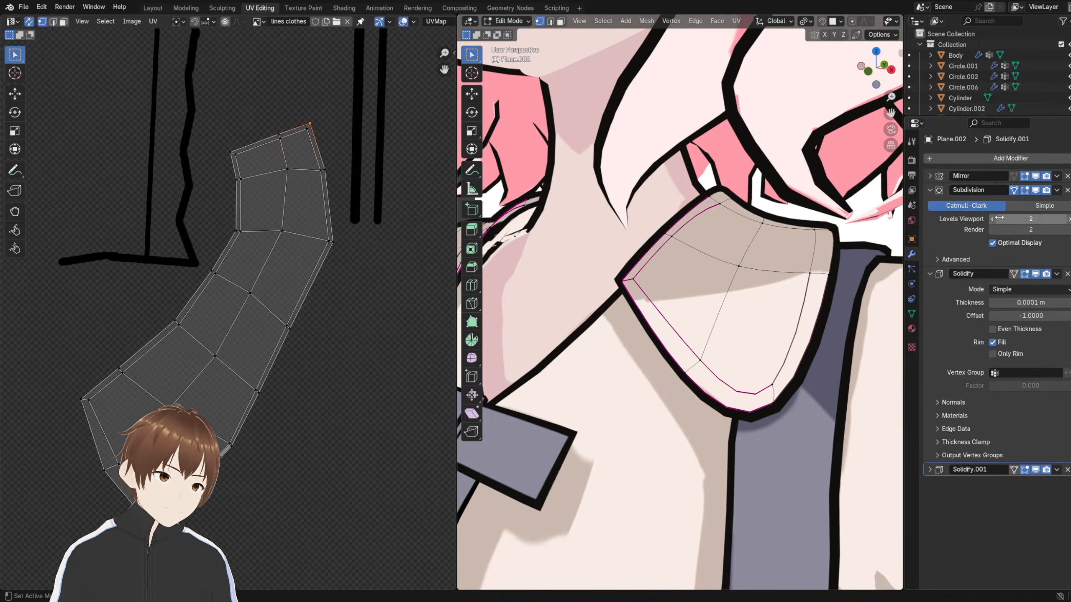
click(993, 219)
scroll(725, 274, down, 5)
middle_drag(708, 274, 731, 258)
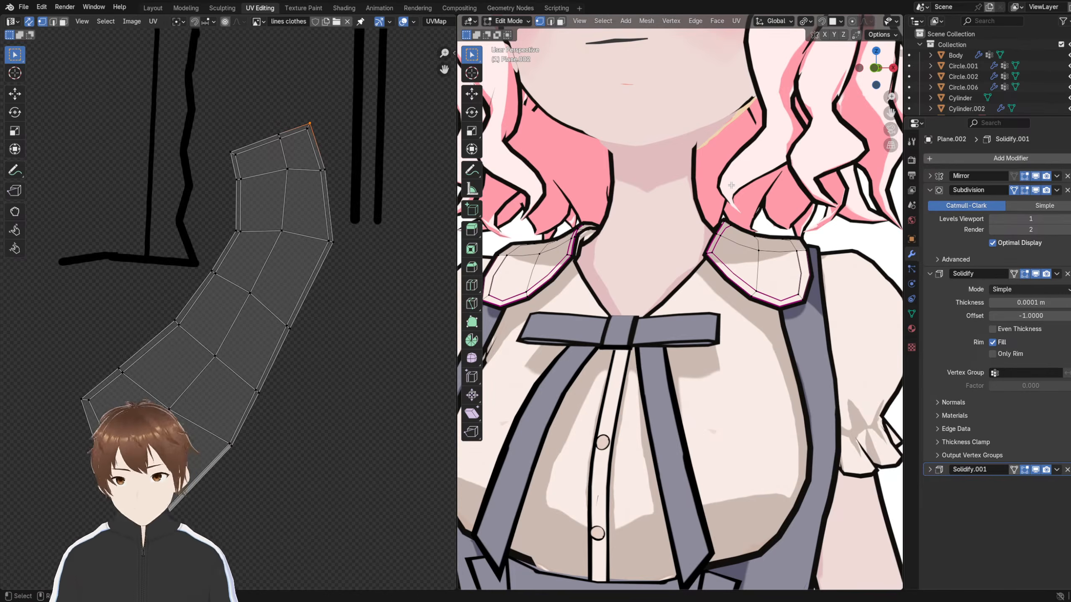
scroll(774, 240, down, 6)
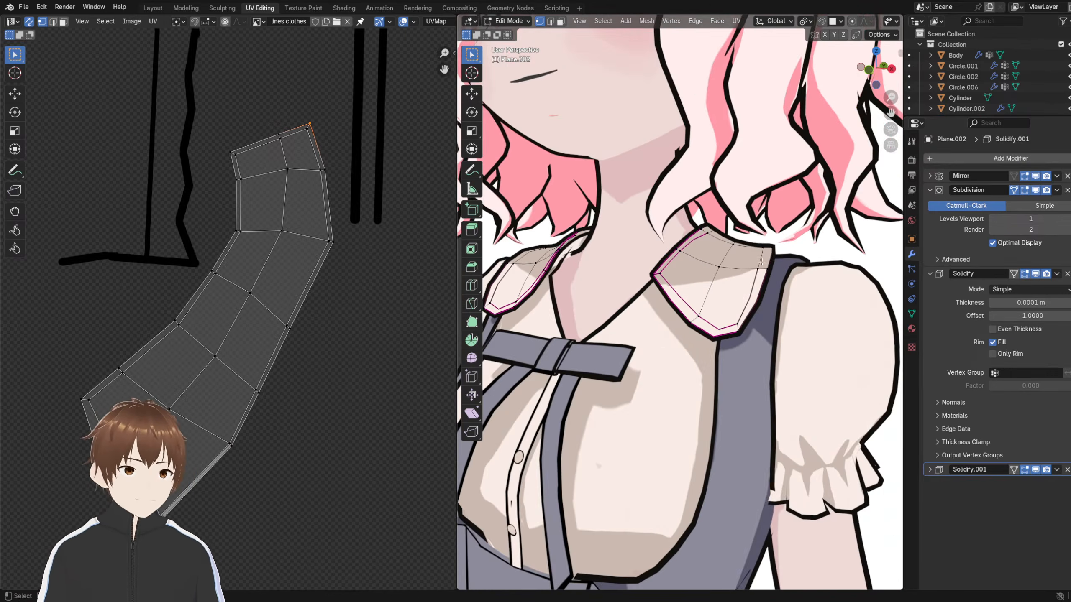
scroll(725, 255, up, 6)
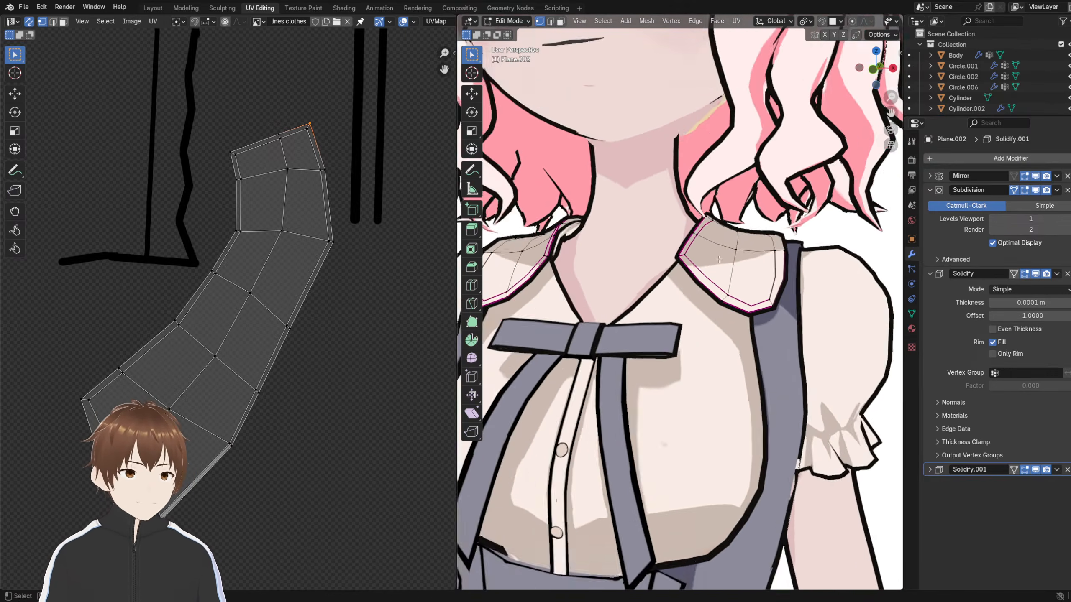
- Switch to Object Mode and apply the collar's Mirror modifier and its level 1 Subdivision modifier
click(1057, 176)
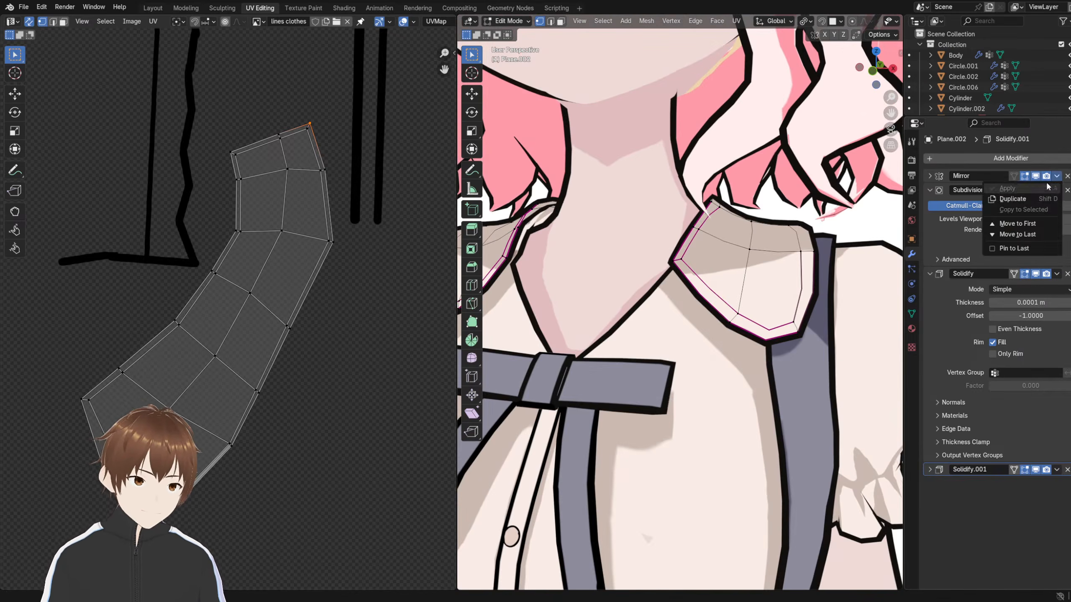
click(516, 23)
click(512, 36)
middle_drag(856, 224, 651, 218)
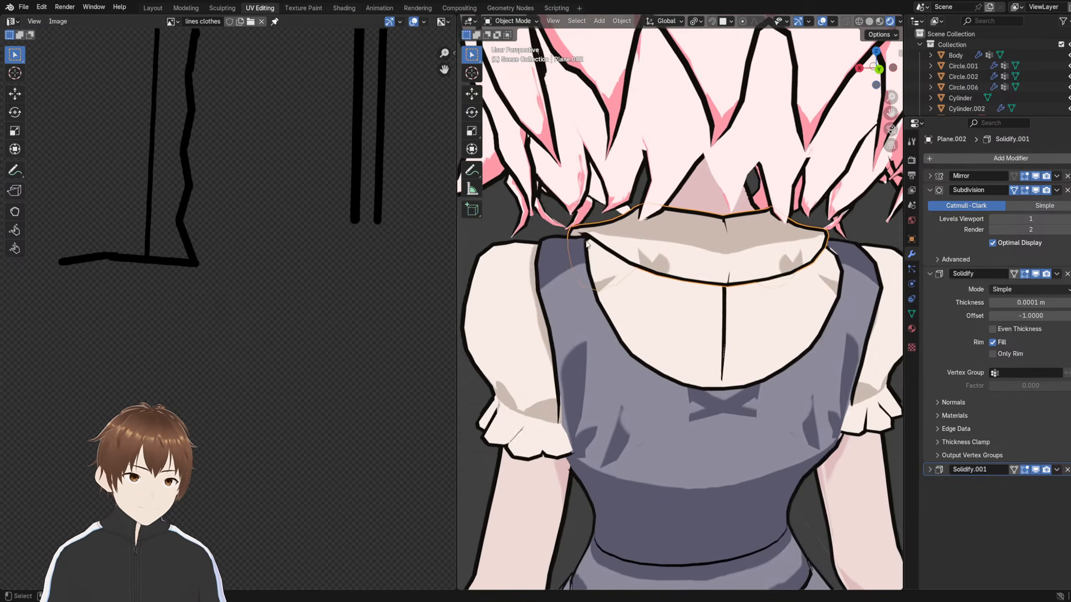
click(1056, 177)
click(1042, 190)
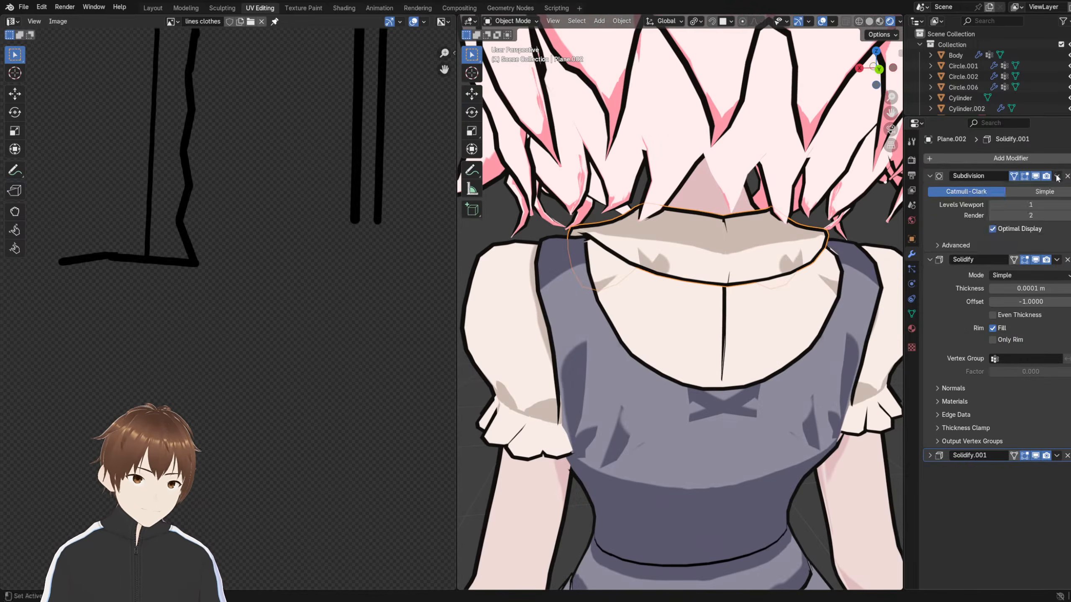
click(1056, 177)
click(1033, 187)
- Check the collar on the character from the back and front, and examine the front flap's mesh in Edit Mode
middle_drag(684, 268, 632, 250)
scroll(837, 262, down, 3)
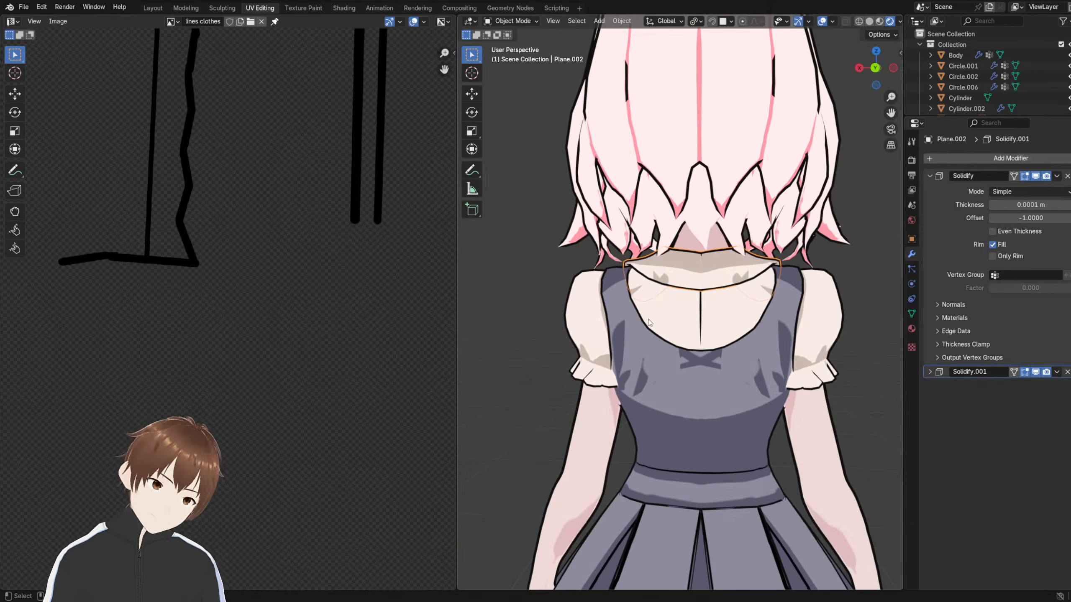
middle_drag(645, 319, 814, 313)
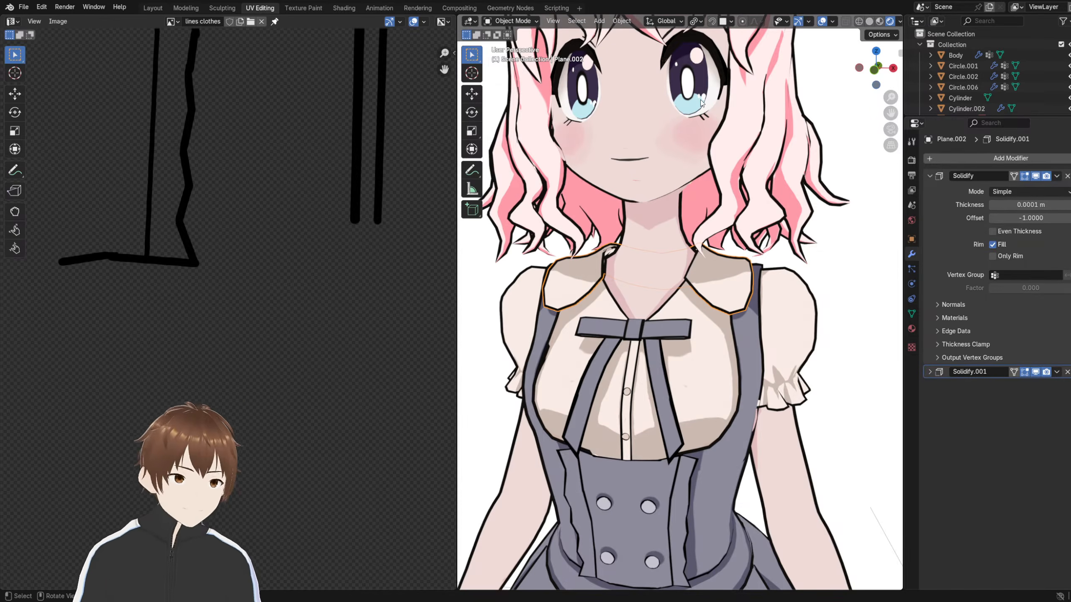
key(Tab)
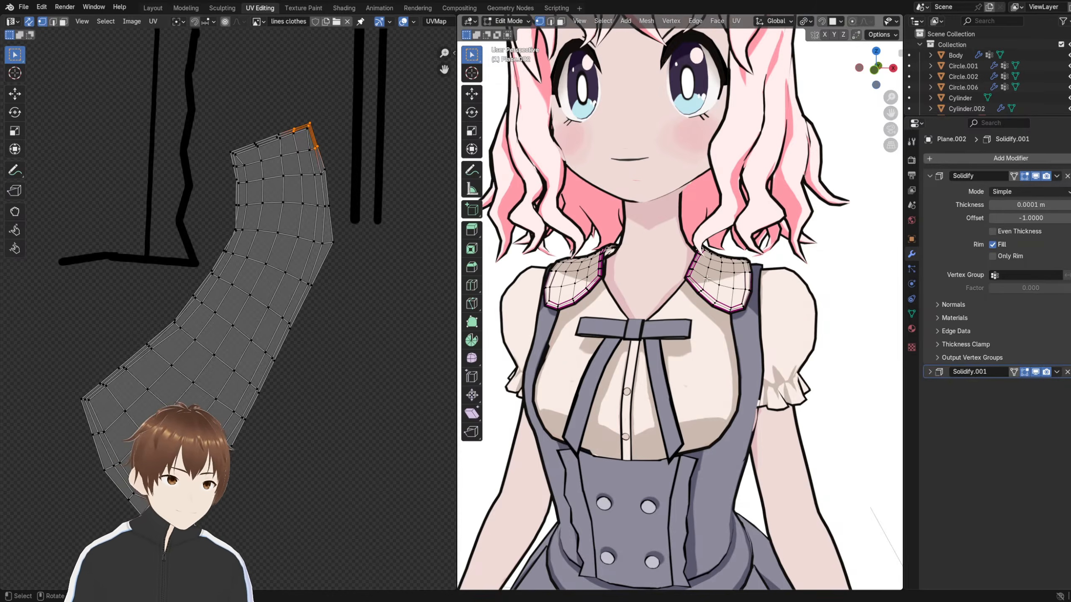
scroll(706, 279, up, 8)
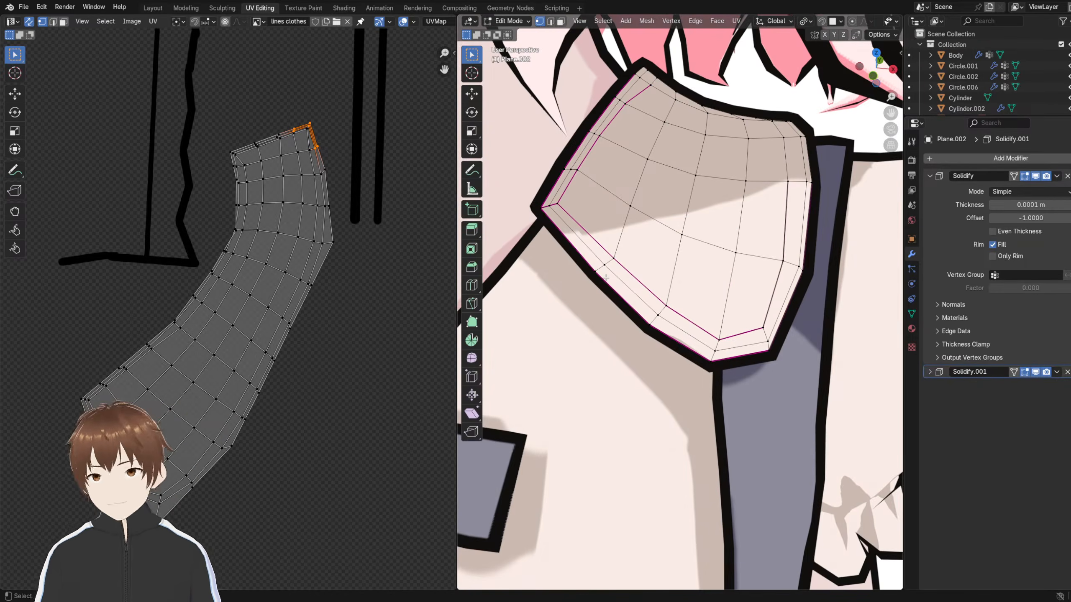
- Switch to the Layout workspace and put the Plane.002 collar mesh into Edit Mode
click(152, 9)
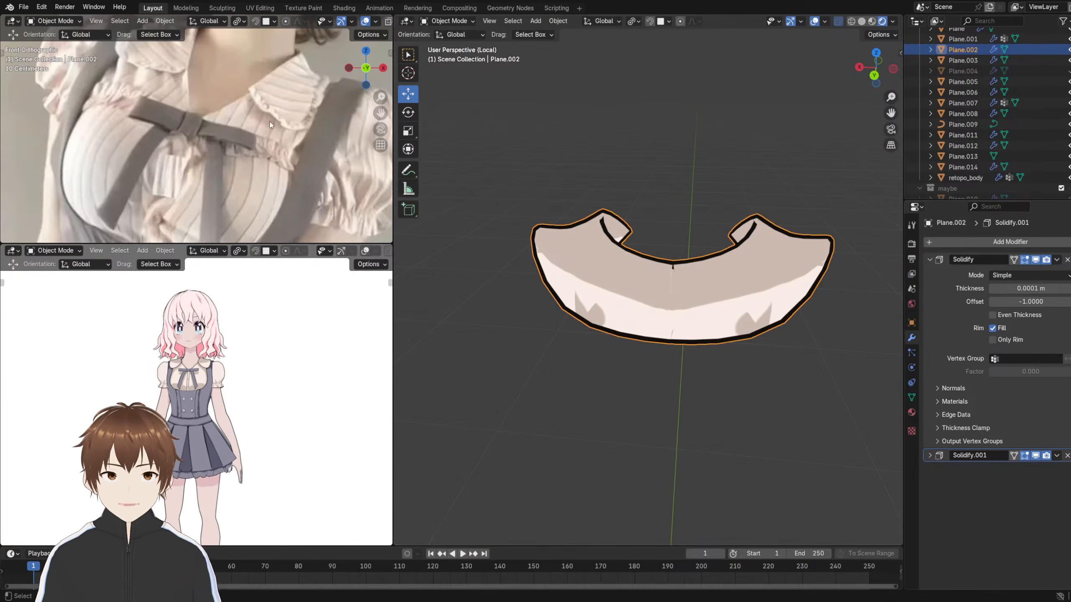
middle_drag(490, 246, 582, 304)
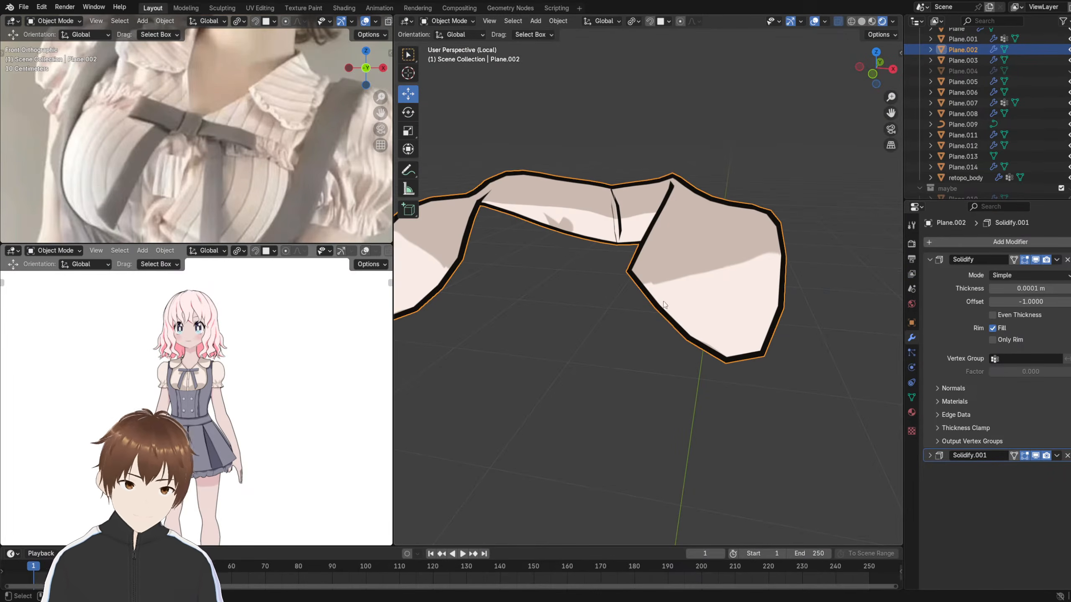
key(Tab)
scroll(653, 301, up, 5)
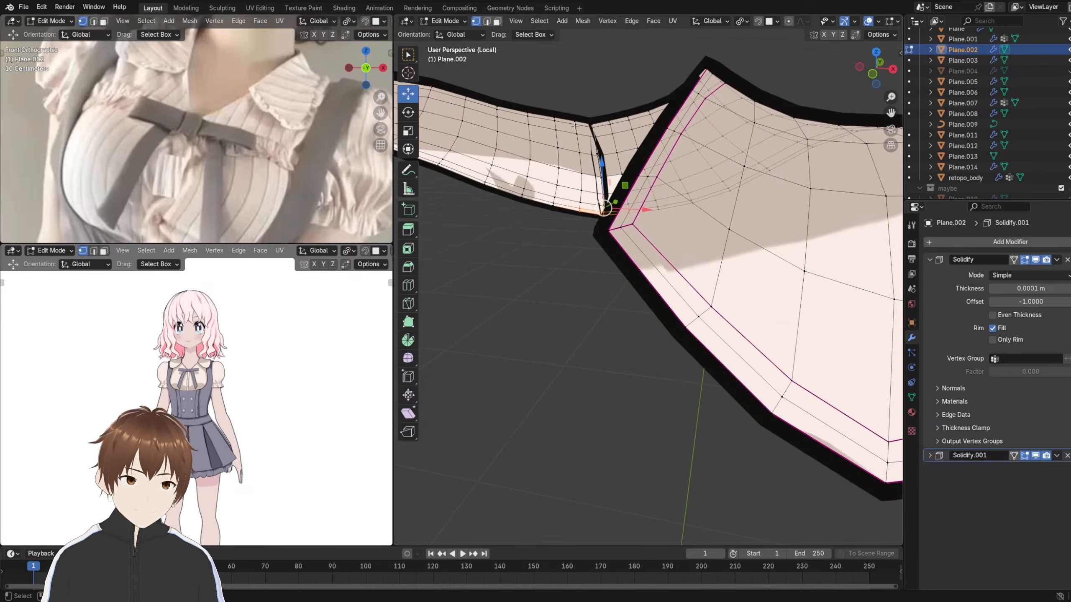
scroll(586, 285, down, 3)
scroll(618, 287, up, 2)
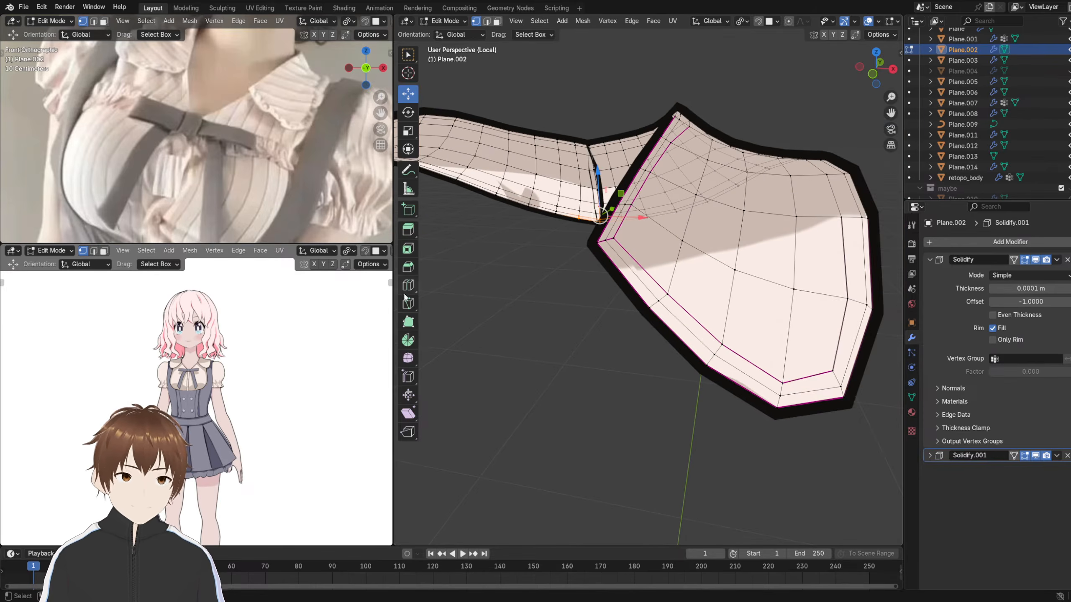
- Knife-cut from an inner border vertex to the collar flap's lower outer edge, and hide the Solidify.001 modifier in the viewport
click(406, 300)
scroll(640, 291, up, 2)
scroll(650, 301, down, 2)
scroll(665, 301, up, 2)
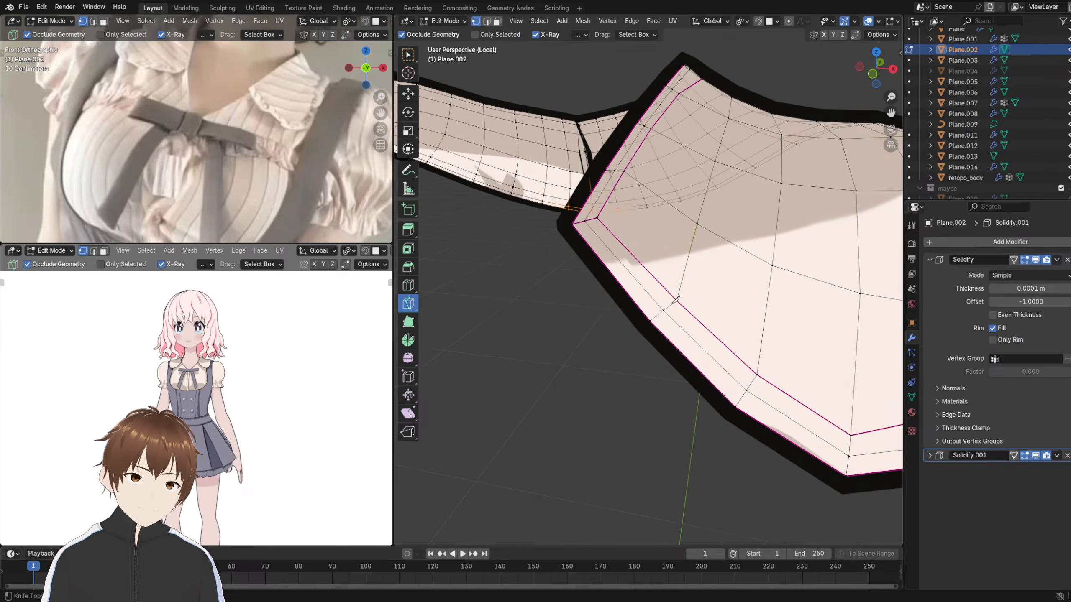
click(676, 301)
click(596, 268)
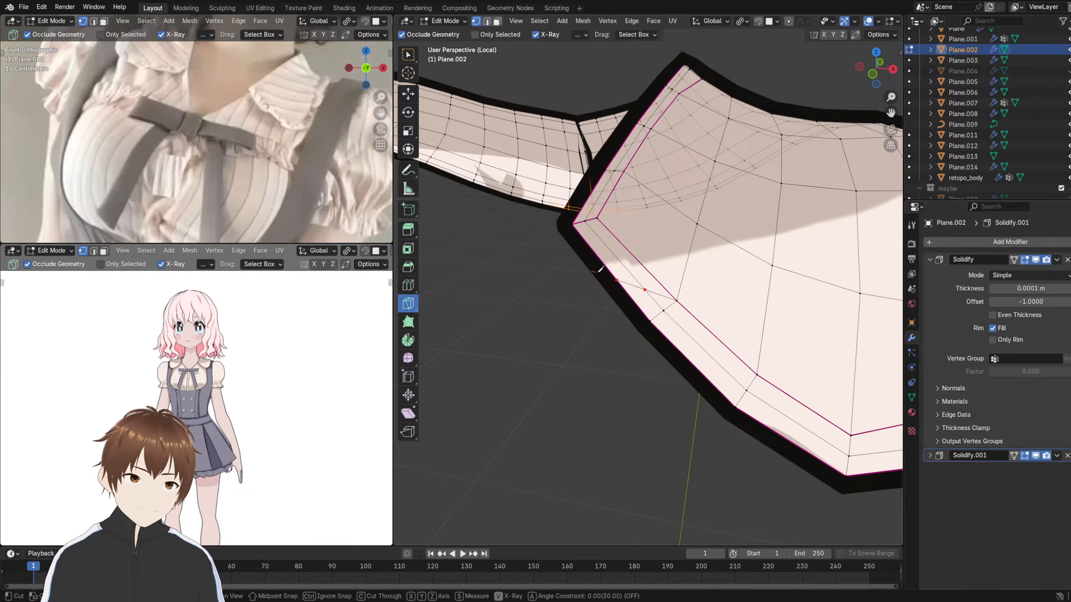
key(Return)
click(1035, 455)
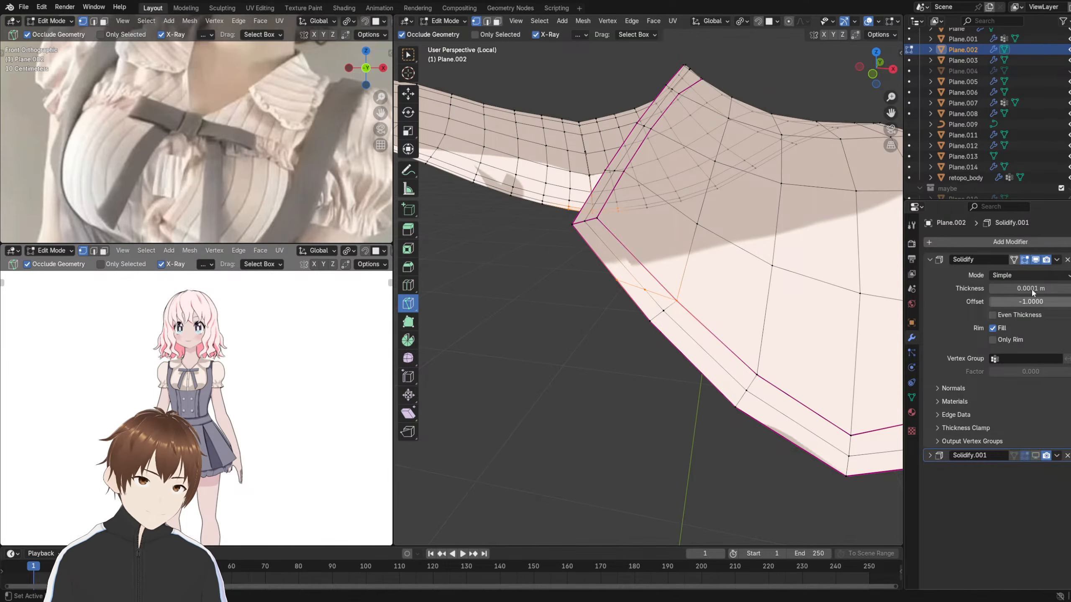
- Try additional knife cuts fanning from the same inner border vertex to the collar flap's outer edge
click(678, 304)
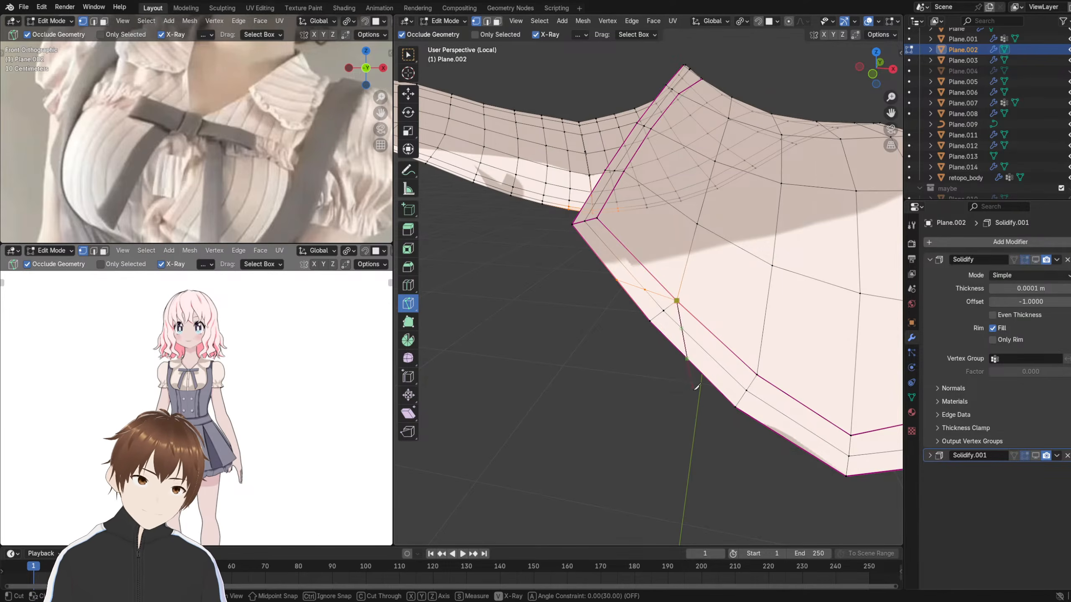
click(695, 366)
key(Return)
click(676, 300)
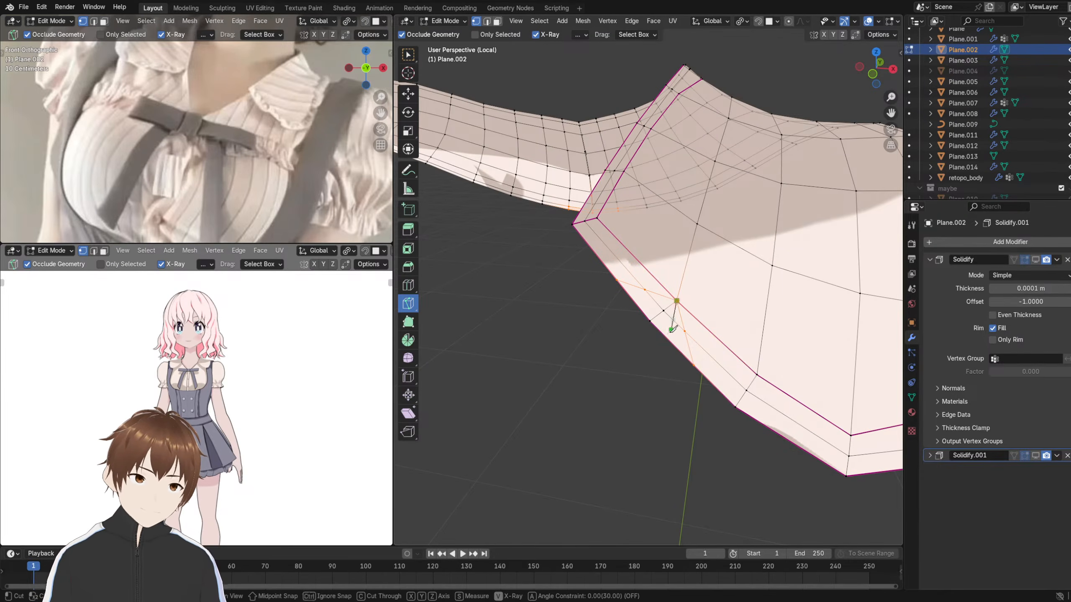
click(671, 342)
key(Return)
click(677, 300)
key(Escape)
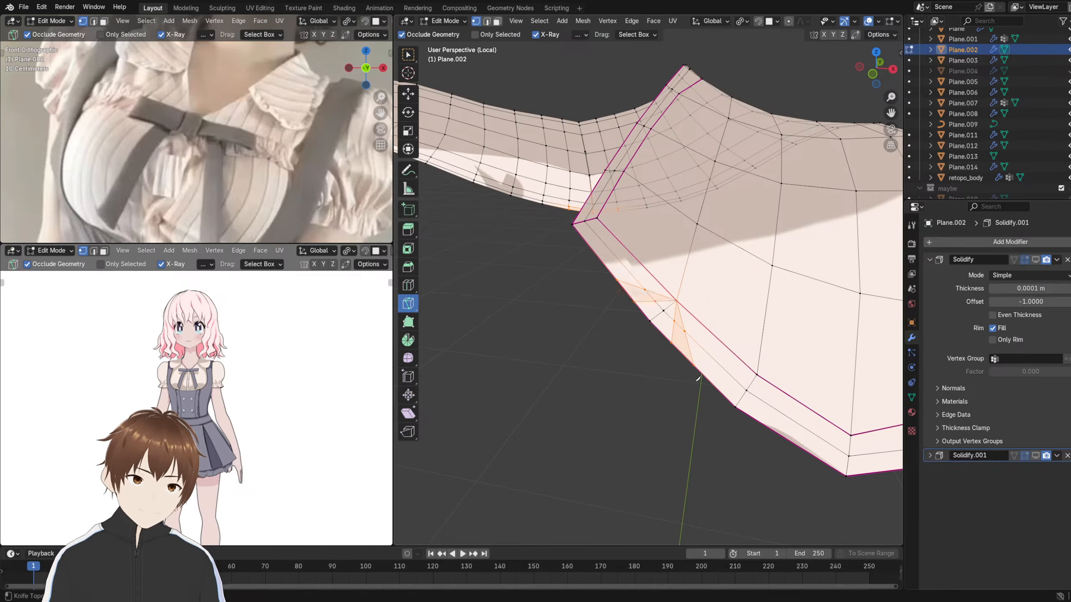
- Try a knife cut from the next inner border vertex to the outer edge, and undo all the border cuts
middle_drag(626, 302, 627, 319)
click(587, 278)
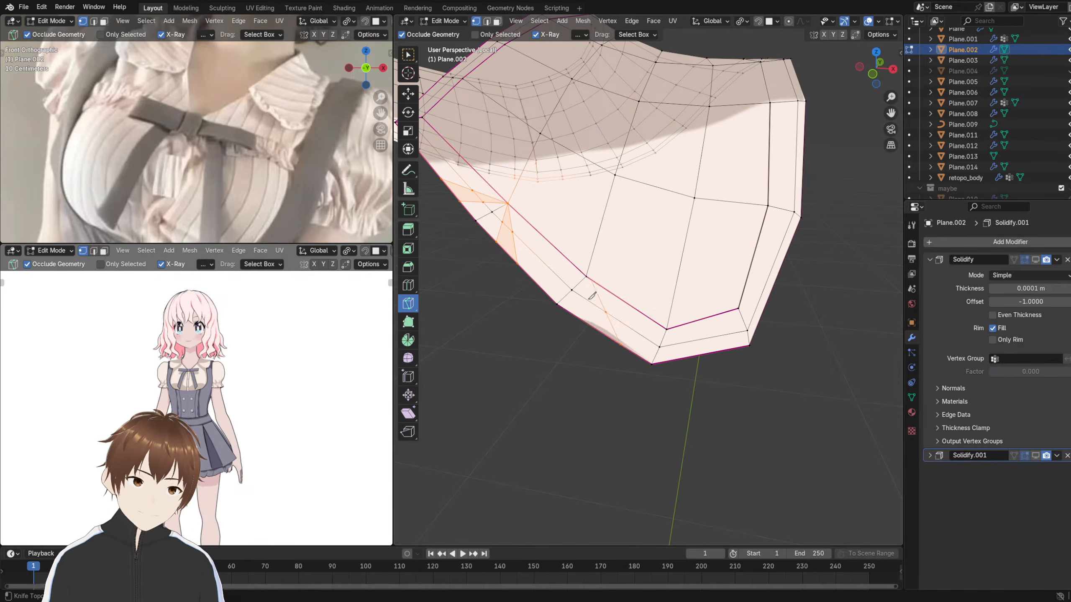
click(586, 277)
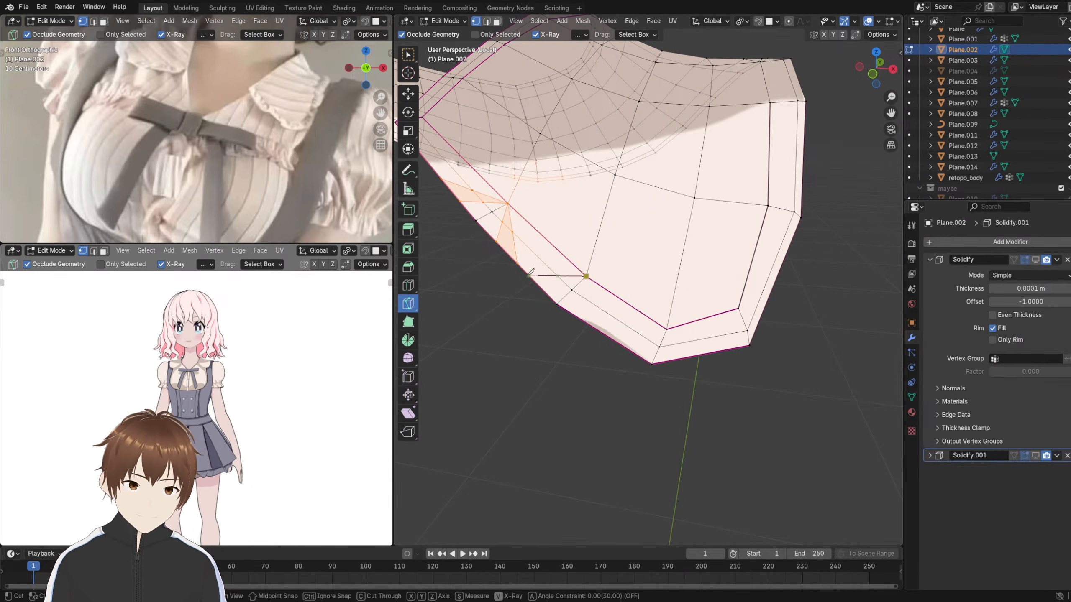
click(529, 273)
key(Return)
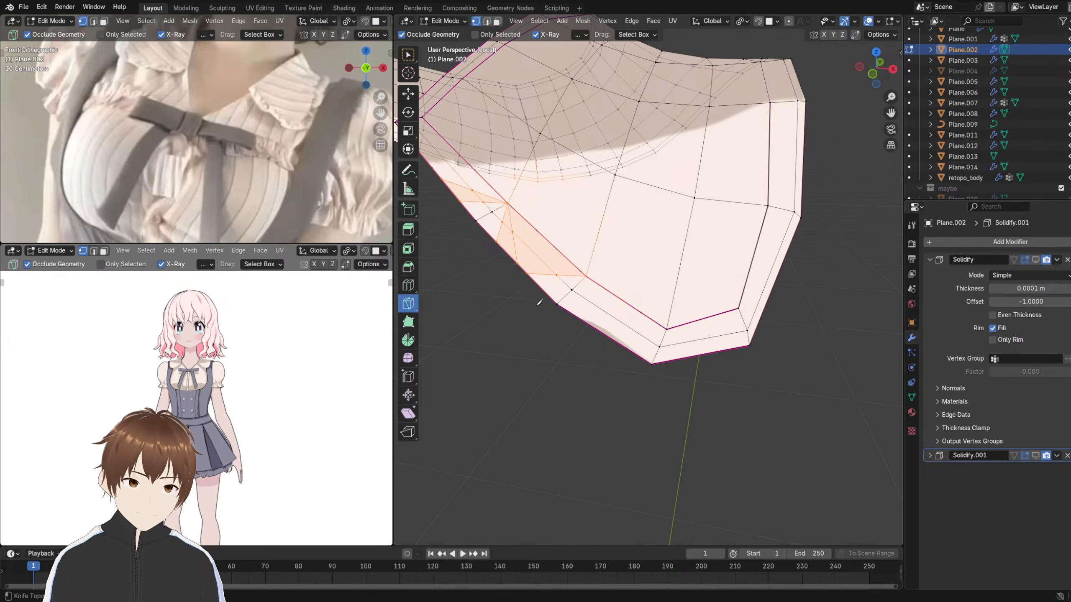
key(ctrl+z)
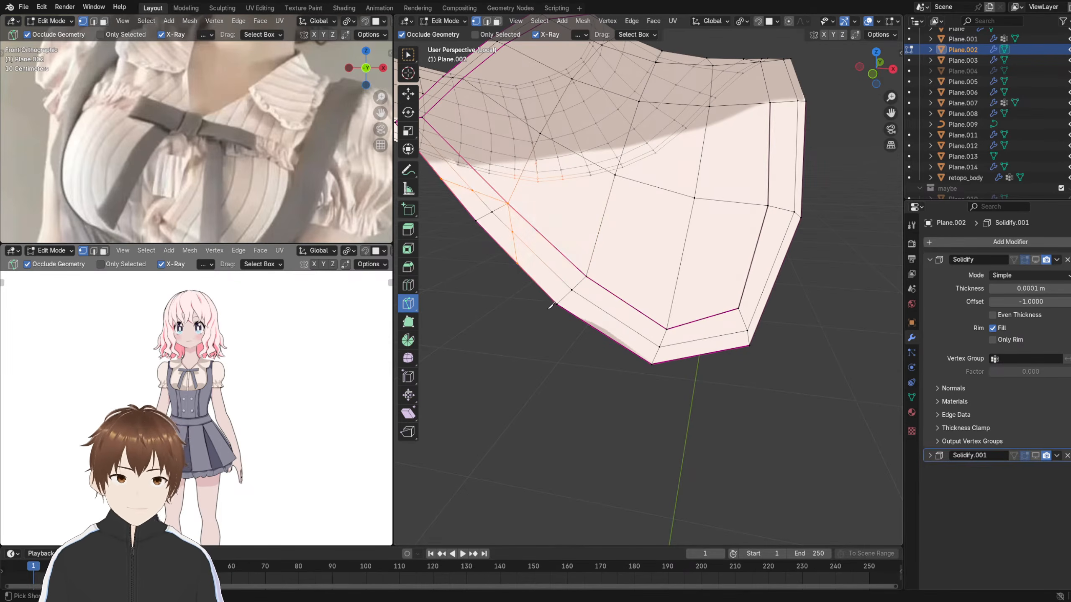
key(ctrl+z)
- Knife two diverging cuts from the flap's interior vertex nearest the front corner through the border band to the outer edge
shift+middle_drag(523, 243, 555, 275)
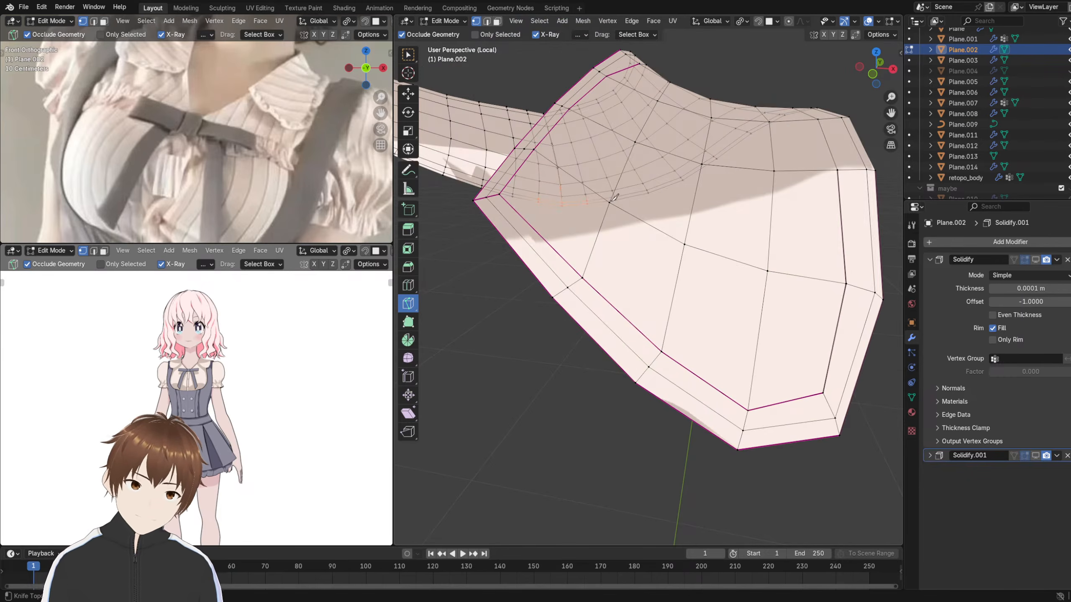
click(610, 201)
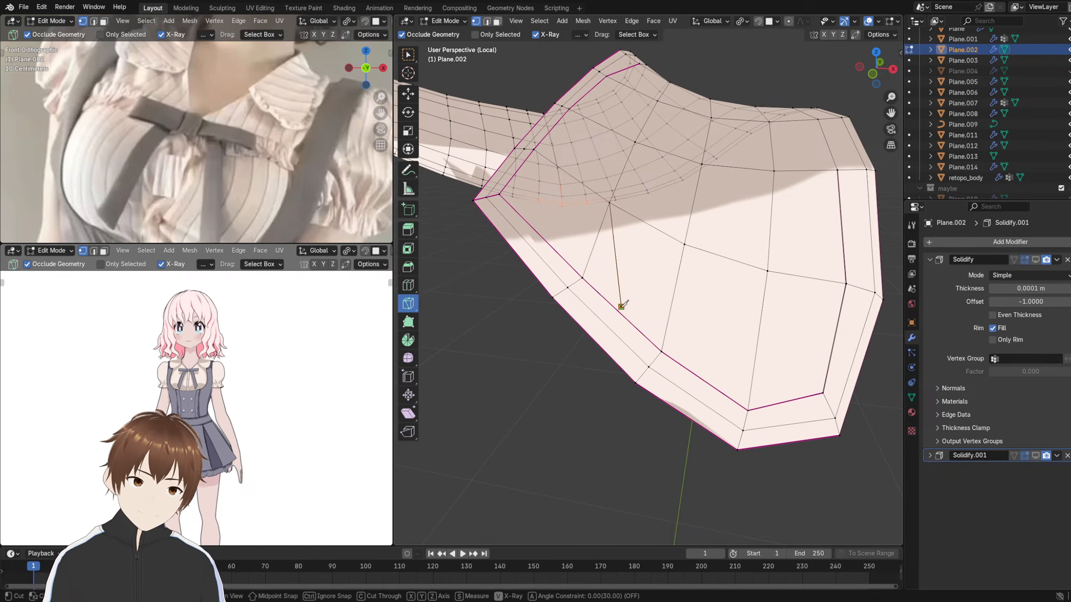
key(Escape)
click(610, 202)
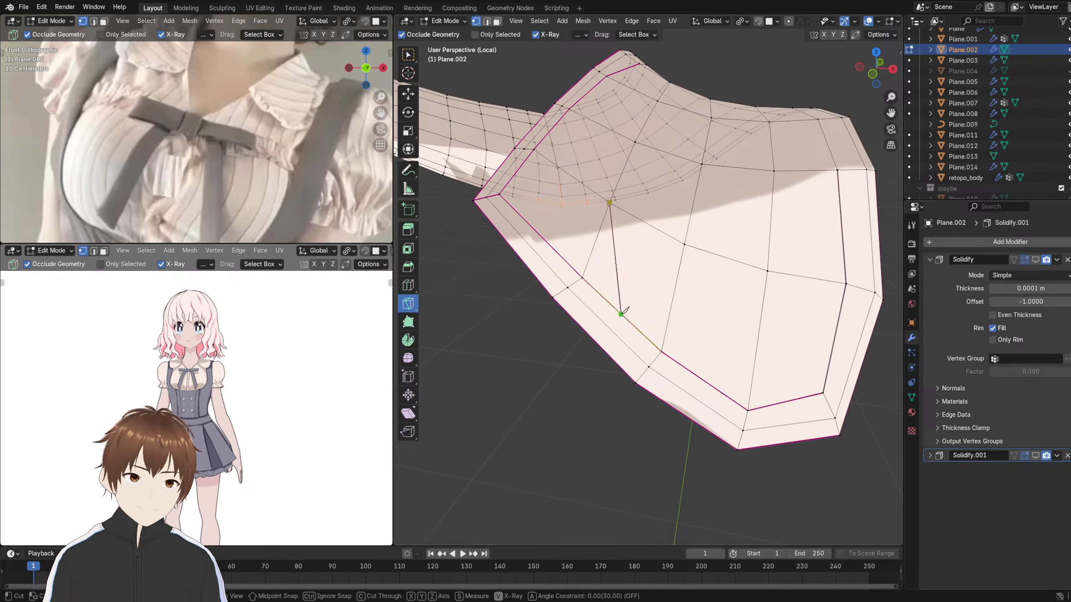
click(593, 338)
key(Return)
click(610, 202)
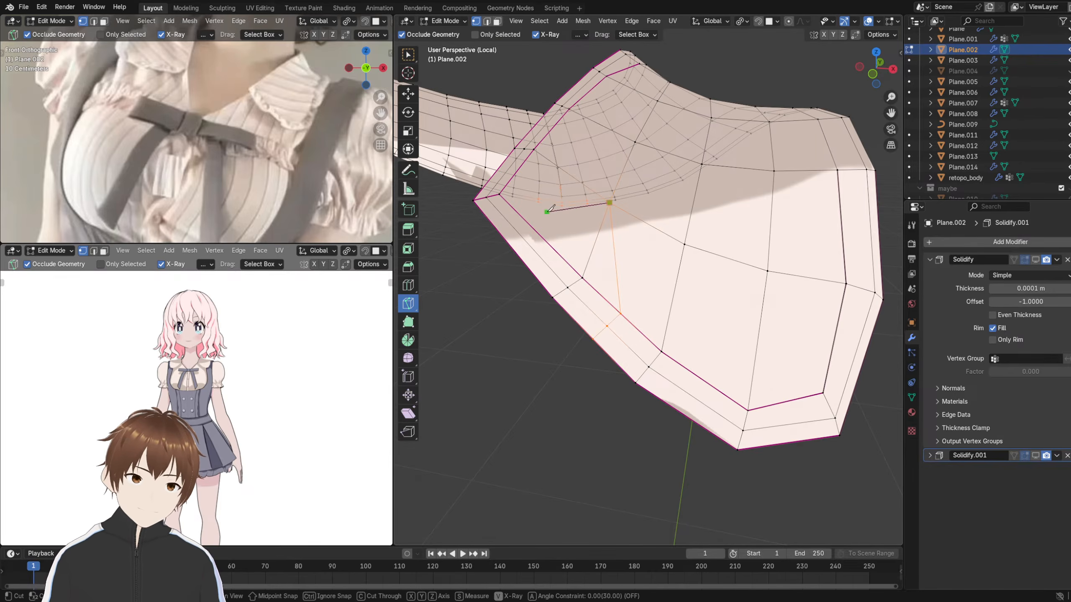
click(533, 228)
click(512, 248)
key(Return)
- Knife two cuts from the interior vertex near the flap's lower tip through the border, one on each side of the tip
shift+middle_drag(691, 287, 633, 273)
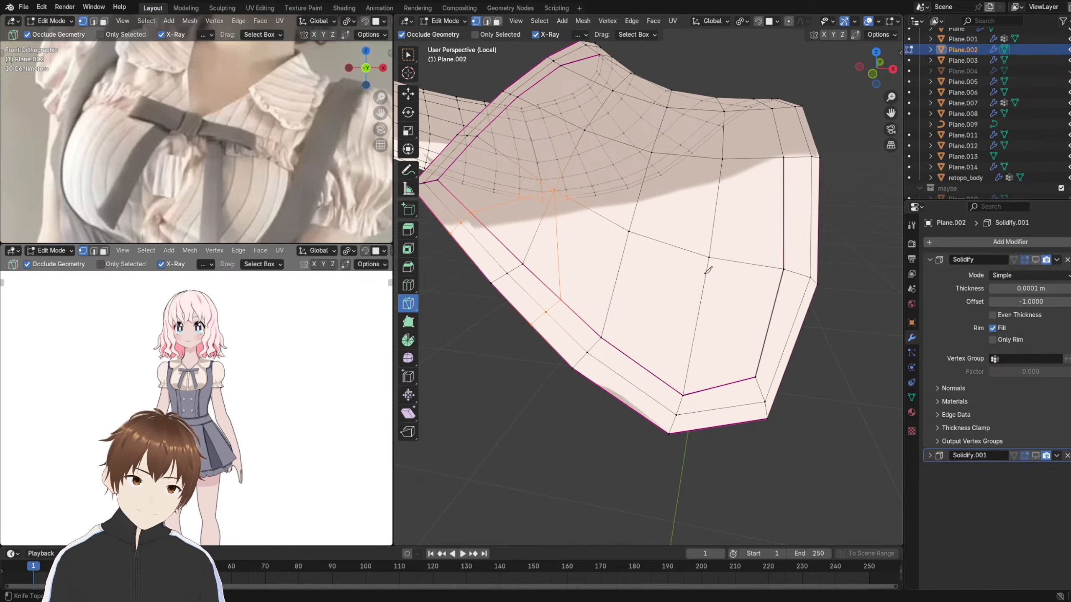
click(708, 258)
click(635, 362)
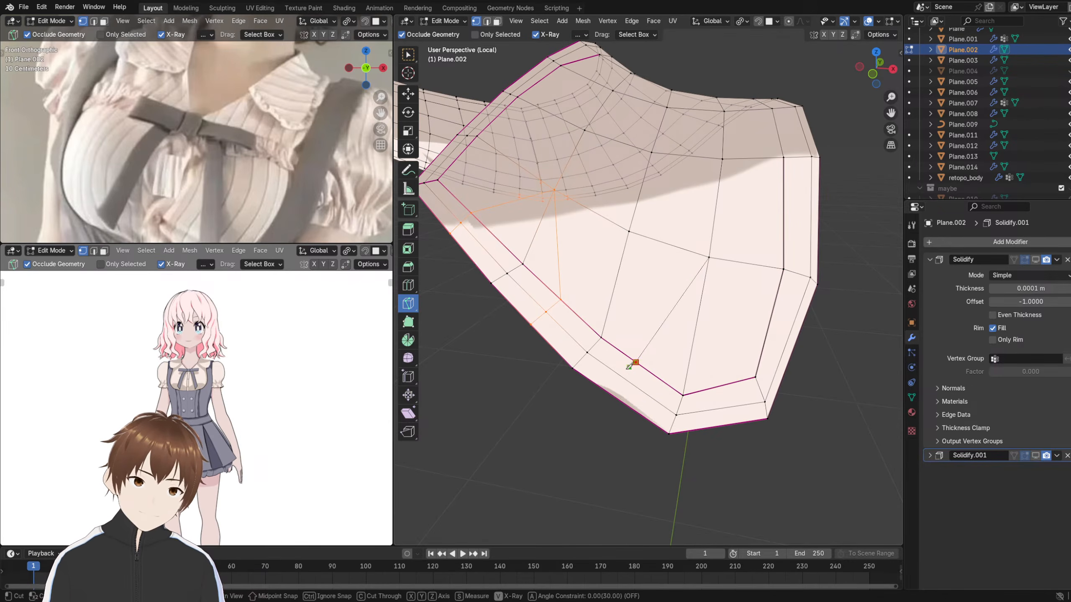
click(619, 399)
key(Return)
shift+middle_drag(723, 276, 681, 264)
click(666, 246)
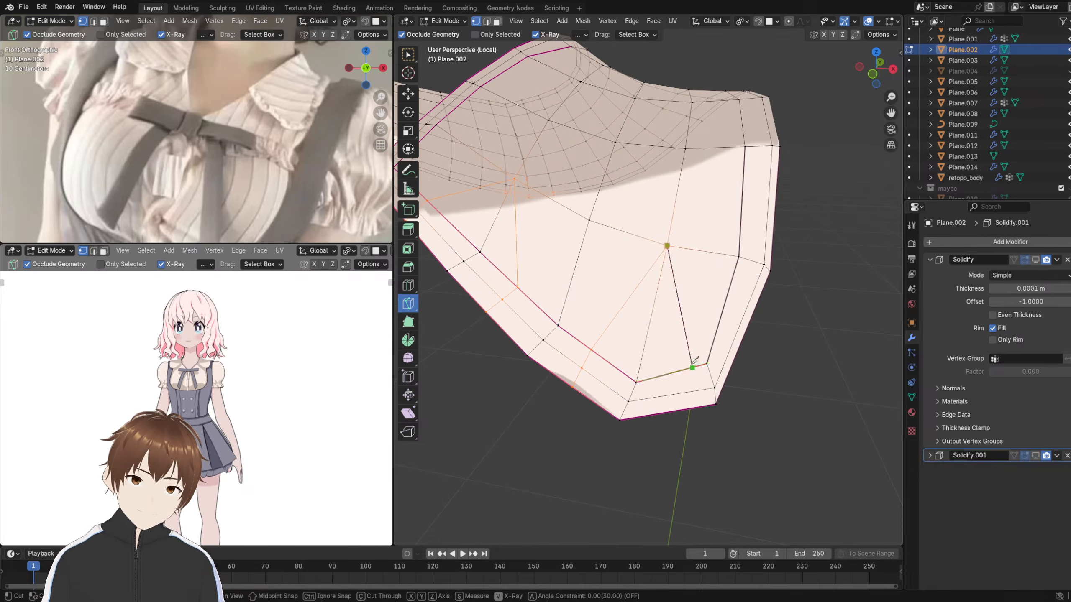
click(676, 371)
click(677, 411)
key(Return)
- Knife a third cut from that lower interior vertex through the border to the flap's outer side edge
shift+middle_drag(712, 323, 688, 332)
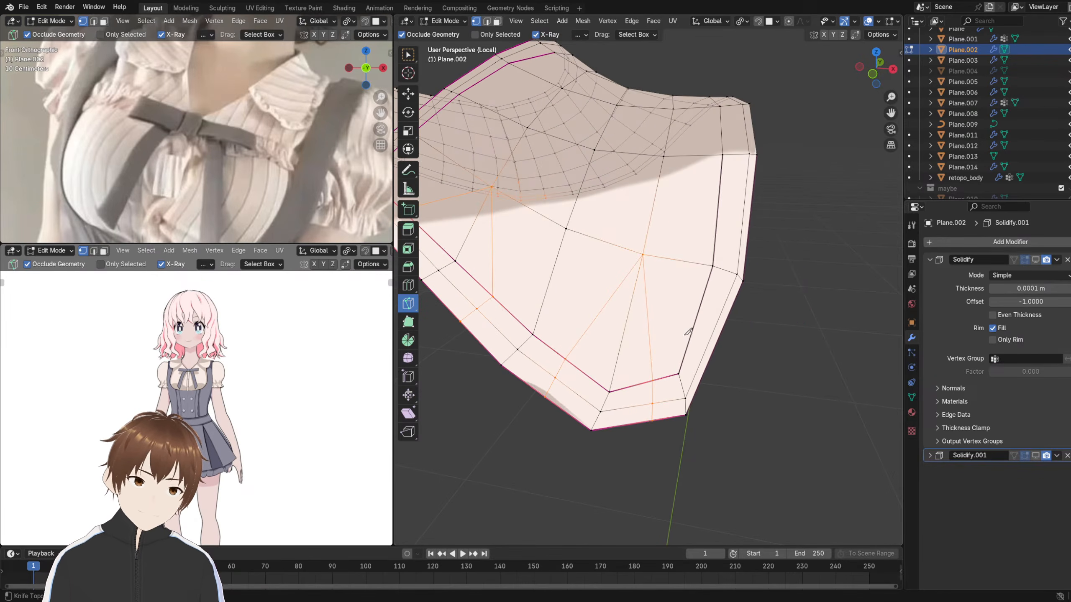
click(642, 255)
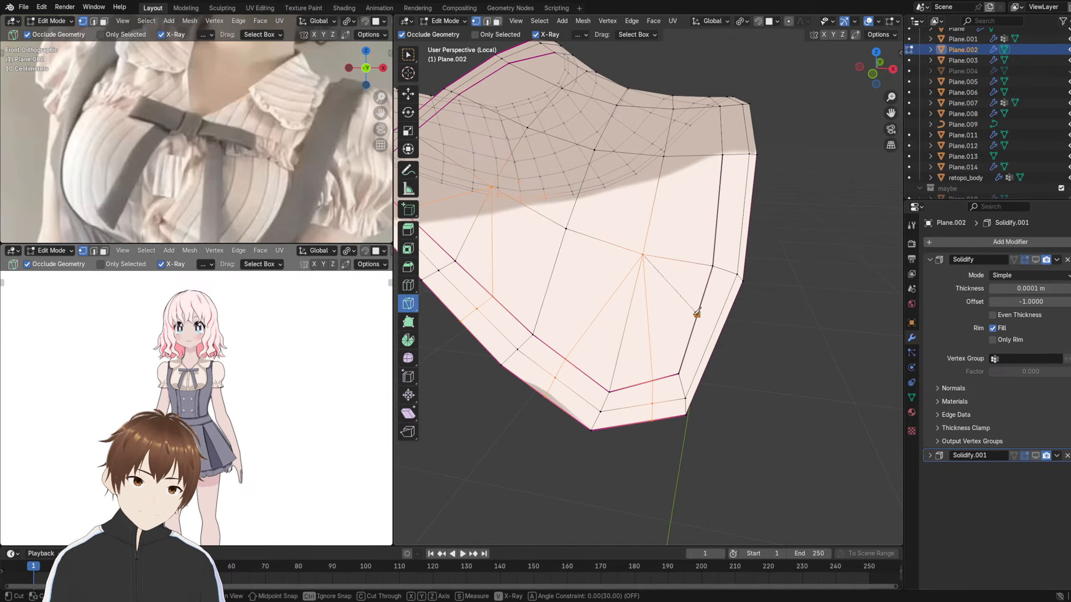
click(698, 315)
- Select the border vertices of the new cut nearest the front corner and move them inward to form a notch
middle_drag(716, 310, 679, 297)
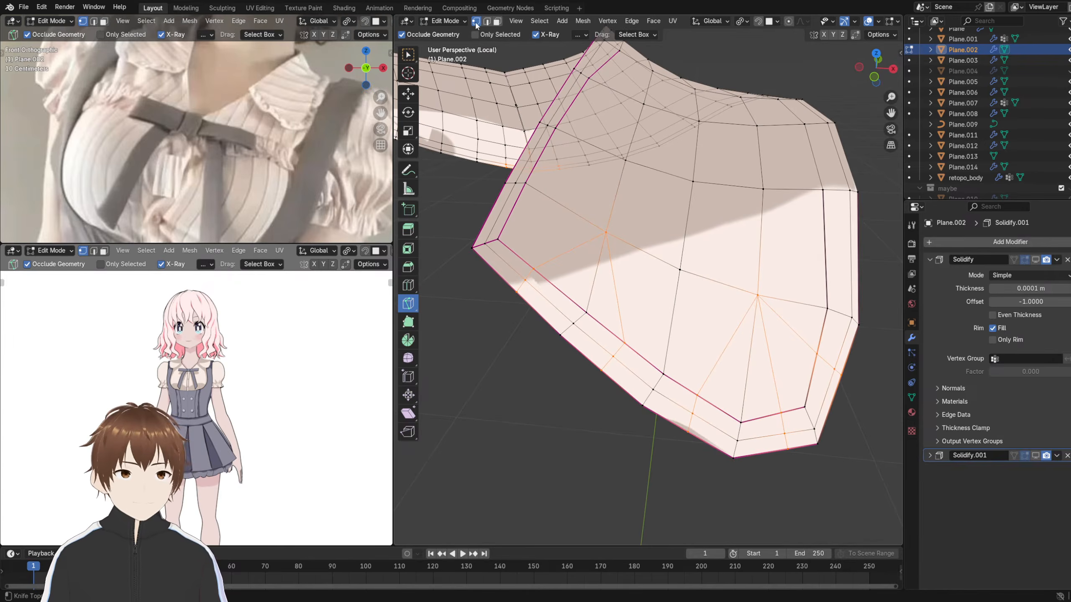
click(407, 54)
scroll(589, 253, up, 4)
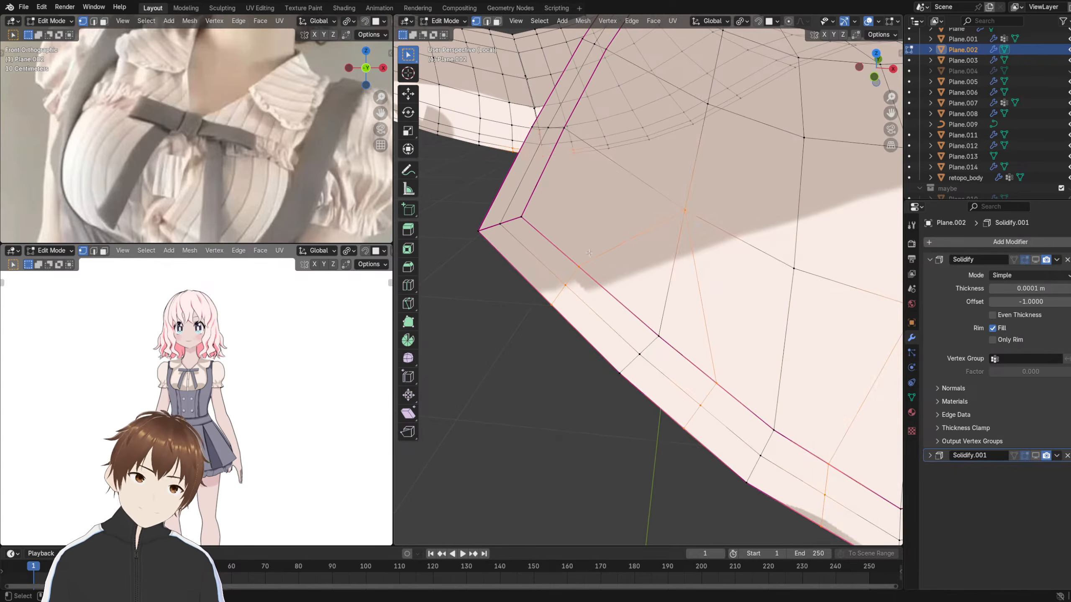
drag(589, 253, 543, 318)
middle_drag(567, 298, 555, 313)
key(g)
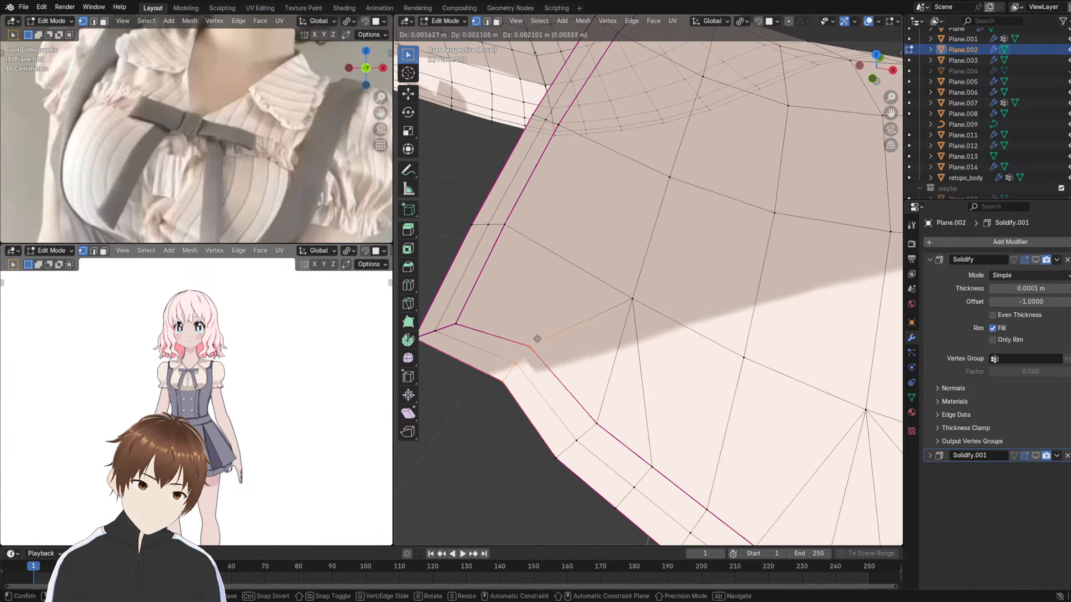
click(538, 333)
- Move the border vertices of the second new cut inward about 0.005 m to form another notch
shift+middle_drag(665, 459, 632, 285)
drag(634, 285, 565, 355)
key(g)
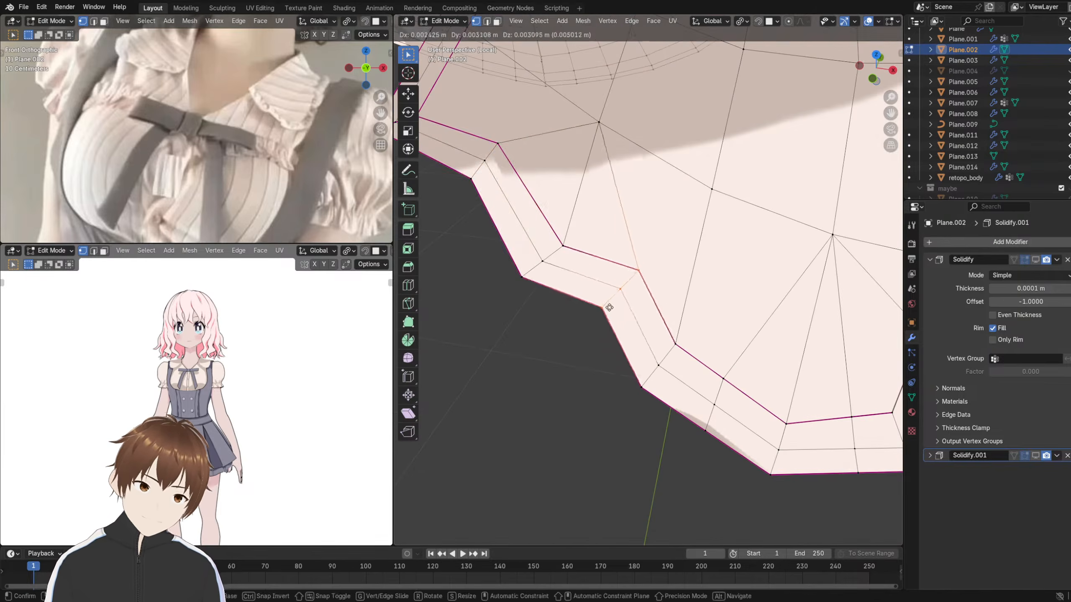
click(609, 307)
- Move the border vertices of the third new cut, just before the flap's lower tip, inward as a notch
middle_drag(610, 307, 567, 311)
drag(593, 303, 518, 394)
key(g)
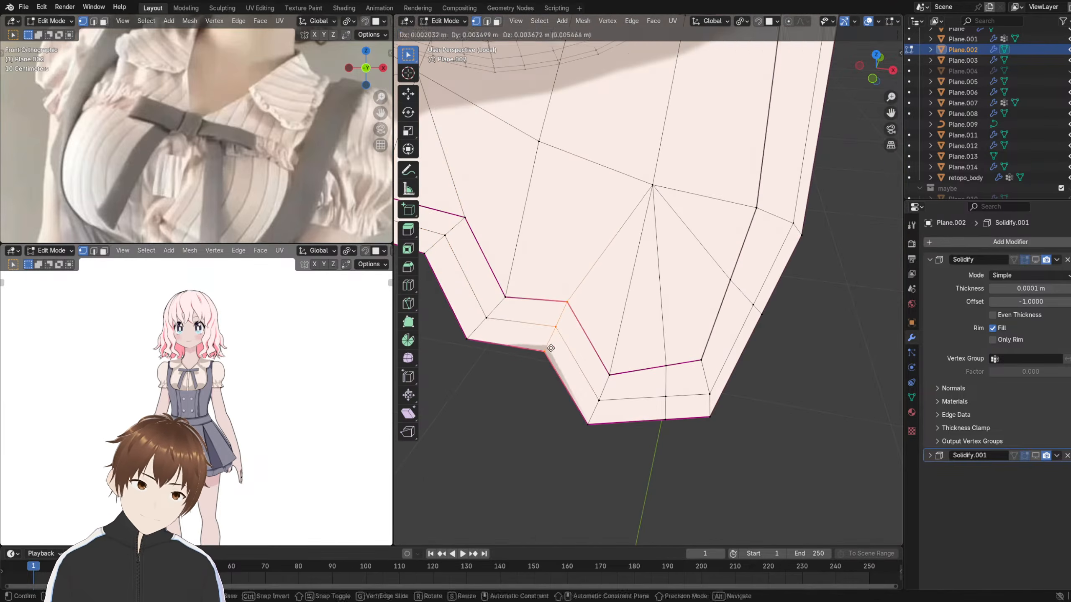
click(536, 364)
- Move the border vertices of the cut on the flap's short bottom edge inward about 0.005 m
middle_drag(537, 362, 523, 361)
drag(616, 339, 636, 431)
key(g)
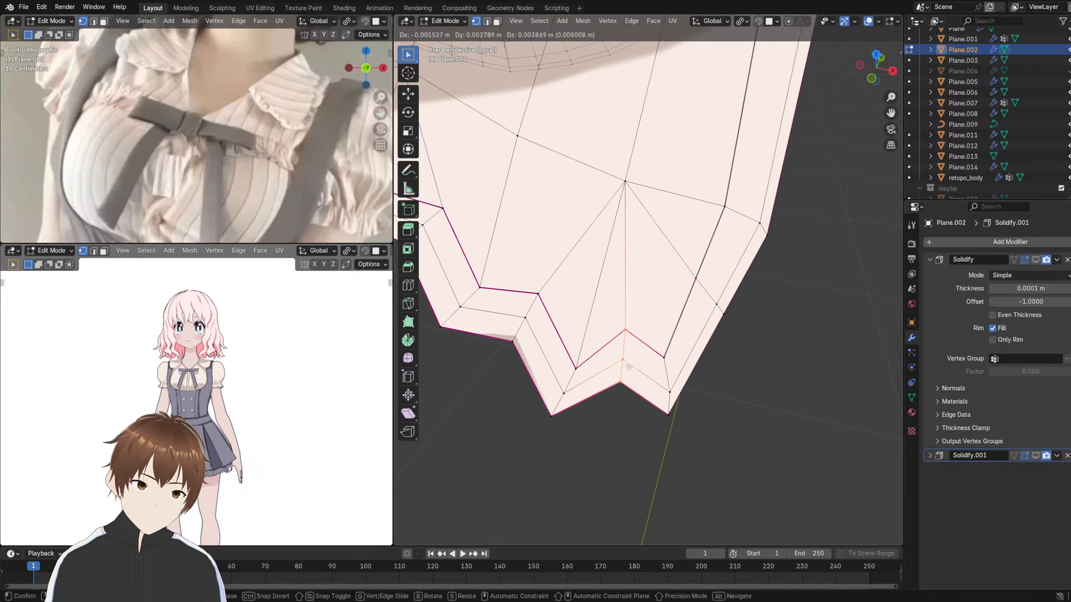
click(627, 371)
- Adjust the border vertices at the flap's outer bottom corner to sharpen that point
middle_drag(626, 371, 628, 365)
drag(608, 388, 611, 390)
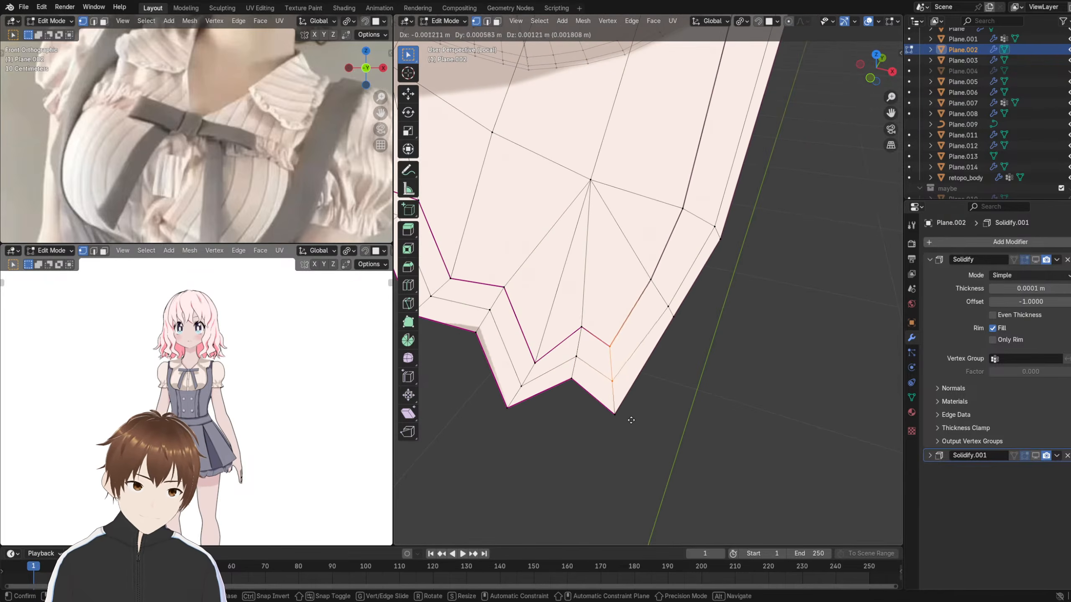
key(g)
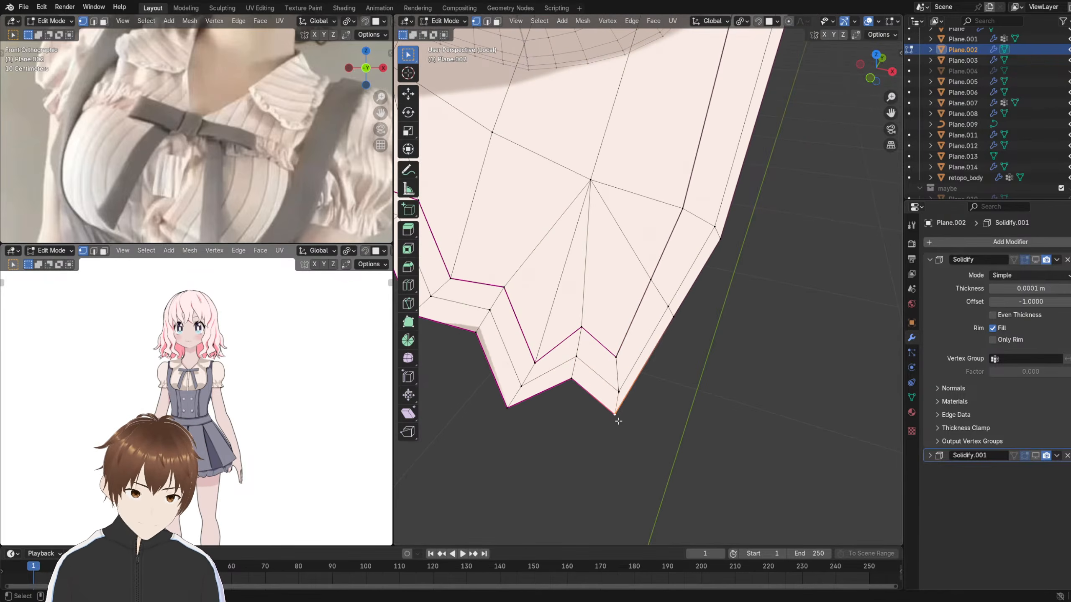
click(636, 426)
- Raise two inner border vertices of the outer bottom corner individually to even out its border band
middle_drag(636, 426, 645, 298)
key(KP_Decimal)
scroll(708, 306, down, 5)
click(645, 299)
scroll(644, 295, up, 2)
key(g)
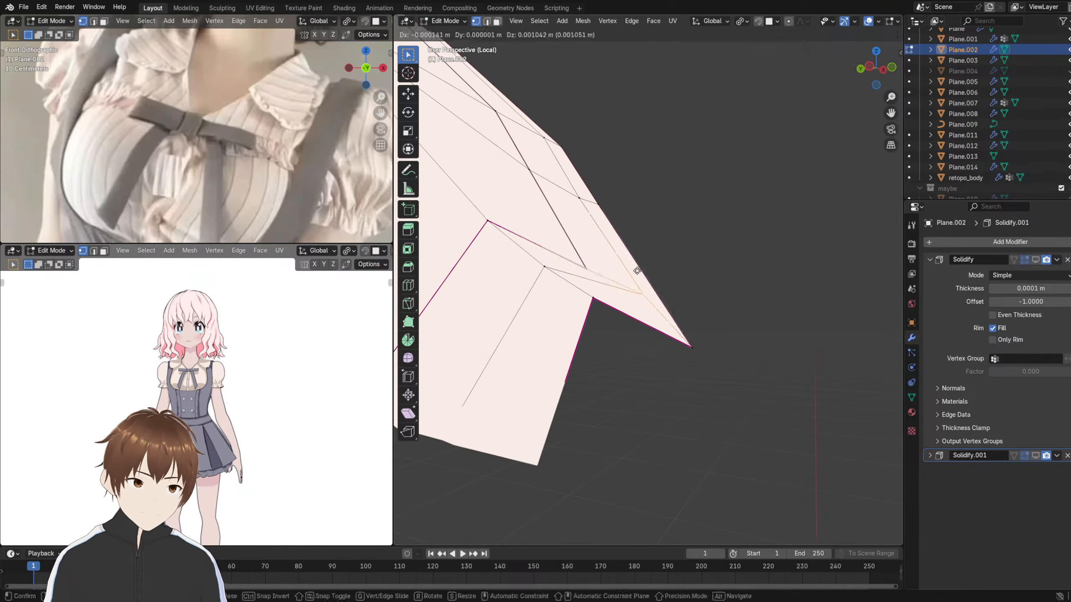
click(638, 270)
click(582, 262)
key(g)
click(579, 232)
- Select the border vertices at the flap's lower tip and shift them about 0.002 m
middle_drag(611, 245, 625, 297)
scroll(601, 278, down, 5)
scroll(603, 305, up, 4)
drag(597, 291, 635, 417)
shift+middle_drag(649, 359, 657, 356)
key(g)
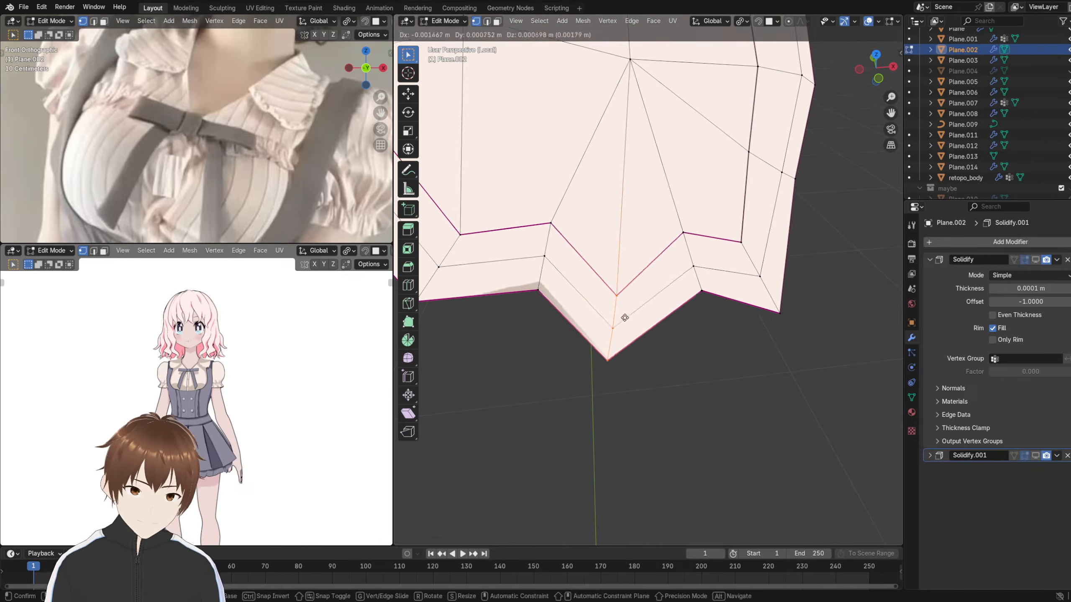
click(621, 312)
- Shift the border vertices of the zigzag point beside the lower tip toward the front corner
shift+middle_drag(615, 305, 752, 331)
drag(624, 249, 552, 347)
key(g)
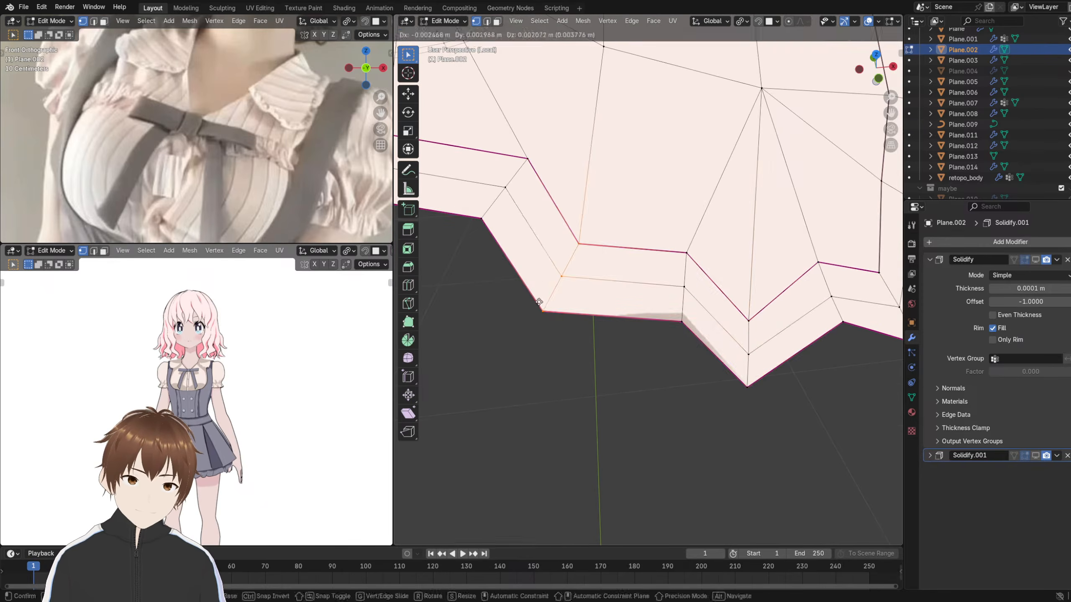
click(520, 318)
- Move the border vertices of the zigzag point nearest the front corner by X -0.003109, Y 0.00181, Z 0.001755 m
shift+middle_drag(506, 257, 638, 337)
drag(623, 248, 496, 351)
shift+middle_drag(499, 334, 609, 356)
key(g)
click(567, 324)
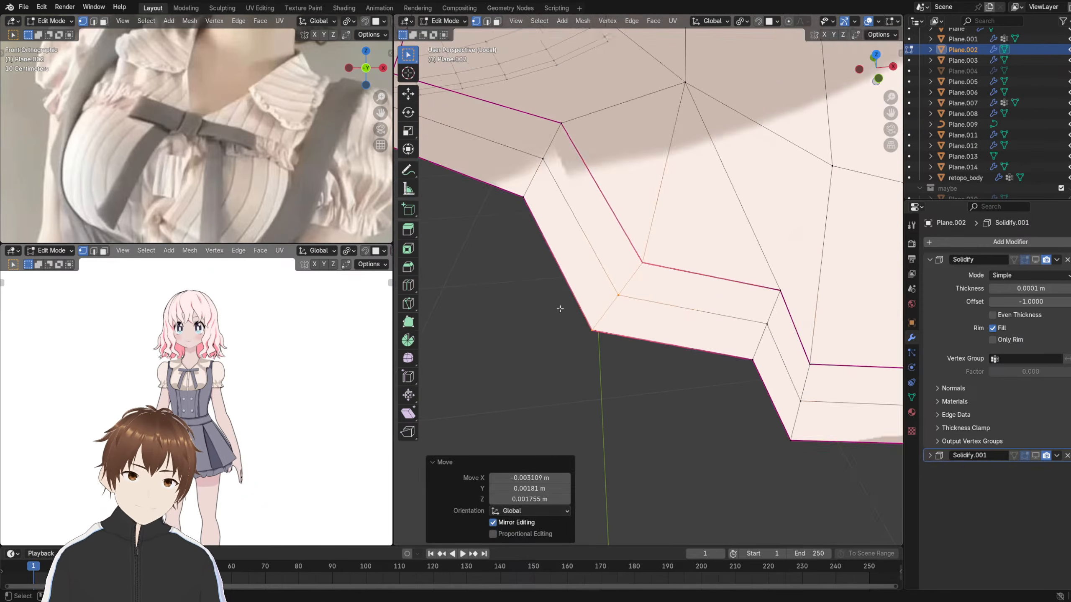
- Select the border vertices of the zigzag notch nearest the front corner and nudge them slightly
scroll(566, 285, down, 5)
shift+middle_drag(566, 281, 592, 298)
scroll(585, 302, up, 3)
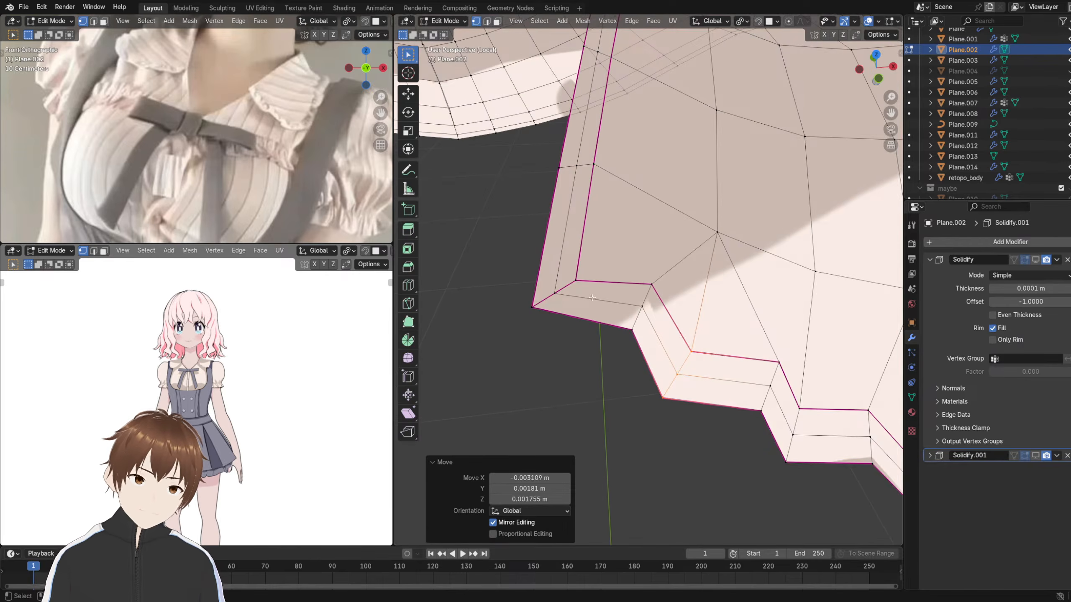
drag(612, 345, 609, 347)
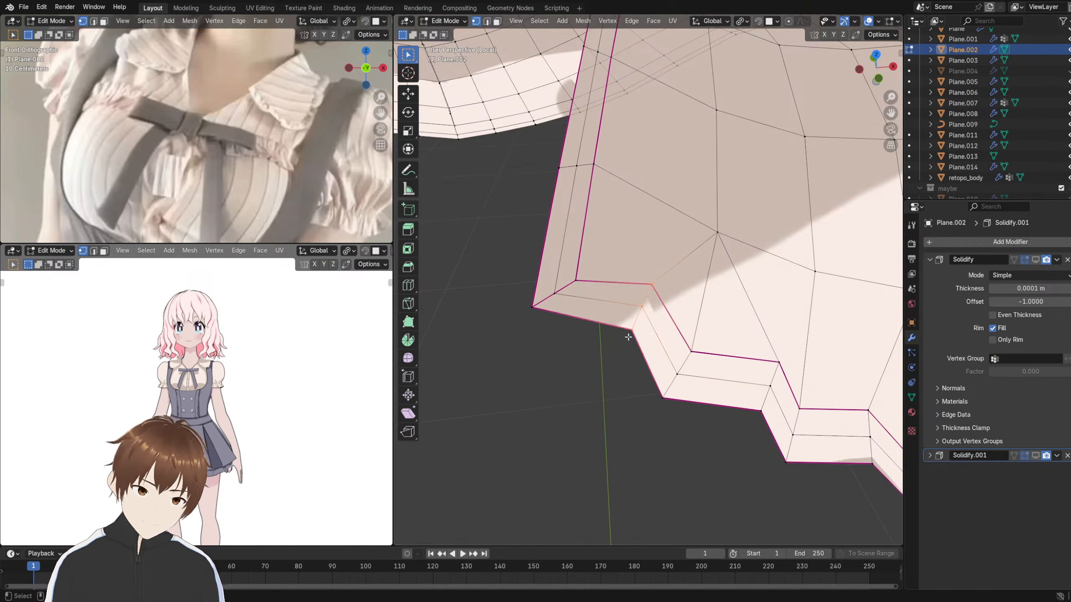
key(g)
click(615, 344)
- Move the border vertices of the next notch along the lower edge by X -0.003104, Y -0.000429, Z 0.000128 m
scroll(666, 351, down, 5)
middle_drag(670, 351, 661, 308)
drag(655, 354, 655, 354)
scroll(649, 346, up, 4)
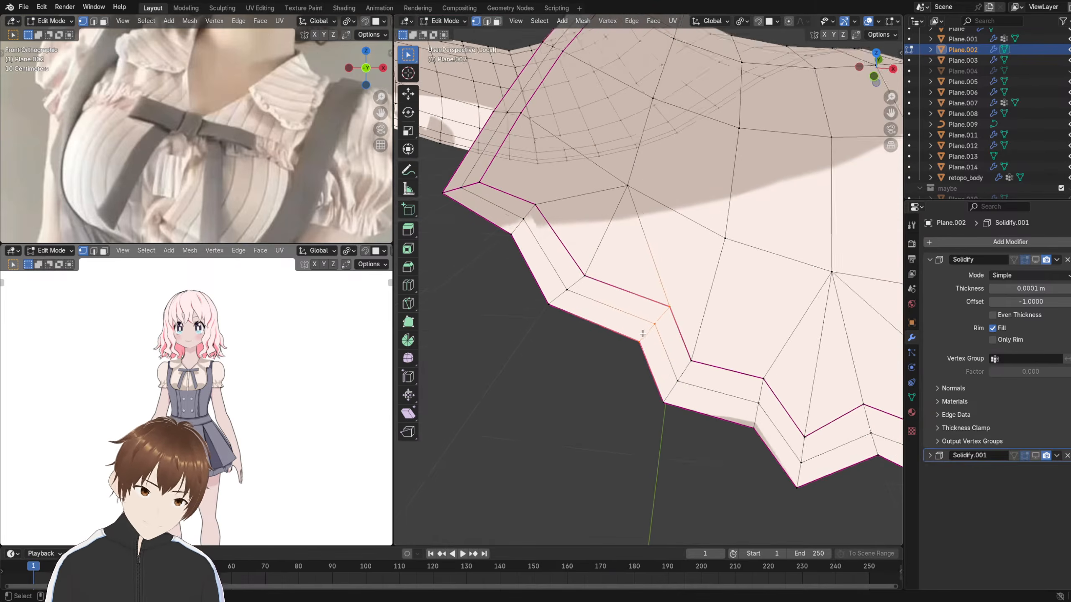
key(g)
click(622, 326)
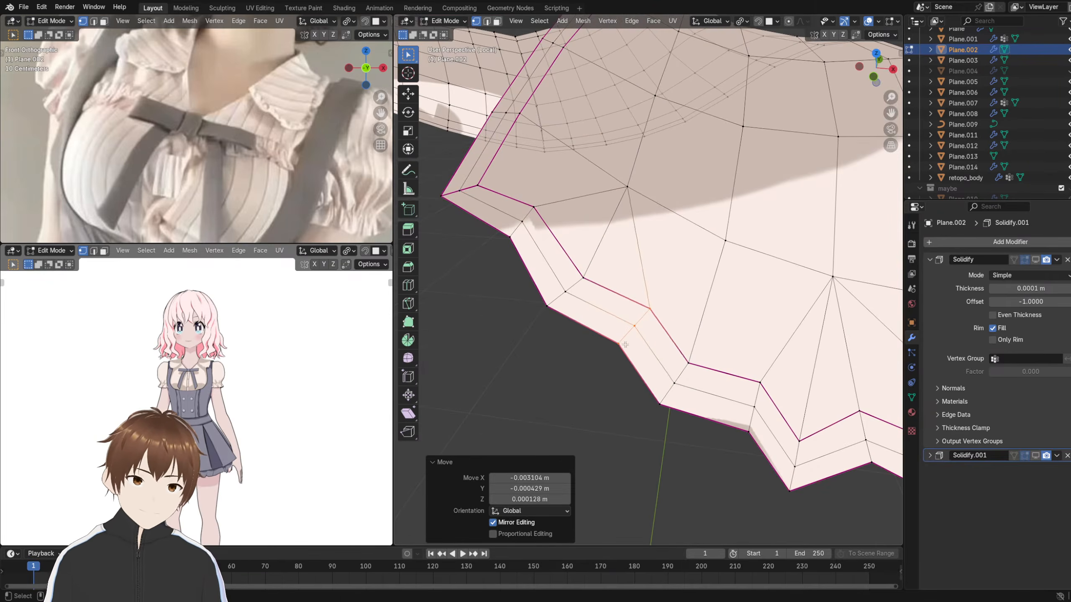
- Nudge the border vertices of the two notches on either side of the flap's lower tip
shift+middle_drag(622, 326, 620, 292)
drag(729, 326, 692, 393)
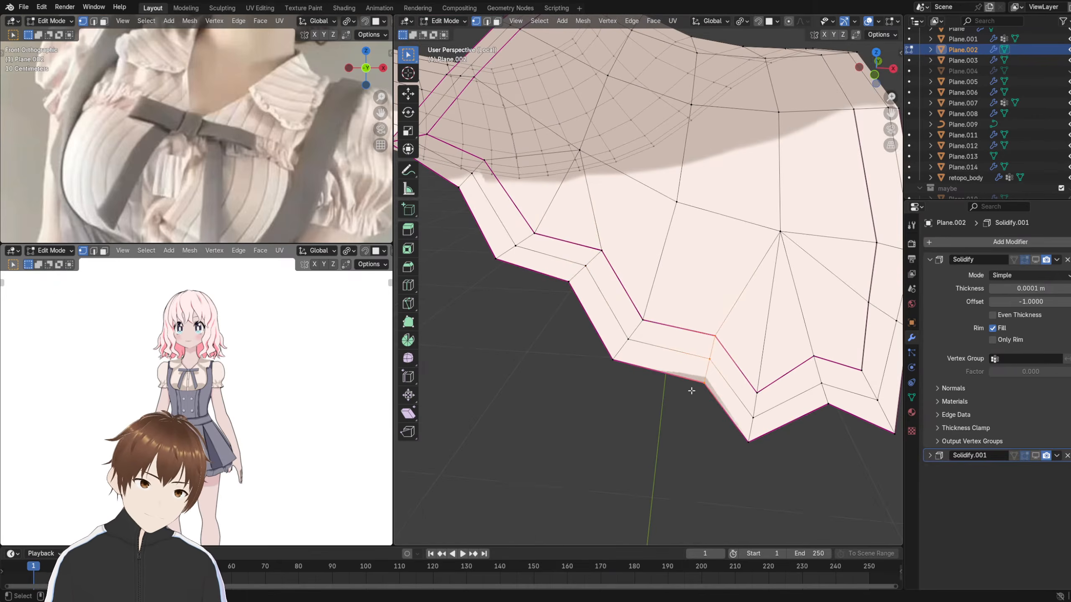
key(g)
middle_drag(692, 391, 571, 336)
click(692, 392)
drag(693, 306, 669, 380)
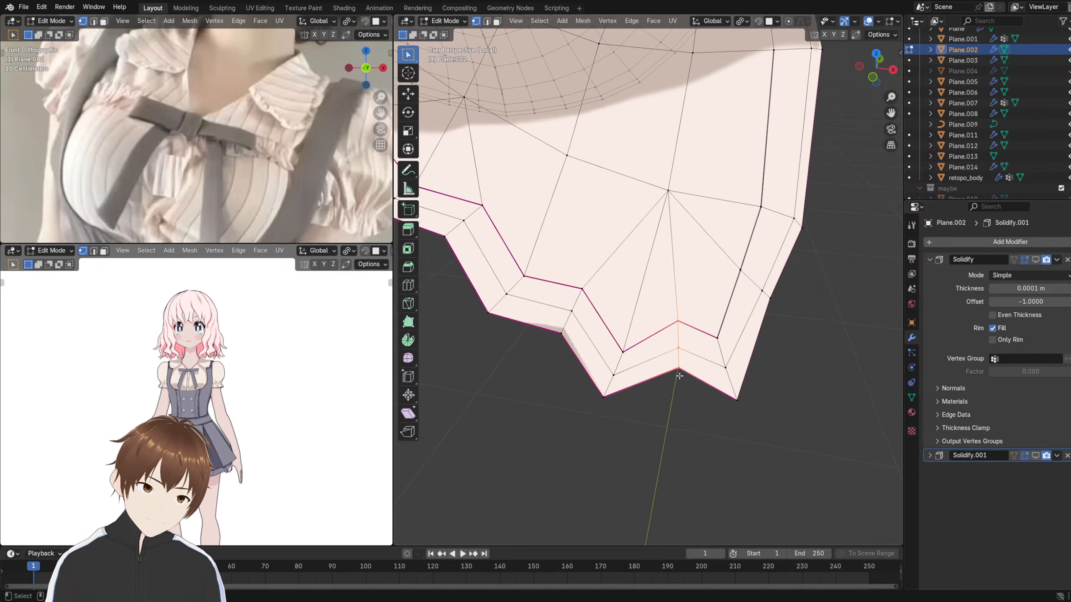
key(g)
click(670, 379)
- Move the lower tip's border vertices by X -0.000383, Y 0.000796, Z 0.001337 m and readjust the notch on its front side
drag(644, 317, 592, 411)
key(g)
click(604, 379)
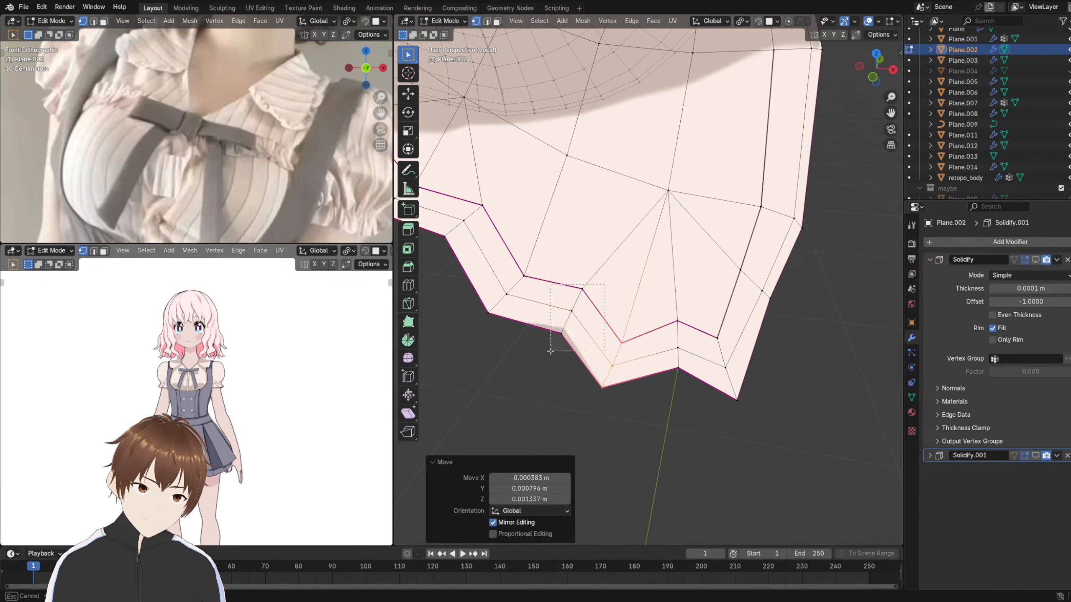
drag(550, 350, 549, 352)
key(g)
click(547, 341)
- Move the border vertices of the zigzag point beside the lower tip by X -0.002119, Y 0.000793, Z 0.001874 m
shift+middle_drag(547, 338, 666, 386)
drag(661, 312, 594, 369)
key(g)
click(587, 356)
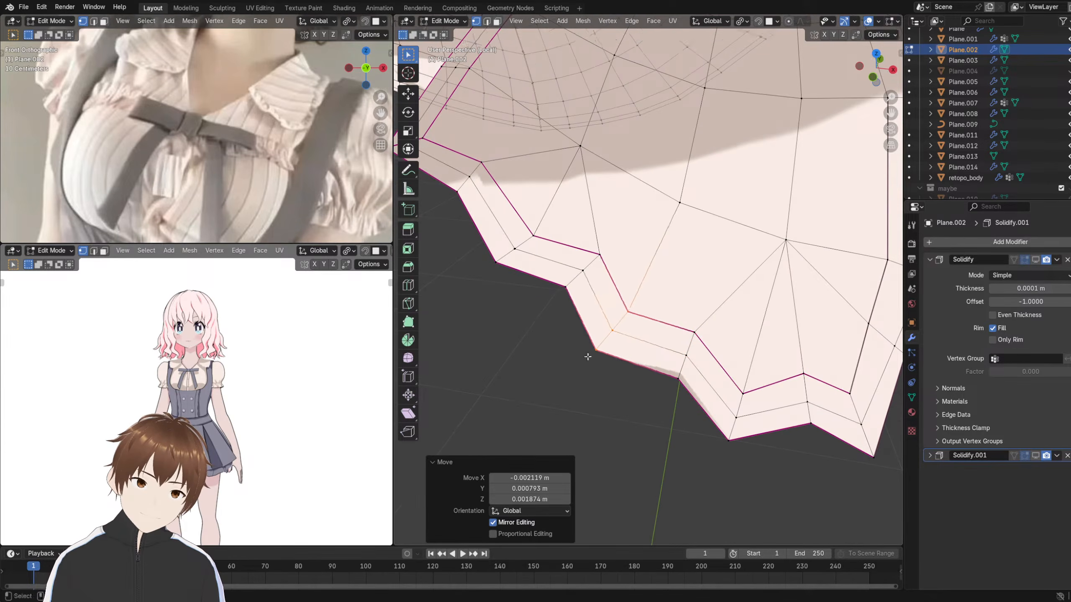
- Fine-tune the same zigzag point's border vertices by X 0.001491, Y -0.000222, Z -0.000222 m
middle_drag(588, 357, 641, 356)
key(g)
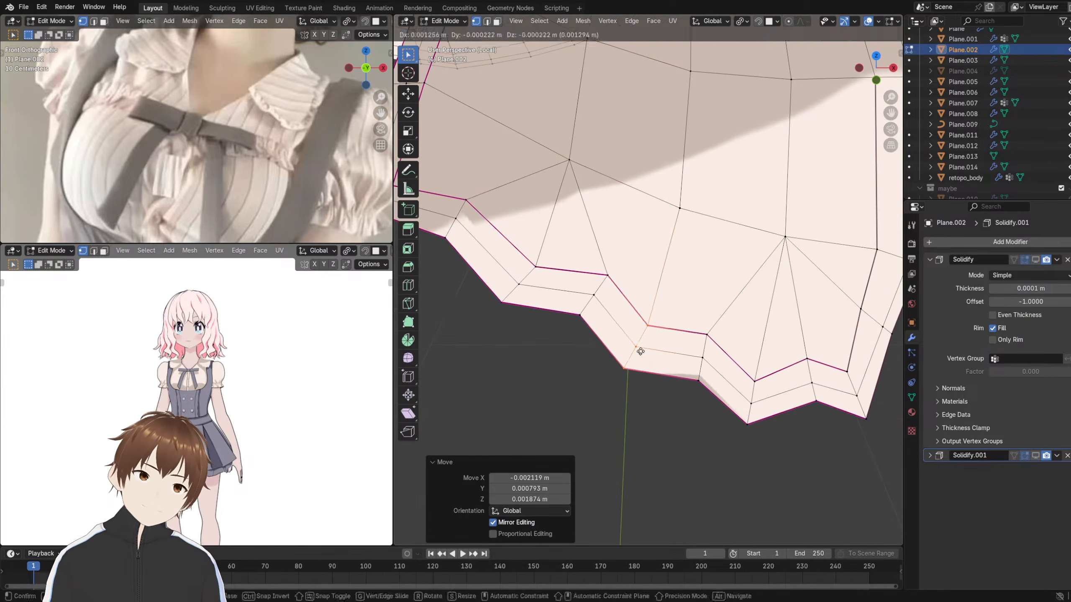
click(641, 352)
shift+middle_drag(639, 352, 679, 335)
- Select and delete all faces of the collar half that has no zigzag ruffle
scroll(671, 325, down, 5)
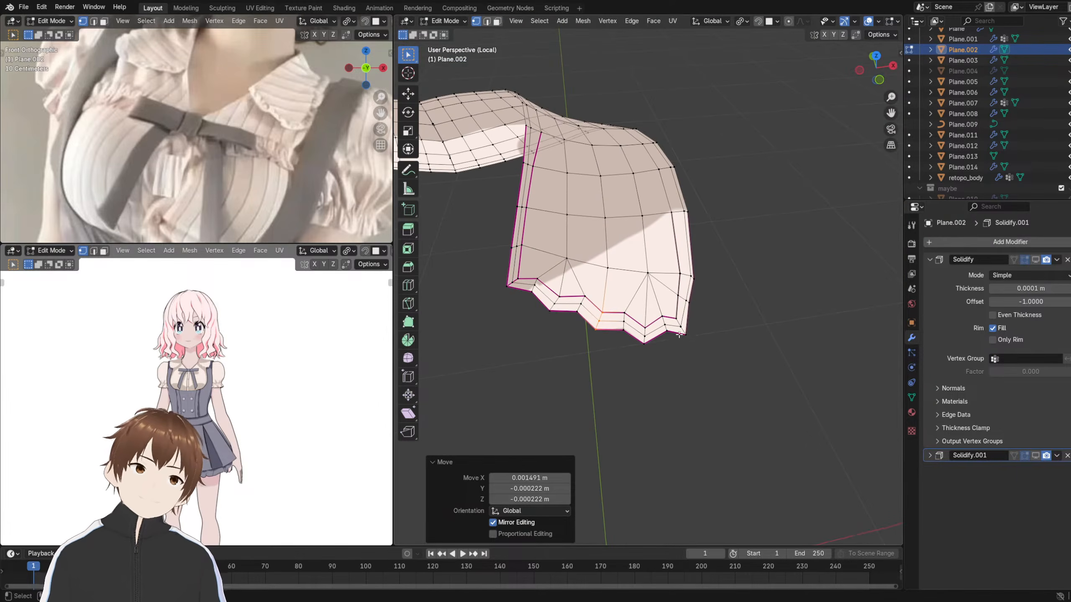
scroll(283, 354, up, 6)
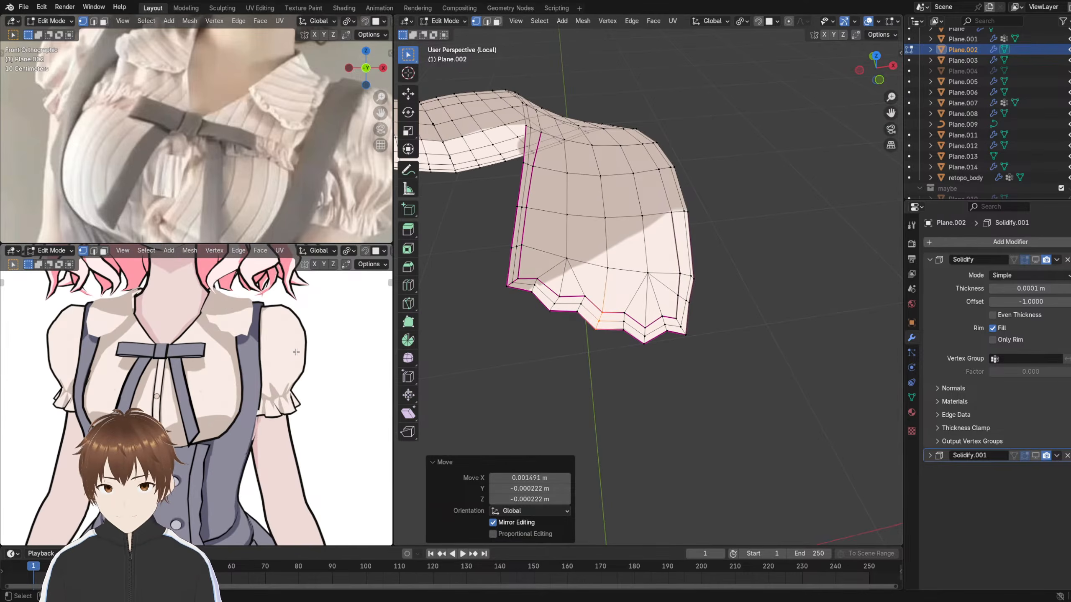
scroll(585, 194, down, 4)
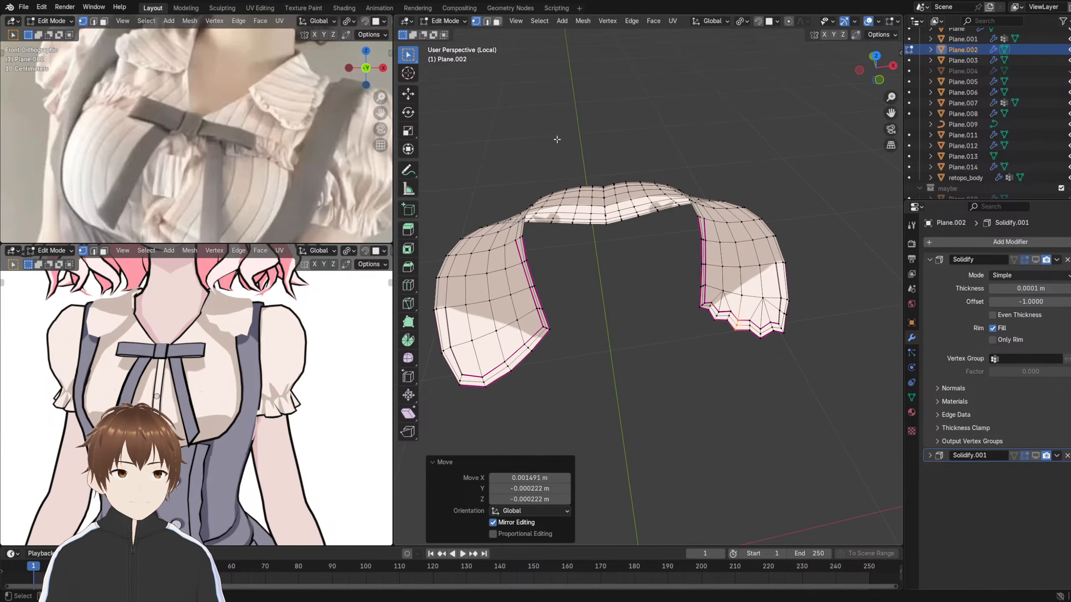
click(448, 23)
middle_drag(503, 139, 554, 174)
scroll(555, 174, down, 2)
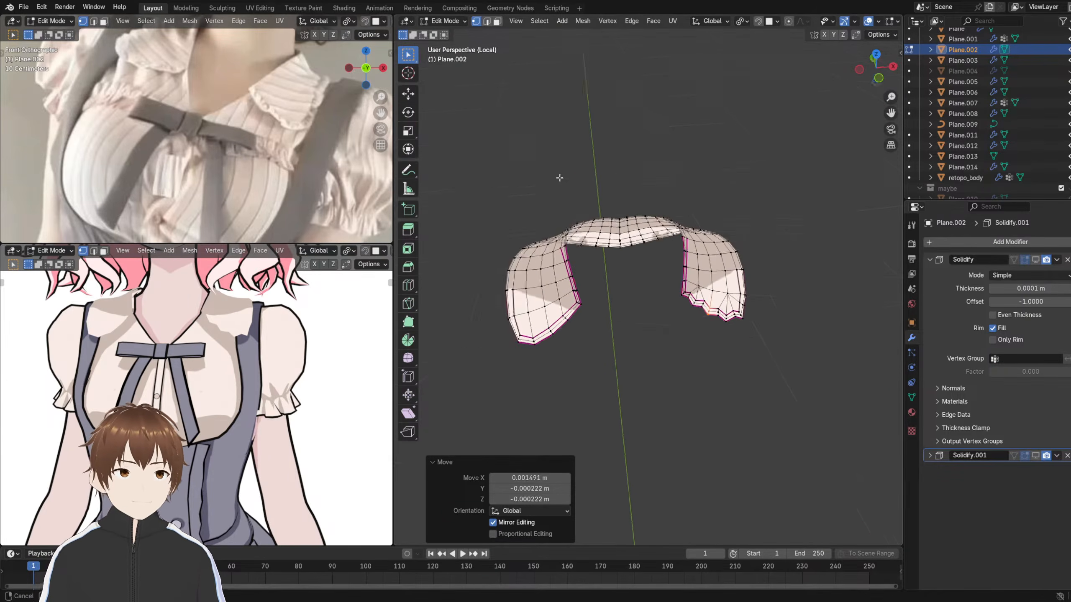
drag(454, 145, 641, 378)
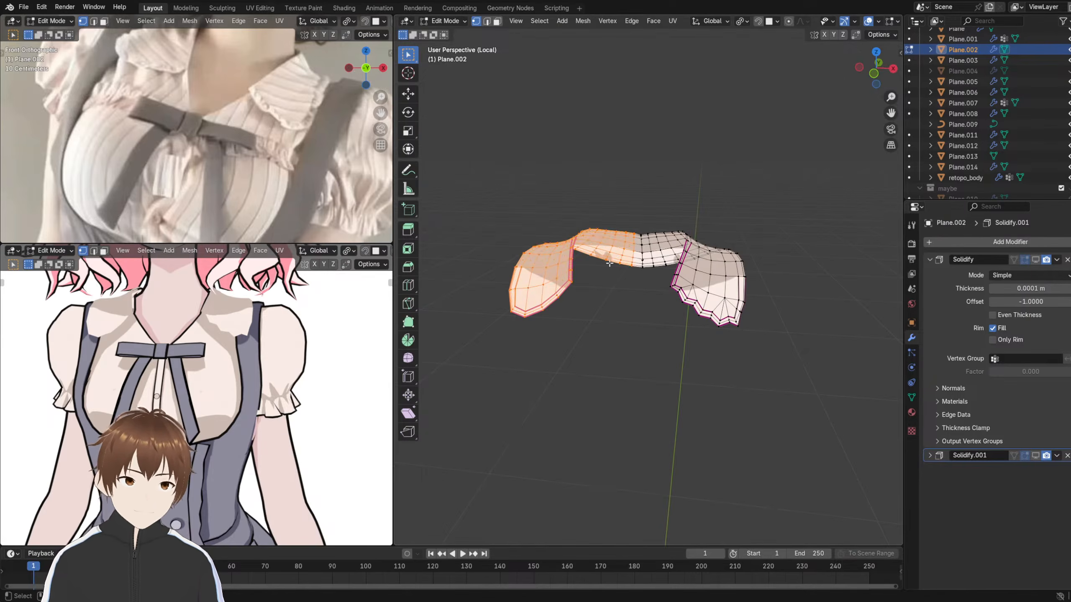
click(498, 21)
scroll(561, 192, up, 1)
drag(473, 144, 672, 370)
key(h)
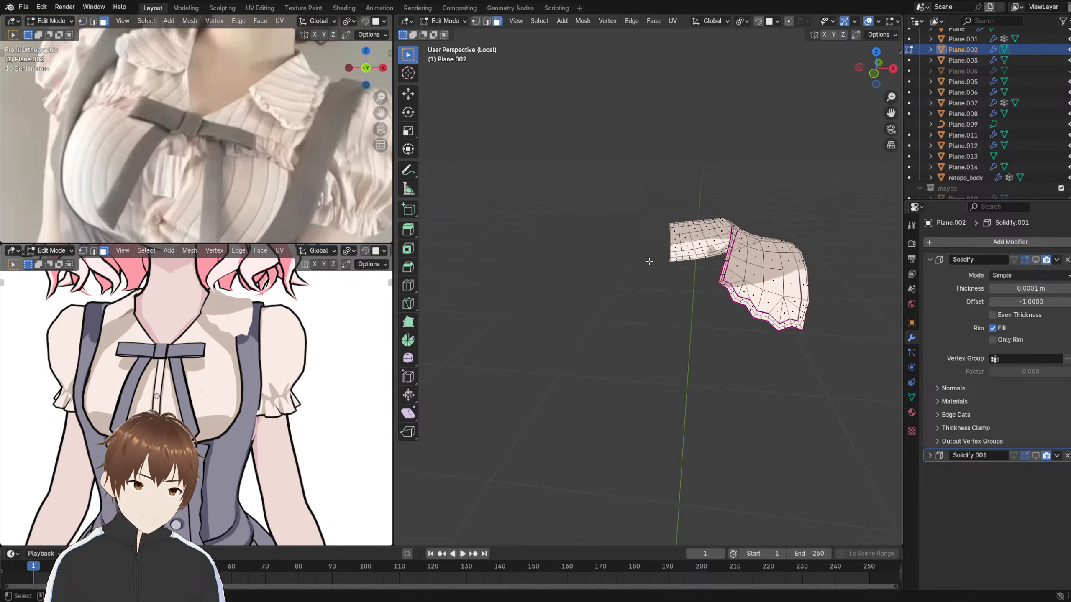
- Add a Mirror modifier on the X axis to the collar and place it above the Solidify modifiers
middle_drag(647, 261, 660, 224)
click(963, 243)
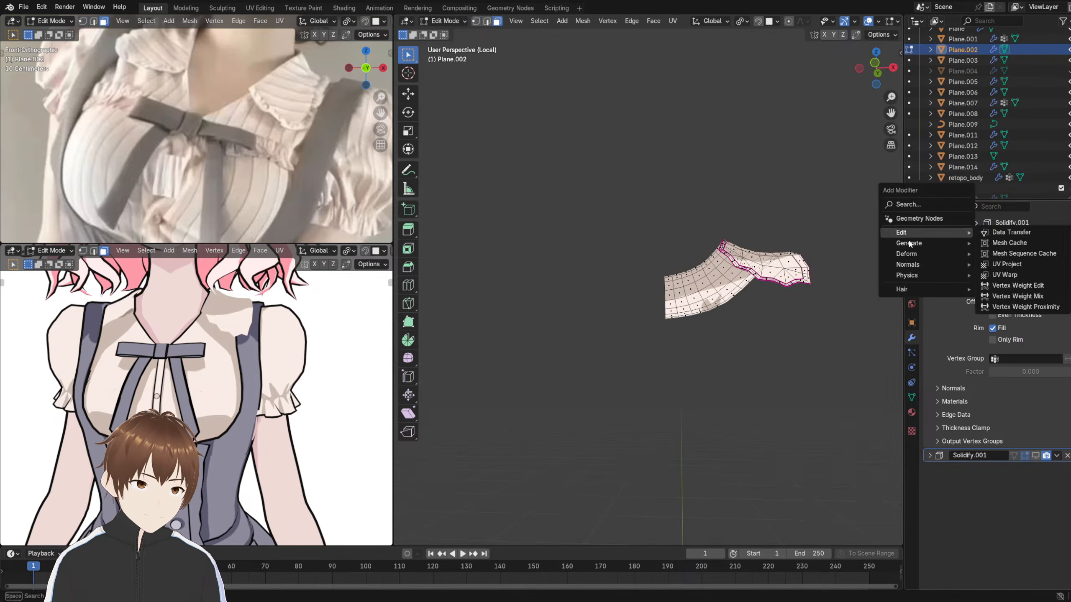
mouse_move(948, 243)
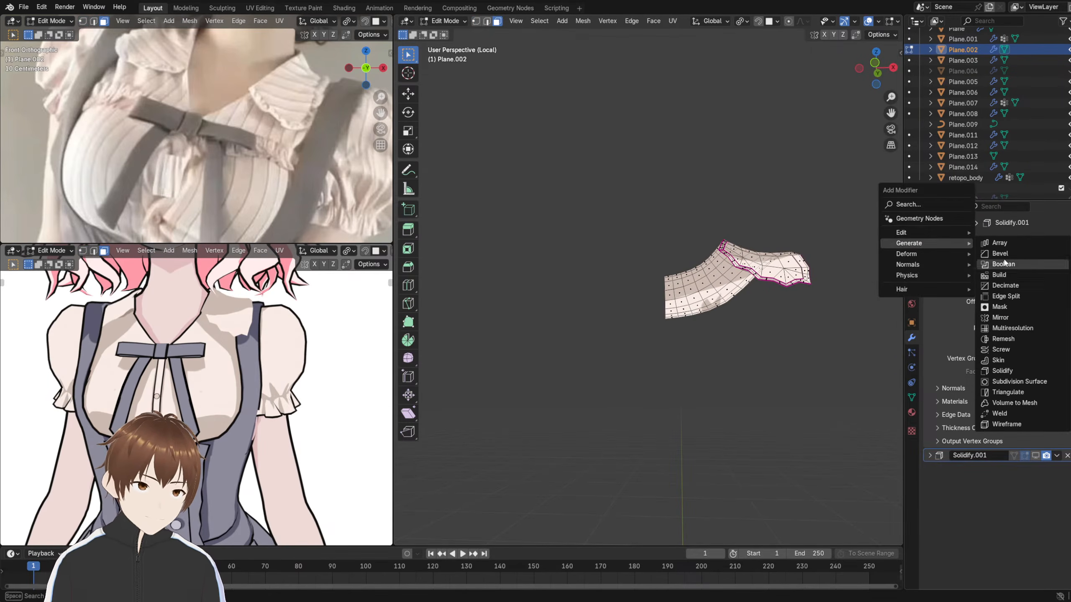
click(1007, 317)
drag(1069, 469, 1070, 258)
mouse_move(695, 285)
middle_down()
mouse_move(690, 324)
mouse_move(679, 279)
mouse_move(677, 291)
middle_up()
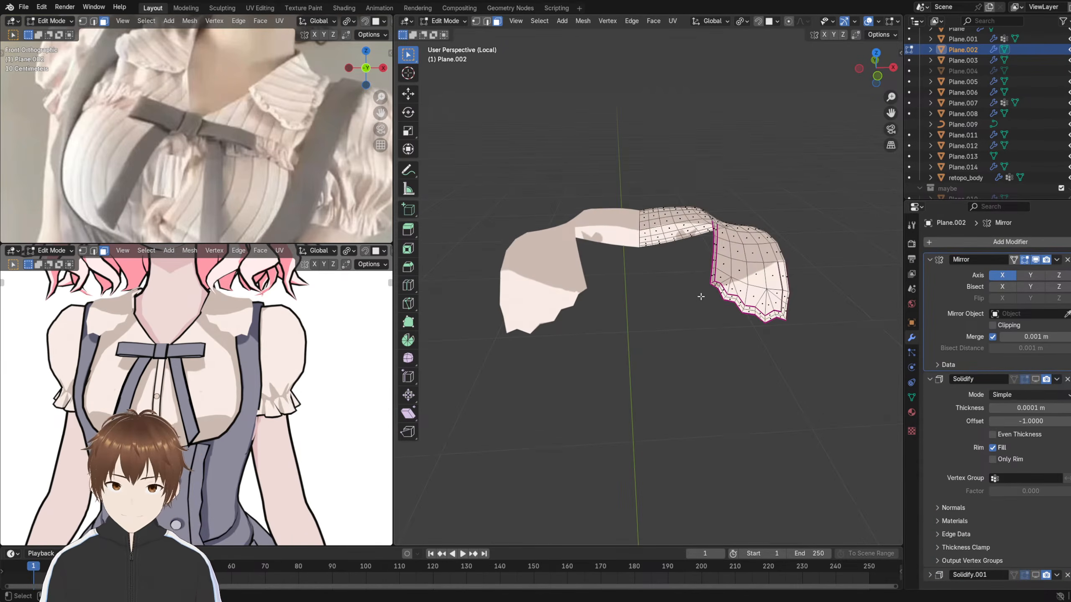
- Knife-cut from the inner border vertex of the zigzag point nearest the front corner to the outer edge on both sides
scroll(700, 297, up, 8)
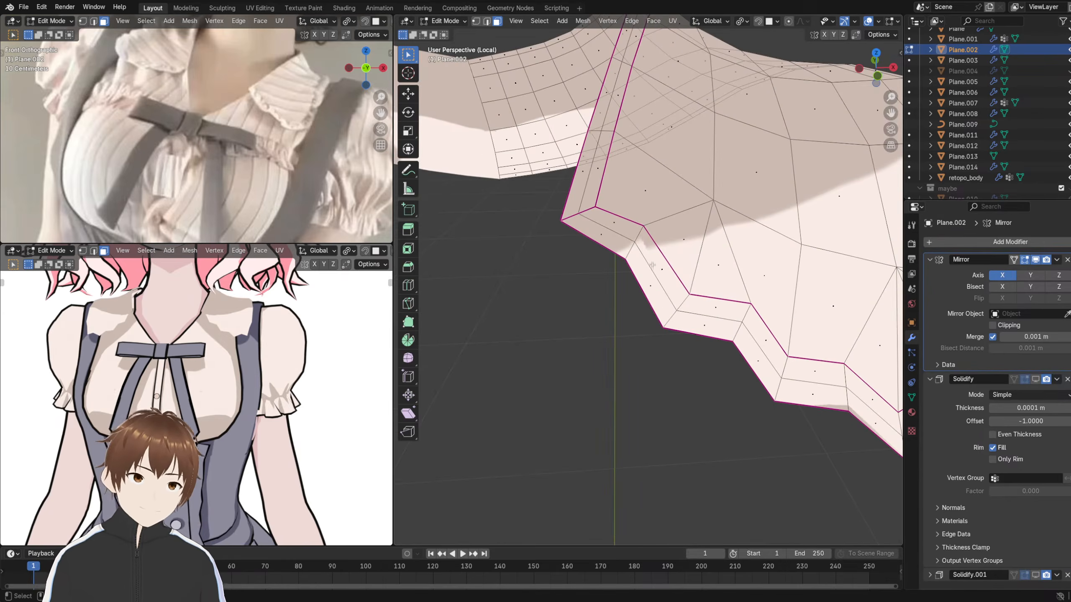
click(408, 300)
scroll(636, 265, up, 2)
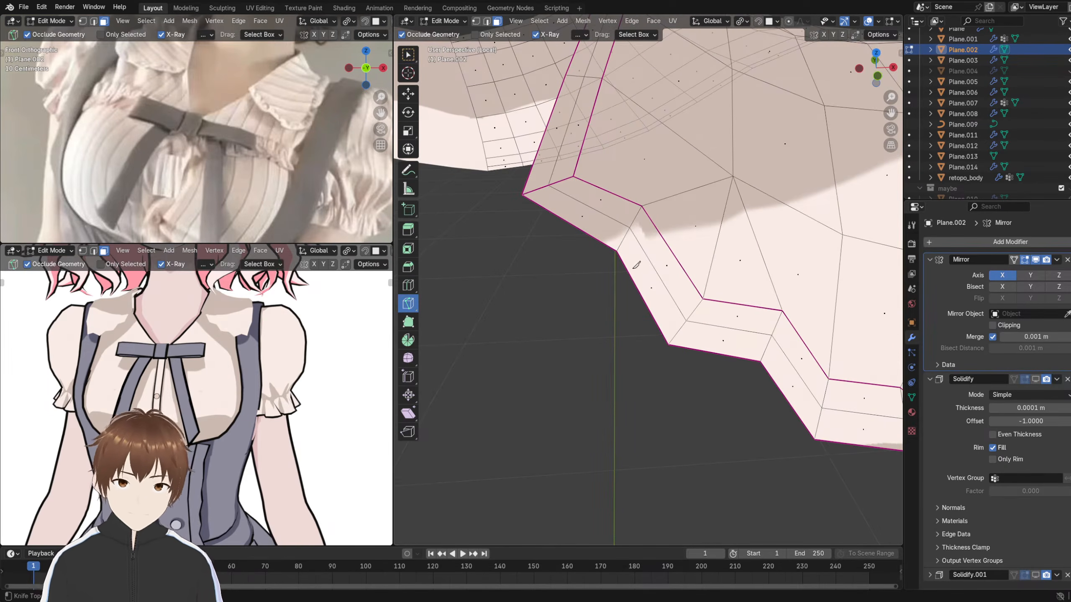
click(701, 299)
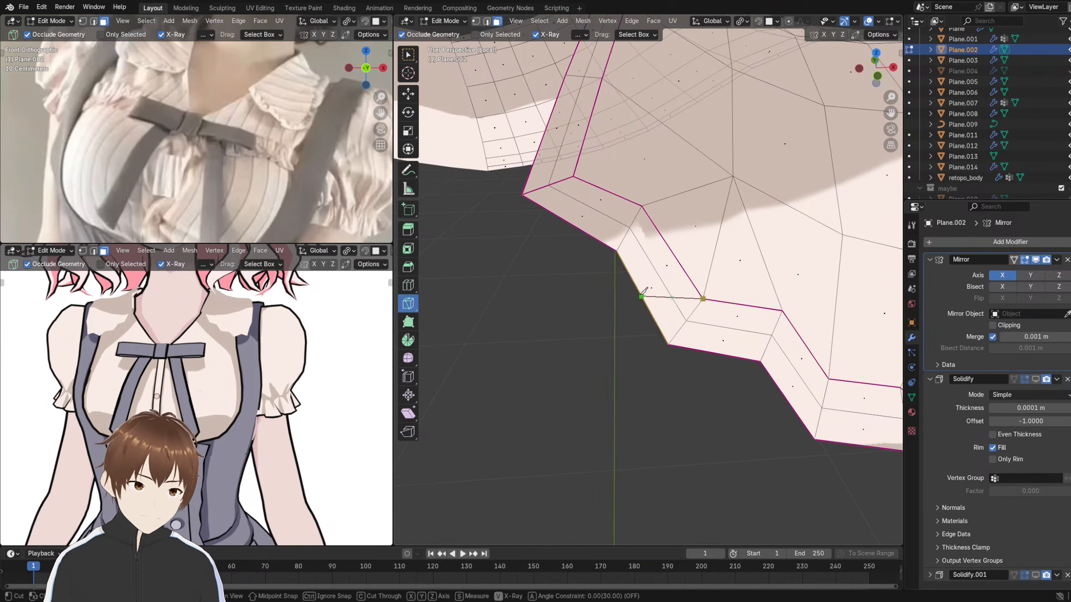
click(643, 298)
key(Return)
click(703, 299)
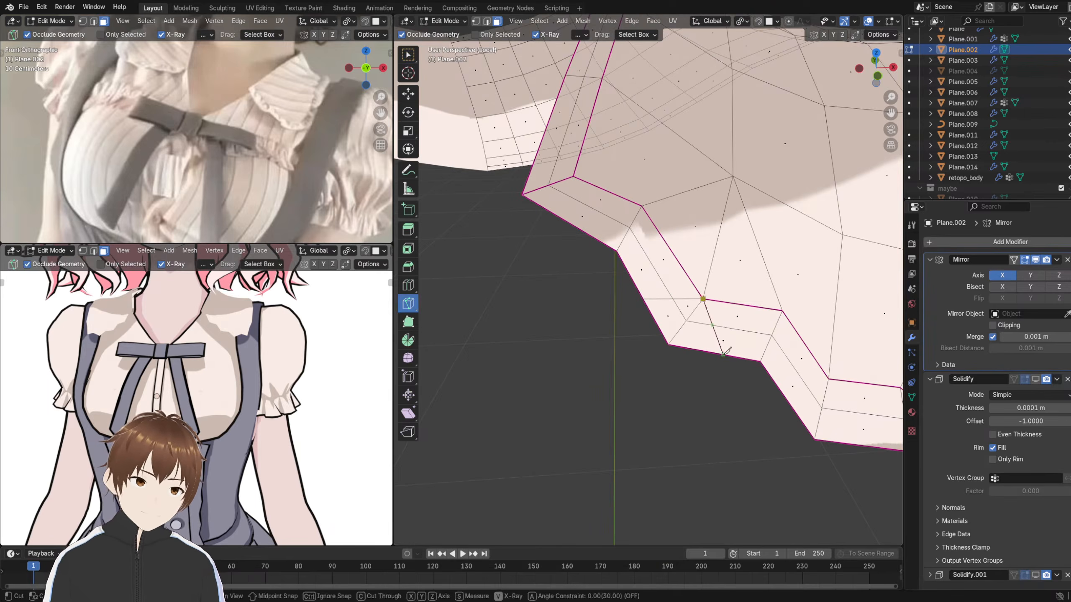
click(721, 354)
key(Return)
- Save the file
click(573, 177)
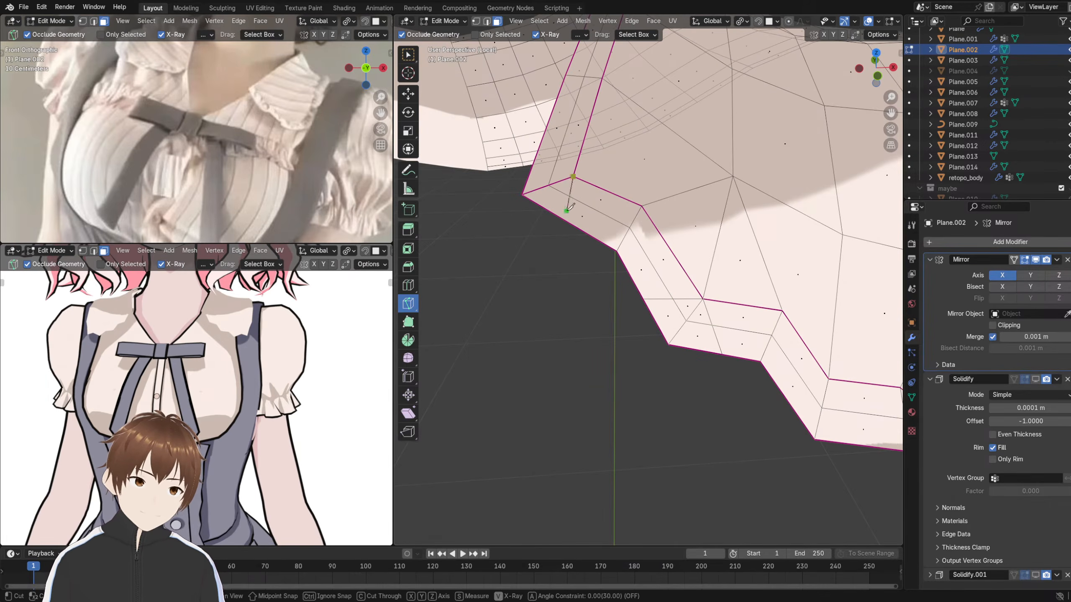
key(Escape)
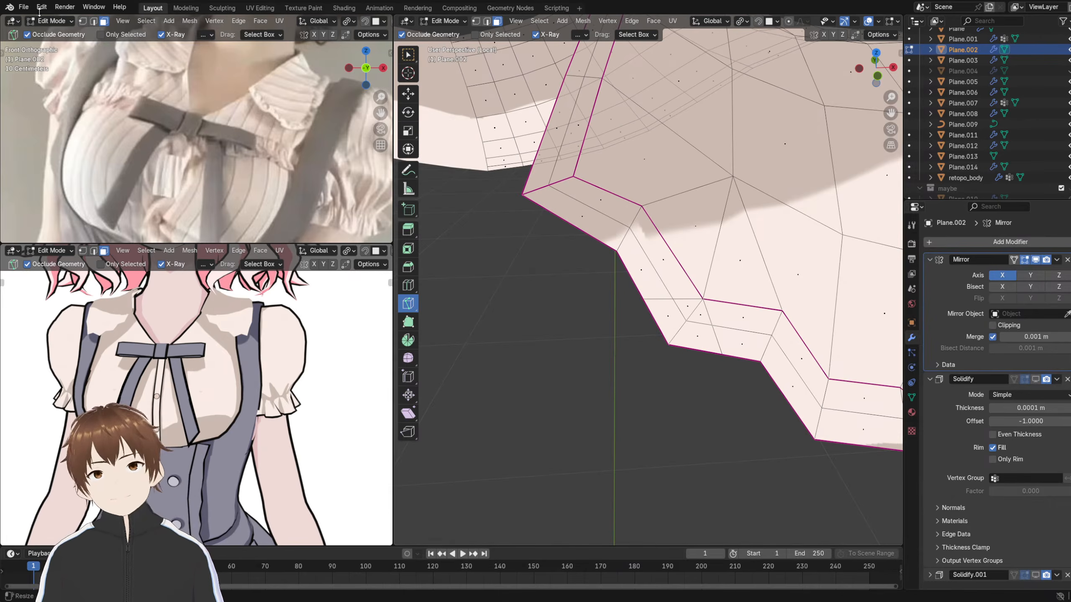
click(23, 6)
click(48, 77)
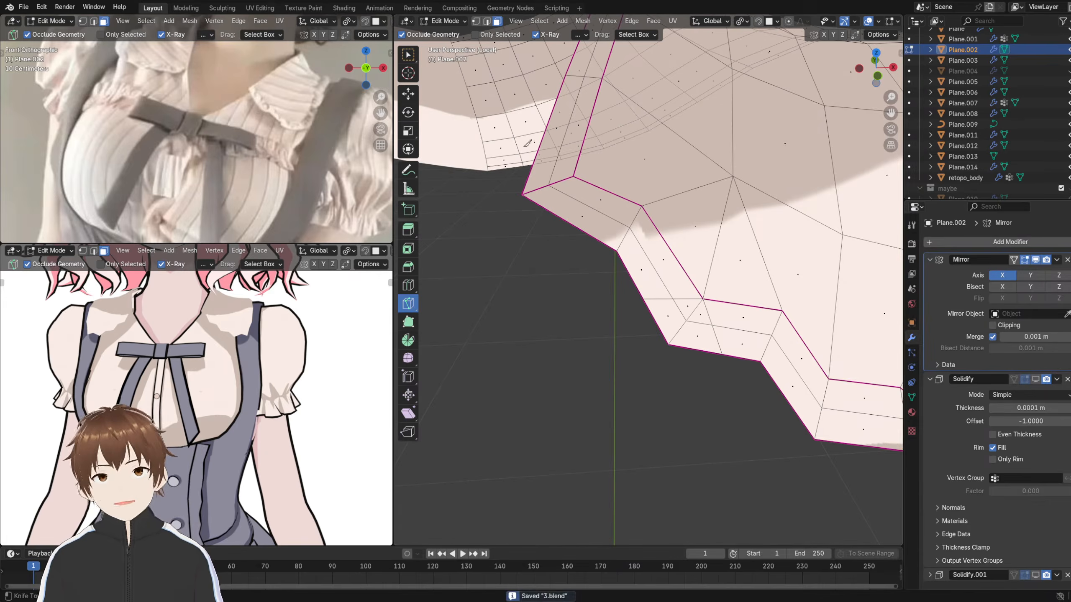
click(574, 177)
click(574, 225)
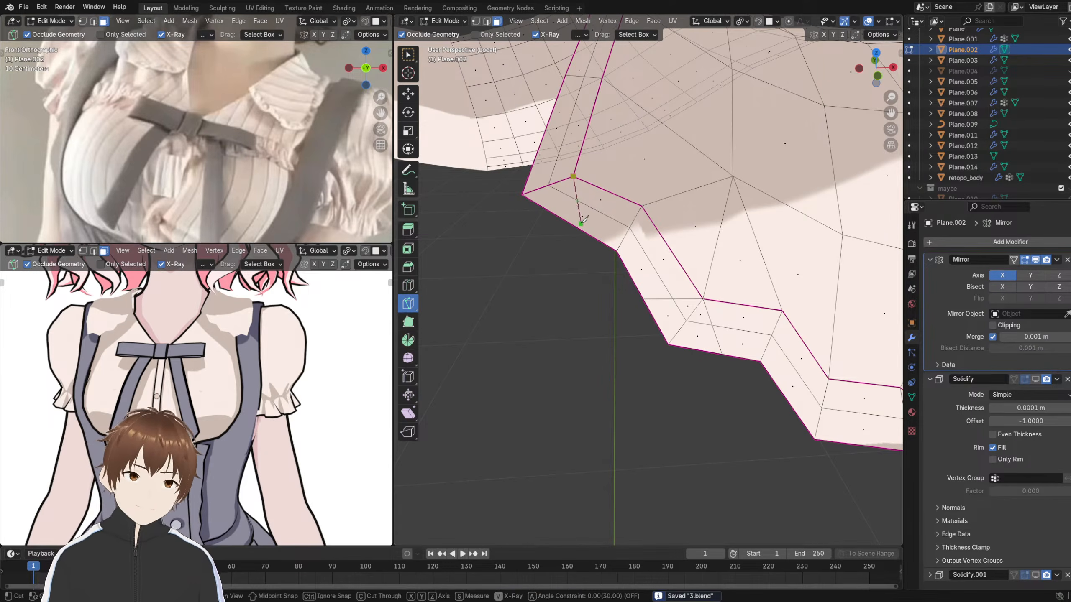
key(Escape)
- Knife-cut across the border band from the front corner's inner vertex to the flap's lower outer edge
click(574, 178)
click(574, 225)
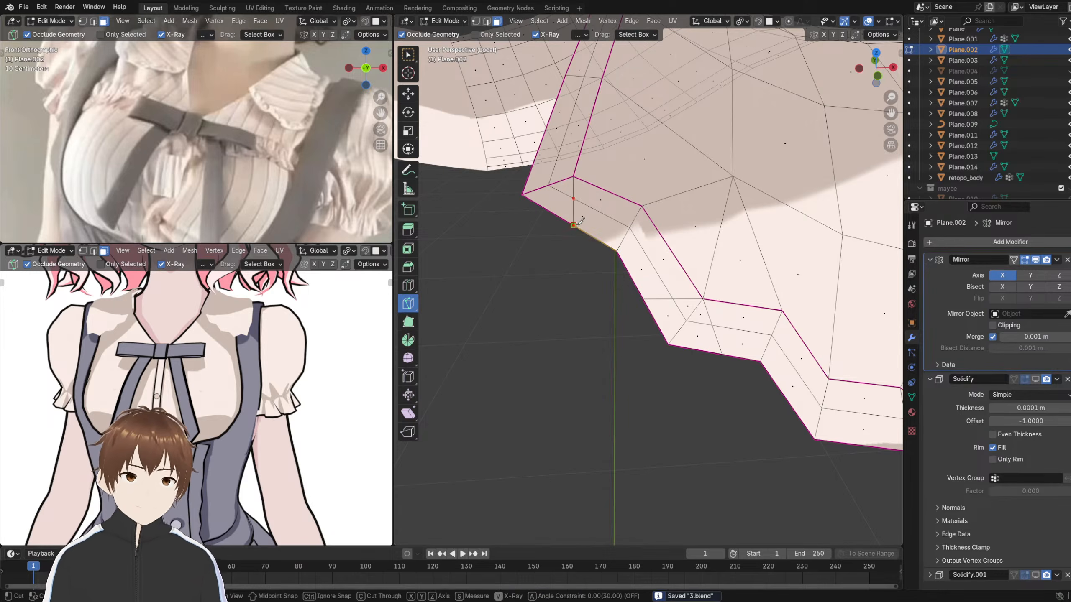
key(Return)
- Knife-cut from the inner border vertex of the zigzag point beside the lower tip to the outer edge on both sides
shift+middle_drag(655, 292, 614, 258)
click(658, 288)
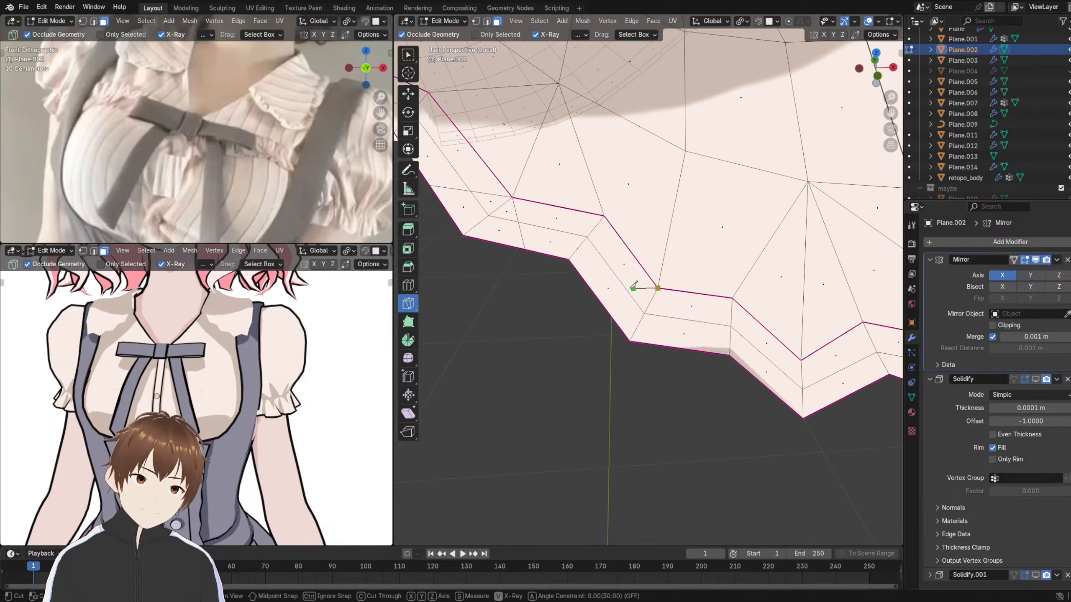
ctrl+click(600, 303)
key(Return)
click(658, 289)
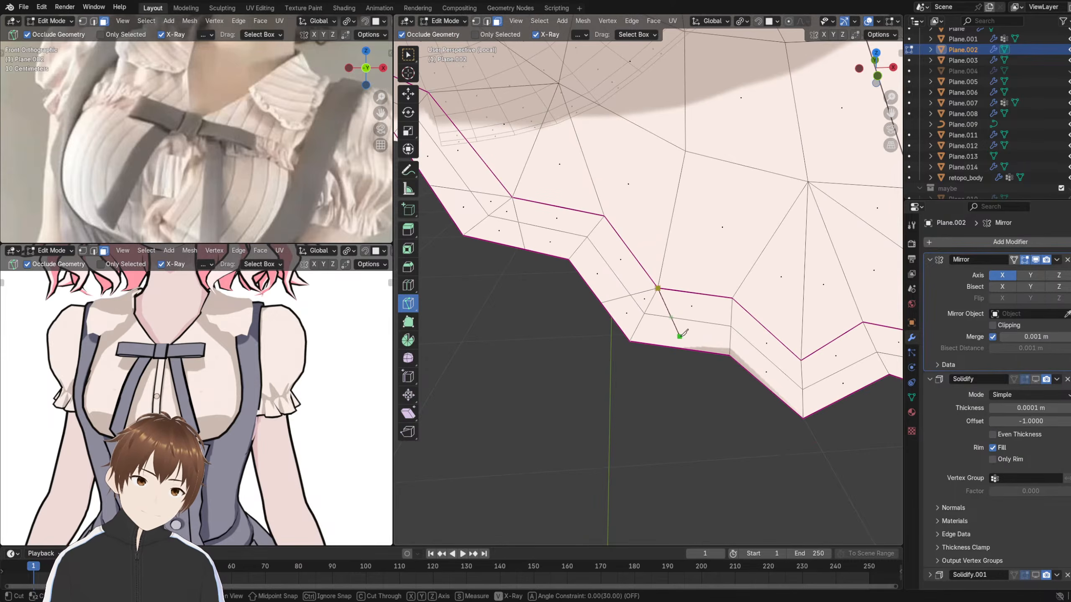
click(683, 349)
key(Return)
- Knife-cut from the lower tip's inner border vertex to the outer edge on both sides of the tip
shift+middle_drag(750, 365, 651, 321)
click(690, 310)
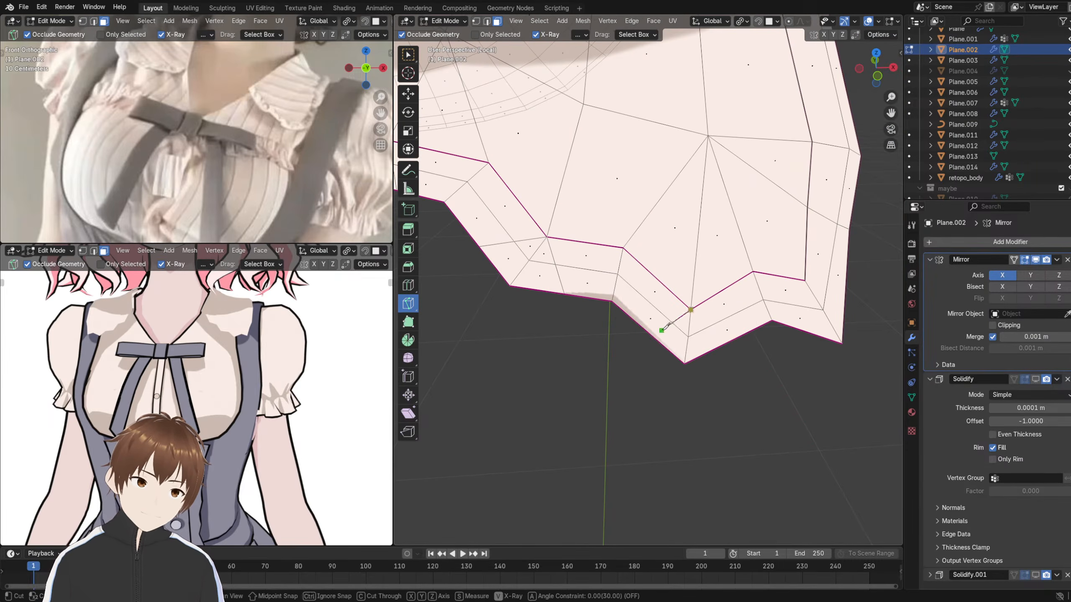
click(728, 340)
key(Return)
- Try to knife-cut from the outer bottom corner's inner border vertex toward the flap's lower and side edges
shift+middle_drag(749, 331, 679, 328)
click(713, 293)
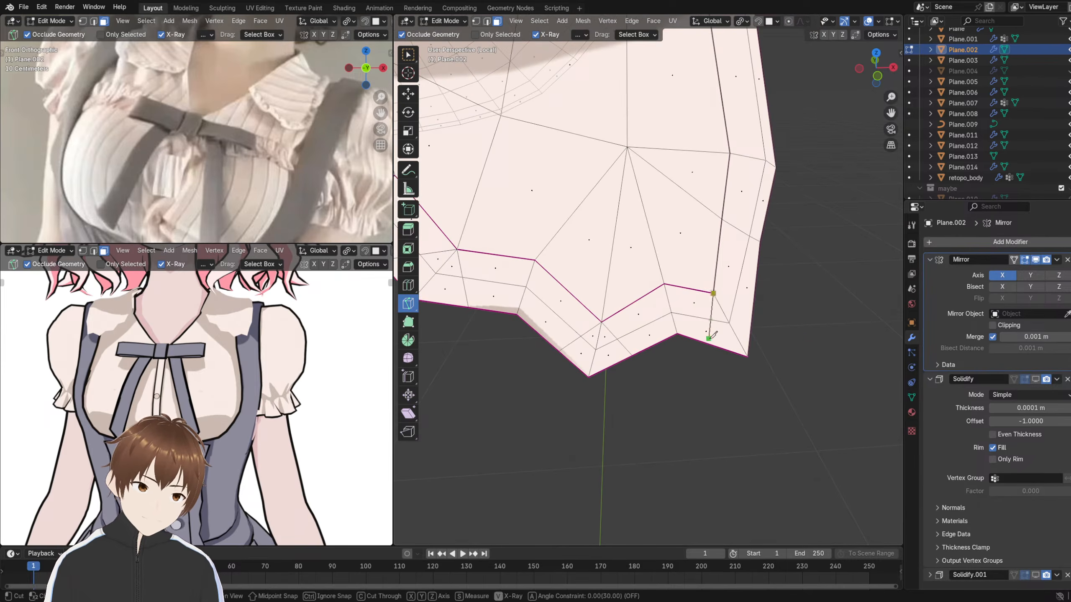
click(755, 293)
key(Return)
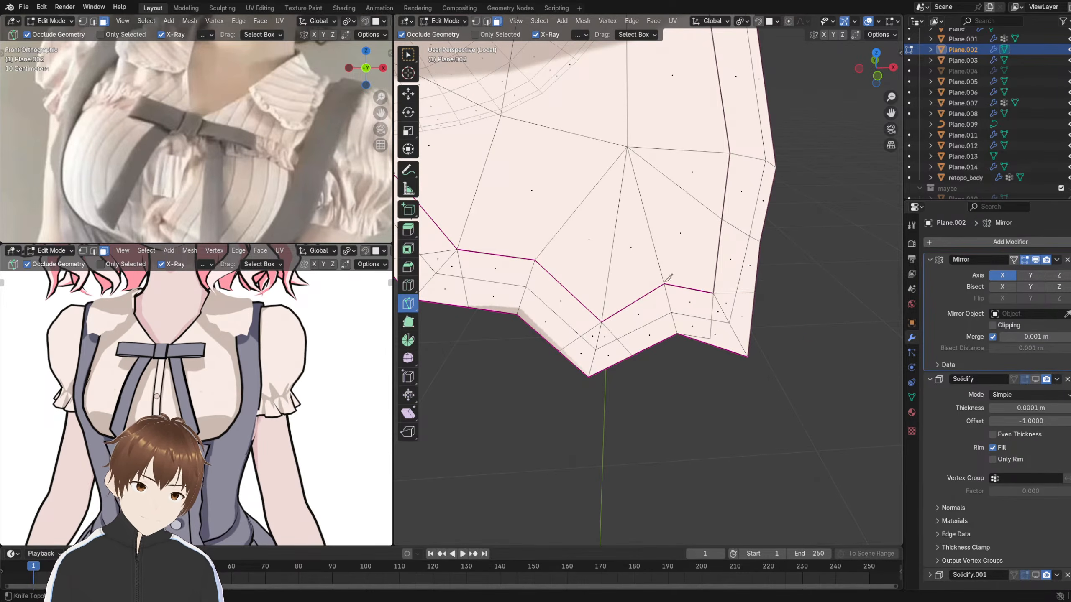
shift+middle_drag(568, 196, 655, 232)
shift+middle_drag(798, 323, 697, 290)
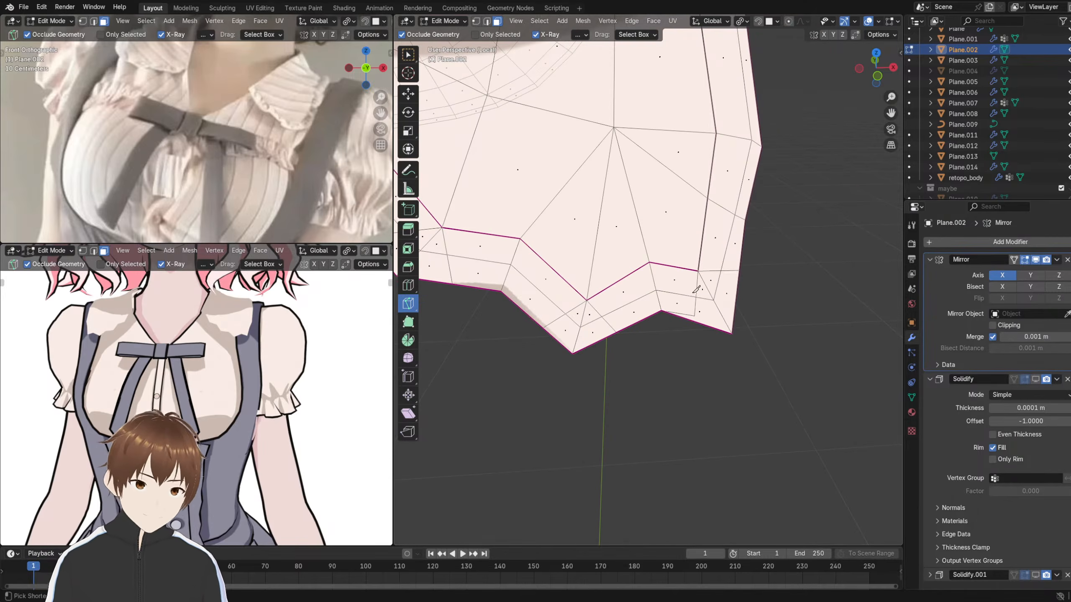
- Knife-cut from the outer bottom corner's inner border vertex to the lower edge and to the outer side edge
click(698, 270)
click(697, 322)
key(Return)
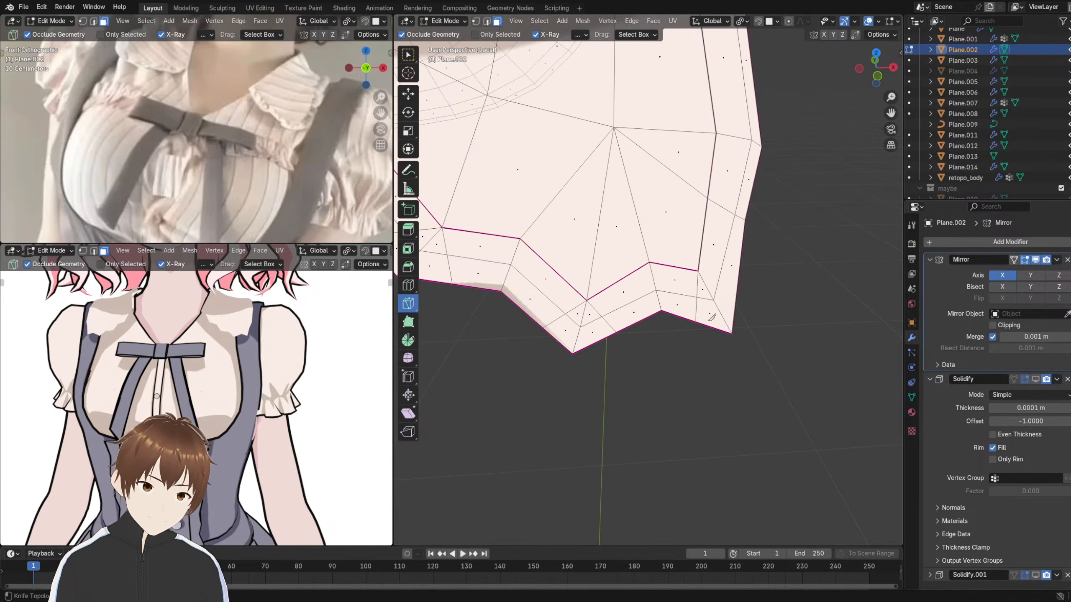
click(698, 271)
click(753, 285)
key(Return)
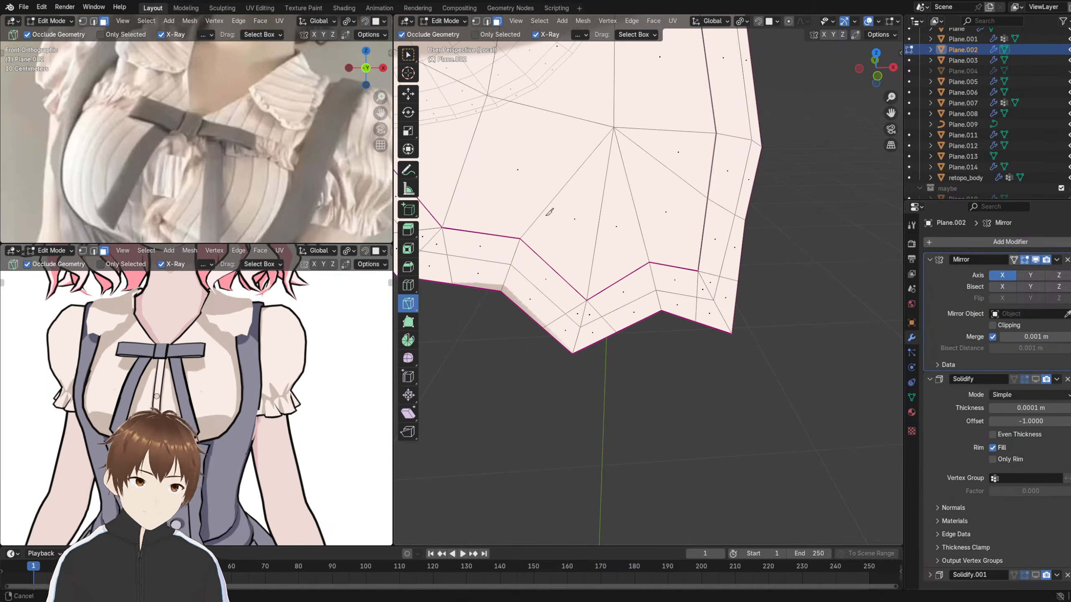
- Move the outer-edge vertex of the collar flap's front tip outward to start rounding that point into a scallop
shift+middle_drag(549, 212, 711, 265)
click(476, 22)
shift+middle_drag(447, 135, 567, 181)
click(408, 55)
scroll(530, 217, up, 2)
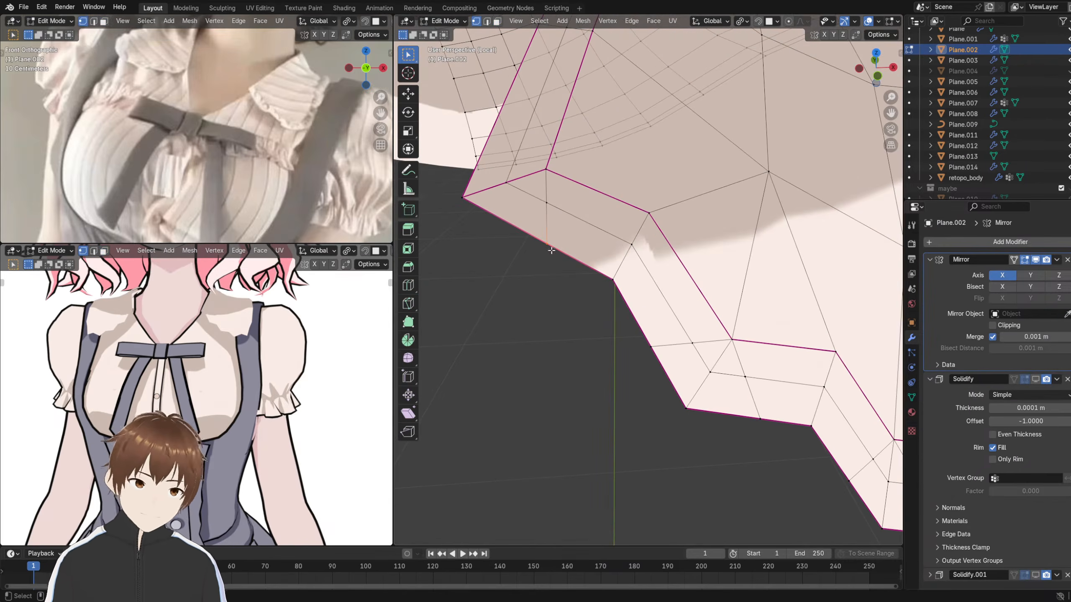
key(g)
click(539, 264)
- Move the outer-edge vertices on both sides of the second zigzag point outward to round it
drag(636, 323, 676, 369)
key(g)
click(633, 360)
shift+middle_drag(703, 408, 616, 336)
drag(655, 331, 692, 375)
key(g)
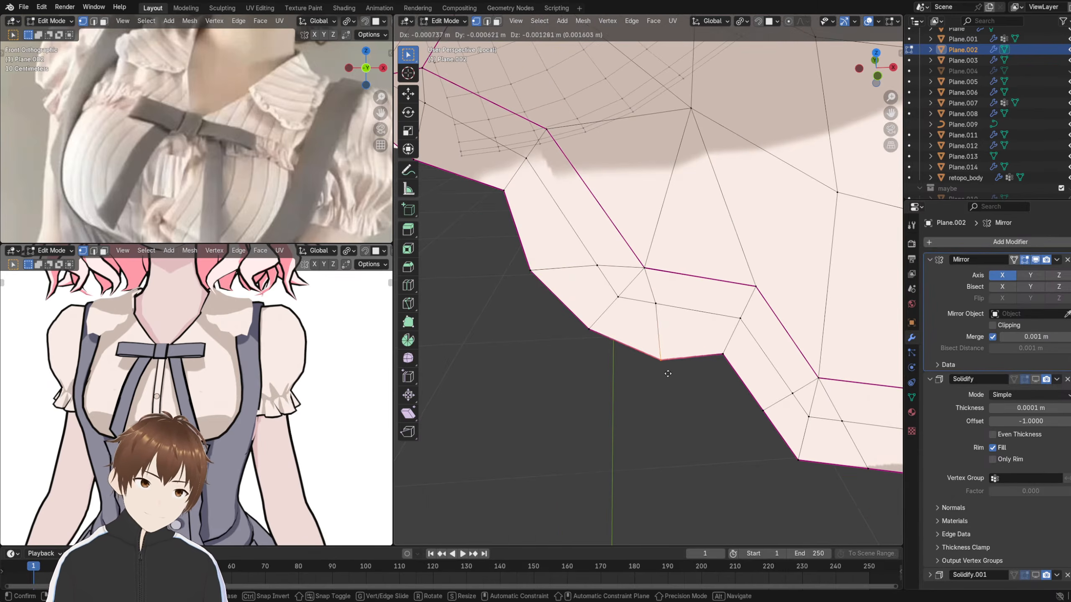
click(667, 371)
- Shift the outer-edge valley vertex between the front tip and the second scallop inward
shift+middle_drag(527, 241, 543, 286)
drag(513, 228, 536, 258)
key(g)
click(543, 258)
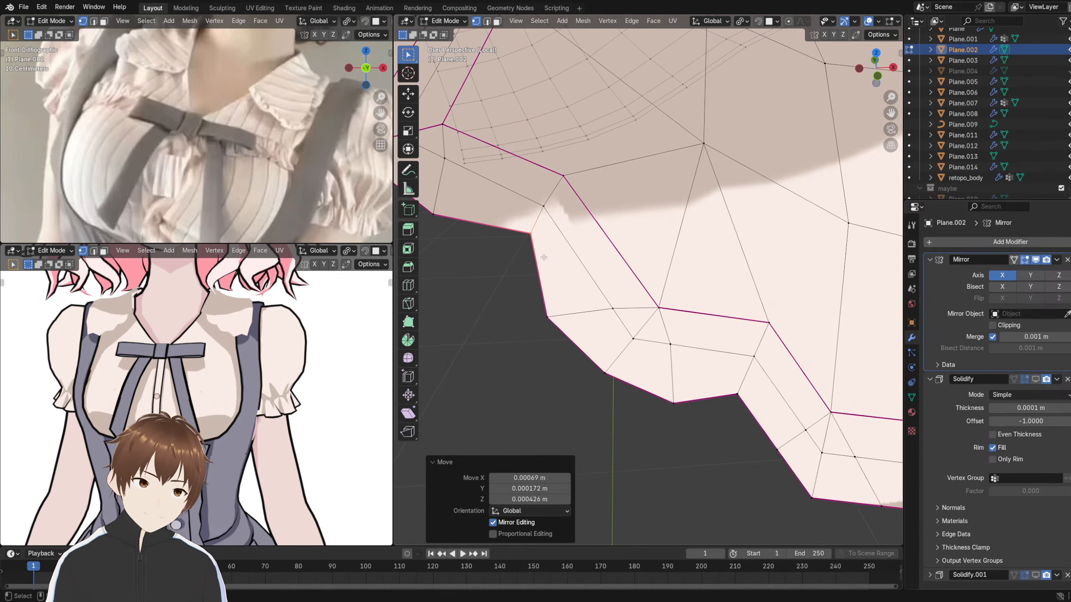
- Reposition the second scallop's upper side vertex and its tip vertex for a rounder curve
drag(538, 303, 557, 327)
key(g)
click(564, 324)
drag(594, 358, 616, 398)
key(g)
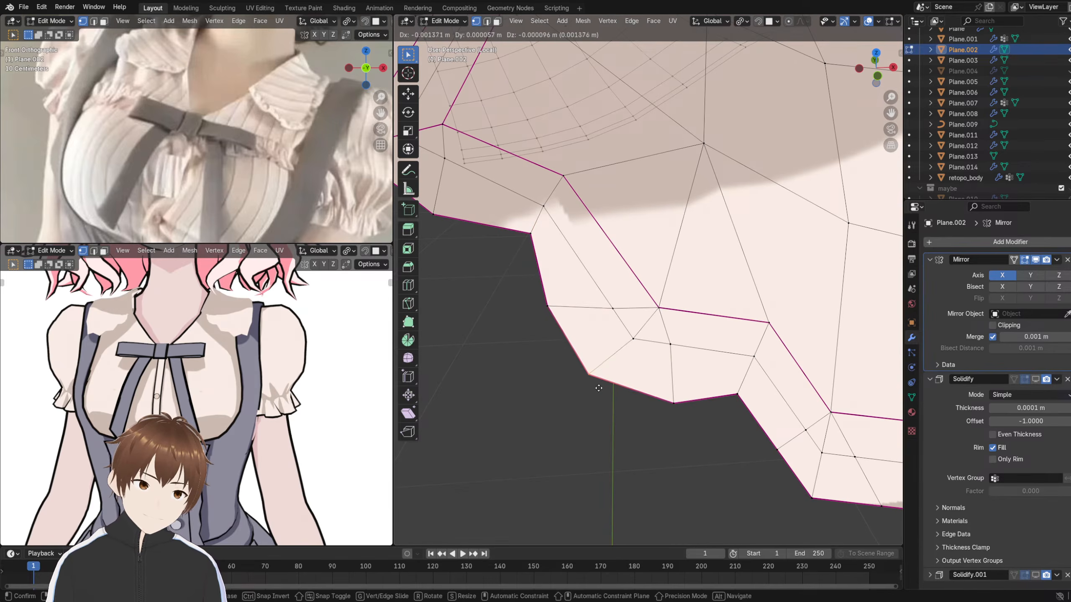
click(597, 388)
- Round the third zigzag point by moving its tip vertex and both neighbouring outer-edge vertices outward
shift+middle_drag(735, 432, 619, 322)
drag(595, 314, 661, 389)
key(g)
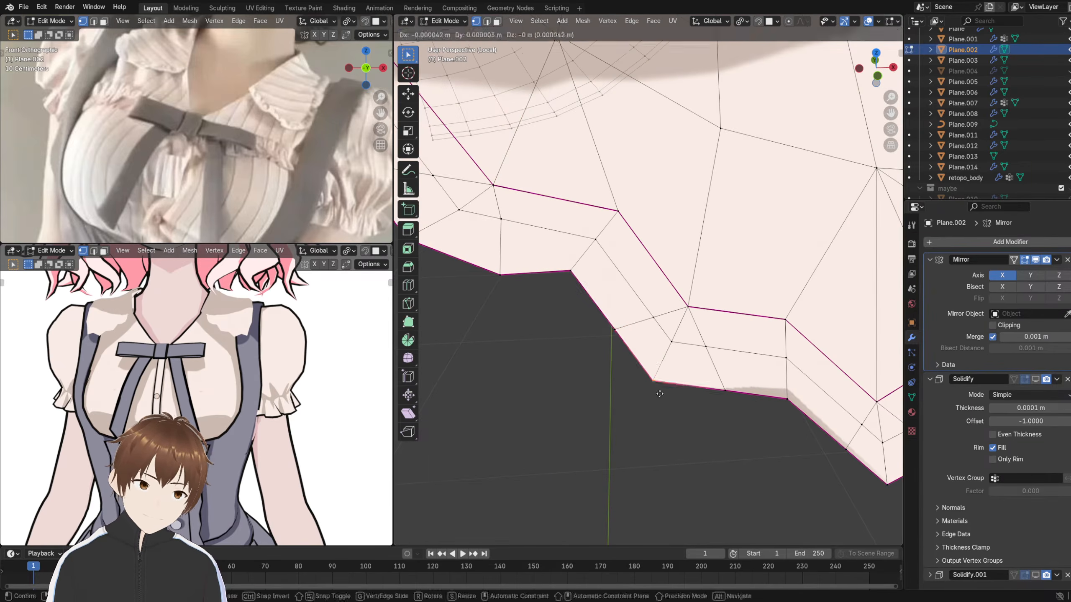
click(646, 400)
drag(594, 320, 631, 353)
key(g)
click(615, 363)
drag(705, 375, 730, 410)
key(g)
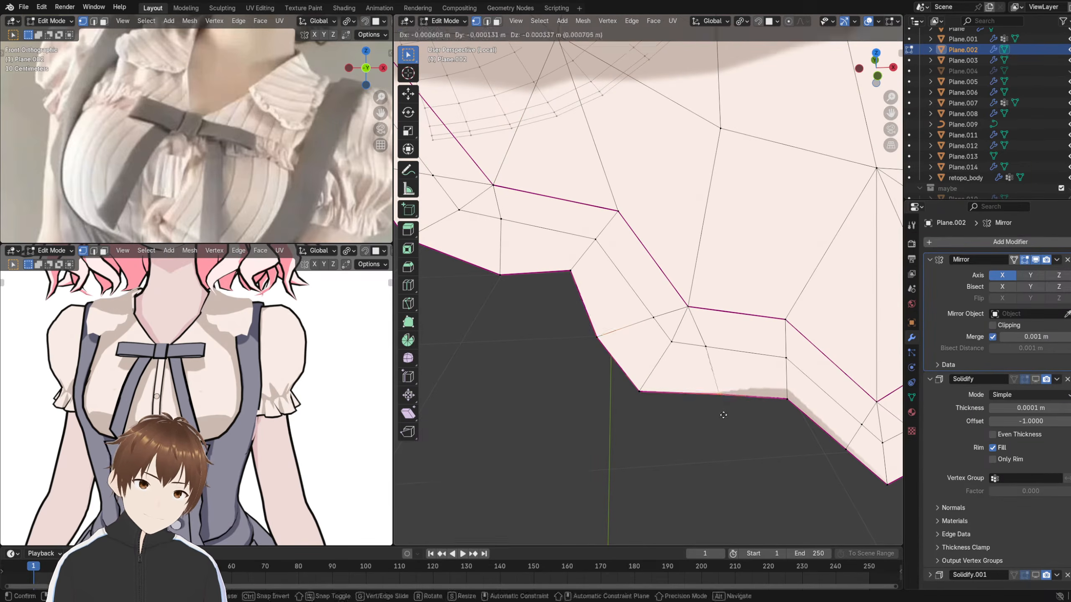
click(721, 425)
- Round the flap's lowest tip by moving the outer-edge vertices on both sides of it outward
shift+middle_drag(727, 410, 573, 327)
drag(678, 345, 699, 378)
key(g)
click(684, 385)
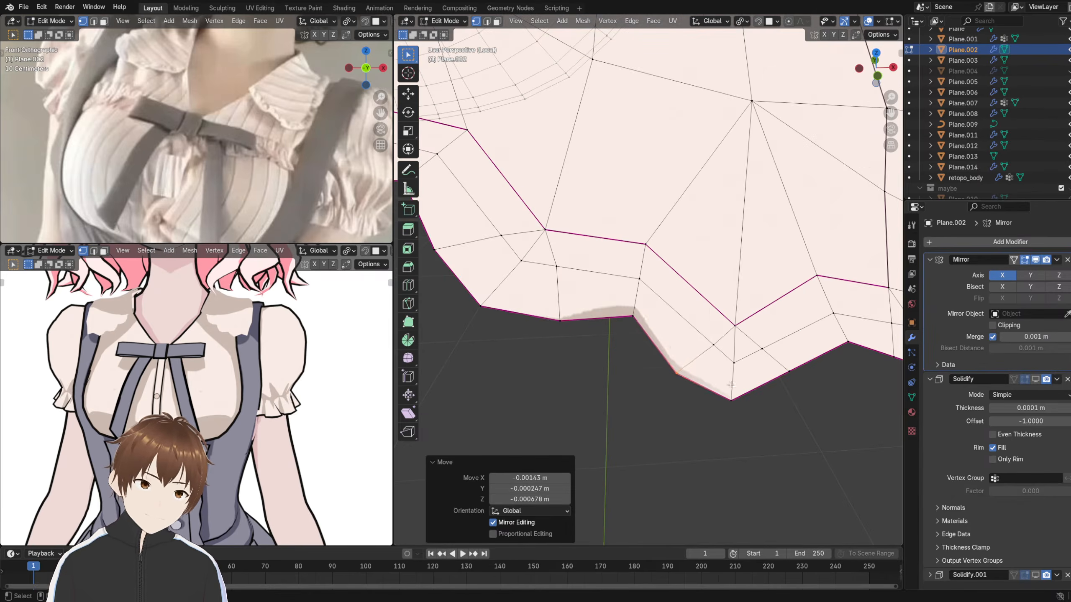
shift+middle_drag(691, 383, 636, 357)
drag(750, 335, 718, 363)
key(g)
click(734, 379)
- Move the lower-edge vertex and the side-edge vertex beside the outer bottom corner outward to round that corner
shift+middle_drag(831, 341, 698, 374)
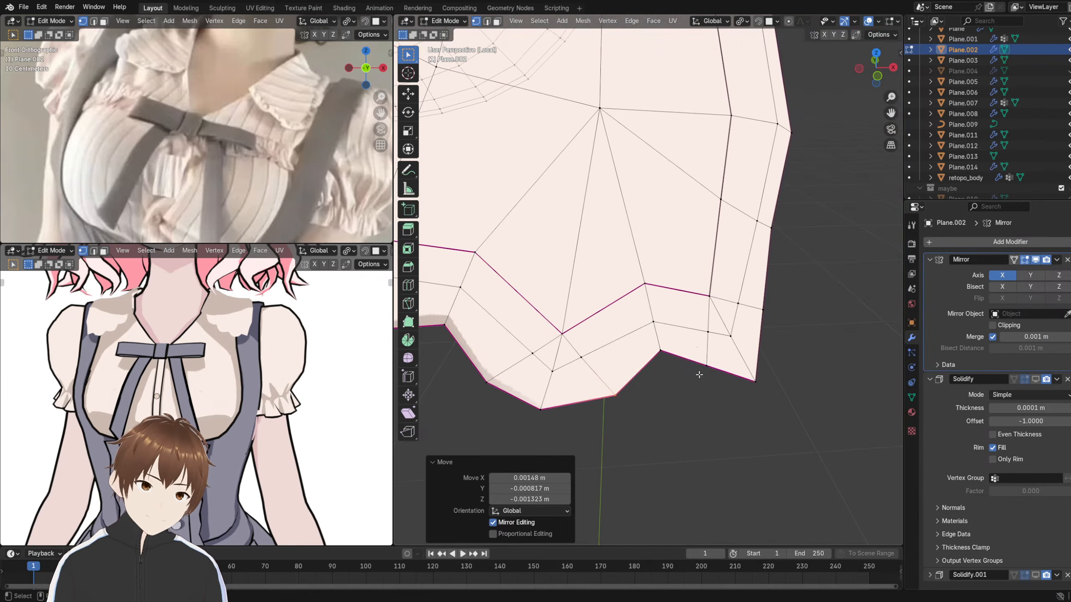
drag(718, 383, 719, 384)
key(g)
click(709, 399)
drag(784, 291, 751, 327)
key(g)
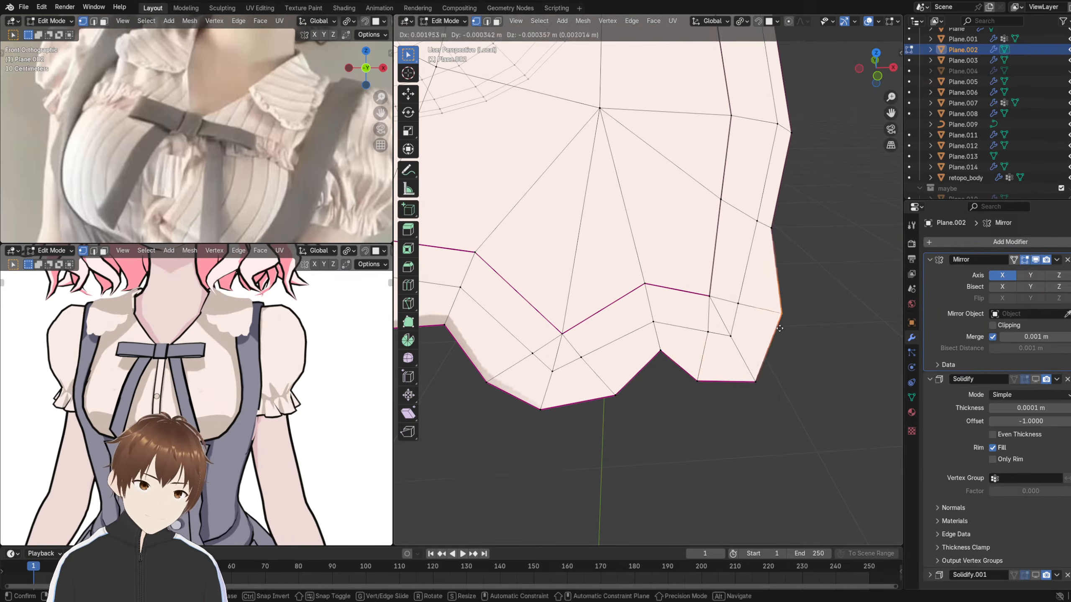
click(763, 333)
- Refine the outer bottom corner's scallop by adjusting its side vertex, corner vertex and lower-edge vertex
mouse_move(763, 333)
middle_down()
mouse_move(795, 337)
mouse_move(754, 324)
middle_up()
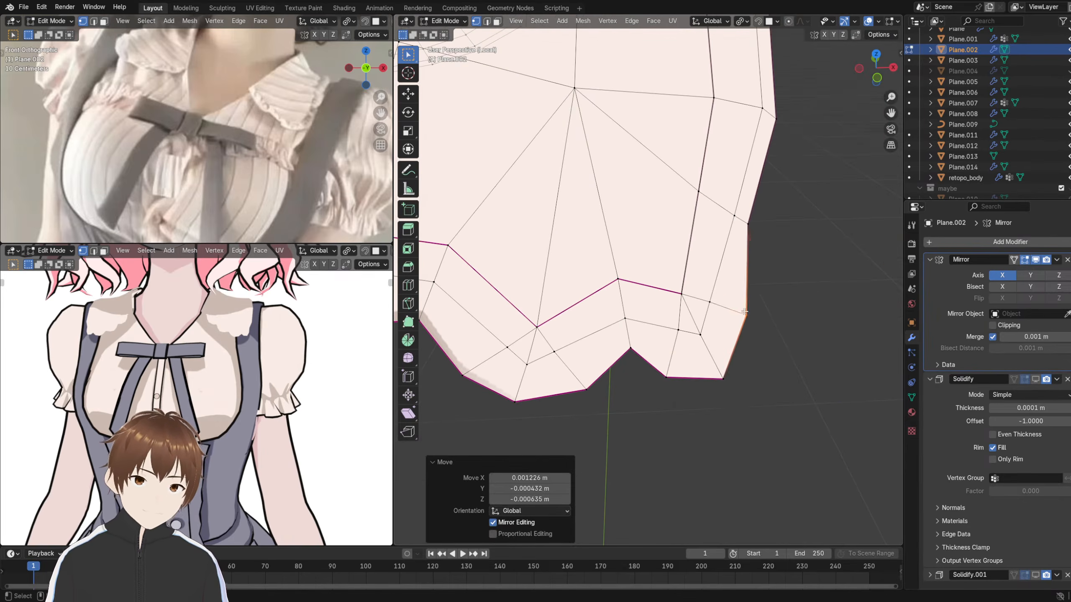
key(g)
click(761, 294)
drag(715, 361, 737, 399)
key(g)
click(750, 383)
drag(656, 368, 690, 398)
key(g)
click(706, 399)
- Shift the valley vertex between the last two scallops and the border vertex above it toward the lowest tip
middle_drag(696, 351, 637, 281)
scroll(637, 282, up, 3)
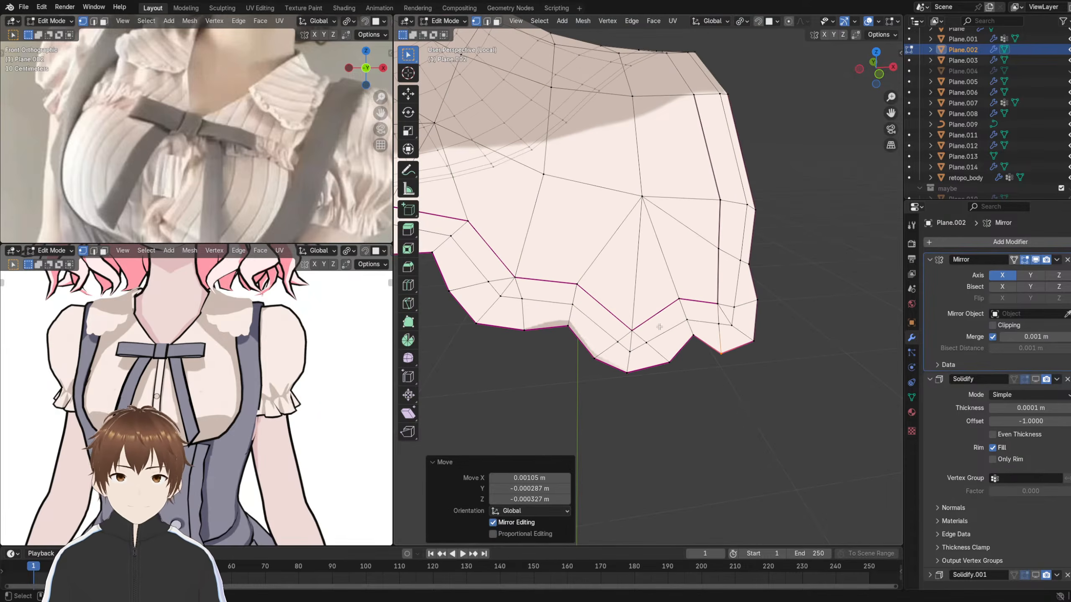
drag(697, 332, 678, 342)
key(g)
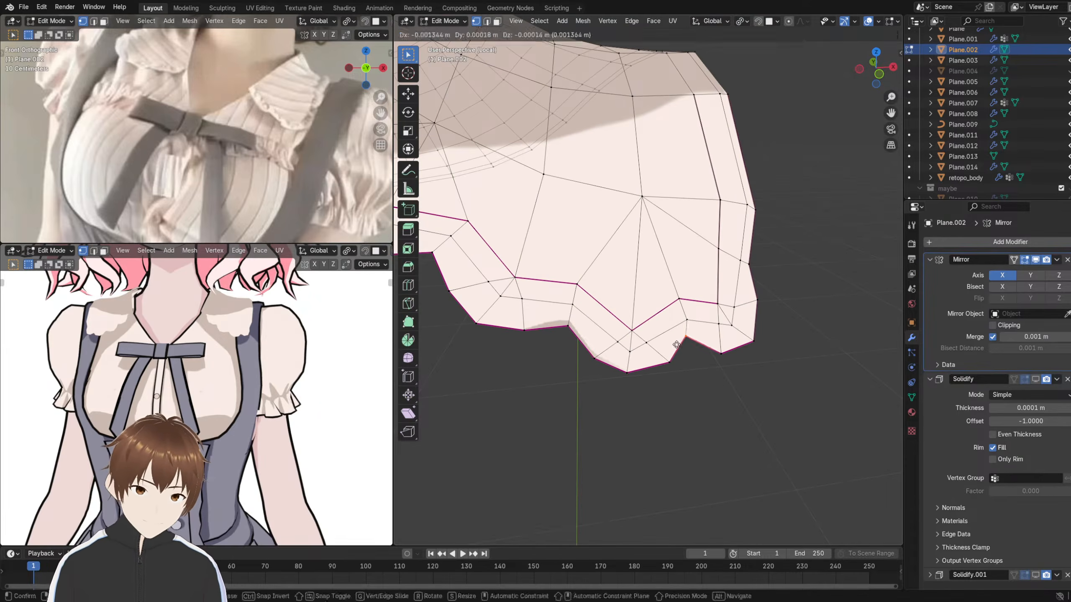
click(676, 345)
click(684, 321)
key(g)
click(677, 323)
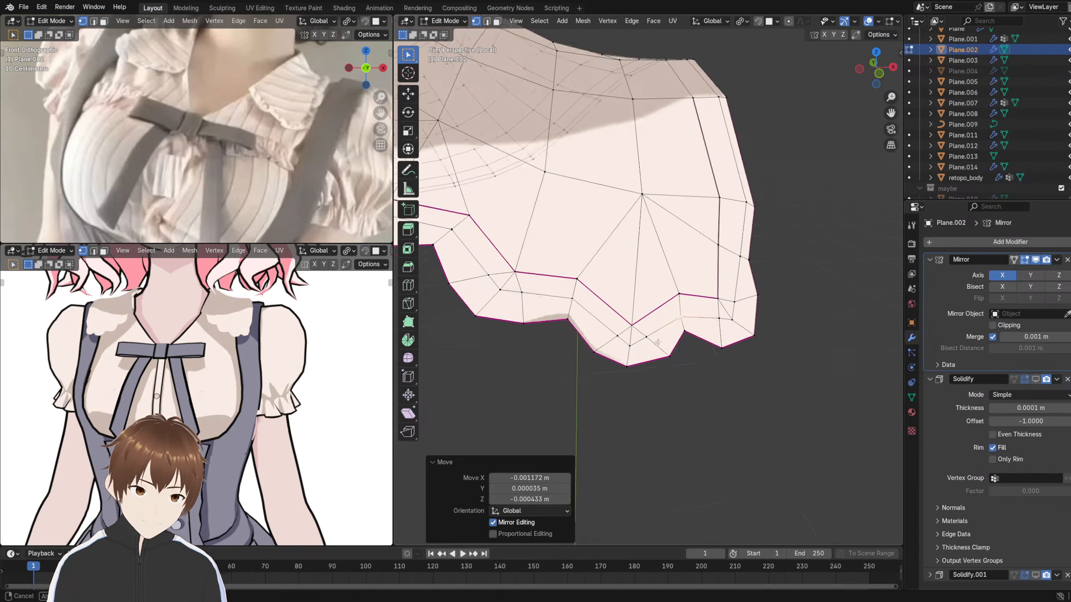
mouse_move(654, 334)
middle_down()
mouse_move(660, 298)
mouse_move(667, 336)
mouse_move(659, 332)
middle_up()
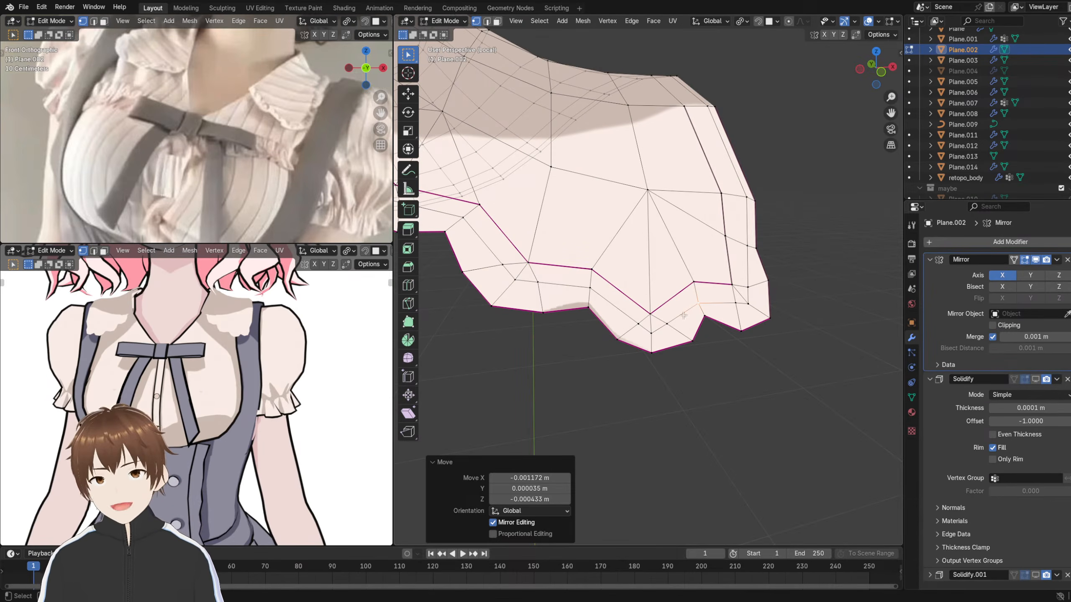
- Examine the scalloped lower edge and the flap's outer side border from several angles
middle_drag(663, 293, 564, 294)
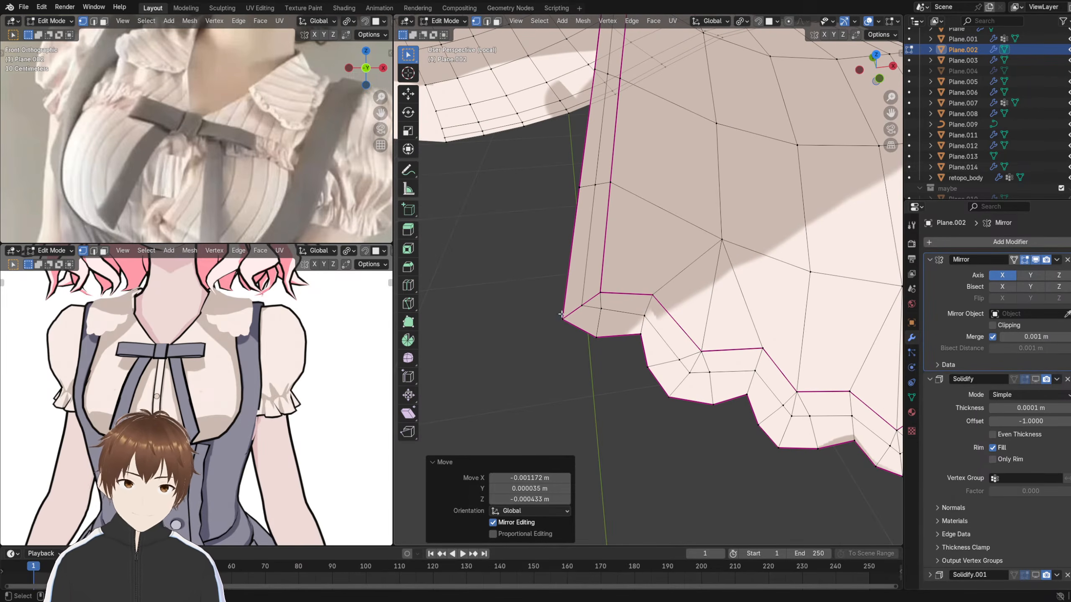
scroll(593, 321, down, 3)
scroll(681, 300, down, 3)
middle_drag(681, 300, 634, 311)
scroll(590, 289, up, 4)
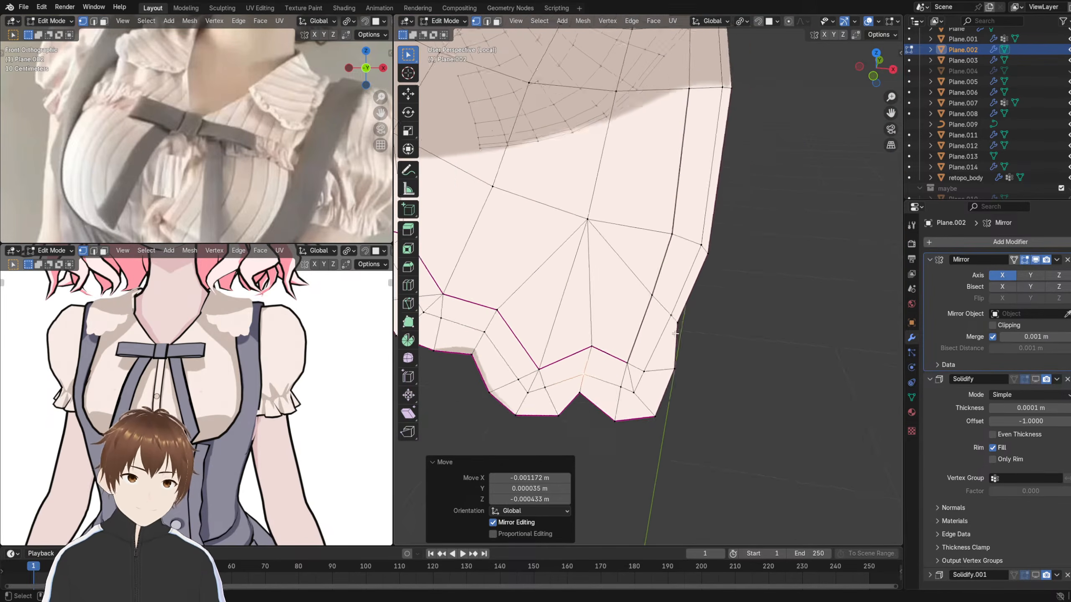
scroll(673, 340, up, 2)
scroll(673, 341, down, 3)
middle_drag(673, 340, 577, 307)
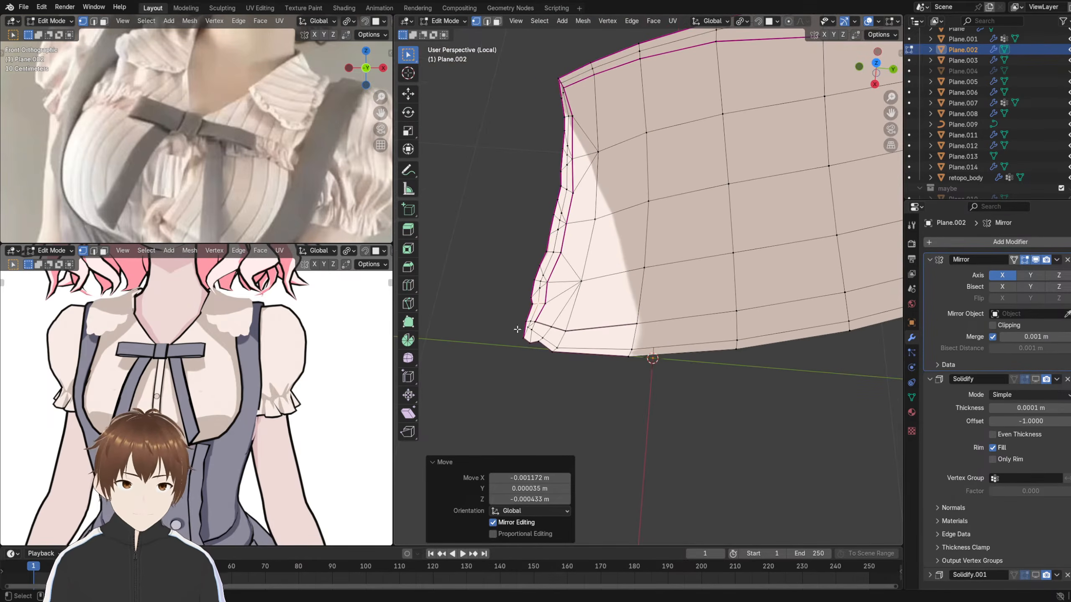
middle_drag(516, 330, 436, 221)
- Try adding a loop cut near the flap's outer side border, then undo the cuts
click(408, 285)
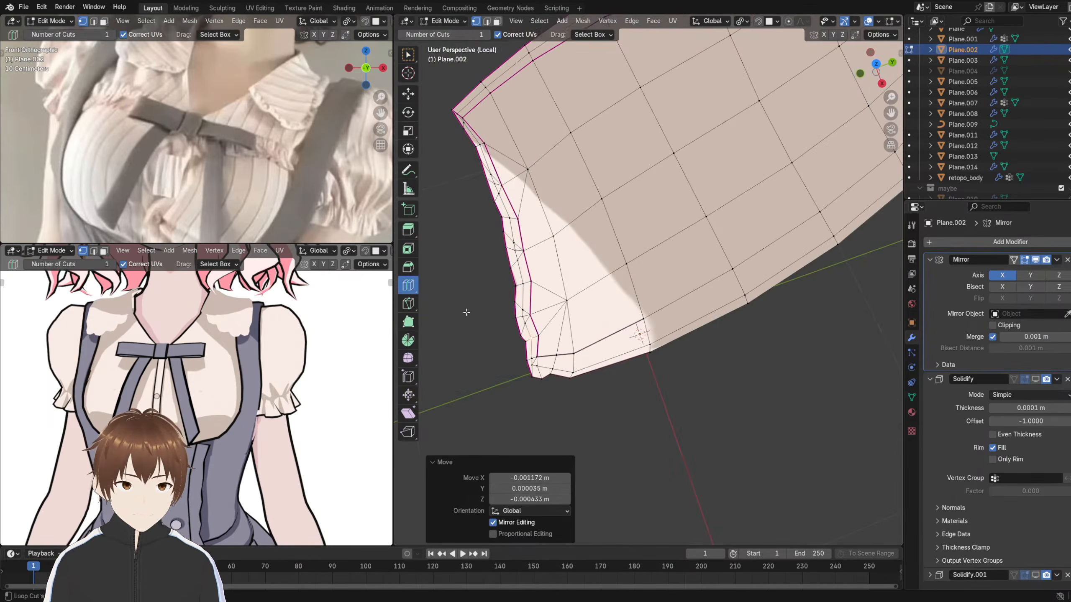
middle_drag(469, 306, 661, 246)
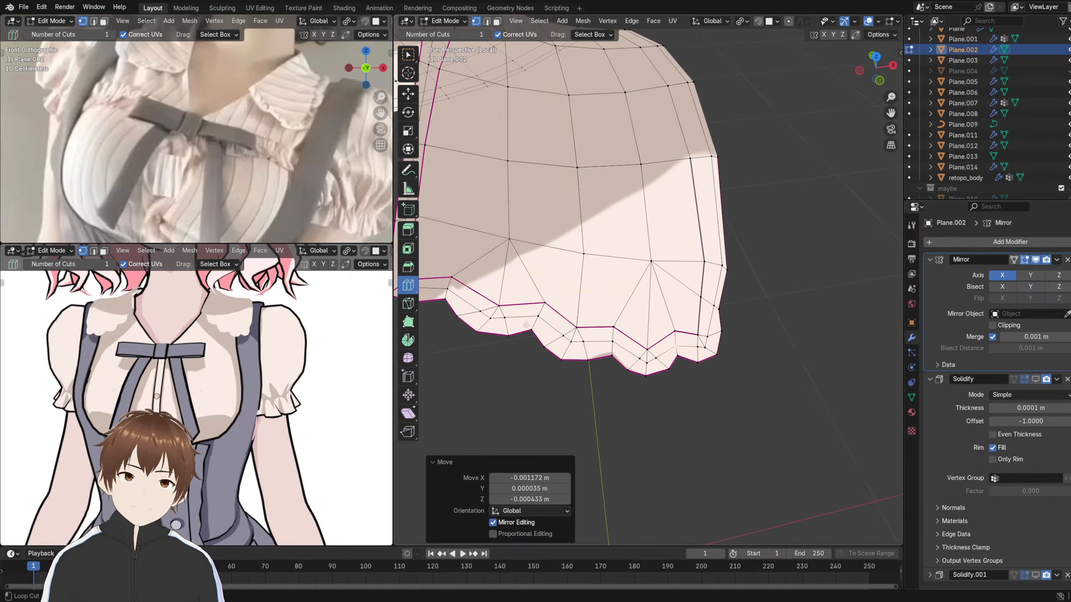
middle_drag(501, 244, 706, 263)
click(696, 290)
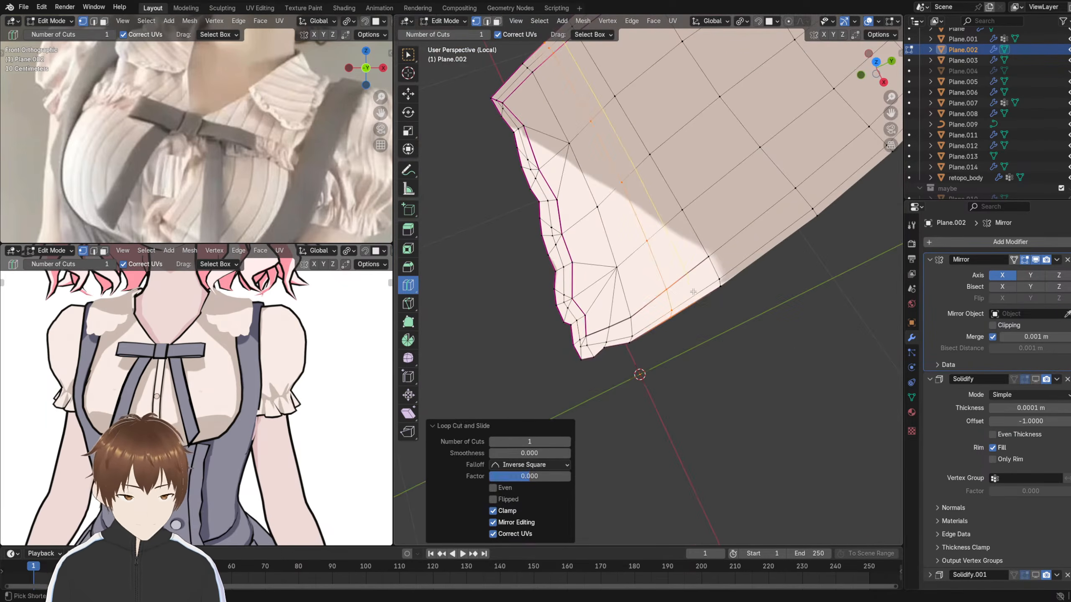
key(ctrl+z)
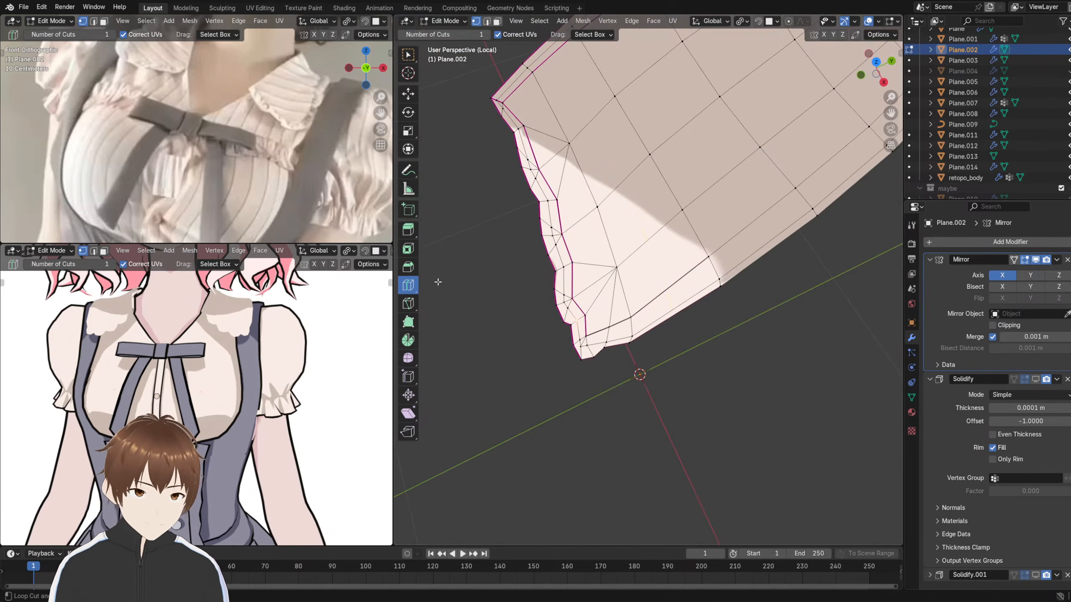
click(411, 305)
click(632, 319)
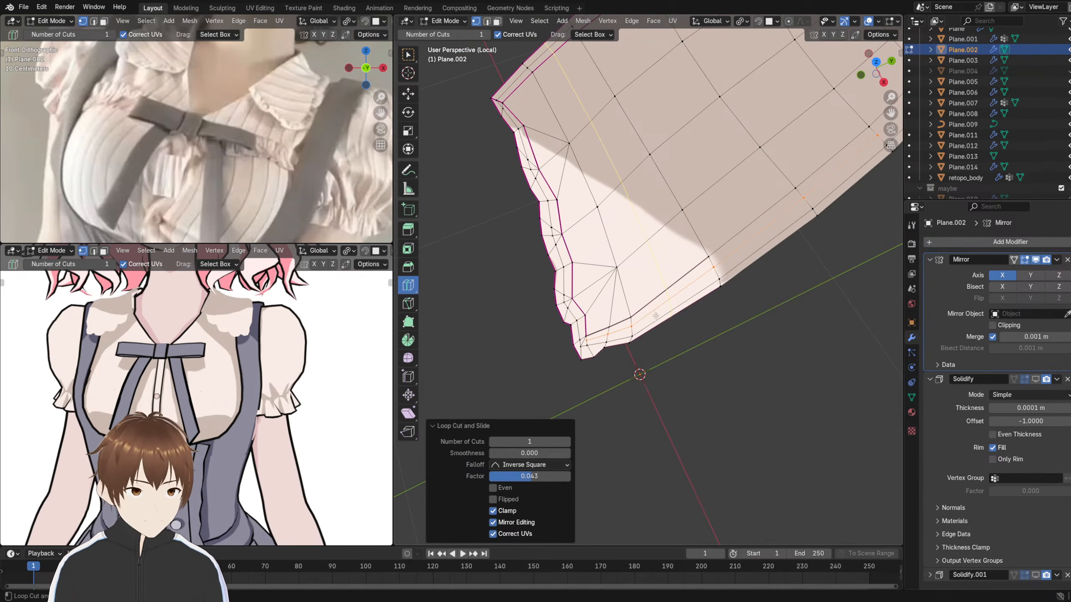
key(ctrl+z)
- Knife-cut from the inner side-border vertex above the outer bottom corner to the outer edge on both sides
click(415, 298)
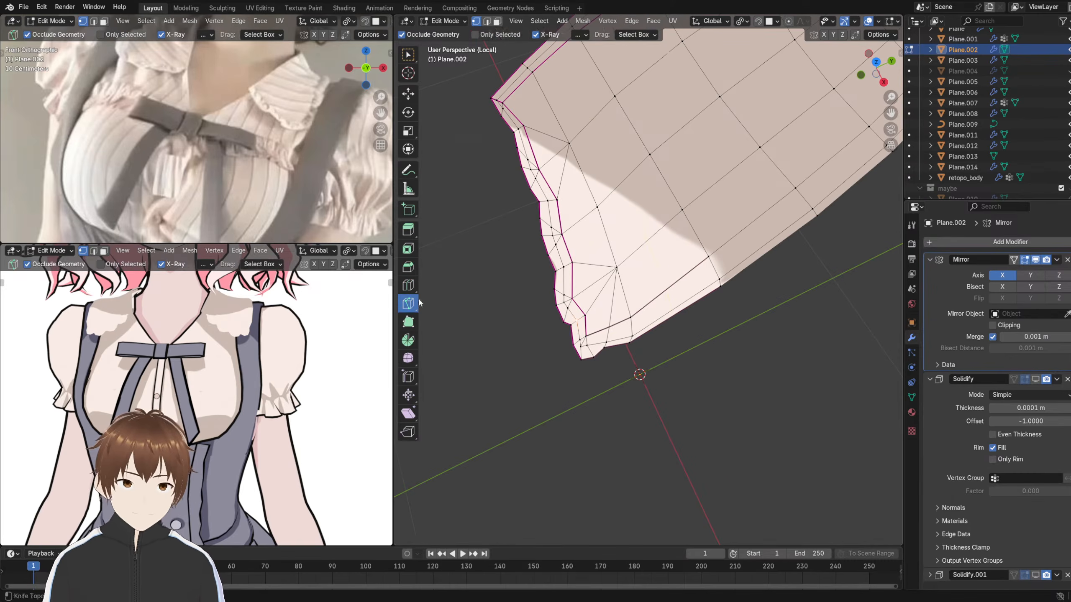
scroll(623, 334, up, 2)
middle_drag(623, 334, 609, 357)
click(673, 330)
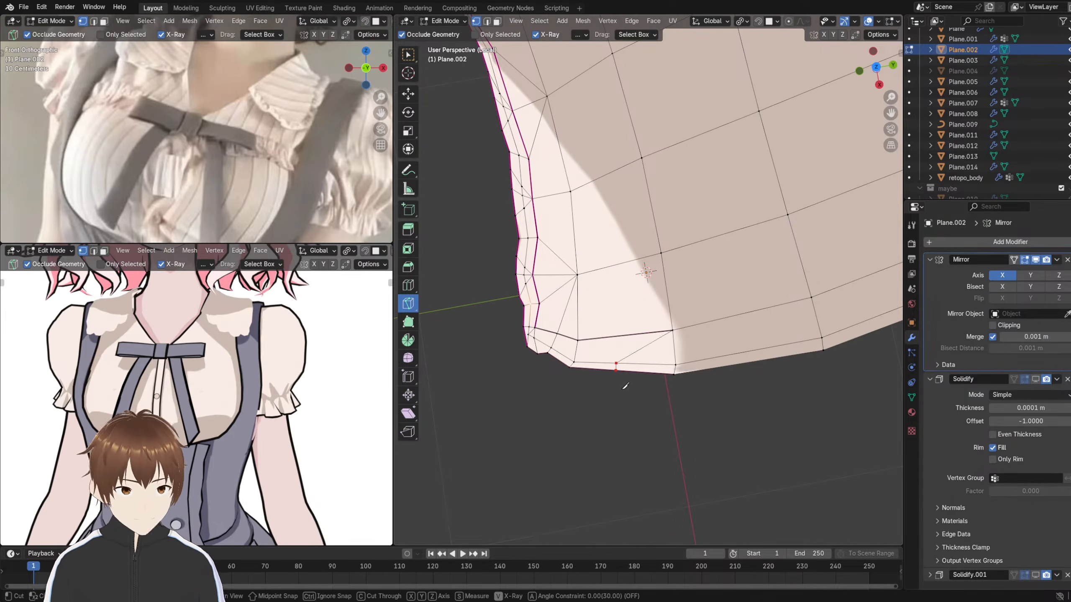
key(Return)
middle_drag(625, 386, 644, 403)
click(639, 325)
click(719, 344)
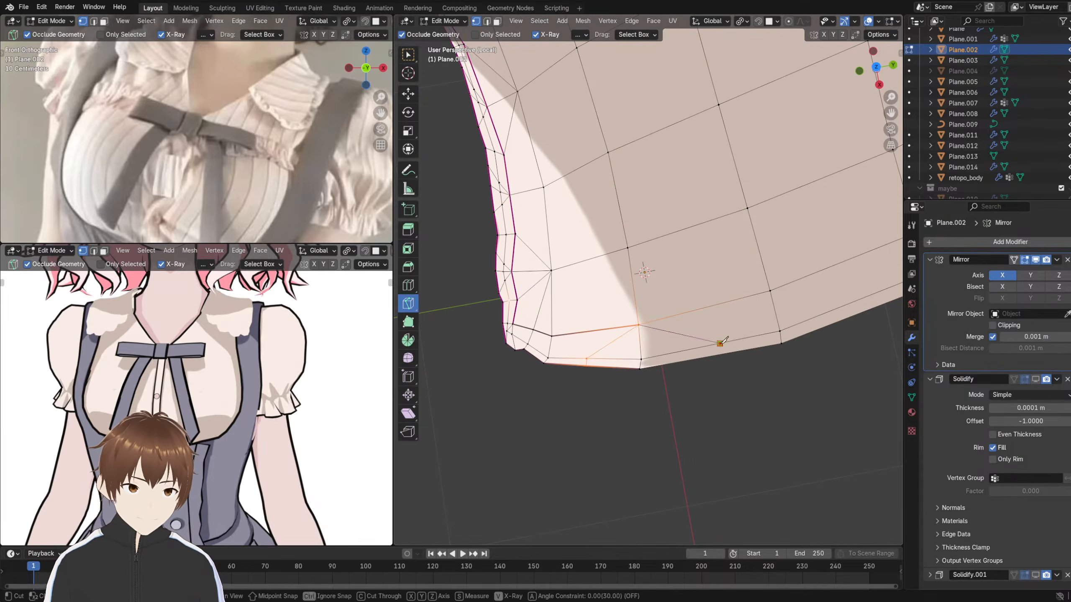
click(720, 354)
key(Return)
shift+middle_drag(739, 378, 633, 397)
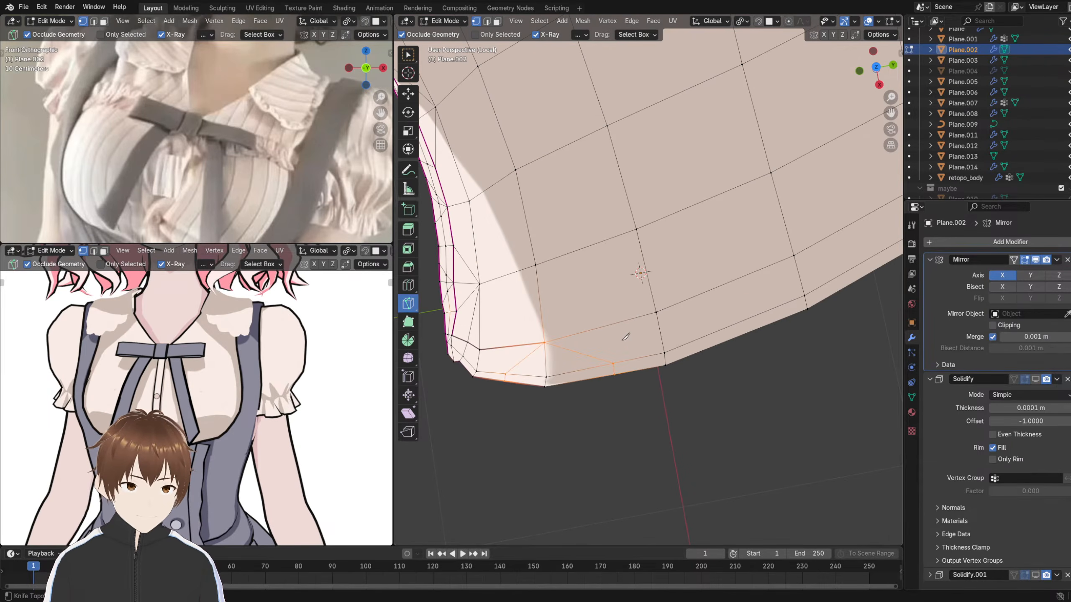
- Skip one vertex up the flap's side border and knife-cut from the following inner vertex to the outer edge on both sides
middle_drag(633, 328, 705, 332)
shift+middle_drag(803, 233, 661, 245)
click(657, 232)
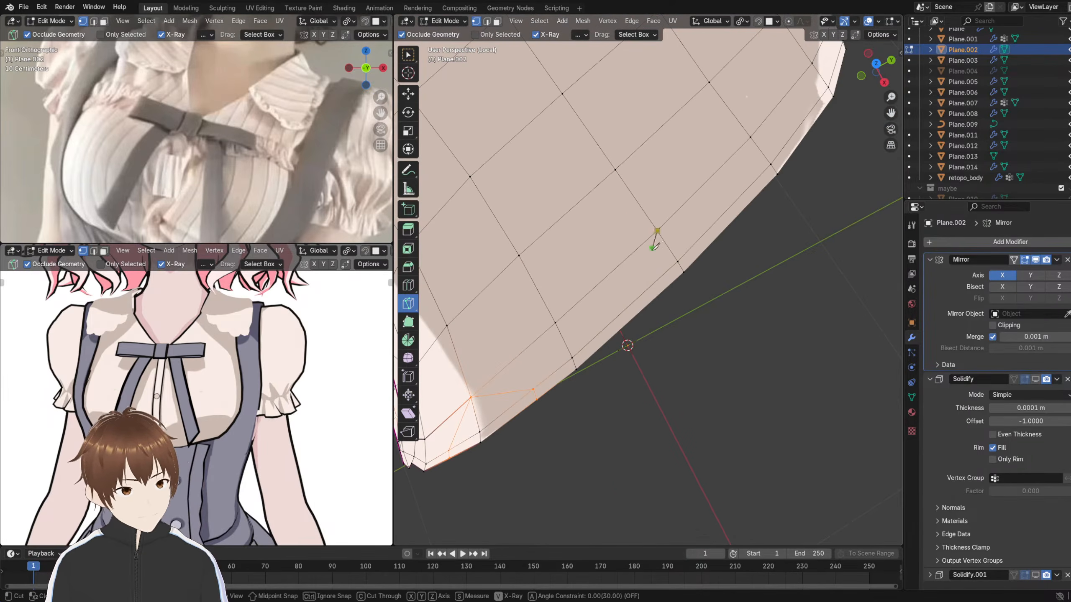
click(631, 304)
key(Return)
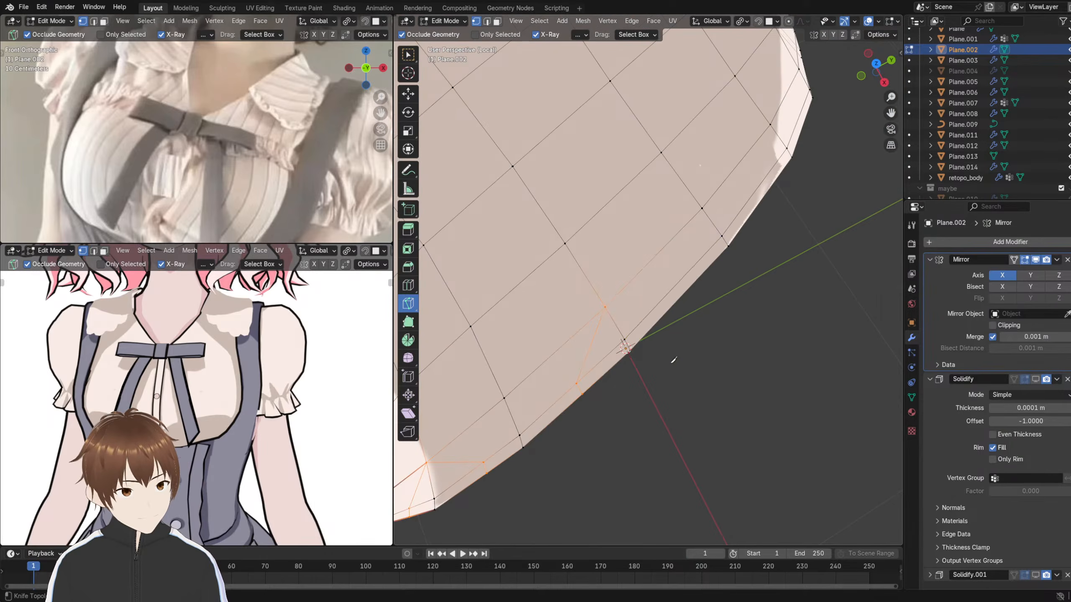
click(605, 308)
click(680, 284)
click(686, 292)
key(Return)
- Continue to the next alternate inner border vertex and knife-cut from it to the outer edge on both sides
shift+middle_drag(732, 296, 649, 270)
click(648, 258)
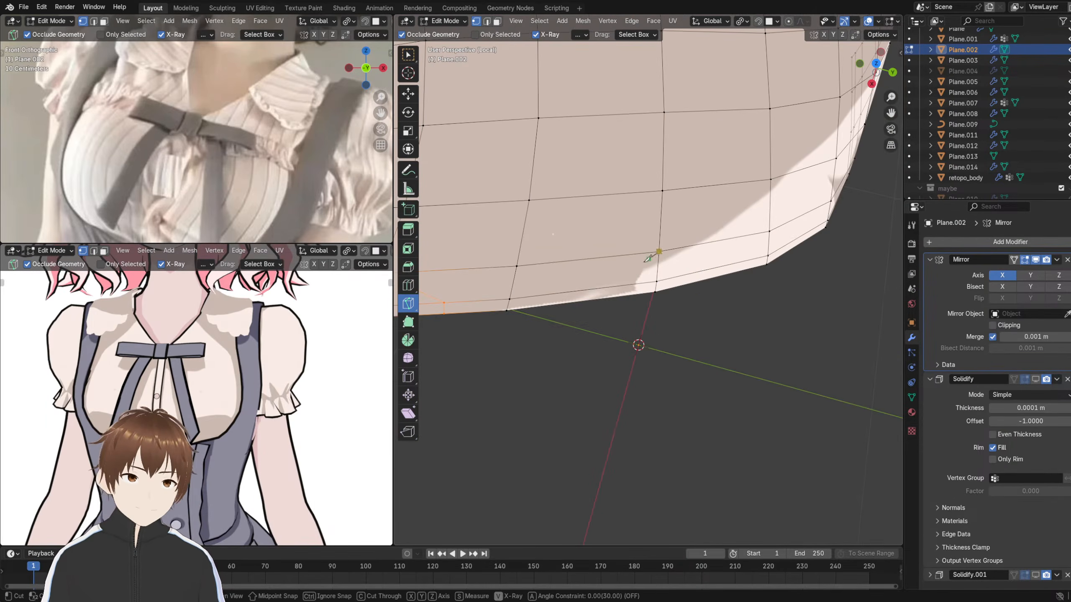
click(598, 283)
key(Return)
click(658, 251)
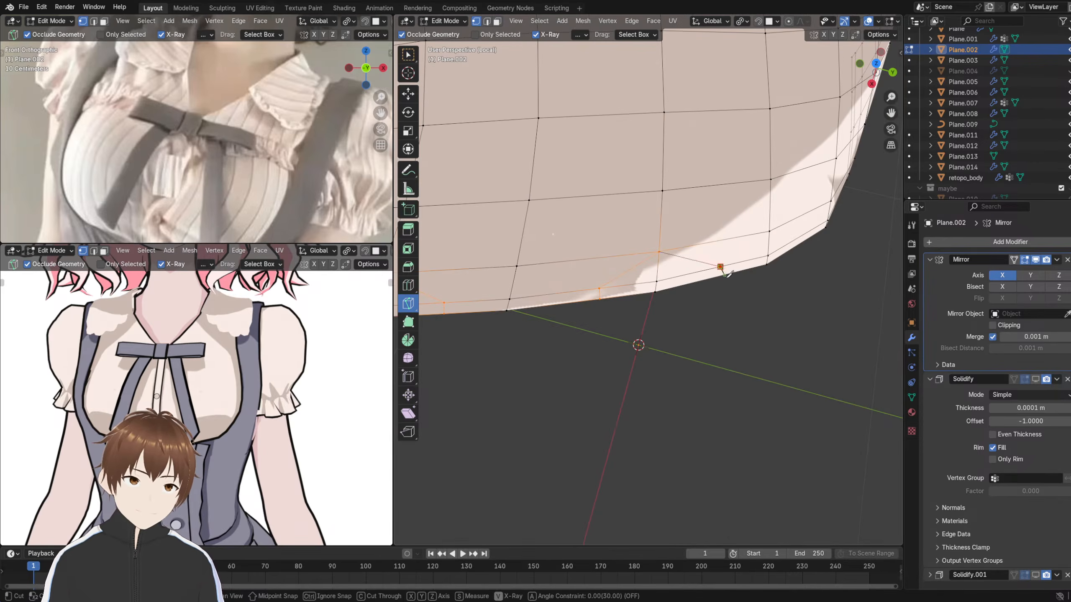
click(726, 276)
key(Return)
- Knife-cut to the outer edge on both sides of the following alternate inner border vertex, toward the collar's back
middle_drag(691, 310, 636, 257)
click(656, 263)
click(594, 272)
key(Return)
click(643, 252)
click(682, 290)
key(Return)
- Knife-cut from the alternate inner vertex on the collar's back border to the outer edge on both sides
middle_drag(683, 296, 662, 325)
click(659, 326)
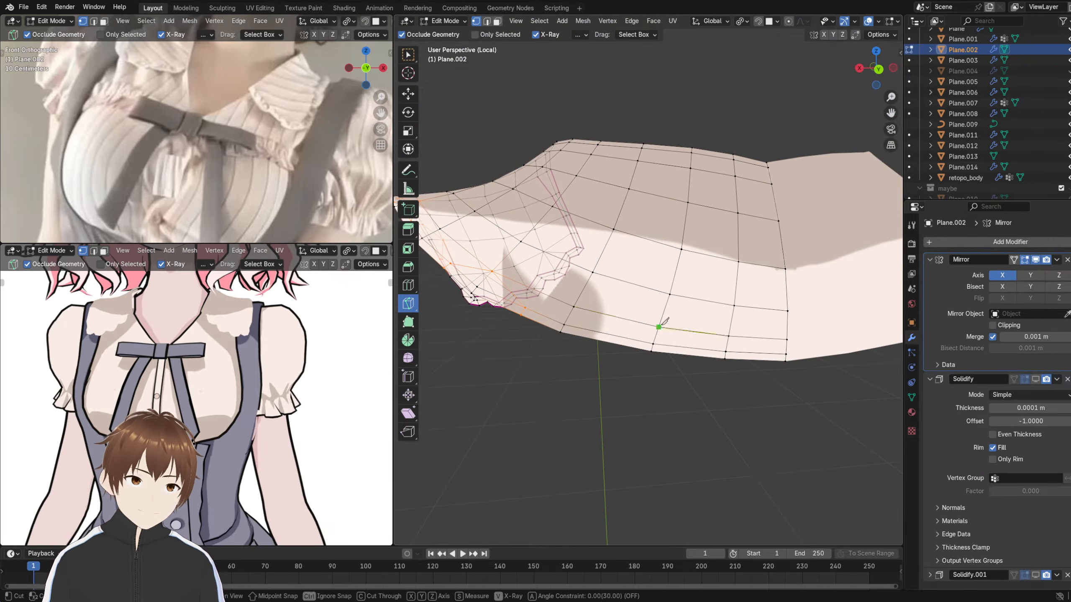
click(615, 342)
key(Return)
click(658, 327)
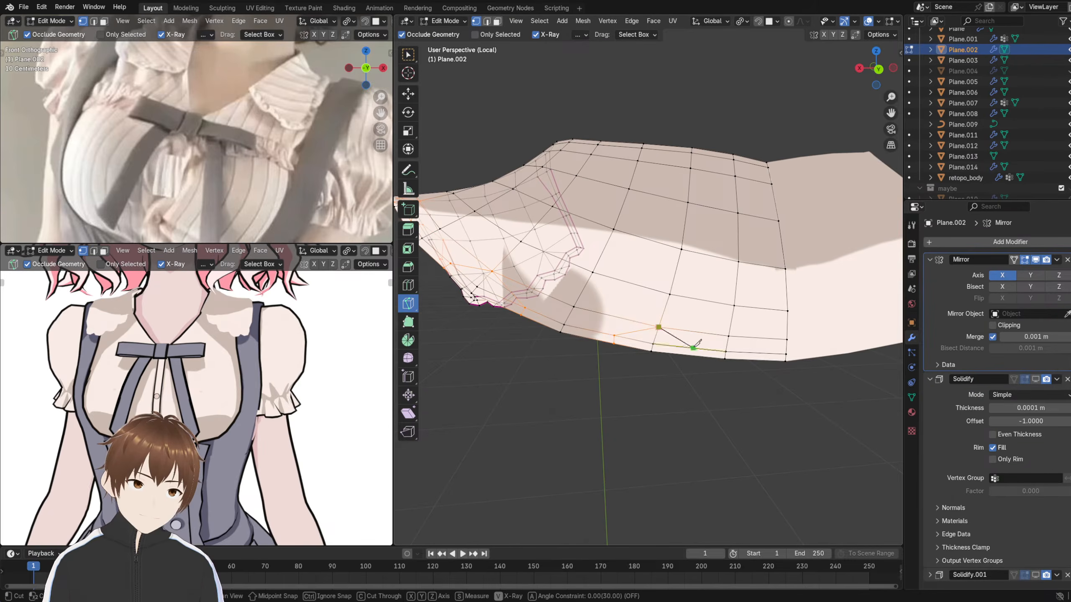
click(694, 350)
key(Return)
- Knife-cut from the inner border vertex nearest the centre back to the outer edge
middle_drag(723, 366, 693, 287)
click(732, 323)
click(697, 337)
key(Return)
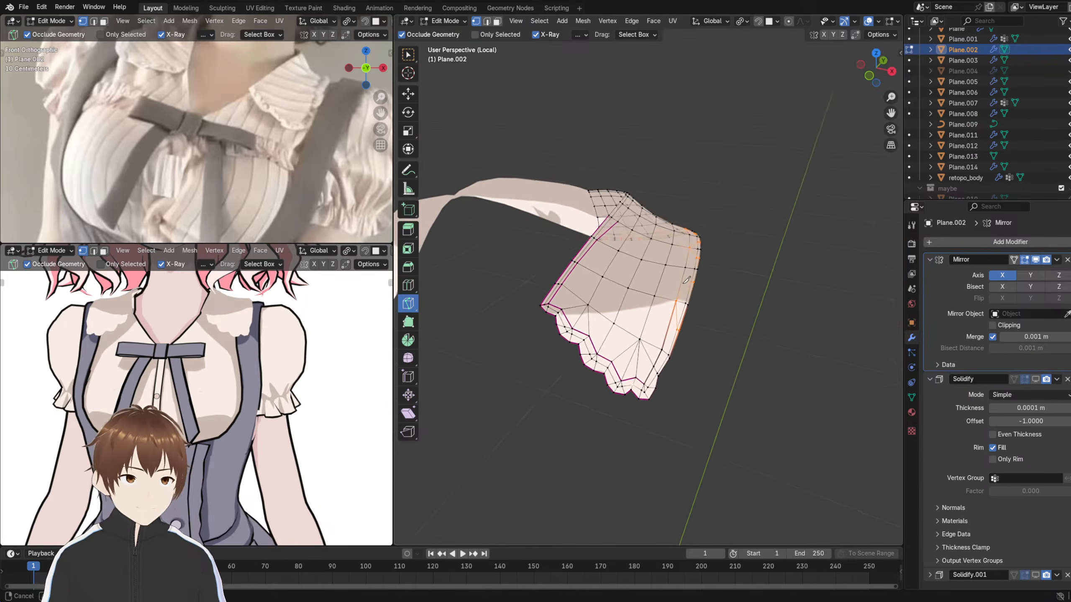
- Select the row of vertices between the collar's inner border and outer edge, and edge-slide it along the connecting edges
key(k)
scroll(695, 282, up, 6)
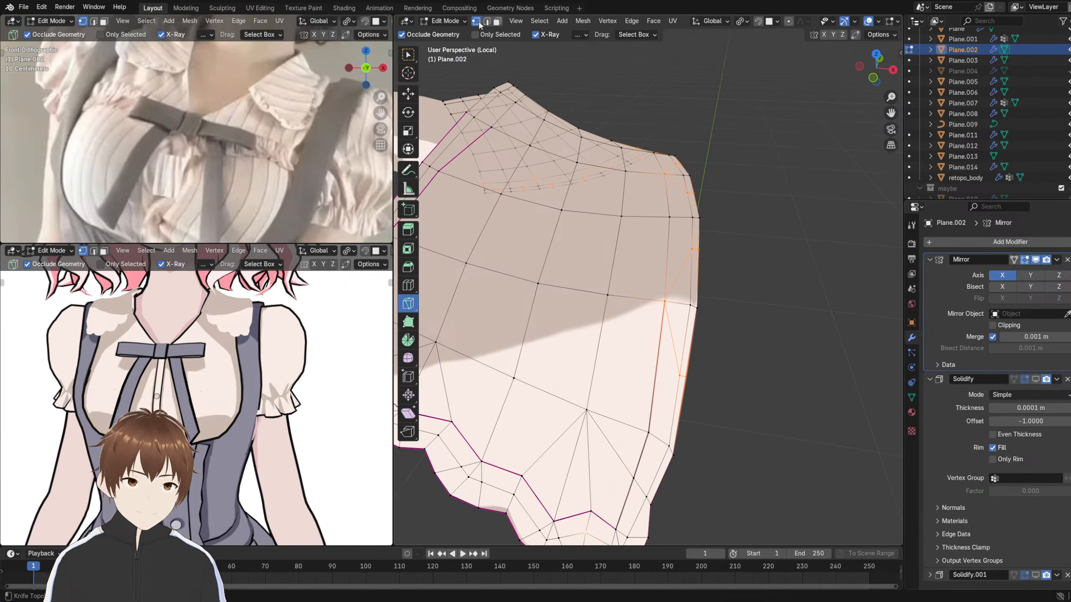
click(407, 54)
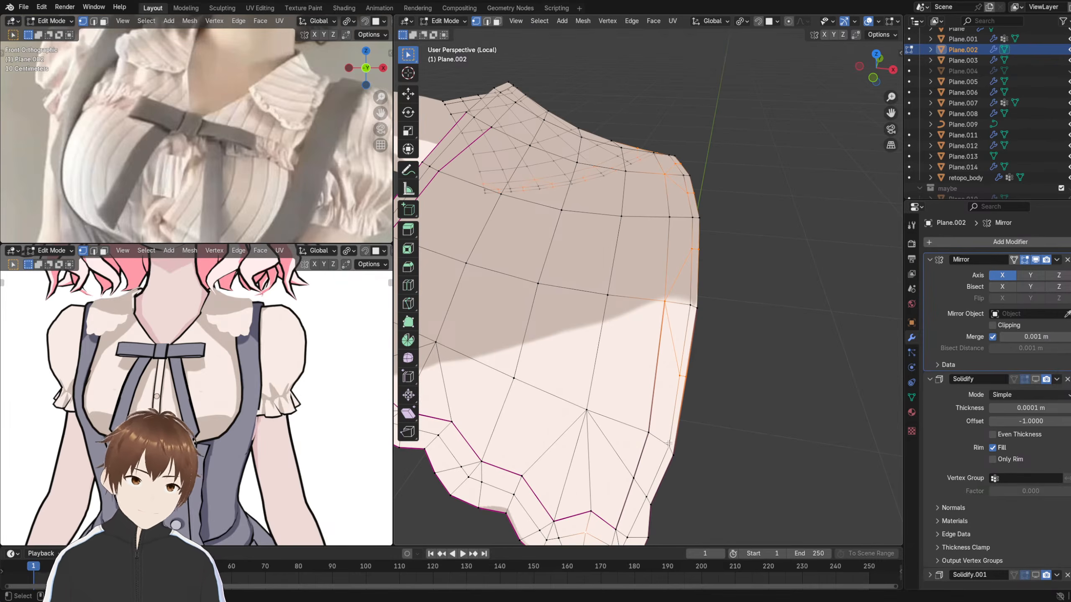
middle_drag(669, 443, 624, 320)
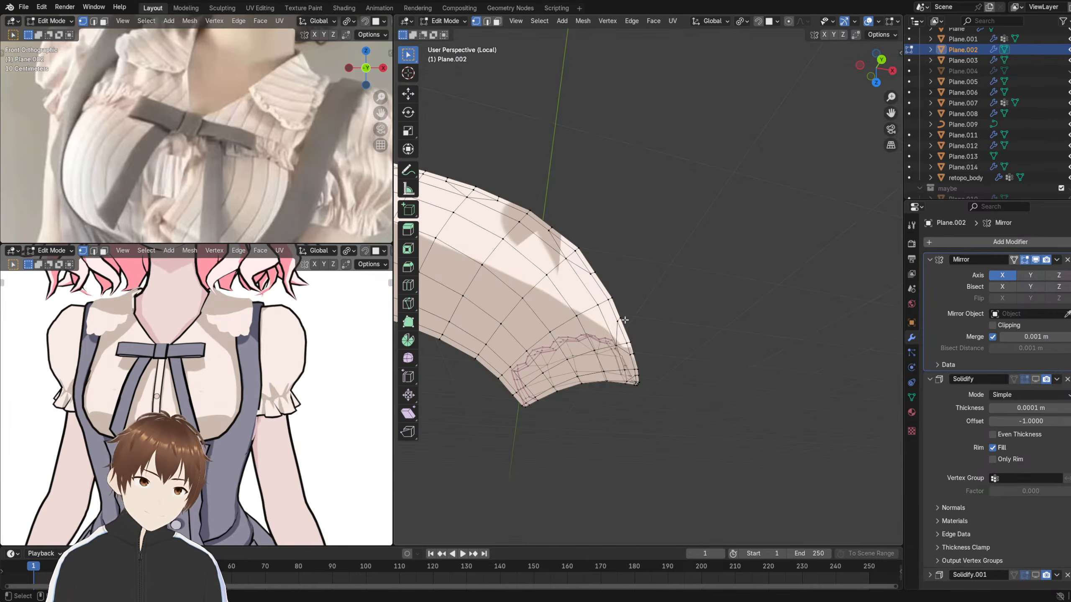
ctrl+click(585, 271)
middle_drag(586, 272, 616, 276)
ctrl+click(607, 287)
ctrl+click(625, 225)
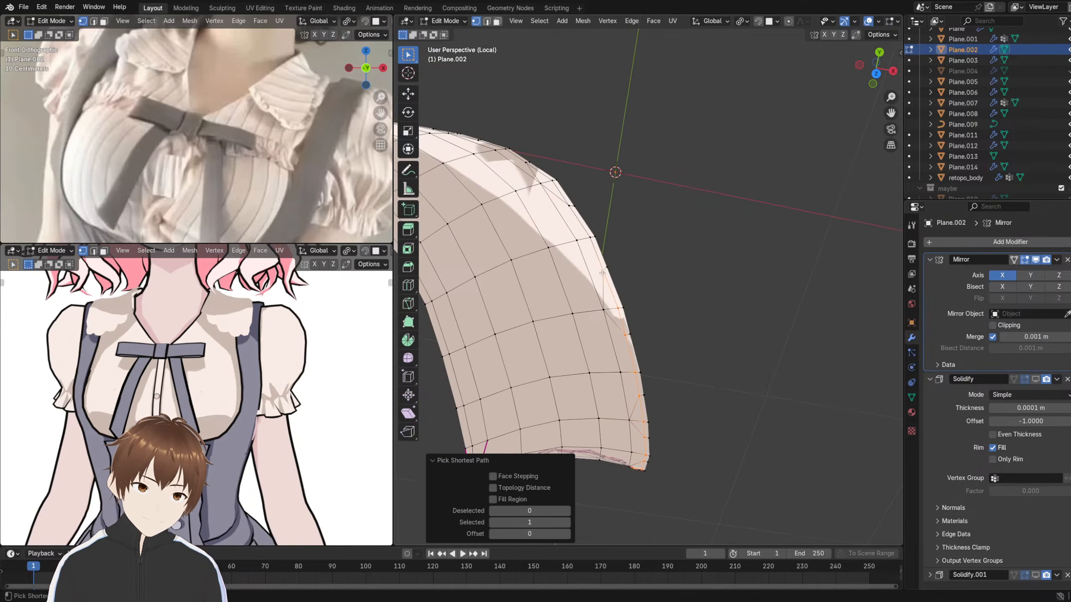
middle_drag(559, 203, 523, 198)
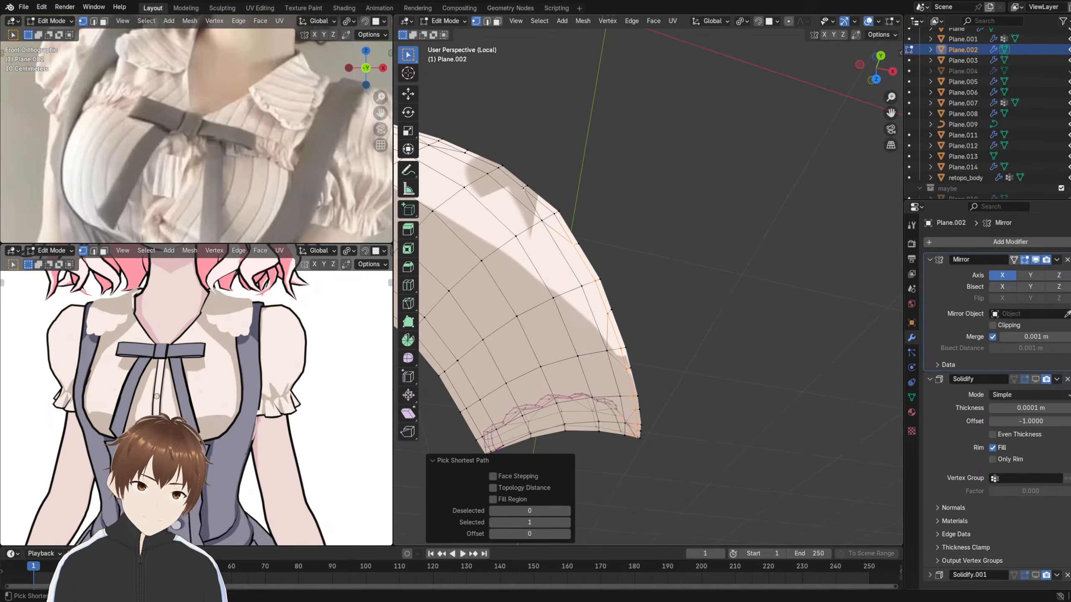
middle_drag(551, 231, 594, 139)
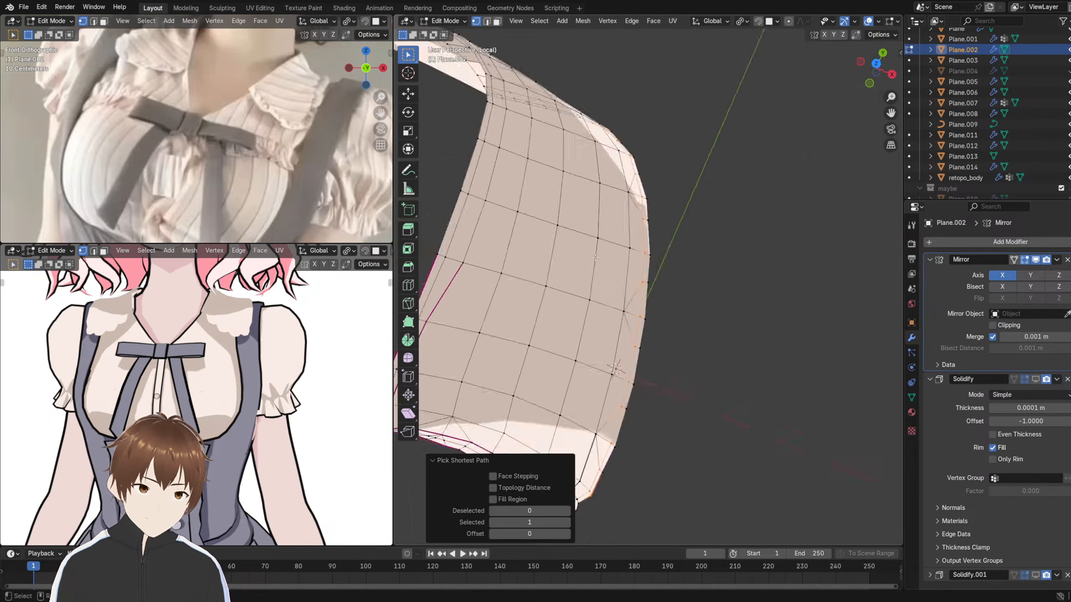
scroll(625, 229, up, 3)
key(g)
key(g)
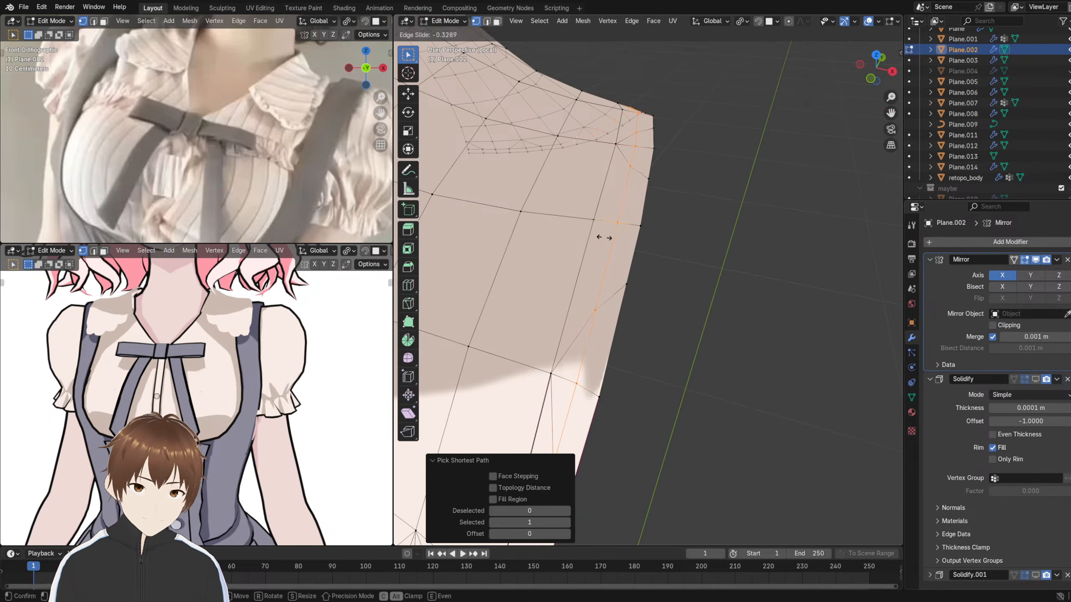
click(604, 236)
- Select the vertex pair in the notch above the front corner on the collar's side border and move it inward about 0.0024 m in X
scroll(603, 223, down, 6)
middle_drag(603, 223, 624, 287)
scroll(626, 288, up, 4)
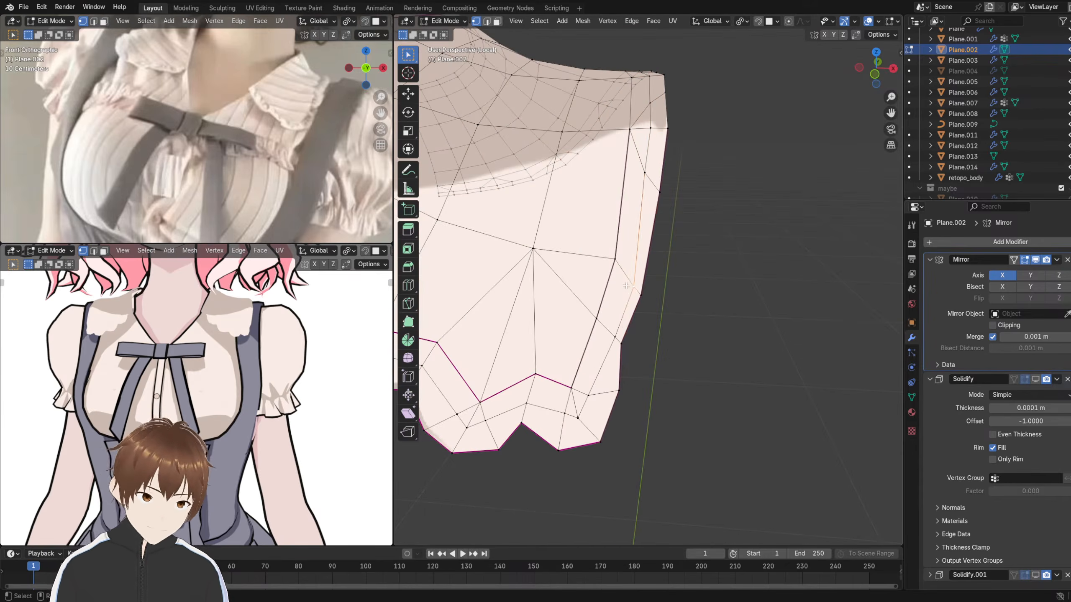
click(619, 271)
middle_drag(626, 339, 631, 281)
scroll(591, 313, up, 5)
scroll(656, 283, up, 2)
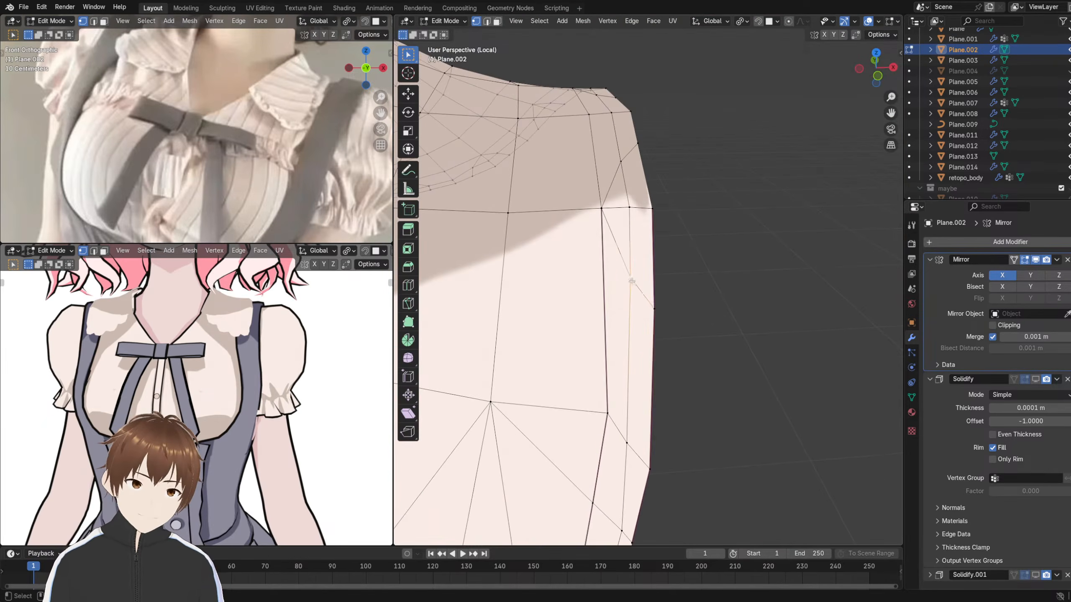
click(625, 300)
key(g)
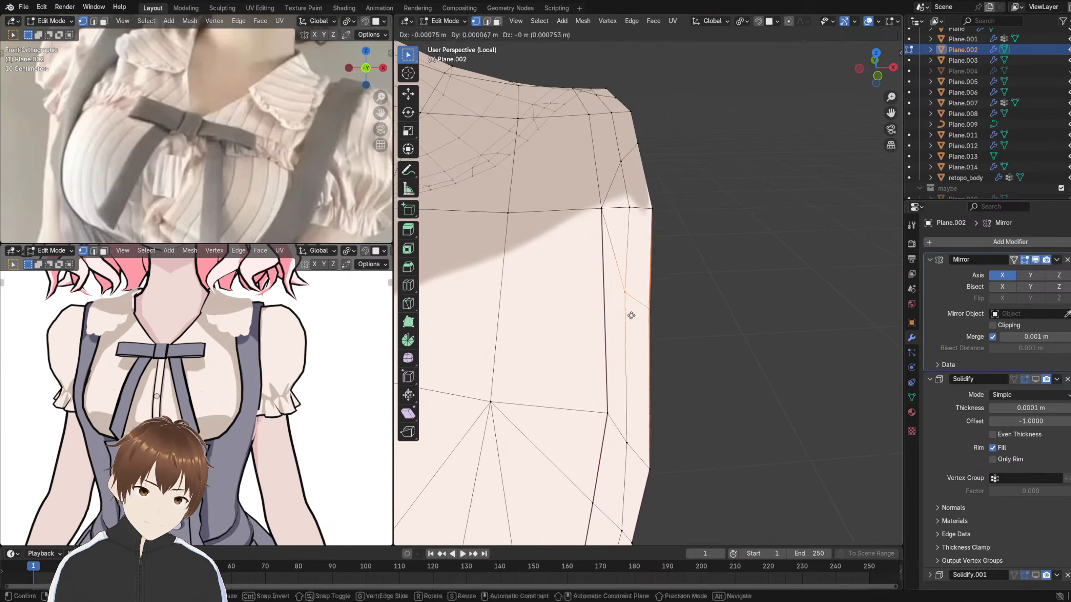
click(629, 310)
- Pull the neighbouring side-border vertex pair outward as a scallop tip, and push the following notch pair inward
middle_drag(628, 310, 574, 366)
scroll(645, 292, up, 1)
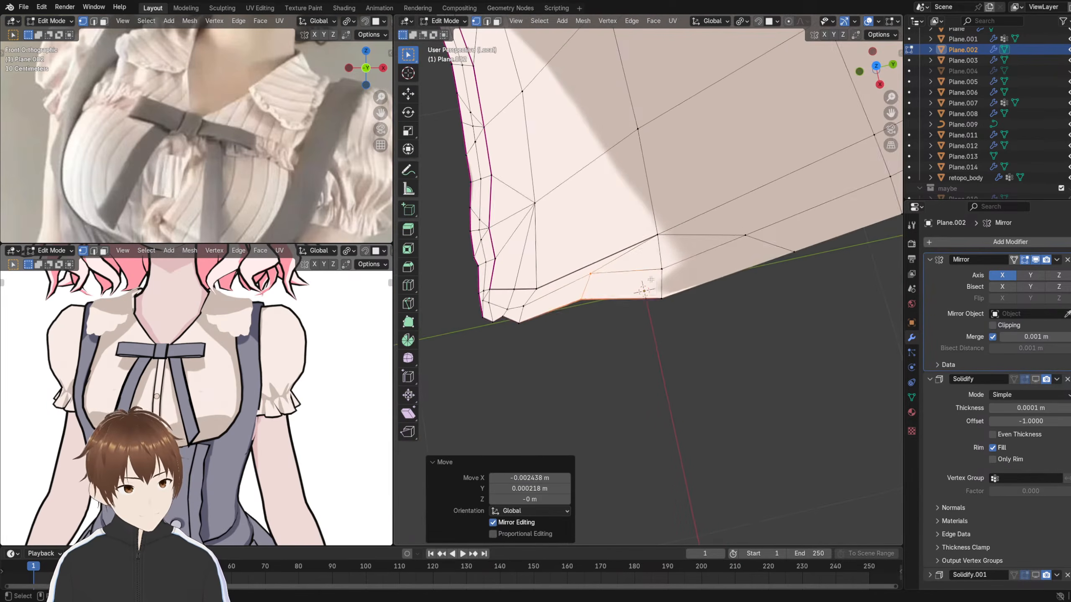
key(g)
click(680, 330)
shift+middle_drag(680, 329, 573, 358)
drag(609, 248, 677, 308)
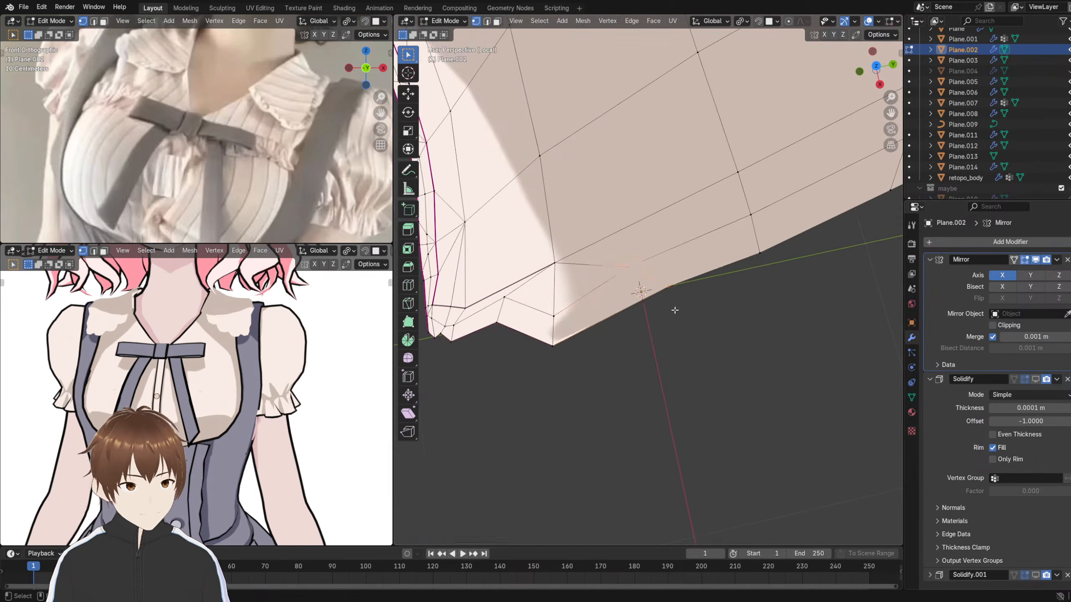
key(g)
click(683, 286)
- Pull the next alternate border pair outward about 0.0019 m in X and push the notch pair beyond it inward
shift+middle_drag(683, 286, 600, 320)
drag(628, 240, 685, 314)
key(g)
click(689, 335)
shift+middle_drag(689, 335, 625, 365)
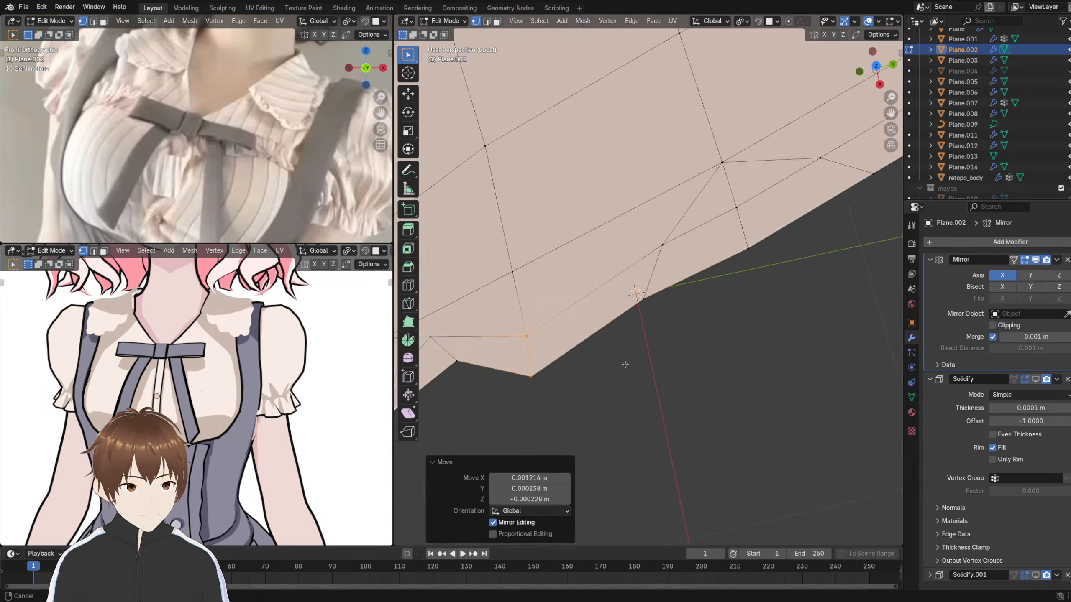
drag(639, 233, 687, 323)
key(g)
click(681, 308)
- Pull the two following alternate border pairs outward as scallop tips, about 0.0027 m and 0.0039 m in X
shift+middle_drag(681, 308, 569, 373)
drag(599, 264, 649, 336)
key(g)
click(652, 355)
shift+middle_drag(652, 355, 503, 432)
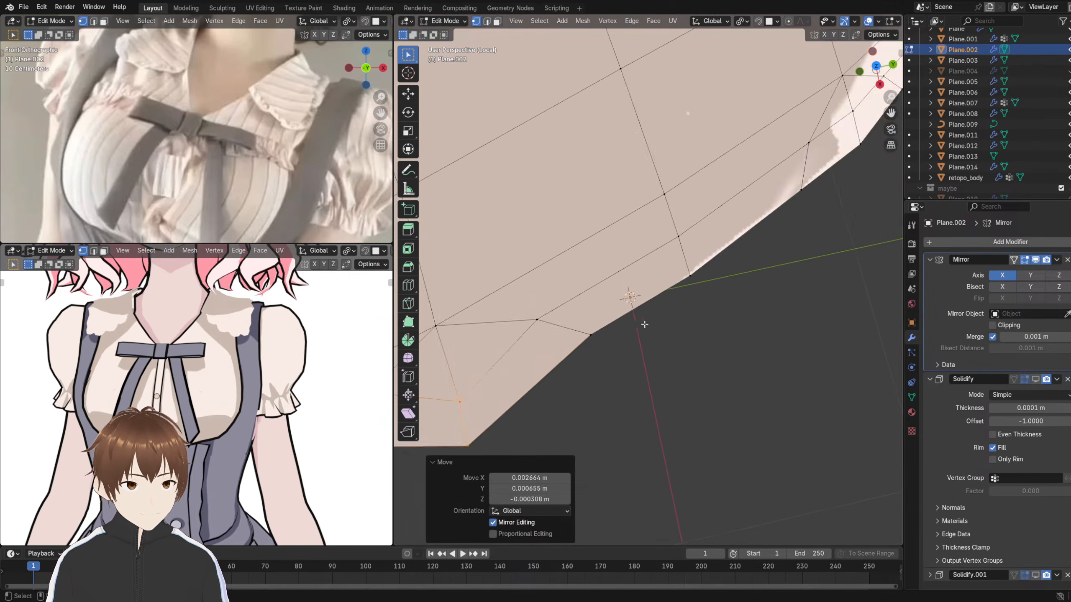
middle_drag(649, 304, 647, 262)
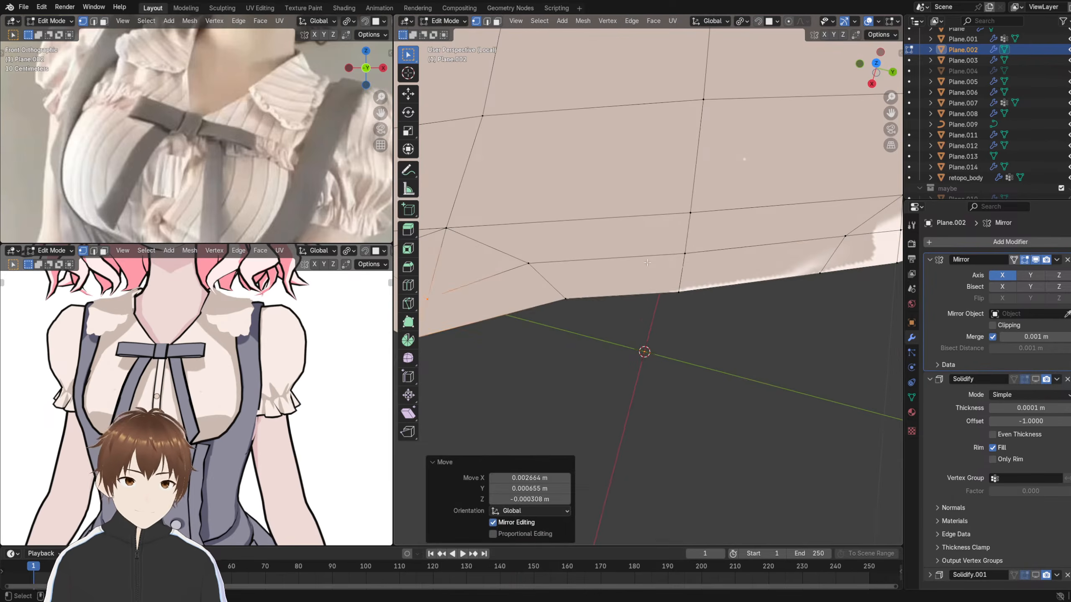
drag(708, 317, 710, 319)
key(g)
click(694, 363)
- Continue around the shoulder, pulling two more alternate border pairs outward, the second by about 0.0032 m in X and -0.0036 m in Z
shift+middle_drag(694, 363, 502, 381)
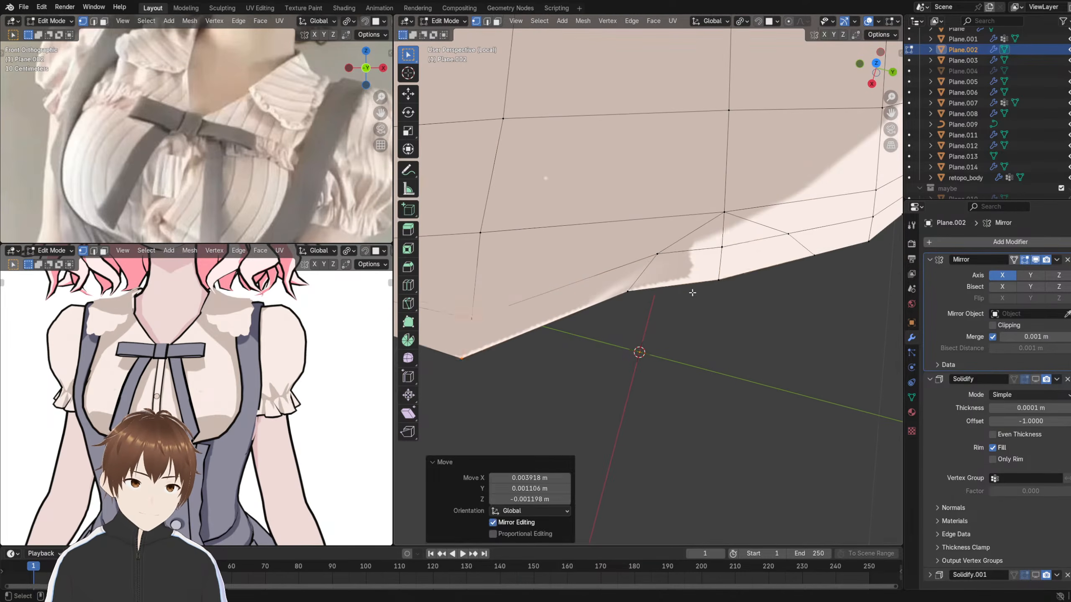
drag(740, 316, 741, 317)
key(g)
click(741, 346)
shift+middle_drag(741, 346, 478, 172)
drag(676, 275, 714, 335)
key(g)
click(692, 352)
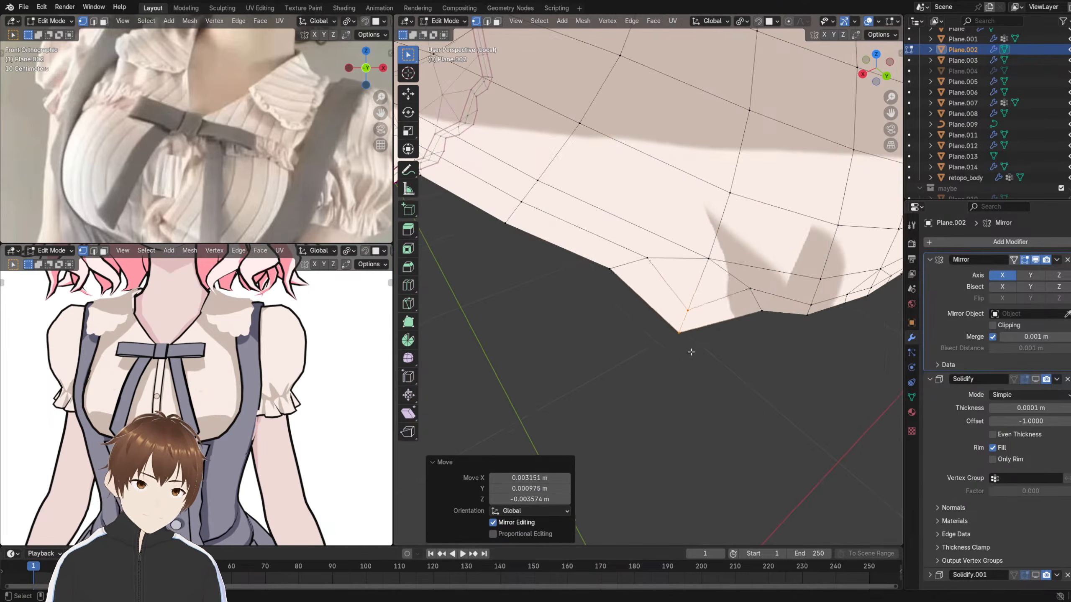
- Pull out the skipped border pair near the shoulder and lower an alternate back pair by about 0.0046 m in Z
shift+middle_drag(588, 259, 695, 306)
drag(704, 289, 731, 323)
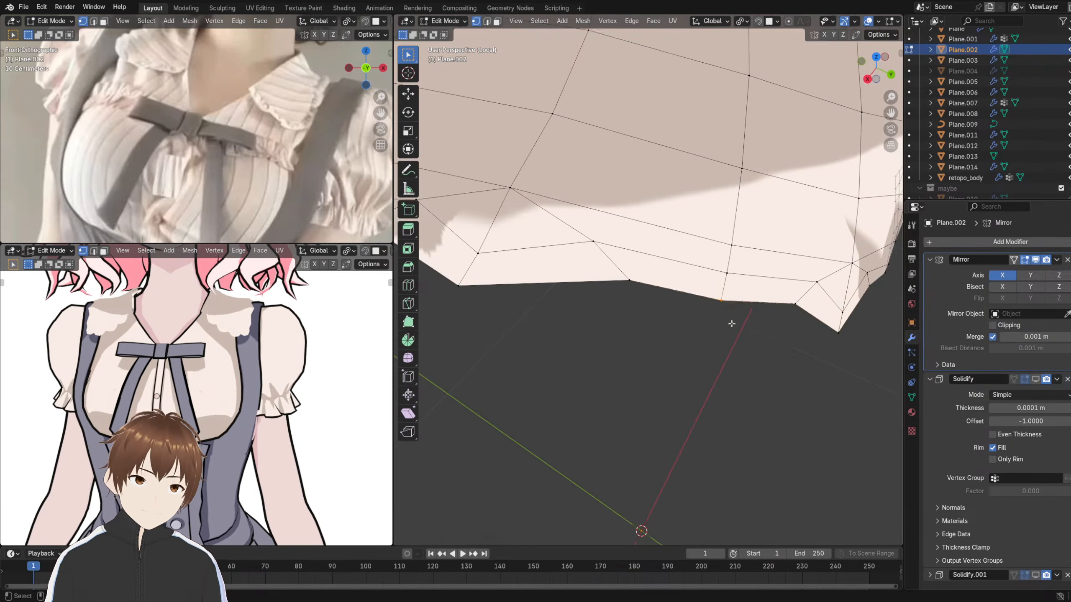
click(722, 359)
middle_drag(723, 360, 580, 254)
drag(661, 278, 664, 292)
key(g)
click(657, 324)
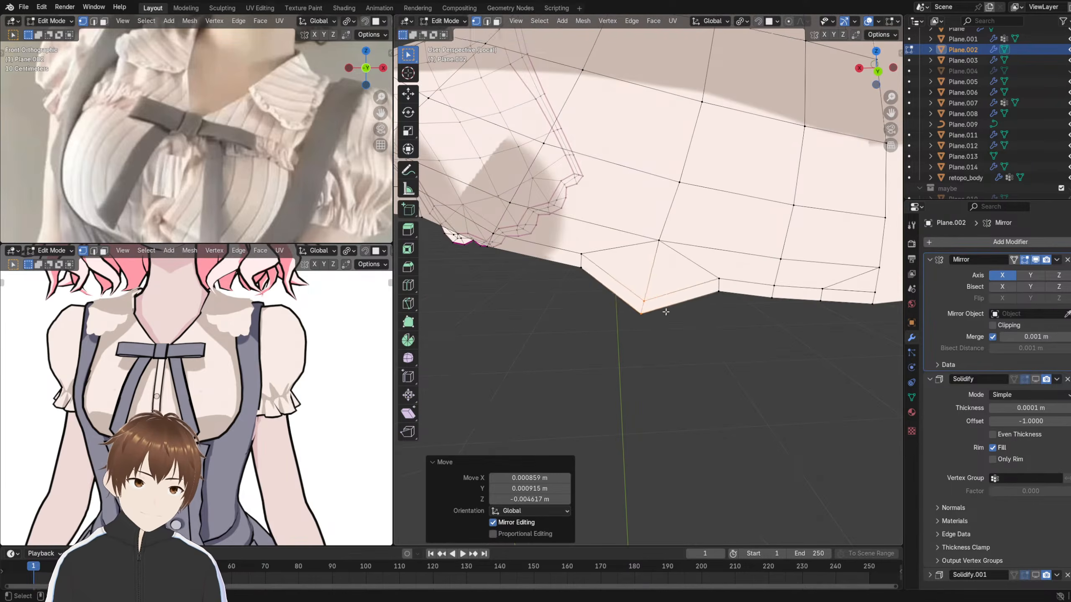
- Move another border vertex selection on the collar's back downward by about 0.0056 m in Z
middle_drag(657, 324, 805, 337)
drag(611, 278, 625, 255)
key(g)
click(610, 325)
- Lower the outer vertex at the centre back about 0.0048 m and the alternate outer vertex beside it about 0.0059 m in Z
middle_drag(694, 326, 646, 329)
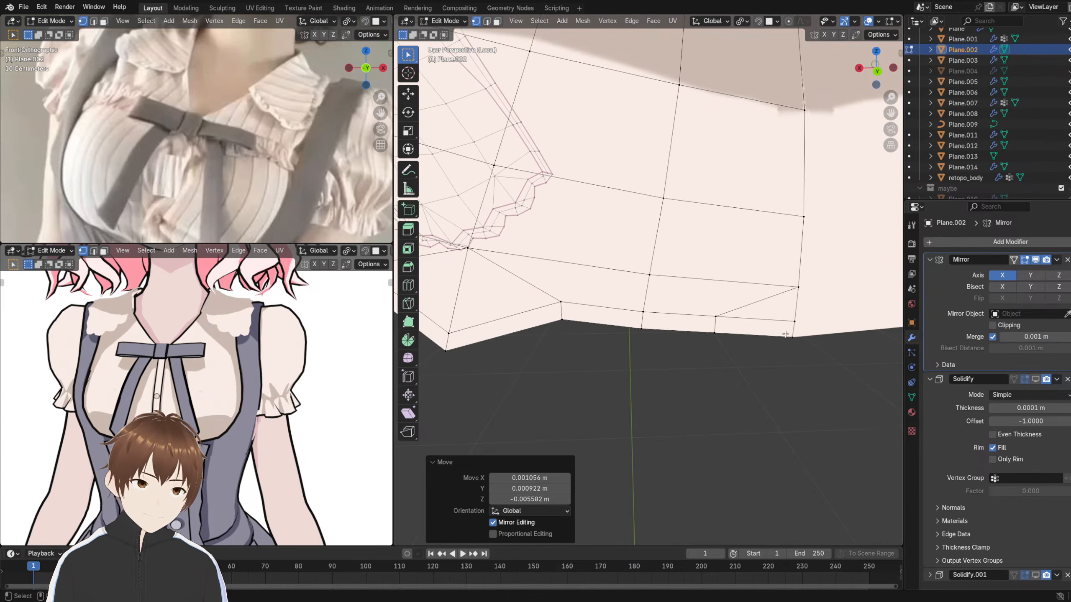
key(g)
click(795, 392)
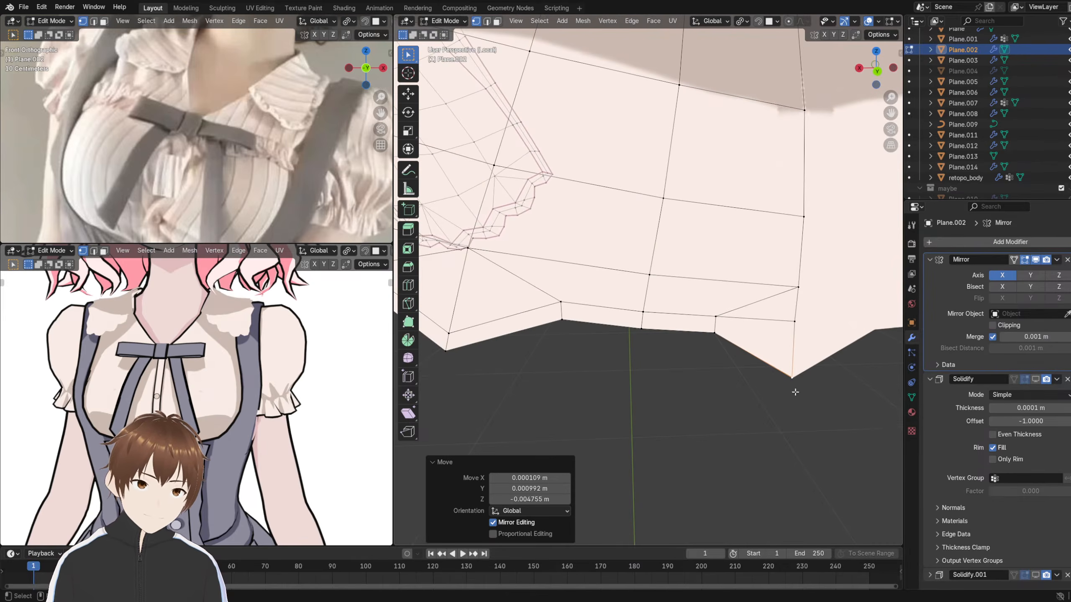
click(641, 329)
key(g)
click(641, 385)
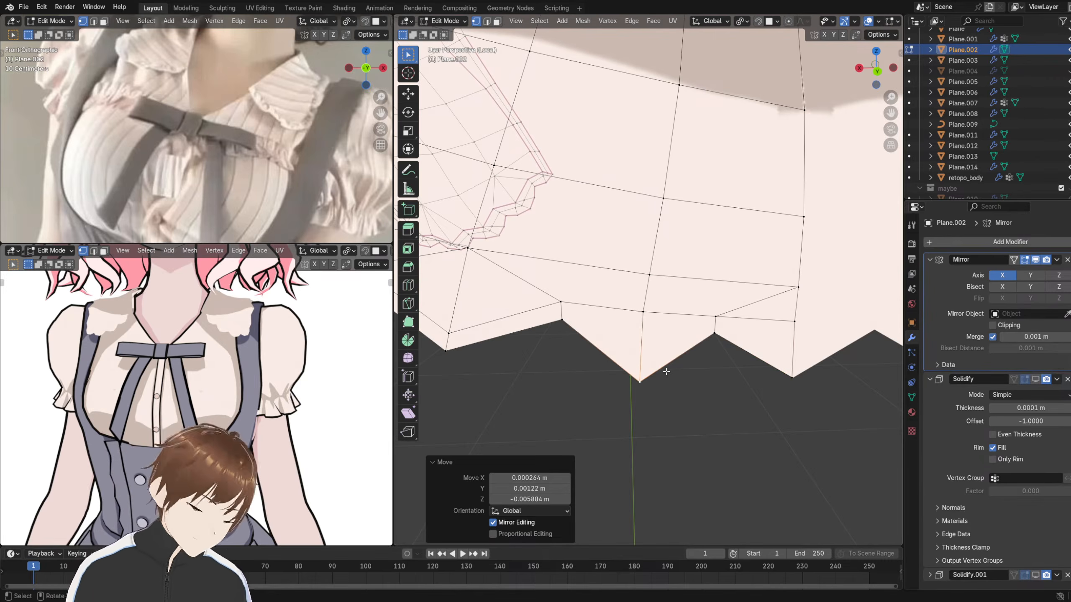
- Move the tip vertex of the side edge's frontmost scallop outward about 0.0028 m in X, 0.0016 m in Y and 0.0007 m in Z
middle_drag(672, 313, 763, 270)
scroll(672, 284, down, 4)
shift+middle_drag(733, 202, 733, 321)
scroll(752, 296, down, 4)
scroll(734, 298, up, 2)
scroll(733, 321, up, 2)
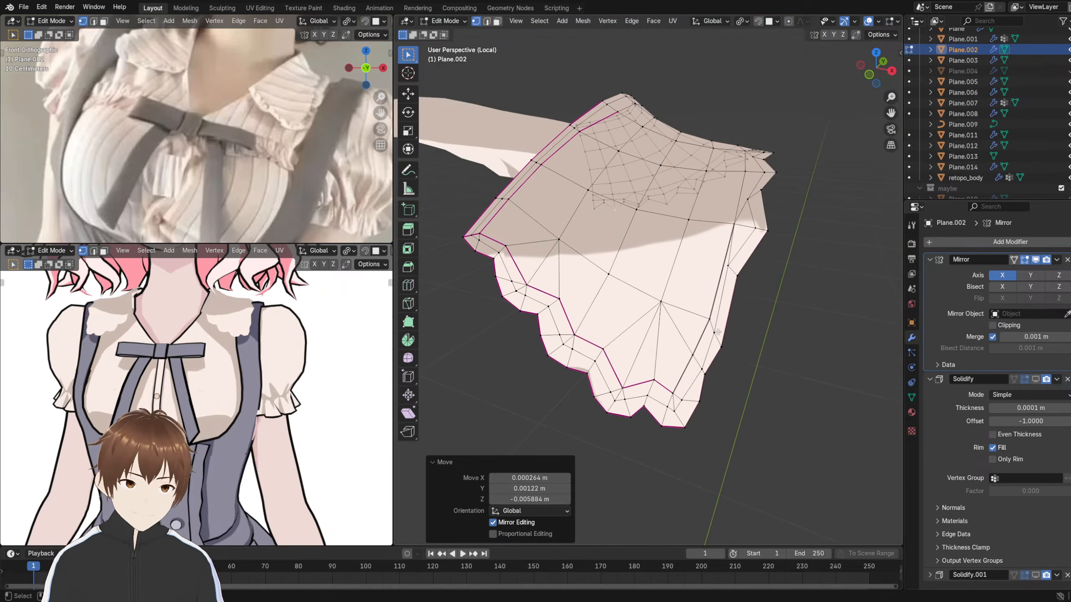
click(730, 356)
click(749, 339)
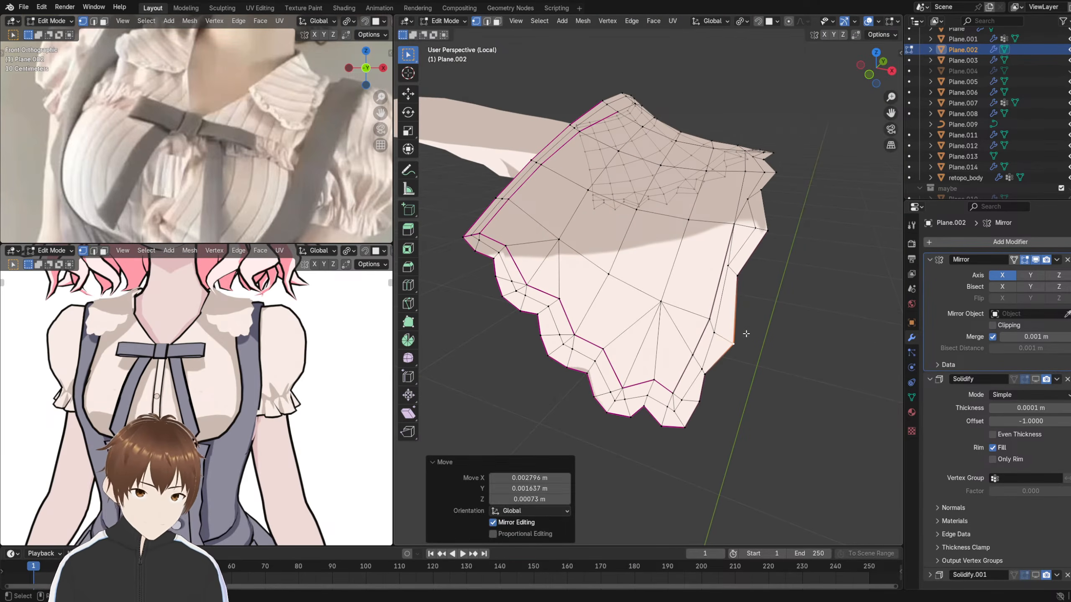
- Knife-cut from the inner vertex of the side edge's frontmost scallop to the outer edge on both sides of its tip
middle_drag(749, 339, 659, 314)
key(KP_Decimal)
shift+middle_drag(691, 277, 767, 214)
scroll(707, 322, down, 6)
scroll(691, 278, up, 4)
scroll(725, 264, up, 2)
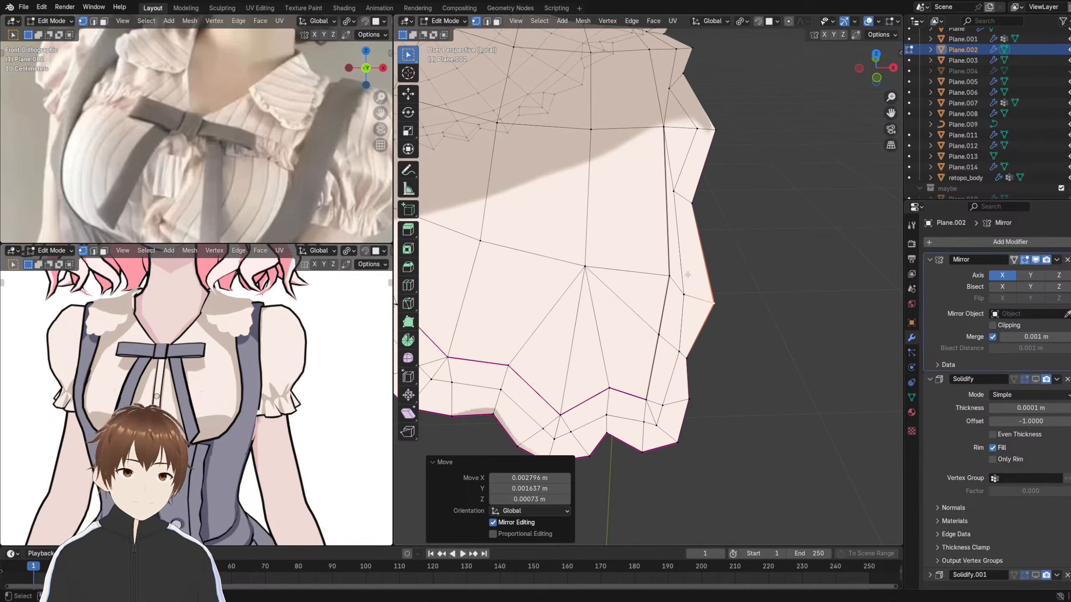
click(408, 303)
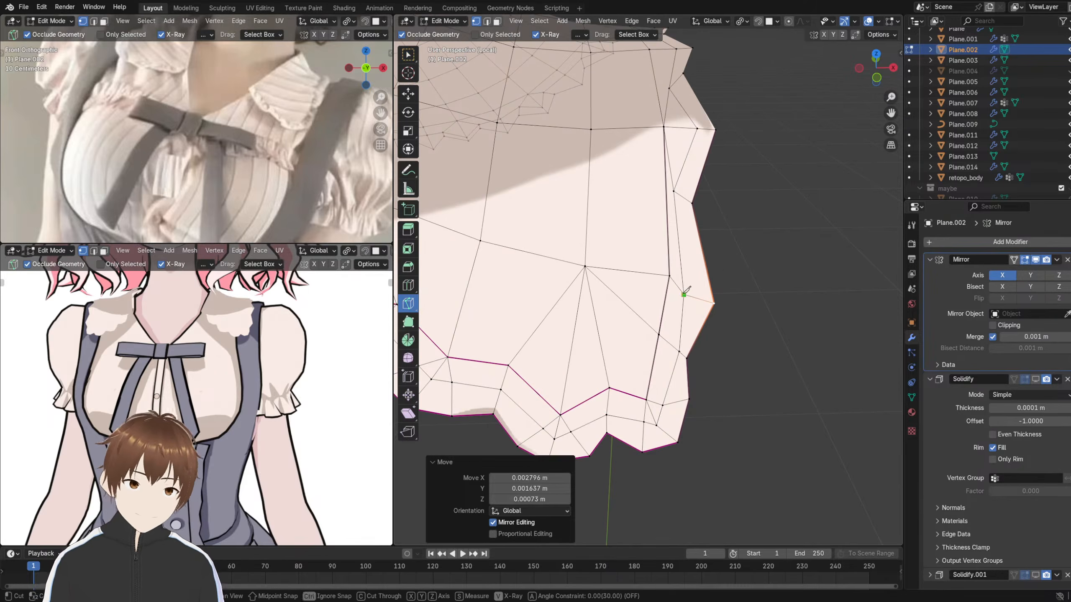
click(683, 295)
key(Return)
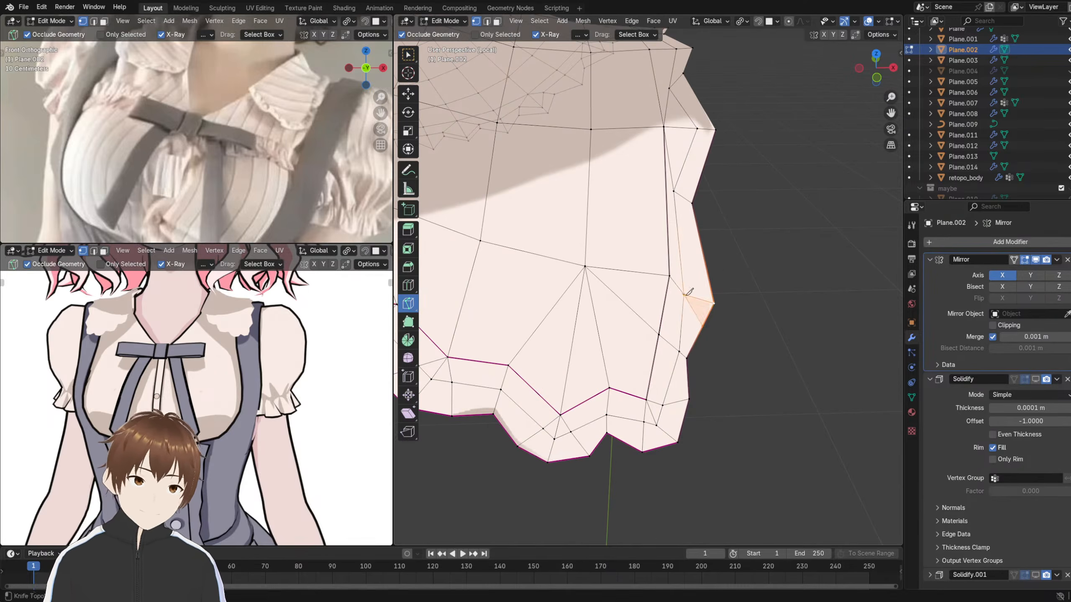
click(704, 258)
key(Return)
- Knife-cut from the inner vertices of the second and third side scallops to the outer edge on both sides of each tip
middle_drag(708, 251, 714, 278)
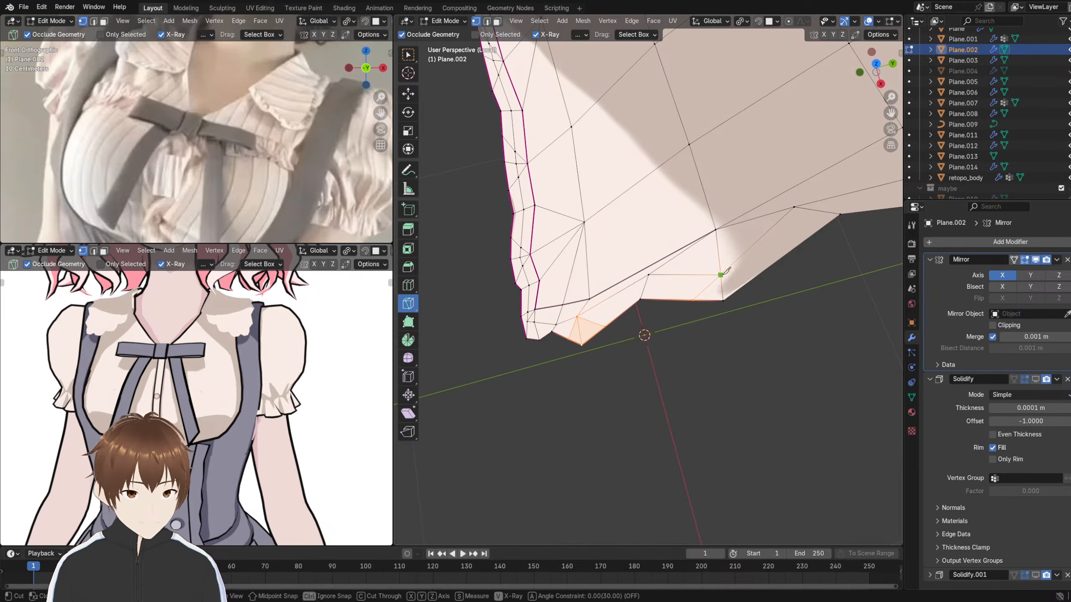
click(757, 275)
key(Return)
shift+middle_drag(756, 276, 710, 279)
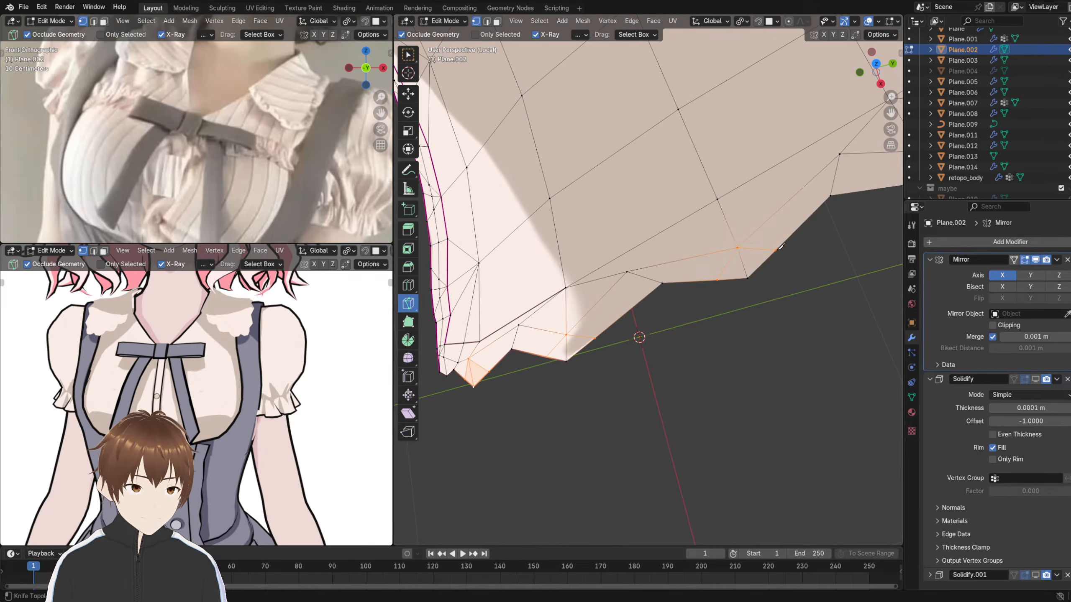
mouse_move(734, 255)
middle_down()
mouse_move(693, 263)
mouse_move(734, 256)
middle_up()
shift+middle_drag(836, 238, 599, 293)
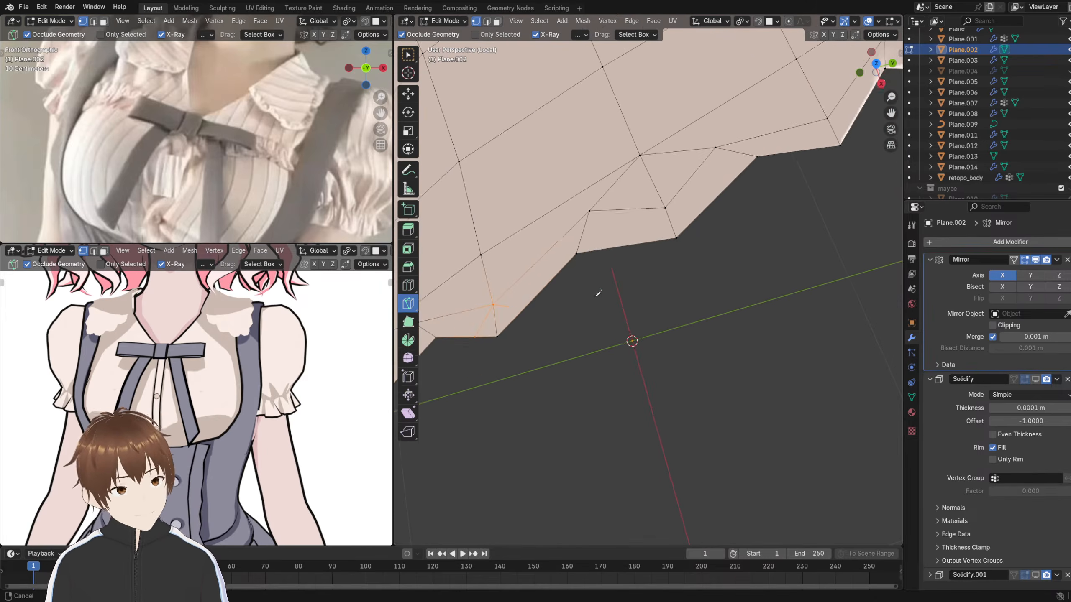
- Knife-cut from the inner vertices of the fourth to seventh side scallops to the outer edge on both sides of each tip
middle_drag(635, 229, 705, 195)
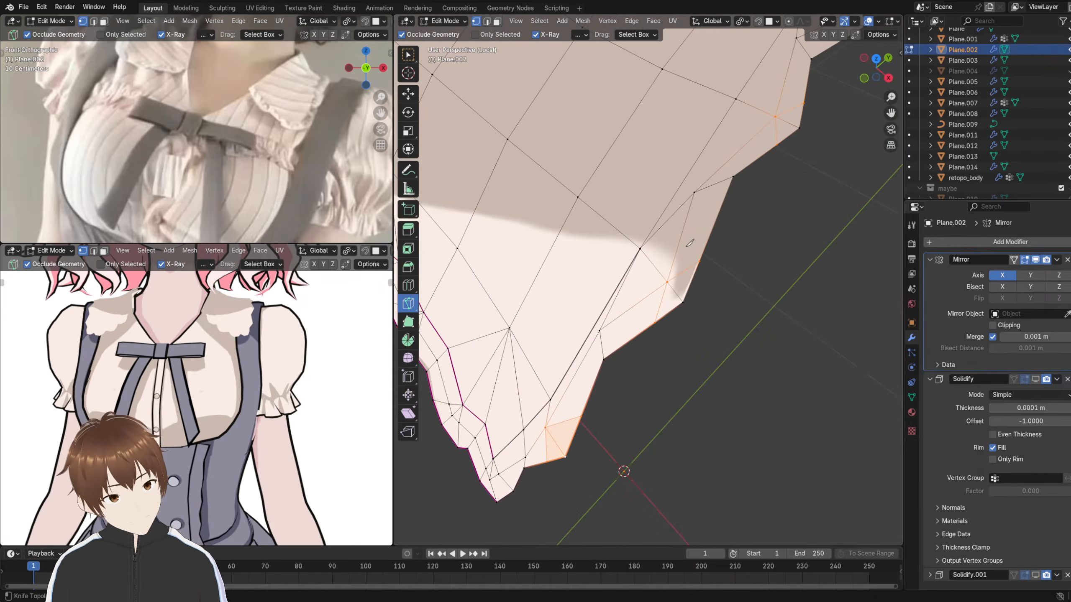
shift+middle_drag(689, 243, 671, 260)
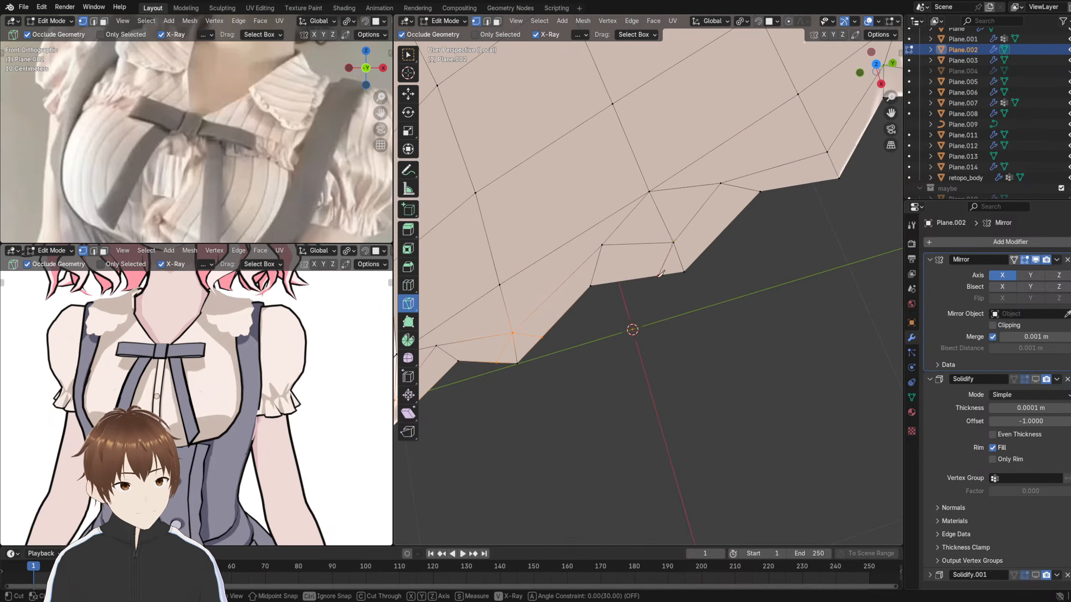
scroll(736, 242, up, 2)
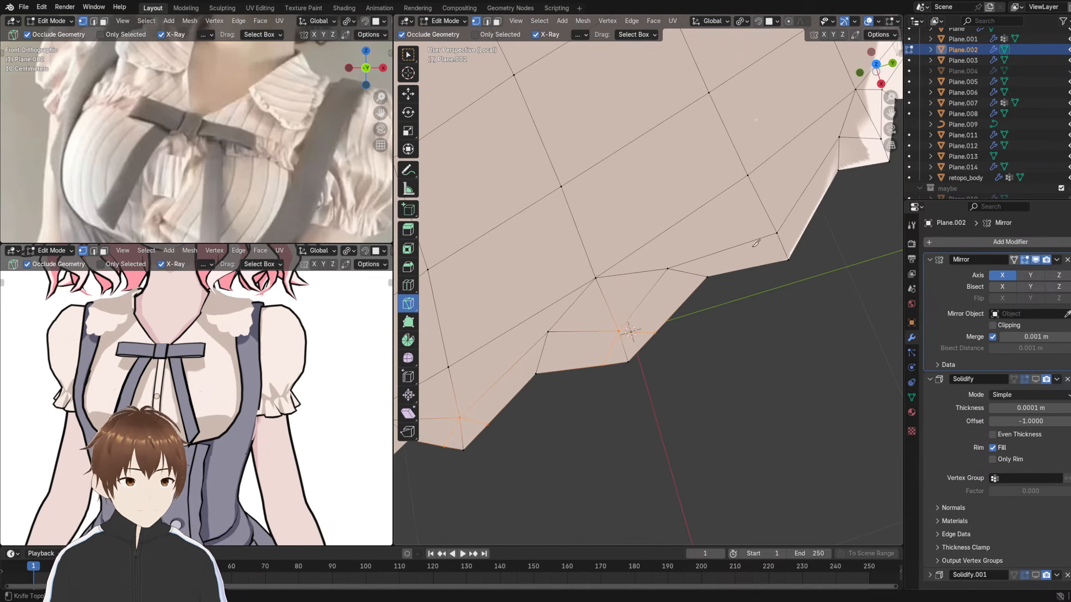
middle_drag(769, 264, 752, 251)
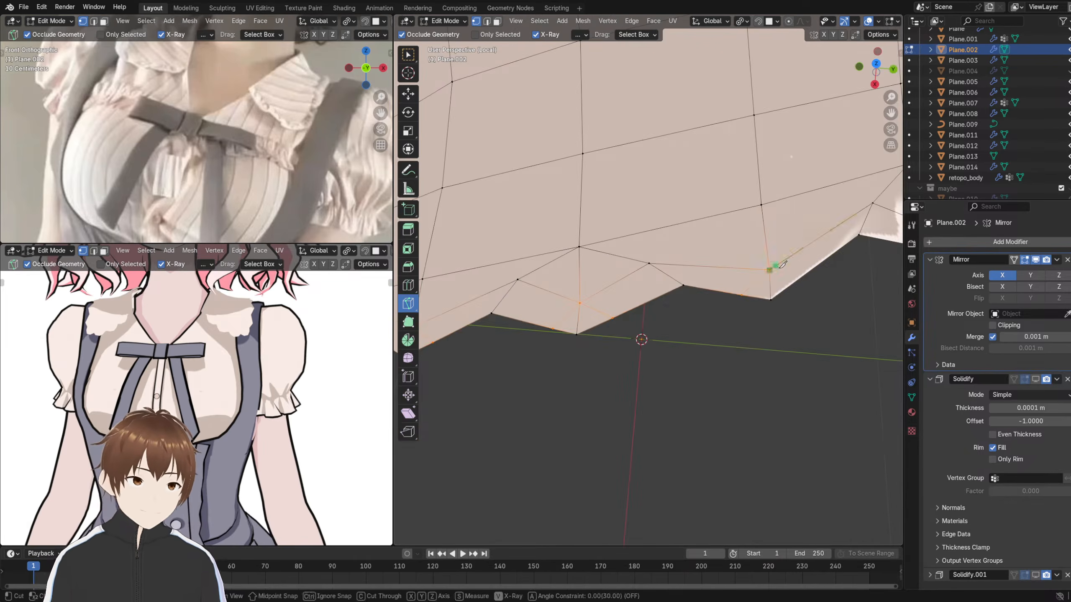
middle_drag(819, 278, 734, 265)
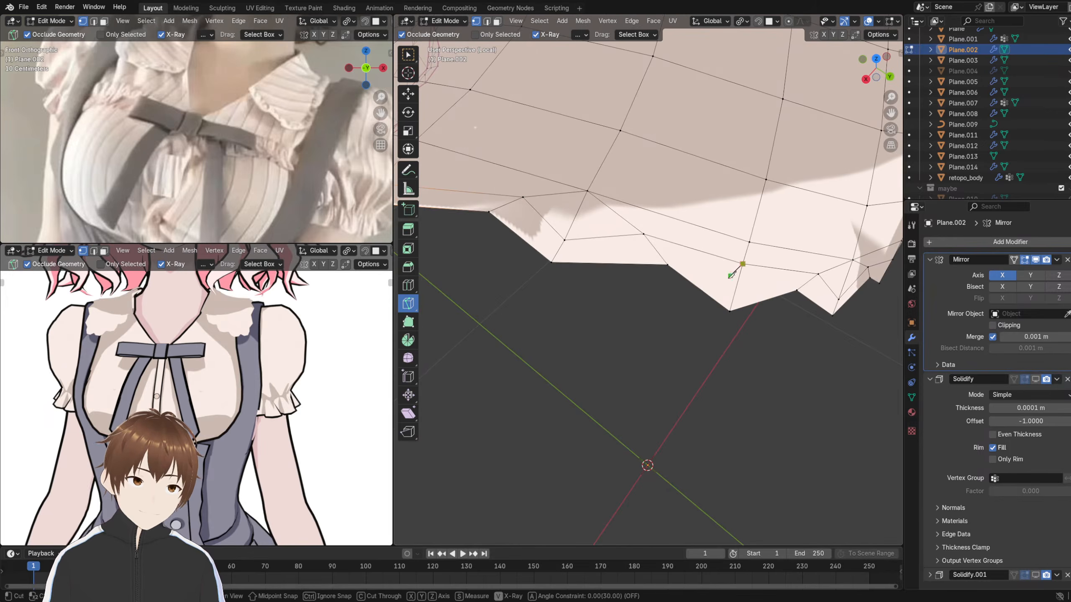
middle_drag(762, 300, 707, 311)
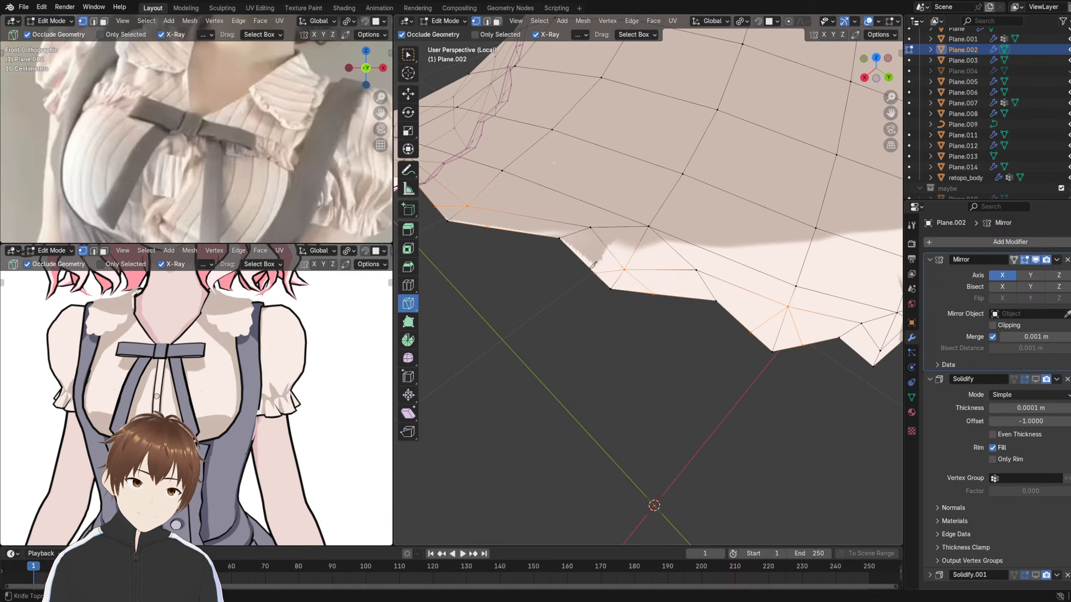
- Knife-cut the remaining back scallops up to the centre back, from each inner vertex to the outer edge beside its tip
middle_drag(594, 265, 689, 306)
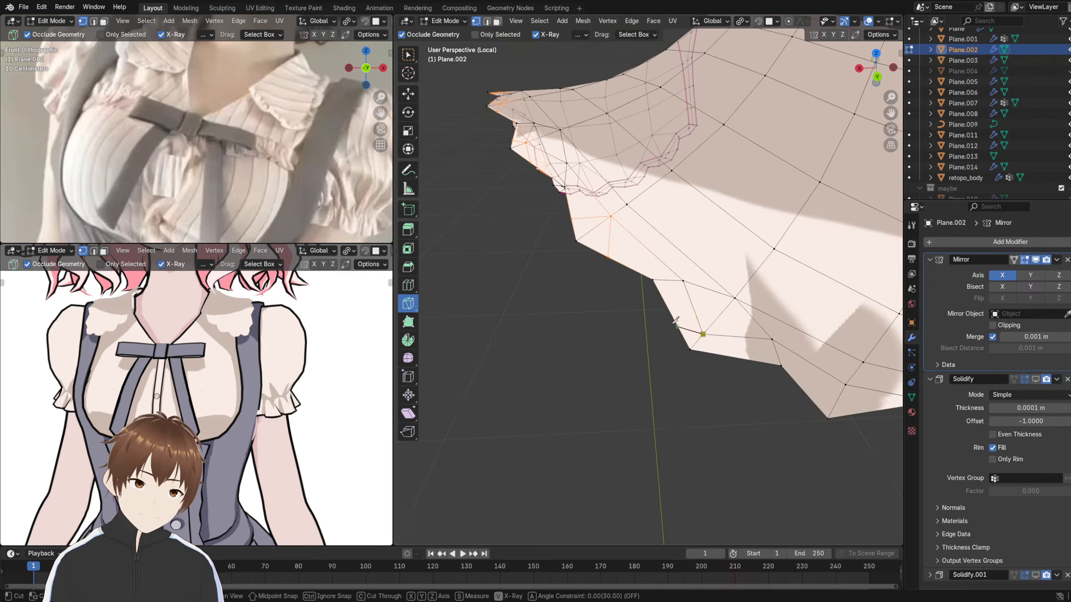
click(716, 356)
key(Return)
shift+middle_drag(748, 375, 670, 317)
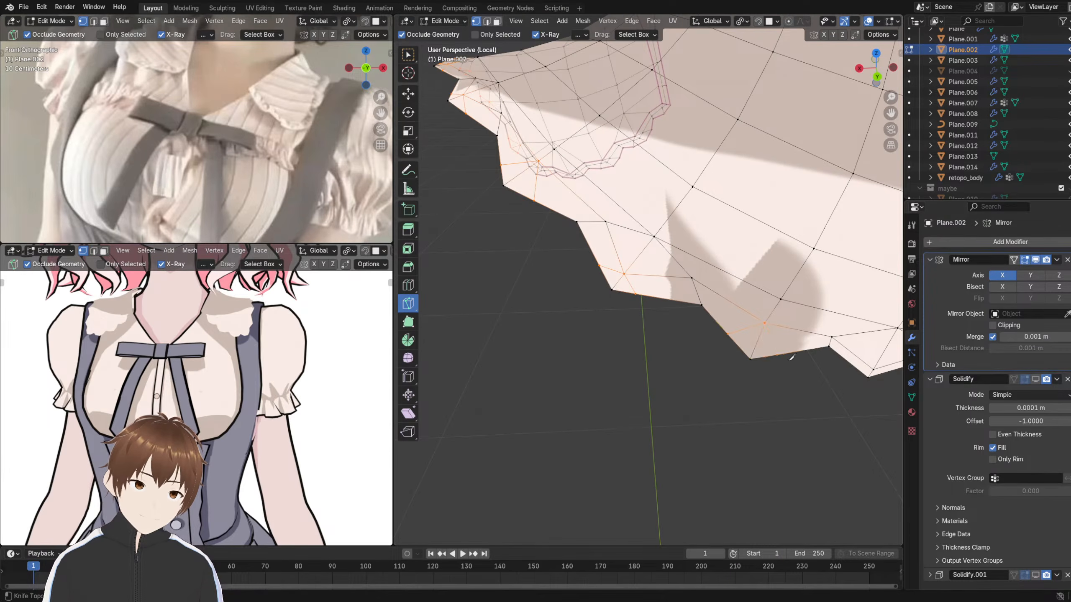
shift+middle_drag(792, 357, 735, 303)
shift+middle_drag(780, 334, 689, 292)
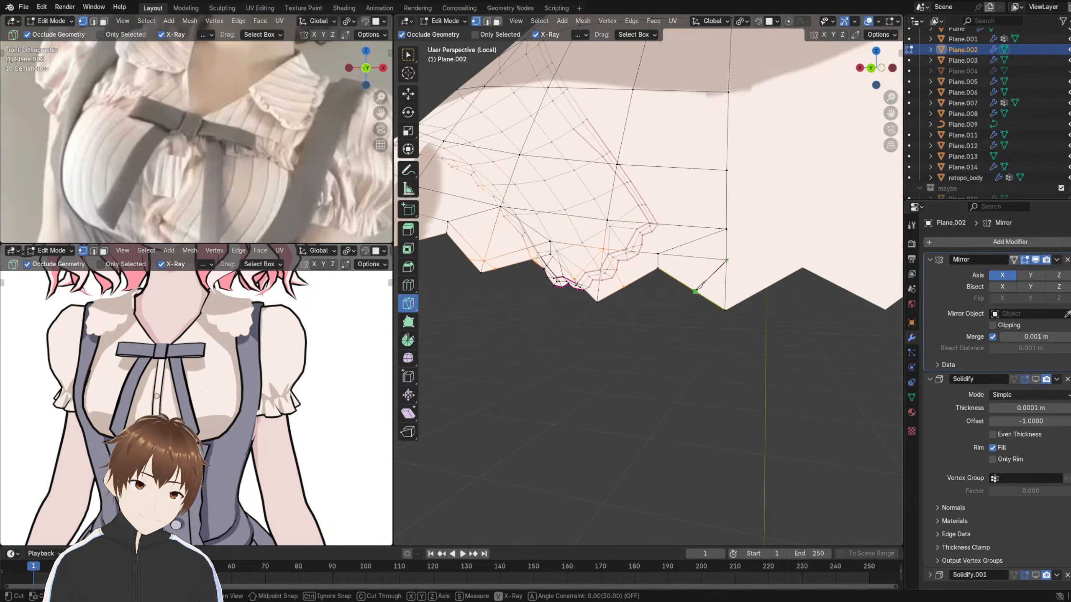
- Move the outer vertices of the frontmost side scallop outward, its front one about 0.0012 m in X, -0.0008 m in Y and -0.0012 m in Z
scroll(684, 289, down, 6)
middle_drag(684, 289, 735, 280)
shift+middle_drag(491, 127, 575, 130)
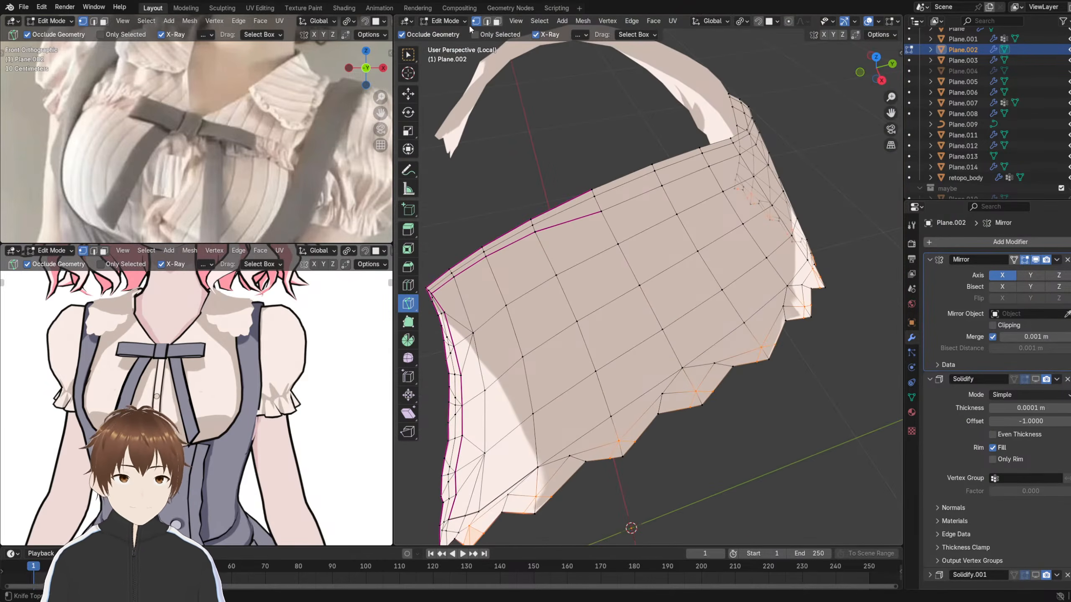
click(408, 55)
middle_drag(620, 337, 700, 274)
scroll(693, 338, up, 3)
scroll(702, 277, up, 2)
key(g)
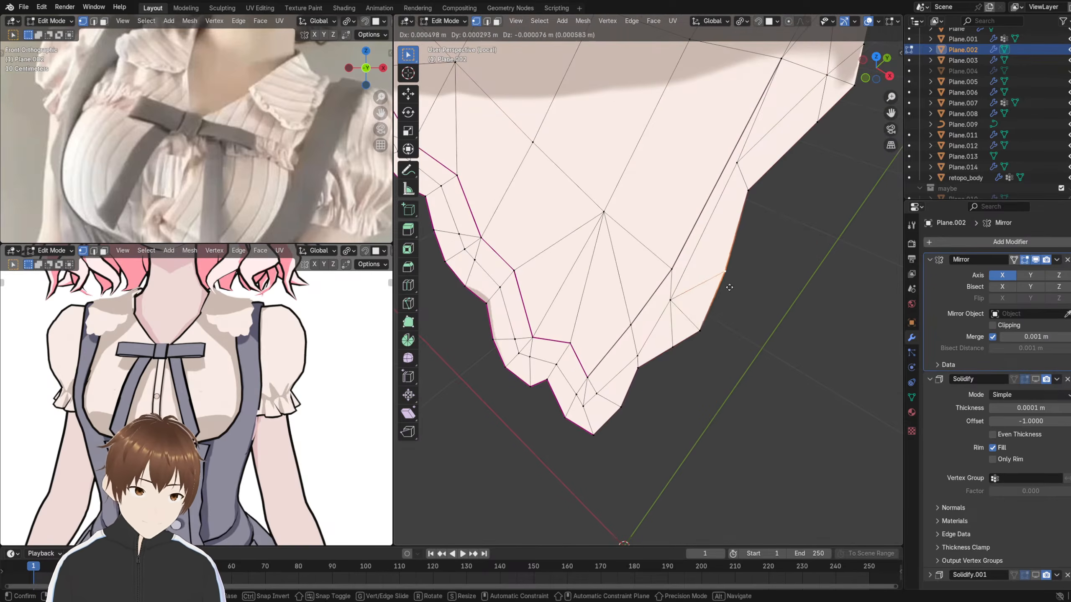
click(690, 334)
key(g)
click(676, 342)
key(g)
click(678, 360)
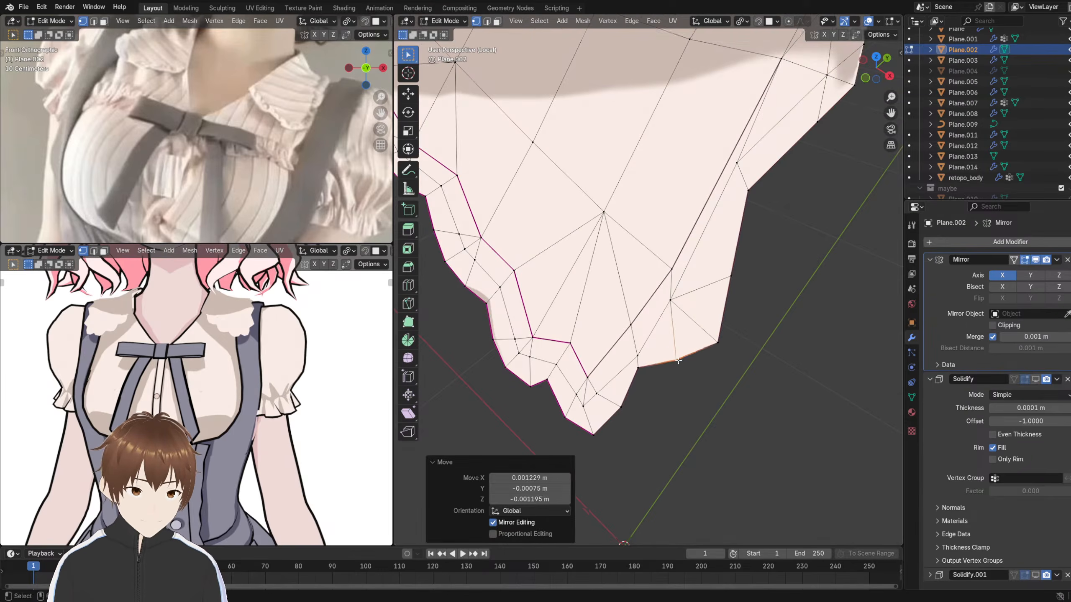
- Refine the frontmost side scallop's curve from below, moving its tip about 0.0009 m in X and 0.0010 m in Y
middle_drag(726, 280, 693, 335)
key(g)
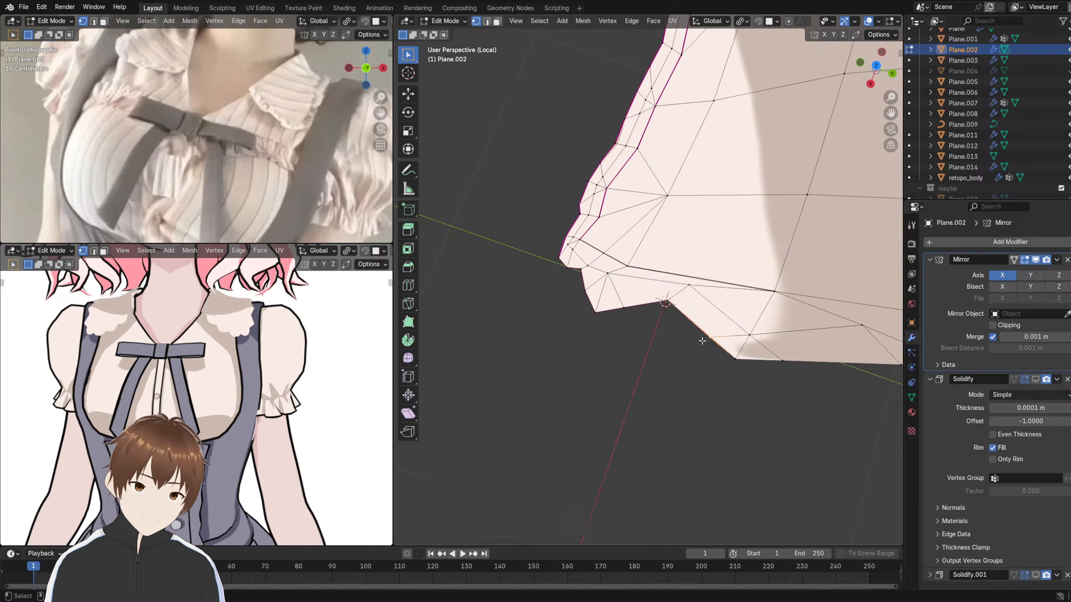
click(720, 350)
click(780, 364)
key(g)
click(788, 376)
click(742, 361)
key(g)
click(747, 370)
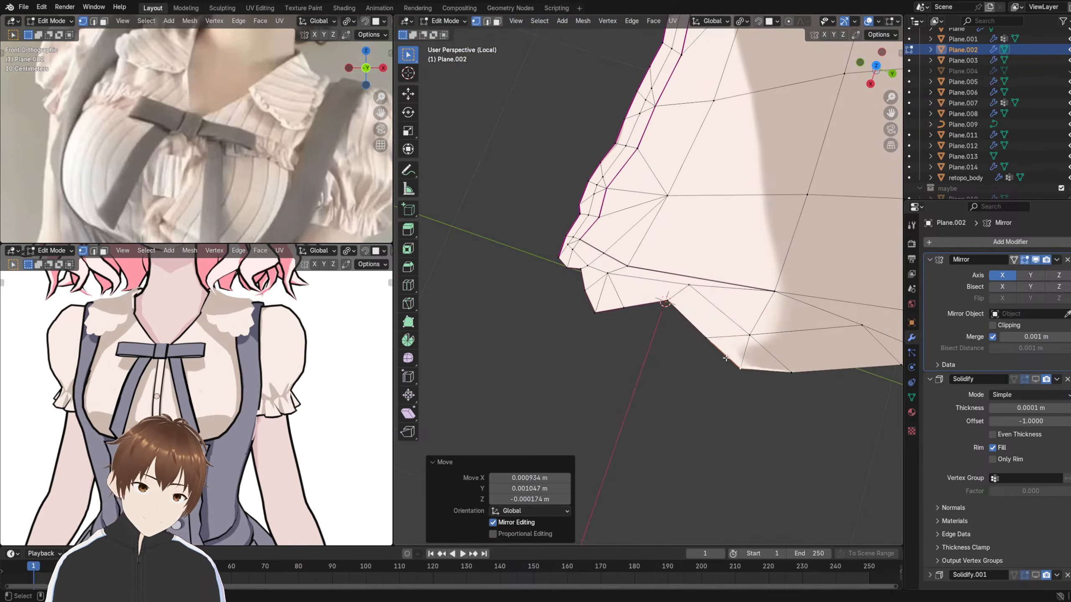
- Shift the frontmost side scallop's rear outer vertex about -0.0004 m in X and 0.0028 m in Y
click(710, 340)
middle_drag(685, 324, 661, 274)
key(g)
click(747, 354)
key(g)
click(704, 311)
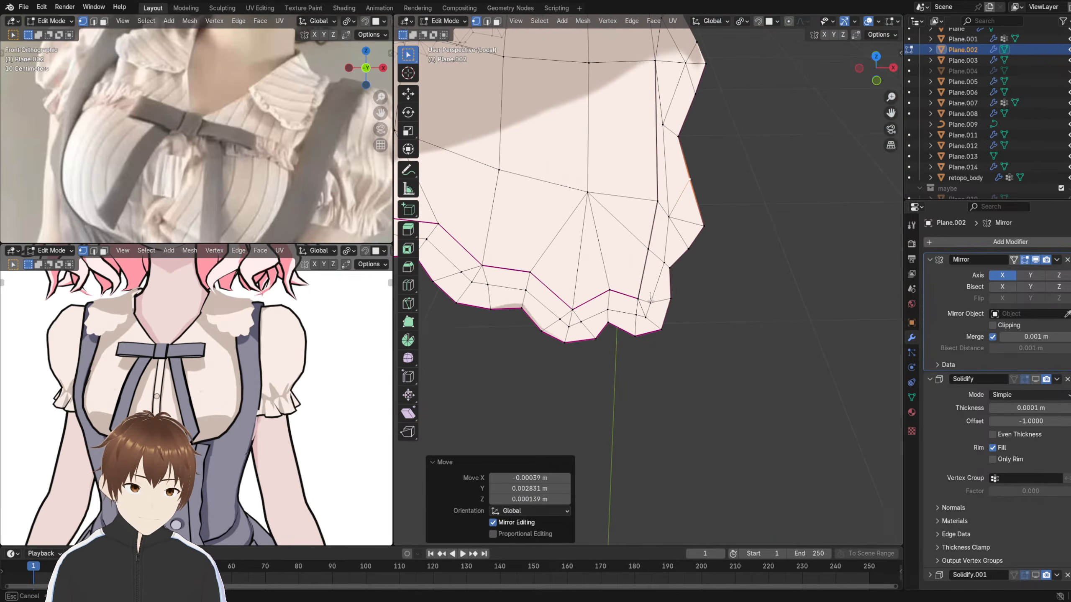
- Move the last outer vertex of the collar tip's scallop outward and shift the notch beside the frontmost side scallop toward the back
click(670, 303)
click(678, 292)
key(g)
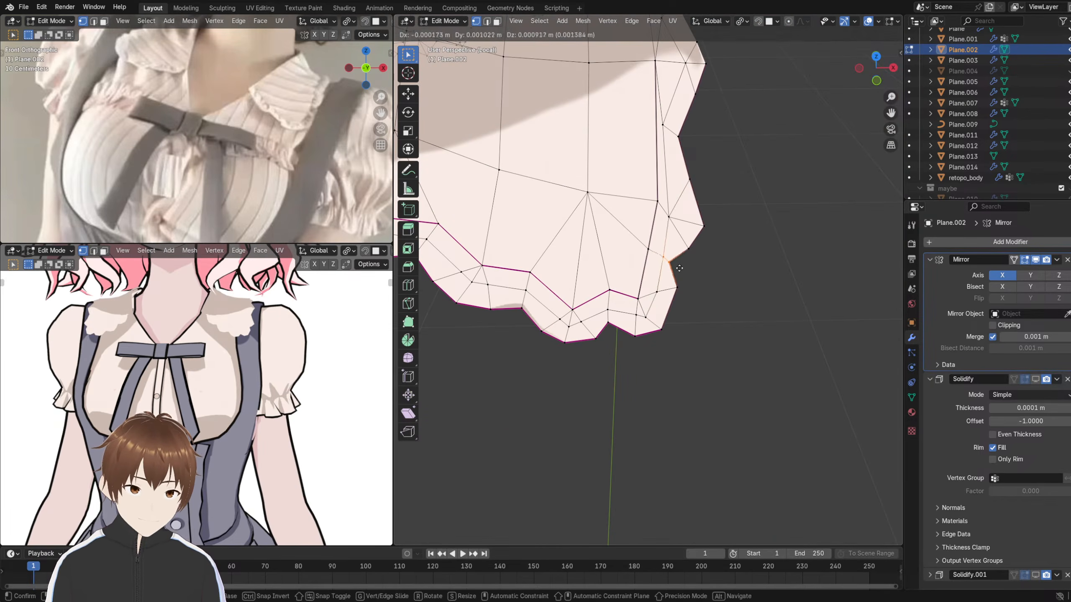
click(683, 262)
- Move the frontmost side scallop's tip about 0.0026 m in Y and 0.0023 m in Z, and its rear vertex about 0.0029 m in X
key(g)
click(691, 188)
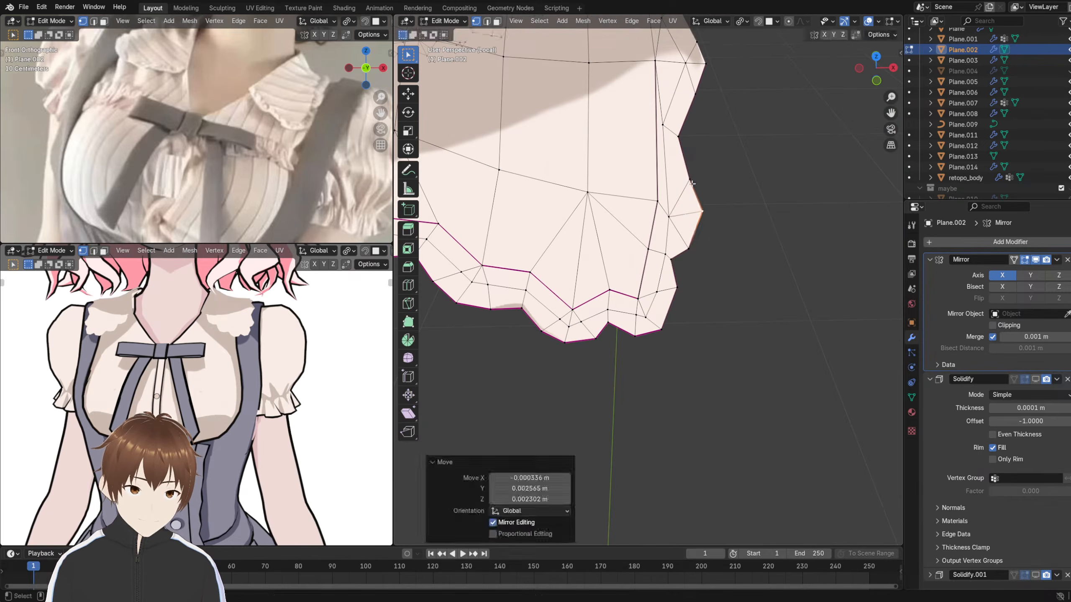
key(g)
click(690, 175)
key(g)
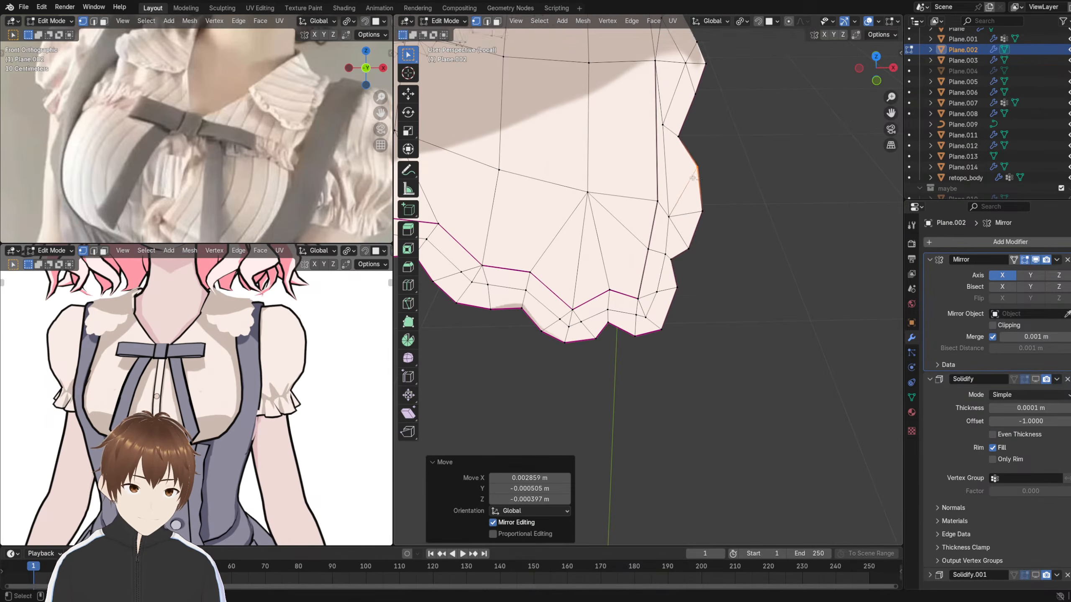
- Round the second side scallop by repositioning its outer vertices
middle_drag(692, 178, 710, 292)
click(691, 277)
key(g)
click(714, 350)
click(697, 292)
key(g)
click(696, 287)
key(g)
drag(717, 305, 727, 322)
click(715, 298)
- Move the third side scallop's tip and the outer vertex in front of it outward
middle_drag(727, 304, 679, 288)
key(g)
click(663, 272)
click(664, 266)
key(g)
click(669, 267)
click(679, 289)
key(g)
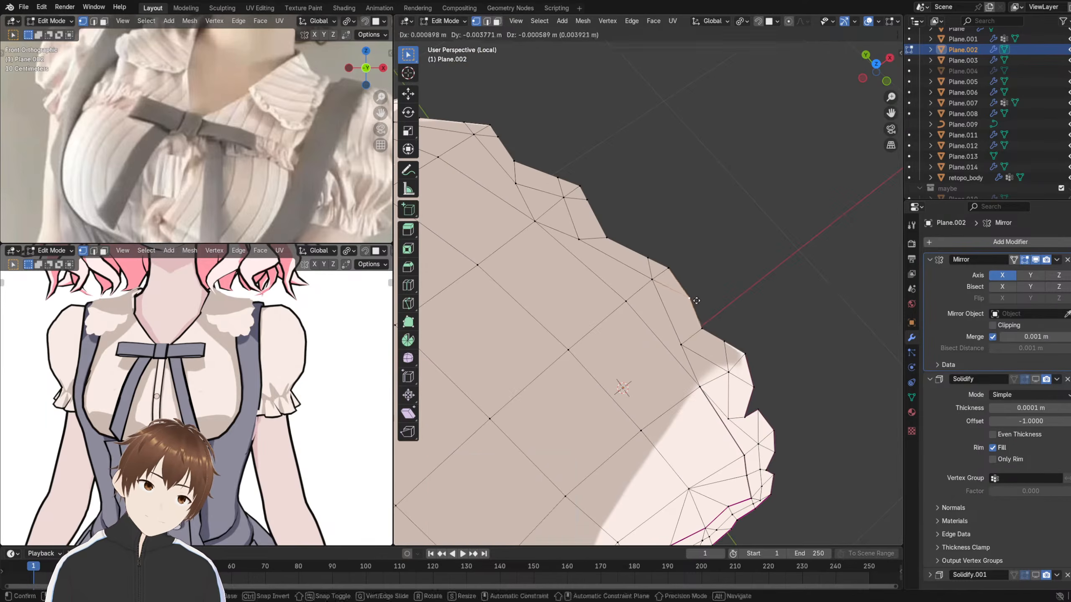
click(697, 300)
- Nudge the third side scallop's tip outward and move its rear vertex about 0.0012 m in X, 0.0021 m in Y and 0.0006 m in Z
click(670, 264)
key(g)
click(676, 260)
click(648, 252)
key(g)
click(646, 239)
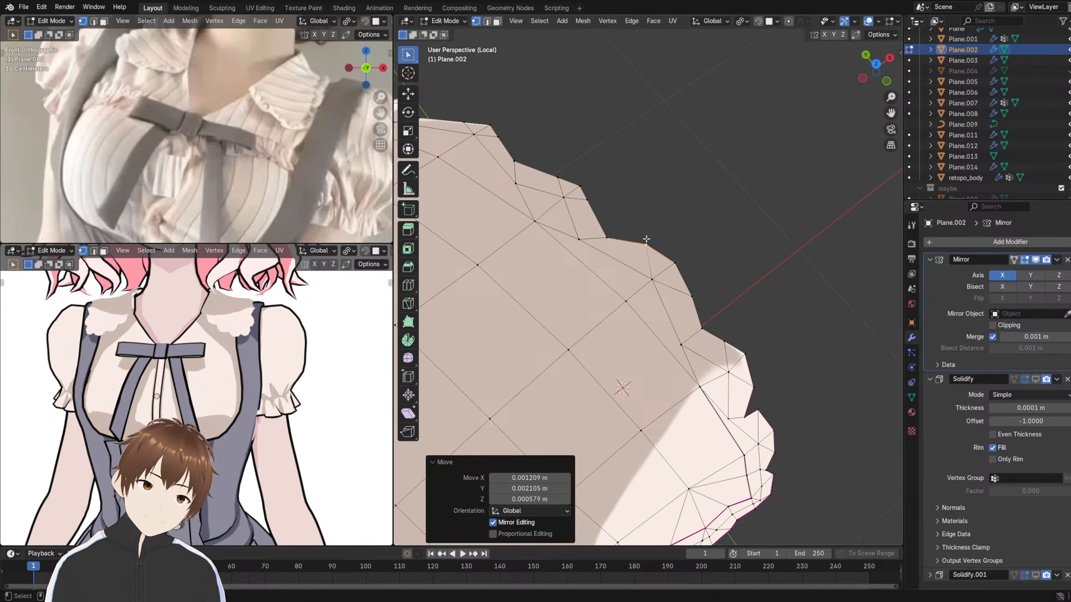
- Round the fourth side scallop by moving its three outer vertices outward, the front one about 0.0014 m in X and -0.0020 m in Y
shift+middle_drag(600, 222, 640, 265)
click(619, 230)
key(g)
click(627, 221)
click(631, 244)
key(g)
click(647, 247)
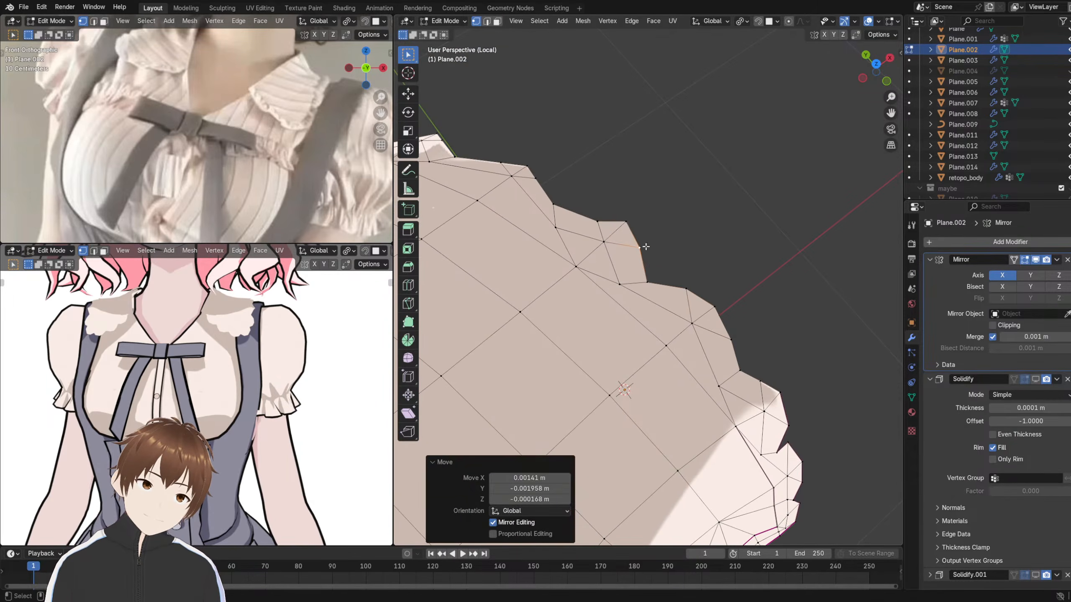
click(601, 223)
click(598, 207)
- Move the fifth side scallop's inner vertex about -0.0032 m in X and -0.0012 m in Y, and push the outer vertices beside its tip outward
middle_drag(621, 228, 622, 298)
click(624, 299)
key(g)
click(625, 316)
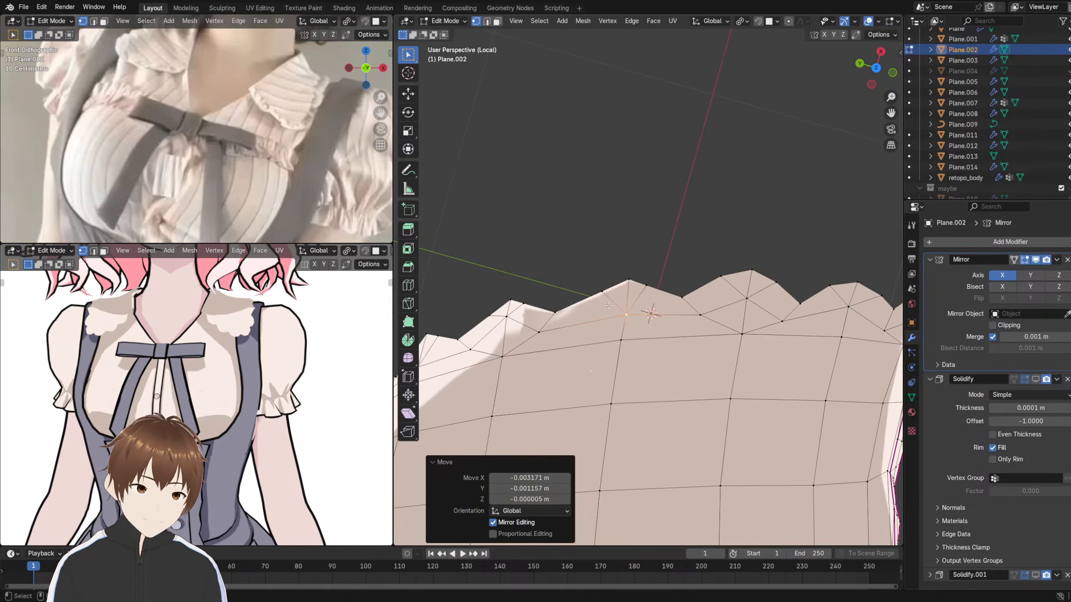
click(602, 292)
key(g)
click(600, 288)
click(647, 284)
key(g)
click(652, 281)
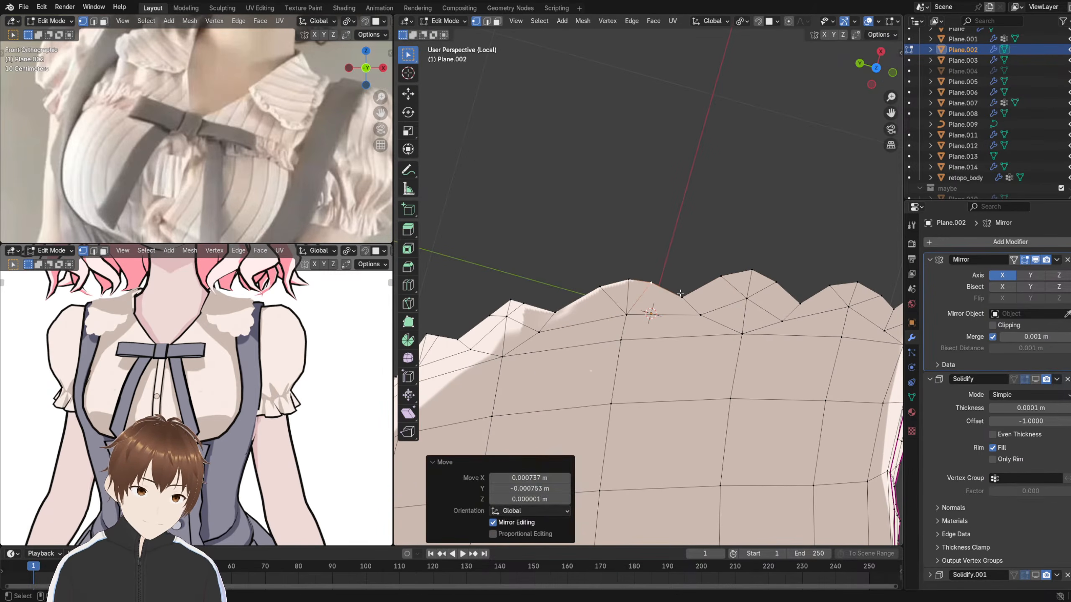
- Pull the notch vertex between the fourth and fifth side scallops inward and reposition the inner vertex below it
click(681, 298)
key(g)
click(683, 304)
click(697, 319)
key(g)
click(691, 322)
- Push two outer vertices of the sixth side scallop outward, the second about 0.0003 m in X and 0.0016 m in Y
middle_drag(692, 322, 645, 299)
click(663, 283)
key(g)
click(672, 271)
click(647, 309)
key(g)
click(643, 302)
- Round the sixth side scallop by moving its tip, front and rear vertices outward, the rear one about 0.0009 m in X and Y
click(677, 306)
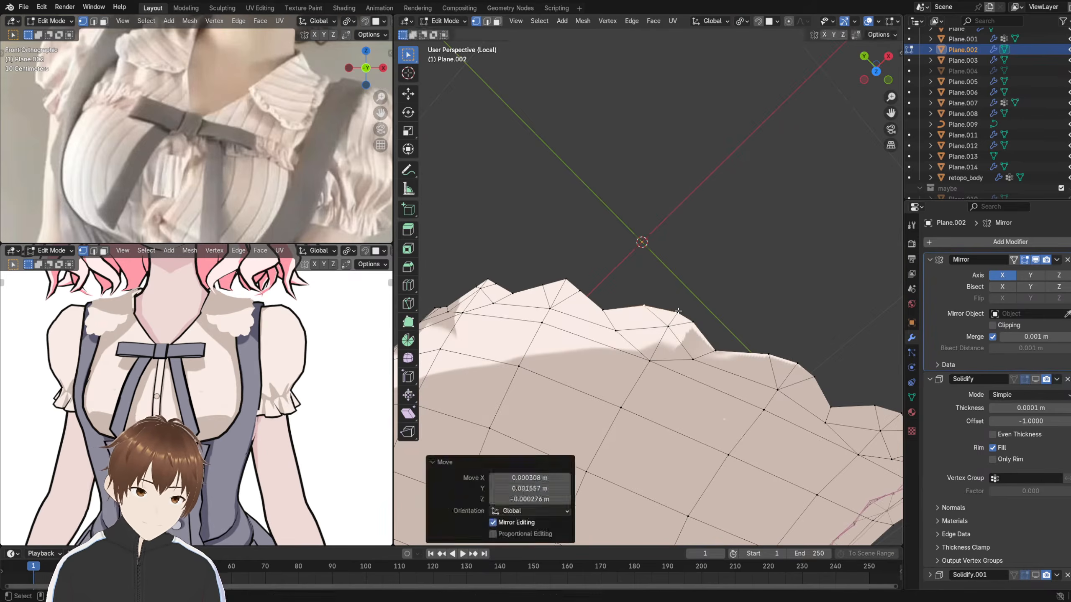
key(g)
click(678, 295)
click(695, 327)
key(g)
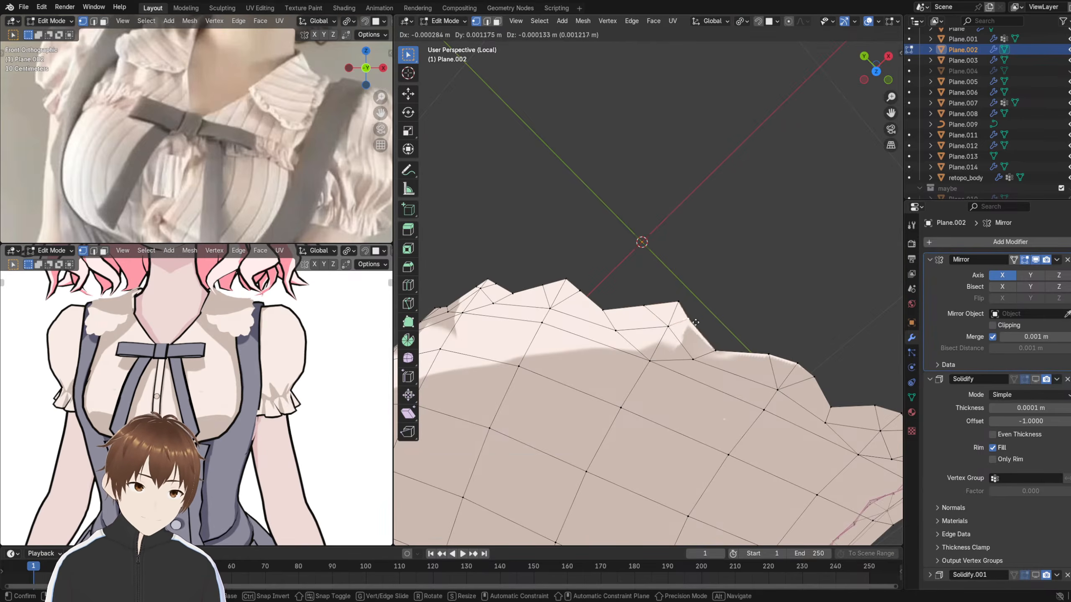
click(697, 322)
click(642, 306)
key(g)
click(644, 300)
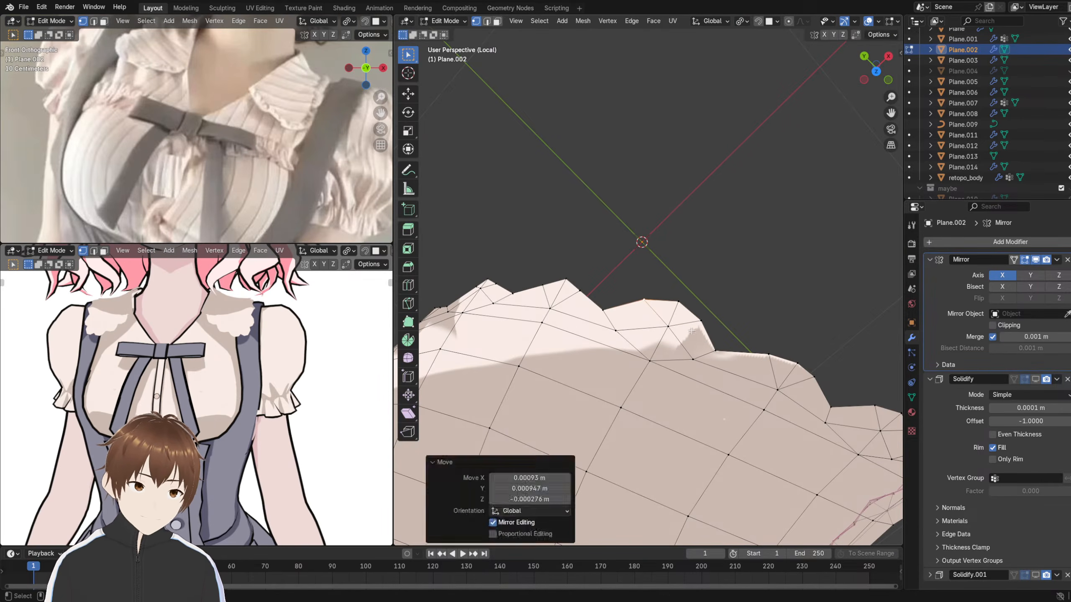
- Pull the notch between the fifth and sixth side scallops inward, ending with about -0.0008 m in X and Y
click(712, 348)
key(g)
click(710, 373)
click(716, 350)
key(g)
click(718, 356)
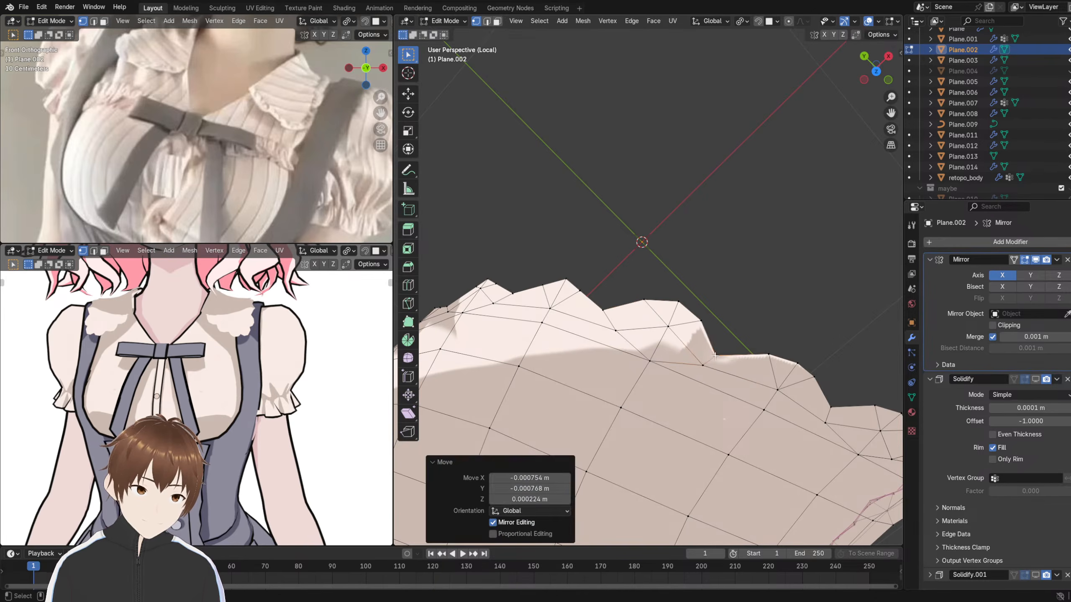
- Between the sixth and seventh scallops, move the inner vertex about -0.0021 m in X and the notch vertex about -0.0010 m in Y
shift+middle_drag(621, 317, 692, 312)
click(669, 303)
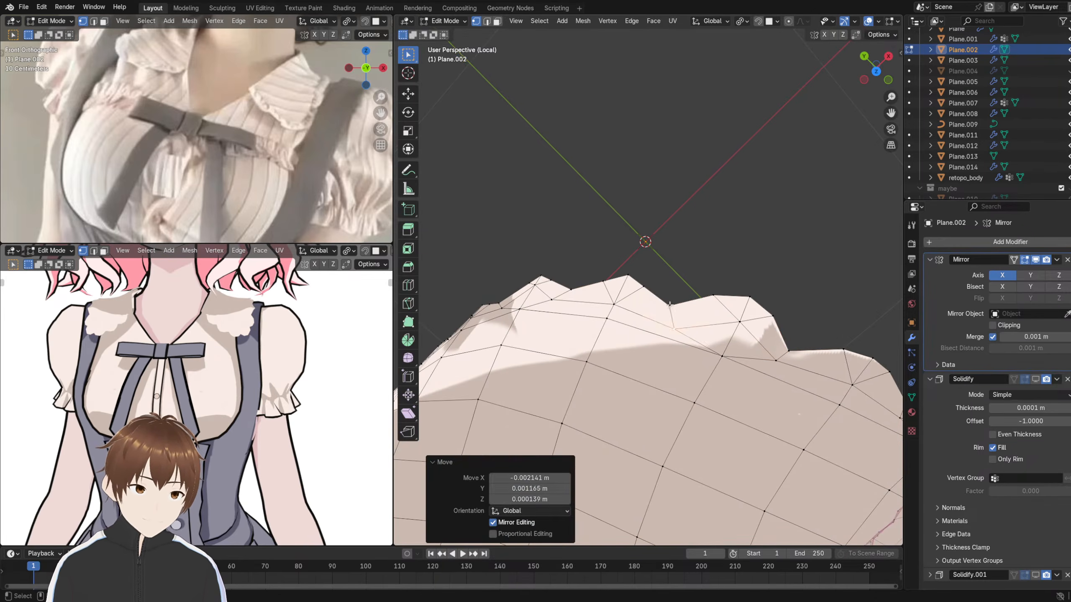
click(674, 308)
- Round the seventh side scallop by moving its outer vertices, the last about 0.0010 m in X, 0.0008 m in Y and -0.0006 m in Z
middle_drag(674, 308, 645, 307)
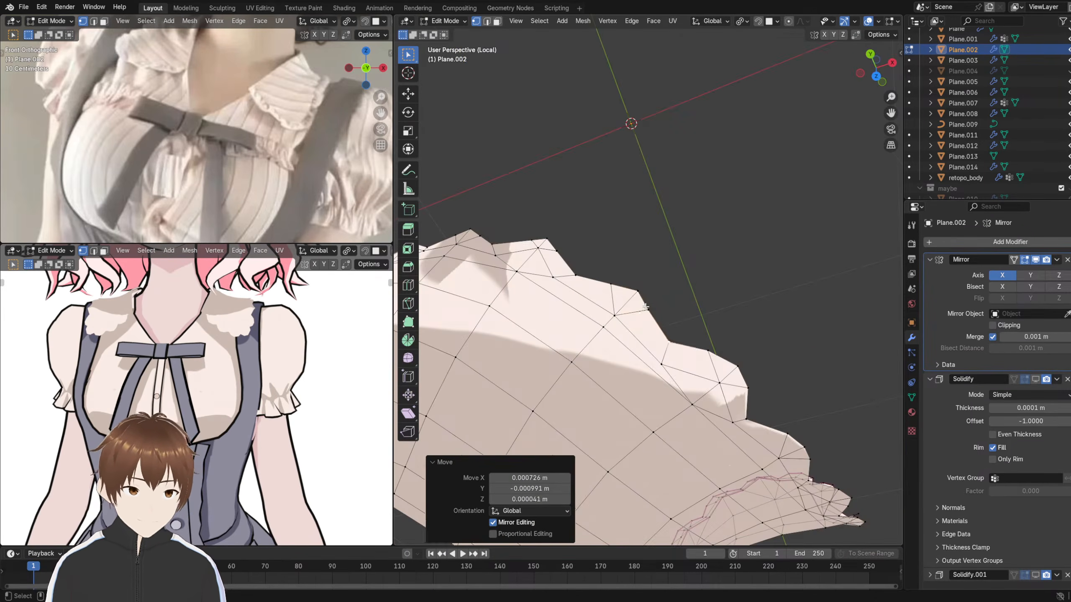
click(666, 310)
key(g)
click(637, 293)
key(g)
click(609, 271)
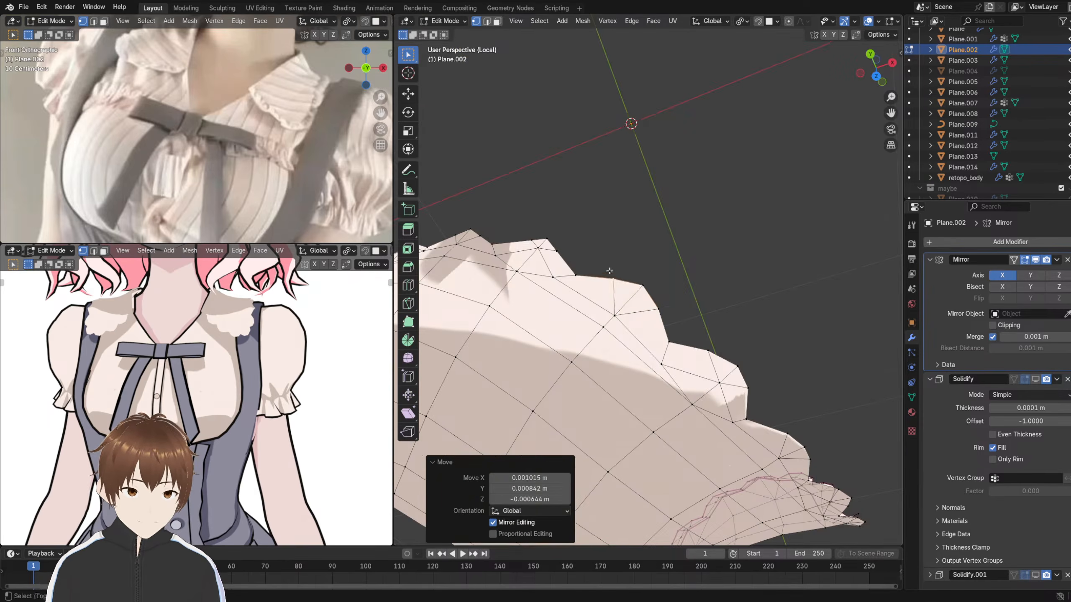
- Round the eighth scallop by moving its front and rear vertices outward, the rear one about -0.0012 m in X, 0.0007 m in Y and -0.0015 m in Z
middle_drag(609, 271, 692, 307)
key(g)
click(644, 249)
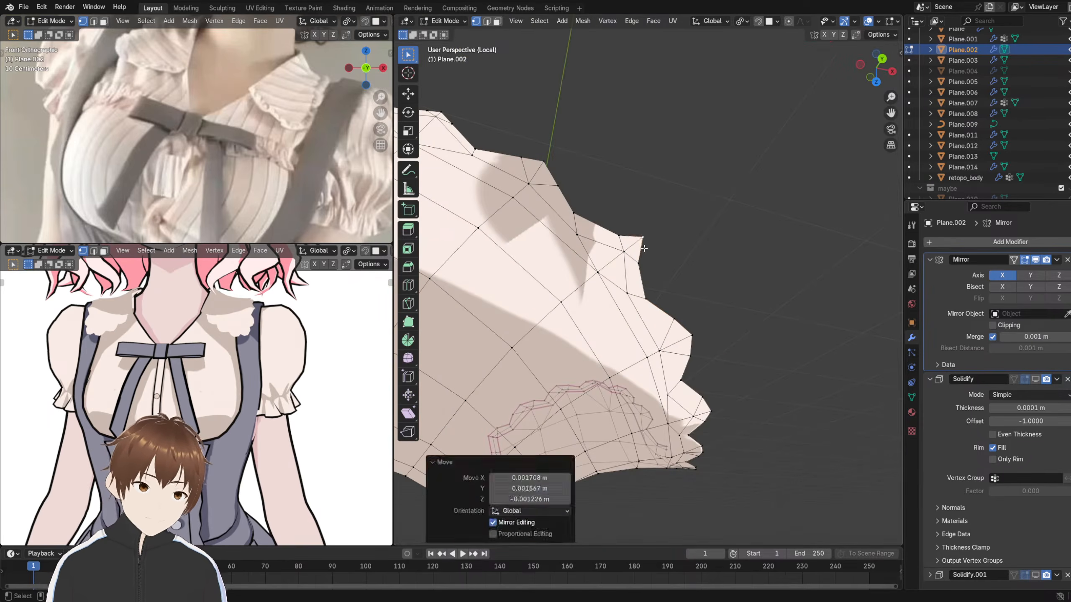
click(644, 265)
key(g)
click(657, 266)
click(620, 234)
key(g)
click(615, 221)
key(g)
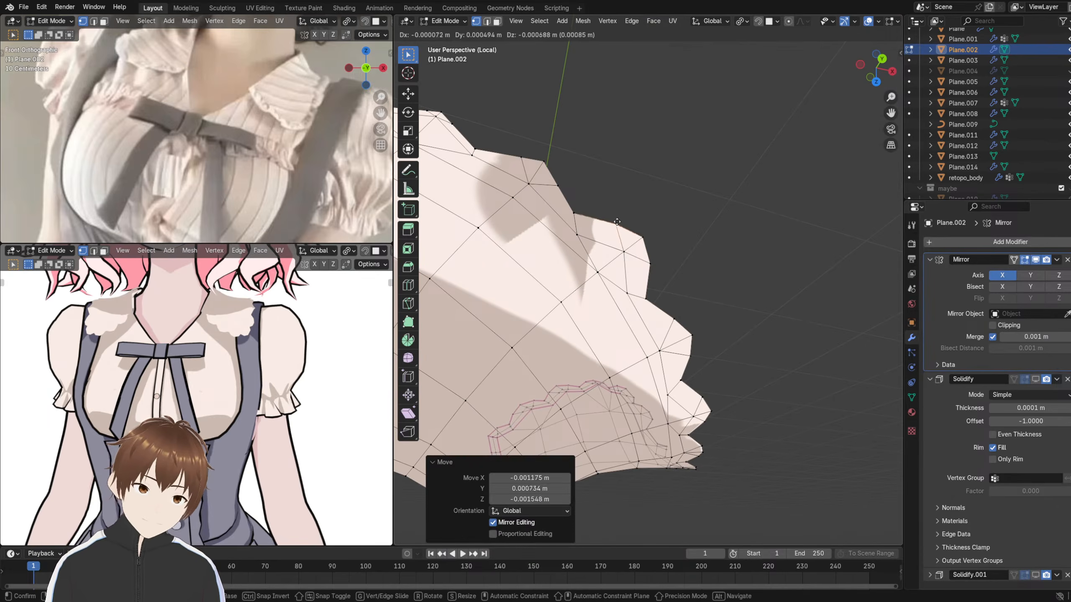
- Move the inner vertex at the notch between the eighth and ninth scallops about -0.0025 m in X and -0.0012 m in Z, and adjust its neighbour
key(g)
click(557, 232)
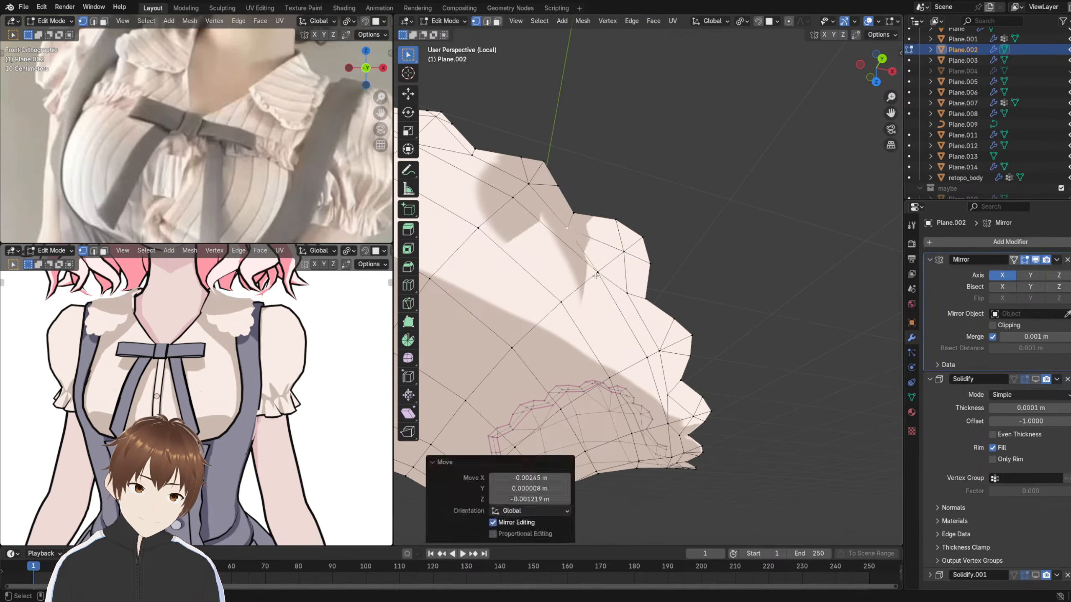
click(597, 274)
key(g)
click(581, 268)
- Round the ninth scallop by moving its outer vertices outward, its tip about 0.0010 m in X, 0.0004 m in Y and -0.0009 m in Z
middle_drag(580, 268, 625, 266)
key(g)
click(629, 271)
click(630, 271)
key(g)
click(634, 265)
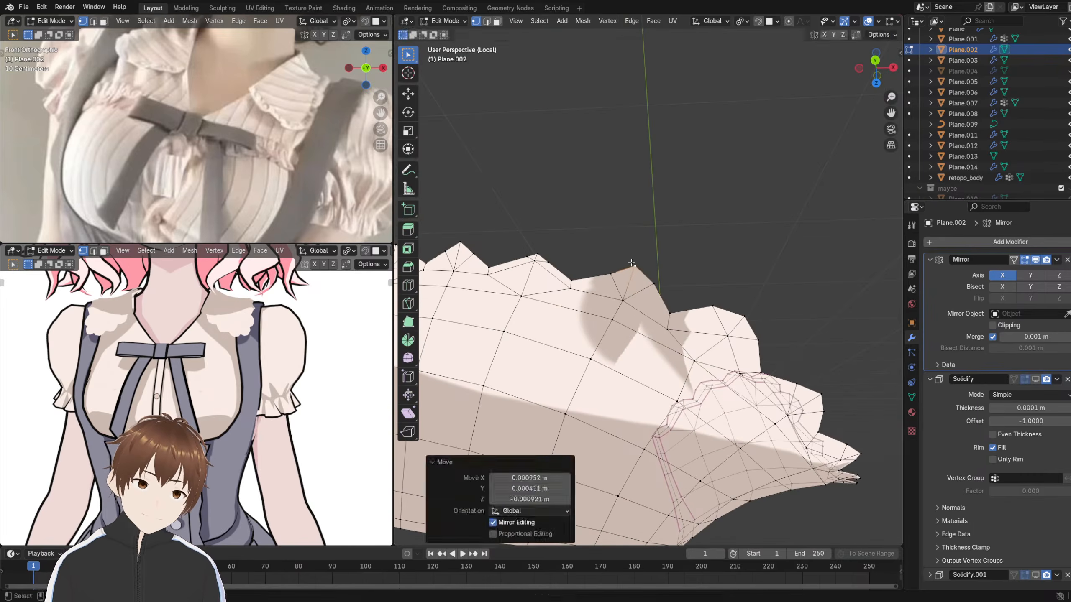
click(611, 272)
key(g)
click(607, 263)
- Pull the notch vertex between the eighth and ninth scallops inward about 0.0003 m in X, -0.0004 m in Y and 0.0007 m in Z
click(671, 315)
key(g)
click(672, 319)
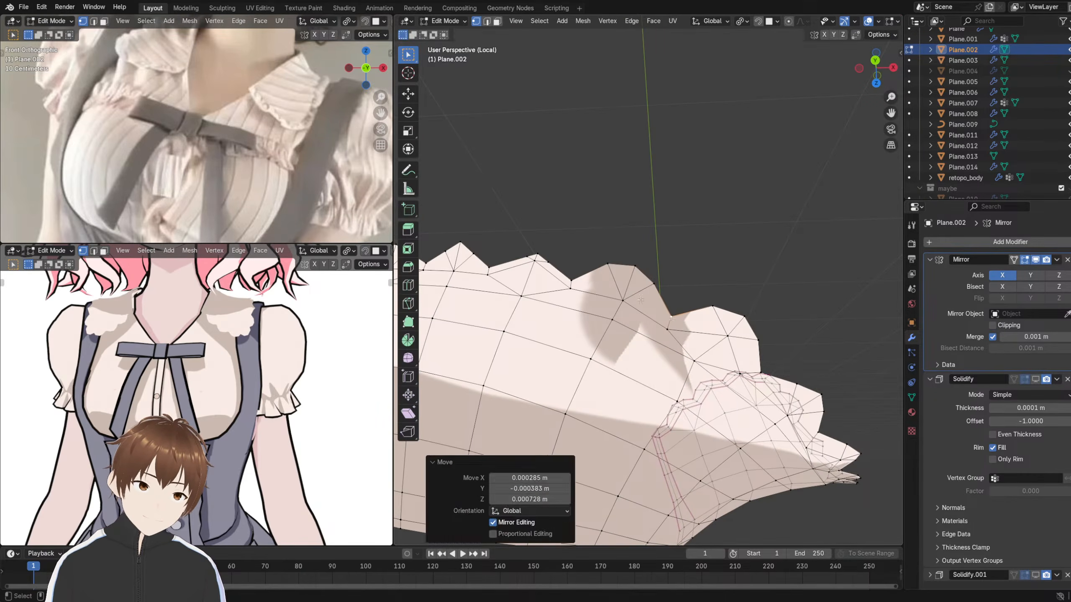
- Shape the tenth scallop by moving its outer vertices outward, its tip about 0.0005 m in X, 0.0008 m in Y and -0.0016 m in Z
shift+middle_drag(575, 294, 640, 296)
click(638, 313)
key(g)
click(632, 313)
click(642, 297)
key(g)
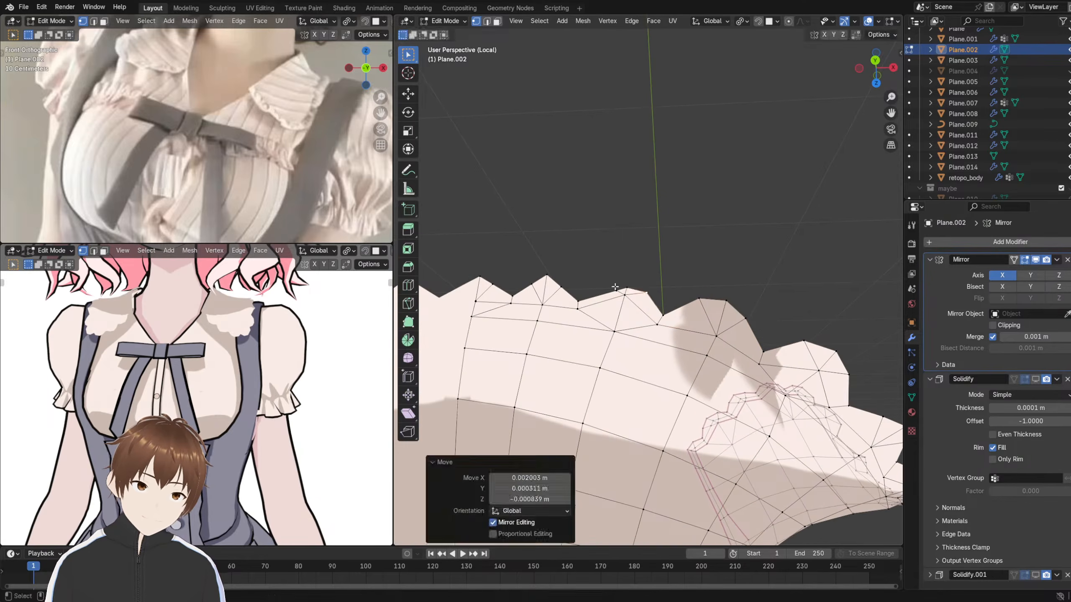
click(606, 281)
click(628, 283)
key(g)
click(628, 275)
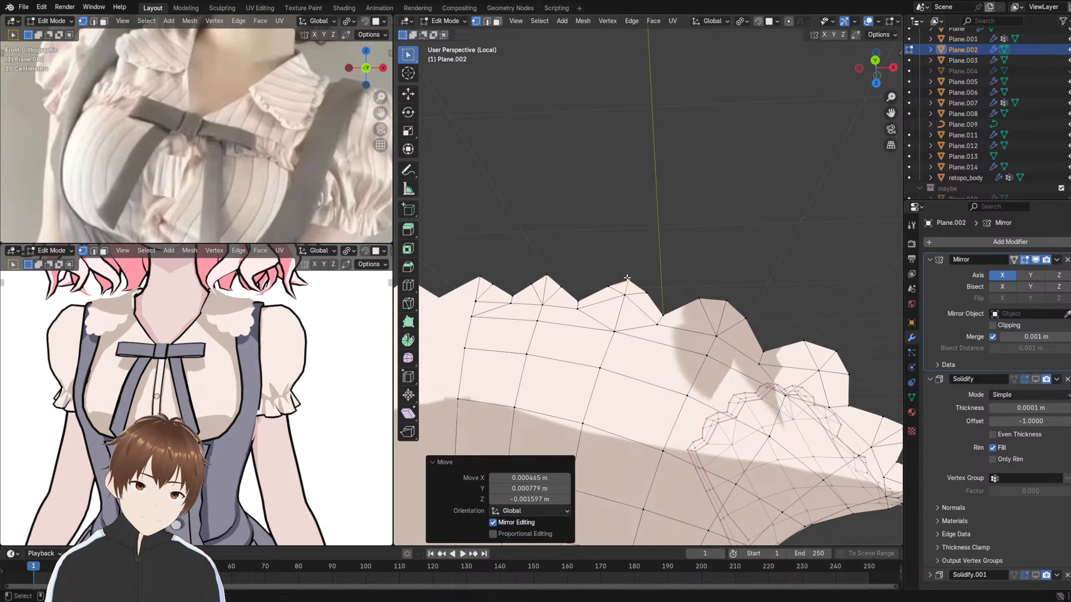
- Refine the tenth scallop's curve by lowering its tip slightly and moving the outer vertices on either side of it outward
key(g)
click(628, 282)
click(610, 279)
key(g)
click(607, 280)
click(645, 296)
key(g)
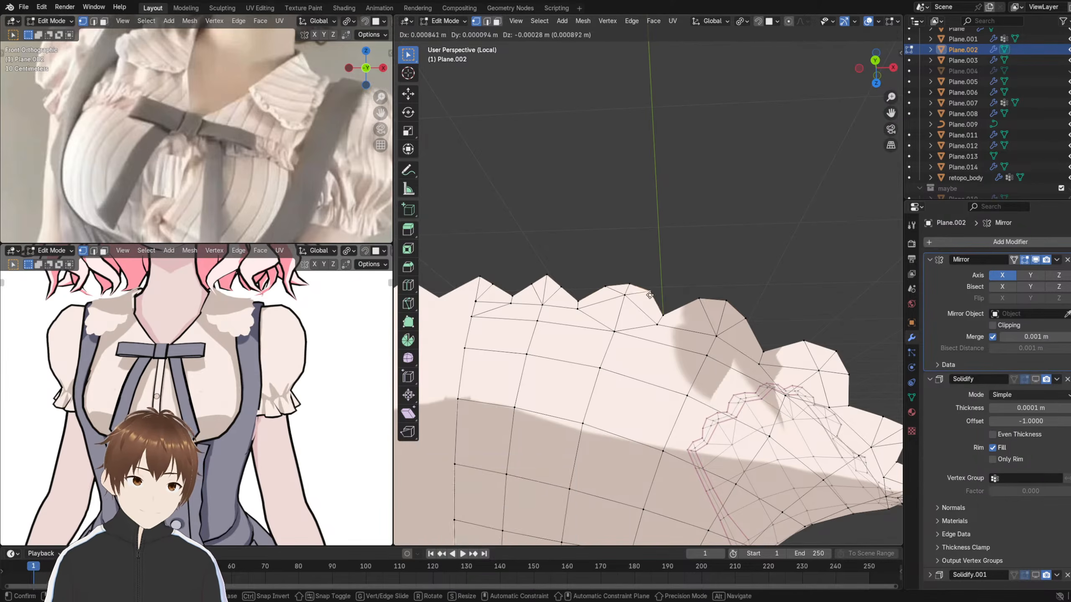
click(649, 295)
- Round the eleventh scallop by moving its side vertices outward, the front one about 0.0011 m in X, 0.0002 m in Y and -0.0005 m in Z
shift+middle_drag(616, 257, 695, 274)
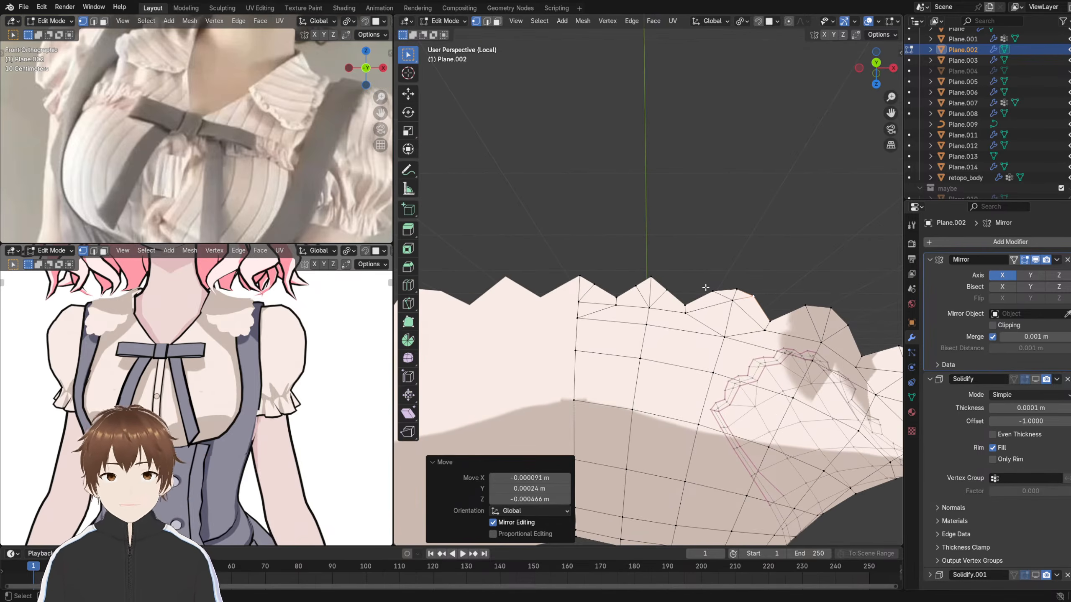
scroll(695, 275, up, 4)
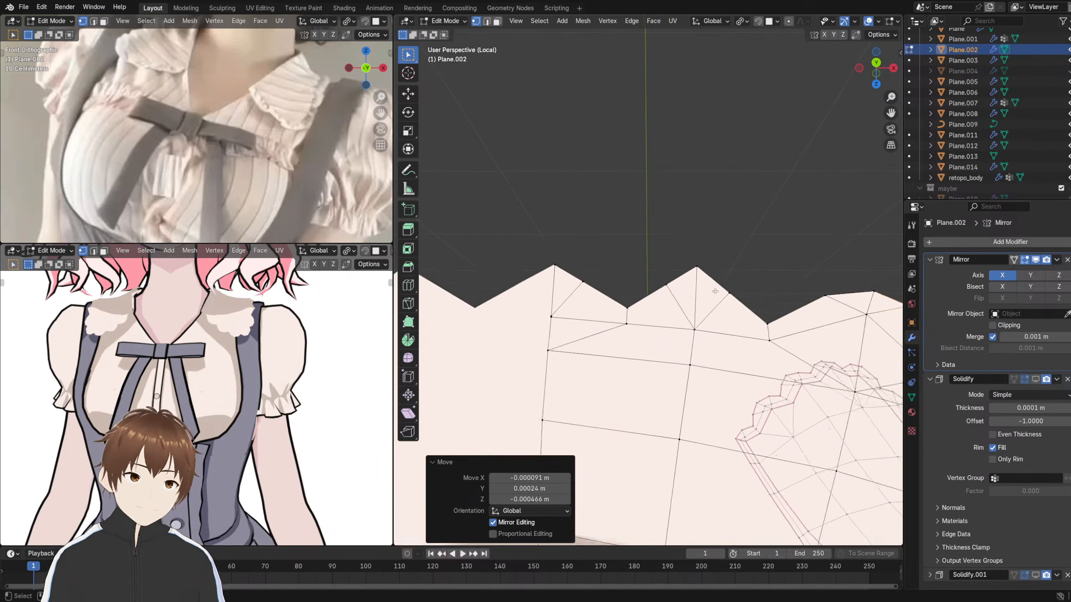
click(692, 280)
key(g)
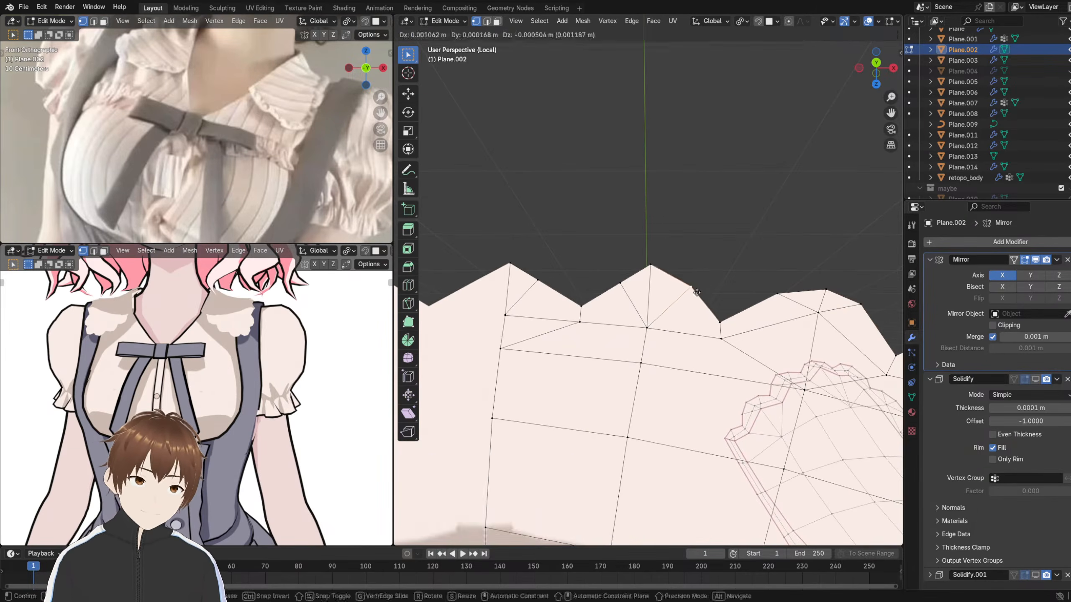
click(697, 292)
click(612, 281)
key(g)
click(609, 273)
- Round the centre-back scallop by moving its side vertex outward
shift+middle_drag(609, 274, 660, 273)
click(616, 274)
key(g)
click(628, 268)
- Move the inner notch vertex between the tenth and eleventh scallops about -0.0006 m in X and 0.0007 m in Z, and the tenth's centre vertex inward
key(g)
click(723, 324)
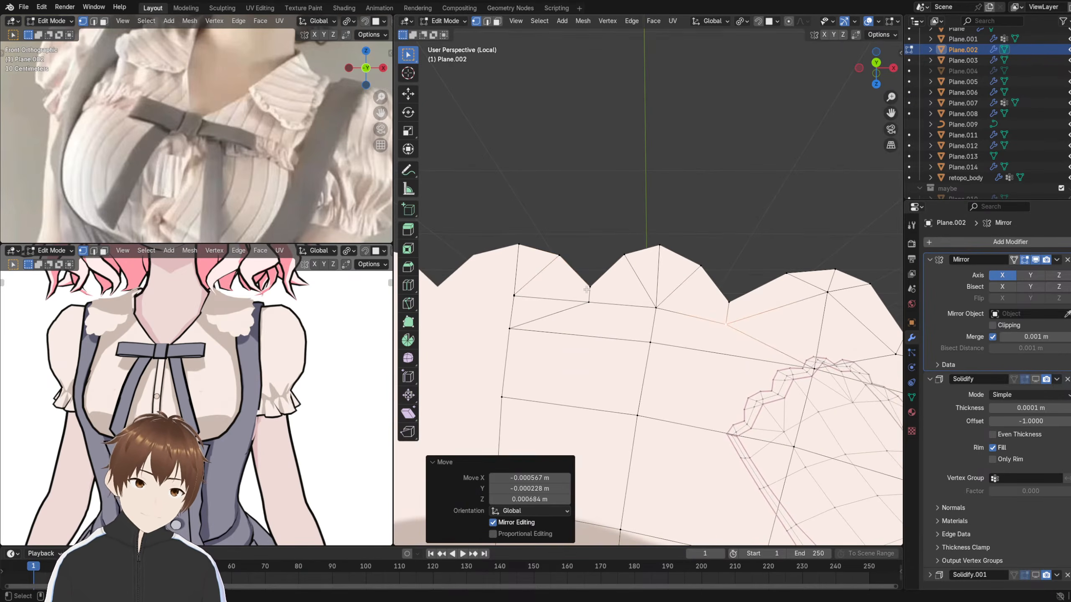
shift+middle_drag(784, 316, 738, 277)
click(739, 277)
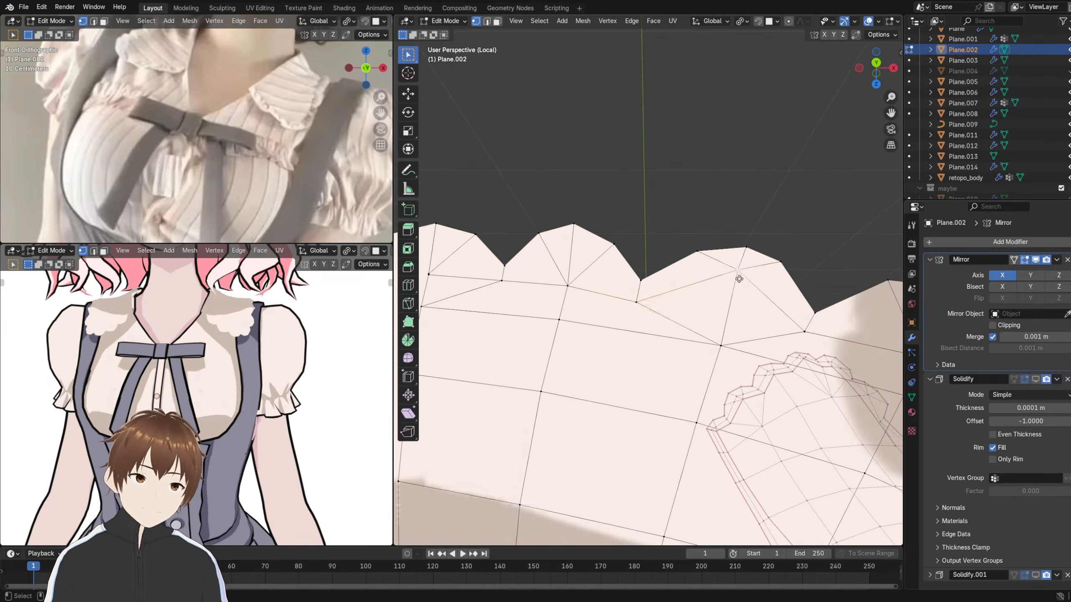
key(g)
click(748, 303)
- Move the ninth scallop's centre vertex inward about -0.0014 m in X, -0.0001 m in Y and 0.0007 m in Z
shift+middle_drag(789, 314, 660, 289)
shift+middle_drag(736, 297, 651, 274)
click(679, 289)
key(g)
click(664, 292)
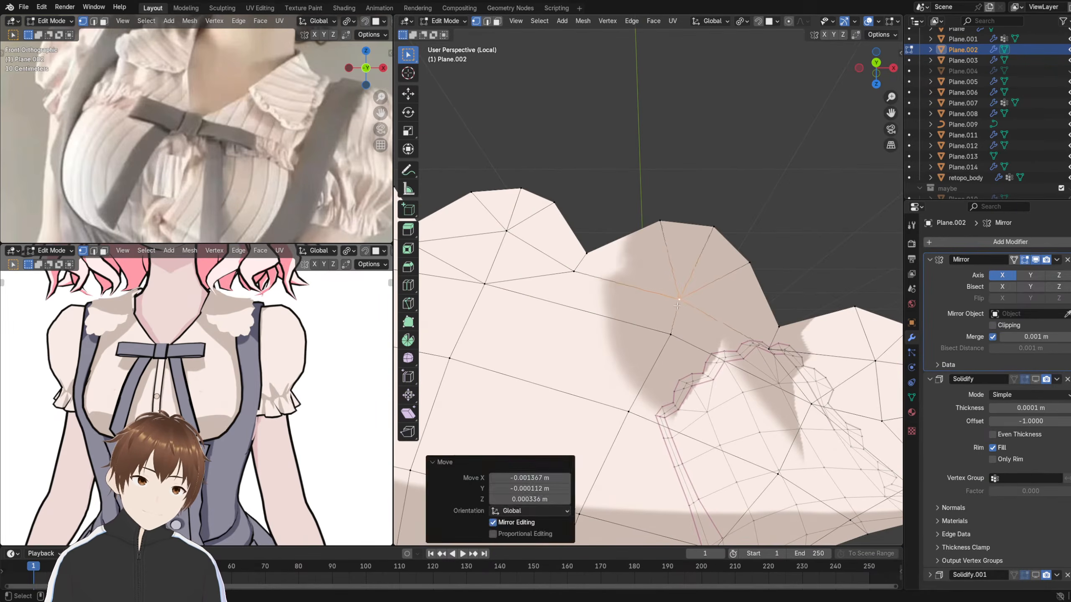
shift+middle_drag(756, 322, 633, 260)
shift+middle_drag(736, 306, 638, 256)
click(669, 269)
key(g)
click(608, 241)
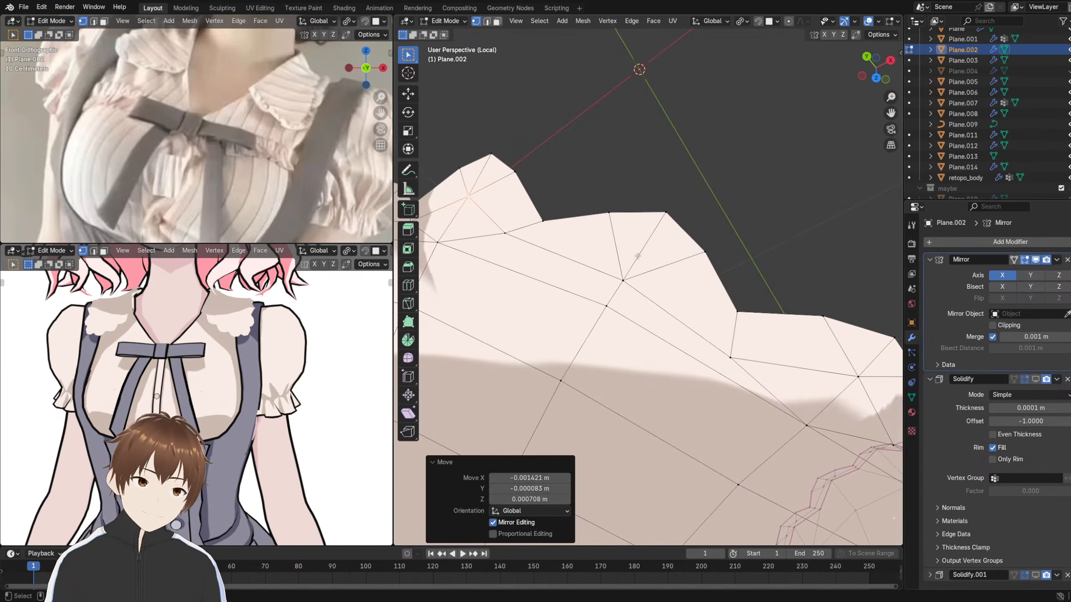
- Round the eighth scallop further by moving its three outer vertices outward
click(610, 214)
key(g)
click(610, 209)
click(665, 215)
key(g)
click(670, 209)
click(607, 211)
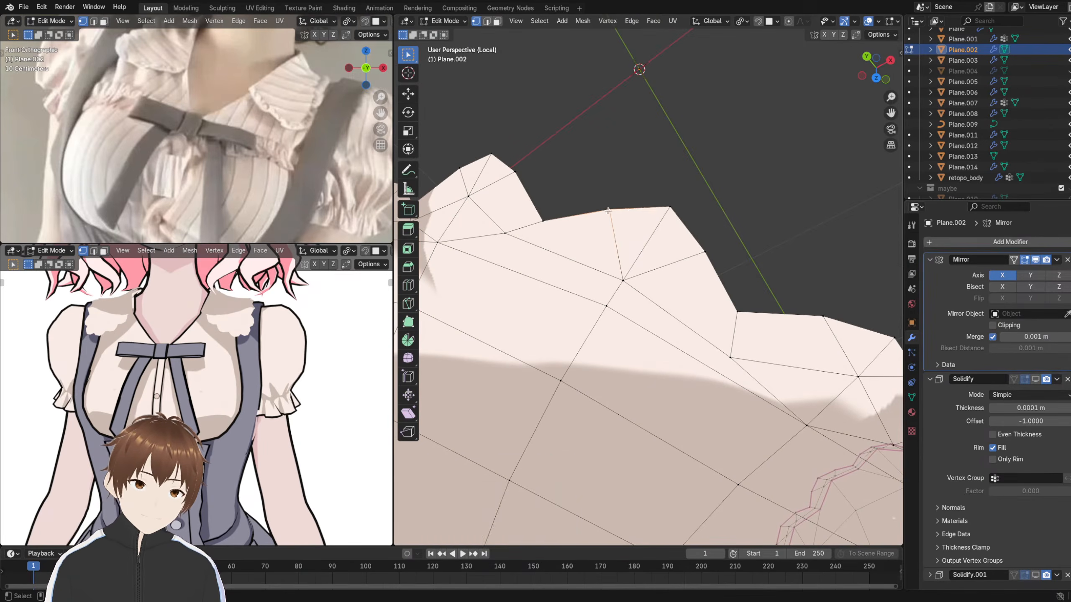
key(g)
click(607, 203)
click(705, 253)
key(g)
click(711, 253)
- Pull the notch between the seventh and eighth scallops inward, its inner vertex about 0.0012 m in X, -0.0013 m in Y and 0.0013 m in Z
click(740, 318)
key(g)
click(736, 335)
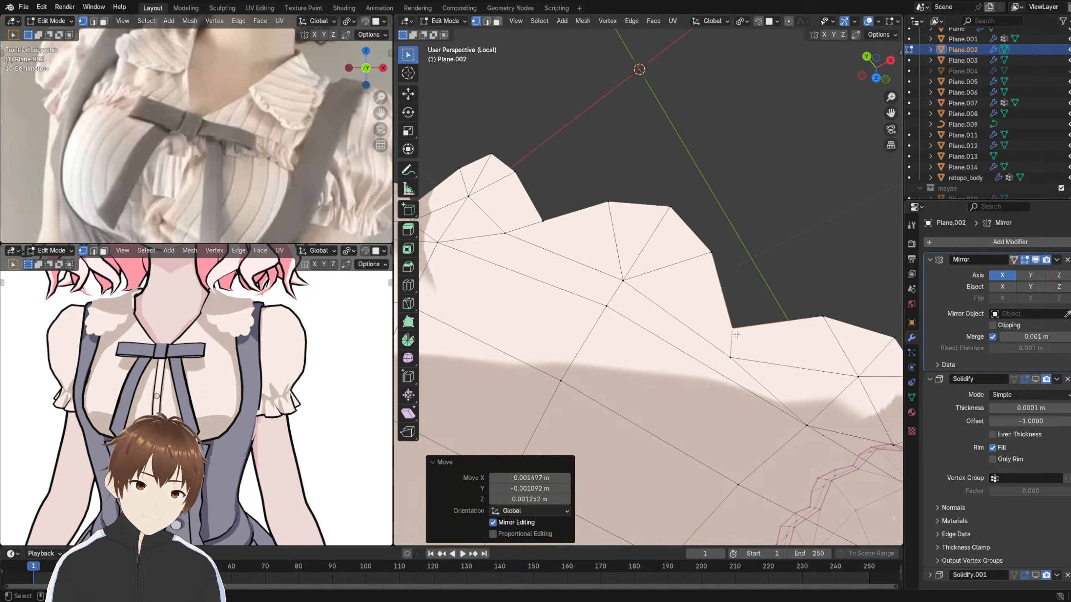
middle_drag(736, 336, 656, 263)
click(580, 202)
key(g)
click(566, 201)
click(541, 206)
key(g)
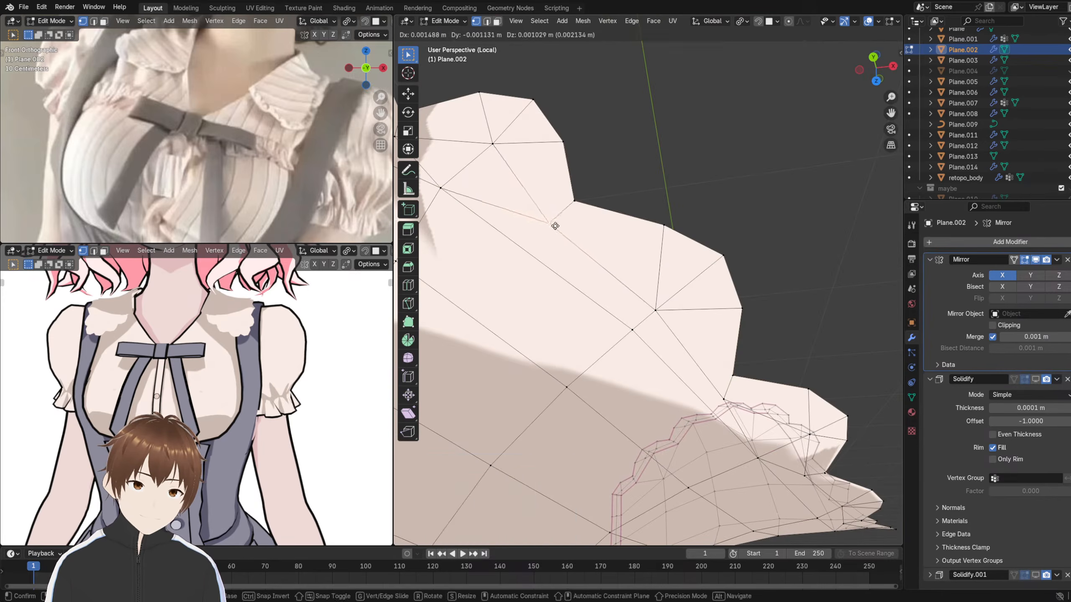
click(555, 226)
- Move the front outer vertex and tip of the second side scallop forward, the tip about 0.0002 m in X and -0.0015 m in Y
middle_drag(555, 226, 637, 245)
scroll(681, 285, up, 5)
scroll(687, 267, down, 5)
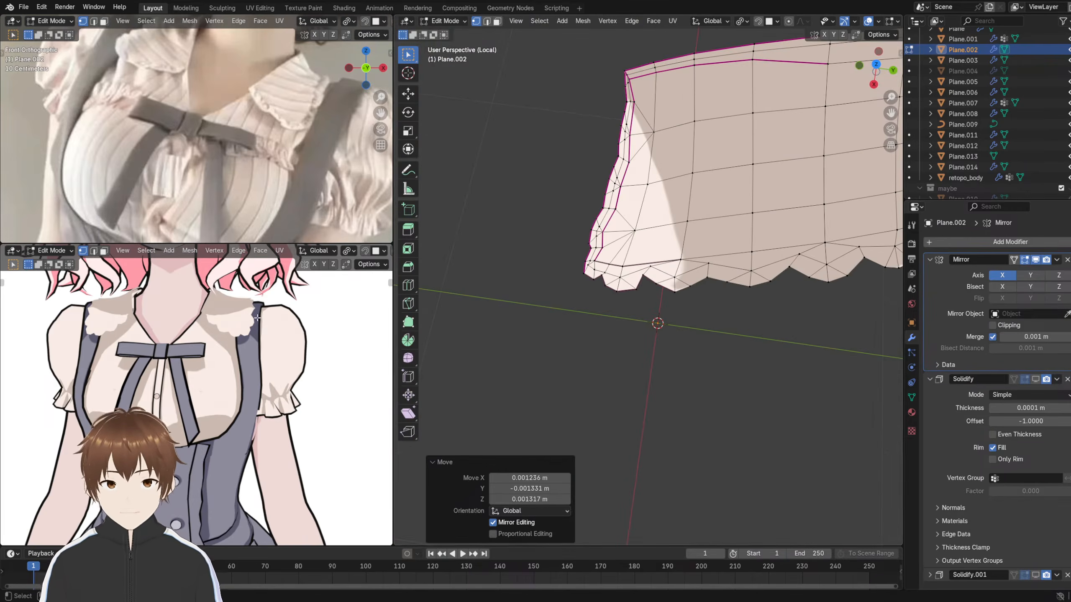
scroll(632, 265, up, 5)
click(715, 309)
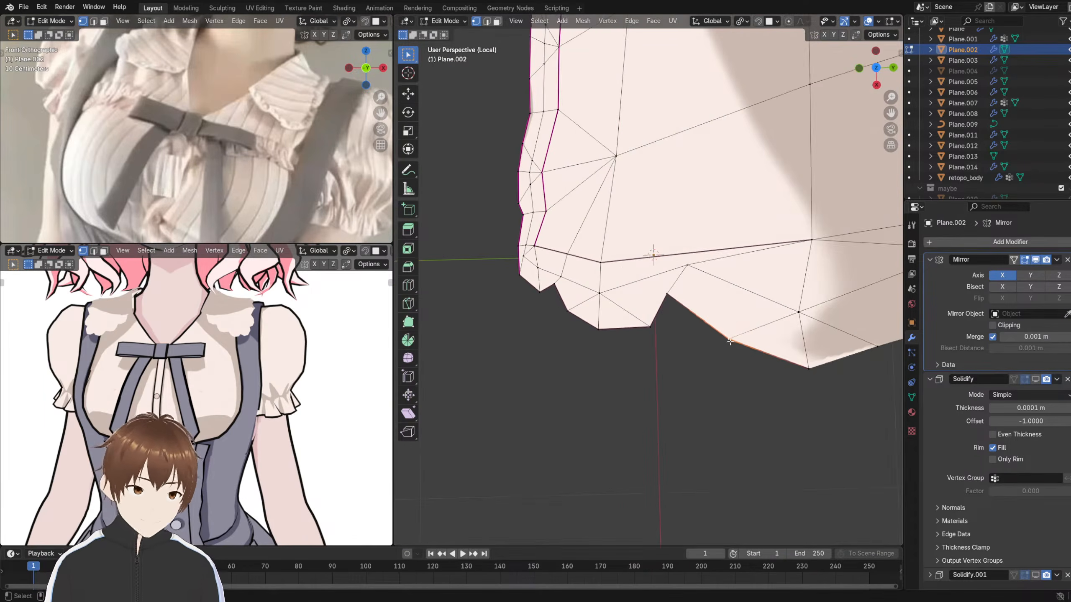
key(g)
click(672, 301)
click(772, 326)
key(g)
click(740, 322)
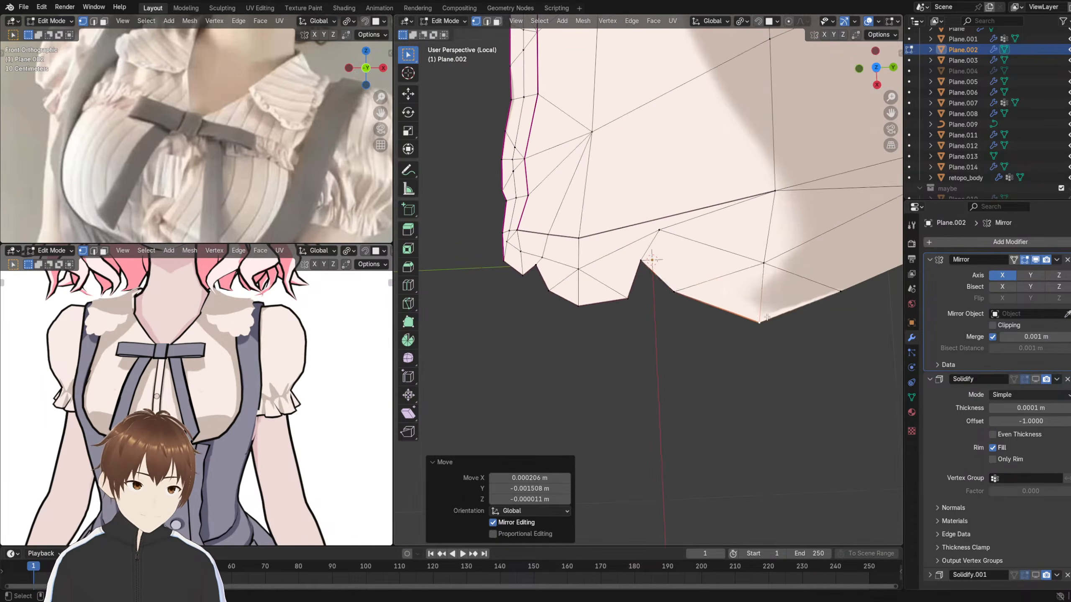
- Adjust the second side scallop's remaining outer vertices and its inner vertex to even out the curve
middle_drag(739, 318, 717, 310)
click(718, 286)
key(g)
click(719, 292)
shift+middle_drag(814, 249, 715, 209)
click(773, 271)
key(g)
click(759, 282)
click(755, 200)
key(g)
click(734, 208)
- Round the front half of the second side scallop, moving its tip about 0.0004 m in X, -0.0017 m in Y and -0.0013 m in Z
scroll(734, 209, down, 3)
scroll(681, 225, down, 6)
scroll(714, 210, up, 3)
scroll(714, 209, up, 2)
click(672, 272)
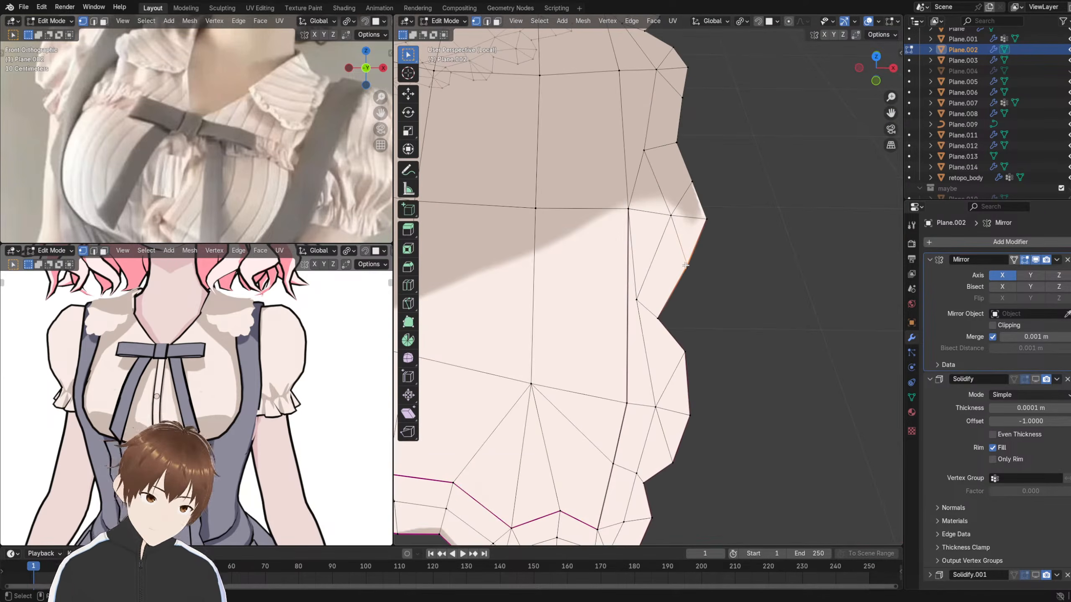
middle_drag(685, 265, 687, 282)
key(g)
click(684, 310)
click(706, 238)
key(g)
click(707, 254)
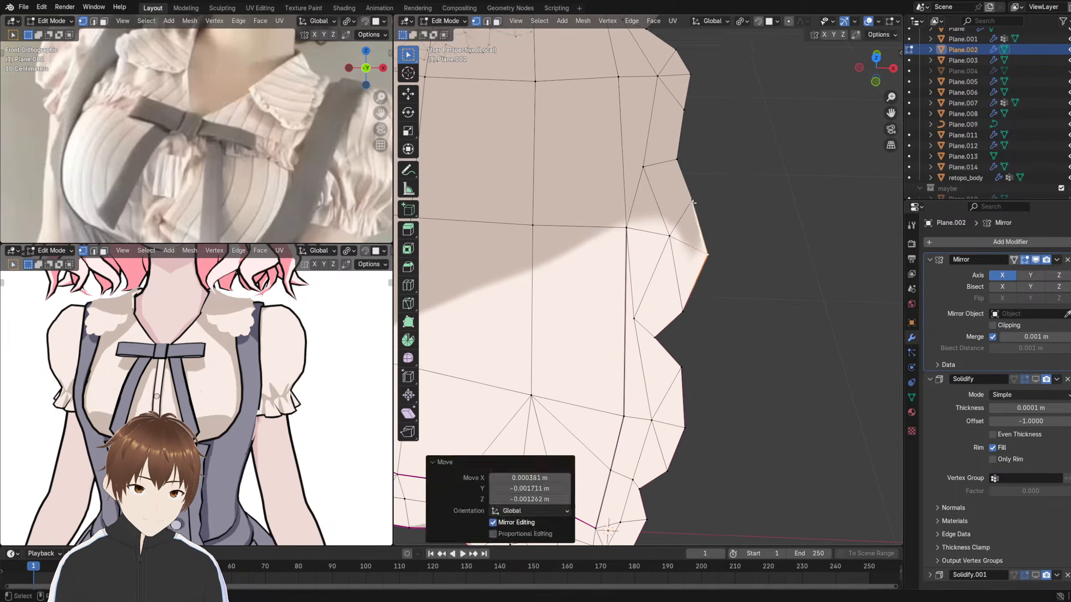
- Shift the second side scallop's rear outer vertex and centre vertex forward, and adjust a neighbouring vertex to match
click(692, 203)
key(g)
click(696, 216)
click(670, 237)
key(g)
click(662, 252)
middle_drag(661, 249, 657, 284)
click(588, 219)
key(g)
click(602, 224)
- Move the outer vertex at the notch between the first and second side scallops about 0.0010 m in X, -0.0014 m in Y and -0.0008 m in Z
click(715, 294)
click(680, 324)
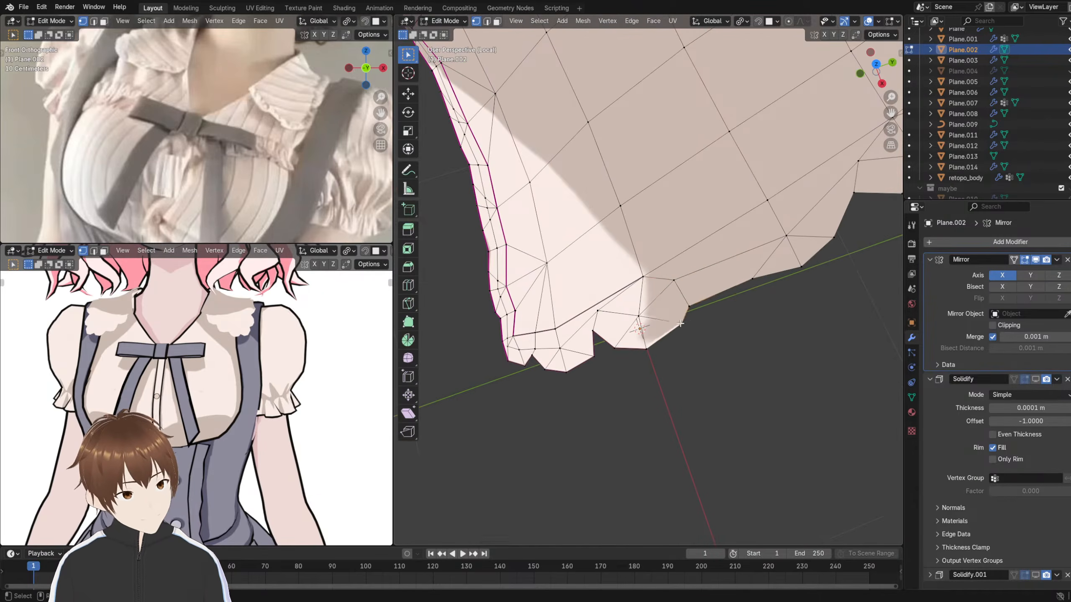
click(667, 336)
middle_drag(667, 336, 692, 265)
scroll(696, 270, up, 4)
click(675, 282)
click(687, 276)
key(g)
click(692, 280)
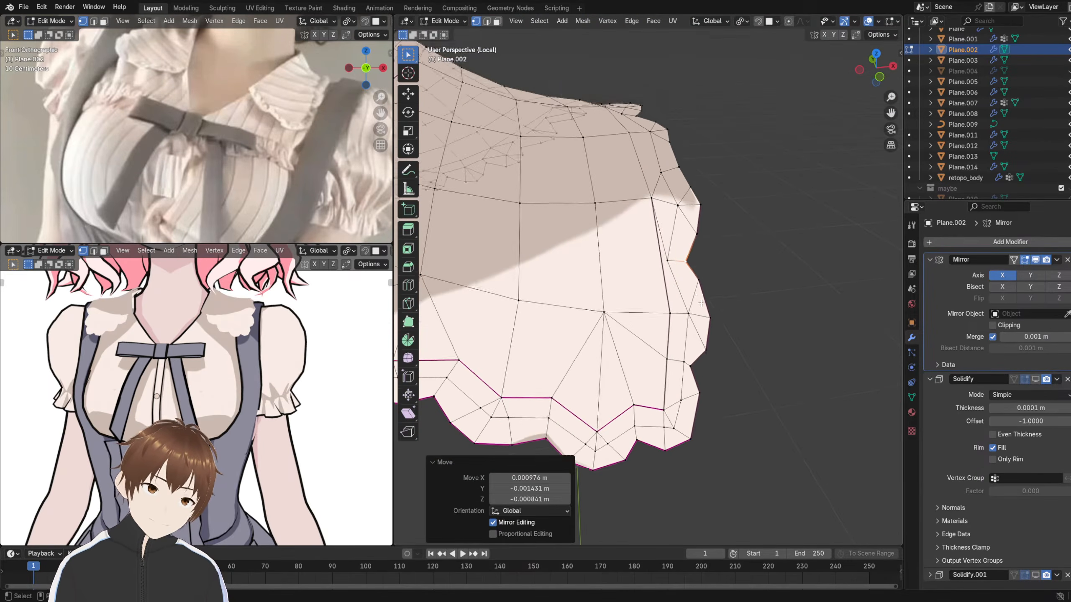
- Move the side-facing outer vertex of the front corner scallop together with its inner neighbour slightly up
mouse_move(701, 303)
middle_down()
mouse_move(704, 325)
mouse_move(656, 324)
mouse_move(683, 337)
mouse_move(690, 290)
middle_up()
scroll(656, 324, up, 4)
click(688, 343)
click(704, 308)
drag(771, 297, 772, 298)
key(g)
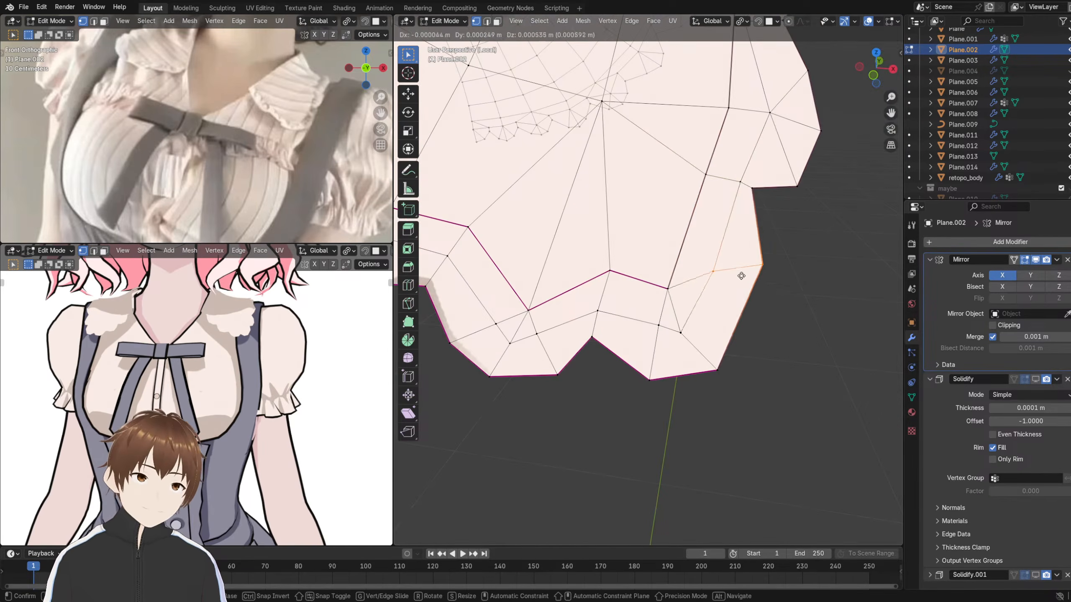
click(741, 274)
- Raise the corner scallop's border-corner vertex, and move the inner vertex below it about 0.0017 m in X, 0.0015 m in Y and 0.0025 m in Z
click(670, 287)
key(g)
click(674, 257)
click(685, 336)
key(g)
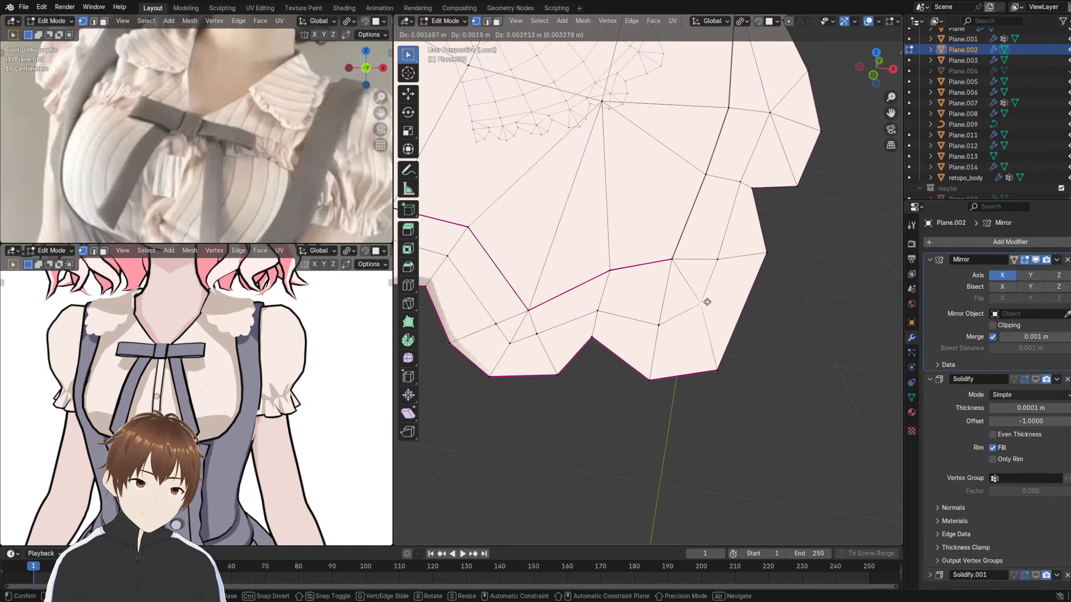
click(705, 305)
- Move the corner scallop's outermost vertex toward the side, ending with a shift of about 0.0009 m in X, -0.0001 m in Y and -0.0005 m in Z
click(719, 367)
key(g)
click(741, 336)
key(g)
click(748, 345)
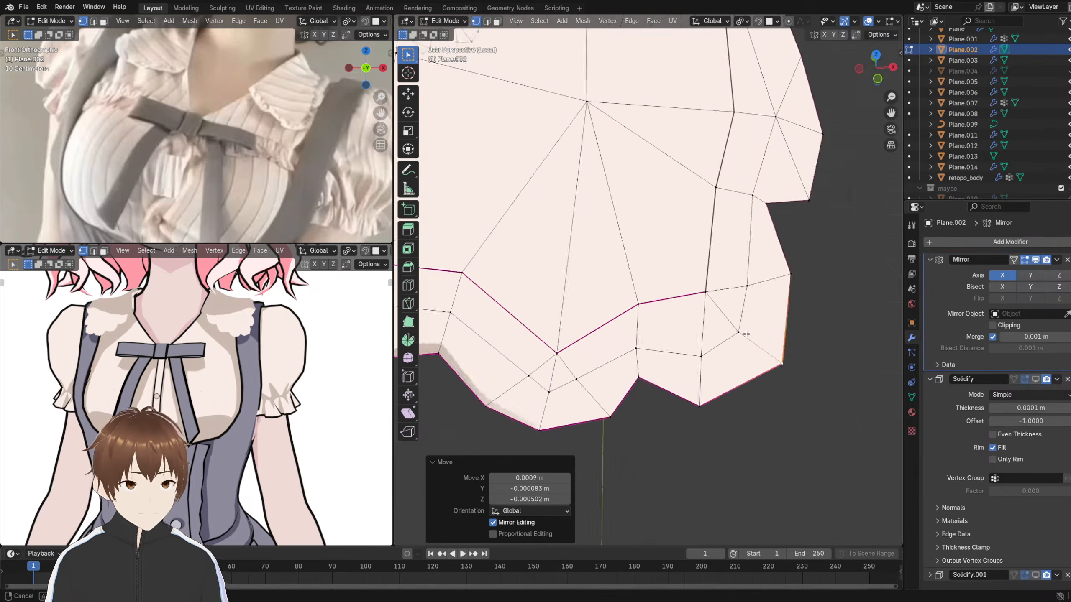
- Shift the corner scallop's lower tip toward the side, and its outermost vertex about -0.0006 m in X, -0.0009 m in Y and -0.0010 m in Z
middle_drag(748, 345, 684, 316)
scroll(683, 315, up, 3)
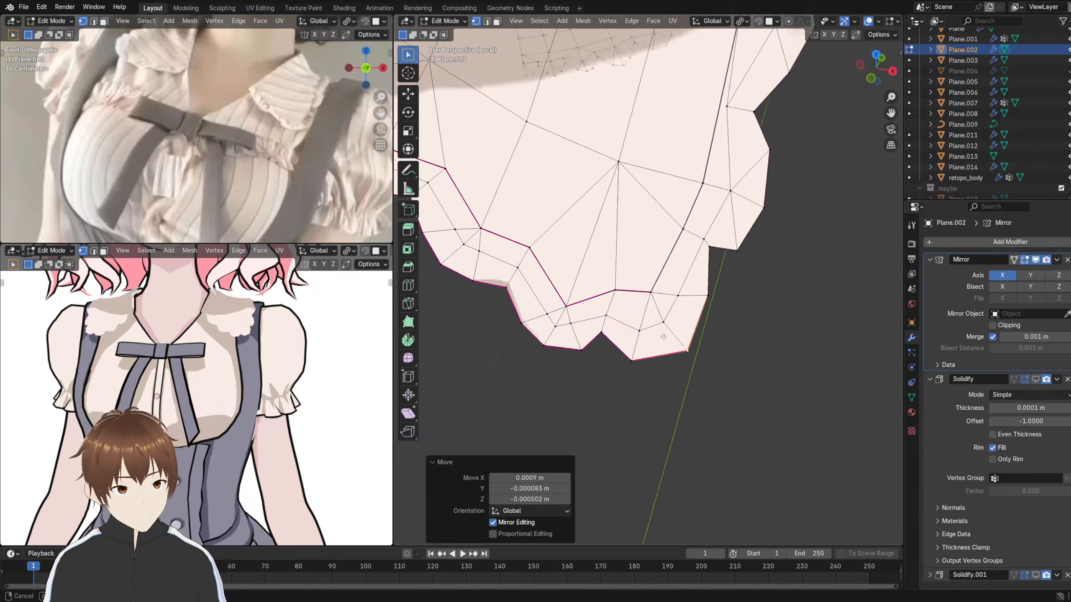
key(g)
click(637, 358)
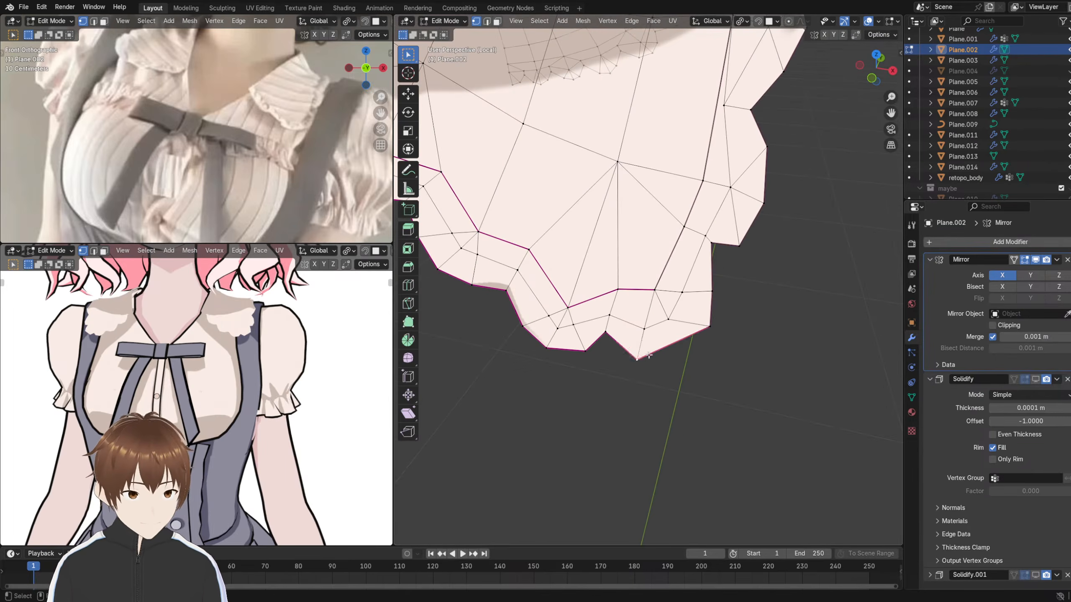
key(g)
click(688, 323)
click(713, 328)
key(g)
click(710, 335)
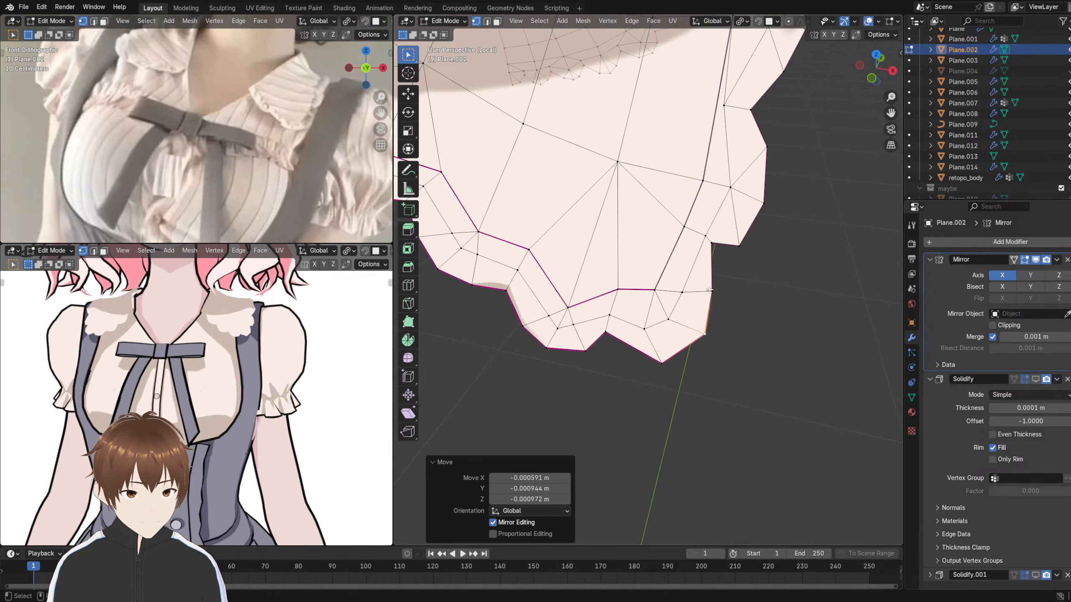
- Lower the corner scallop's side vertex and pull the adjoining notch inward about -0.0009 m in X, -0.0006 m in Y and -0.00045 m in Z
click(716, 292)
key(g)
click(721, 301)
click(719, 252)
key(g)
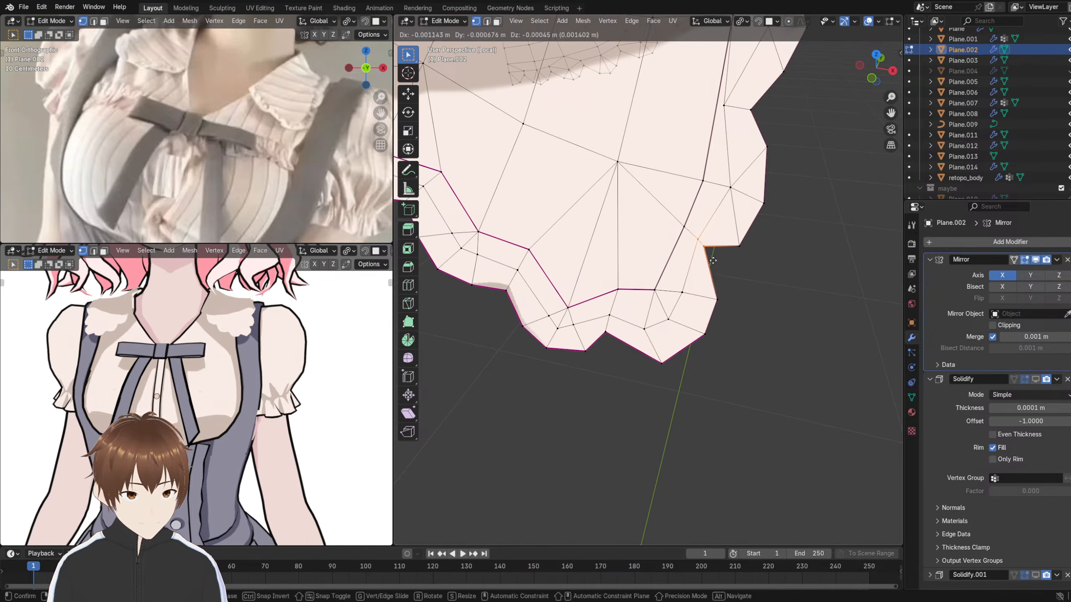
click(708, 273)
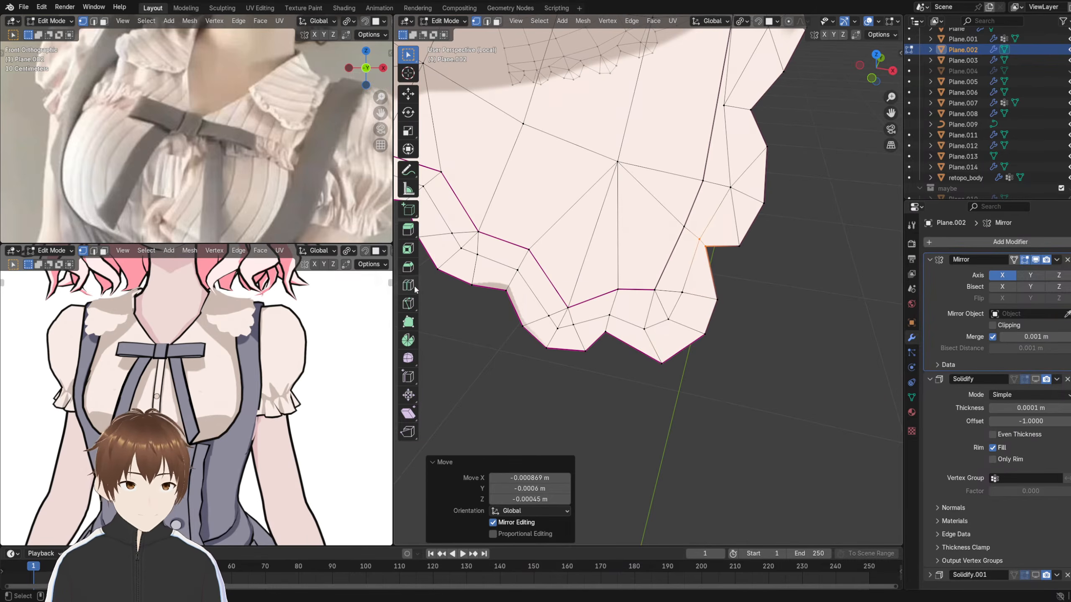
- Knife-cut an edge from the corner scallop's inner vertex to its outer edge below the notch, and move the new outer vertex outward
click(408, 303)
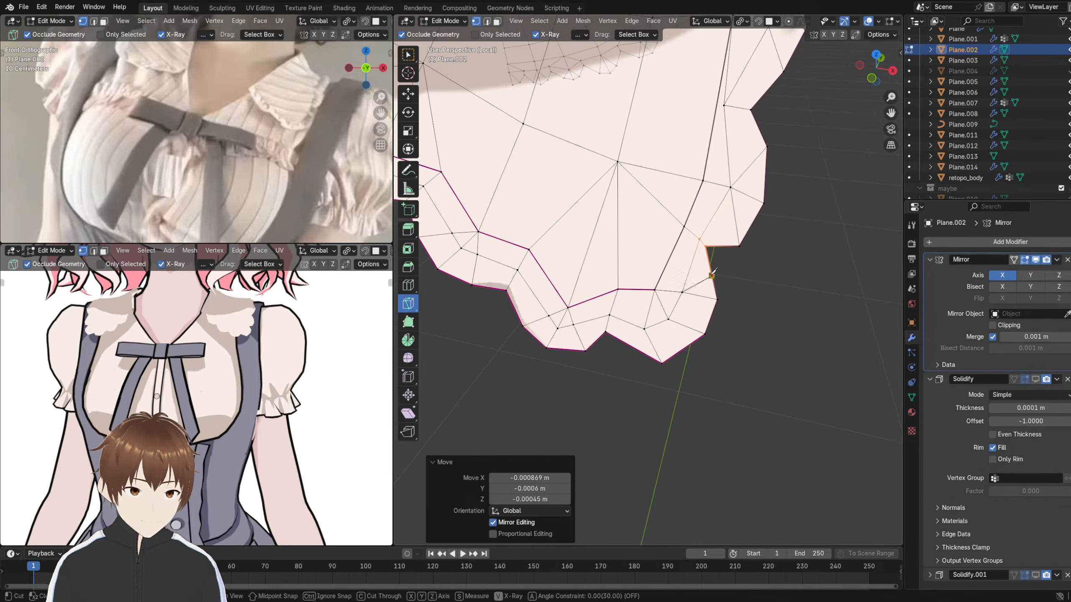
key(Return)
click(411, 96)
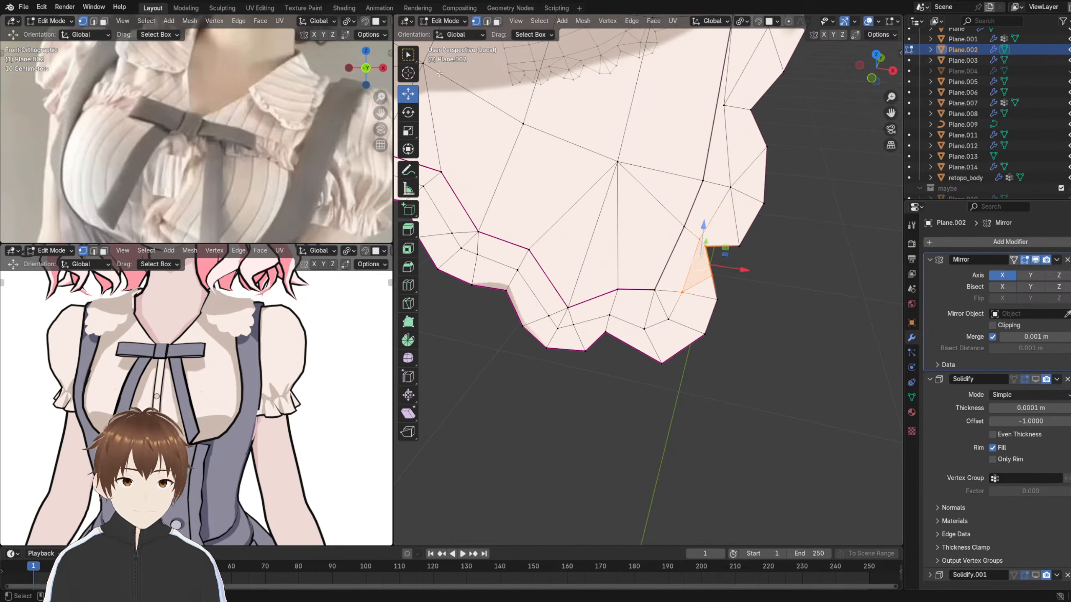
click(717, 280)
- Move the first side scallop's front outer vertex about -0.0007 m in X, 0.0011 m in Y and 0.0017 m in Z
click(739, 246)
key(g)
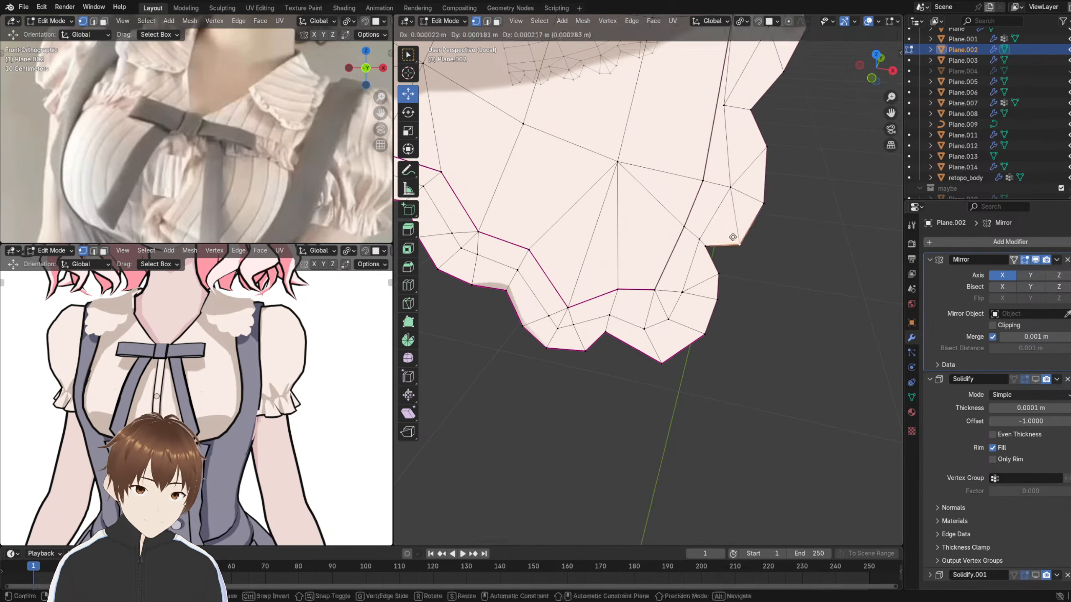
click(735, 235)
middle_drag(735, 235, 746, 320)
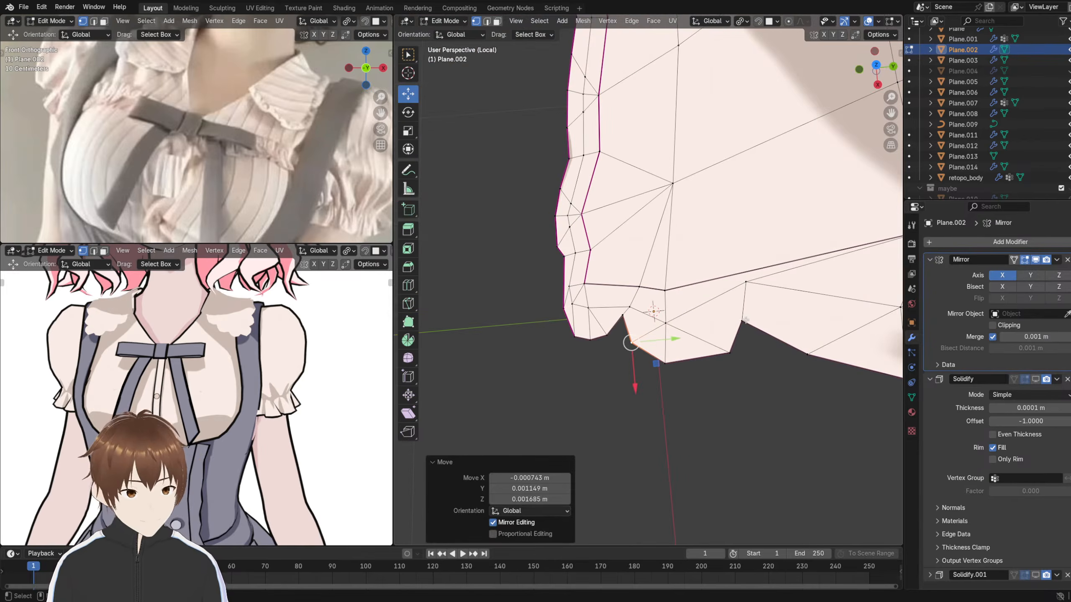
- Move the notch vertex behind the first side scallop and the inner vertex above it, reshaping the gap to the second scallop
click(745, 293)
key(g)
click(734, 305)
click(734, 326)
key(g)
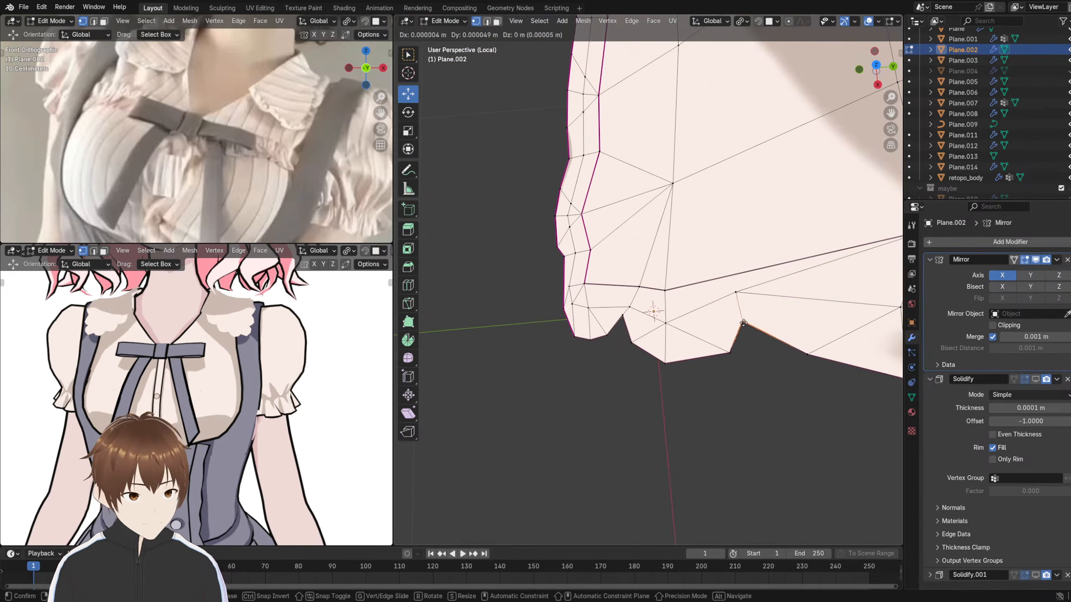
click(732, 331)
- Adjust the second side scallop's inner vertices, shifting the one on the collar seam about 0.0009 m in X, -0.0054 m in Y and -0.0018 m in Z
middle_drag(726, 336, 767, 292)
click(766, 252)
key(g)
click(756, 254)
drag(749, 197, 750, 199)
key(g)
click(715, 198)
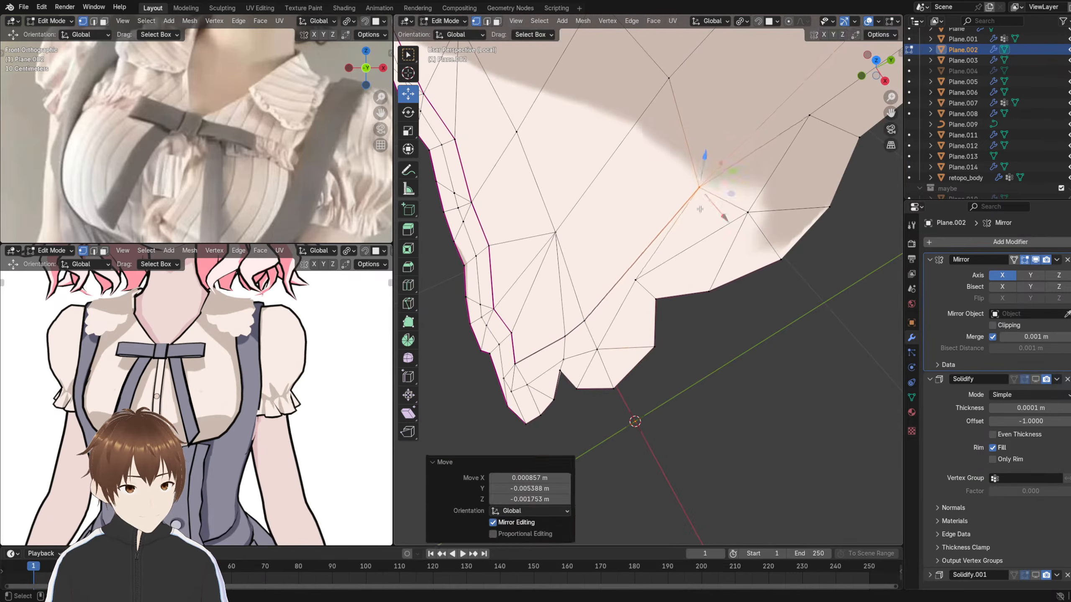
- Push the second scallop's front rim vertex outward, and move the inner vertex beside its front notch about -0.0003 m in X, 0.0010 m in Y, 0.0006 m in Z
middle_drag(714, 201, 751, 236)
key(g)
click(743, 243)
click(750, 288)
key(g)
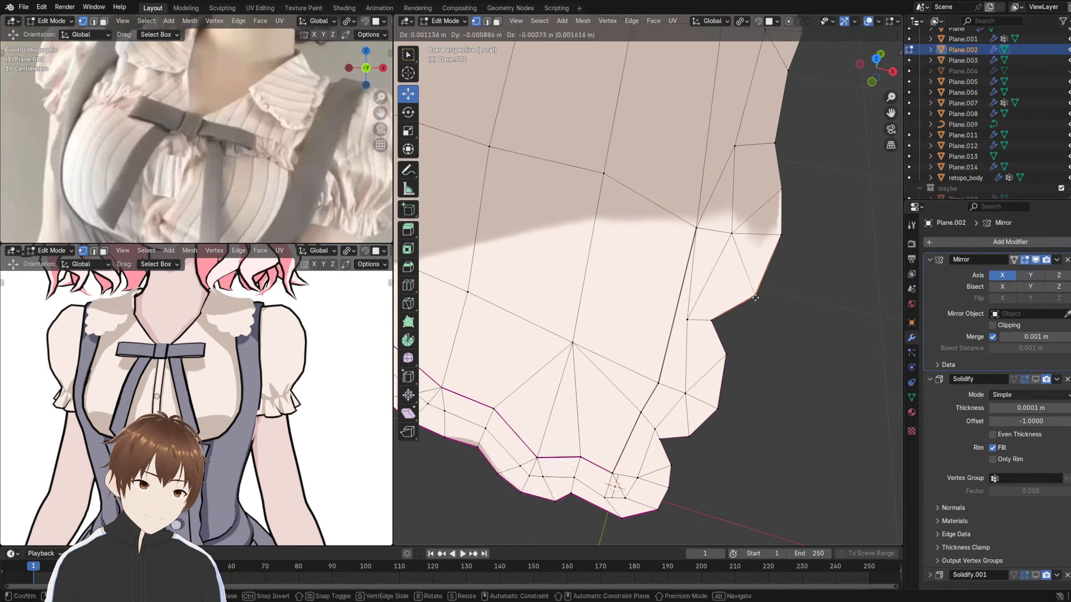
click(756, 298)
click(712, 321)
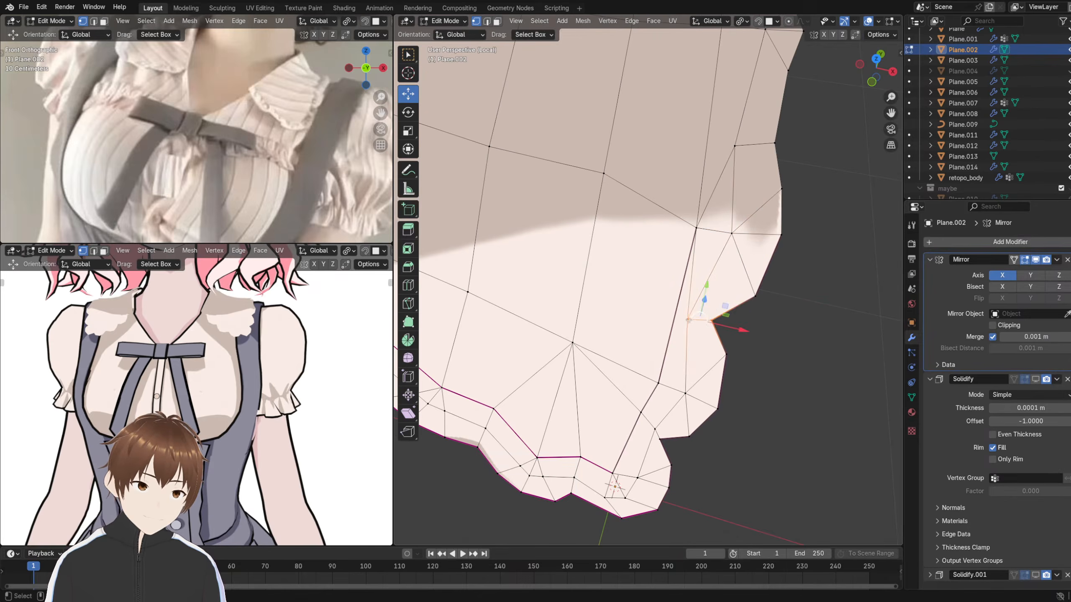
key(g)
click(686, 305)
middle_drag(686, 304, 725, 278)
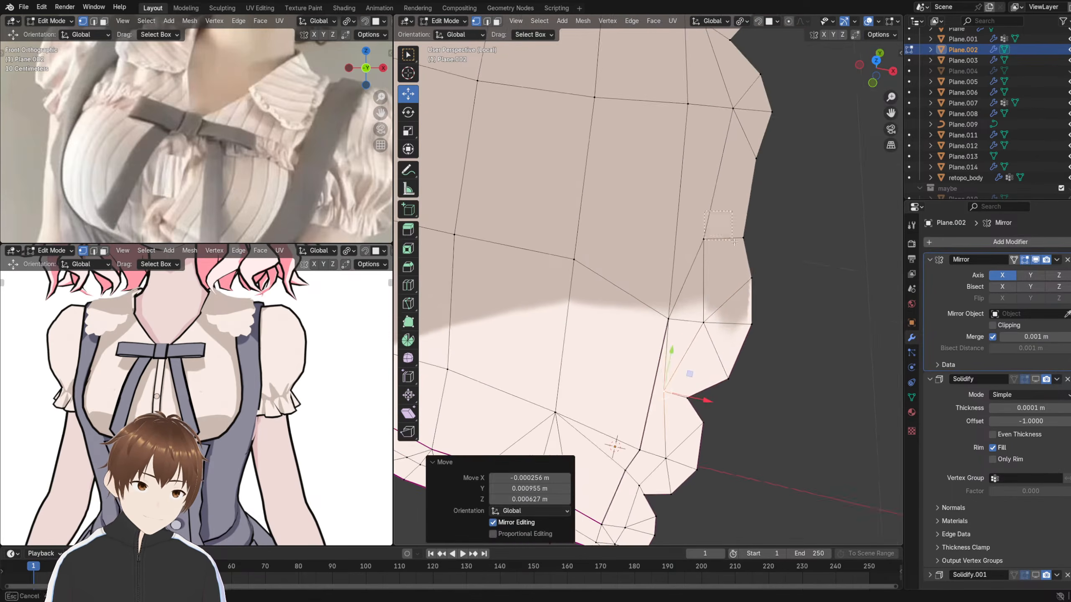
drag(734, 243, 753, 252)
scroll(670, 253, down, 7)
middle_drag(750, 252, 676, 256)
scroll(705, 246, up, 5)
scroll(690, 266, down, 5)
scroll(649, 247, up, 3)
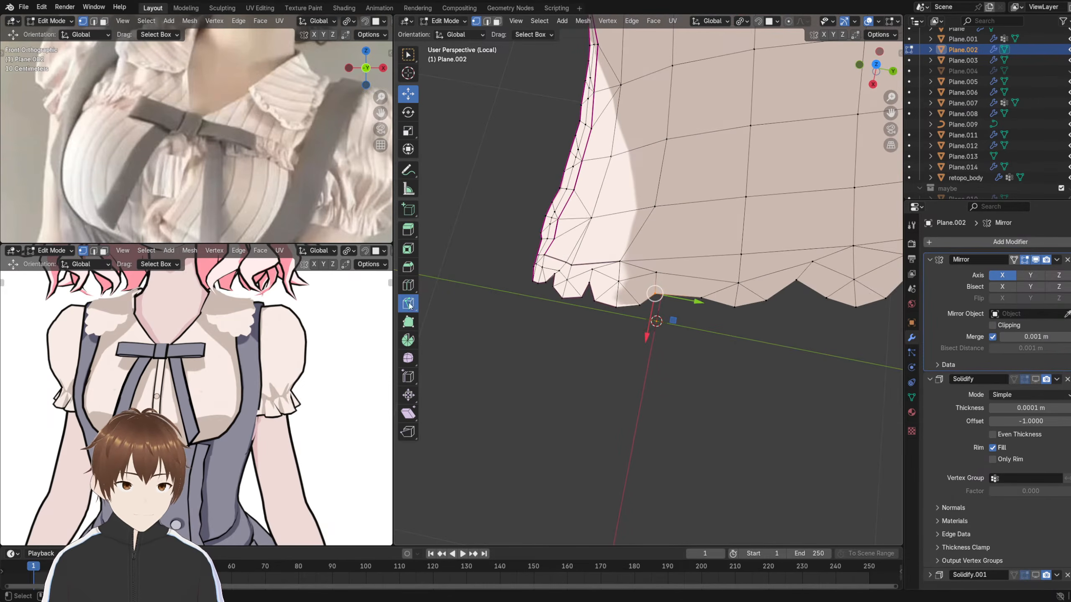
click(408, 304)
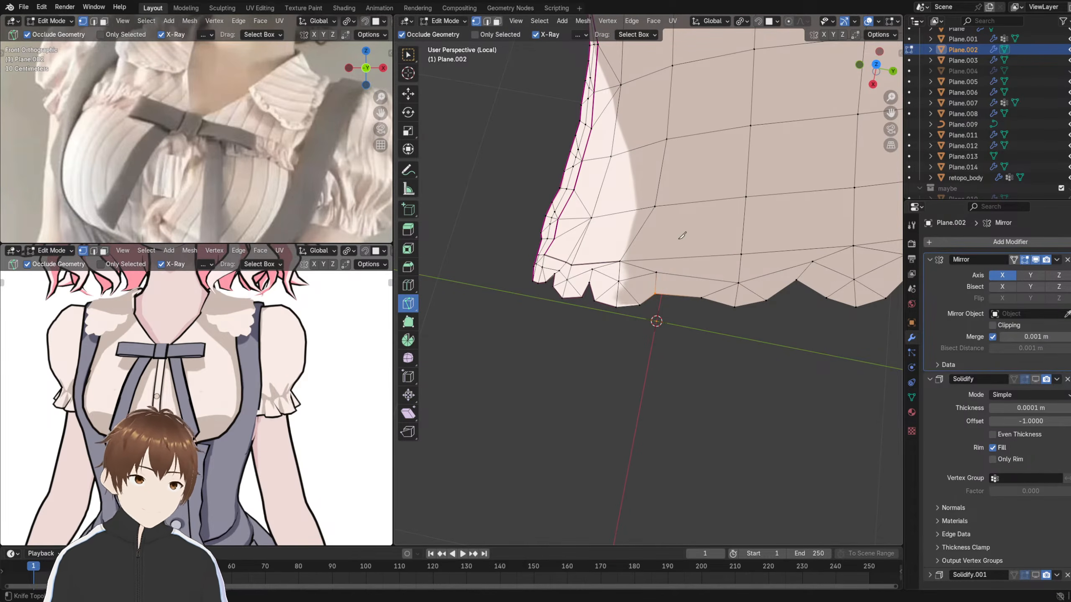
click(408, 54)
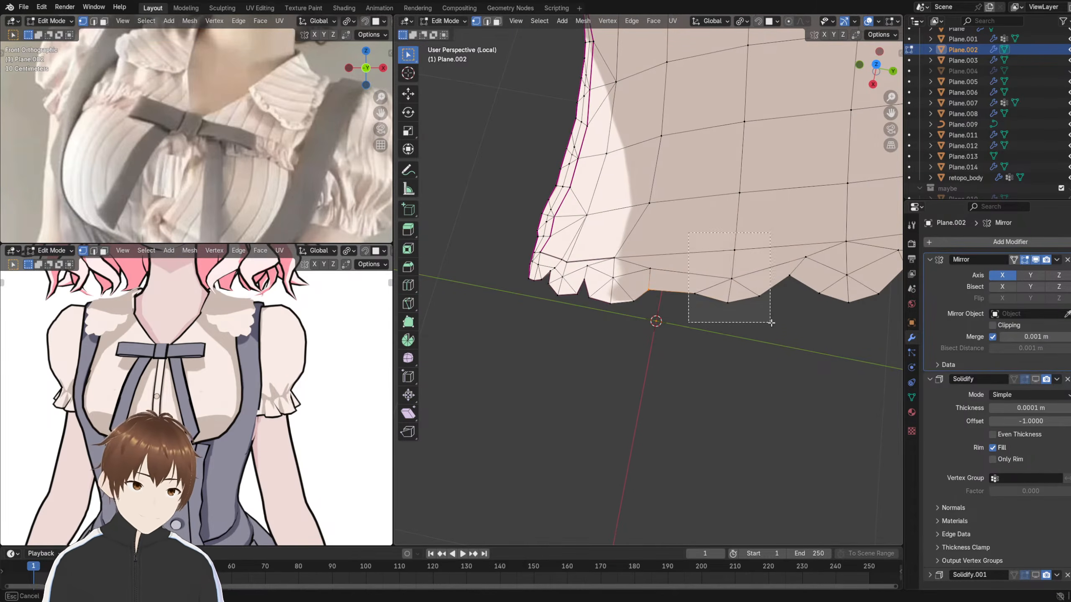
key(g)
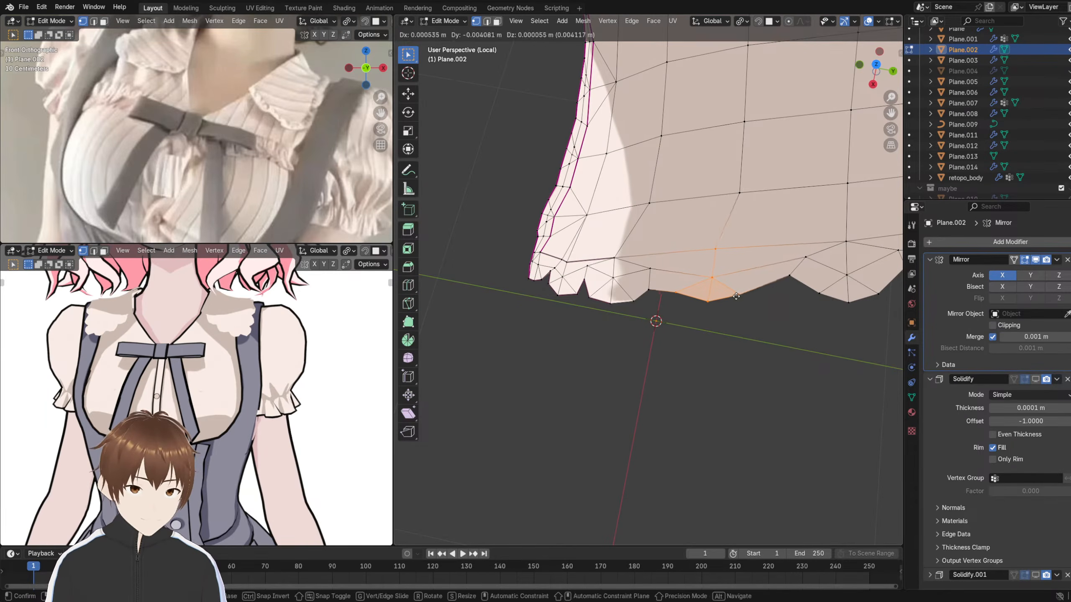
click(755, 295)
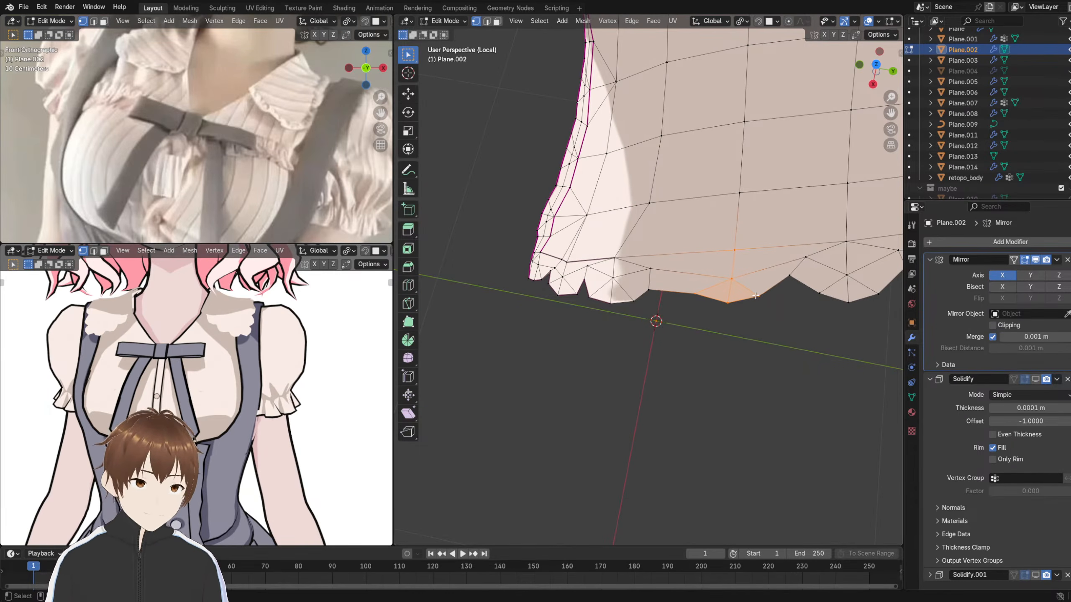
- Loop-cut the straight section between scallops once, and move its rim vertex about 0.0037 m in X, 0.0005 m in Y and -0.0007 m in Z
click(698, 246)
scroll(687, 291, up, 3)
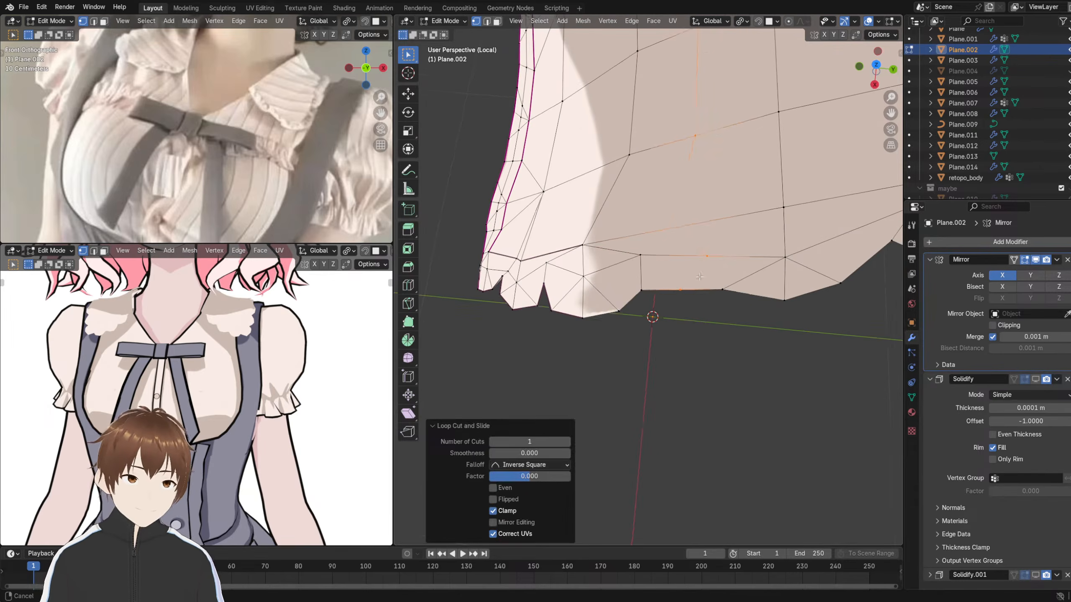
click(687, 291)
key(g)
click(726, 293)
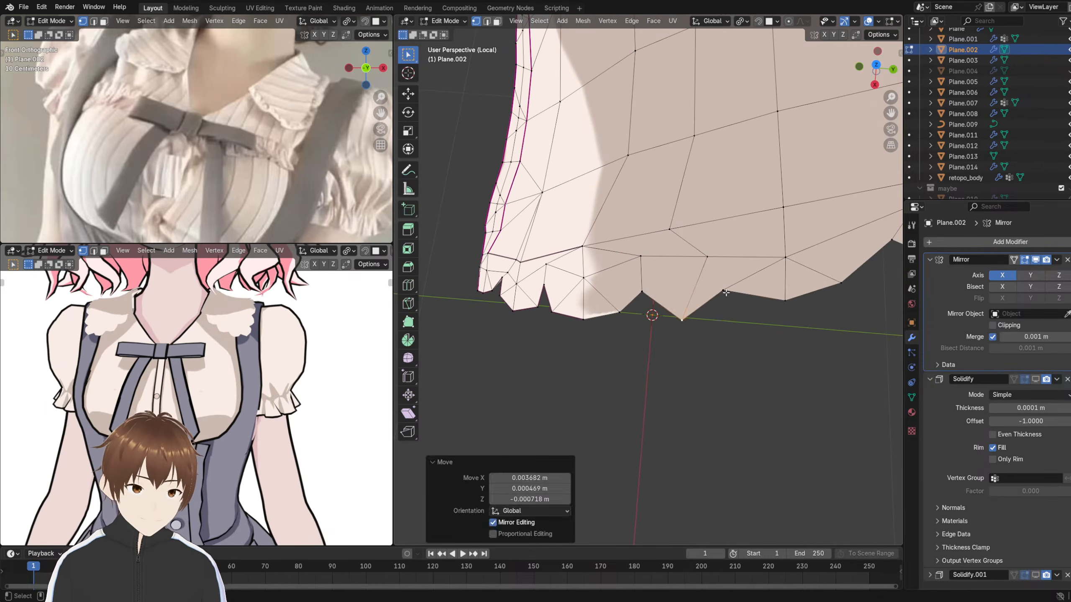
- Shift the vertices of the scallop behind the new point toward the back, together with the inner grid vertex above them
click(780, 299)
shift+middle_drag(818, 282, 747, 298)
drag(707, 310, 704, 322)
key(g)
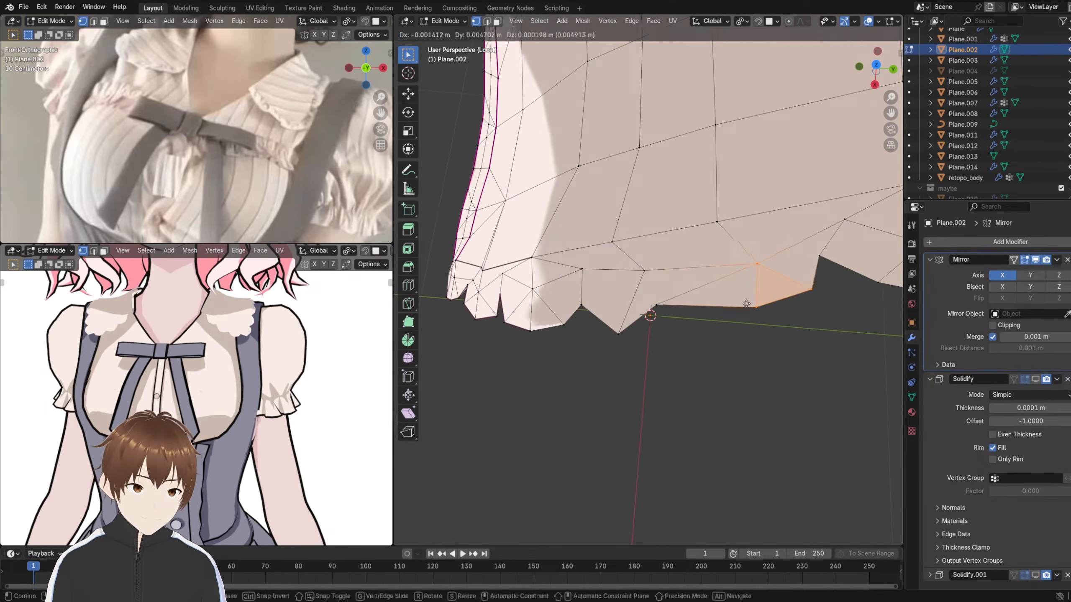
click(744, 304)
click(724, 223)
key(g)
click(768, 217)
- Move the rim vertex behind the new point about 0.0017 m in X and 0.0022 m in Y, and knife-cut an edge to it from the inner vertex
click(664, 306)
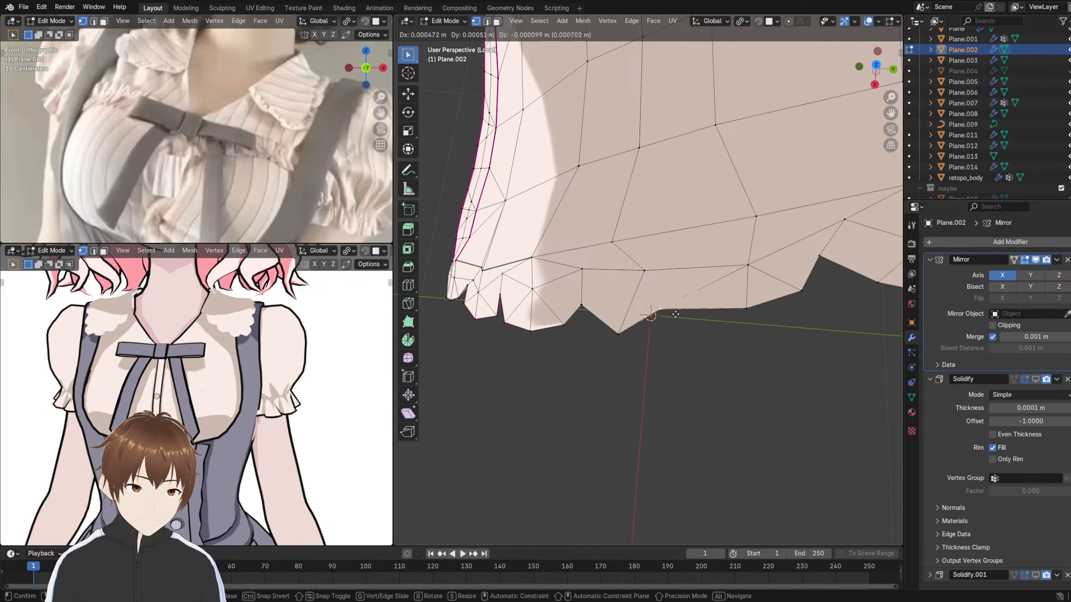
key(g)
click(689, 320)
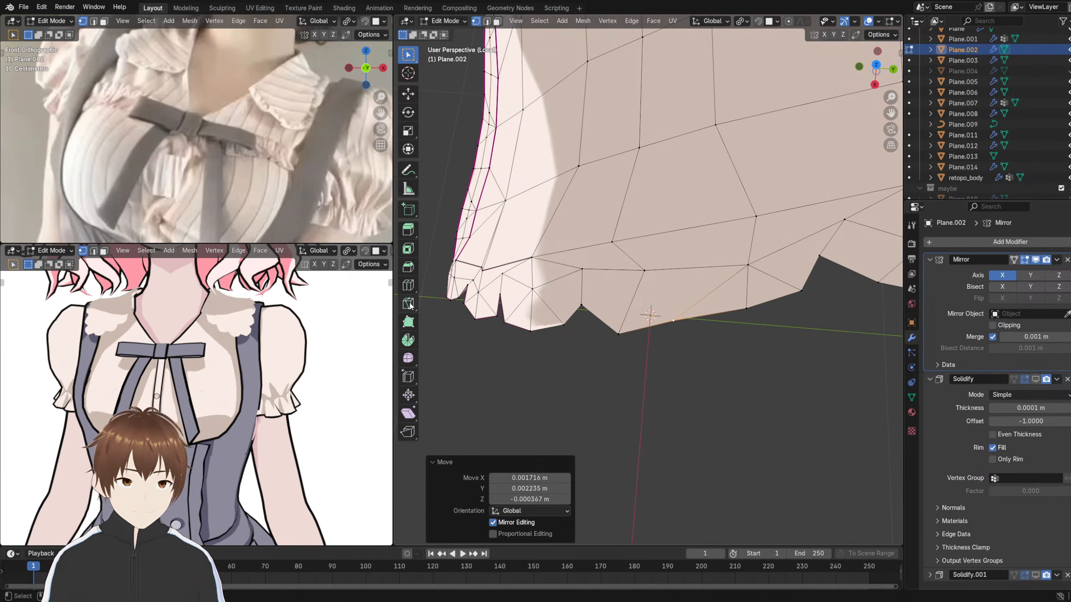
click(409, 304)
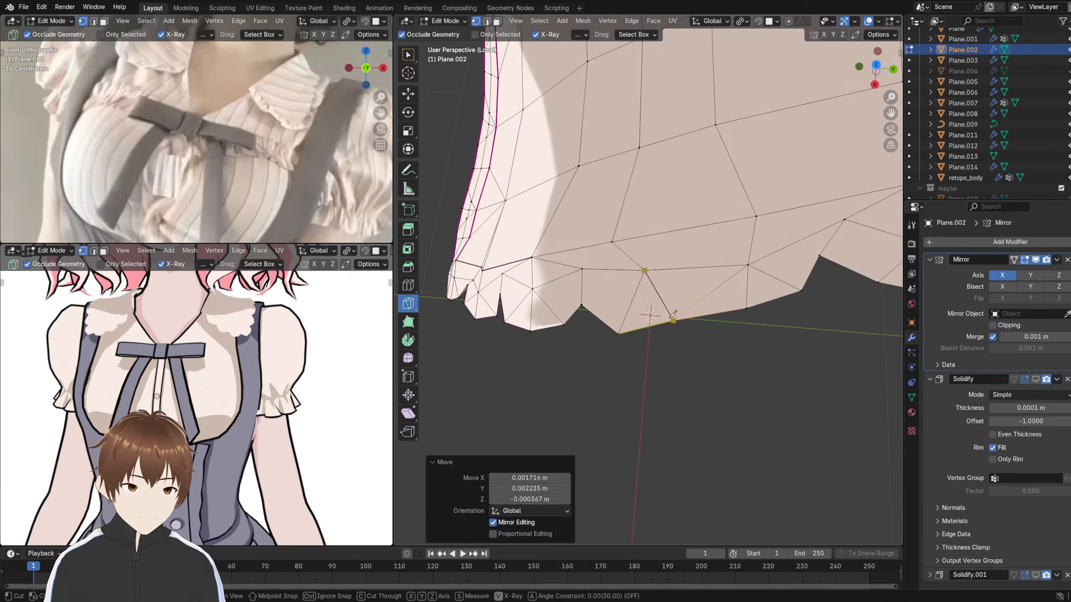
key(Return)
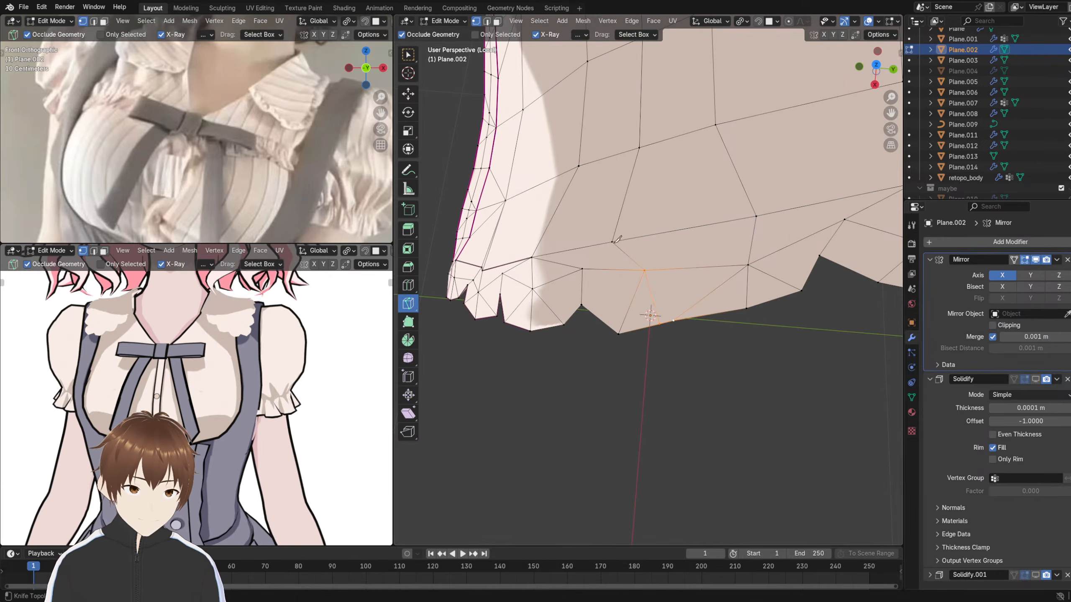
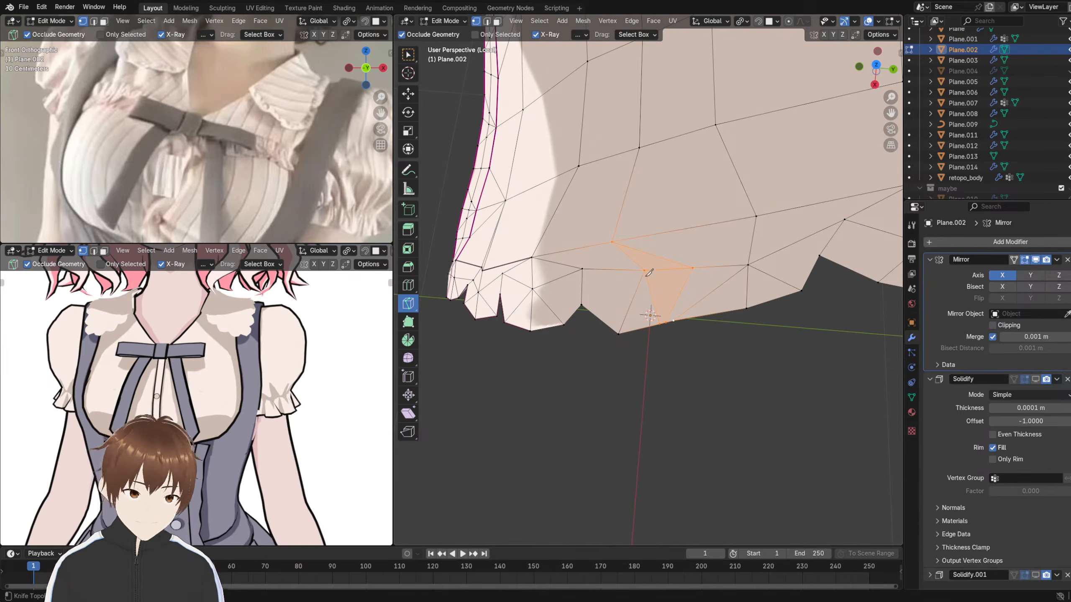
- Pull the following scallop's front rim vertex outward, and move the notch vertex about -0.0033 m in X, 0.0009 m in Y and 0.0006 m in Z
click(407, 54)
click(682, 313)
key(g)
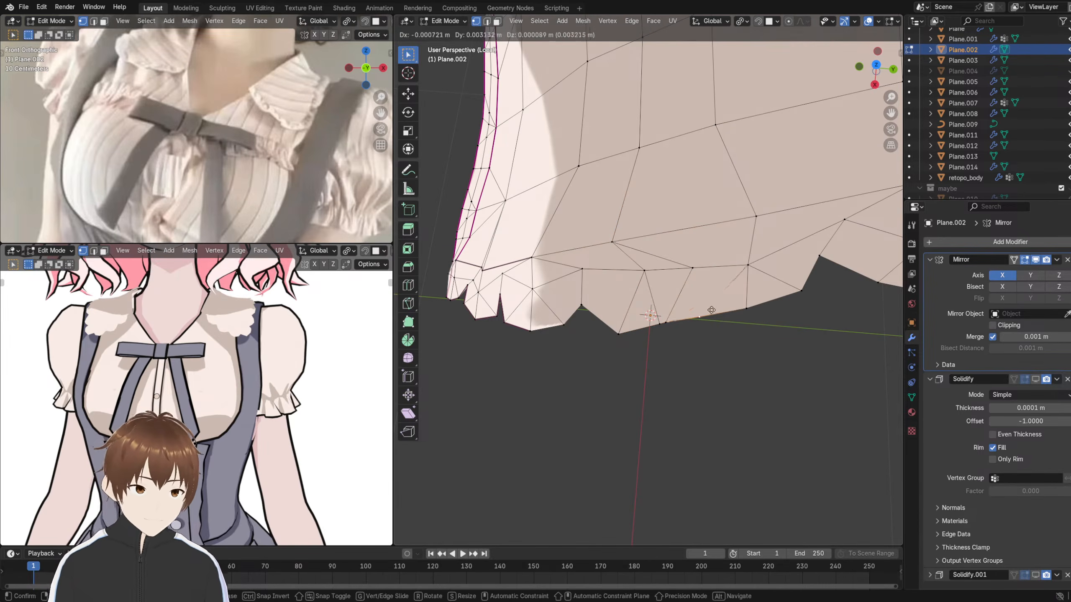
click(716, 322)
click(672, 317)
key(g)
click(685, 291)
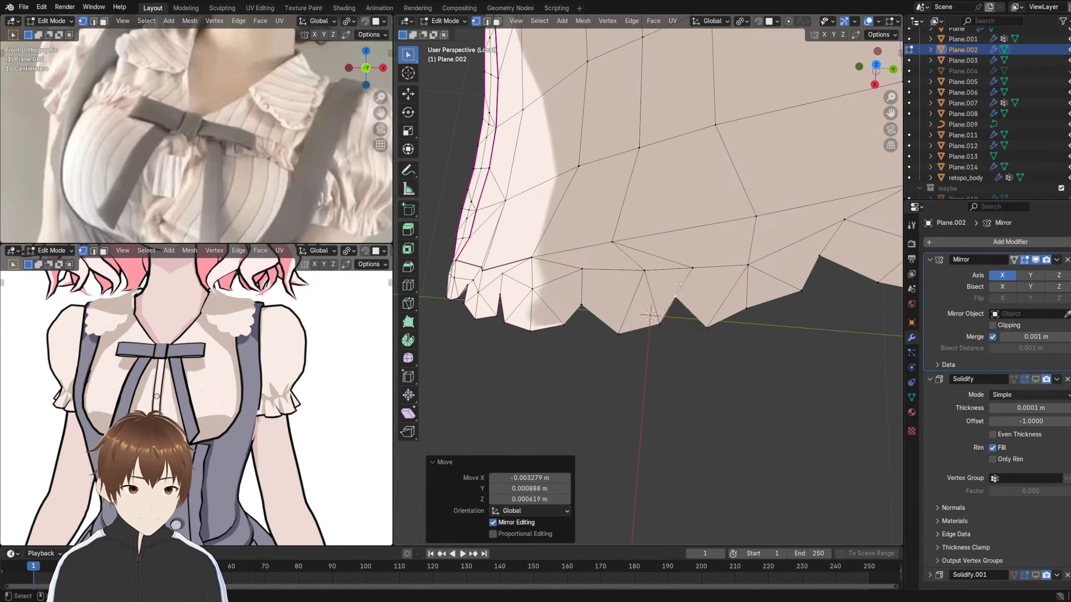
- Adjust the new scallop's rear rim vertex and shift the inner grid vertex above it inward toward the back
middle_drag(674, 311, 692, 313)
click(691, 313)
key(g)
click(684, 316)
click(621, 245)
key(g)
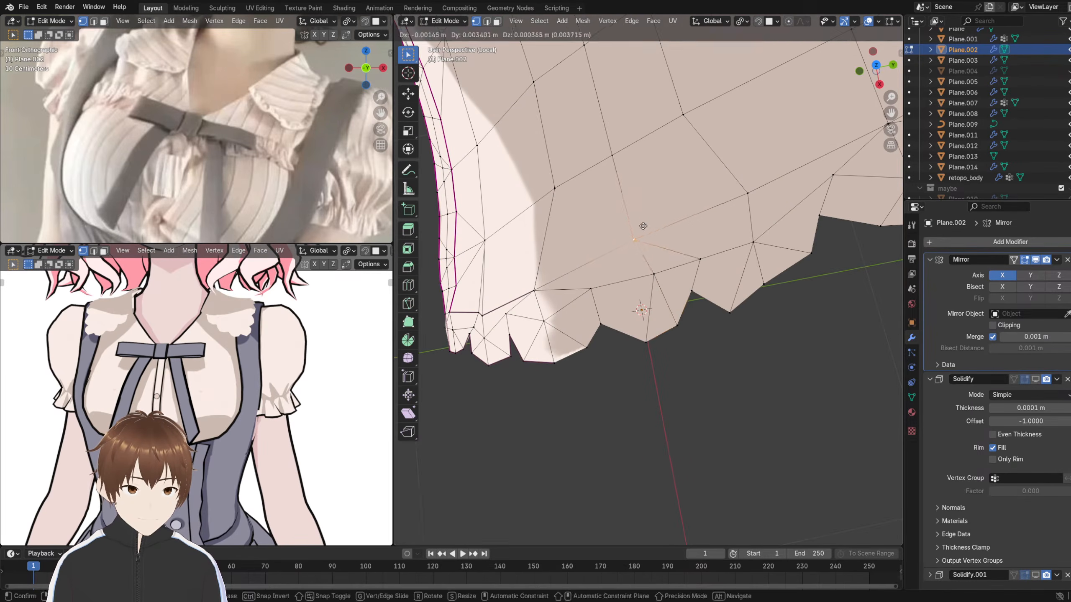
click(642, 224)
- Move the new scallop's tip toward the front and its rear rim vertex about 0.0020 m in X, 0.0012 m in Y and -0.0004 m in Z
middle_drag(641, 224, 652, 221)
middle_drag(671, 320, 674, 313)
click(671, 309)
key(g)
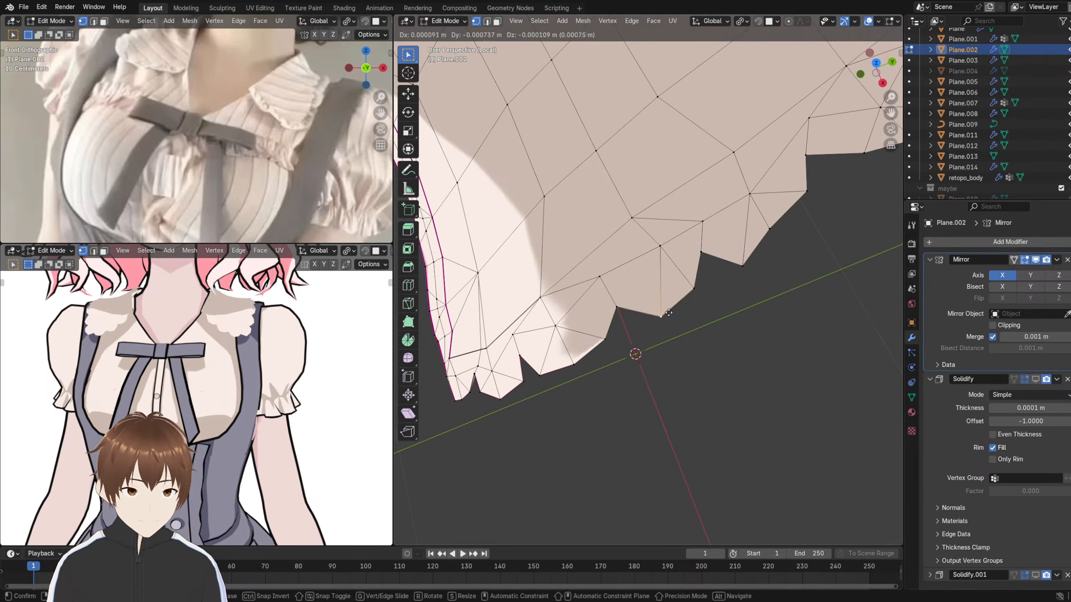
click(655, 315)
click(693, 288)
key(g)
click(707, 305)
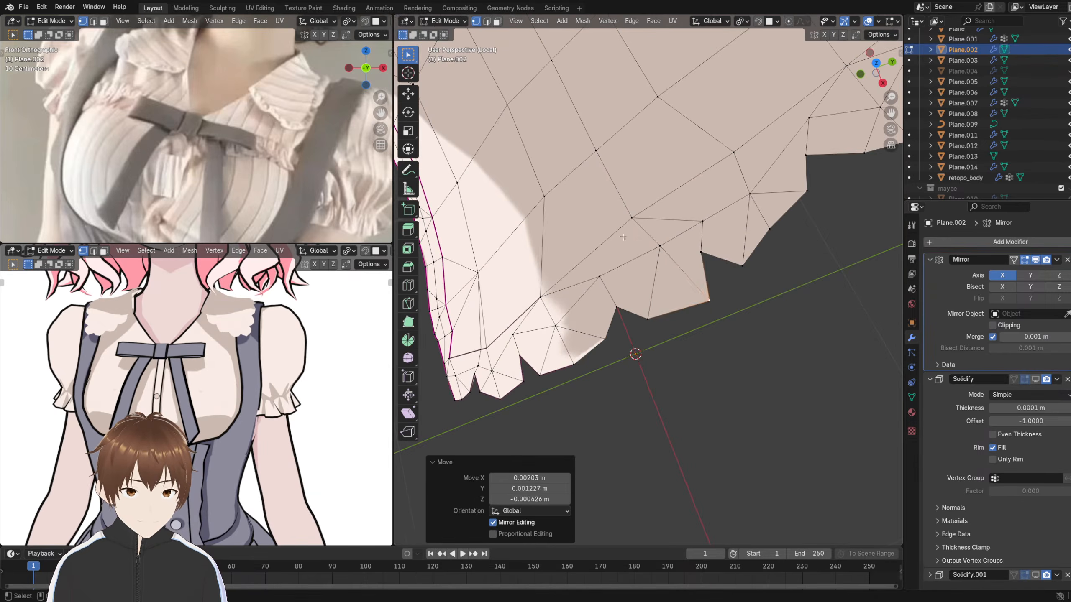
- Move the new scallop's centre vertex about 0.0004 m in X, -0.0014 m in Y and -0.0004 m in Z
middle_drag(706, 305, 715, 302)
click(661, 236)
key(g)
click(652, 243)
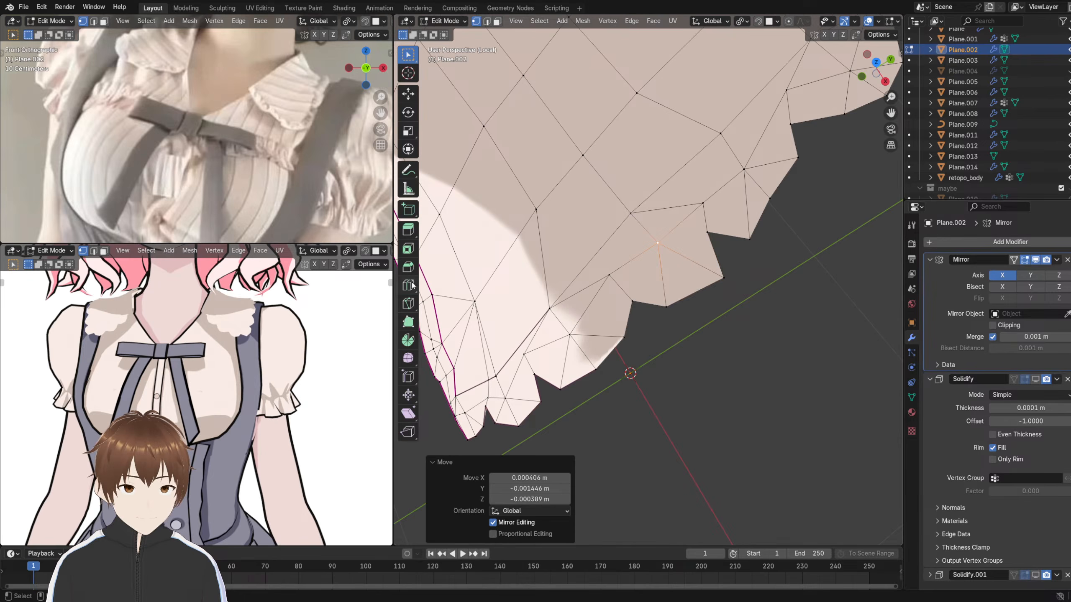
- Knife-cut from the inner grid vertex through the face beside the new scallop's centre to its rim between the front notch and tip
click(631, 215)
click(407, 303)
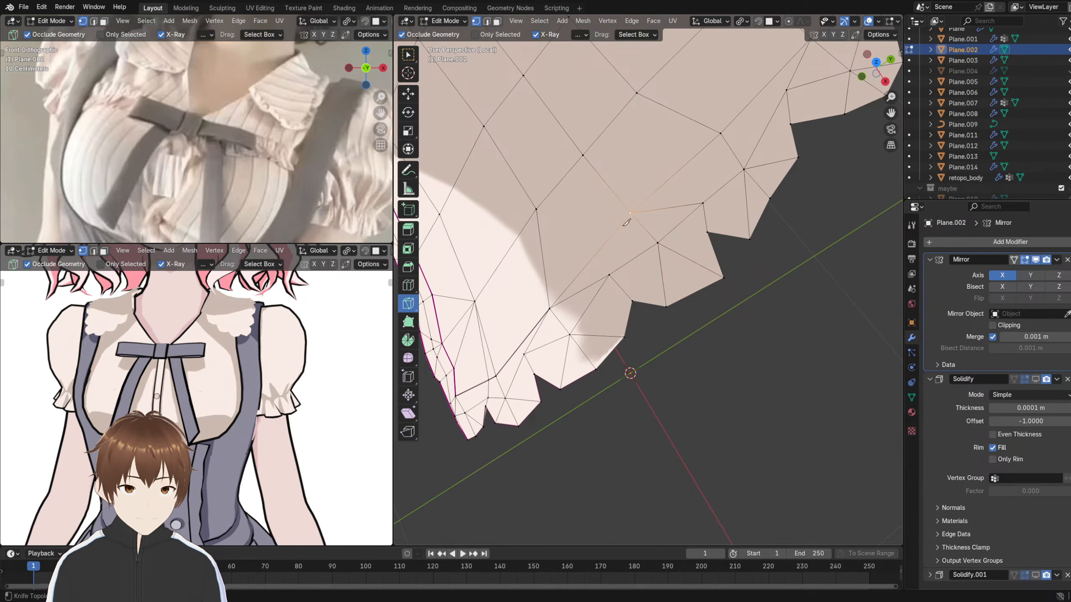
click(630, 214)
click(631, 260)
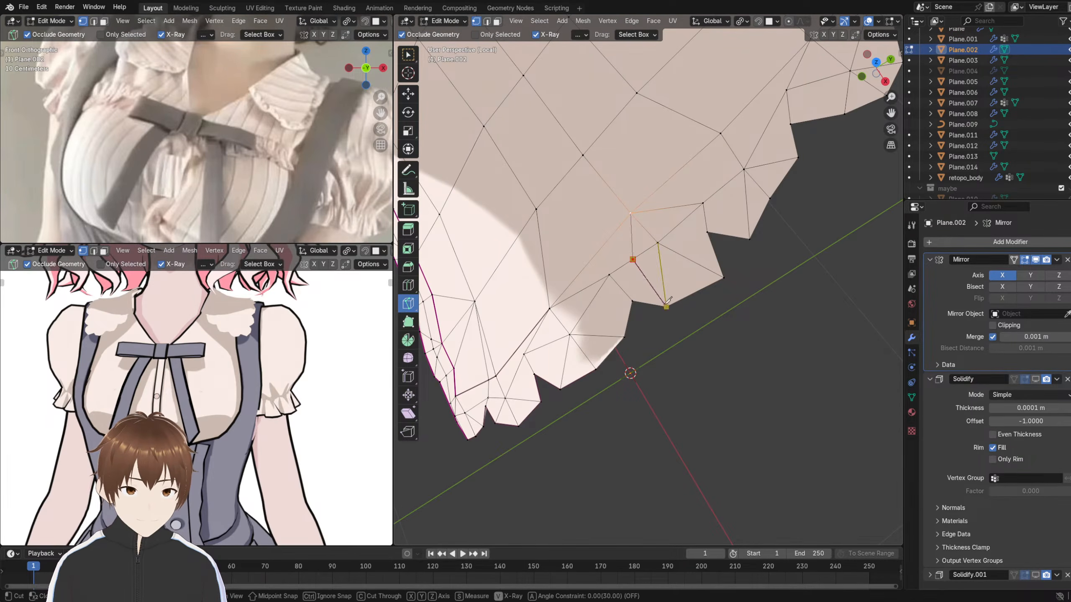
click(651, 304)
key(Return)
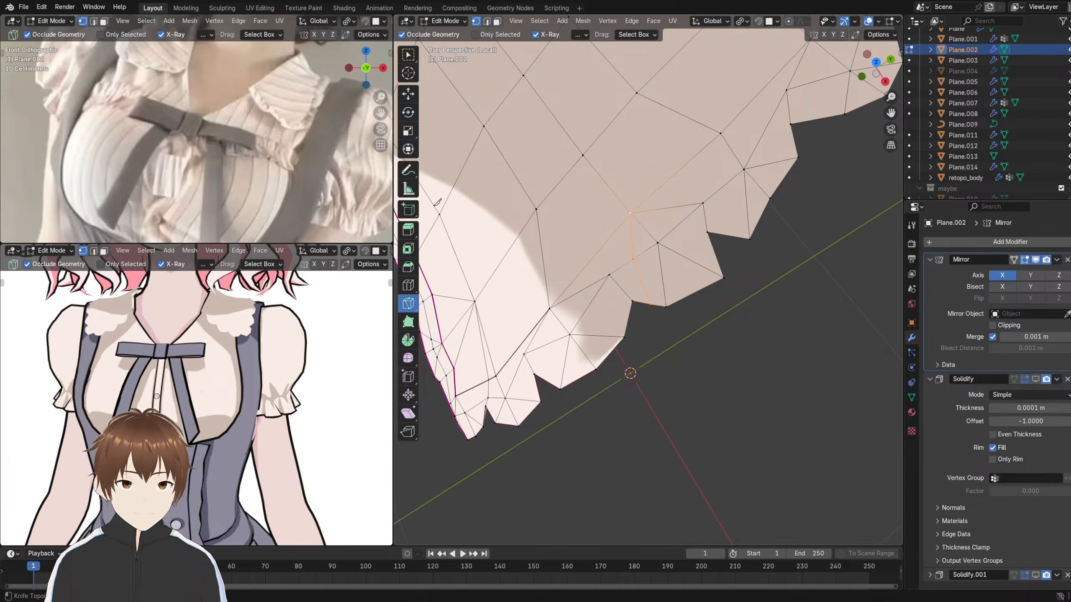
click(407, 53)
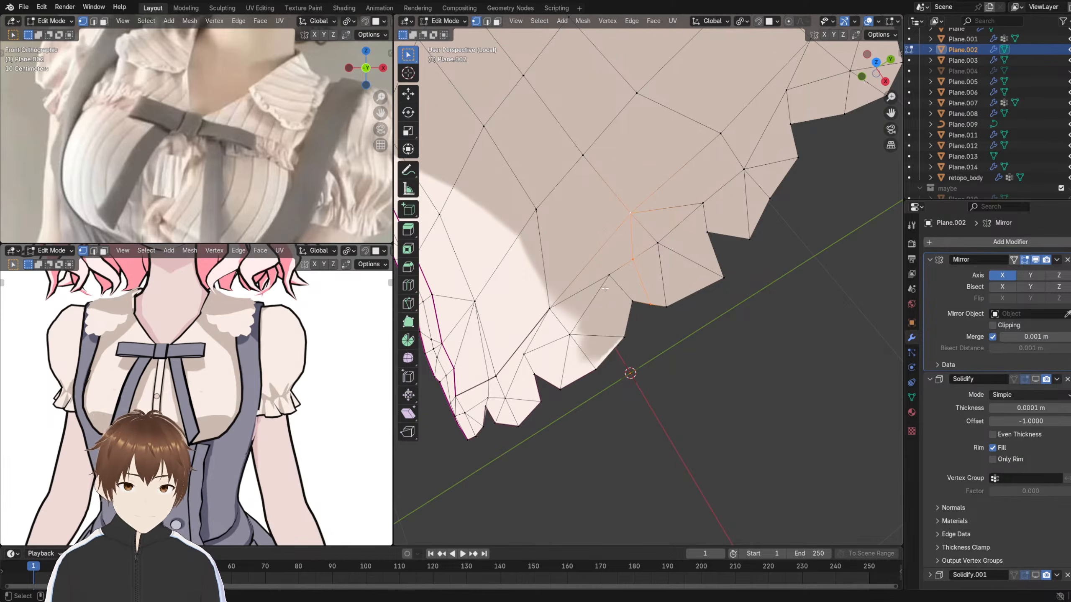
- Move the new scallop's tip and its newly cut rim vertex outward to round the edge
click(672, 304)
key(h)
key(ctrl+z)
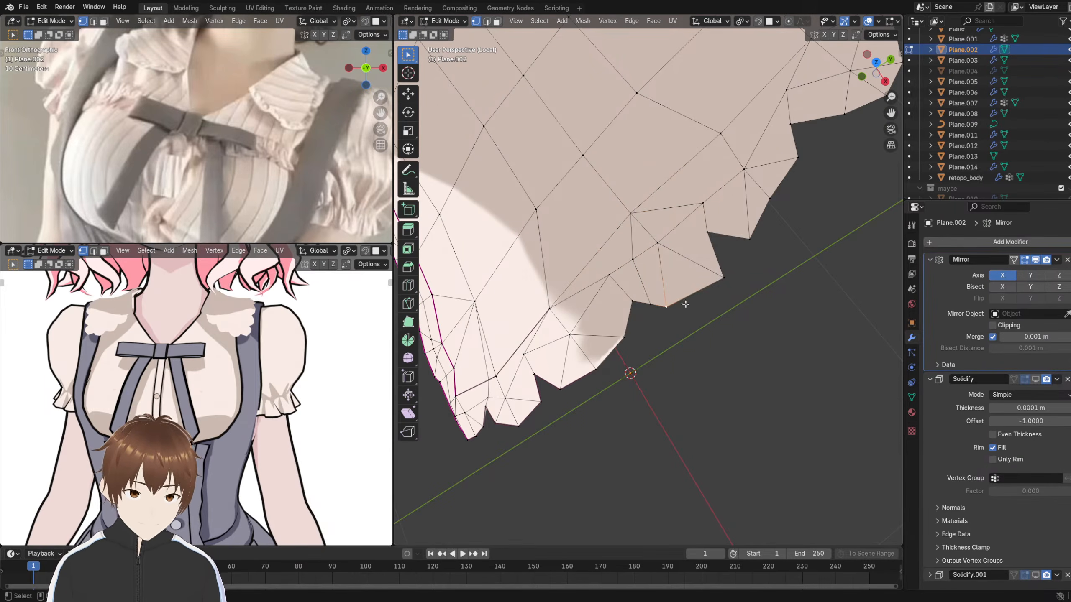
key(g)
click(689, 312)
click(652, 308)
key(g)
click(653, 318)
- Reposition rim vertices on the scallop behind the new one, pulling its middle rim vertex outward
middle_drag(653, 317, 666, 273)
click(691, 250)
key(g)
click(683, 252)
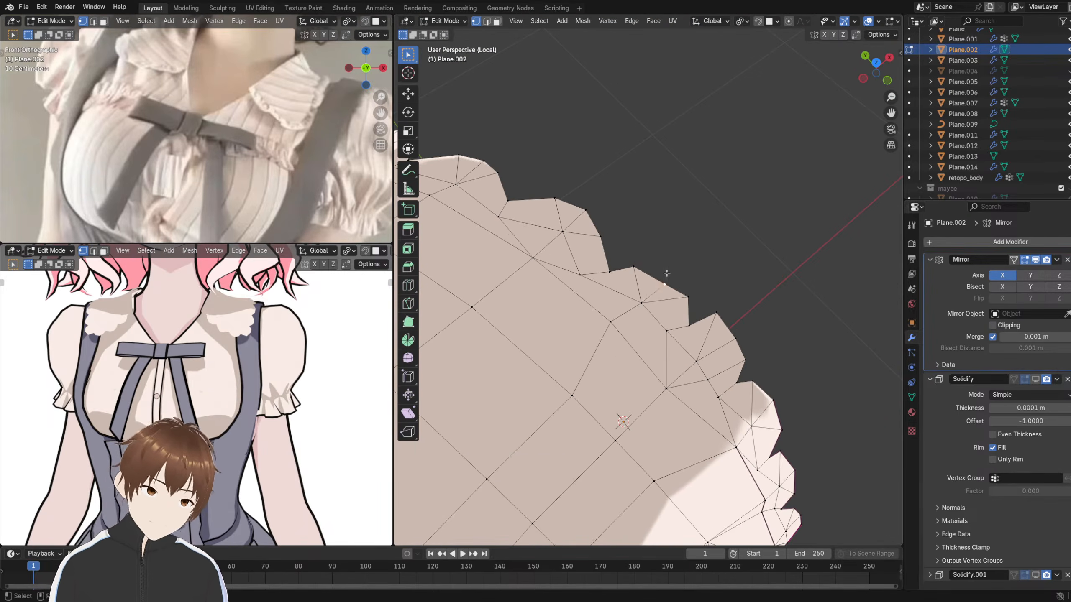
key(g)
click(667, 256)
- Pull the same scallop's rear rim vertex outward and nudge the notch vertex behind it
click(630, 263)
key(g)
click(631, 253)
click(608, 270)
key(g)
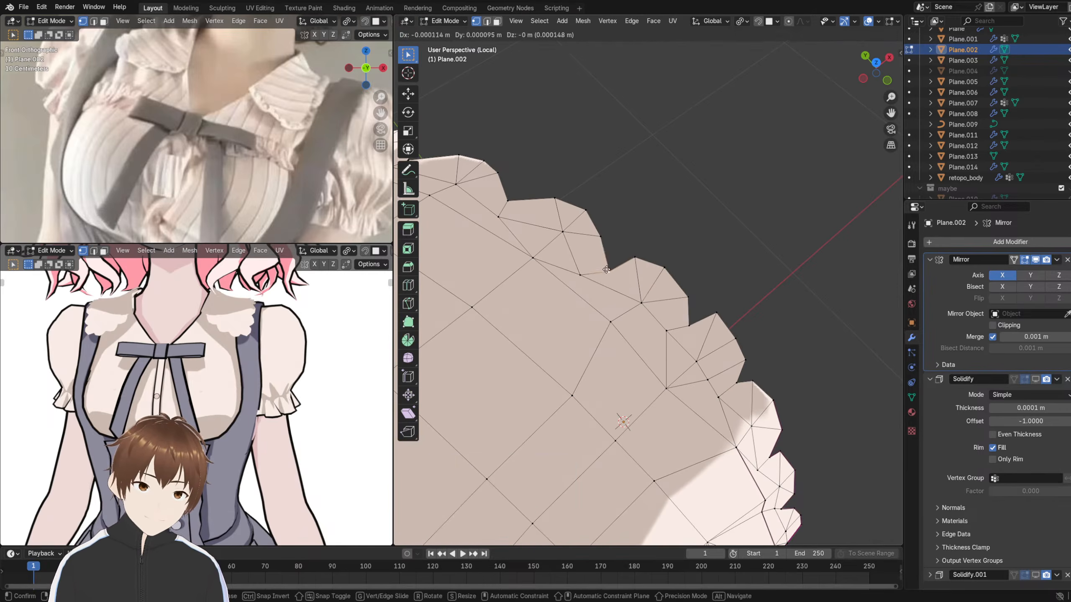
click(606, 270)
key(g)
click(606, 270)
- Move the newly added scallop's rim vertices, one by about -0.0013 m in X and -0.0015 m in Y, then by -0.0008 m in X and 0.0006 m in Y
middle_drag(607, 270, 607, 246)
click(698, 266)
key(g)
click(701, 275)
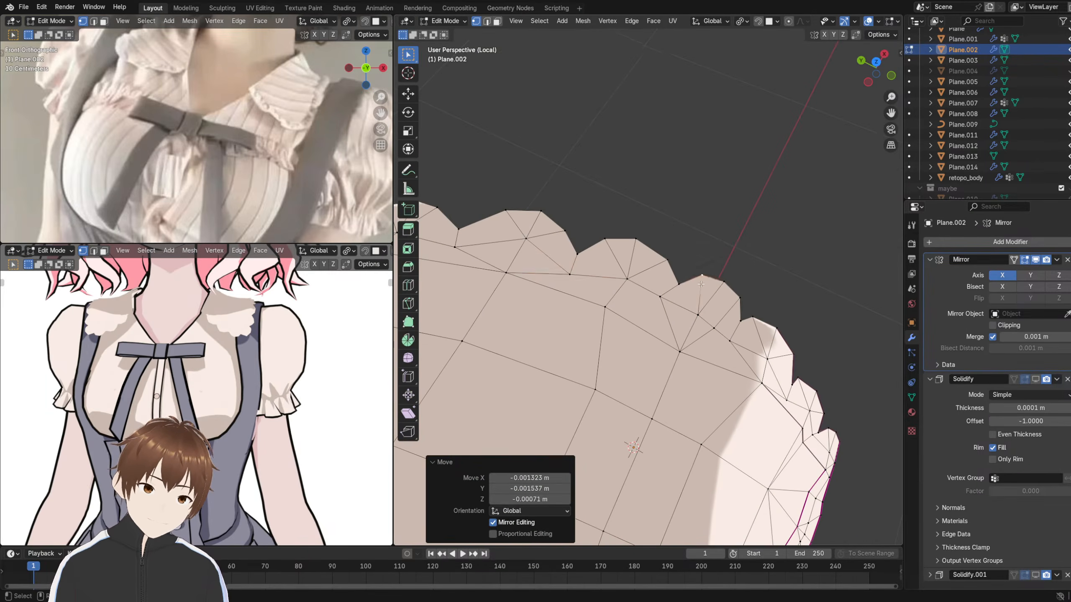
middle_drag(705, 277, 682, 261)
key(g)
click(710, 269)
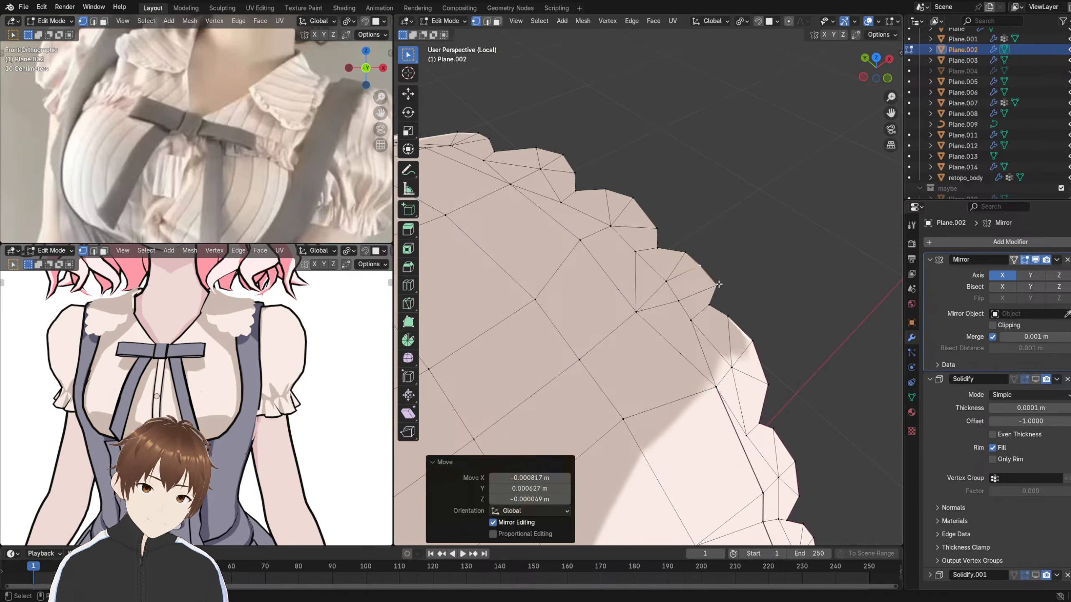
- Pull the new scallop's front rim vertex inward, and move its middle rim vertex about 0.0010 m in X, -0.0003 m in Y and 0.0003 m in Z
key(g)
click(697, 268)
click(697, 268)
key(g)
click(703, 264)
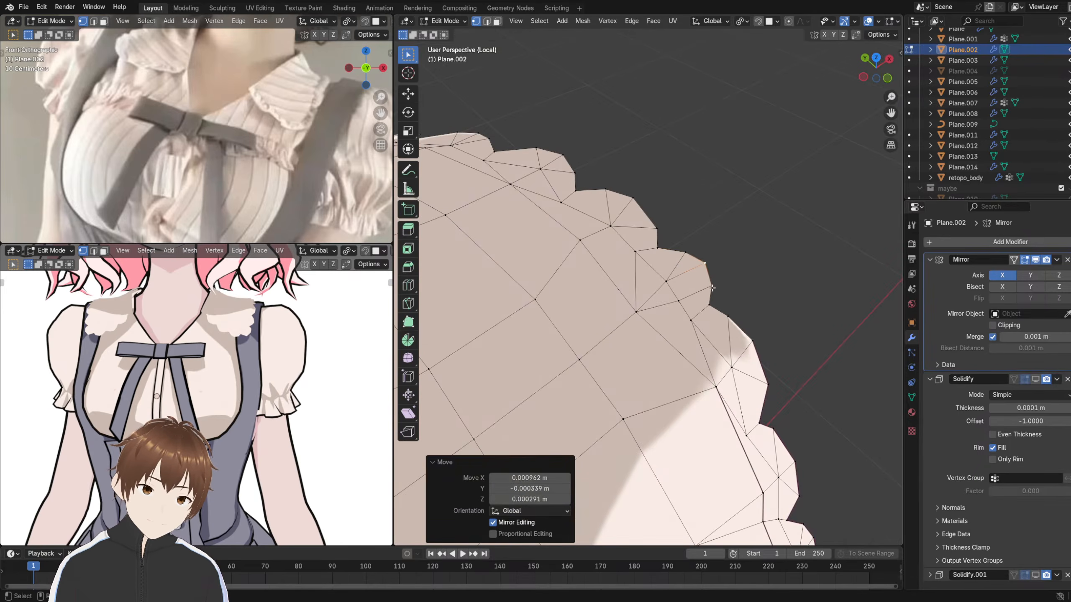
- Move the notch edge between two side scallops about -0.0027 m in Y and -0.0016 m in Z
middle_drag(742, 308, 683, 219)
click(661, 182)
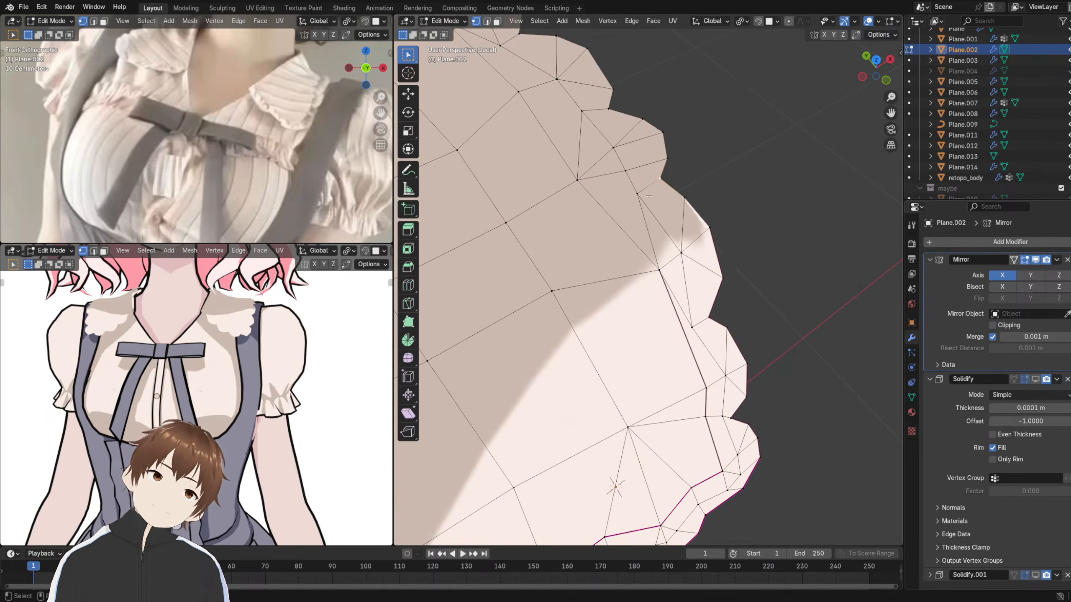
click(487, 21)
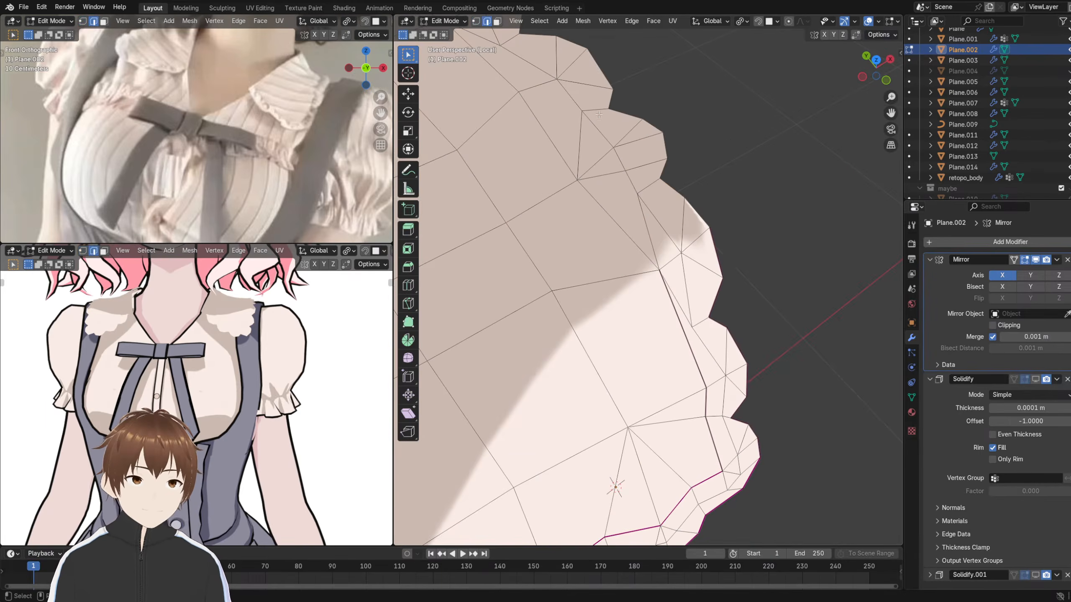
click(651, 191)
middle_drag(656, 195, 673, 229)
key(g)
click(666, 215)
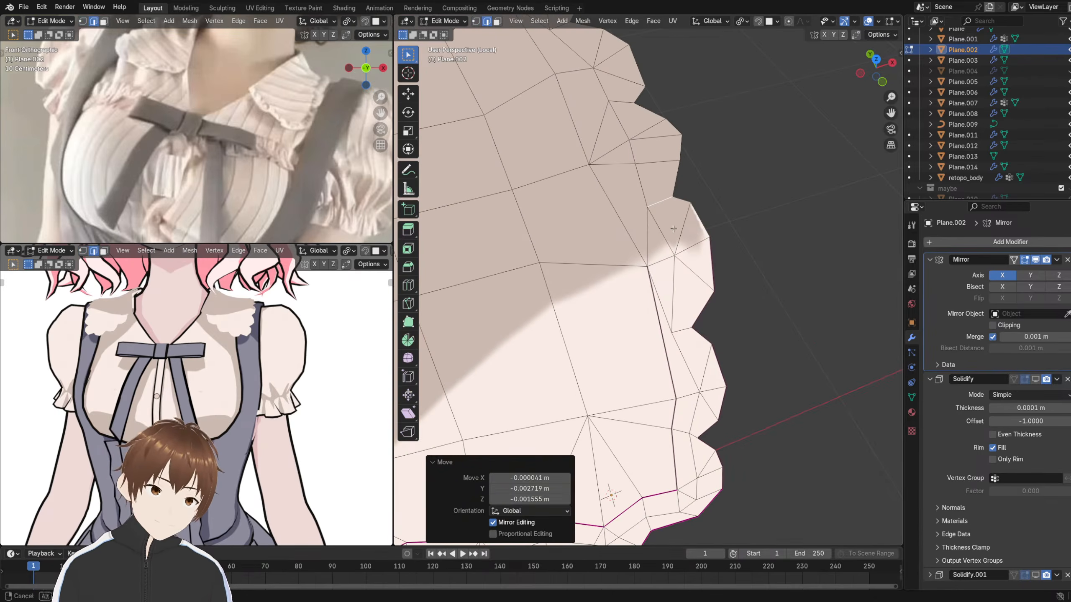
- Move the middle rim vertex of the scallop below that notch about 0.0008 m in X, -0.0019 m in Y and -0.0011 m in Z
click(476, 21)
middle_drag(718, 287, 712, 278)
click(710, 238)
key(g)
click(714, 251)
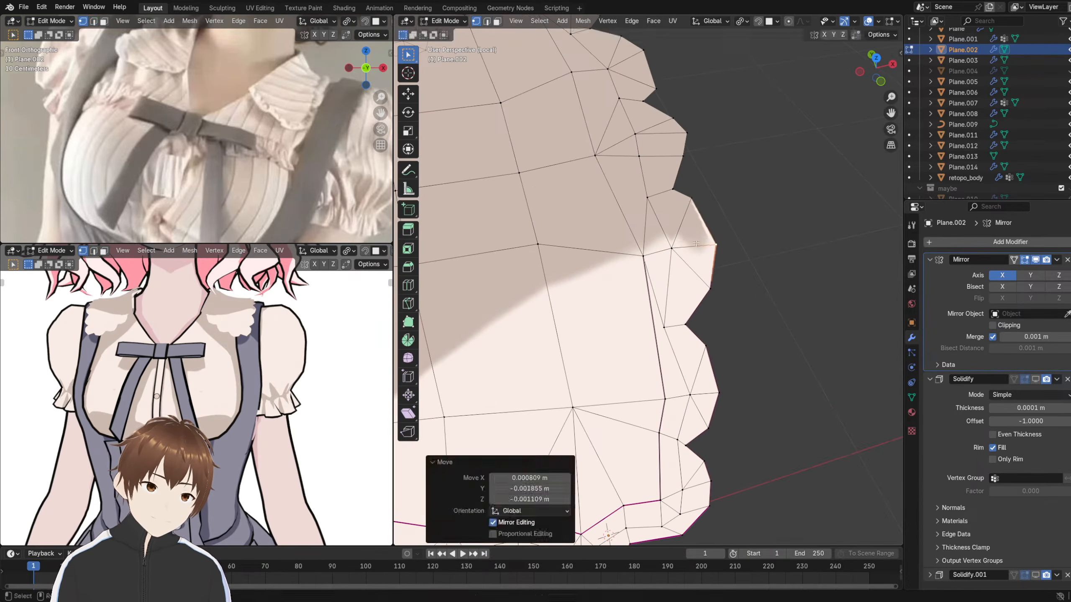
- Pull the same scallop's upper rim vertex outward and move its inner fan vertex about -0.0012 m in Y and -0.0009 m in Z
click(694, 208)
key(g)
click(703, 223)
click(678, 251)
key(g)
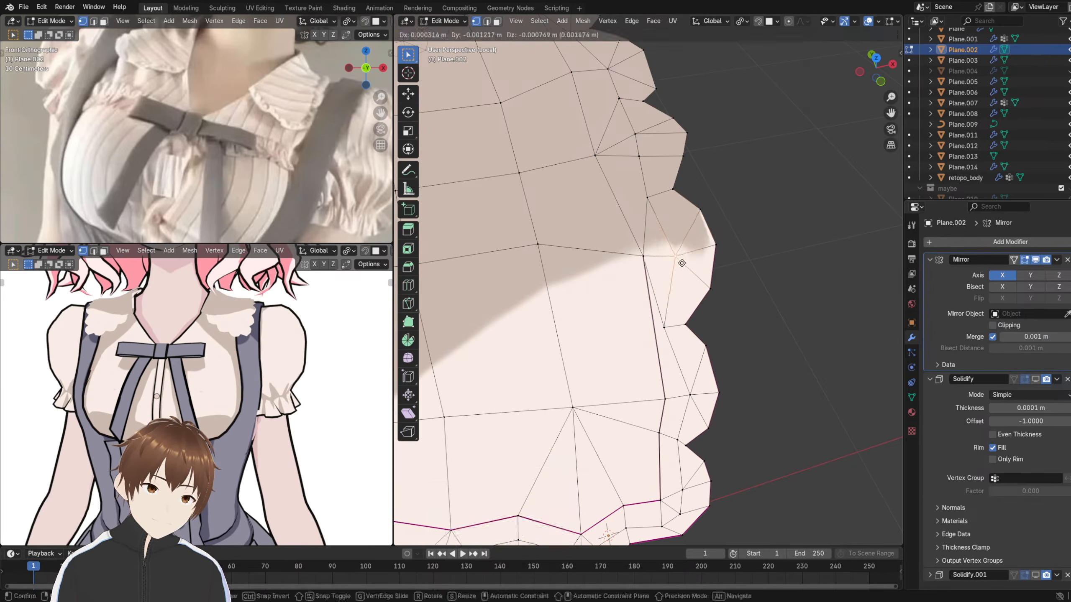
click(682, 264)
- Move the notch edge below this scallop about 0.0004 m in X, -0.0016 m in Y and -0.0015 m in Z
middle_drag(688, 280, 688, 267)
middle_drag(684, 304, 571, 165)
key(2)
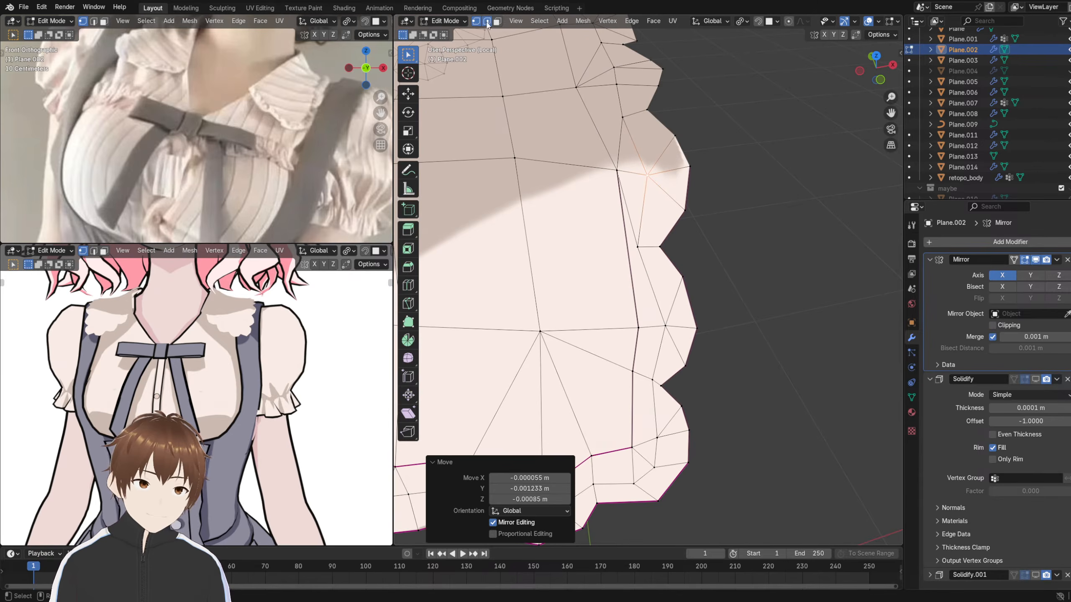
key(g)
click(652, 252)
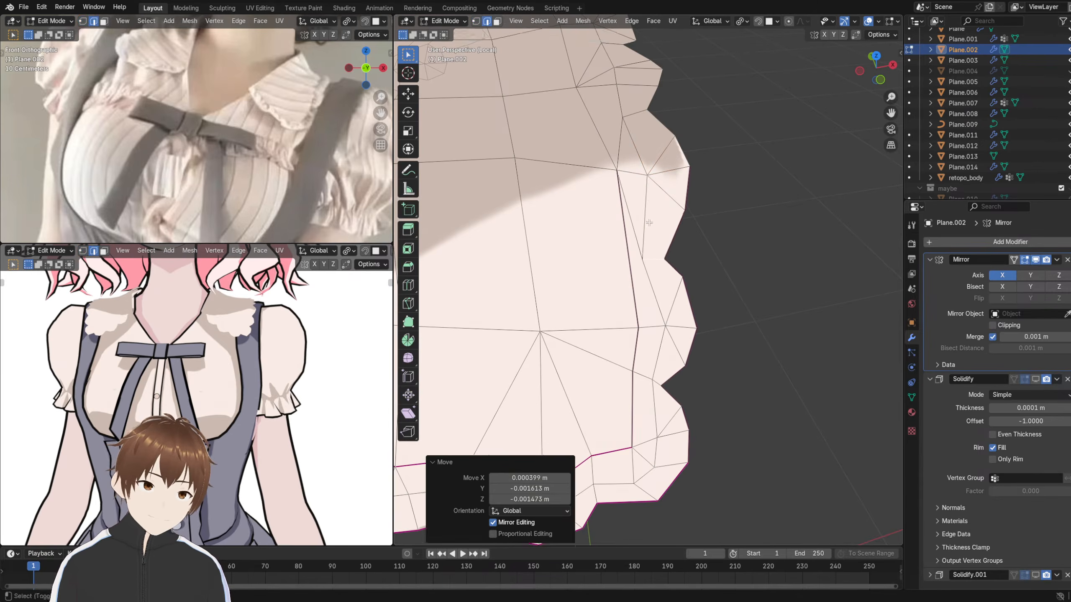
- Enable proportional editing and move the inner notch vertex above this scallop about 0.0002 m in X, -0.0032 m in Y and -0.0019 m in Z
middle_drag(651, 232, 624, 160)
key(1)
click(630, 164)
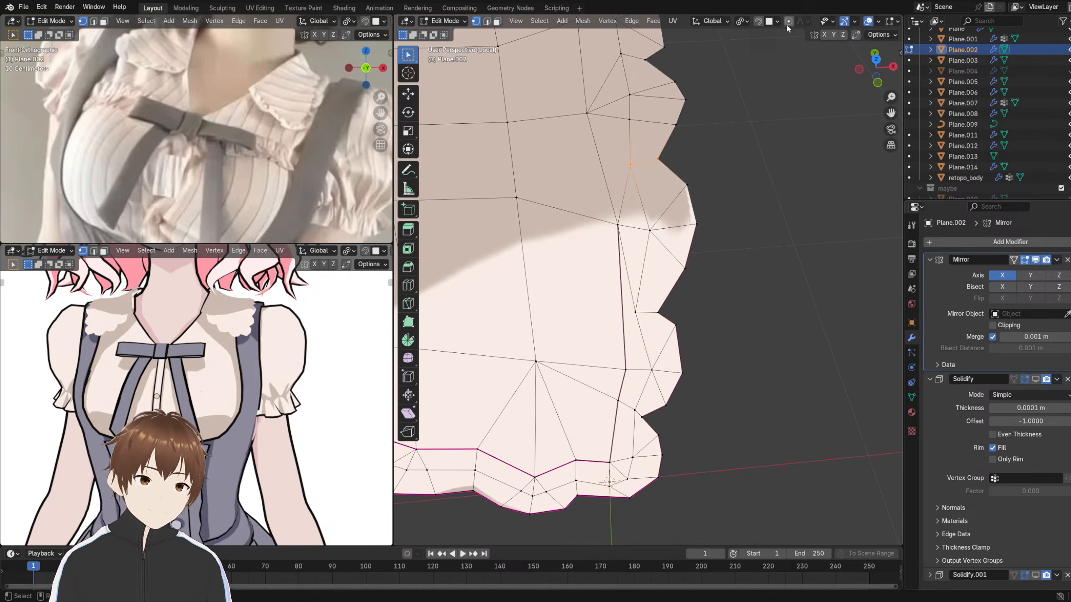
click(801, 21)
key(g)
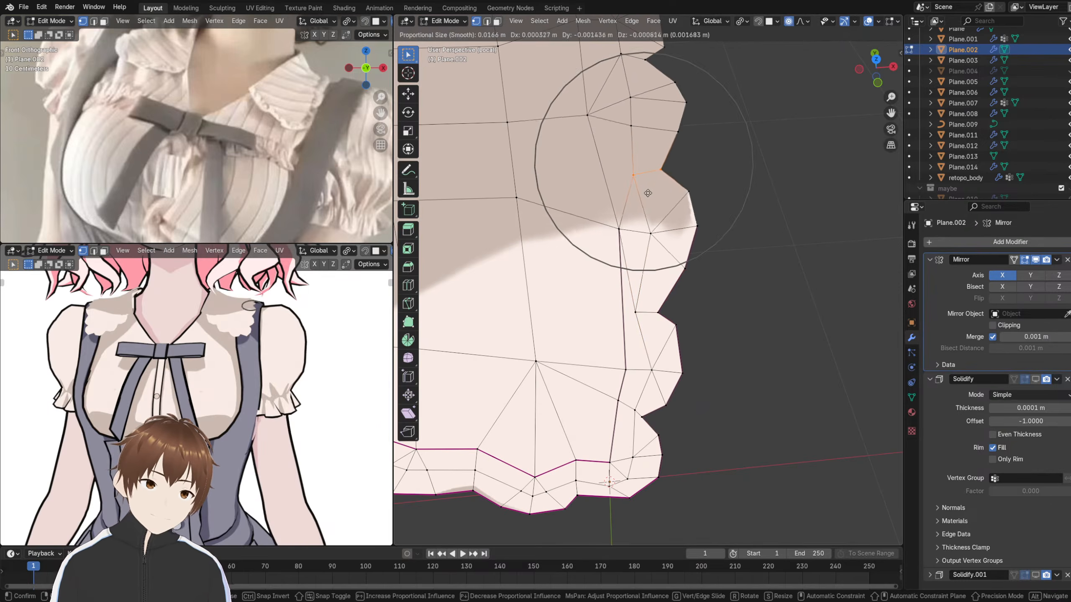
click(647, 197)
- Move the inner vertex of the next notch up the collar side proportionally, about -0.0029 m in Y and -0.0012 m in Z
middle_drag(648, 196, 656, 243)
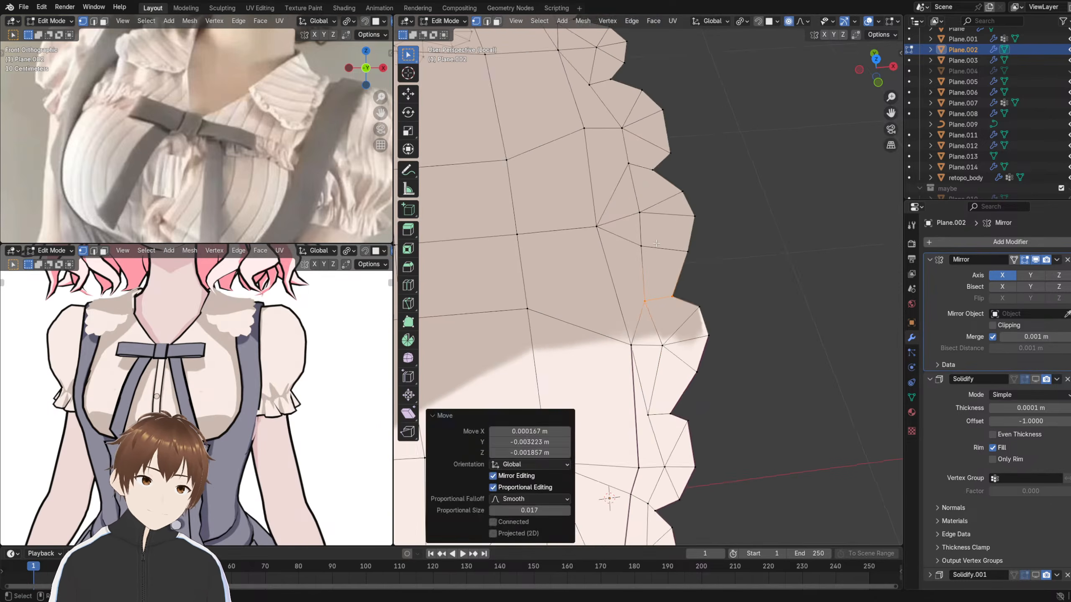
click(631, 161)
middle_drag(631, 161, 702, 126)
key(g)
click(626, 188)
- Disable proportional editing and reposition the side scallop's lower rim vertex to round its edge
middle_drag(750, 249, 643, 231)
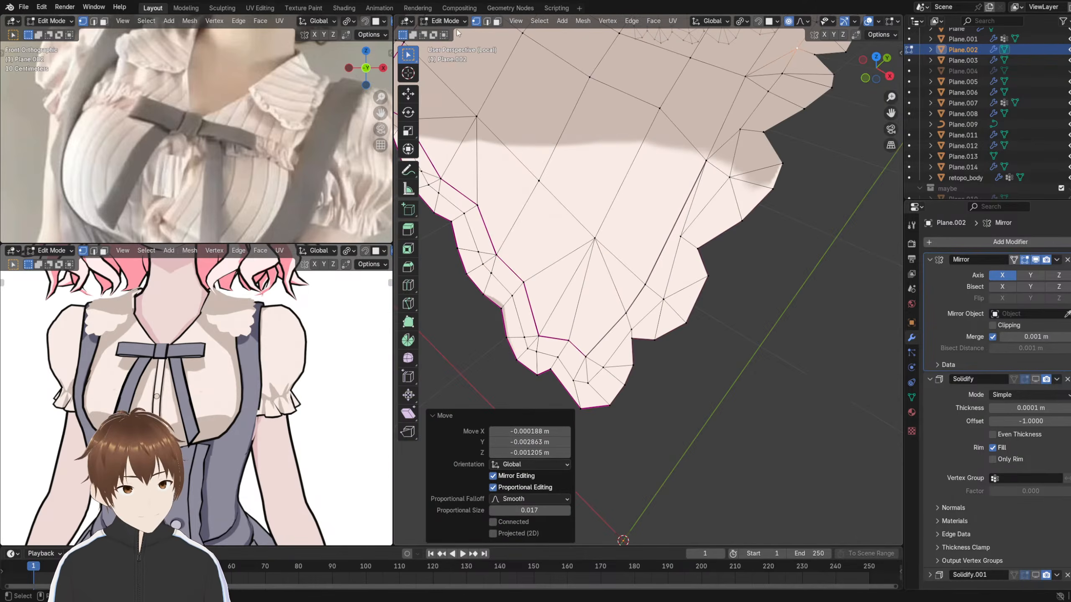
shift+middle_drag(510, 77, 505, 121)
click(736, 264)
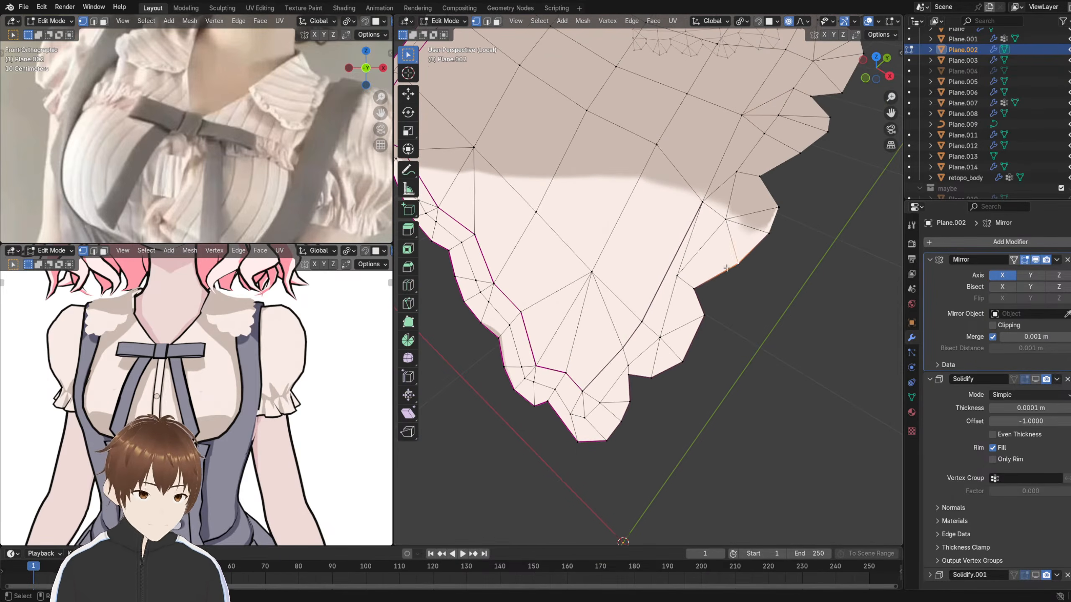
shift+middle_drag(735, 269, 723, 270)
key(g)
click(735, 287)
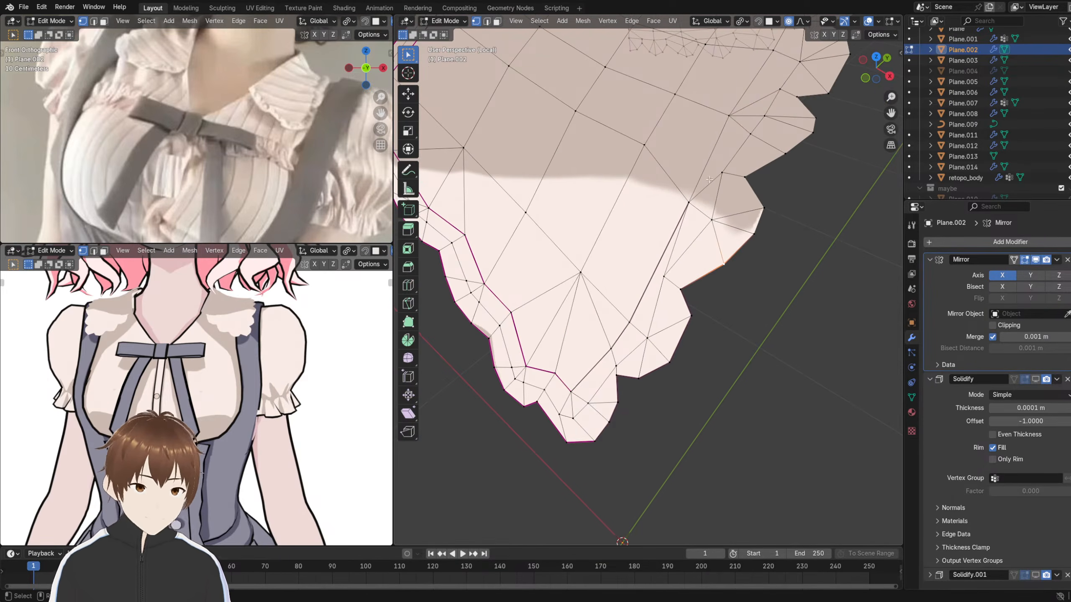
click(788, 21)
key(g)
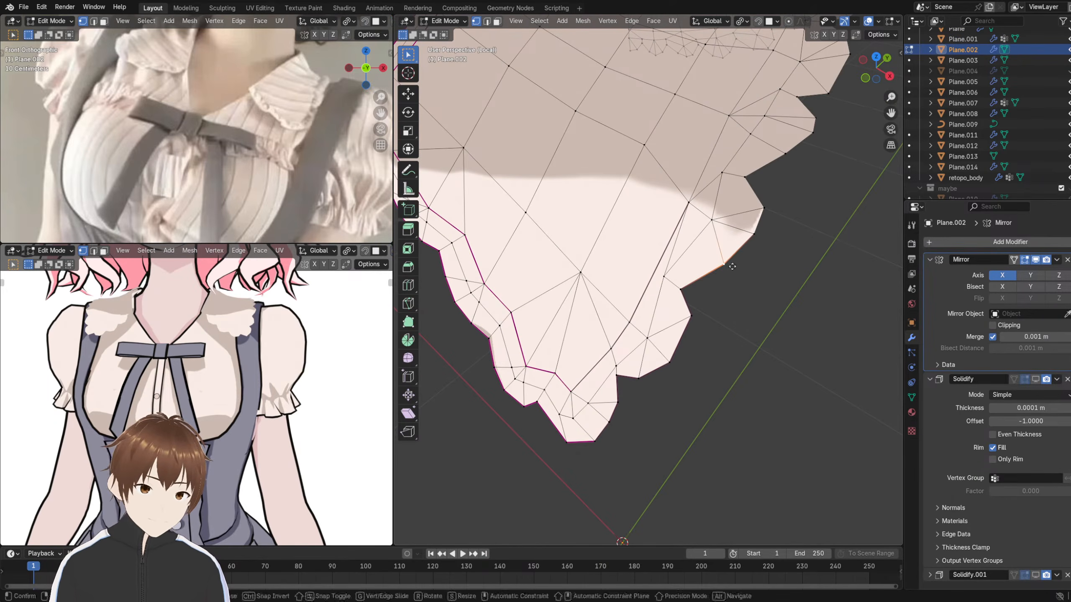
click(749, 240)
- Even out the same scallop's remaining rim, moving its middle vertex about 0.0003 m in X, -0.0012 m in Y and -0.0010 m in Z
click(756, 232)
key(g)
click(759, 237)
click(764, 208)
key(g)
click(762, 219)
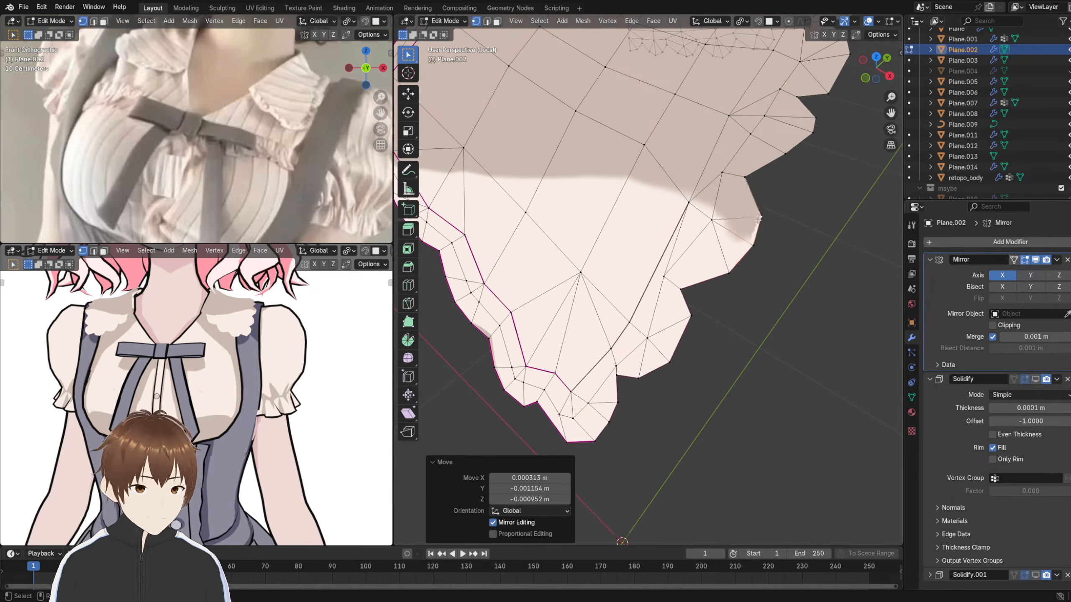
- Adjust further side scallop vertices, moving the last one about 0.0003 m in X, 0.0005 m in Y and -0.0010 m in Z
middle_drag(762, 219, 717, 255)
drag(783, 260, 702, 311)
key(g)
click(725, 309)
middle_drag(725, 309, 831, 179)
alt+click(680, 127)
key(g)
click(682, 127)
click(737, 191)
key(g)
click(734, 153)
- Move the front corner scallop's lower rim vertex about -0.0034 m in X, -0.0004 m in Y and -0.0007 m in Z
scroll(831, 179, down, 6)
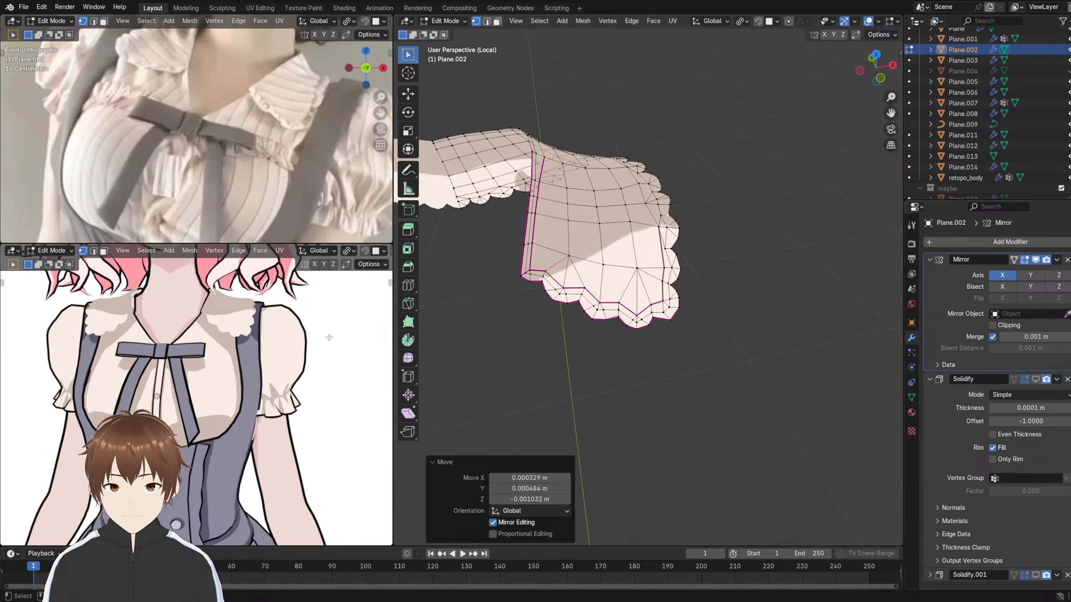
scroll(601, 292, up, 5)
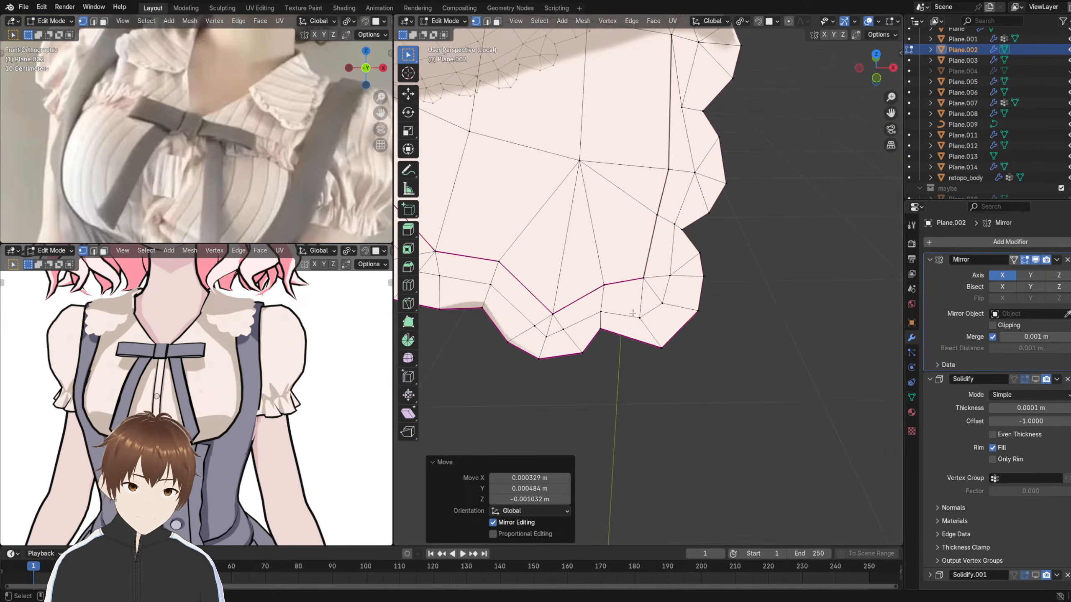
key(g)
click(642, 366)
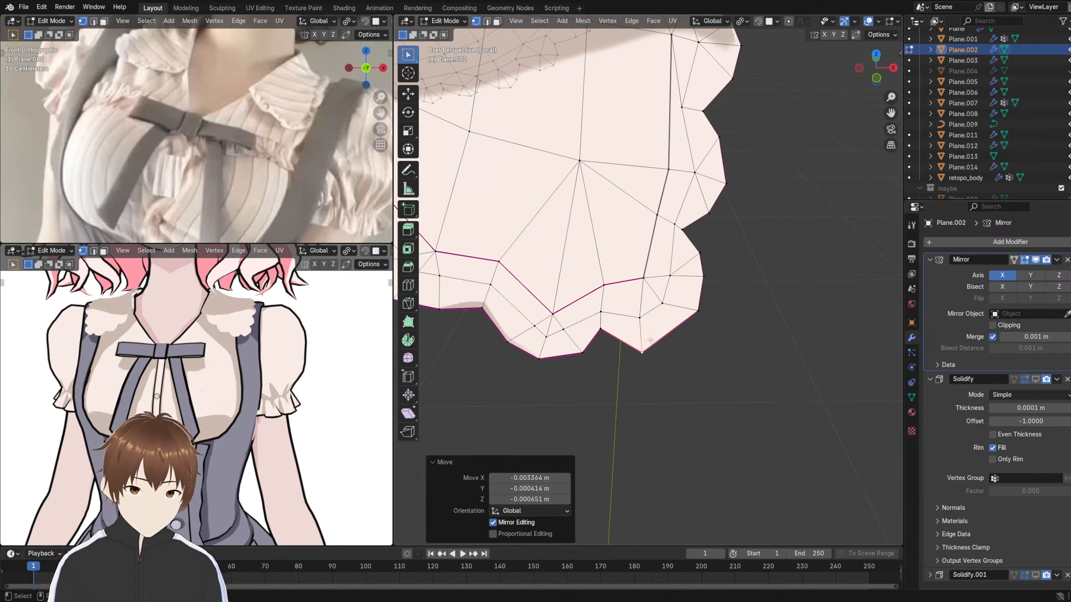
- Nudge the corner scallop's outer rim vertex inward and downward, and raise its lower rim vertex about 0.0011 m in Z
click(694, 321)
key(g)
click(690, 330)
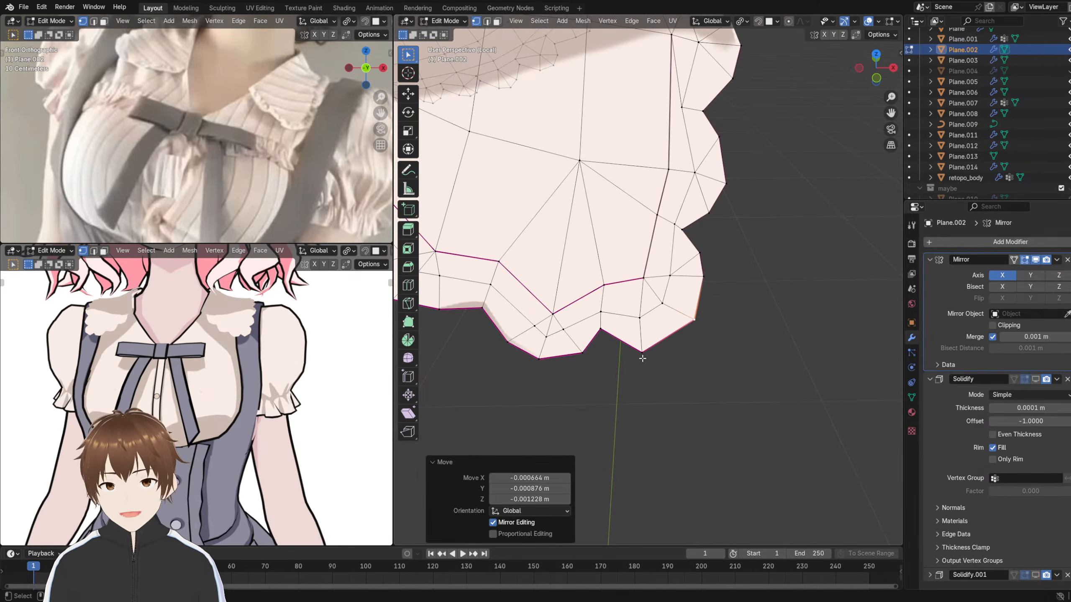
middle_drag(592, 324, 637, 271)
key(g)
click(641, 268)
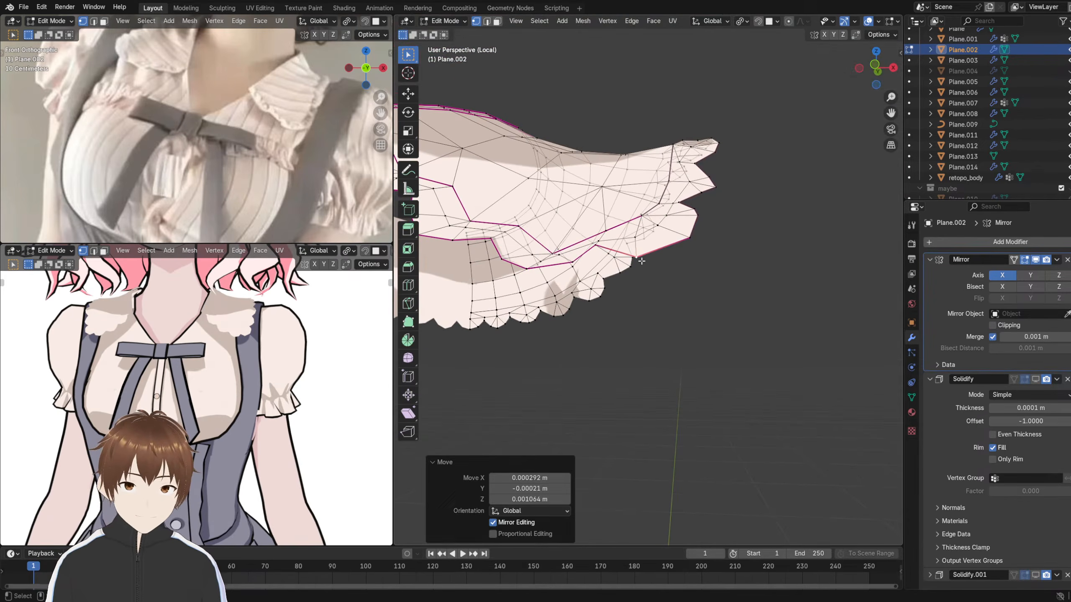
- Knife-cut an edge from the corner scallop's inner fan vertex to the rim edge beside the front notch
scroll(645, 286, up, 5)
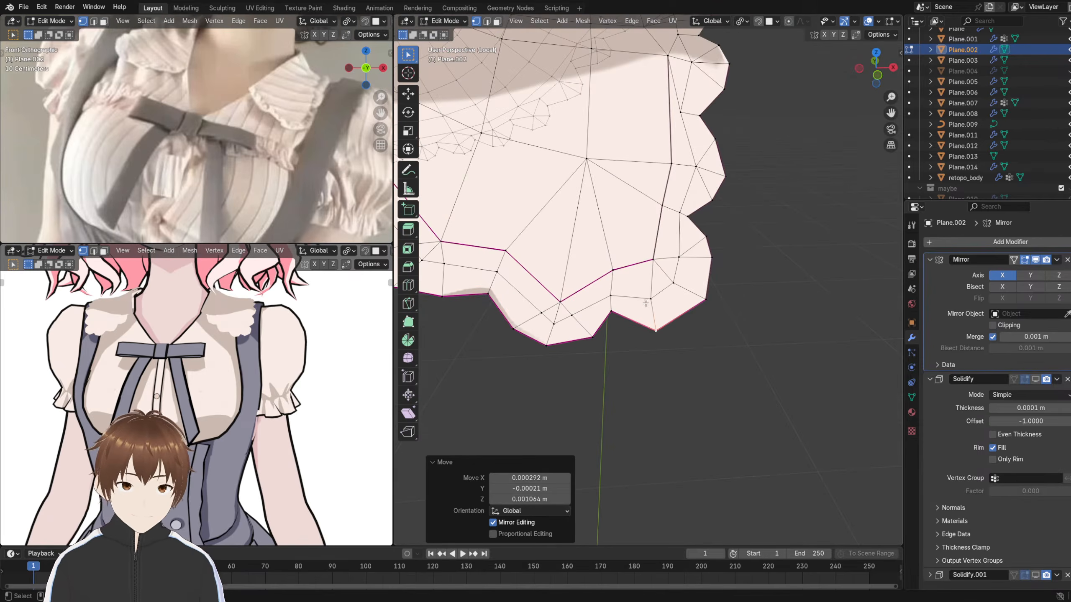
click(408, 303)
click(650, 299)
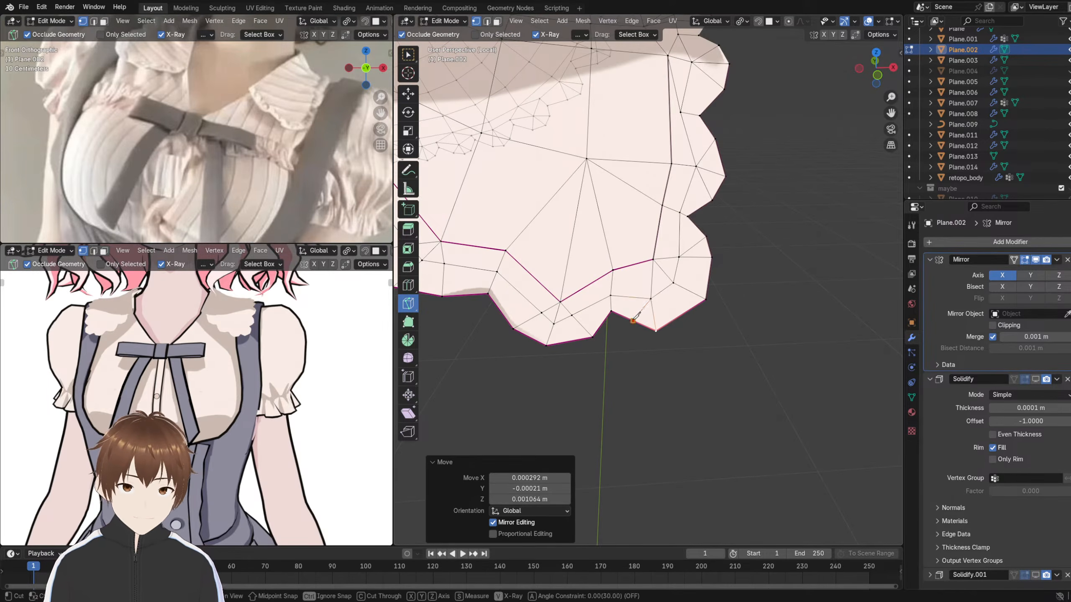
click(633, 321)
key(Return)
click(633, 321)
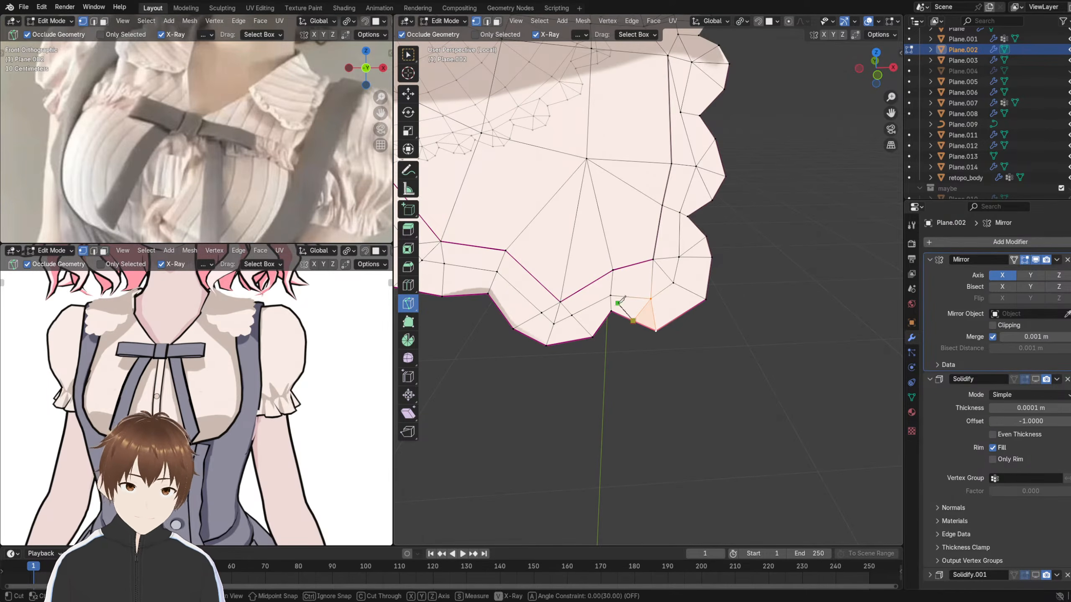
key(Escape)
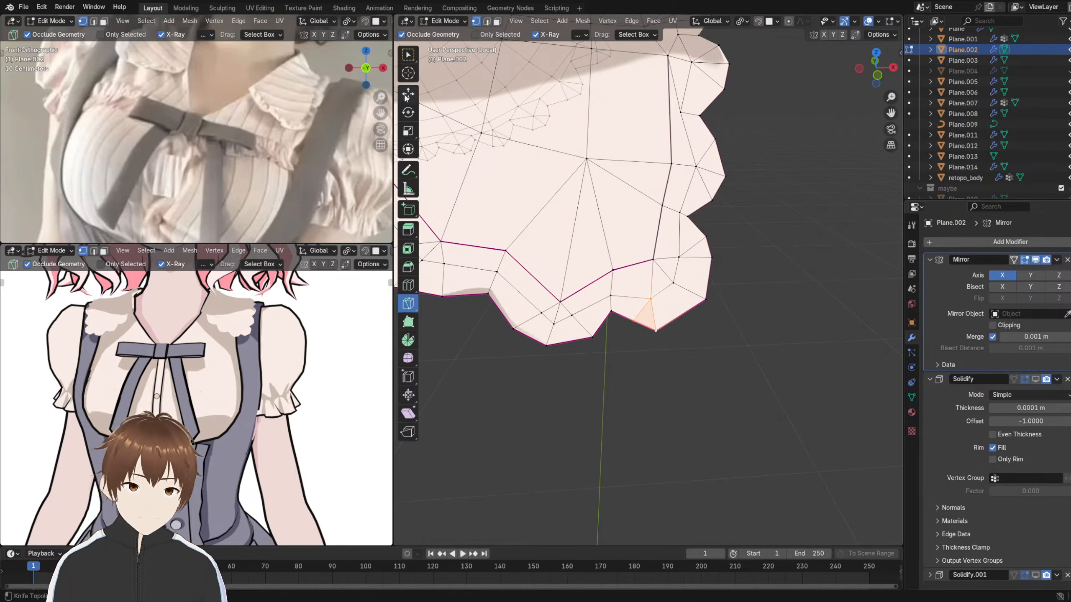
- Pull the newly cut rim vertex outward and move the rim vertex beside it about 0.0028 m in X and 0.0004 m in Z
click(408, 54)
click(637, 340)
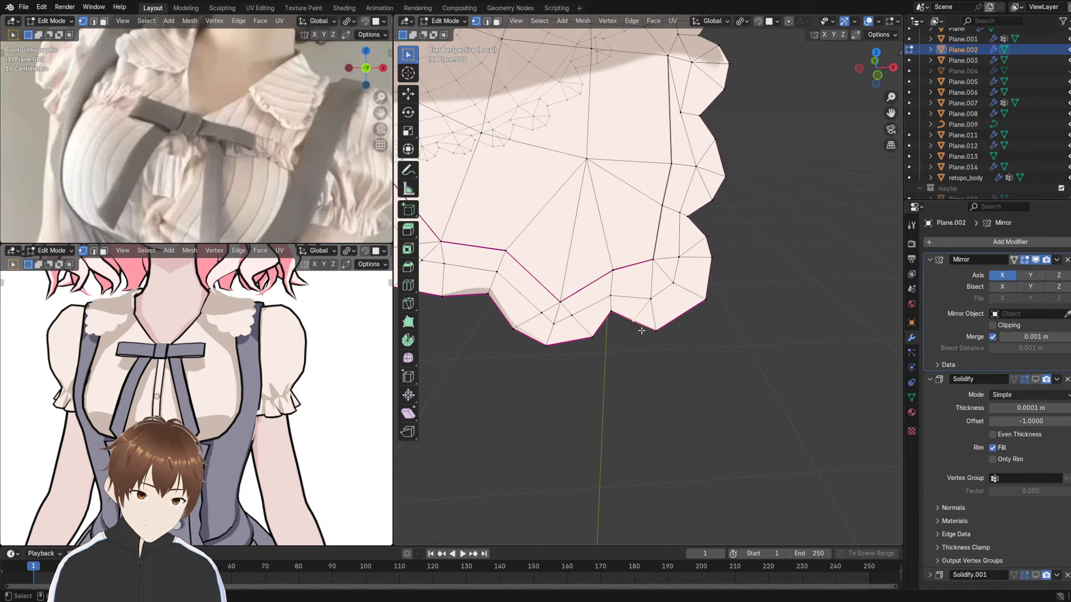
key(g)
click(639, 340)
click(660, 330)
key(g)
click(678, 324)
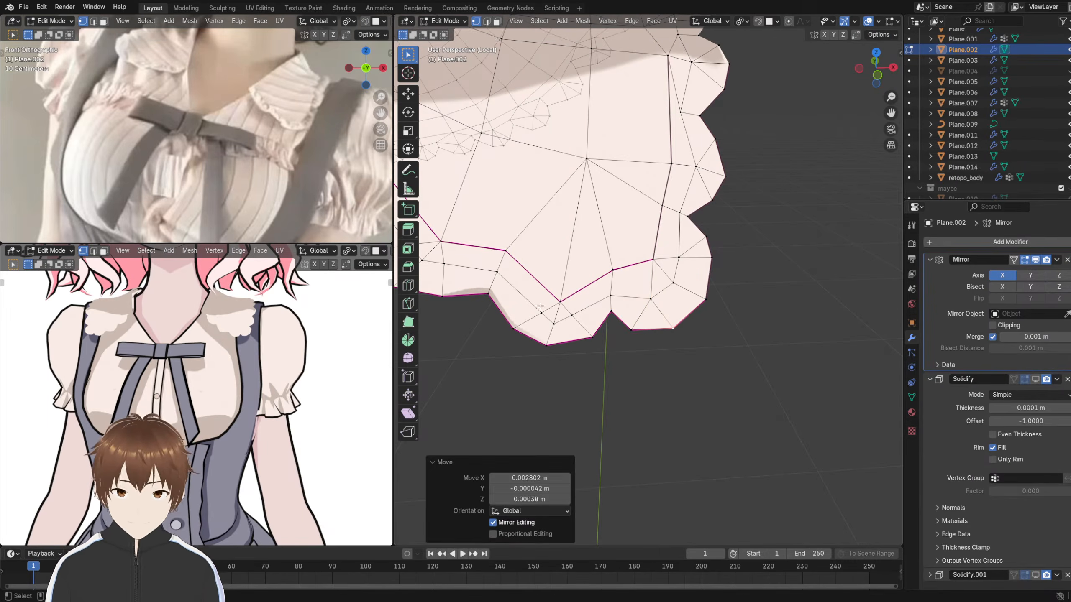
- Shift the neighbouring front scallop's tip about -0.0014 m in X, and its inner vertex -0.0021 m in X and 0.0008 m in Z
shift+middle_drag(593, 317, 632, 305)
drag(571, 315, 675, 368)
key(g)
click(613, 350)
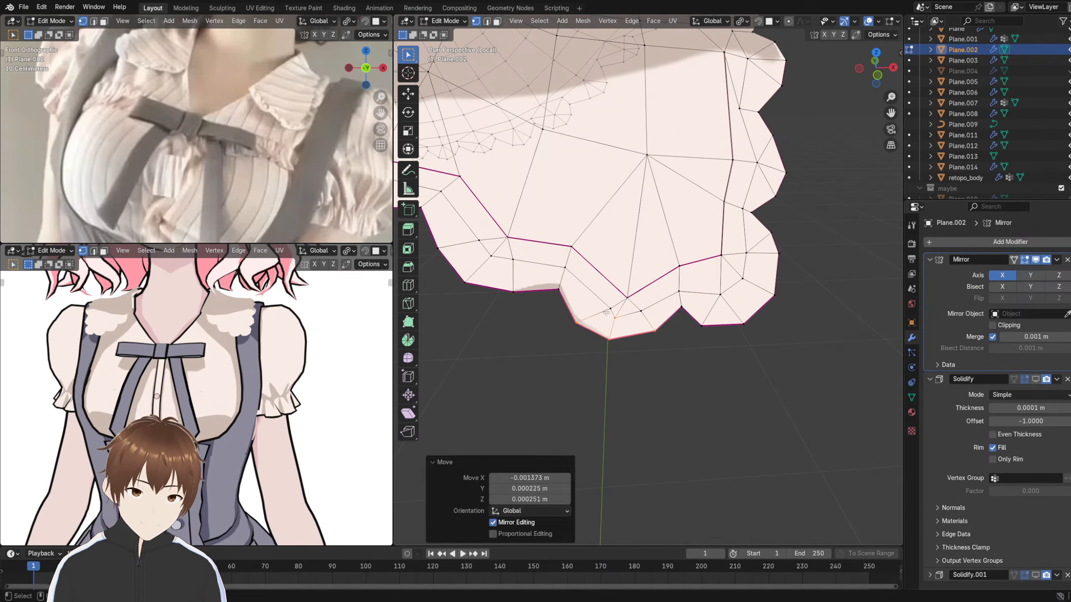
click(605, 311)
key(g)
click(588, 304)
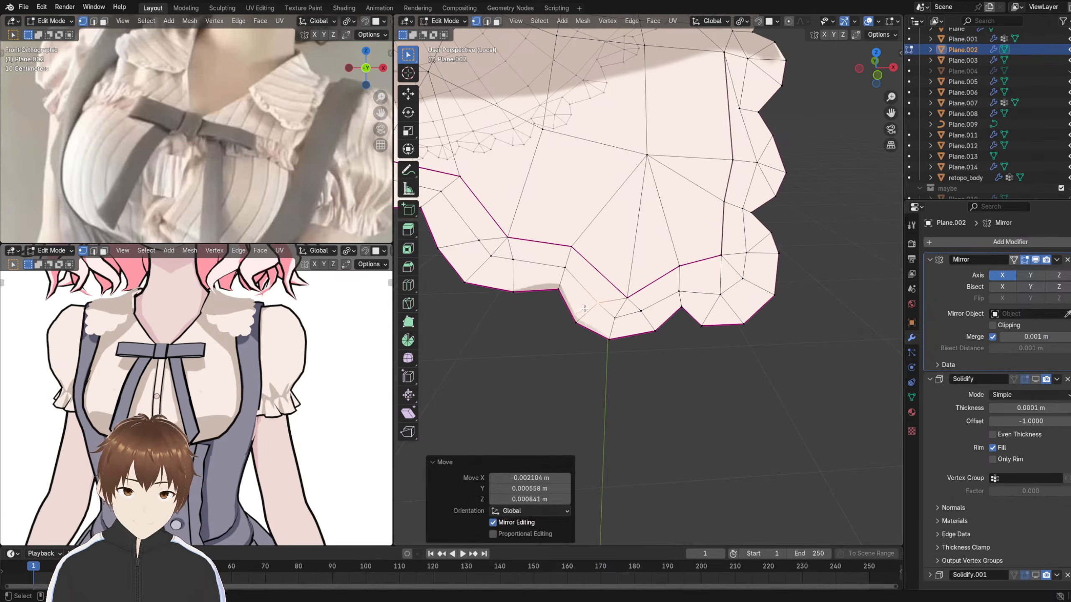
- Nudge the vertex at the low point of the marked edge line above the front scallop slightly upward and inward
scroll(611, 309, down, 6)
middle_drag(585, 308, 638, 305)
scroll(601, 301, up, 4)
scroll(628, 306, up, 2)
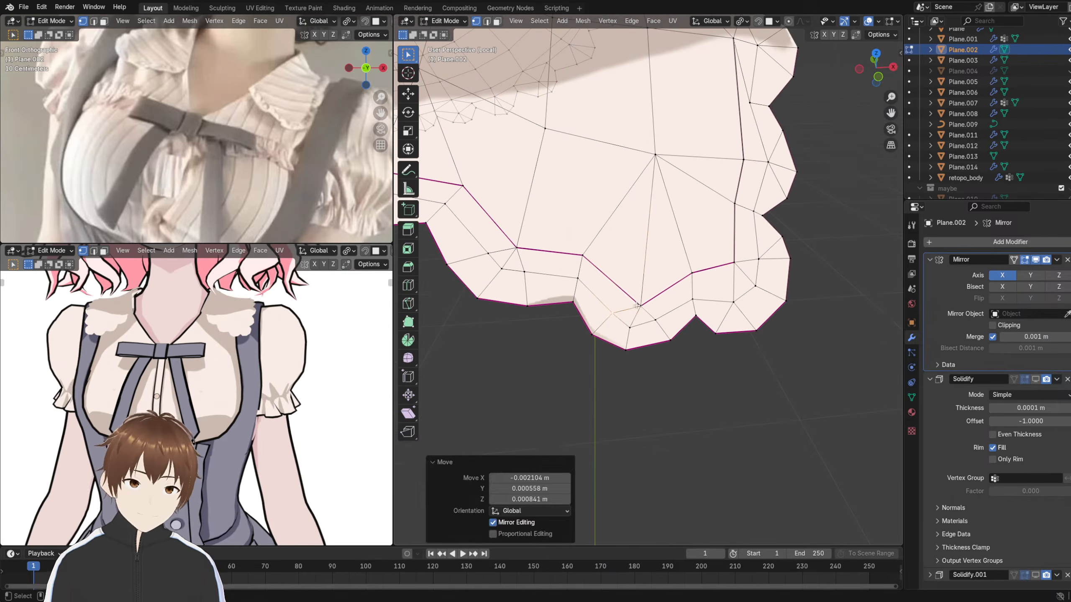
click(637, 305)
key(g)
click(633, 301)
- Select the front scallop's tip and fan vertices and rotate them 6.8° in the view plane
drag(600, 297, 672, 371)
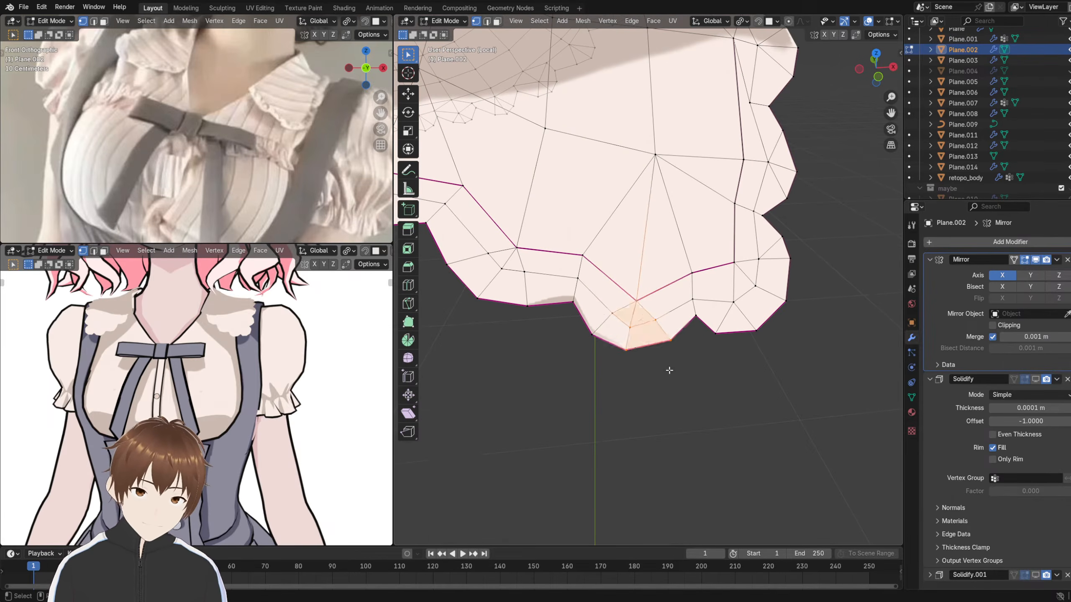
middle_drag(670, 371, 677, 378)
drag(614, 310, 694, 399)
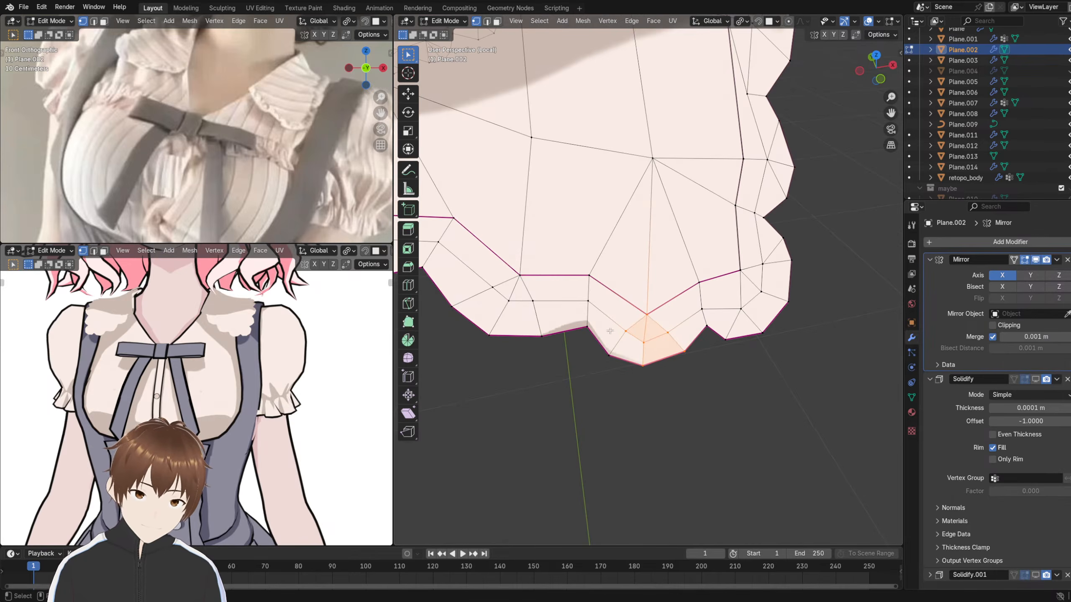
middle_drag(608, 358, 623, 397)
key(r)
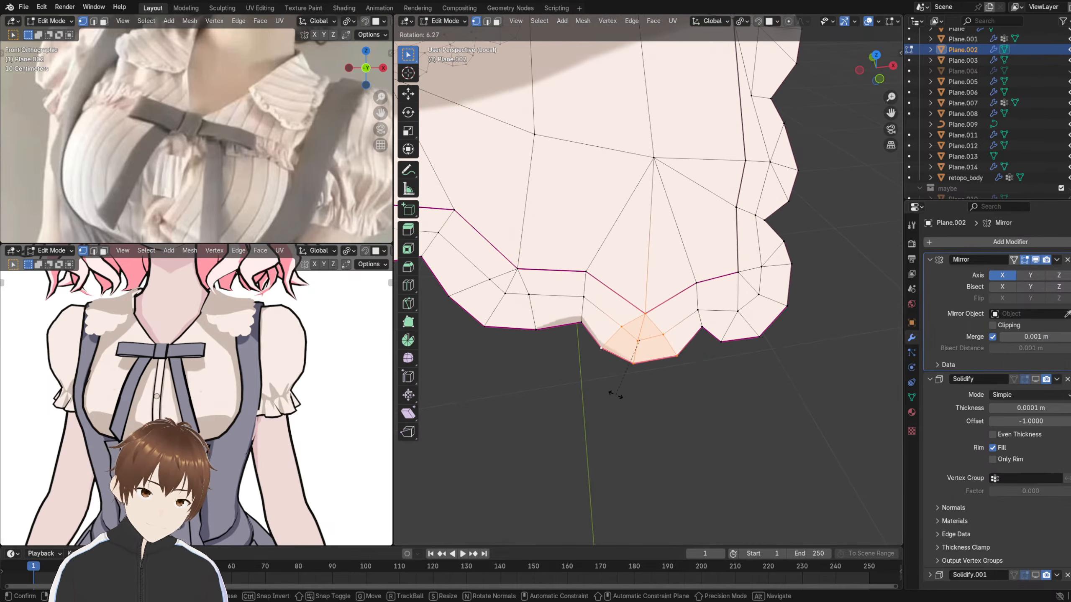
click(620, 391)
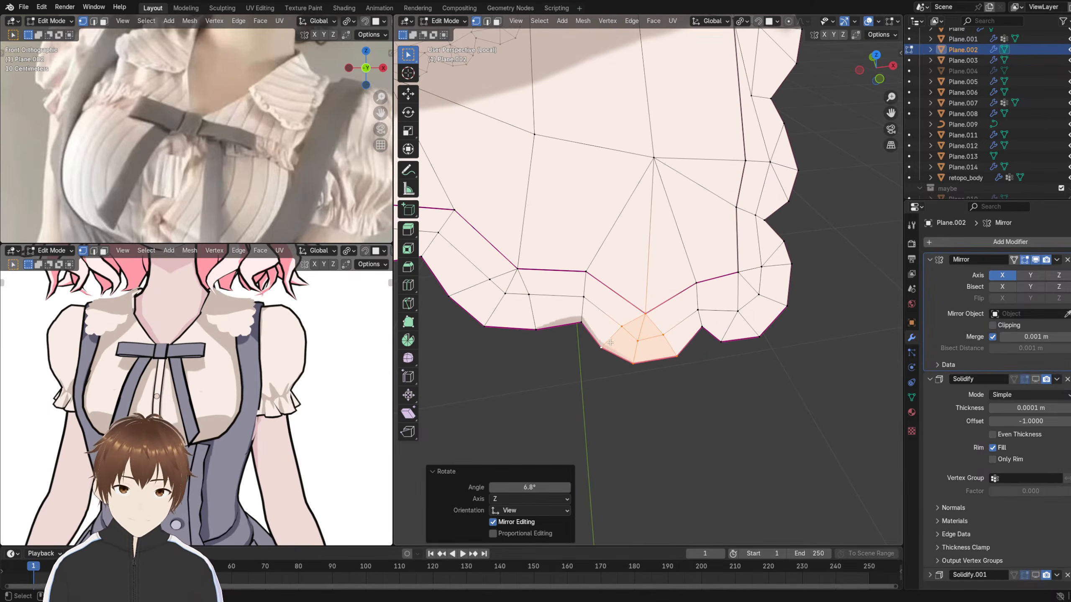
- Move the rotated scallop vertices about -0.0014 m in X, 0.0006 m in Y and 0.0003 m in Z, and fine-tune their position
key(g)
click(628, 340)
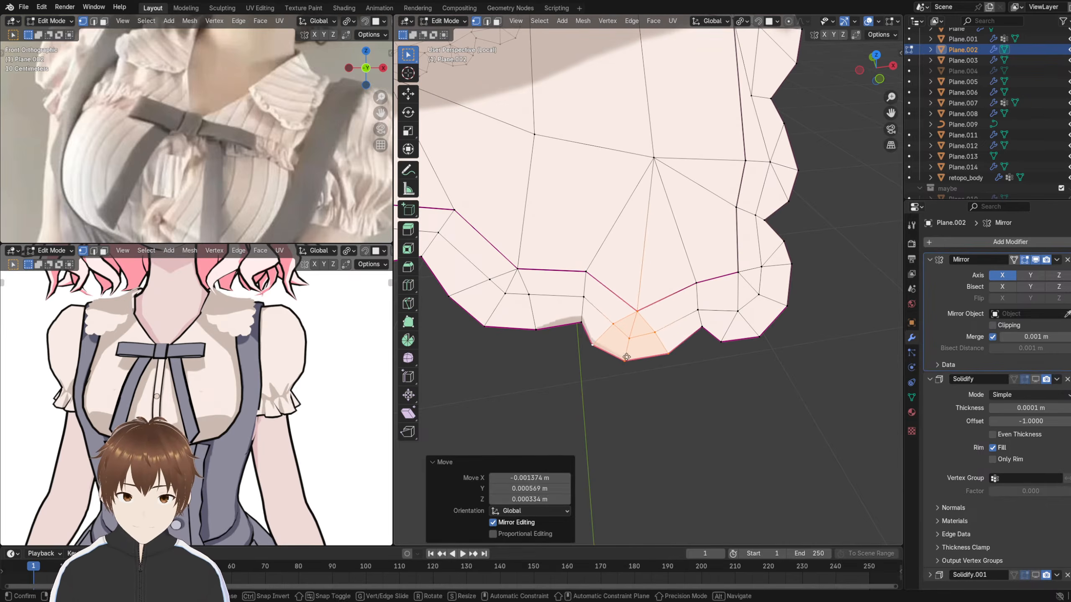
key(g)
click(627, 327)
- Reposition vertices around the front scallop, moving the last about -0.0008 m in X, 0.0004 m in Y and -0.0009 m in Z
middle_drag(627, 327, 695, 298)
key(g)
click(652, 230)
click(654, 257)
key(g)
click(657, 215)
key(g)
click(685, 239)
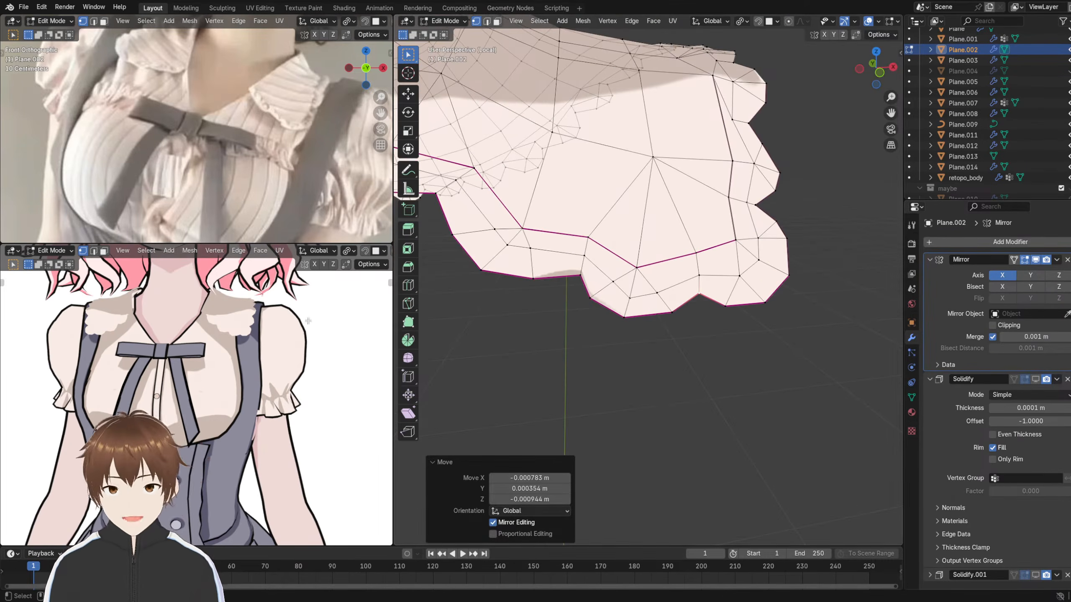
- Return the collar to Object Mode and show its Solidify modifiers in the viewport
shift+middle_drag(279, 297, 303, 300)
scroll(302, 300, down, 4)
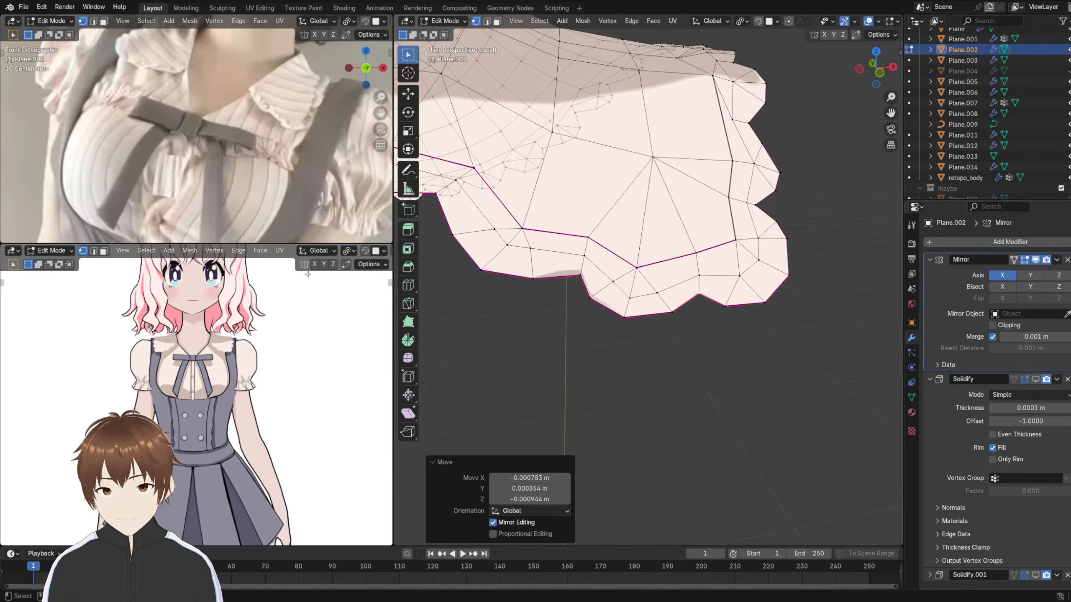
middle_drag(542, 150, 504, 180)
click(451, 22)
click(452, 33)
middle_drag(495, 68, 670, 209)
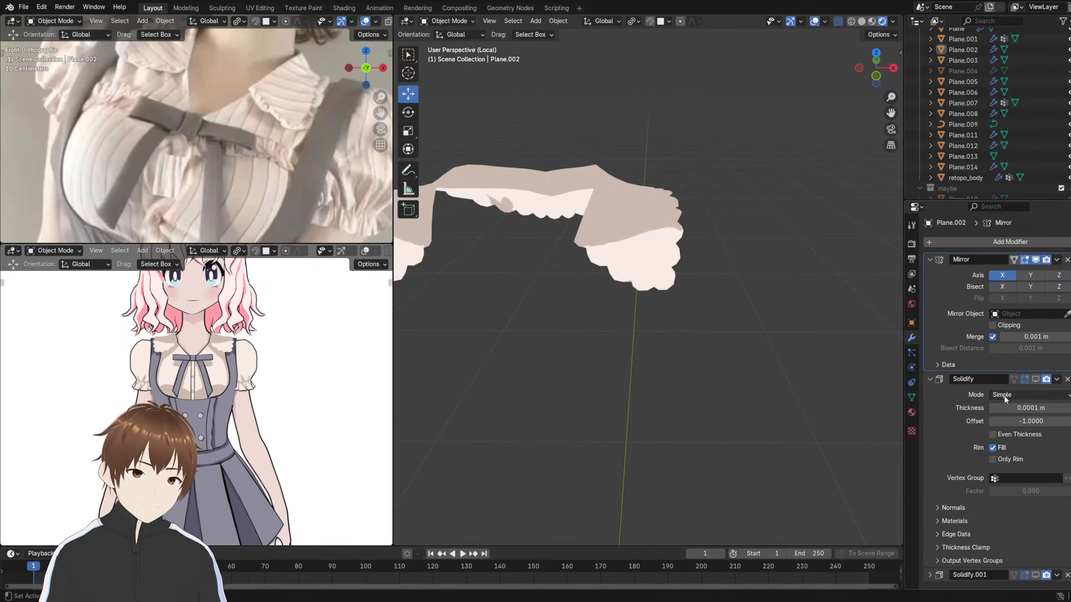
click(1035, 575)
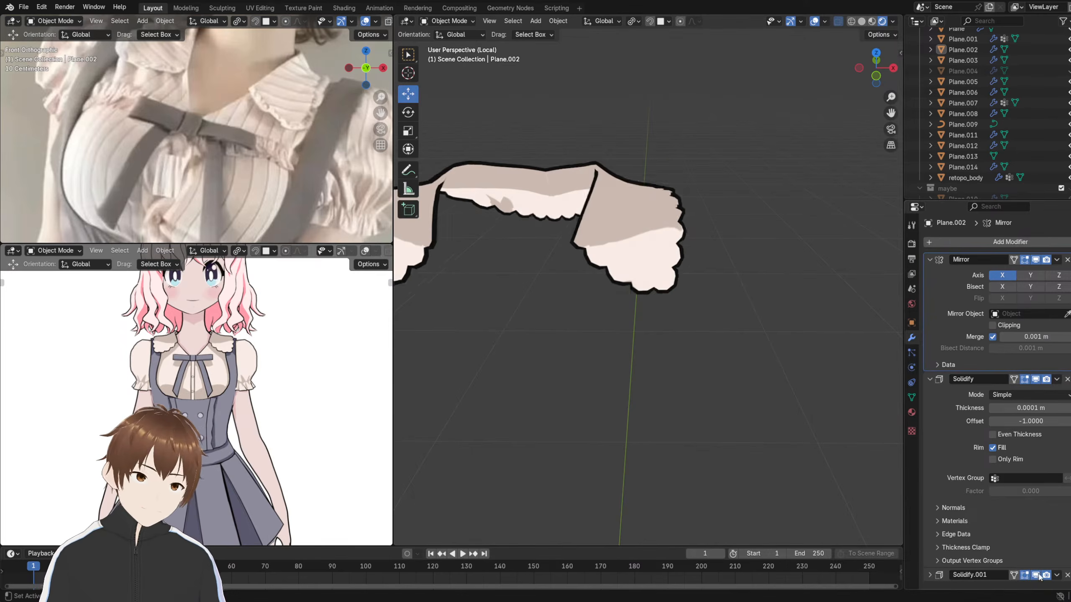
- Examine the outlined ruffle around the collar's front corner, both on the isolated mesh and on the dressed character
middle_drag(690, 251, 687, 284)
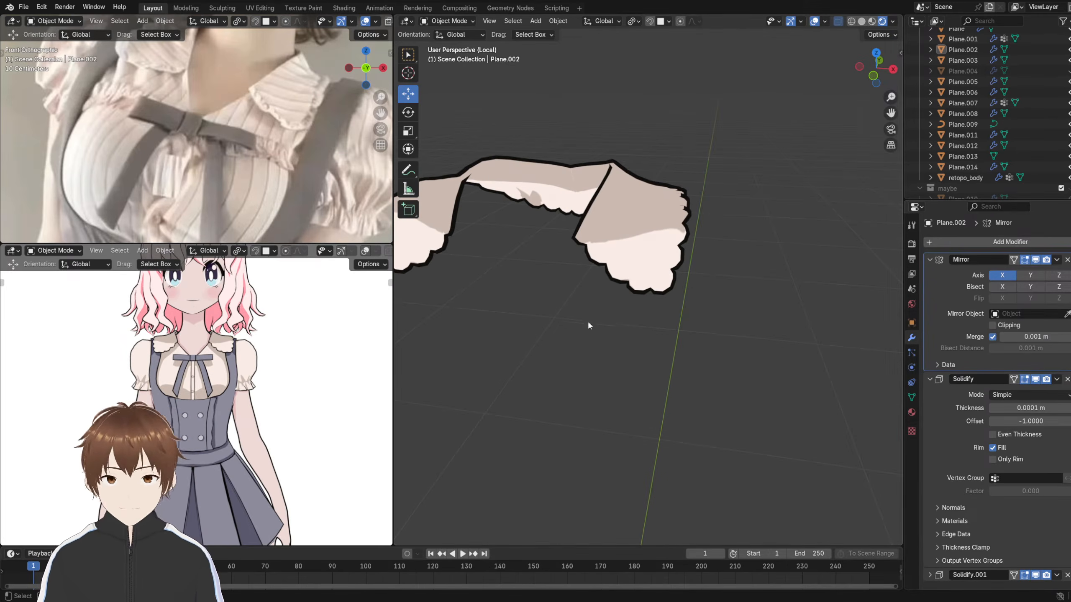
scroll(268, 351, up, 3)
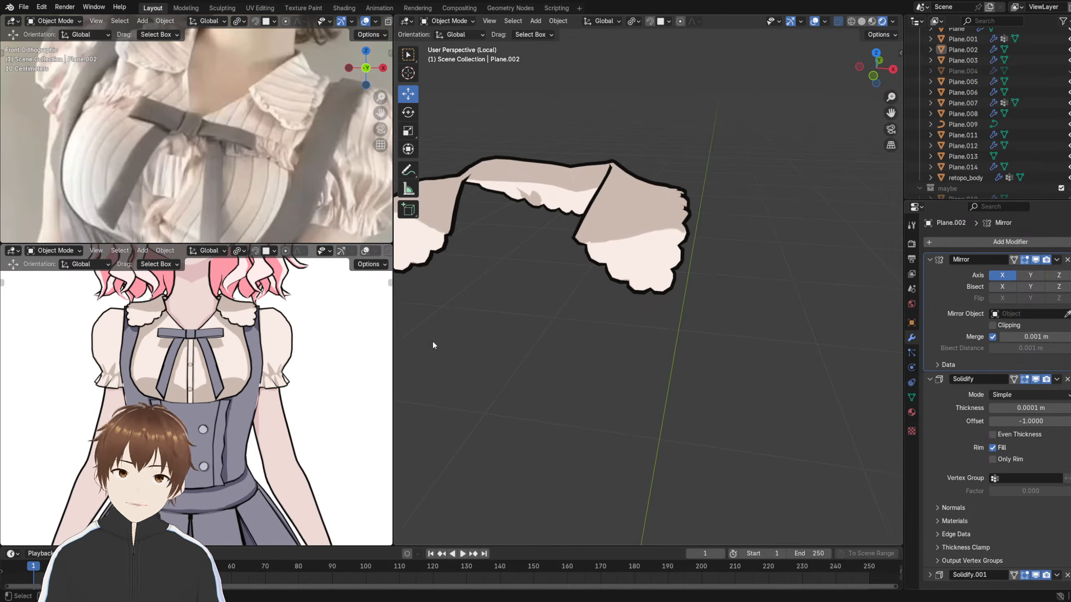
scroll(498, 303, up, 8)
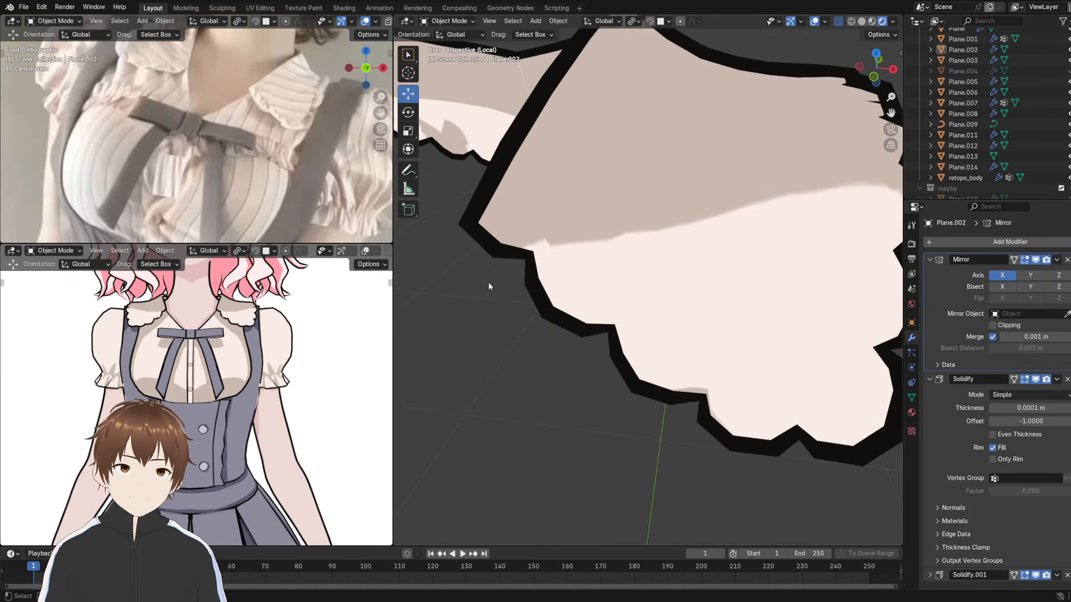
scroll(348, 330, up, 6)
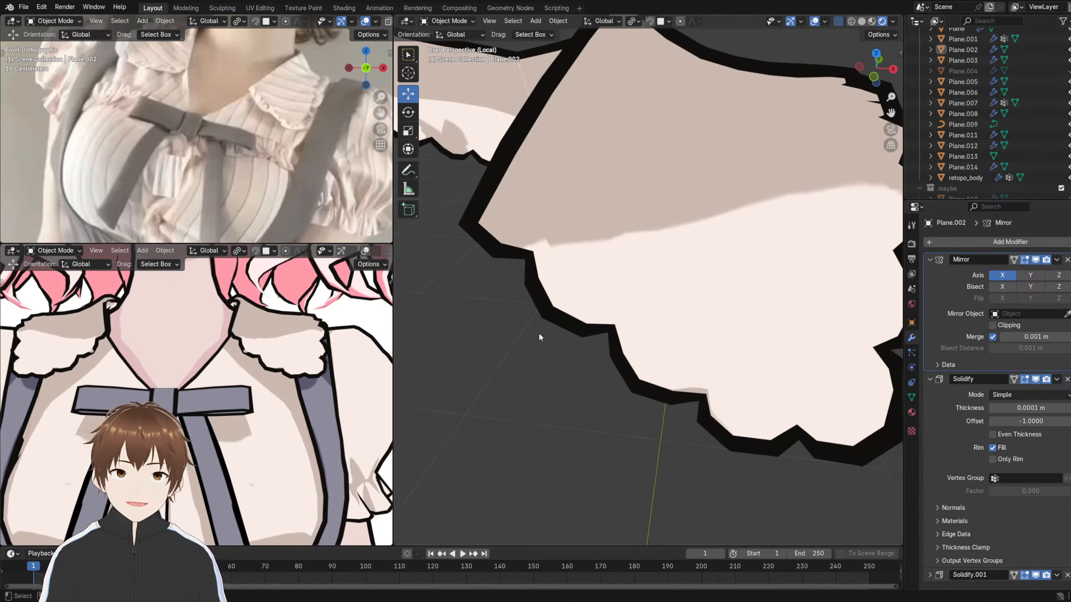
scroll(538, 332, down, 4)
middle_drag(540, 331, 562, 284)
scroll(270, 340, up, 6)
scroll(263, 342, down, 3)
middle_drag(263, 342, 277, 333)
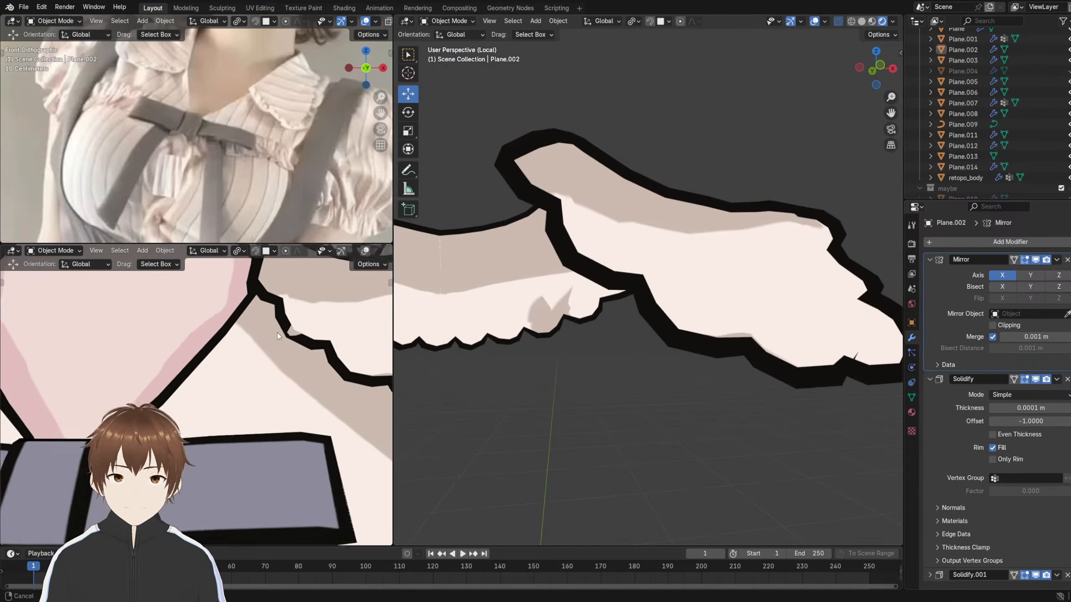
middle_drag(570, 266, 566, 211)
- In Edit Mode, reposition vertices around the front corner's marked edge line, moving the last about 0.0016 m in X, -0.0008 m in Y and 0.0033 m in Z
click(447, 21)
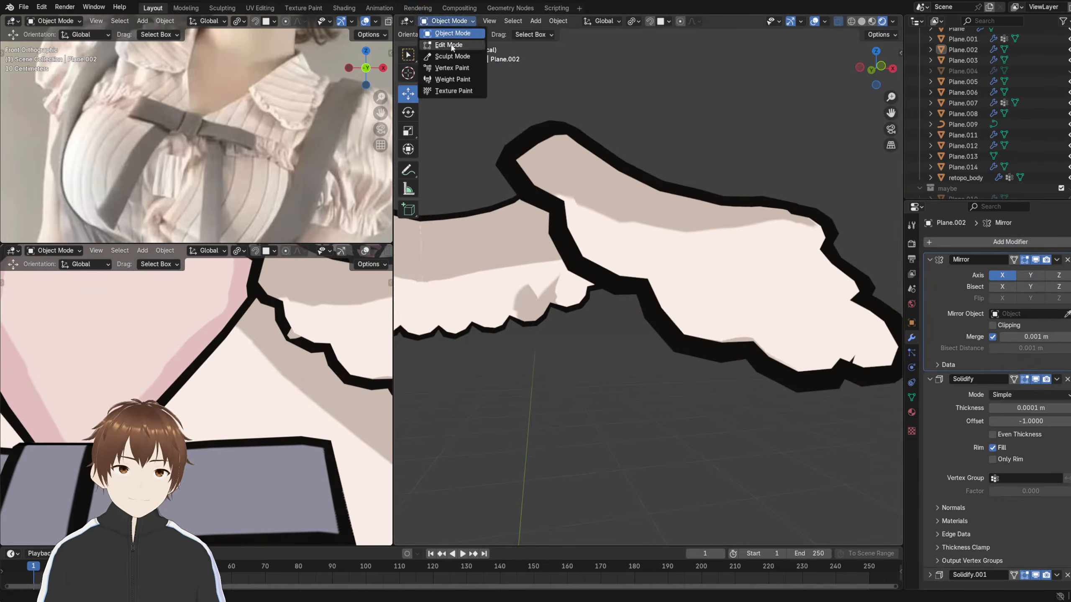
click(450, 45)
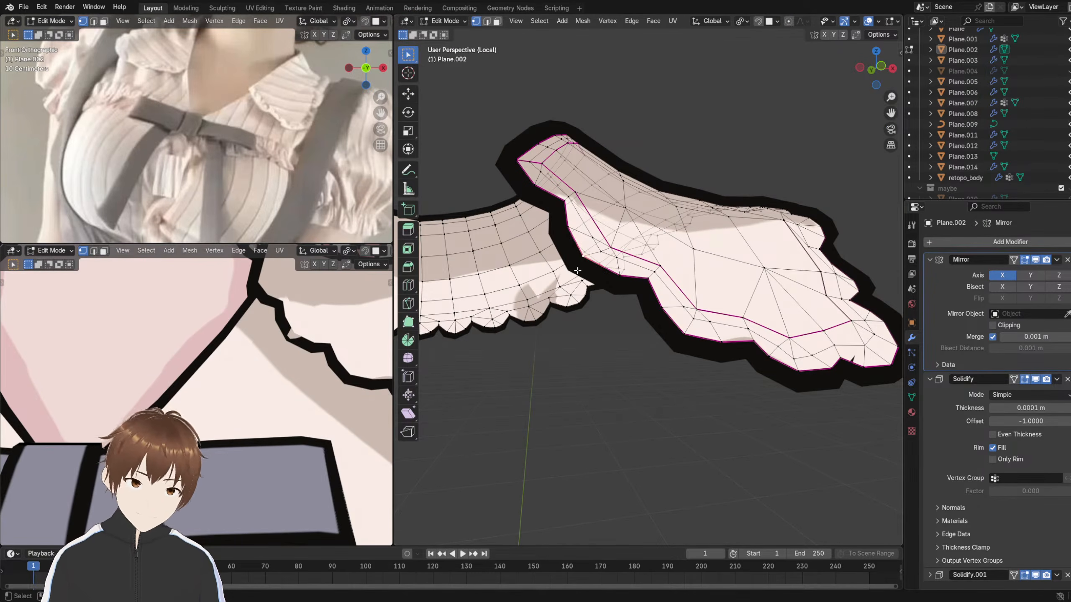
key(g)
click(576, 267)
middle_drag(576, 267, 611, 248)
click(606, 253)
key(g)
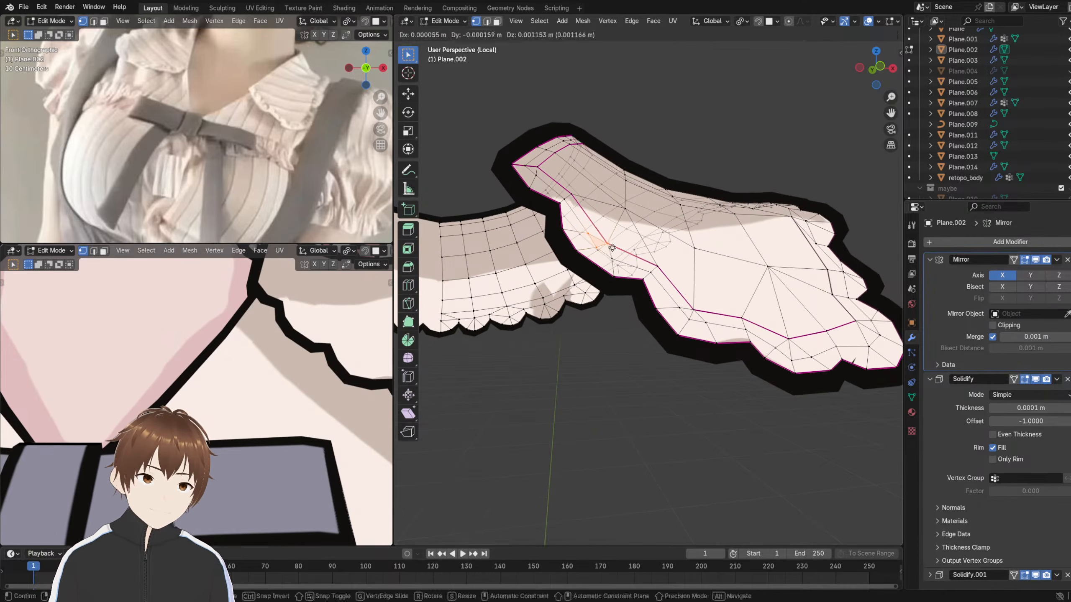
click(611, 248)
click(597, 270)
key(g)
click(600, 266)
- Inspect the collar on the full character from the front and the back
scroll(266, 342, down, 12)
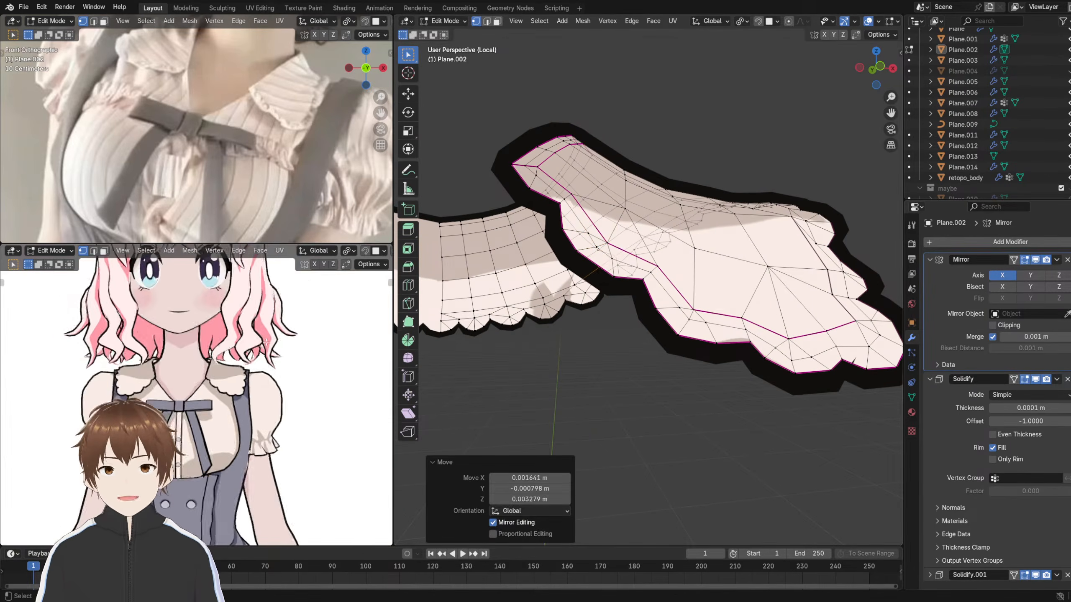
scroll(268, 342, up, 5)
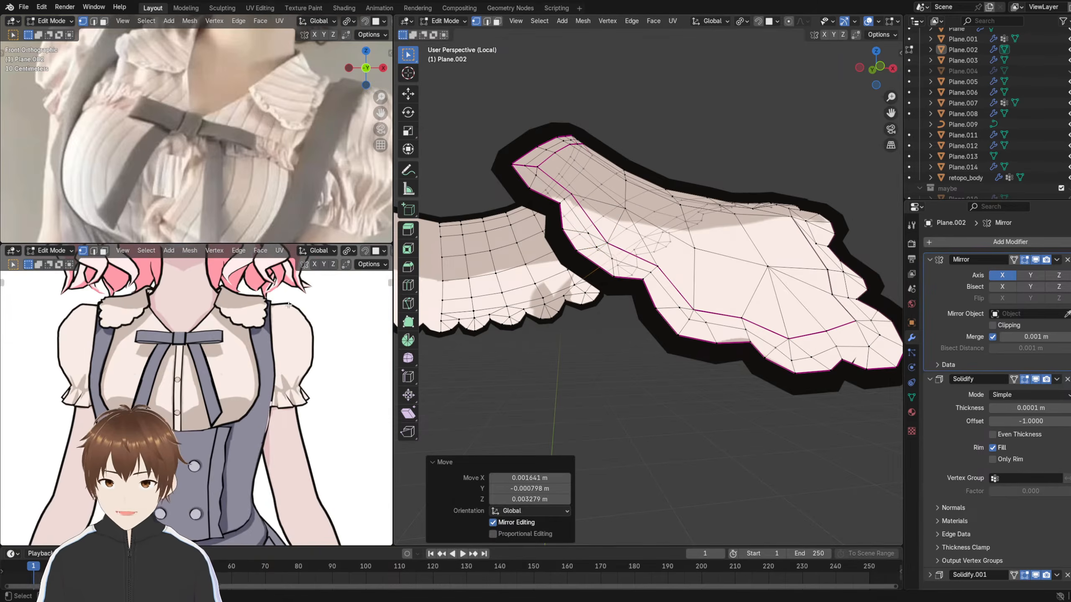
shift+middle_drag(289, 310, 289, 405)
middle_drag(291, 337, 144, 328)
scroll(184, 351, up, 4)
shift+middle_drag(194, 353, 226, 393)
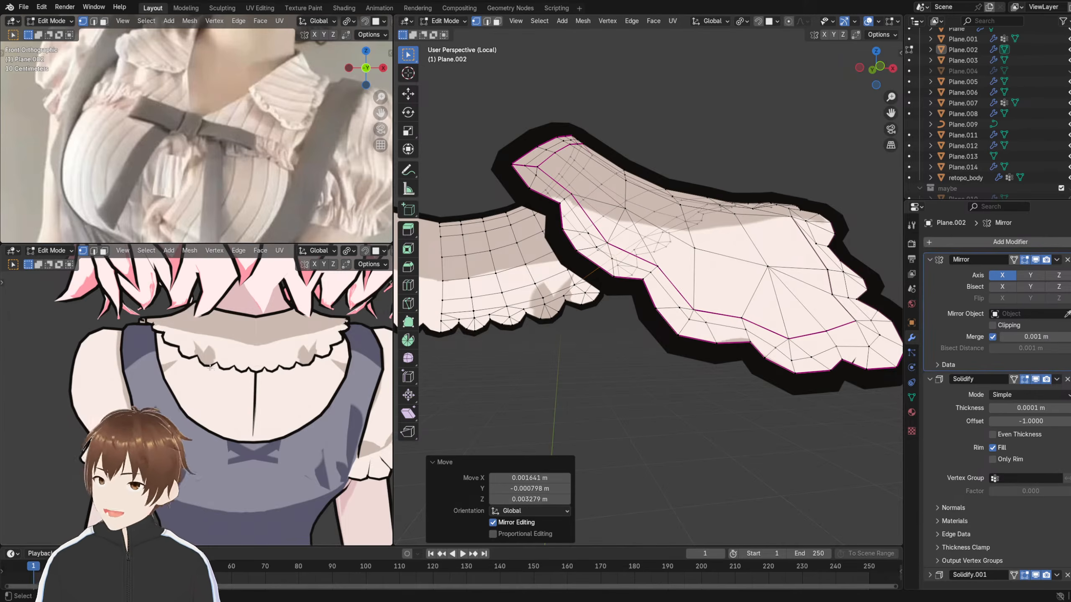
middle_drag(212, 370, 330, 325)
scroll(329, 325, down, 2)
scroll(210, 342, down, 4)
middle_drag(168, 328, 221, 297)
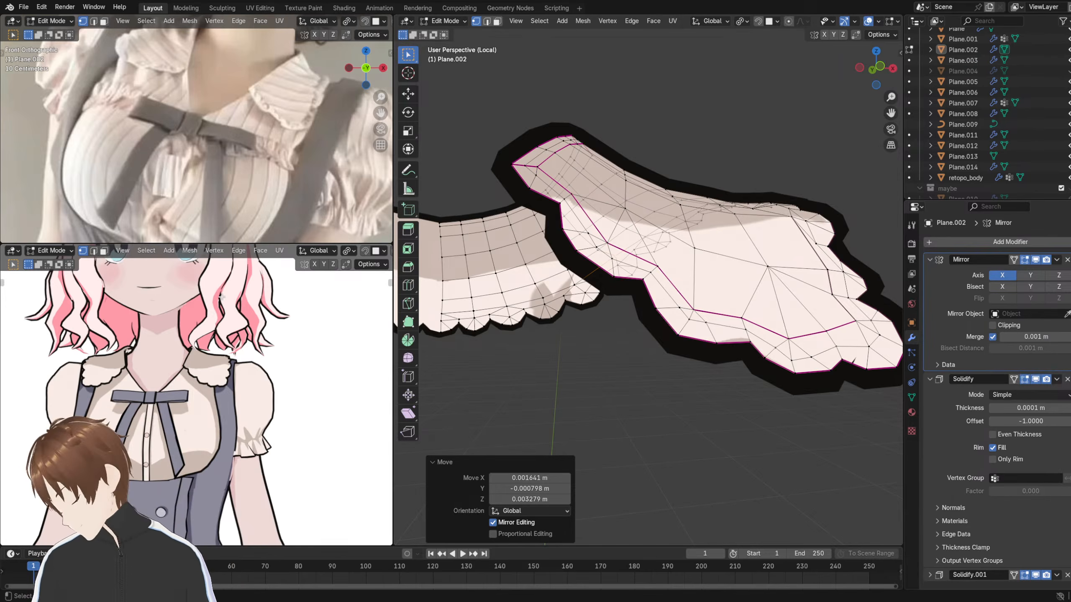
- Compare the shape of the collar's scalloped ruffle with the reference photo and its look on the character
scroll(700, 222, down, 3)
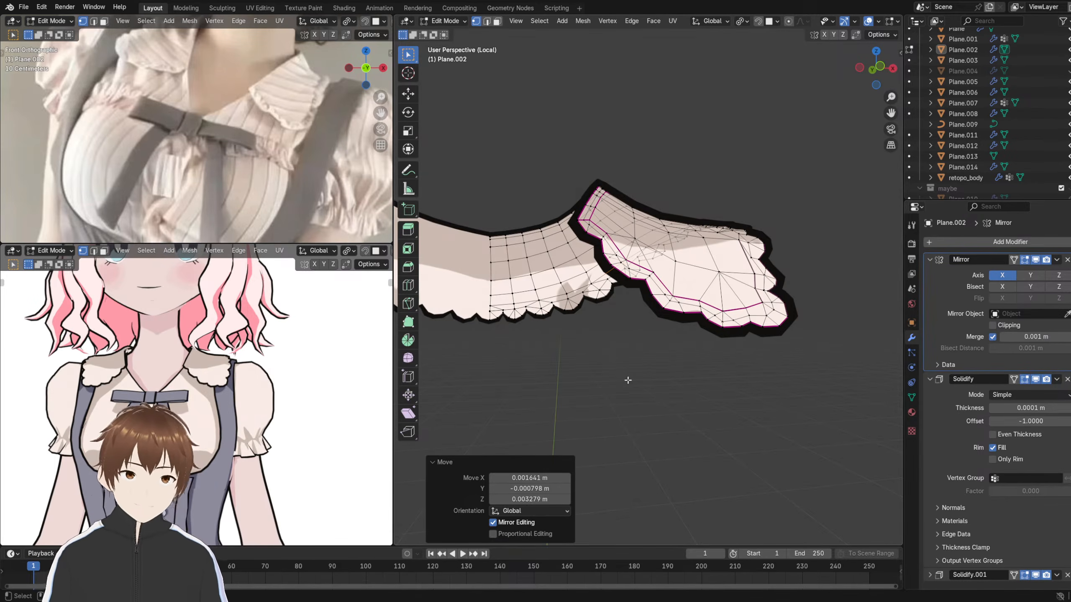
scroll(644, 219, down, 2)
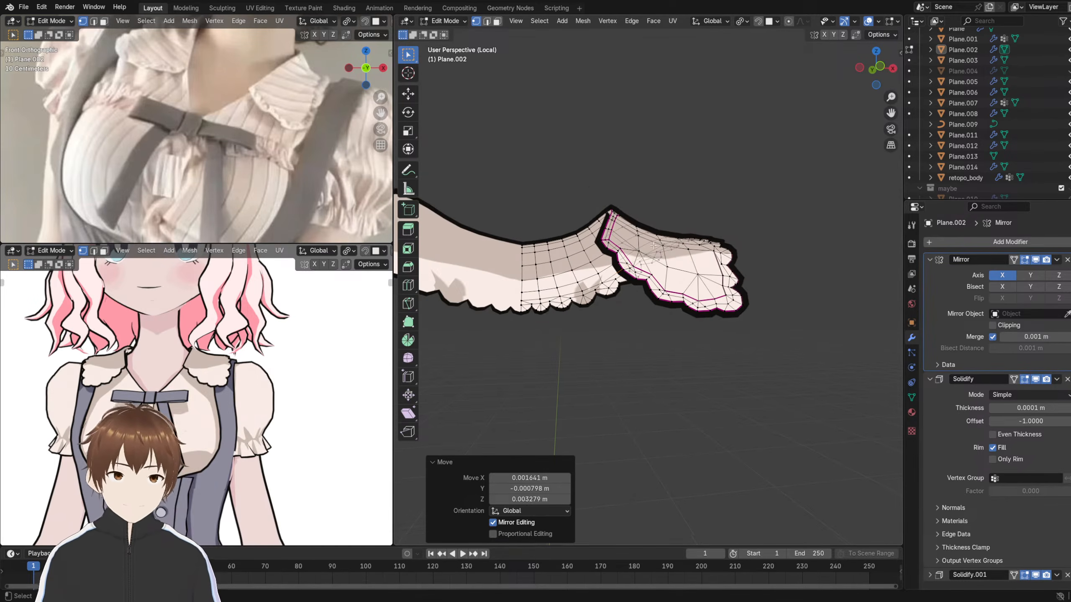
scroll(265, 96, up, 3)
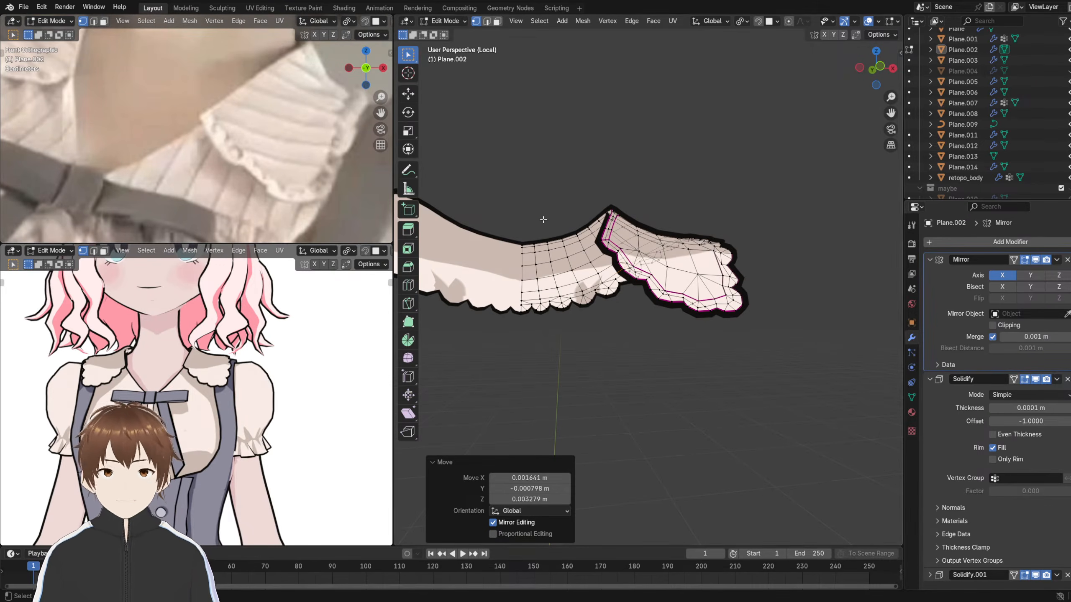
scroll(168, 318, up, 5)
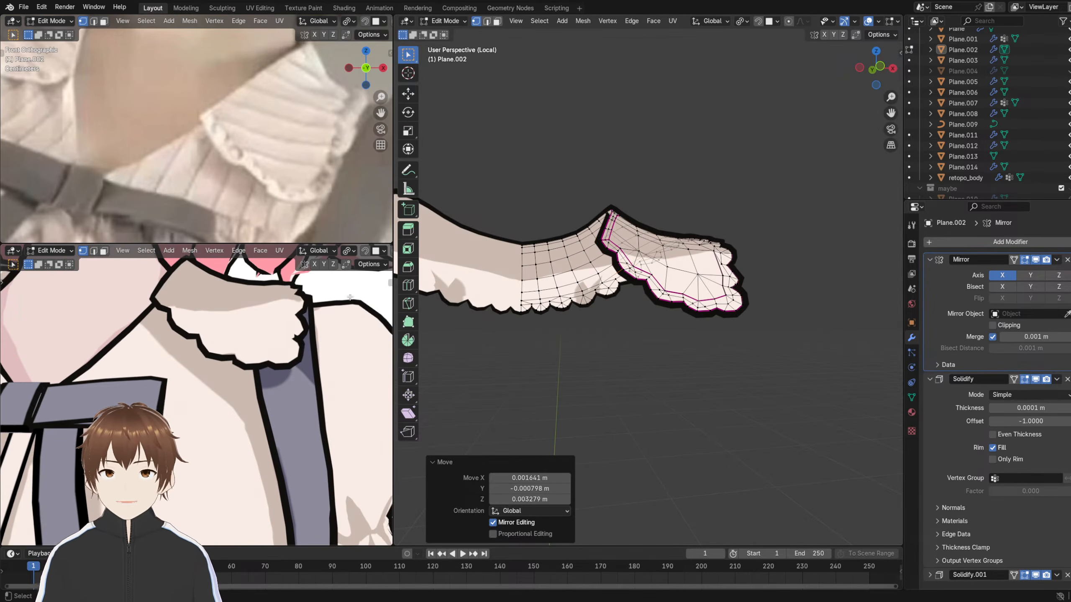
scroll(350, 298, down, 3)
middle_drag(350, 297, 323, 273)
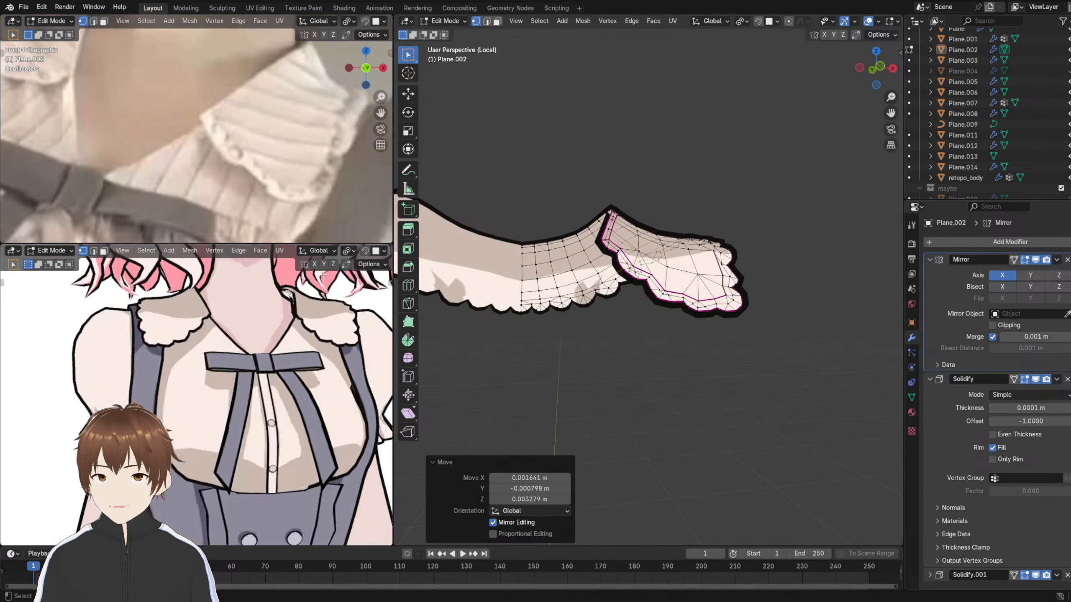
scroll(323, 274, down, 4)
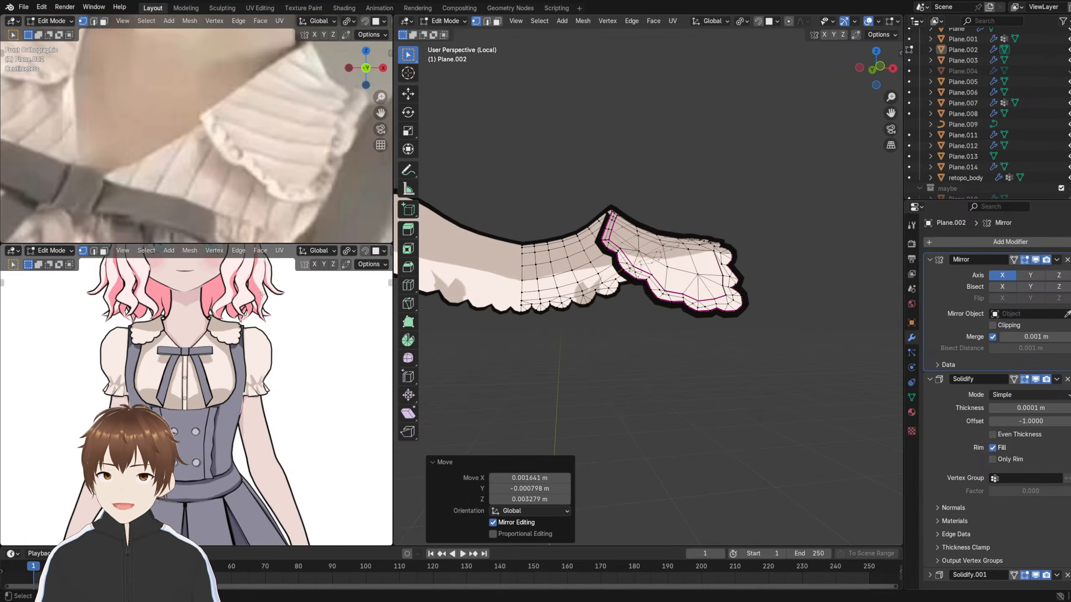
scroll(318, 316, up, 6)
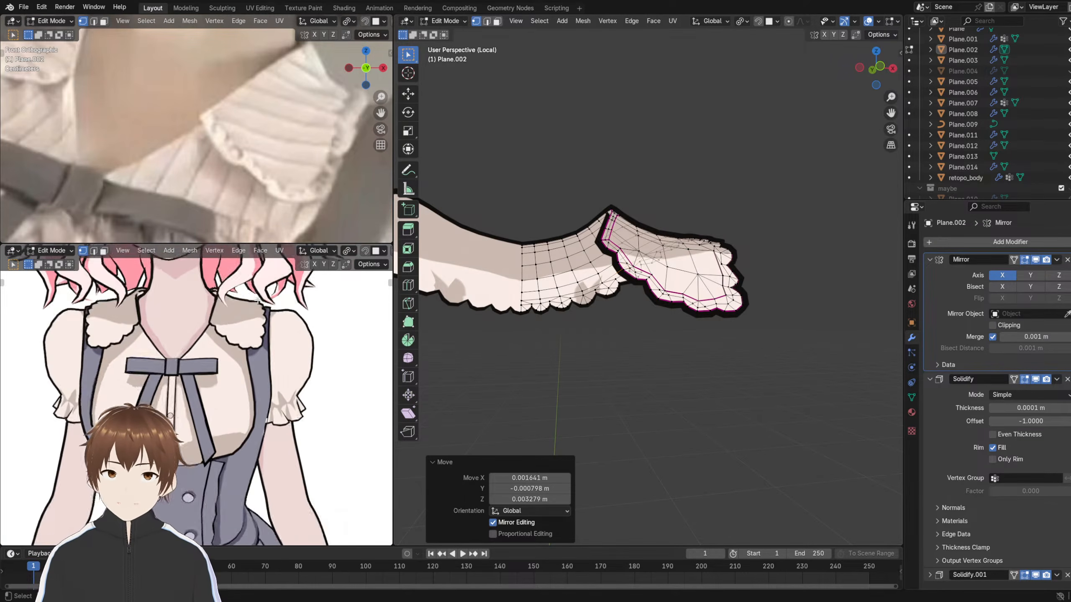
middle_drag(261, 317, 251, 311)
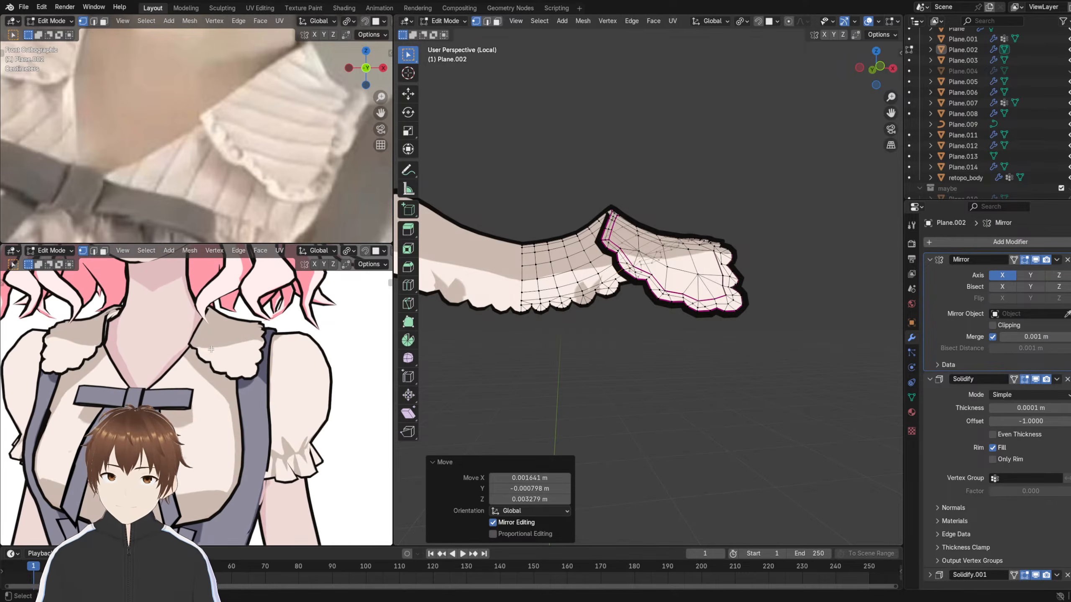
middle_drag(431, 355, 564, 299)
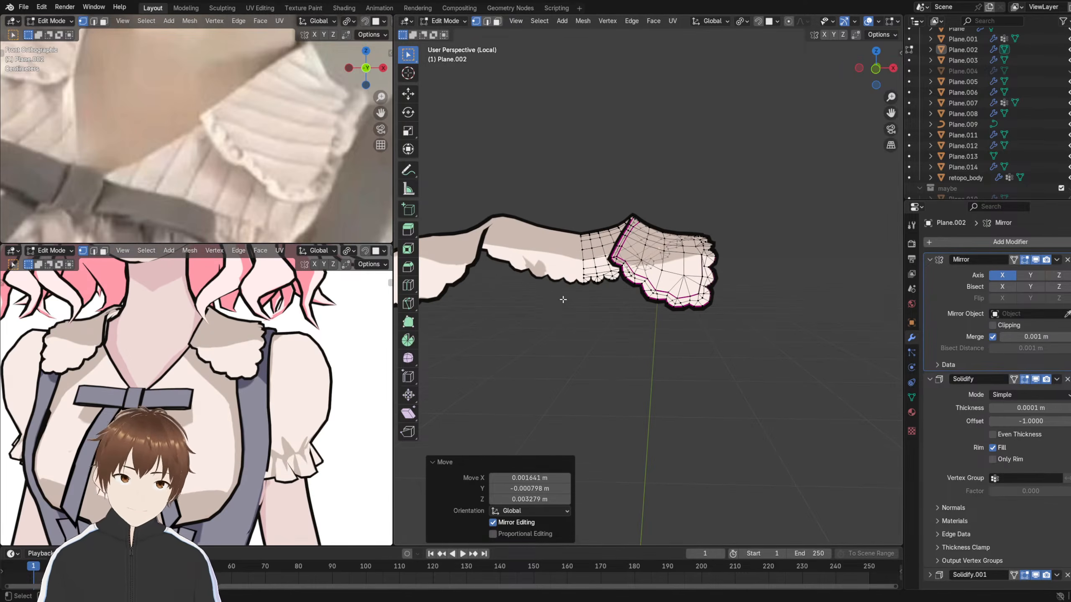
- Leave Edit Mode, select the collar and switch it to Texture Paint mode
key(Tab)
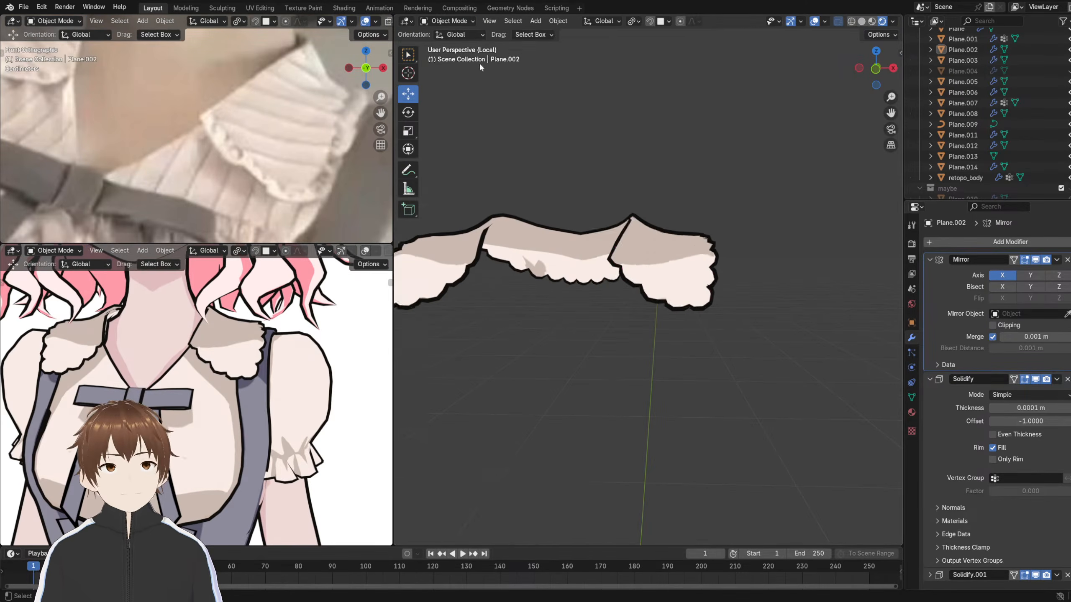
middle_drag(576, 223, 635, 309)
click(636, 309)
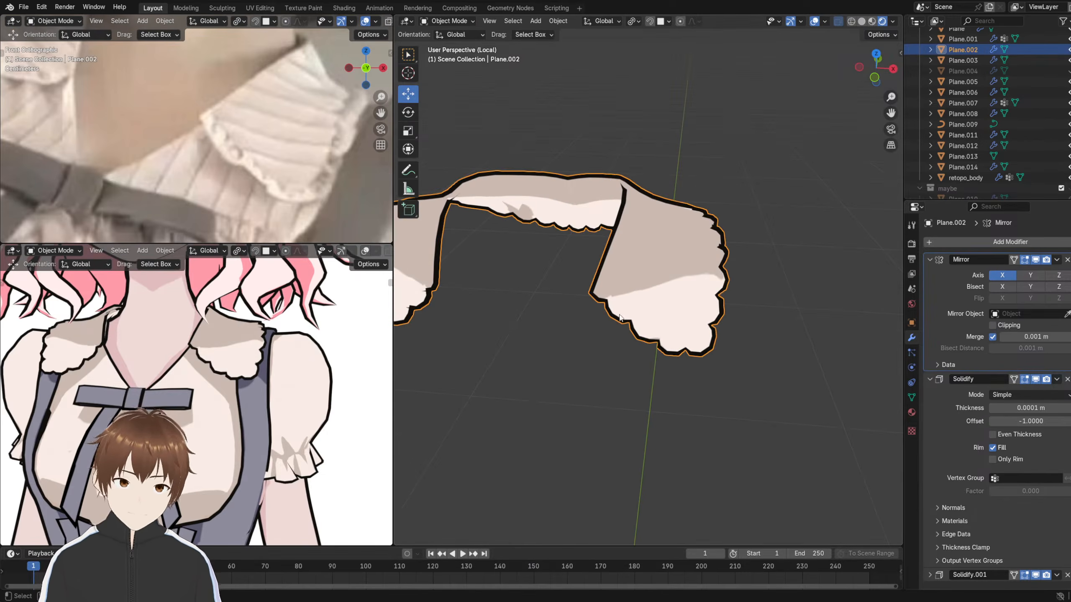
click(447, 20)
click(446, 84)
scroll(628, 324, up, 3)
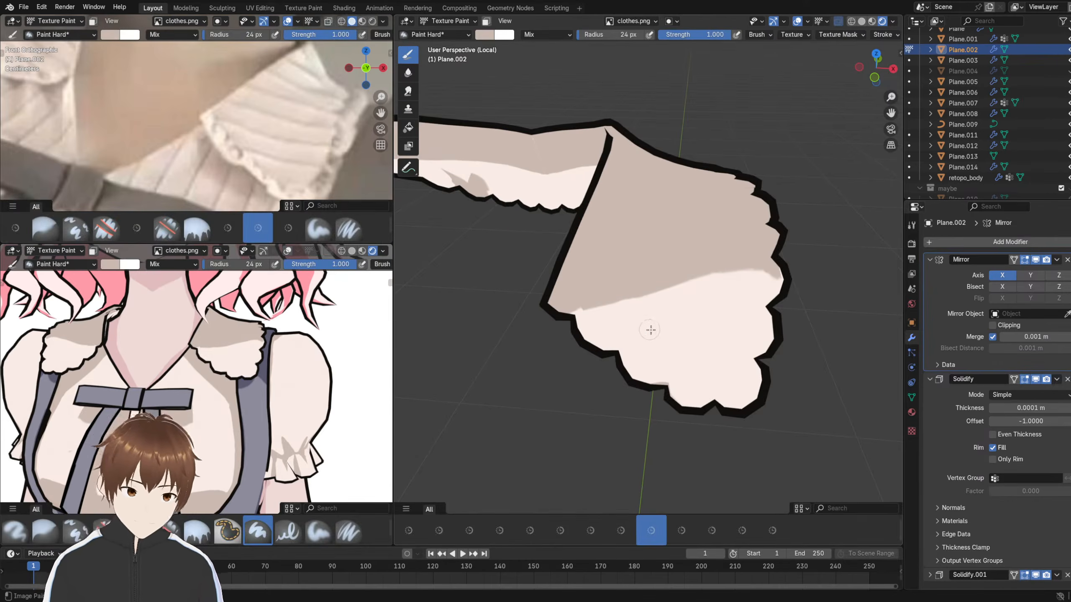
- Sample the collar's light base colour for the brush and desaturate it to pure white
key(s)
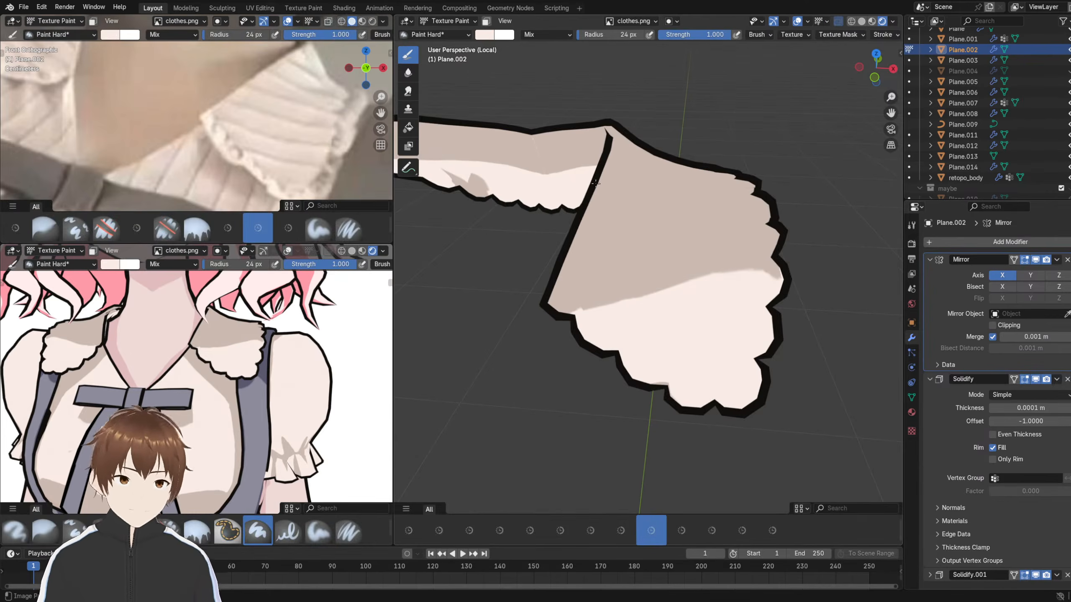
click(488, 38)
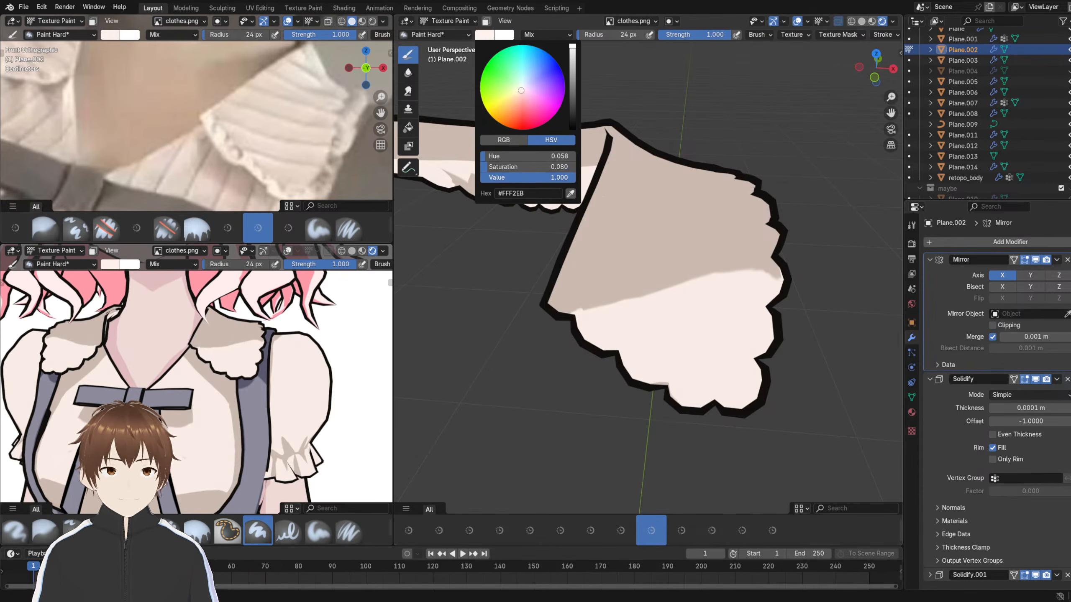
drag(509, 167, 482, 167)
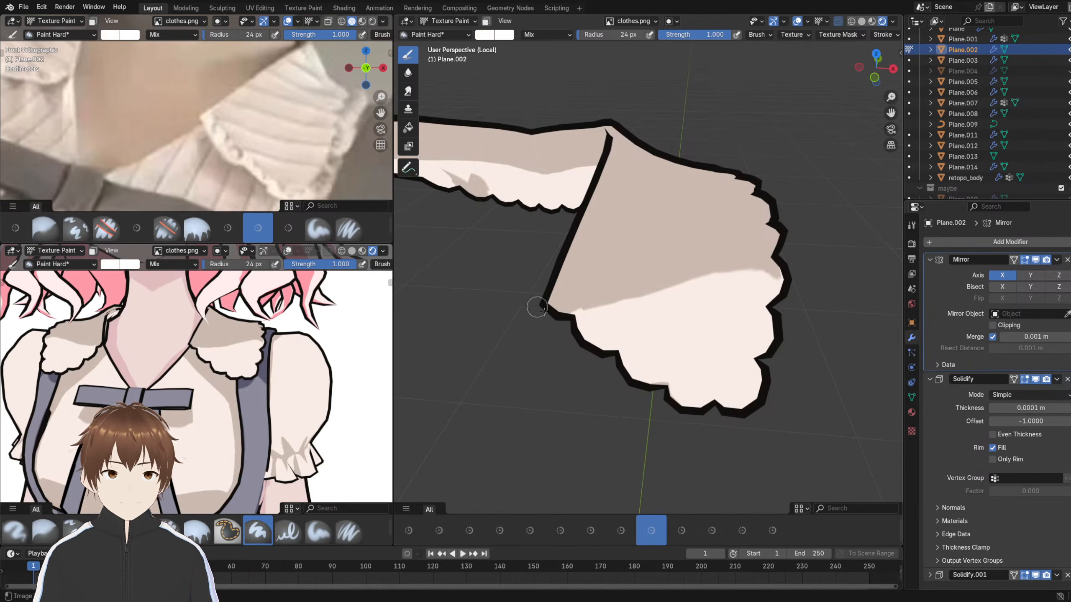
- Try to paint a white border along the lower scalloped edge of the front collar corner
scroll(548, 316, up, 2)
mouse_move(509, 308)
mouse_down()
mouse_move(536, 325)
mouse_move(520, 335)
mouse_move(503, 327)
mouse_move(497, 309)
mouse_move(540, 327)
mouse_move(516, 323)
mouse_move(506, 298)
mouse_move(534, 322)
mouse_move(517, 307)
mouse_move(510, 315)
mouse_up()
key(ctrl+z)
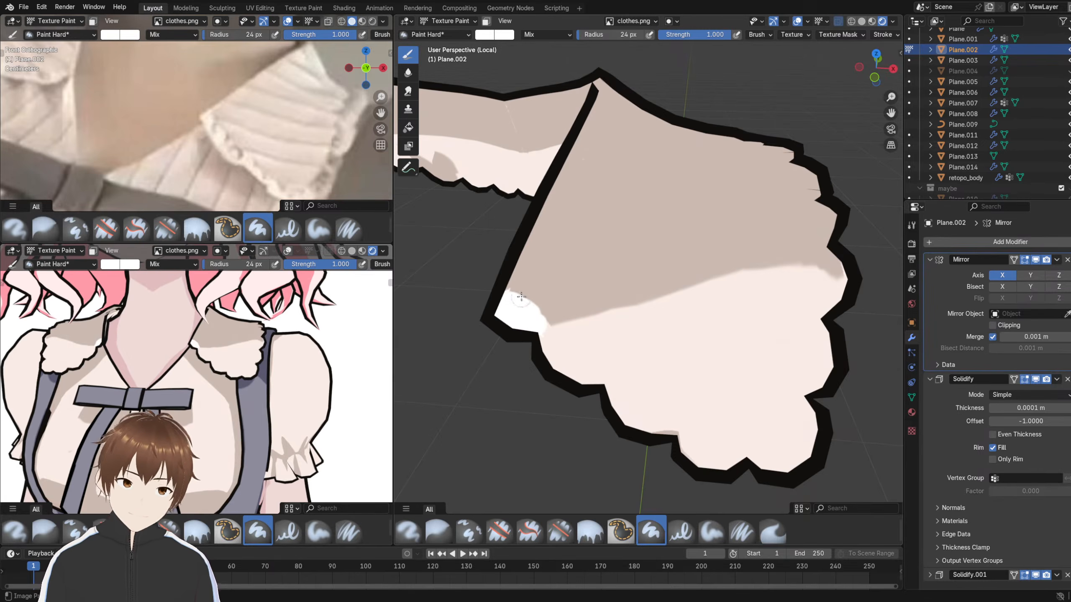
key(ctrl+z)
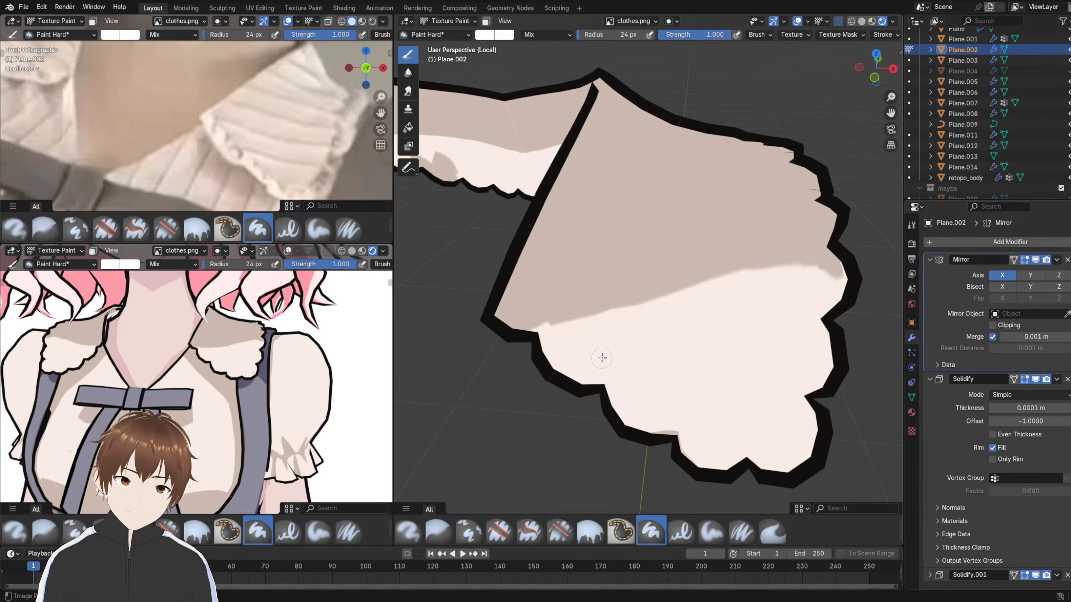
drag(607, 351, 503, 274)
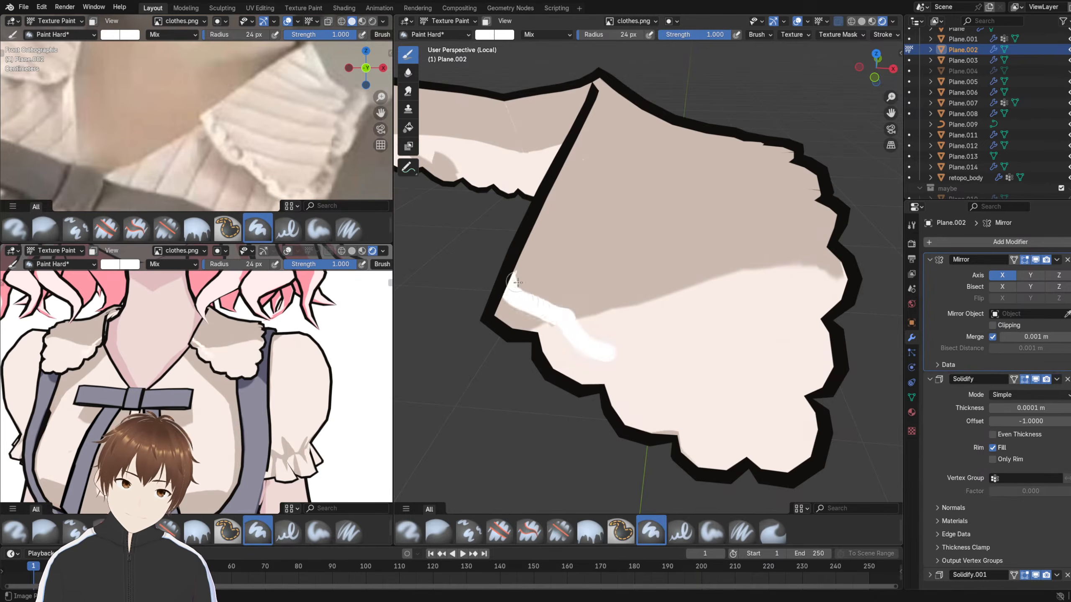
key(ctrl+z)
mouse_move(599, 345)
mouse_down()
mouse_move(506, 278)
mouse_move(554, 365)
mouse_move(603, 380)
mouse_up()
key(ctrl+z)
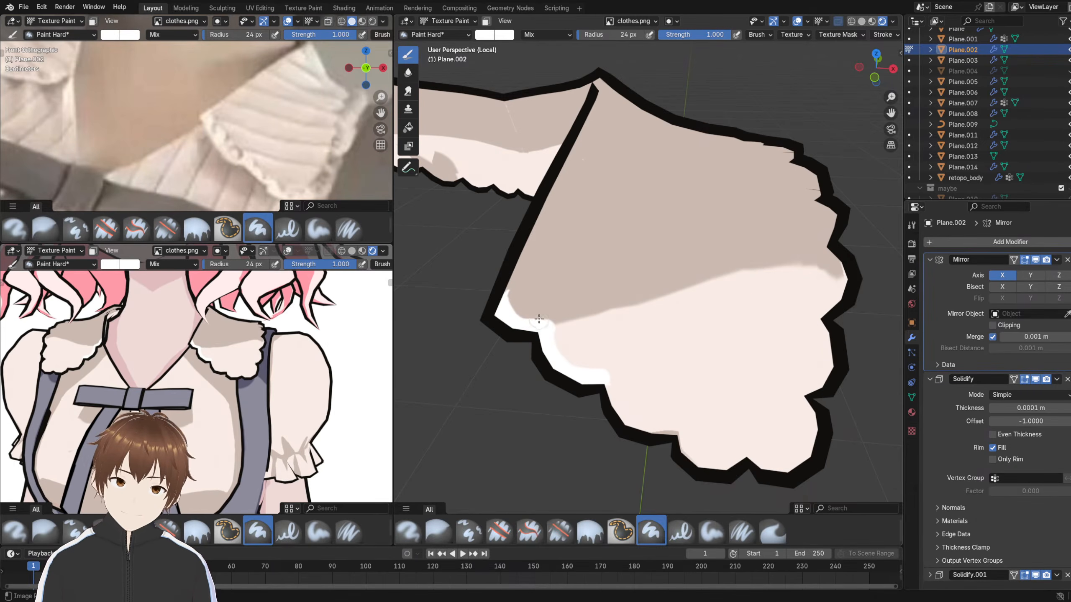
key(ctrl+z)
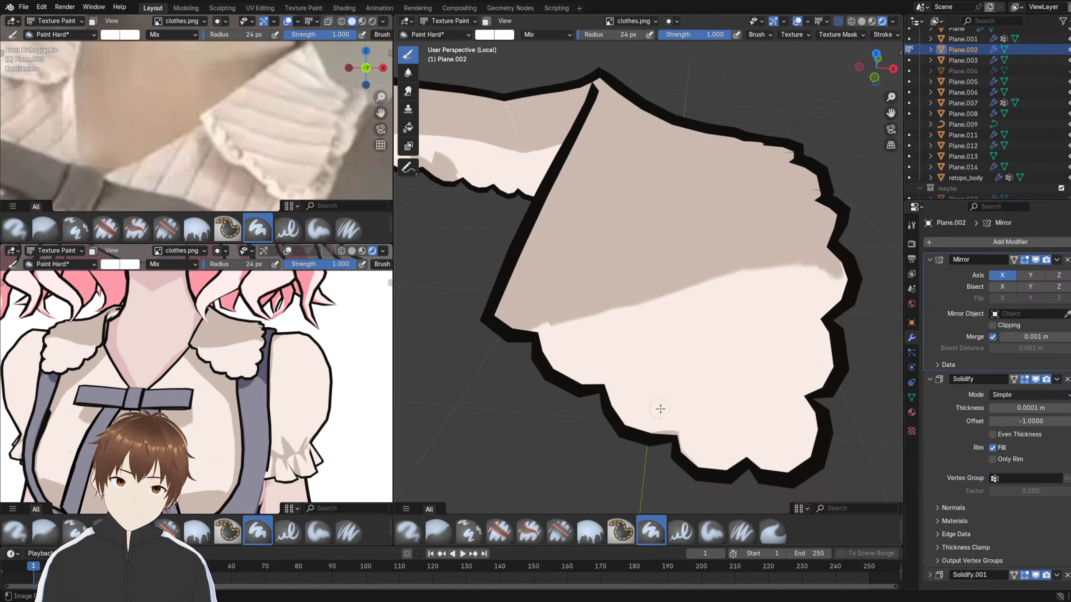
- Paint a white border along the scalloped lower edge of the collar flap, from its front tip around the bottom corner
drag(660, 409, 618, 385)
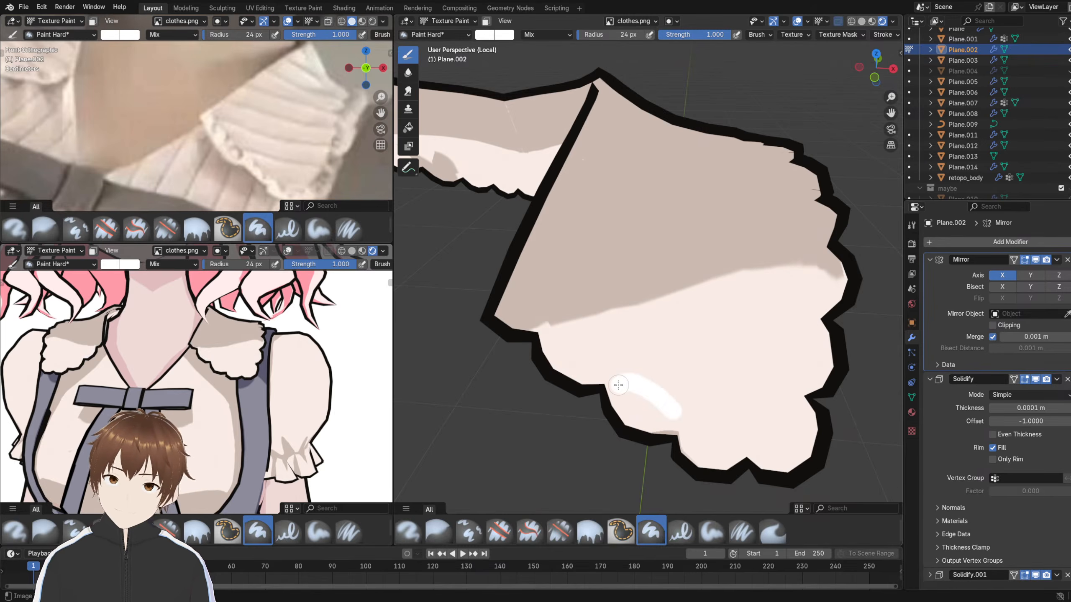
key(ctrl+z)
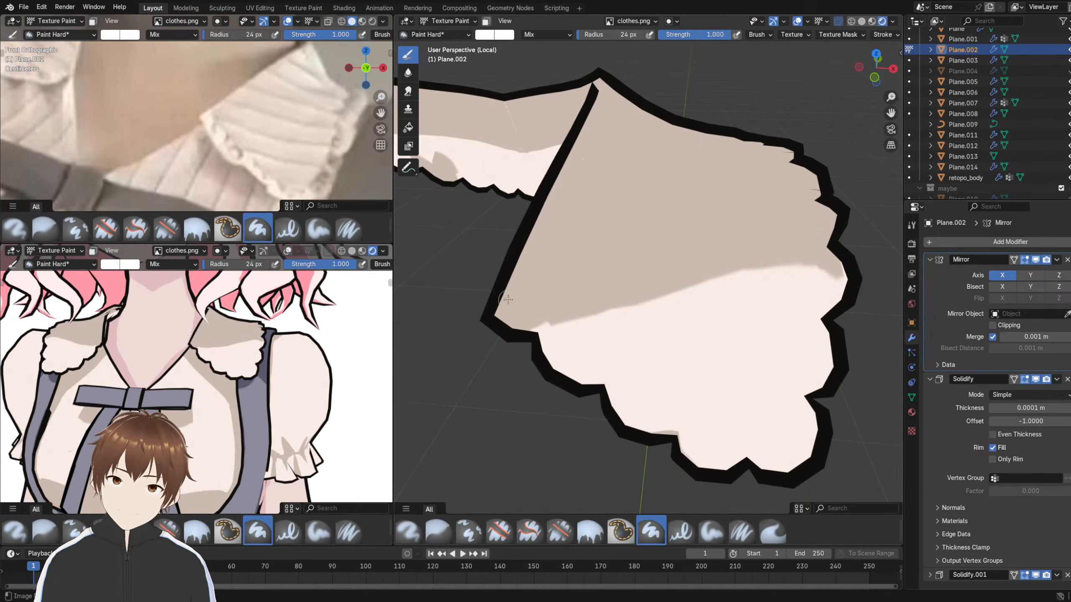
mouse_move(508, 300)
mouse_down()
mouse_move(503, 316)
mouse_move(534, 330)
mouse_move(541, 321)
mouse_move(567, 377)
mouse_move(607, 356)
mouse_move(555, 338)
mouse_up()
shift+middle_drag(594, 362, 550, 318)
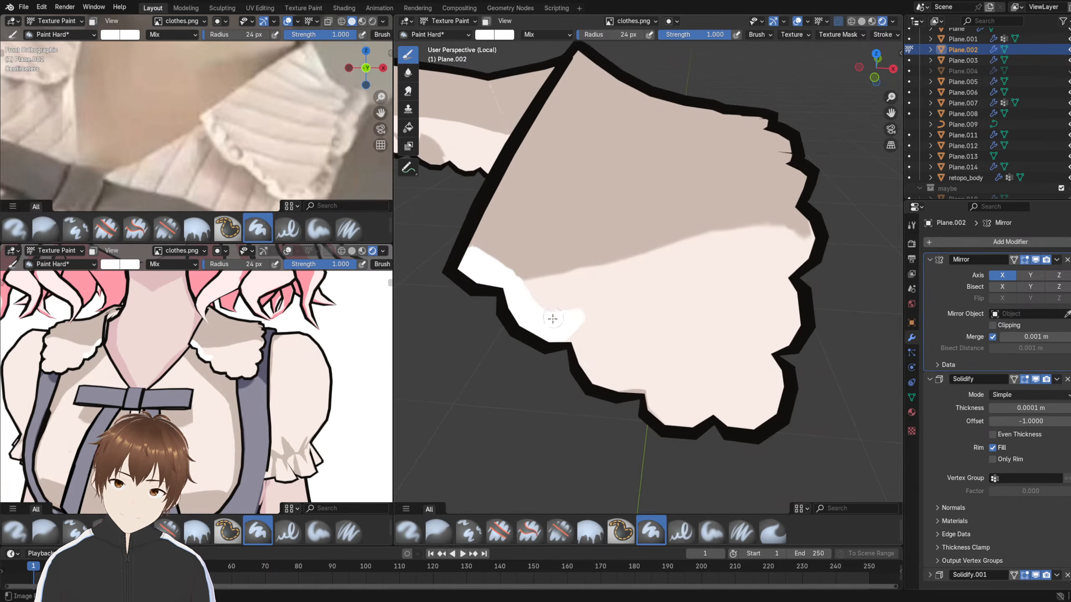
mouse_move(549, 318)
mouse_down()
mouse_move(597, 371)
mouse_move(636, 386)
mouse_move(585, 356)
mouse_move(623, 376)
mouse_up()
shift+middle_drag(614, 351, 581, 317)
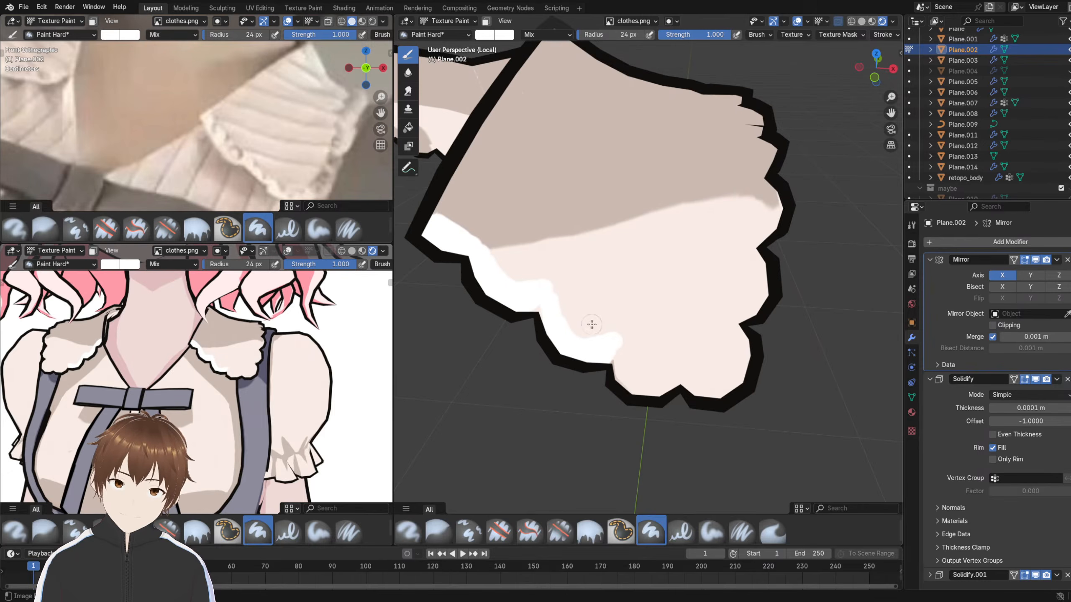
mouse_move(610, 344)
mouse_down()
mouse_move(563, 322)
mouse_move(546, 301)
mouse_move(573, 345)
mouse_move(650, 397)
mouse_move(628, 384)
mouse_move(656, 376)
mouse_up()
shift+middle_drag(666, 378, 613, 356)
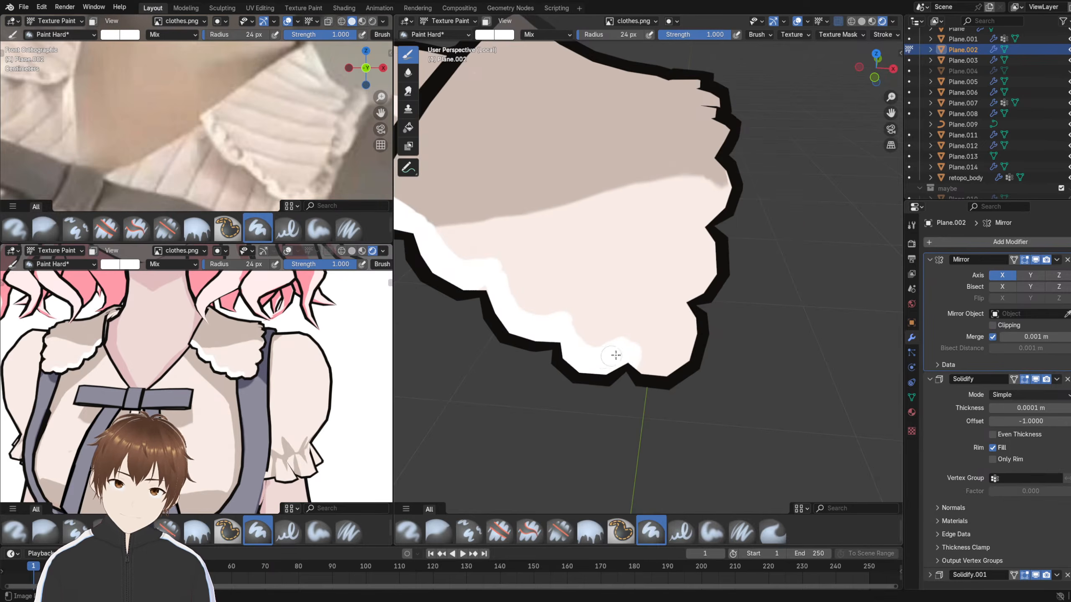
mouse_move(614, 357)
mouse_down()
mouse_move(689, 339)
mouse_move(660, 365)
mouse_move(685, 311)
mouse_move(638, 361)
mouse_move(682, 323)
mouse_up()
- Continue the white border up the outer scallops of the collar flap towards the shoulder
scroll(683, 323, down, 4)
middle_drag(678, 303, 647, 323)
scroll(662, 367, up, 4)
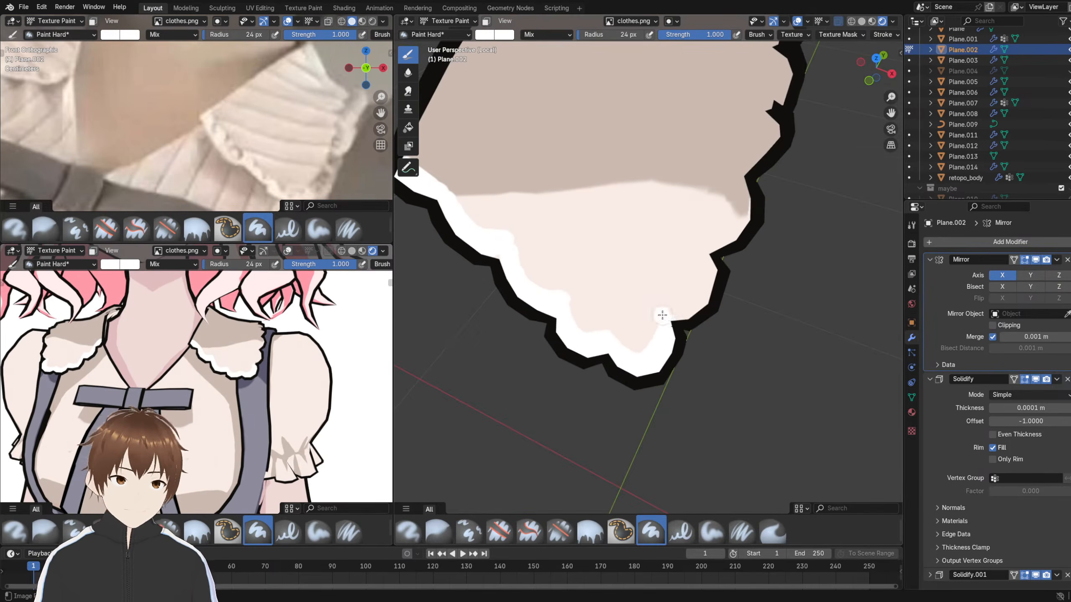
mouse_move(662, 315)
mouse_down()
mouse_move(700, 258)
mouse_move(710, 291)
mouse_move(678, 306)
mouse_move(639, 357)
mouse_up()
shift+middle_drag(705, 242, 688, 268)
mouse_move(689, 272)
mouse_down()
mouse_move(718, 217)
mouse_move(726, 230)
mouse_move(698, 275)
mouse_up()
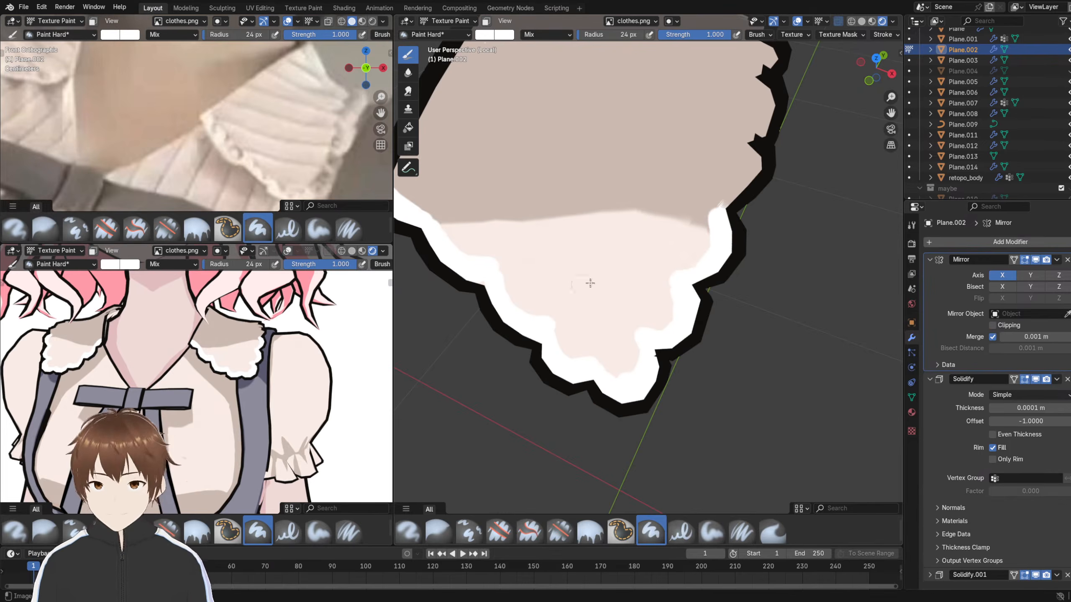
shift+middle_drag(711, 219, 691, 264)
mouse_move(691, 264)
mouse_down()
mouse_move(728, 236)
mouse_move(728, 217)
mouse_up()
middle_drag(729, 217, 664, 253)
mouse_move(720, 301)
mouse_down()
mouse_move(762, 297)
mouse_move(728, 292)
mouse_move(795, 235)
mouse_move(728, 275)
mouse_move(797, 233)
mouse_up()
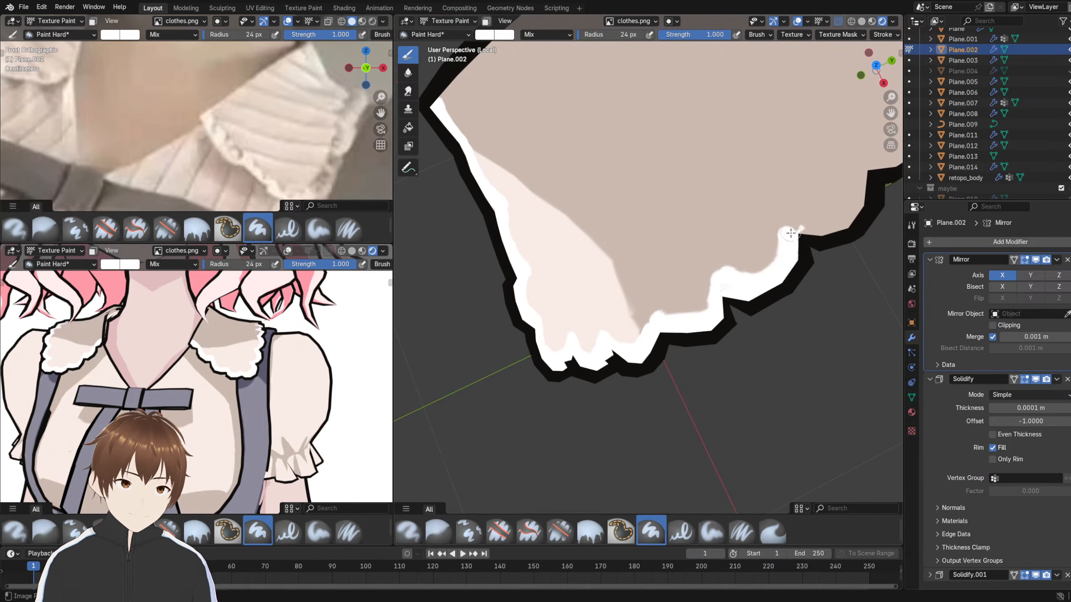
shift+middle_drag(797, 233, 709, 284)
mouse_move(711, 281)
mouse_down()
mouse_move(744, 270)
mouse_move(710, 270)
mouse_move(778, 221)
mouse_move(709, 276)
mouse_up()
- Check the white trim on the character and tint the brush colour pale pink with saturation 0.067 (#FFEEEE)
middle_drag(695, 298, 797, 239)
ctrl+middle_drag(797, 239, 767, 196)
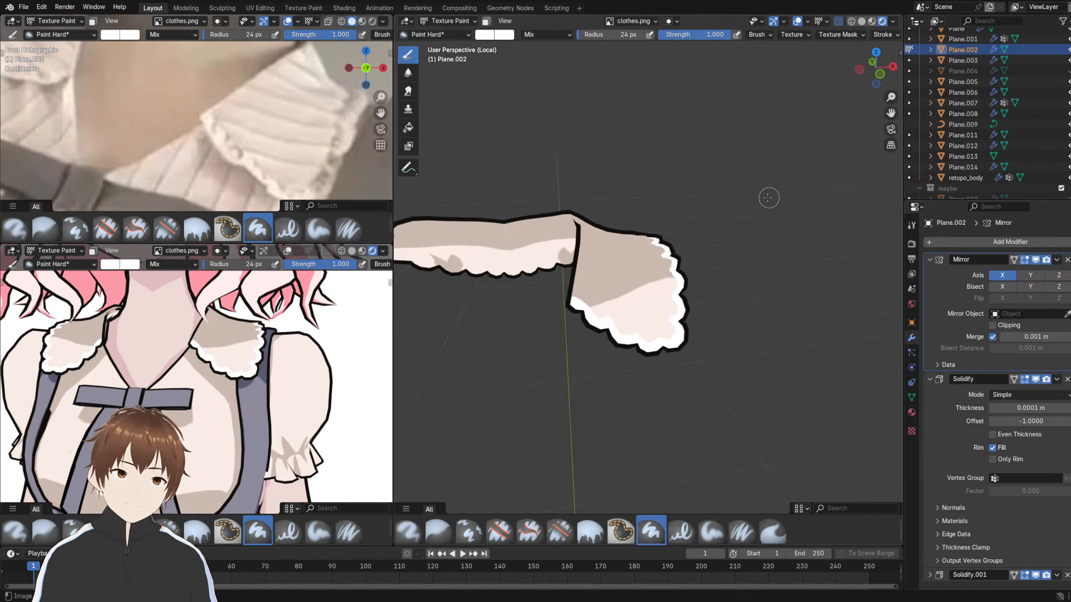
mouse_move(206, 281)
ctrl+middle_down()
mouse_move(207, 319)
mouse_move(272, 319)
ctrl+middle_up()
scroll(278, 354, up, 2)
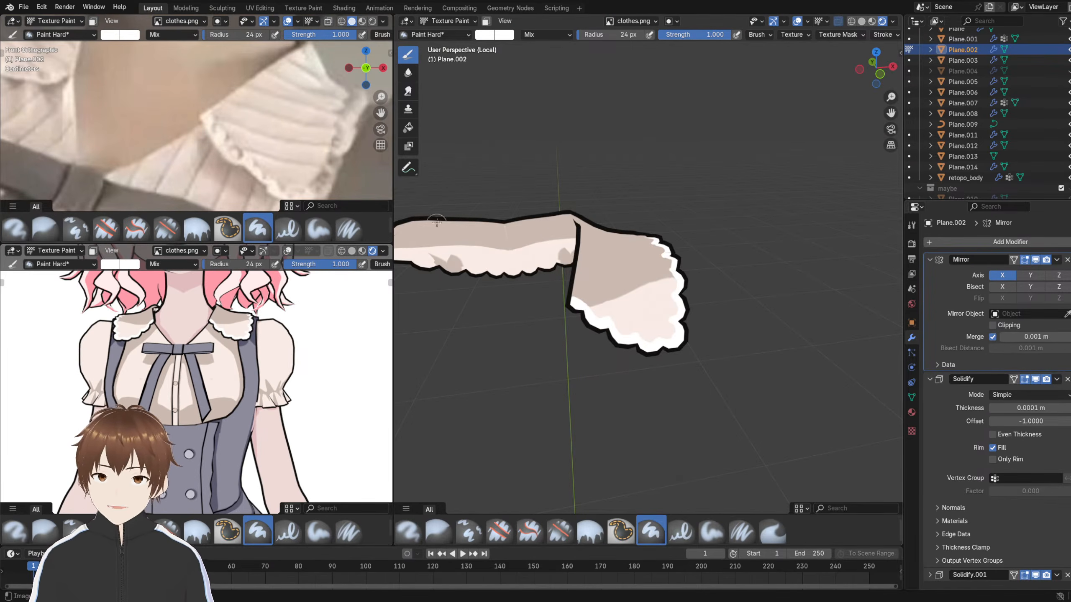
click(483, 35)
drag(504, 166, 511, 167)
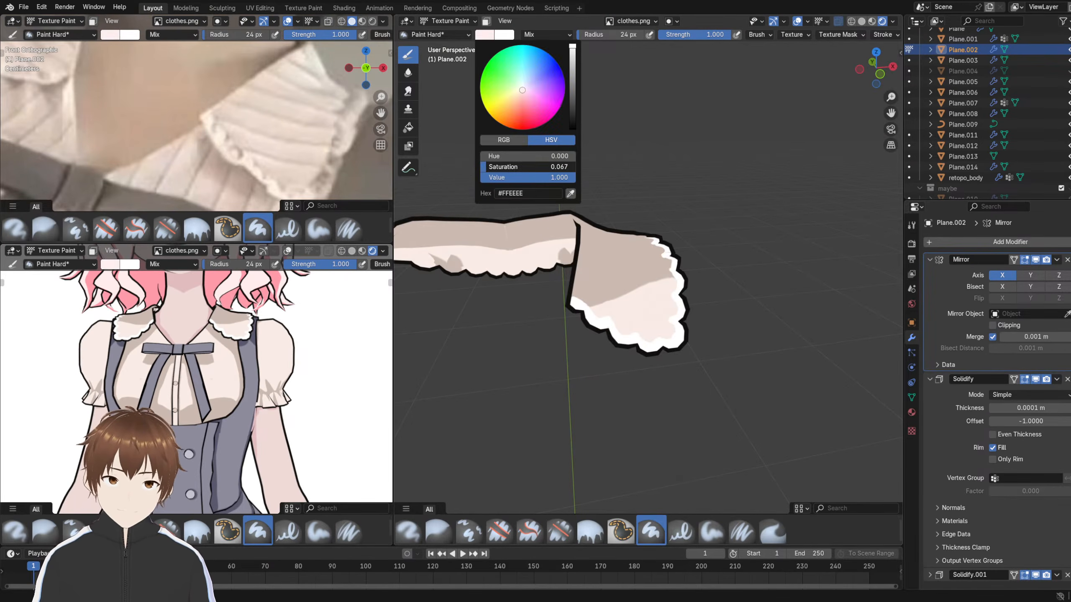
key(KP_Divide)
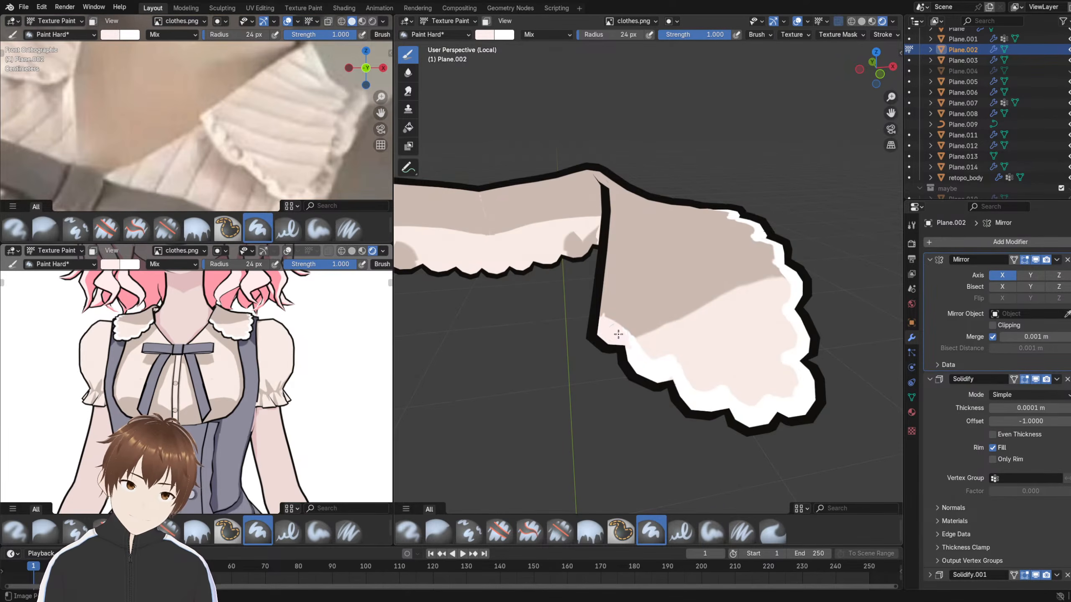
- Repaint the trim along the collar flap's lower scallops with the pale pink brush colour
drag(618, 334, 627, 342)
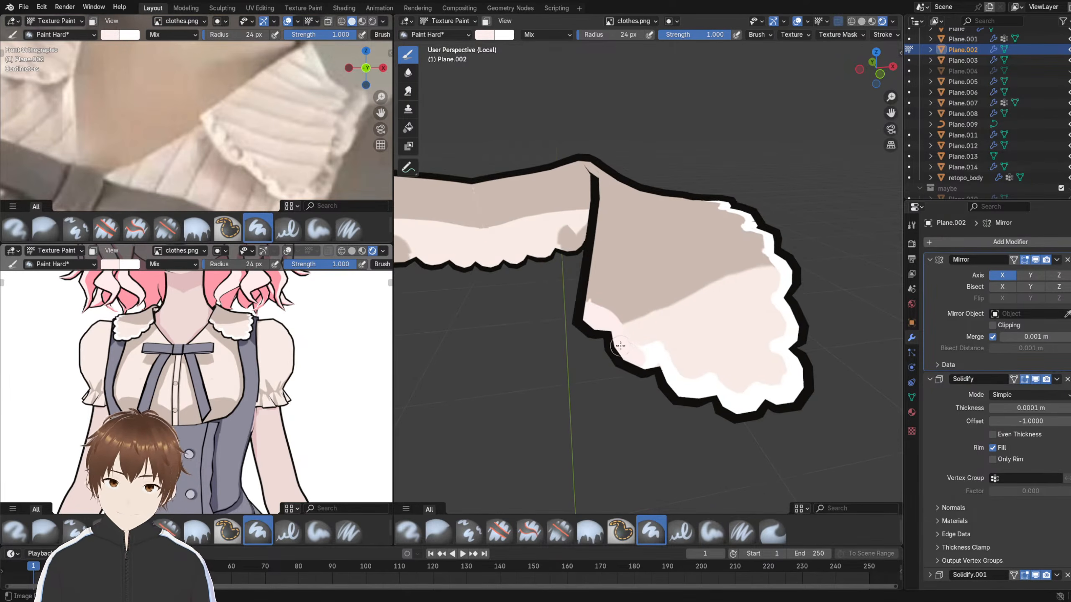
shift+middle_drag(621, 346, 599, 340)
mouse_move(602, 354)
mouse_down()
mouse_move(633, 352)
mouse_move(675, 387)
mouse_up()
shift+middle_drag(675, 387, 607, 358)
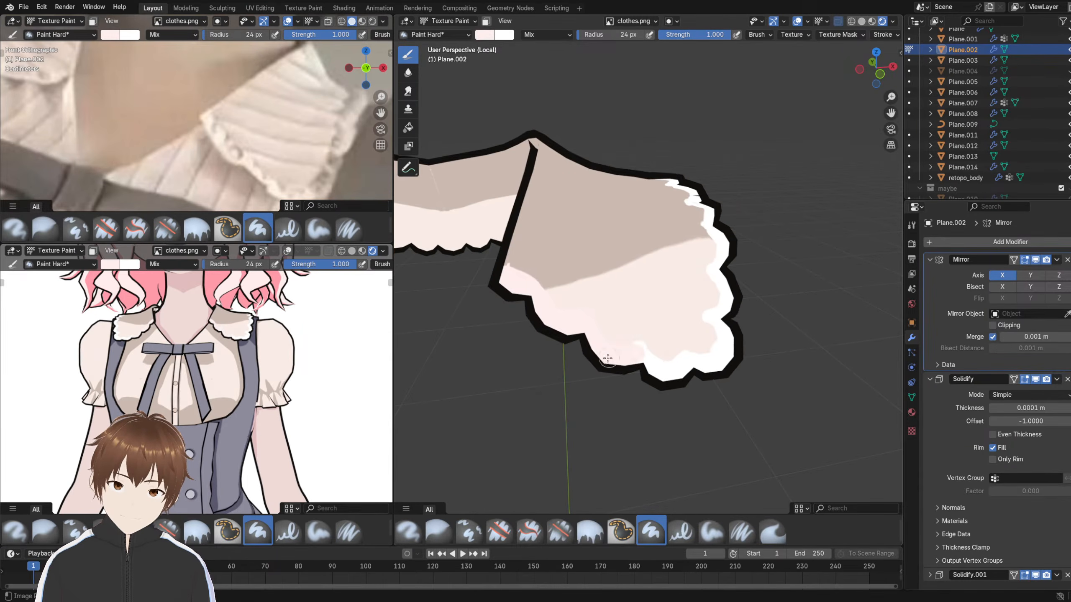
mouse_move(629, 357)
mouse_down()
mouse_move(655, 369)
mouse_move(730, 351)
mouse_move(720, 327)
mouse_up()
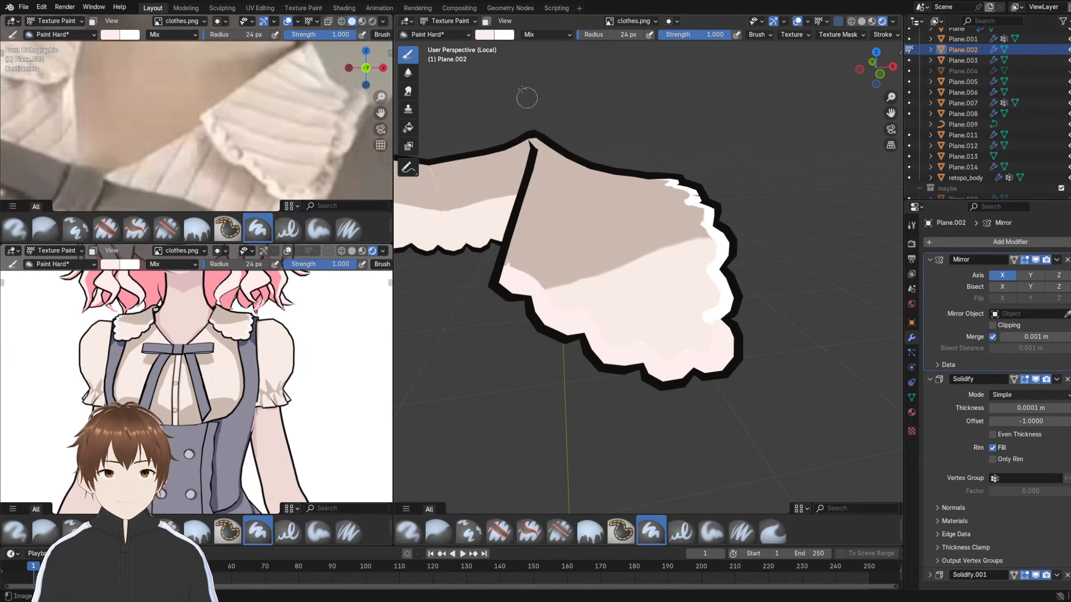
- Reduce the brush colour's saturation to 0.031 for a faint pinkish white (#FFF7F7)
click(480, 41)
drag(522, 164, 481, 168)
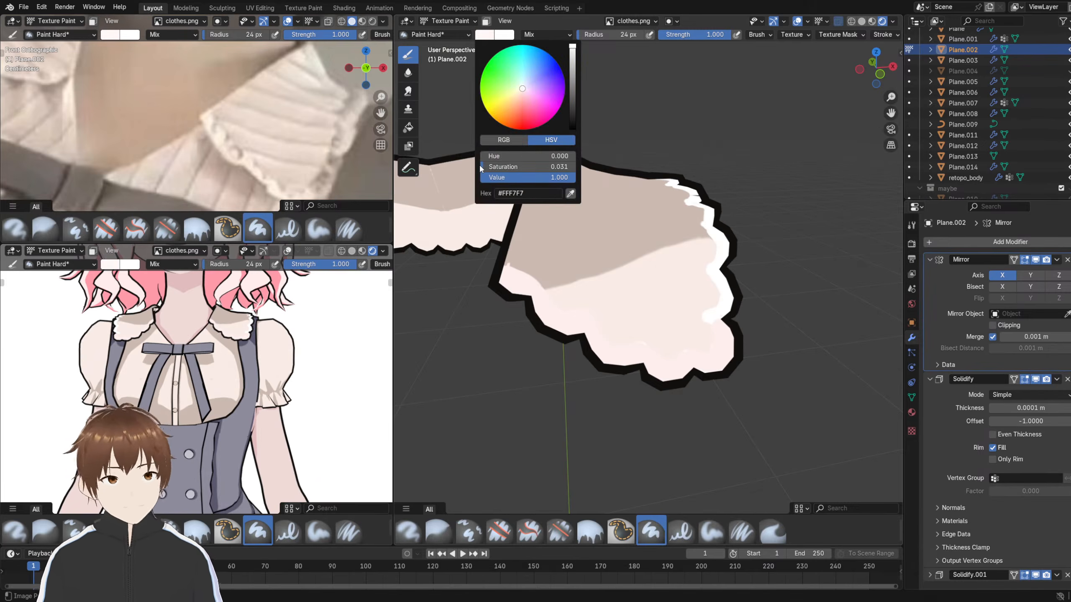
key(KP_Divide)
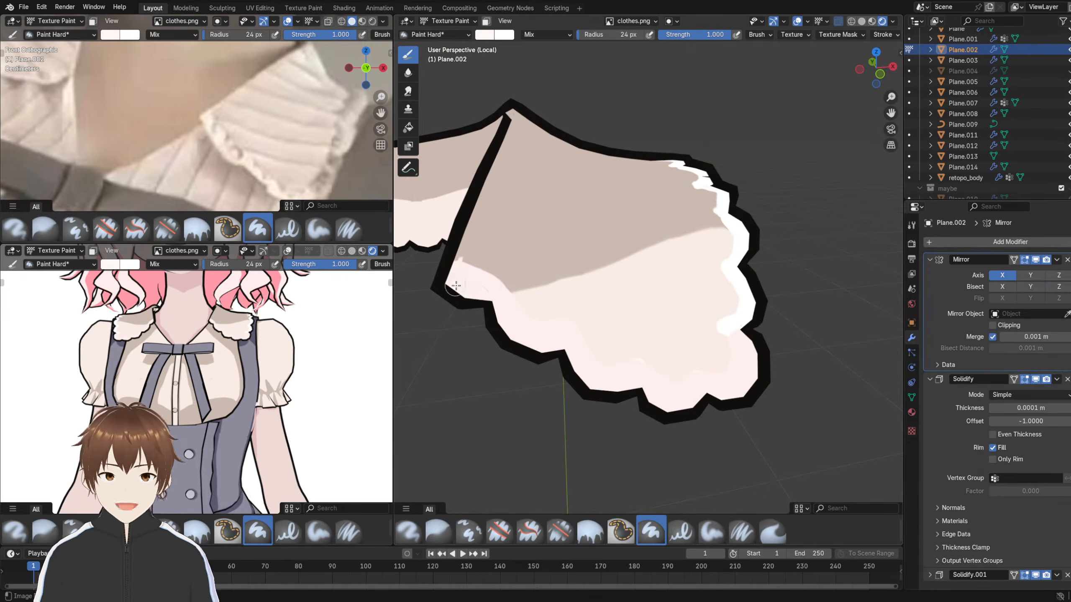
- Repaint the trim along the collar flap's lower scallops and bottom corner in the faint pinkish white
drag(475, 280, 496, 310)
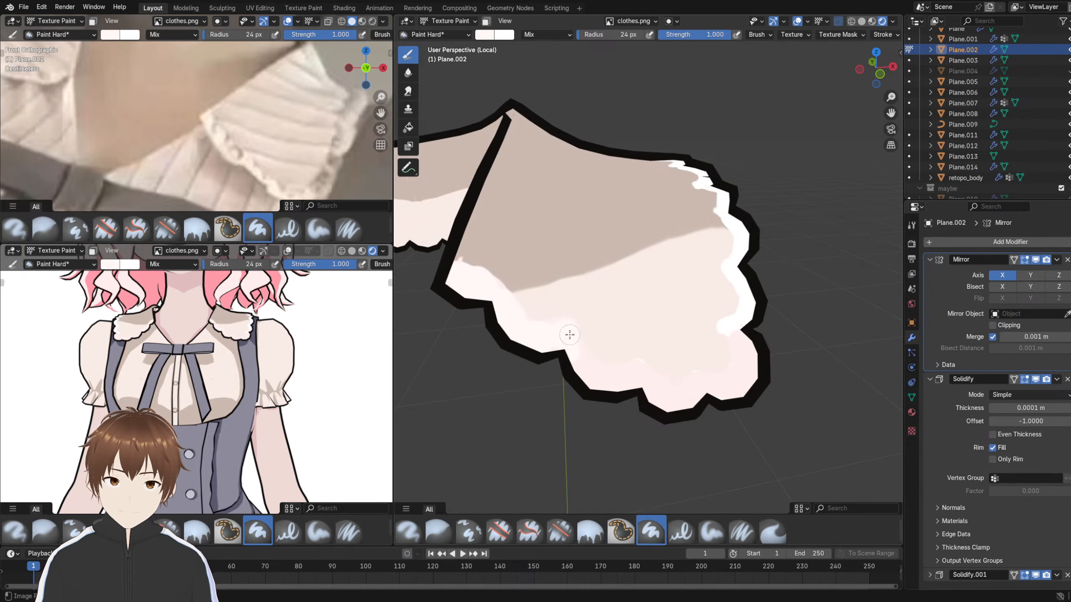
mouse_move(588, 376)
mouse_down()
mouse_move(625, 371)
mouse_move(665, 408)
mouse_move(660, 388)
mouse_move(704, 389)
mouse_move(754, 369)
mouse_move(736, 384)
mouse_move(746, 341)
mouse_up()
shift+middle_drag(756, 347, 660, 344)
middle_drag(659, 344, 655, 390)
scroll(653, 395, up, 1)
mouse_move(646, 402)
mouse_down()
mouse_move(628, 380)
mouse_move(640, 381)
mouse_up()
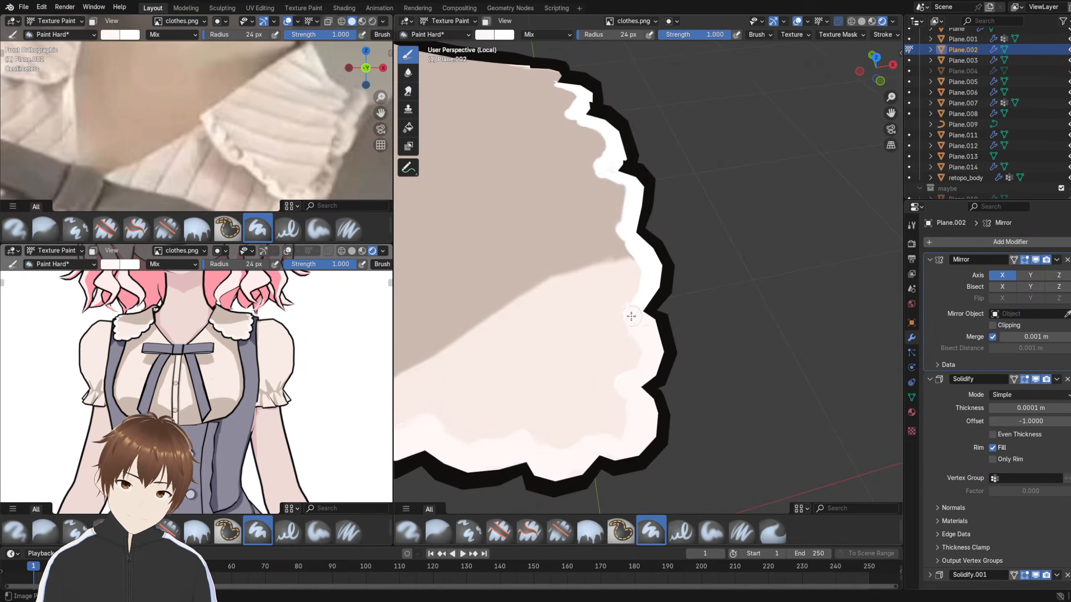
- Cover the pure white trim on the flap's outer scallops up towards the shoulder with the faint pinkish white
shift+middle_drag(628, 373, 634, 412)
mouse_move(645, 345)
mouse_down()
mouse_move(662, 312)
mouse_move(630, 277)
mouse_up()
middle_drag(627, 280, 644, 342)
mouse_move(645, 342)
mouse_down()
mouse_move(644, 317)
mouse_move(612, 302)
mouse_move(621, 275)
mouse_move(565, 234)
mouse_up()
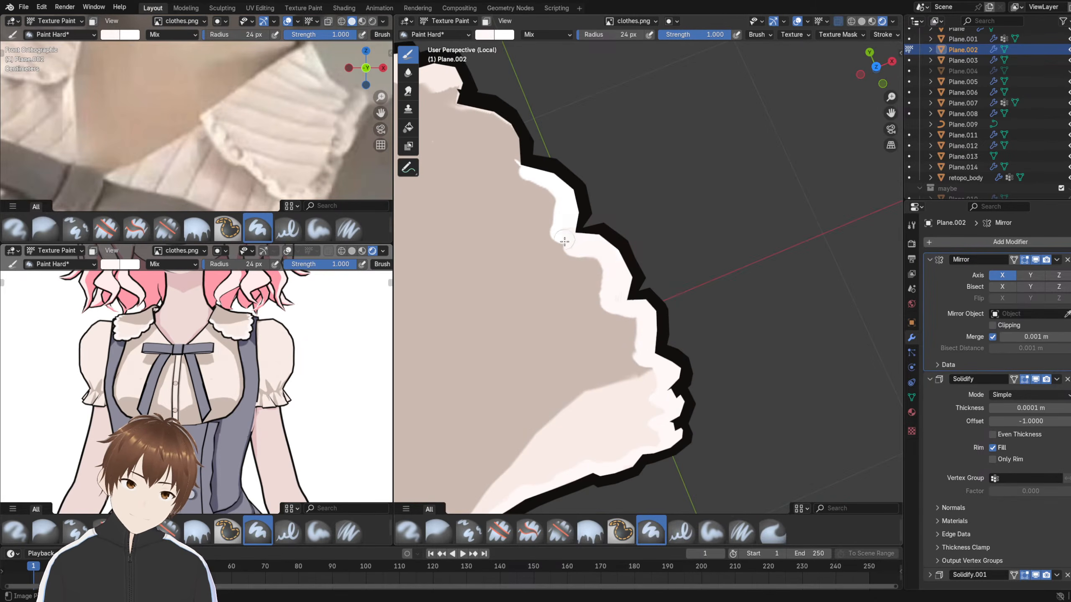
middle_drag(565, 234, 597, 285)
mouse_move(598, 285)
mouse_down()
mouse_move(597, 248)
mouse_move(562, 215)
mouse_move(609, 292)
mouse_up()
shift+middle_drag(609, 283, 654, 313)
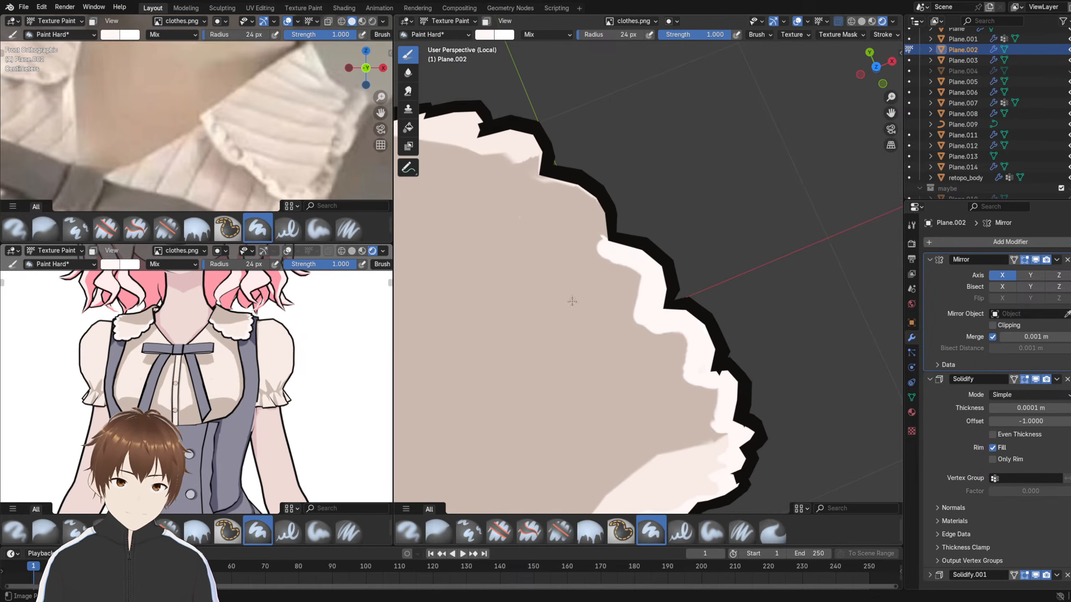
- Examine how the repainted collar trim looks on the whole character from near and far
scroll(217, 342, down, 5)
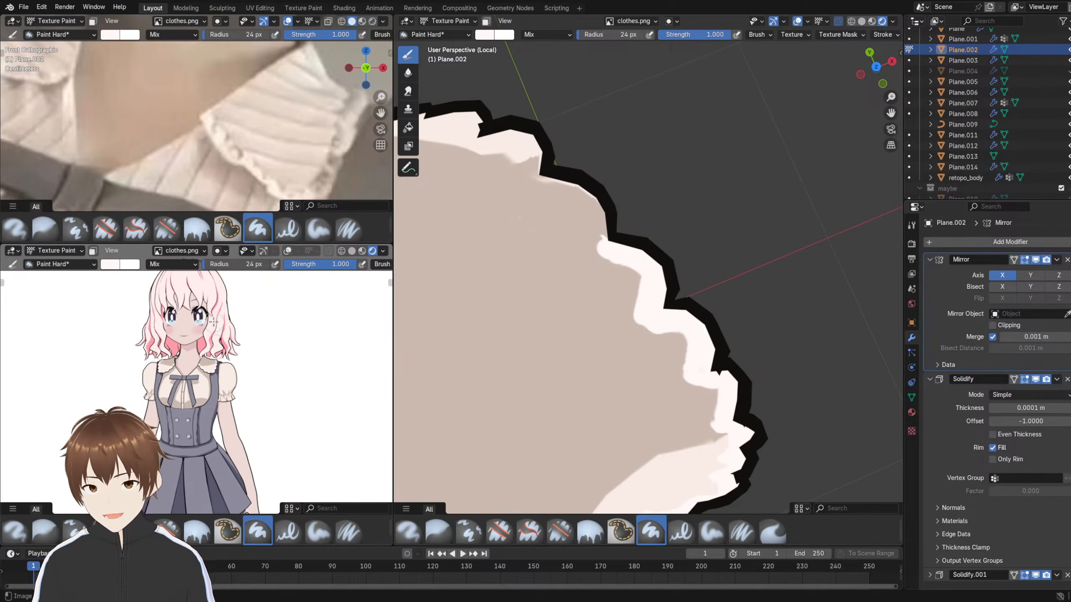
scroll(223, 298, up, 3)
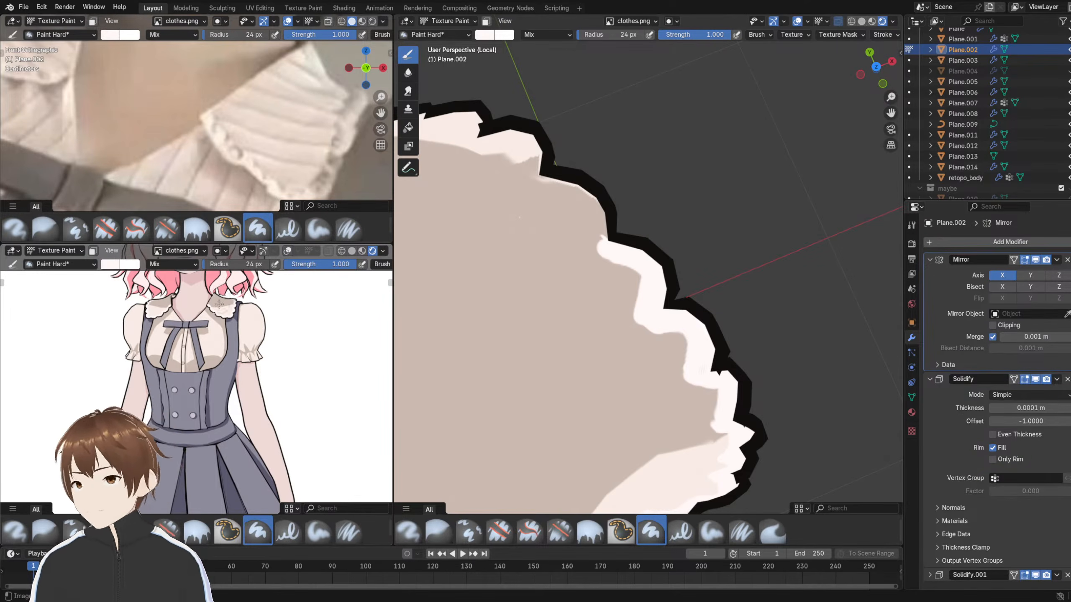
scroll(221, 320, down, 2)
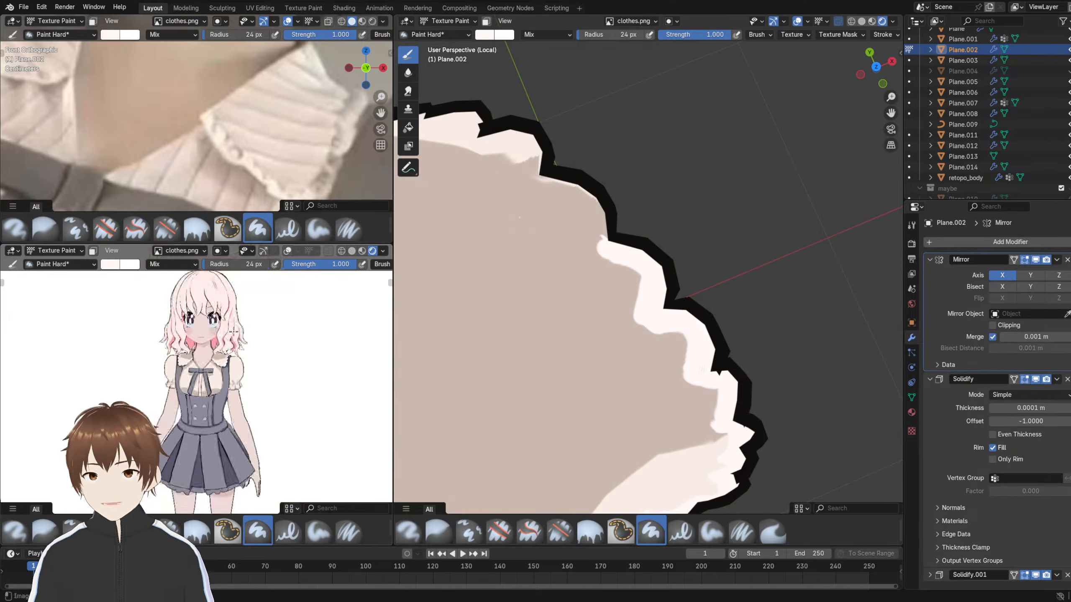
scroll(221, 319, up, 5)
scroll(221, 317, down, 4)
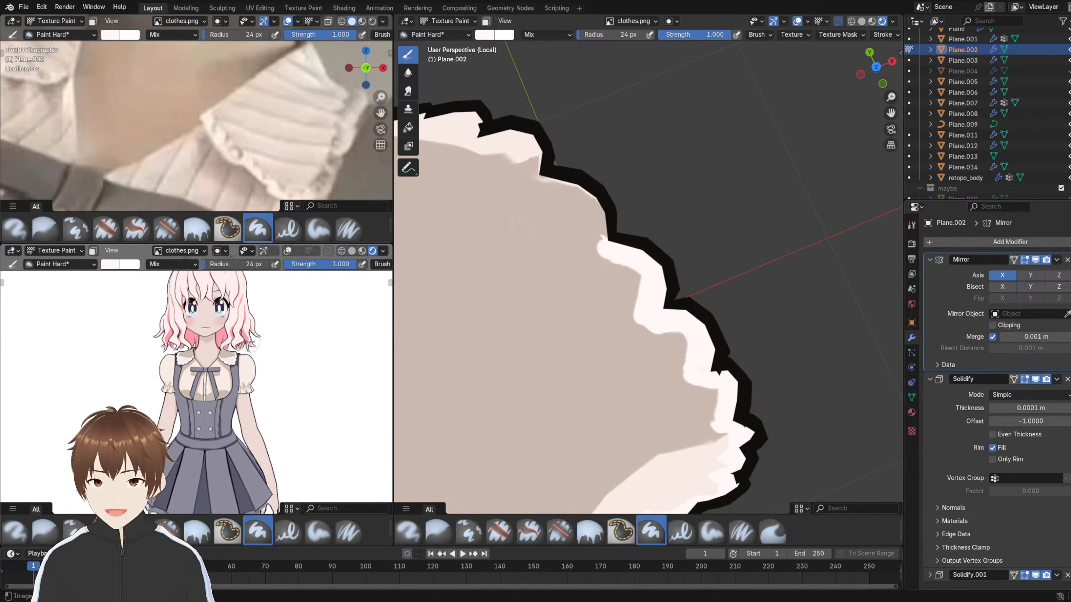
right_click(249, 332)
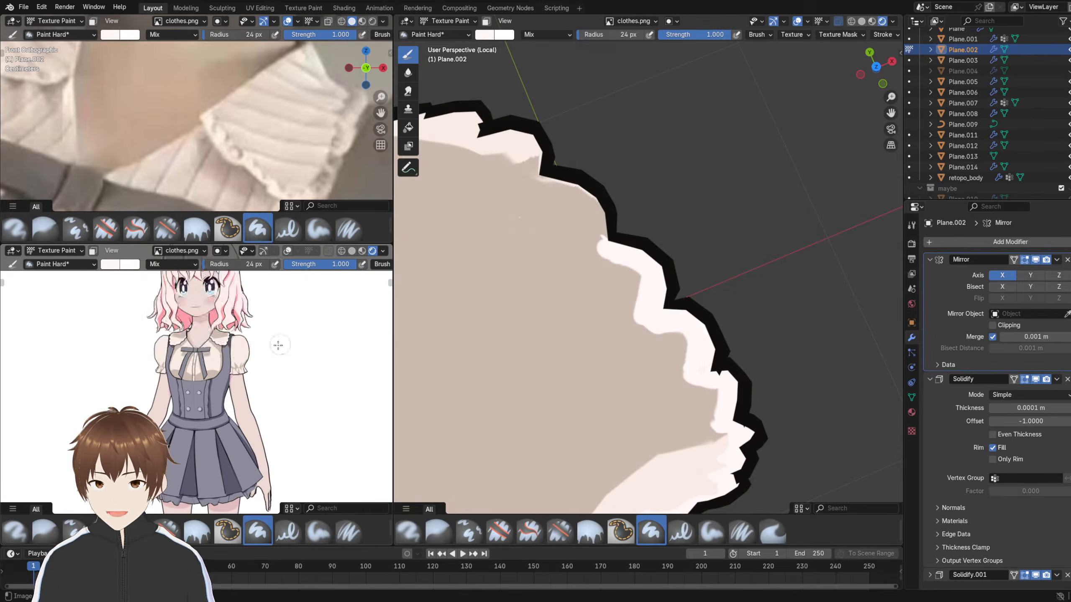
scroll(263, 386, up, 3)
scroll(264, 385, up, 2)
scroll(272, 367, down, 6)
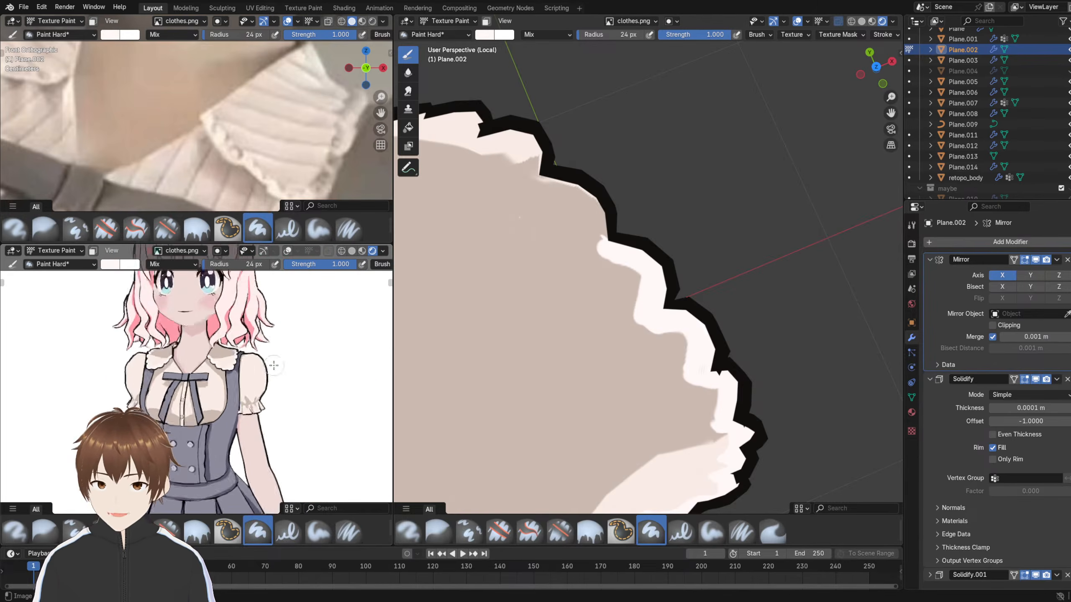
shift+middle_drag(272, 366, 281, 329)
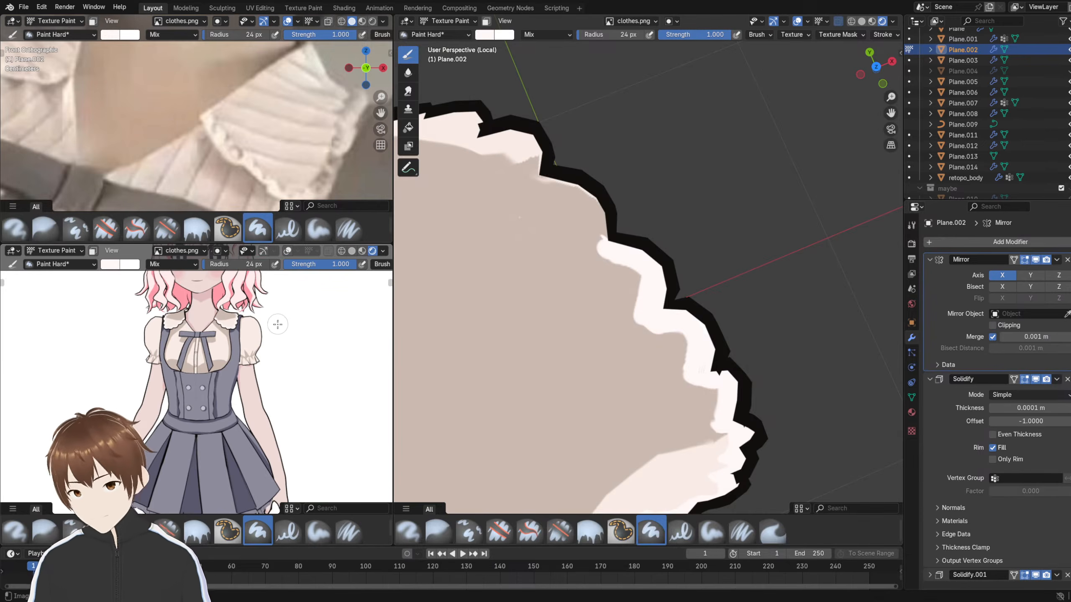
middle_drag(278, 323, 257, 329)
scroll(258, 342, down, 2)
scroll(273, 333, up, 2)
scroll(273, 334, up, 1)
scroll(274, 333, down, 1)
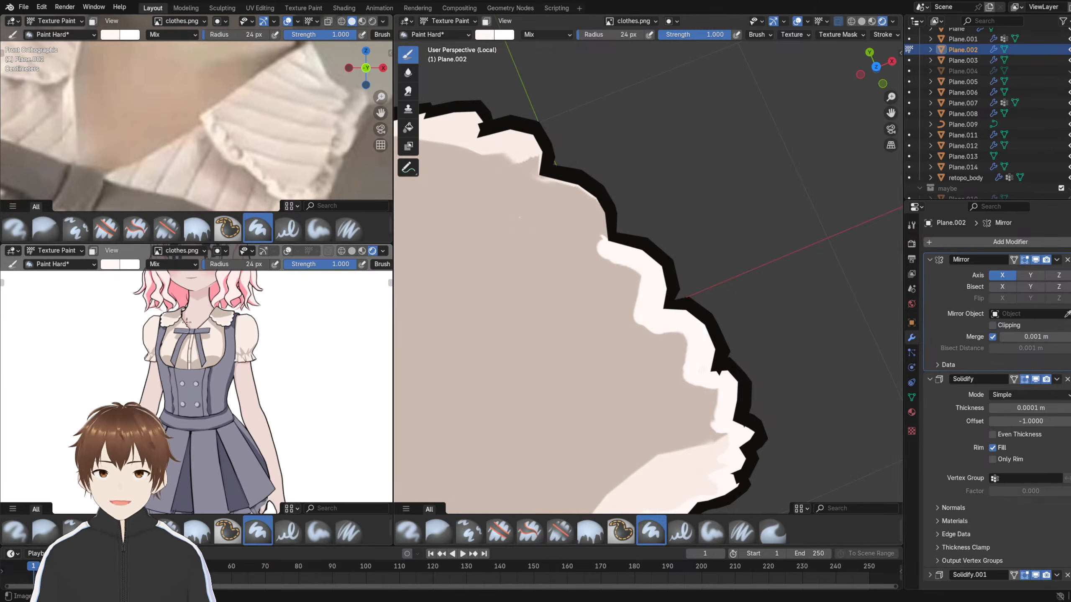
- Switch to Object Mode, deselect the collar and compare its trim on the character with the reference photo
click(446, 21)
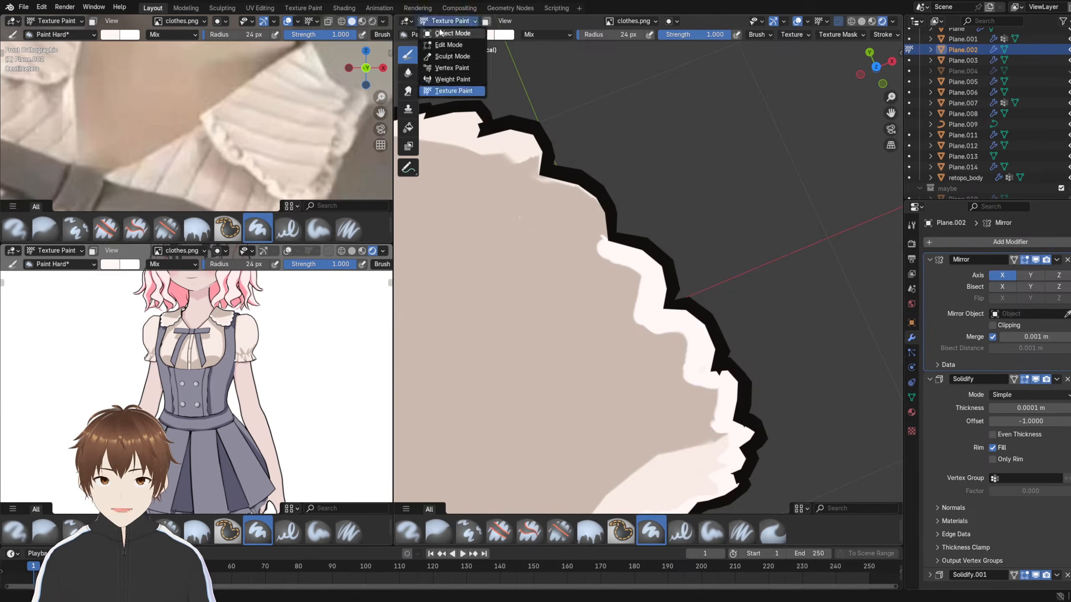
click(442, 33)
scroll(662, 190, down, 3)
click(662, 191)
scroll(658, 198, down, 2)
middle_drag(200, 354, 206, 349)
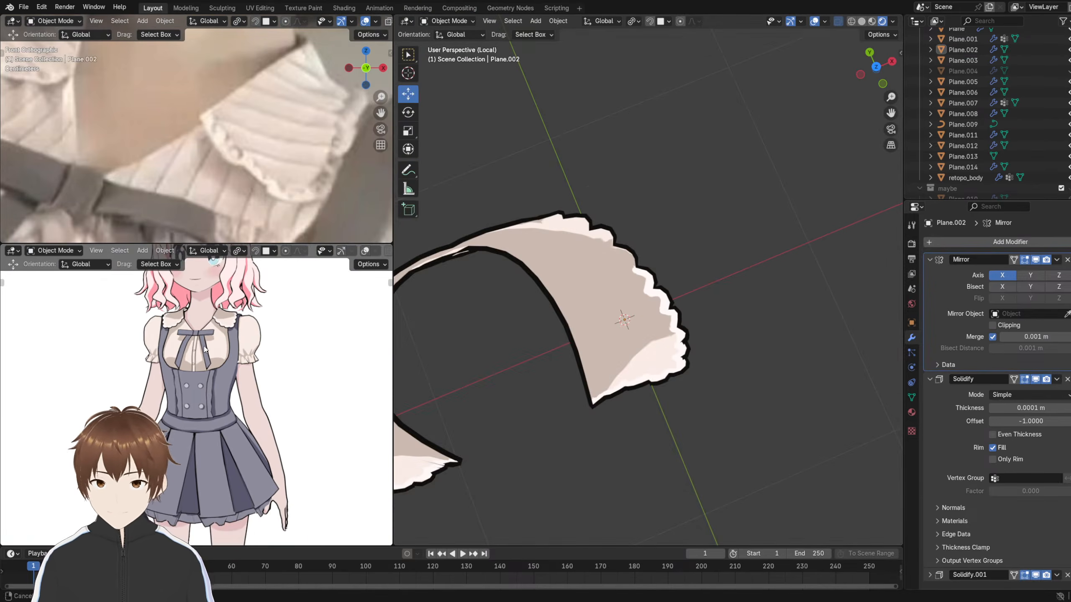
scroll(164, 135, down, 5)
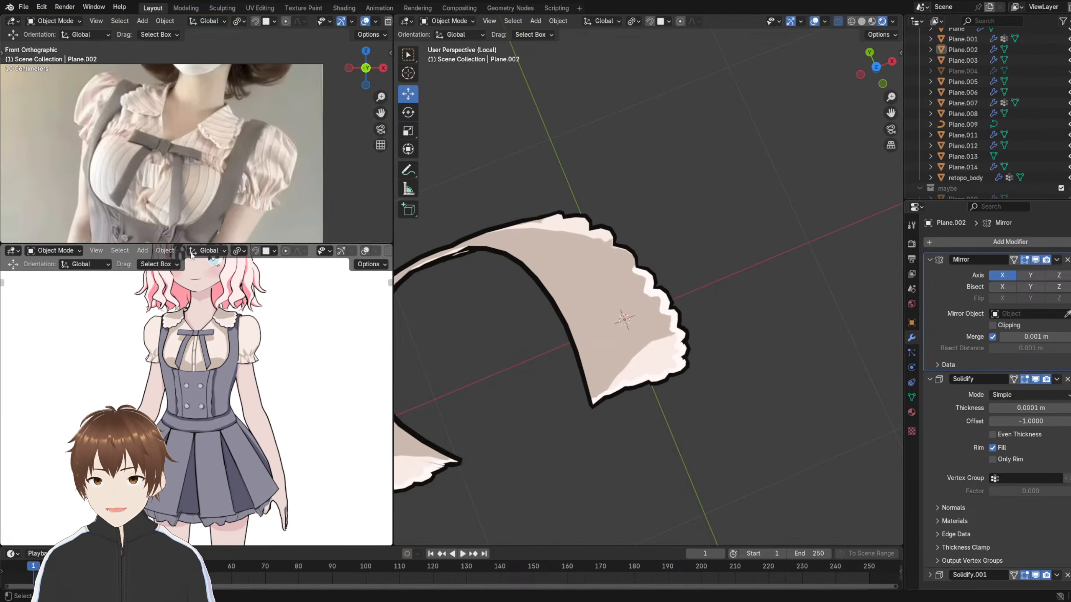
scroll(226, 300, up, 5)
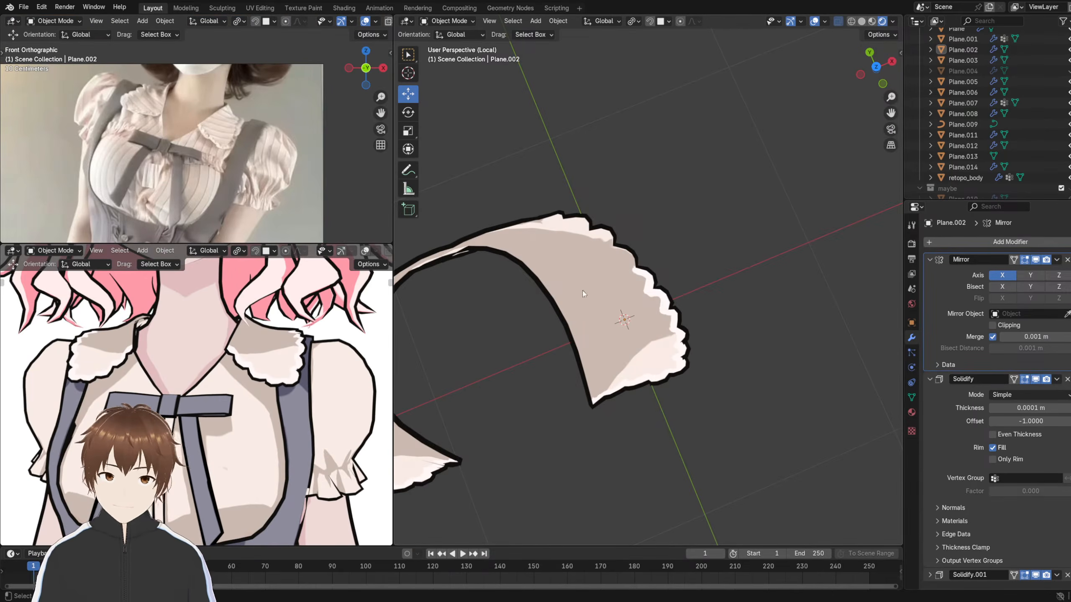
- Select the collar again and return it to Texture Paint mode, viewed from the front
middle_drag(584, 294, 587, 205)
click(565, 201)
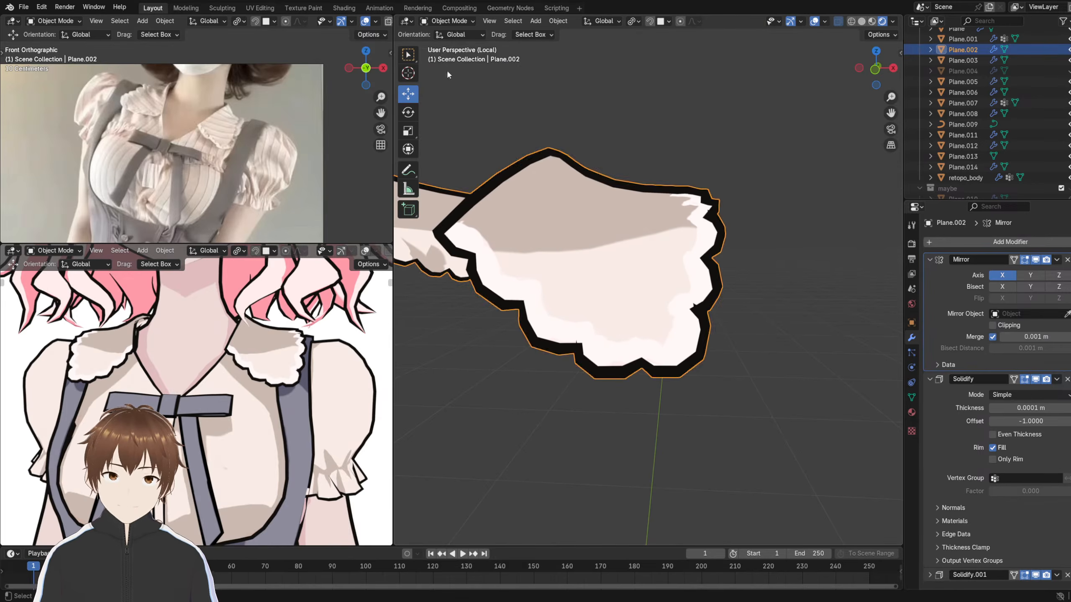
click(447, 20)
click(453, 89)
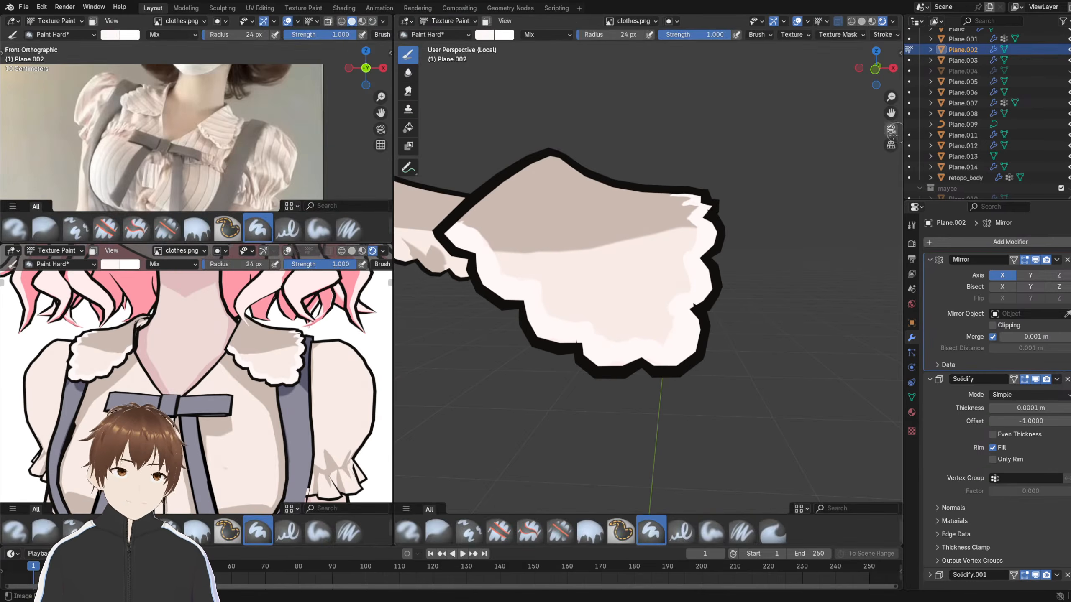
- On the lines clothes layer, paint a black 14 px line along the first scallops of the collar trim's inner edge
key(n)
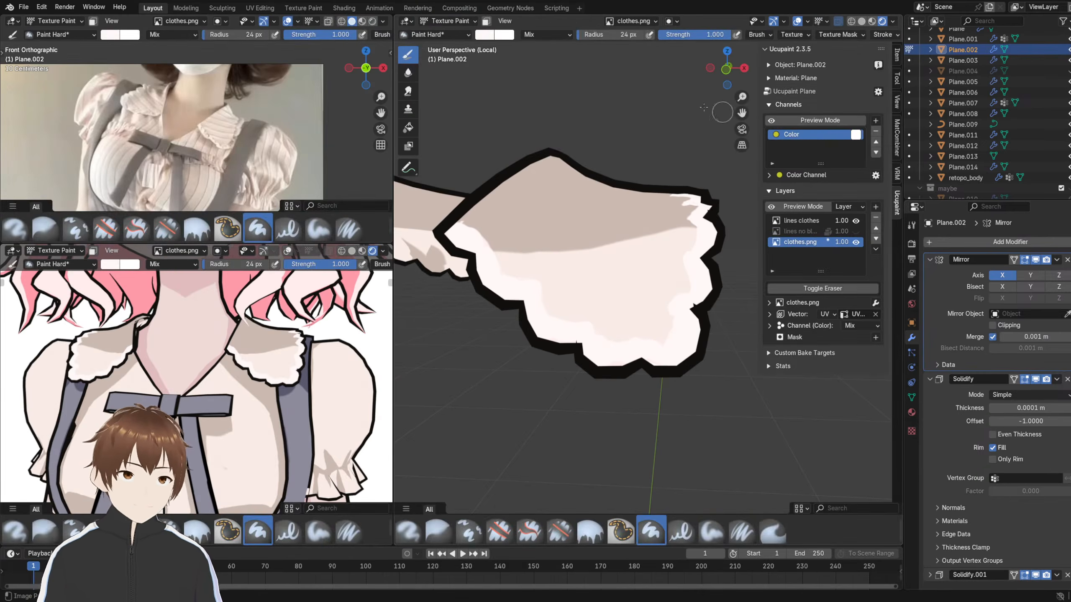
click(789, 222)
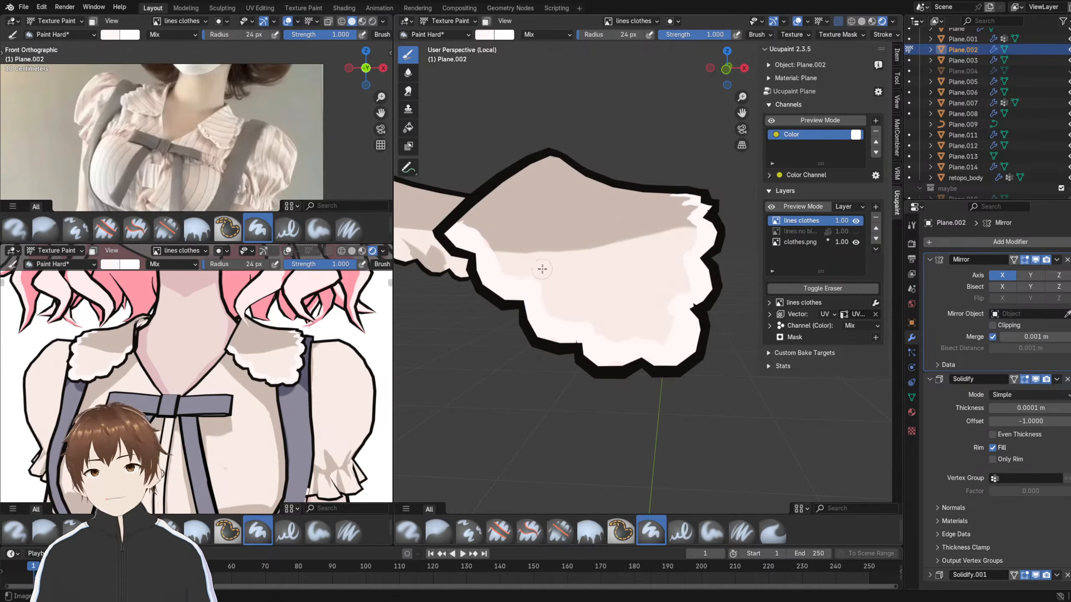
key(s)
middle_drag(525, 310, 556, 248)
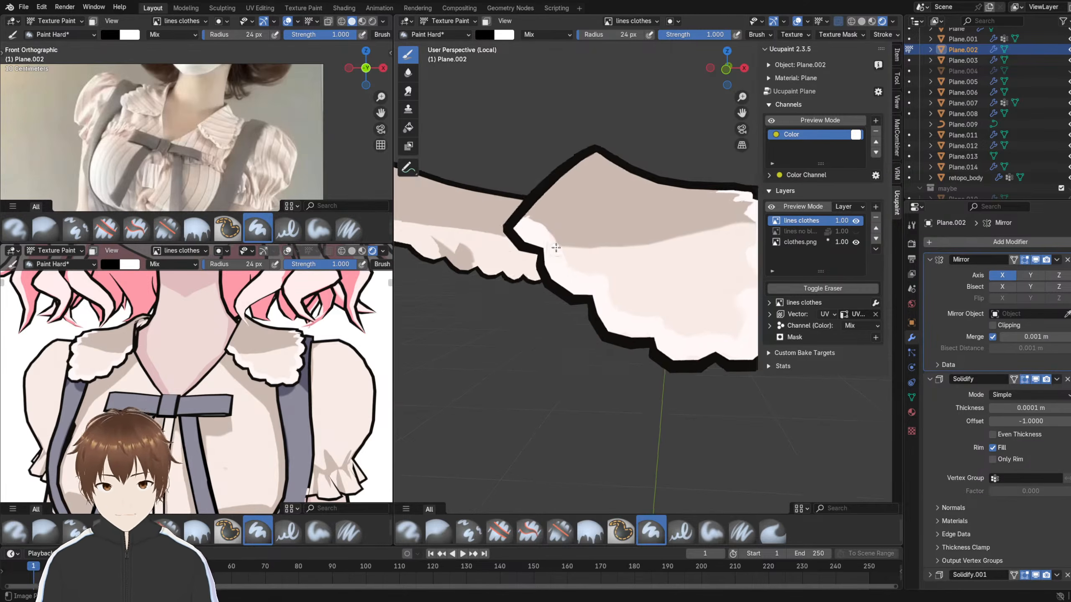
scroll(556, 248, up, 5)
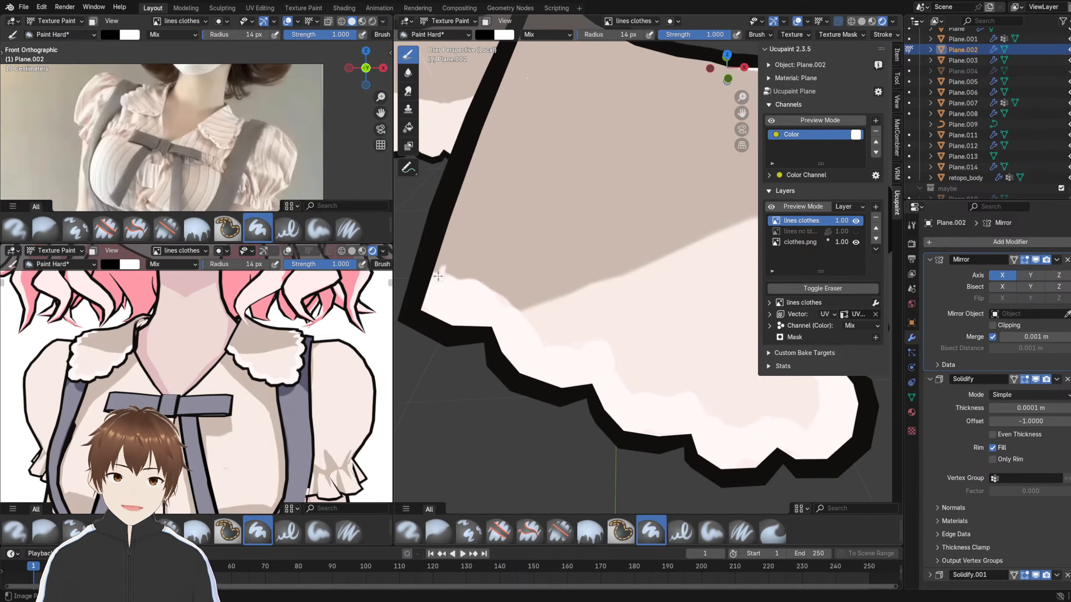
mouse_move(438, 276)
mouse_down()
mouse_move(557, 343)
mouse_move(604, 347)
mouse_up()
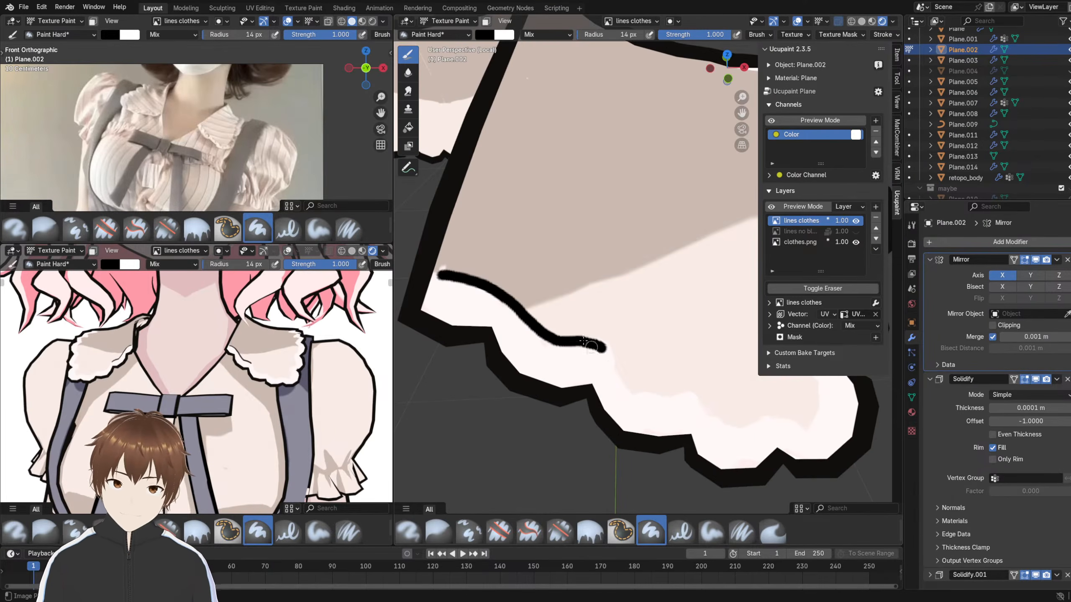
- Continue the wavy black line along the trim's lower inner edge and around the flap's outer corner
shift+middle_drag(583, 340, 543, 304)
mouse_move(556, 302)
mouse_down()
mouse_move(596, 342)
mouse_move(663, 354)
mouse_up()
shift+middle_drag(678, 368, 580, 303)
mouse_move(568, 295)
mouse_down()
mouse_move(611, 317)
mouse_move(664, 323)
mouse_move(682, 290)
mouse_move(685, 234)
mouse_move(703, 231)
mouse_up()
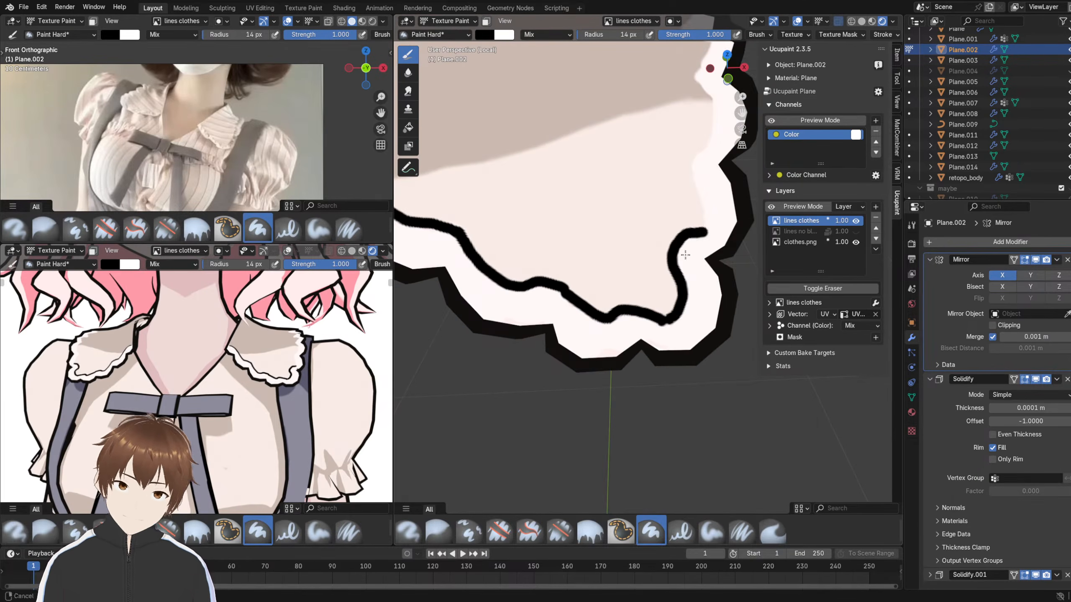
- Extend the black inner line up the flap's outer scallops towards the shoulder, redoing the upper stroke
shift+middle_drag(721, 180, 649, 299)
mouse_move(629, 339)
mouse_down()
mouse_move(619, 269)
mouse_move(641, 208)
mouse_move(626, 210)
mouse_up()
shift+middle_drag(627, 212, 605, 283)
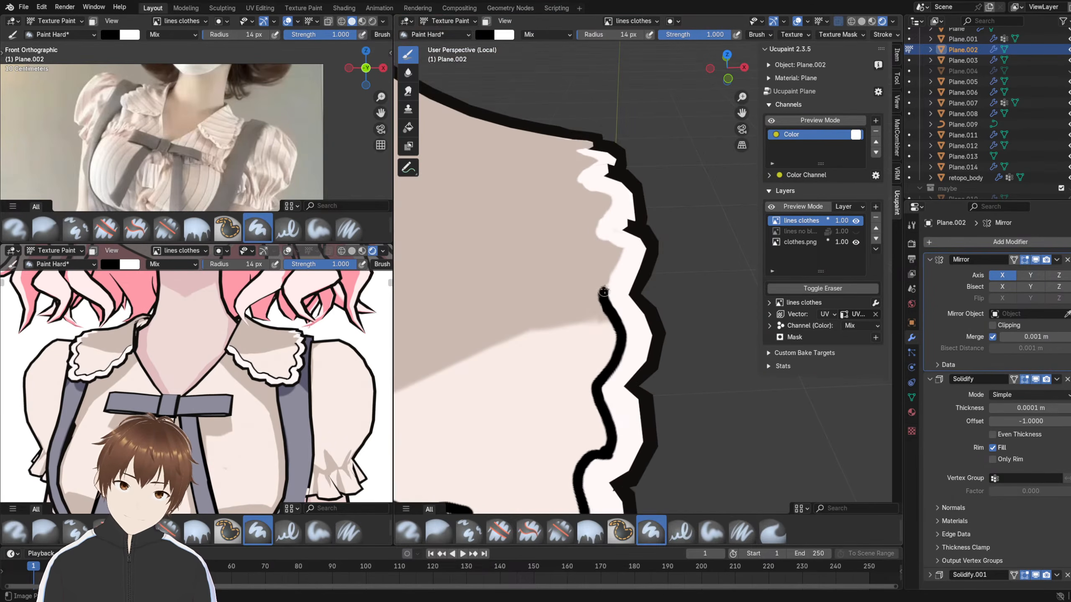
mouse_move(604, 291)
mouse_down()
mouse_move(601, 200)
mouse_move(581, 173)
mouse_up()
middle_drag(582, 172, 594, 230)
key(ctrl+z)
key(ctrl+z)
mouse_move(626, 393)
mouse_down()
mouse_move(636, 348)
mouse_move(577, 223)
mouse_move(588, 207)
mouse_up()
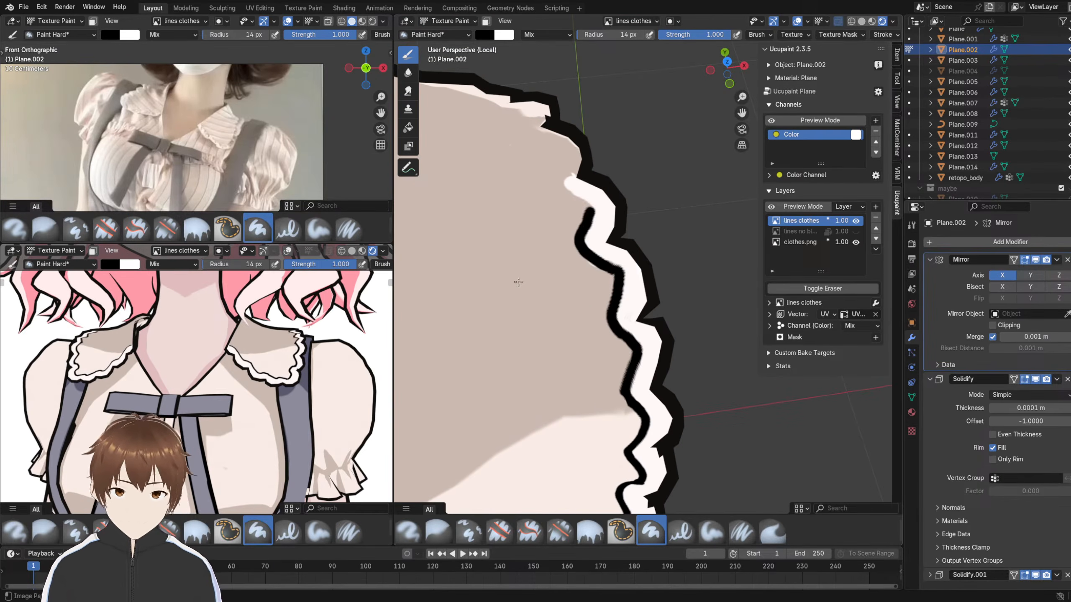
- Check the collar line on the character and touch up the line above the flap's lower scallops in black
scroll(296, 348, down, 5)
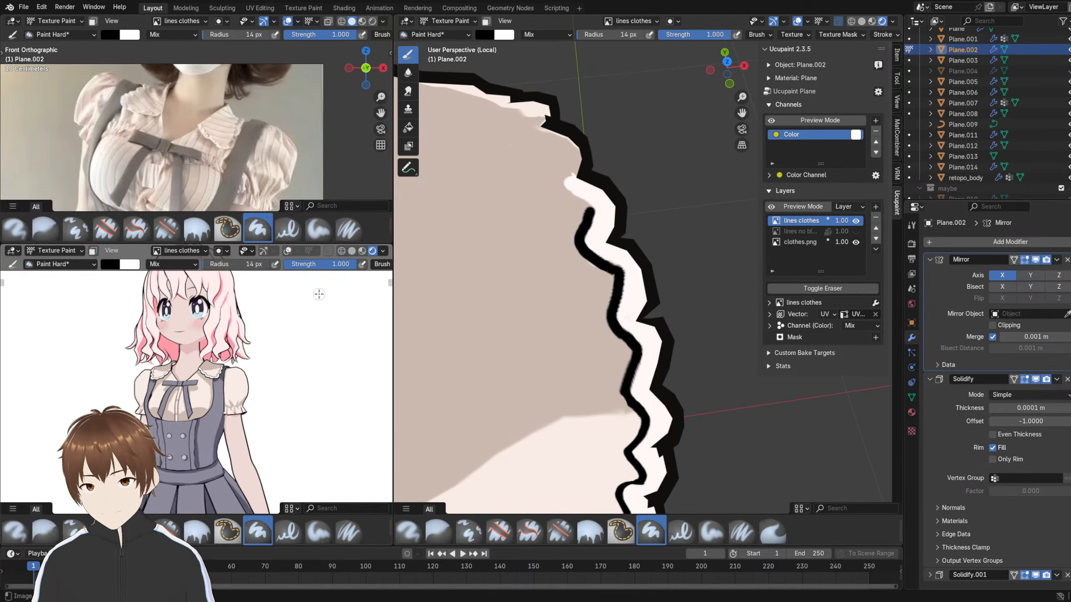
shift+middle_drag(319, 295, 331, 302)
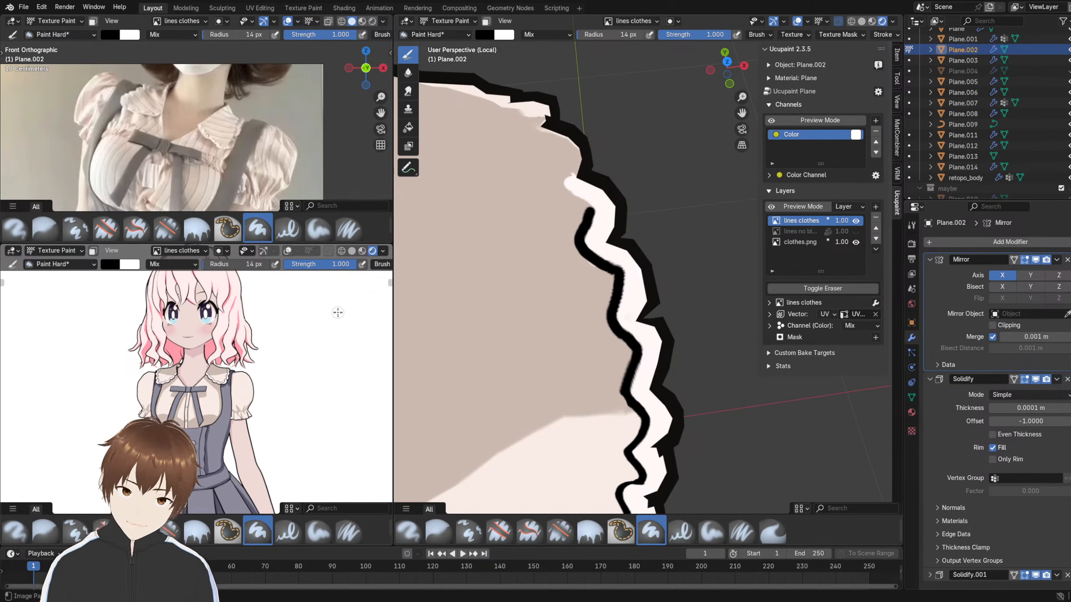
shift+middle_drag(516, 392, 535, 253)
shift+middle_drag(535, 257, 590, 346)
shift+middle_drag(444, 286, 502, 296)
drag(651, 363, 682, 383)
- Compare the lined collar on the character with the collar in the reference photo
mouse_move(326, 327)
ctrl+middle_down()
mouse_move(329, 301)
mouse_move(327, 324)
ctrl+middle_up()
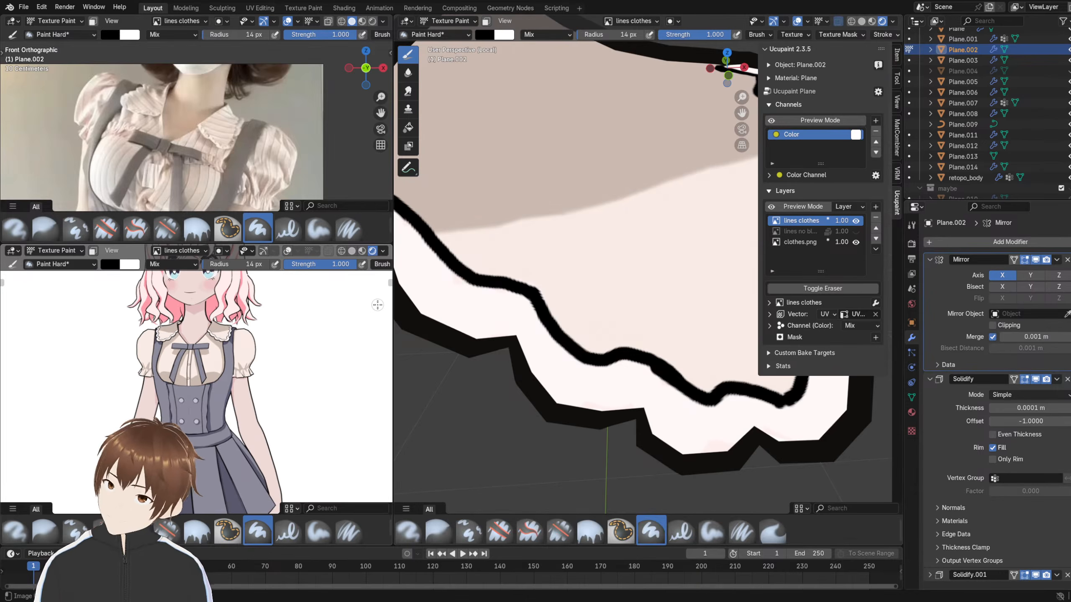
mouse_move(185, 350)
middle_down()
mouse_move(194, 345)
mouse_move(186, 349)
middle_up()
scroll(216, 151, down, 3)
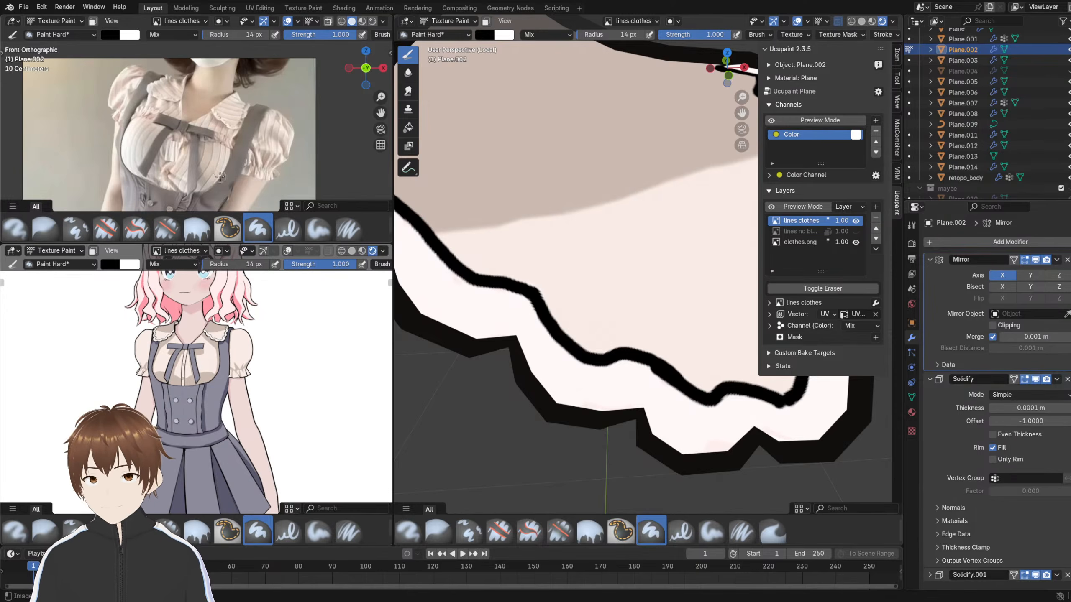
scroll(221, 179, up, 1)
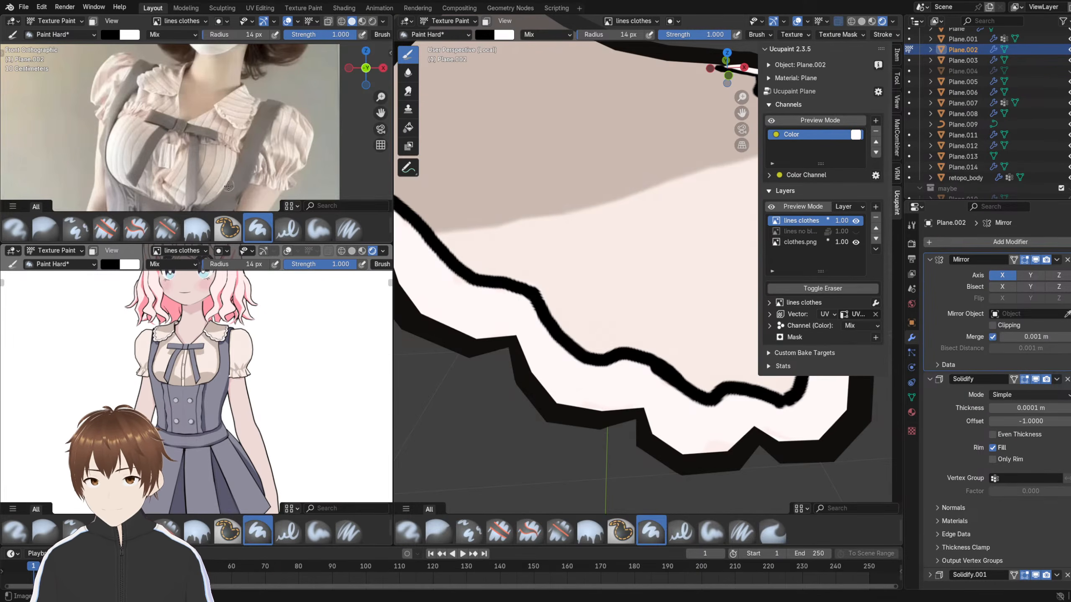
scroll(529, 314, down, 6)
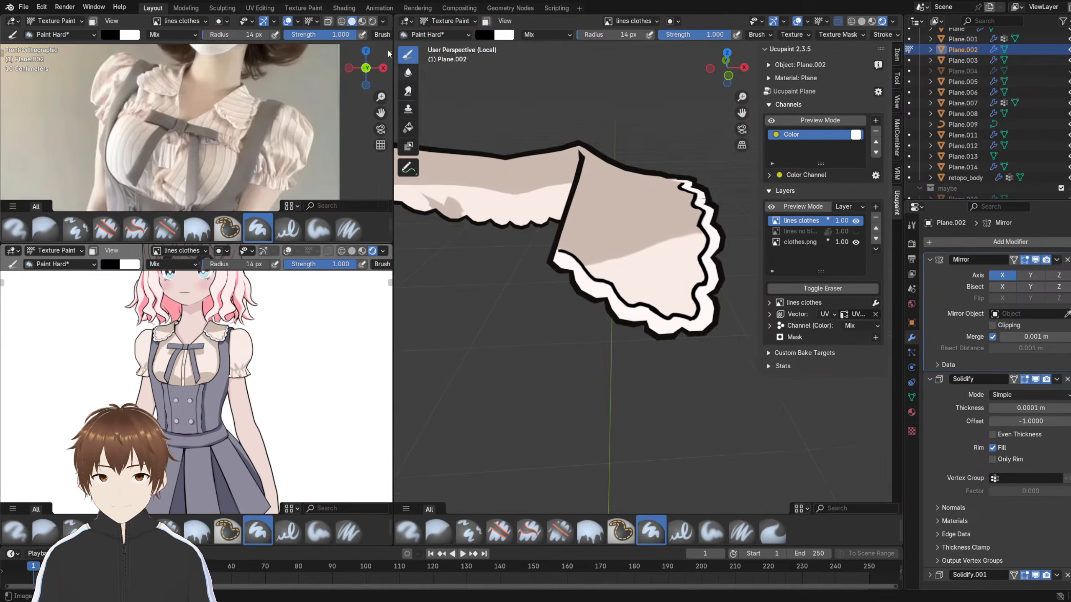
- Return to Object Mode, leave local view and bring the whole character into view
click(450, 21)
click(449, 39)
scroll(576, 285, down, 7)
key(slash)
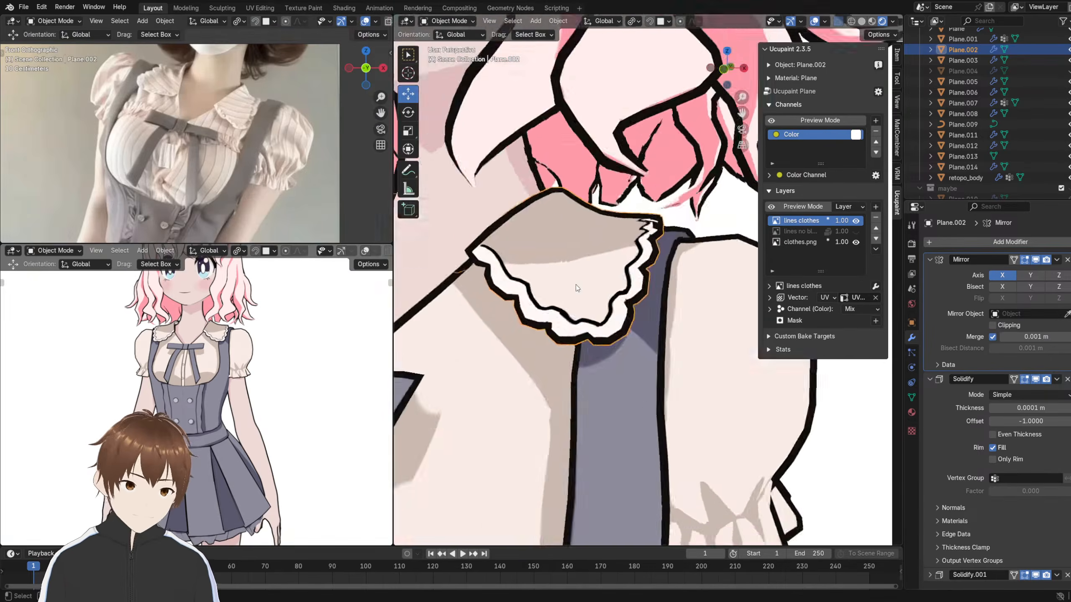
middle_drag(575, 285, 634, 291)
scroll(561, 325, down, 4)
scroll(626, 283, down, 4)
scroll(635, 290, down, 5)
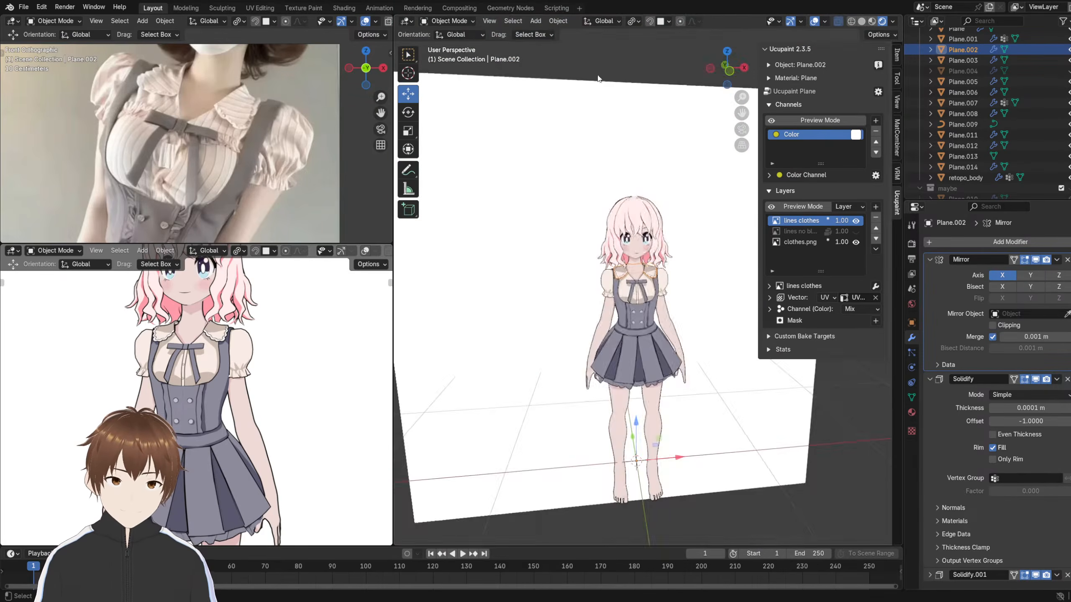
- Deselect the collar and compare the character's outfit with the reference photo from near and far
key(alt+a)
scroll(651, 249, up, 6)
middle_drag(651, 250, 648, 272)
scroll(632, 301, up, 7)
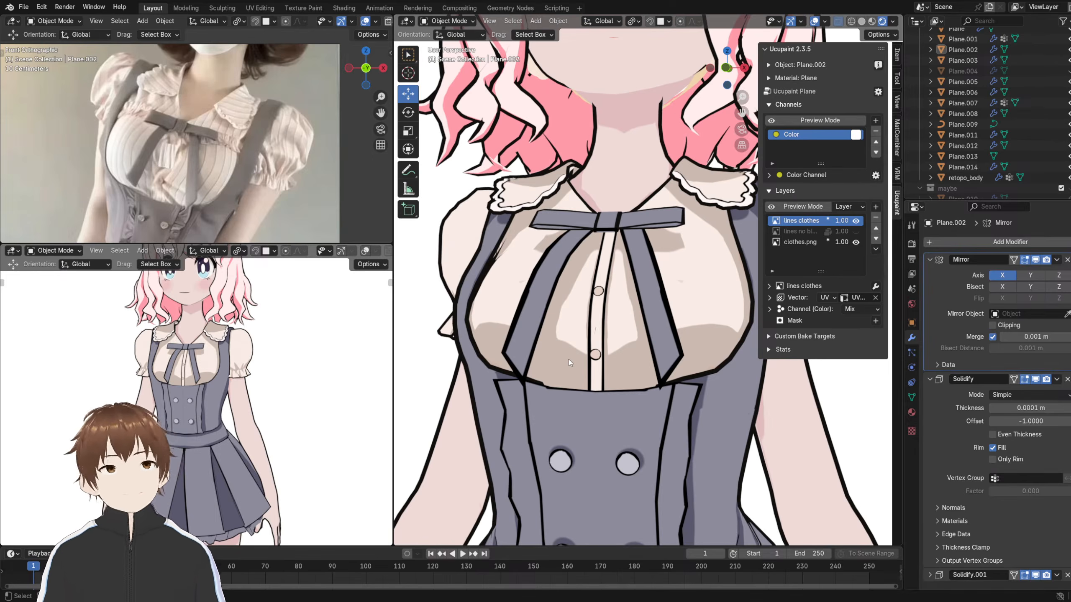
scroll(259, 358, down, 3)
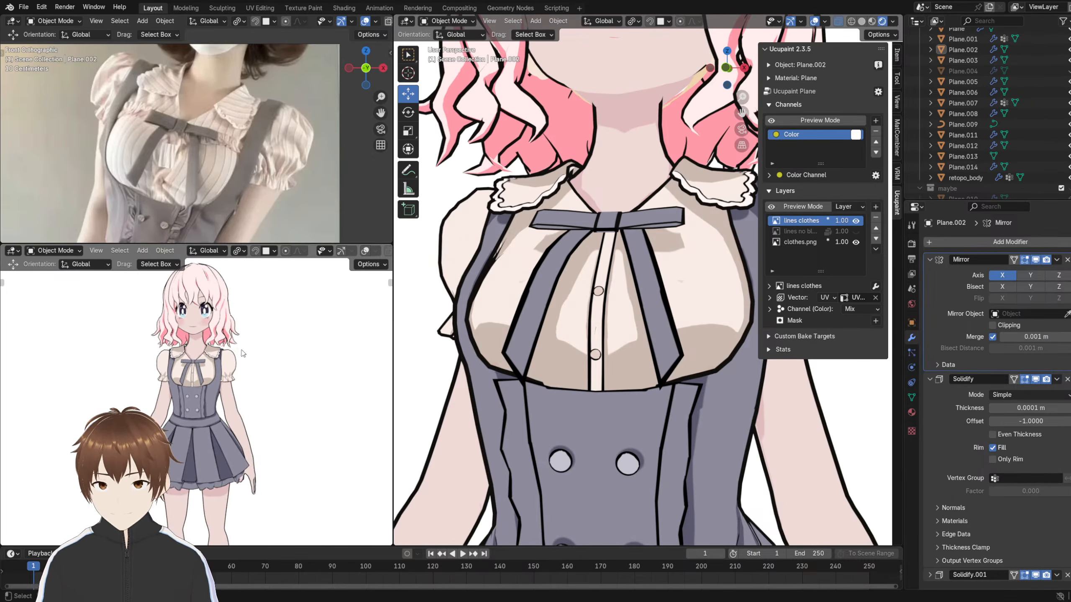
scroll(193, 389, up, 3)
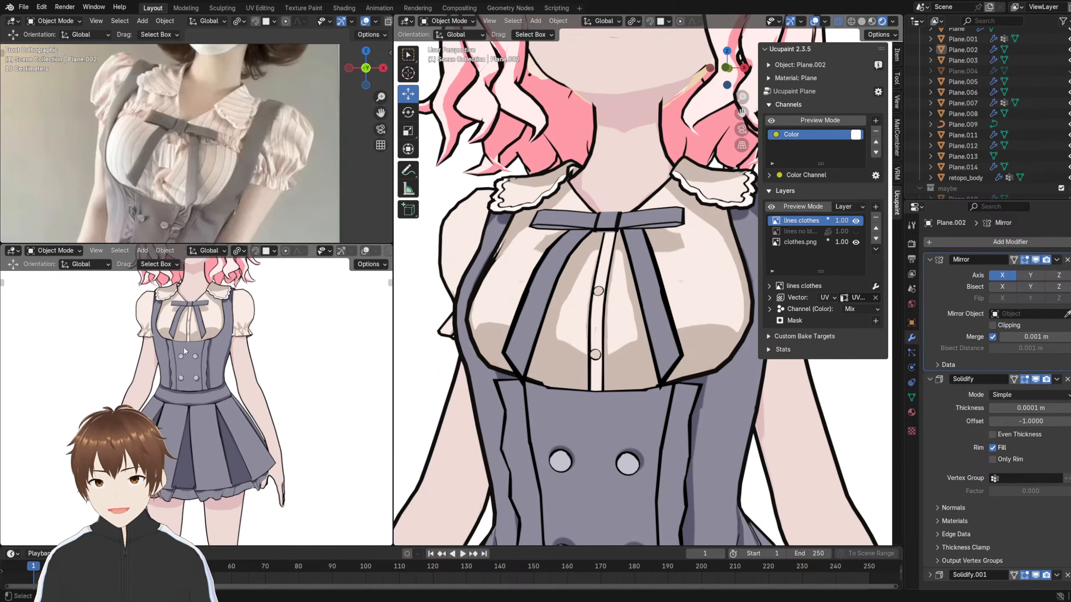
scroll(271, 113, down, 4)
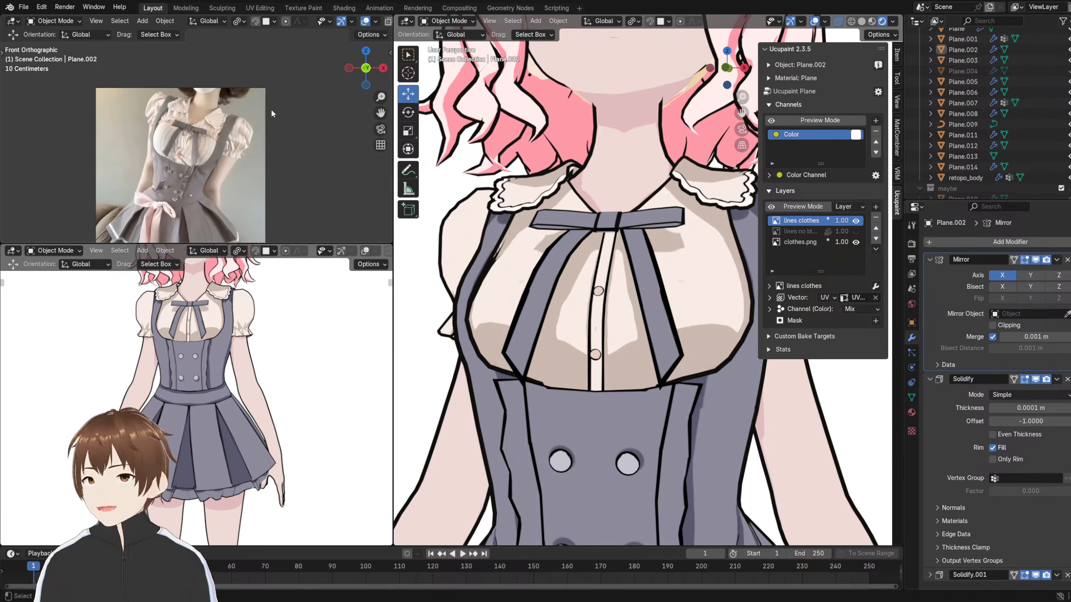
scroll(221, 374, down, 2)
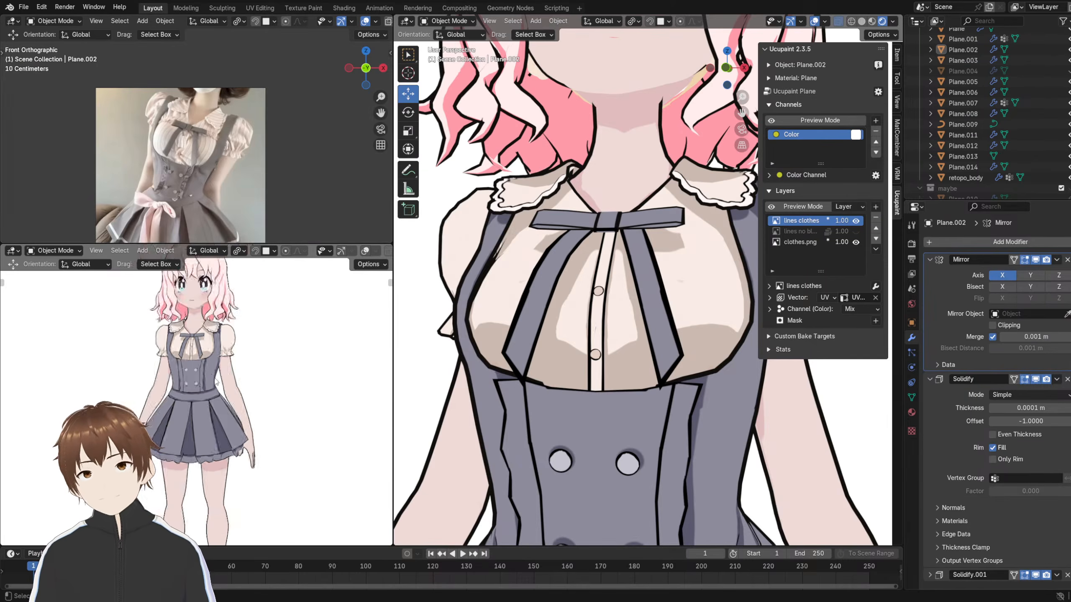
scroll(217, 382, up, 2)
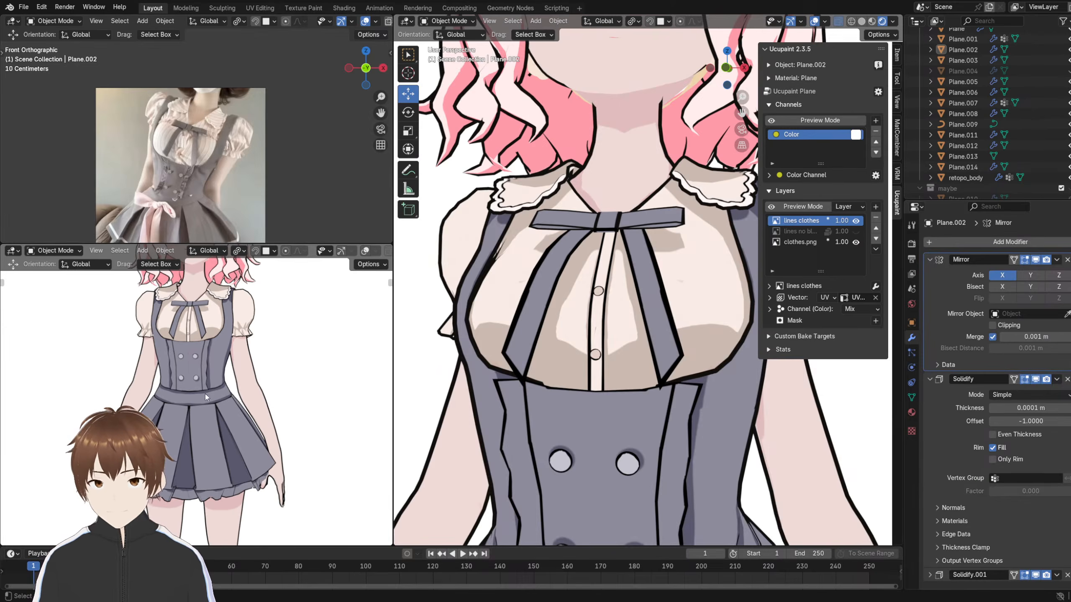
scroll(206, 397, up, 2)
scroll(624, 331, down, 4)
- Isolate the grey dress bodice in local view and hide its Solidify.001 modifier in the viewport
scroll(624, 332, up, 6)
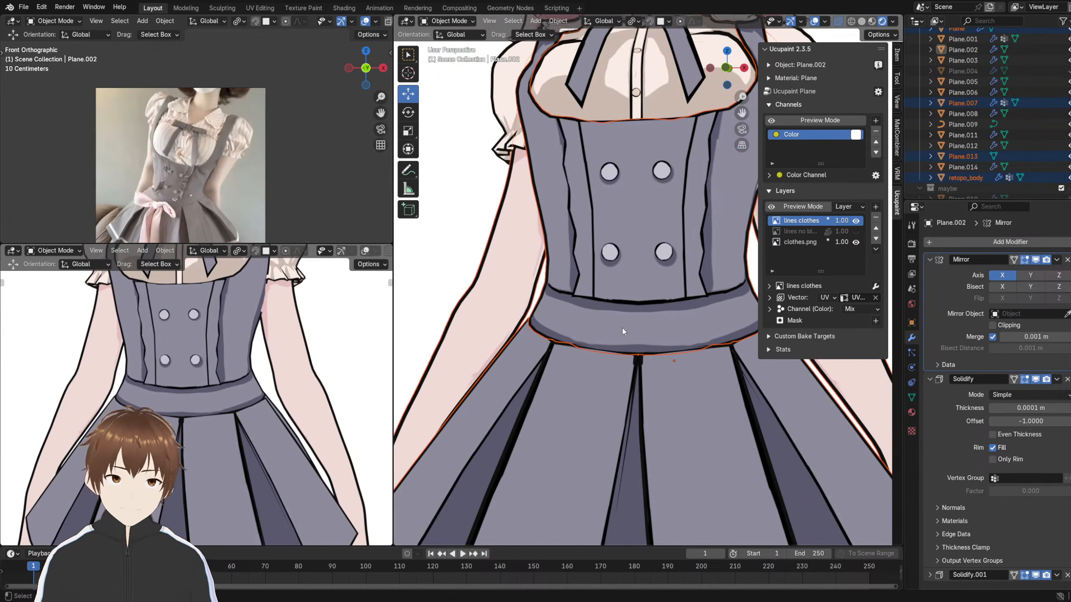
click(613, 352)
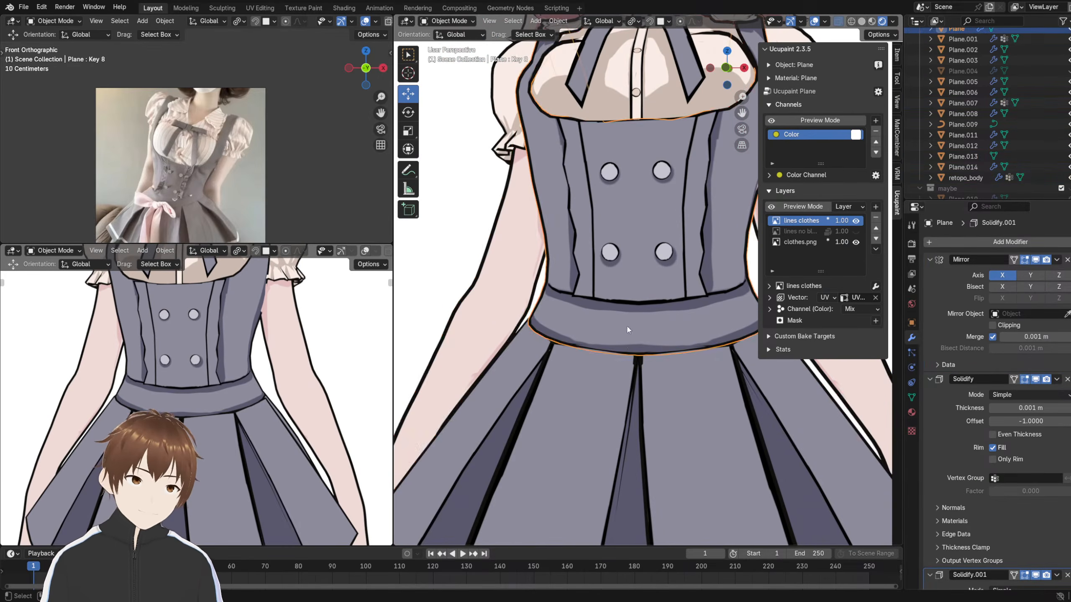
key(KP_Divide)
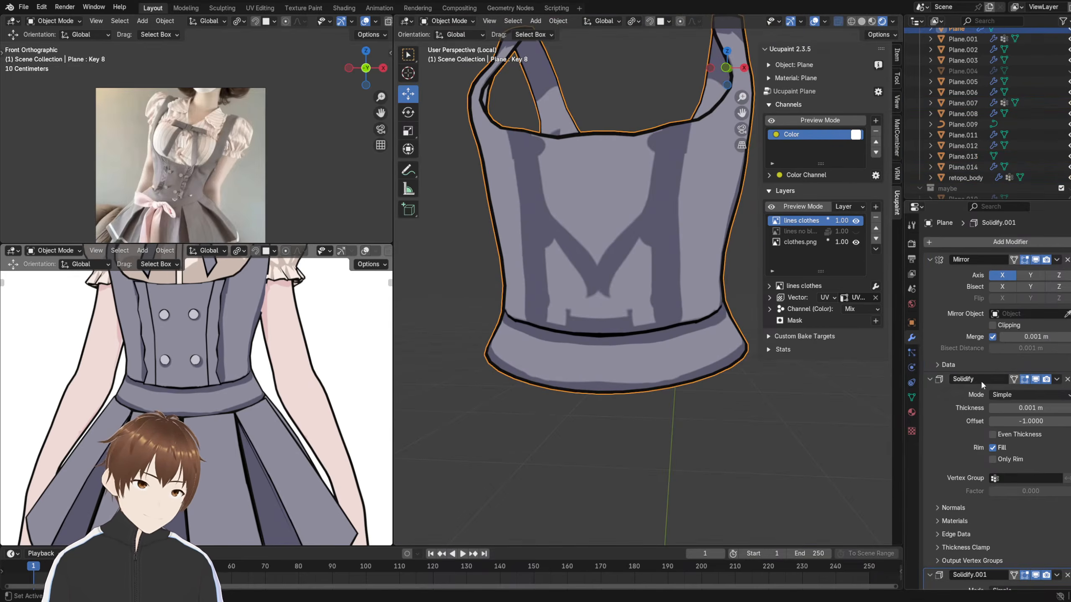
click(1035, 574)
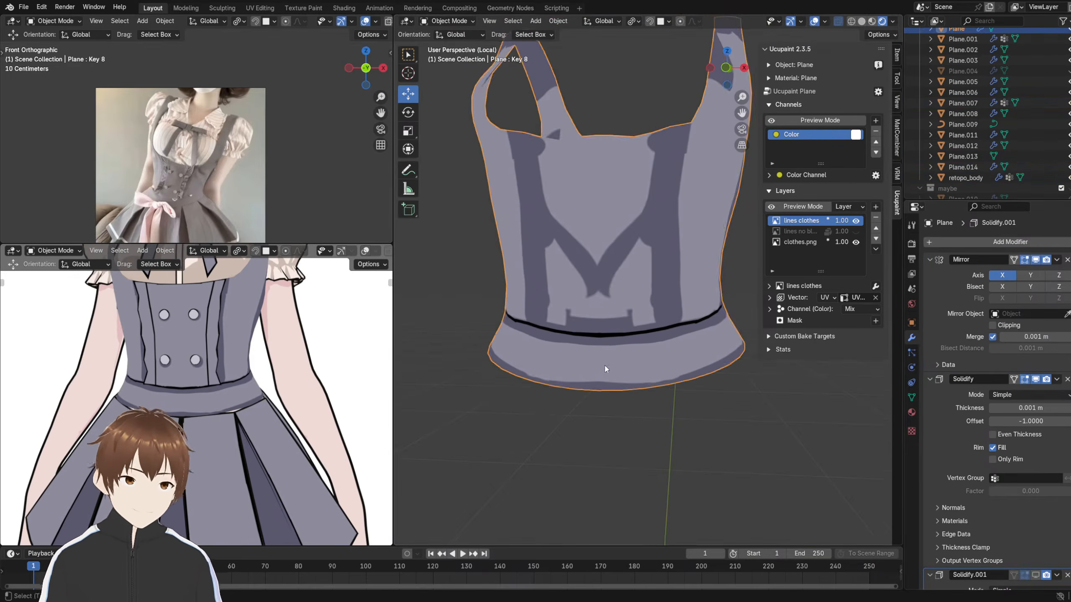
- Switch the isolated bodice to Texture Paint mode with its waistband in view
shift+middle_drag(605, 368, 637, 320)
click(447, 21)
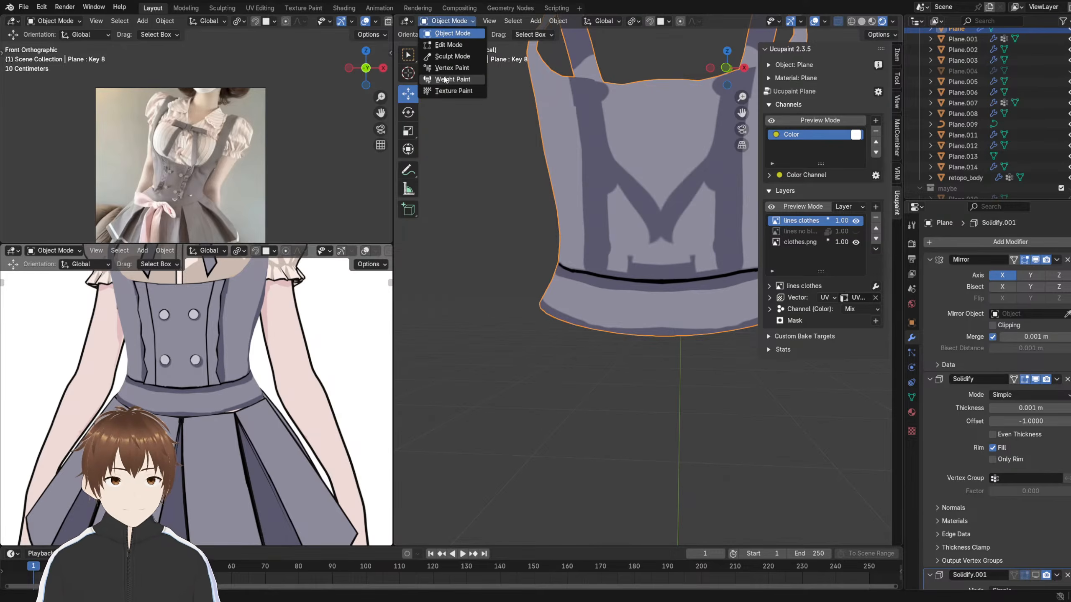
click(449, 79)
click(449, 20)
click(450, 90)
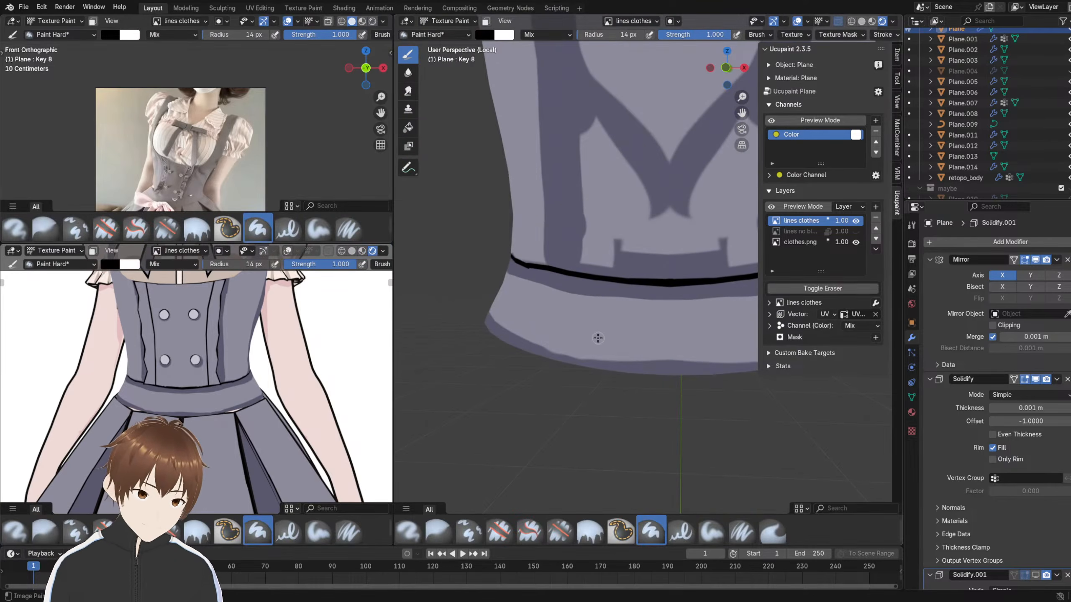
mouse_move(599, 346)
mouse_down()
mouse_move(681, 356)
mouse_move(659, 347)
mouse_up()
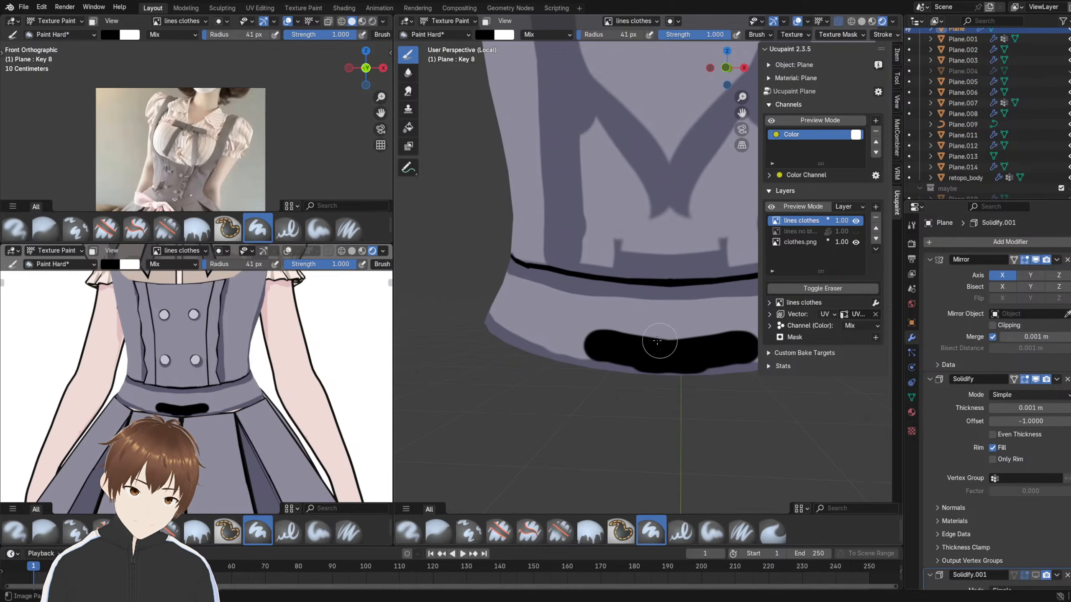
key(ctrl+z)
key(bracketright)
drag(583, 341, 655, 350)
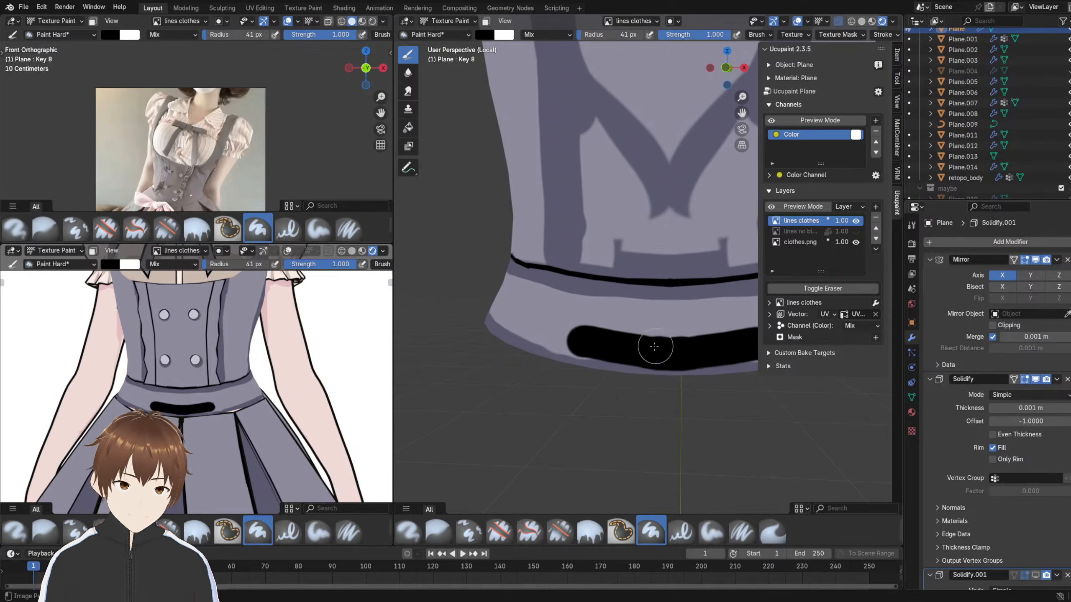
key(ctrl+z)
- Make the clothes.png layer active and trim the dark shading with light grey at the waistband's lower side corner
click(798, 243)
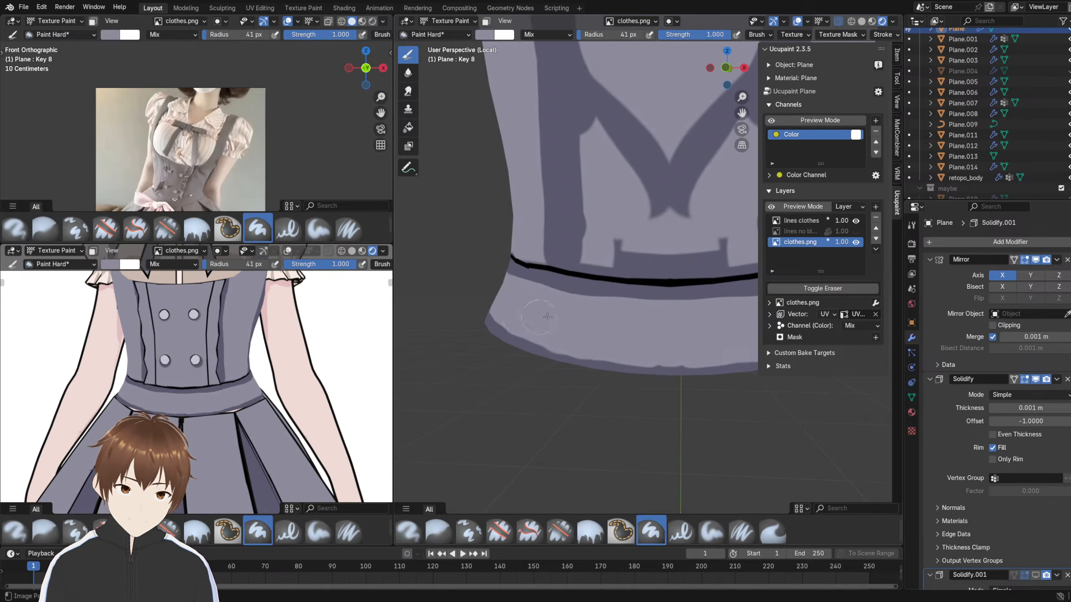
scroll(547, 316, up, 5)
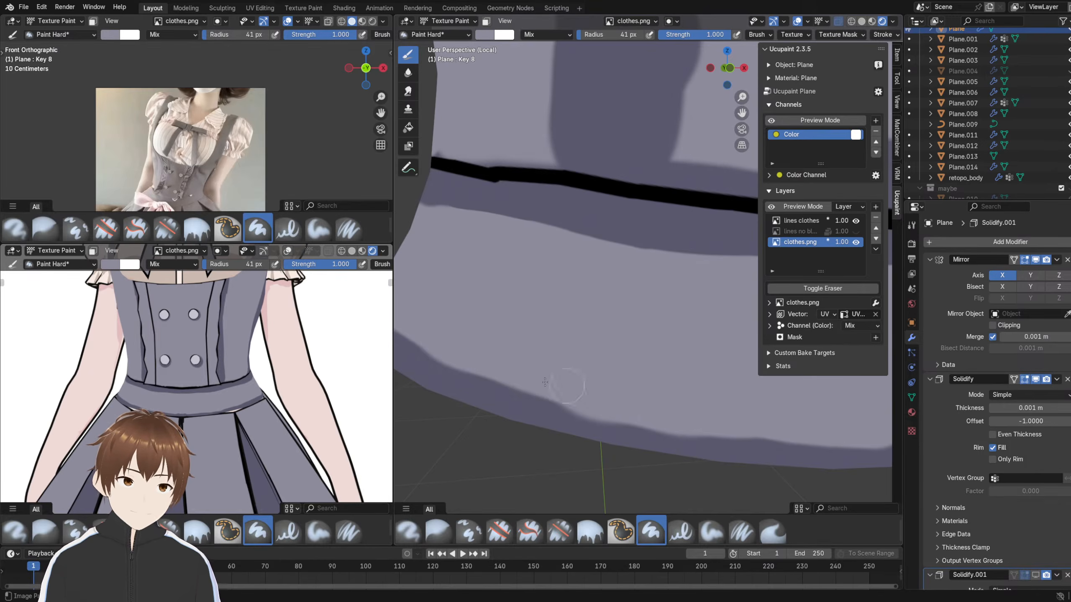
scroll(471, 363, down, 2)
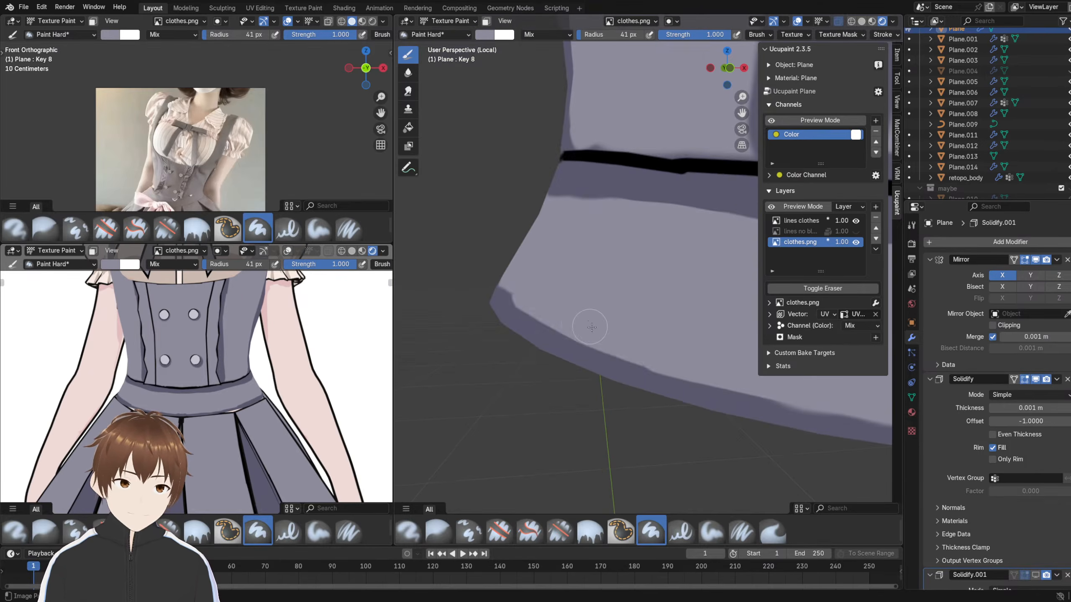
middle_drag(592, 328, 641, 328)
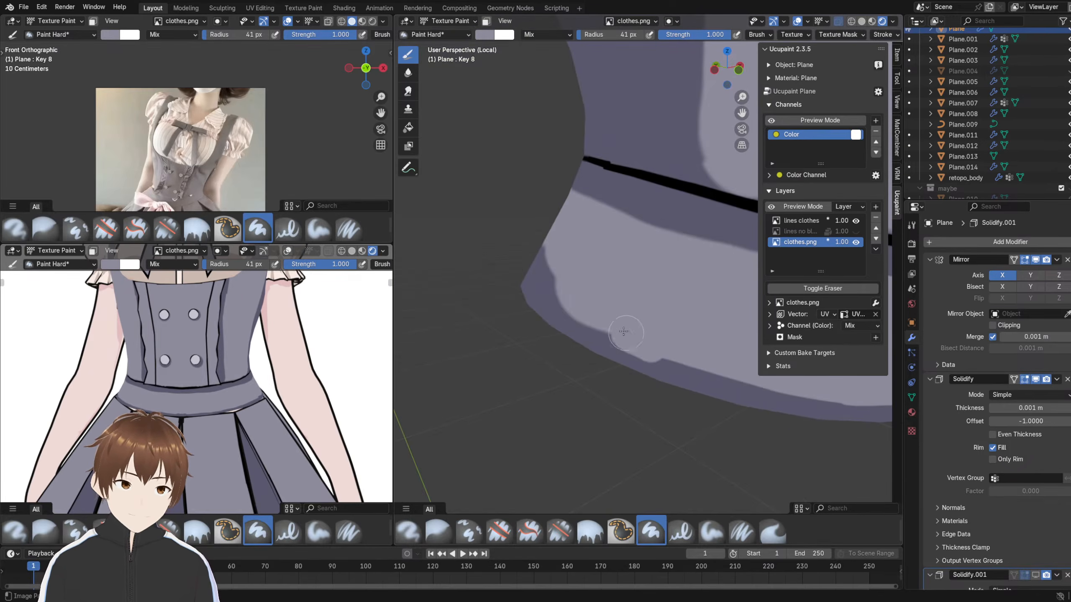
drag(600, 311, 605, 317)
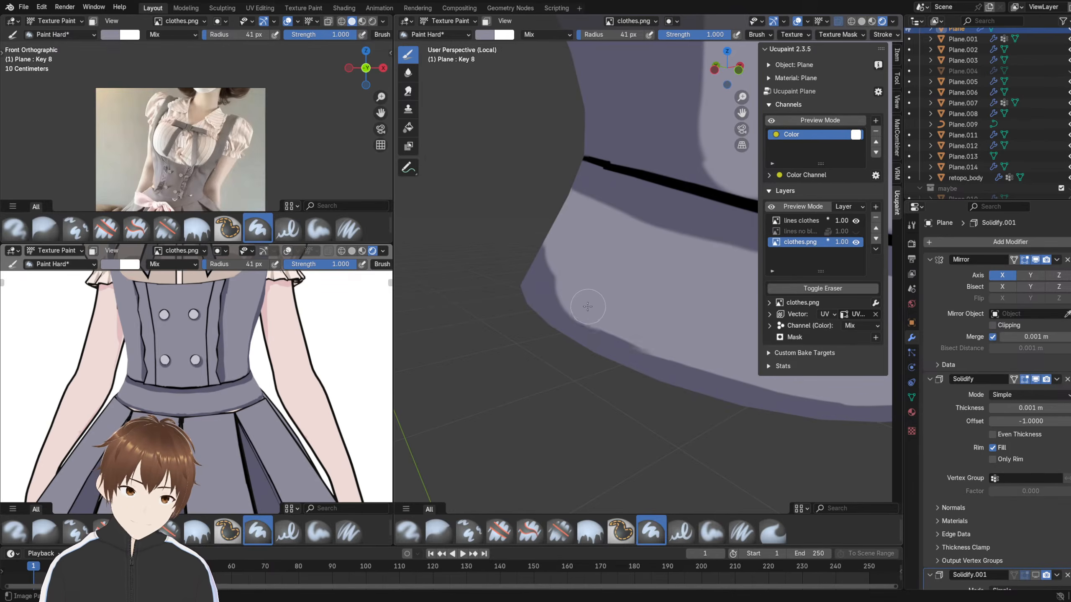
- Paint light grey along the waistband's lower hem from the side towards the front to smooth and narrow its shadow
mouse_move(599, 310)
middle_down()
mouse_move(617, 292)
mouse_move(599, 310)
mouse_move(602, 298)
middle_up()
scroll(597, 330, up, 6)
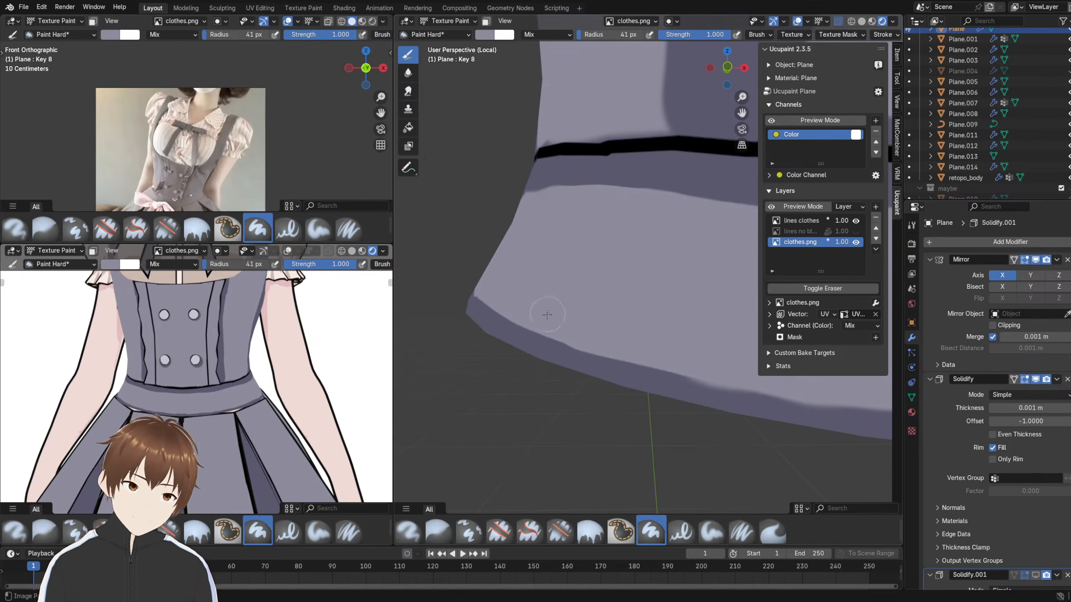
drag(582, 335, 784, 387)
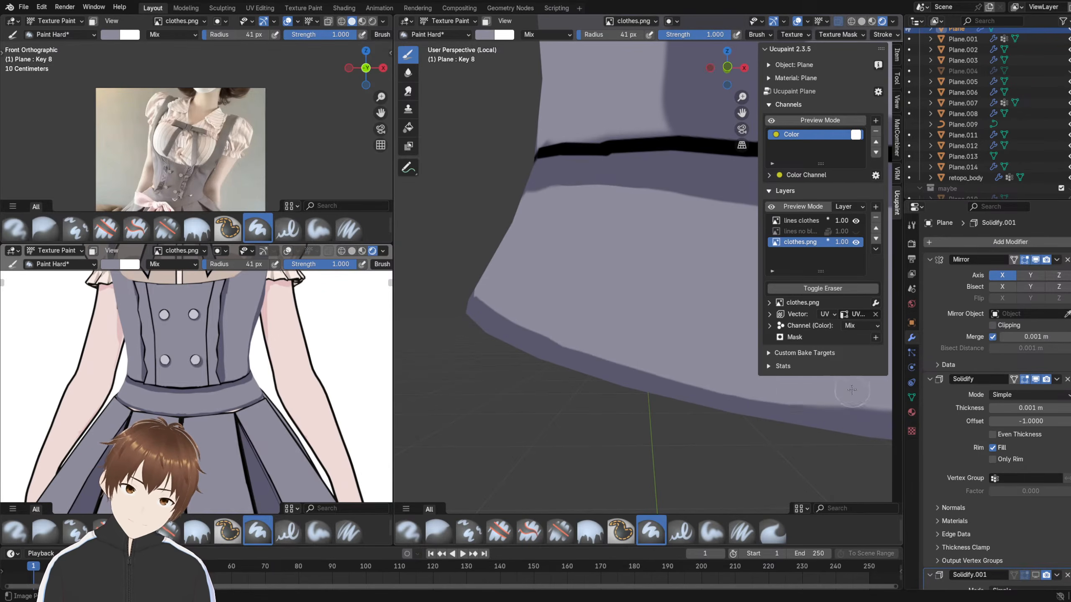
shift+middle_drag(851, 390, 571, 314)
mouse_move(474, 290)
mouse_down()
mouse_move(607, 323)
mouse_move(752, 333)
mouse_up()
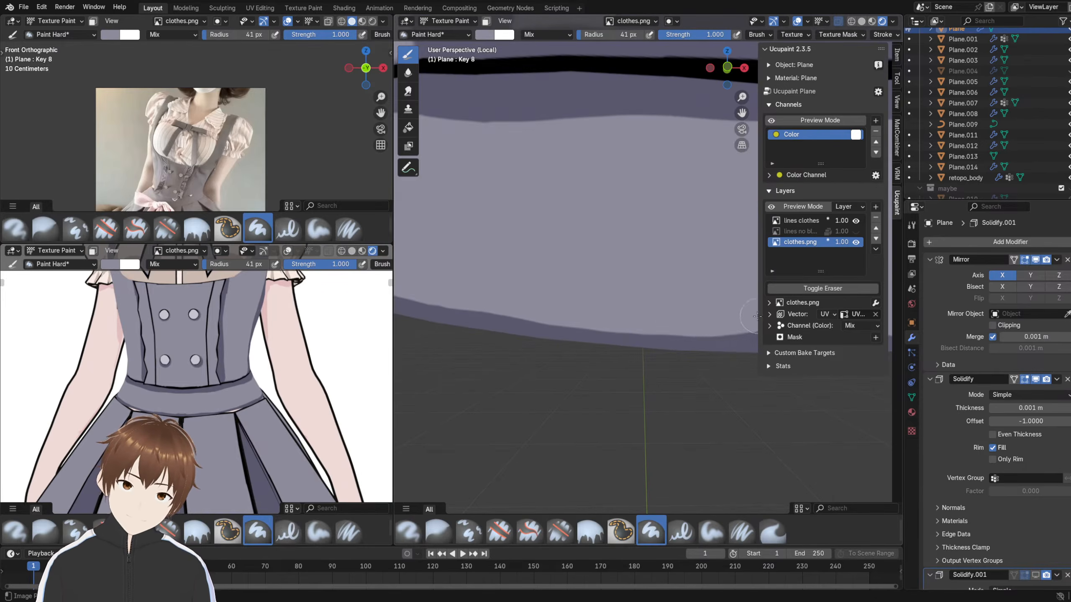
- Even out the jagged hem shadow at the waistband's front centre with light grey strokes
scroll(598, 295, down, 5)
scroll(581, 283, up, 4)
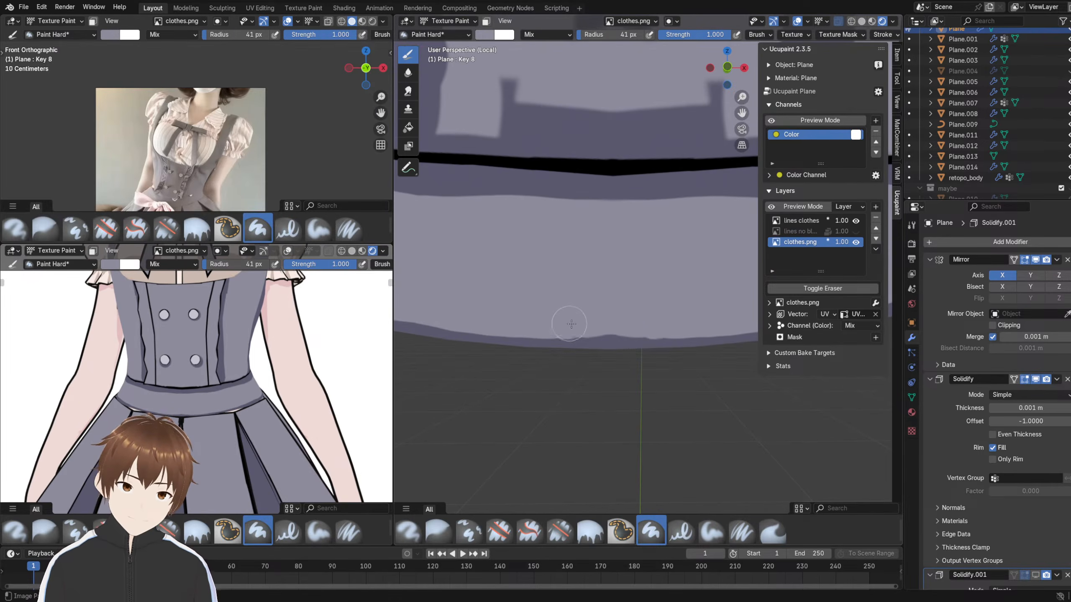
drag(570, 323, 618, 321)
scroll(497, 290, up, 1)
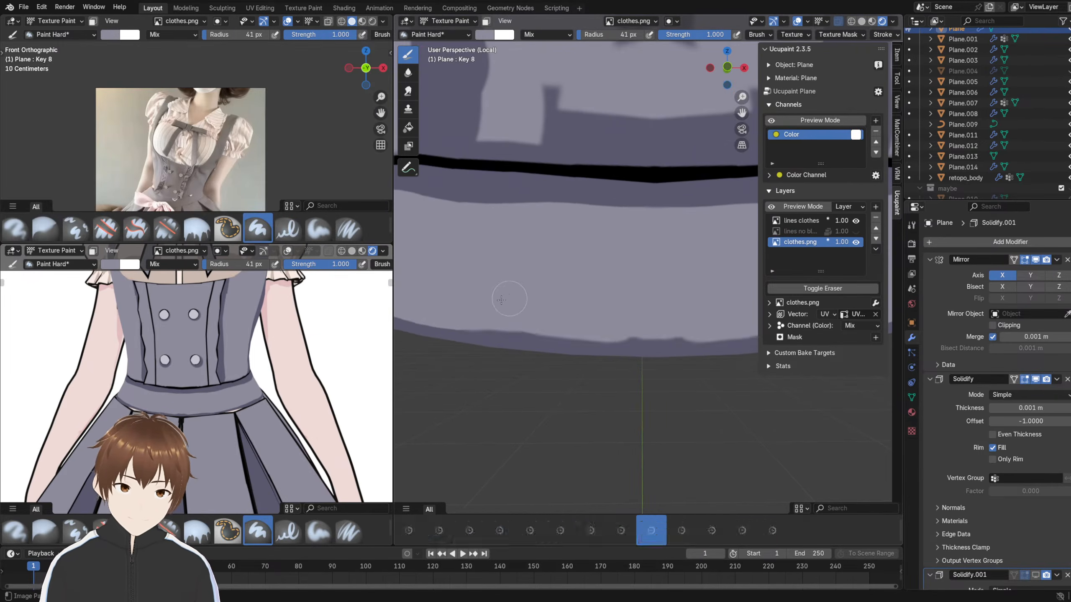
drag(541, 326, 667, 330)
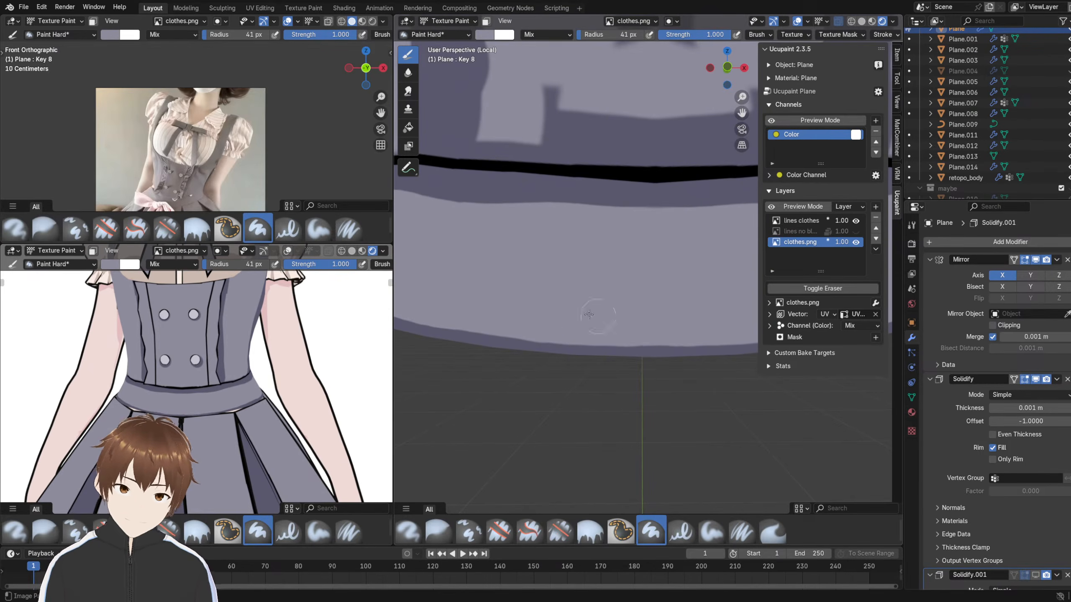
- Thin and smooth the shadow band beneath the black waist line with light grey strokes
scroll(548, 290, down, 10)
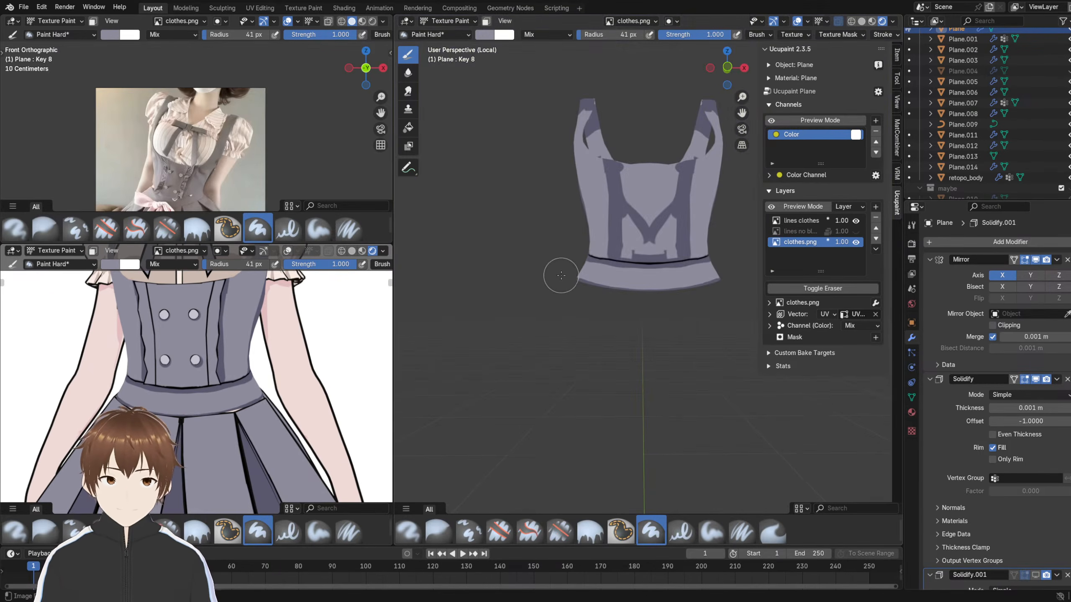
scroll(573, 280, up, 7)
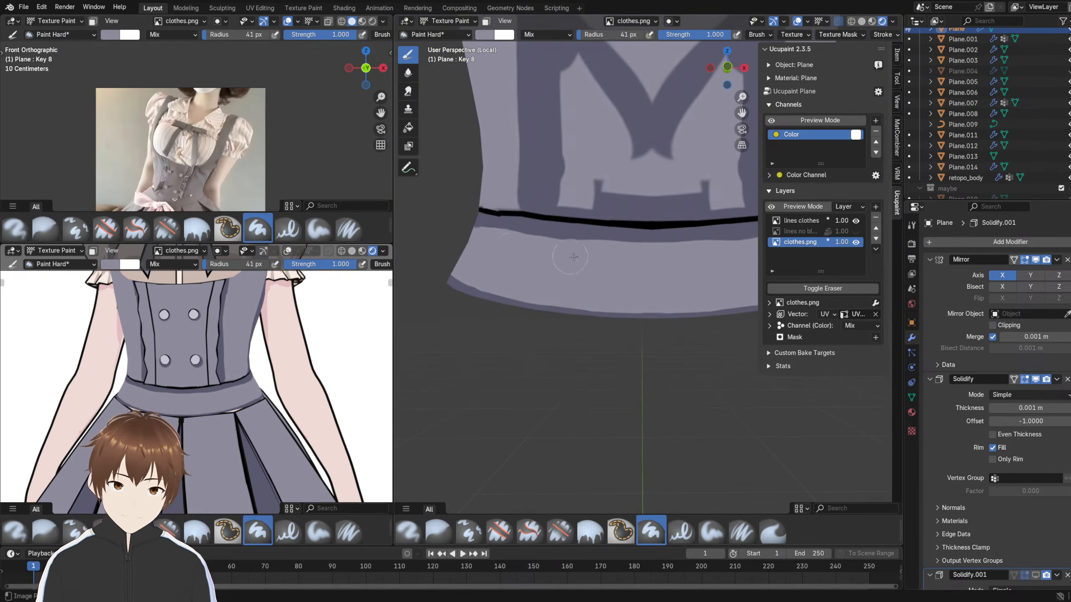
drag(495, 246, 603, 259)
mouse_move(517, 250)
mouse_down()
mouse_move(590, 247)
mouse_move(678, 265)
mouse_up()
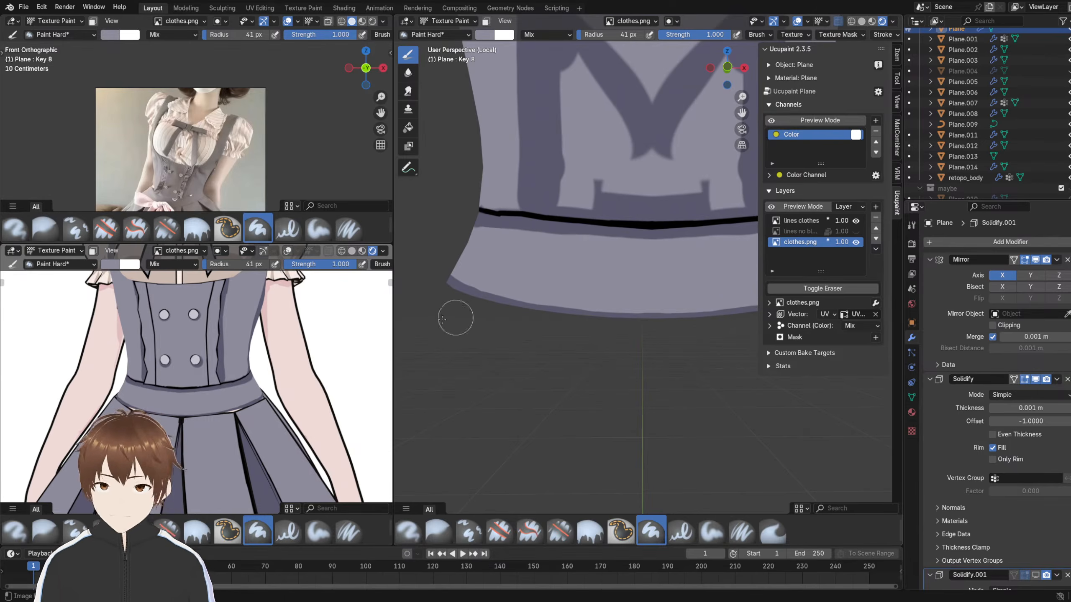
- Return the bodice to Object Mode, show its Solidify.001 outline in the viewport again, and check the full outfit
scroll(262, 329, down, 4)
middle_drag(258, 330, 266, 331)
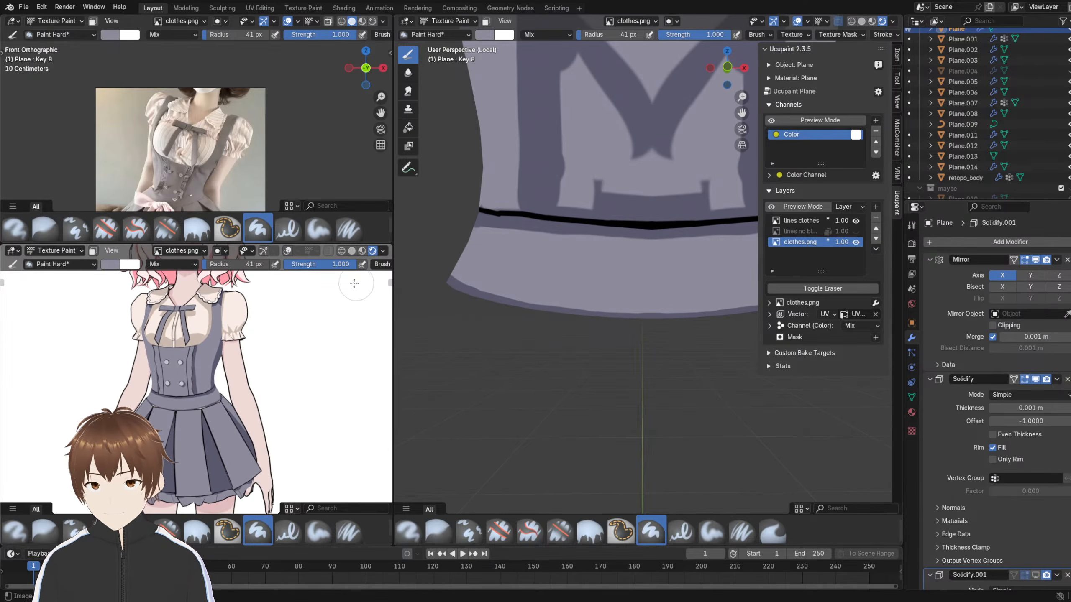
click(448, 20)
click(459, 34)
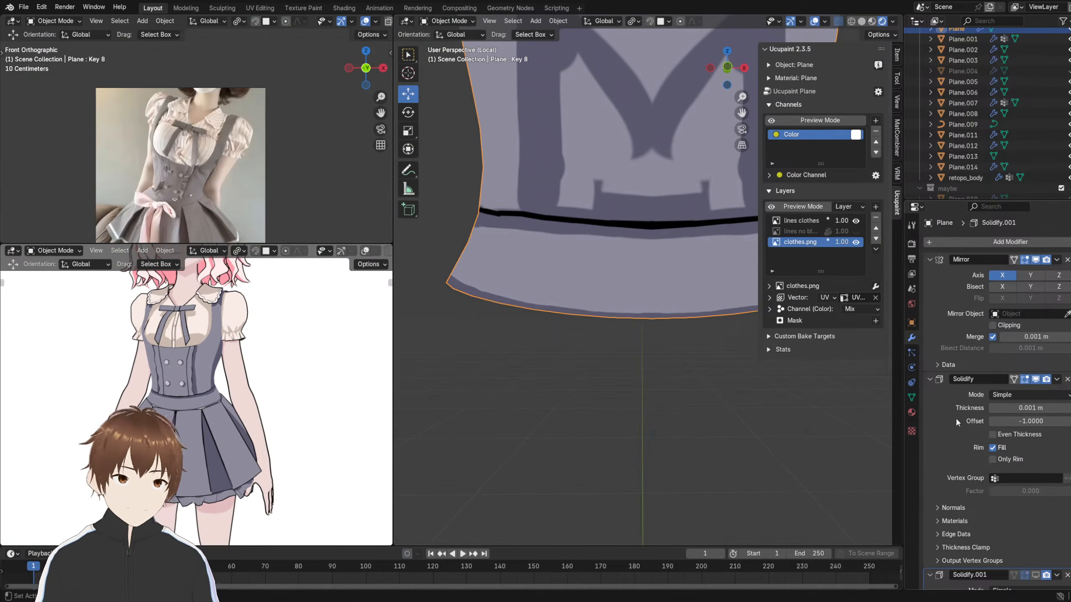
click(1035, 575)
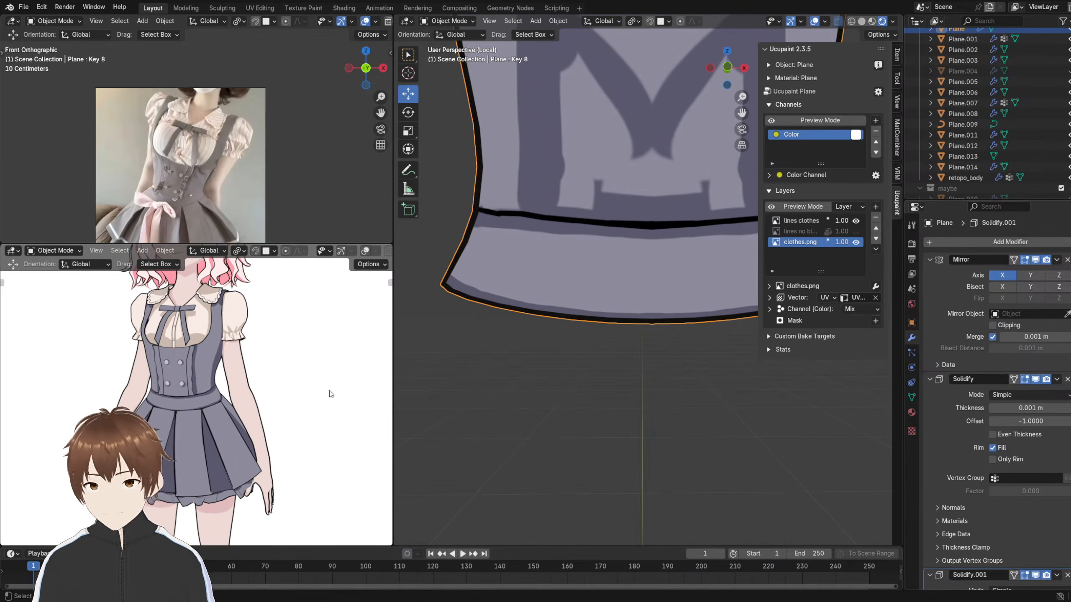
middle_drag(320, 388, 225, 349)
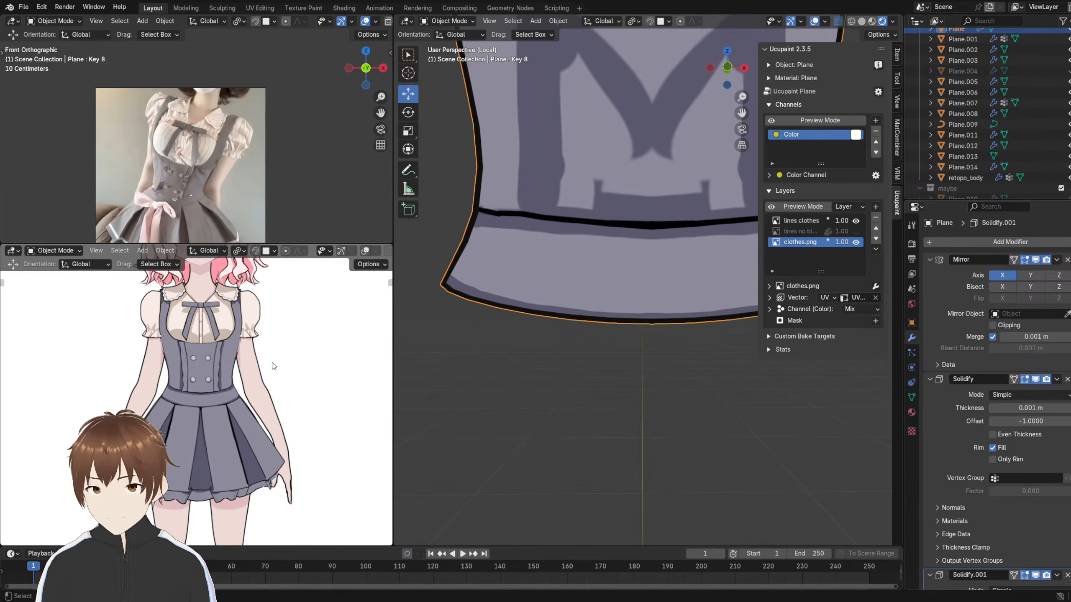
- Compare the model's pinafore dress with the photo reference of the bodice and blouse
scroll(189, 323, up, 3)
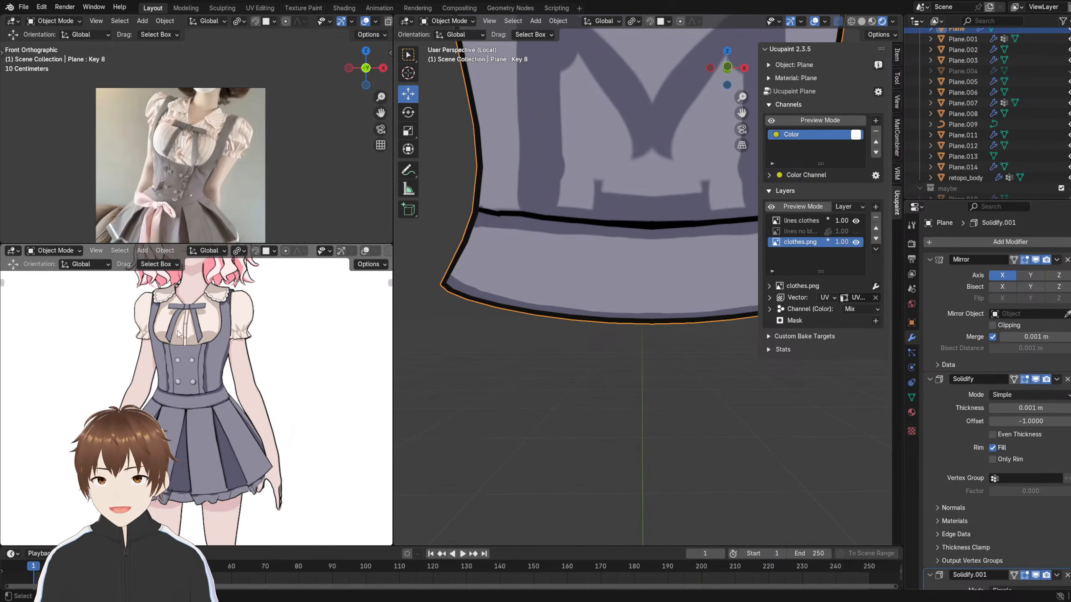
scroll(222, 336, down, 3)
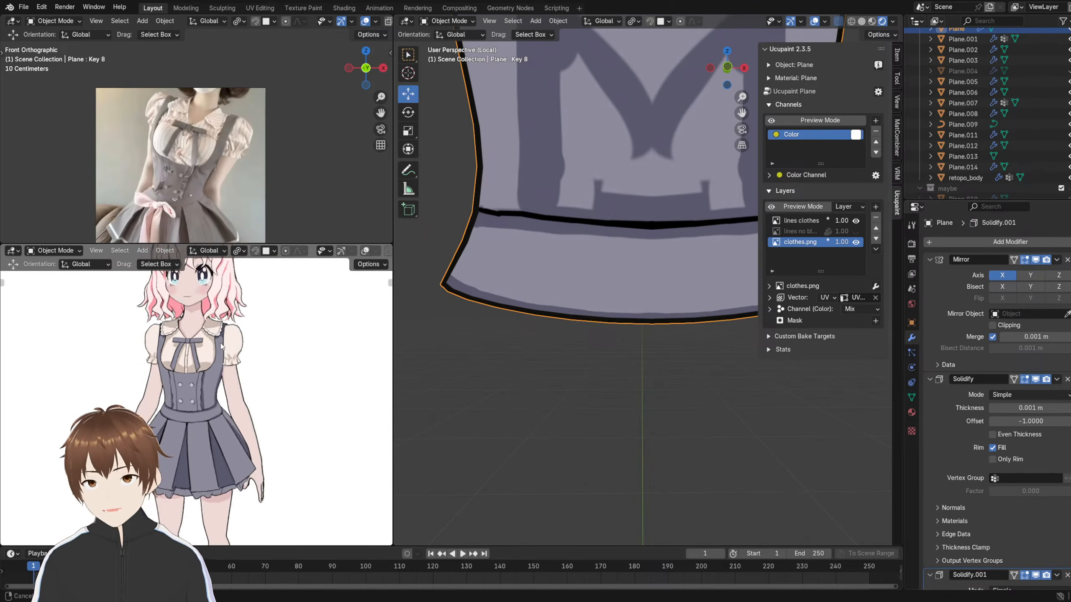
middle_drag(228, 342, 202, 355)
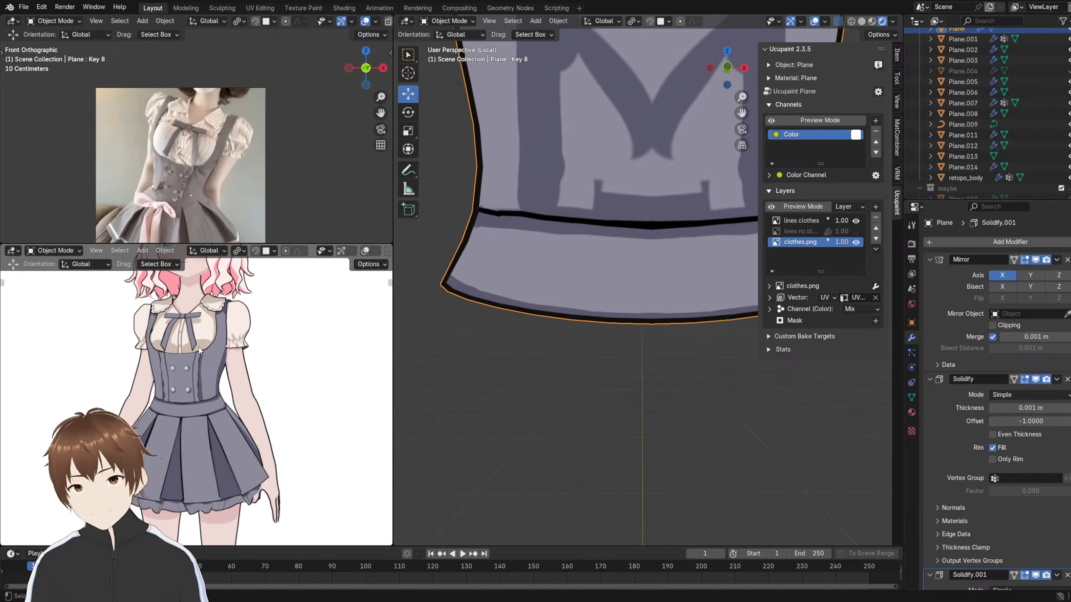
scroll(201, 187, up, 5)
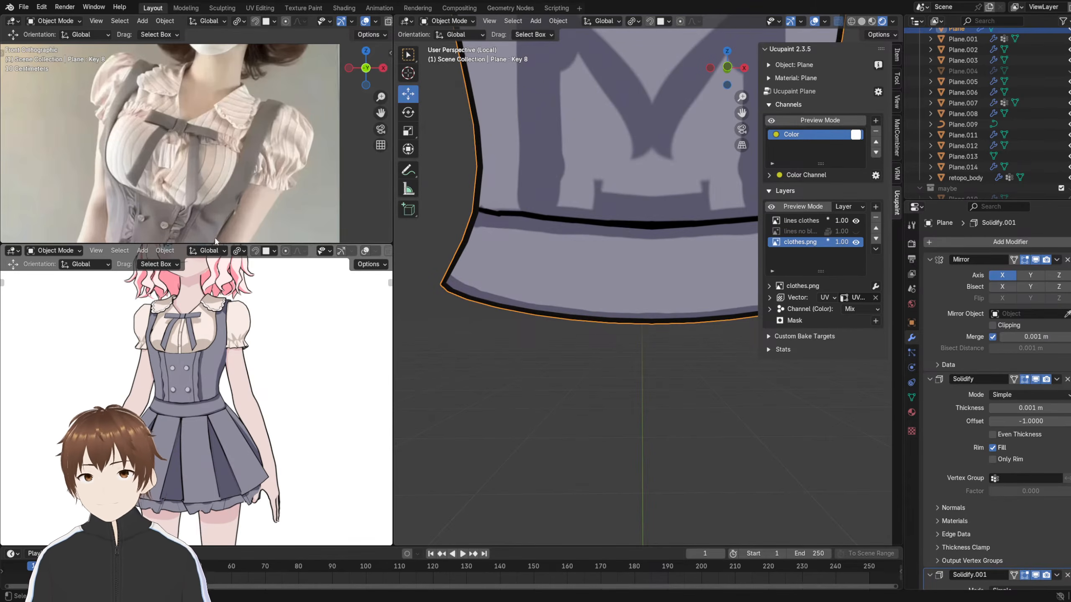
shift+middle_drag(194, 215, 197, 168)
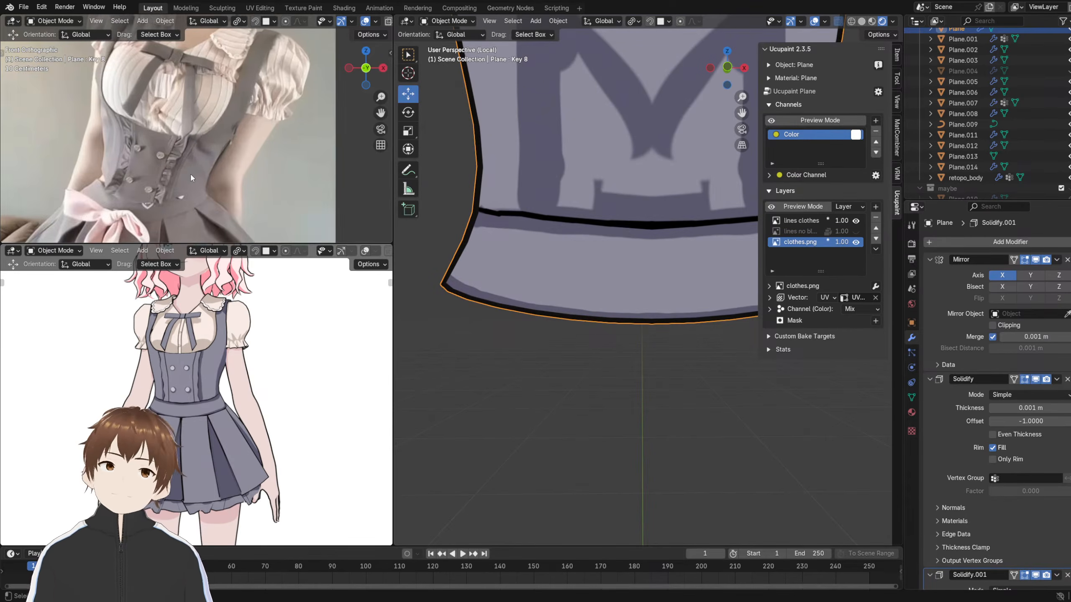
scroll(504, 281, down, 6)
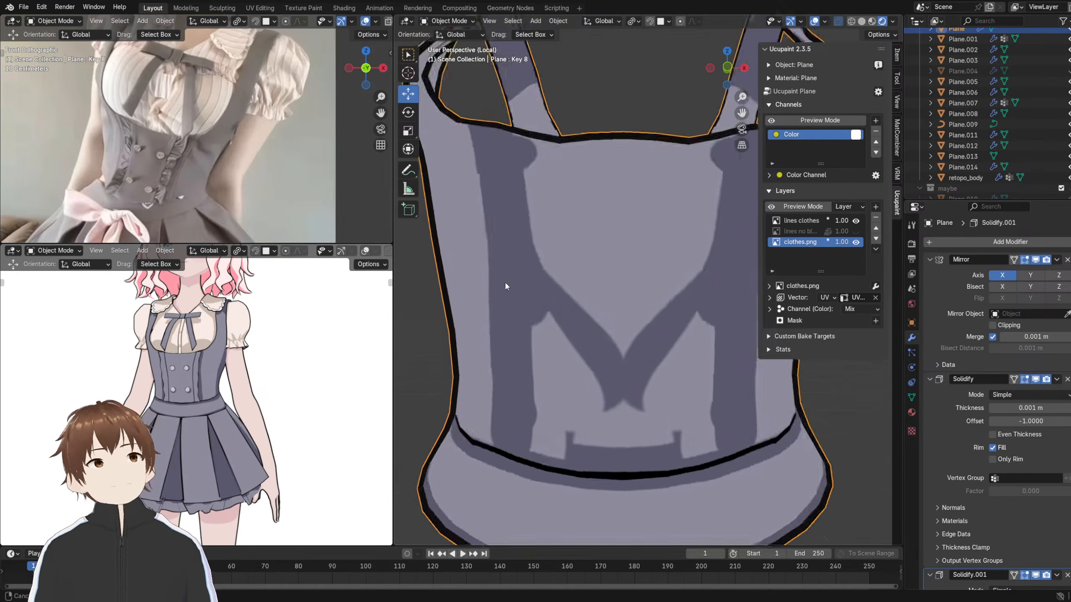
- Leave local view so the whole character shows, and turn off the Solidify.001 modifier's viewport display on the dress
key(KP_Divide)
middle_drag(586, 232, 565, 249)
click(446, 21)
click(450, 34)
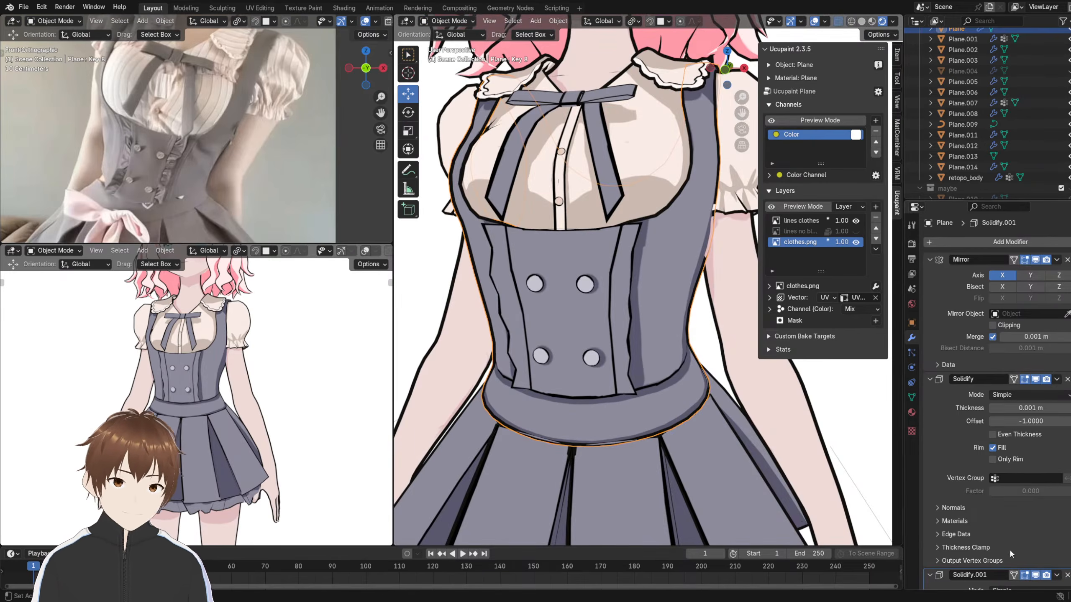
click(1035, 575)
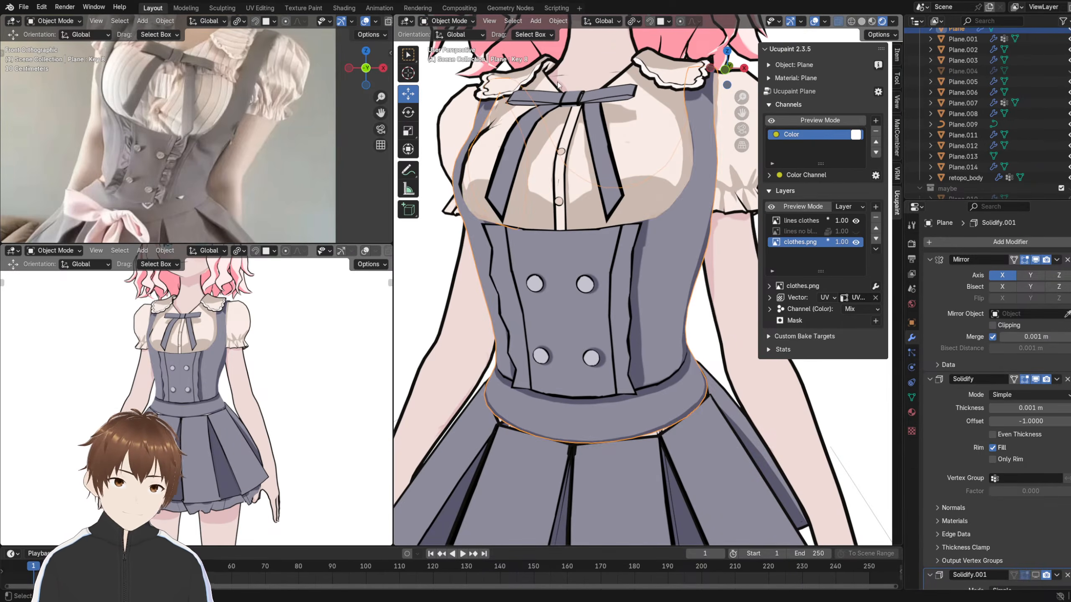
- Switch the dress to Texture Paint with a 9 px brush in the dark shadow colour sampled from the bodice
click(459, 22)
click(458, 90)
scroll(657, 274, up, 1)
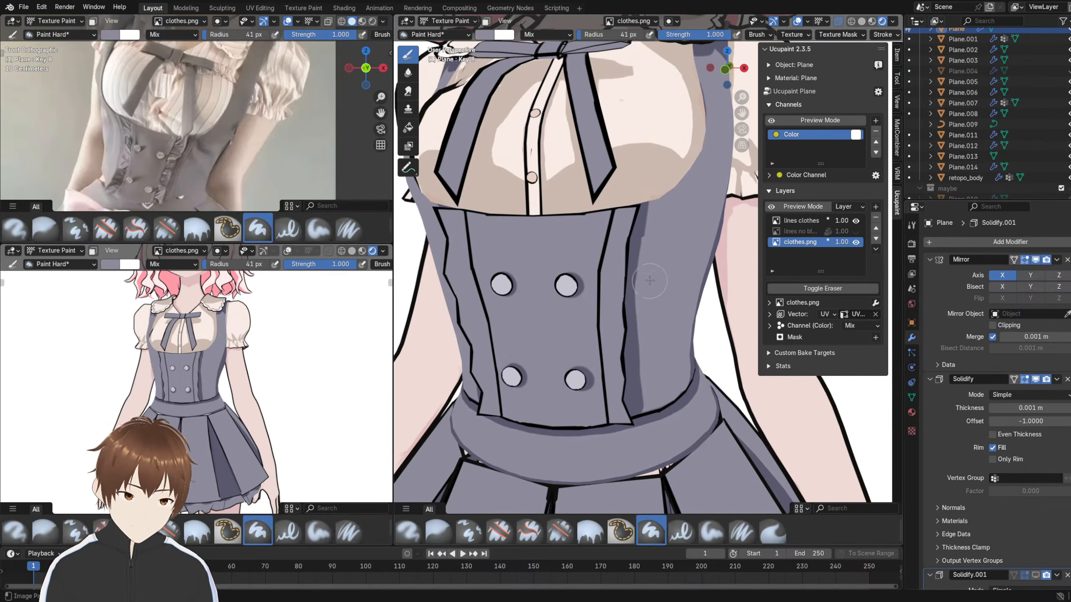
key(s)
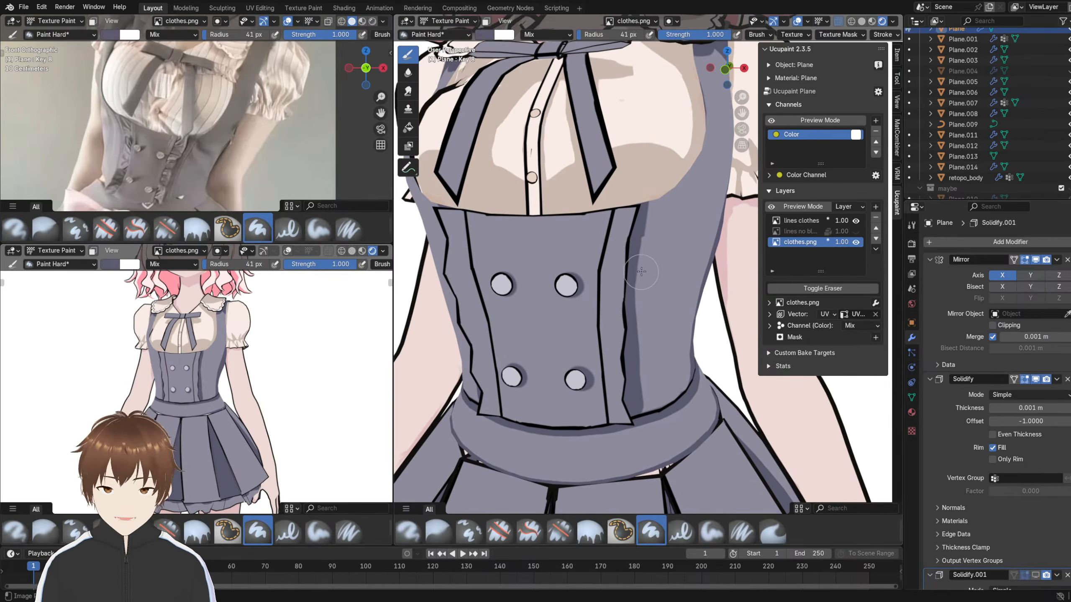
key(f)
click(637, 271)
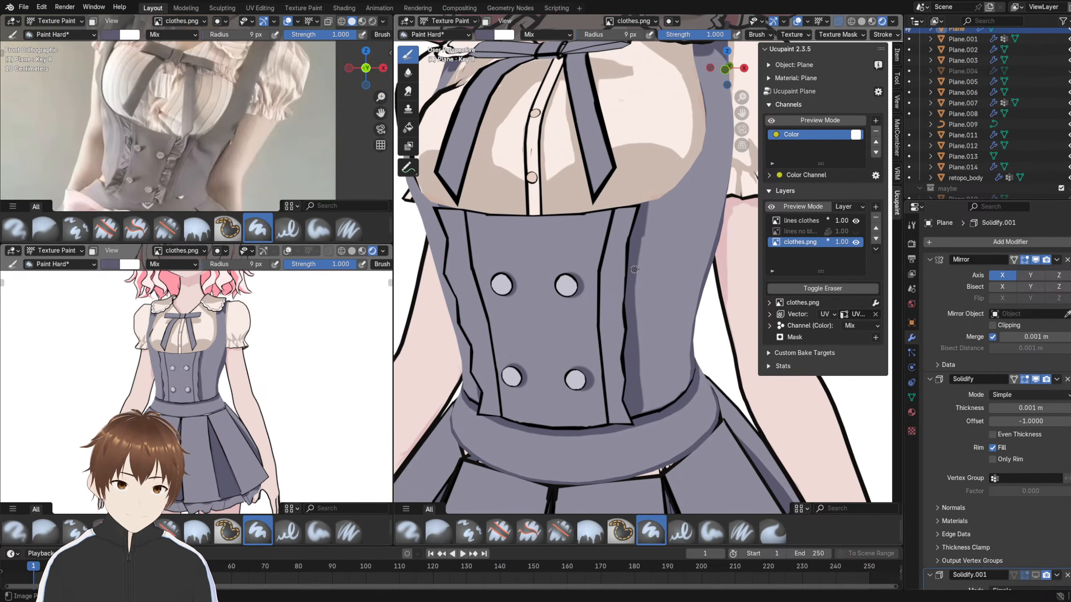
- Try to paint small fold shadows on the bodice beside the ruffled button panel, undoing each attempt
mouse_move(655, 280)
mouse_down()
mouse_move(683, 256)
mouse_move(654, 277)
mouse_move(671, 259)
mouse_move(638, 256)
mouse_up()
key(ctrl+z)
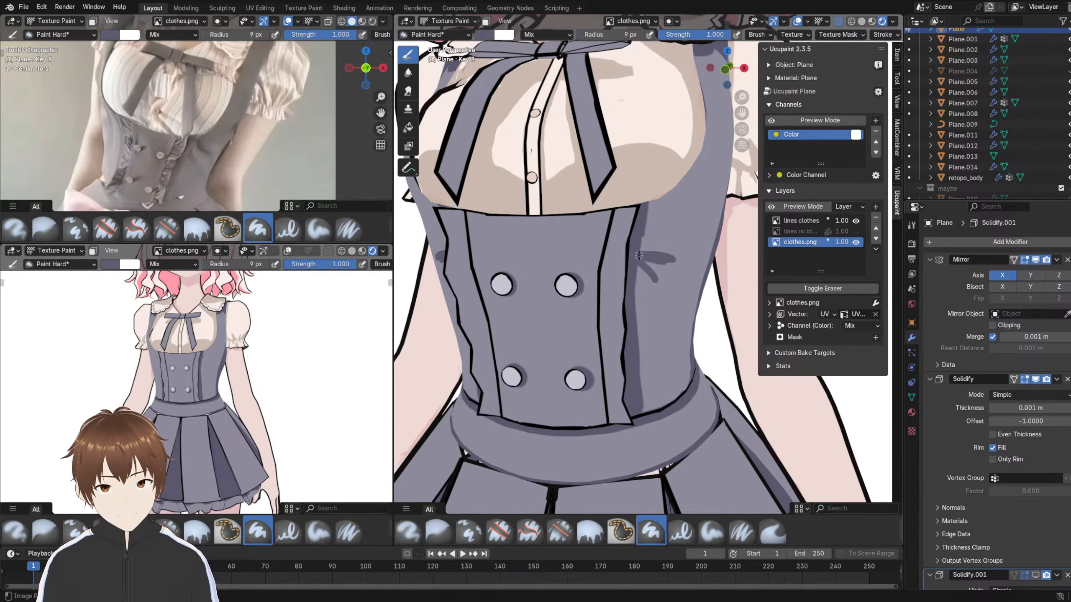
mouse_move(639, 270)
mouse_down()
mouse_move(653, 284)
mouse_move(650, 275)
mouse_up()
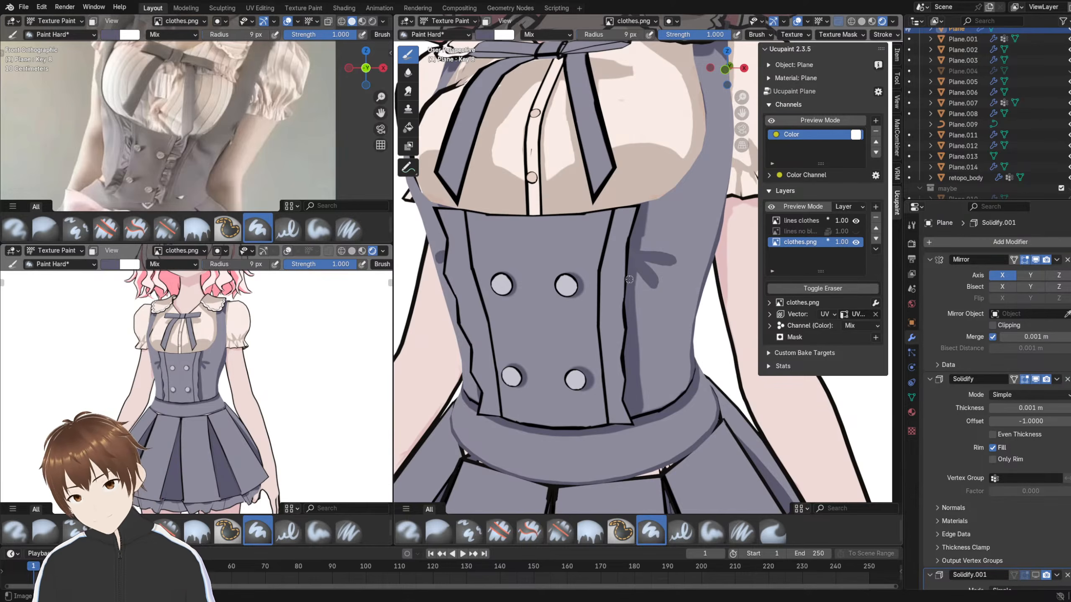
middle_drag(223, 375, 238, 372)
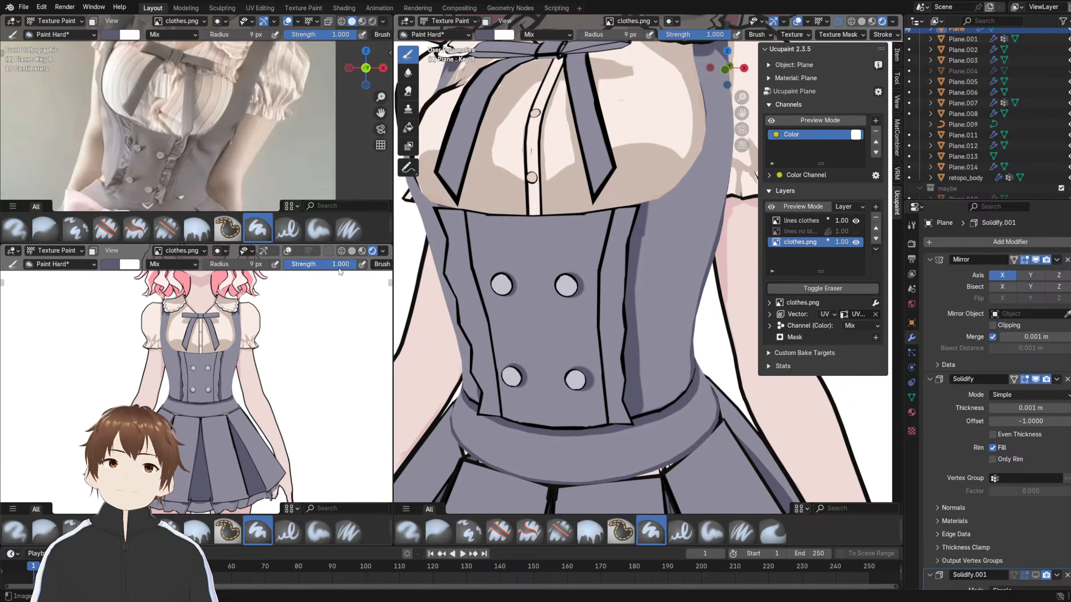
mouse_move(642, 235)
mouse_down()
mouse_move(671, 263)
mouse_move(645, 246)
mouse_move(662, 260)
mouse_move(687, 262)
mouse_up()
middle_drag(199, 327, 166, 331)
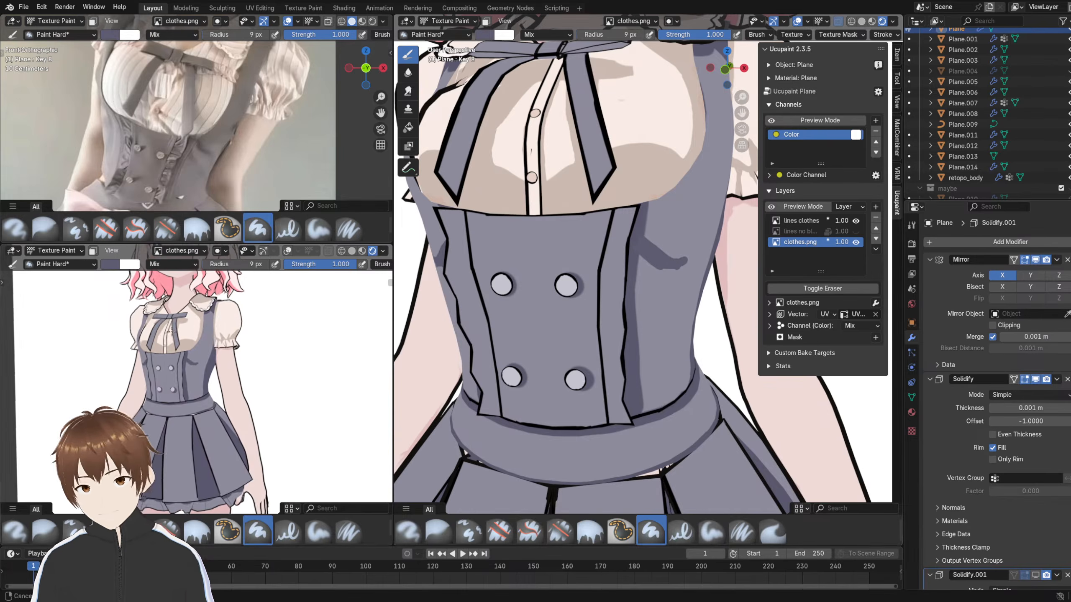
key(ctrl+z)
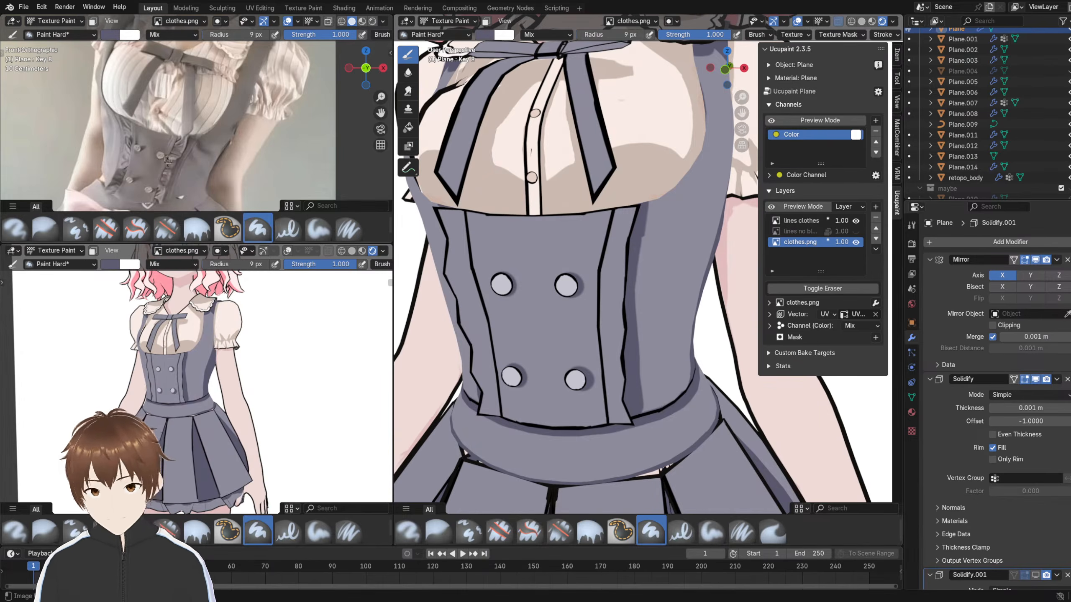
- Look through the illustrated outfit references, including the striped blue dress and the black suspender outfit
scroll(188, 130, down, 6)
scroll(191, 102, up, 4)
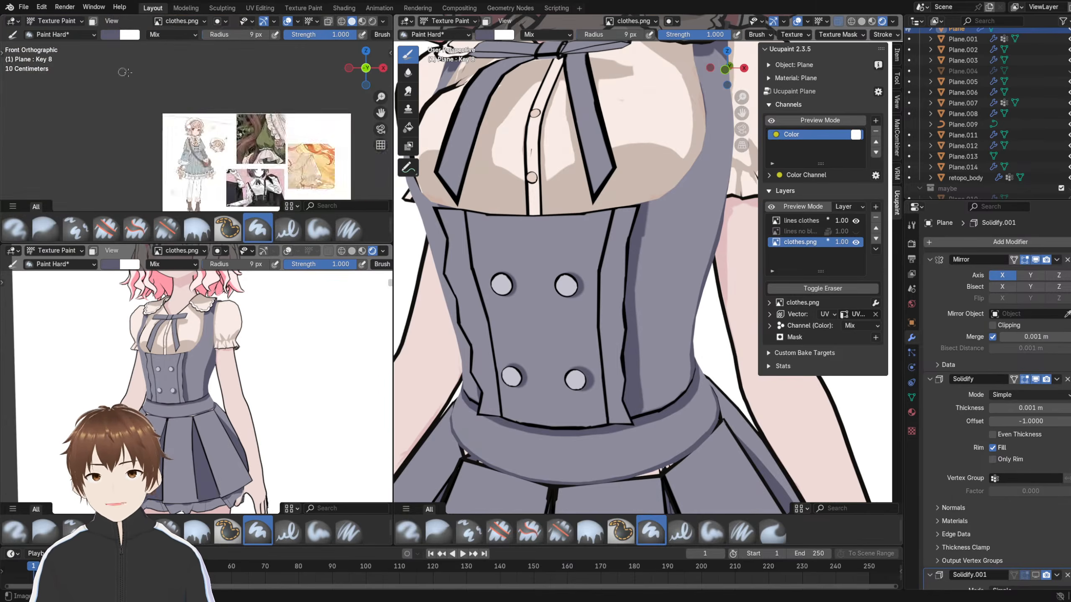
scroll(191, 101, up, 4)
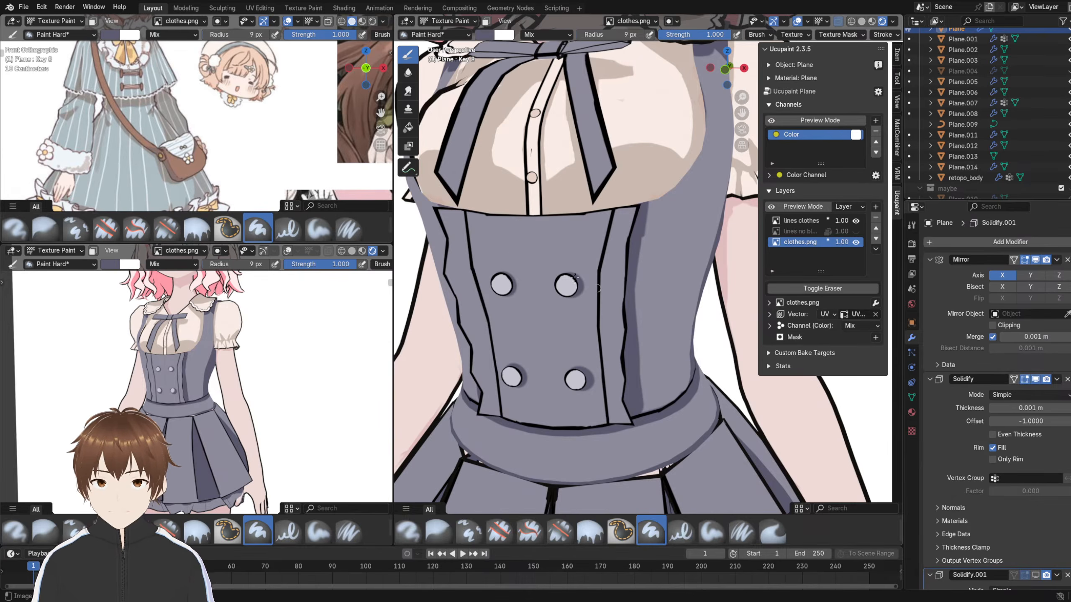
scroll(217, 129, down, 8)
scroll(219, 128, up, 2)
scroll(281, 138, up, 3)
shift+middle_drag(293, 190, 273, 123)
- Try to paint a diagonal fold shadow running inward from the bodice's side at the waist, undoing each version
shift+middle_drag(661, 375, 645, 310)
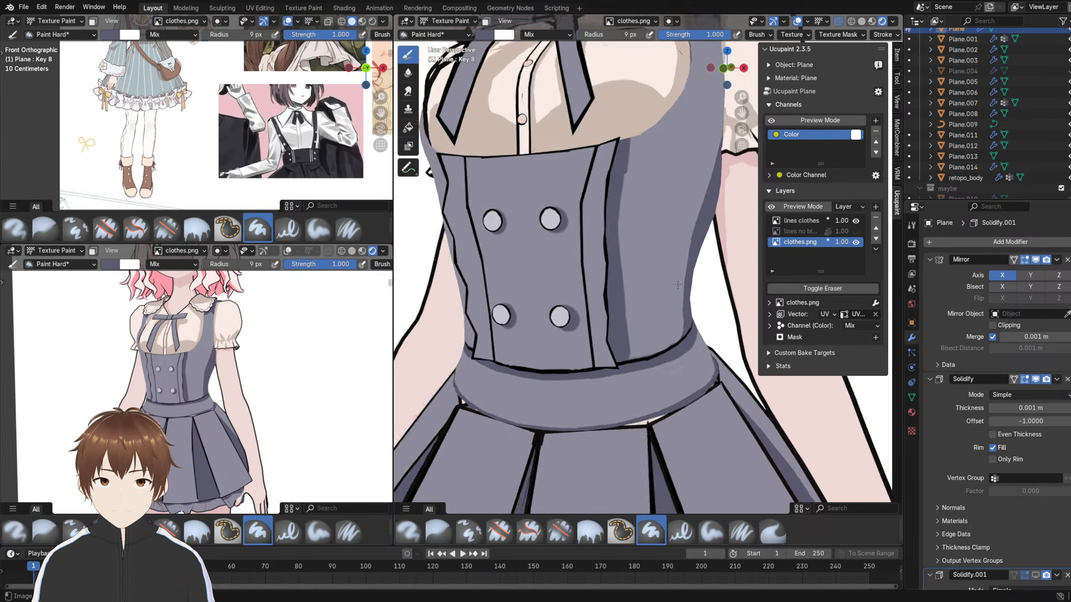
scroll(685, 277, up, 1)
shift+middle_drag(689, 274, 630, 299)
scroll(627, 315, down, 3)
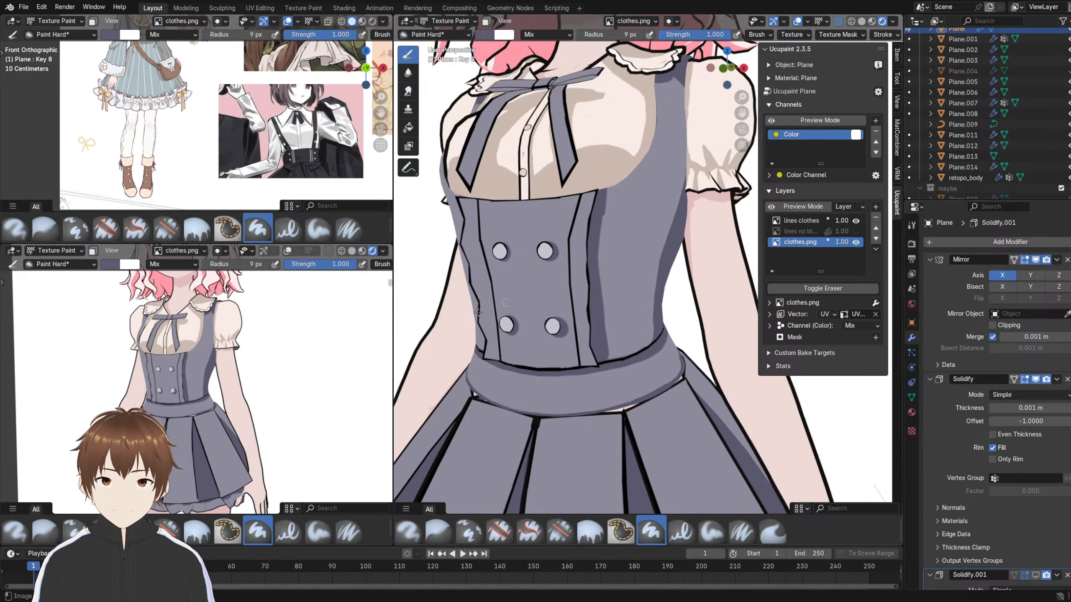
scroll(637, 258, up, 2)
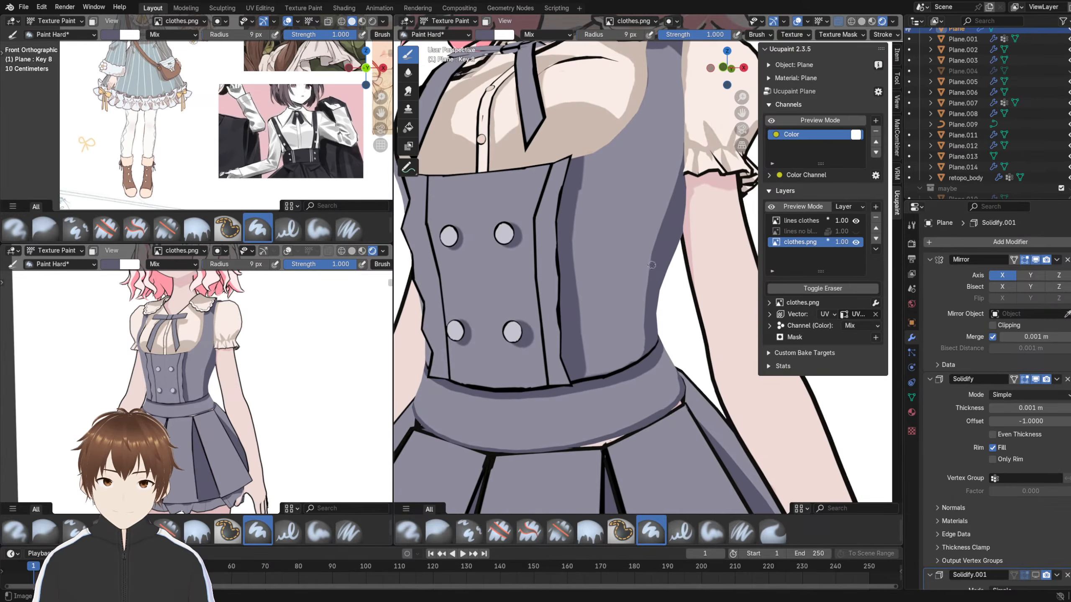
mouse_move(651, 264)
mouse_down()
mouse_move(592, 317)
mouse_move(637, 282)
mouse_up()
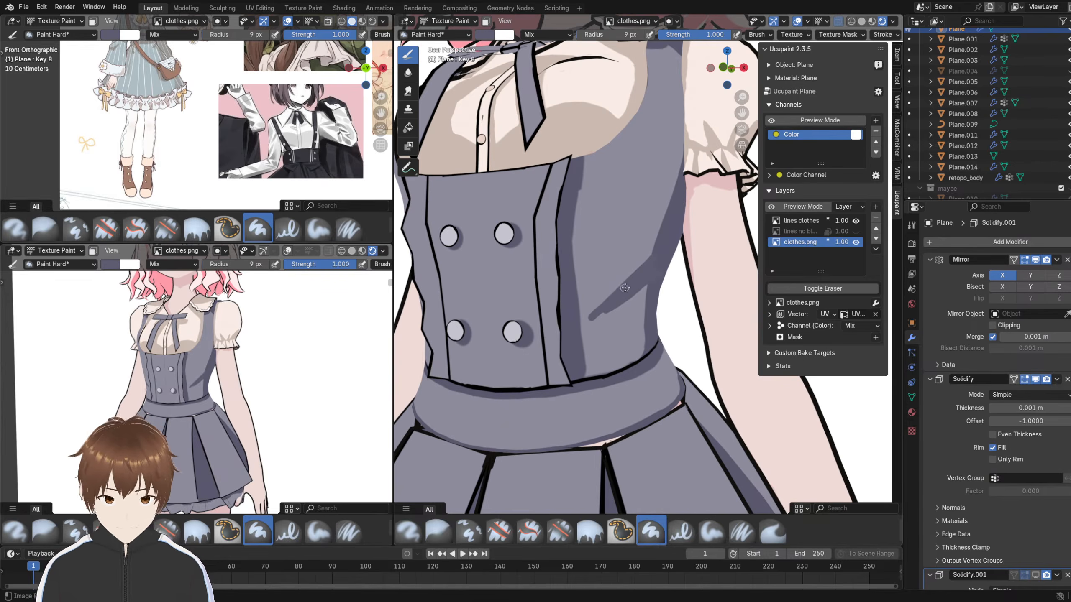
key(ctrl+z)
drag(653, 265, 618, 300)
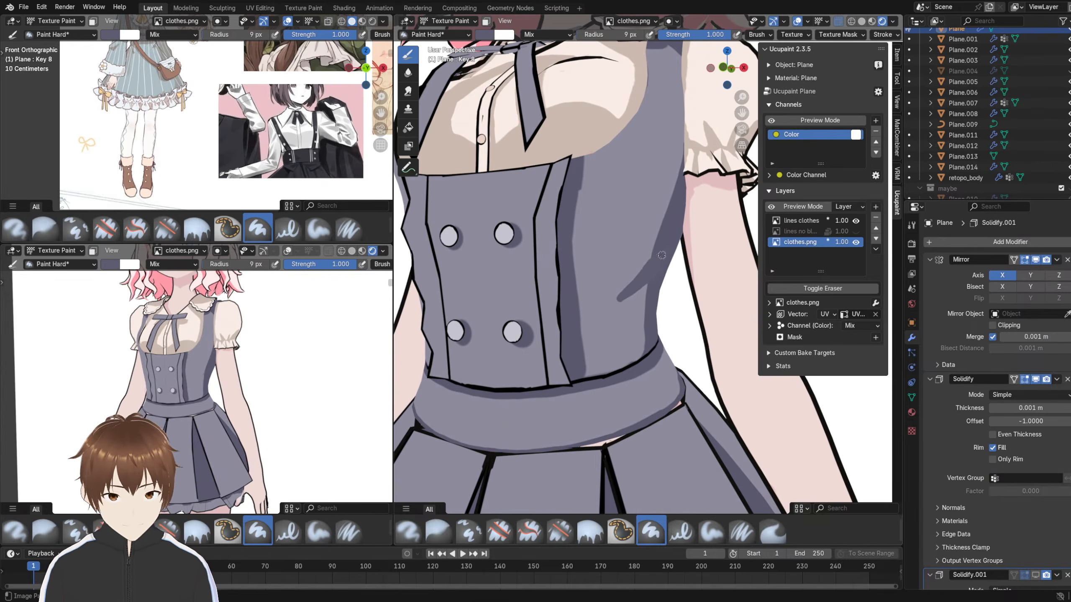
middle_drag(221, 390, 236, 387)
key(ctrl+z)
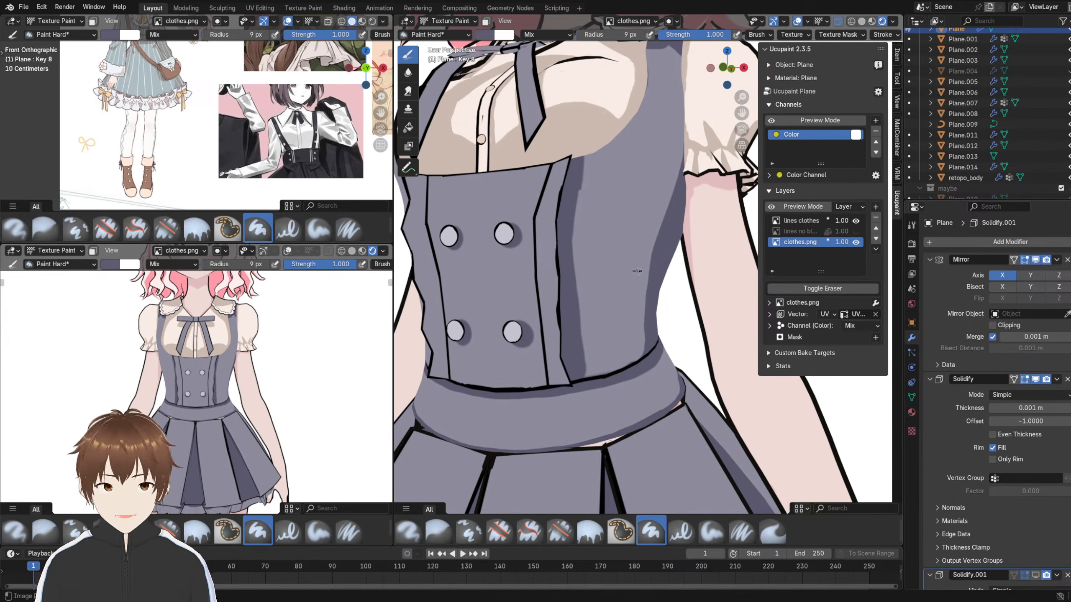
- Try to extend the bodice's side shadow with a pointed fold above the waist, and undo the strokes
middle_drag(637, 271, 639, 266)
mouse_move(669, 219)
mouse_down()
mouse_move(635, 252)
mouse_move(653, 246)
mouse_move(645, 295)
mouse_move(652, 279)
mouse_up()
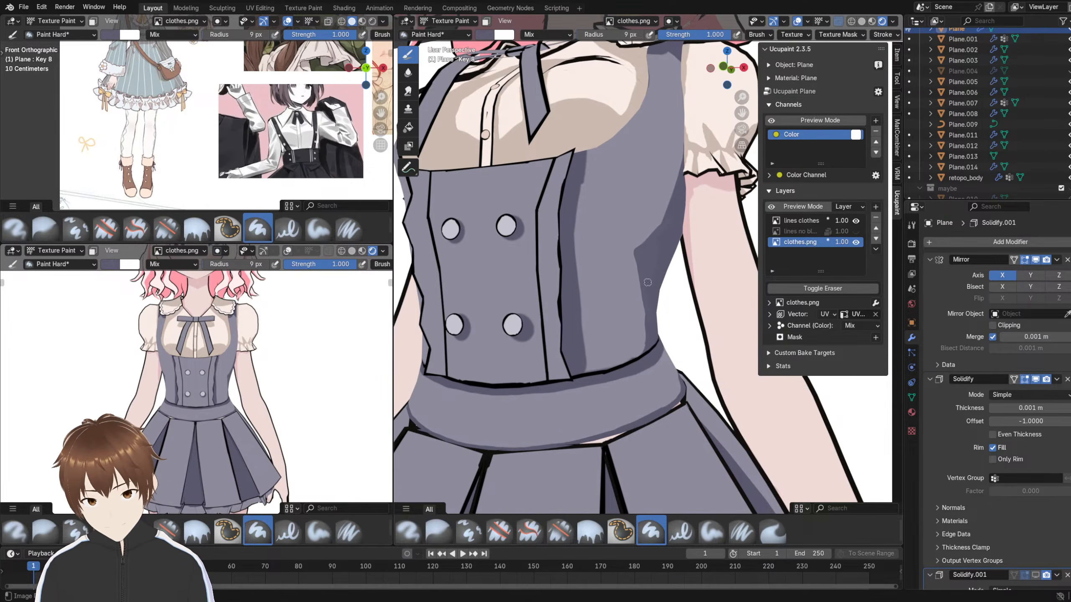
key(ctrl+z)
key(ctrl+z)
key(ctrl+z)
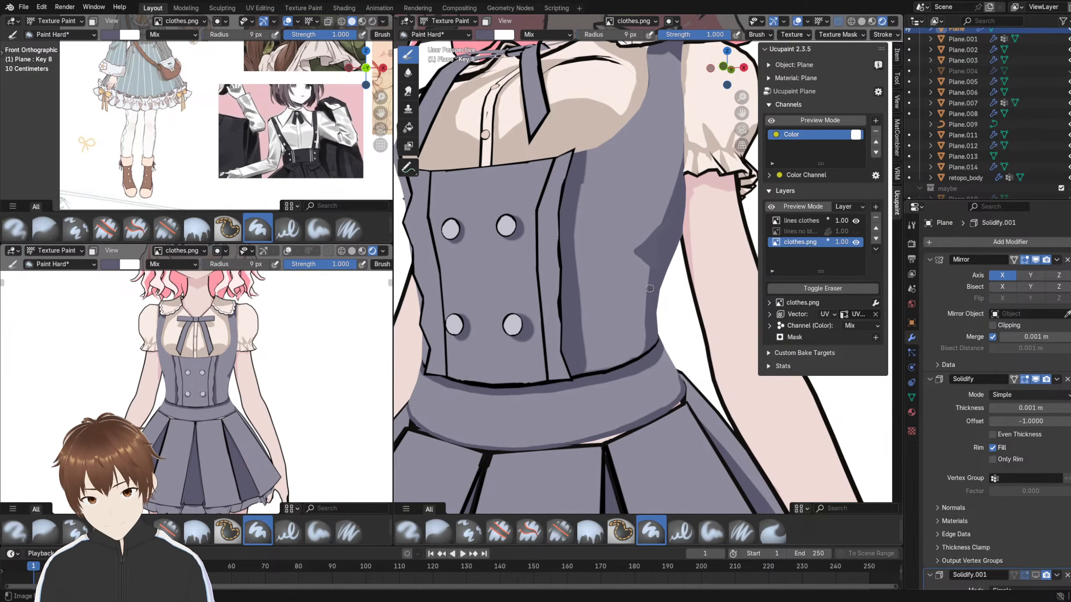
- Try to paint a thin diagonal fold shadow across the bodice's side below the armhole
middle_drag(649, 173, 646, 169)
mouse_move(678, 151)
mouse_down()
mouse_move(606, 288)
mouse_move(631, 361)
mouse_up()
mouse_move(312, 358)
middle_down()
mouse_move(224, 371)
mouse_move(347, 351)
mouse_move(337, 333)
middle_up()
middle_drag(278, 289, 336, 278)
shift+middle_drag(615, 128, 604, 174)
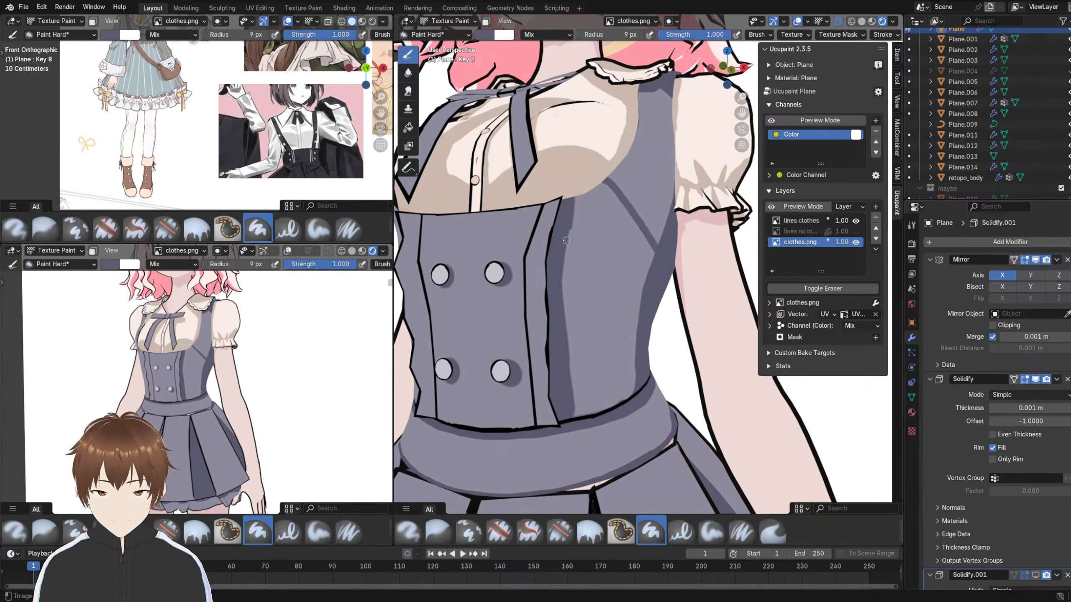
- Examine the whole character from the front, checking the dress shading together with the face and hair
middle_drag(198, 352, 222, 352)
scroll(162, 359, up, 5)
scroll(172, 363, down, 5)
scroll(222, 352, down, 5)
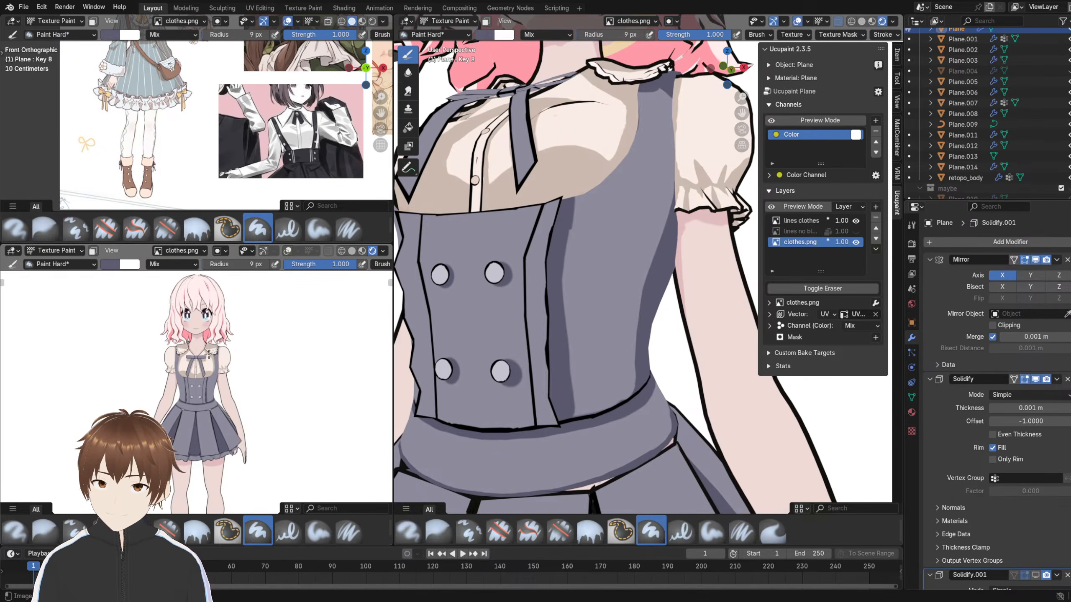
scroll(221, 351, up, 3)
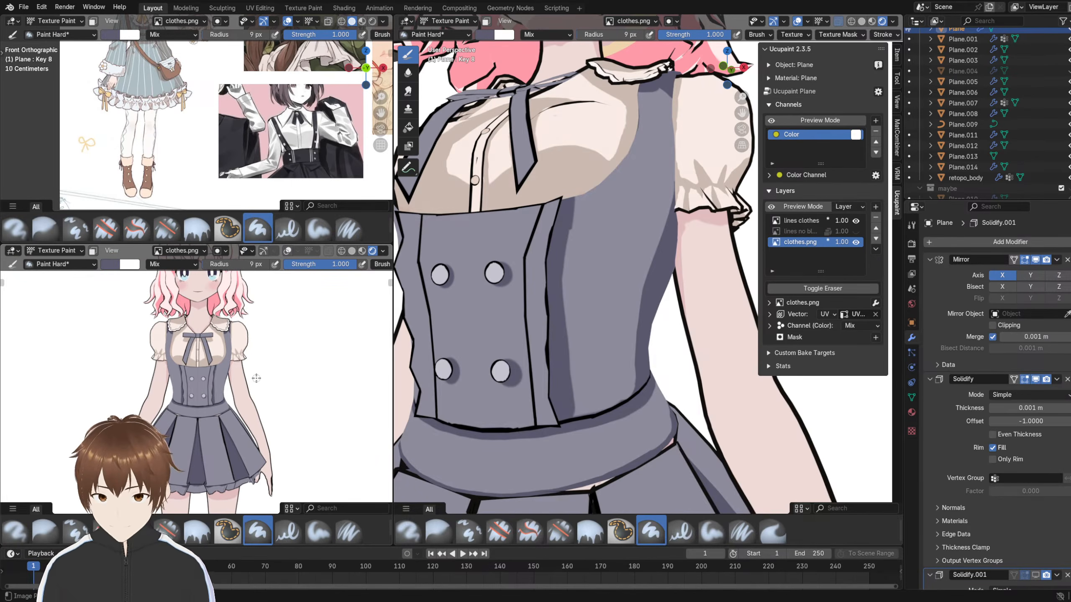
shift+middle_drag(228, 348, 208, 396)
scroll(224, 363, up, 2)
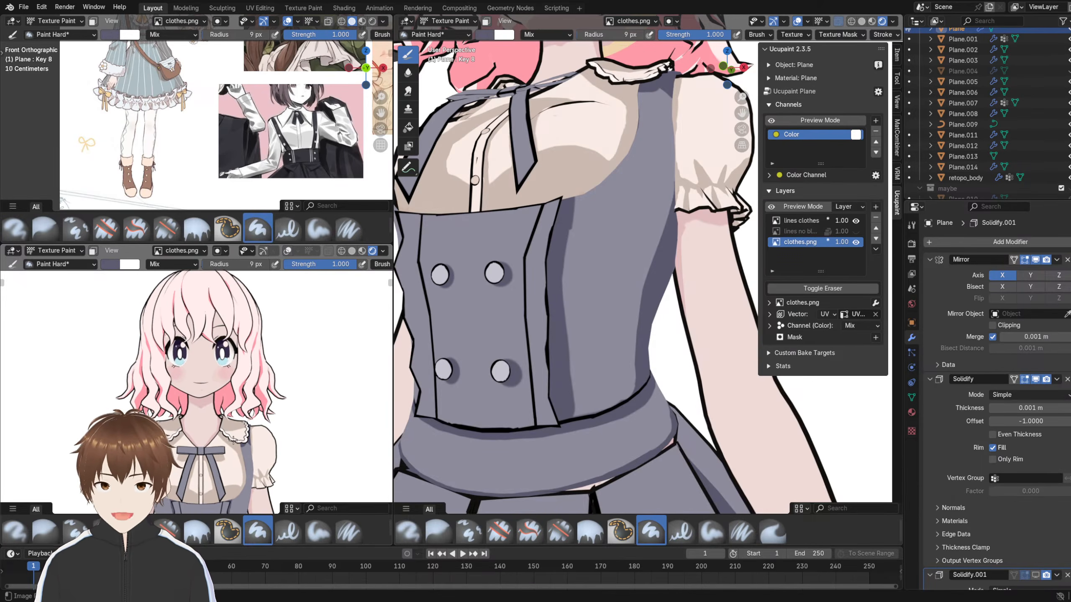
shift+middle_drag(256, 459, 251, 433)
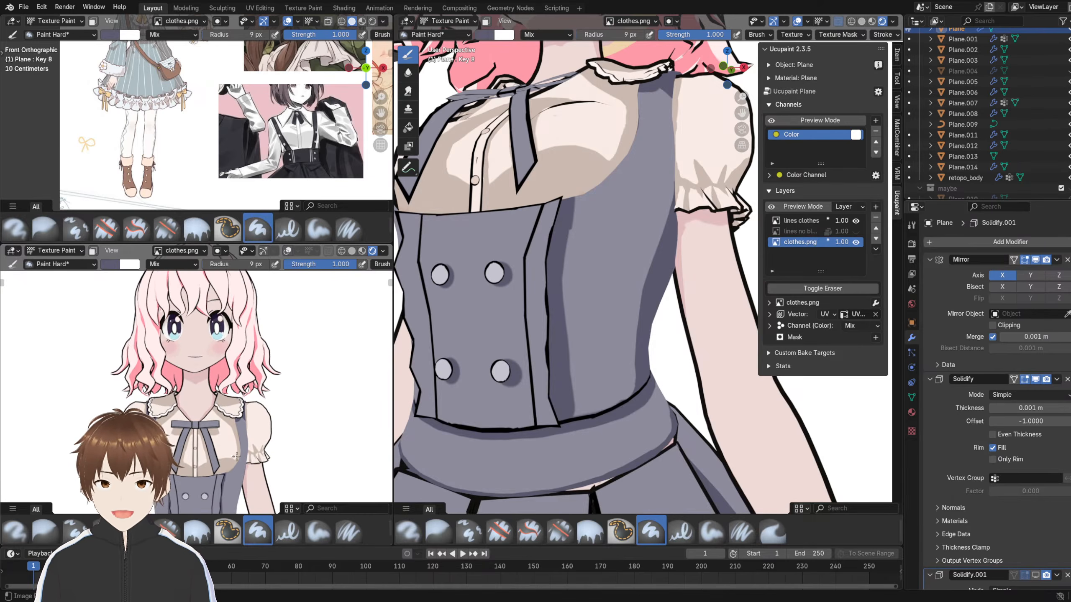
- Return the dress to Object Mode and turn the Solidify.001 modifier's viewport display back on
click(447, 20)
click(445, 34)
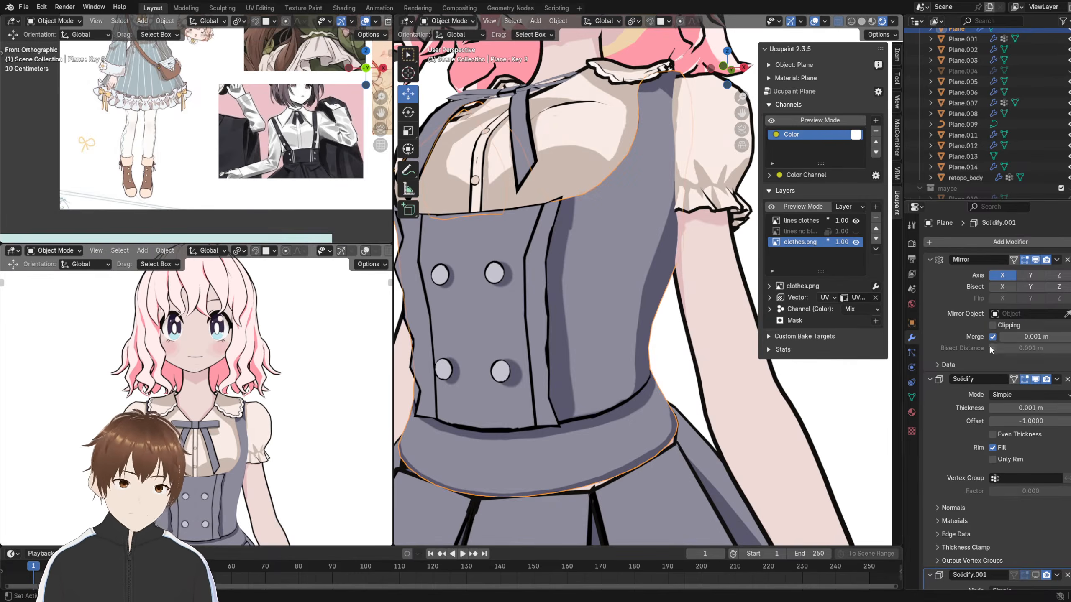
click(1032, 574)
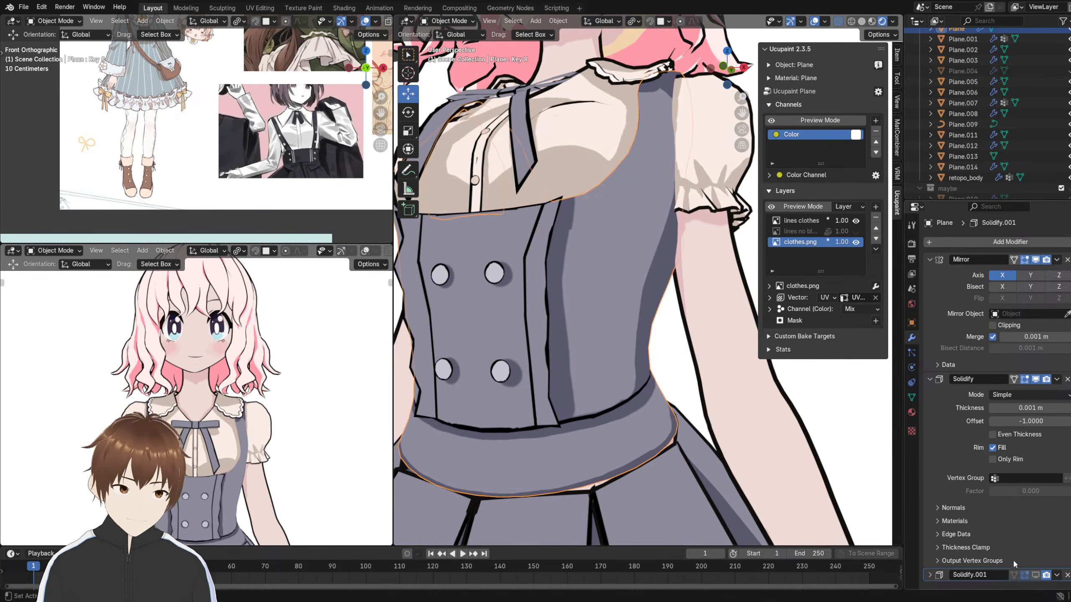
click(1035, 574)
middle_drag(270, 382, 266, 429)
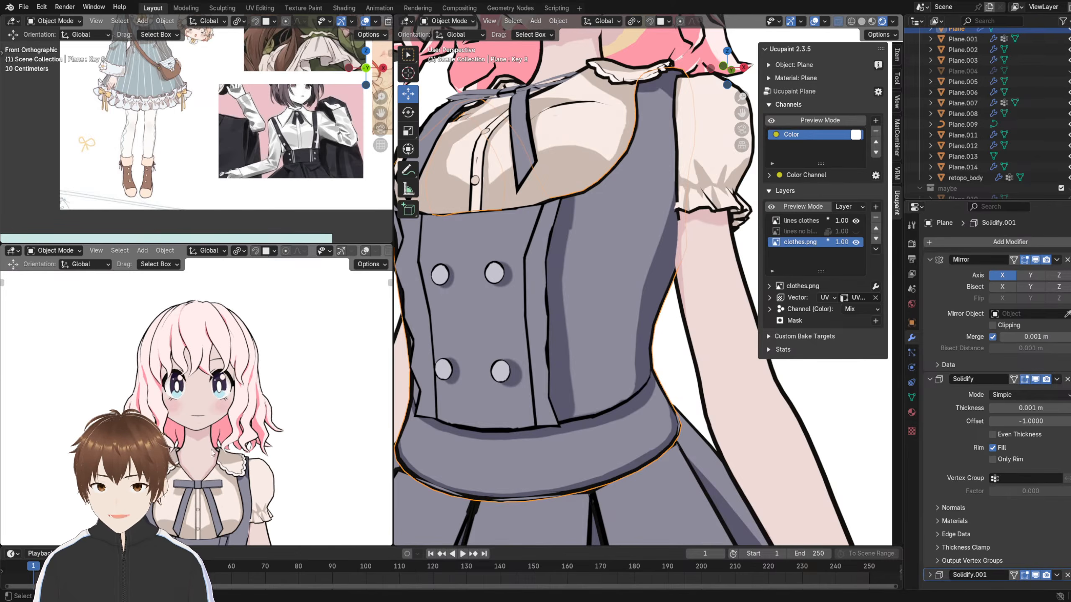
shift+middle_drag(212, 454, 233, 298)
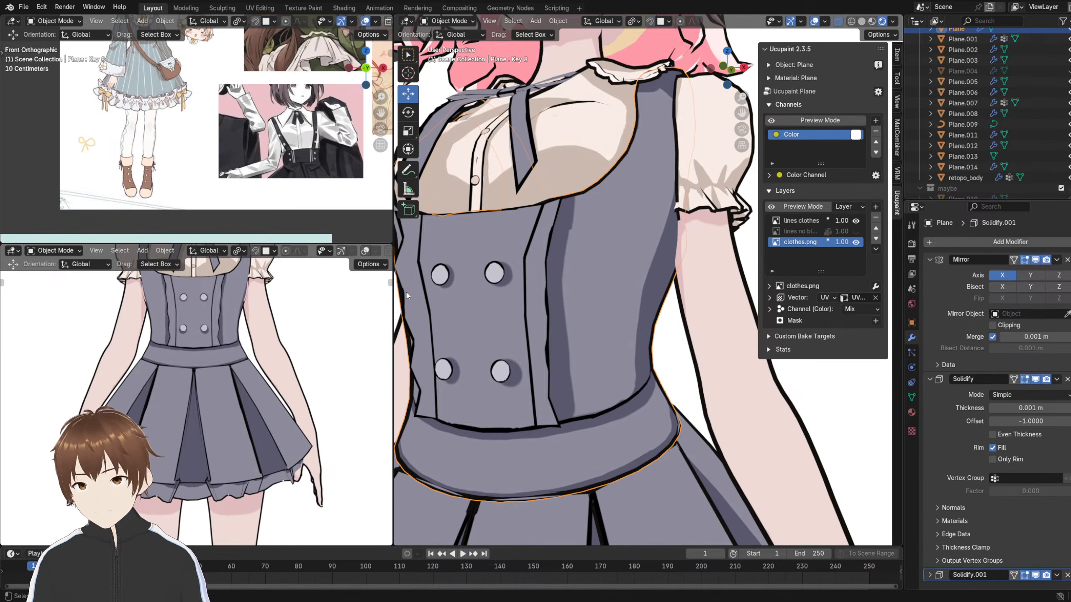
- Examine the ruffled bodice up close in the single-figure reference photo of the grey pinafore dress
shift+middle_drag(245, 34, 229, 160)
scroll(229, 163, down, 6)
shift+middle_drag(169, 219, 285, 134)
scroll(285, 134, up, 4)
shift+middle_drag(164, 197, 251, 177)
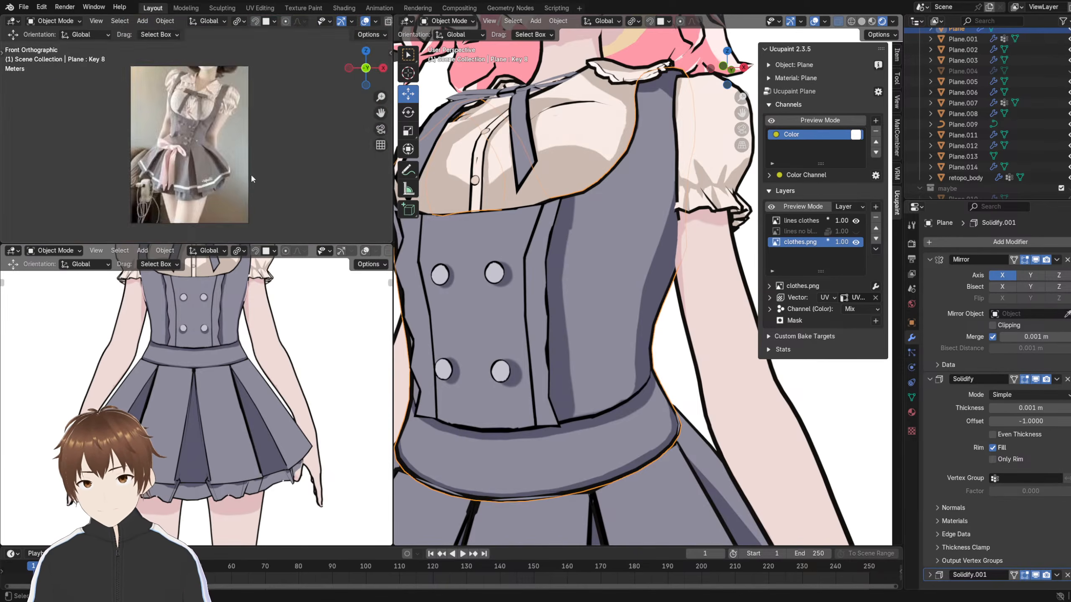
scroll(206, 162, up, 5)
scroll(185, 137, up, 3)
scroll(219, 287, up, 2)
shift+middle_drag(219, 285, 240, 322)
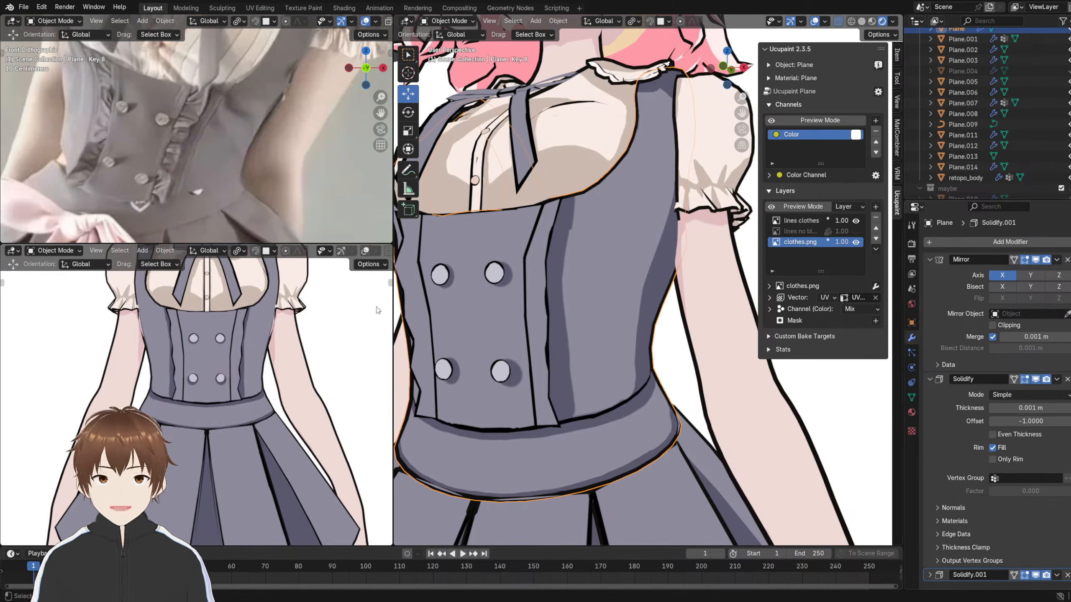
- Examine the character's blouse, sleeve and bodice shading from the side and the front at several distances
shift+middle_drag(695, 254, 617, 291)
click(624, 223)
middle_drag(628, 228, 655, 287)
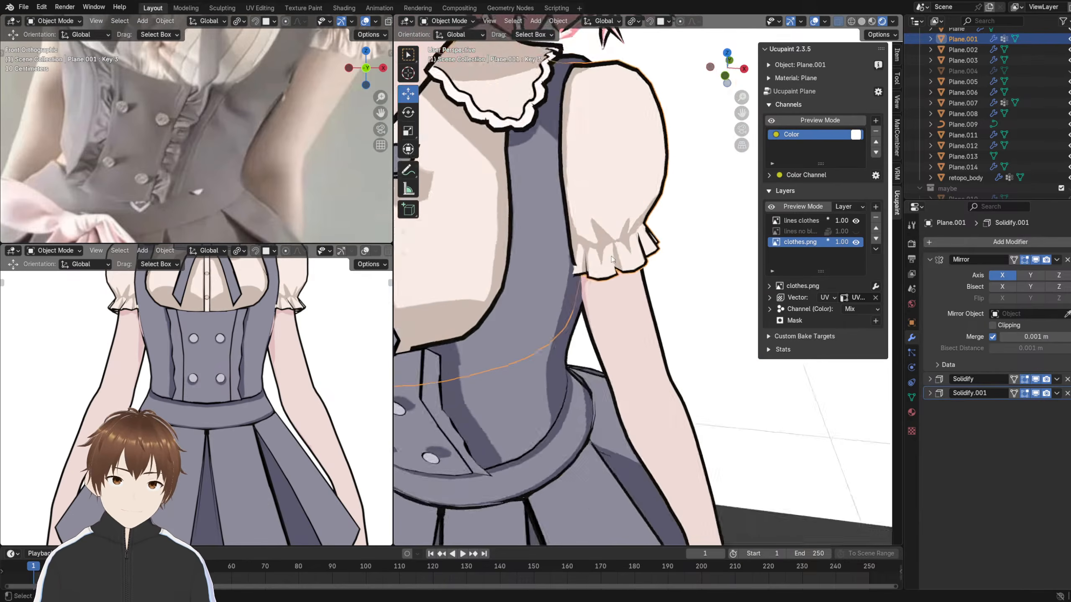
middle_drag(609, 256, 644, 222)
mouse_move(263, 336)
middle_down()
mouse_move(249, 340)
mouse_move(265, 333)
middle_up()
scroll(248, 340, down, 2)
scroll(264, 333, up, 1)
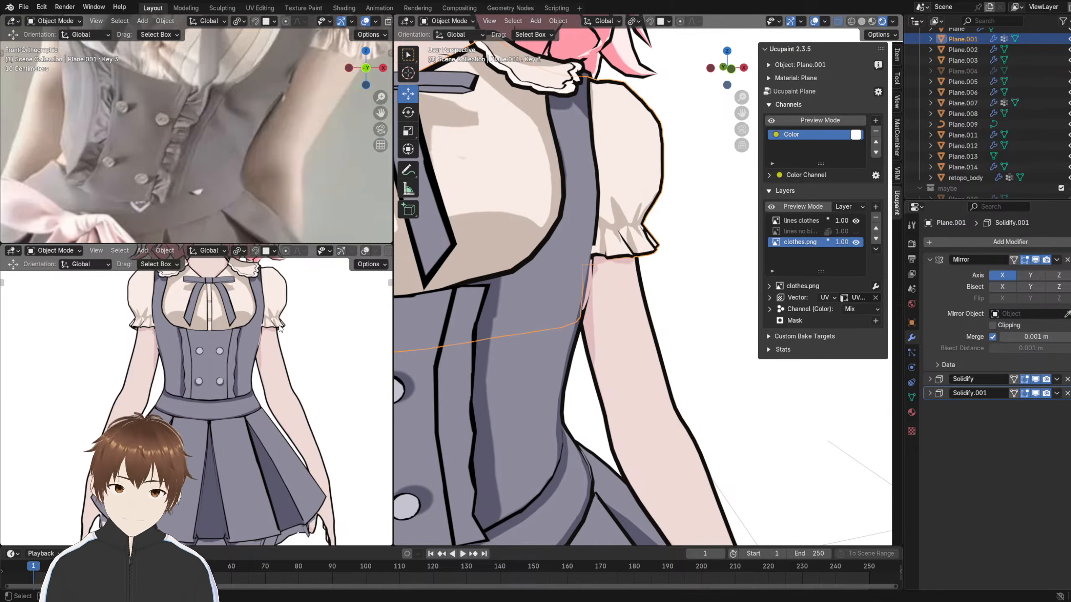
scroll(281, 329, down, 4)
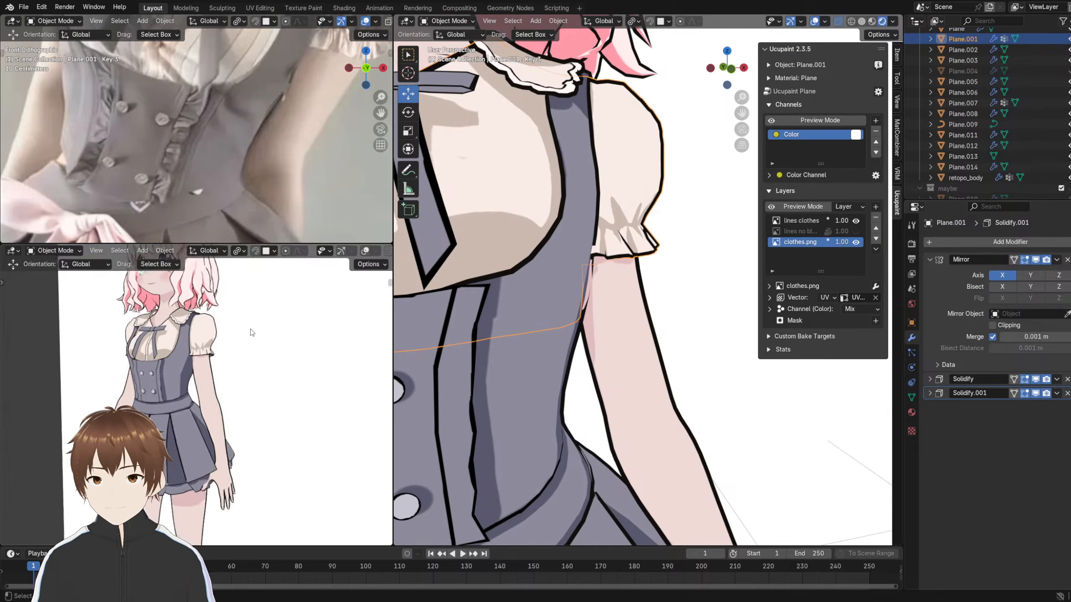
scroll(251, 333, up, 3)
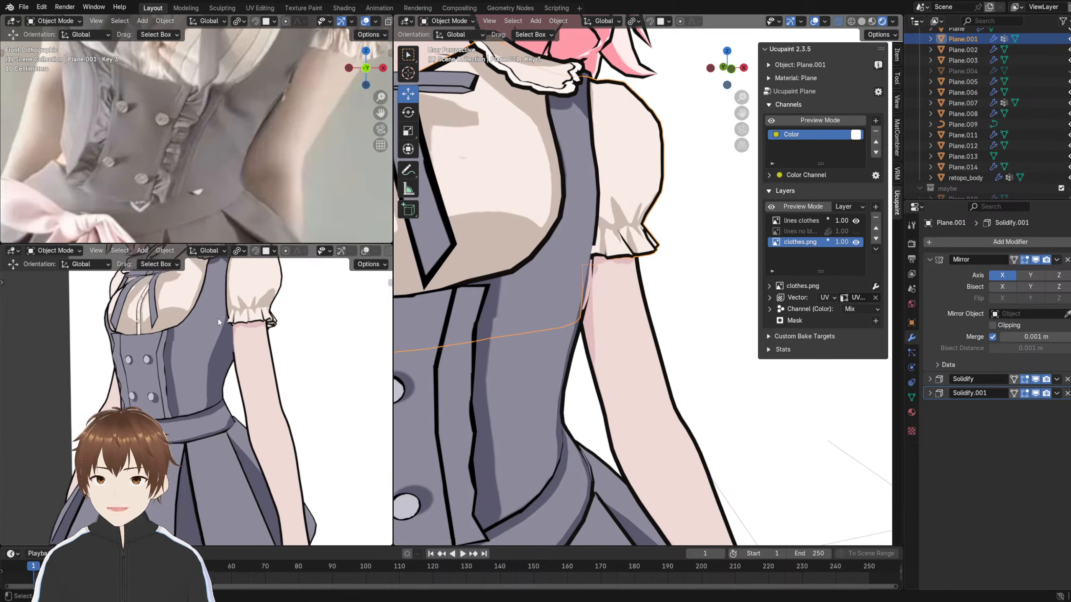
middle_drag(217, 322, 288, 339)
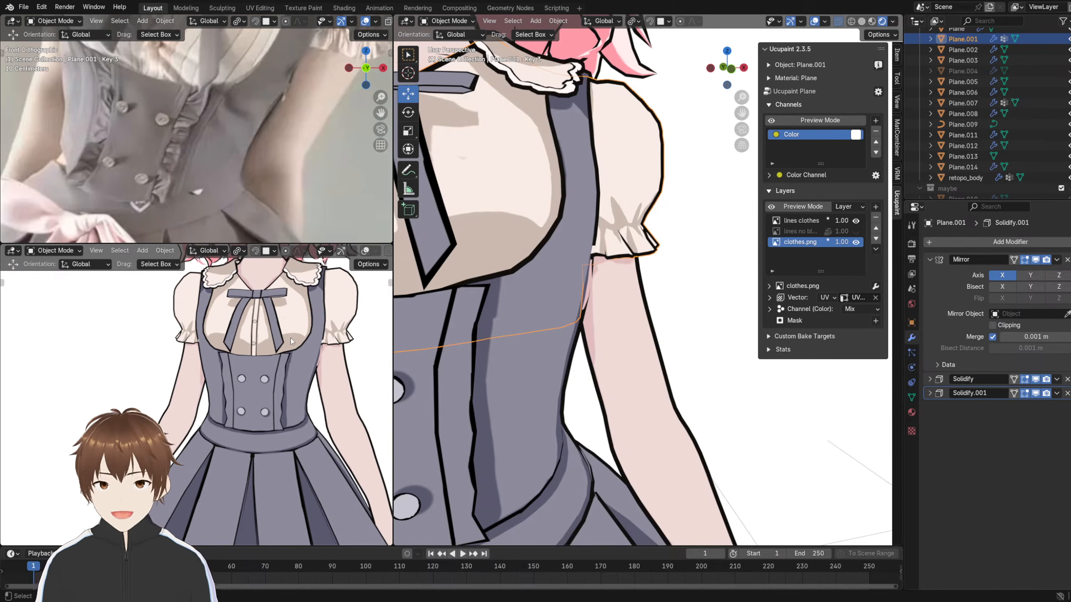
- Examine the pinafore bodices in the reference photo of three models, comparing the central and outer figures
scroll(203, 143, down, 2)
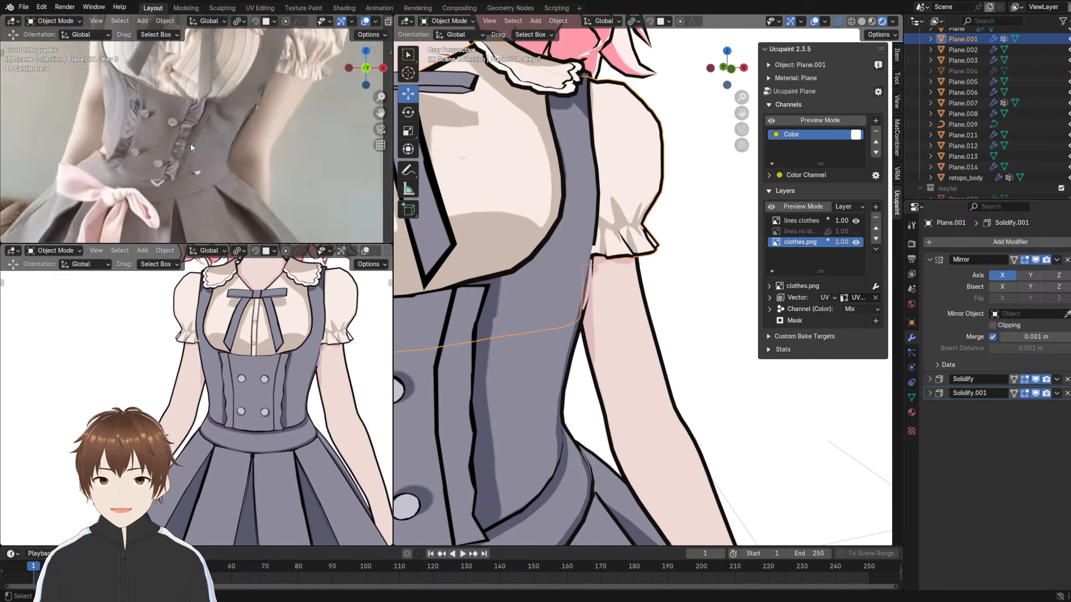
scroll(189, 143, down, 8)
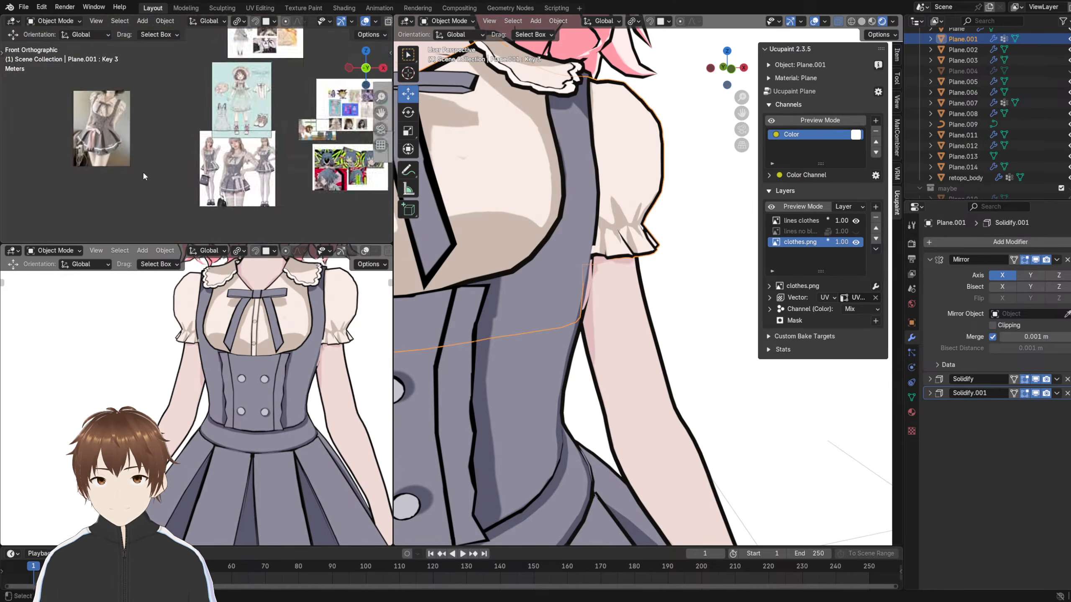
scroll(144, 168, up, 5)
scroll(246, 165, up, 2)
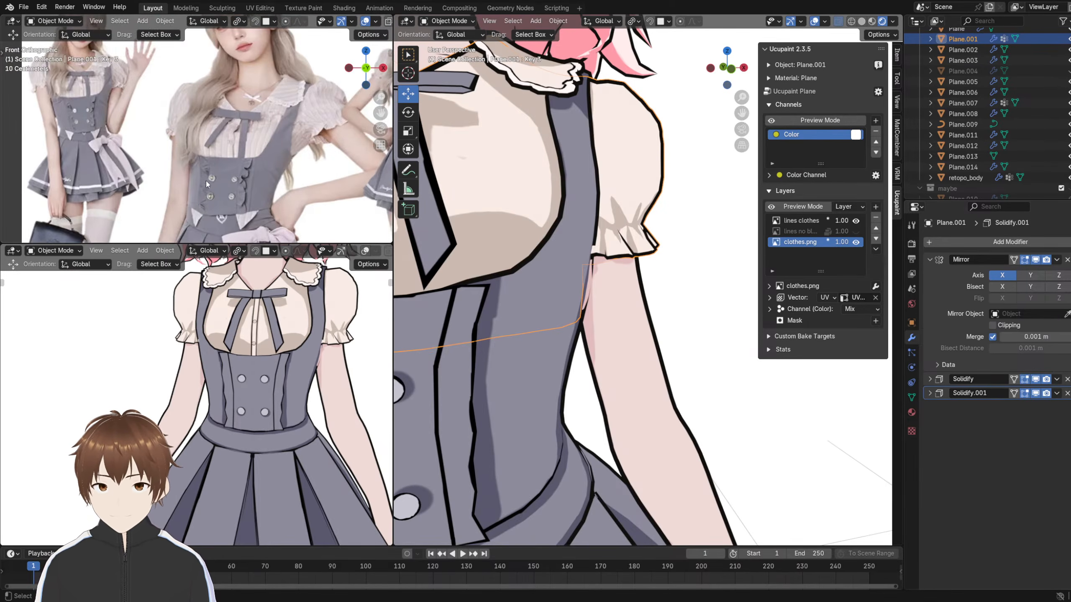
middle_drag(223, 198, 211, 194)
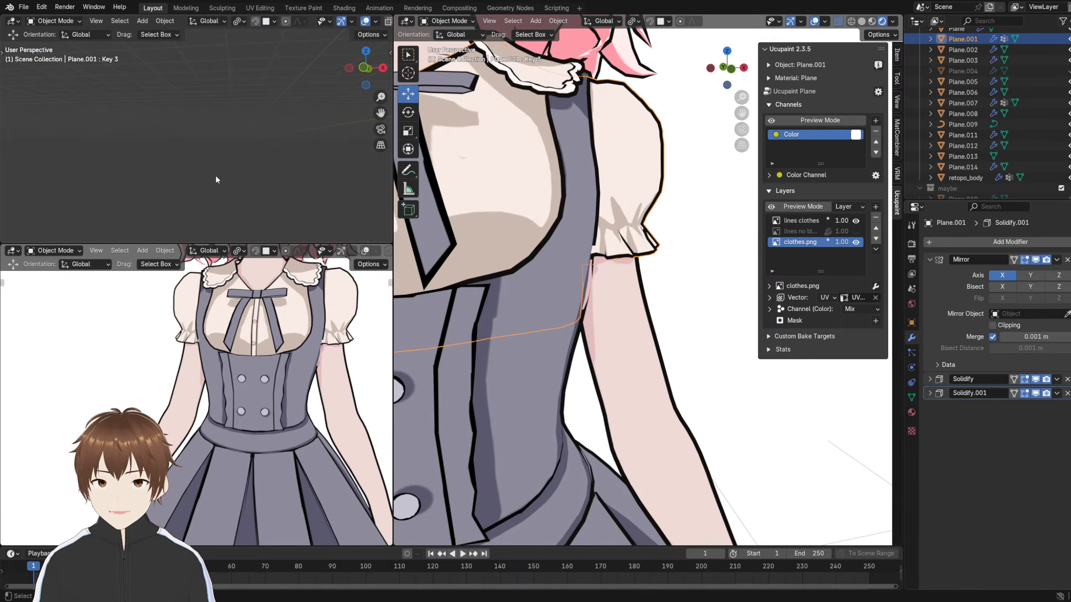
key(KP_1)
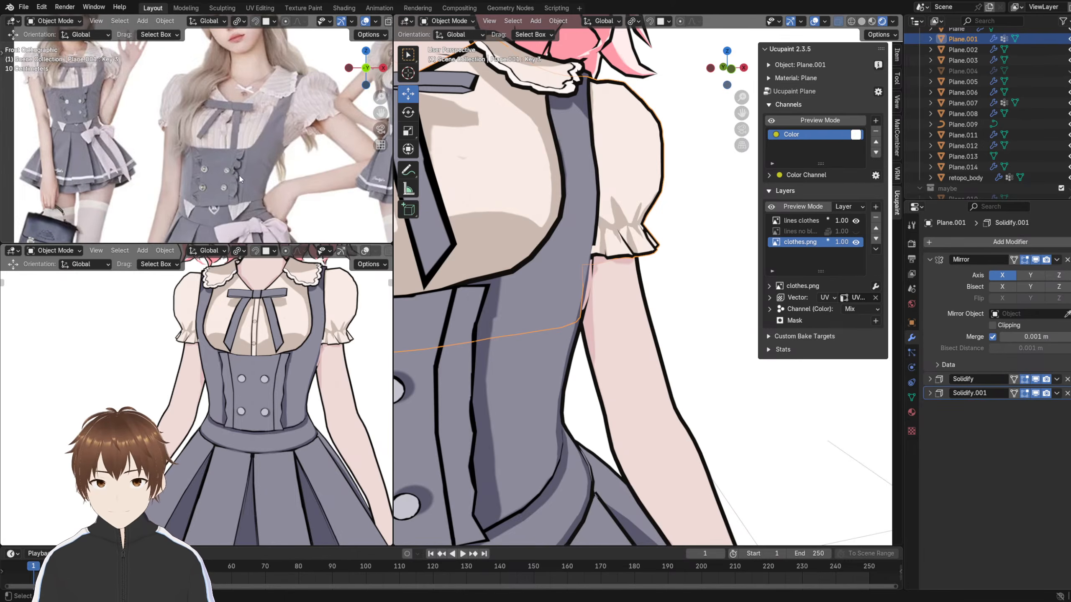
scroll(244, 177, up, 4)
shift+middle_drag(244, 177, 168, 139)
scroll(232, 181, down, 3)
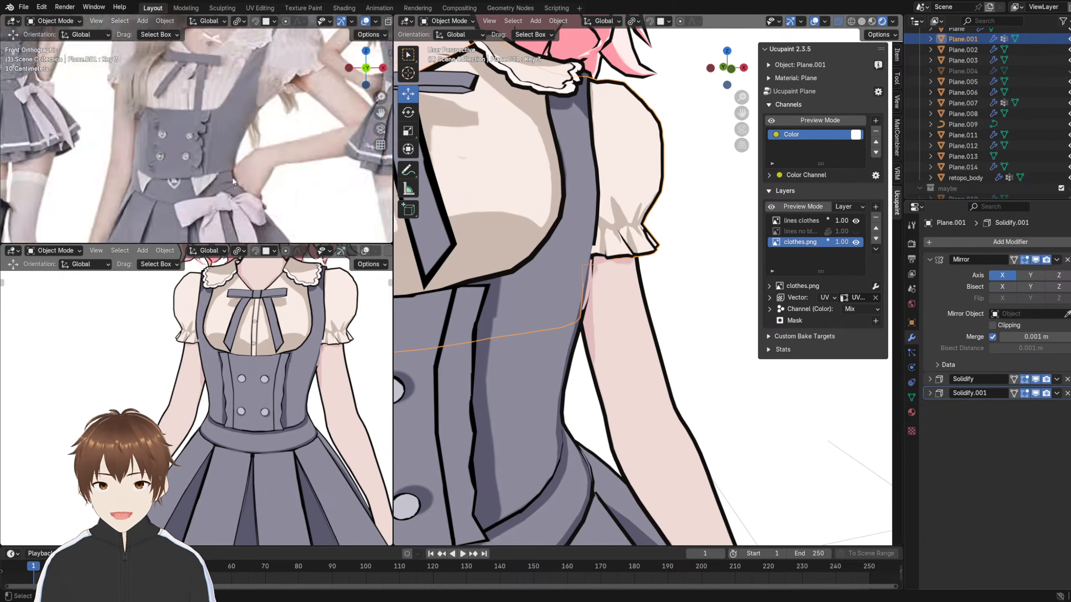
scroll(212, 101, down, 6)
shift+middle_drag(201, 26, 256, 34)
scroll(176, 138, up, 6)
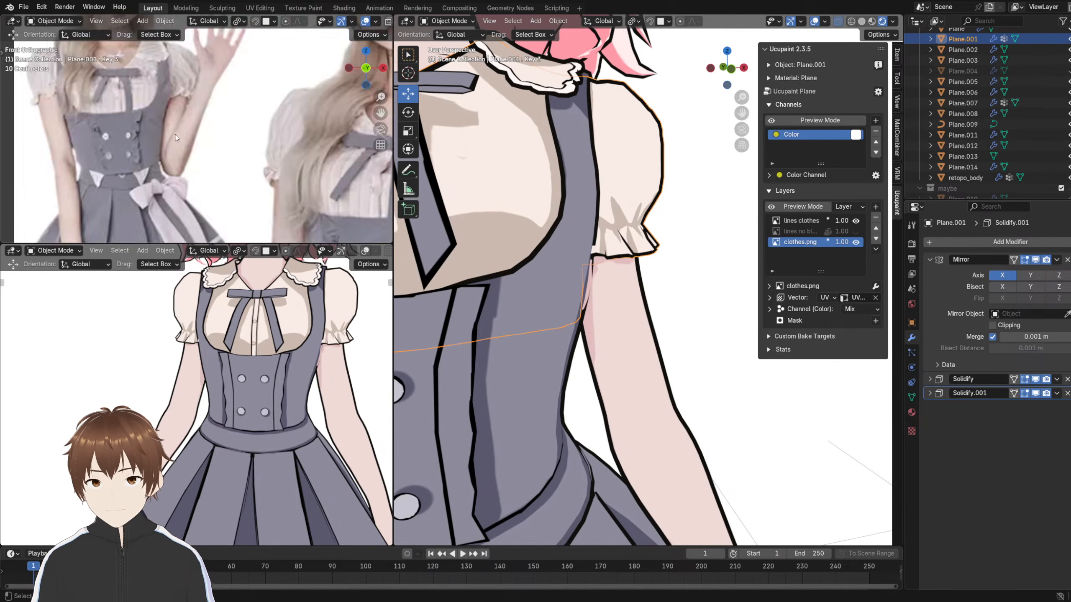
- Return to the single-figure reference photo and examine its skirt and ruffled bodice
scroll(148, 128, down, 5)
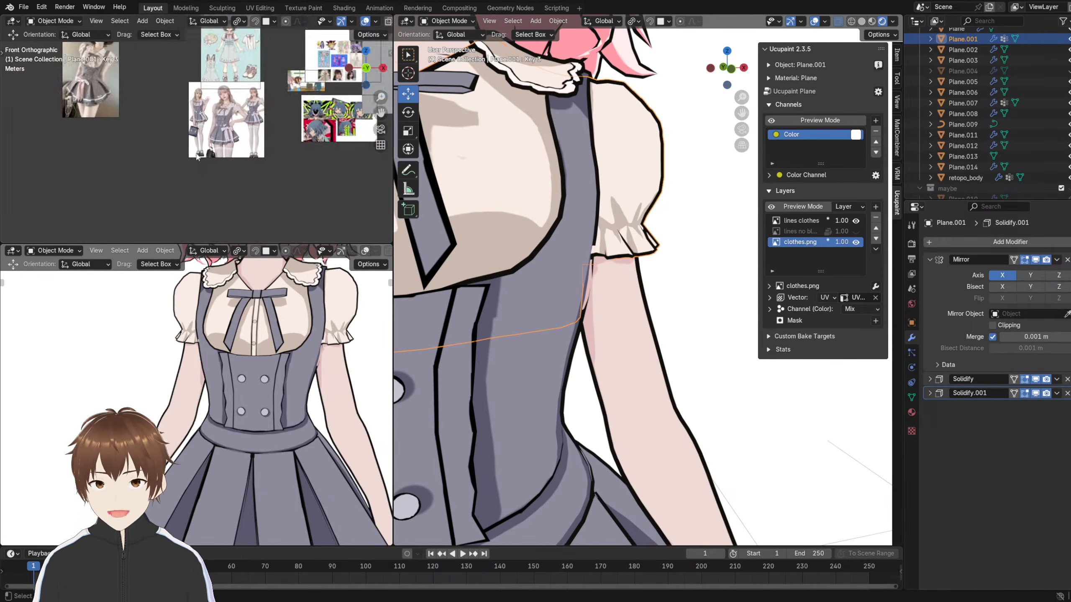
shift+middle_drag(168, 143, 236, 92)
scroll(150, 182, up, 5)
scroll(150, 182, down, 6)
scroll(236, 85, up, 6)
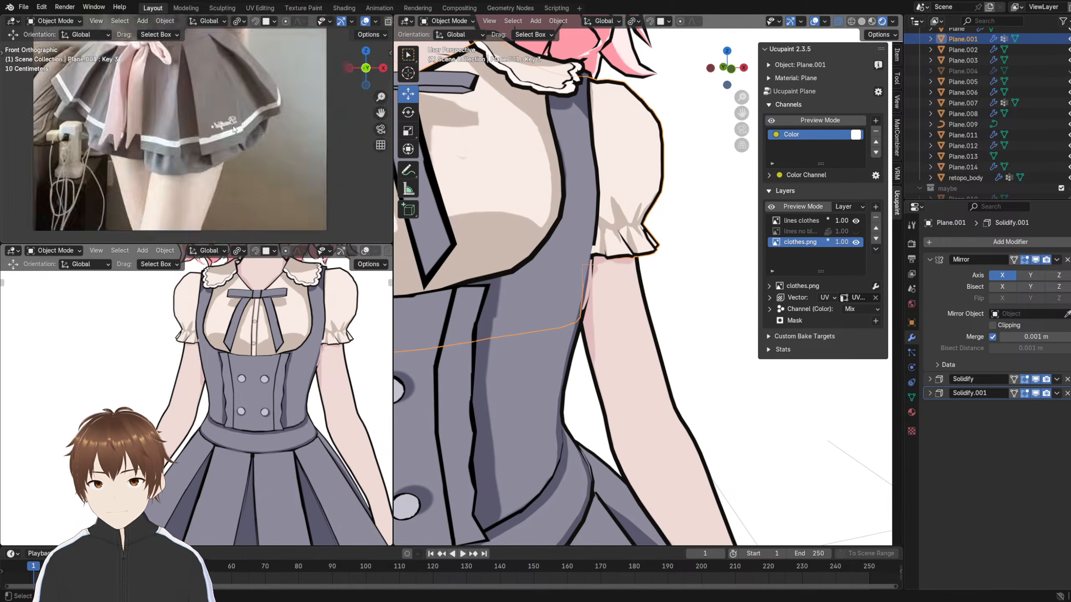
shift+middle_drag(232, 38, 225, 112)
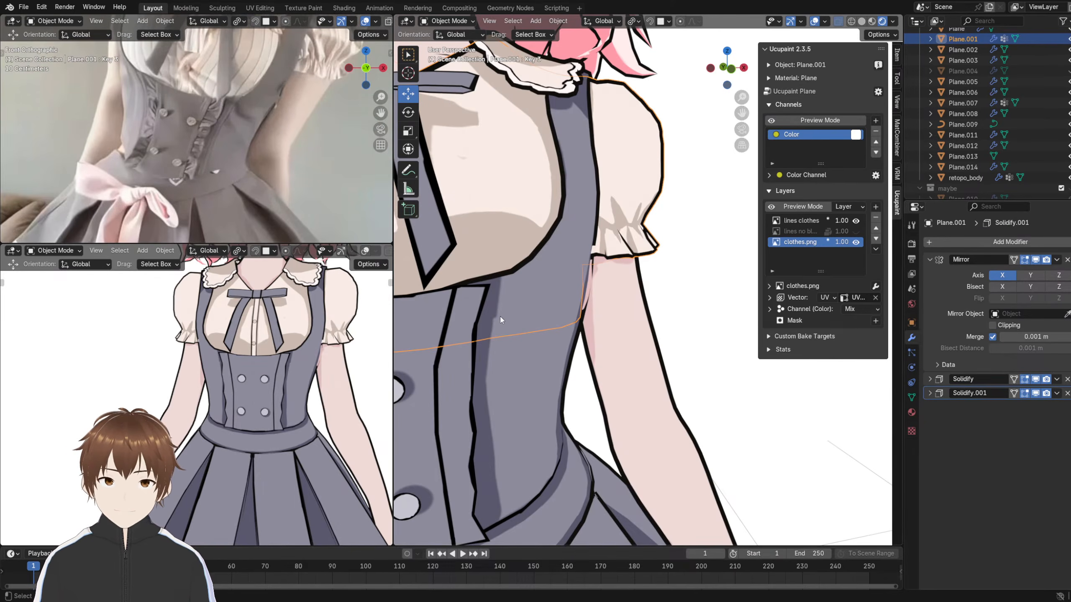
- Open the bodice's buttoned front panel, Plane.006, in Edit Mode and hide the 3D view's sidebar
scroll(509, 319, down, 4)
scroll(548, 319, down, 3)
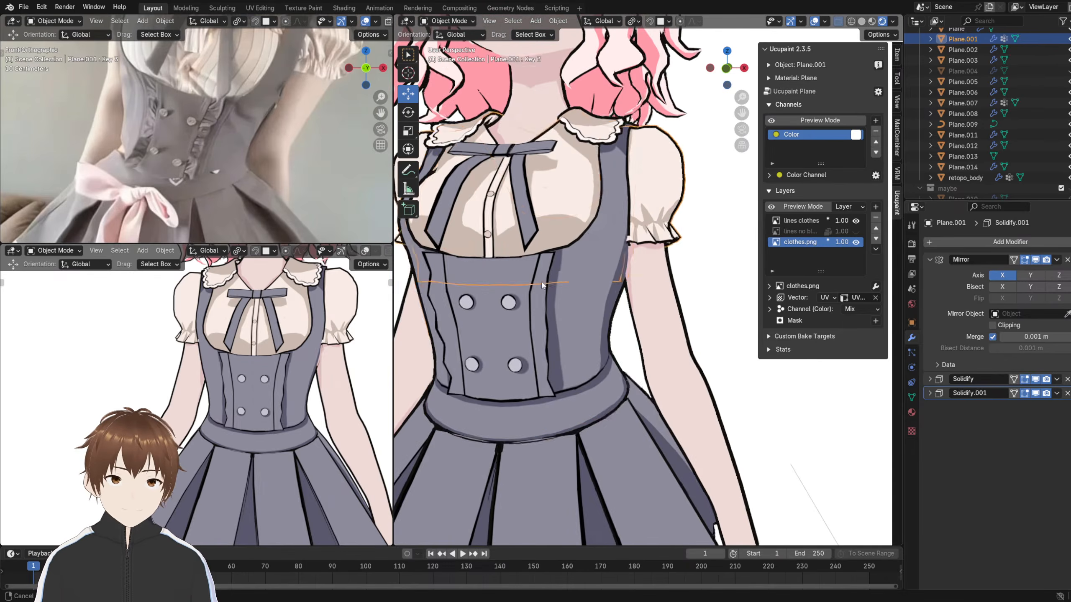
click(573, 319)
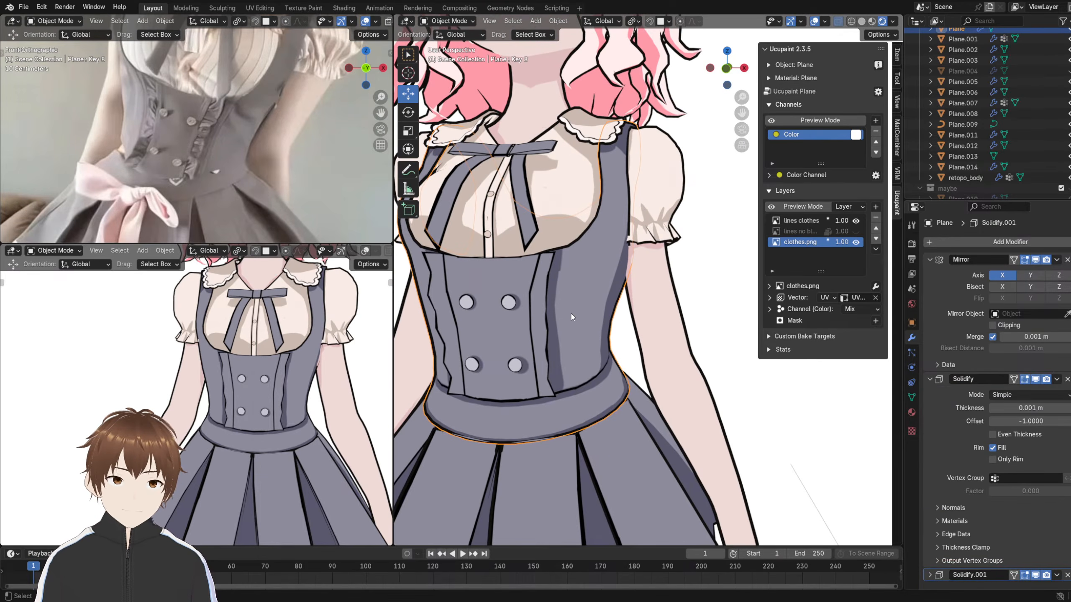
click(474, 292)
key(Tab)
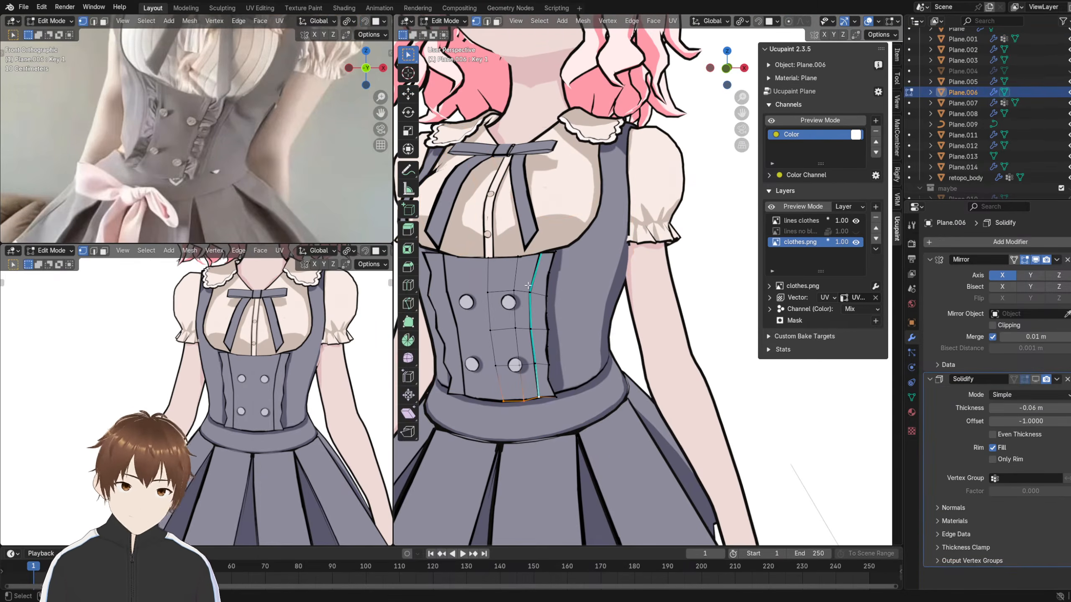
key(KP_Decimal)
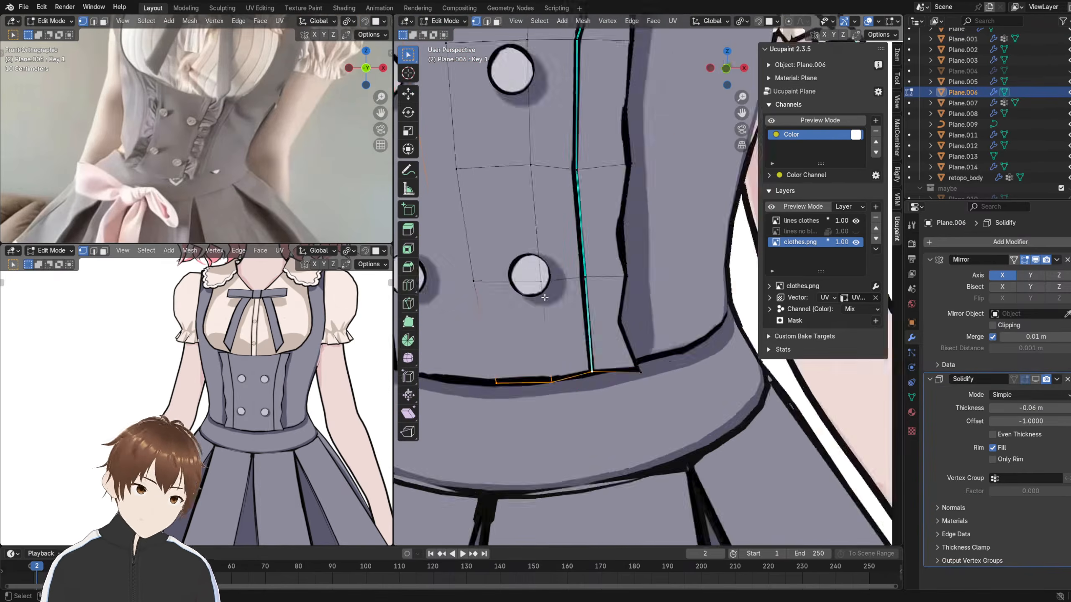
scroll(562, 258, down, 8)
middle_drag(586, 299, 569, 302)
shift+middle_drag(693, 217, 692, 250)
scroll(691, 250, up, 1)
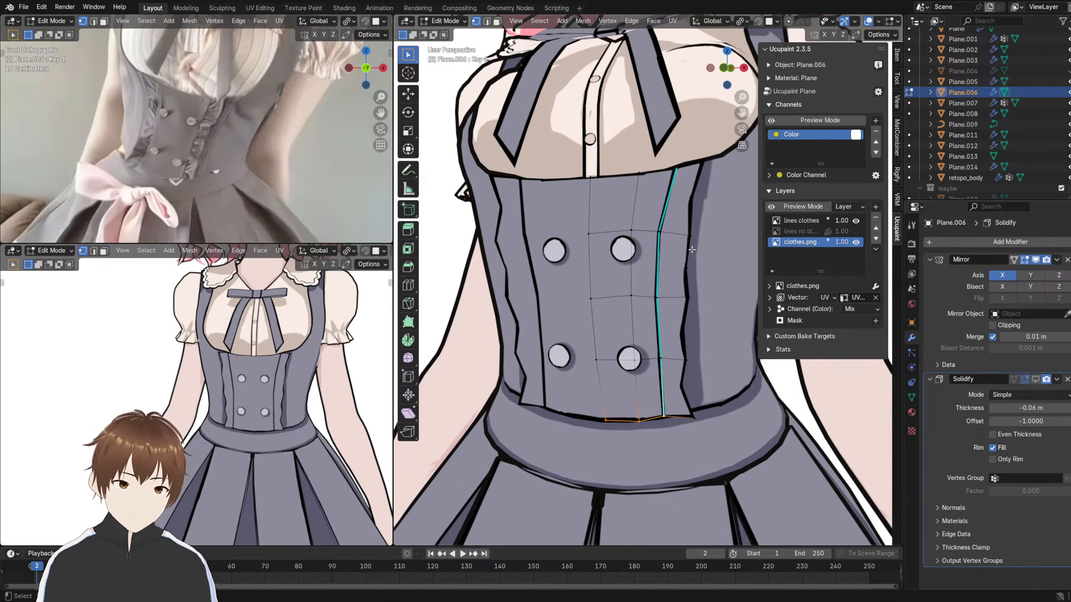
key(n)
middle_drag(576, 240, 595, 239)
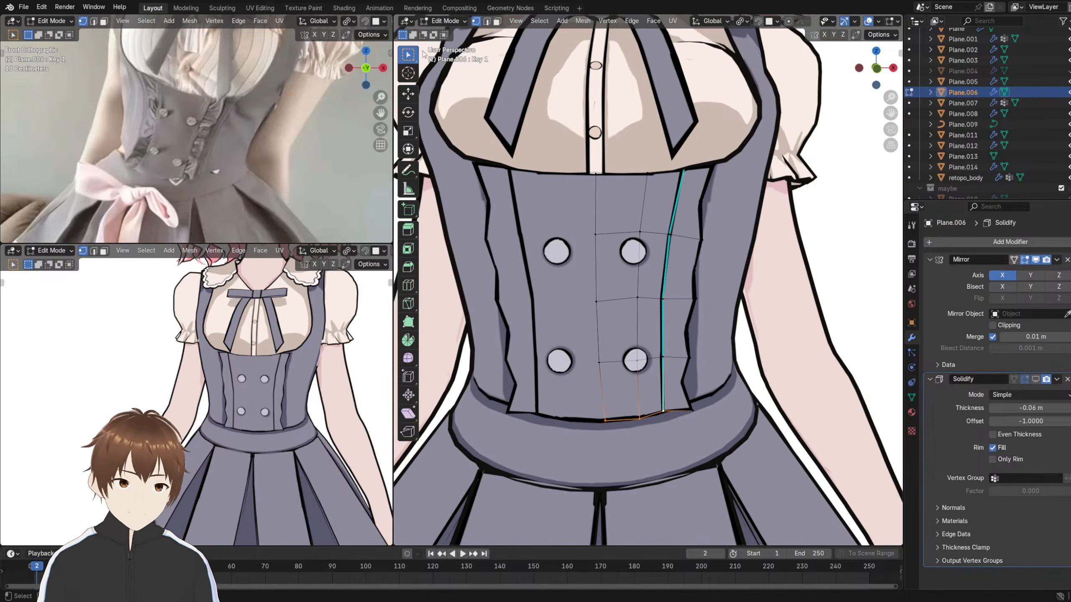
- Save the project file and look briefly at the Texture Paint workspace before returning to Layout
click(23, 7)
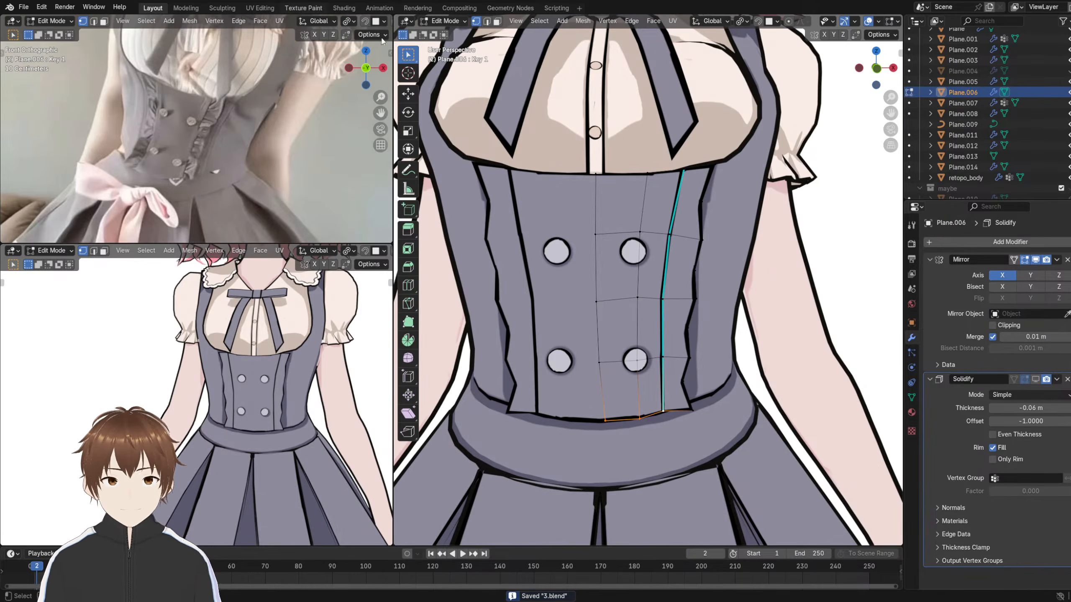
click(303, 8)
click(653, 21)
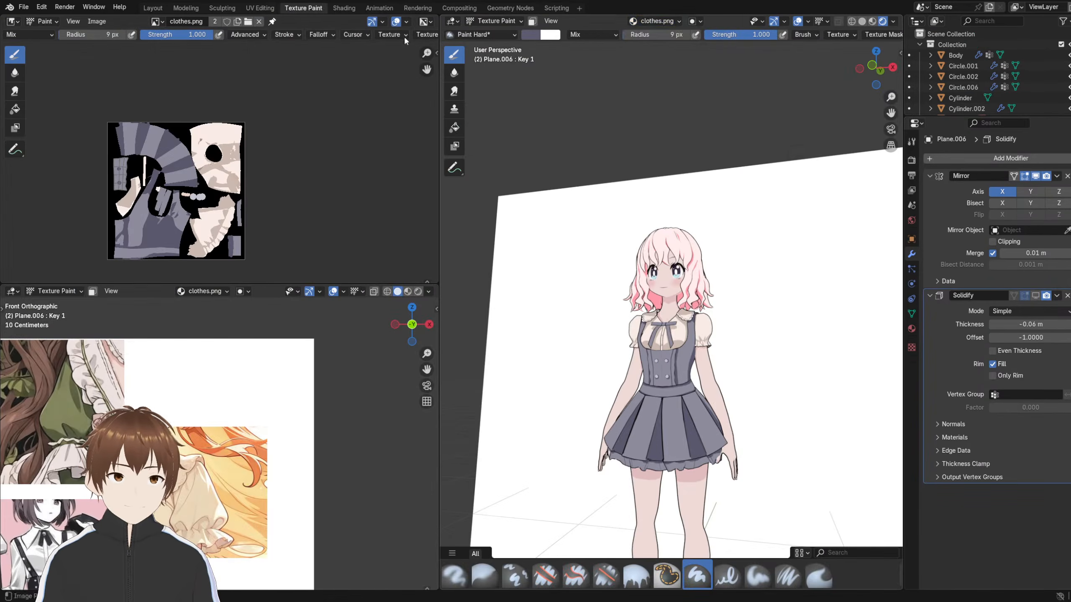
click(153, 8)
- Inspect the buttoned front panel in Object Mode, reopen it in Edit Mode, and collapse its Solidify modifier settings
scroll(599, 258, down, 4)
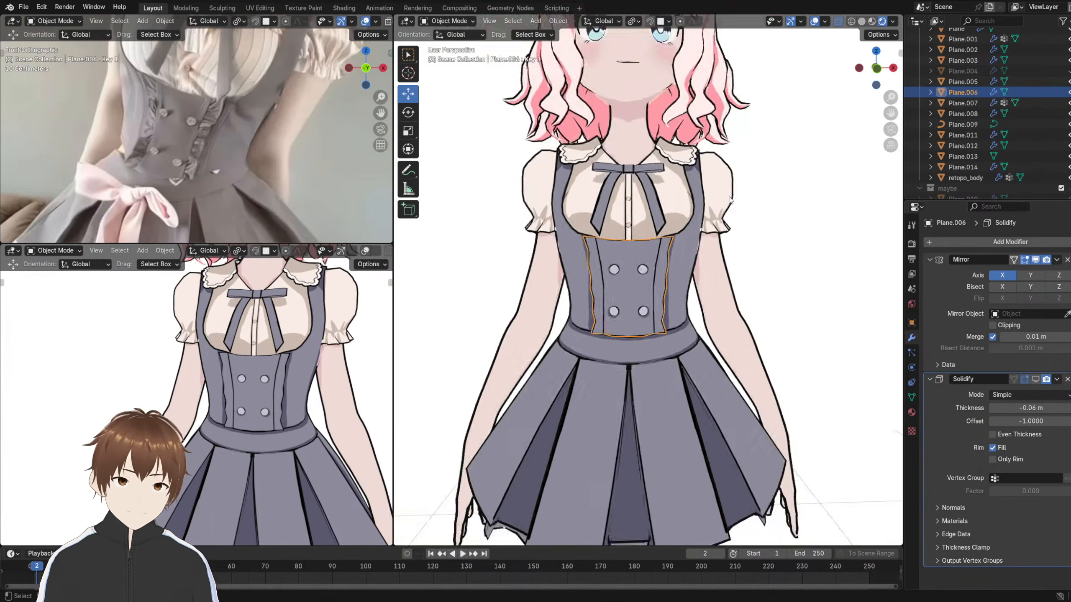
scroll(677, 226, up, 4)
scroll(654, 280, up, 2)
scroll(657, 277, down, 3)
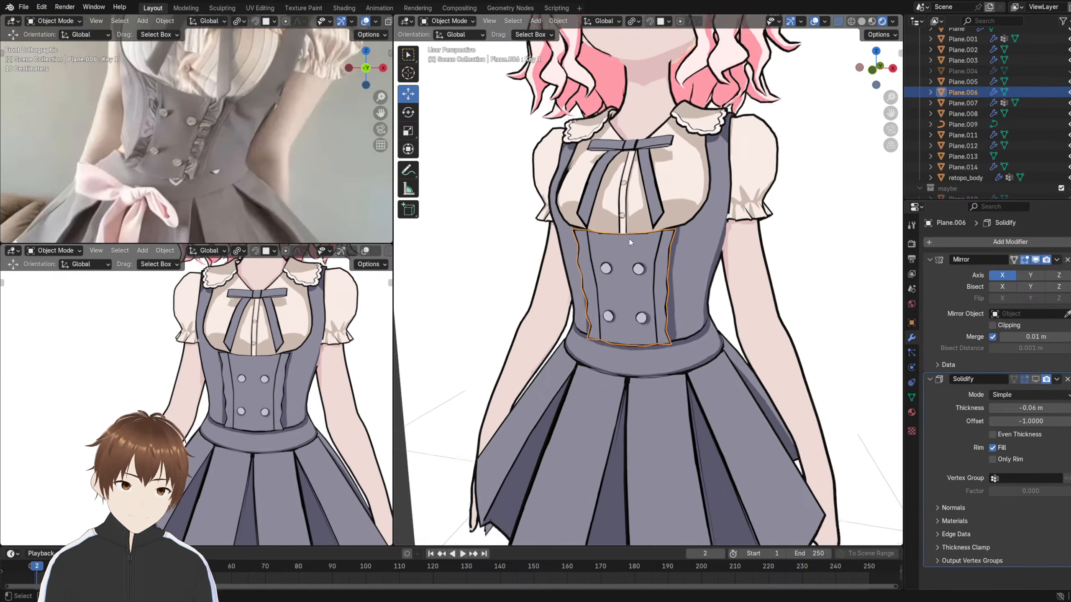
middle_drag(631, 241, 649, 278)
scroll(657, 300, up, 3)
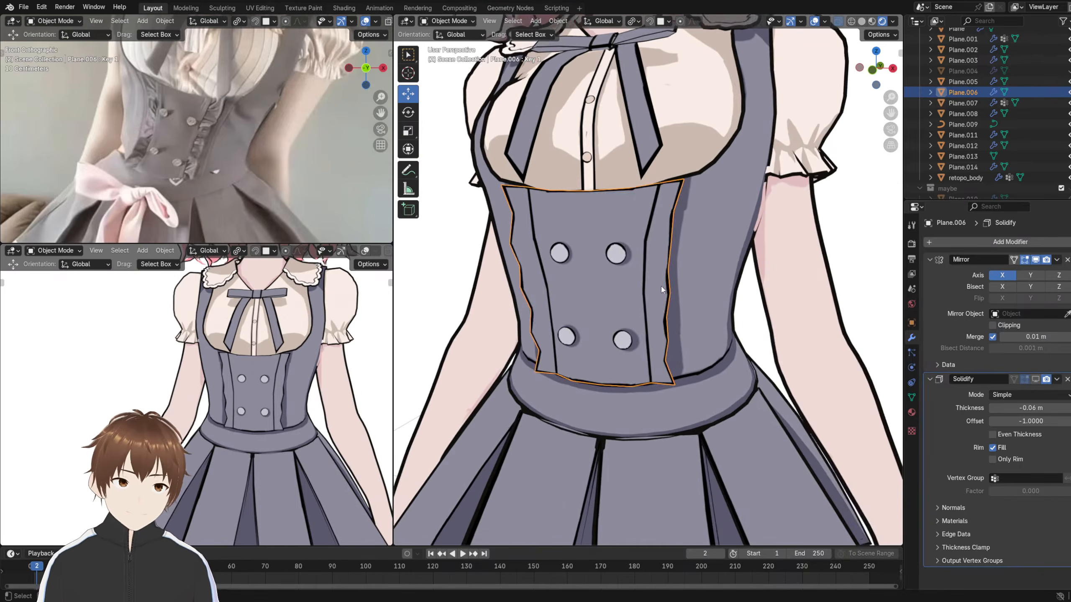
key(Tab)
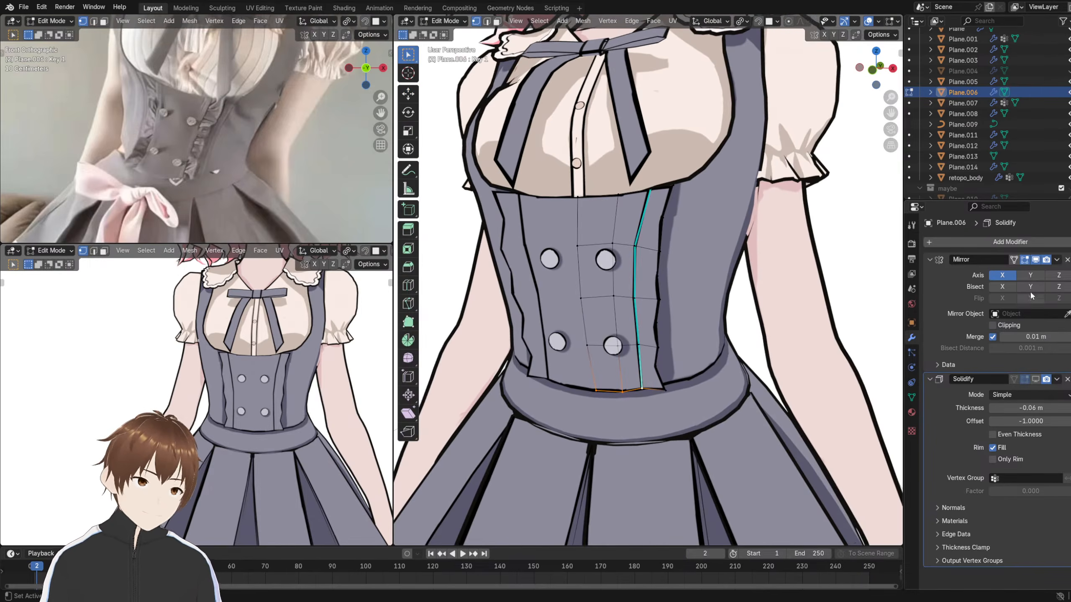
click(1056, 259)
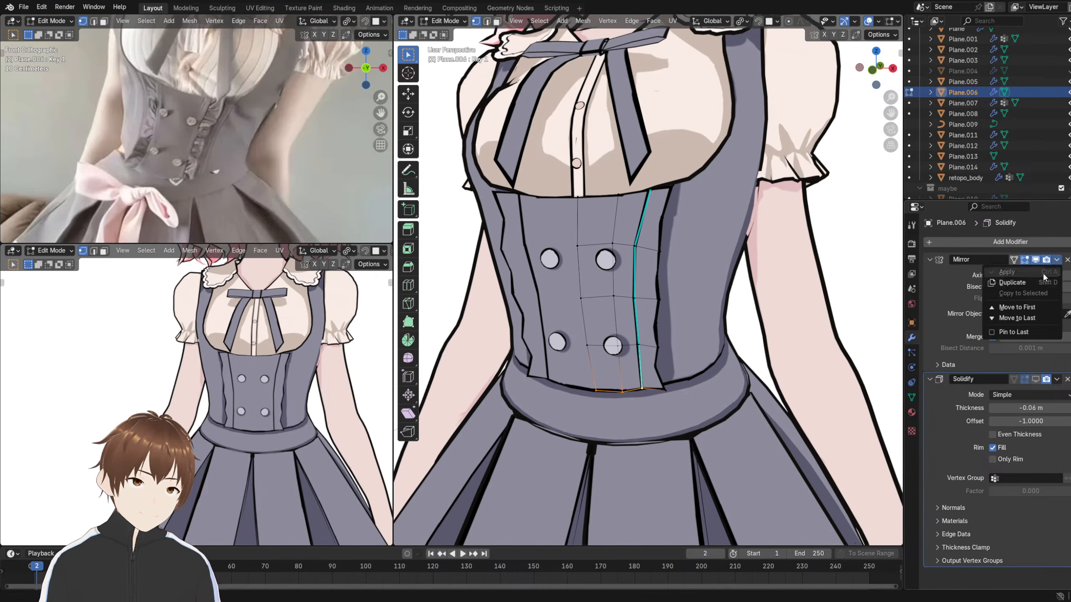
click(933, 380)
- Select a vertex on the front panel's ruffled outer edge, isolate the panel in local view, and switch to solid shading
mouse_move(637, 249)
middle_down()
mouse_move(540, 233)
mouse_move(656, 253)
mouse_move(548, 237)
mouse_move(695, 238)
mouse_move(523, 220)
mouse_move(647, 232)
middle_up()
scroll(657, 253, up, 4)
shift+middle_drag(689, 162, 678, 218)
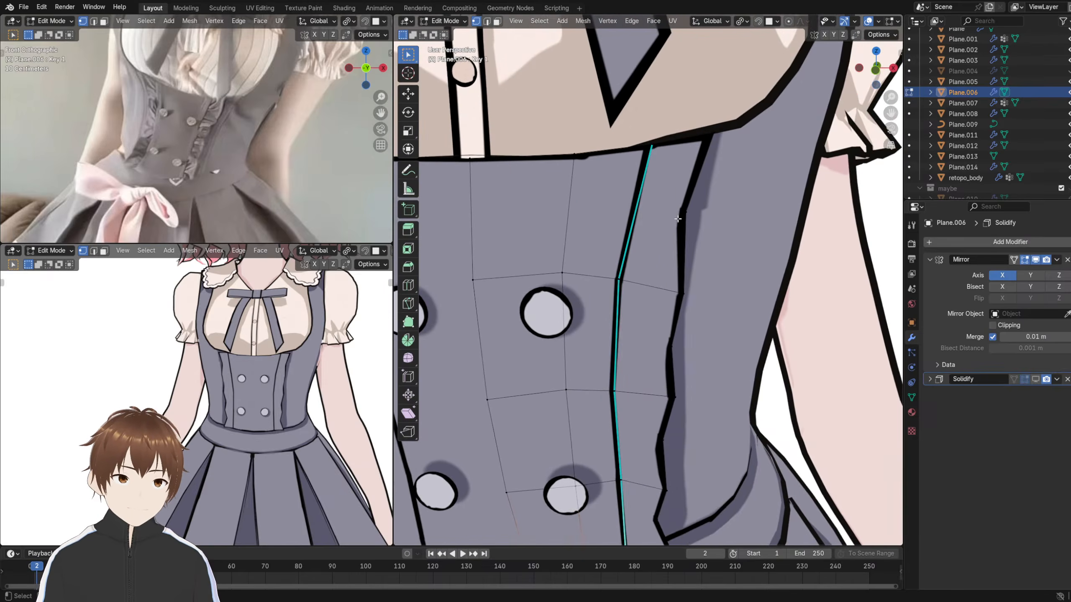
click(676, 219)
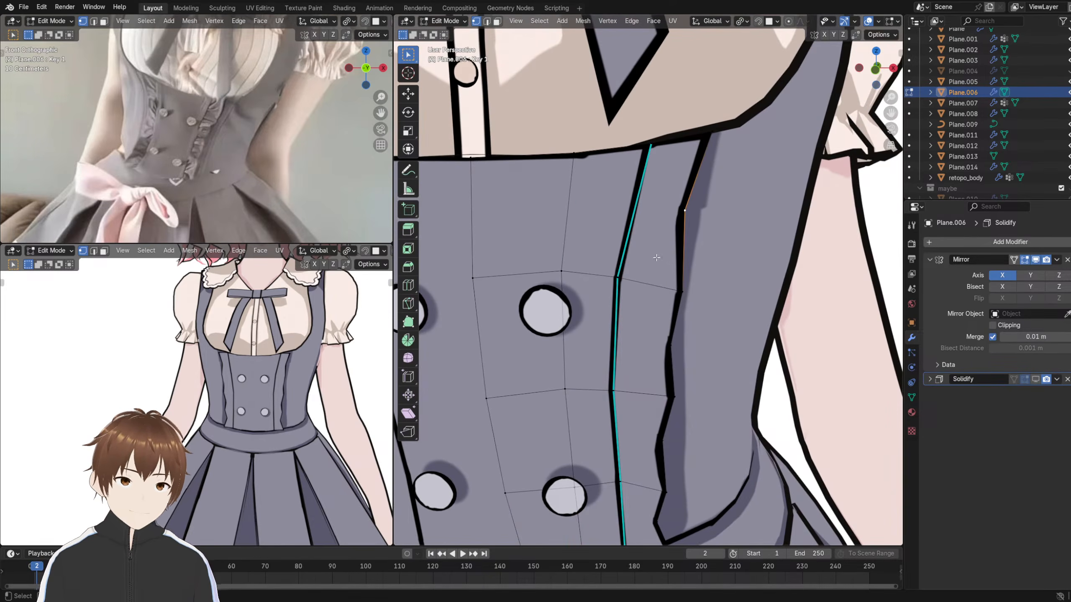
key(KP_Divide)
scroll(860, 23, down, 3)
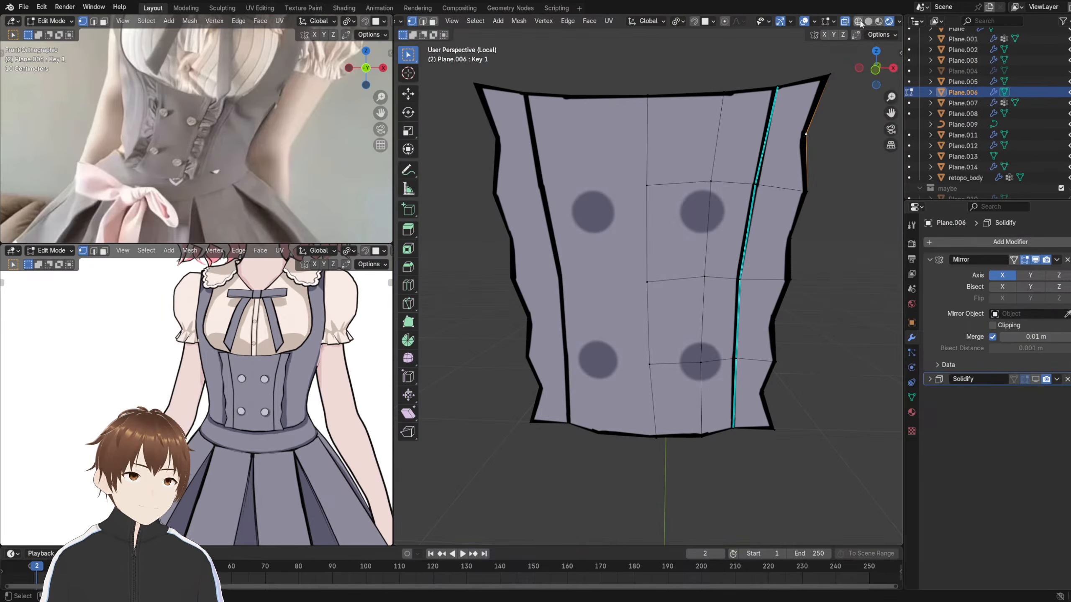
click(867, 21)
scroll(731, 351, up, 3)
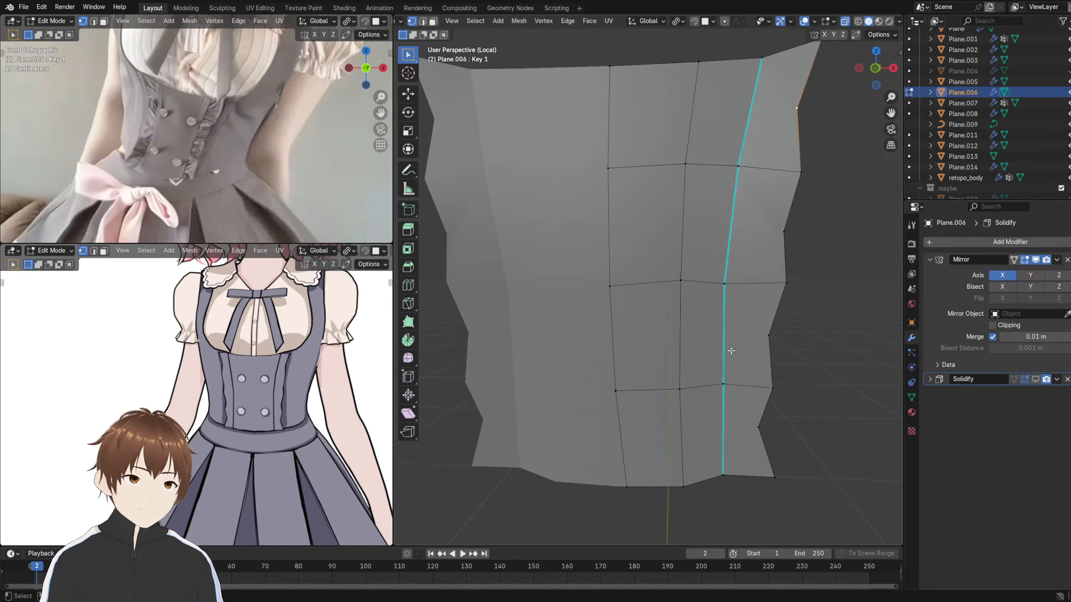
- Knife-cut two horizontal edges across the panel's upper rows, from the ruffle's outer edge to the third vertical edge inward
scroll(731, 351, up, 1)
shift+middle_drag(731, 351, 724, 263)
scroll(756, 352, down, 2)
shift+middle_drag(639, 206, 632, 273)
click(408, 303)
scroll(746, 247, up, 1)
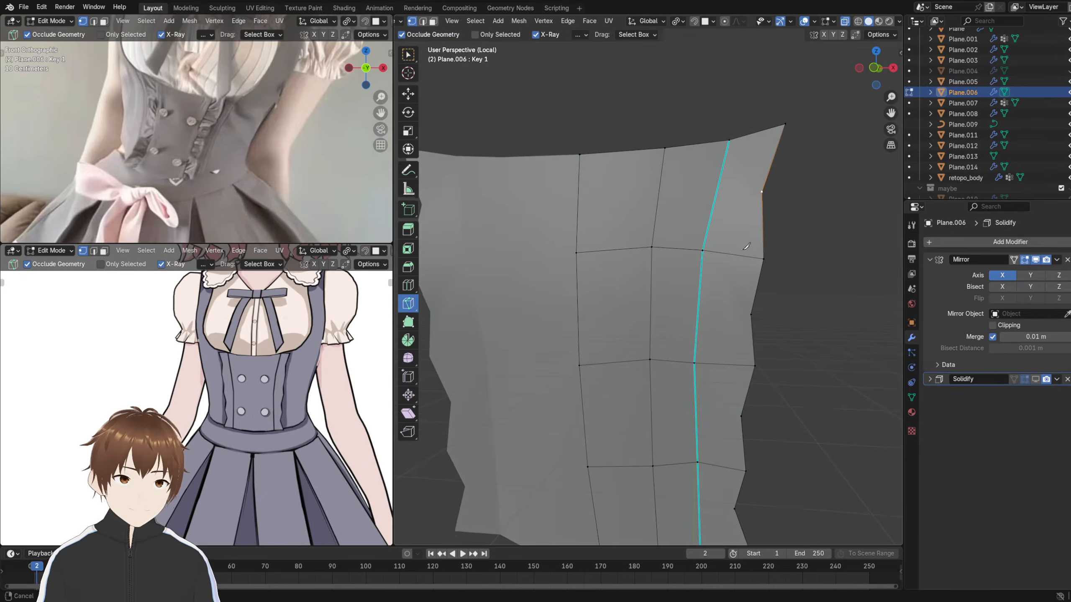
click(762, 192)
click(578, 200)
key(space)
shift+middle_drag(618, 300, 597, 227)
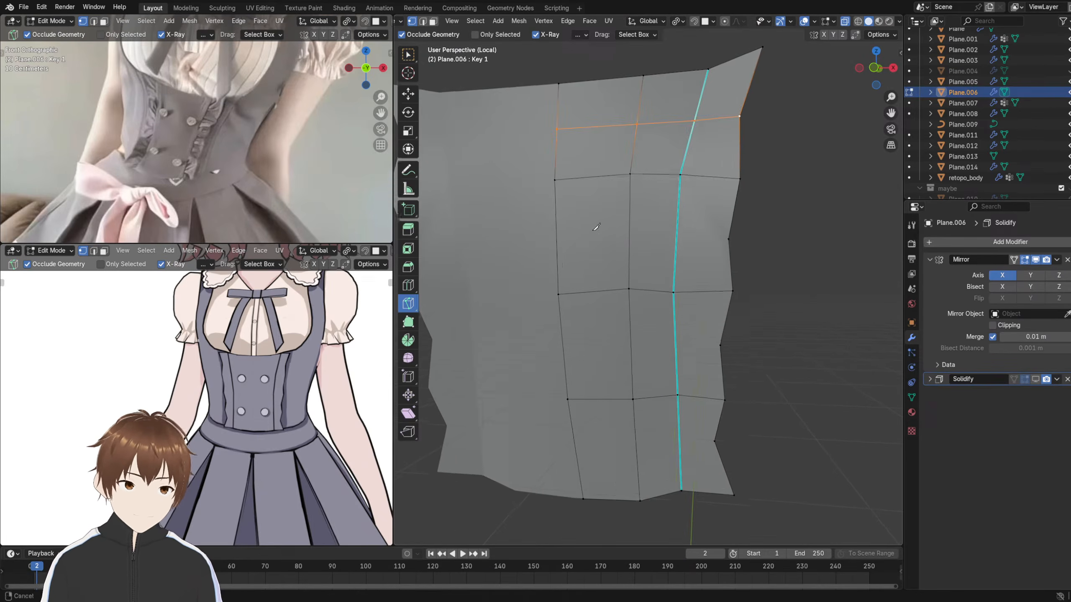
click(561, 232)
click(734, 232)
key(space)
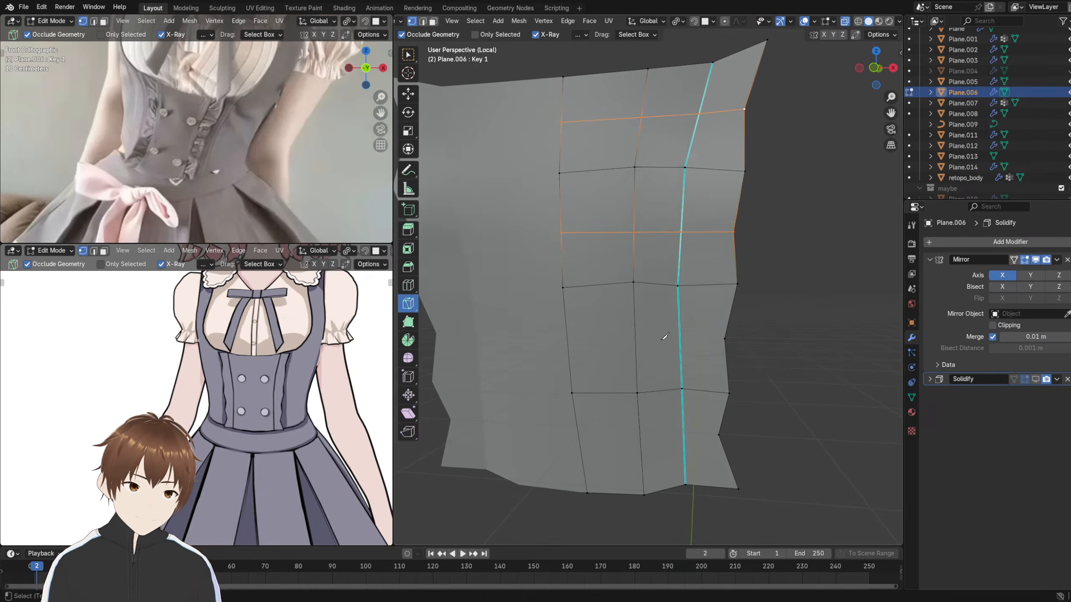
- Knife-cut matching horizontal edges across the panel's two lower rows, from the ruffle's outer edge to the third vertical edge inward
shift+middle_drag(662, 339, 663, 277)
click(727, 278)
click(571, 284)
key(space)
shift+middle_drag(685, 361, 660, 312)
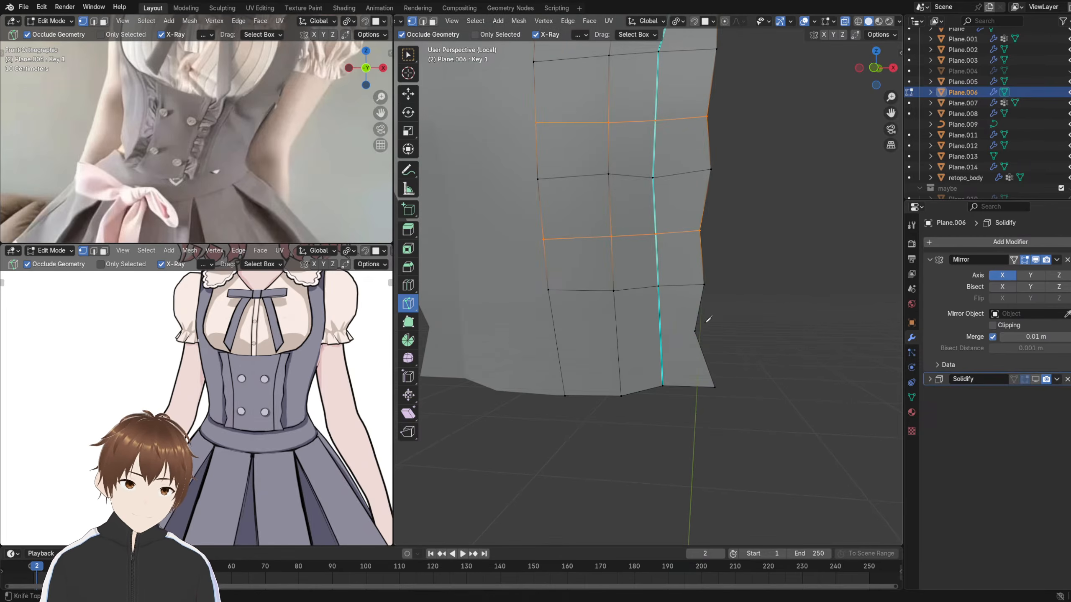
click(695, 332)
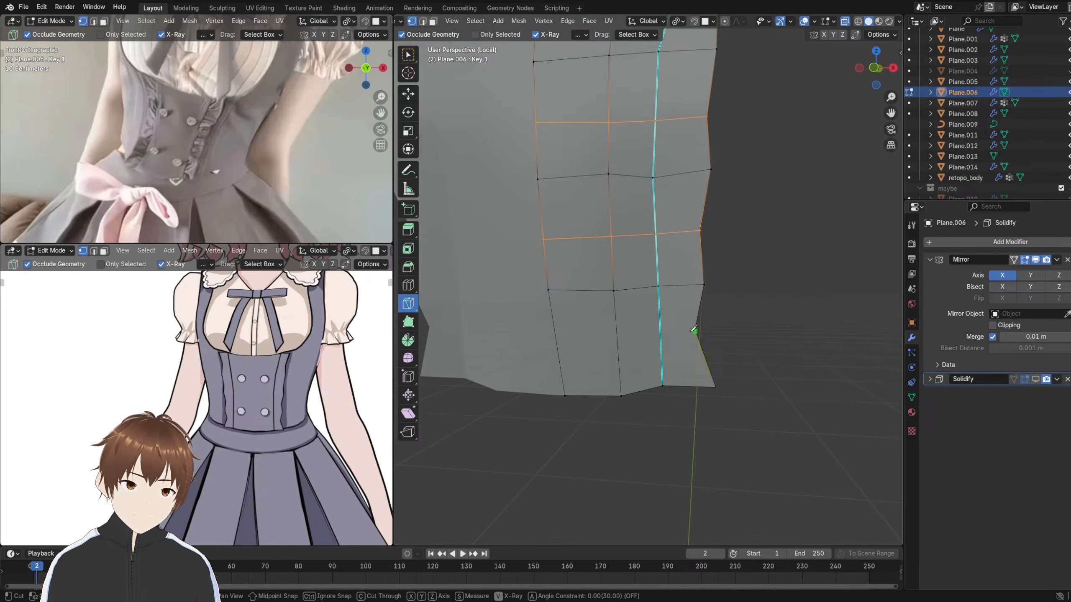
click(562, 338)
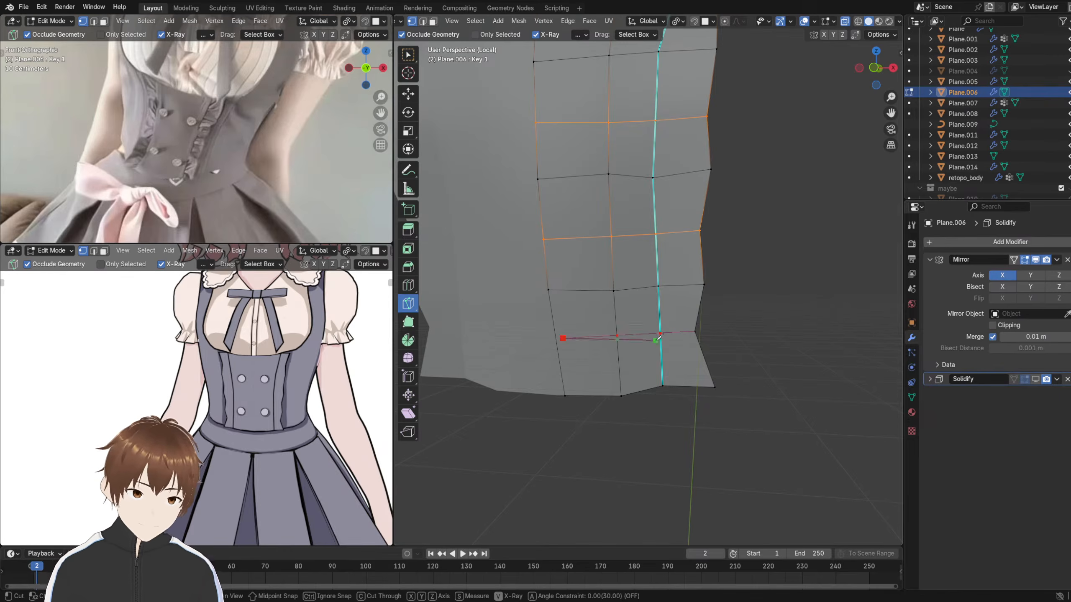
key(space)
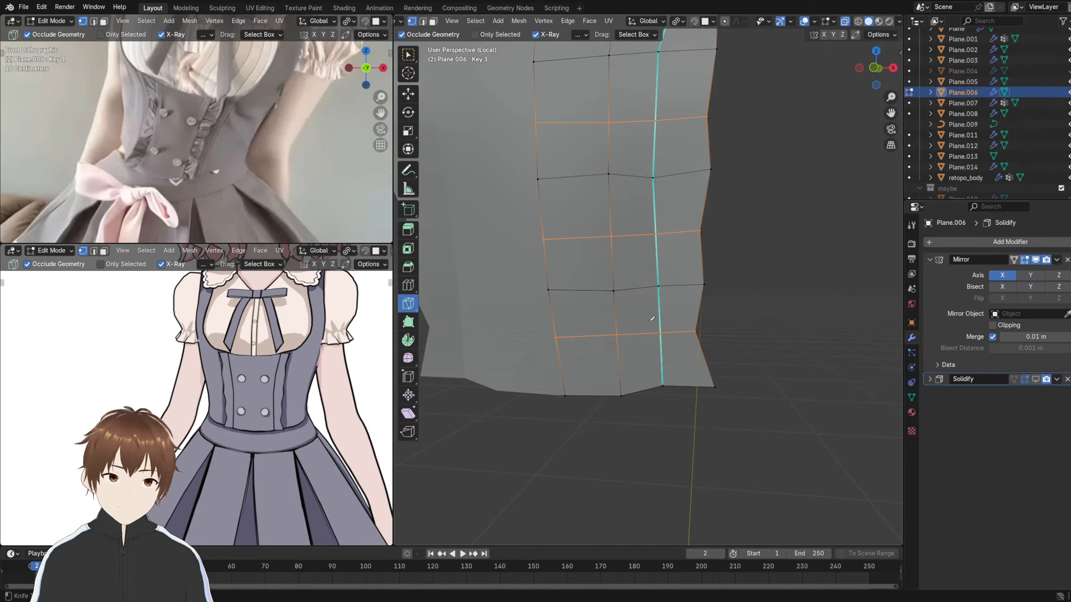
- Cut two diagonal edges fanning from the lowest inner junction on the cyan line to the ruffle's outer edge, below and above it
scroll(444, 23, up, 3)
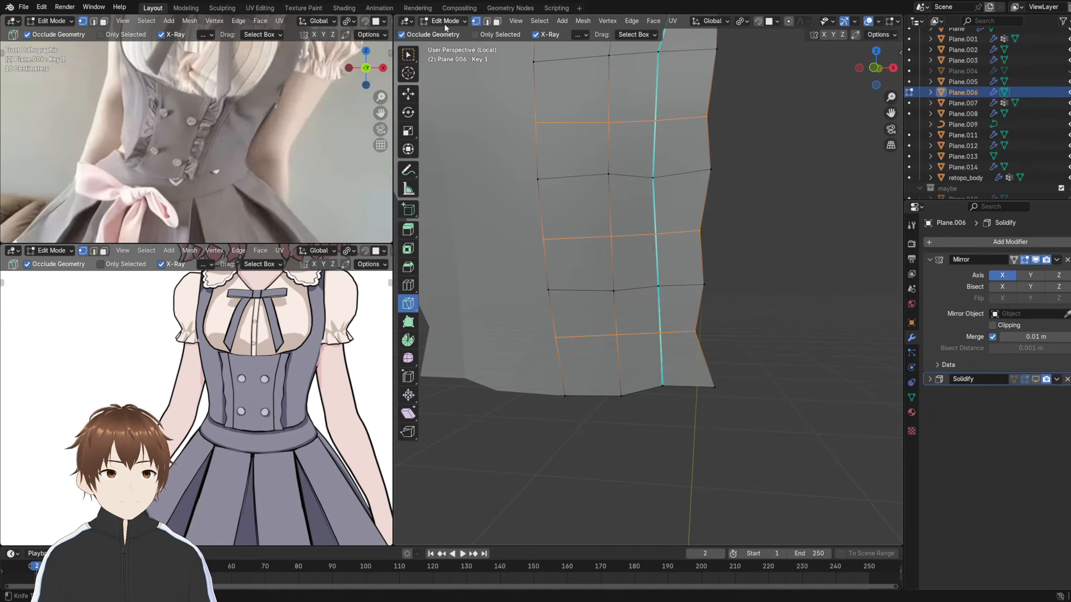
scroll(679, 303, up, 2)
click(663, 289)
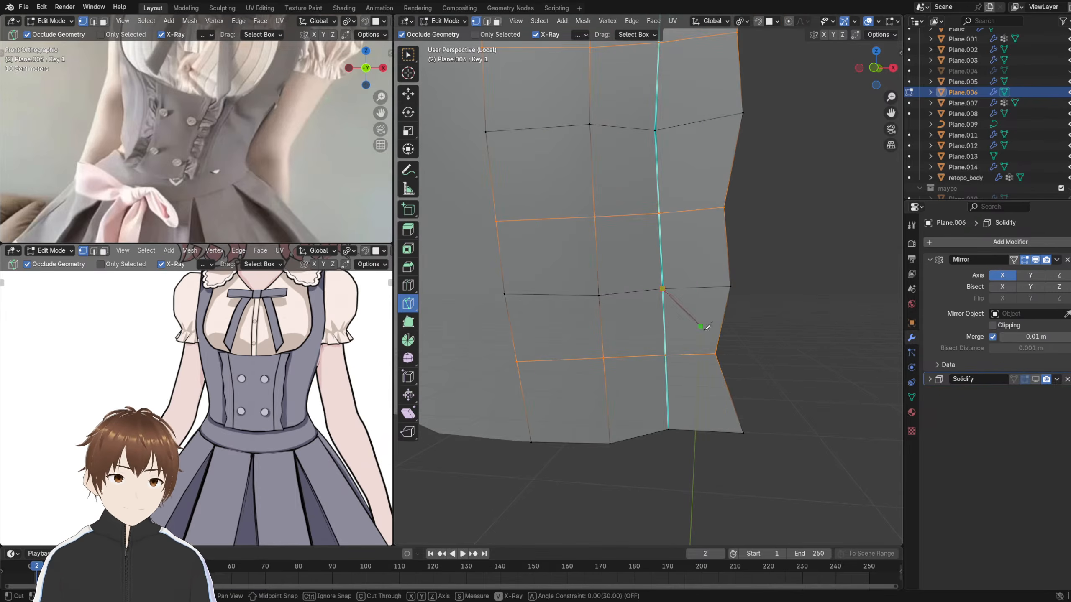
click(722, 323)
key(space)
click(663, 289)
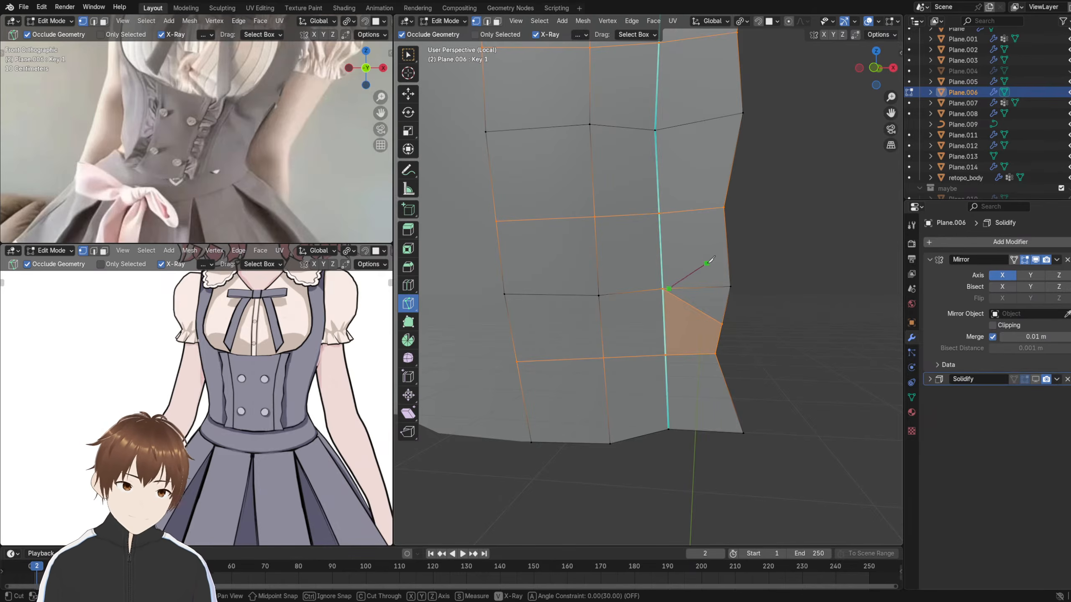
click(726, 255)
key(space)
- Knife-cut a diagonal edge from the bottom end of the cyan line up to the ruffle's outer edge
shift+middle_drag(662, 370, 665, 325)
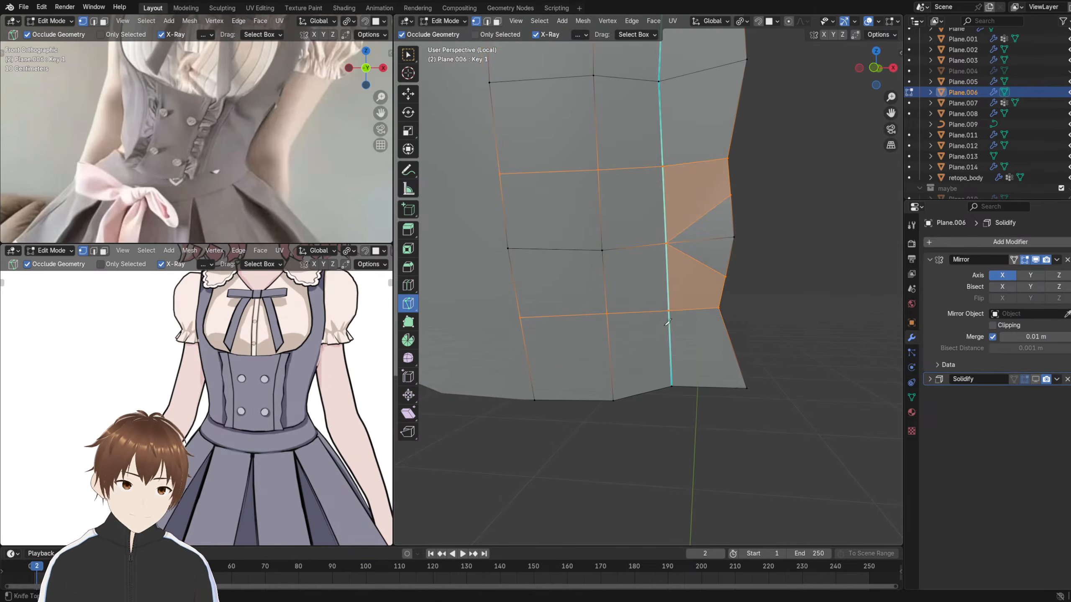
click(669, 311)
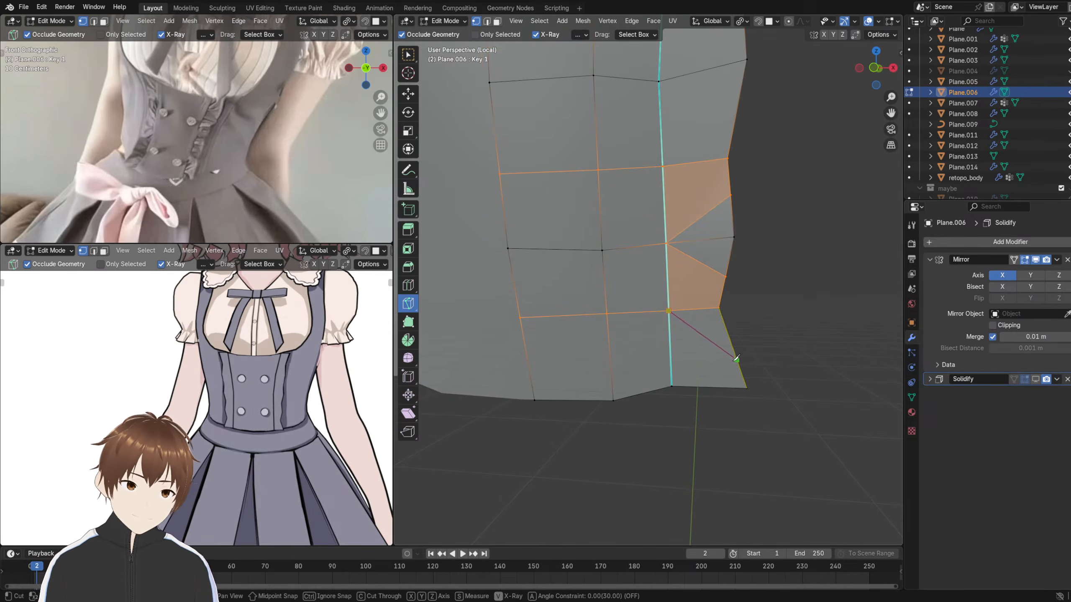
key(Escape)
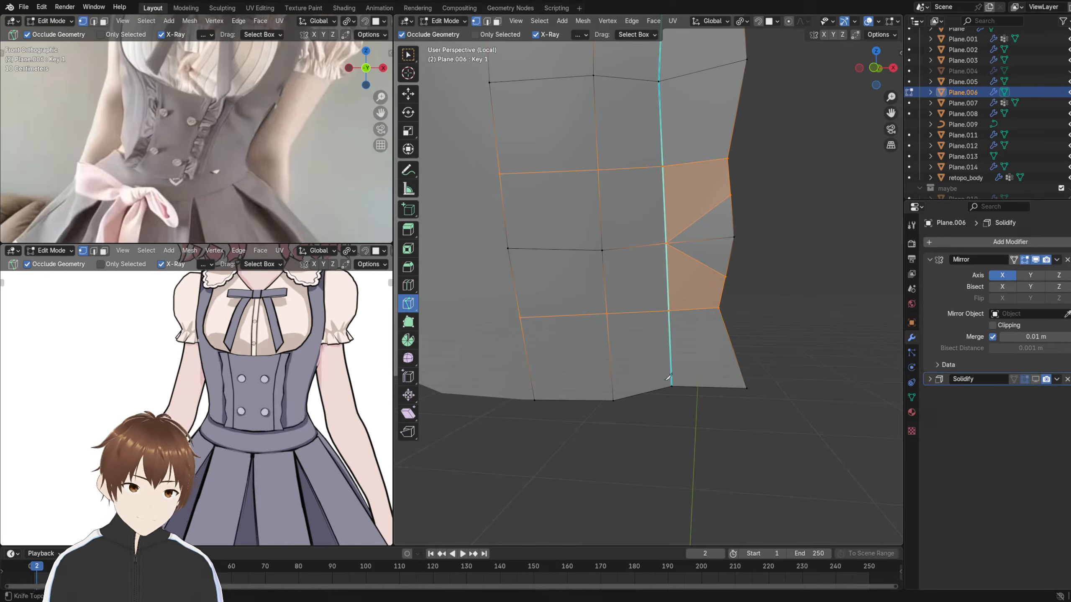
click(671, 385)
click(733, 348)
key(space)
- Cut two diagonal edges from the middle junction on the cyan line to the ruffle's outer edge, below and above it
shift+middle_drag(685, 112, 652, 267)
click(623, 242)
click(698, 284)
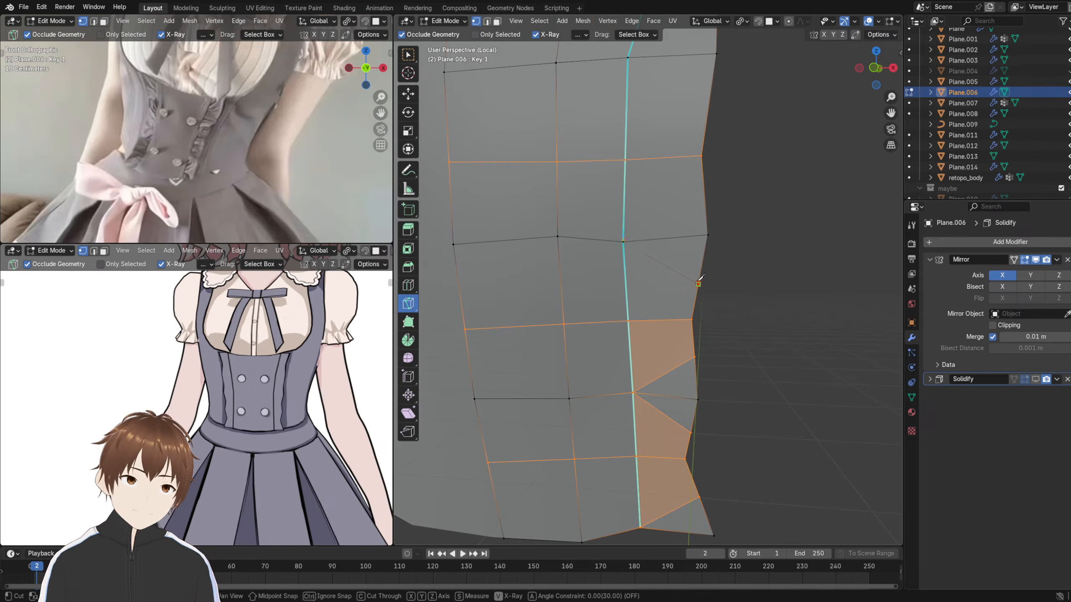
key(space)
click(624, 242)
click(702, 198)
key(space)
- Cut two diagonal edges from the uppermost inner junction on the cyan line to the outer edge, below and above it
shift+middle_drag(709, 191, 687, 286)
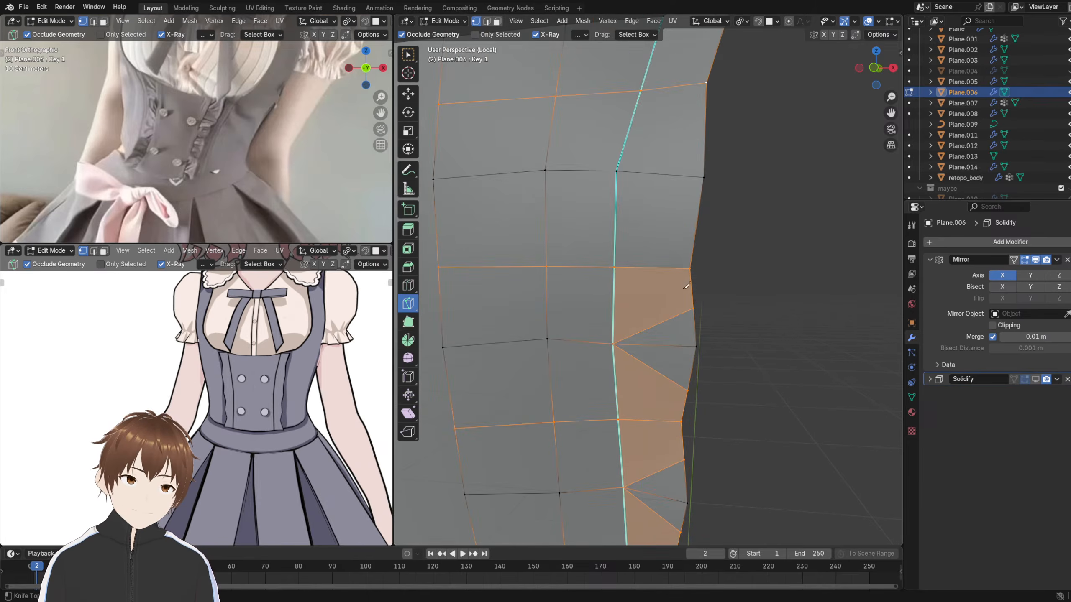
click(617, 171)
click(694, 225)
key(space)
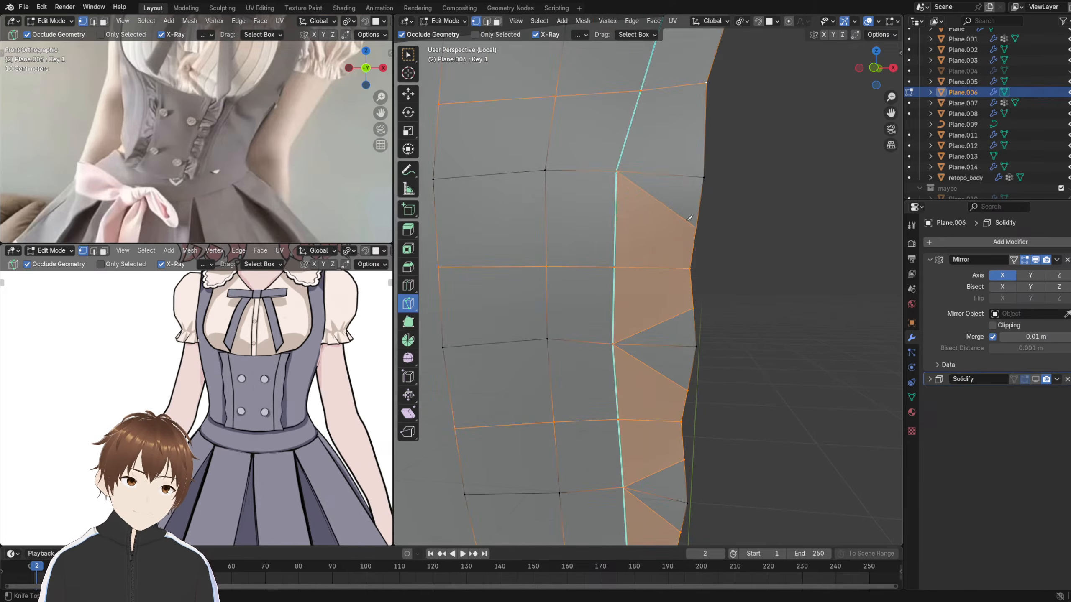
shift+middle_drag(620, 161, 625, 209)
click(621, 220)
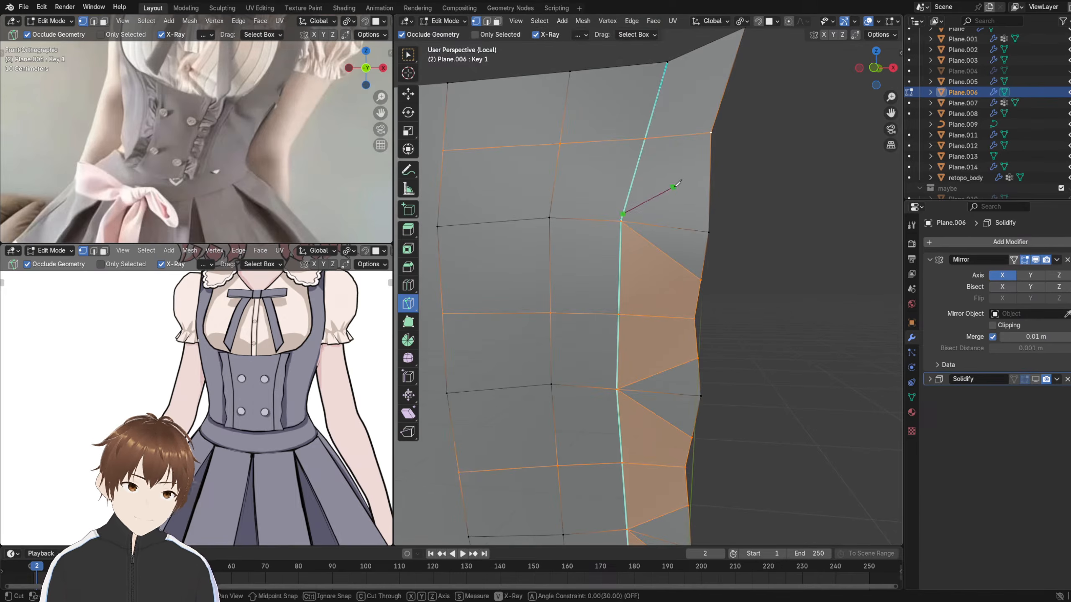
key(Escape)
click(622, 221)
click(709, 182)
key(space)
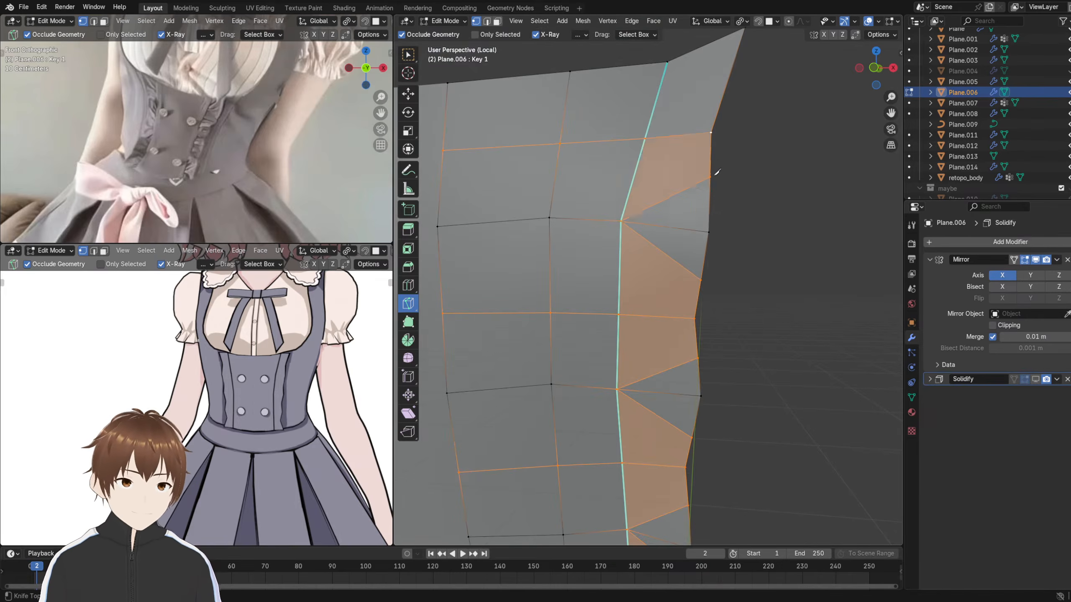
- Knife-cut a diagonal edge from the top end of the cyan line down to the ruffle's outer edge
shift+middle_drag(711, 178, 695, 260)
click(653, 137)
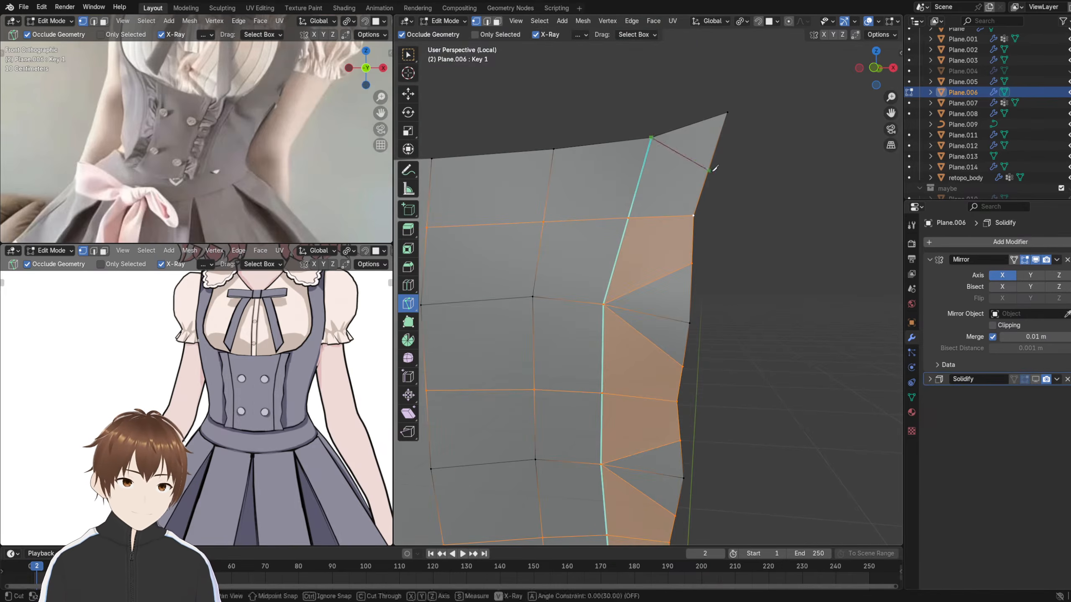
click(707, 173)
key(space)
scroll(709, 198, down, 1)
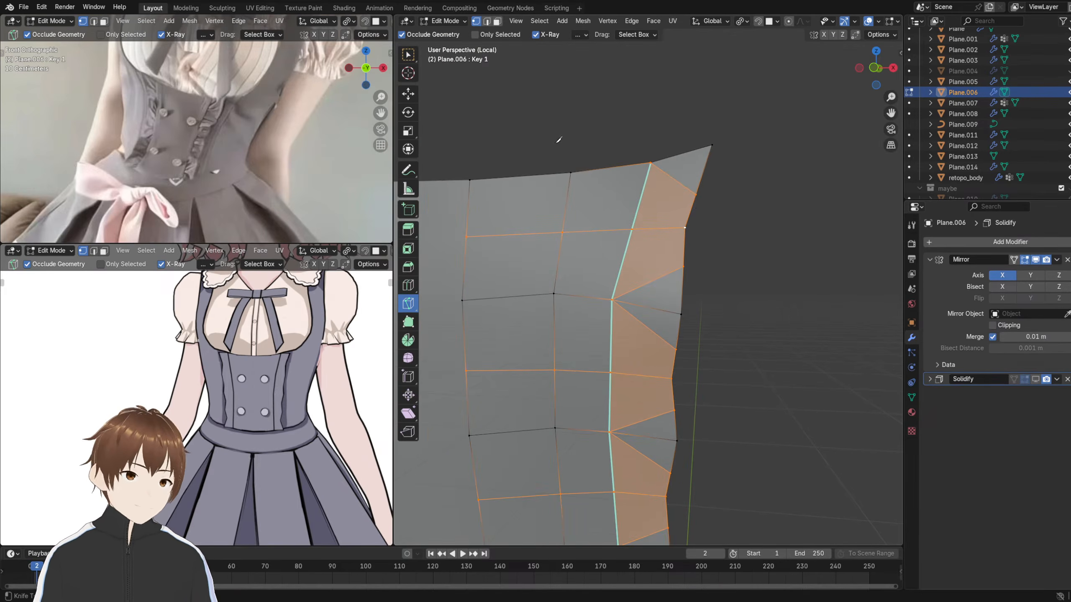
- Switch to the selection tool and move the new outer vertex just below the ruffle's top corner outward
click(409, 56)
click(519, 75)
click(694, 192)
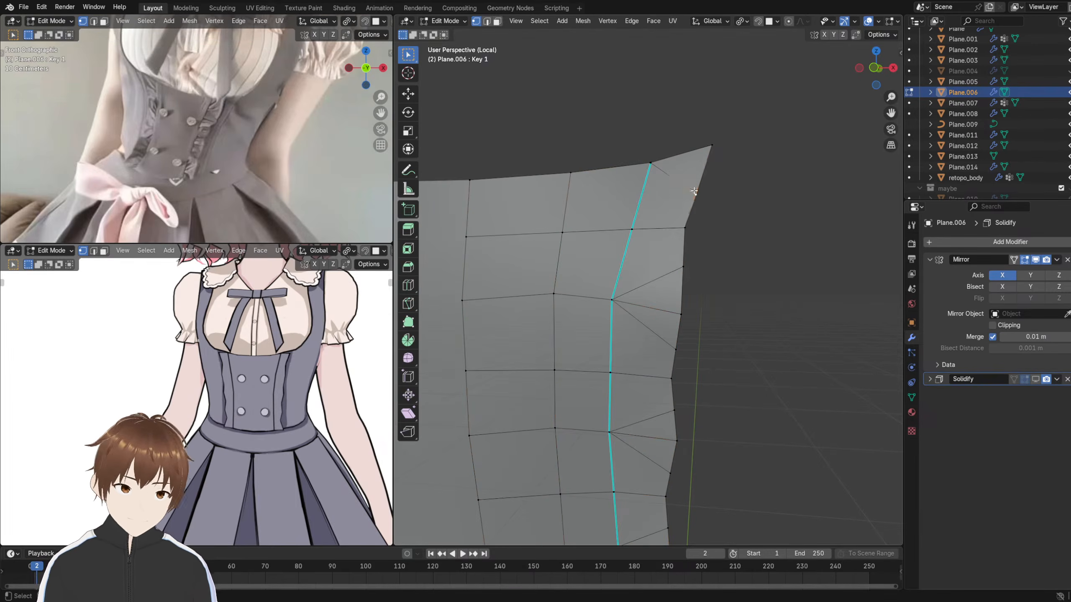
key(g)
click(712, 206)
- Round the upper ruffle scallop by moving its three outer vertices outward and the notch above it inward
click(684, 266)
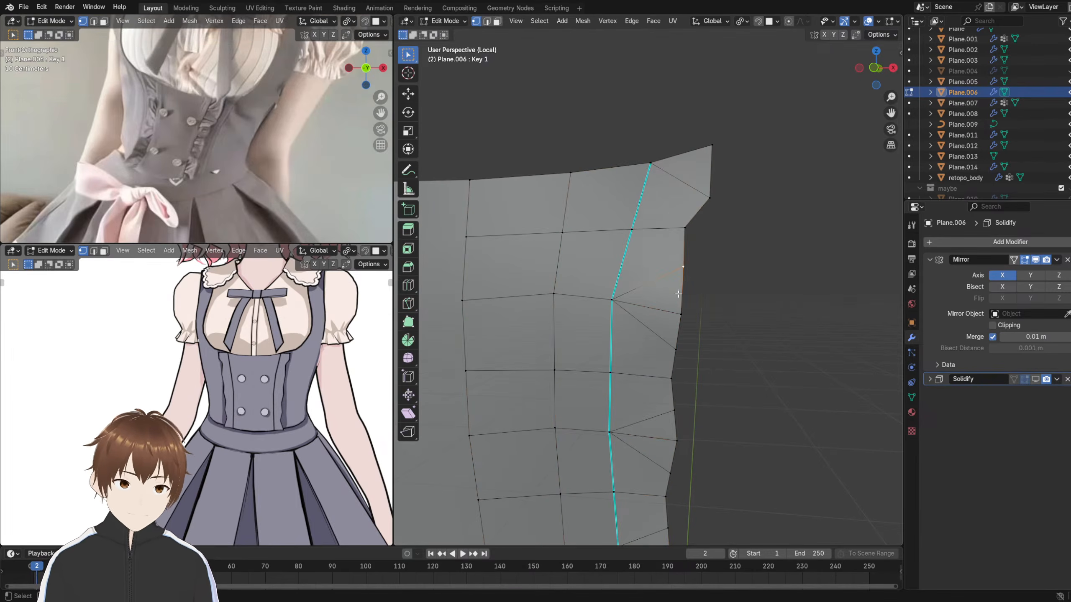
key(g)
click(687, 330)
key(g)
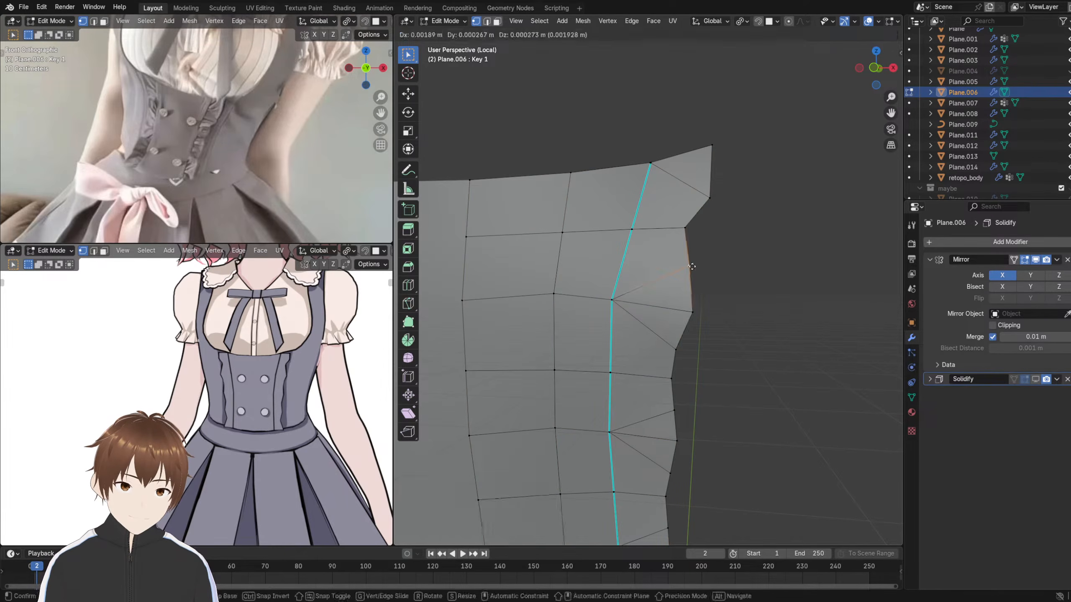
click(677, 342)
click(676, 347)
key(g)
click(691, 343)
click(683, 226)
key(g)
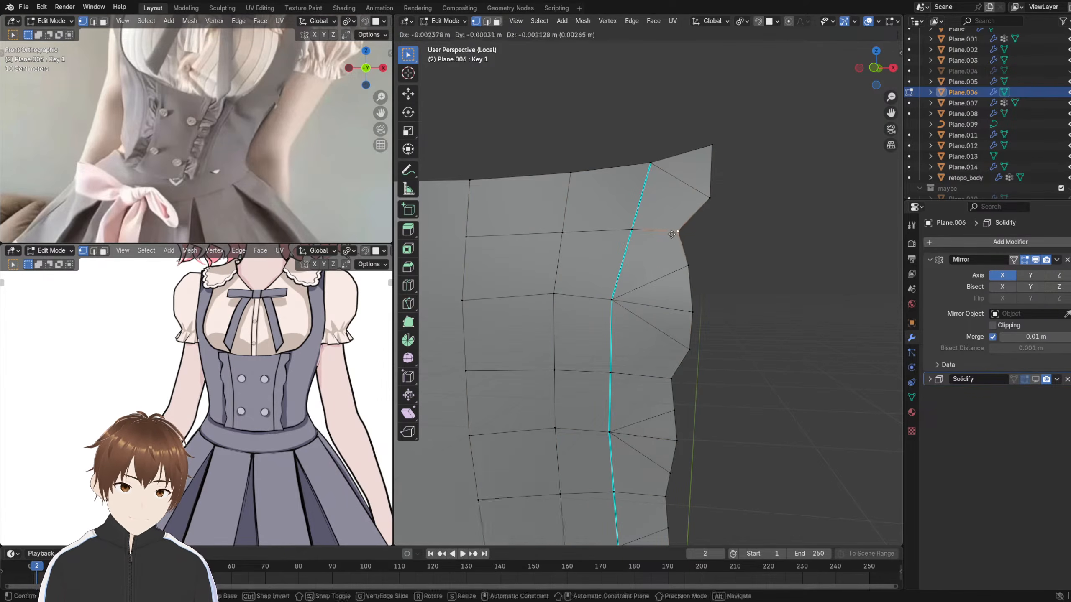
click(672, 235)
- Move the middle scallop's centre and upper vertices outward and pull the notch above it inward
shift+middle_drag(670, 279, 665, 236)
click(677, 348)
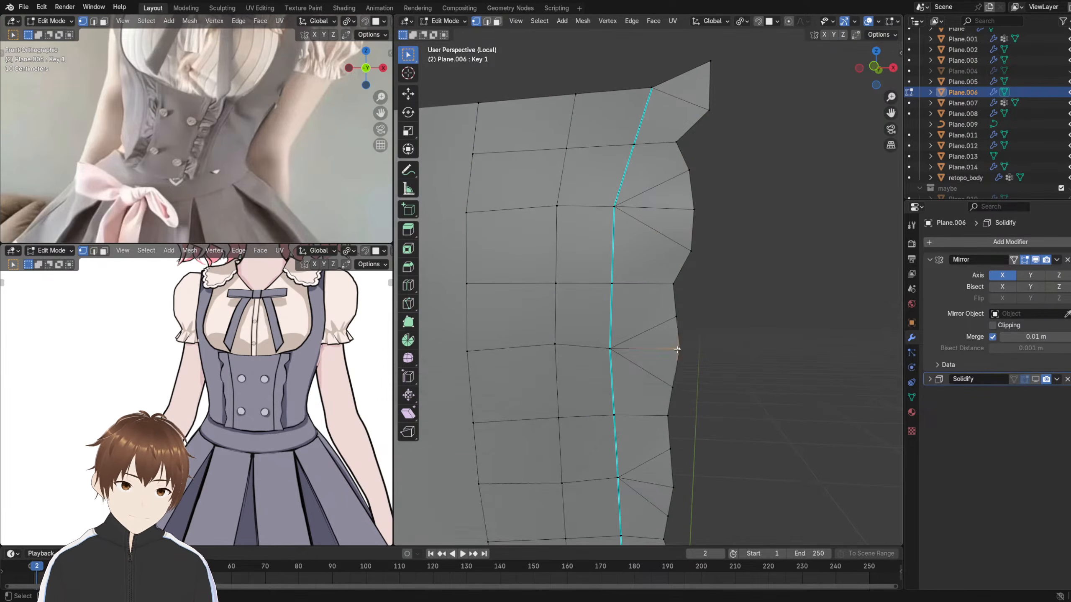
key(g)
click(682, 335)
click(677, 319)
key(g)
click(684, 317)
click(674, 288)
key(g)
click(666, 290)
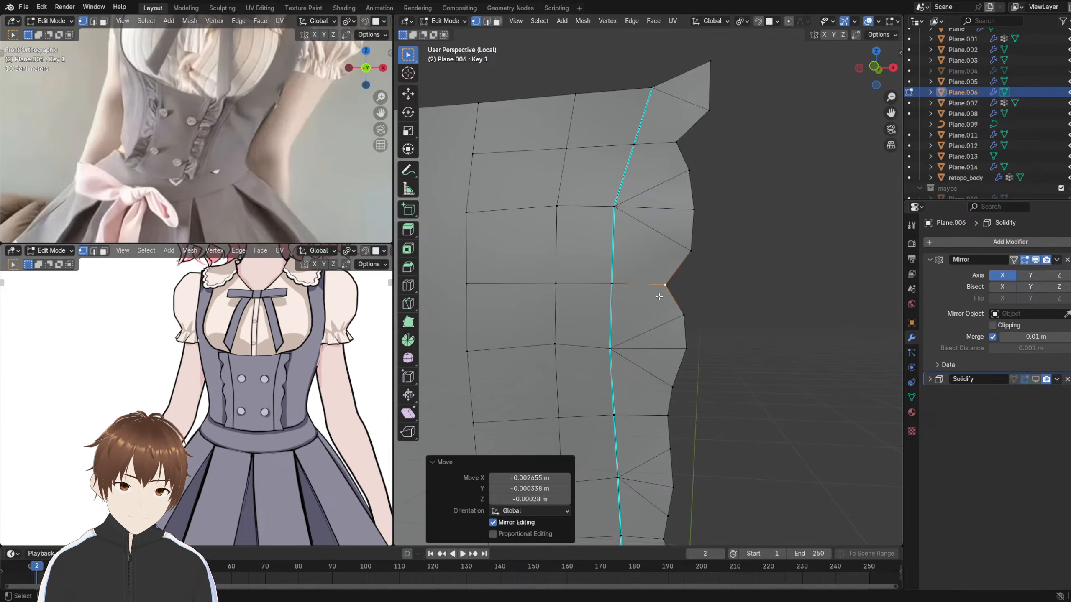
- Pull the notch below the middle scallop inward and adjust the scallop's centre and lower vertices into a rounded outline
shift+middle_drag(671, 405, 674, 319)
click(671, 342)
key(g)
click(659, 338)
click(699, 247)
key(g)
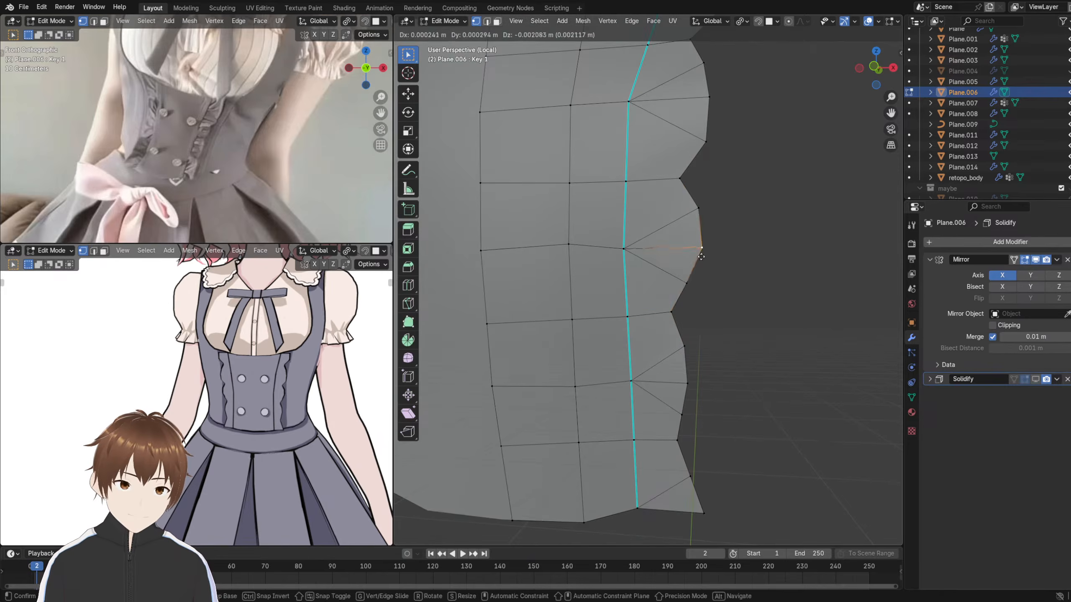
click(698, 256)
click(683, 284)
key(g)
click(687, 288)
key(g)
click(685, 284)
- Try rounding the lower ruffle scallop by moving its vertices outward and the notch below it inward
shift+middle_drag(682, 317, 690, 265)
click(686, 324)
key(g)
click(696, 322)
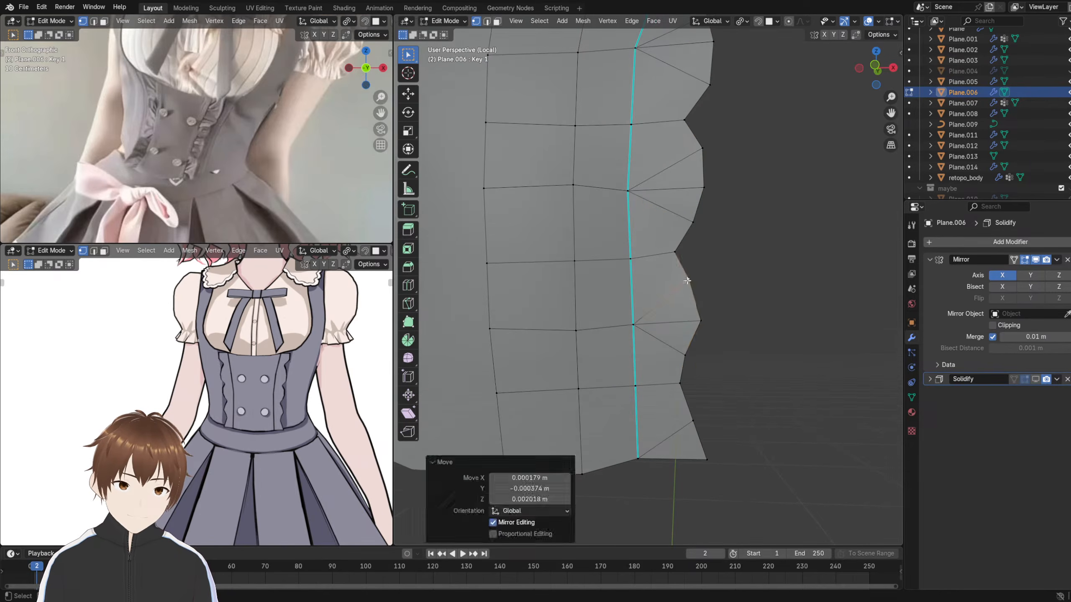
click(678, 383)
key(g)
click(676, 383)
key(g)
click(670, 383)
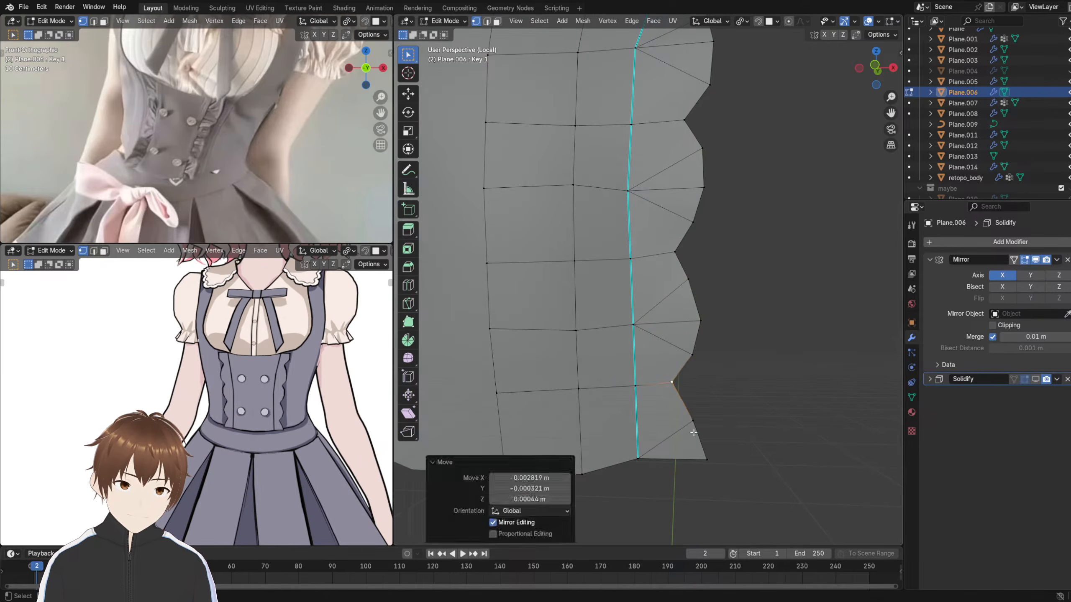
- Try shaping the ruffle's bottom end by moving its last diagonal's vertex outward and the bottom corner inward
click(692, 420)
key(g)
click(698, 416)
click(706, 459)
key(g)
click(693, 453)
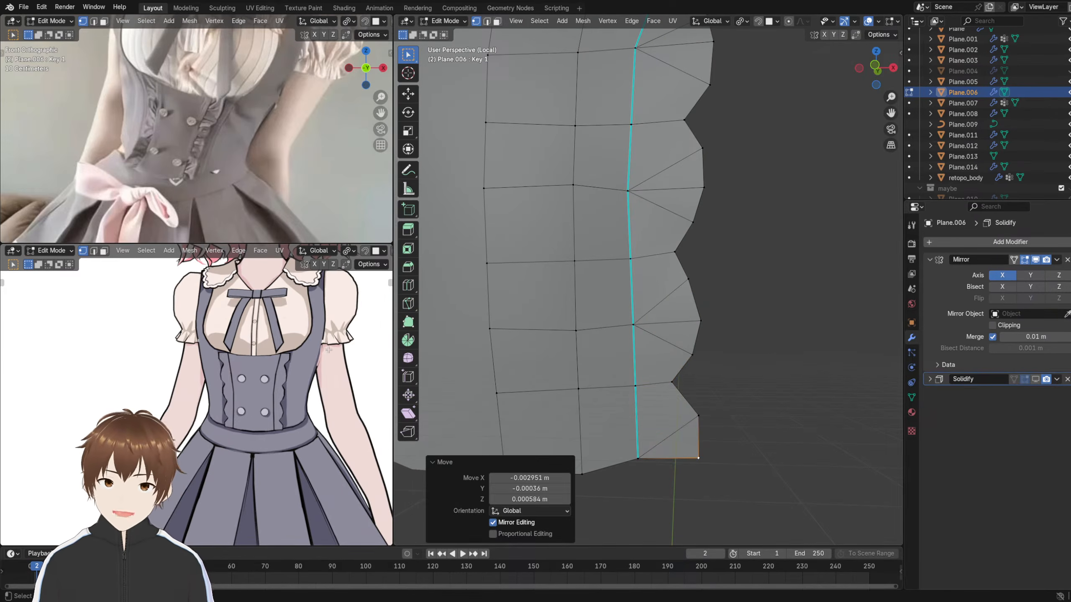
- Compare the ruffle with the drawn reference and undo the vertex moves on the lower scallop and bottom corner
scroll(279, 348, down, 6)
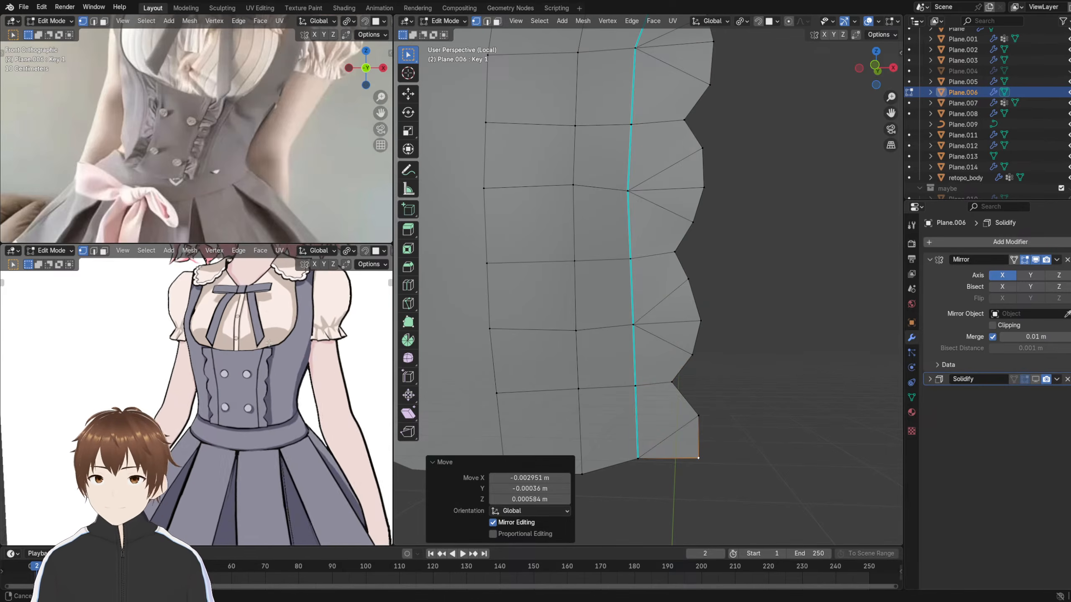
scroll(280, 346, up, 5)
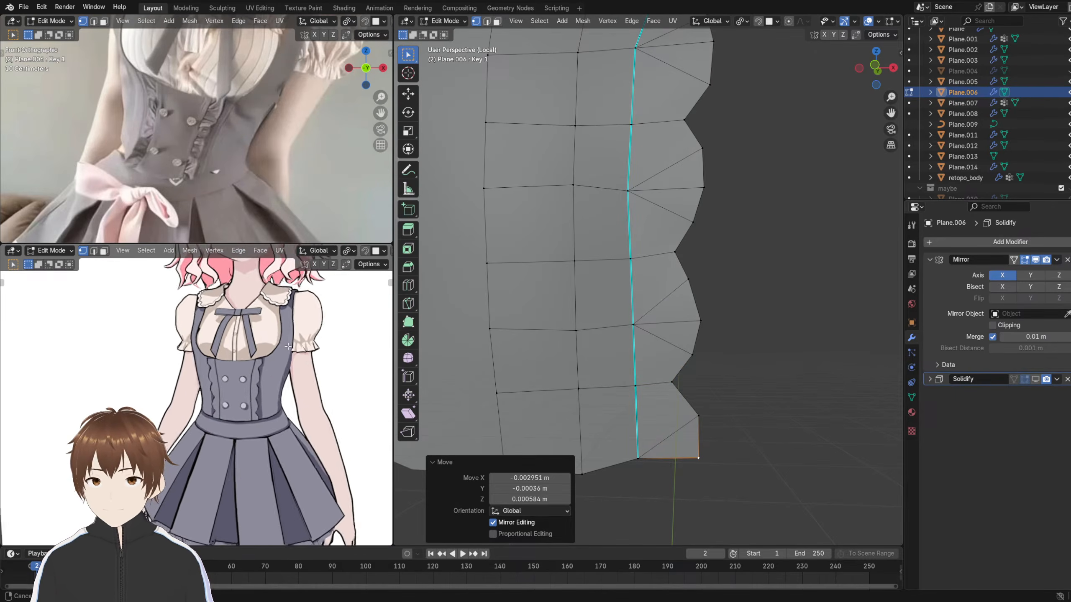
scroll(294, 344, up, 4)
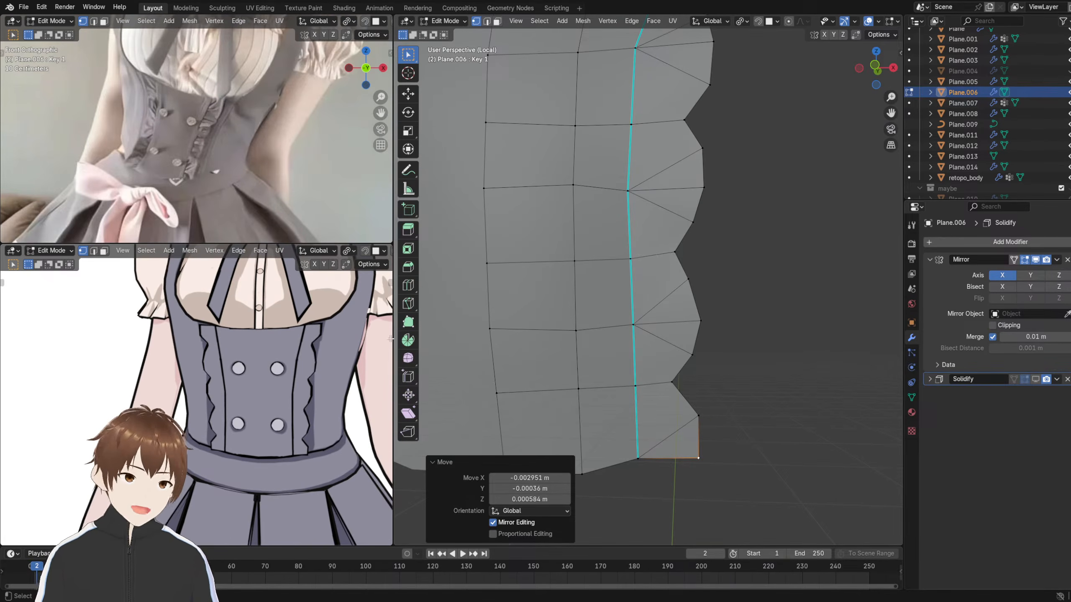
scroll(567, 299, down, 3)
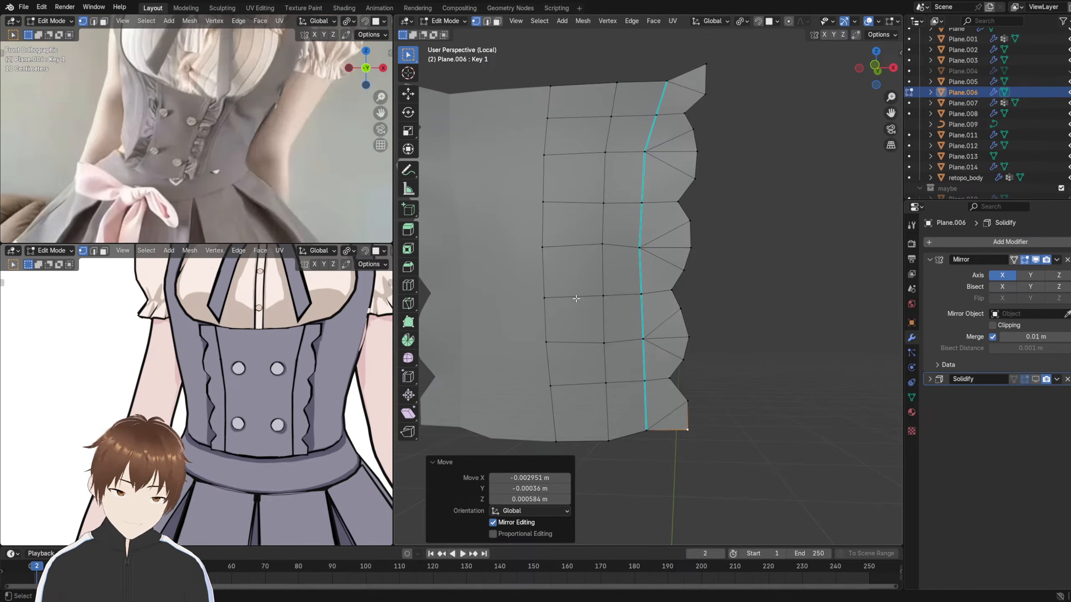
key(ctrl+z)
key(ctrl+z)
key(ctrl+z)
key(ctrl+z)
key(ctrl+z)
key(ctrl+z)
key(ctrl+z)
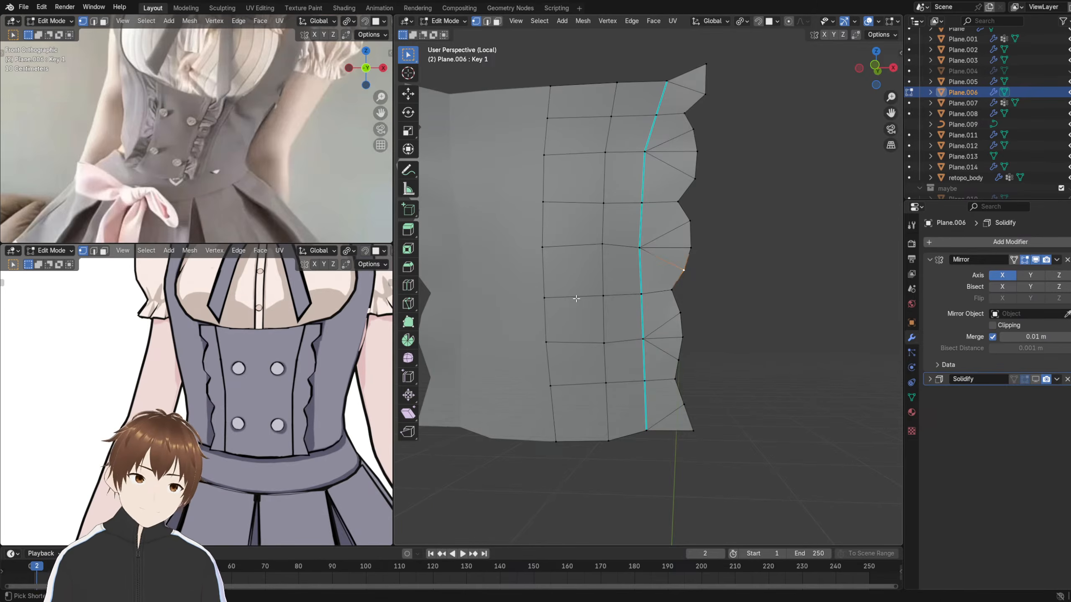
- Discard the unsaved ruffle edits in 3.blend and reopen the earlier saved version from the recent files
key(ctrl+z)
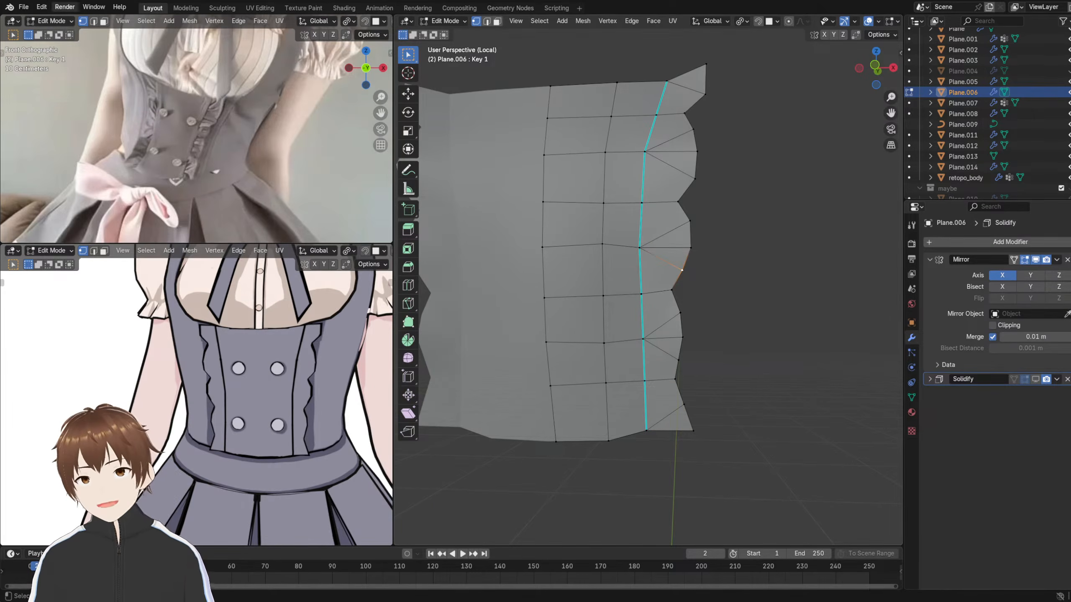
click(24, 6)
mouse_move(57, 43)
click(156, 40)
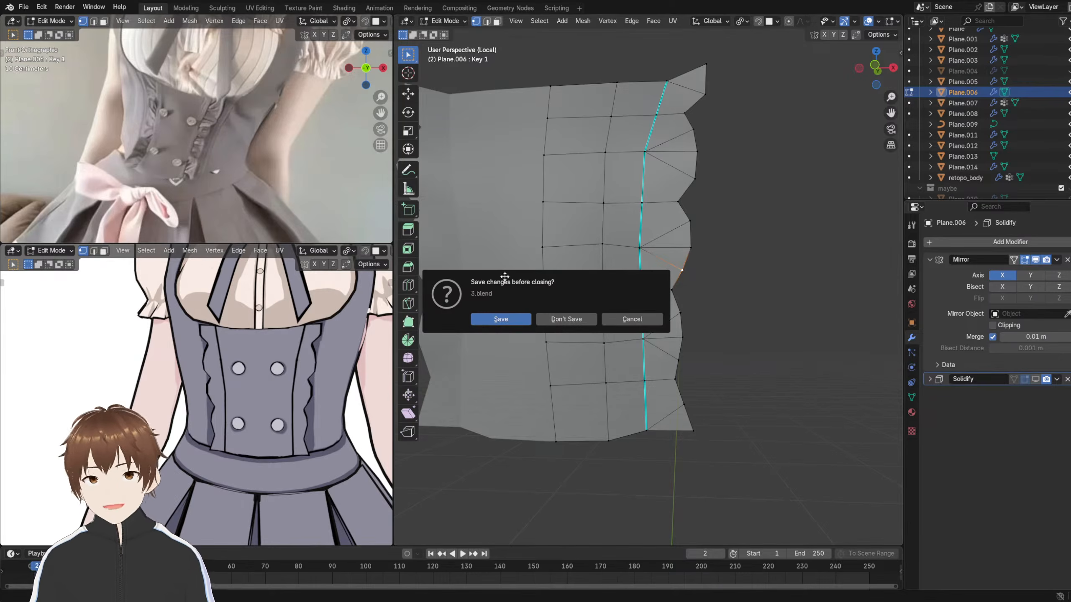
click(551, 318)
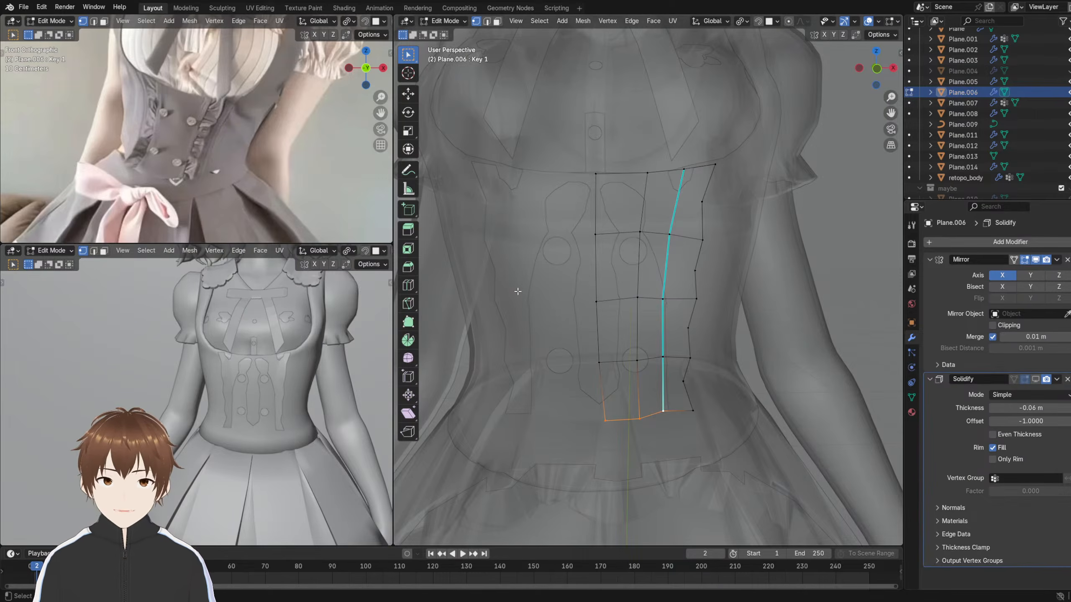
- Set the lower reference viewport to rendered shading and frame the character's buttoned bodice in it
scroll(593, 246, down, 1)
scroll(320, 253, right, 5)
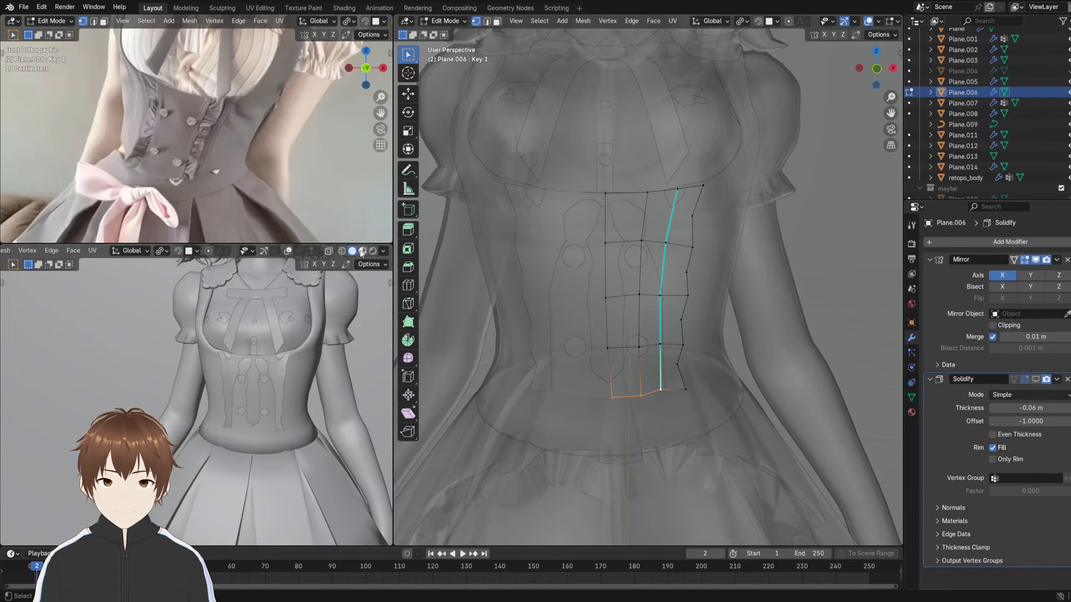
click(373, 251)
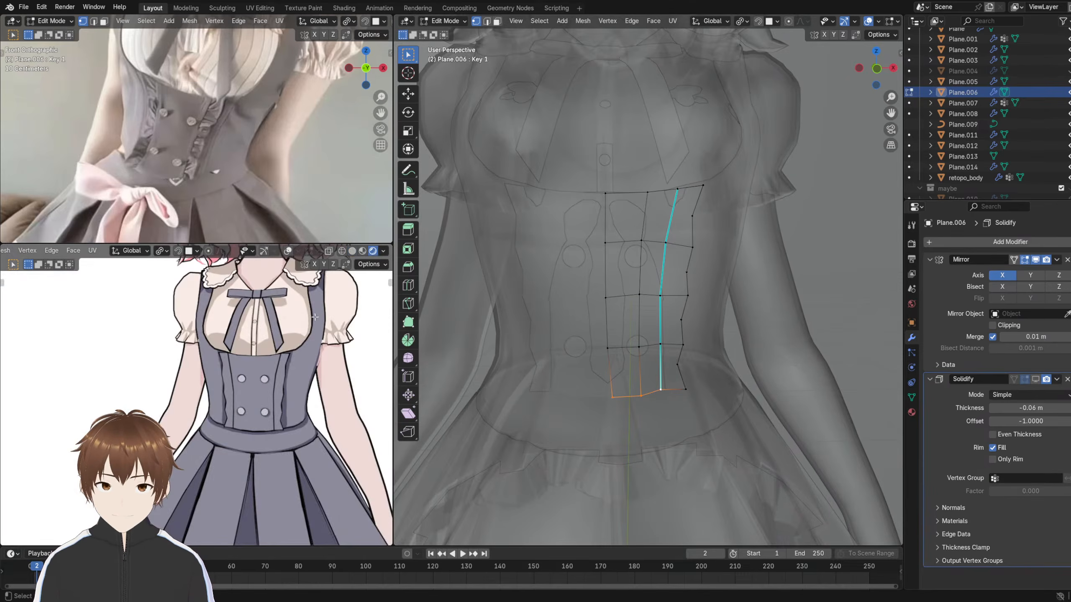
scroll(295, 324, down, 2)
mouse_move(317, 312)
shift+middle_down()
mouse_move(291, 325)
mouse_move(310, 322)
shift+middle_up()
scroll(309, 316, up, 3)
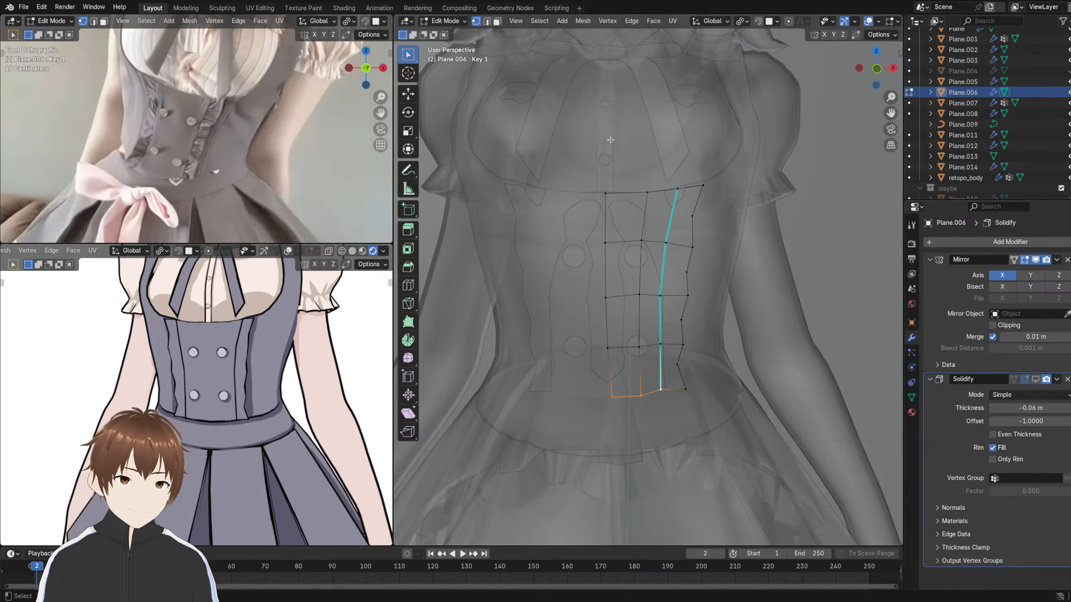
- Turn off X-ray in the main viewport and isolate the front panel mesh in local view
scroll(807, 26, down, 4)
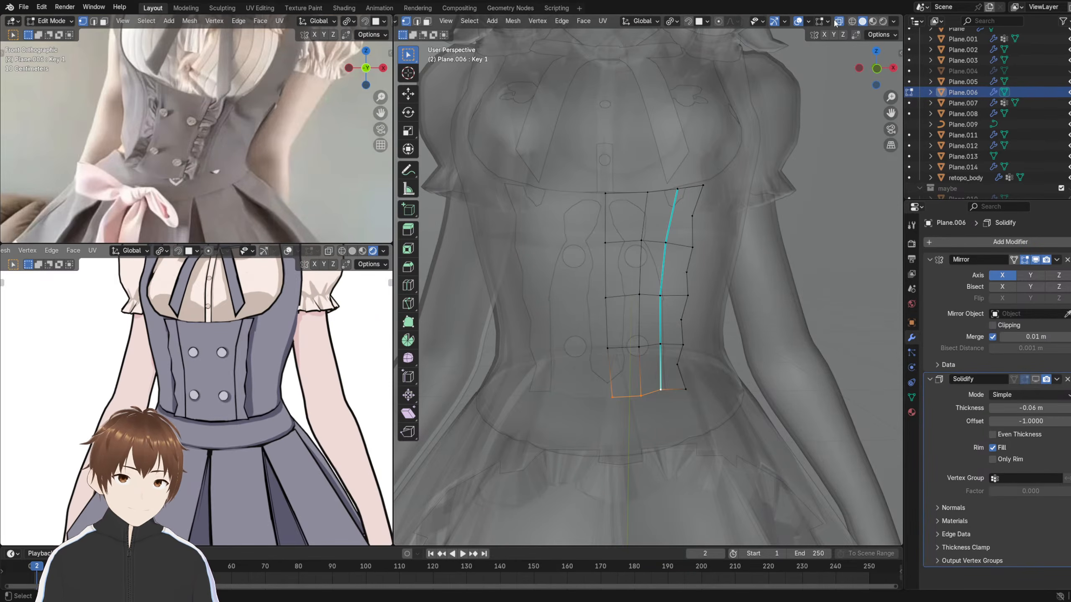
click(838, 21)
scroll(636, 220, up, 3)
key(KP_Divide)
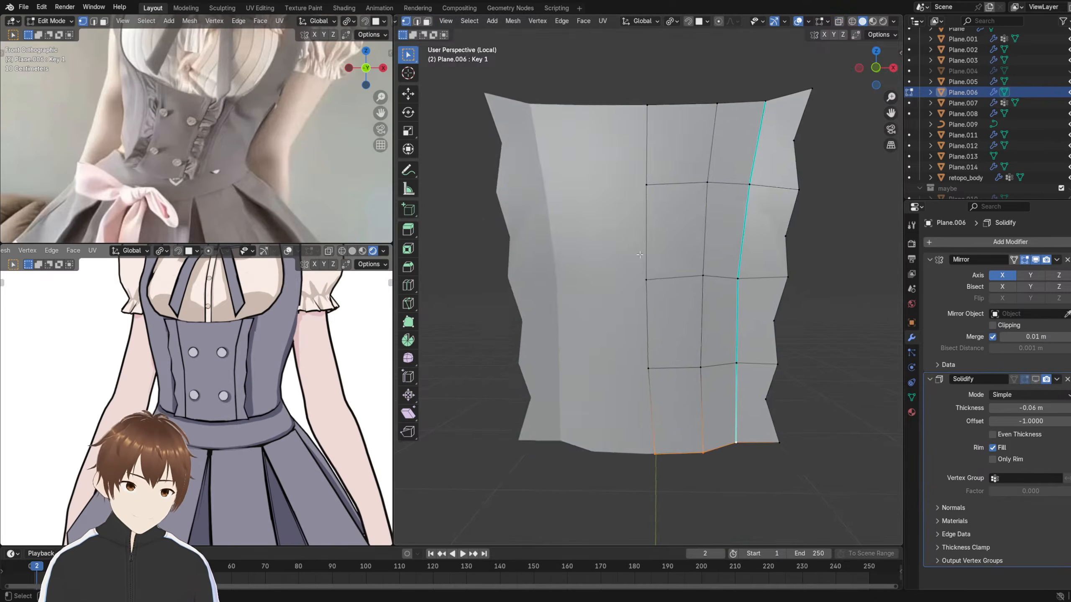
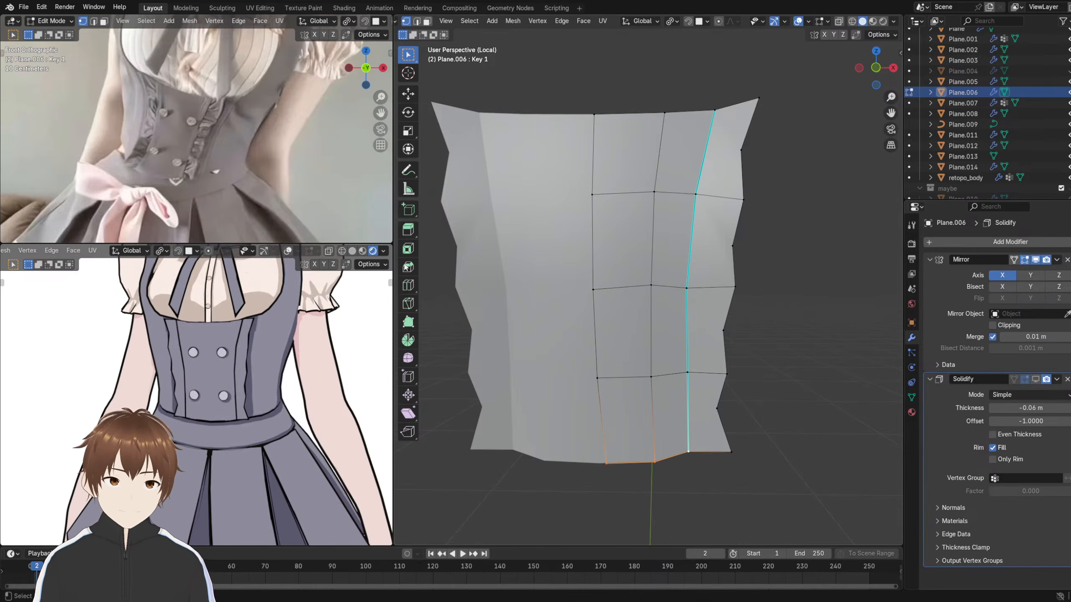
- Knife three crosswise cuts from the ruffle's upper three notches to the inner edge of the panel's editable grid
click(408, 303)
scroll(702, 320, up, 2)
click(756, 350)
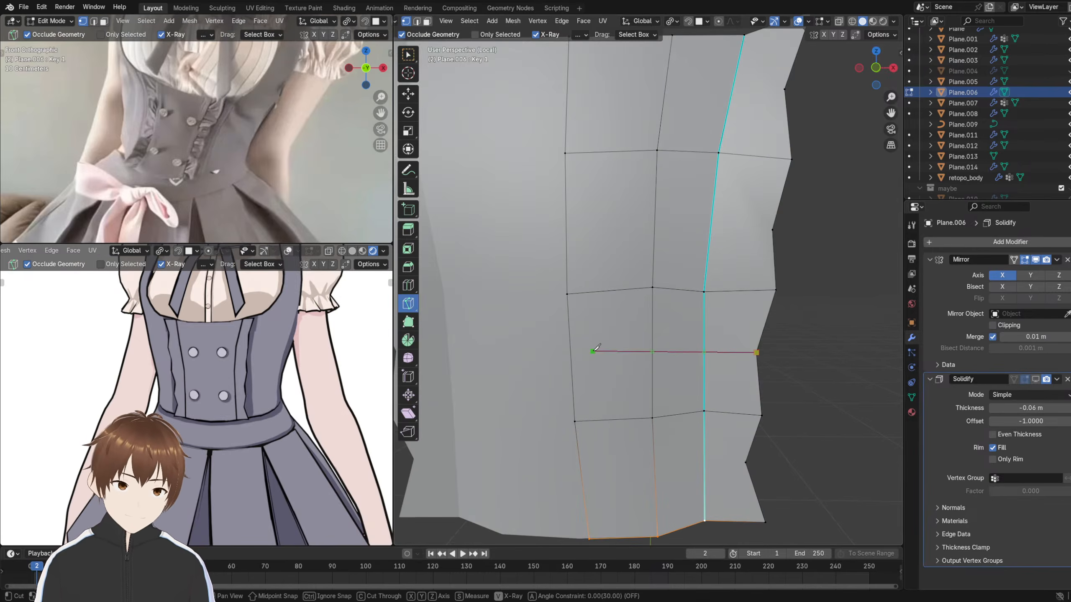
click(571, 359)
key(Return)
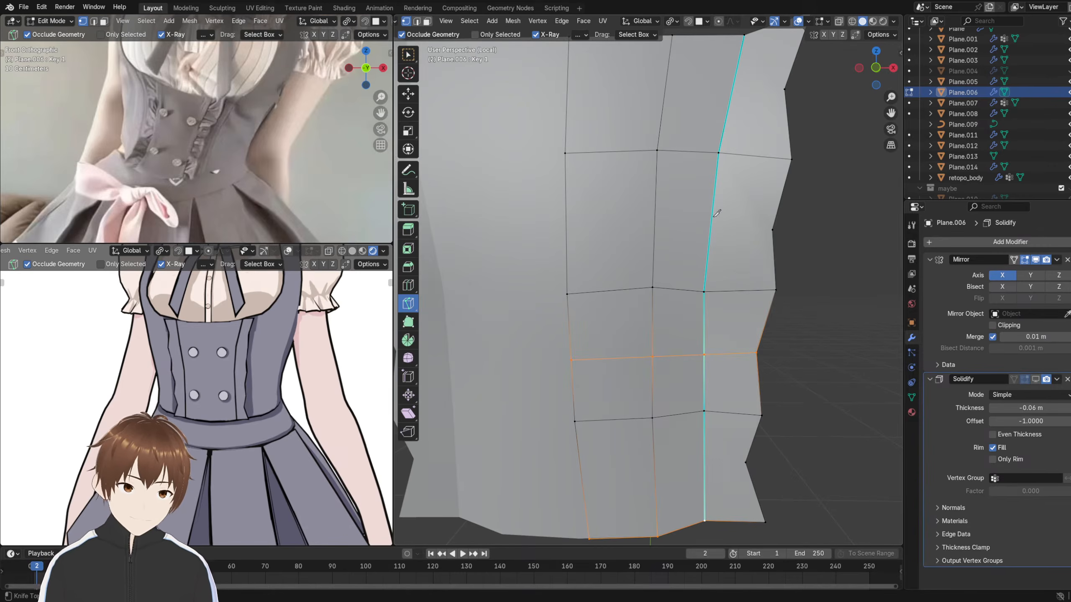
click(772, 229)
click(566, 227)
key(Return)
shift+middle_drag(735, 121, 721, 208)
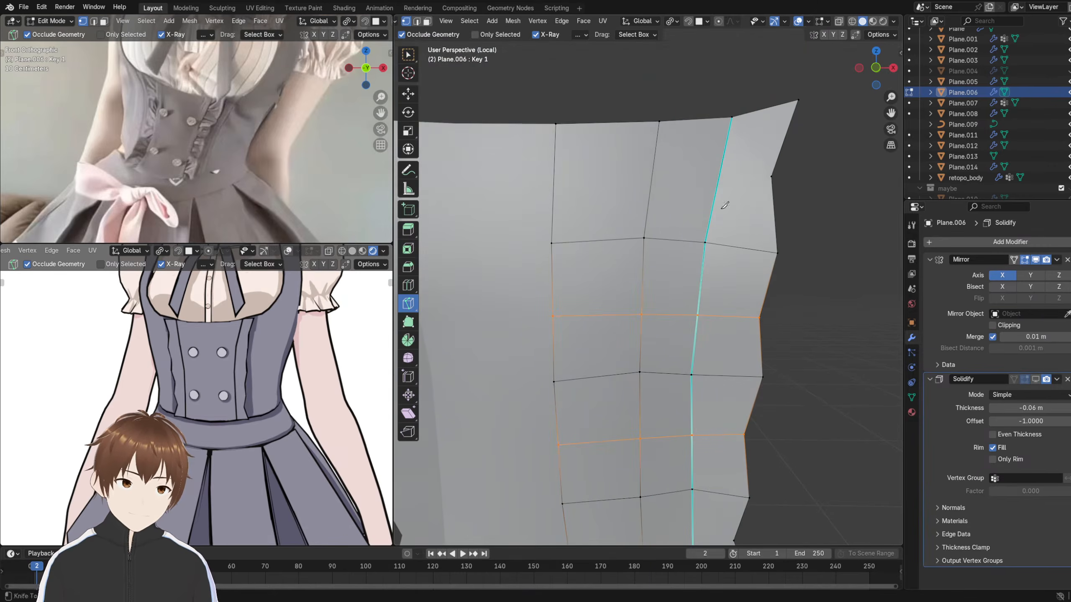
click(770, 177)
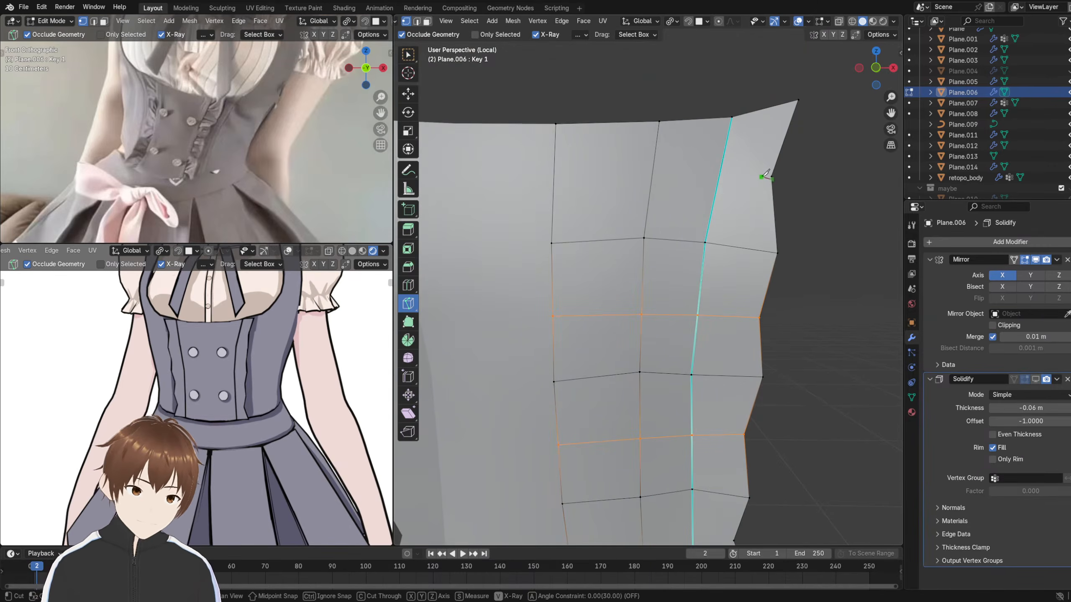
click(555, 179)
key(Return)
- Bevel the cut edge row at the ruffle's second notch with 2 segments and a width of about 0.0122 m
shift+middle_drag(622, 219, 597, 166)
click(416, 20)
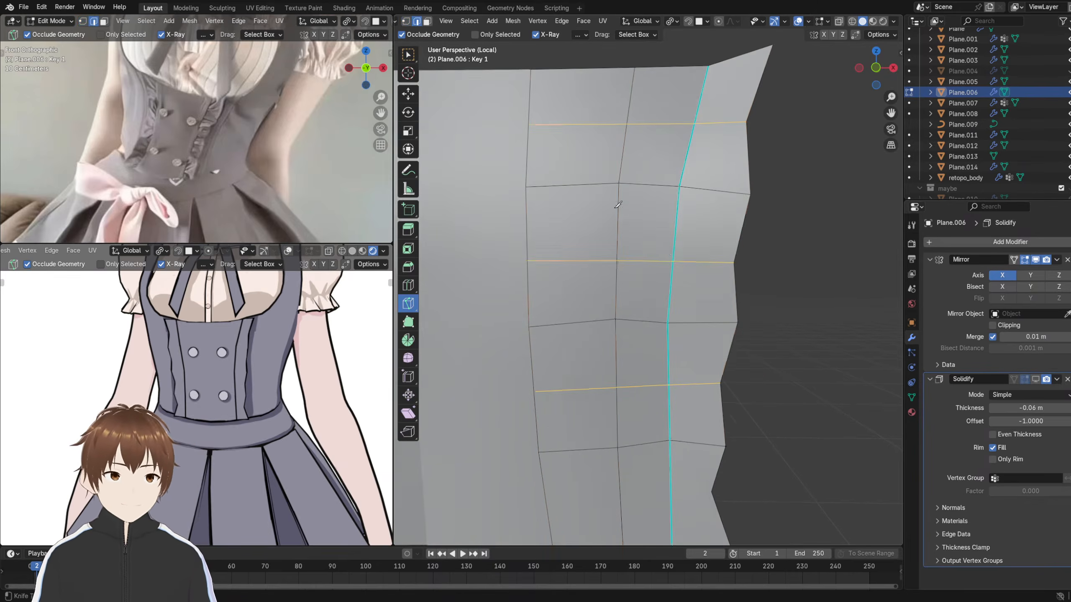
shift+middle_drag(674, 251, 670, 223)
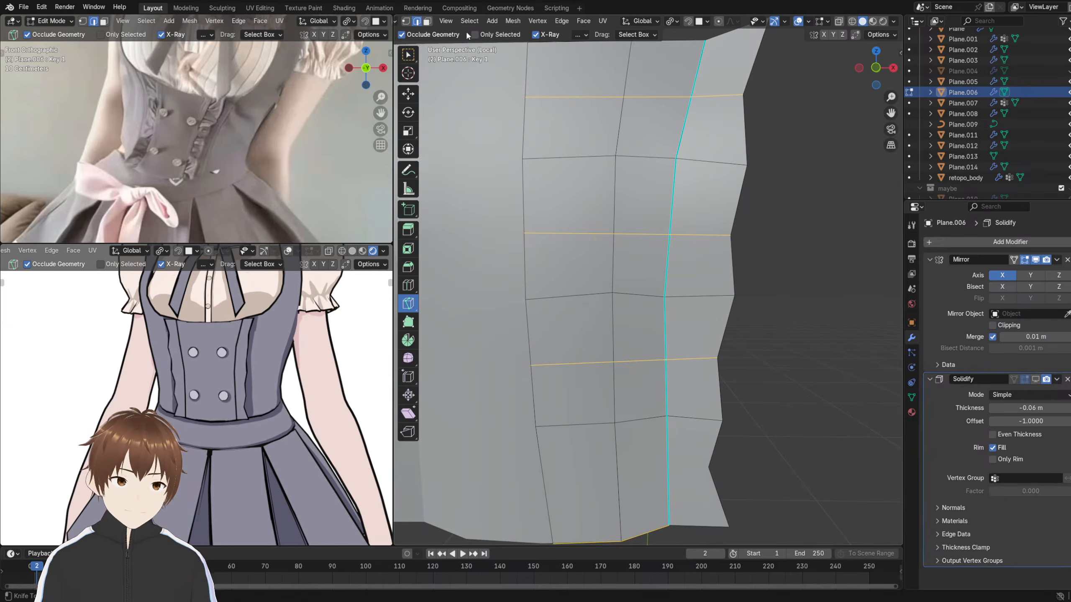
click(407, 55)
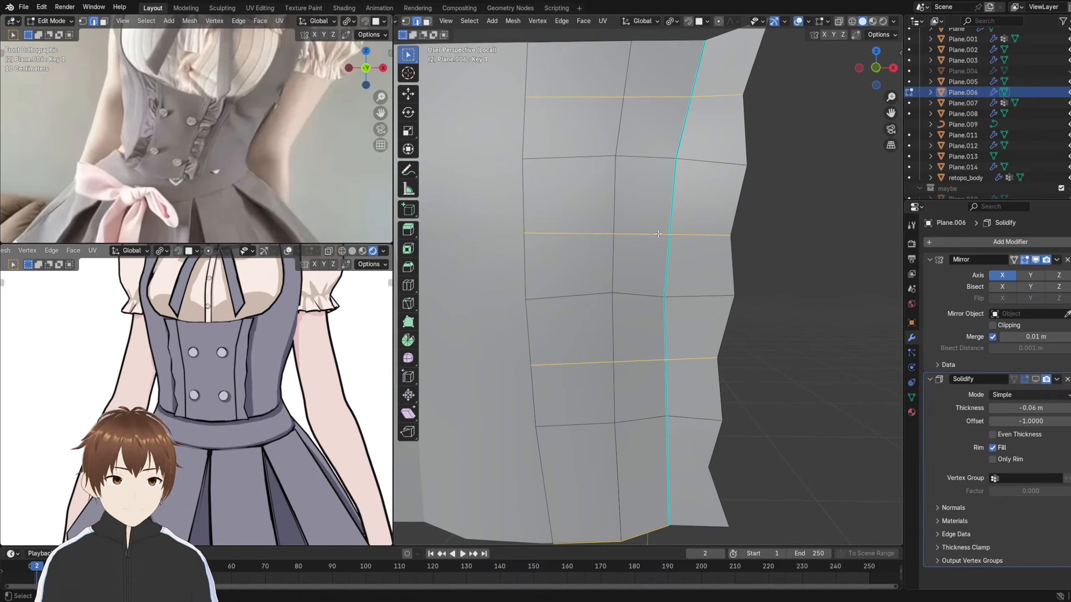
alt+click(710, 234)
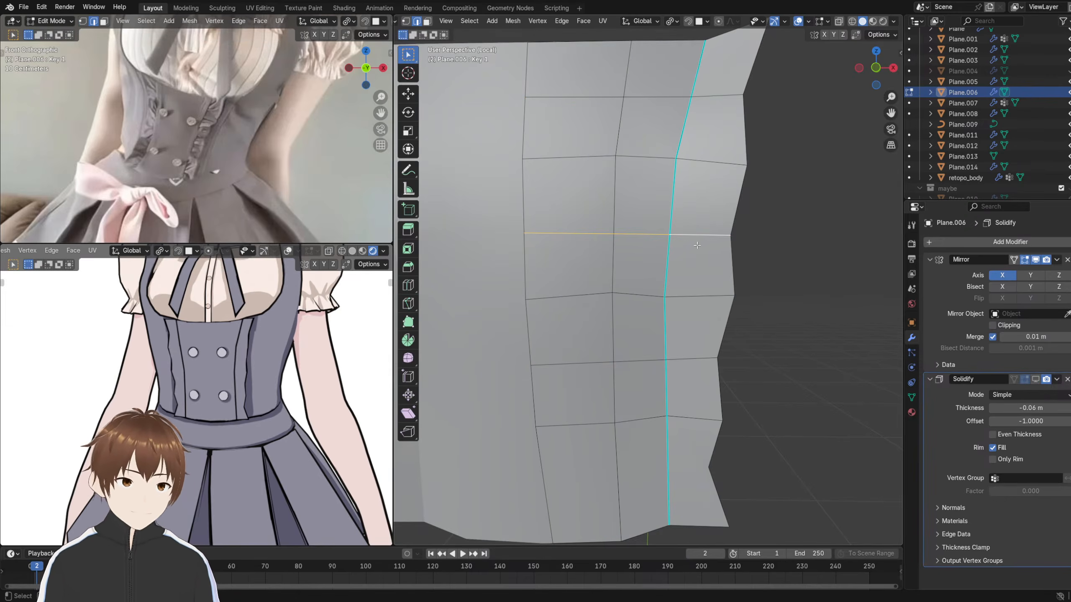
key(ctrl+e)
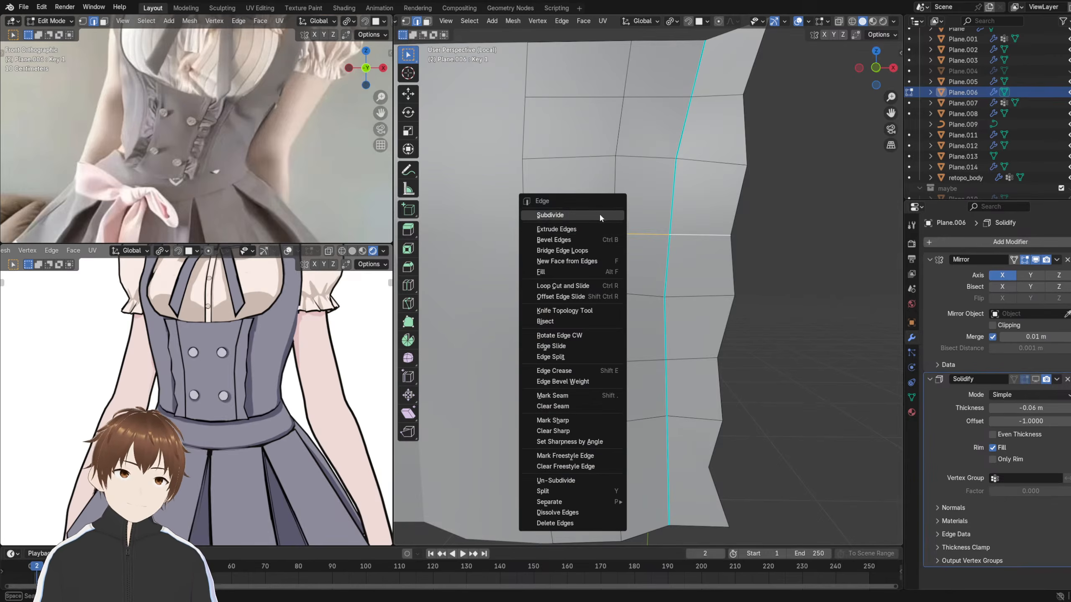
click(589, 236)
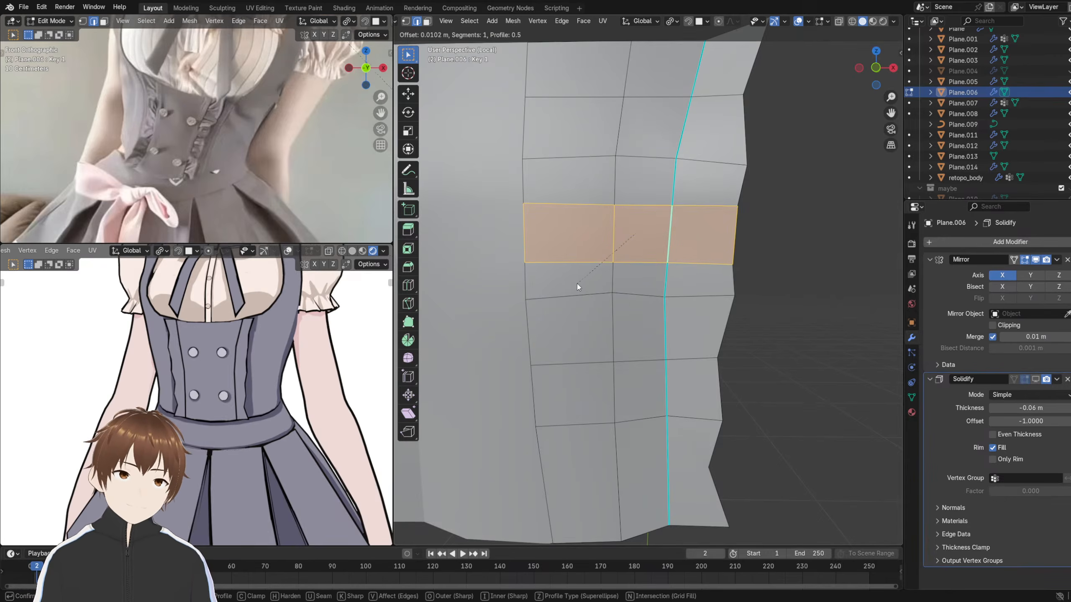
scroll(574, 282, up, 1)
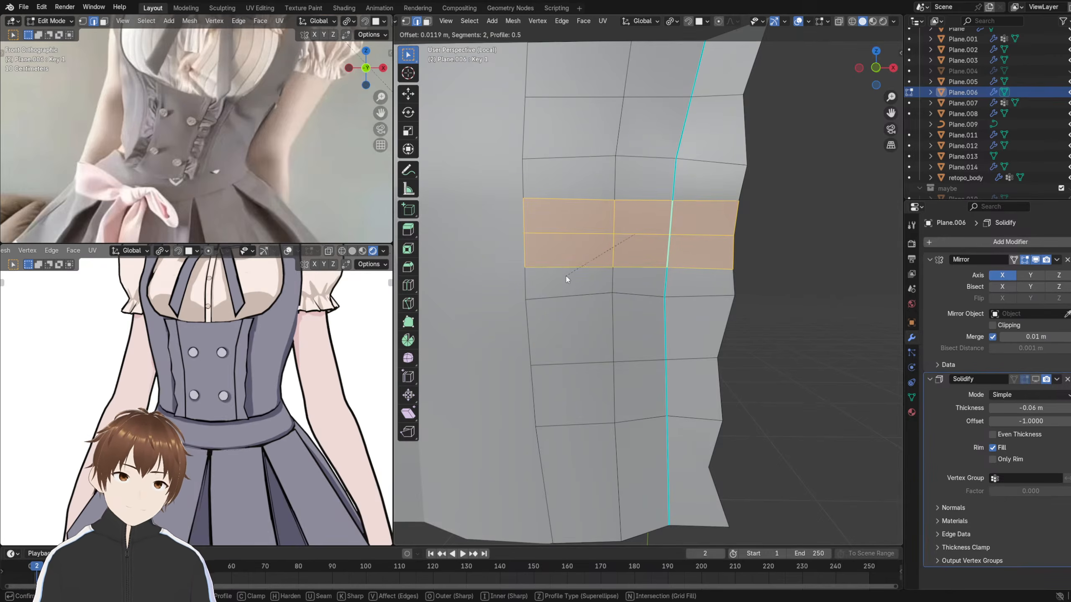
click(564, 272)
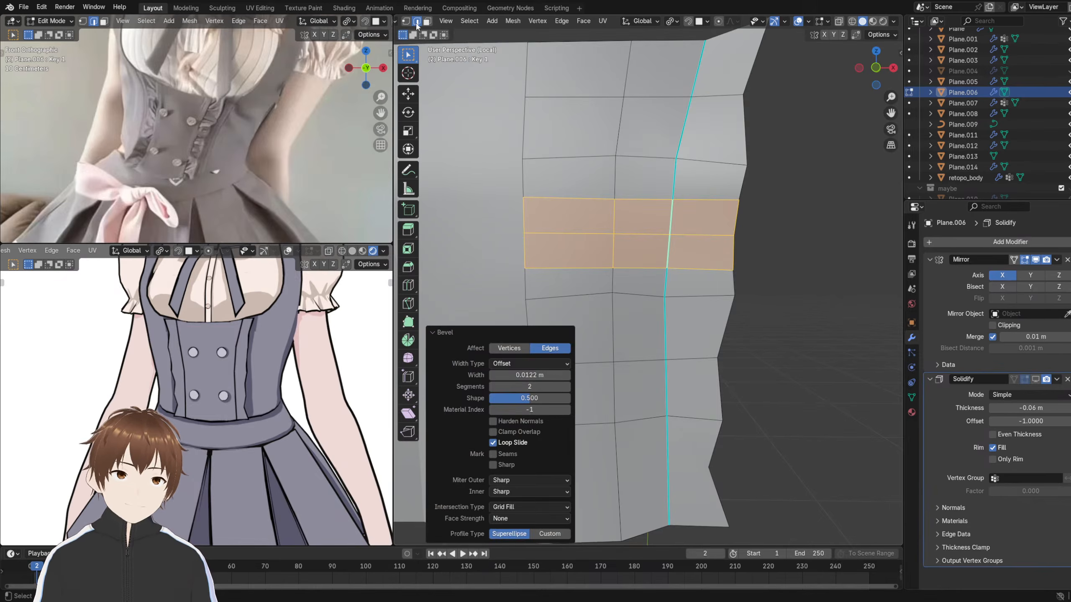
- Move the outer vertex of the bevel's middle row outward, along with the outer vertex just below the bevel
key(1)
click(724, 232)
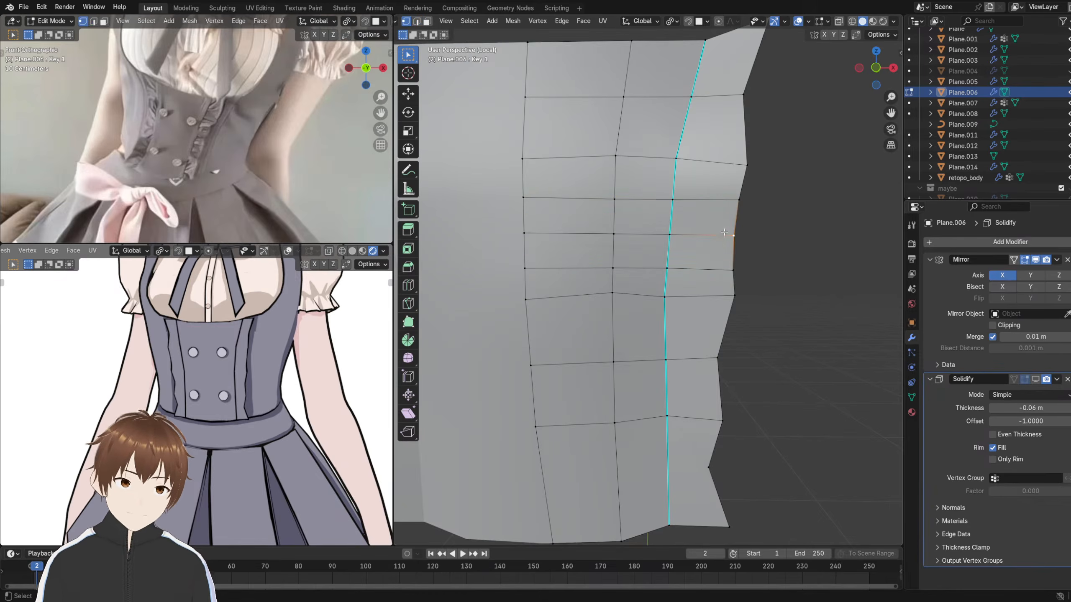
drag(727, 243, 743, 241)
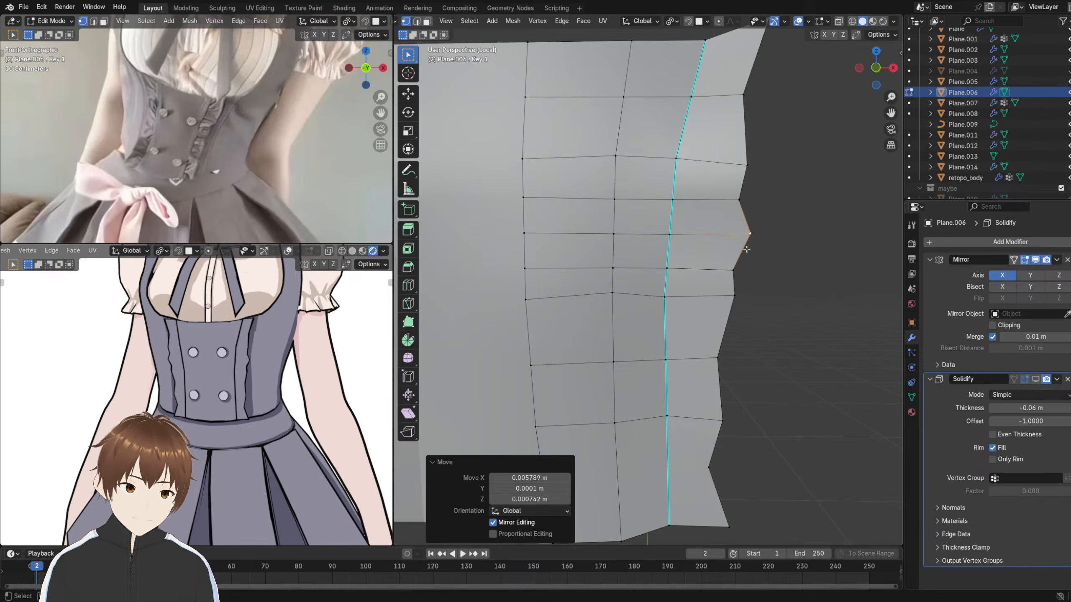
click(736, 297)
key(g)
click(744, 302)
- Pull the bevel's lower outer vertex inward to form a notch and raise the outer vertex just above the bevel
click(734, 271)
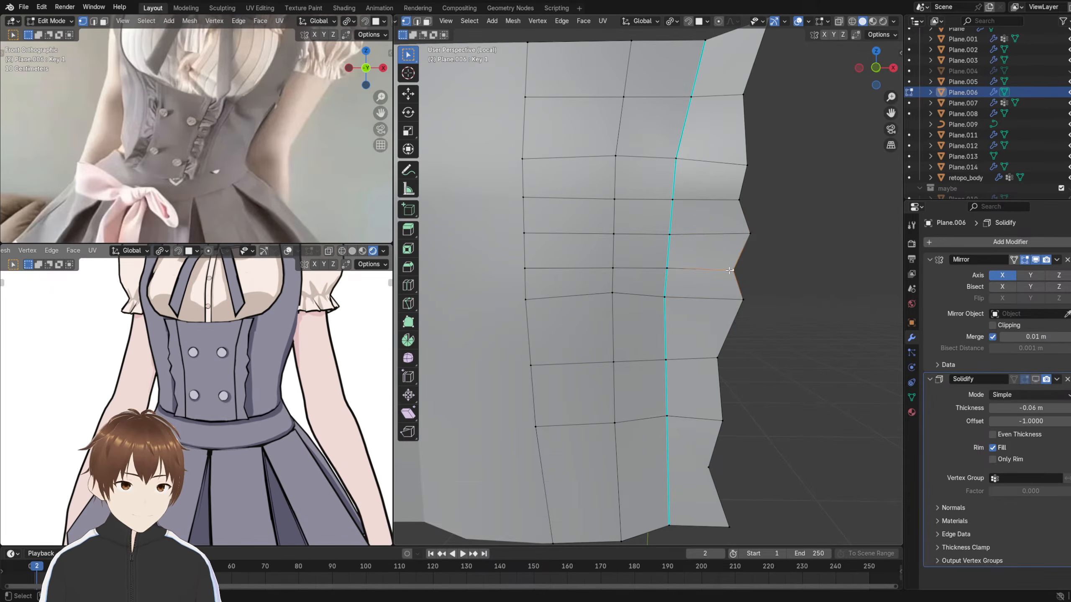
key(g)
click(730, 274)
click(746, 164)
key(g)
click(749, 145)
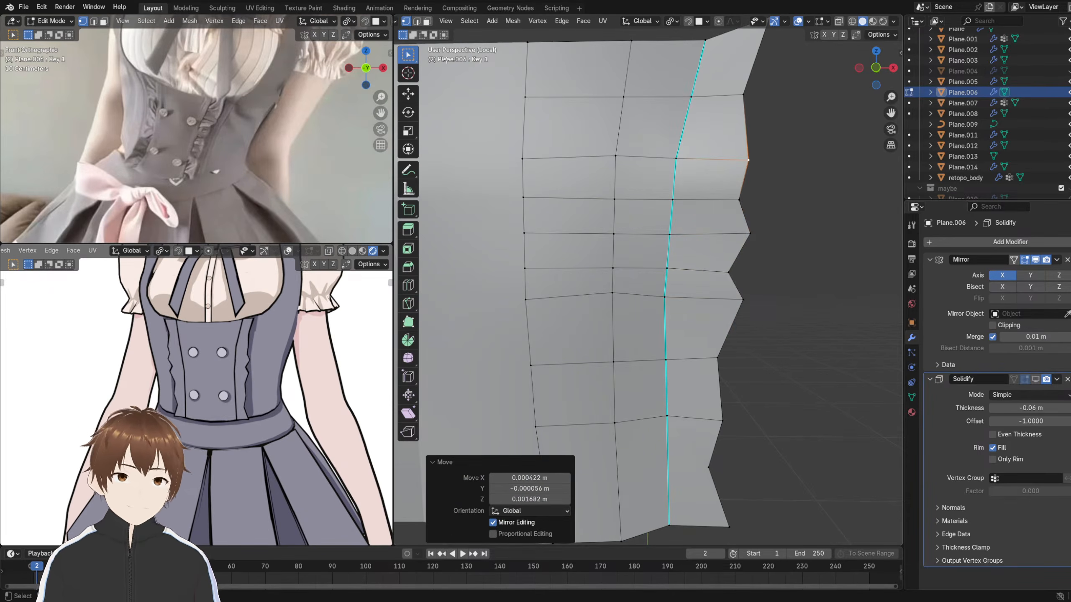
- Select the bevel's upper edge row across the panel and slide it upward
click(426, 20)
click(692, 195)
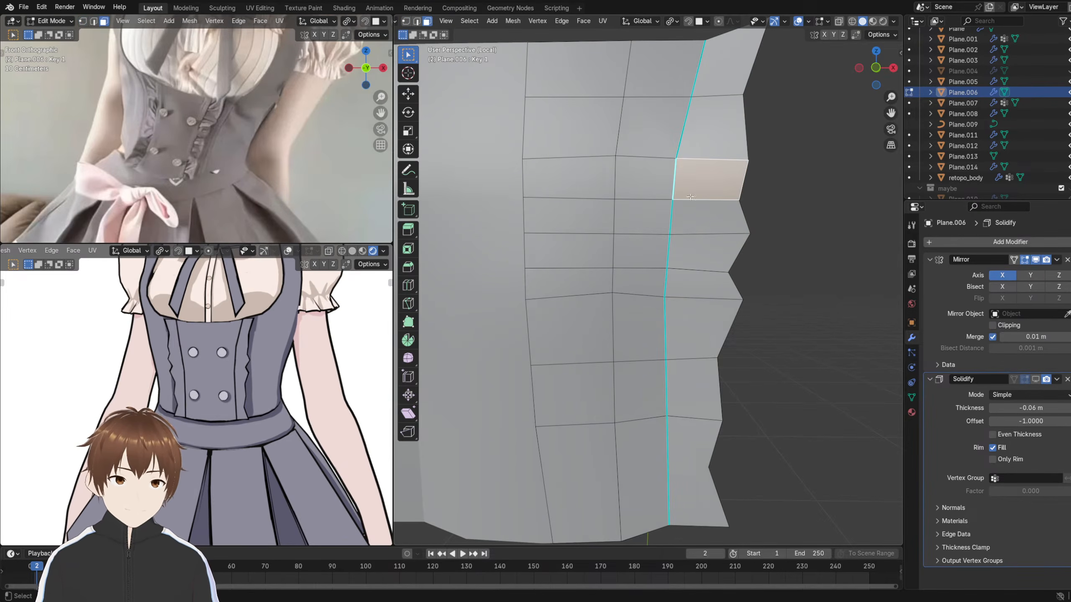
click(417, 21)
click(698, 205)
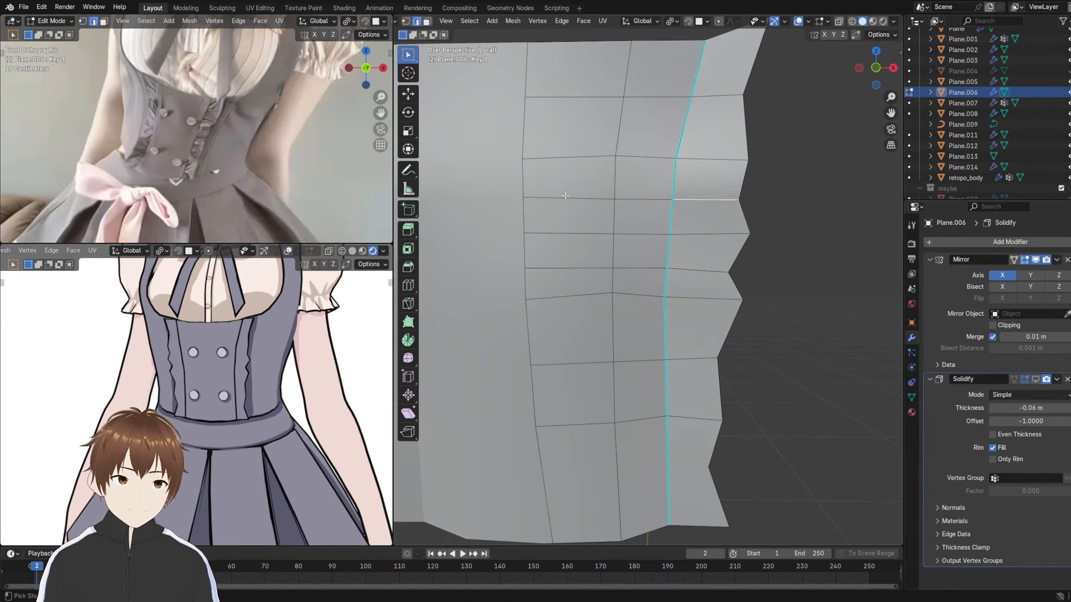
ctrl+click(565, 192)
key(g)
key(g)
click(612, 202)
- Slide the edge row directly above the bevel upward to even out the row spacing
click(690, 160)
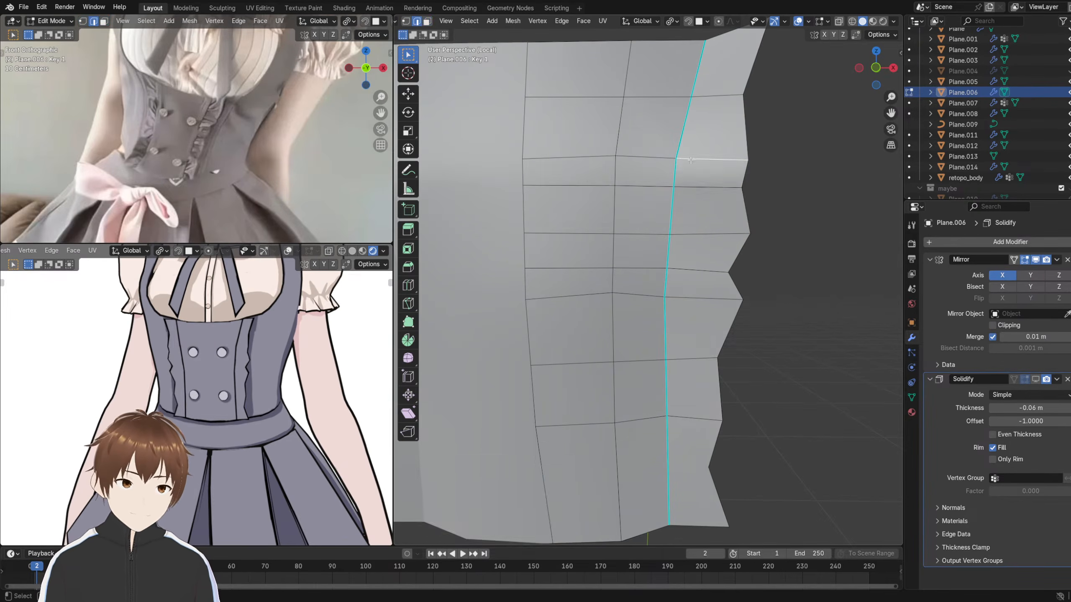
ctrl+click(580, 157)
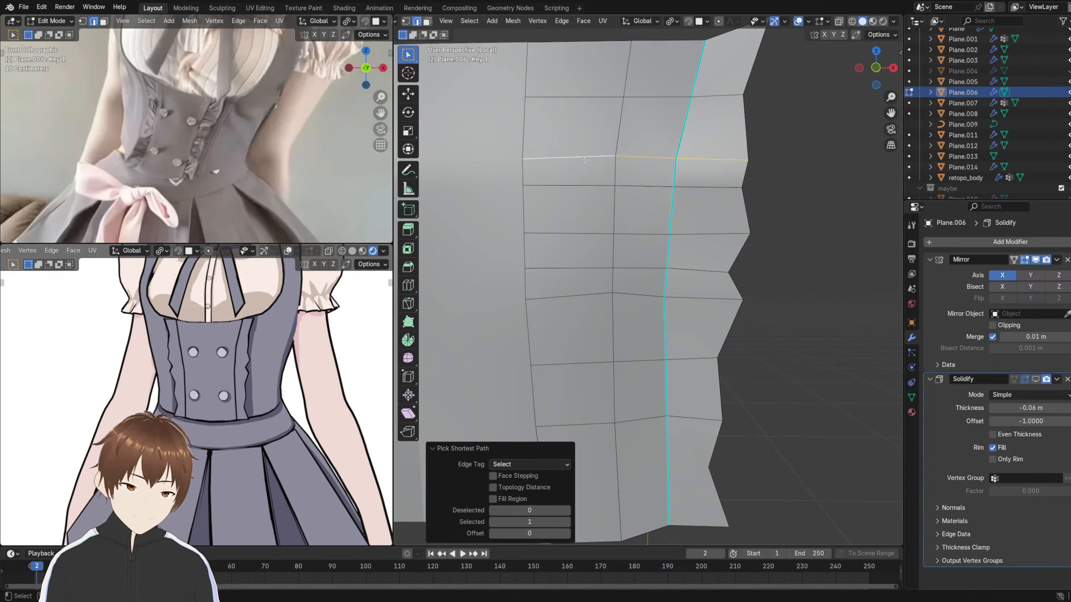
key(g)
key(g)
click(579, 141)
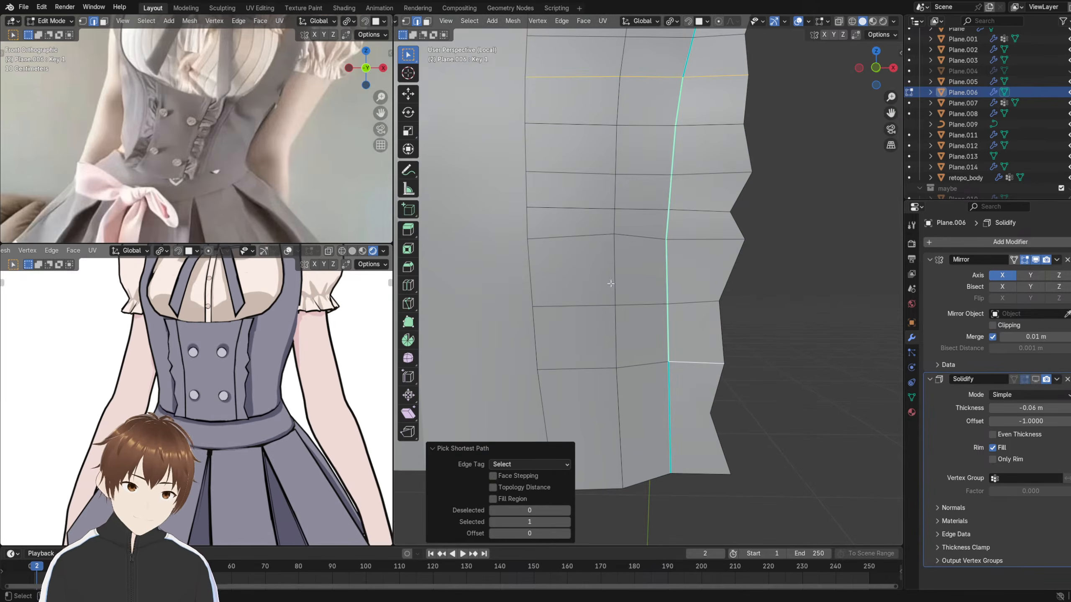
- Knife a crosswise cut from the ruffle's lowest notch to the inner edge of the panel's editable grid
scroll(436, 23, up, 3)
click(469, 22)
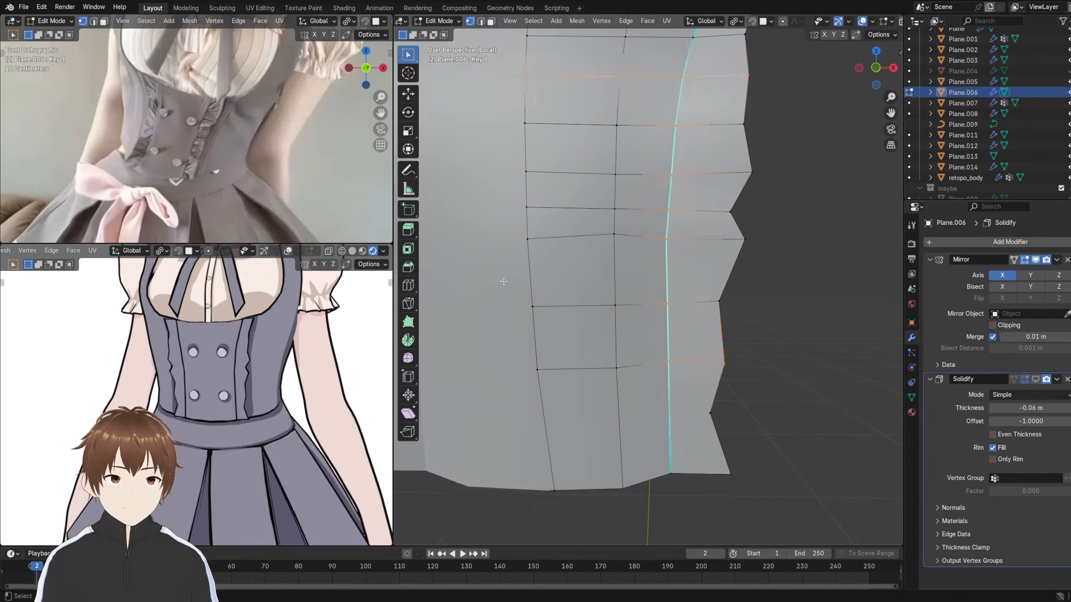
shift+middle_drag(423, 339, 431, 272)
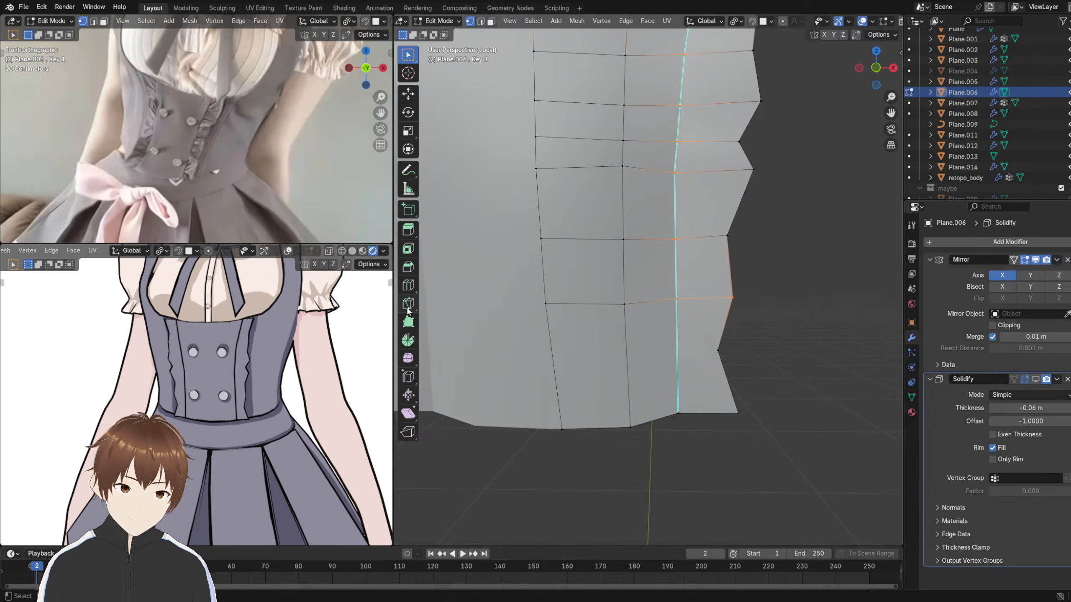
click(408, 303)
click(719, 351)
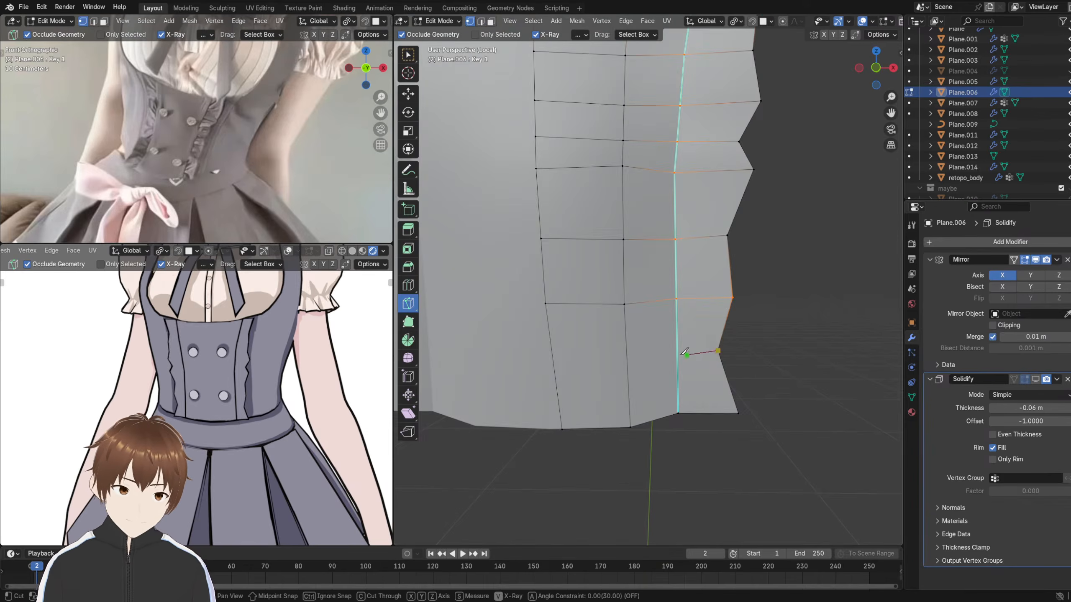
click(553, 356)
key(Return)
click(481, 21)
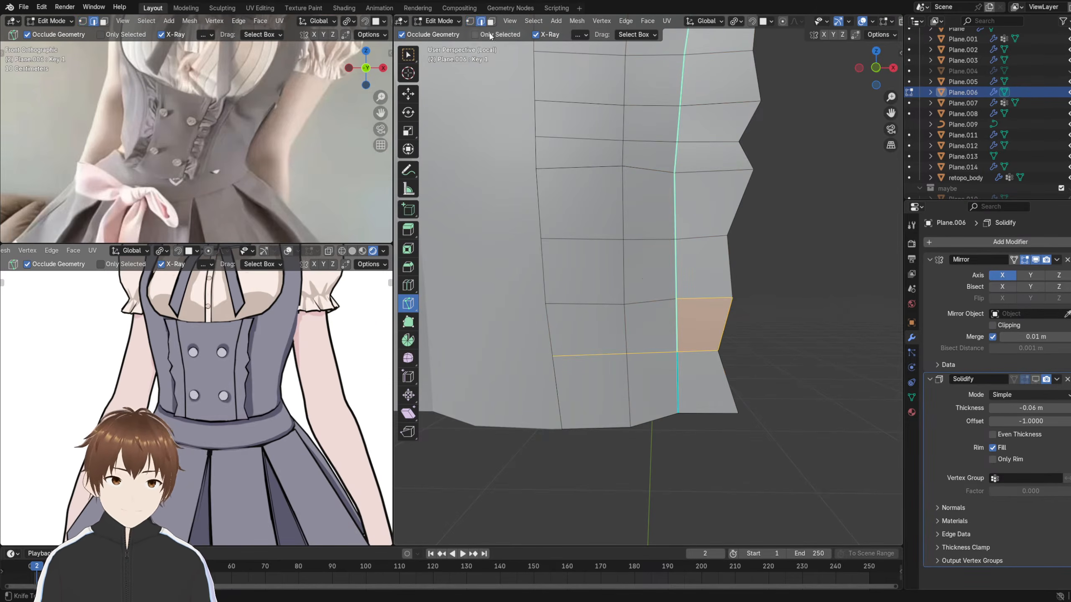
key(w)
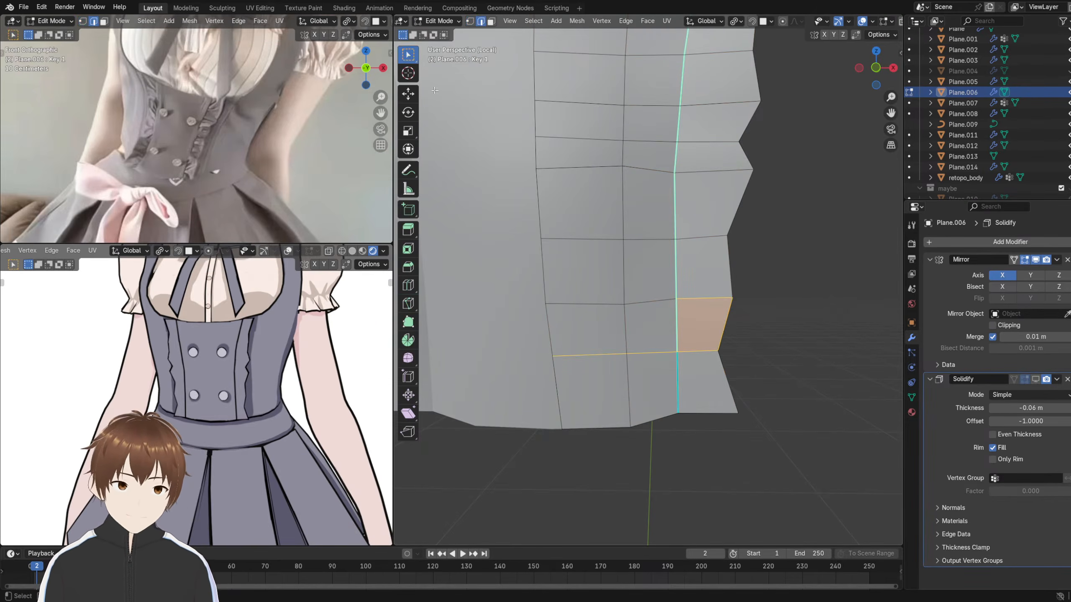
- Slide the lowest crosswise edge row down towards the hem, and slide the row above it down to even the spacing
alt+click(602, 354)
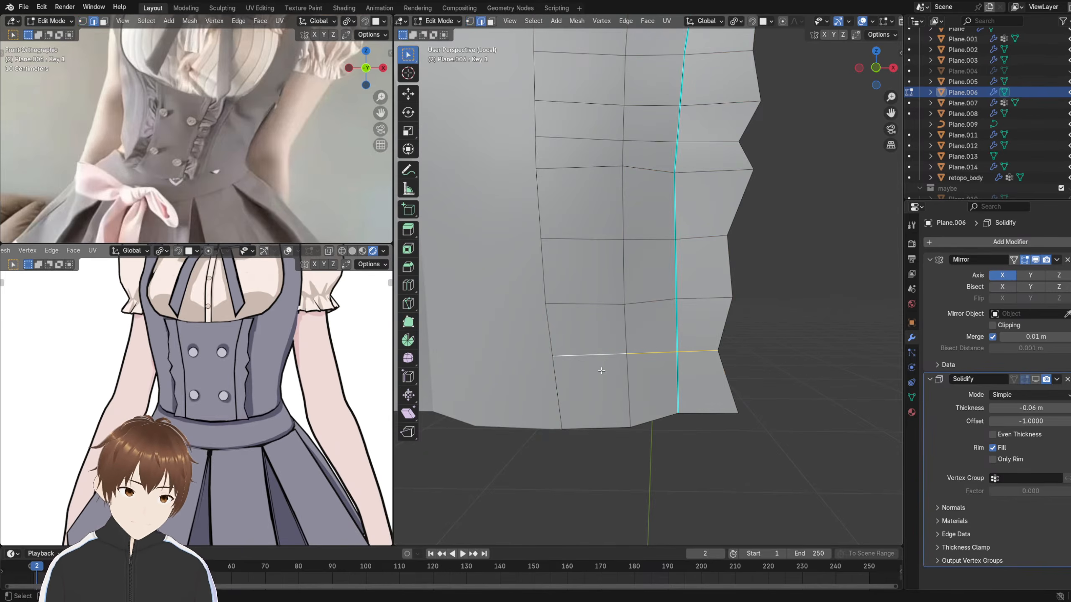
key(g)
key(g)
click(598, 378)
alt+click(682, 313)
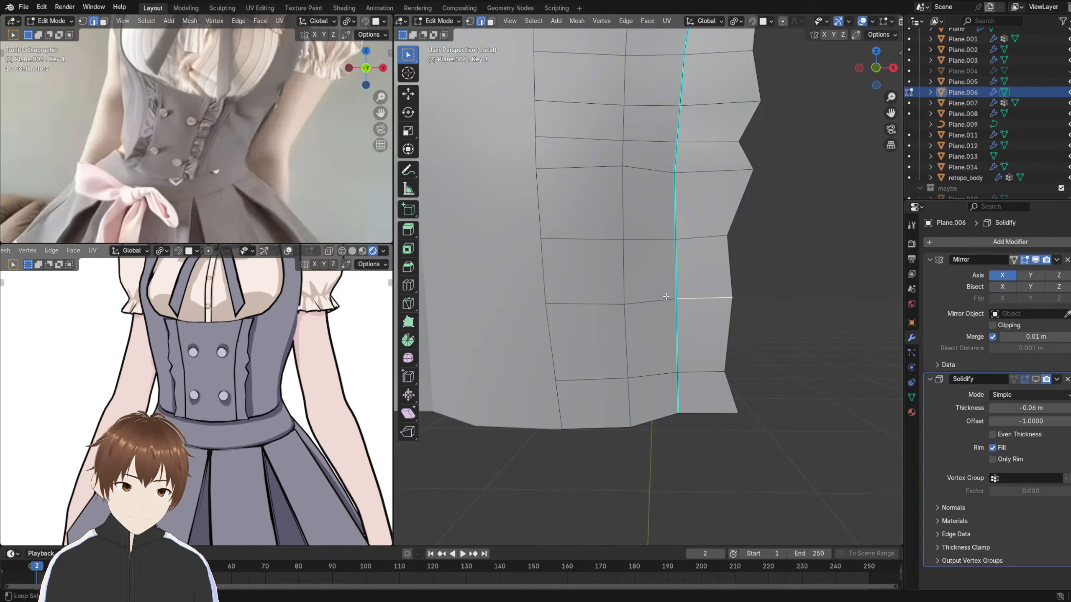
key(g)
key(g)
click(628, 325)
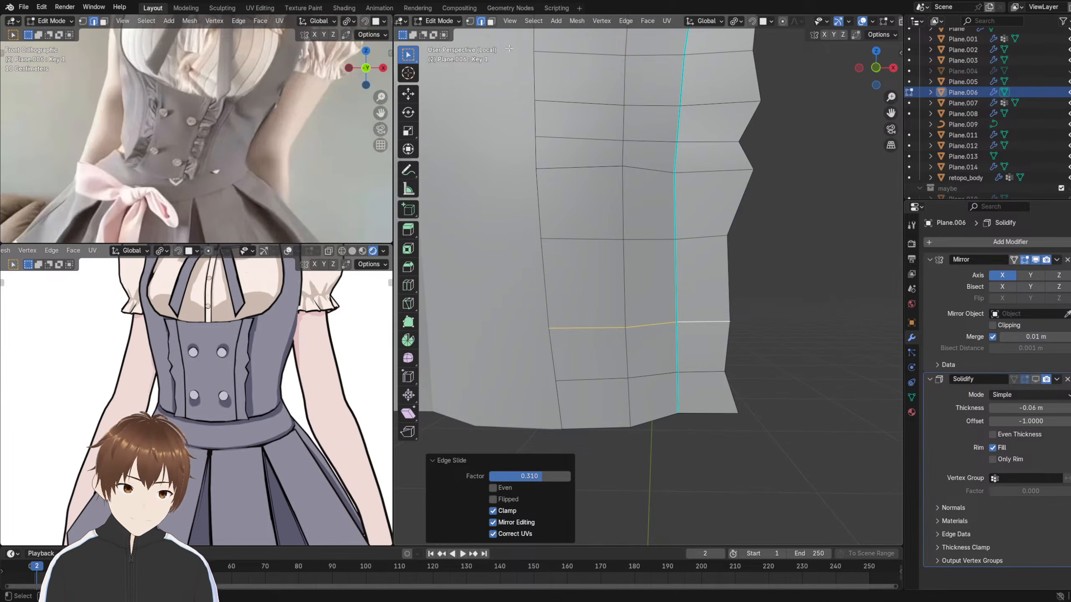
- Pull the outer vertex of the second-lowest crosswise row outward to form a ruffle peak
key(1)
click(730, 321)
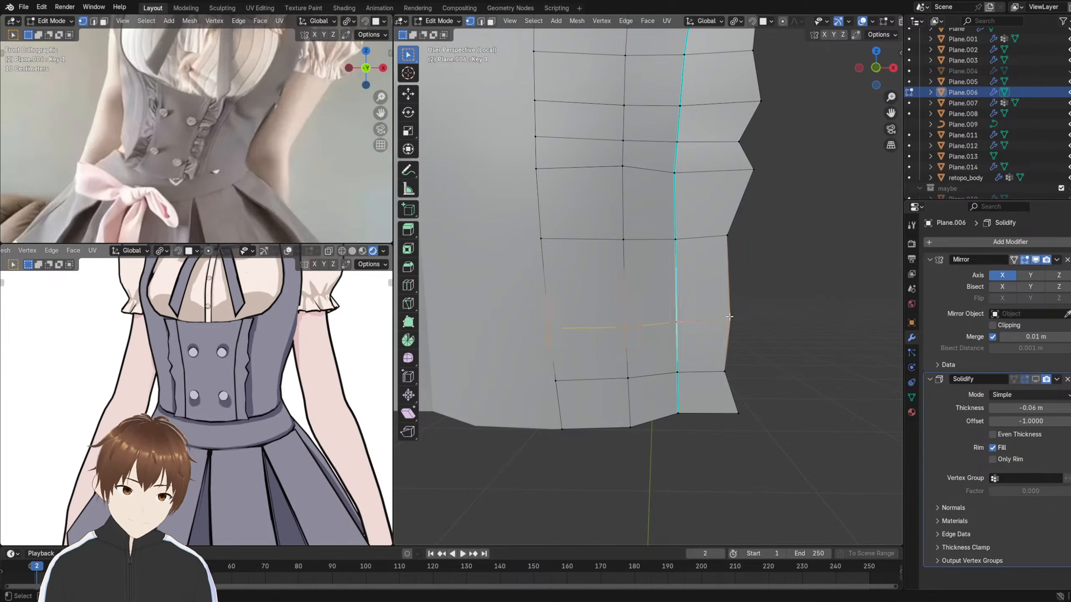
key(g)
click(752, 330)
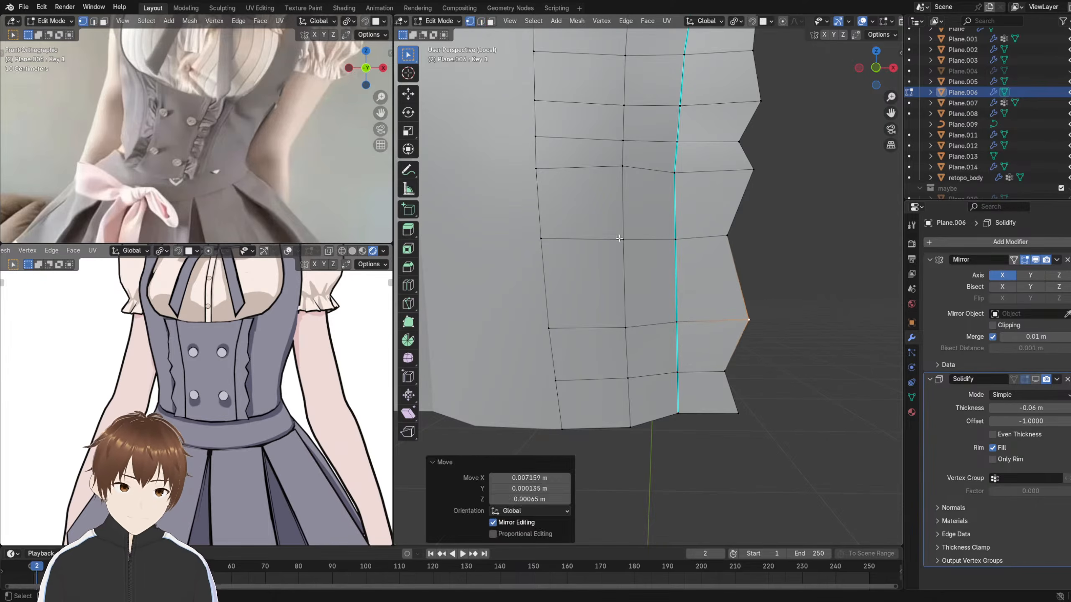
- Slide the third crosswise edge row from the bottom downward, closer to the row of the lowest peak
key(2)
click(518, 88)
alt+click(591, 237)
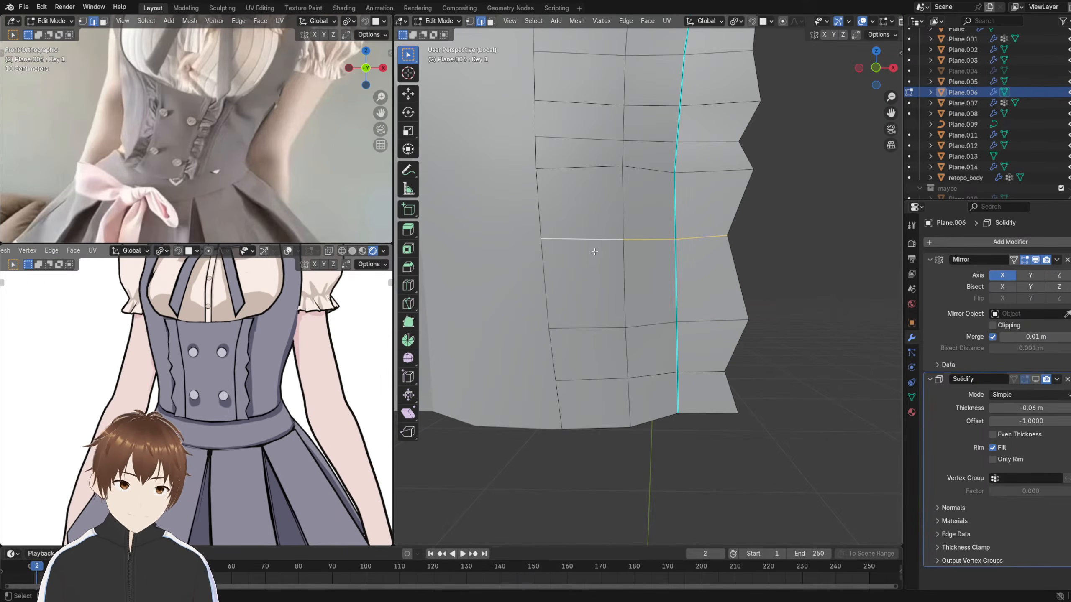
key(g)
key(g)
click(592, 284)
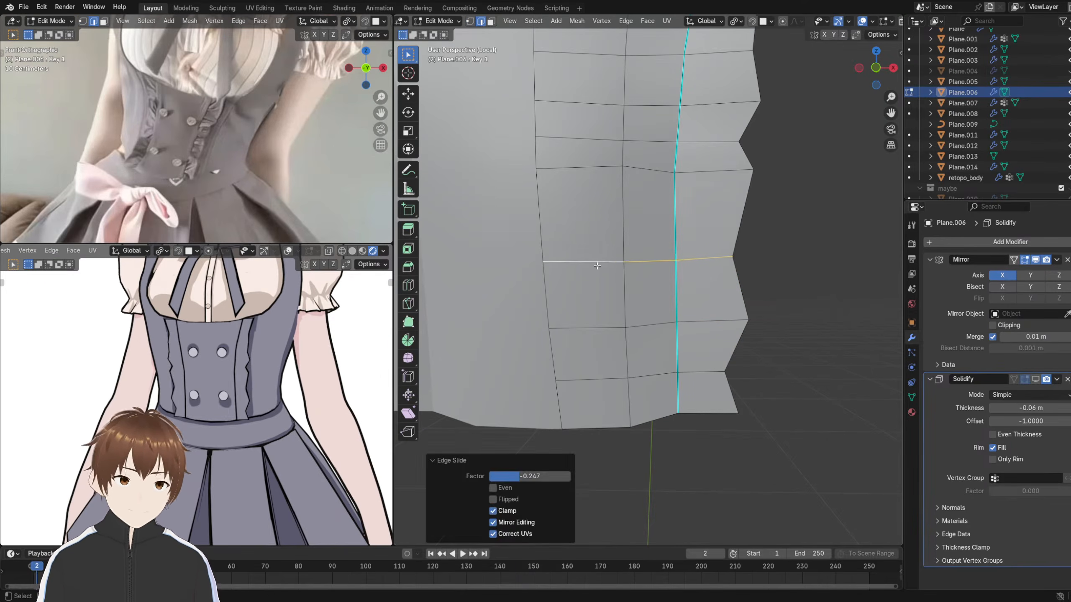
shift+middle_drag(641, 203, 618, 255)
key(g)
key(g)
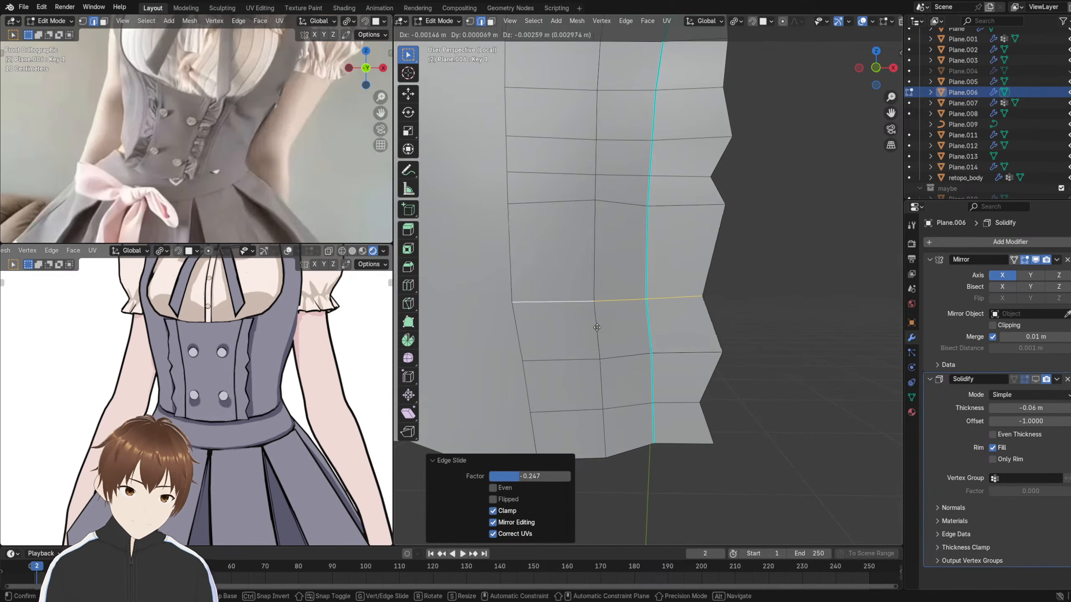
click(604, 332)
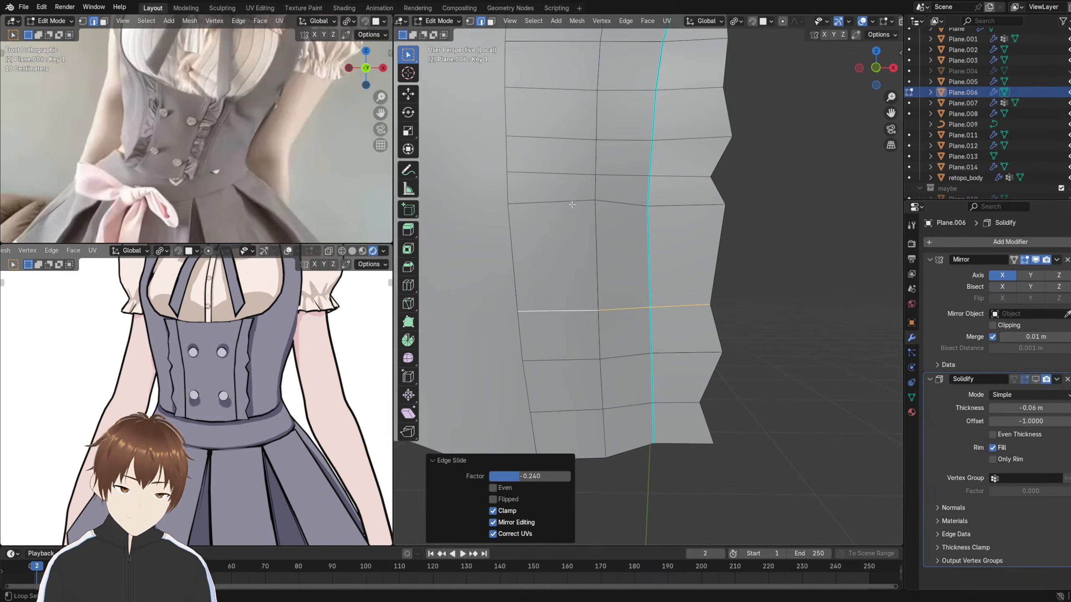
- Slide the fourth and fifth crosswise edge rows from the bottom downward to even out the row spacing
key(g)
key(g)
click(570, 240)
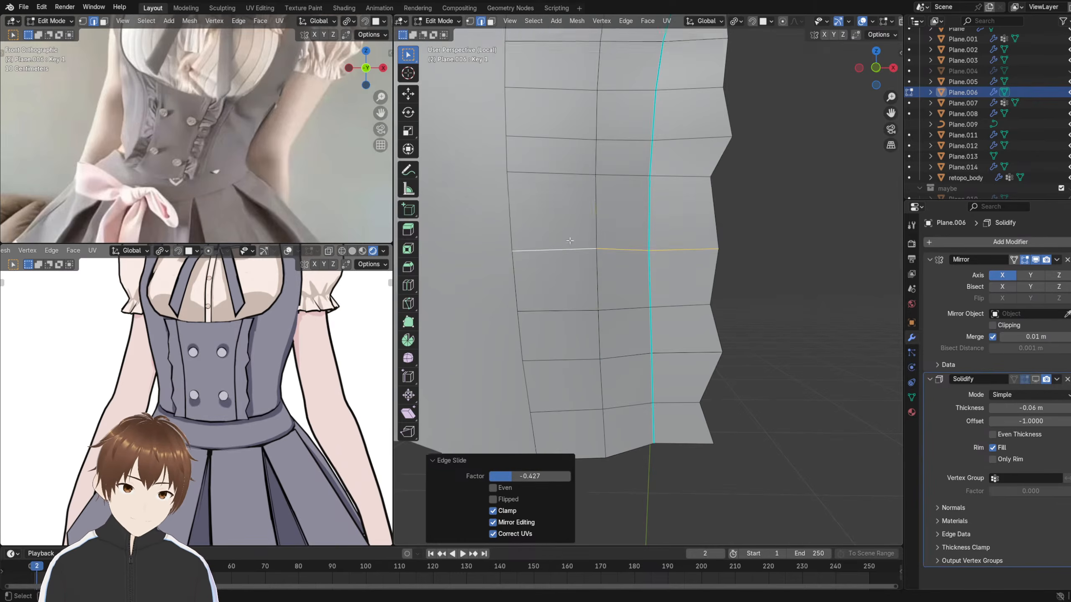
shift+middle_drag(582, 190, 561, 316)
alt+click(568, 212)
key(g)
key(g)
click(564, 236)
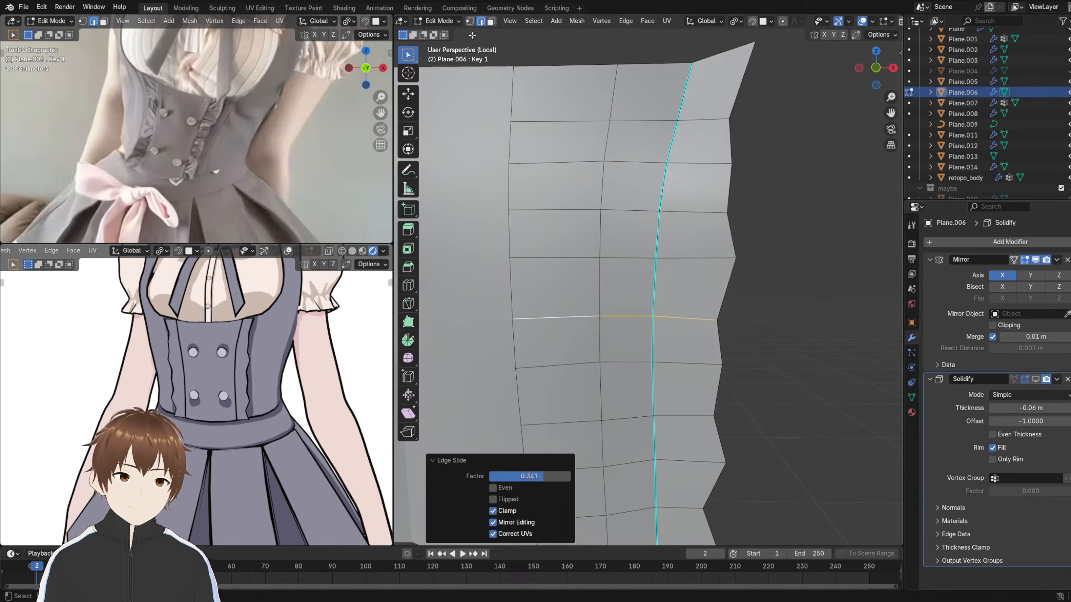
- Pull the ruffle's uppermost peak vertex below the top corner outward and the notch vertex beneath it slightly inward
key(1)
click(728, 165)
key(g)
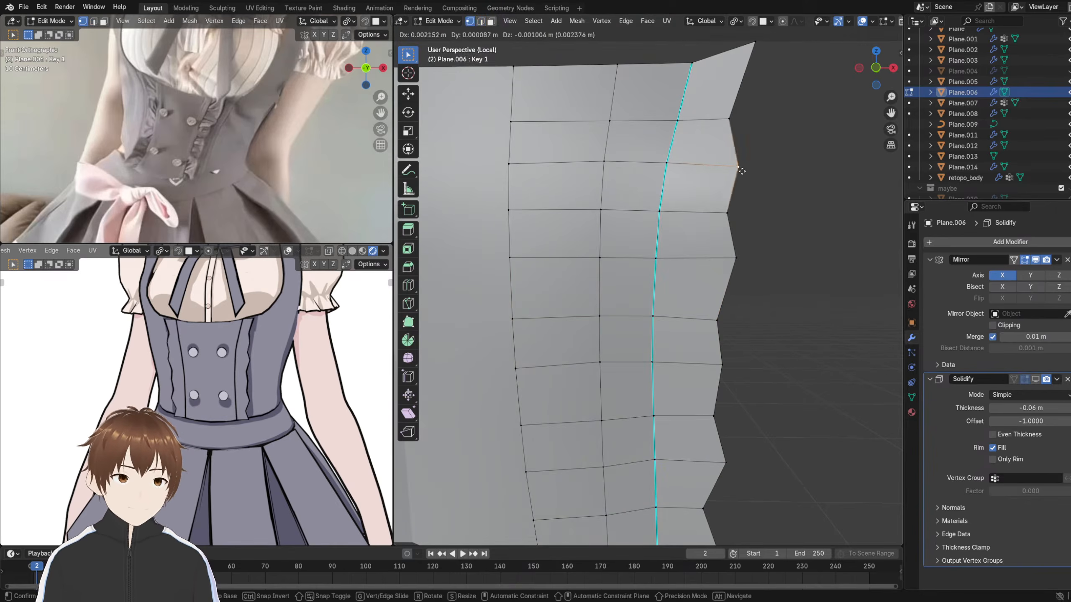
click(740, 167)
click(729, 214)
key(g)
click(724, 211)
shift+middle_drag(730, 304, 723, 266)
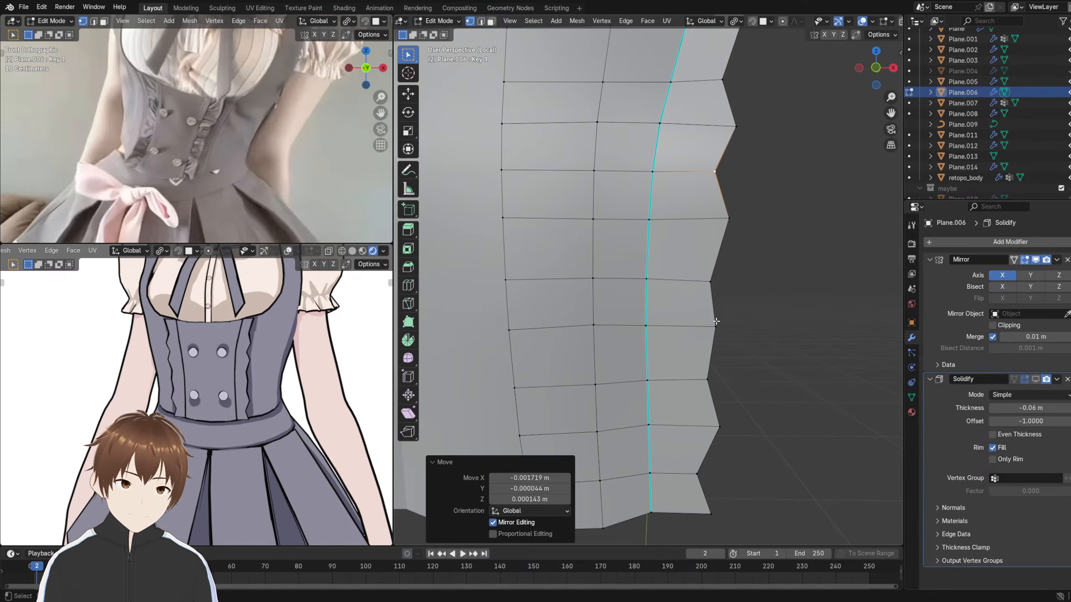
- Pull the mid-height outer vertex outward into a peak and the vertex directly above it inward into a deep notch
click(716, 321)
key(g)
click(734, 320)
click(711, 282)
key(g)
click(699, 279)
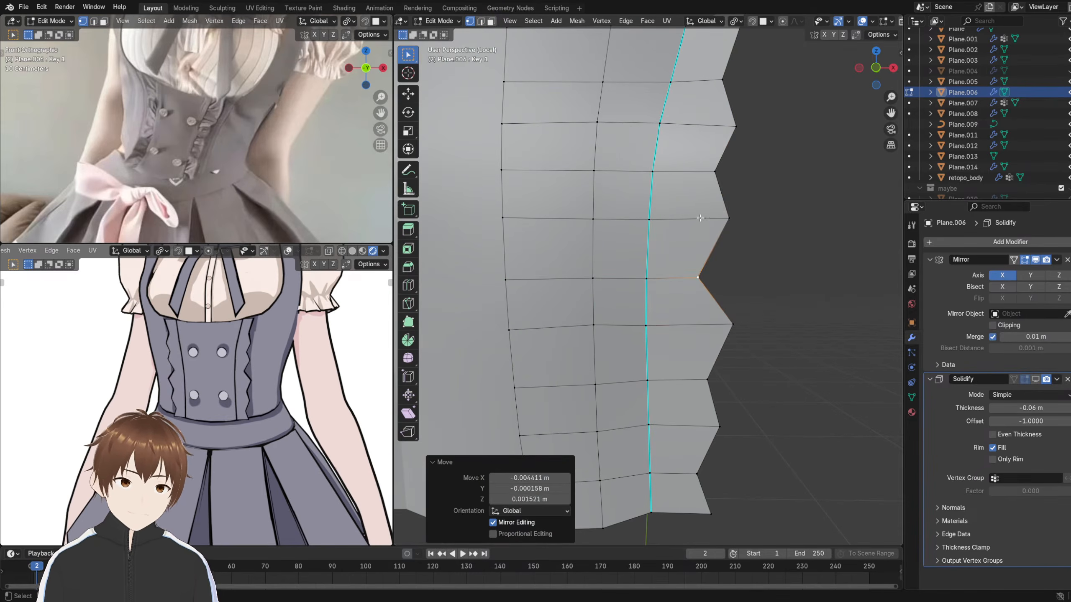
- Compare the ruffle outline with the pinafore reference drawing and save the file
shift+middle_drag(700, 218, 690, 243)
scroll(691, 244, down, 2)
shift+middle_drag(601, 321, 608, 290)
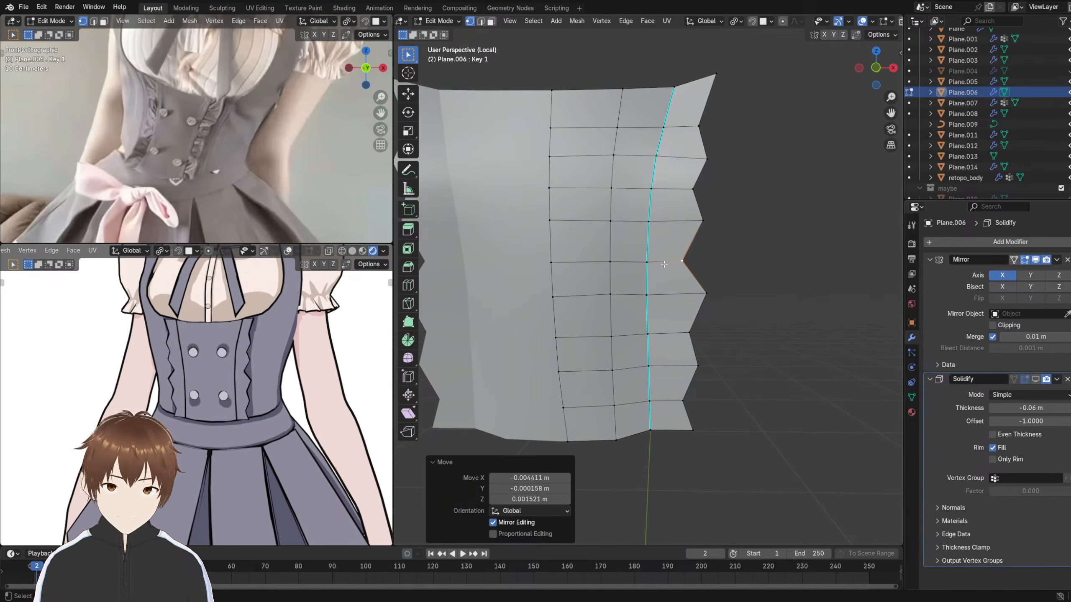
scroll(286, 351, down, 3)
mouse_move(289, 350)
middle_down()
mouse_move(312, 332)
mouse_move(296, 333)
middle_up()
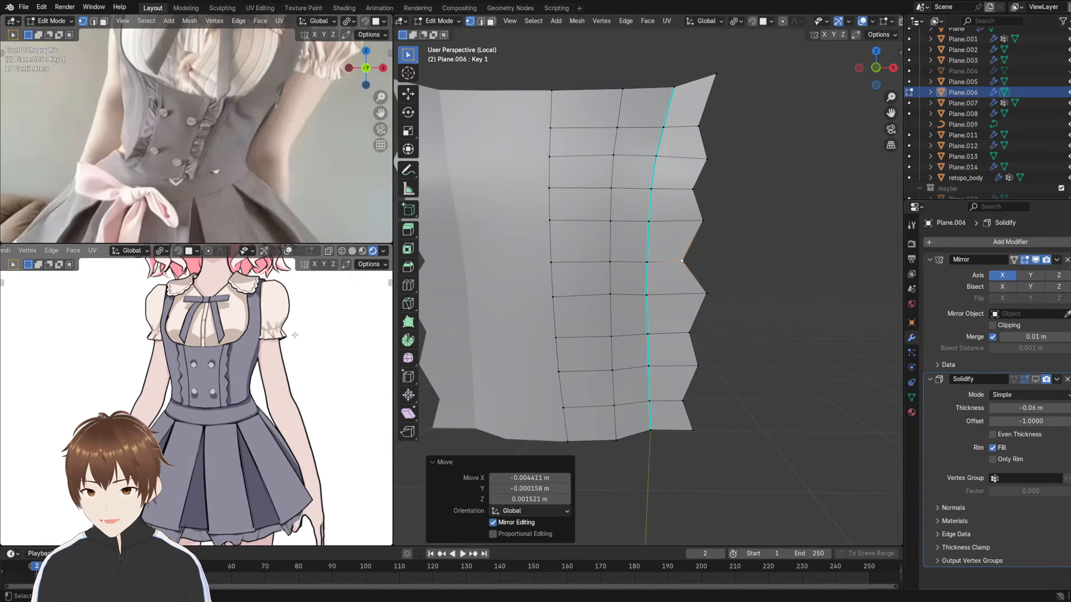
scroll(296, 332, up, 3)
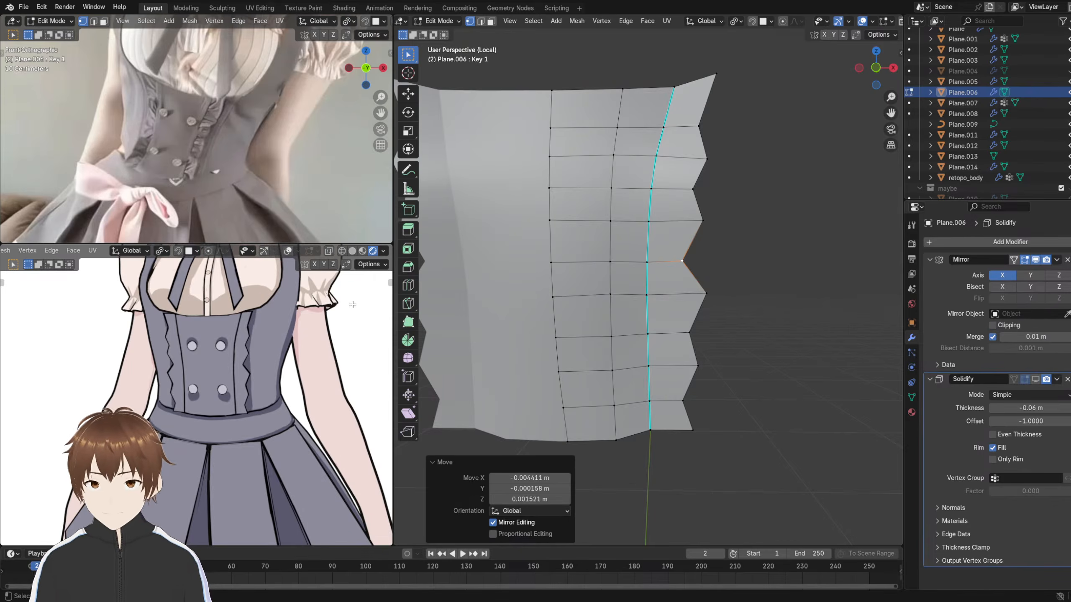
scroll(352, 305, down, 2)
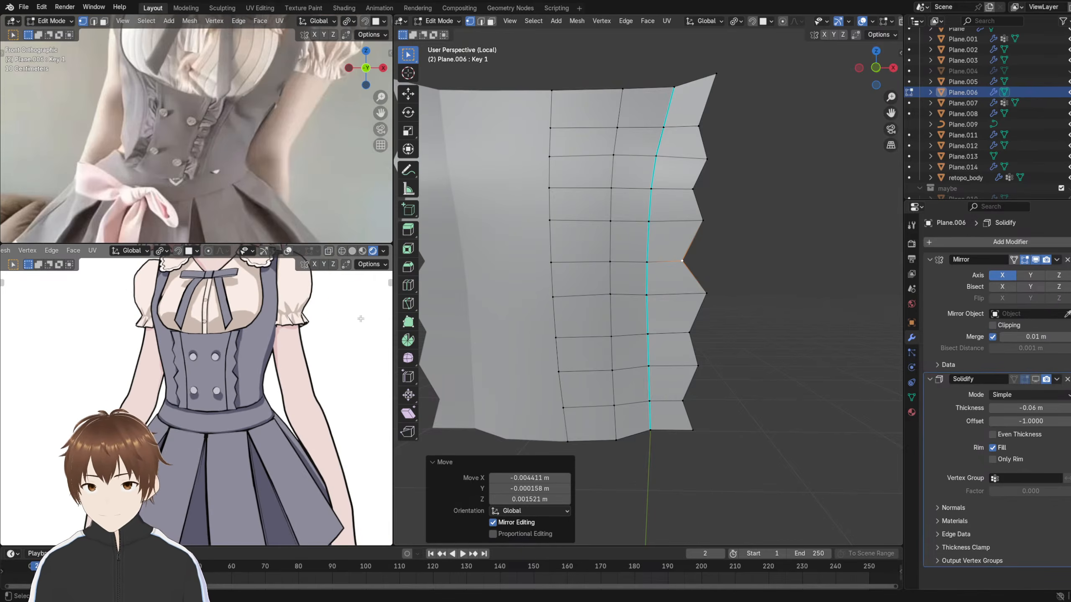
click(24, 7)
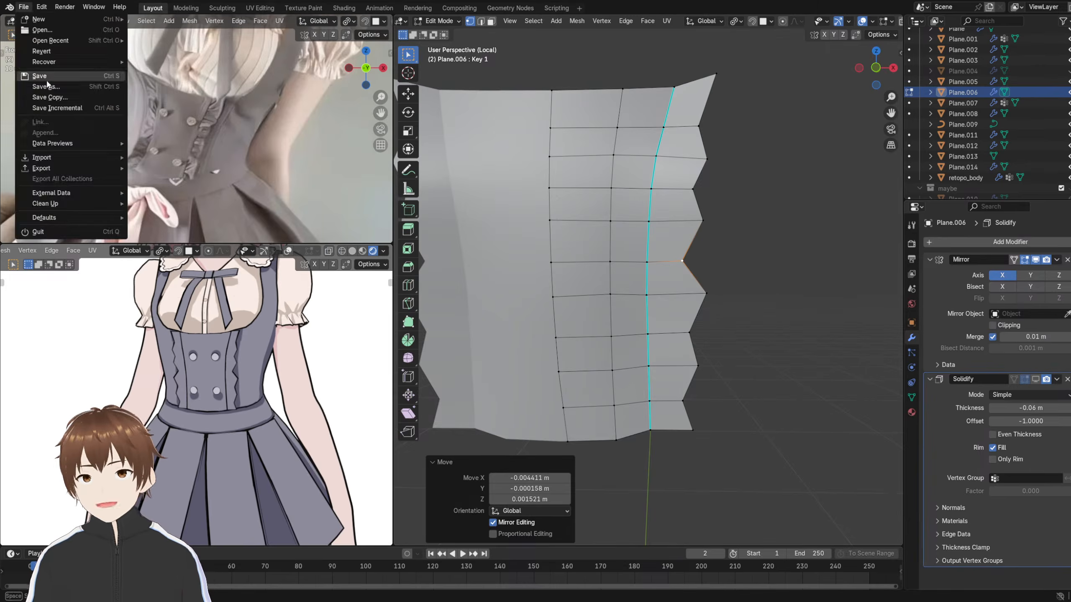
click(50, 78)
- Knife two diagonal cuts from the seam vertex of the ruffle's second peak to the outer edges above and below that peak
scroll(649, 264, up, 1)
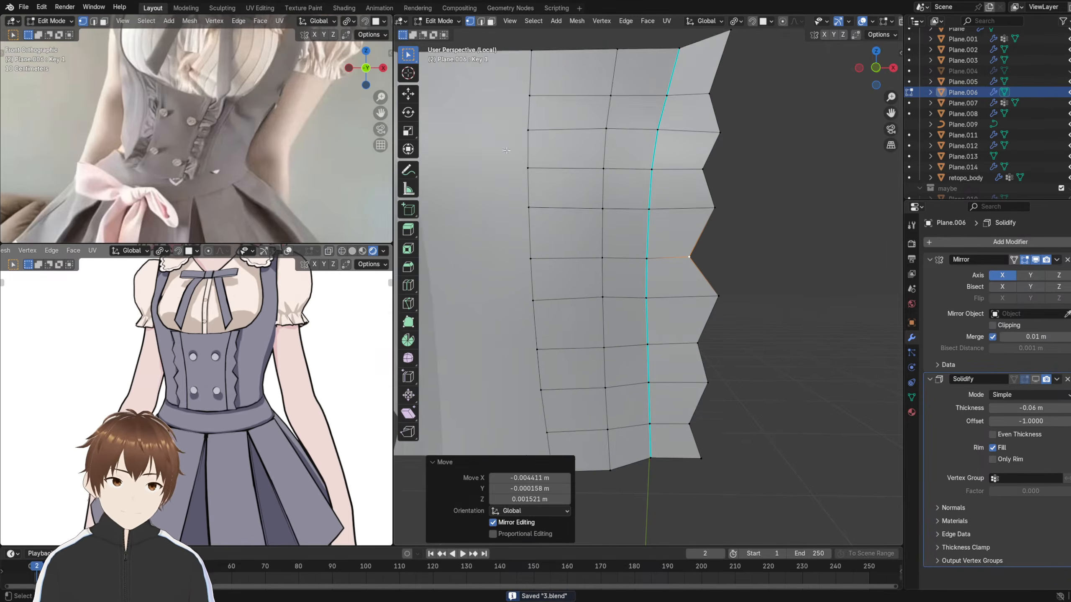
scroll(603, 221, up, 1)
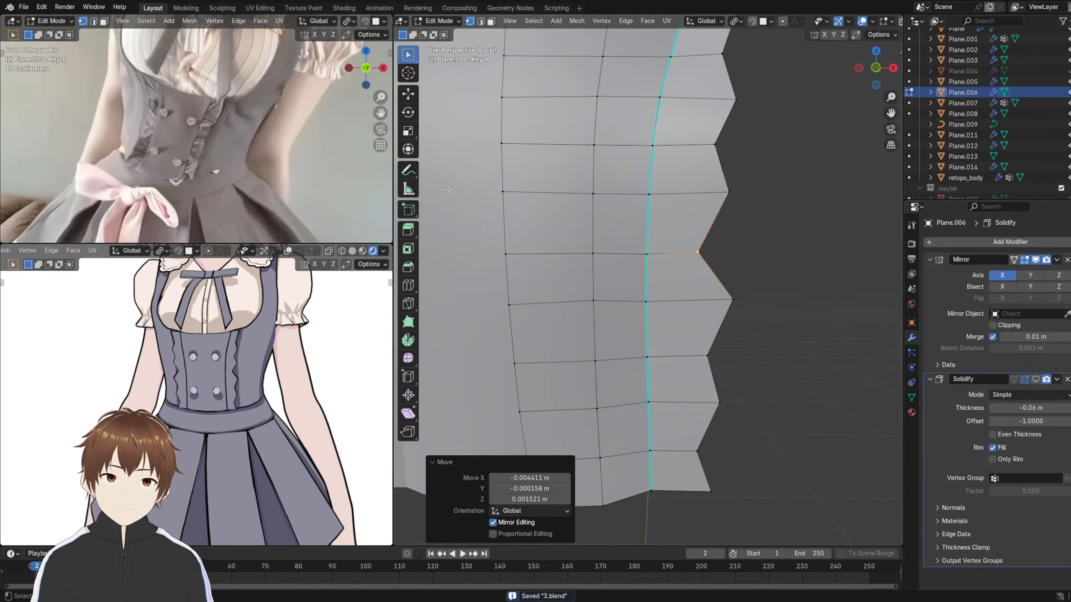
click(408, 285)
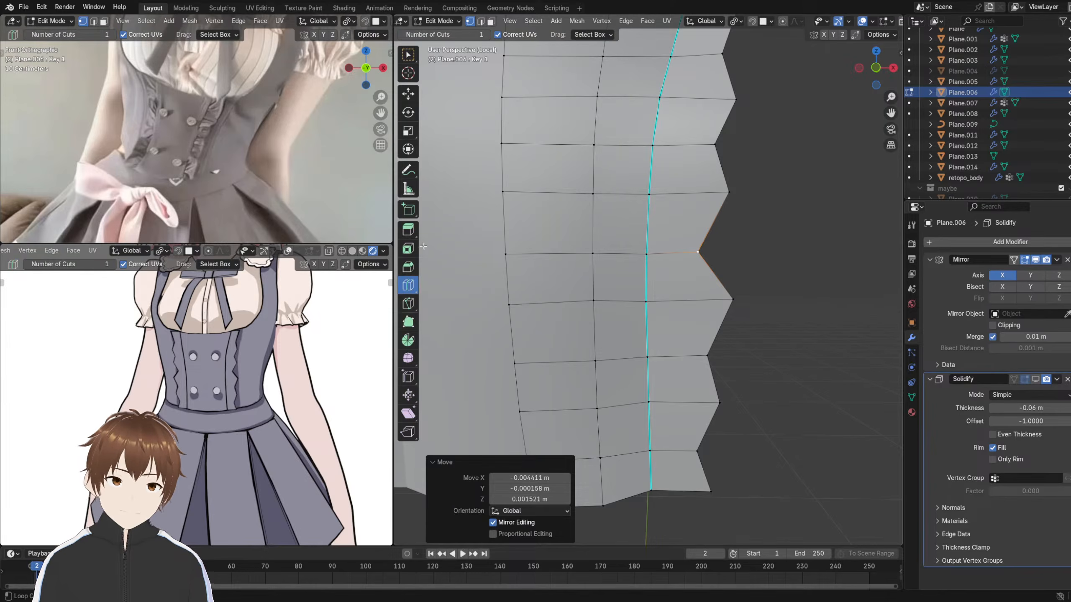
click(408, 303)
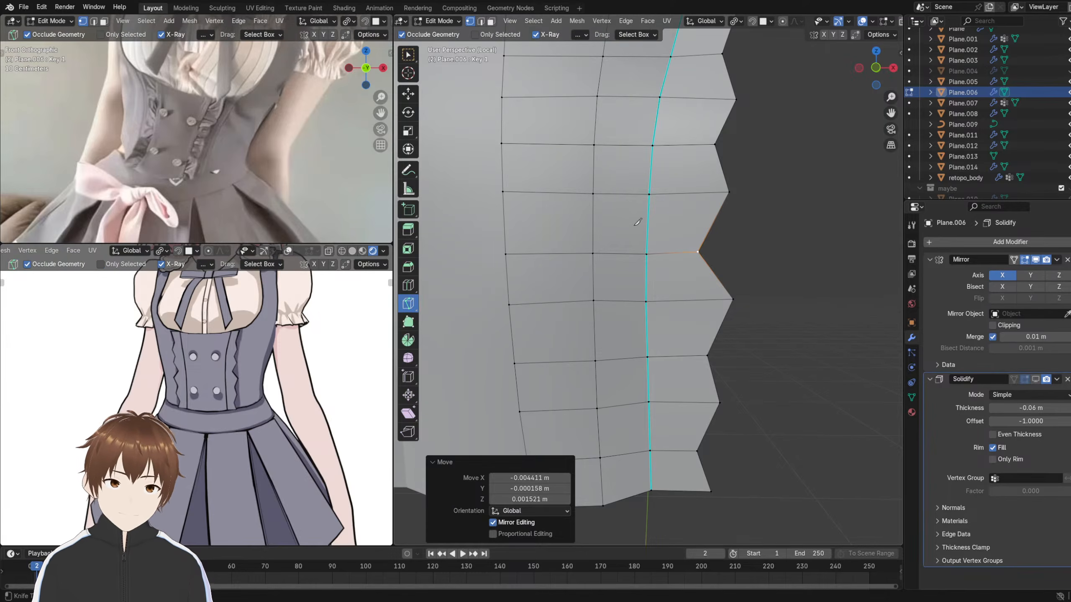
click(651, 194)
click(721, 168)
key(Return)
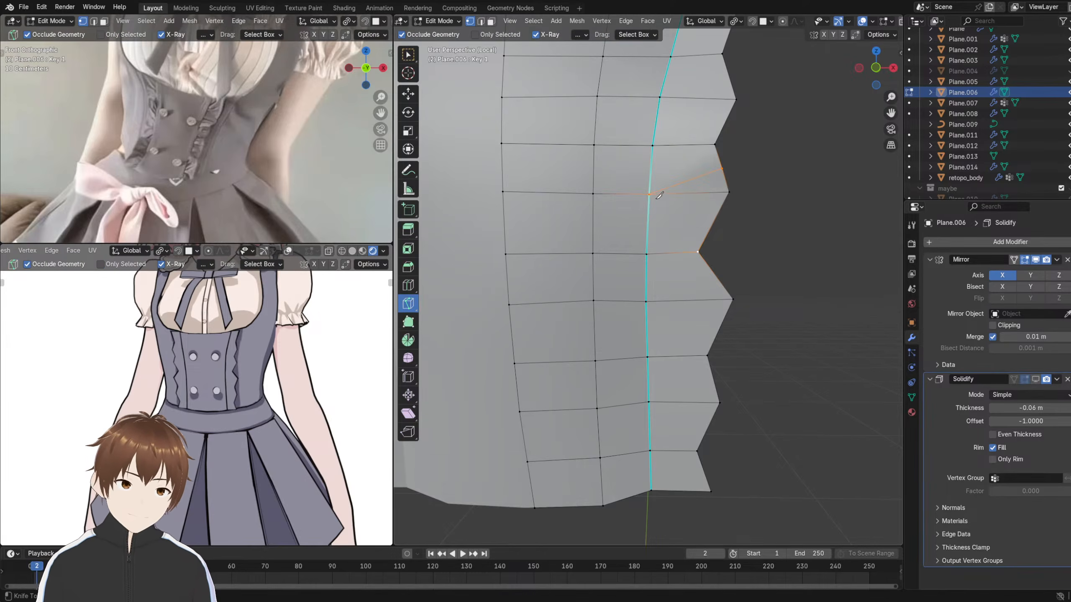
click(651, 194)
click(712, 225)
key(Return)
- Knife two diagonal cuts from the third peak's seam vertex to the outer edges on both sides of the peak
click(646, 301)
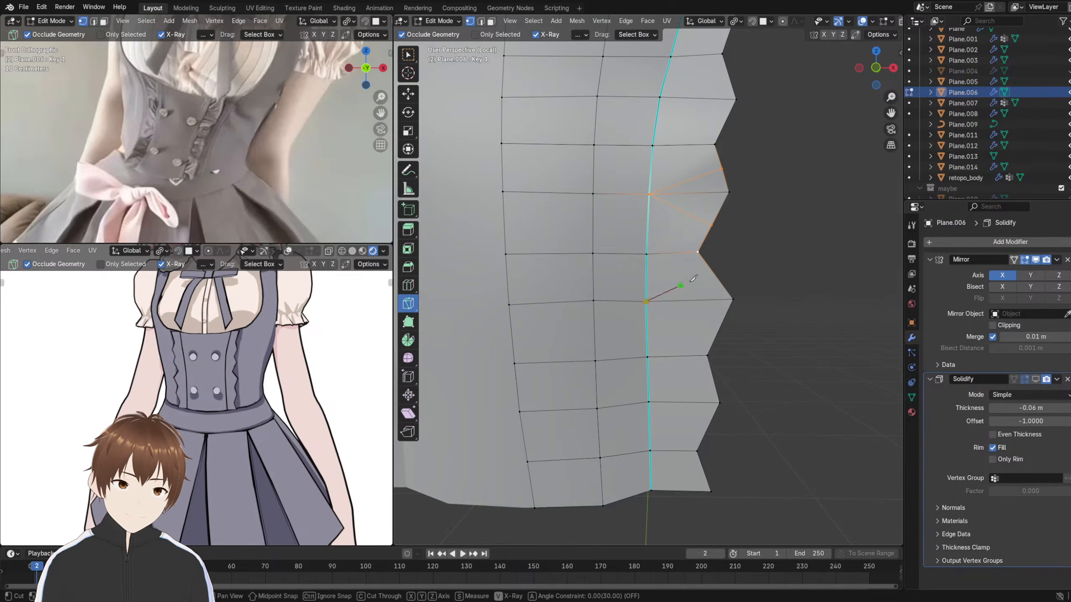
click(717, 274)
key(Return)
click(646, 301)
click(717, 335)
key(Return)
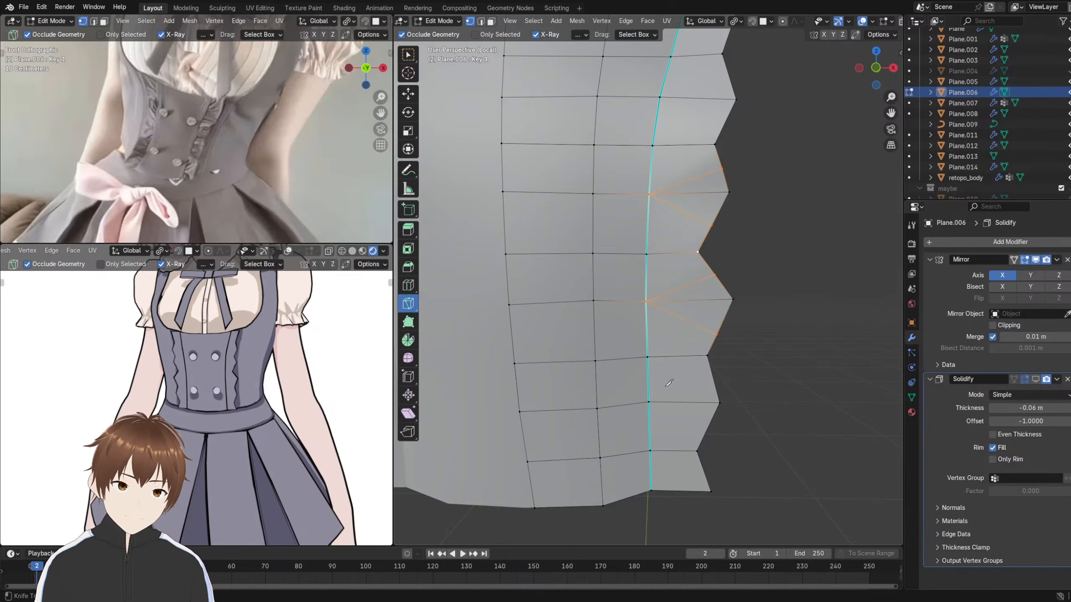
- Knife two diagonal cuts from the lowest peak's seam vertex to the outer edges above and below it
click(648, 402)
click(712, 374)
key(Return)
shift+middle_drag(713, 385, 716, 336)
click(652, 355)
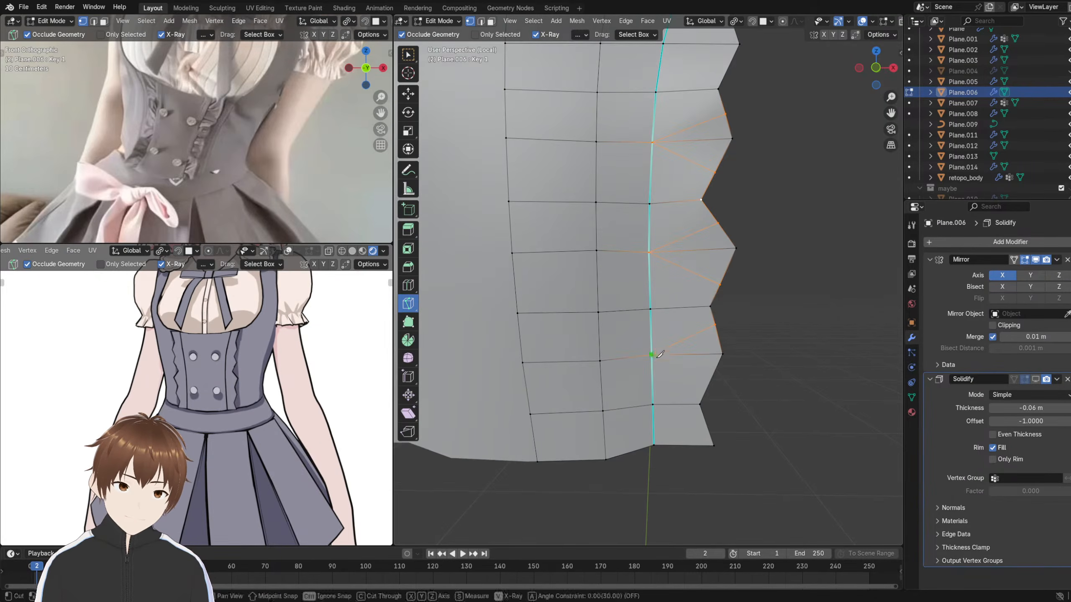
click(711, 381)
key(Return)
- Knife a diagonal cut from the seam's bottom vertex to the outer edge below the lowest notch
click(654, 445)
click(706, 422)
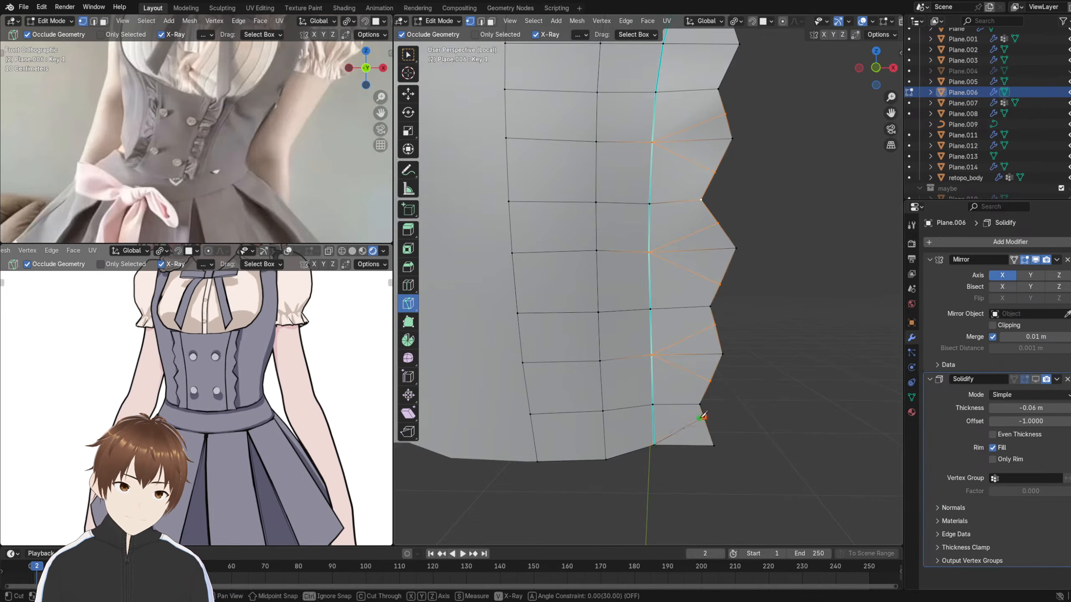
key(Return)
- Knife two diagonal cuts from the seam vertex of the uppermost peak to the outer edges above and below it
shift+middle_drag(665, 79, 627, 242)
click(622, 217)
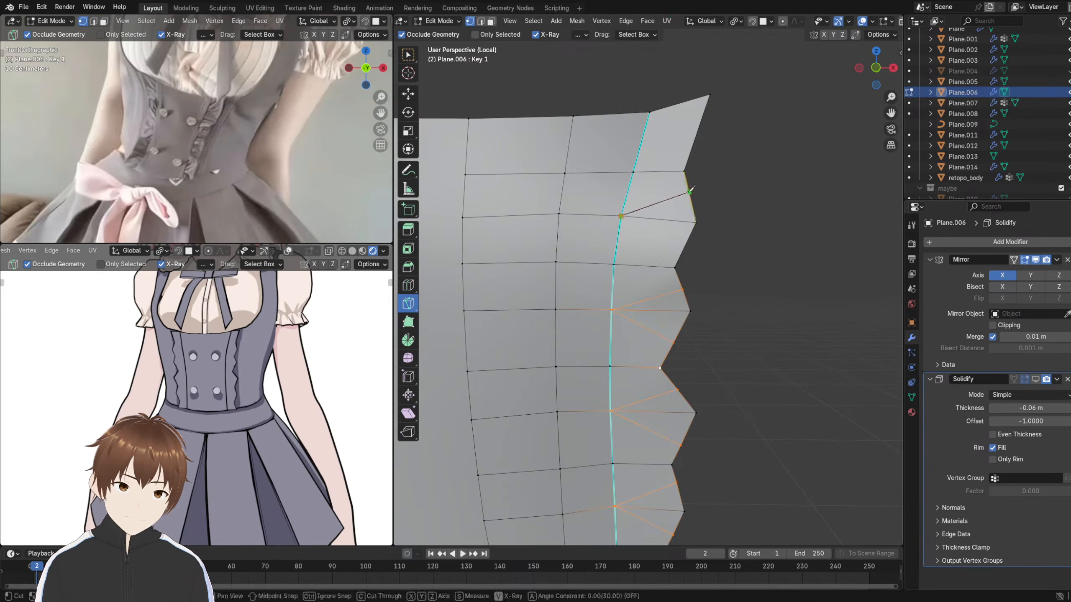
click(688, 191)
key(Return)
click(622, 216)
click(685, 245)
key(Return)
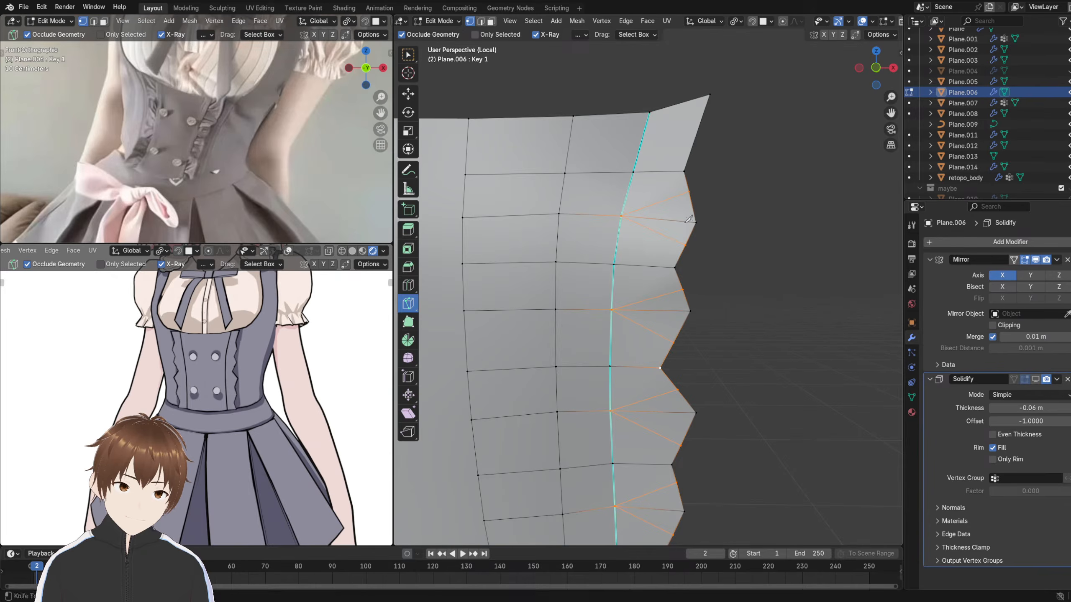
- Knife a diagonal cut from the seam's top vertex to the middle of the ruffle's top outer edge
click(633, 172)
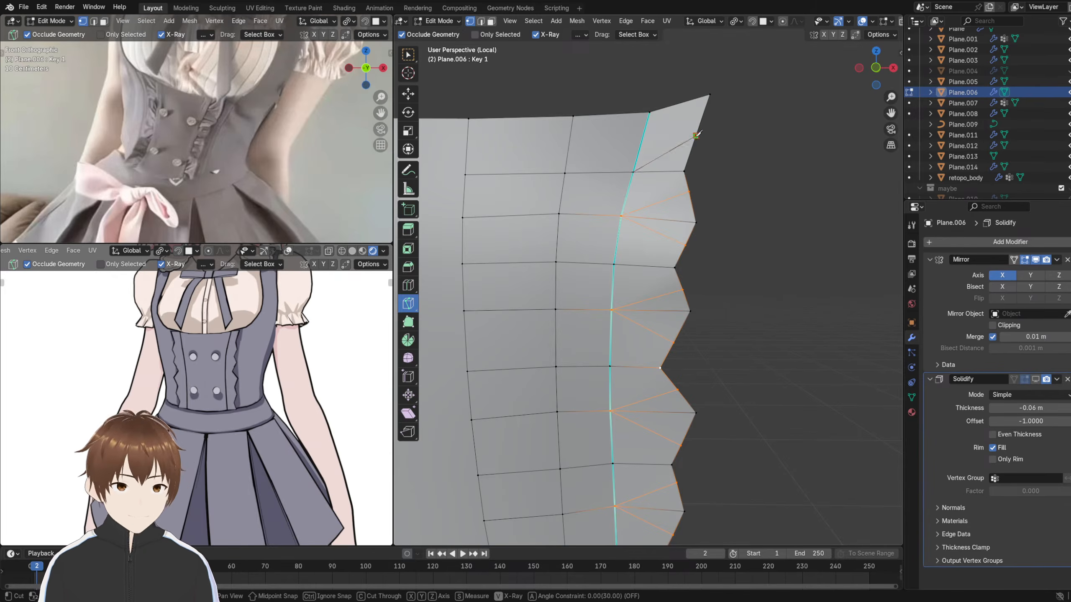
key(Escape)
click(650, 112)
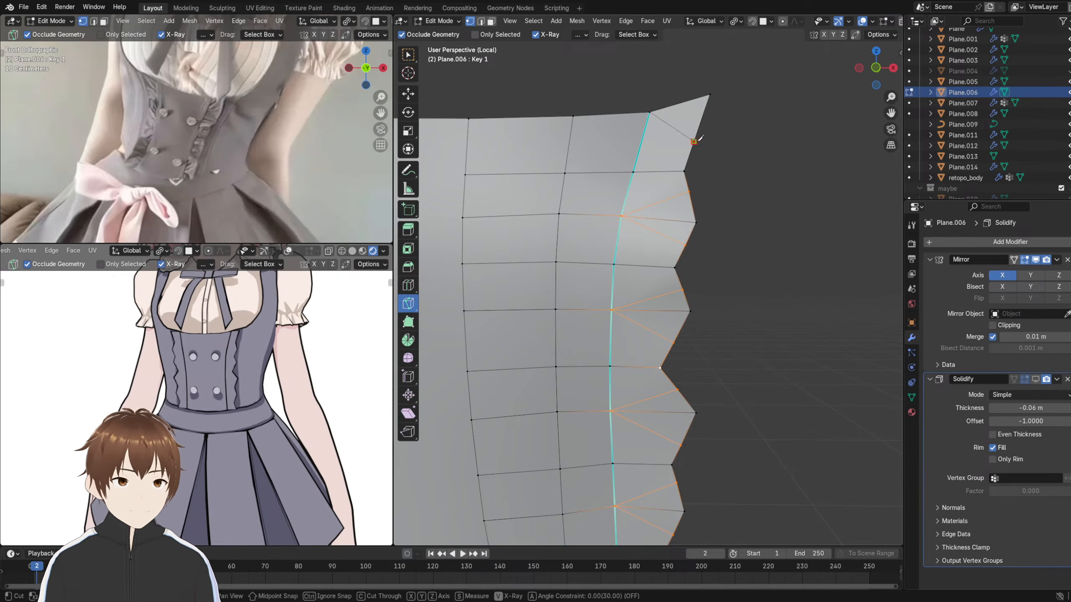
click(694, 141)
key(Return)
- Move the new vertex on the ruffle's top outer edge outward with the Move tool to round the top scallop
shift+middle_drag(698, 371, 696, 139)
shift+middle_drag(704, 207, 701, 415)
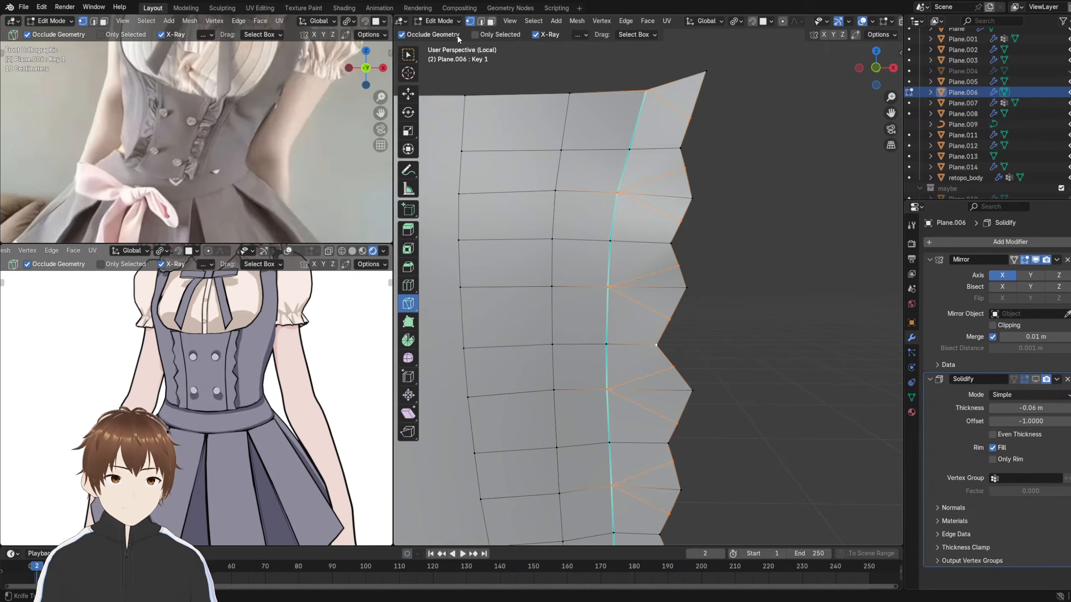
click(411, 90)
shift+middle_drag(692, 122, 688, 164)
scroll(688, 164, up, 1)
click(683, 170)
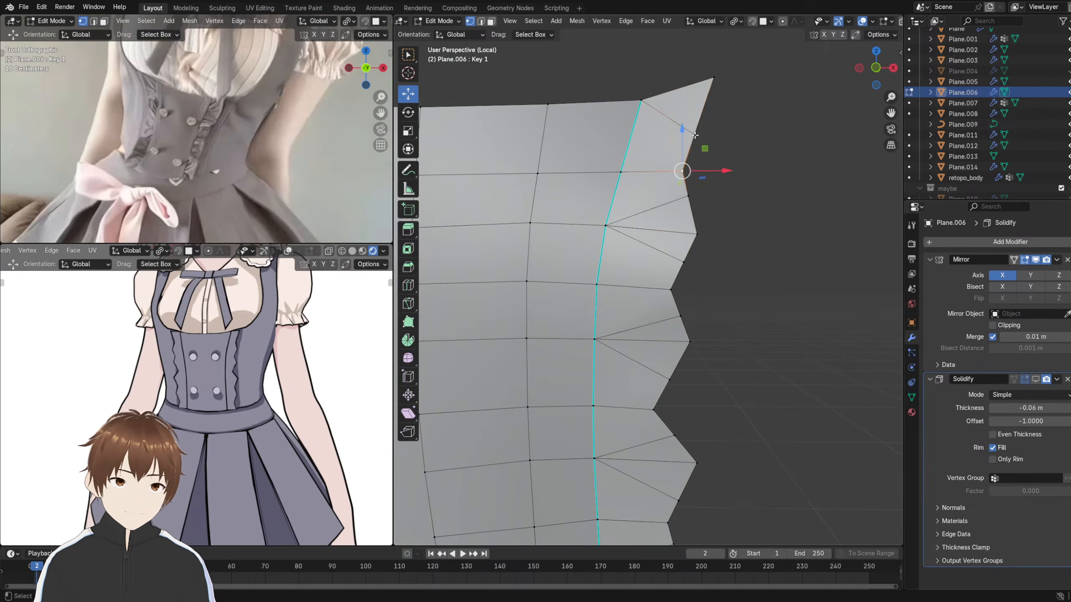
click(693, 136)
drag(692, 137, 707, 138)
- Move the new vertices above and below the uppermost peak outward to round that scallop
click(688, 196)
drag(688, 196, 696, 193)
click(695, 235)
click(683, 262)
drag(683, 262, 689, 265)
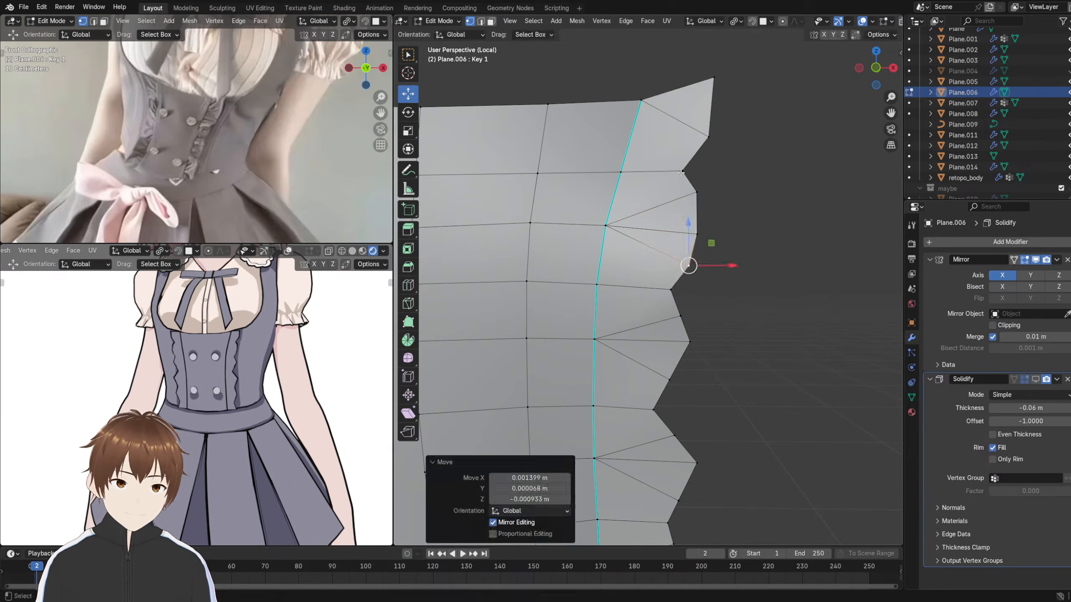
- Pull the notches above and below the uppermost full scallop inward and move the second full scallop's upper and lower vertices outward
click(676, 172)
drag(675, 173, 666, 171)
shift+middle_drag(683, 287, 686, 263)
drag(675, 291, 691, 284)
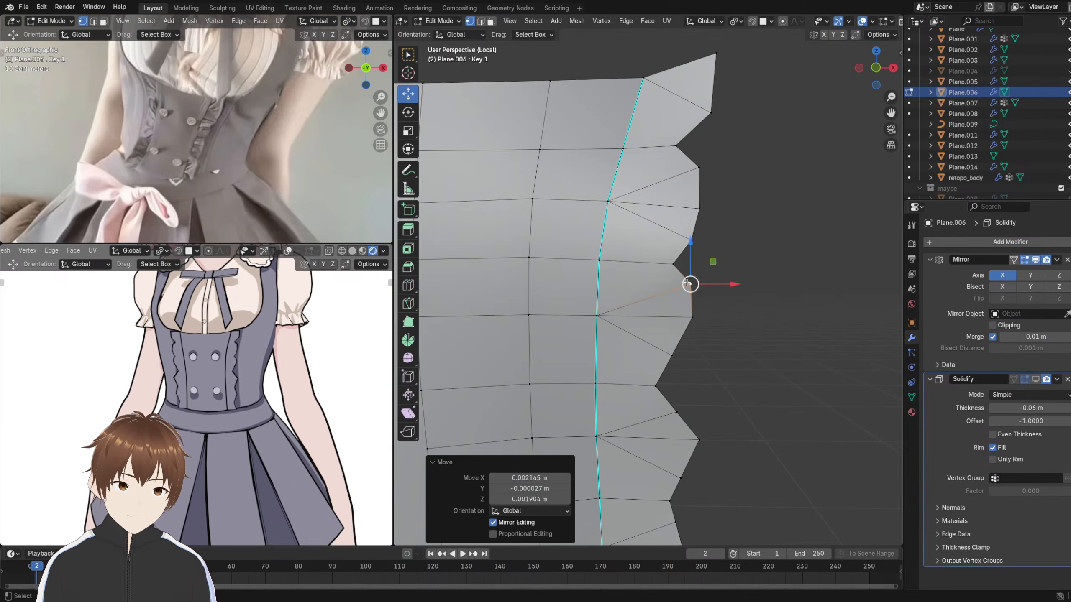
drag(672, 355, 680, 358)
drag(673, 264, 657, 262)
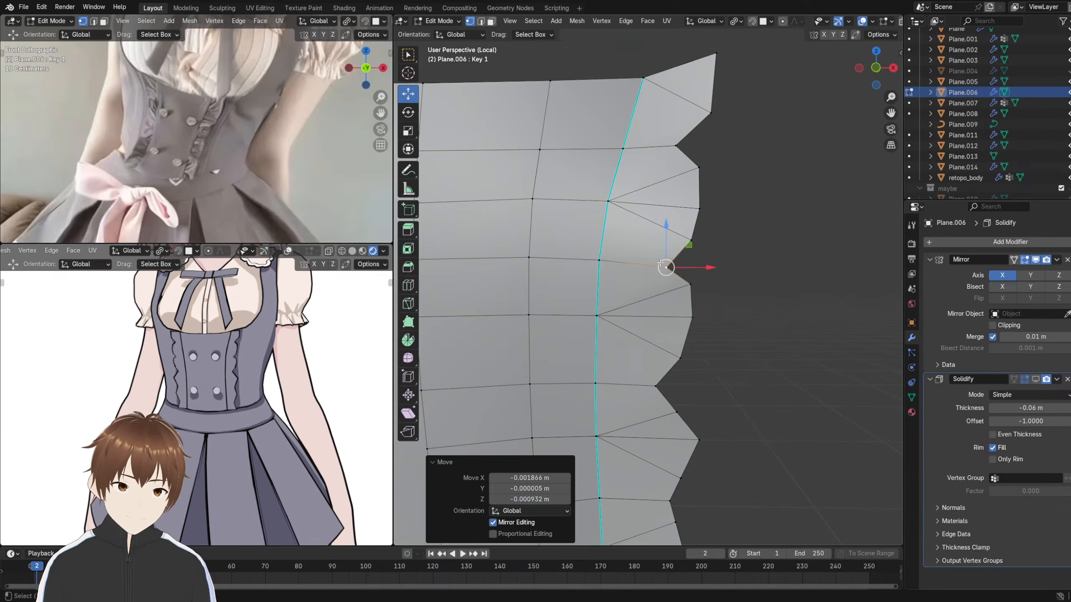
- Round the third full scallop by moving its upper and lower vertices, and move the fourth full scallop's upper vertex outward
shift+middle_drag(672, 375, 679, 282)
click(682, 329)
drag(682, 328, 692, 321)
shift+middle_drag(683, 397, 687, 353)
drag(688, 354, 664, 378)
shift+middle_drag(672, 378, 674, 324)
drag(683, 349, 692, 345)
shift+middle_drag(690, 372, 690, 326)
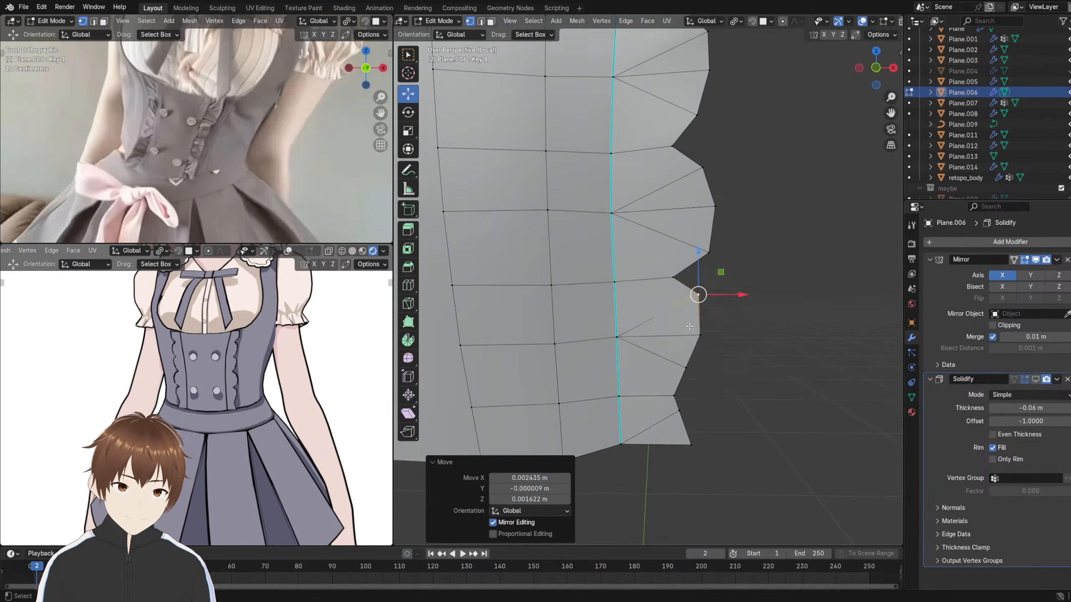
- Move the fourth full scallop's peak, its lower vertex and the bottom scallop's vertex outward, and pull the notch between them inward
click(698, 337)
drag(698, 337, 688, 411)
click(685, 369)
click(675, 397)
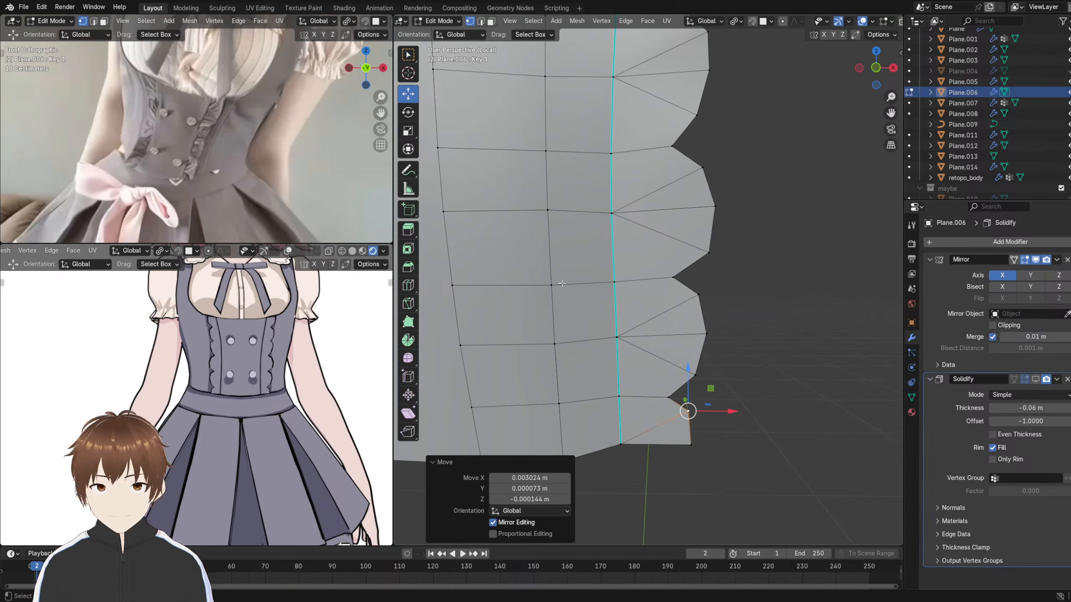
- Slide the crosswise edge row at the notch between the third and fourth full scallops slightly downward
scroll(562, 285, down, 2)
shift+middle_drag(561, 292, 578, 296)
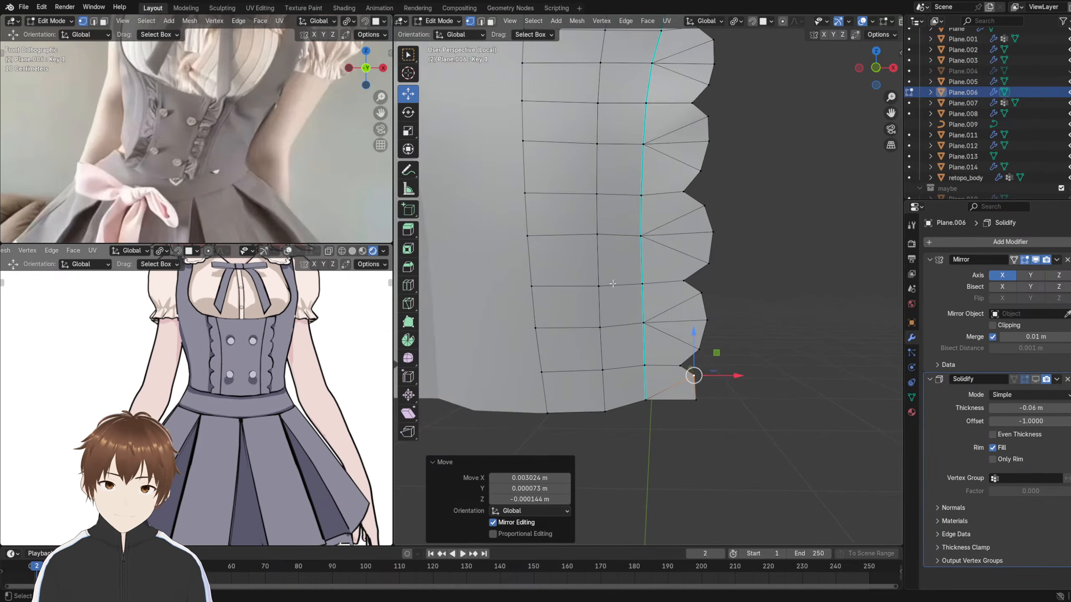
scroll(643, 291, up, 1)
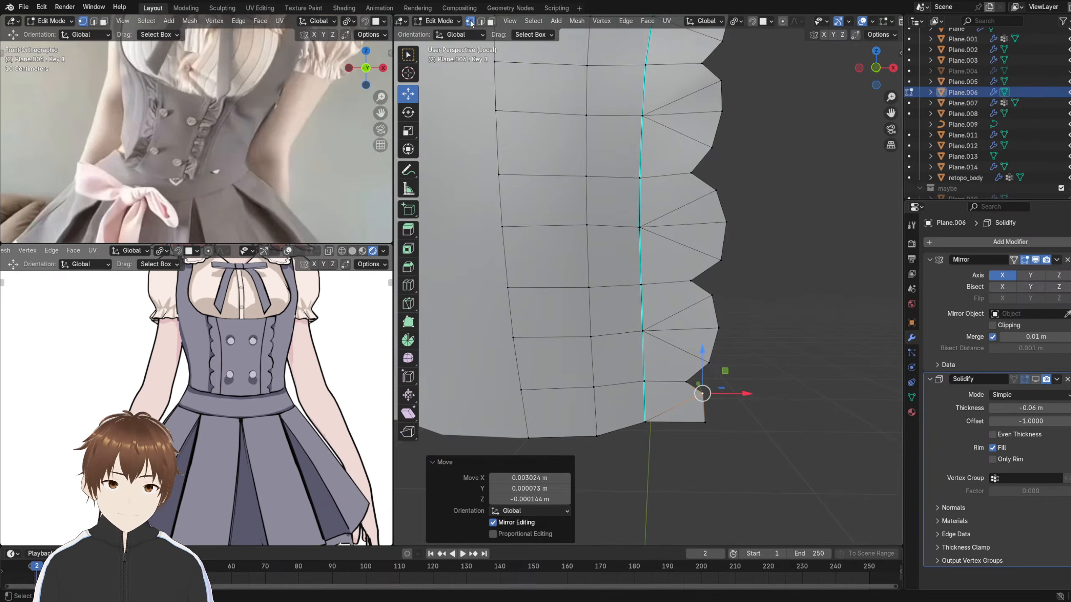
alt+click(589, 284)
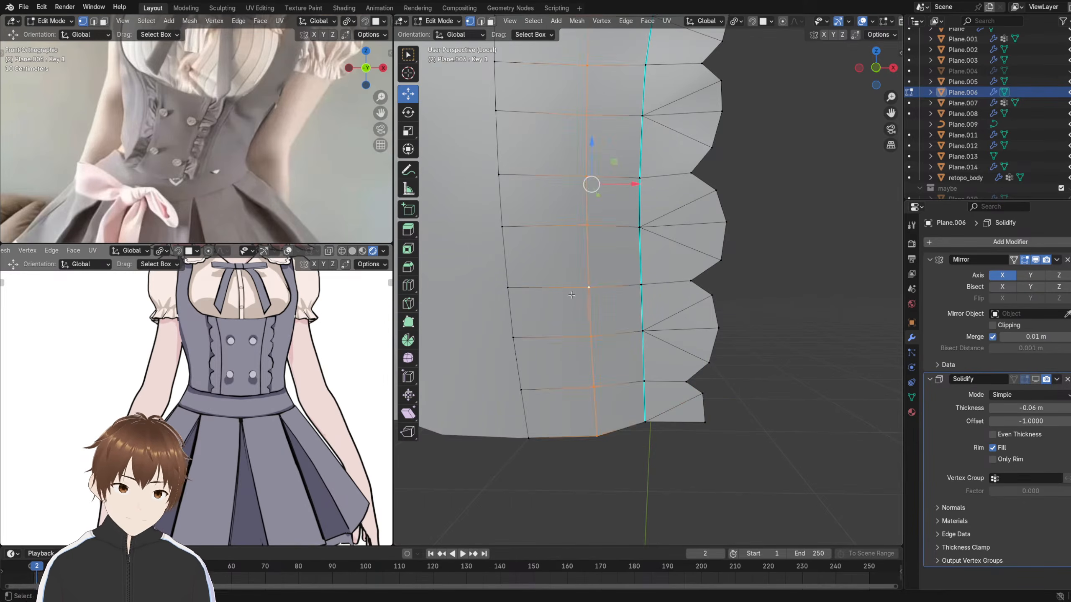
alt+click(618, 285)
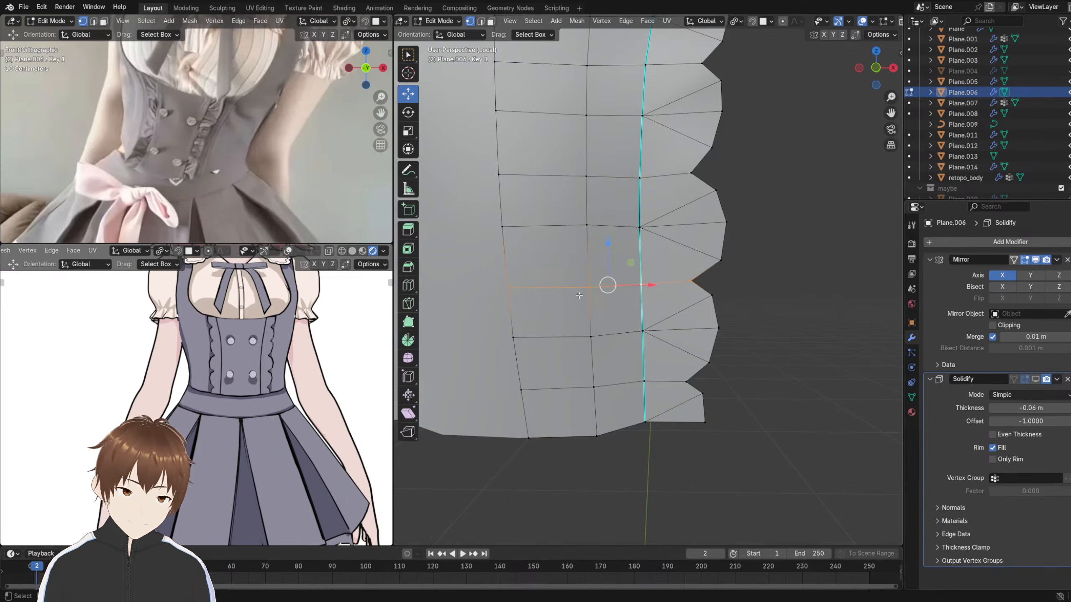
key(g)
key(g)
click(616, 309)
- Move the fourth full scallop's upper vertex and peak vertex slightly downward to even its curve
click(706, 296)
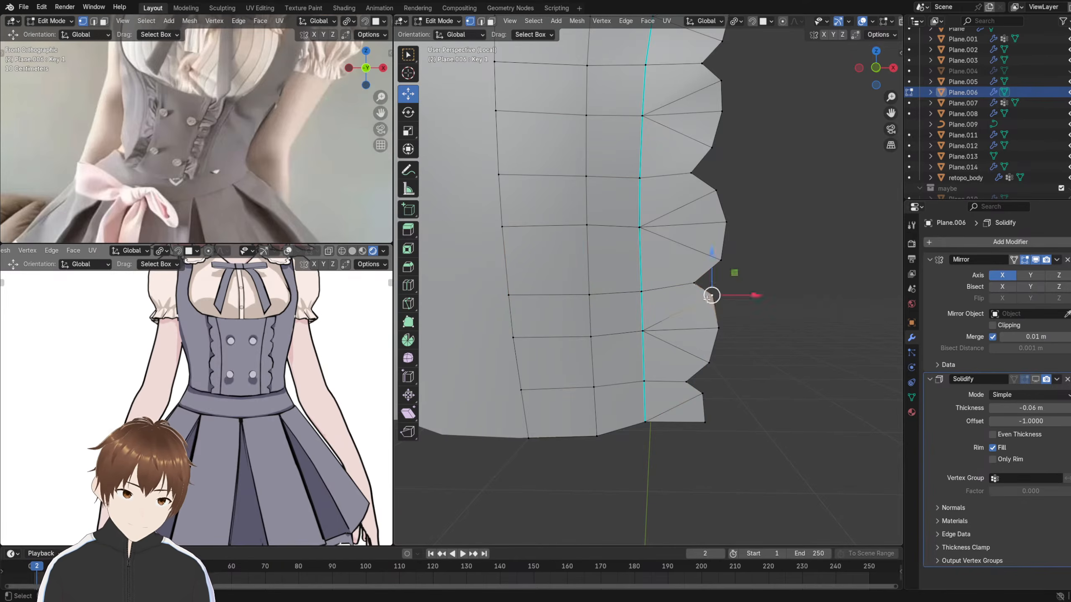
key(g)
click(708, 306)
click(713, 334)
key(g)
click(710, 338)
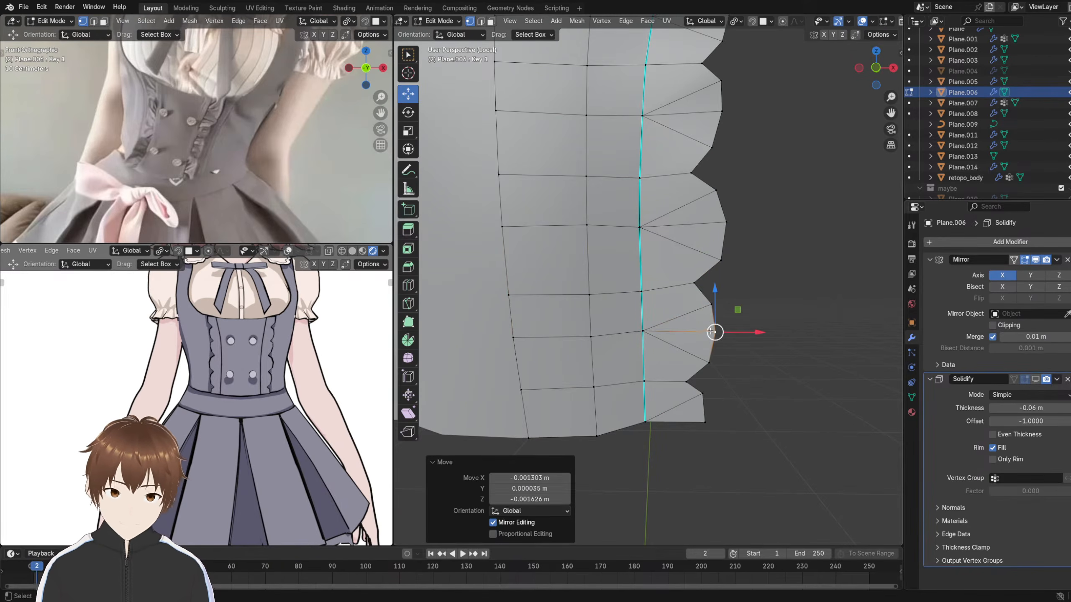
- Move the crosswise edge row at the notch above the third full scallop downward by about 0.003 m
shift+middle_drag(589, 180, 586, 212)
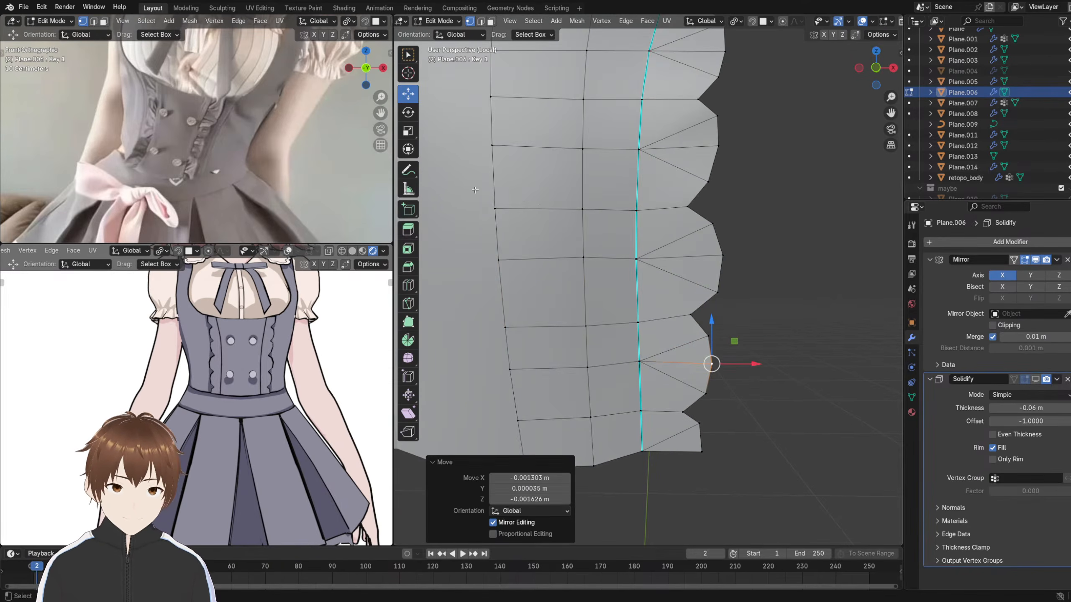
alt+click(666, 216)
key(g)
click(671, 228)
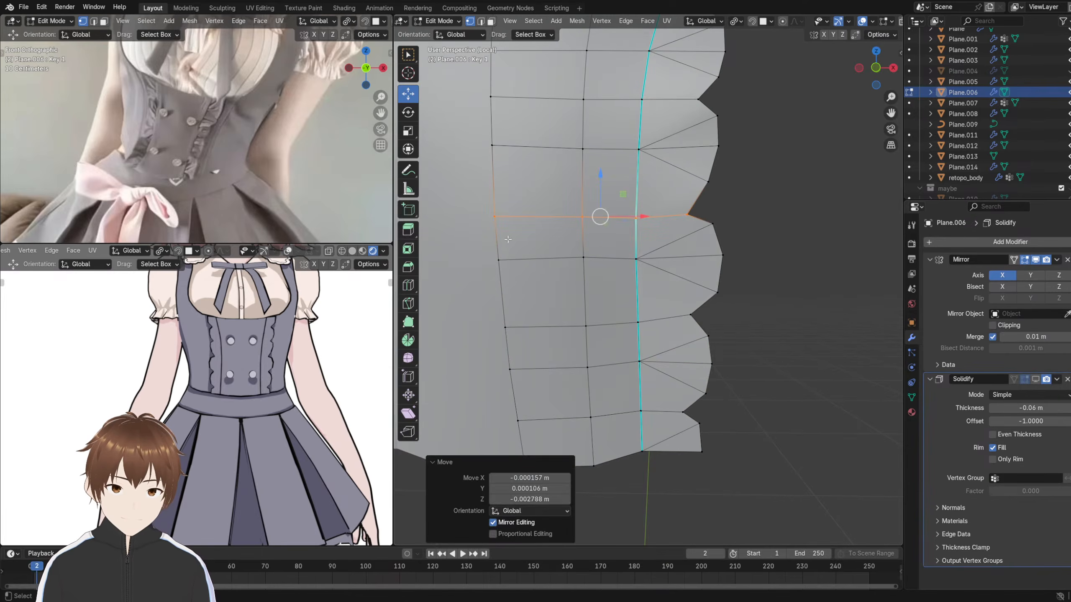
- Move the crosswise edge row through the third full scallop's peak downward by about 0.004 m and lower the scallop's upper vertex
drag(693, 271, 736, 274)
key(g)
click(711, 286)
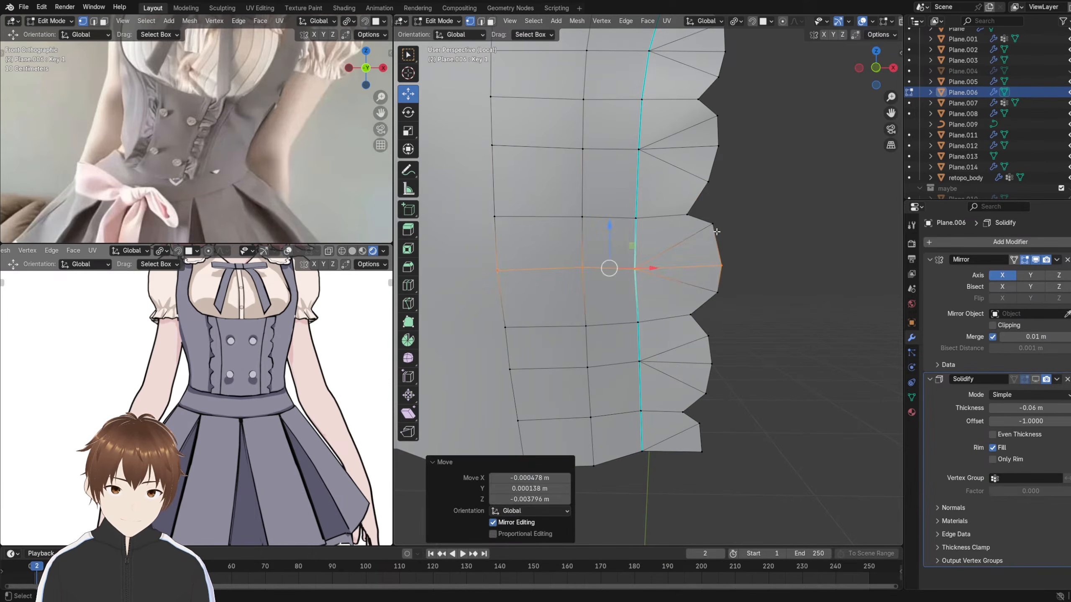
click(716, 236)
key(g)
click(714, 247)
- Move the crosswise edge row through the second full scallop's peak downward and lower its upper vertex by about 0.002 m
shift+middle_drag(662, 204, 658, 265)
drag(690, 223, 719, 224)
key(g)
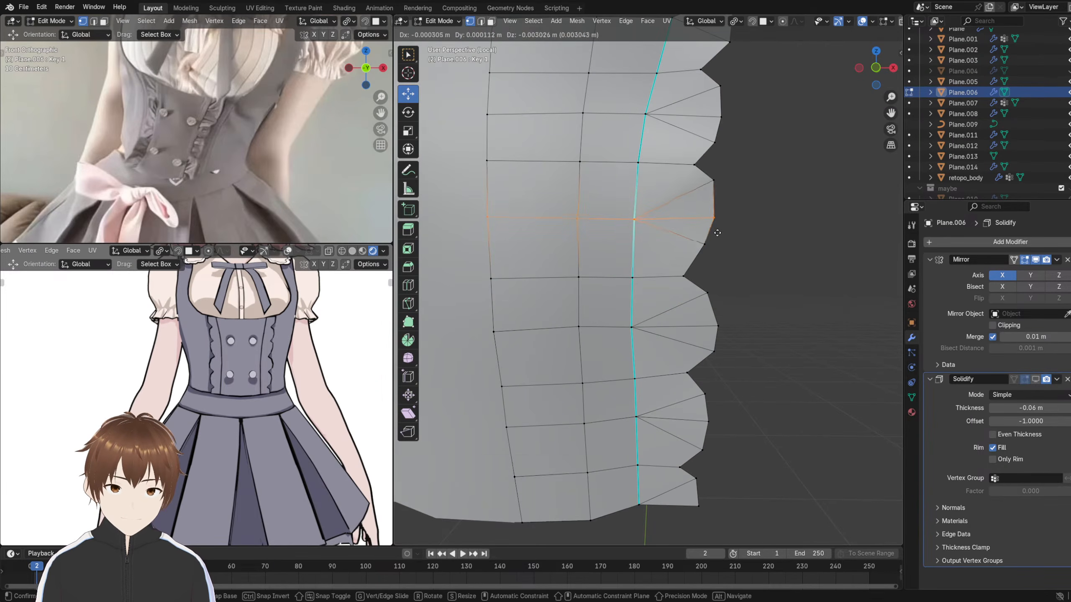
click(716, 233)
click(710, 182)
key(g)
click(707, 192)
shift+middle_drag(706, 198, 691, 277)
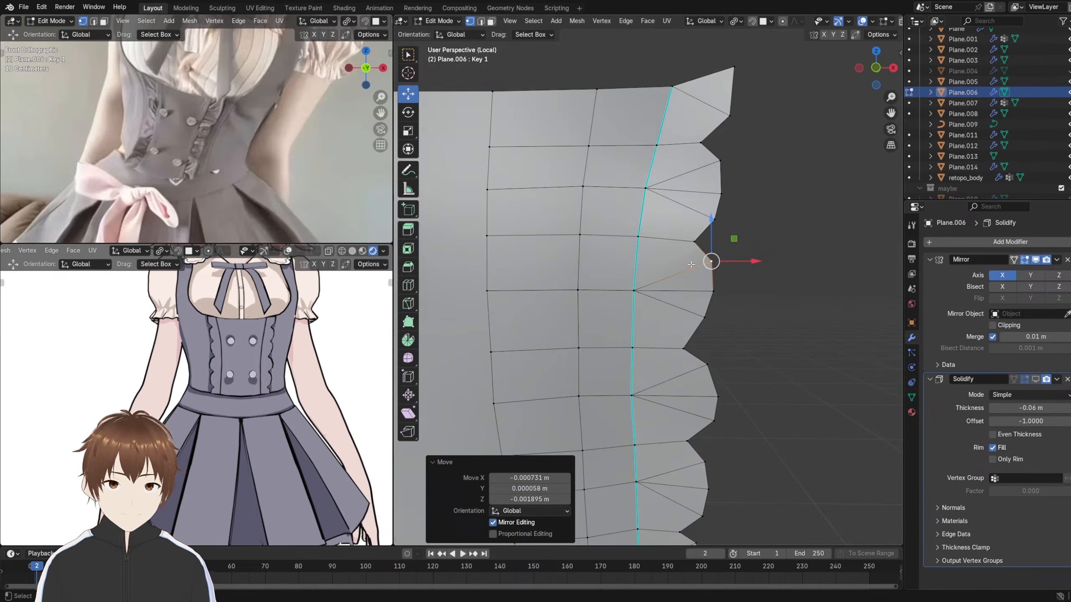
- Enable proportional editing and pull the peak of the uppermost full scallop forward along Y
scroll(303, 315, down, 4)
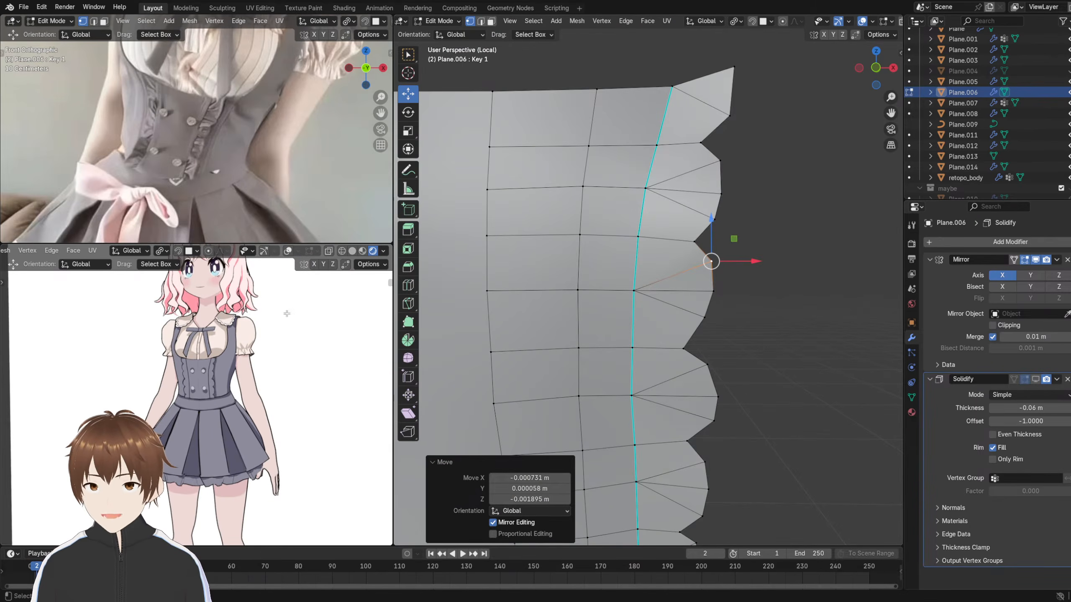
scroll(288, 349, up, 2)
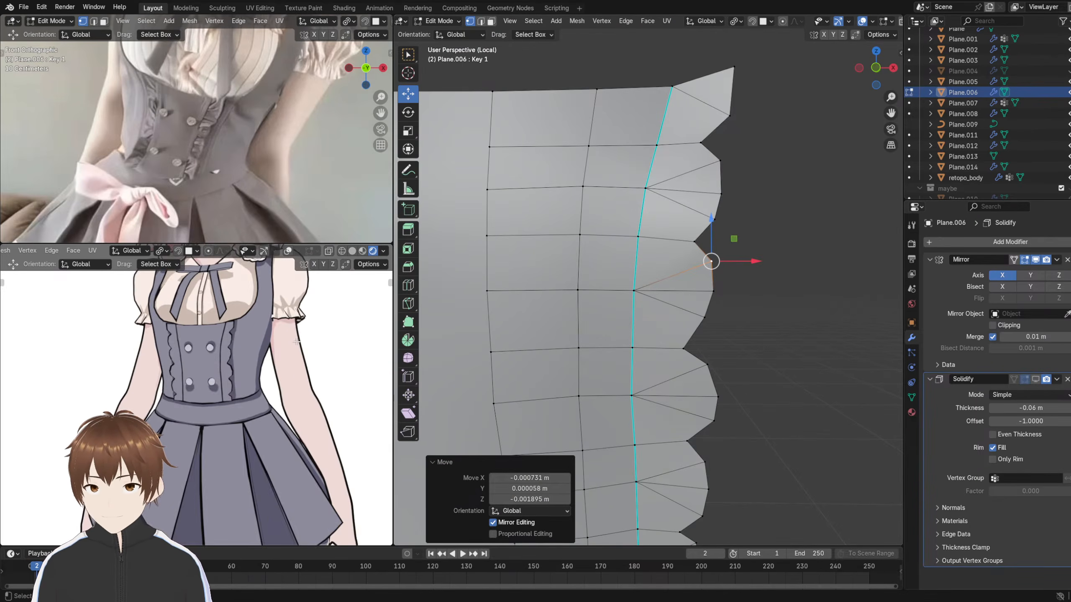
middle_drag(617, 336, 584, 334)
mouse_move(293, 343)
middle_down()
mouse_move(232, 341)
mouse_move(255, 353)
mouse_move(294, 347)
mouse_move(278, 352)
middle_up()
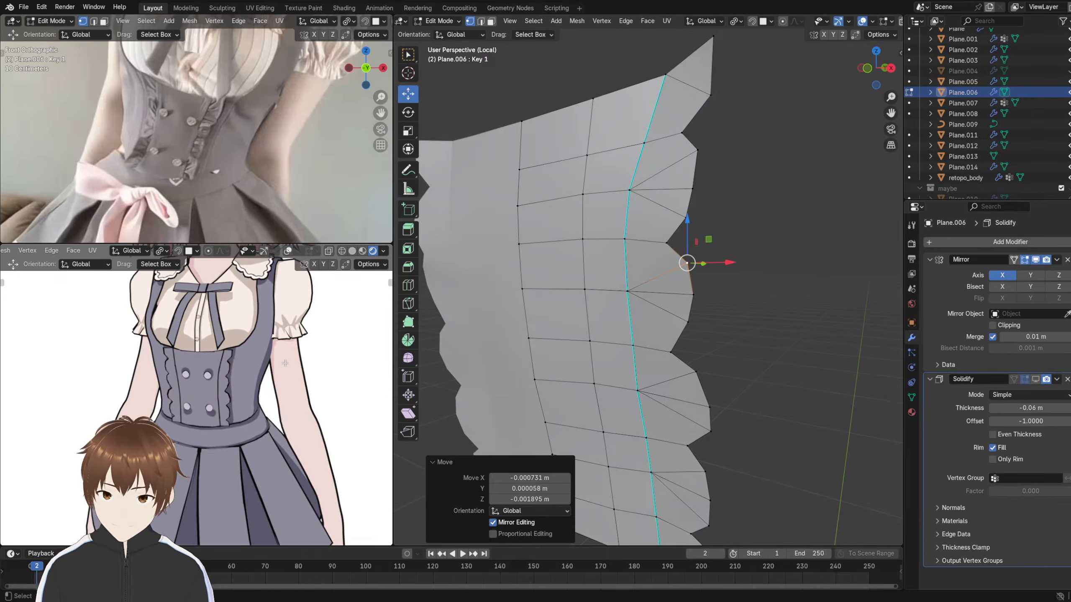
mouse_move(569, 277)
middle_down()
mouse_move(526, 282)
mouse_move(563, 281)
mouse_move(544, 285)
mouse_move(578, 261)
middle_up()
click(573, 274)
scroll(564, 267, up, 1)
click(783, 21)
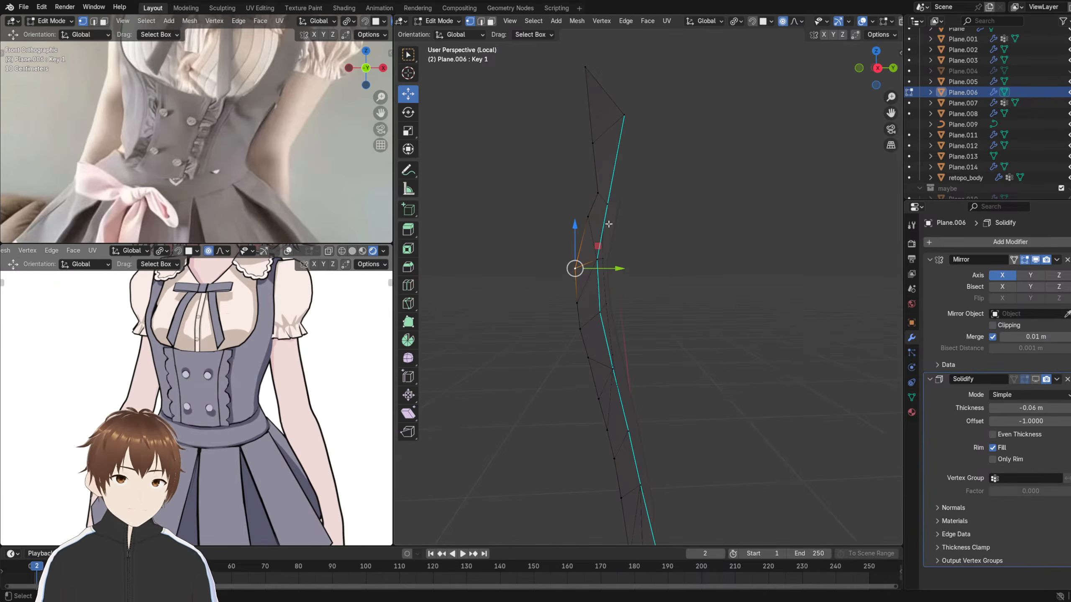
drag(610, 265, 589, 259)
- Pull the peaks of the second and third full scallops forward along Y with proportional editing
middle_drag(589, 259, 597, 215)
shift+middle_drag(591, 319, 595, 224)
middle_drag(595, 224, 658, 237)
click(678, 319)
middle_drag(678, 318, 637, 307)
drag(637, 308, 600, 322)
shift+middle_drag(600, 322, 601, 240)
middle_drag(601, 241, 659, 264)
click(677, 378)
middle_drag(677, 378, 615, 373)
drag(678, 365, 645, 364)
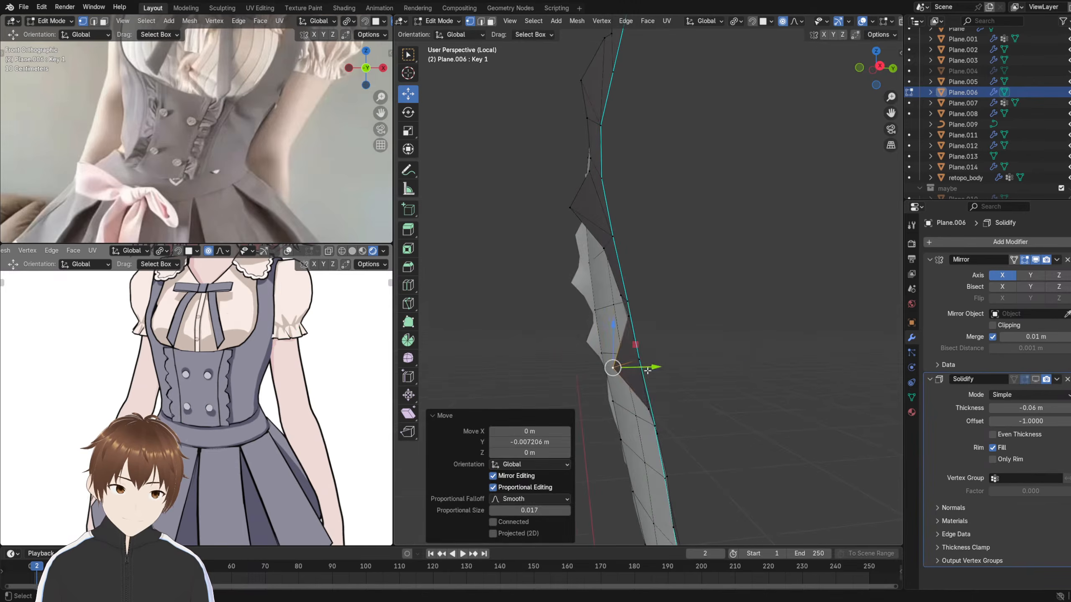
- Pull the fourth full scallop's peak forward along Y by about 0.005 m and move the ruffle's bottom corner vertex forward too
middle_drag(645, 364, 685, 339)
click(720, 331)
drag(708, 339, 681, 340)
shift+middle_drag(662, 408, 665, 306)
middle_drag(666, 306, 696, 320)
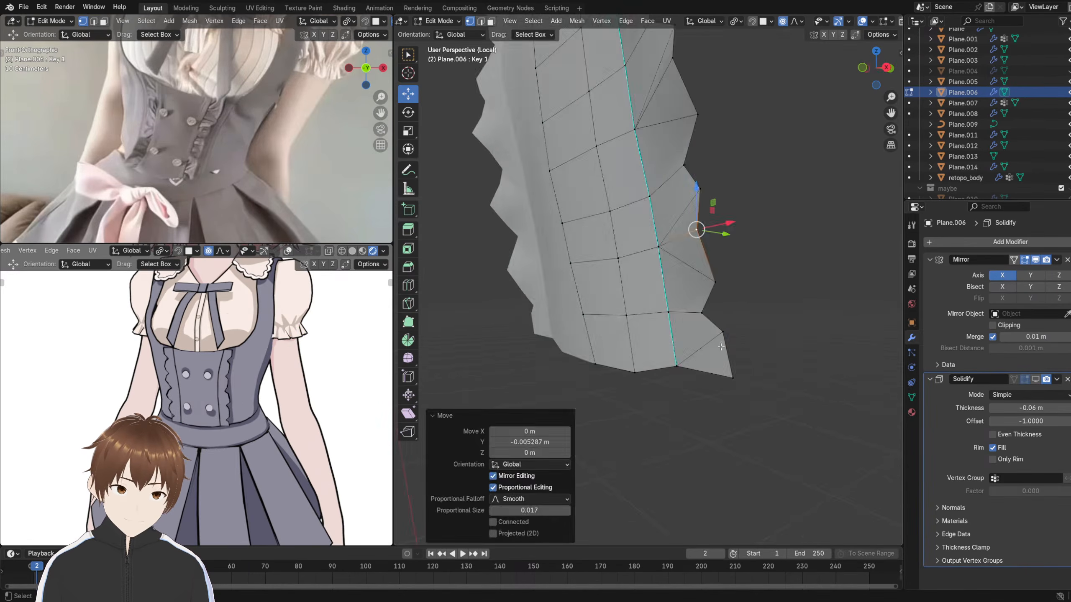
click(734, 376)
middle_drag(733, 375, 712, 363)
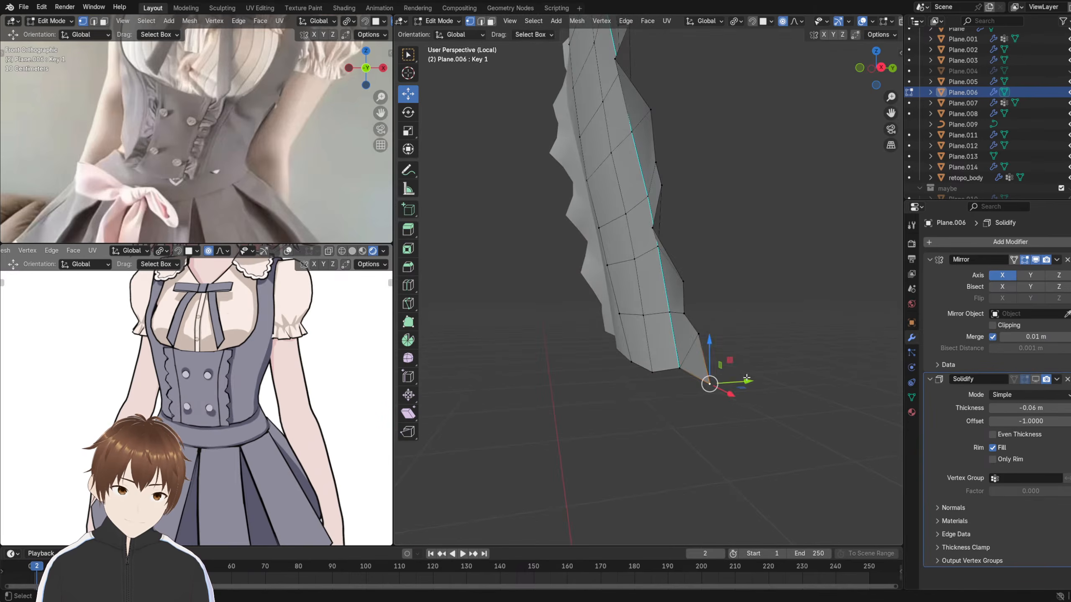
drag(735, 383, 724, 382)
- Disable proportional editing and move the bottom scallop's upper vertex forward along Y by about 0.003 m
click(698, 333)
middle_drag(697, 331, 680, 330)
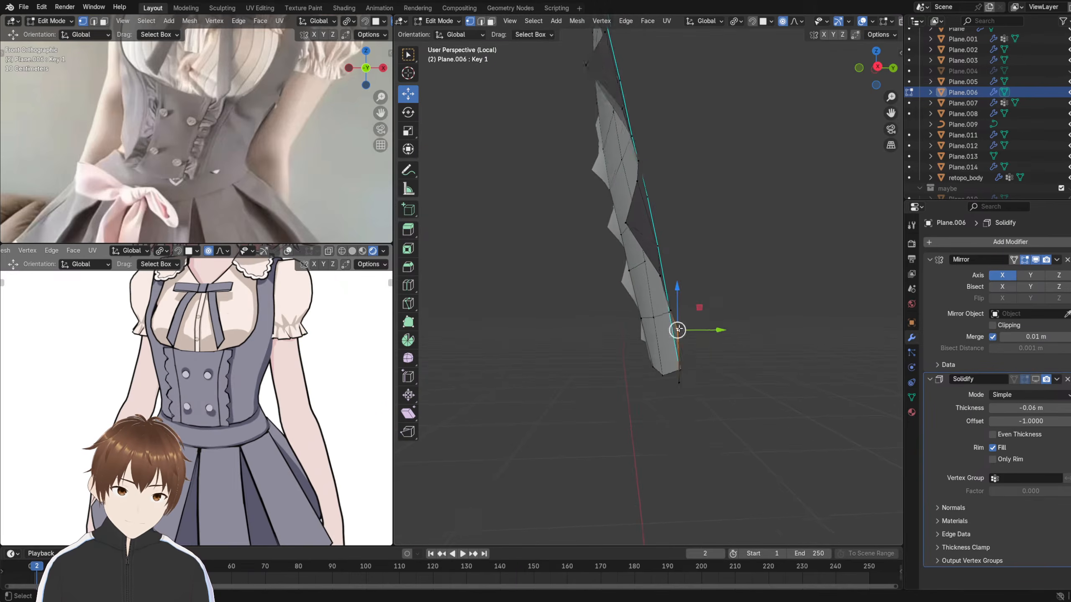
scroll(708, 338, up, 1)
click(707, 295)
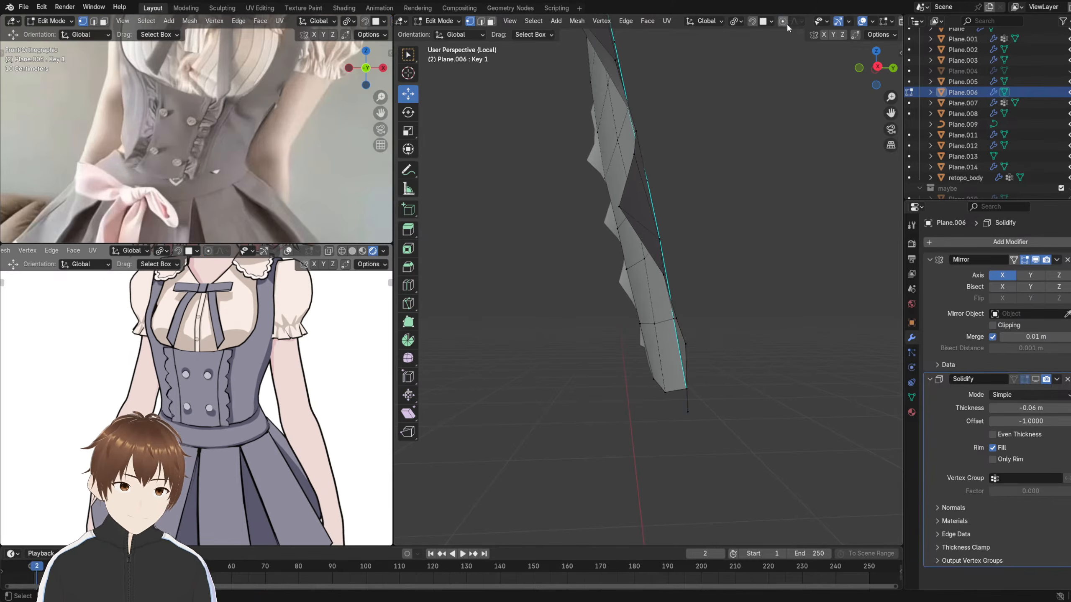
click(686, 344)
drag(717, 343, 699, 344)
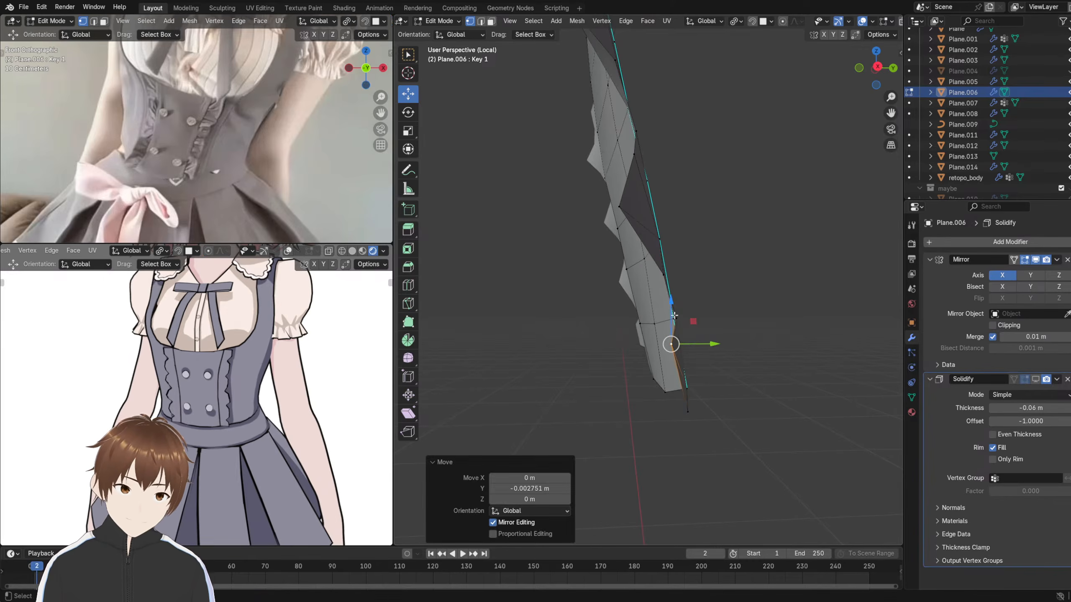
- Move the fourth full scallop's lower and upper vertices slightly forward along Y
shift+middle_drag(697, 334, 708, 364)
click(684, 316)
drag(717, 314, 703, 315)
shift+middle_drag(701, 314, 712, 409)
click(658, 287)
drag(691, 285, 683, 287)
- Move the third full scallop's lower vertex slightly forward along Y and its upper vertex forward and inward
shift+middle_drag(682, 286, 711, 382)
click(672, 294)
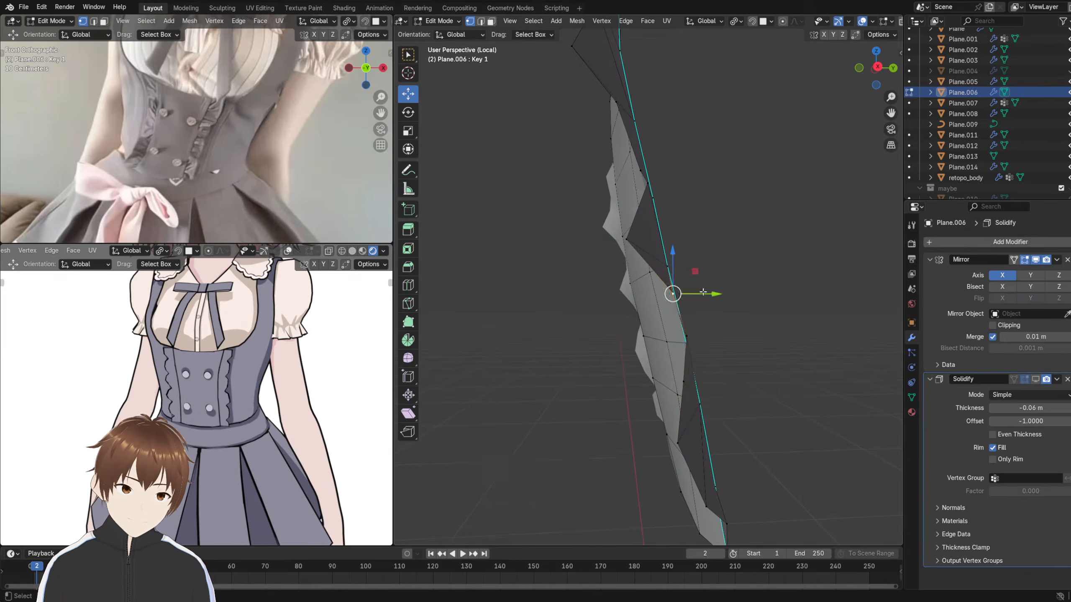
drag(701, 292, 692, 292)
middle_drag(692, 291, 675, 255)
click(728, 259)
drag(706, 251, 690, 253)
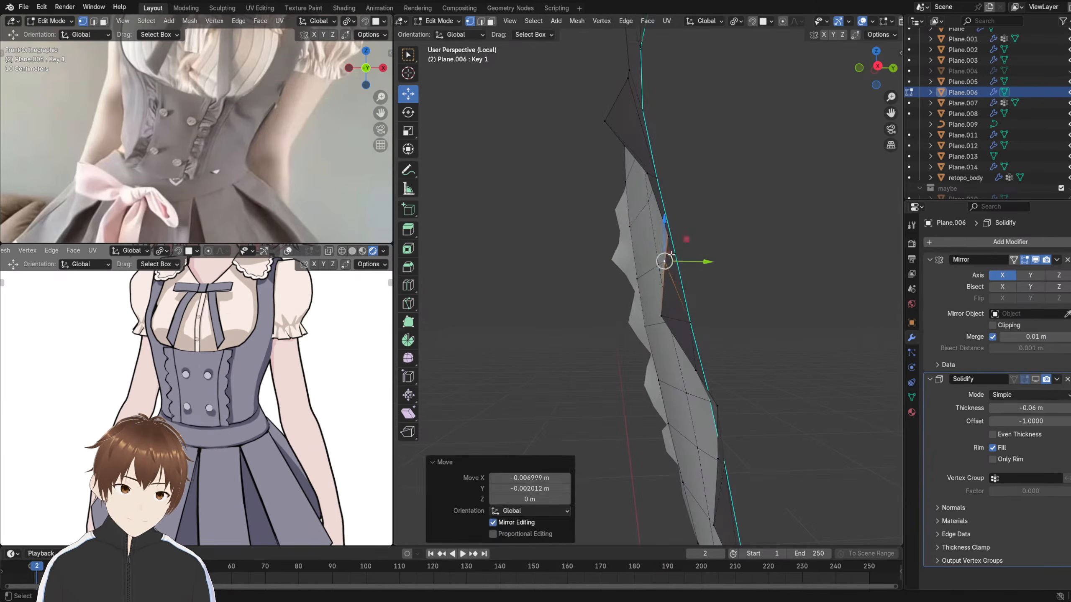
- Move the second full scallop's lower and upper vertices slightly forward along Y
shift+middle_drag(639, 180, 653, 268)
click(715, 264)
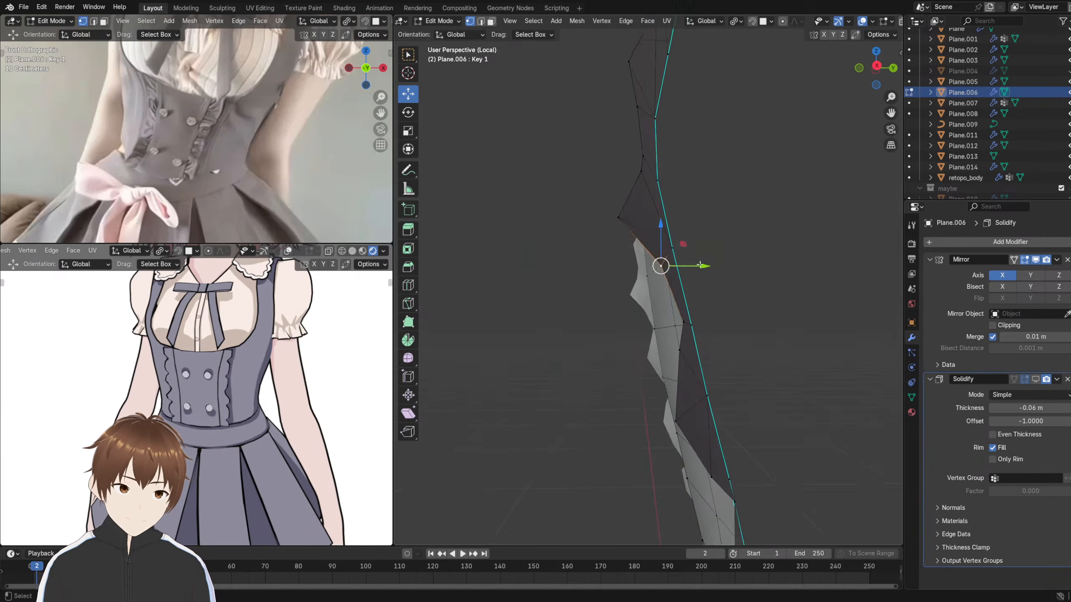
drag(699, 265, 692, 265)
middle_drag(690, 253, 687, 269)
click(667, 217)
drag(708, 216, 703, 217)
- Move the uppermost full scallop's lower and upper vertices and the top scallop's lower vertex slightly forward along Y
shift+middle_drag(670, 177, 675, 249)
click(668, 236)
drag(718, 235, 712, 235)
middle_drag(712, 235, 667, 234)
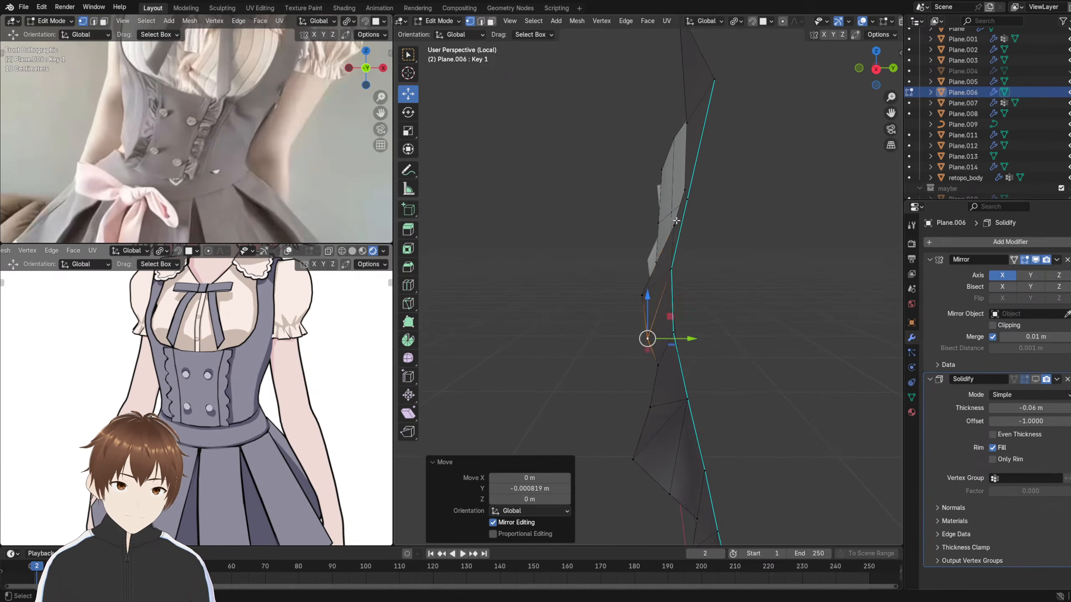
click(674, 225)
drag(713, 226, 707, 226)
shift+middle_drag(698, 126, 683, 254)
drag(717, 264, 706, 264)
- Examine the wavy ruffle from the front in the mesh and from the side up close in the shaded preview
middle_drag(586, 285, 688, 287)
shift+middle_drag(678, 390, 660, 332)
mouse_move(248, 384)
middle_down()
mouse_move(211, 386)
mouse_move(252, 378)
mouse_move(202, 375)
mouse_move(251, 368)
middle_up()
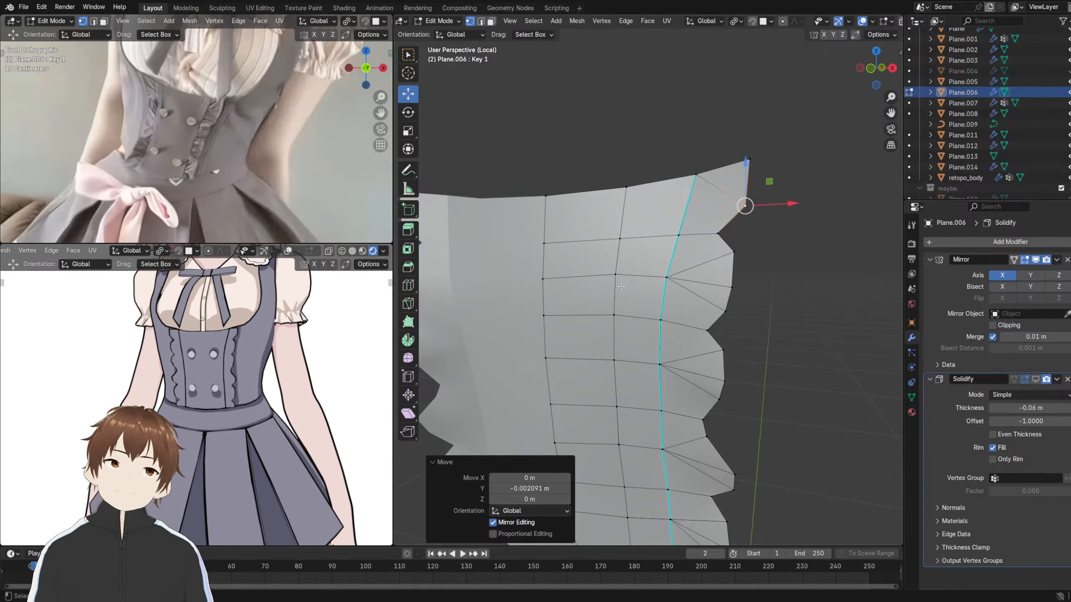
shift+middle_drag(621, 287, 611, 207)
middle_drag(261, 293, 167, 291)
shift+middle_drag(166, 291, 305, 314)
scroll(253, 329, up, 3)
middle_drag(236, 320, 219, 316)
shift+middle_drag(207, 261, 203, 327)
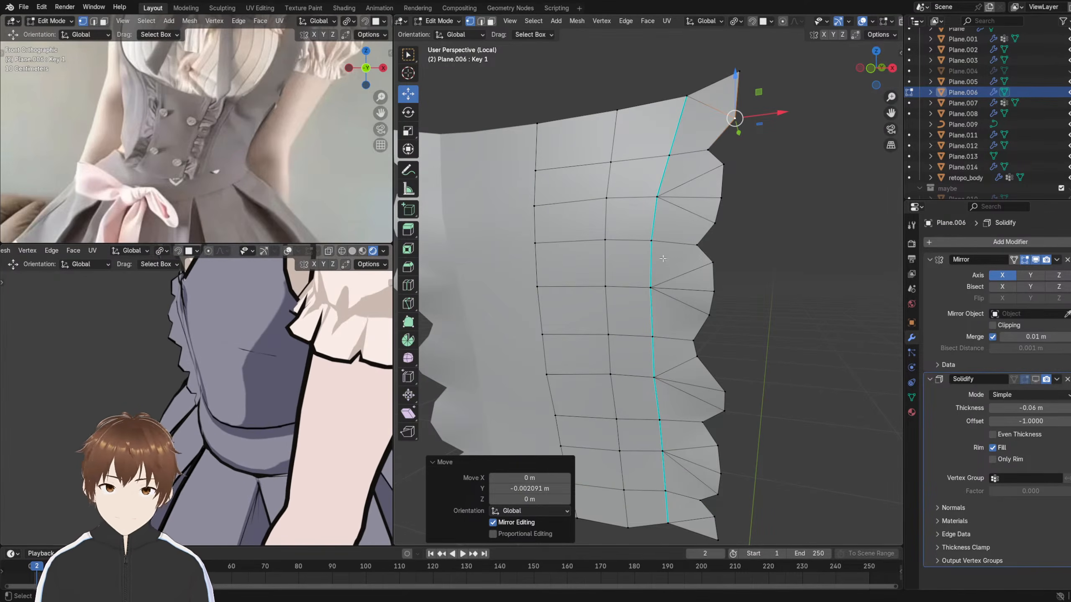
- Select the ruffle's whole strip of faces from top to bottom and place the 3D cursor at the middle of its seam
click(491, 21)
shift+middle_drag(705, 315, 703, 268)
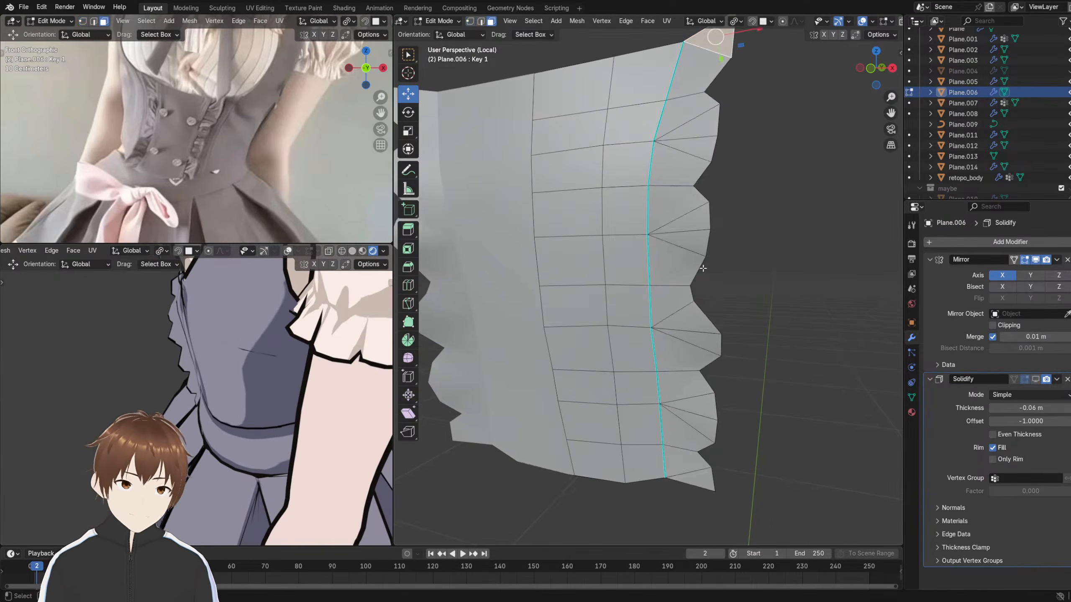
ctrl+click(695, 484)
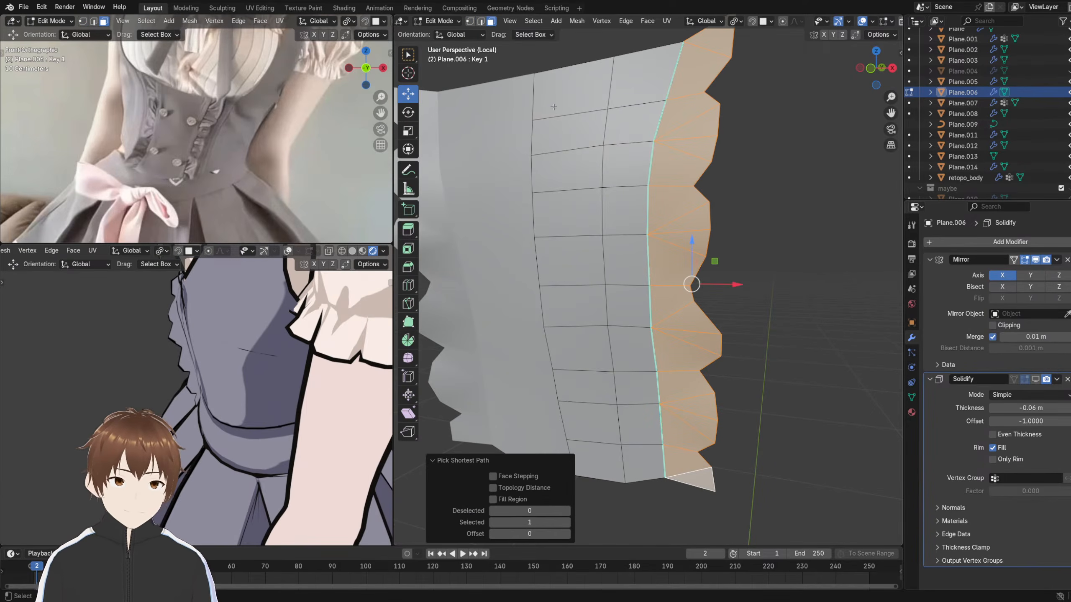
click(408, 72)
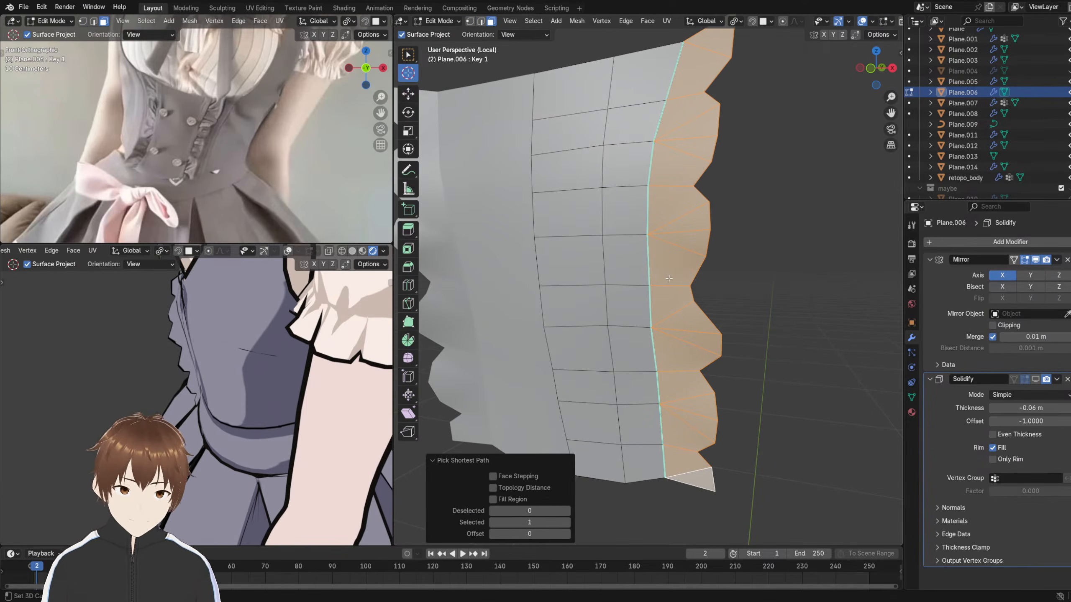
drag(669, 279, 648, 287)
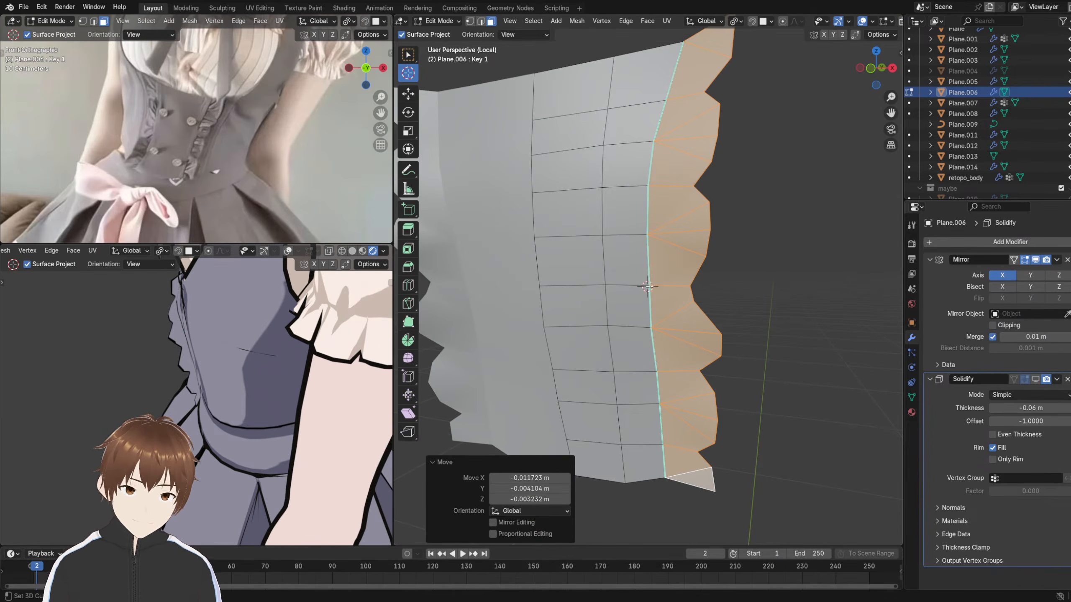
key(shift+s)
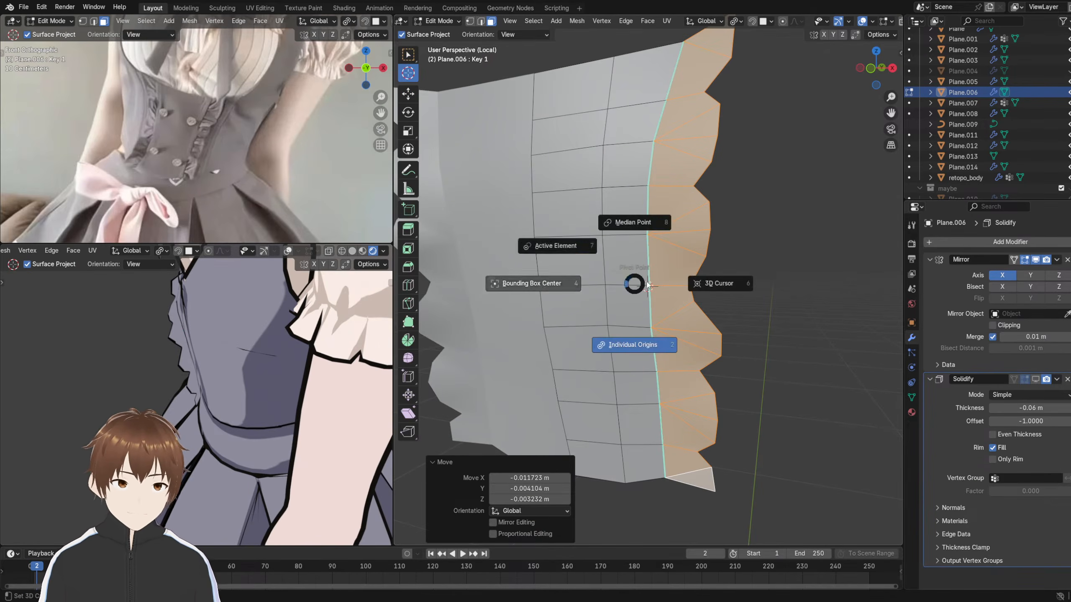
key(Escape)
middle_drag(652, 217, 683, 365)
key(r)
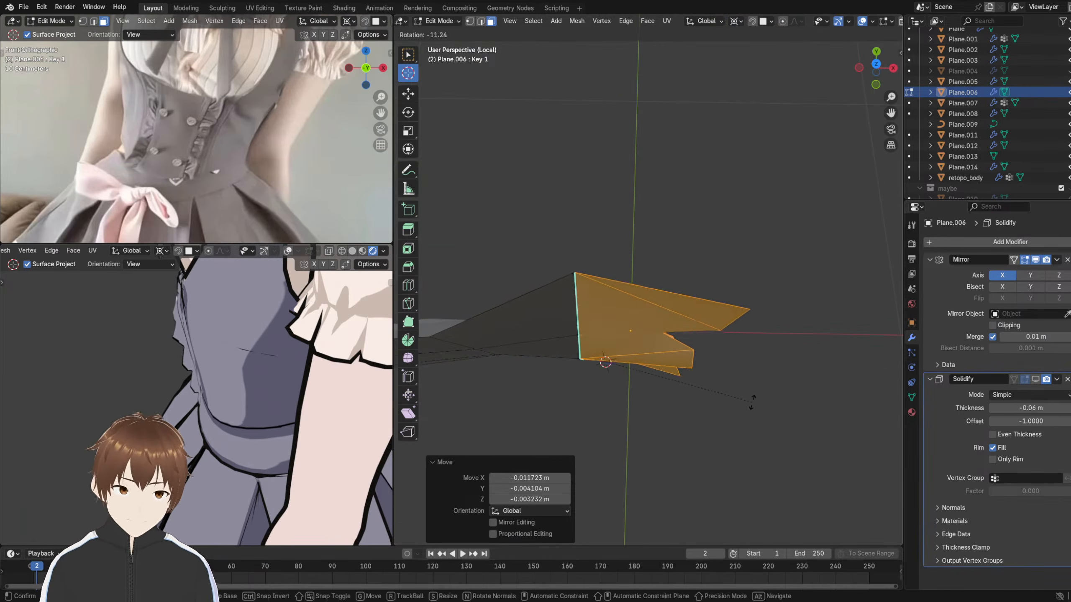
right_click(751, 402)
middle_drag(745, 399, 749, 317)
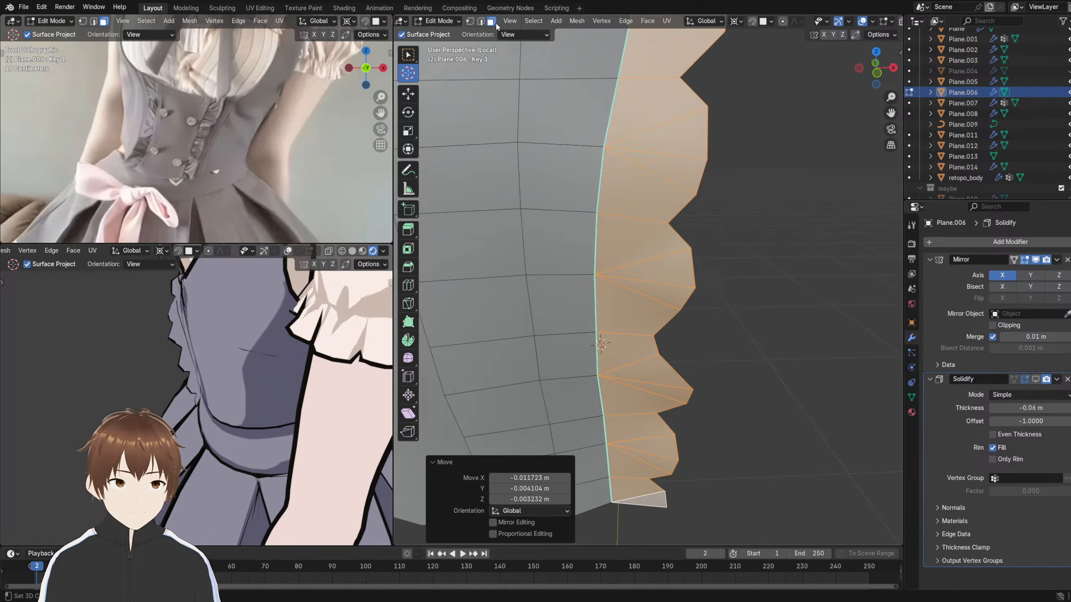
- Set the pivot point to Active Element and rotate the ruffle strip from the side in small turns, including -2.54° and 2.61°
click(469, 21)
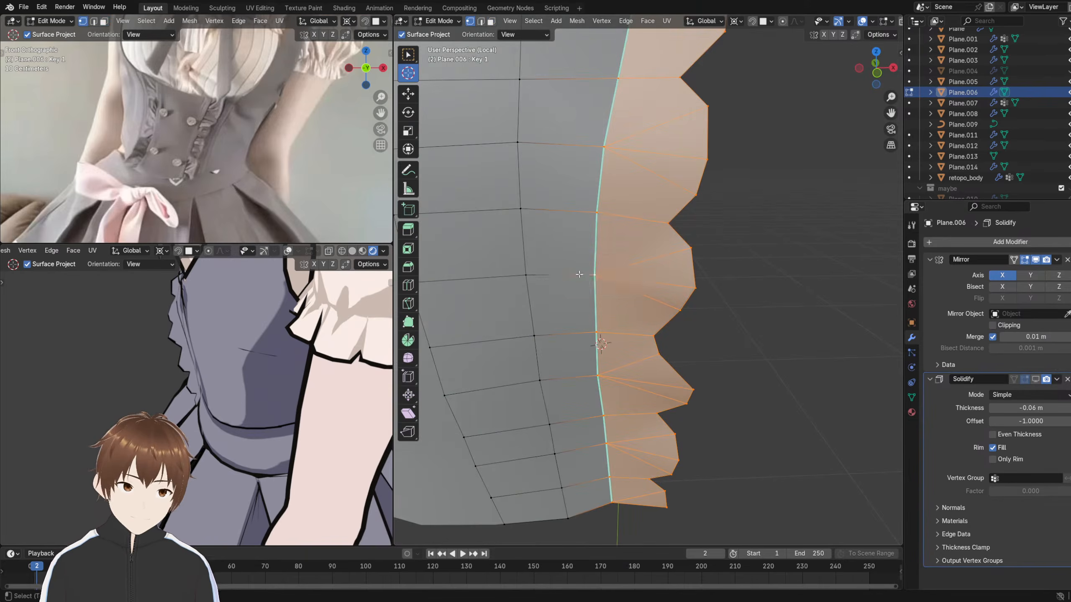
key(period)
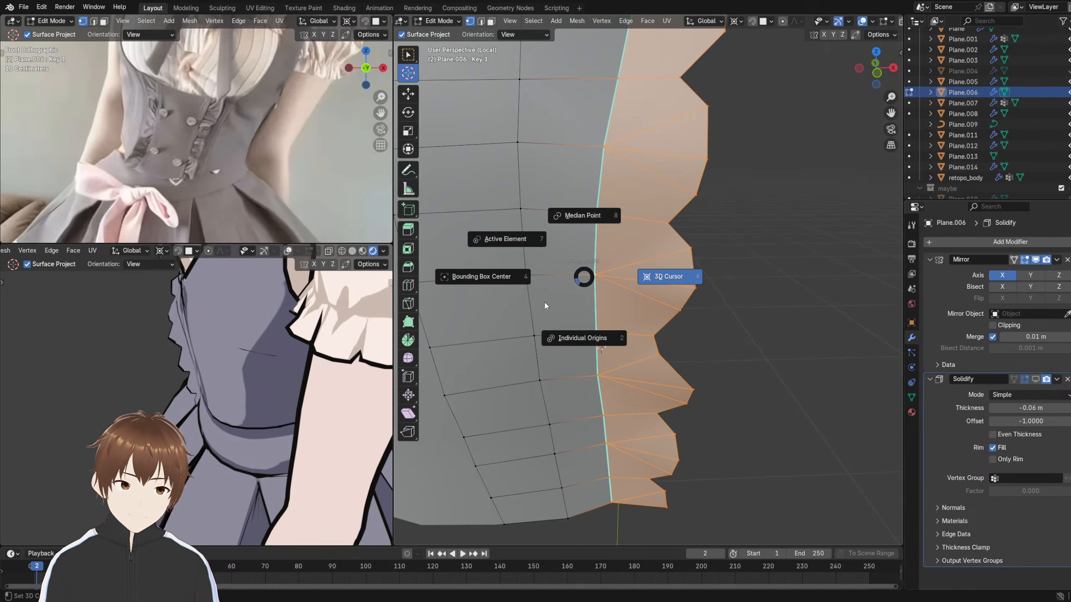
click(487, 239)
middle_drag(487, 238, 586, 210)
key(r)
click(691, 312)
key(r)
click(582, 204)
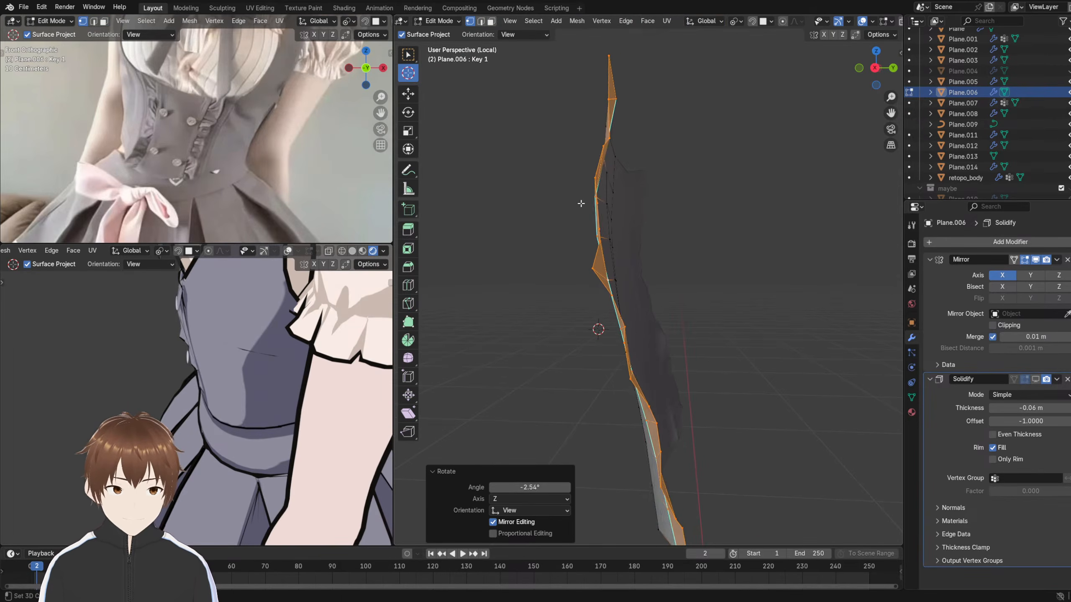
key(r)
click(578, 203)
middle_drag(203, 308, 253, 461)
middle_drag(253, 462, 174, 458)
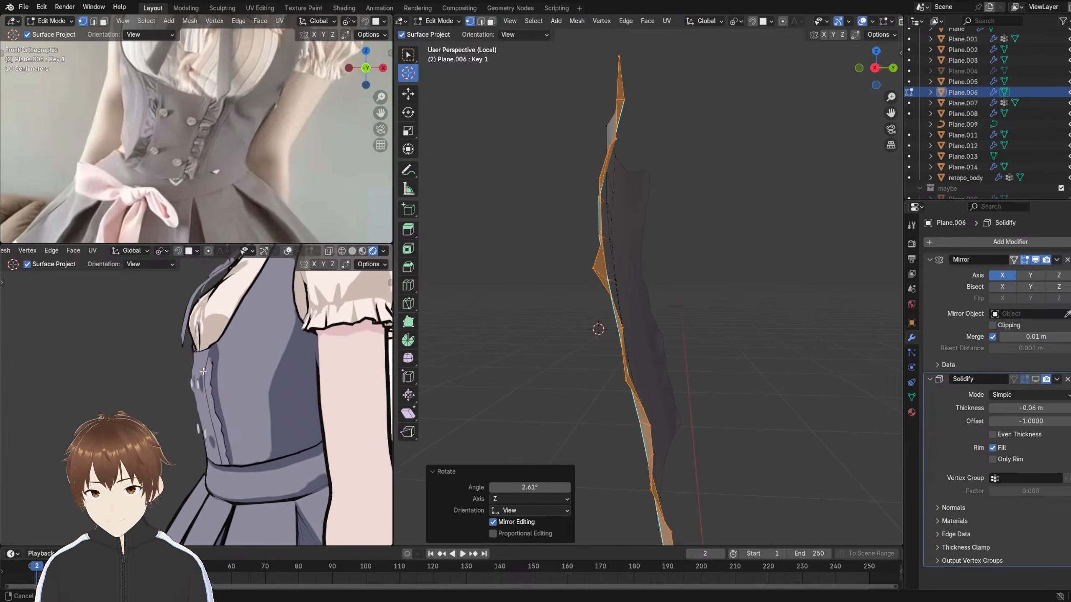
- Move three edge vertices at the ruffle's upper end slightly forward one by one, ending with the topmost vertex
shift+middle_drag(524, 160, 524, 243)
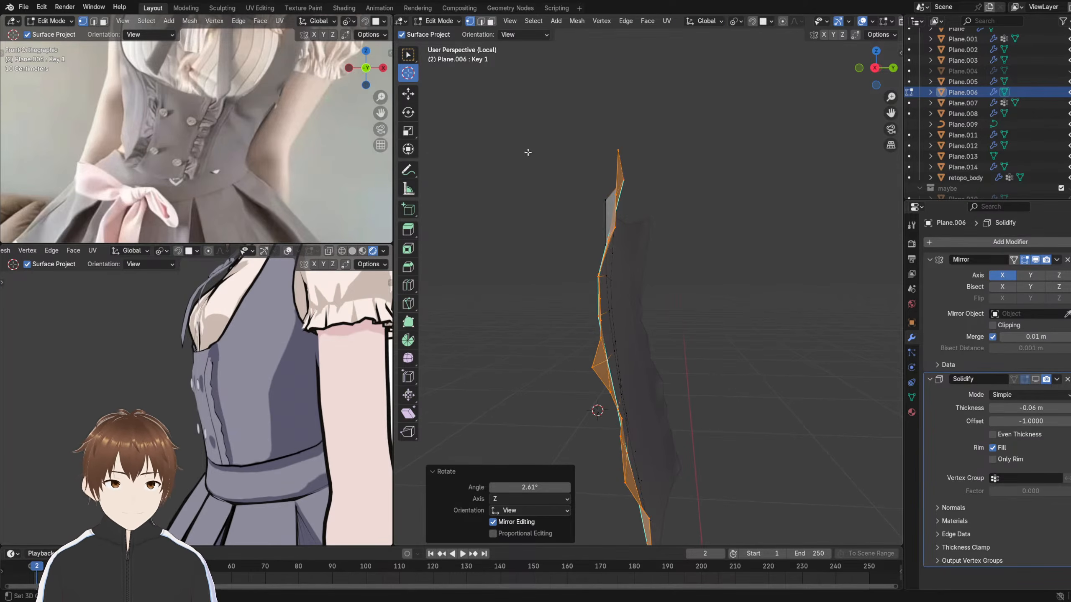
middle_drag(528, 152, 558, 220)
middle_drag(595, 257, 608, 216)
click(415, 57)
click(603, 259)
key(g)
click(560, 246)
click(603, 217)
key(g)
click(590, 211)
click(607, 162)
key(g)
click(593, 177)
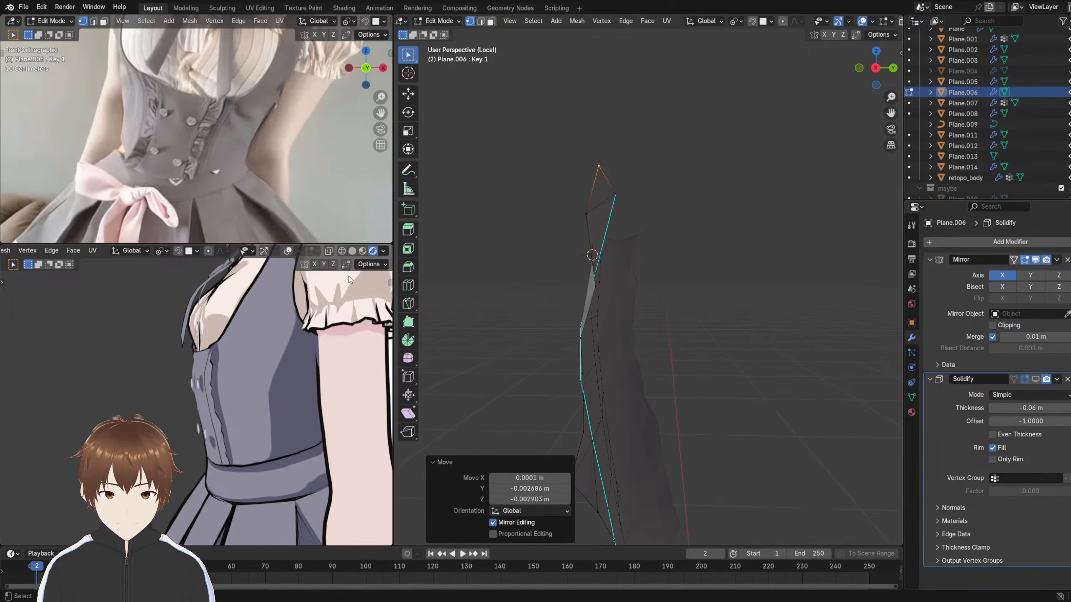
- Pull the ruffle's topmost outer vertex and the outer vertex just below it further forward along Y
middle_drag(185, 302, 208, 348)
scroll(227, 319, up, 2)
scroll(228, 319, up, 5)
key(g)
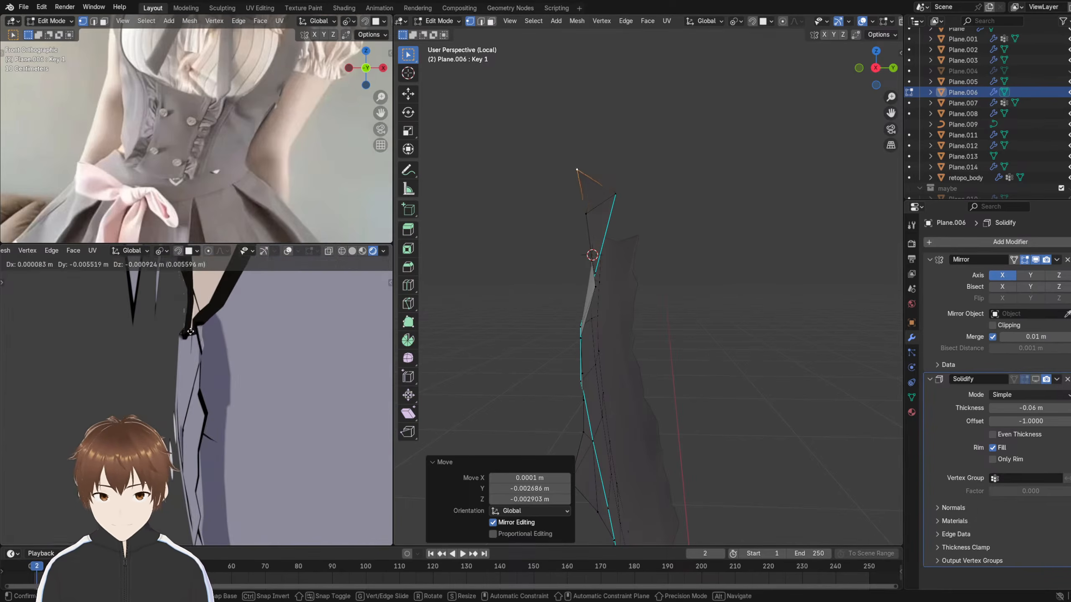
click(205, 337)
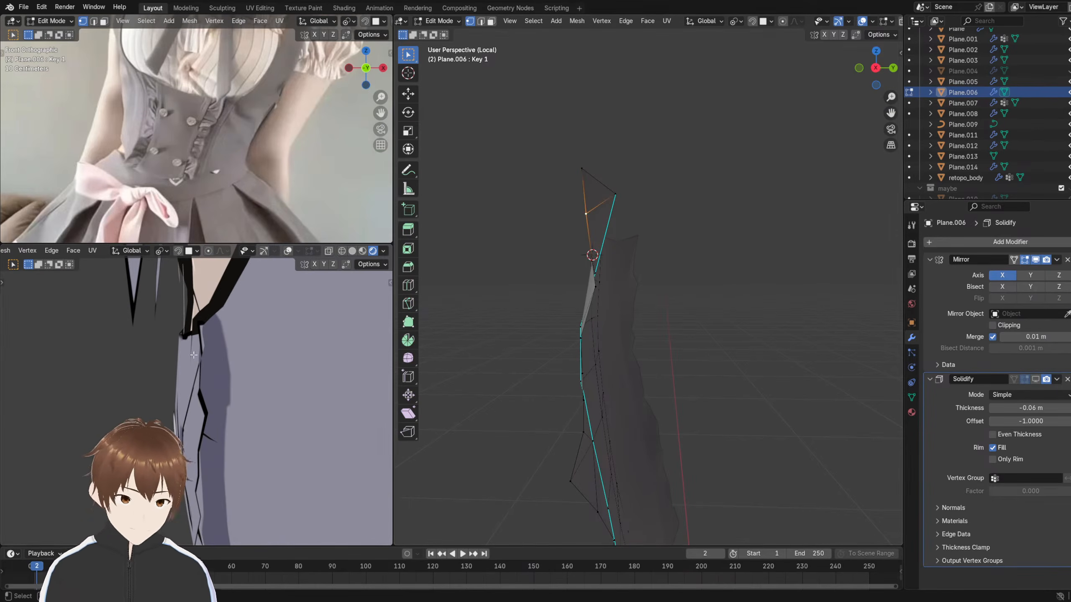
key(g)
click(177, 369)
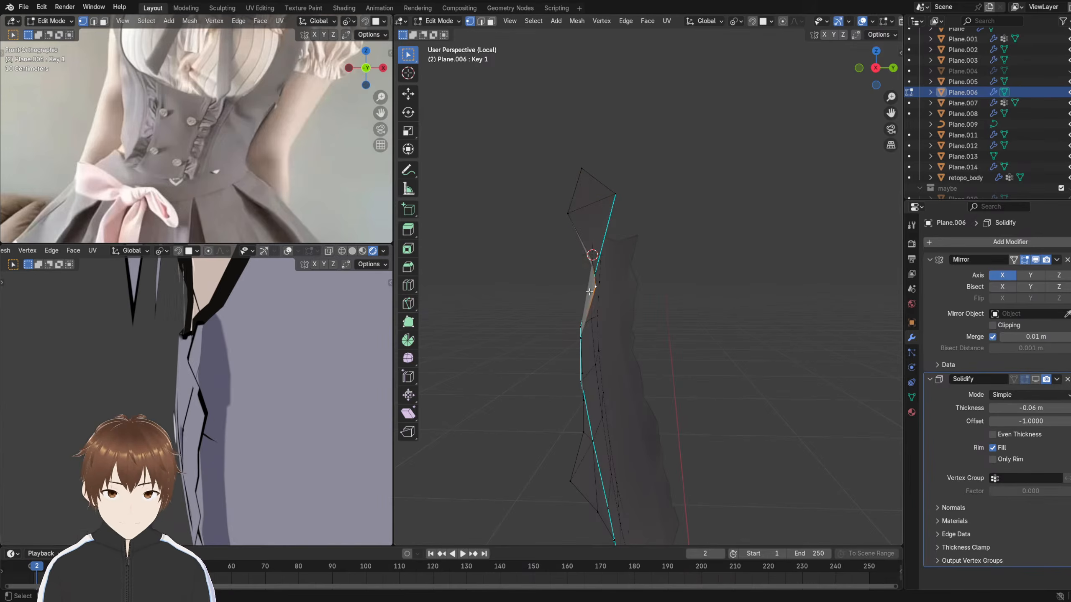
- Shift the three outer vertices of the uppermost full scallop slightly forward, checking each against the shaded preview
key(g)
click(163, 398)
middle_drag(163, 399, 300, 382)
middle_drag(594, 310, 586, 336)
click(574, 332)
middle_drag(291, 386, 193, 419)
key(g)
click(183, 418)
middle_drag(539, 366, 508, 361)
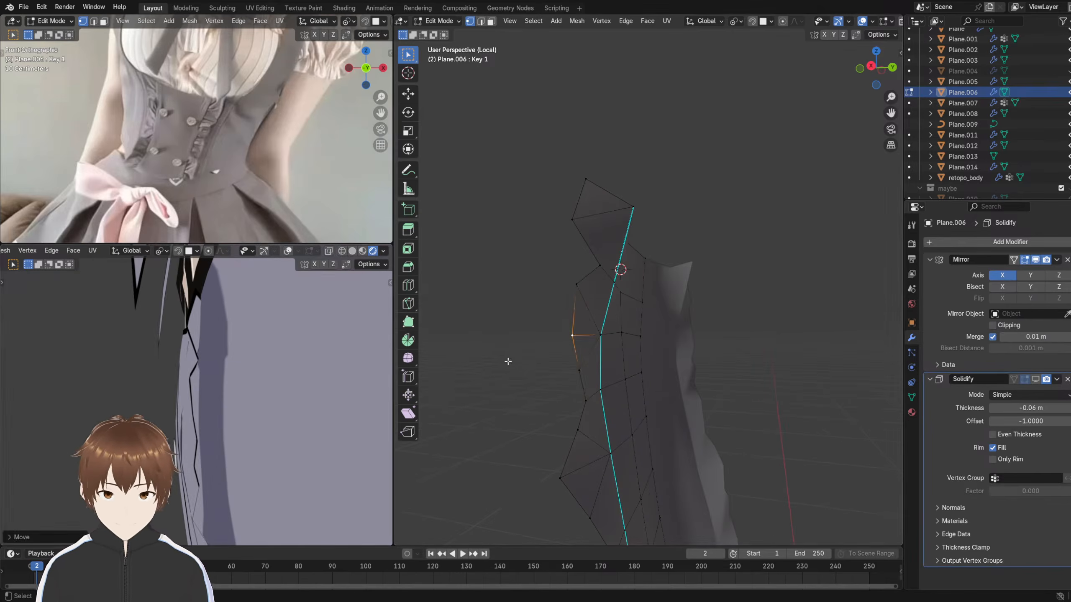
middle_drag(177, 421, 190, 385)
key(g)
click(163, 422)
- Examine the whole character and the pinafore's ruffled front panel in the shaded preview
scroll(220, 420, down, 4)
scroll(229, 409, down, 2)
scroll(198, 388, down, 3)
scroll(190, 384, down, 2)
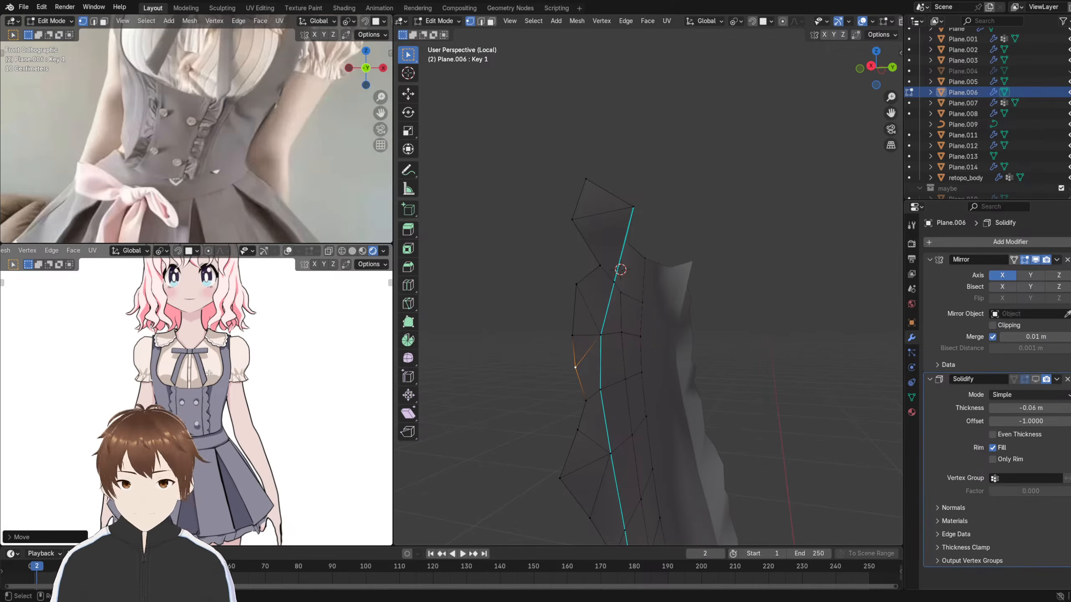
scroll(210, 373, down, 2)
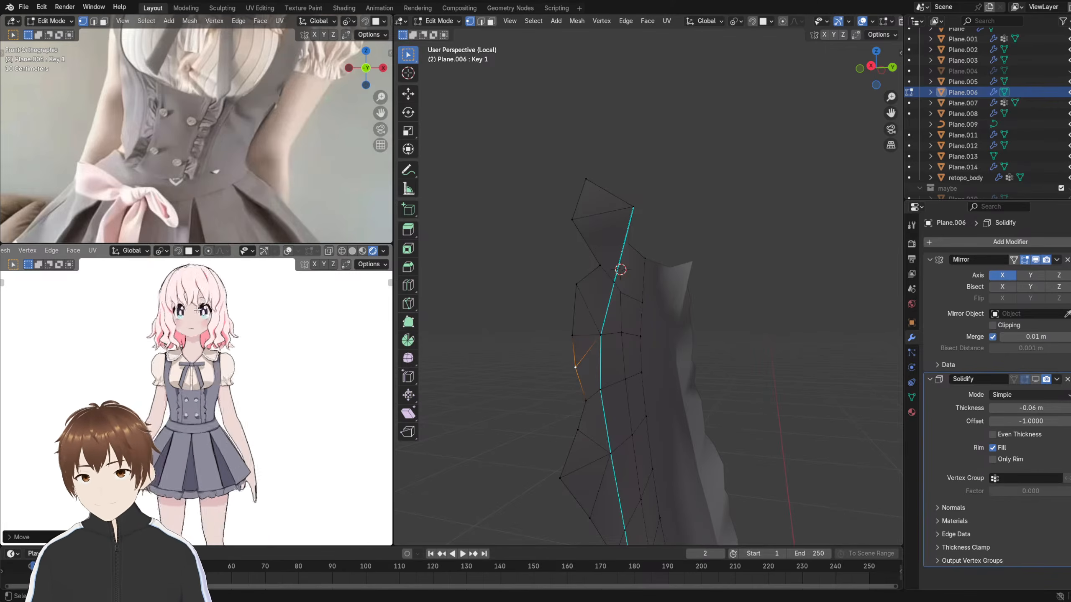
scroll(249, 379, up, 2)
middle_drag(249, 379, 230, 385)
scroll(265, 375, up, 5)
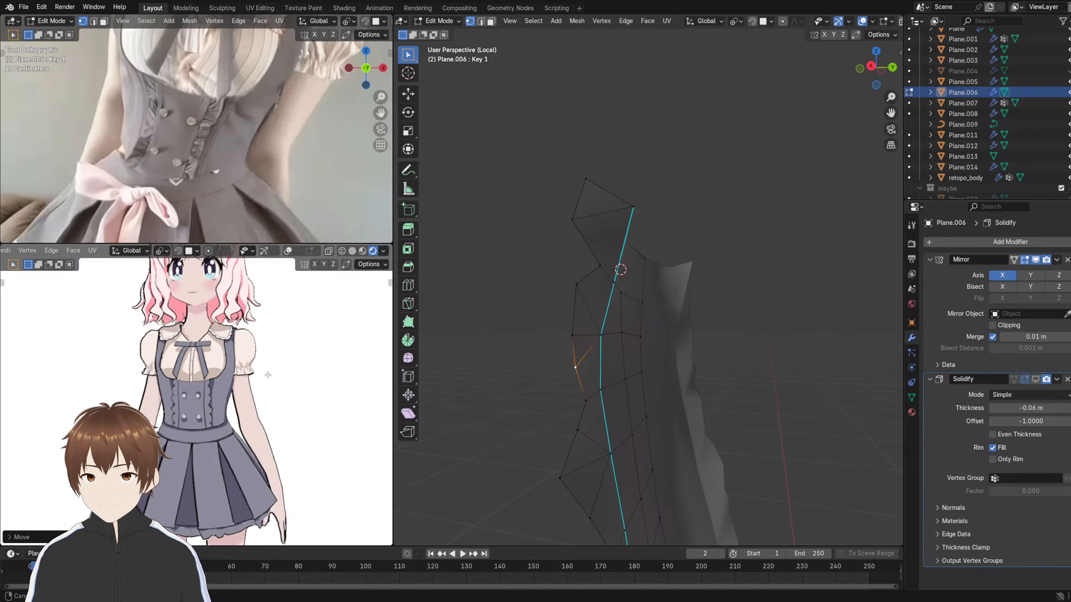
scroll(265, 374, up, 2)
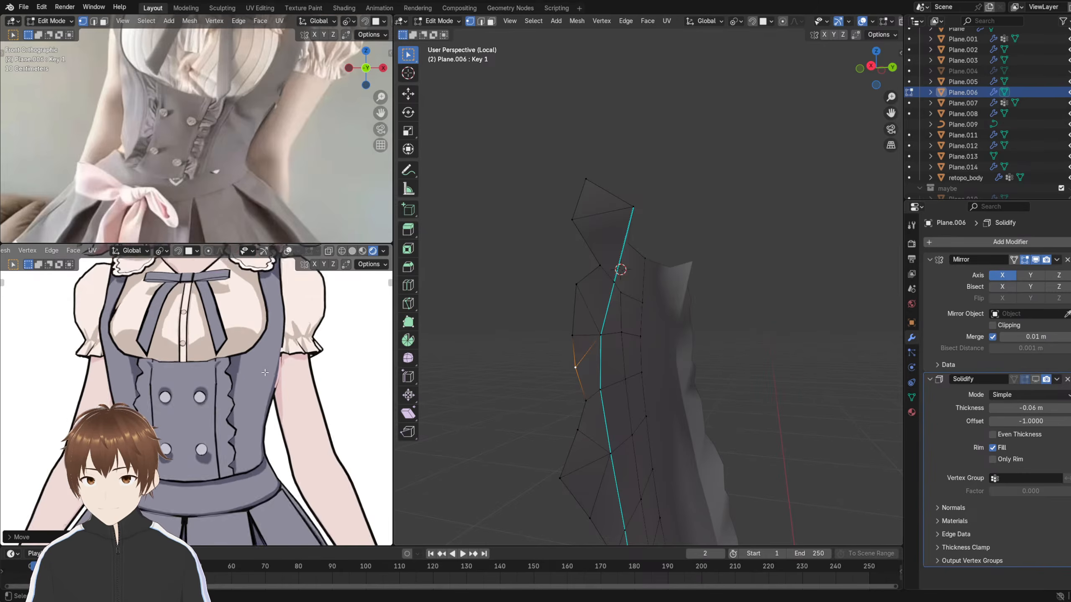
- Switch the panel to Sculpt Mode and choose the Smooth brush with its strength set to 0.191
click(453, 22)
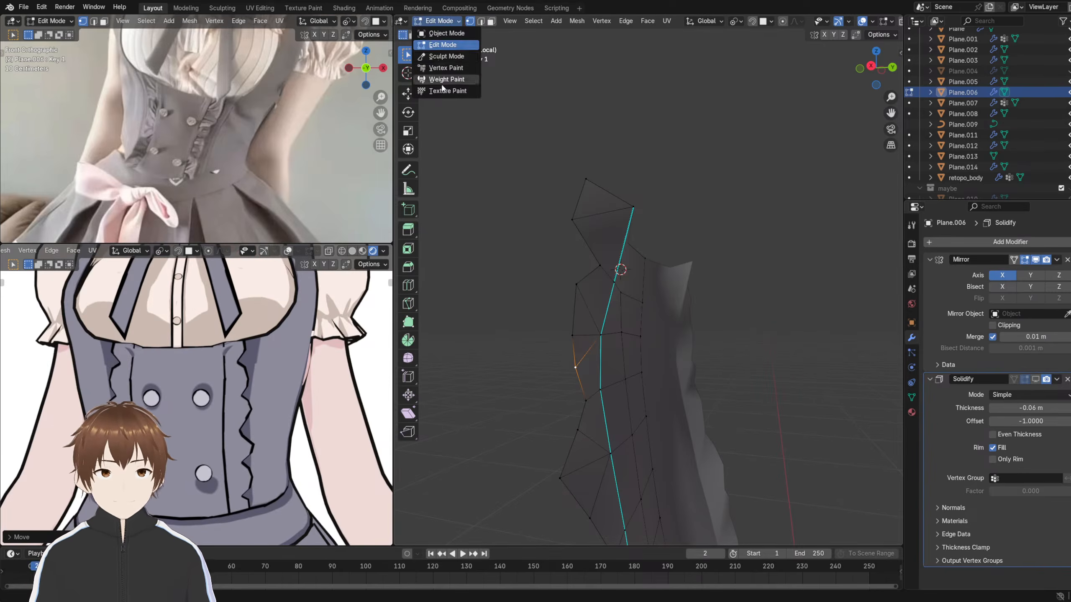
click(440, 63)
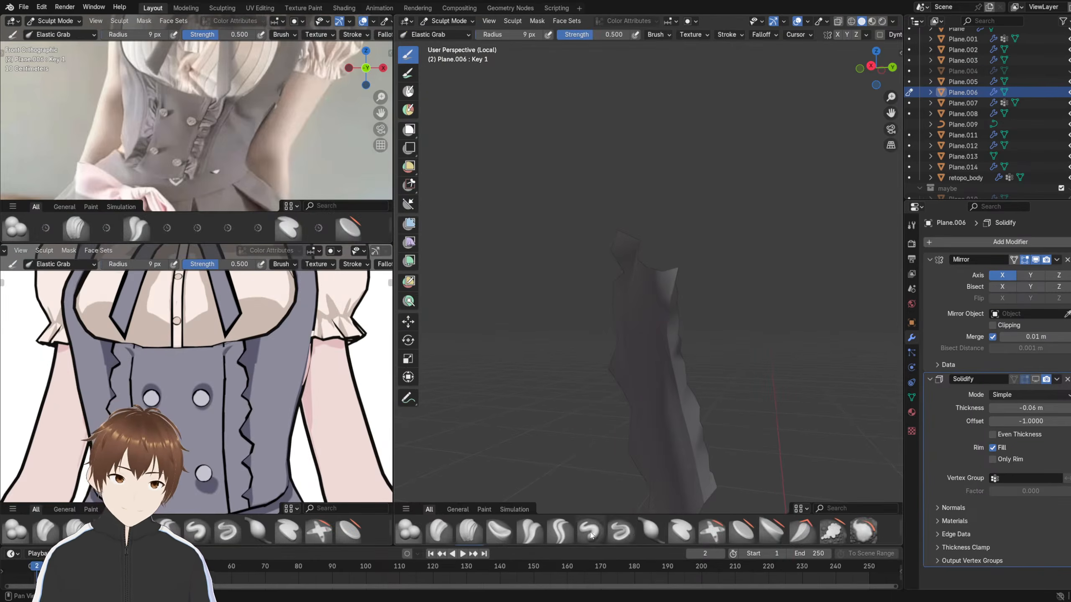
click(861, 532)
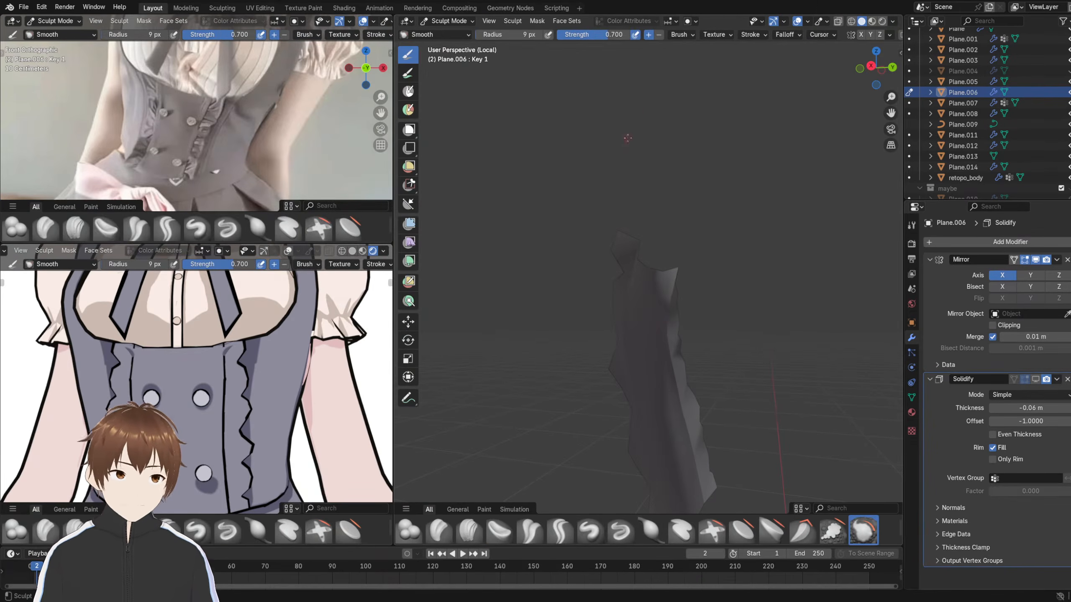
drag(604, 39, 581, 36)
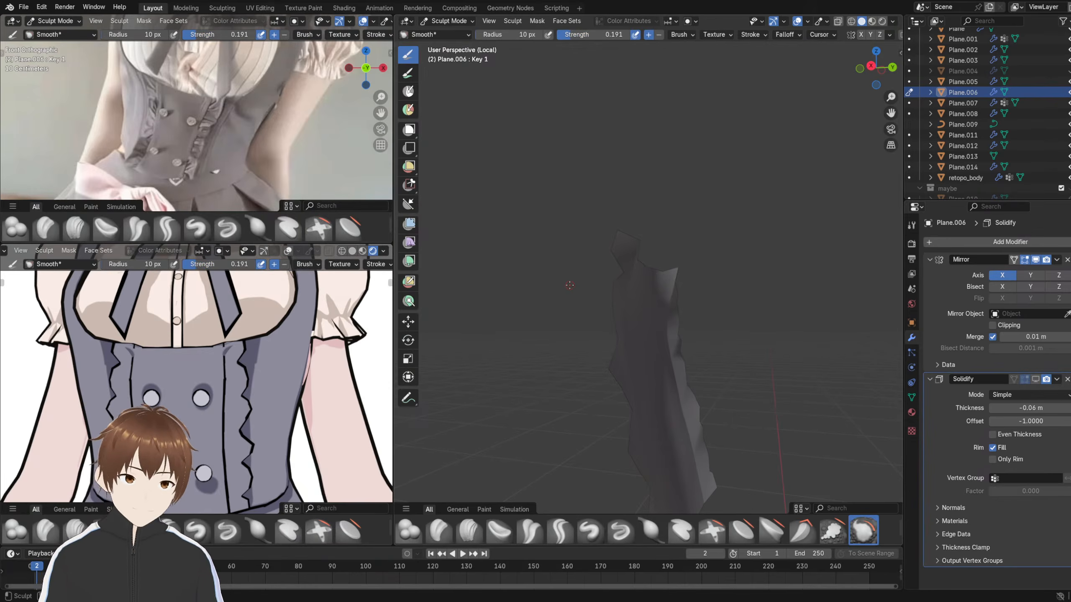
- Soften the ruffle's scalloped edge from top to bottom with the Smooth brush at a 50 px radius
middle_drag(573, 284, 672, 253)
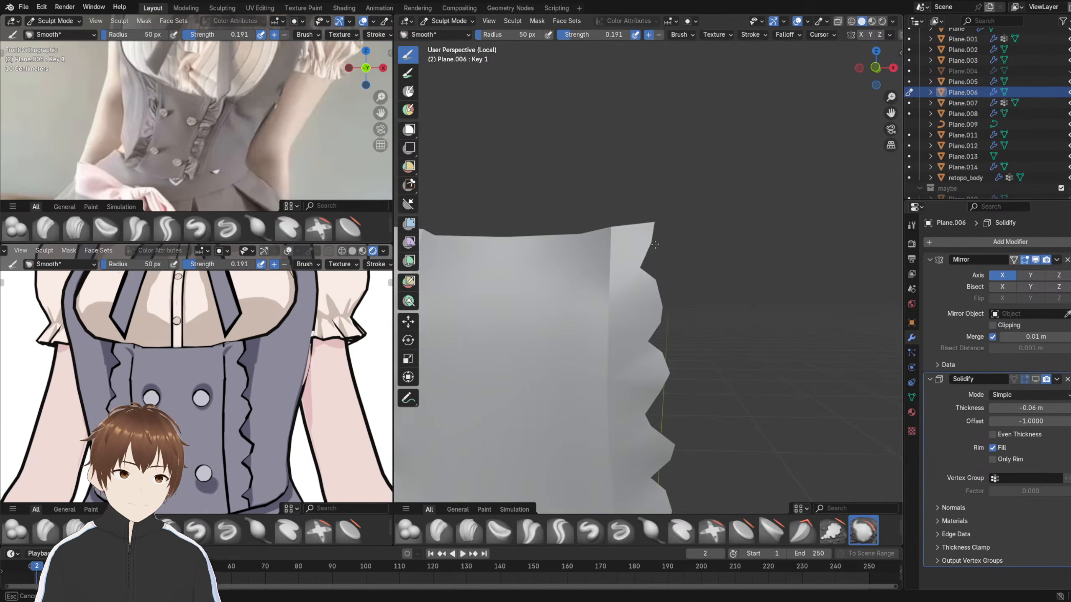
key(ctrl+z)
drag(656, 299, 661, 313)
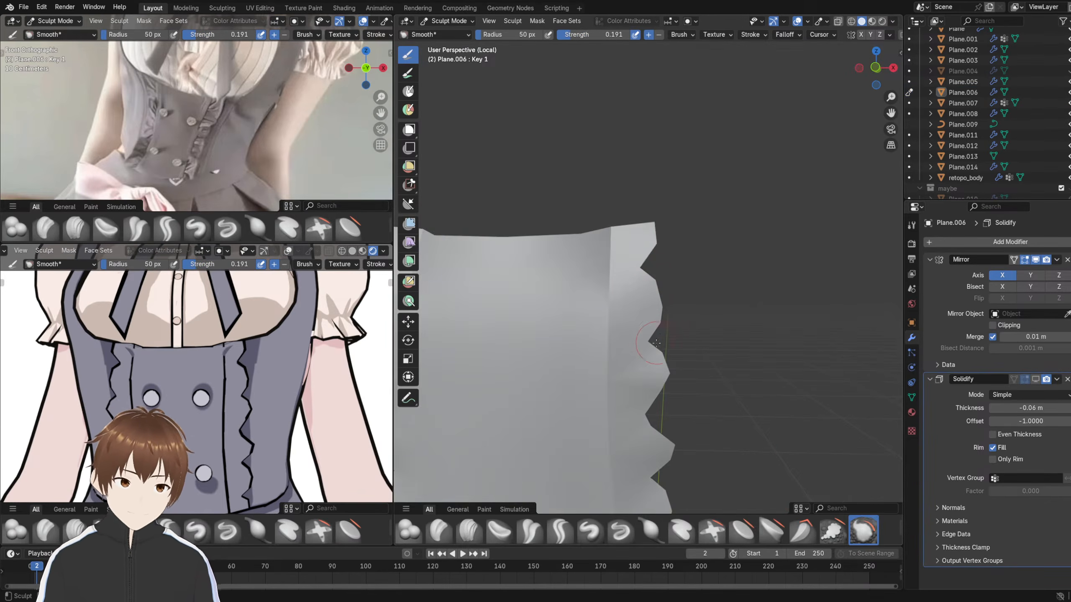
shift+middle_drag(650, 359, 650, 330)
scroll(650, 331, down, 1)
drag(655, 332, 660, 337)
shift+middle_drag(656, 339, 671, 314)
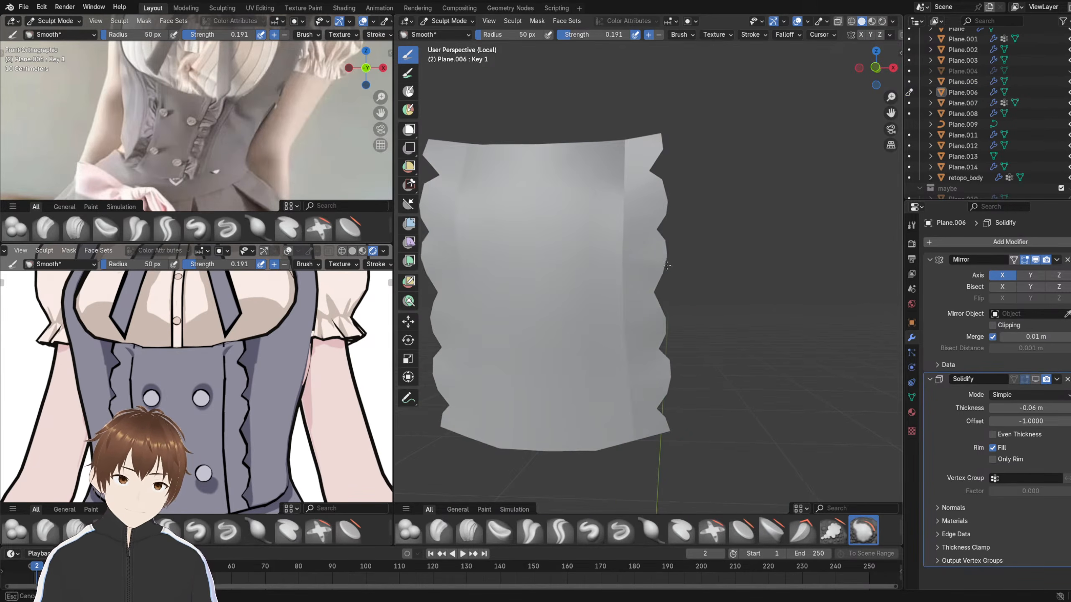
mouse_move(663, 179)
mouse_down()
mouse_move(652, 195)
mouse_move(651, 181)
mouse_up()
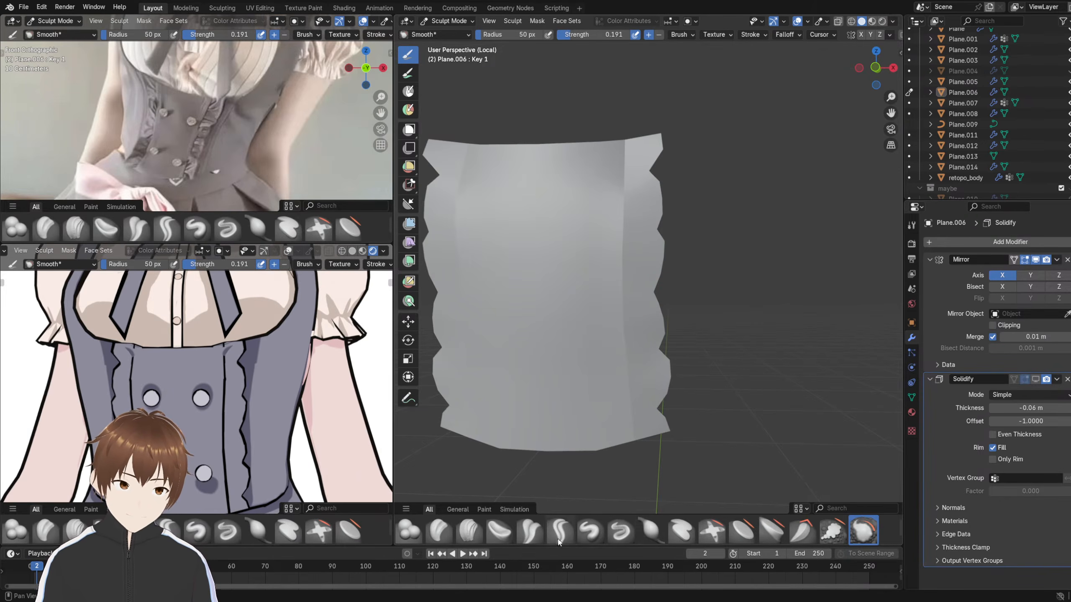
- Choose the Elastic Grab brush and round out the scallops along the middle of the ruffle's edge
scroll(558, 542, down, 2)
click(474, 531)
scroll(686, 281, up, 5)
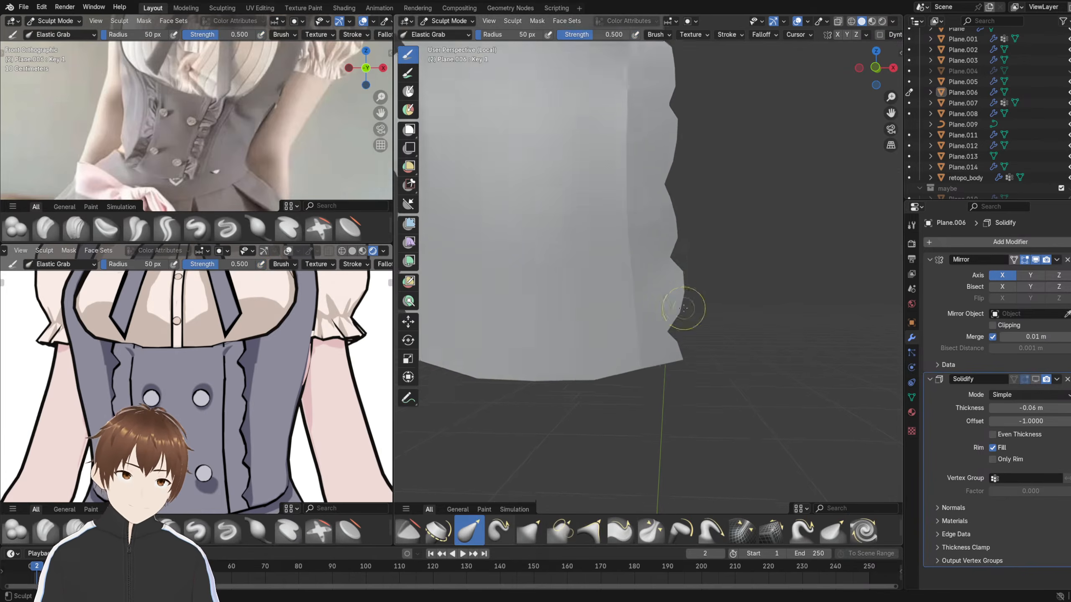
scroll(680, 249, up, 1)
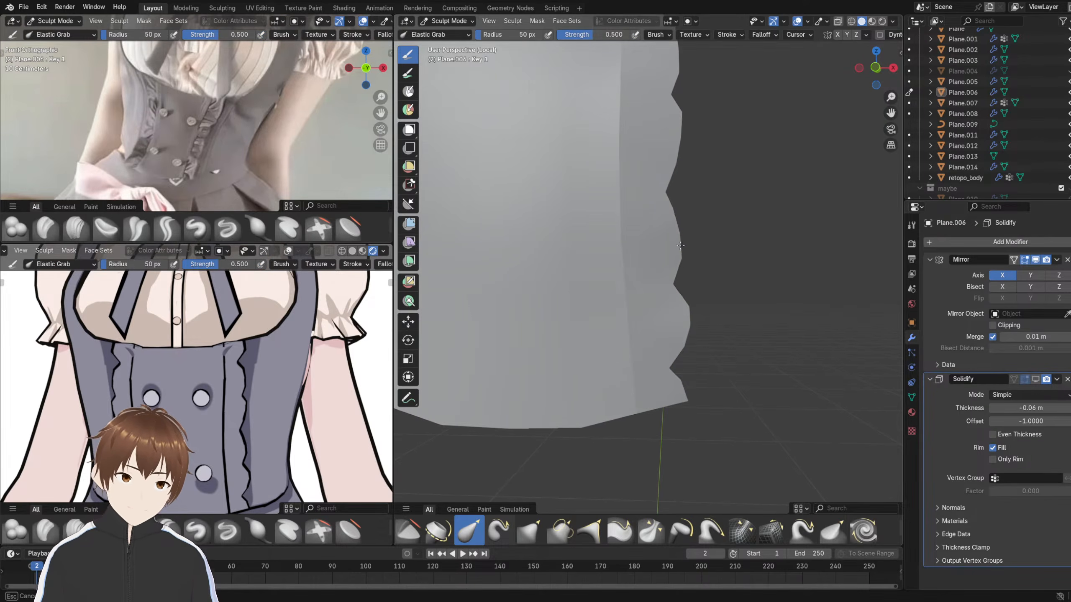
scroll(679, 223, up, 2)
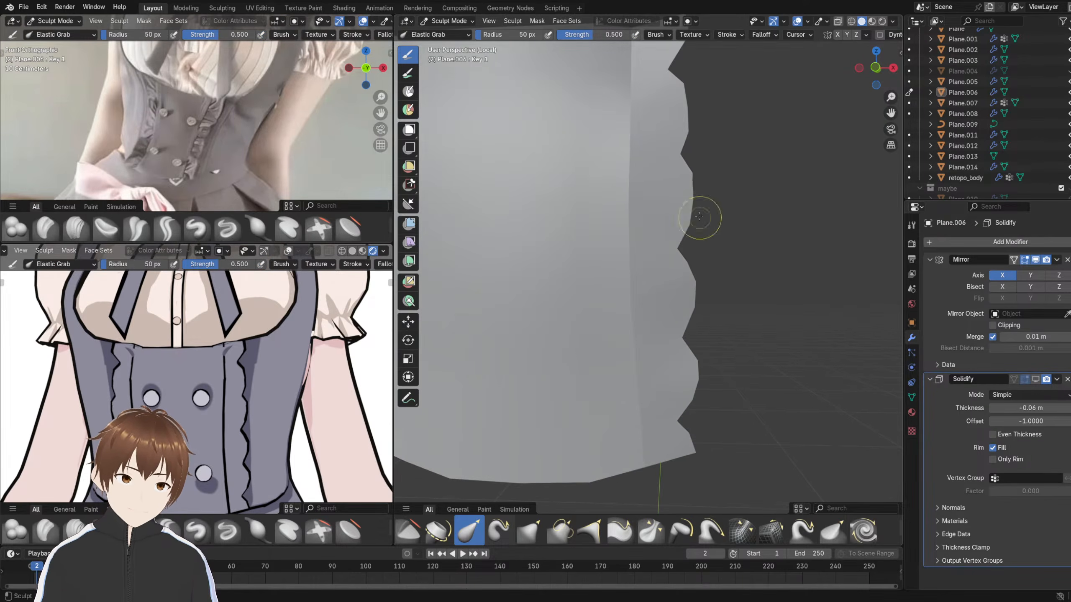
middle_drag(681, 163, 670, 191)
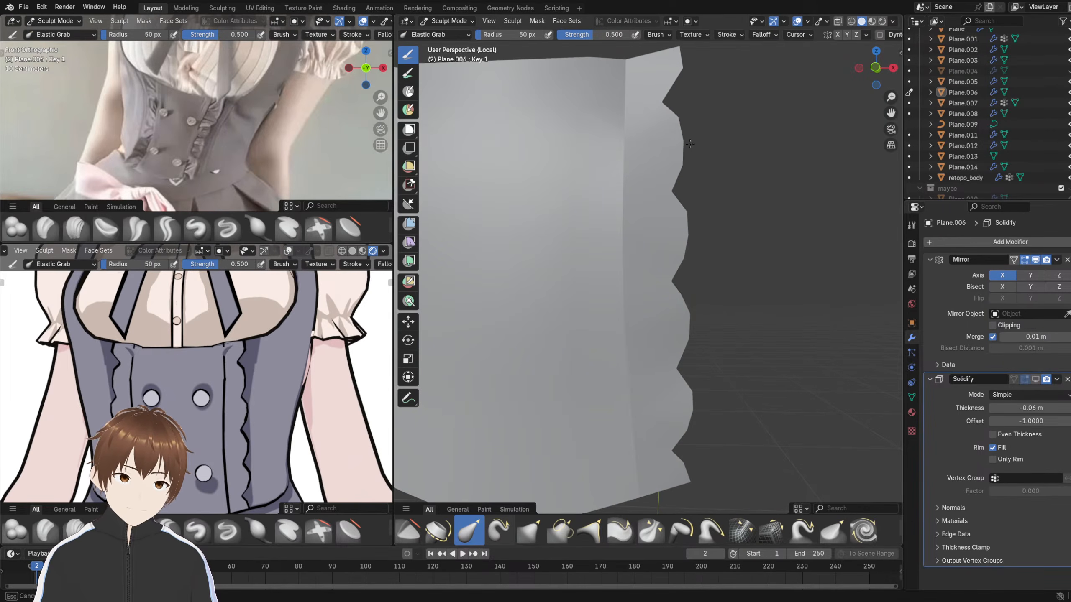
shift+middle_drag(676, 137, 686, 187)
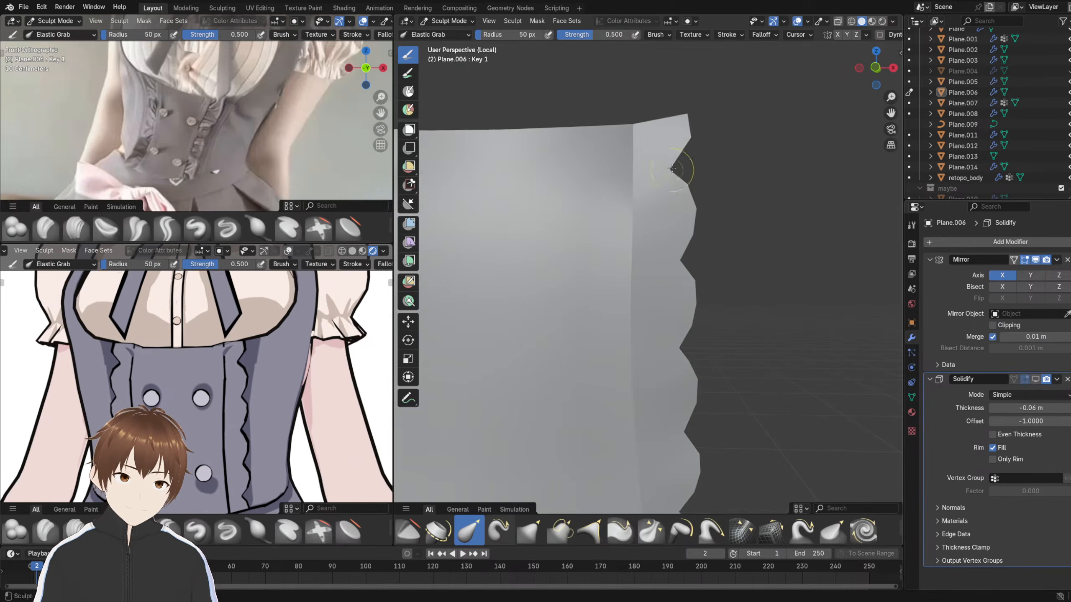
shift+middle_drag(681, 273, 687, 179)
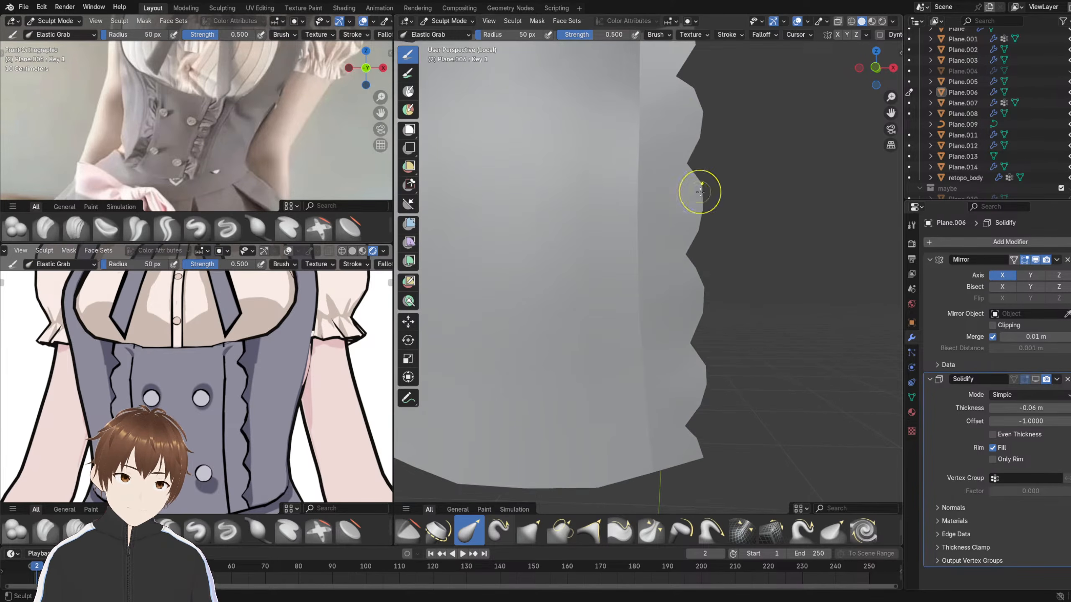
drag(698, 212, 696, 220)
- Reshape the ruffle's bottom corner and lowest notches with small Elastic Grab strokes
shift+middle_drag(697, 273, 705, 177)
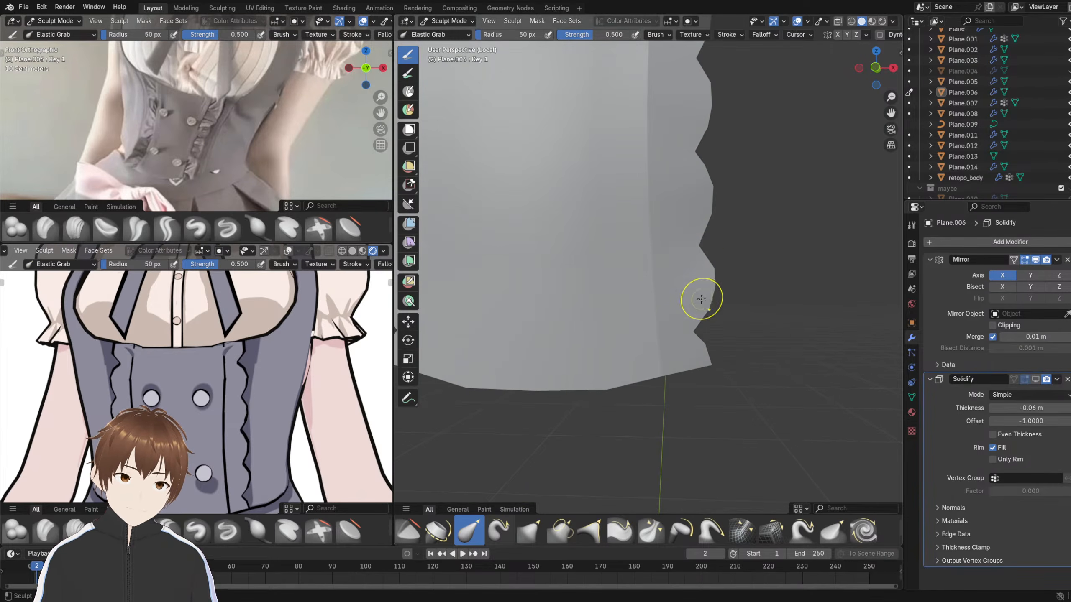
drag(692, 335, 695, 312)
drag(707, 355, 707, 360)
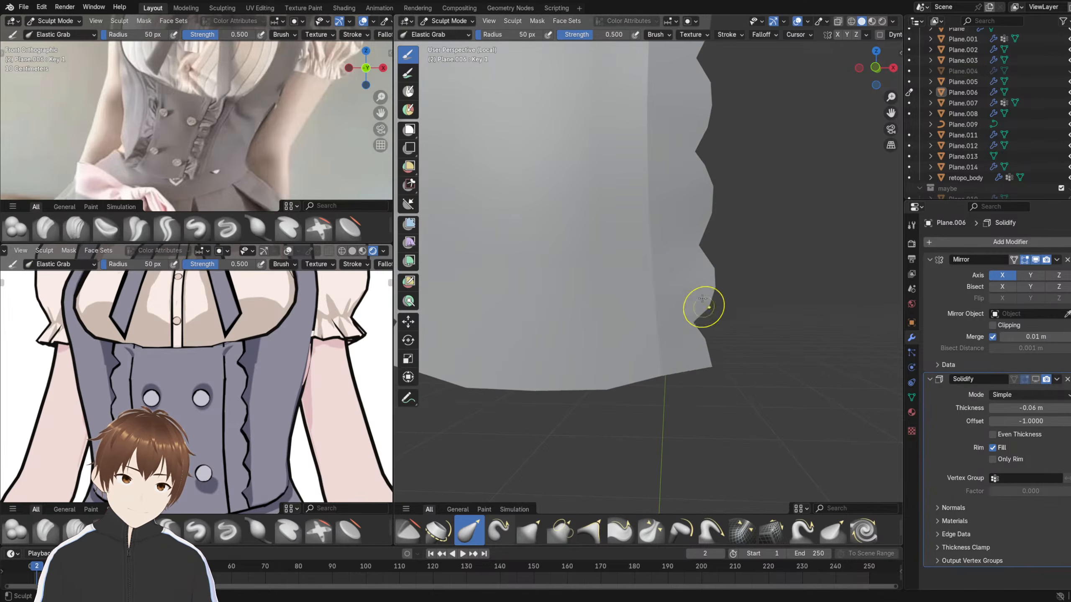
drag(698, 254, 696, 246)
- Adjust the middle and upper notches and the ruffle's top scallop with small Elastic Grab strokes, working upward
shift+middle_drag(687, 223, 692, 270)
drag(694, 204, 693, 191)
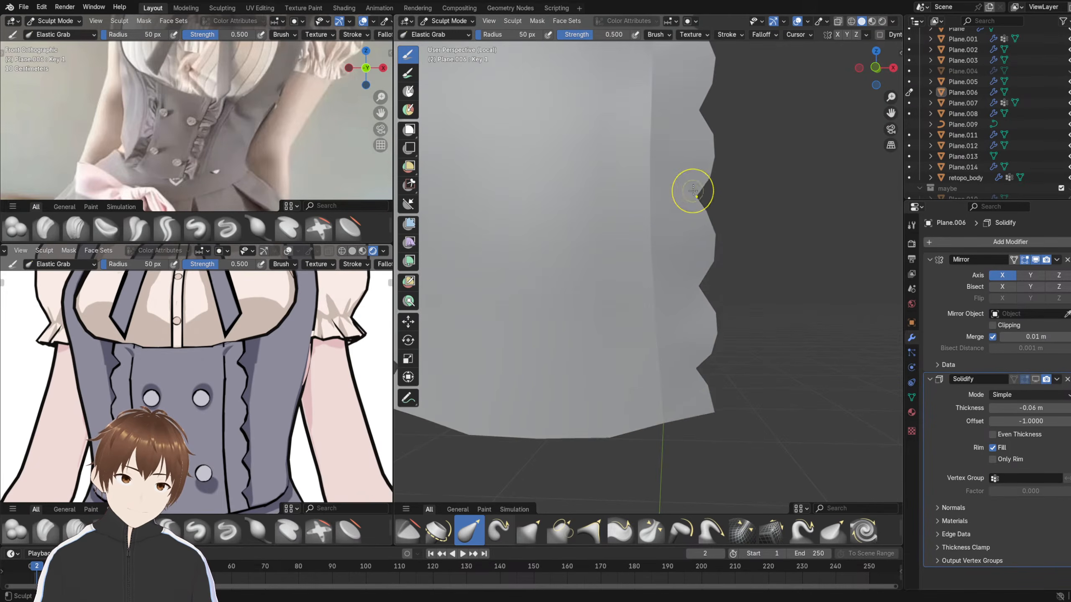
shift+middle_drag(693, 189, 697, 253)
drag(691, 125, 695, 128)
shift+middle_drag(694, 128, 699, 215)
scroll(701, 190, up, 2)
drag(747, 102, 749, 117)
drag(726, 157, 728, 155)
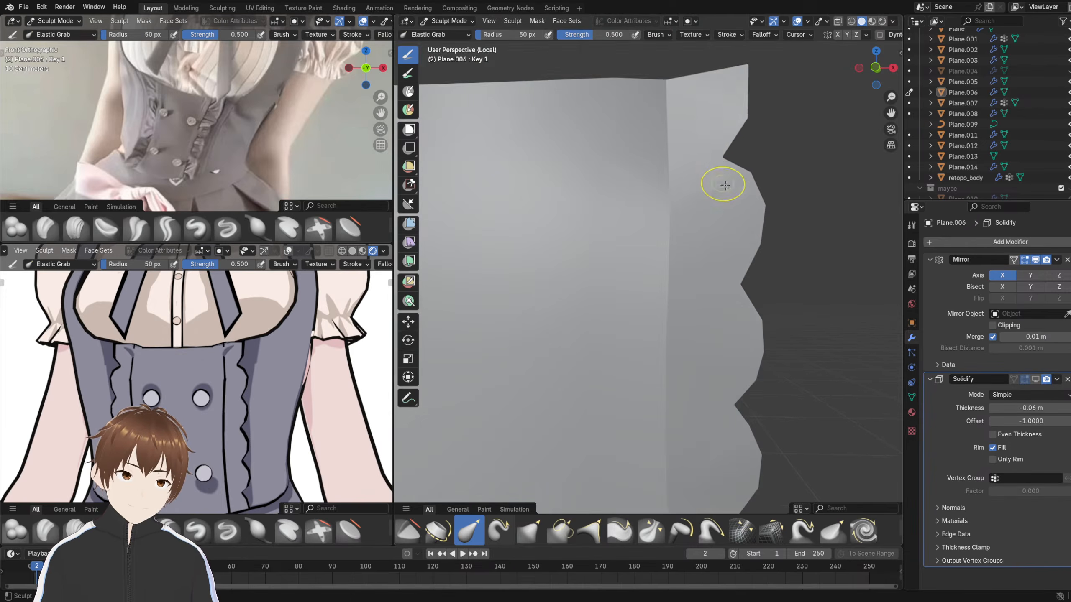
- Nudge the upper end of the seam between the front panel and ruffle with small Elastic Grab strokes at a 50 px radius
key(KP_Decimal)
scroll(332, 354, down, 2)
scroll(332, 355, up, 6)
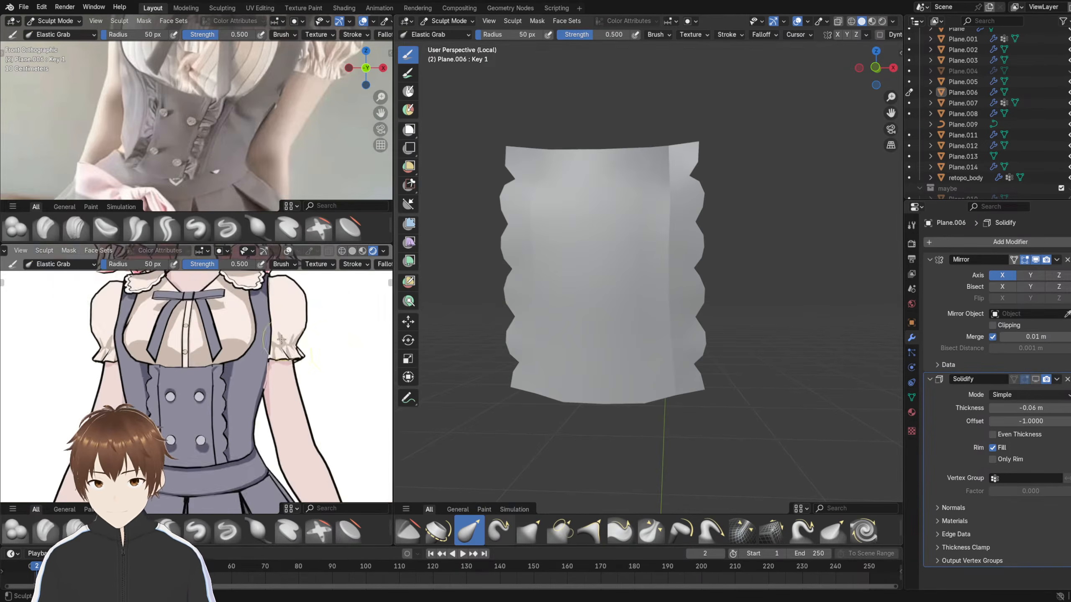
middle_drag(239, 332, 233, 362)
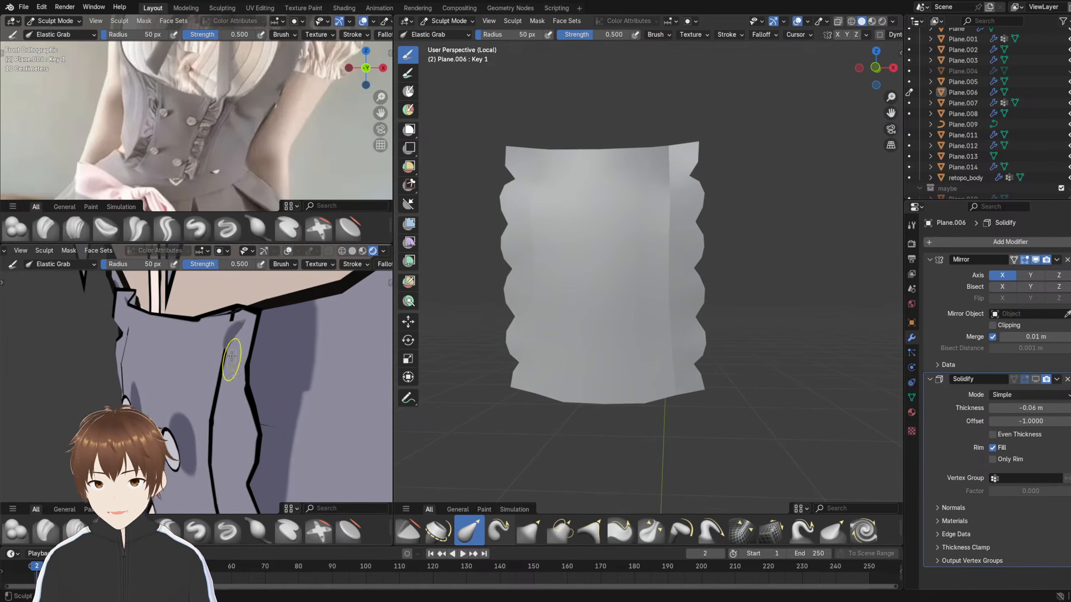
mouse_move(245, 323)
mouse_down()
mouse_move(173, 332)
mouse_move(205, 331)
mouse_up()
middle_drag(204, 331, 256, 313)
drag(260, 304, 261, 319)
scroll(265, 335, down, 9)
scroll(183, 356, up, 5)
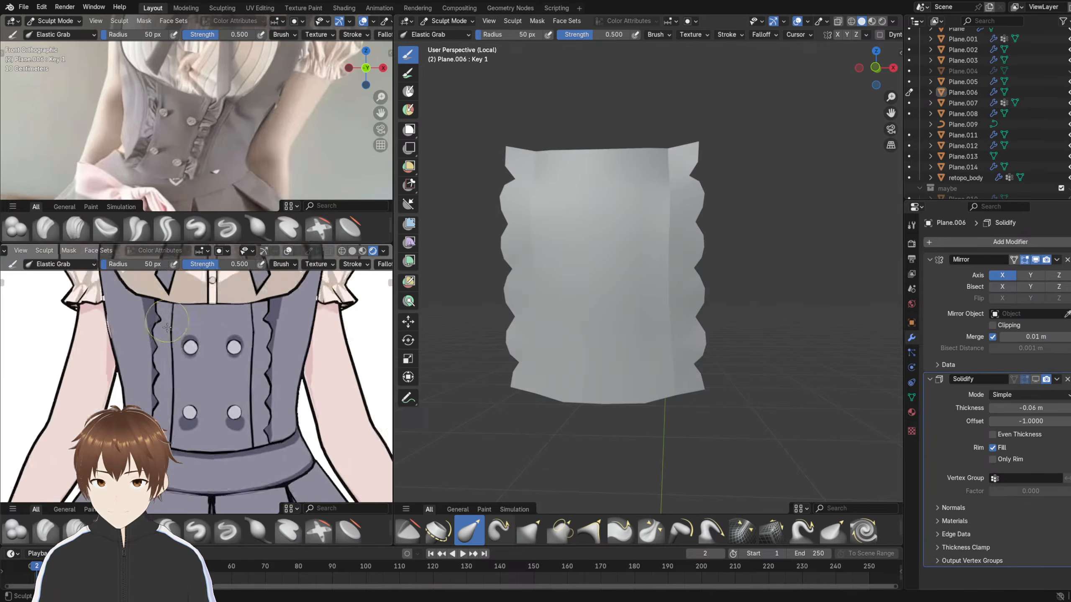
- Shift the upper part of the seam line outward with Elastic Grab strokes, checking the shape against the whole outfit
middle_drag(291, 351, 279, 360)
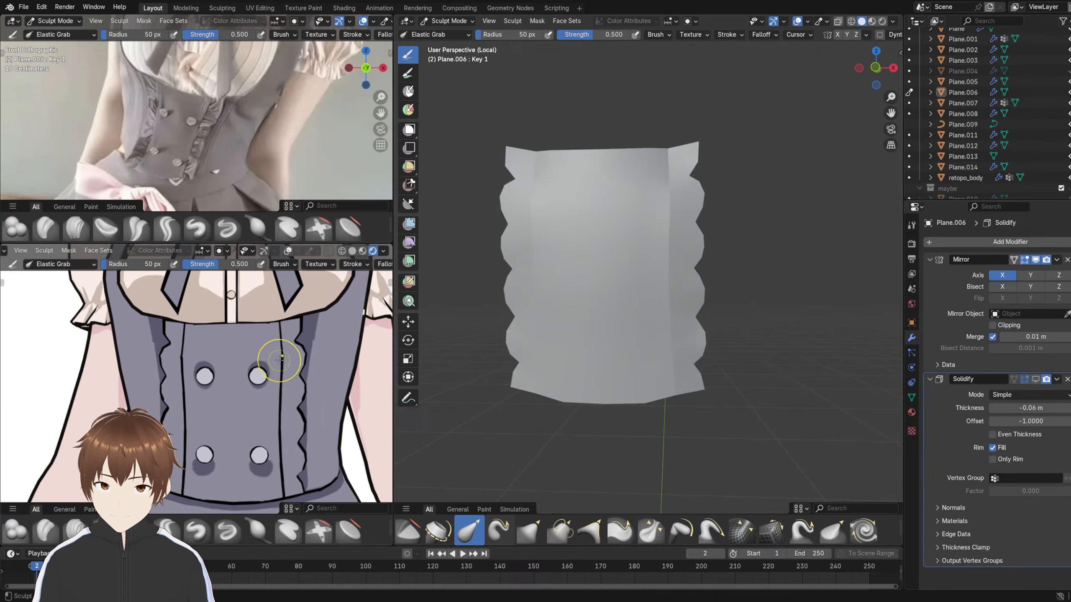
drag(263, 361, 264, 360)
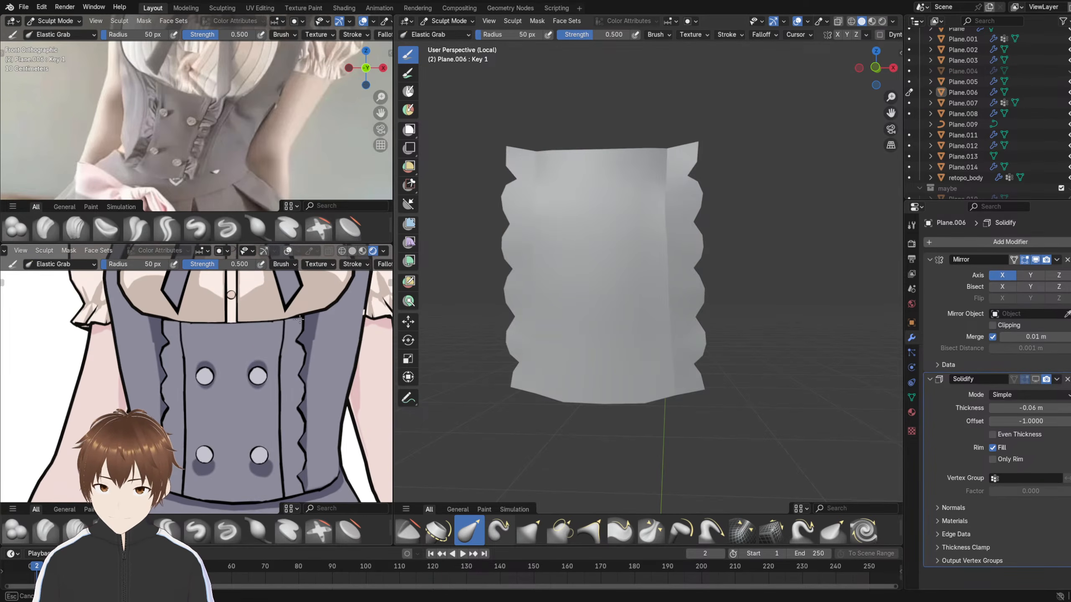
mouse_move(299, 319)
mouse_down()
mouse_move(283, 348)
mouse_move(288, 366)
mouse_up()
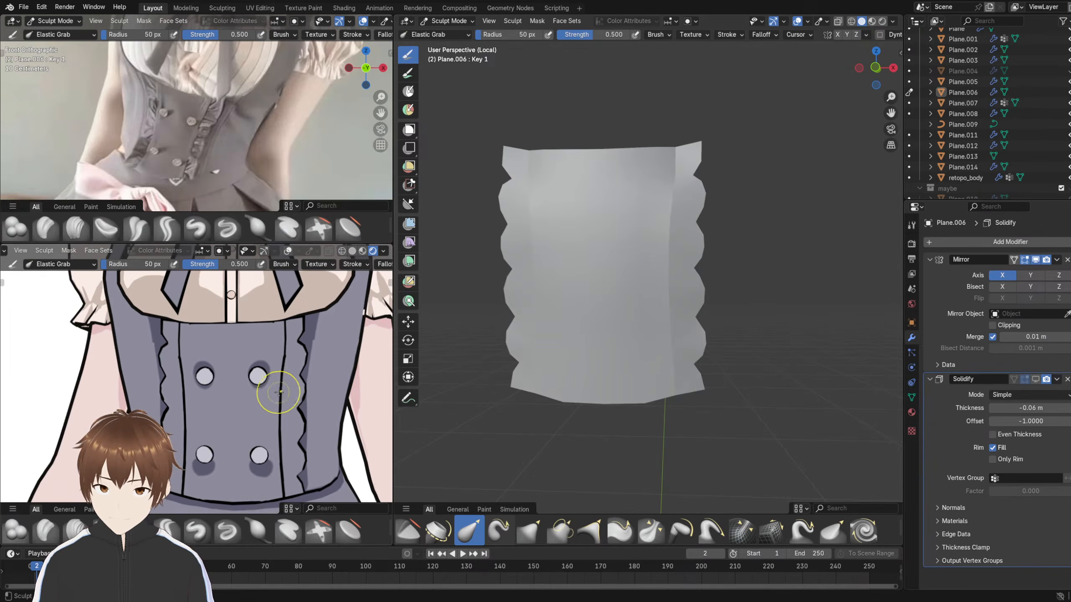
scroll(283, 386, down, 6)
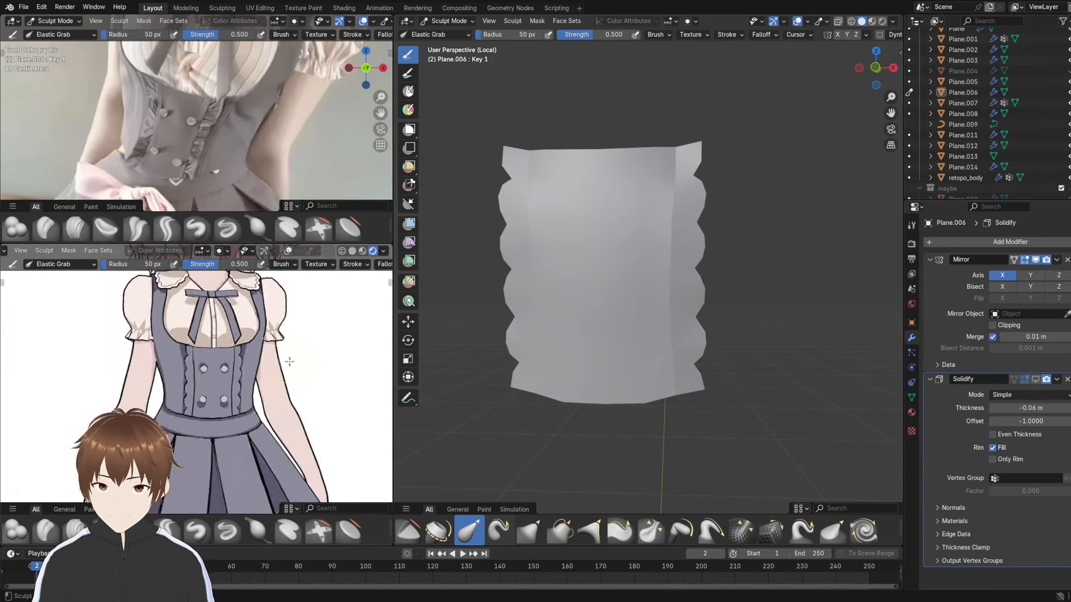
middle_drag(202, 364, 261, 360)
scroll(131, 358, up, 6)
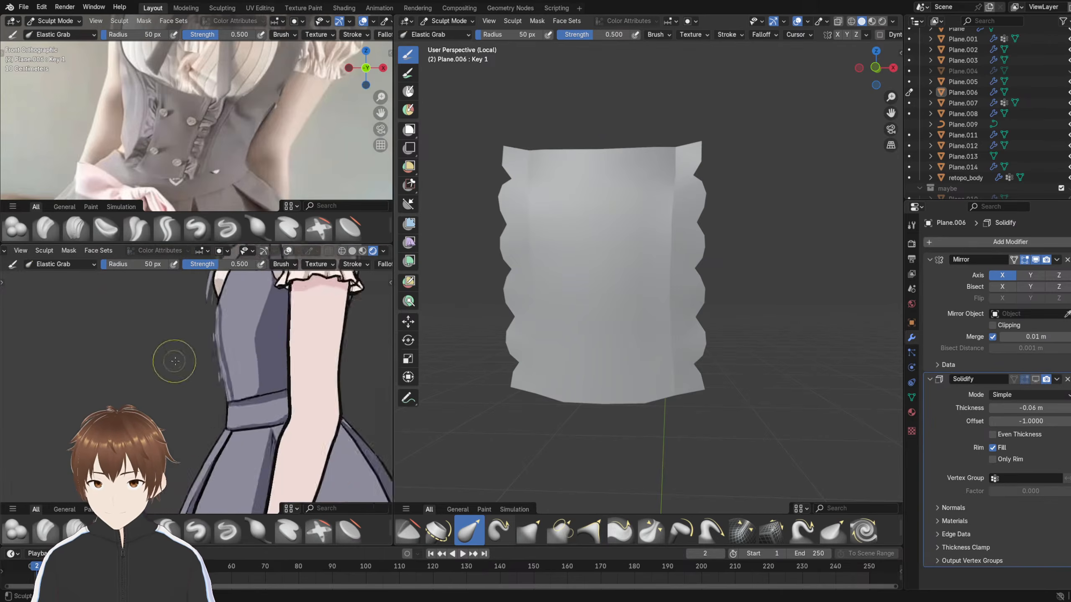
scroll(231, 351, up, 2)
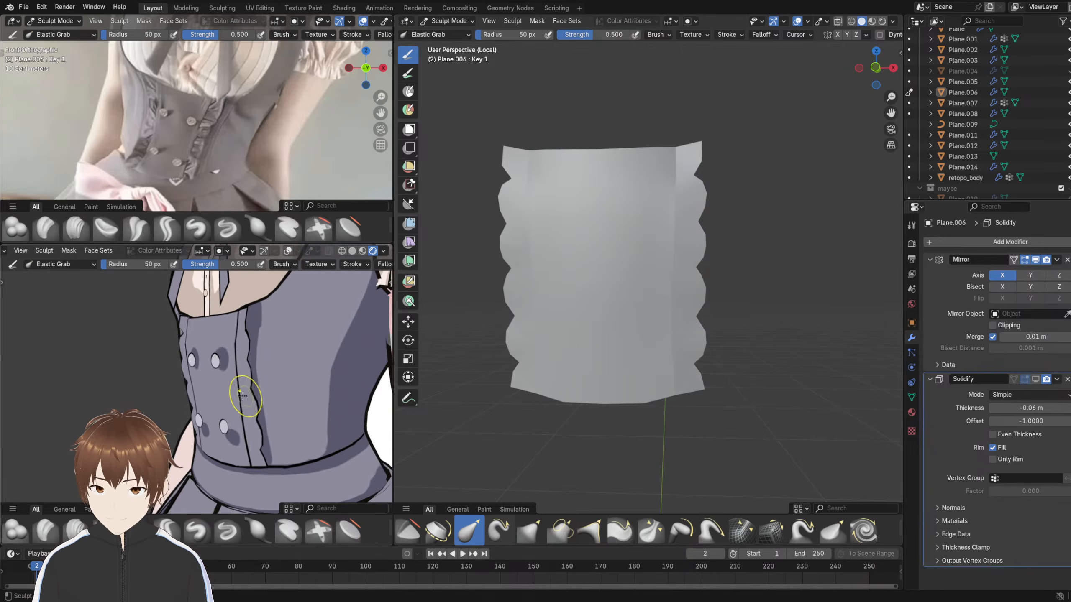
drag(243, 352, 245, 352)
middle_drag(245, 353, 220, 354)
scroll(211, 356, down, 6)
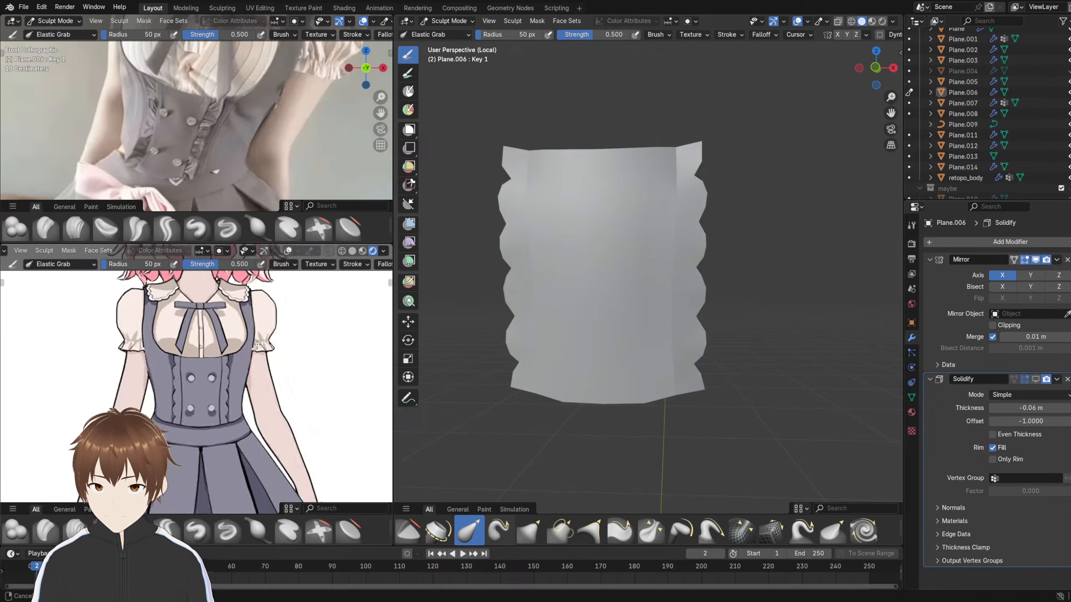
- Widen the front panel's upper half with larger Elastic Grab strokes, adjusting the brush radius to 82 px and 73 px
scroll(184, 337, up, 6)
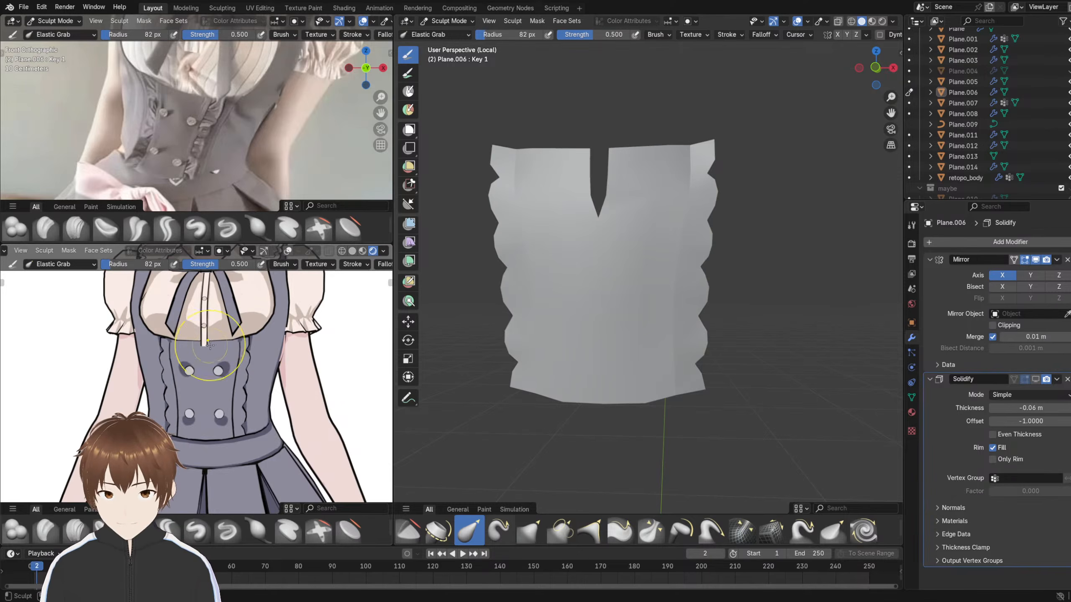
drag(210, 345, 201, 340)
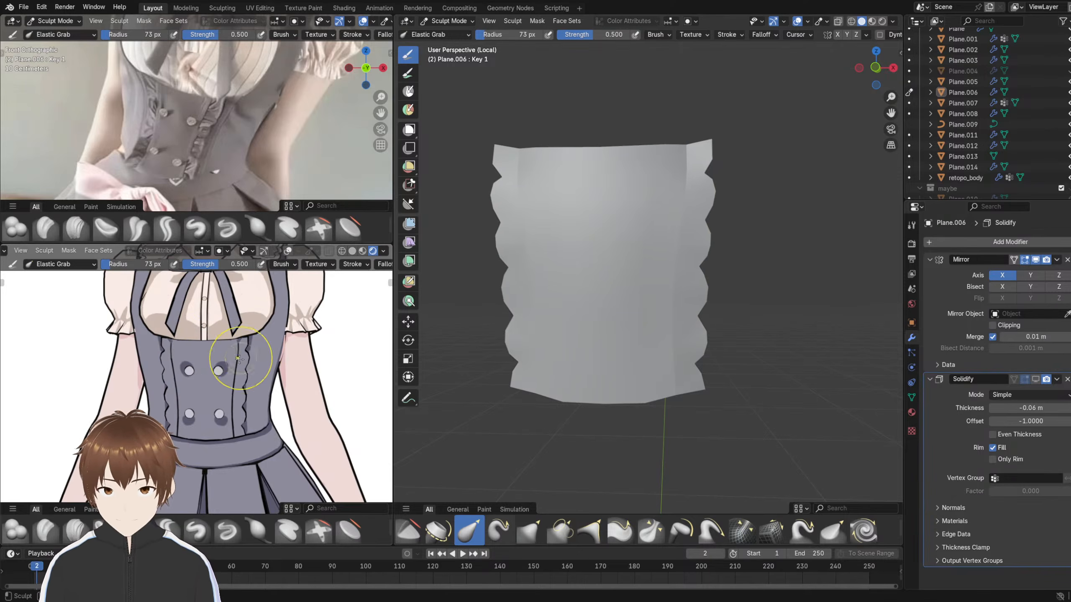
drag(240, 381, 210, 370)
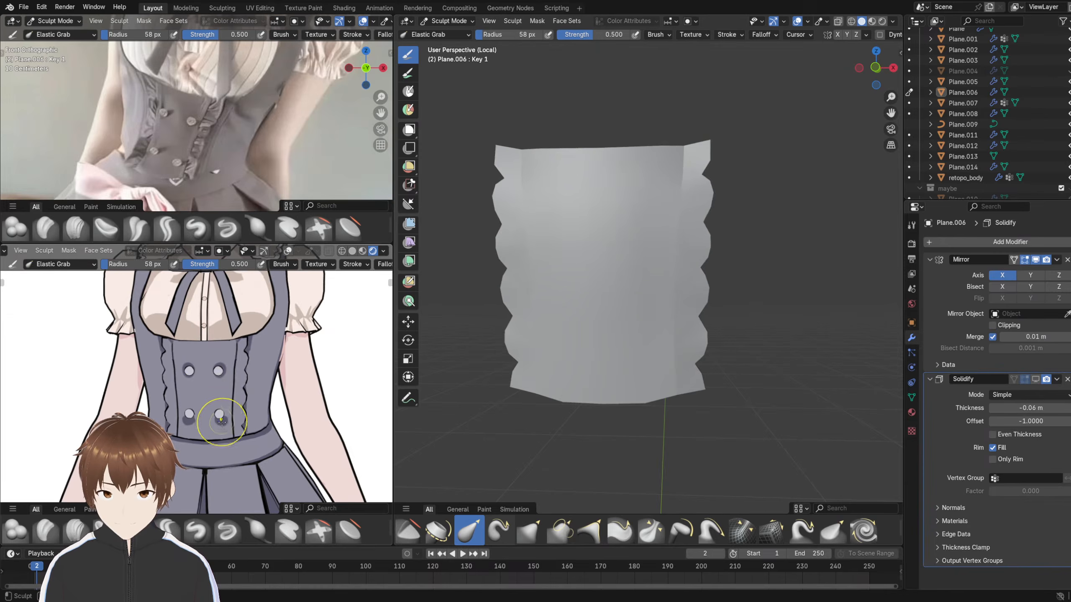
- Reshape the front panel's lower section and bottom hem with Elastic Grab strokes at a 58 px radius
drag(221, 422, 217, 418)
mouse_move(224, 425)
middle_down()
mouse_move(194, 422)
mouse_move(238, 345)
middle_up()
drag(229, 347, 229, 348)
middle_drag(225, 352, 255, 355)
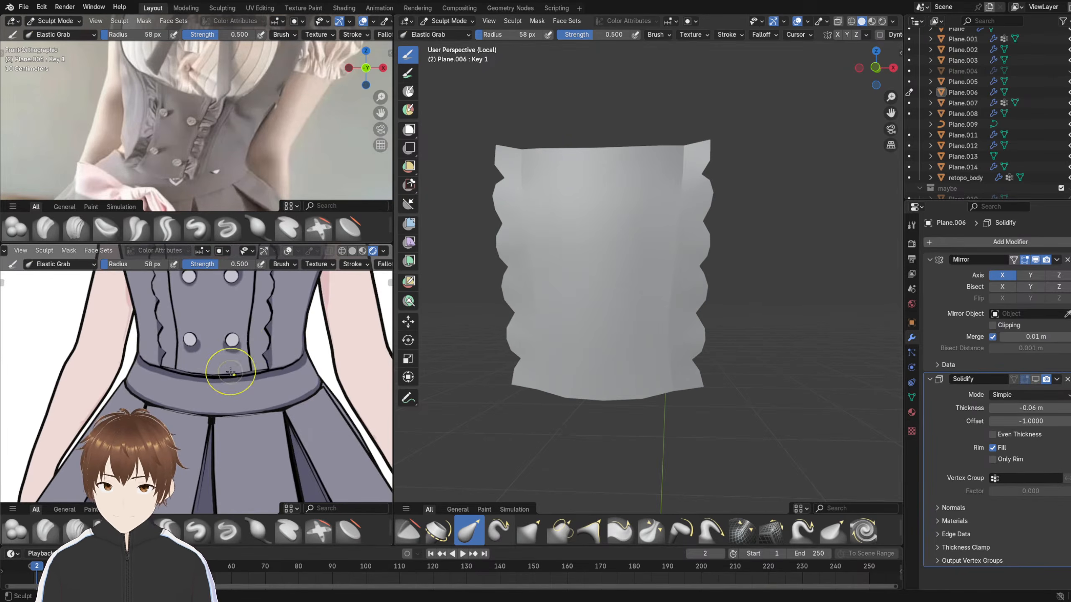
drag(232, 368, 239, 371)
middle_drag(230, 336, 239, 325)
scroll(236, 323, down, 3)
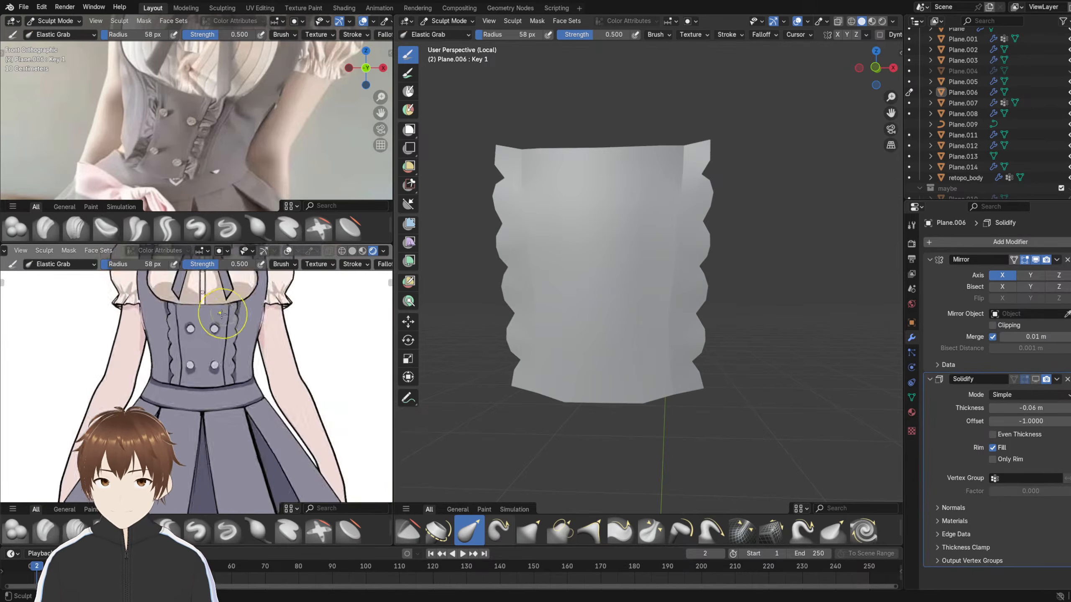
scroll(227, 356, up, 4)
drag(224, 340, 226, 356)
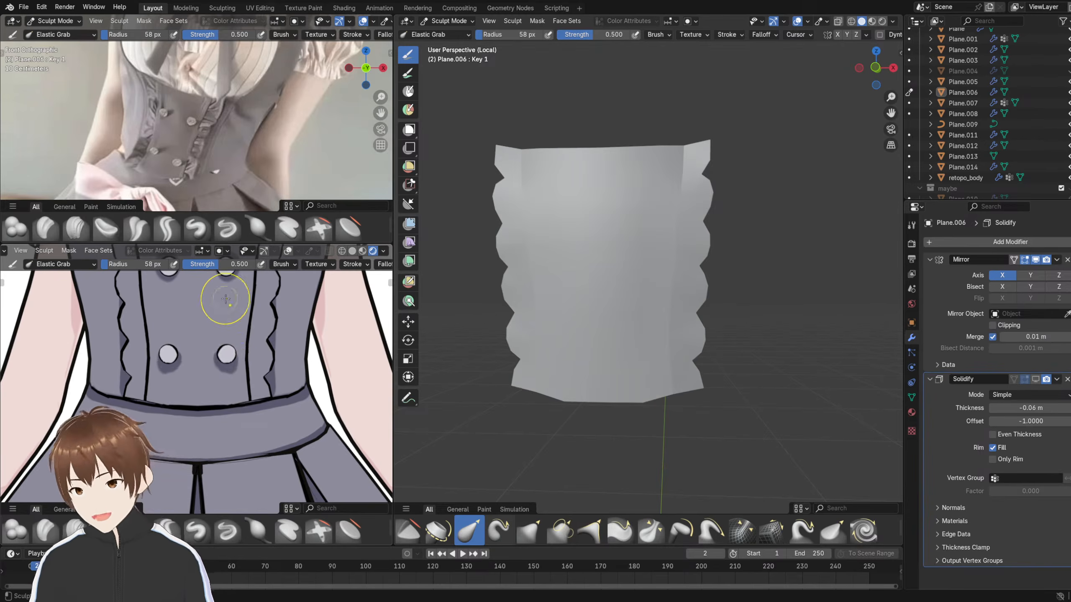
- Pull the ruffle's seam and scallops slightly inward along their height with a long Elastic Grab stroke
scroll(209, 334, down, 5)
shift+middle_drag(191, 388, 190, 352)
scroll(182, 368, up, 2)
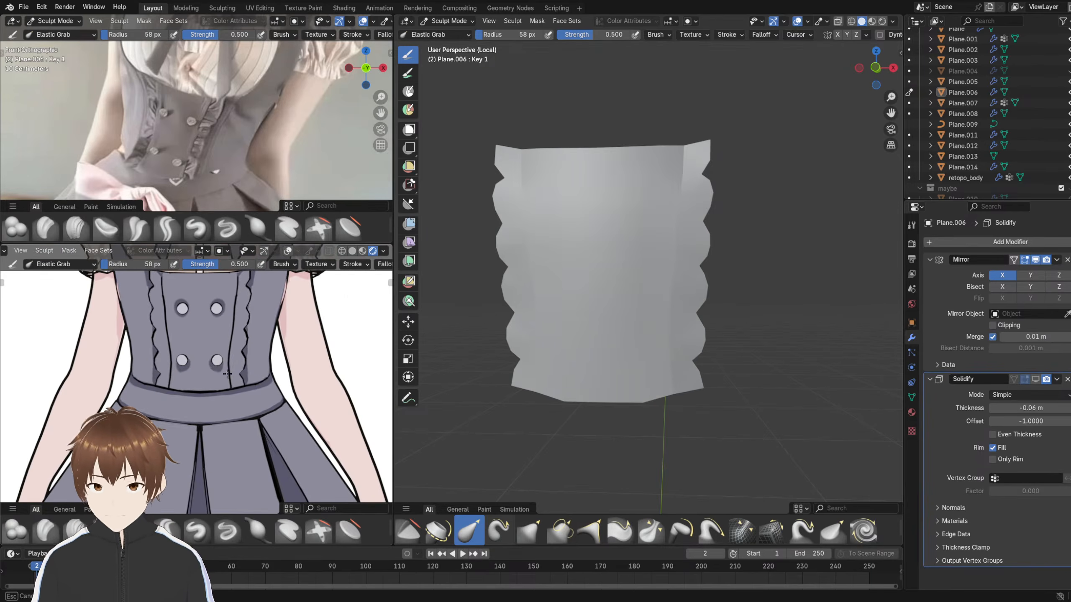
drag(227, 374, 230, 340)
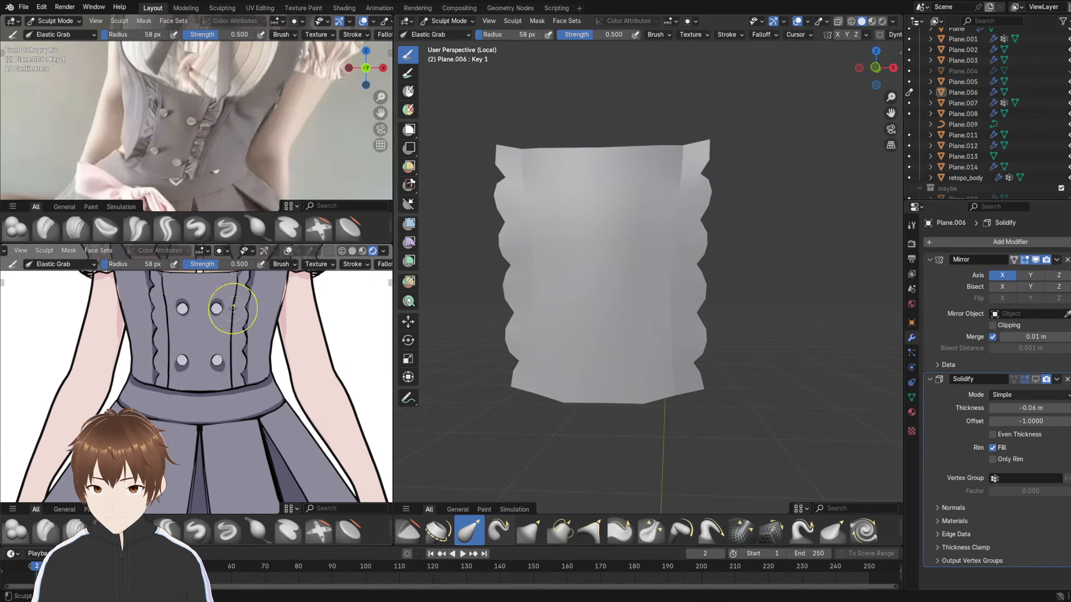
shift+middle_drag(229, 292, 226, 324)
scroll(227, 325, down, 3)
scroll(230, 320, up, 2)
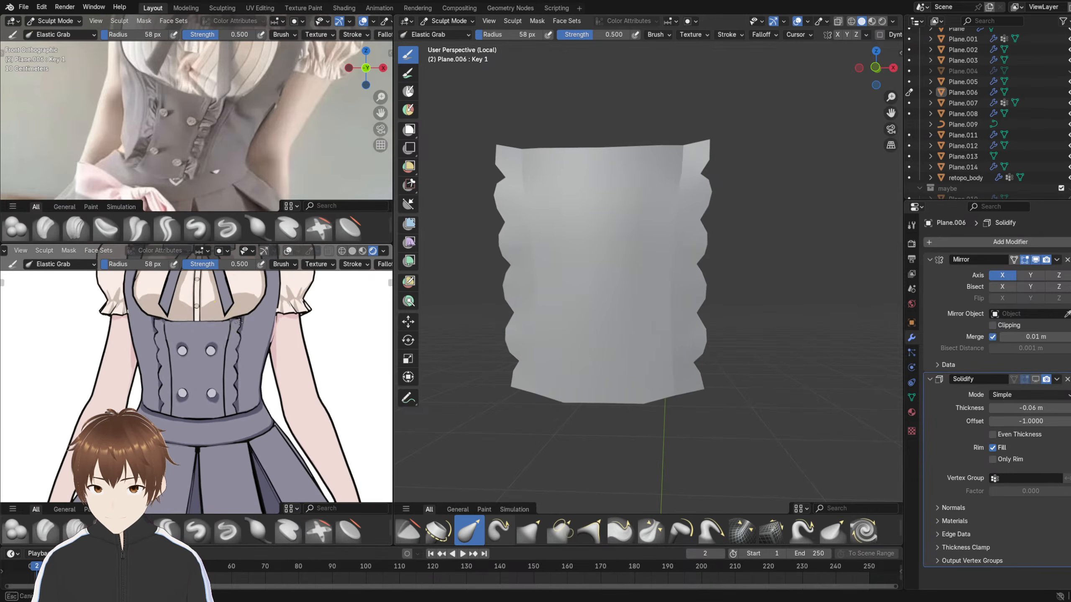
- Refine the ruffle's top corner and upper seam with Elastic Grab strokes from the front and side
drag(239, 323, 242, 324)
mouse_move(242, 327)
middle_down()
mouse_move(215, 334)
mouse_move(237, 326)
middle_up()
scroll(235, 327, up, 2)
drag(233, 321, 231, 323)
mouse_move(248, 315)
middle_down()
mouse_move(217, 314)
mouse_move(228, 306)
mouse_move(226, 343)
middle_up()
scroll(217, 314, up, 2)
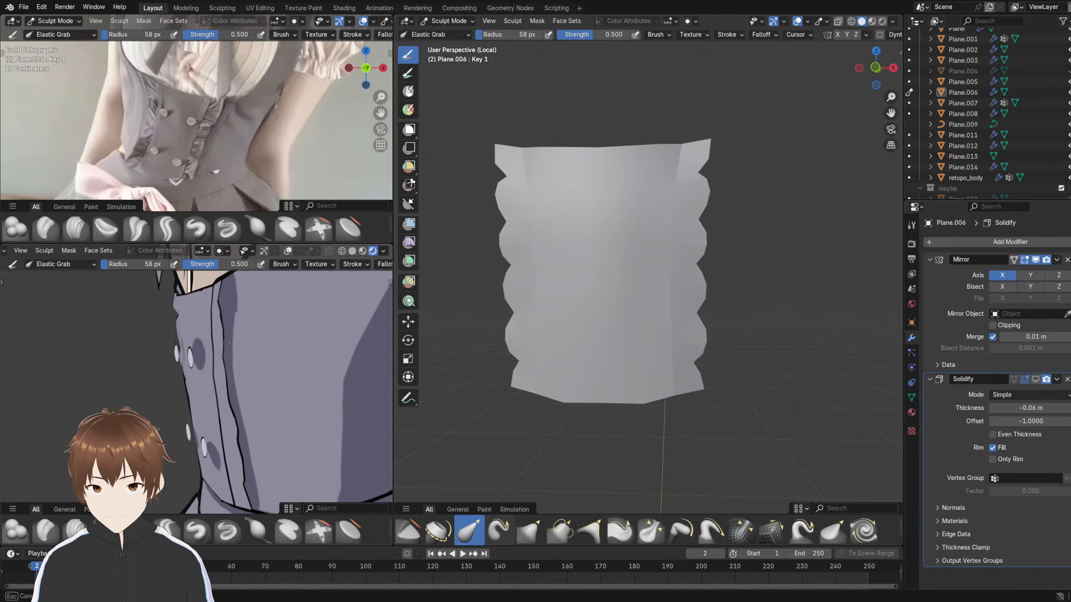
drag(226, 343, 216, 372)
scroll(225, 339, down, 5)
mouse_move(213, 359)
middle_down()
mouse_move(225, 339)
mouse_move(271, 330)
middle_up()
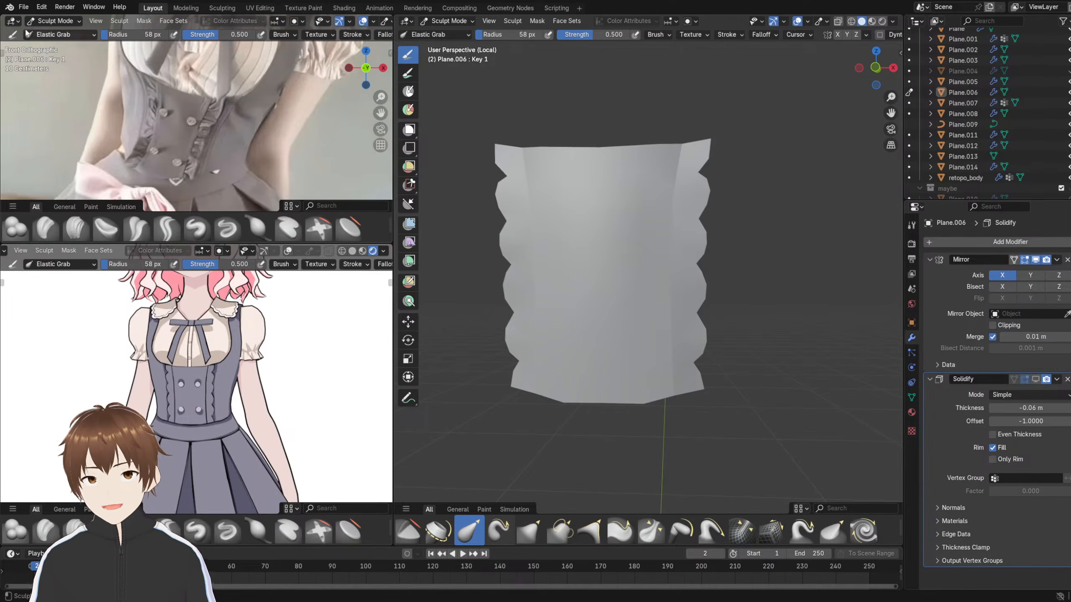
- Save the file, return the front panel to Object Mode and review it on the full character
click(23, 7)
click(42, 76)
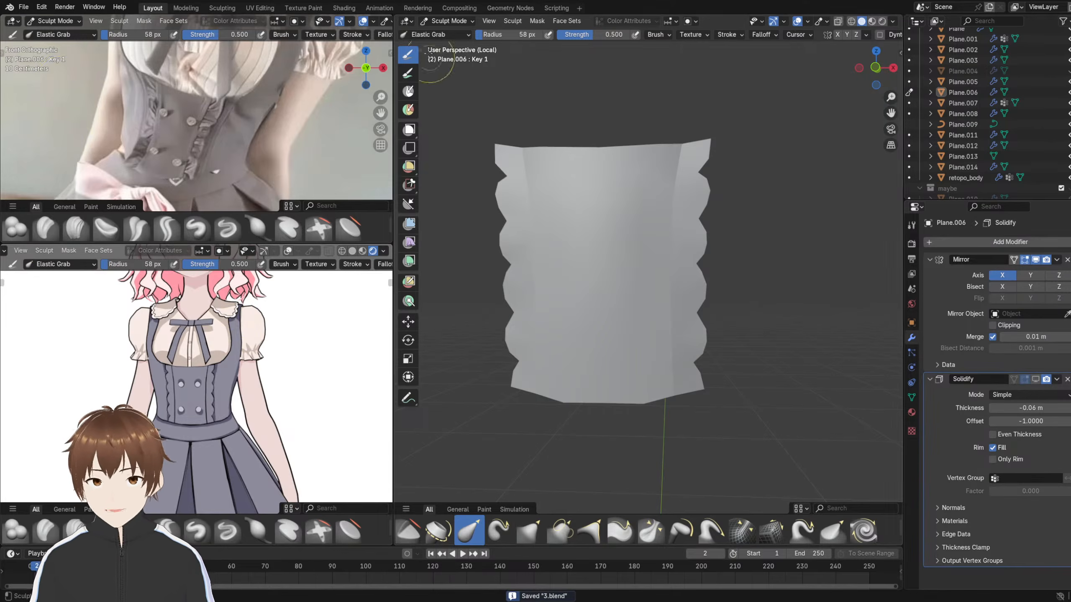
click(448, 21)
click(447, 35)
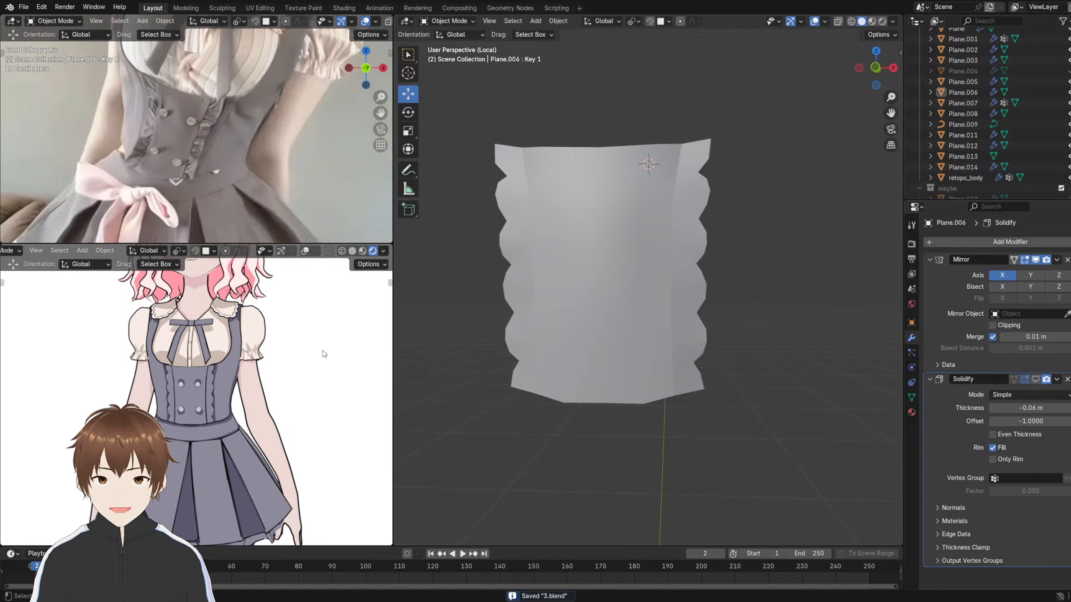
middle_drag(324, 353, 251, 364)
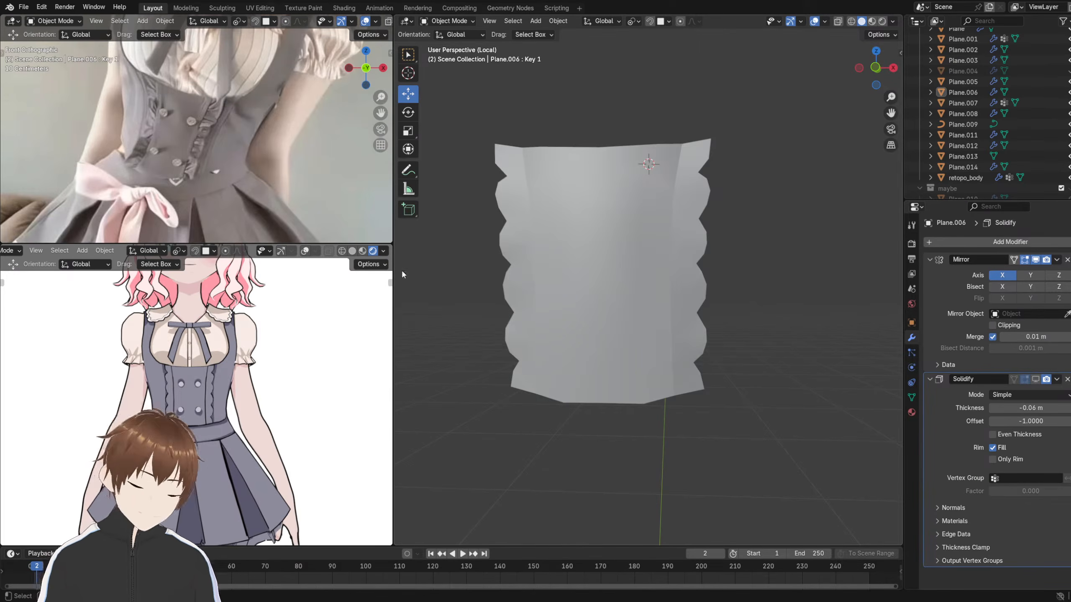
scroll(218, 298, up, 5)
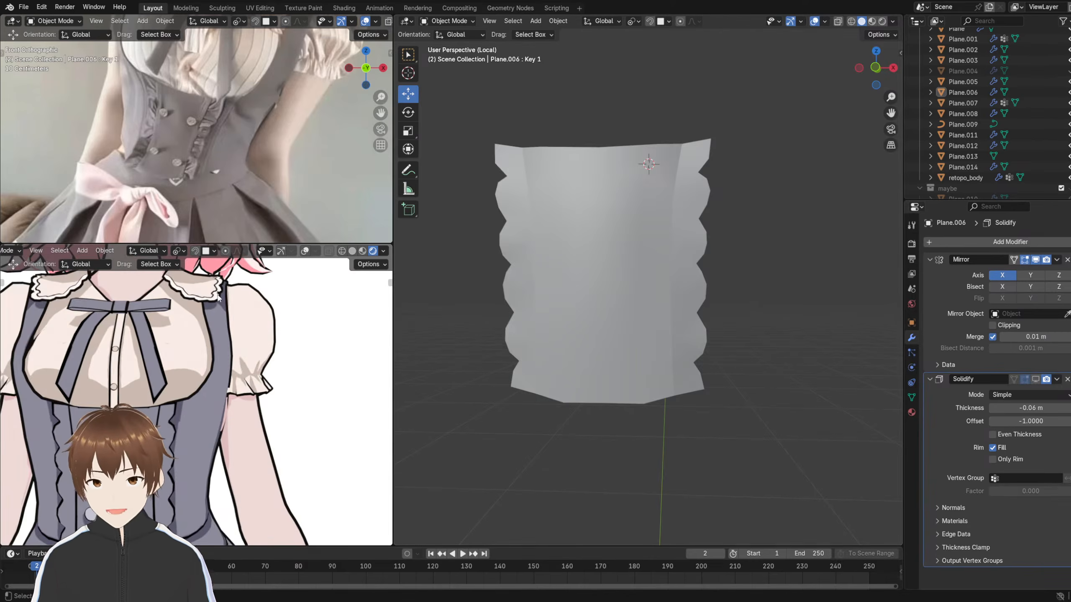
shift+middle_drag(171, 415, 196, 363)
scroll(182, 421, down, 3)
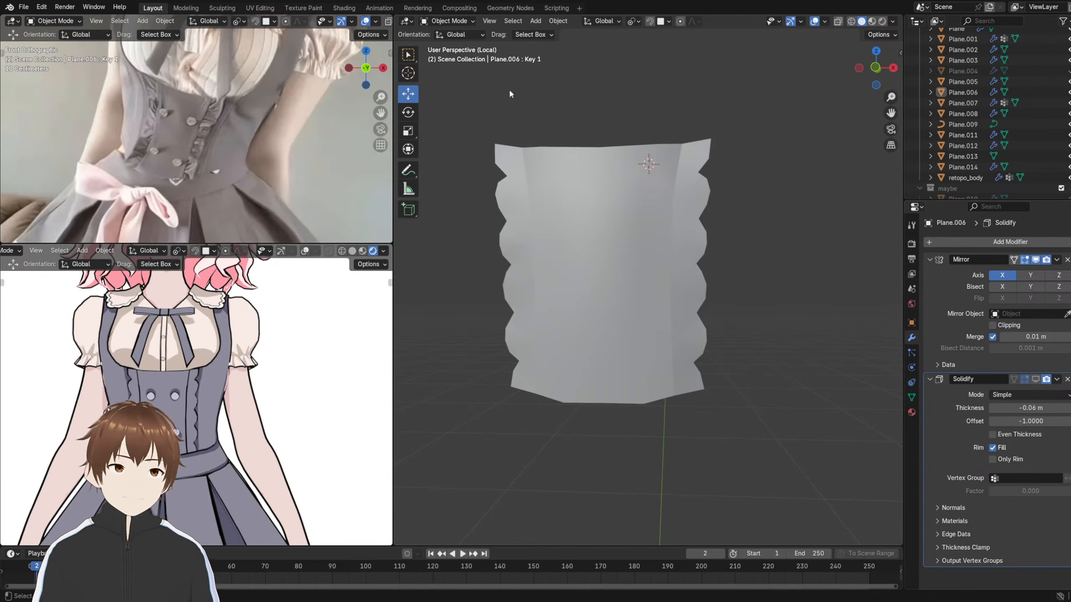
- Select the front panel, switch it to Texture Paint mode and isolate it in Local View
click(635, 232)
key(KP_Divide)
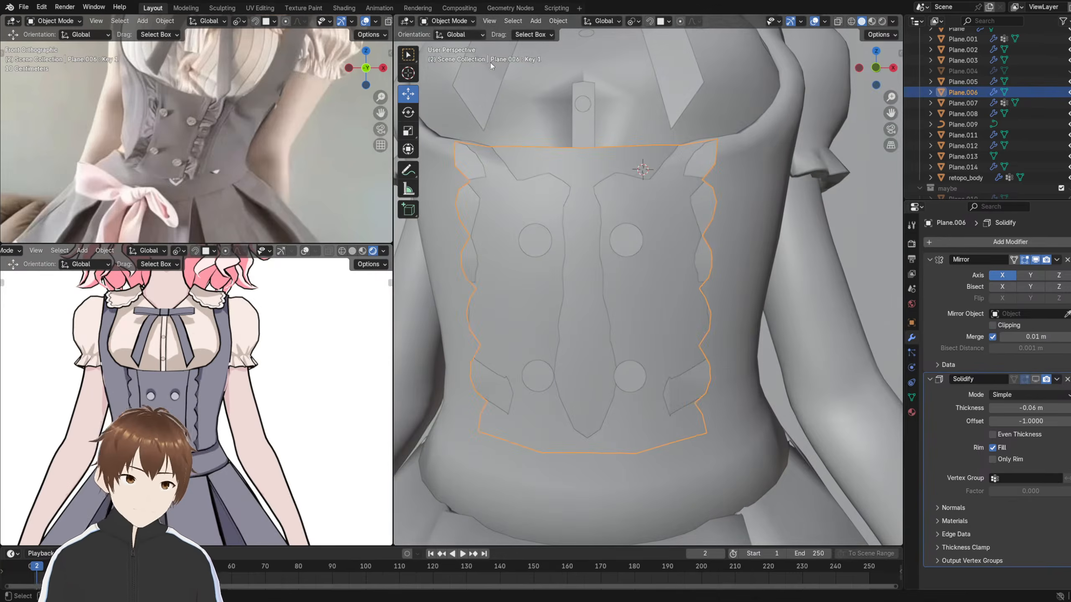
click(447, 20)
click(449, 87)
key(KP_Divide)
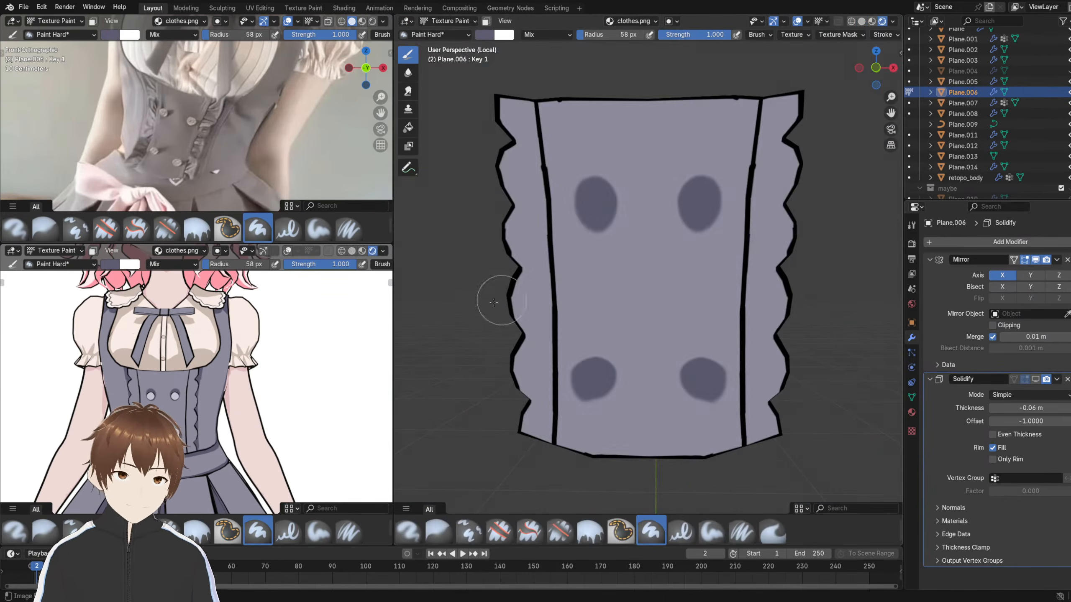
- Paint over the dark shadows around the four buttons with the panel's grey-purple base color
shift+middle_drag(595, 349, 595, 325)
shift+middle_drag(176, 405, 201, 364)
scroll(201, 363, up, 5)
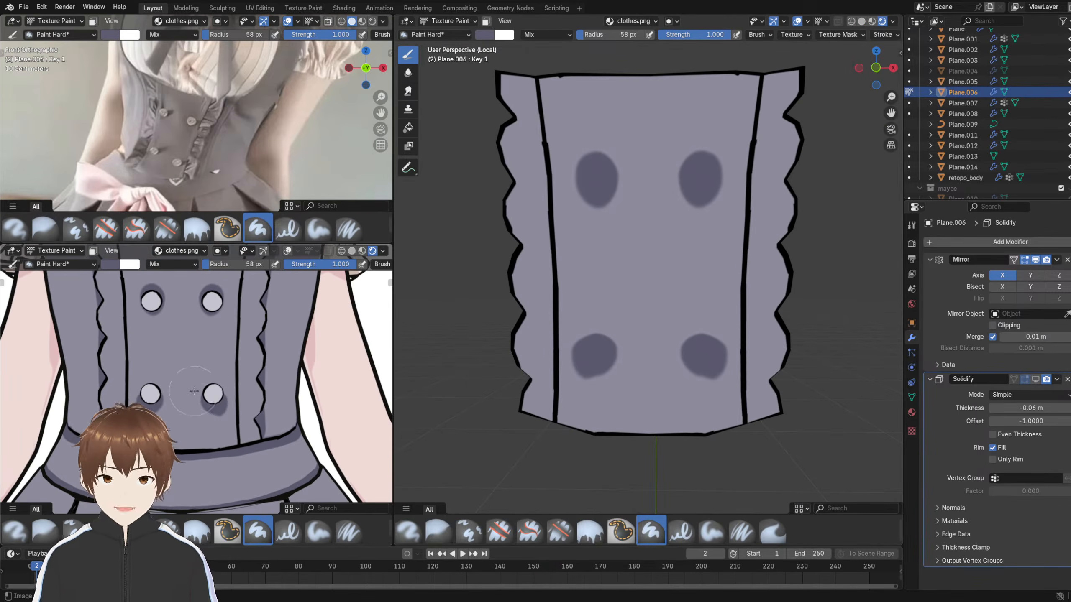
drag(214, 402, 217, 399)
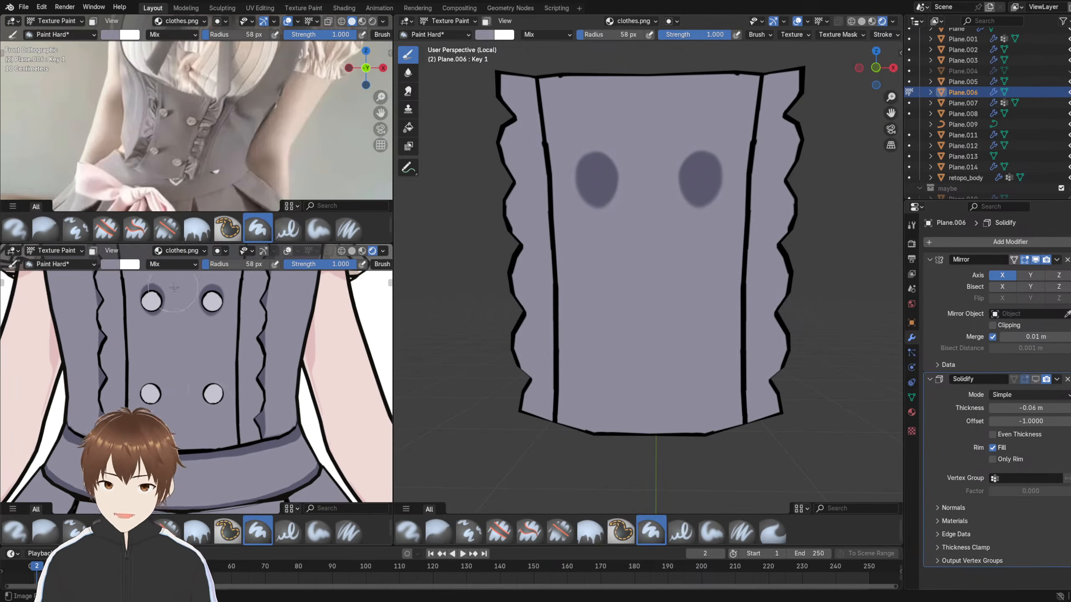
shift+middle_drag(214, 362, 209, 378)
drag(206, 312, 209, 322)
shift+middle_drag(246, 318, 283, 426)
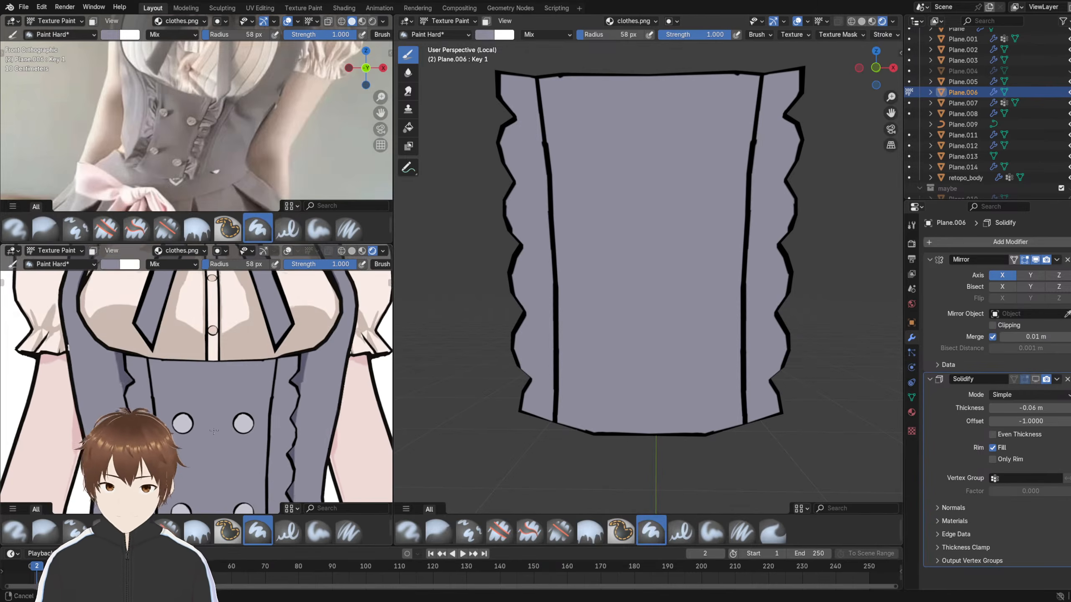
mouse_move(206, 424)
shift+middle_down()
mouse_move(202, 393)
mouse_move(260, 392)
mouse_move(267, 363)
shift+middle_up()
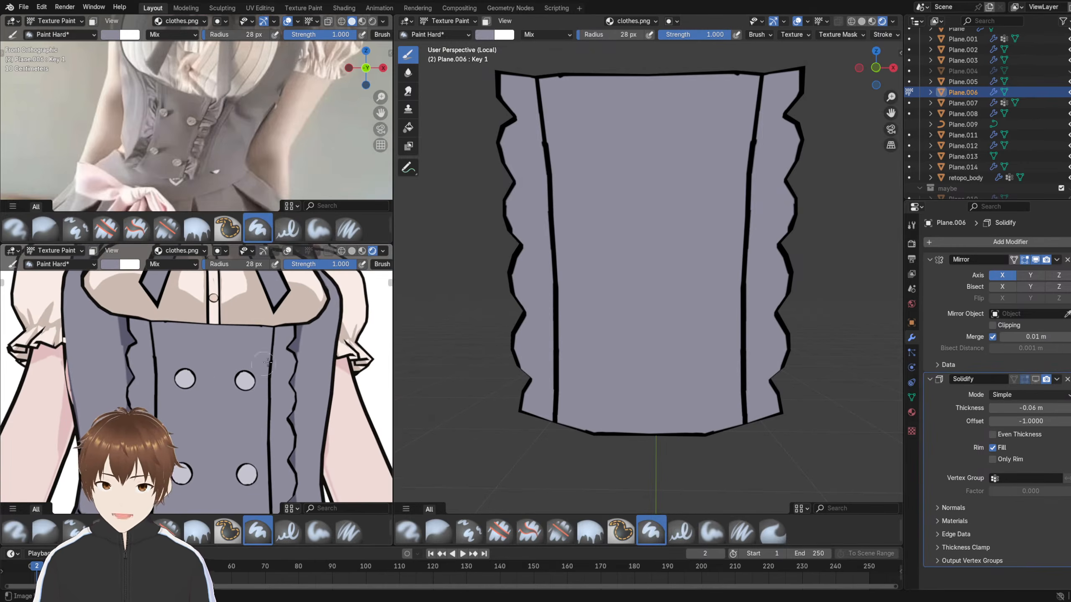
- Toggle the panel to Object Mode and back to Texture Paint, and show its Ucupaint layers
click(457, 21)
click(463, 34)
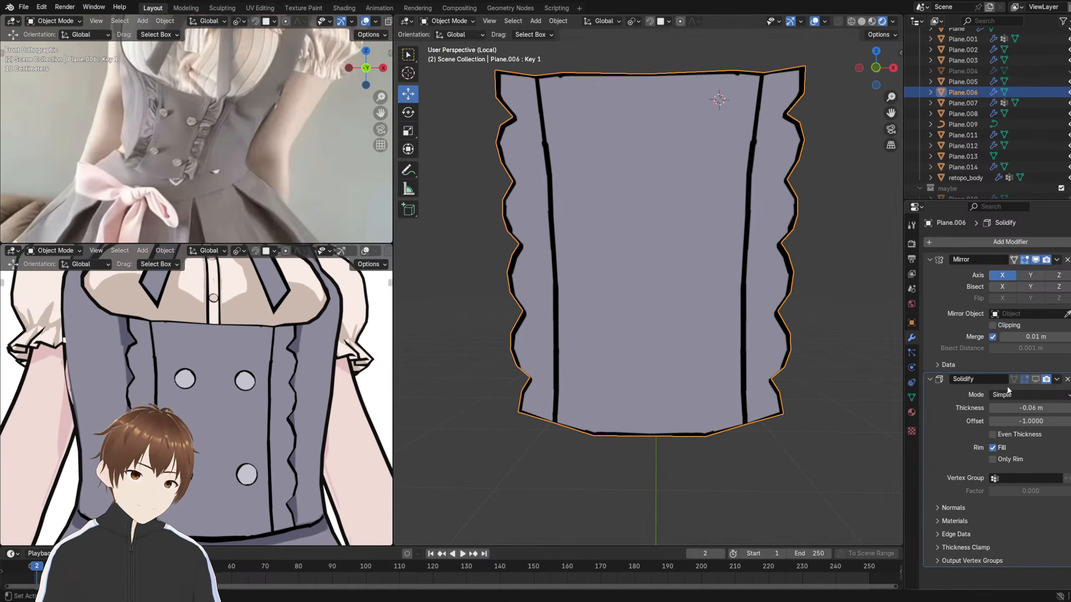
click(460, 21)
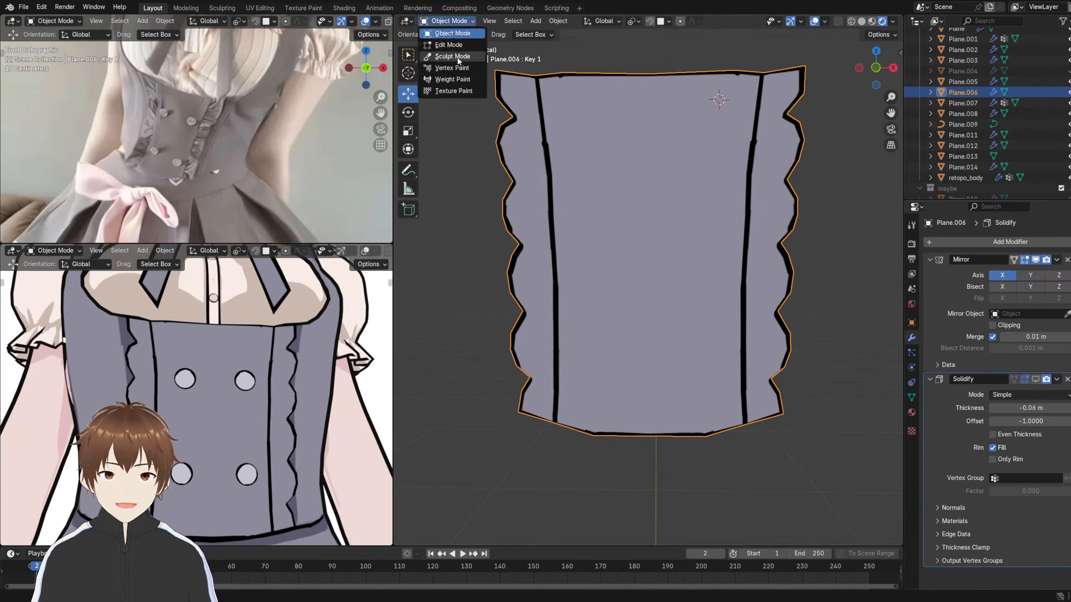
click(447, 91)
key(n)
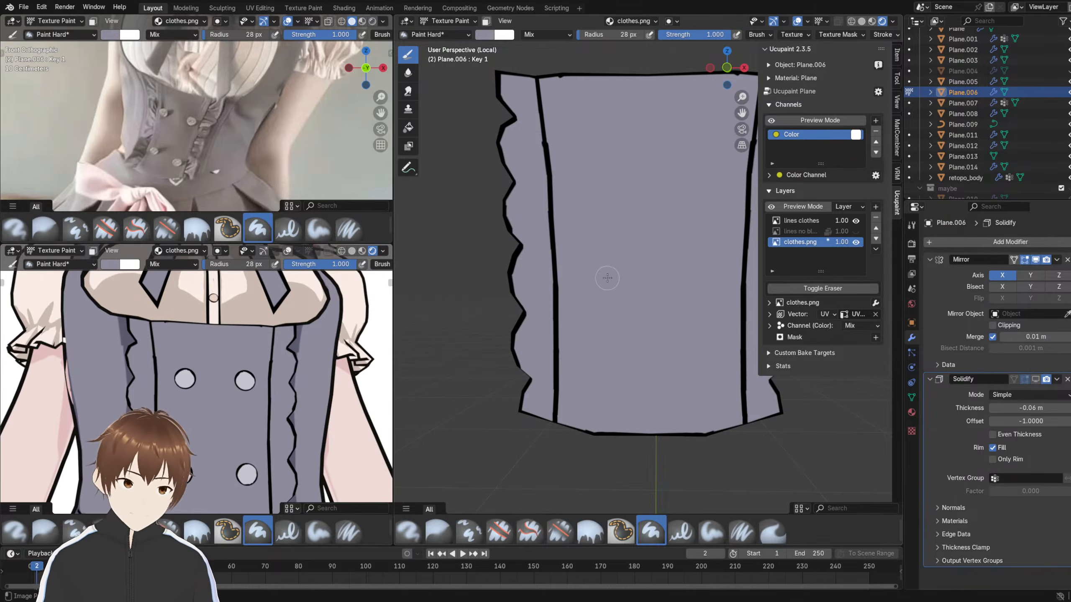
- Hide the sidebar, sample the dark shadow color and paint round shadows behind the upper pair of buttons
key(n)
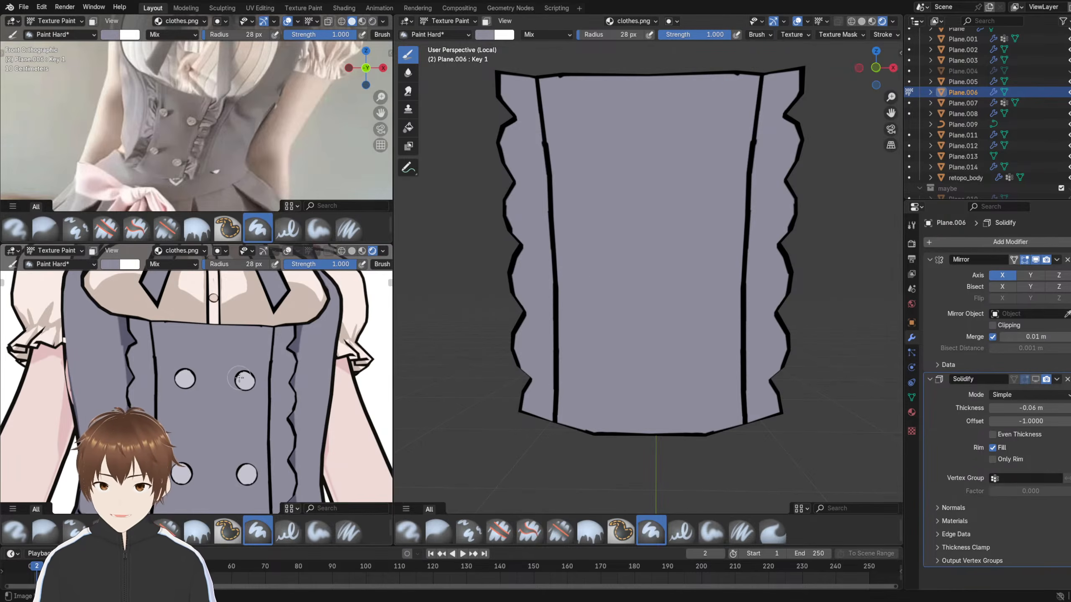
key(s)
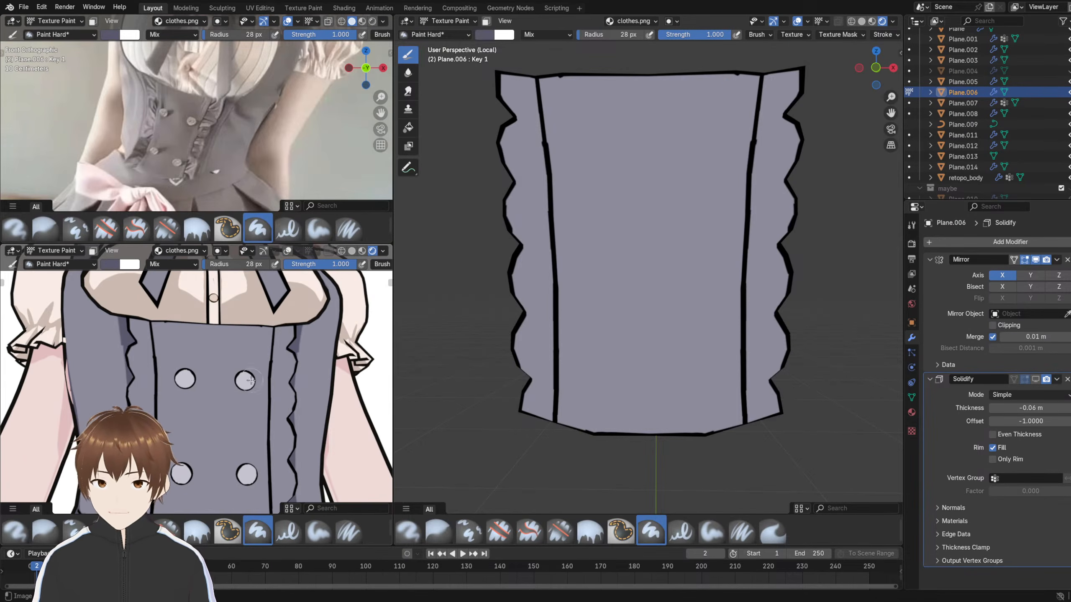
drag(245, 381, 246, 383)
mouse_move(247, 386)
shift+middle_down()
mouse_move(246, 315)
mouse_move(225, 320)
shift+middle_up()
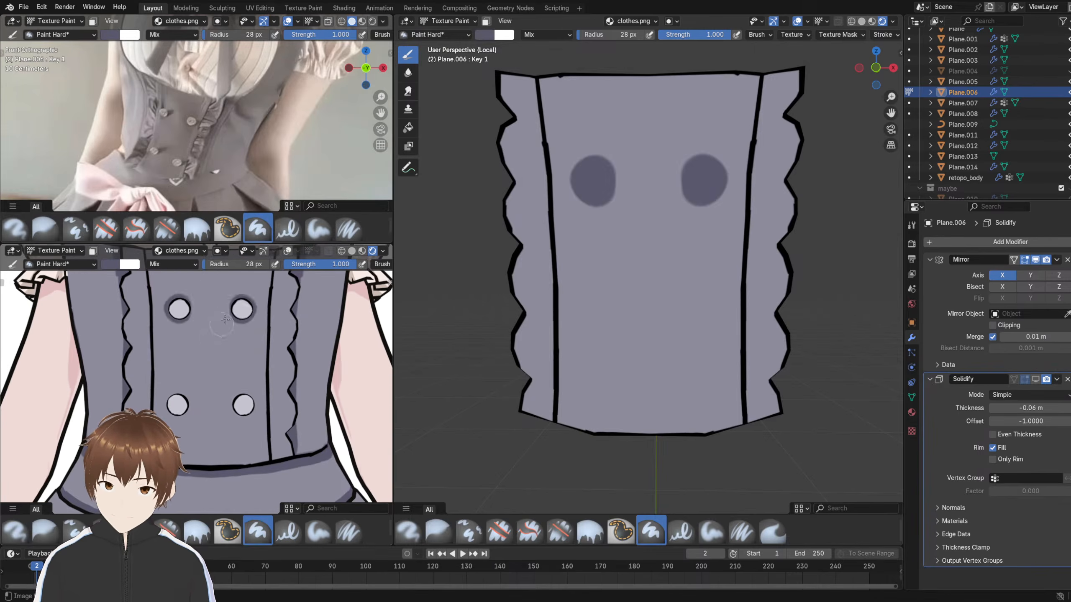
key(ctrl+z)
click(243, 310)
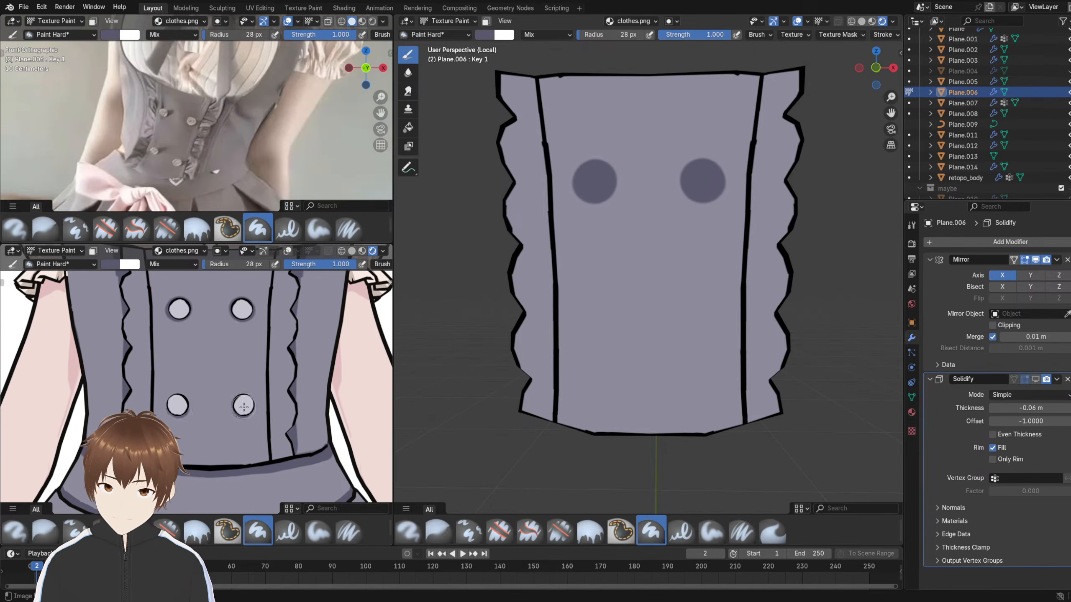
- Paint matching round shadows behind the lower pair of buttons, redoing the first dab from an adjusted view
click(244, 405)
key(ctrl+z)
middle_drag(244, 406, 232, 404)
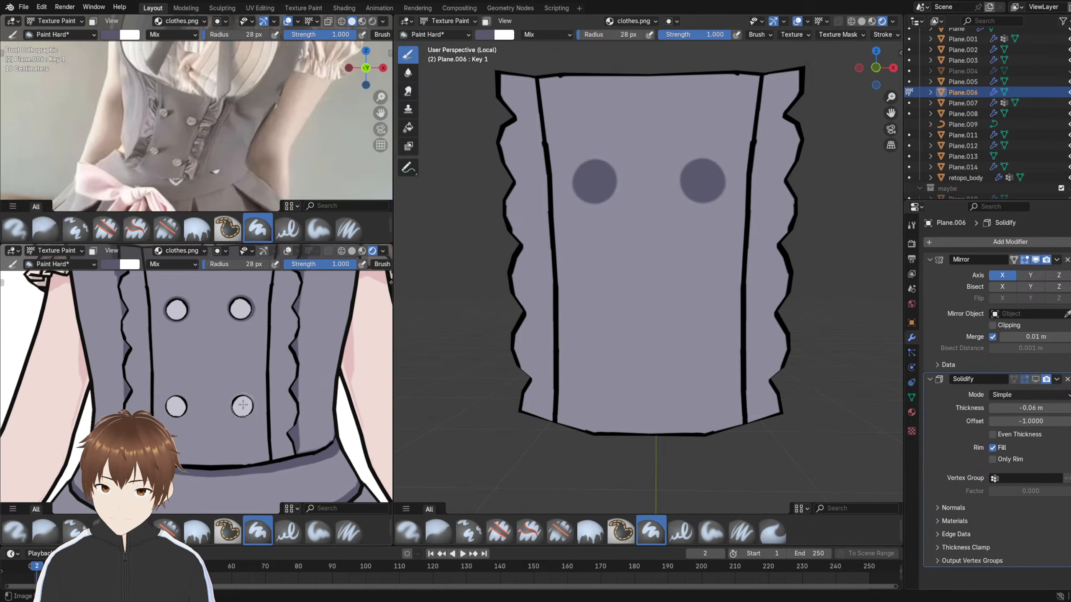
click(242, 407)
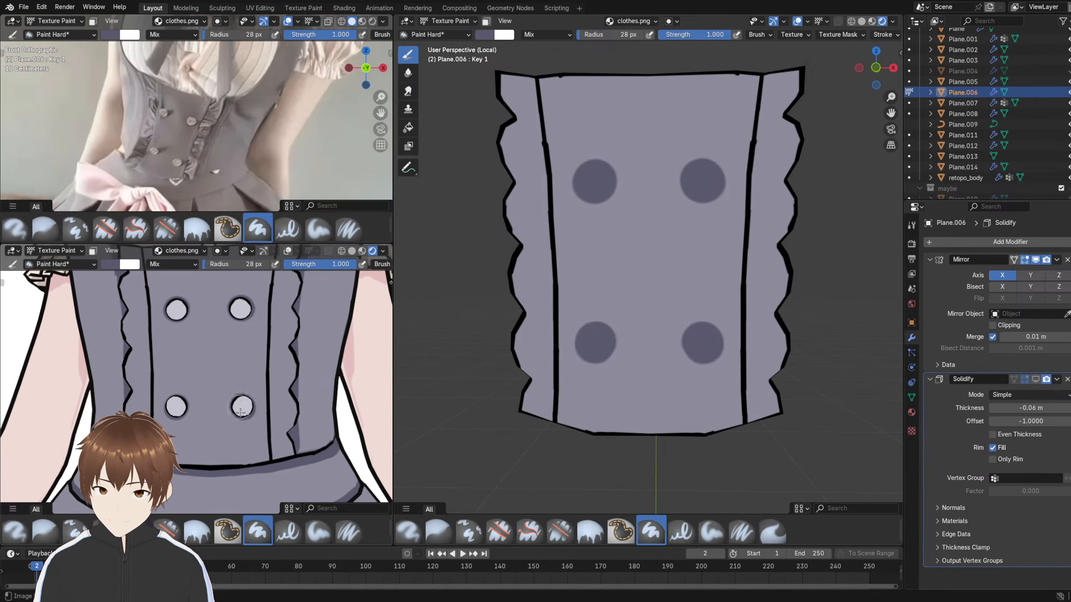
- Examine the new button shadows and the surrounding bodice on the full character from several angles
middle_drag(243, 406, 225, 349)
scroll(226, 348, up, 3)
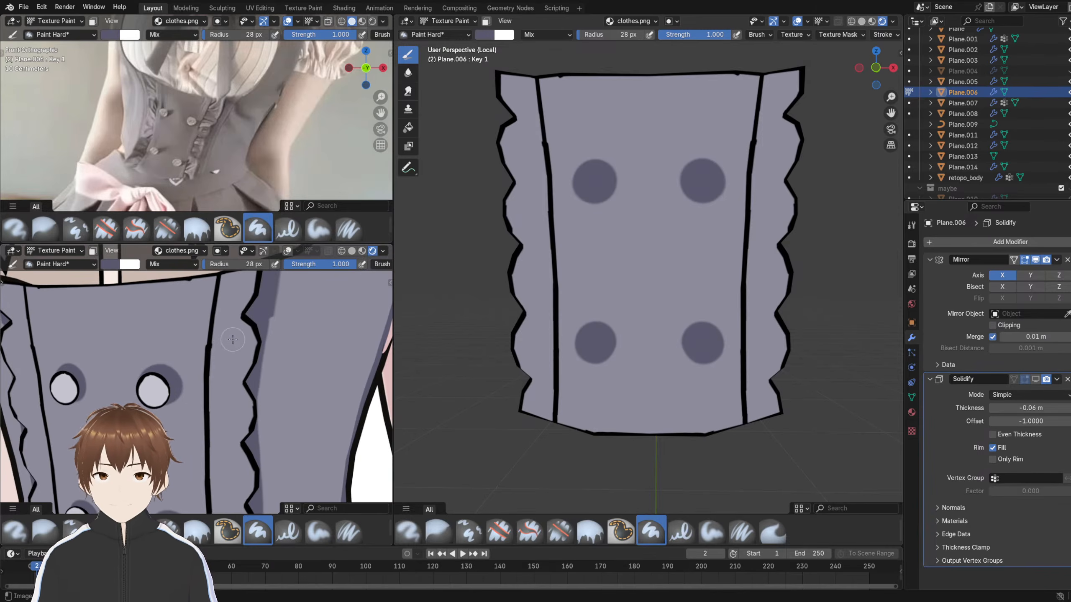
scroll(234, 339, down, 6)
middle_drag(234, 339, 227, 339)
right_click(226, 339)
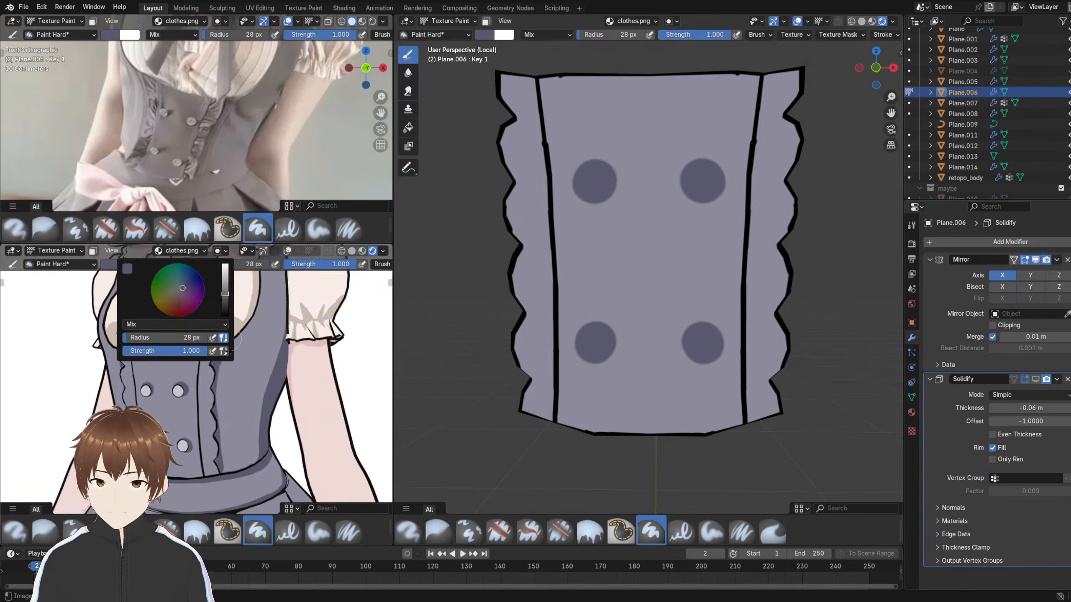
scroll(244, 393, down, 2)
middle_drag(244, 392, 187, 433)
scroll(236, 392, up, 3)
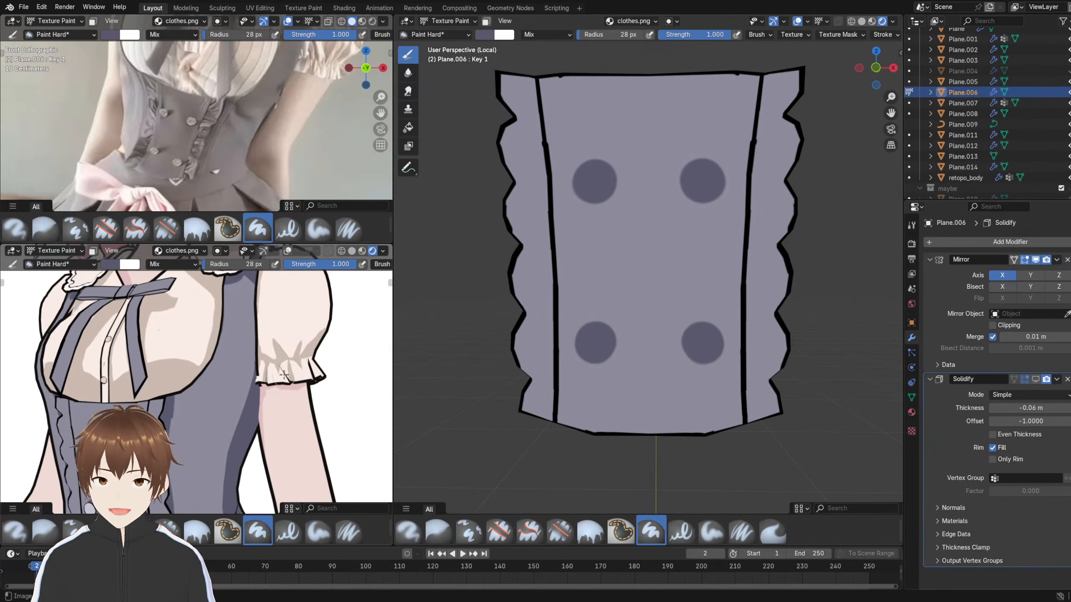
middle_drag(261, 405, 278, 339)
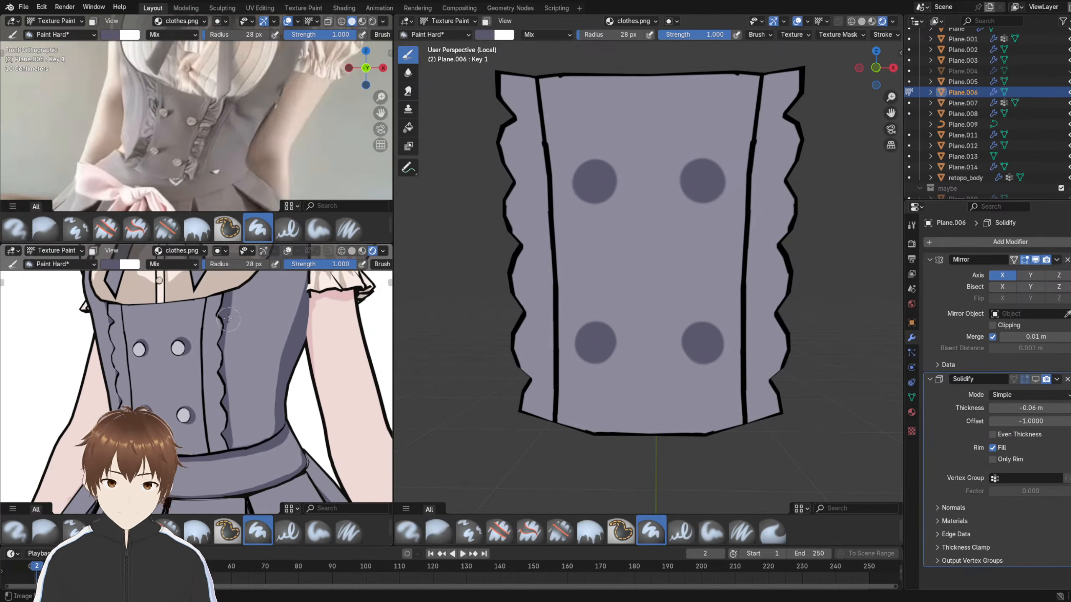
- Reduce the brush radius to 11 px and paint a tapered dark shadow in the ruffle's topmost fold
scroll(227, 319, up, 3)
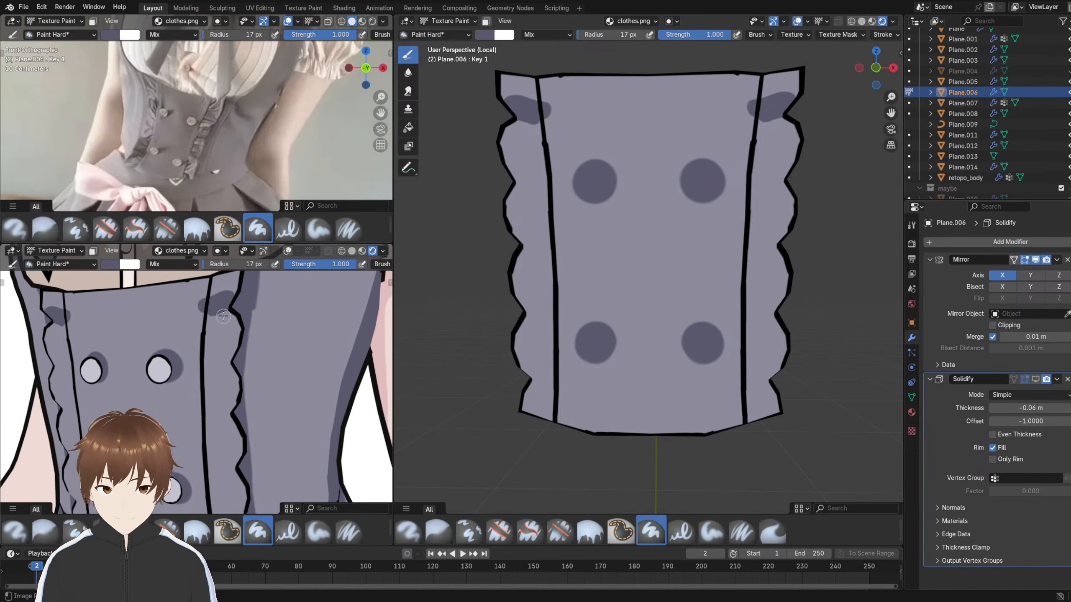
shift+middle_drag(230, 297, 225, 340)
scroll(225, 340, up, 5)
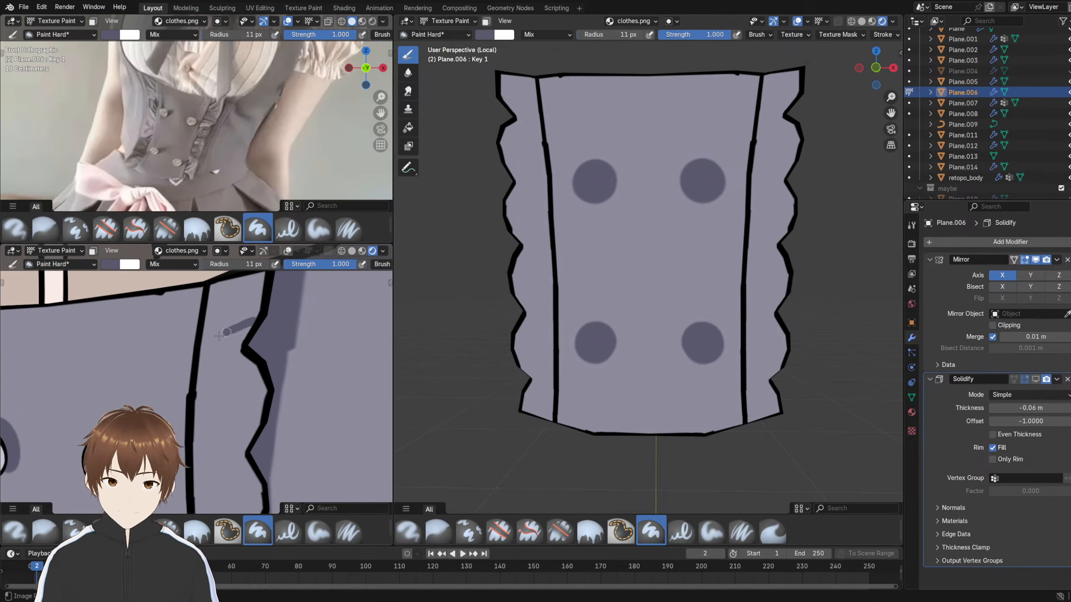
mouse_move(219, 335)
mouse_down()
mouse_move(199, 349)
mouse_move(238, 359)
mouse_move(249, 338)
mouse_move(247, 358)
mouse_up()
- Paint tapered dark shadows in the second and third folds of the ruffle
scroll(247, 357, down, 6)
shift+middle_drag(247, 357, 251, 312)
scroll(251, 314, up, 5)
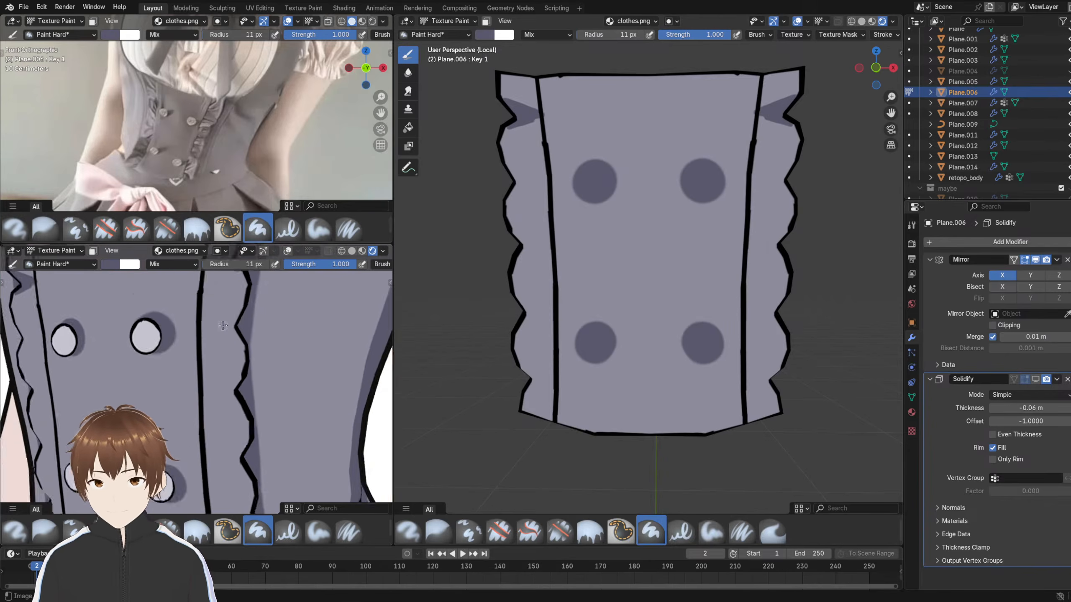
mouse_move(253, 318)
mouse_down()
mouse_move(202, 321)
mouse_move(251, 297)
mouse_move(242, 309)
mouse_up()
scroll(242, 309, down, 4)
middle_drag(241, 310, 297, 324)
shift+middle_drag(298, 325, 290, 291)
scroll(262, 324, up, 2)
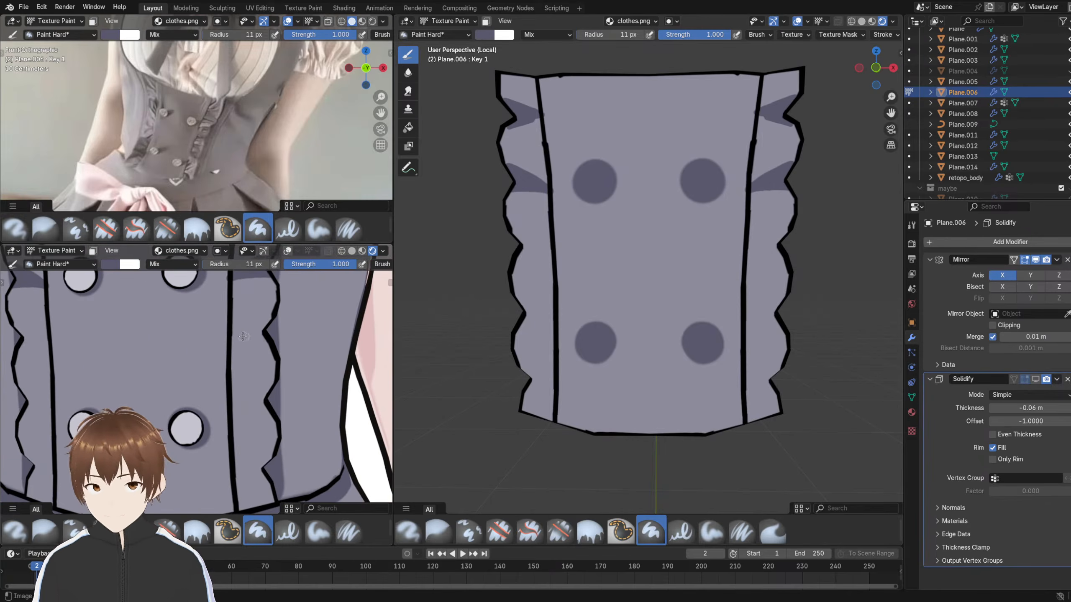
mouse_move(233, 336)
mouse_down()
mouse_move(268, 345)
mouse_move(266, 322)
mouse_move(264, 335)
mouse_move(237, 330)
mouse_up()
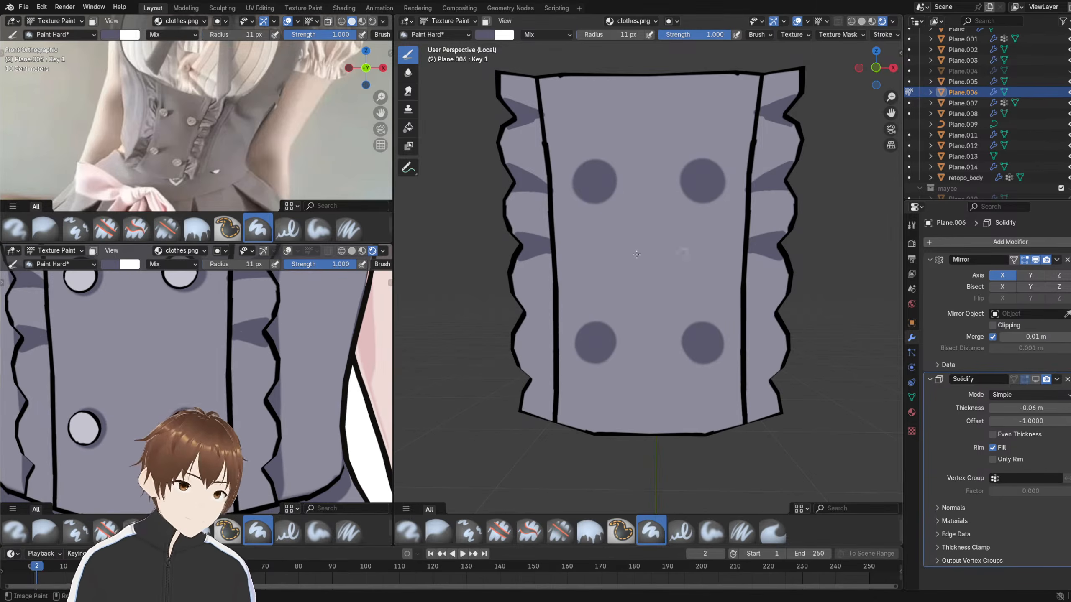
- Paint dark shadows in the two lowest folds of the ruffle
shift+middle_drag(232, 377, 217, 345)
drag(217, 369, 244, 377)
shift+middle_drag(244, 368, 221, 328)
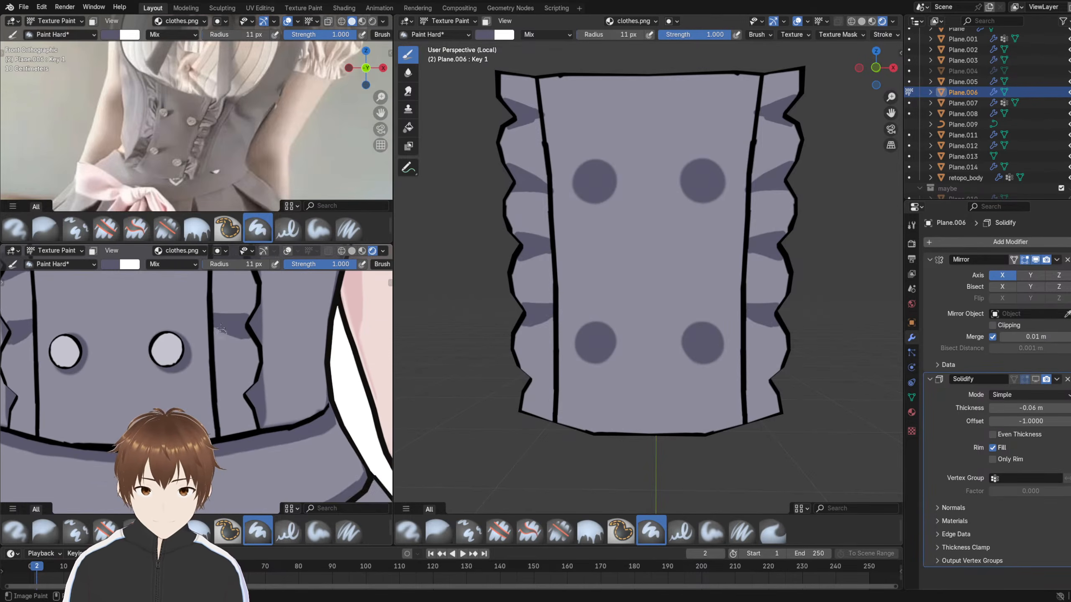
mouse_move(215, 397)
mouse_down()
mouse_move(244, 400)
mouse_move(243, 389)
mouse_up()
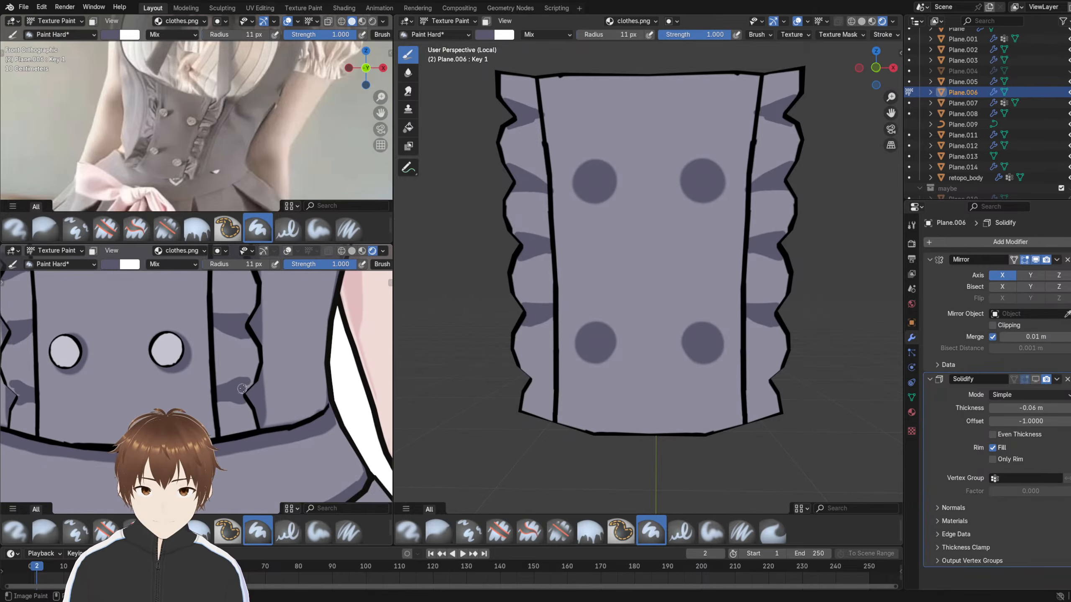
- Check the ruffle shading and trim the edges of the fold shadows with the panel's grey-purple base color
scroll(239, 396, down, 10)
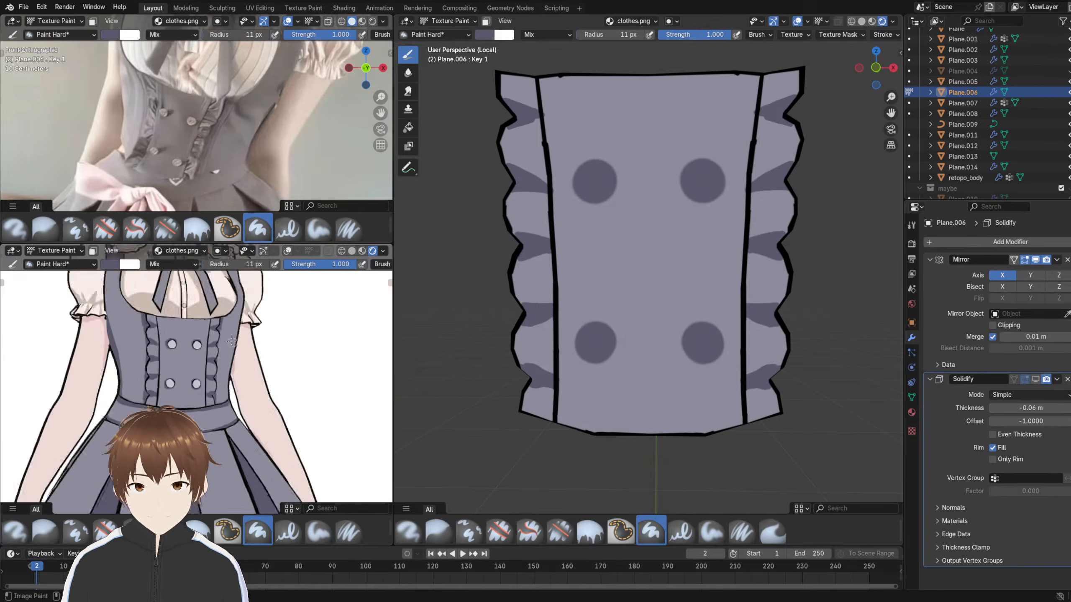
scroll(164, 342, up, 4)
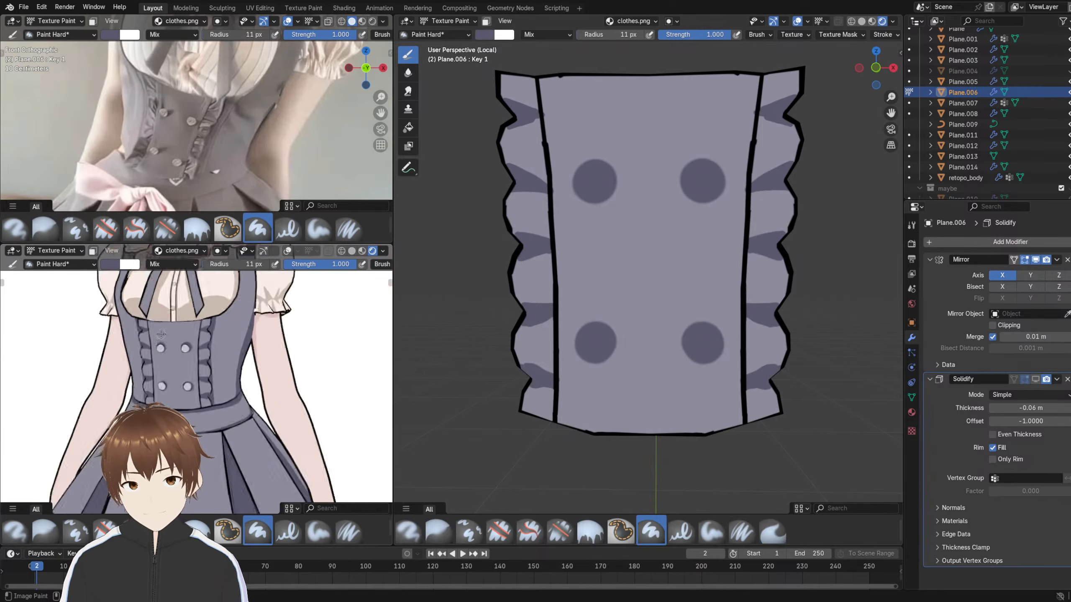
scroll(176, 332, up, 6)
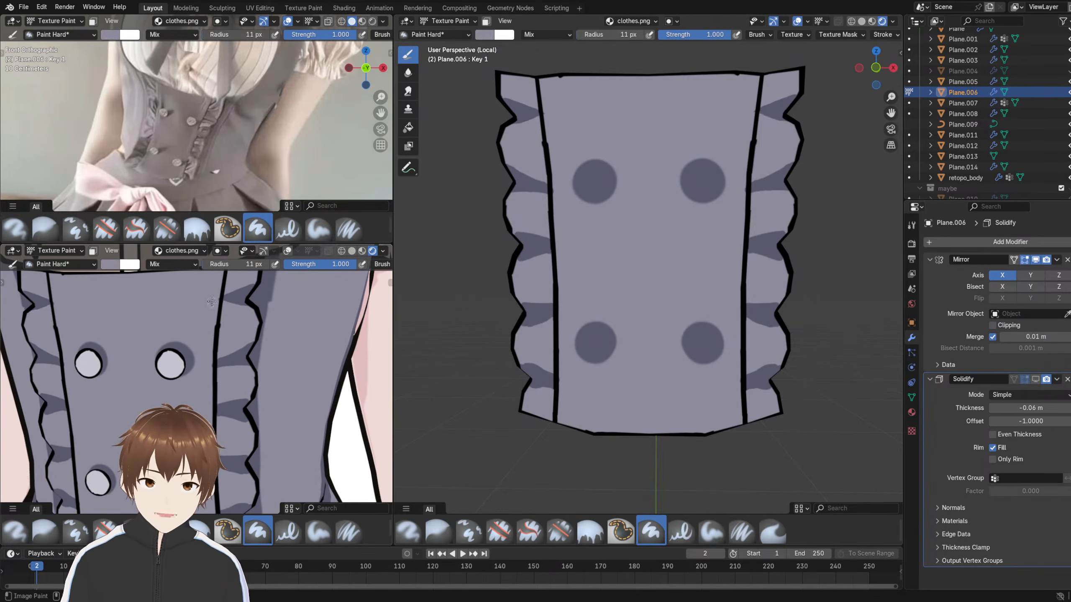
middle_drag(215, 320, 248, 324)
shift+middle_drag(242, 485, 223, 386)
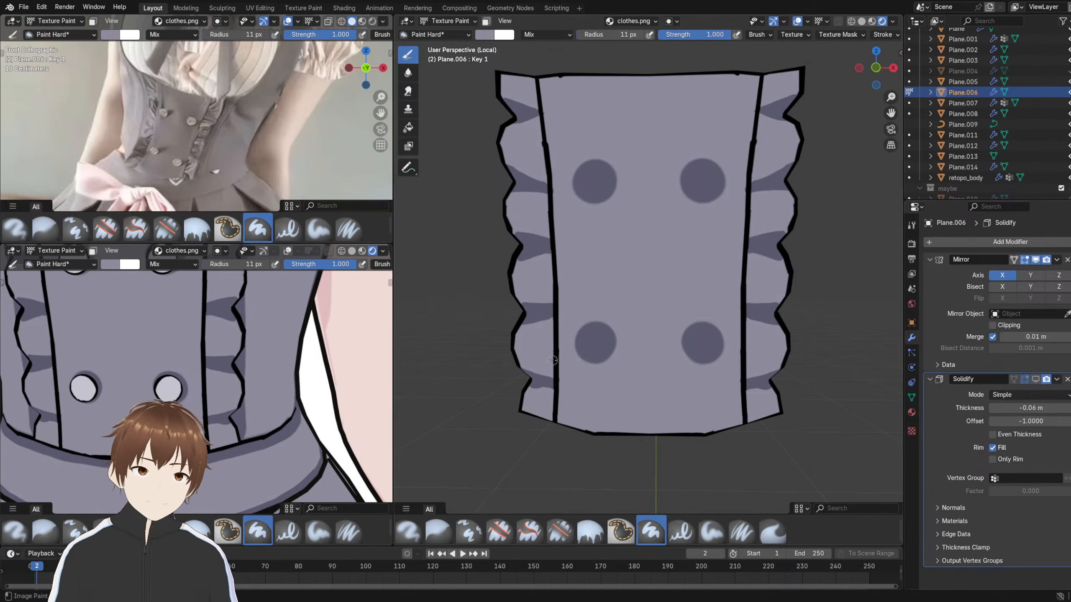
shift+middle_drag(756, 411, 702, 379)
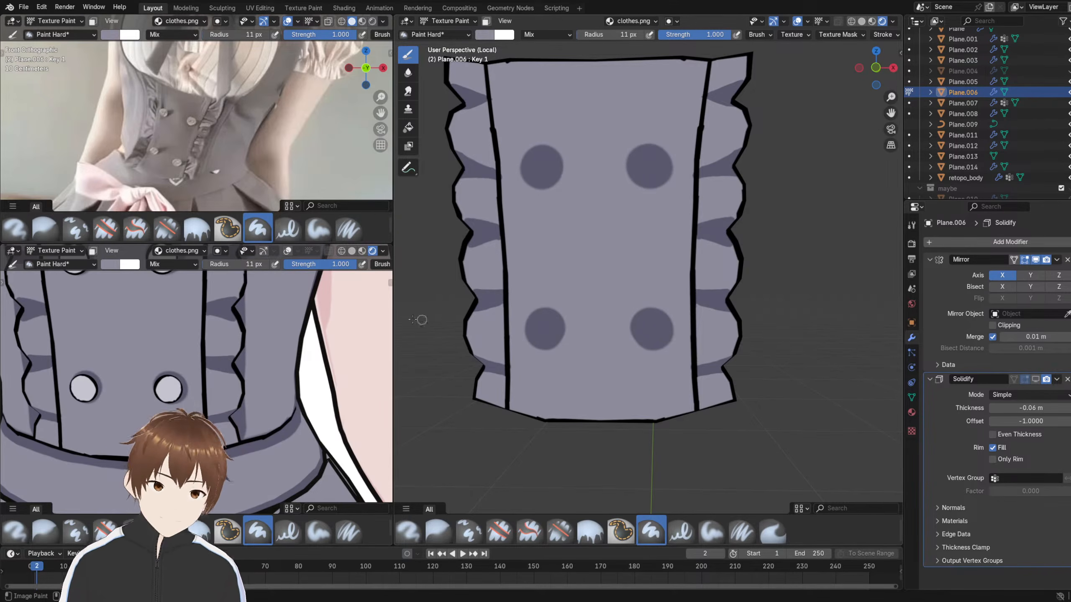
scroll(194, 341, down, 4)
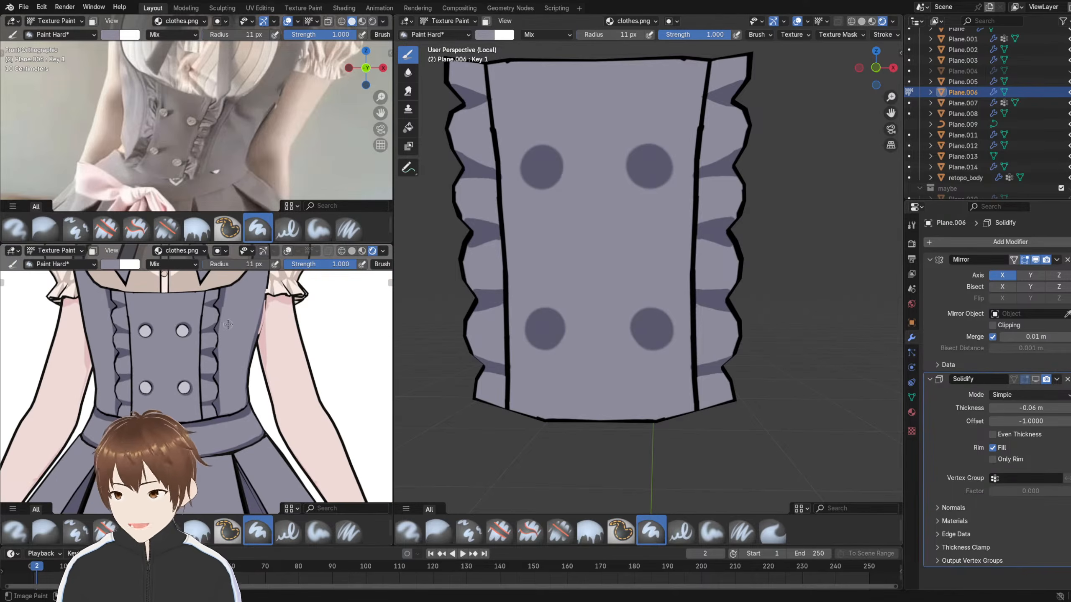
shift+middle_drag(597, 240, 568, 280)
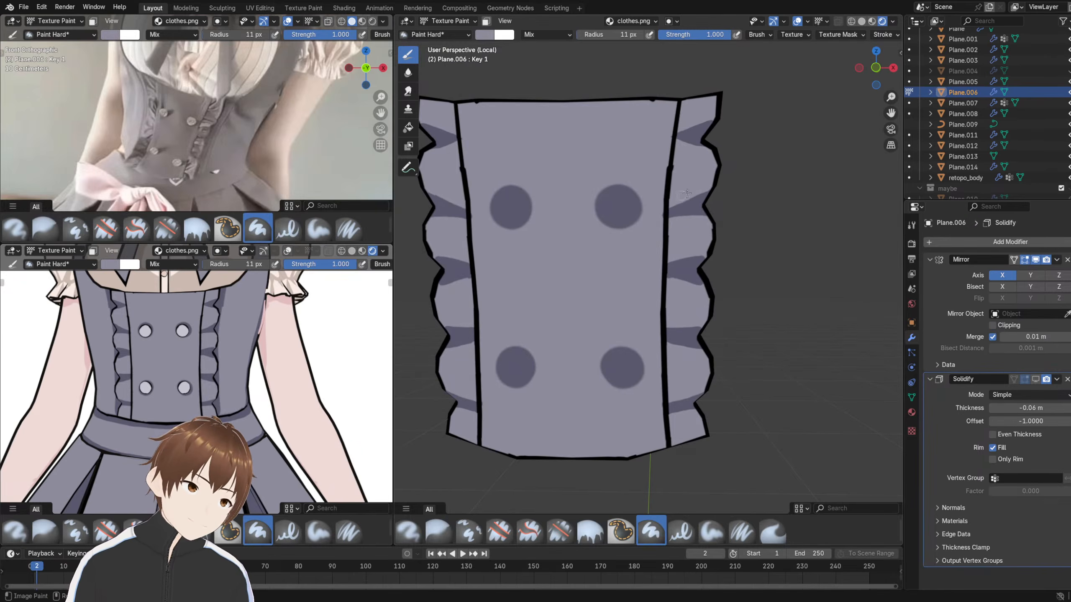
drag(687, 193, 698, 190)
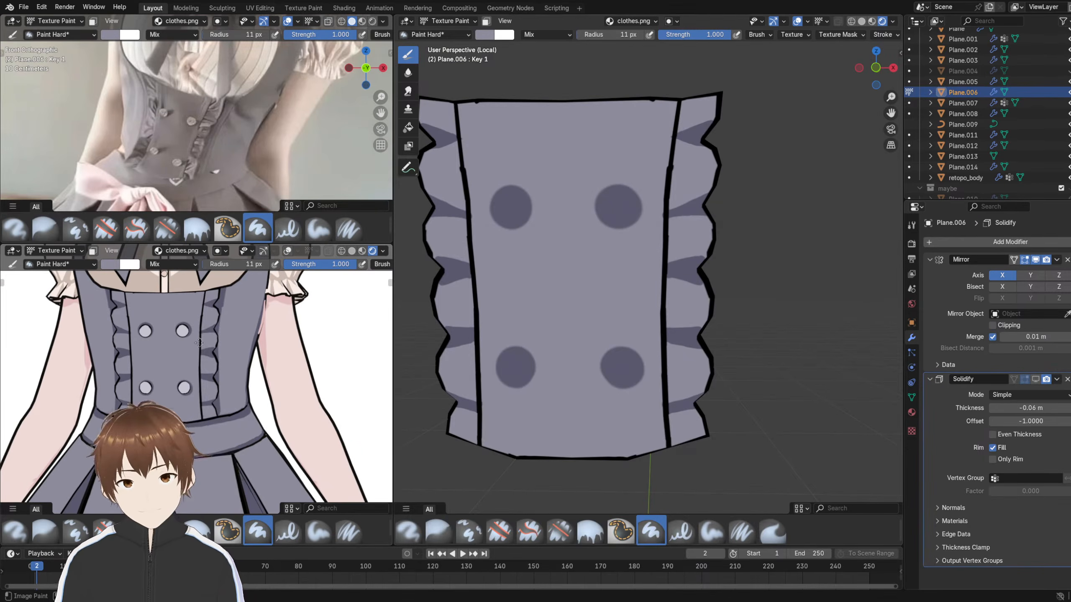
- Review the shaded ruffle on the full character and return the front panel to Object Mode
scroll(199, 343, down, 5)
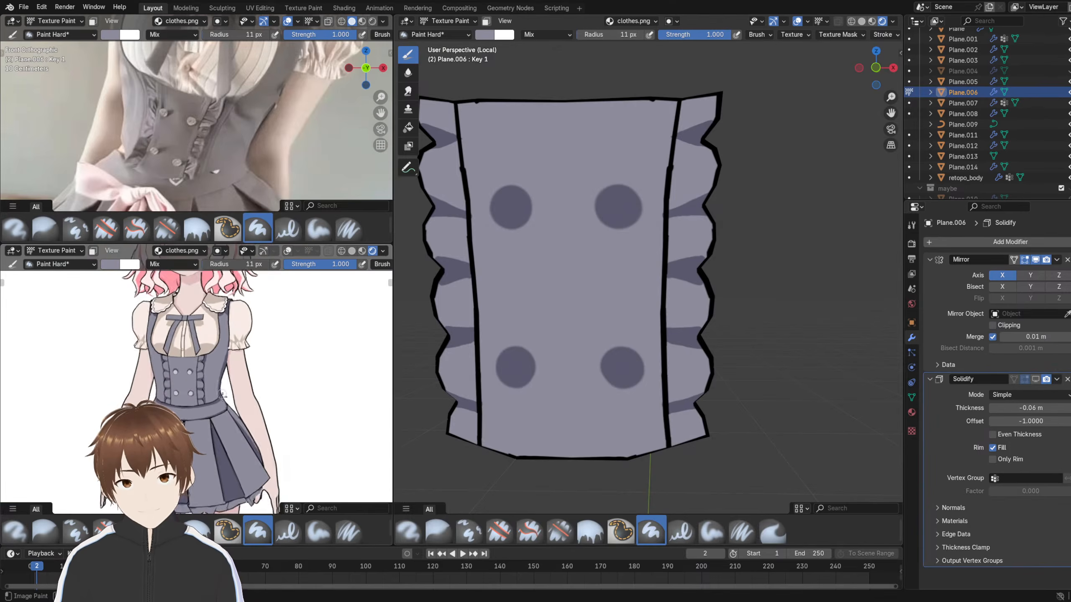
scroll(252, 418, up, 1)
scroll(259, 418, up, 8)
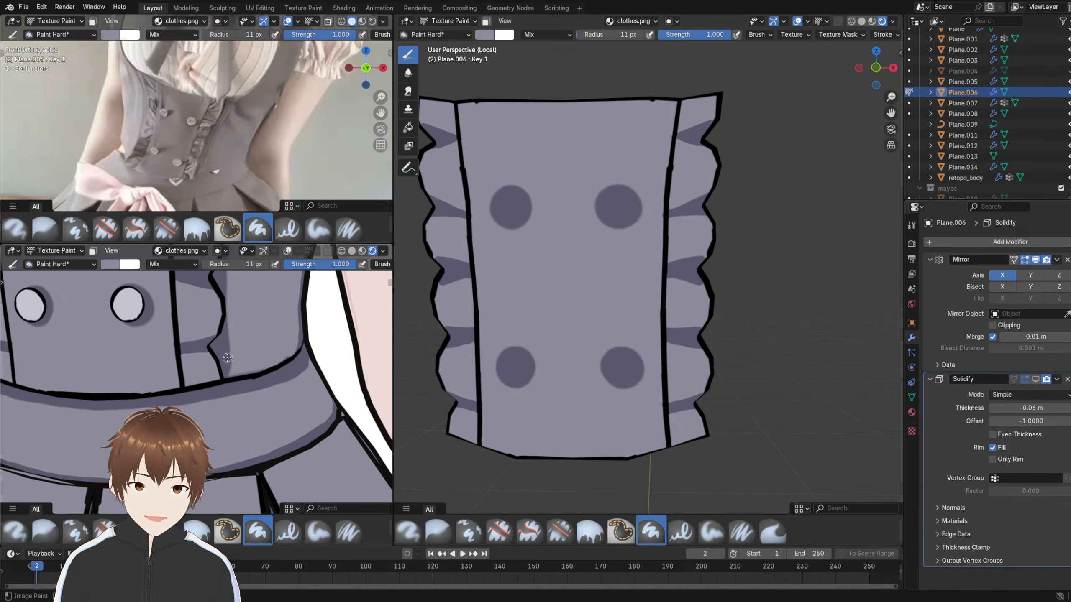
scroll(234, 365, down, 6)
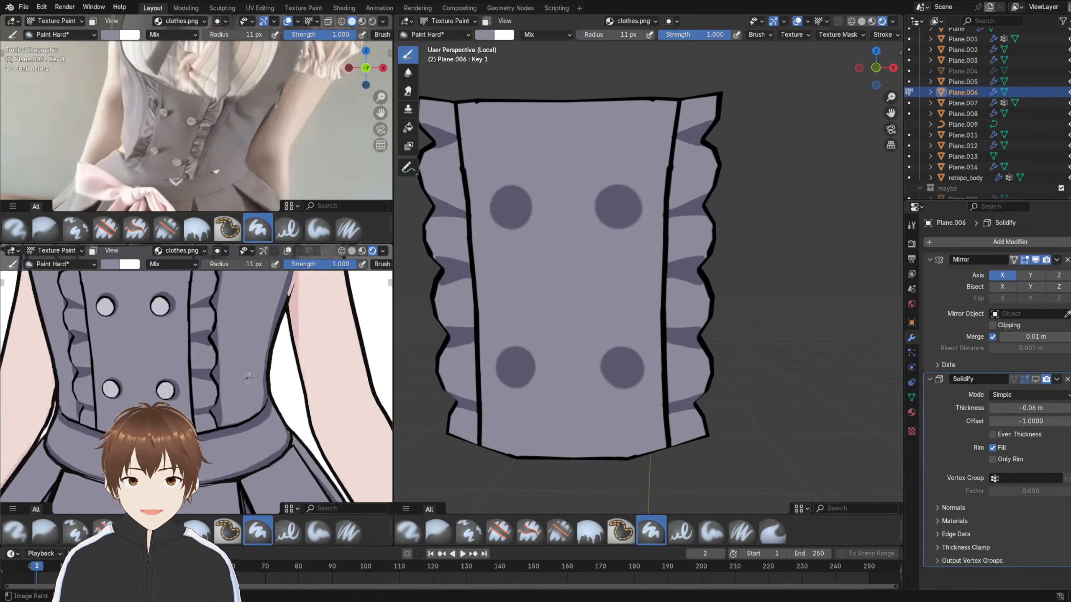
click(66, 263)
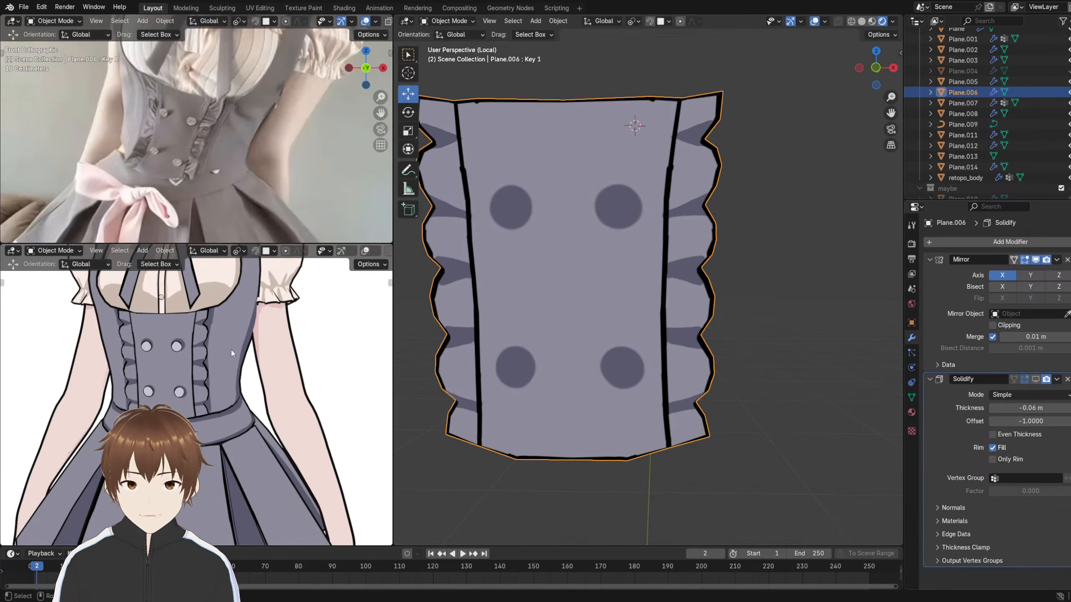
- Select the dress bodice, switch it to Texture Paint mode and sample its grey-purple base color
click(105, 151)
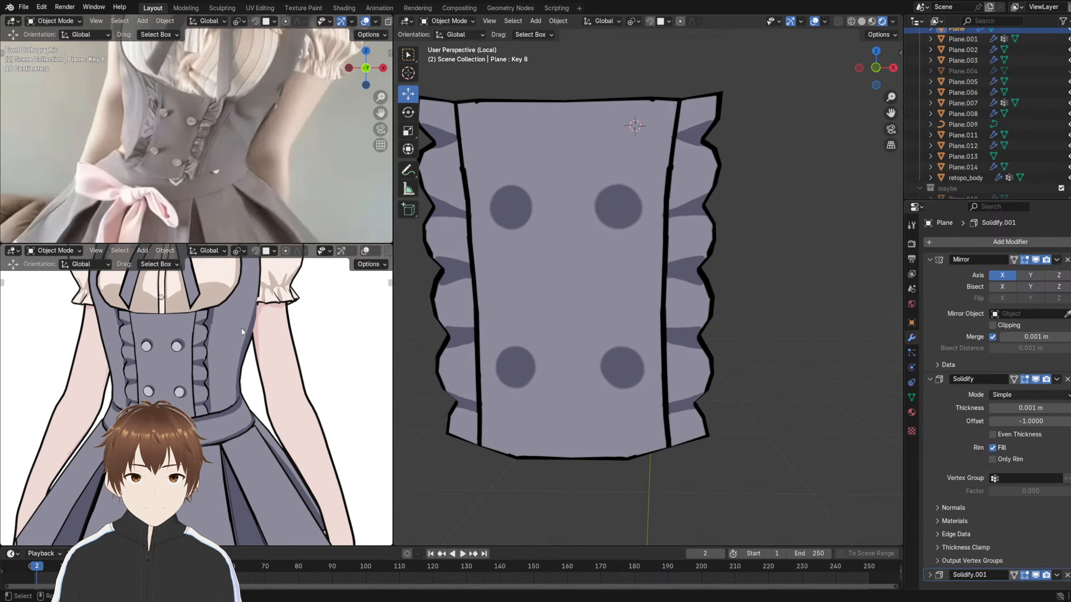
click(52, 21)
click(57, 91)
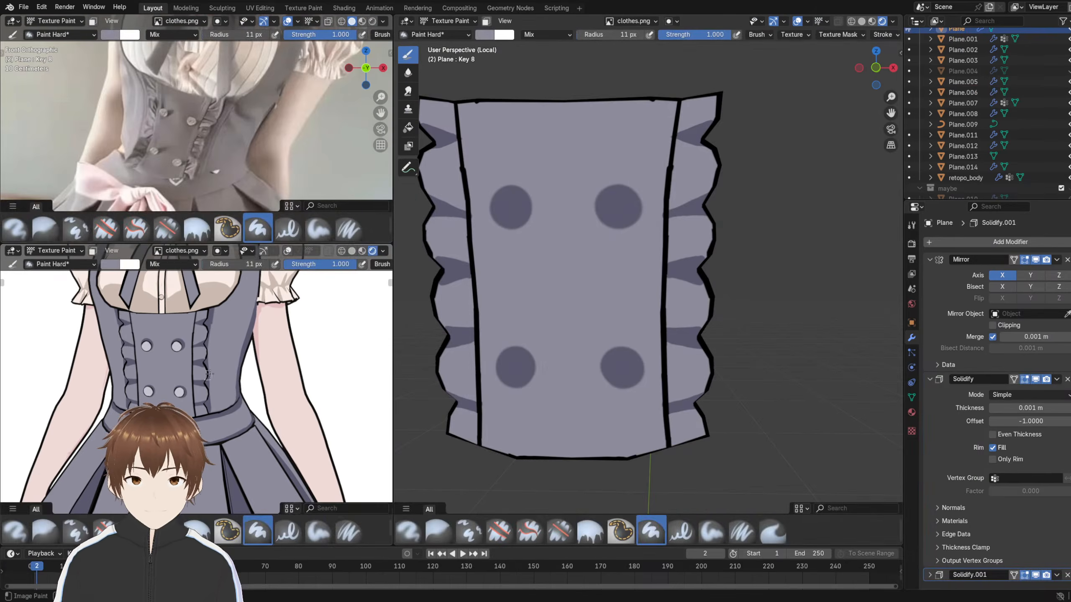
key(s)
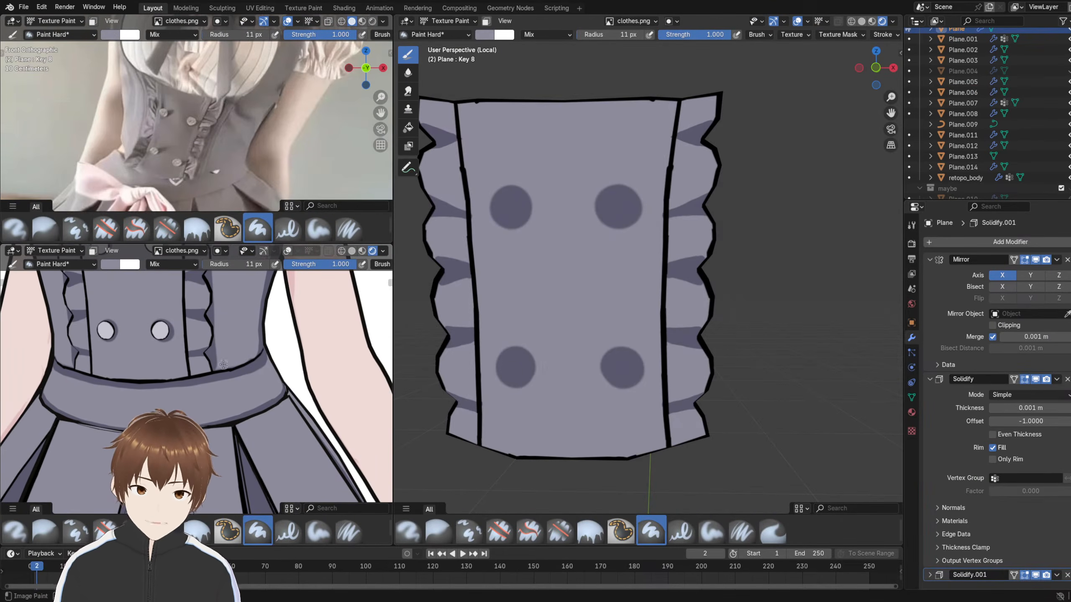
- Return the bodice to Object Mode, exit Local View and turn off the Solidify.001 modifier's viewport display
click(446, 21)
click(448, 33)
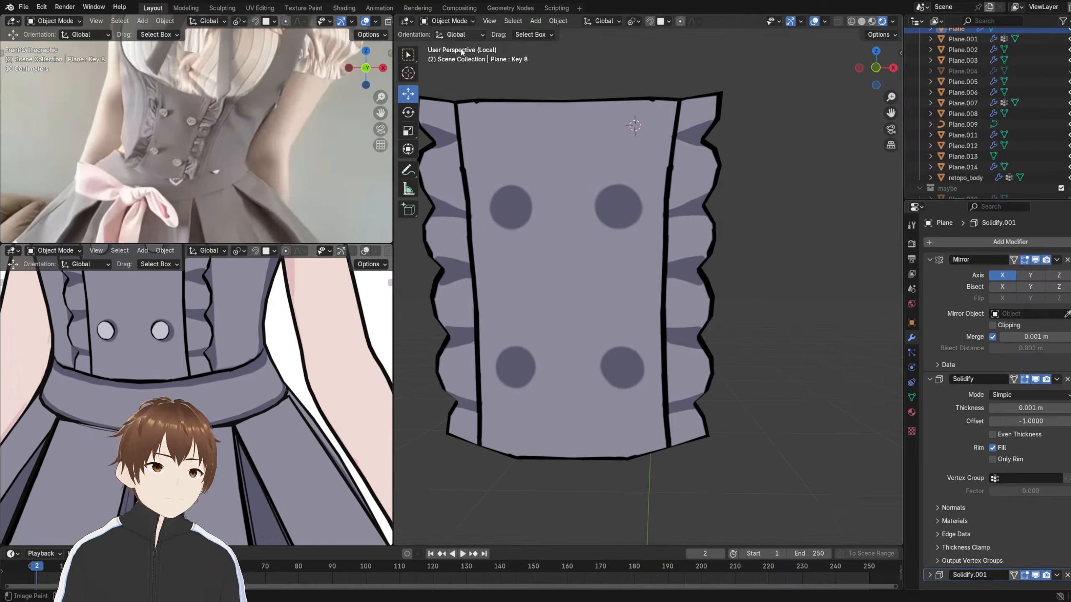
key(KP_Divide)
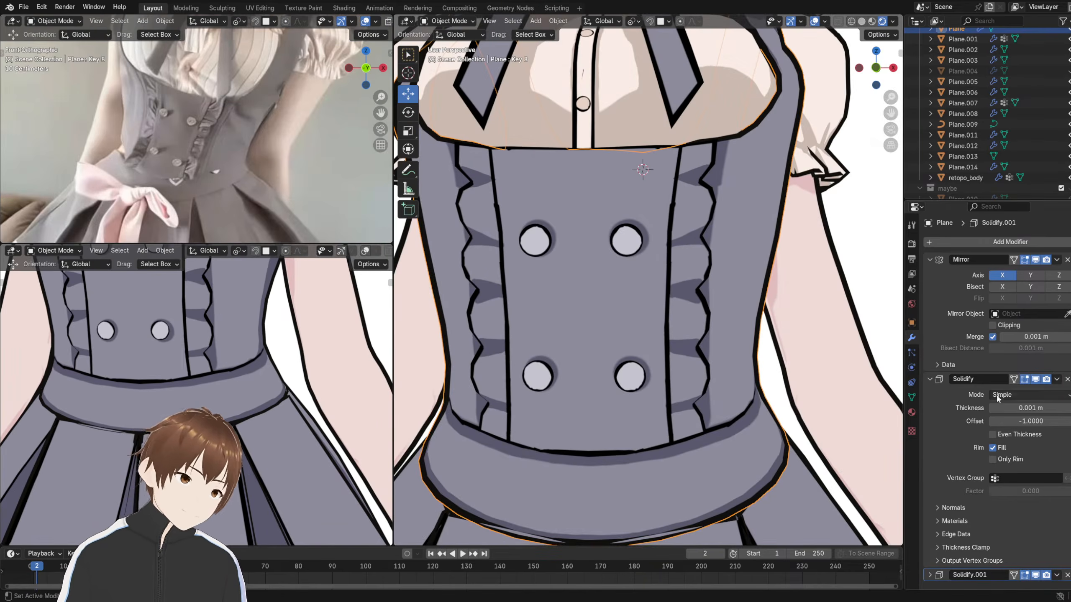
click(1036, 574)
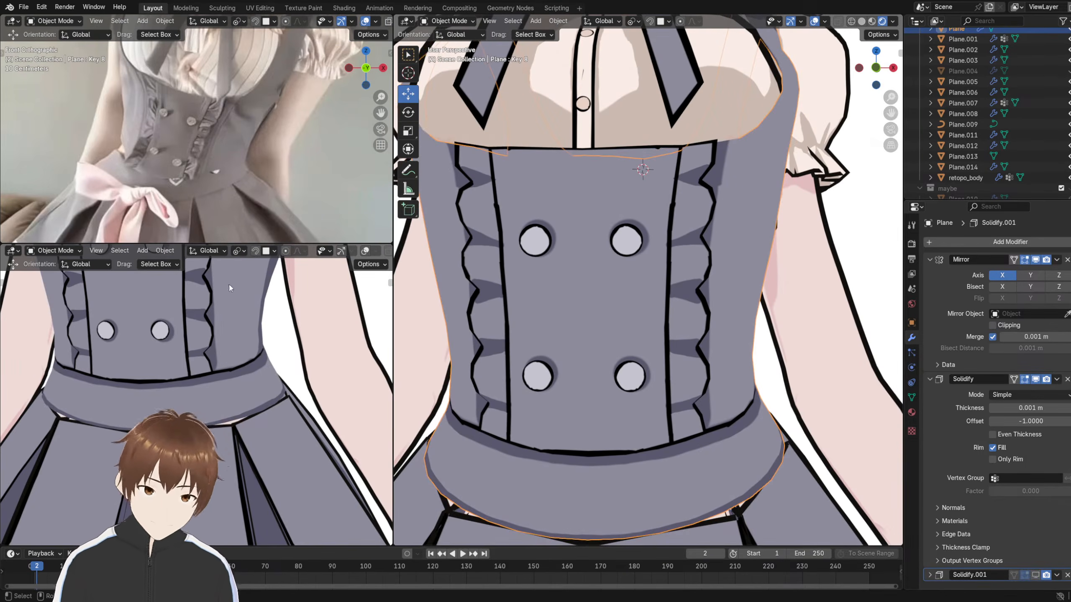
- Switch the dress bodice to Texture Paint mode and paint base grey-purple along the ruffle's outer edge to trim its cast shadow
click(446, 21)
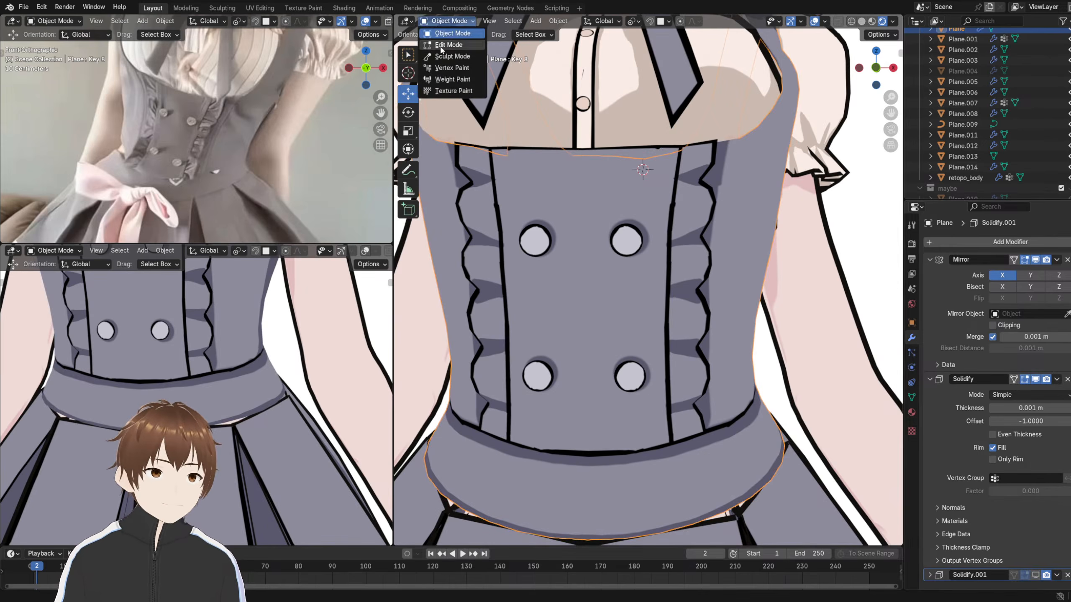
click(440, 92)
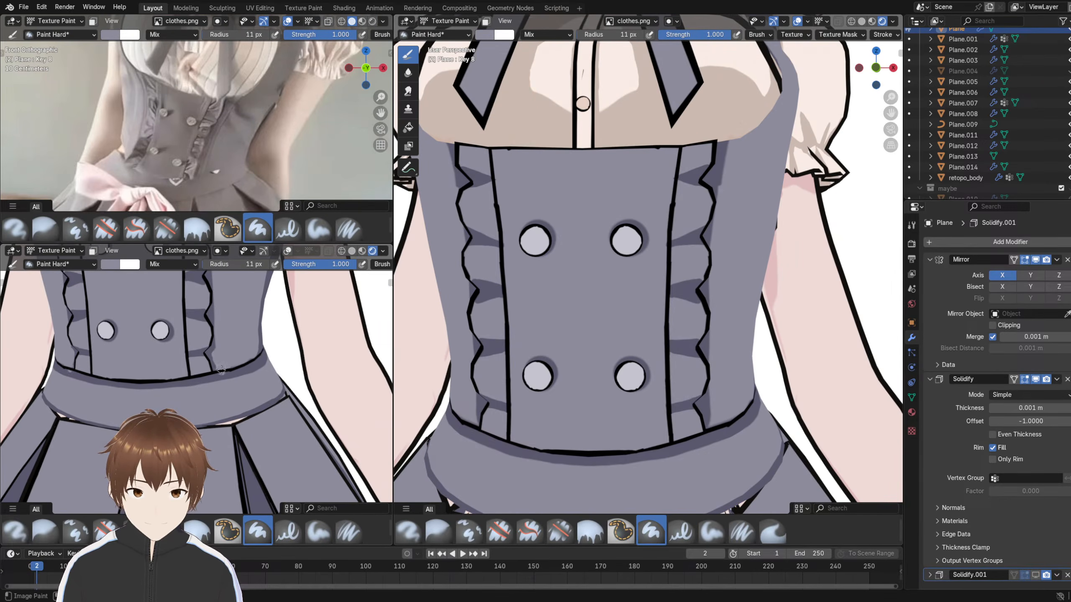
shift+scroll(221, 370, up, 2)
scroll(223, 350, up, 4)
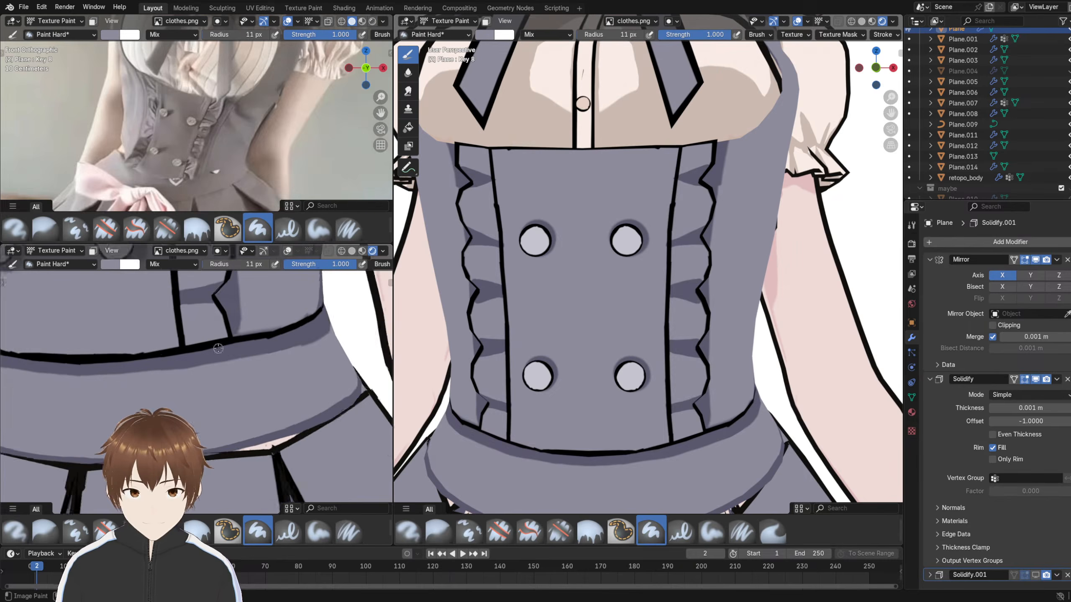
drag(221, 338, 235, 298)
shift+scroll(222, 370, up, 4)
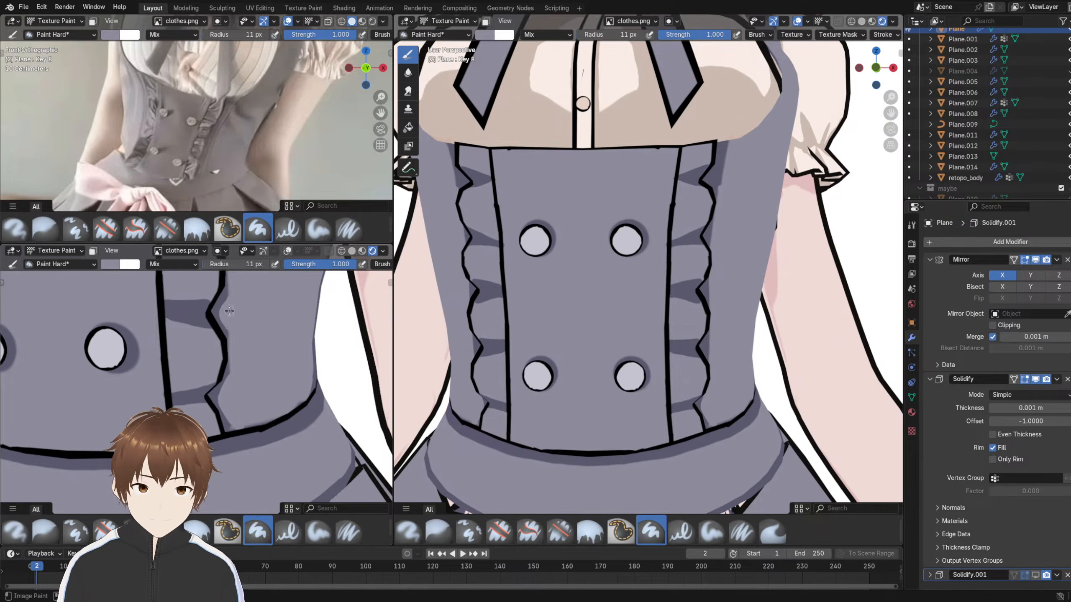
shift+scroll(229, 311, up, 6)
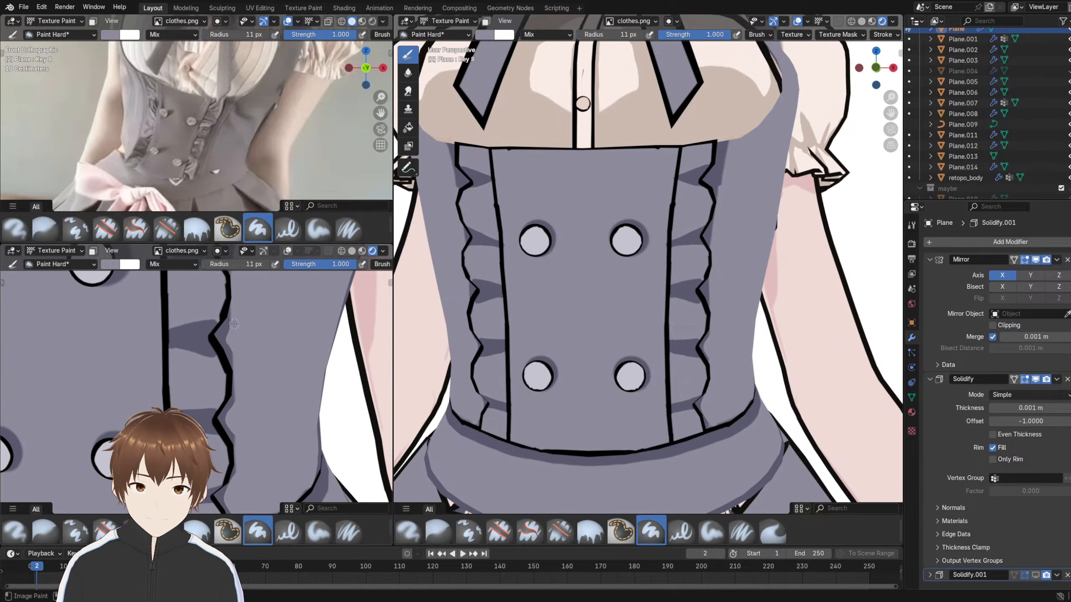
shift+scroll(232, 346, up, 4)
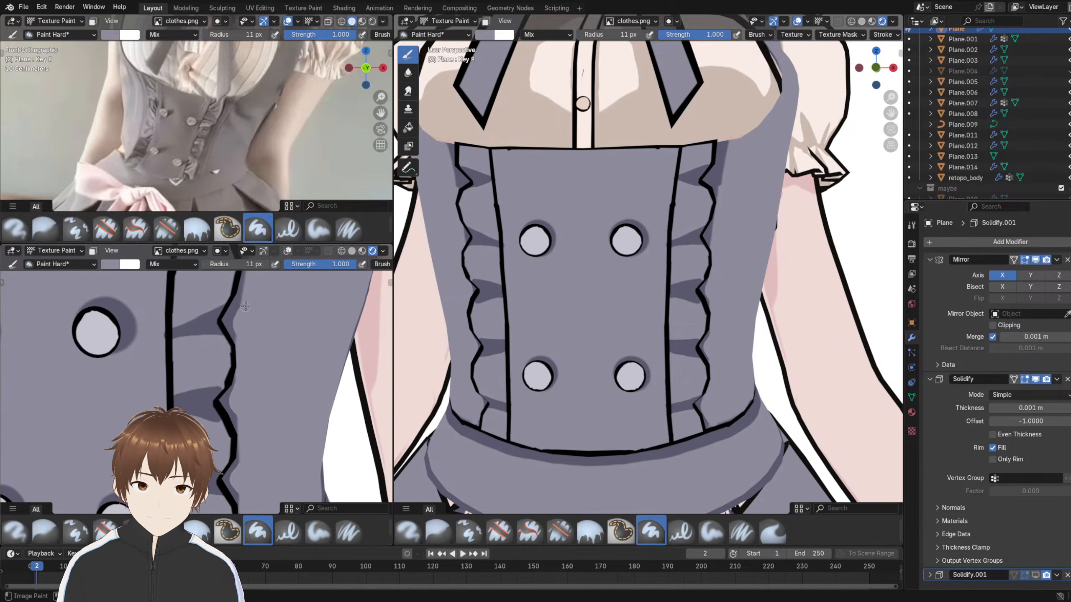
shift+middle_drag(253, 302, 245, 418)
drag(244, 365, 260, 303)
scroll(265, 290, down, 10)
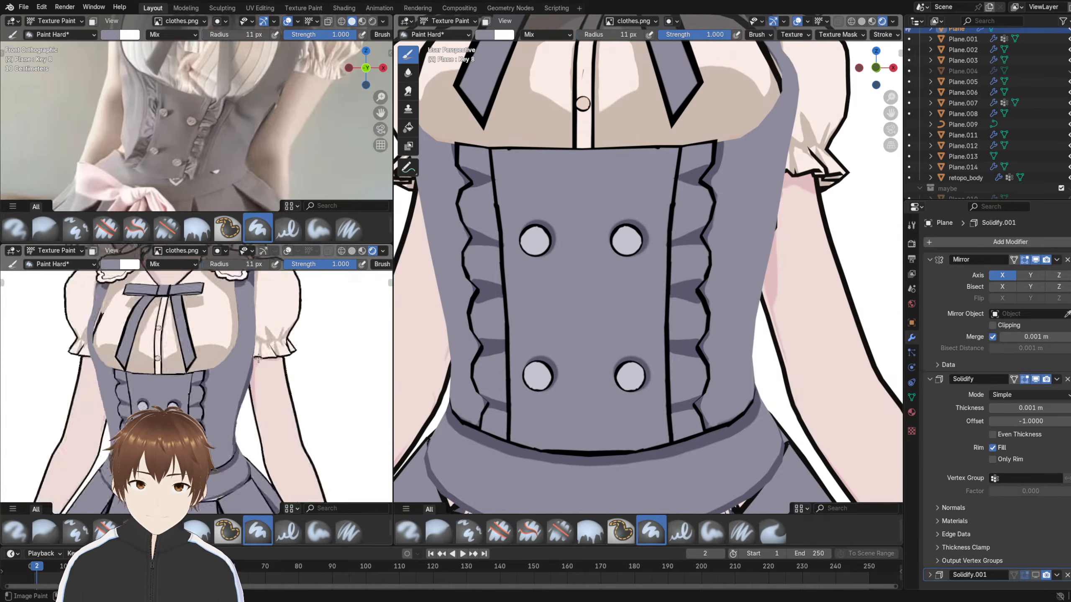
- Paint the ruffle's dark cast shadow down the bodice along the scalloped edge with a 16 px brush
scroll(257, 319, up, 5)
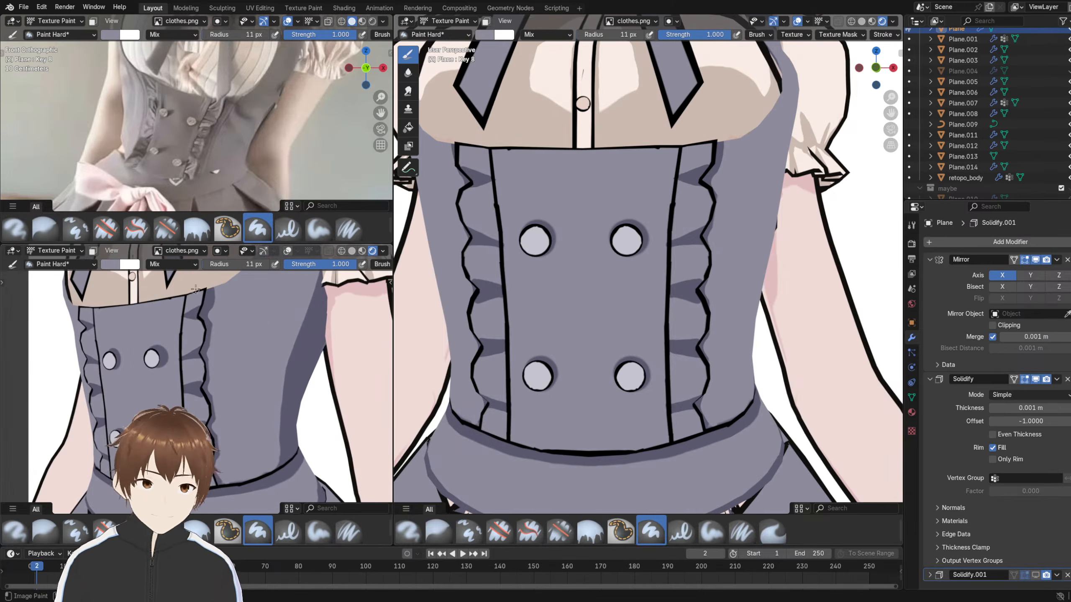
key(shift+z)
key(shift+z)
key(shift+x)
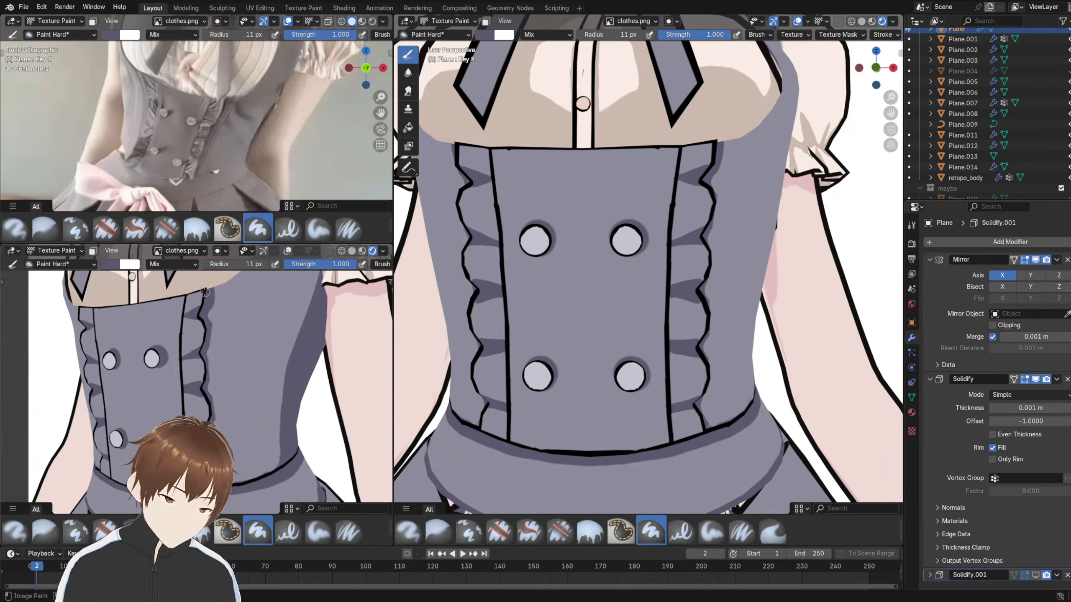
scroll(204, 316, up, 5)
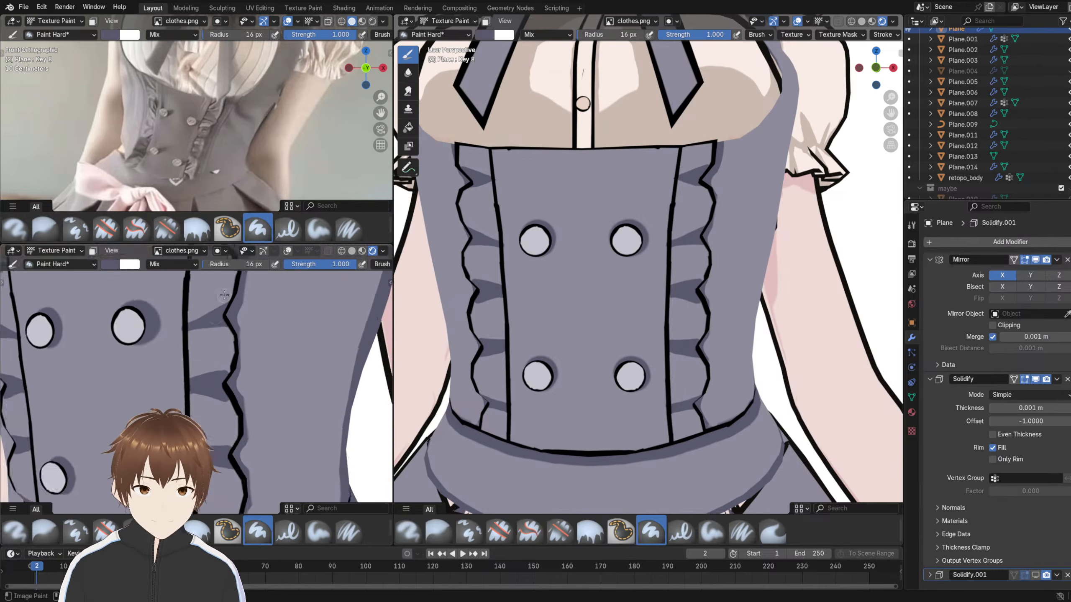
shift+scroll(228, 304, down, 4)
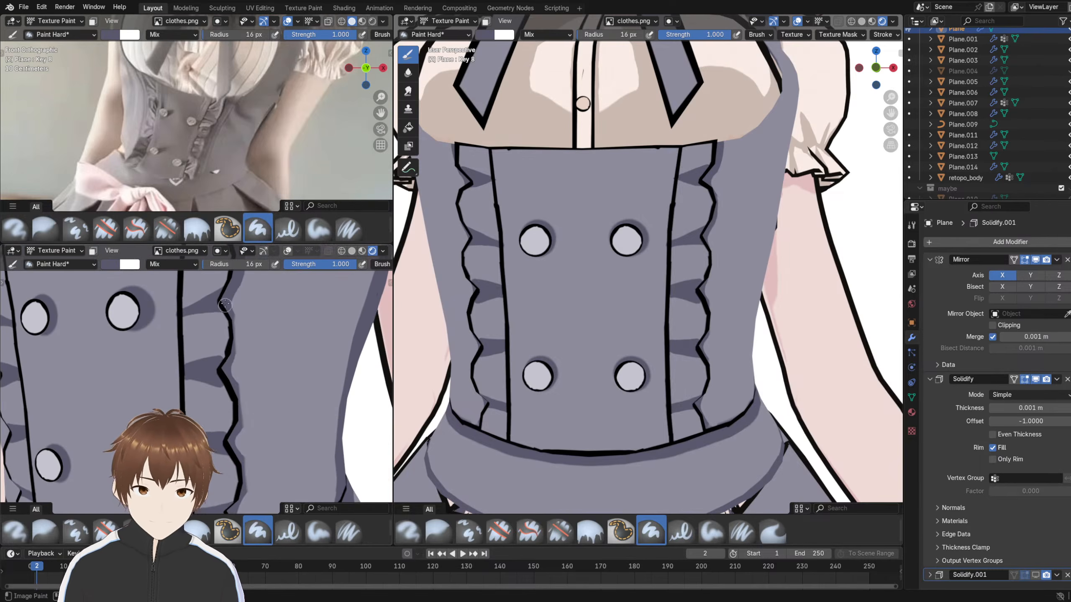
drag(226, 307, 227, 356)
shift+scroll(228, 354, down, 3)
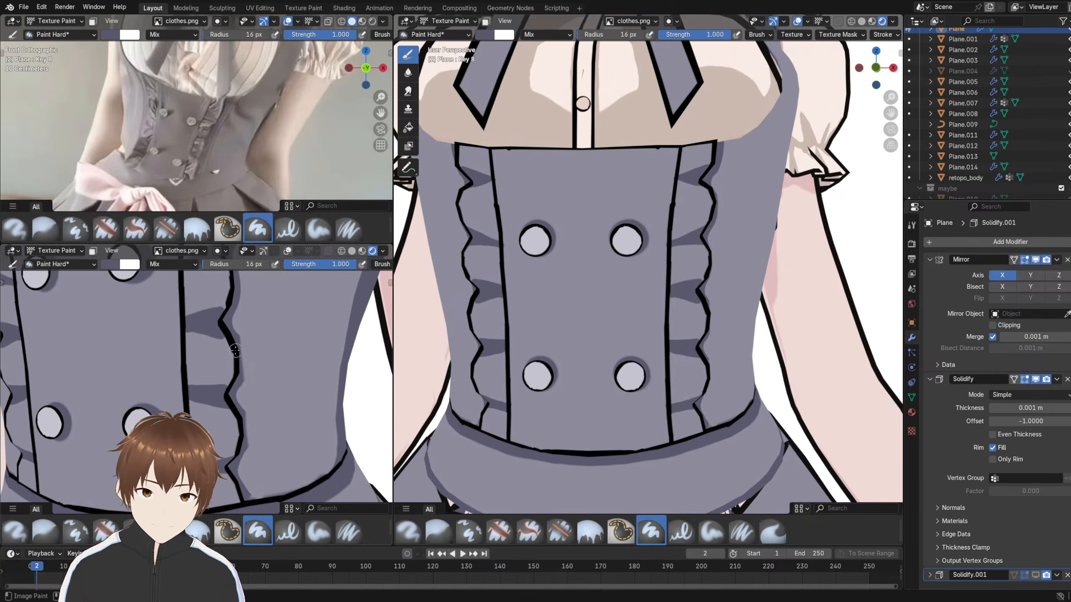
shift+scroll(245, 371, down, 3)
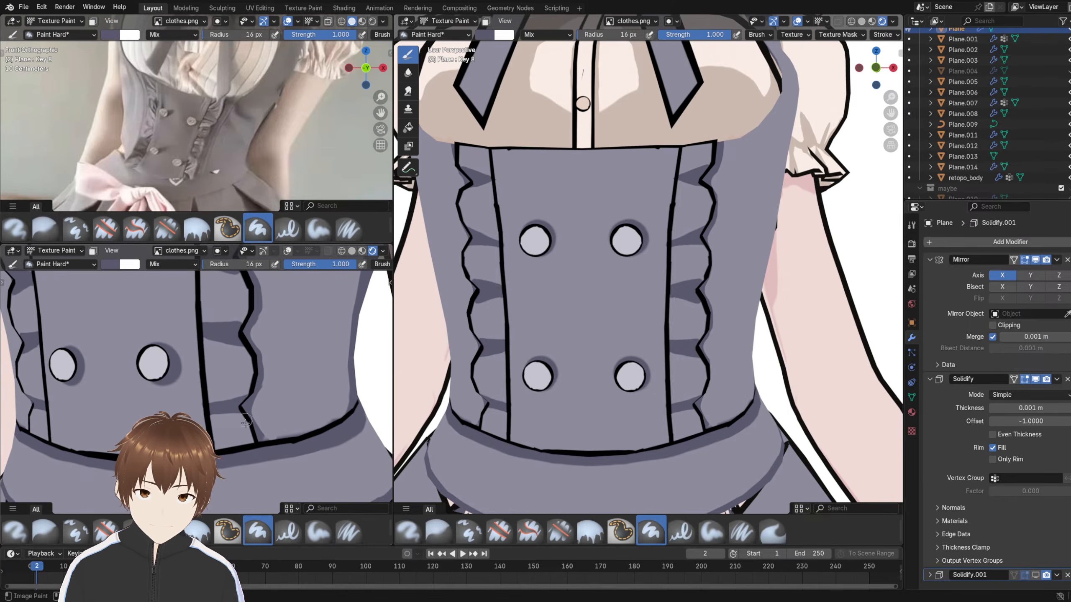
scroll(251, 431, down, 6)
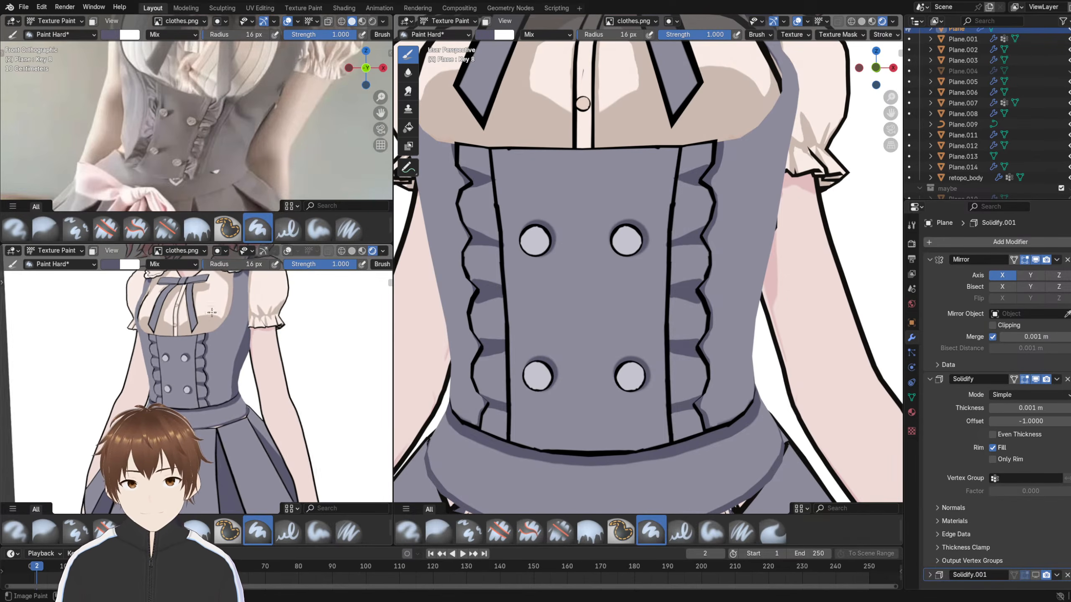
scroll(219, 302, up, 2)
scroll(220, 300, up, 2)
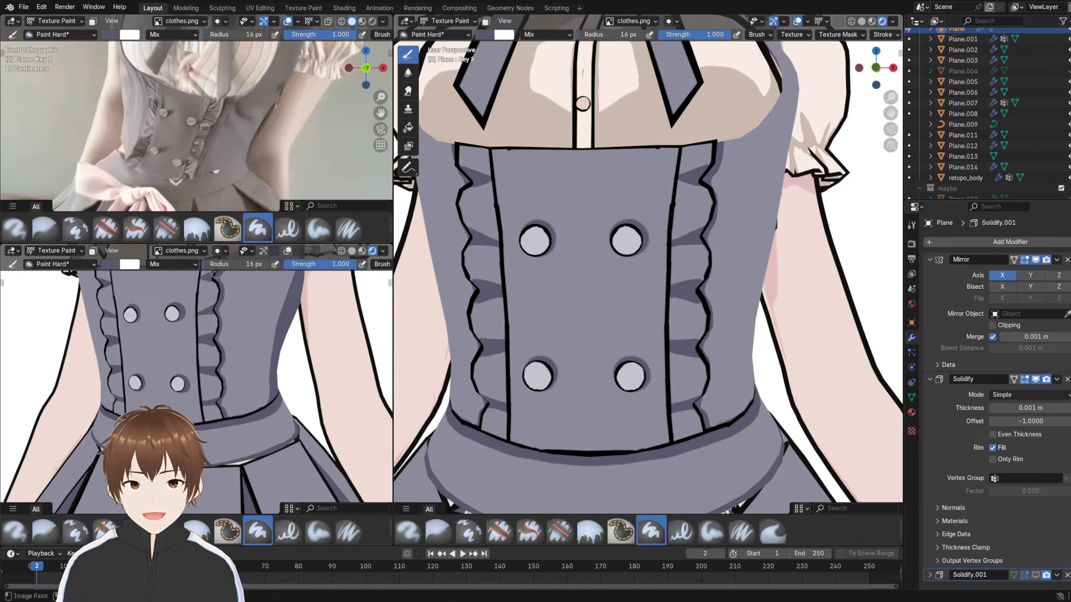
- Return the bodice to Object Mode and switch the buttoned front panel to Texture Paint with a 6 px brush radius
click(443, 21)
click(447, 33)
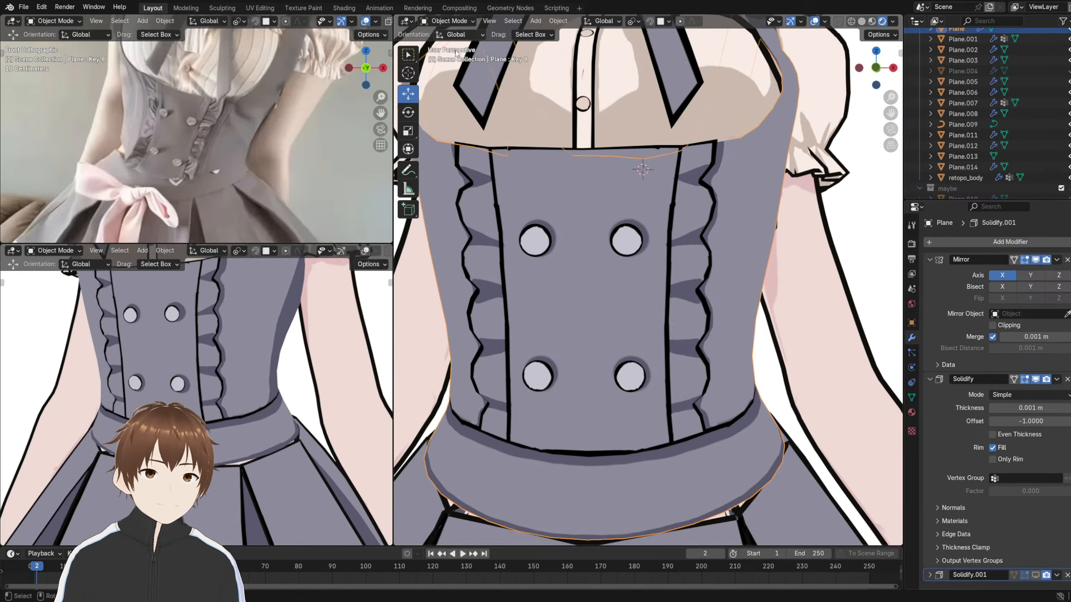
click(206, 357)
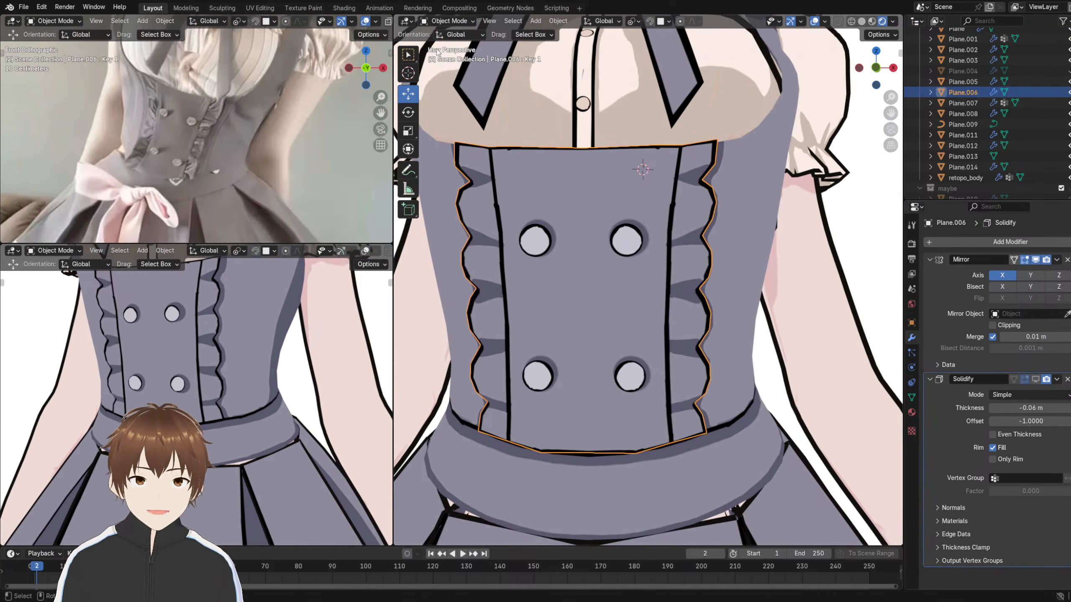
click(447, 21)
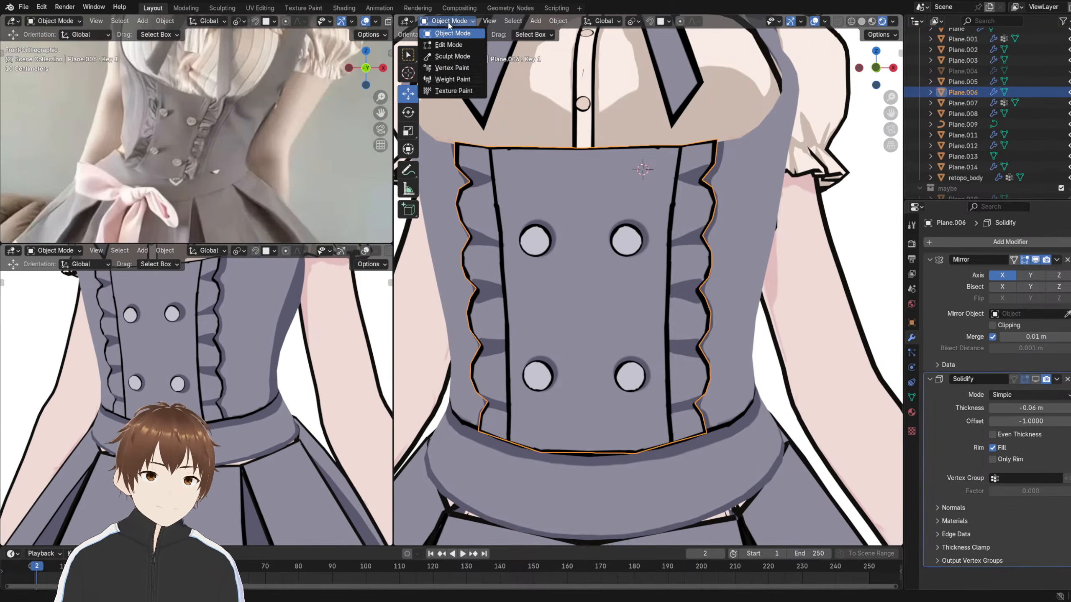
click(451, 91)
scroll(251, 359, up, 3)
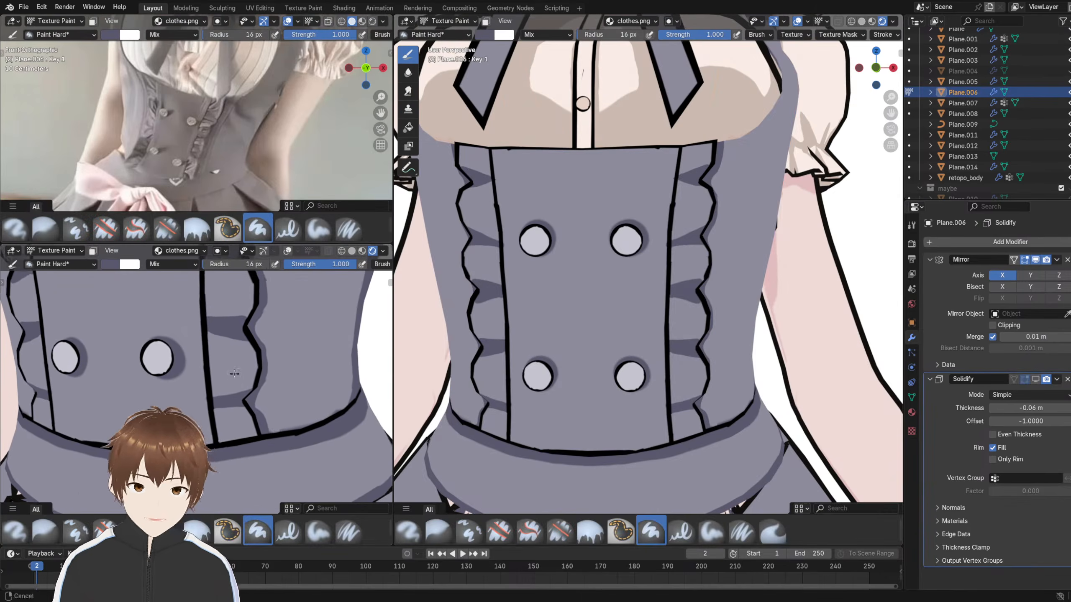
key(f)
click(226, 322)
key(f)
click(211, 366)
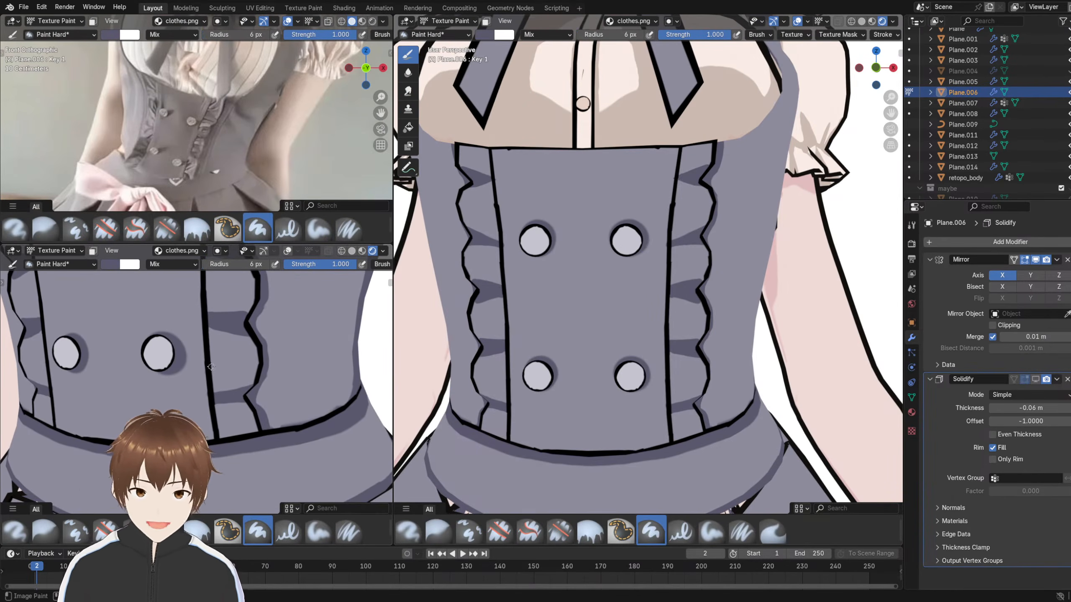
- Paint a small dark fold shadow in the ruffle scallop beside the lower button, starting from the panel's black seam
mouse_move(209, 370)
mouse_down()
mouse_move(230, 362)
mouse_move(193, 350)
mouse_move(214, 364)
mouse_move(261, 320)
mouse_move(235, 323)
mouse_up()
key(ctrl+z)
scroll(201, 357, up, 3)
click(234, 322)
key(shift+x)
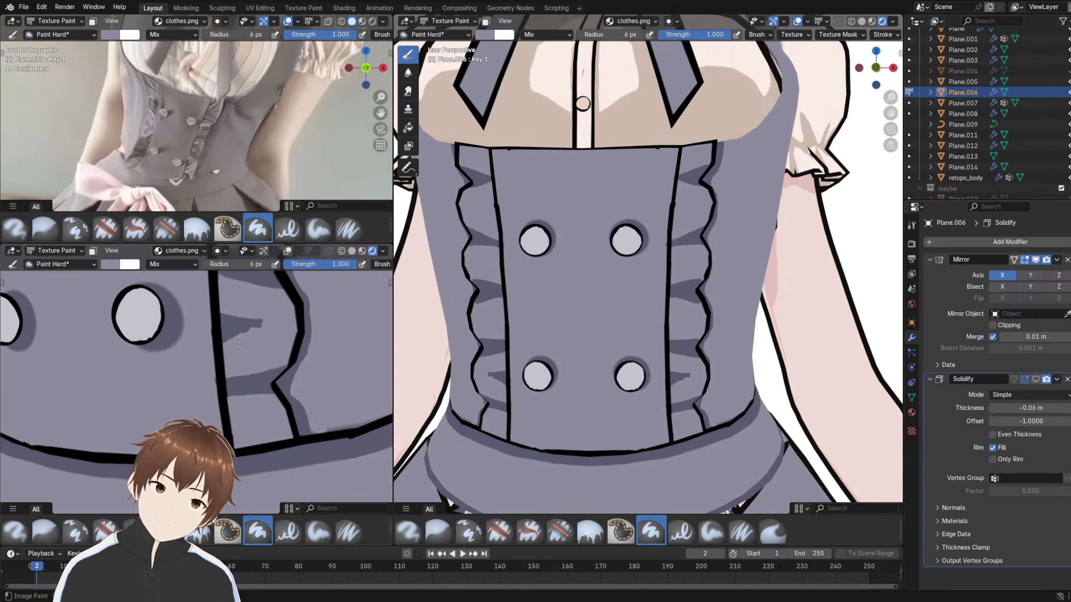
scroll(191, 288, down, 8)
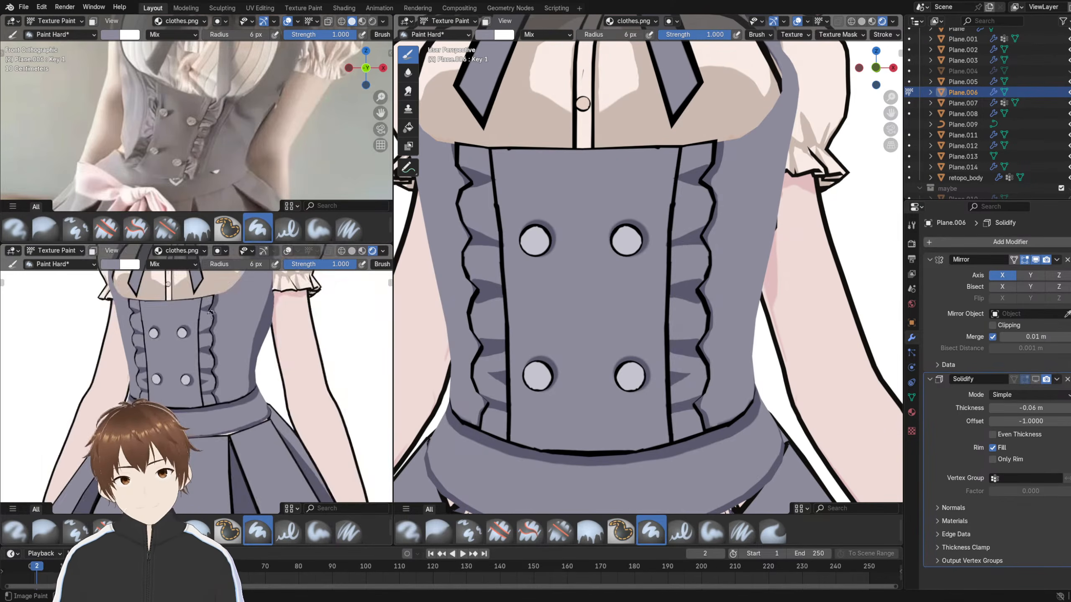
- Trim the lower fold shadow into a slim pointed wedge with the panel's grey-purple base color
scroll(217, 334, up, 10)
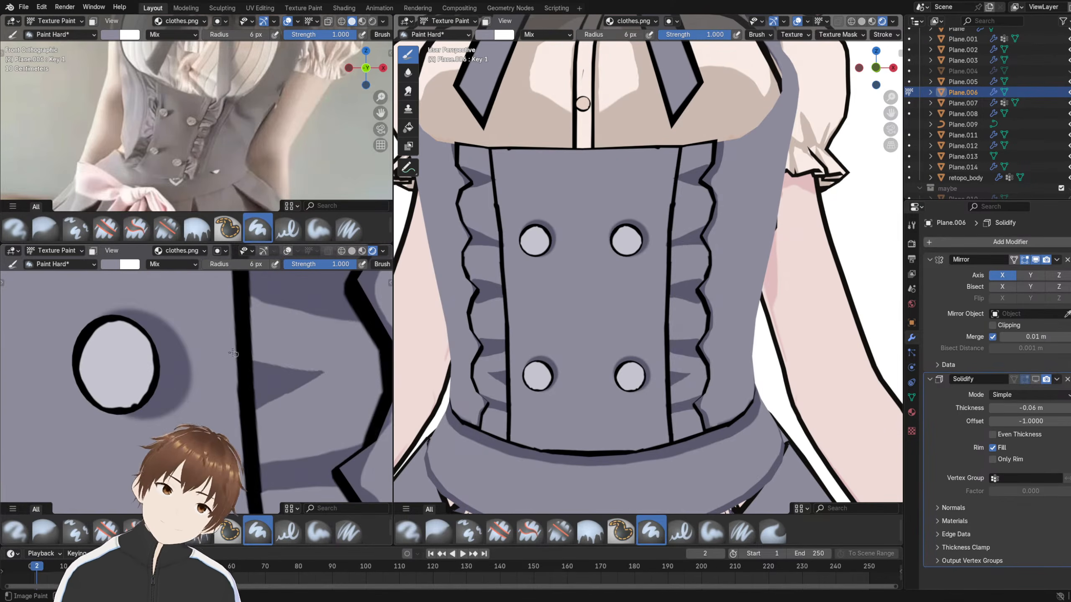
drag(296, 371, 248, 359)
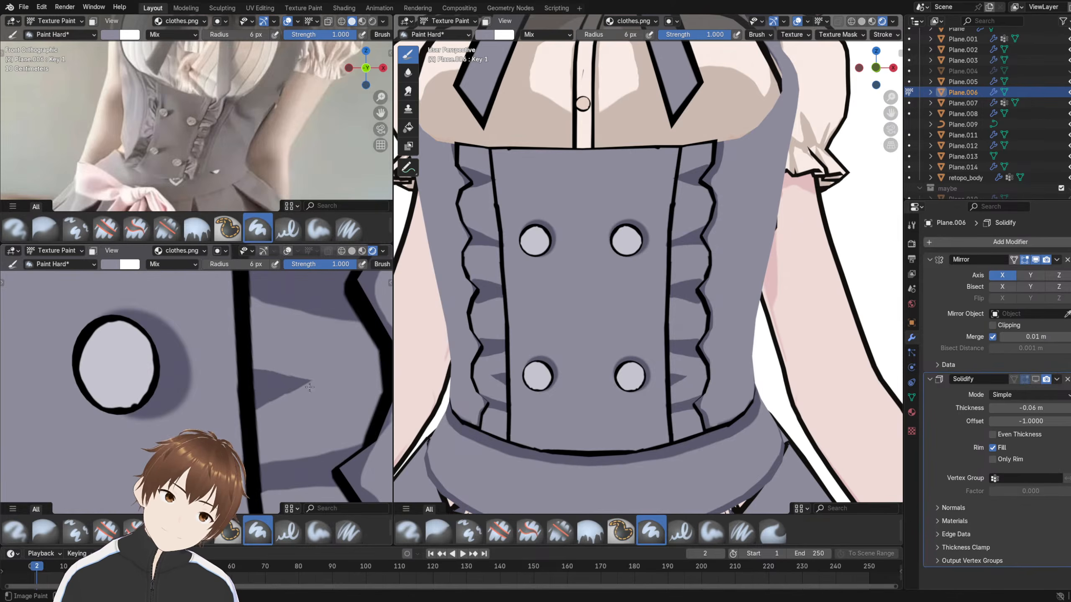
drag(296, 397, 313, 392)
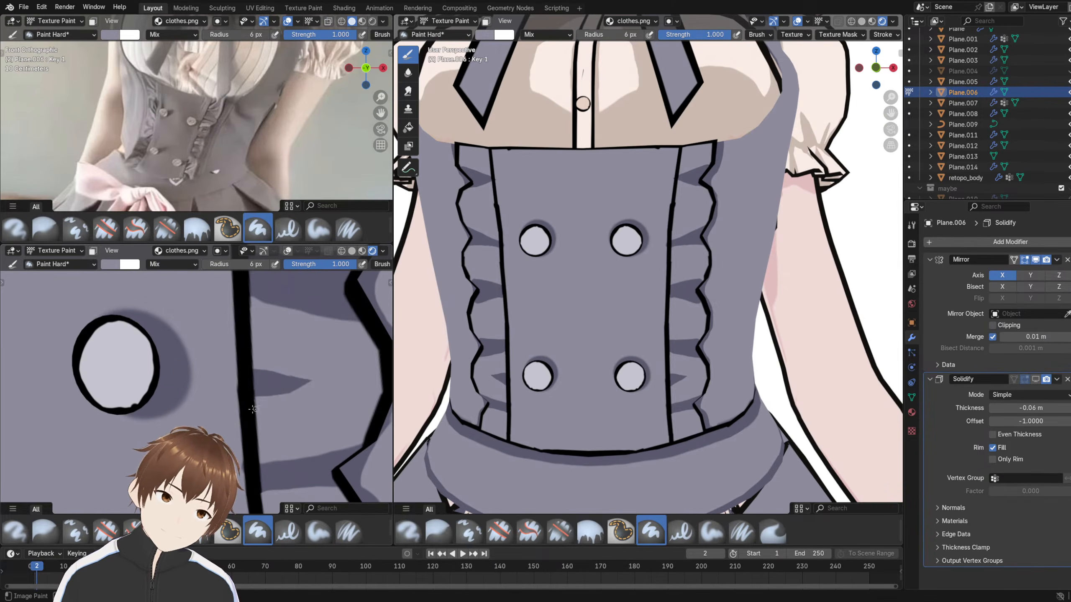
scroll(252, 409, down, 8)
scroll(275, 363, up, 9)
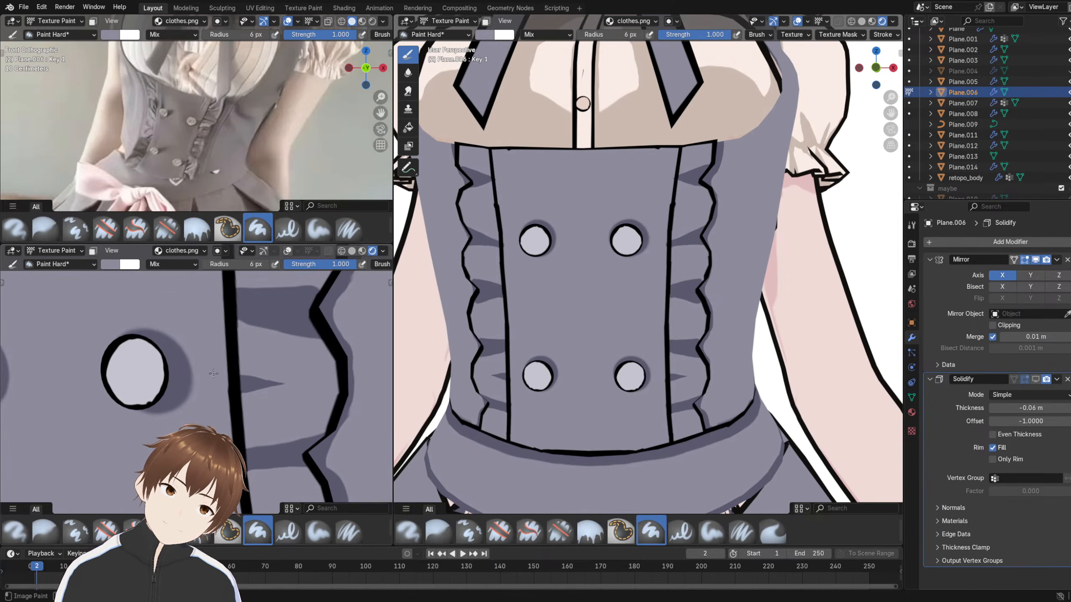
drag(235, 377, 284, 381)
scroll(227, 388, down, 9)
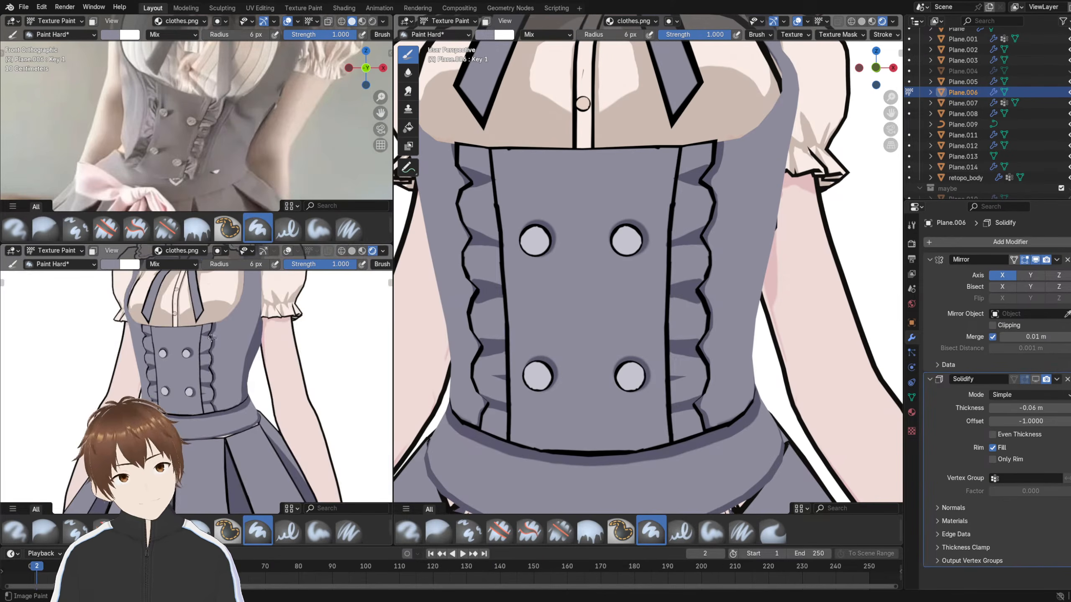
- Paint another pointed fold shadow in the ruffle scallop just above the lower button, undoing and redrawing unsatisfactory strokes
scroll(219, 387, up, 4)
scroll(214, 384, up, 3)
scroll(236, 350, up, 5)
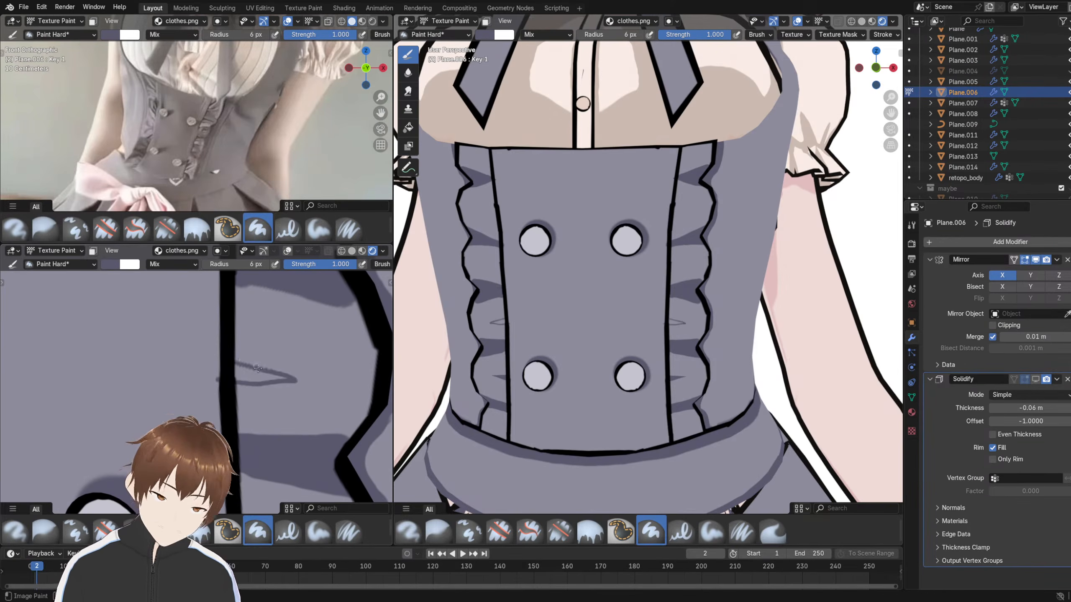
key(ctrl+z)
mouse_move(240, 374)
mouse_down()
mouse_move(237, 357)
mouse_move(306, 375)
mouse_move(246, 350)
mouse_move(334, 384)
mouse_move(287, 369)
mouse_up()
key(ctrl+z)
key(ctrl+z)
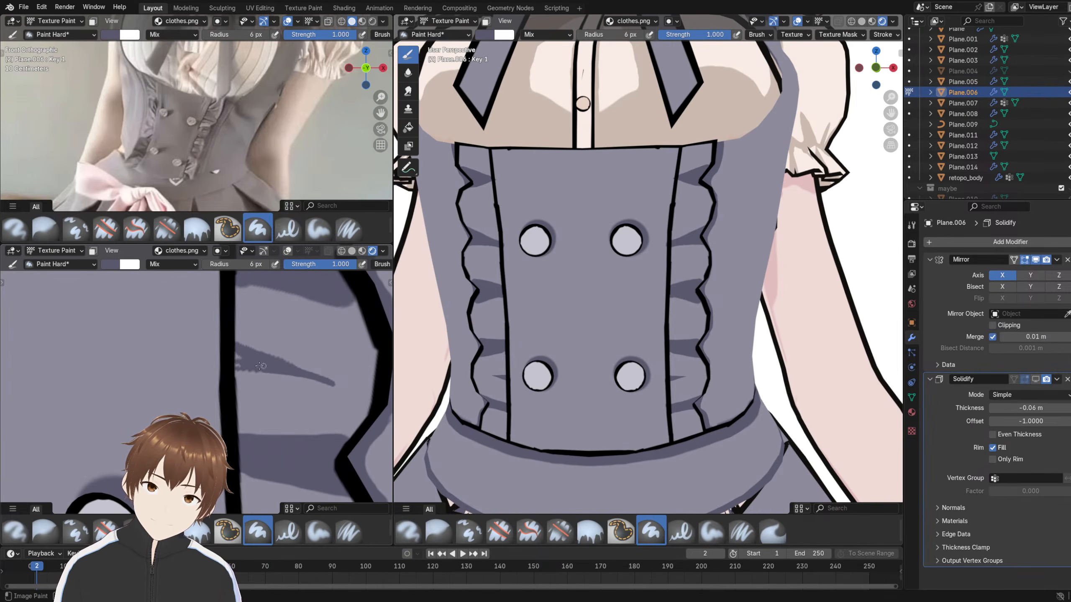
scroll(237, 365, down, 5)
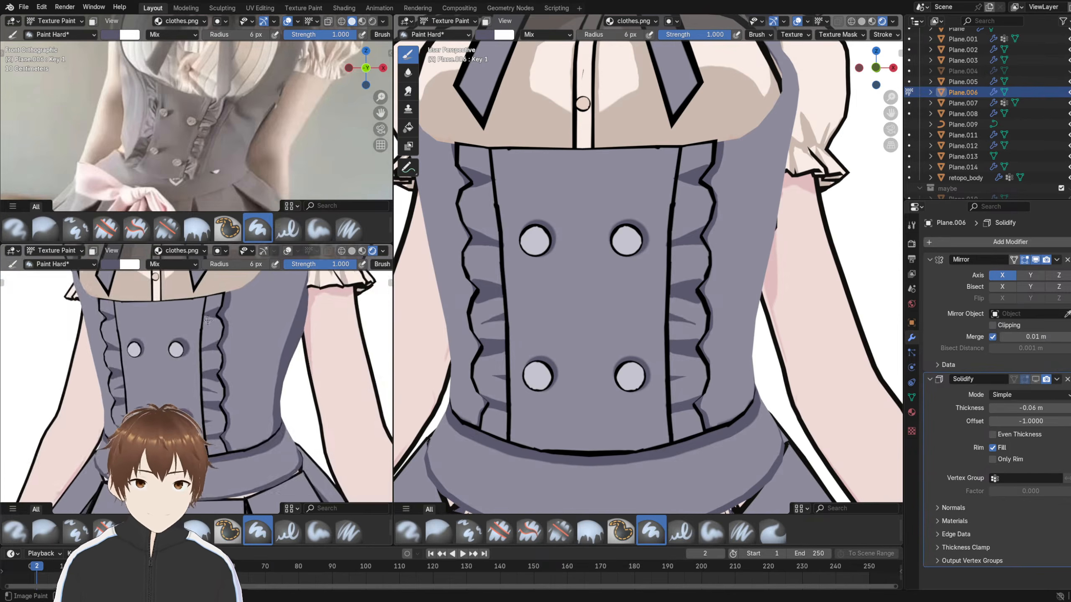
- Paint a tapered fold shadow in the ruffle scallop just above the upper button, redrawing its outline and filling it in
scroll(198, 357, up, 3)
scroll(198, 358, up, 2)
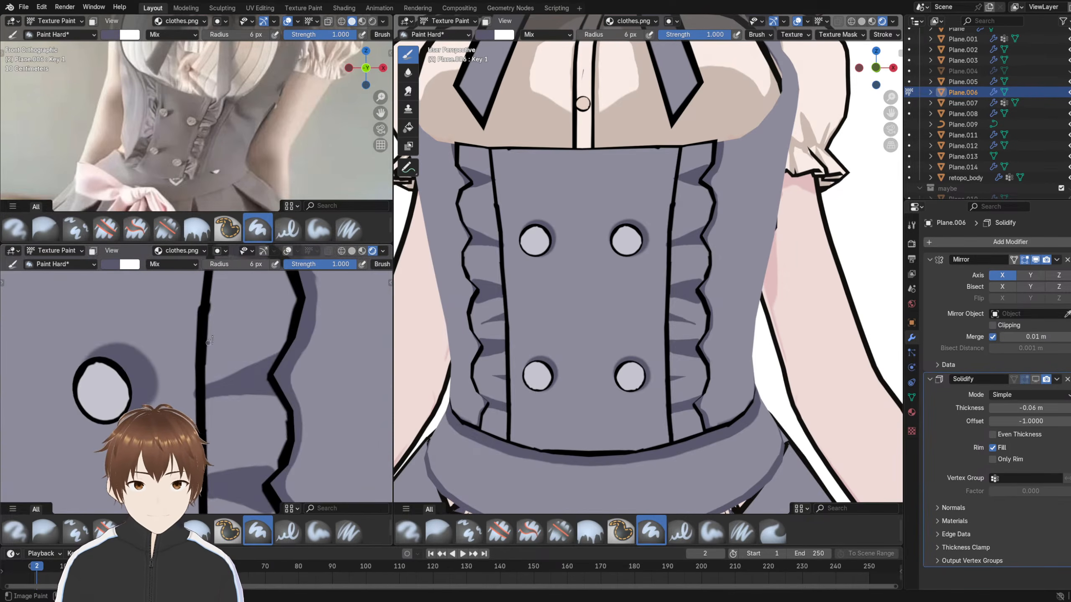
drag(209, 341, 203, 301)
shift+middle_drag(203, 301, 217, 351)
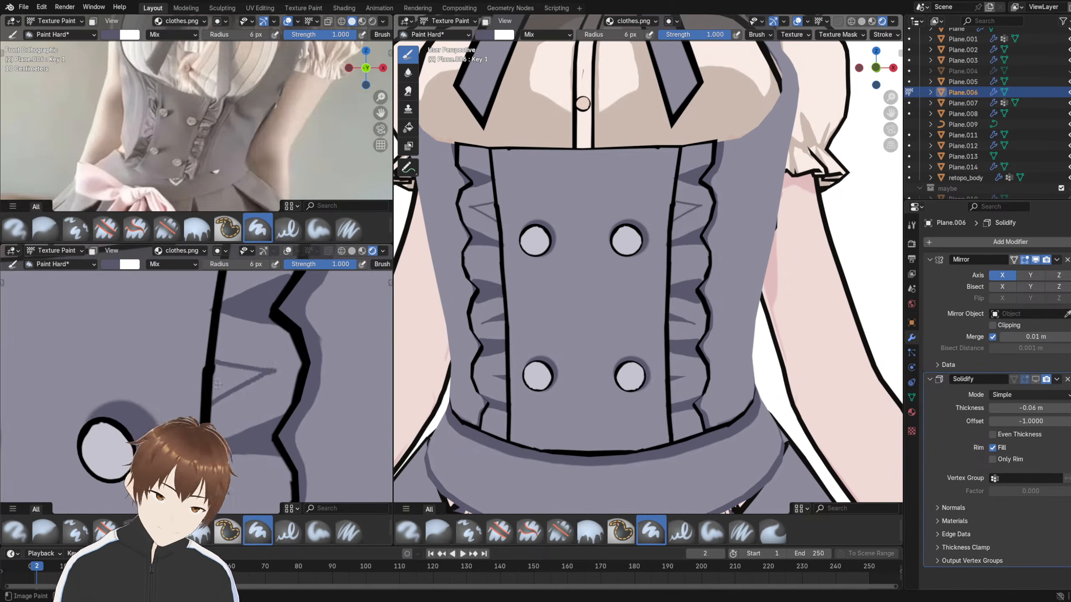
key(ctrl+z)
key(ctrl+z)
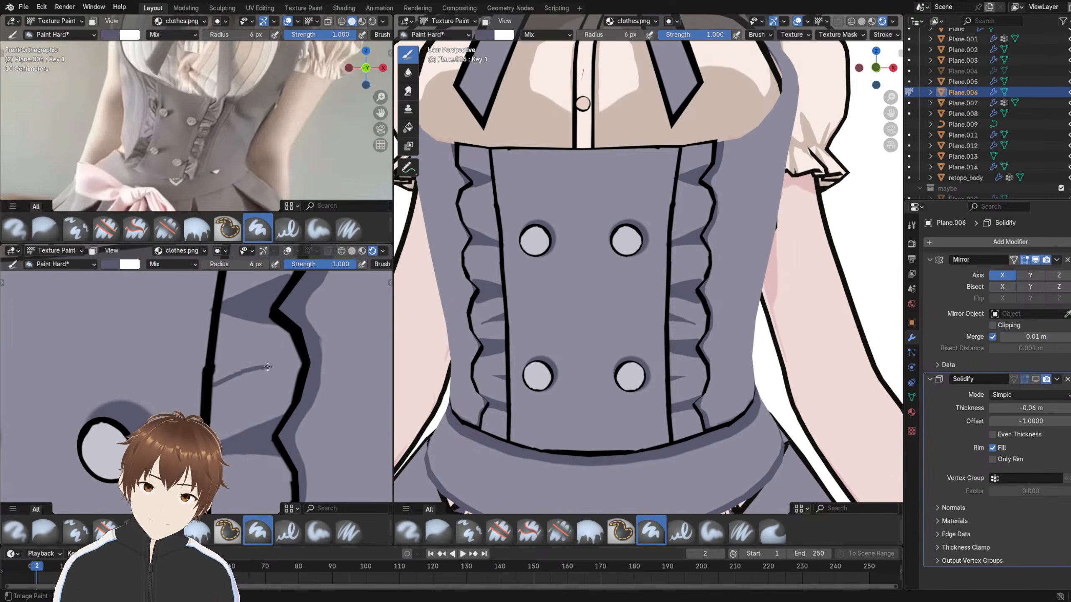
drag(222, 362, 221, 370)
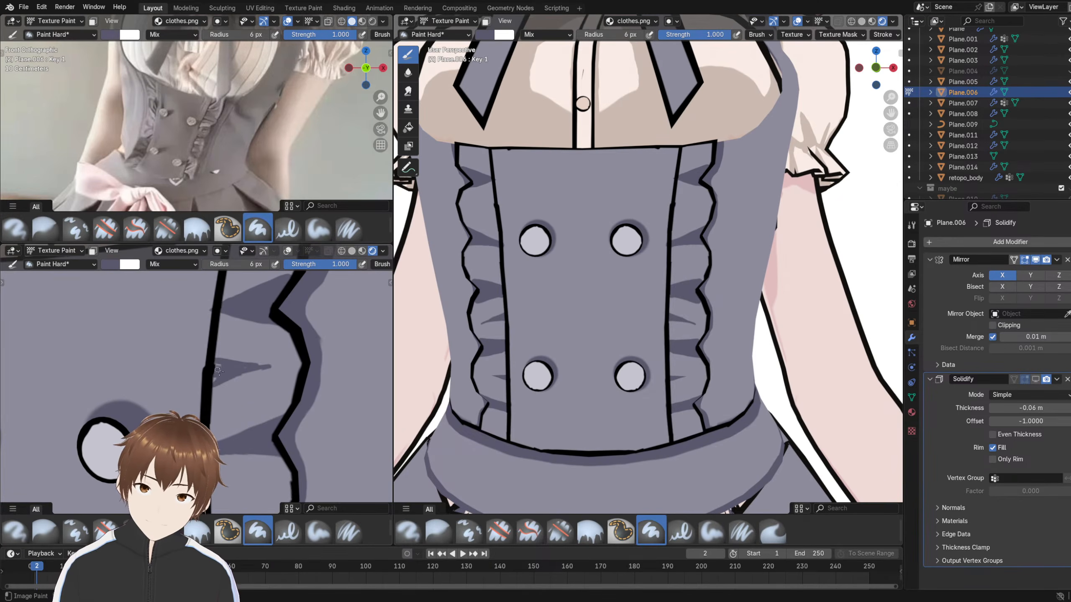
drag(243, 367, 229, 364)
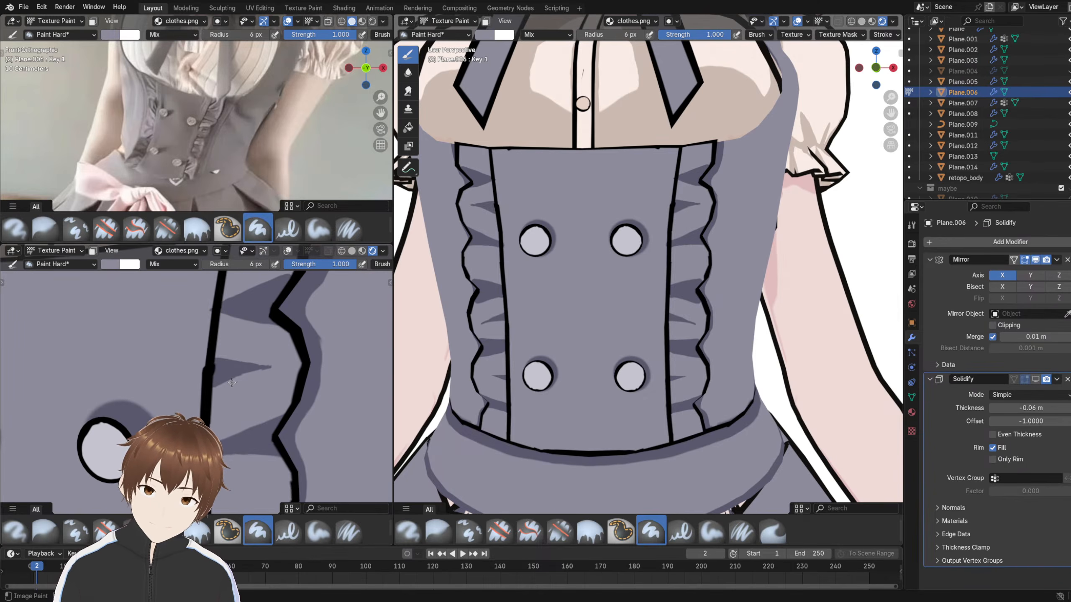
- Switch the front panel to Object Mode and compare it with its Solidify modifier shown and hidden in the viewport
scroll(253, 382, down, 10)
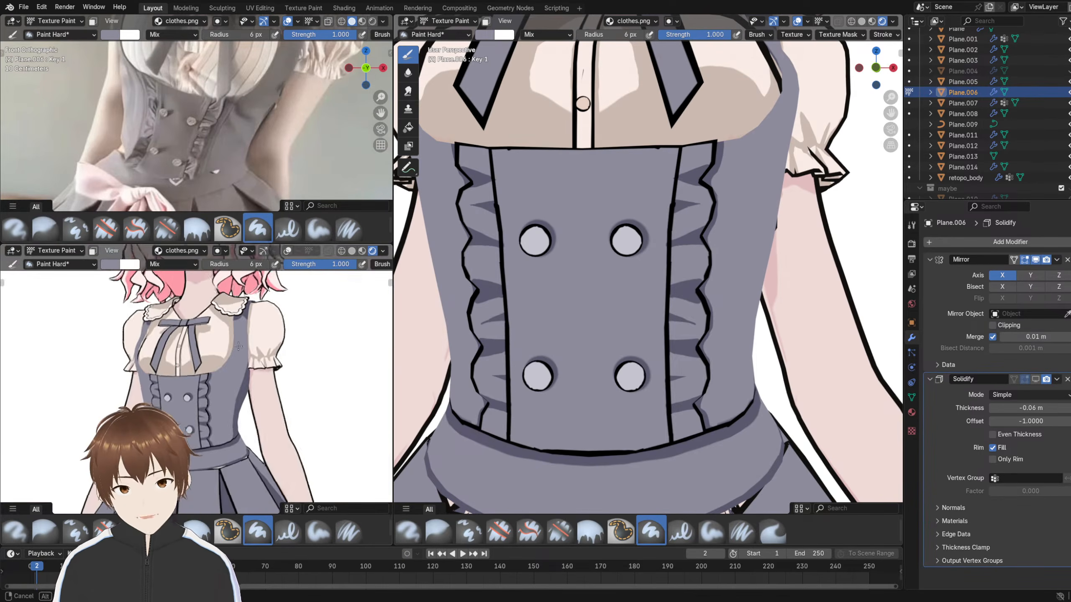
scroll(264, 351, down, 2)
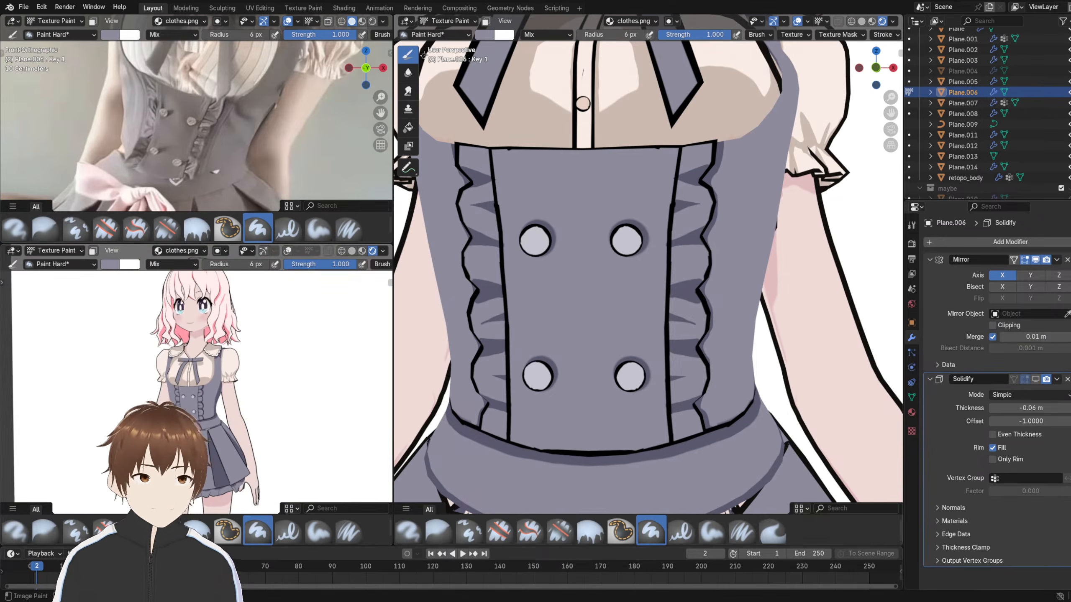
click(446, 21)
click(447, 28)
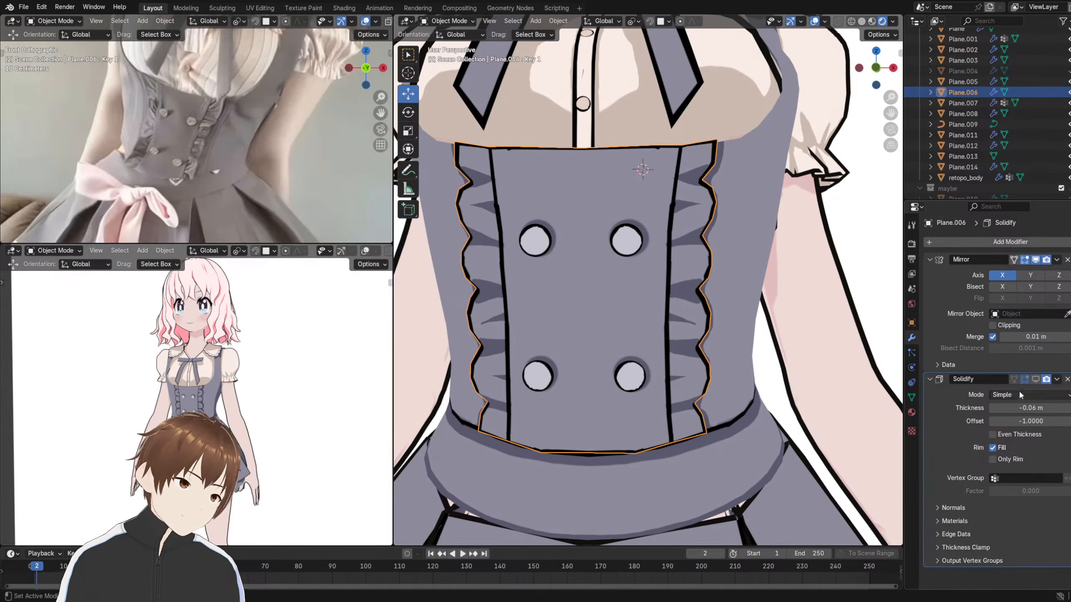
click(1035, 379)
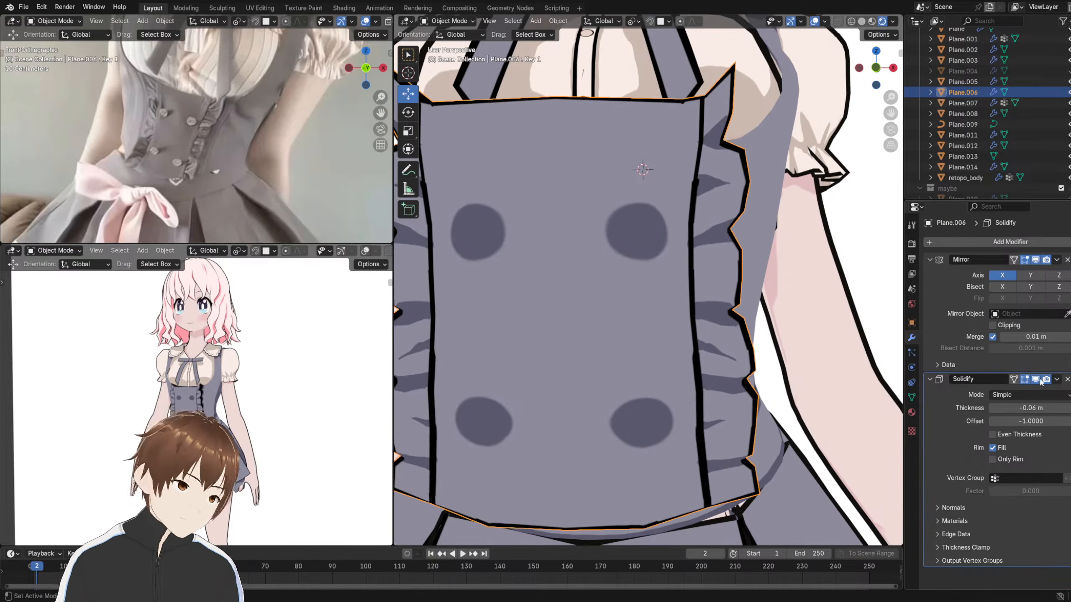
click(1043, 382)
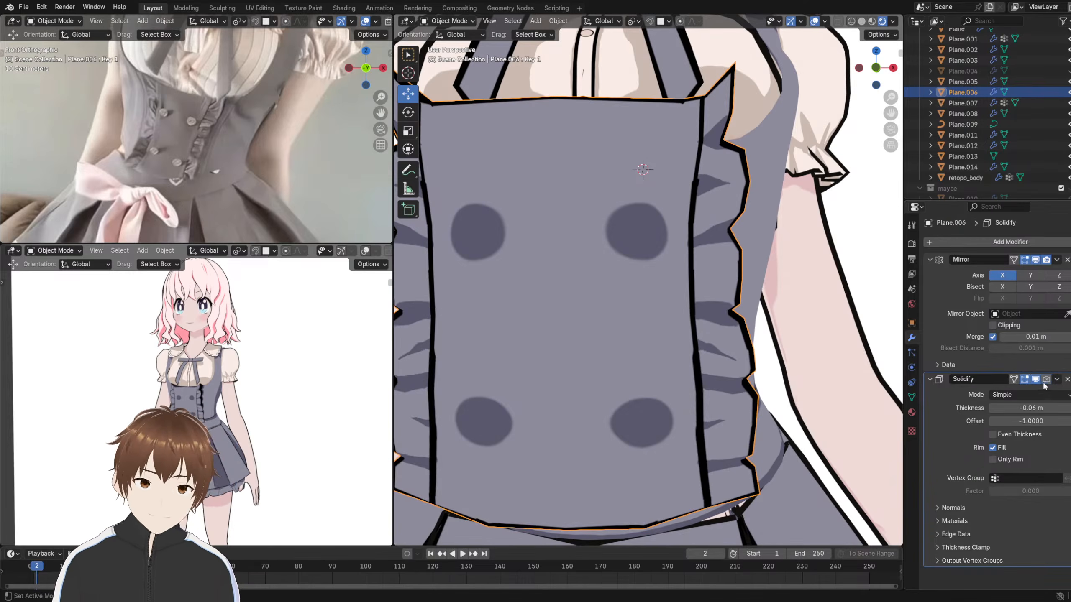
click(1038, 380)
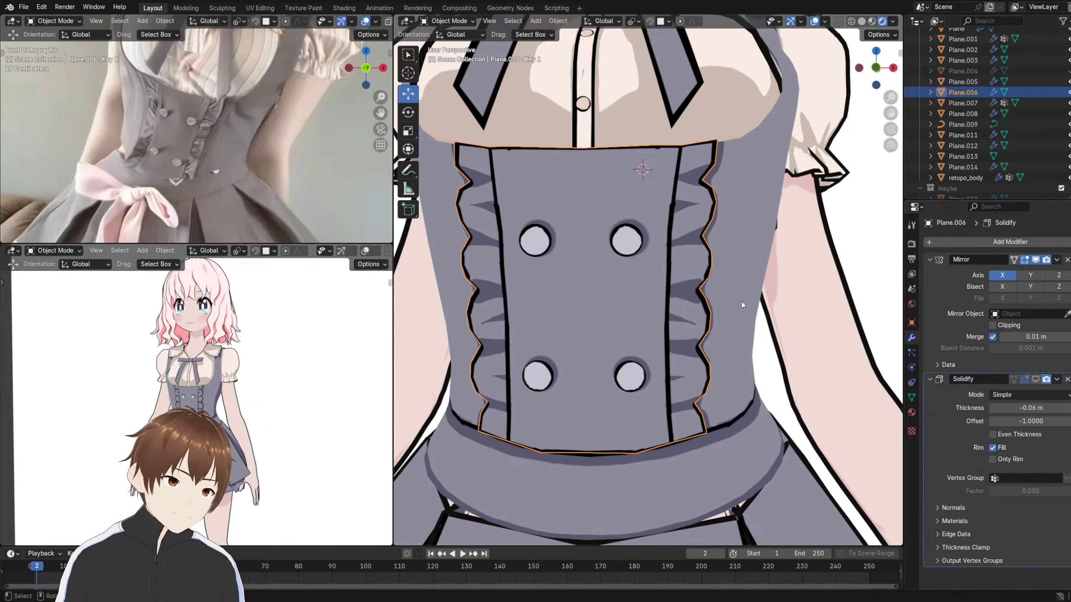
- Select the pinafore bodice and show its Solidify.001 outline modifier in the viewport
scroll(742, 283, down, 3)
click(817, 243)
click(724, 232)
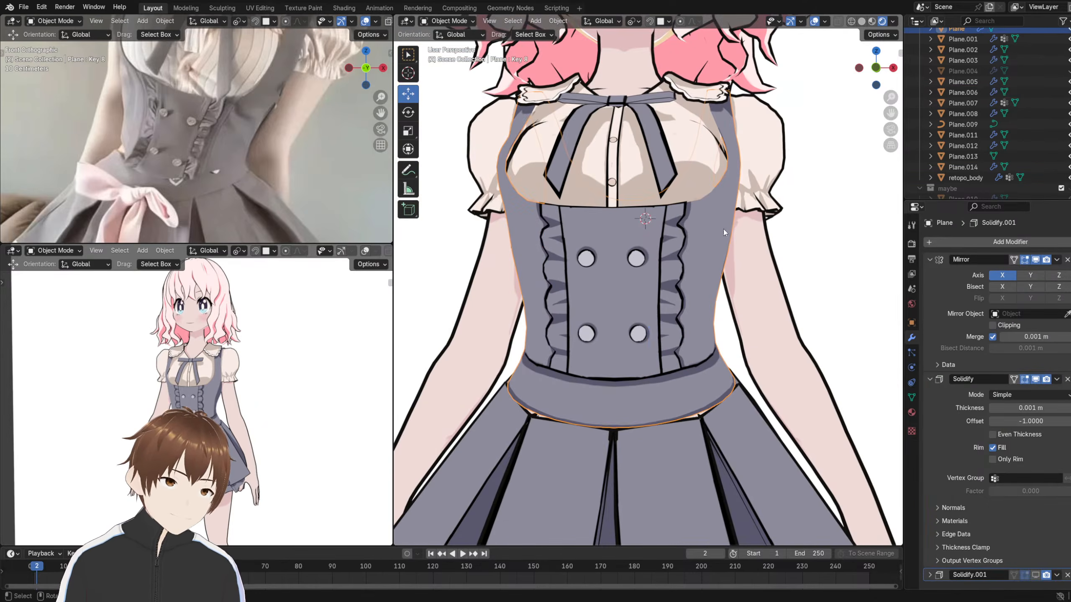
click(1035, 574)
scroll(226, 336, down, 1)
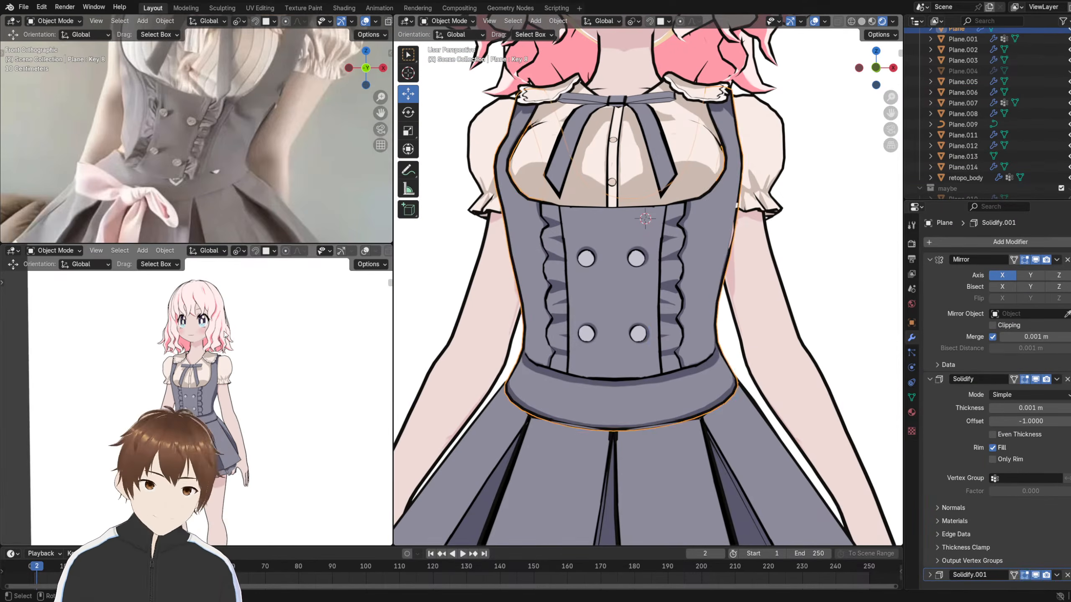
- Examine the outlined bodice and ruffled panel on the whole character, both close up and from a distance
click(266, 353)
middle_drag(266, 353, 278, 340)
scroll(277, 340, up, 4)
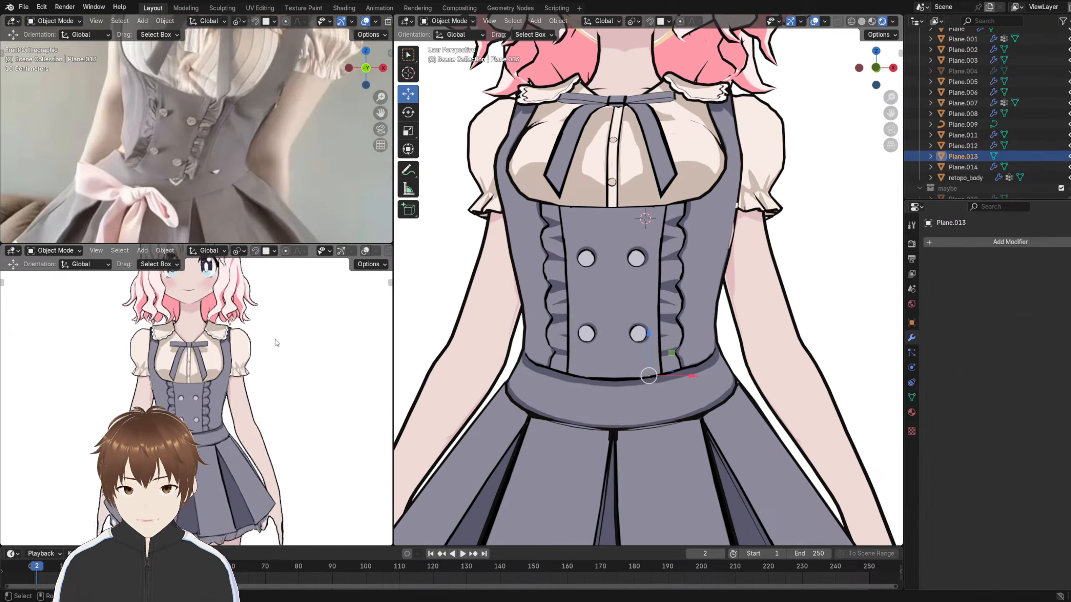
scroll(274, 340, up, 2)
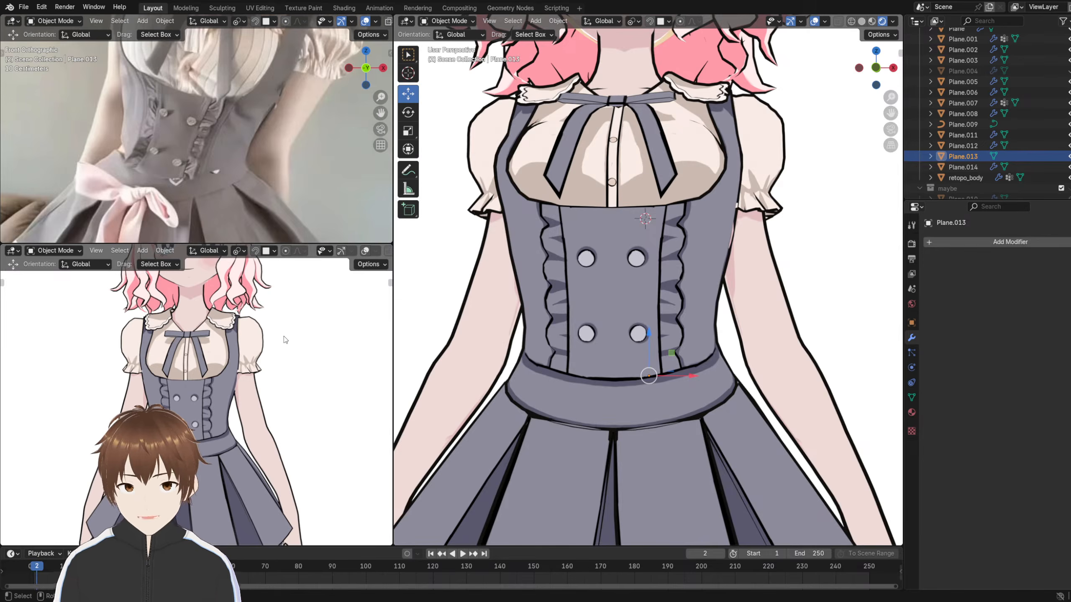
scroll(284, 337, up, 3)
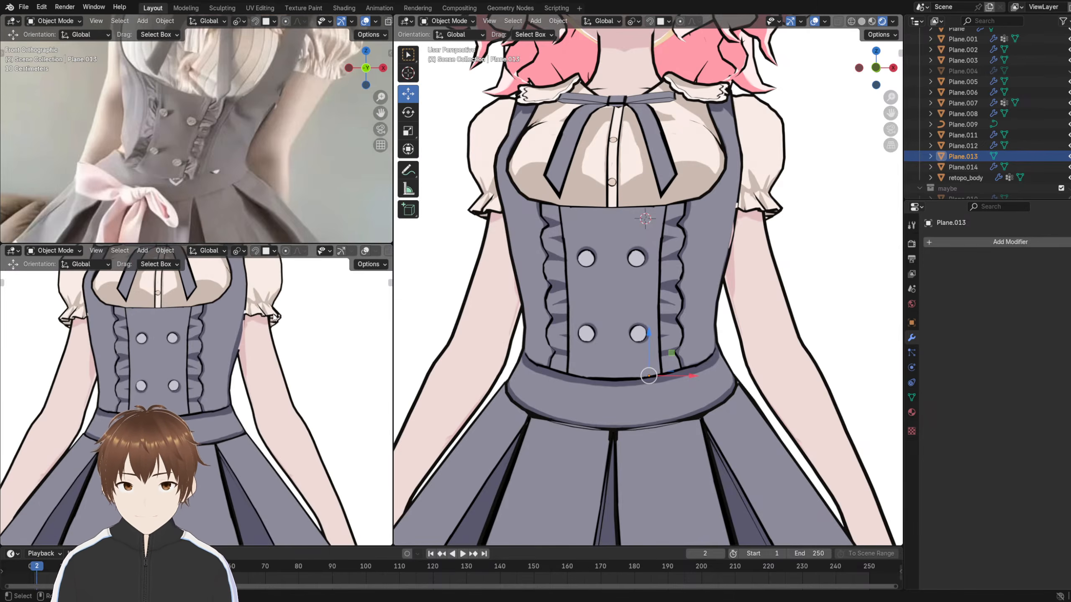
scroll(274, 317, down, 6)
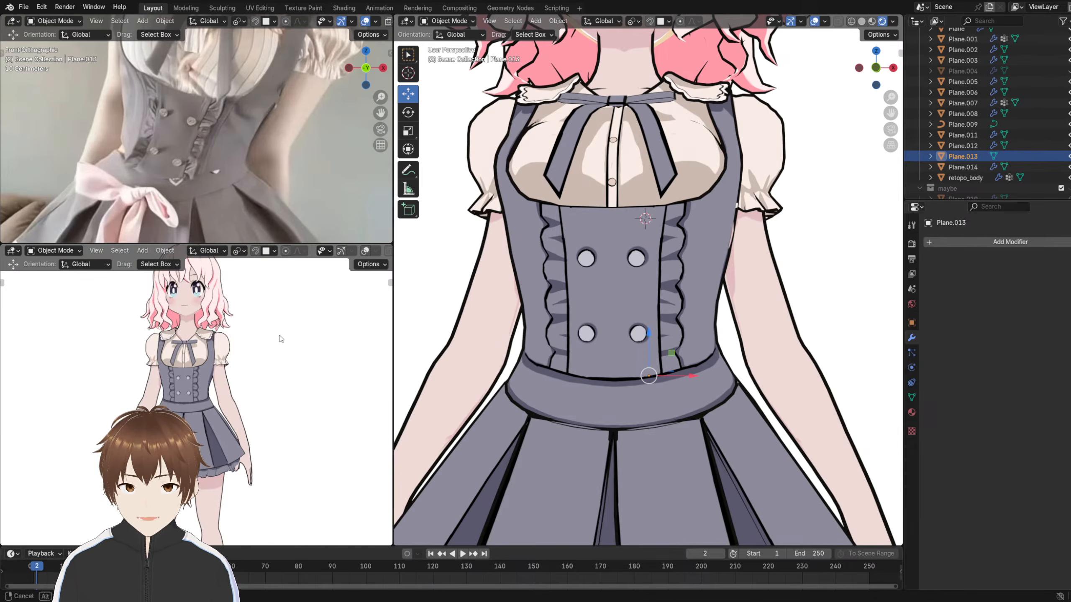
scroll(281, 339, up, 4)
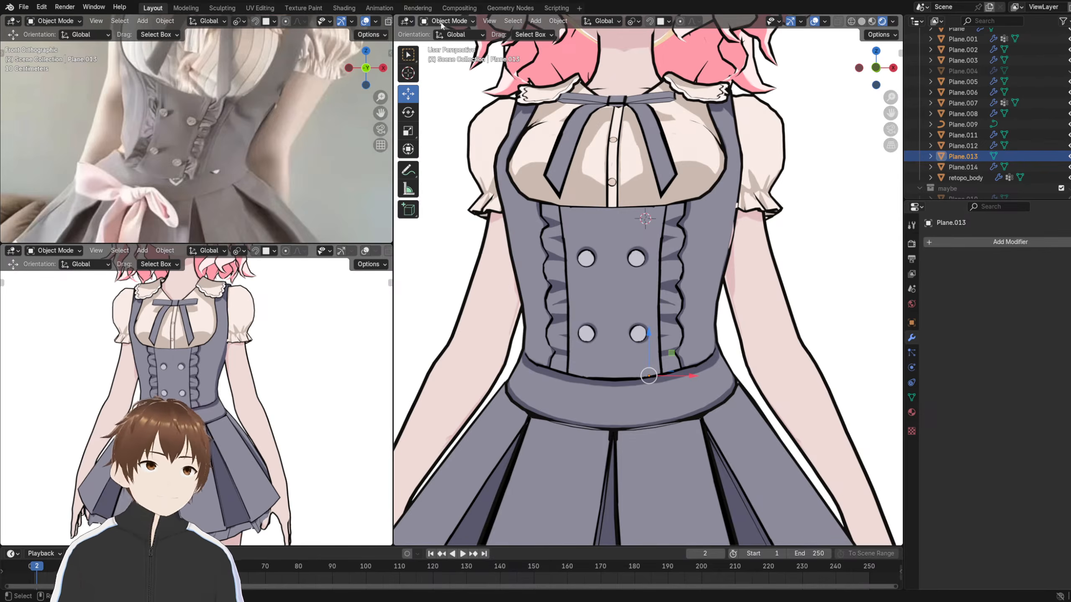
- Put the bodice in Texture Paint mode, sample a brush color from the ruffle, and hide the Solidify.001 outline
click(646, 238)
click(446, 21)
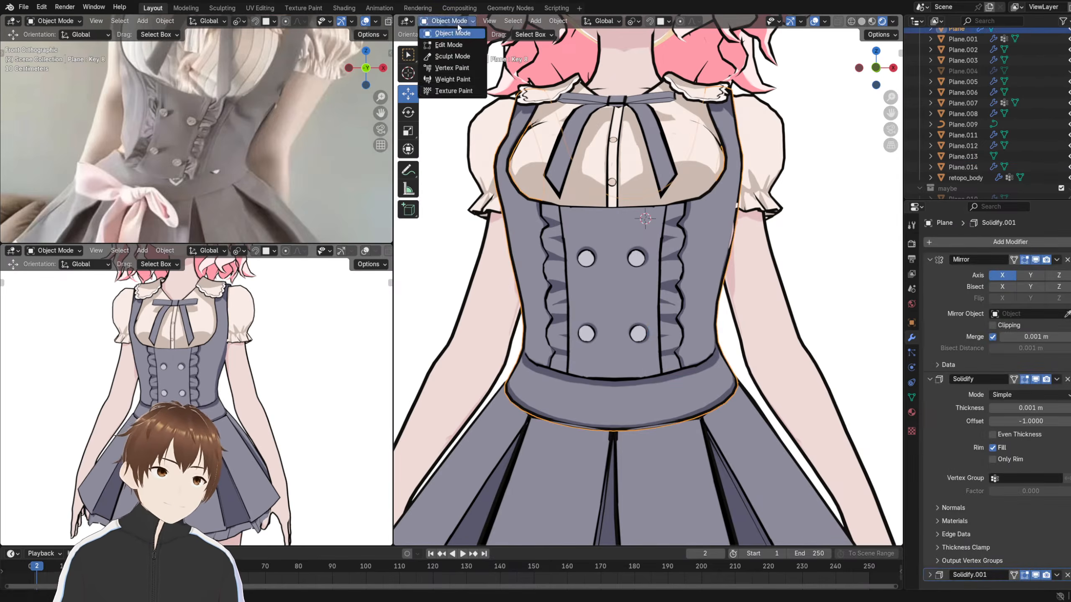
click(467, 90)
key(s)
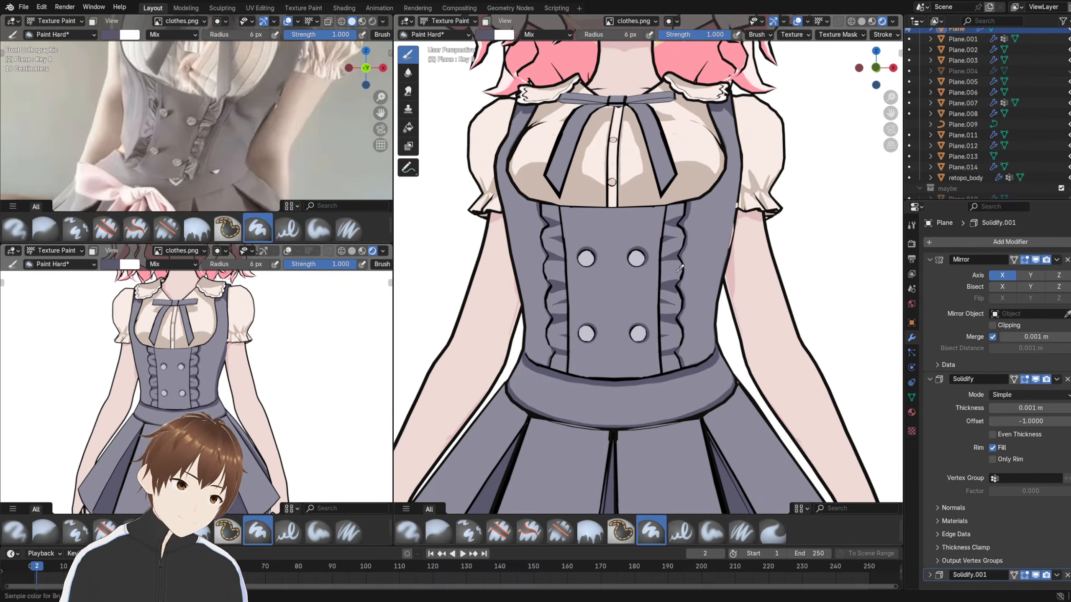
click(1036, 574)
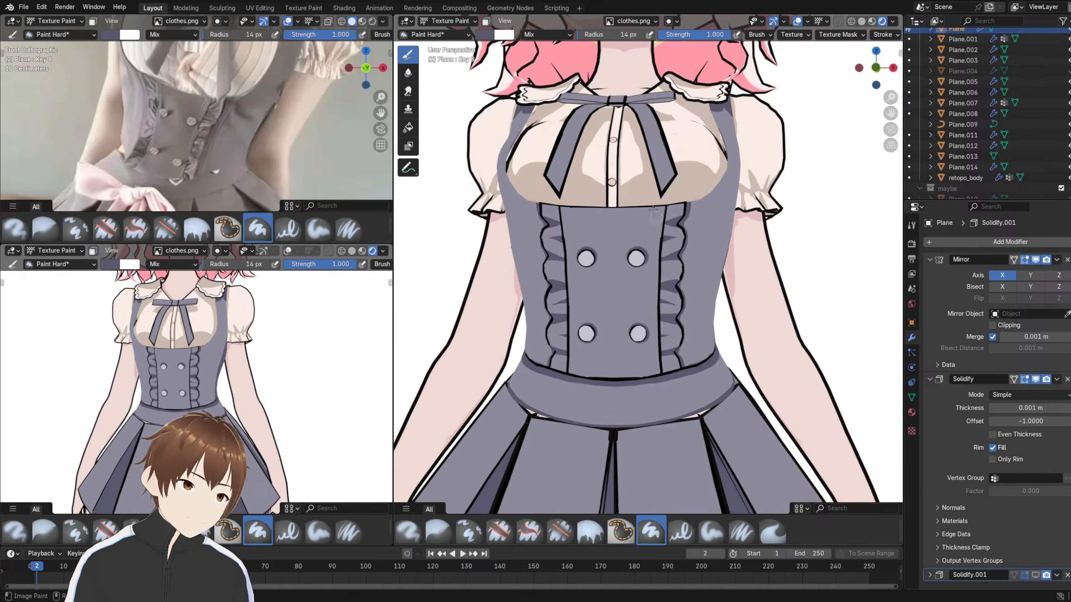
- Return to Object Mode, select the buttoned front panel, and check the effect of its Mirror and Solidify modifiers in the viewport
click(446, 20)
click(453, 35)
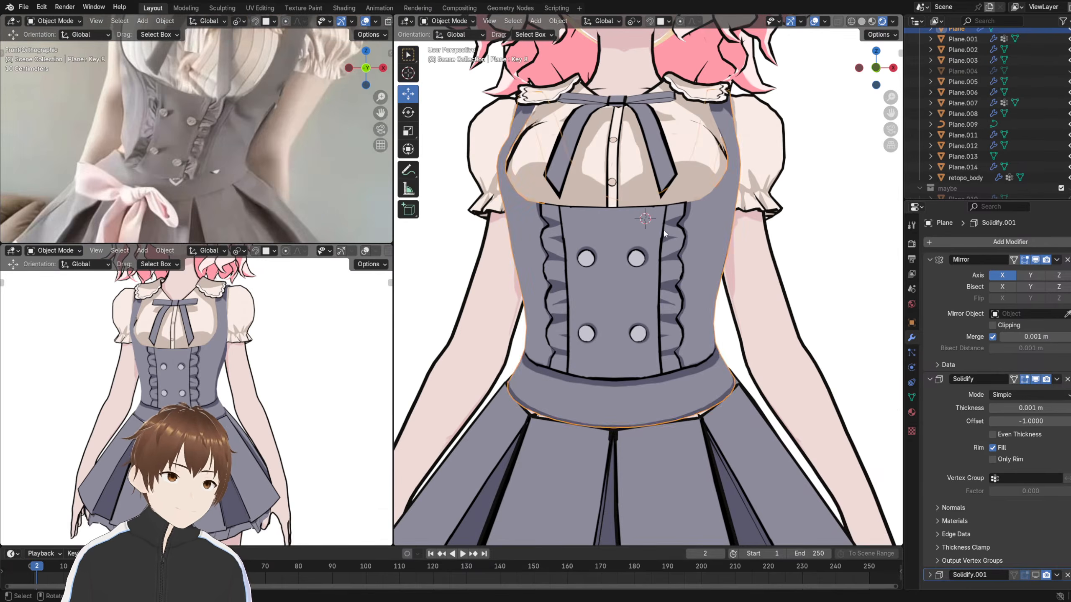
click(665, 232)
click(1035, 380)
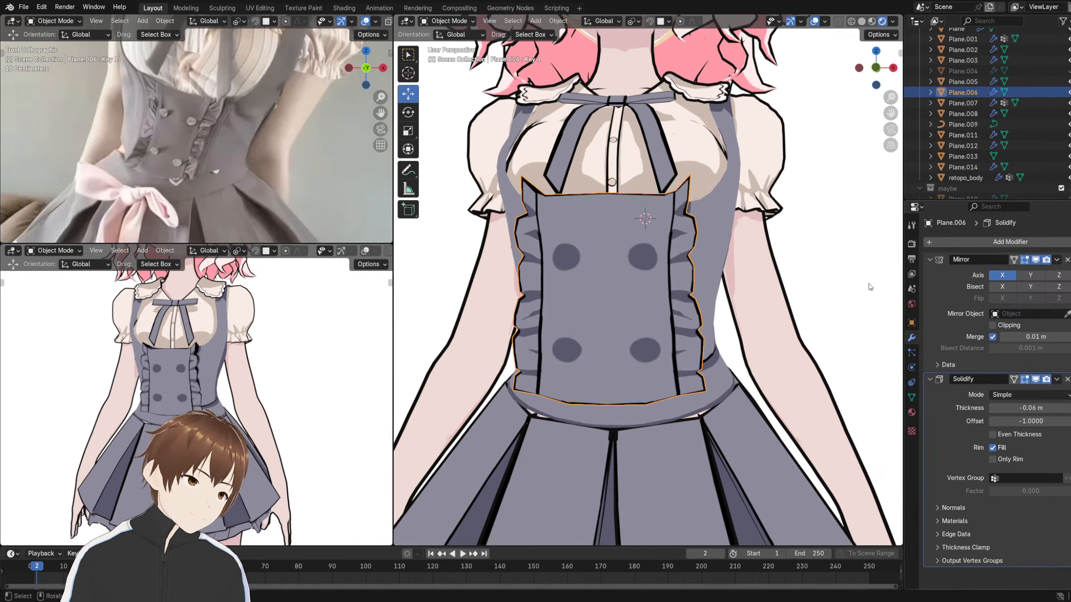
click(1035, 381)
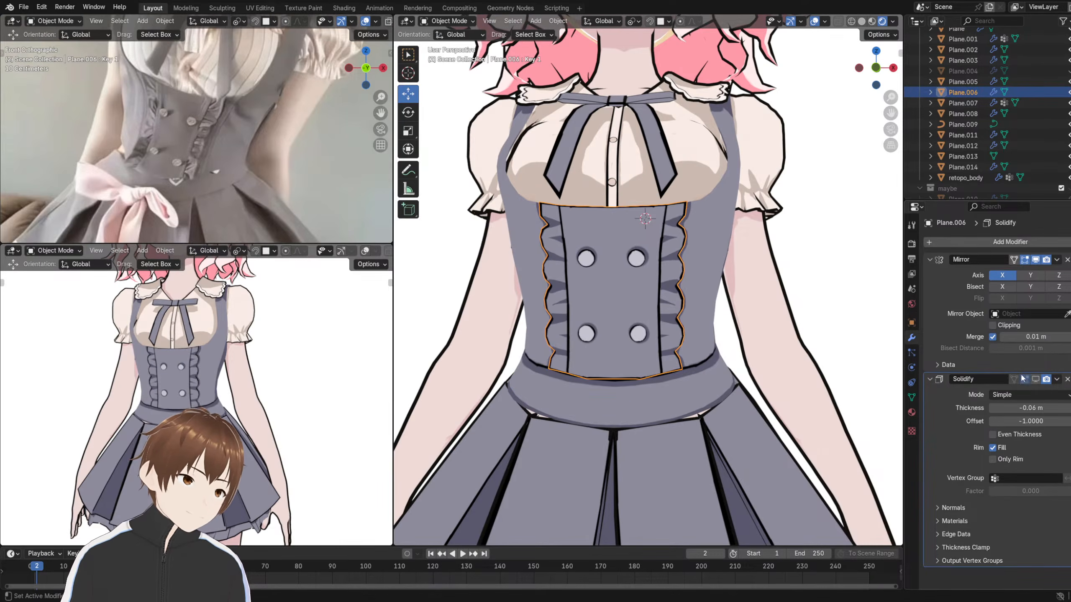
click(1035, 260)
click(1035, 259)
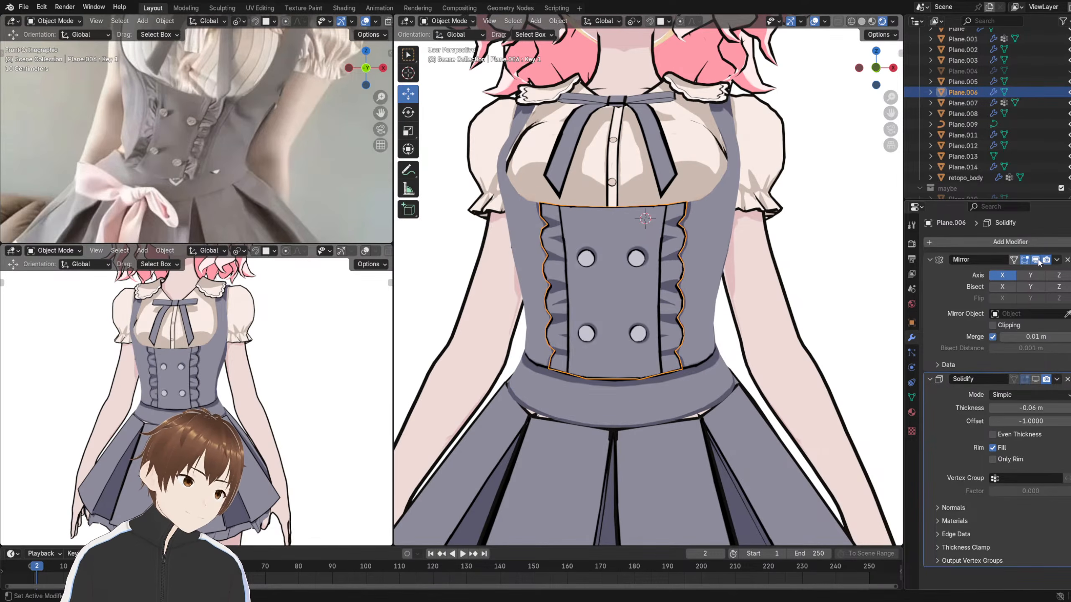
click(1035, 380)
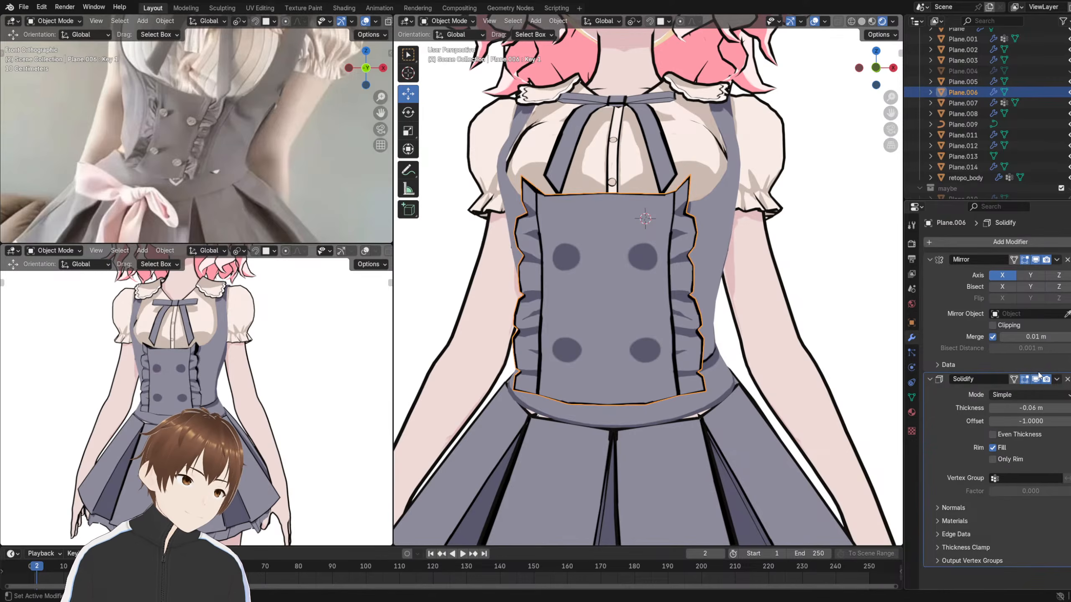
click(1038, 374)
click(1035, 379)
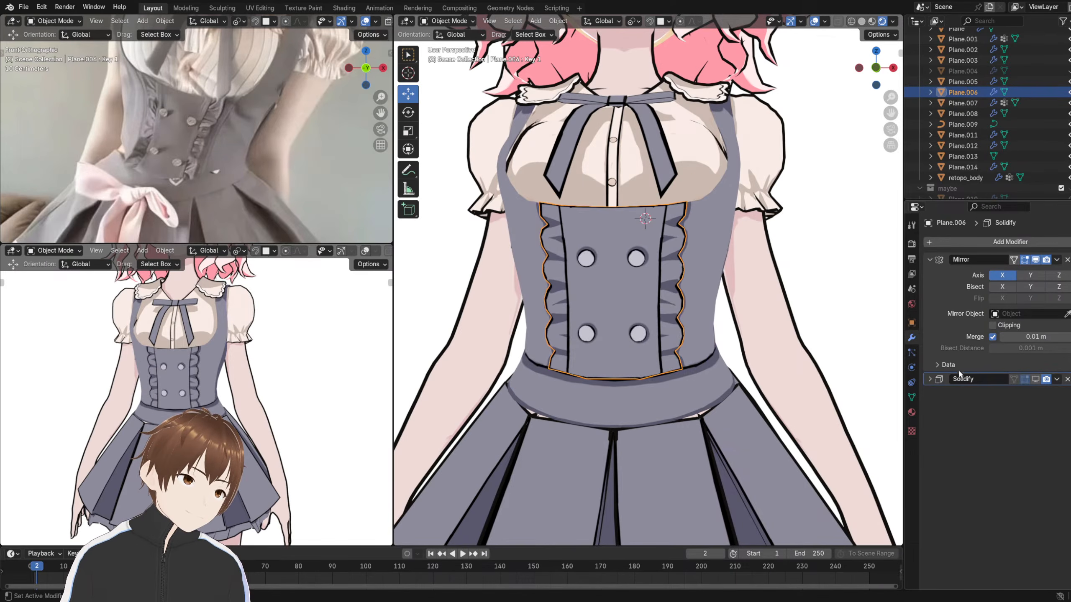
click(930, 379)
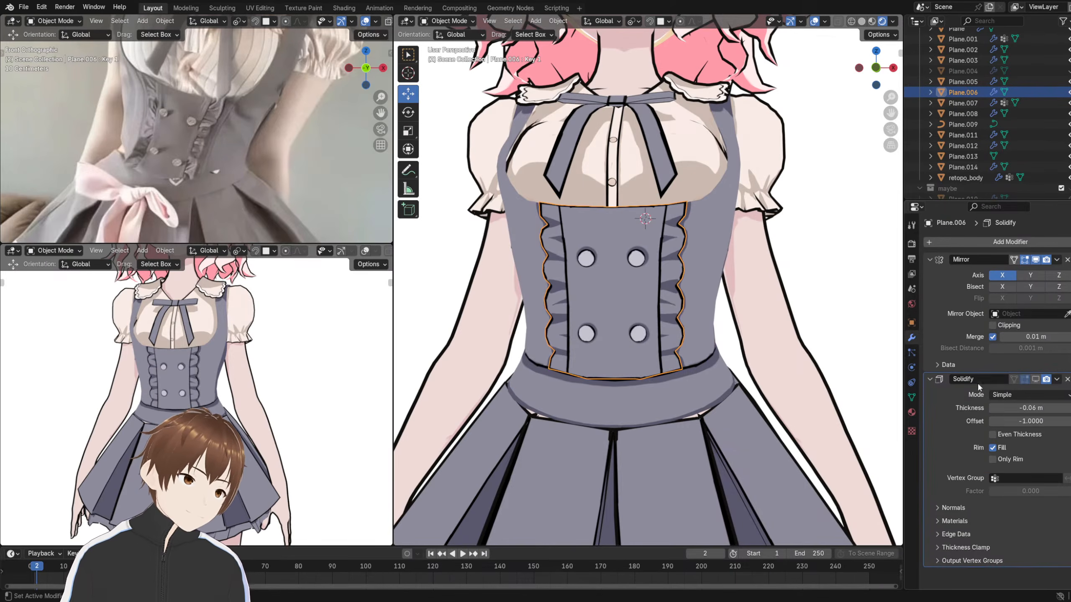
- In Texture Paint mode, cover the small pointed fold shadows inside the ruffle scallops with the grey-purple base color at a 14 px radius
scroll(695, 246, up, 5)
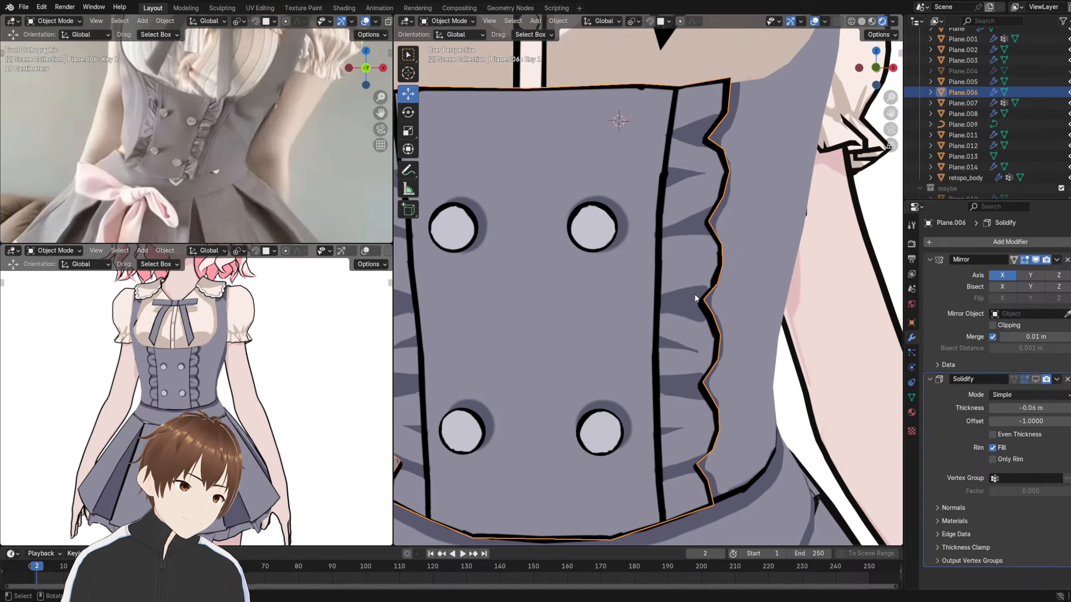
click(448, 21)
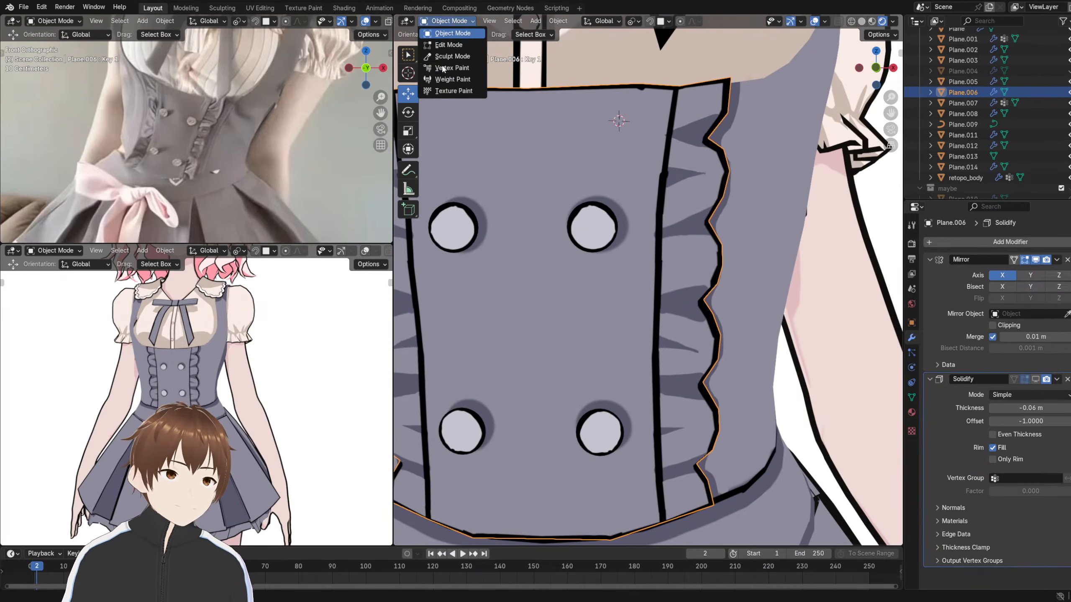
click(447, 67)
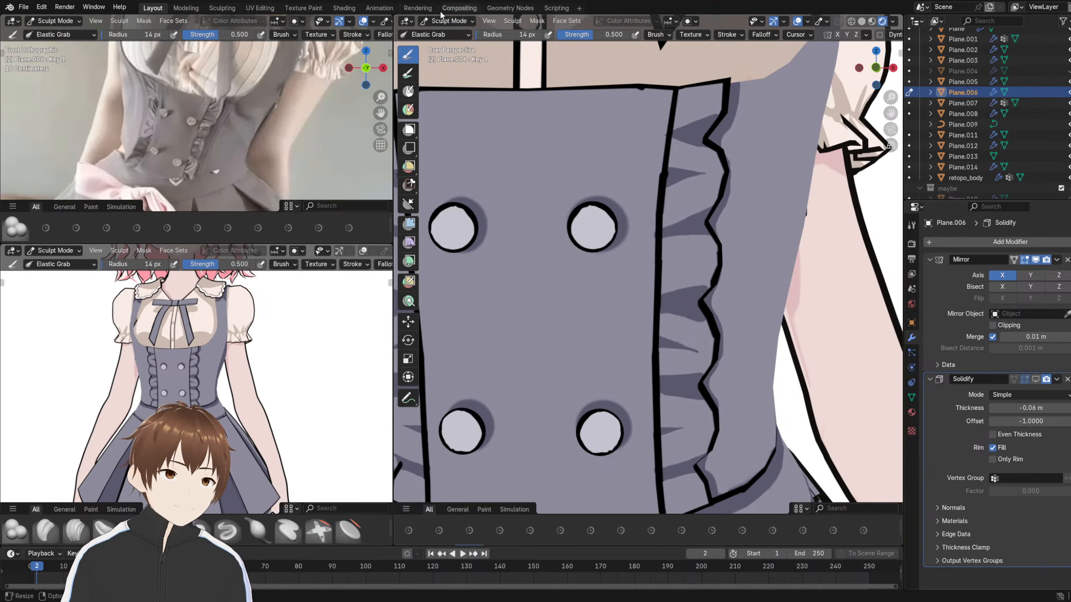
click(447, 20)
click(453, 90)
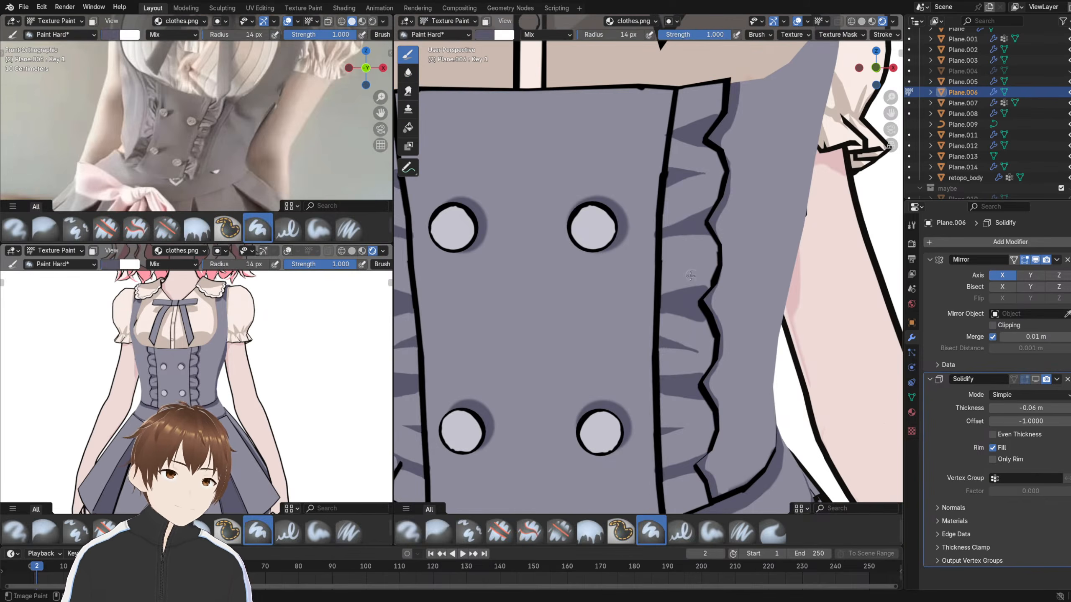
drag(686, 173, 668, 180)
shift+middle_drag(693, 354, 696, 270)
drag(697, 269, 666, 256)
drag(688, 348, 668, 361)
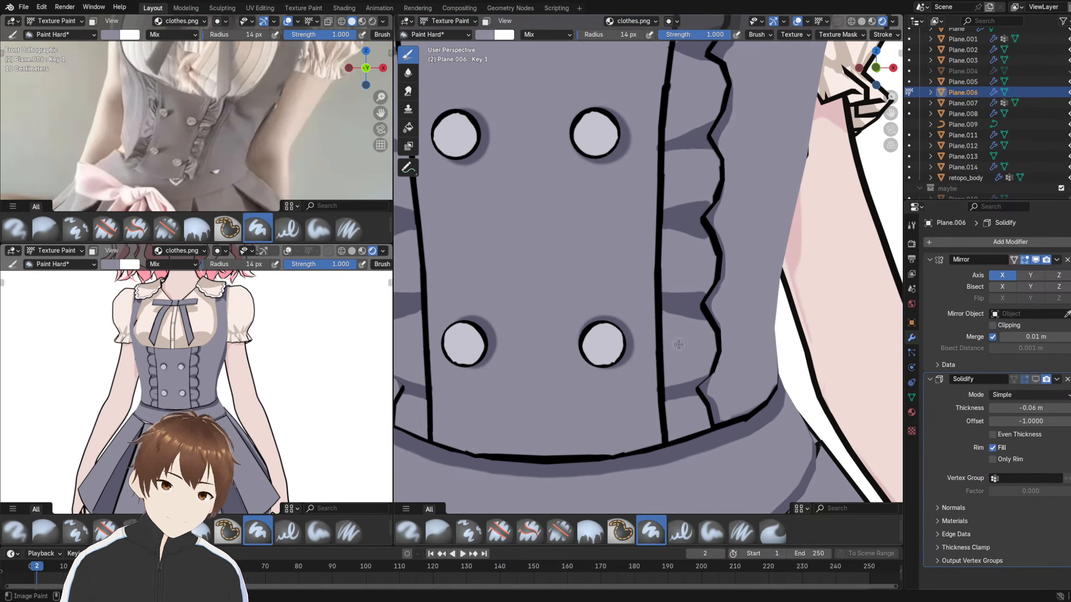
- Return to Object Mode and examine the simplified ruffle shading on the full outfit in the character preview
click(434, 22)
click(443, 35)
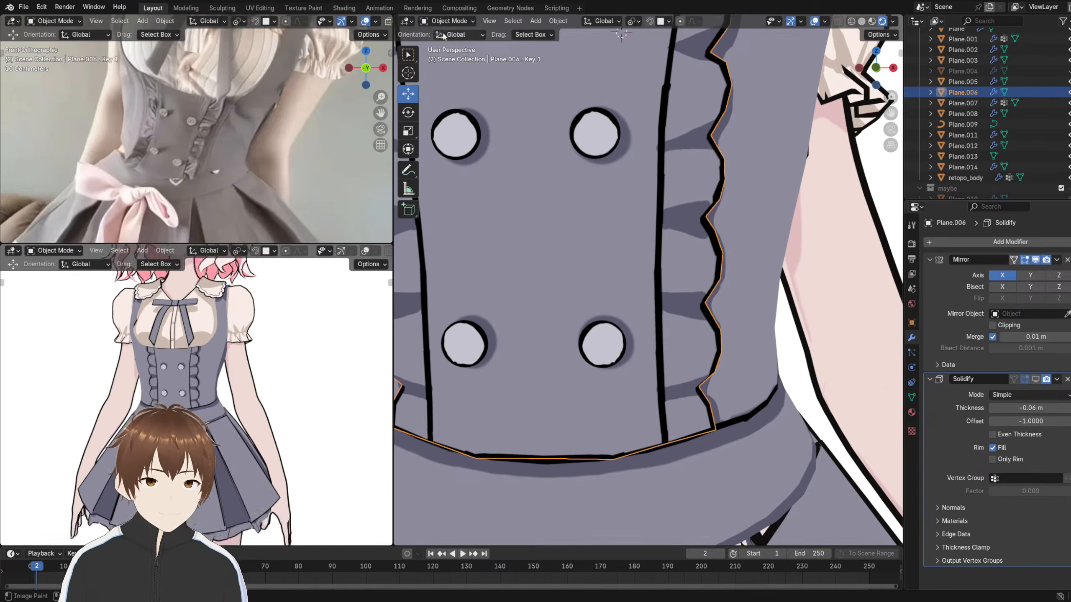
scroll(238, 348, down, 3)
click(273, 338)
scroll(274, 336, up, 2)
middle_drag(275, 330, 281, 316)
scroll(284, 316, up, 1)
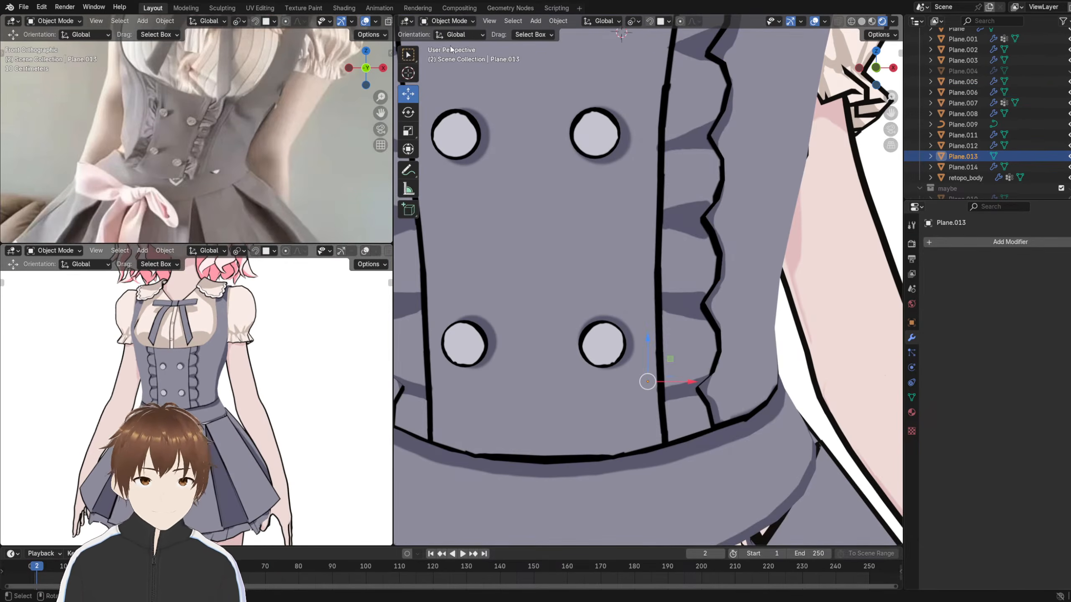
- Select the bodice again and turn its Solidify.001 outline back on in the viewport
click(446, 20)
click(696, 171)
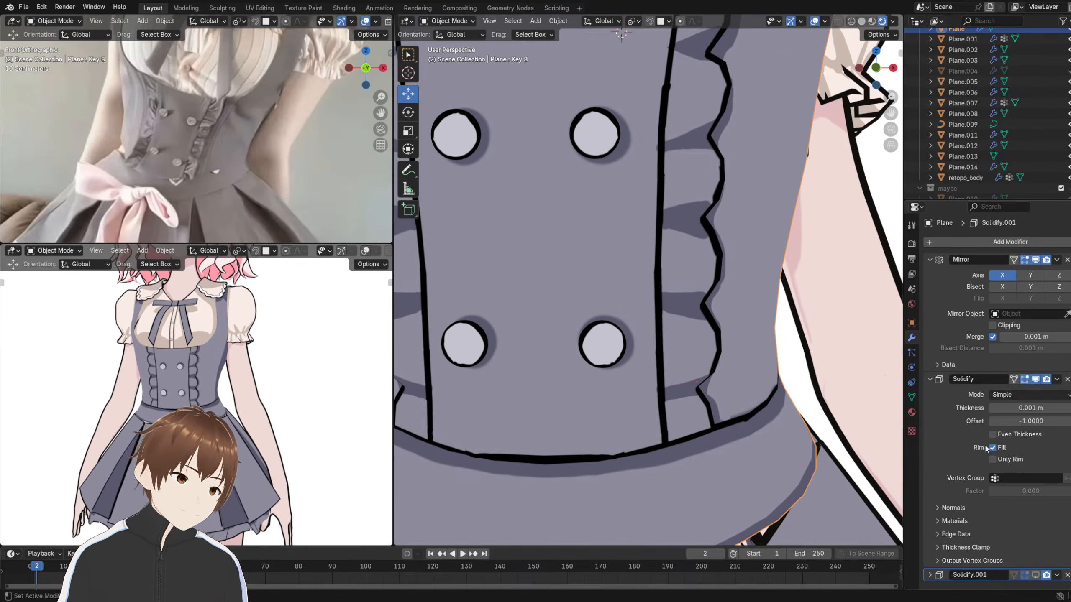
click(1034, 575)
scroll(162, 274, down, 2)
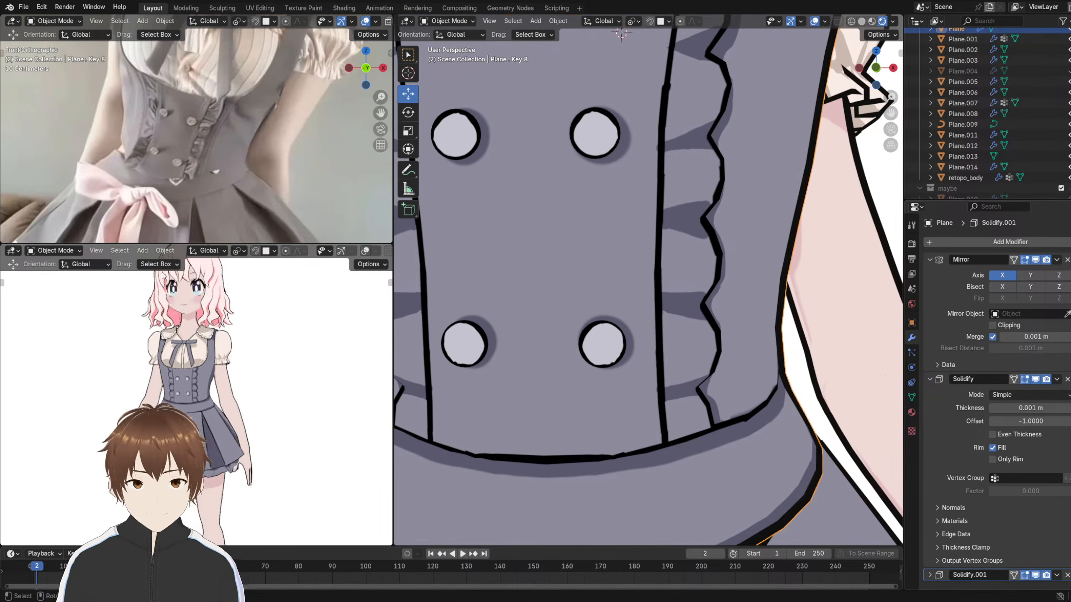
- View the outfit from the front and save the Blender project
click(104, 329)
middle_drag(104, 329, 141, 319)
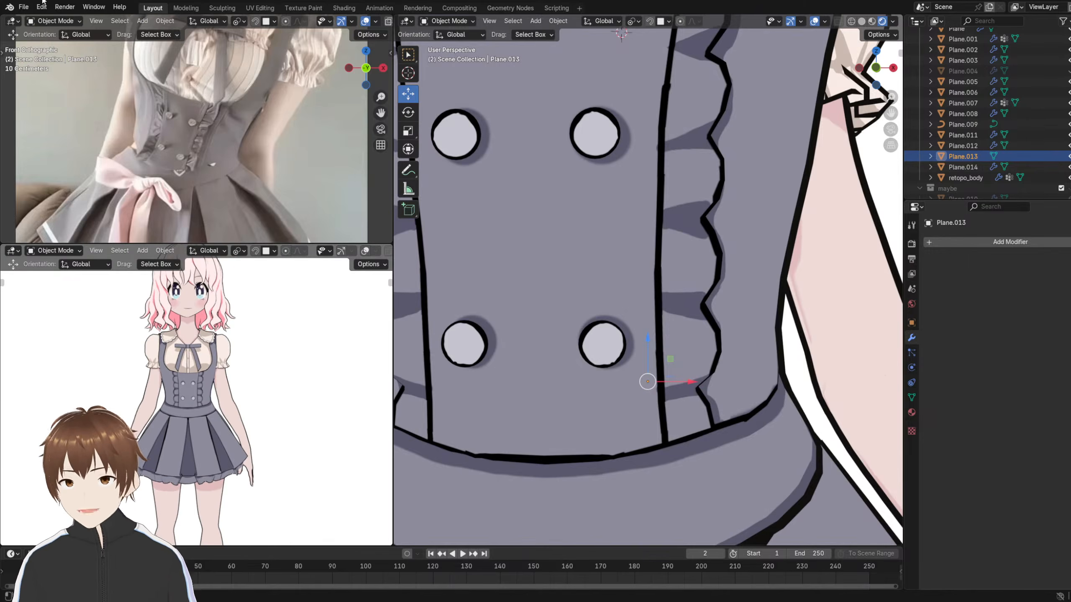
click(23, 6)
key(ctrl+s)
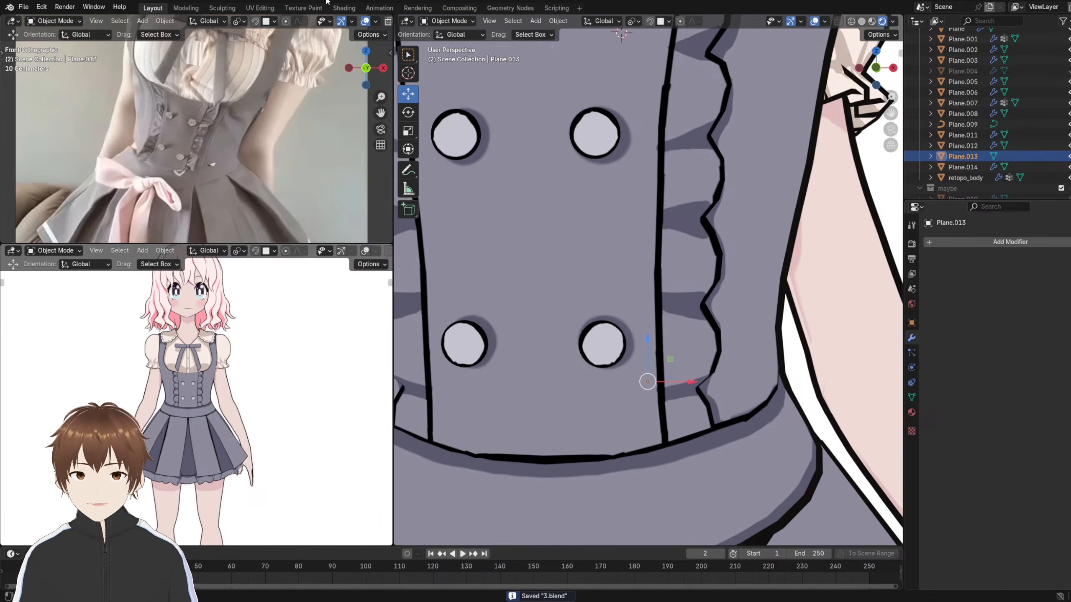
- Check the clothes.png image's save option in the Texture Paint workspace, and return to the Layout workspace to view the character
click(303, 8)
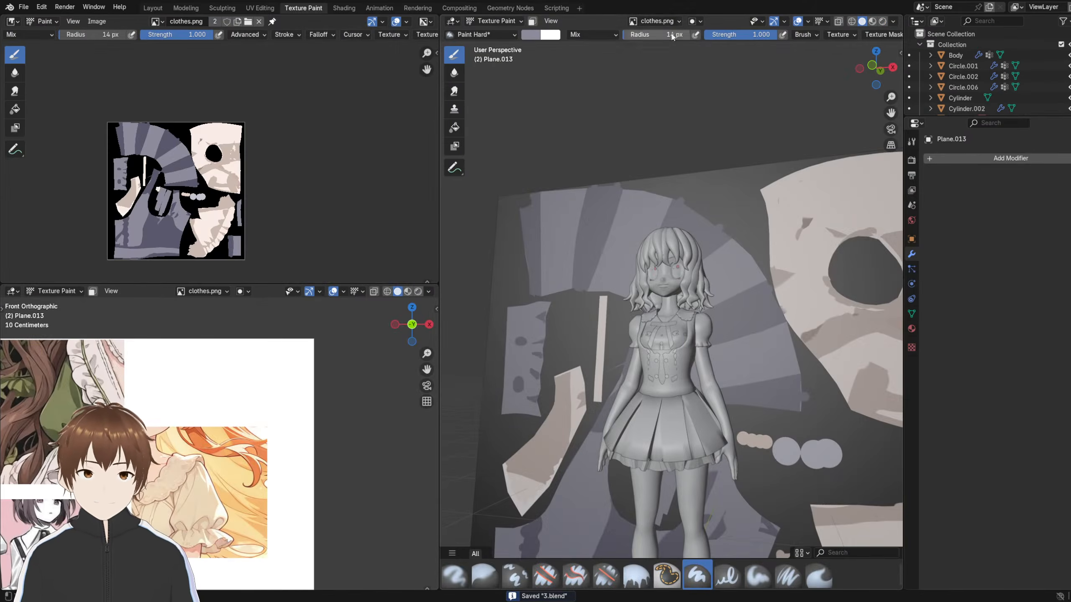
click(633, 21)
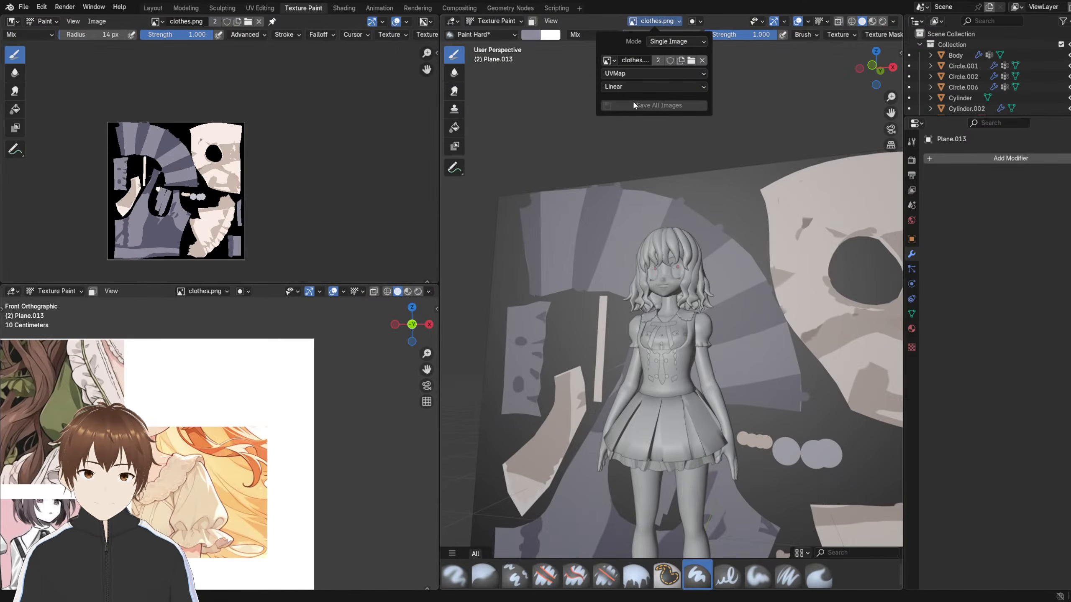
click(152, 8)
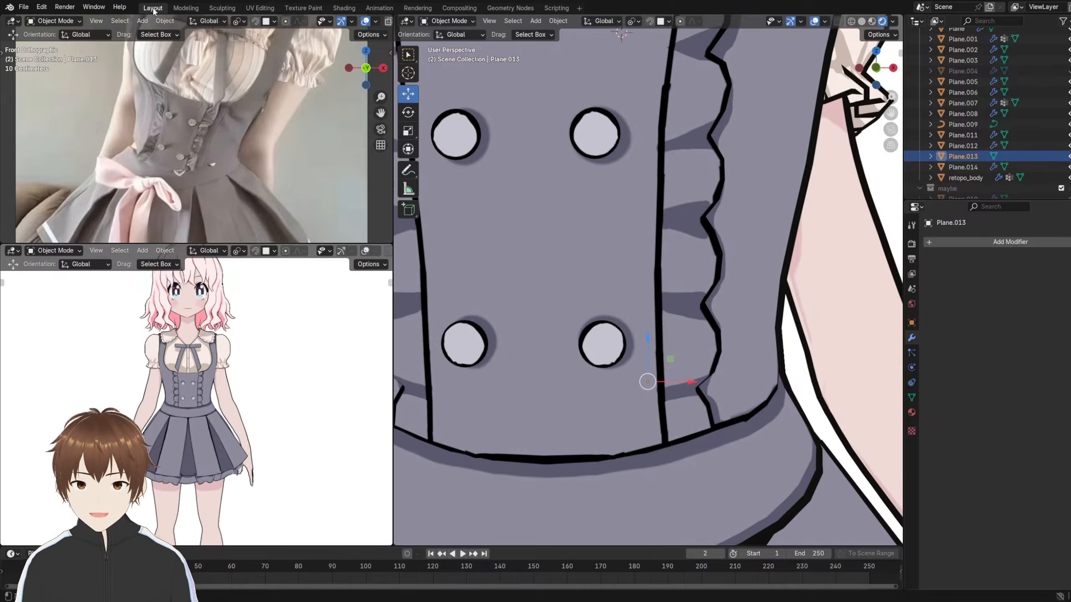
scroll(228, 409, down, 1)
middle_drag(238, 401, 237, 401)
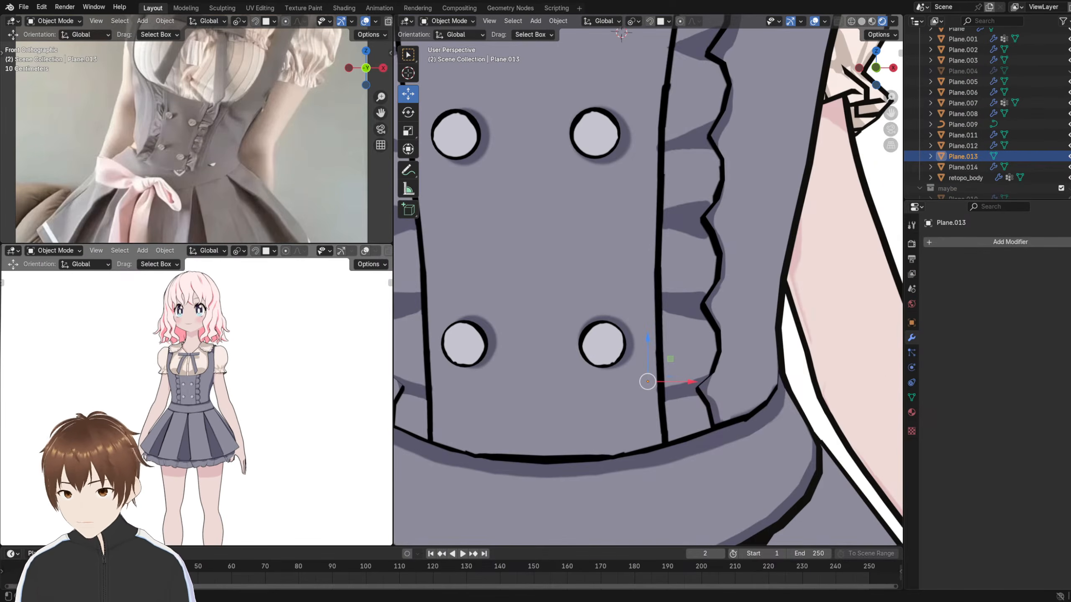